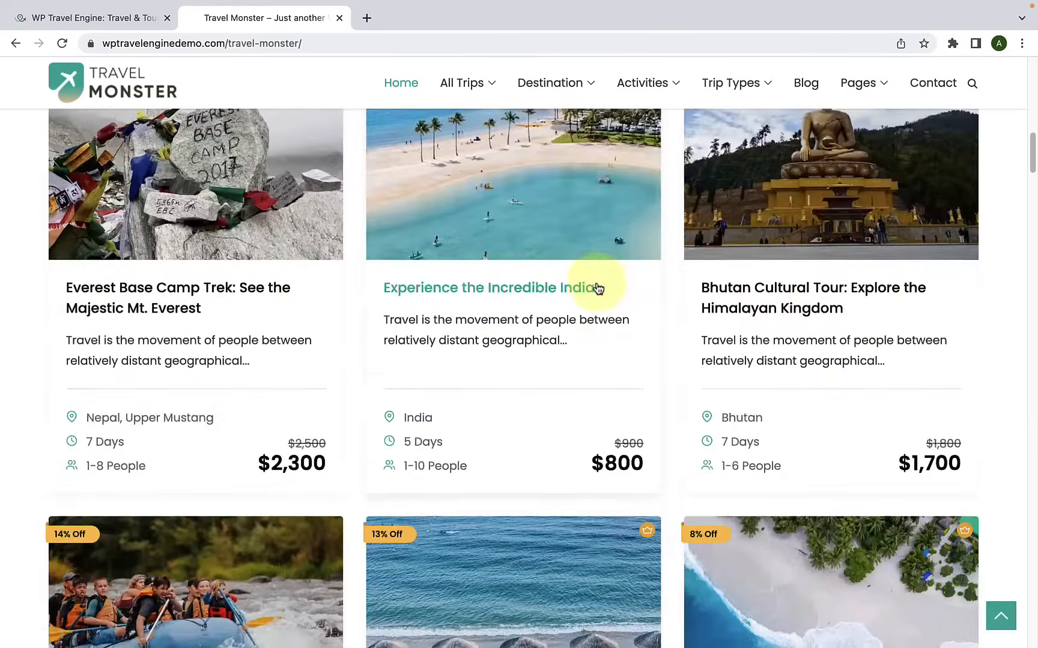
Step: Look through the Travel Monster demo homepage down to its footer, including trips, destinations, activities and blog sections, and return to its start
{"action": "scroll", "coordinate": [597, 287], "scroll_direction": "down", "scroll_amount": 20}
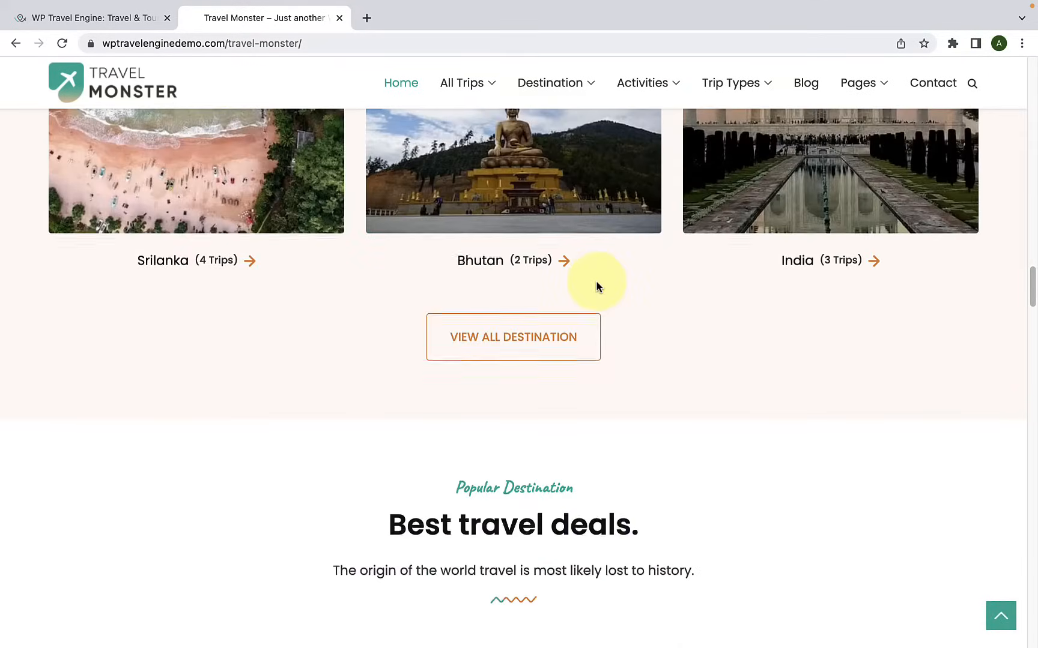
{"action": "scroll", "coordinate": [595, 286], "scroll_direction": "down", "scroll_amount": 20}
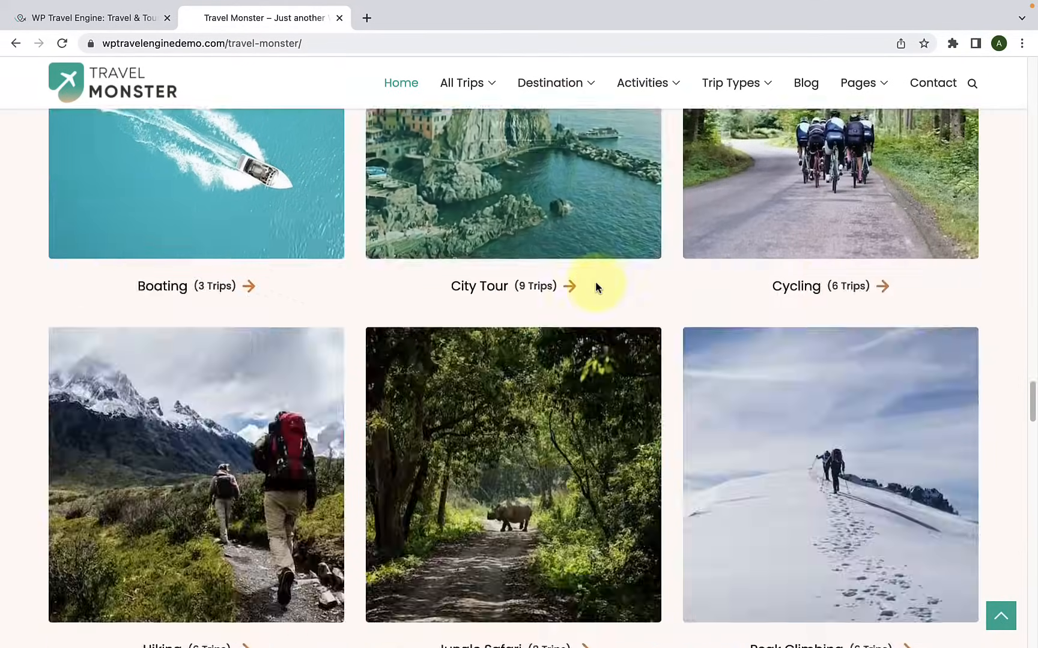
{"action": "scroll", "coordinate": [595, 283], "scroll_direction": "down", "scroll_amount": 20}
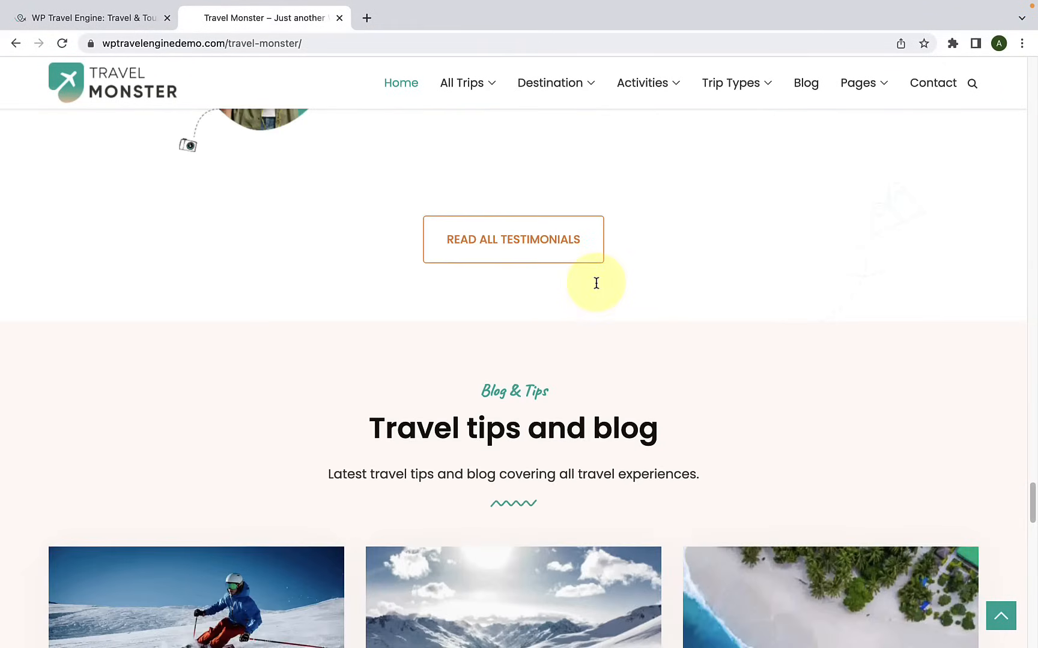
{"action": "scroll", "coordinate": [596, 287], "scroll_direction": "down", "scroll_amount": 12}
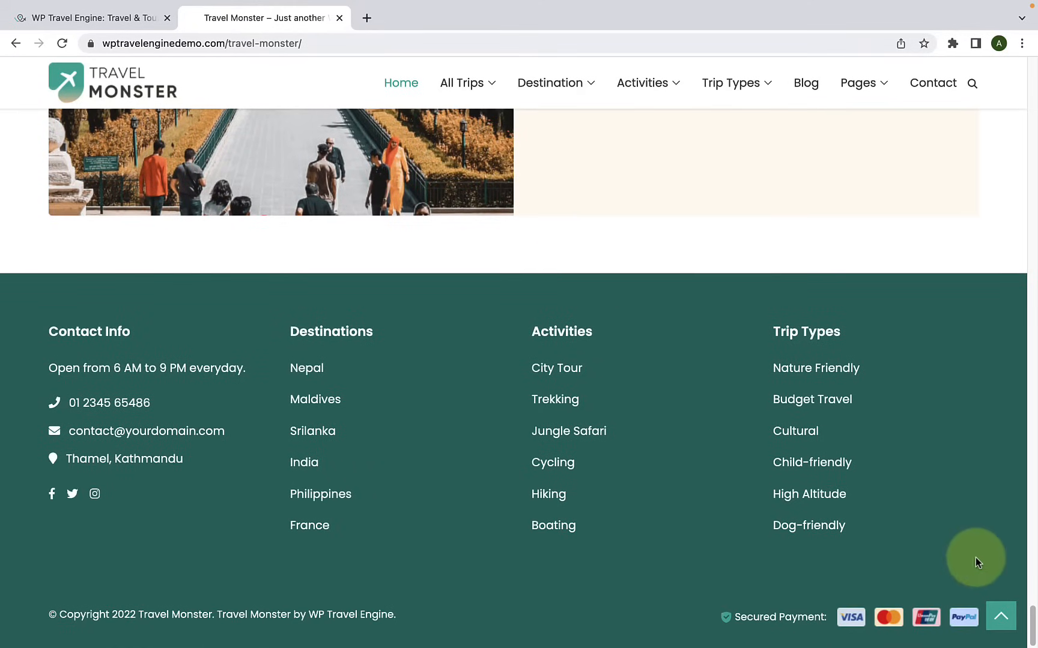
{"action": "left_click", "coordinate": [1000, 615]}
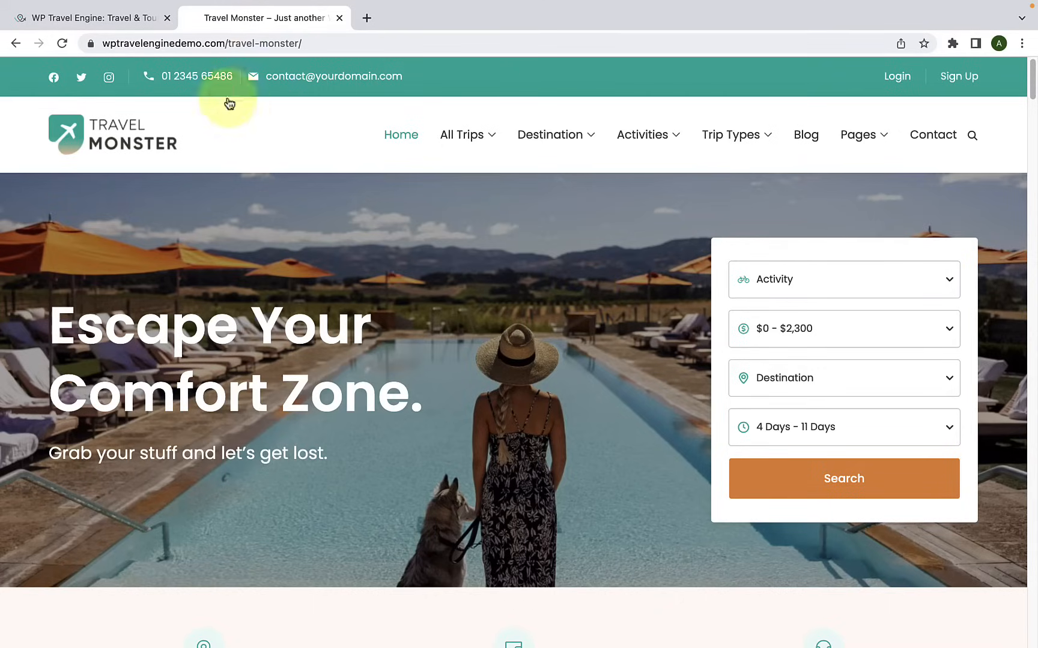
Step: Switch to the WP Travel Engine website and open its Themes page
{"action": "left_click", "coordinate": [147, 18]}
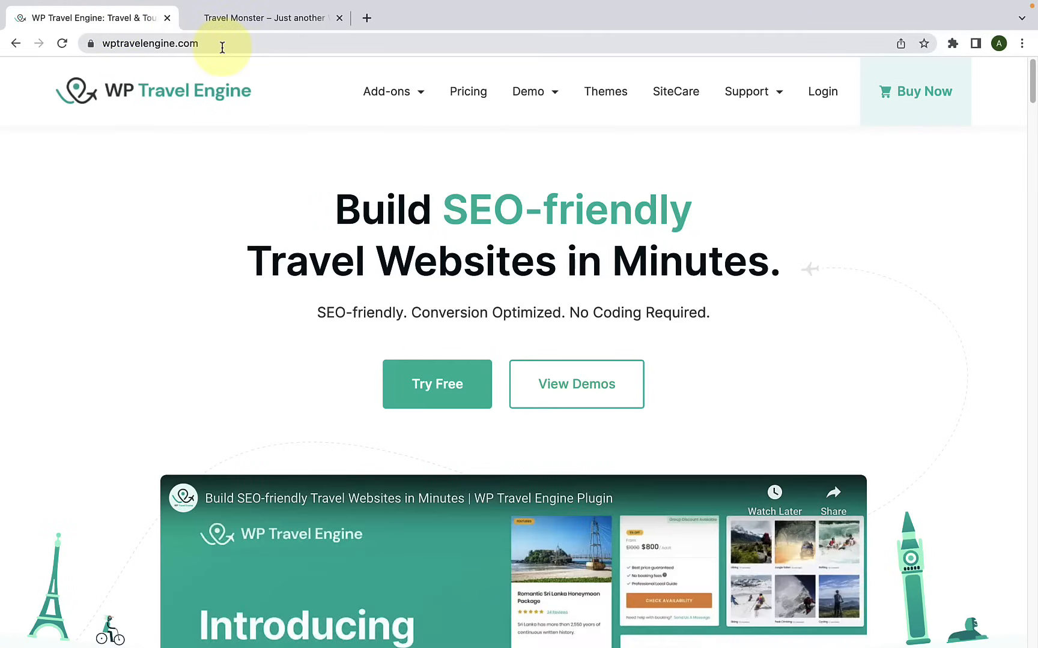
{"action": "left_click_drag", "start_coordinate": [222, 48], "coordinate": [93, 44]}
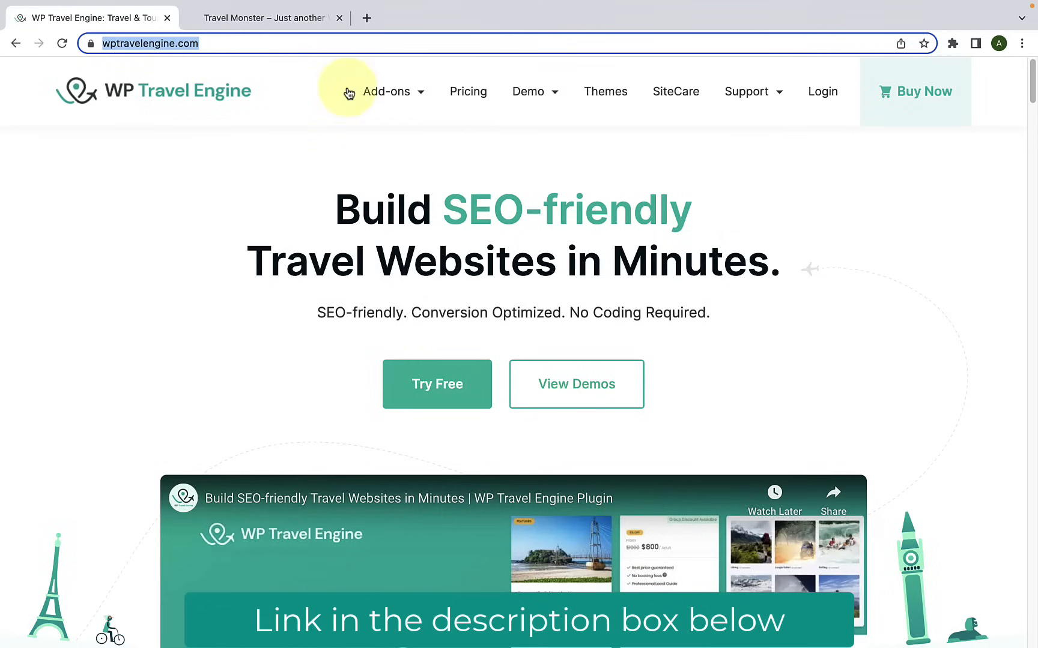
{"action": "left_click", "coordinate": [612, 96]}
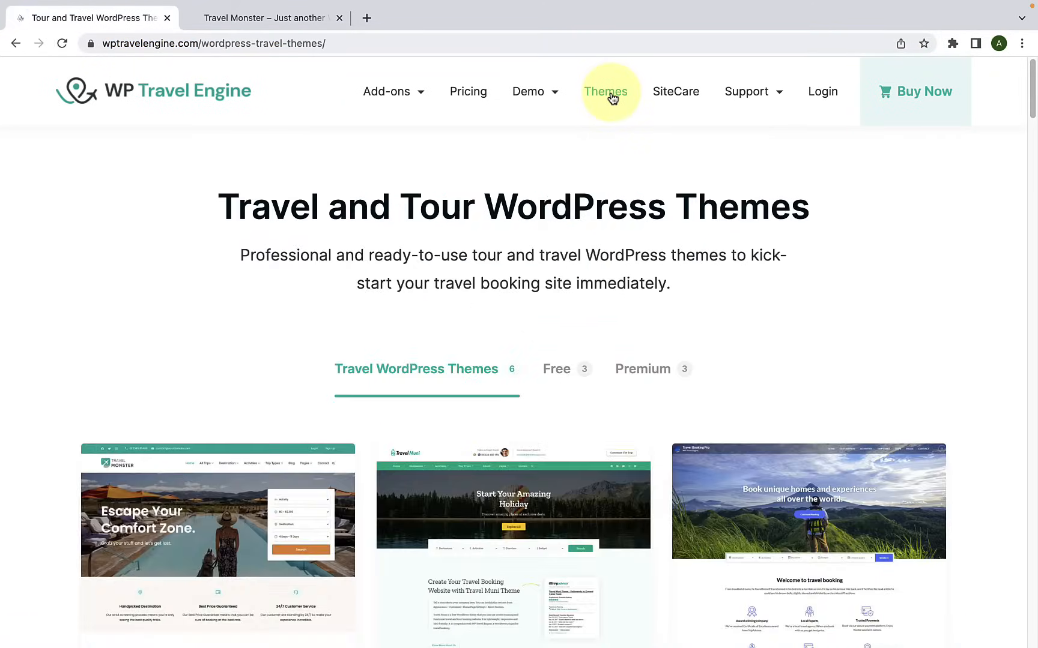
Step: Find the free Travel Monster theme among the travel WordPress themes and open its details page
{"action": "scroll", "coordinate": [629, 258], "scroll_direction": "down", "scroll_amount": 2}
{"action": "scroll", "coordinate": [631, 260], "scroll_direction": "down", "scroll_amount": 4}
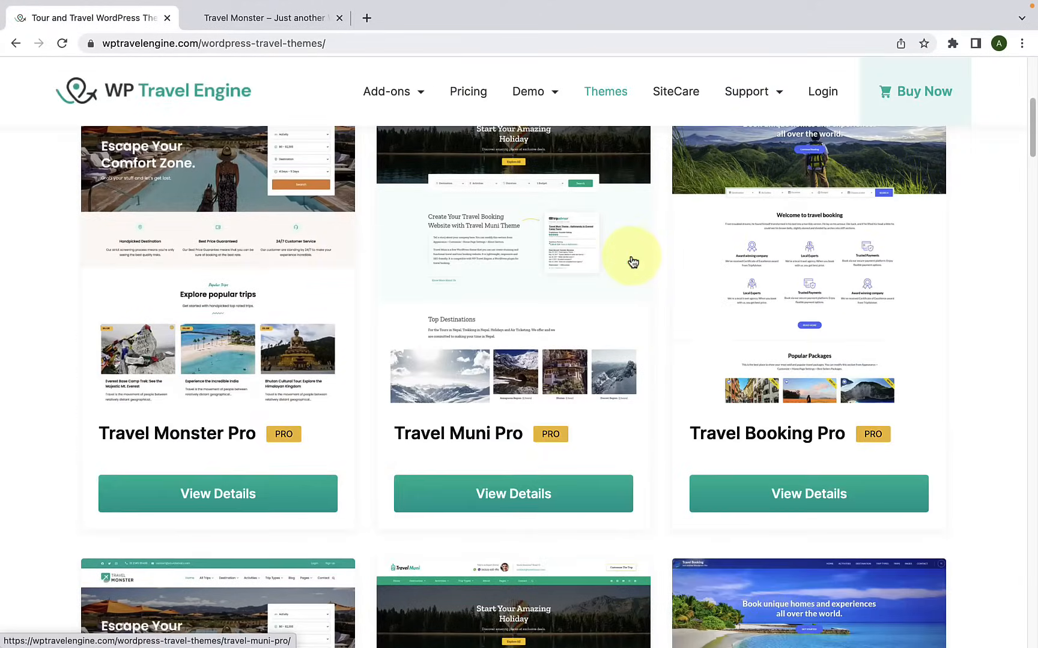
{"action": "scroll", "coordinate": [275, 373], "scroll_direction": "down", "scroll_amount": 3}
{"action": "scroll", "coordinate": [277, 365], "scroll_direction": "down", "scroll_amount": 9}
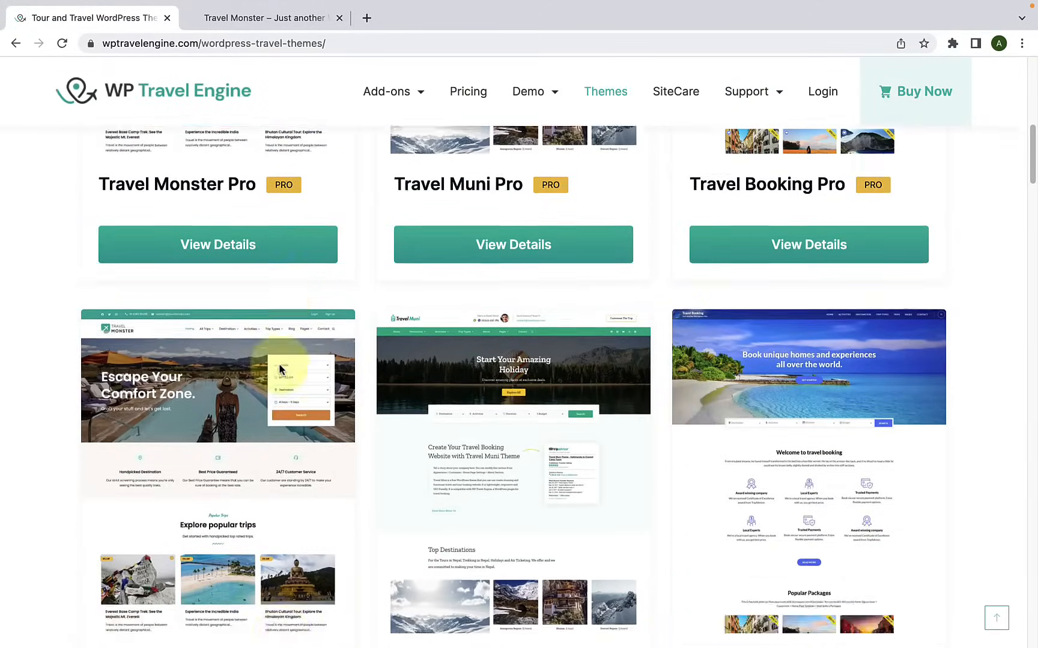
{"action": "scroll", "coordinate": [222, 294], "scroll_direction": "up", "scroll_amount": 4}
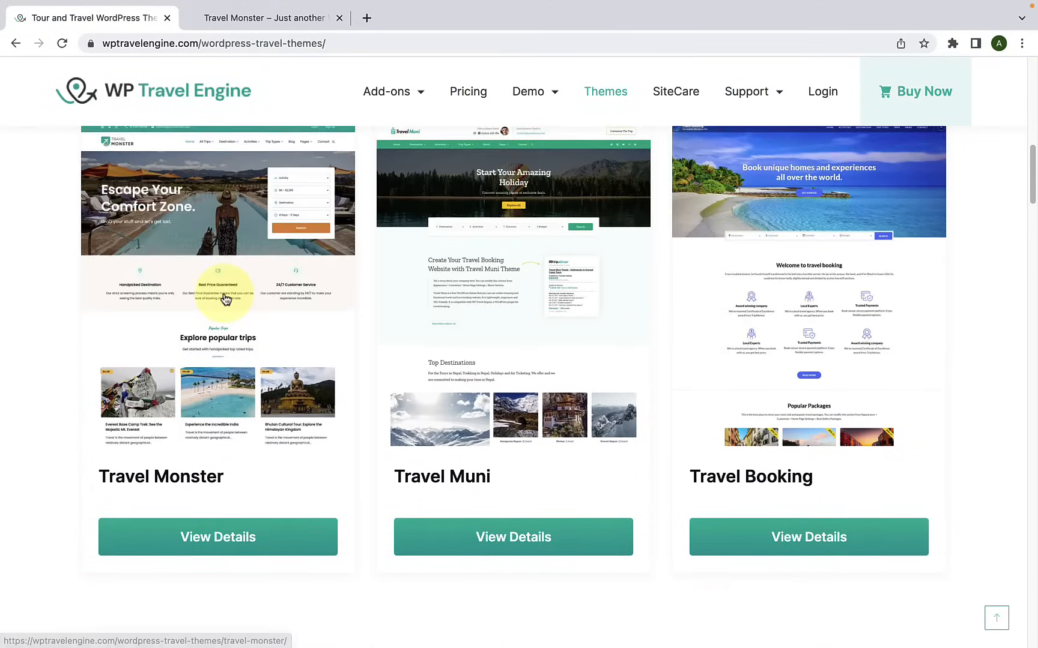
{"action": "scroll", "coordinate": [226, 299], "scroll_direction": "down", "scroll_amount": 4}
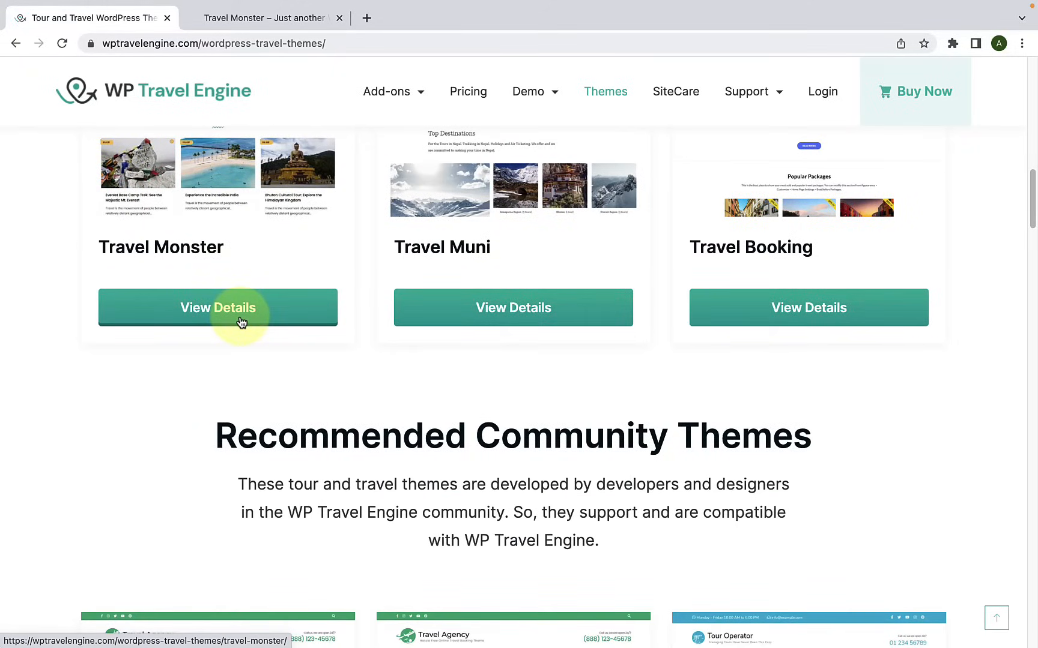
{"action": "left_click", "coordinate": [240, 322]}
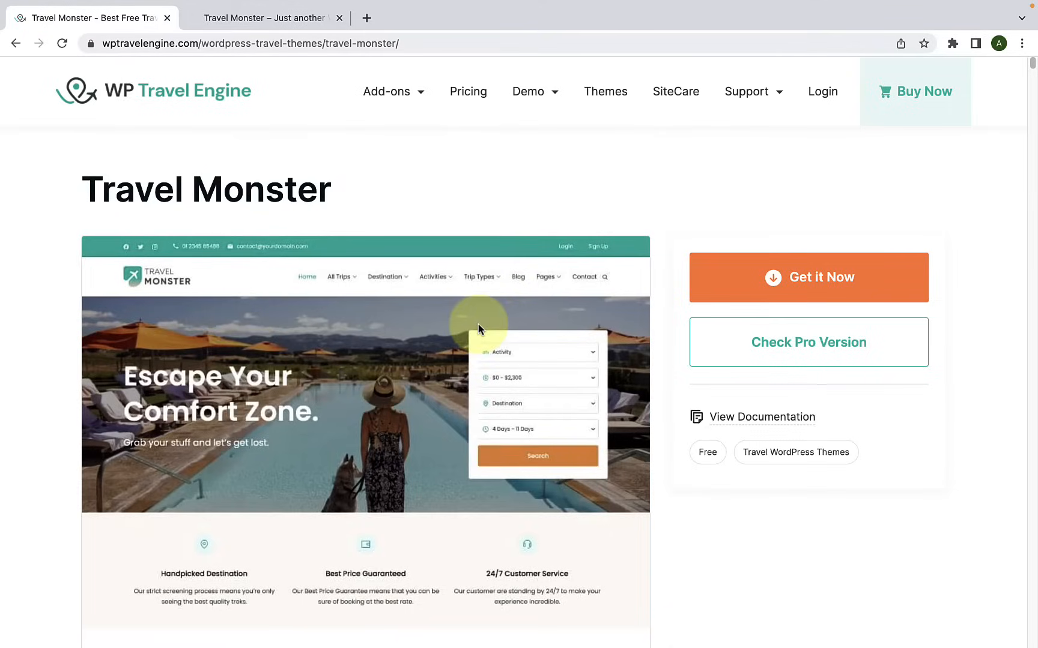
Step: Skim the Free vs Pro feature table on the Travel Monster page and open the theme's live demo
{"action": "scroll", "coordinate": [478, 324], "scroll_direction": "down", "scroll_amount": 20}
{"action": "scroll", "coordinate": [478, 323], "scroll_direction": "down", "scroll_amount": 20}
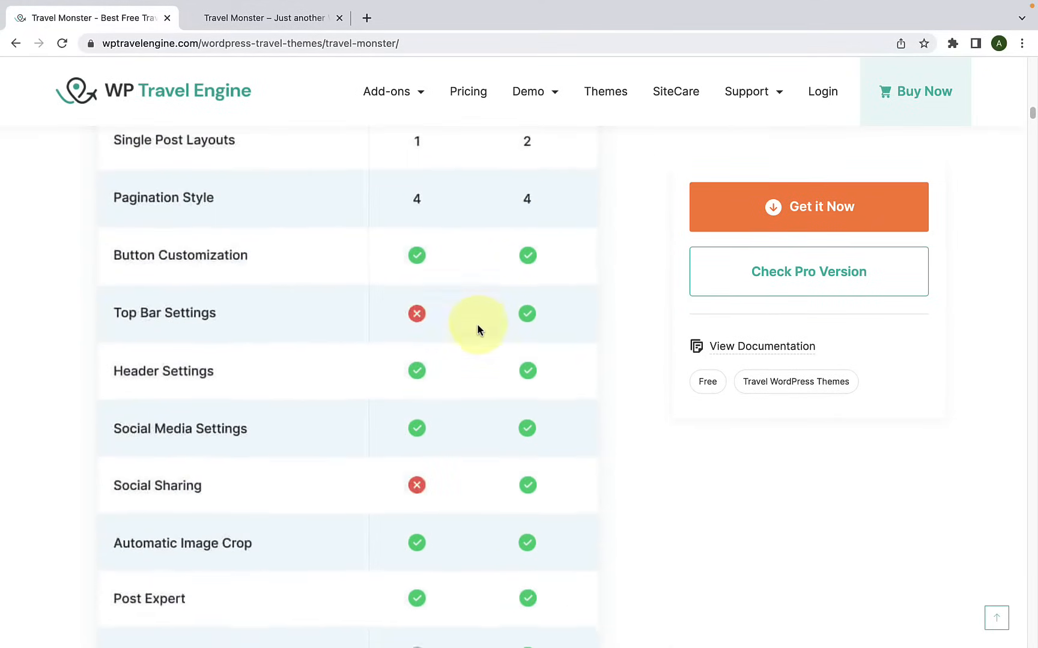
{"action": "scroll", "coordinate": [477, 330], "scroll_direction": "down", "scroll_amount": 20}
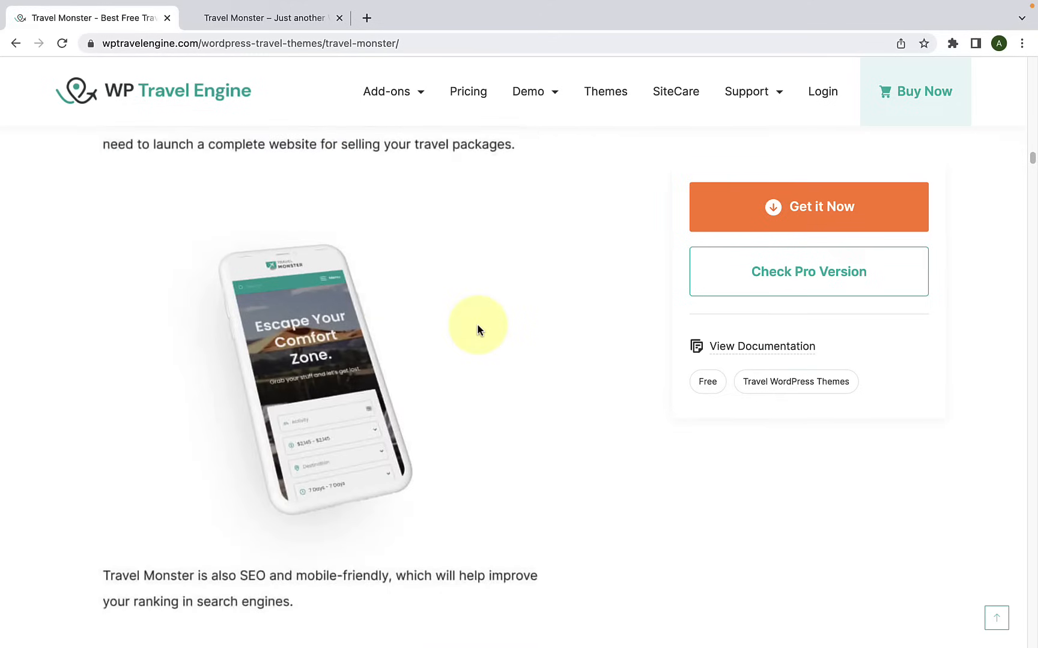
{"action": "scroll", "coordinate": [478, 330], "scroll_direction": "up", "scroll_amount": 7}
{"action": "left_click", "coordinate": [1003, 618]}
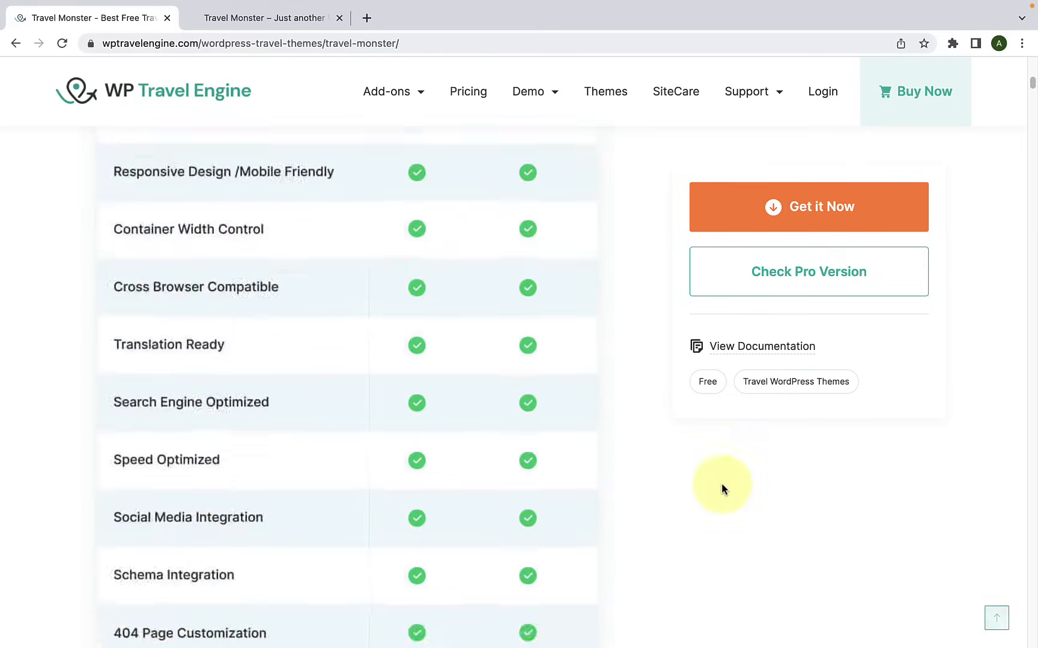
{"action": "scroll", "coordinate": [657, 404], "scroll_direction": "down", "scroll_amount": 6}
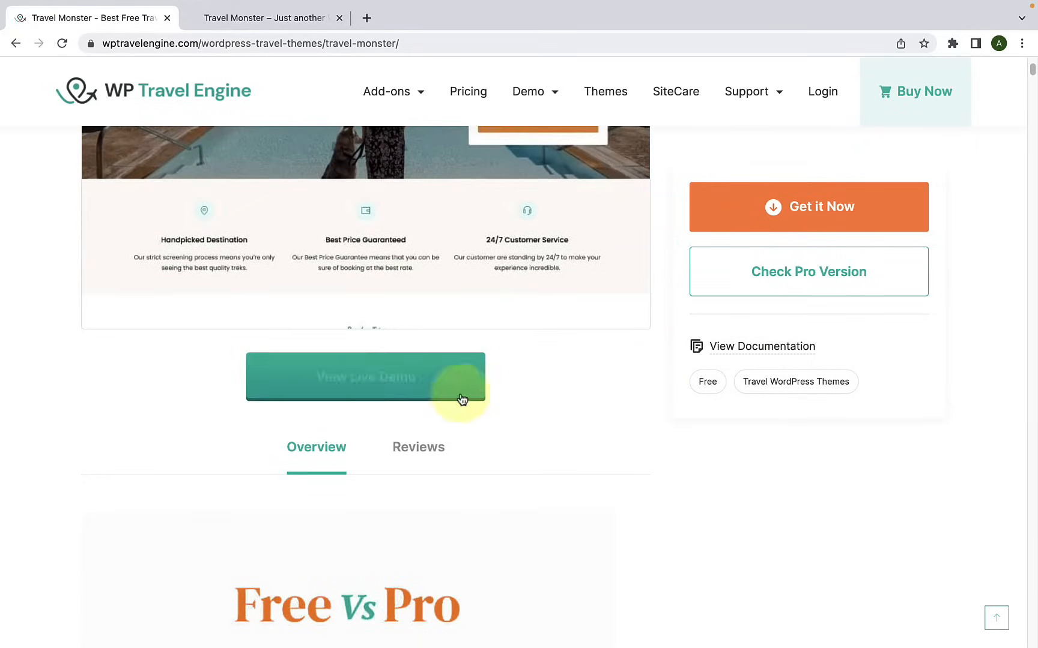
{"action": "left_click", "coordinate": [404, 392]}
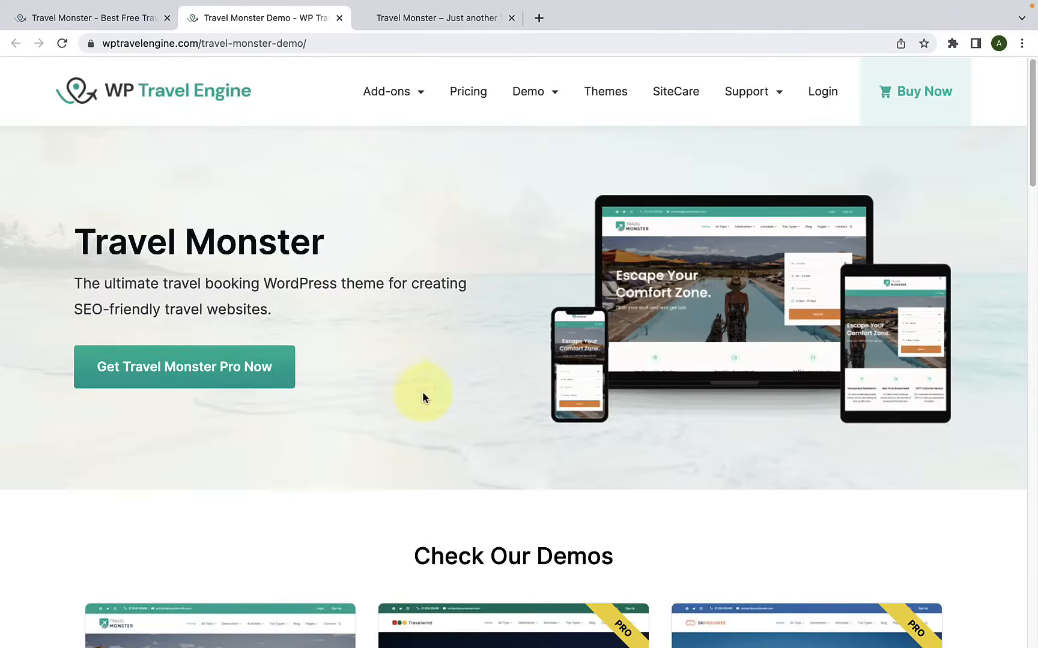
Step: Browse the starter templates offered under Check Our Demos and return to the start of the demo page
{"action": "scroll", "coordinate": [447, 382], "scroll_direction": "down", "scroll_amount": 6}
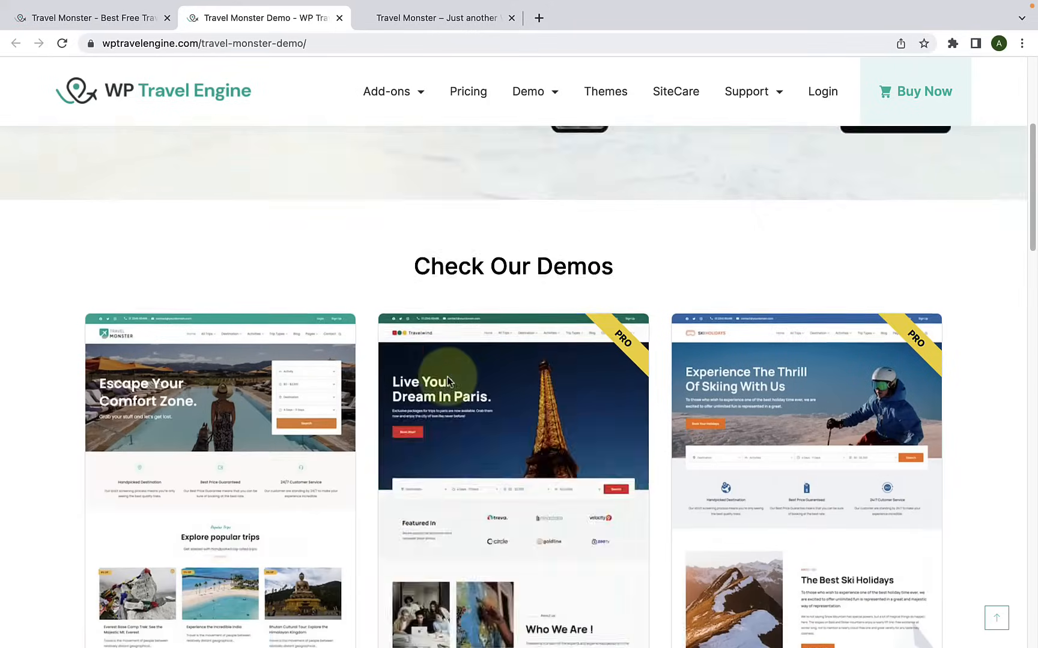
{"action": "scroll", "coordinate": [649, 401], "scroll_direction": "down", "scroll_amount": 10}
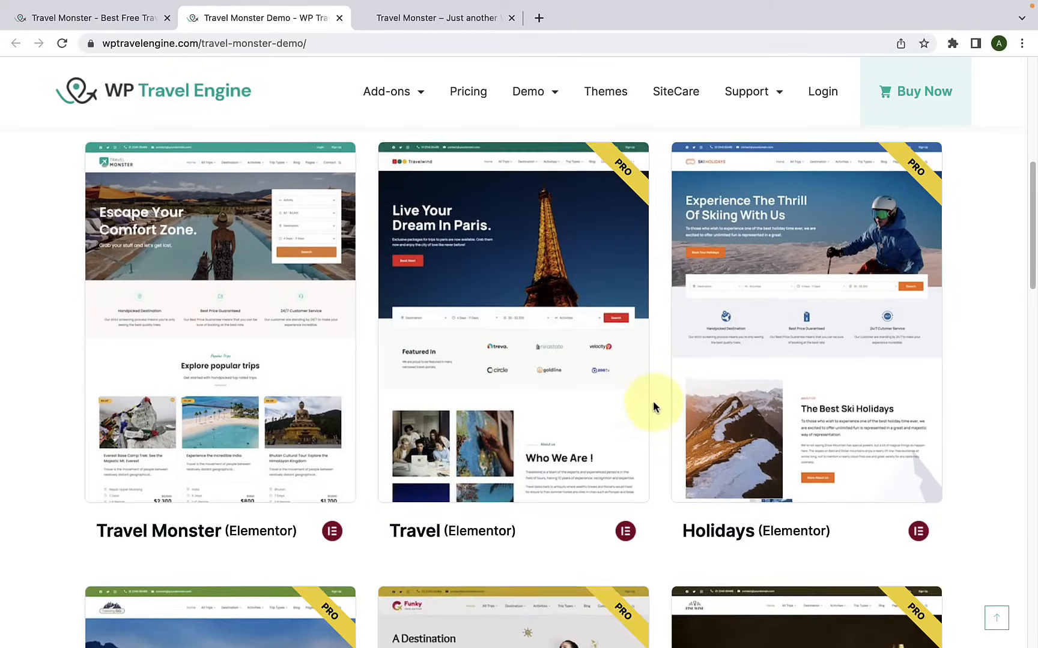
{"action": "scroll", "coordinate": [381, 394], "scroll_direction": "down", "scroll_amount": 2}
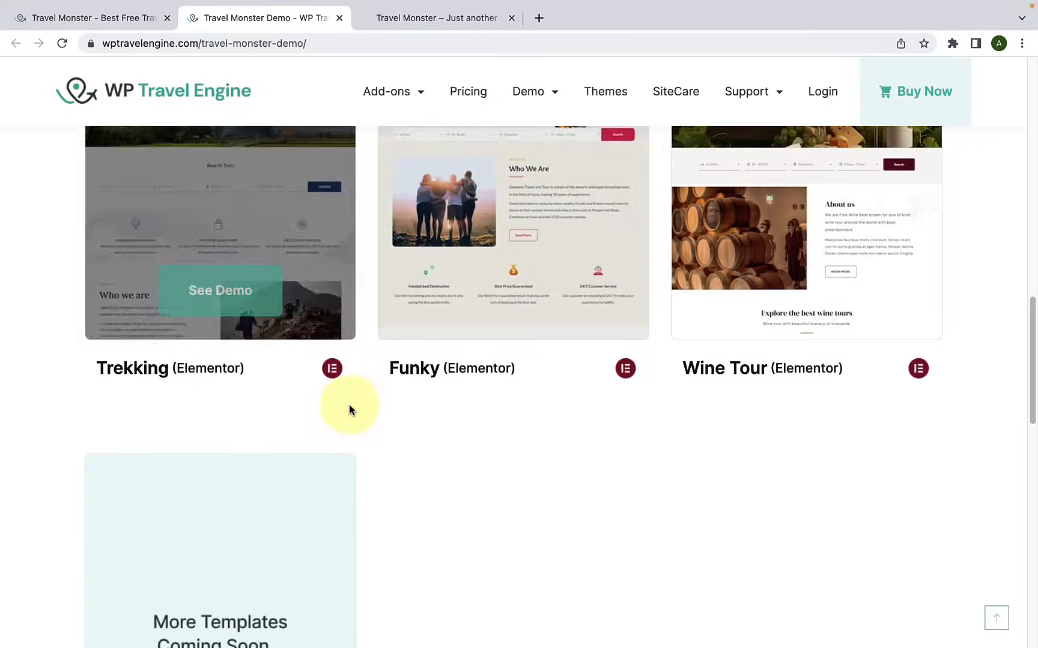
{"action": "scroll", "coordinate": [357, 398], "scroll_direction": "down", "scroll_amount": 4}
{"action": "scroll", "coordinate": [359, 400], "scroll_direction": "up", "scroll_amount": 2}
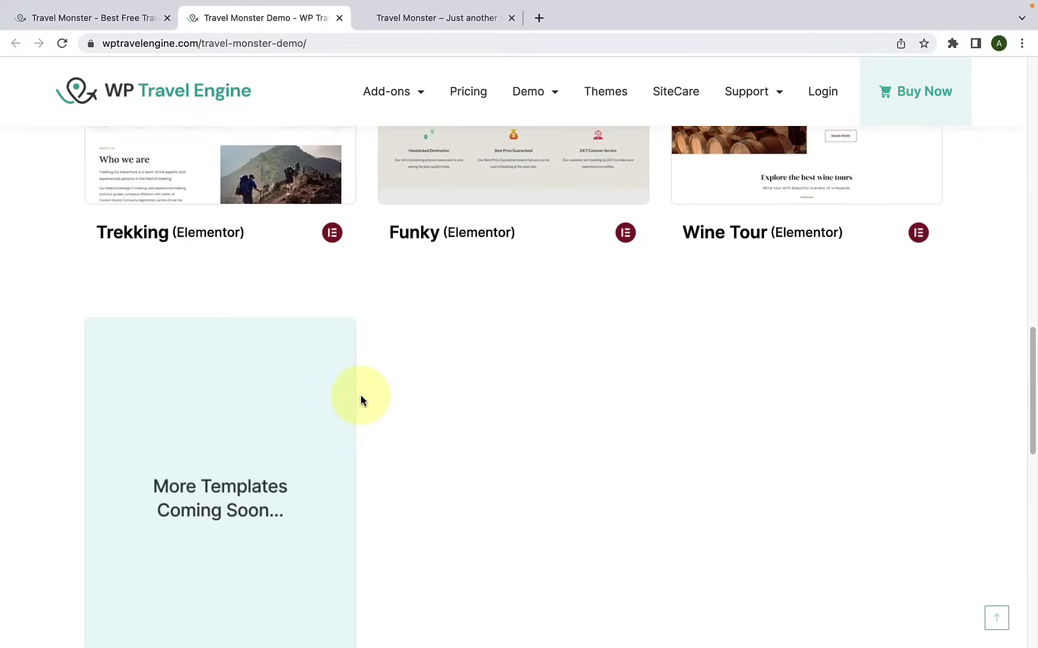
{"action": "scroll", "coordinate": [287, 445], "scroll_direction": "up", "scroll_amount": 10}
{"action": "scroll", "coordinate": [292, 438], "scroll_direction": "up", "scroll_amount": 8}
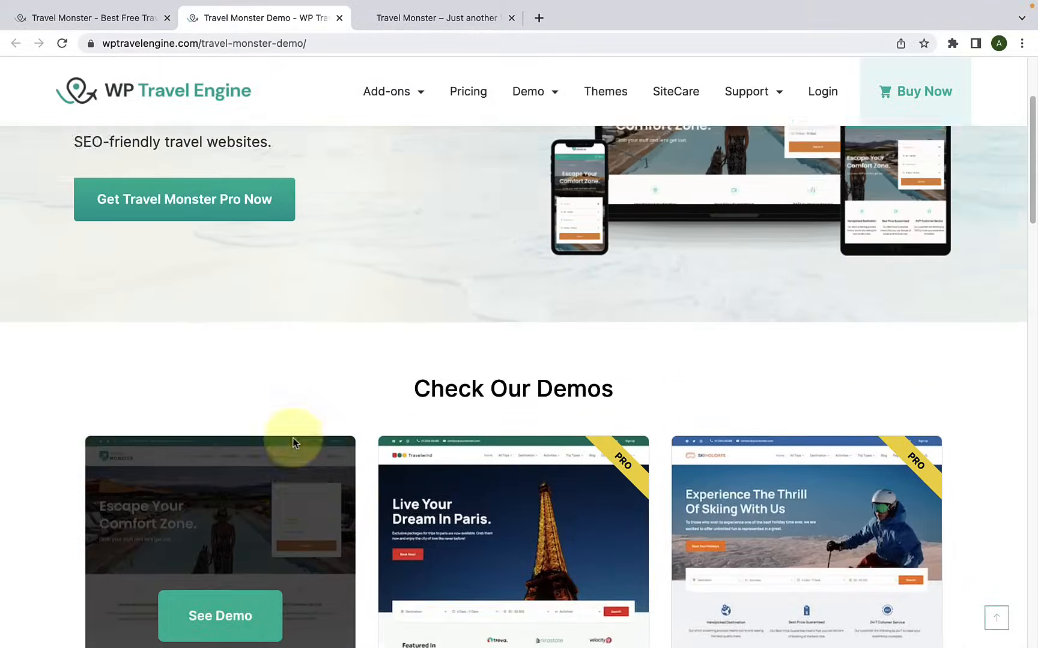
Step: Return to the Travel Monster theme page and review its Free vs Pro feature comparison through to the last row
{"action": "left_click", "coordinate": [138, 27]}
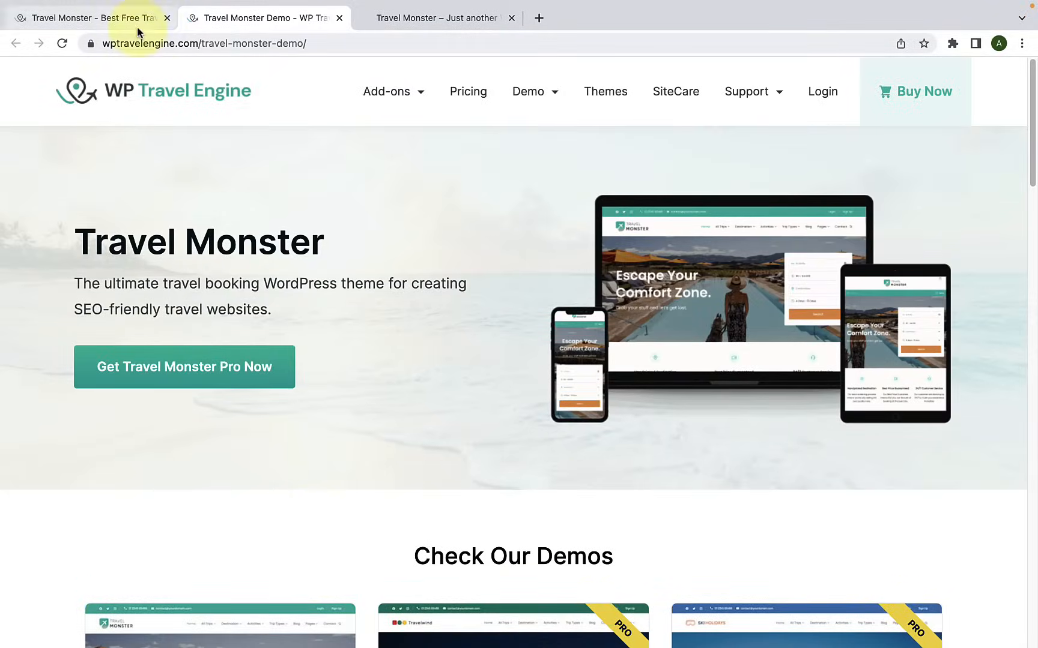
{"action": "scroll", "coordinate": [407, 291], "scroll_direction": "down", "scroll_amount": 15}
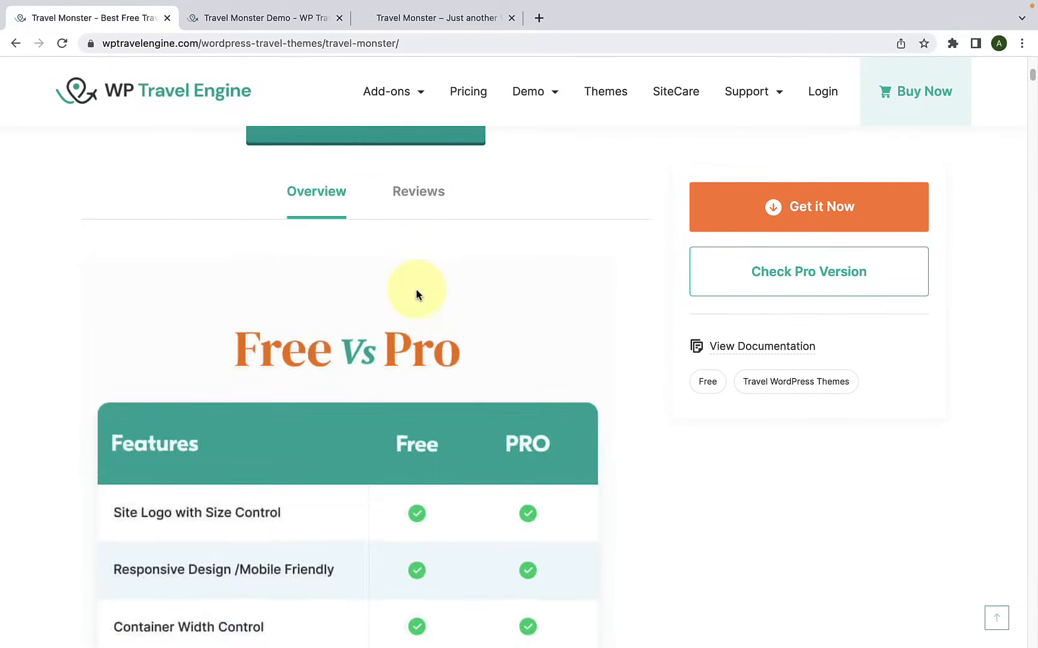
{"action": "scroll", "coordinate": [418, 293], "scroll_direction": "up", "scroll_amount": 9}
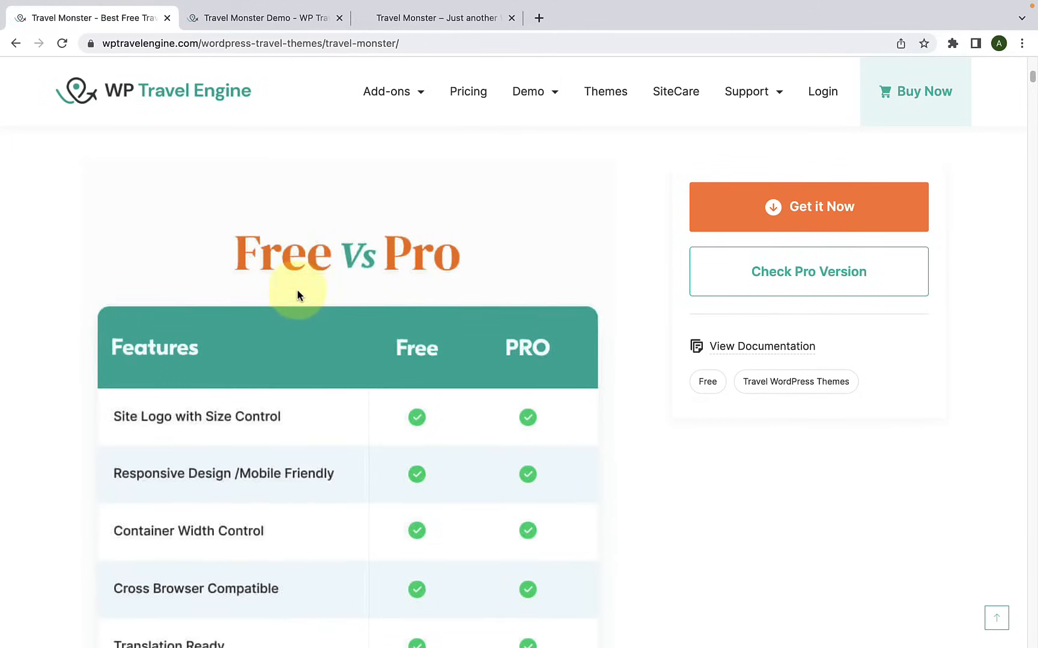
{"action": "scroll", "coordinate": [324, 292], "scroll_direction": "down", "scroll_amount": 12}
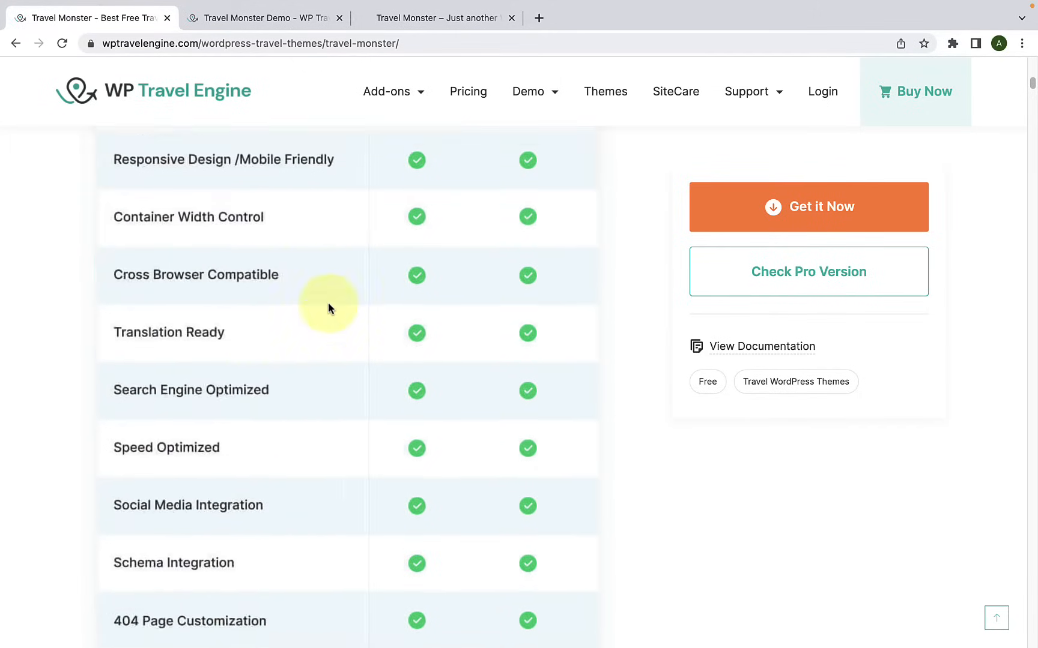
{"action": "scroll", "coordinate": [332, 308], "scroll_direction": "down", "scroll_amount": 10}
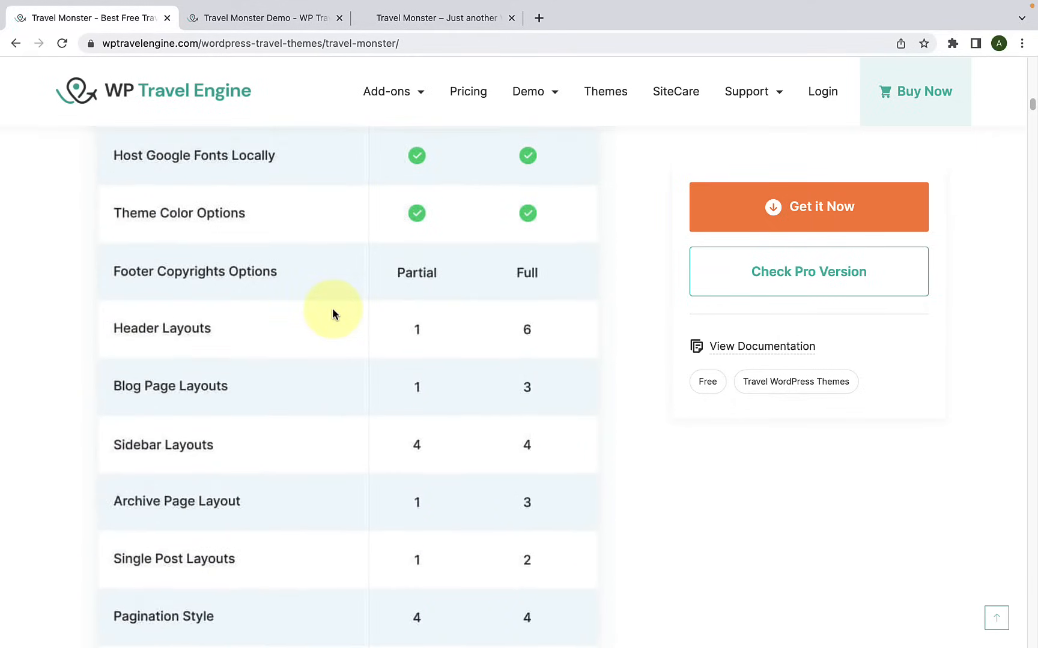
{"action": "scroll", "coordinate": [333, 308], "scroll_direction": "down", "scroll_amount": 12}
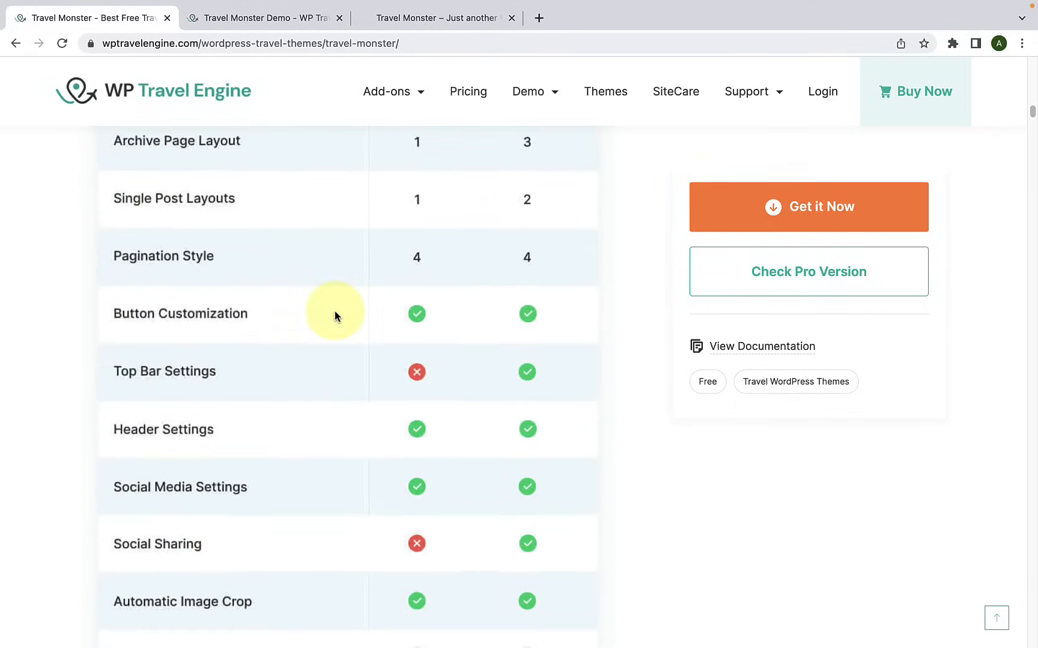
{"action": "scroll", "coordinate": [335, 311], "scroll_direction": "down", "scroll_amount": 12}
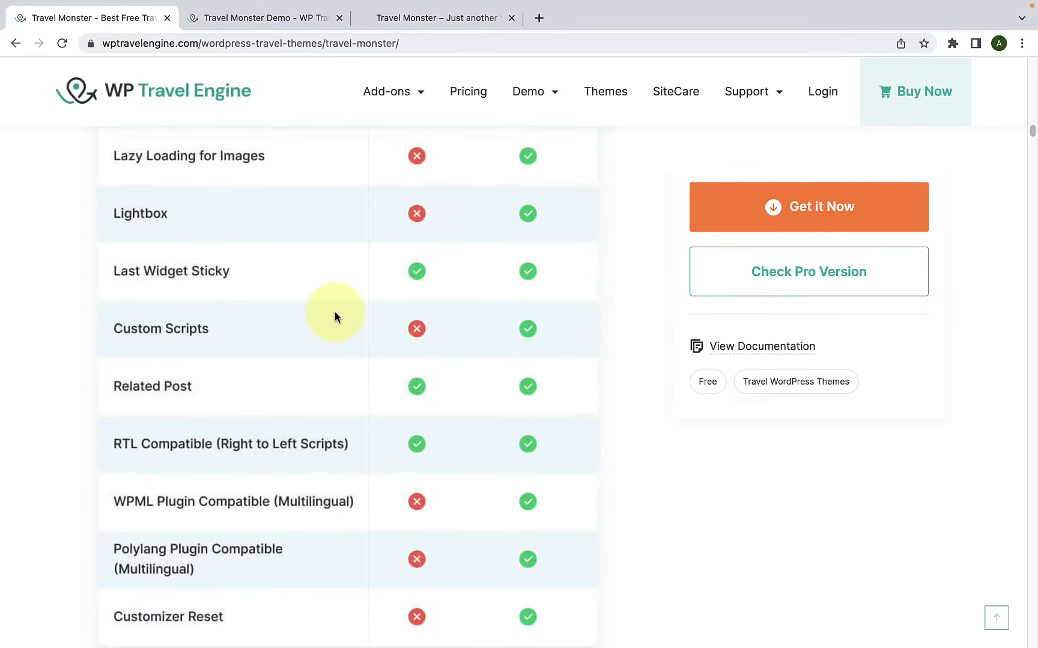
{"action": "scroll", "coordinate": [335, 311], "scroll_direction": "down", "scroll_amount": 8}
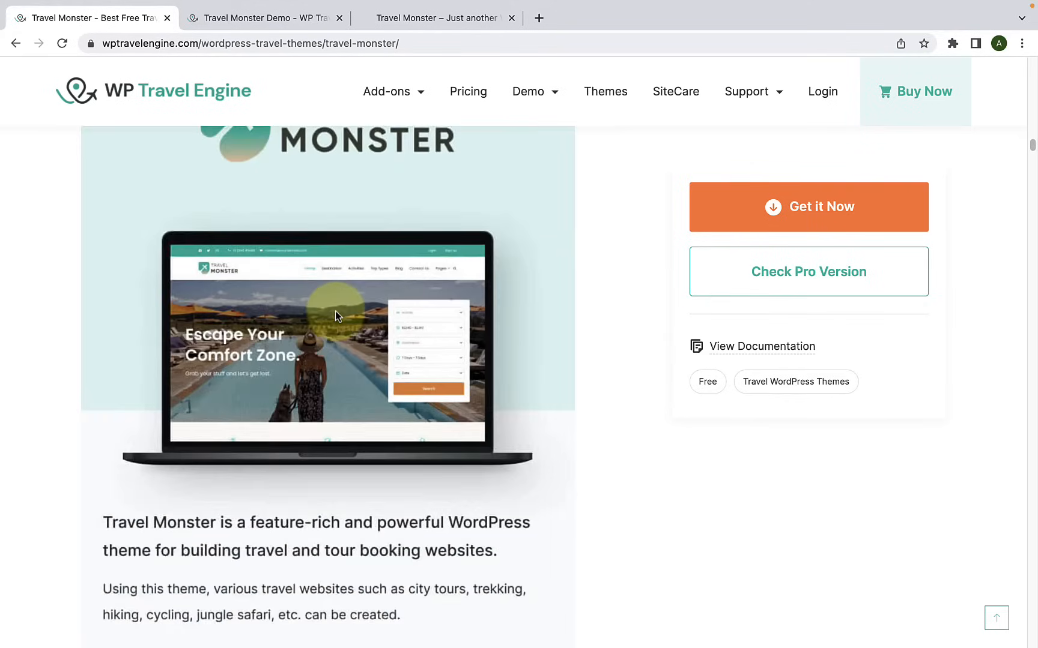
{"action": "scroll", "coordinate": [335, 311], "scroll_direction": "up", "scroll_amount": 8}
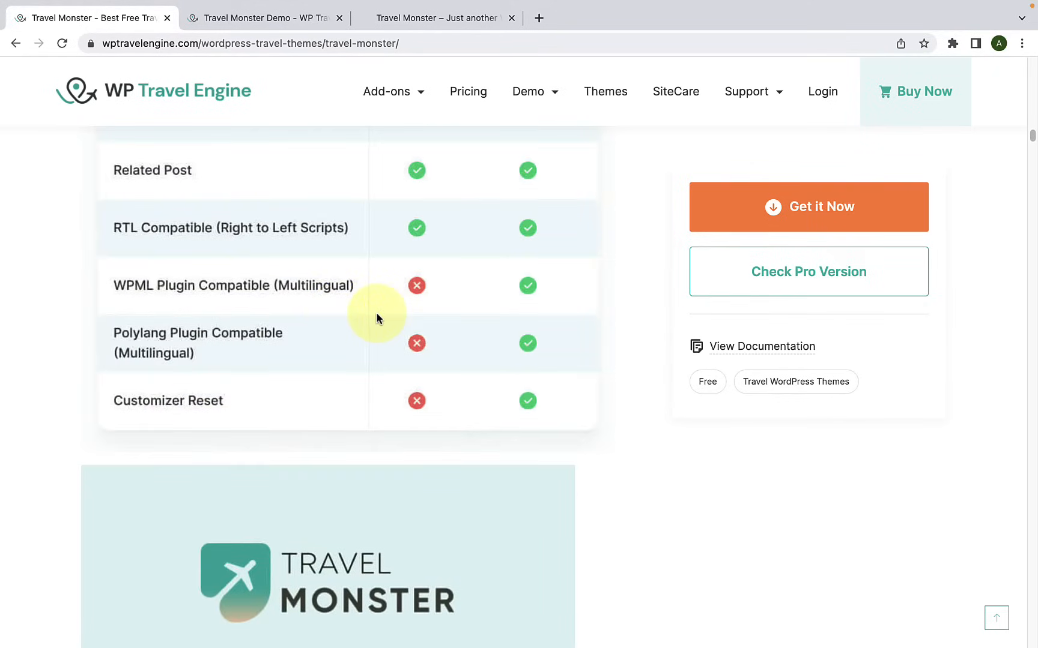
Step: Read the Travel Monster overview, the "Travel Monster is for you" list and the section on ready-to-import starter sites
{"action": "scroll", "coordinate": [375, 313], "scroll_direction": "down", "scroll_amount": 15}
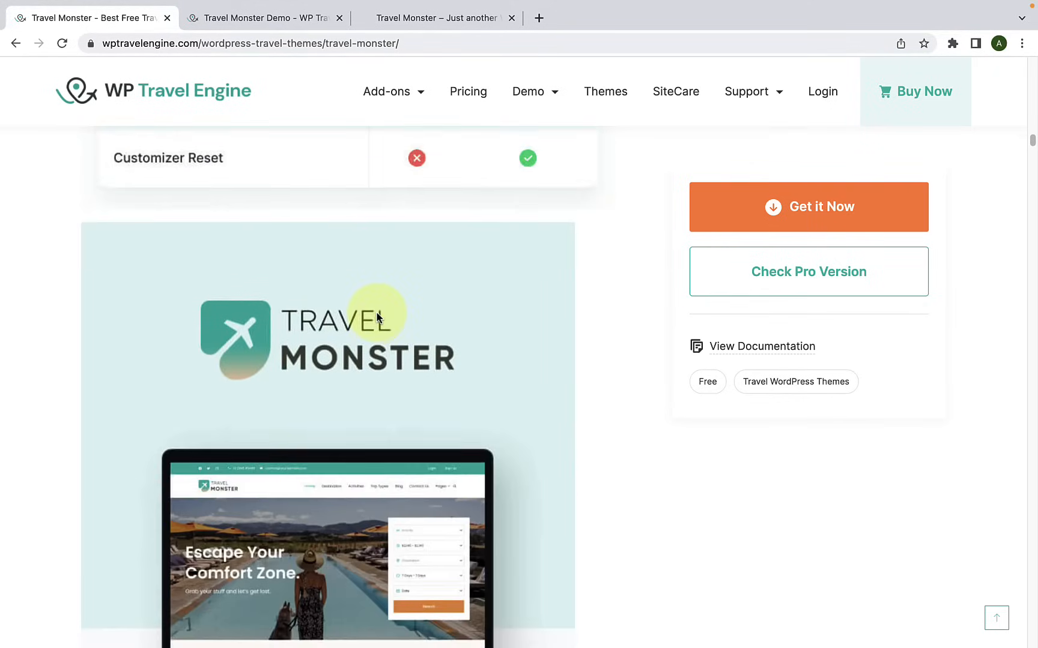
{"action": "scroll", "coordinate": [376, 314], "scroll_direction": "down", "scroll_amount": 15}
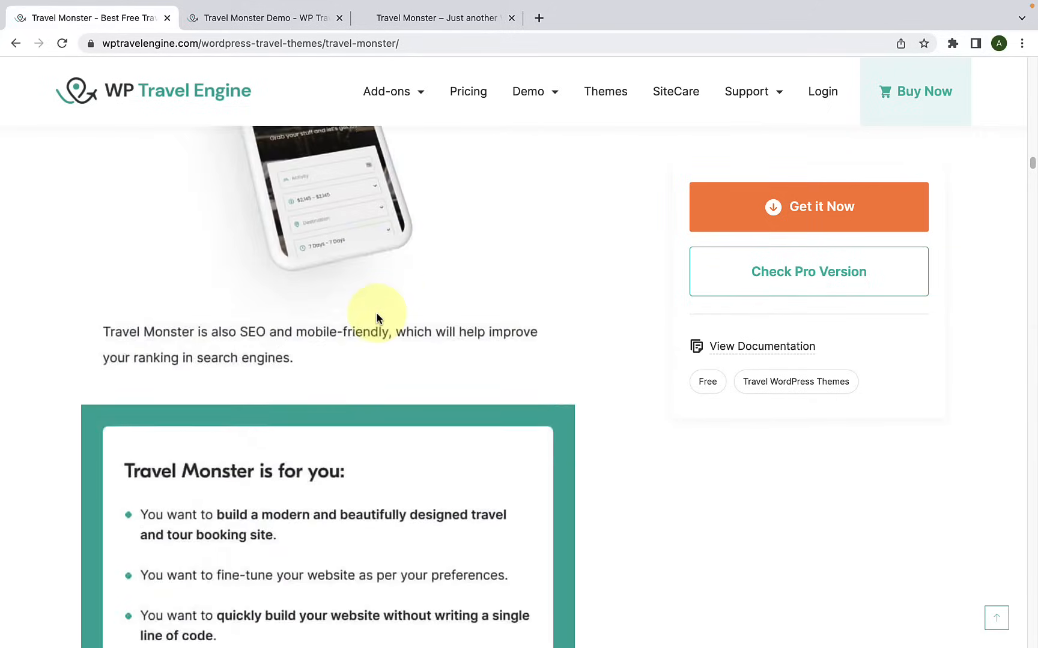
{"action": "scroll", "coordinate": [376, 315], "scroll_direction": "up", "scroll_amount": 2}
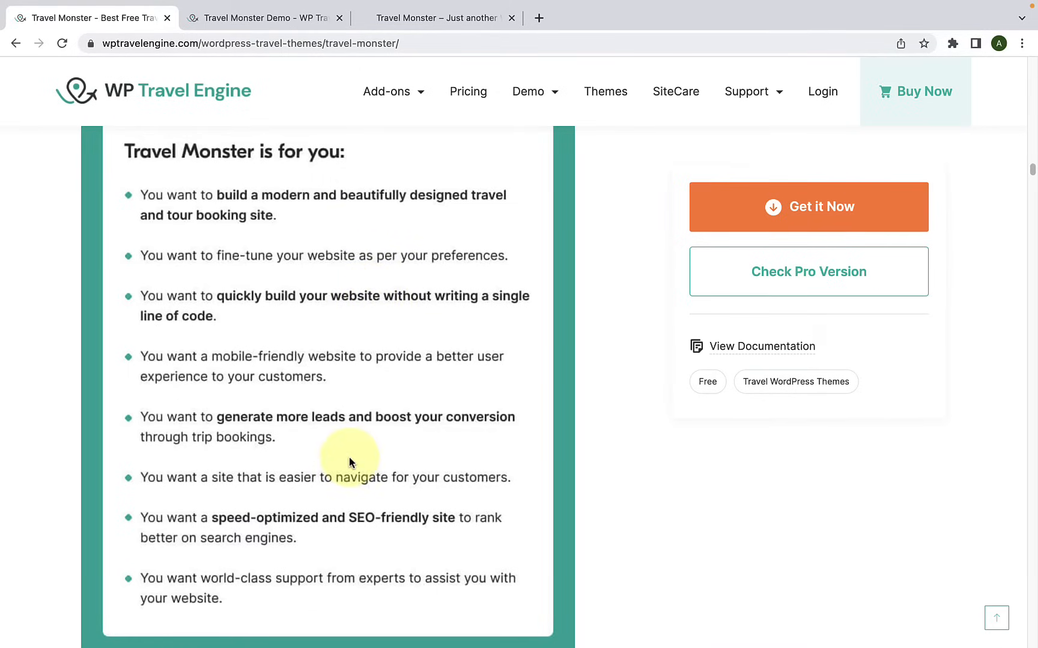
{"action": "scroll", "coordinate": [349, 456], "scroll_direction": "down", "scroll_amount": 8}
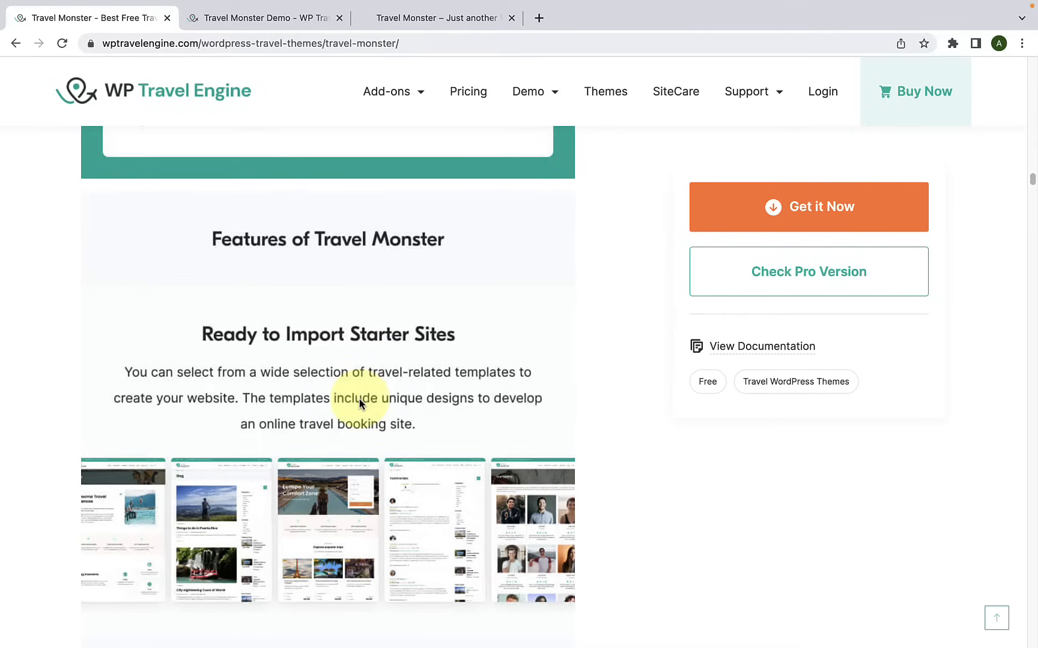
Step: Read the Travel Monster performance features: Speed Optimized for Great Performance, Core Web Vital Optimized and Loads Fast
{"action": "scroll", "coordinate": [359, 398], "scroll_direction": "down", "scroll_amount": 3}
{"action": "scroll", "coordinate": [295, 312], "scroll_direction": "down", "scroll_amount": 2}
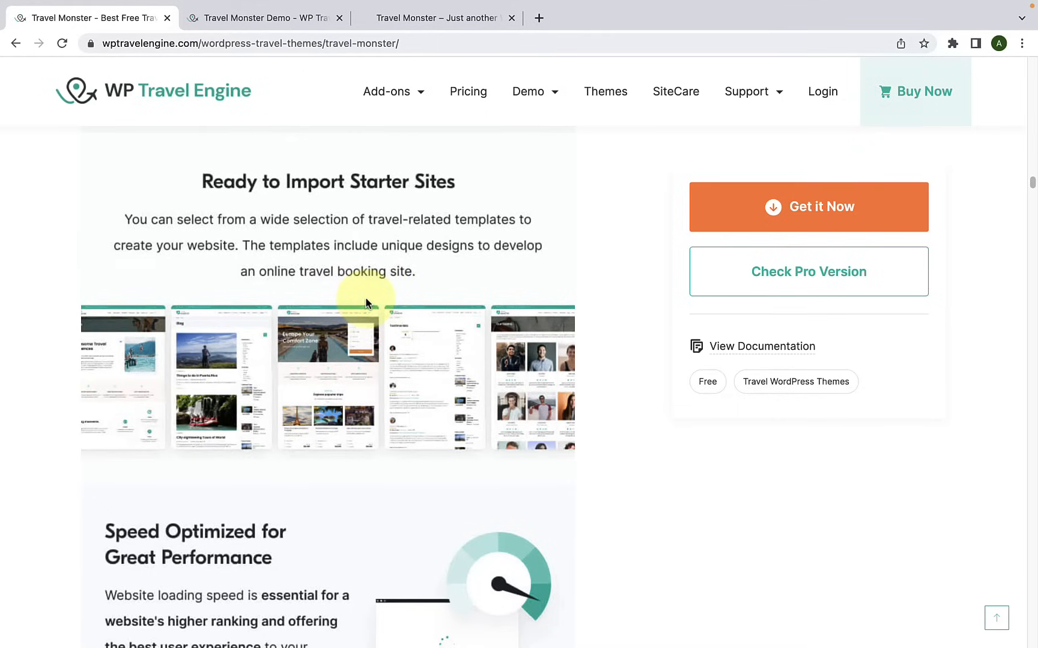
{"action": "scroll", "coordinate": [368, 309], "scroll_direction": "down", "scroll_amount": 5}
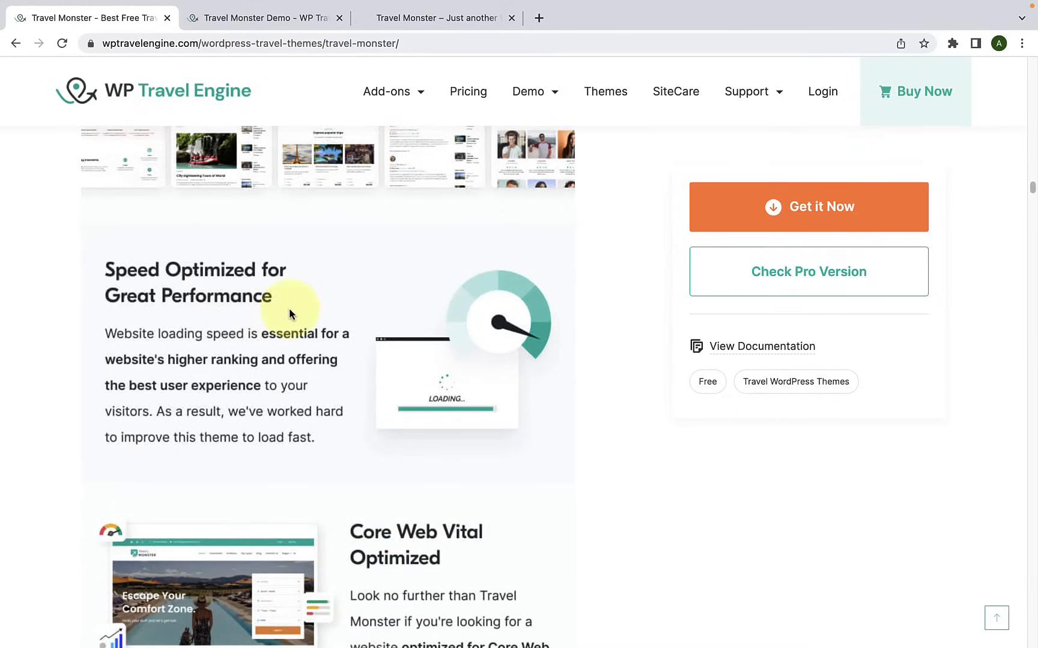
{"action": "scroll", "coordinate": [307, 317], "scroll_direction": "down", "scroll_amount": 5}
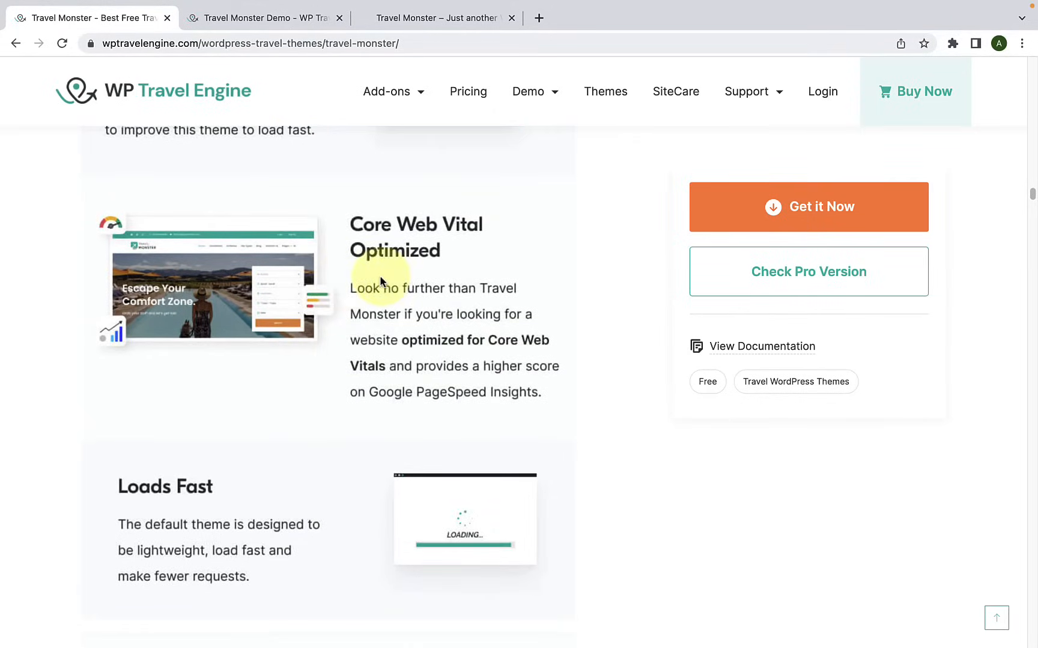
{"action": "scroll", "coordinate": [400, 281], "scroll_direction": "down", "scroll_amount": 4}
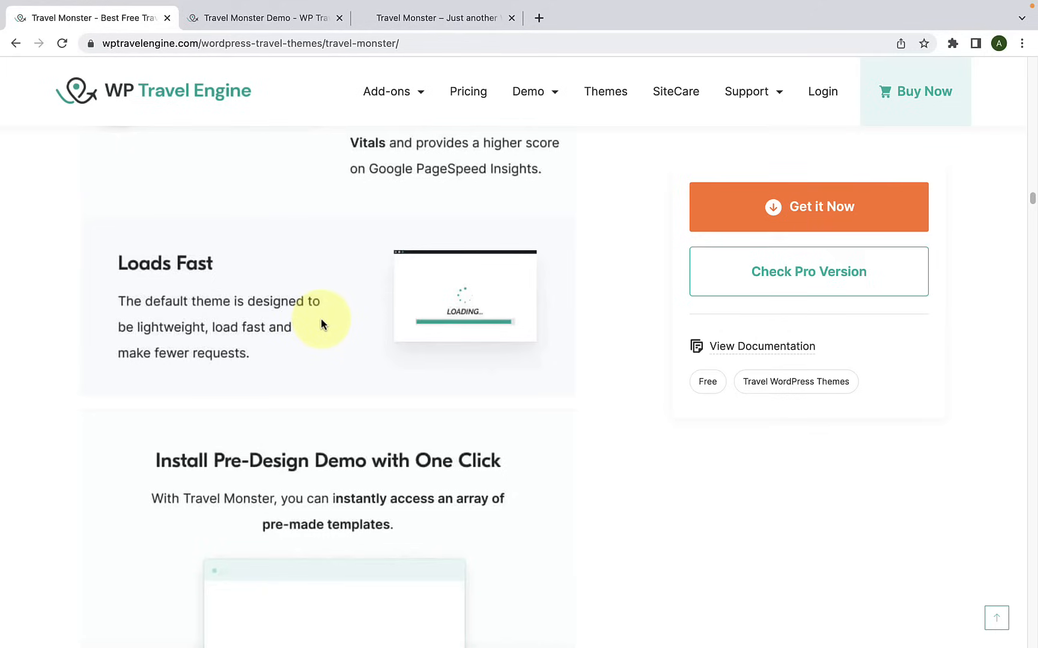
Step: Review the demo import features, from Install Pre-Design Demo with One Click through Customize Imported Demo to Access to all the Latest Demos
{"action": "scroll", "coordinate": [321, 318], "scroll_direction": "down", "scroll_amount": 4}
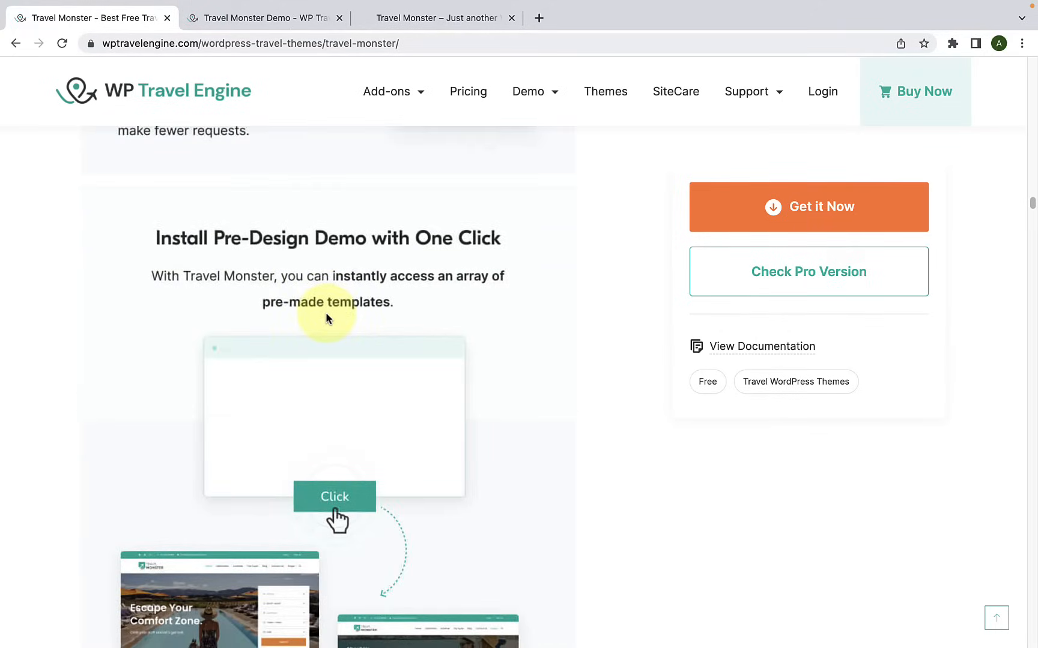
{"action": "scroll", "coordinate": [327, 317], "scroll_direction": "down", "scroll_amount": 1}
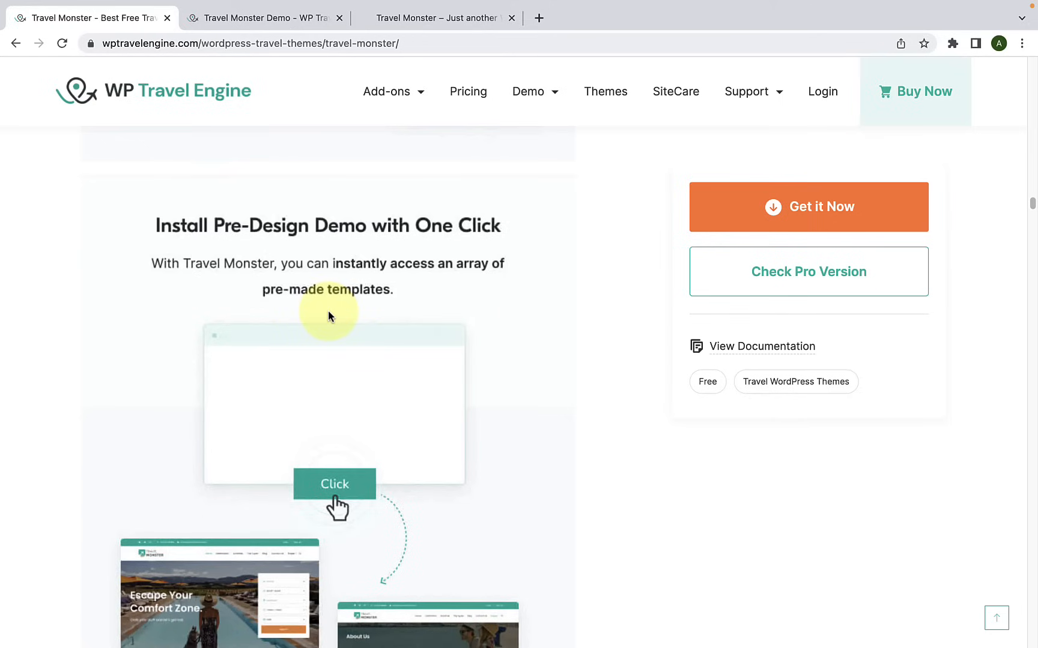
{"action": "scroll", "coordinate": [327, 317], "scroll_direction": "down", "scroll_amount": 1}
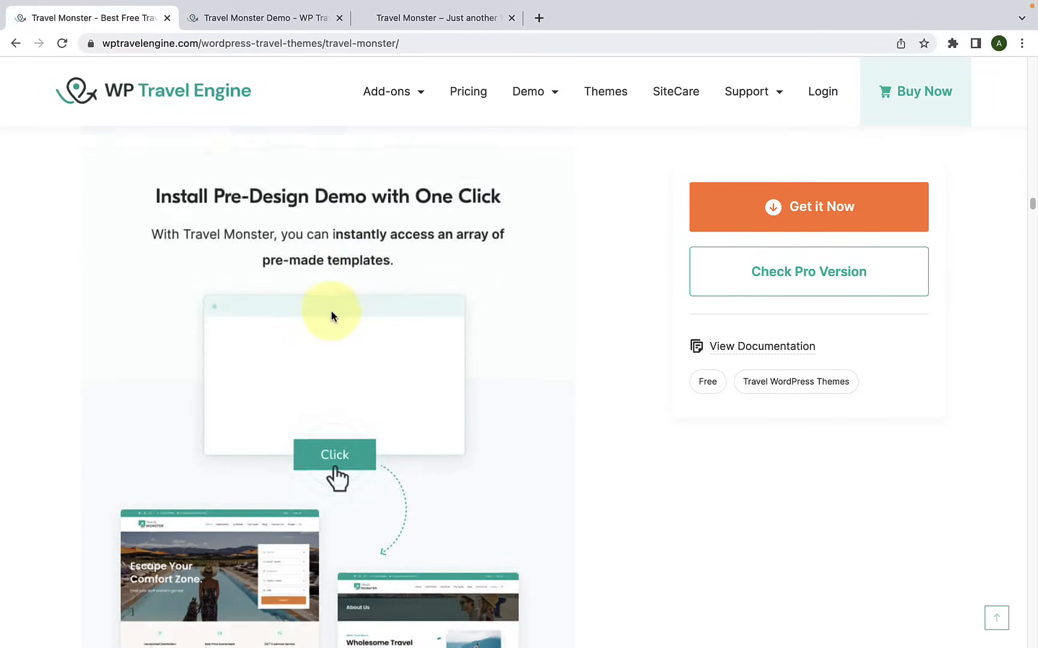
{"action": "scroll", "coordinate": [330, 315], "scroll_direction": "down", "scroll_amount": 3}
{"action": "scroll", "coordinate": [331, 311], "scroll_direction": "down", "scroll_amount": 10}
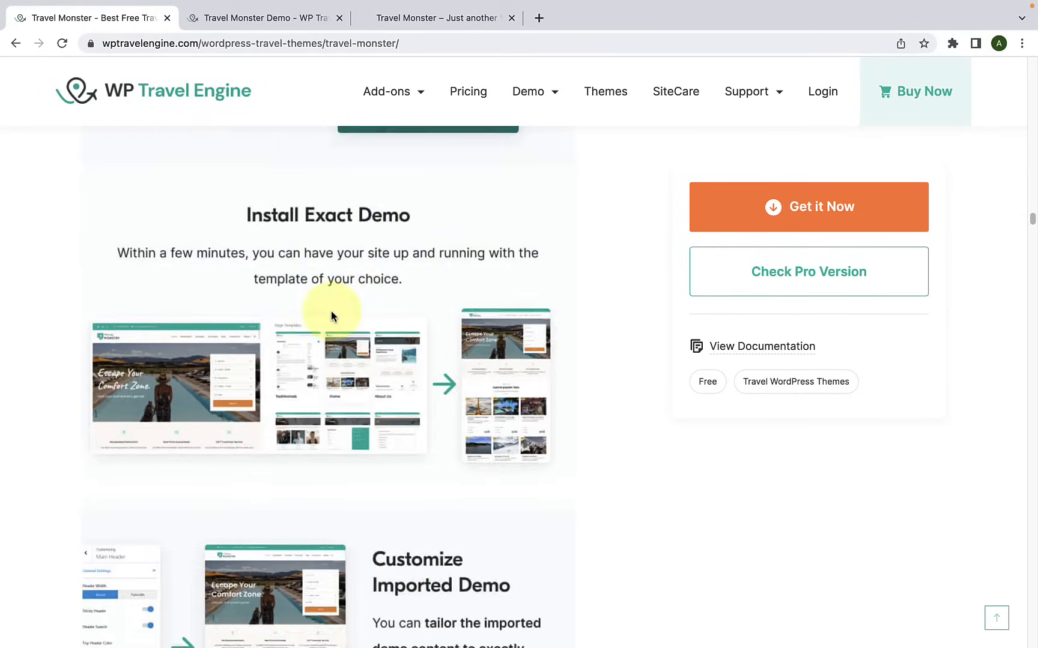
{"action": "scroll", "coordinate": [331, 310], "scroll_direction": "down", "scroll_amount": 1}
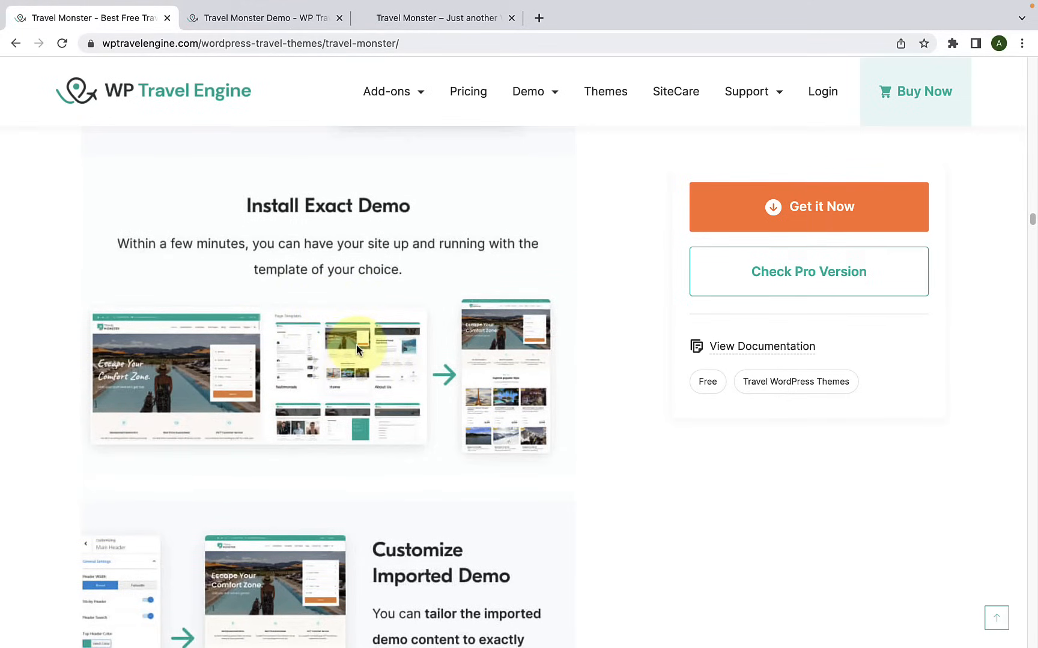
{"action": "scroll", "coordinate": [357, 344], "scroll_direction": "down", "scroll_amount": 5}
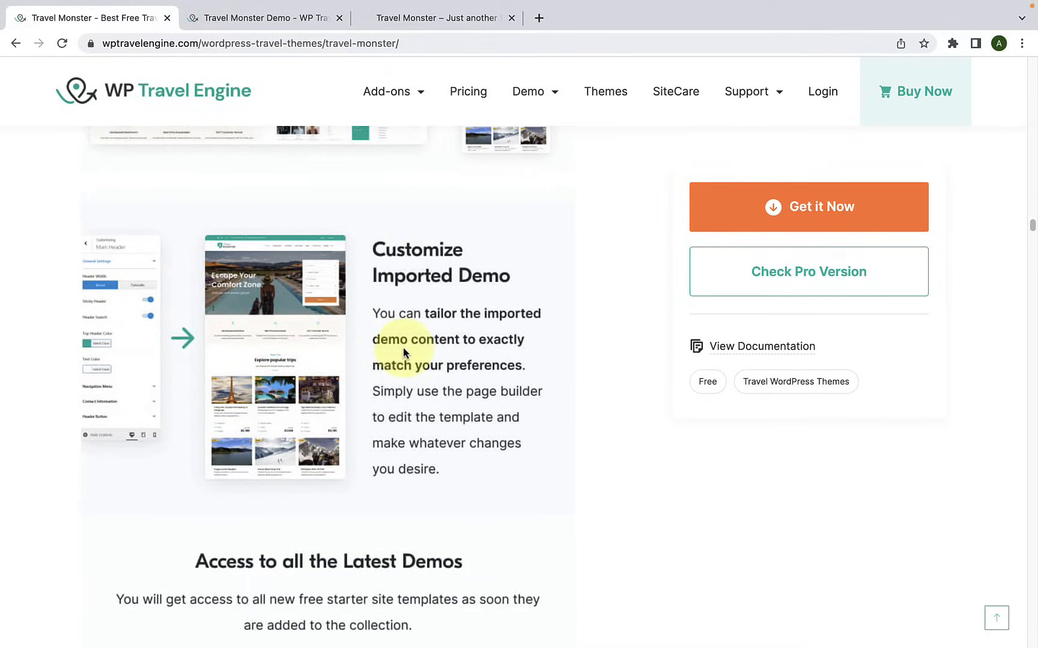
{"action": "scroll", "coordinate": [403, 347], "scroll_direction": "down", "scroll_amount": 2}
{"action": "scroll", "coordinate": [403, 347], "scroll_direction": "down", "scroll_amount": 5}
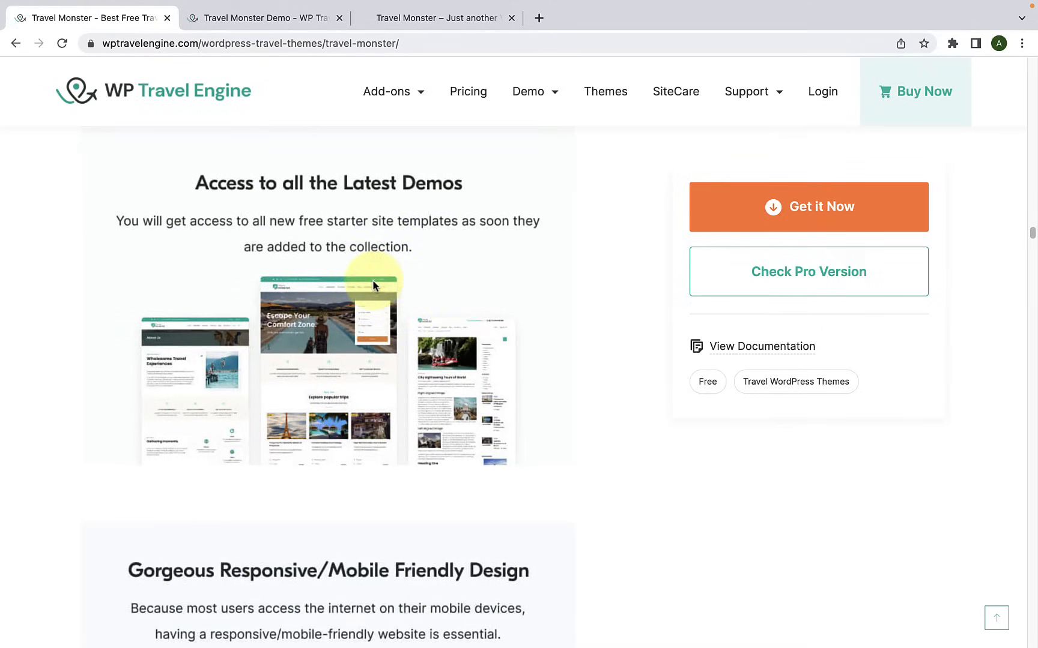
Step: Read about the responsive design and the SEO features, including Schema Friendly Markup, Last Updated On and Built-in Breadcrumb
{"action": "scroll", "coordinate": [376, 300], "scroll_direction": "down", "scroll_amount": 5}
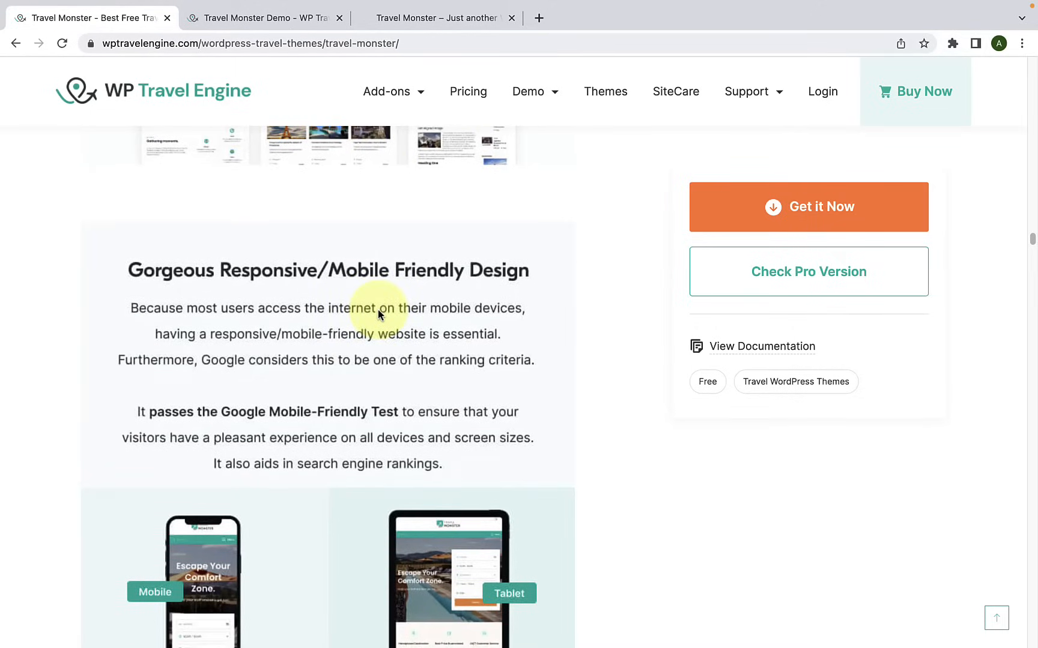
{"action": "scroll", "coordinate": [377, 309], "scroll_direction": "down", "scroll_amount": 6}
{"action": "scroll", "coordinate": [367, 309], "scroll_direction": "down", "scroll_amount": 1}
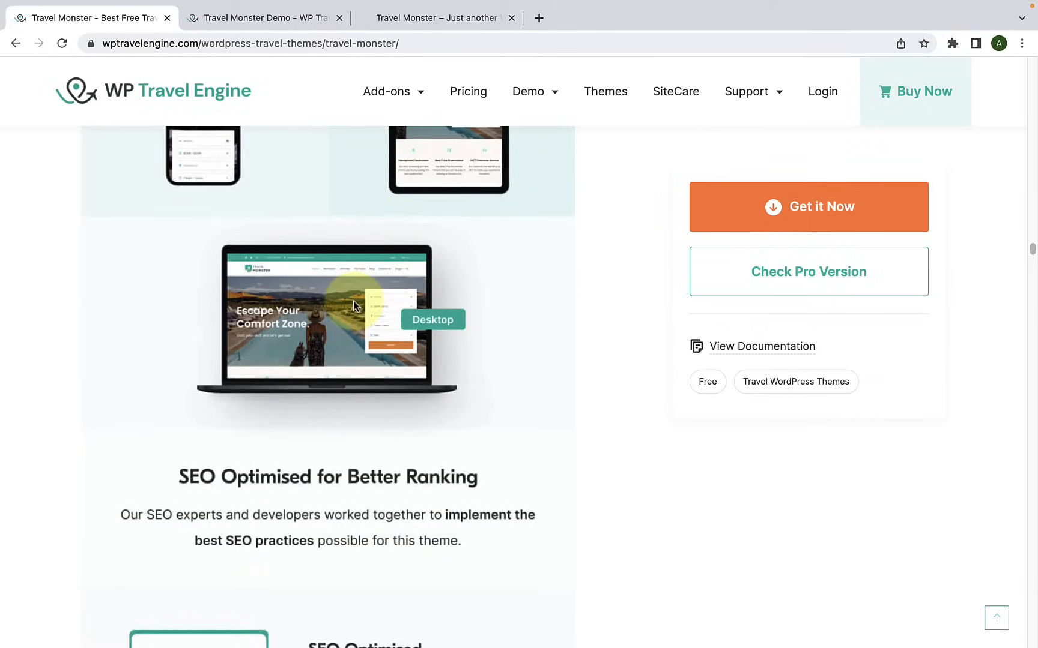
{"action": "scroll", "coordinate": [354, 305], "scroll_direction": "down", "scroll_amount": 6}
{"action": "scroll", "coordinate": [357, 296], "scroll_direction": "up", "scroll_amount": 2}
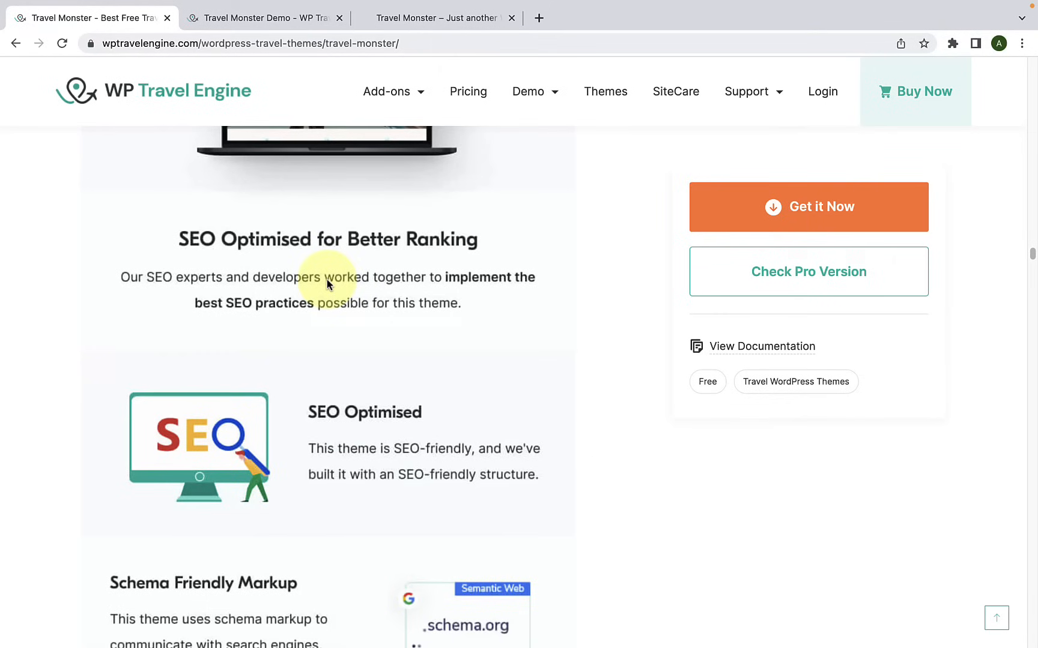
{"action": "scroll", "coordinate": [327, 283], "scroll_direction": "down", "scroll_amount": 7}
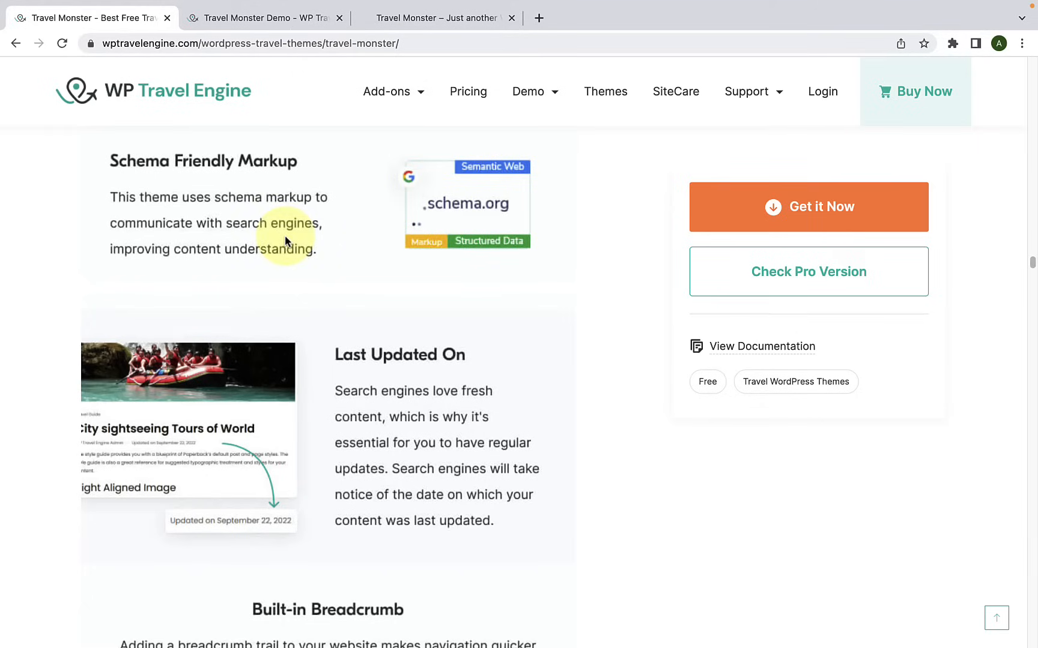
{"action": "scroll", "coordinate": [285, 237], "scroll_direction": "down", "scroll_amount": 3}
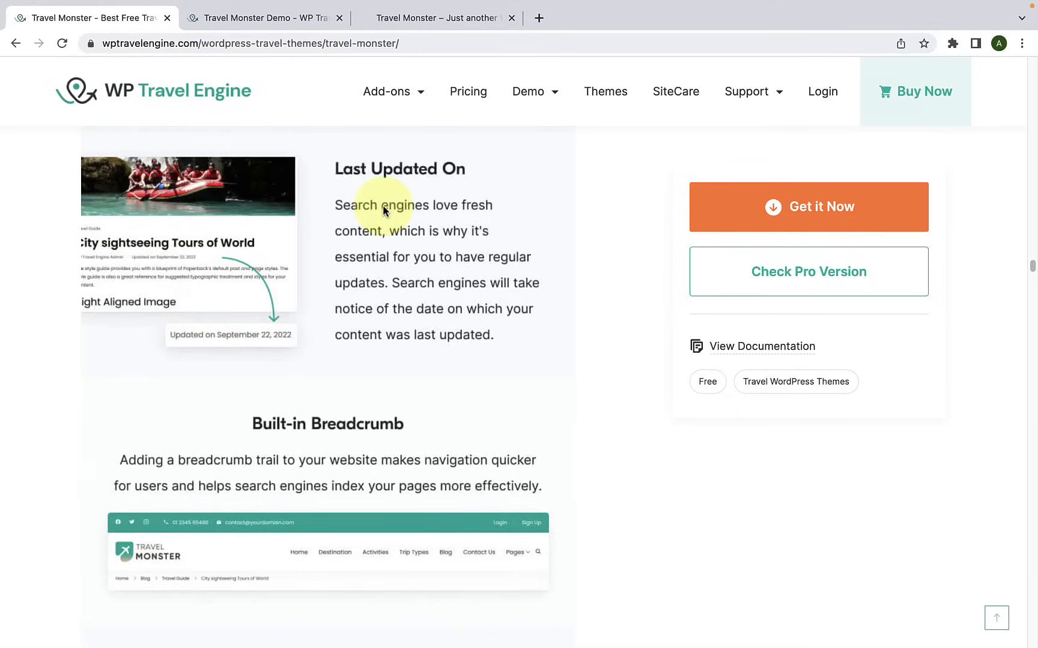
{"action": "scroll", "coordinate": [382, 216], "scroll_direction": "down", "scroll_amount": 3}
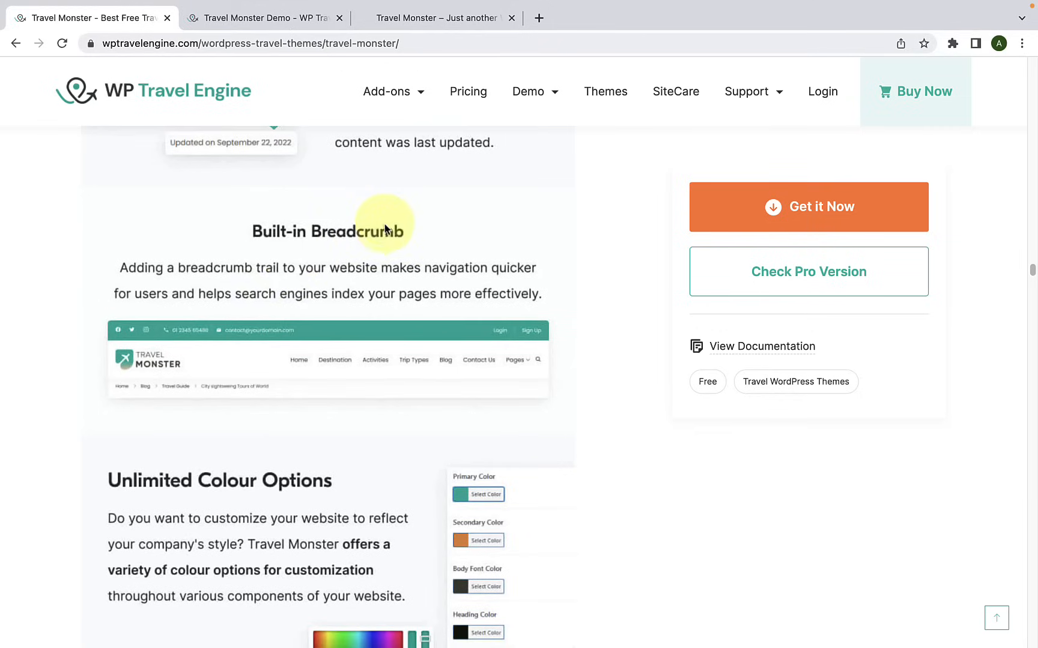
Step: Review the colour, typography, Google Fonts and local font hosting options, through to the theme settings panel with live preview
{"action": "scroll", "coordinate": [335, 260], "scroll_direction": "down", "scroll_amount": 3}
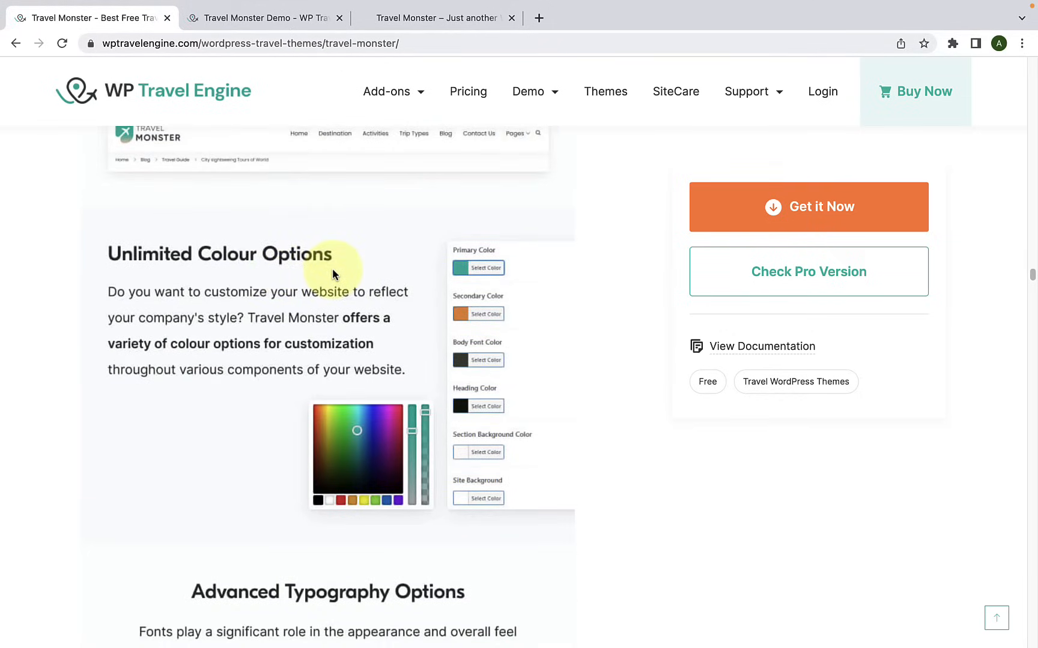
{"action": "scroll", "coordinate": [334, 272], "scroll_direction": "down", "scroll_amount": 5}
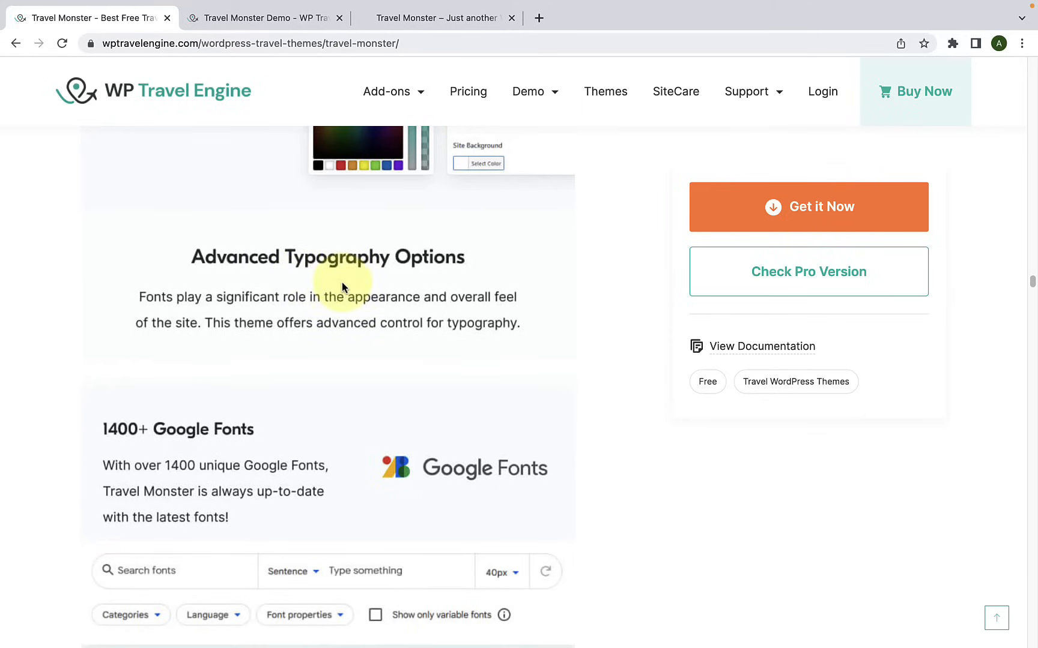
{"action": "scroll", "coordinate": [300, 273], "scroll_direction": "down", "scroll_amount": 3}
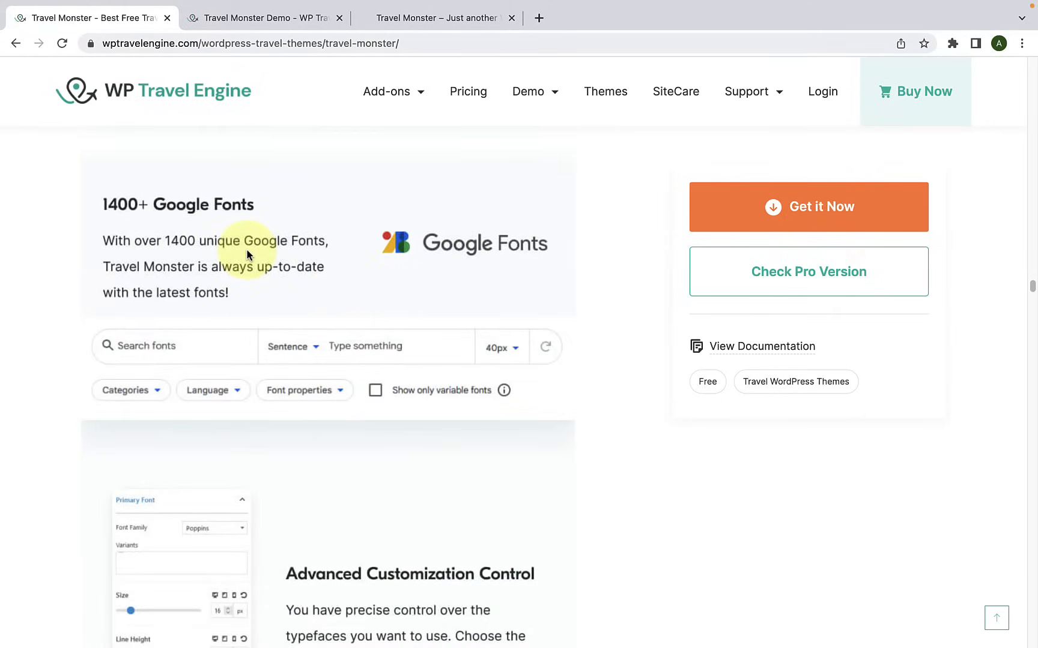
{"action": "scroll", "coordinate": [247, 249], "scroll_direction": "down", "scroll_amount": 5}
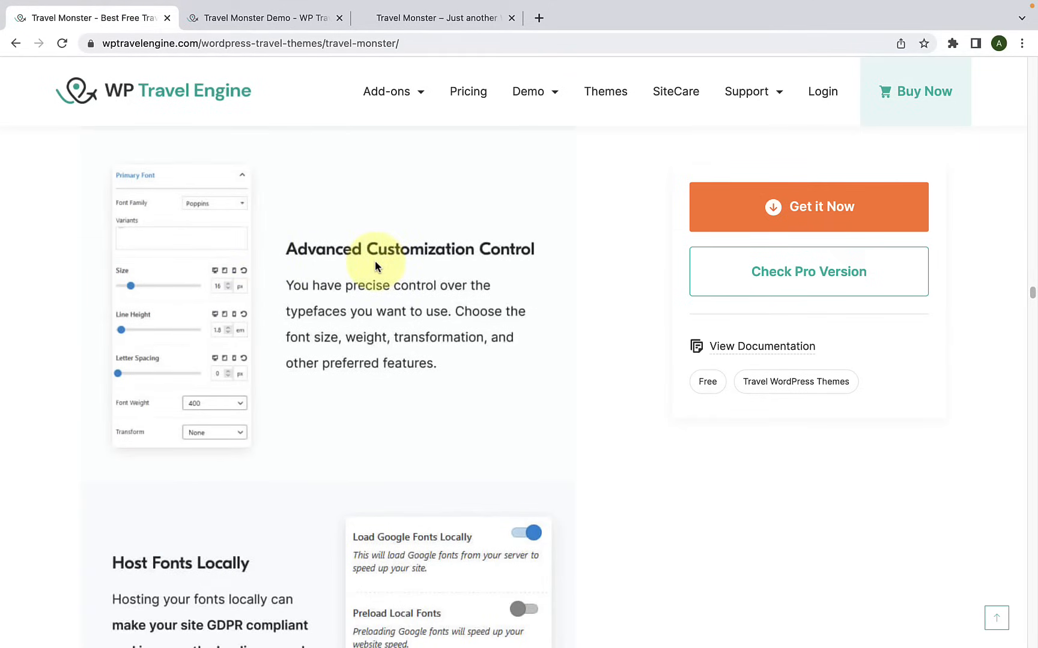
{"action": "scroll", "coordinate": [373, 267], "scroll_direction": "down", "scroll_amount": 5}
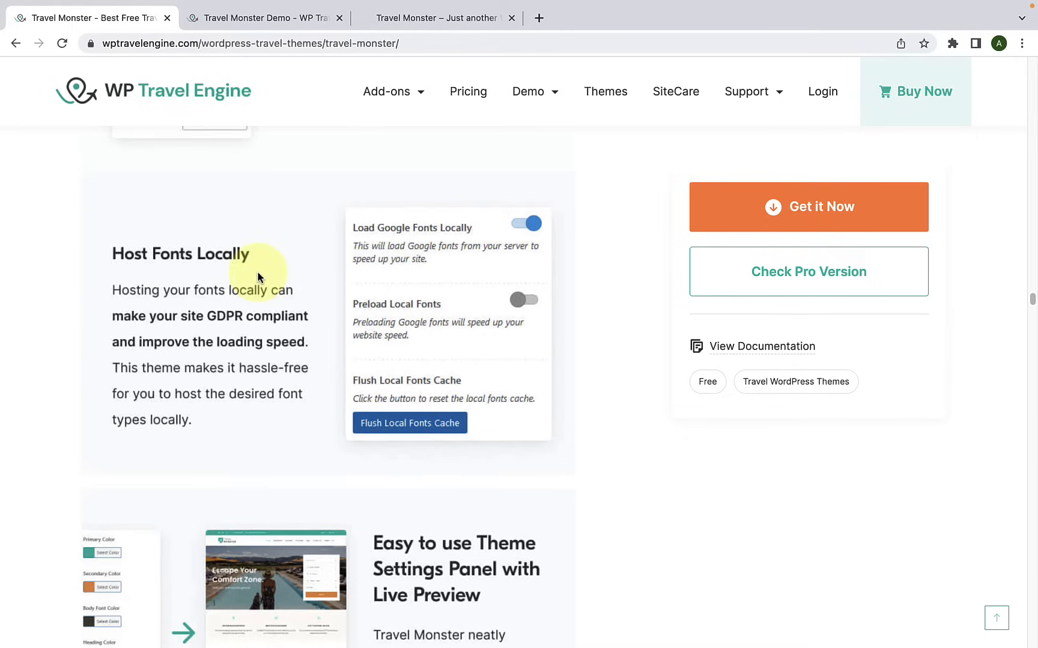
{"action": "scroll", "coordinate": [259, 270], "scroll_direction": "down", "scroll_amount": 5}
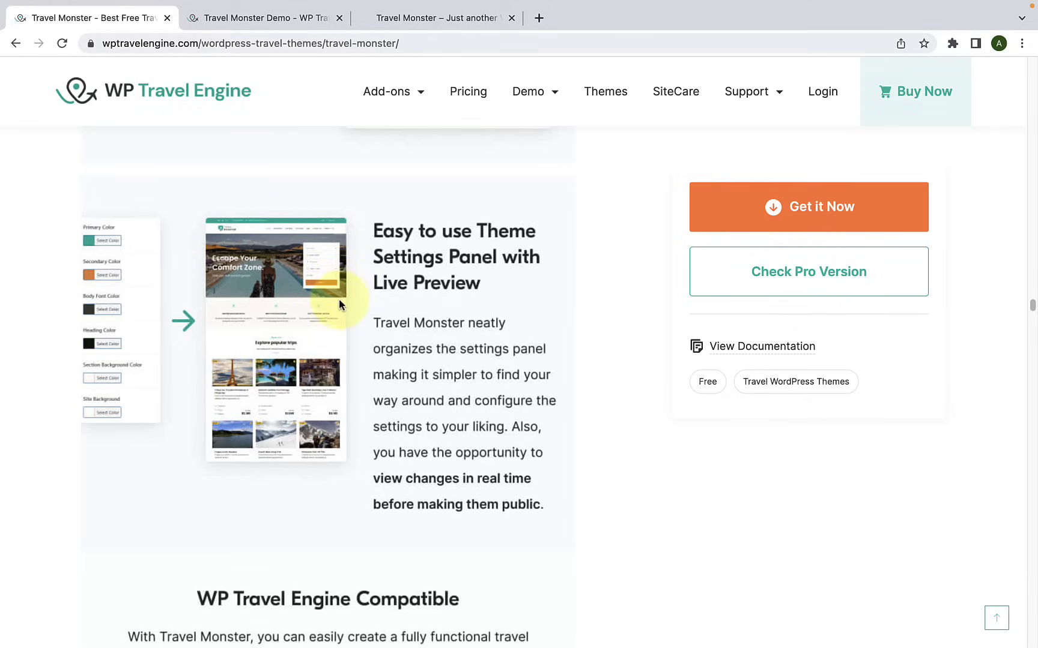
Step: Read the WP Travel Engine Compatible, Advanced Trips Search and Destinations Page sections
{"action": "scroll", "coordinate": [338, 306], "scroll_direction": "down", "scroll_amount": 6}
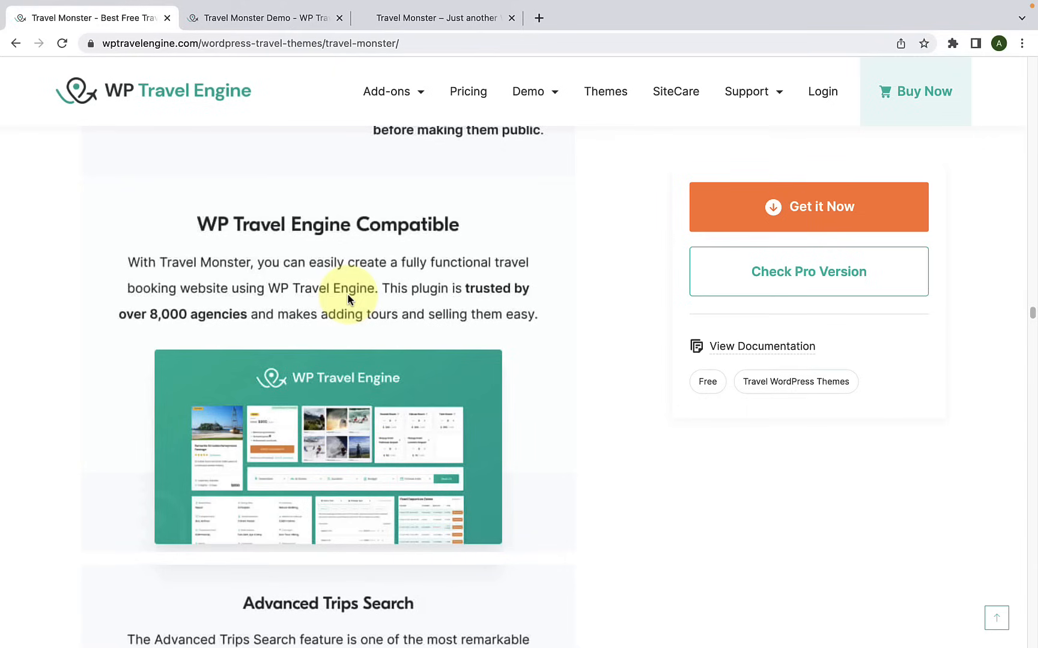
{"action": "scroll", "coordinate": [347, 300], "scroll_direction": "down", "scroll_amount": 4}
{"action": "scroll", "coordinate": [346, 304], "scroll_direction": "down", "scroll_amount": 2}
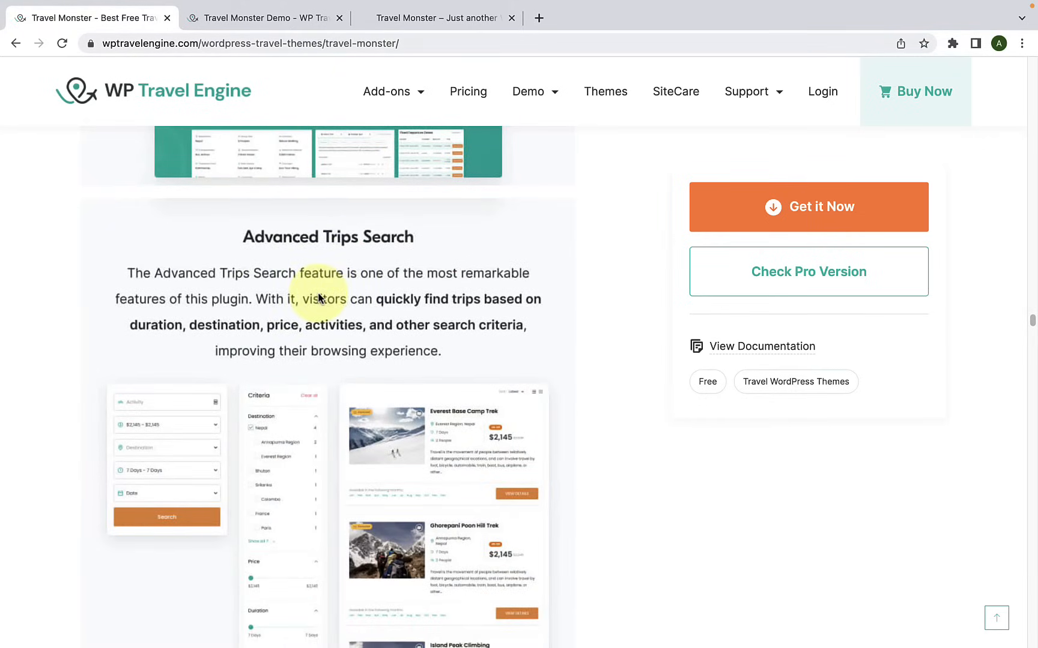
{"action": "scroll", "coordinate": [319, 299], "scroll_direction": "down", "scroll_amount": 1}
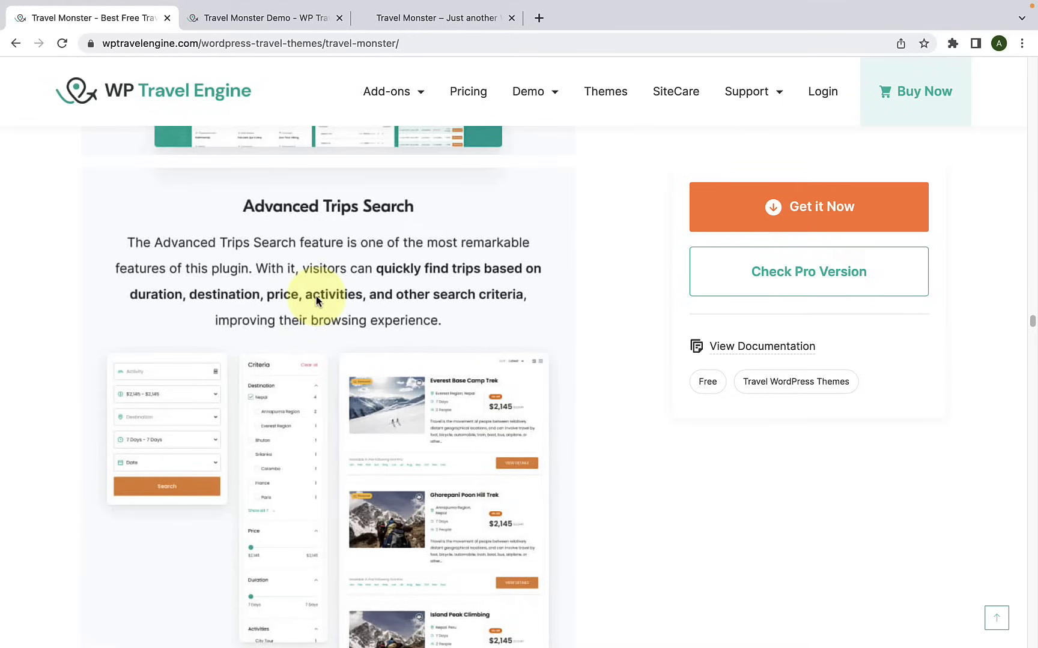
{"action": "scroll", "coordinate": [317, 300], "scroll_direction": "down", "scroll_amount": 10}
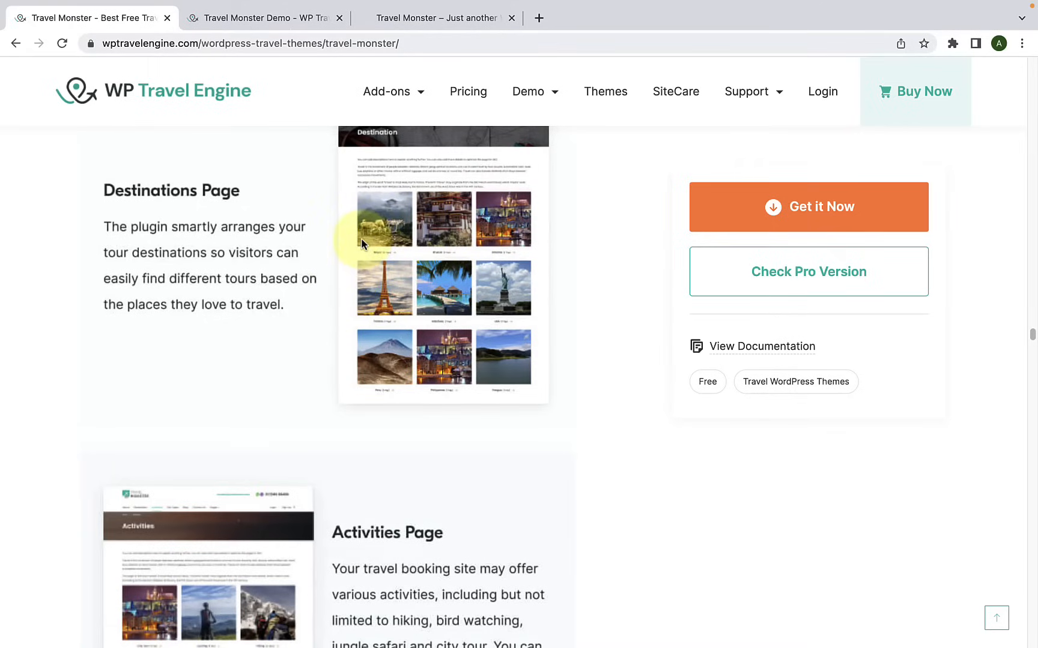
Step: Switch to the Travel Monster live demo, open its Destination page and browse the listed destinations
{"action": "left_click", "coordinate": [424, 18]}
{"action": "mouse_move", "coordinate": [574, 141]}
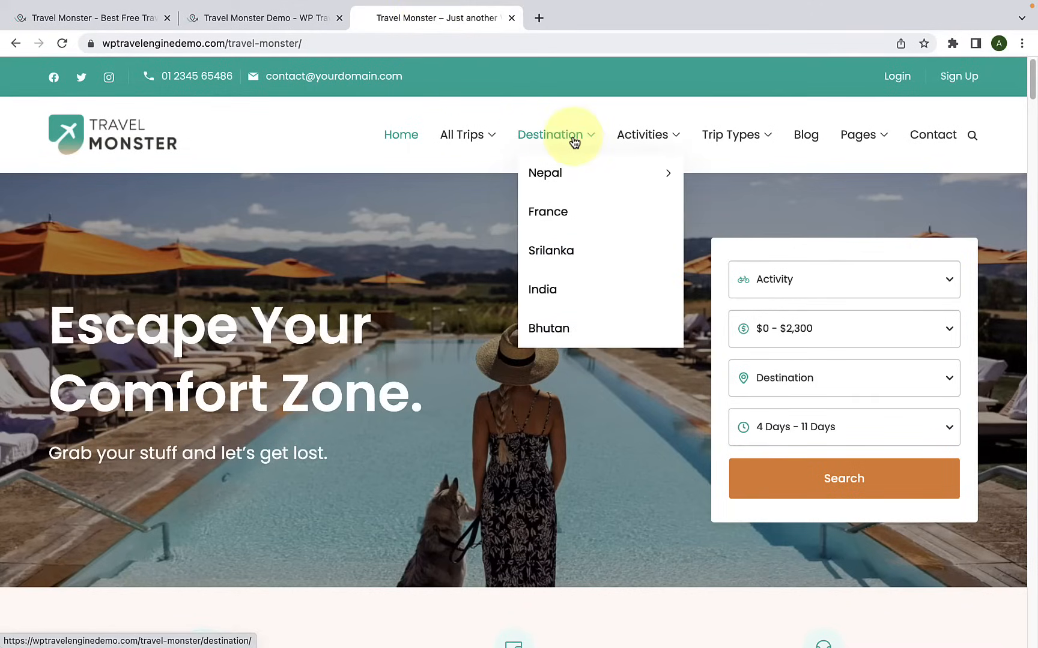
{"action": "left_click", "coordinate": [575, 141]}
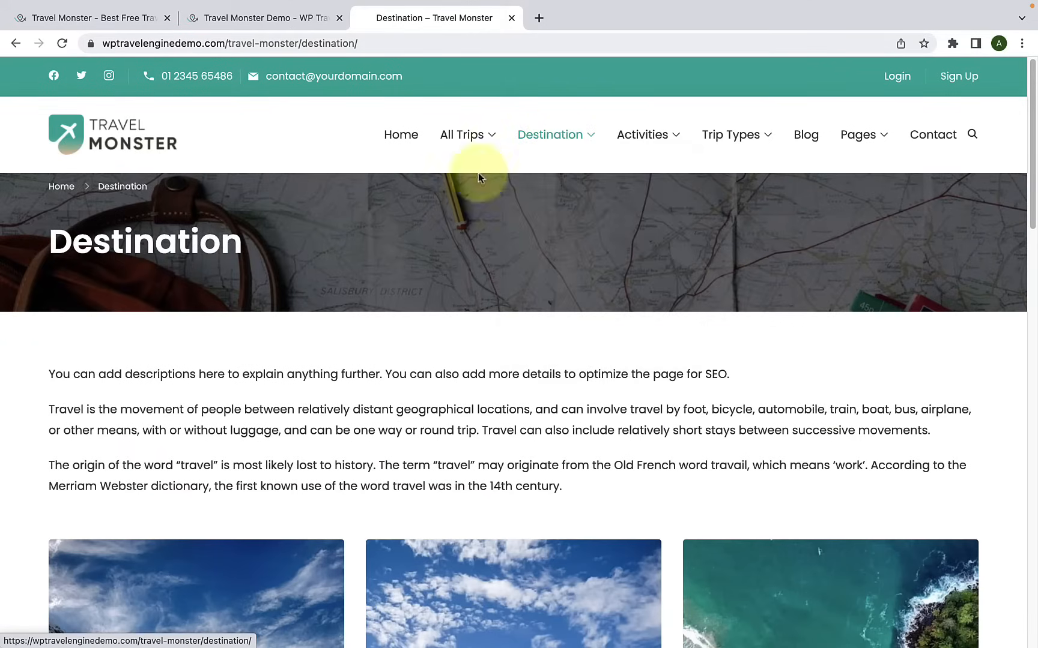
{"action": "scroll", "coordinate": [414, 324], "scroll_direction": "down", "scroll_amount": 5}
{"action": "scroll", "coordinate": [410, 346], "scroll_direction": "down", "scroll_amount": 5}
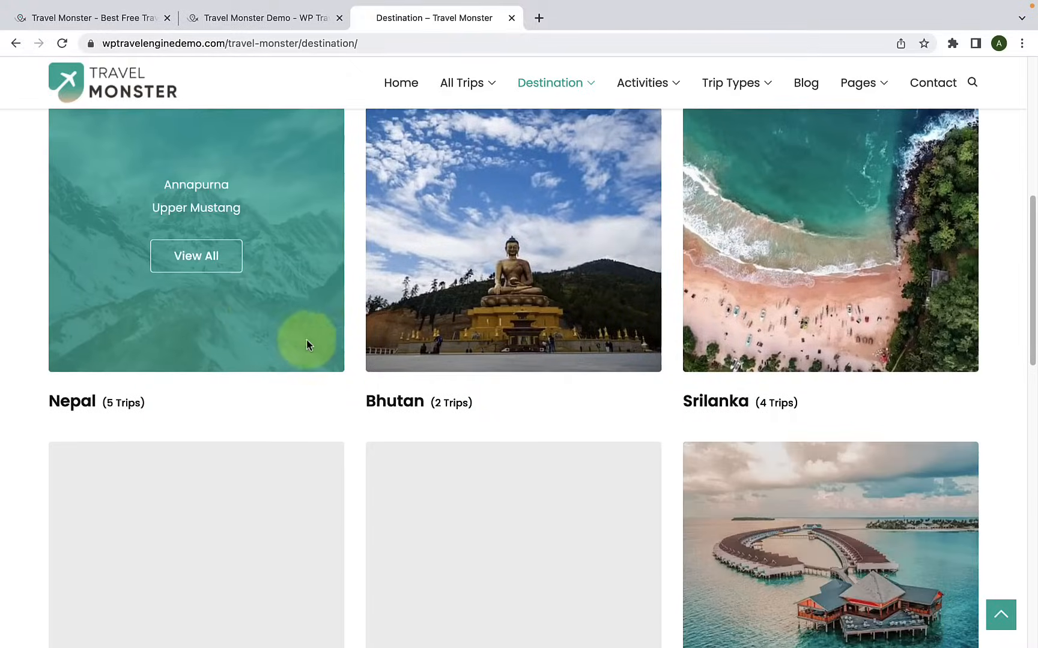
{"action": "scroll", "coordinate": [698, 275], "scroll_direction": "down", "scroll_amount": 7}
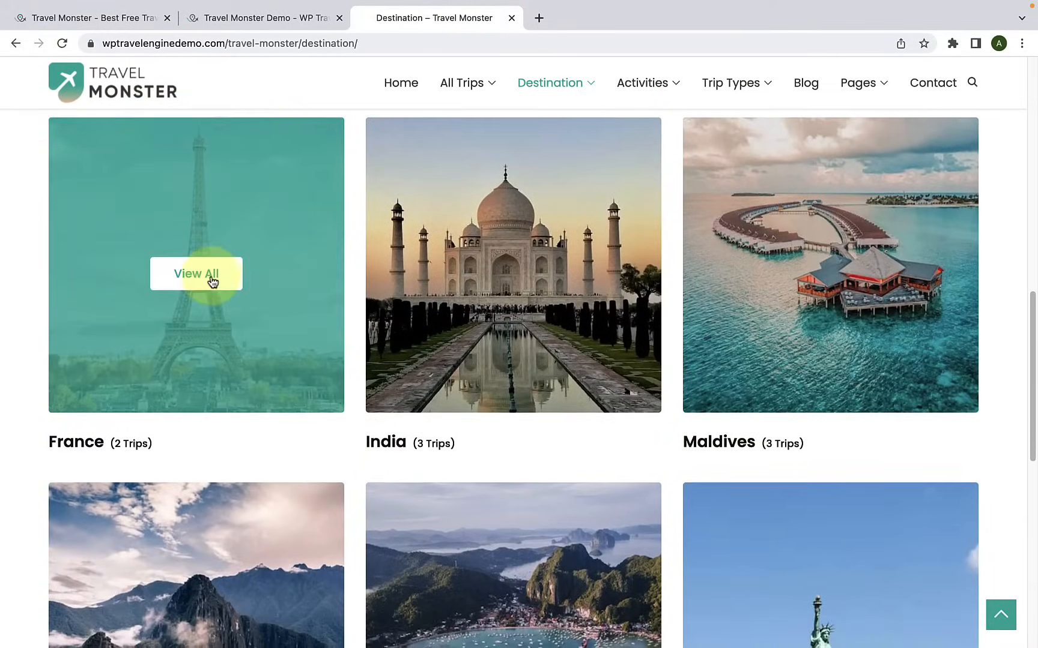
Step: Open all trips for France and look through the trip listings and the filter criteria
{"action": "left_click", "coordinate": [209, 274]}
{"action": "scroll", "coordinate": [189, 256], "scroll_direction": "down", "scroll_amount": 2}
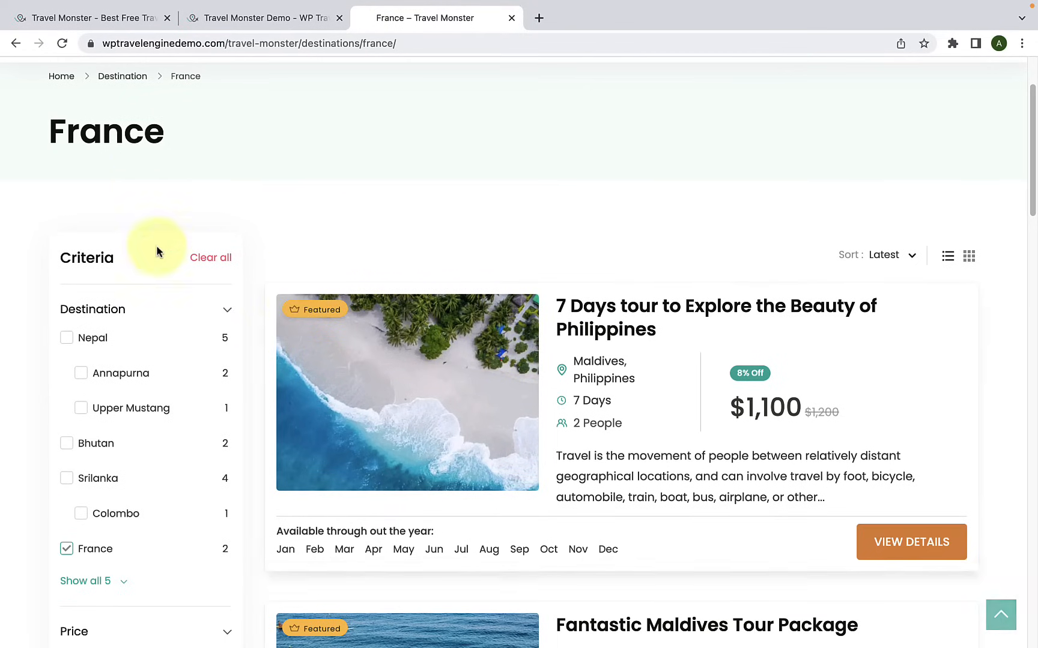
{"action": "scroll", "coordinate": [483, 348], "scroll_direction": "down", "scroll_amount": 20}
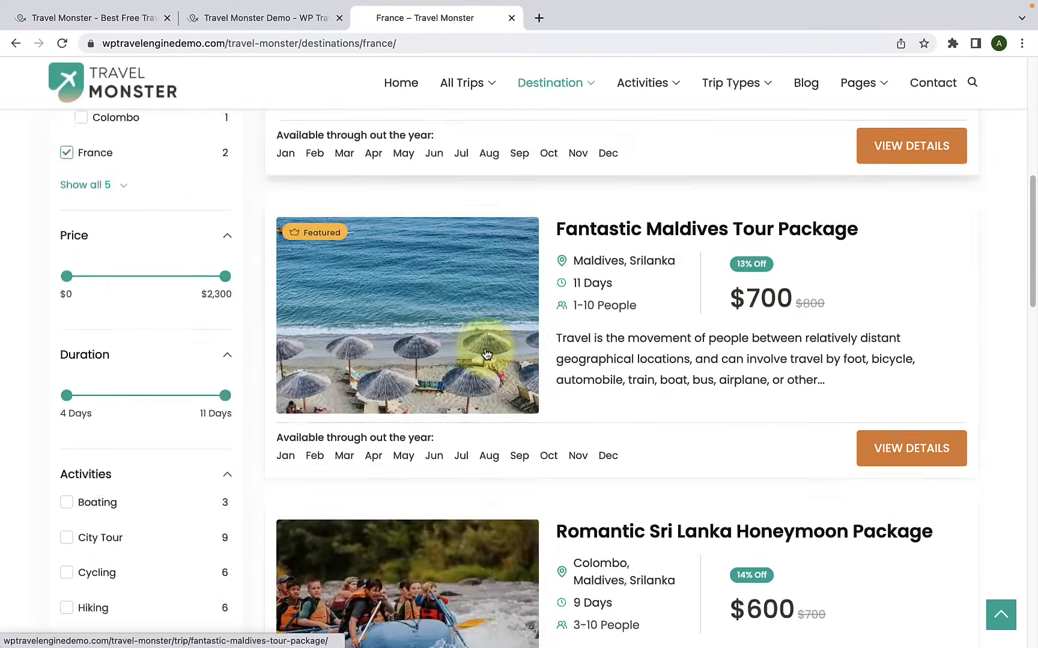
{"action": "scroll", "coordinate": [483, 355], "scroll_direction": "down", "scroll_amount": 13}
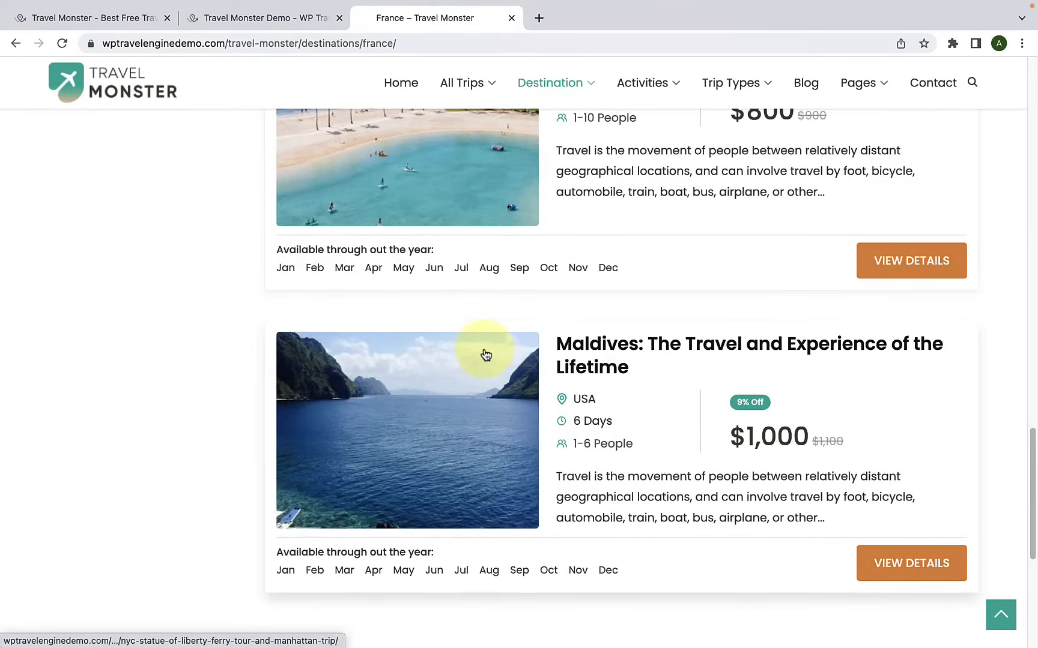
{"action": "scroll", "coordinate": [484, 354], "scroll_direction": "up", "scroll_amount": 7}
{"action": "scroll", "coordinate": [486, 355], "scroll_direction": "up", "scroll_amount": 20}
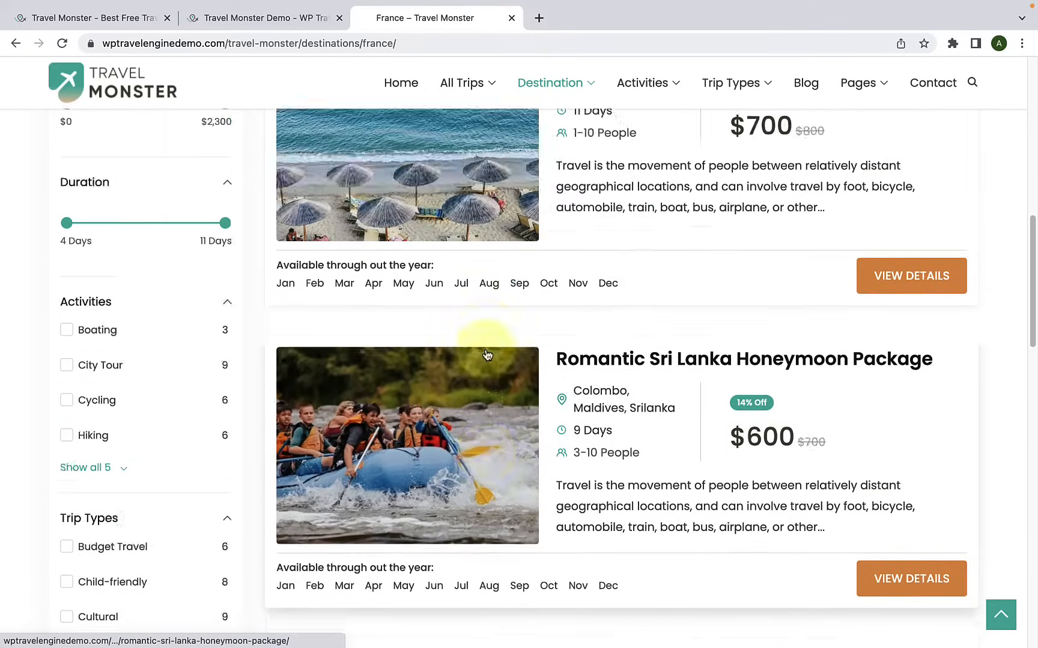
Step: Return to the Travel Monster theme page and read the Activities Page and Trip Types Page sections
{"action": "scroll", "coordinate": [486, 355], "scroll_direction": "up", "scroll_amount": 2}
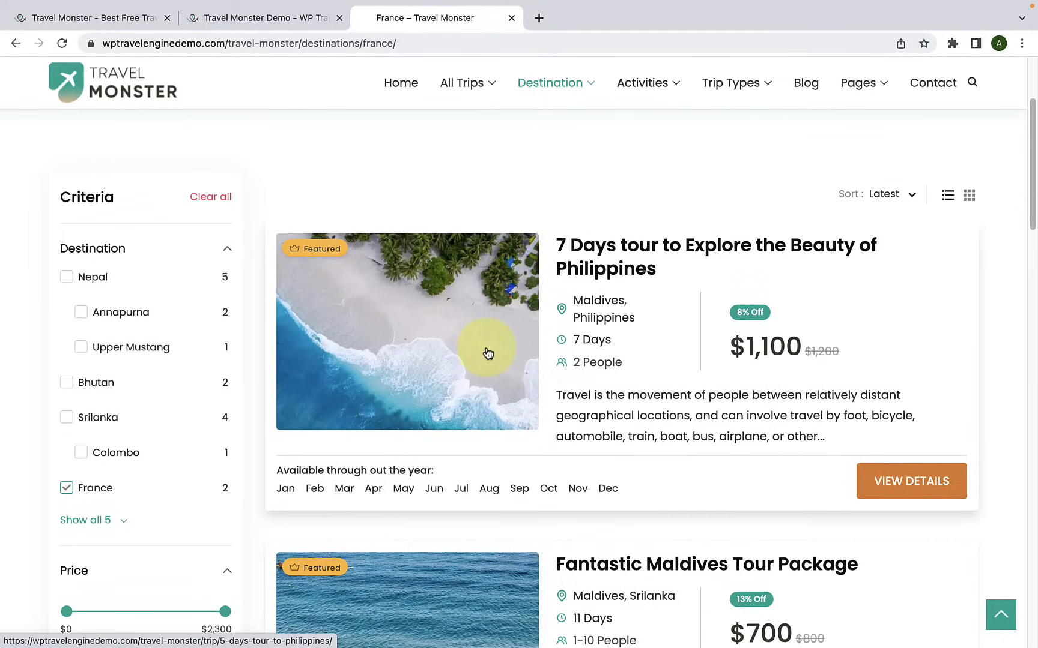
{"action": "left_click", "coordinate": [134, 18]}
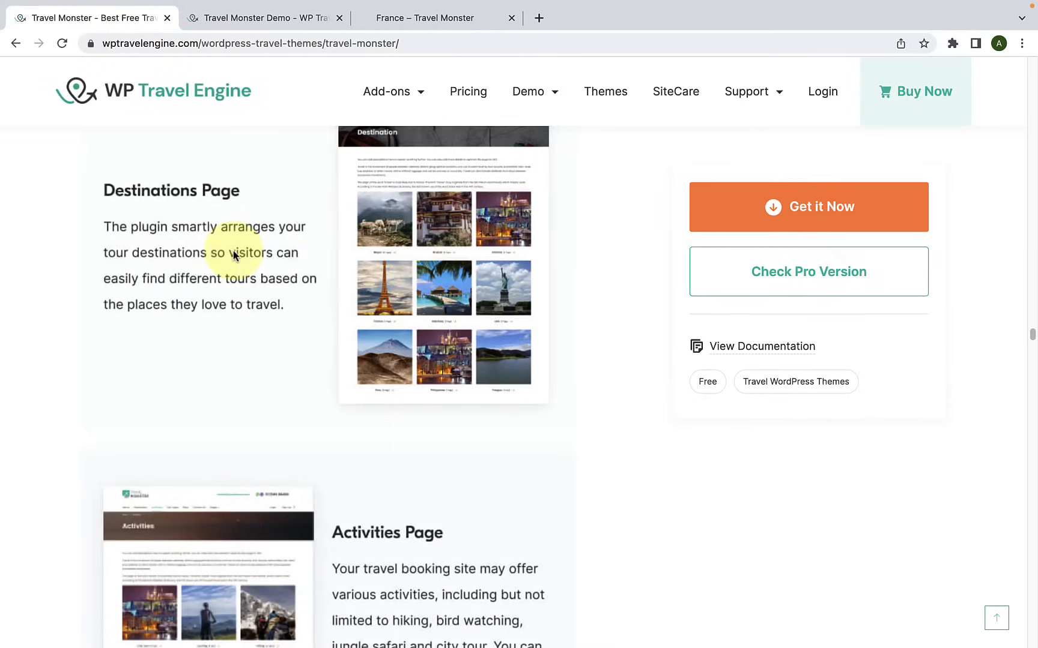
{"action": "scroll", "coordinate": [262, 292], "scroll_direction": "down", "scroll_amount": 5}
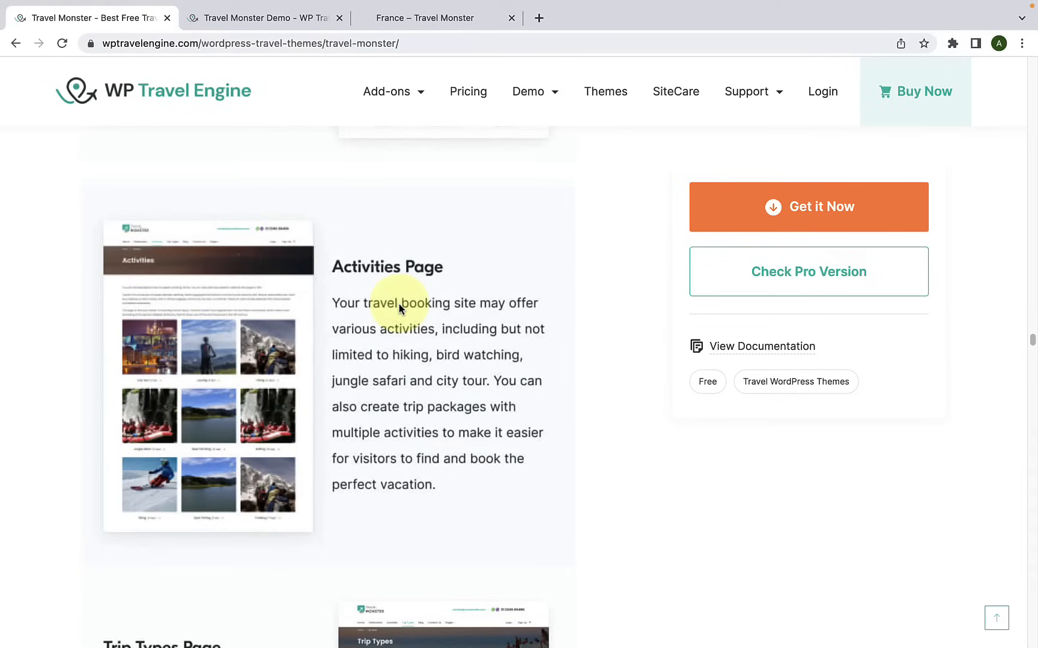
{"action": "scroll", "coordinate": [399, 308], "scroll_direction": "down", "scroll_amount": 2}
{"action": "scroll", "coordinate": [399, 310], "scroll_direction": "up", "scroll_amount": 1}
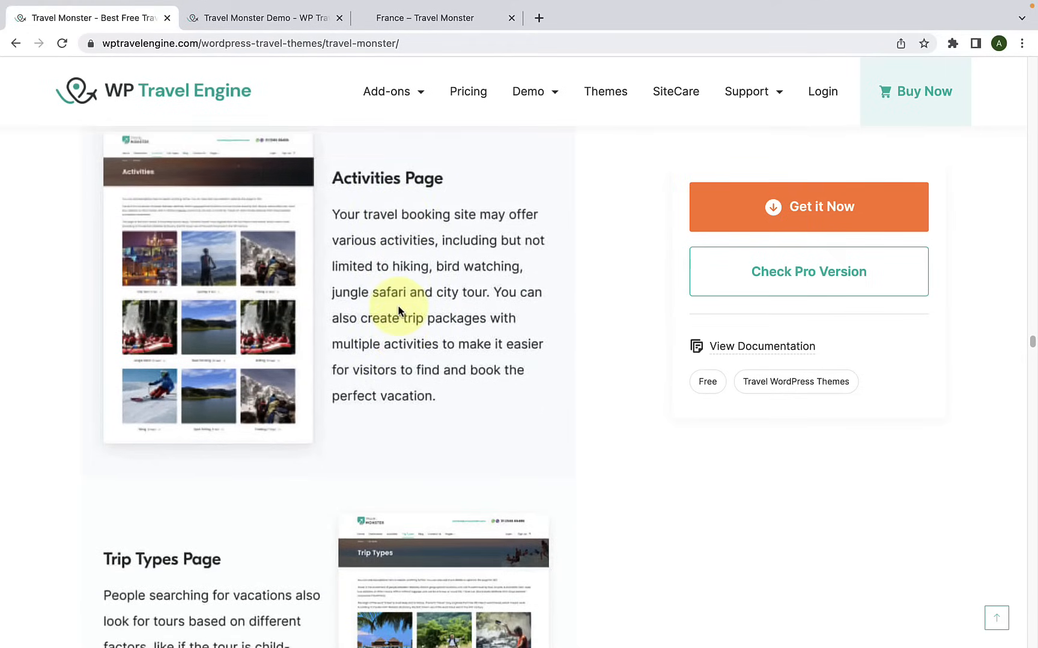
{"action": "scroll", "coordinate": [399, 310], "scroll_direction": "down", "scroll_amount": 4}
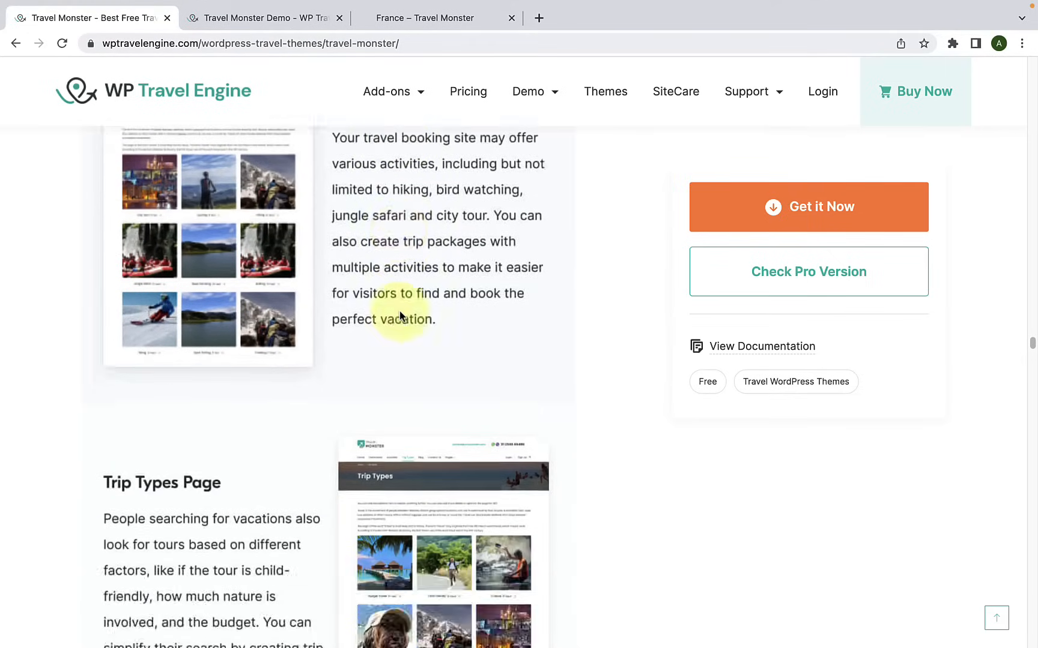
{"action": "scroll", "coordinate": [295, 364], "scroll_direction": "down", "scroll_amount": 1}
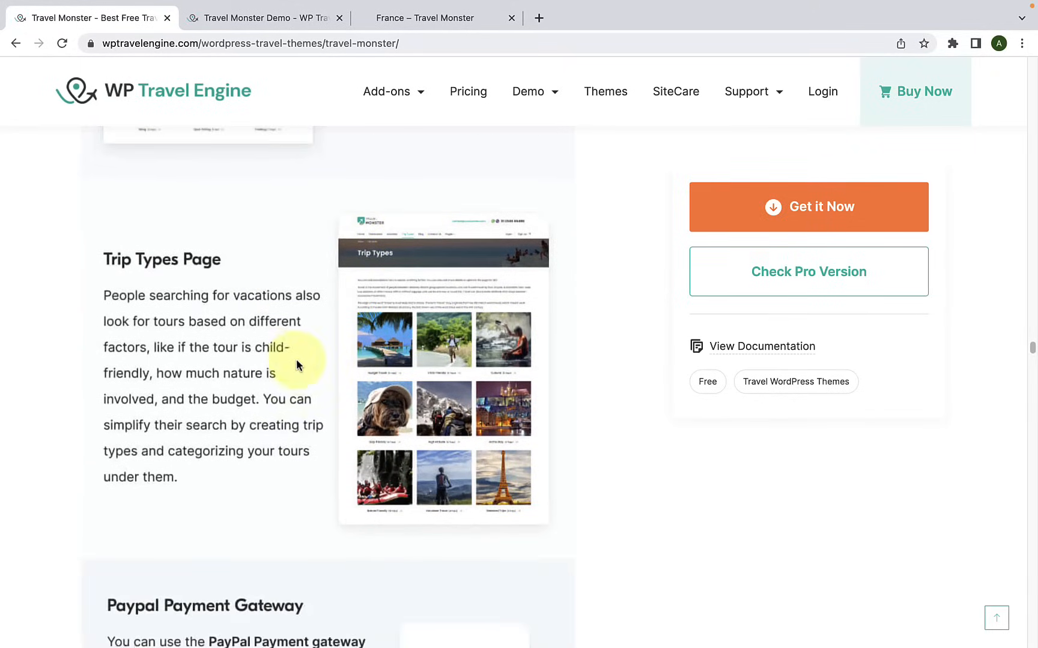
{"action": "scroll", "coordinate": [327, 382], "scroll_direction": "down", "scroll_amount": 1}
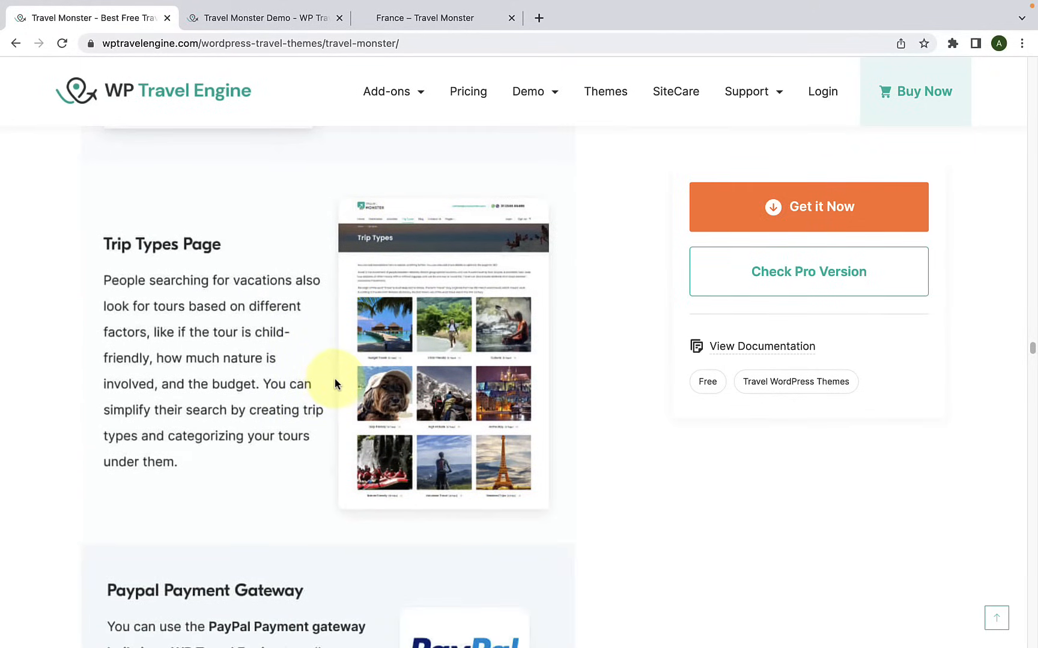
{"action": "scroll", "coordinate": [336, 382], "scroll_direction": "up", "scroll_amount": 6}
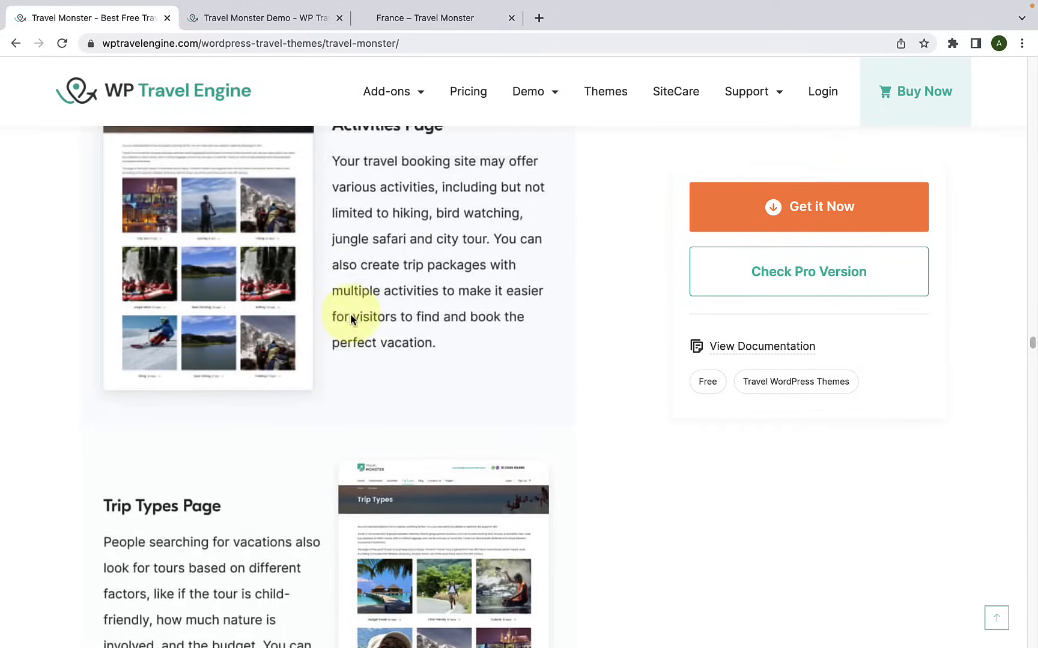
{"action": "scroll", "coordinate": [350, 315], "scroll_direction": "down", "scroll_amount": 5}
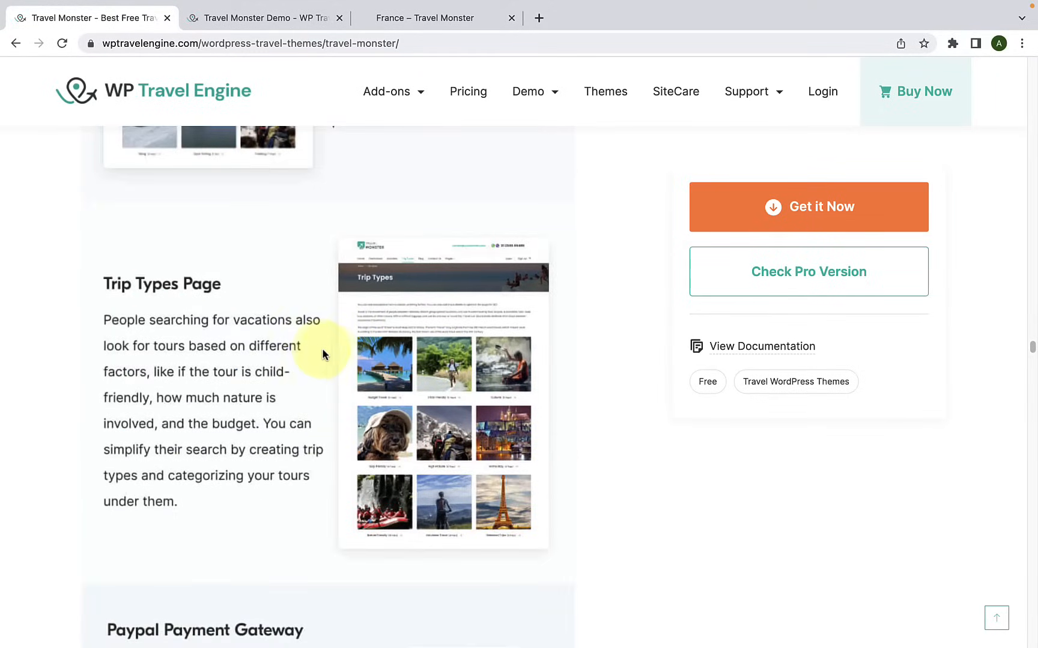
Step: Switch to the Travel Monster live demo, open its Activities page and browse the listed activities
{"action": "left_click", "coordinate": [455, 23]}
{"action": "mouse_move", "coordinate": [644, 86]}
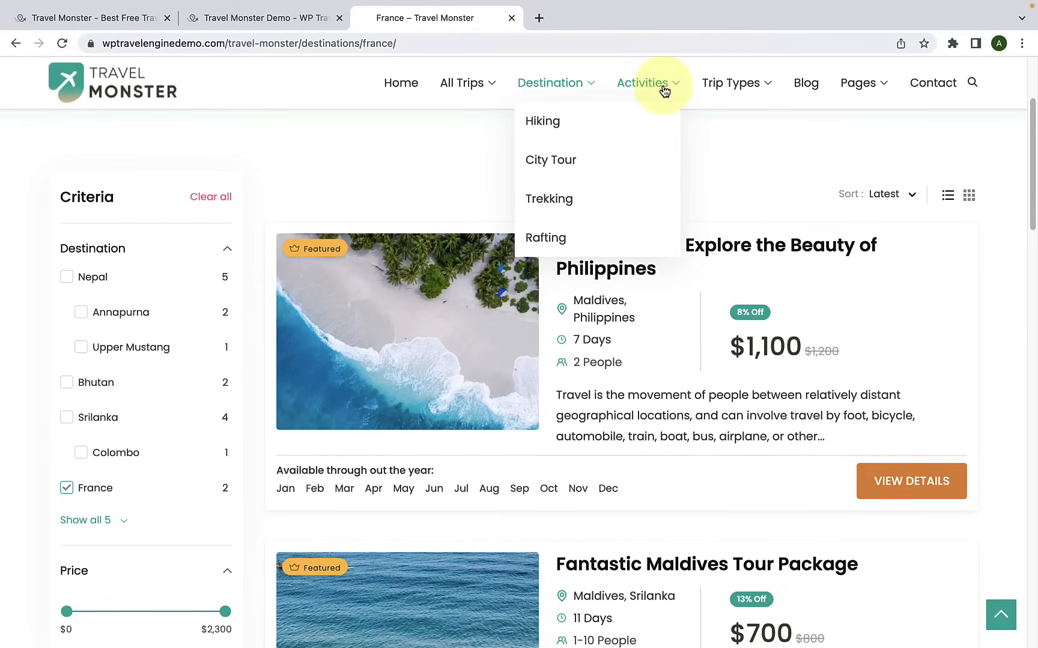
{"action": "left_click", "coordinate": [663, 85]}
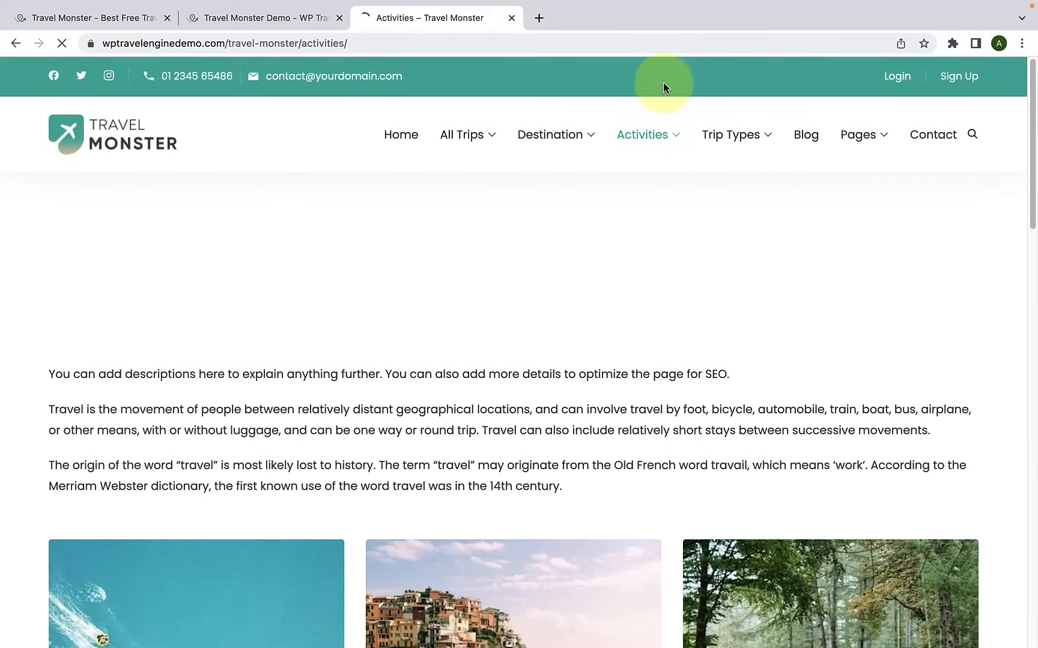
{"action": "scroll", "coordinate": [448, 241], "scroll_direction": "down", "scroll_amount": 2}
{"action": "scroll", "coordinate": [438, 256], "scroll_direction": "down", "scroll_amount": 3}
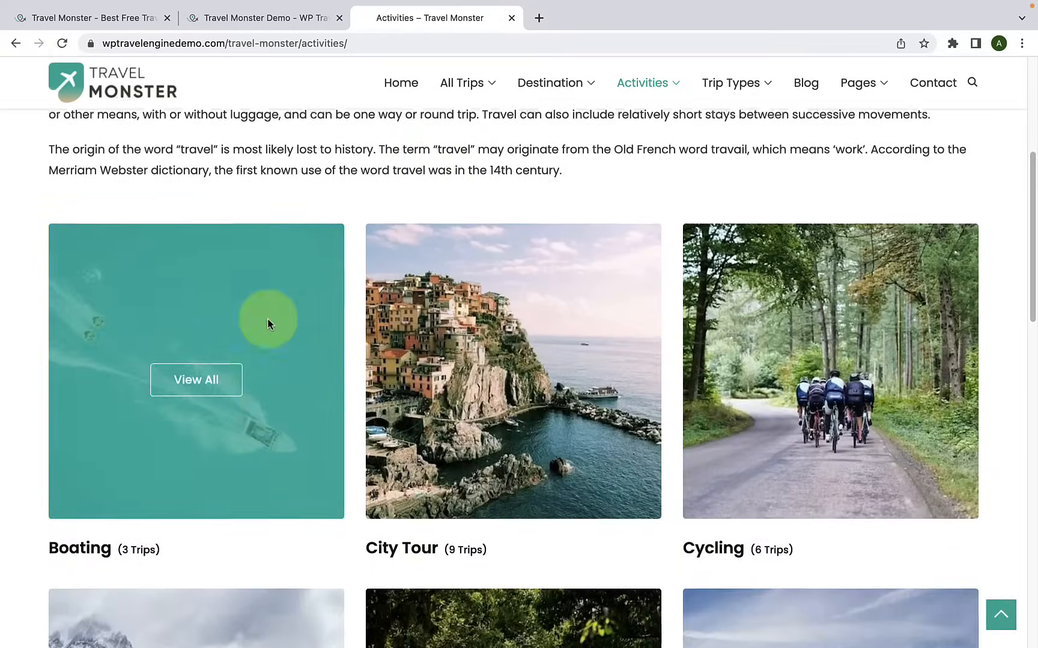
{"action": "scroll", "coordinate": [738, 275], "scroll_direction": "down", "scroll_amount": 5}
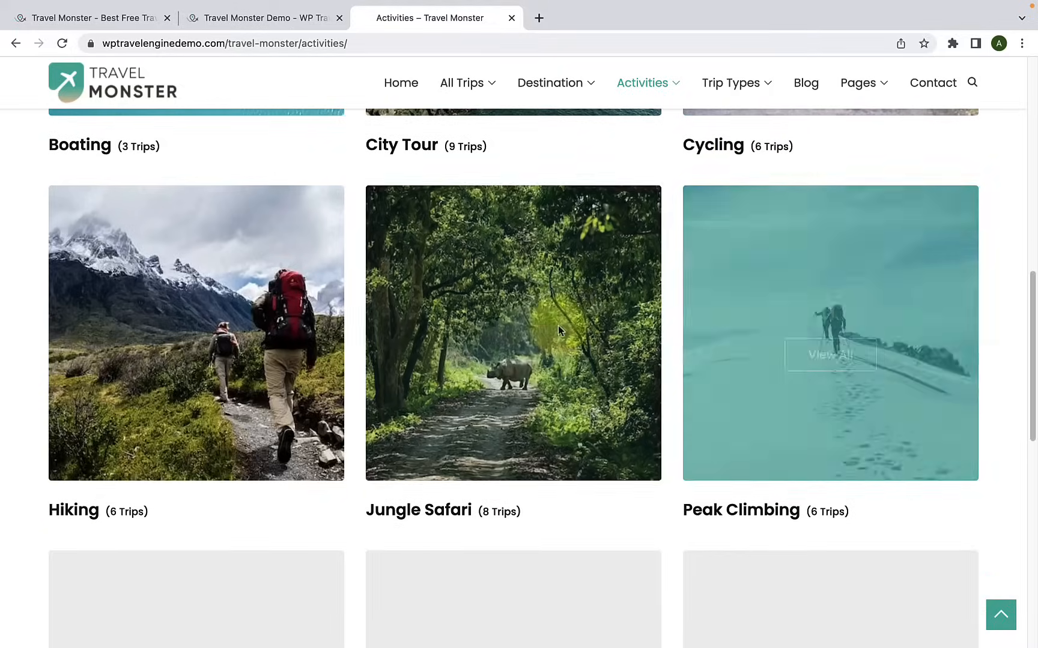
{"action": "scroll", "coordinate": [224, 348], "scroll_direction": "down", "scroll_amount": 5}
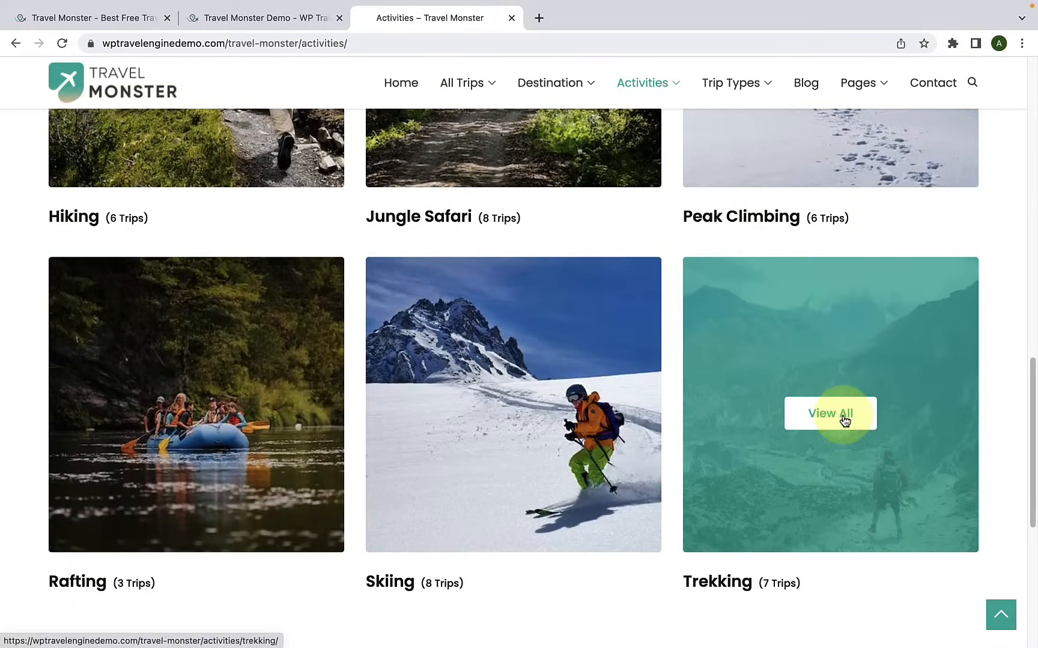
Step: Open all trips for the Trekking activity and look through the trip listings
{"action": "left_click", "coordinate": [843, 415]}
{"action": "scroll", "coordinate": [652, 387], "scroll_direction": "down", "scroll_amount": 14}
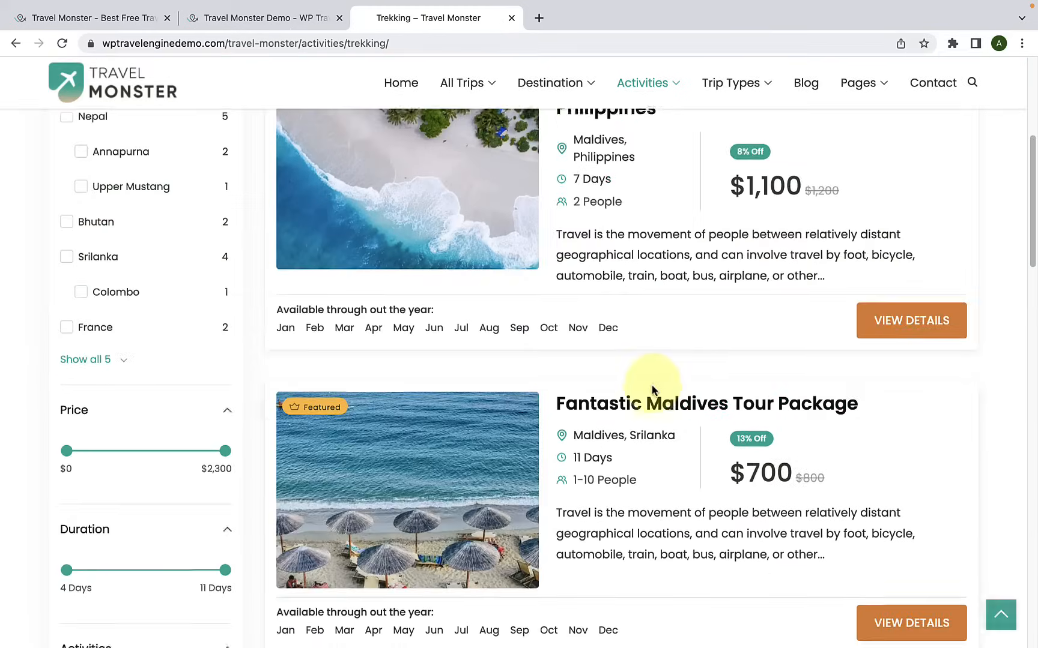
{"action": "scroll", "coordinate": [652, 385], "scroll_direction": "down", "scroll_amount": 4}
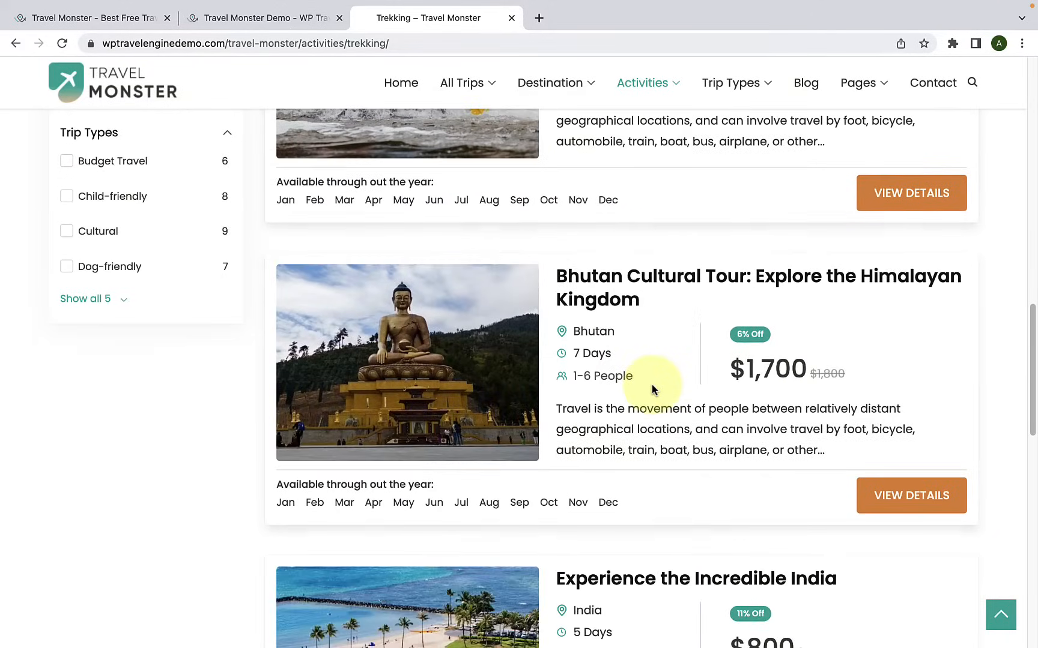
{"action": "scroll", "coordinate": [652, 383], "scroll_direction": "down", "scroll_amount": 2}
{"action": "scroll", "coordinate": [652, 388], "scroll_direction": "up", "scroll_amount": 20}
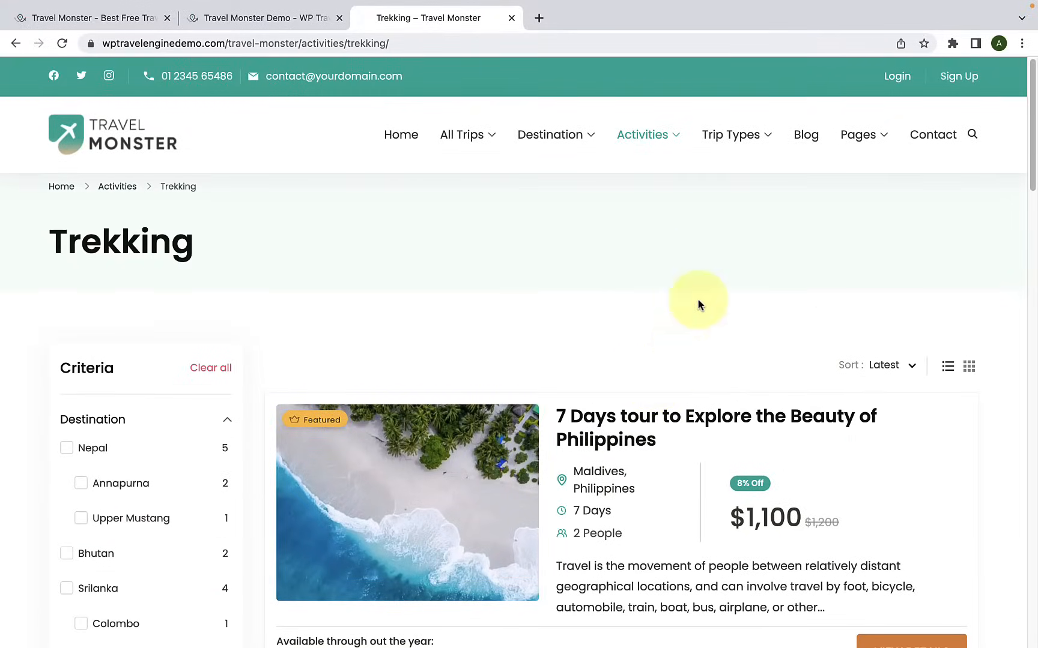
Step: Open the demo's Trip Types page and browse the categories from Budget Travel to Weekend Trips
{"action": "left_click", "coordinate": [742, 145]}
{"action": "scroll", "coordinate": [428, 341], "scroll_direction": "down", "scroll_amount": 6}
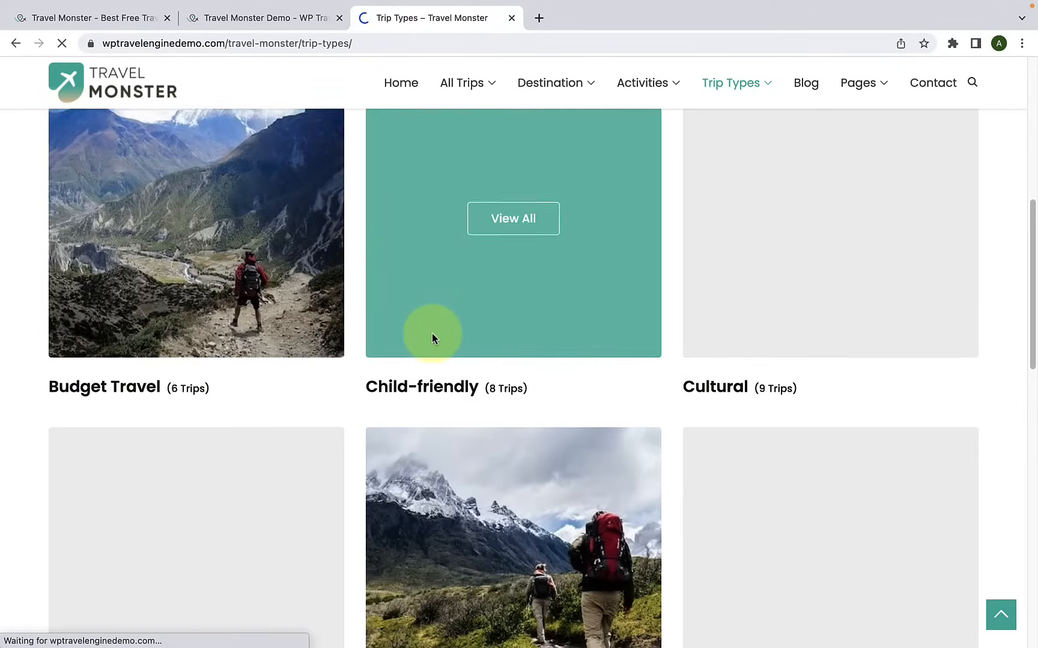
{"action": "scroll", "coordinate": [264, 370], "scroll_direction": "down", "scroll_amount": 3}
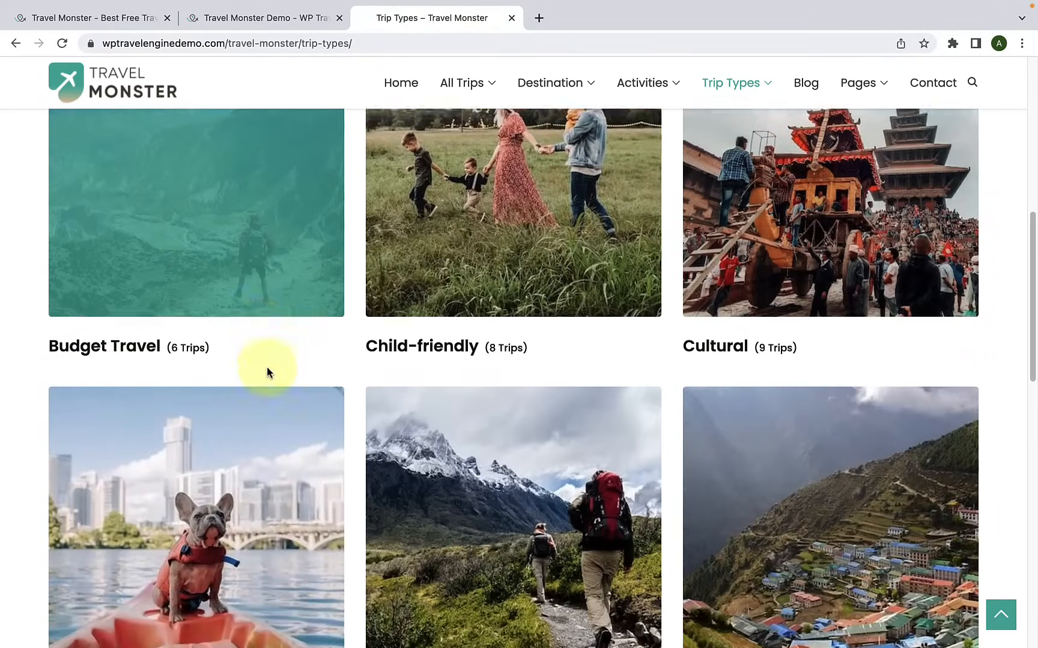
{"action": "scroll", "coordinate": [703, 318], "scroll_direction": "down", "scroll_amount": 12}
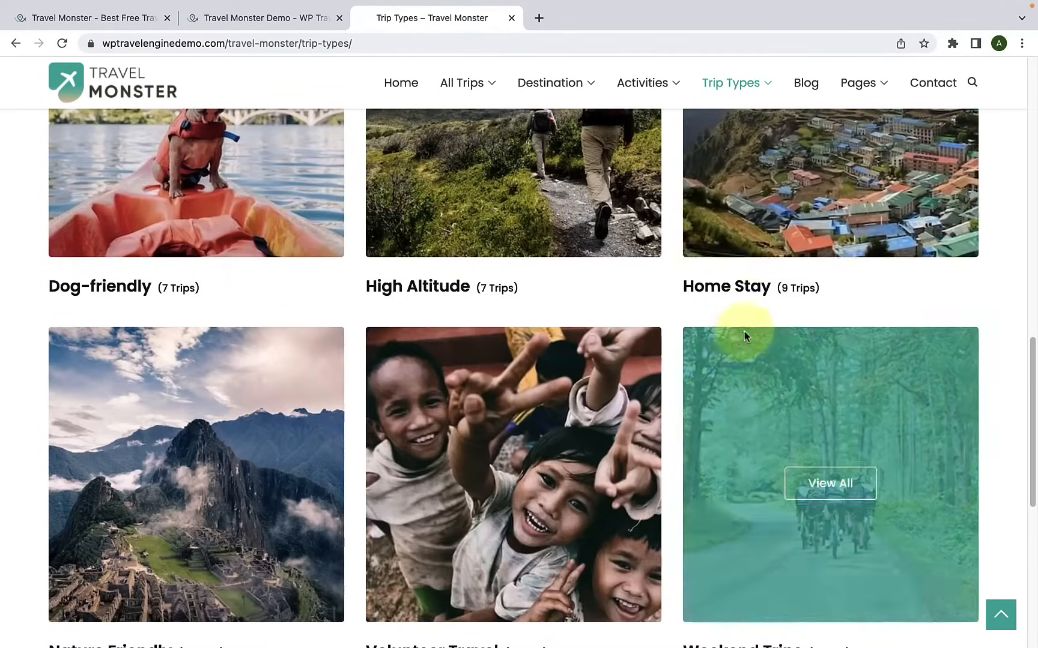
{"action": "scroll", "coordinate": [226, 310], "scroll_direction": "down", "scroll_amount": 7}
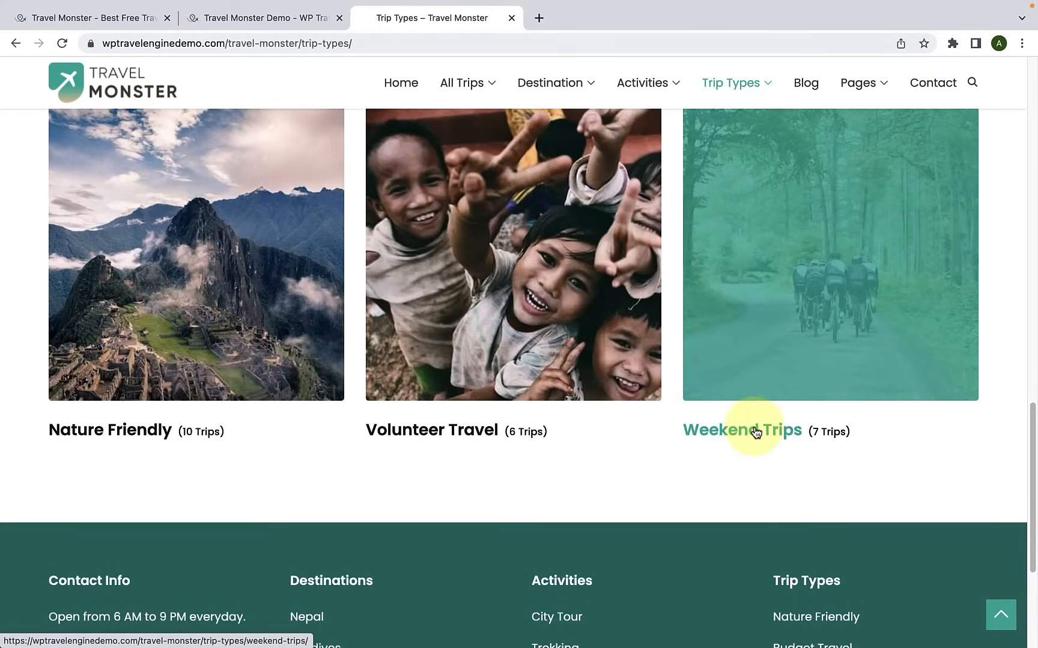
{"action": "scroll", "coordinate": [756, 431], "scroll_direction": "up", "scroll_amount": 17}
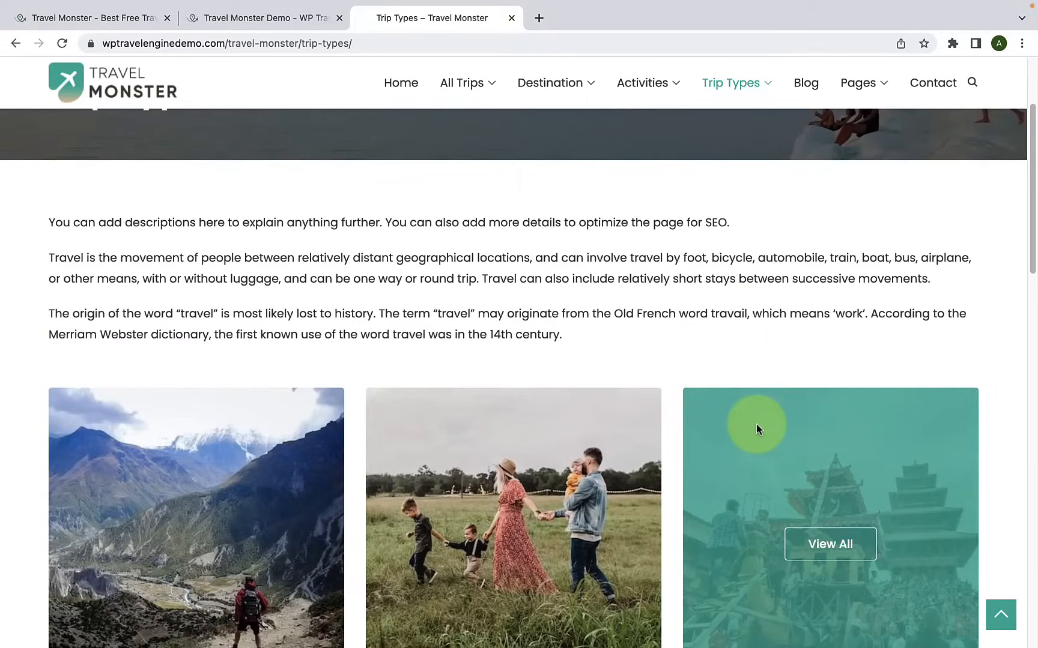
{"action": "scroll", "coordinate": [757, 424], "scroll_direction": "up", "scroll_amount": 1}
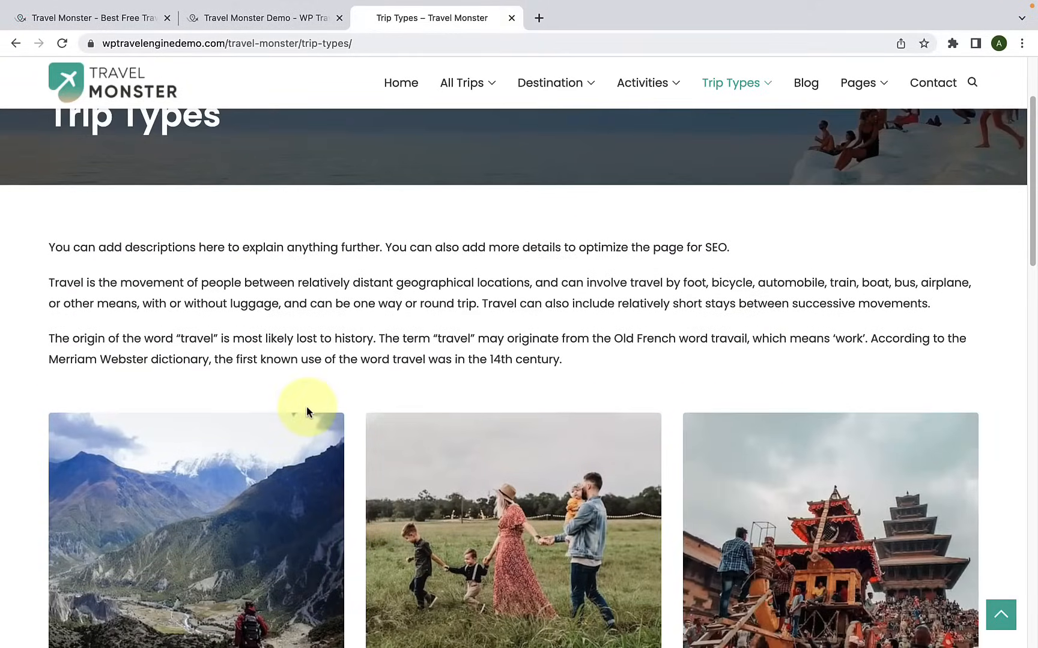
{"action": "scroll", "coordinate": [306, 406], "scroll_direction": "up", "scroll_amount": 3}
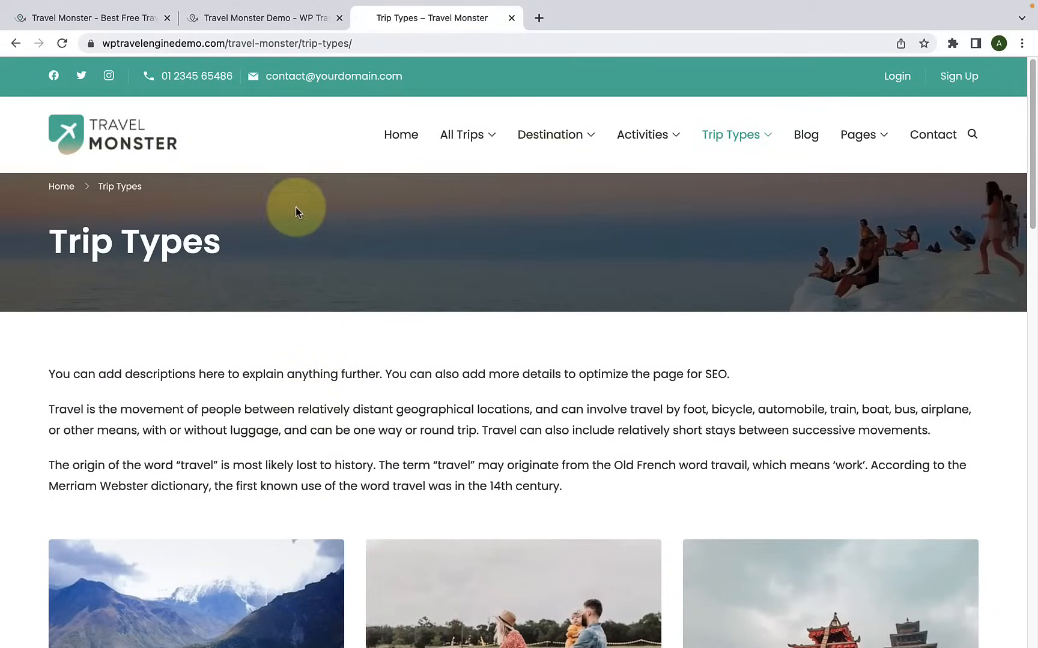
Step: Return to the theme page and read the PayPal Payment Gateway, Coupons, Elementor Compatible and Gutenberg Compatible sections
{"action": "left_click", "coordinate": [129, 19]}
{"action": "scroll", "coordinate": [268, 335], "scroll_direction": "down", "scroll_amount": 8}
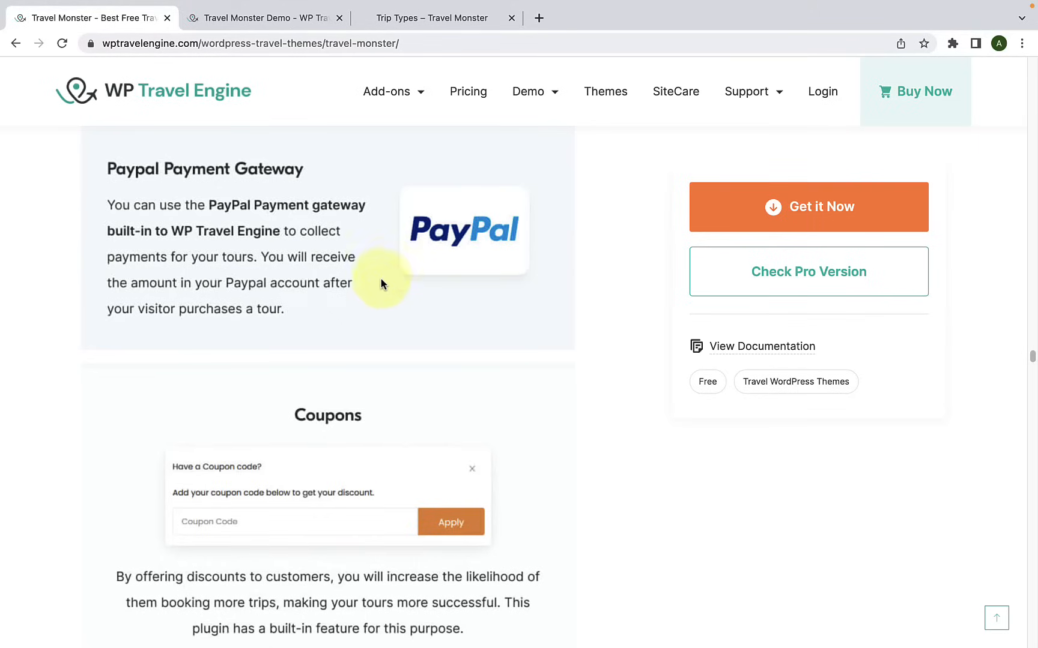
{"action": "scroll", "coordinate": [382, 275], "scroll_direction": "down", "scroll_amount": 3}
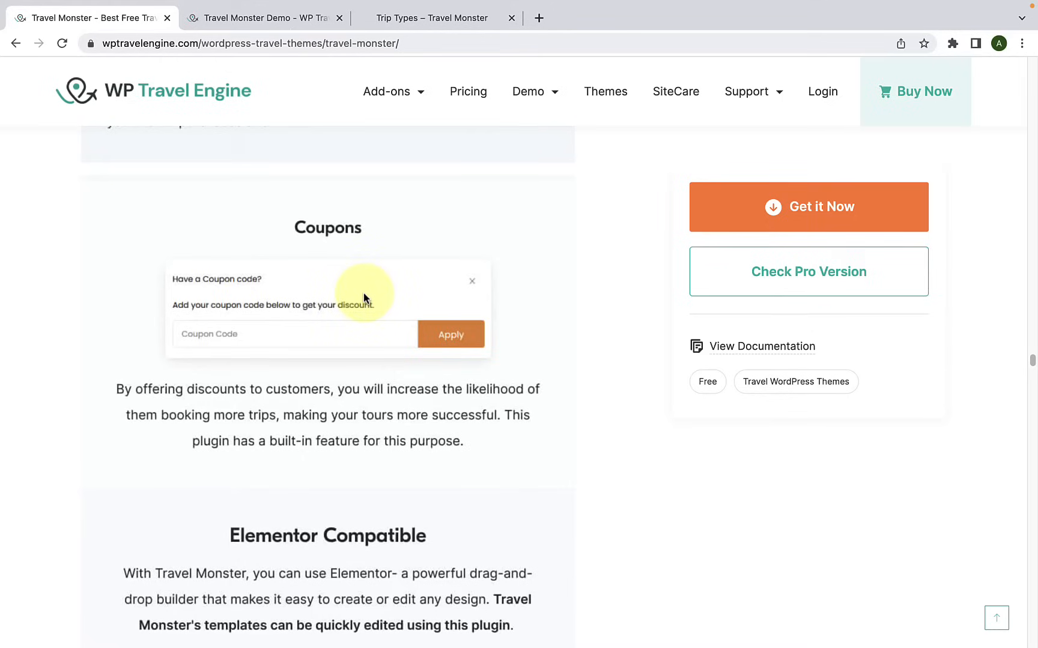
{"action": "scroll", "coordinate": [363, 292], "scroll_direction": "down", "scroll_amount": 5}
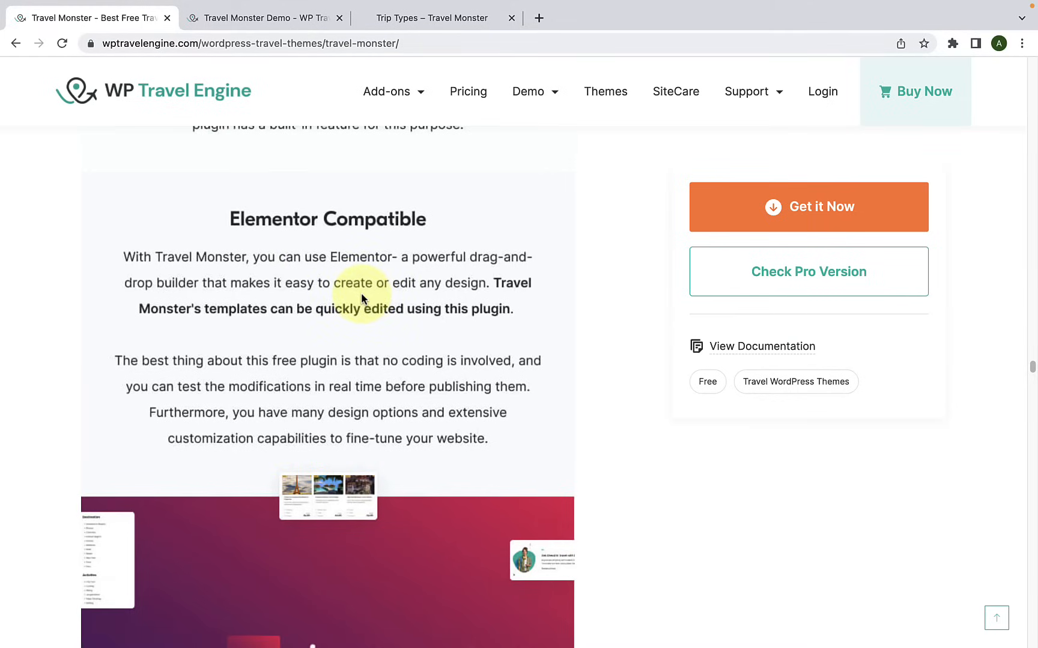
{"action": "scroll", "coordinate": [362, 297], "scroll_direction": "down", "scroll_amount": 9}
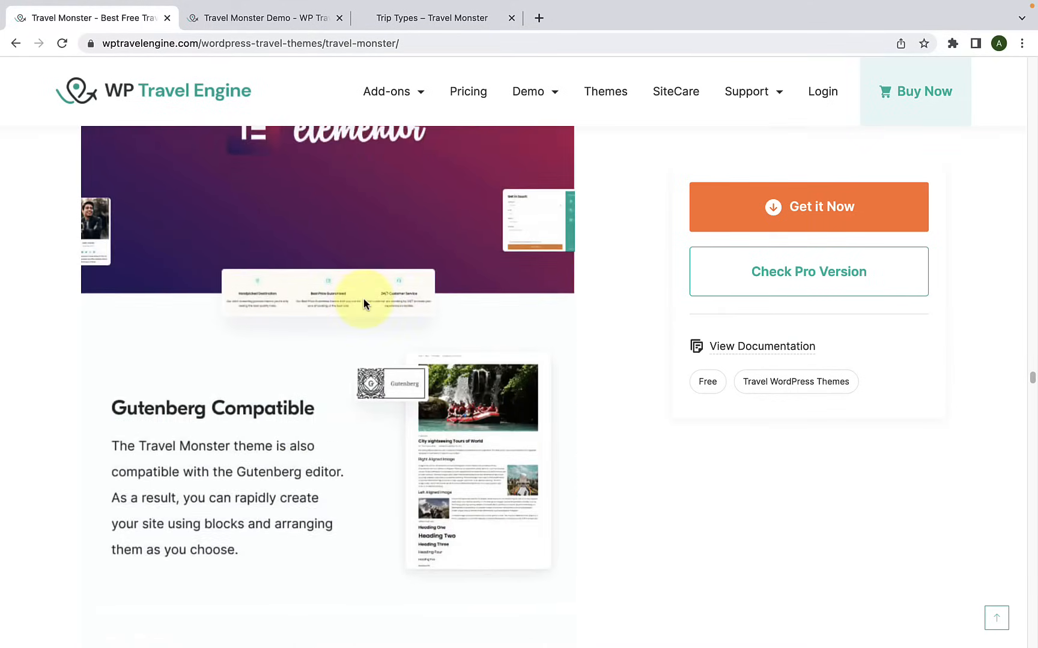
{"action": "scroll", "coordinate": [364, 299], "scroll_direction": "down", "scroll_amount": 2}
Step: Review the advanced header, blog page, page, single post and archive page settings, through to the Button Customization section
{"action": "scroll", "coordinate": [315, 310], "scroll_direction": "down", "scroll_amount": 5}
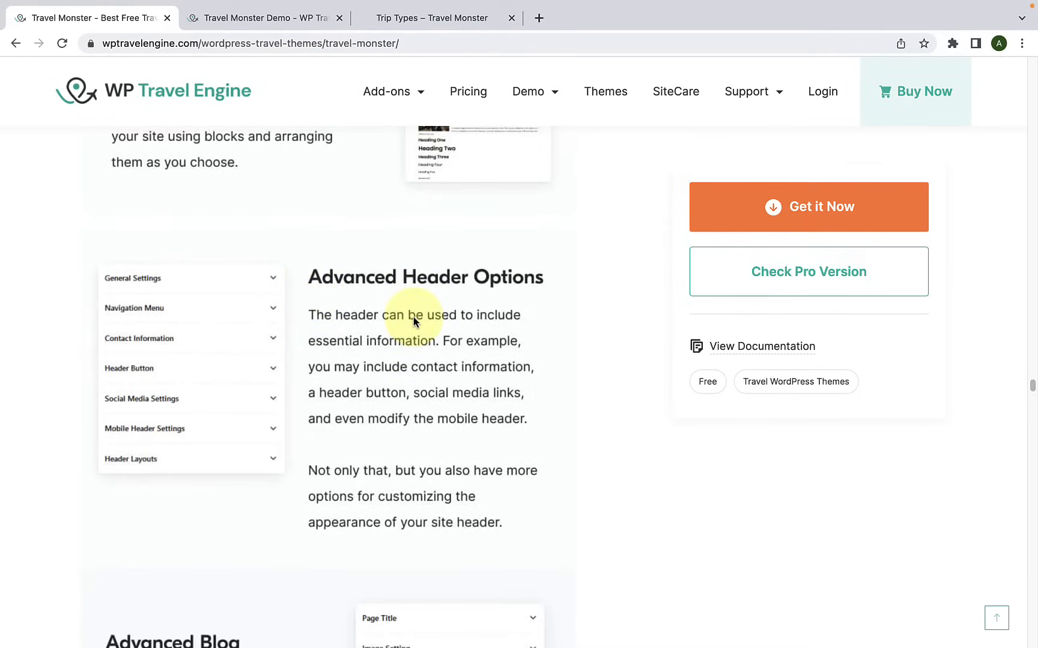
{"action": "scroll", "coordinate": [414, 322], "scroll_direction": "down", "scroll_amount": 5}
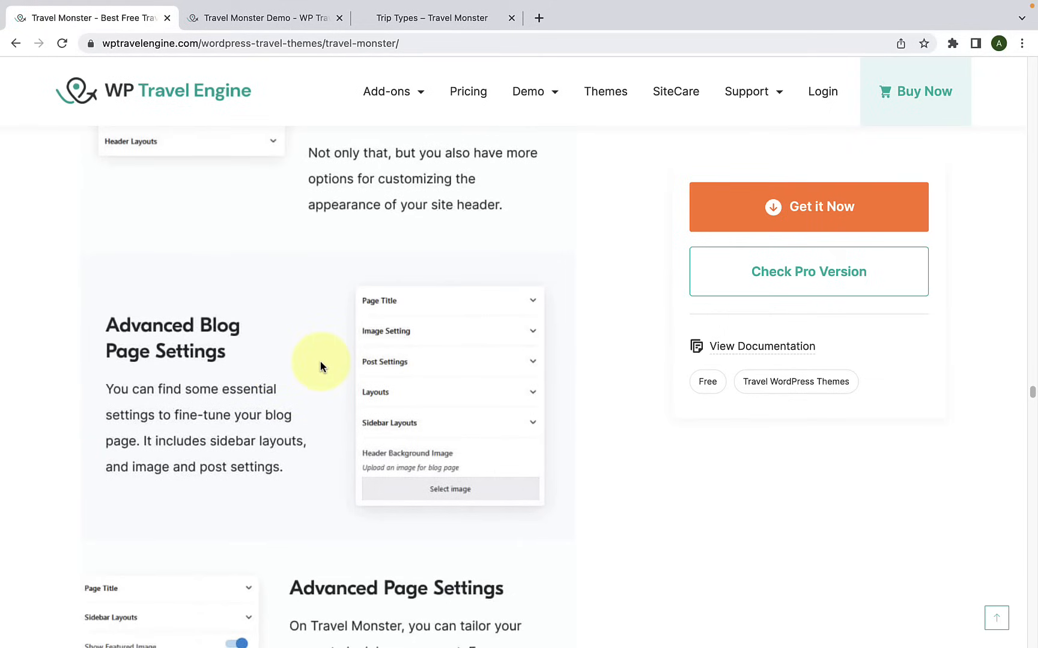
{"action": "scroll", "coordinate": [317, 370], "scroll_direction": "down", "scroll_amount": 1}
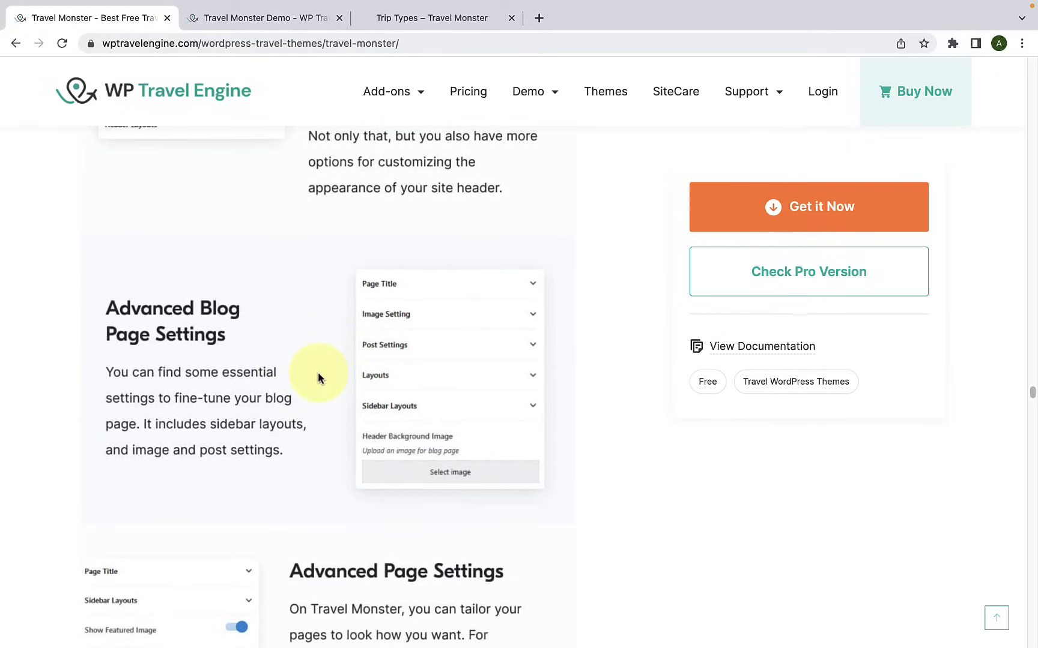
{"action": "scroll", "coordinate": [319, 372], "scroll_direction": "down", "scroll_amount": 5}
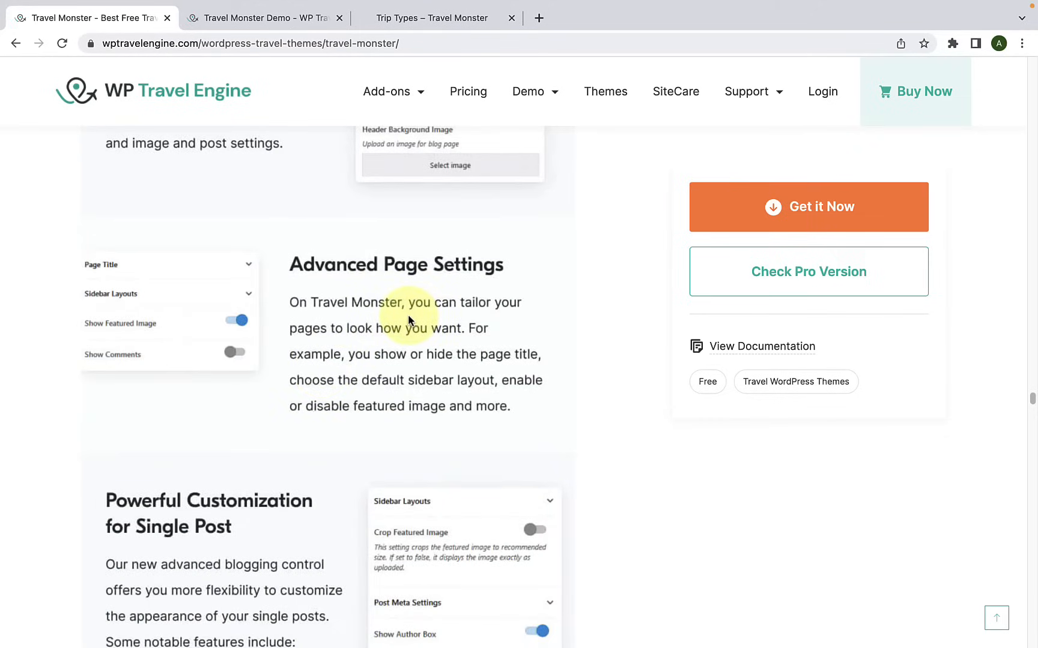
{"action": "scroll", "coordinate": [406, 331], "scroll_direction": "down", "scroll_amount": 4}
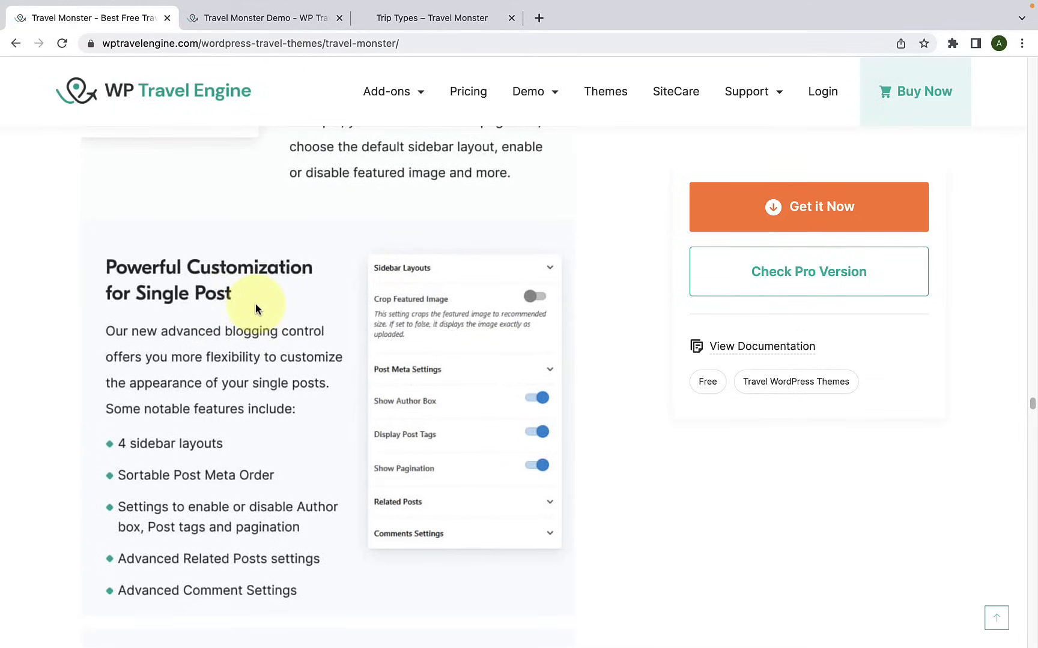
{"action": "scroll", "coordinate": [256, 309], "scroll_direction": "down", "scroll_amount": 7}
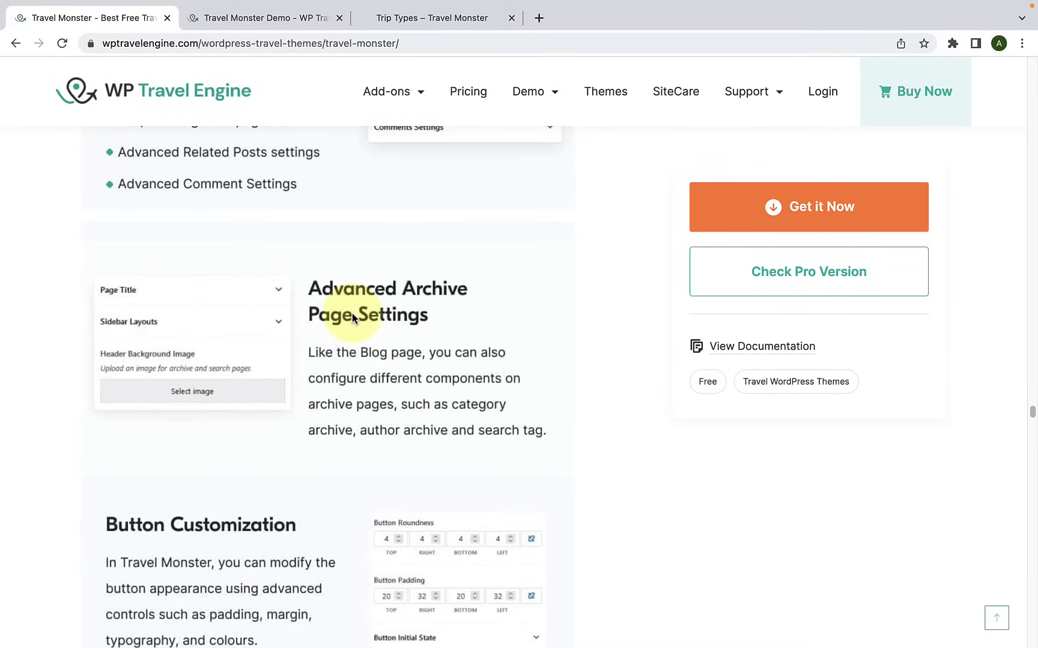
{"action": "scroll", "coordinate": [348, 309], "scroll_direction": "down", "scroll_amount": 4}
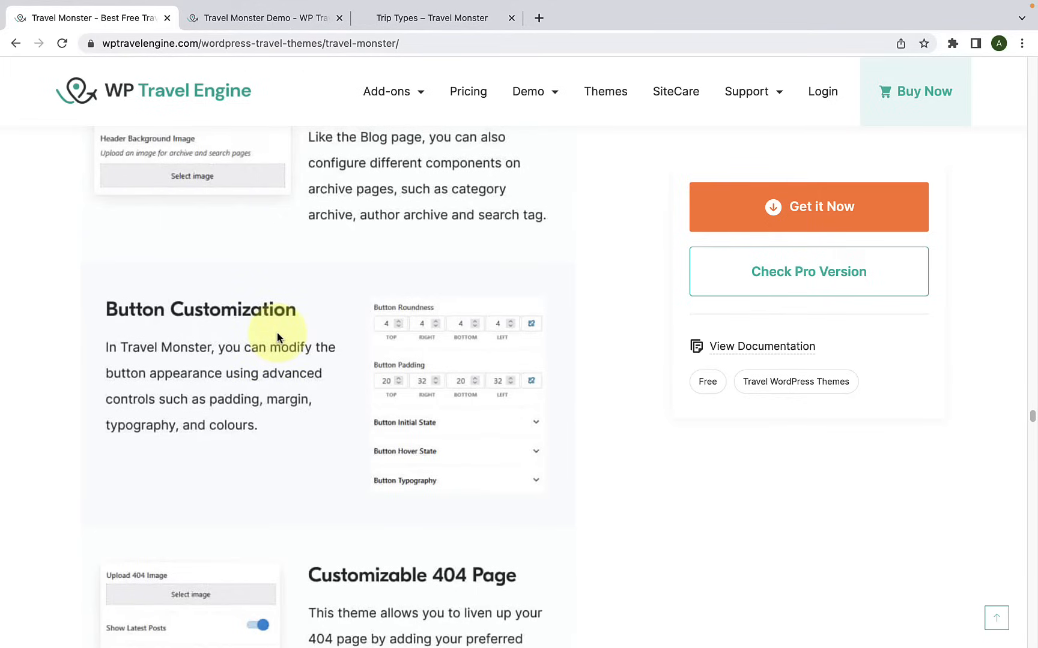
Step: Read the Customizable 404 Page, Social Media Integration and Scroll to Top sections of the theme page
{"action": "scroll", "coordinate": [278, 331], "scroll_direction": "down", "scroll_amount": 5}
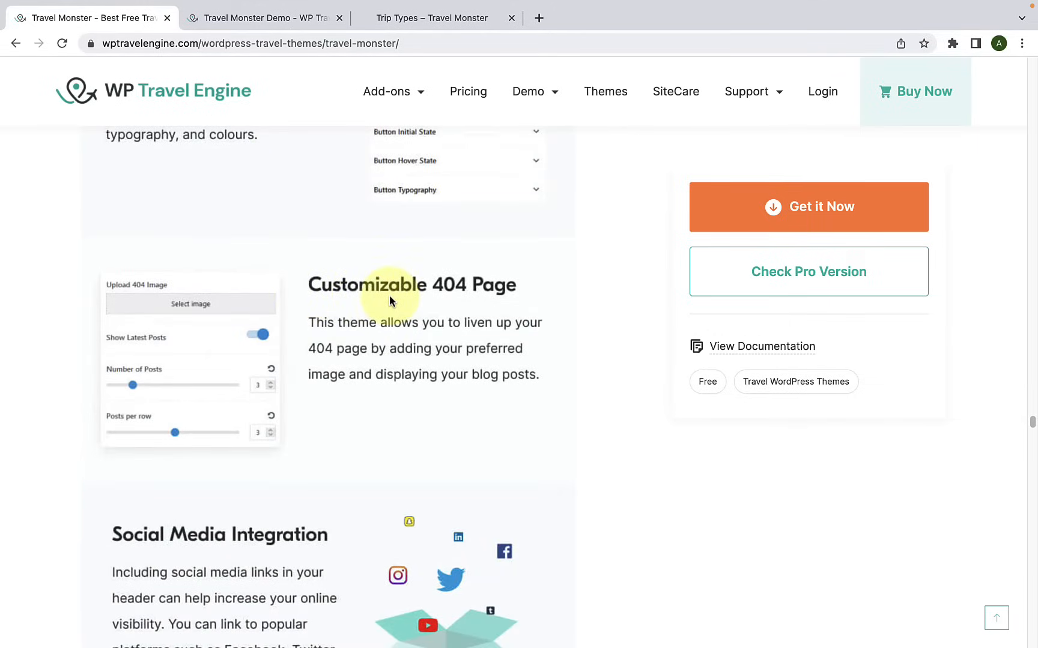
{"action": "scroll", "coordinate": [390, 297], "scroll_direction": "down", "scroll_amount": 5}
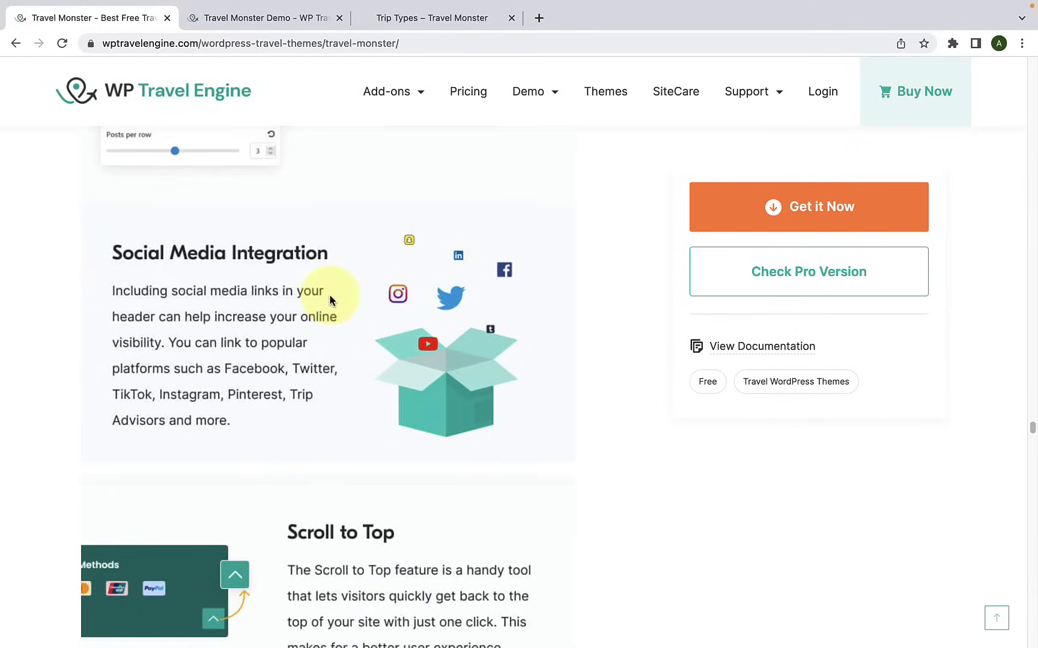
{"action": "scroll", "coordinate": [329, 294], "scroll_direction": "down", "scroll_amount": 5}
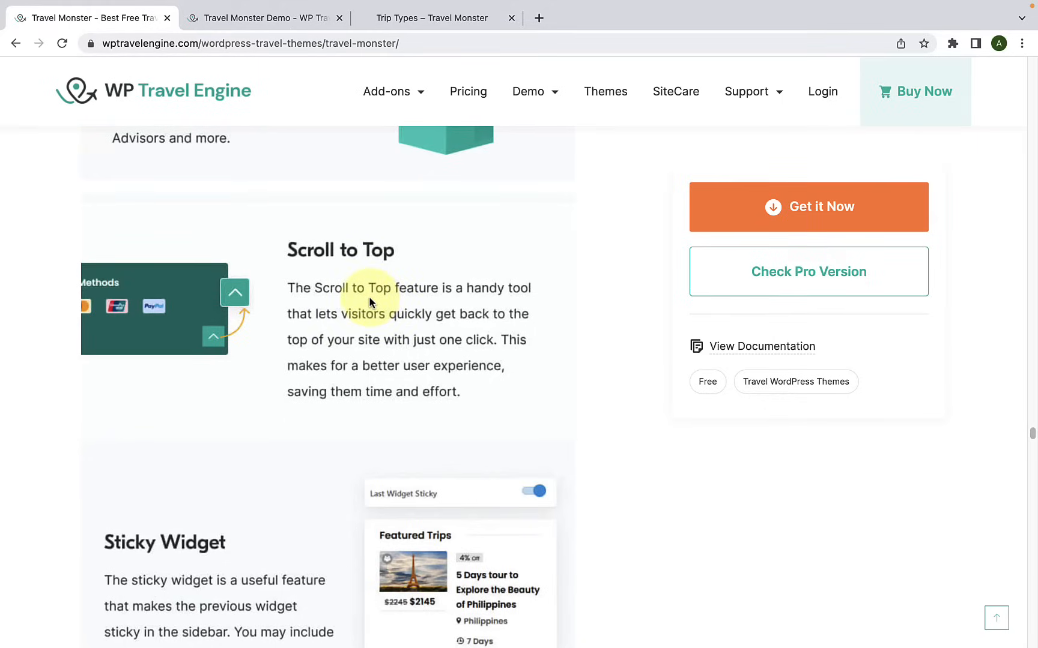
{"action": "scroll", "coordinate": [370, 300], "scroll_direction": "down", "scroll_amount": 1}
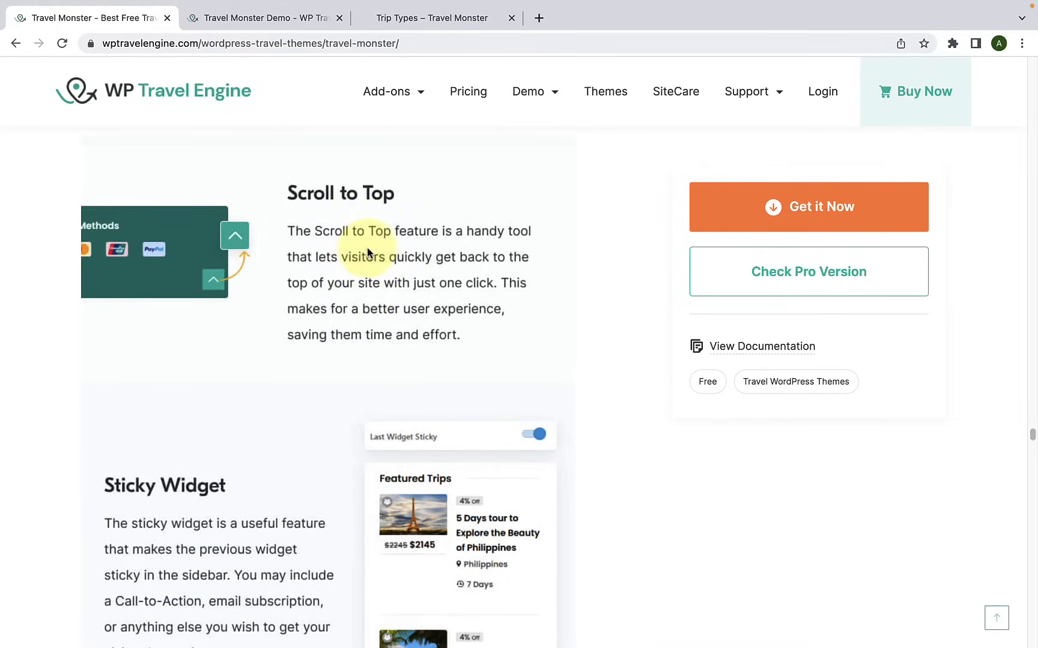
Step: Try the scroll-to-top feature twice on the demo's Trip Types page, starting from further down the page each time
{"action": "left_click", "coordinate": [433, 21]}
{"action": "scroll", "coordinate": [718, 286], "scroll_direction": "down", "scroll_amount": 15}
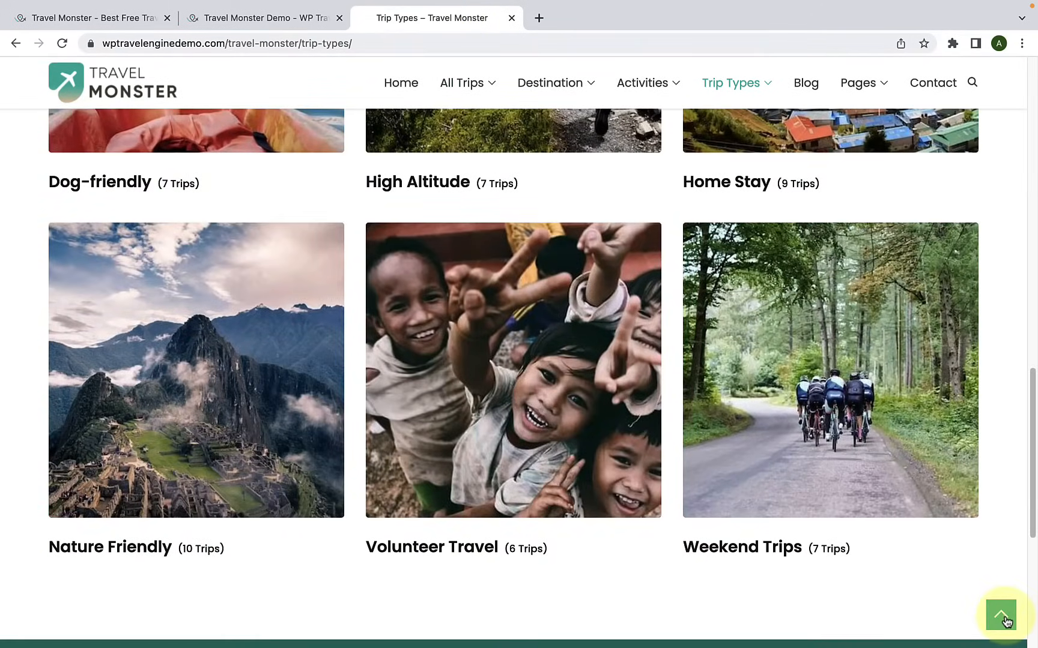
{"action": "left_click", "coordinate": [1006, 621]}
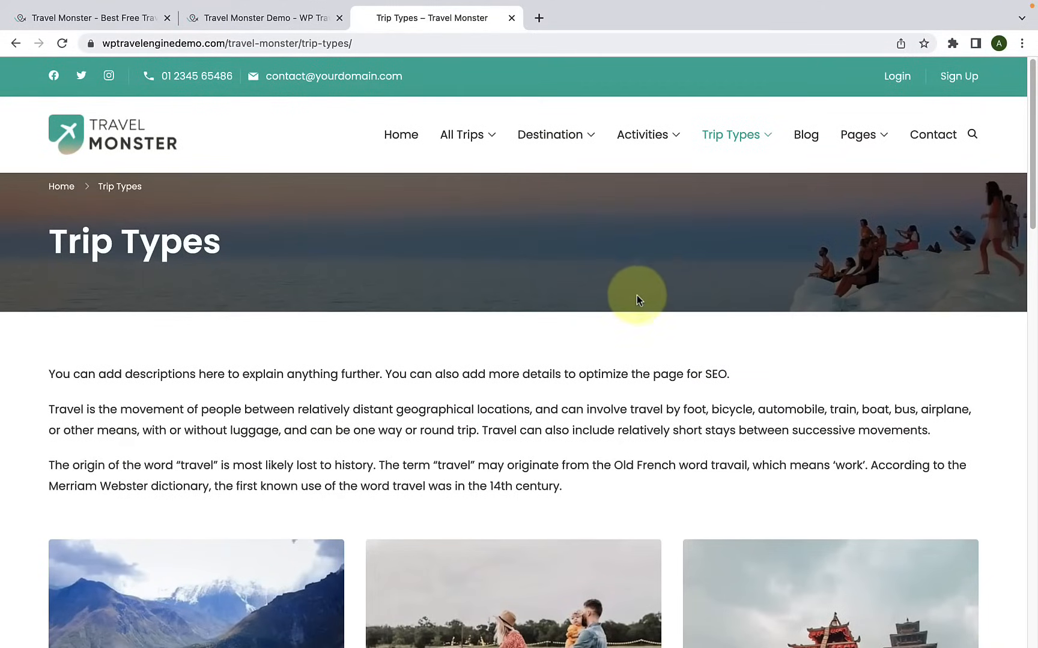
{"action": "scroll", "coordinate": [686, 347], "scroll_direction": "down", "scroll_amount": 10}
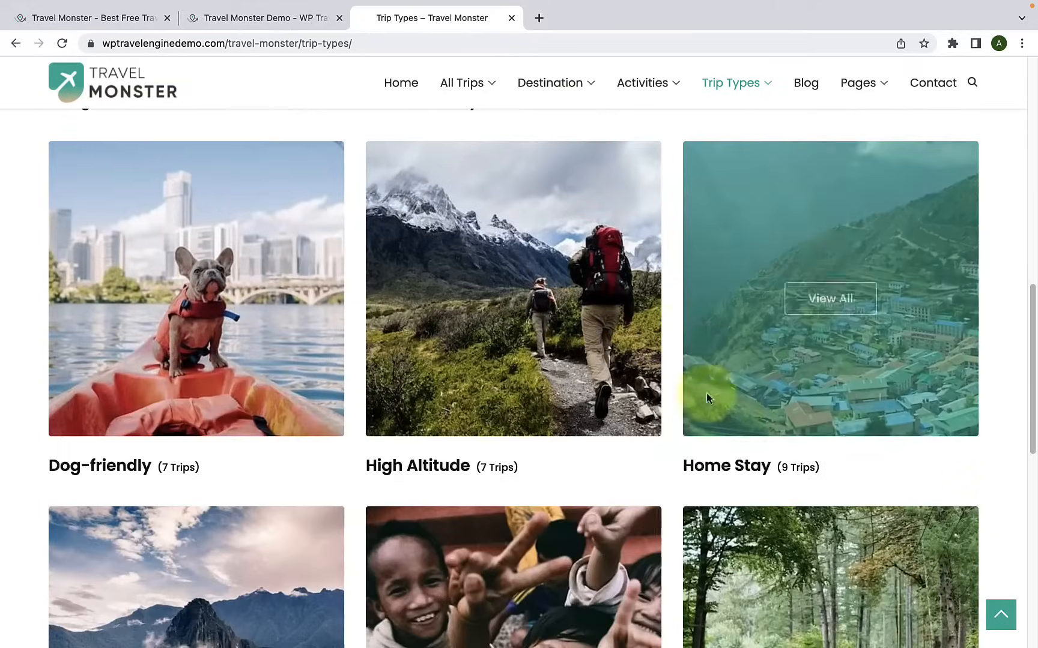
{"action": "left_click", "coordinate": [1008, 612]}
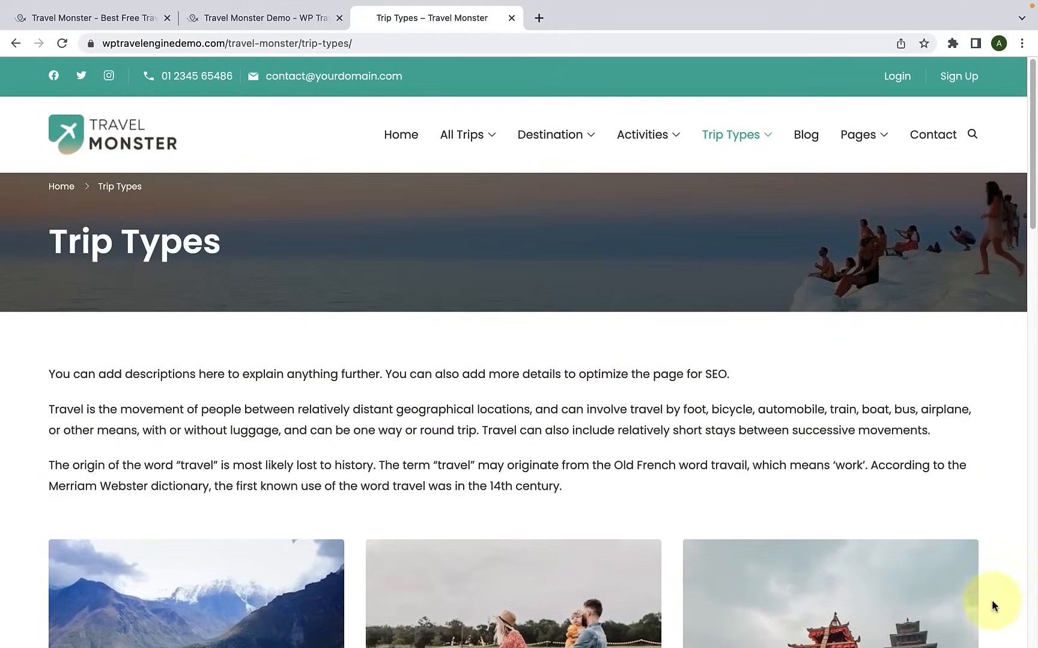
Step: Read the theme page's Sticky Widget section, and open the demo's Blog page to view its sidebar widgets
{"action": "left_click", "coordinate": [107, 22]}
{"action": "scroll", "coordinate": [282, 296], "scroll_direction": "down", "scroll_amount": 5}
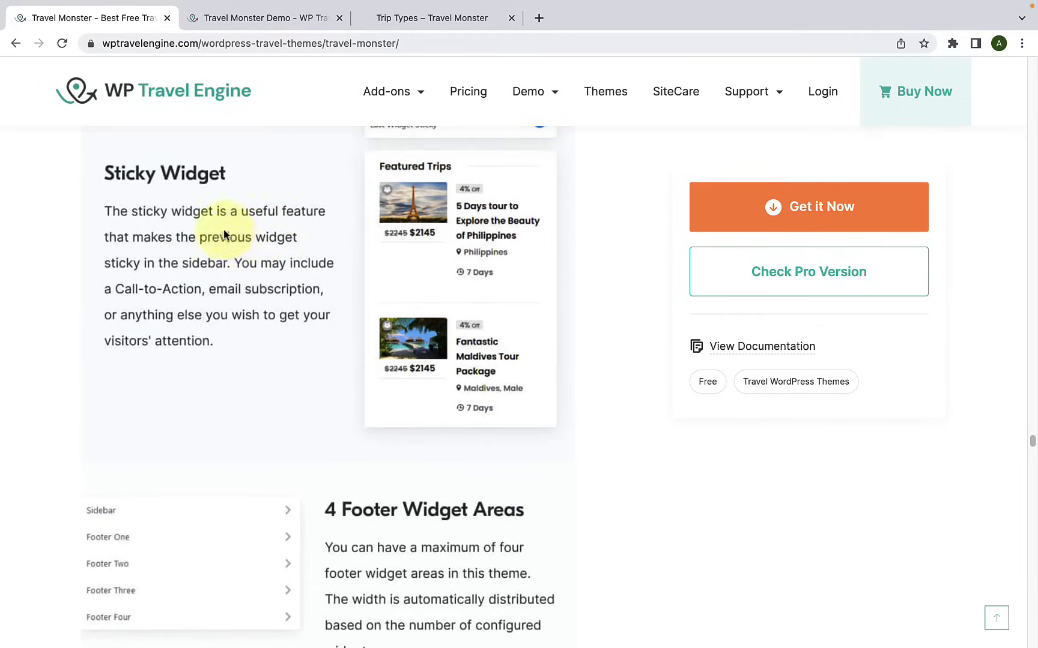
{"action": "left_click", "coordinate": [422, 24]}
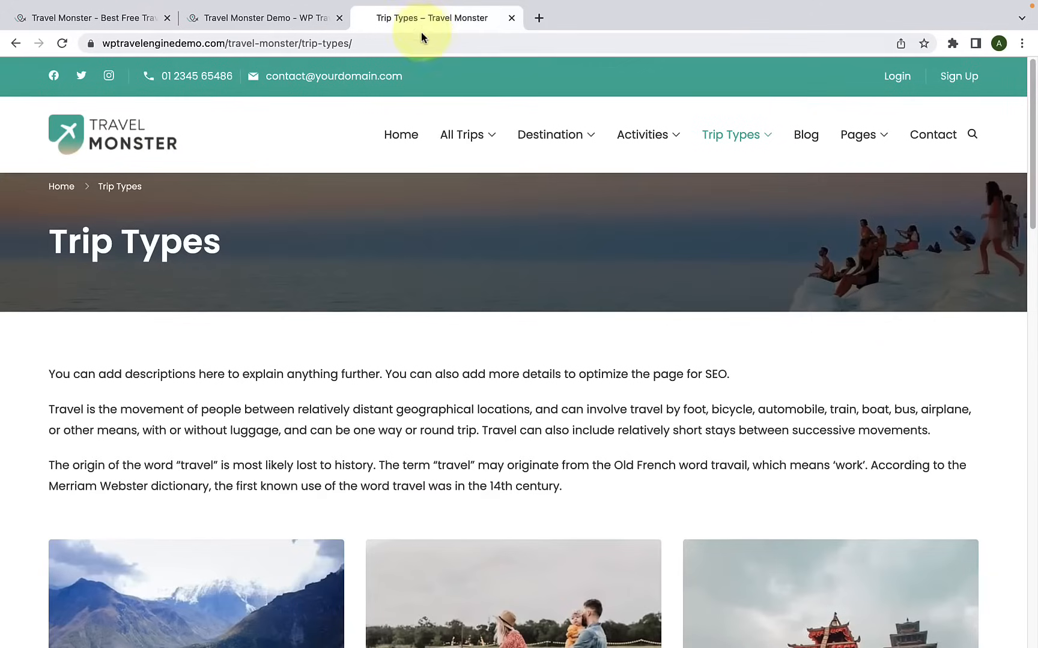
{"action": "left_click", "coordinate": [814, 142]}
{"action": "scroll", "coordinate": [760, 319], "scroll_direction": "down", "scroll_amount": 10}
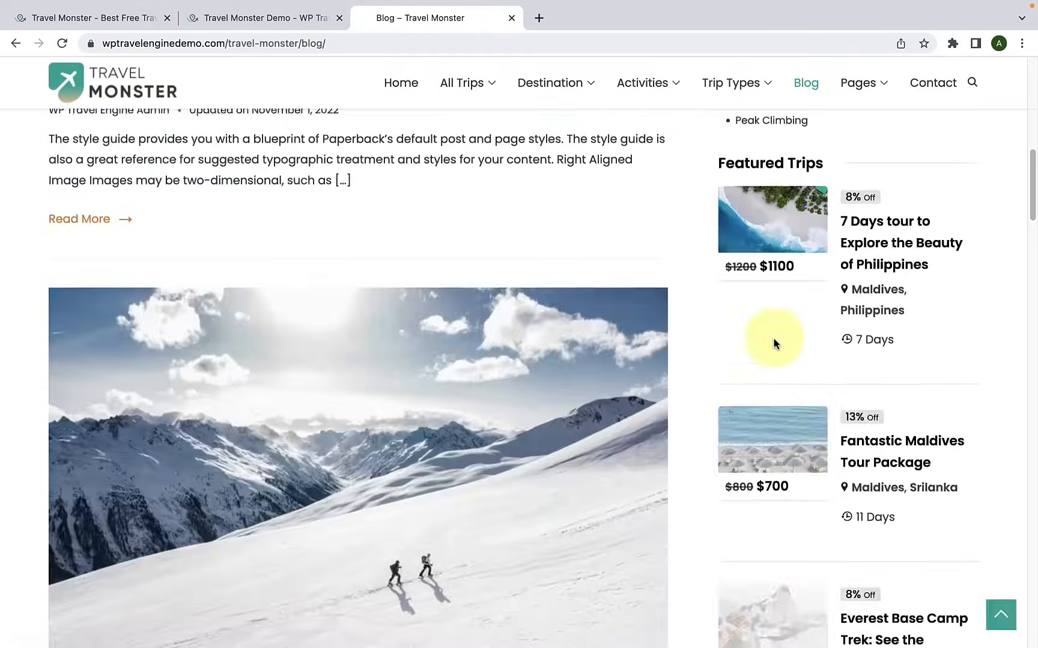
{"action": "scroll", "coordinate": [776, 366], "scroll_direction": "down", "scroll_amount": 15}
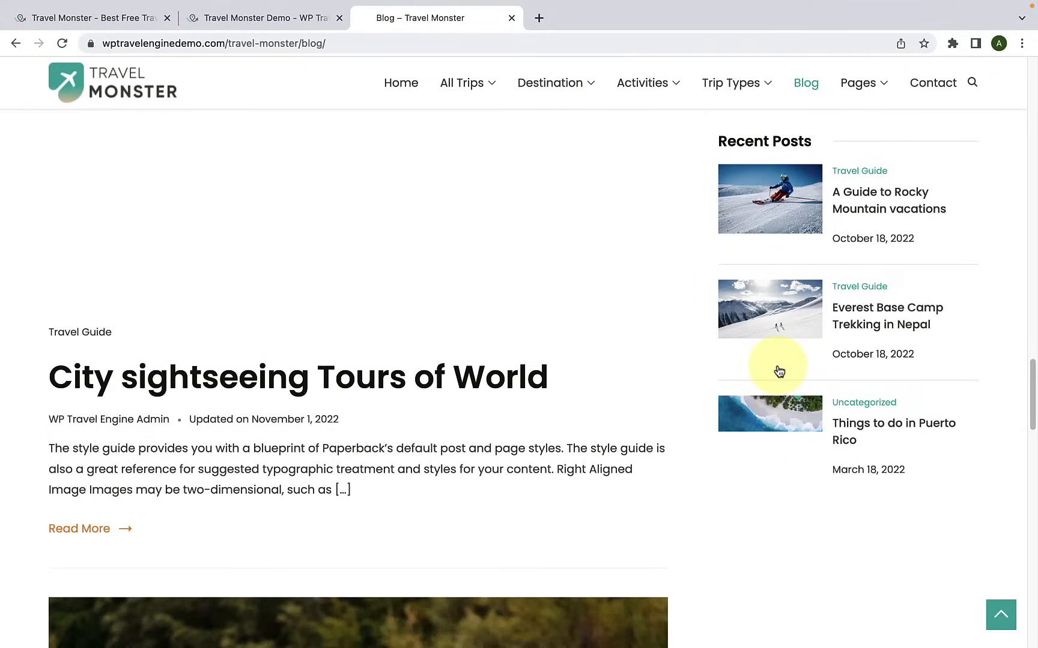
Step: Check the sticky behaviour of the Blog page's Recent Posts widget between the Featured Trips widget and the footer
{"action": "scroll", "coordinate": [811, 357], "scroll_direction": "up", "scroll_amount": 3}
{"action": "scroll", "coordinate": [810, 357], "scroll_direction": "up", "scroll_amount": 8}
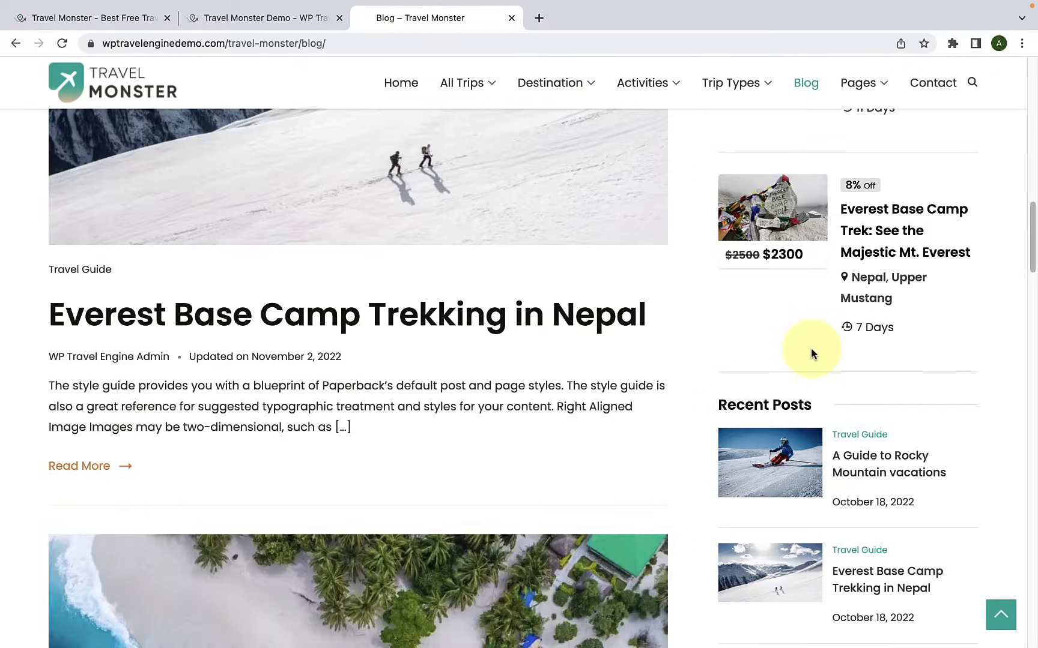
{"action": "scroll", "coordinate": [811, 353], "scroll_direction": "up", "scroll_amount": 8}
{"action": "scroll", "coordinate": [812, 347], "scroll_direction": "down", "scroll_amount": 14}
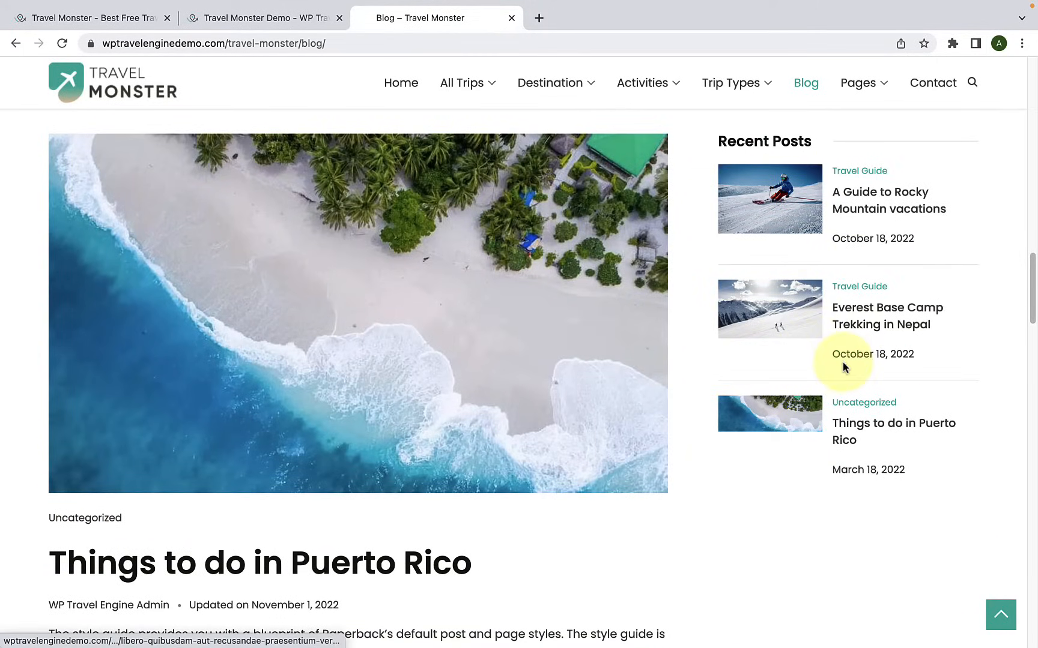
{"action": "scroll", "coordinate": [843, 365], "scroll_direction": "down", "scroll_amount": 4}
{"action": "scroll", "coordinate": [842, 366], "scroll_direction": "down", "scroll_amount": 15}
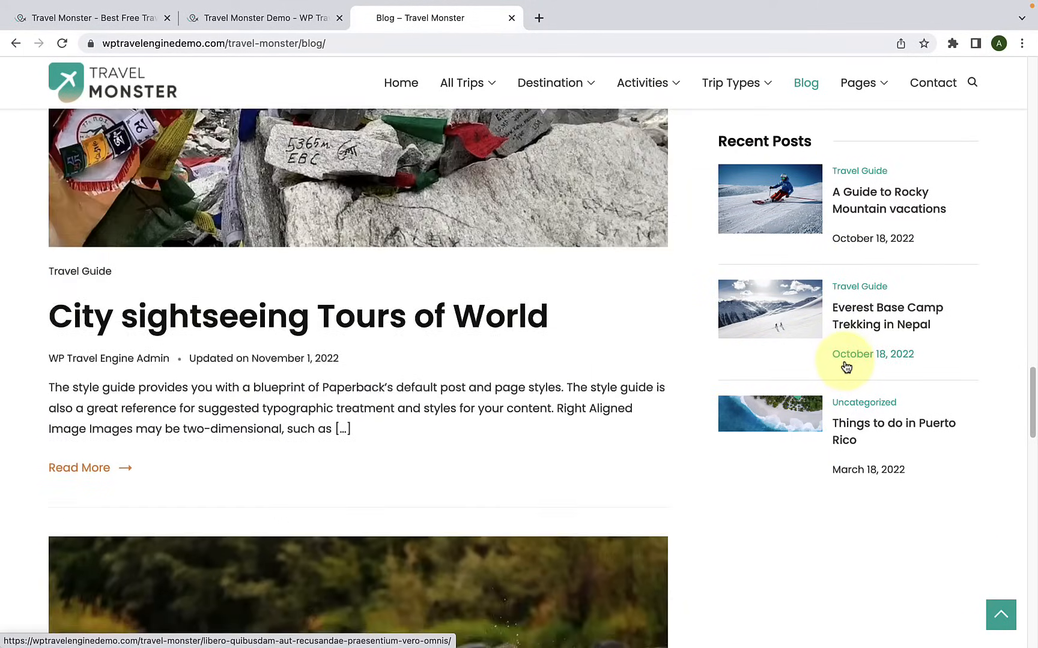
{"action": "scroll", "coordinate": [845, 367], "scroll_direction": "down", "scroll_amount": 15}
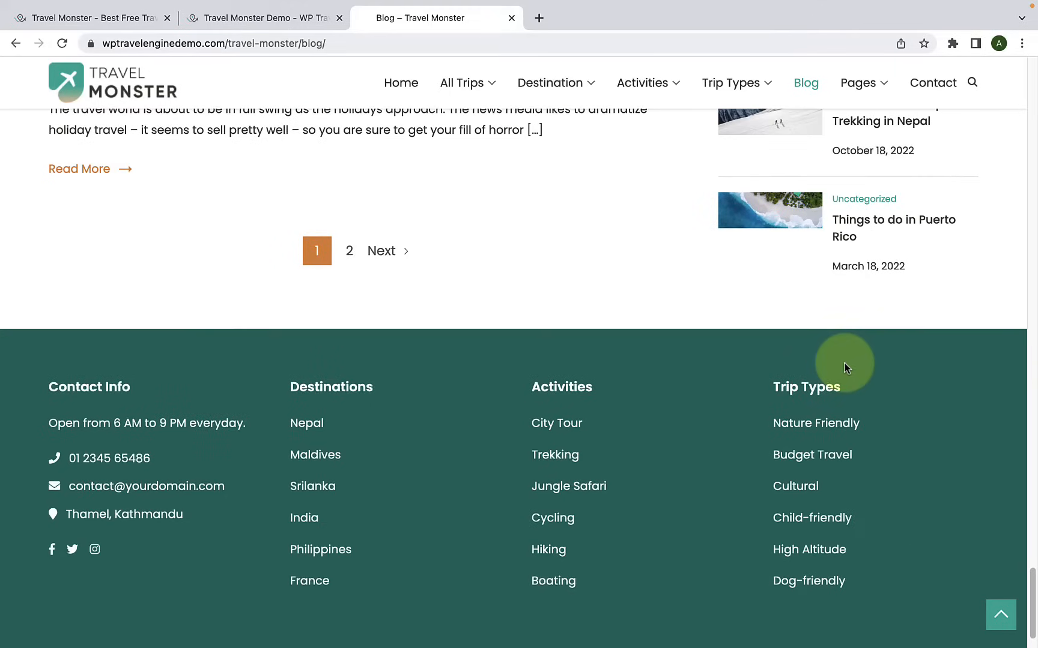
{"action": "scroll", "coordinate": [843, 367], "scroll_direction": "up", "scroll_amount": 4}
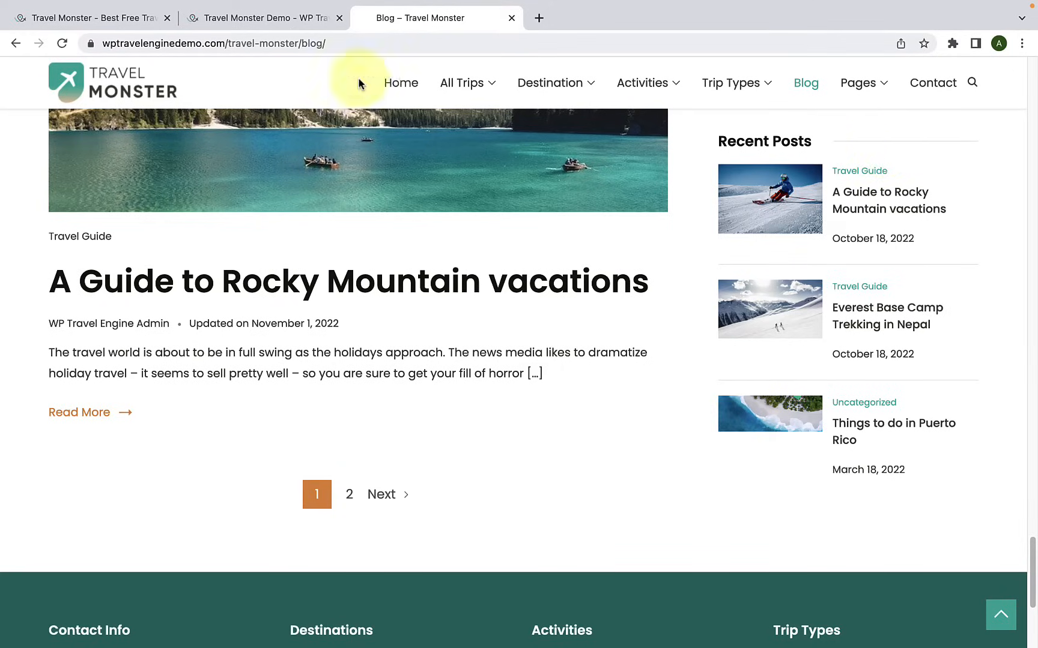
Step: Return to the theme page and read the 4 Footer Widget Areas, Footer Settings, Footer Copyright and Cross-Browser Compatible sections
{"action": "left_click", "coordinate": [143, 18]}
{"action": "scroll", "coordinate": [234, 221], "scroll_direction": "down", "scroll_amount": 3}
{"action": "scroll", "coordinate": [236, 219], "scroll_direction": "down", "scroll_amount": 2}
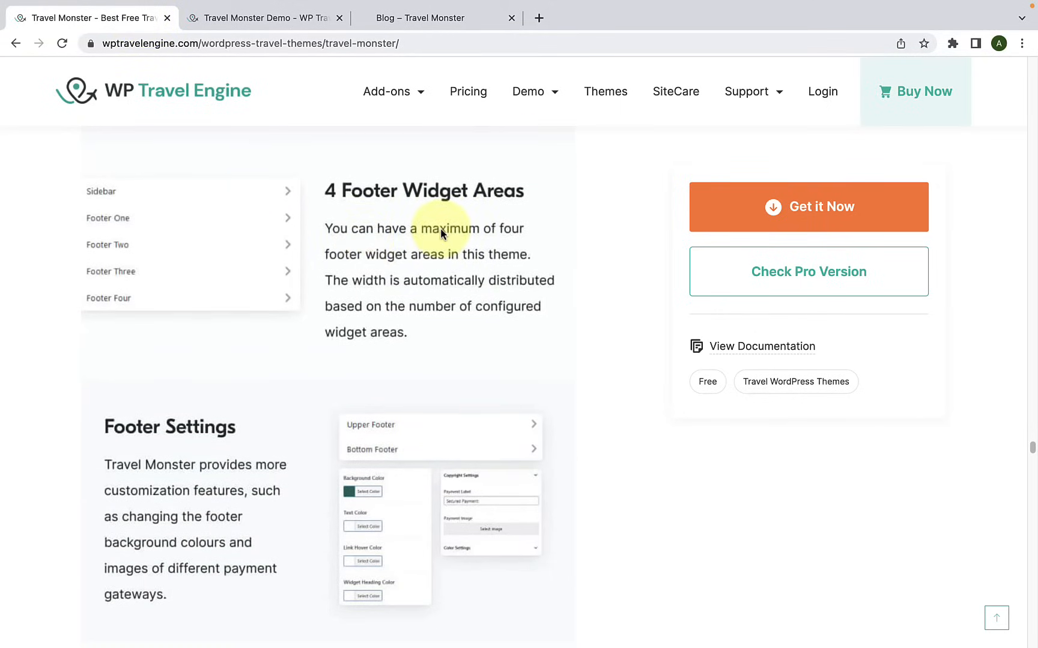
{"action": "scroll", "coordinate": [243, 314], "scroll_direction": "down", "scroll_amount": 6}
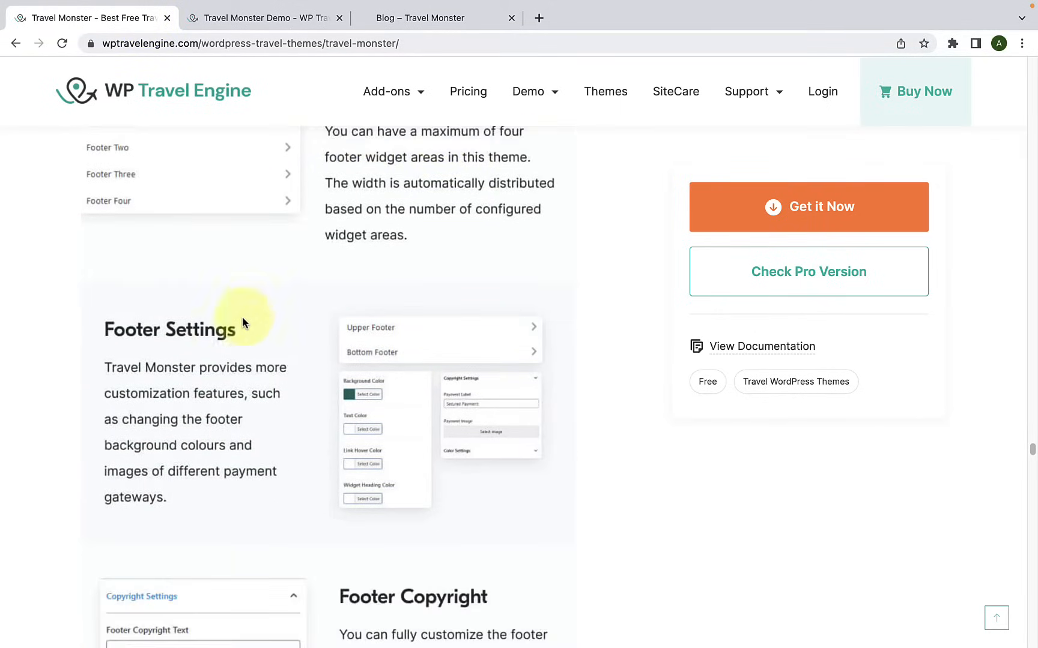
{"action": "scroll", "coordinate": [288, 318], "scroll_direction": "down", "scroll_amount": 2}
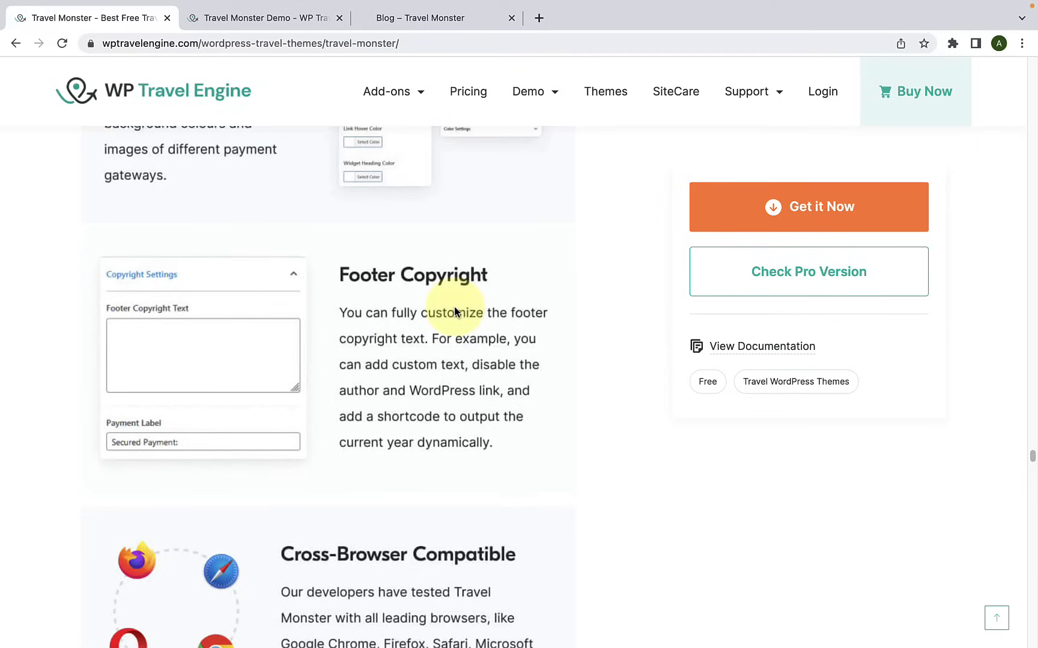
{"action": "scroll", "coordinate": [454, 307], "scroll_direction": "down", "scroll_amount": 6}
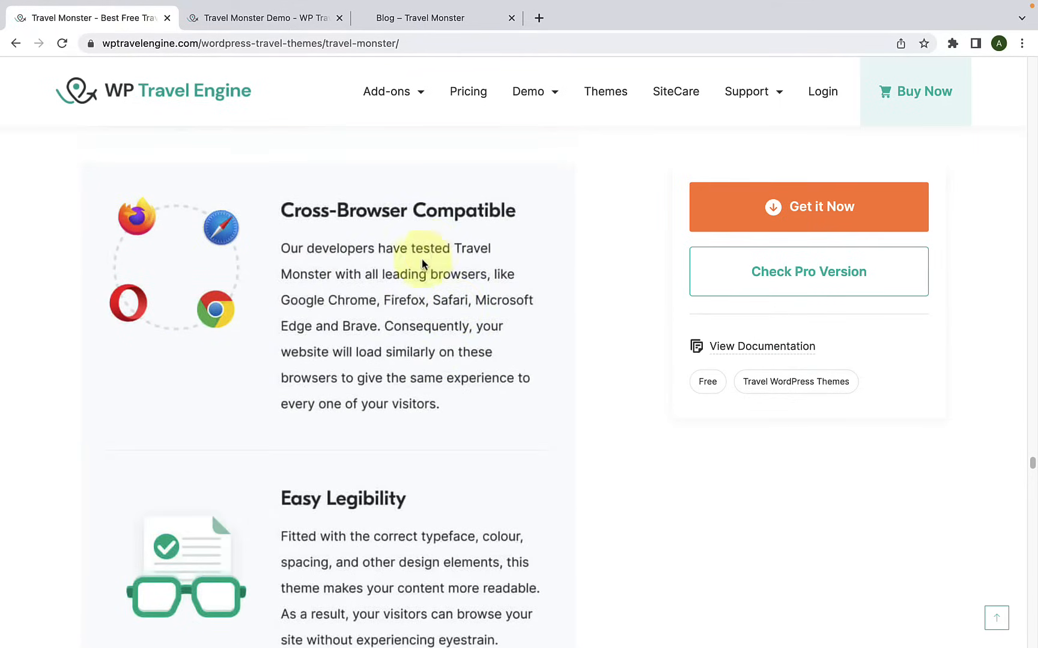
Step: Read the remaining theme features, from Easy Legibility, RTL Scripts Ready and Translation Ready through updates, documentation and support
{"action": "scroll", "coordinate": [429, 251], "scroll_direction": "down", "scroll_amount": 4}
{"action": "scroll", "coordinate": [360, 312], "scroll_direction": "down", "scroll_amount": 4}
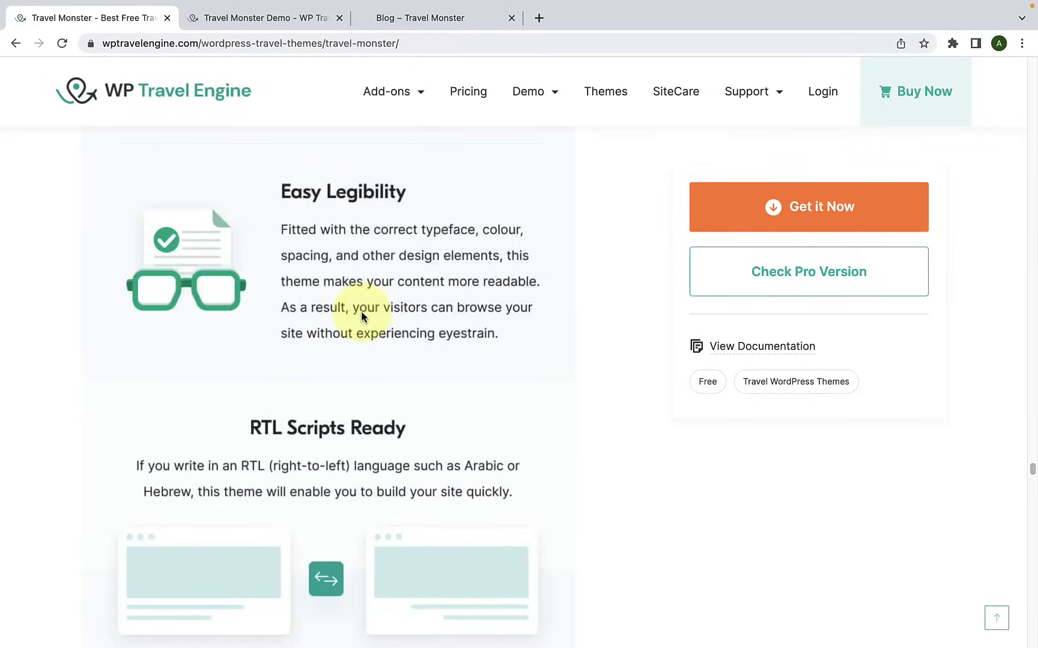
{"action": "scroll", "coordinate": [363, 316], "scroll_direction": "down", "scroll_amount": 2}
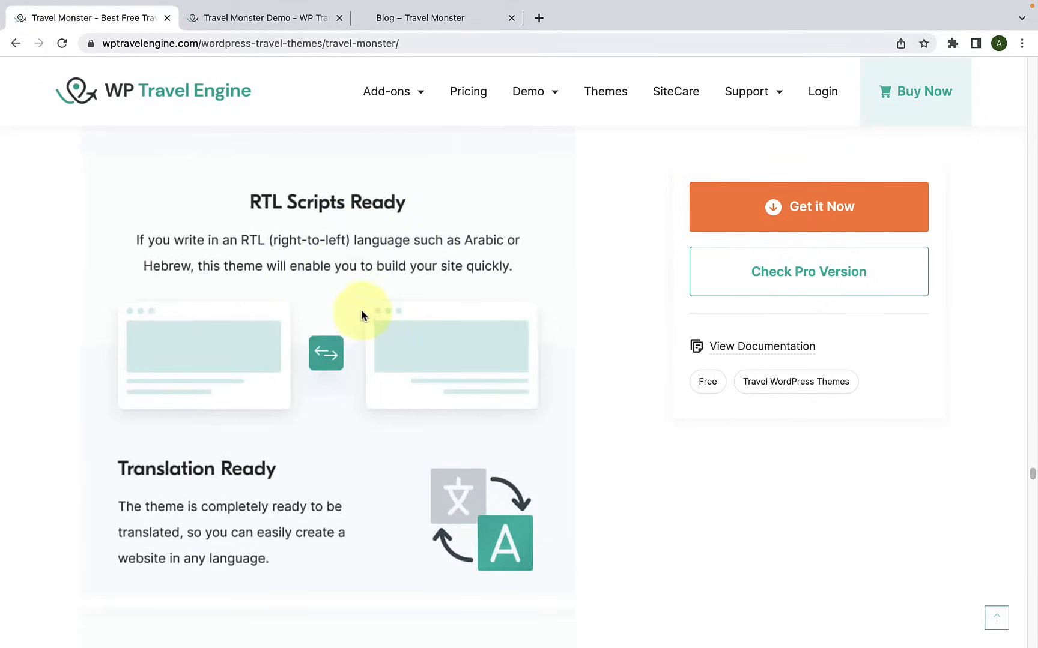
{"action": "scroll", "coordinate": [370, 264], "scroll_direction": "down", "scroll_amount": 4}
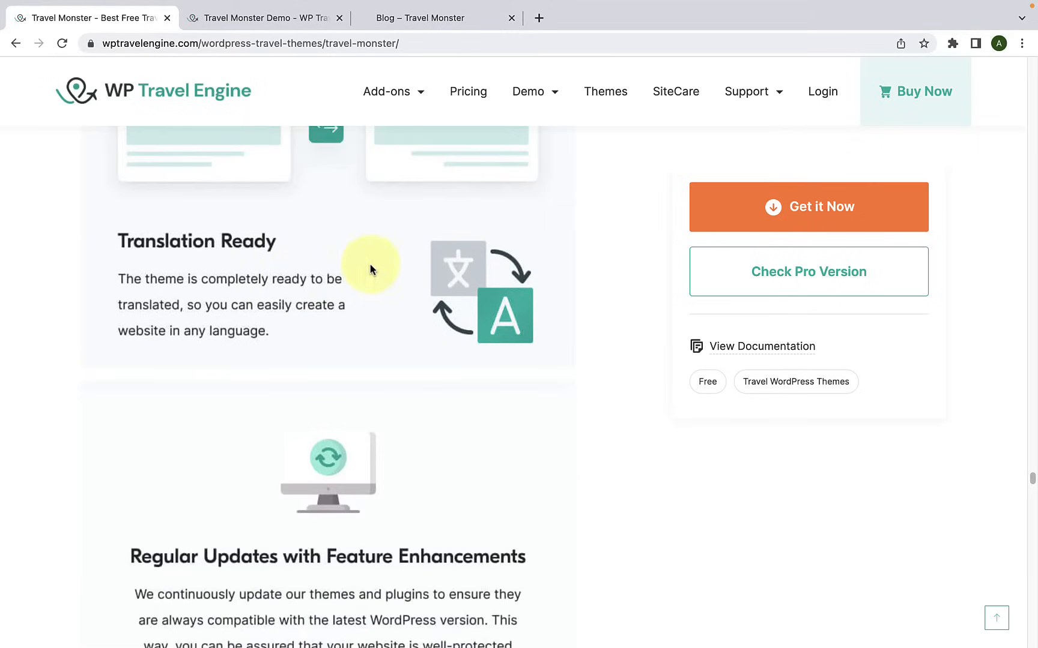
{"action": "scroll", "coordinate": [329, 282], "scroll_direction": "down", "scroll_amount": 5}
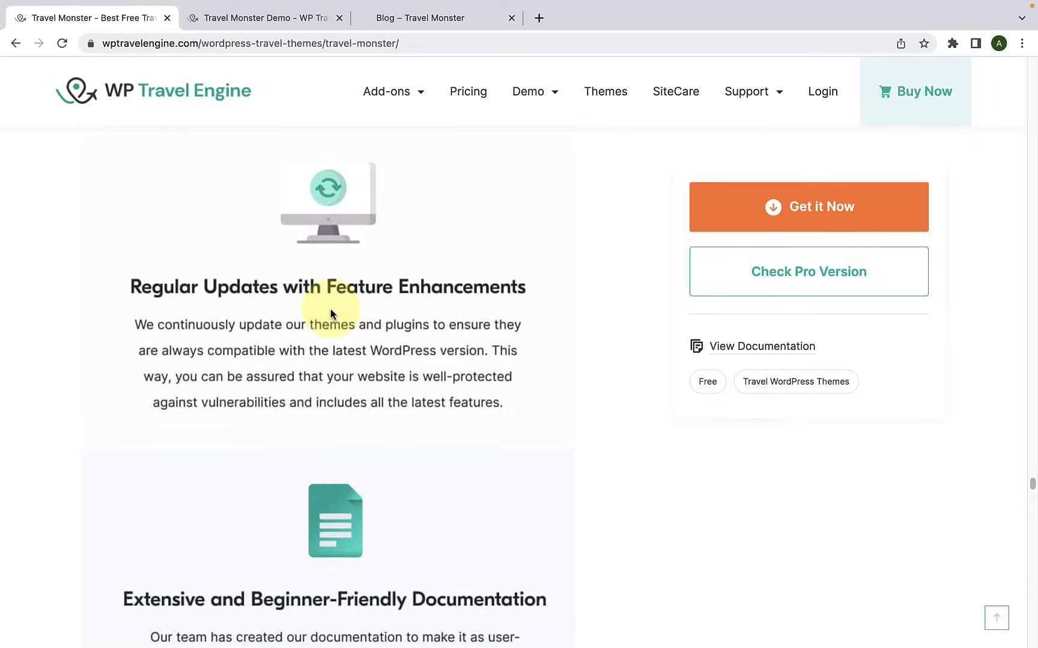
{"action": "scroll", "coordinate": [331, 314], "scroll_direction": "down", "scroll_amount": 5}
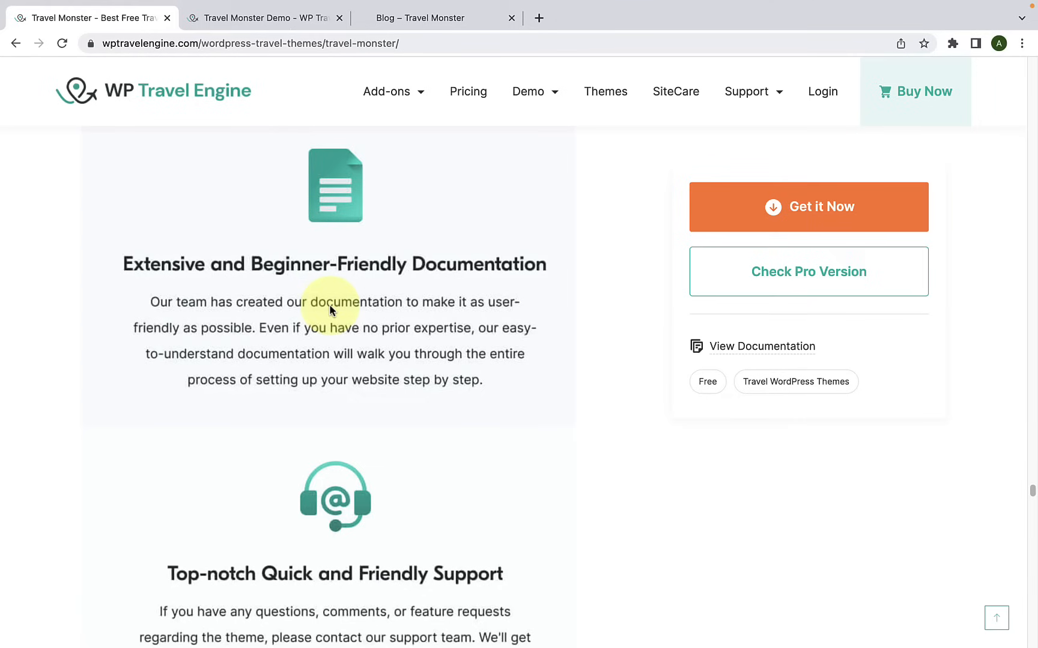
{"action": "scroll", "coordinate": [330, 310], "scroll_direction": "down", "scroll_amount": 5}
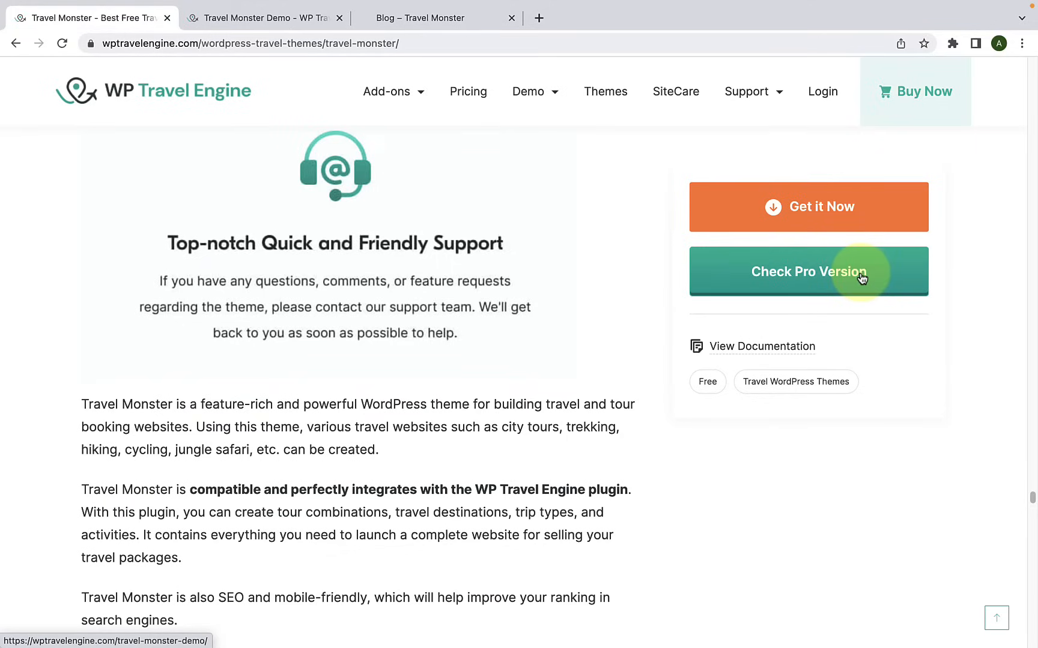
Step: Open the free Travel Monster theme's download request form, ready for the email address
{"action": "left_click", "coordinate": [843, 214]}
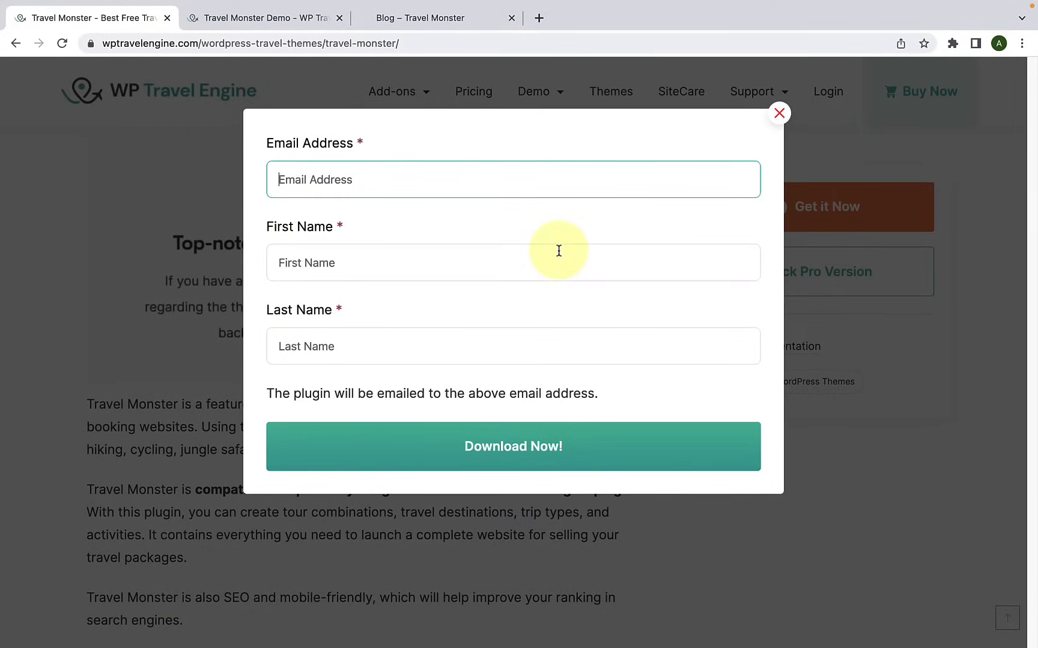
{"action": "left_click", "coordinate": [298, 203]}
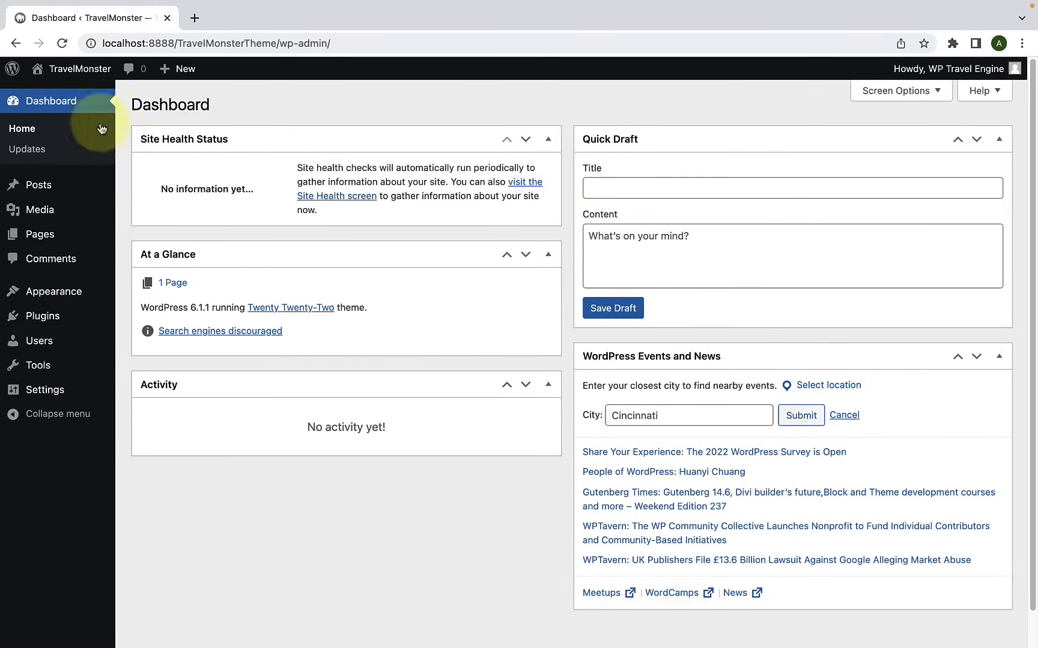
Step: From the local WordPress dashboard, open the TravelMonster site in a new tab and look over its home page
{"action": "mouse_move", "coordinate": [36, 73]}
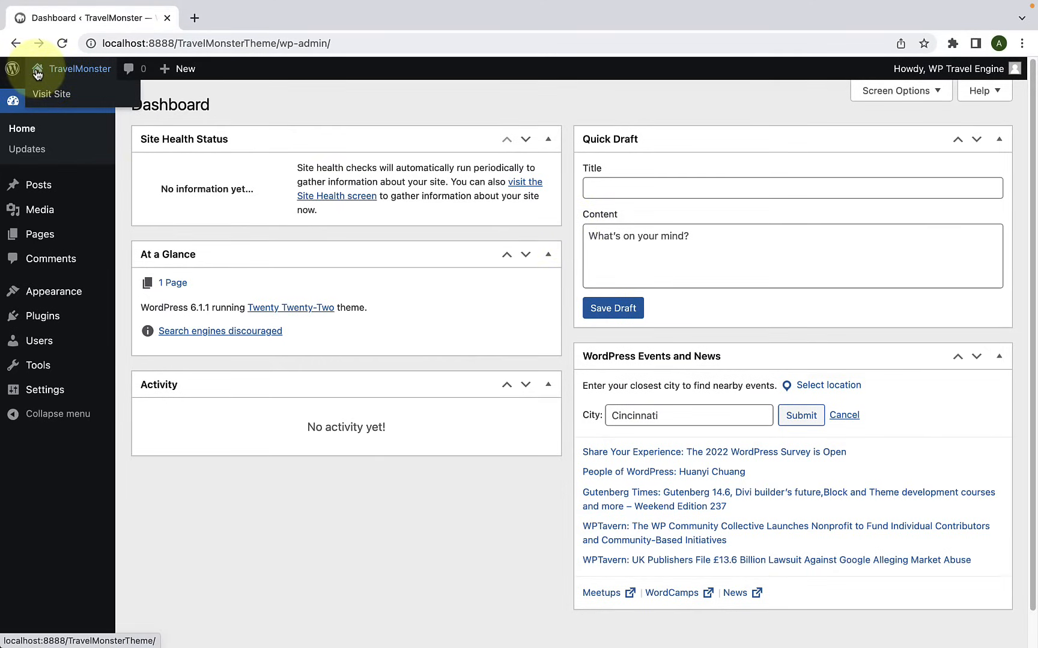
{"action": "right_click", "coordinate": [72, 97]}
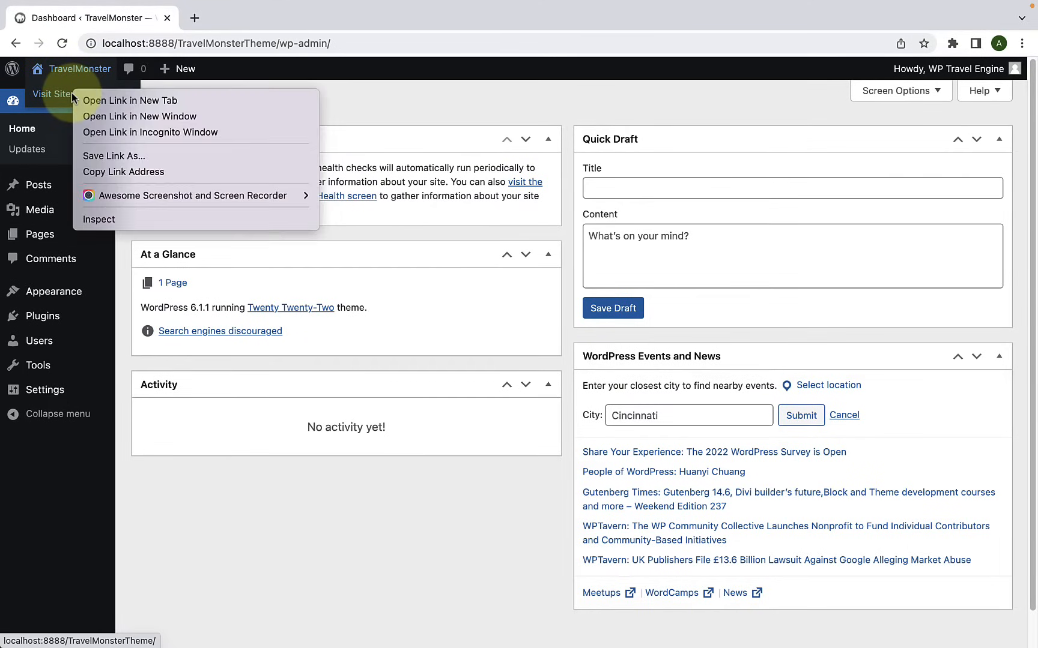
{"action": "left_click", "coordinate": [137, 100]}
{"action": "left_click", "coordinate": [233, 17]}
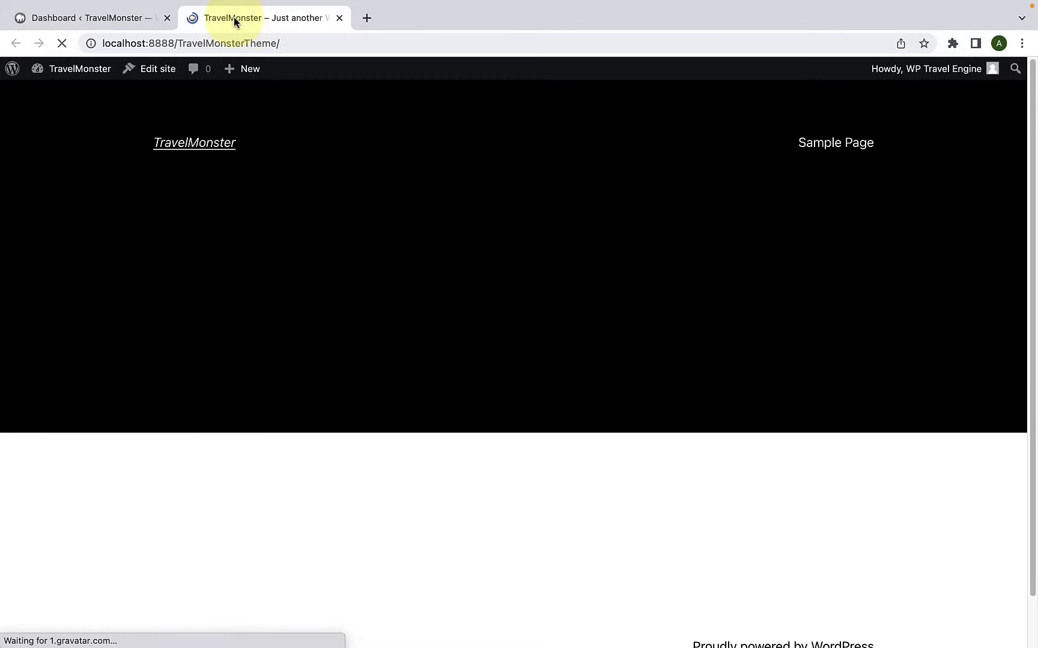
{"action": "scroll", "coordinate": [370, 234], "scroll_direction": "down", "scroll_amount": 2}
{"action": "scroll", "coordinate": [373, 237], "scroll_direction": "up", "scroll_amount": 2}
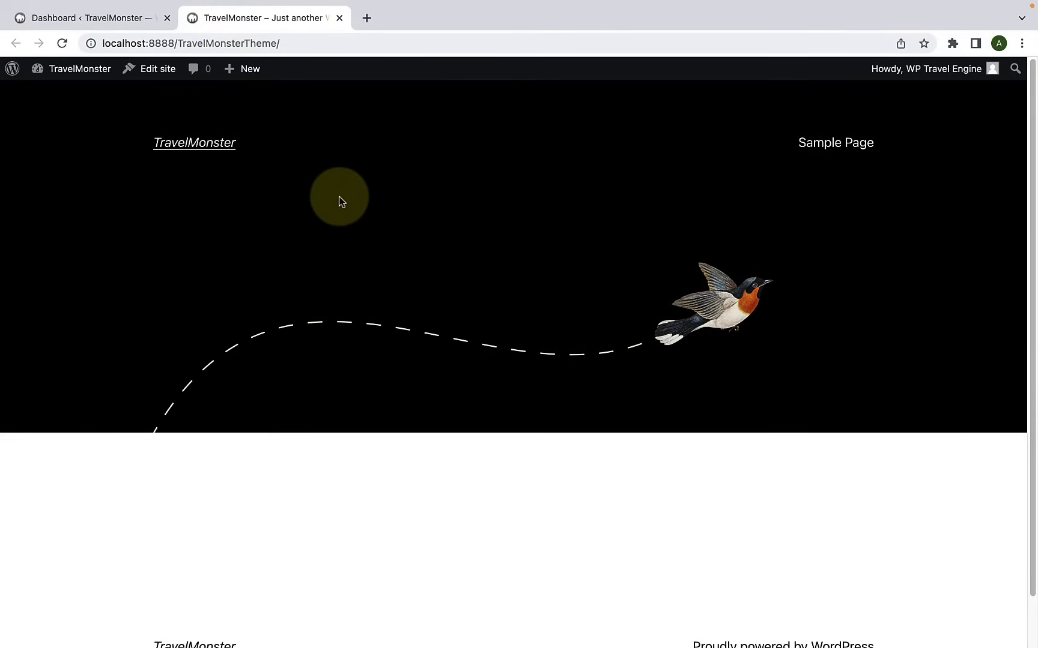
Step: Return to the WordPress dashboard and open the upload form for adding a new theme
{"action": "left_click", "coordinate": [108, 23]}
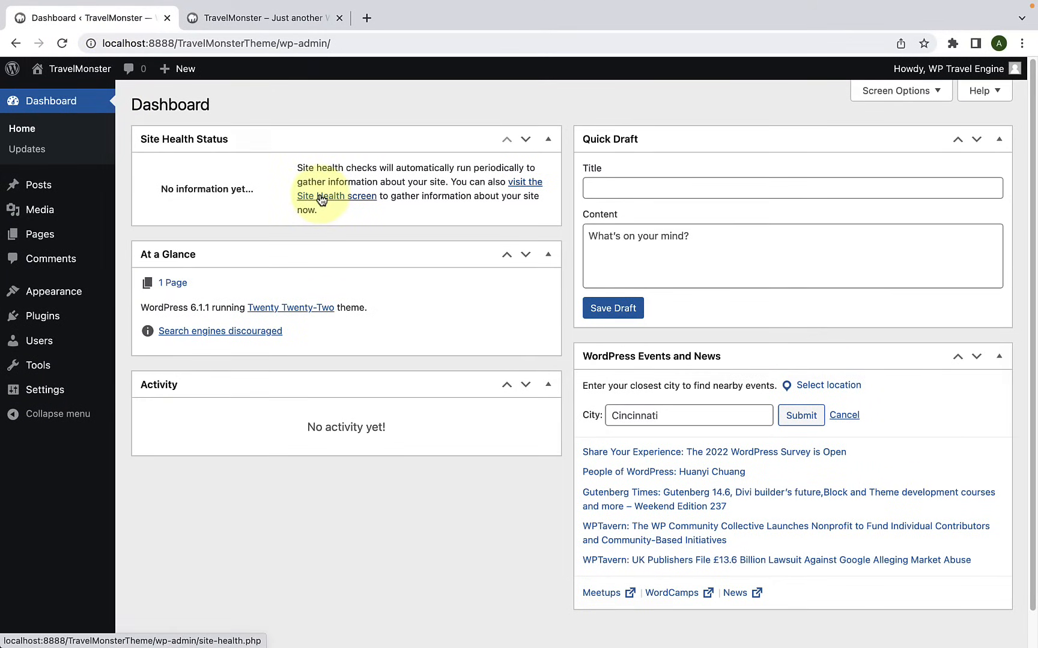
{"action": "mouse_move", "coordinate": [88, 300]}
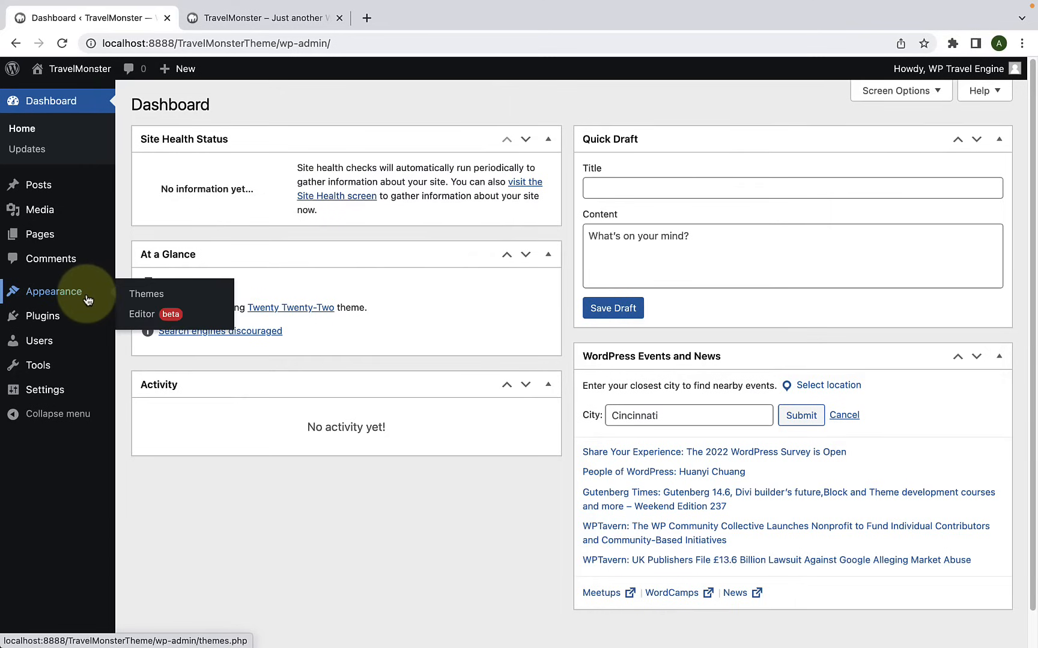
{"action": "left_click", "coordinate": [155, 296]}
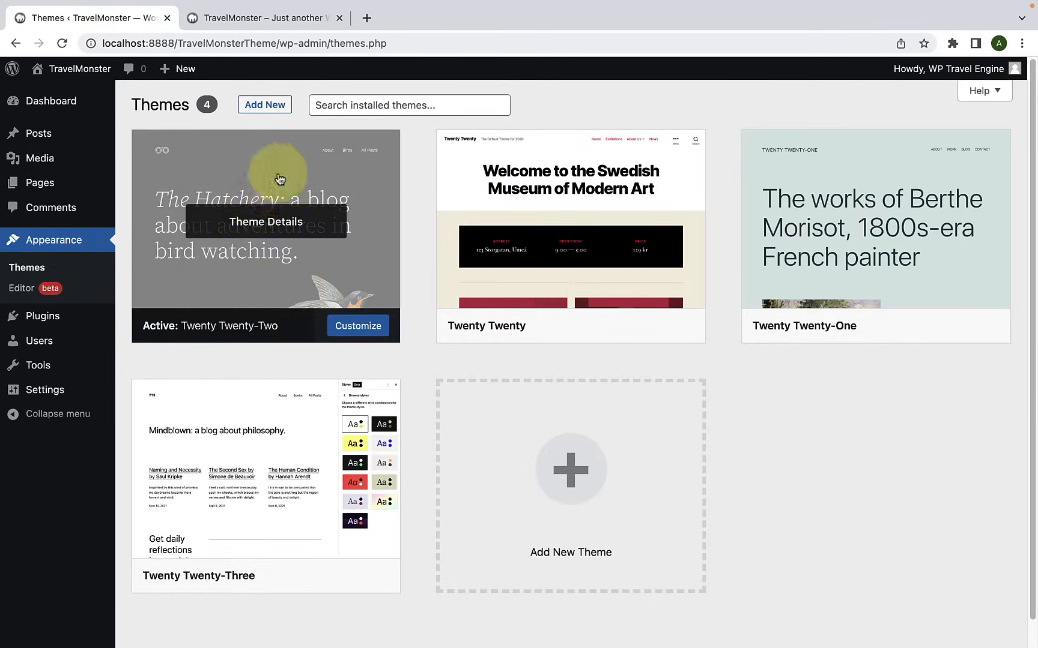
{"action": "left_click", "coordinate": [282, 111]}
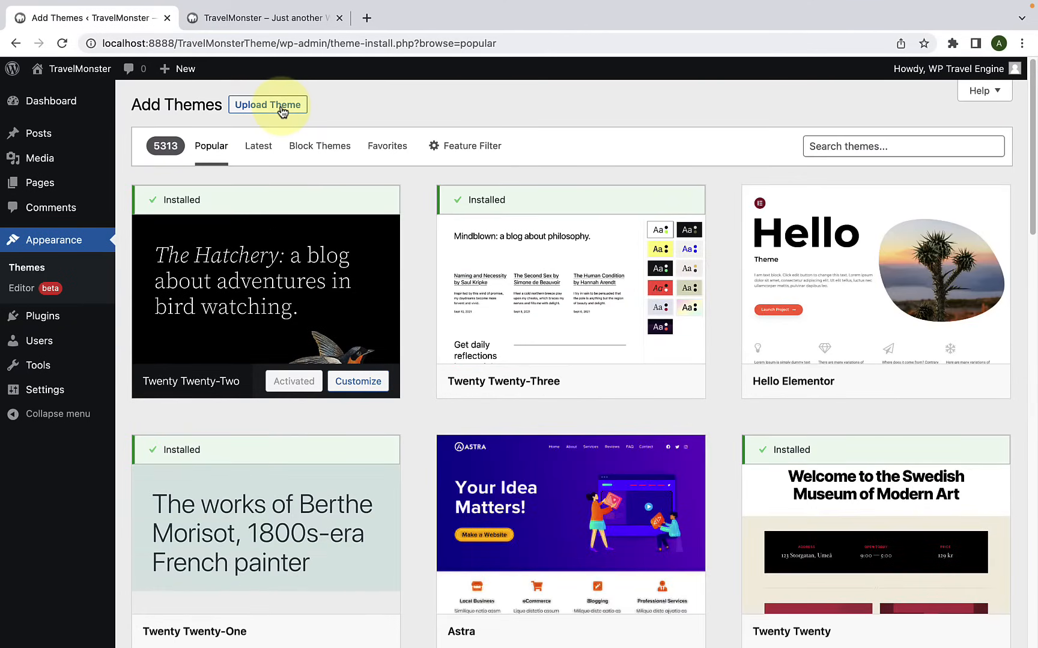
{"action": "left_click", "coordinate": [281, 109]}
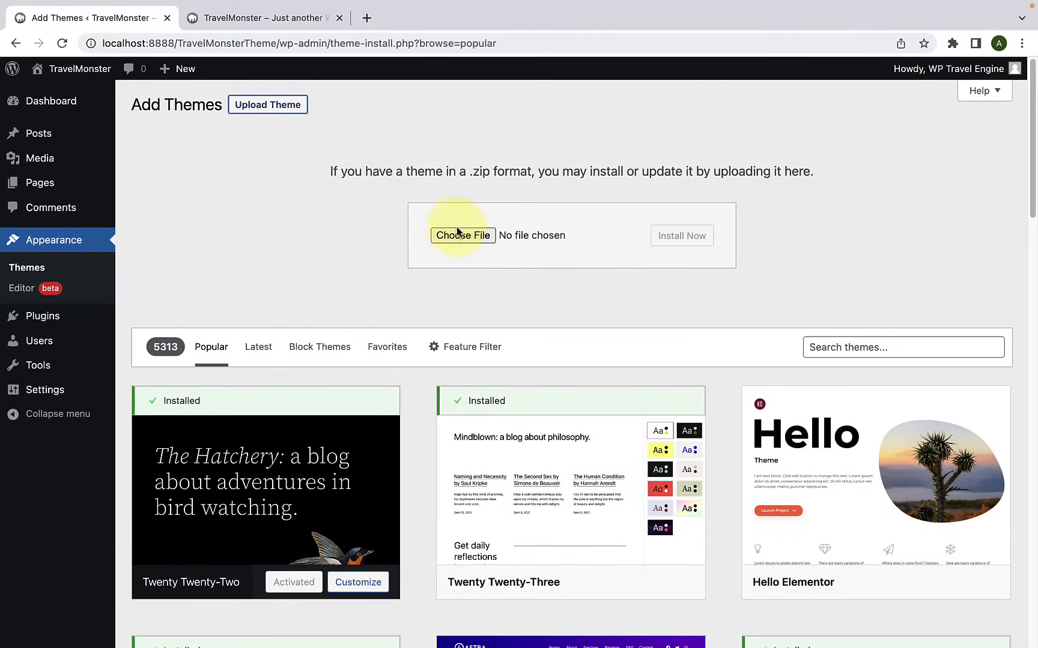
Step: Install the theme from travel-monster_1.0.0.zip in the Downloads folder and activate it
{"action": "left_click", "coordinate": [461, 236]}
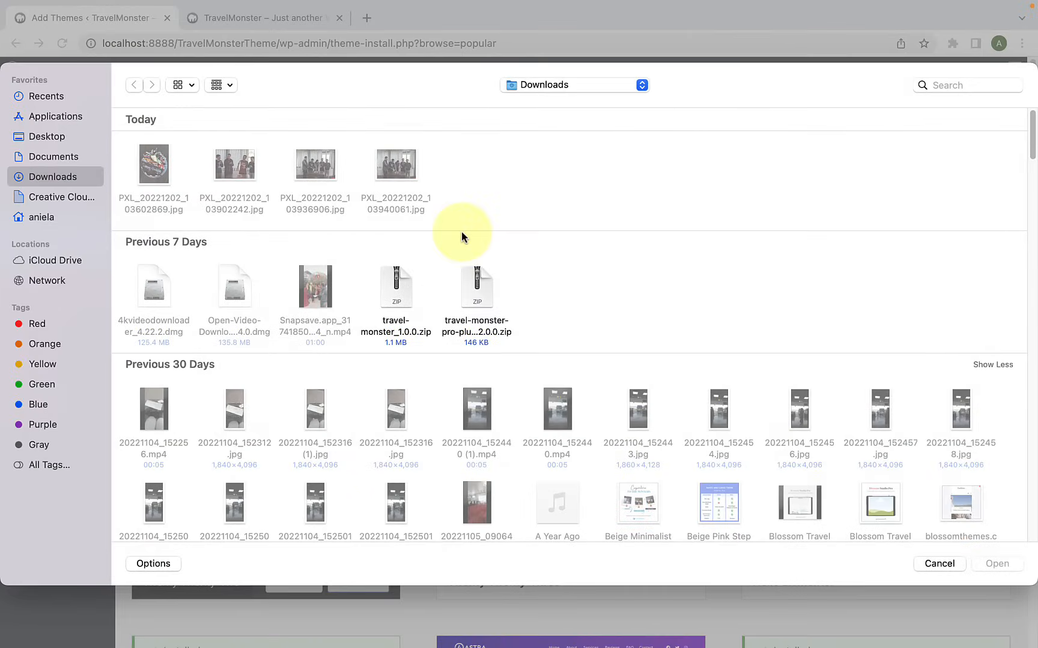
{"action": "left_click", "coordinate": [406, 290]}
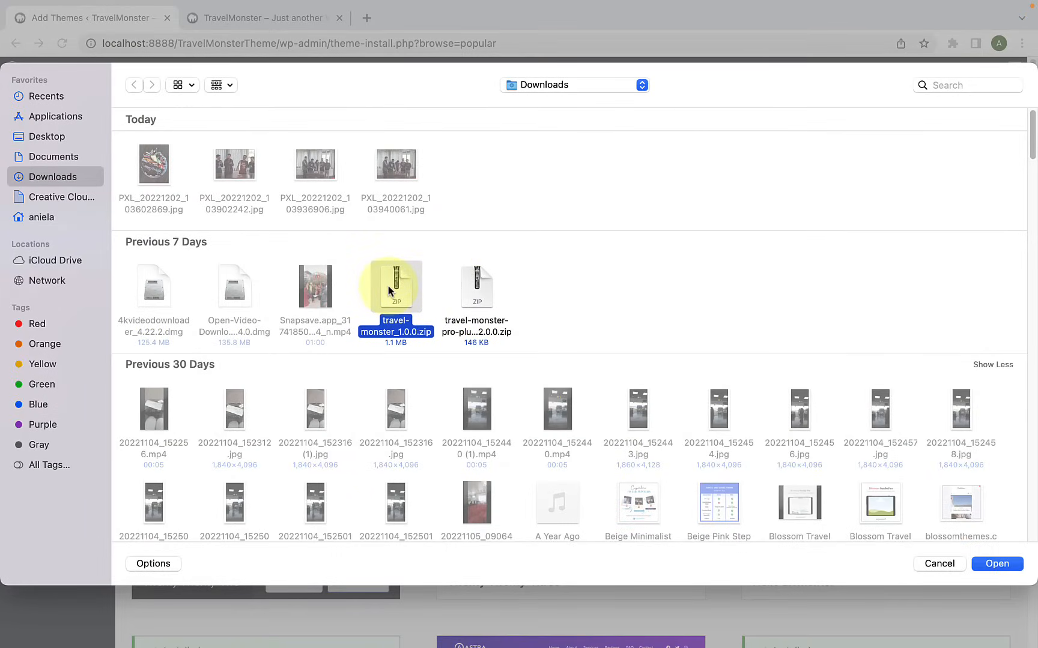
{"action": "left_click", "coordinate": [1011, 565]}
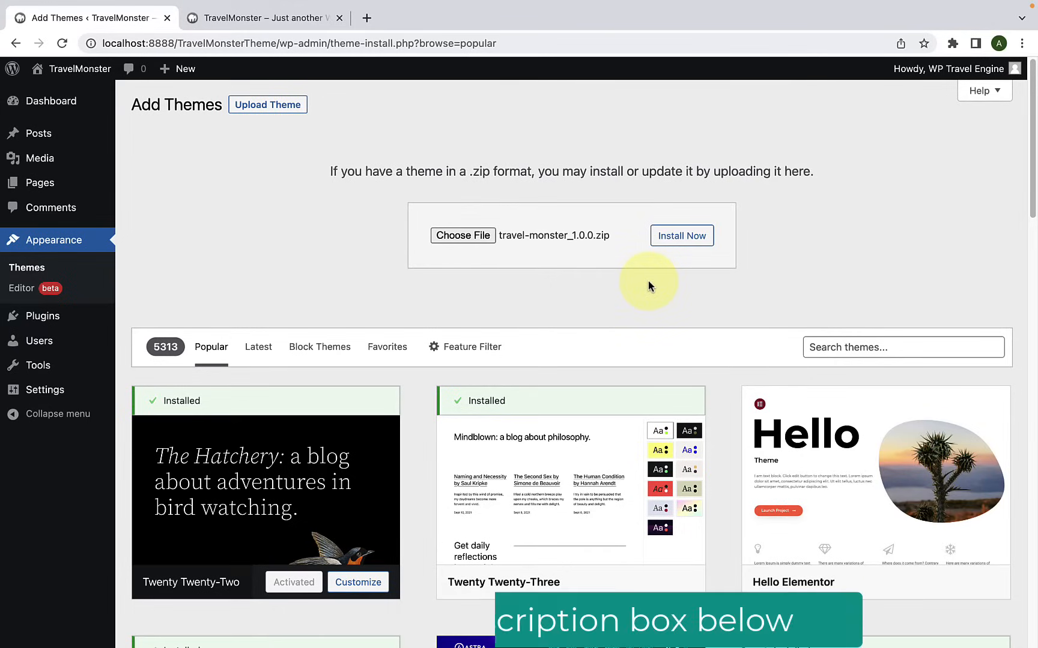
{"action": "left_click", "coordinate": [682, 236]}
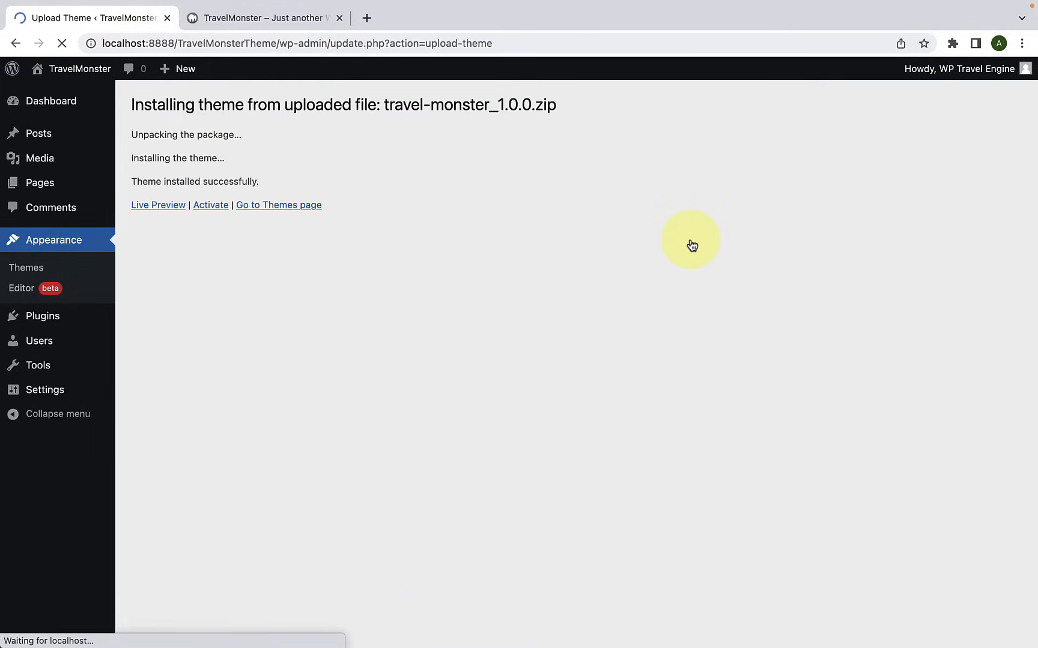
{"action": "left_click", "coordinate": [223, 212]}
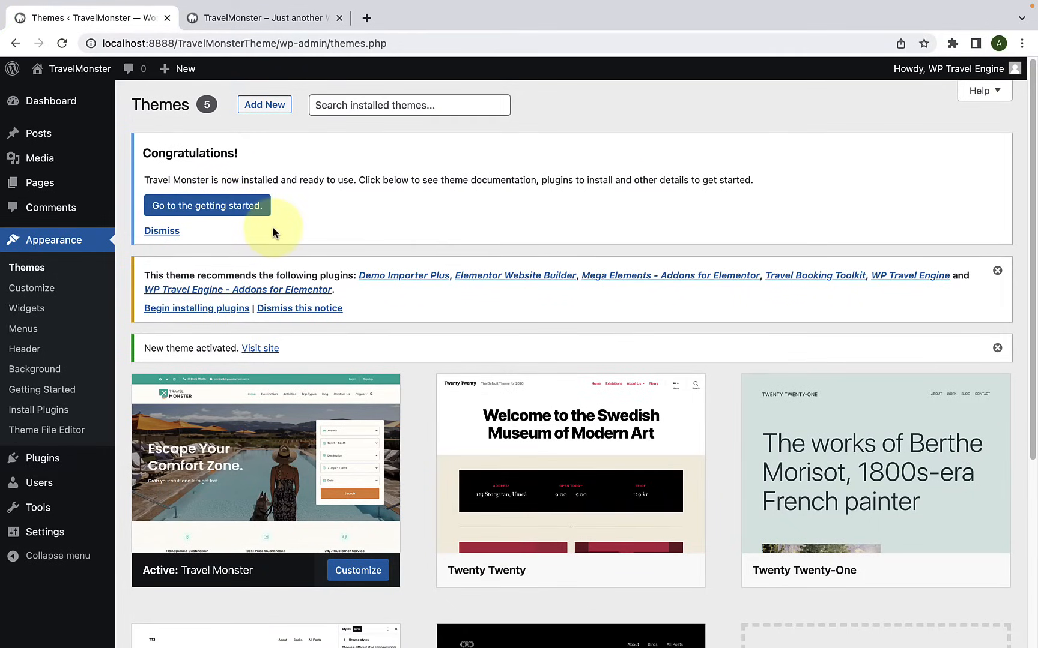
Step: Bulk-install all six plugins recommended by the Travel Monster theme, from Demo Importer Plus to WP Travel Engine - Addons for Elementor
{"action": "scroll", "coordinate": [282, 228], "scroll_direction": "down", "scroll_amount": 1}
{"action": "scroll", "coordinate": [283, 232], "scroll_direction": "down", "scroll_amount": 2}
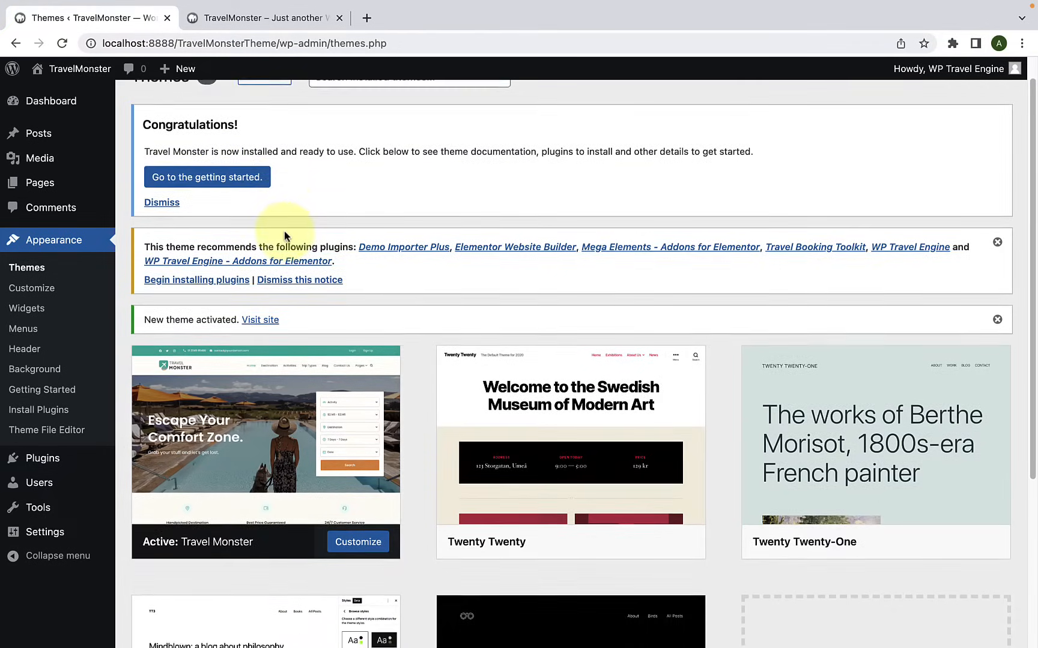
{"action": "scroll", "coordinate": [331, 240], "scroll_direction": "down", "scroll_amount": 1}
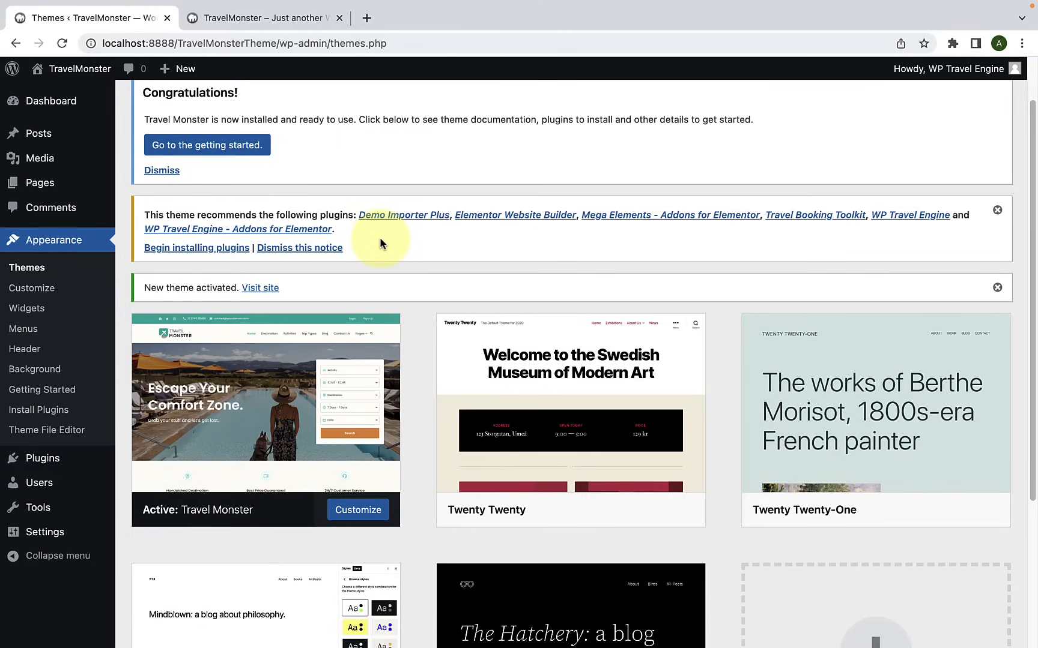
{"action": "left_click", "coordinate": [216, 249]}
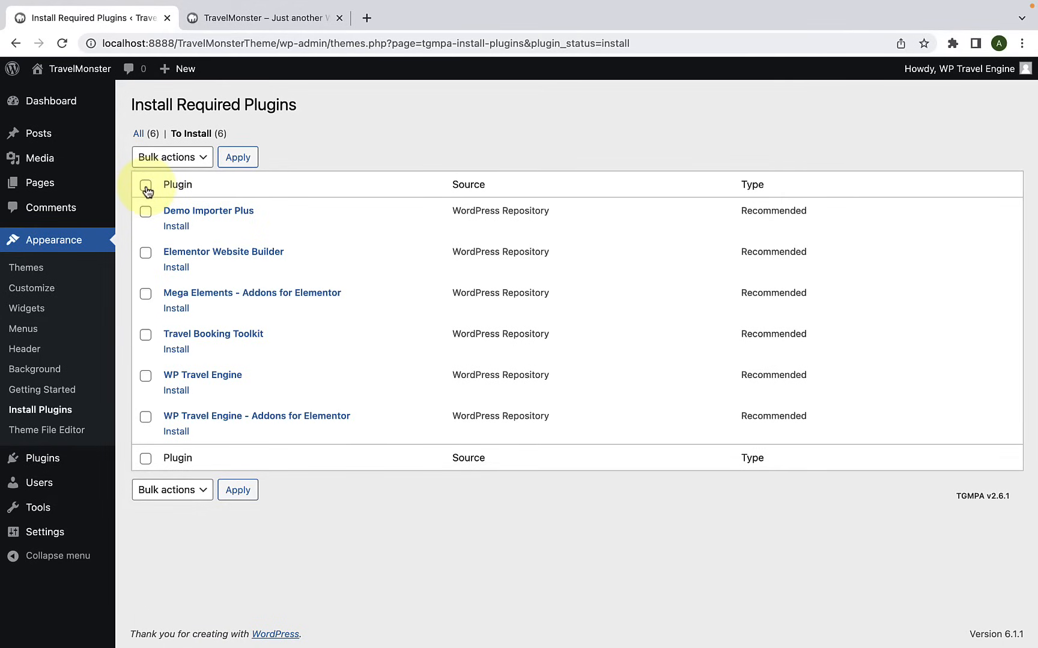
{"action": "left_click", "coordinate": [145, 186]}
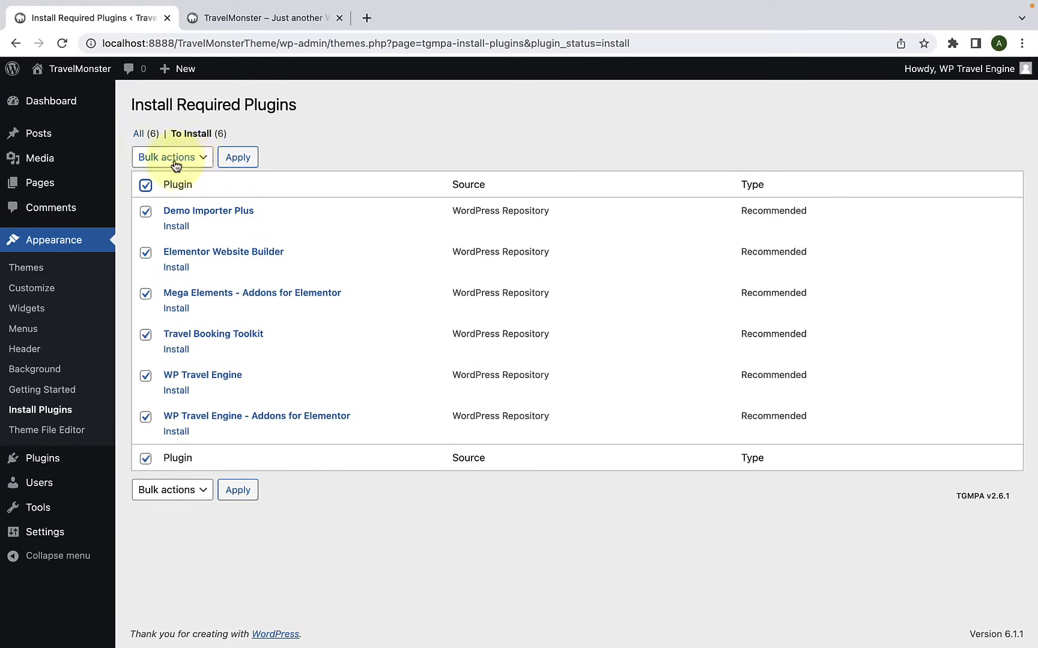
{"action": "left_click", "coordinate": [198, 163]}
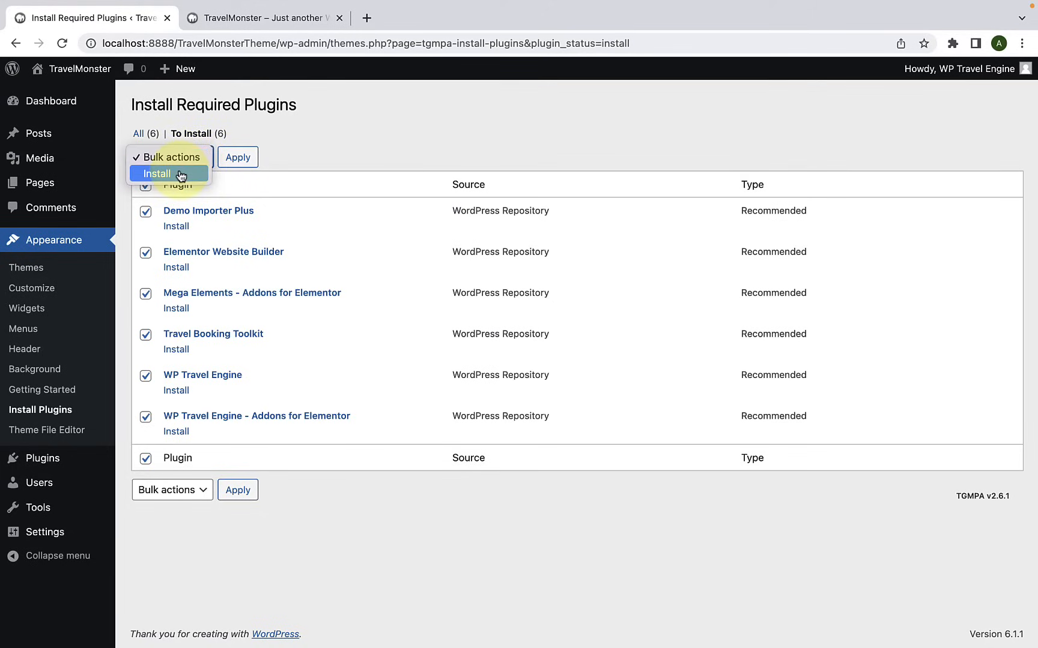
{"action": "left_click", "coordinate": [180, 174]}
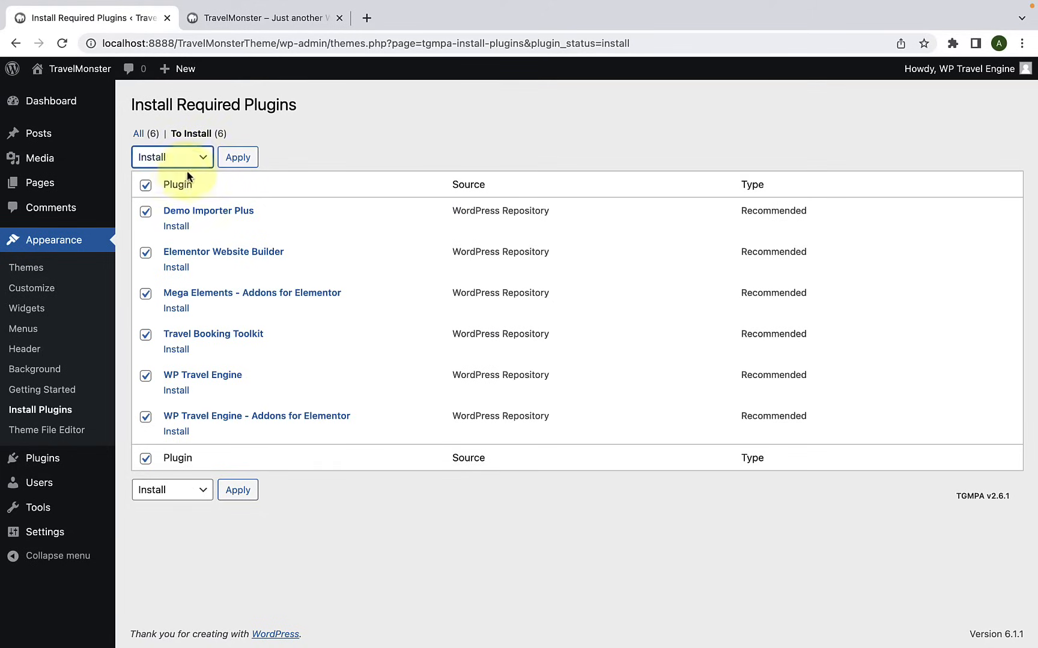
{"action": "left_click", "coordinate": [237, 158]}
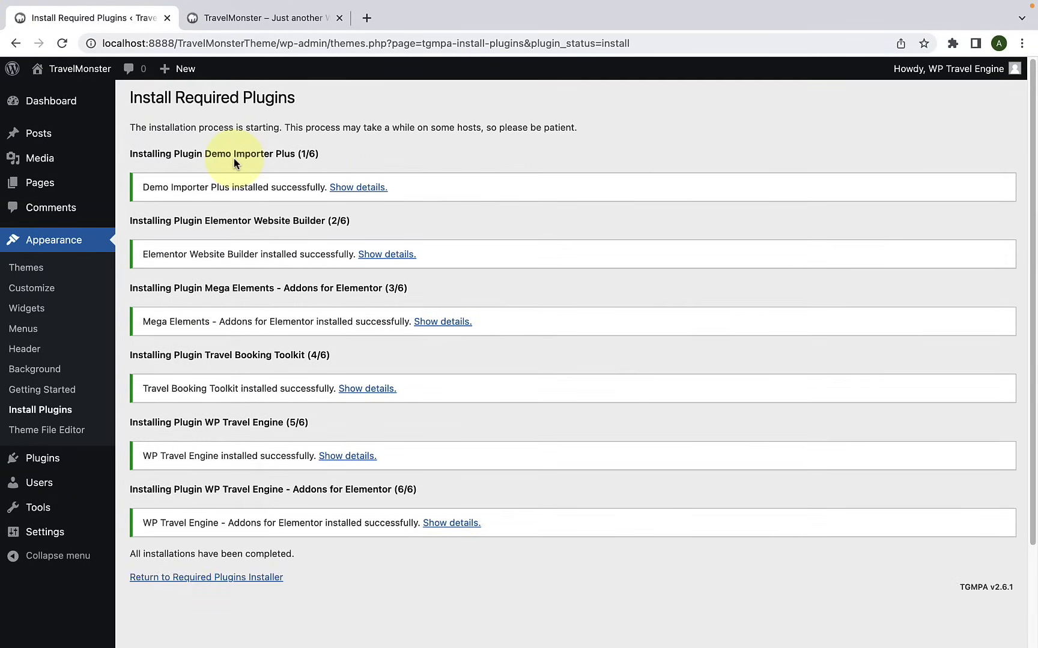
Step: Return to the required plugins installer and bulk-activate all six installed plugins
{"action": "scroll", "coordinate": [226, 449], "scroll_direction": "down", "scroll_amount": 4}
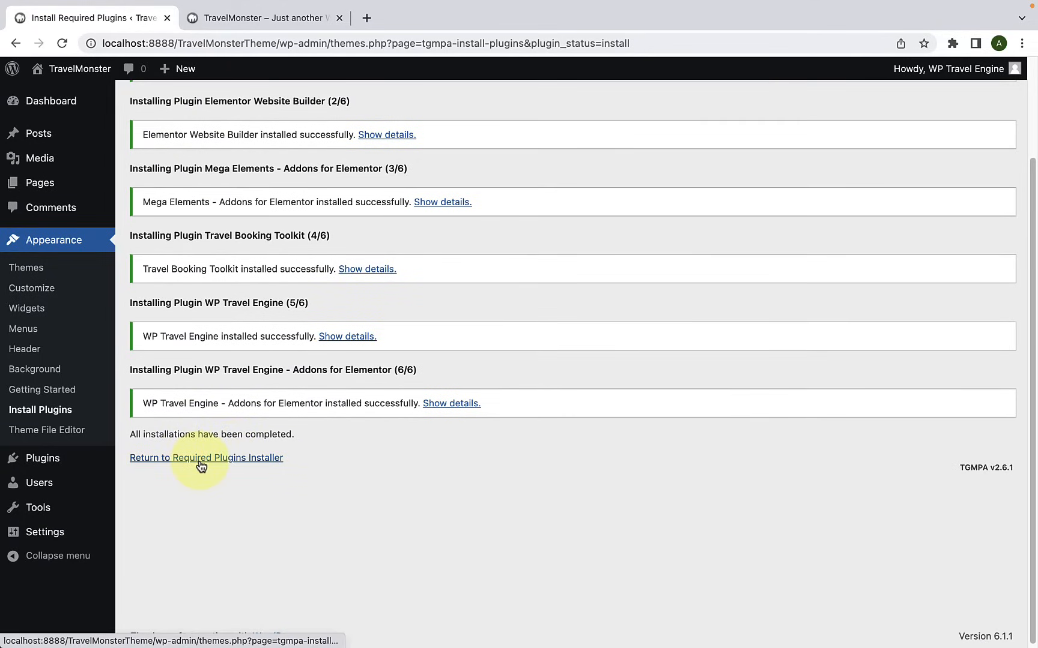
{"action": "left_click", "coordinate": [249, 459]}
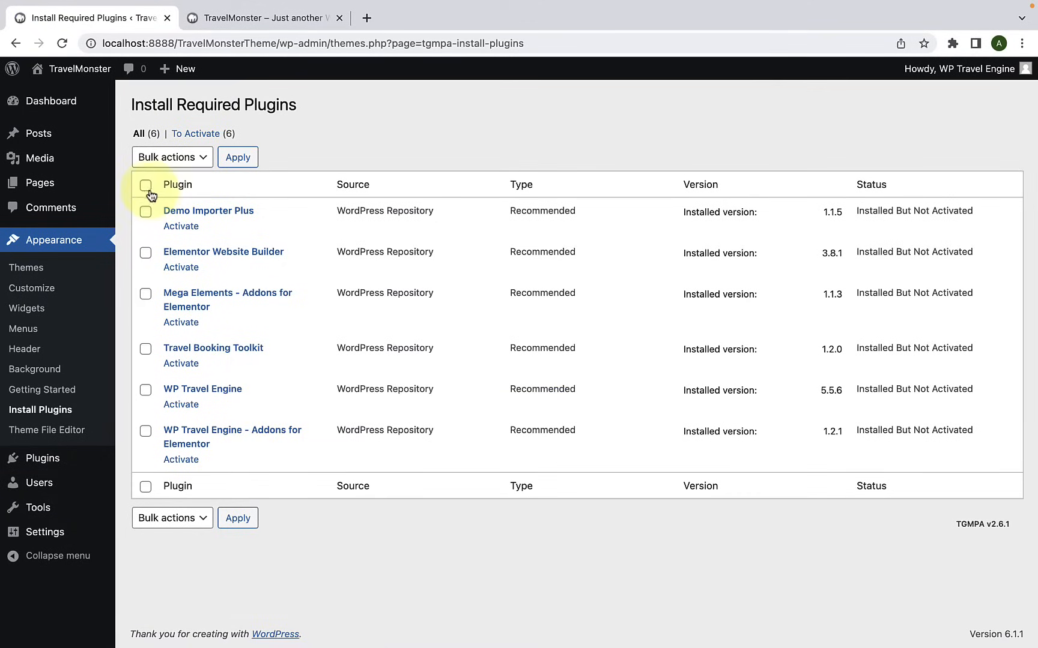
{"action": "left_click", "coordinate": [146, 186]}
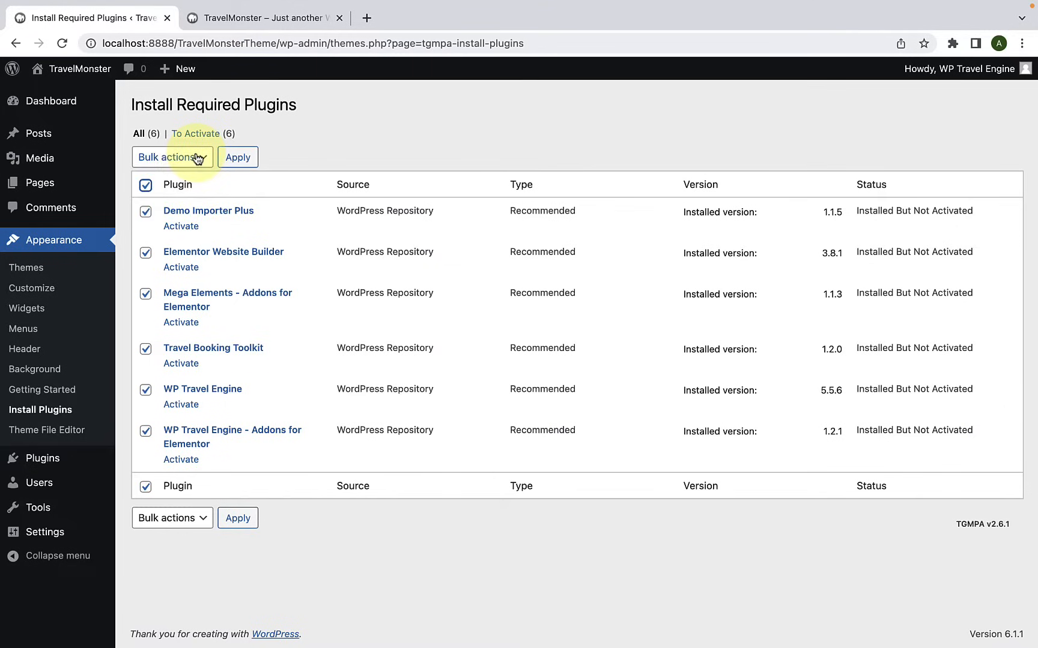
{"action": "left_click", "coordinate": [198, 157]}
{"action": "left_click", "coordinate": [162, 207]}
{"action": "left_click", "coordinate": [240, 159]}
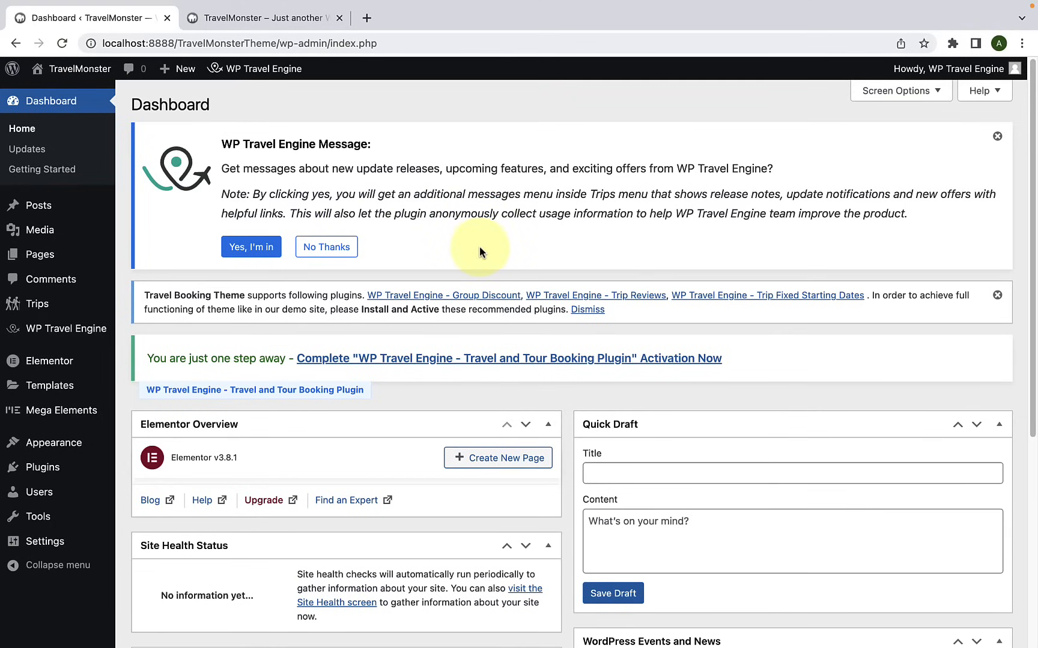
Step: Open Demo Importer Plus and look through its available free and Pro site templates
{"action": "mouse_move", "coordinate": [77, 444]}
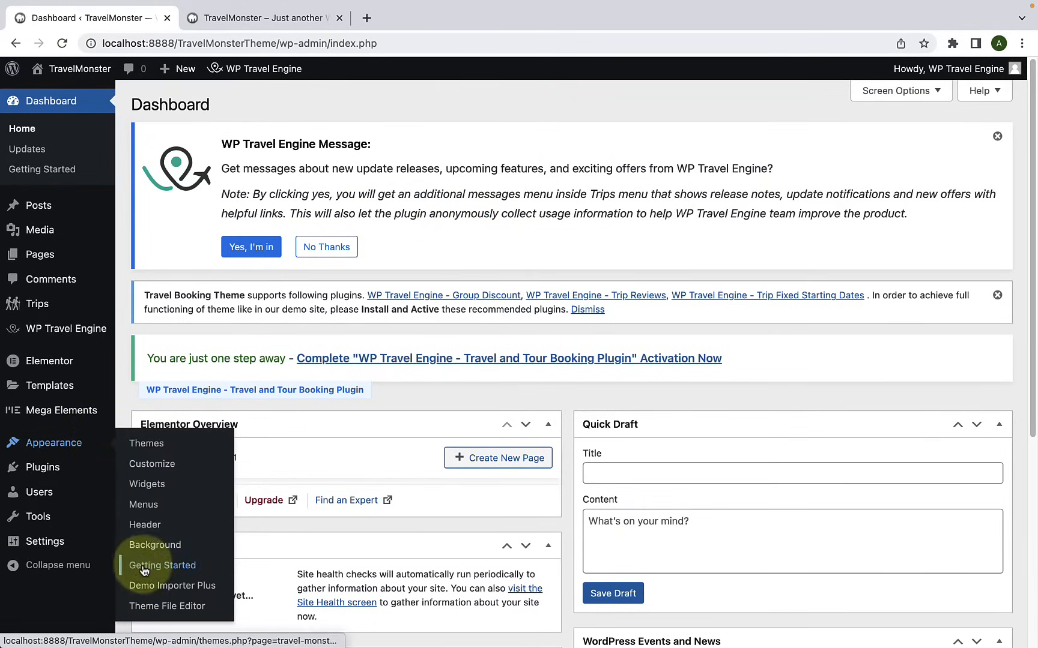
{"action": "left_click", "coordinate": [208, 592]}
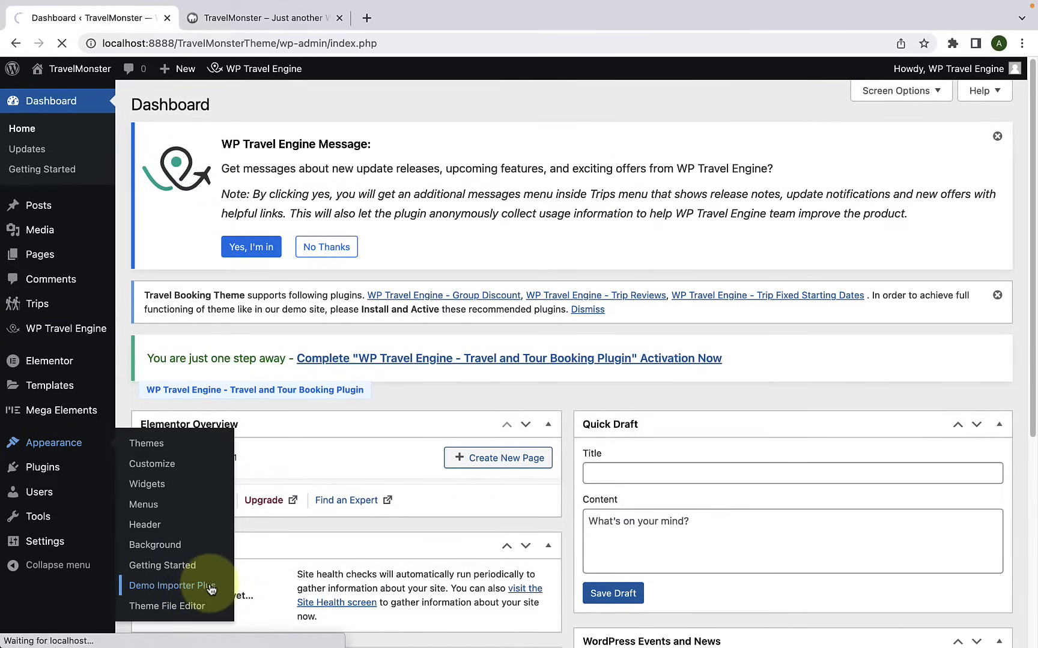
{"action": "scroll", "coordinate": [215, 586], "scroll_direction": "down", "scroll_amount": 7}
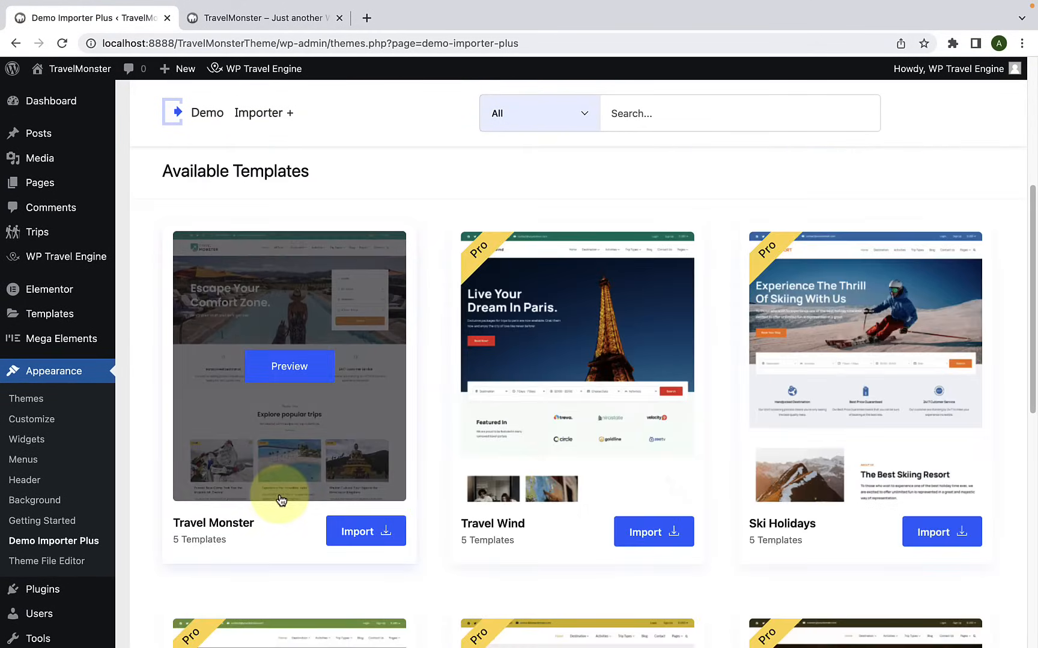
{"action": "scroll", "coordinate": [297, 505], "scroll_direction": "down", "scroll_amount": 2}
{"action": "scroll", "coordinate": [702, 472], "scroll_direction": "down", "scroll_amount": 6}
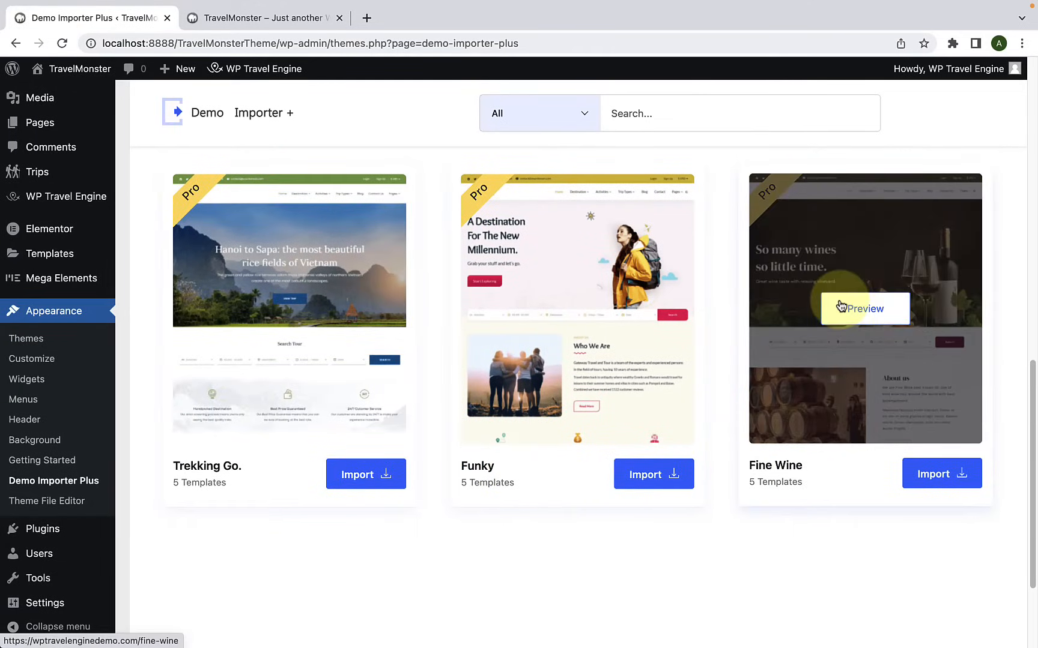
{"action": "scroll", "coordinate": [839, 309], "scroll_direction": "up", "scroll_amount": 1}
{"action": "scroll", "coordinate": [840, 310], "scroll_direction": "up", "scroll_amount": 6}
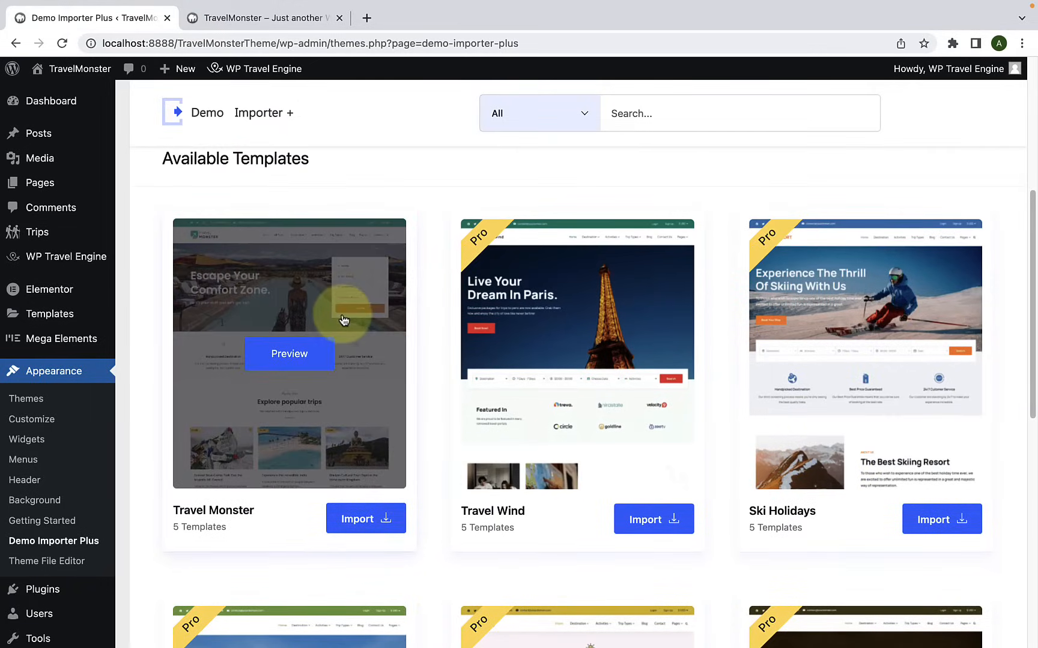
{"action": "scroll", "coordinate": [345, 321], "scroll_direction": "down", "scroll_amount": 1}
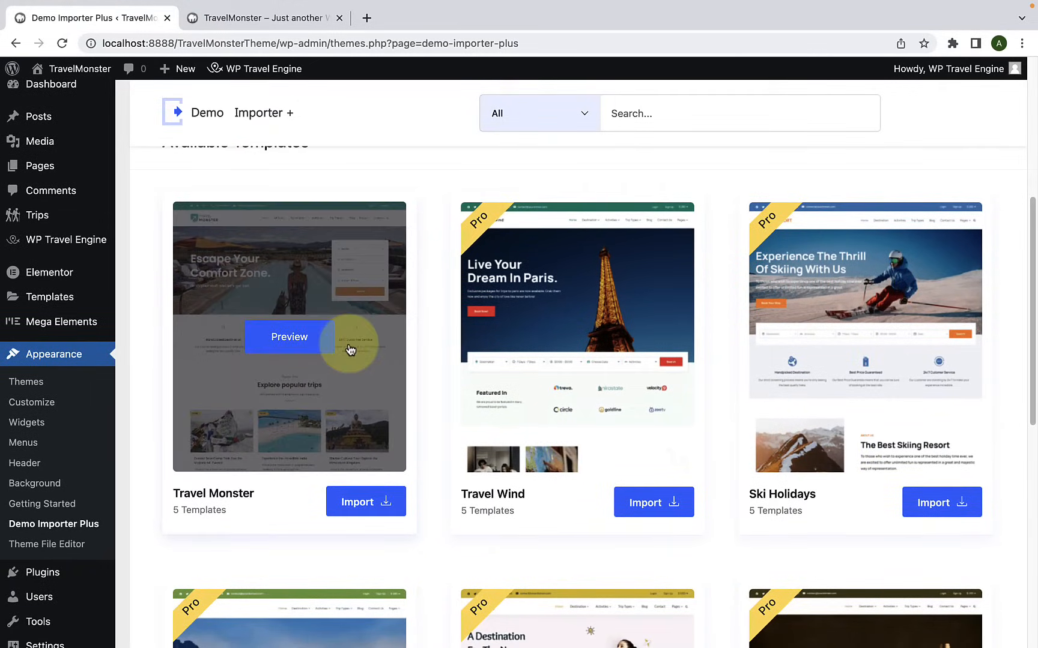
{"action": "scroll", "coordinate": [350, 350], "scroll_direction": "down", "scroll_amount": 1}
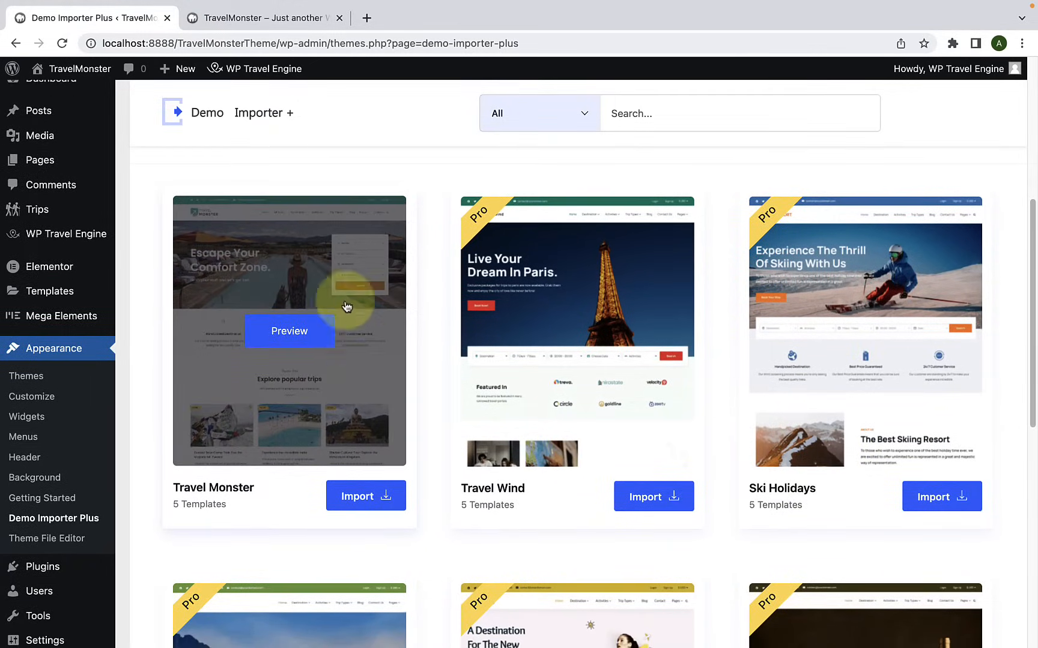
Step: Preview the Travel Monster template's live demo site in a new tab, look over its home page, and close it
{"action": "left_click", "coordinate": [299, 334]}
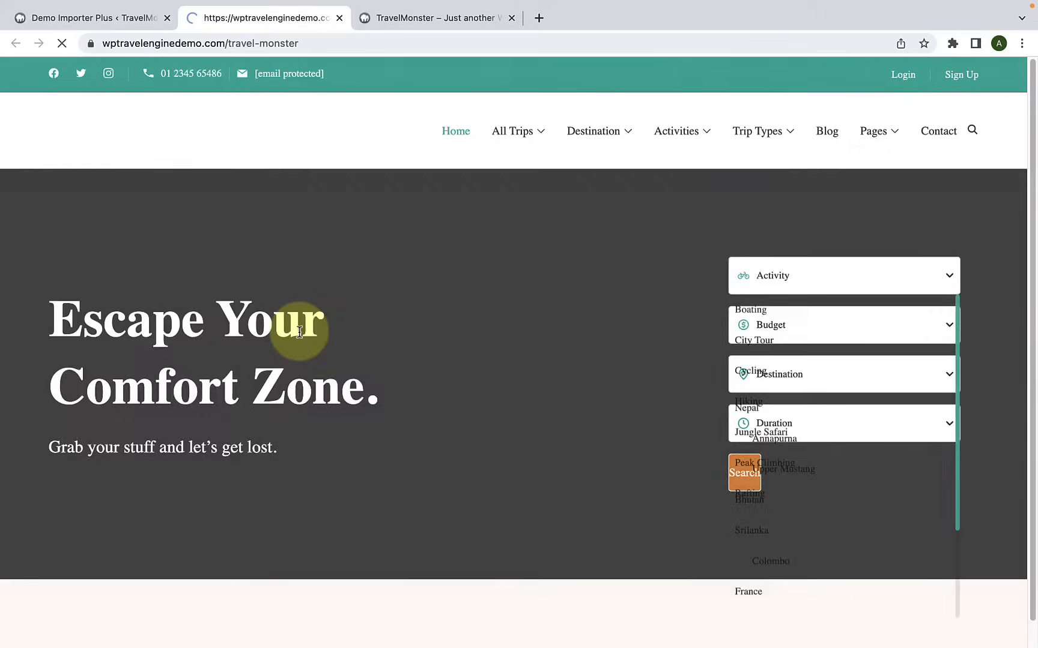
{"action": "scroll", "coordinate": [518, 378], "scroll_direction": "down", "scroll_amount": 10}
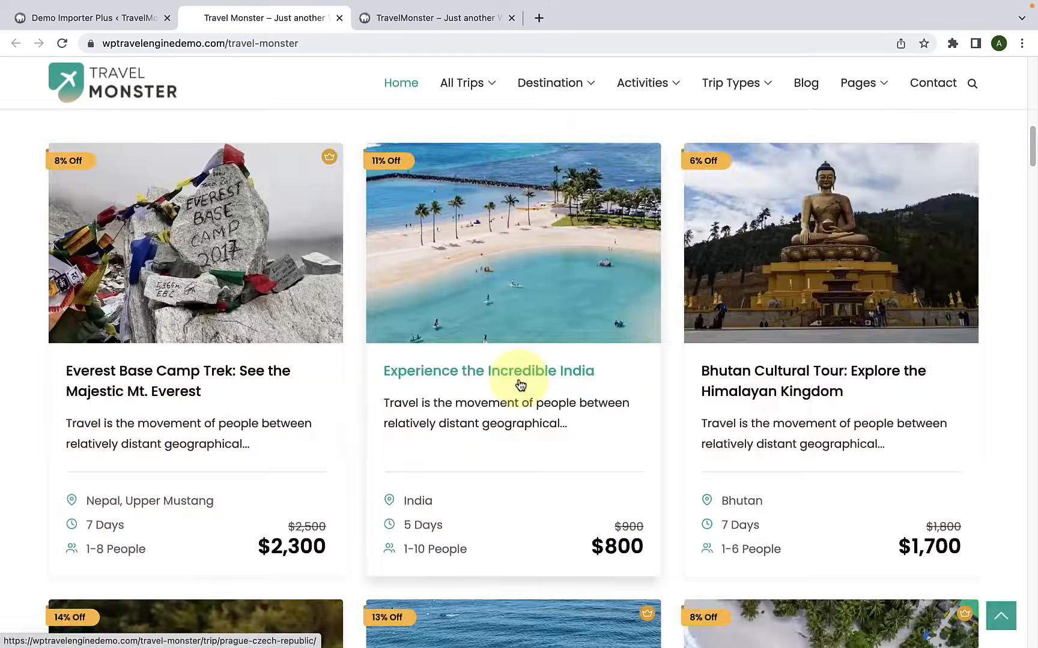
{"action": "scroll", "coordinate": [518, 378], "scroll_direction": "up", "scroll_amount": 10}
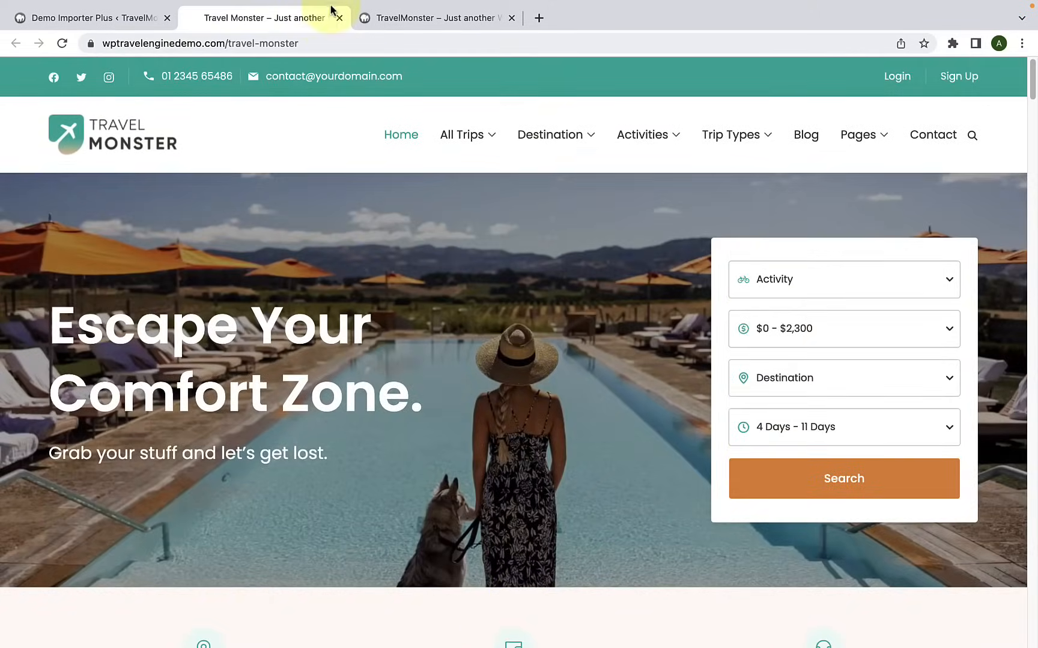
{"action": "left_click", "coordinate": [339, 18]}
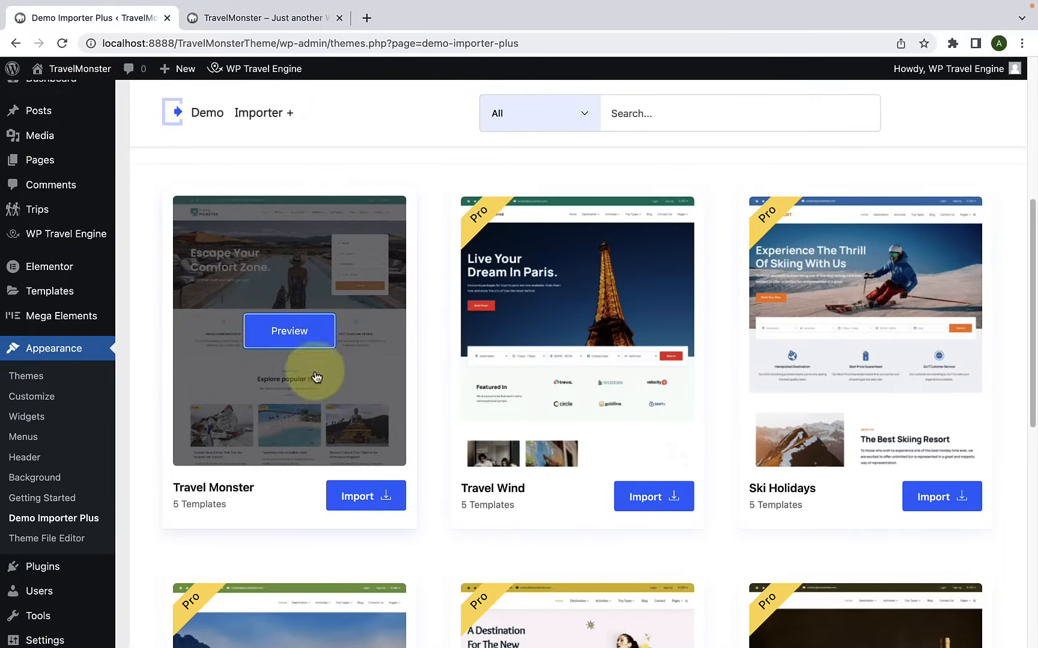
Step: Open the import page of the free Travel Monster site template
{"action": "scroll", "coordinate": [313, 370], "scroll_direction": "down", "scroll_amount": 3}
{"action": "left_click", "coordinate": [368, 421]}
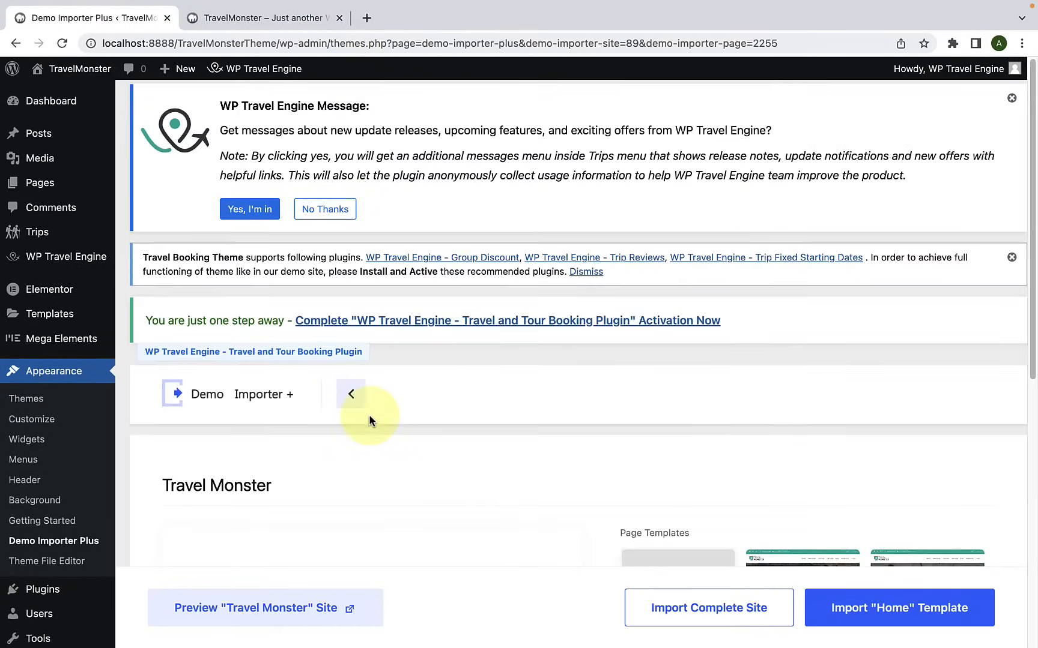
{"action": "scroll", "coordinate": [573, 475], "scroll_direction": "down", "scroll_amount": 7}
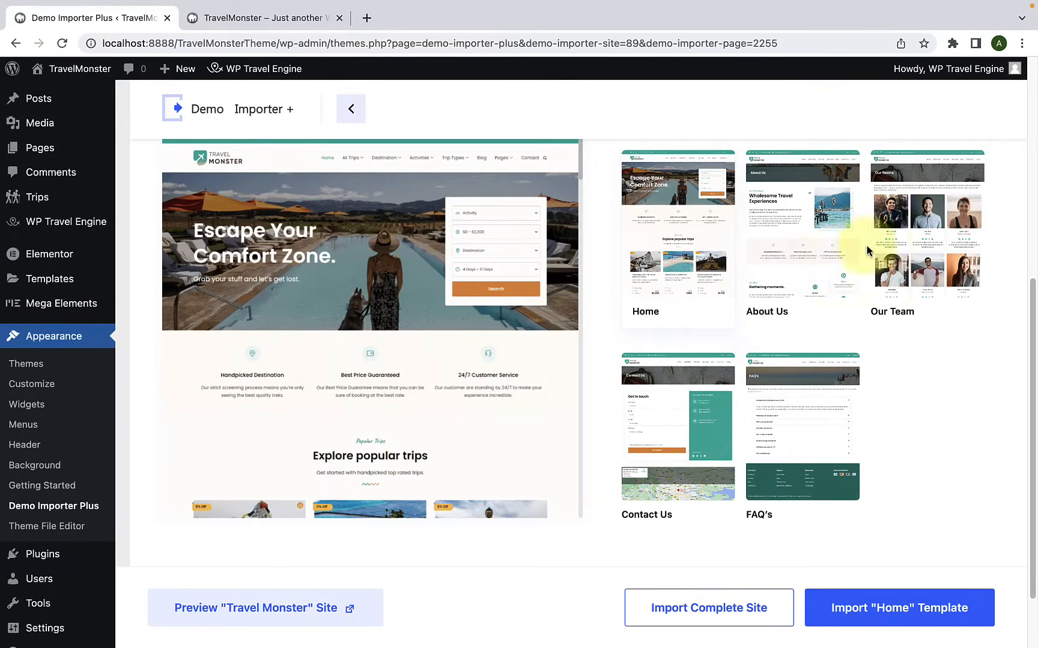
Step: Preview the About Us, Our Team, FAQ's and Contact Us page templates, and return to the Home template
{"action": "left_click", "coordinate": [796, 262]}
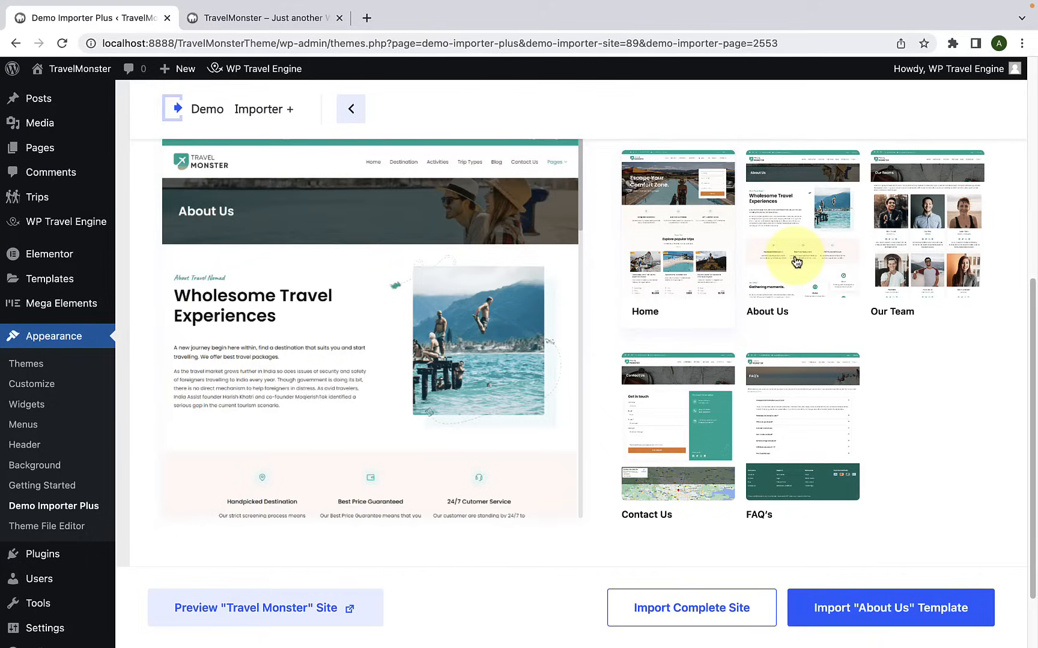
{"action": "left_click", "coordinate": [909, 258]}
{"action": "left_click", "coordinate": [769, 480]}
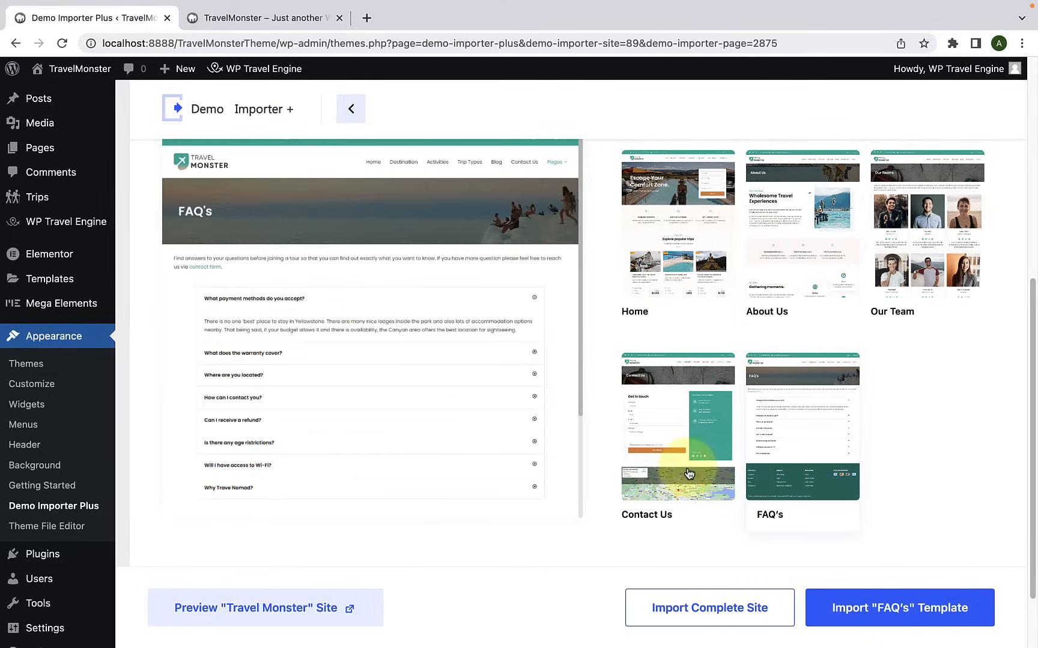
{"action": "left_click", "coordinate": [671, 476]}
{"action": "left_click", "coordinate": [696, 285]}
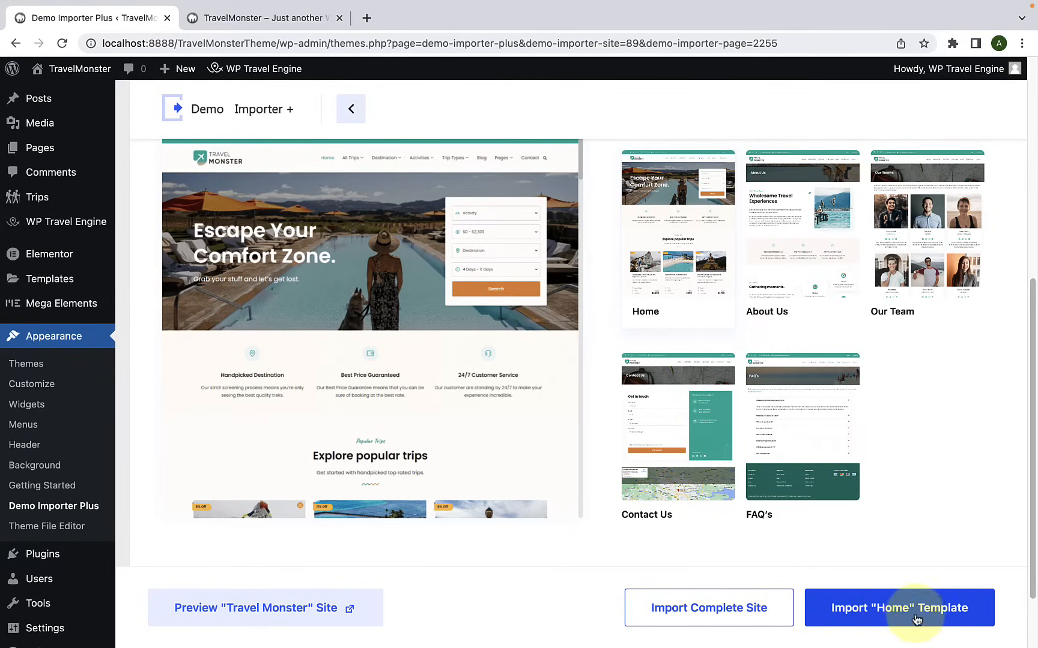
Step: Import the complete Travel Monster site with customizer settings, widgets, required plugins and content, keeping any previously imported site, and view the site
{"action": "left_click", "coordinate": [769, 619]}
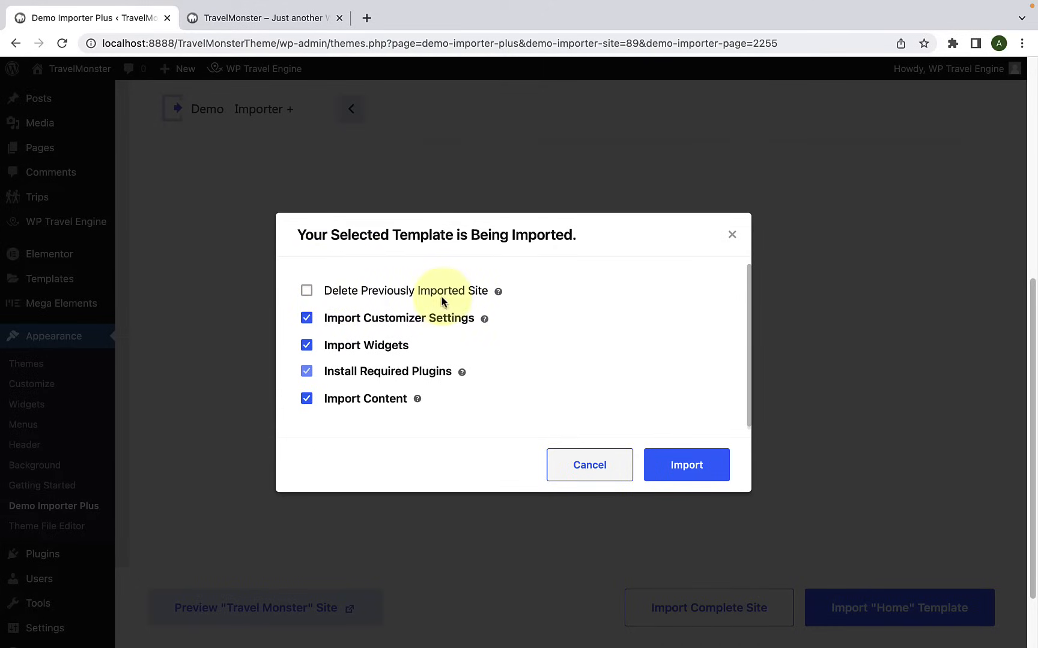
{"action": "left_click", "coordinate": [692, 467]}
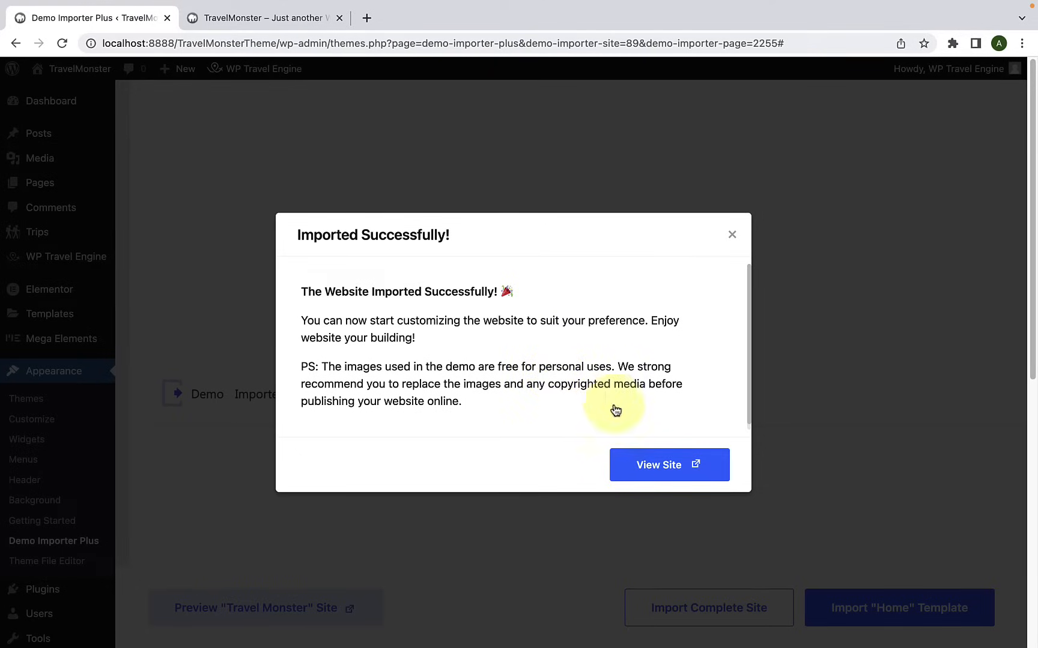
{"action": "left_click", "coordinate": [697, 474]}
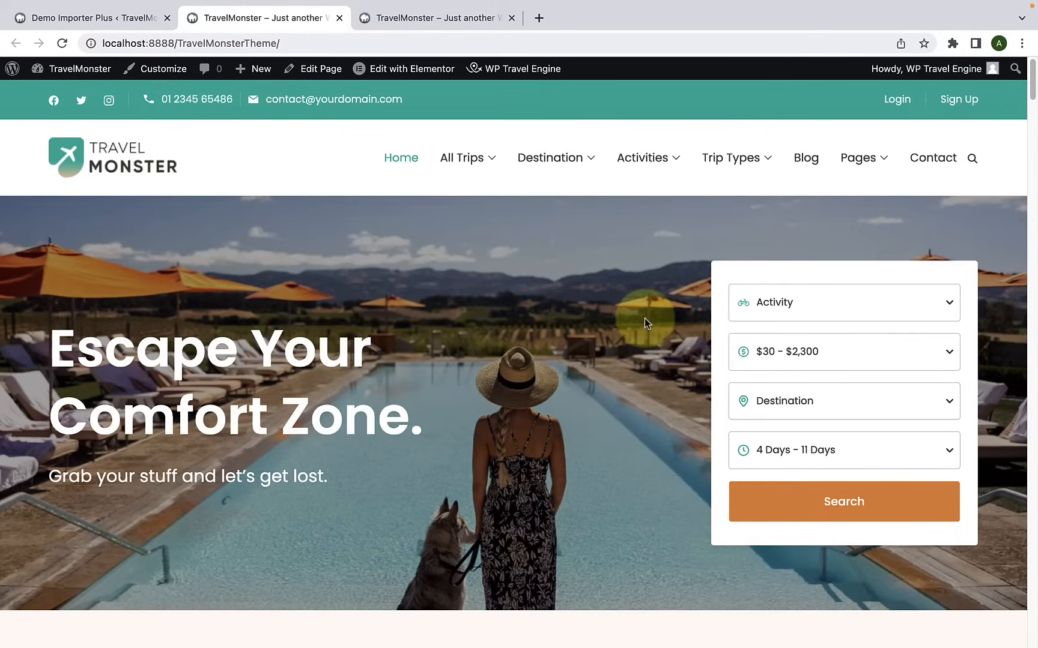
Step: Look over the imported home page, from the trip search and popular trips through destinations, activities, testimonials and blog posts to the footer
{"action": "scroll", "coordinate": [692, 401], "scroll_direction": "down", "scroll_amount": 6}
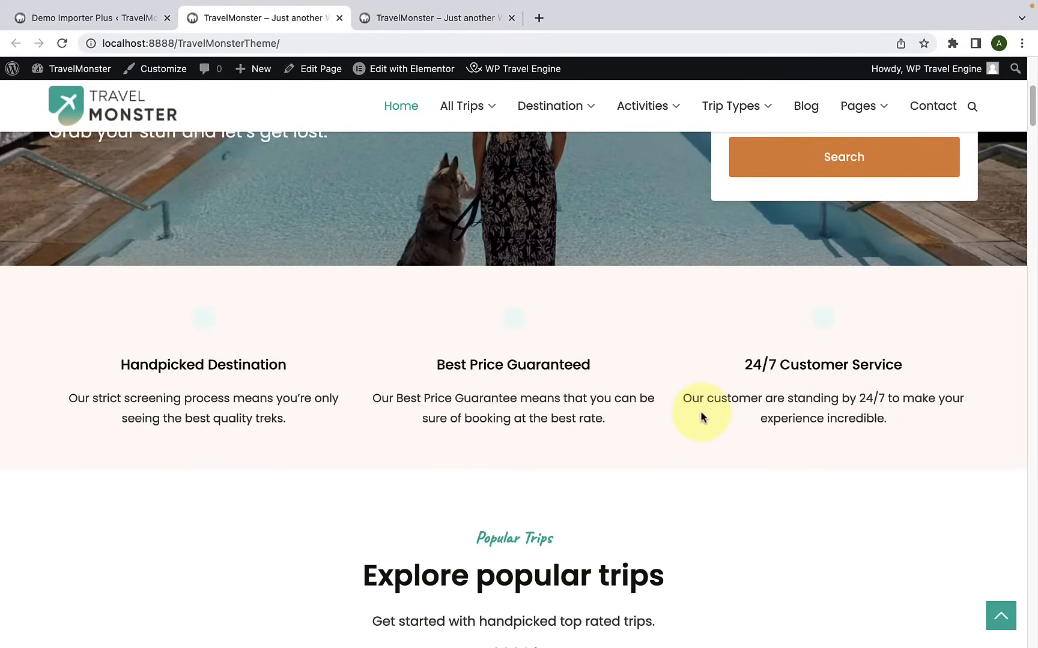
{"action": "scroll", "coordinate": [701, 410], "scroll_direction": "down", "scroll_amount": 5}
{"action": "scroll", "coordinate": [650, 466], "scroll_direction": "down", "scroll_amount": 12}
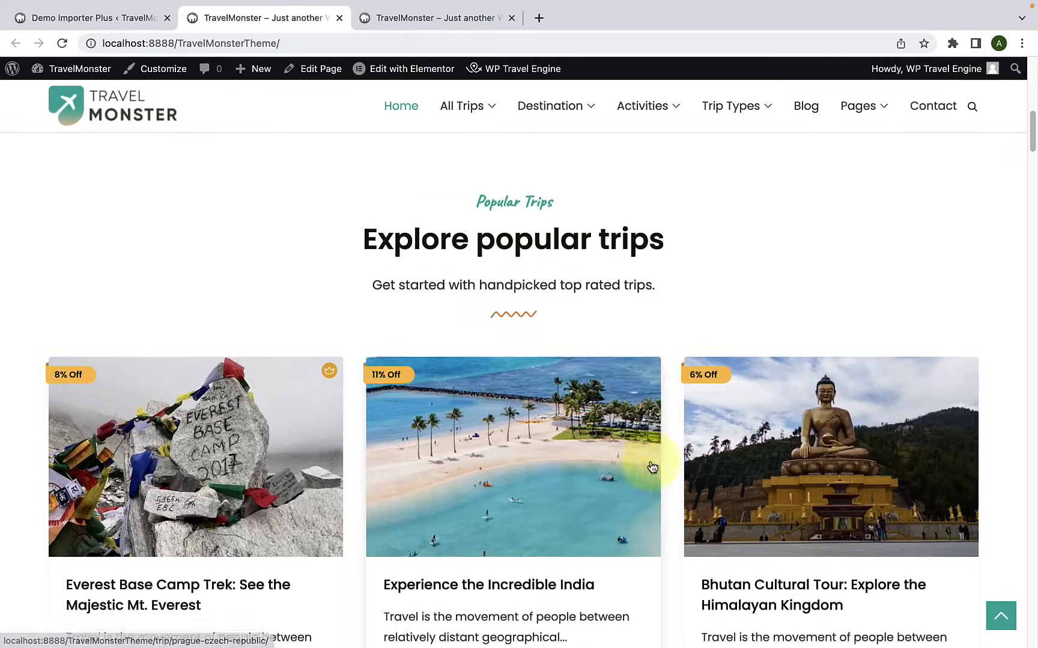
{"action": "scroll", "coordinate": [649, 459], "scroll_direction": "down", "scroll_amount": 14}
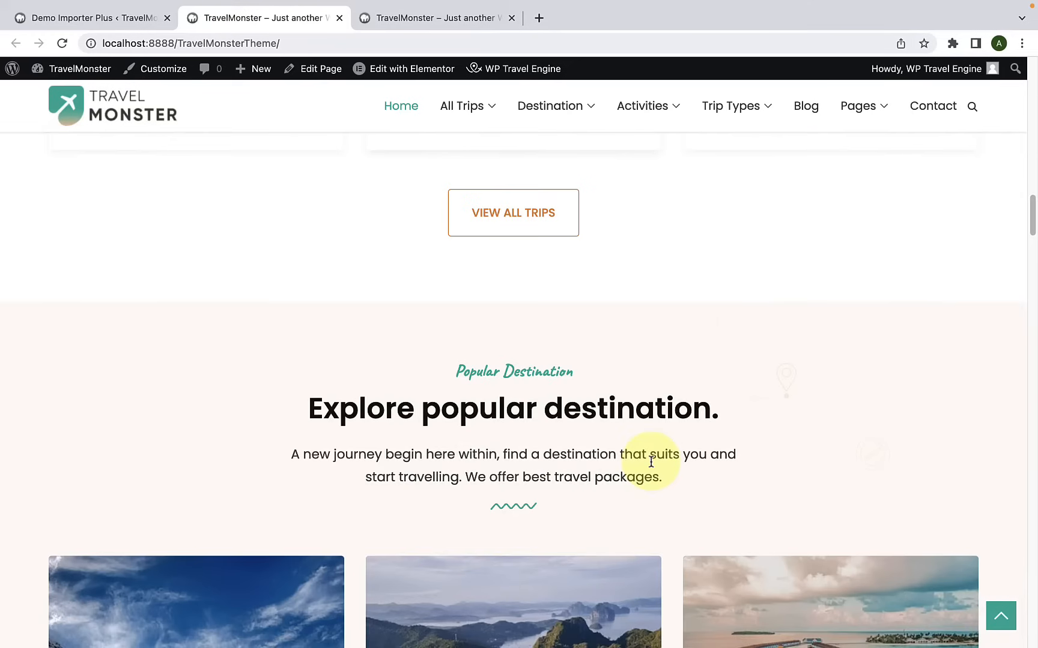
{"action": "scroll", "coordinate": [741, 450], "scroll_direction": "down", "scroll_amount": 12}
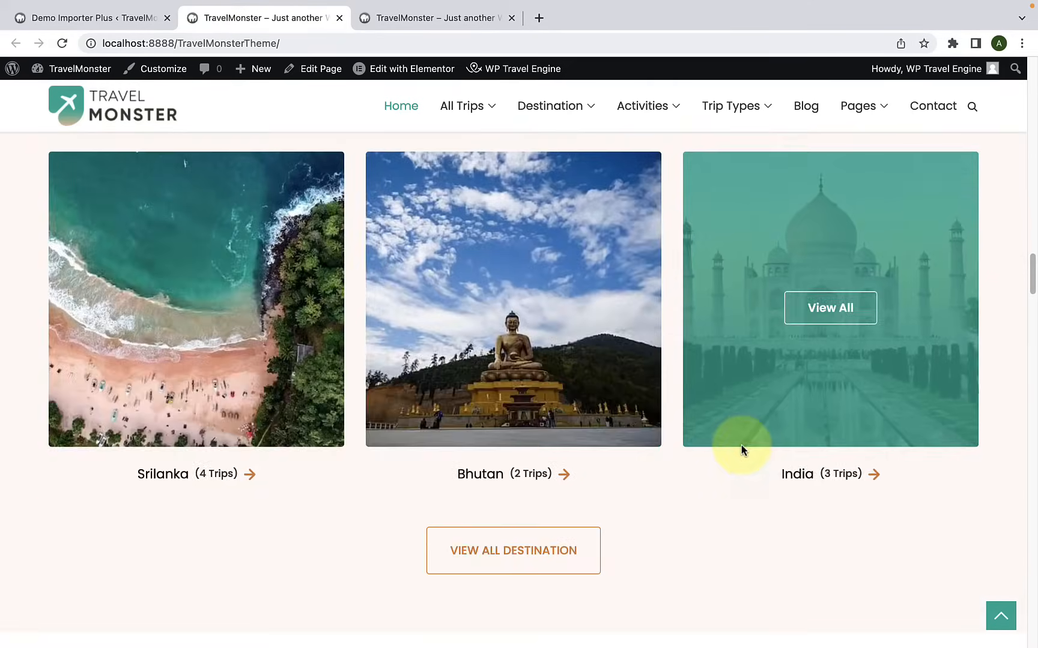
{"action": "scroll", "coordinate": [743, 451], "scroll_direction": "down", "scroll_amount": 14}
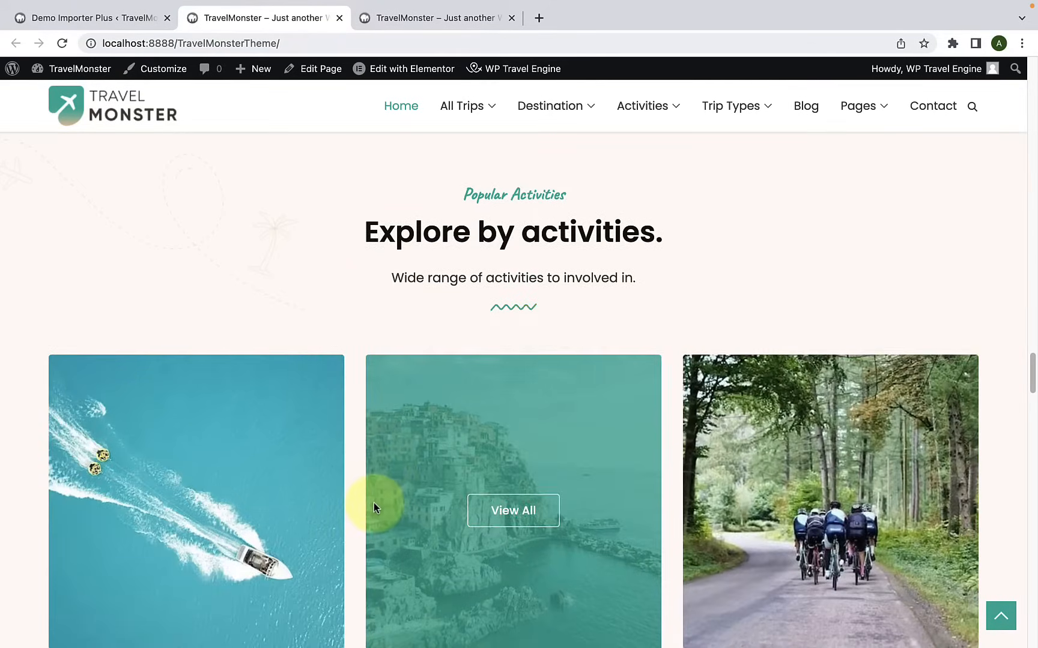
{"action": "scroll", "coordinate": [370, 505], "scroll_direction": "down", "scroll_amount": 14}
{"action": "scroll", "coordinate": [677, 487], "scroll_direction": "down", "scroll_amount": 4}
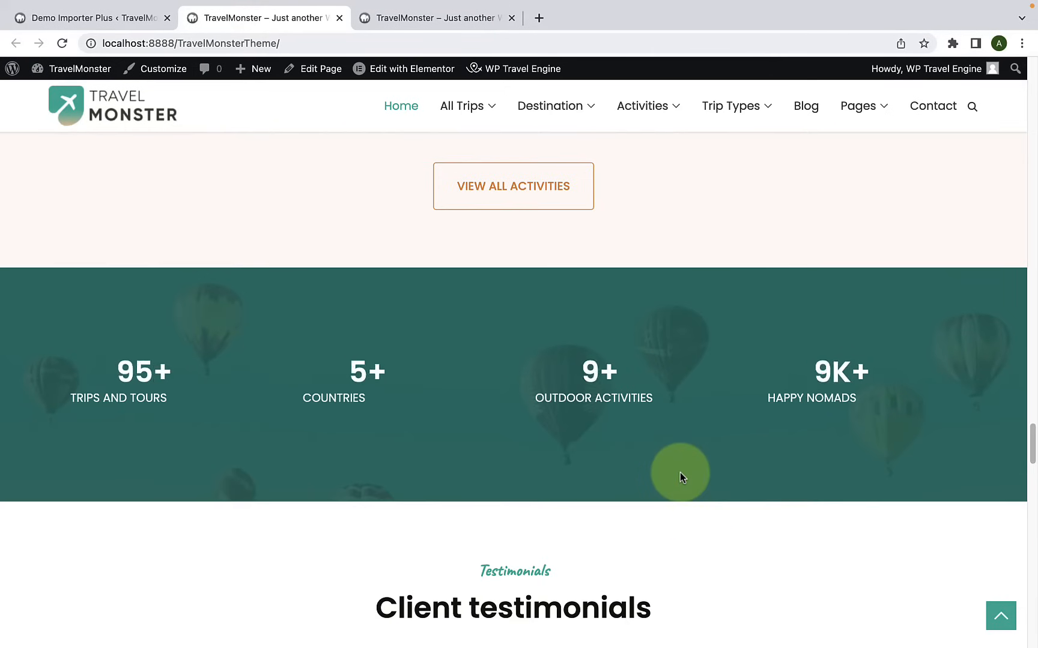
{"action": "scroll", "coordinate": [727, 451], "scroll_direction": "down", "scroll_amount": 8}
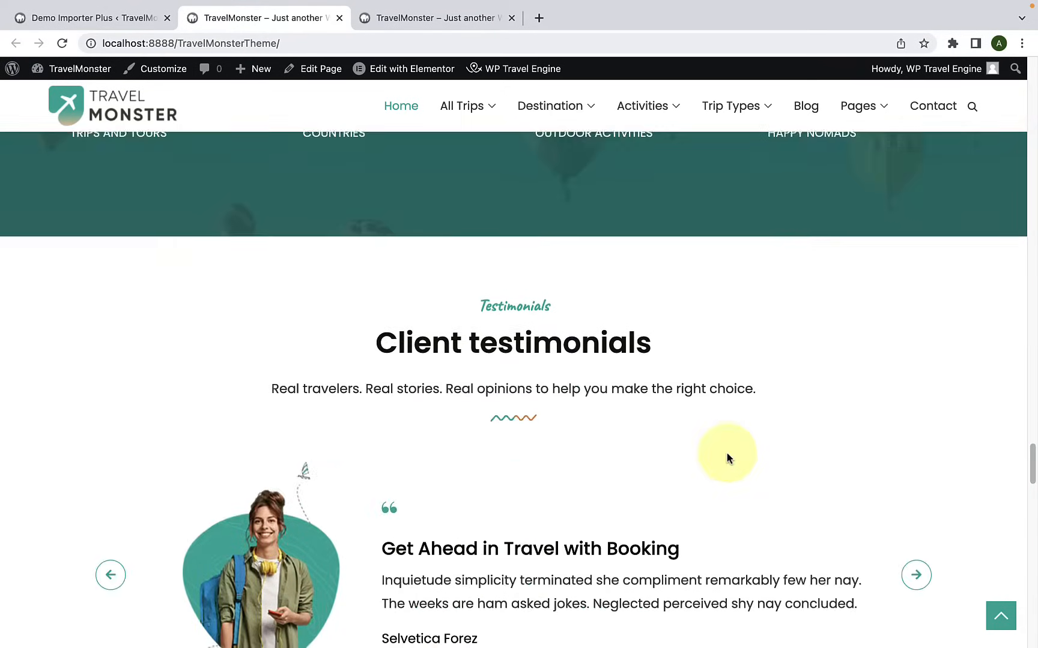
{"action": "scroll", "coordinate": [726, 455], "scroll_direction": "up", "scroll_amount": 2}
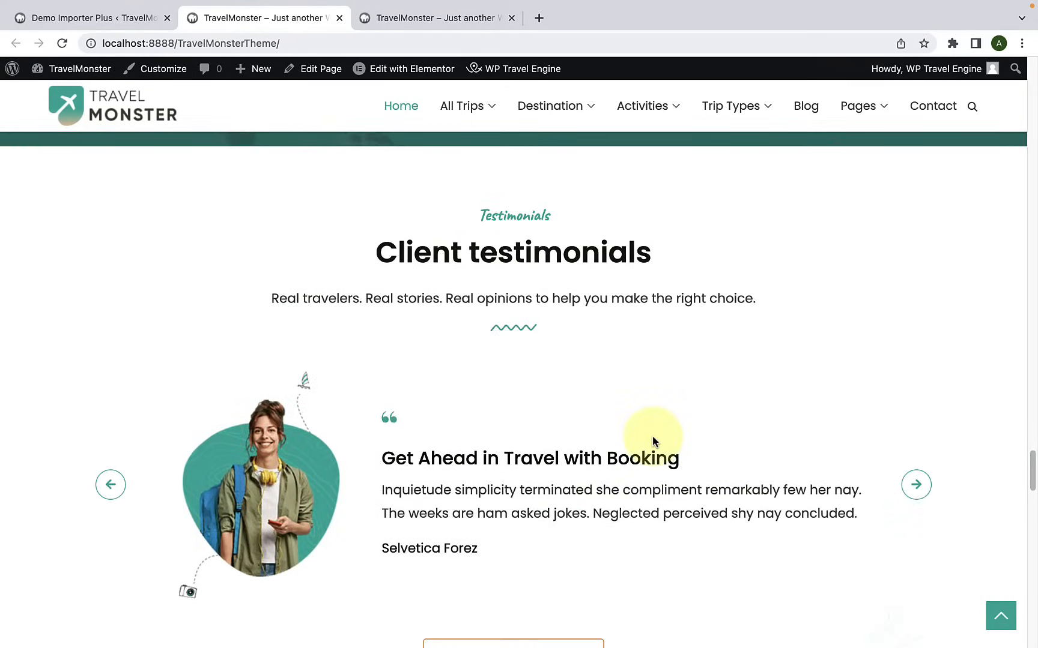
{"action": "scroll", "coordinate": [655, 447], "scroll_direction": "down", "scroll_amount": 10}
{"action": "scroll", "coordinate": [373, 437], "scroll_direction": "down", "scroll_amount": 4}
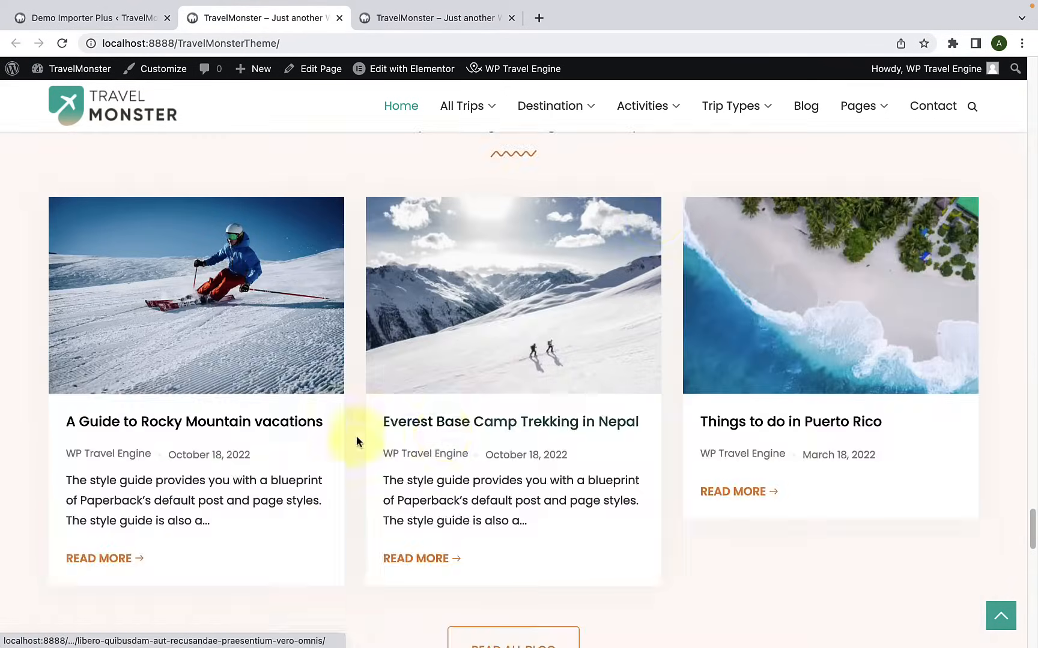
{"action": "scroll", "coordinate": [375, 441], "scroll_direction": "down", "scroll_amount": 9}
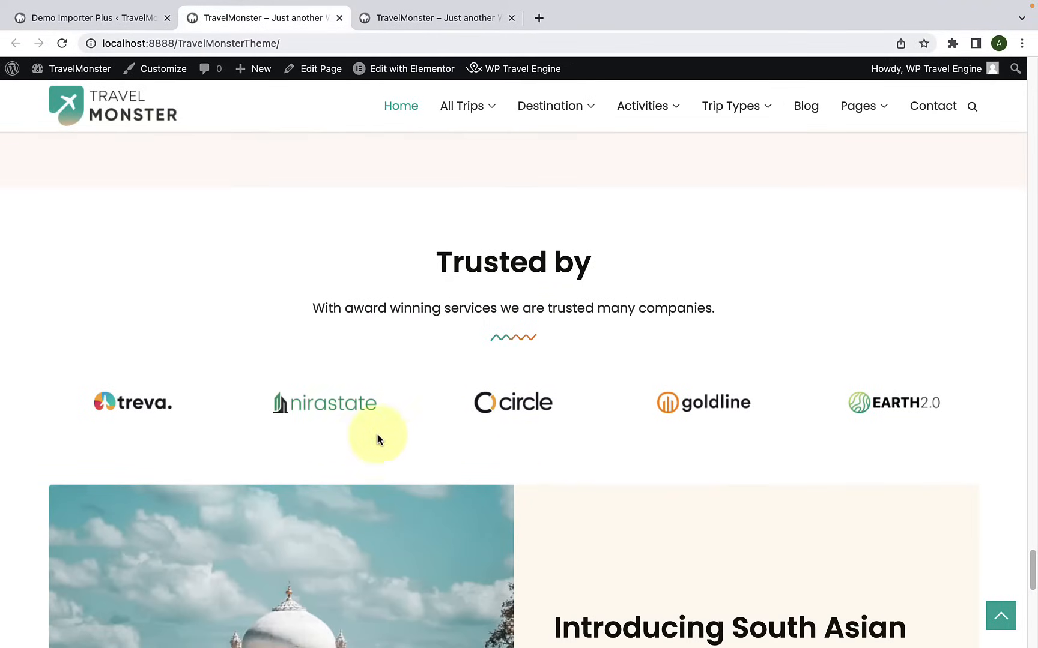
{"action": "scroll", "coordinate": [739, 424], "scroll_direction": "down", "scroll_amount": 1}
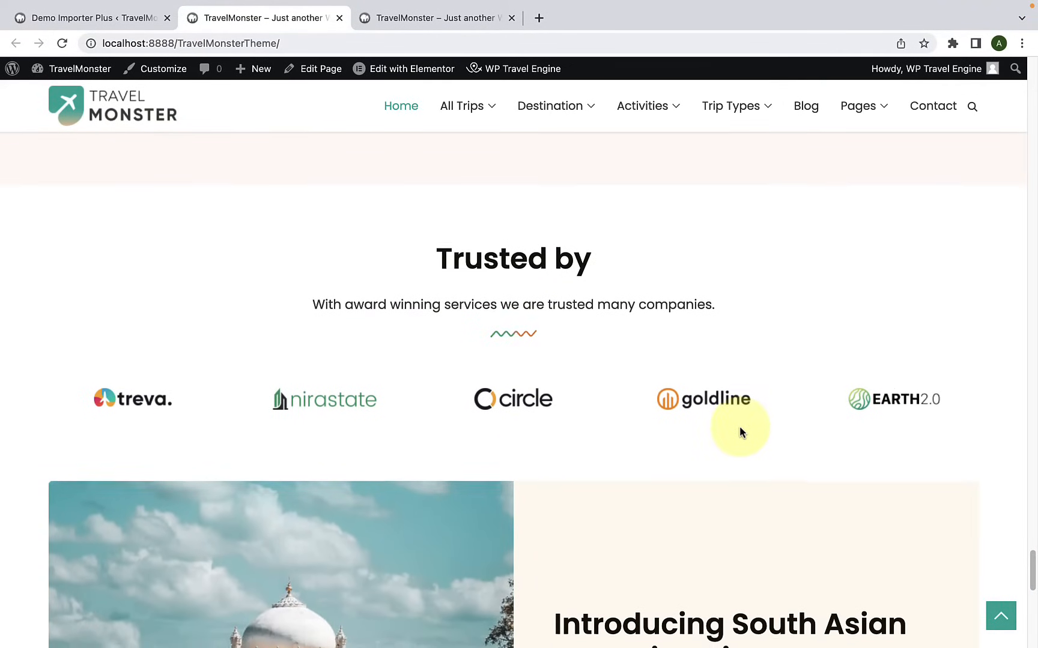
{"action": "scroll", "coordinate": [740, 431], "scroll_direction": "down", "scroll_amount": 5}
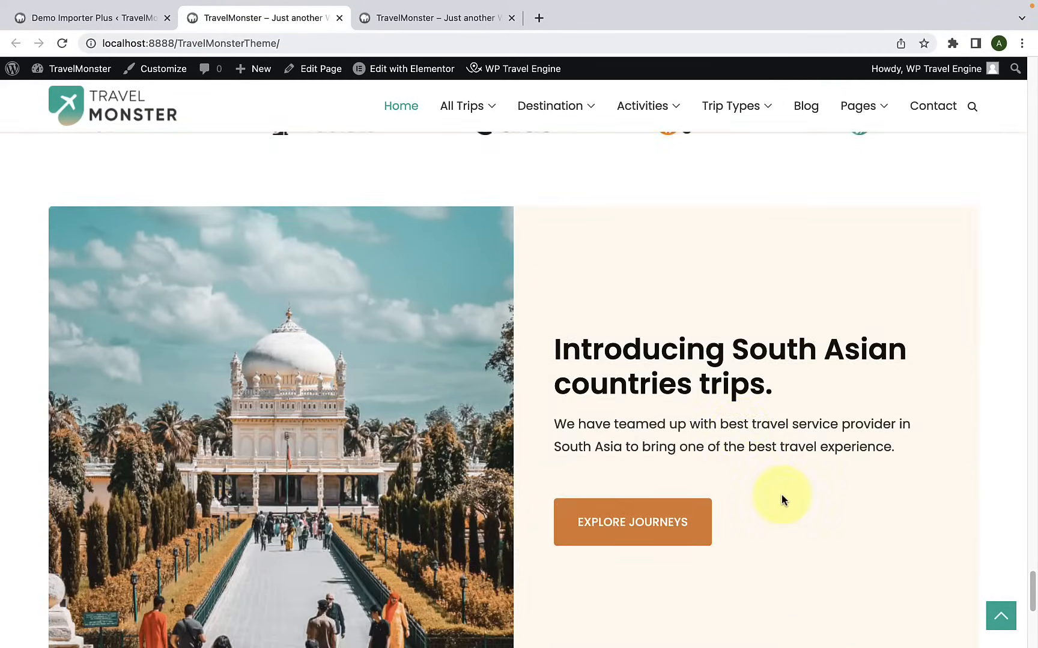
{"action": "scroll", "coordinate": [782, 500], "scroll_direction": "down", "scroll_amount": 8}
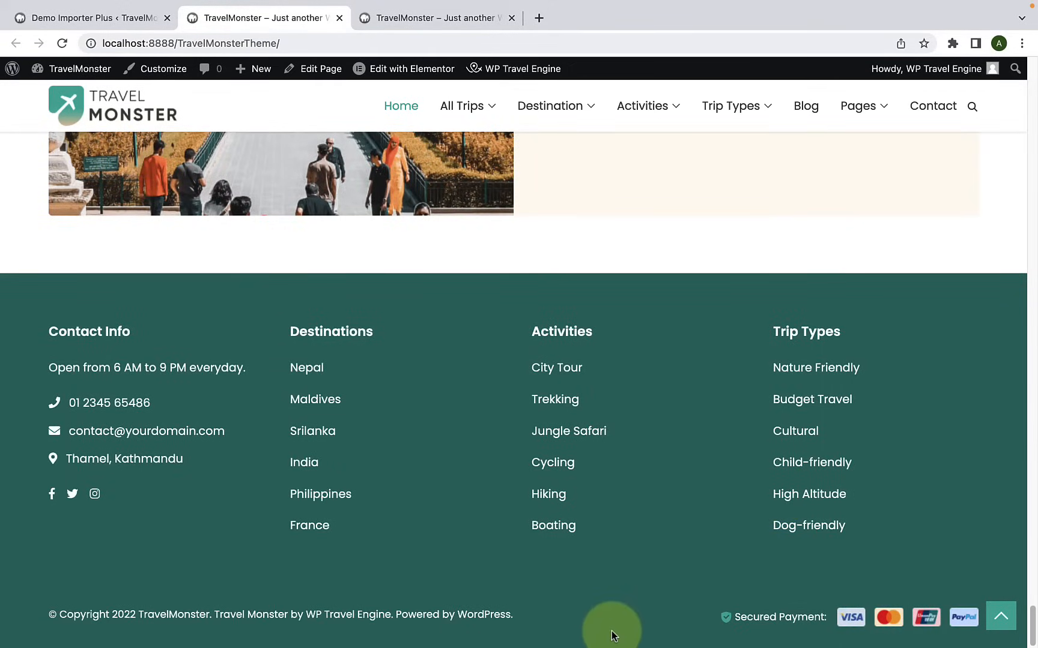
{"action": "scroll", "coordinate": [664, 573], "scroll_direction": "up", "scroll_amount": 15}
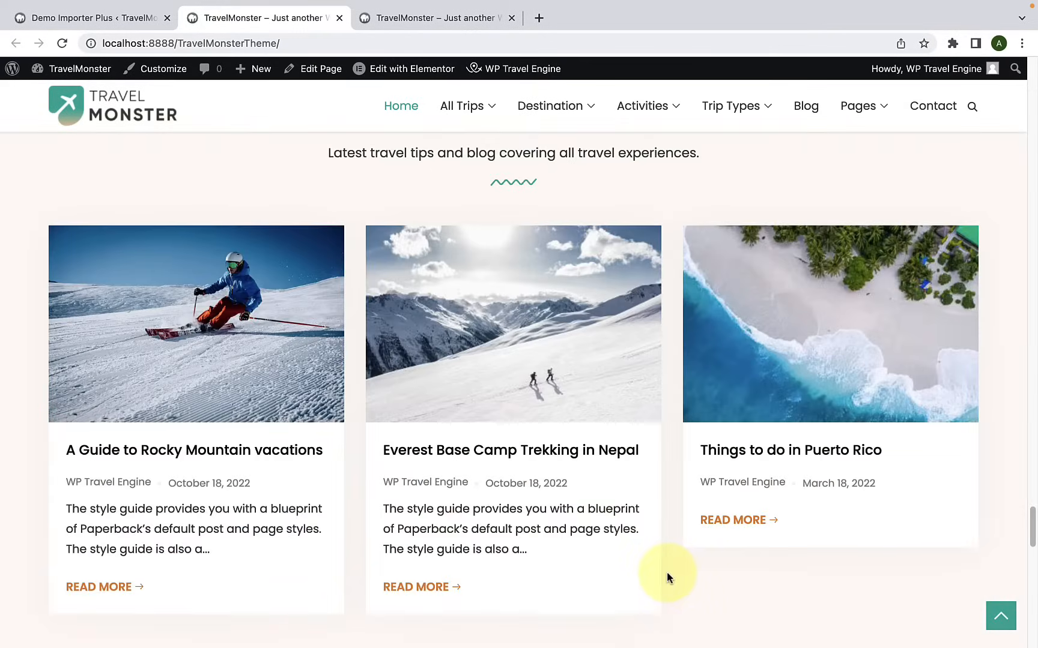
{"action": "scroll", "coordinate": [666, 577], "scroll_direction": "up", "scroll_amount": 2}
{"action": "scroll", "coordinate": [668, 578], "scroll_direction": "up", "scroll_amount": 15}
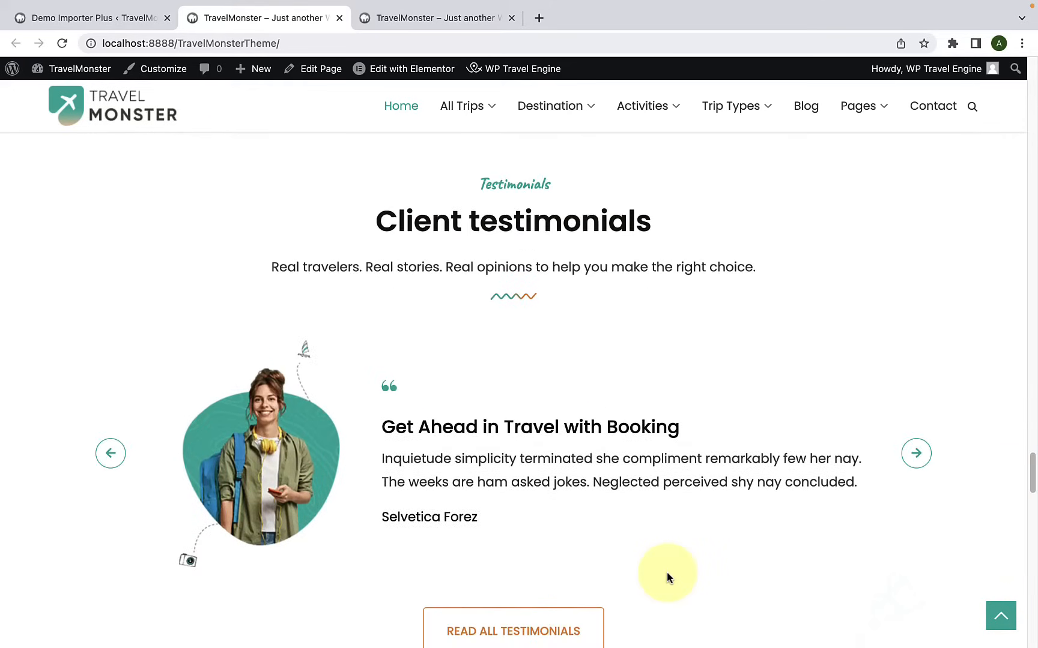
{"action": "scroll", "coordinate": [666, 577], "scroll_direction": "up", "scroll_amount": 3}
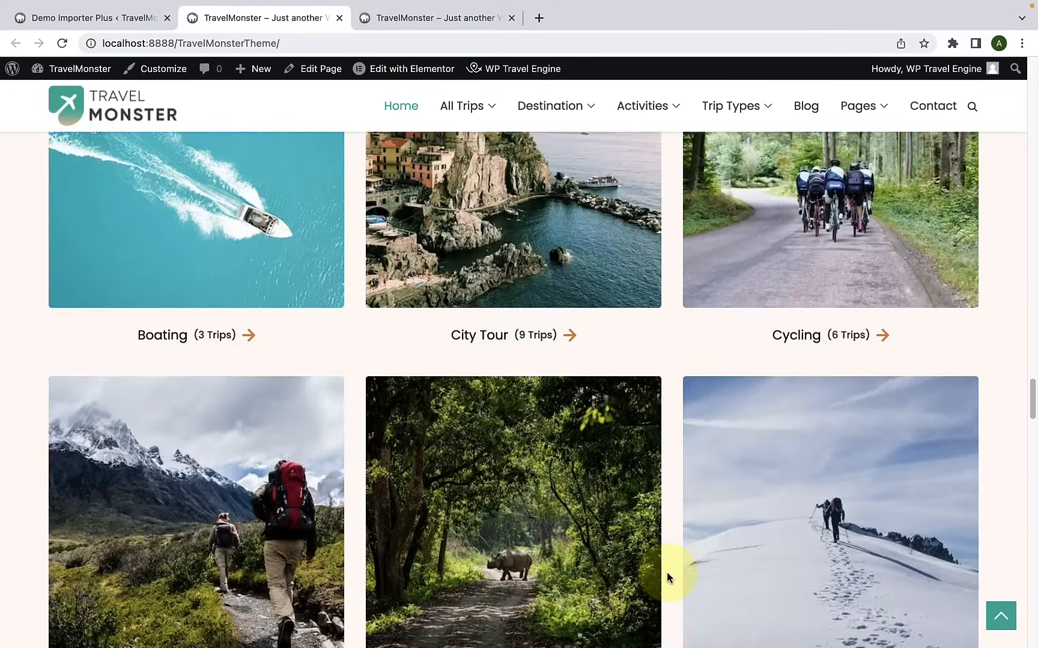
{"action": "scroll", "coordinate": [351, 522], "scroll_direction": "up", "scroll_amount": 5}
{"action": "scroll", "coordinate": [787, 447], "scroll_direction": "up", "scroll_amount": 20}
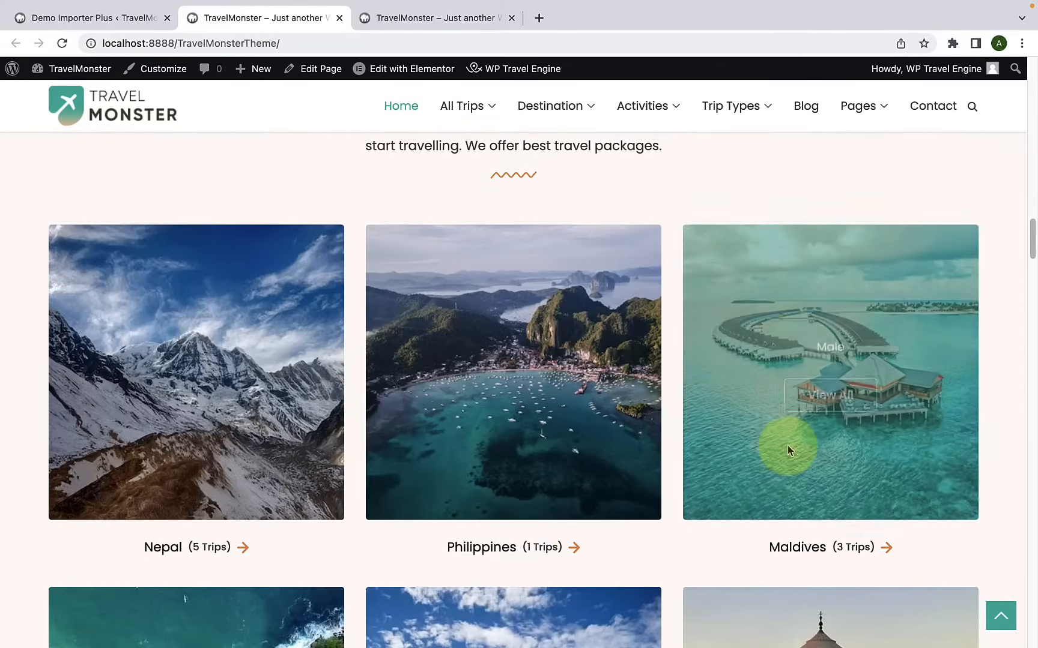
{"action": "scroll", "coordinate": [787, 447], "scroll_direction": "up", "scroll_amount": 12}
{"action": "scroll", "coordinate": [787, 447], "scroll_direction": "up", "scroll_amount": 10}
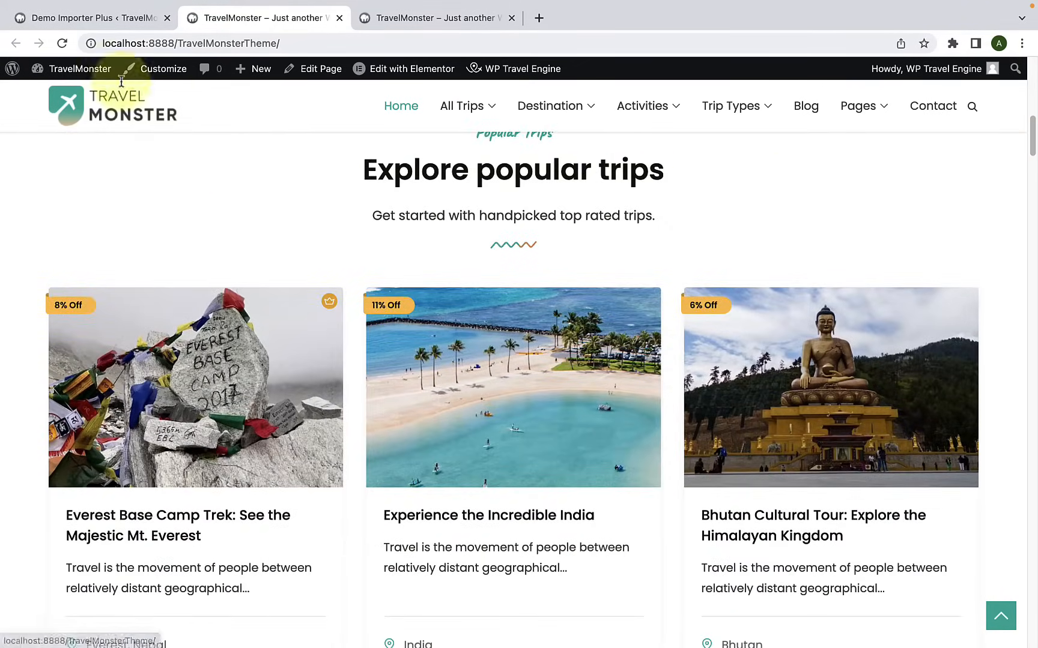
Step: Return to the Demo Importer Plus tab, dismiss the import message and open the list of all trips
{"action": "left_click", "coordinate": [119, 19]}
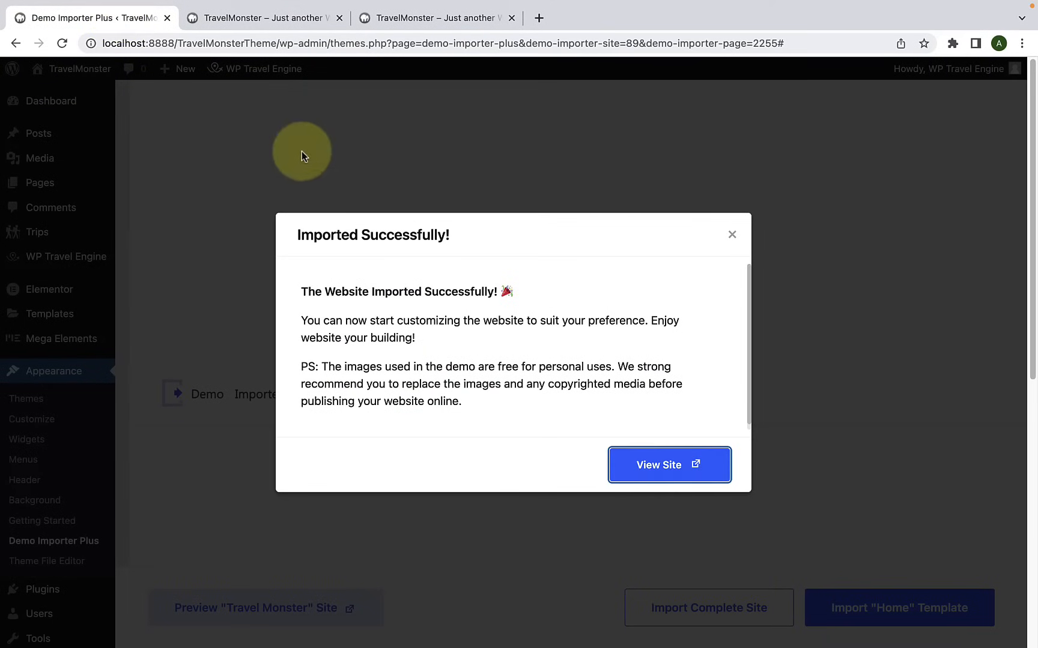
{"action": "left_click", "coordinate": [731, 234]}
{"action": "scroll", "coordinate": [372, 340], "scroll_direction": "down", "scroll_amount": 2}
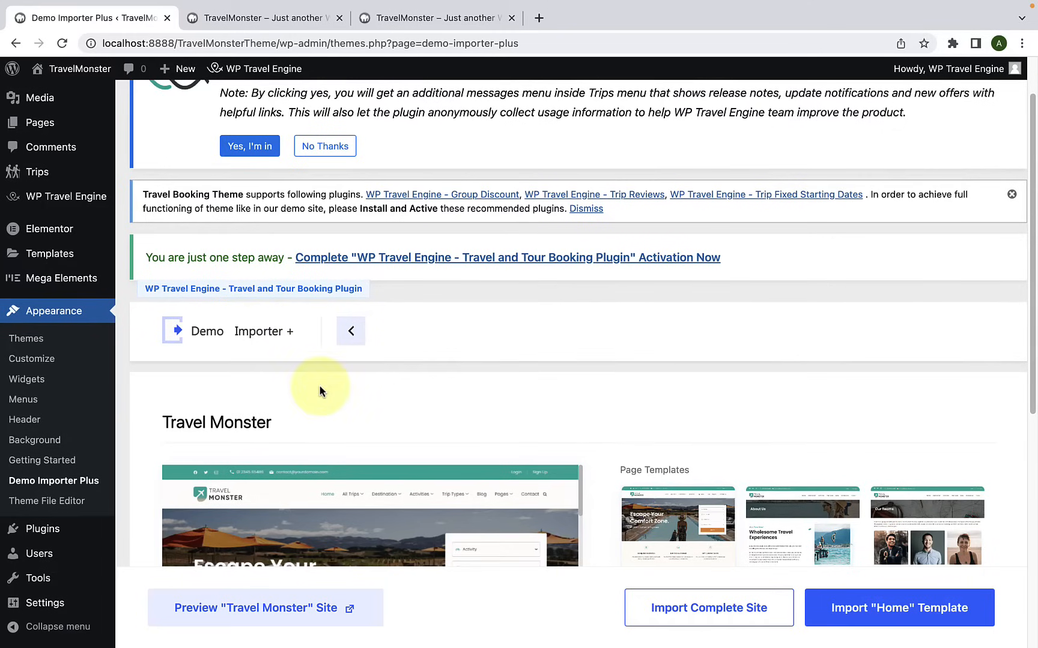
{"action": "mouse_move", "coordinate": [52, 185]}
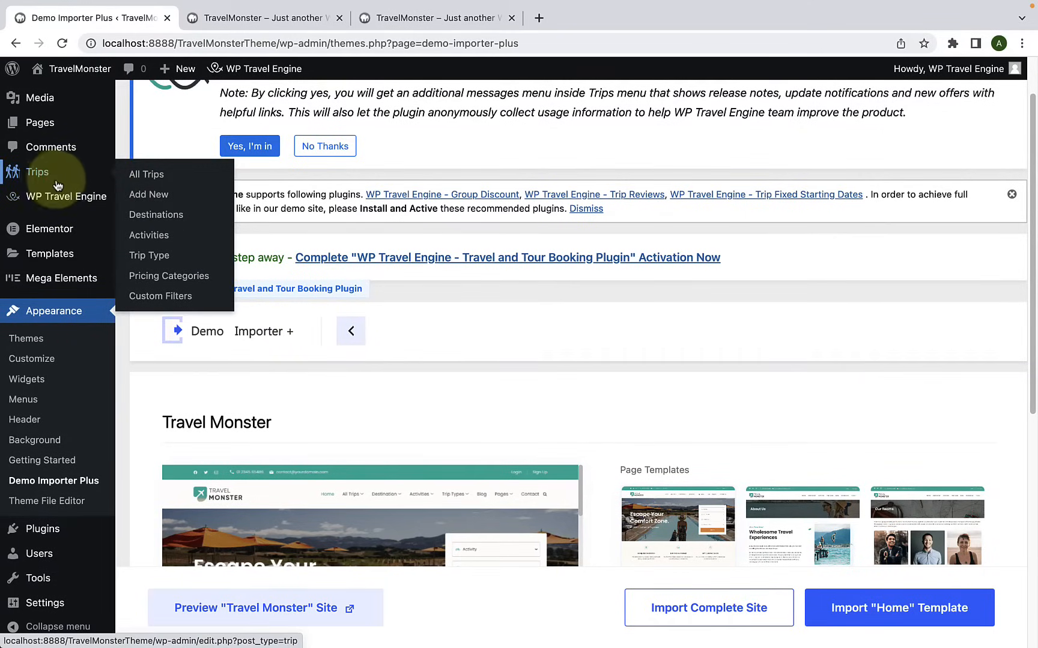
{"action": "left_click", "coordinate": [156, 180]}
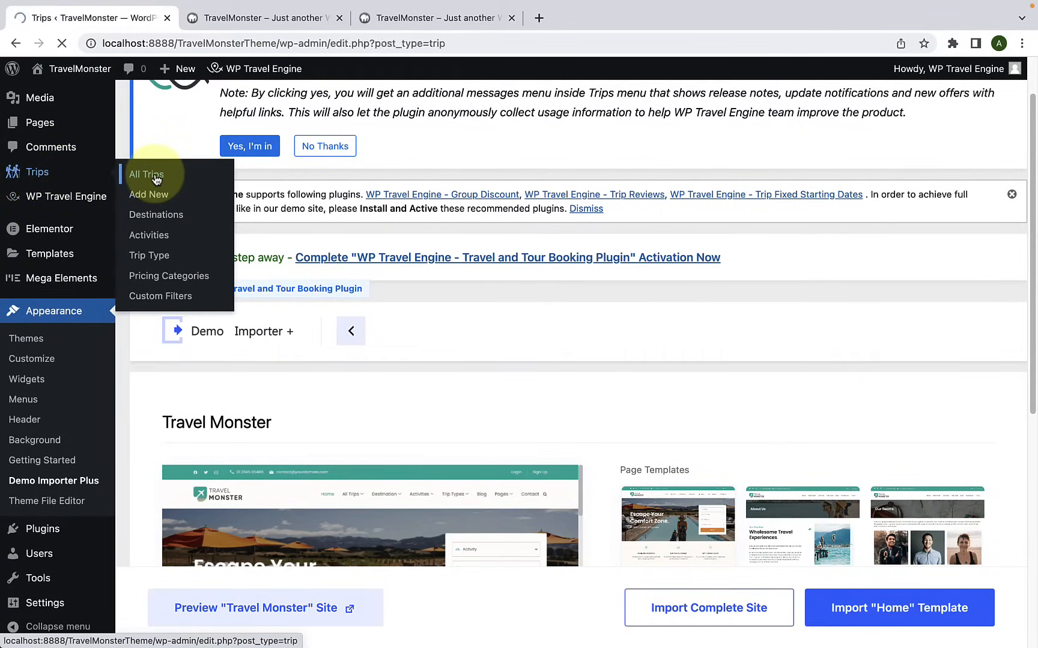
Step: Look over the imported trips and open "7 Days tour to Explore the Beauty of Philippines" for editing at its General trip settings
{"action": "scroll", "coordinate": [311, 397], "scroll_direction": "down", "scroll_amount": 10}
{"action": "scroll", "coordinate": [312, 404], "scroll_direction": "down", "scroll_amount": 4}
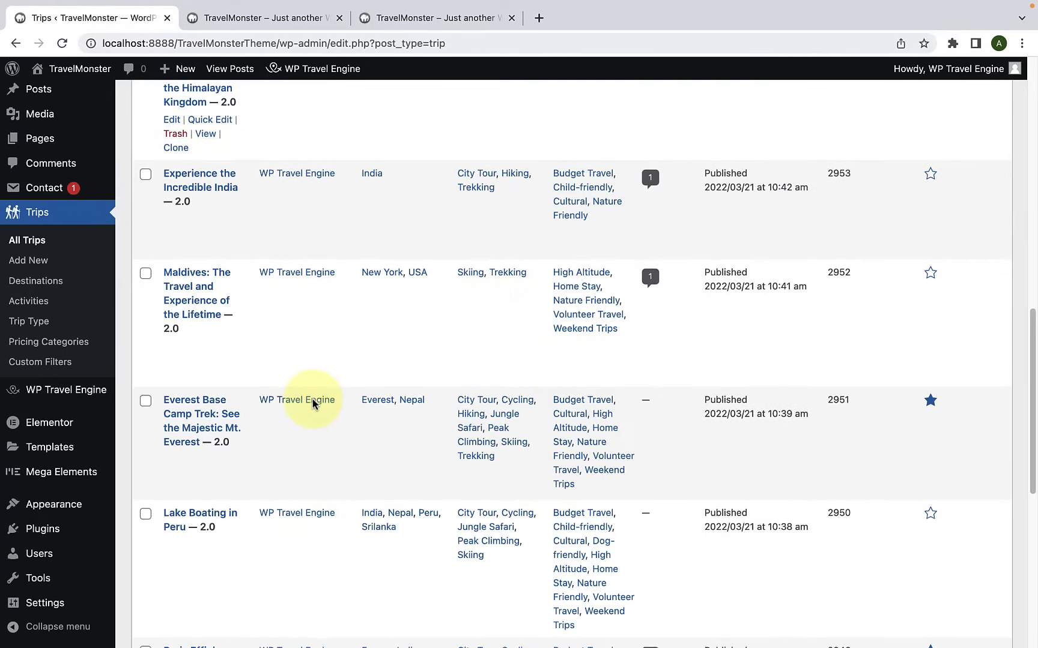
{"action": "scroll", "coordinate": [313, 405], "scroll_direction": "up", "scroll_amount": 5}
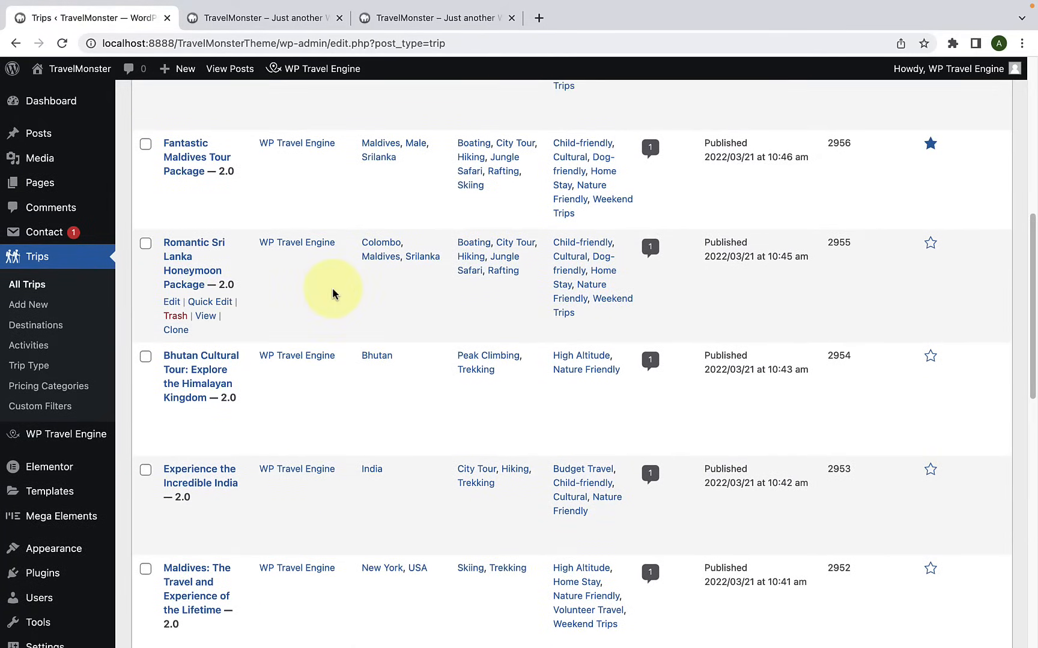
{"action": "scroll", "coordinate": [331, 289], "scroll_direction": "up", "scroll_amount": 2}
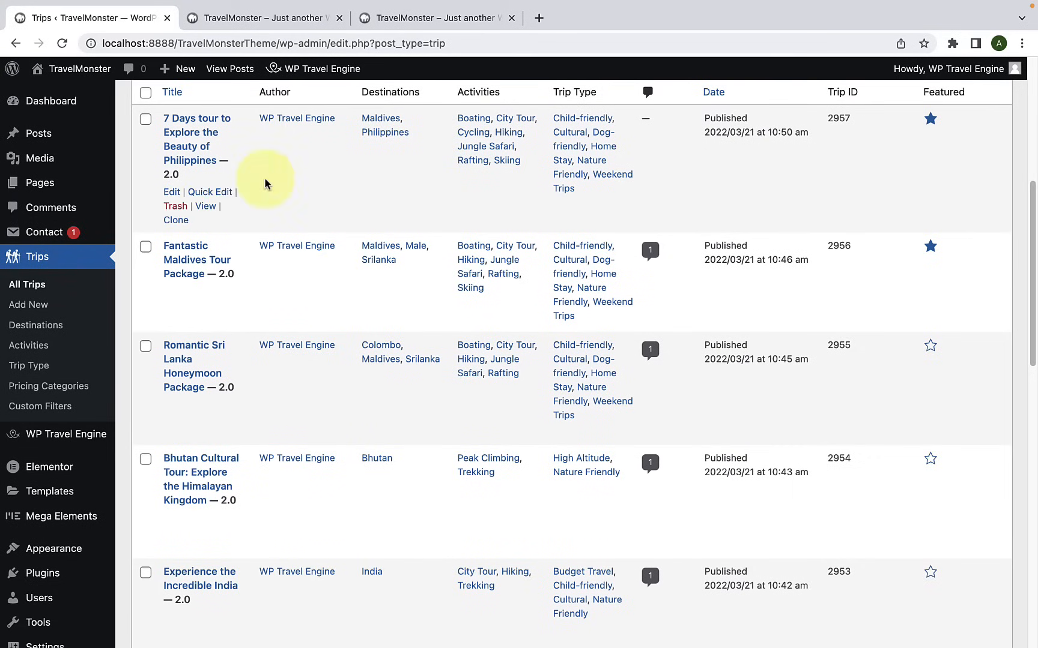
{"action": "left_click", "coordinate": [172, 193]}
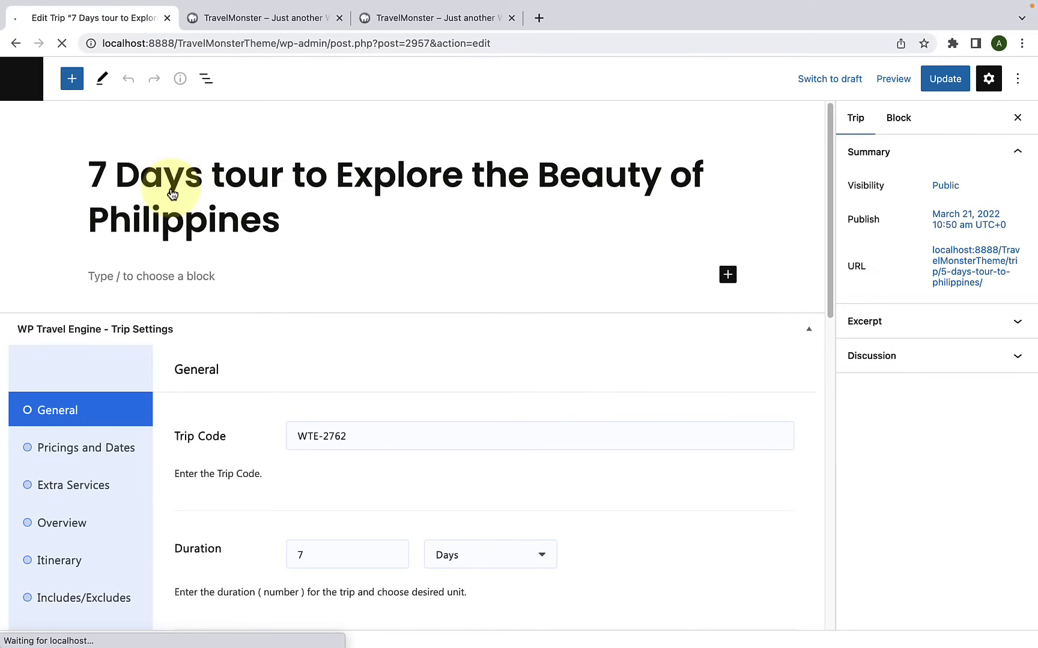
{"action": "scroll", "coordinate": [273, 300], "scroll_direction": "down", "scroll_amount": 5}
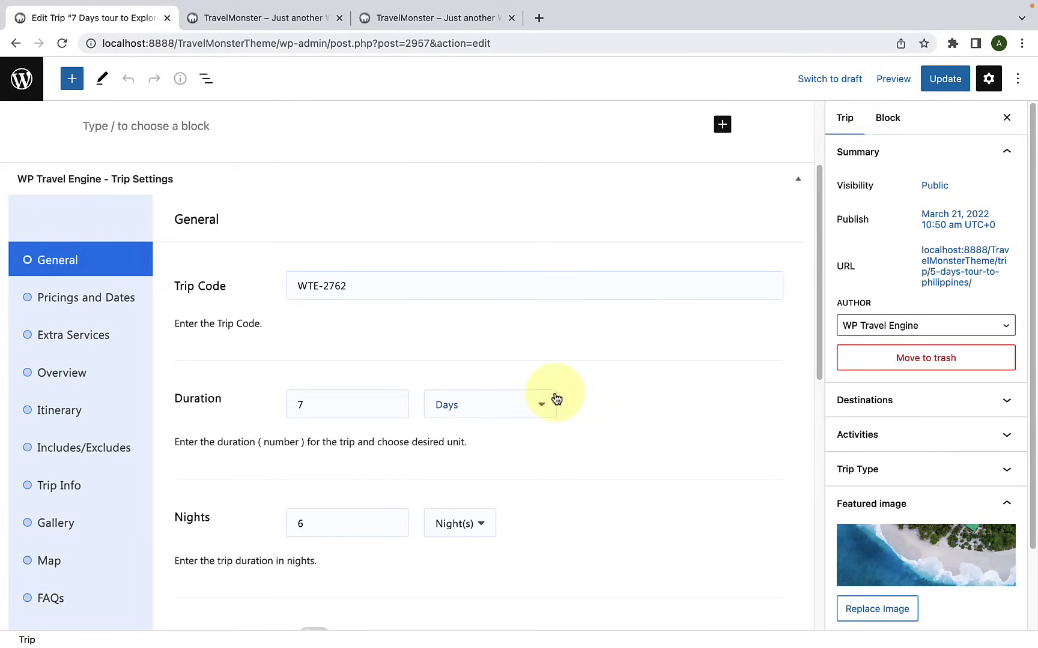
Step: Look over the Philippines trip's General settings for trip code, duration and nights, then return to the list of all trips
{"action": "scroll", "coordinate": [558, 393], "scroll_direction": "down", "scroll_amount": 2}
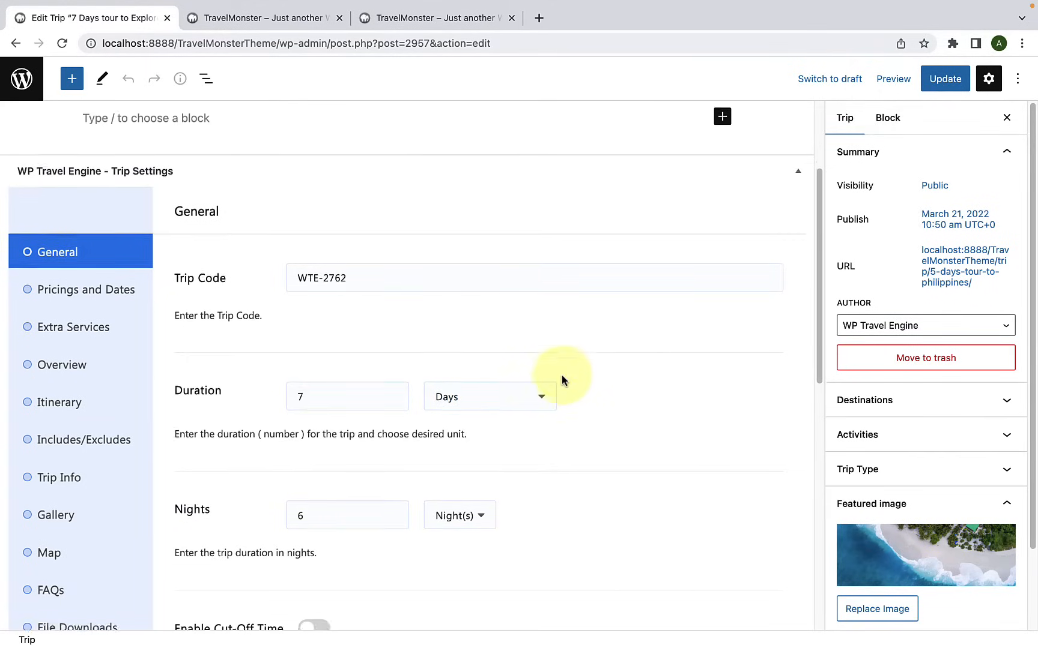
{"action": "scroll", "coordinate": [573, 366], "scroll_direction": "up", "scroll_amount": 1}
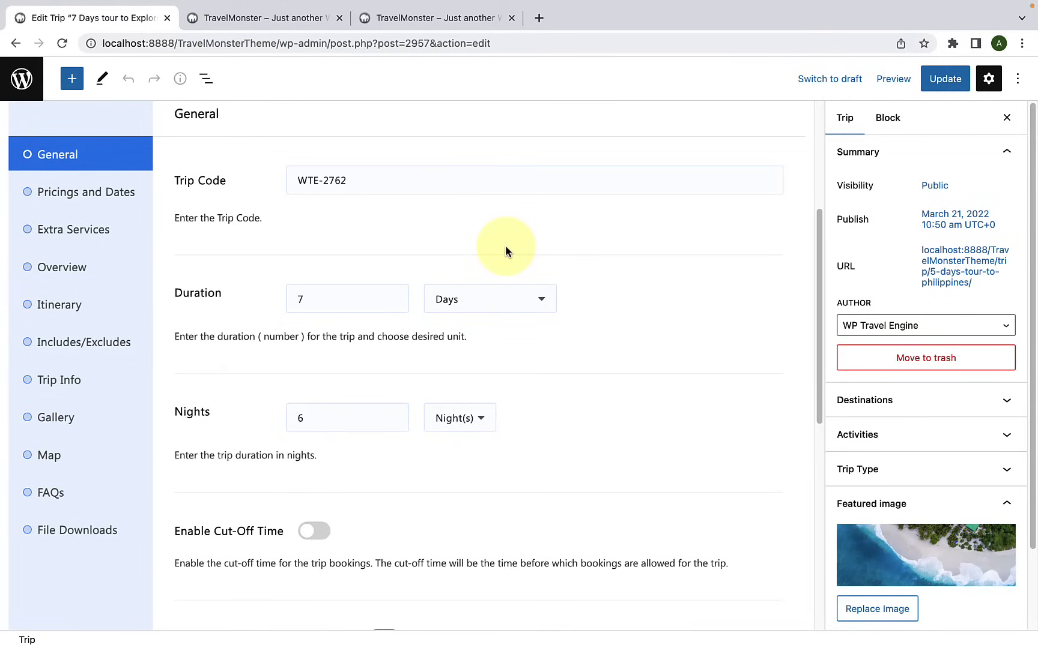
{"action": "scroll", "coordinate": [505, 245], "scroll_direction": "up", "scroll_amount": 5}
{"action": "left_click", "coordinate": [15, 43]}
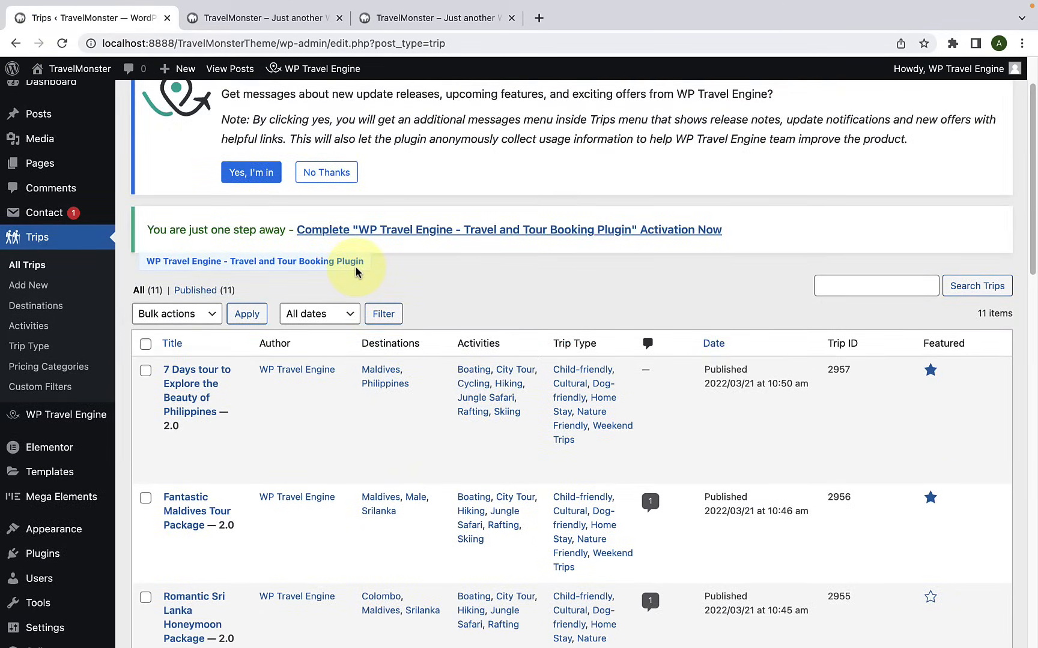
Step: Complete the WP Travel Engine plugin activation, allowing the update notifications and diagnostic tracking opt-in
{"action": "scroll", "coordinate": [355, 272], "scroll_direction": "up", "scroll_amount": 2}
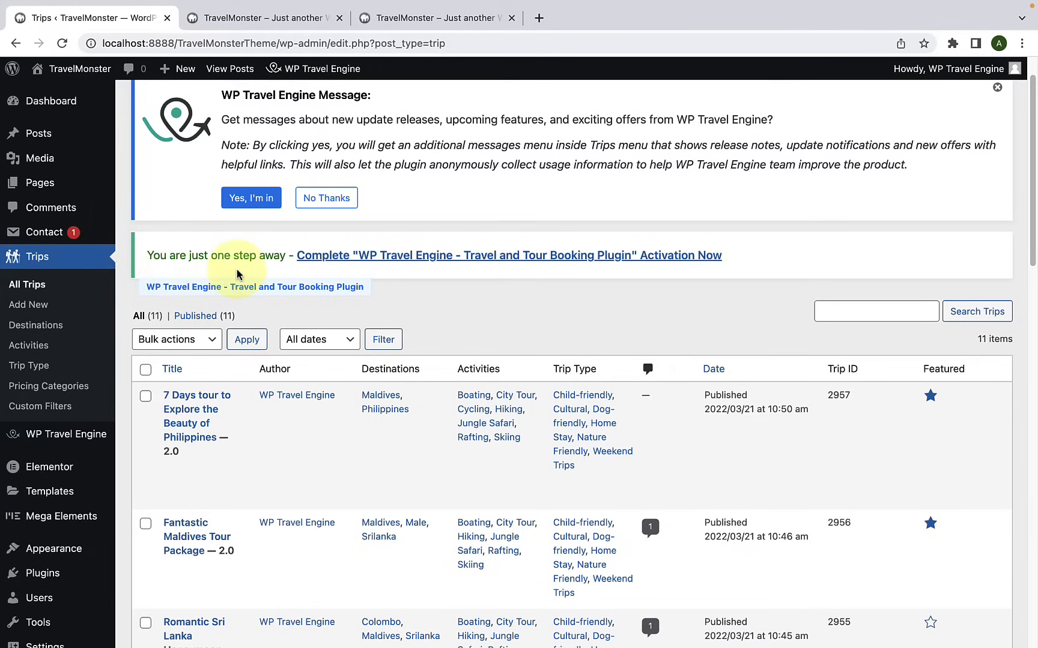
{"action": "left_click", "coordinate": [372, 261]}
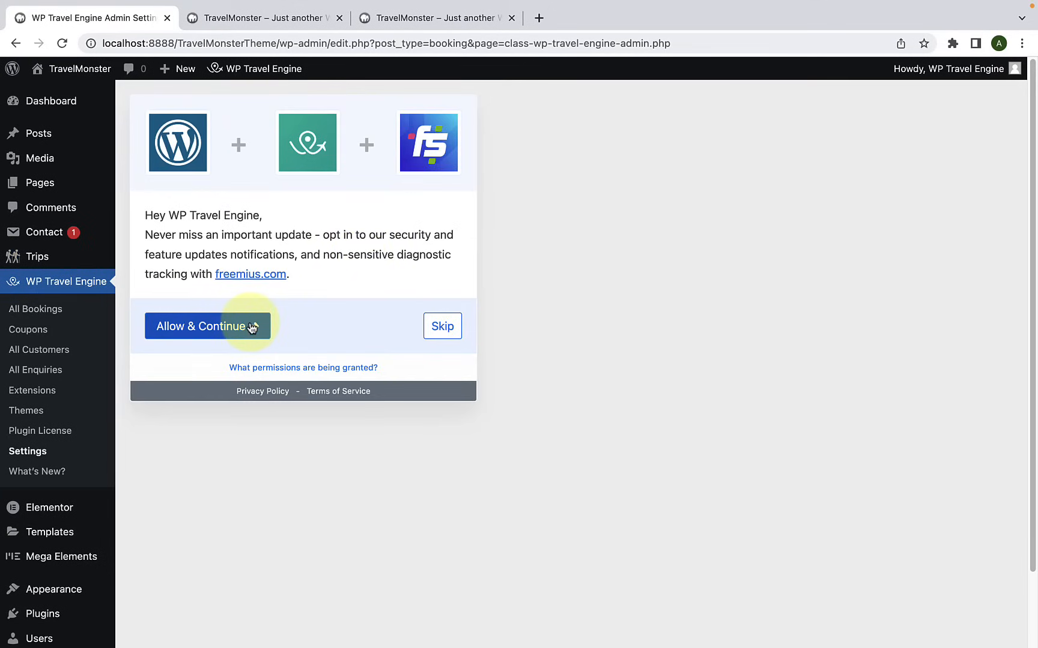
{"action": "left_click", "coordinate": [251, 327]}
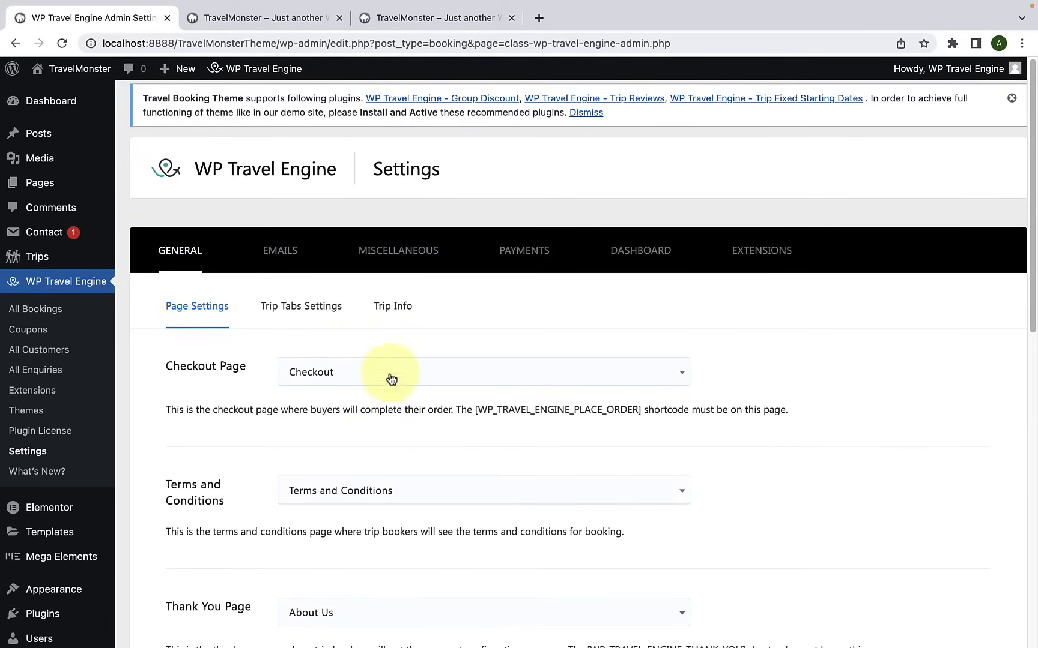
Step: Look over the WP Travel Engine page settings, from the checkout page down to the trip search results page
{"action": "scroll", "coordinate": [402, 388], "scroll_direction": "down", "scroll_amount": 1}
{"action": "scroll", "coordinate": [402, 386], "scroll_direction": "down", "scroll_amount": 10}
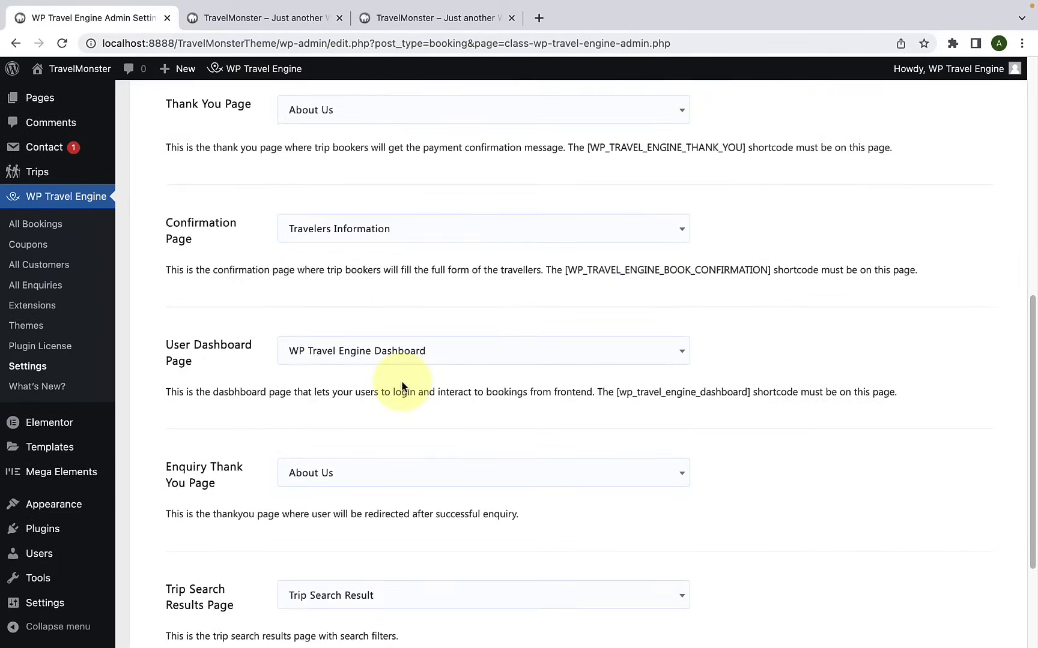
{"action": "scroll", "coordinate": [403, 386], "scroll_direction": "up", "scroll_amount": 10}
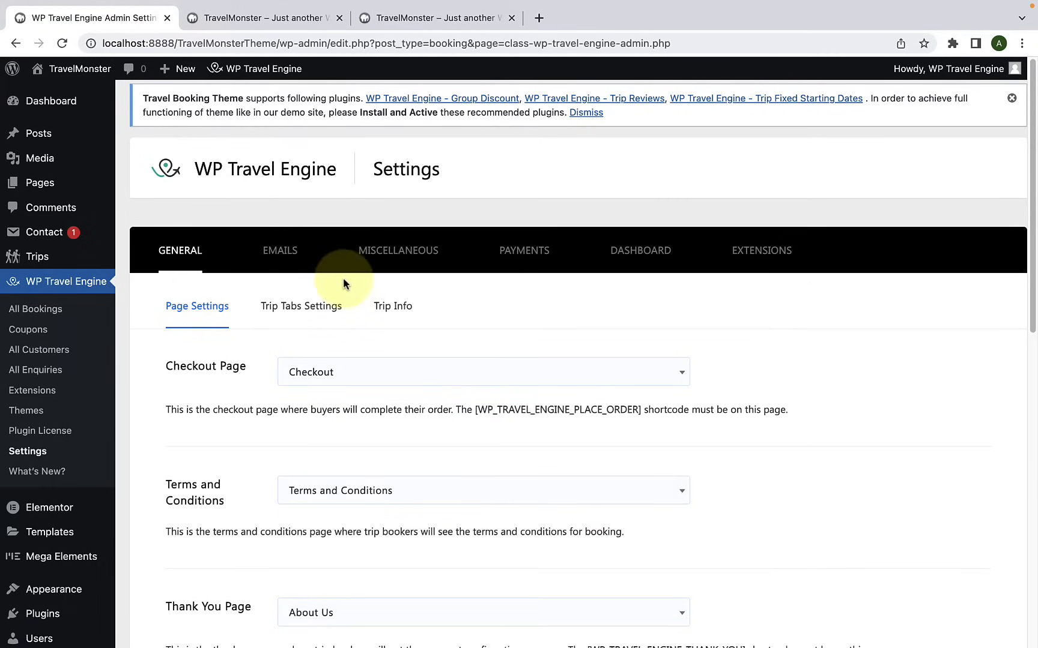
{"action": "scroll", "coordinate": [587, 366], "scroll_direction": "down", "scroll_amount": 5}
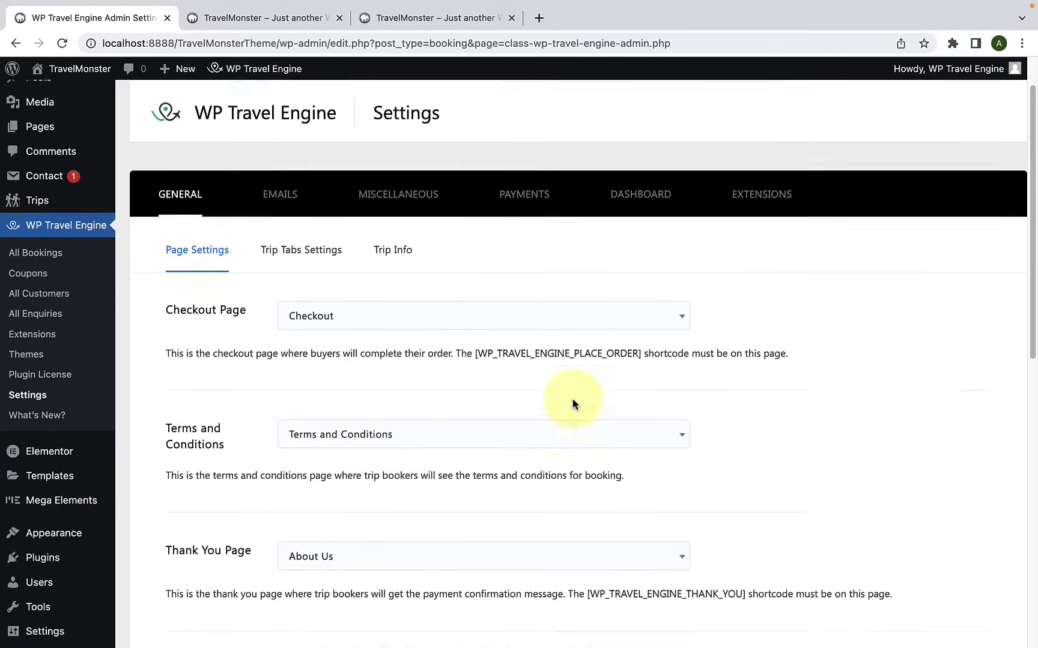
{"action": "scroll", "coordinate": [565, 409], "scroll_direction": "down", "scroll_amount": 3}
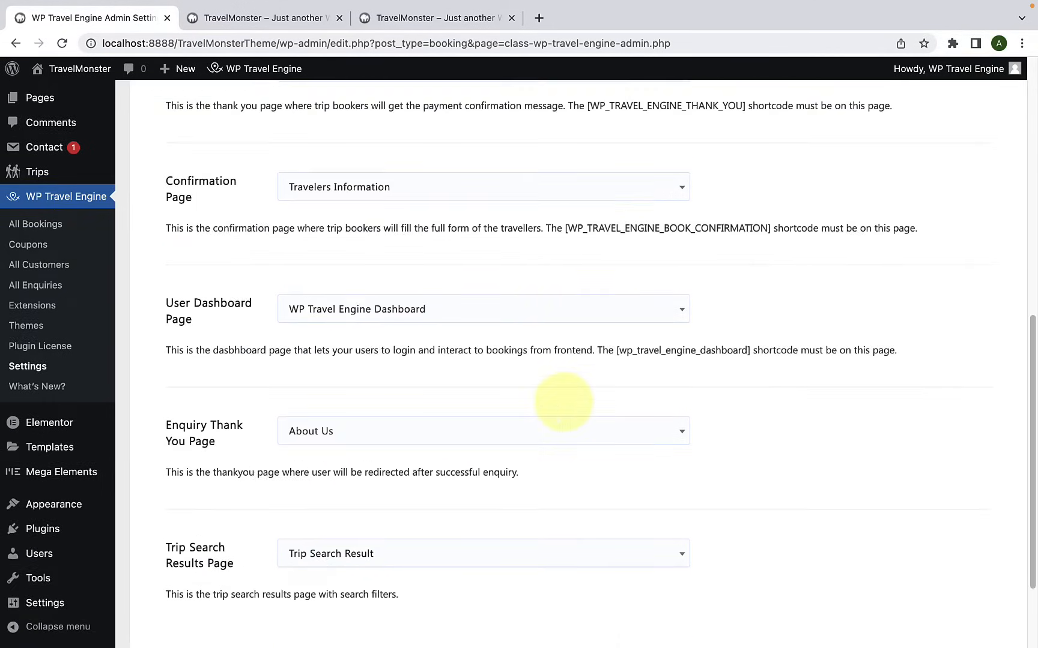
{"action": "scroll", "coordinate": [564, 402], "scroll_direction": "up", "scroll_amount": 7}
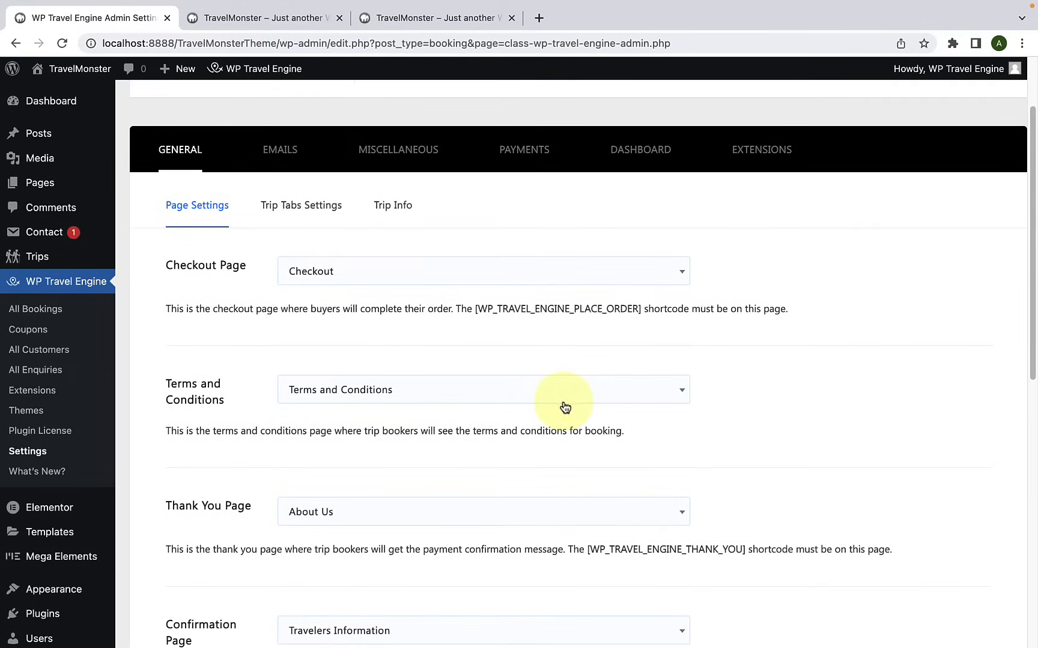
Step: Open the theme Customizer in a new browser tab and place that tab directly after the WP Travel Engine settings tab
{"action": "mouse_move", "coordinate": [57, 543]}
{"action": "scroll", "coordinate": [57, 542], "scroll_direction": "down", "scroll_amount": 2}
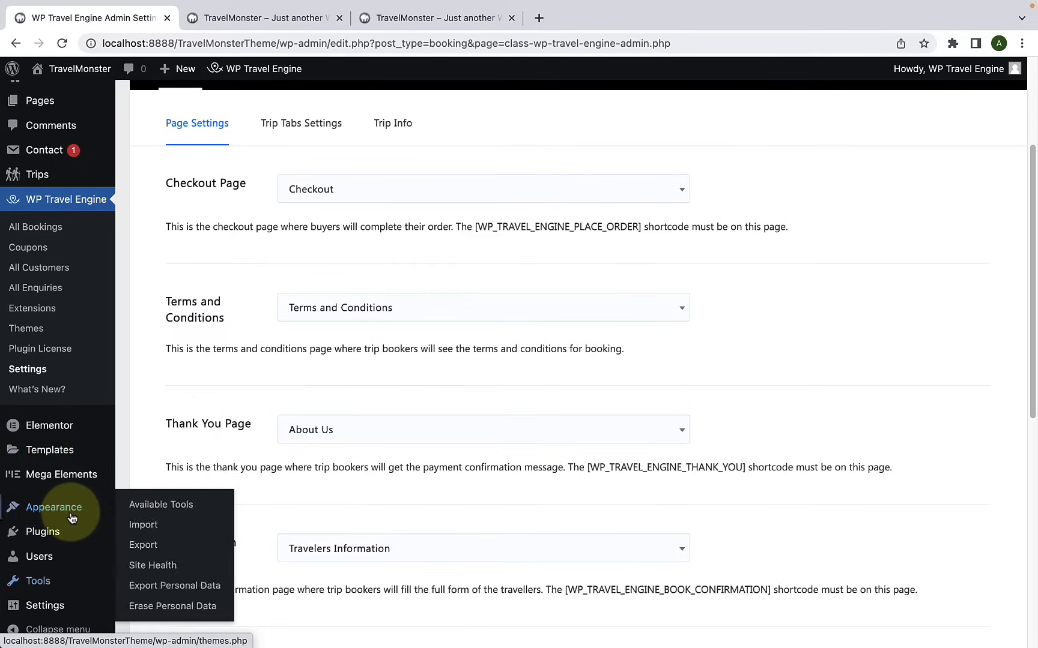
{"action": "mouse_move", "coordinate": [45, 509]}
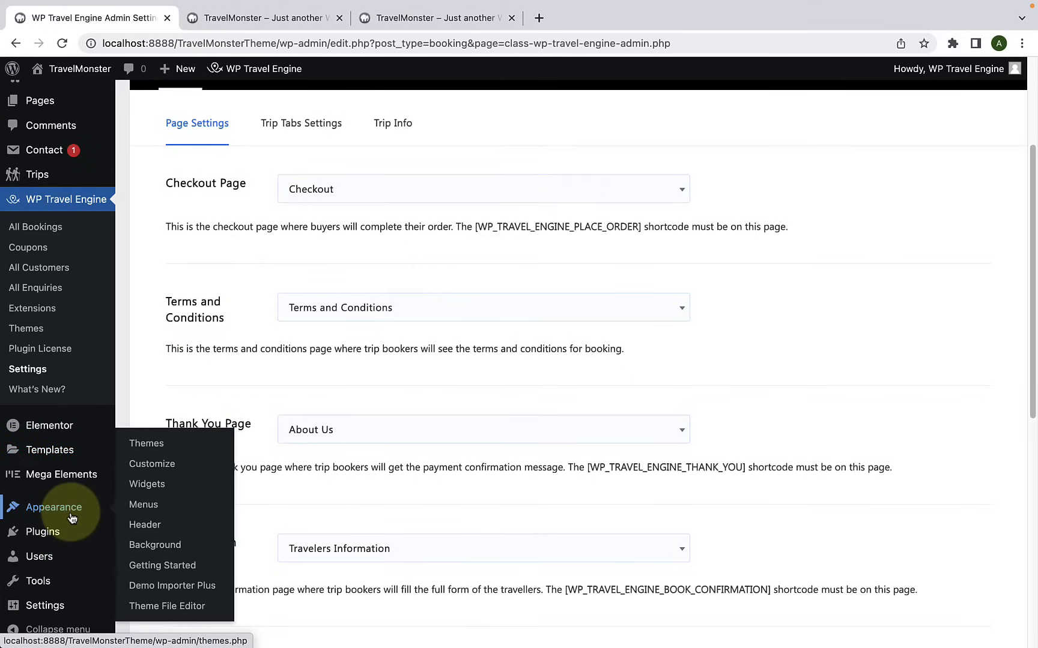
{"action": "right_click", "coordinate": [173, 469]}
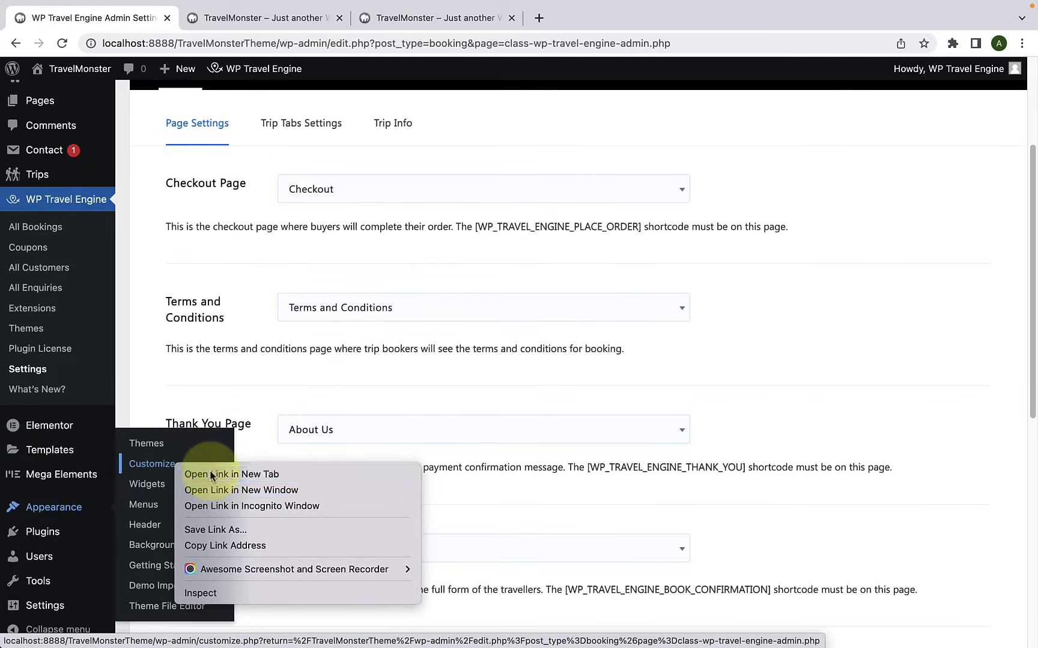
{"action": "left_click", "coordinate": [211, 475]}
{"action": "left_click", "coordinate": [417, 20]}
{"action": "left_click_drag", "start_coordinate": [417, 21], "coordinate": [273, 23]}
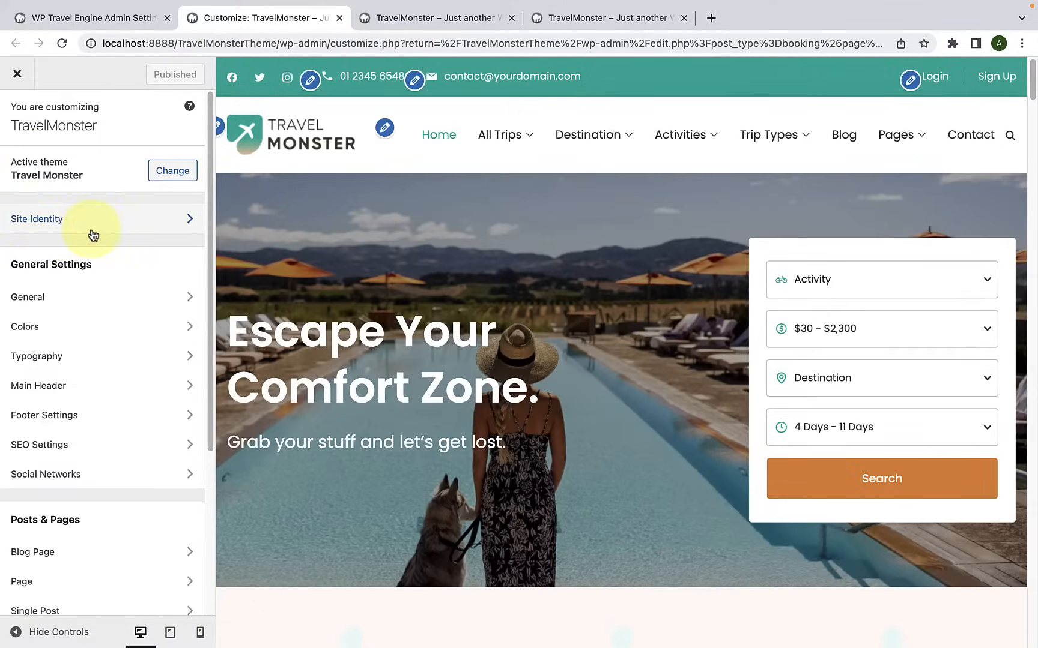
Step: Remove the current logo in the Customizer's Site Identity settings and open the selection of a new one
{"action": "scroll", "coordinate": [93, 234], "scroll_direction": "down", "scroll_amount": 5}
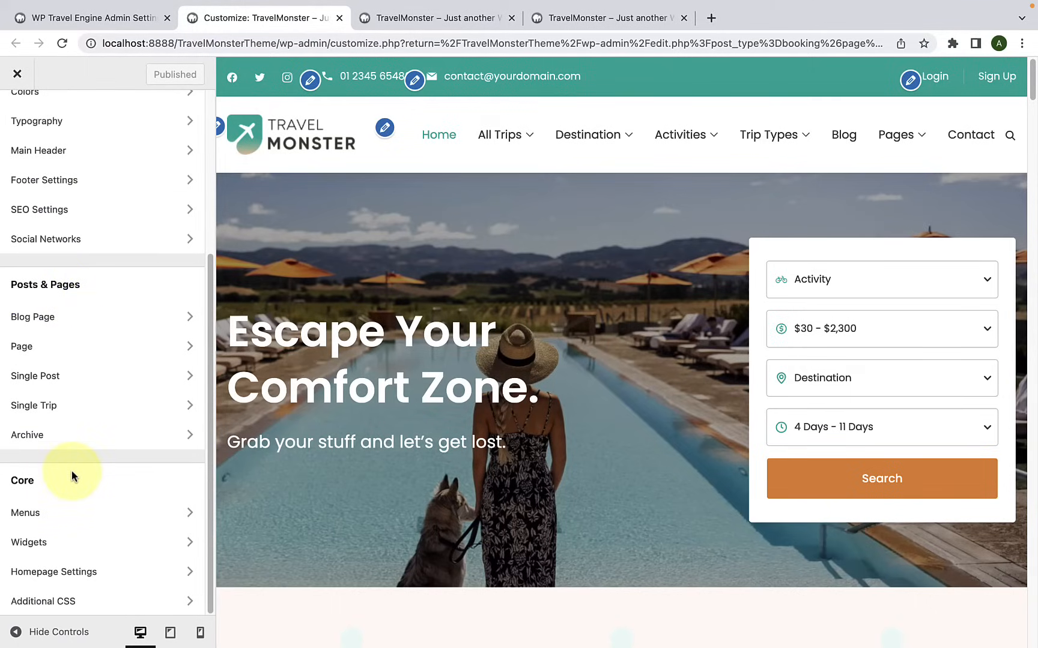
{"action": "scroll", "coordinate": [52, 474], "scroll_direction": "up", "scroll_amount": 5}
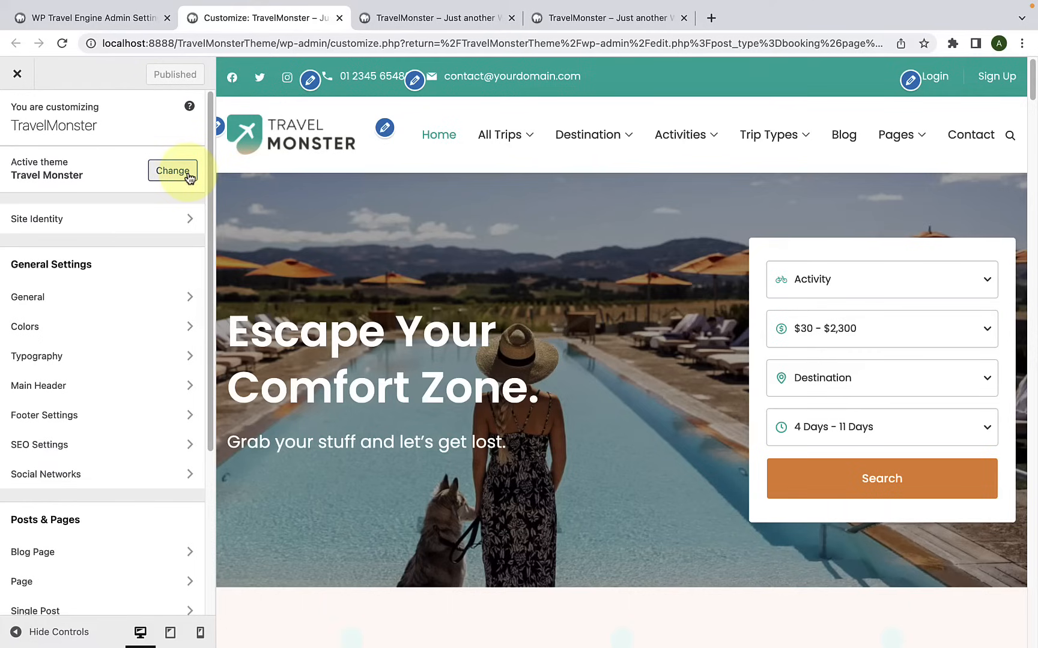
{"action": "left_click", "coordinate": [62, 232]}
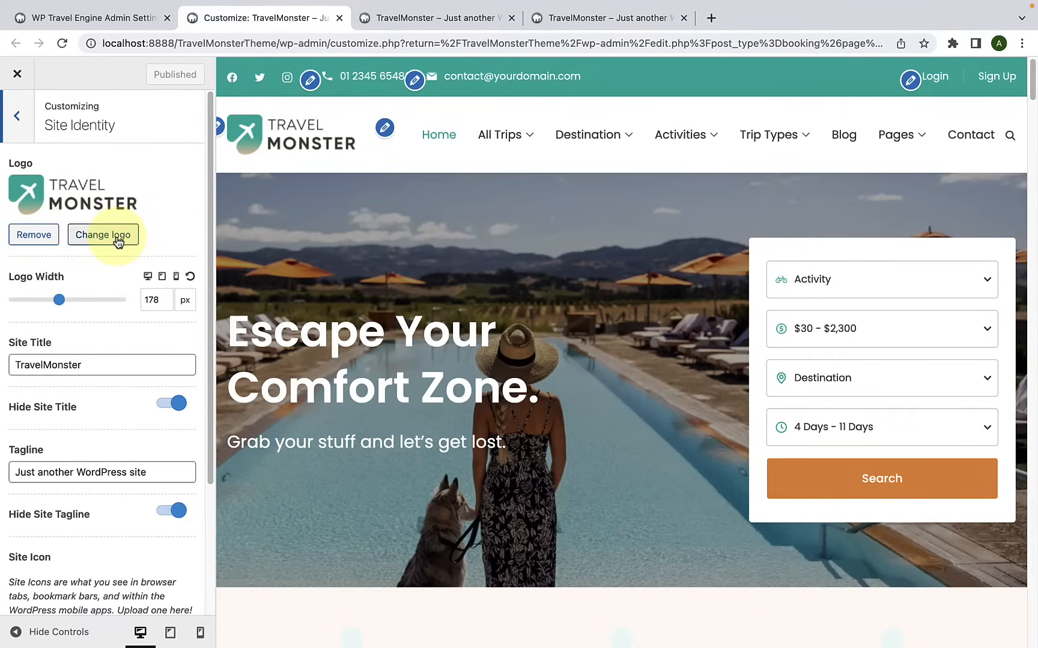
{"action": "left_click", "coordinate": [49, 246]}
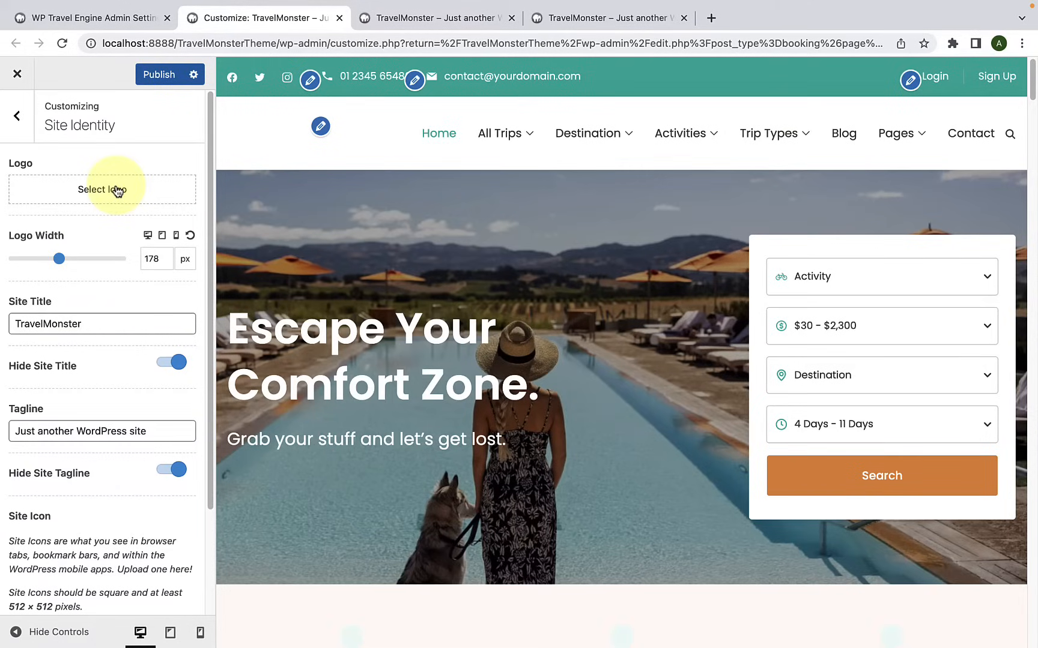
{"action": "left_click", "coordinate": [117, 190]}
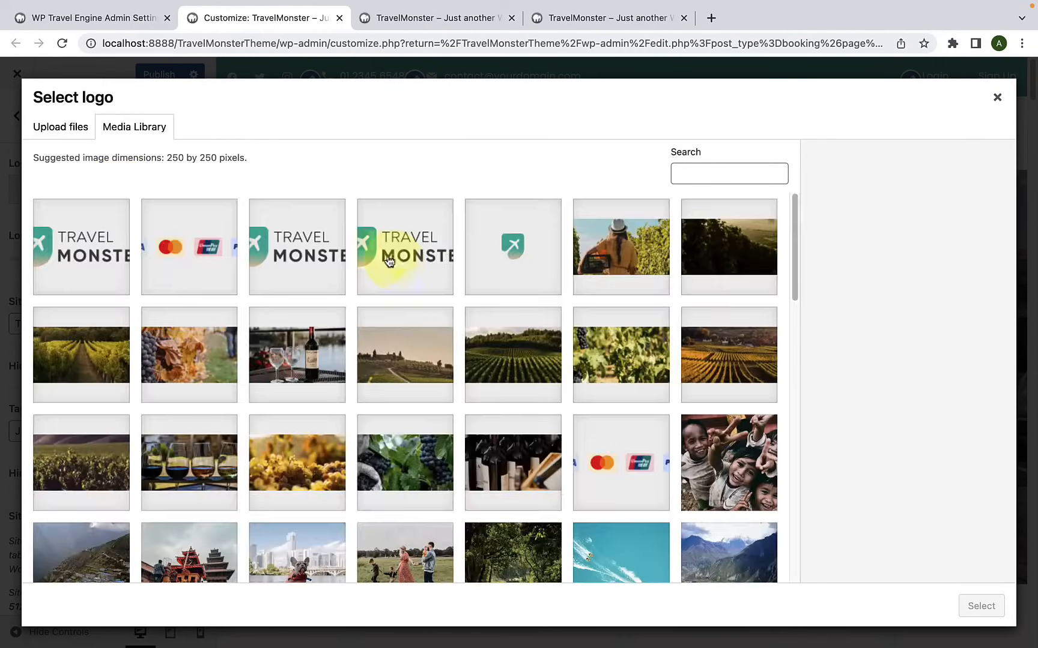
{"action": "left_click", "coordinate": [87, 136]}
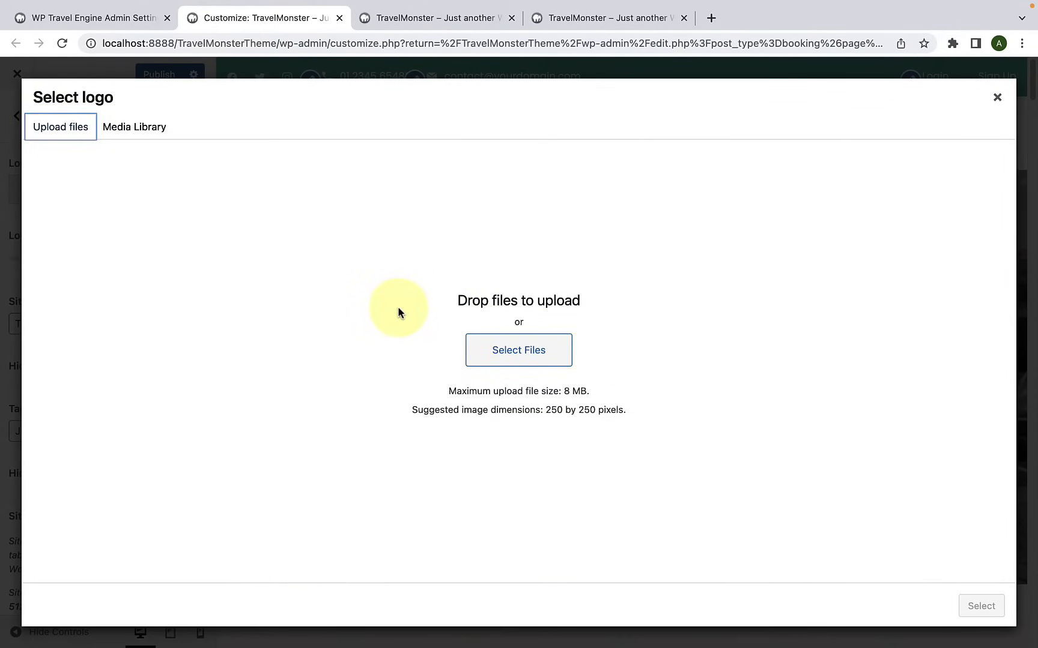
{"action": "left_click", "coordinate": [556, 358]}
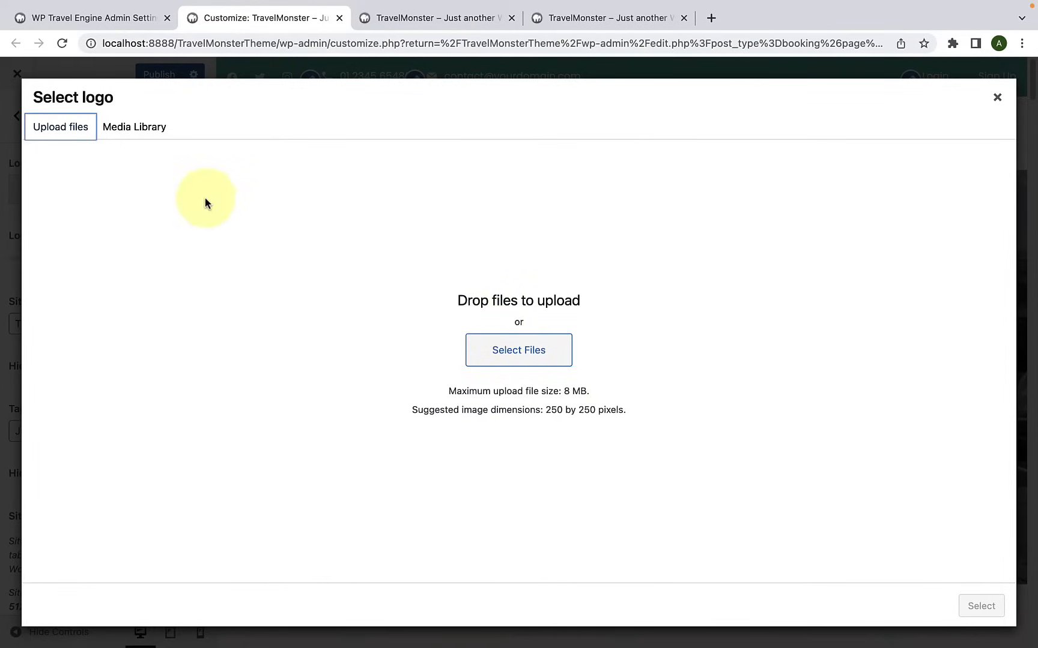
{"action": "left_click", "coordinate": [123, 127]}
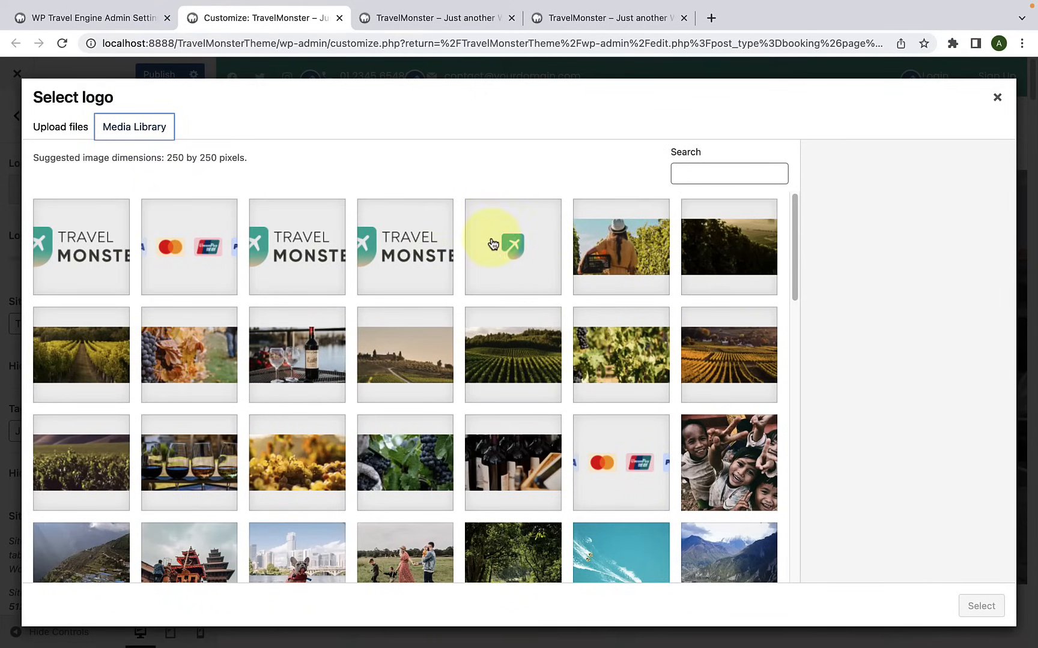
Step: Set travel-monster-fevicon.png from the media library as the site logo, skipping the cropping
{"action": "scroll", "coordinate": [489, 268], "scroll_direction": "down", "scroll_amount": 10}
{"action": "scroll", "coordinate": [495, 281], "scroll_direction": "up", "scroll_amount": 10}
{"action": "left_click", "coordinate": [537, 269]}
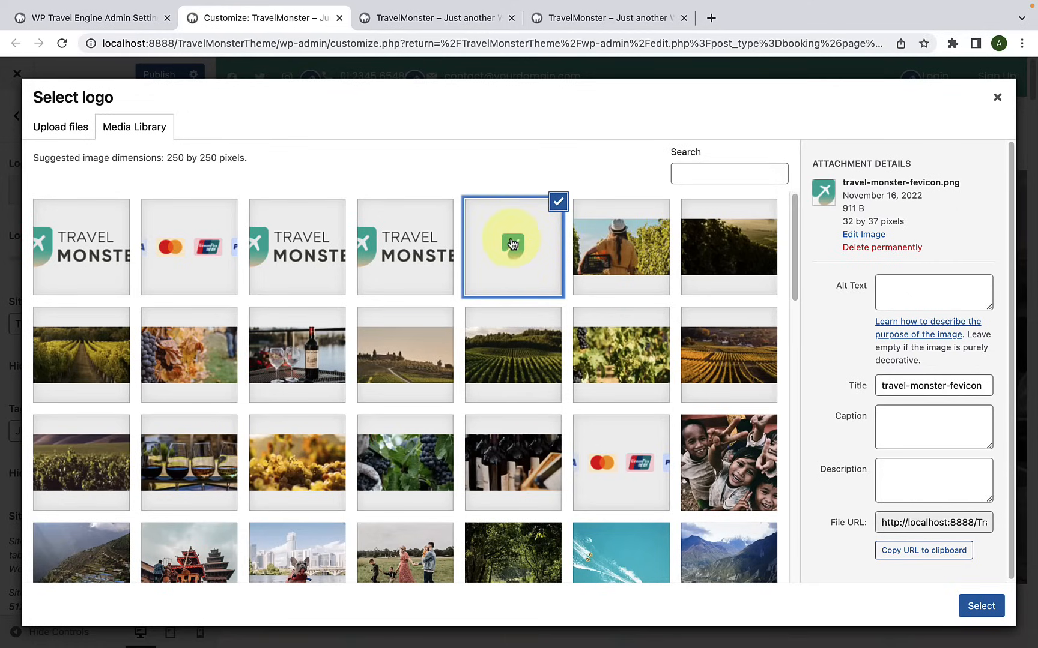
{"action": "left_click", "coordinate": [968, 603]}
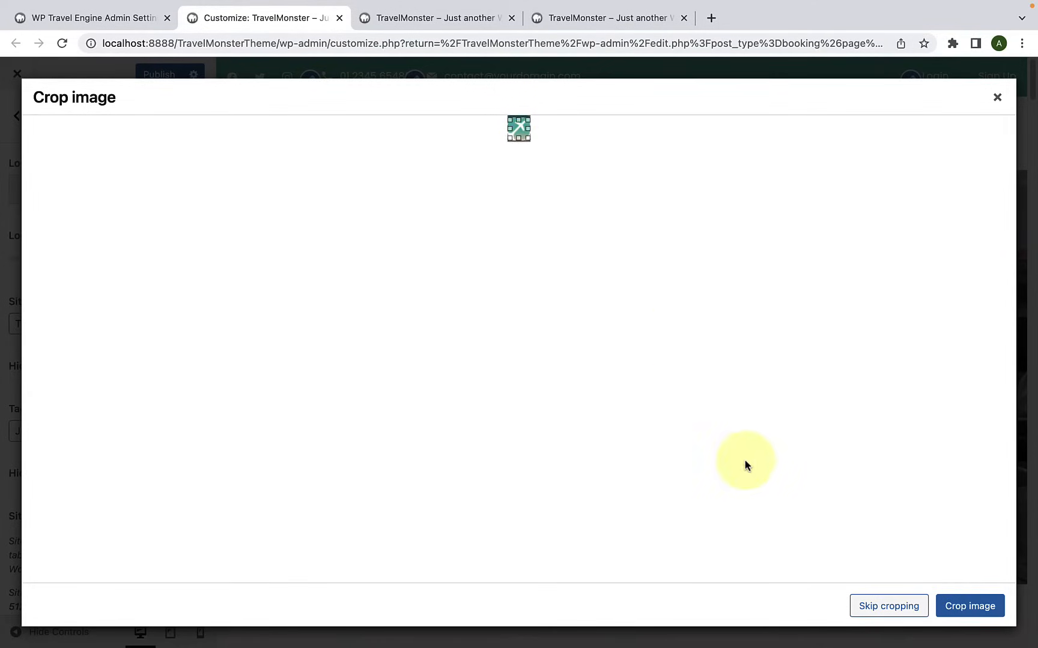
{"action": "left_click", "coordinate": [901, 612]}
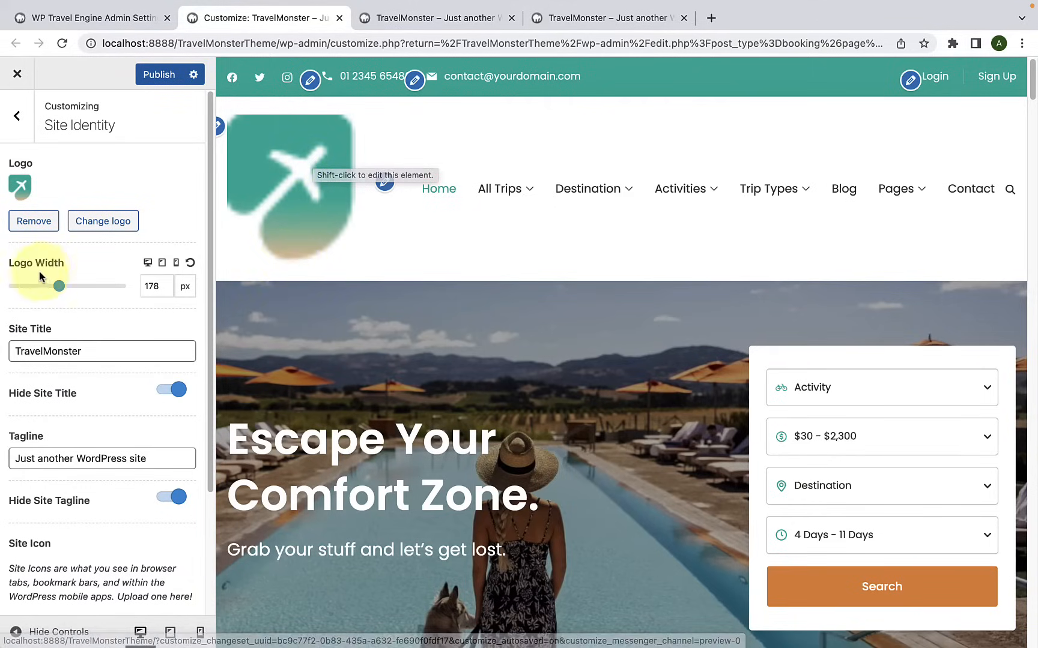
Step: Reduce the logo width to 40 px
{"action": "left_click_drag", "start_coordinate": [58, 286], "coordinate": [16, 293]}
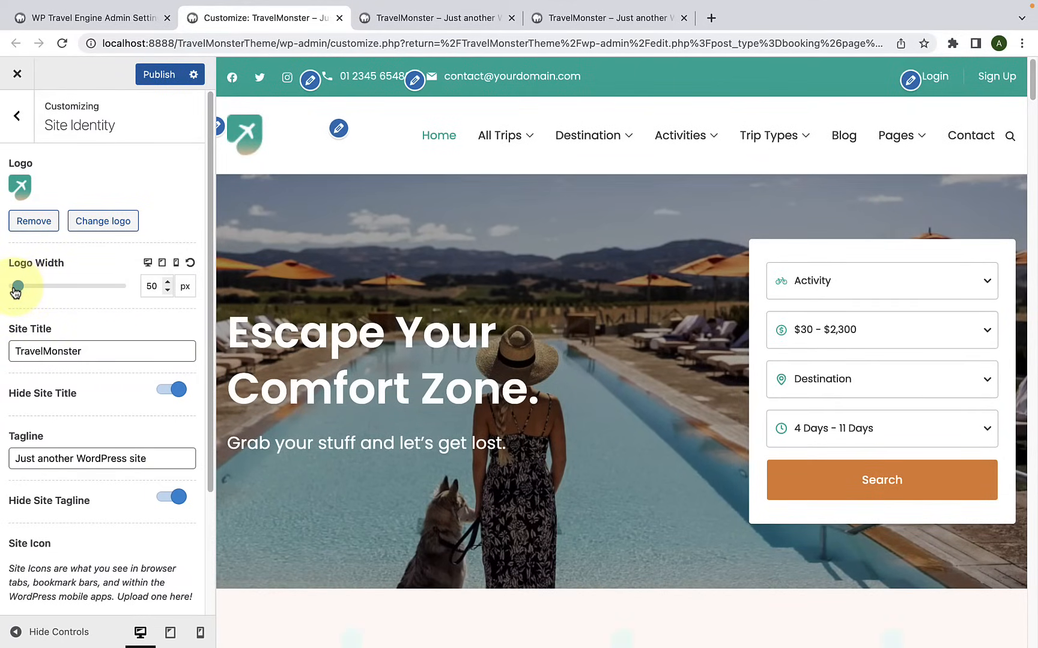
{"action": "left_click_drag", "start_coordinate": [27, 295], "coordinate": [44, 293]}
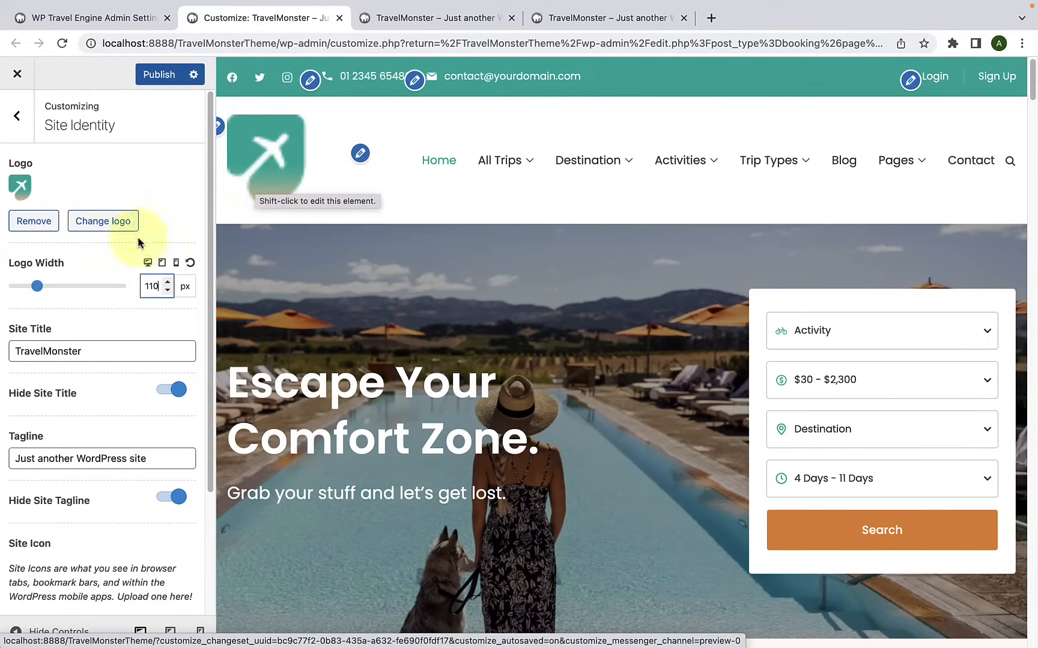
{"action": "left_click_drag", "start_coordinate": [36, 286], "coordinate": [14, 290]}
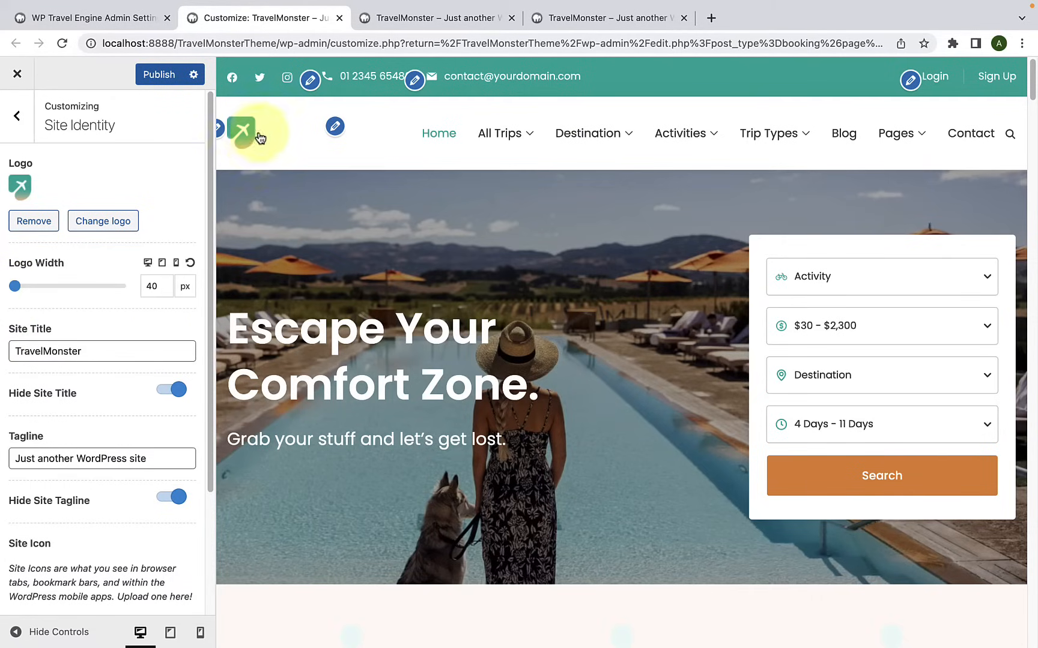
Step: Stop hiding the site title and change it to "Travel Monster"
{"action": "scroll", "coordinate": [46, 373], "scroll_direction": "down", "scroll_amount": 3}
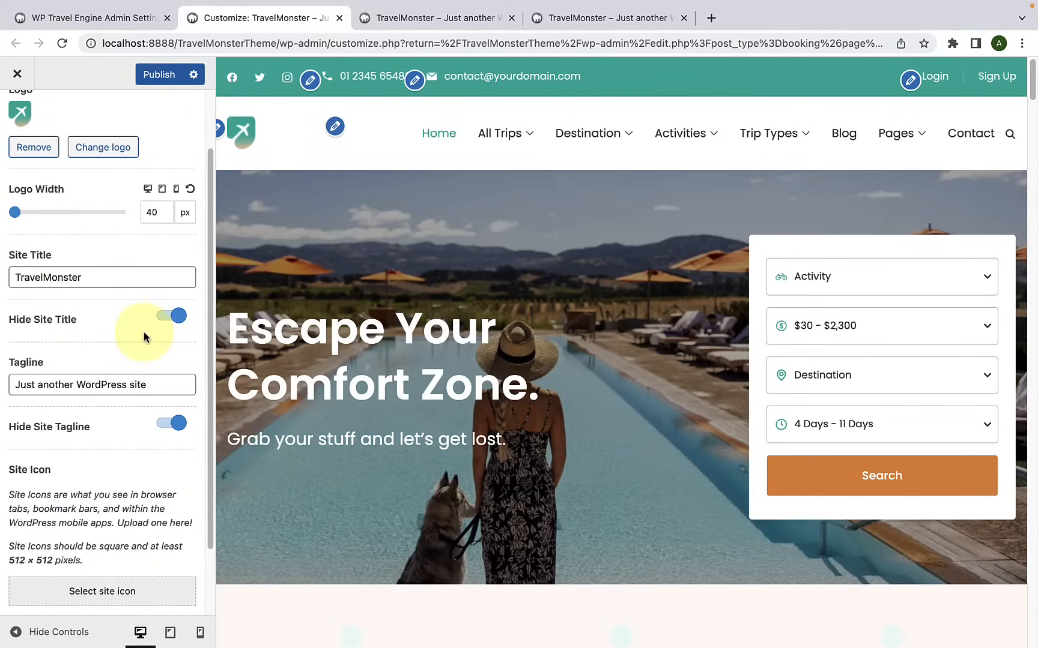
{"action": "left_click", "coordinate": [170, 317]}
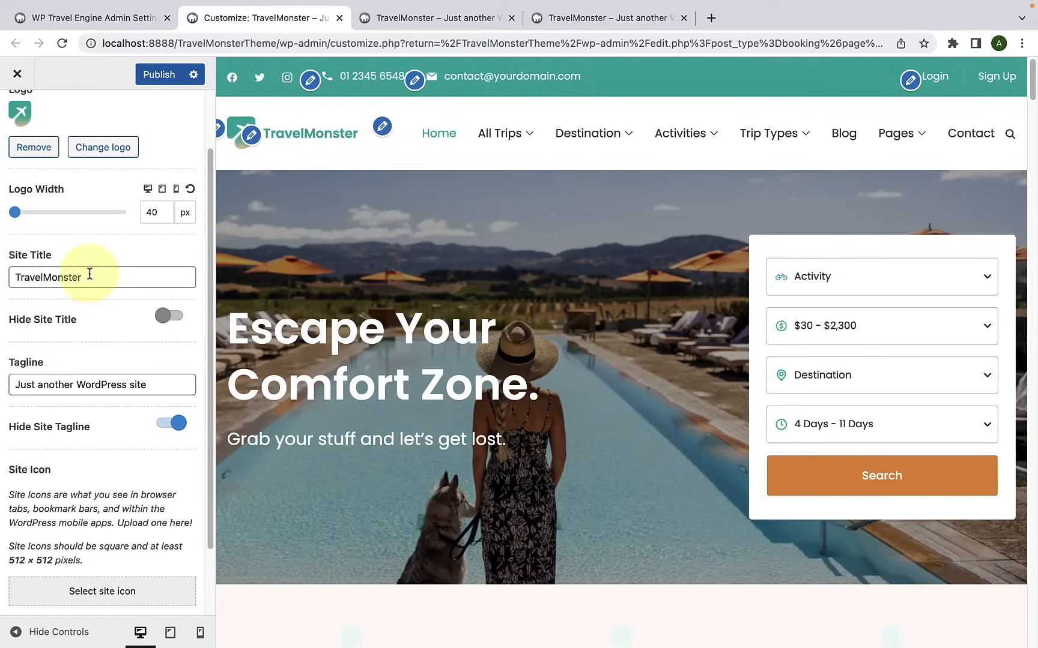
{"action": "left_click_drag", "start_coordinate": [89, 273], "coordinate": [12, 282]}
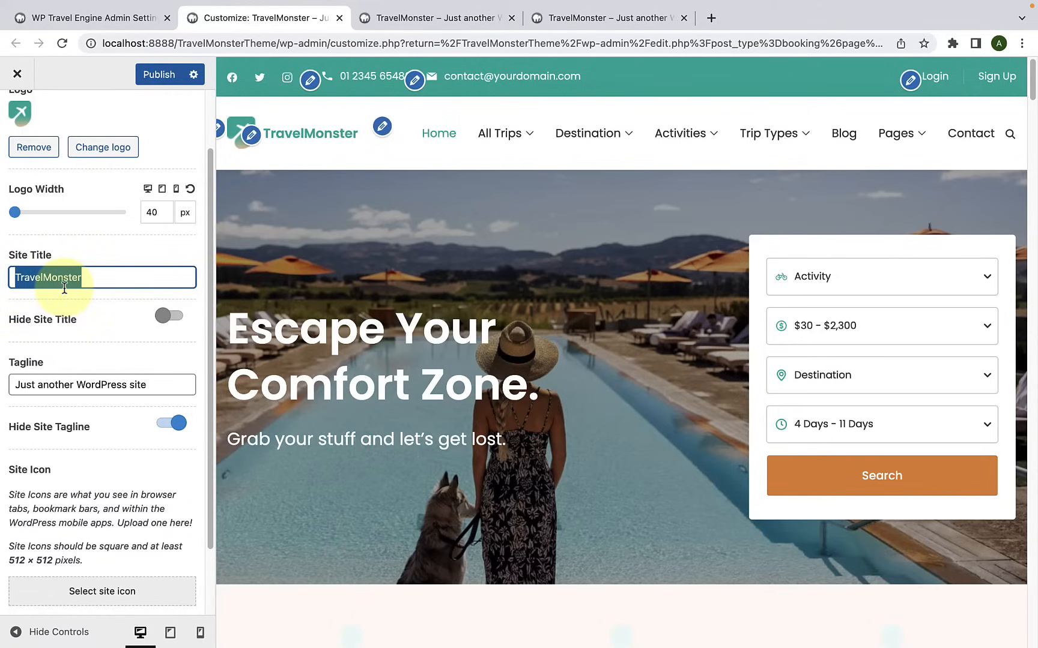
{"action": "left_click", "coordinate": [42, 282]}
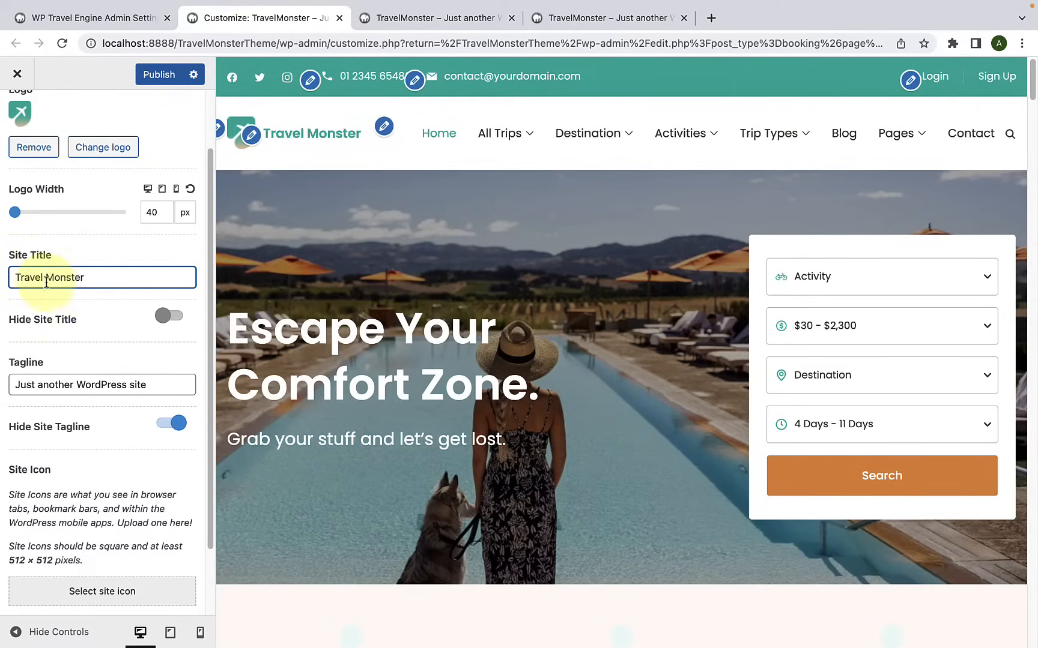
Step: Stop hiding the site tagline so that it shows beneath the site title
{"action": "scroll", "coordinate": [116, 348], "scroll_direction": "down", "scroll_amount": 3}
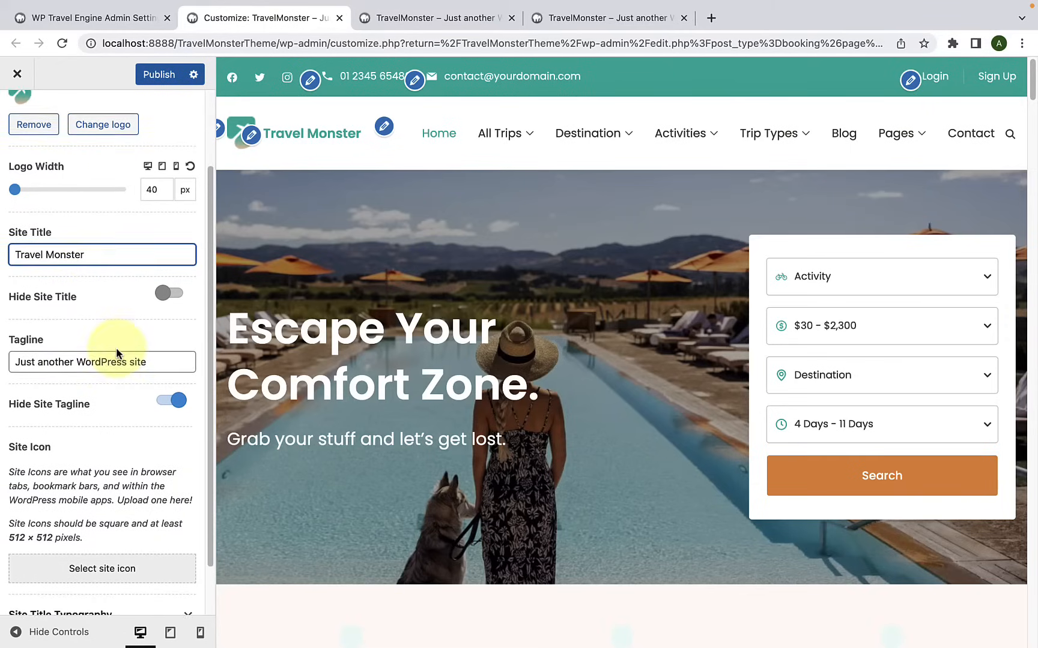
{"action": "left_click_drag", "start_coordinate": [146, 302], "coordinate": [14, 302]}
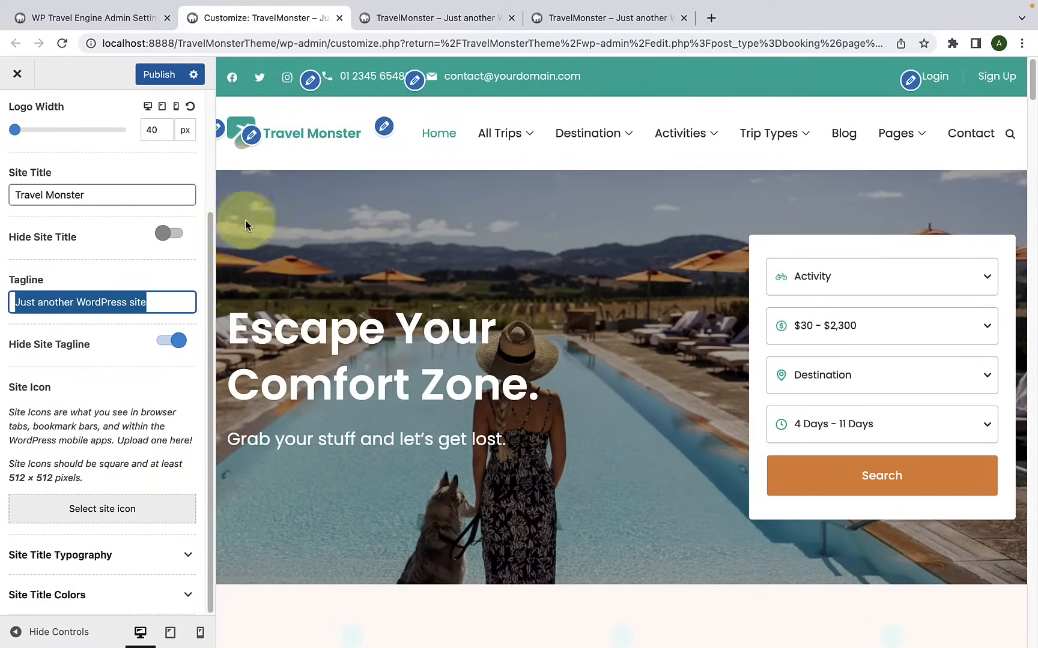
{"action": "left_click", "coordinate": [173, 342]}
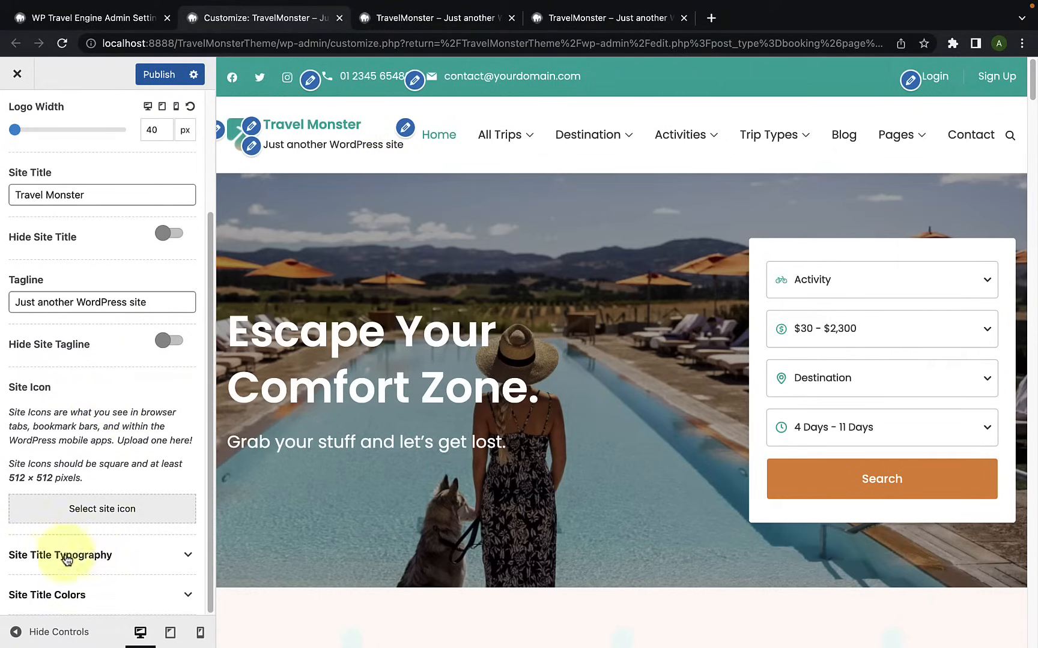
Step: Set the site title's font family to Albert Sans in the Site Title Typography settings
{"action": "left_click", "coordinate": [149, 567]}
{"action": "scroll", "coordinate": [149, 562], "scroll_direction": "down", "scroll_amount": 5}
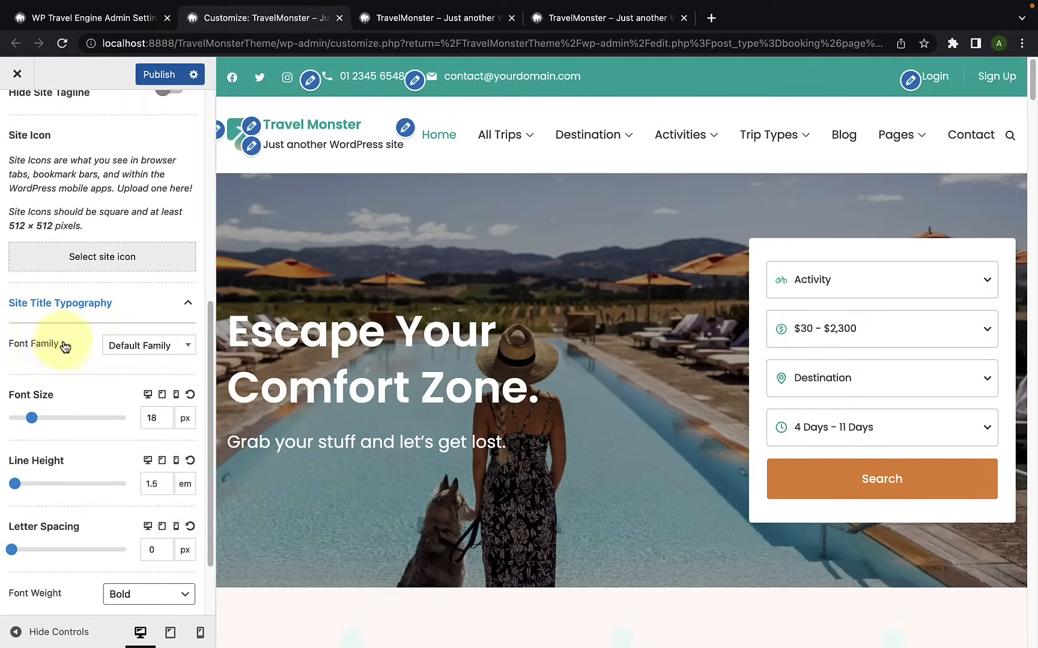
{"action": "left_click", "coordinate": [138, 352]}
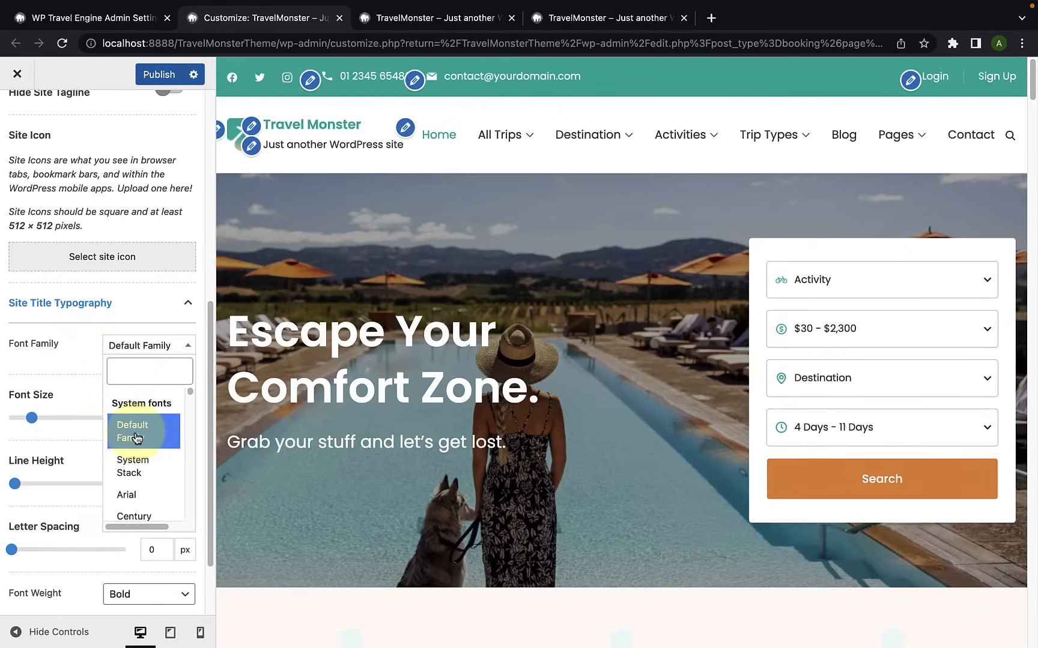
{"action": "scroll", "coordinate": [145, 504], "scroll_direction": "down", "scroll_amount": 6}
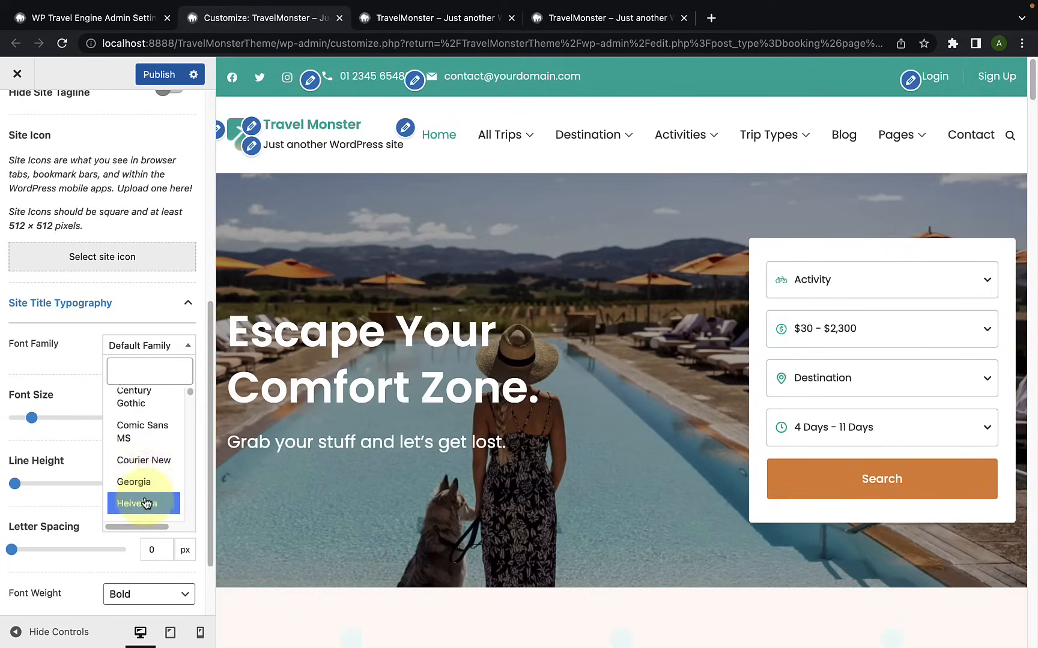
{"action": "scroll", "coordinate": [144, 474], "scroll_direction": "down", "scroll_amount": 5}
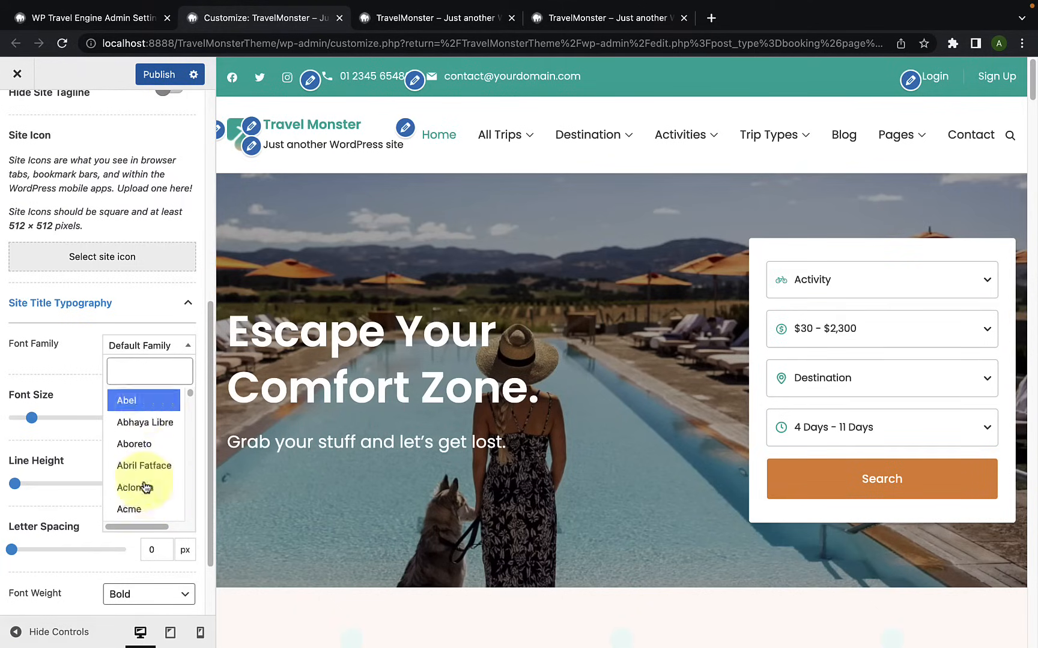
{"action": "left_click", "coordinate": [144, 474]}
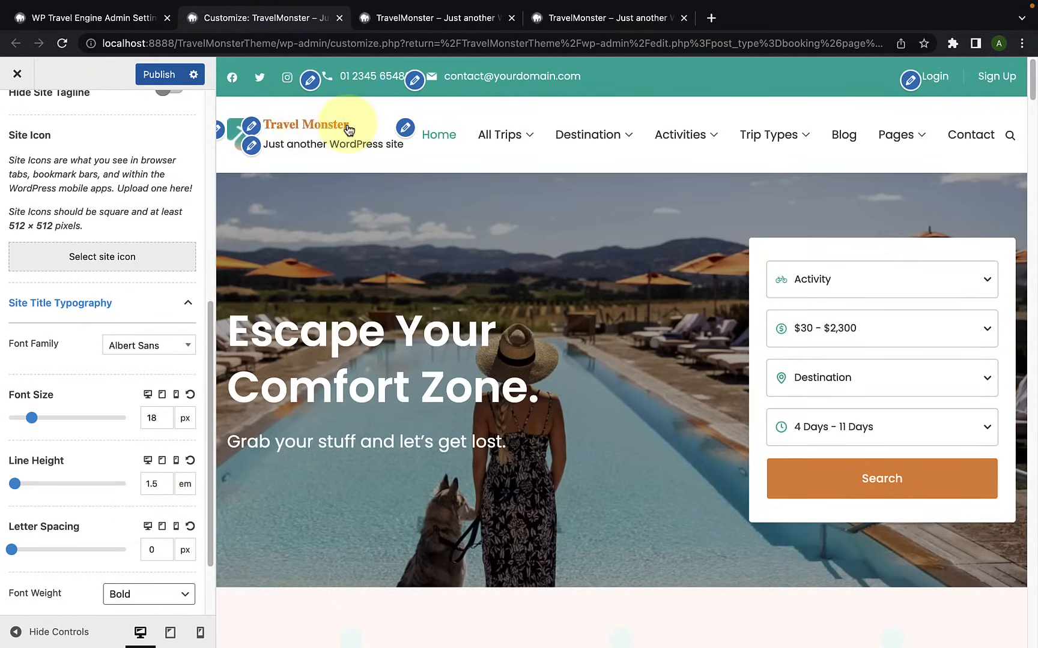
Step: Set the site title's desktop font size to 25 px, line height to 1.85 em and letter spacing to 1 px
{"action": "scroll", "coordinate": [161, 368], "scroll_direction": "down", "scroll_amount": 1}
{"action": "left_click_drag", "start_coordinate": [31, 400], "coordinate": [40, 406]}
{"action": "left_click_drag", "start_coordinate": [14, 465], "coordinate": [18, 463]}
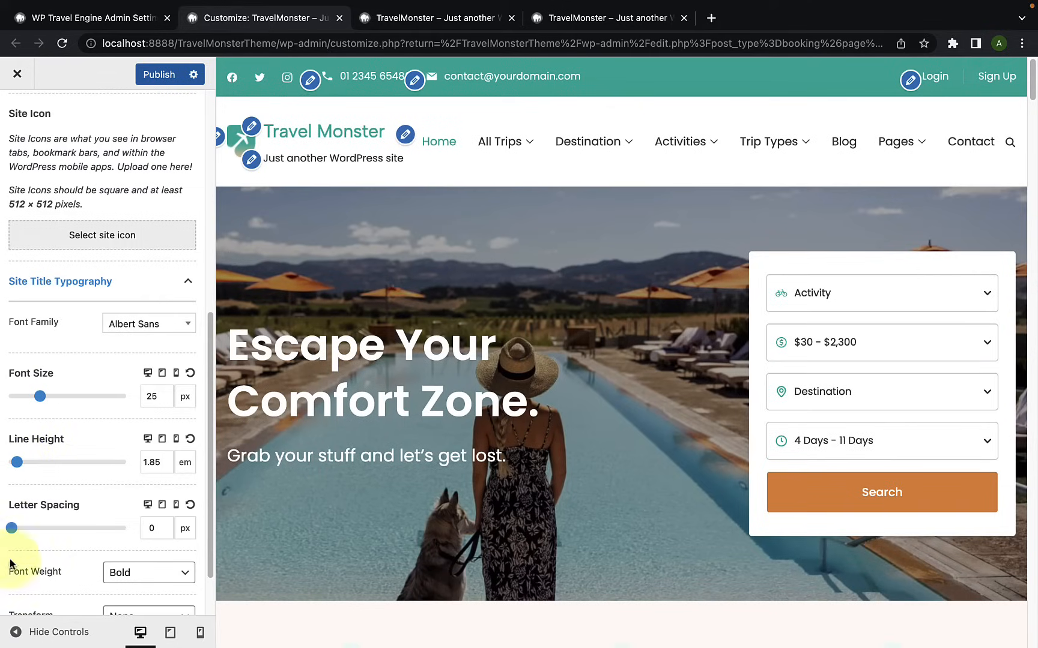
{"action": "left_click_drag", "start_coordinate": [12, 529], "coordinate": [17, 533]}
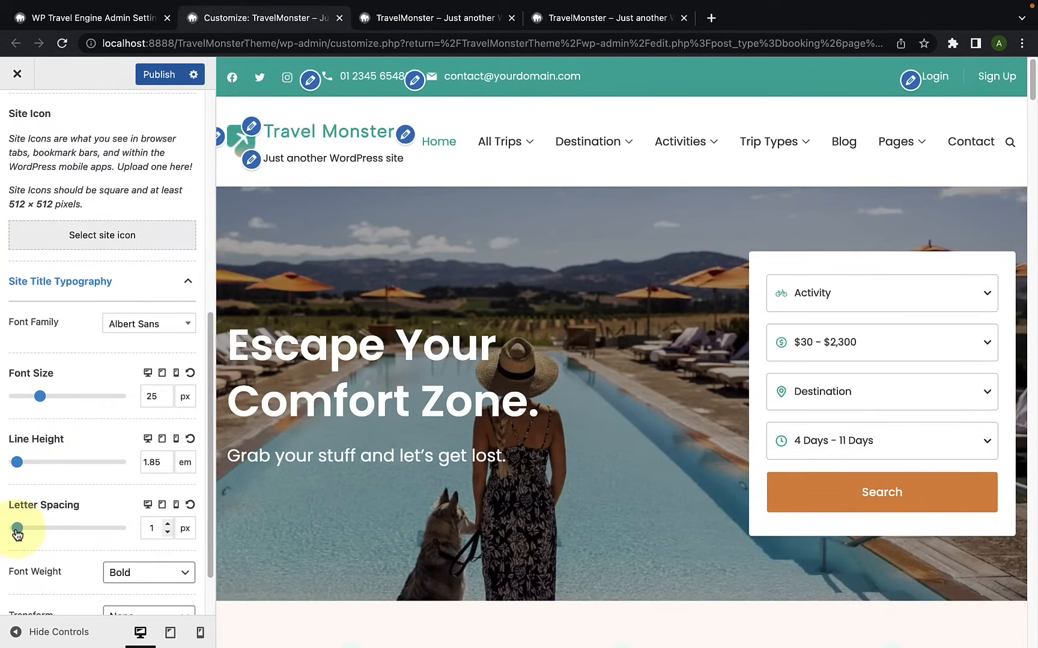
Step: Try the Lowercase and Uppercase transforms on the site title, keeping the Bold weight, and set the transform back to None
{"action": "scroll", "coordinate": [146, 511], "scroll_direction": "down", "scroll_amount": 2}
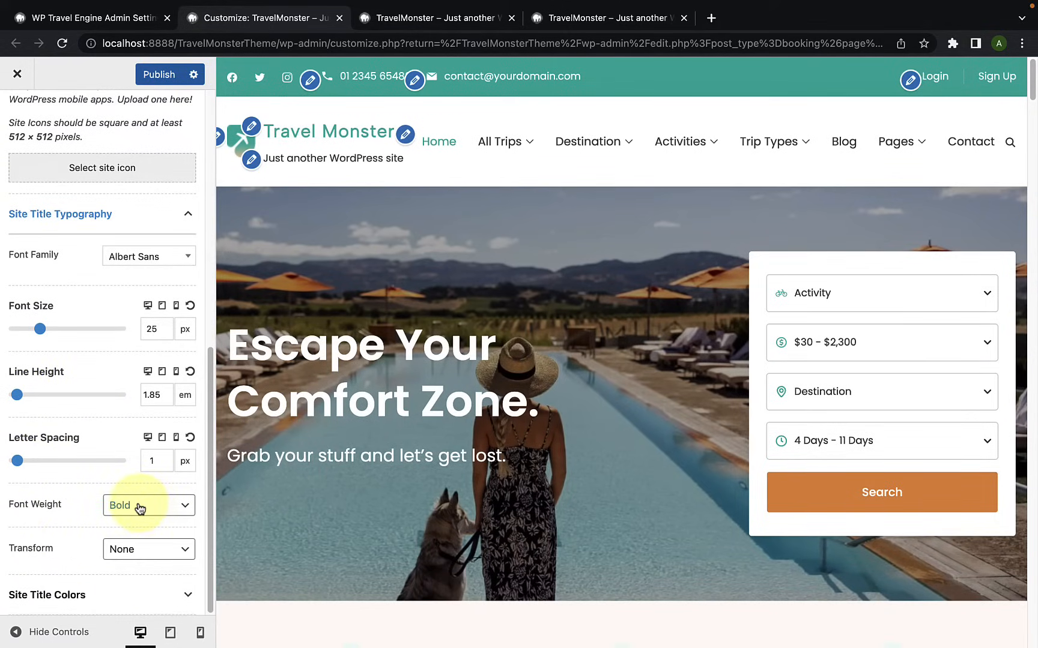
{"action": "left_click", "coordinate": [140, 509]}
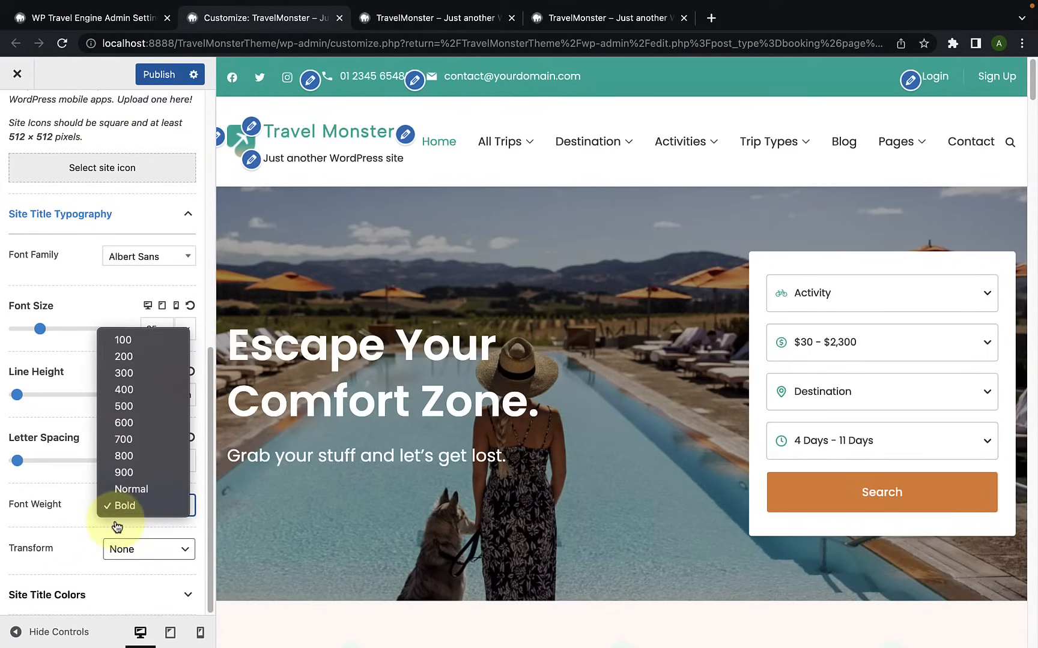
{"action": "left_click", "coordinate": [83, 499]}
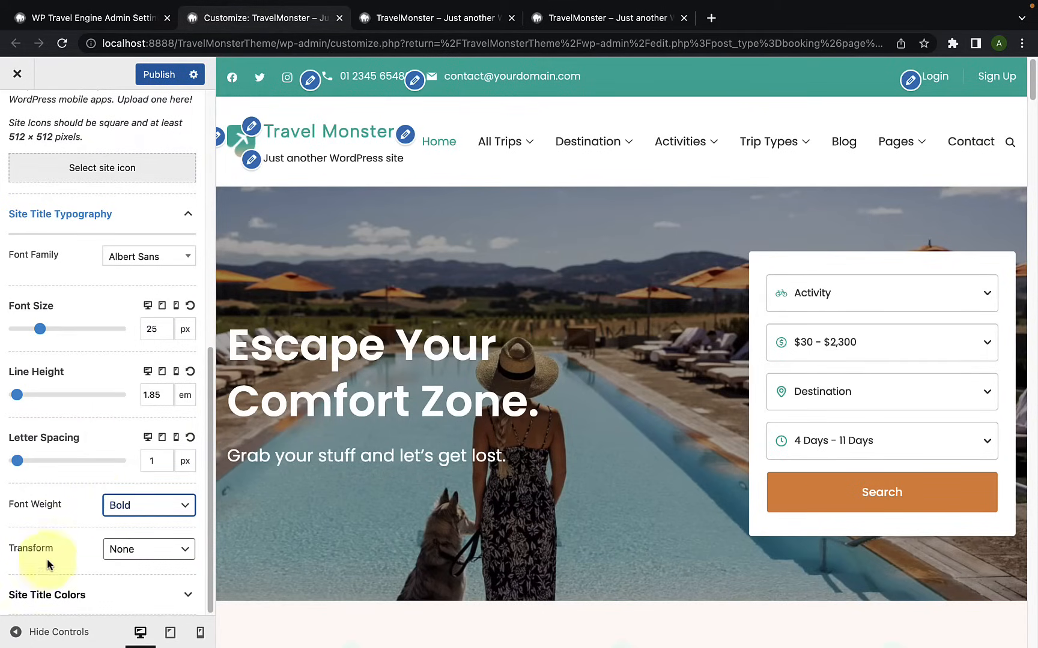
{"action": "left_click", "coordinate": [154, 552]}
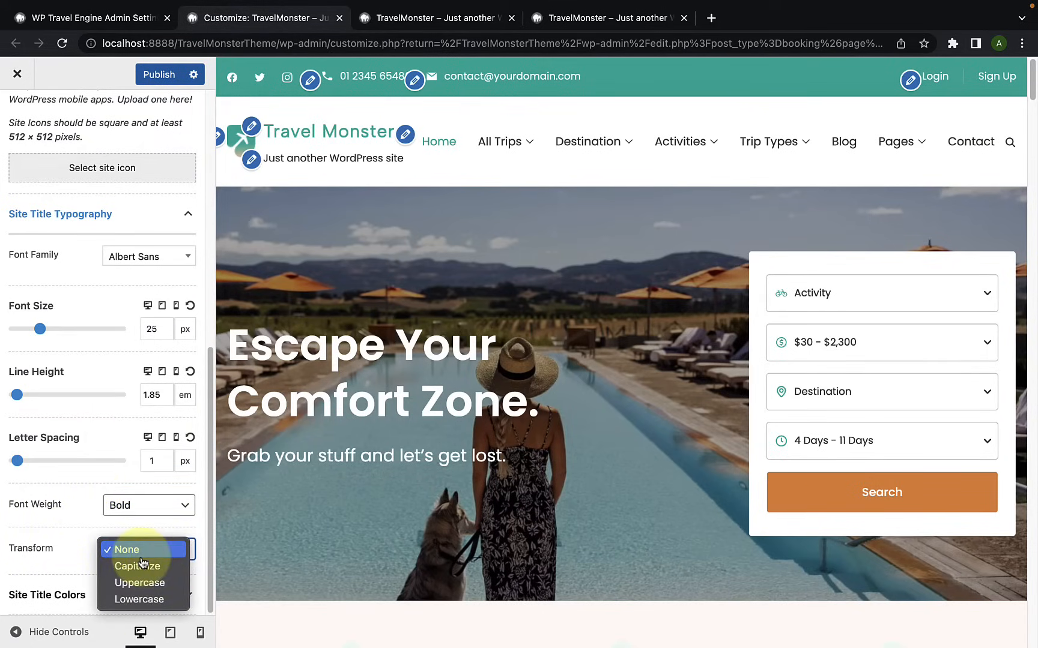
{"action": "left_click", "coordinate": [157, 601]}
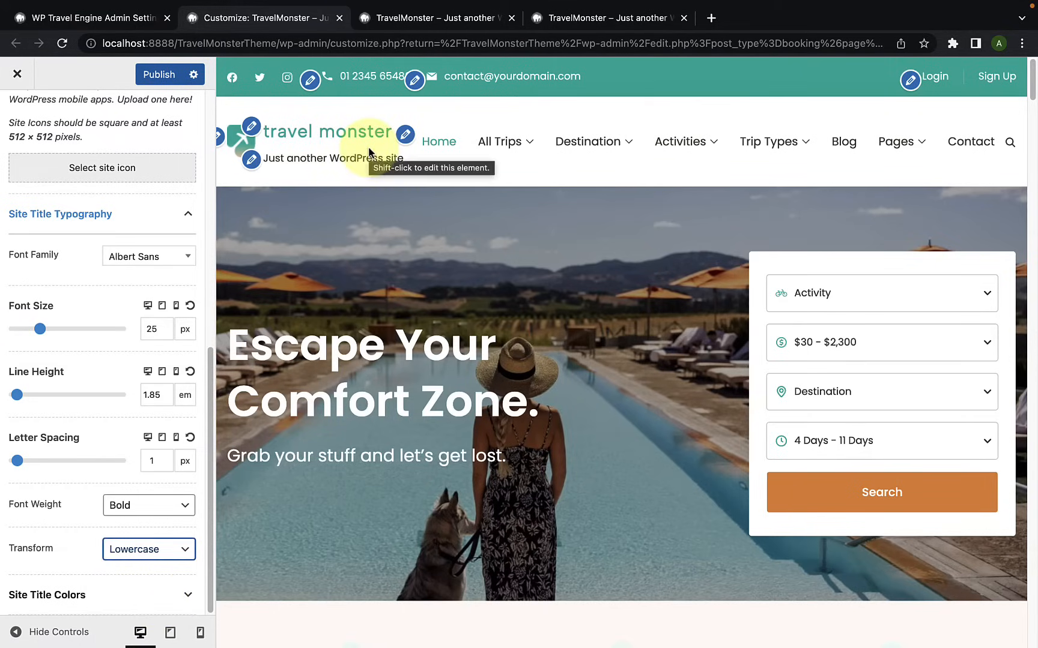
{"action": "left_click", "coordinate": [153, 550]}
{"action": "left_click", "coordinate": [154, 534]}
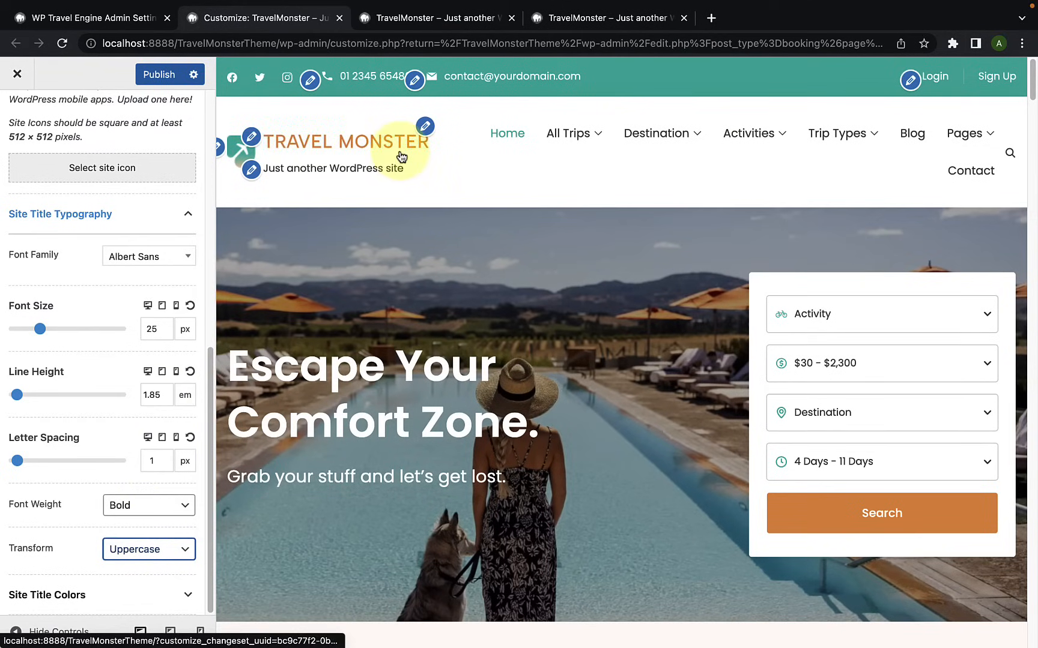
{"action": "left_click", "coordinate": [152, 549]}
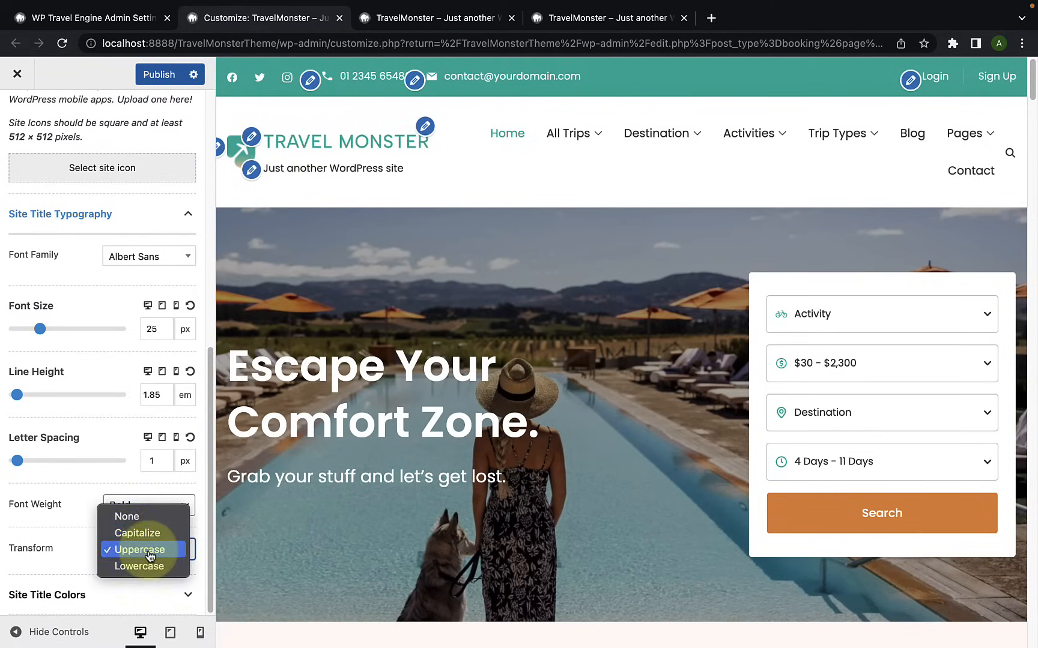
{"action": "left_click", "coordinate": [146, 517]}
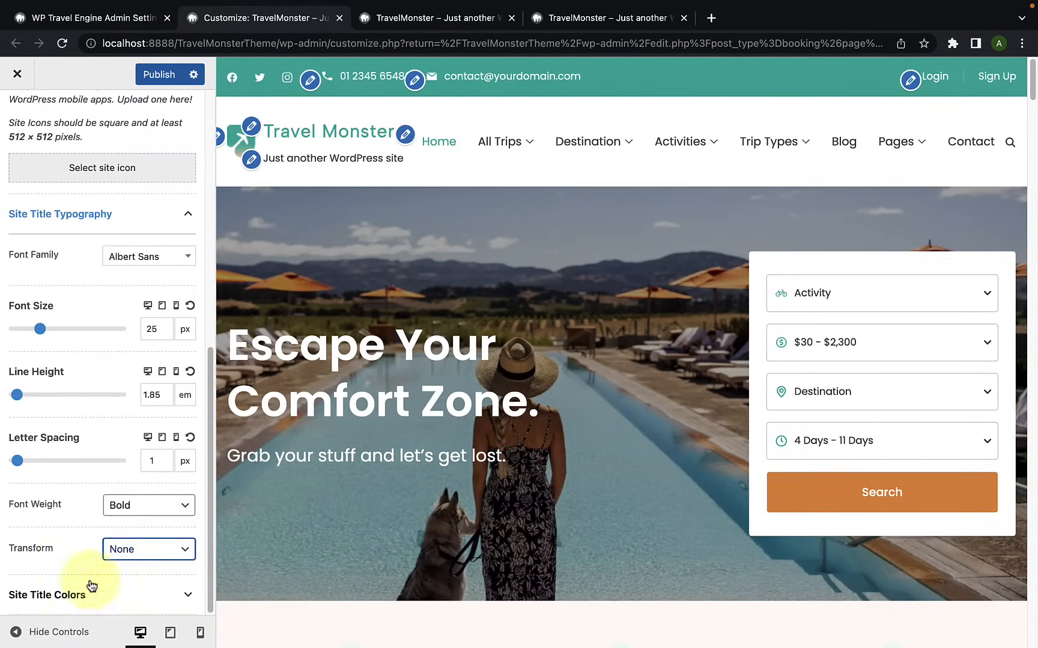
Step: Change the site title color to a slightly transparent, saturated orange in the Site Title Colors settings
{"action": "left_click", "coordinate": [110, 604]}
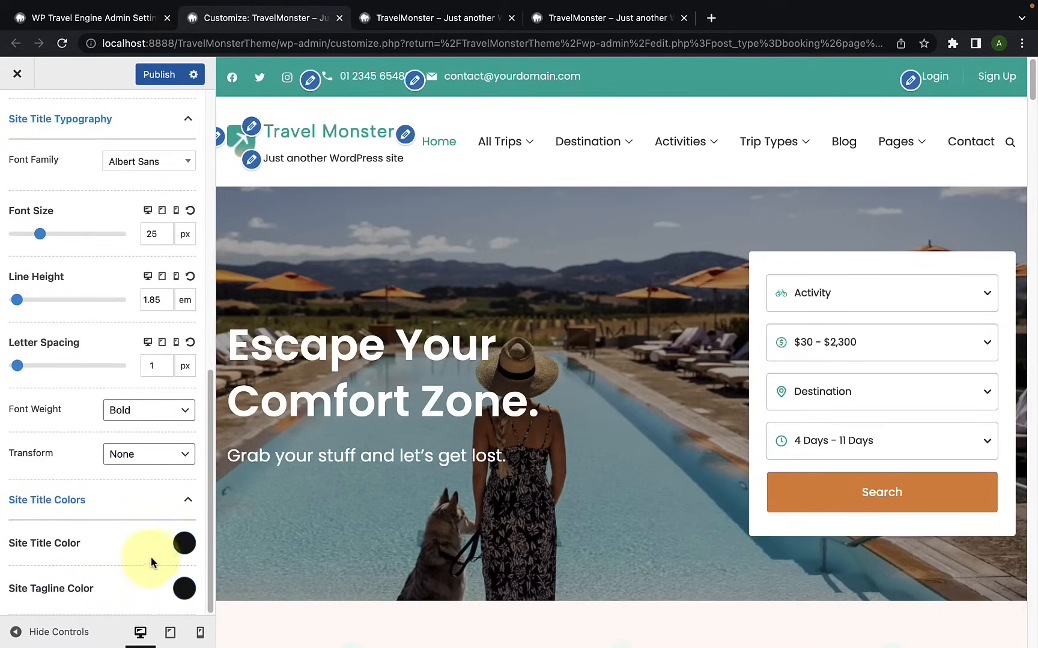
{"action": "left_click", "coordinate": [182, 544]}
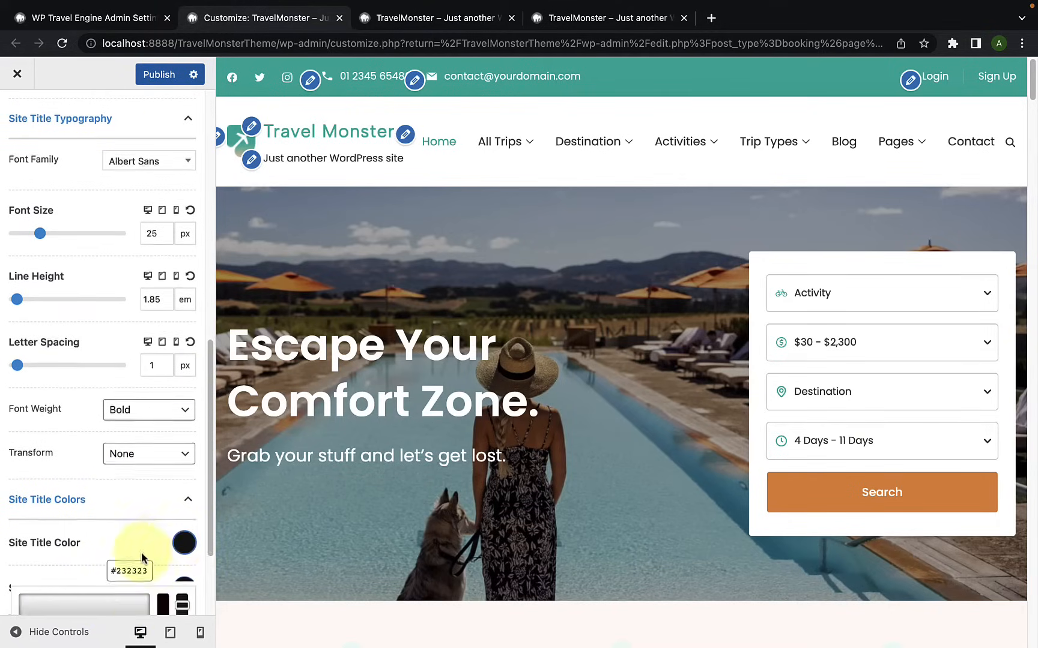
{"action": "scroll", "coordinate": [144, 576], "scroll_direction": "down", "scroll_amount": 3}
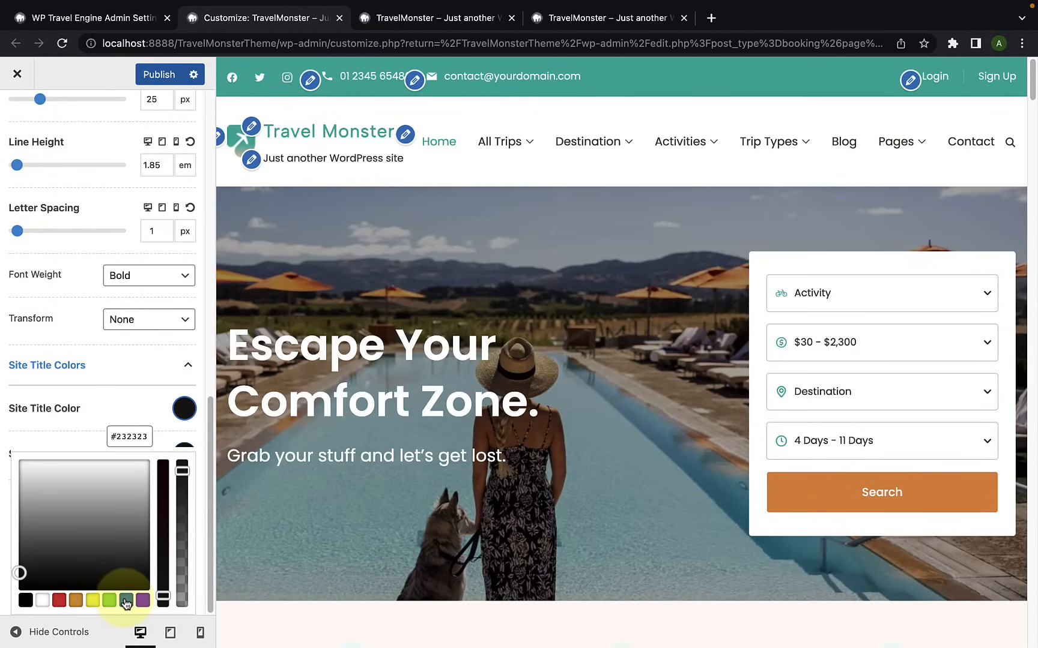
{"action": "left_click", "coordinate": [125, 600]}
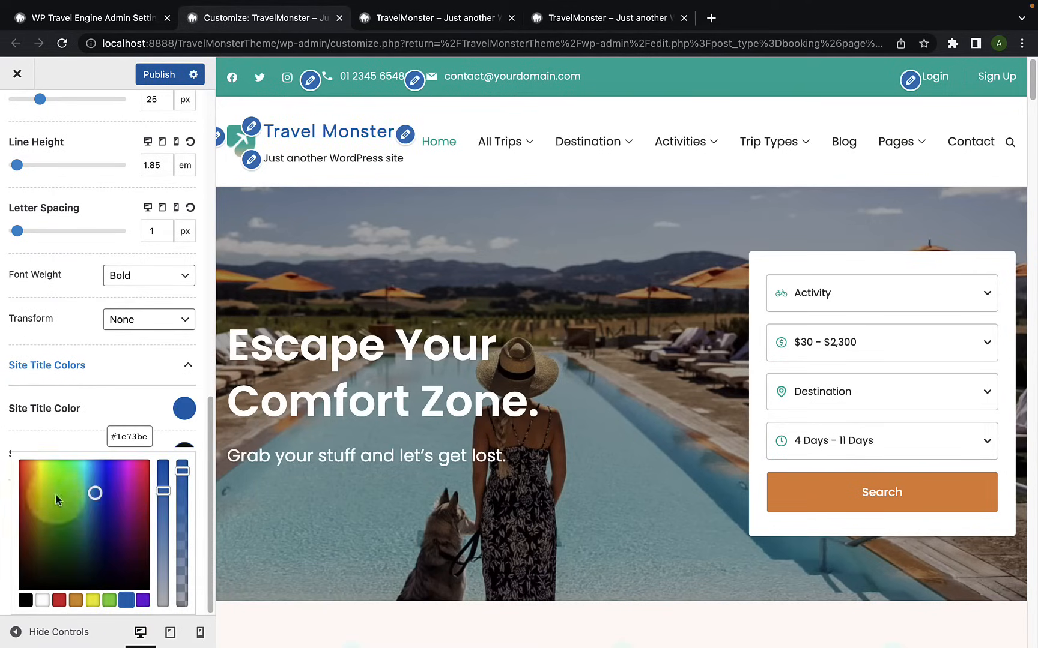
{"action": "left_click_drag", "start_coordinate": [99, 495], "coordinate": [34, 479]}
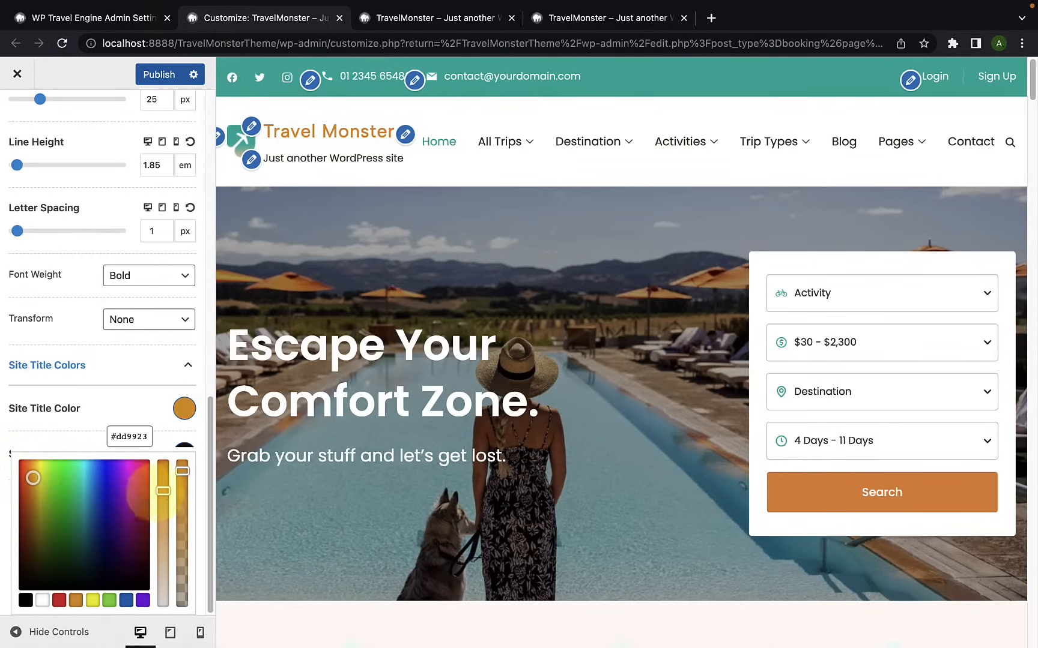
{"action": "left_click_drag", "start_coordinate": [166, 493], "coordinate": [183, 479]}
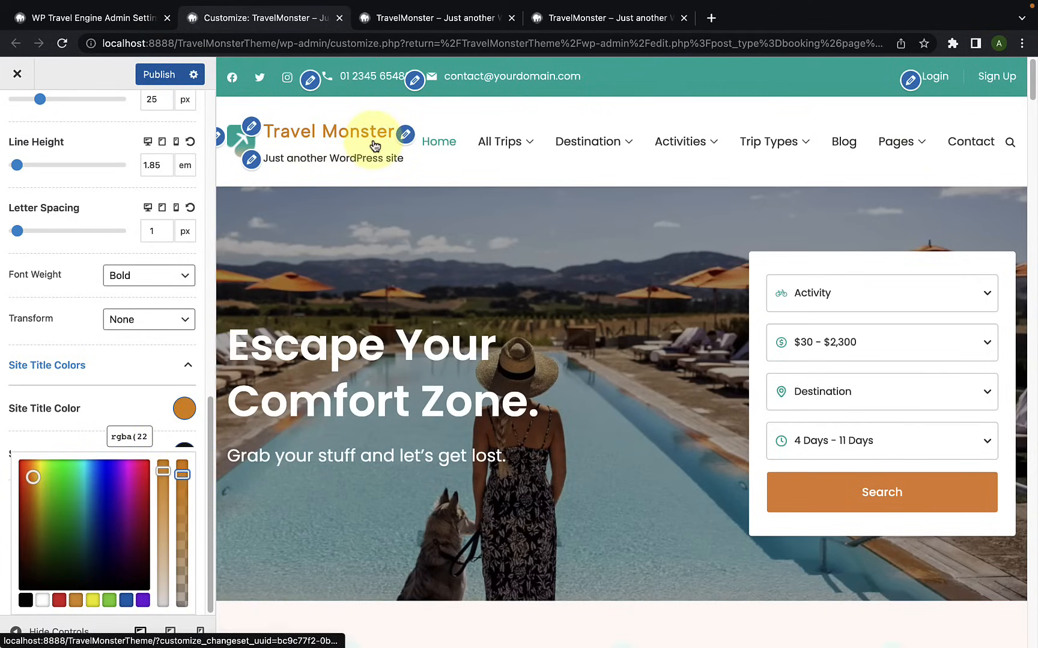
{"action": "left_click", "coordinate": [84, 423]}
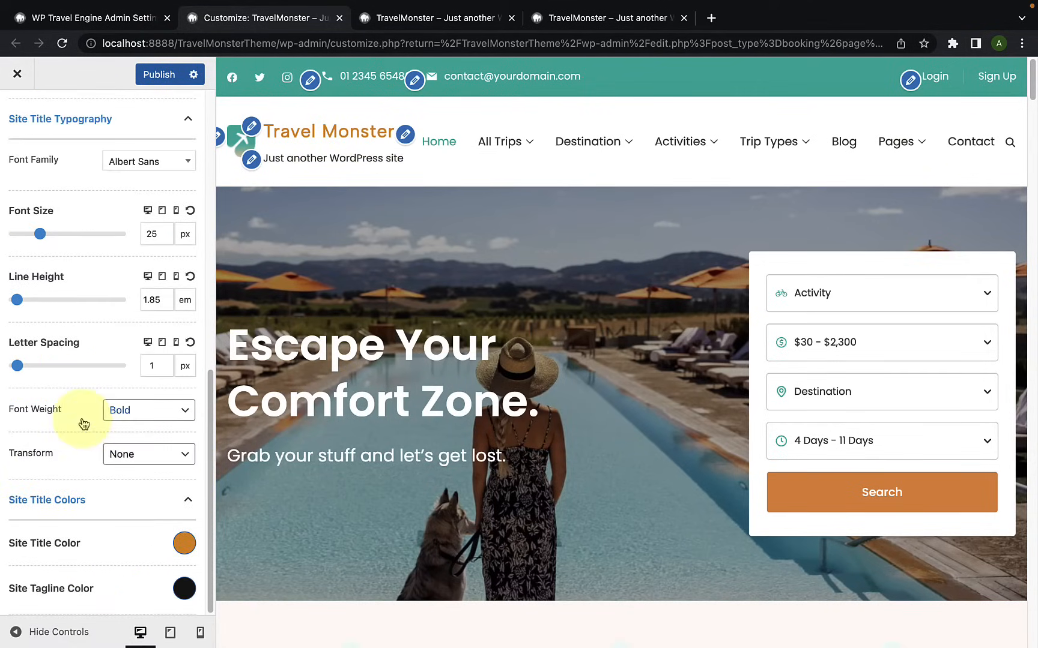
Step: Change the site tagline color to the green #00d354
{"action": "left_click", "coordinate": [184, 590]}
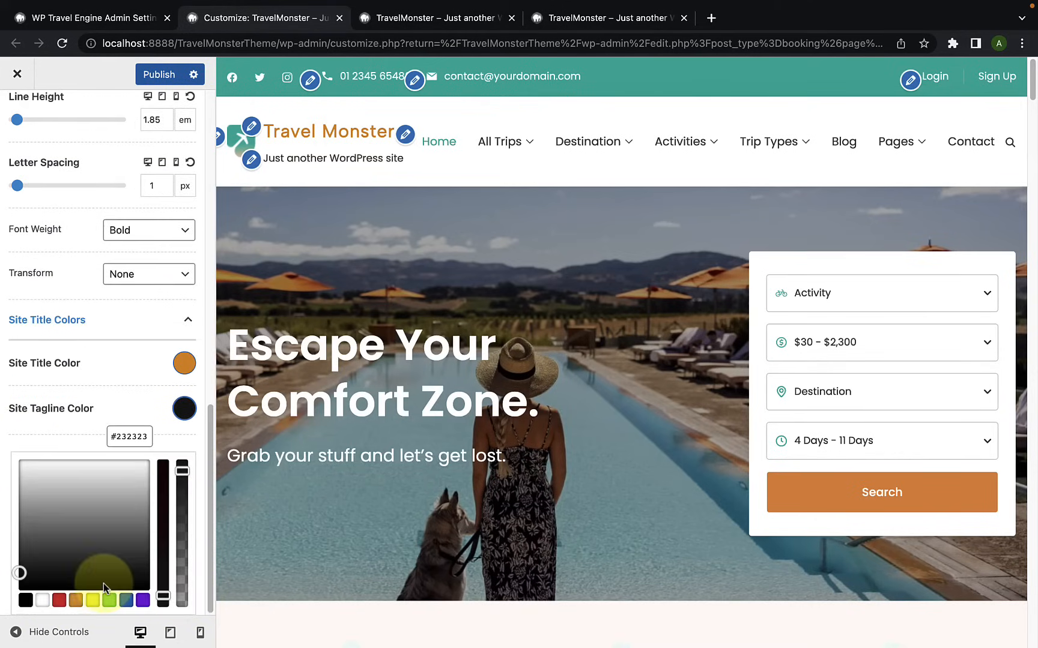
{"action": "left_click", "coordinate": [110, 600]}
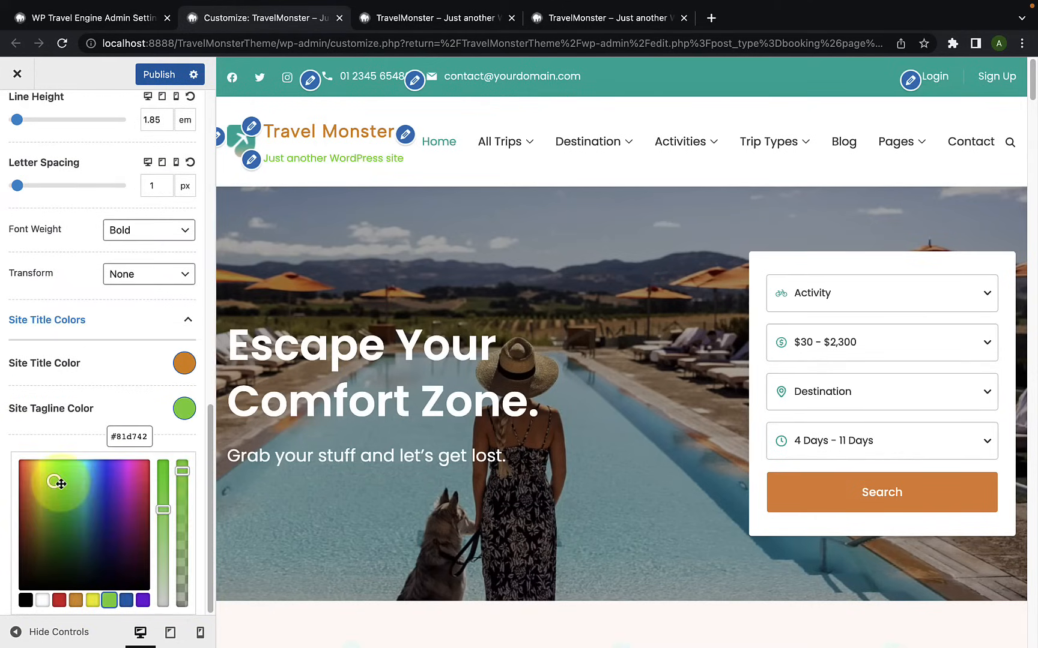
{"action": "mouse_move", "coordinate": [57, 481]}
{"action": "left_mouse_down"}
{"action": "mouse_move", "coordinate": [82, 484]}
{"action": "mouse_move", "coordinate": [73, 481]}
{"action": "left_mouse_up"}
{"action": "left_click_drag", "start_coordinate": [162, 510], "coordinate": [164, 472]}
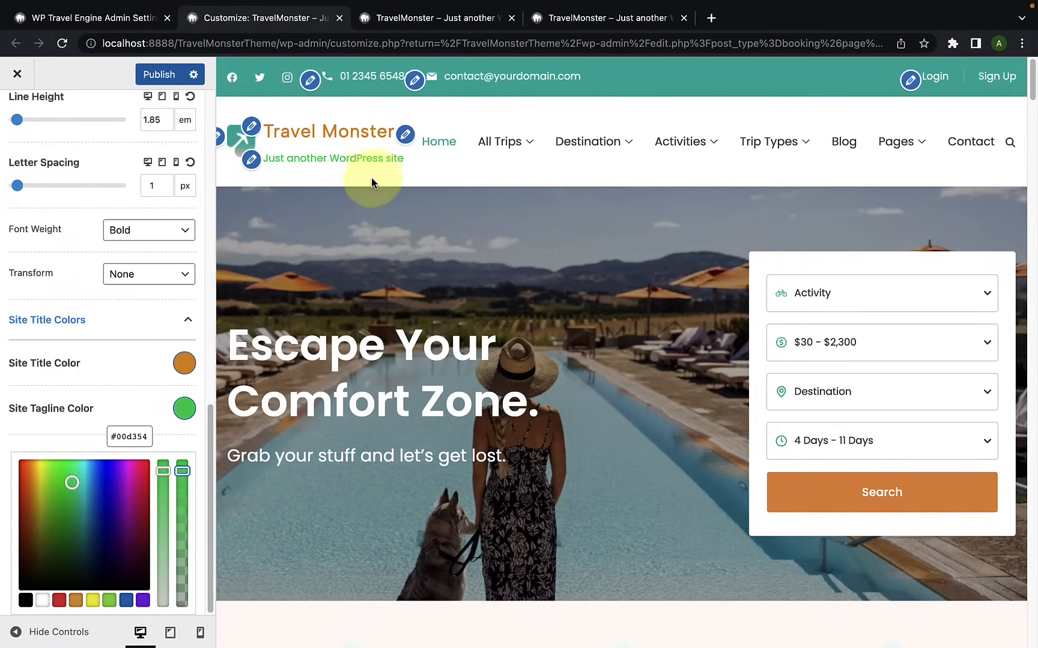
Step: For the tablet view, set the site title's font size to 33 px, line height to 1.62 em and letter spacing to 1 px
{"action": "scroll", "coordinate": [163, 348], "scroll_direction": "up", "scroll_amount": 1}
{"action": "scroll", "coordinate": [162, 350], "scroll_direction": "up", "scroll_amount": 5}
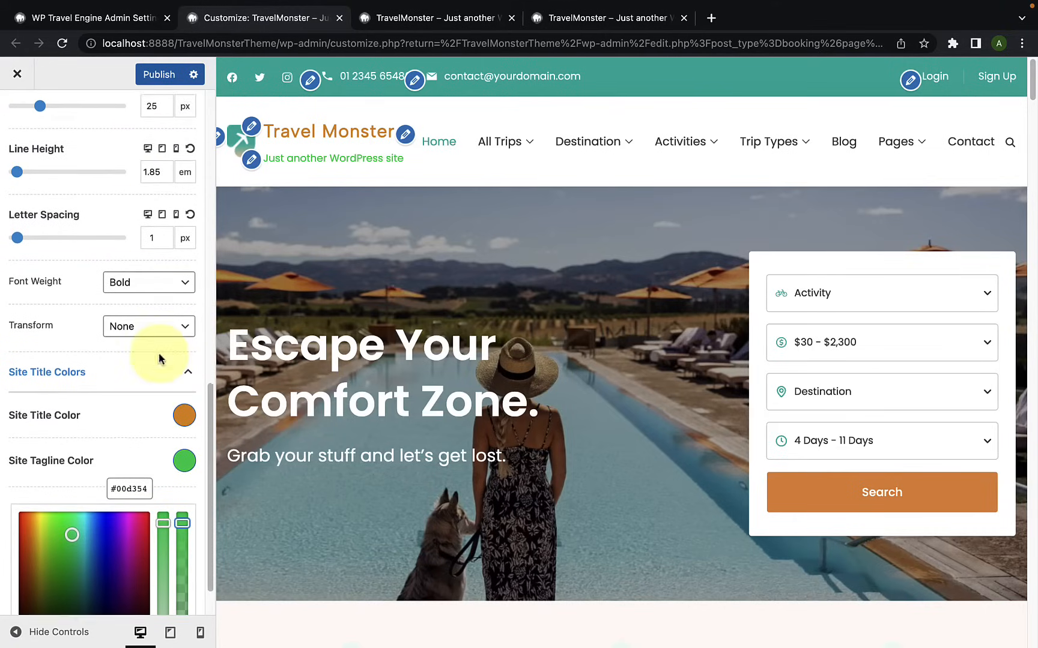
{"action": "scroll", "coordinate": [144, 348], "scroll_direction": "up", "scroll_amount": 1}
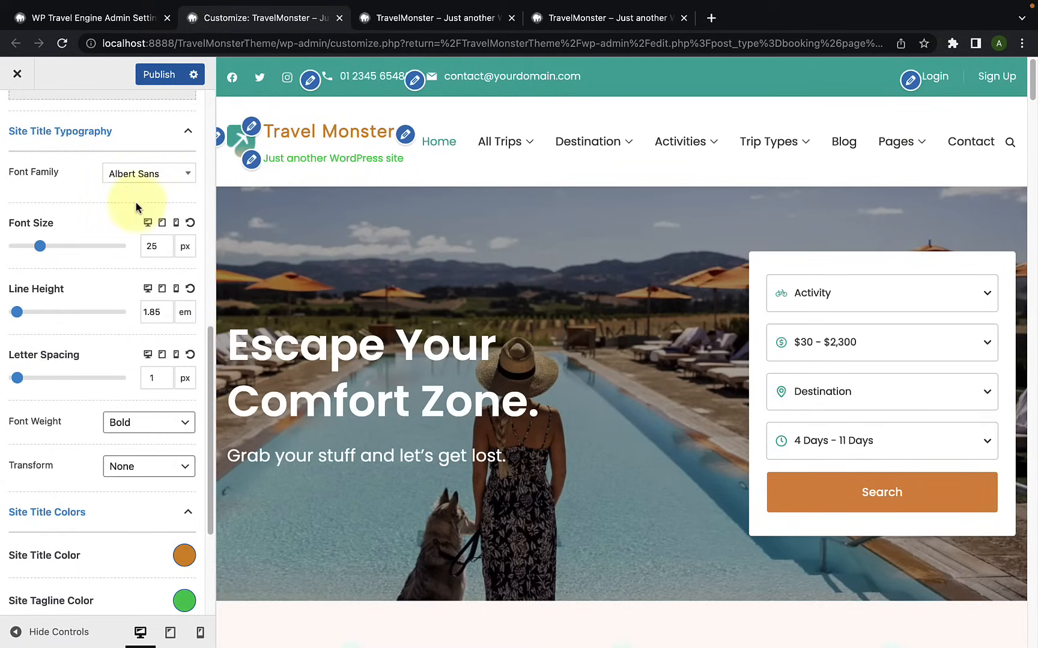
{"action": "left_click", "coordinate": [162, 223]}
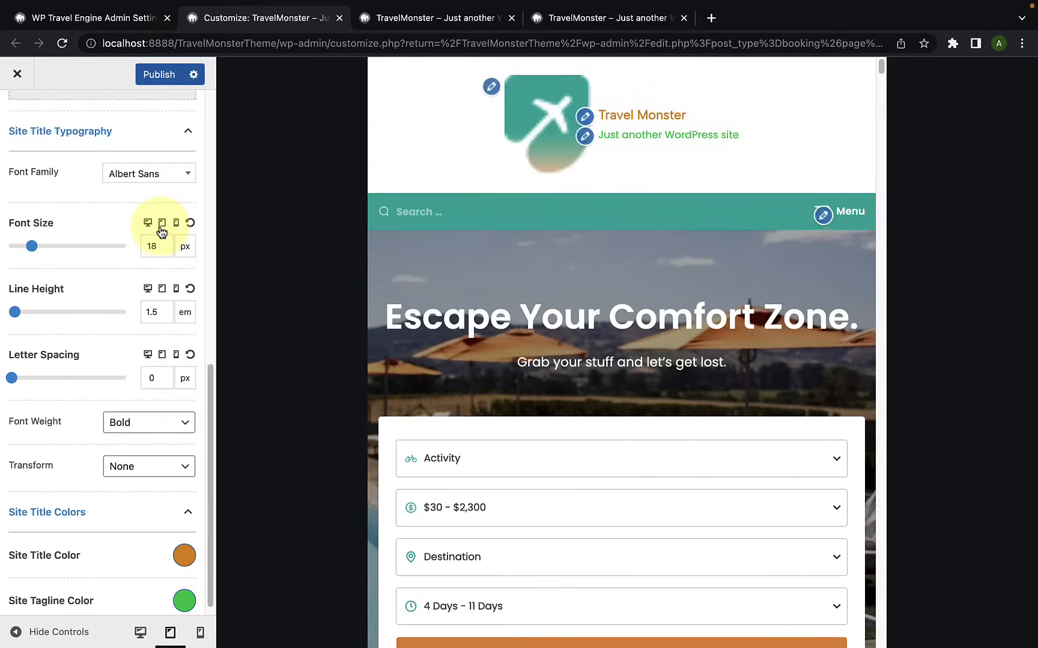
{"action": "left_click_drag", "start_coordinate": [37, 252], "coordinate": [50, 246]}
{"action": "scroll", "coordinate": [48, 325], "scroll_direction": "down", "scroll_amount": 1}
{"action": "left_click_drag", "start_coordinate": [15, 303], "coordinate": [17, 306]}
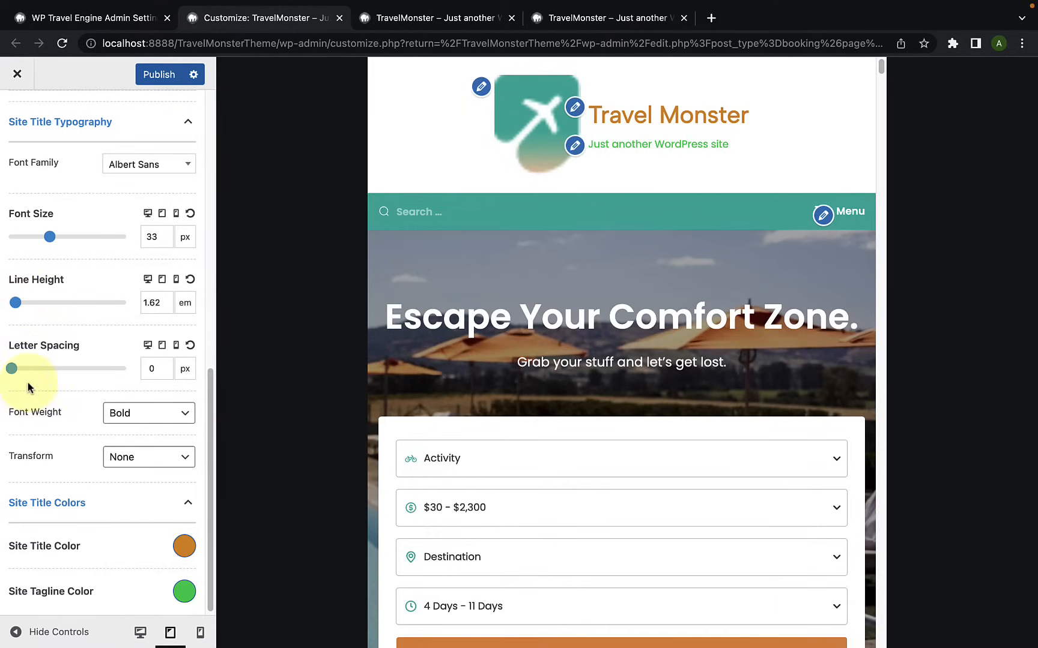
{"action": "left_click_drag", "start_coordinate": [15, 372], "coordinate": [20, 368]}
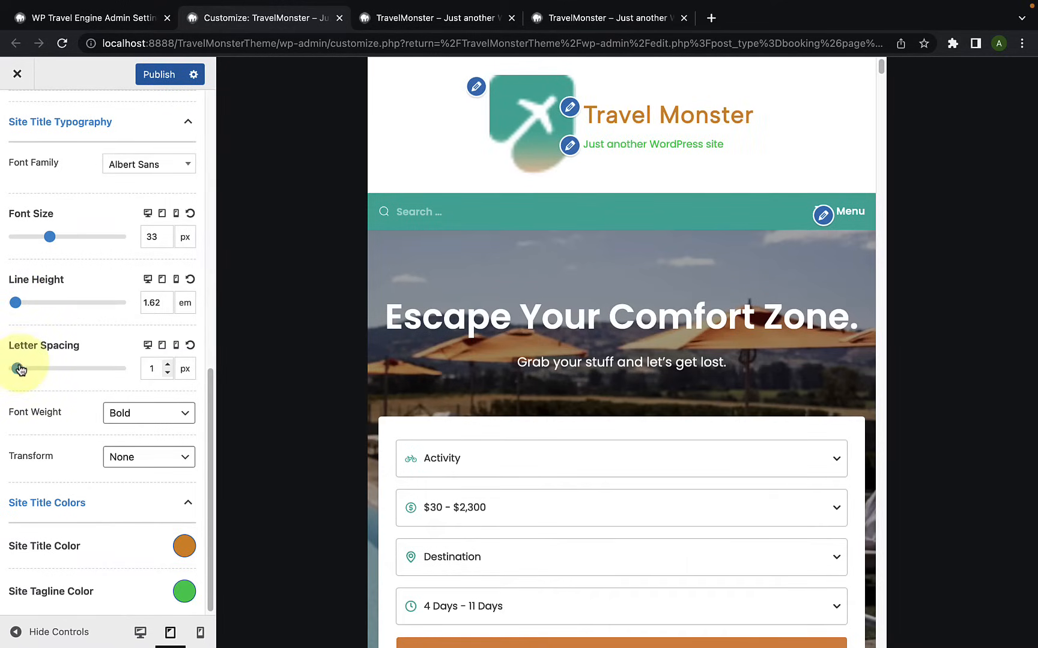
Step: Reduce the logo width for the tablet view to 70 px
{"action": "scroll", "coordinate": [42, 357], "scroll_direction": "up", "scroll_amount": 10}
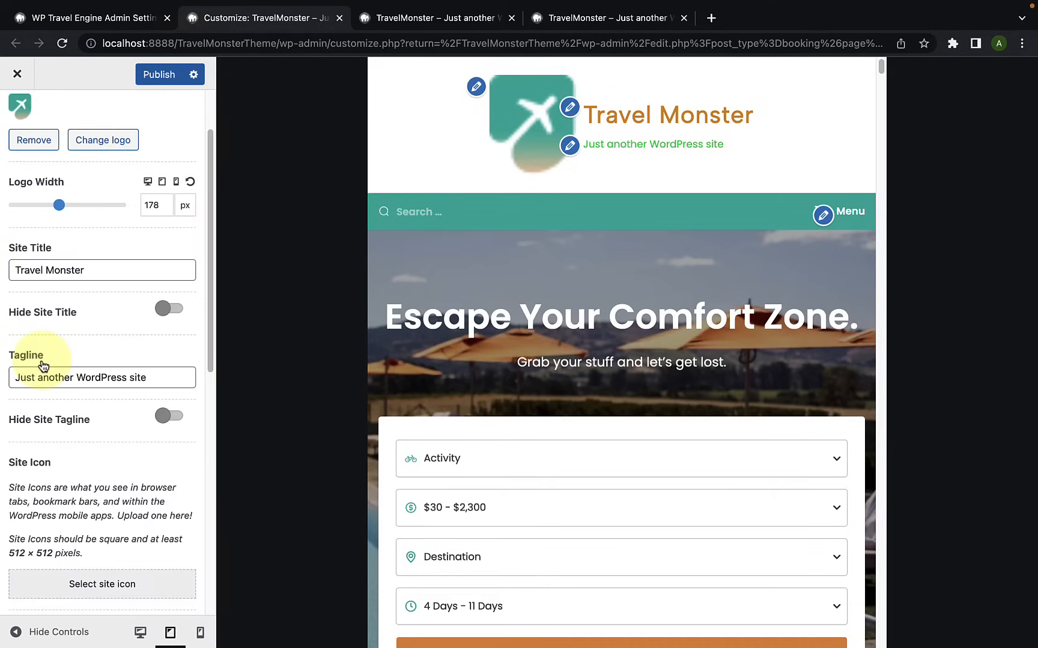
{"action": "left_click_drag", "start_coordinate": [56, 214], "coordinate": [18, 205]}
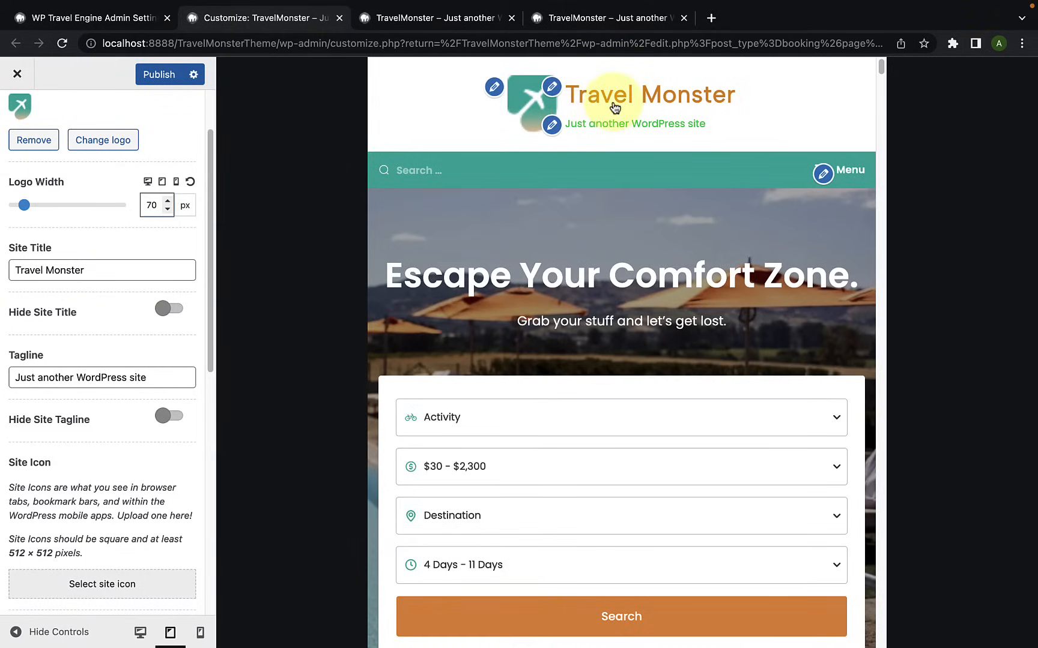
Step: For the mobile view, set the logo width to 50 px and the site title to 24 px font size with 1.38 em line height
{"action": "left_click", "coordinate": [175, 183]}
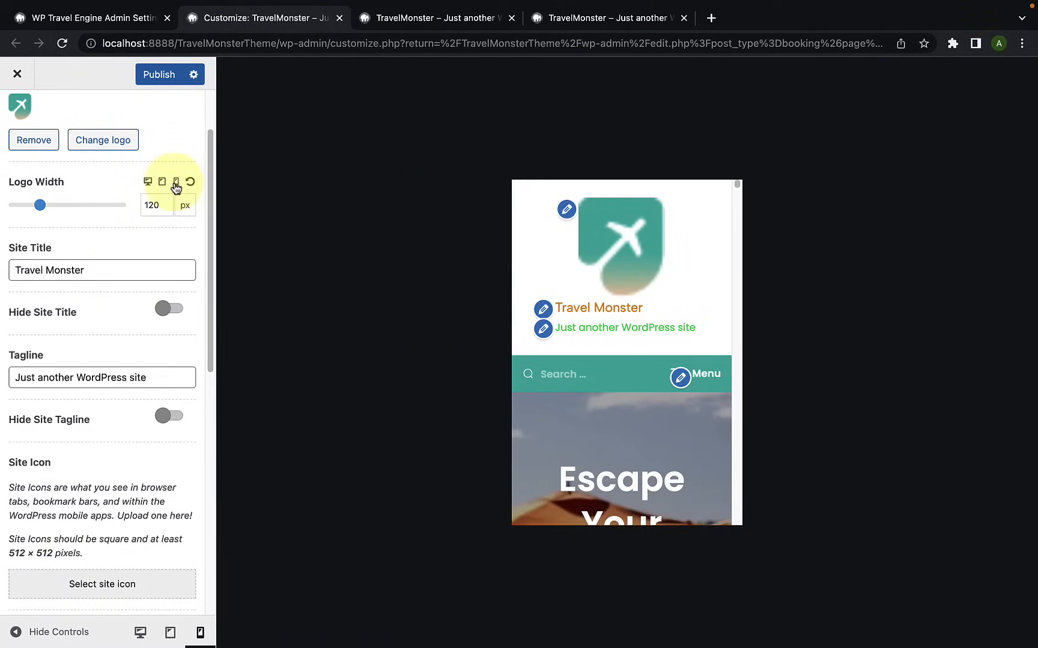
{"action": "left_click_drag", "start_coordinate": [38, 207], "coordinate": [16, 208]}
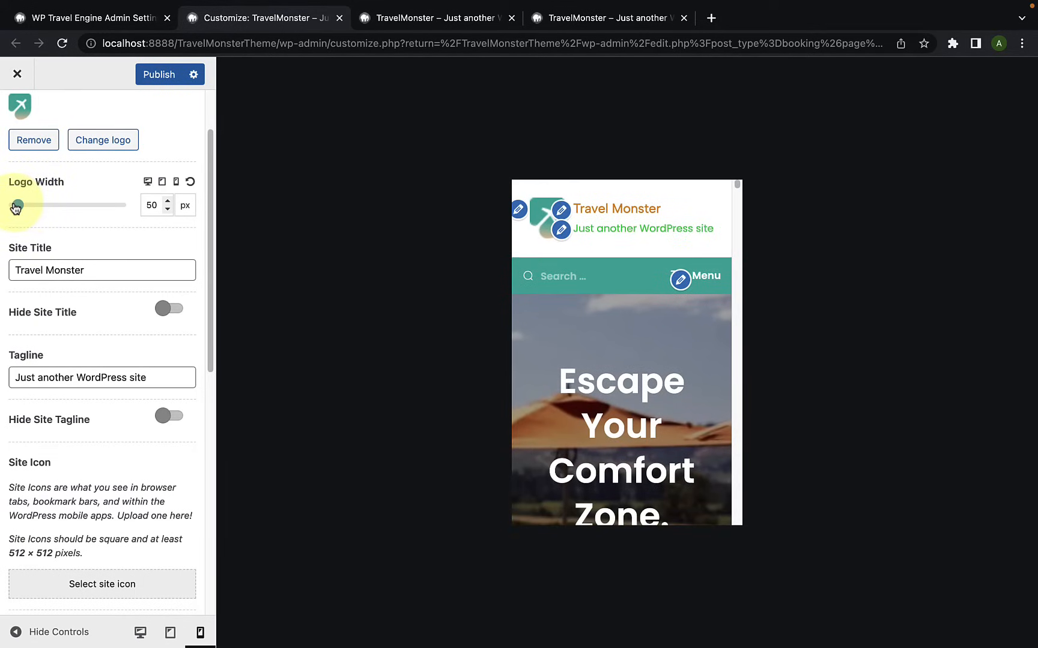
{"action": "scroll", "coordinate": [66, 361], "scroll_direction": "down", "scroll_amount": 5}
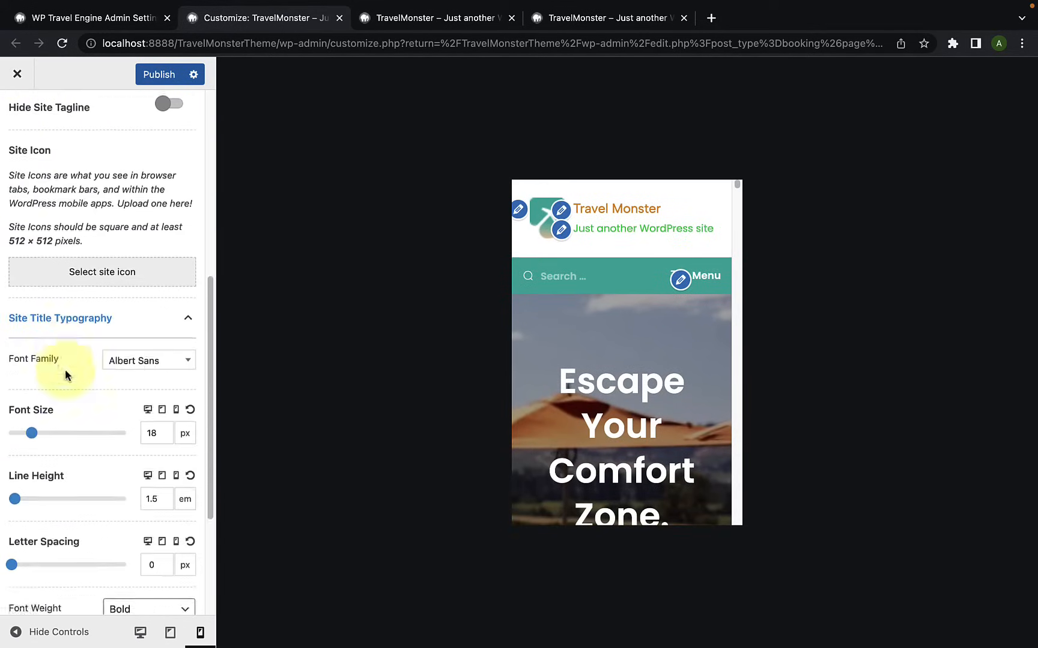
{"action": "scroll", "coordinate": [65, 369], "scroll_direction": "down", "scroll_amount": 3}
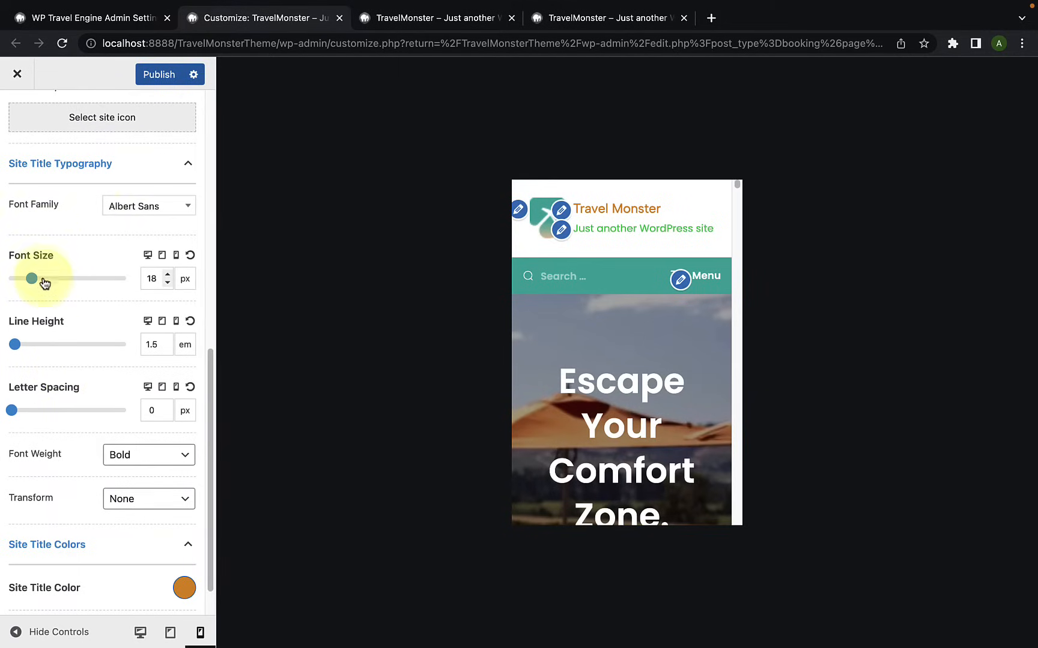
{"action": "left_click_drag", "start_coordinate": [32, 278], "coordinate": [39, 280]}
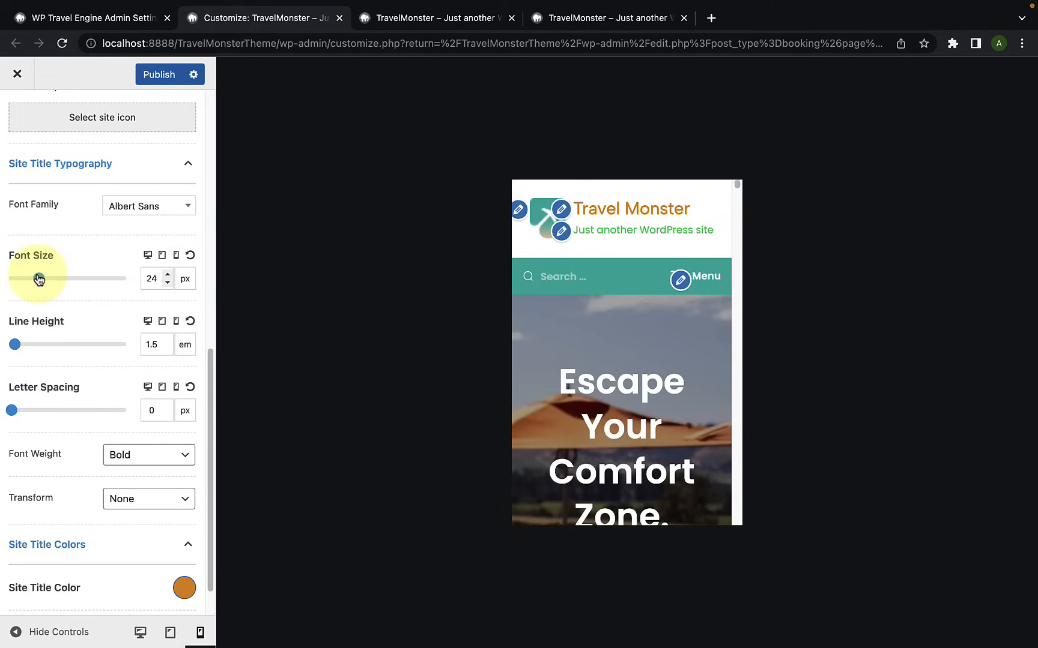
{"action": "left_click_drag", "start_coordinate": [12, 343], "coordinate": [14, 345]}
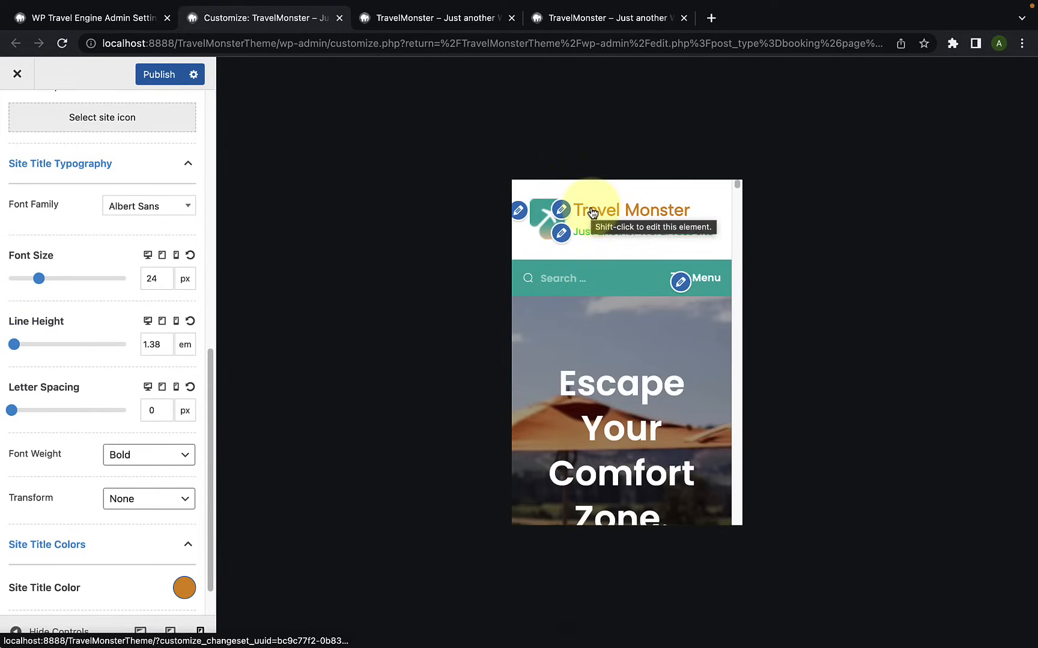
Step: Preview the customized header in the desktop, tablet and mobile views, and return to the desktop view
{"action": "left_click", "coordinate": [141, 634]}
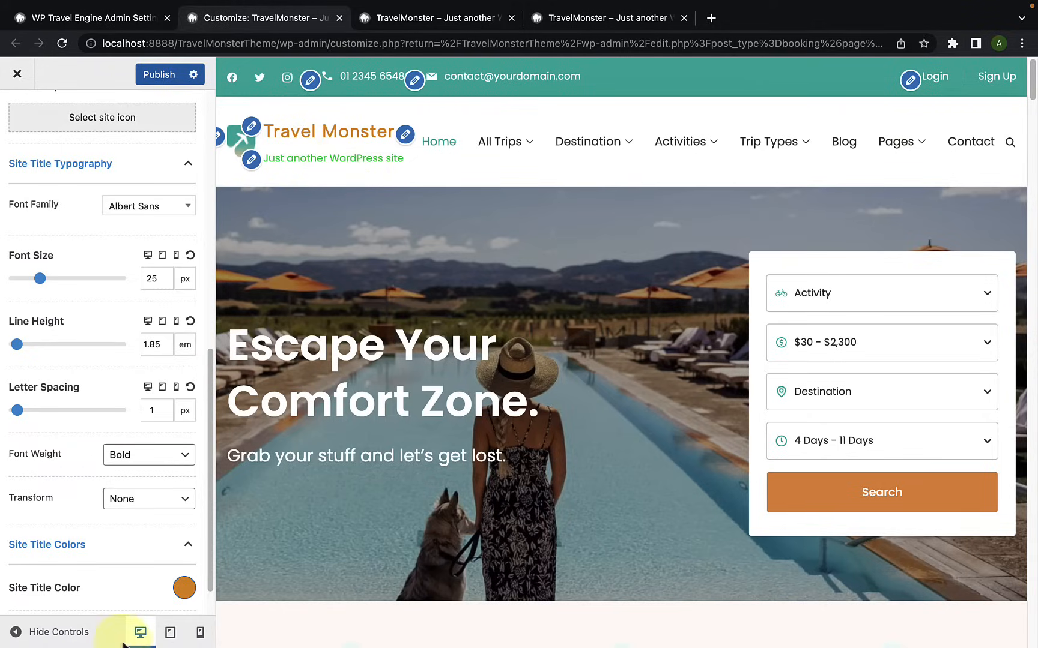
{"action": "left_click", "coordinate": [172, 633]}
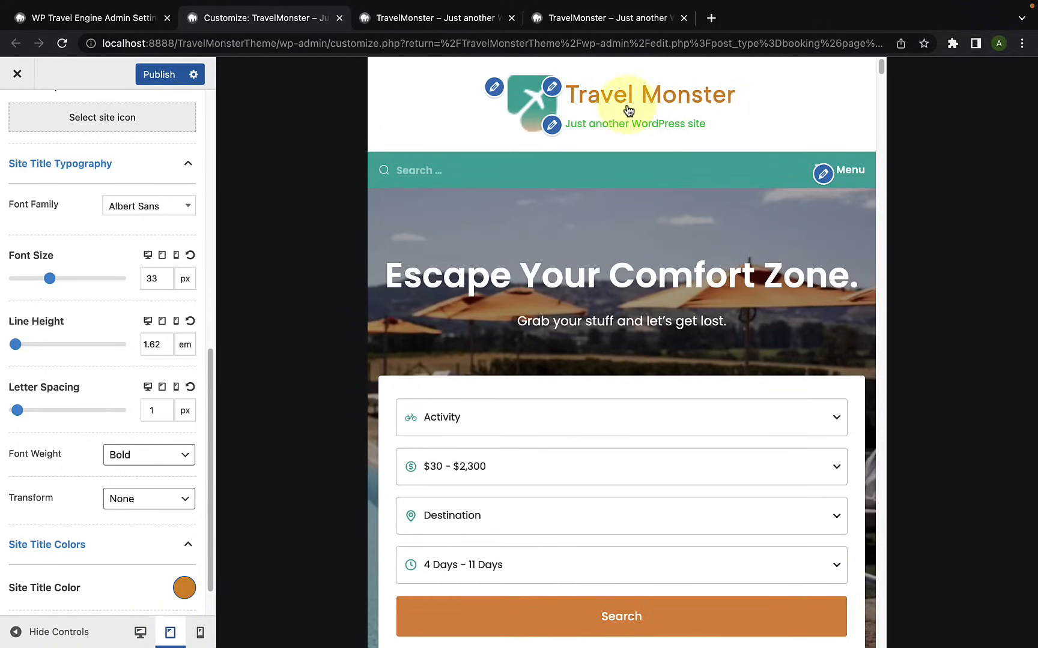
{"action": "left_click", "coordinate": [200, 635]}
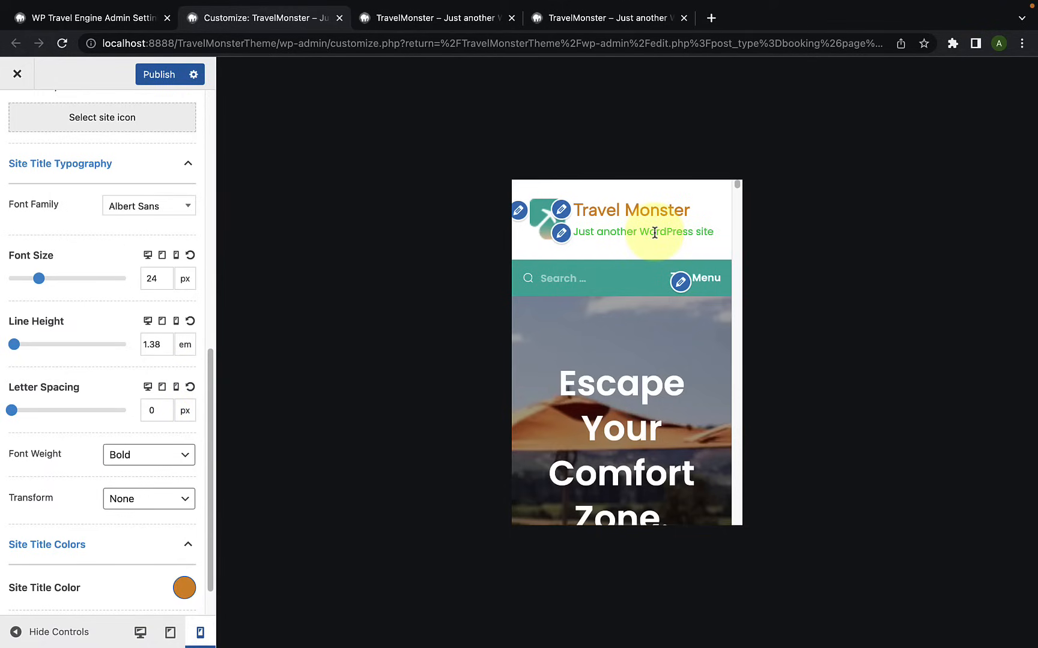
{"action": "left_click", "coordinate": [144, 633]}
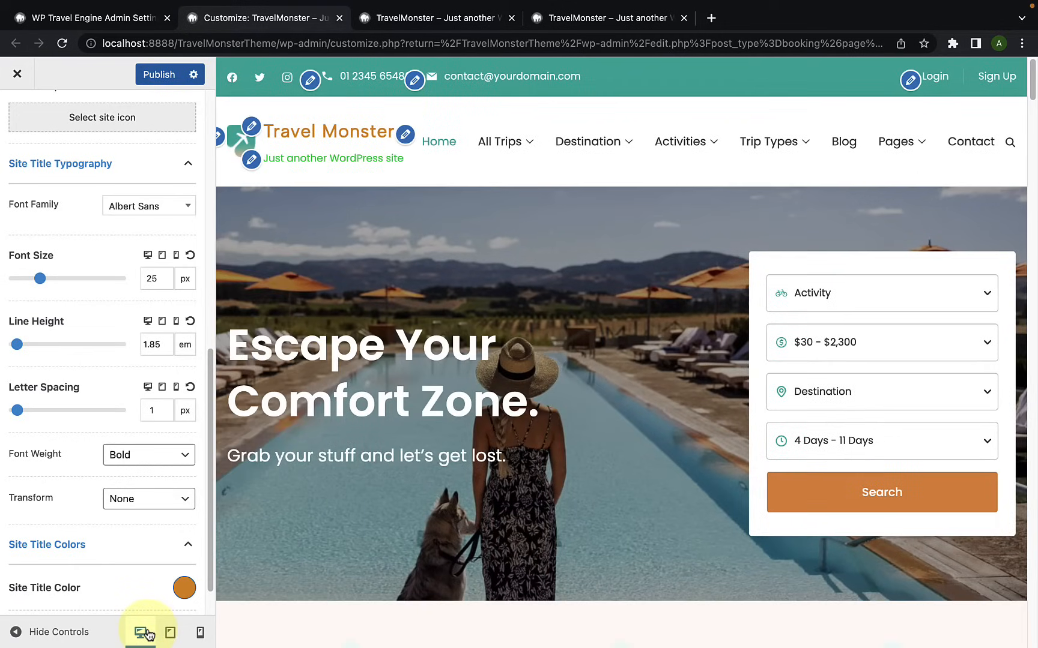
Step: Set travel-monster-fevicon.png from the media library as the site icon, without cropping it
{"action": "scroll", "coordinate": [102, 532], "scroll_direction": "up", "scroll_amount": 3}
{"action": "scroll", "coordinate": [105, 536], "scroll_direction": "up", "scroll_amount": 4}
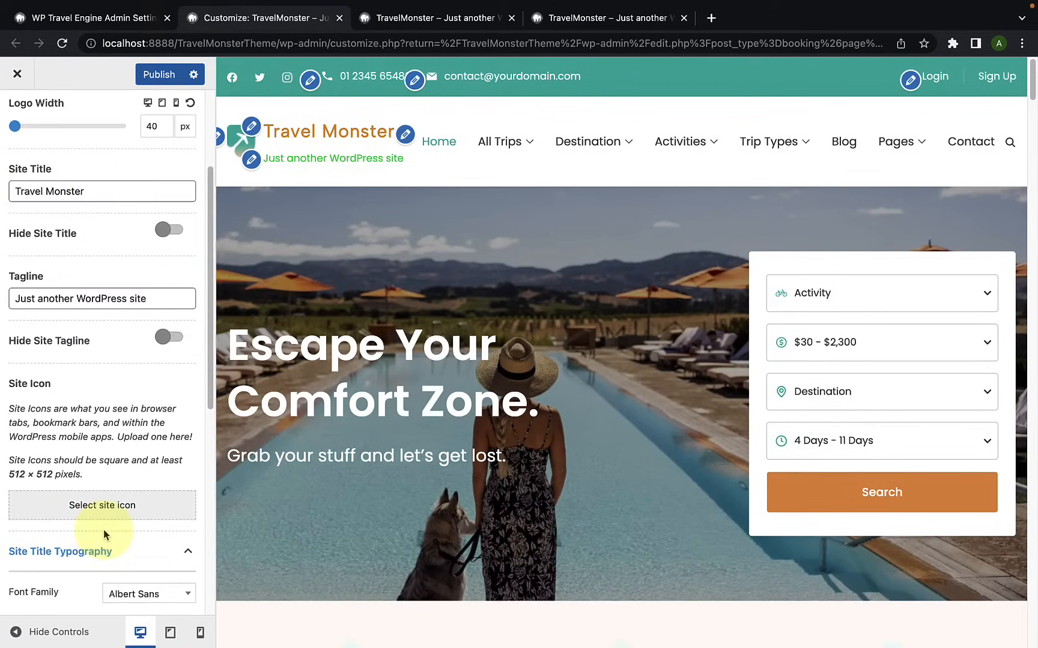
{"action": "scroll", "coordinate": [101, 522], "scroll_direction": "down", "scroll_amount": 1}
{"action": "scroll", "coordinate": [70, 390], "scroll_direction": "down", "scroll_amount": 2}
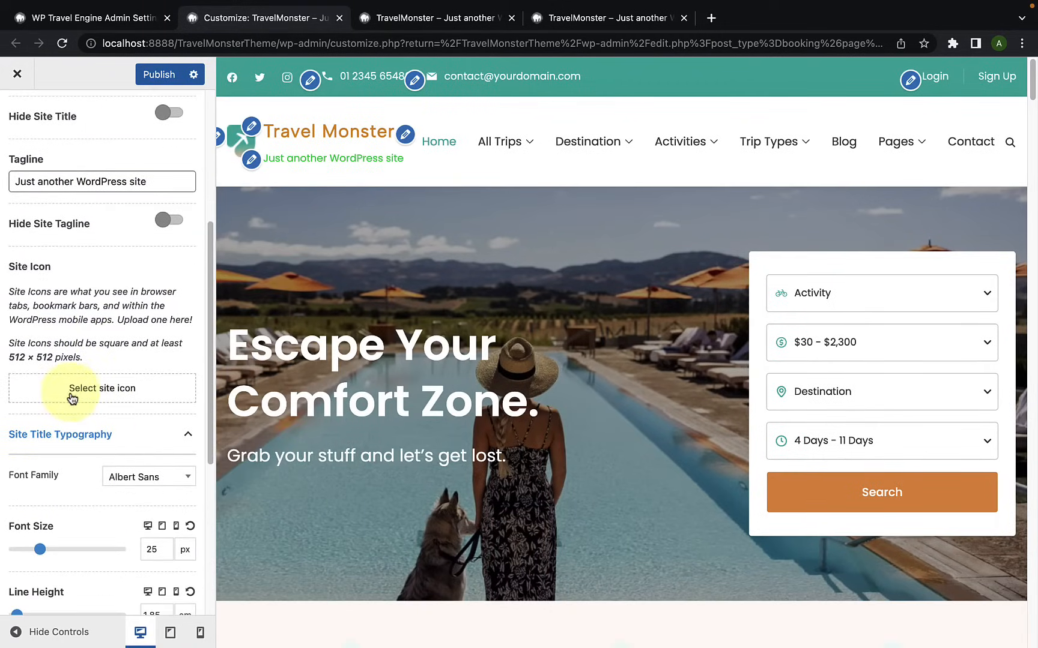
{"action": "left_click", "coordinate": [115, 391]}
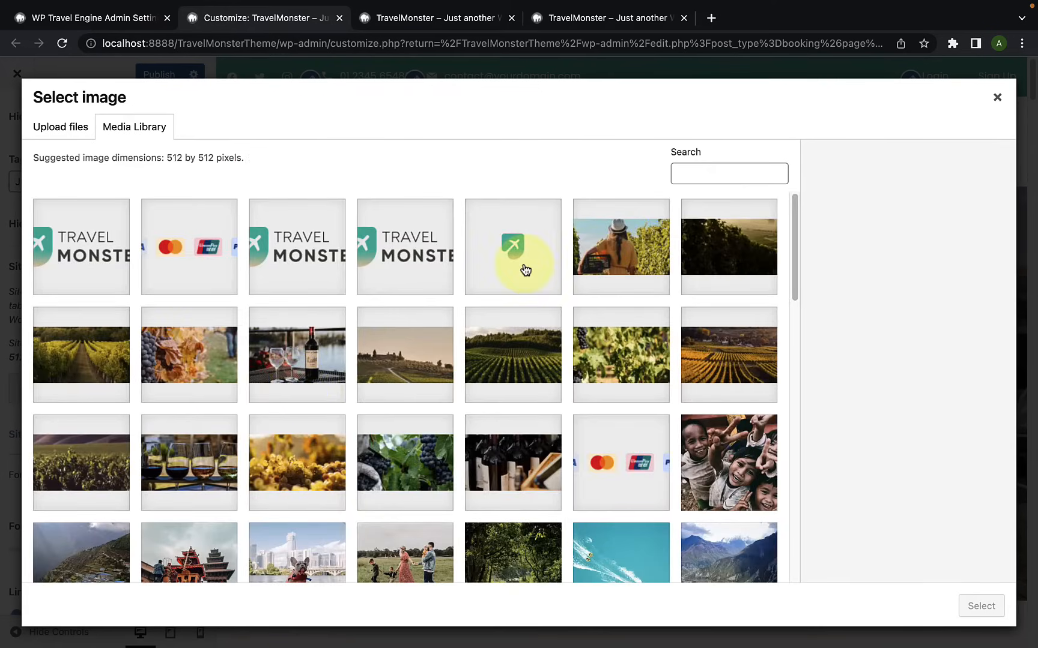
{"action": "left_click", "coordinate": [525, 271]}
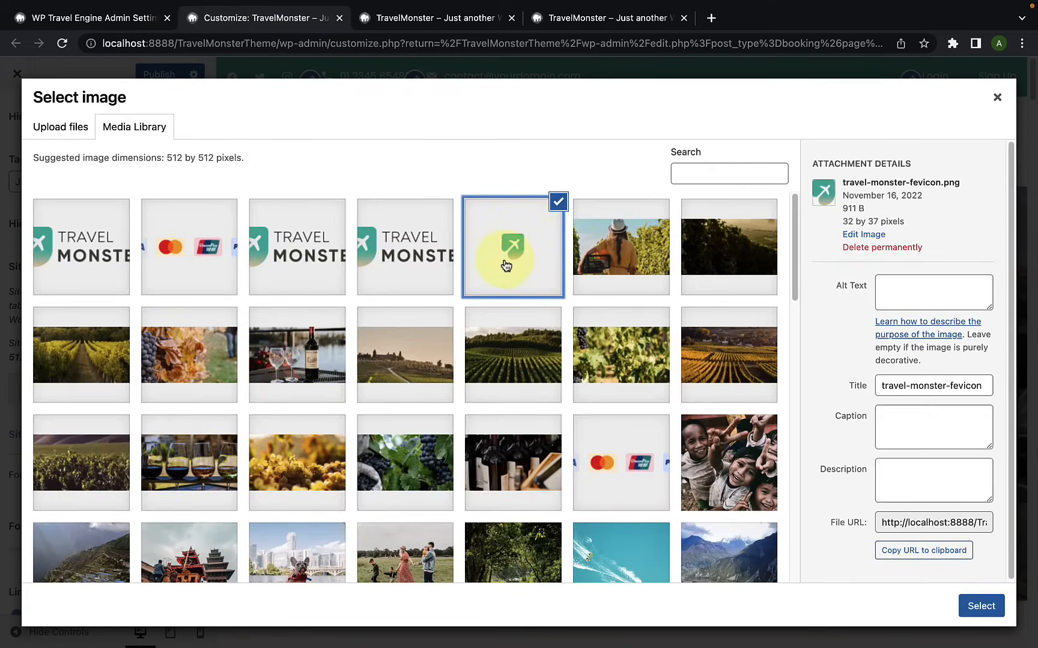
{"action": "left_click", "coordinate": [984, 606]}
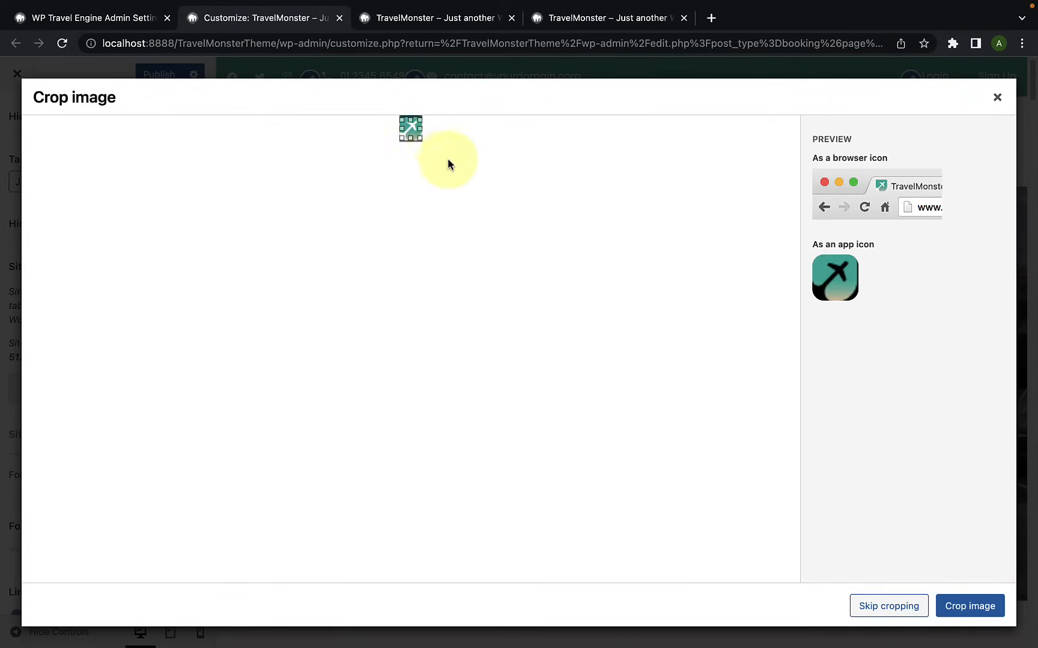
{"action": "left_click", "coordinate": [891, 606]}
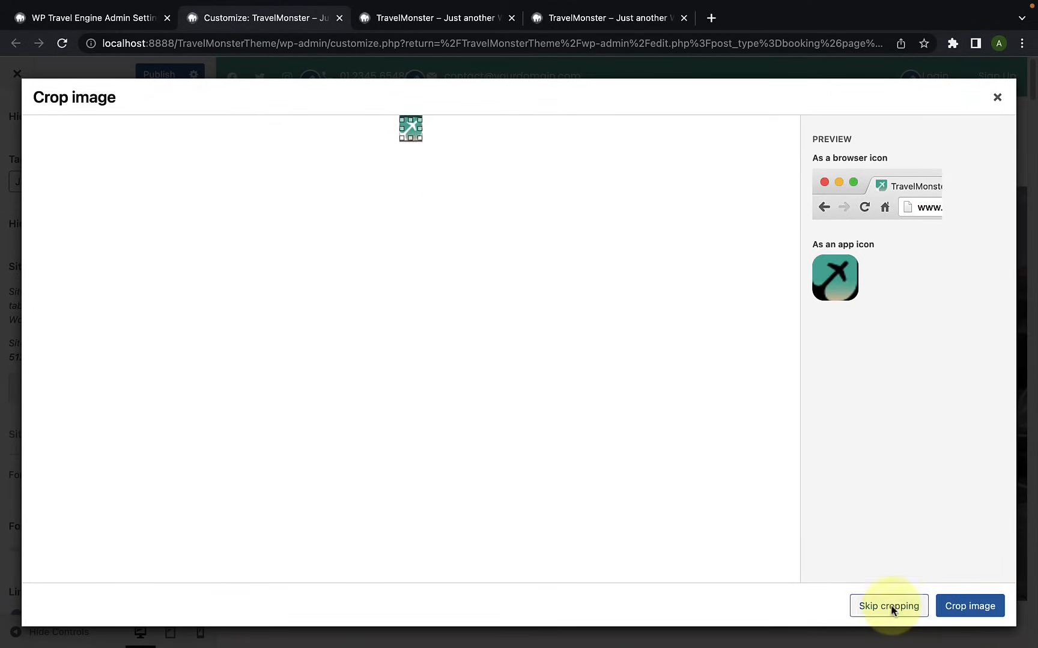
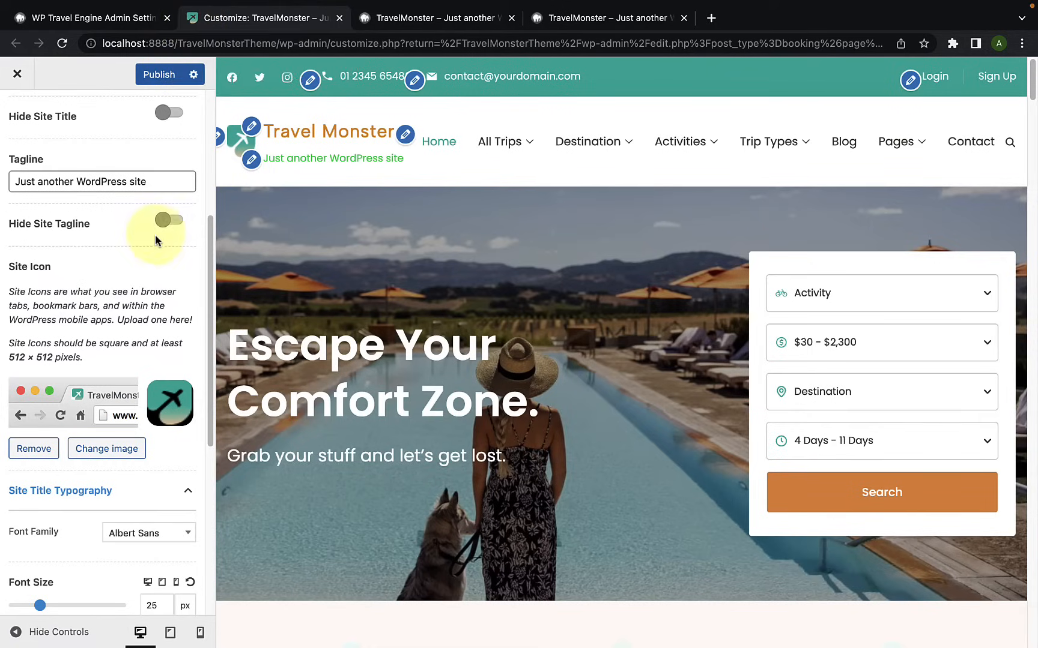
Step: Replace the site logo with logo-travel-monster-1.png from the media library, without cropping it
{"action": "scroll", "coordinate": [155, 282], "scroll_direction": "down", "scroll_amount": 2}
{"action": "scroll", "coordinate": [159, 300], "scroll_direction": "up", "scroll_amount": 5}
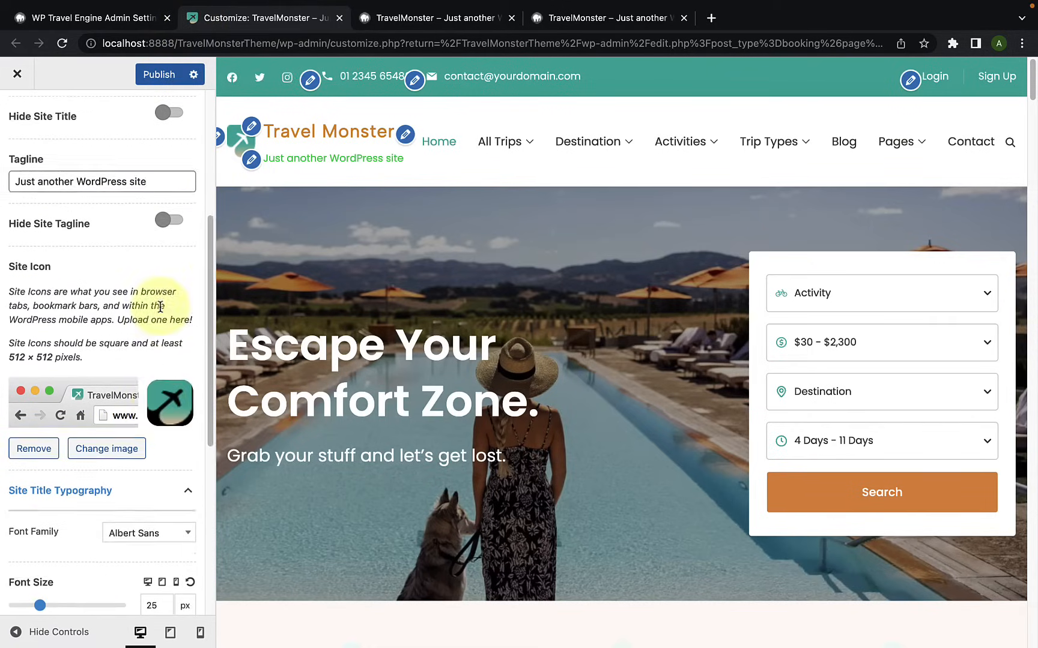
{"action": "scroll", "coordinate": [160, 306], "scroll_direction": "up", "scroll_amount": 2}
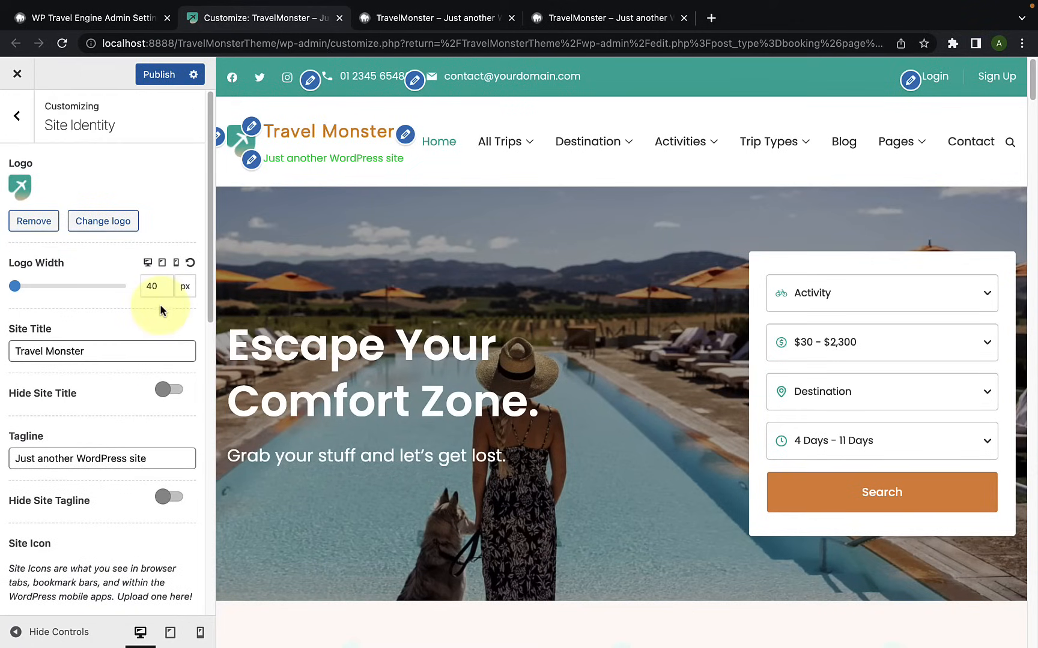
{"action": "left_click", "coordinate": [44, 231]}
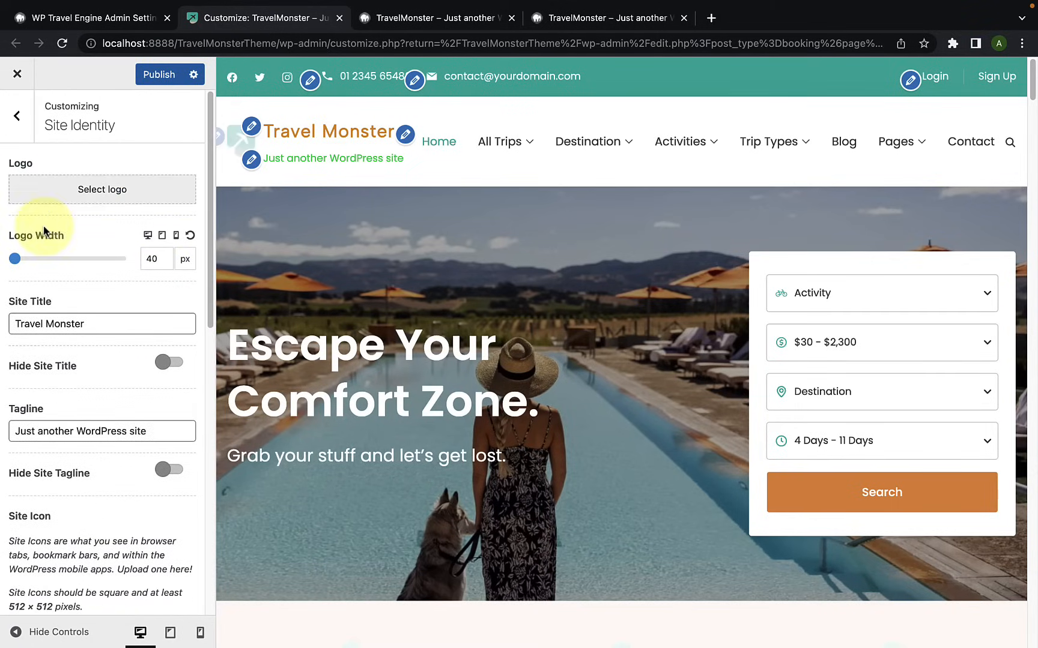
{"action": "left_click", "coordinate": [102, 190]}
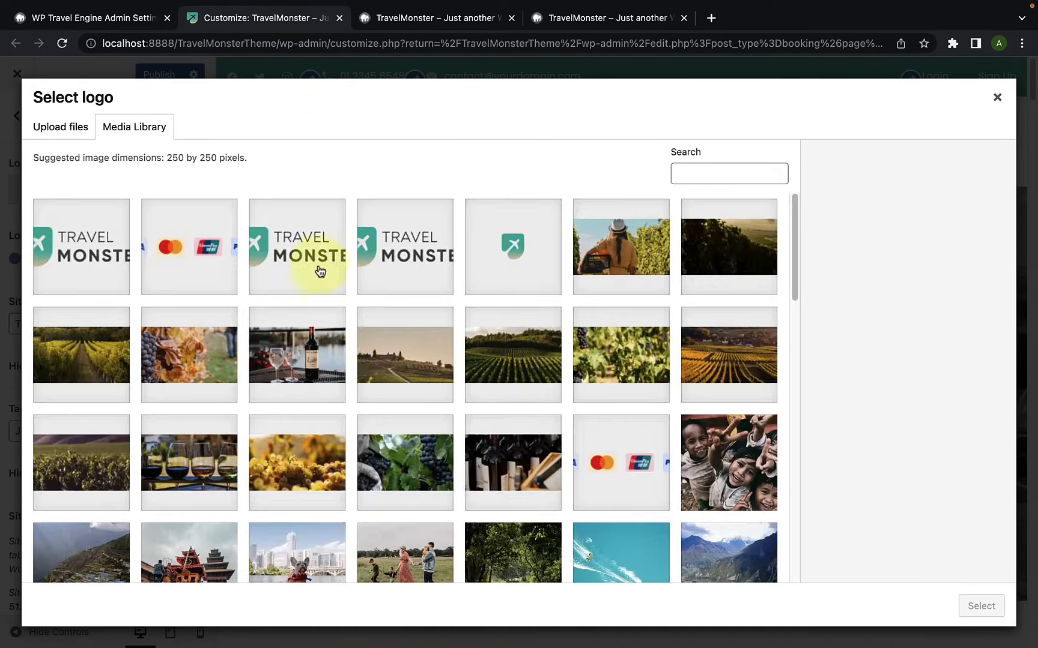
{"action": "left_click", "coordinate": [320, 271]}
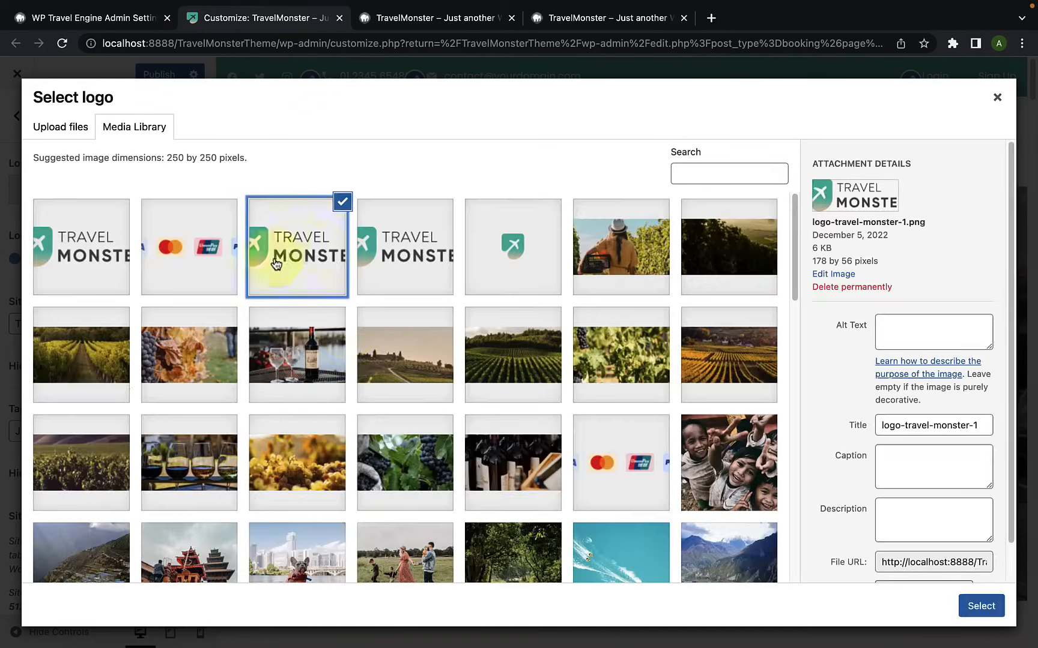
{"action": "left_click", "coordinate": [990, 608]}
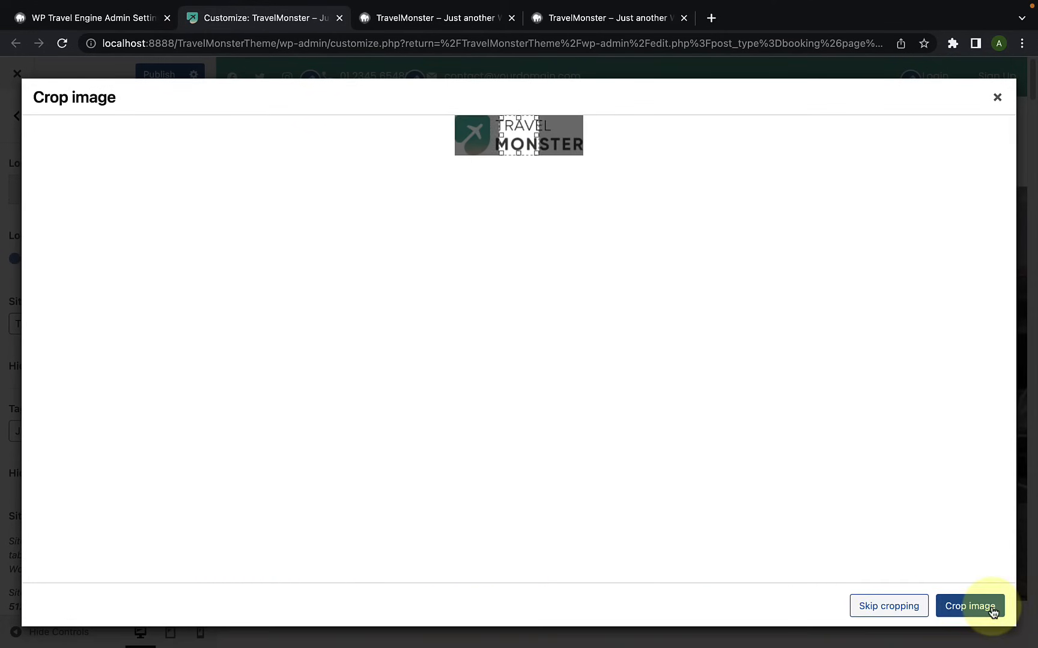
{"action": "left_click", "coordinate": [894, 607]}
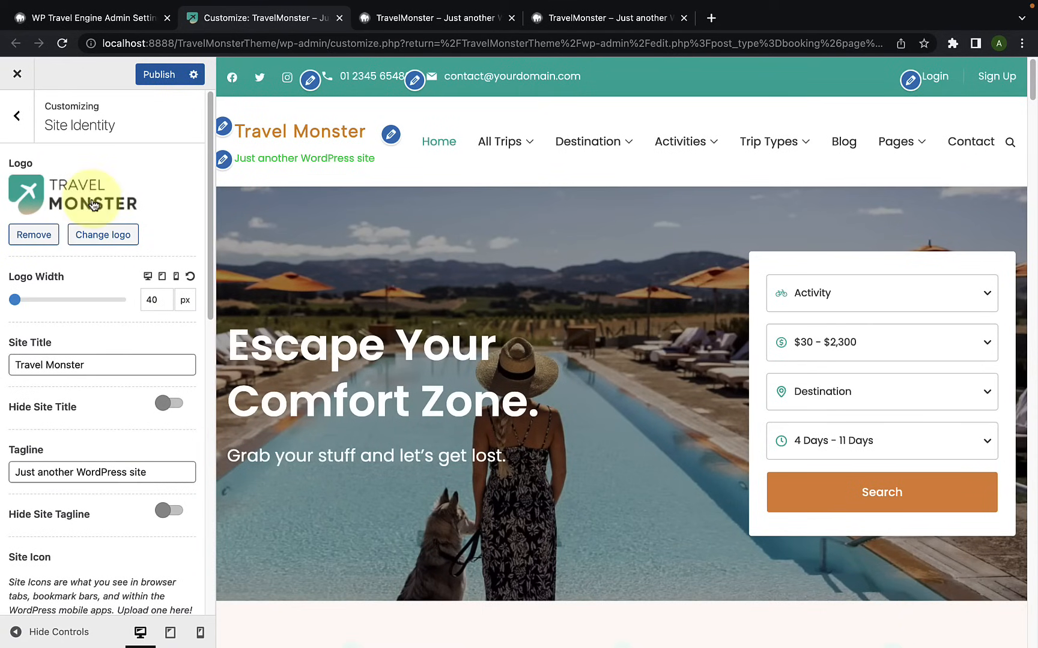
Step: Hide both the site title and the site tagline in the header
{"action": "scroll", "coordinate": [132, 347], "scroll_direction": "down", "scroll_amount": 1}
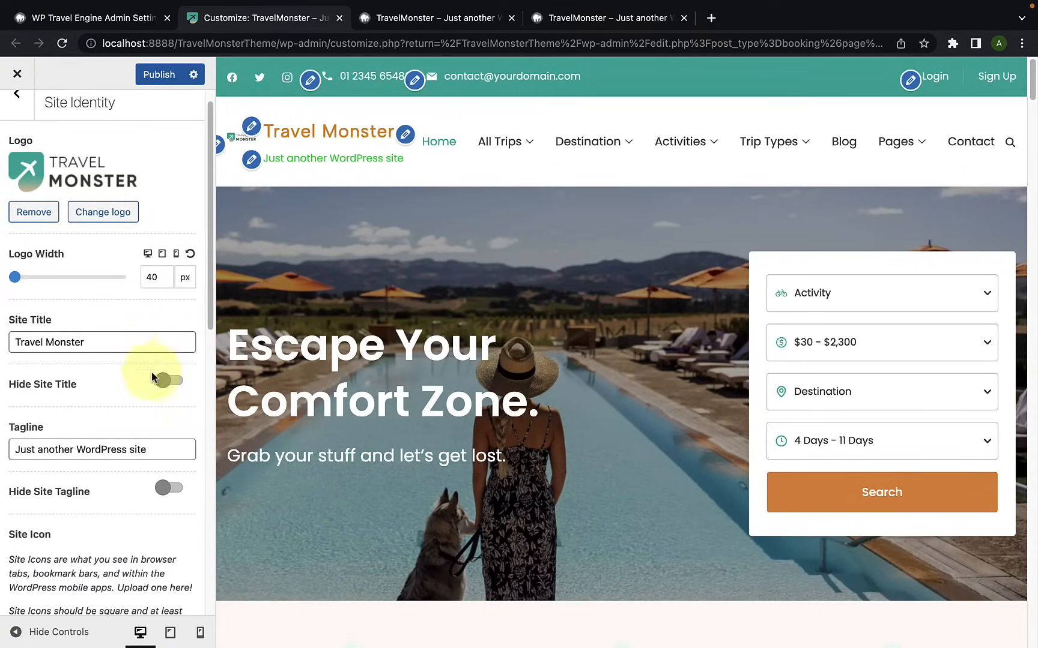
{"action": "left_click", "coordinate": [170, 381]}
{"action": "scroll", "coordinate": [159, 452], "scroll_direction": "down", "scroll_amount": 3}
{"action": "left_click", "coordinate": [174, 401]}
{"action": "scroll", "coordinate": [168, 403], "scroll_direction": "up", "scroll_amount": 2}
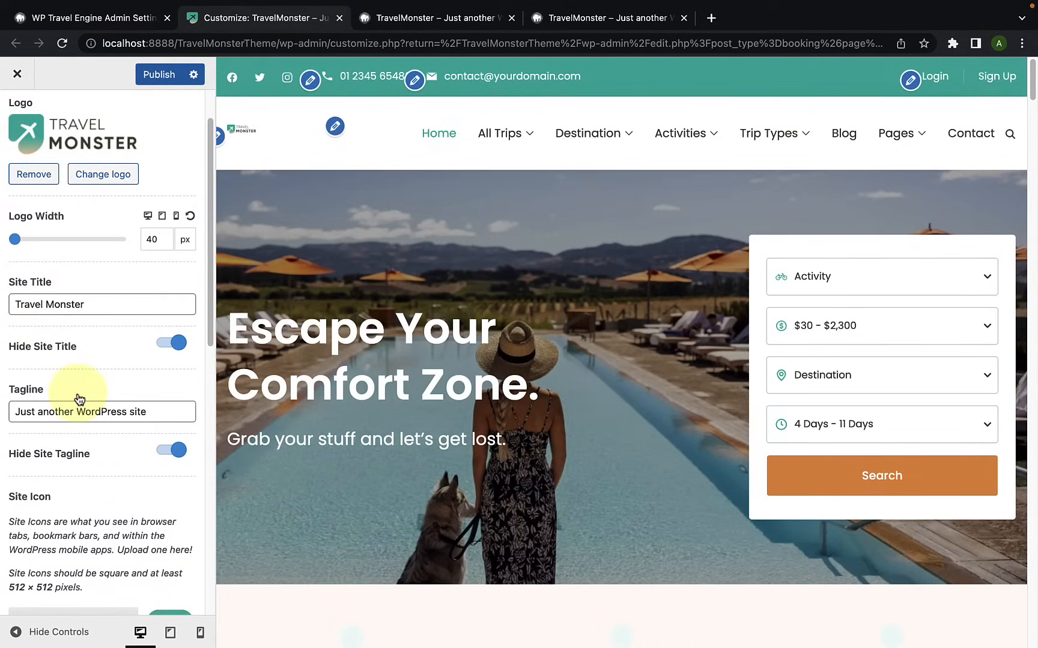
Step: Set the logo width to 170 px for desktop and mobile, enlarge it for tablet too, and publish the changes
{"action": "left_click_drag", "start_coordinate": [17, 243], "coordinate": [55, 246]}
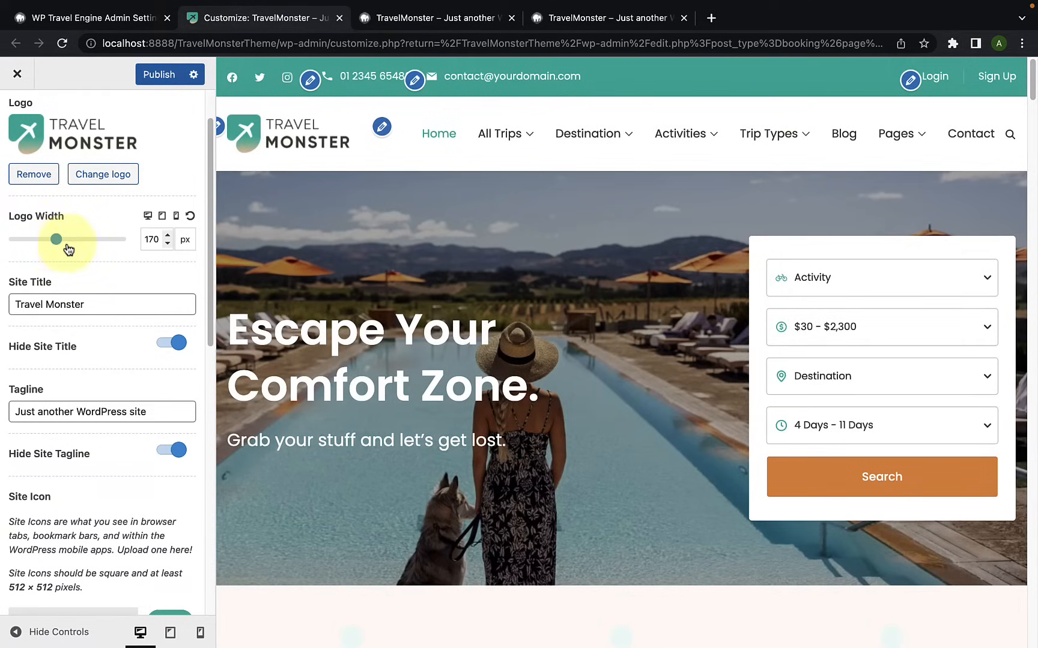
{"action": "left_click", "coordinate": [162, 216]}
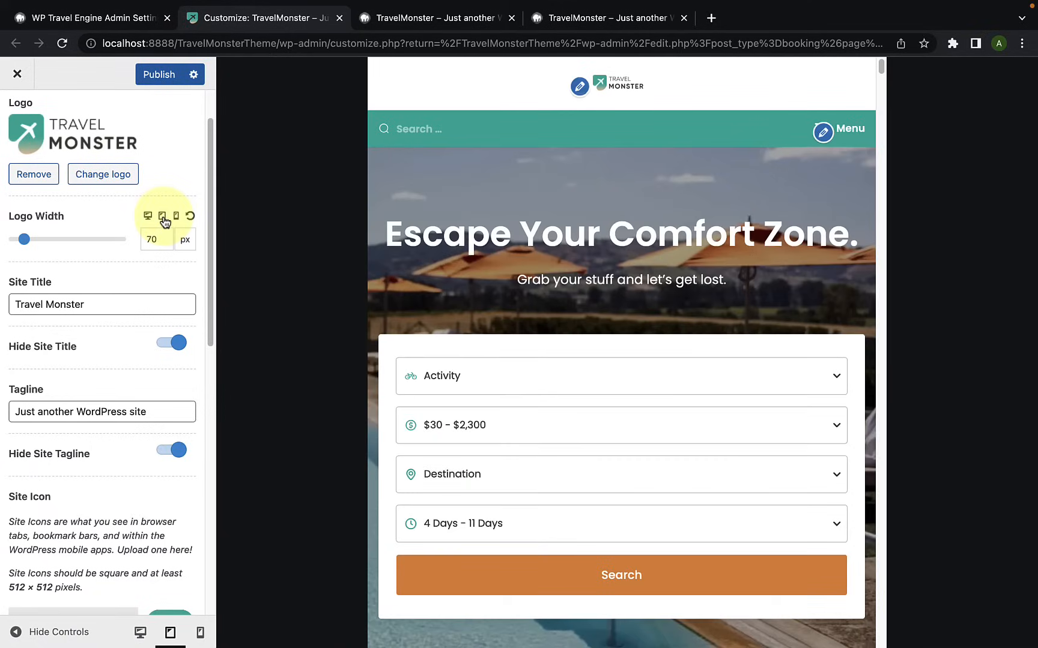
{"action": "left_click_drag", "start_coordinate": [26, 240], "coordinate": [66, 242]}
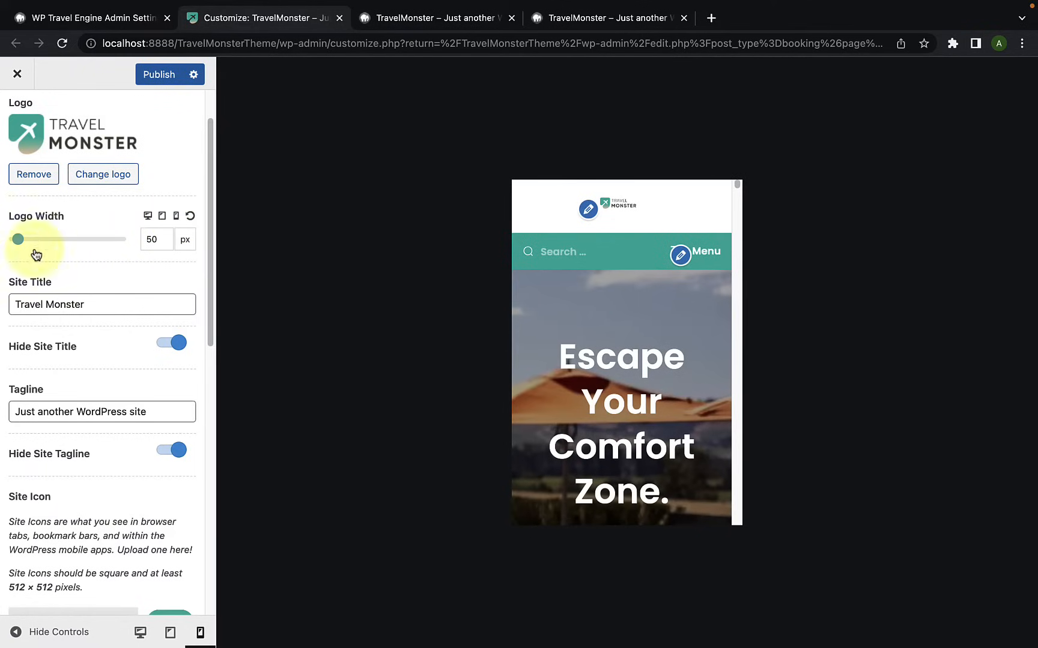
{"action": "left_click_drag", "start_coordinate": [19, 239], "coordinate": [56, 239]}
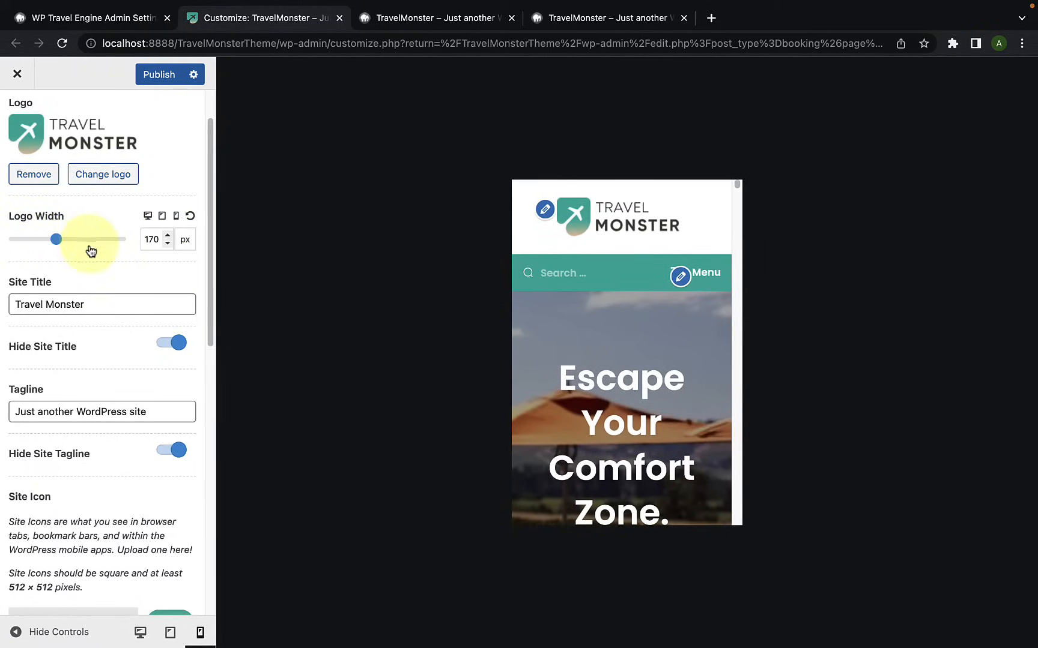
{"action": "scroll", "coordinate": [128, 167], "scroll_direction": "up", "scroll_amount": 2}
{"action": "left_click", "coordinate": [163, 76]}
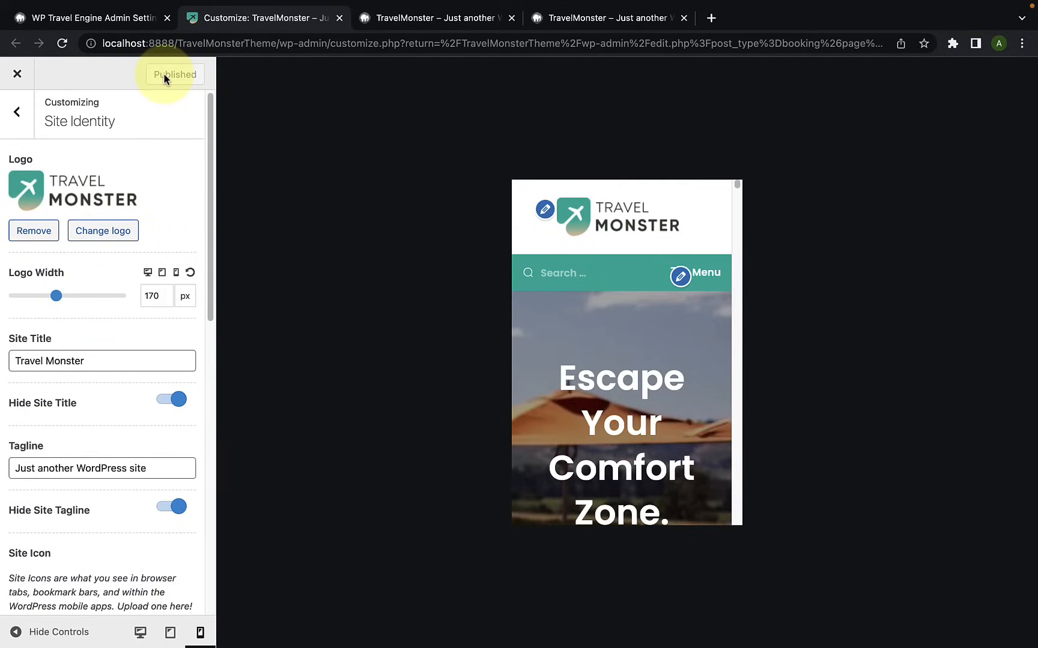
Step: Leave the Site Identity settings, return to the desktop preview and check the header on the live home page
{"action": "left_click", "coordinate": [17, 110]}
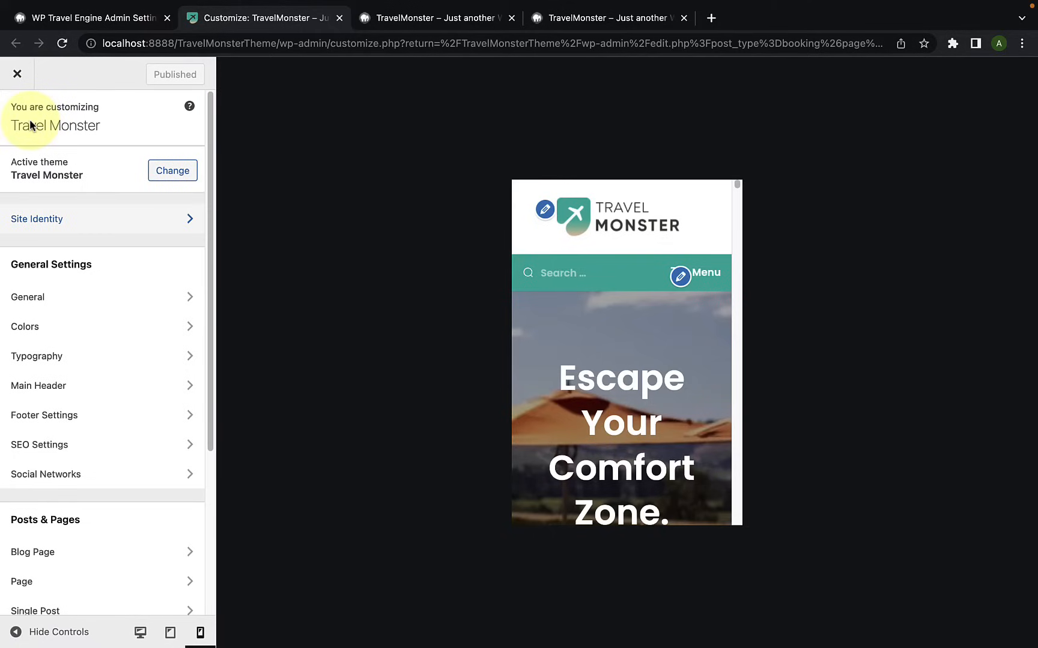
{"action": "scroll", "coordinate": [62, 275], "scroll_direction": "down", "scroll_amount": 1}
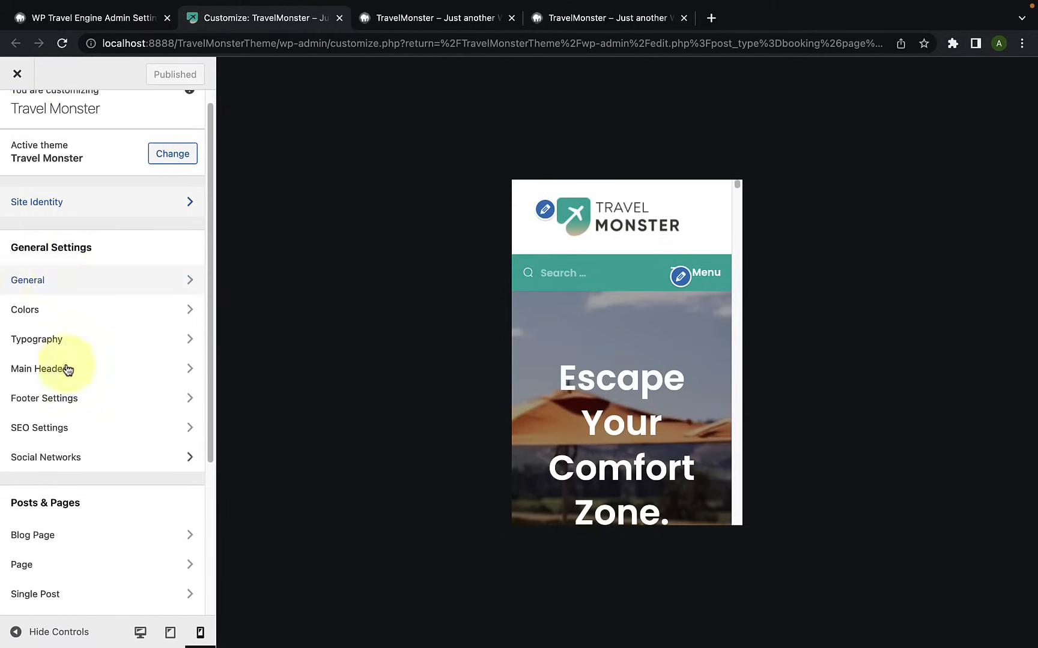
{"action": "left_click", "coordinate": [143, 637]}
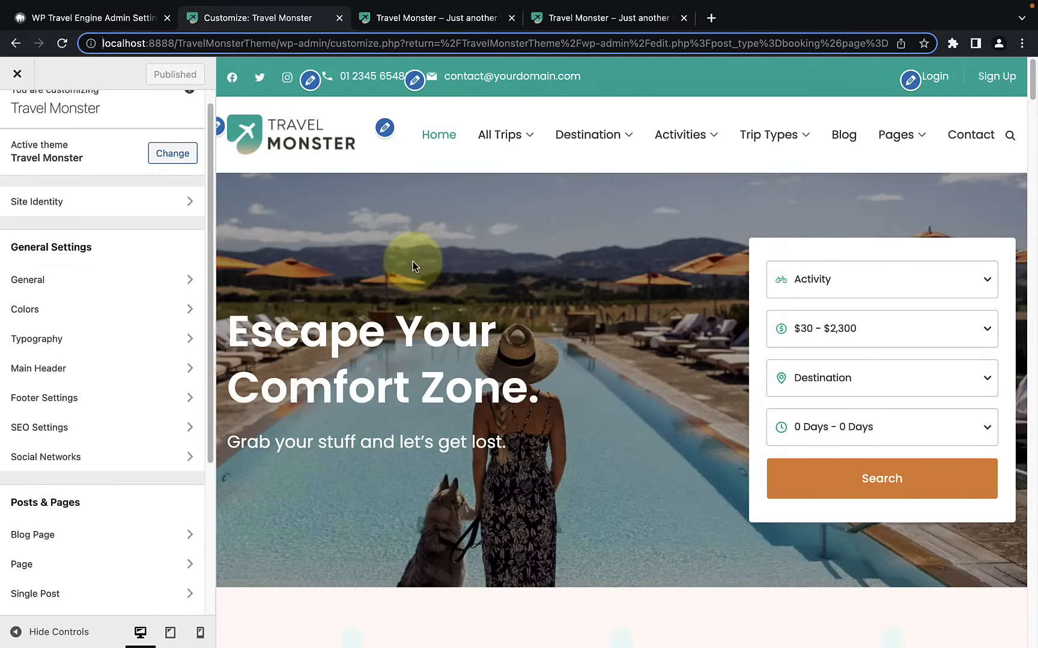
{"action": "left_click", "coordinate": [422, 23]}
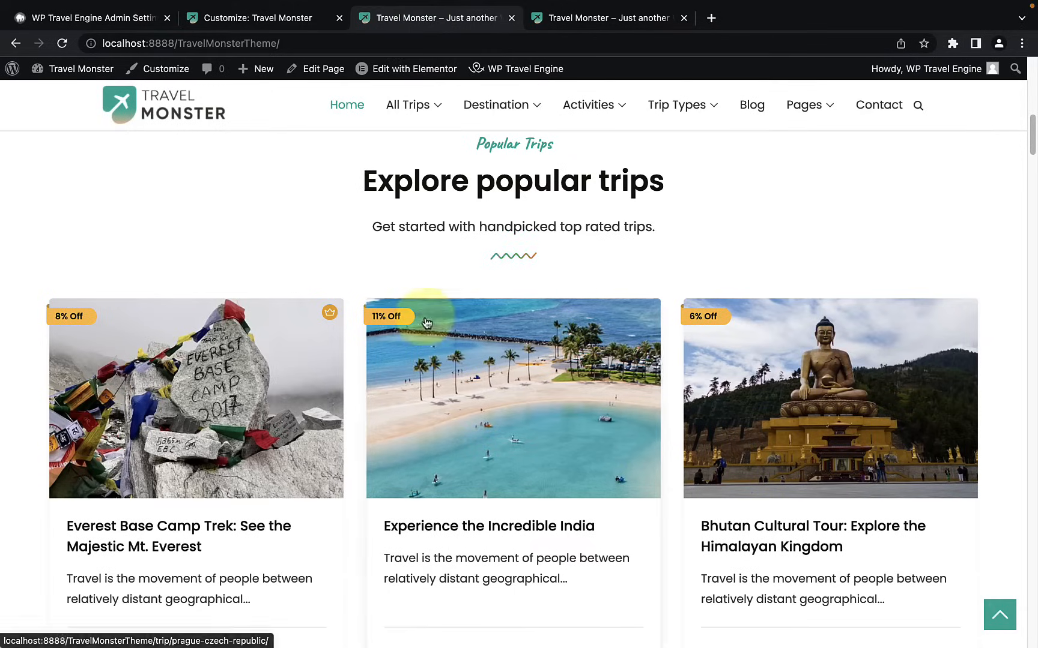
{"action": "scroll", "coordinate": [425, 300], "scroll_direction": "up", "scroll_amount": 10}
{"action": "scroll", "coordinate": [427, 330], "scroll_direction": "up", "scroll_amount": 2}
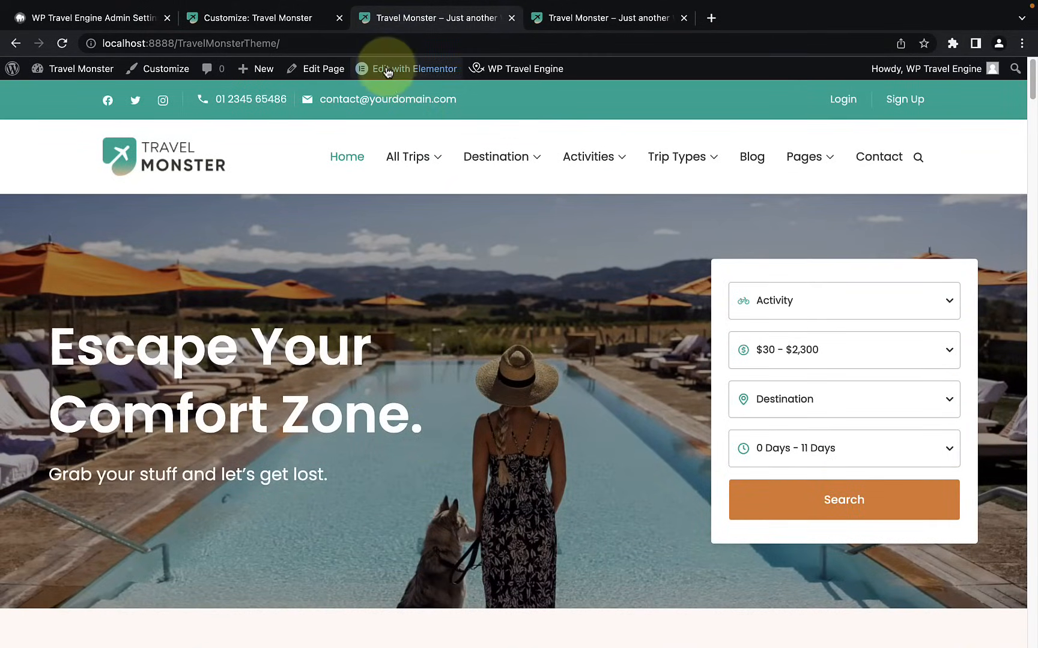
Step: Open the home page for editing in Elementor and bring its hero section into view
{"action": "mouse_move", "coordinate": [424, 73]}
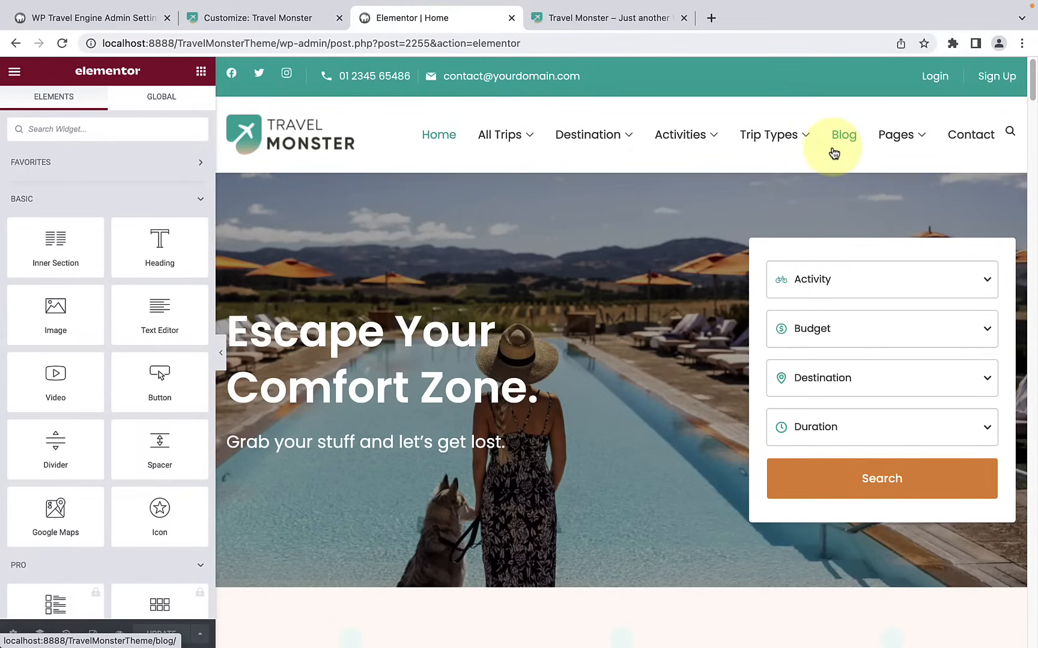
{"action": "scroll", "coordinate": [611, 238], "scroll_direction": "down", "scroll_amount": 1}
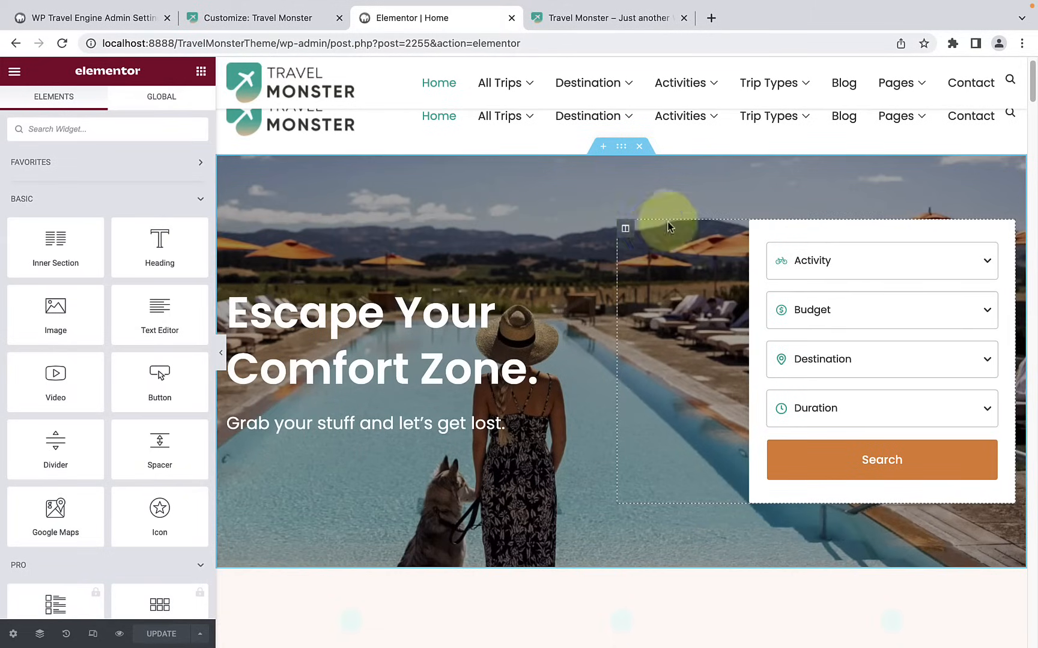
{"action": "scroll", "coordinate": [625, 258], "scroll_direction": "down", "scroll_amount": 1}
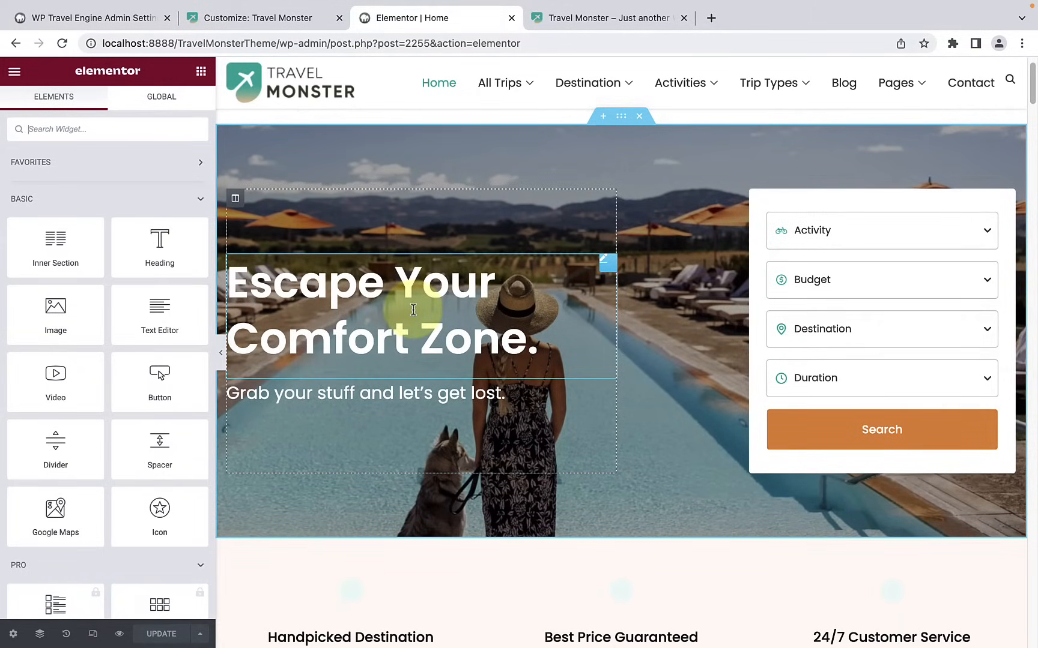
Step: Replace the hero heading's title with "Lifetime Experiences"
{"action": "left_click", "coordinate": [413, 309]}
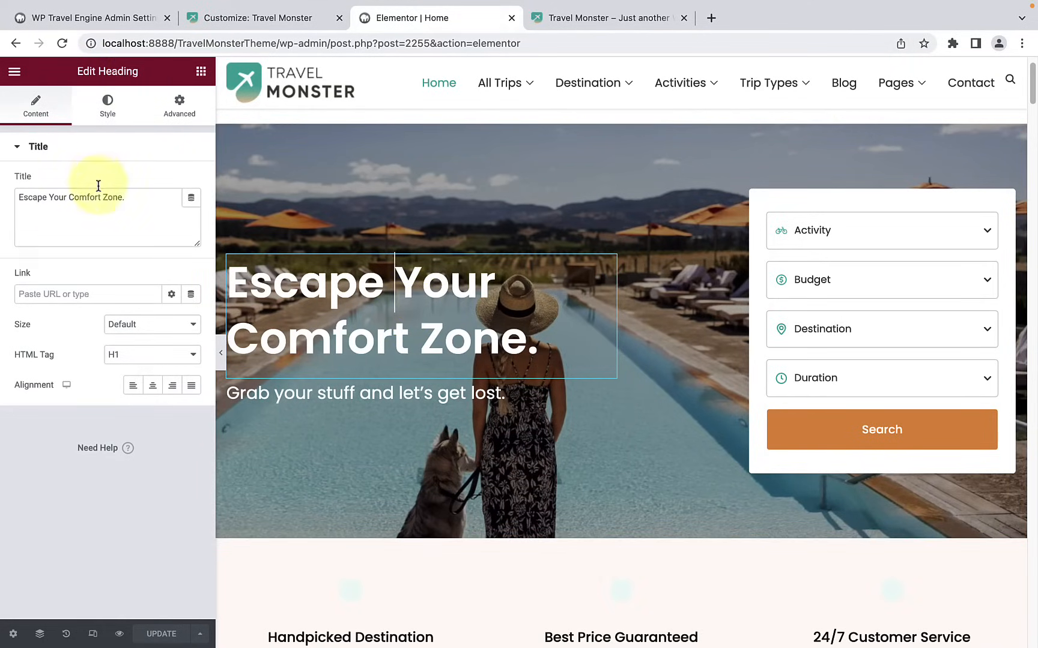
{"action": "left_click_drag", "start_coordinate": [141, 198], "coordinate": [17, 198]}
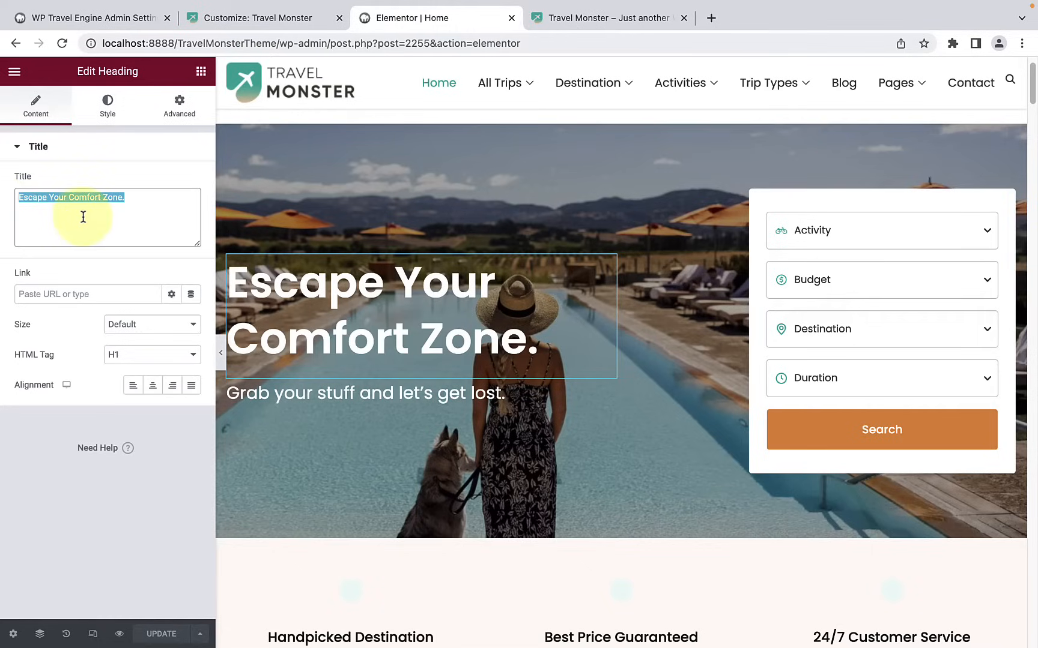
{"action": "key", "text": "BackSpace"}
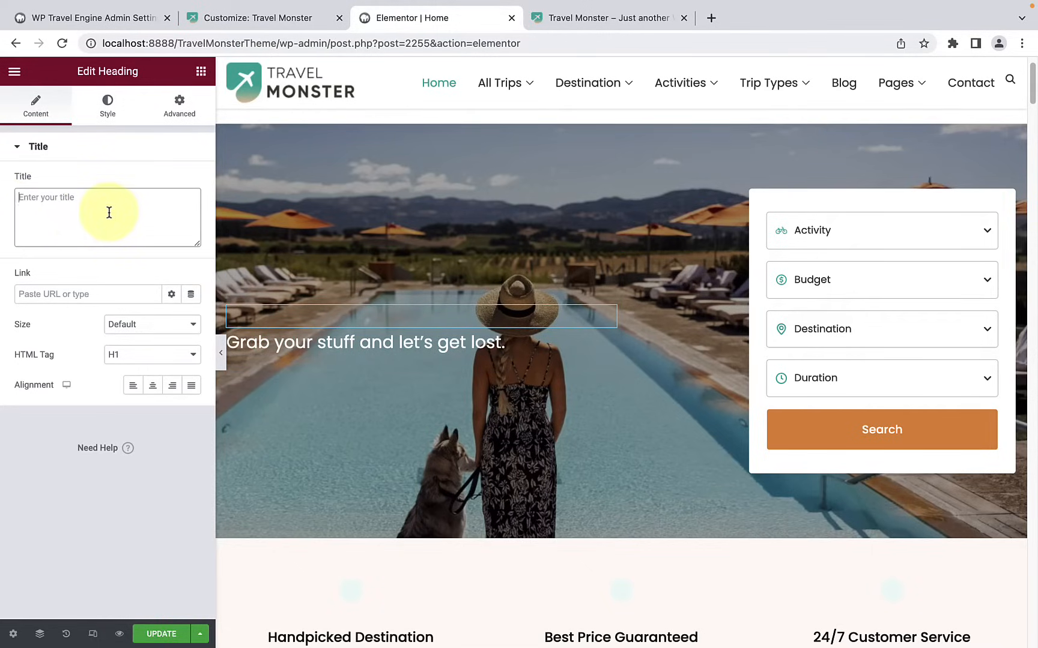
{"action": "type", "text": "Life"}
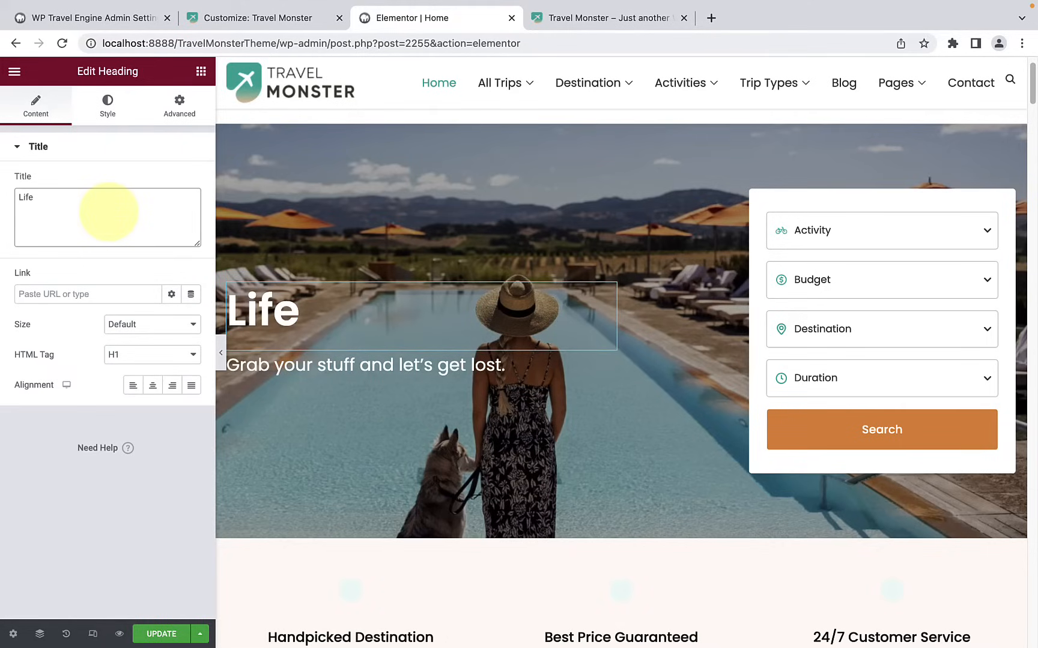
{"action": "type", "text": "time Ex"}
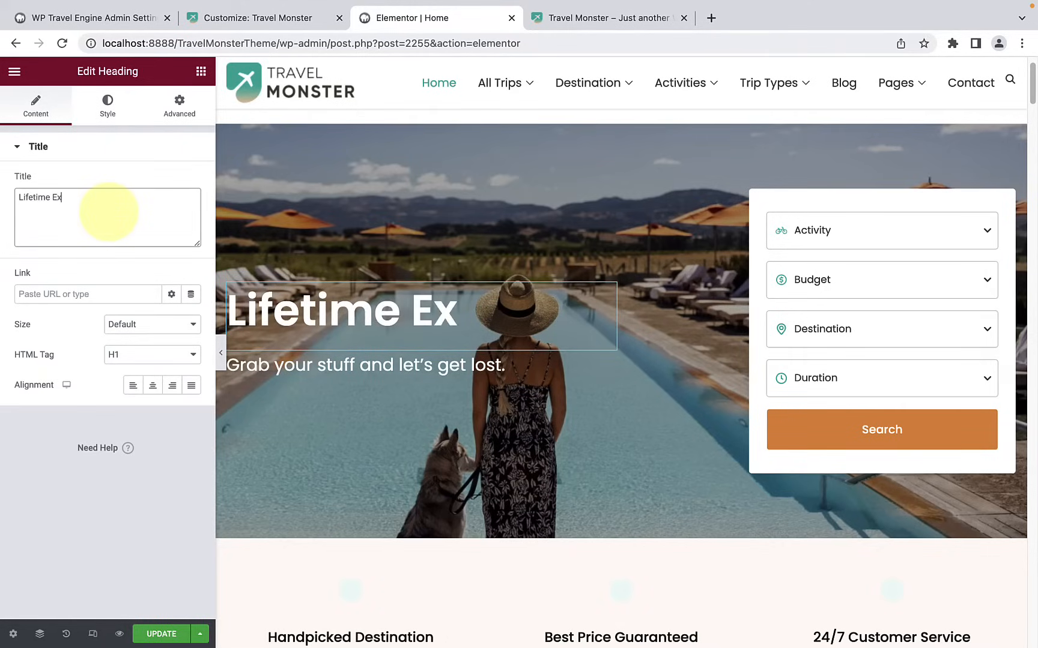
{"action": "type", "text": "periences"}
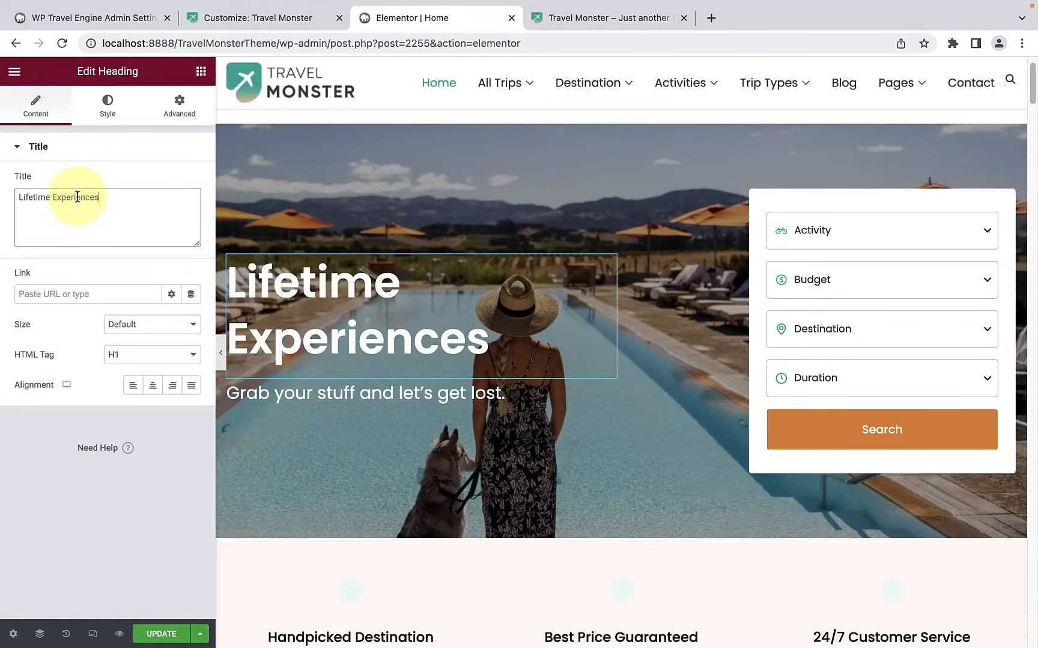
{"action": "left_click_drag", "start_coordinate": [123, 197], "coordinate": [12, 204]}
{"action": "left_click", "coordinate": [46, 210]}
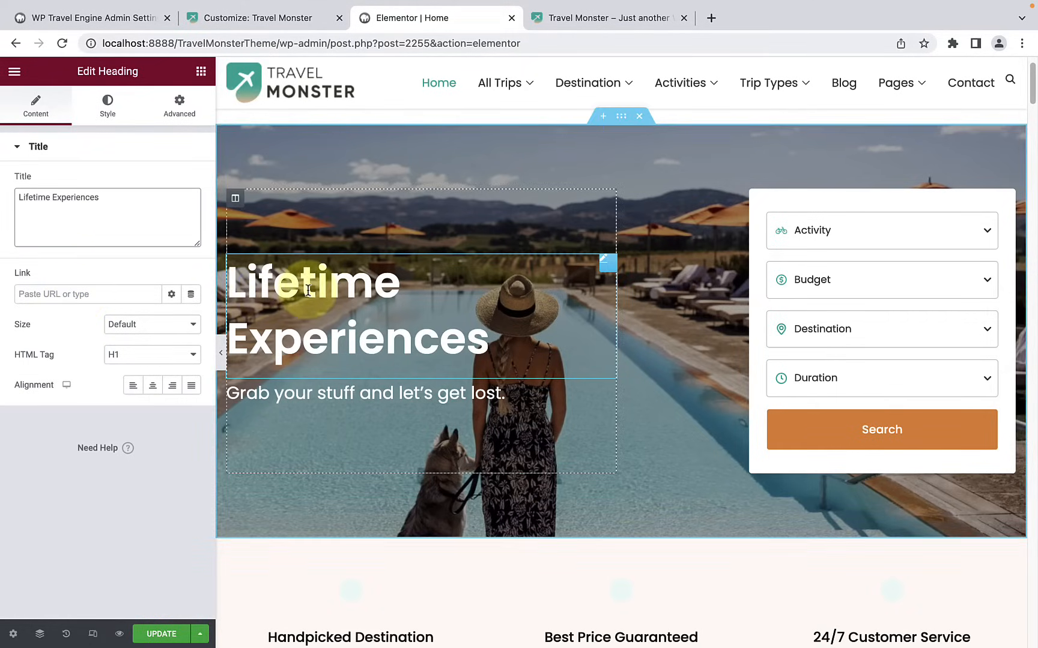
Step: Add "#" as the link of the "Lifetime Experiences" heading
{"action": "left_click", "coordinate": [85, 299]}
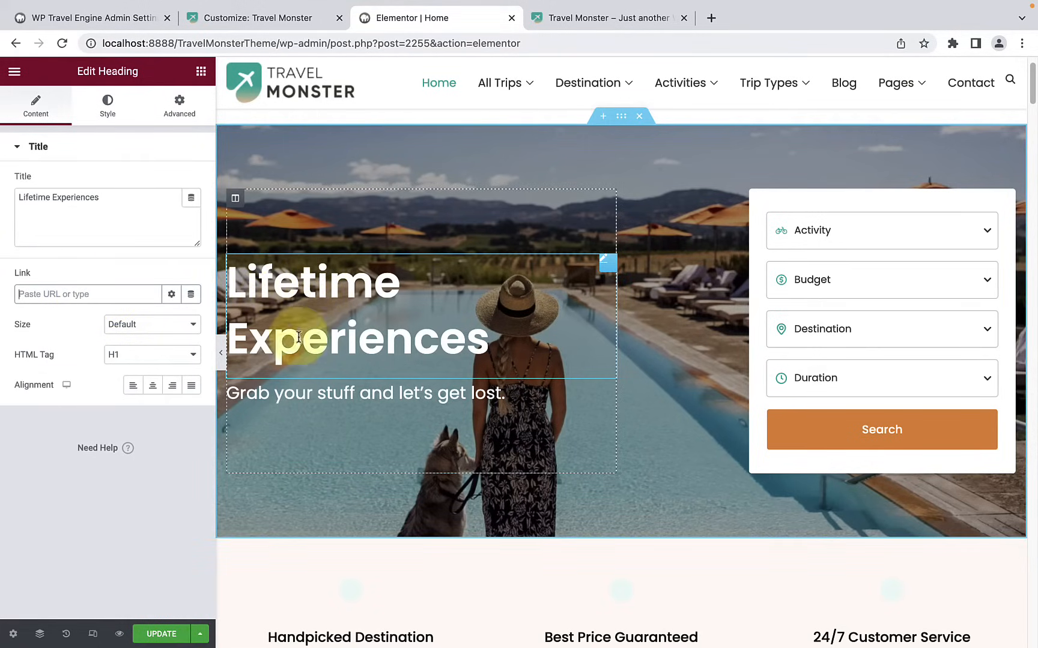
{"action": "left_click", "coordinate": [97, 291]}
{"action": "type", "text": "#"}
{"action": "left_click_drag", "start_coordinate": [18, 297], "coordinate": [71, 297]}
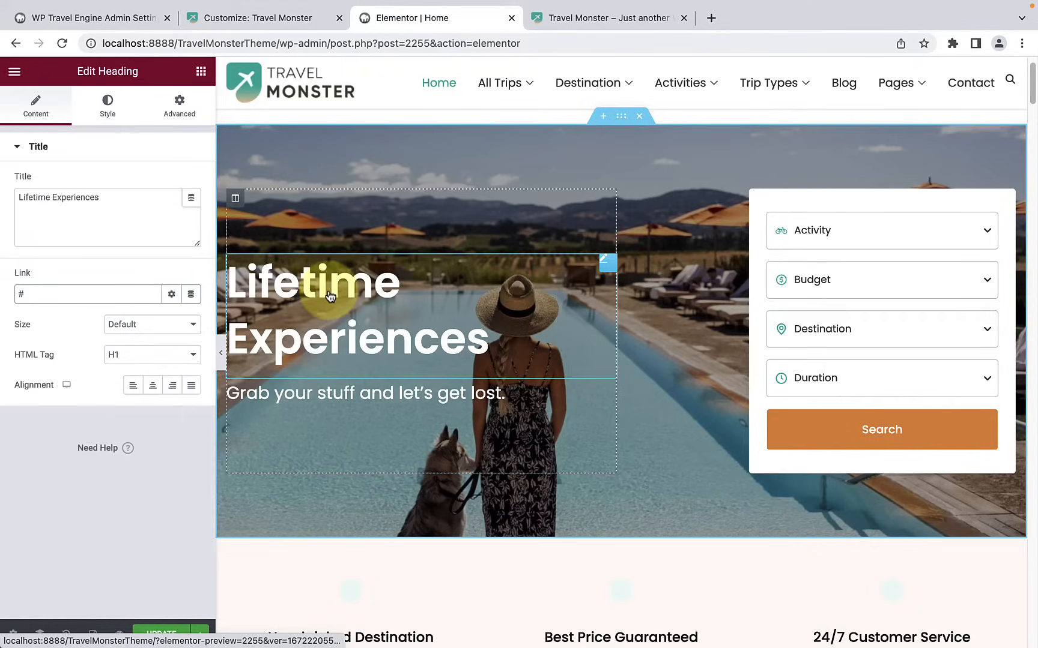
{"action": "double_click", "coordinate": [22, 294]}
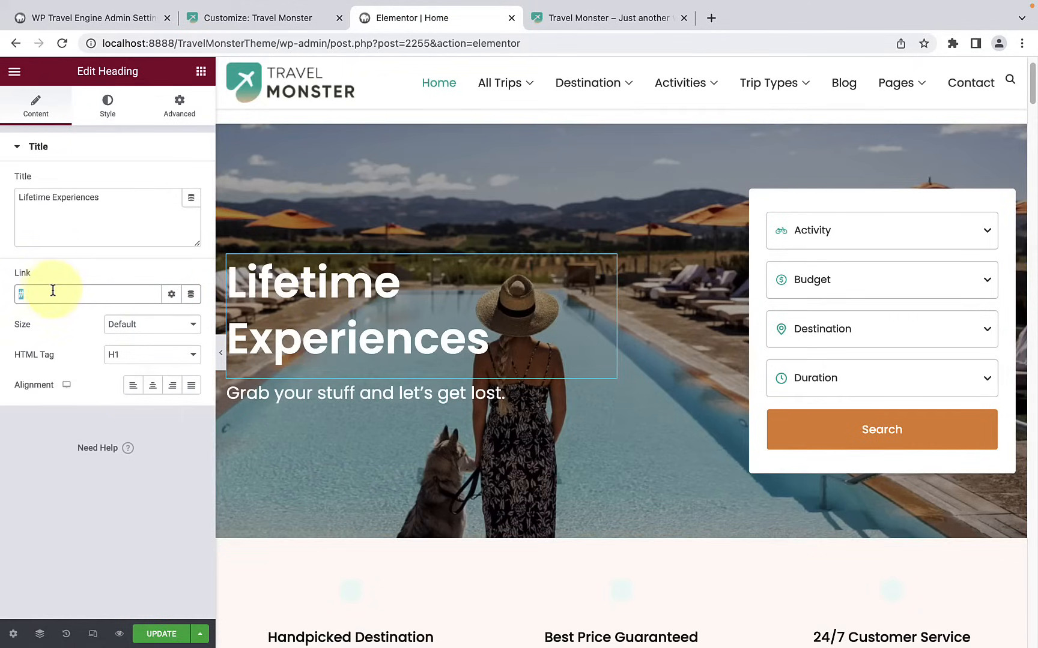
{"action": "left_click", "coordinate": [135, 324]}
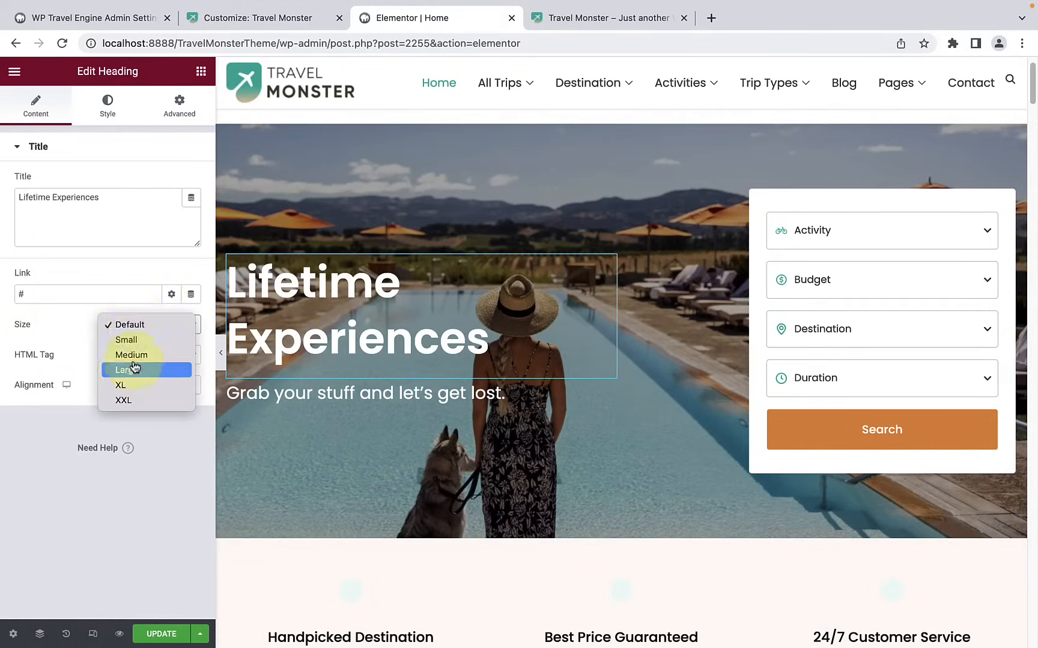
{"action": "left_click", "coordinate": [81, 336]}
{"action": "left_click", "coordinate": [139, 355]}
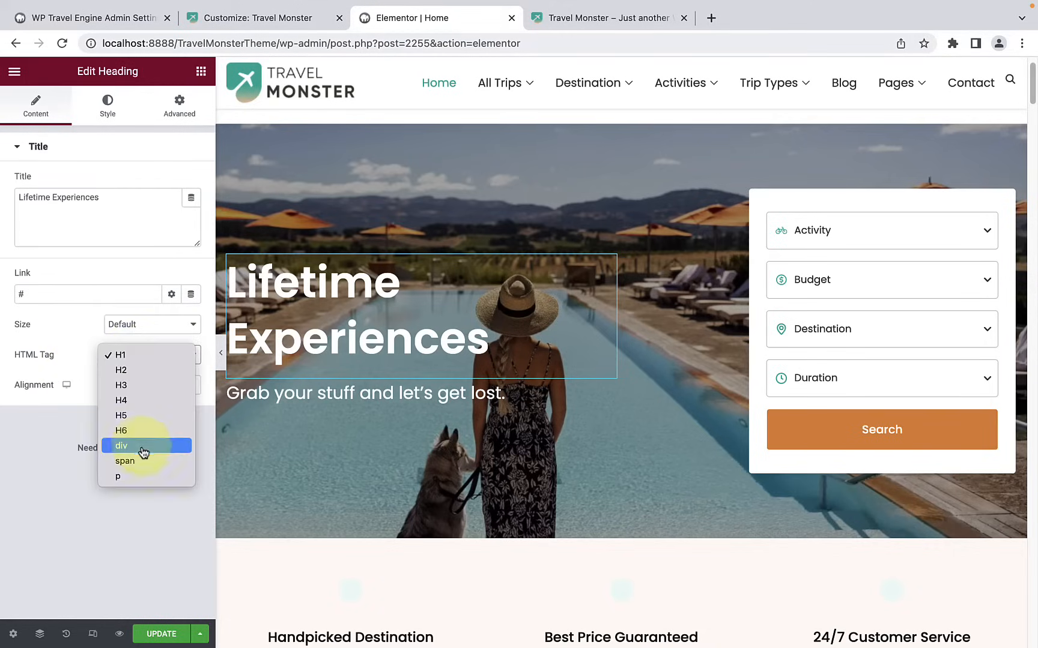
{"action": "left_click", "coordinate": [82, 343]}
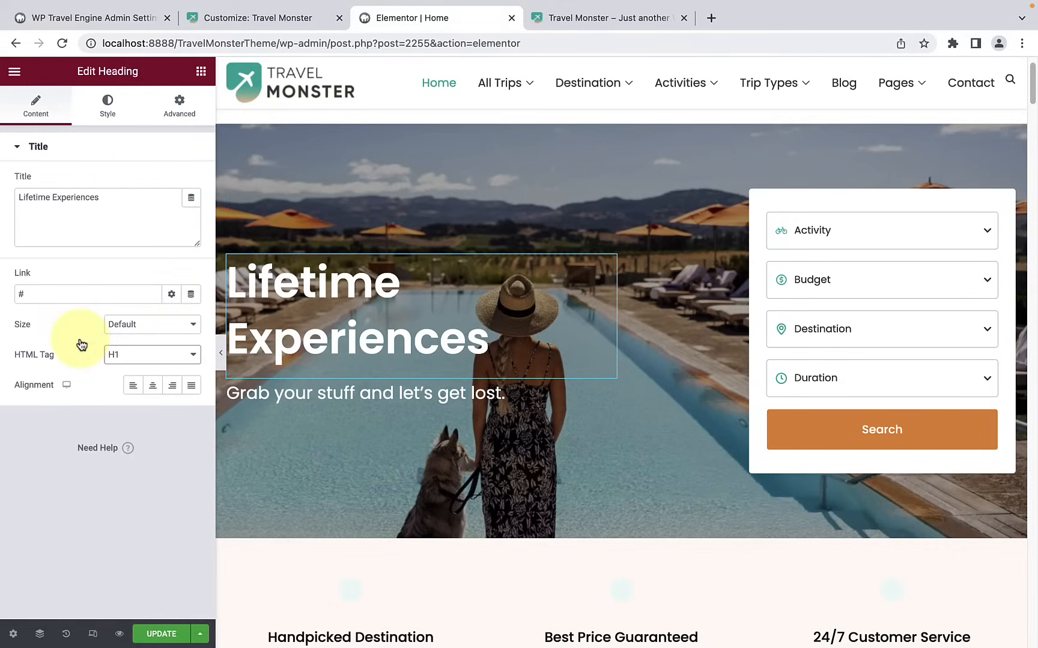
Step: Try centre and right alignment on the "Lifetime Experiences" heading and settle on left alignment
{"action": "left_click", "coordinate": [153, 386]}
{"action": "left_click", "coordinate": [174, 388]}
{"action": "left_click", "coordinate": [145, 389]}
{"action": "left_click", "coordinate": [134, 386]}
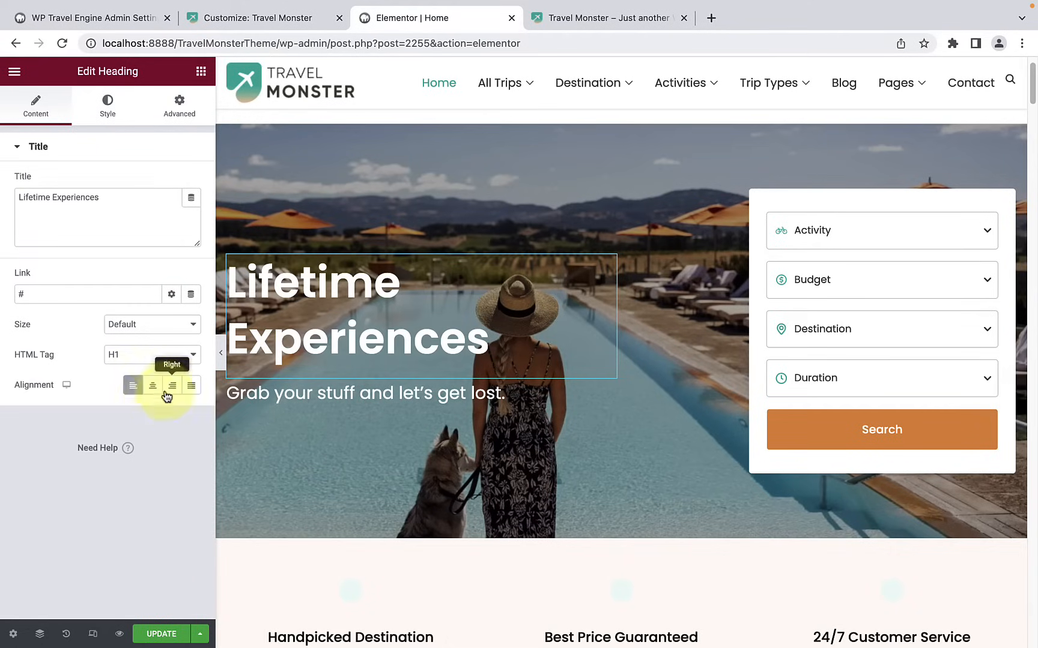
Step: Set the "Lifetime Experiences" heading's text color to the slightly transparent off-white #F8F1E7FA
{"action": "left_click", "coordinate": [120, 114]}
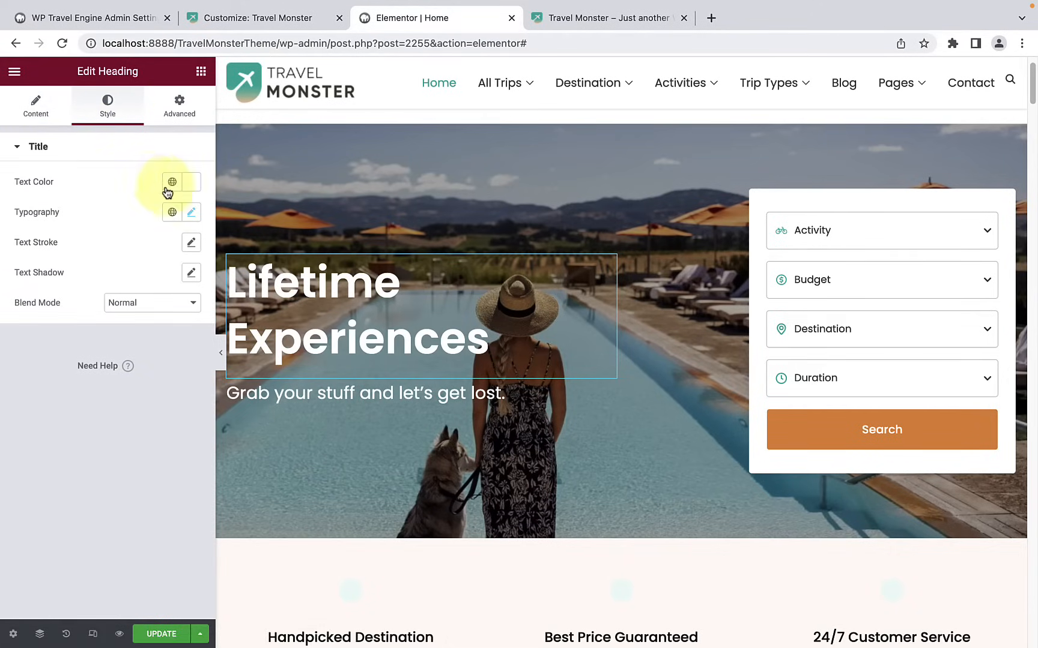
{"action": "left_click", "coordinate": [195, 186]}
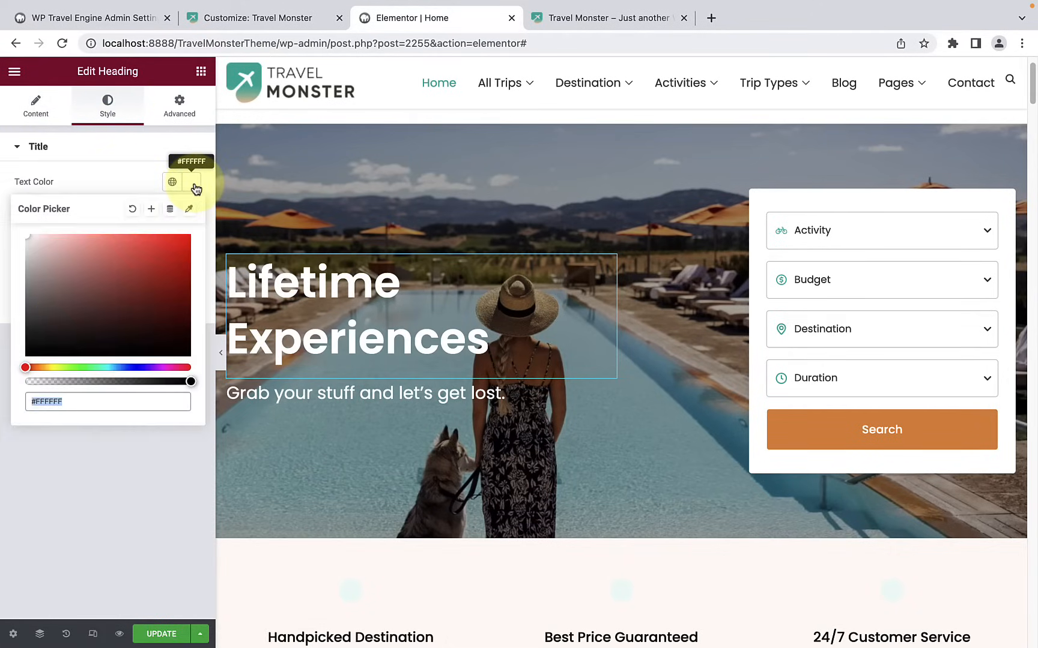
{"action": "left_click_drag", "start_coordinate": [32, 367], "coordinate": [126, 367]}
{"action": "mouse_move", "coordinate": [30, 236]}
{"action": "left_mouse_down"}
{"action": "mouse_move", "coordinate": [74, 248]}
{"action": "mouse_move", "coordinate": [165, 239]}
{"action": "mouse_move", "coordinate": [172, 259]}
{"action": "mouse_move", "coordinate": [158, 352]}
{"action": "mouse_move", "coordinate": [163, 274]}
{"action": "left_mouse_up"}
{"action": "mouse_move", "coordinate": [126, 367]}
{"action": "left_mouse_down"}
{"action": "mouse_move", "coordinate": [172, 367]}
{"action": "mouse_move", "coordinate": [46, 365]}
{"action": "left_mouse_up"}
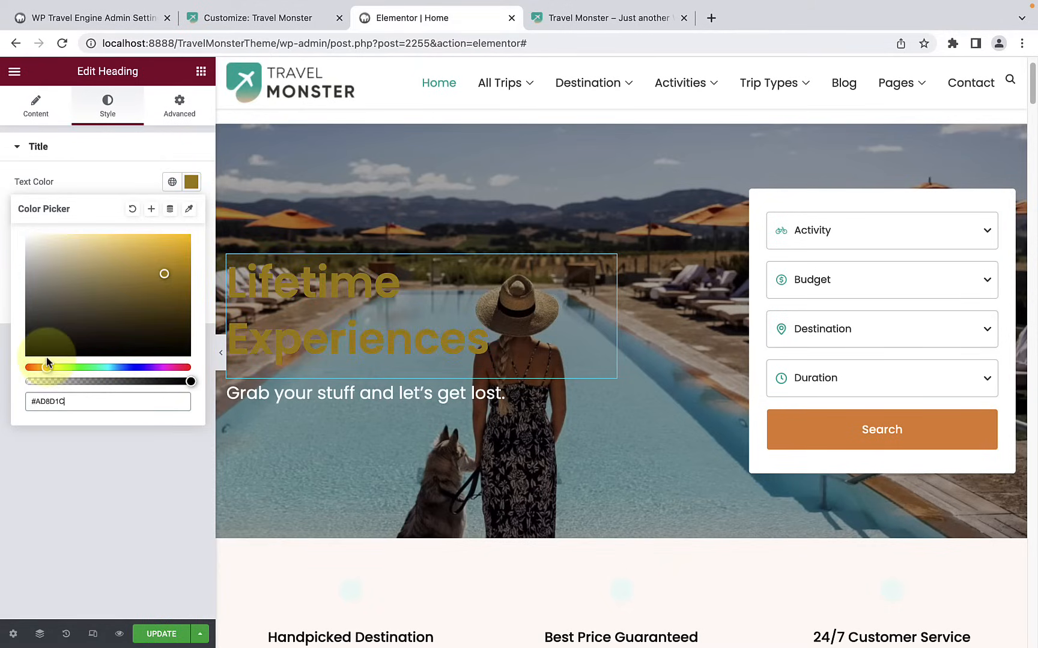
{"action": "left_click_drag", "start_coordinate": [190, 382], "coordinate": [188, 382]}
{"action": "mouse_move", "coordinate": [46, 367]}
{"action": "left_mouse_down"}
{"action": "mouse_move", "coordinate": [24, 367]}
{"action": "mouse_move", "coordinate": [40, 366]}
{"action": "left_mouse_up"}
{"action": "mouse_move", "coordinate": [163, 273]}
{"action": "left_mouse_down"}
{"action": "mouse_move", "coordinate": [167, 254]}
{"action": "mouse_move", "coordinate": [36, 238]}
{"action": "left_mouse_up"}
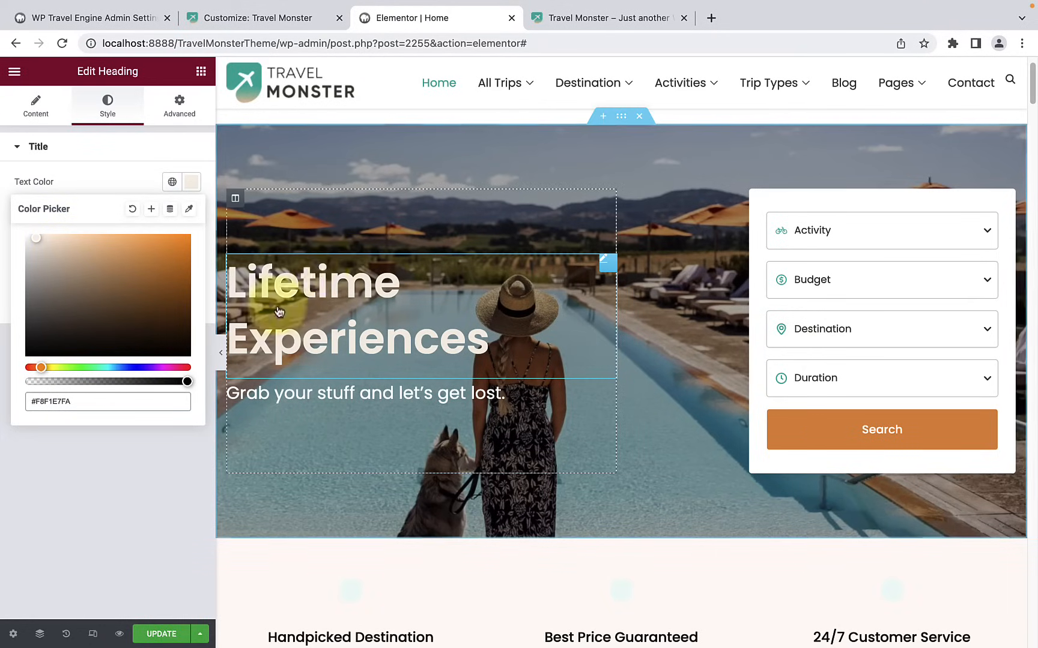
{"action": "left_click", "coordinate": [79, 162]}
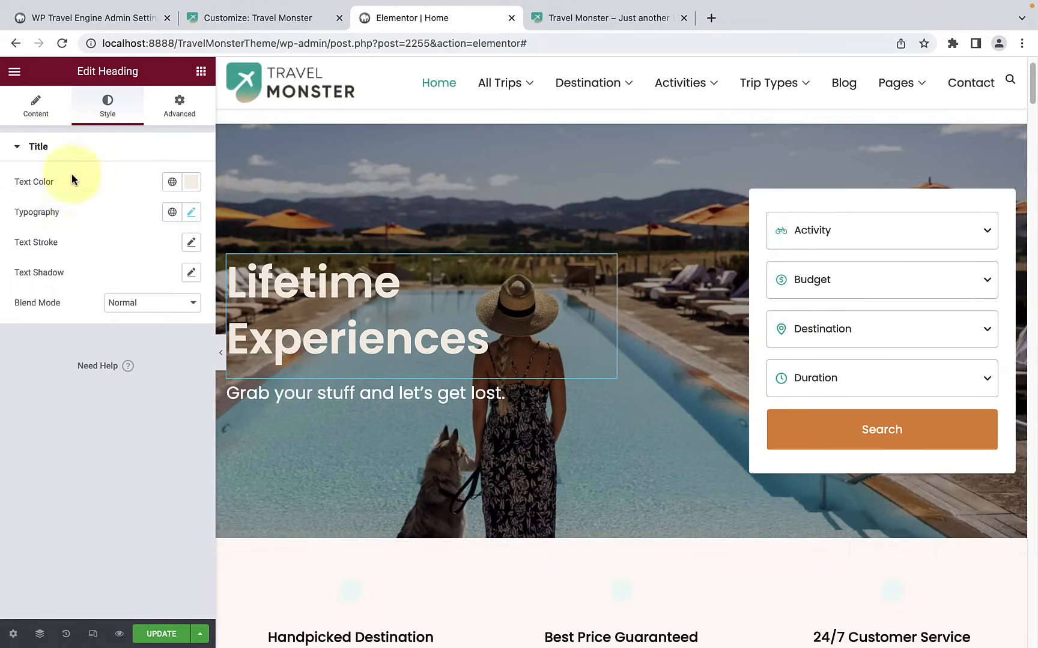
Step: Try the Aladin font family in the heading's typography settings and settle on Andika
{"action": "left_click", "coordinate": [189, 215]}
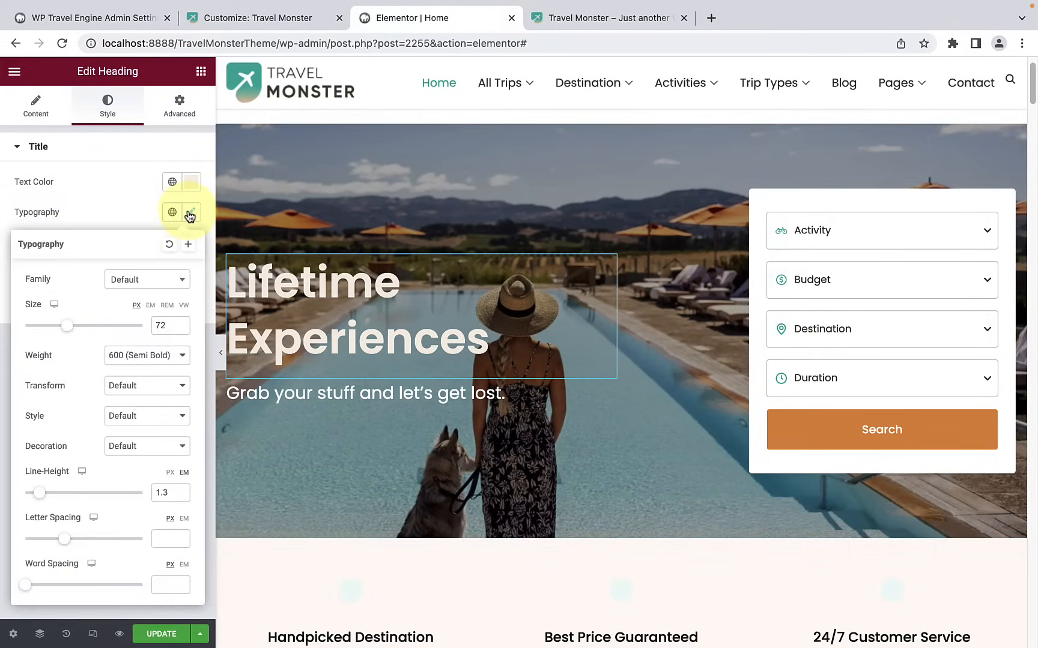
{"action": "left_click", "coordinate": [125, 286]}
{"action": "left_click", "coordinate": [159, 282]}
{"action": "left_click", "coordinate": [144, 281]}
{"action": "scroll", "coordinate": [139, 370], "scroll_direction": "down", "scroll_amount": 2}
{"action": "scroll", "coordinate": [146, 390], "scroll_direction": "down", "scroll_amount": 3}
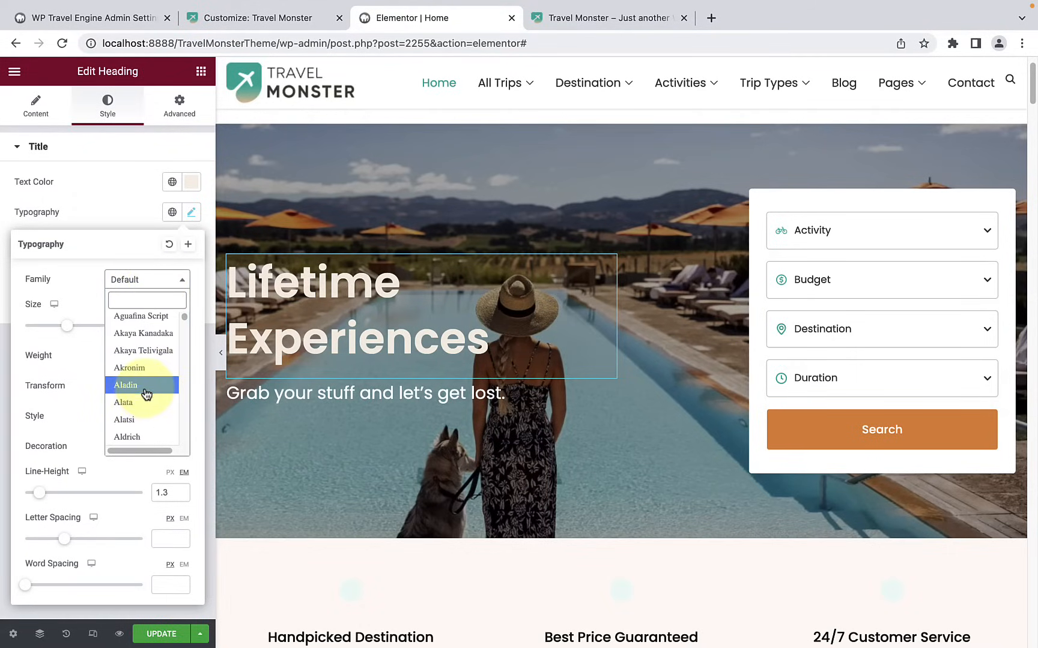
{"action": "left_click", "coordinate": [146, 393]}
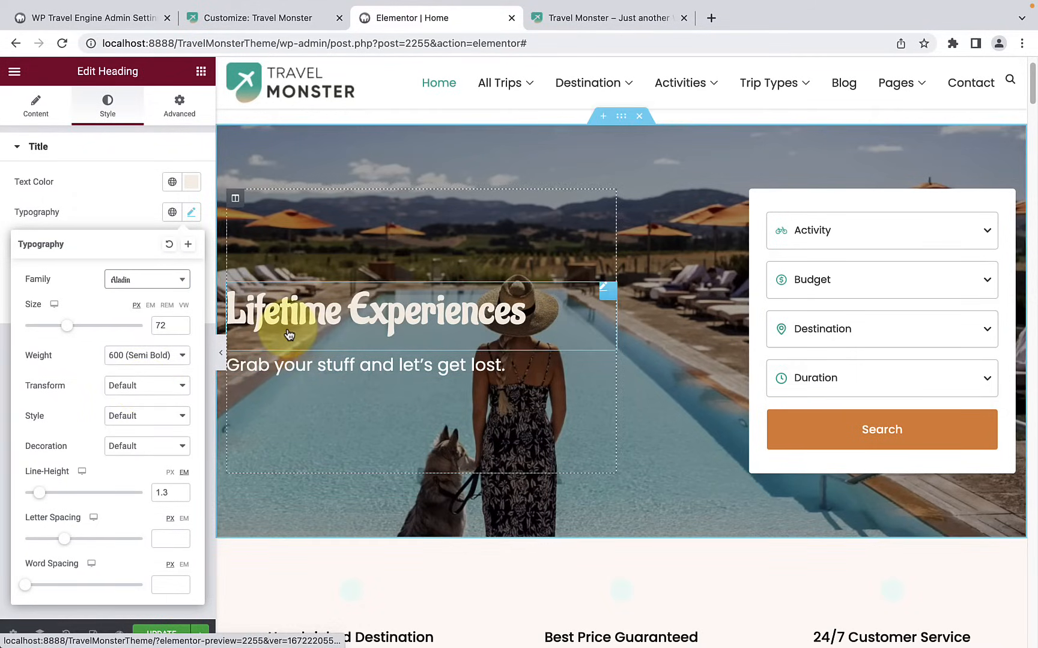
{"action": "left_click", "coordinate": [158, 284]}
{"action": "scroll", "coordinate": [151, 360], "scroll_direction": "down", "scroll_amount": 3}
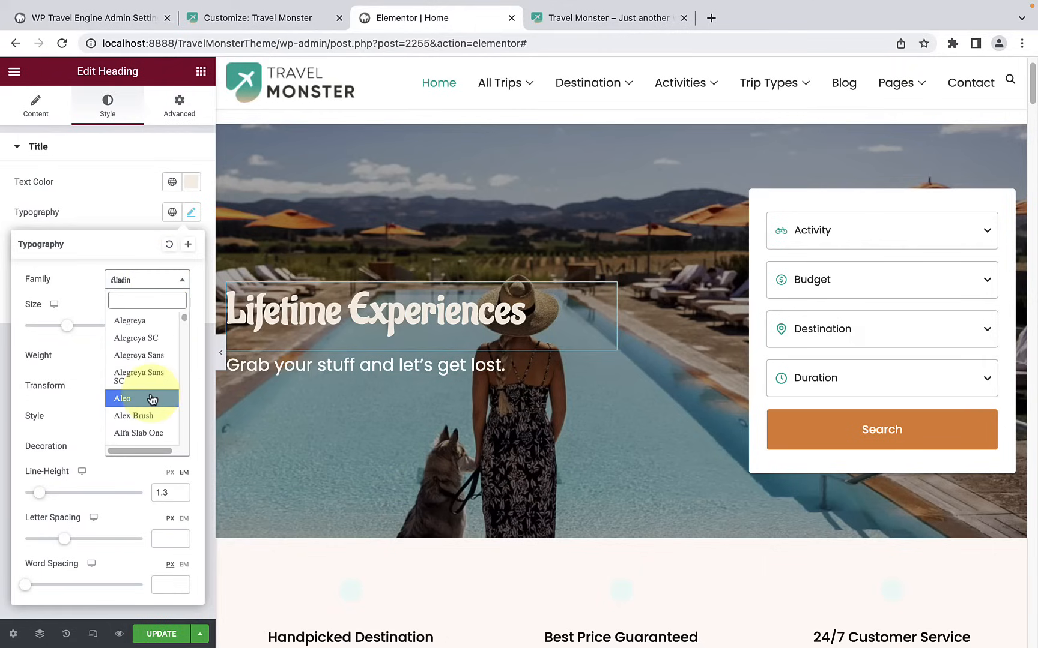
{"action": "scroll", "coordinate": [152, 400], "scroll_direction": "down", "scroll_amount": 8}
{"action": "left_click", "coordinate": [149, 397]}
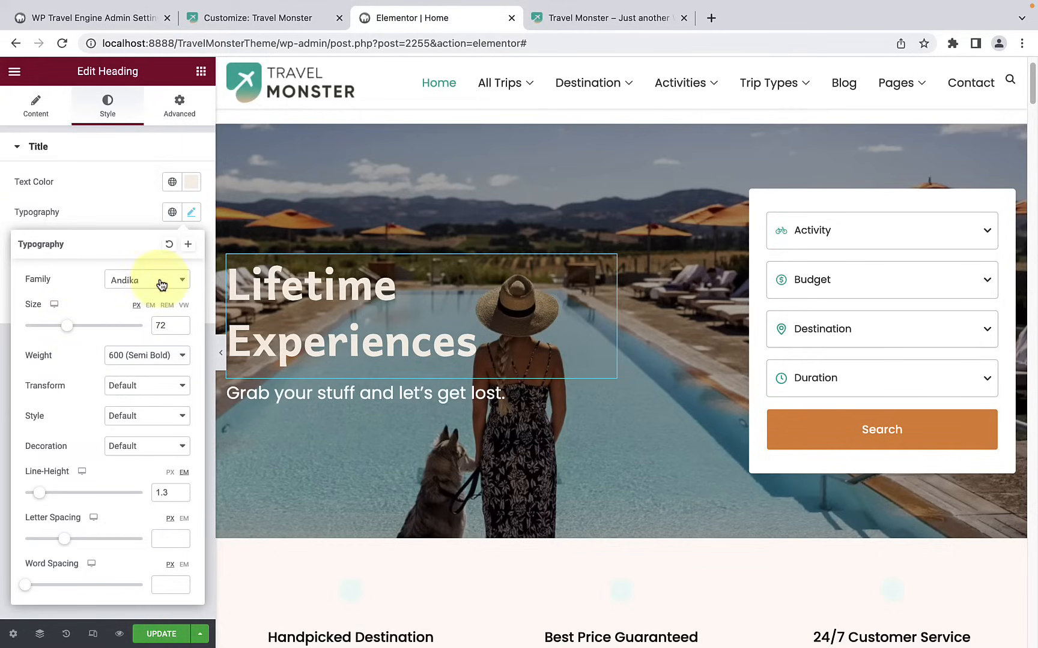
{"action": "left_click", "coordinate": [135, 355]}
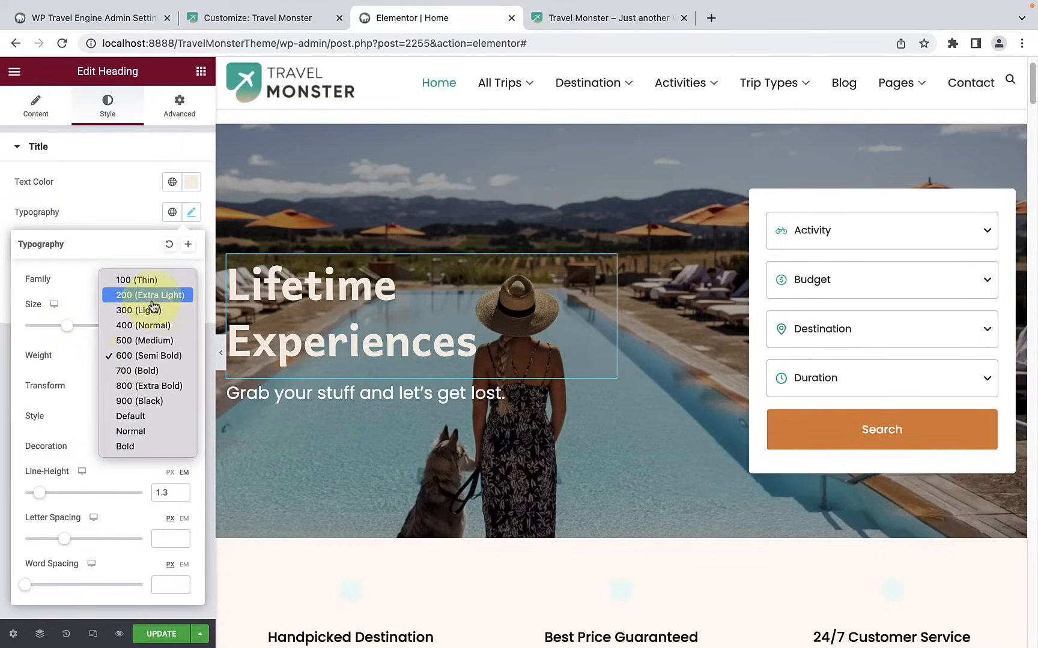
{"action": "left_click", "coordinate": [78, 359]}
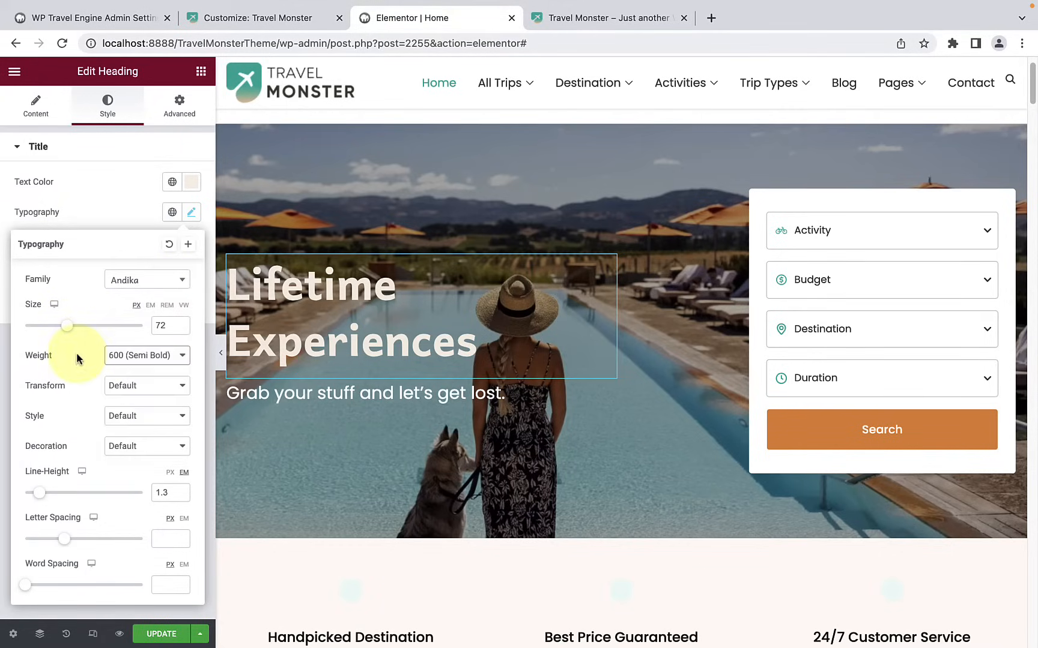
{"action": "left_click", "coordinate": [129, 387]}
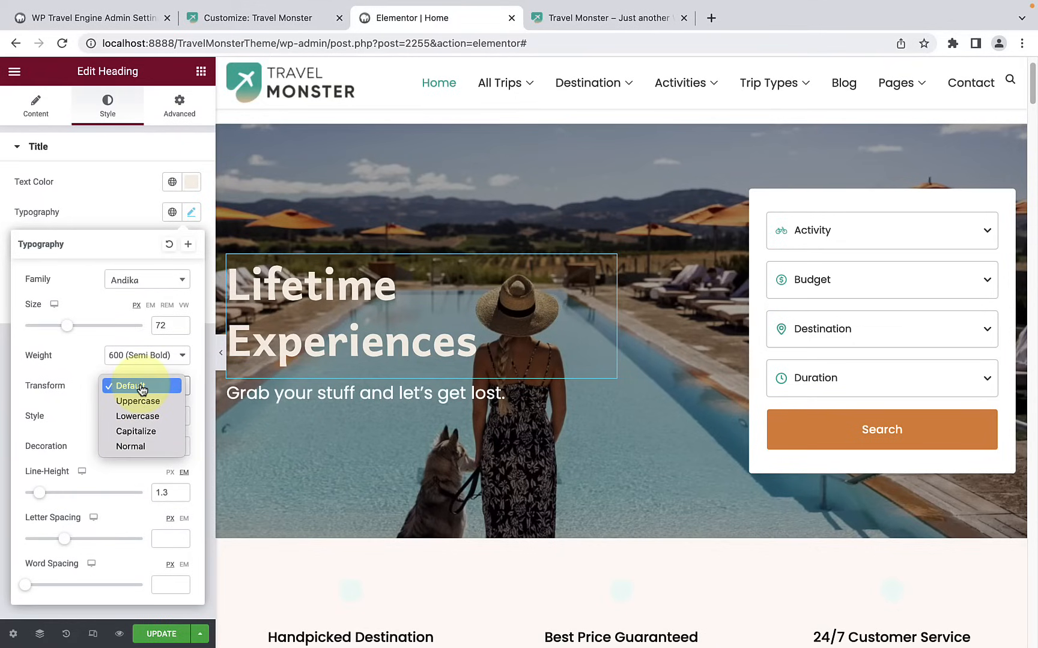
{"action": "left_click", "coordinate": [83, 373]}
Step: Try the Normal, Italic and Oblique font styles on the heading and return the style to Default
{"action": "left_click", "coordinate": [137, 429]}
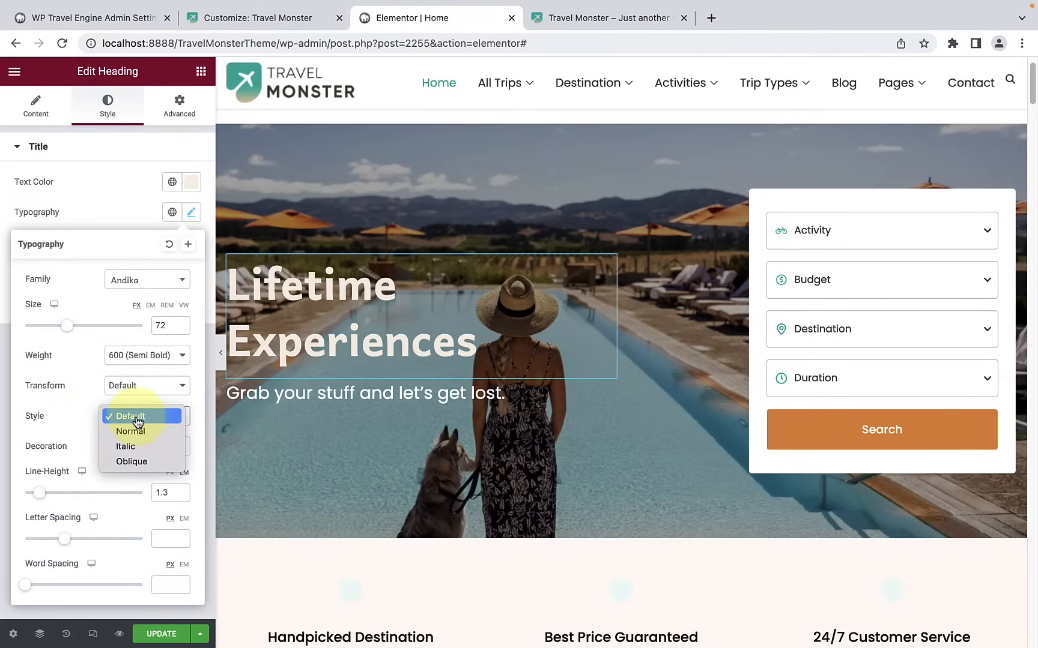
{"action": "key", "text": "Escape"}
{"action": "left_click", "coordinate": [139, 420]}
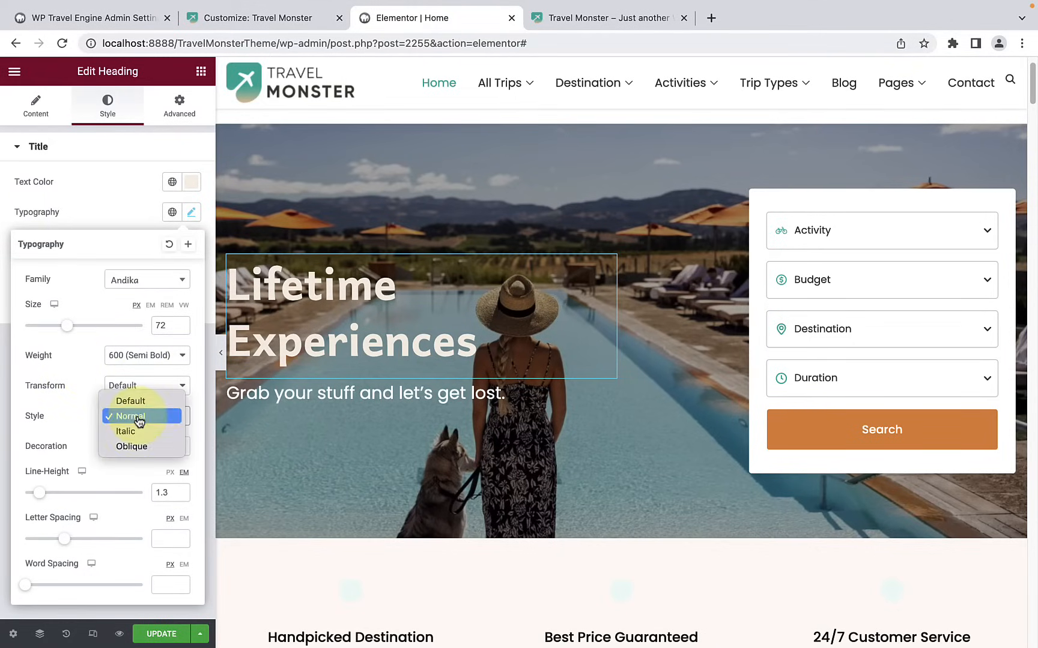
{"action": "left_click", "coordinate": [136, 431]}
{"action": "left_click", "coordinate": [141, 422]}
{"action": "left_click", "coordinate": [139, 435]}
{"action": "left_click", "coordinate": [138, 420]}
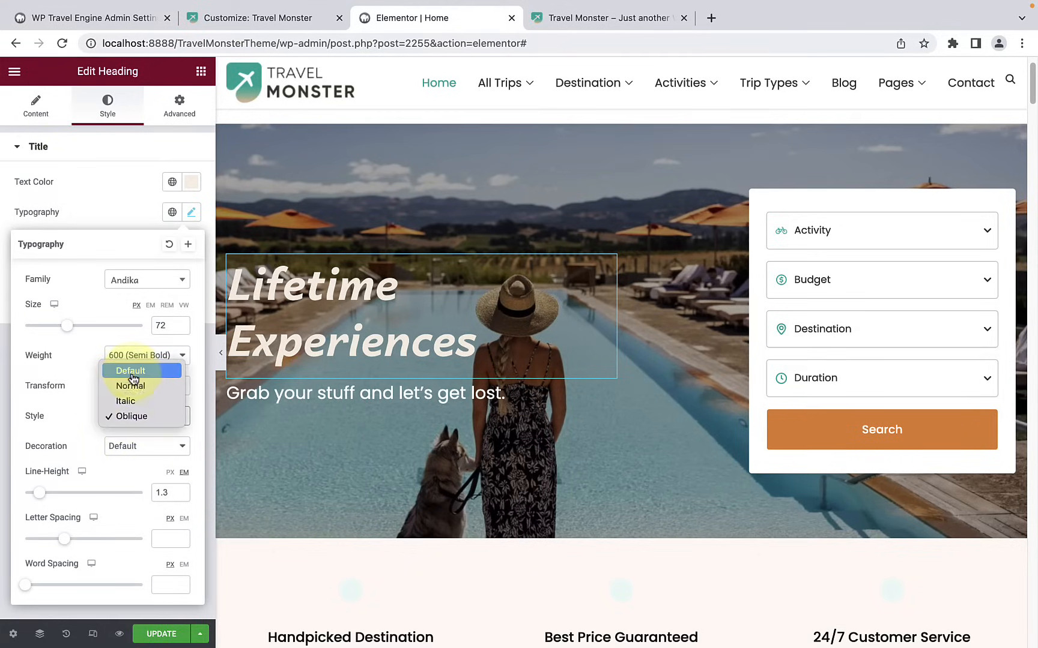
{"action": "left_click", "coordinate": [129, 366]}
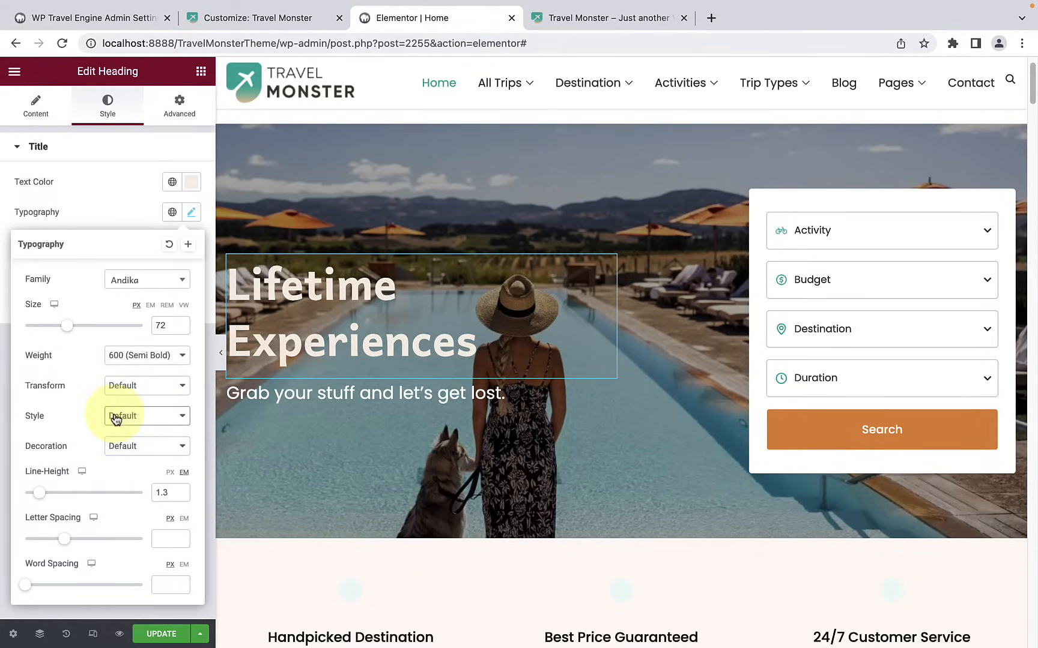
Step: Try the Underline, Overline and Line Through decorations on the heading and set the decoration to None
{"action": "left_click", "coordinate": [138, 445]}
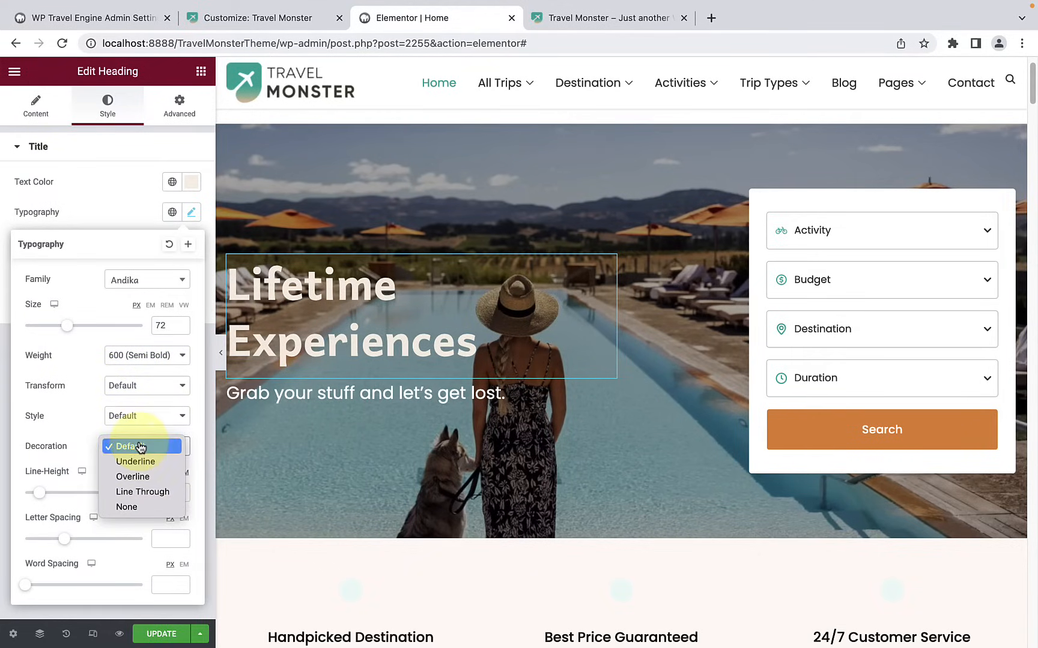
{"action": "left_click", "coordinate": [155, 463]}
{"action": "left_click", "coordinate": [141, 444]}
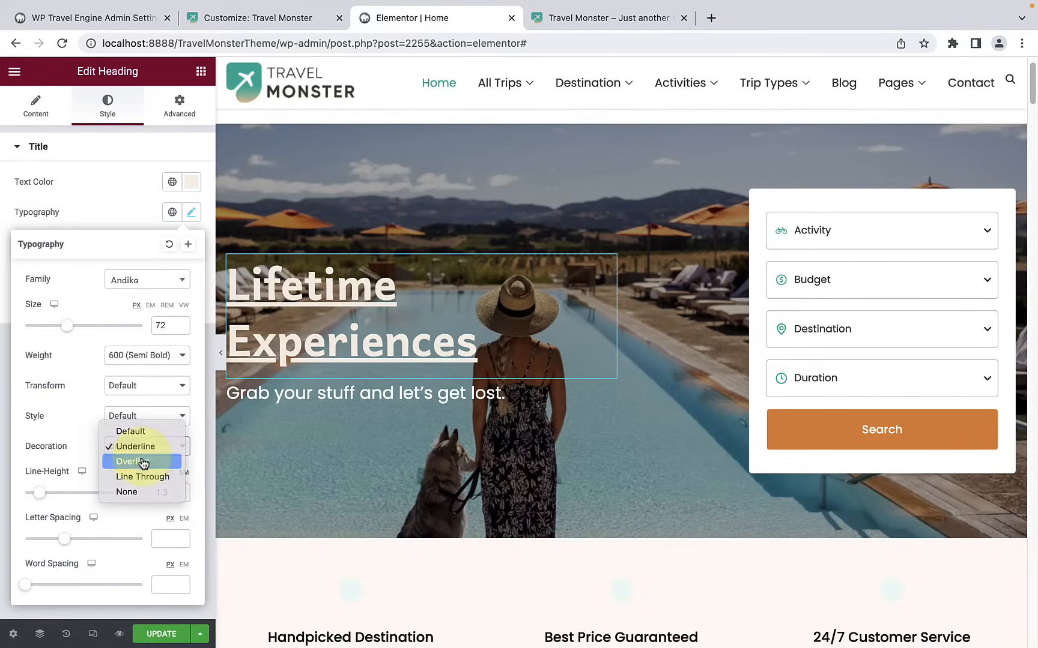
{"action": "left_click", "coordinate": [142, 462]}
{"action": "left_click", "coordinate": [149, 447]}
{"action": "left_click", "coordinate": [144, 462]}
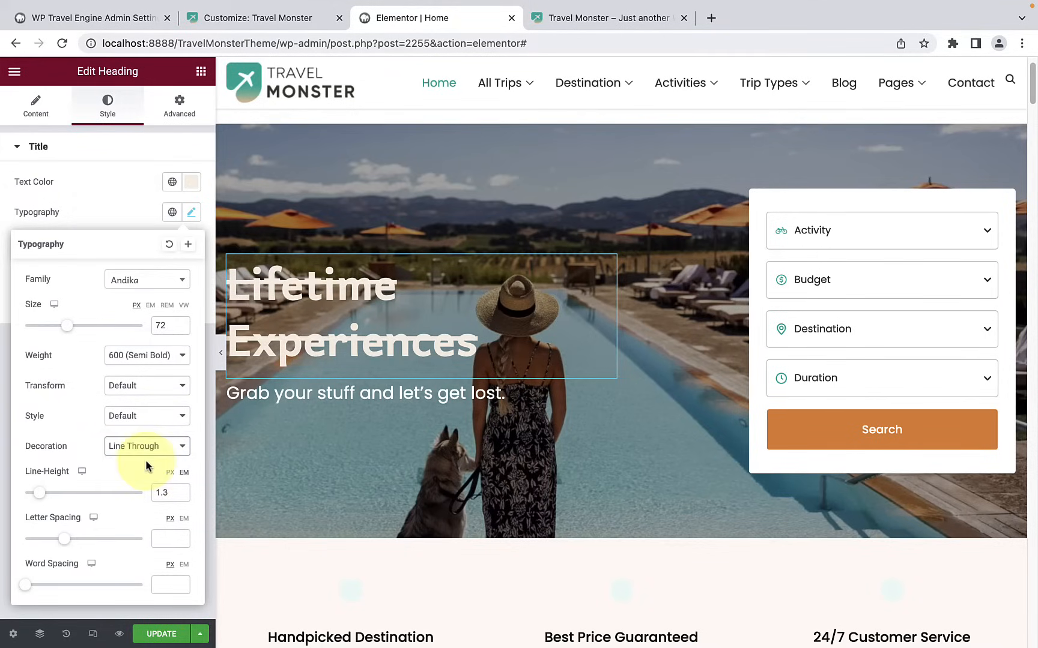
{"action": "left_click", "coordinate": [150, 452]}
{"action": "left_click", "coordinate": [140, 465]}
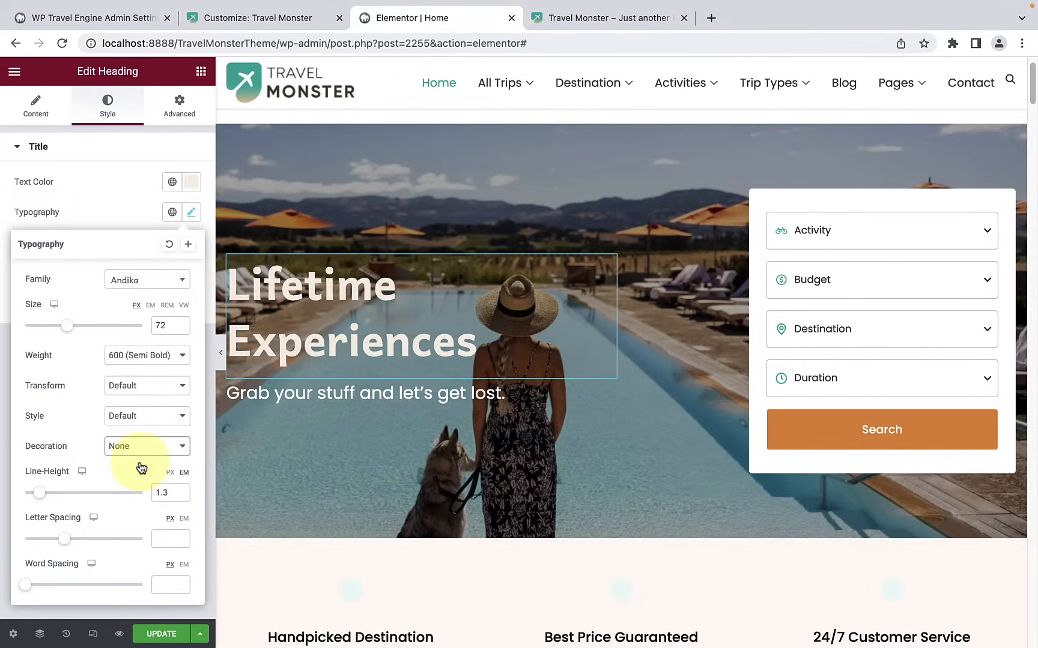
Step: Set the heading's line height to 1.4 em, letter spacing to 0.2 px and word spacing to 0 px
{"action": "left_click_drag", "start_coordinate": [41, 493], "coordinate": [45, 493]}
{"action": "left_click_drag", "start_coordinate": [71, 541], "coordinate": [65, 543]}
{"action": "left_click", "coordinate": [26, 585]}
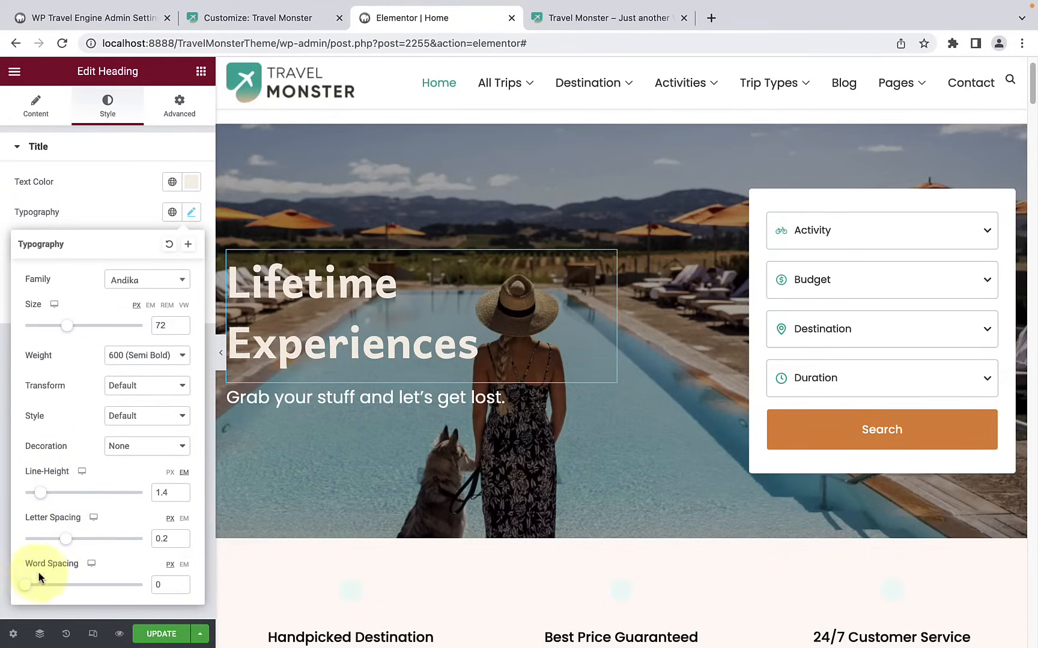
{"action": "left_click", "coordinate": [100, 206]}
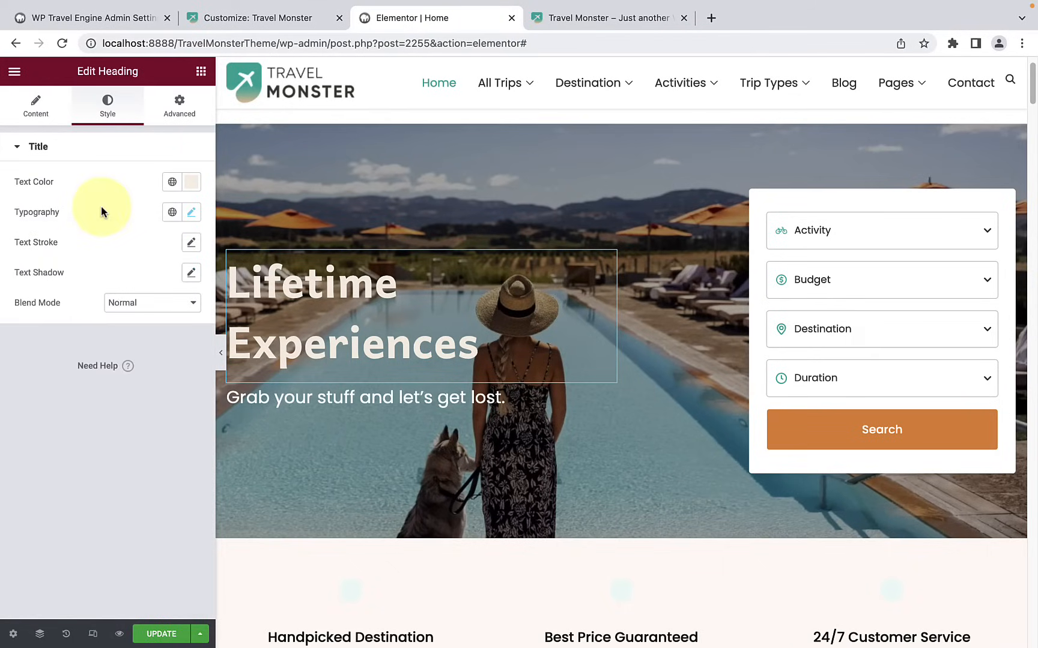
Step: Try a 2 px text stroke on the heading and bring the stroke width back to 0
{"action": "left_click", "coordinate": [192, 245]}
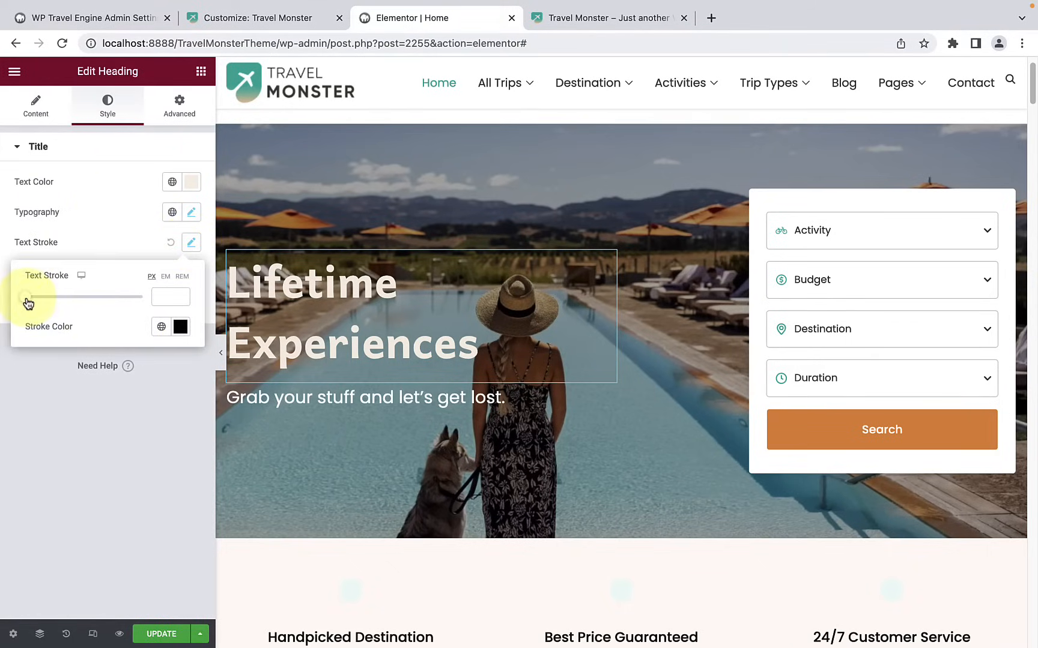
{"action": "left_click_drag", "start_coordinate": [27, 303], "coordinate": [39, 303]}
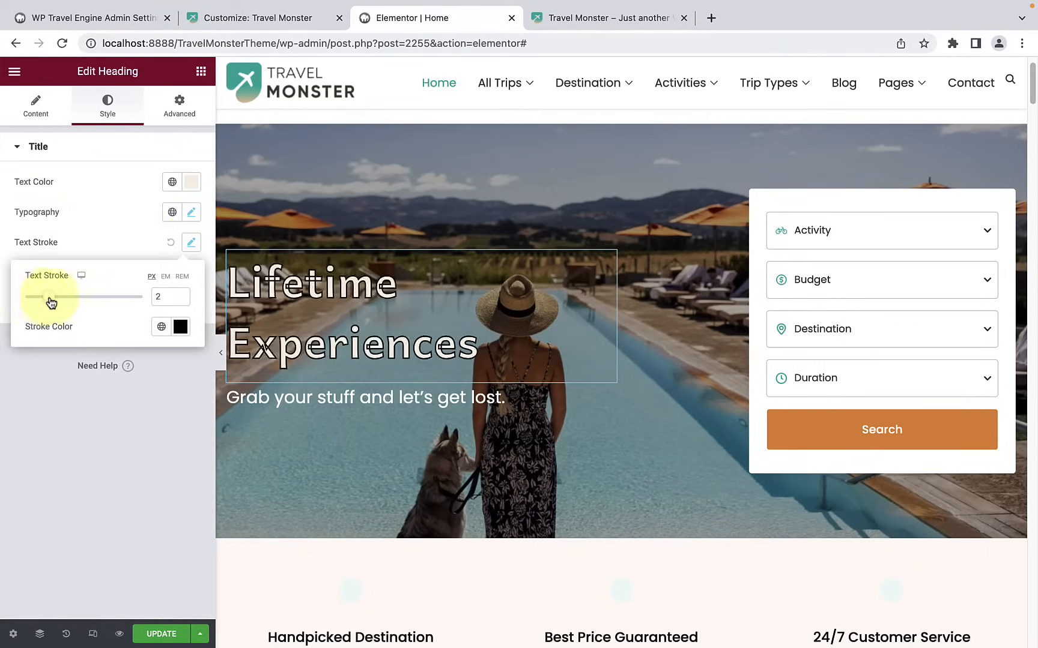
{"action": "left_click_drag", "start_coordinate": [35, 305], "coordinate": [25, 306]}
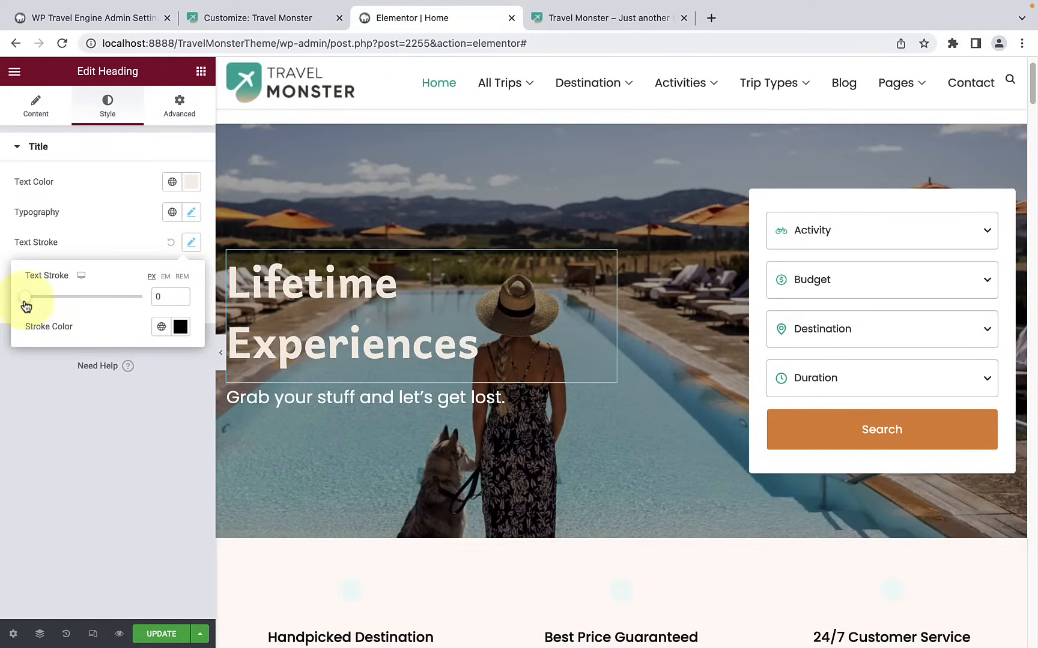
Step: Try a red #FB0000 text stroke at 1 px on the heading and return its width to 0
{"action": "left_click", "coordinate": [179, 326]}
{"action": "mouse_move", "coordinate": [184, 402]}
{"action": "left_mouse_down"}
{"action": "mouse_move", "coordinate": [211, 413]}
{"action": "mouse_move", "coordinate": [255, 378]}
{"action": "mouse_move", "coordinate": [276, 382]}
{"action": "left_mouse_up"}
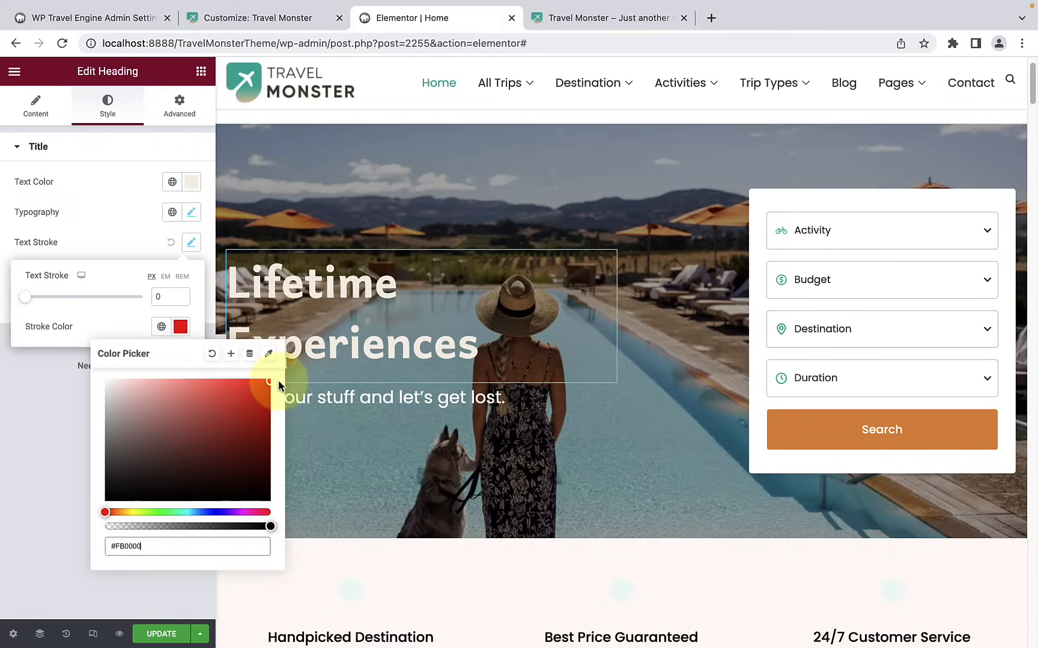
{"action": "left_click", "coordinate": [29, 307]}
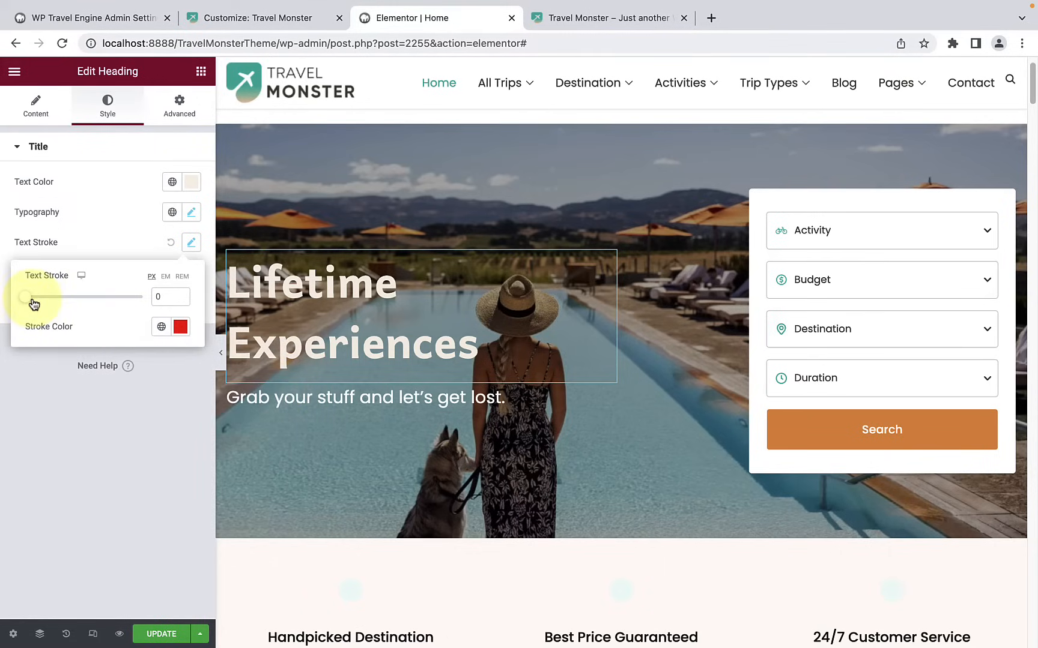
{"action": "left_click_drag", "start_coordinate": [35, 304], "coordinate": [40, 301]}
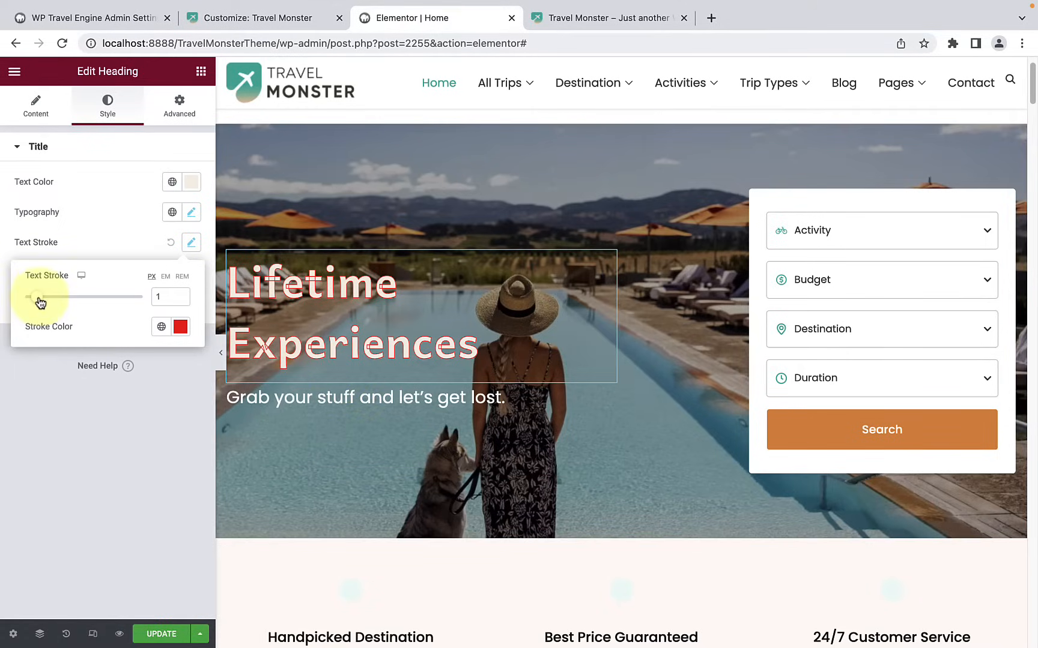
{"action": "left_click_drag", "start_coordinate": [38, 300], "coordinate": [17, 300]}
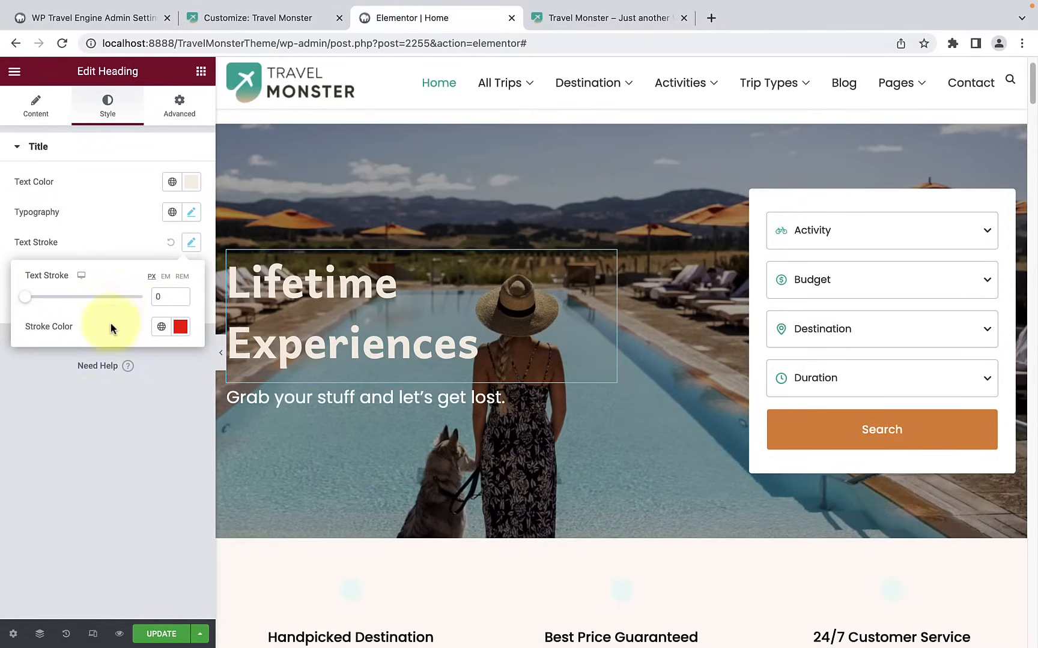
Step: Return the heading's text stroke color to black and leave the stroke settings
{"action": "left_click", "coordinate": [181, 326]}
{"action": "mouse_move", "coordinate": [192, 486]}
{"action": "left_mouse_down"}
{"action": "mouse_move", "coordinate": [84, 493]}
{"action": "mouse_move", "coordinate": [75, 503]}
{"action": "left_mouse_up"}
{"action": "left_click", "coordinate": [28, 436]}
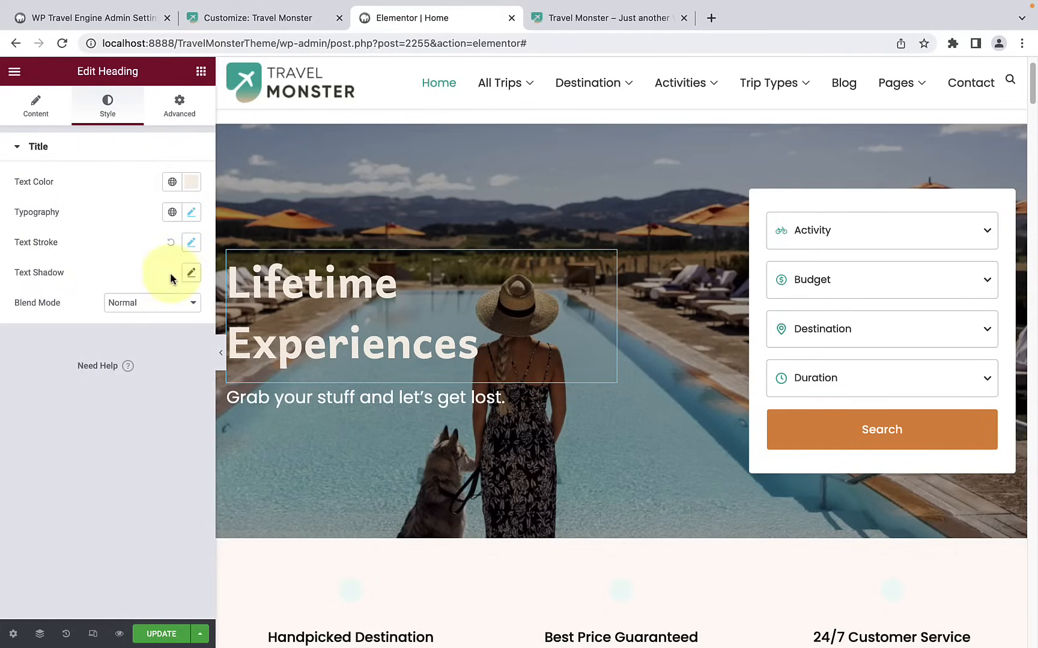
Step: Add the default text shadow to the heading and look through its blend mode options, keeping Normal
{"action": "left_click", "coordinate": [188, 275]}
{"action": "left_click", "coordinate": [83, 449]}
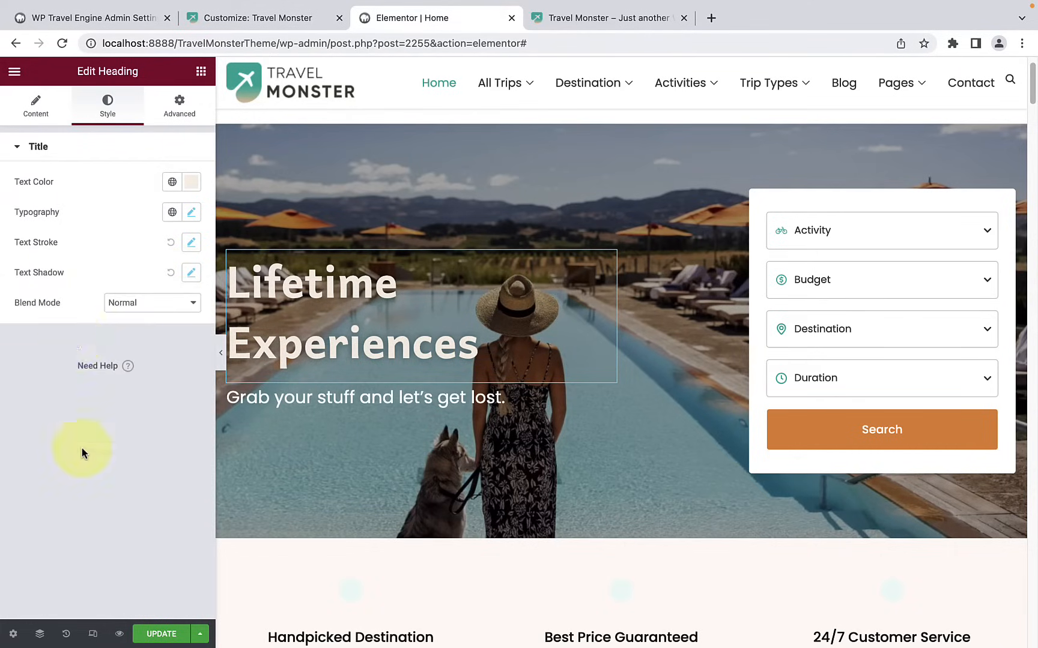
{"action": "left_click", "coordinate": [139, 303]}
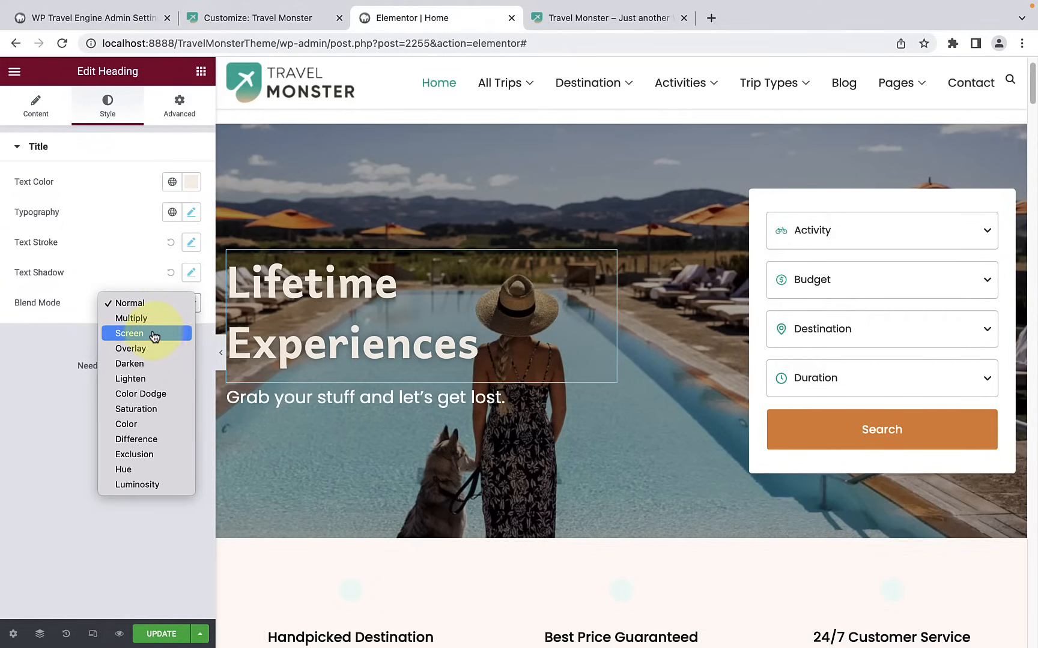
{"action": "left_click", "coordinate": [53, 346]}
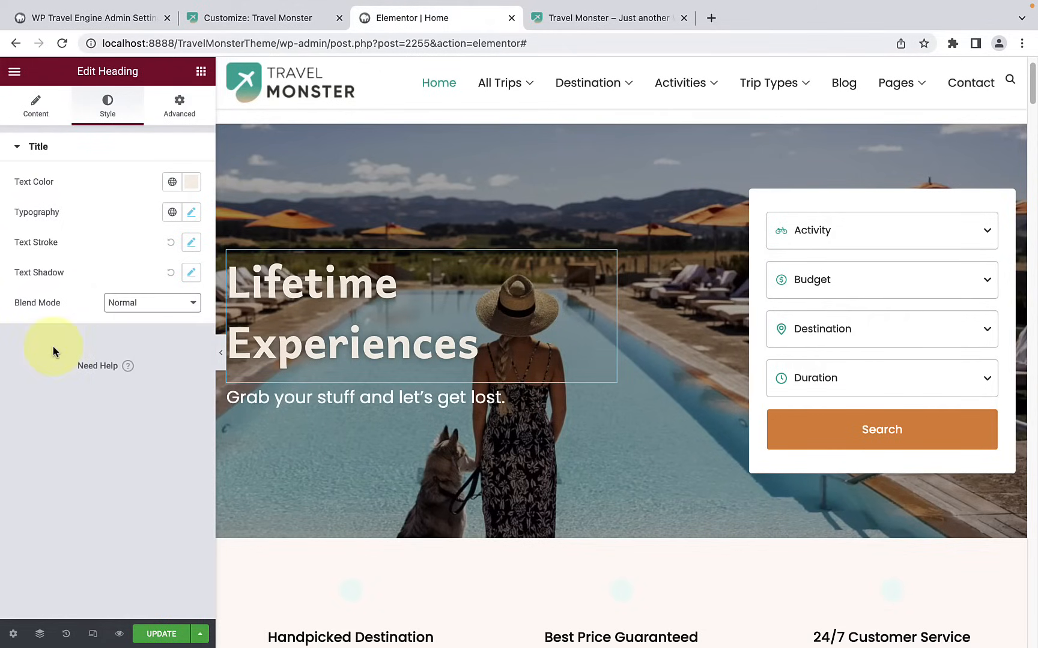
Step: Try a drop cap on the "Grab your stuff and let's get lost." text, switch it back off and check its column options
{"action": "left_click", "coordinate": [321, 394]}
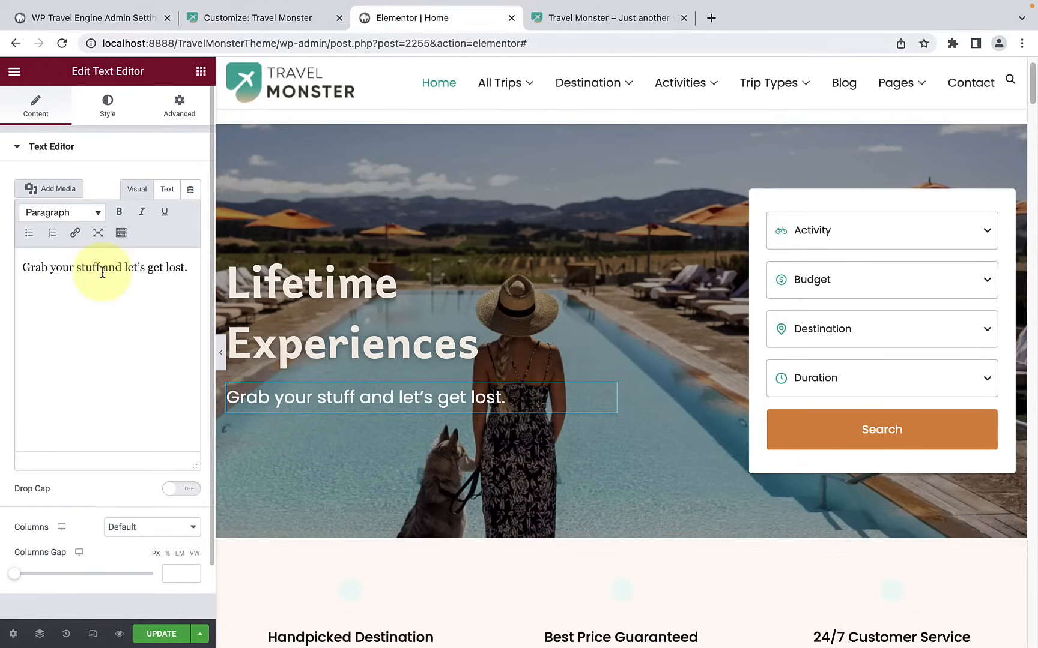
{"action": "triple_click", "coordinate": [103, 267]}
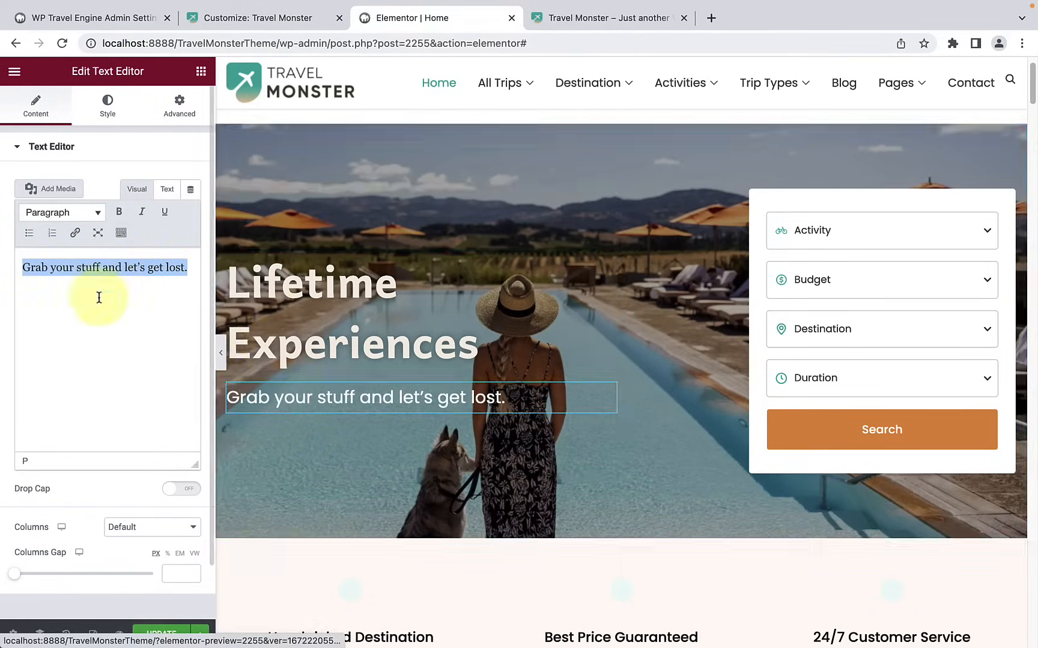
{"action": "left_click", "coordinate": [133, 279]}
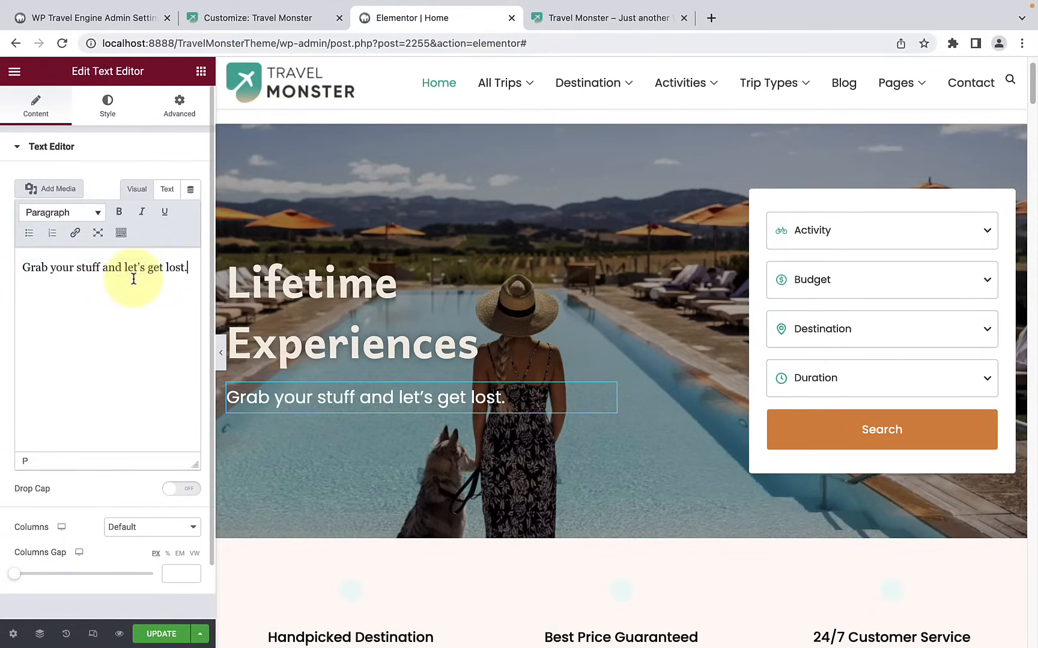
{"action": "left_click", "coordinate": [183, 490]}
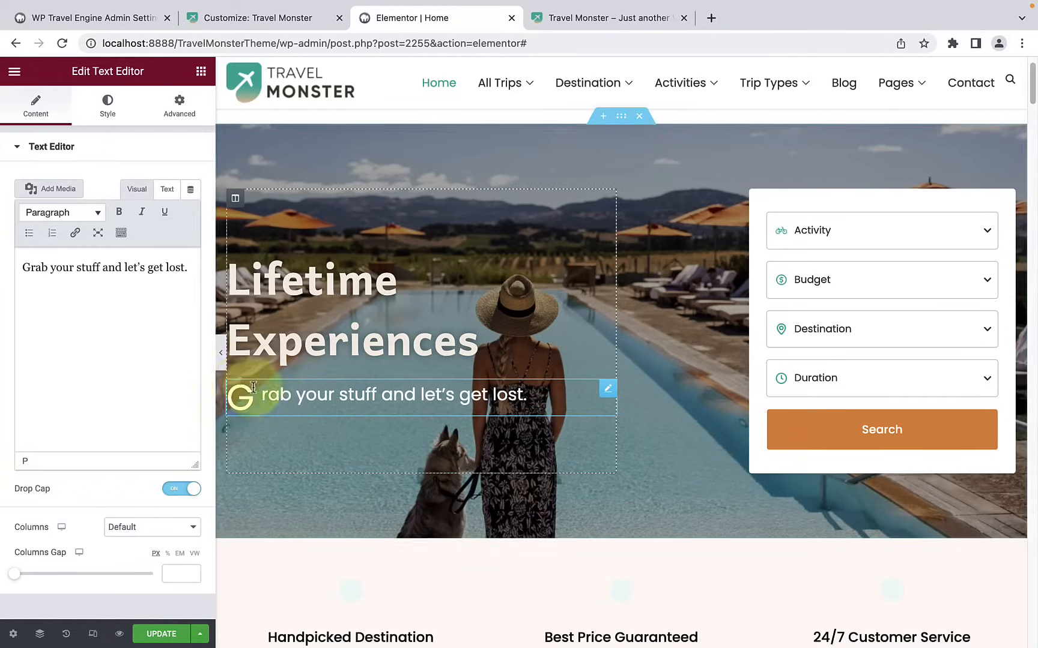
{"action": "left_click", "coordinate": [180, 490]}
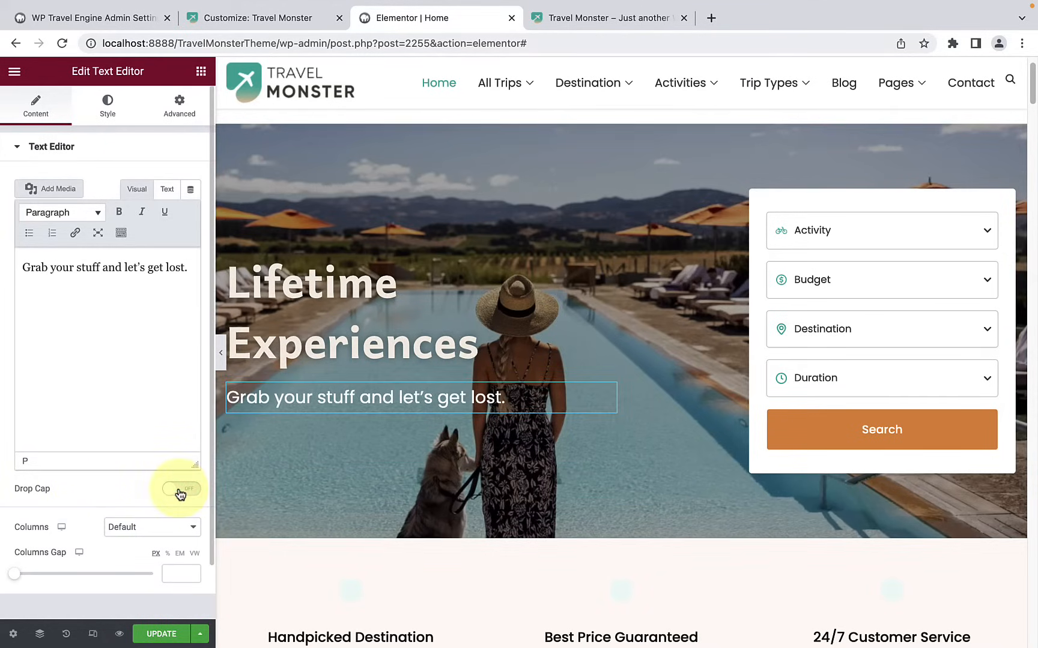
{"action": "left_click", "coordinate": [151, 533]}
{"action": "left_click", "coordinate": [51, 560]}
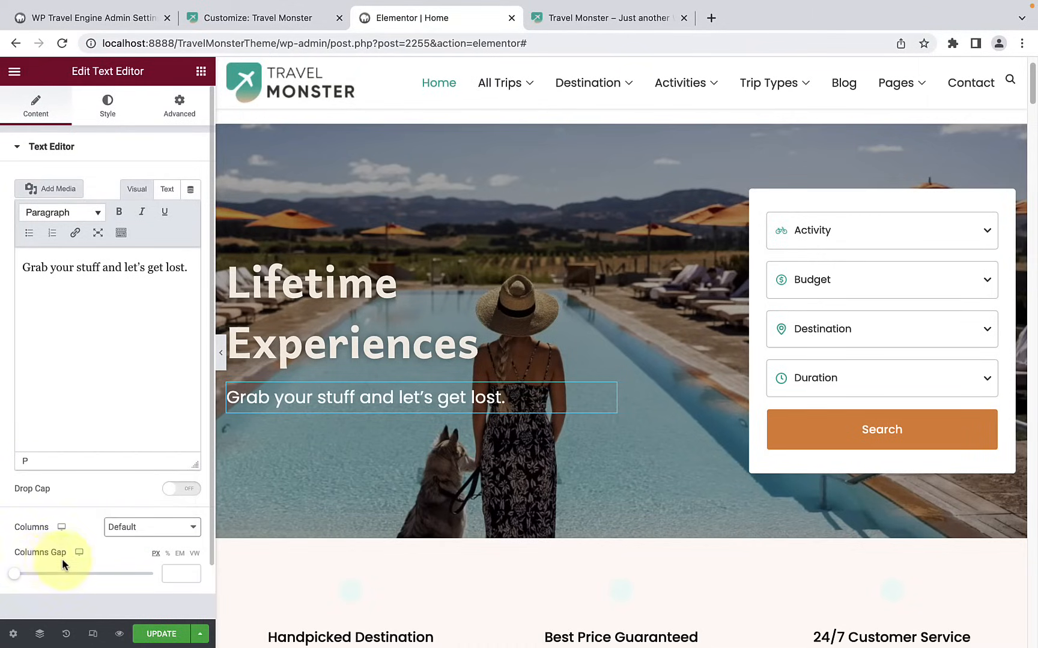
Step: Try center and right alignment on the hero tagline, and settle on left alignment
{"action": "left_click", "coordinate": [109, 113]}
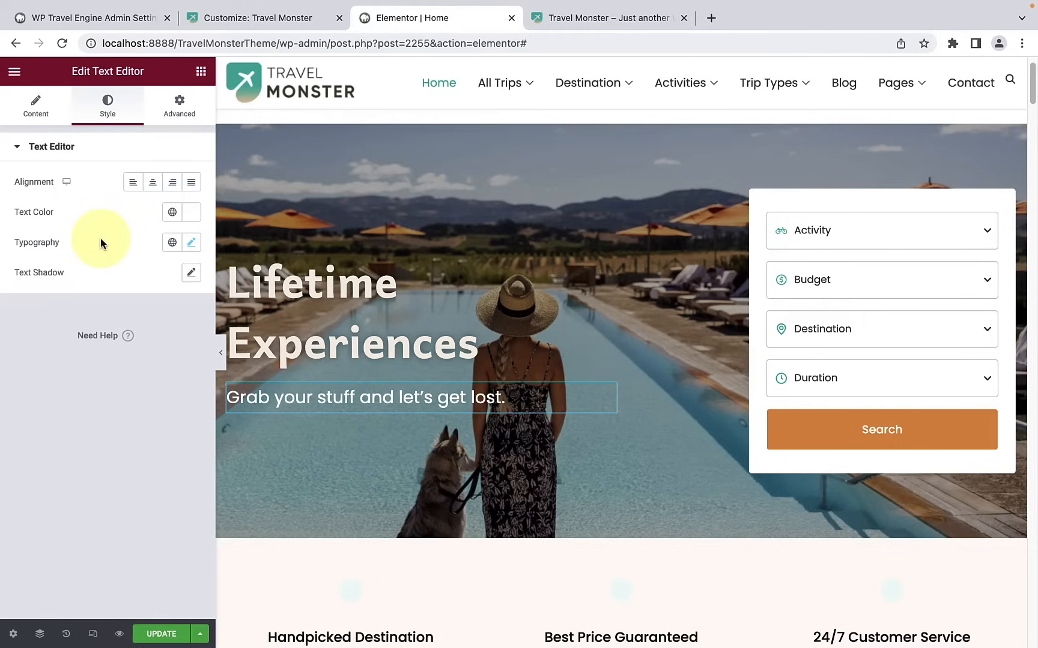
{"action": "left_click", "coordinate": [152, 183]}
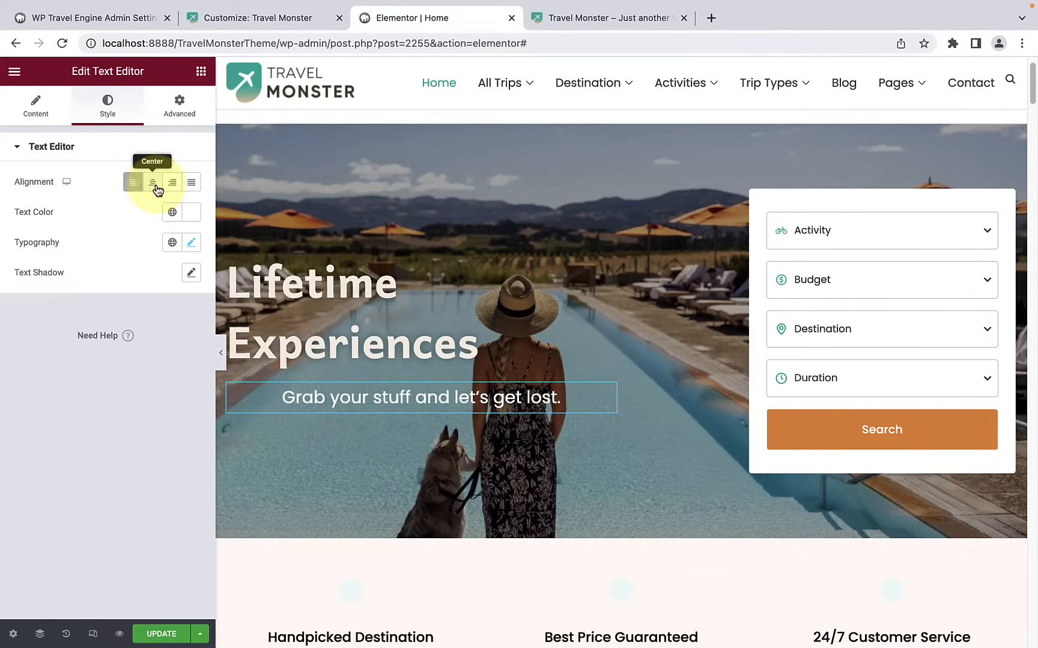
{"action": "left_click", "coordinate": [172, 183]}
{"action": "left_click", "coordinate": [133, 183]}
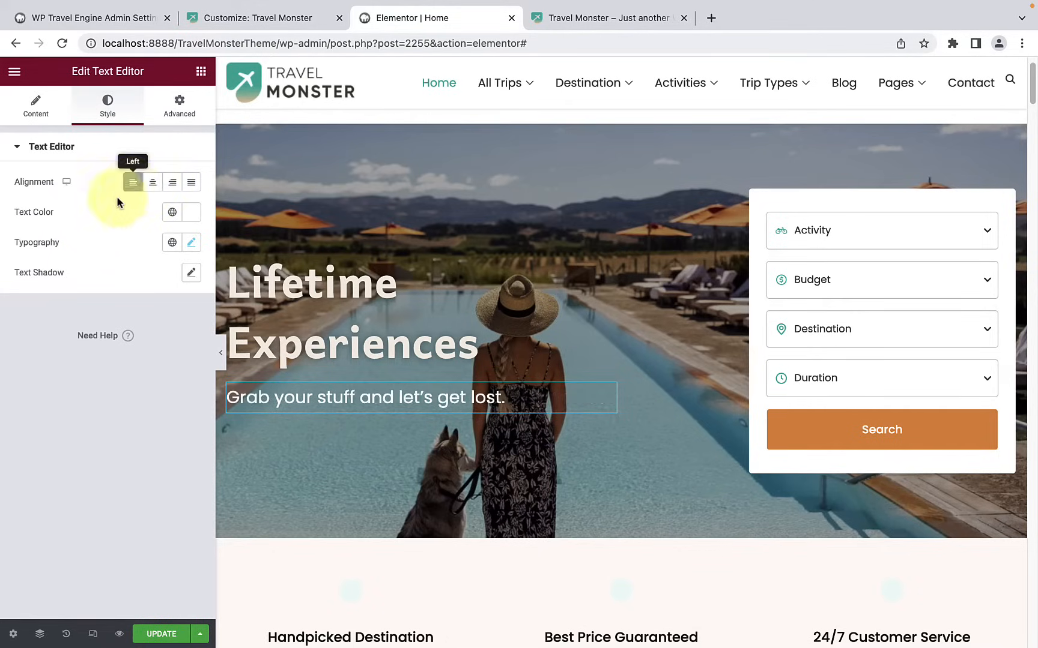
Step: Try other text colors on the hero tagline and return its color to white #FFFFFF
{"action": "left_click", "coordinate": [190, 214]}
{"action": "left_click_drag", "start_coordinate": [132, 287], "coordinate": [144, 313]}
{"action": "mouse_move", "coordinate": [34, 397]}
{"action": "left_mouse_down"}
{"action": "mouse_move", "coordinate": [197, 387]}
{"action": "mouse_move", "coordinate": [15, 401]}
{"action": "left_mouse_up"}
{"action": "left_click_drag", "start_coordinate": [147, 313], "coordinate": [23, 266]}
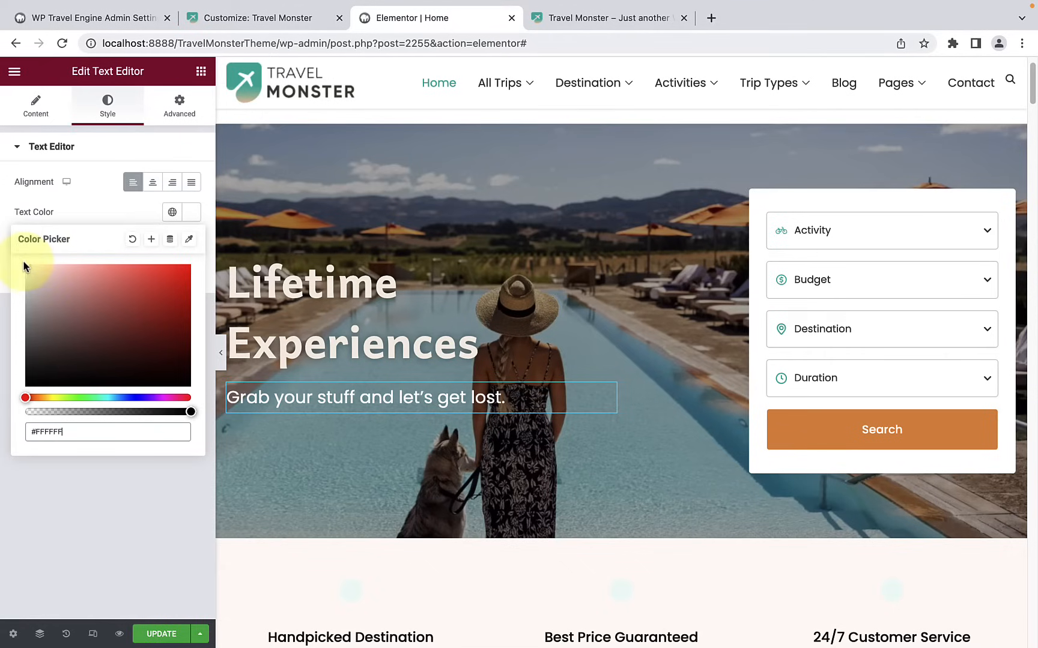
{"action": "left_click", "coordinate": [100, 204]}
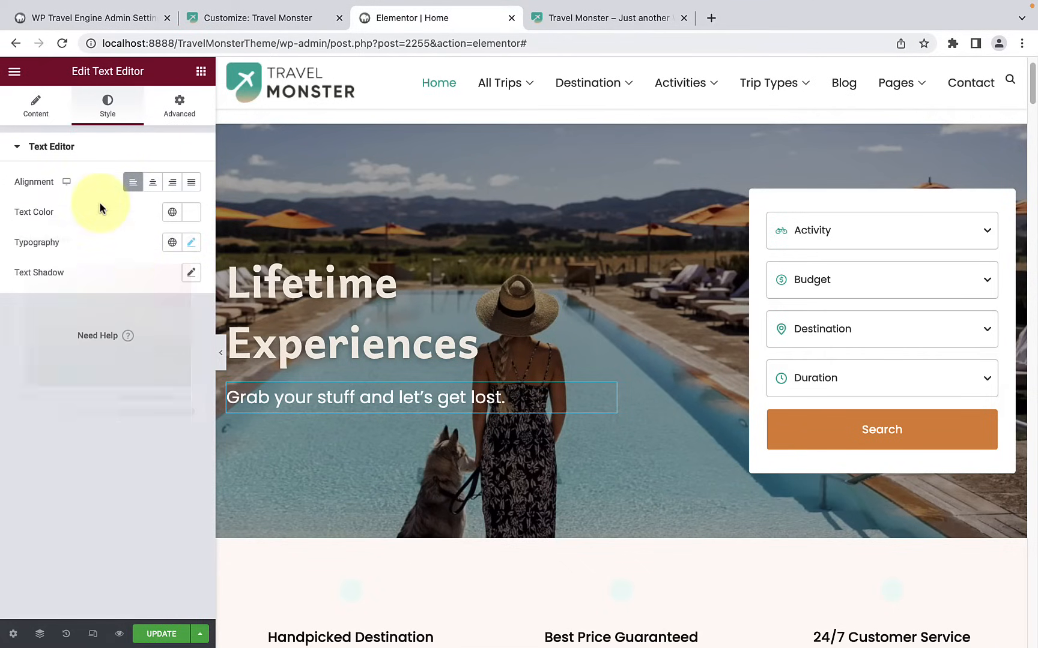
Step: Look through the hero tagline's typography settings, including the family, weight and transform options, keeping the current choices
{"action": "left_click", "coordinate": [189, 245]}
{"action": "scroll", "coordinate": [105, 437], "scroll_direction": "down", "scroll_amount": 1}
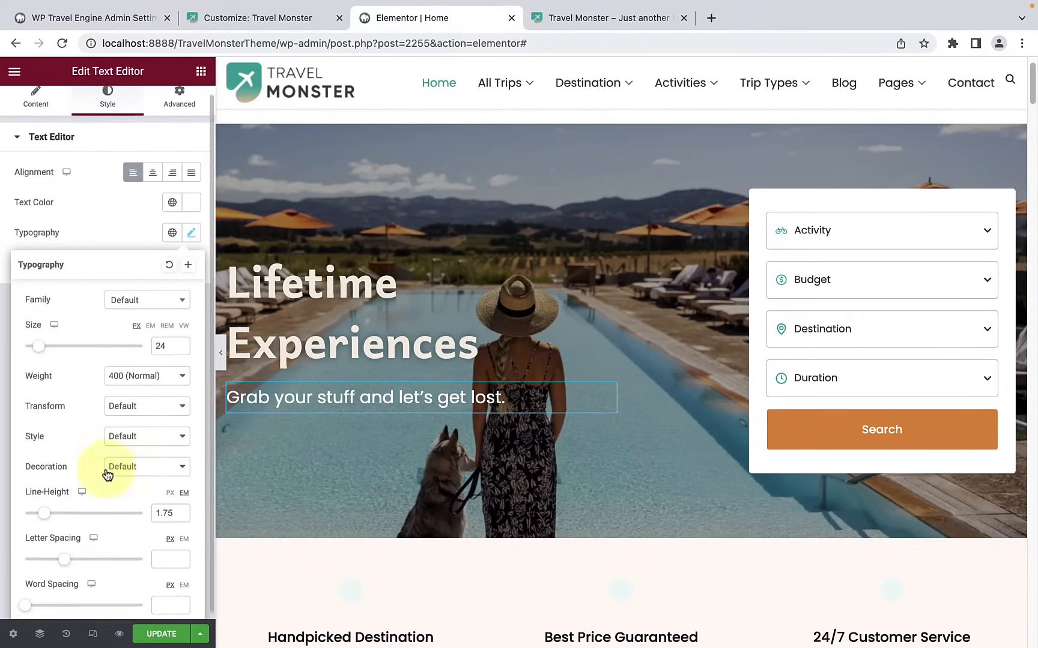
{"action": "scroll", "coordinate": [107, 475], "scroll_direction": "up", "scroll_amount": 1}
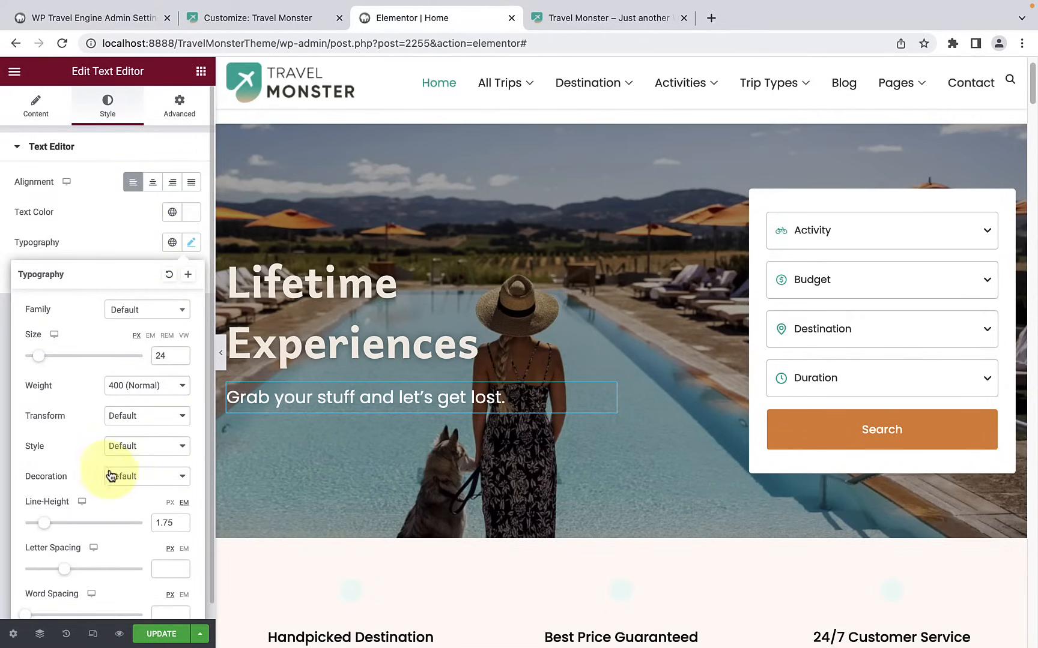
{"action": "left_click", "coordinate": [143, 310]}
{"action": "left_click", "coordinate": [86, 329]}
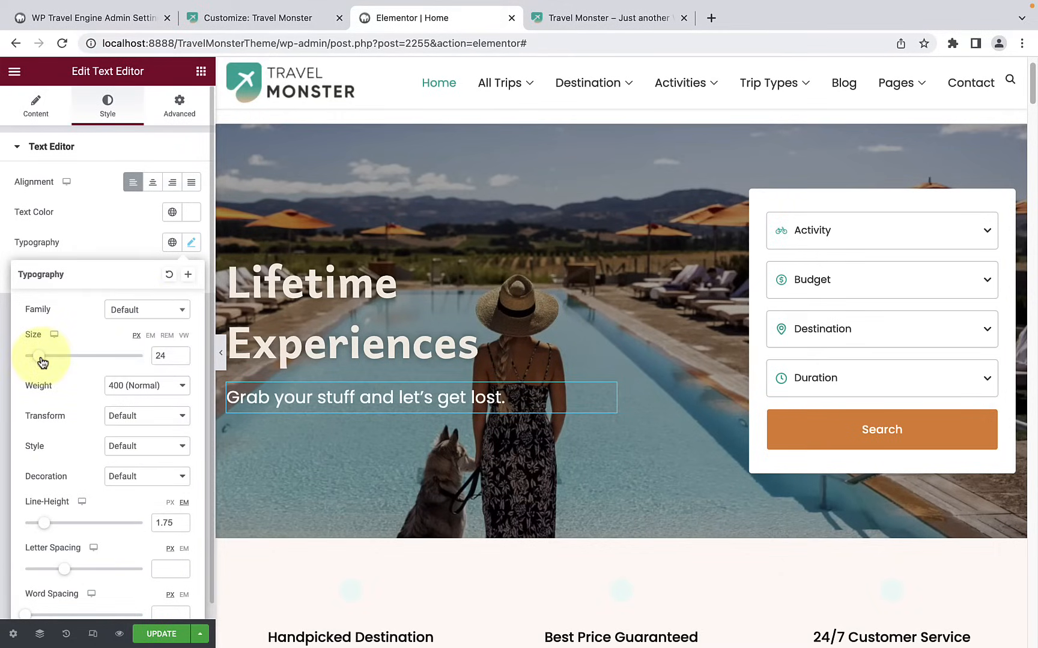
{"action": "left_click", "coordinate": [143, 387]}
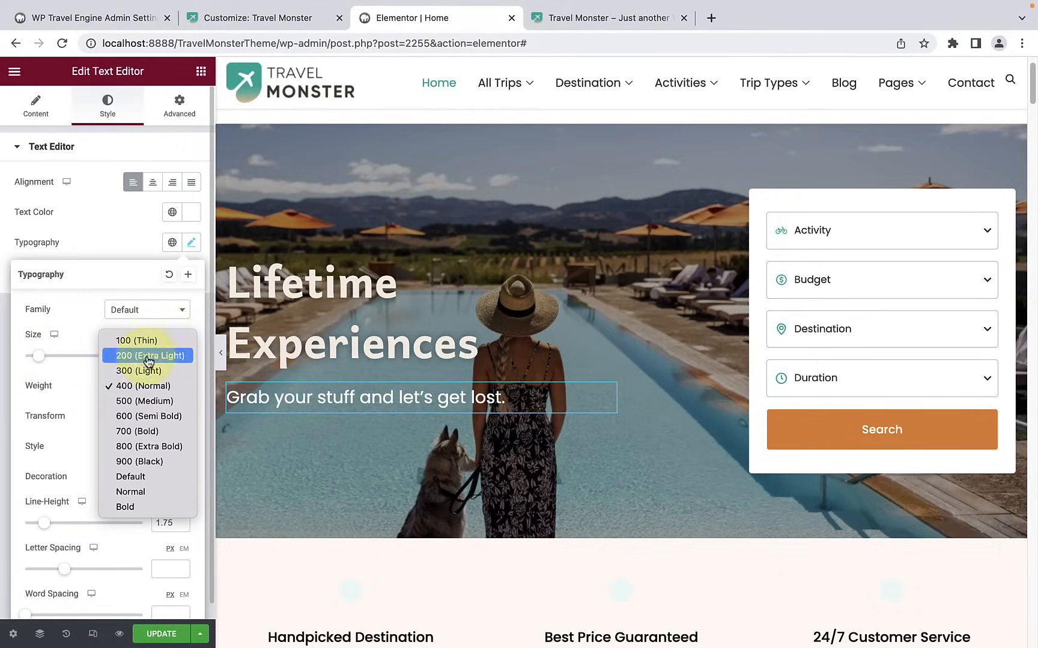
{"action": "left_click", "coordinate": [72, 389]}
{"action": "scroll", "coordinate": [71, 407], "scroll_direction": "down", "scroll_amount": 1}
{"action": "scroll", "coordinate": [72, 403], "scroll_direction": "down", "scroll_amount": 1}
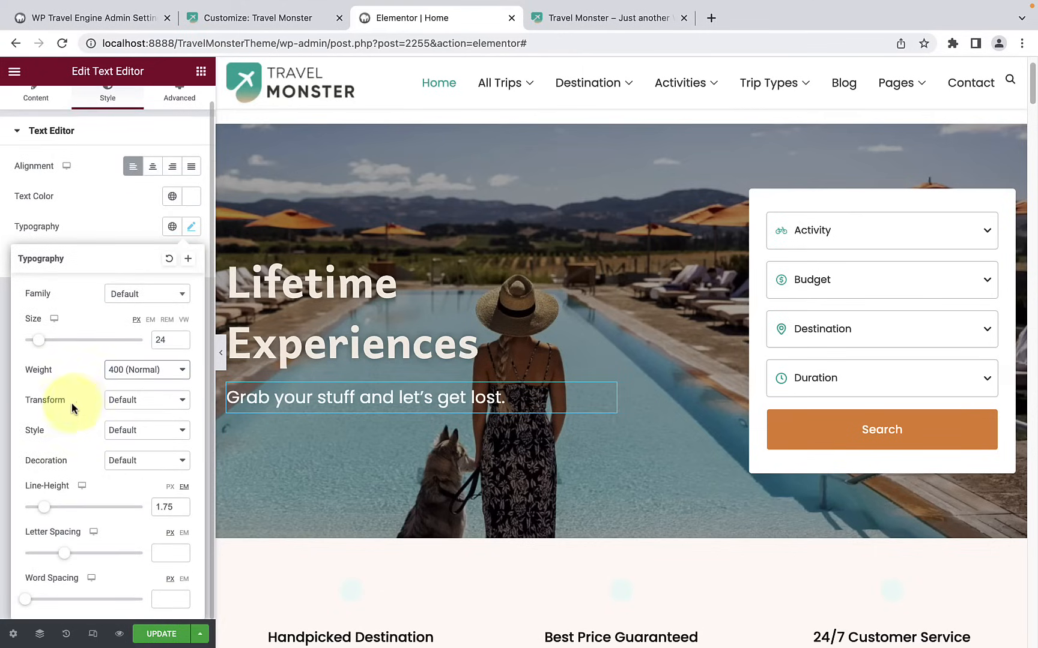
{"action": "left_click", "coordinate": [134, 401]}
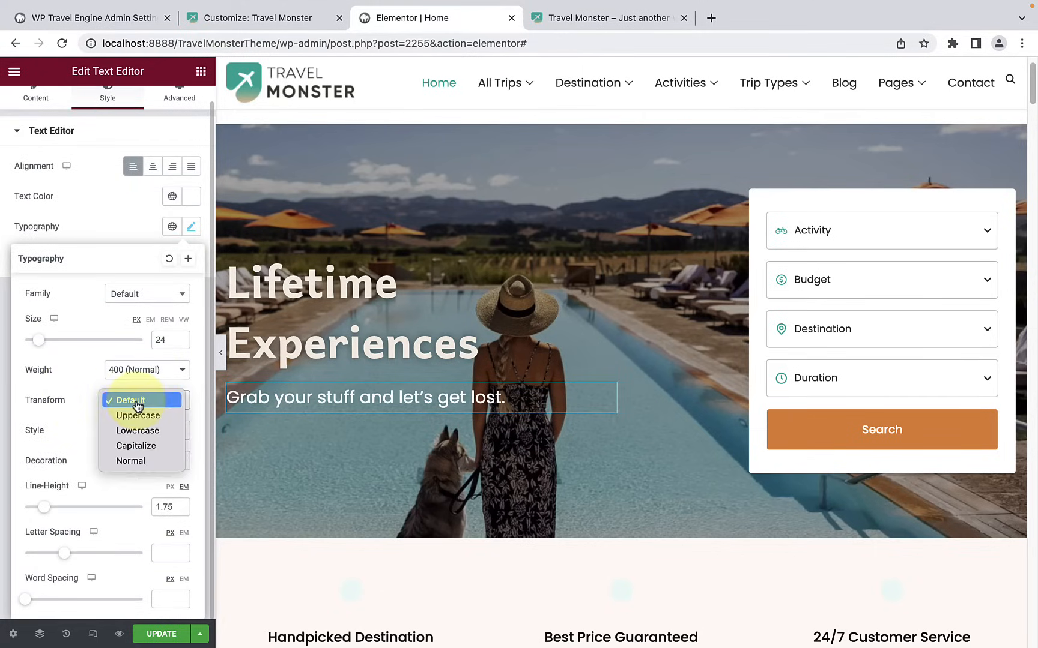
{"action": "left_click", "coordinate": [74, 420]}
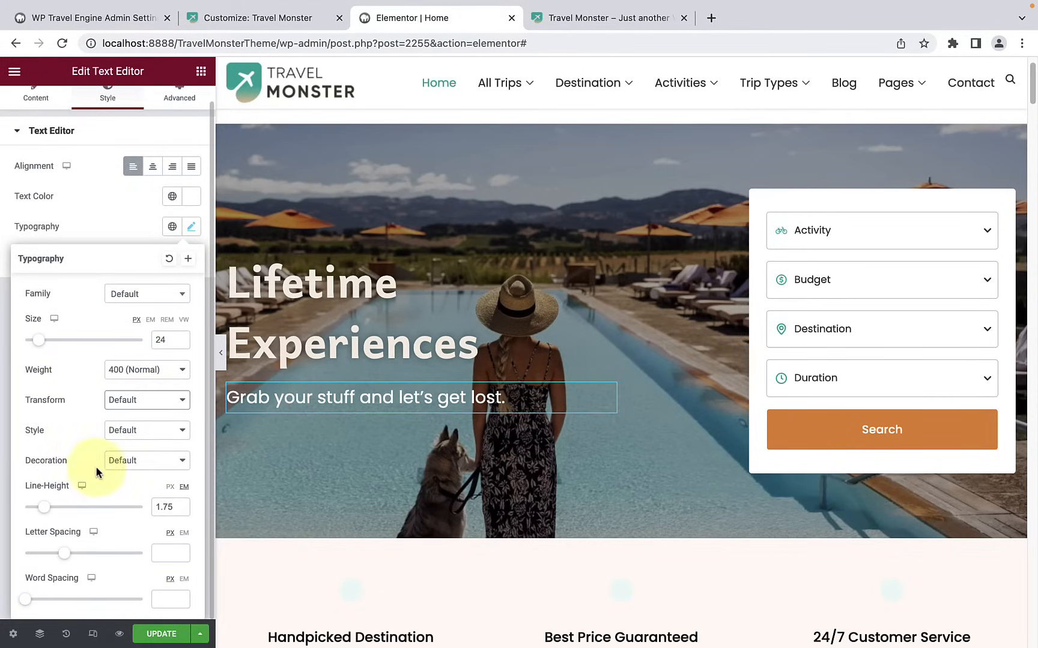
Step: Set the hero tagline's line height to 1.9 em and its letter spacing to -0.1 px
{"action": "left_click_drag", "start_coordinate": [43, 508], "coordinate": [47, 507]}
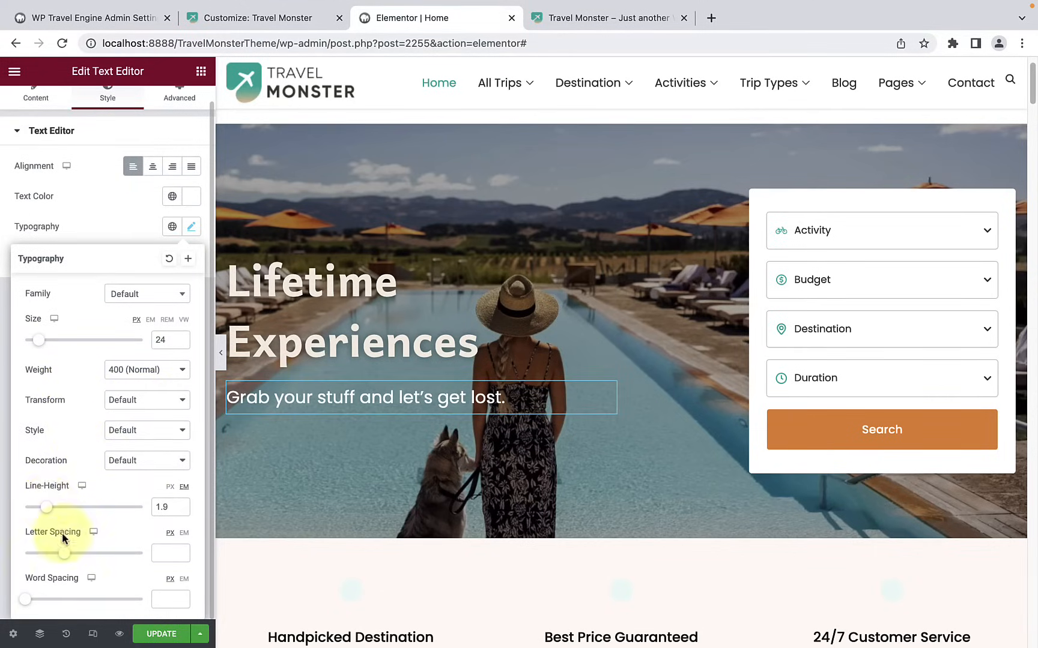
{"action": "left_click_drag", "start_coordinate": [66, 555], "coordinate": [65, 557]}
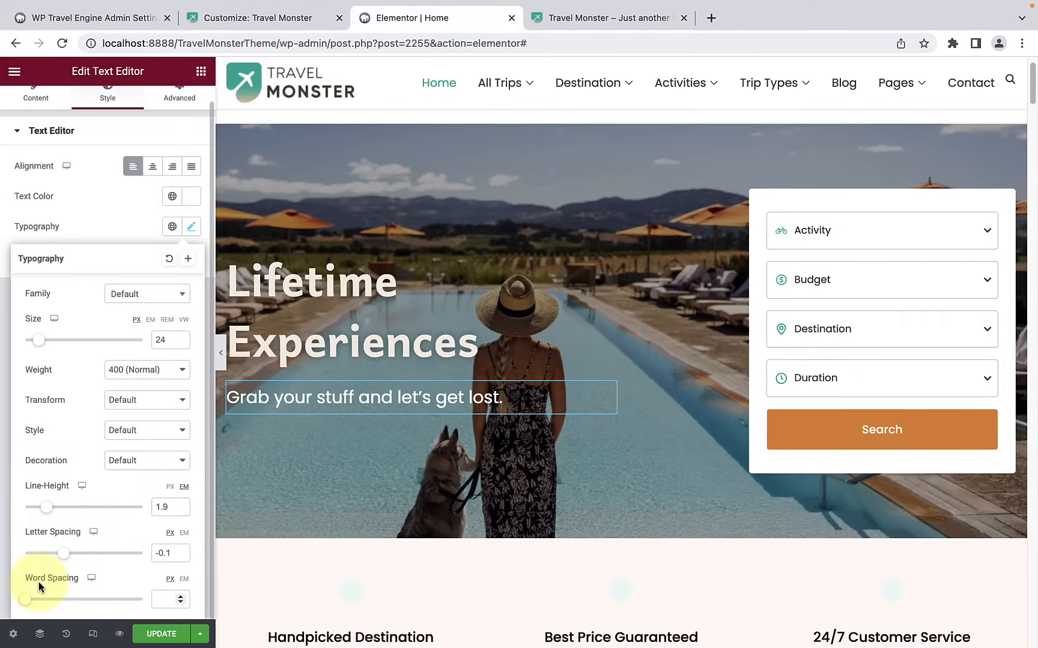
{"action": "left_click", "coordinate": [104, 215]}
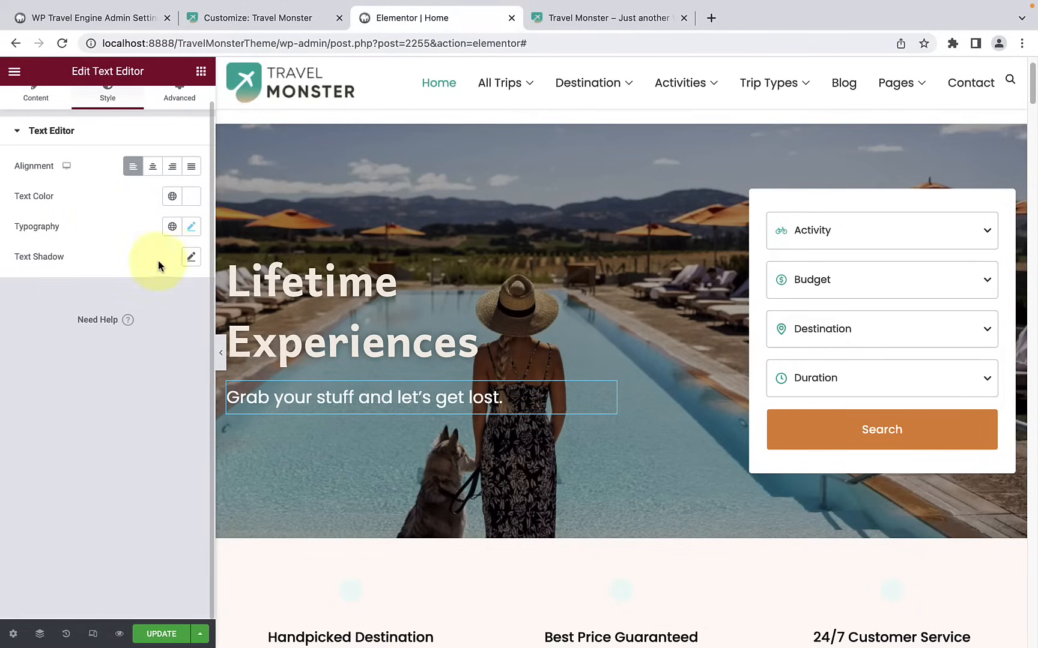
Step: Add the default text shadow to the hero tagline
{"action": "left_click", "coordinate": [191, 257]}
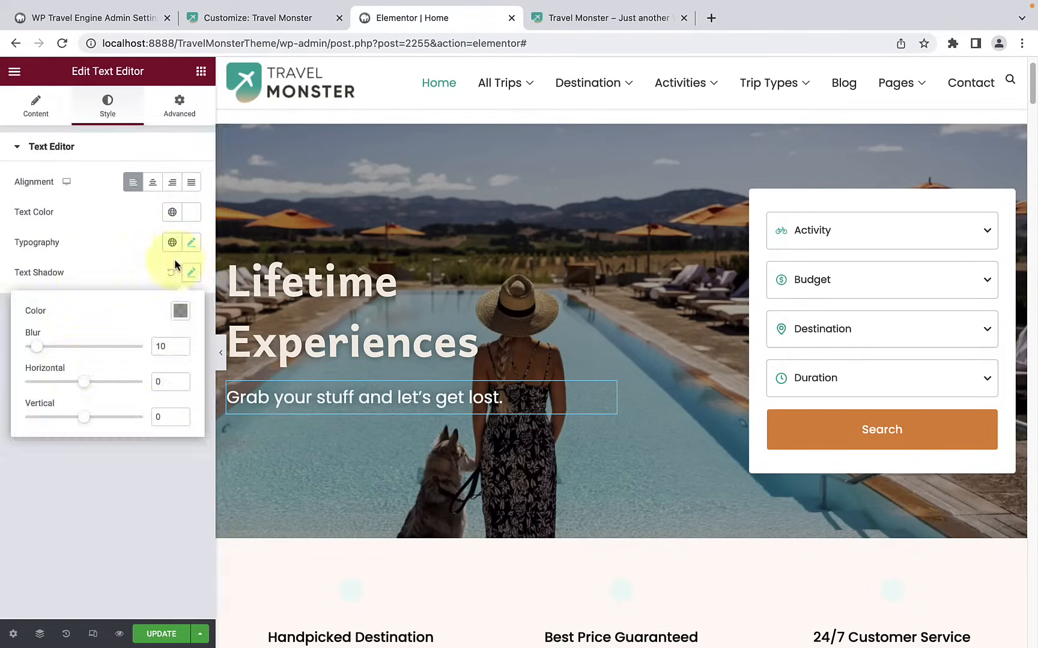
{"action": "left_click", "coordinate": [99, 262]}
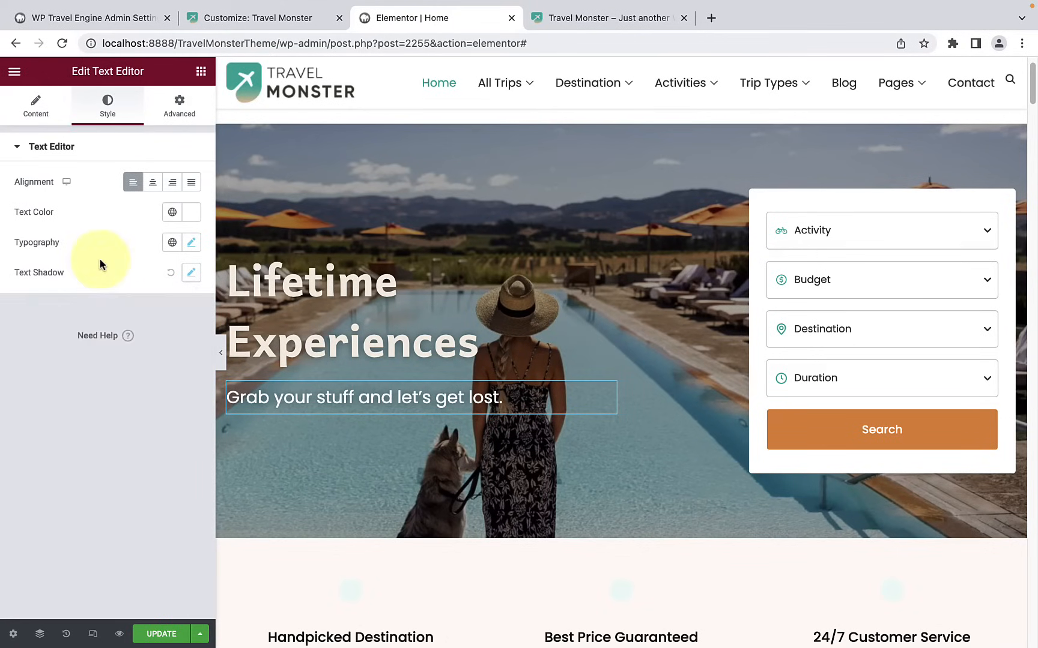
Step: Try the horizontal orientation on the hero's trip search form and return it to vertical
{"action": "left_click", "coordinate": [789, 206]}
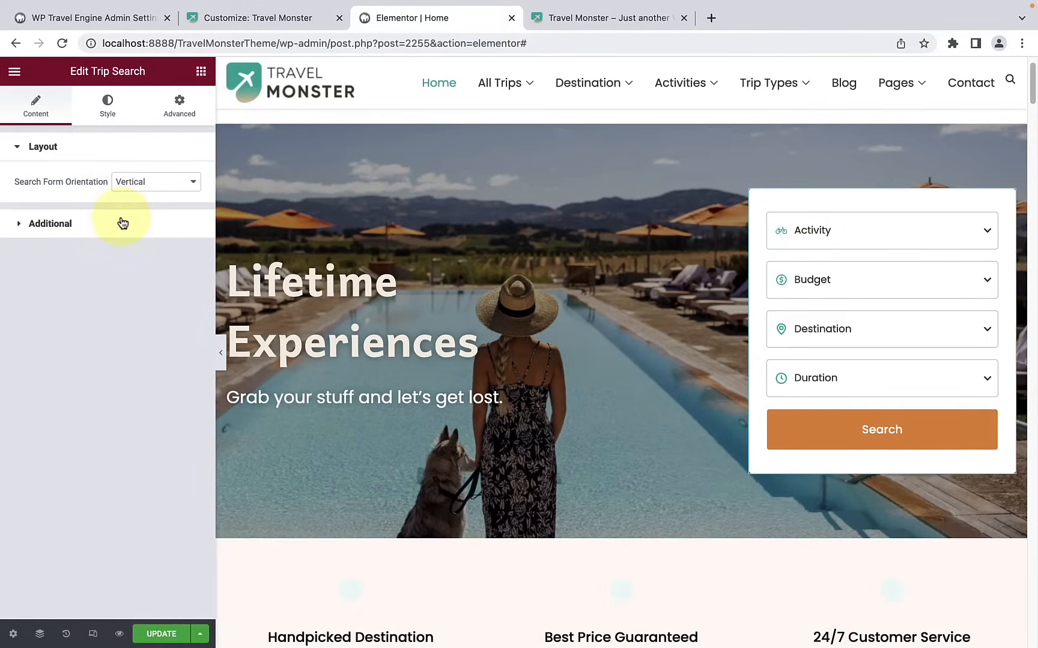
{"action": "left_click", "coordinate": [142, 185]}
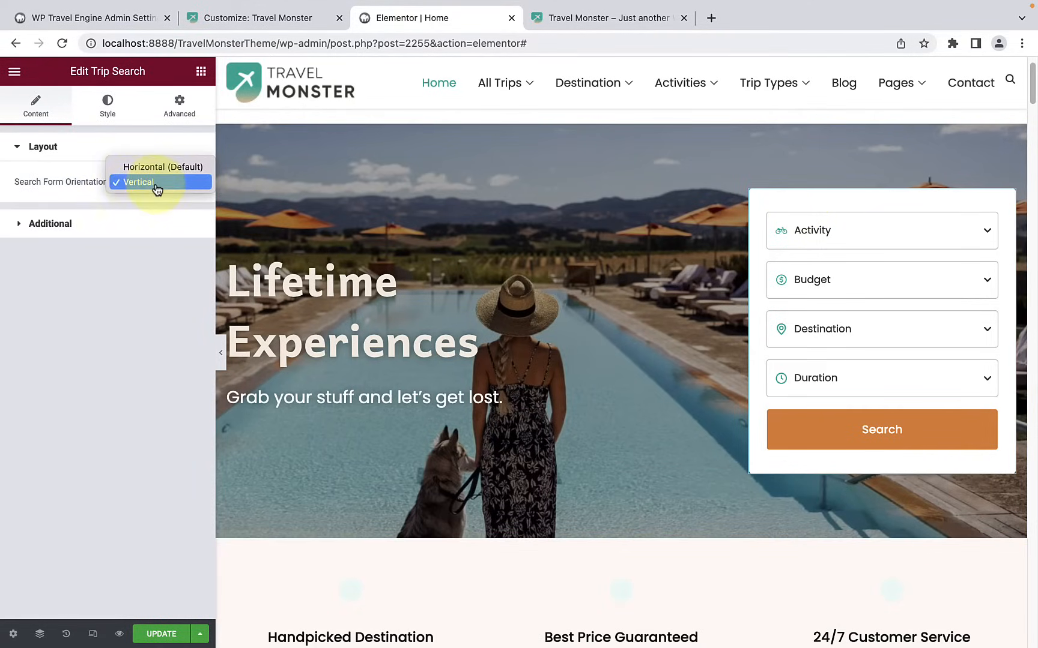
{"action": "left_click", "coordinate": [155, 168]}
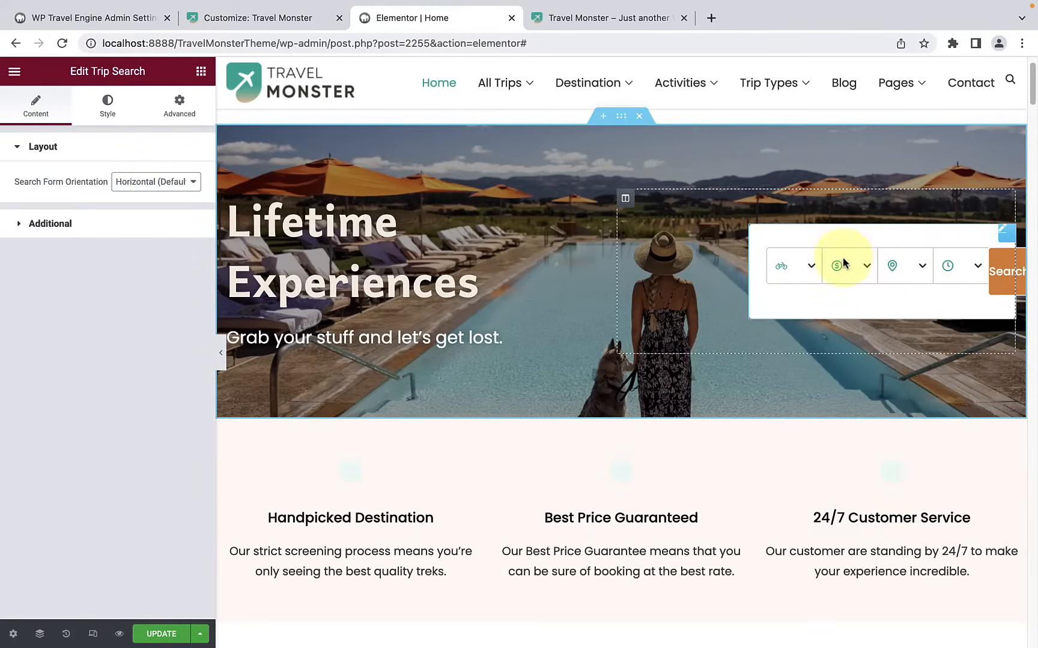
{"action": "left_click", "coordinate": [157, 186]}
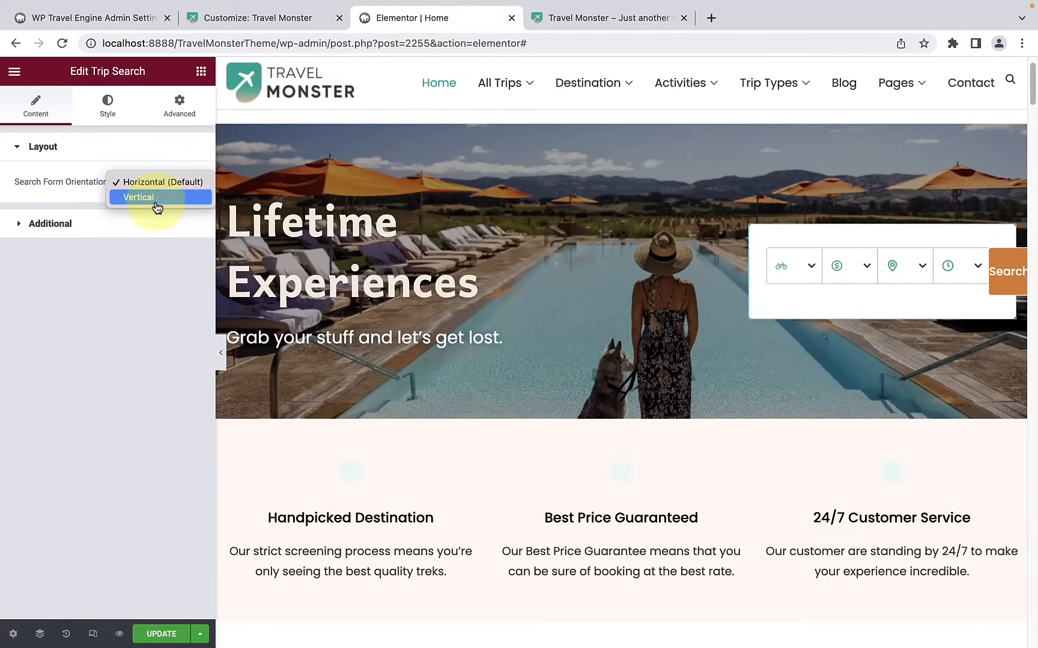
{"action": "left_click", "coordinate": [157, 198]}
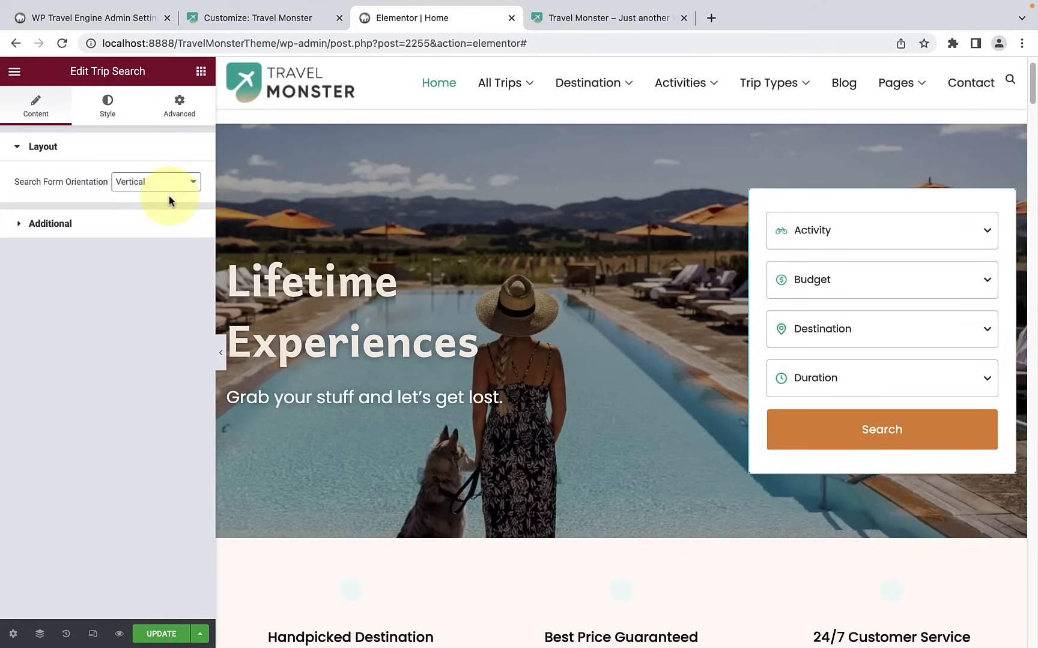
Step: Try "View All" as the trip search form's button label and restore the label to "Search"
{"action": "left_click", "coordinate": [135, 226]}
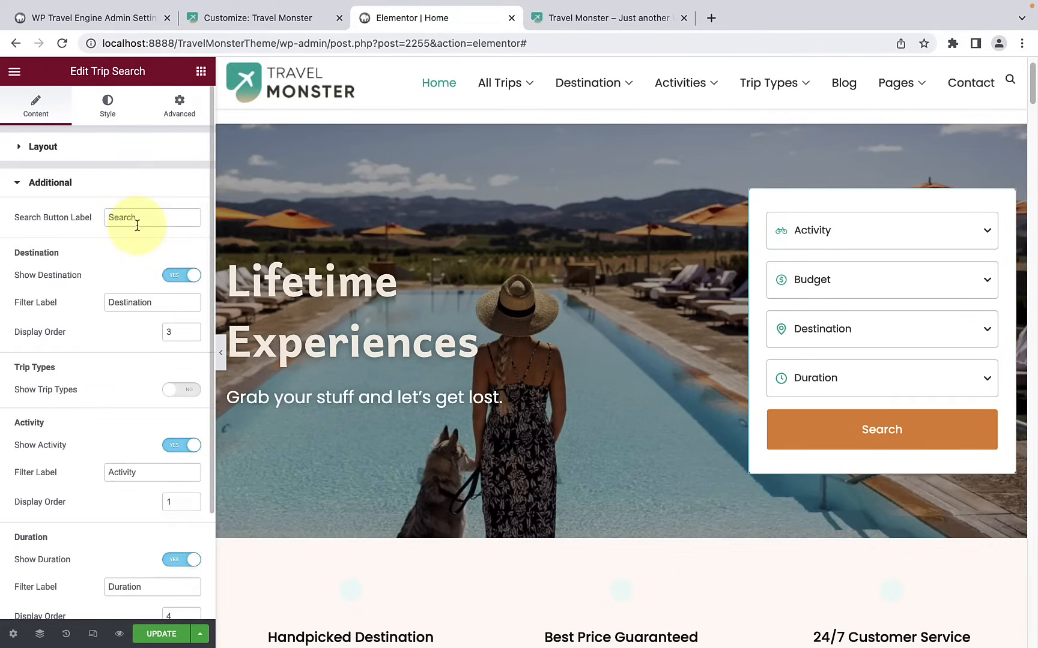
{"action": "left_click_drag", "start_coordinate": [134, 217], "coordinate": [102, 217]}
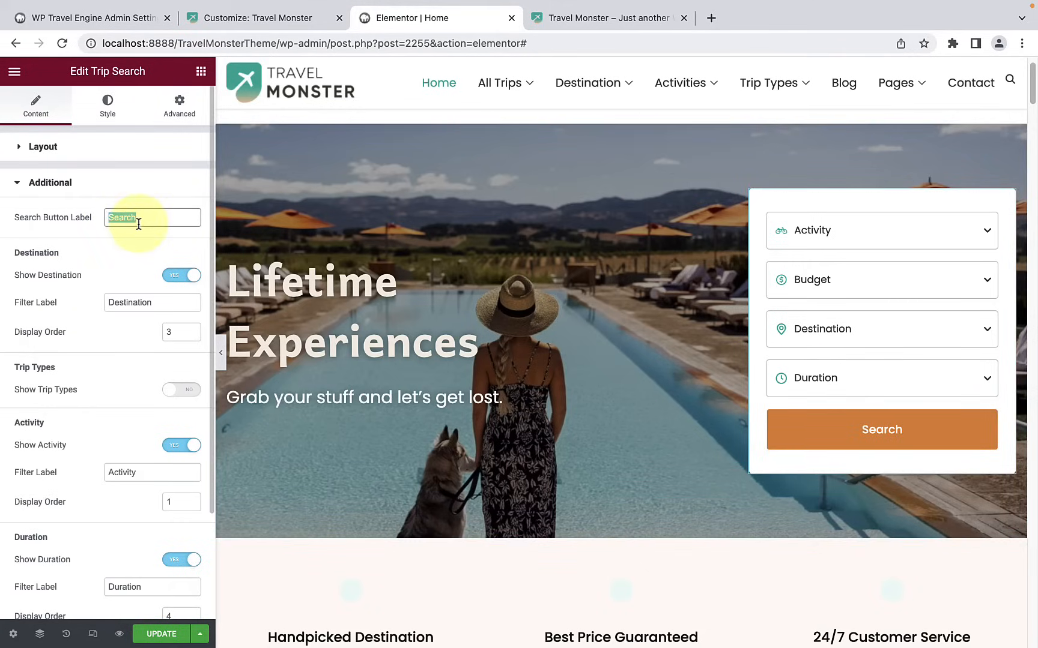
{"action": "key", "text": "BackSpace"}
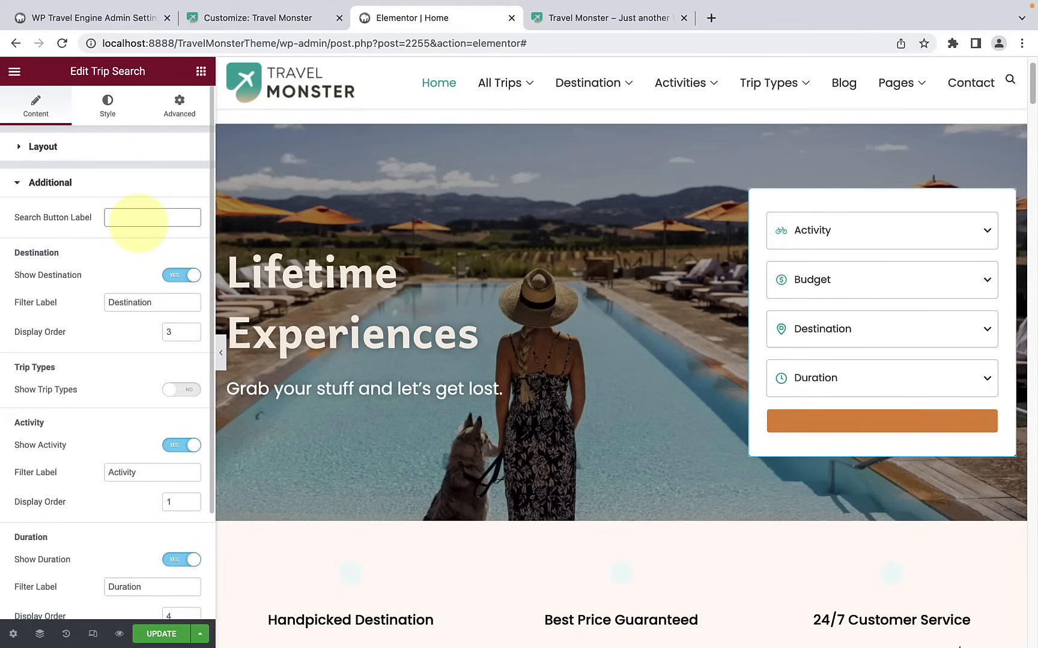
{"action": "type", "text": "View All"}
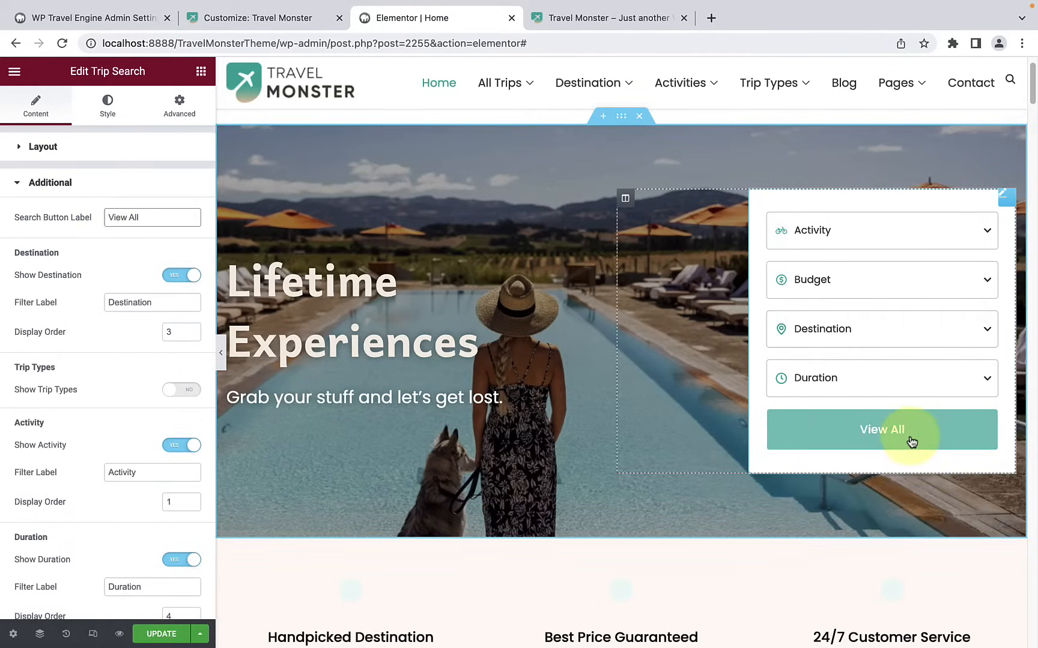
{"action": "triple_click", "coordinate": [146, 218]}
{"action": "key", "text": "BackSpace"}
{"action": "type", "text": "Sear"}
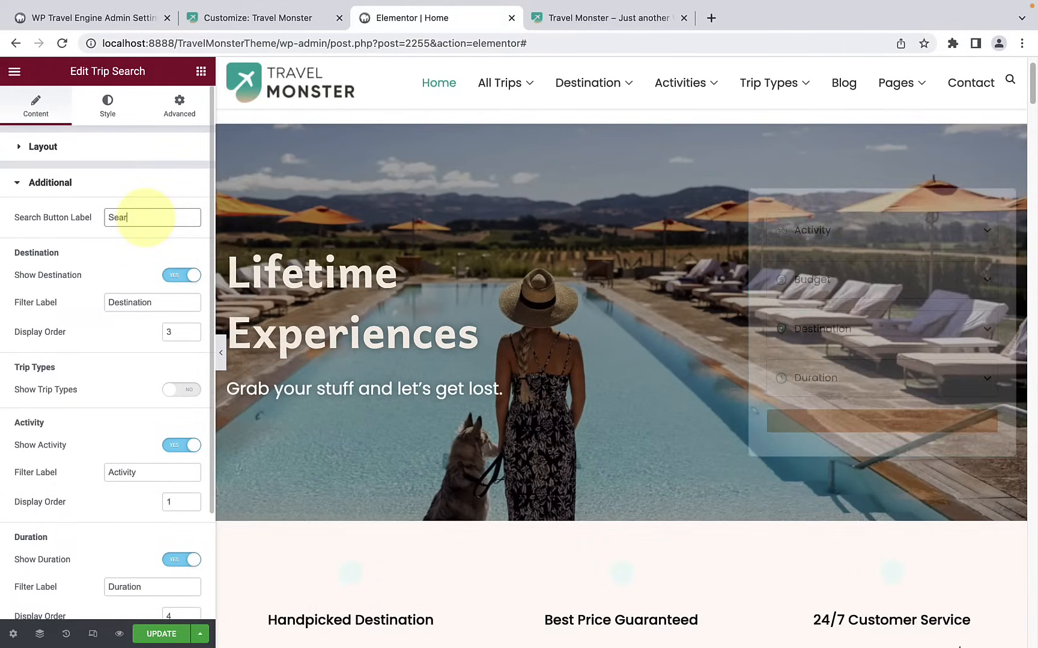
{"action": "type", "text": "ch"}
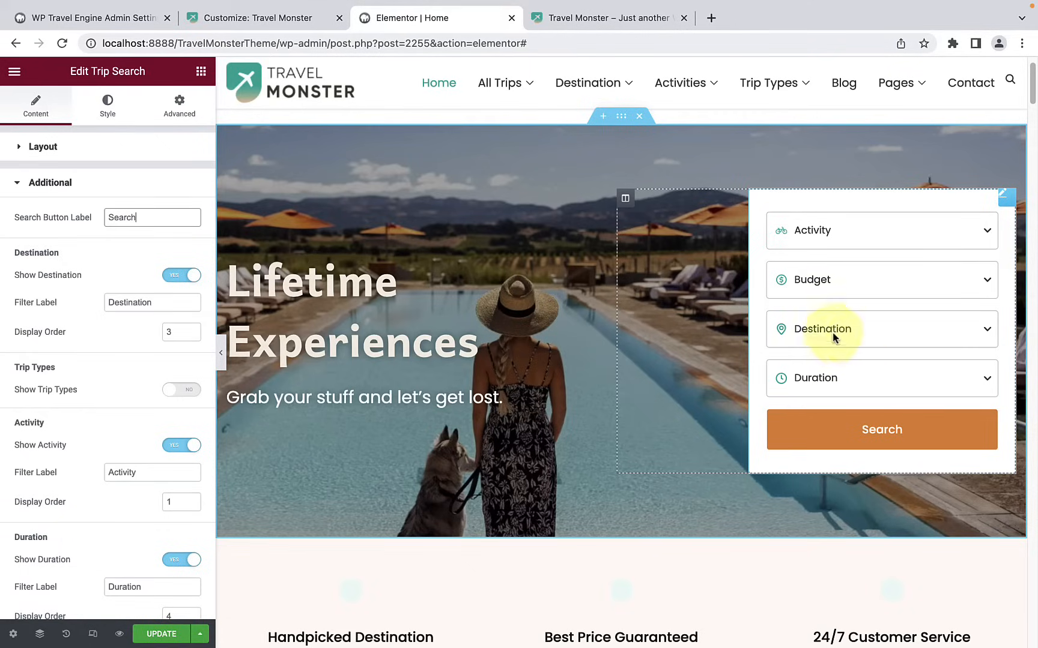
Step: Hide the Destination filter in the trip search form
{"action": "left_click", "coordinate": [178, 282]}
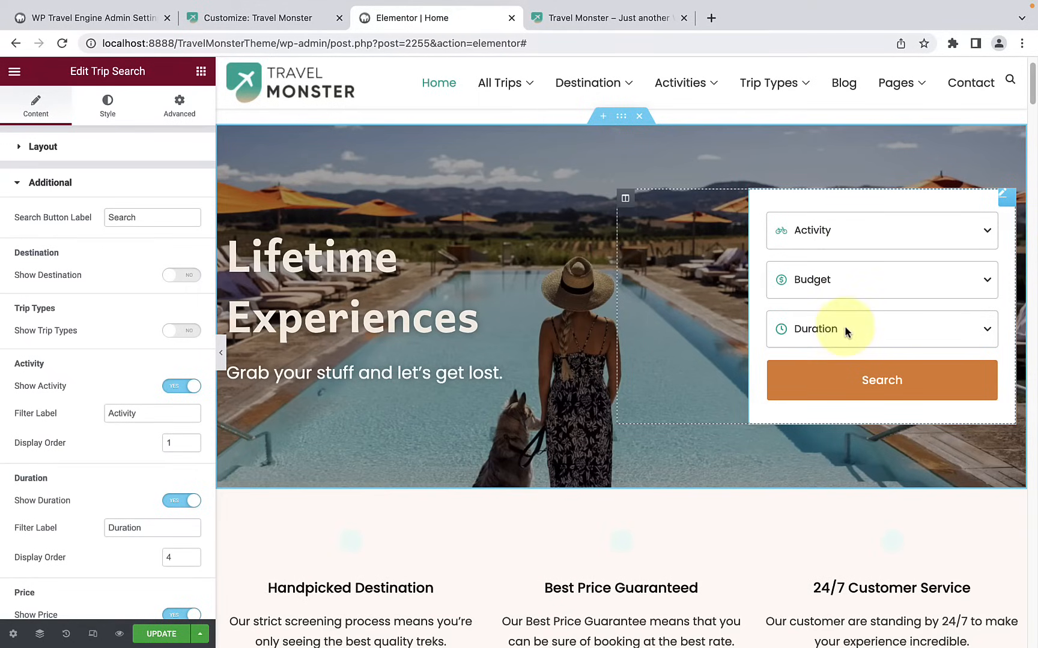
{"action": "scroll", "coordinate": [137, 375], "scroll_direction": "down", "scroll_amount": 3}
{"action": "scroll", "coordinate": [139, 394], "scroll_direction": "up", "scroll_amount": 2}
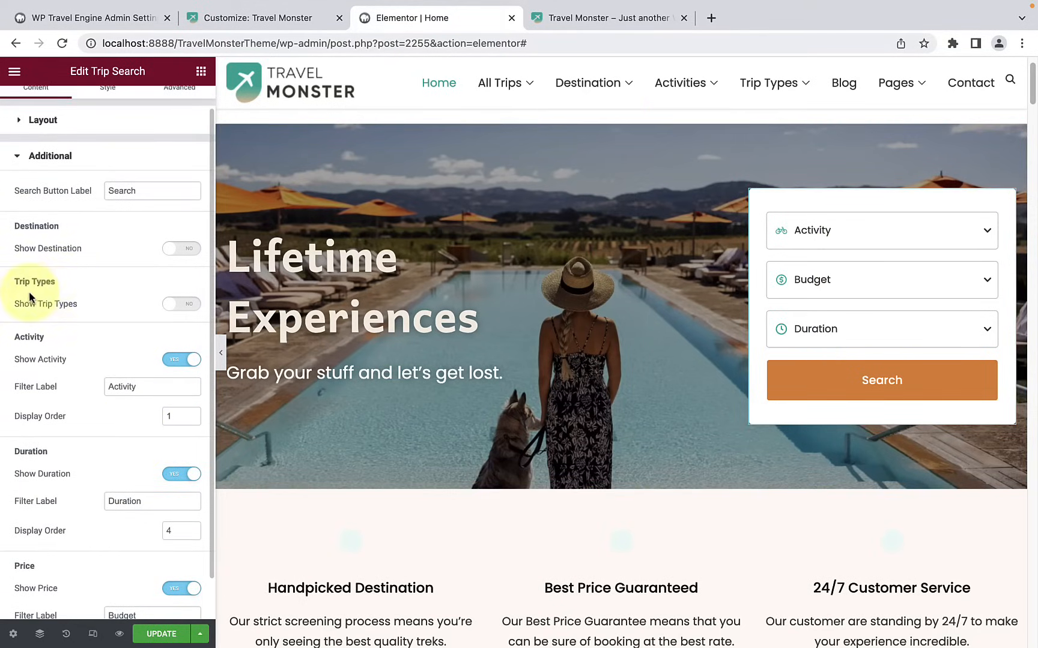
Step: Show the Trip Types filter in the trip search form and set its filter label to "Trip"
{"action": "left_click", "coordinate": [186, 308]}
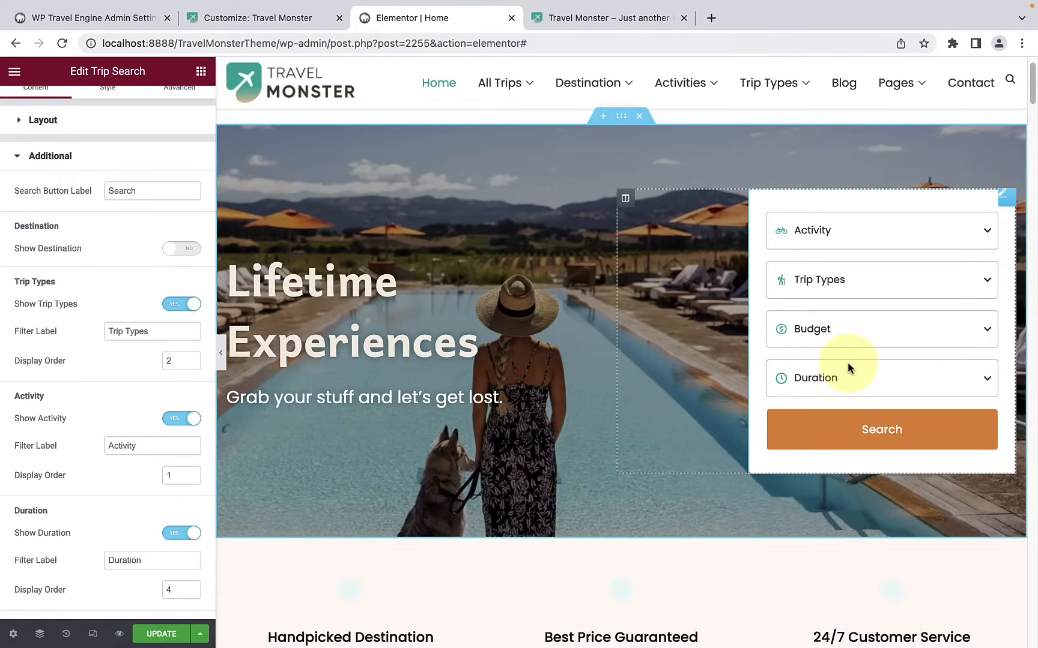
{"action": "left_click", "coordinate": [143, 331]}
{"action": "left_click_drag", "start_coordinate": [148, 331], "coordinate": [126, 334]}
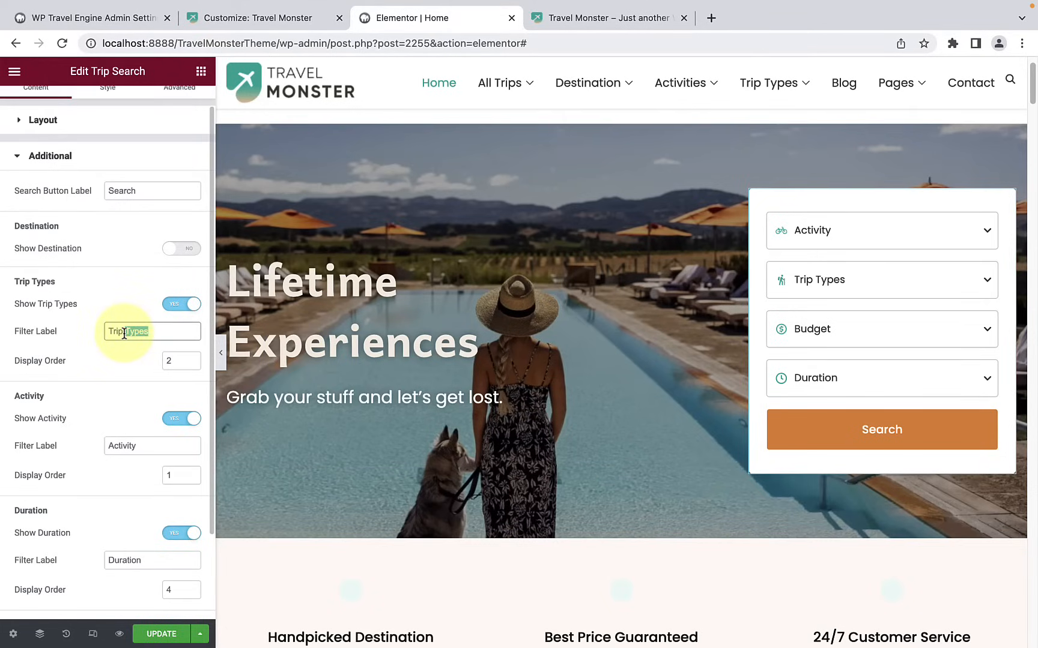
{"action": "key", "text": "BackSpace"}
{"action": "key", "text": "BackSpace"}
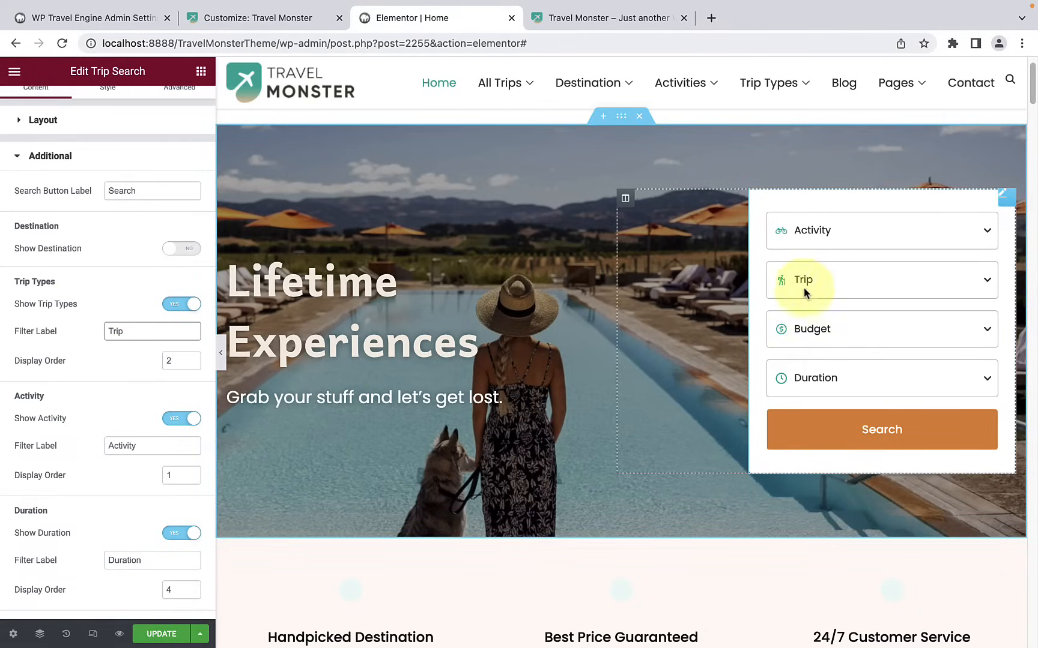
{"action": "left_click_drag", "start_coordinate": [132, 332], "coordinate": [107, 335]}
{"action": "left_click", "coordinate": [141, 333]}
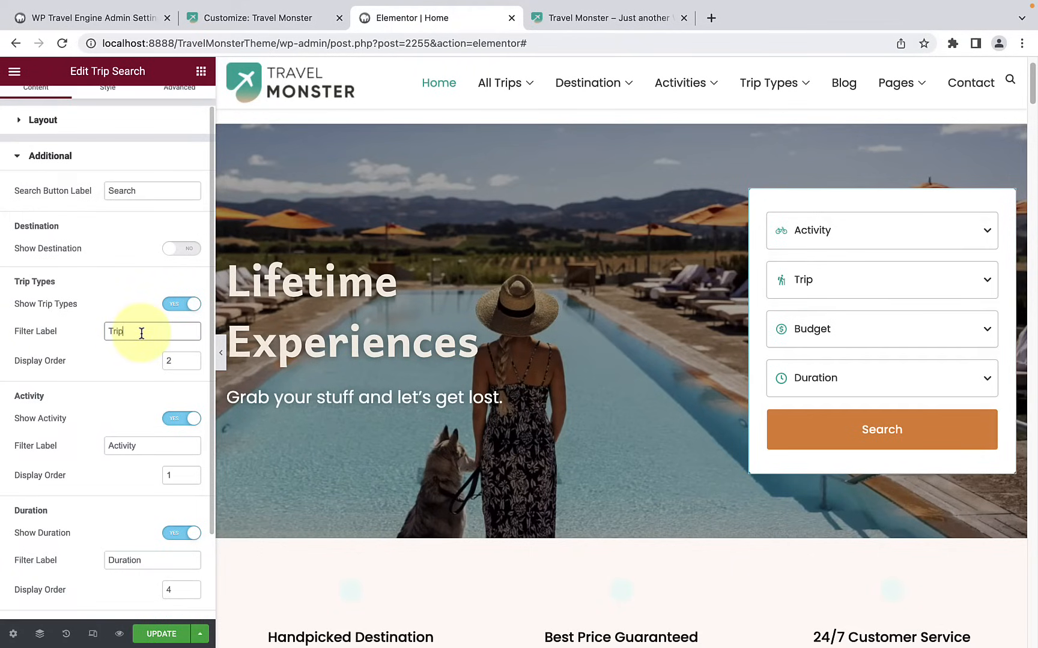
Step: Show the Destination filter again in the trip search form
{"action": "left_click", "coordinate": [180, 250]}
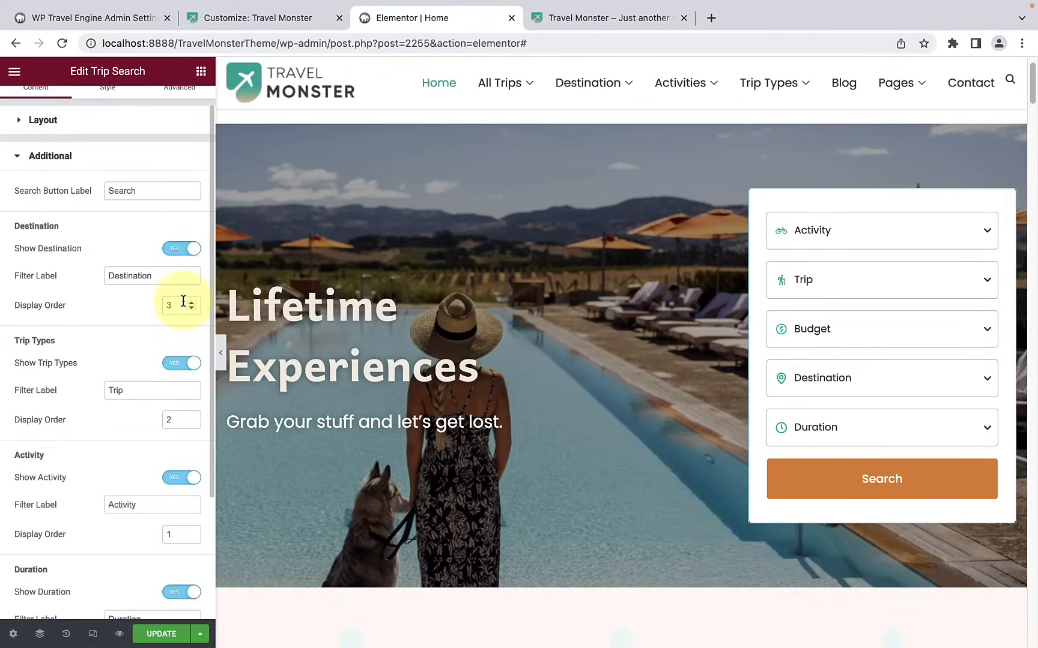
{"action": "scroll", "coordinate": [147, 321], "scroll_direction": "down", "scroll_amount": 5}
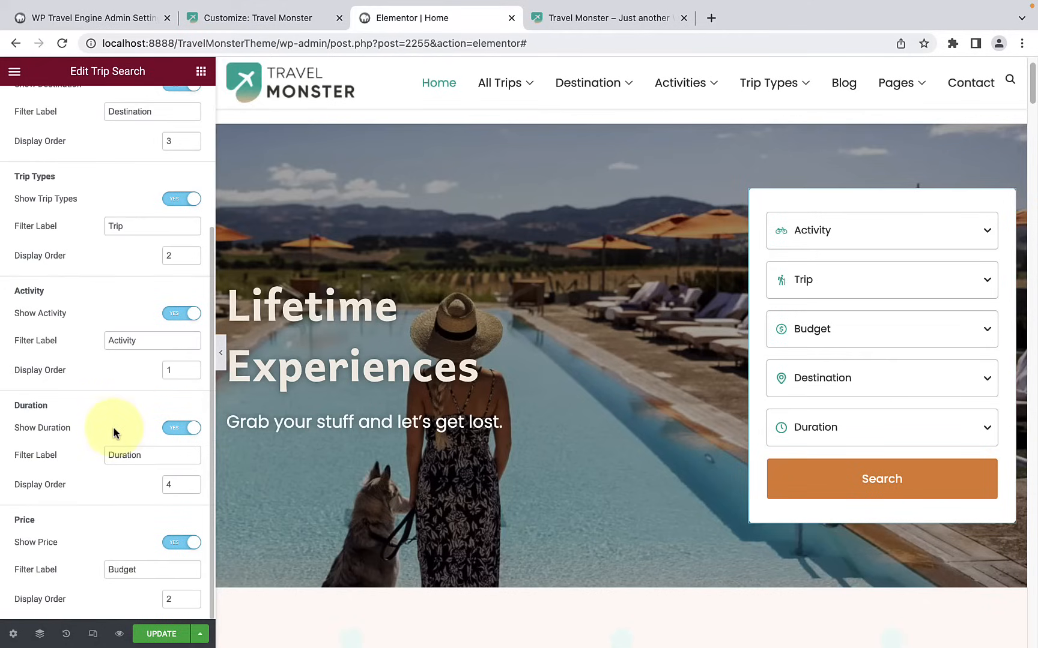
{"action": "scroll", "coordinate": [111, 442], "scroll_direction": "up", "scroll_amount": 5}
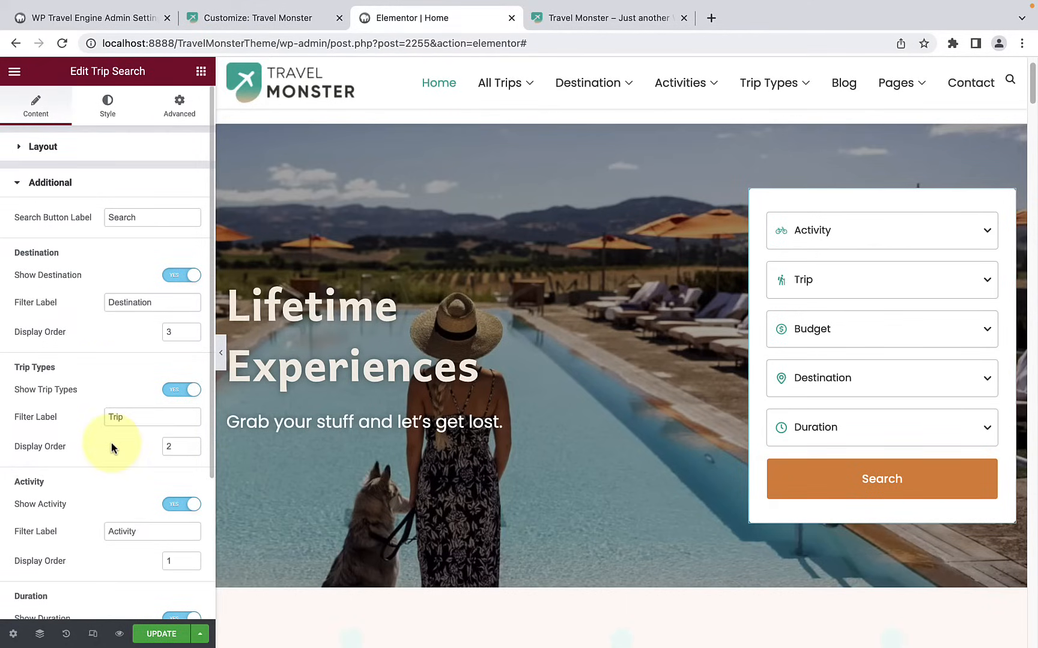
Step: Open the trip search form's general style settings and view the primary color choices
{"action": "left_click", "coordinate": [108, 109]}
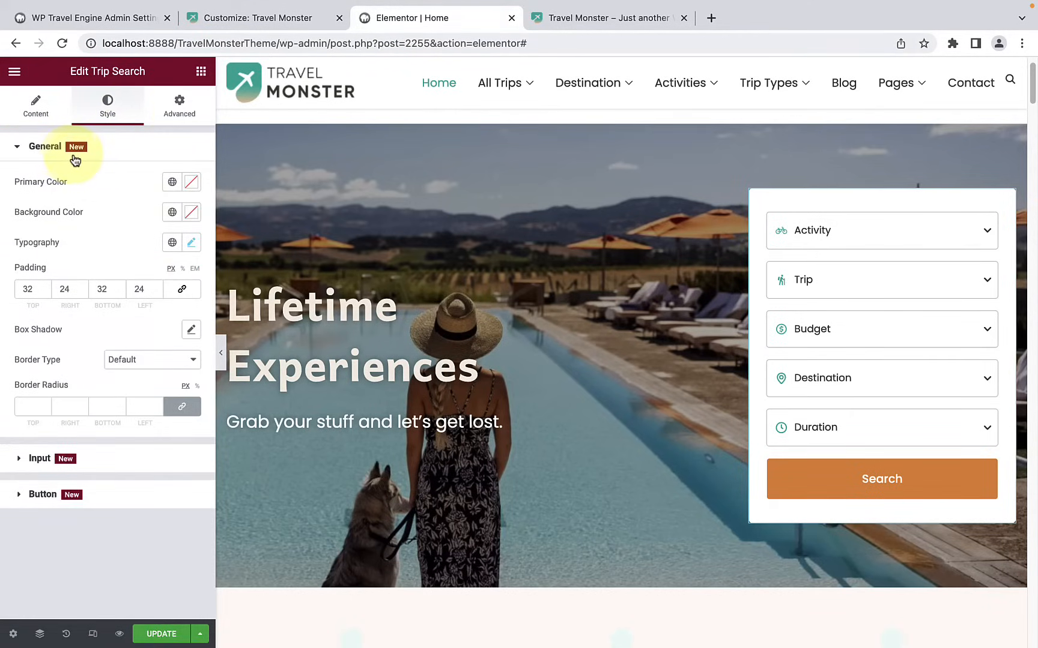
{"action": "left_click", "coordinate": [192, 183]}
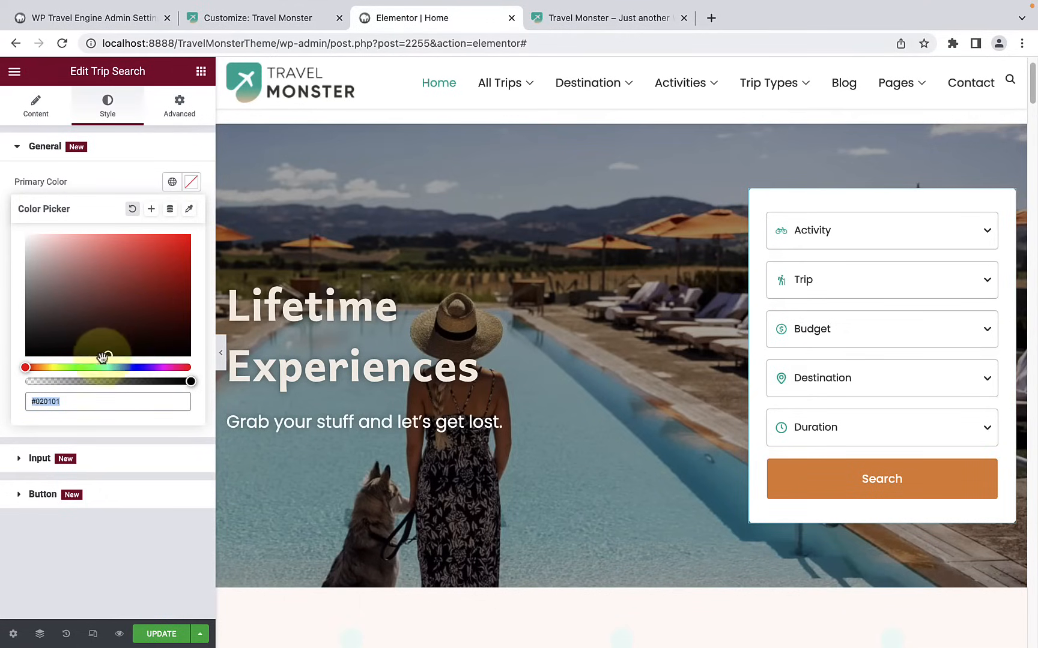
{"action": "left_click", "coordinate": [82, 403]}
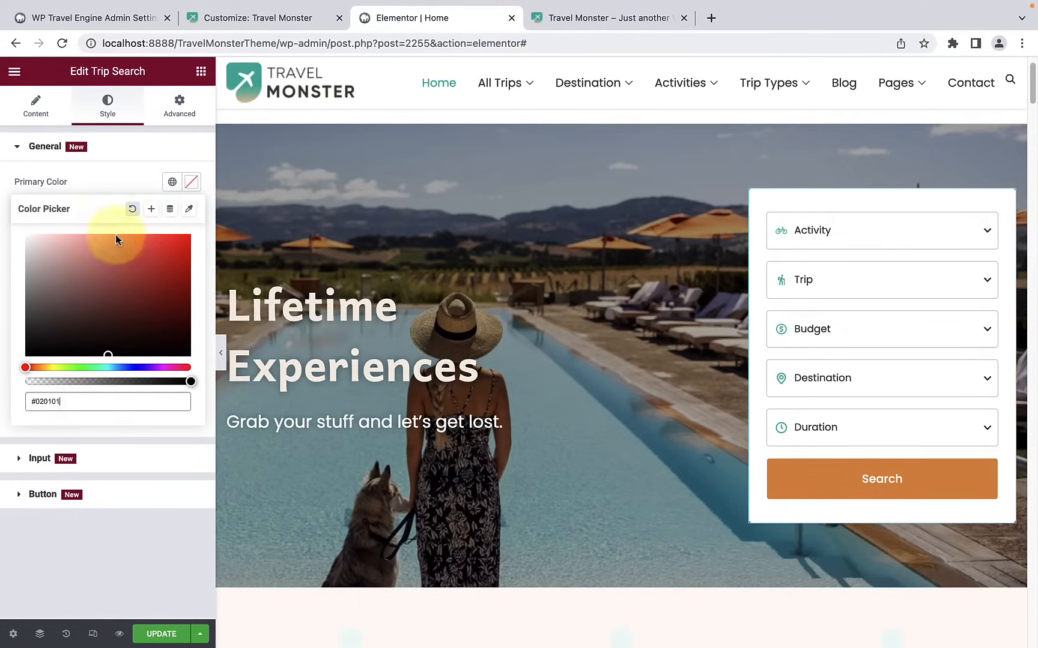
{"action": "left_click", "coordinate": [120, 179]}
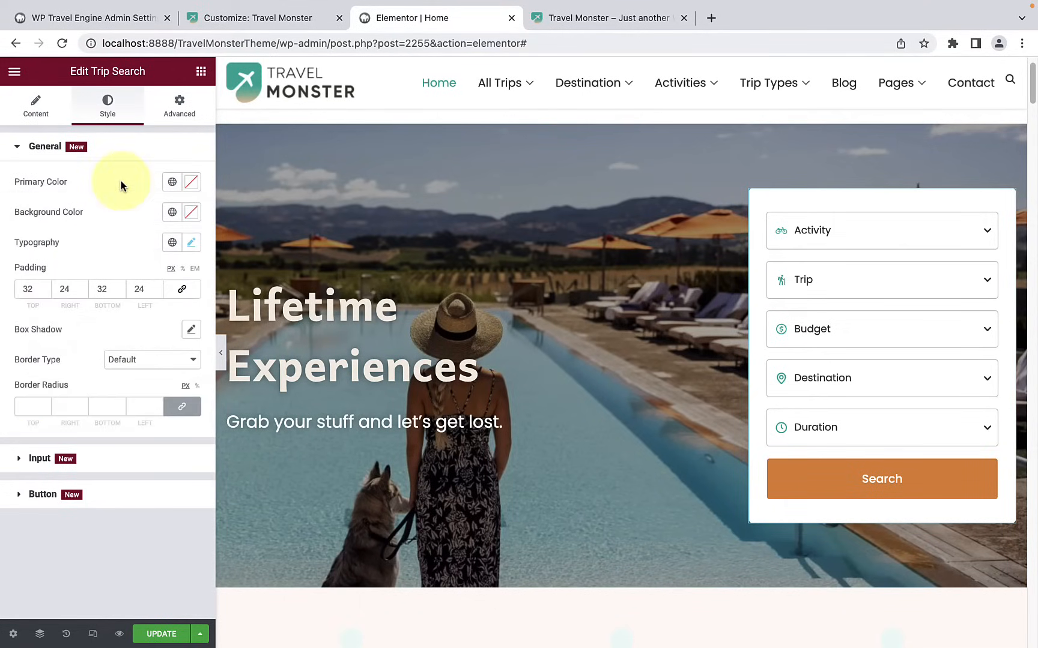
Step: Set the trip search form's background color to dark green (#147E1D)
{"action": "left_click", "coordinate": [190, 214]}
{"action": "mouse_move", "coordinate": [137, 273]}
{"action": "left_mouse_down"}
{"action": "mouse_move", "coordinate": [111, 331]}
{"action": "mouse_move", "coordinate": [125, 328]}
{"action": "mouse_move", "coordinate": [89, 308]}
{"action": "mouse_move", "coordinate": [97, 292]}
{"action": "left_mouse_up"}
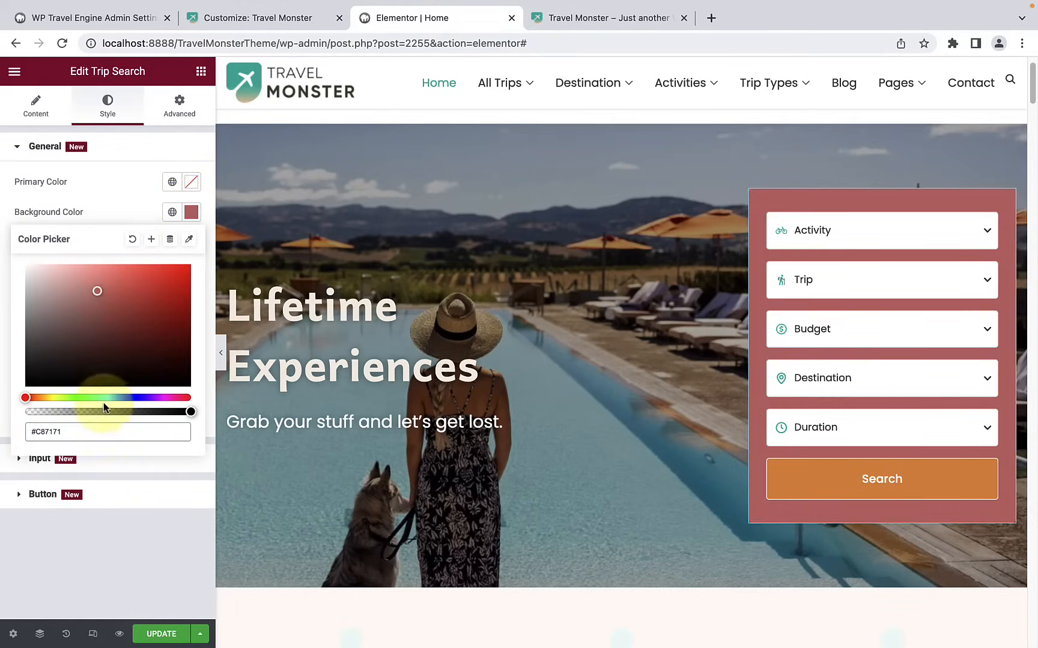
{"action": "left_click_drag", "start_coordinate": [102, 404], "coordinate": [105, 398]}
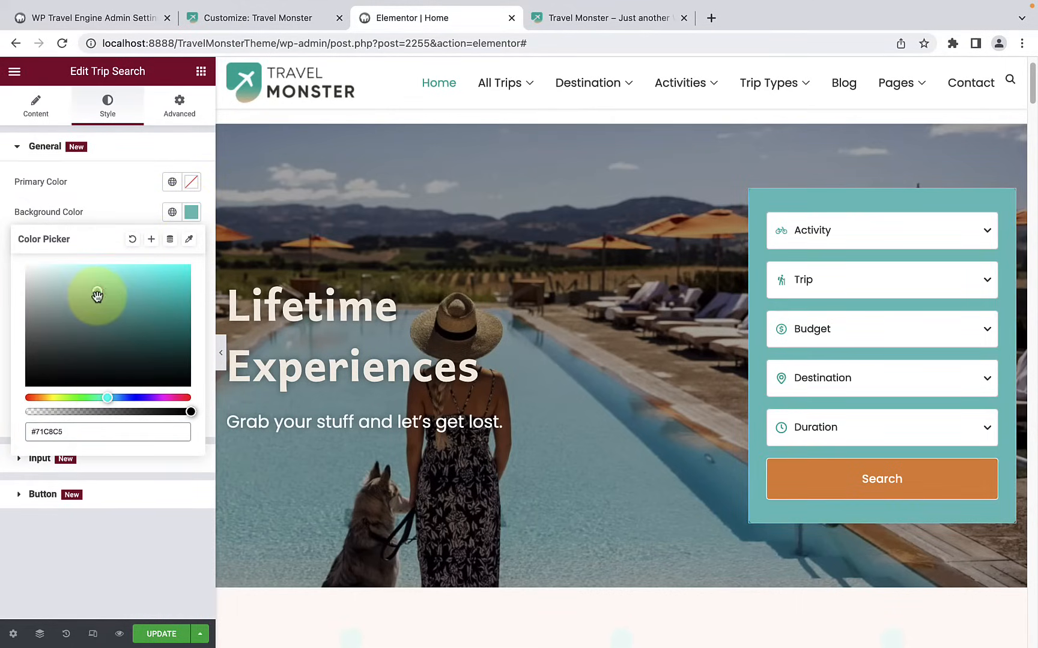
{"action": "left_click_drag", "start_coordinate": [96, 296], "coordinate": [133, 315]}
{"action": "left_click_drag", "start_coordinate": [107, 398], "coordinate": [83, 398]}
{"action": "mouse_move", "coordinate": [130, 318]}
{"action": "left_mouse_down"}
{"action": "mouse_move", "coordinate": [144, 301]}
{"action": "mouse_move", "coordinate": [164, 327]}
{"action": "left_mouse_up"}
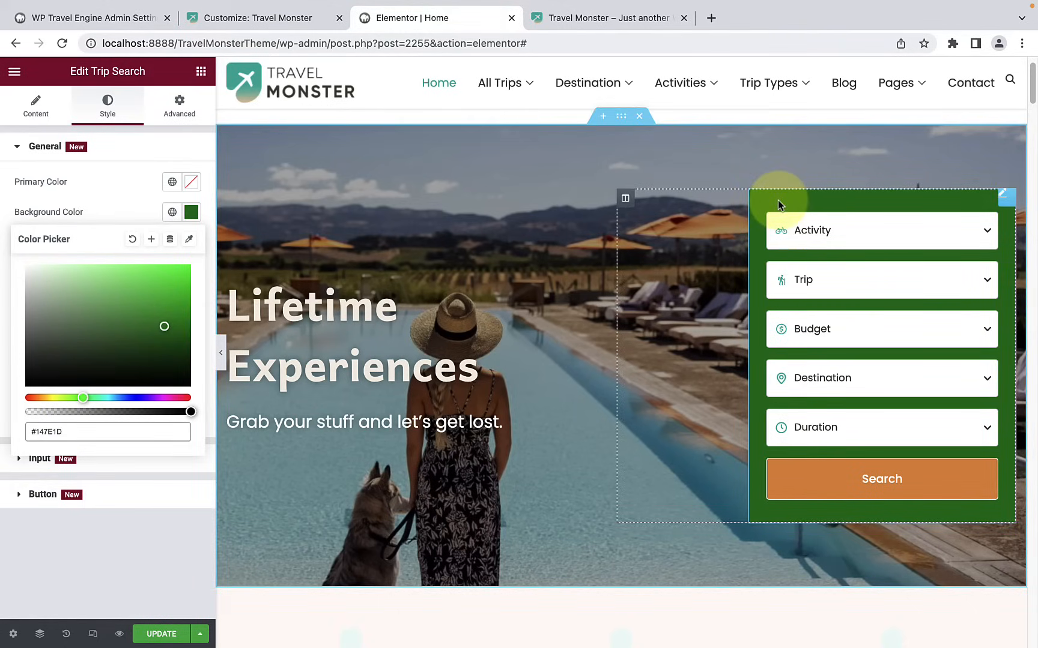
{"action": "left_click", "coordinate": [116, 207]}
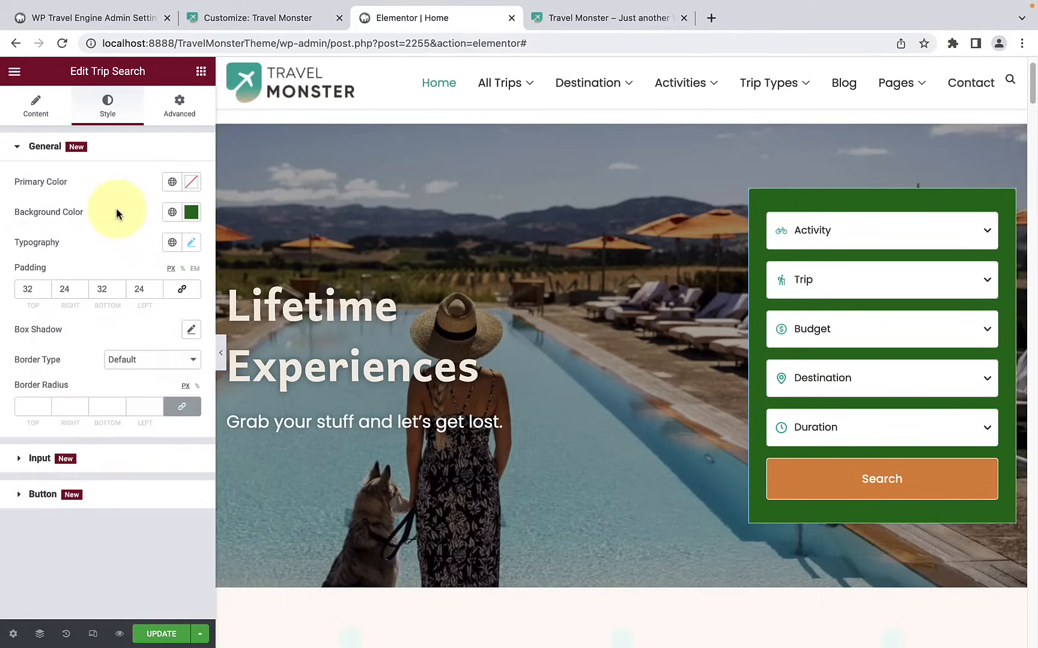
Step: Examine the weight, transform, style and decoration options in the trip search form's typography settings
{"action": "left_click", "coordinate": [192, 244]}
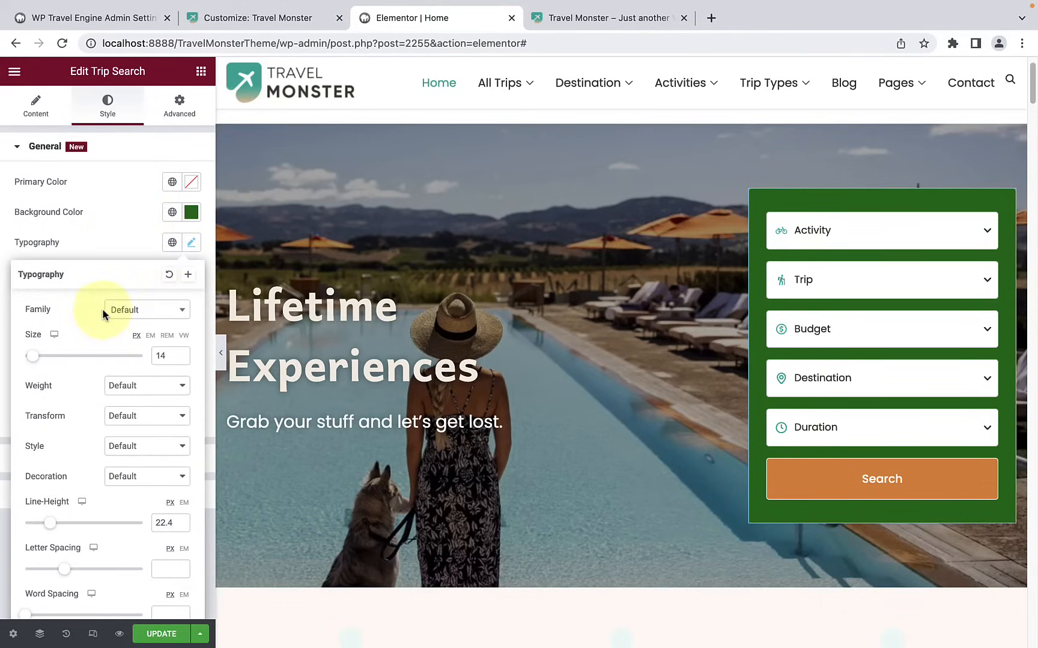
{"action": "scroll", "coordinate": [100, 334], "scroll_direction": "down", "scroll_amount": 1}
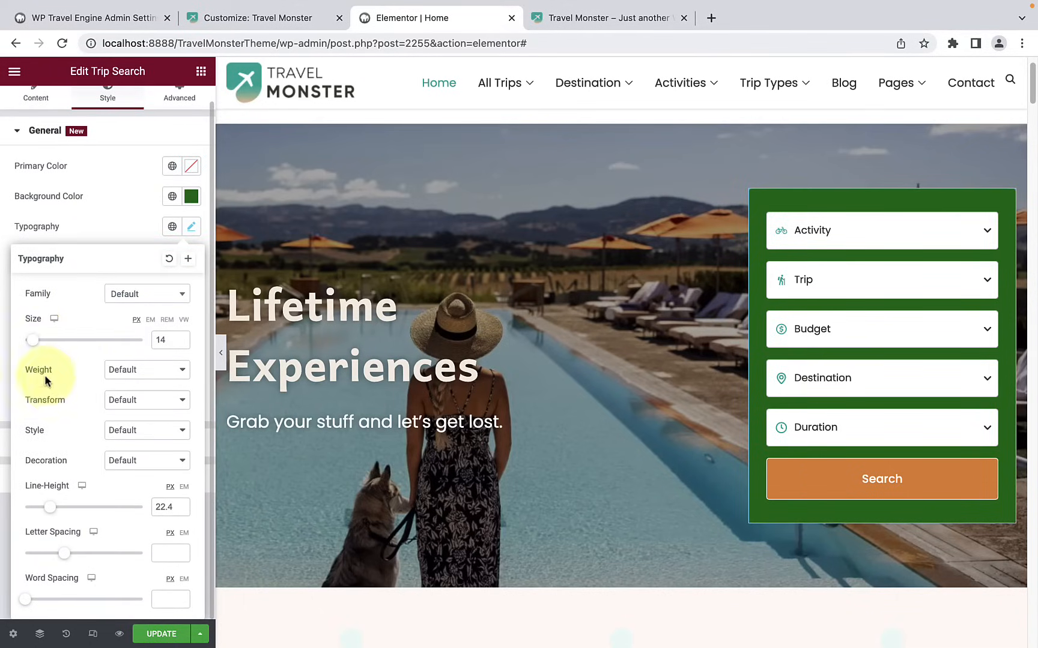
{"action": "left_click", "coordinate": [129, 371]}
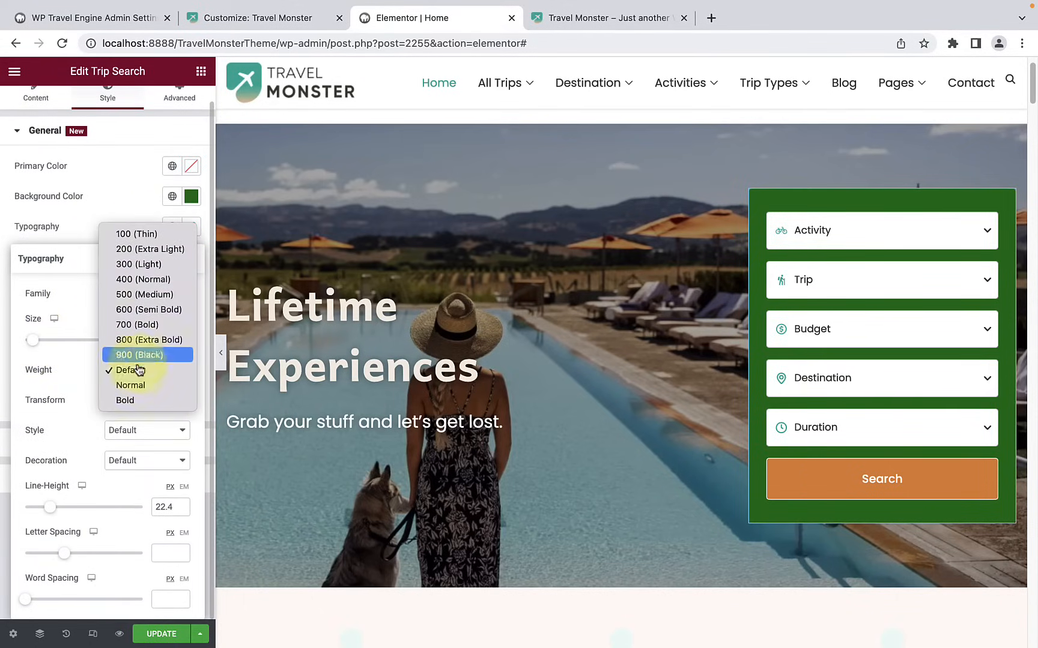
{"action": "left_click", "coordinate": [73, 379]}
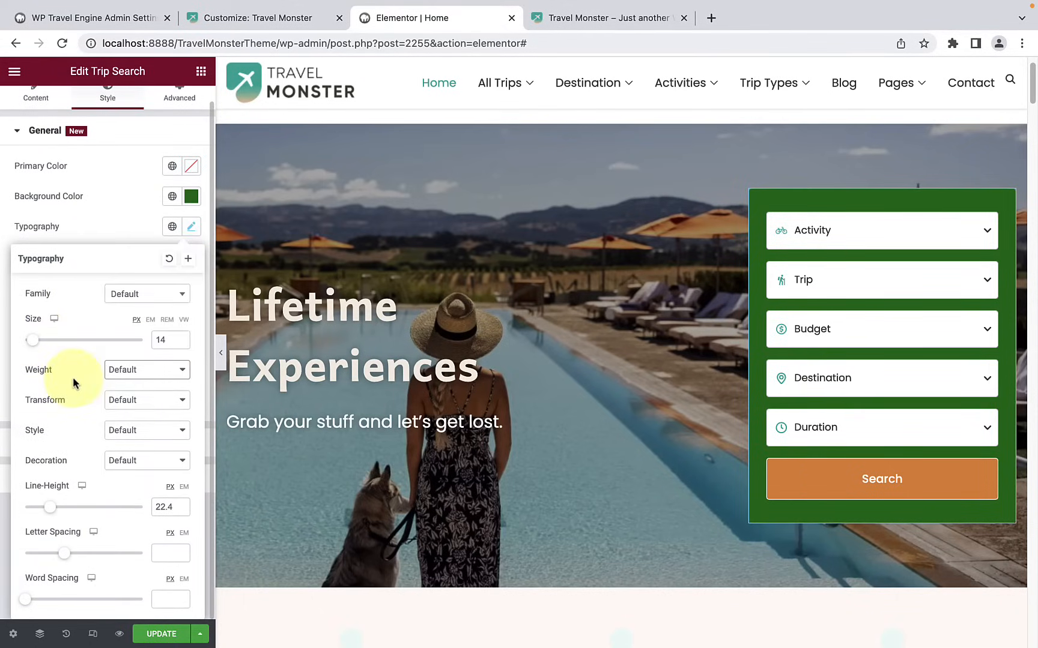
{"action": "left_click", "coordinate": [129, 407]}
{"action": "left_click", "coordinate": [65, 416]}
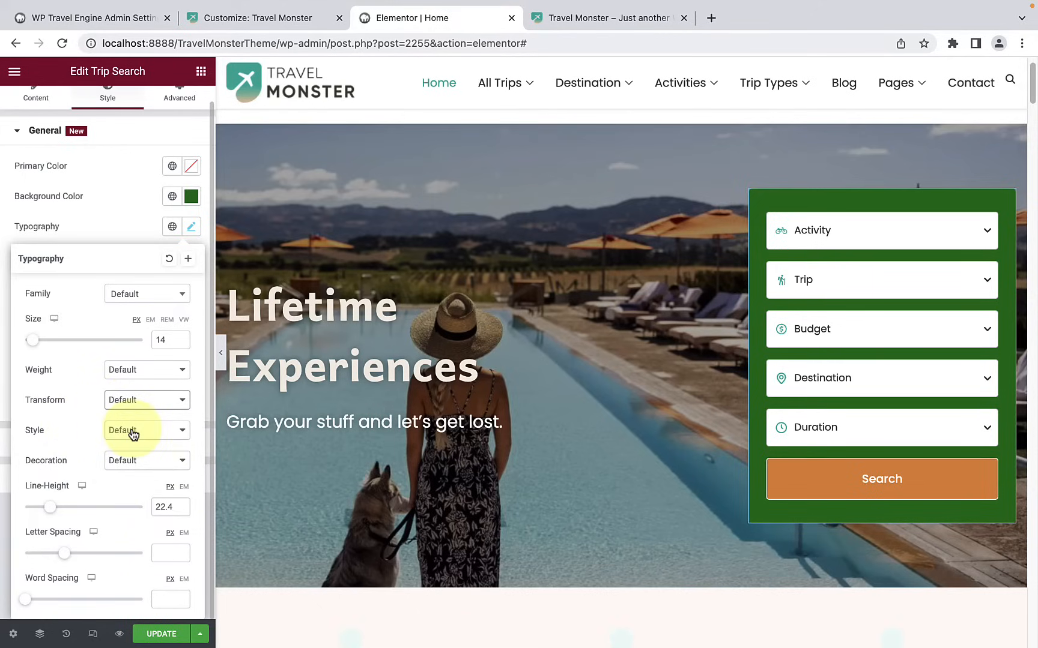
{"action": "left_click", "coordinate": [133, 432]}
{"action": "left_click", "coordinate": [72, 435]}
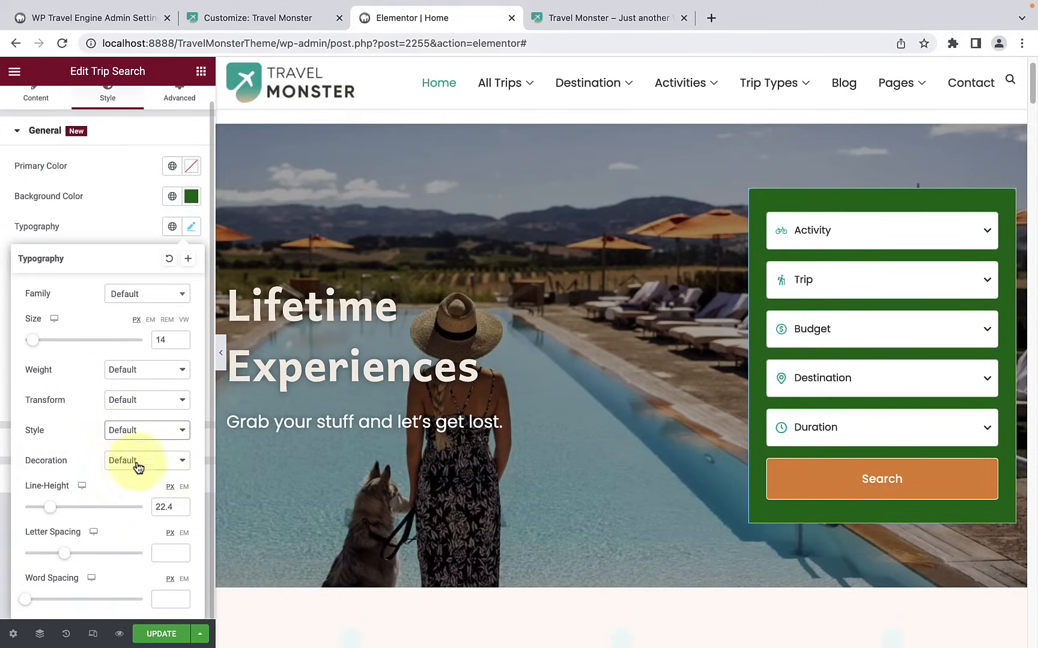
{"action": "left_click", "coordinate": [135, 464]}
{"action": "left_click", "coordinate": [74, 464]}
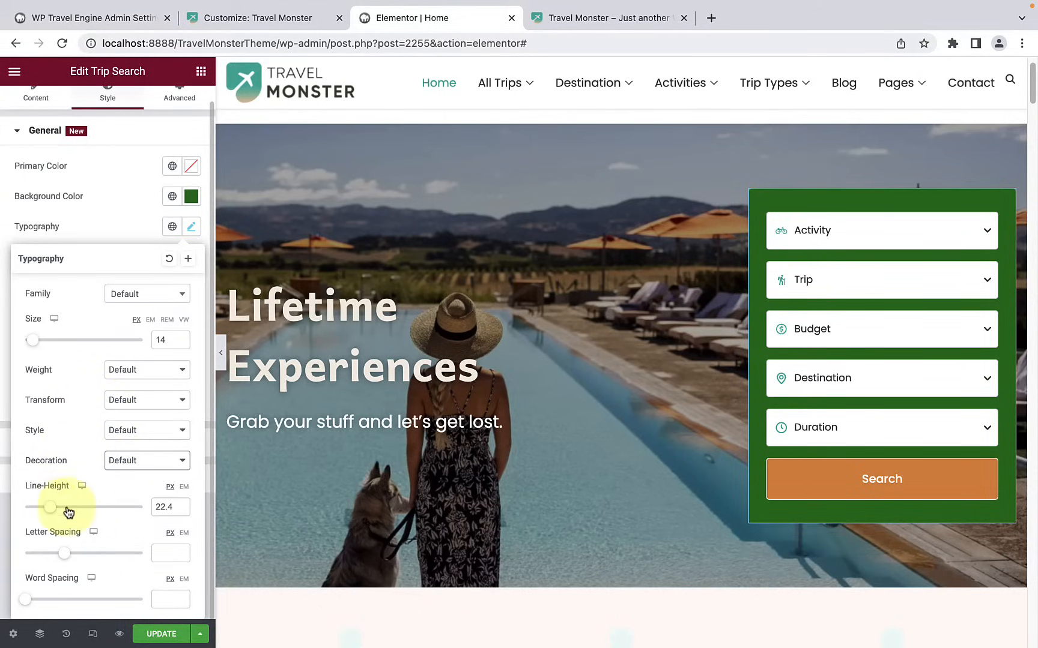
Step: Set the trip search form's typography to line height 21, letter spacing 0.1 and word spacing 2 px
{"action": "left_click_drag", "start_coordinate": [54, 511], "coordinate": [50, 509]}
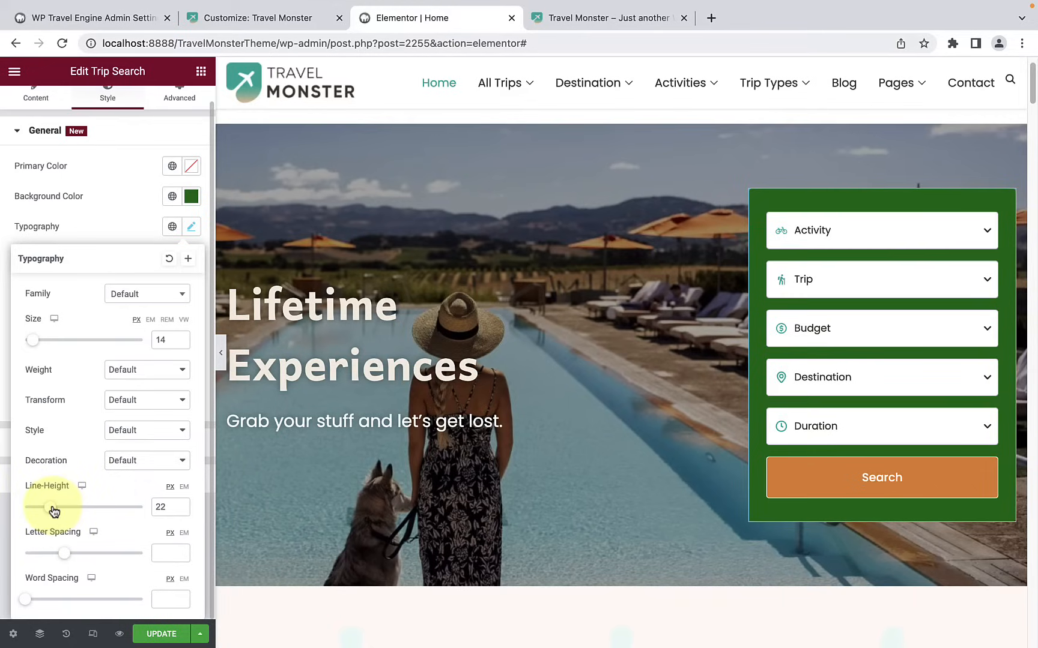
{"action": "left_click_drag", "start_coordinate": [66, 555], "coordinate": [64, 553]}
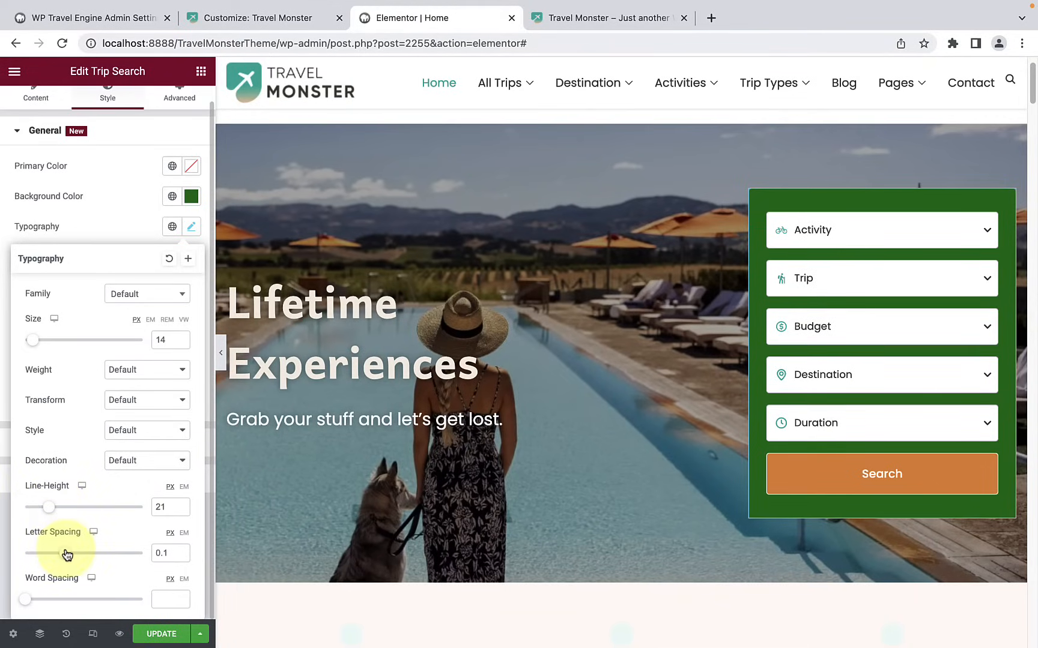
{"action": "left_click", "coordinate": [27, 600]}
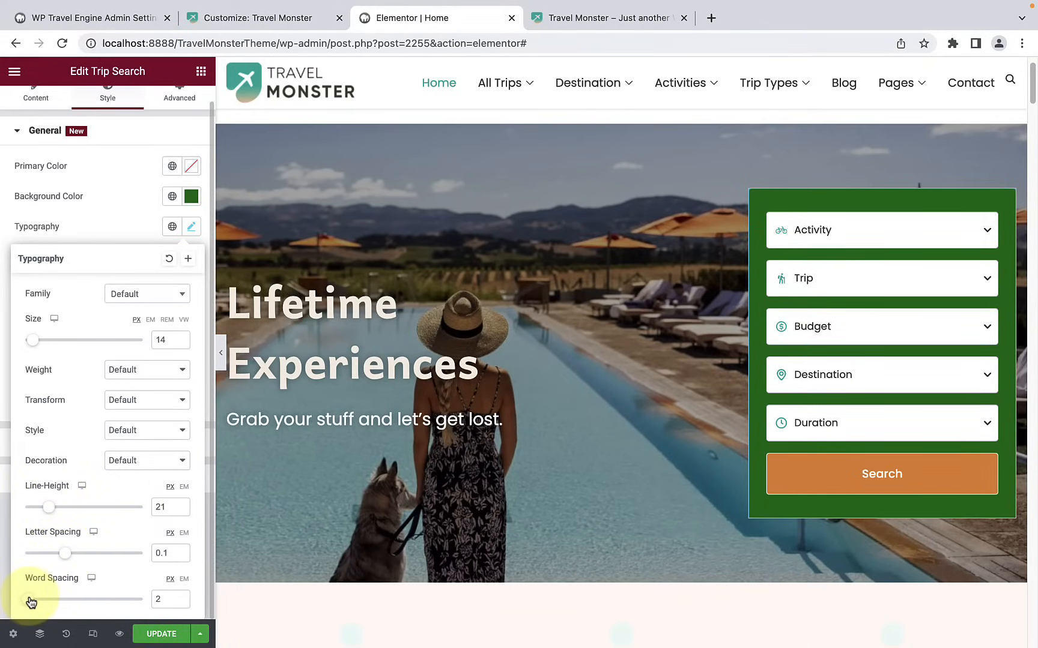
{"action": "left_click", "coordinate": [113, 223]}
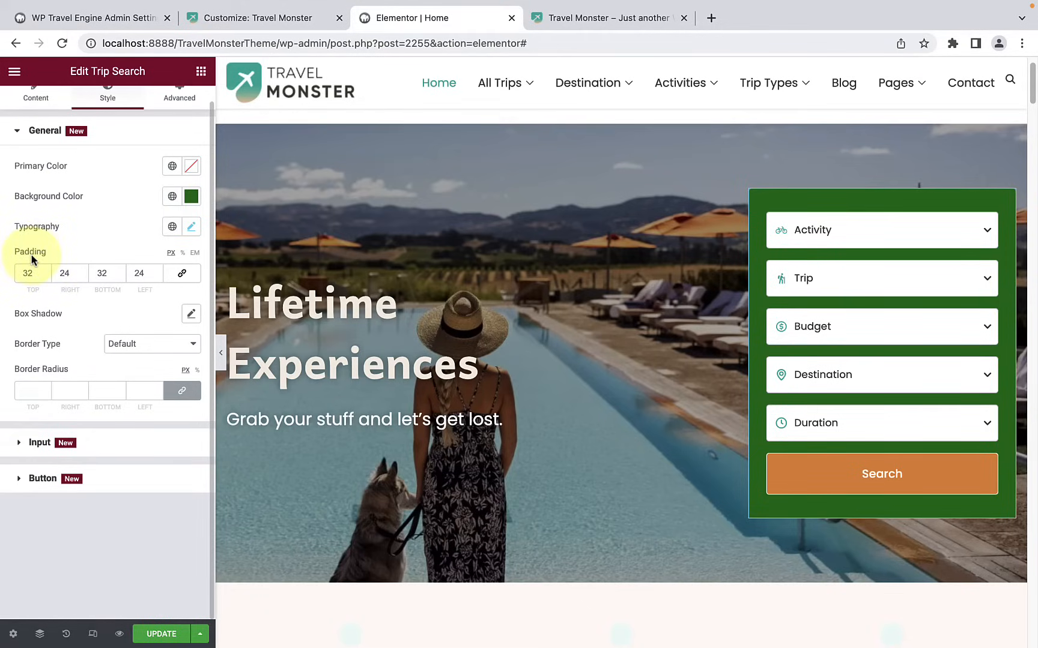
Step: Add a box shadow to the trip search form in a semi-transparent green, keeping the Outline position
{"action": "left_click", "coordinate": [191, 314]}
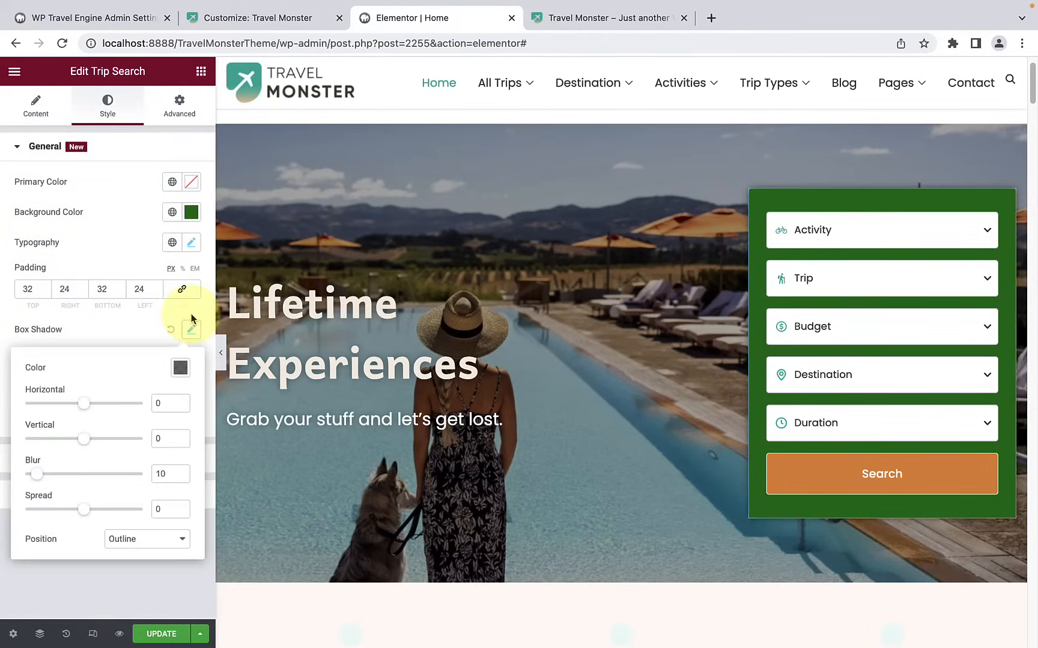
{"action": "left_click", "coordinate": [180, 369]}
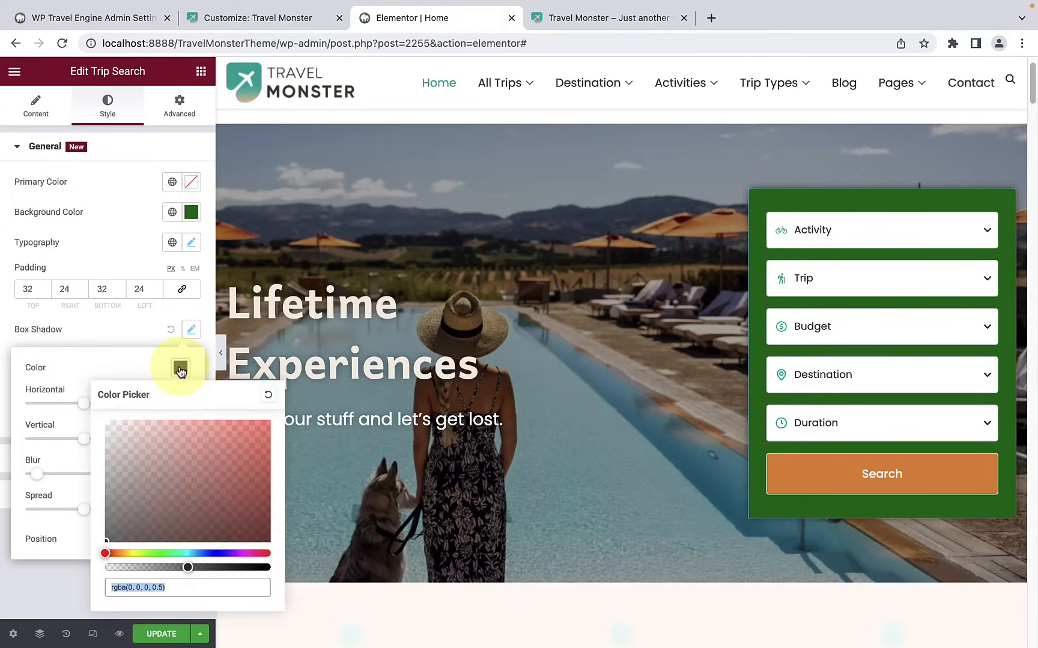
{"action": "left_click", "coordinate": [169, 553]}
{"action": "mouse_move", "coordinate": [226, 503]}
{"action": "left_mouse_down"}
{"action": "mouse_move", "coordinate": [267, 507]}
{"action": "mouse_move", "coordinate": [232, 475]}
{"action": "mouse_move", "coordinate": [241, 463]}
{"action": "mouse_move", "coordinate": [244, 478]}
{"action": "left_mouse_up"}
{"action": "left_click", "coordinate": [120, 360]}
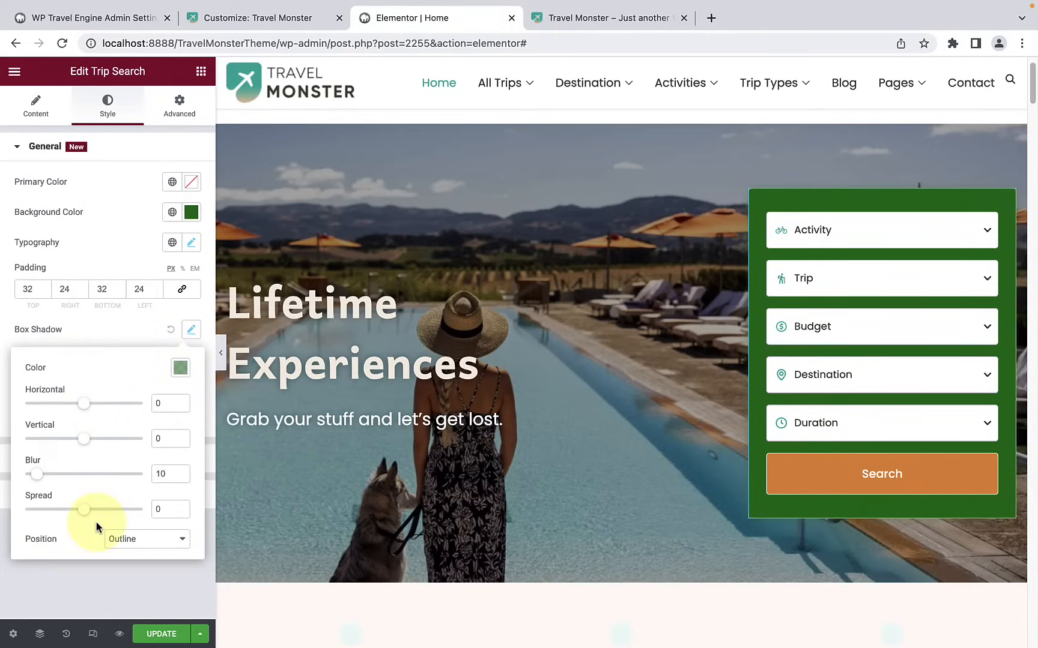
{"action": "left_click", "coordinate": [123, 539]}
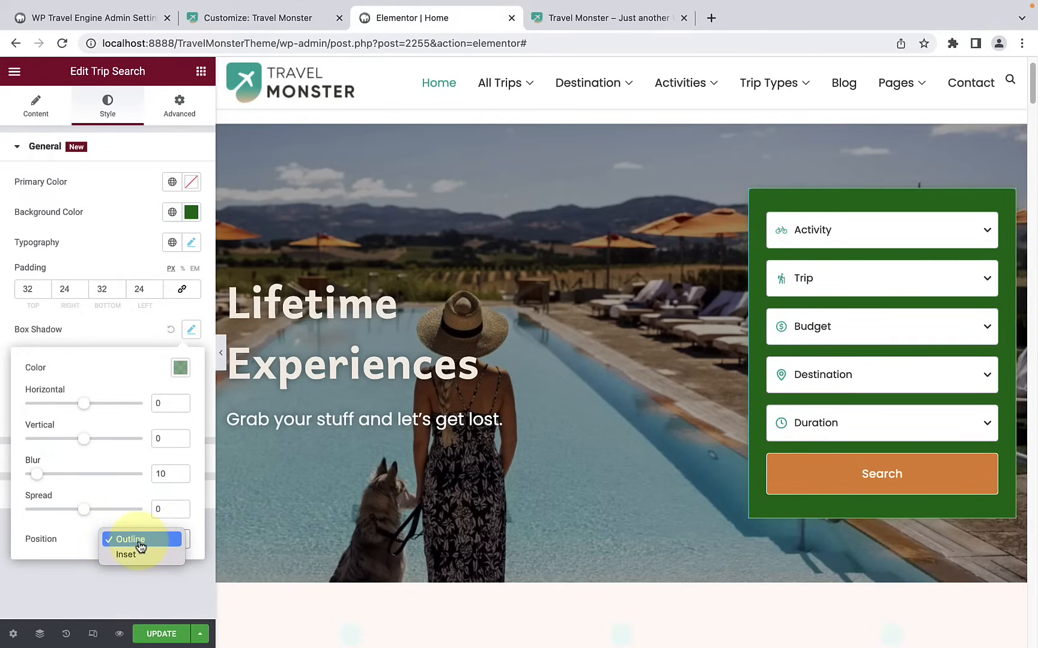
{"action": "left_click", "coordinate": [70, 551]}
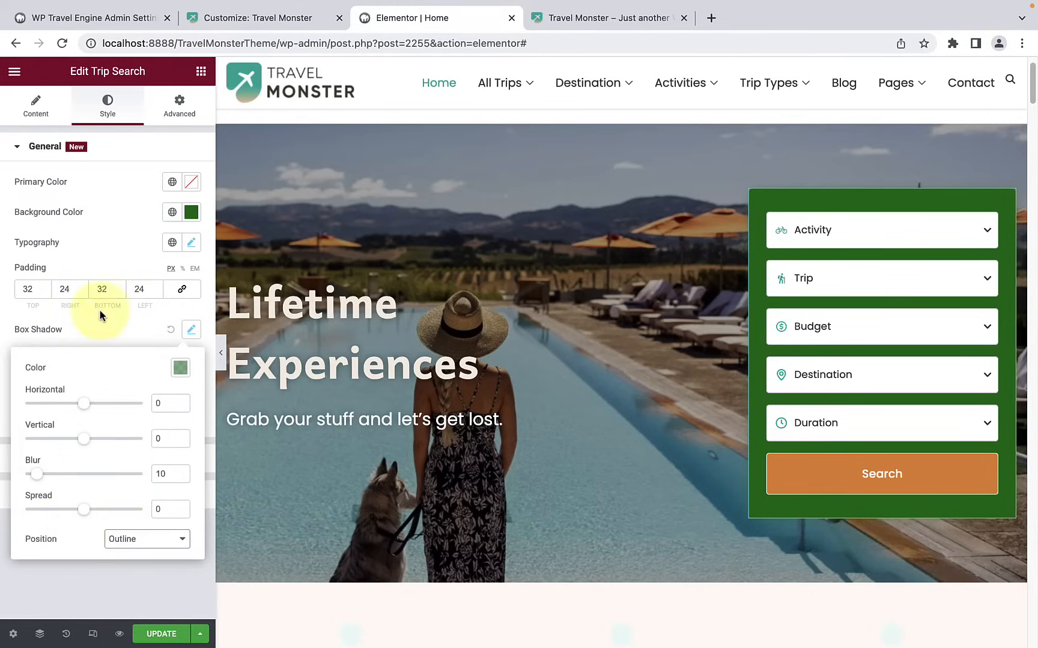
{"action": "left_click", "coordinate": [106, 328]}
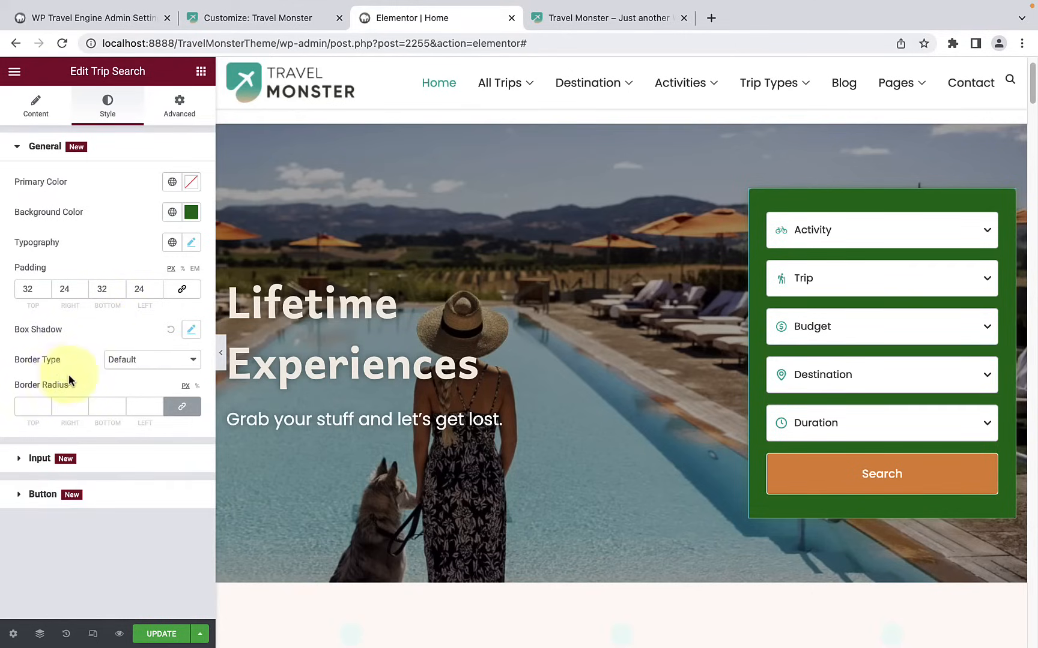
Step: Try the Double border type on the trip search form and return it to Default
{"action": "left_click", "coordinate": [111, 364]}
{"action": "left_click", "coordinate": [123, 408]}
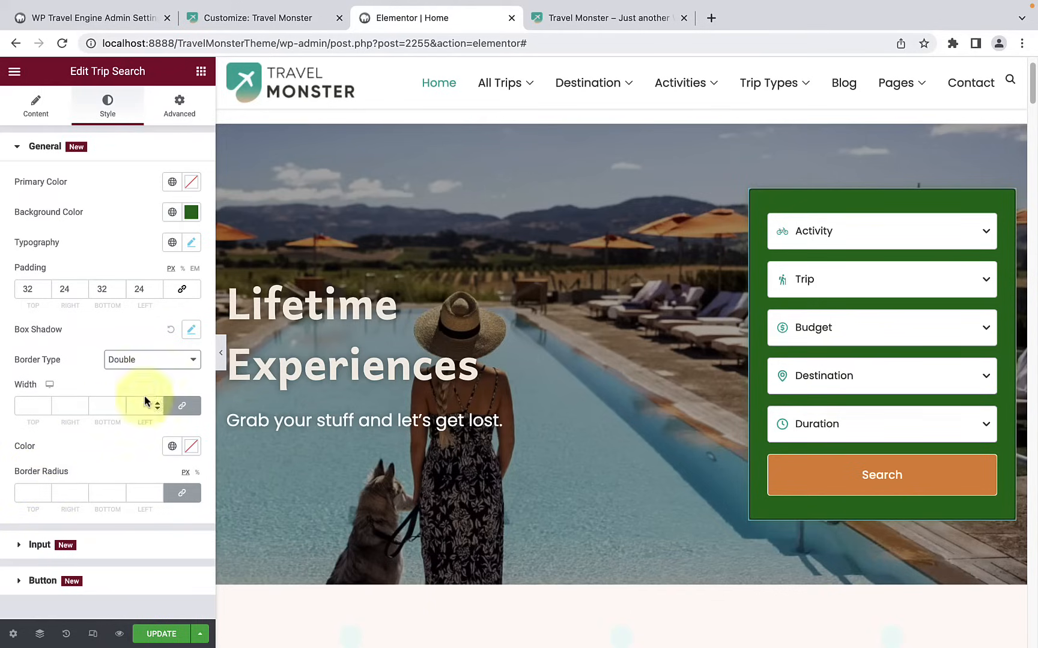
{"action": "left_click", "coordinate": [155, 359]}
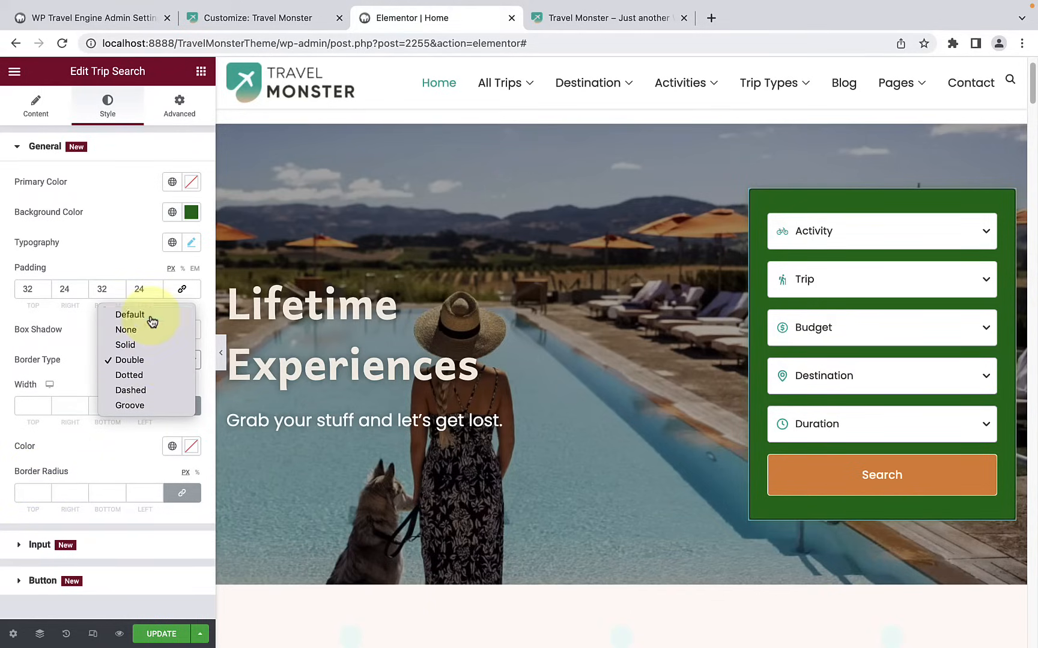
{"action": "left_click", "coordinate": [152, 315]}
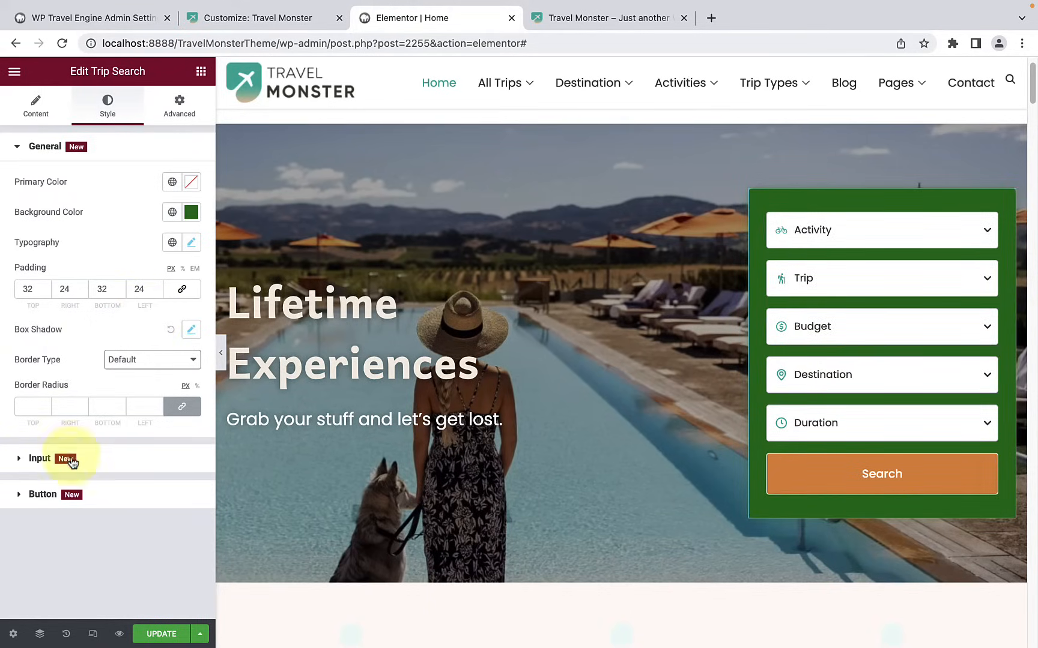
Step: Set the text color of the trip search form's input fields to green, #12A871
{"action": "left_click", "coordinate": [53, 463]}
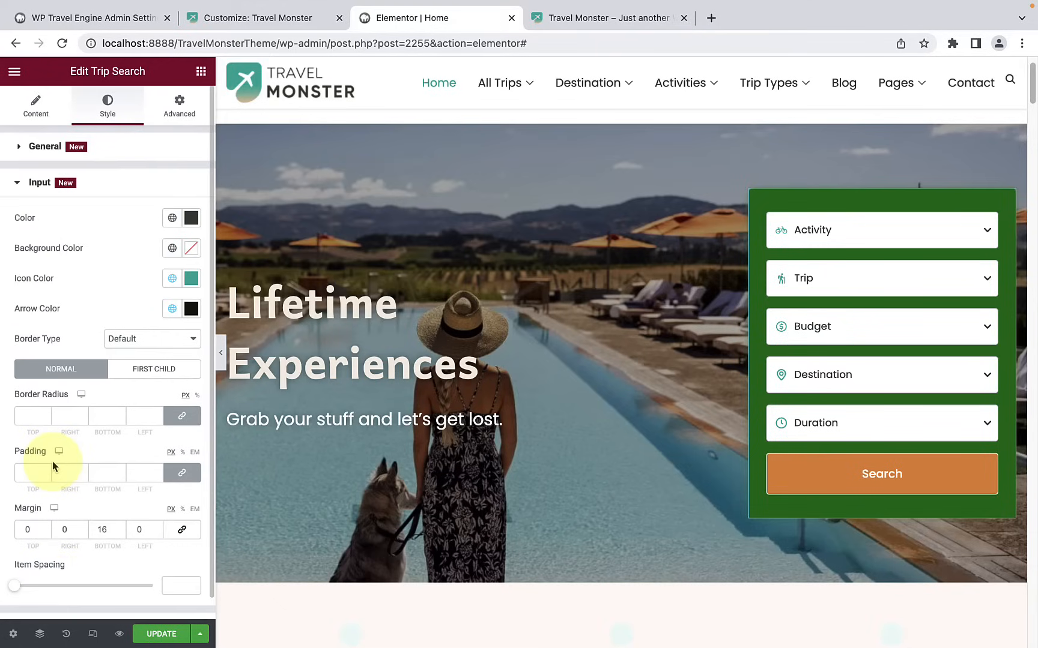
{"action": "scroll", "coordinate": [52, 462], "scroll_direction": "down", "scroll_amount": 1}
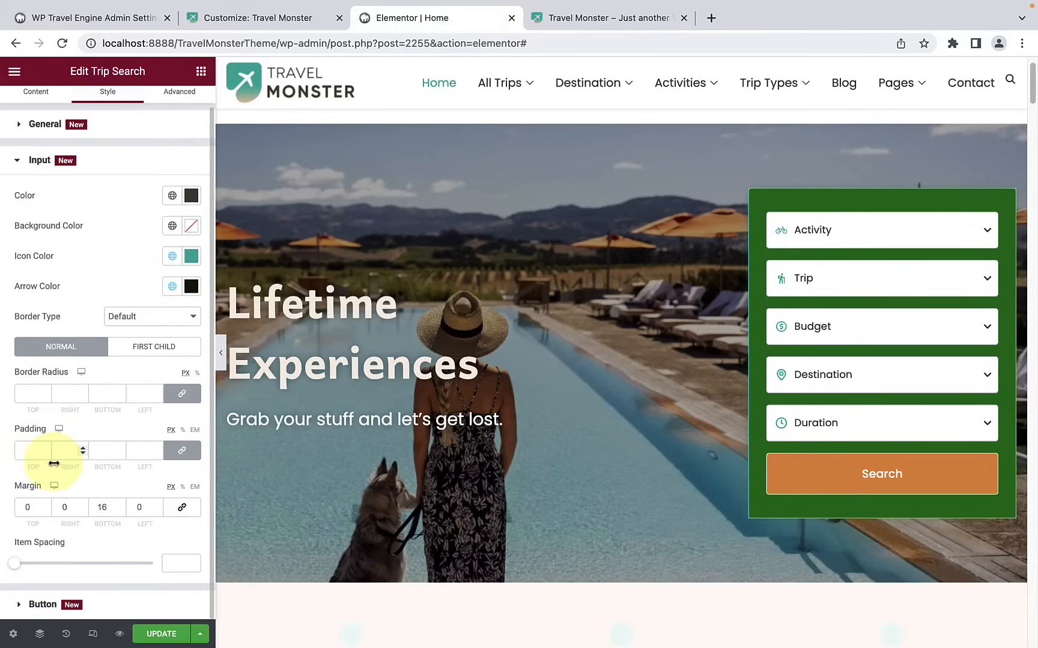
{"action": "left_click", "coordinate": [195, 198]}
{"action": "left_click_drag", "start_coordinate": [141, 287], "coordinate": [167, 305]}
{"action": "left_click", "coordinate": [173, 291]}
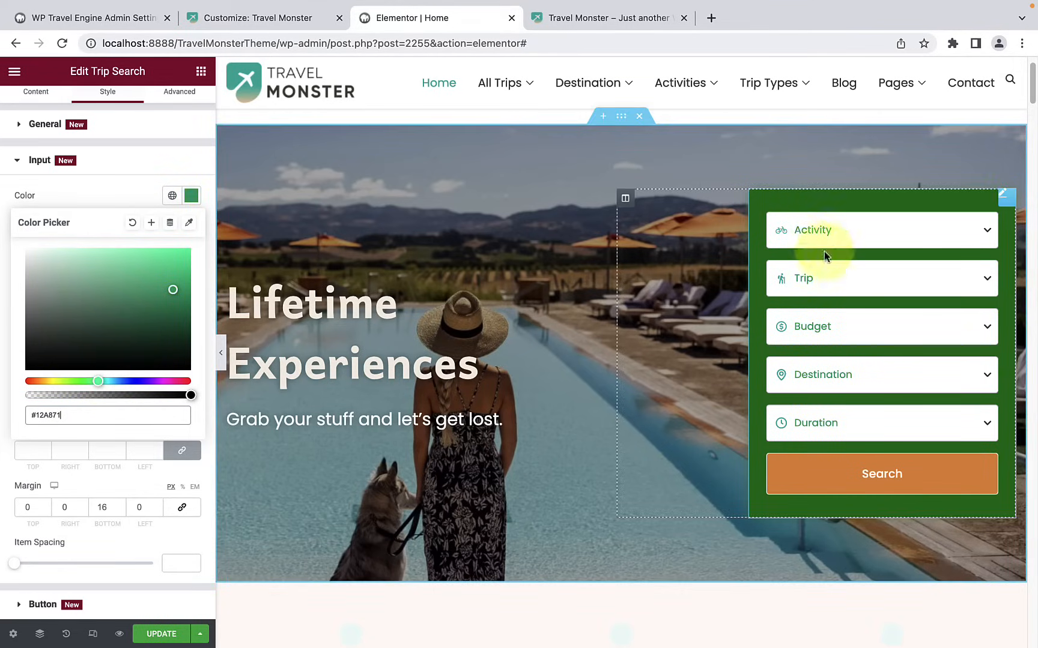
{"action": "left_click", "coordinate": [109, 189]}
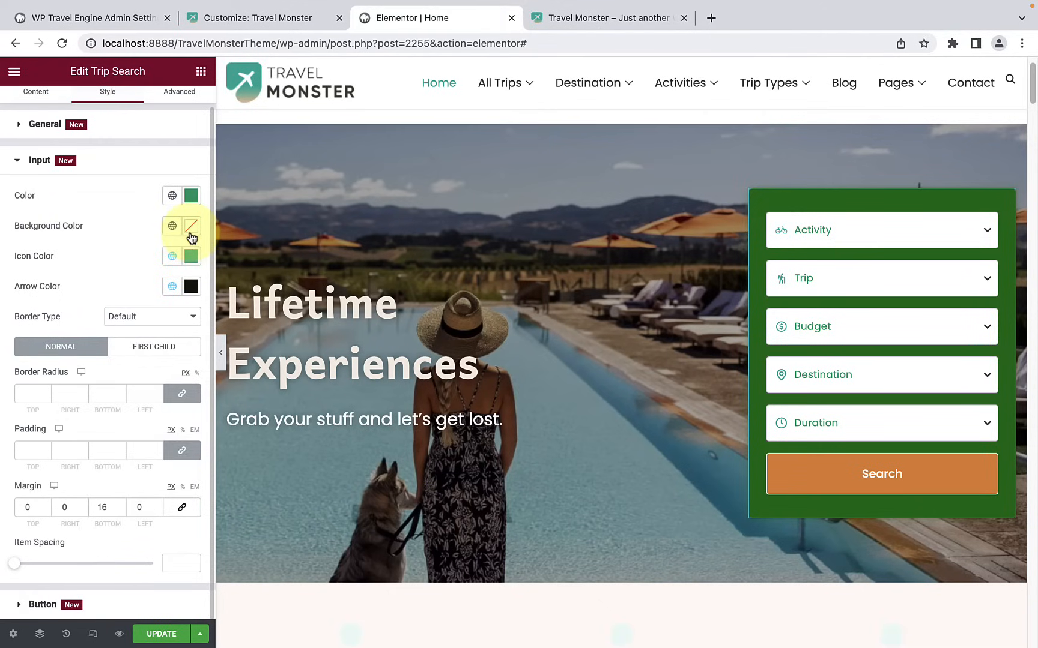
Step: Give the trip search form's input fields a very pale pink background color
{"action": "left_click", "coordinate": [191, 231]}
{"action": "left_click_drag", "start_coordinate": [120, 306], "coordinate": [34, 274]}
{"action": "left_click", "coordinate": [107, 204]}
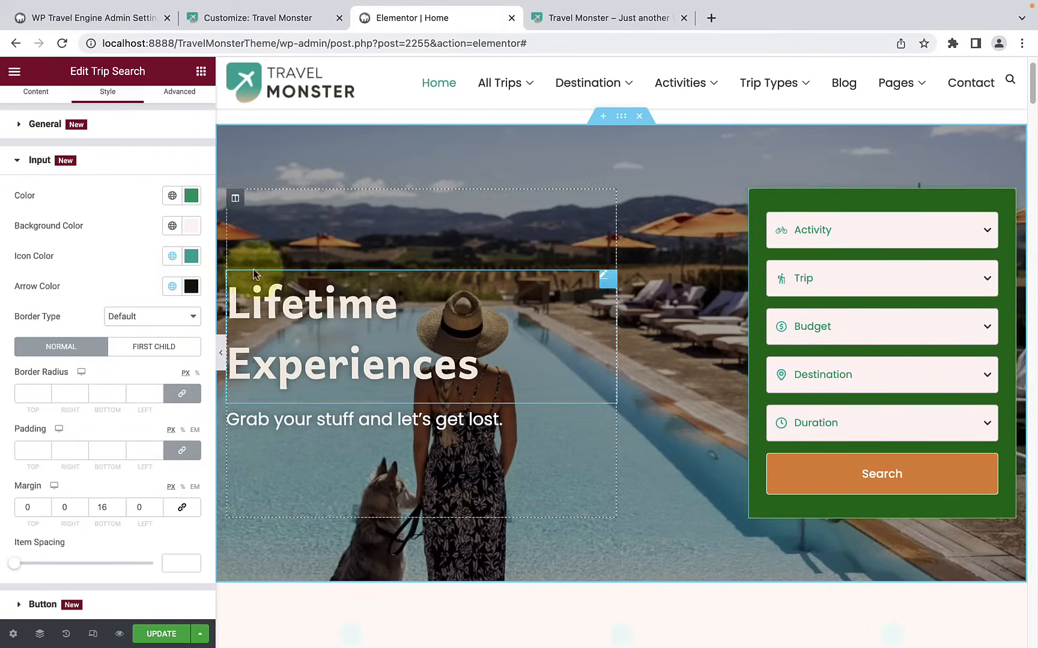
Step: Set the icon color of the trip search form's input fields to bright red, #EA0E0E
{"action": "left_click", "coordinate": [191, 257]}
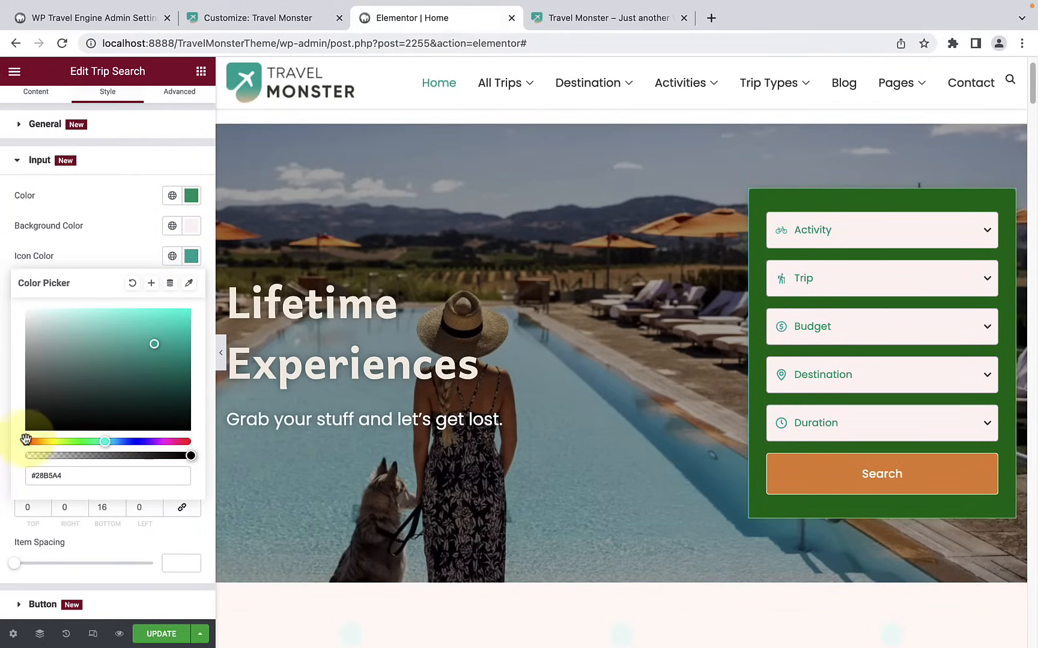
{"action": "left_click", "coordinate": [31, 442]}
{"action": "left_click_drag", "start_coordinate": [29, 441], "coordinate": [25, 441]}
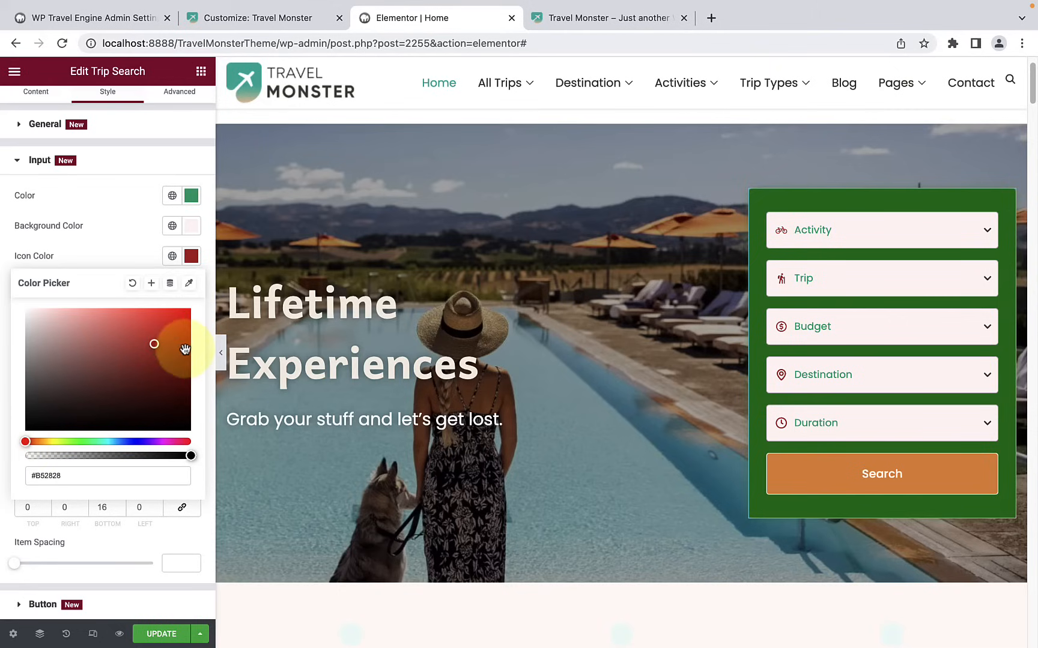
{"action": "left_click_drag", "start_coordinate": [154, 344], "coordinate": [181, 320]}
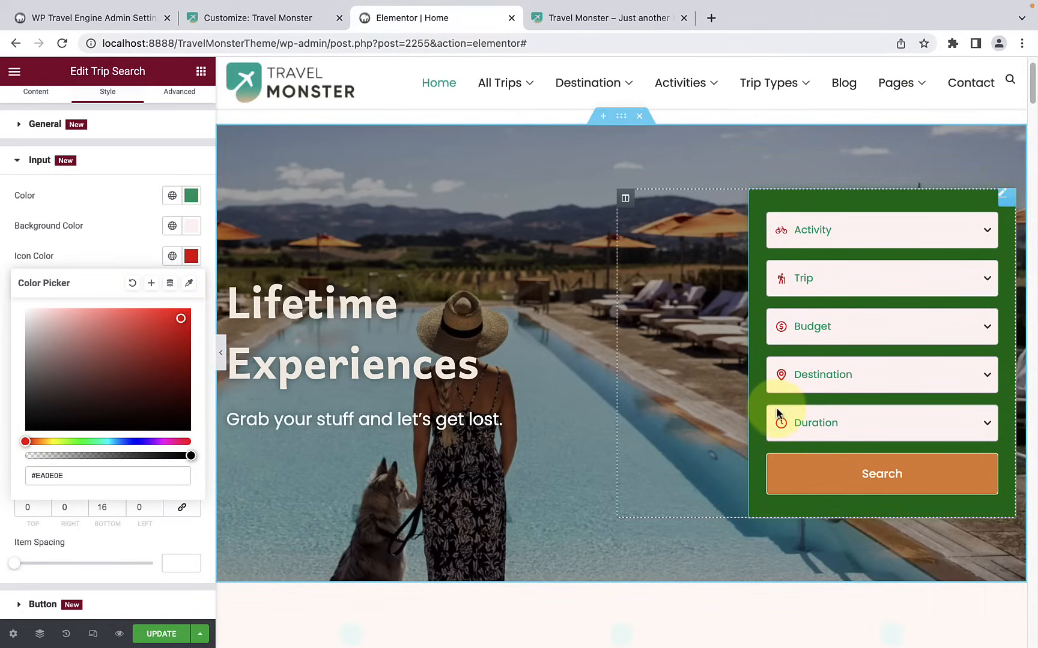
{"action": "left_click", "coordinate": [119, 240]}
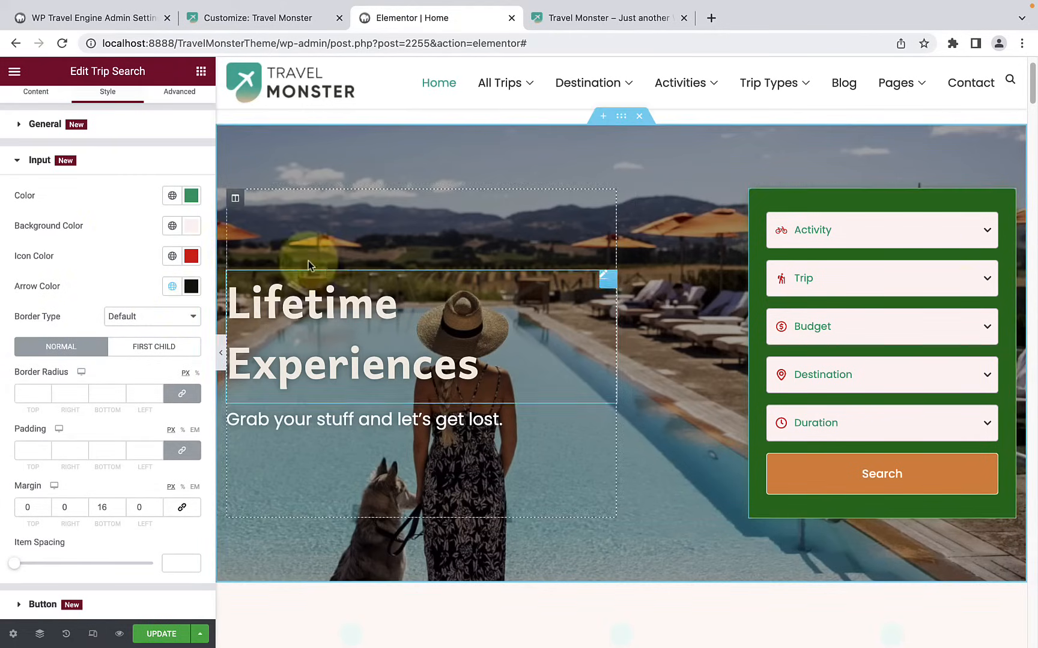
Step: Set the dropdown arrow color of the trip search form's input fields to black, #000000
{"action": "left_click", "coordinate": [191, 286]}
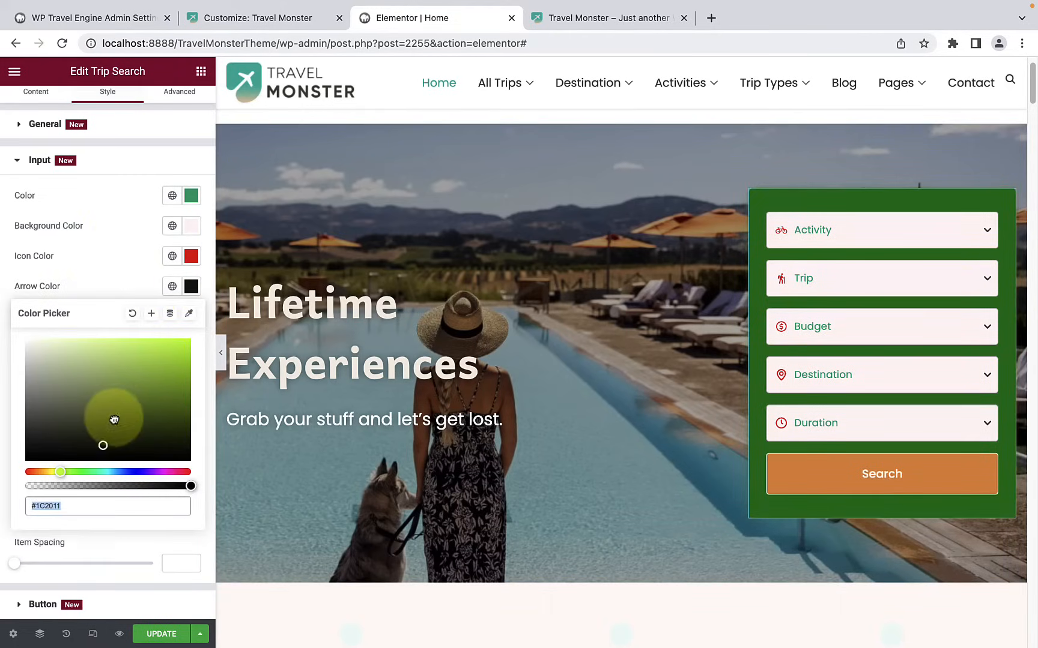
{"action": "left_click_drag", "start_coordinate": [90, 412], "coordinate": [32, 465]}
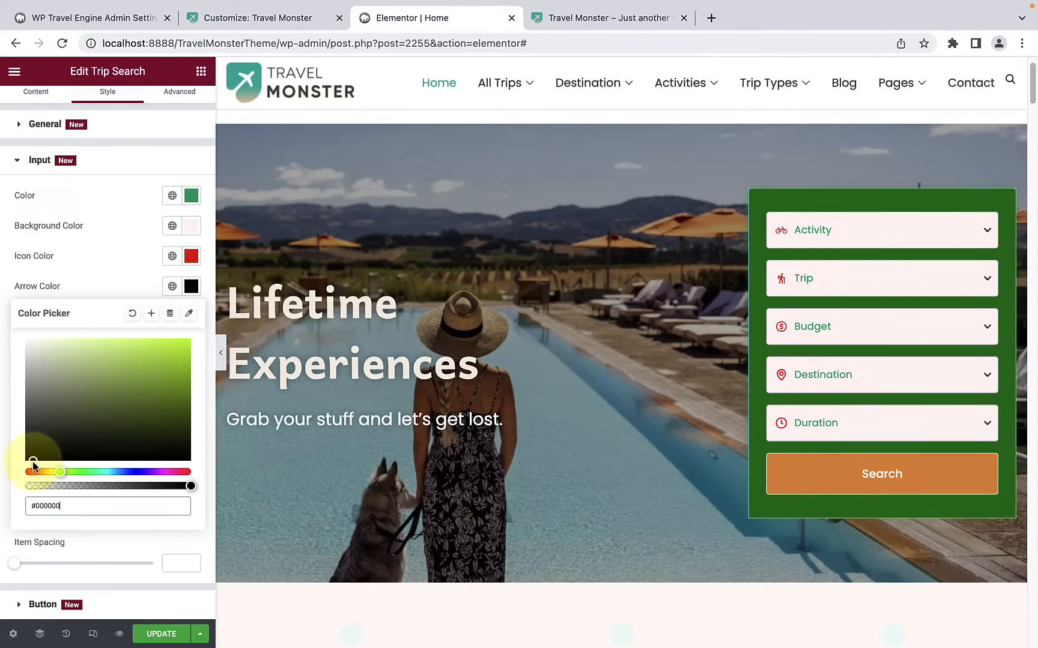
{"action": "left_click", "coordinate": [118, 273]}
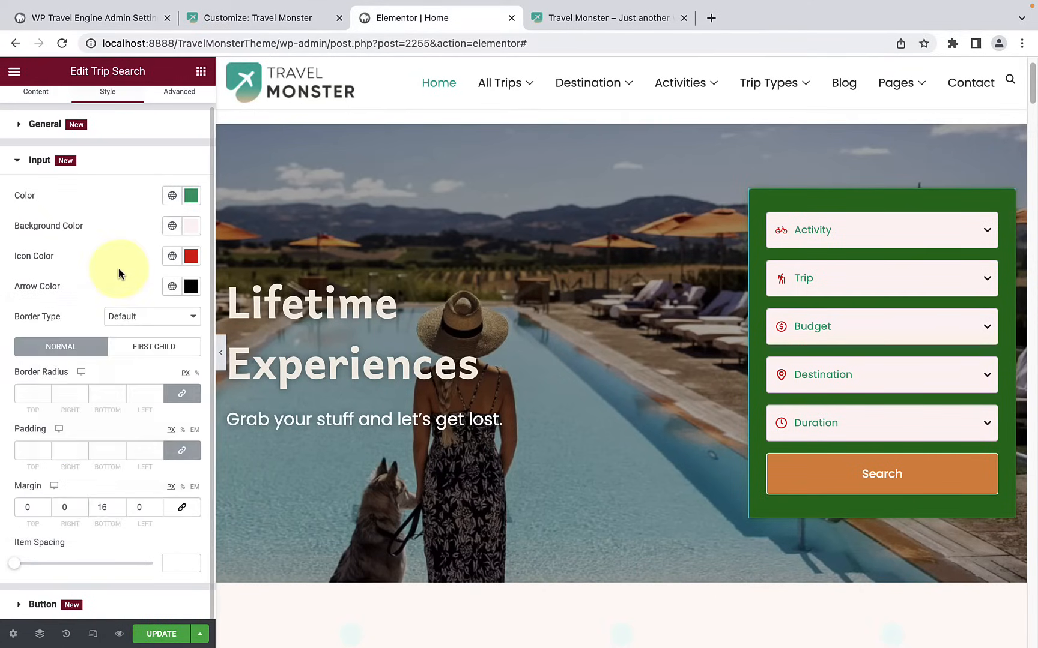
Step: Try the Double border type on the input fields, returning it to Default, and check the First Child settings
{"action": "left_click", "coordinate": [146, 326]}
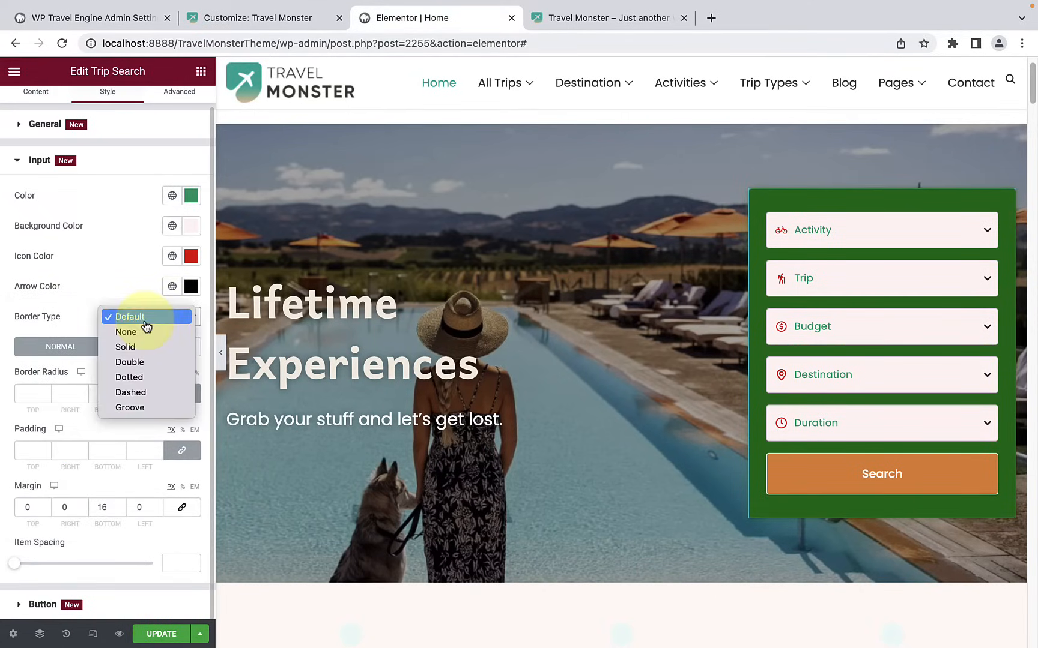
{"action": "left_click", "coordinate": [152, 363]}
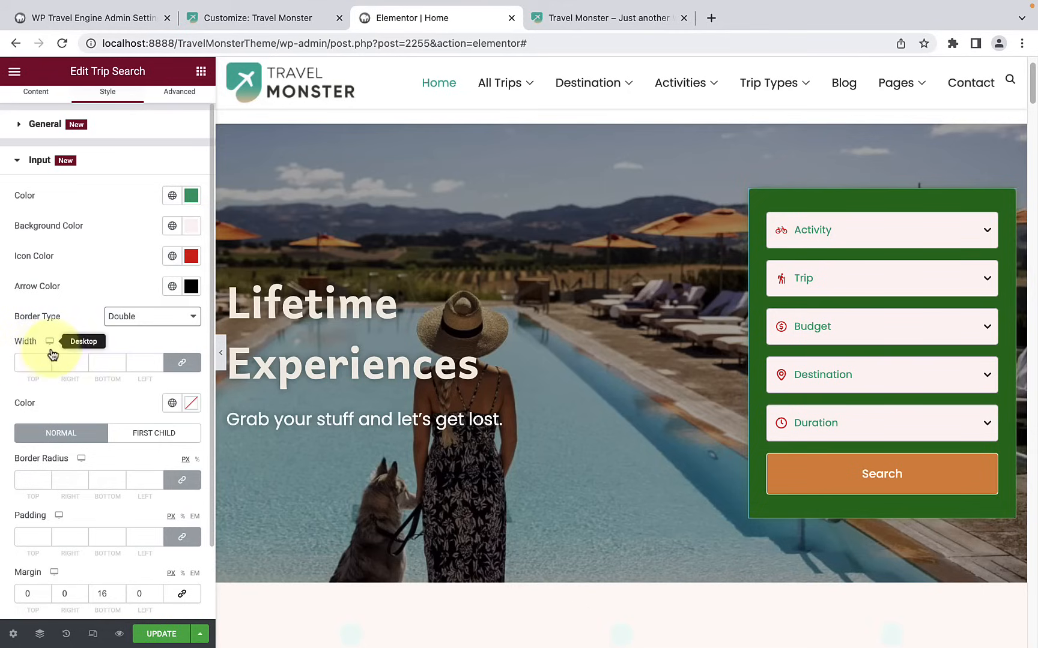
{"action": "left_click", "coordinate": [153, 316]}
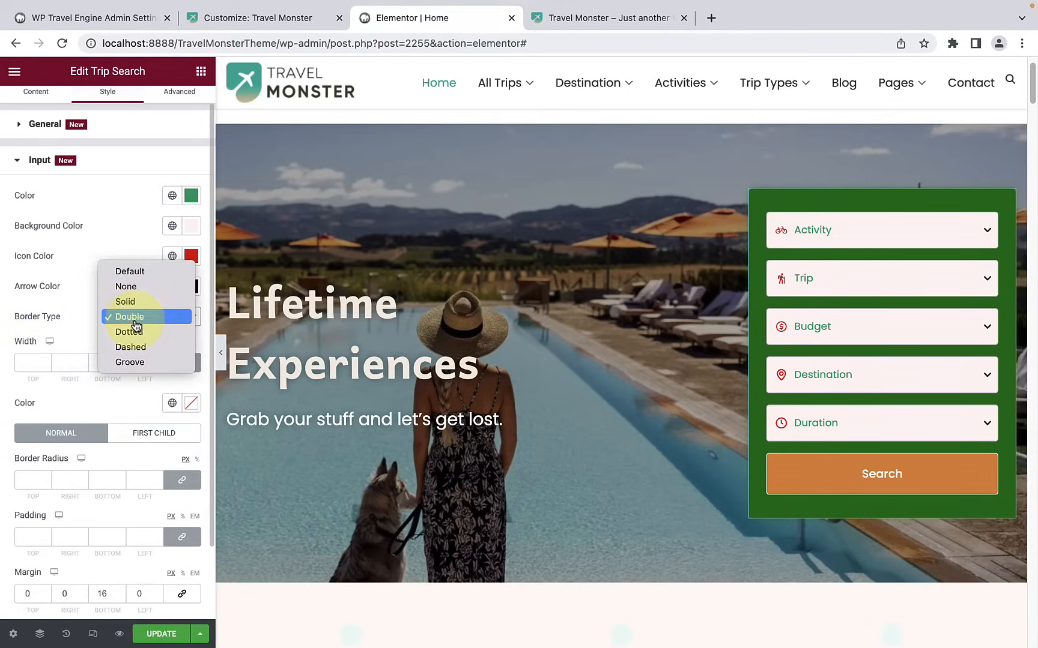
{"action": "left_click", "coordinate": [150, 272]}
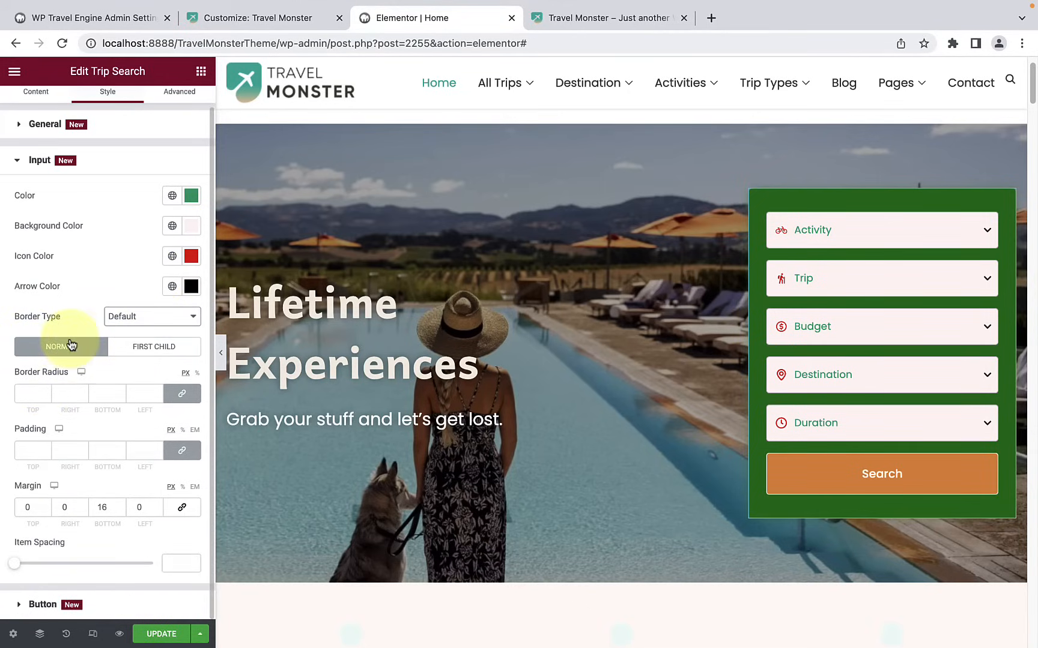
{"action": "left_click", "coordinate": [137, 352]}
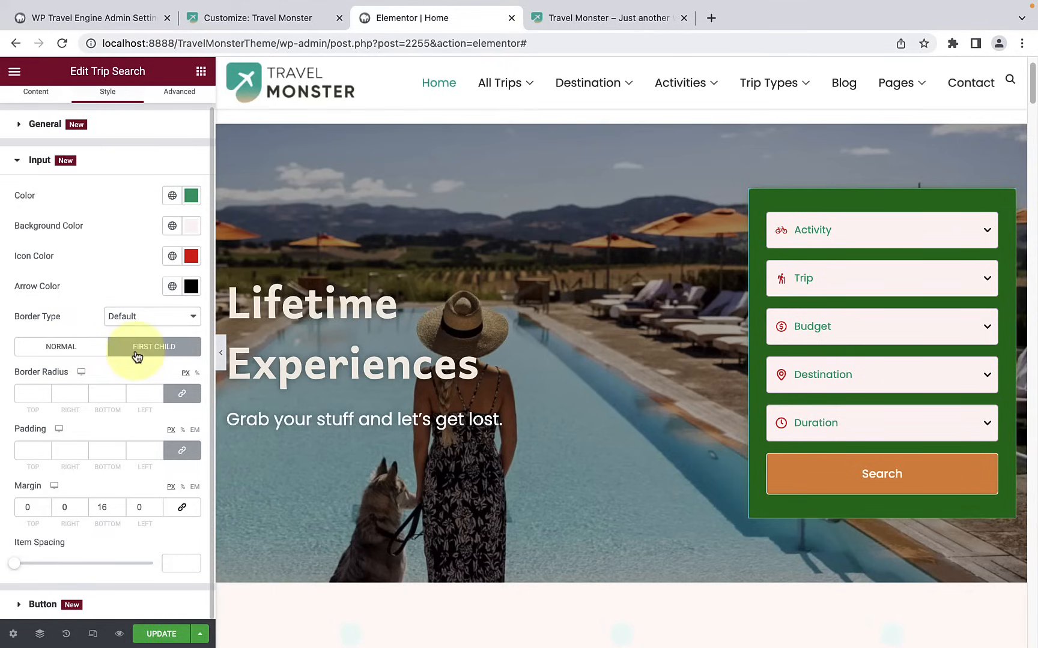
{"action": "left_click", "coordinate": [86, 353]}
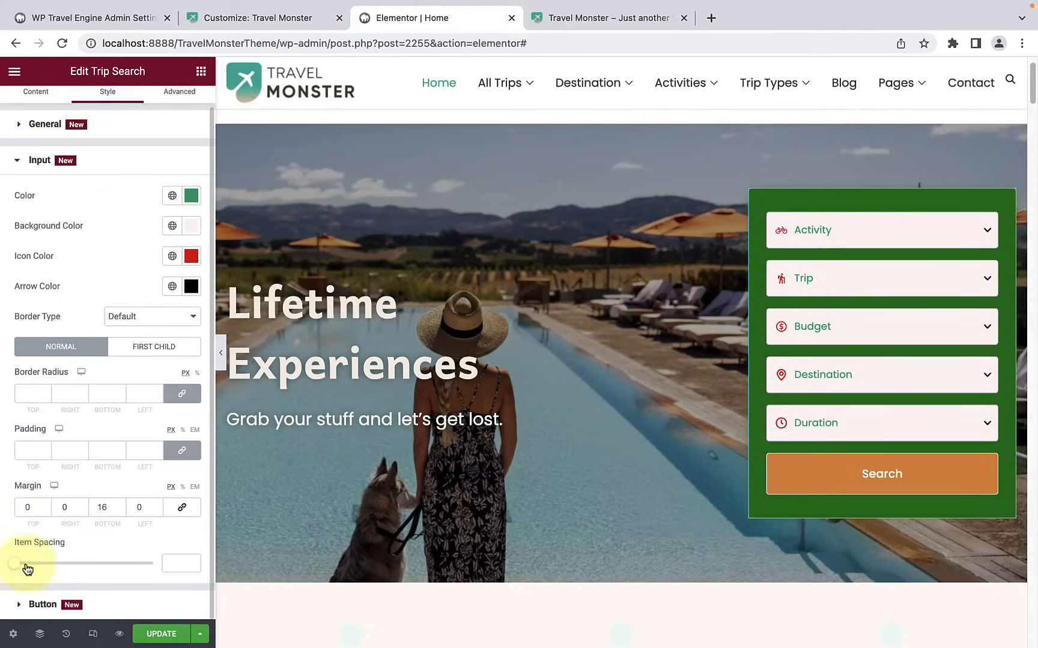
Step: Open the Search button's style settings and examine its typography options
{"action": "left_click", "coordinate": [41, 605]}
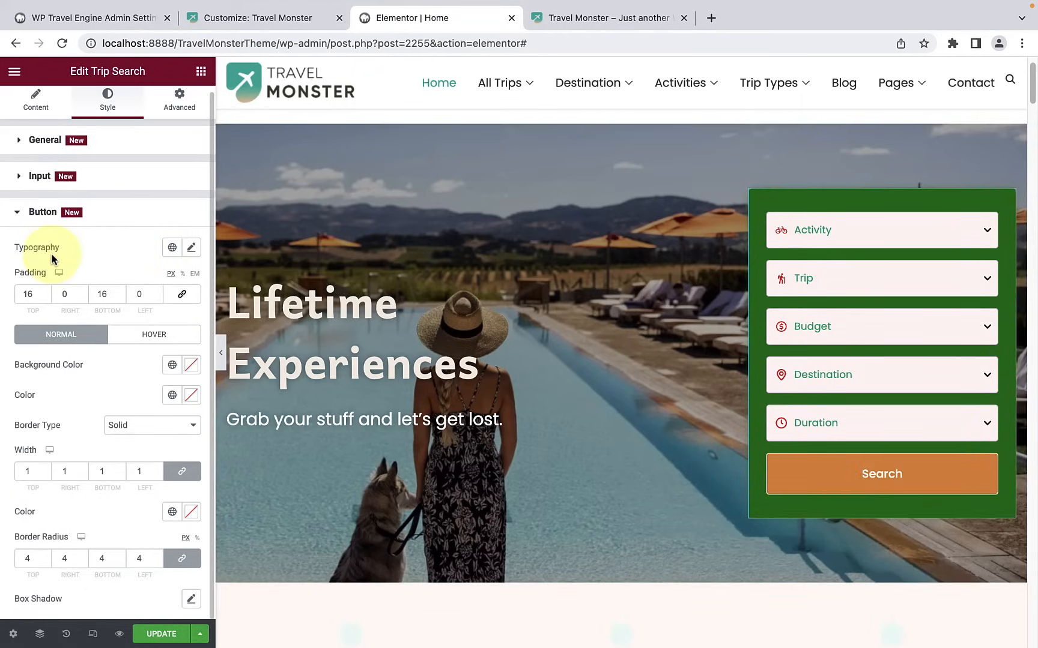
{"action": "left_click", "coordinate": [193, 253]}
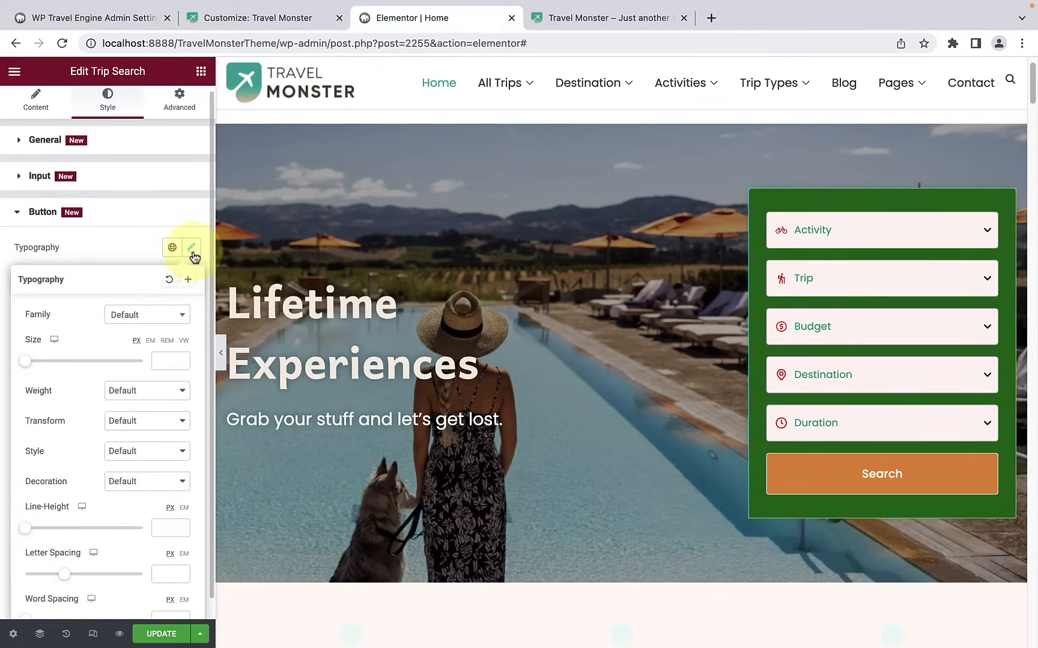
{"action": "scroll", "coordinate": [110, 327], "scroll_direction": "down", "scroll_amount": 1}
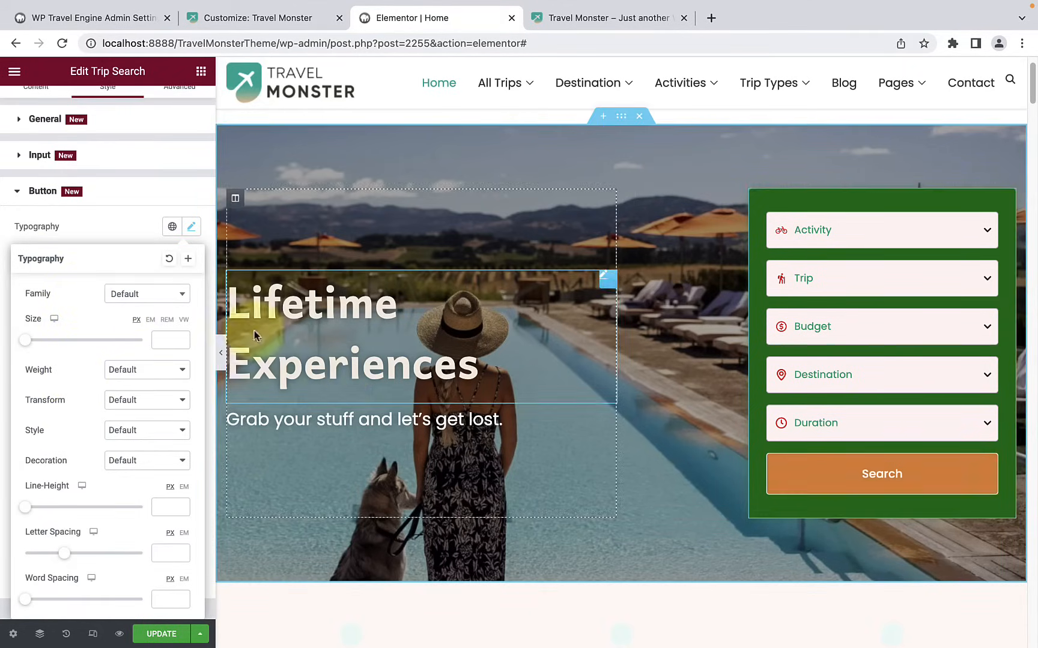
{"action": "left_click", "coordinate": [111, 229]}
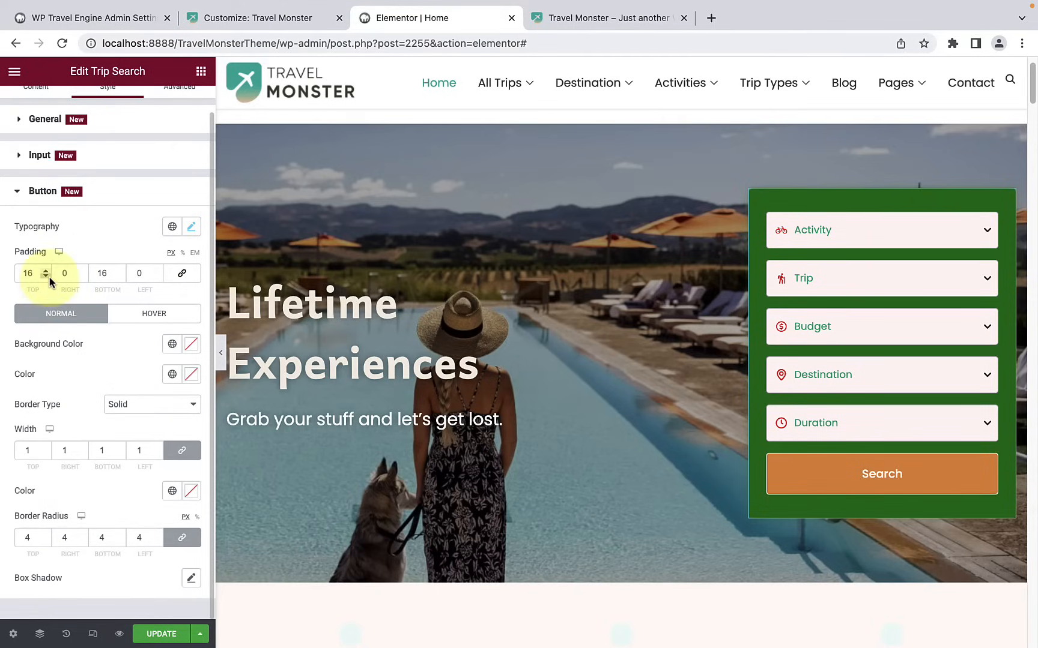
Step: Set the Search button's normal background color to red, #D24A4A, and check its border type options
{"action": "left_click", "coordinate": [191, 344]}
{"action": "mouse_move", "coordinate": [123, 433]}
{"action": "left_mouse_down"}
{"action": "mouse_move", "coordinate": [154, 429]}
{"action": "mouse_move", "coordinate": [170, 415]}
{"action": "mouse_move", "coordinate": [167, 396]}
{"action": "mouse_move", "coordinate": [149, 437]}
{"action": "mouse_move", "coordinate": [132, 436]}
{"action": "left_mouse_up"}
{"action": "left_click_drag", "start_coordinate": [30, 551], "coordinate": [196, 549]}
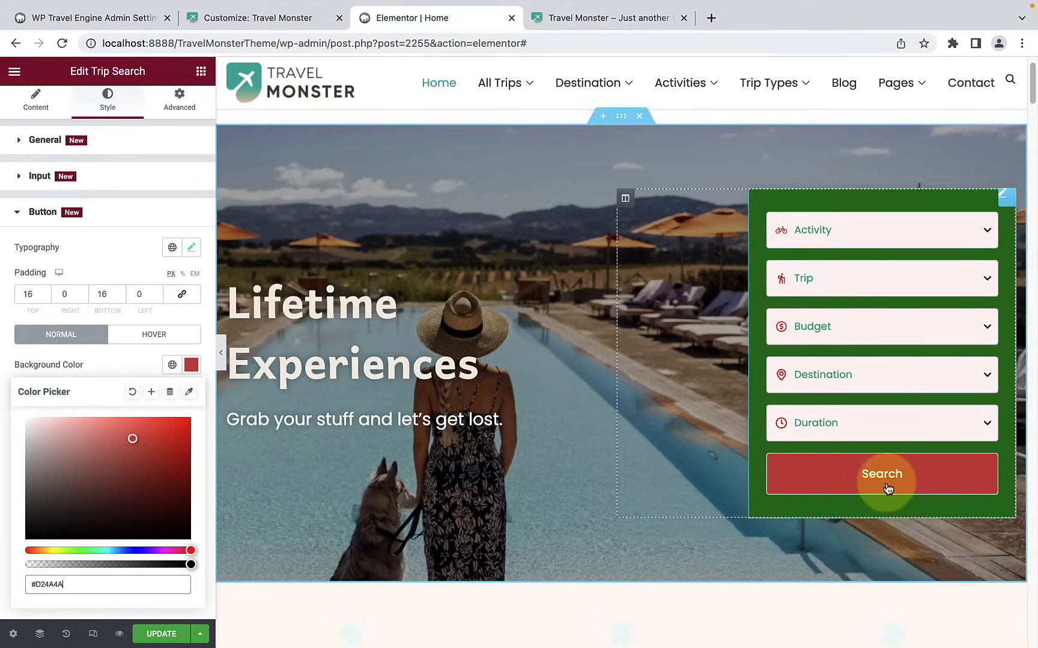
{"action": "left_click", "coordinate": [123, 373]}
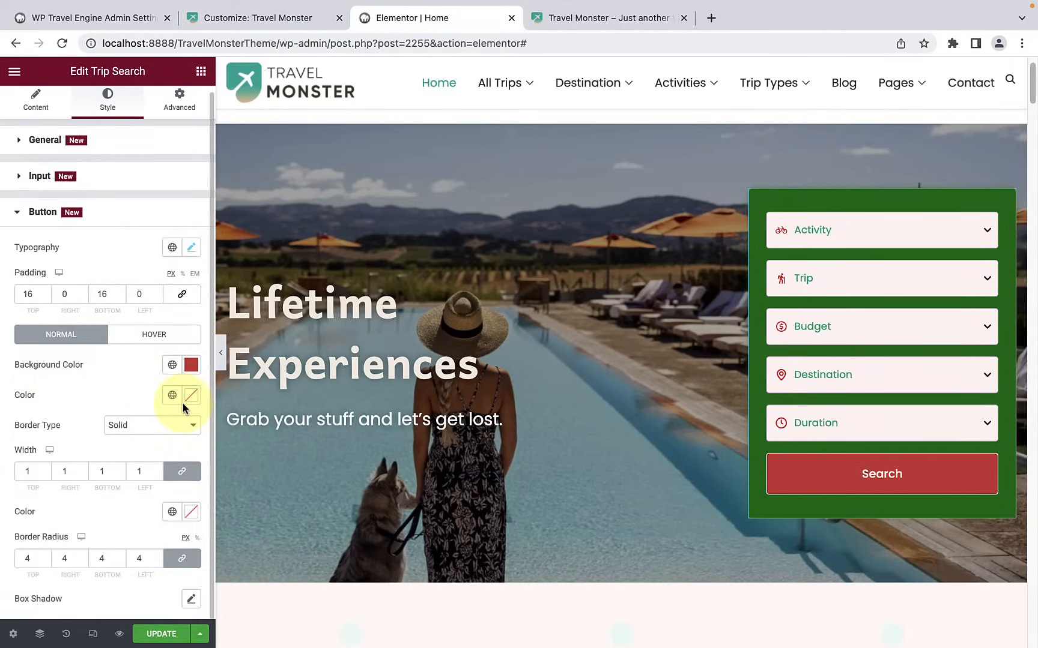
{"action": "left_click", "coordinate": [147, 430]}
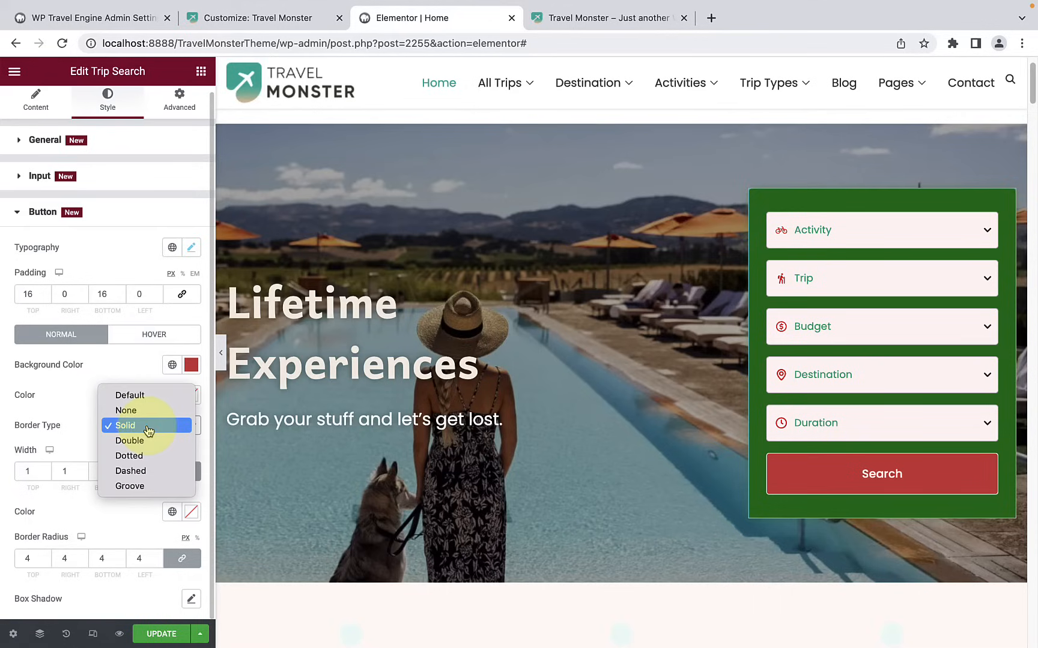
{"action": "left_click", "coordinate": [81, 401]}
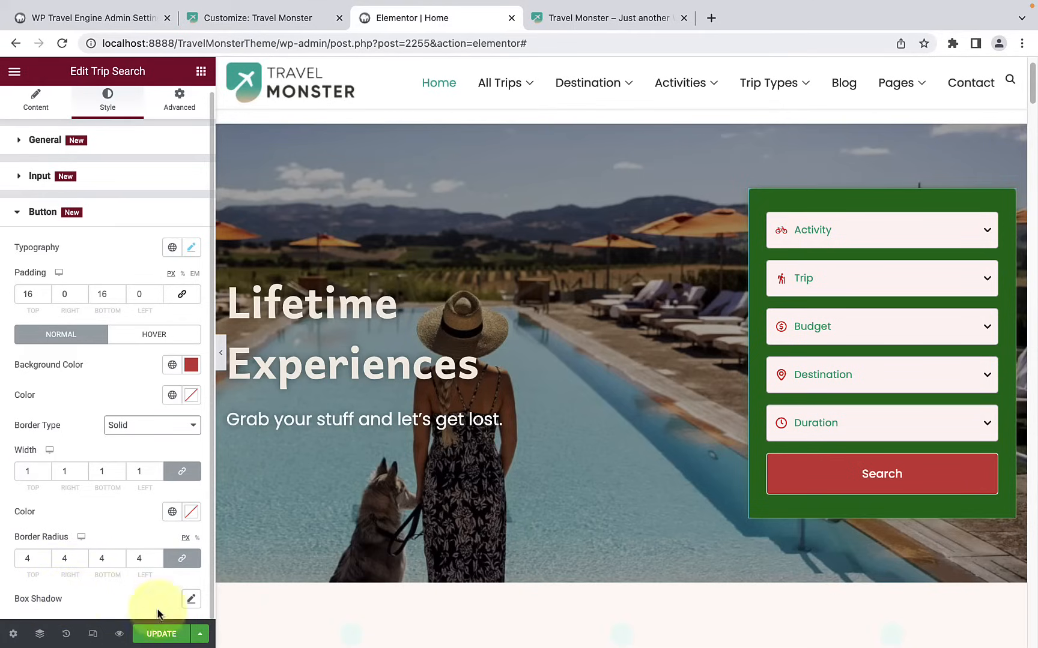
Step: Add a dark box shadow to the Search button with blur 10 and Outline position
{"action": "left_click", "coordinate": [191, 599]}
{"action": "scroll", "coordinate": [175, 600], "scroll_direction": "down", "scroll_amount": 4}
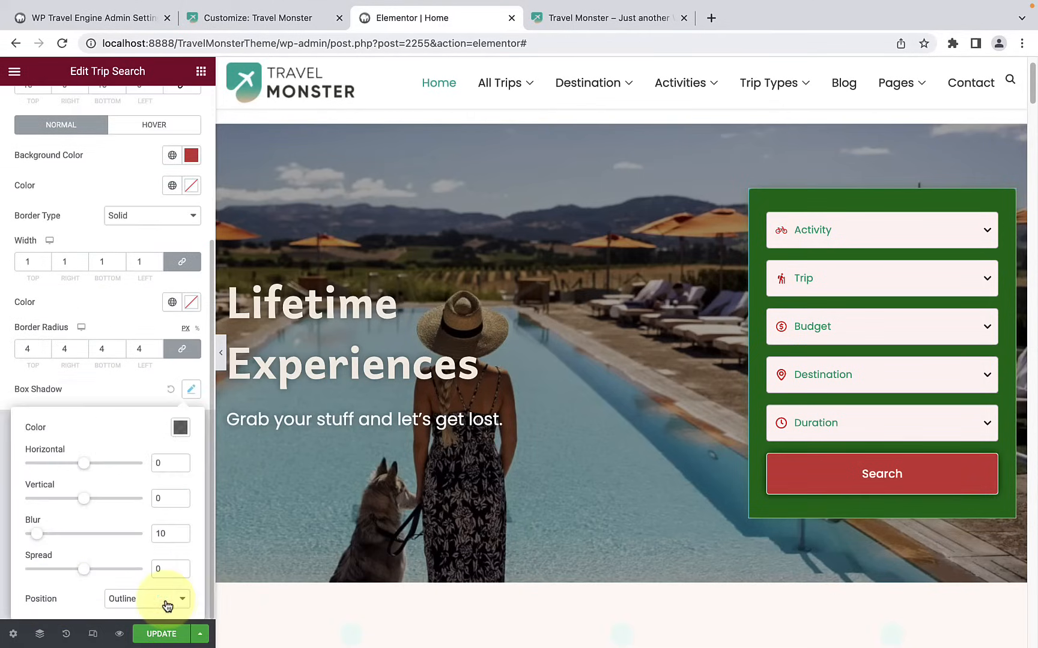
{"action": "left_click", "coordinate": [180, 428]}
{"action": "left_click", "coordinate": [96, 451]}
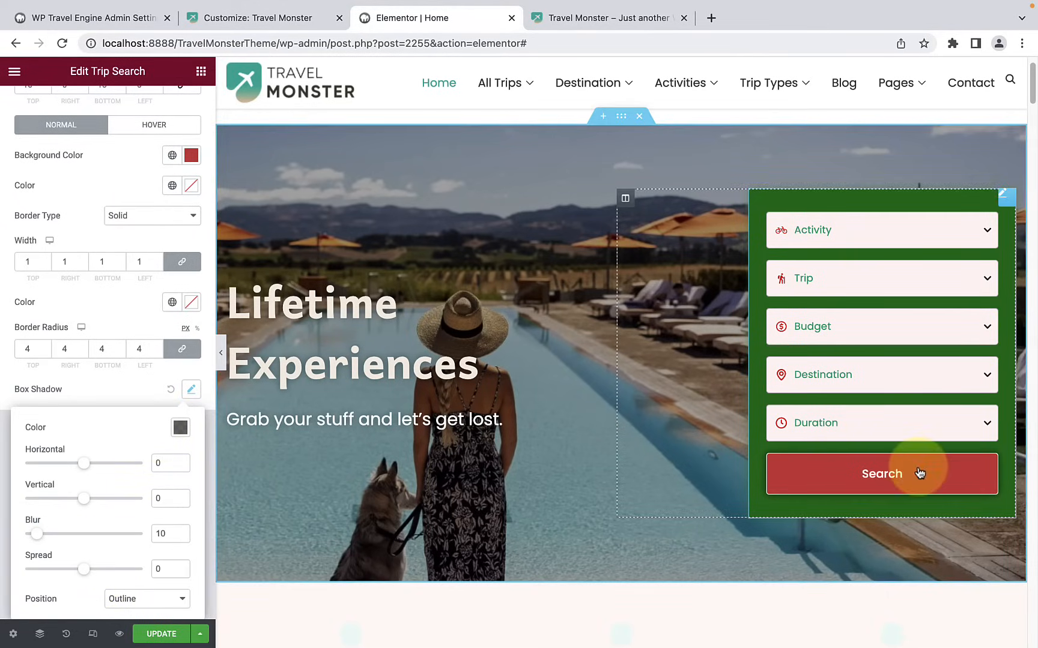
{"action": "left_click", "coordinate": [111, 389]}
{"action": "scroll", "coordinate": [113, 383], "scroll_direction": "up", "scroll_amount": 4}
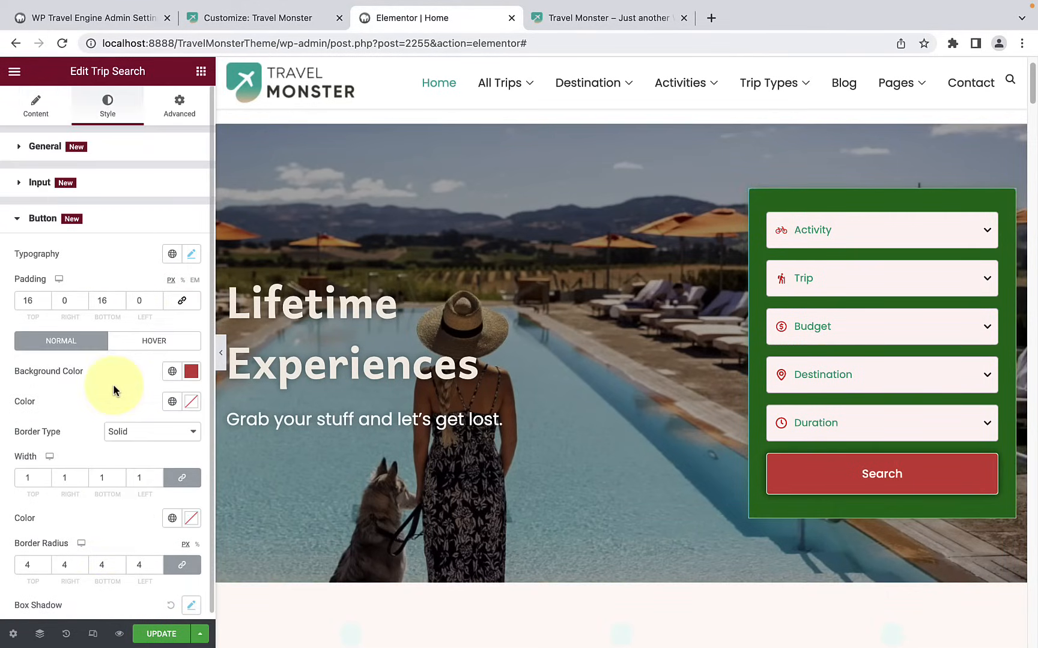
{"action": "left_click", "coordinate": [113, 226]}
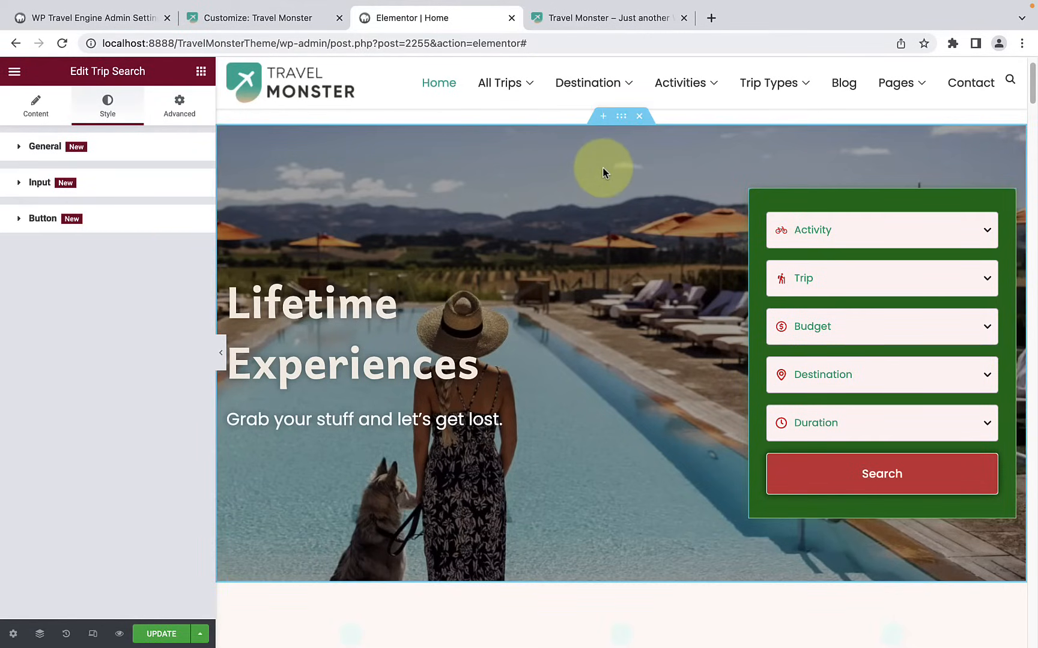
Step: Select the hero section containing the heading and trip search form, and open its background style settings
{"action": "scroll", "coordinate": [615, 211], "scroll_direction": "down", "scroll_amount": 1}
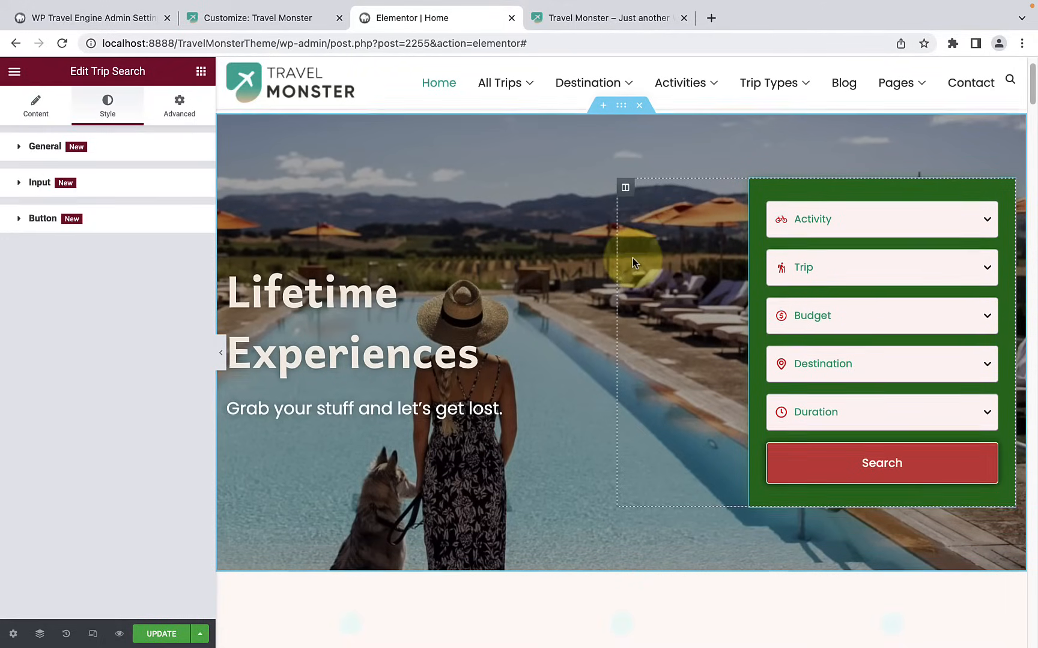
{"action": "scroll", "coordinate": [632, 258], "scroll_direction": "up", "scroll_amount": 2}
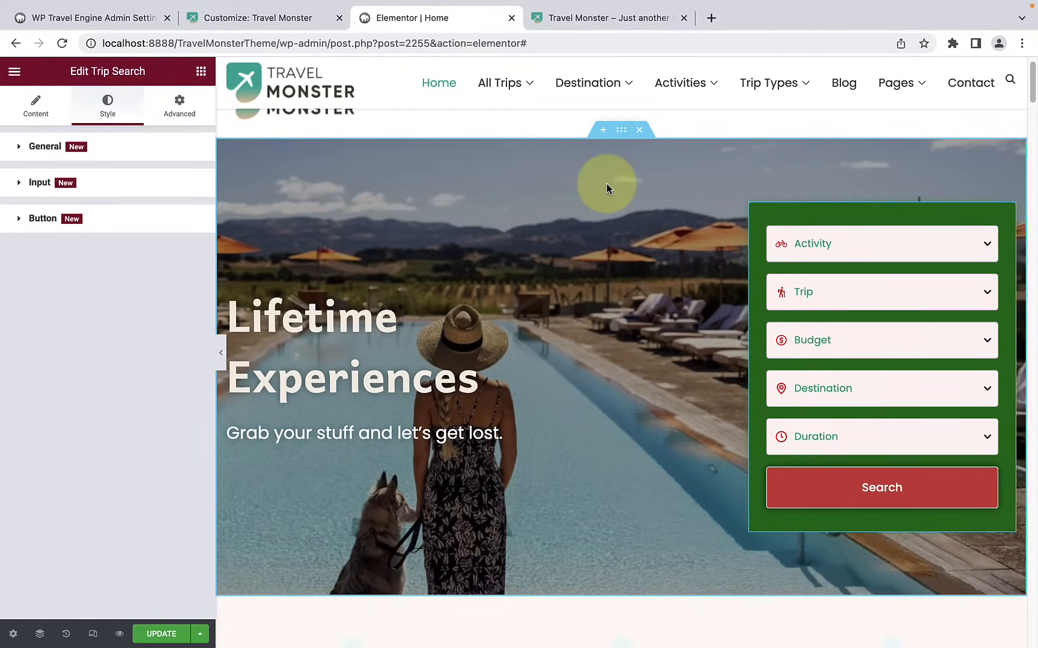
{"action": "left_click", "coordinate": [624, 132]}
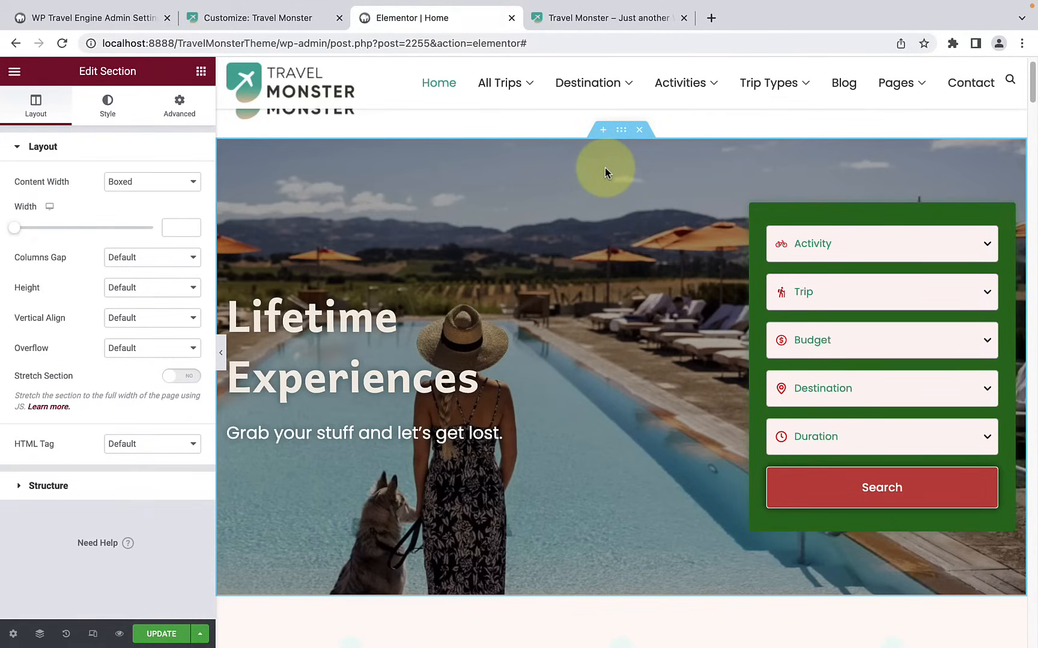
{"action": "scroll", "coordinate": [602, 208], "scroll_direction": "down", "scroll_amount": 1}
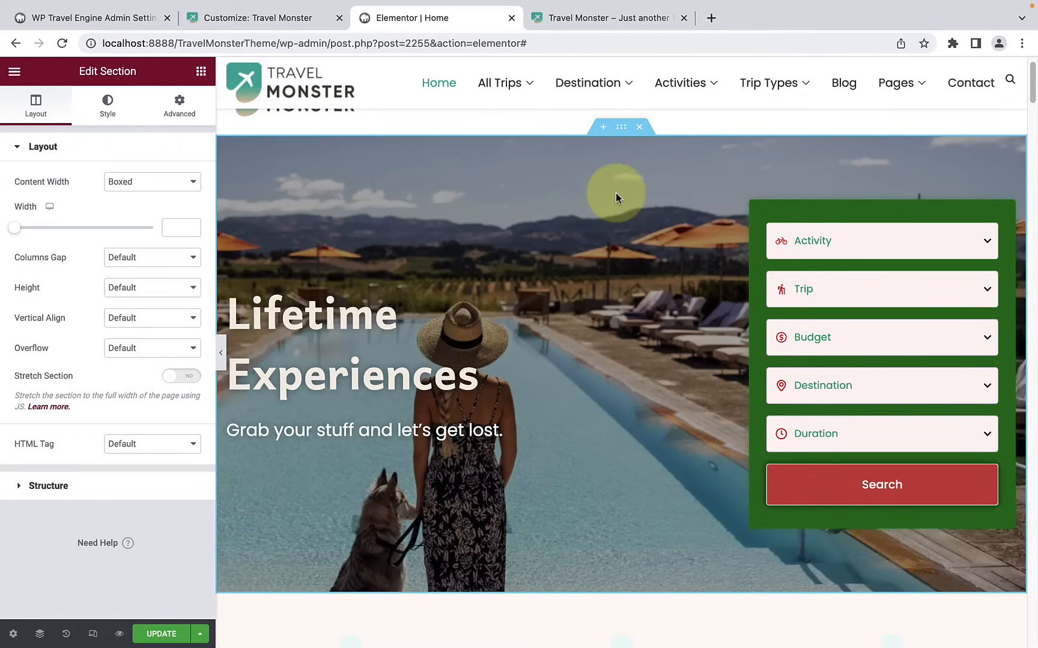
{"action": "left_click", "coordinate": [108, 115]}
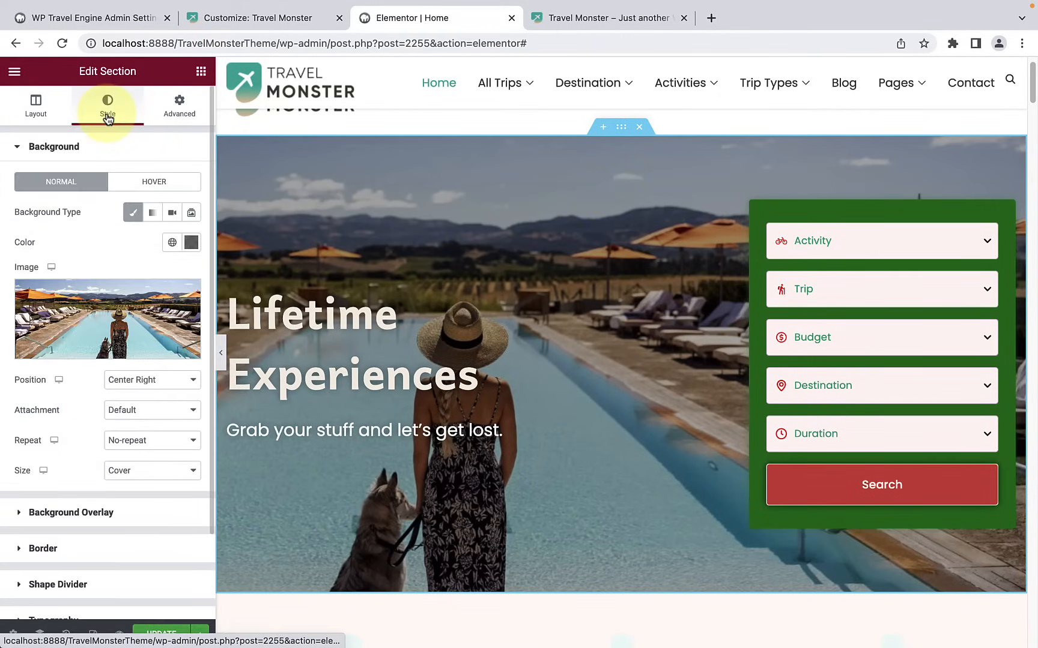
Step: Replace the hero section's background image with rafting-1125213_1920-1.jpg from the media library
{"action": "mouse_move", "coordinate": [64, 343]}
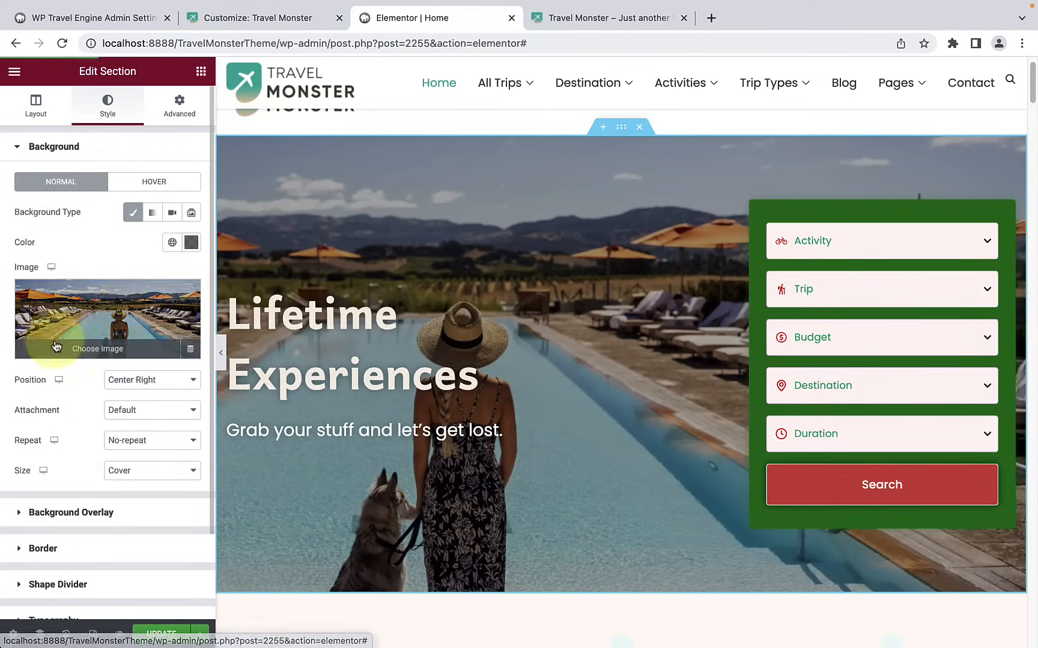
{"action": "left_click", "coordinate": [101, 314]}
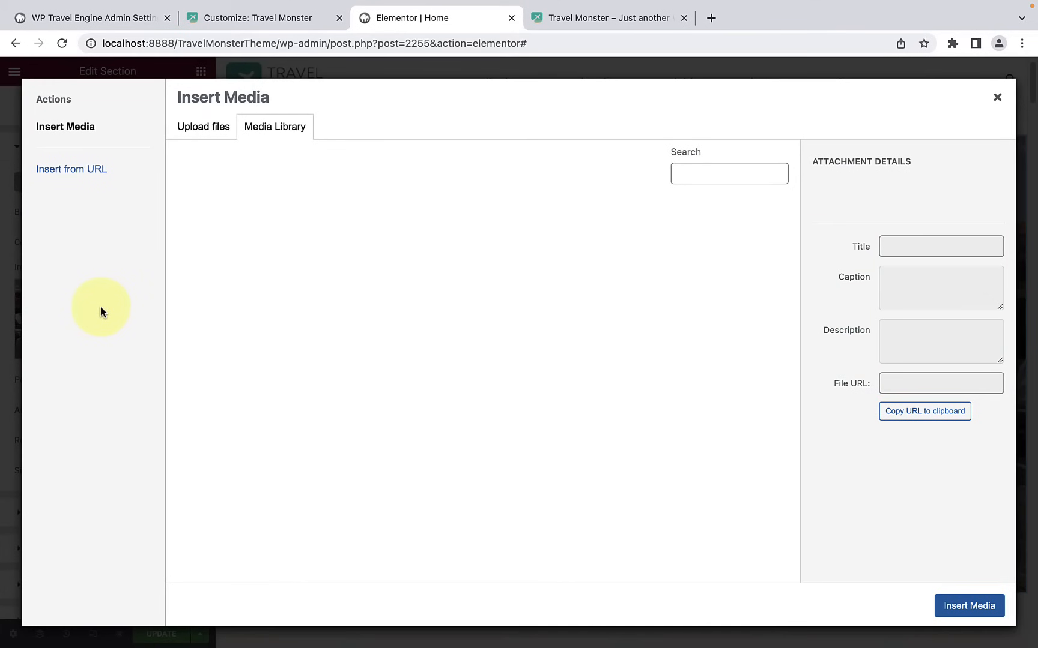
{"action": "scroll", "coordinate": [605, 384], "scroll_direction": "down", "scroll_amount": 10}
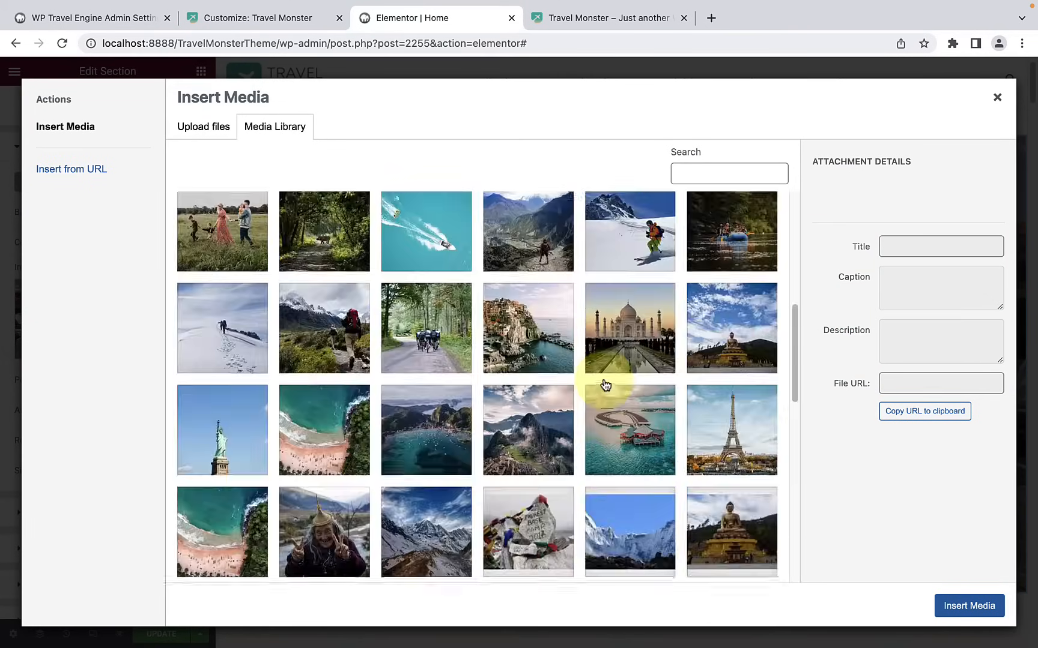
{"action": "scroll", "coordinate": [606, 385], "scroll_direction": "down", "scroll_amount": 6}
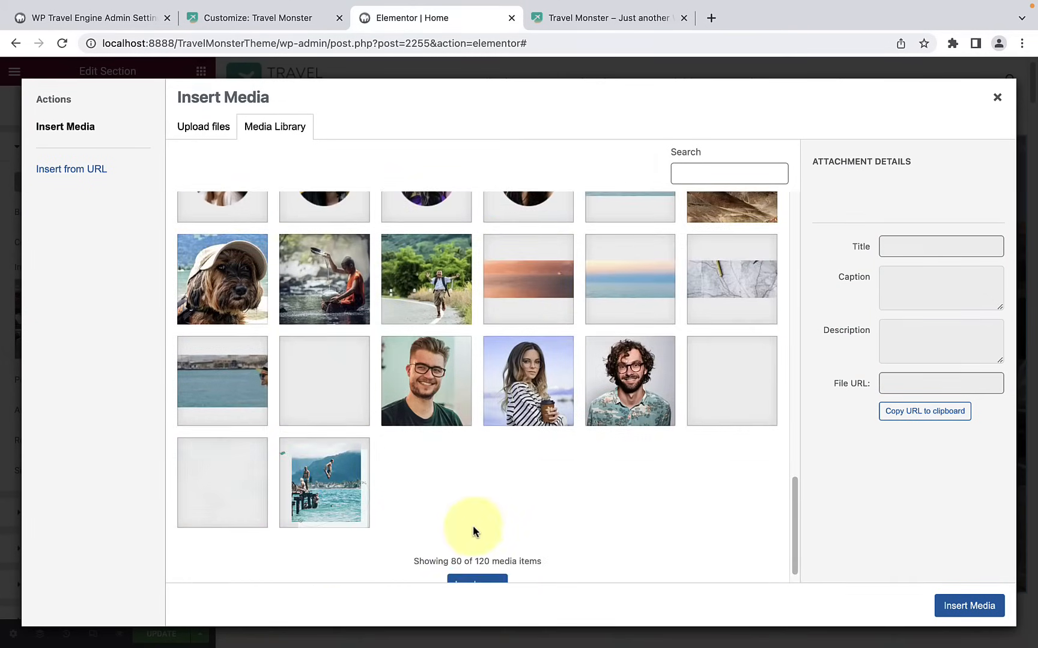
{"action": "left_click", "coordinate": [478, 563]}
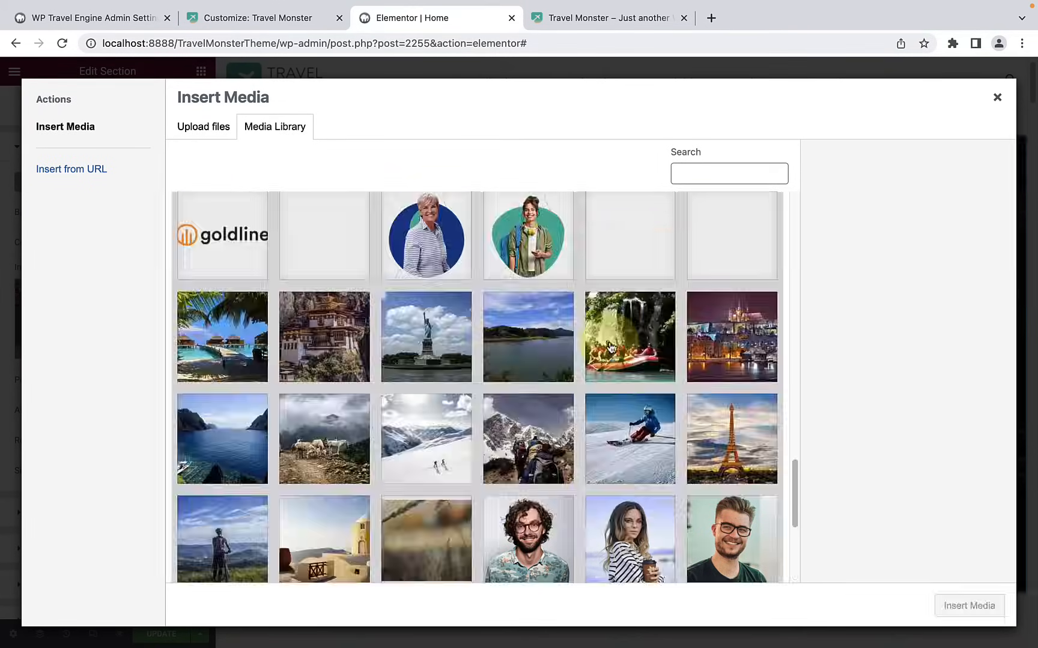
{"action": "left_click", "coordinate": [610, 347]}
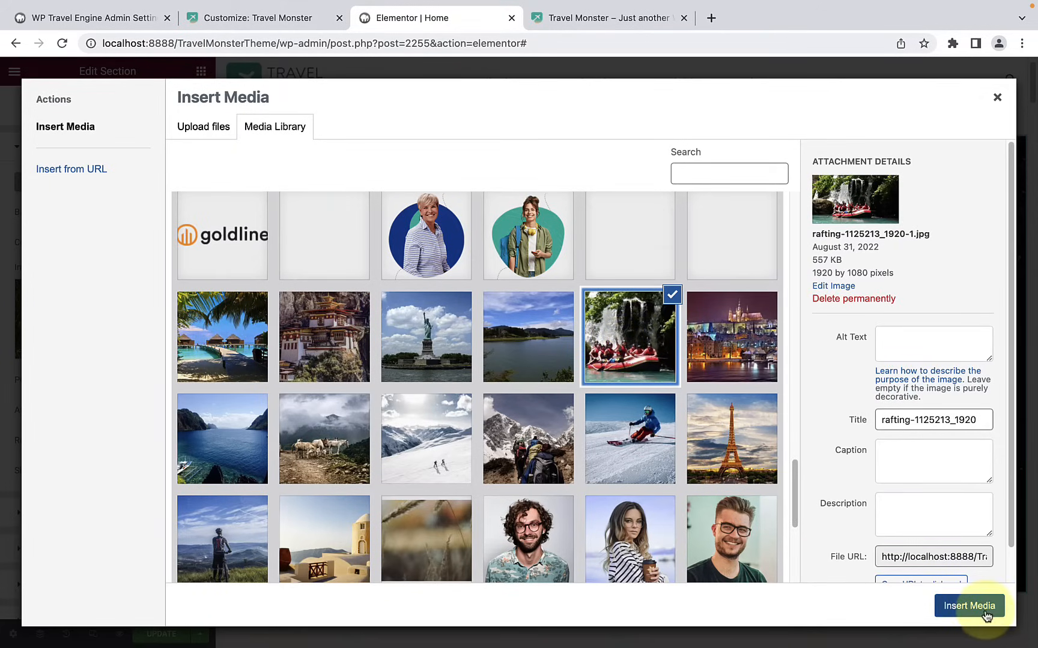
{"action": "left_click", "coordinate": [968, 606]}
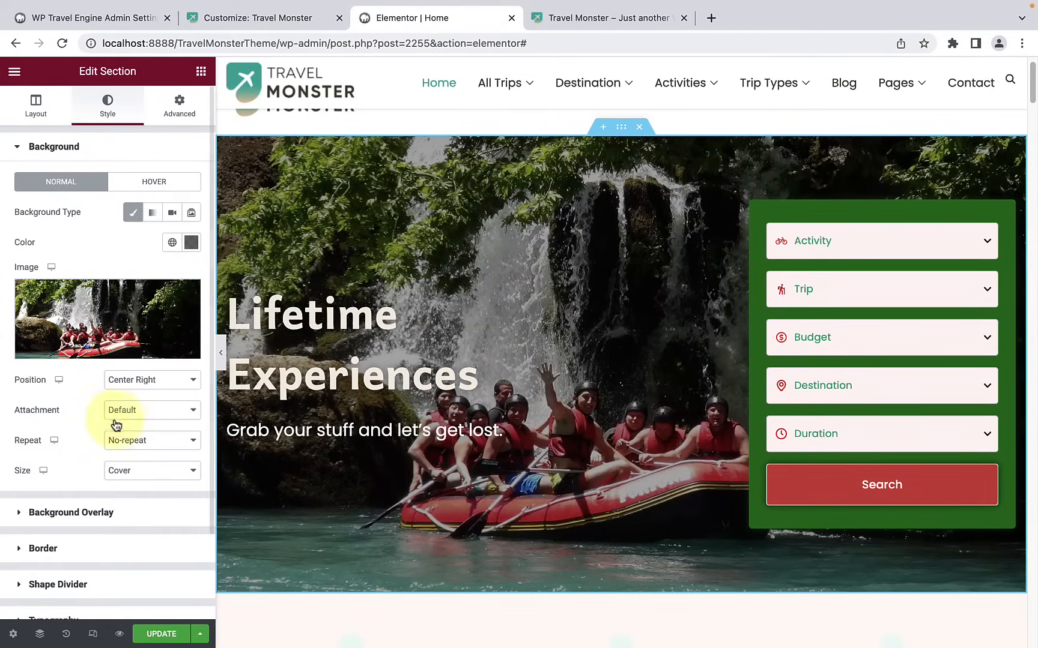
Step: Set the hero background image's position to Top Center and check its attachment and repeat options
{"action": "scroll", "coordinate": [83, 468], "scroll_direction": "down", "scroll_amount": 3}
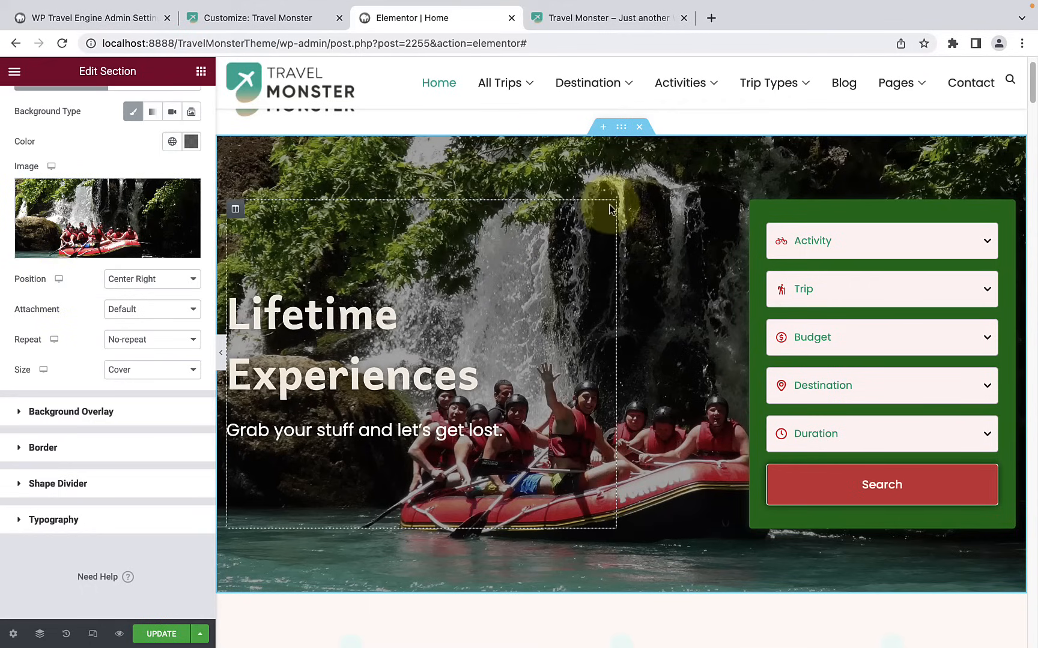
{"action": "left_click", "coordinate": [145, 282]}
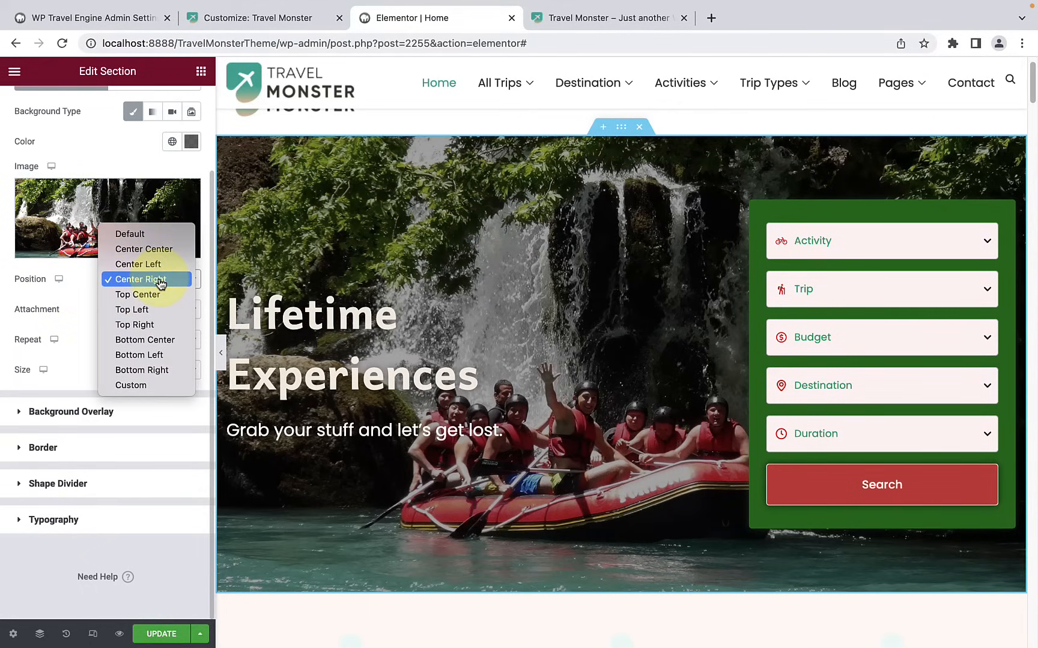
{"action": "left_click", "coordinate": [157, 296]}
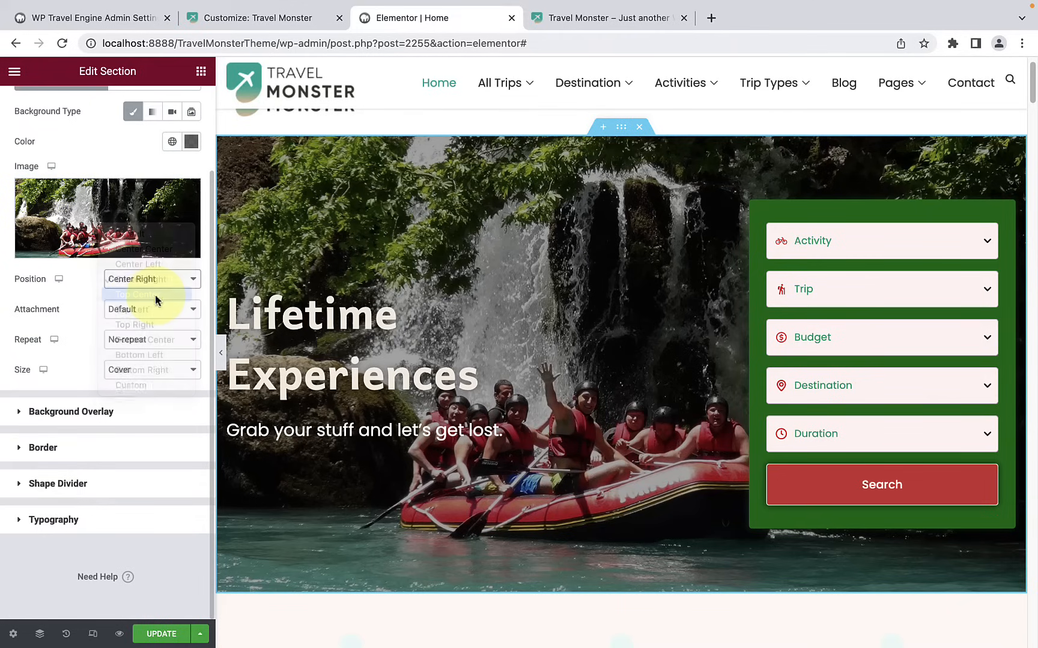
{"action": "left_click", "coordinate": [150, 279]}
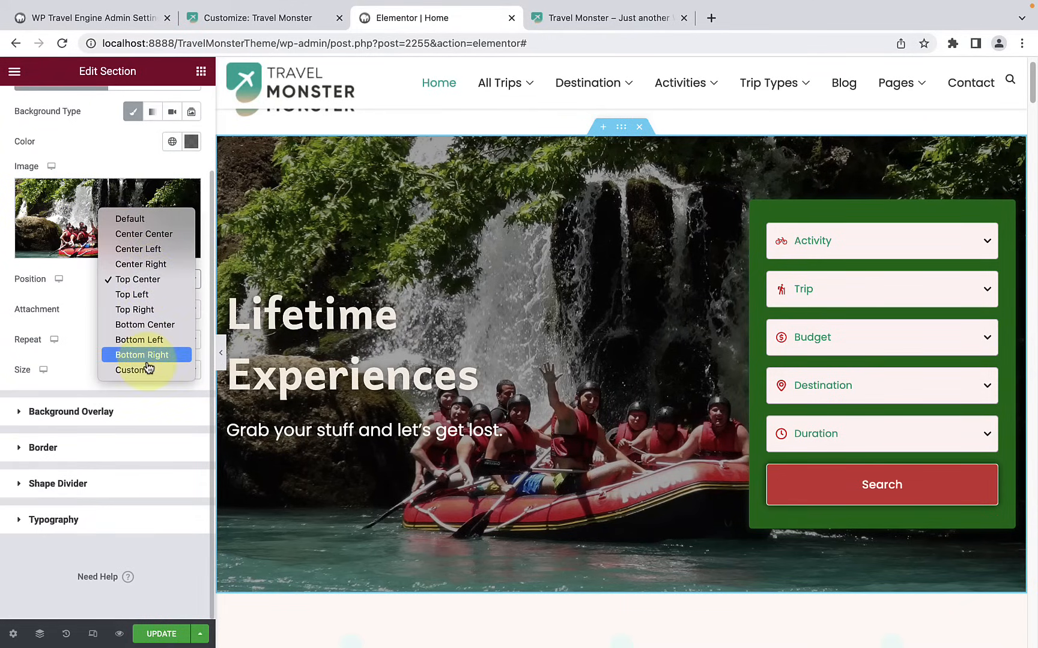
{"action": "left_click", "coordinate": [78, 308]}
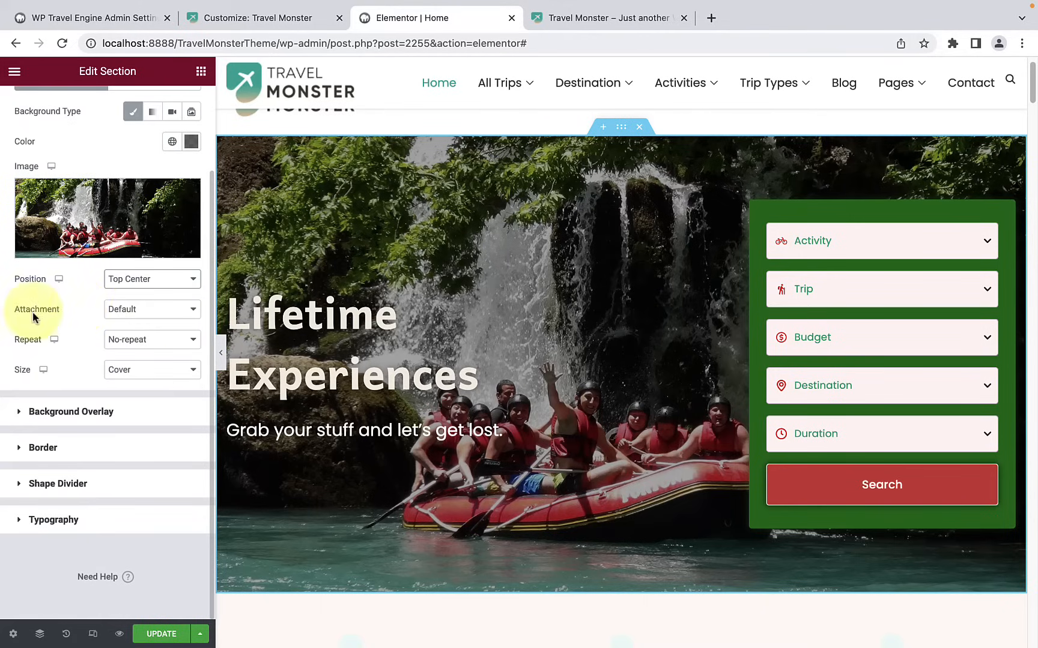
{"action": "left_click", "coordinate": [140, 309]}
{"action": "left_click", "coordinate": [64, 311]}
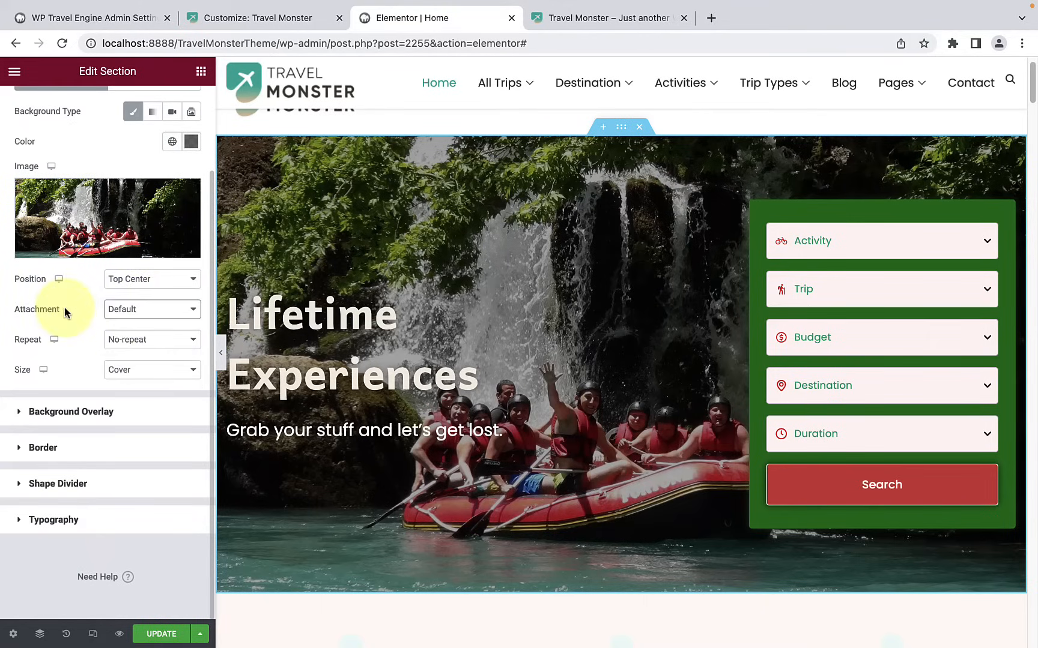
{"action": "left_click", "coordinate": [135, 340]}
{"action": "left_click", "coordinate": [90, 343]}
Step: Try other size options, including Custom, for the hero background image and set the size back to Cover
{"action": "left_click", "coordinate": [142, 371]}
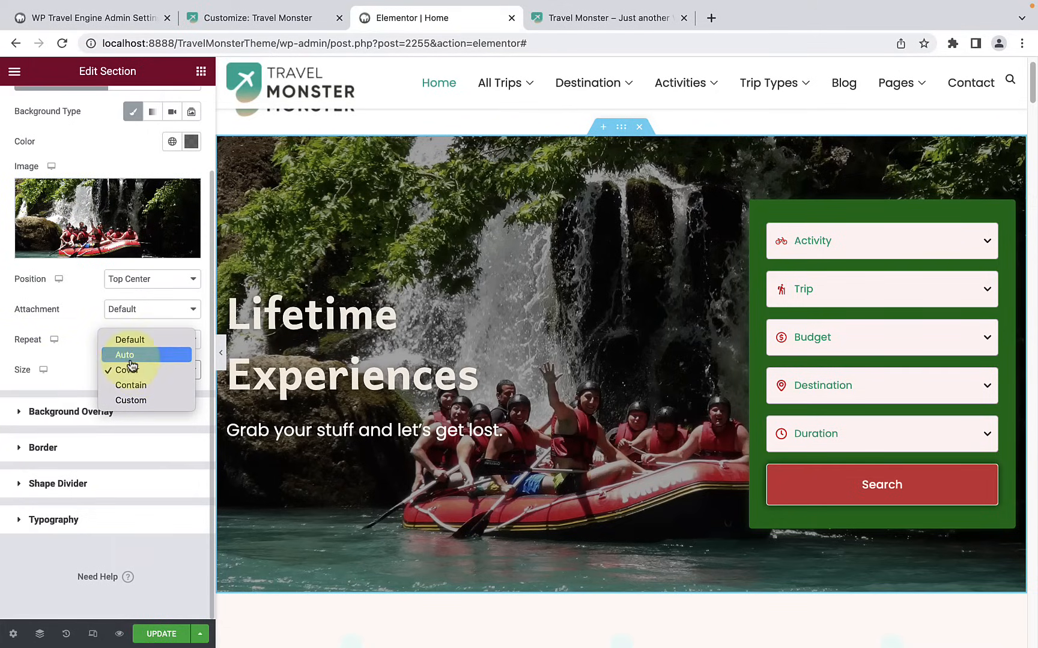
{"action": "left_click", "coordinate": [129, 357]}
{"action": "left_click", "coordinate": [131, 371]}
{"action": "left_click", "coordinate": [136, 385]}
{"action": "left_click", "coordinate": [137, 377]}
{"action": "left_click", "coordinate": [138, 387]}
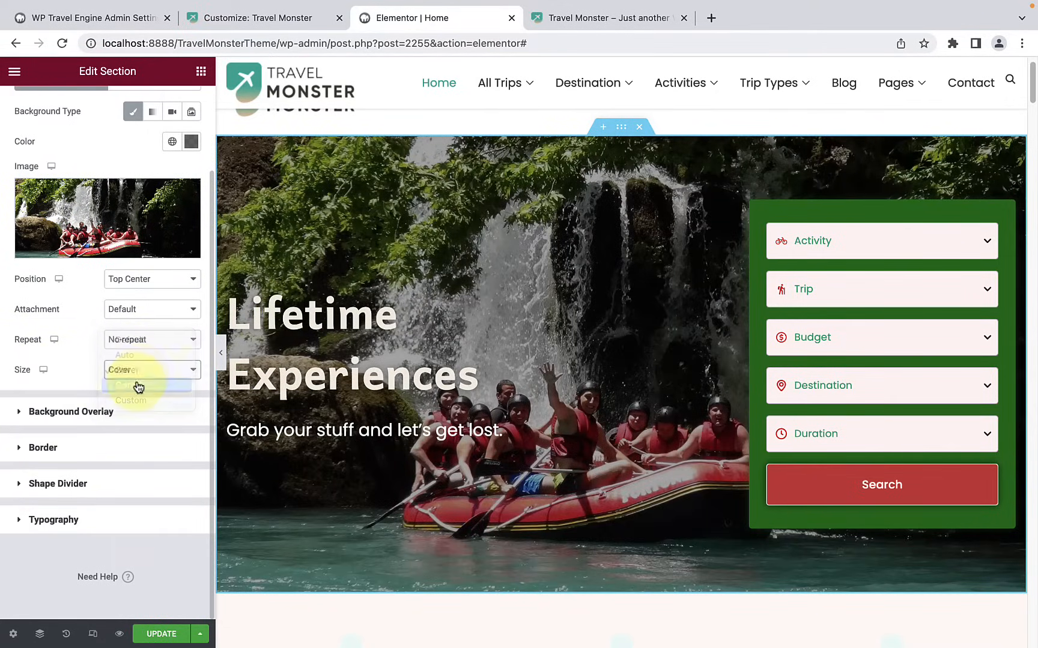
{"action": "left_click", "coordinate": [139, 377]}
{"action": "left_click", "coordinate": [140, 388]}
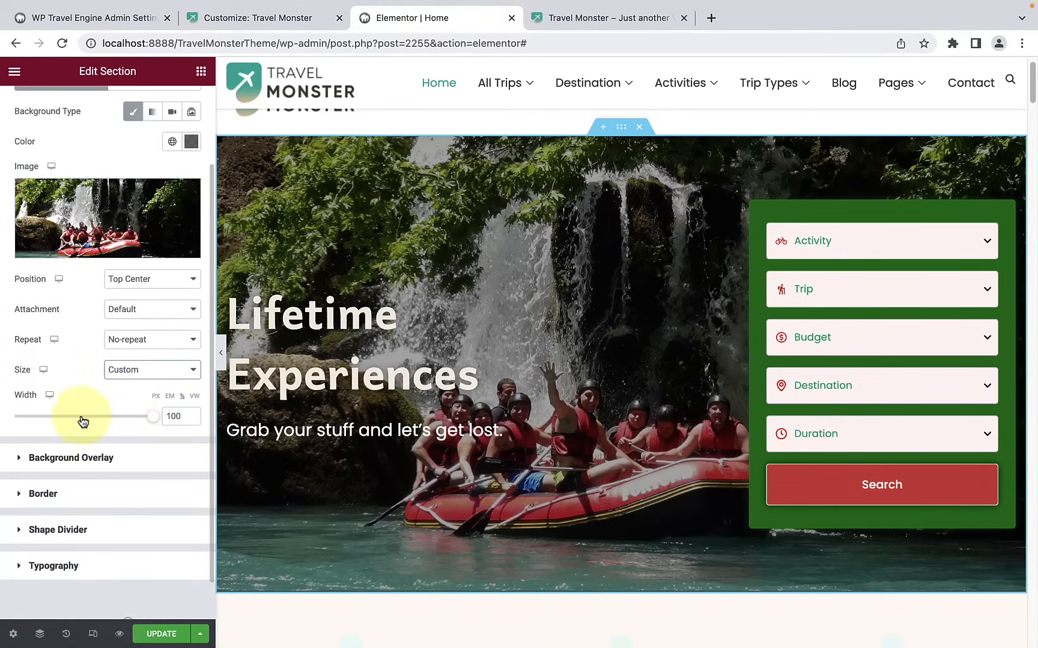
{"action": "left_click", "coordinate": [152, 377]}
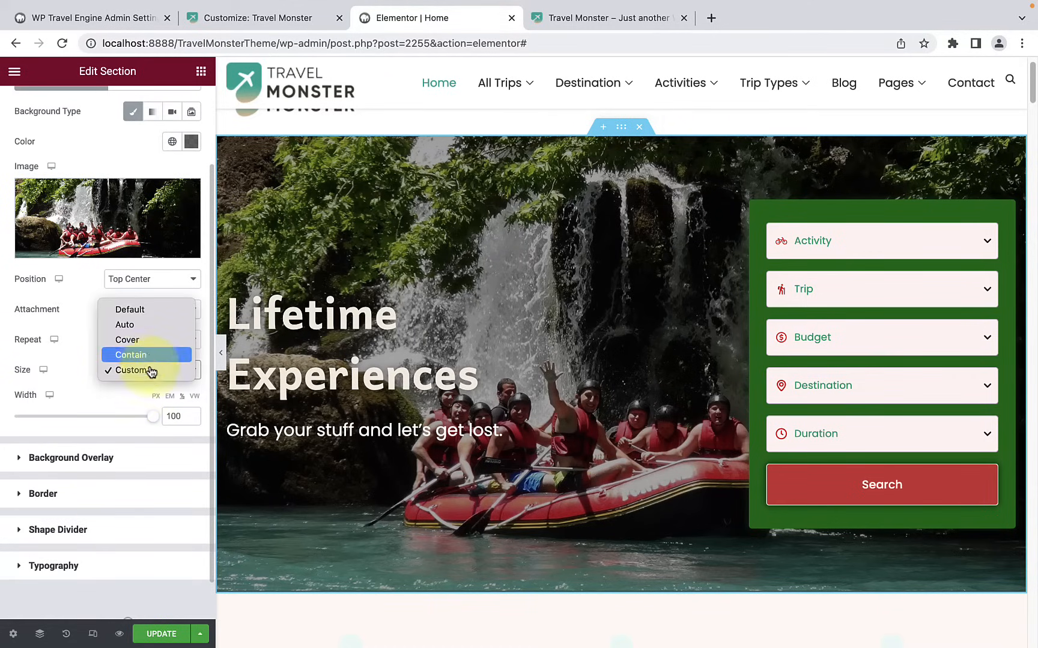
{"action": "left_click", "coordinate": [149, 340]}
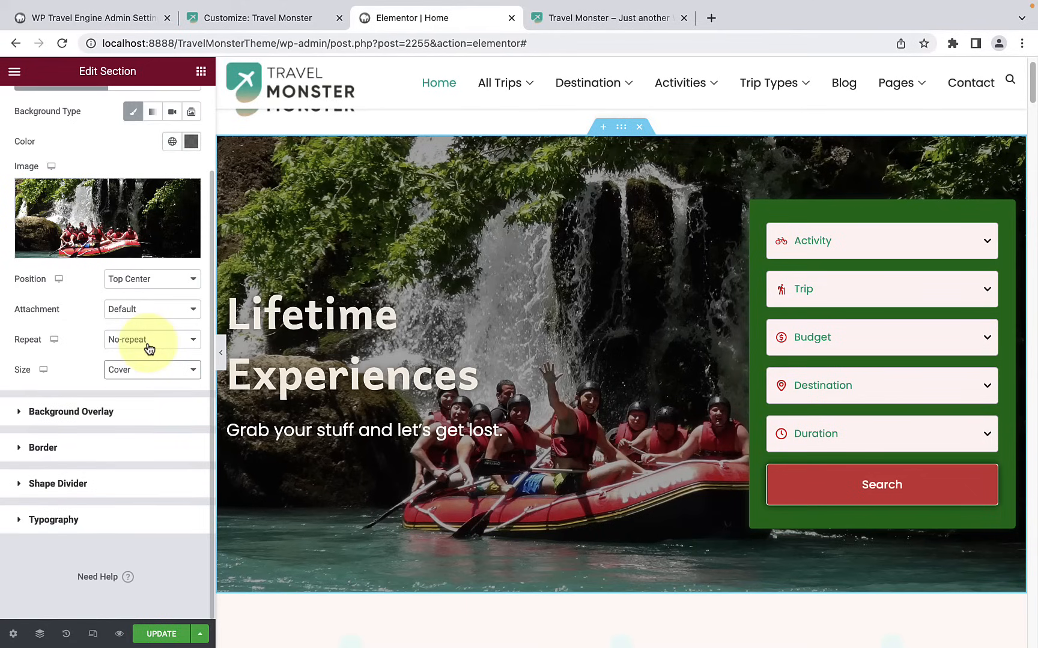
Step: Switch the hero background to a gradient with a semi-transparent green first color at location 16
{"action": "scroll", "coordinate": [144, 380], "scroll_direction": "up", "scroll_amount": 2}
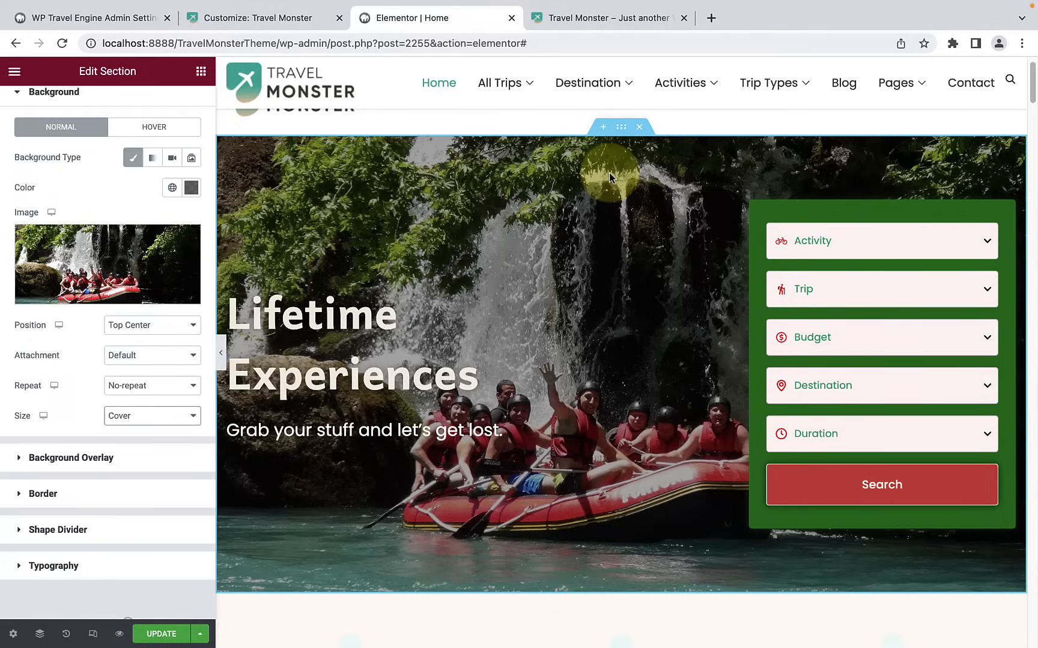
{"action": "left_click", "coordinate": [152, 161]}
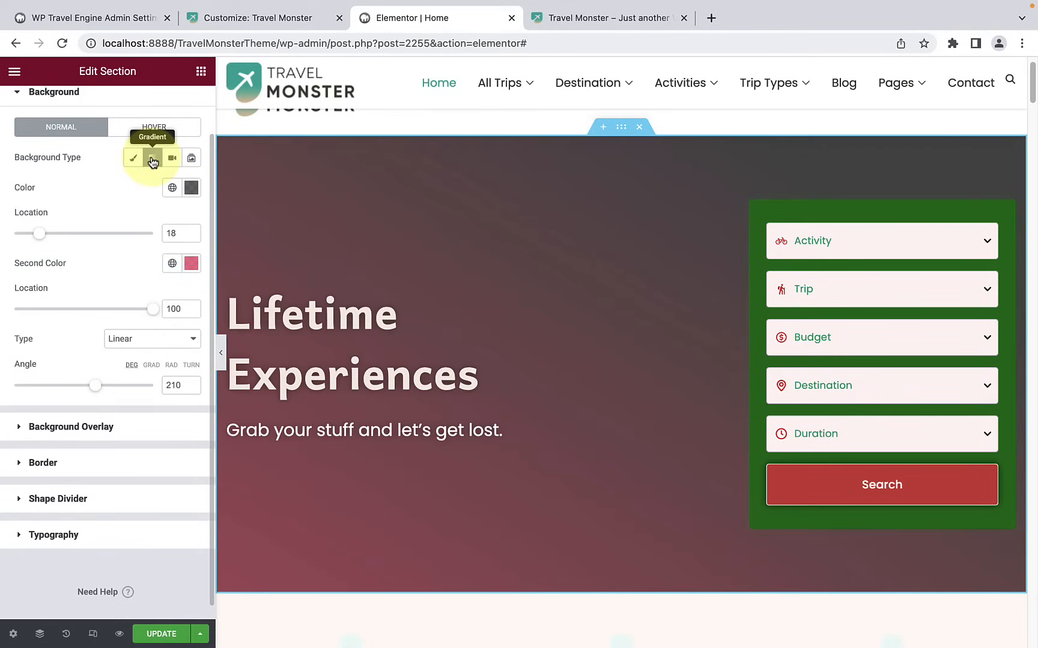
{"action": "left_click", "coordinate": [193, 191]}
{"action": "left_click", "coordinate": [87, 373]}
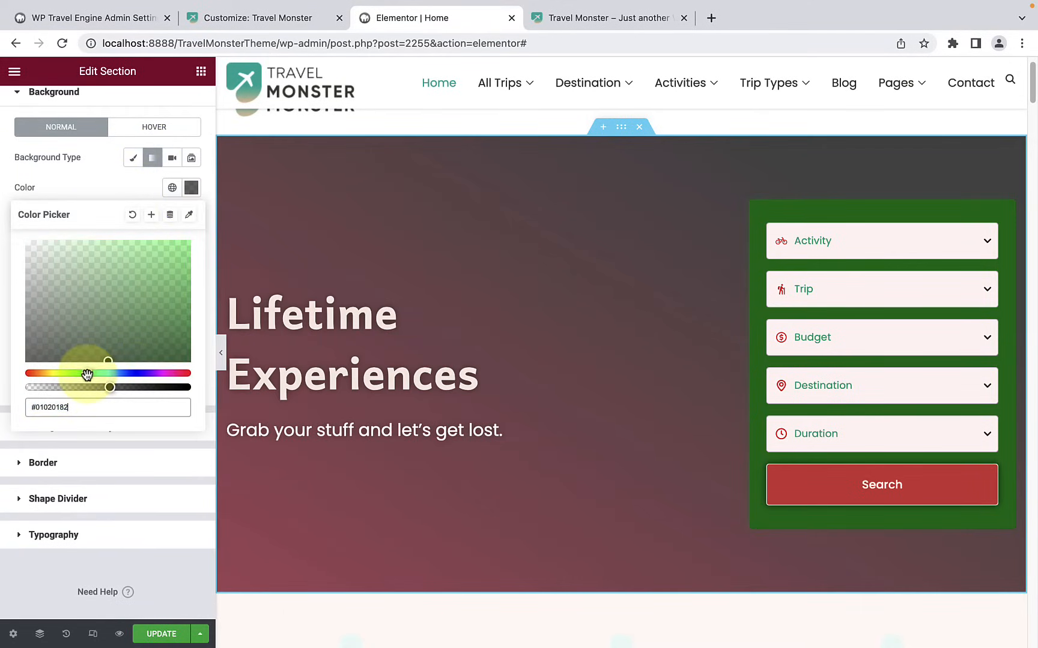
{"action": "left_click_drag", "start_coordinate": [106, 354], "coordinate": [171, 281]}
{"action": "left_click", "coordinate": [120, 192]}
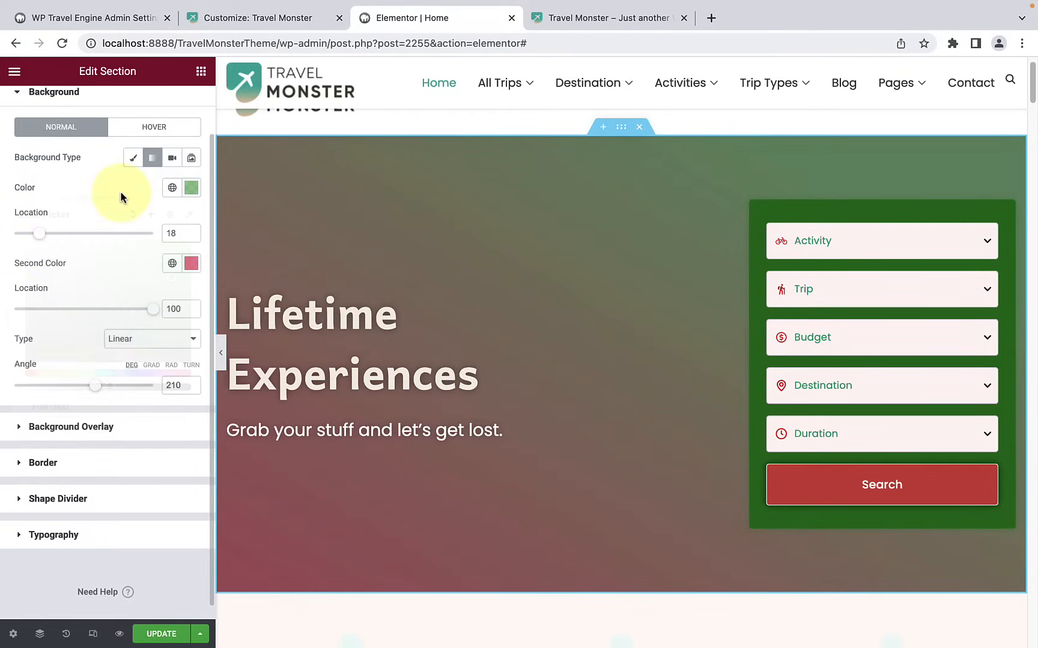
{"action": "mouse_move", "coordinate": [65, 238]}
{"action": "left_mouse_down"}
{"action": "mouse_move", "coordinate": [106, 232]}
{"action": "mouse_move", "coordinate": [50, 238]}
{"action": "left_mouse_up"}
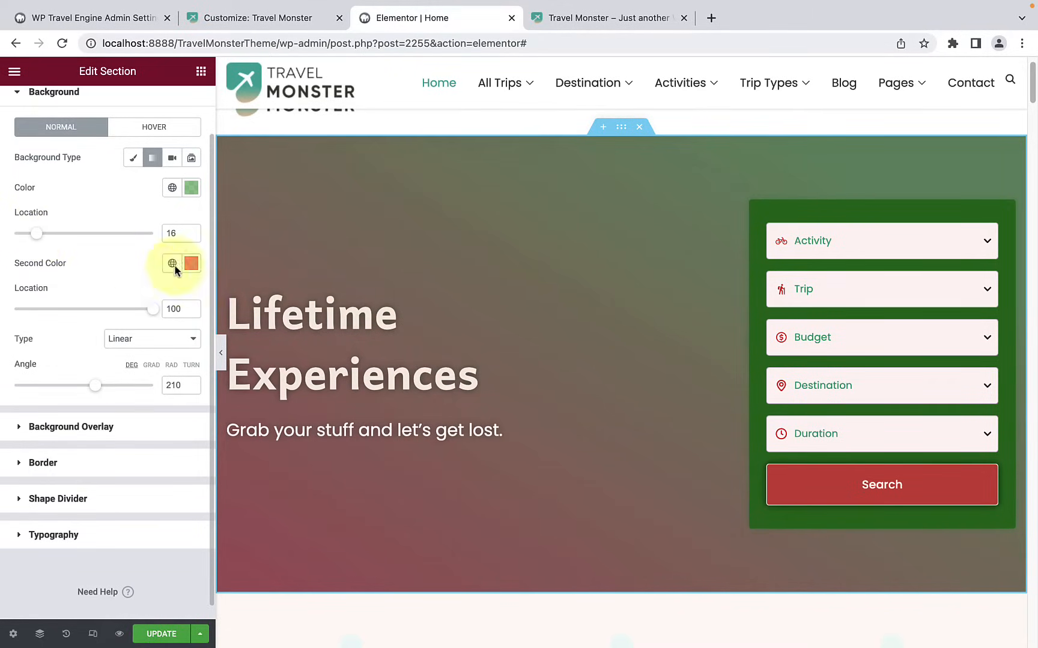
Step: Choose a pinkish-red second color for the hero gradient and set its location to 49
{"action": "left_click", "coordinate": [191, 263]}
{"action": "left_click_drag", "start_coordinate": [162, 328], "coordinate": [88, 315]}
{"action": "left_click", "coordinate": [87, 268]}
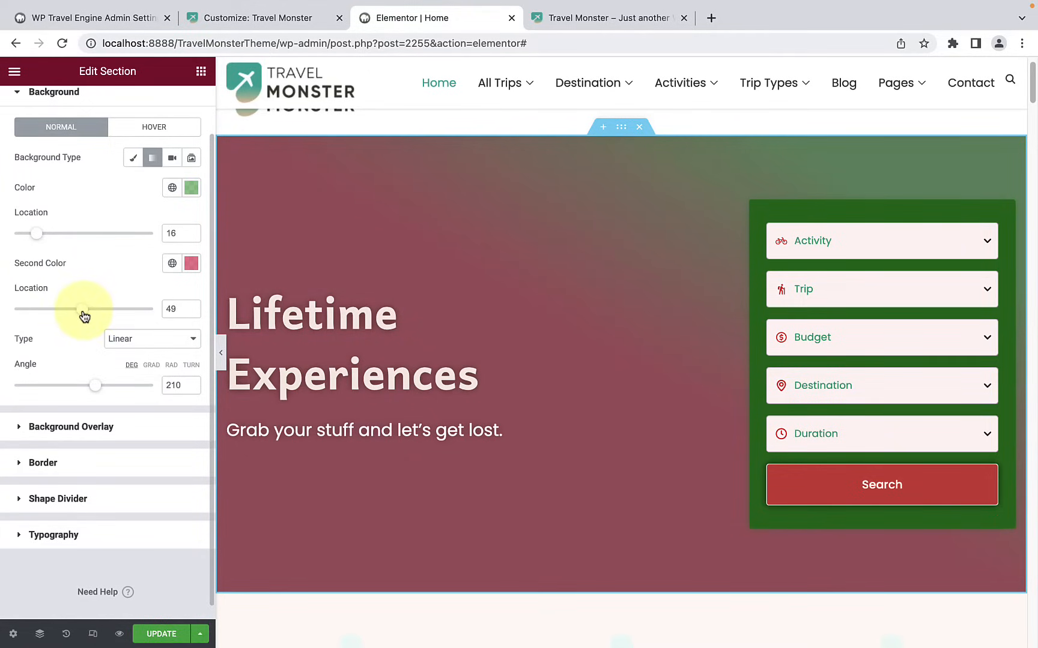
Step: Try a Radial gradient at the Top Left and Bottom Center positions, and set the type back to Linear
{"action": "left_click", "coordinate": [138, 341]}
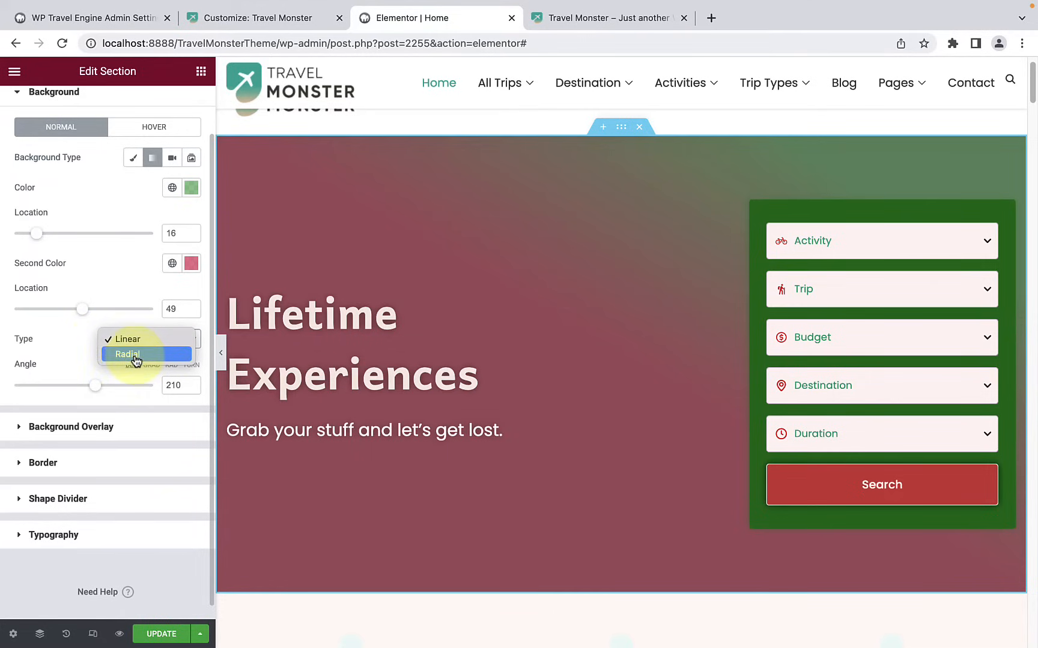
{"action": "left_click", "coordinate": [135, 355]}
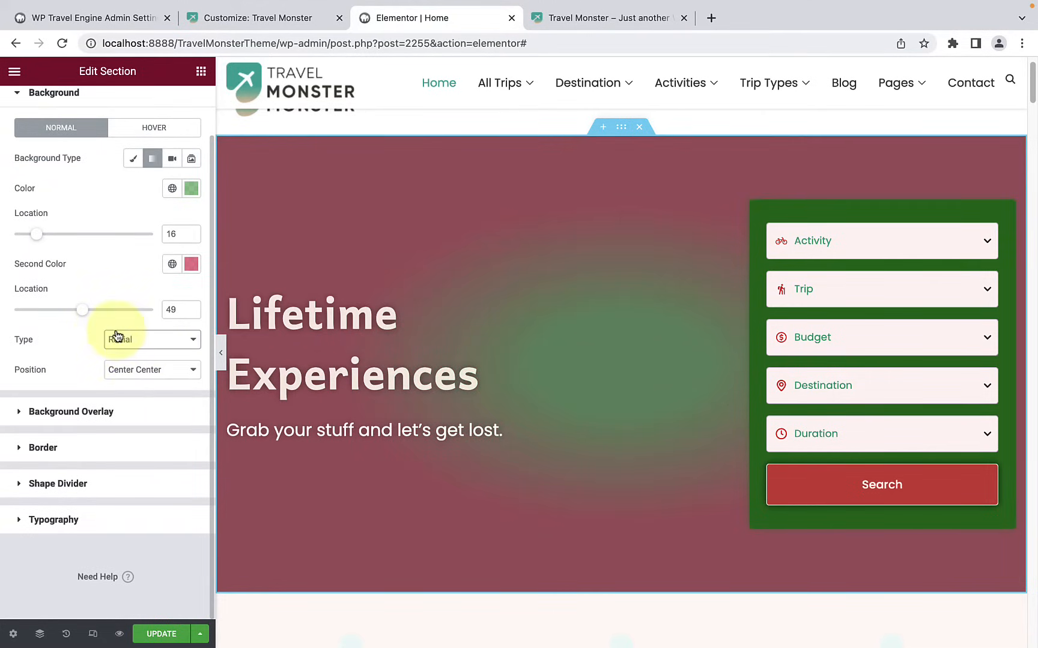
{"action": "left_click", "coordinate": [152, 374]}
{"action": "left_click", "coordinate": [144, 400]}
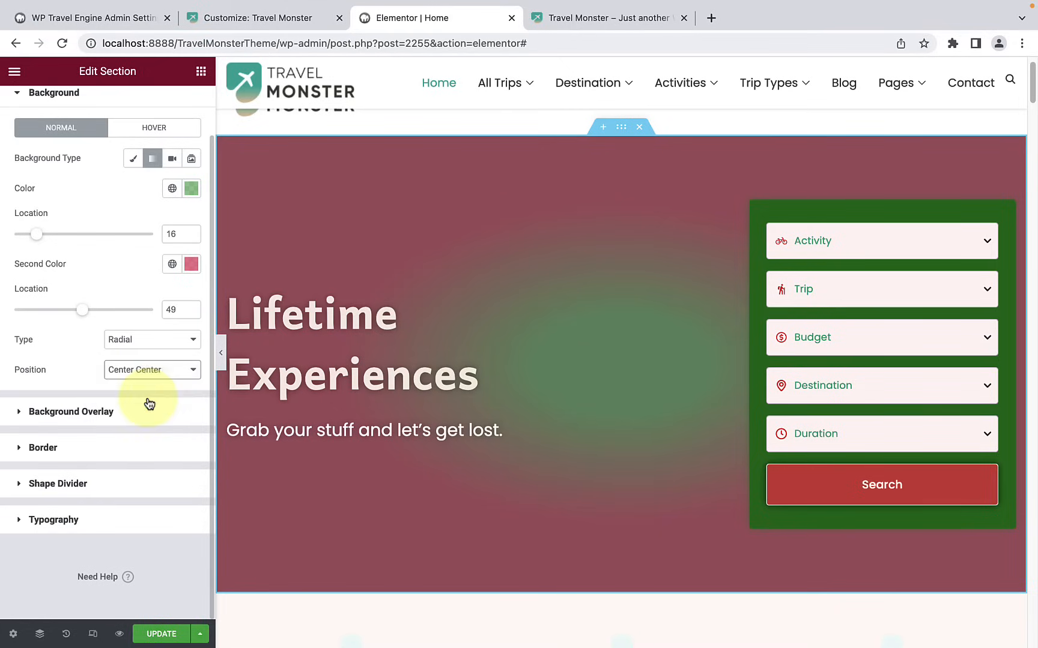
{"action": "left_click", "coordinate": [148, 372]}
{"action": "left_click", "coordinate": [144, 400]}
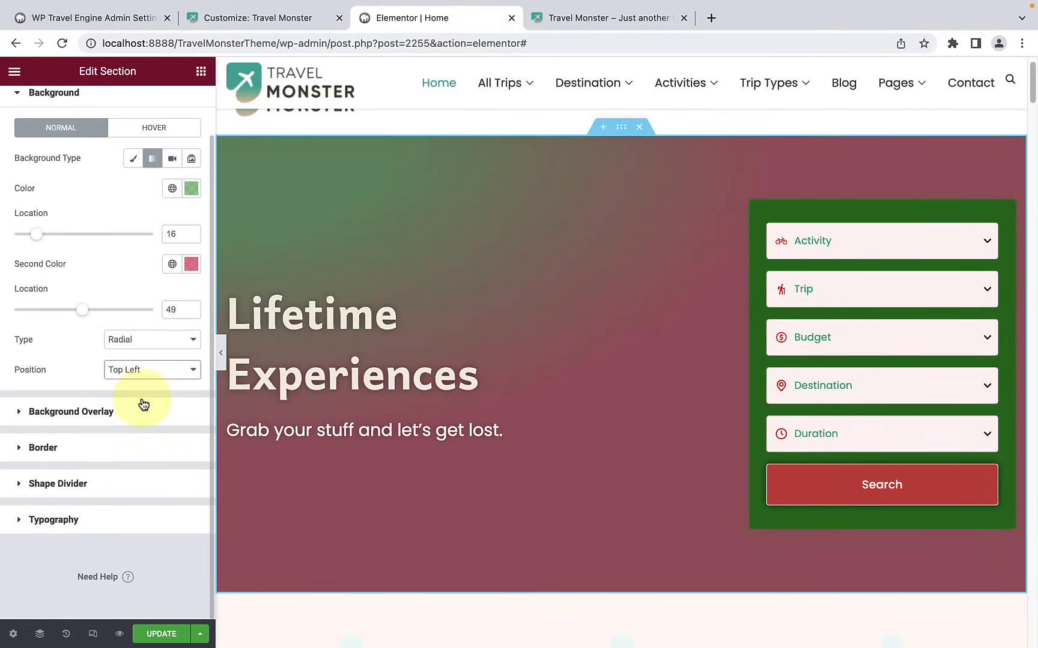
{"action": "left_click", "coordinate": [145, 372]}
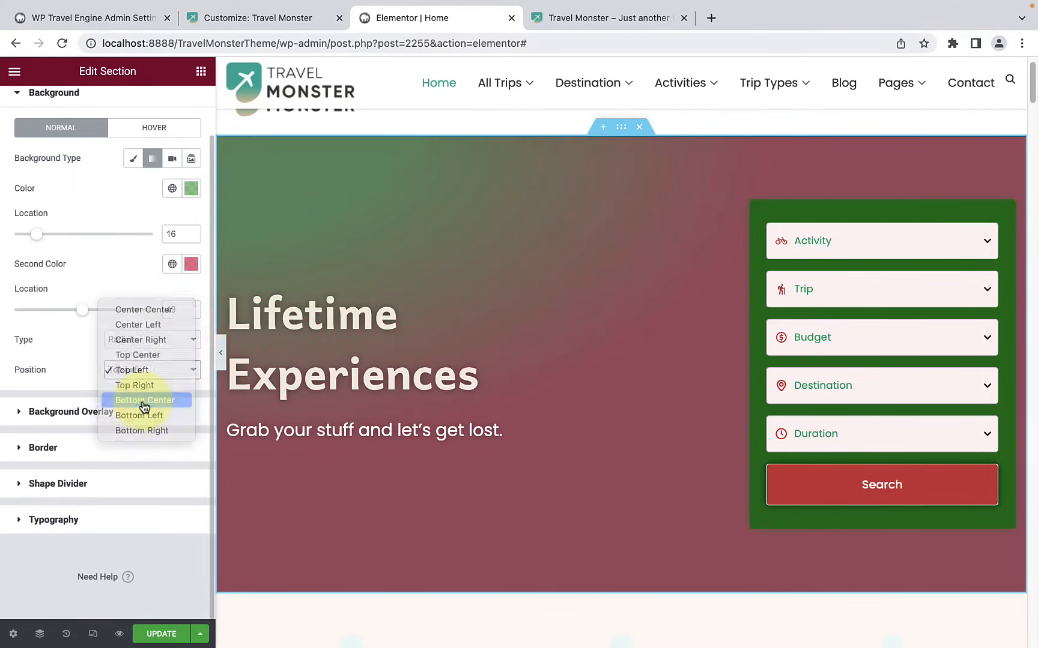
{"action": "left_click", "coordinate": [145, 401]}
{"action": "left_click", "coordinate": [153, 340]}
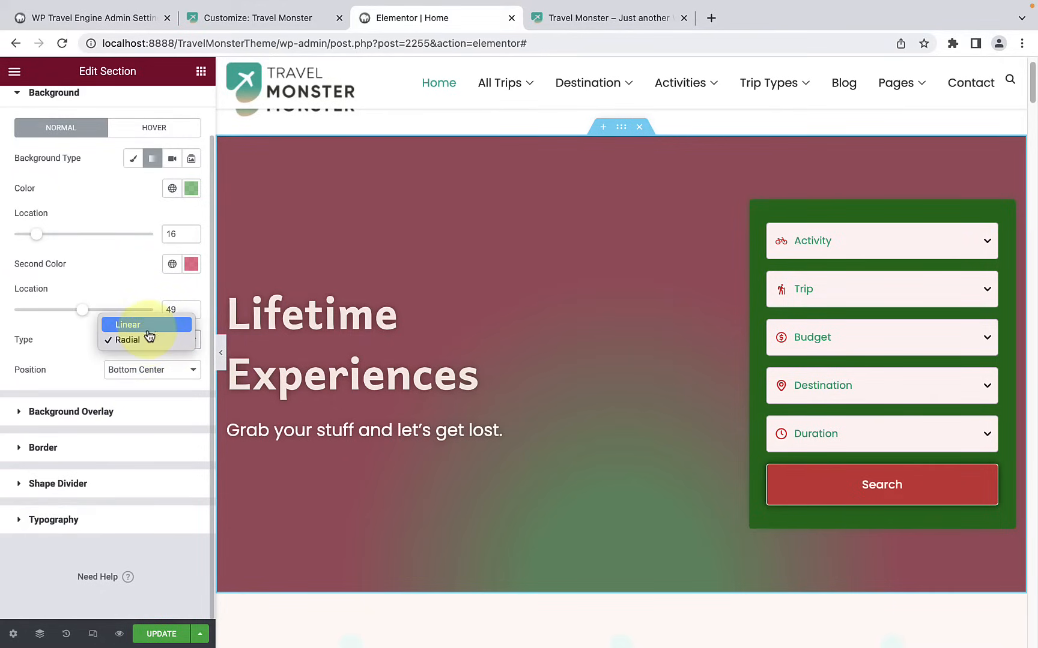
{"action": "left_click", "coordinate": [147, 327]}
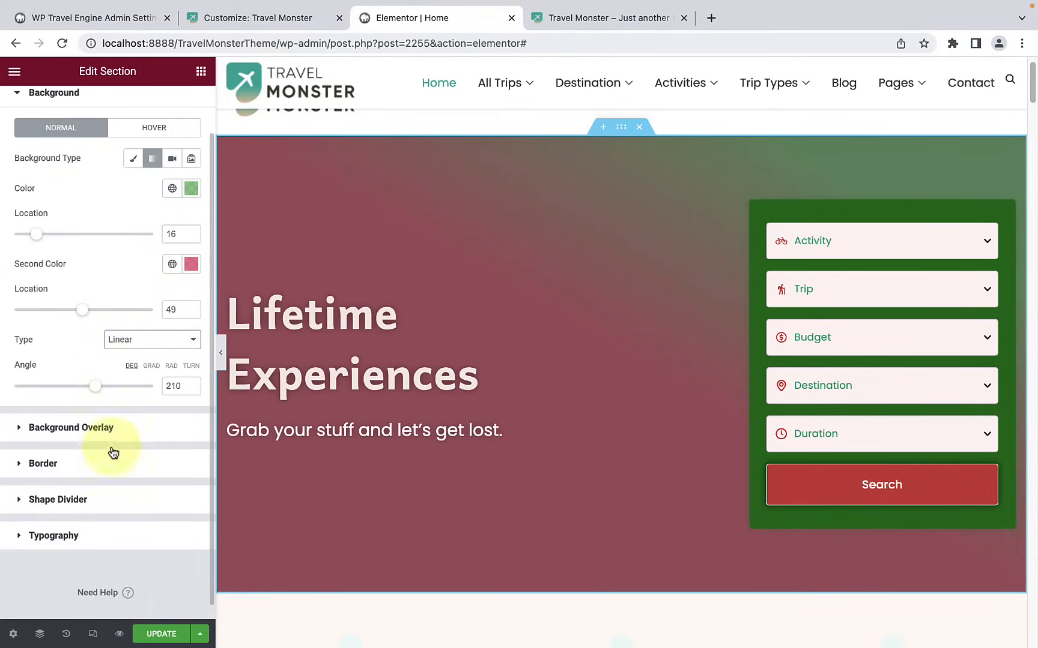
Step: Try the Mountains and Pyramids types for the hero section's top shape divider
{"action": "scroll", "coordinate": [108, 474], "scroll_direction": "down", "scroll_amount": 1}
{"action": "left_click", "coordinate": [89, 502]}
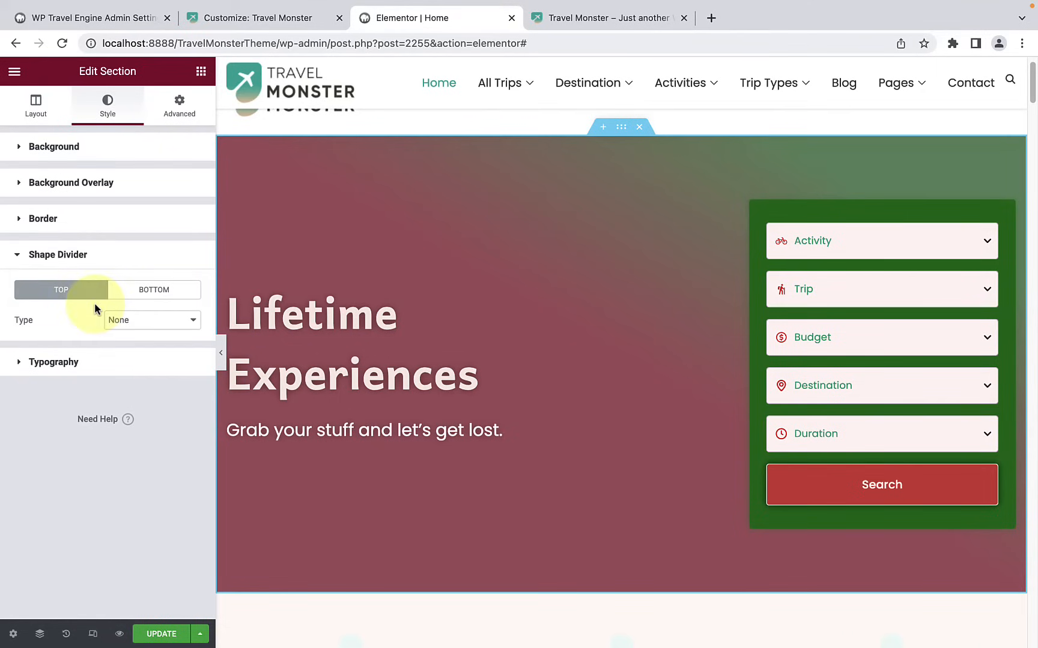
{"action": "left_click", "coordinate": [134, 325]}
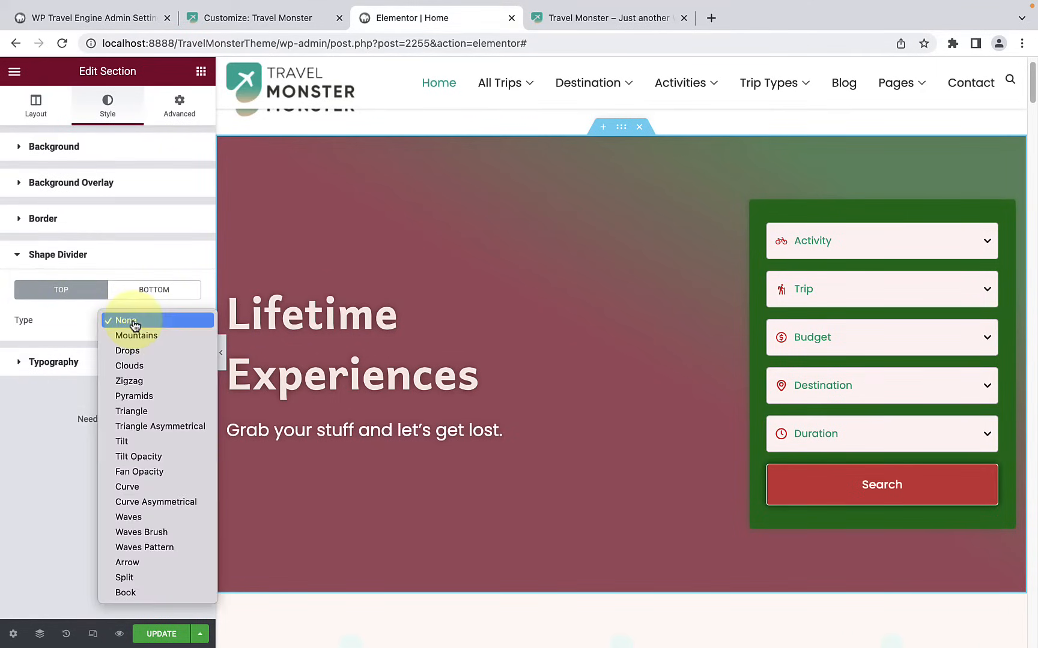
{"action": "left_click", "coordinate": [138, 336]}
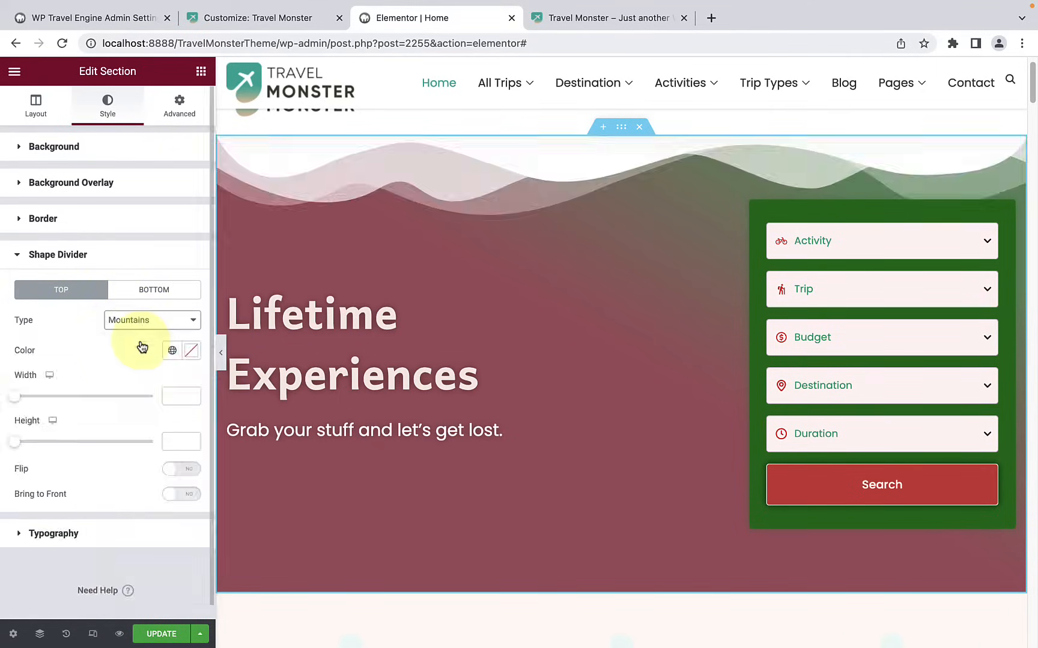
{"action": "left_click", "coordinate": [124, 320]}
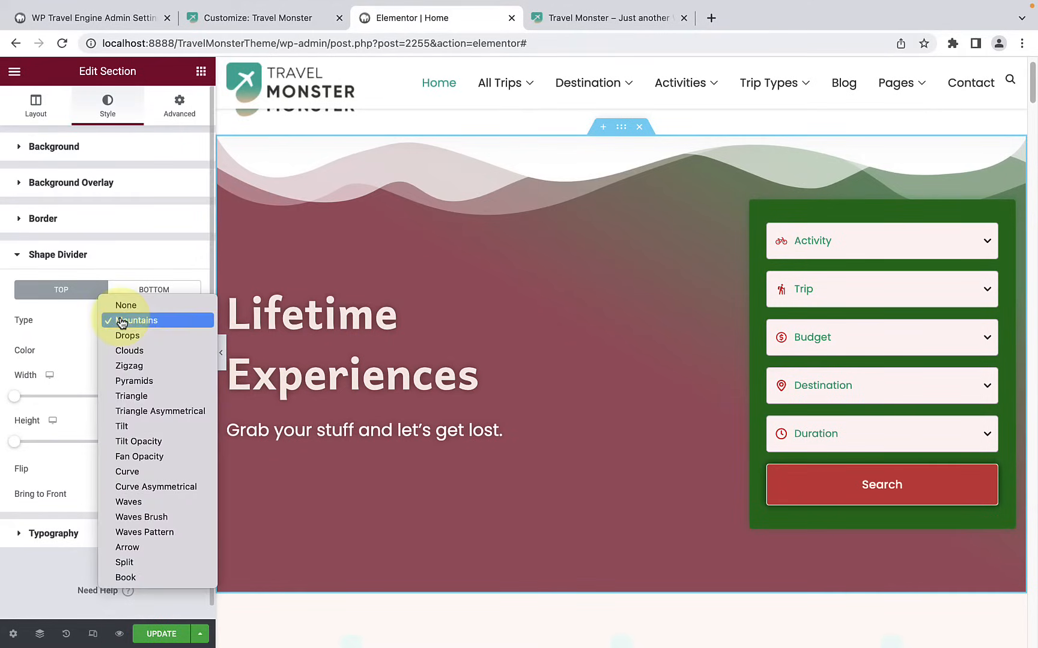
{"action": "left_click", "coordinate": [133, 381]}
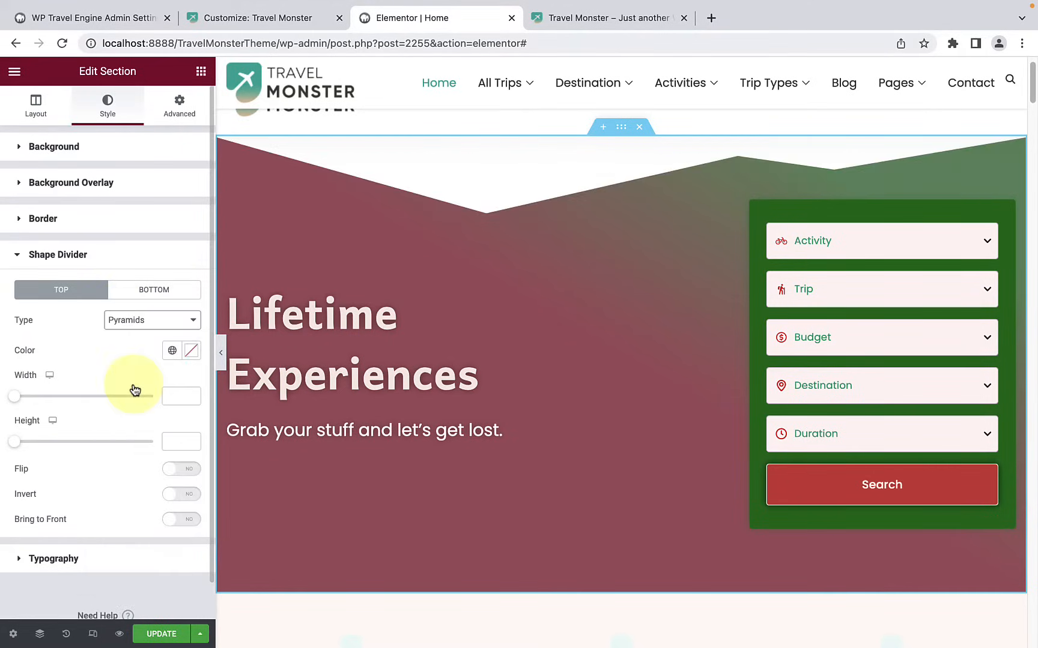
Step: Switch the hero's top shape divider to Zigzag with a width of 236 and a height of 31
{"action": "left_click", "coordinate": [154, 324]}
{"action": "left_click", "coordinate": [148, 305]}
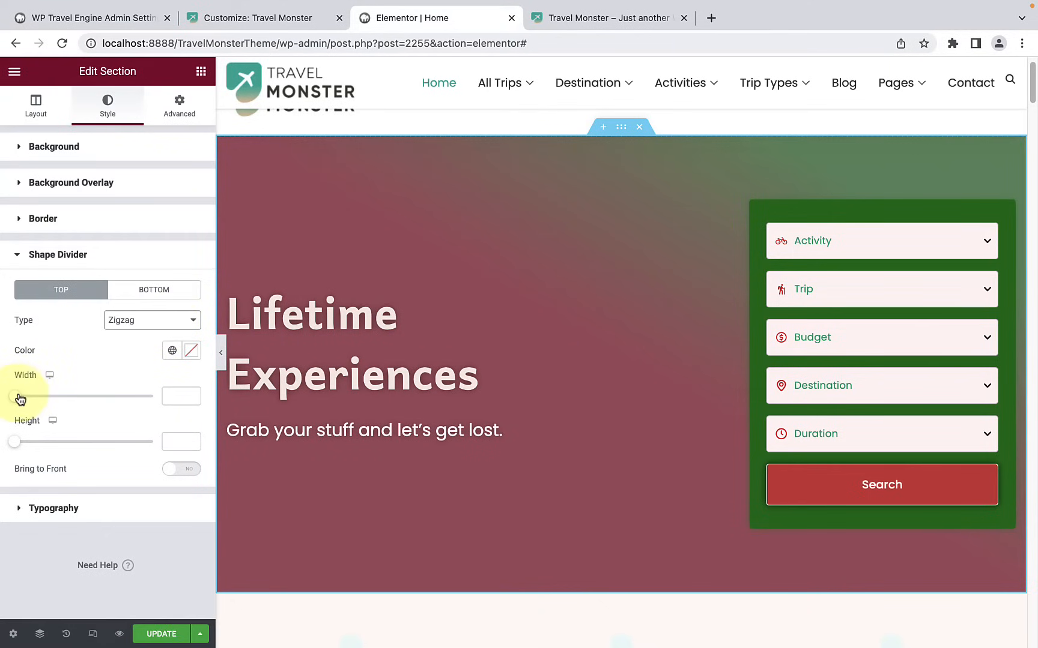
{"action": "left_click_drag", "start_coordinate": [19, 399], "coordinate": [108, 396]}
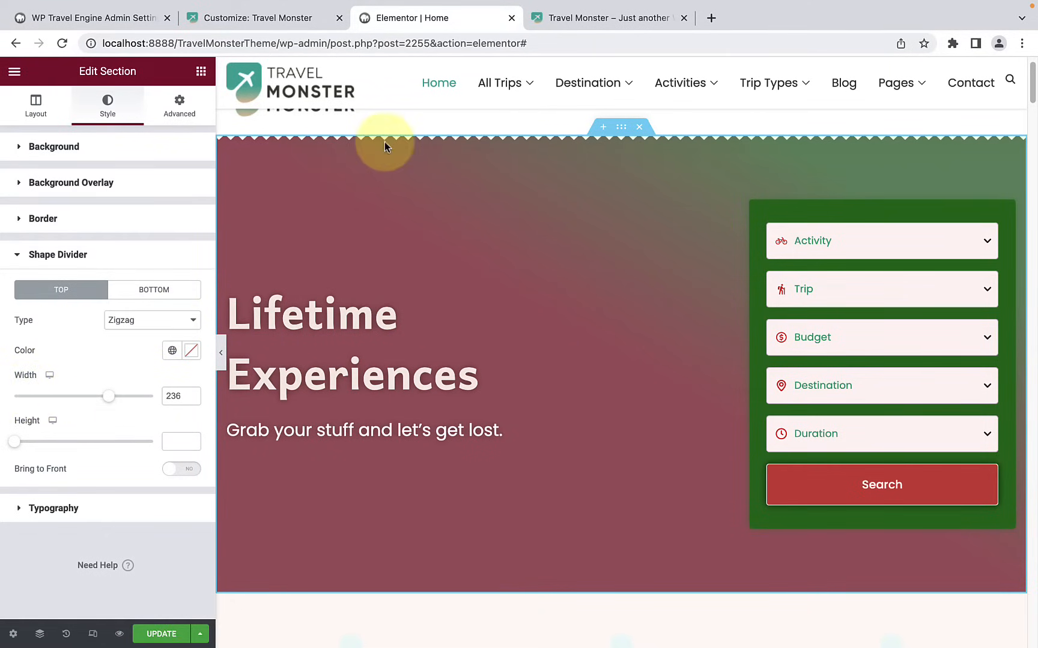
{"action": "left_click_drag", "start_coordinate": [19, 443], "coordinate": [28, 443]}
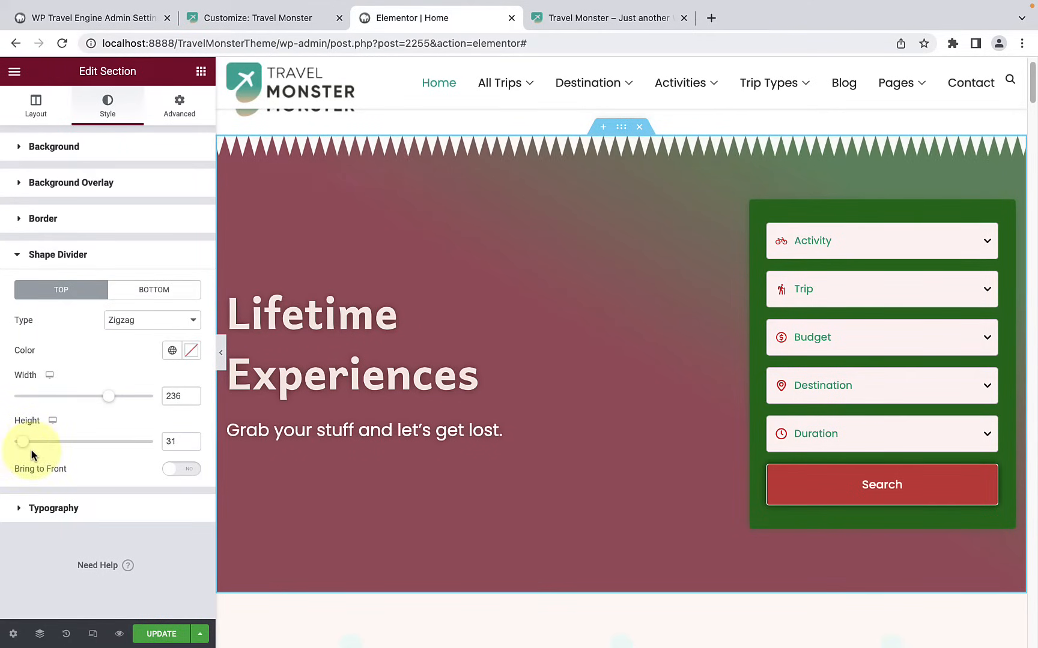
Step: Try the Video background type for the hero section and switch it to Slideshow
{"action": "left_click", "coordinate": [125, 163]}
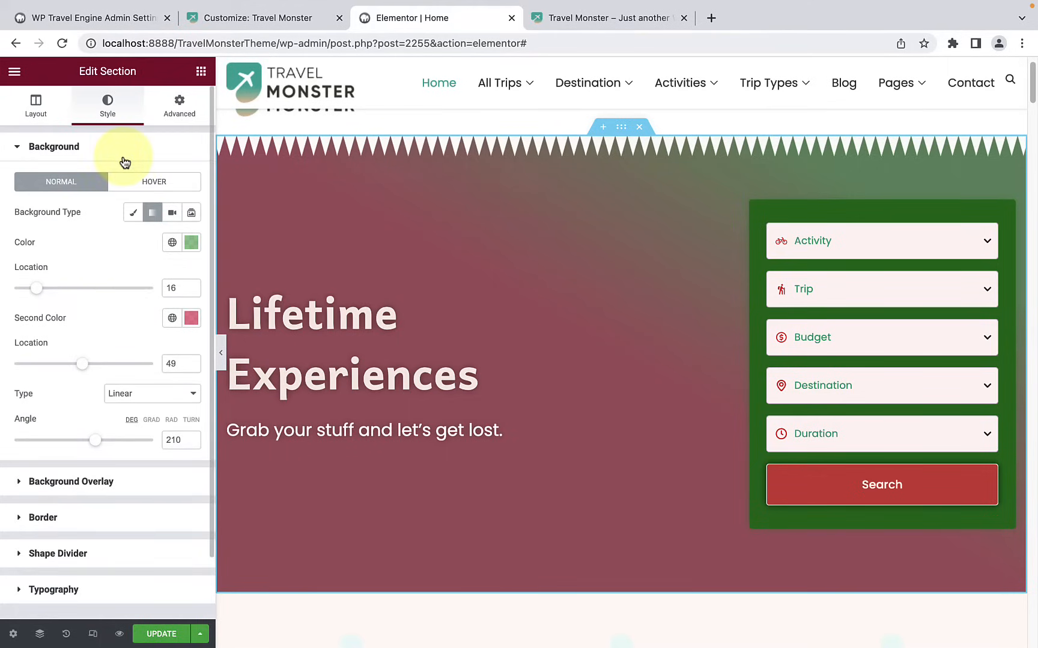
{"action": "left_click", "coordinate": [173, 214]}
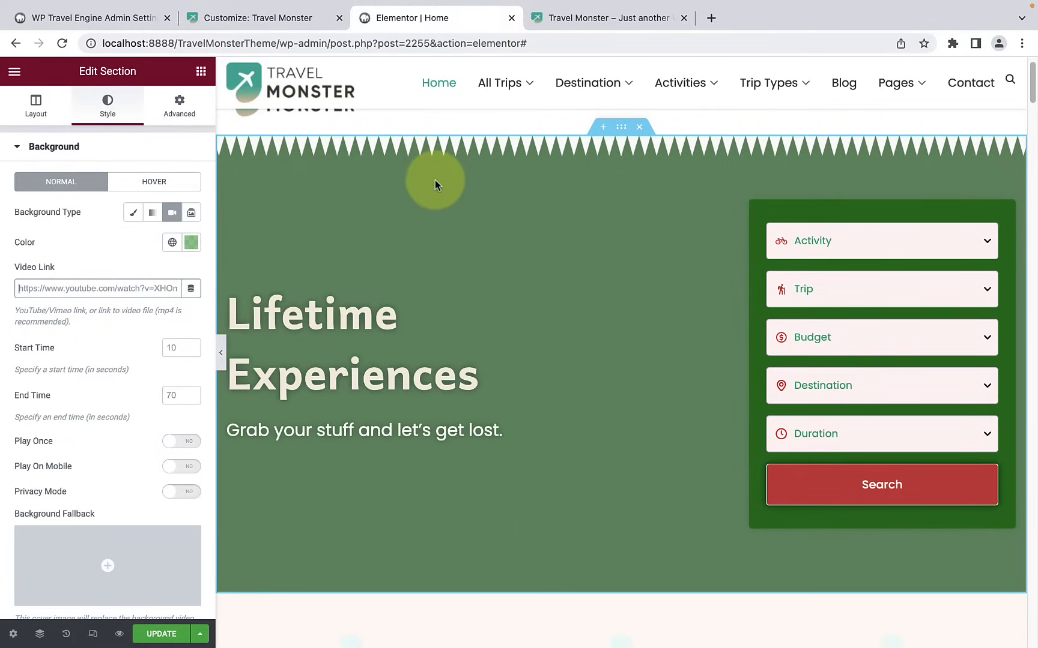
{"action": "left_click", "coordinate": [191, 213]}
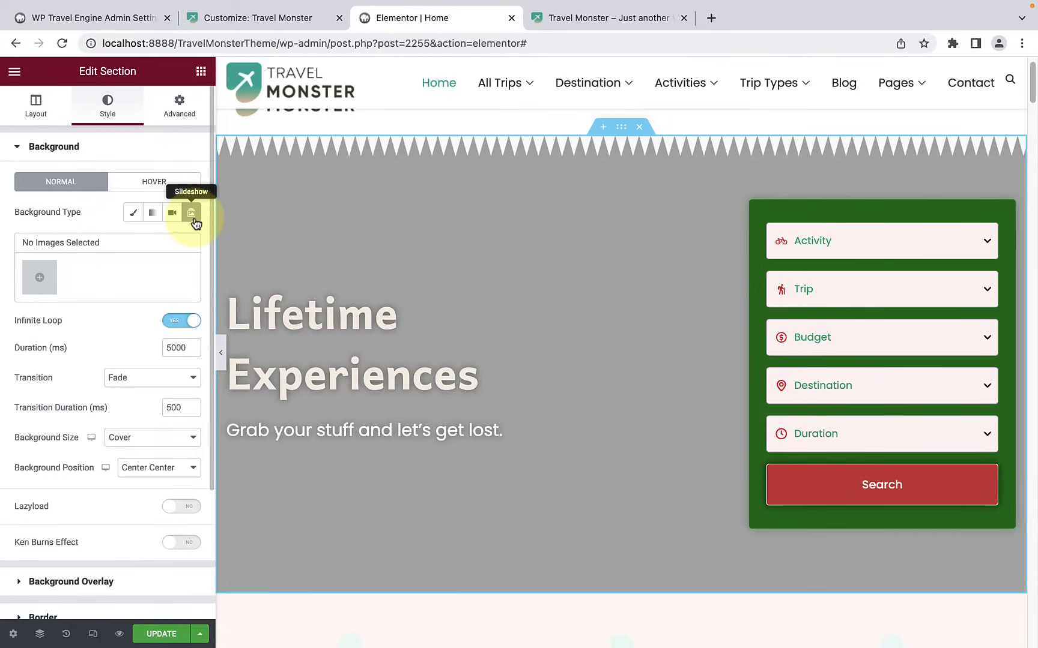
Step: Start the hero slideshow's gallery from the media library, loading more images and selecting the cyclist photo
{"action": "left_click", "coordinate": [40, 280]}
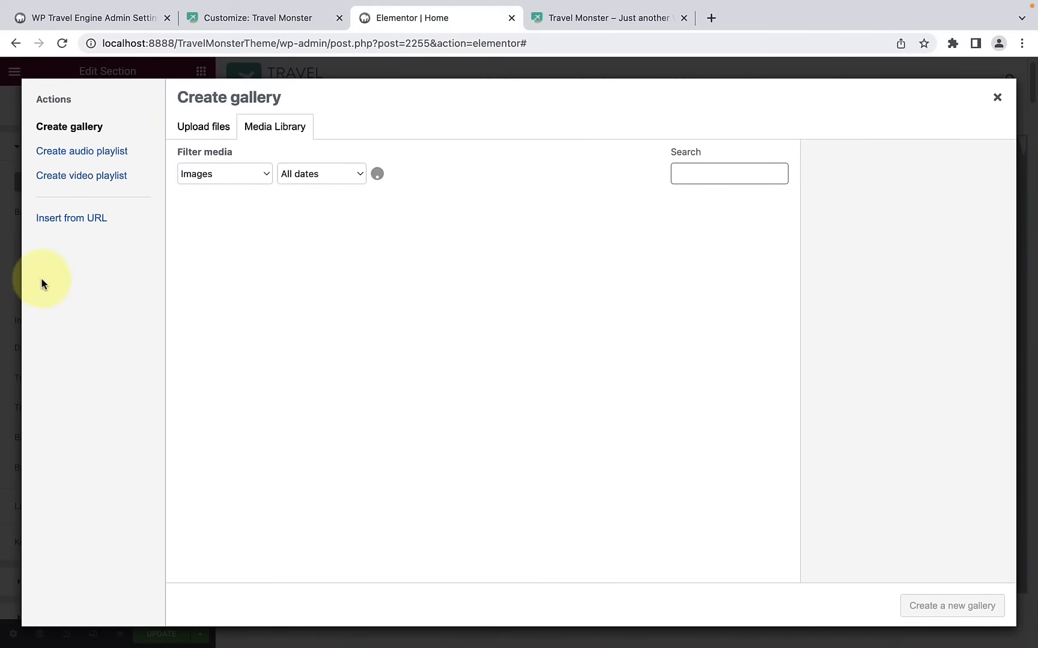
{"action": "scroll", "coordinate": [323, 416], "scroll_direction": "down", "scroll_amount": 20}
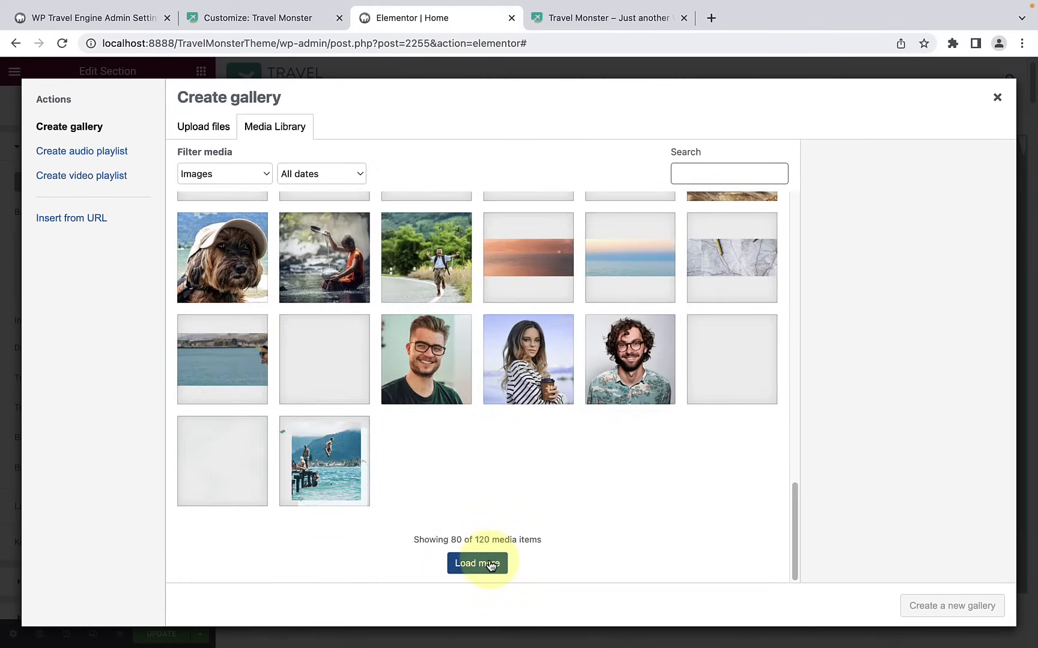
{"action": "left_click", "coordinate": [490, 564]}
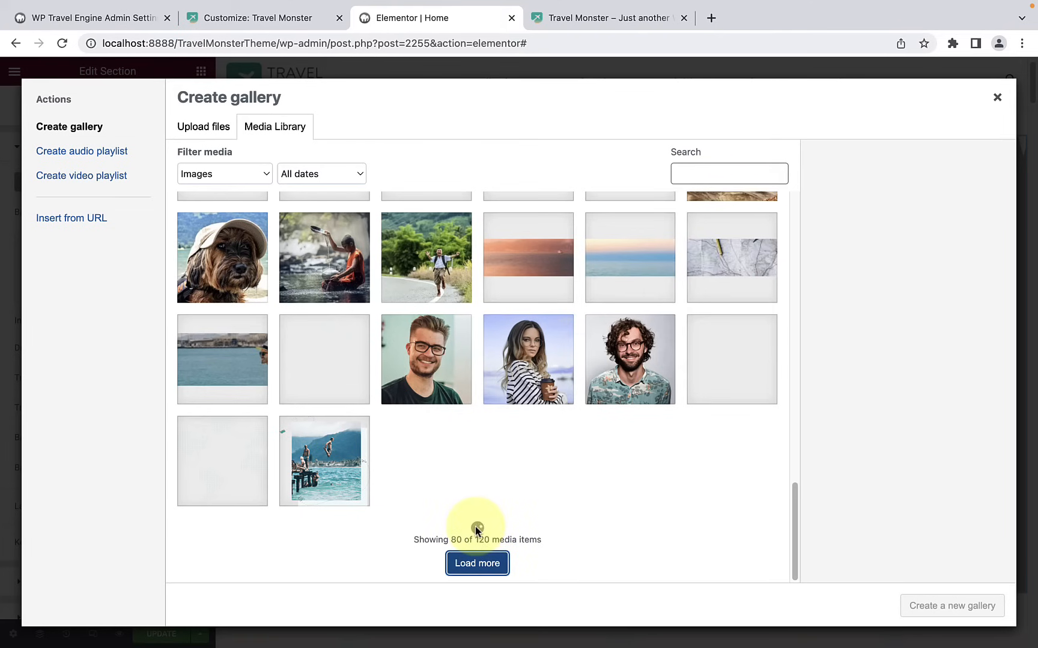
{"action": "scroll", "coordinate": [305, 411], "scroll_direction": "up", "scroll_amount": 1}
{"action": "left_click", "coordinate": [222, 276]}
Step: Add the snowy mountain, rocky bay, skier, Eiffel Tower, Statue of Liberty and Prague photos to the selection and insert it as the slideshow gallery
{"action": "scroll", "coordinate": [417, 365], "scroll_direction": "up", "scroll_amount": 3}
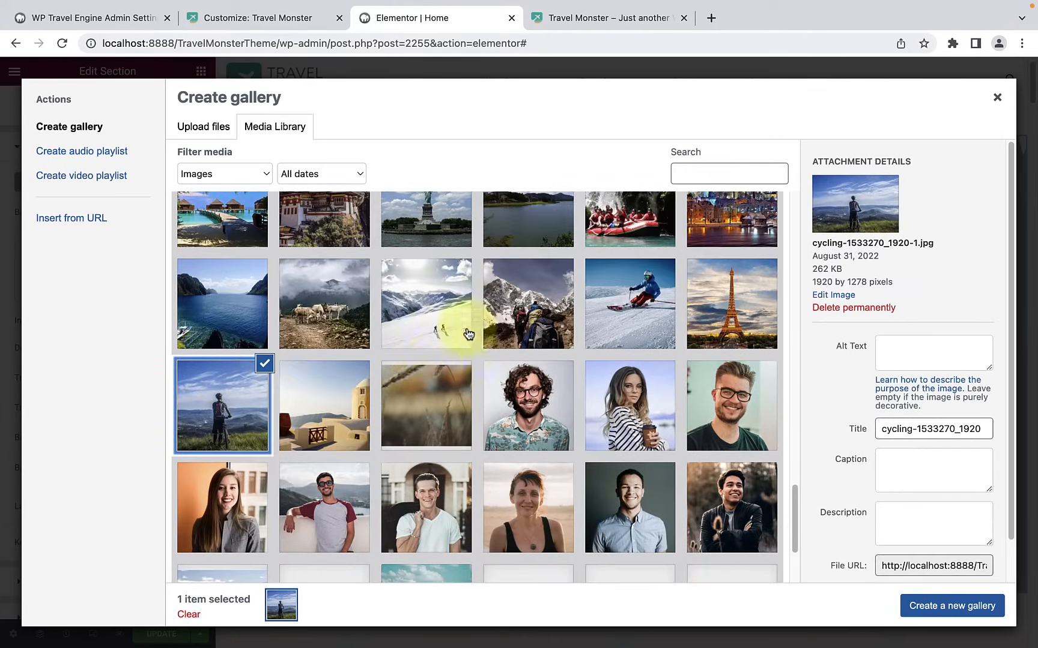
{"action": "left_click", "coordinate": [440, 329]}
{"action": "left_click", "coordinate": [242, 336]}
{"action": "left_click", "coordinate": [634, 329]}
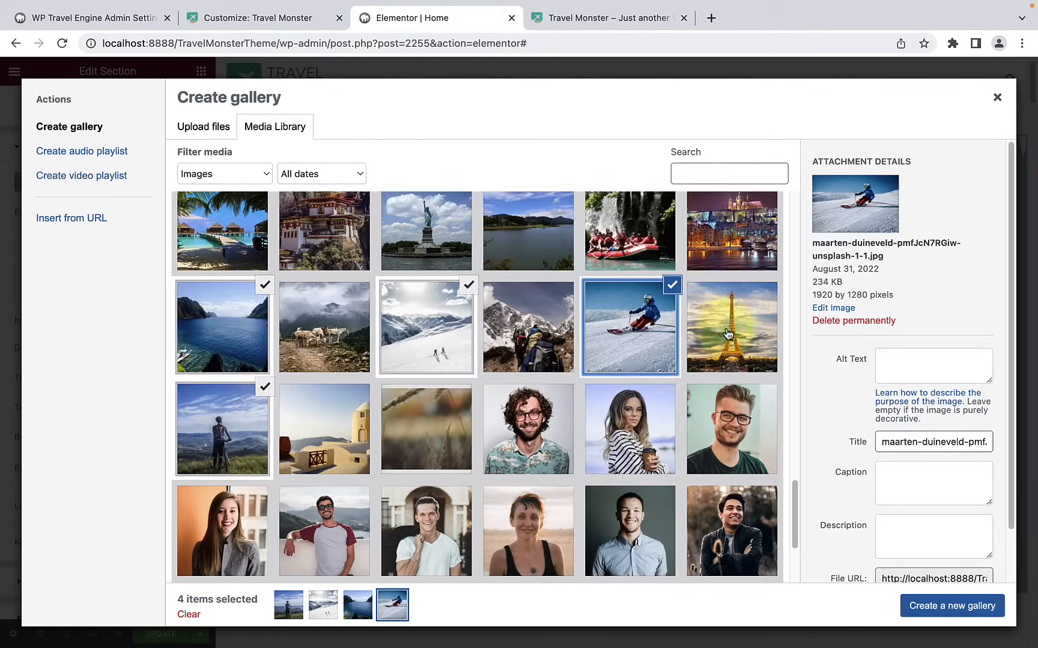
{"action": "left_click", "coordinate": [720, 334]}
{"action": "left_click", "coordinate": [466, 256]}
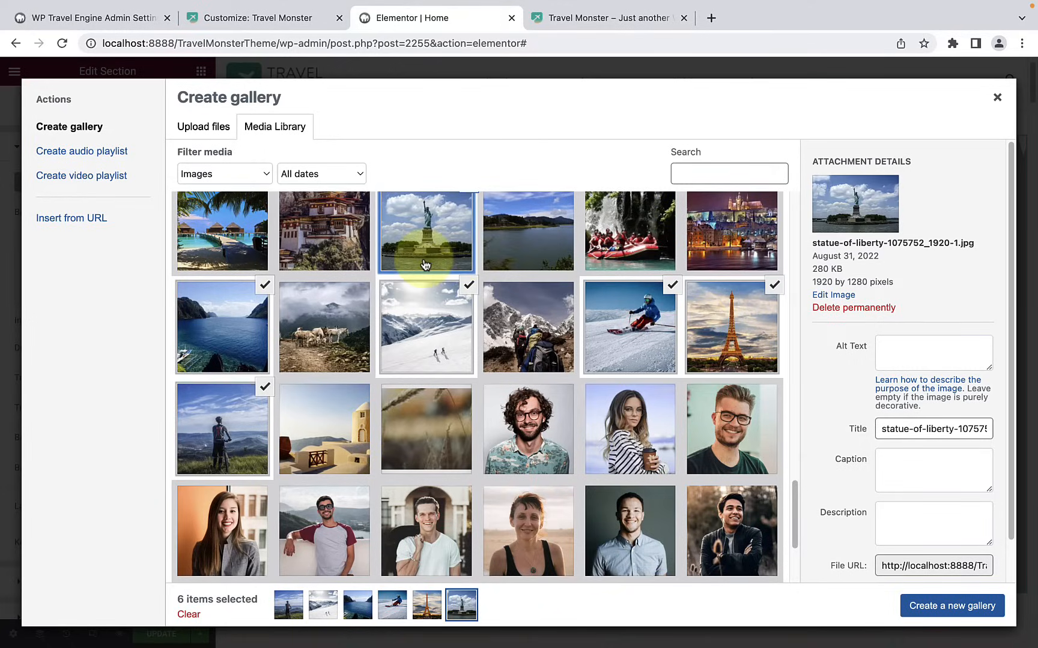
{"action": "left_click", "coordinate": [717, 240]}
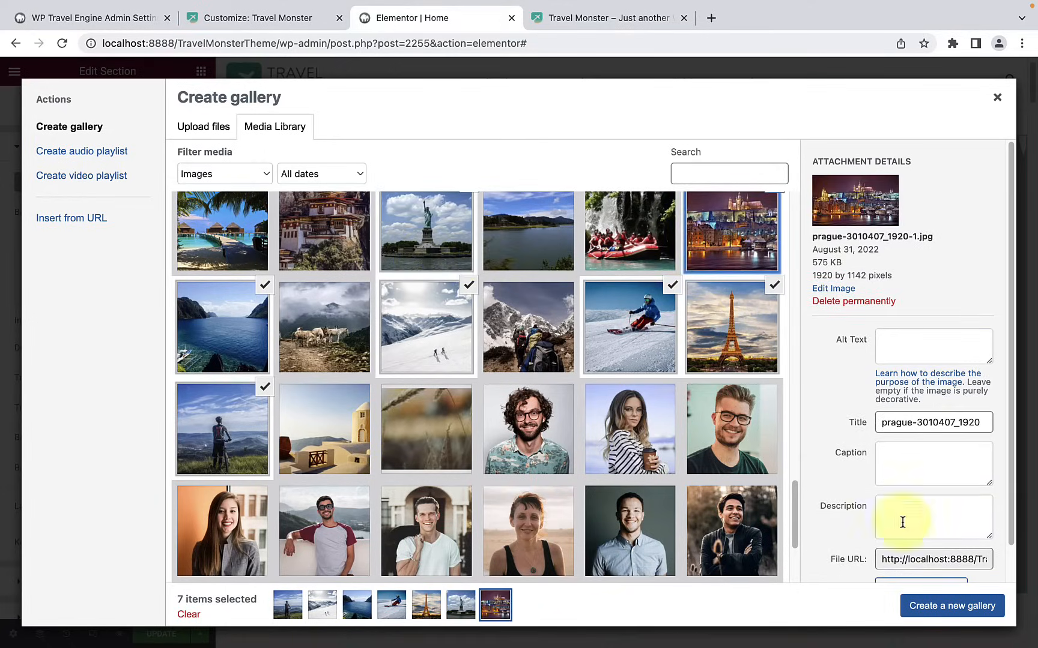
{"action": "left_click", "coordinate": [944, 607]}
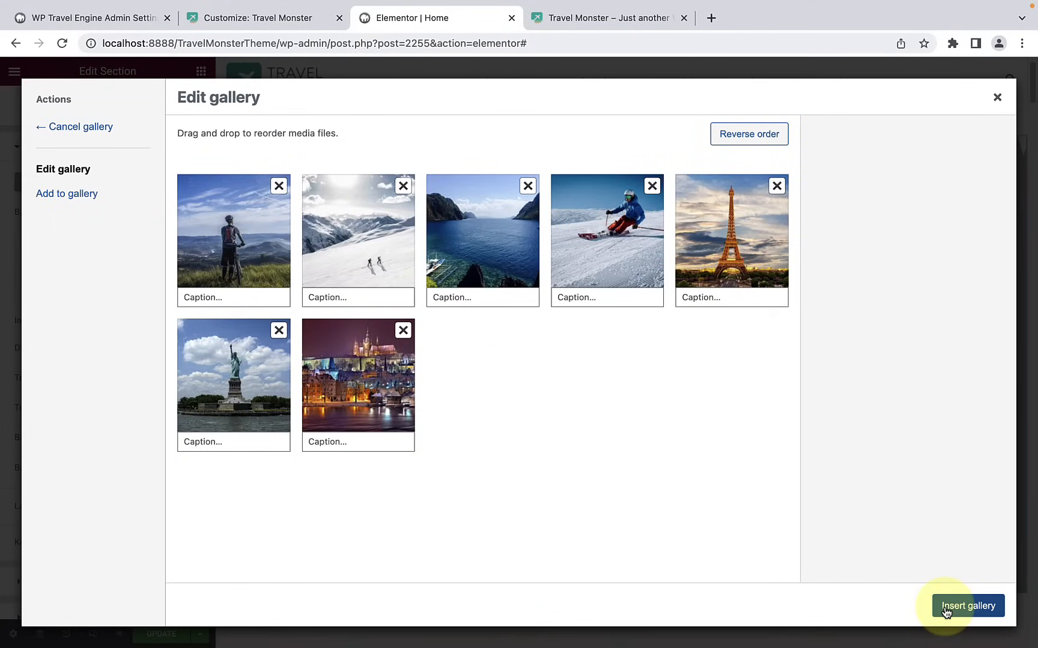
{"action": "left_click", "coordinate": [945, 608]}
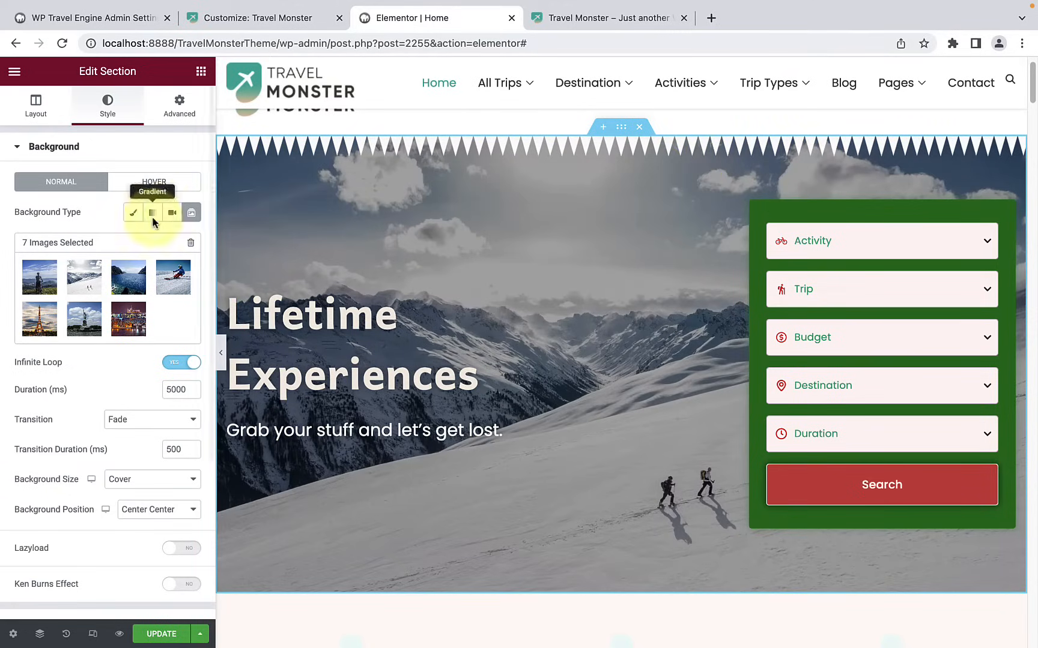
Step: Set the hero's top shape divider type back to None and reopen the section's background settings
{"action": "scroll", "coordinate": [99, 300], "scroll_direction": "down", "scroll_amount": 4}
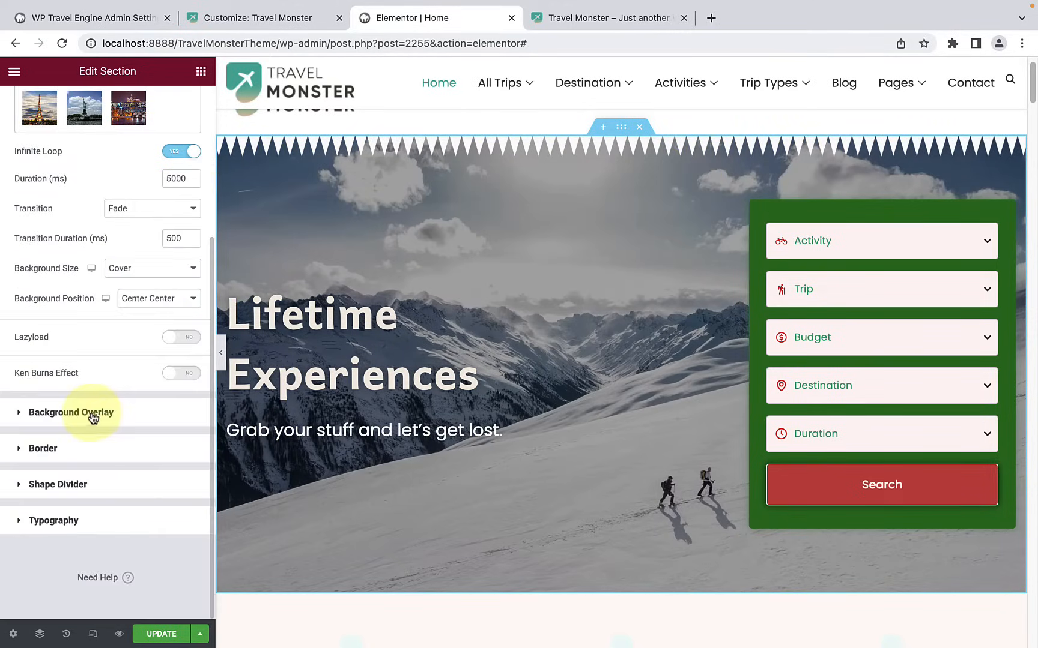
{"action": "left_click", "coordinate": [102, 483]}
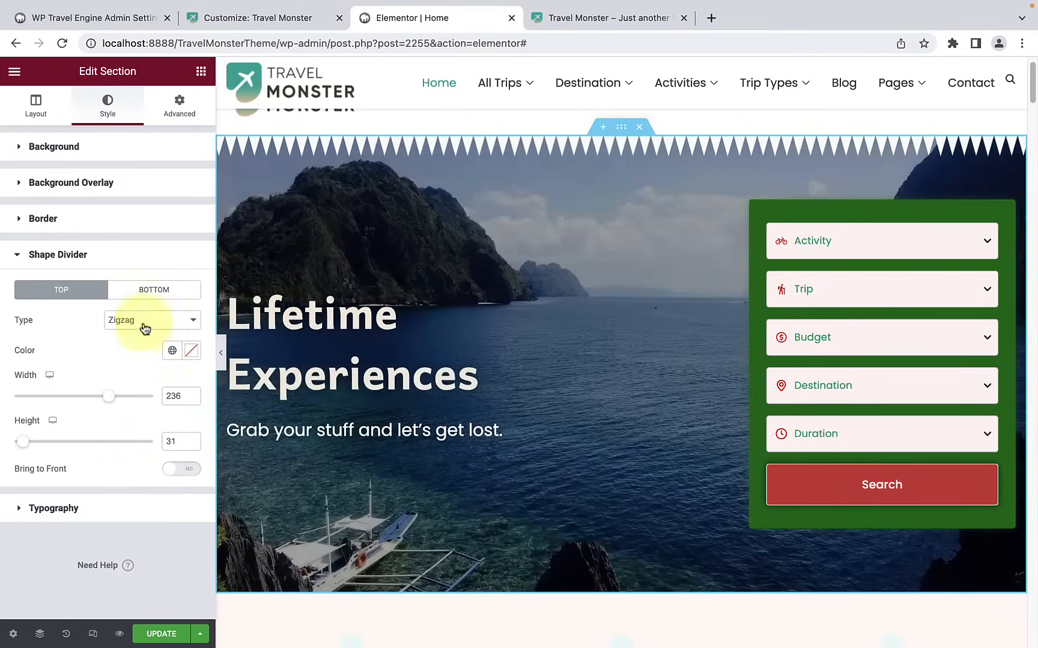
{"action": "left_click", "coordinate": [144, 324]}
{"action": "left_click", "coordinate": [153, 264]}
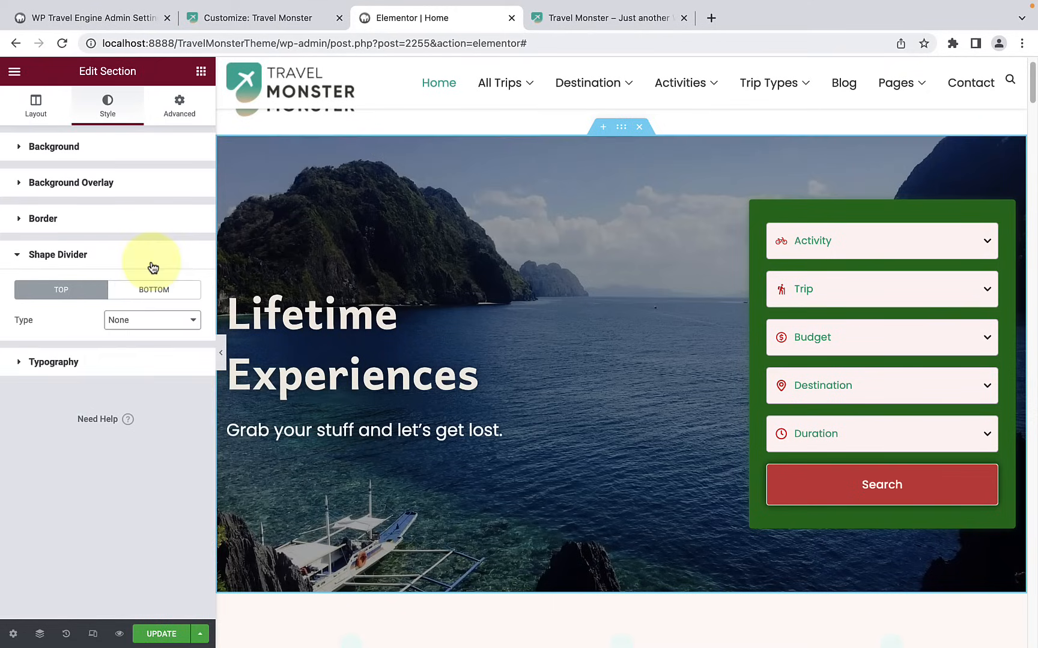
{"action": "left_click", "coordinate": [141, 152]}
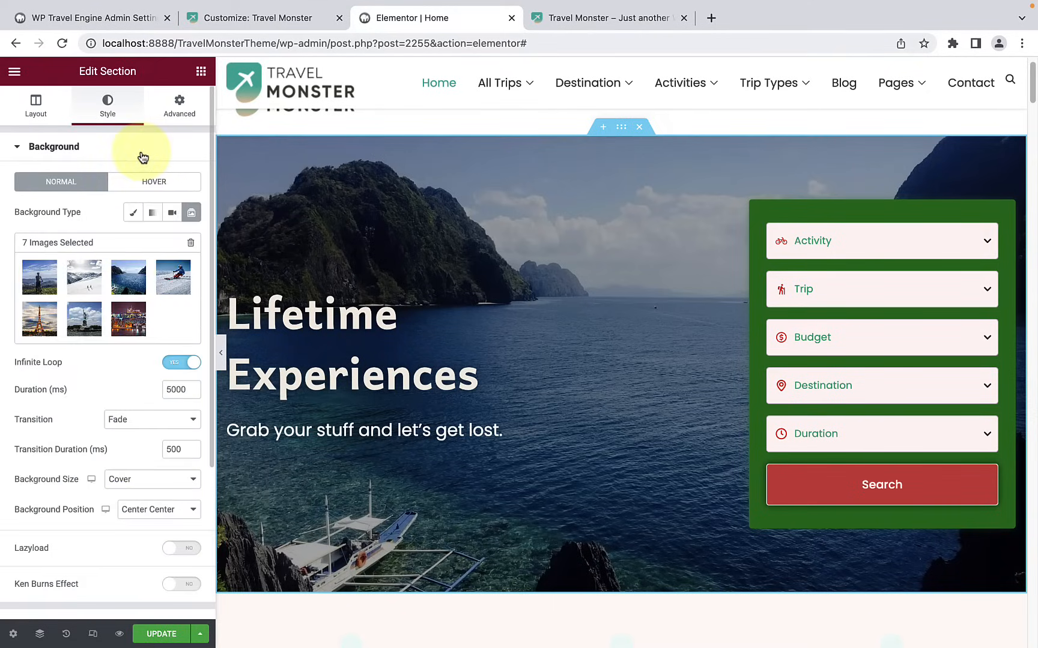
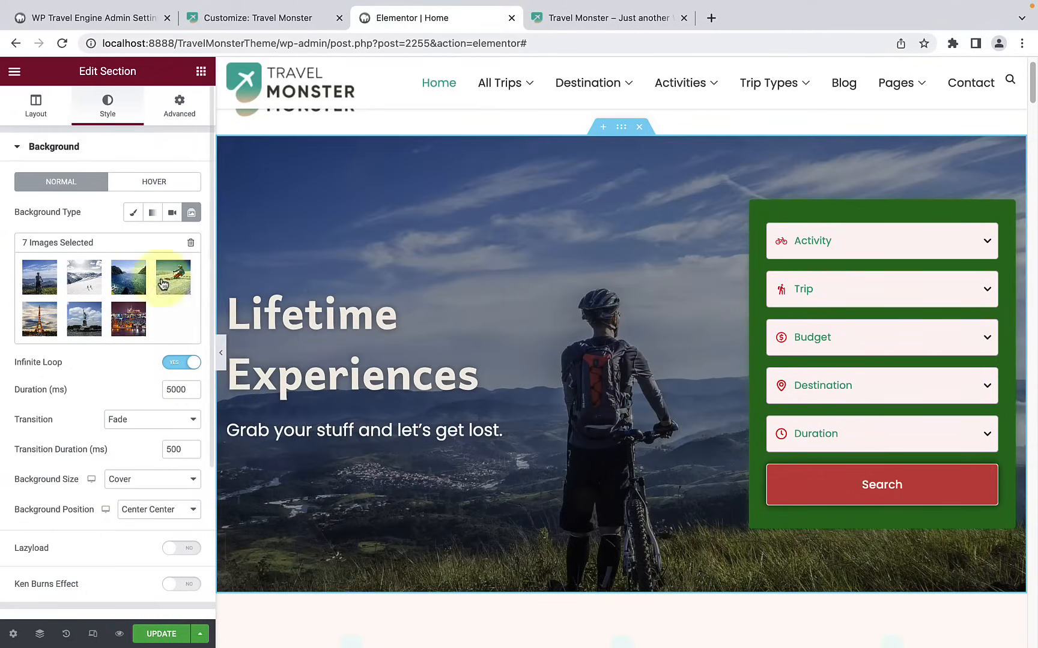
Step: Switch the hero section's background type to Classic and open its background overlay settings
{"action": "left_click", "coordinate": [135, 213]}
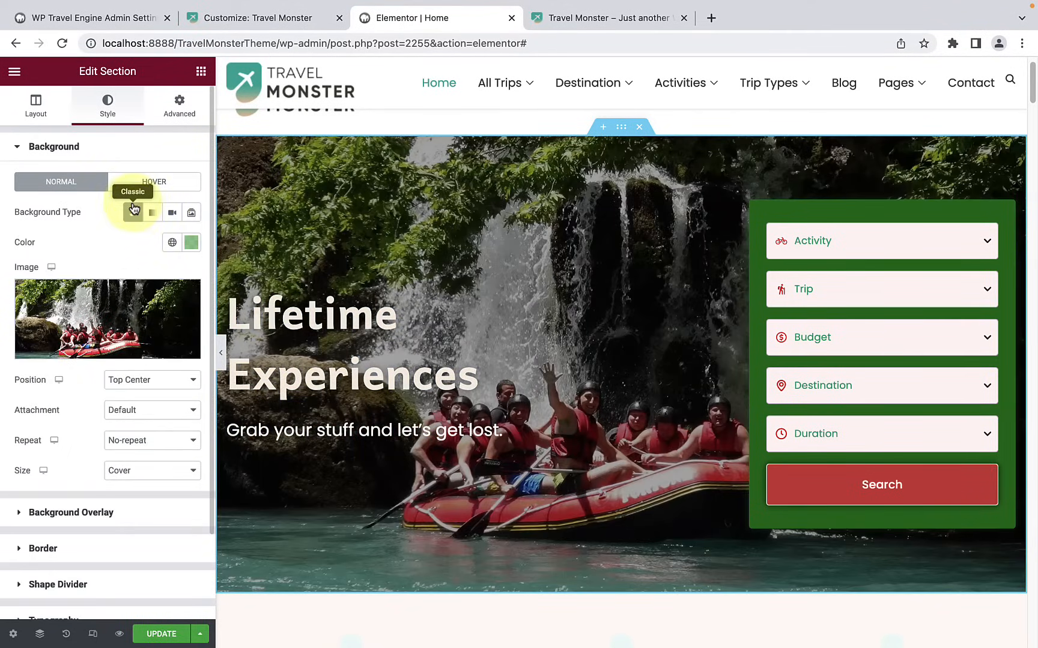
{"action": "scroll", "coordinate": [46, 442], "scroll_direction": "down", "scroll_amount": 2}
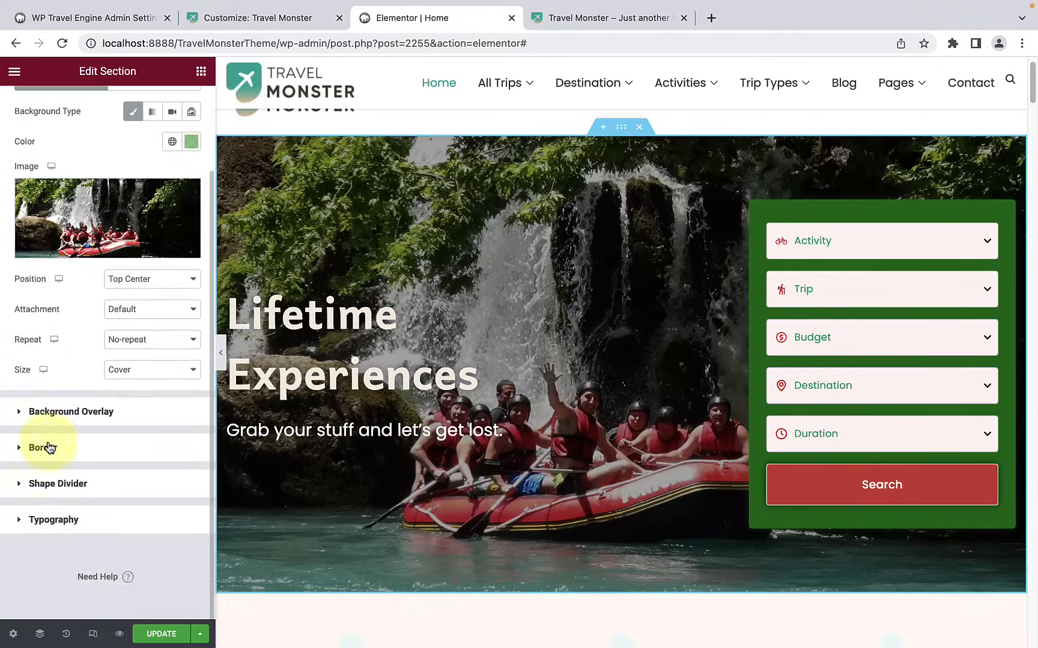
{"action": "left_click", "coordinate": [100, 411]}
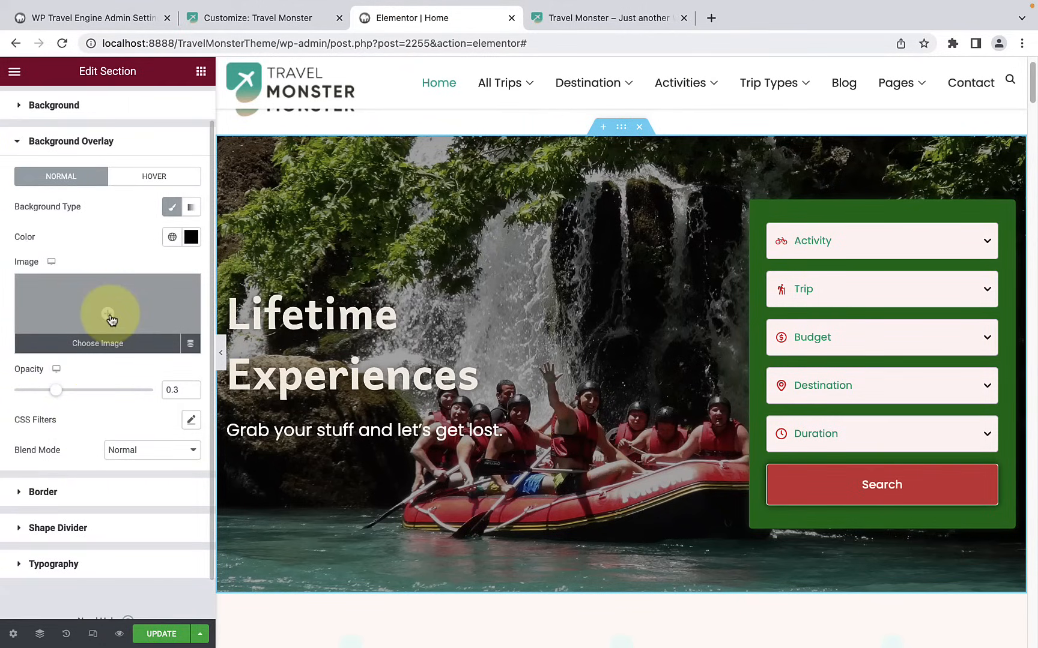
Step: Try the blue sky paraglider photo from the media library as the hero's normal-state background overlay image
{"action": "left_click", "coordinate": [109, 315]}
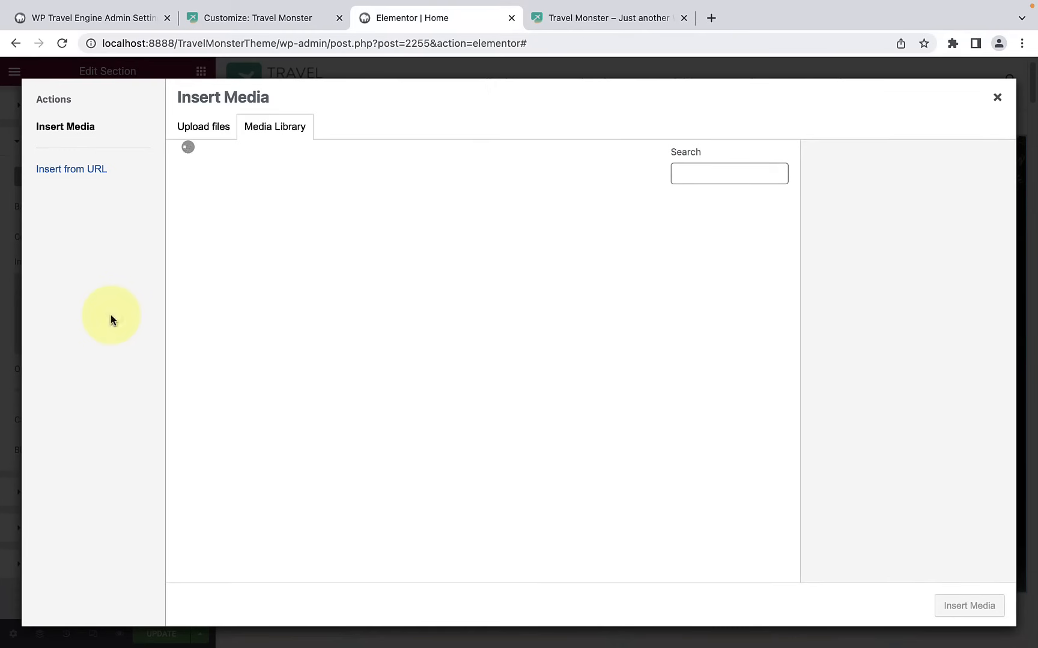
{"action": "scroll", "coordinate": [494, 394], "scroll_direction": "down", "scroll_amount": 10}
{"action": "scroll", "coordinate": [504, 426], "scroll_direction": "down", "scroll_amount": 3}
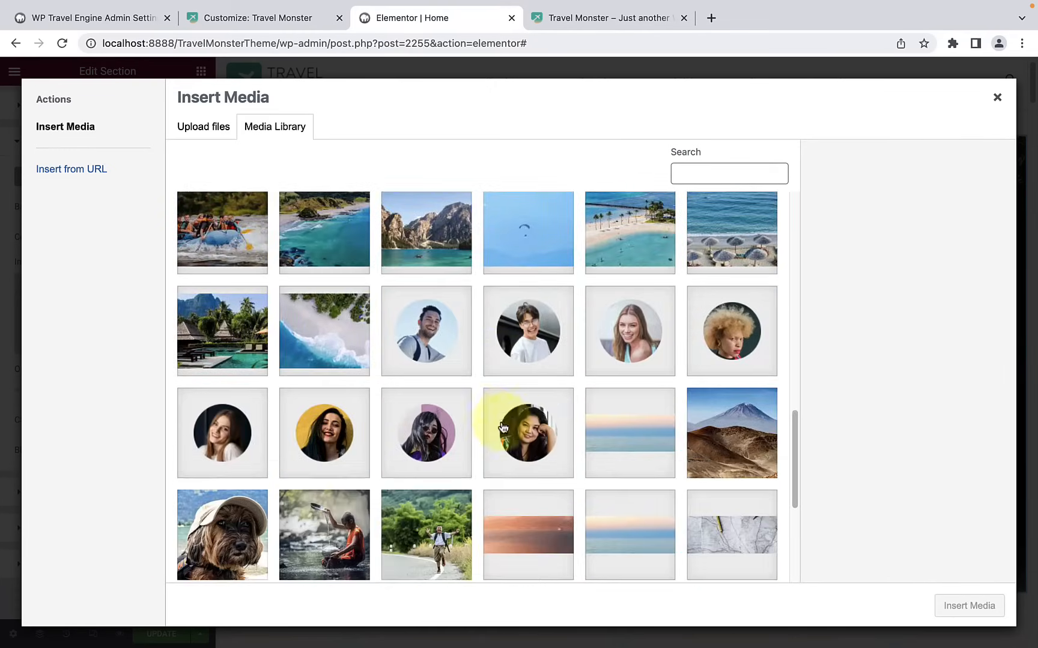
{"action": "left_click", "coordinate": [531, 244]}
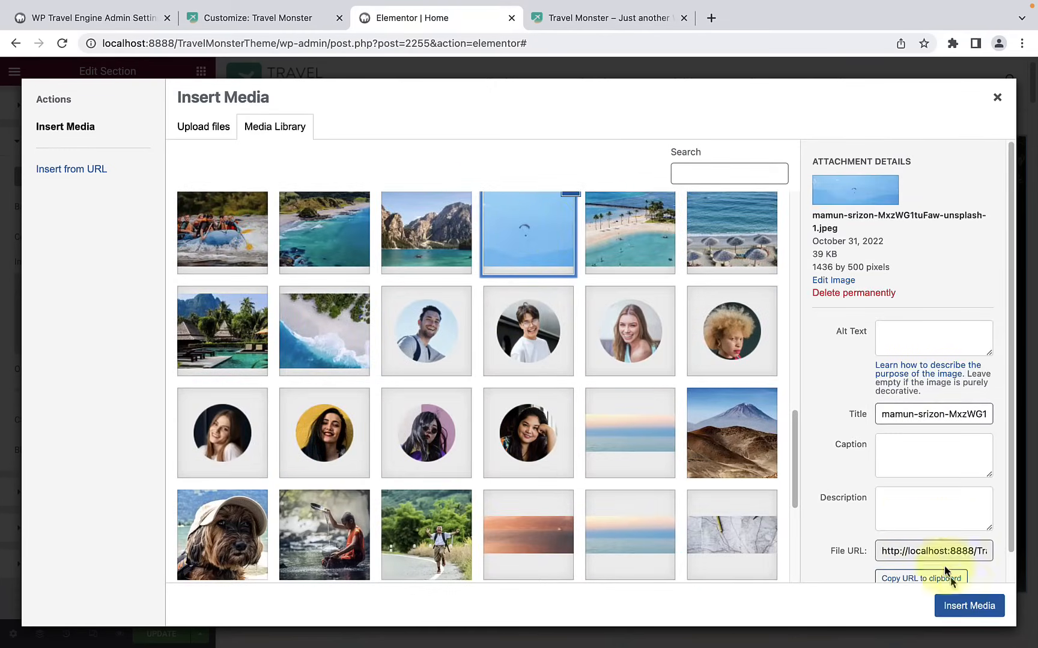
{"action": "left_click", "coordinate": [969, 606]}
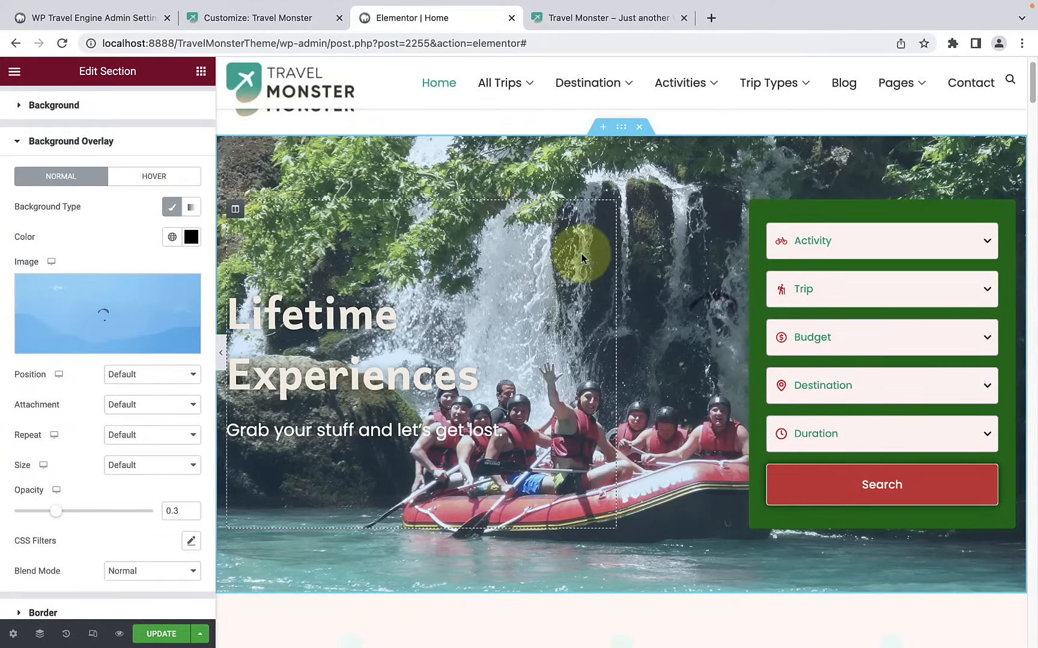
Step: Try a background overlay opacity of 0.76, finishing with the opacity set to 0.27
{"action": "left_click_drag", "start_coordinate": [65, 513], "coordinate": [121, 512]}
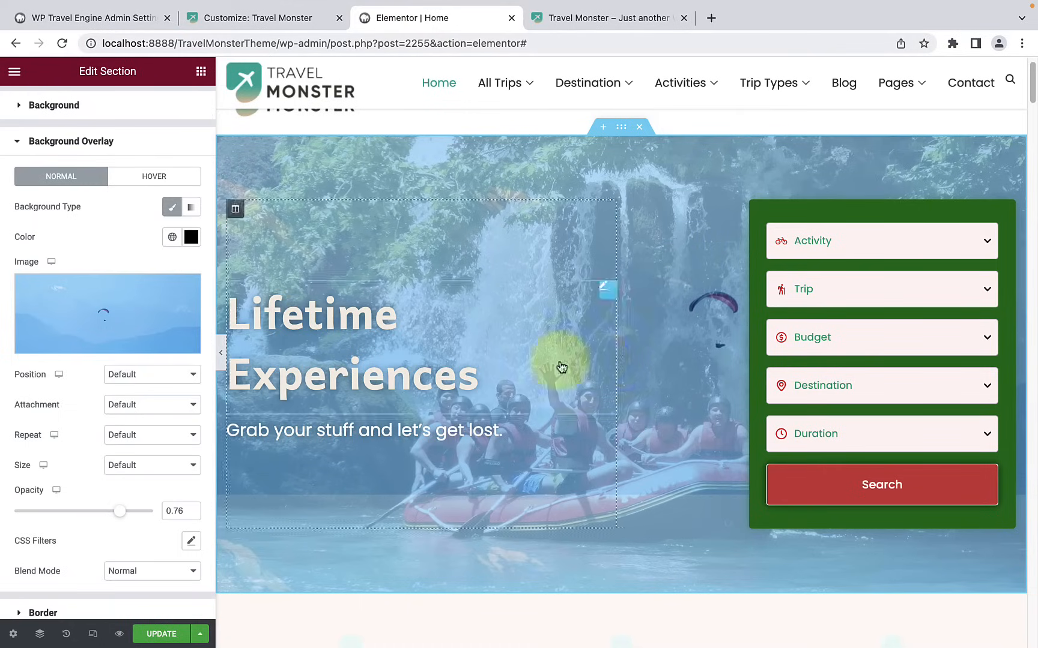
{"action": "scroll", "coordinate": [105, 498], "scroll_direction": "down", "scroll_amount": 3}
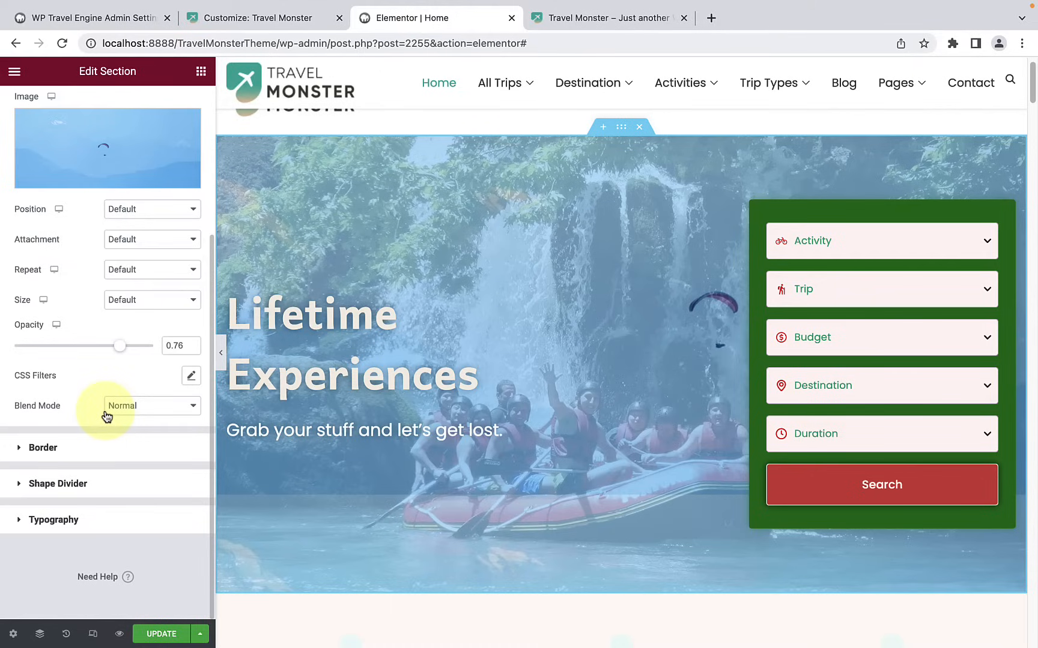
{"action": "left_click_drag", "start_coordinate": [112, 352], "coordinate": [58, 353]}
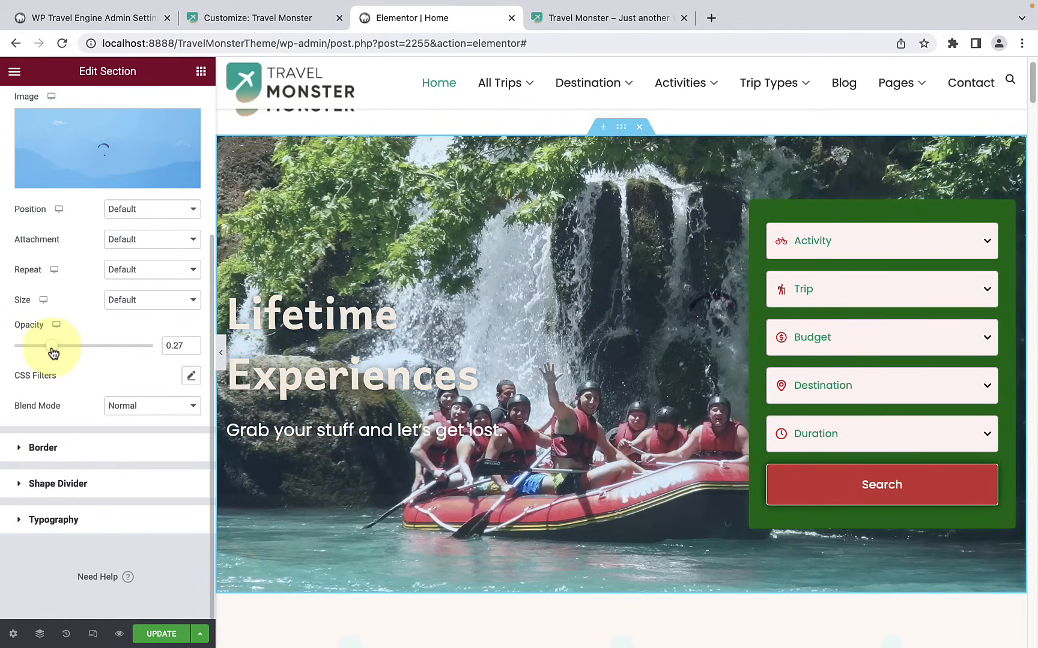
Step: Remove the paraglider photo from the hero's background overlay
{"action": "scroll", "coordinate": [52, 346], "scroll_direction": "up", "scroll_amount": 2}
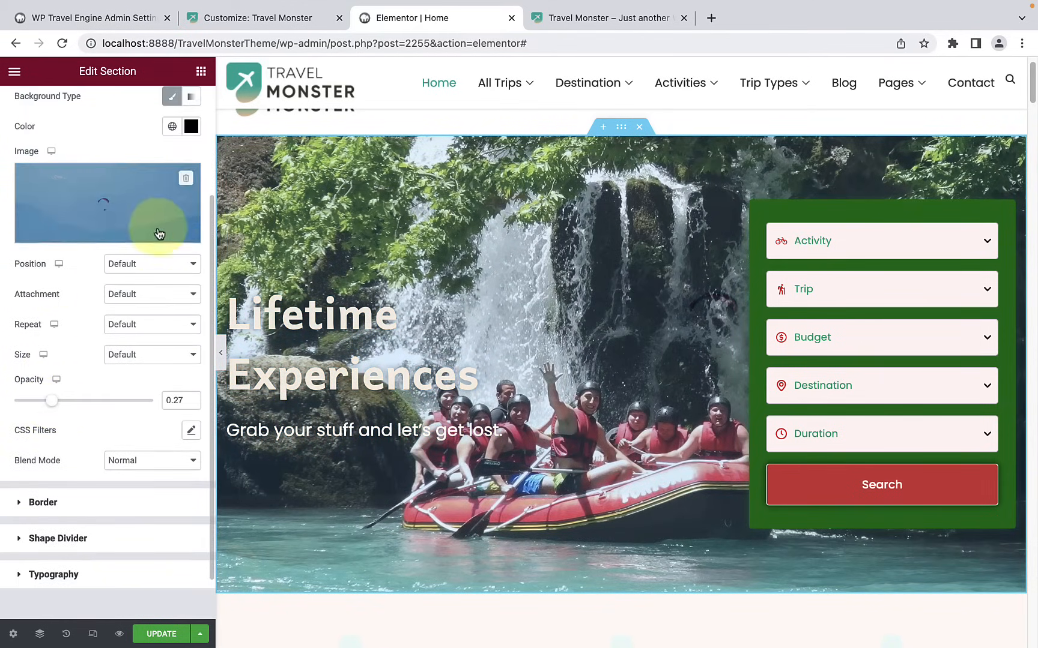
{"action": "left_click", "coordinate": [186, 179]}
{"action": "scroll", "coordinate": [151, 241], "scroll_direction": "up", "scroll_amount": 2}
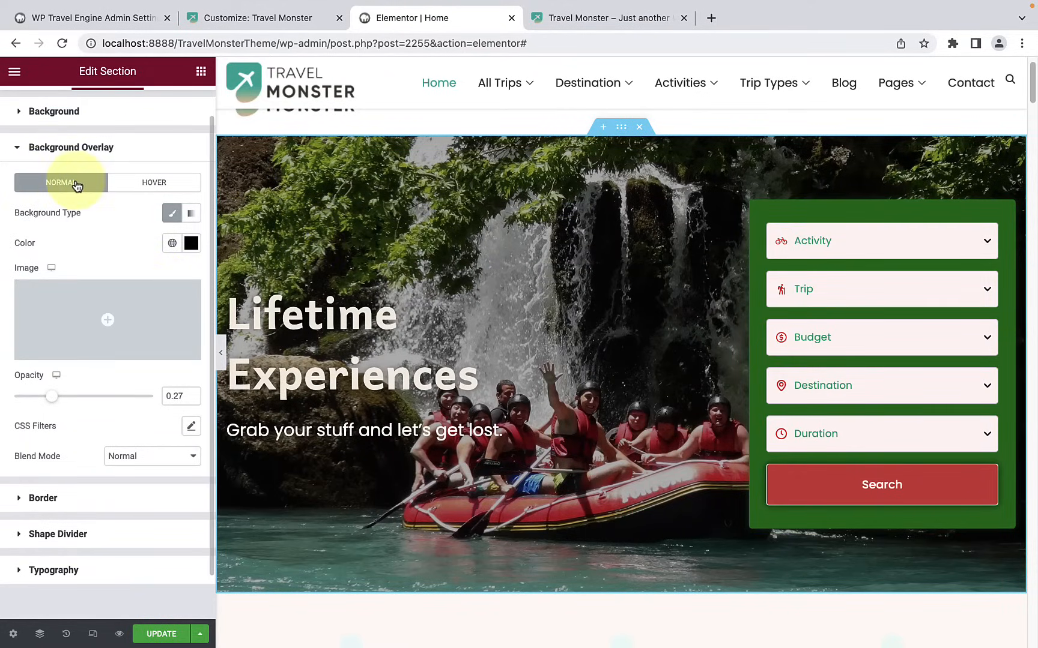
Step: Set the hero background overlay's hover state to the Classic background type
{"action": "left_click", "coordinate": [127, 185]}
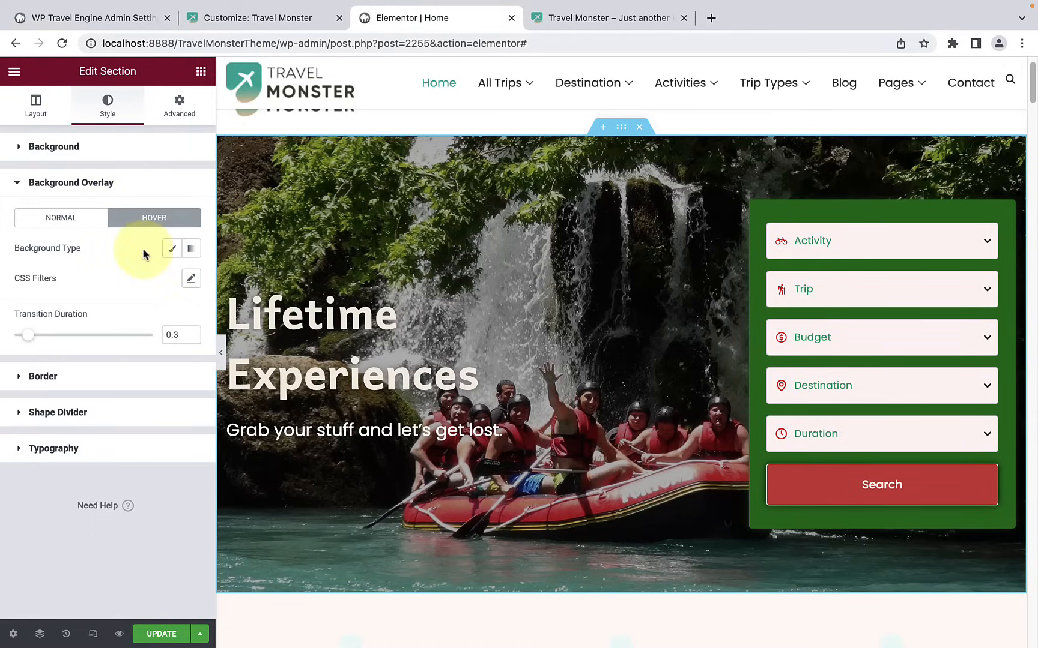
{"action": "left_click", "coordinate": [171, 251]}
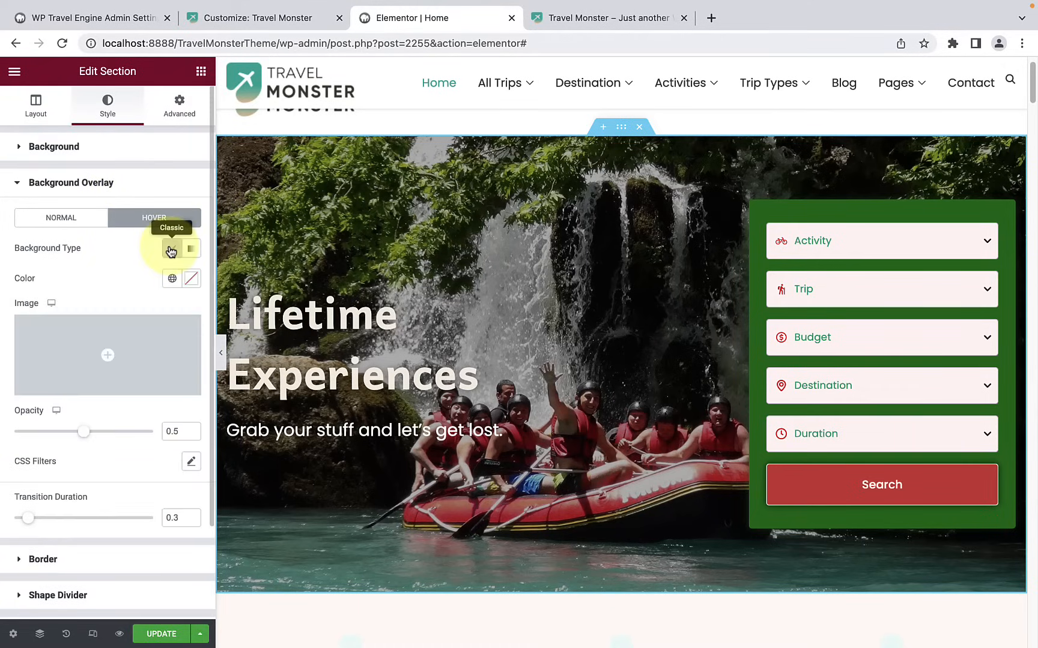
Step: Try the temple festival photo as the hover state's overlay image and remove it again
{"action": "left_click", "coordinate": [120, 341]}
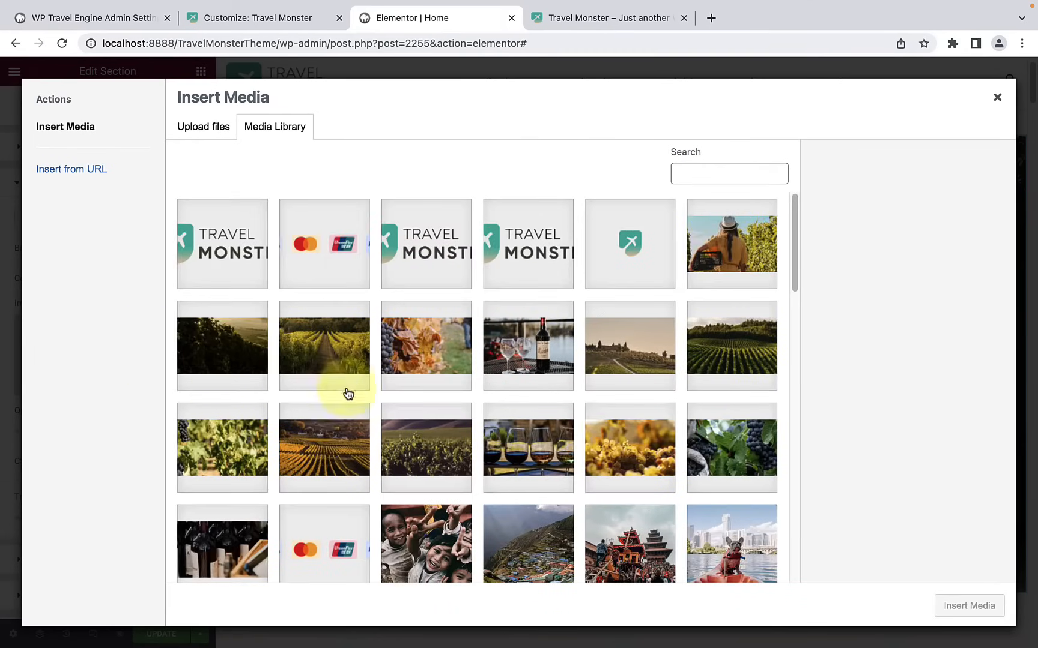
{"action": "scroll", "coordinate": [426, 358], "scroll_direction": "down", "scroll_amount": 5}
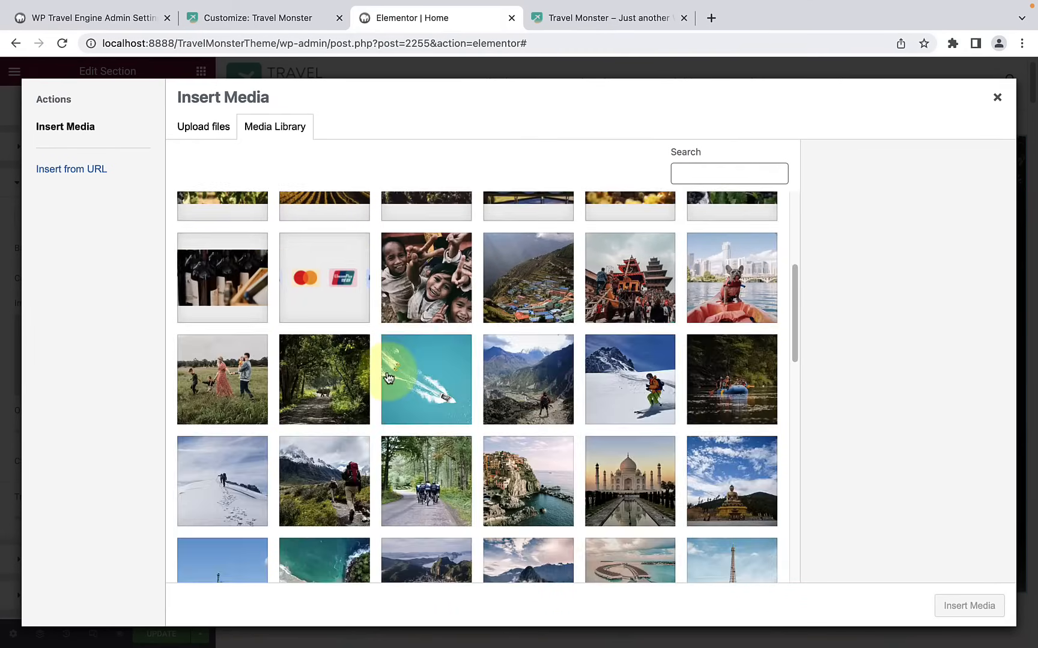
{"action": "left_click", "coordinate": [627, 289]}
{"action": "left_click", "coordinate": [973, 606]}
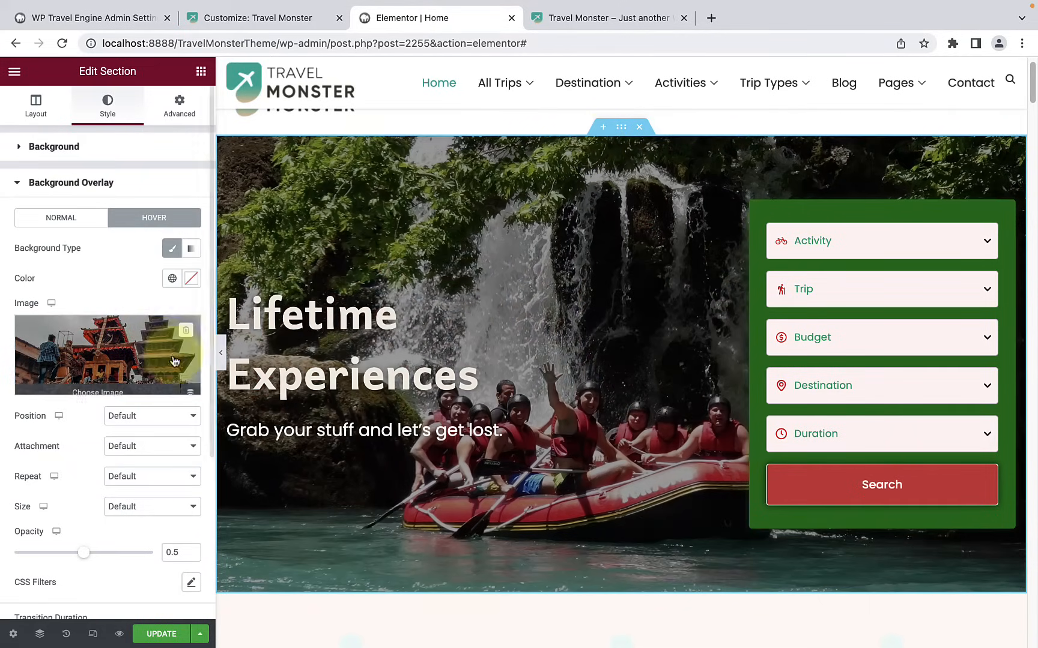
{"action": "left_click", "coordinate": [189, 332]}
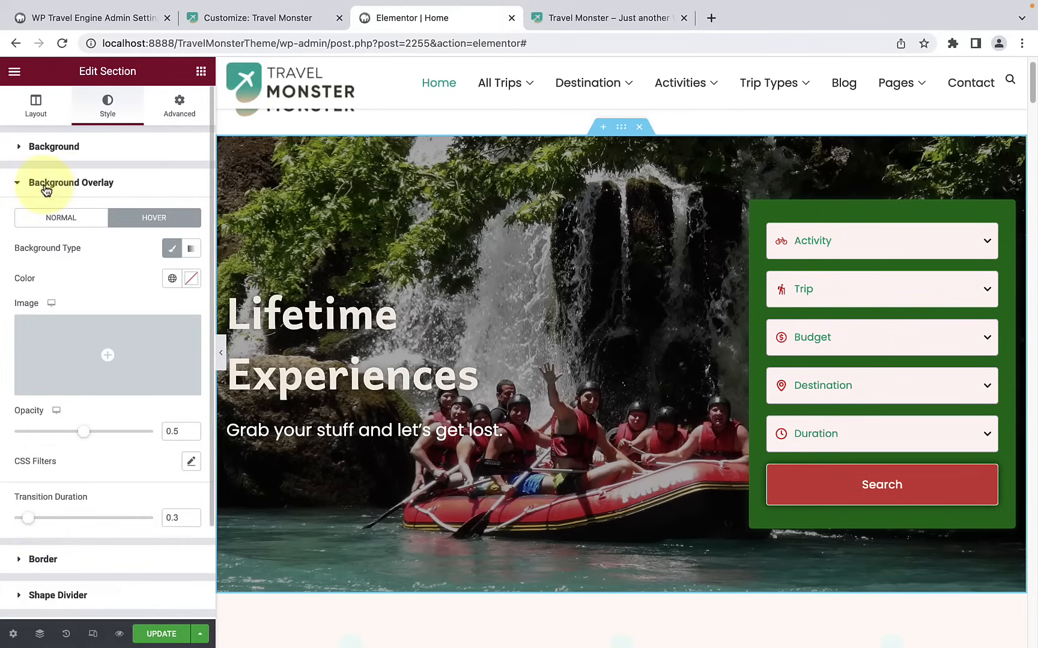
Step: Look through the hero section's border, typography and layout settings
{"action": "left_click", "coordinate": [71, 183]}
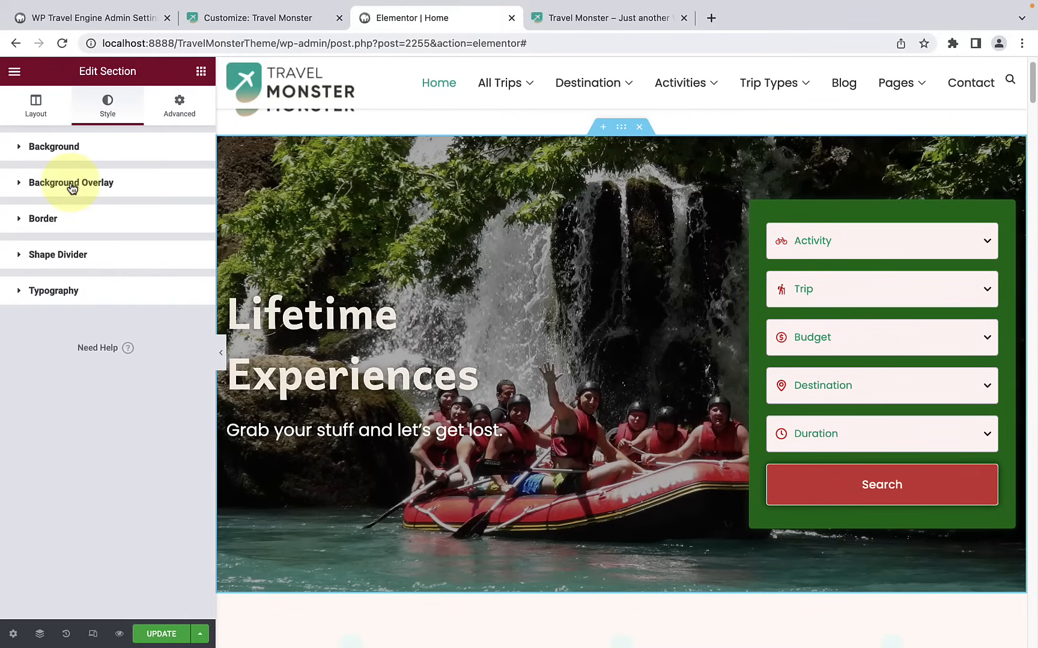
{"action": "left_click", "coordinate": [64, 229]}
{"action": "left_click", "coordinate": [96, 224]}
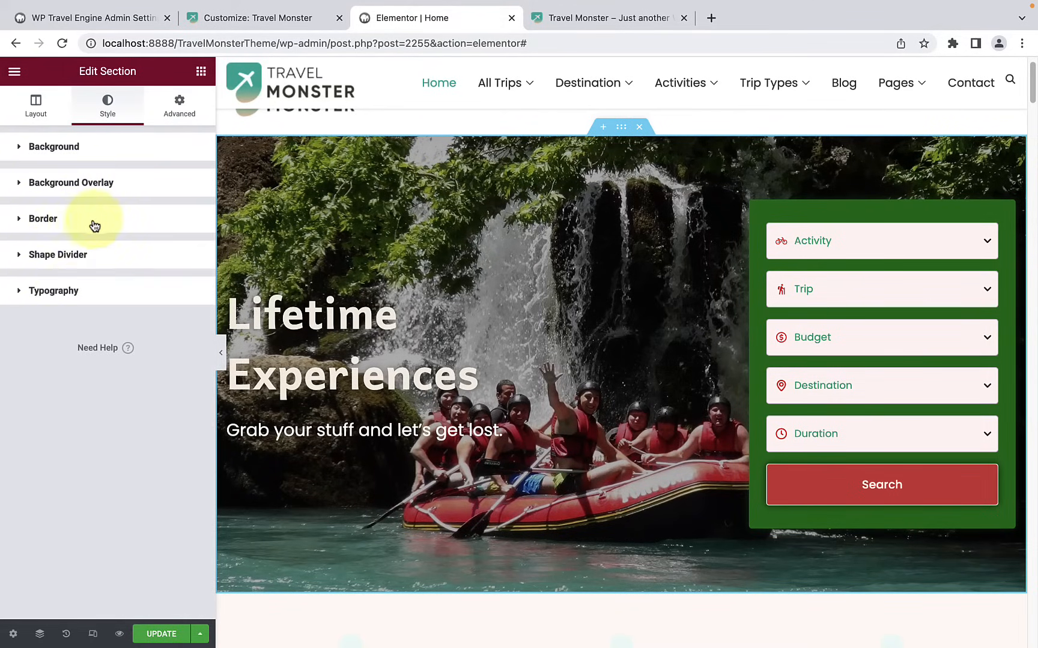
{"action": "left_click", "coordinate": [76, 293]}
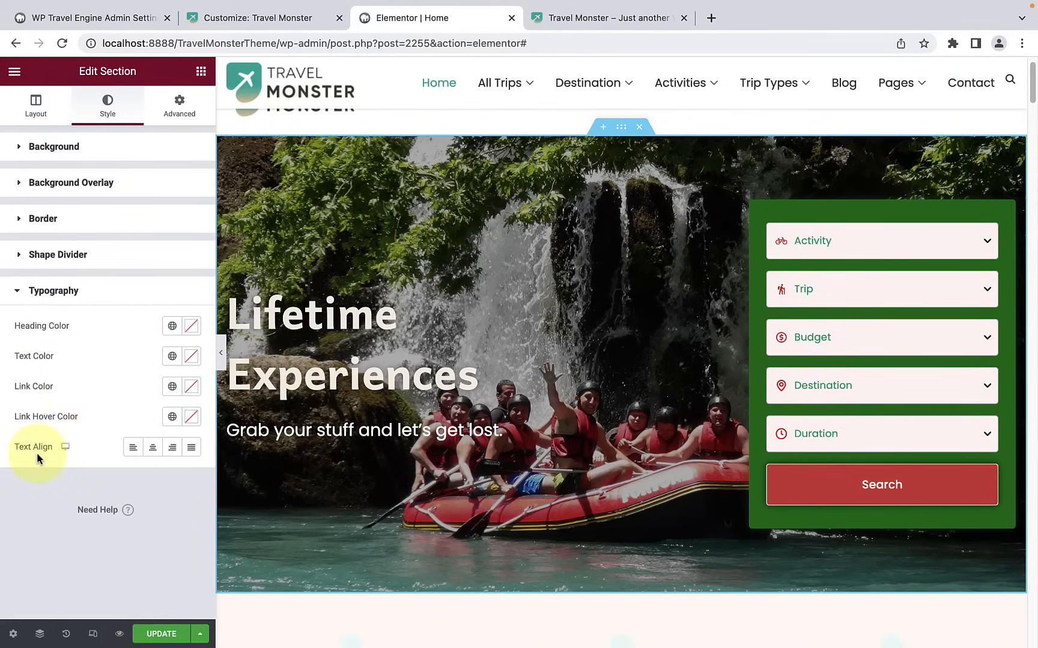
{"action": "left_click", "coordinate": [120, 295]}
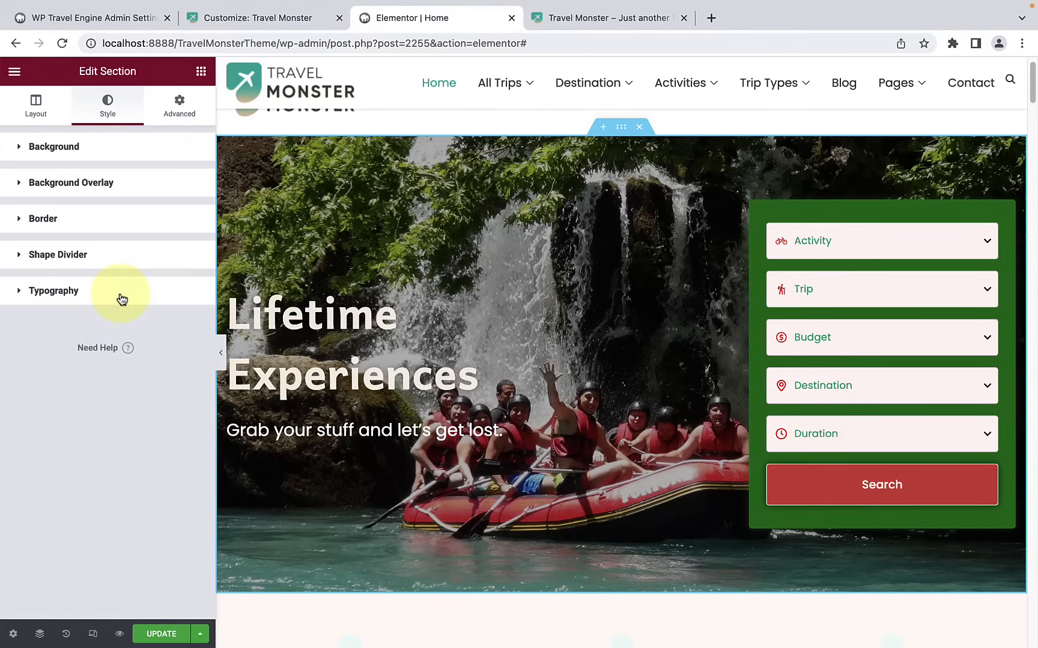
{"action": "left_click", "coordinate": [31, 105]}
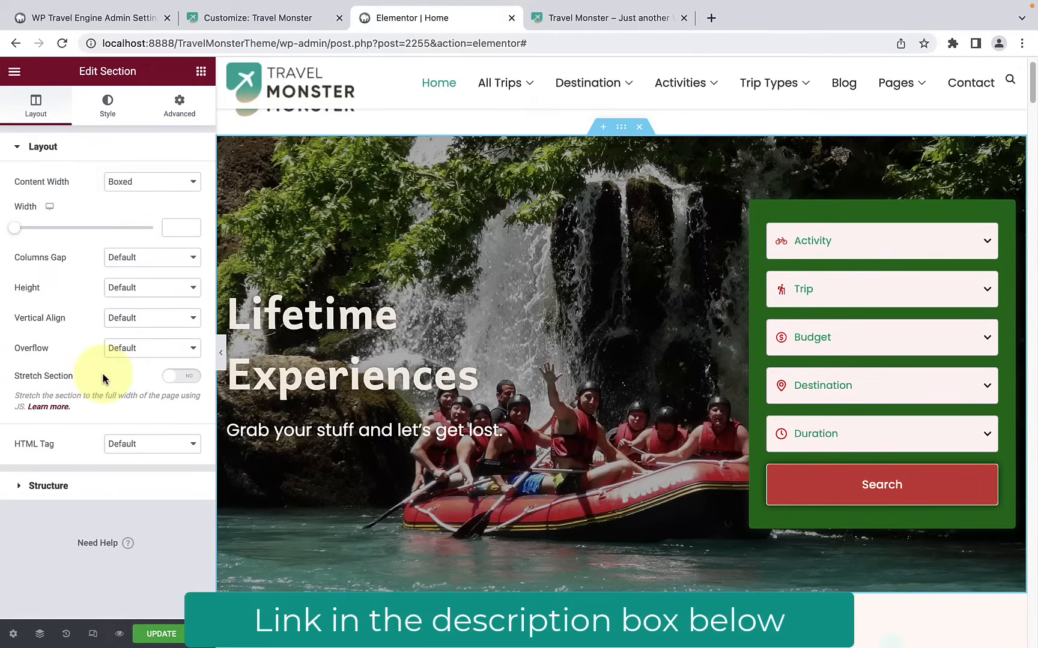
Step: Open the Handpicked Destination icon box below the hero for editing
{"action": "scroll", "coordinate": [483, 341], "scroll_direction": "down", "scroll_amount": 4}
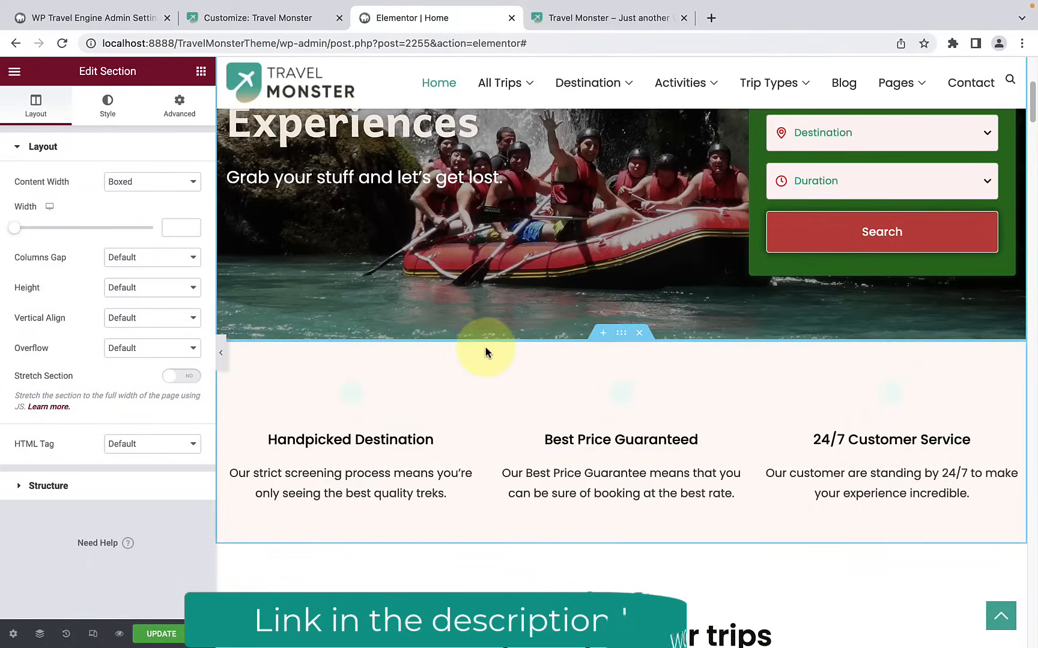
{"action": "scroll", "coordinate": [486, 348], "scroll_direction": "down", "scroll_amount": 3}
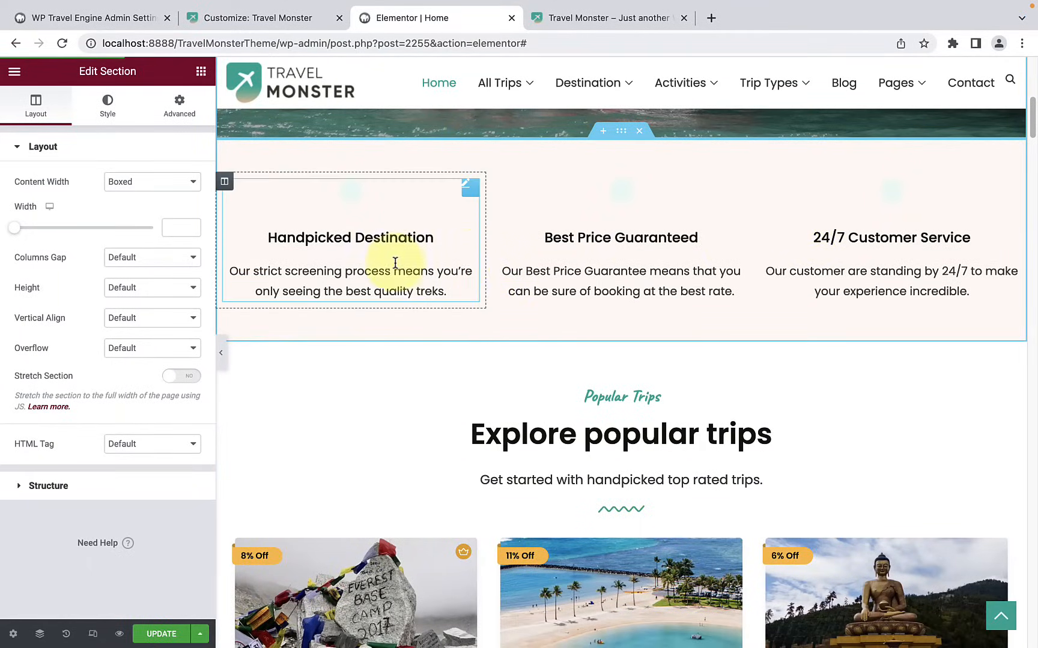
{"action": "left_click", "coordinate": [372, 213]}
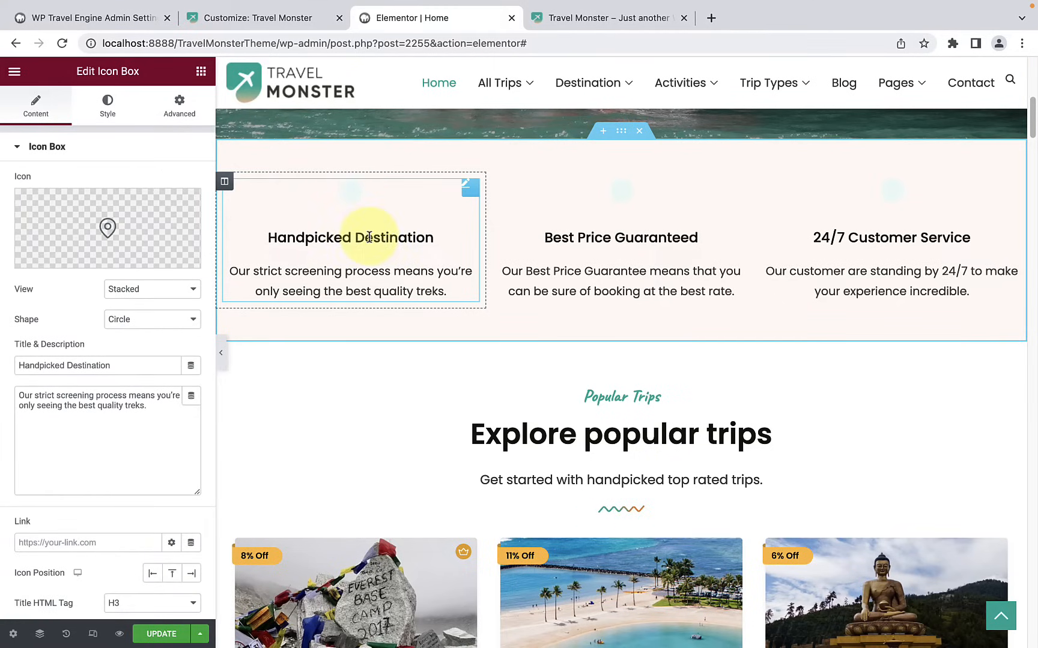
Step: Examine the SVG upload and icon library options for the icon box, closing both without inserting anything
{"action": "mouse_move", "coordinate": [108, 225]}
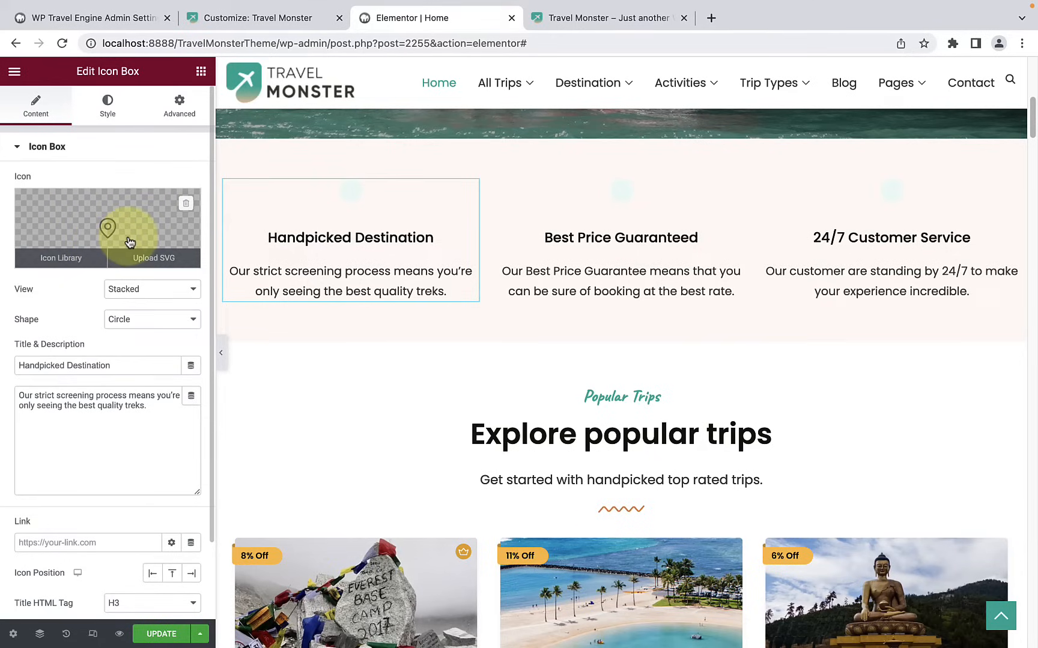
{"action": "left_click", "coordinate": [162, 264]}
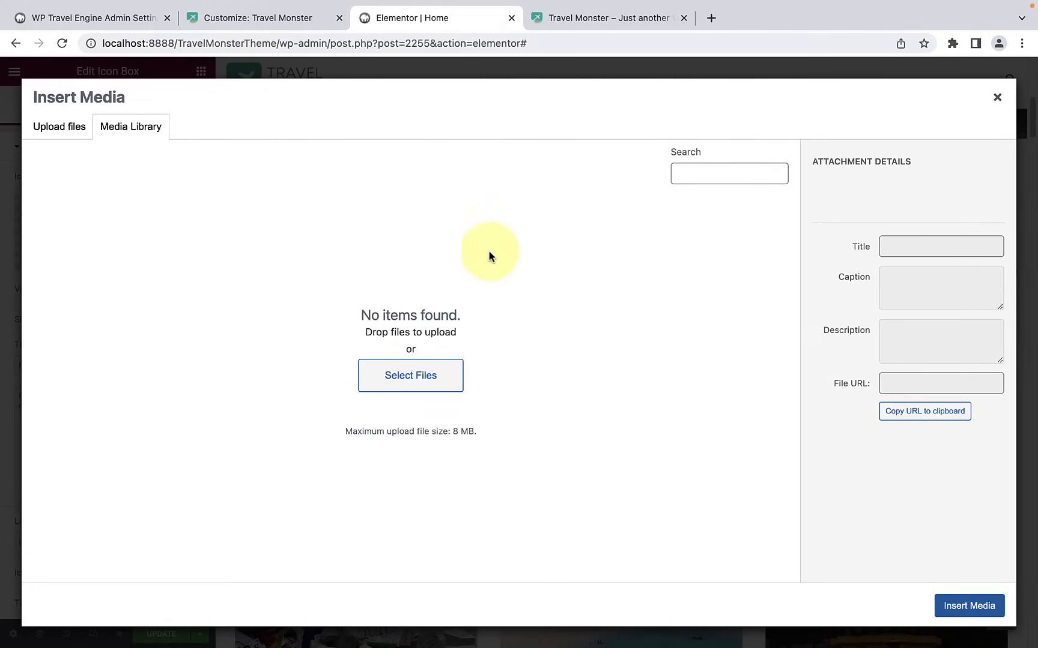
{"action": "left_click", "coordinate": [997, 98]}
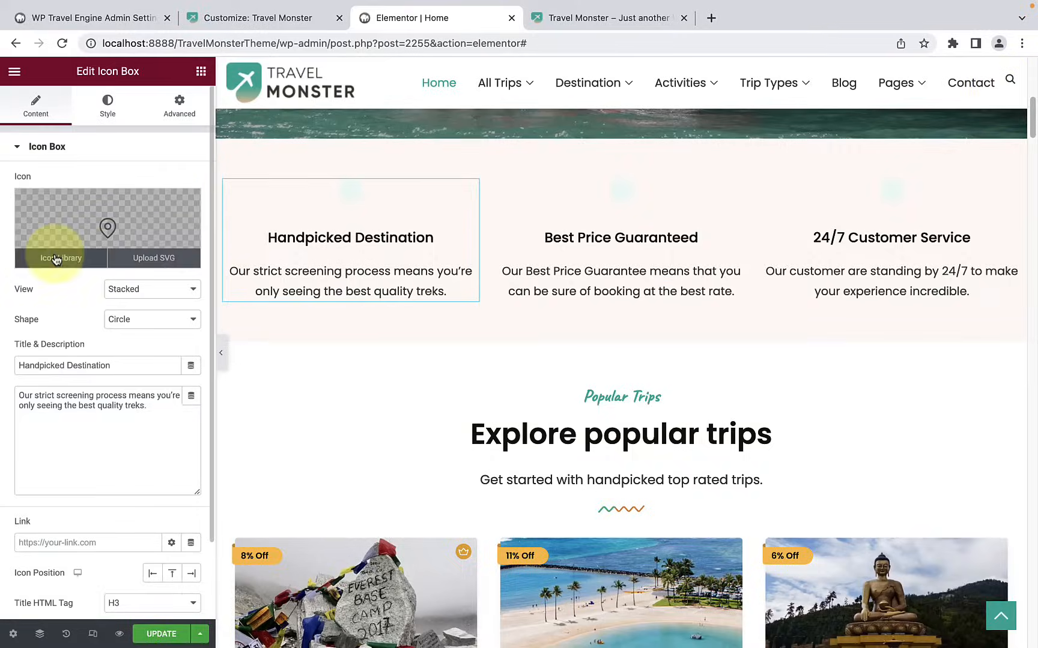
{"action": "left_click", "coordinate": [55, 259]}
{"action": "scroll", "coordinate": [581, 380], "scroll_direction": "down", "scroll_amount": 5}
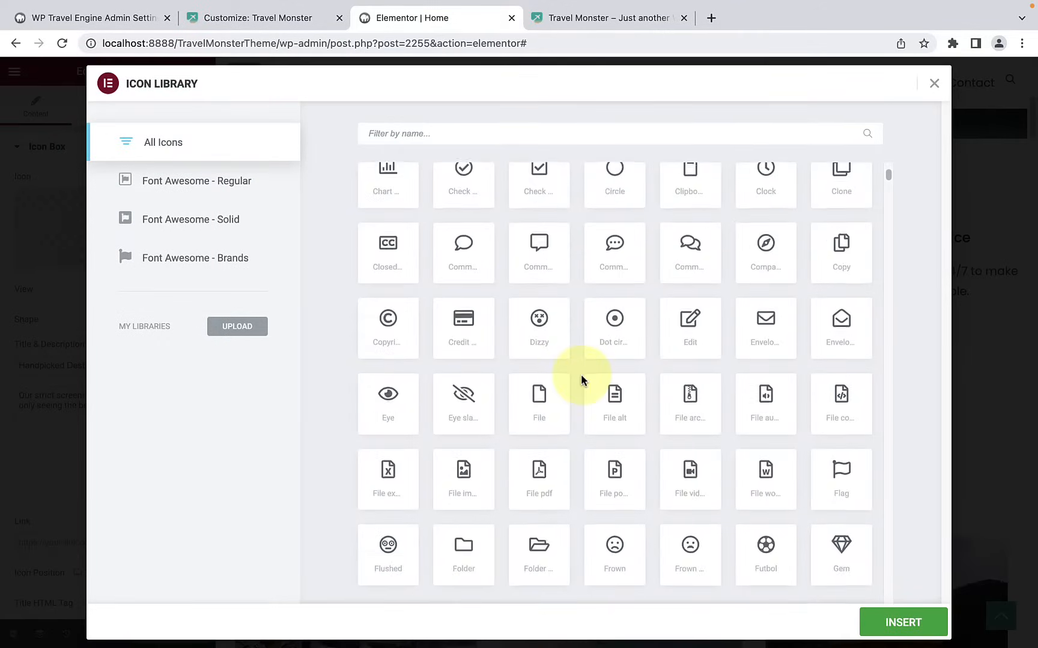
{"action": "scroll", "coordinate": [581, 380], "scroll_direction": "down", "scroll_amount": 20}
{"action": "scroll", "coordinate": [580, 379], "scroll_direction": "down", "scroll_amount": 12}
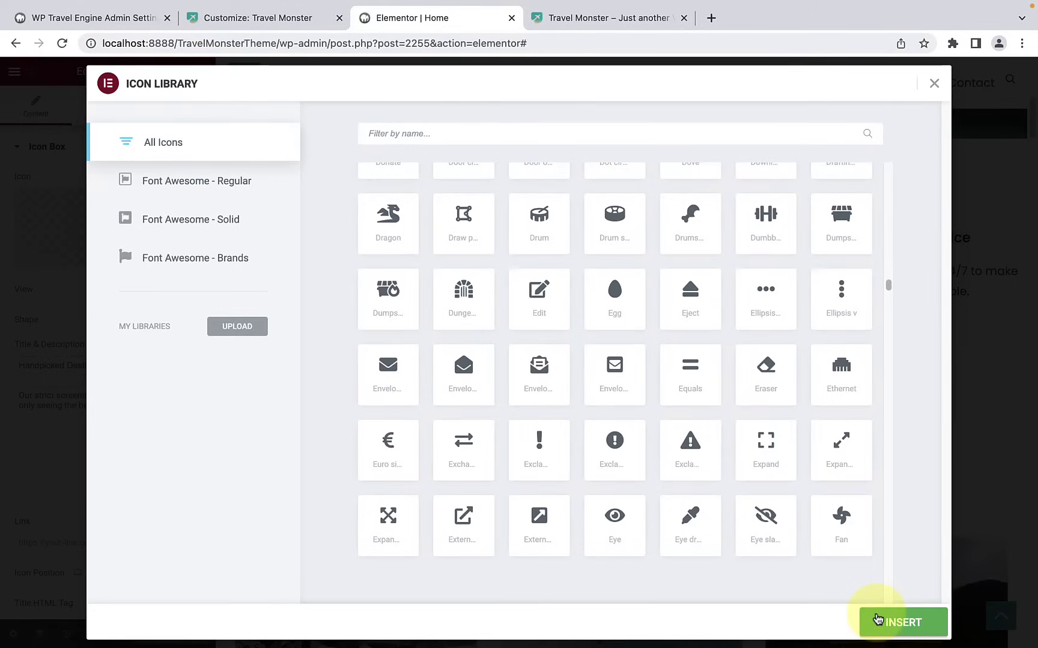
{"action": "left_click", "coordinate": [933, 84]}
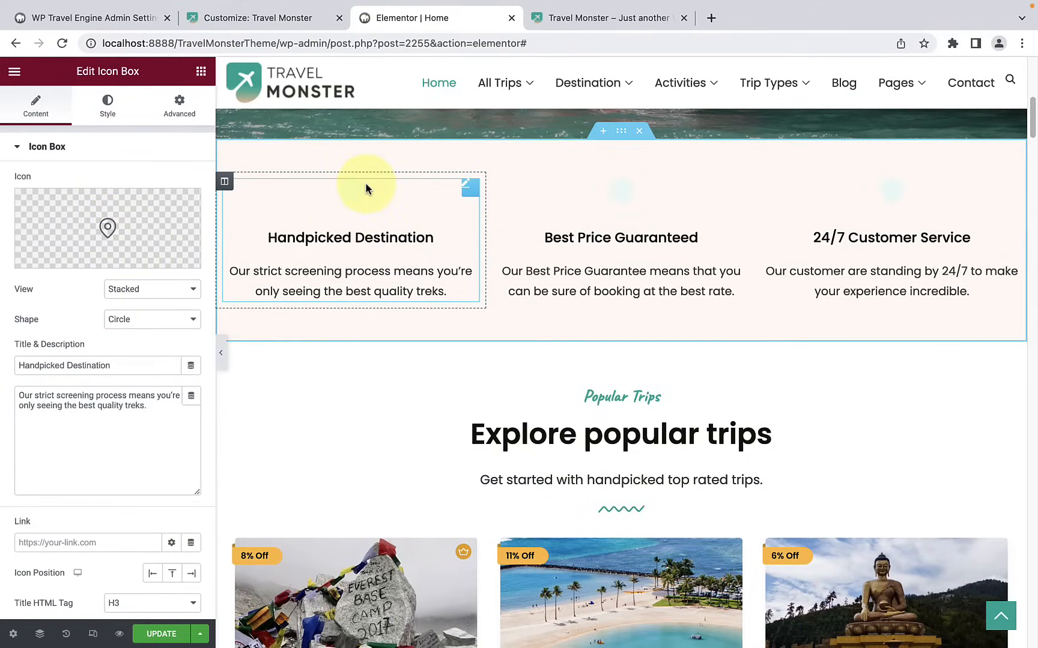
Step: Check the icon view options and set the Handpicked Destination icon's shape to Square
{"action": "left_click", "coordinate": [146, 289]}
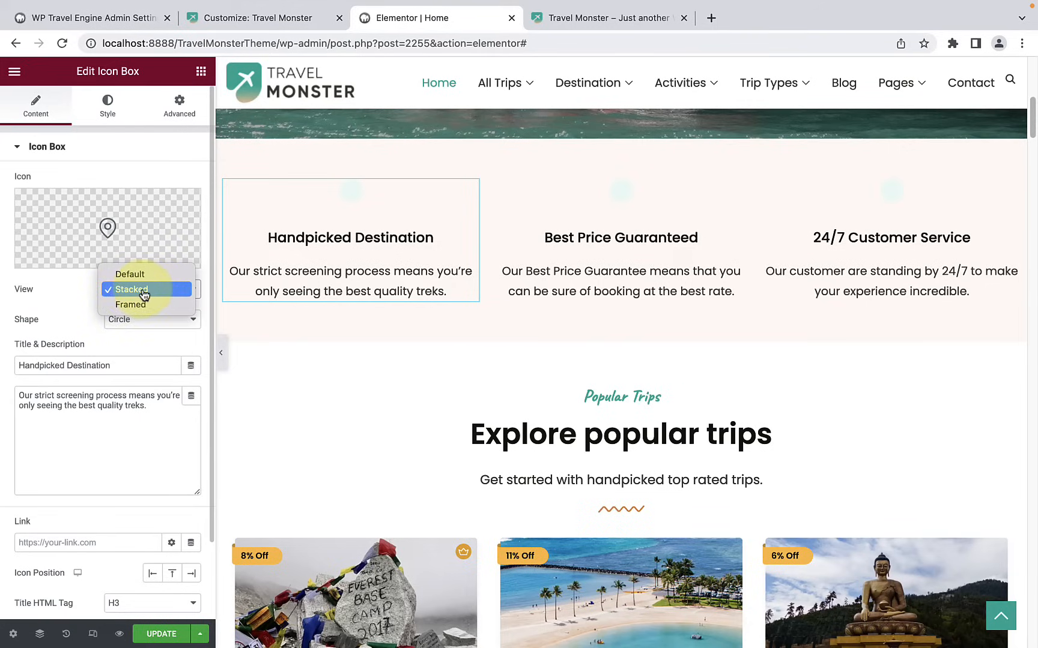
{"action": "left_click", "coordinate": [56, 301]}
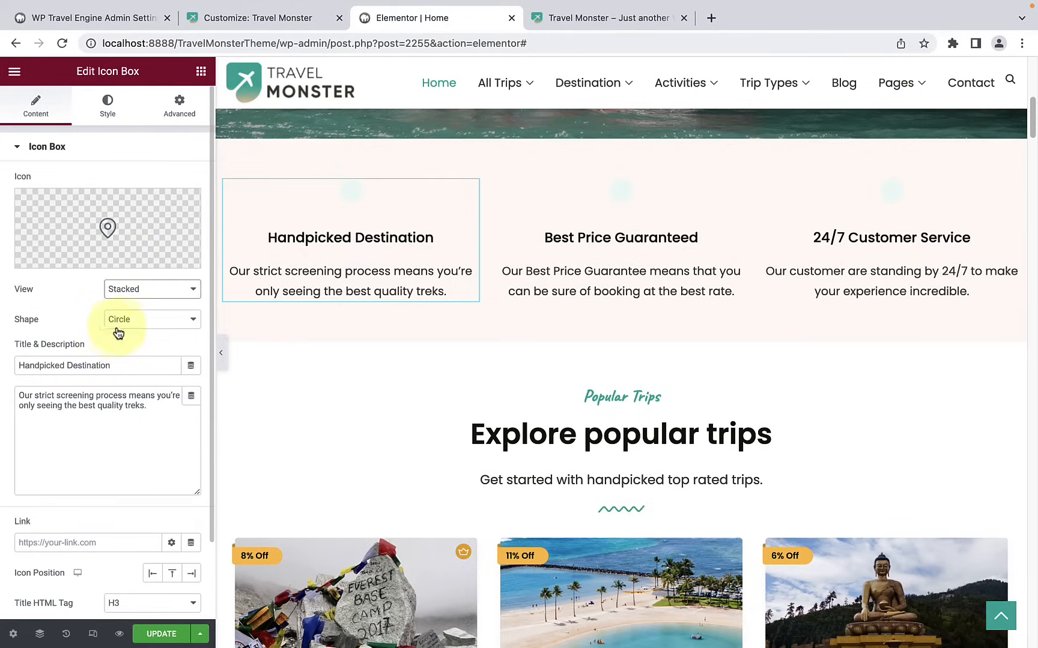
{"action": "left_click", "coordinate": [127, 327]}
{"action": "left_click", "coordinate": [129, 337]}
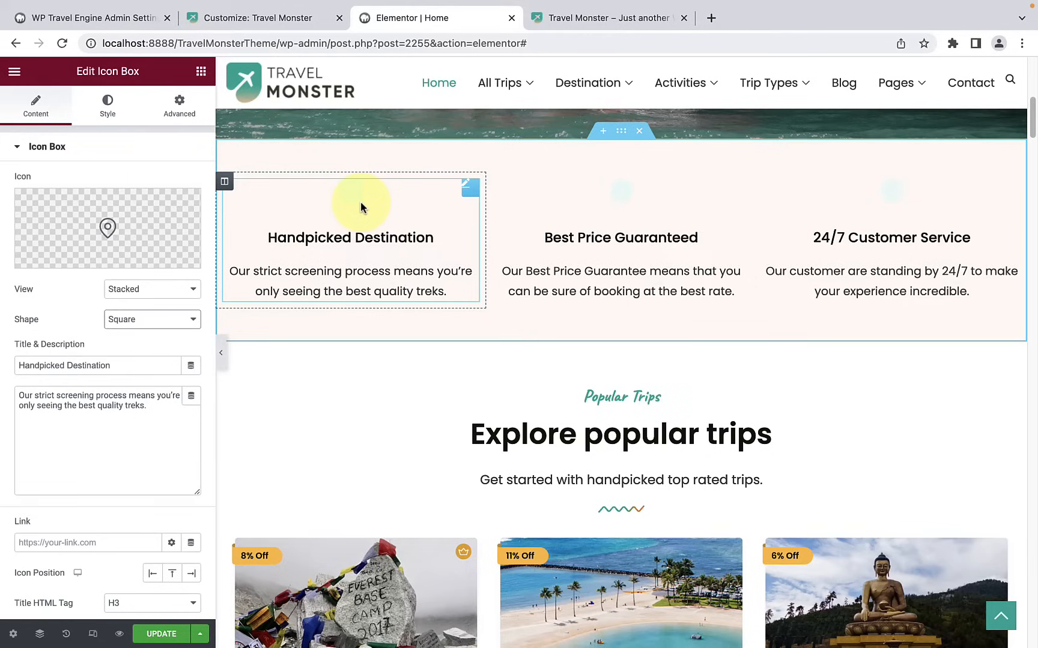
Step: Set the Handpicked Destination icon's normal-state primary color to #F3B4B7 and its secondary color to #B52828
{"action": "left_click", "coordinate": [95, 116]}
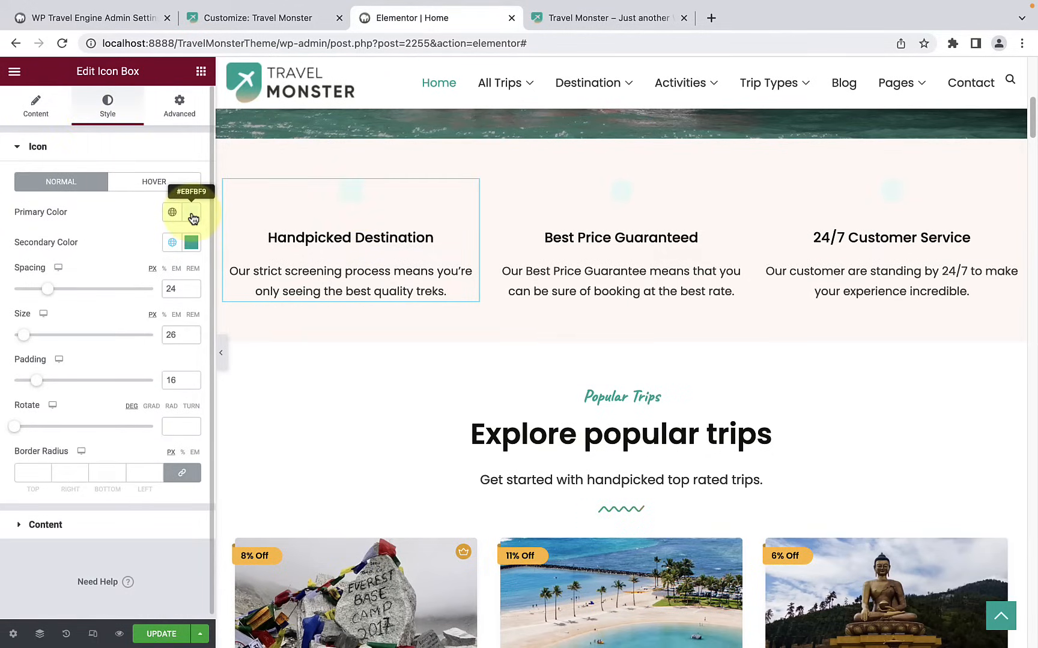
{"action": "left_click", "coordinate": [193, 218]}
{"action": "left_click_drag", "start_coordinate": [107, 397], "coordinate": [189, 397]}
{"action": "left_click_drag", "start_coordinate": [39, 268], "coordinate": [68, 271]}
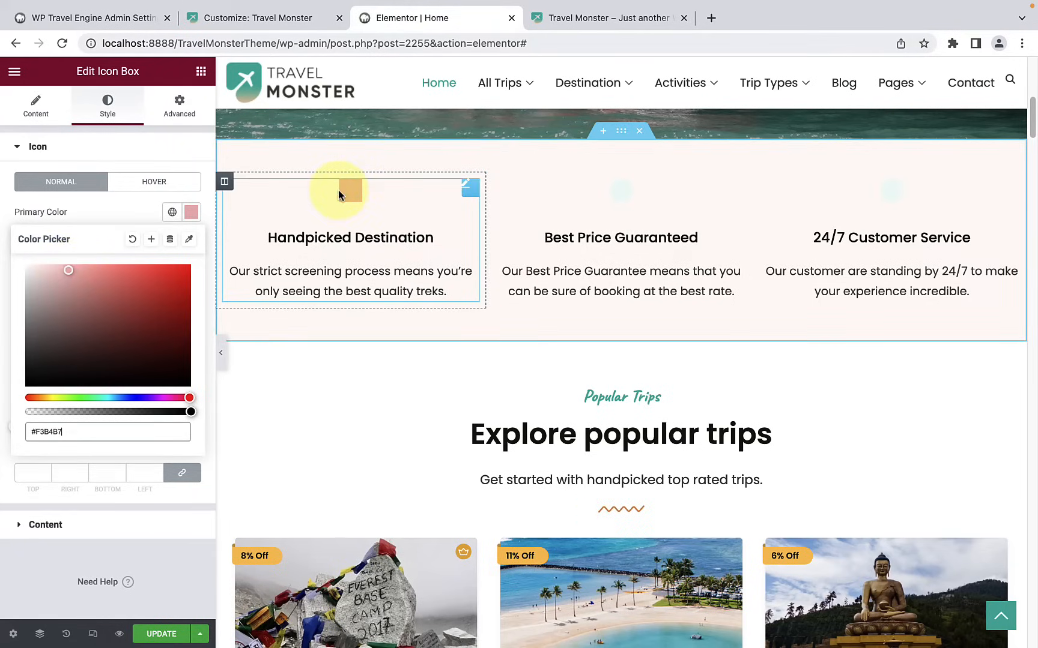
{"action": "left_click", "coordinate": [118, 195]}
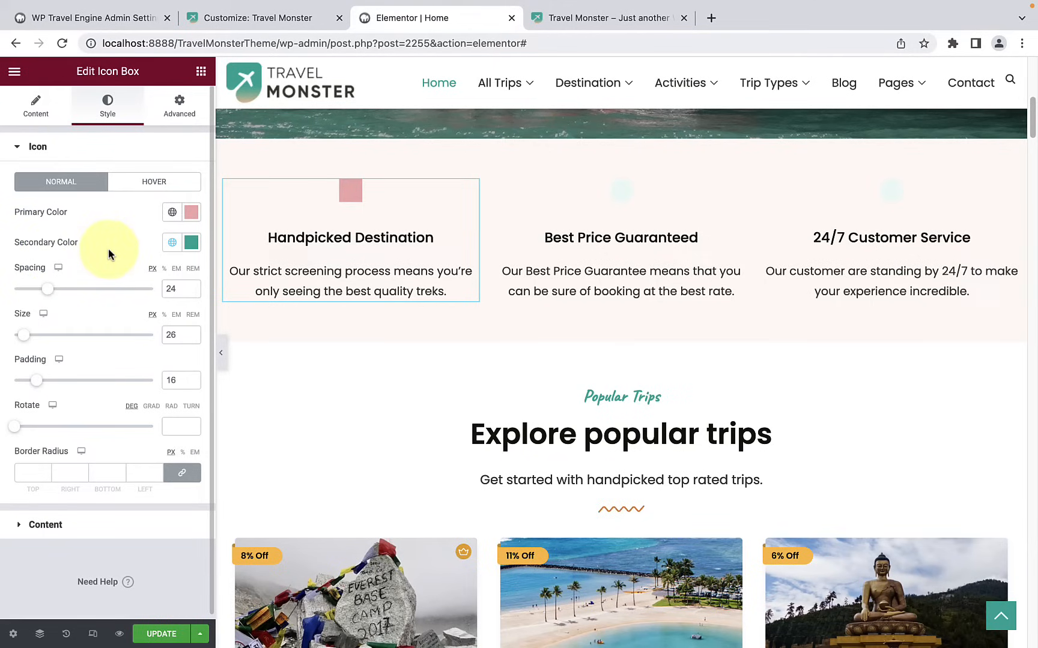
{"action": "left_click", "coordinate": [191, 243]}
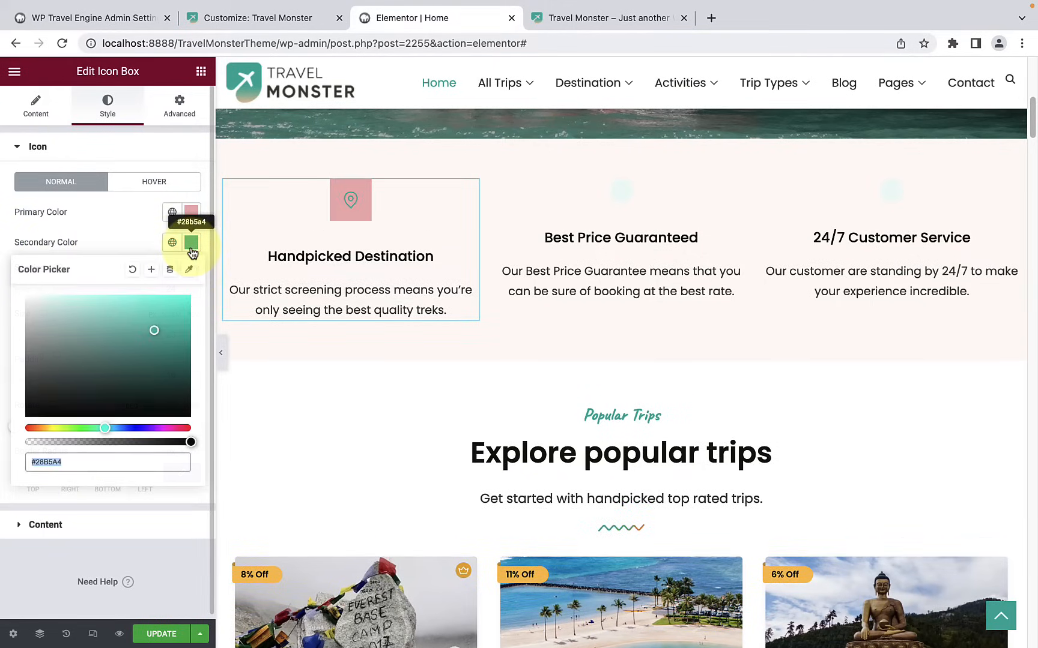
{"action": "left_click_drag", "start_coordinate": [105, 430], "coordinate": [196, 429]}
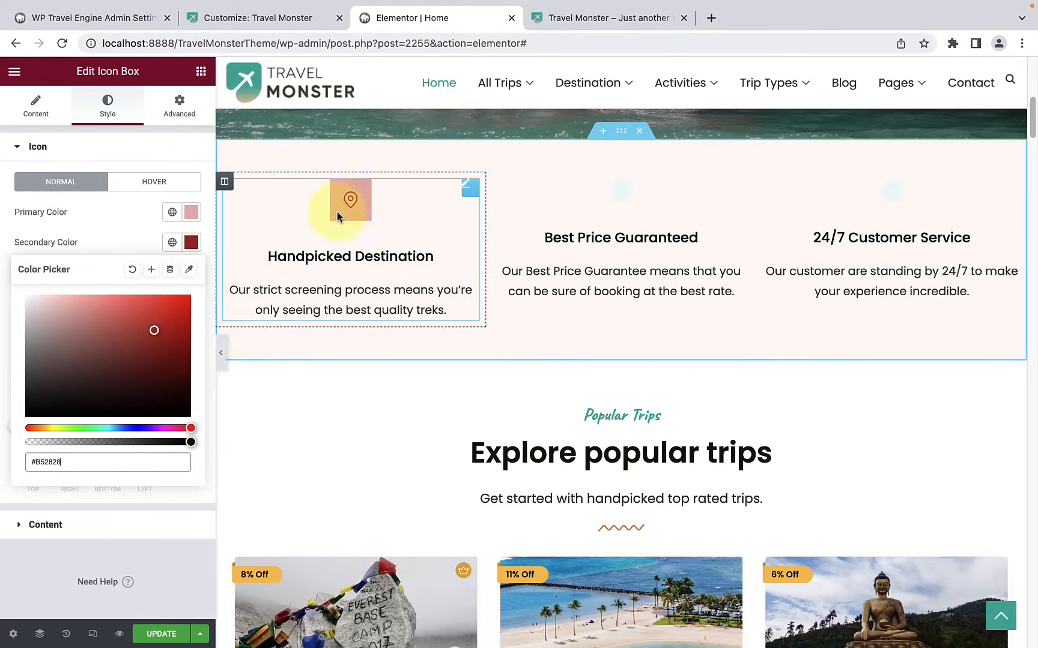
{"action": "left_click", "coordinate": [95, 213]}
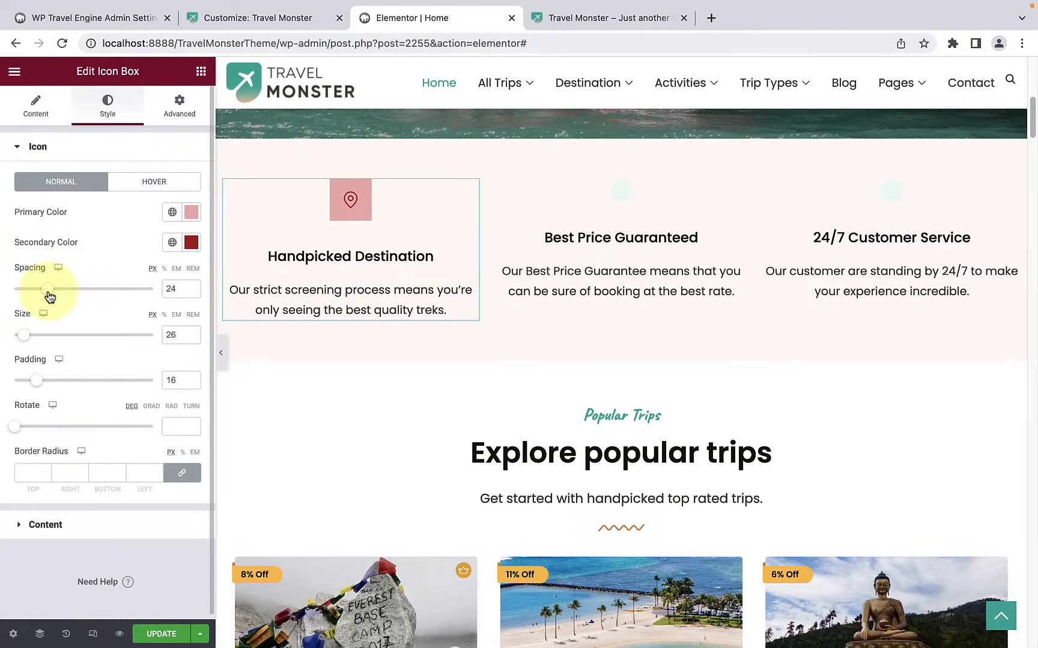
Step: Set the Handpicked Destination icon's size to 23 px and its padding to 17 px
{"action": "mouse_move", "coordinate": [24, 335]}
{"action": "left_mouse_down"}
{"action": "mouse_move", "coordinate": [33, 337]}
{"action": "mouse_move", "coordinate": [23, 338]}
{"action": "left_mouse_up"}
{"action": "left_click_drag", "start_coordinate": [38, 387], "coordinate": [39, 384]}
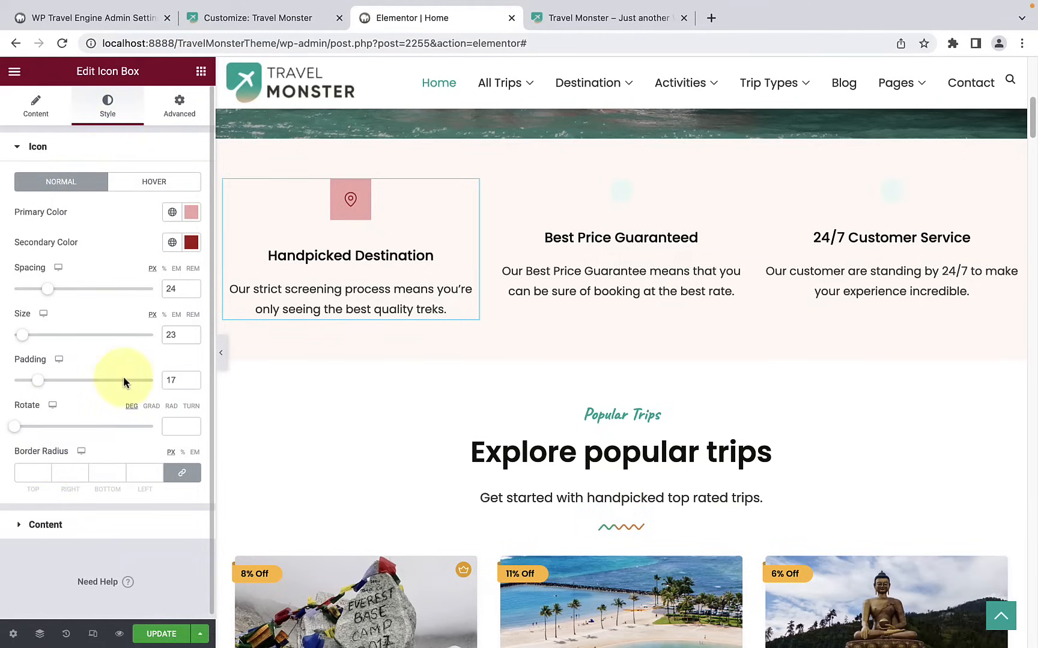
Step: Change the Handpicked Destination icon's shape to Circle
{"action": "left_click", "coordinate": [35, 107]}
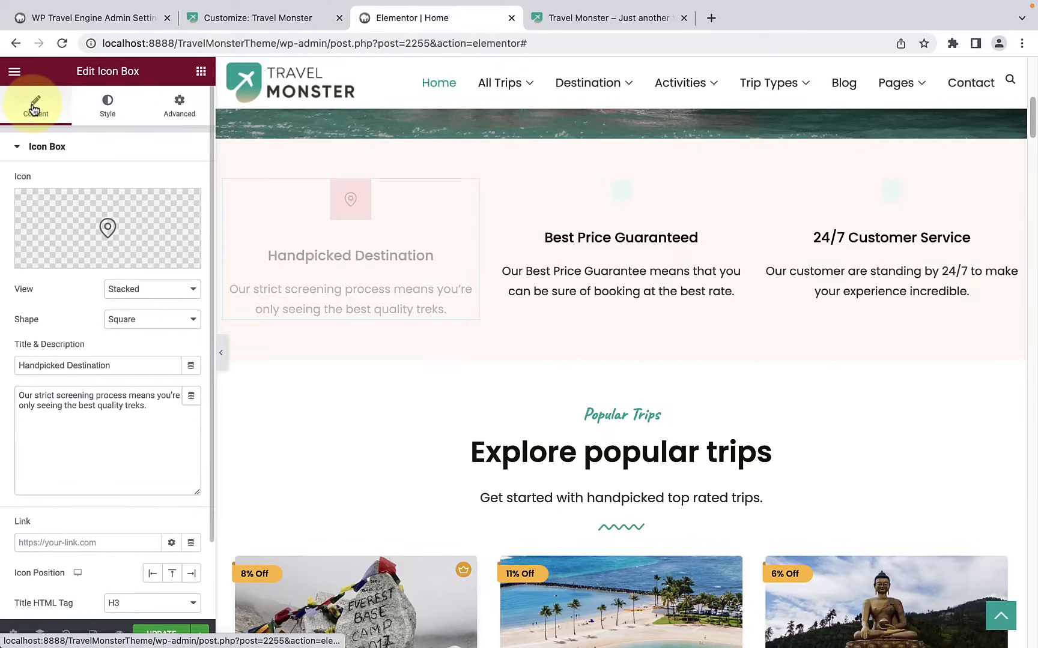
{"action": "scroll", "coordinate": [78, 310], "scroll_direction": "down", "scroll_amount": 1}
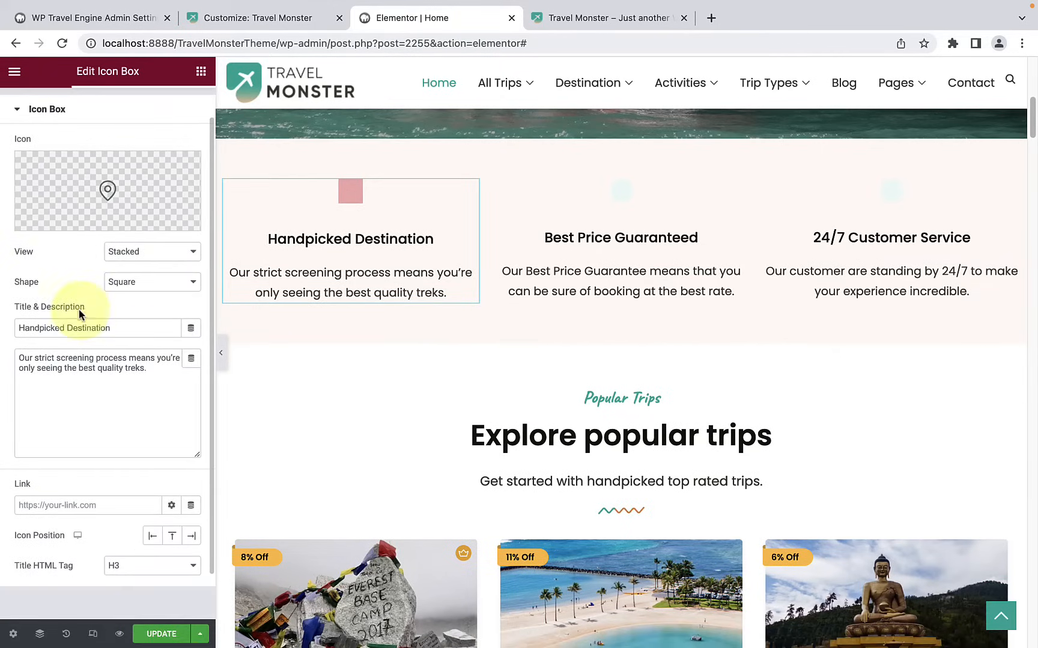
{"action": "left_click", "coordinate": [152, 288]}
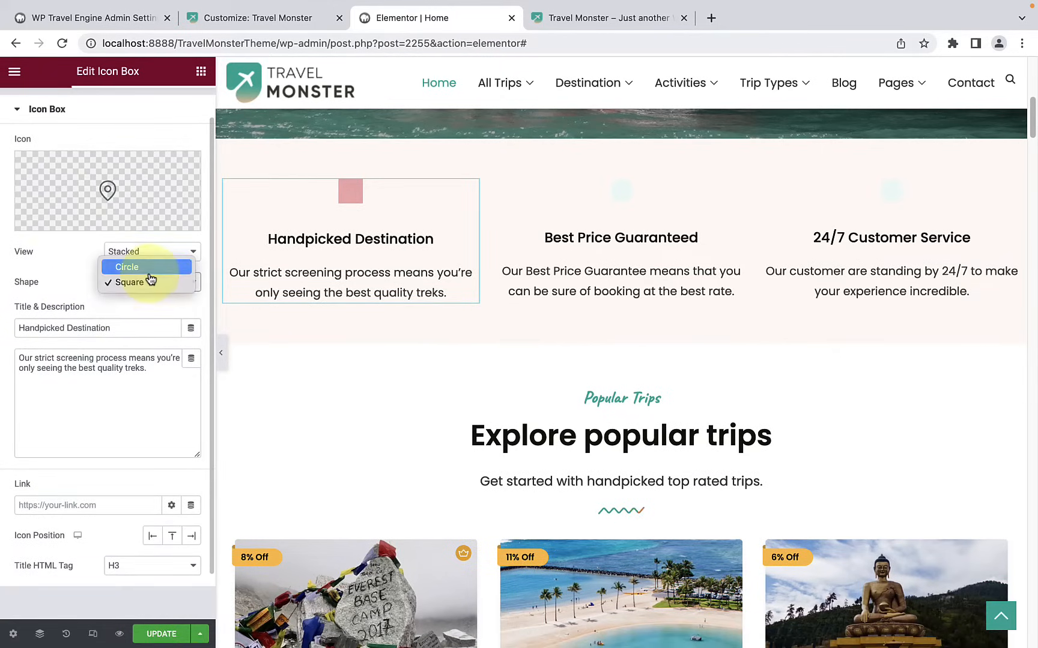
{"action": "key", "text": "Return"}
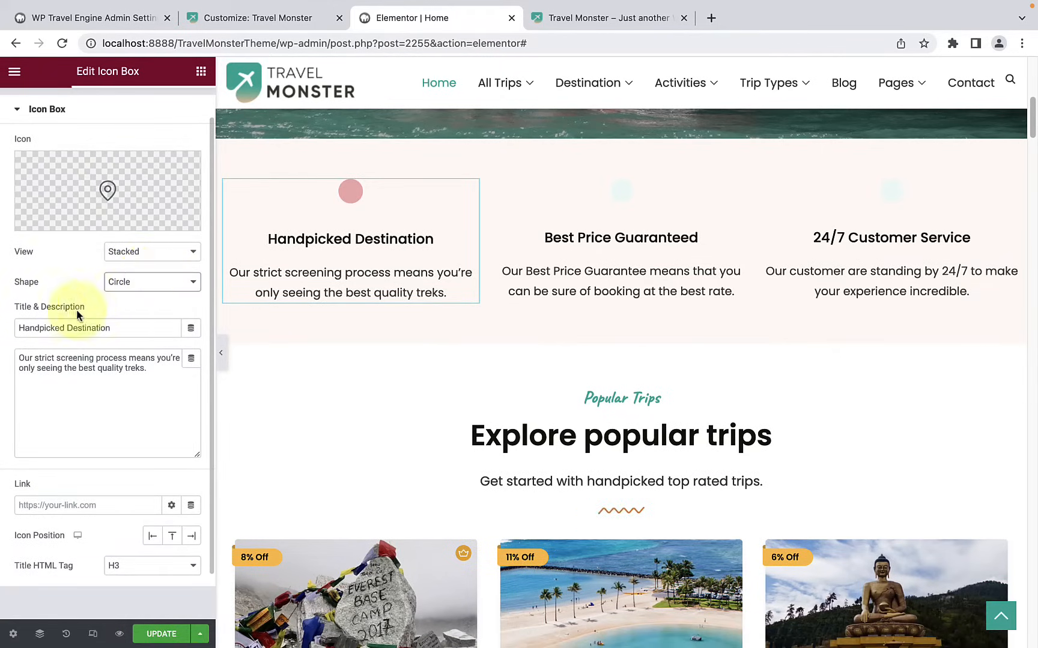
Step: Check the title and description text and paste the page's Elementor editor URL as the icon box's link
{"action": "left_click_drag", "start_coordinate": [117, 323], "coordinate": [12, 329]}
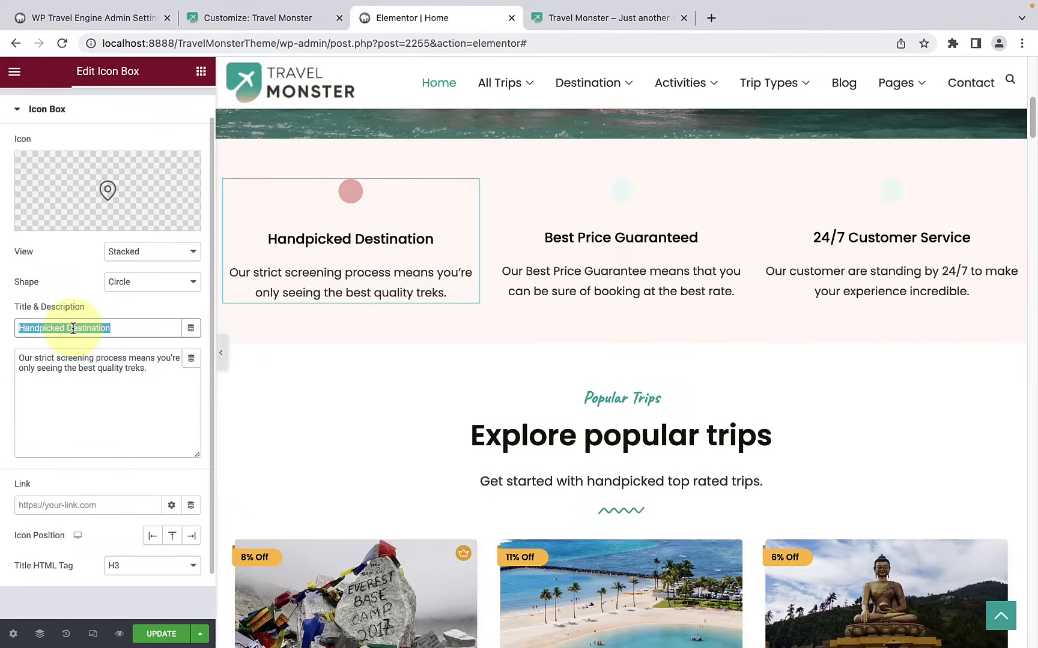
{"action": "triple_click", "coordinate": [87, 359]}
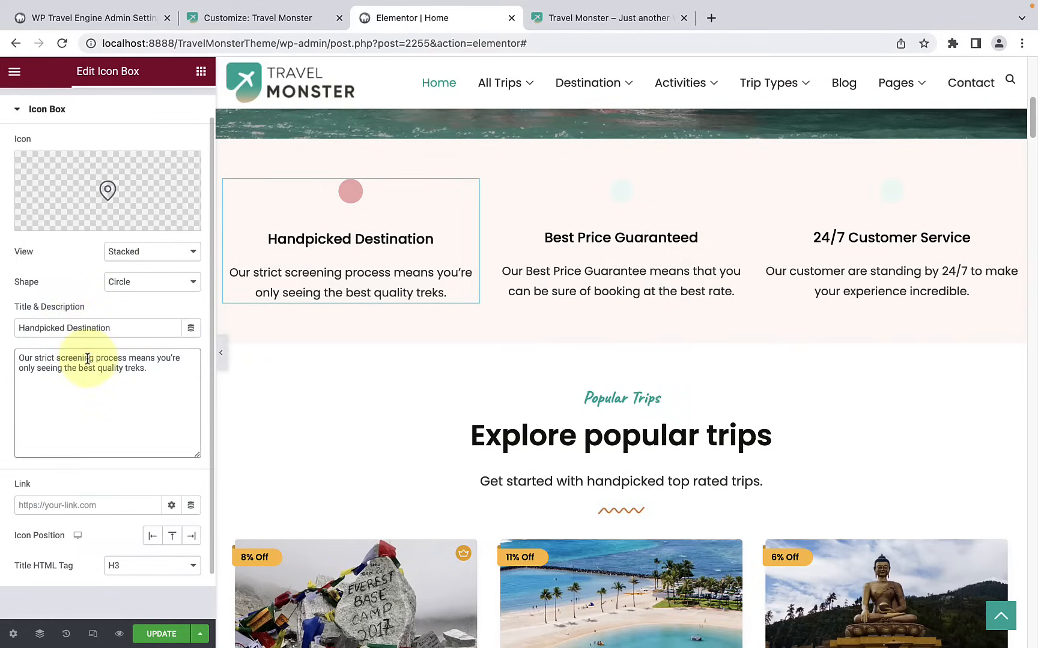
{"action": "left_click", "coordinate": [96, 413]}
{"action": "scroll", "coordinate": [96, 412], "scroll_direction": "down", "scroll_amount": 1}
{"action": "left_click", "coordinate": [84, 460]}
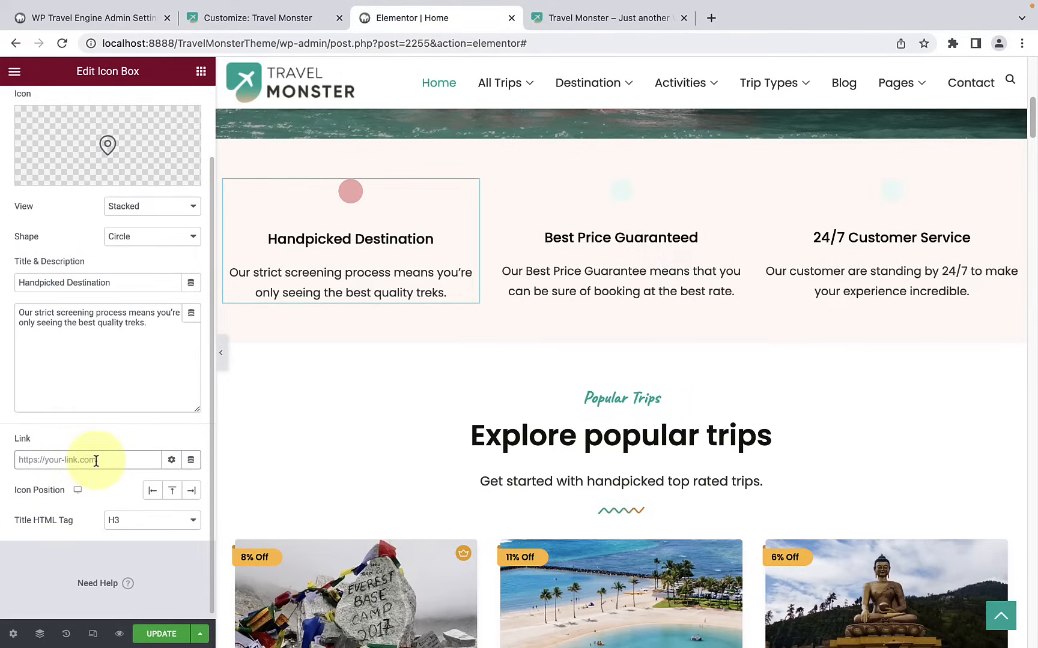
{"action": "key", "text": "super+v"}
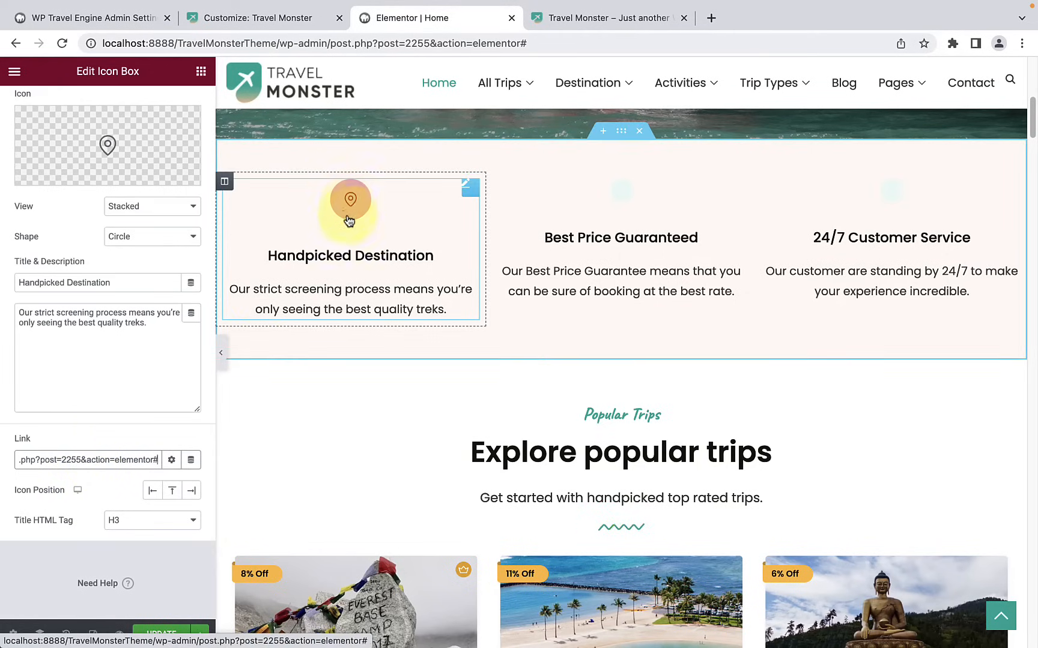
Step: Try the left and right icon positions, settle on Top, and check the title HTML tag options
{"action": "left_click", "coordinate": [153, 491]}
{"action": "left_click", "coordinate": [172, 493]}
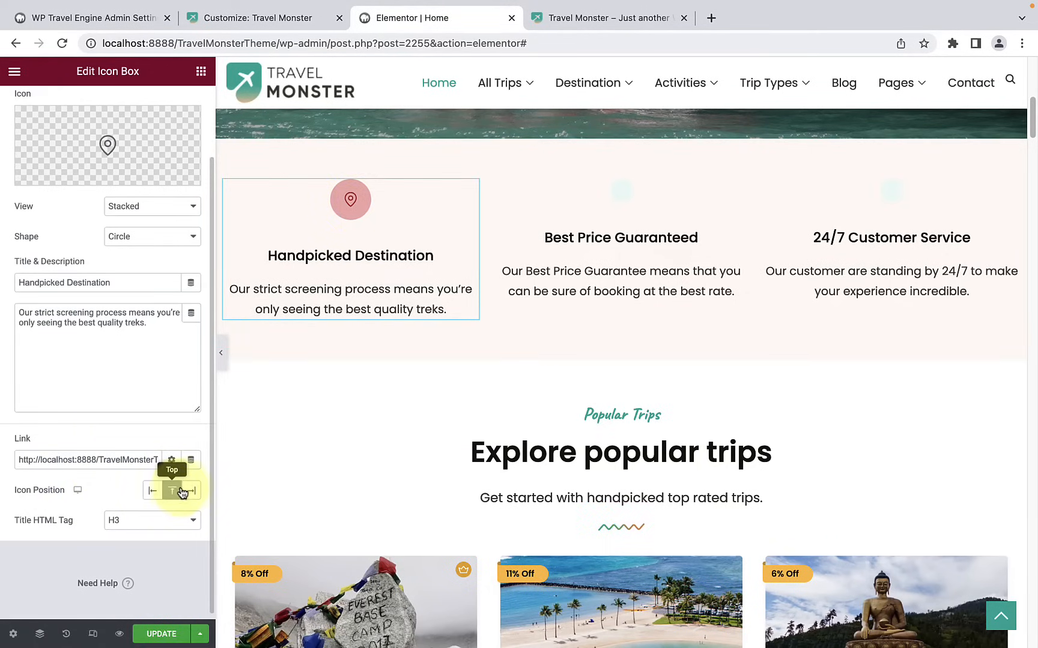
{"action": "left_click", "coordinate": [190, 490]}
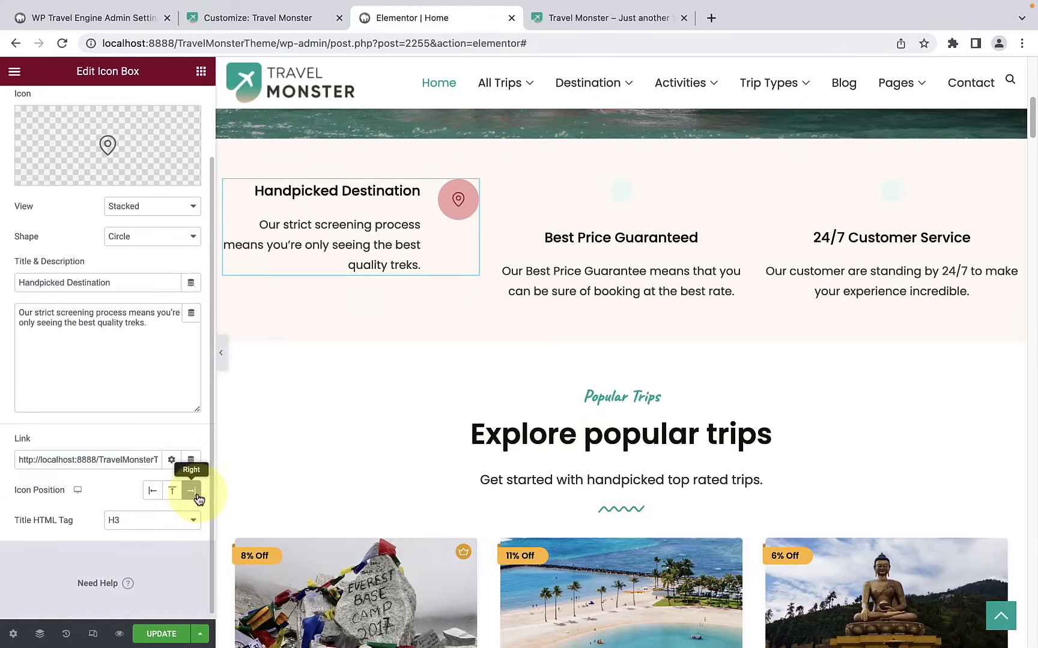
{"action": "left_click", "coordinate": [175, 493]}
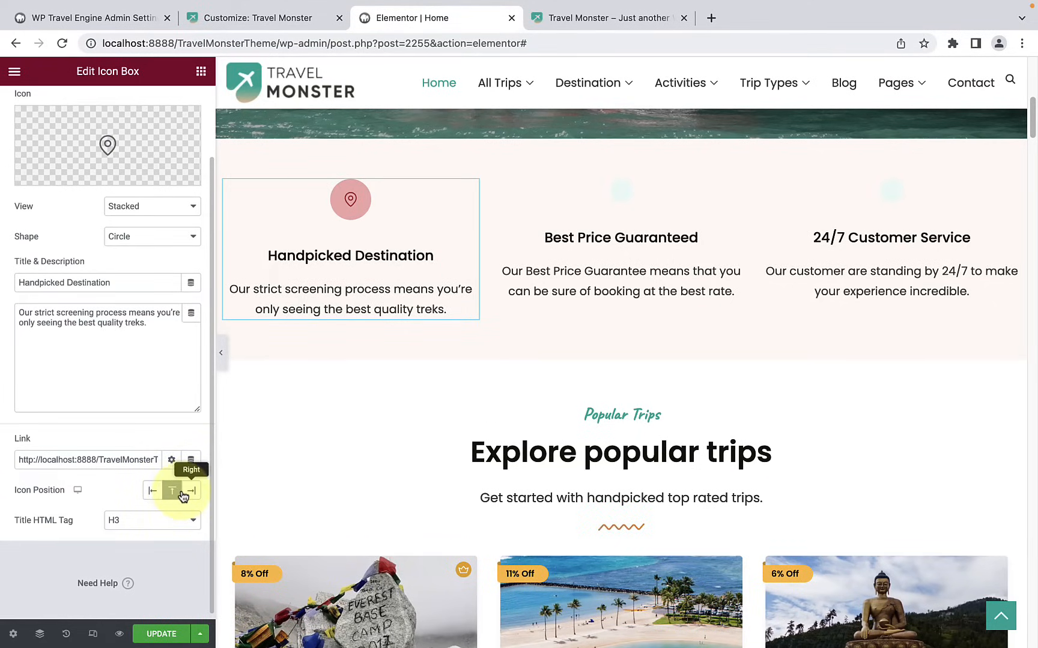
{"action": "left_click", "coordinate": [117, 520]}
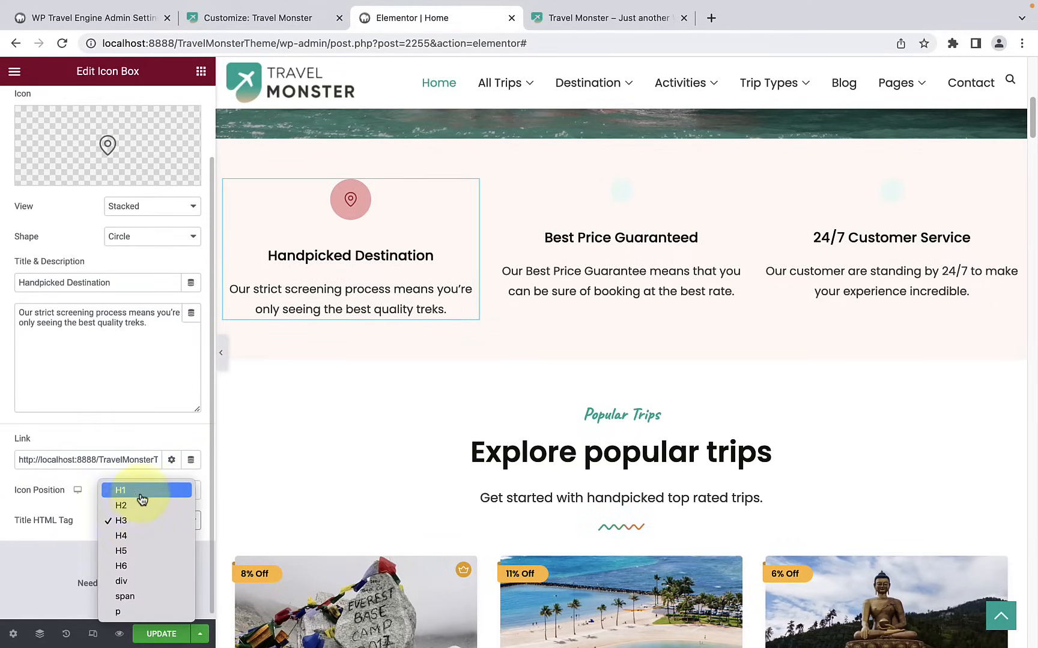
{"action": "left_click", "coordinate": [75, 543]}
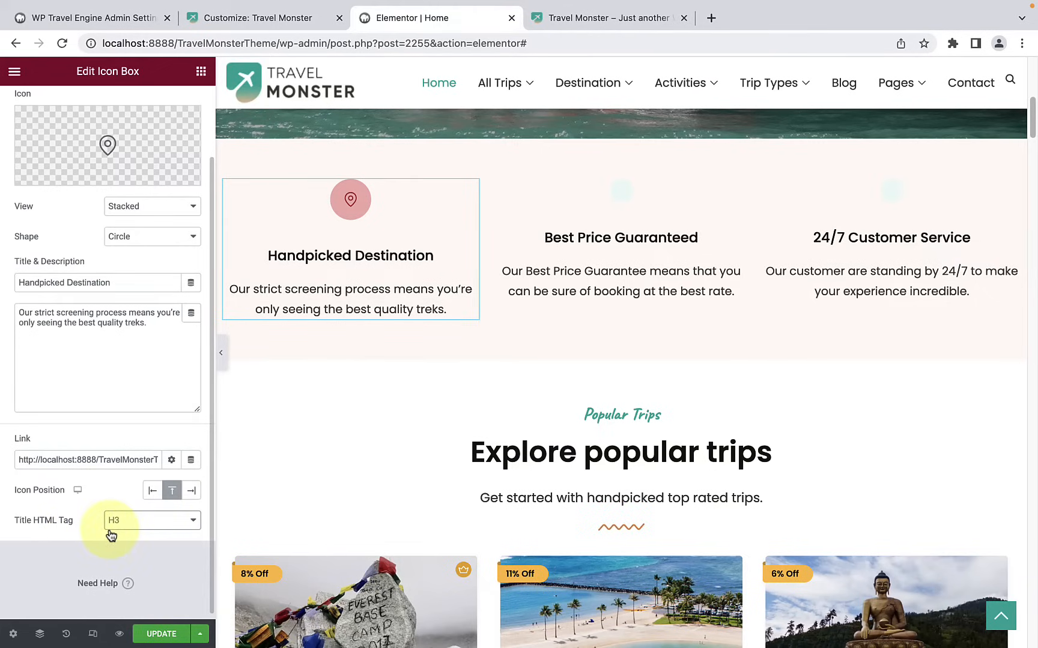
Step: Set the Handpicked Destination icon's primary color for the hover state to #EA4F4F
{"action": "scroll", "coordinate": [111, 534], "scroll_direction": "up", "scroll_amount": 3}
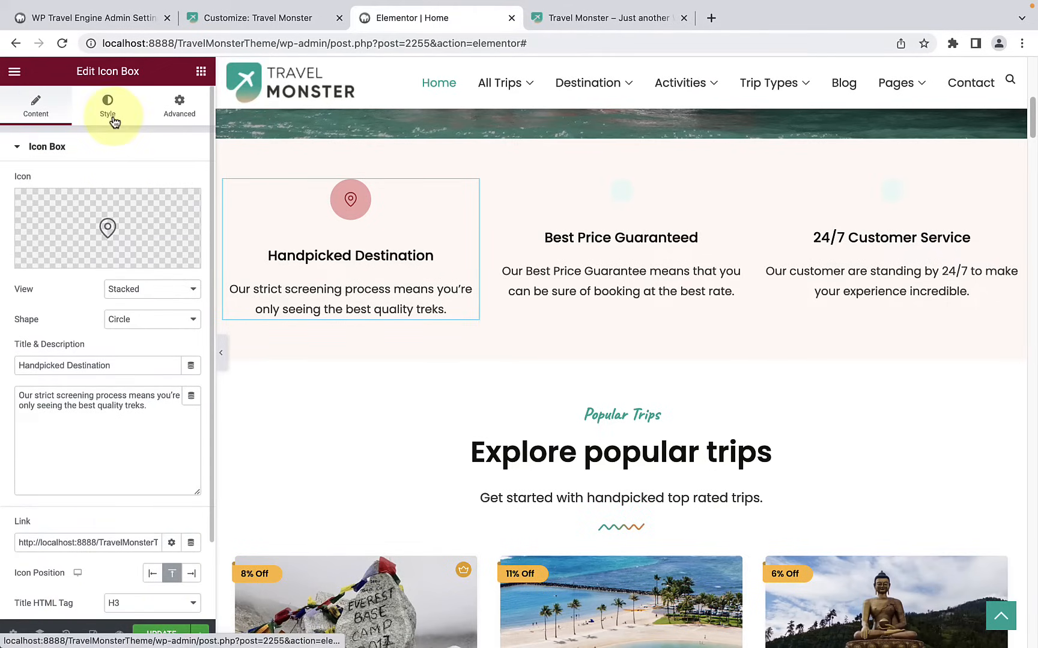
{"action": "left_click", "coordinate": [111, 114]}
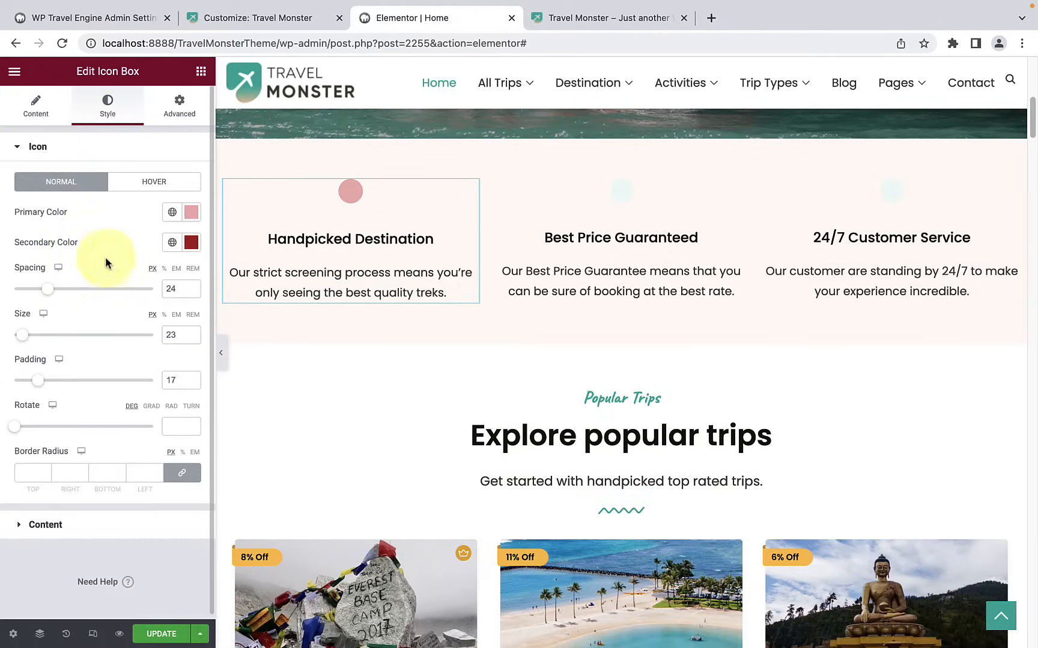
{"action": "left_click", "coordinate": [158, 183]}
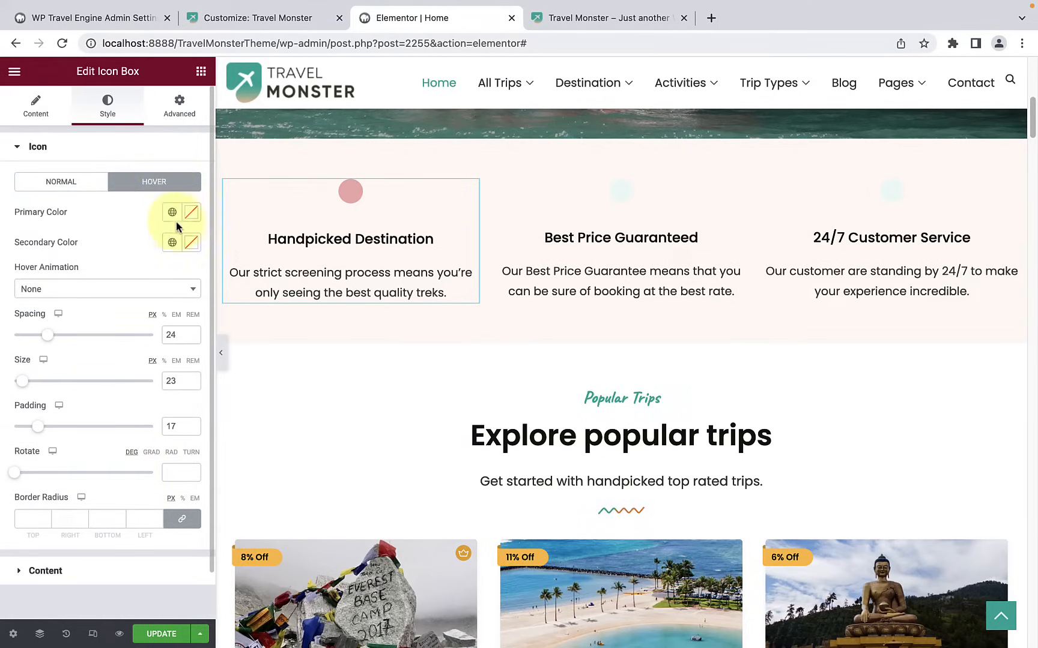
{"action": "left_click", "coordinate": [191, 212]}
{"action": "mouse_move", "coordinate": [138, 294]}
{"action": "left_mouse_down"}
{"action": "mouse_move", "coordinate": [153, 289]}
{"action": "mouse_move", "coordinate": [74, 287]}
{"action": "mouse_move", "coordinate": [134, 275]}
{"action": "left_mouse_up"}
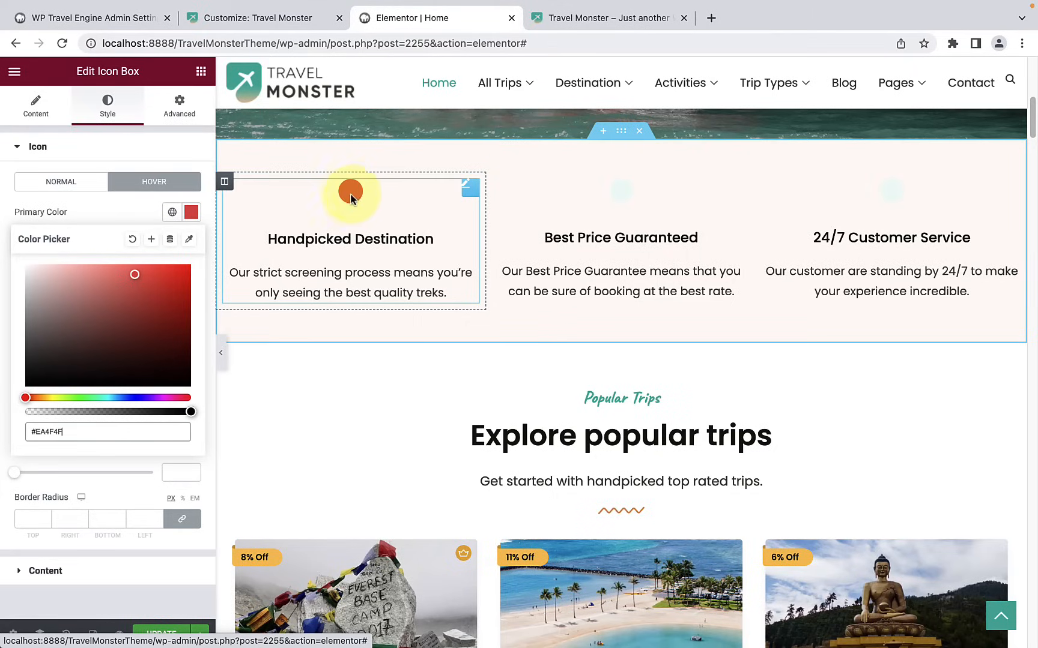
{"action": "left_click", "coordinate": [129, 206]}
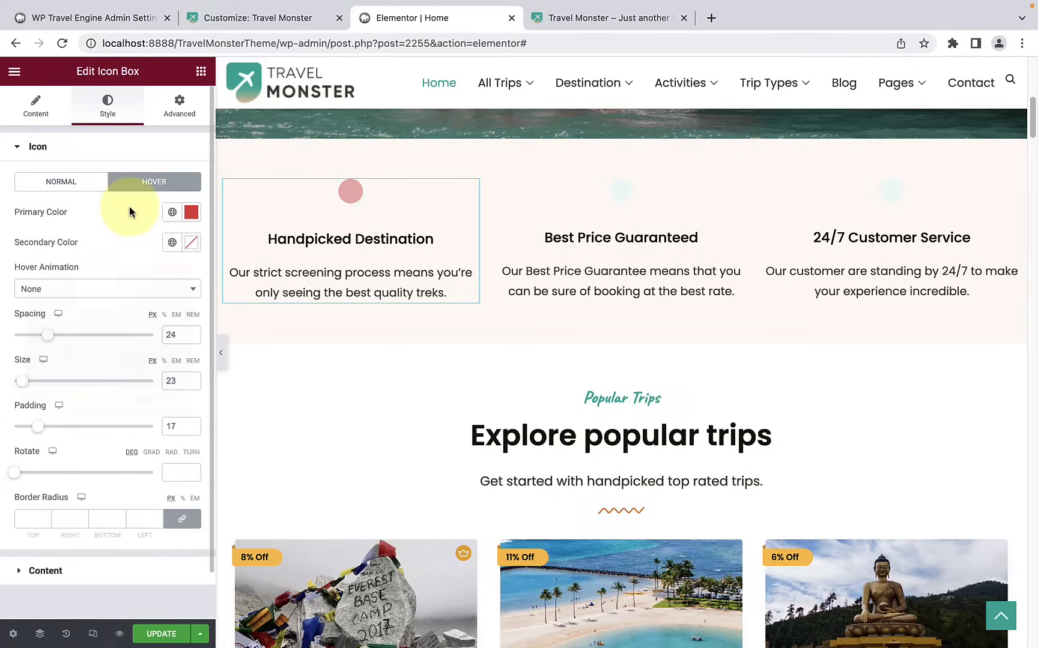
Step: Check the hover state's secondary color picker and set the icon's hover animation to Pop
{"action": "left_click", "coordinate": [192, 243]}
{"action": "left_click", "coordinate": [126, 237]}
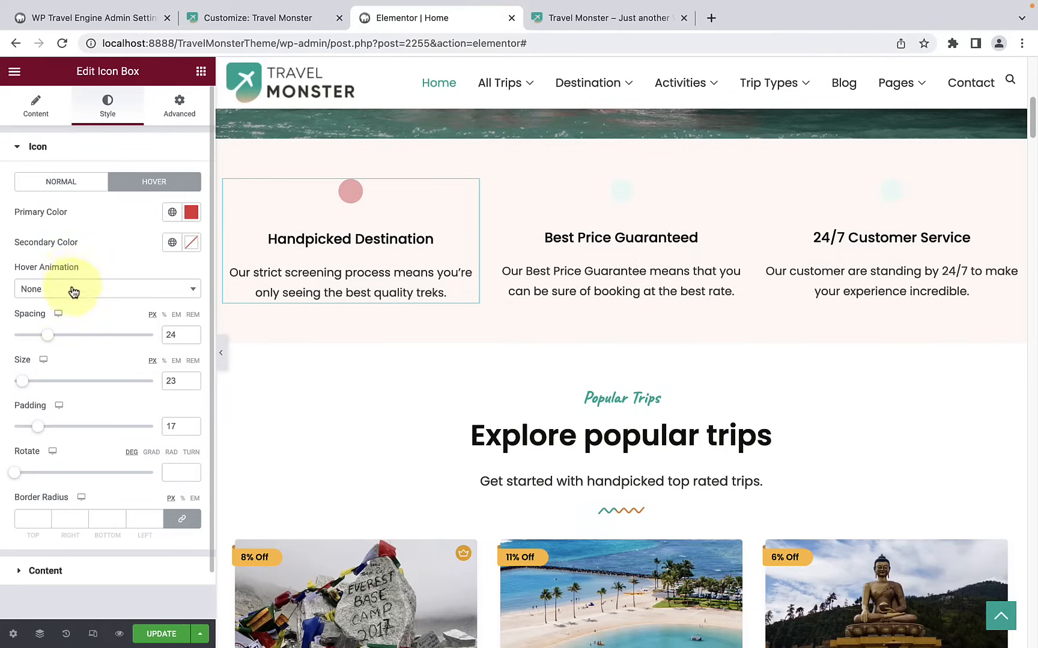
{"action": "left_click", "coordinate": [74, 291]}
{"action": "scroll", "coordinate": [66, 387], "scroll_direction": "down", "scroll_amount": 1}
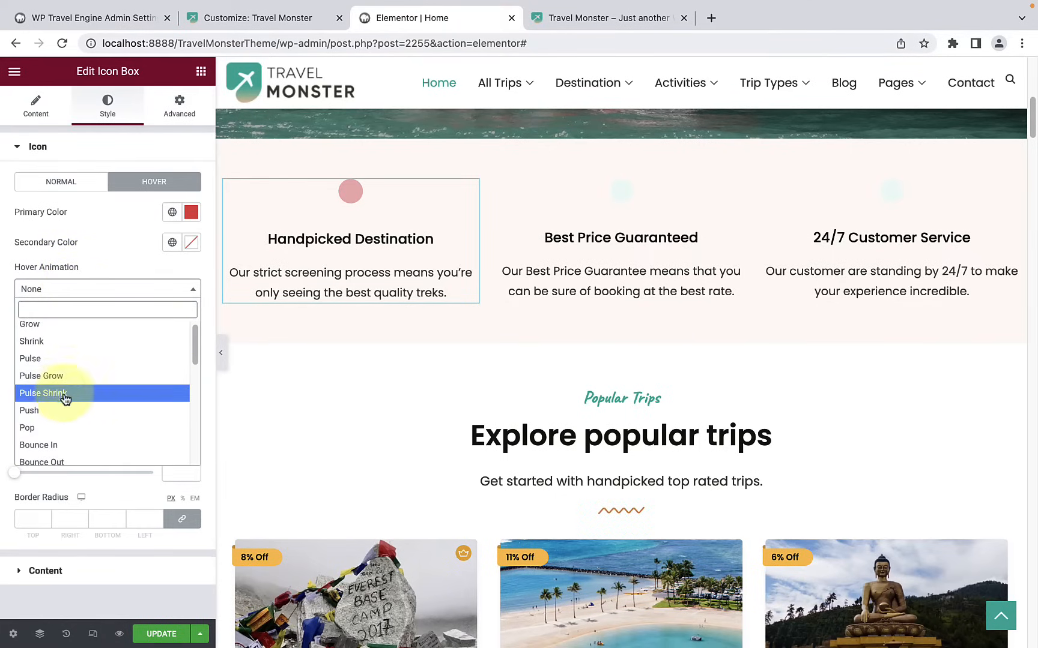
{"action": "left_click", "coordinate": [58, 428]}
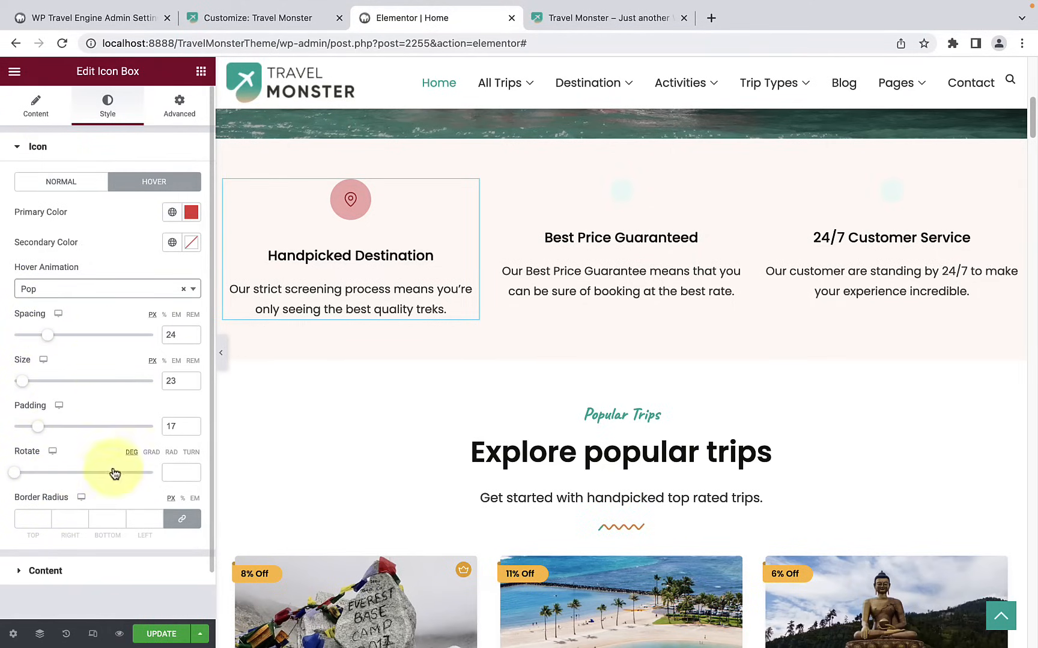
Step: Try left and right alignment for the icon box content, settle on Center, and check the vertical alignment options
{"action": "left_click", "coordinate": [69, 182]}
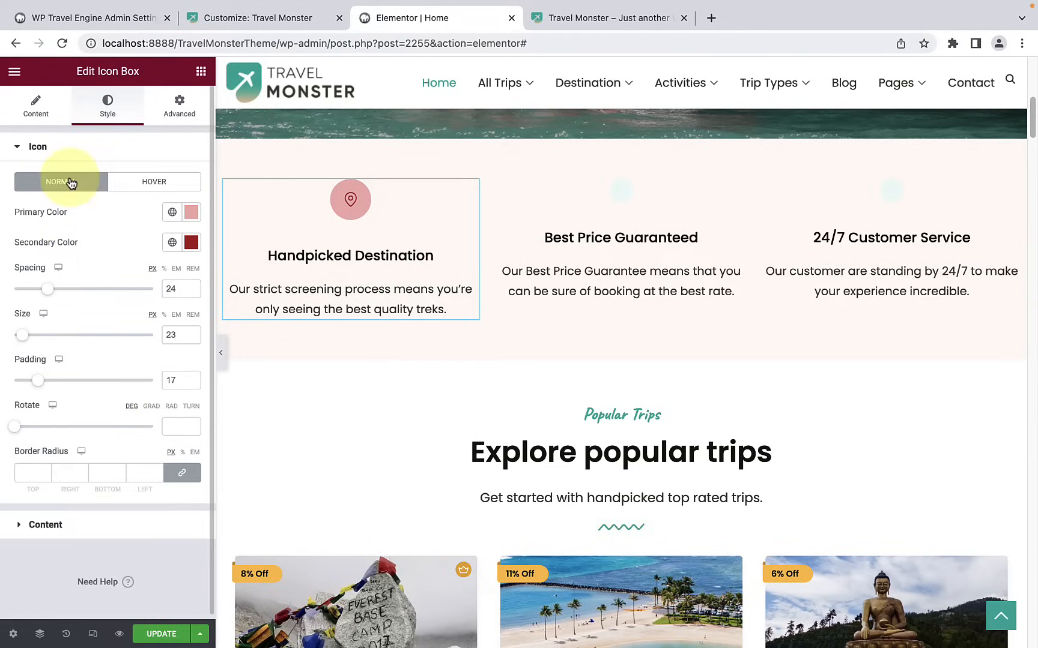
{"action": "left_click", "coordinate": [75, 525]}
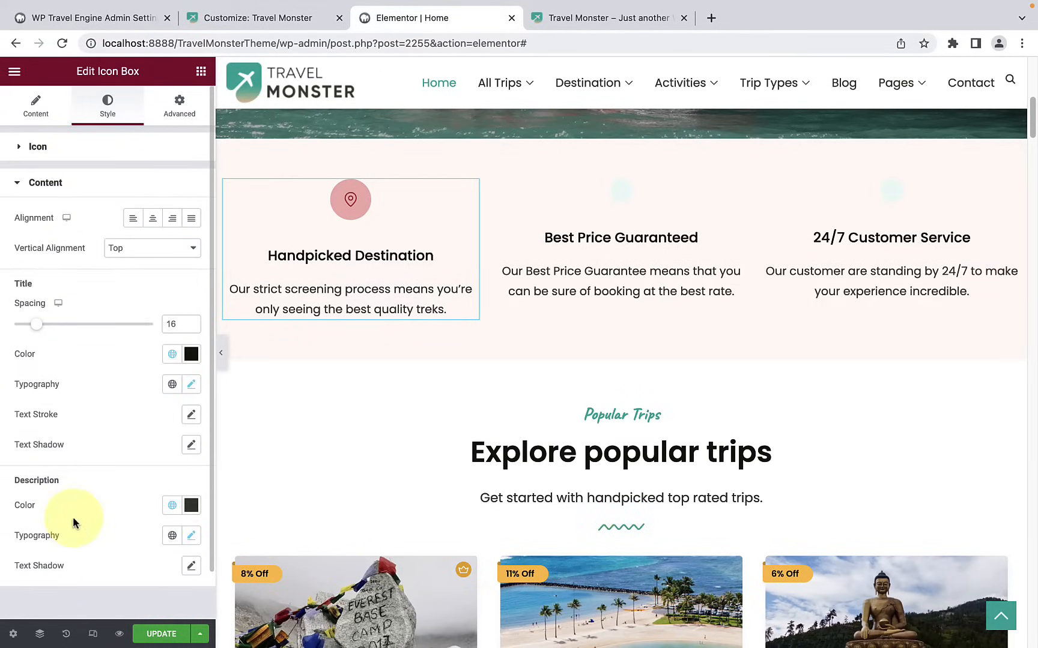
{"action": "scroll", "coordinate": [74, 518], "scroll_direction": "down", "scroll_amount": 1}
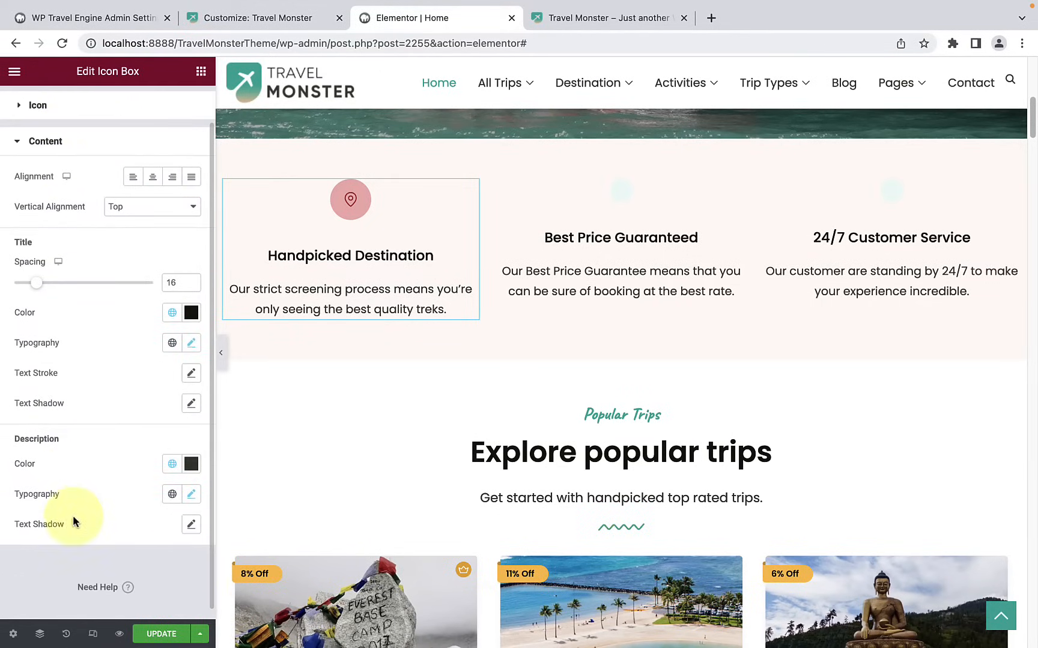
{"action": "left_click", "coordinate": [133, 176]}
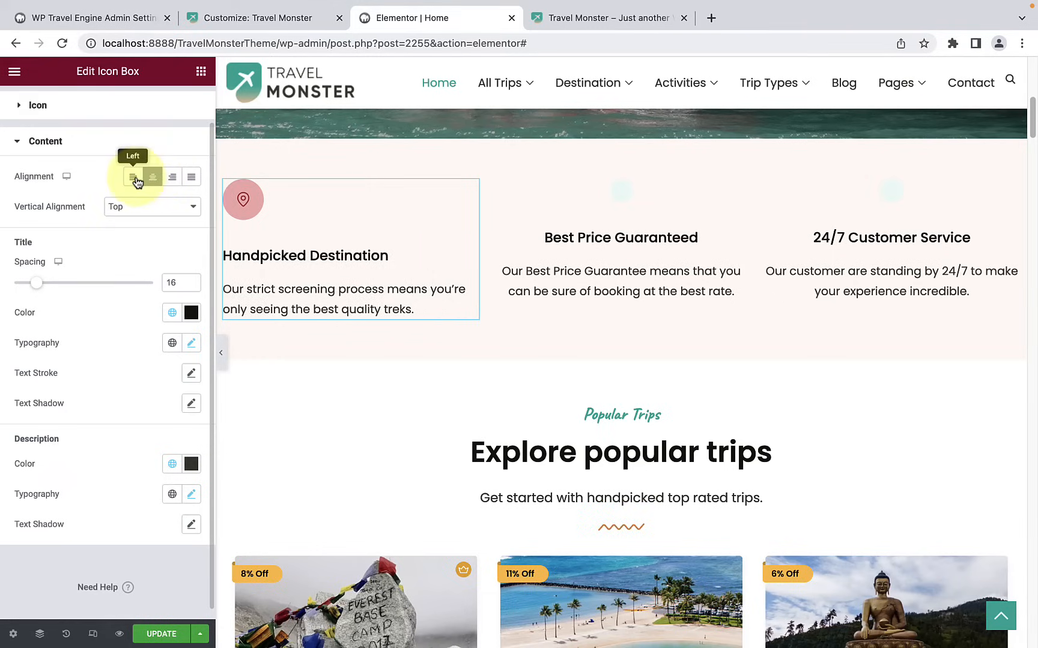
{"action": "left_click", "coordinate": [171, 179]}
{"action": "left_click", "coordinate": [152, 178]}
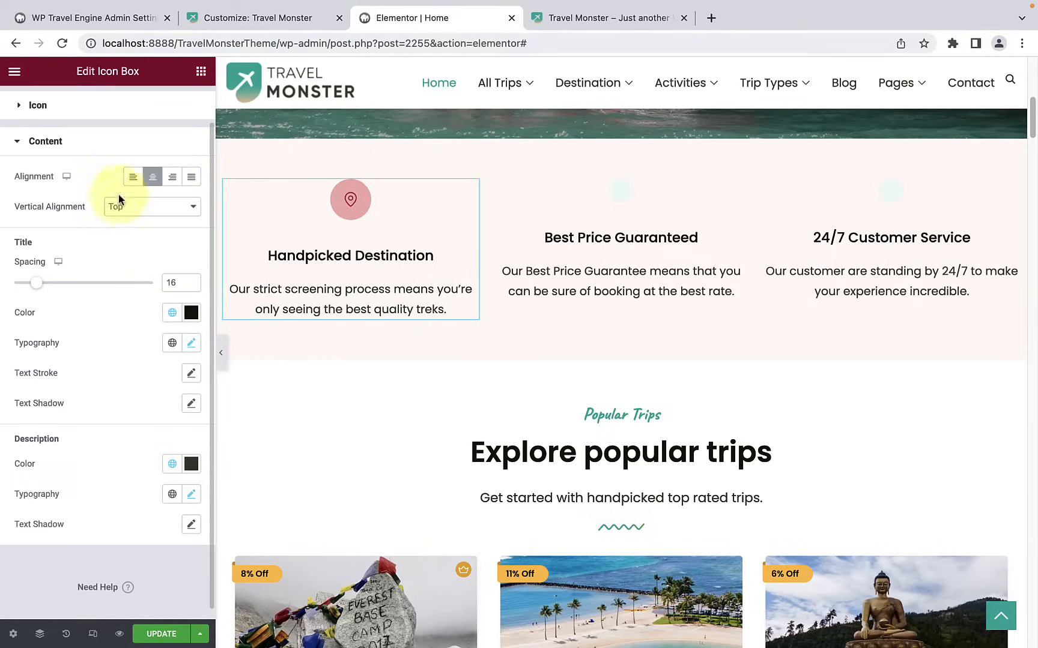
{"action": "left_click", "coordinate": [135, 211]}
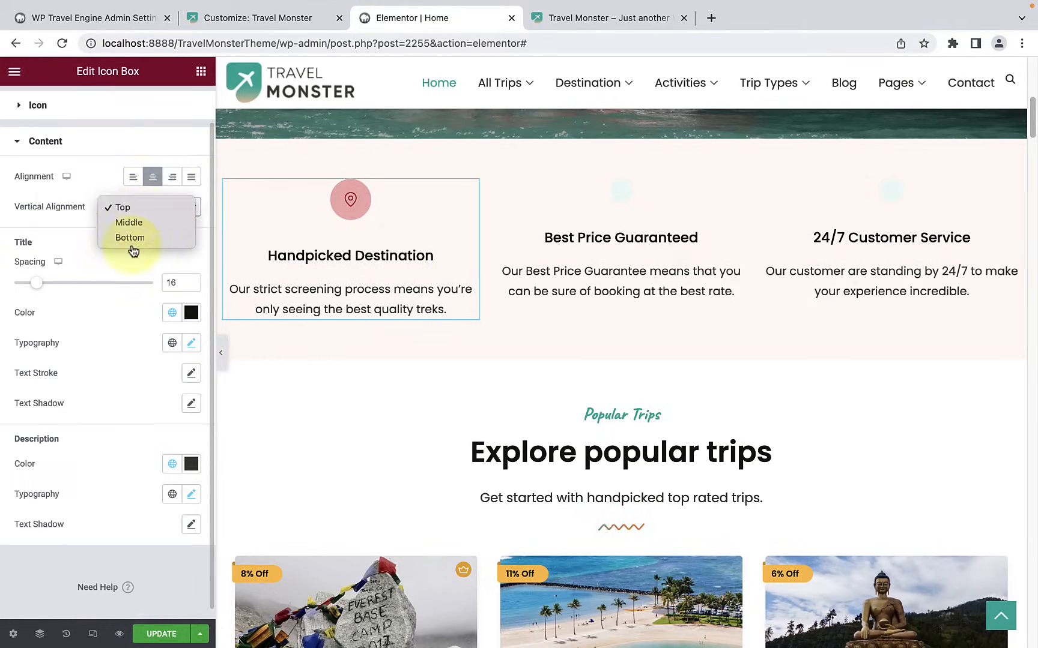
{"action": "left_click", "coordinate": [86, 228]}
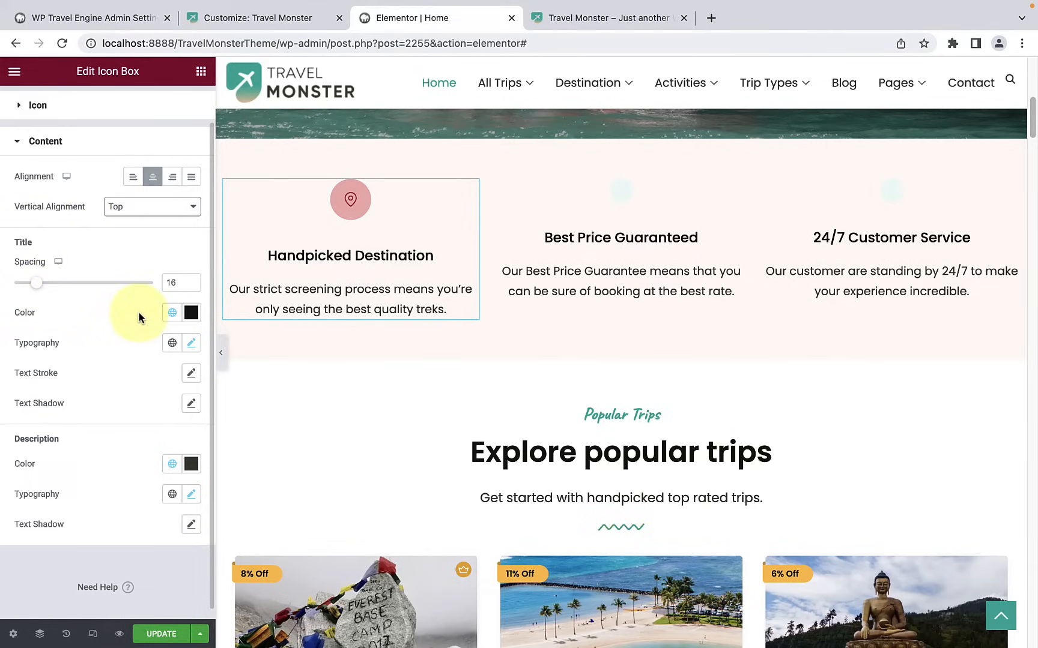
Step: Set the Handpicked Destination icon box's title color to #00B39C
{"action": "left_click", "coordinate": [190, 313]}
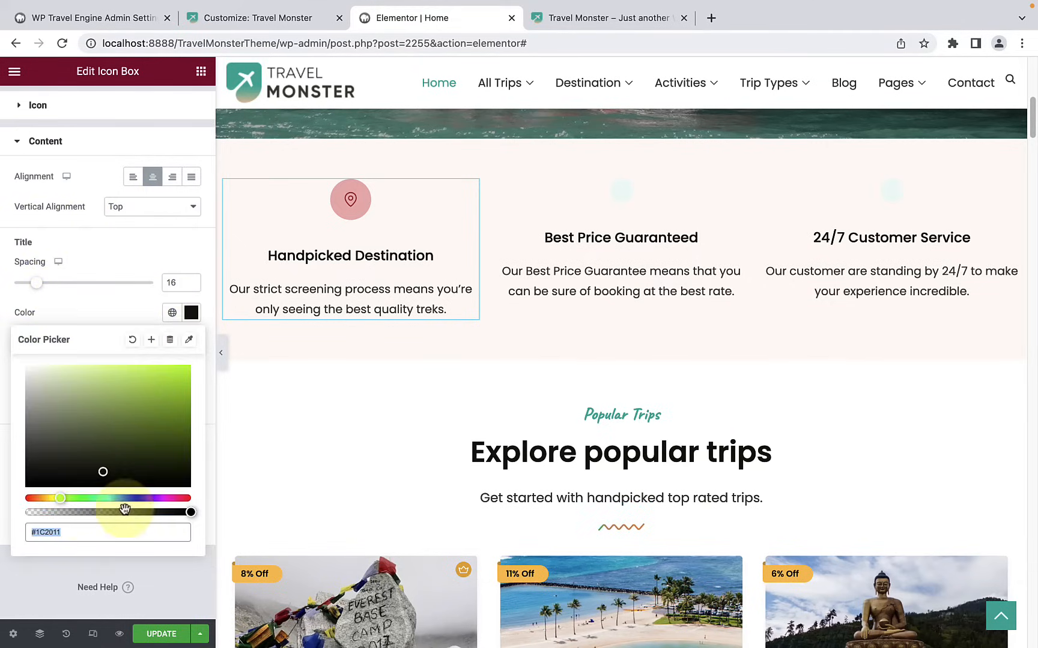
{"action": "left_click", "coordinate": [104, 499]}
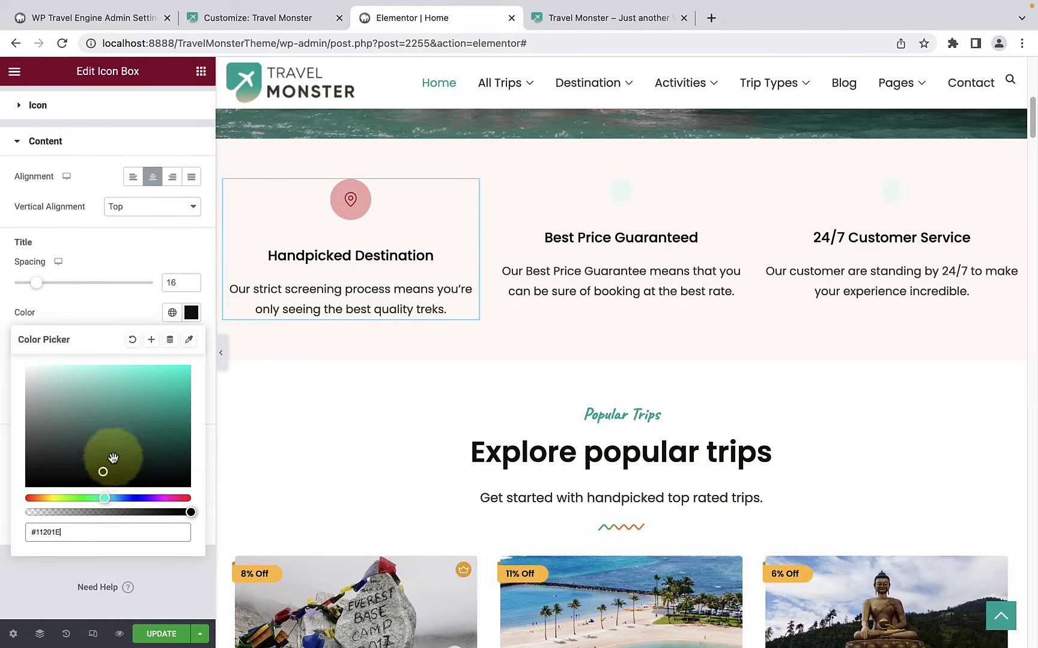
{"action": "left_click_drag", "start_coordinate": [105, 473], "coordinate": [198, 398]}
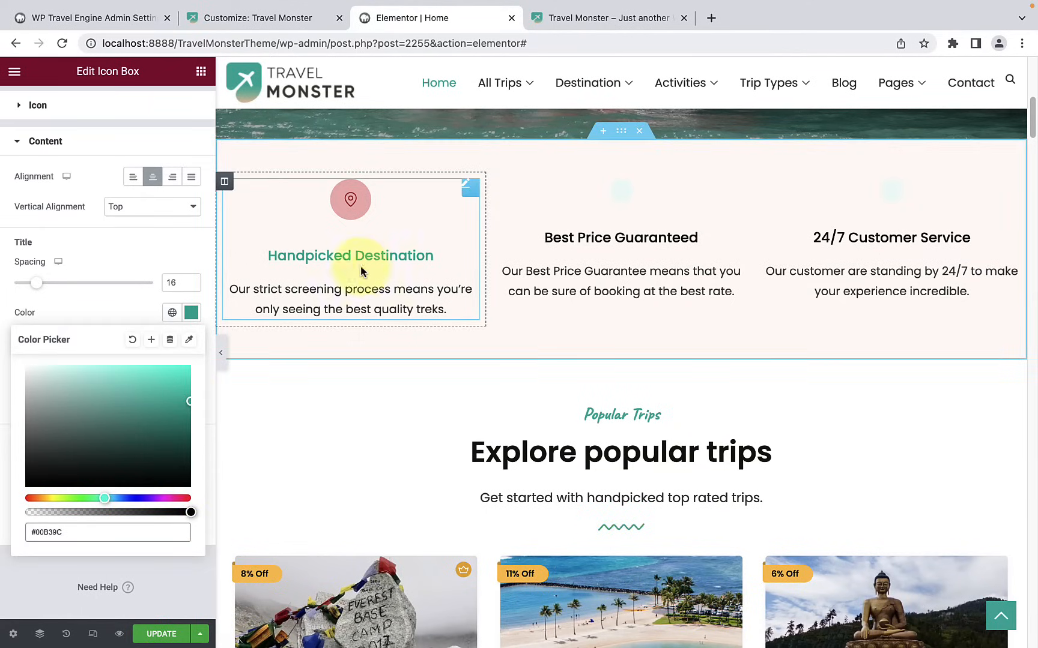
{"action": "left_click", "coordinate": [88, 311]}
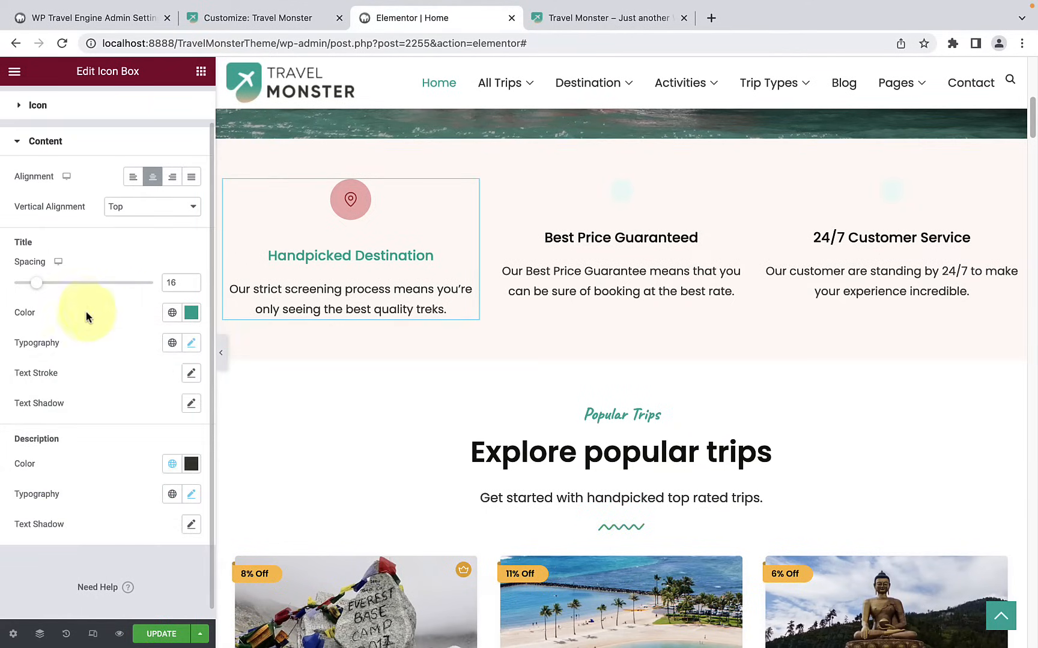
Step: Examine the title's typography settings, including the font family options, size, weight, line height and letter spacing
{"action": "left_click", "coordinate": [193, 345]}
{"action": "scroll", "coordinate": [128, 523], "scroll_direction": "down", "scroll_amount": 3}
{"action": "scroll", "coordinate": [130, 514], "scroll_direction": "up", "scroll_amount": 1}
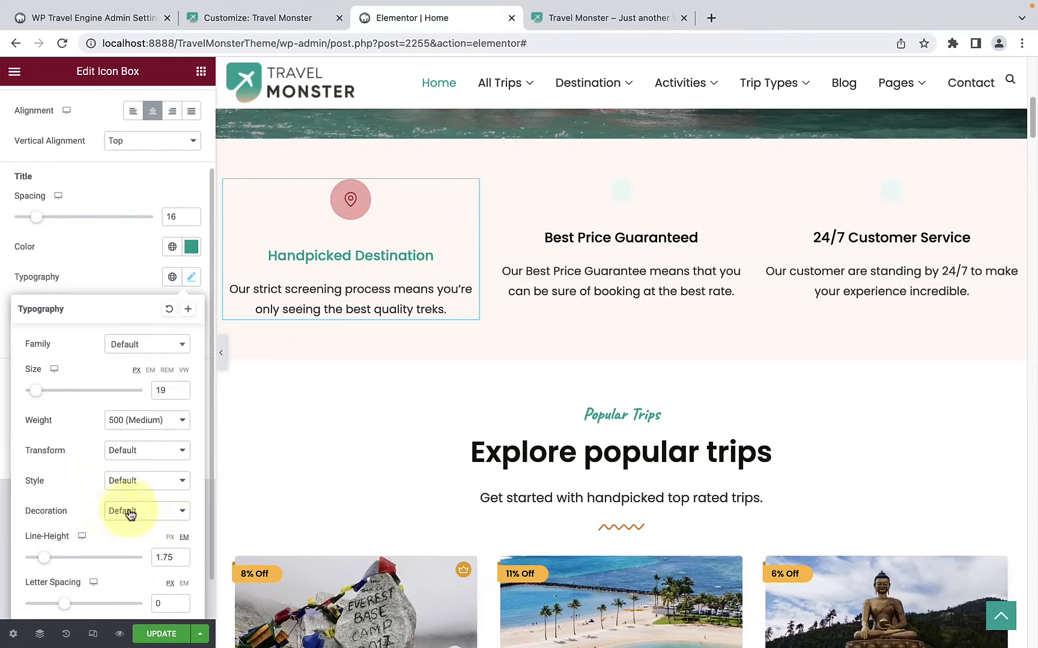
{"action": "left_click", "coordinate": [142, 345]}
{"action": "scroll", "coordinate": [139, 468], "scroll_direction": "down", "scroll_amount": 2}
{"action": "scroll", "coordinate": [136, 471], "scroll_direction": "up", "scroll_amount": 2}
{"action": "left_click", "coordinate": [79, 318]}
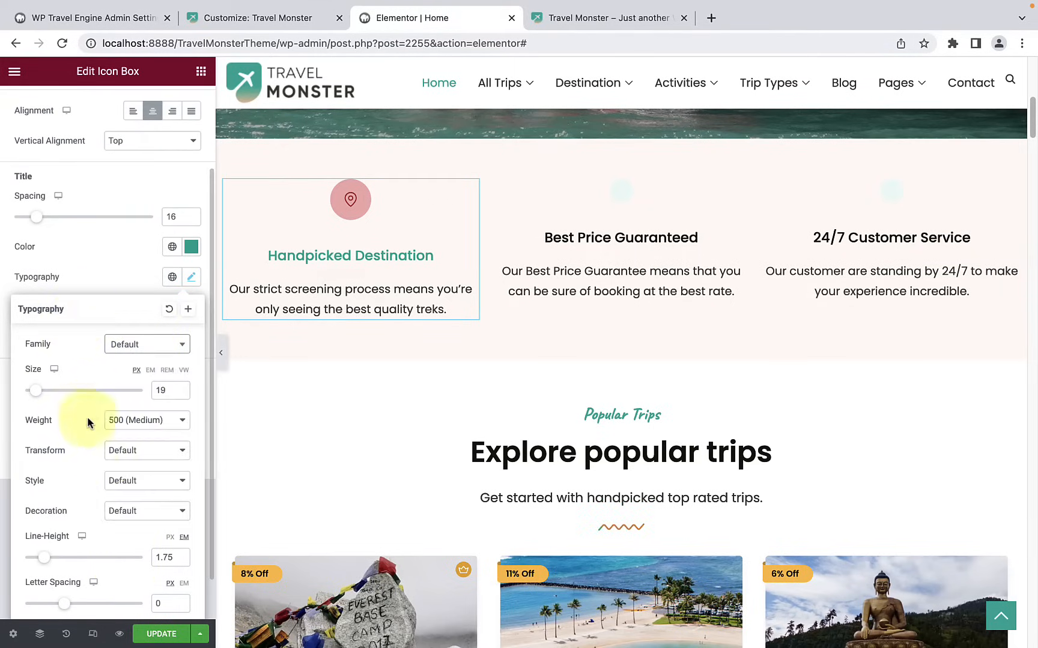
{"action": "scroll", "coordinate": [86, 417], "scroll_direction": "down", "scroll_amount": 1}
{"action": "scroll", "coordinate": [111, 548], "scroll_direction": "up", "scroll_amount": 1}
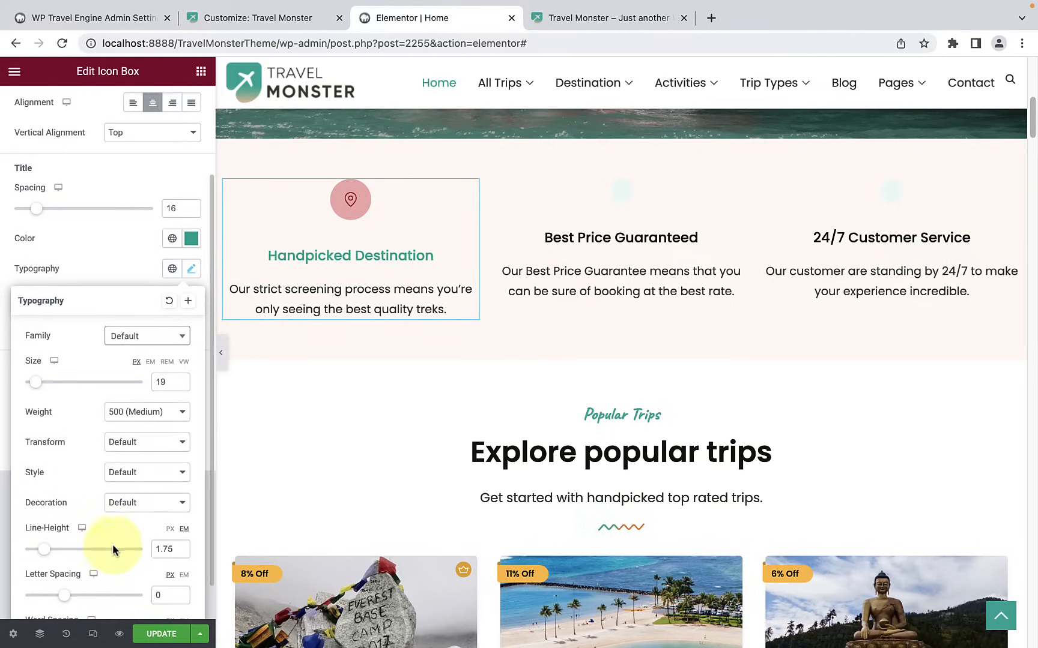
{"action": "left_click", "coordinate": [126, 275]}
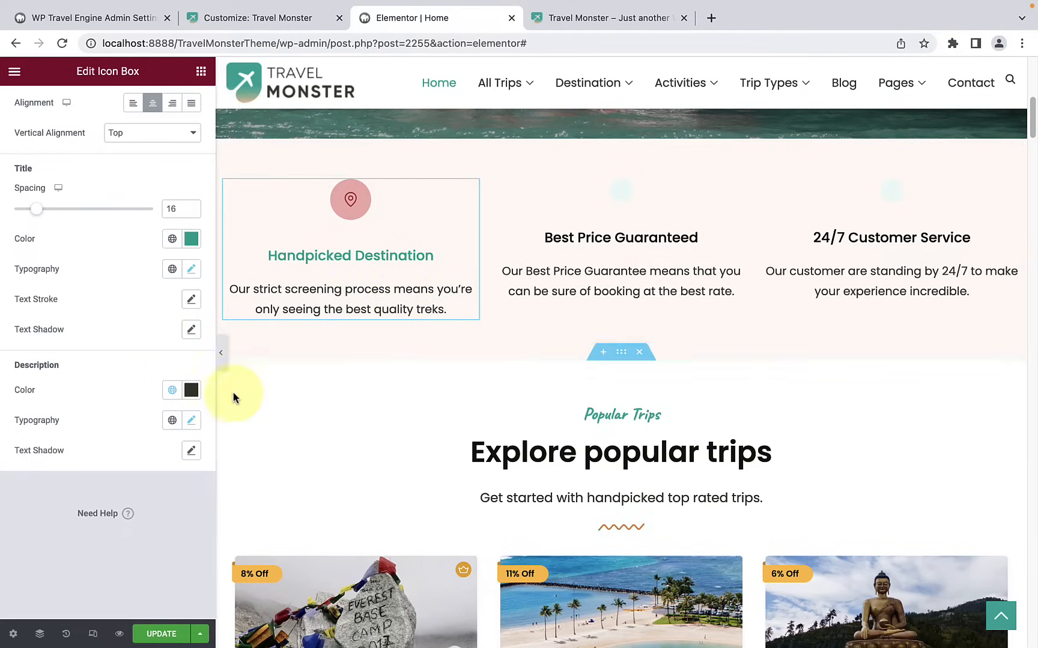
Step: Check the color picker and typography settings for the Handpicked Destination description
{"action": "left_click", "coordinate": [191, 391]}
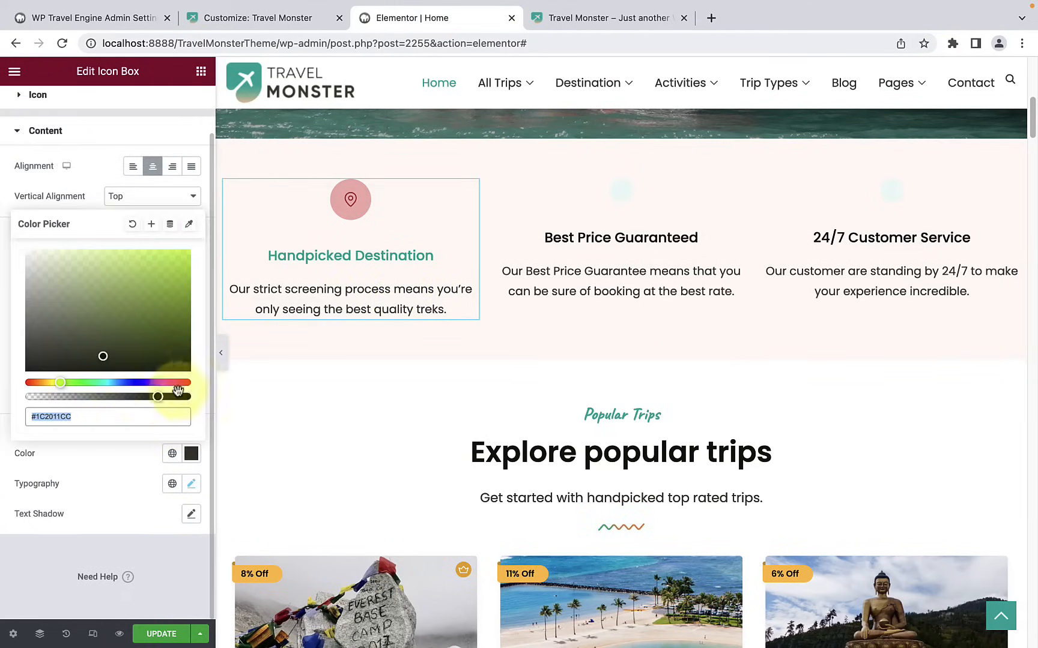
{"action": "left_click", "coordinate": [89, 475]}
{"action": "left_click", "coordinate": [190, 486]}
{"action": "scroll", "coordinate": [116, 551], "scroll_direction": "down", "scroll_amount": 3}
{"action": "left_click", "coordinate": [104, 289]}
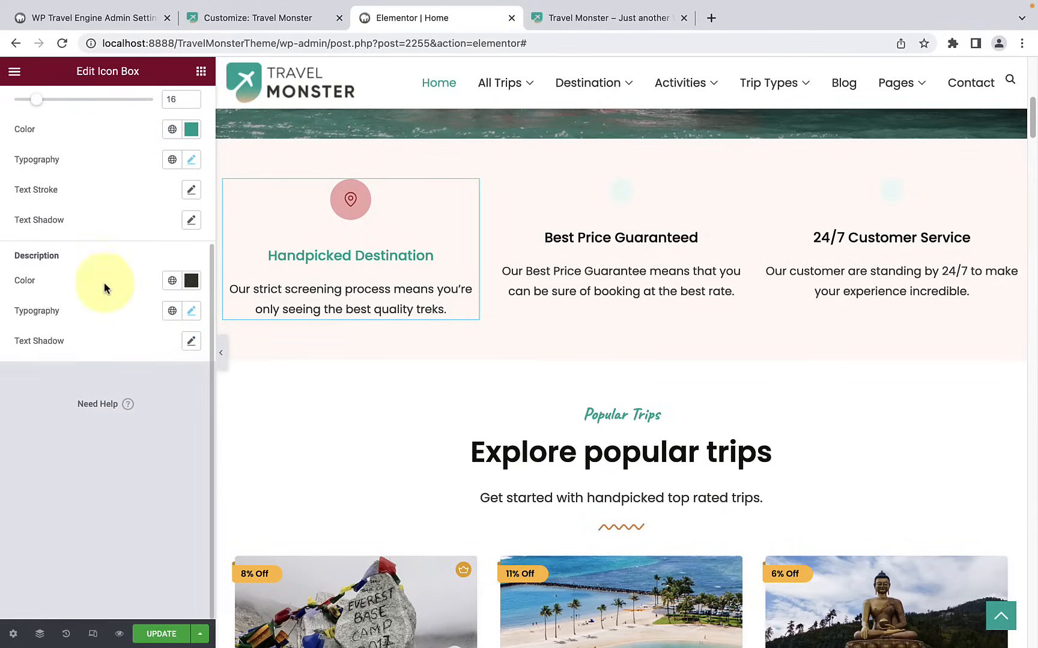
Step: Add a text shadow to the Handpicked Destination description, keeping the default shadow settings
{"action": "left_click", "coordinate": [189, 347]}
{"action": "scroll", "coordinate": [189, 353], "scroll_direction": "up", "scroll_amount": 1}
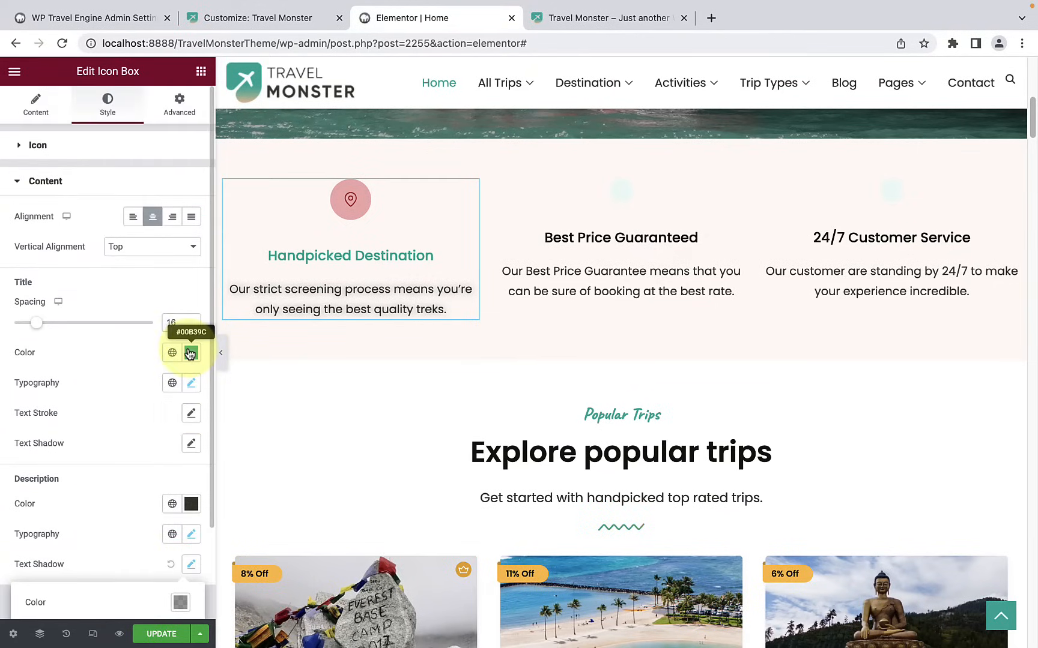
{"action": "scroll", "coordinate": [189, 353], "scroll_direction": "down", "scroll_amount": 2}
{"action": "left_click", "coordinate": [128, 425]}
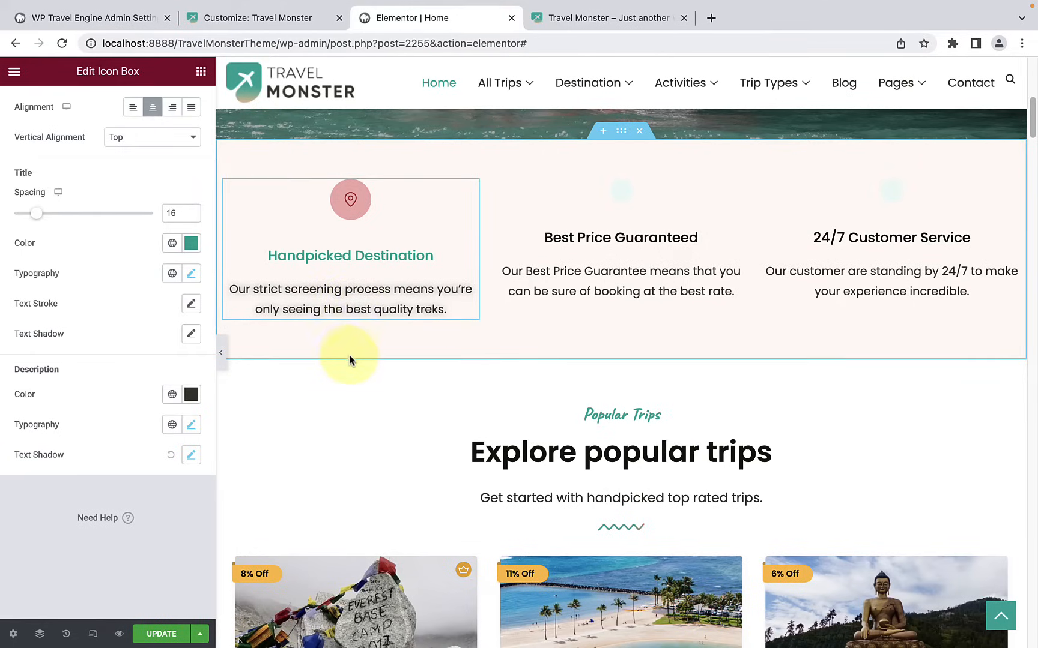
Step: Select the Best Price Guaranteed icon box and the 24/7 Customer Service icon box for editing
{"action": "left_click", "coordinate": [575, 256]}
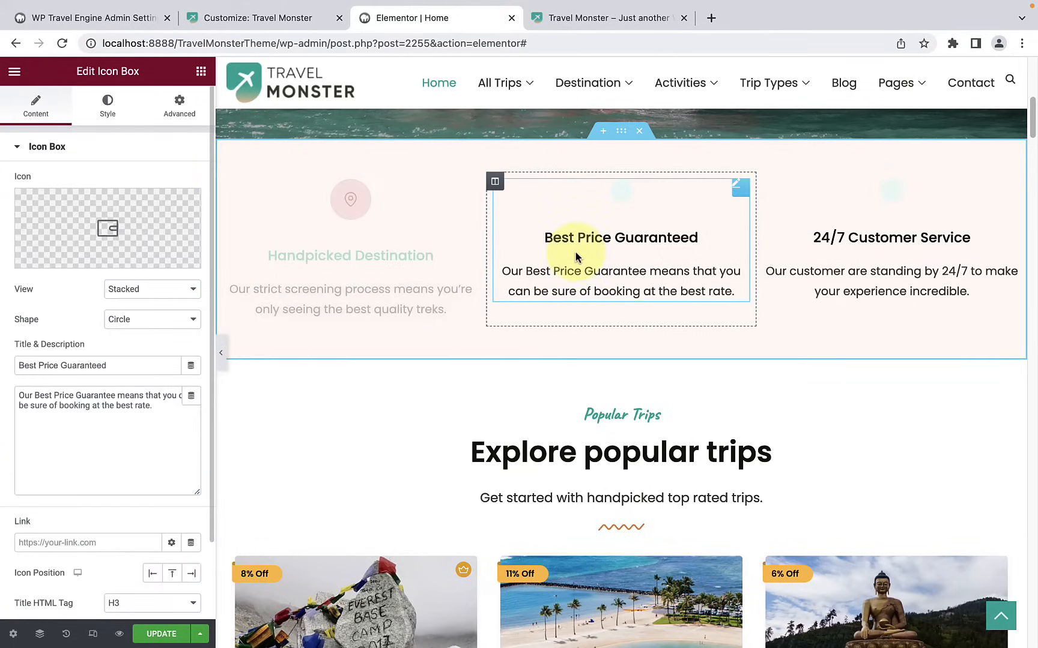
{"action": "left_click", "coordinate": [804, 252]}
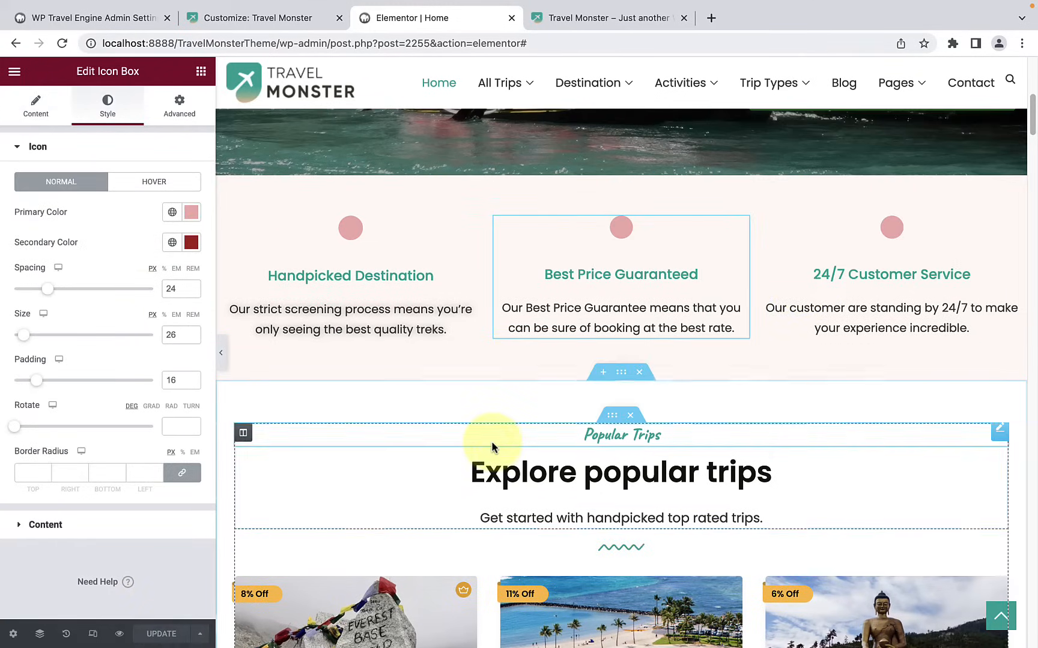
Step: Open the Popular Trips heading for editing and check its title text and link fields
{"action": "scroll", "coordinate": [491, 444], "scroll_direction": "down", "scroll_amount": 3}
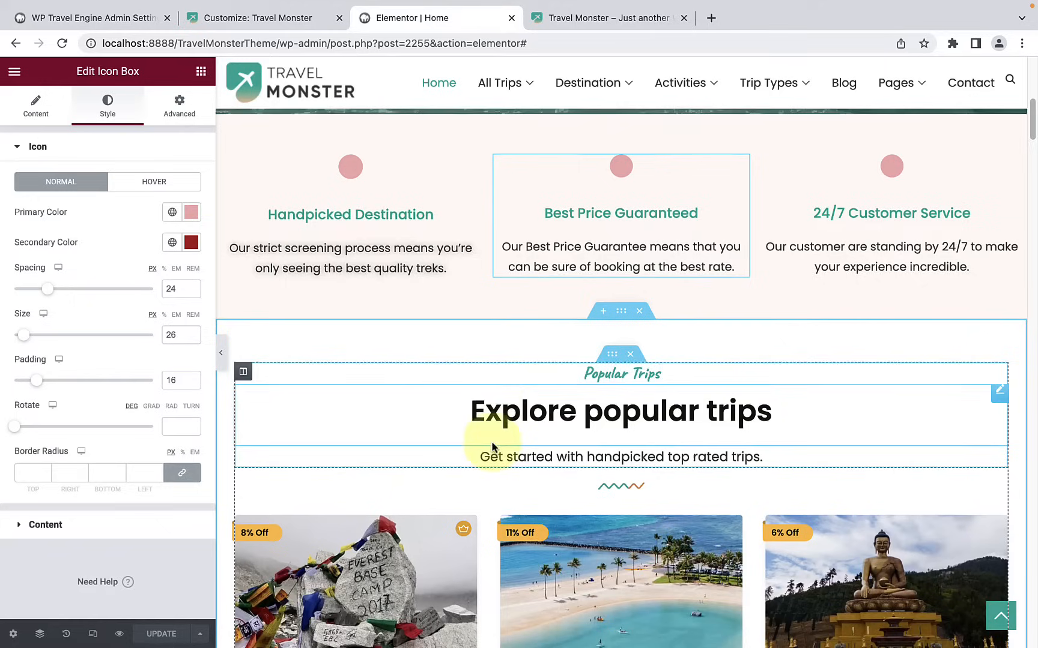
{"action": "scroll", "coordinate": [492, 444], "scroll_direction": "down", "scroll_amount": 3}
{"action": "scroll", "coordinate": [491, 444], "scroll_direction": "up", "scroll_amount": 1}
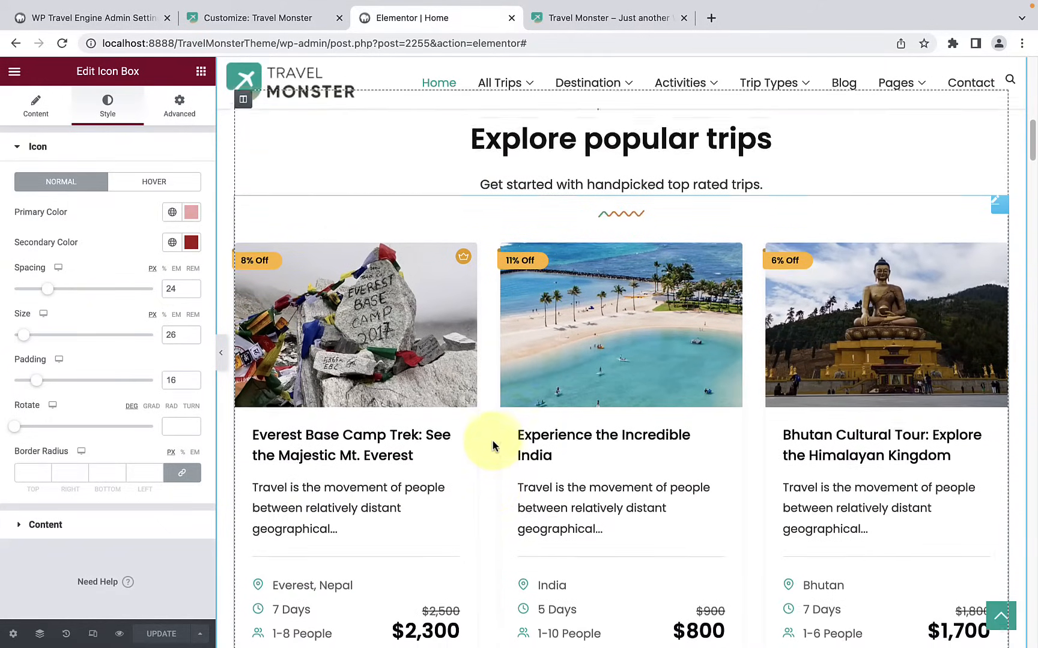
{"action": "scroll", "coordinate": [546, 300], "scroll_direction": "up", "scroll_amount": 1}
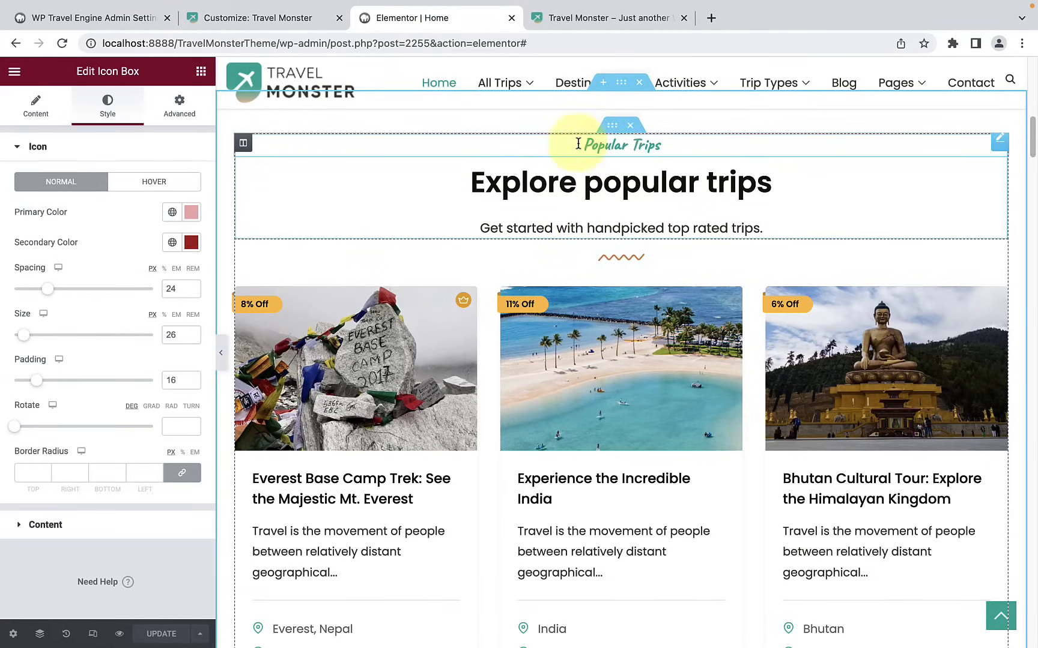
{"action": "left_click", "coordinate": [621, 147]}
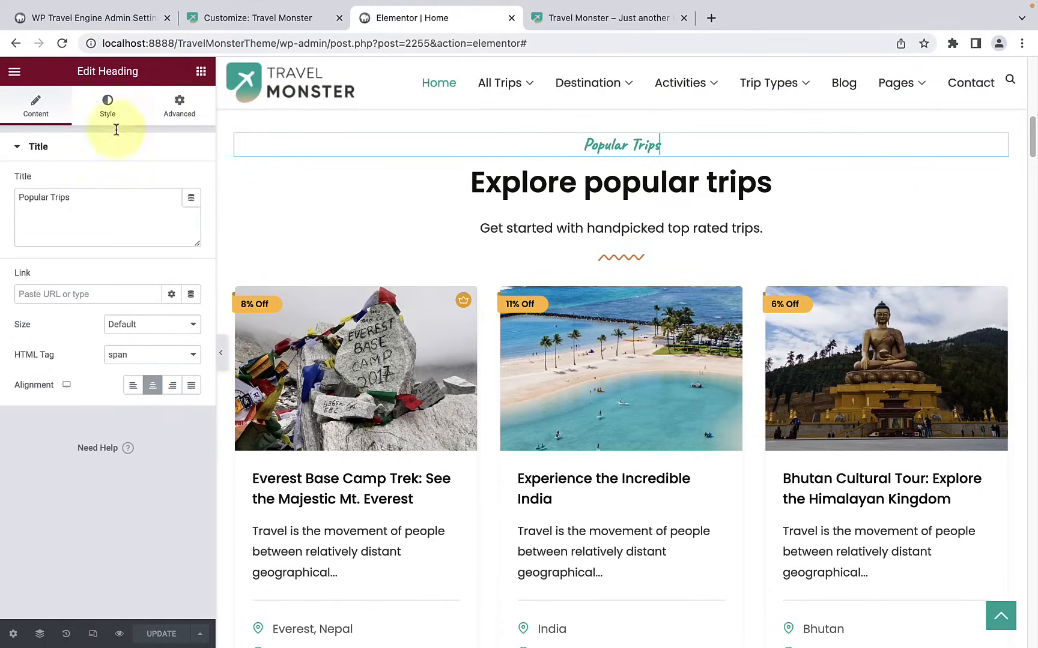
{"action": "left_click_drag", "start_coordinate": [78, 203], "coordinate": [12, 203]}
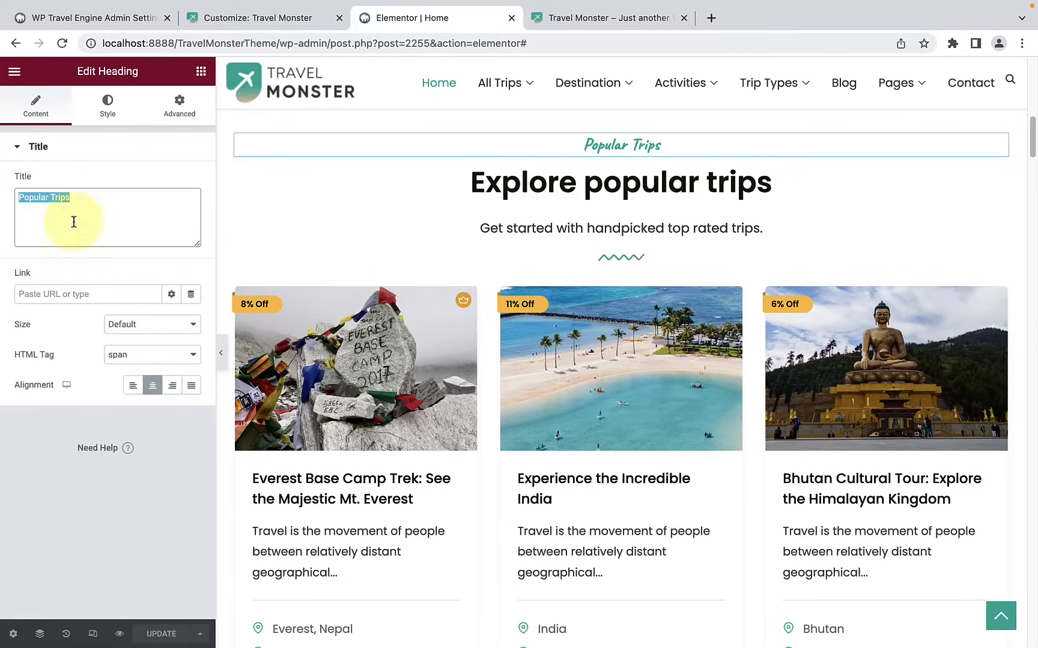
{"action": "left_click", "coordinate": [71, 293]}
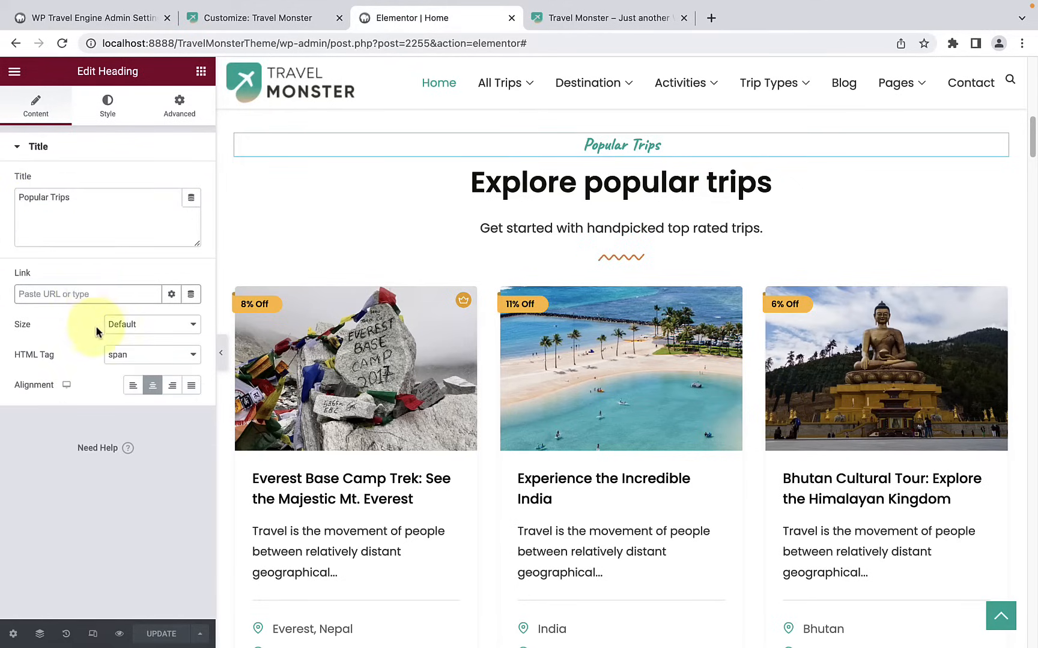
Step: Try left and right alignment for the Popular Trips heading and return it to Center
{"action": "left_click", "coordinate": [132, 386]}
{"action": "left_click", "coordinate": [173, 386]}
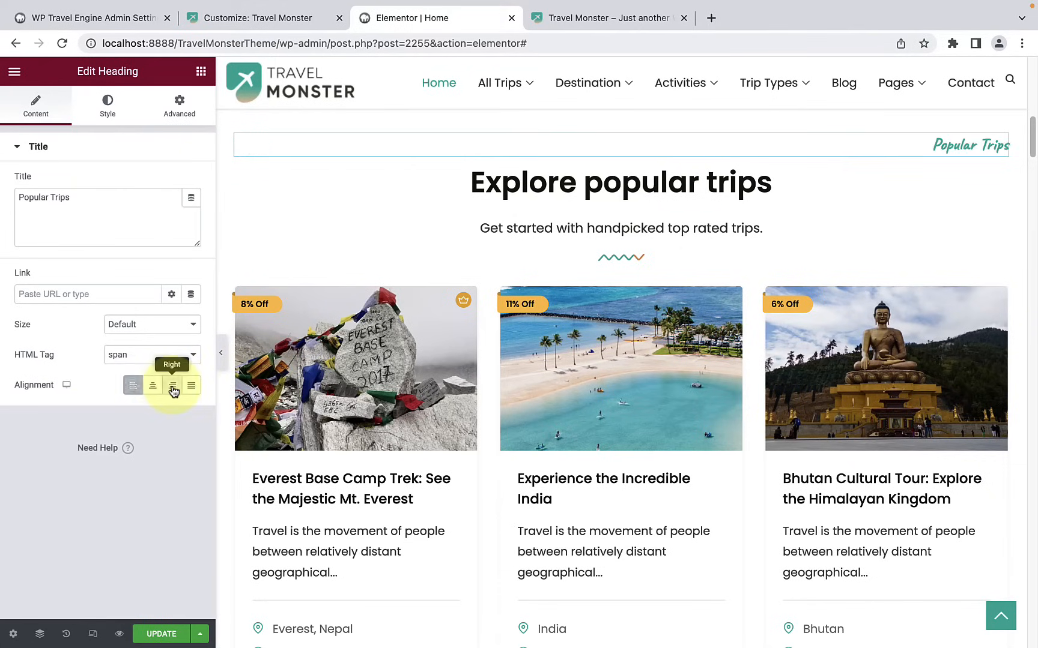
{"action": "left_click", "coordinate": [153, 386]}
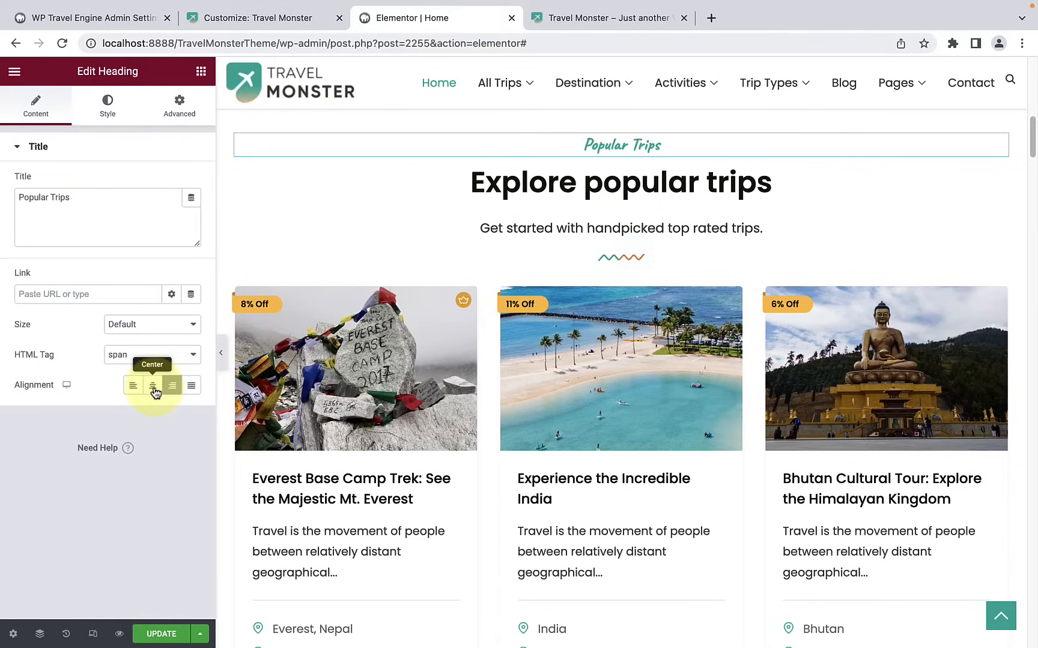
Step: Set the Popular Trips heading's text color to #B52828
{"action": "left_click", "coordinate": [106, 108]}
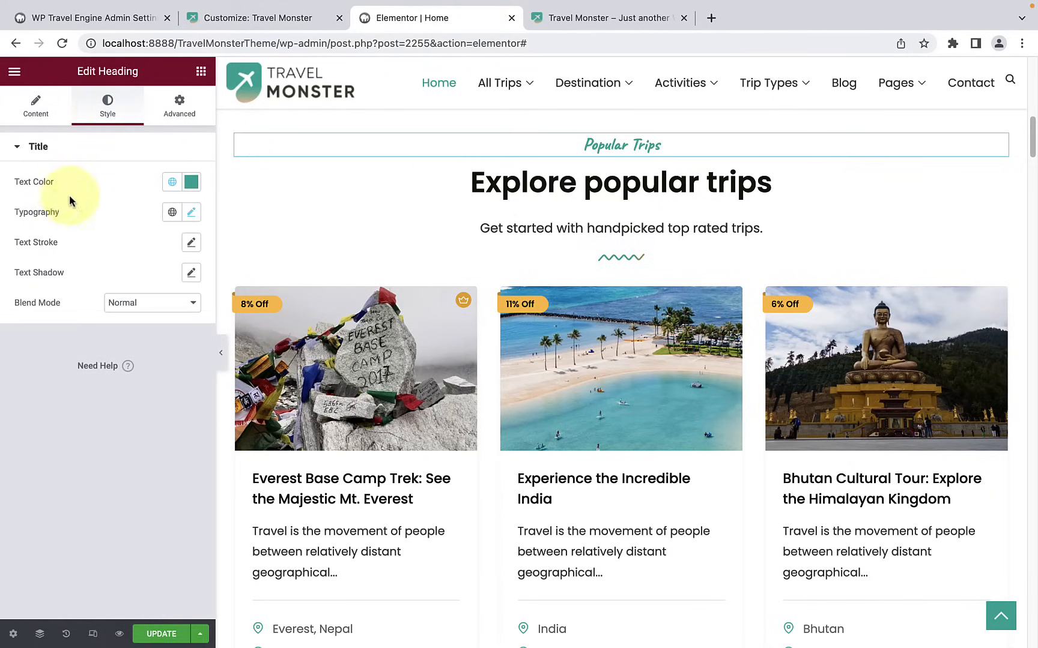
{"action": "left_click", "coordinate": [195, 187]}
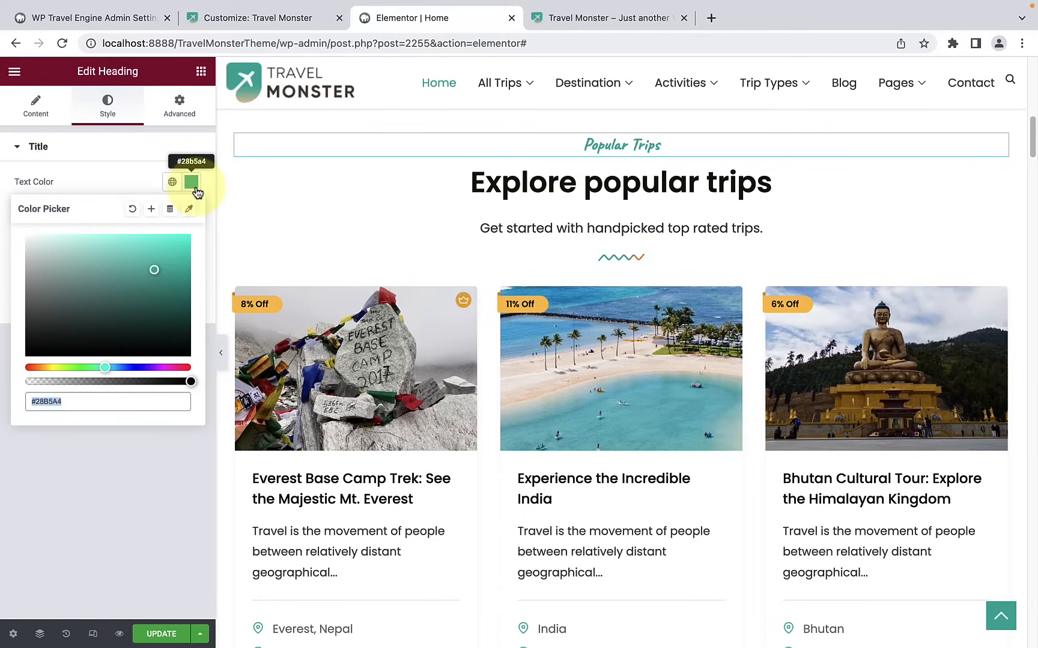
{"action": "left_click_drag", "start_coordinate": [105, 363], "coordinate": [21, 368]}
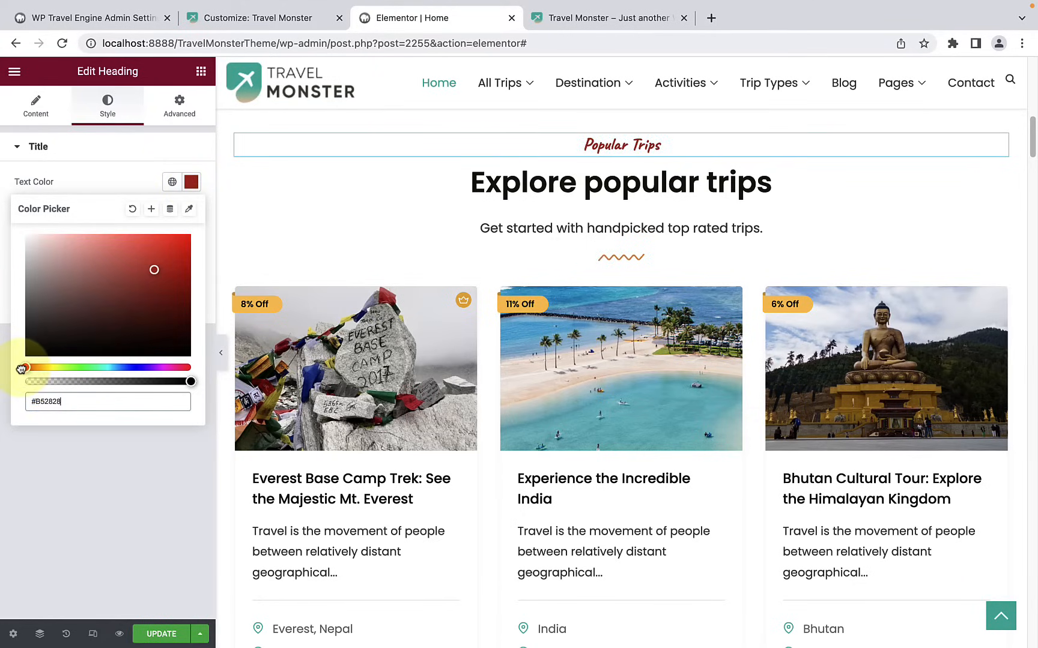
{"action": "left_click", "coordinate": [130, 182]}
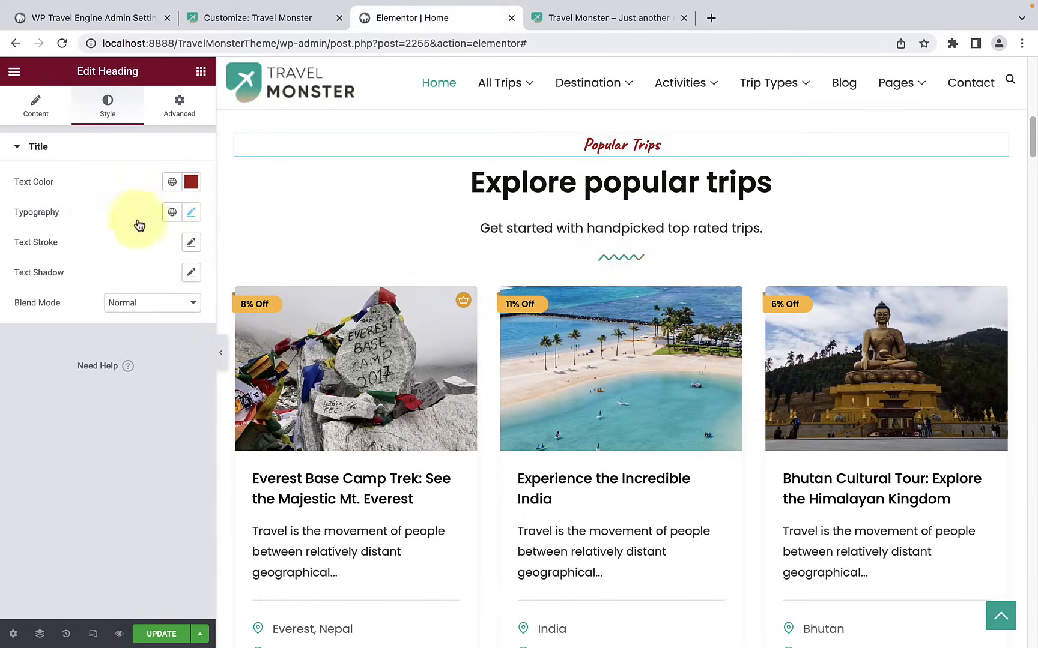
Step: Set the Popular Trips heading's typography to size 23 px, line height 1.5 em and letter spacing 0.7 px
{"action": "left_click", "coordinate": [190, 214]}
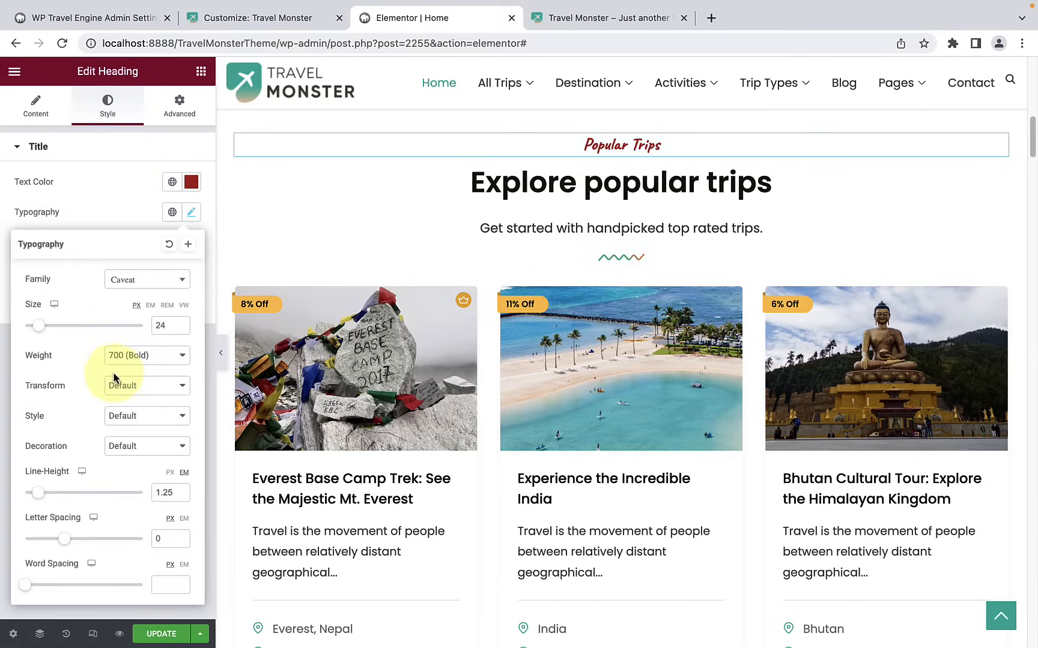
{"action": "left_click_drag", "start_coordinate": [43, 331], "coordinate": [42, 333]}
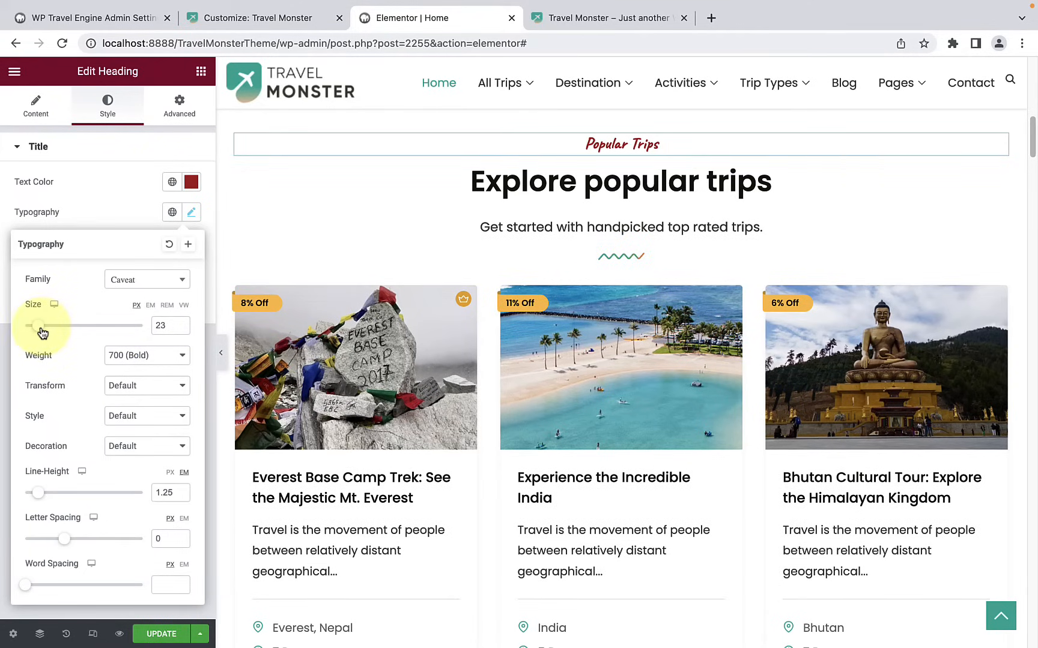
{"action": "left_click_drag", "start_coordinate": [39, 492], "coordinate": [47, 496]}
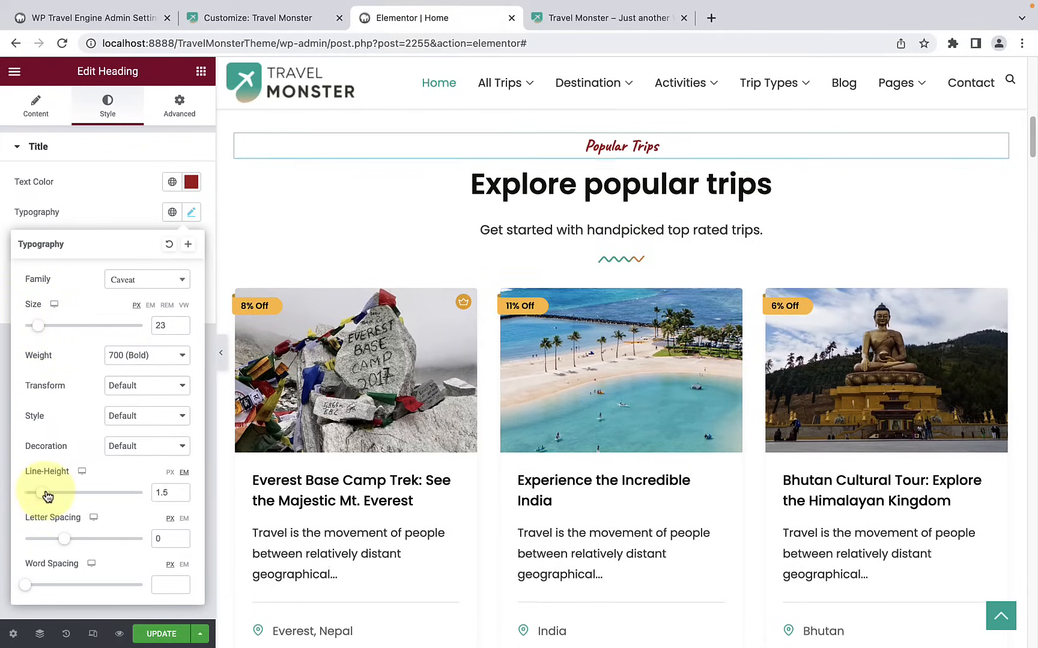
{"action": "left_click_drag", "start_coordinate": [63, 538], "coordinate": [70, 540]}
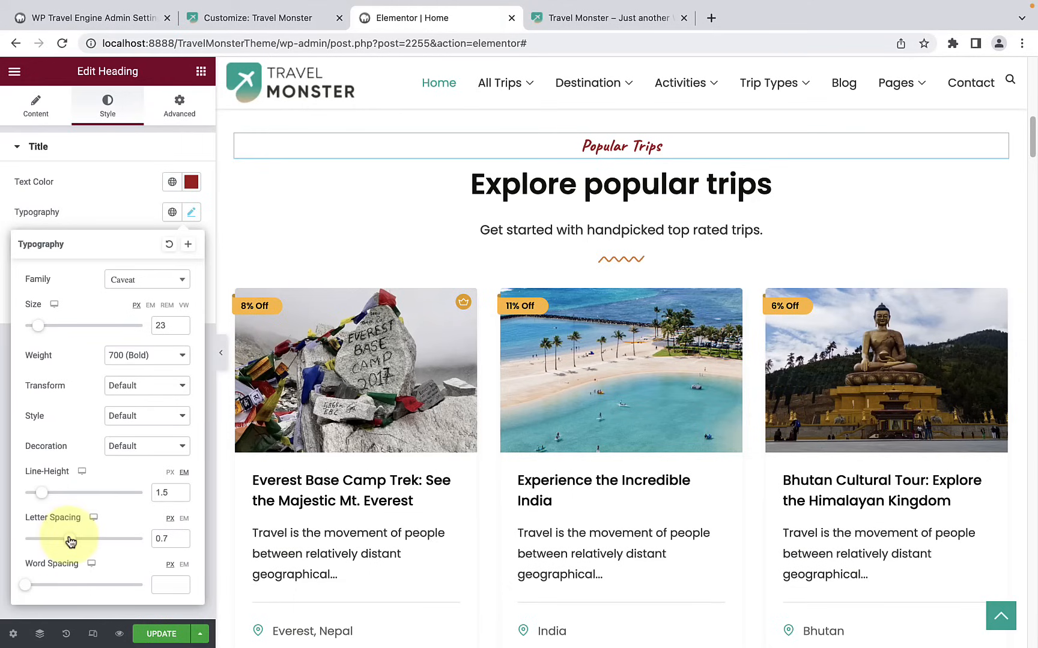
{"action": "left_click_drag", "start_coordinate": [30, 587], "coordinate": [33, 588]}
{"action": "left_click", "coordinate": [127, 207]}
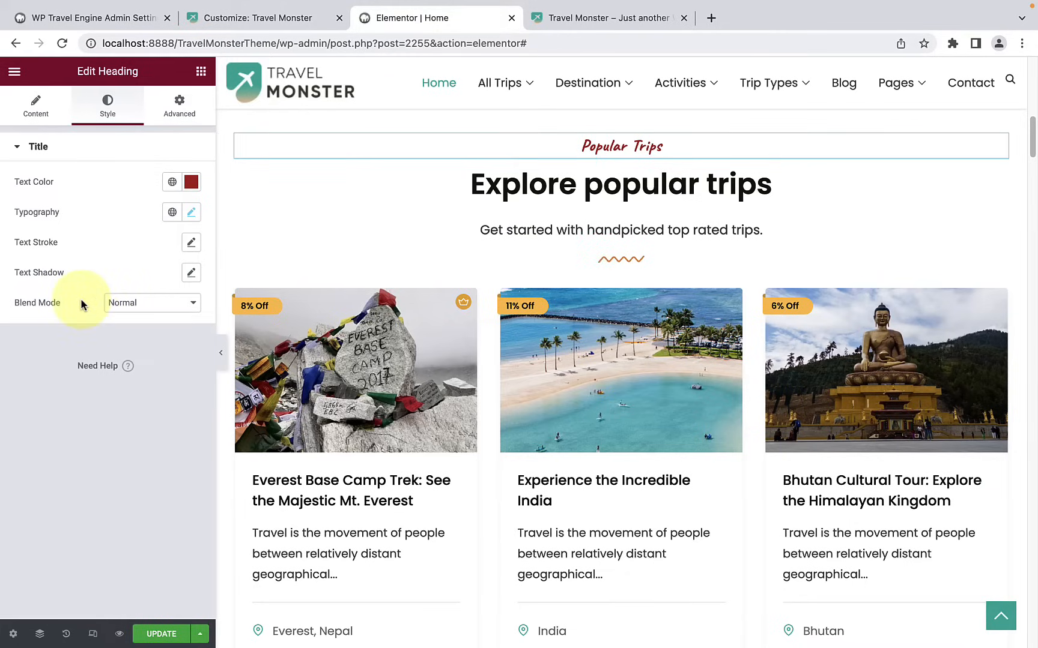
Step: Examine the content settings of the Explore popular trips heading and the description text below it
{"action": "left_click", "coordinate": [548, 183]}
{"action": "left_click_drag", "start_coordinate": [771, 190], "coordinate": [463, 190]}
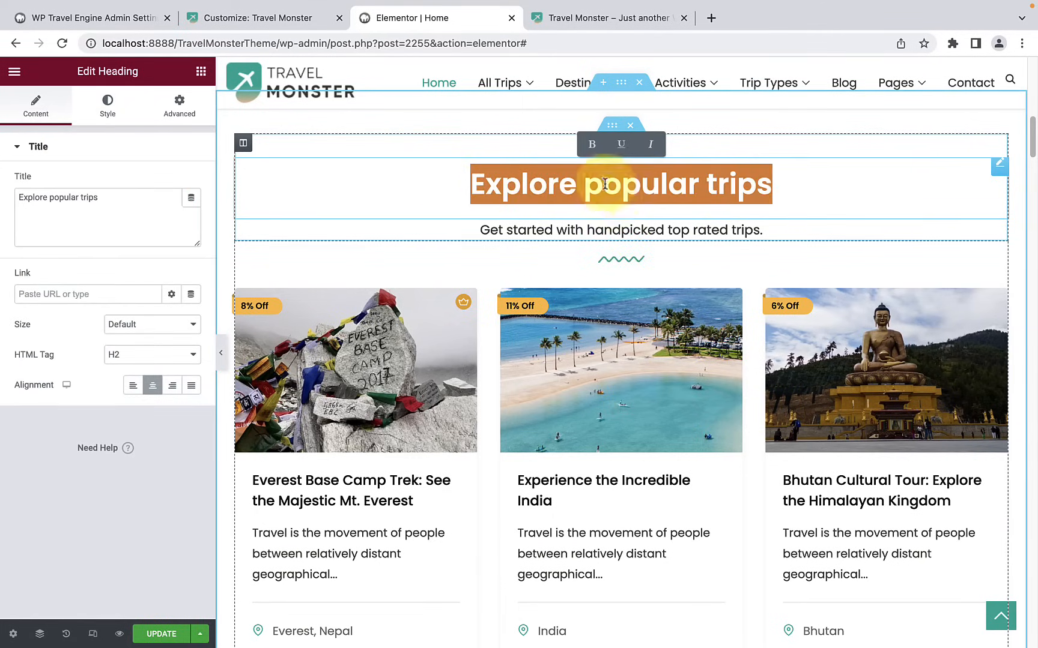
{"action": "double_click", "coordinate": [549, 230]}
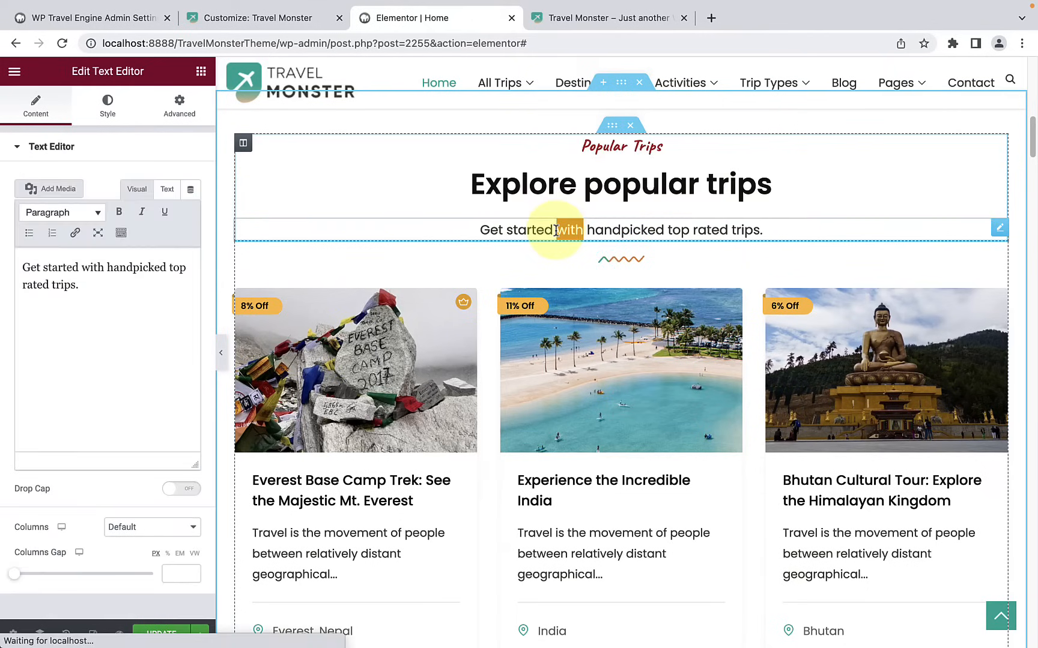
{"action": "triple_click", "coordinate": [505, 230]}
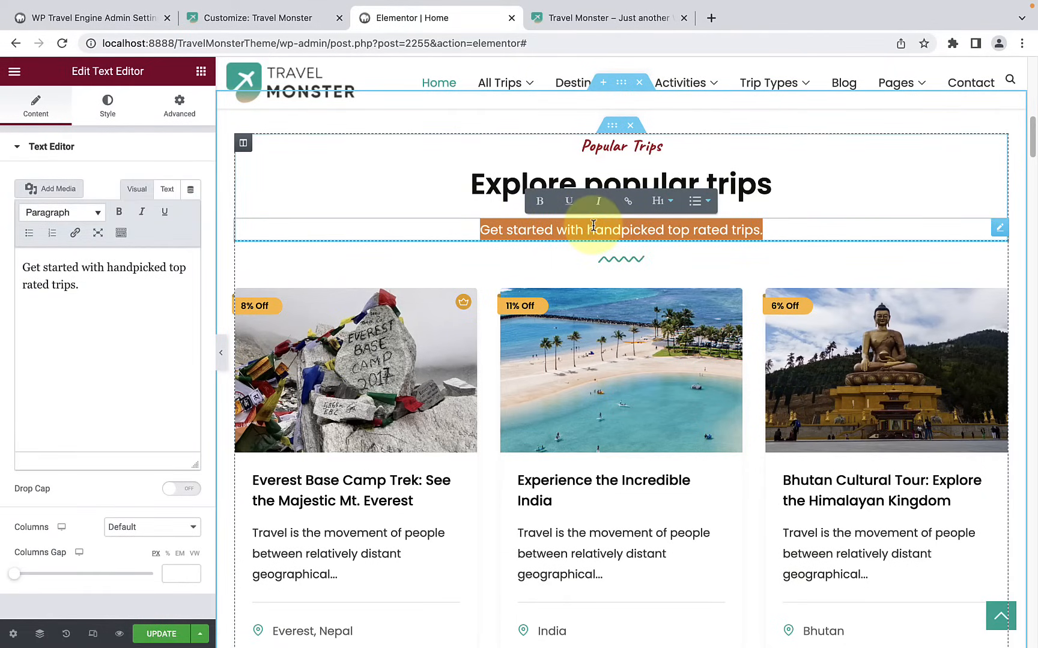
Step: Select the trips widget below the section description and examine its layout settings alongside the displayed trip cards
{"action": "left_click", "coordinate": [544, 255]}
{"action": "scroll", "coordinate": [544, 258], "scroll_direction": "down", "scroll_amount": 2}
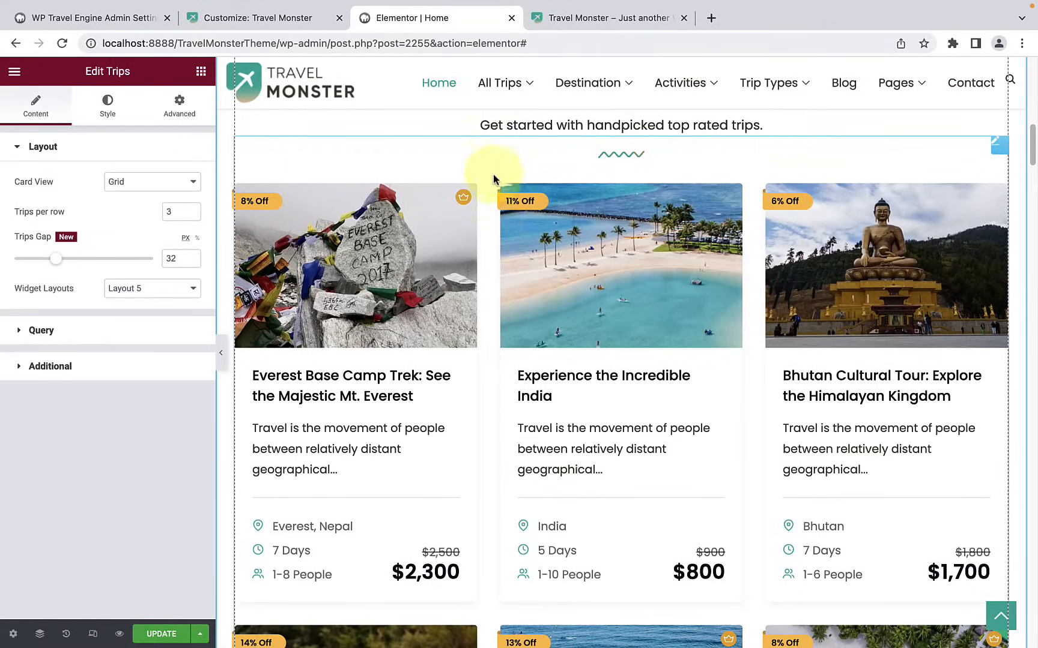
{"action": "scroll", "coordinate": [432, 240], "scroll_direction": "up", "scroll_amount": 1}
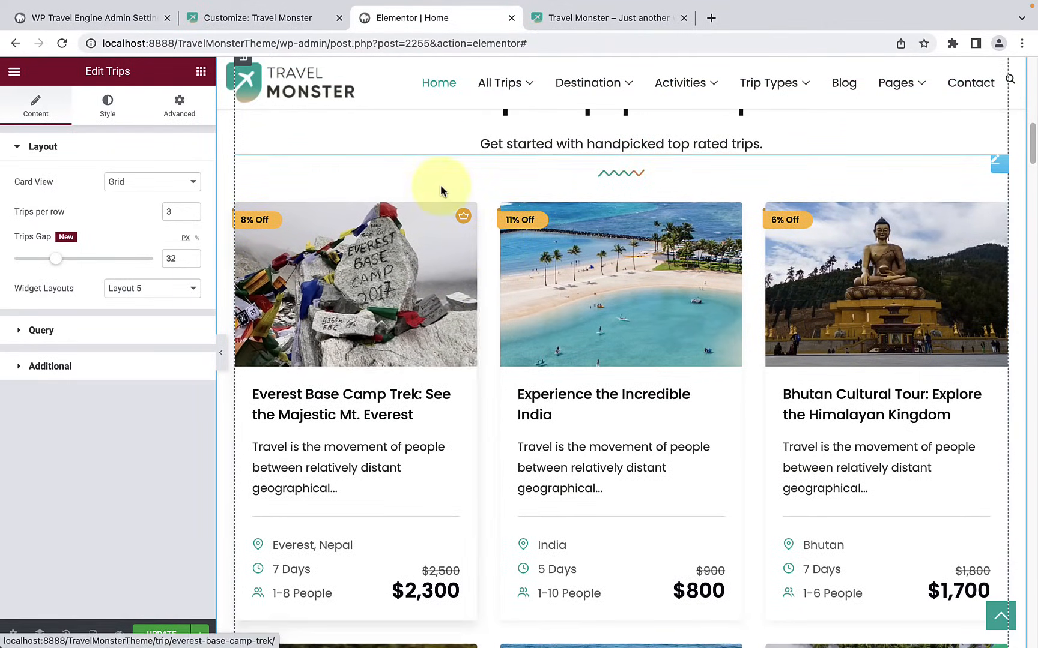
{"action": "left_click", "coordinate": [446, 142]}
{"action": "scroll", "coordinate": [475, 204], "scroll_direction": "down", "scroll_amount": 1}
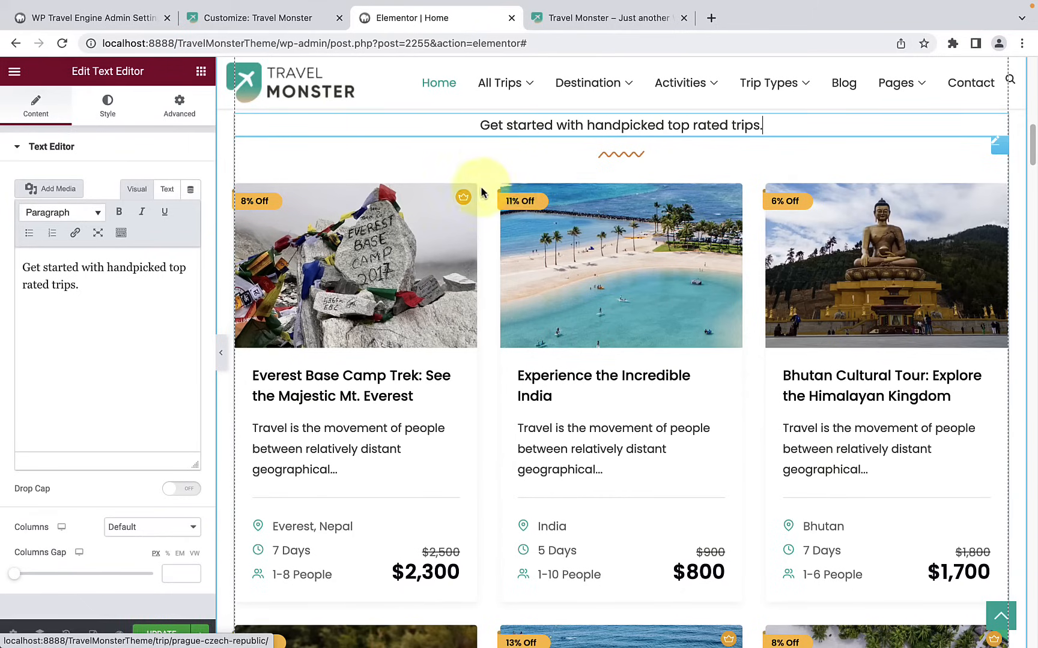
{"action": "scroll", "coordinate": [487, 282], "scroll_direction": "down", "scroll_amount": 1}
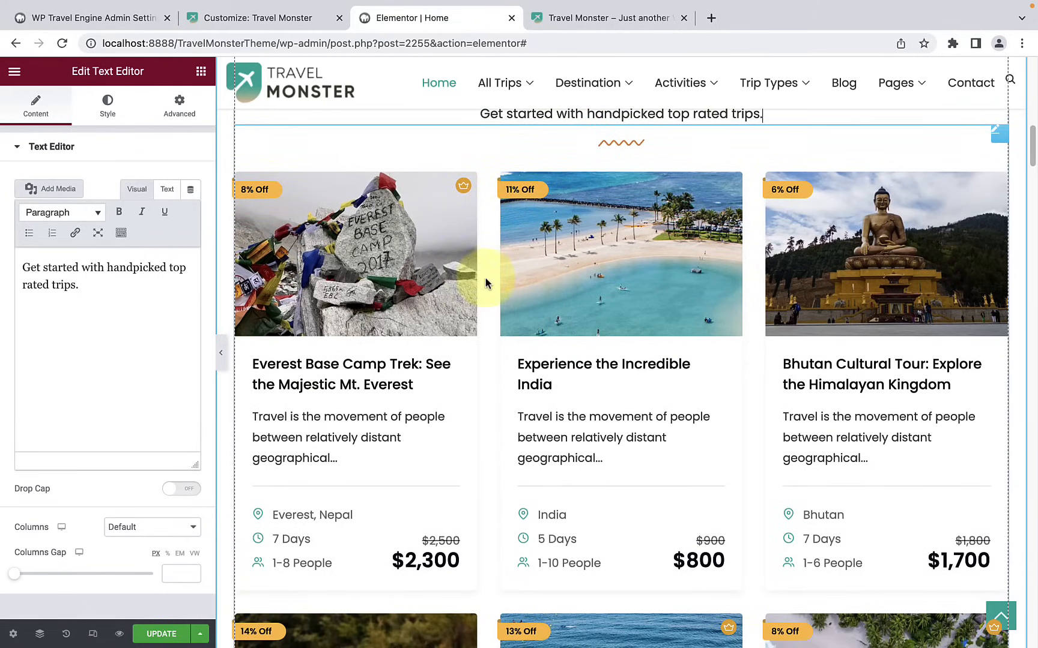
{"action": "left_click", "coordinate": [487, 273]}
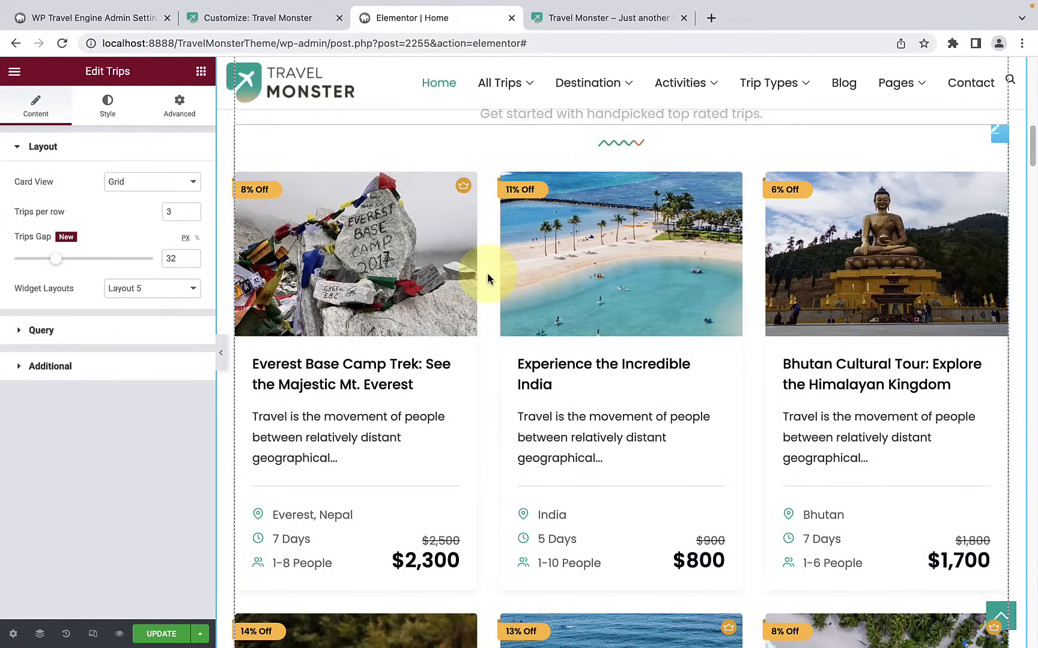
{"action": "scroll", "coordinate": [816, 272], "scroll_direction": "down", "scroll_amount": 4}
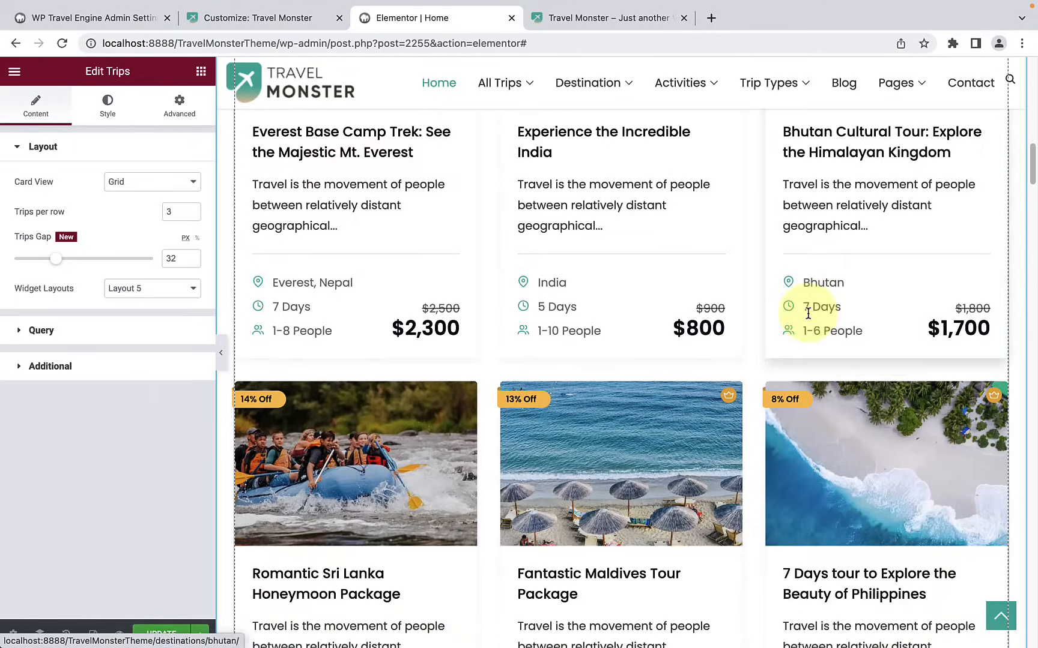
{"action": "scroll", "coordinate": [795, 306], "scroll_direction": "up", "scroll_amount": 1}
{"action": "scroll", "coordinate": [807, 315], "scroll_direction": "up", "scroll_amount": 2}
{"action": "scroll", "coordinate": [809, 317], "scroll_direction": "down", "scroll_amount": 3}
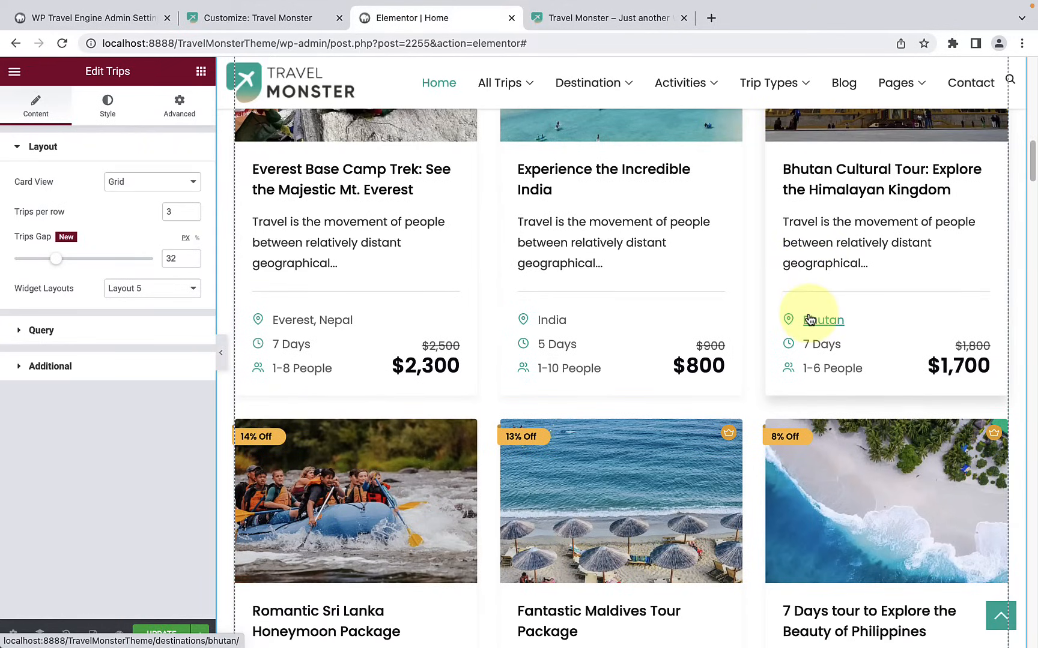
{"action": "scroll", "coordinate": [809, 319], "scroll_direction": "down", "scroll_amount": 2}
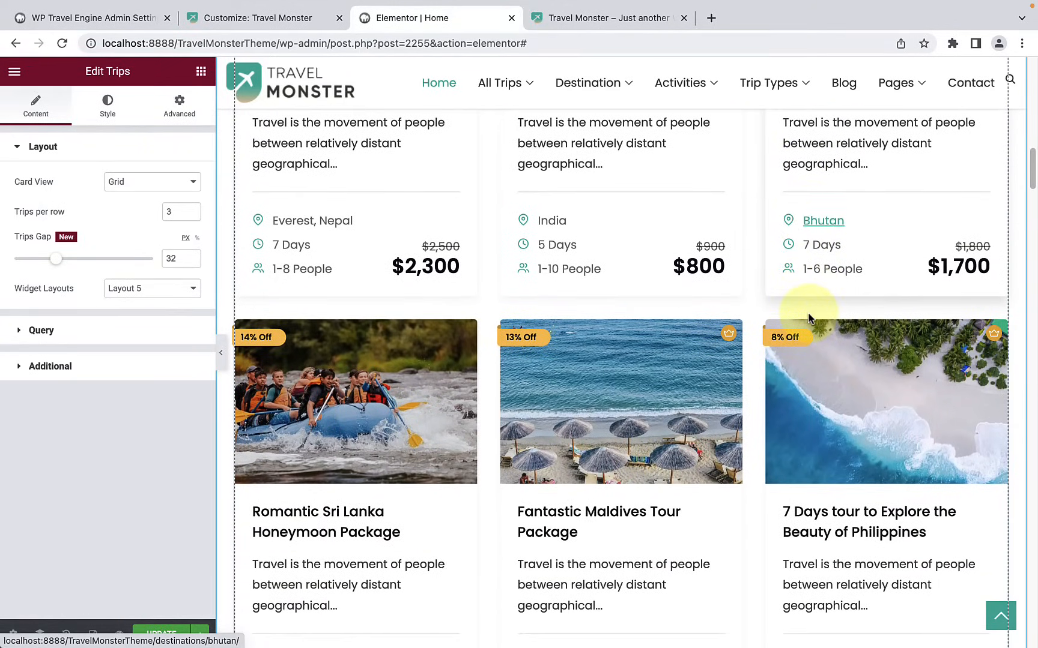
{"action": "scroll", "coordinate": [809, 318], "scroll_direction": "down", "scroll_amount": 1}
{"action": "scroll", "coordinate": [808, 318], "scroll_direction": "up", "scroll_amount": 2}
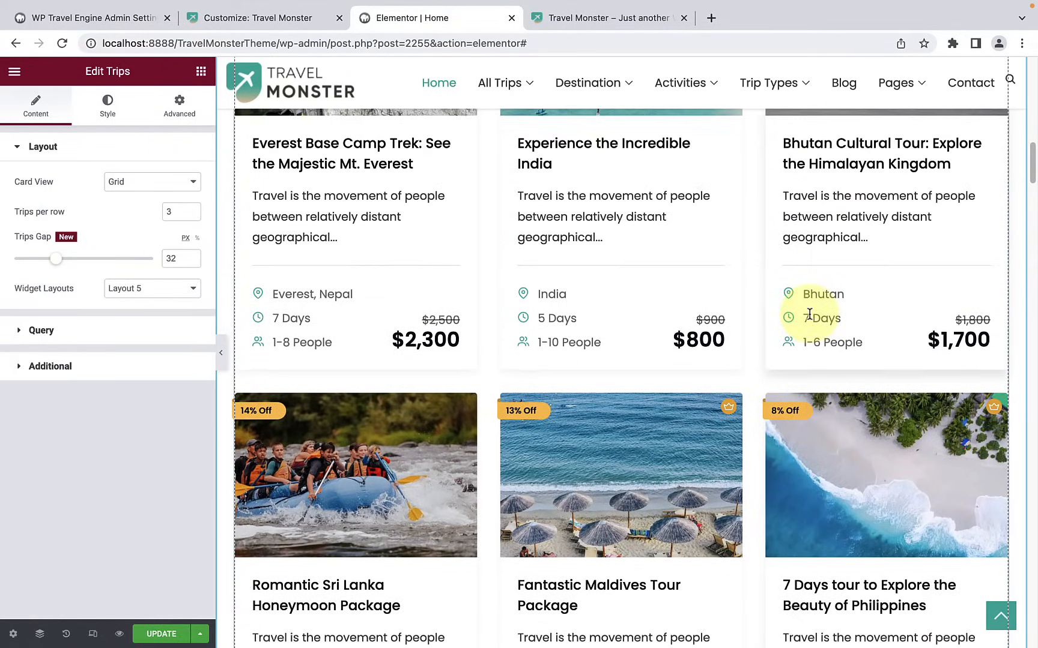
{"action": "scroll", "coordinate": [809, 315], "scroll_direction": "up", "scroll_amount": 4}
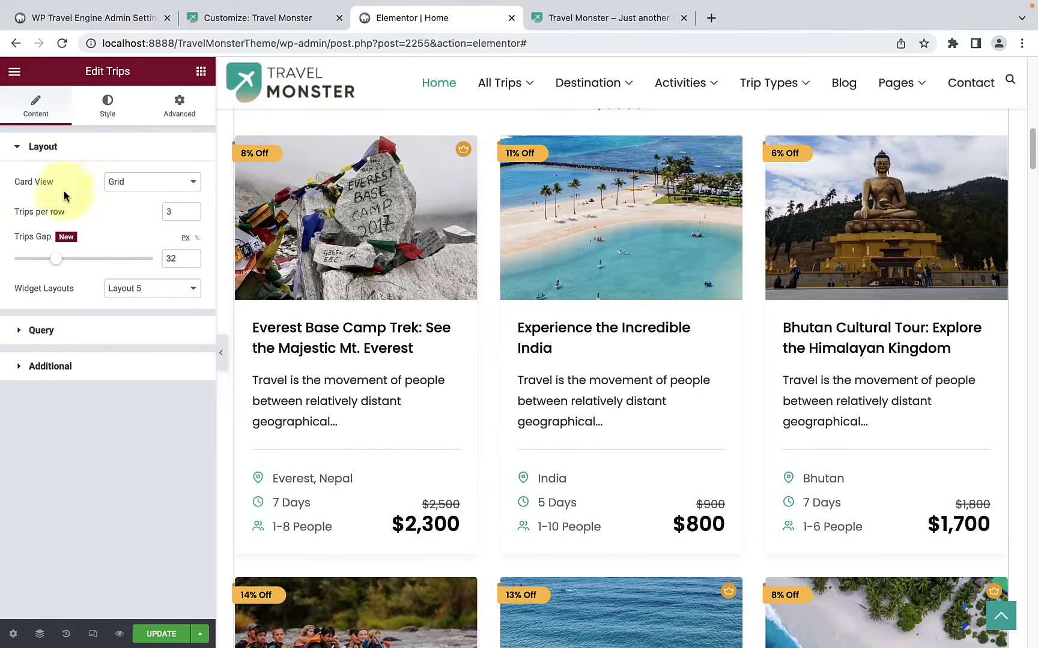
{"action": "scroll", "coordinate": [417, 319], "scroll_direction": "down", "scroll_amount": 5}
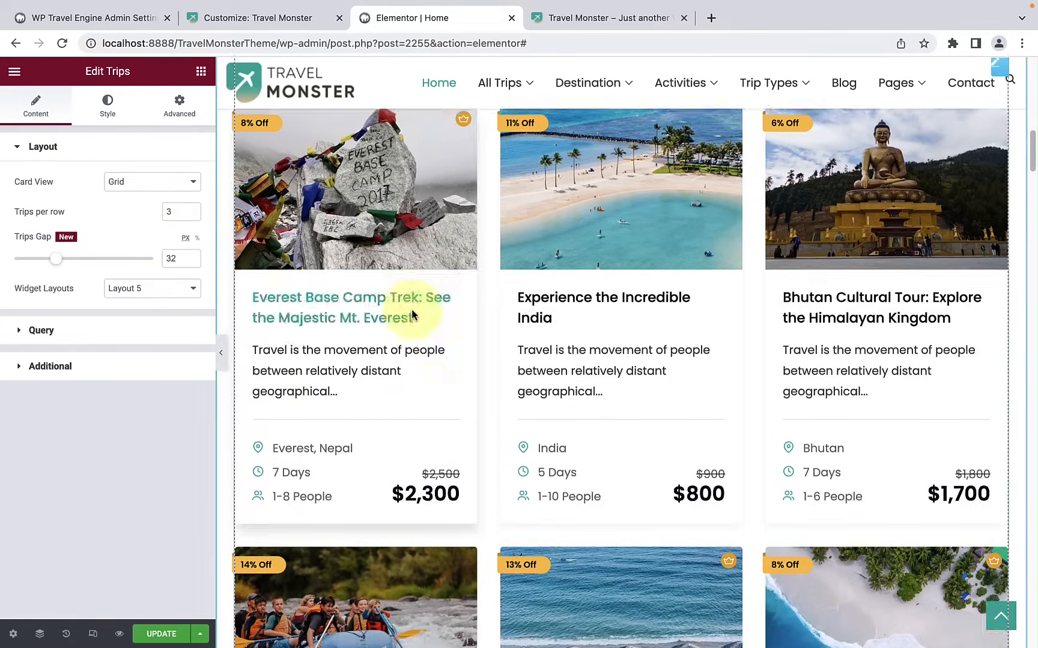
{"action": "scroll", "coordinate": [783, 317], "scroll_direction": "up", "scroll_amount": 4}
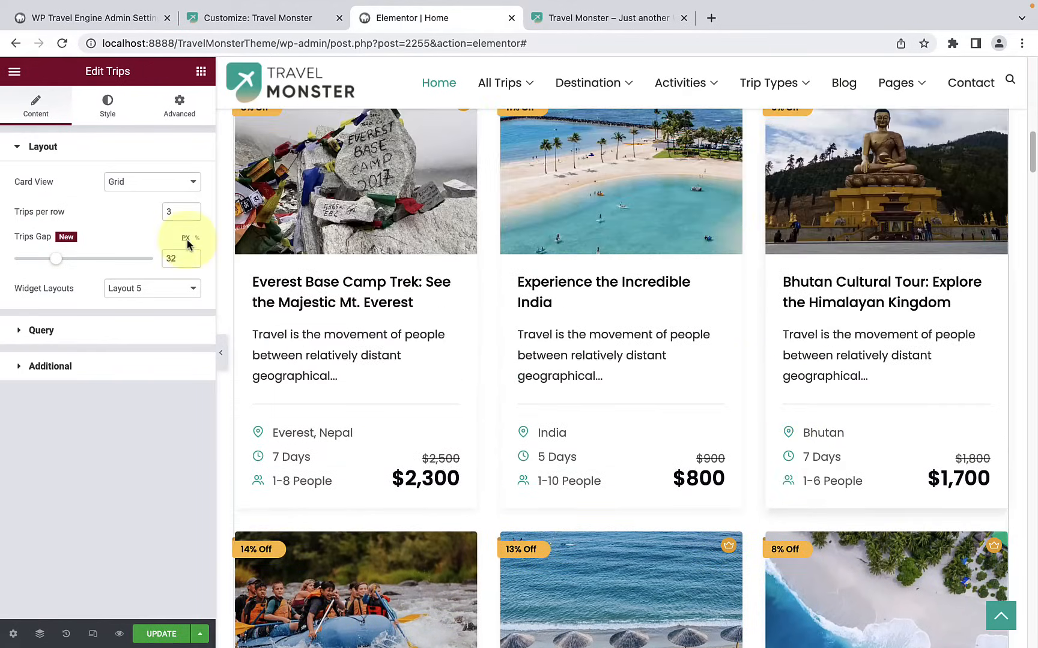
Step: Try the List card view for the popular trips and return it to Grid
{"action": "left_click", "coordinate": [133, 182]}
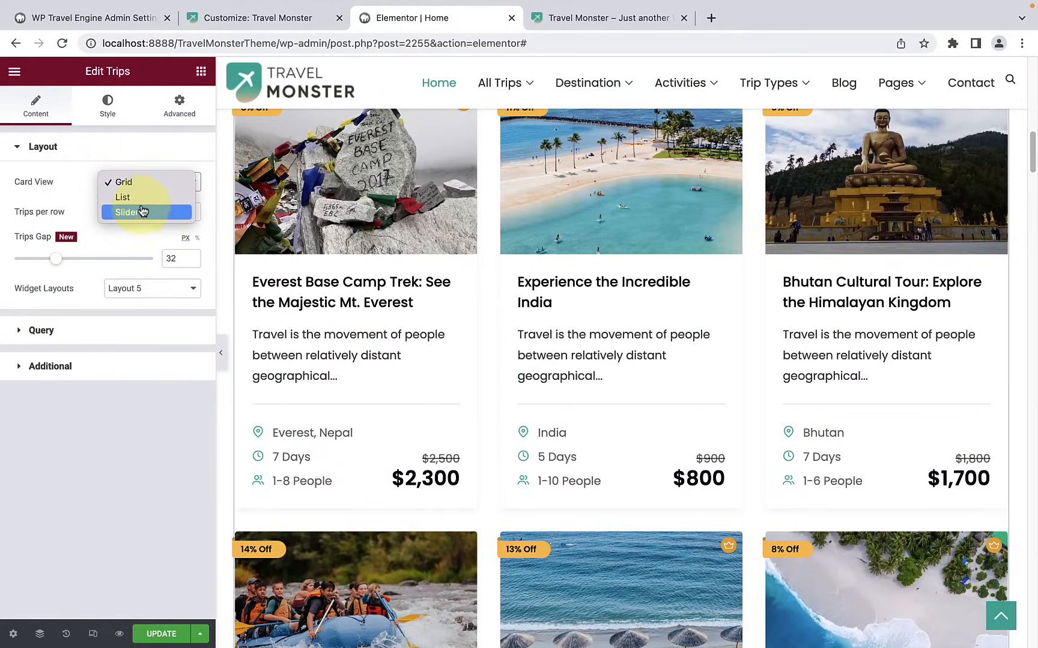
{"action": "left_click", "coordinate": [141, 206]}
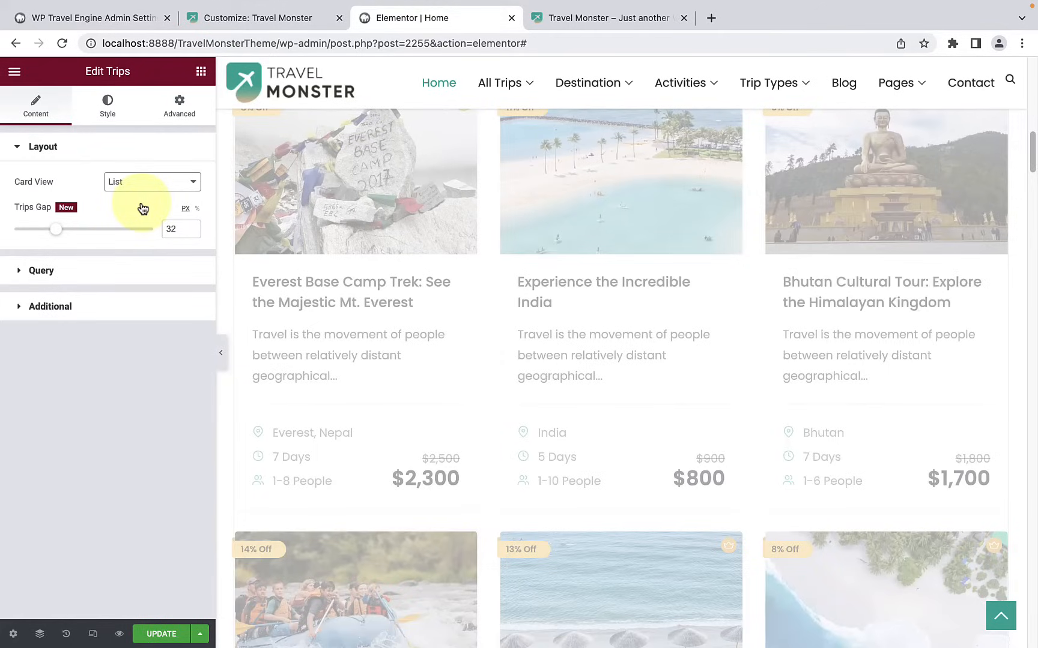
{"action": "scroll", "coordinate": [403, 324], "scroll_direction": "down", "scroll_amount": 10}
{"action": "scroll", "coordinate": [402, 320], "scroll_direction": "down", "scroll_amount": 8}
{"action": "scroll", "coordinate": [402, 321], "scroll_direction": "up", "scroll_amount": 10}
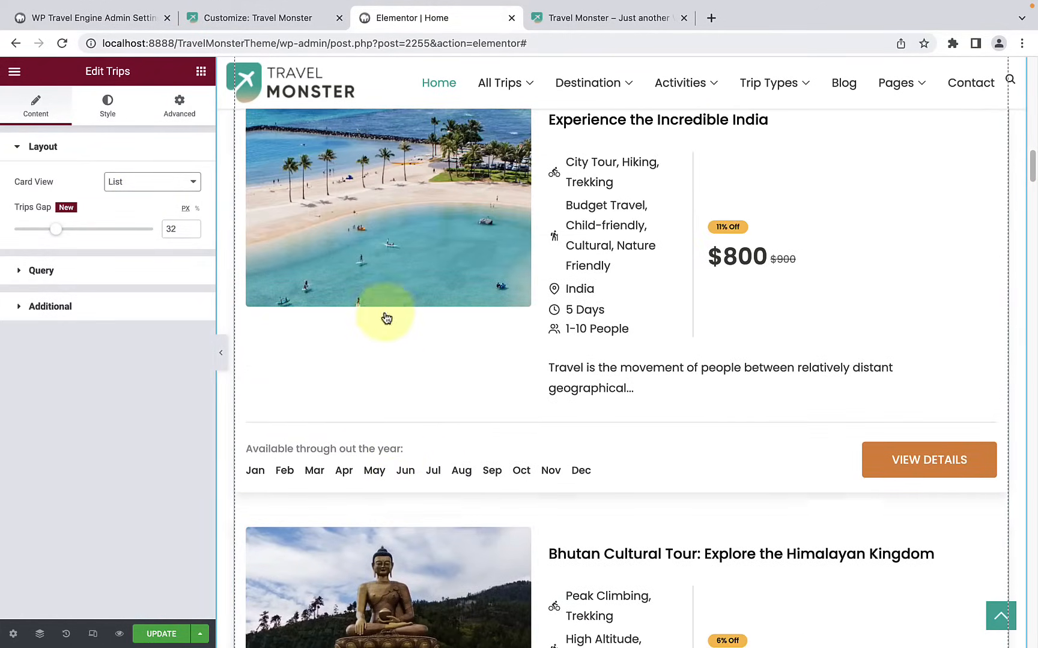
{"action": "left_click", "coordinate": [174, 183]}
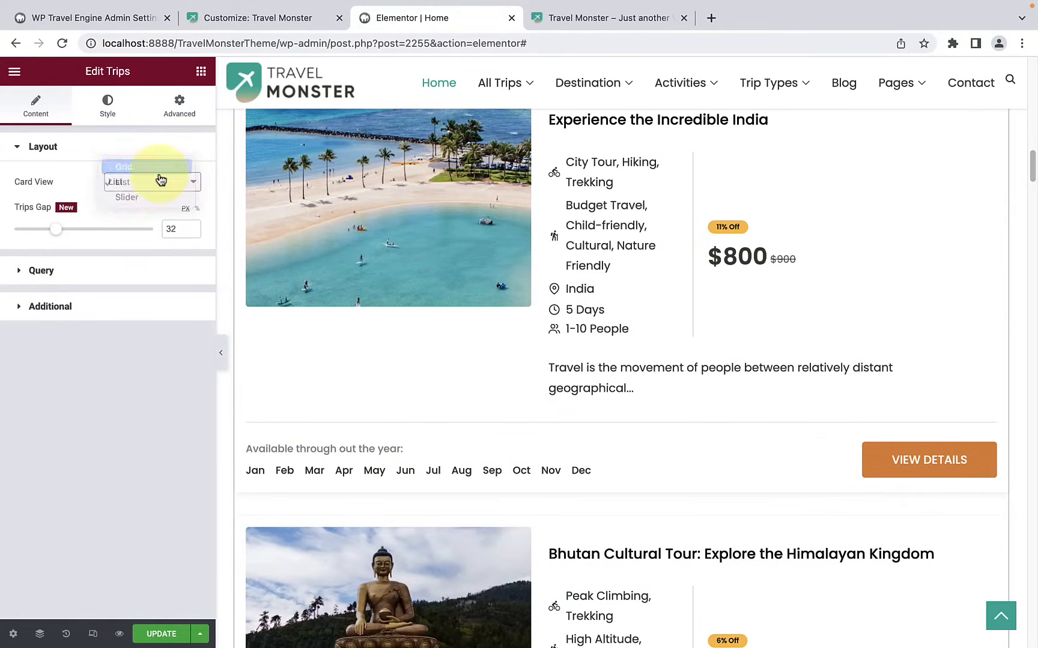
{"action": "left_click", "coordinate": [160, 167]}
{"action": "left_click", "coordinate": [160, 182]}
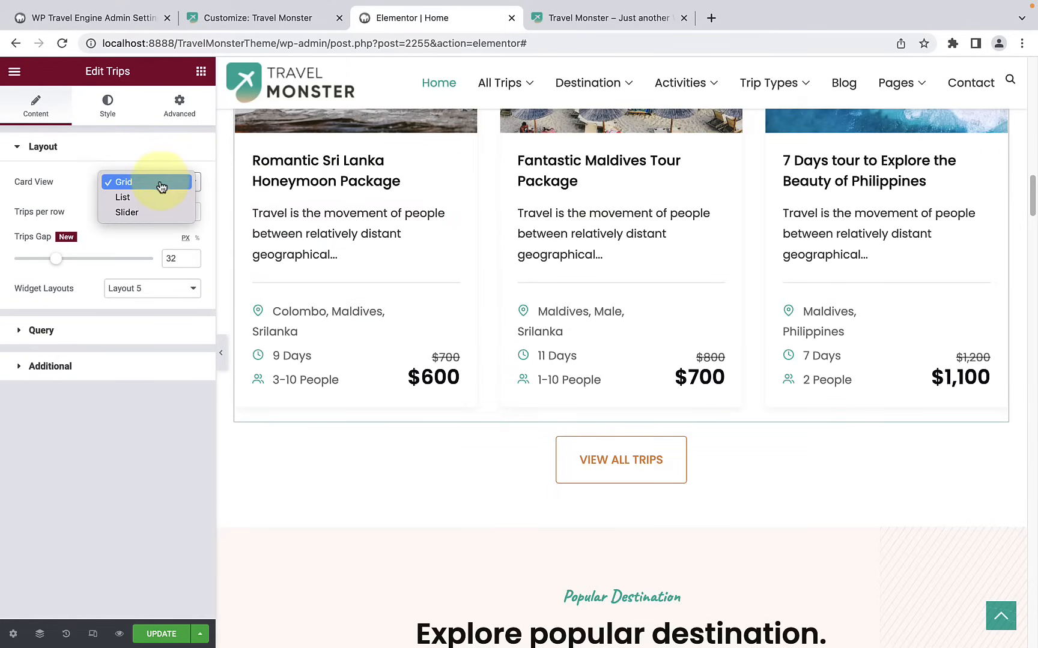
{"action": "left_click", "coordinate": [286, 253]}
Step: Reduce the gap between the popular trips cards to 20 px
{"action": "scroll", "coordinate": [485, 258], "scroll_direction": "up", "scroll_amount": 2}
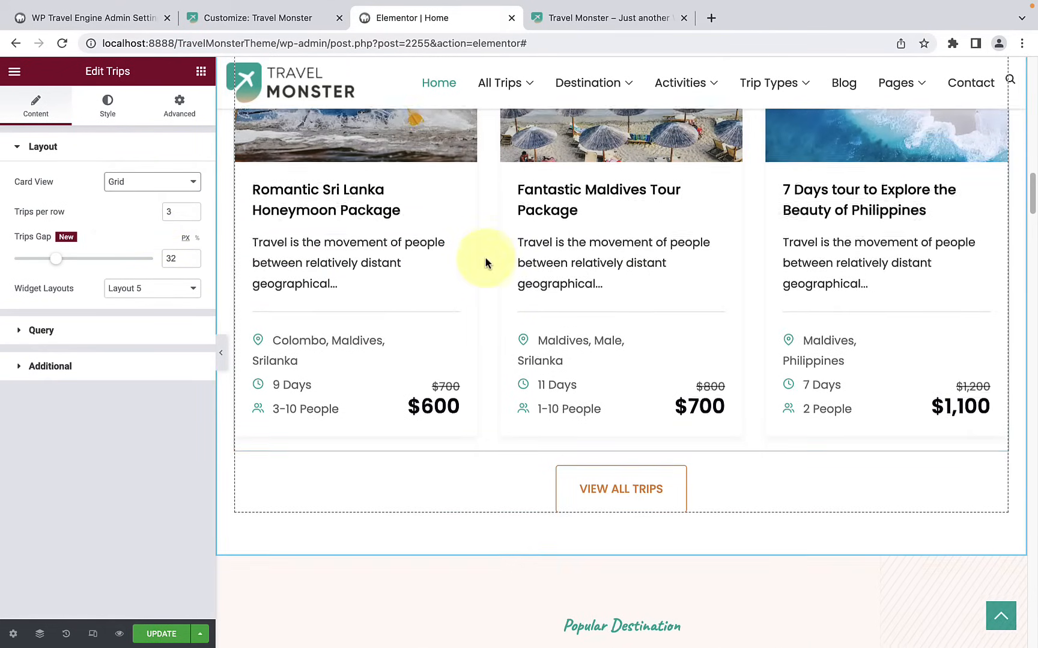
{"action": "scroll", "coordinate": [485, 257], "scroll_direction": "up", "scroll_amount": 8}
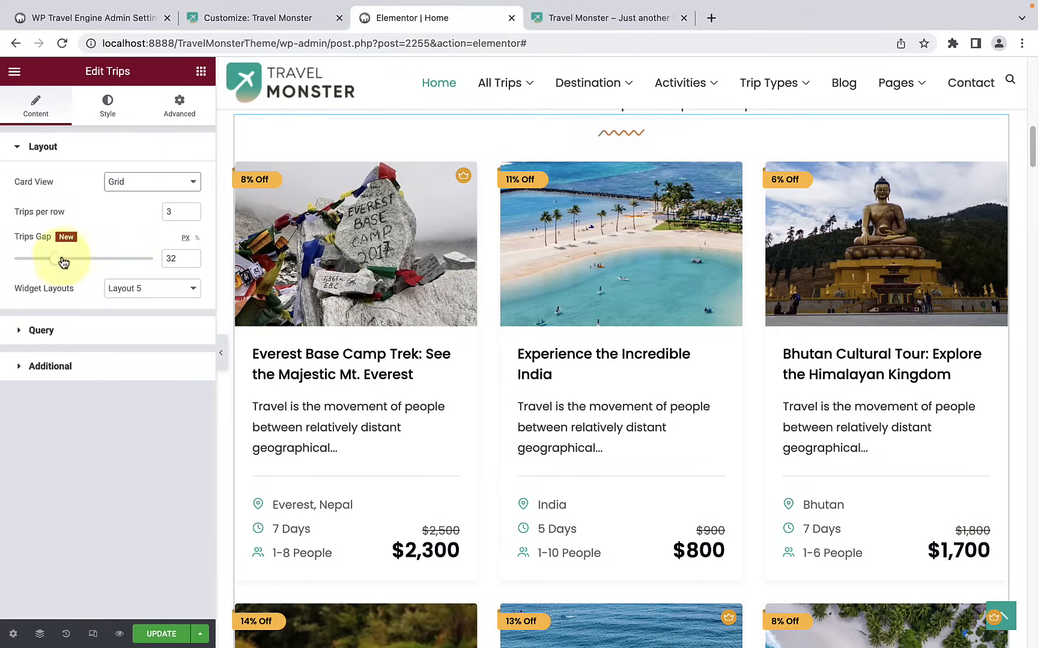
{"action": "mouse_move", "coordinate": [60, 263]}
{"action": "left_mouse_down"}
{"action": "mouse_move", "coordinate": [76, 261]}
{"action": "mouse_move", "coordinate": [49, 264]}
{"action": "left_mouse_up"}
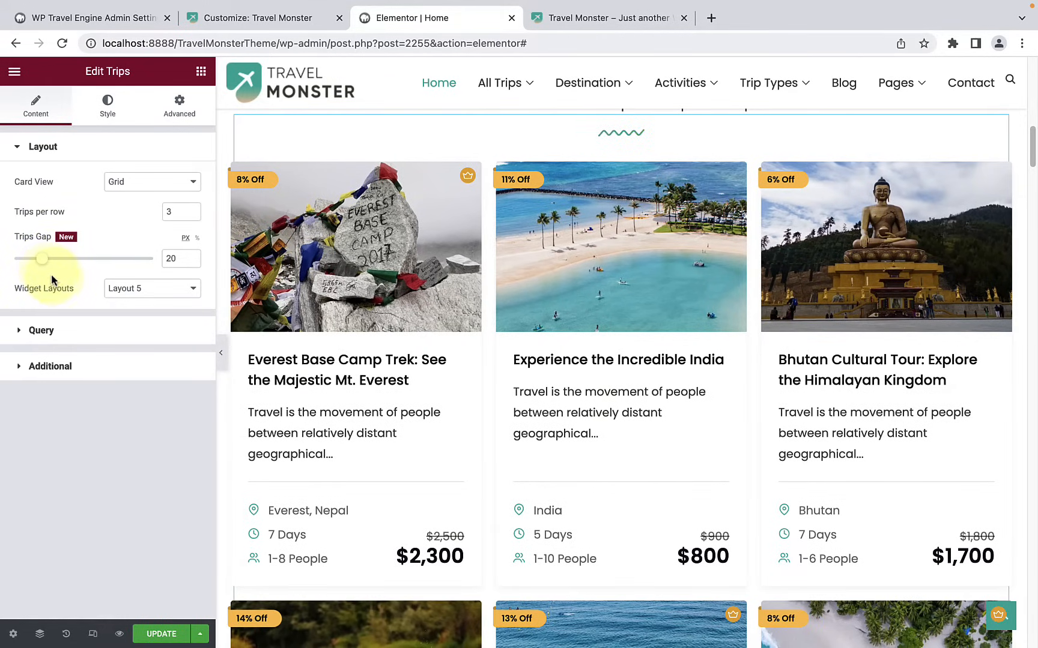
Step: Switch the trips widget to Layout 3 and review the restyled trip cards
{"action": "left_click", "coordinate": [120, 289]}
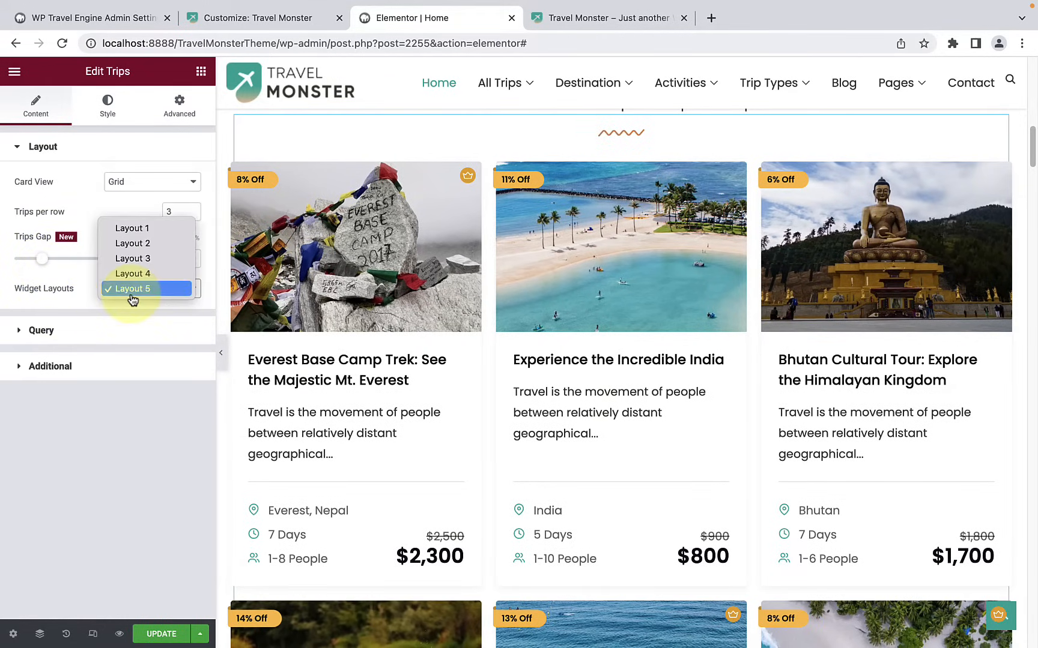
{"action": "left_click", "coordinate": [144, 258]}
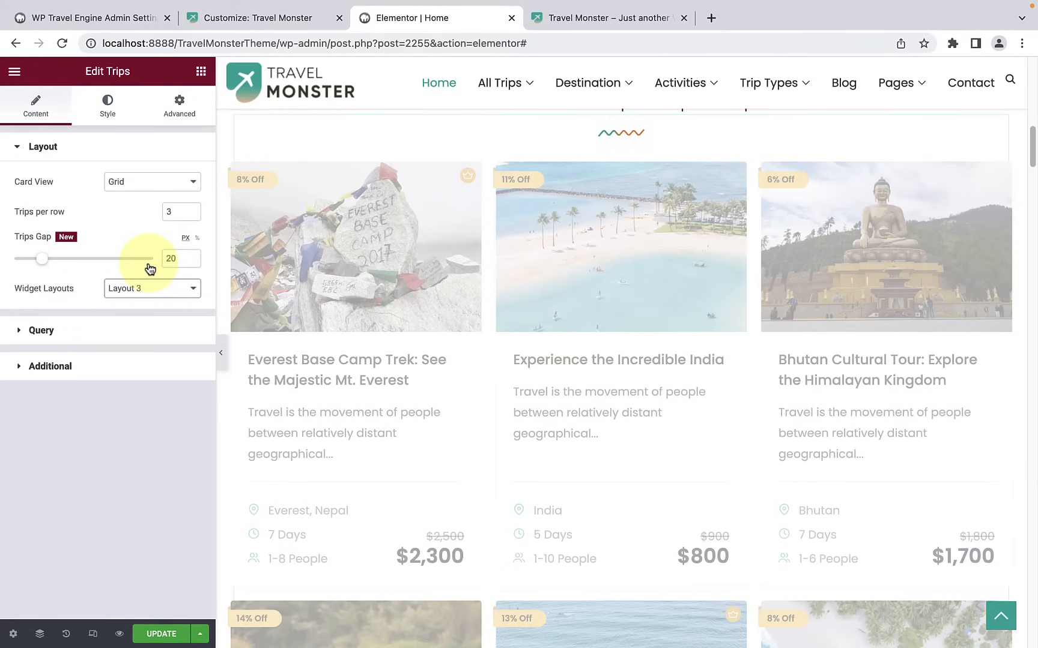
{"action": "scroll", "coordinate": [813, 372], "scroll_direction": "down", "scroll_amount": 6}
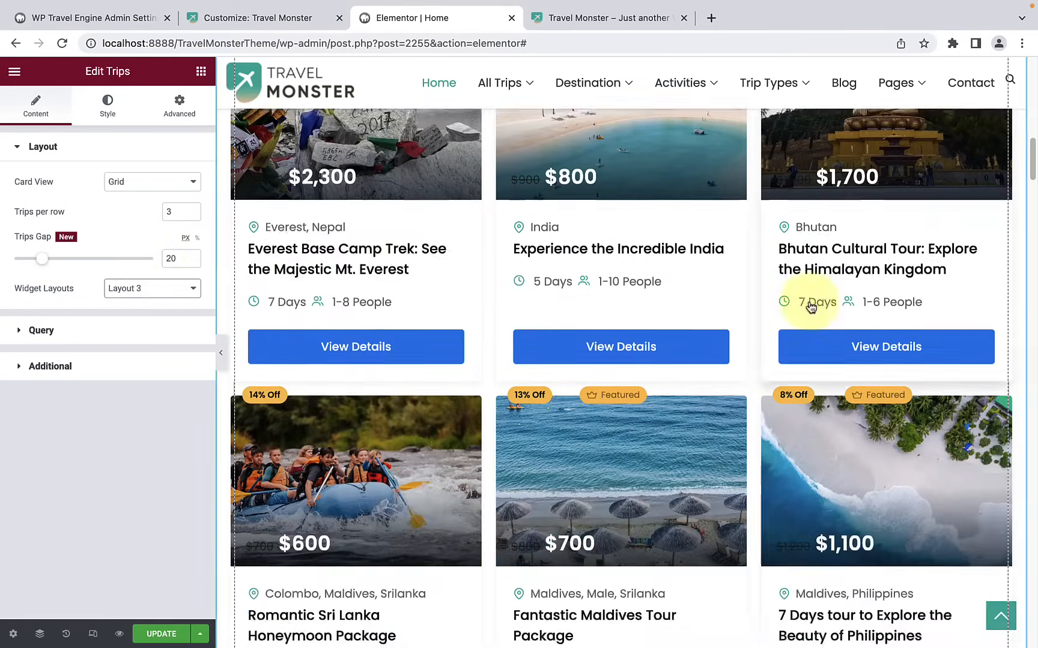
{"action": "scroll", "coordinate": [809, 306], "scroll_direction": "up", "scroll_amount": 6}
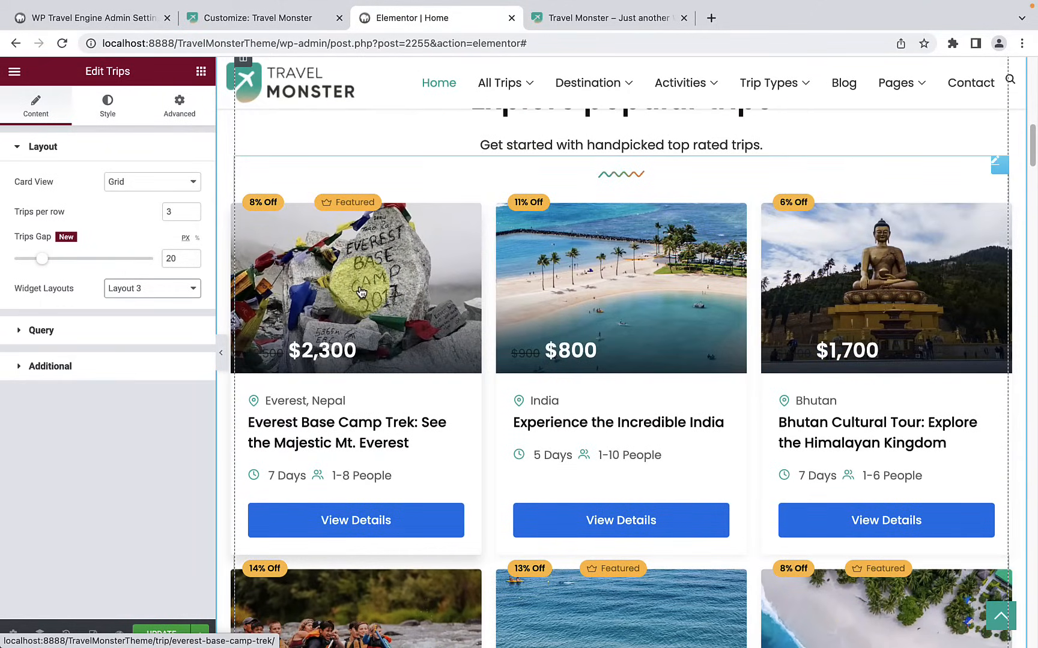
Step: In the trips widget's query settings, try showing Featured trips and review the listed cards
{"action": "left_click", "coordinate": [89, 331]}
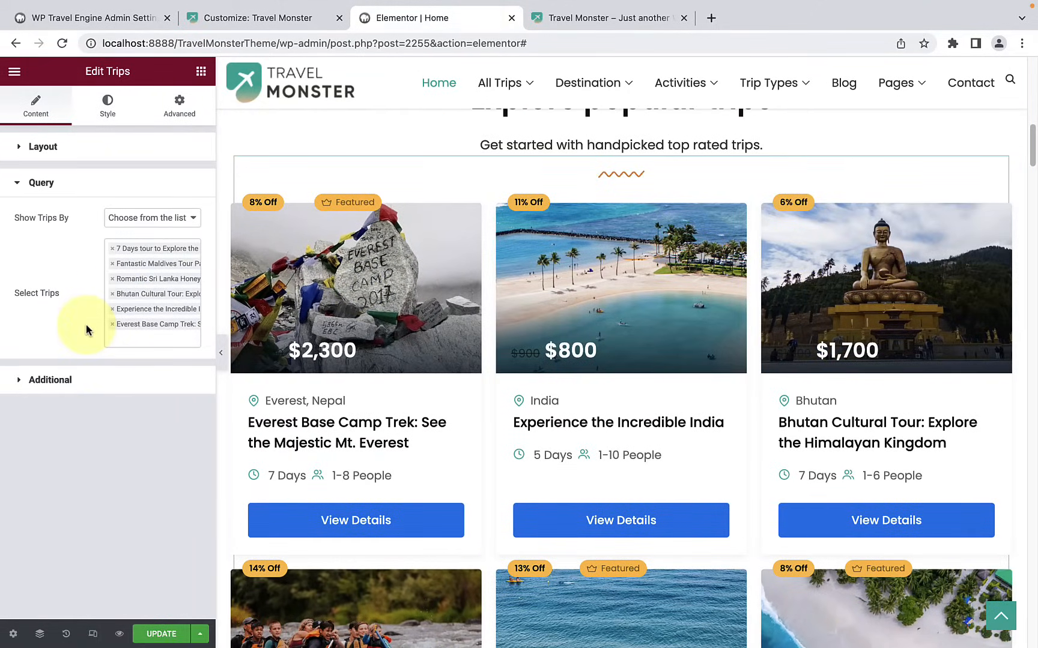
{"action": "left_click", "coordinate": [138, 224]}
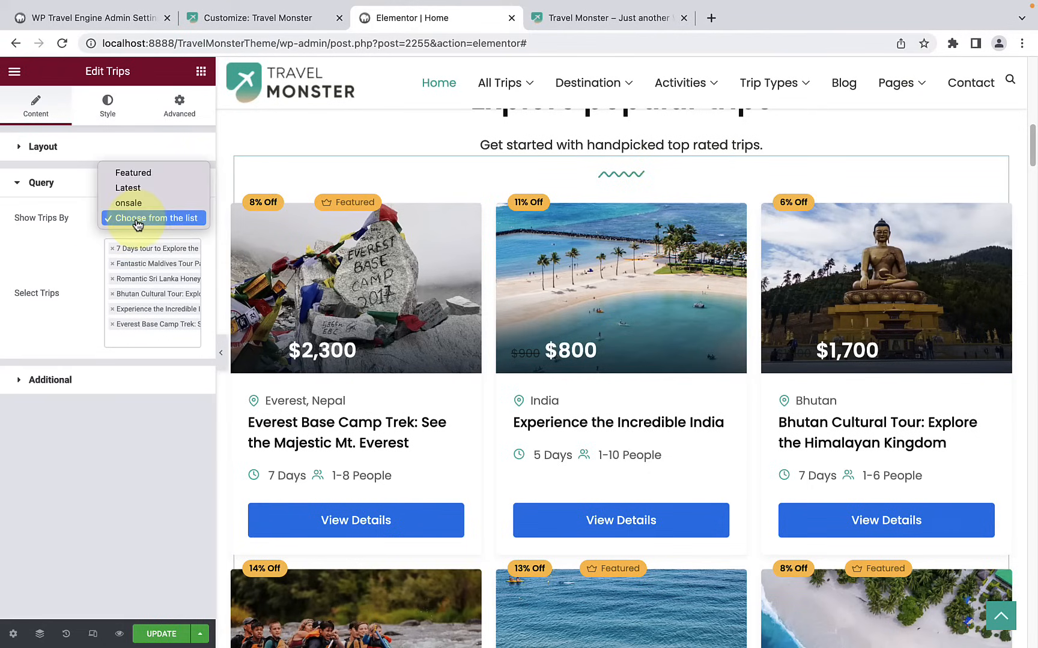
{"action": "left_click", "coordinate": [144, 180]}
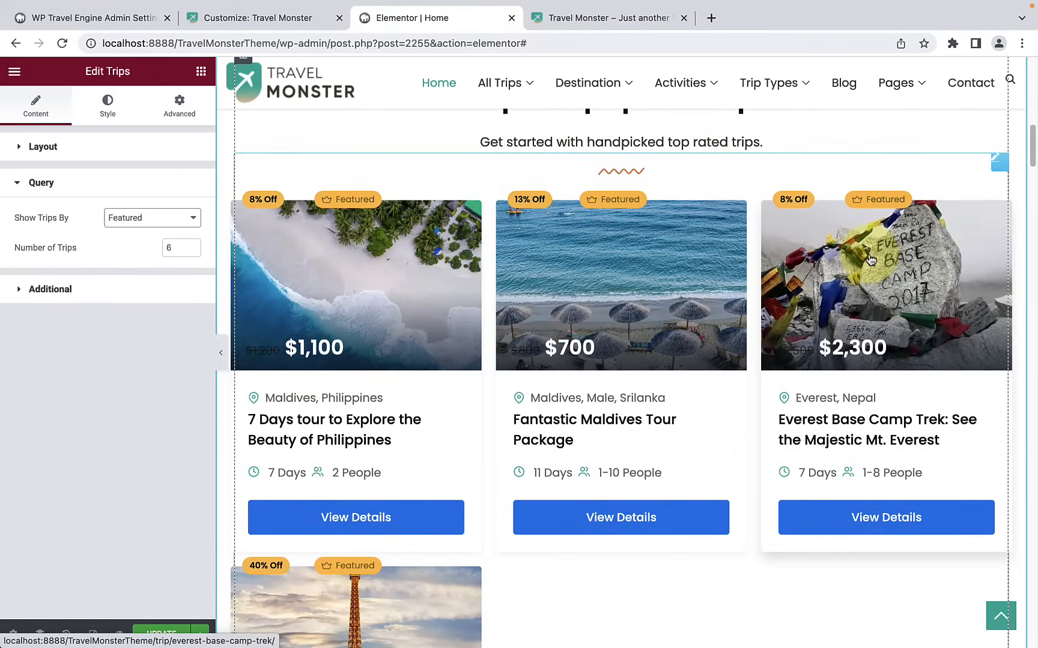
{"action": "scroll", "coordinate": [872, 269], "scroll_direction": "down", "scroll_amount": 4}
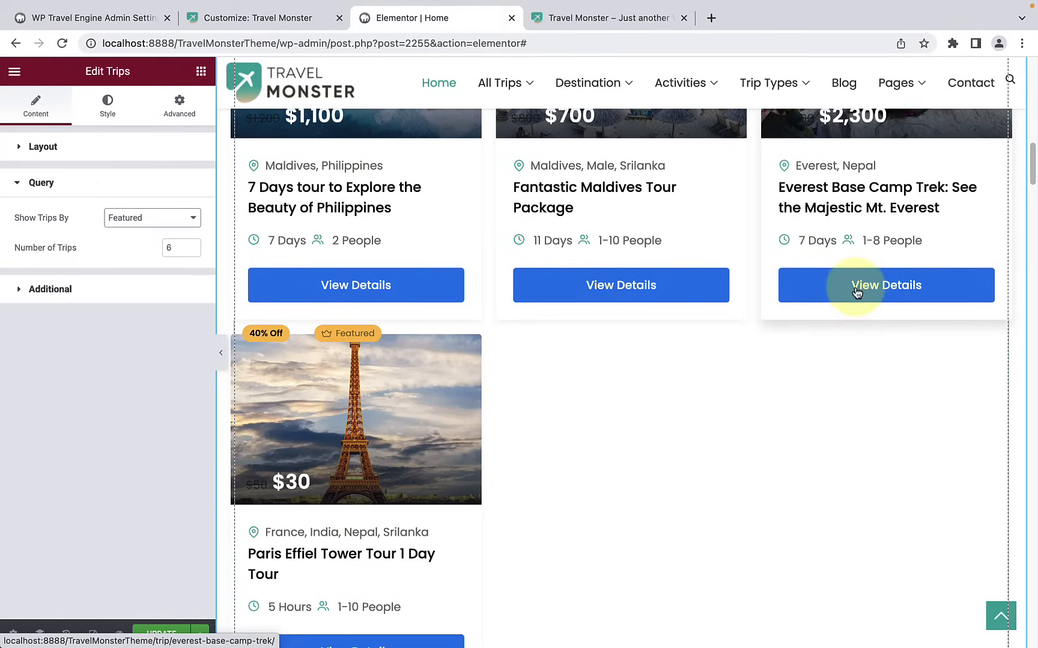
{"action": "scroll", "coordinate": [398, 357], "scroll_direction": "up", "scroll_amount": 4}
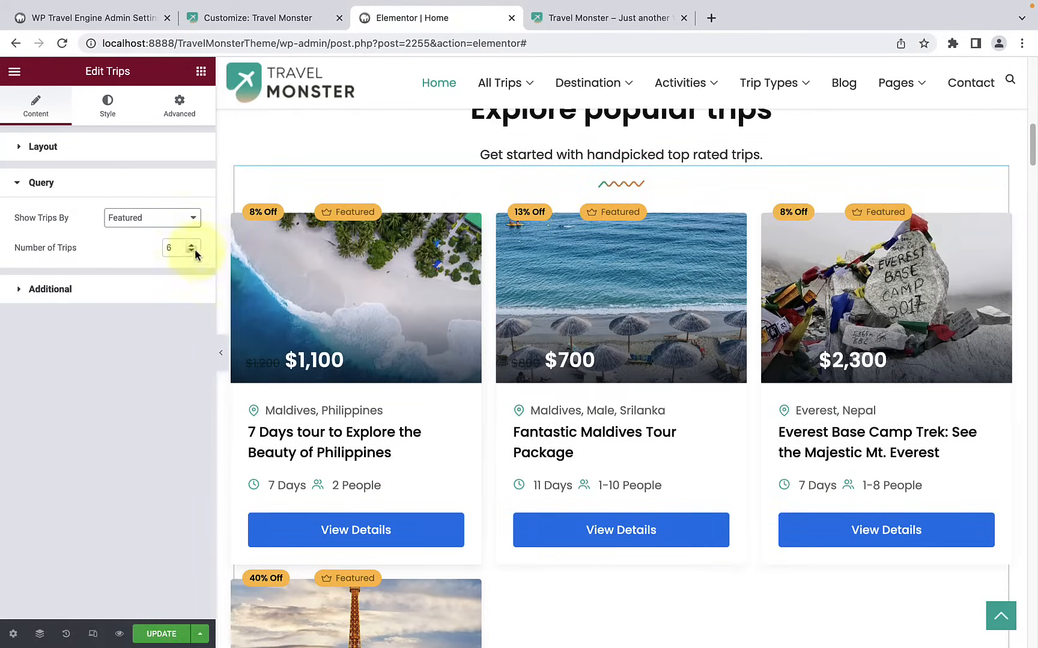
Step: Try showing the trips by Latest and look through the resulting cards
{"action": "left_click", "coordinate": [185, 219]}
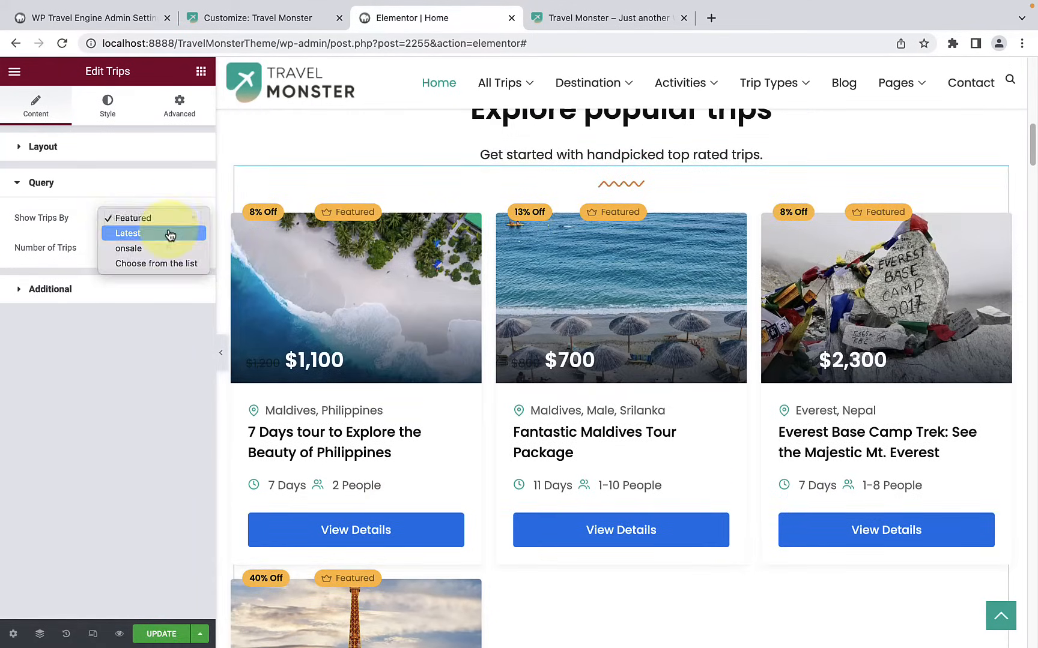
{"action": "left_click", "coordinate": [171, 235]}
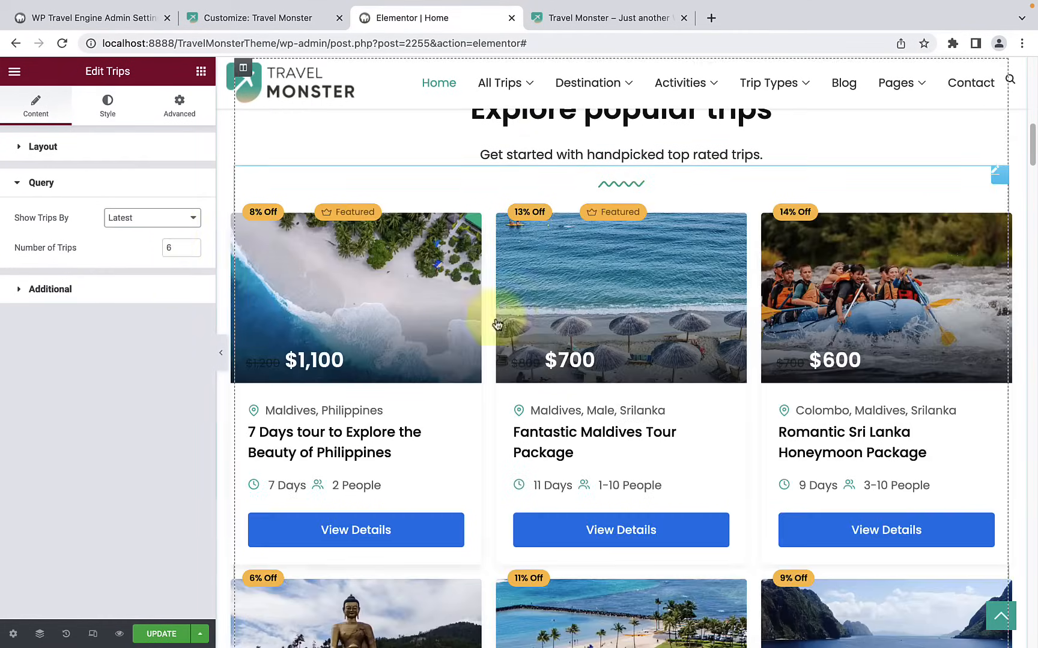
{"action": "scroll", "coordinate": [751, 324], "scroll_direction": "down", "scroll_amount": 3}
{"action": "scroll", "coordinate": [754, 327], "scroll_direction": "down", "scroll_amount": 4}
{"action": "scroll", "coordinate": [755, 327], "scroll_direction": "up", "scroll_amount": 6}
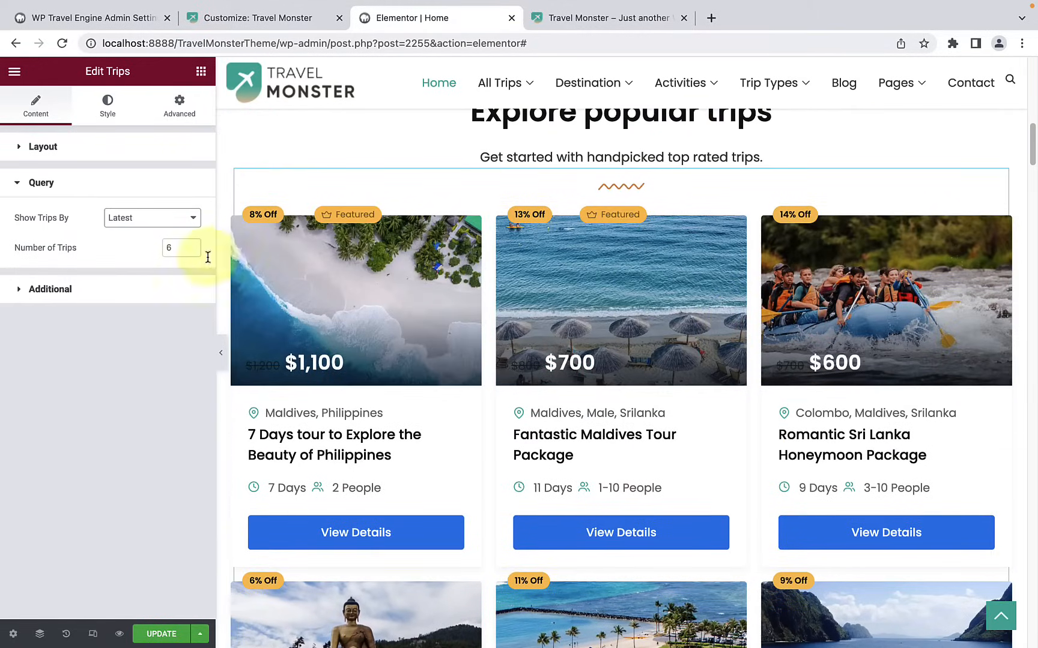
Step: Set the trips widget to show trips by onsale and review the discounted cards
{"action": "left_click", "coordinate": [155, 218]}
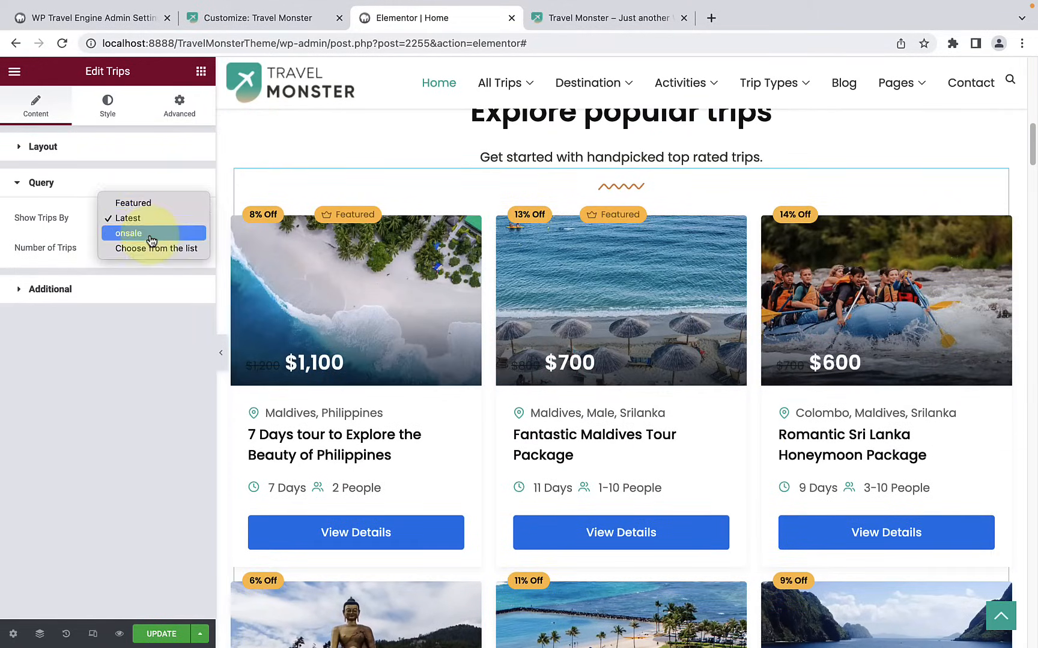
{"action": "left_click", "coordinate": [154, 232]}
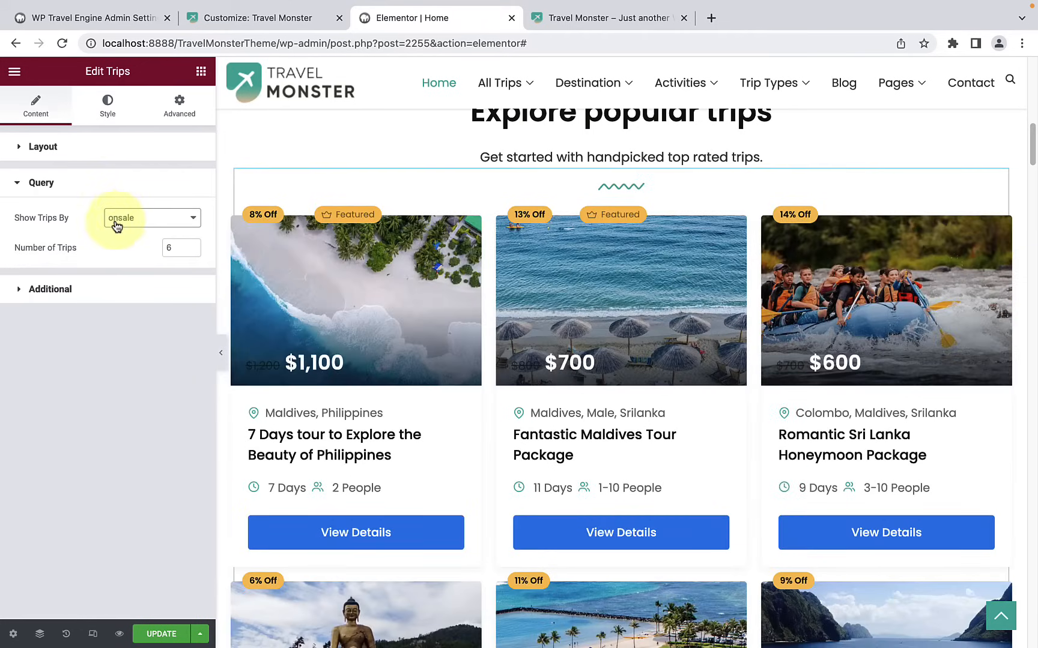
{"action": "scroll", "coordinate": [751, 317], "scroll_direction": "down", "scroll_amount": 3}
{"action": "scroll", "coordinate": [440, 287], "scroll_direction": "up", "scroll_amount": 4}
{"action": "scroll", "coordinate": [441, 287], "scroll_direction": "up", "scroll_amount": 4}
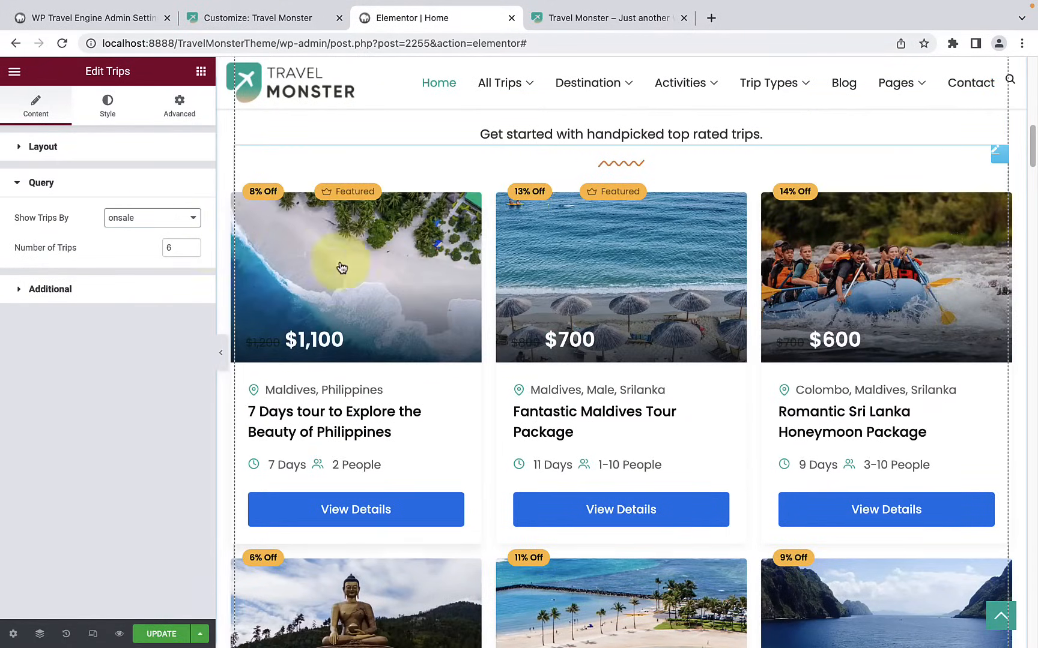
Step: Set the trips widget's query to choose trips from the list and review the preselected trip cards
{"action": "scroll", "coordinate": [848, 318], "scroll_direction": "down", "scroll_amount": 5}
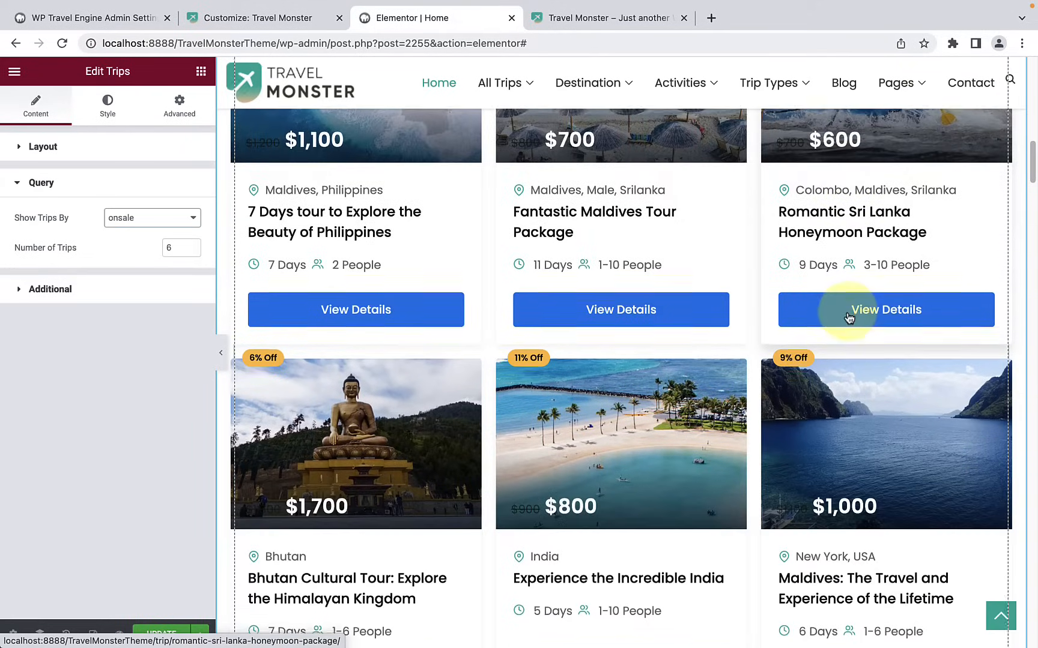
{"action": "scroll", "coordinate": [388, 313], "scroll_direction": "up", "scroll_amount": 5}
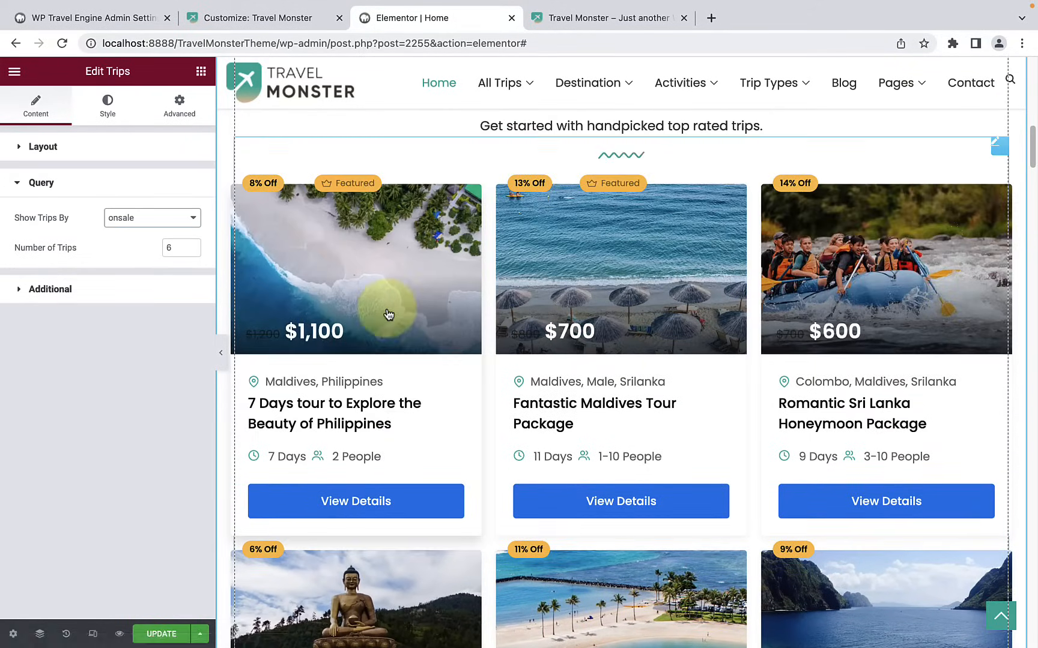
{"action": "left_click", "coordinate": [169, 226]}
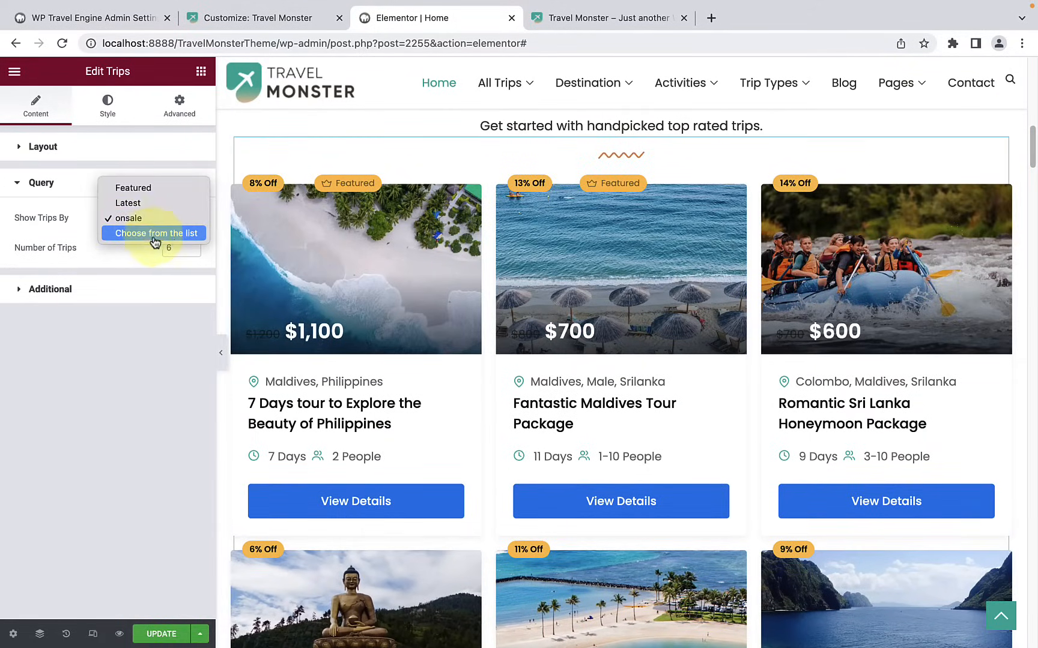
{"action": "left_click", "coordinate": [169, 236]}
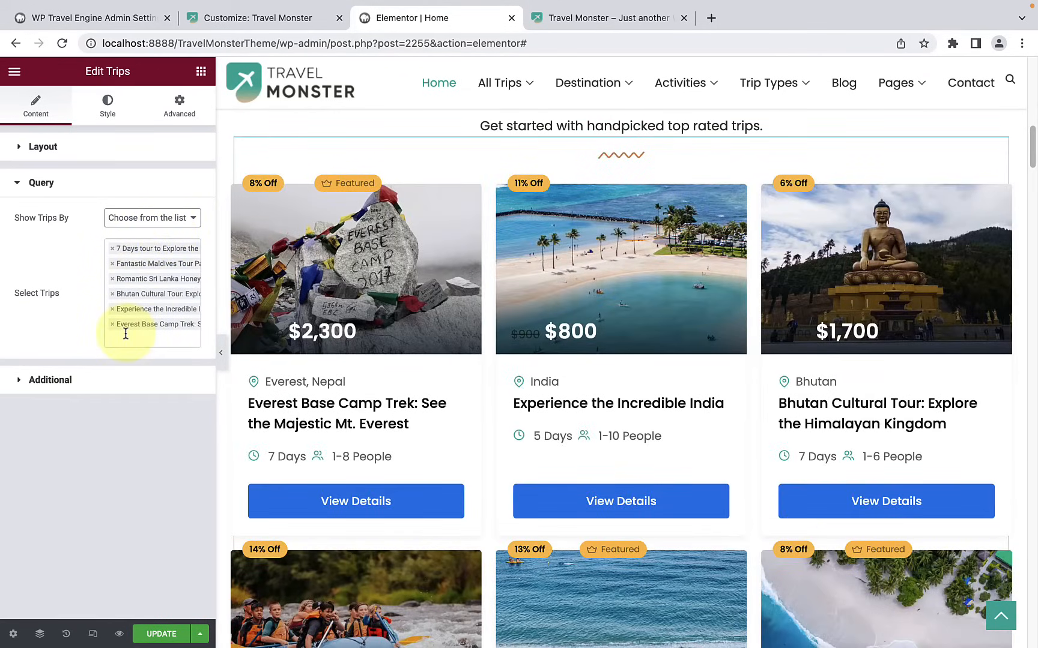
{"action": "scroll", "coordinate": [462, 345], "scroll_direction": "down", "scroll_amount": 5}
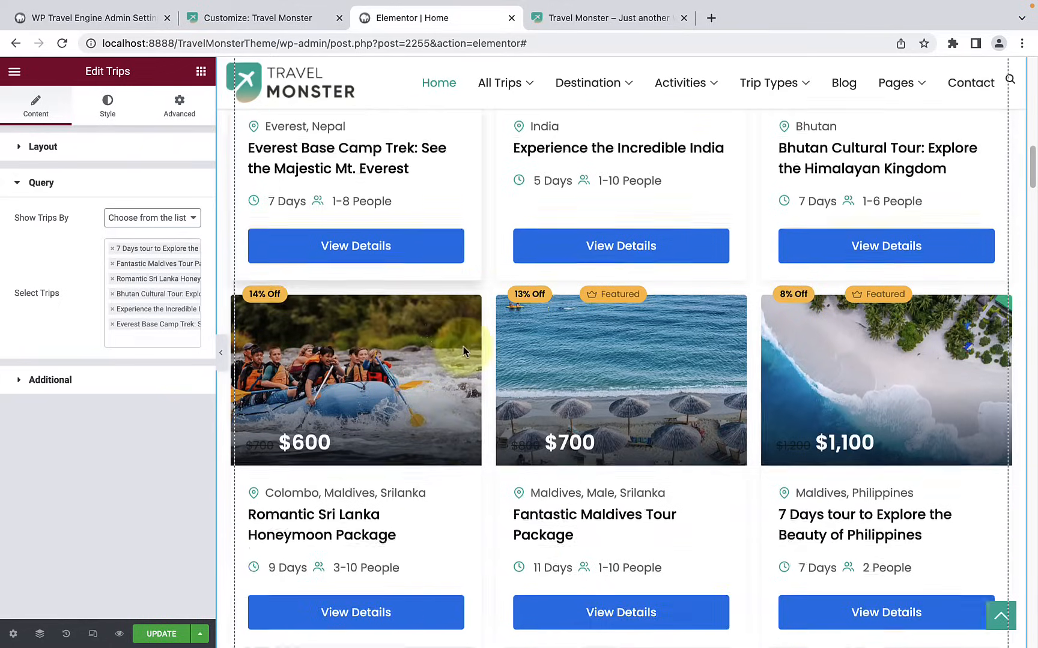
{"action": "scroll", "coordinate": [463, 350], "scroll_direction": "down", "scroll_amount": 1}
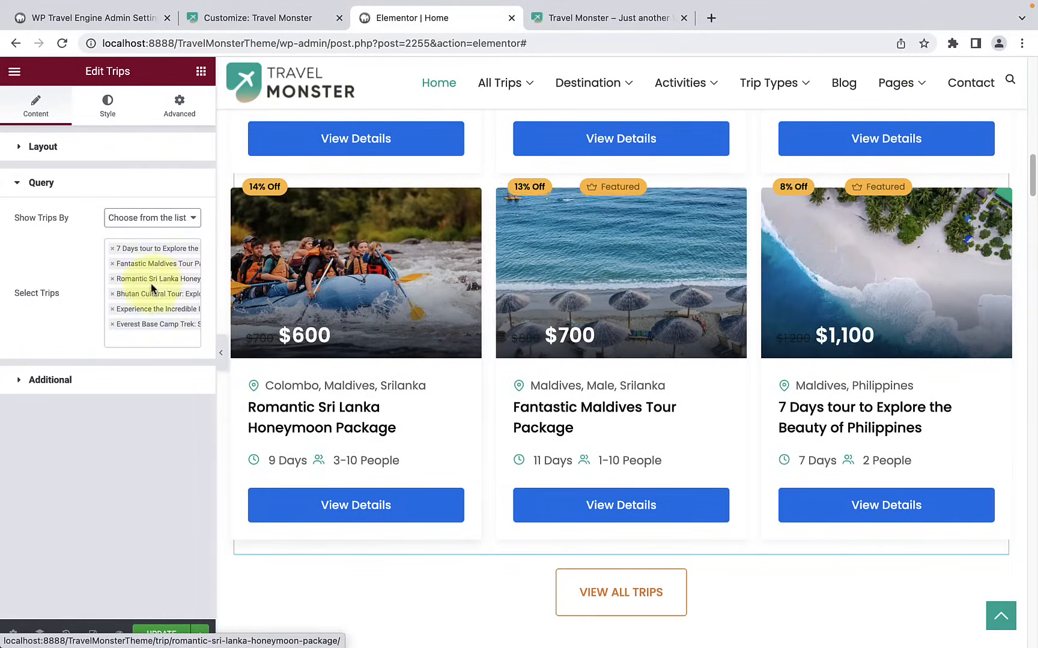
Step: Remove Fantastic Maldives Tour Package from the widget's selected trips and check the trip grid
{"action": "left_click", "coordinate": [113, 265]}
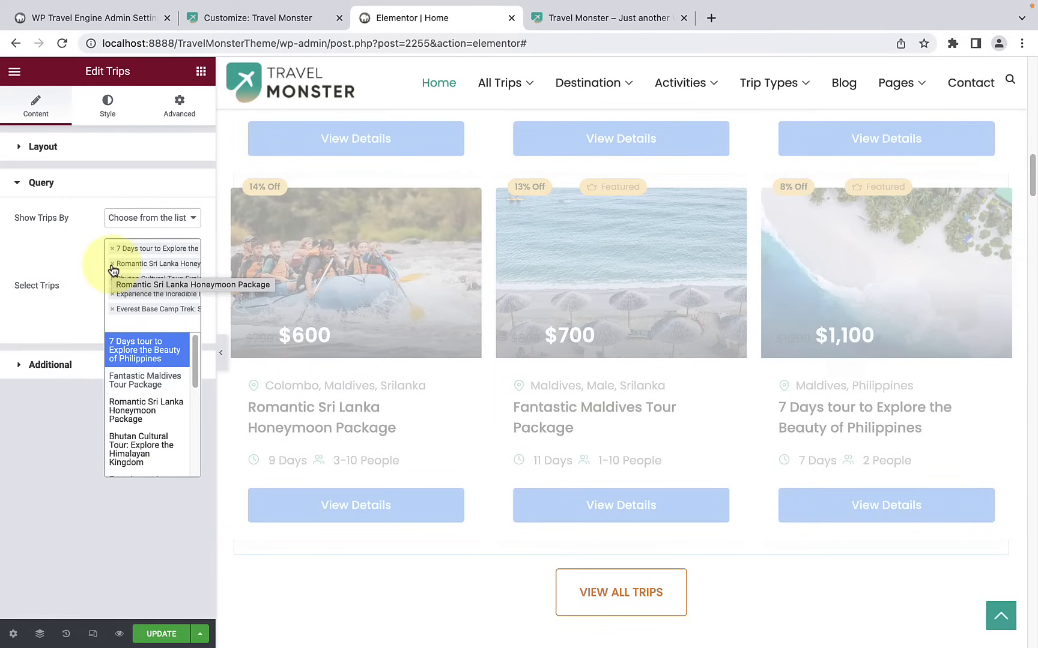
{"action": "scroll", "coordinate": [871, 278], "scroll_direction": "up", "scroll_amount": 6}
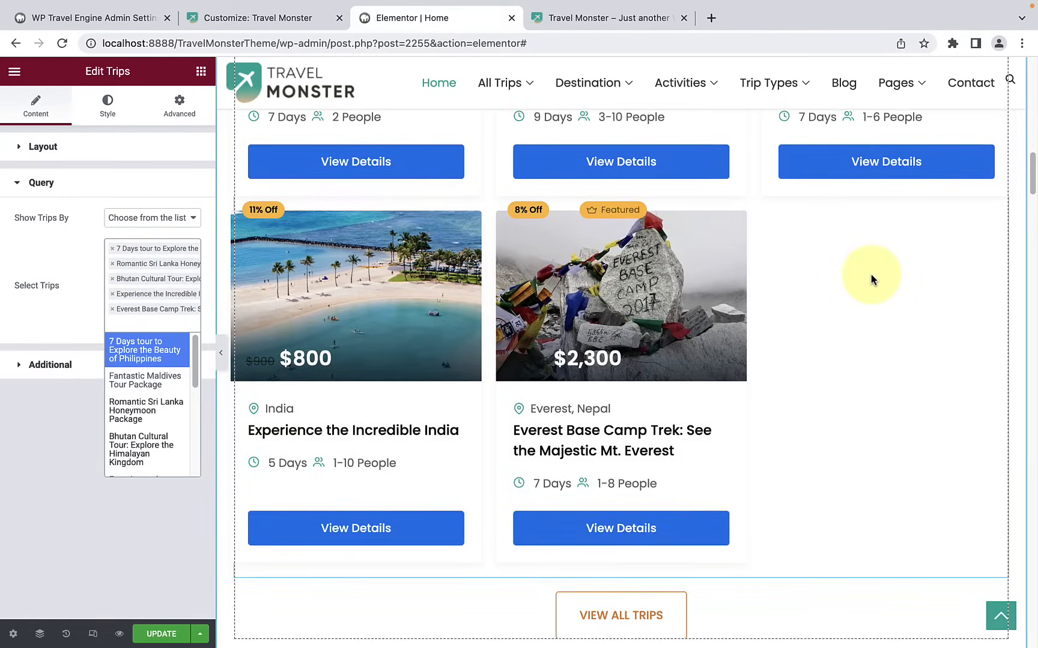
{"action": "scroll", "coordinate": [874, 280], "scroll_direction": "down", "scroll_amount": 4}
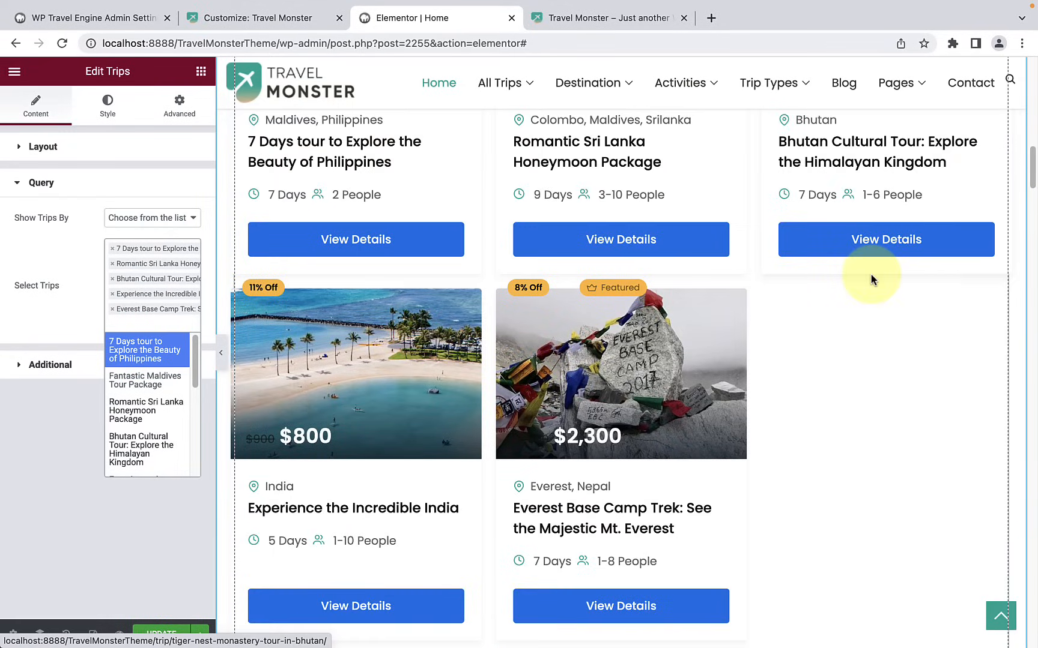
Step: Add Paris Effiel Tower Tour 1 Day Tour to the selected trips and review the trip grid
{"action": "left_click", "coordinate": [165, 325]}
{"action": "left_click", "coordinate": [165, 325]}
{"action": "left_click", "coordinate": [168, 327]}
{"action": "left_click", "coordinate": [156, 323]}
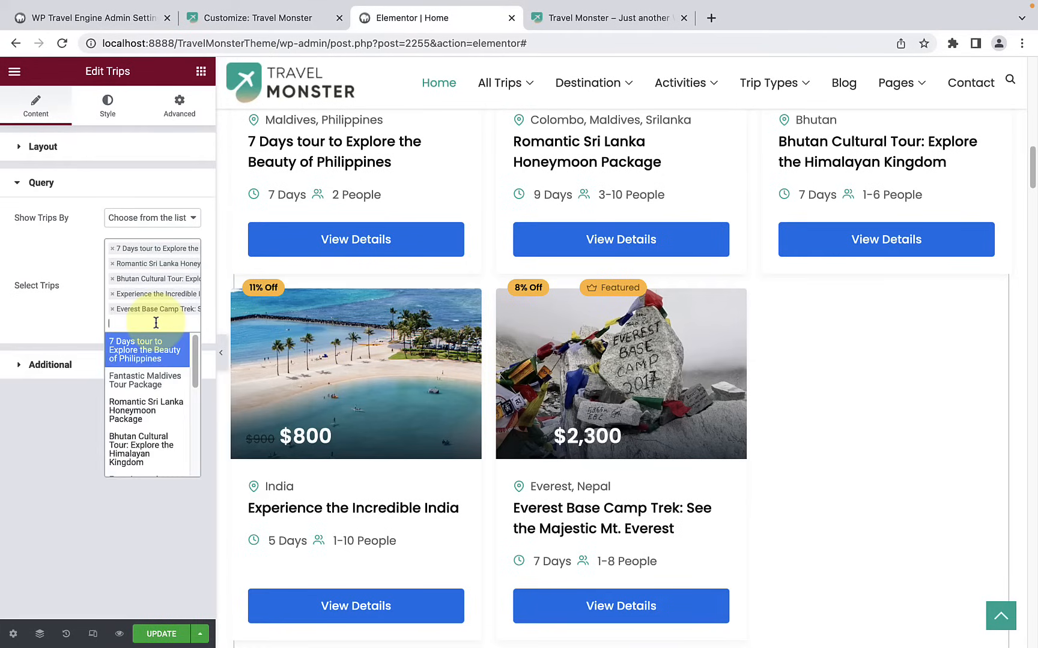
{"action": "scroll", "coordinate": [147, 408], "scroll_direction": "down", "scroll_amount": 3}
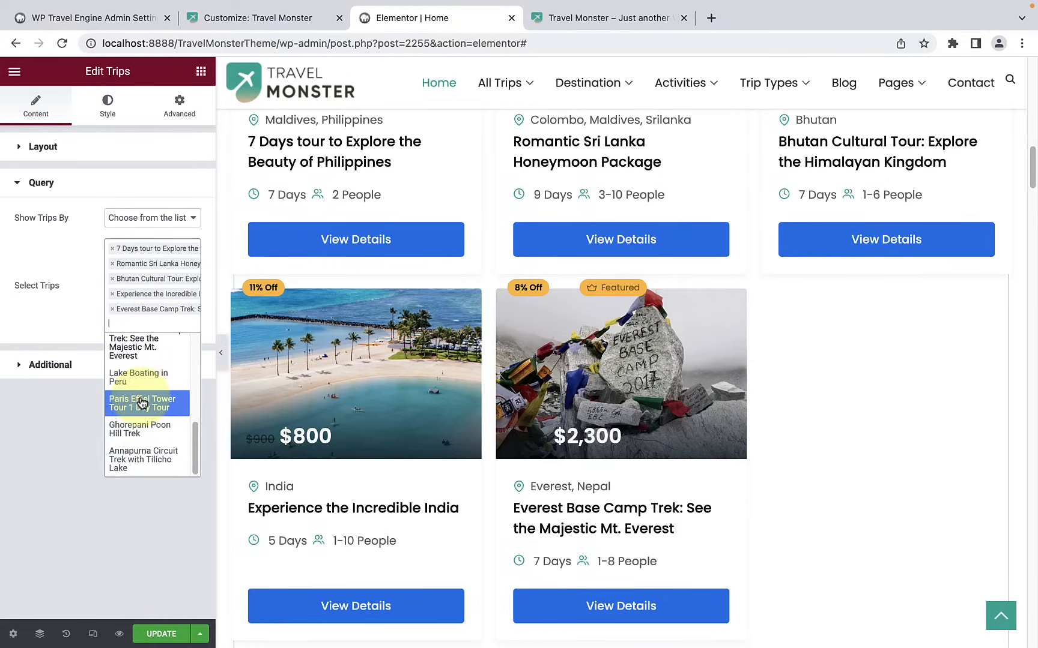
{"action": "scroll", "coordinate": [142, 402], "scroll_direction": "up", "scroll_amount": 2}
{"action": "scroll", "coordinate": [142, 402], "scroll_direction": "down", "scroll_amount": 2}
{"action": "left_click", "coordinate": [153, 404]}
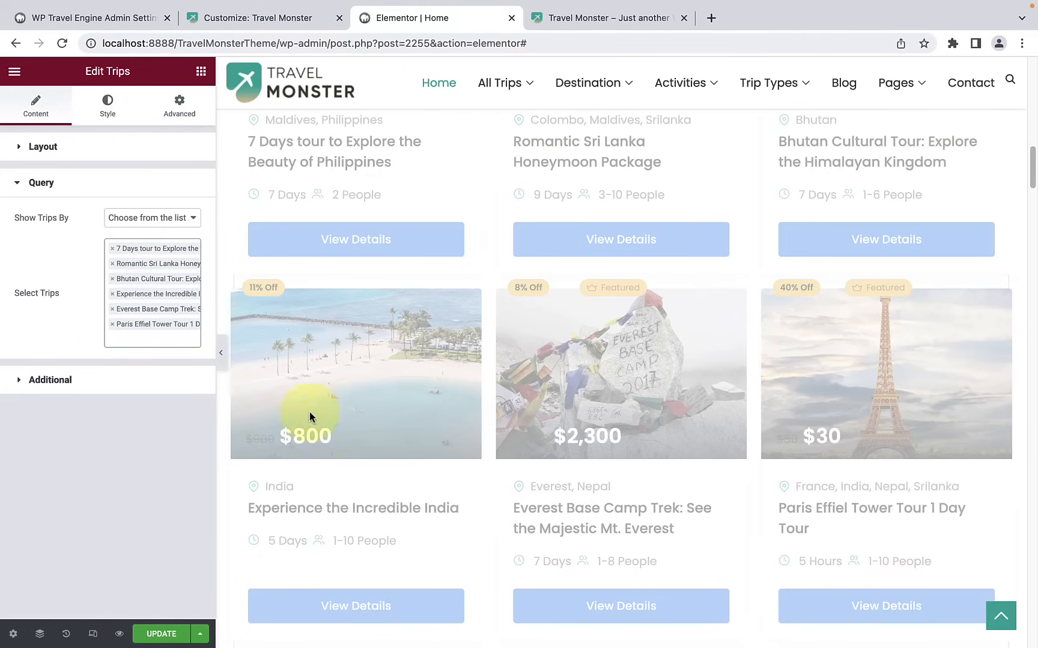
{"action": "scroll", "coordinate": [864, 398], "scroll_direction": "up", "scroll_amount": 2}
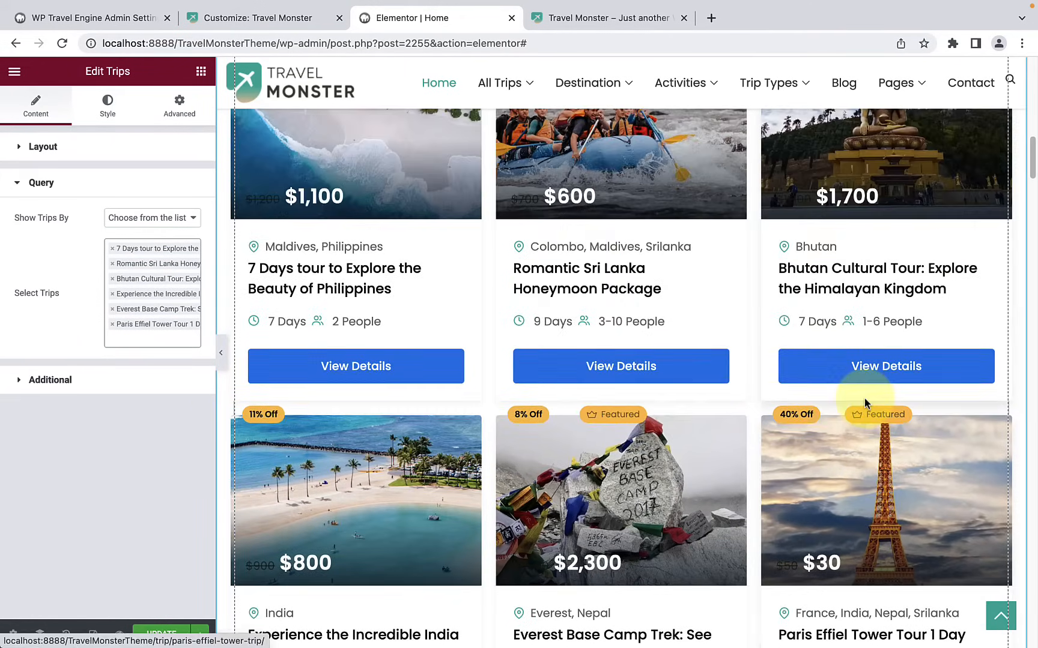
{"action": "scroll", "coordinate": [865, 398], "scroll_direction": "up", "scroll_amount": 2}
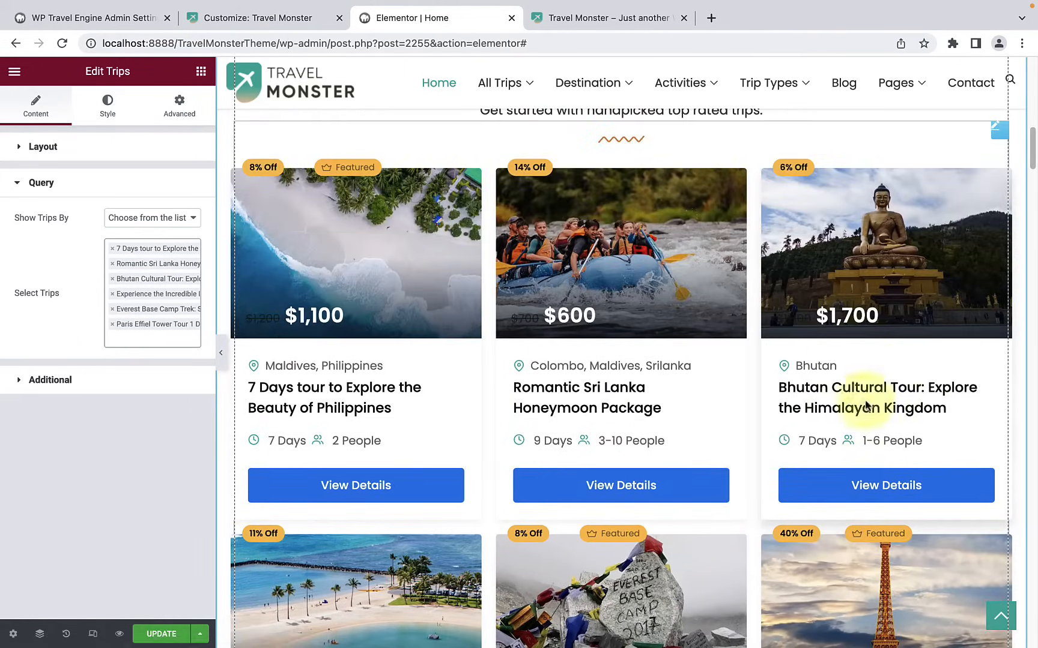
{"action": "scroll", "coordinate": [863, 367], "scroll_direction": "down", "scroll_amount": 2}
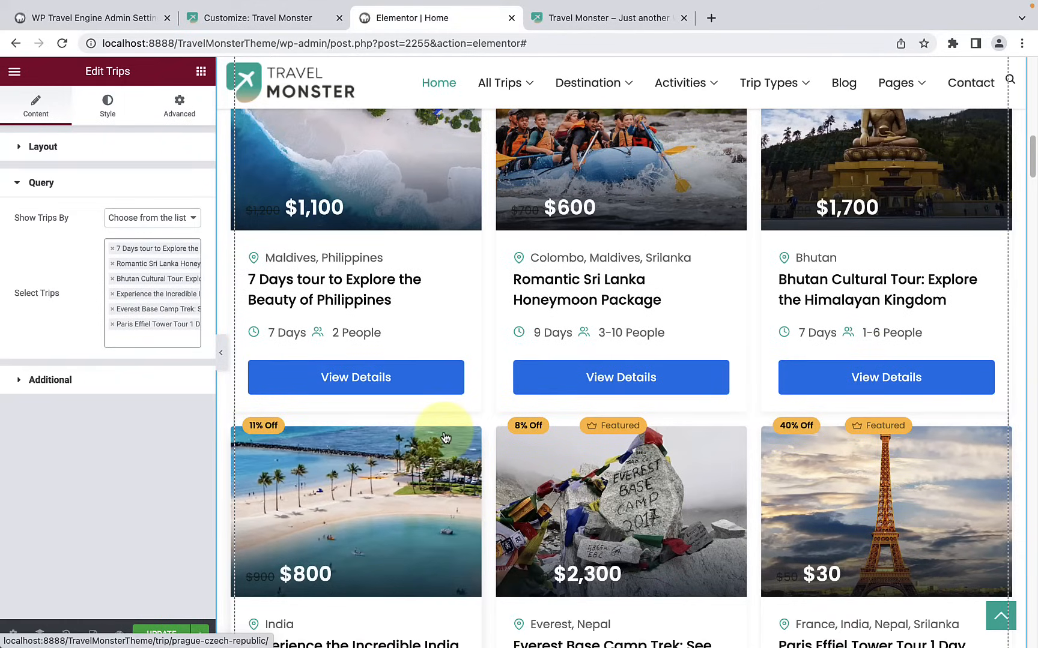
{"action": "scroll", "coordinate": [474, 396], "scroll_direction": "up", "scroll_amount": 3}
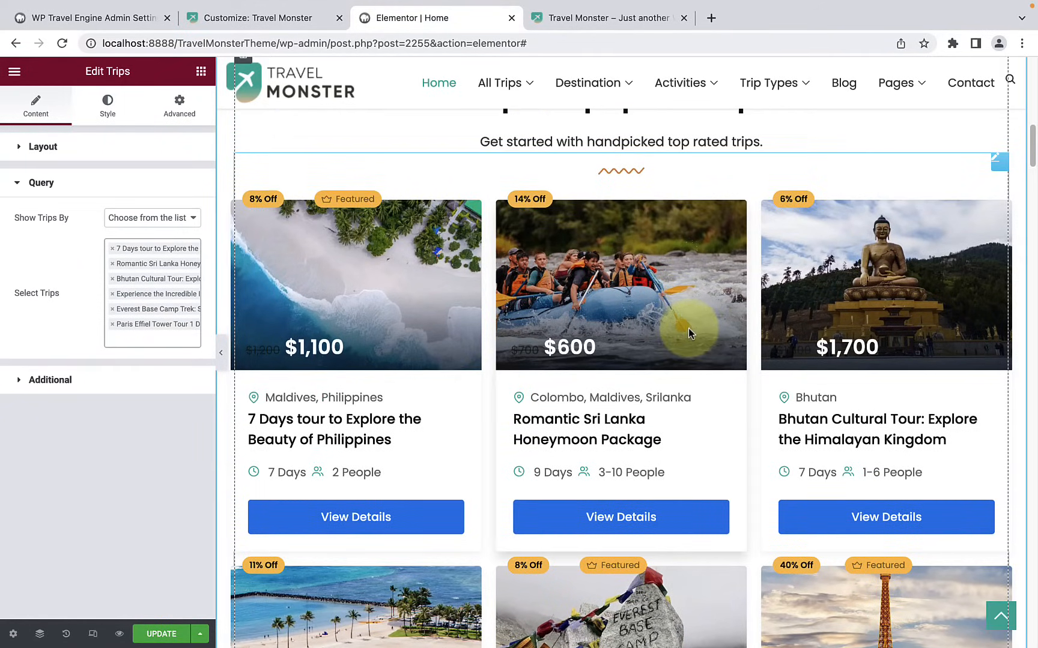
Step: Open the trips widget's Additional settings and examine the display options for the trip cards
{"action": "scroll", "coordinate": [688, 331], "scroll_direction": "down", "scroll_amount": 3}
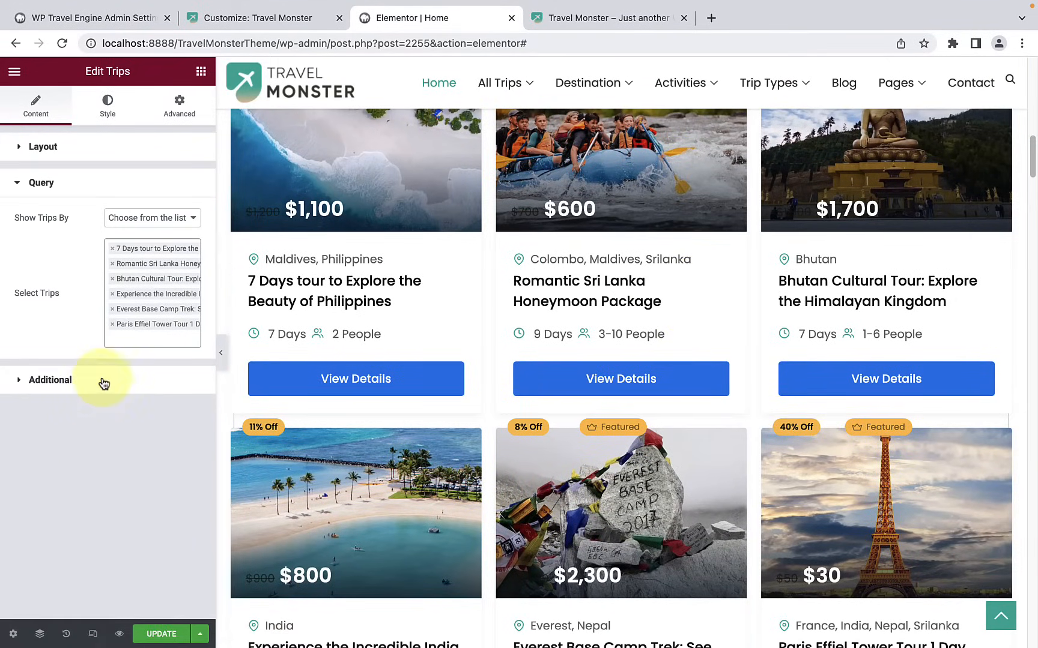
{"action": "left_click", "coordinate": [103, 380]}
{"action": "scroll", "coordinate": [105, 396], "scroll_direction": "down", "scroll_amount": 2}
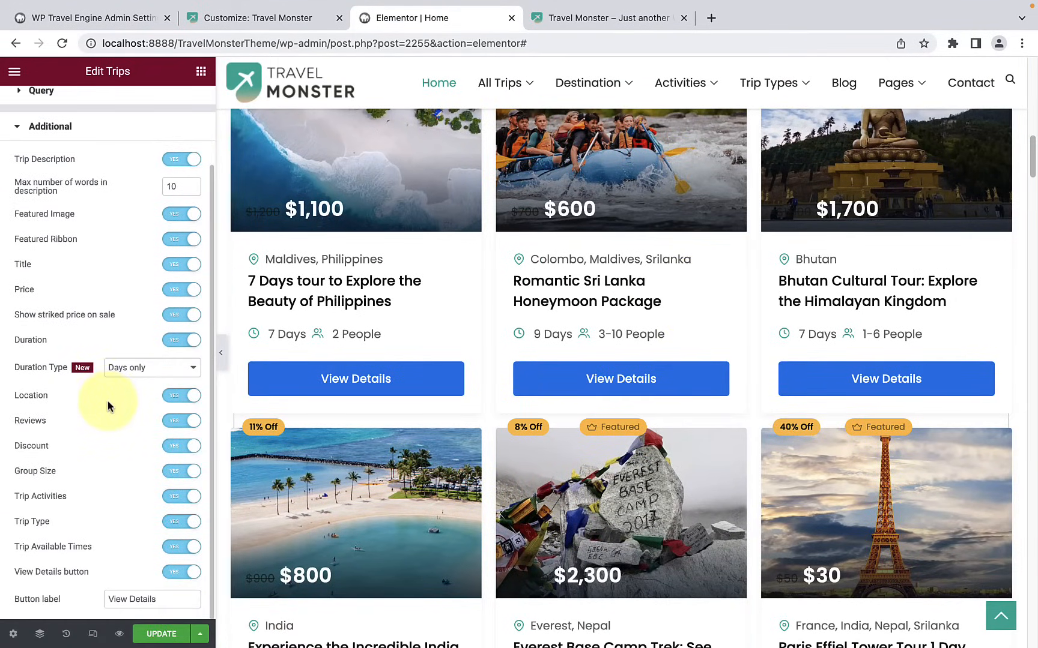
{"action": "scroll", "coordinate": [108, 401], "scroll_direction": "up", "scroll_amount": 2}
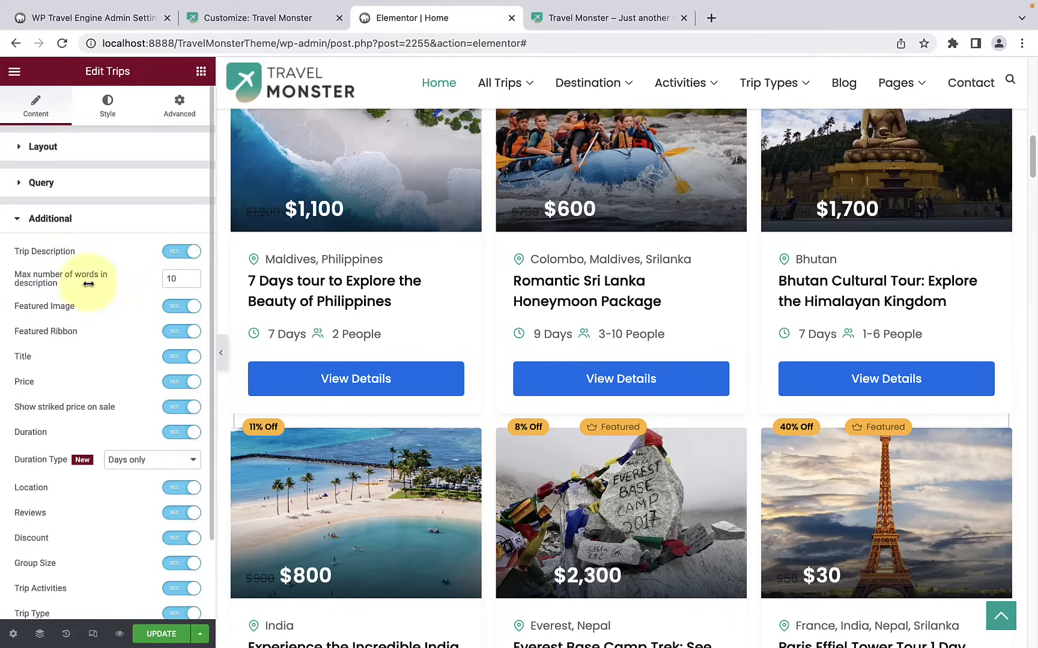
{"action": "scroll", "coordinate": [62, 240], "scroll_direction": "down", "scroll_amount": 1}
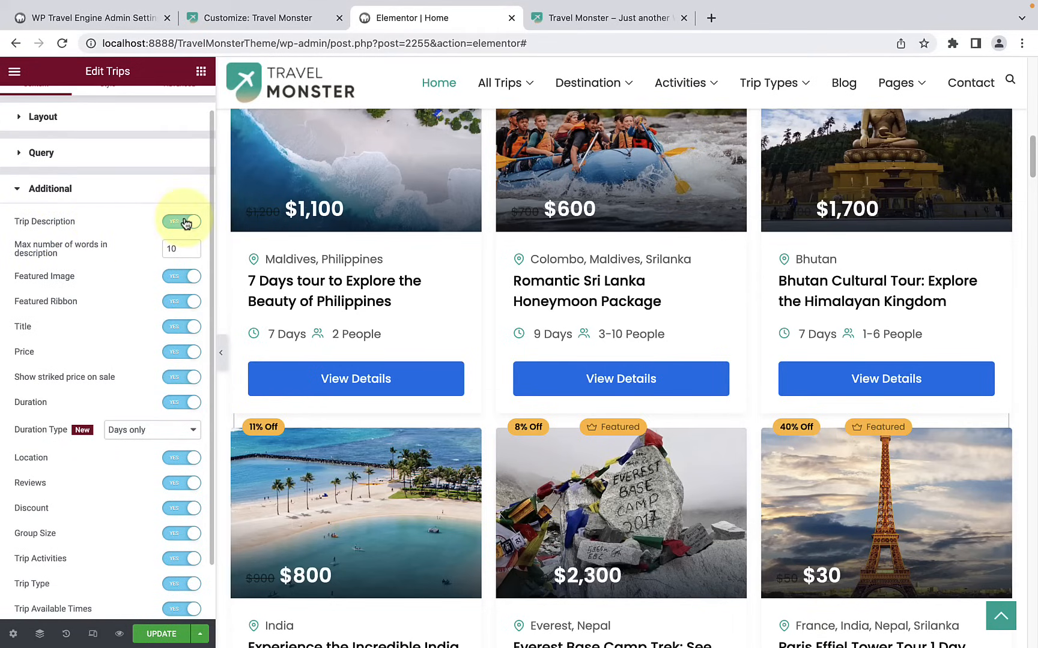
{"action": "scroll", "coordinate": [76, 331], "scroll_direction": "down", "scroll_amount": 1}
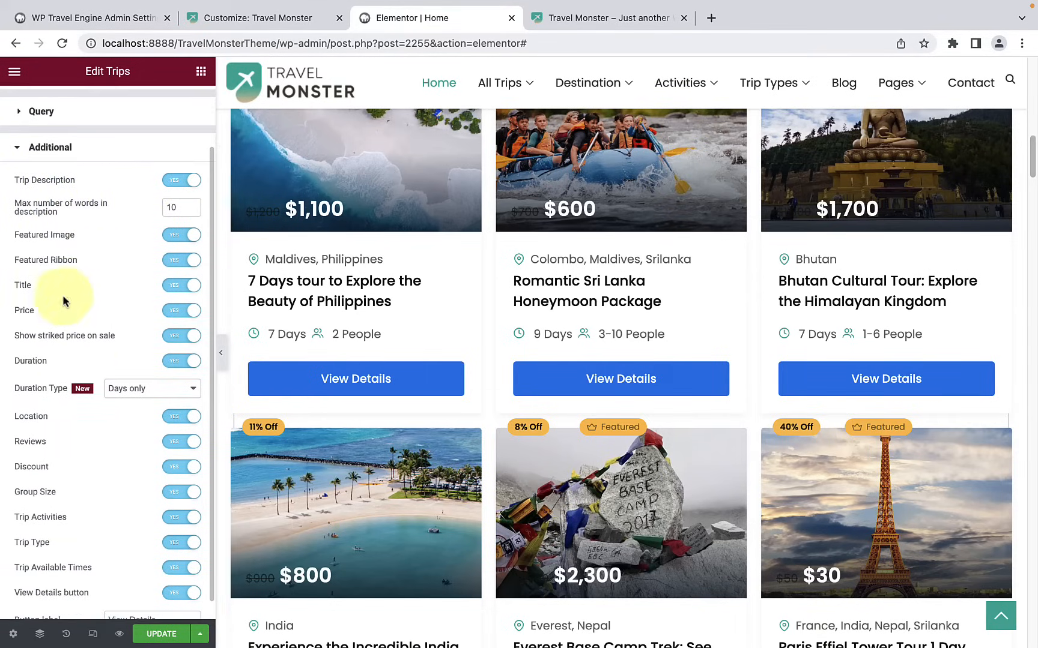
Step: Try hiding the Title on the trip cards and turn it back on
{"action": "left_click", "coordinate": [174, 288]}
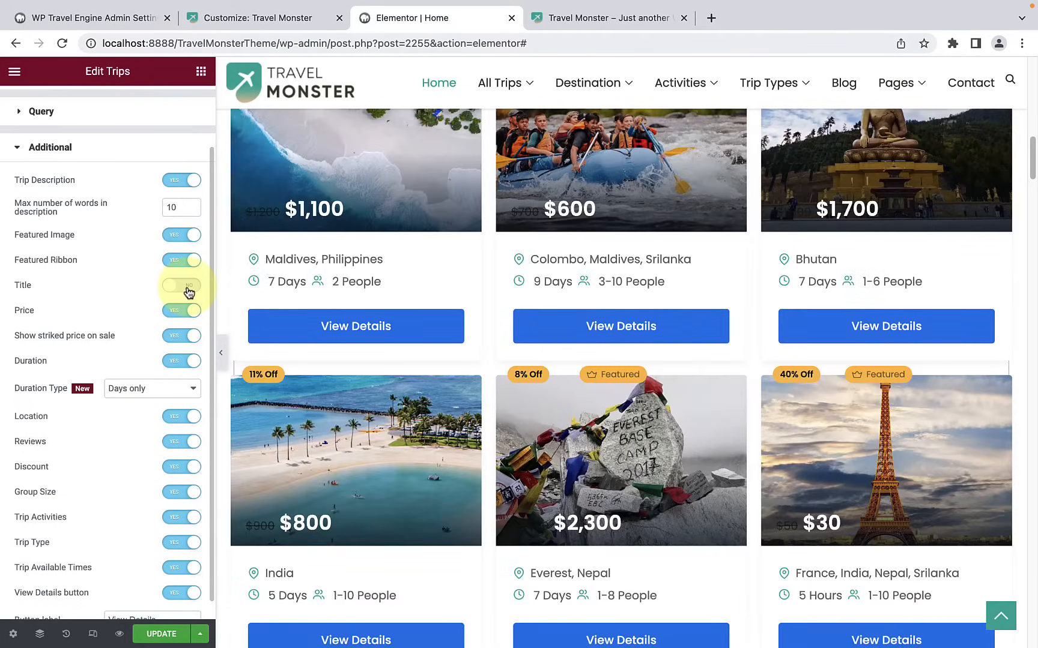
{"action": "left_click", "coordinate": [189, 290]}
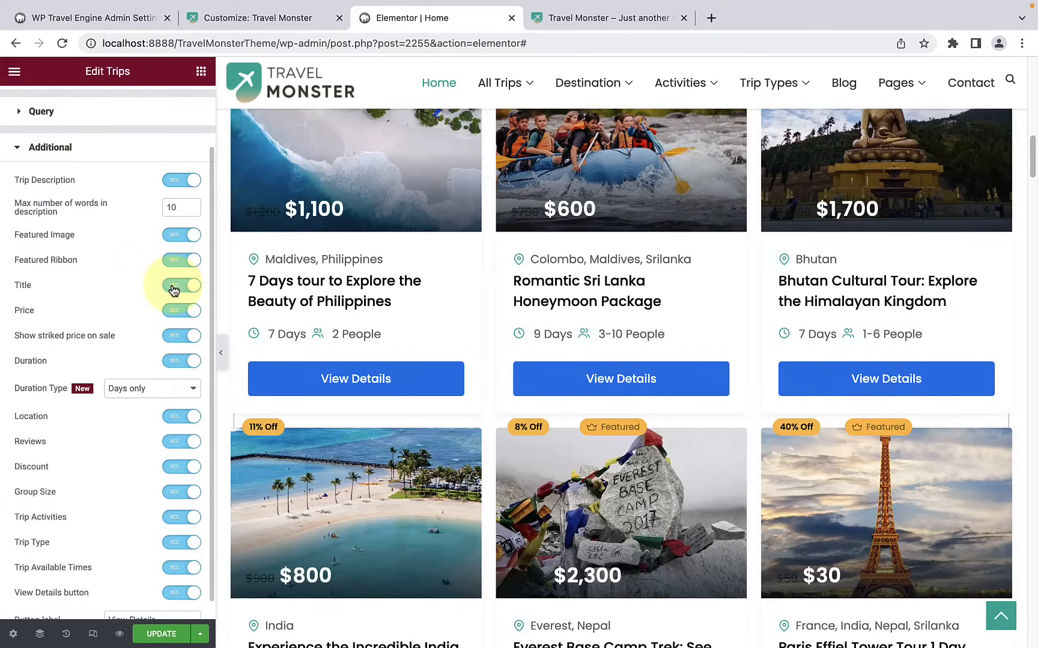
{"action": "scroll", "coordinate": [108, 300], "scroll_direction": "down", "scroll_amount": 1}
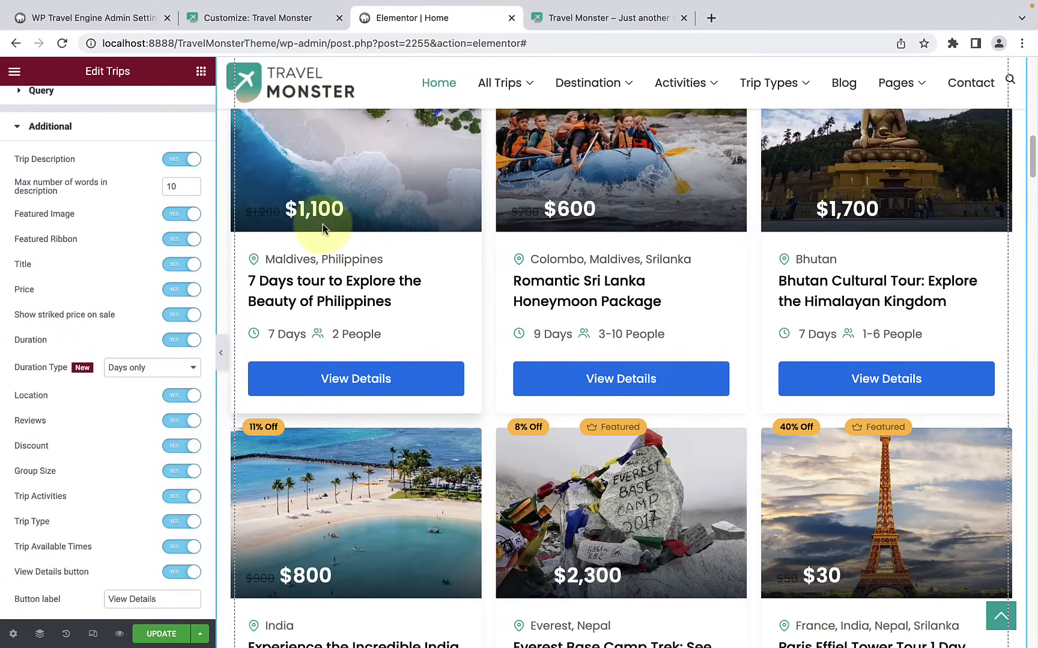
Step: Try hiding the Price and the striked price on sale on the trip cards, turning each back on
{"action": "left_click", "coordinate": [179, 291]}
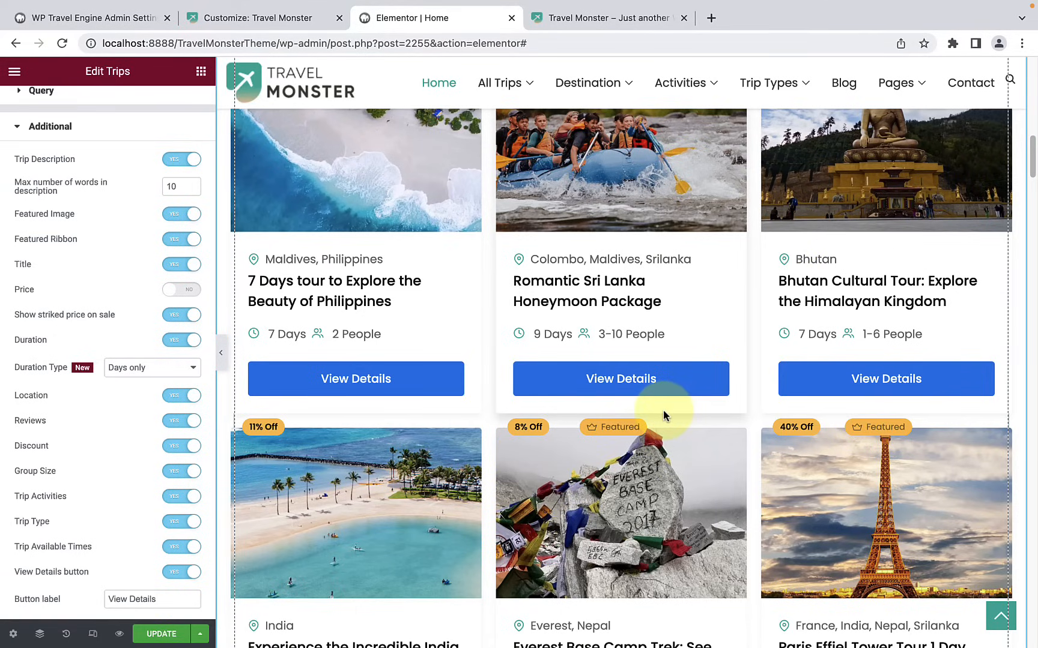
{"action": "left_click", "coordinate": [187, 290]}
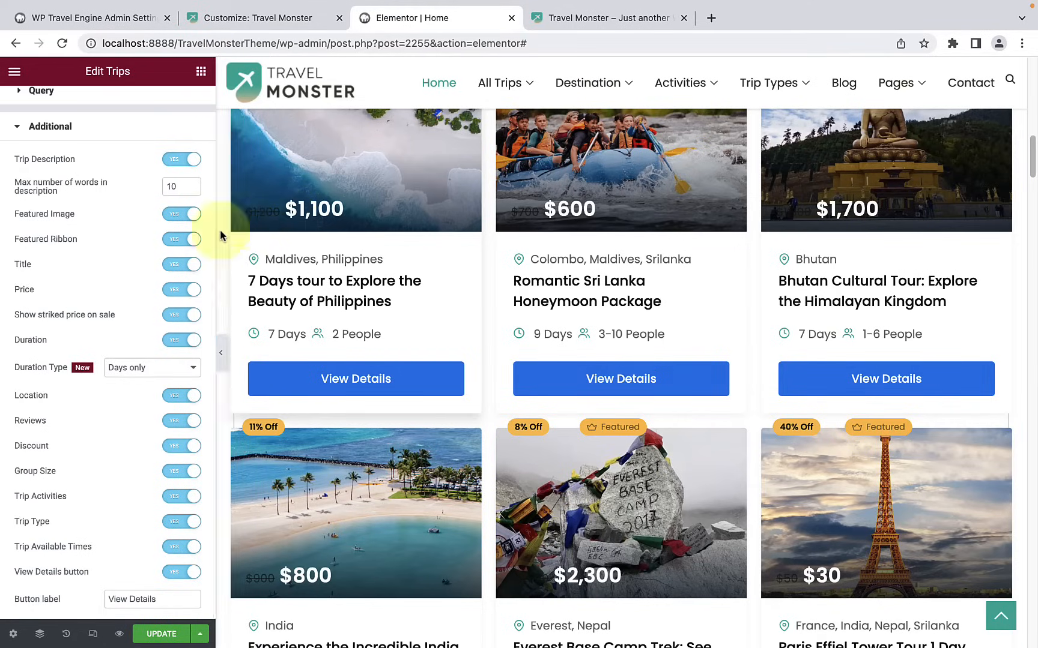
{"action": "left_click", "coordinate": [168, 317]}
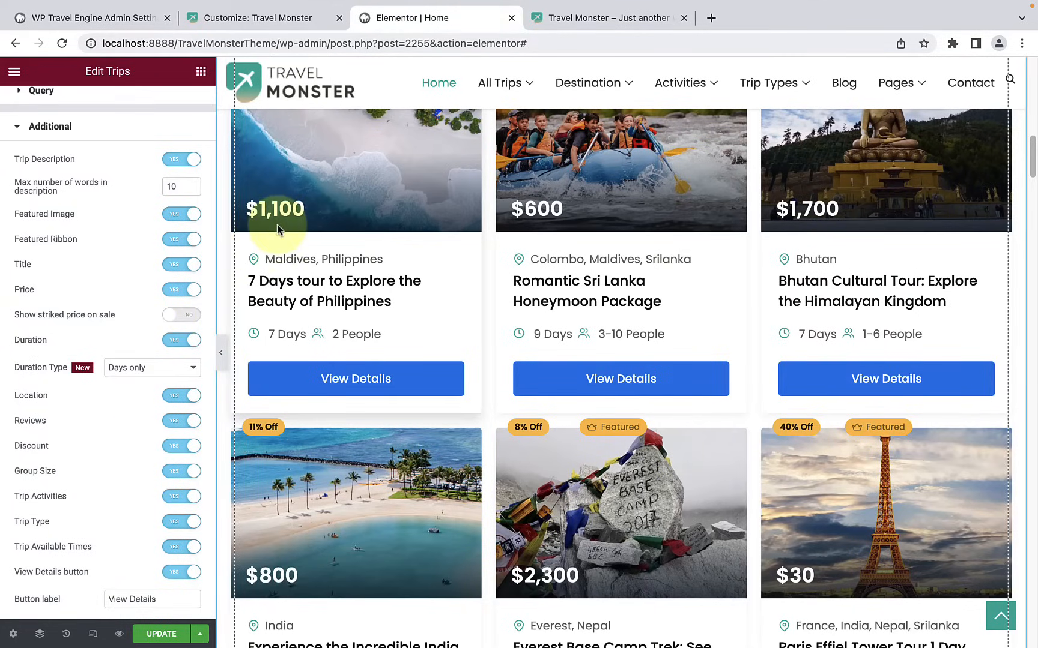
{"action": "left_click", "coordinate": [182, 320]}
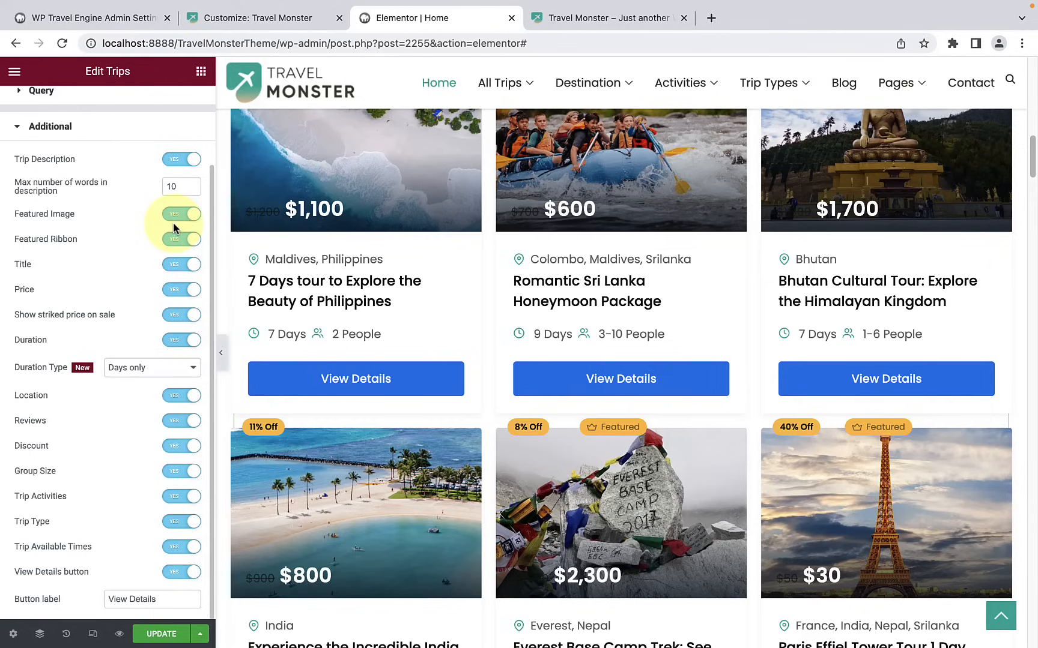
Step: Close the Additional settings and examine the widget's General style options for the Normal and Hover states
{"action": "scroll", "coordinate": [168, 276], "scroll_direction": "up", "scroll_amount": 3}
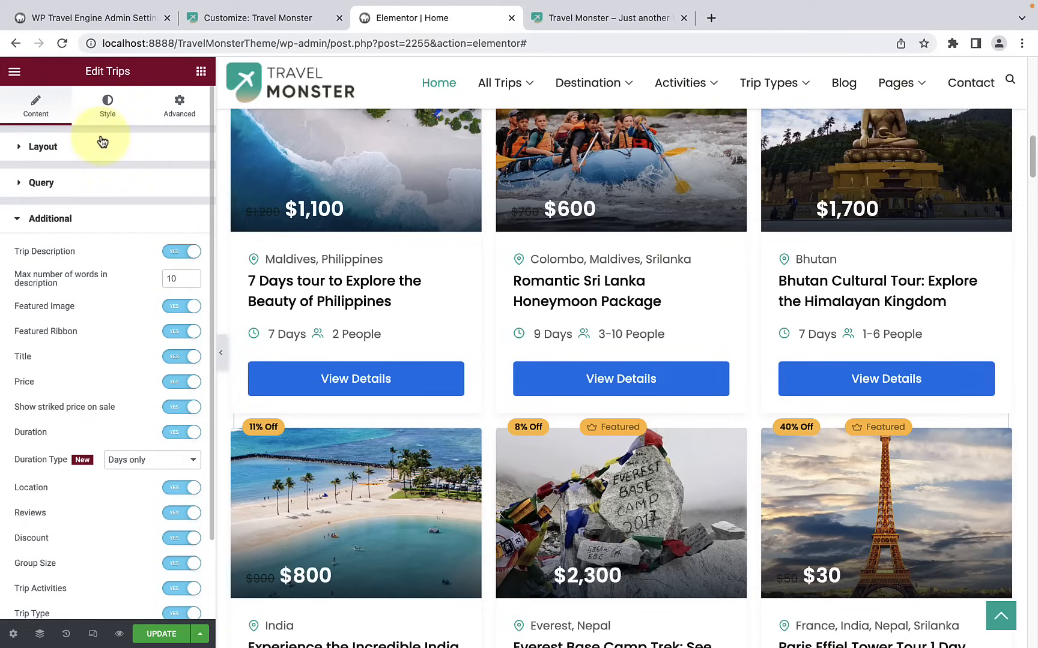
{"action": "left_click", "coordinate": [80, 220]}
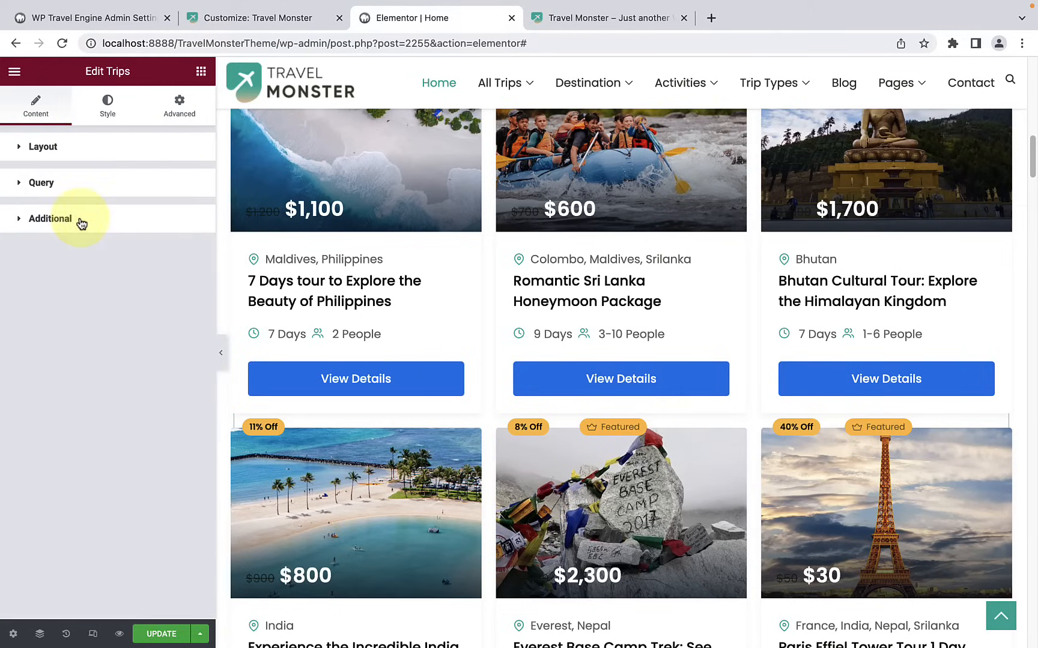
{"action": "left_click", "coordinate": [108, 105]}
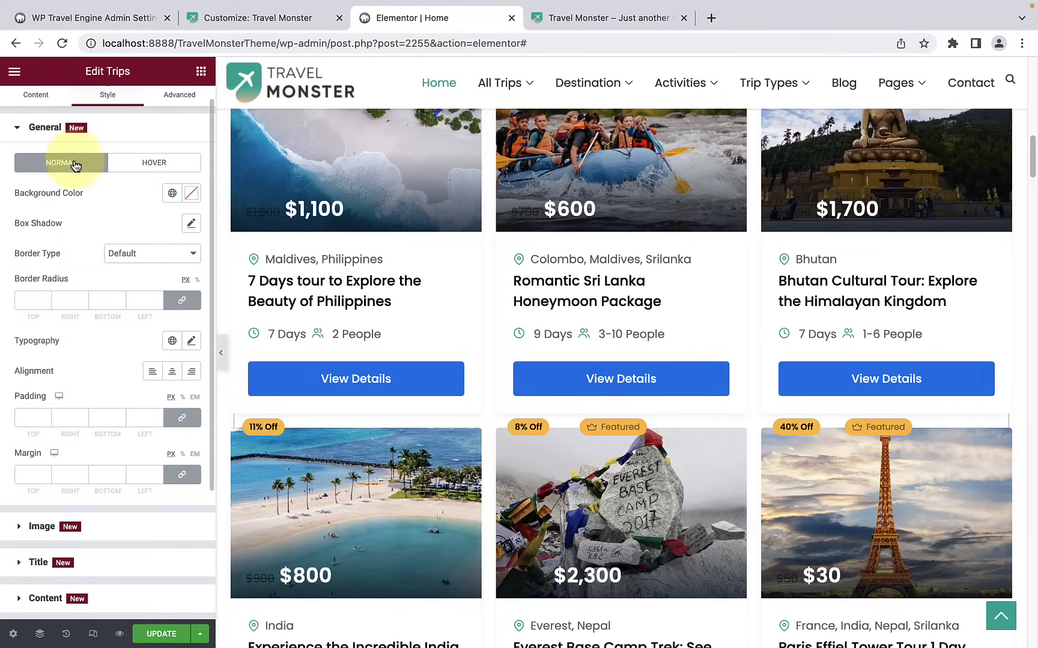
{"action": "left_click", "coordinate": [146, 168]}
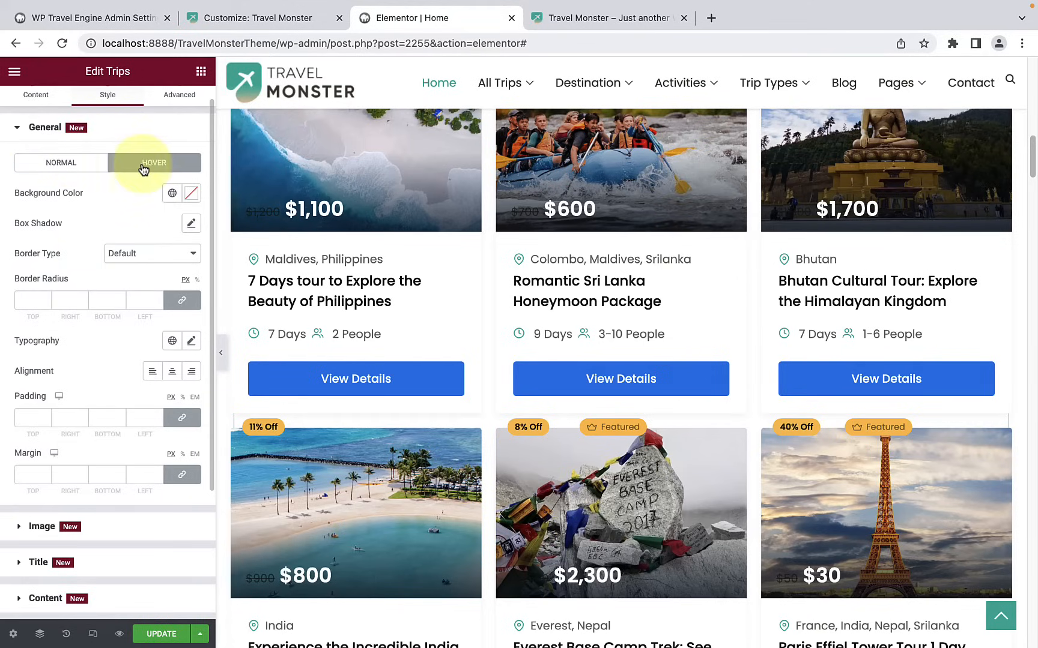
{"action": "left_click", "coordinate": [73, 174]}
{"action": "scroll", "coordinate": [133, 243], "scroll_direction": "up", "scroll_amount": 1}
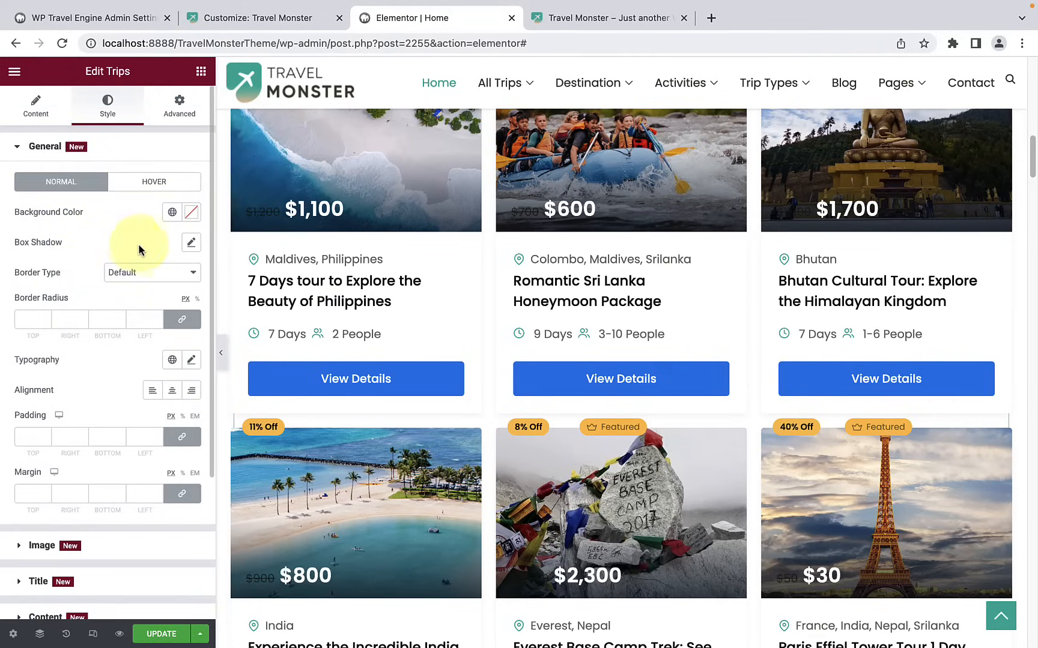
{"action": "scroll", "coordinate": [452, 180], "scroll_direction": "up", "scroll_amount": 2}
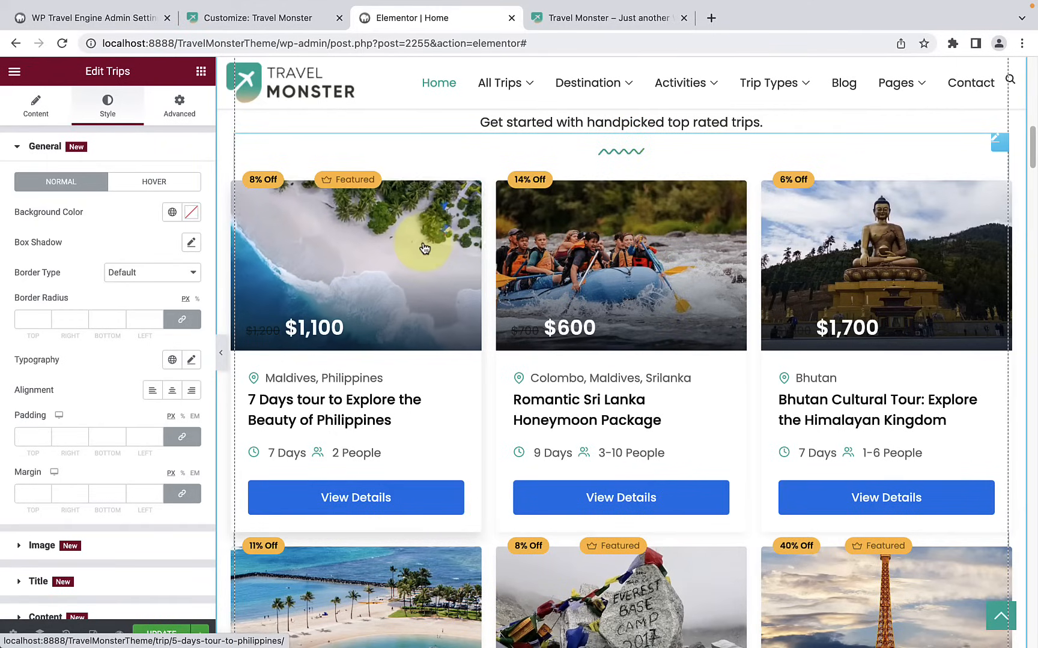
{"action": "left_click", "coordinate": [171, 183]}
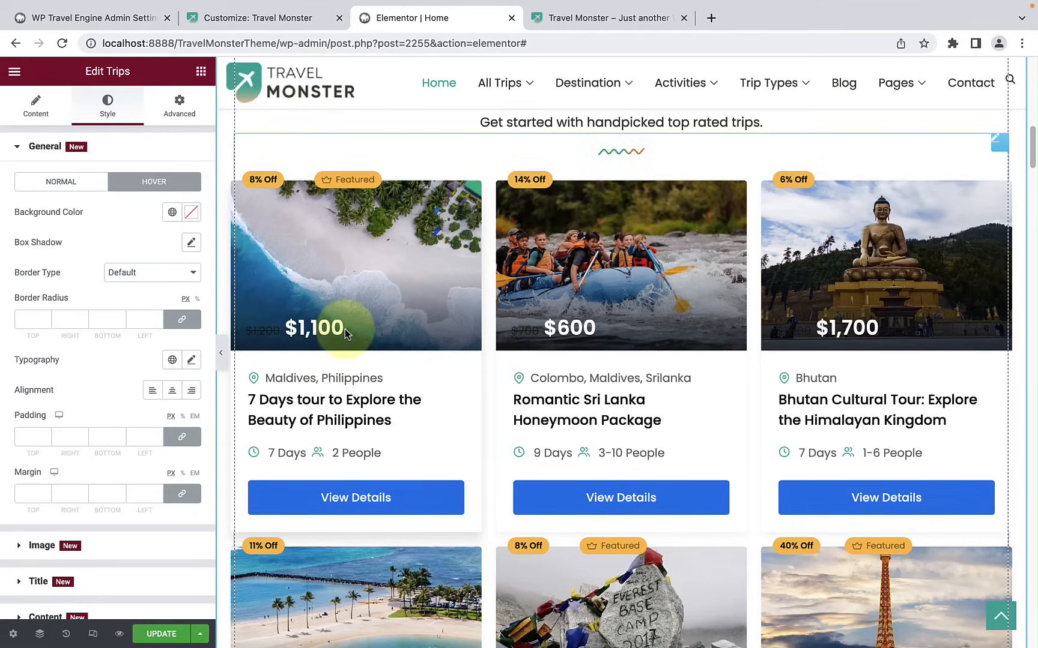
Step: Set the trip cards' hover background colour to light green #CCF9DF and check it on the cards
{"action": "left_click", "coordinate": [82, 184]}
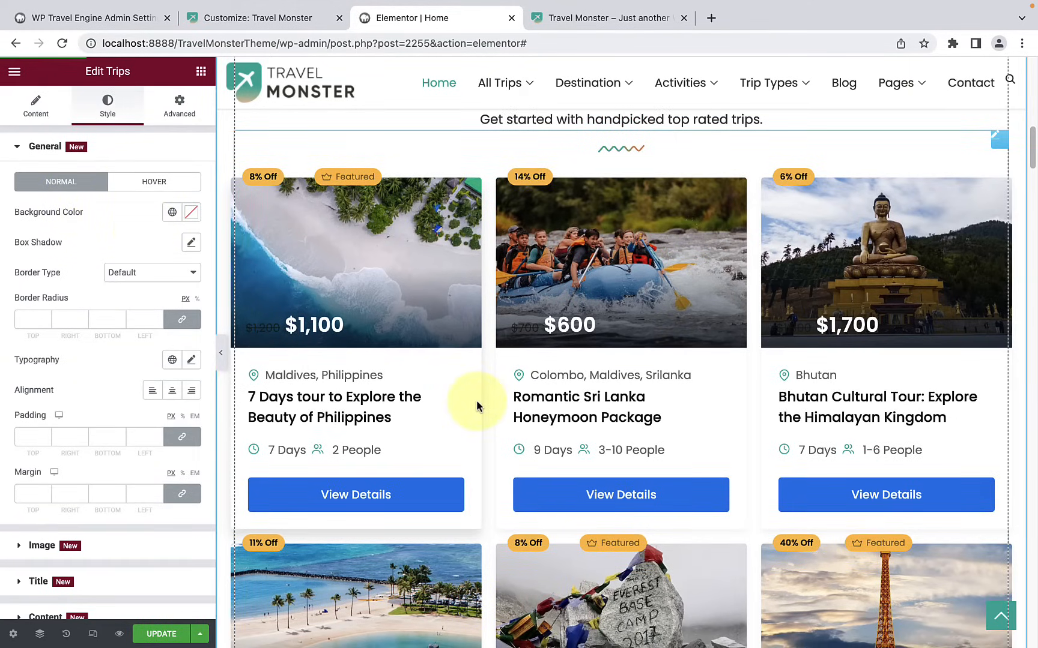
{"action": "left_click", "coordinate": [157, 183]}
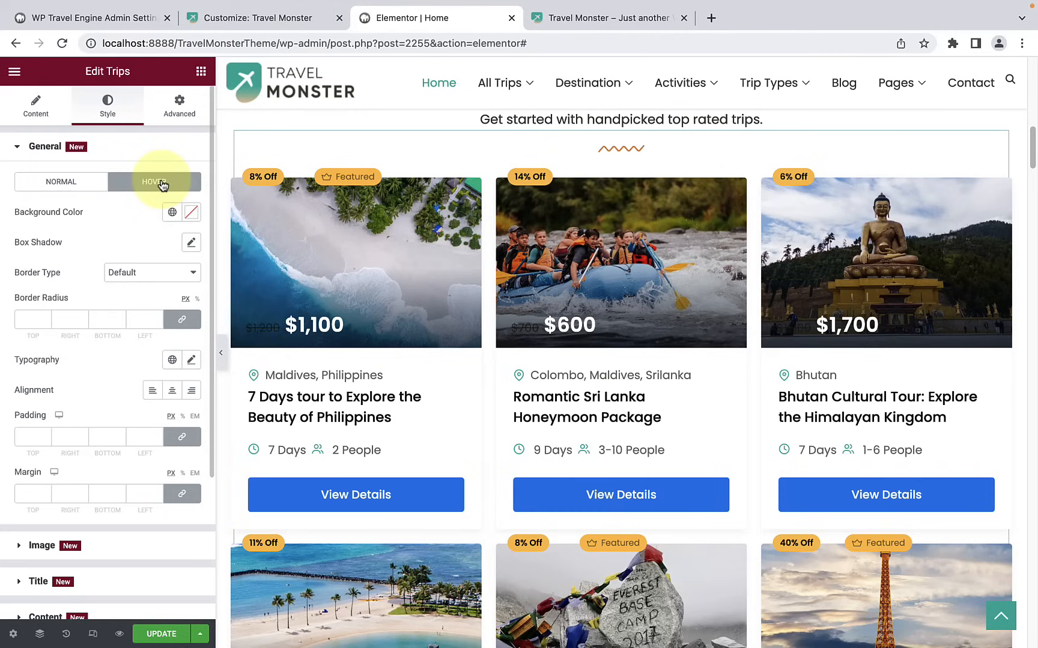
{"action": "left_click", "coordinate": [192, 215]}
{"action": "left_click", "coordinate": [85, 404]}
{"action": "left_click", "coordinate": [80, 398]}
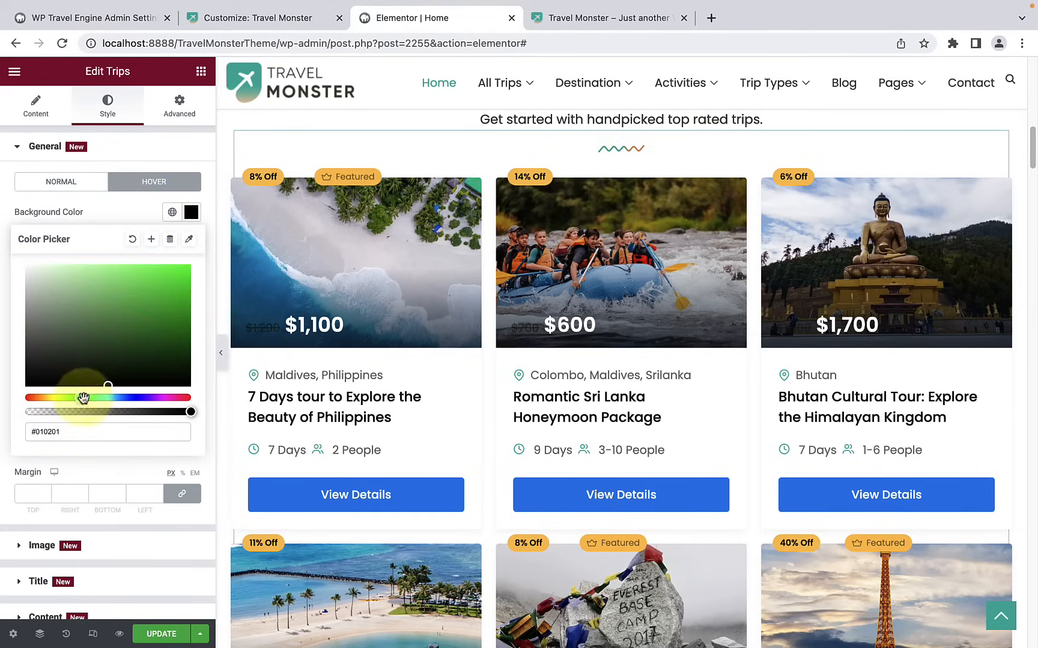
{"action": "left_click_drag", "start_coordinate": [105, 387], "coordinate": [83, 280]}
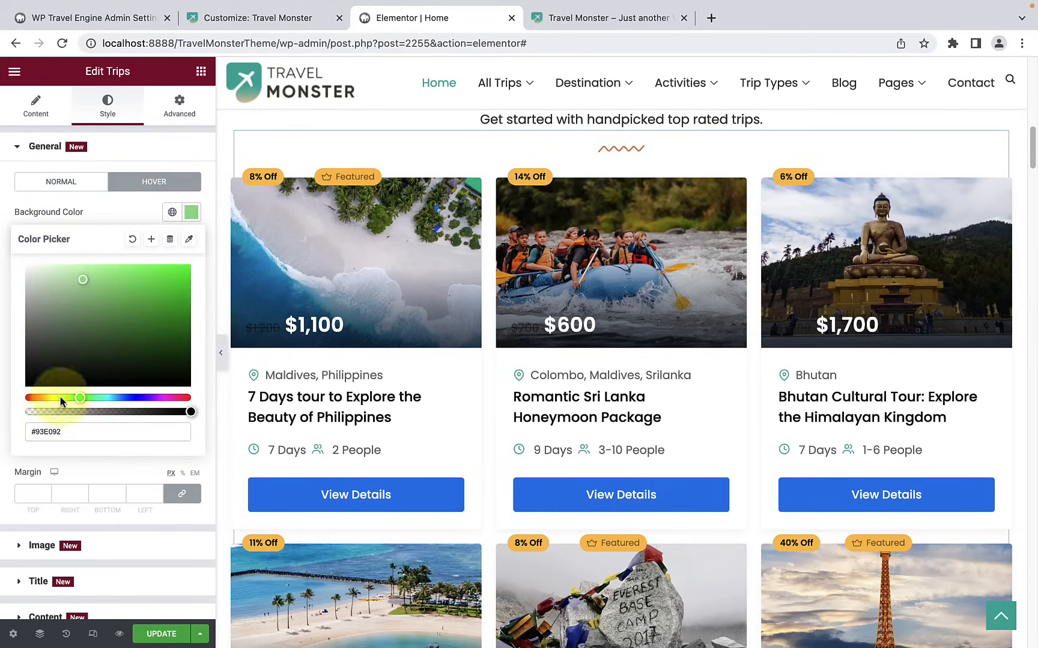
{"action": "left_click", "coordinate": [86, 280]}
{"action": "left_click_drag", "start_coordinate": [85, 279], "coordinate": [56, 269]}
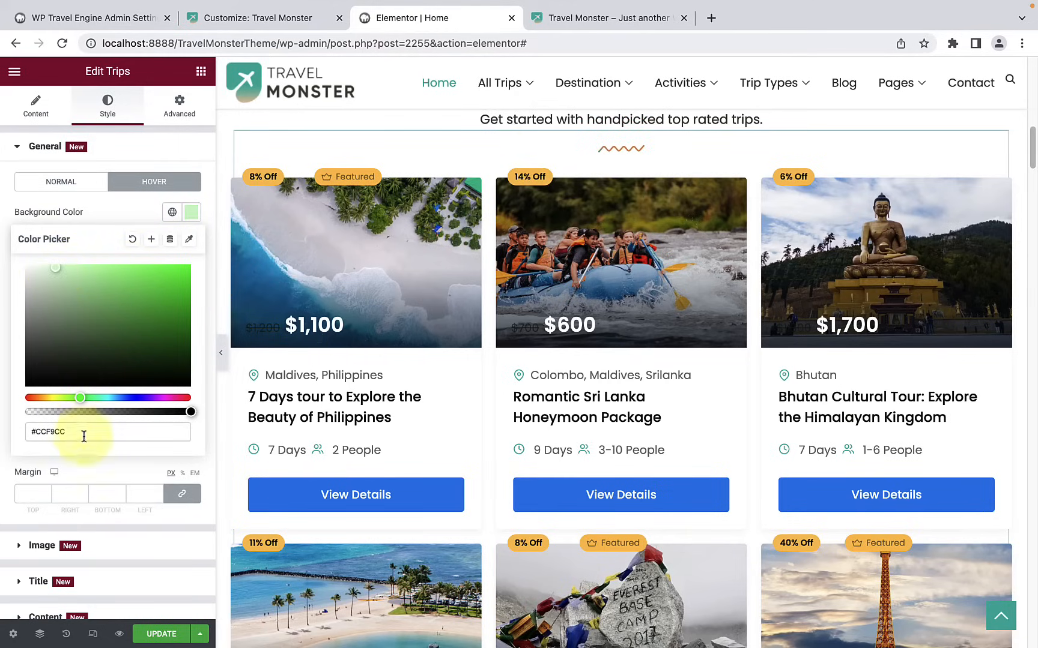
{"action": "left_click_drag", "start_coordinate": [82, 398], "coordinate": [92, 396]}
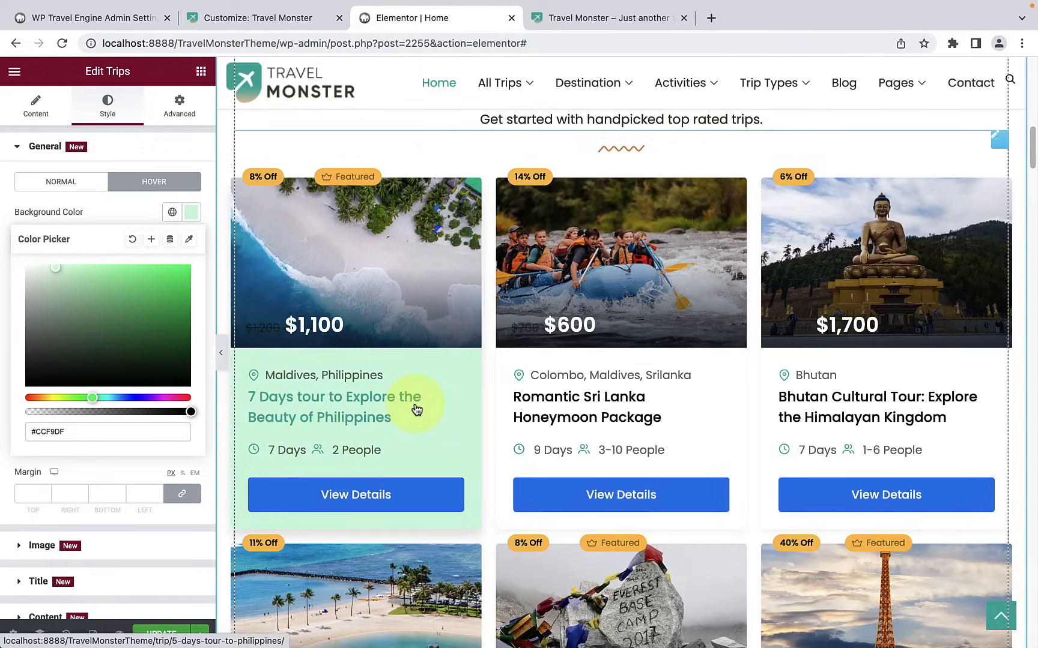
{"action": "scroll", "coordinate": [770, 385], "scroll_direction": "down", "scroll_amount": 4}
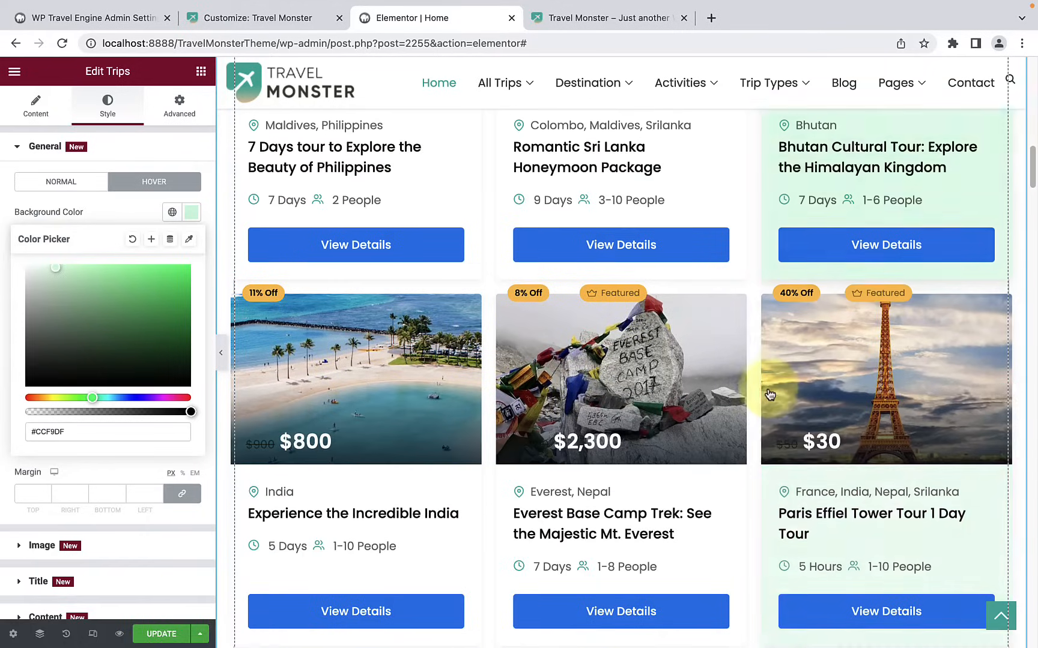
{"action": "scroll", "coordinate": [406, 417], "scroll_direction": "down", "scroll_amount": 1}
{"action": "scroll", "coordinate": [406, 416], "scroll_direction": "up", "scroll_amount": 3}
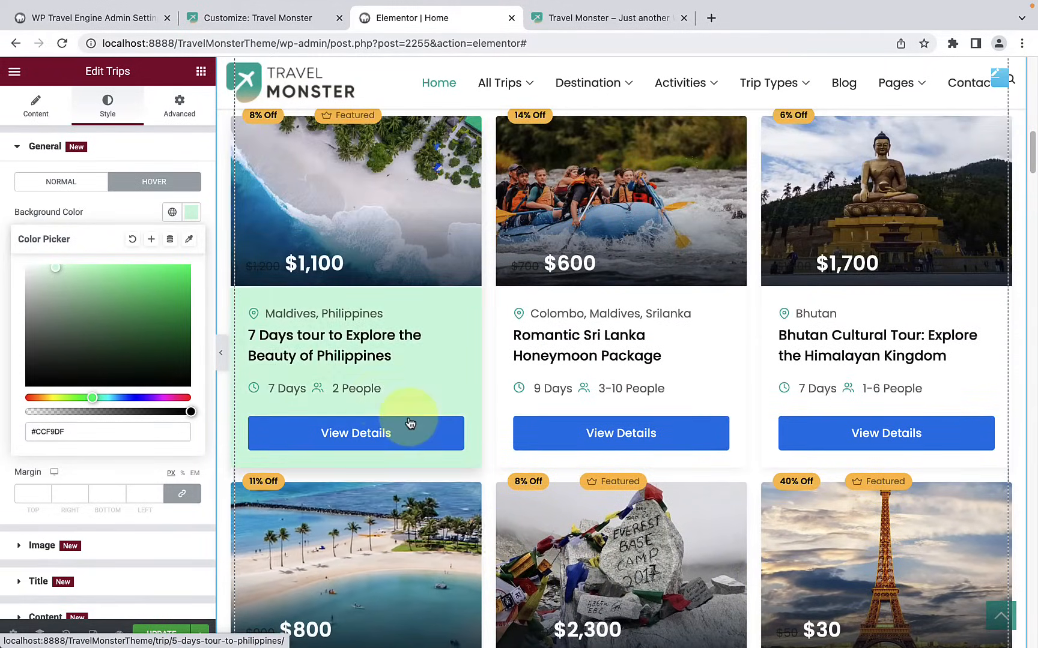
{"action": "left_click", "coordinate": [116, 207]}
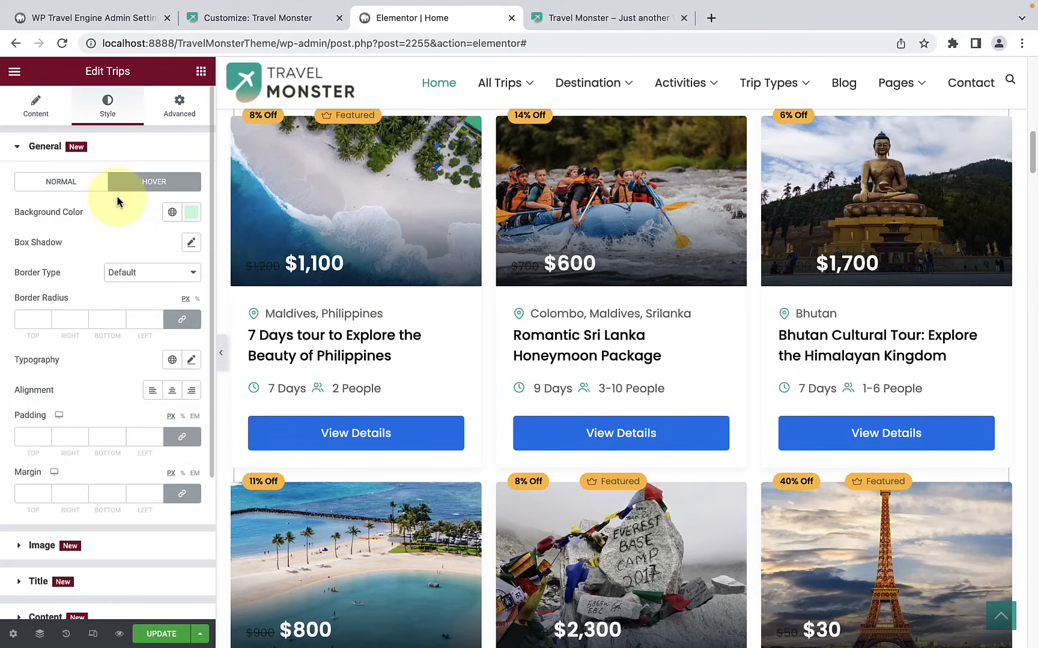
Step: Enable a box shadow with blur 10 and Outline position for the trip cards' Hover state
{"action": "left_click", "coordinate": [77, 192]}
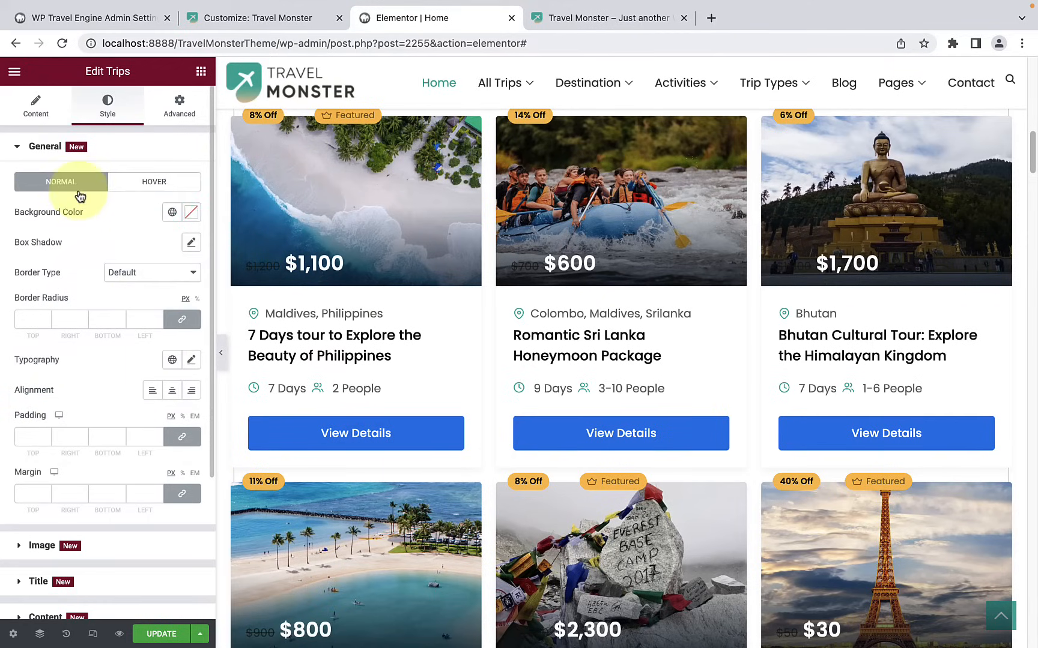
{"action": "left_click", "coordinate": [137, 189]}
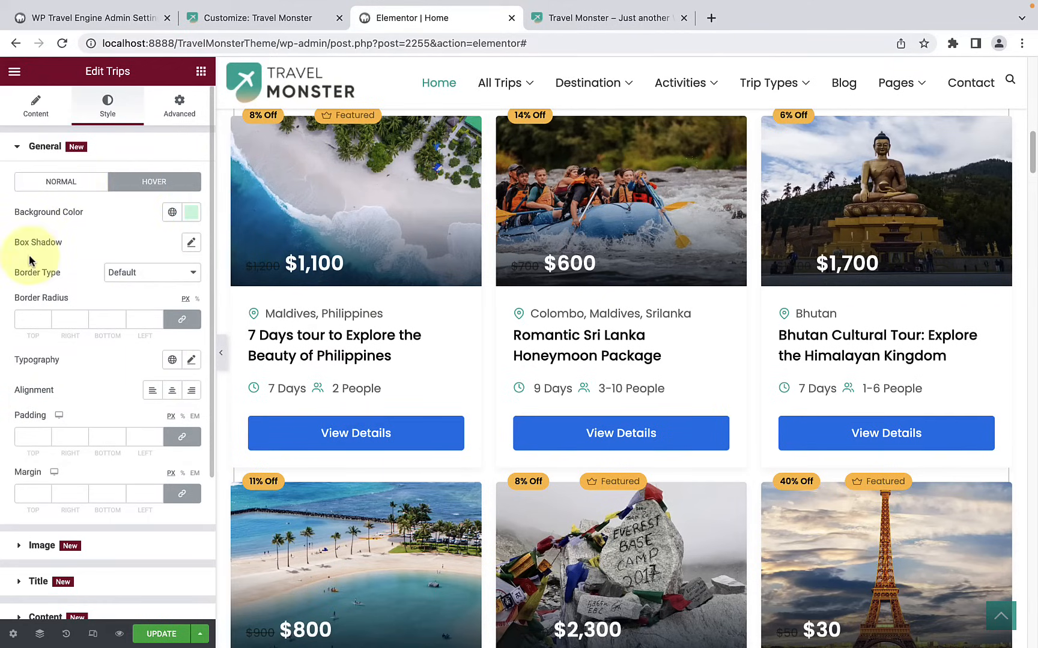
{"action": "left_click", "coordinate": [190, 244]}
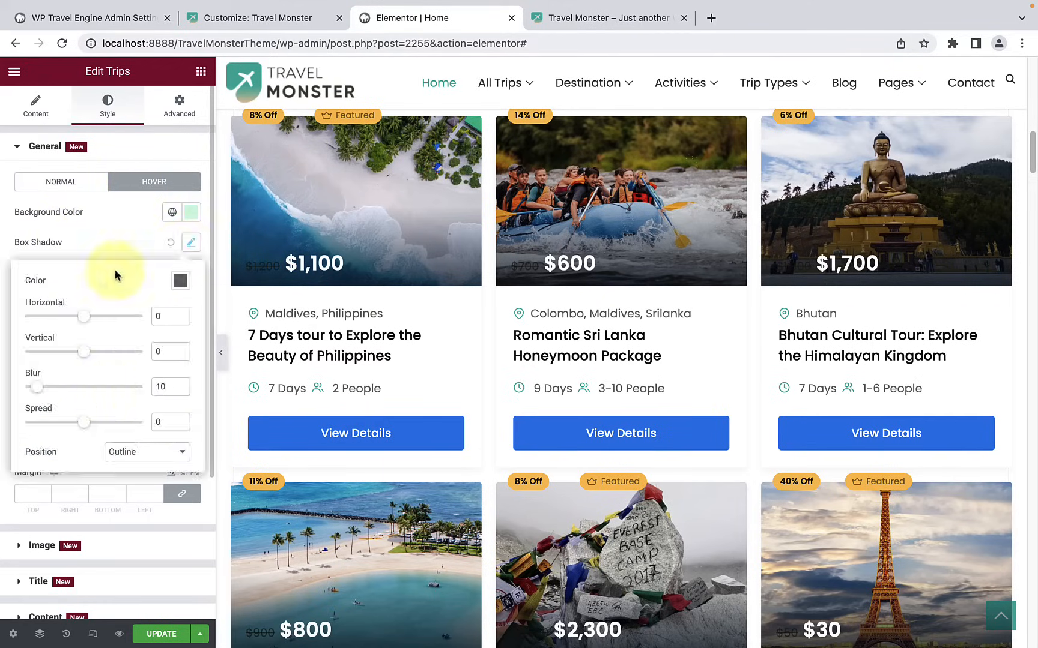
{"action": "left_click", "coordinate": [77, 240]}
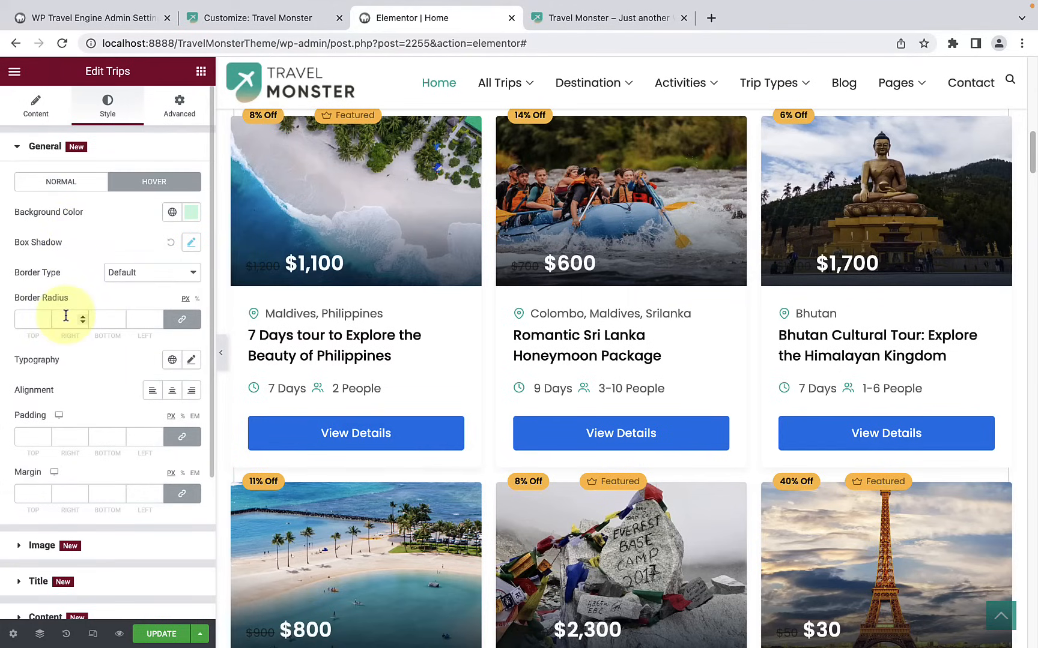
Step: Compare the remaining General style options for the Normal and Hover states, and close the General section
{"action": "scroll", "coordinate": [60, 371], "scroll_direction": "down", "scroll_amount": 1}
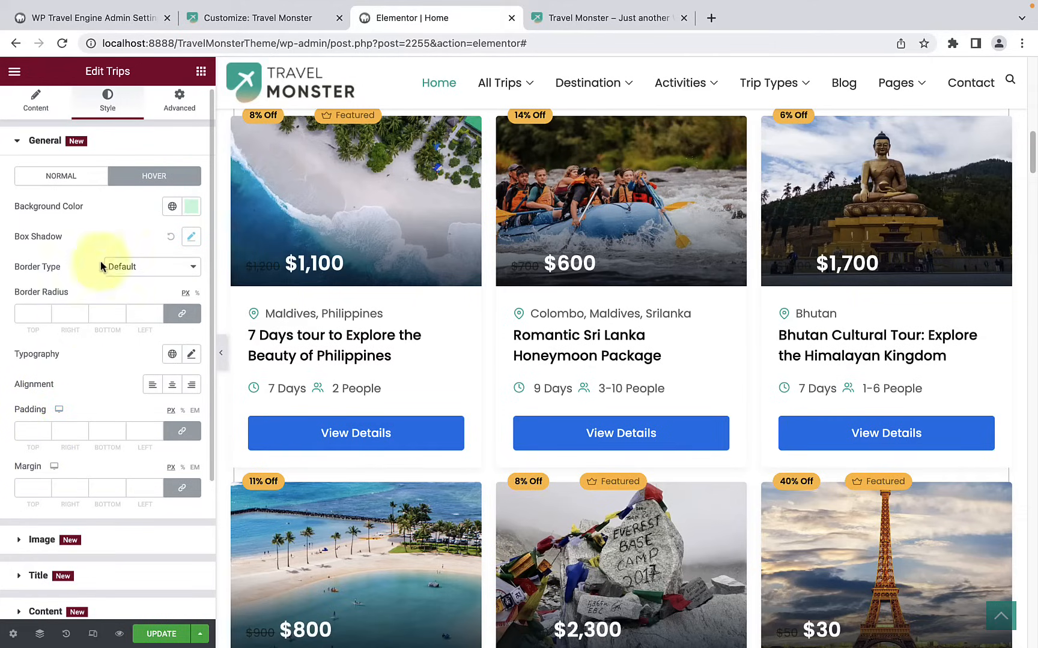
{"action": "left_click", "coordinate": [86, 185]}
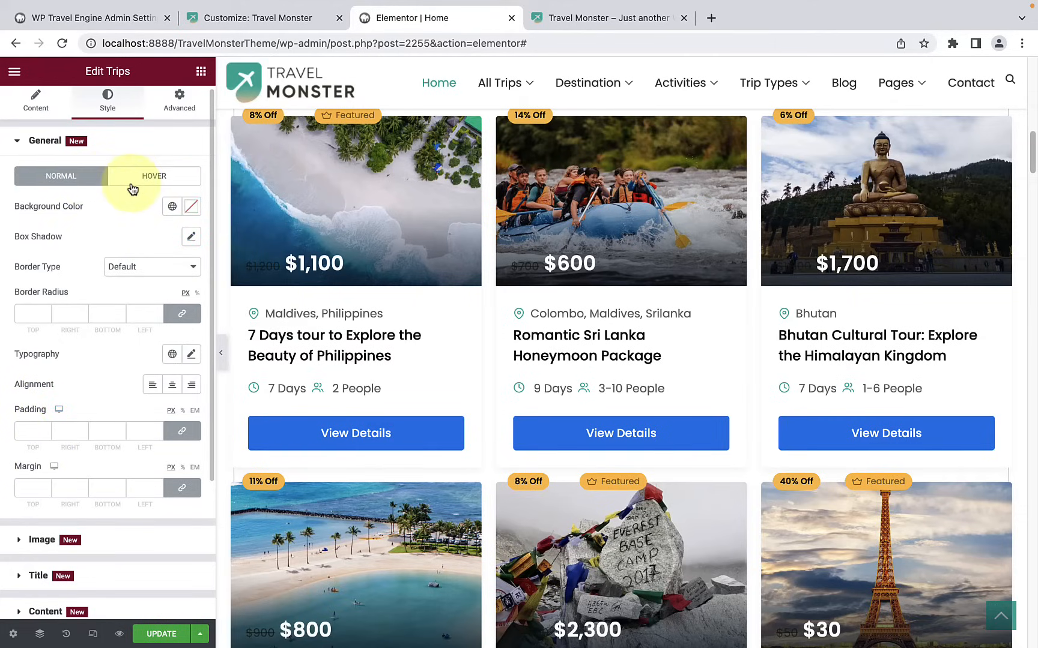
{"action": "left_click", "coordinate": [133, 187]}
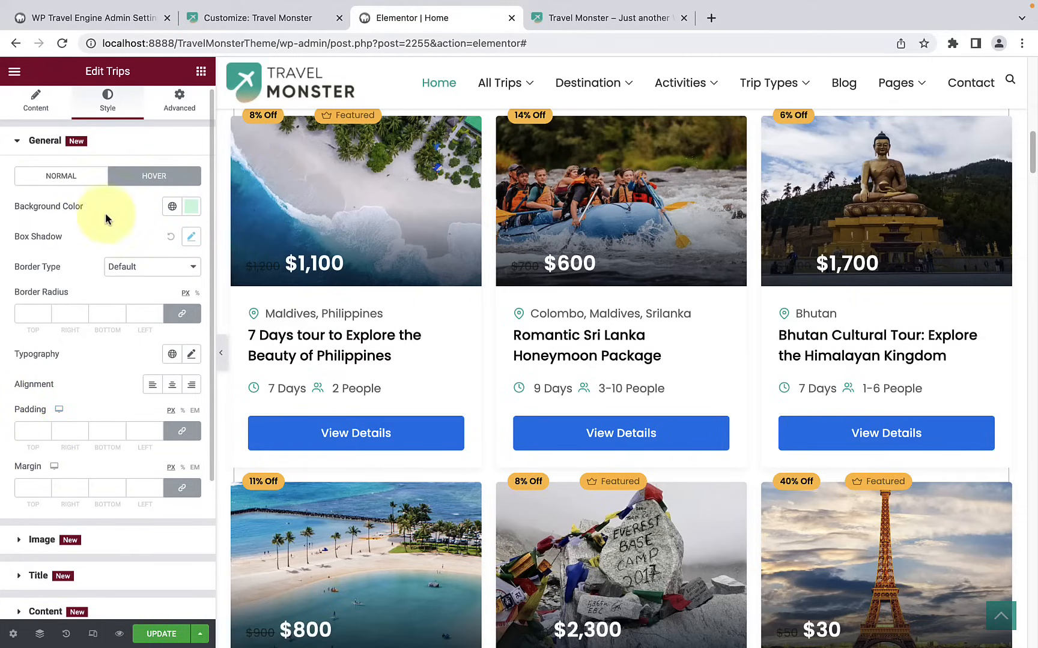
{"action": "left_click", "coordinate": [77, 177]}
{"action": "left_click", "coordinate": [102, 142]}
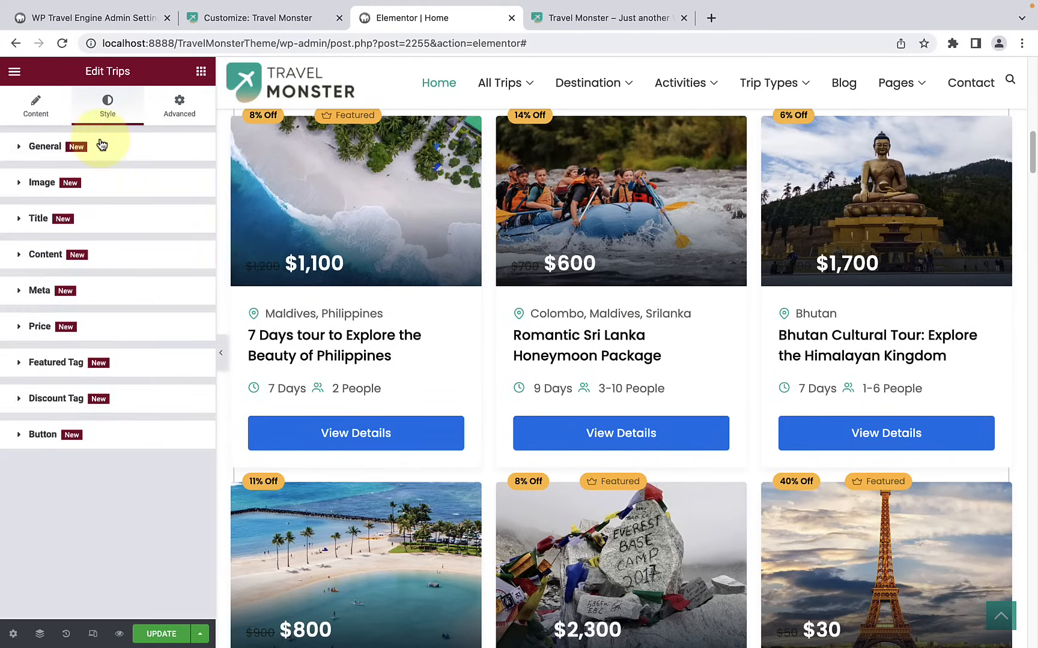
Step: Examine the trips widget's Image and Button style options and collapse both sections
{"action": "left_click", "coordinate": [92, 191]}
{"action": "left_click", "coordinate": [67, 187]}
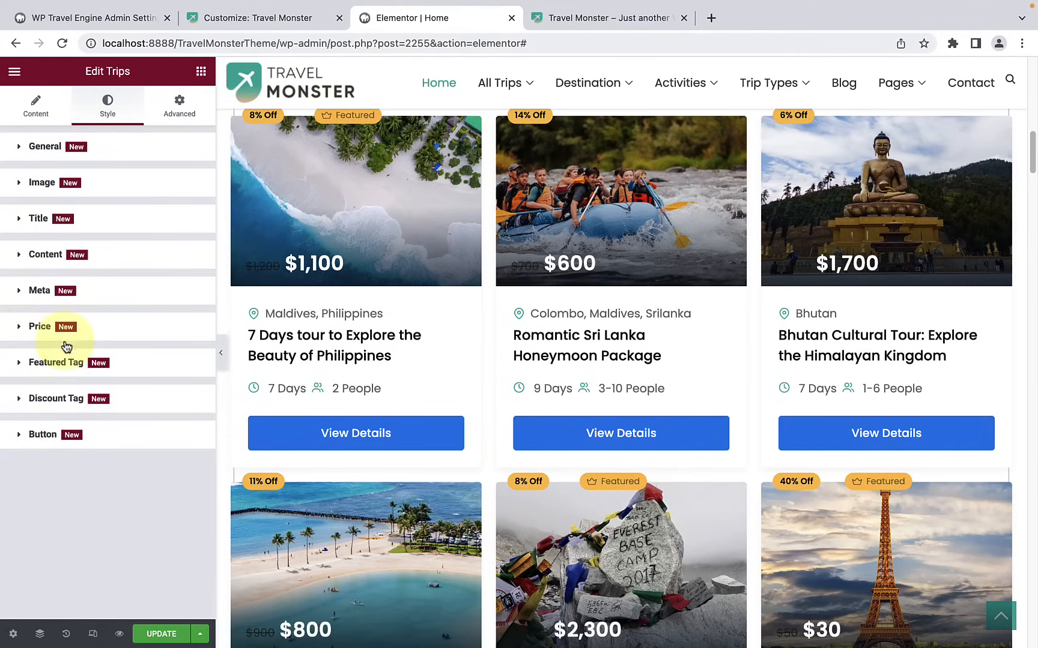
{"action": "left_click", "coordinate": [75, 444]}
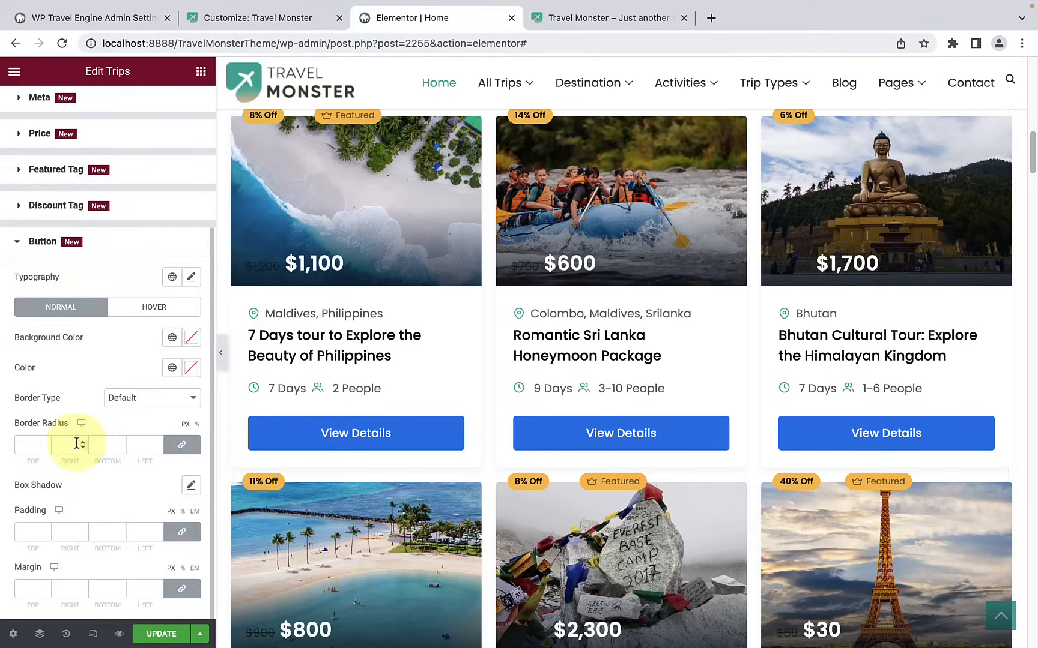
{"action": "scroll", "coordinate": [79, 444], "scroll_direction": "up", "scroll_amount": 4}
{"action": "left_click", "coordinate": [100, 435]}
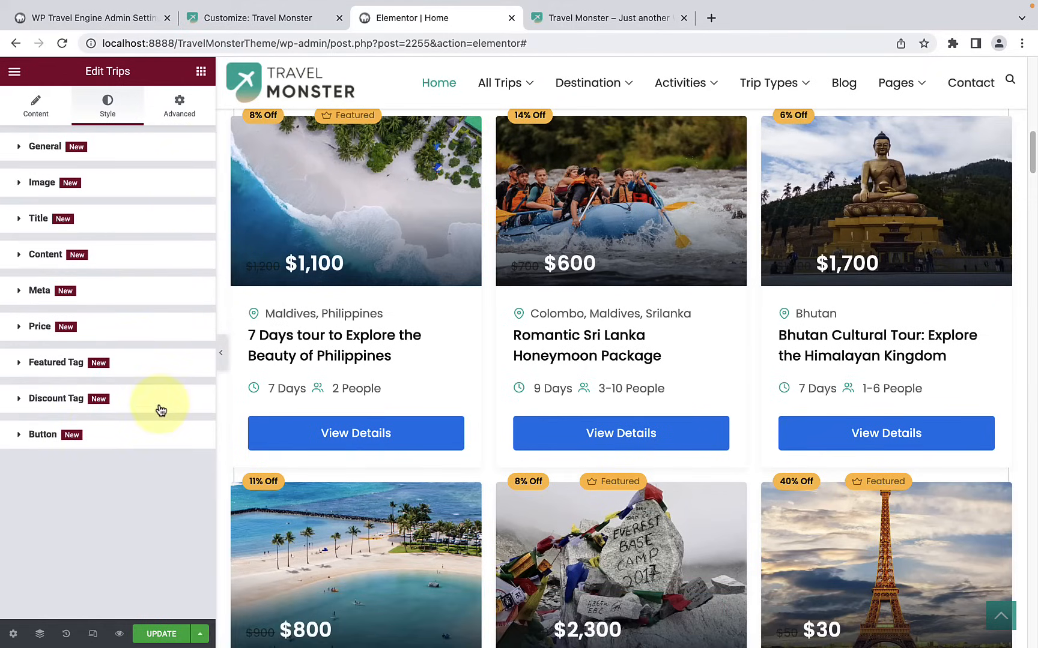
Step: Check the hover styling on the trip cards and save the page
{"action": "scroll", "coordinate": [315, 393], "scroll_direction": "up", "scroll_amount": 2}
{"action": "scroll", "coordinate": [303, 391], "scroll_direction": "down", "scroll_amount": 3}
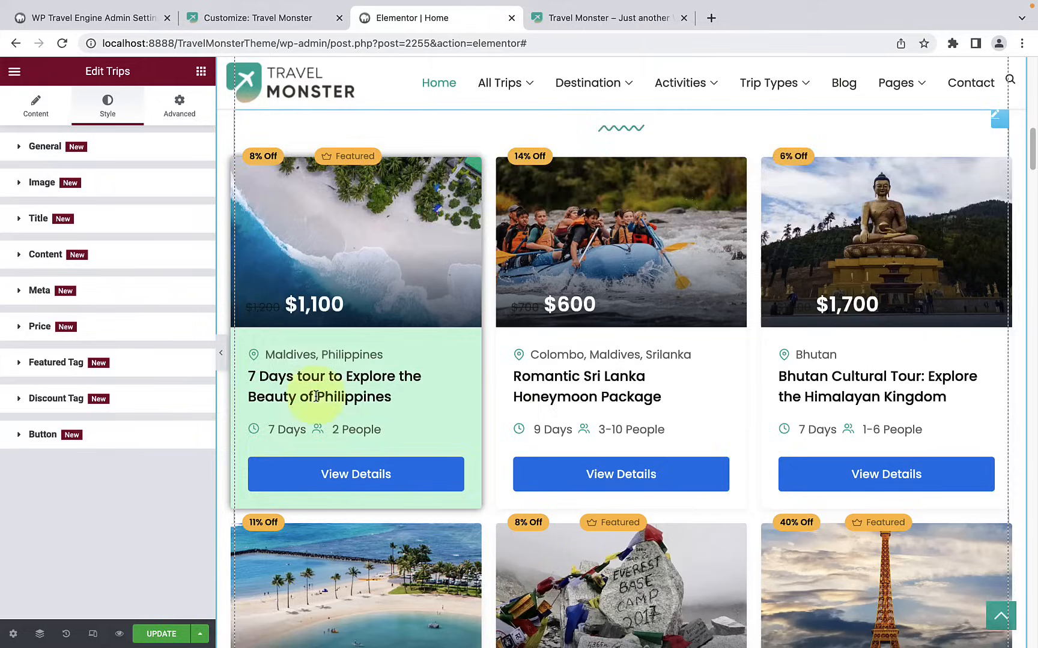
{"action": "left_click", "coordinate": [164, 640]}
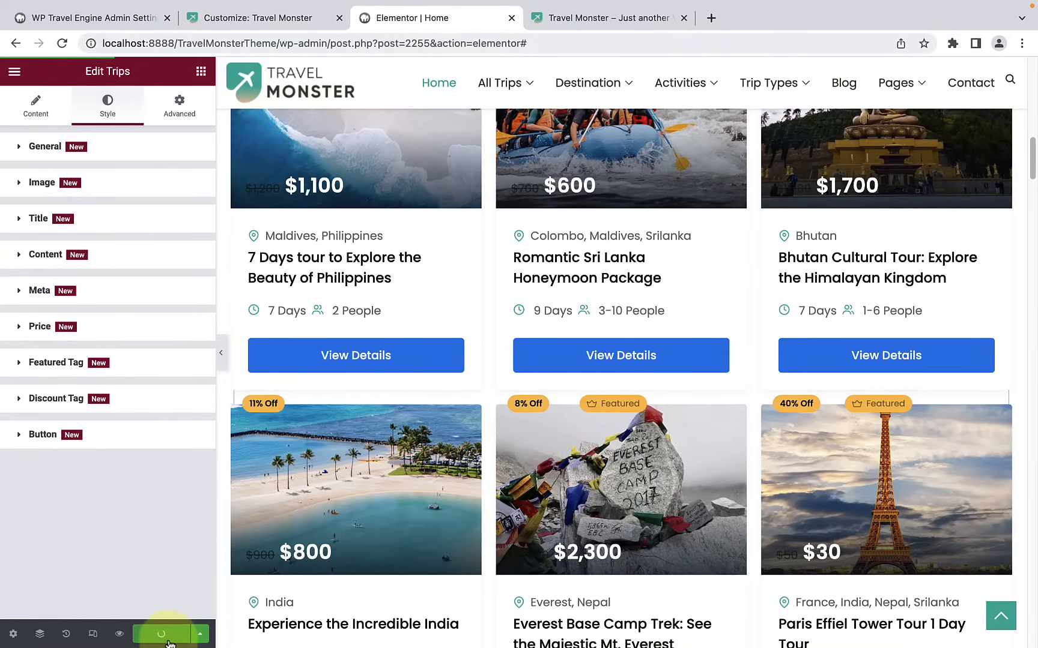
Step: Open the settings of the VIEW ALL TRIPS button below the trip cards and examine its type options, text and link
{"action": "scroll", "coordinate": [463, 479], "scroll_direction": "down", "scroll_amount": 5}
{"action": "scroll", "coordinate": [489, 453], "scroll_direction": "down", "scroll_amount": 2}
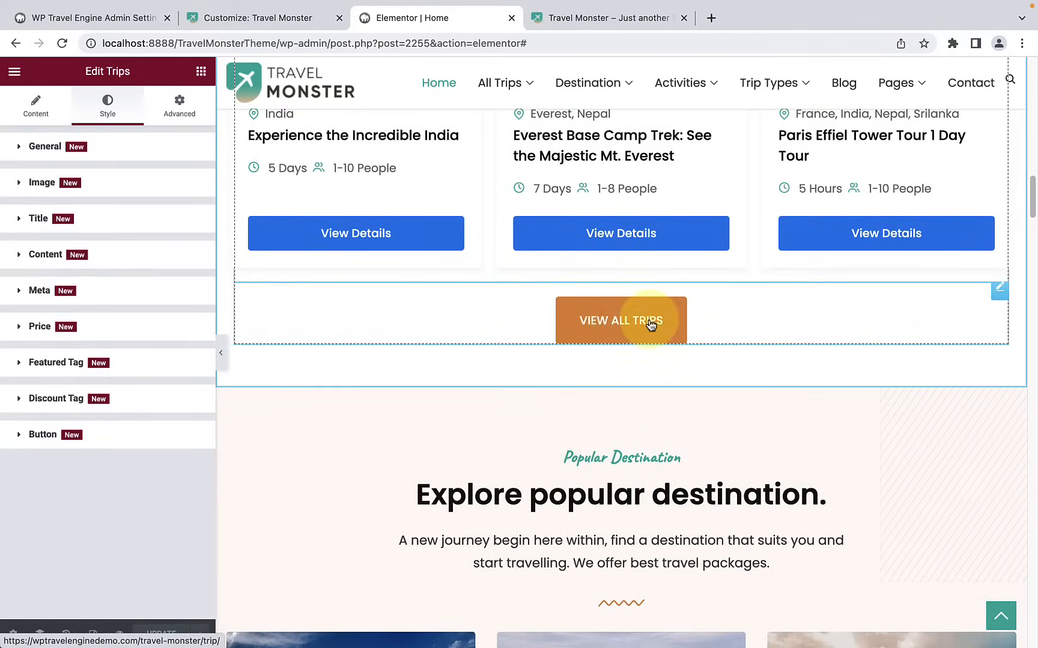
{"action": "left_click", "coordinate": [640, 327]}
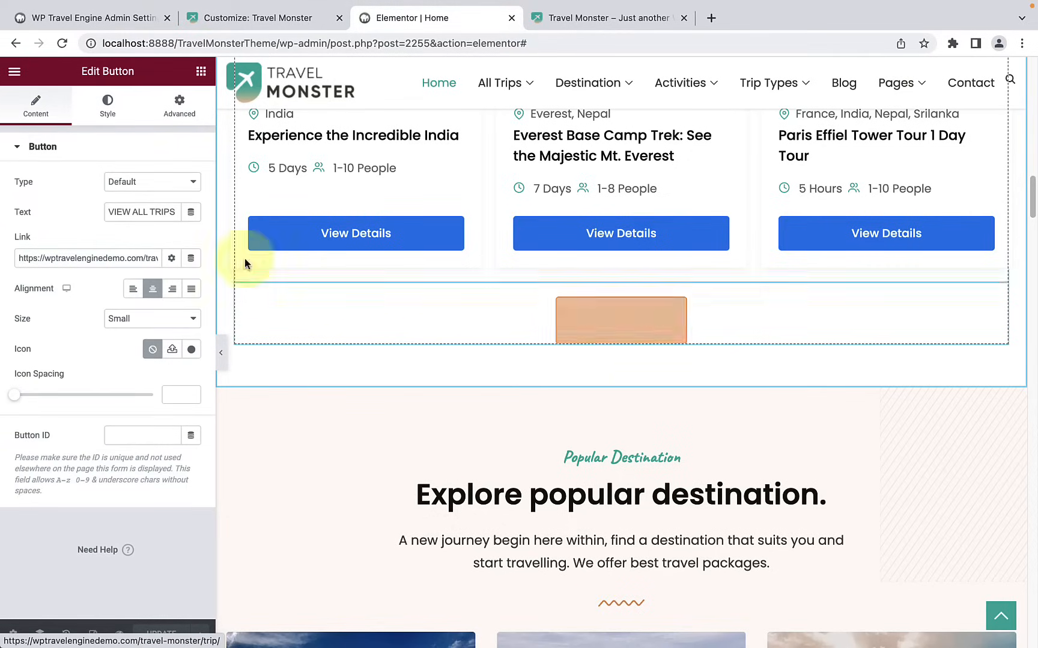
{"action": "left_click", "coordinate": [132, 188]}
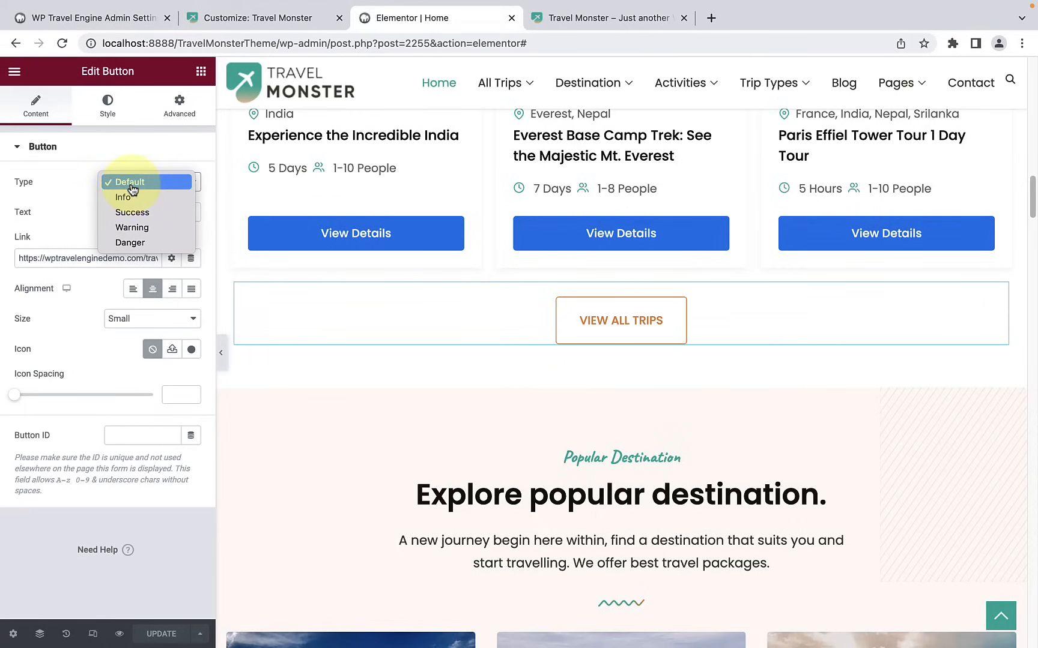
{"action": "left_click", "coordinate": [69, 197]}
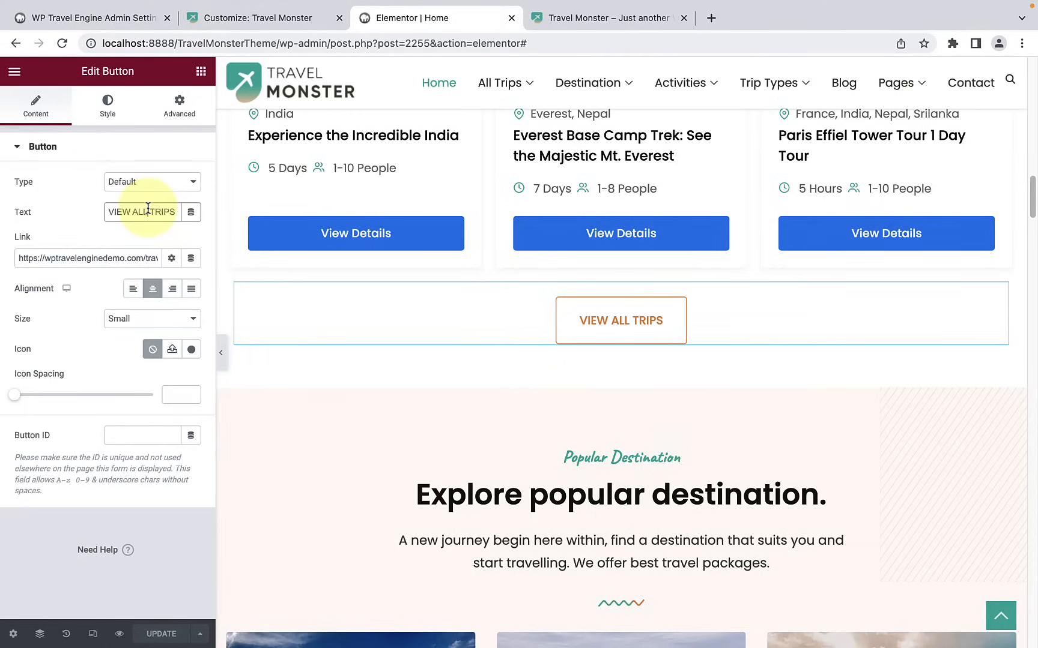
{"action": "triple_click", "coordinate": [148, 208]}
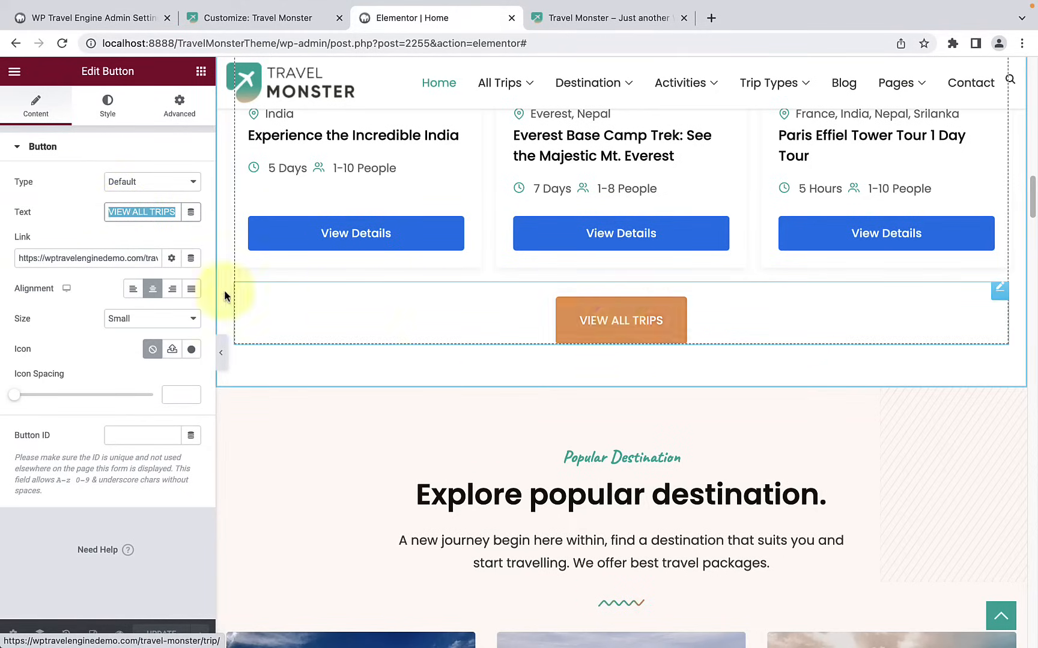
{"action": "triple_click", "coordinate": [109, 264]}
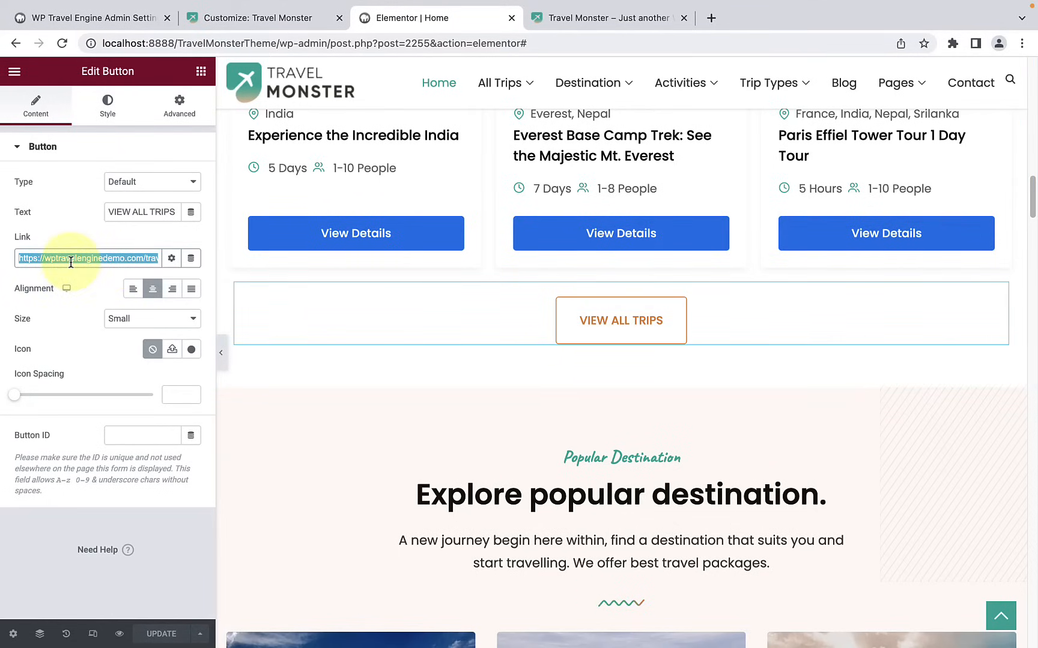
Step: Try other alignments for the VIEW ALL TRIPS button and set it back to centre
{"action": "left_click", "coordinate": [133, 290]}
{"action": "left_click", "coordinate": [159, 293]}
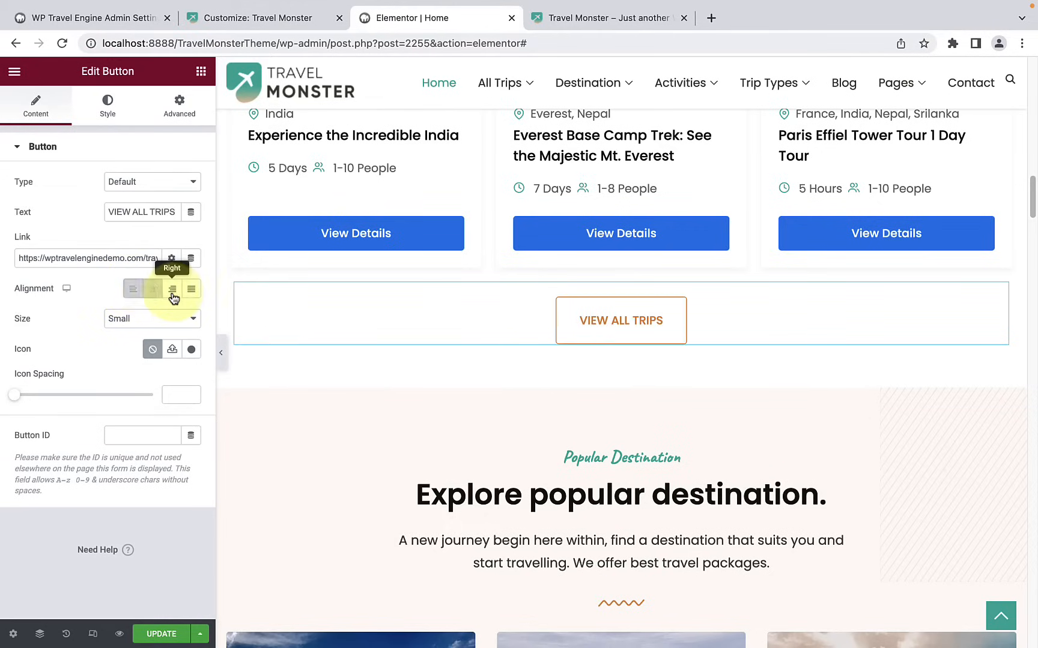
{"action": "left_click", "coordinate": [172, 290]}
{"action": "left_click", "coordinate": [154, 290]}
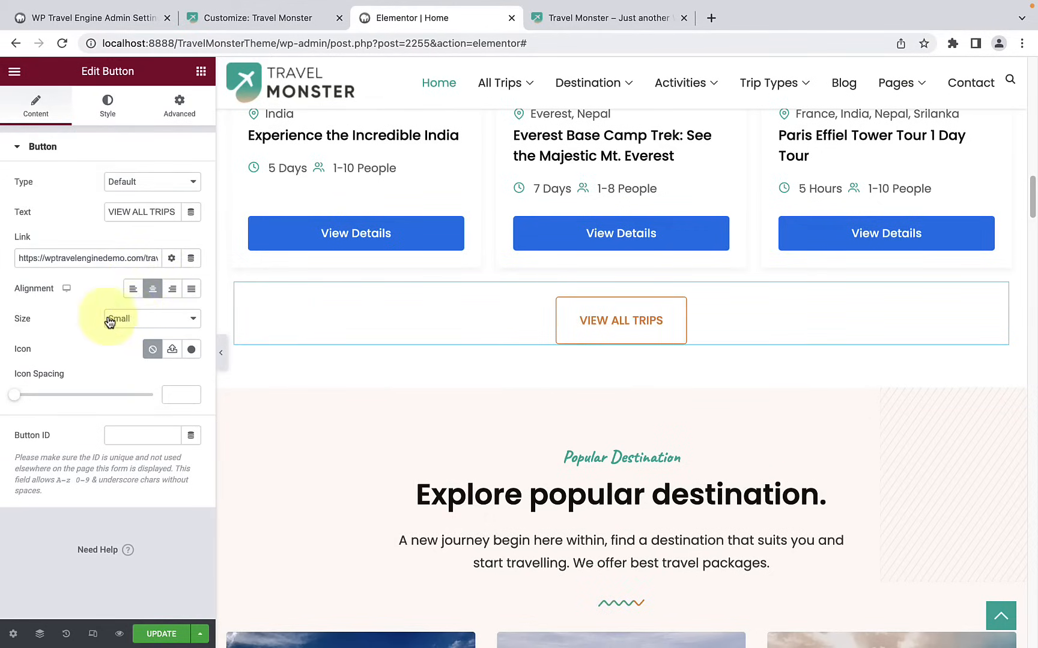
Step: Try different sizes for the VIEW ALL TRIPS button and set it back to Small
{"action": "left_click", "coordinate": [132, 319]}
{"action": "left_click", "coordinate": [127, 334]}
{"action": "left_click", "coordinate": [129, 323]}
{"action": "left_click", "coordinate": [145, 331]}
{"action": "left_click", "coordinate": [143, 323]}
{"action": "left_click", "coordinate": [150, 288]}
{"action": "left_click", "coordinate": [148, 324]}
{"action": "left_click", "coordinate": [148, 306]}
{"action": "left_click", "coordinate": [150, 313]}
{"action": "left_click", "coordinate": [147, 295]}
{"action": "left_click", "coordinate": [146, 313]}
{"action": "left_click", "coordinate": [147, 305]}
{"action": "left_click", "coordinate": [144, 325]}
{"action": "left_click", "coordinate": [130, 331]}
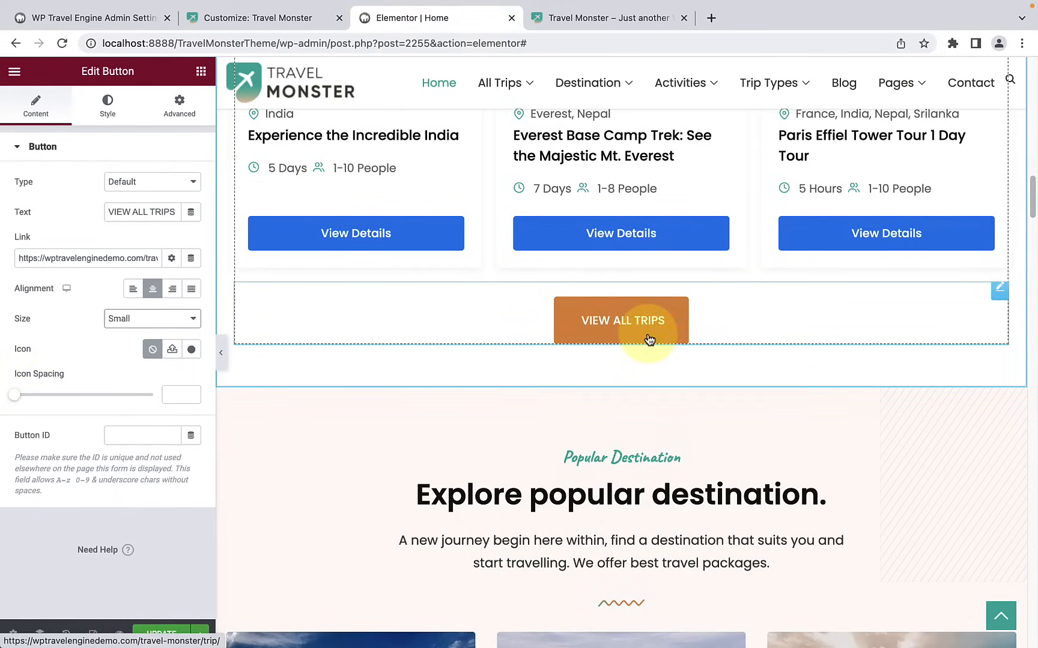
Step: Open the icon library for the VIEW ALL TRIPS button, browse its icons and close it without inserting one
{"action": "left_click", "coordinate": [191, 353]}
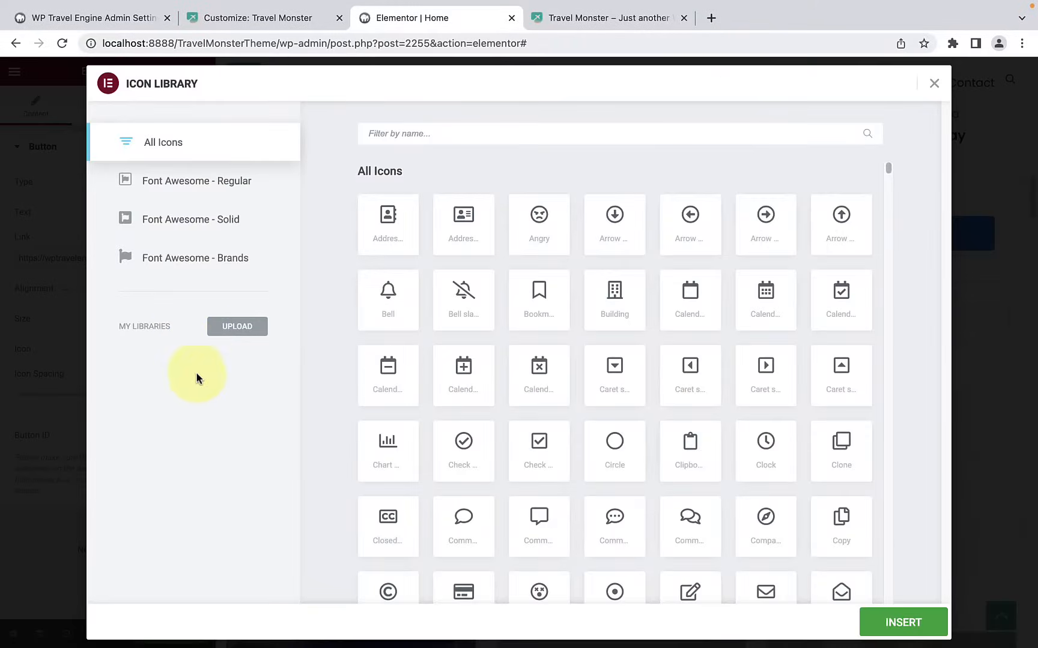
{"action": "scroll", "coordinate": [449, 353], "scroll_direction": "down", "scroll_amount": 1}
{"action": "scroll", "coordinate": [449, 354], "scroll_direction": "up", "scroll_amount": 2}
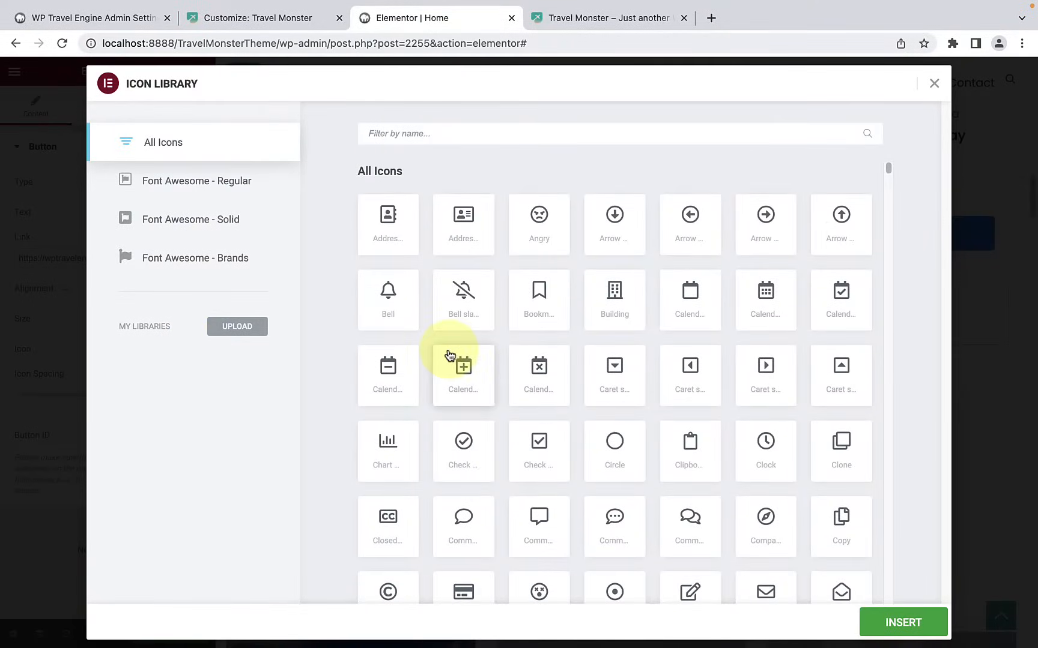
{"action": "left_click", "coordinate": [934, 84]}
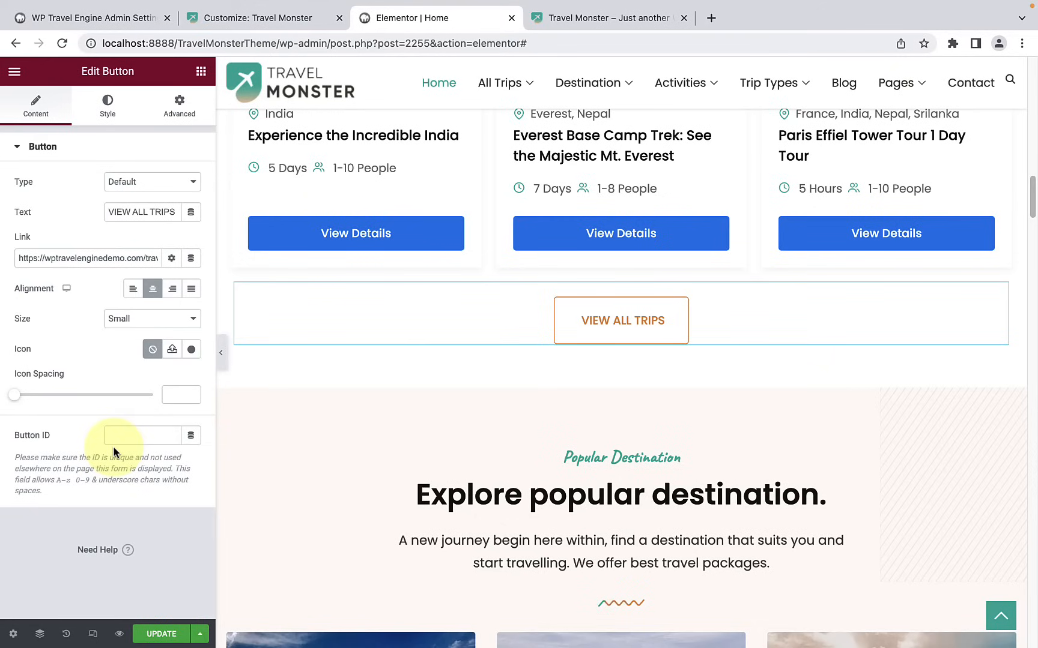
Step: Examine the style options of the VIEW ALL TRIPS button, including its typography, colours, border and padding
{"action": "left_click", "coordinate": [121, 115]}
{"action": "scroll", "coordinate": [161, 176], "scroll_direction": "down", "scroll_amount": 1}
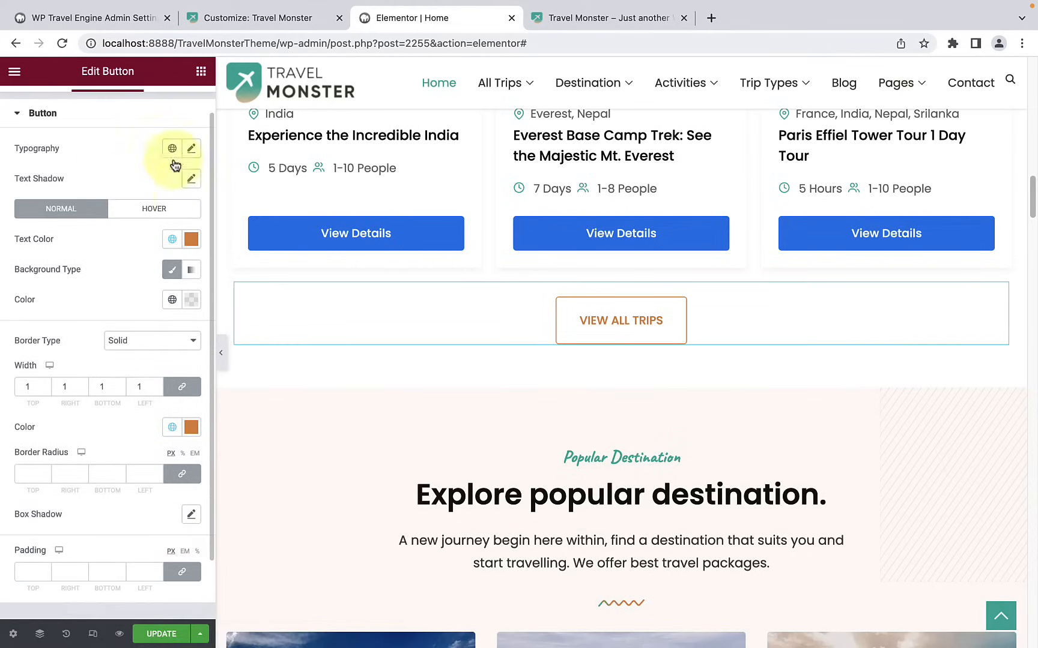
{"action": "left_click", "coordinate": [191, 149]}
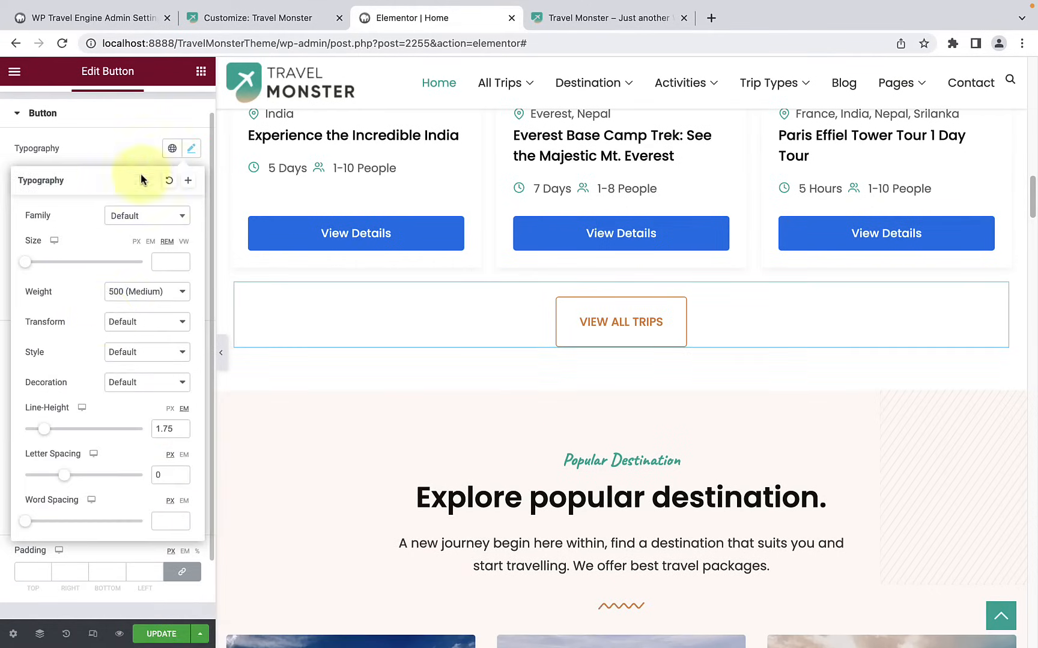
{"action": "left_click", "coordinate": [120, 149]}
{"action": "scroll", "coordinate": [121, 153], "scroll_direction": "down", "scroll_amount": 1}
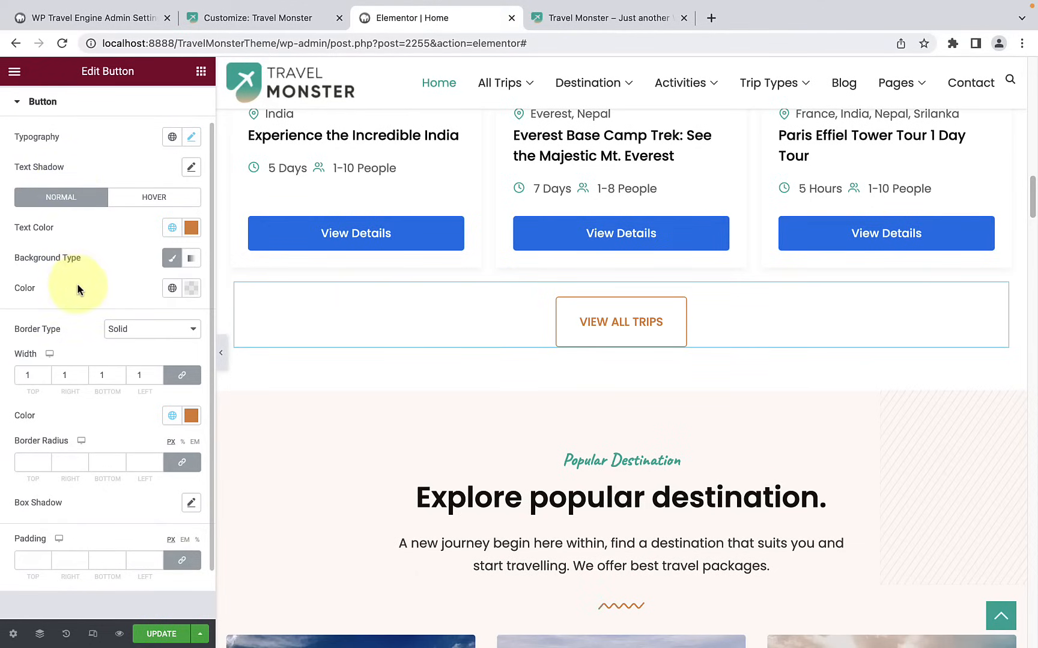
{"action": "scroll", "coordinate": [84, 290], "scroll_direction": "down", "scroll_amount": 2}
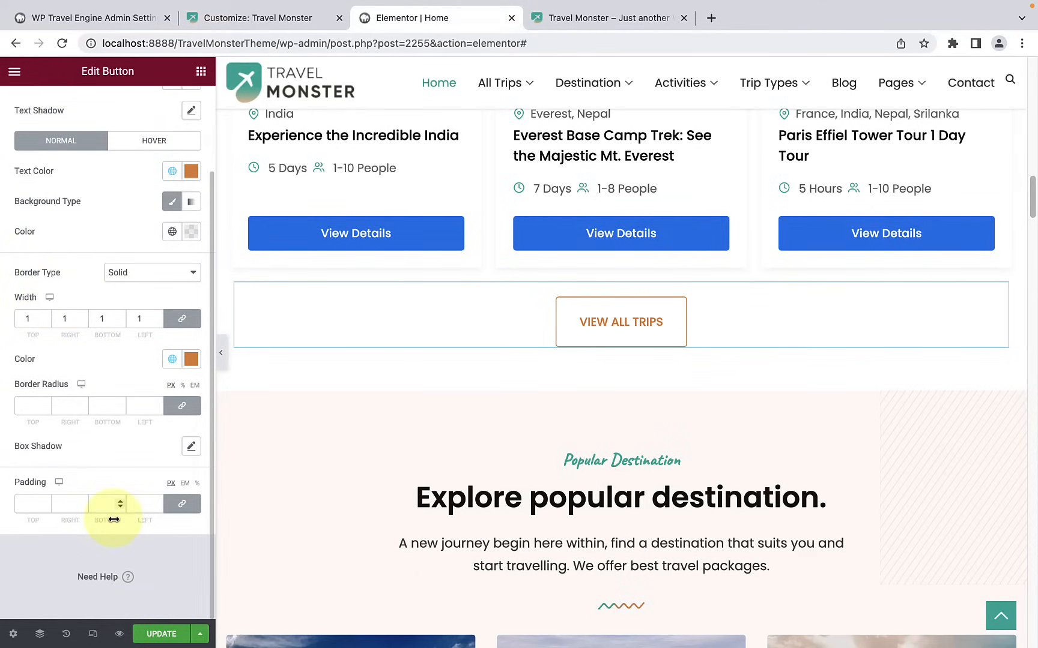
{"action": "scroll", "coordinate": [113, 520], "scroll_direction": "up", "scroll_amount": 3}
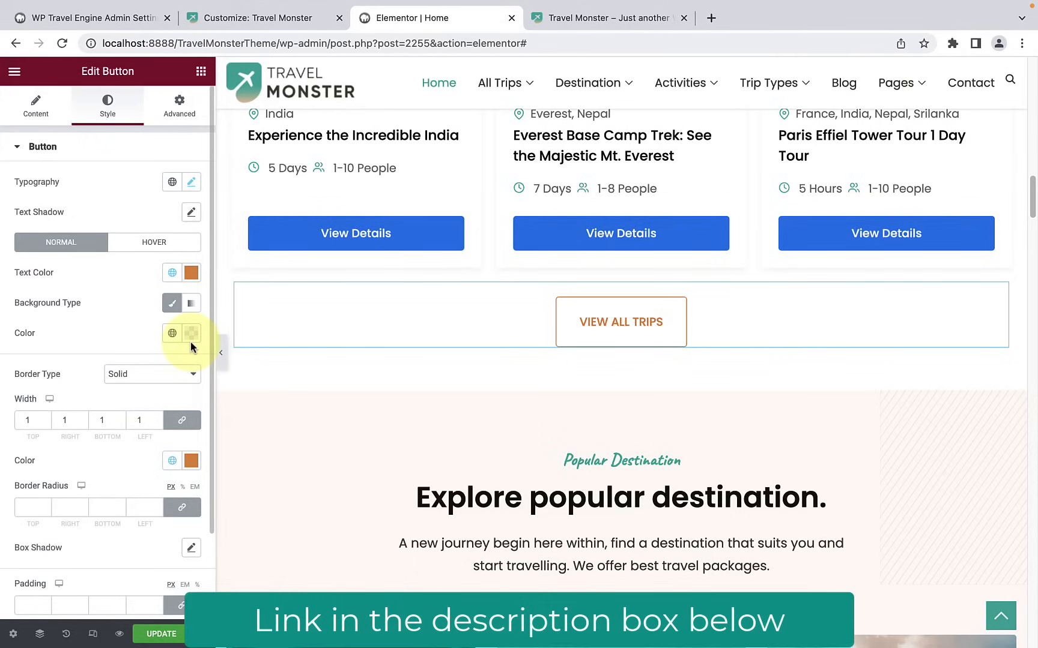
Step: Open the settings of the popular destinations grid, examine its style options and return to its content options
{"action": "scroll", "coordinate": [317, 336], "scroll_direction": "down", "scroll_amount": 5}
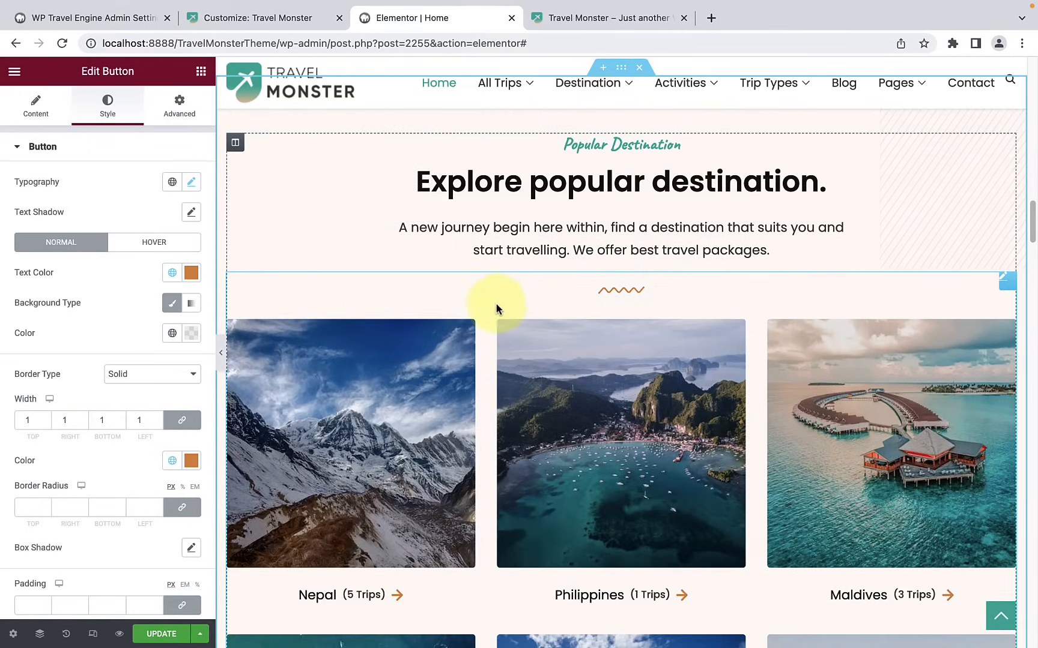
{"action": "scroll", "coordinate": [495, 303], "scroll_direction": "down", "scroll_amount": 2}
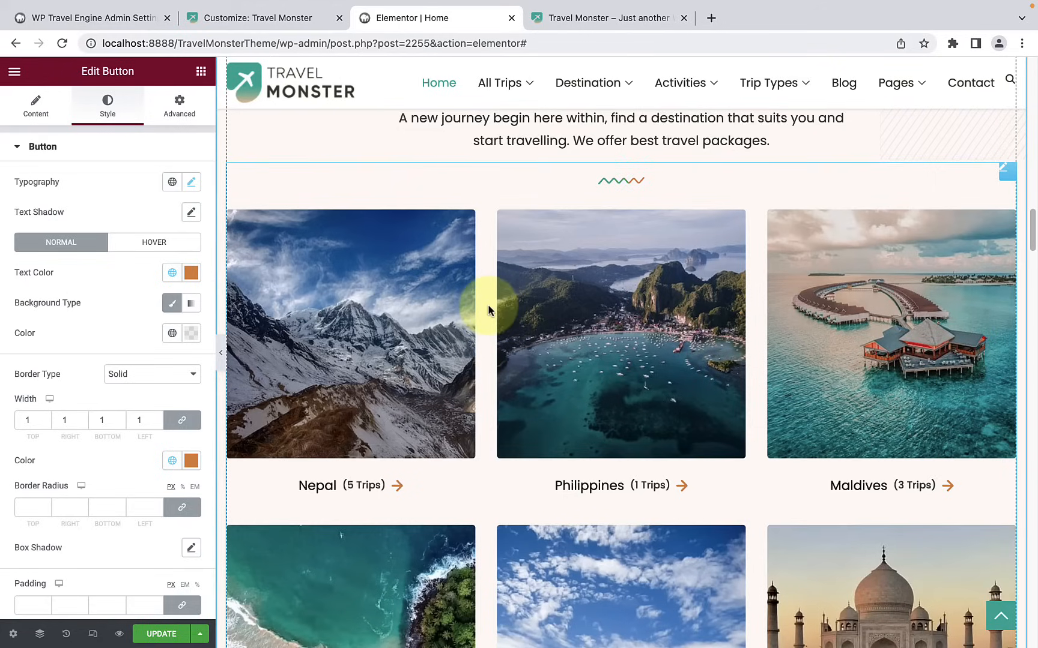
{"action": "scroll", "coordinate": [487, 309], "scroll_direction": "down", "scroll_amount": 1}
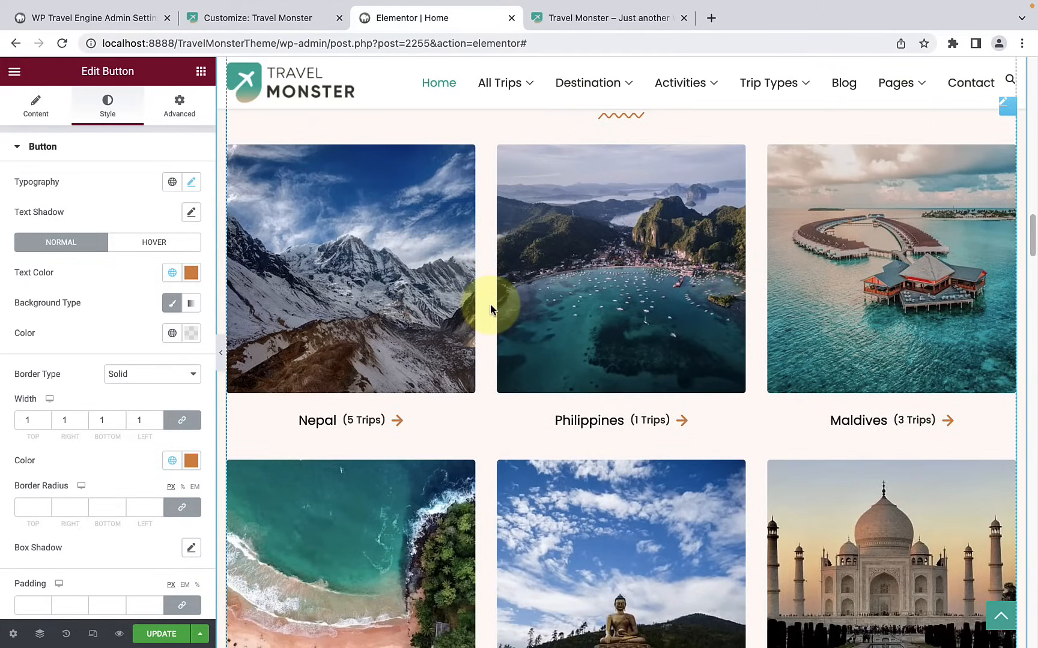
{"action": "left_click", "coordinate": [490, 305]}
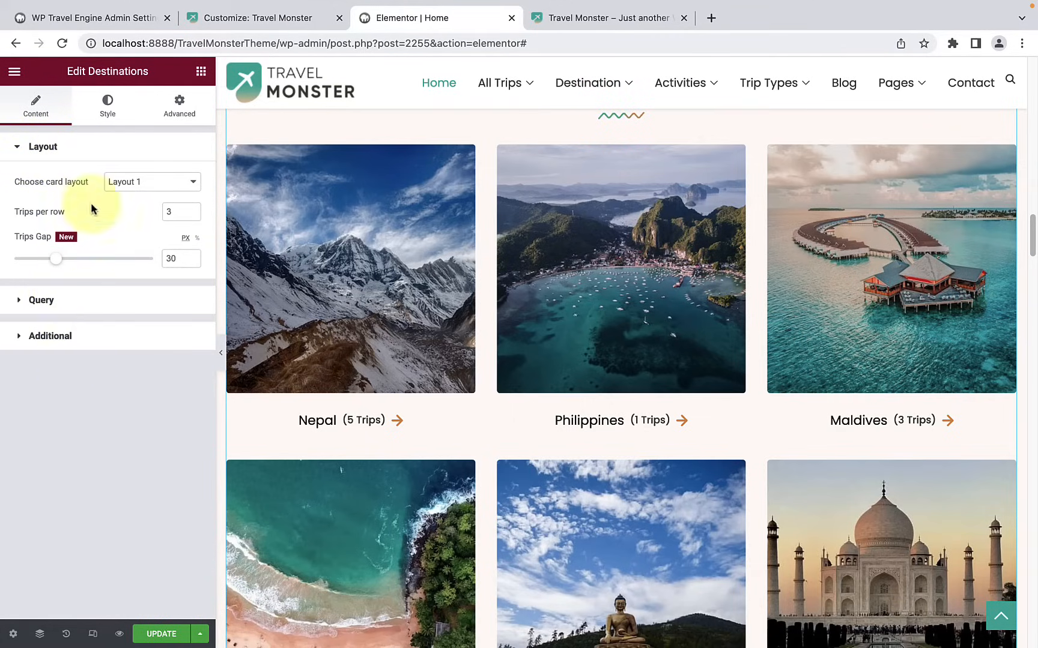
{"action": "left_click", "coordinate": [101, 127]}
{"action": "scroll", "coordinate": [100, 390], "scroll_direction": "down", "scroll_amount": 3}
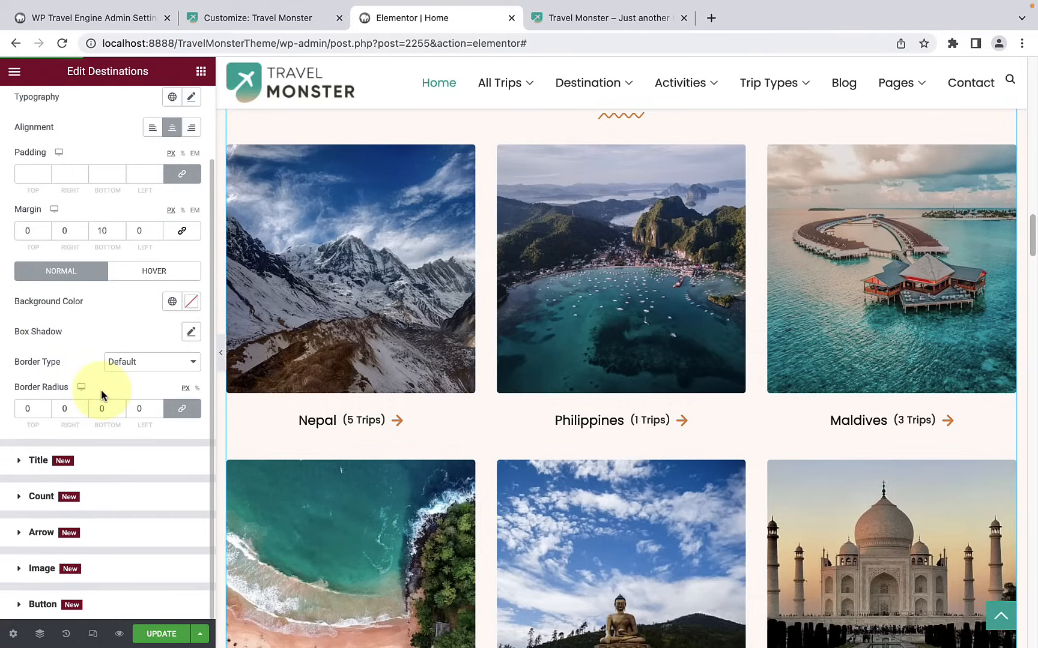
{"action": "scroll", "coordinate": [101, 389], "scroll_direction": "up", "scroll_amount": 5}
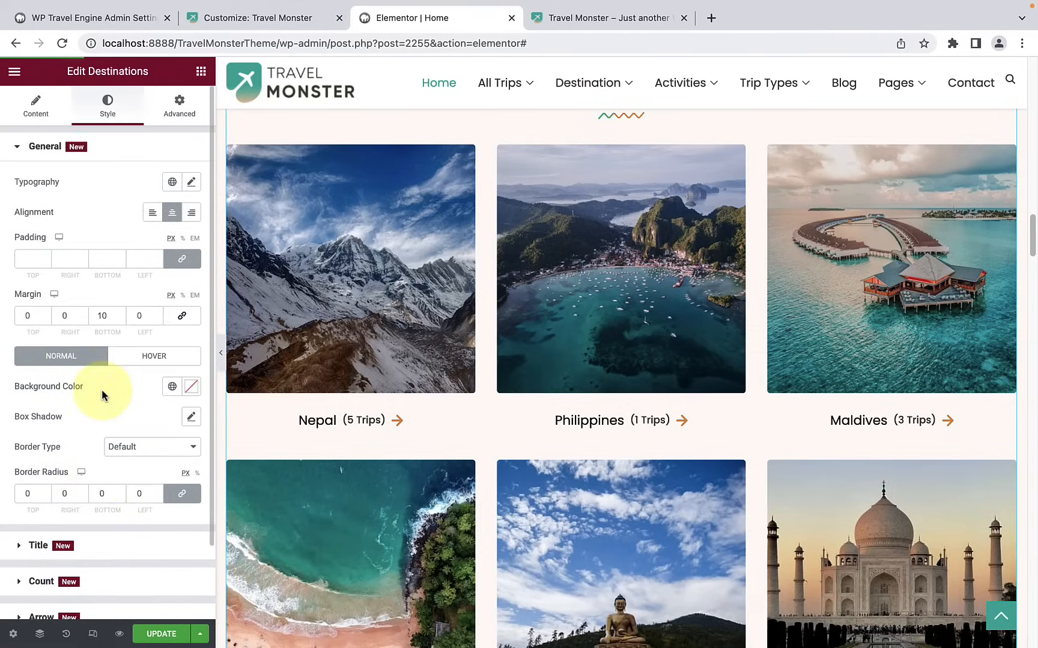
{"action": "left_click", "coordinate": [51, 122]}
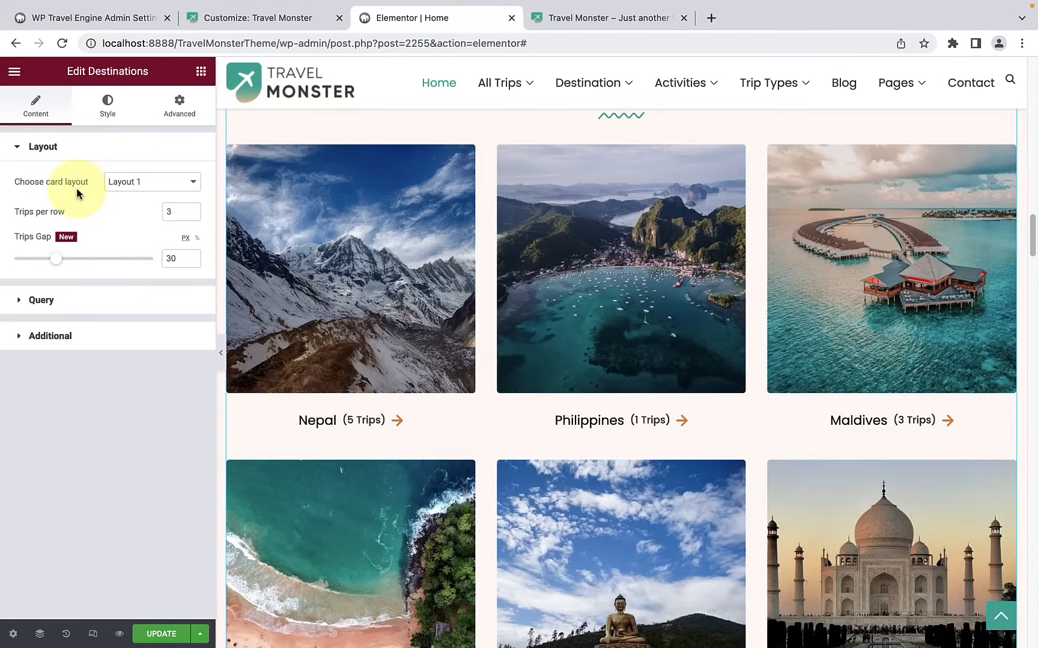
Step: Try Layout 2 for the destination cards, choose Layout 3, and set the trips gap to 25 px
{"action": "left_click", "coordinate": [165, 185]}
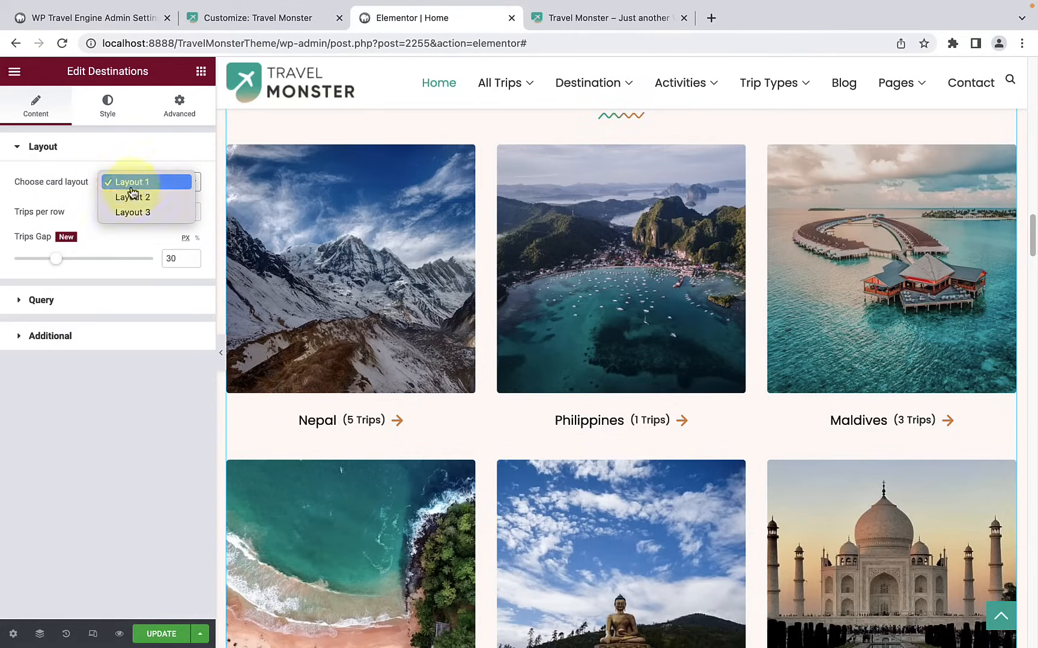
{"action": "left_click", "coordinate": [142, 197]}
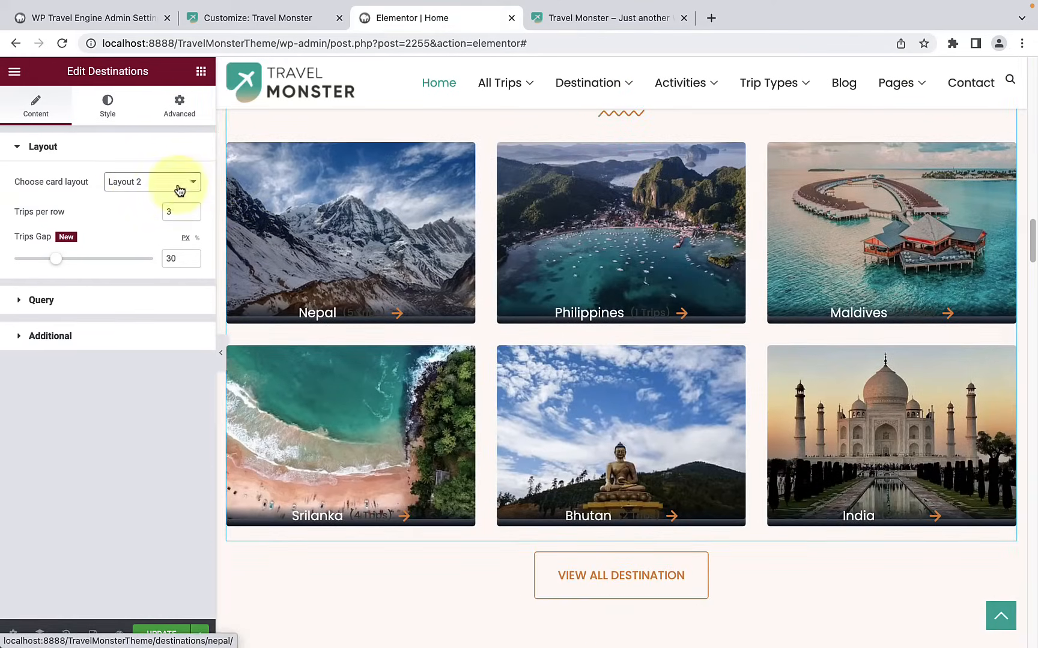
{"action": "left_click", "coordinate": [179, 191]}
{"action": "left_click", "coordinate": [161, 198]}
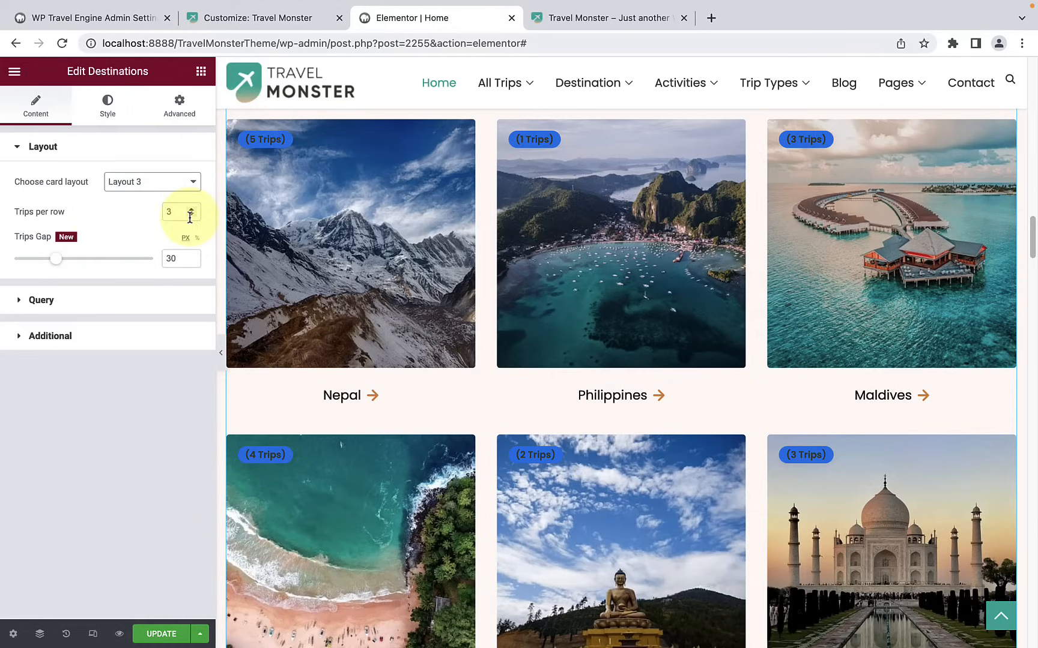
{"action": "left_click_drag", "start_coordinate": [57, 258], "coordinate": [63, 260]}
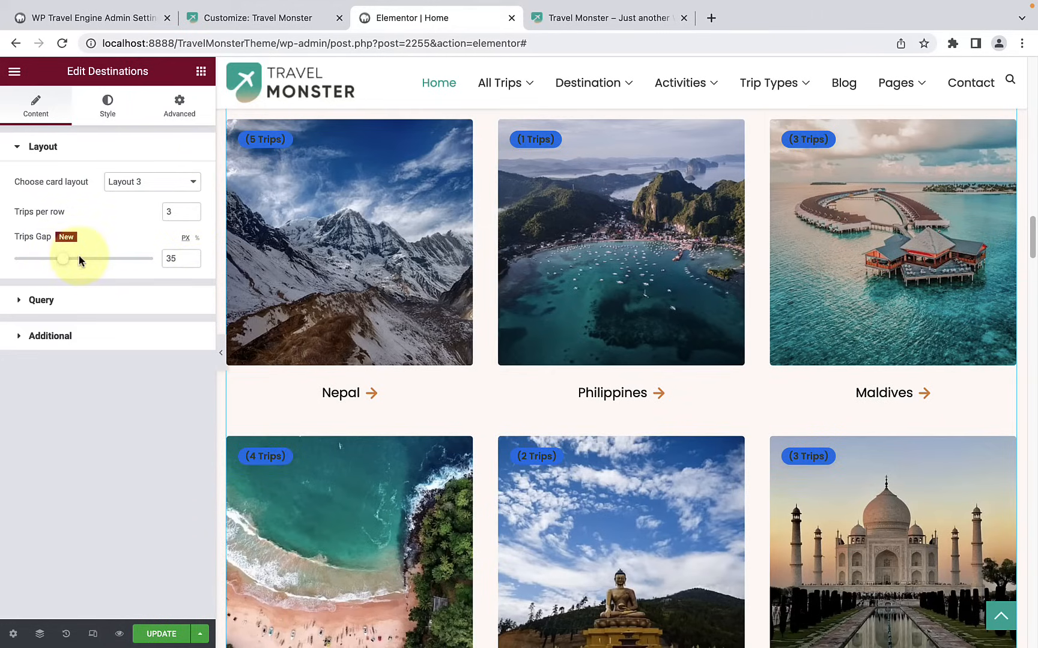
{"action": "mouse_move", "coordinate": [65, 266]}
{"action": "left_mouse_down"}
{"action": "mouse_move", "coordinate": [37, 266]}
{"action": "mouse_move", "coordinate": [49, 266]}
{"action": "left_mouse_up"}
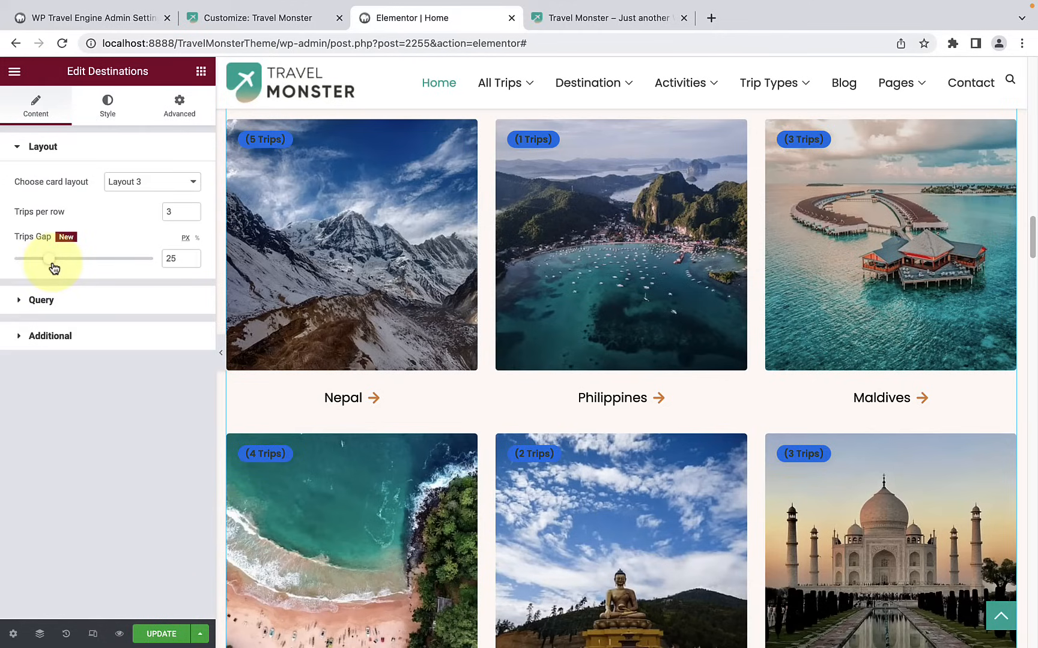
Step: Open the query settings of the destinations grid and check the options for how destinations are shown
{"action": "left_click", "coordinate": [59, 297]}
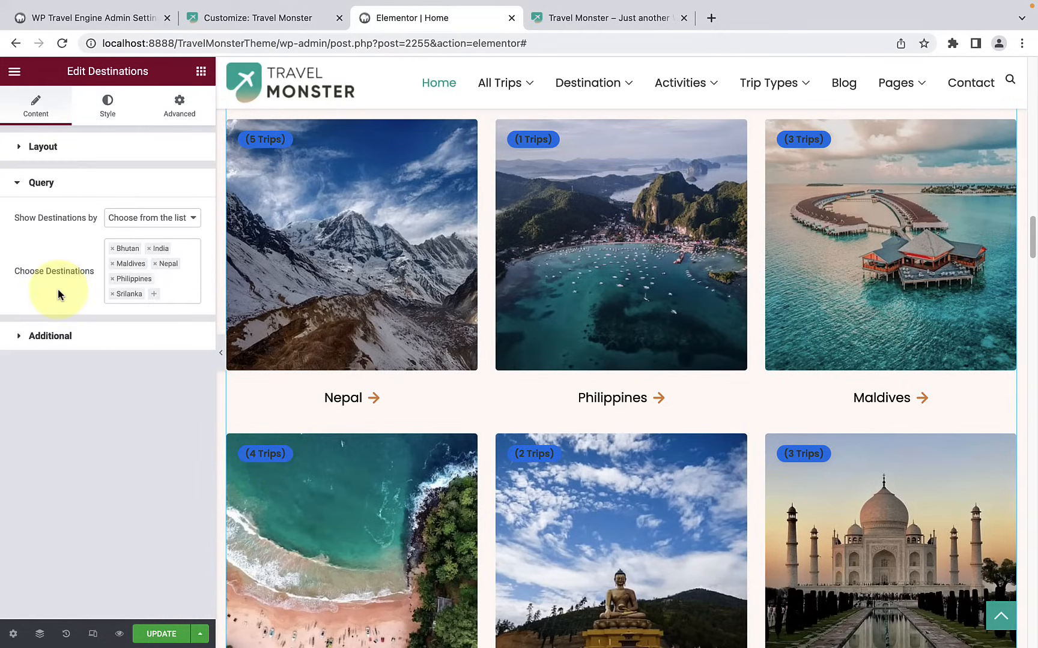
{"action": "left_click", "coordinate": [137, 227]}
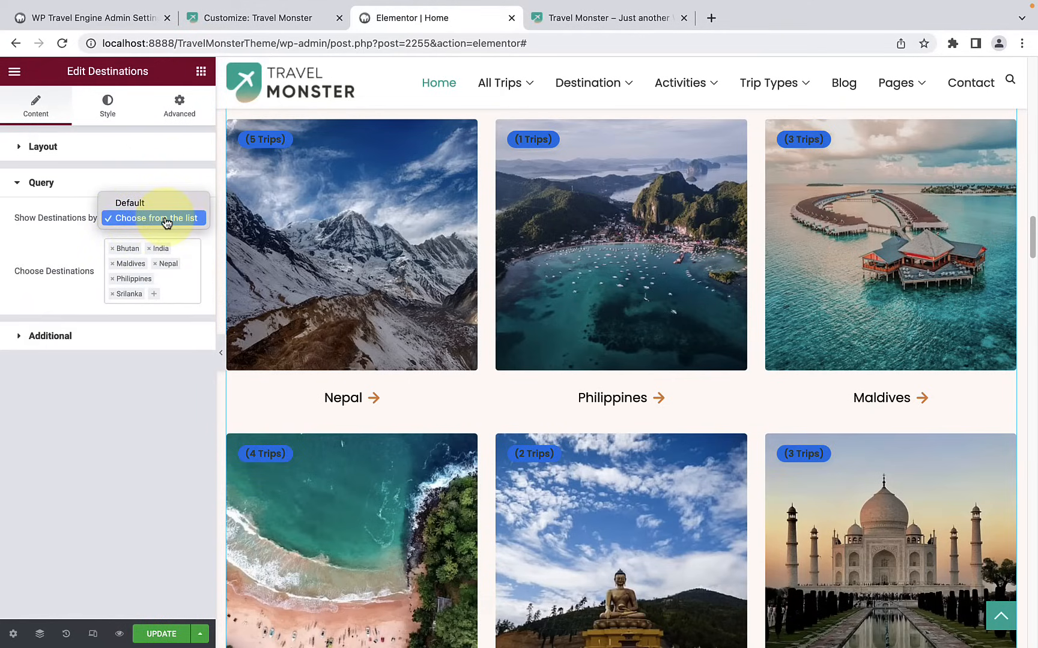
{"action": "left_click", "coordinate": [157, 301]}
Step: Browse the available destinations and add France to the chosen destinations of the grid
{"action": "left_click", "coordinate": [157, 301]}
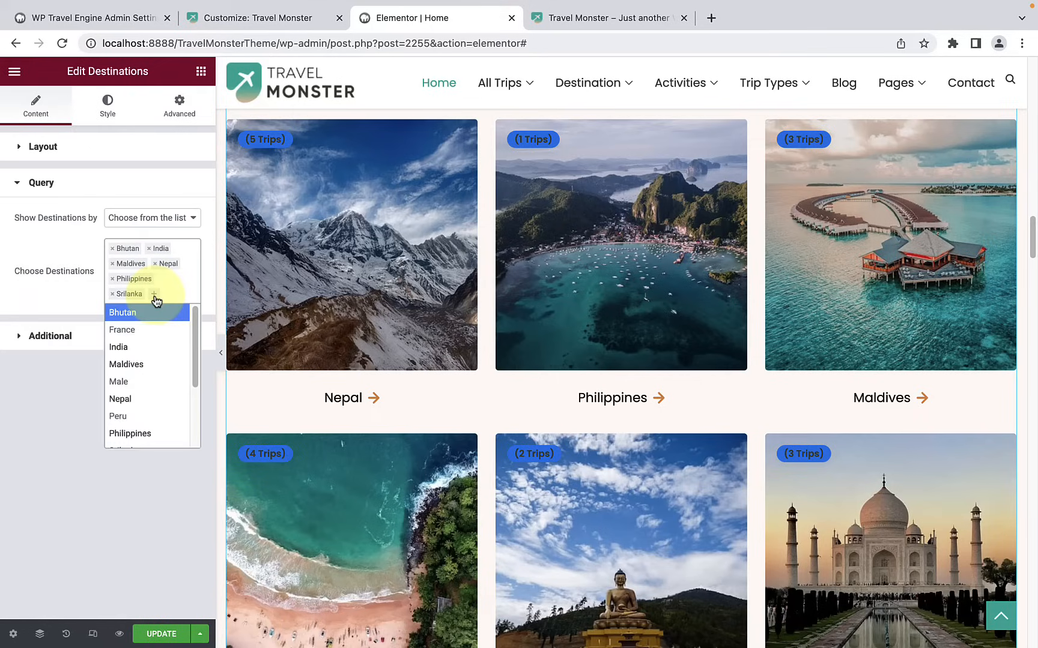
{"action": "scroll", "coordinate": [153, 420], "scroll_direction": "down", "scroll_amount": 3}
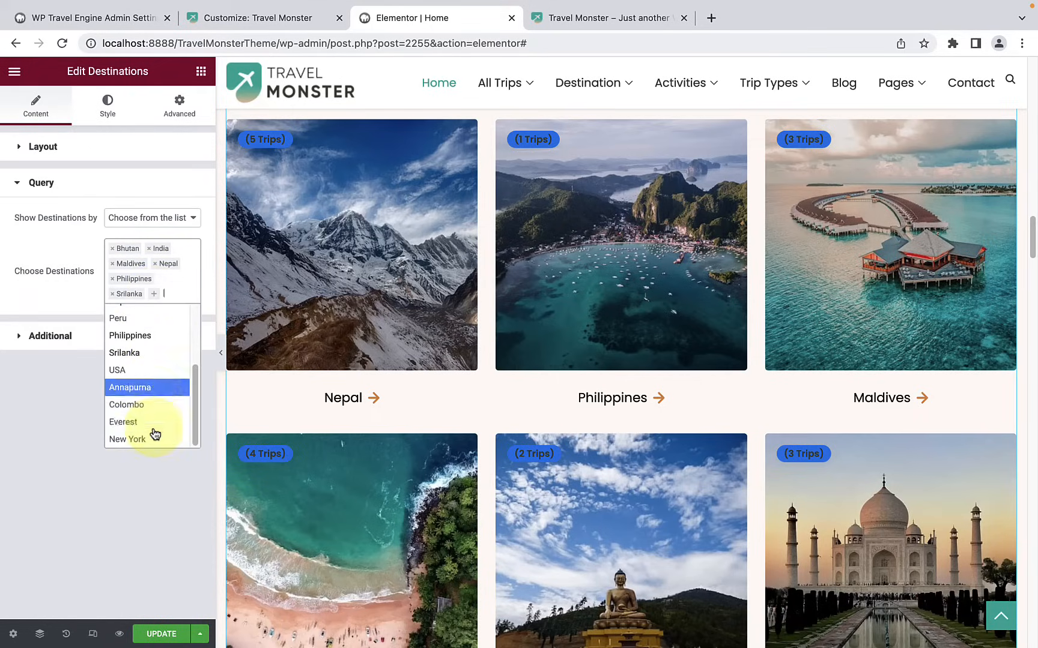
{"action": "scroll", "coordinate": [157, 420], "scroll_direction": "up", "scroll_amount": 3}
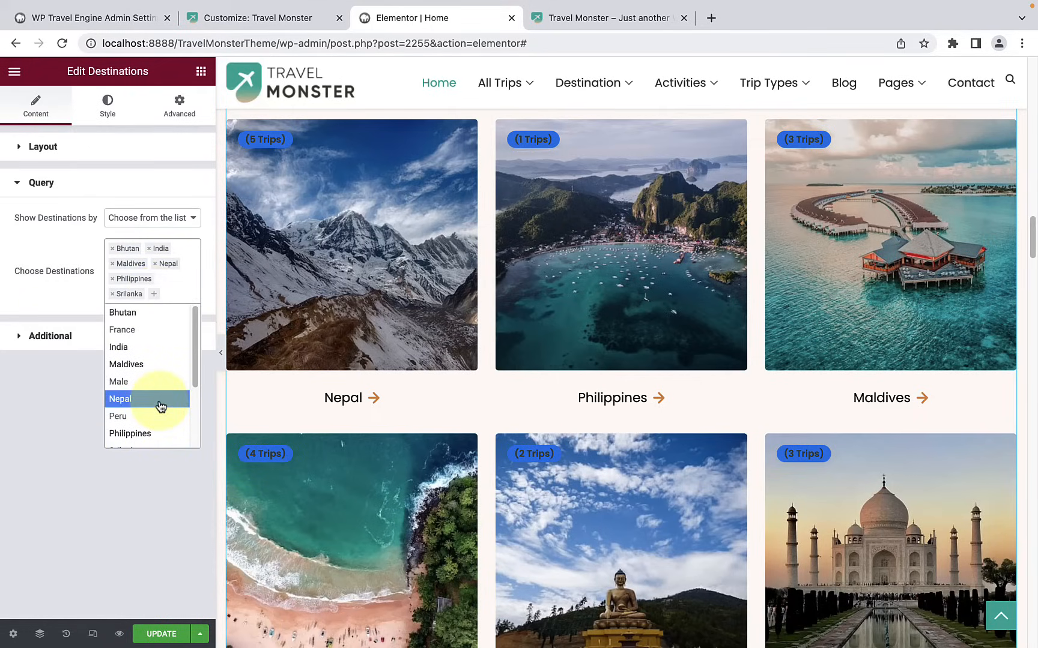
{"action": "scroll", "coordinate": [824, 440], "scroll_direction": "down", "scroll_amount": 6}
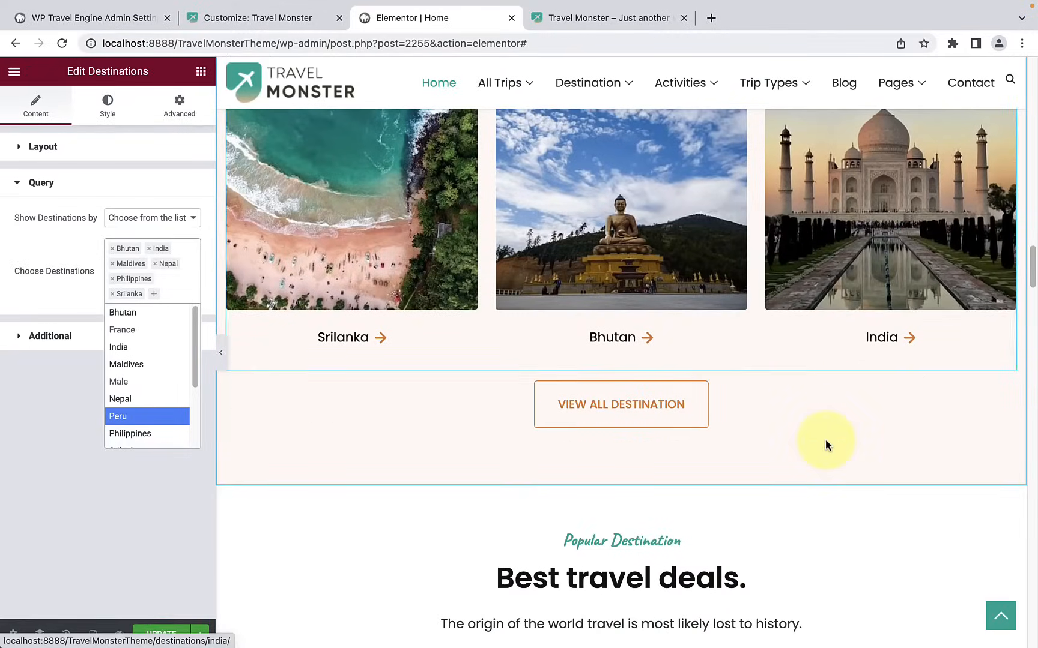
{"action": "scroll", "coordinate": [822, 422], "scroll_direction": "up", "scroll_amount": 2}
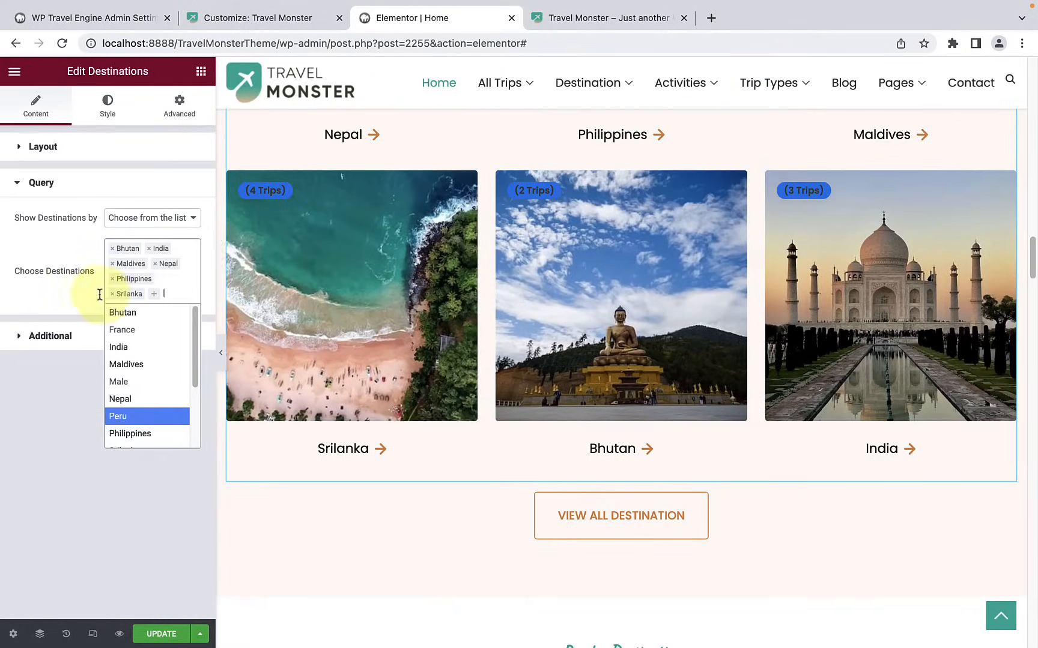
{"action": "scroll", "coordinate": [143, 420], "scroll_direction": "down", "scroll_amount": 1}
{"action": "scroll", "coordinate": [144, 416], "scroll_direction": "down", "scroll_amount": 2}
{"action": "scroll", "coordinate": [146, 411], "scroll_direction": "up", "scroll_amount": 1}
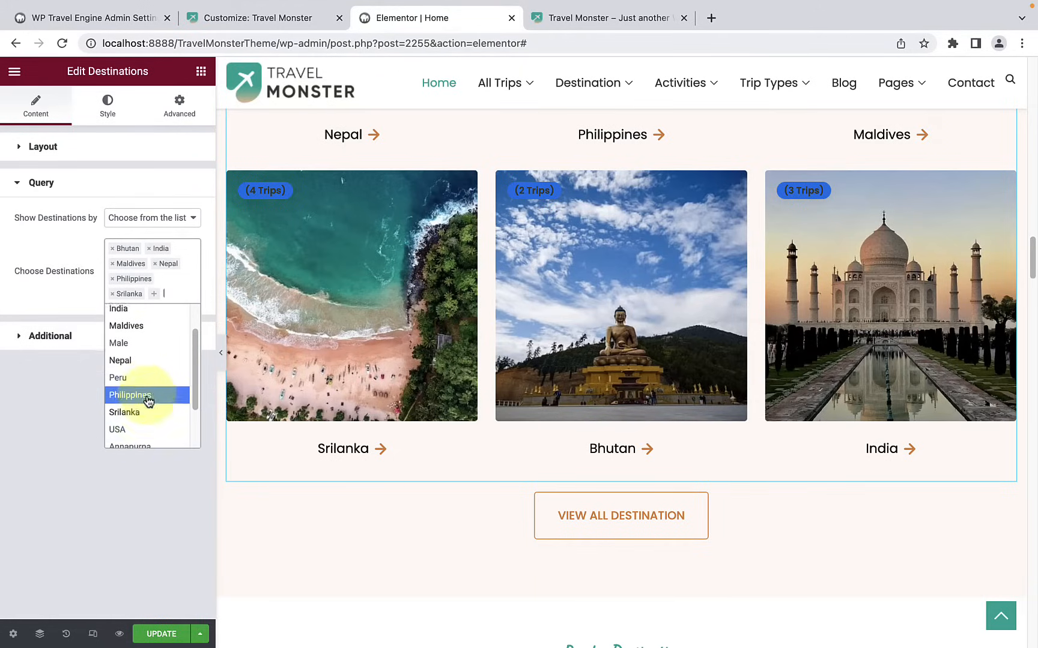
{"action": "scroll", "coordinate": [150, 378], "scroll_direction": "up", "scroll_amount": 1}
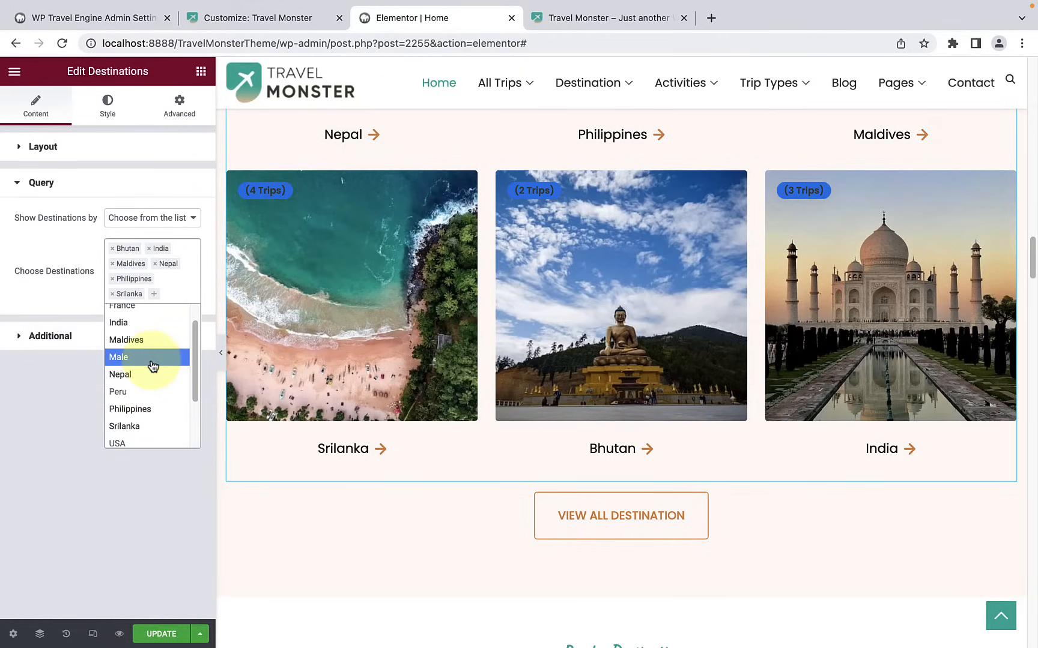
{"action": "left_click", "coordinate": [148, 311]}
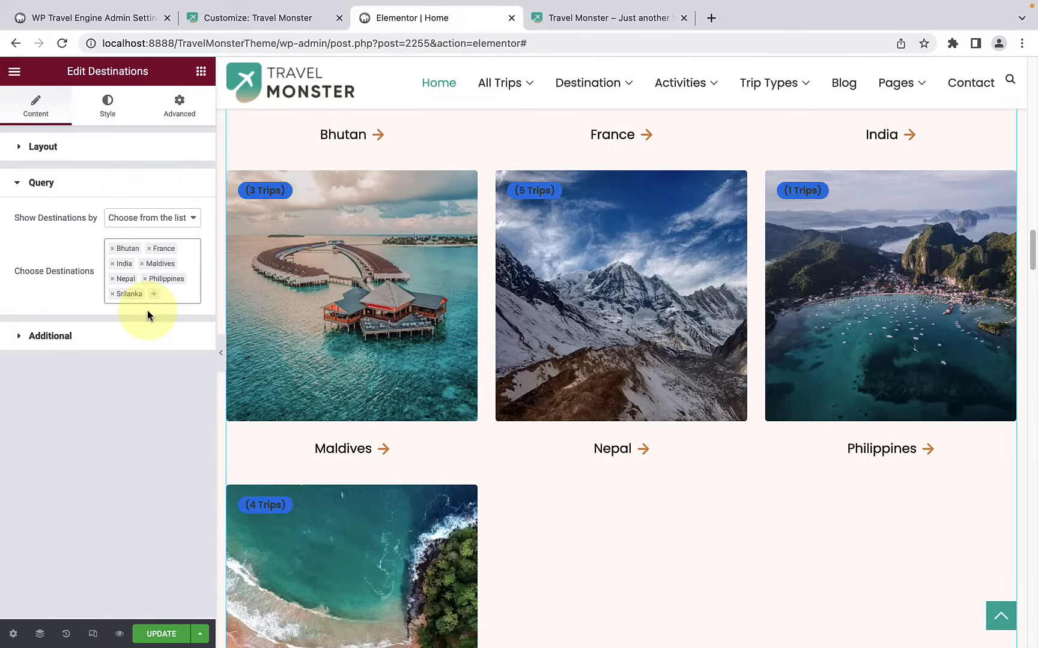
Step: Remove Srilanka from the chosen destinations and review the updated destination cards
{"action": "scroll", "coordinate": [450, 419], "scroll_direction": "up", "scroll_amount": 4}
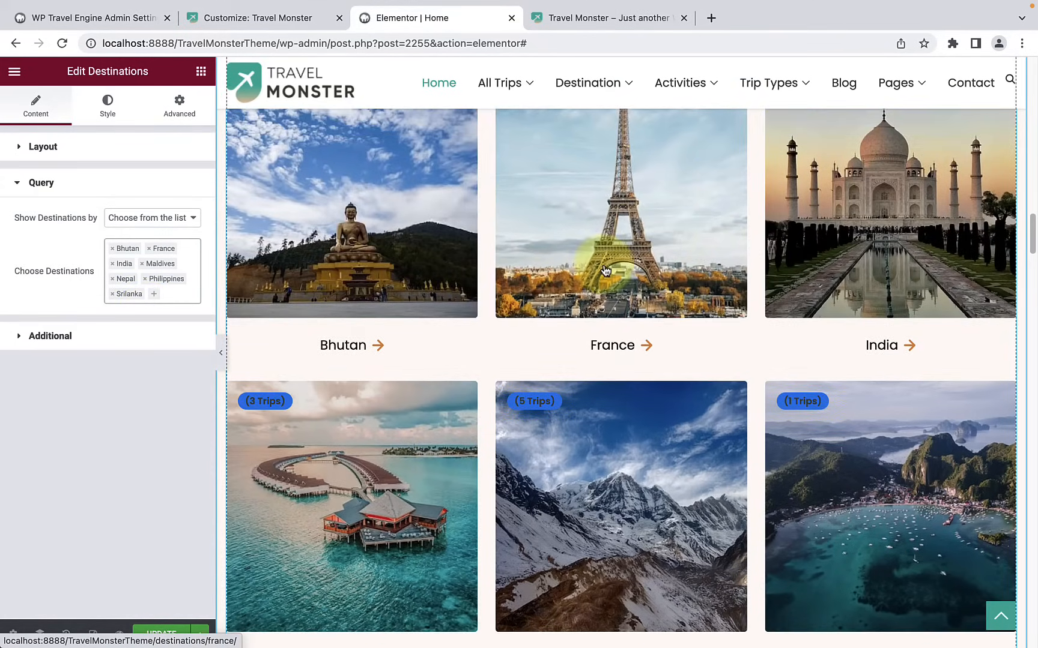
{"action": "scroll", "coordinate": [359, 445], "scroll_direction": "down", "scroll_amount": 2}
{"action": "scroll", "coordinate": [358, 445], "scroll_direction": "down", "scroll_amount": 6}
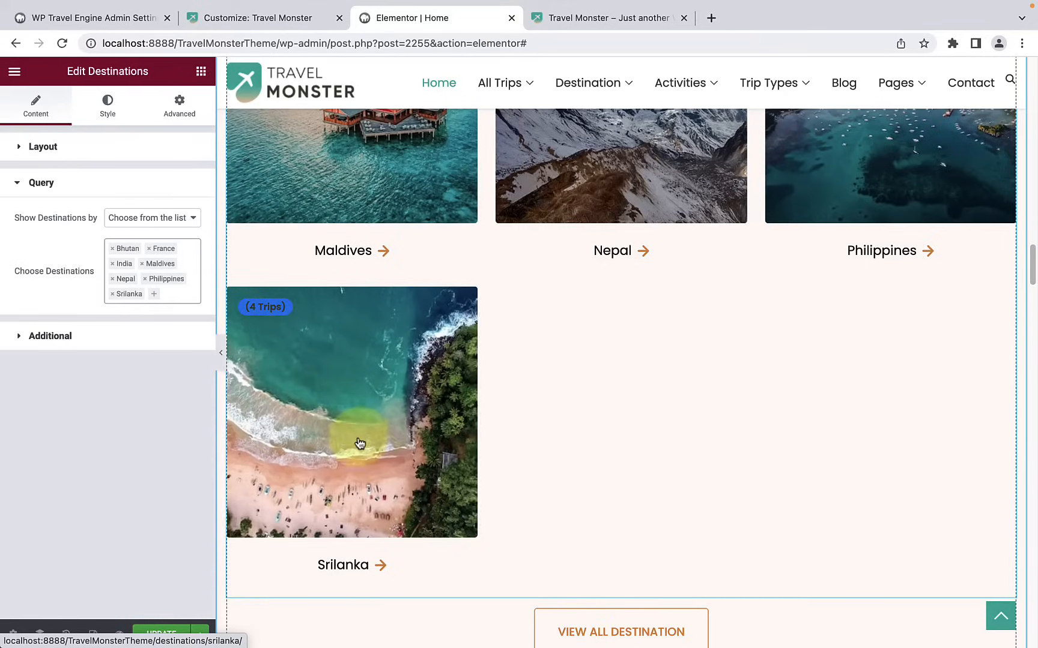
{"action": "left_click", "coordinate": [112, 295]}
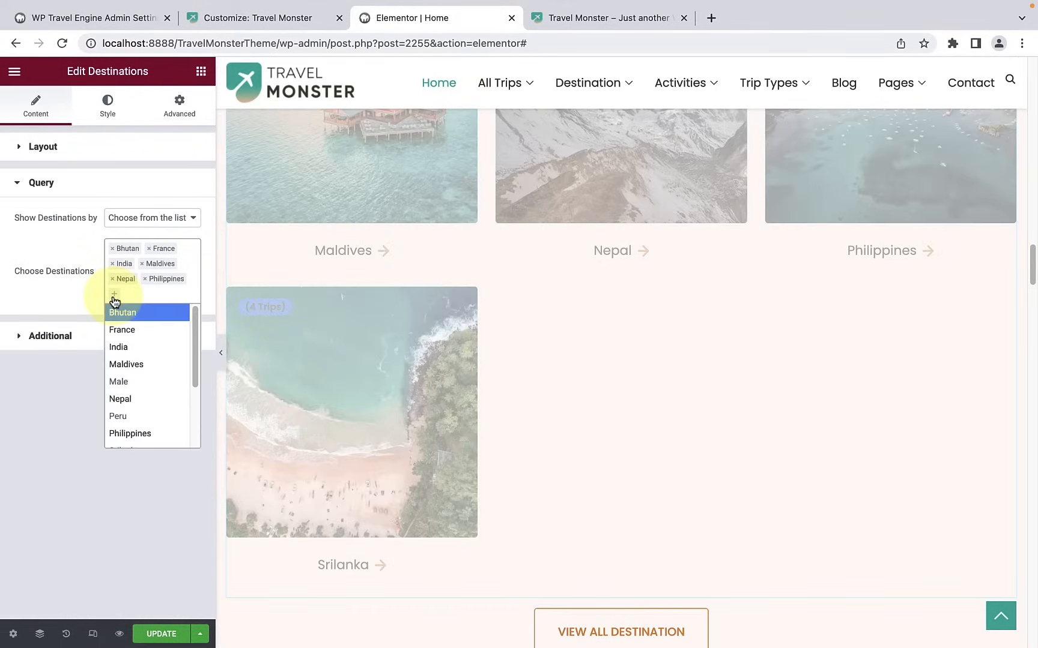
{"action": "scroll", "coordinate": [422, 297], "scroll_direction": "up", "scroll_amount": 5}
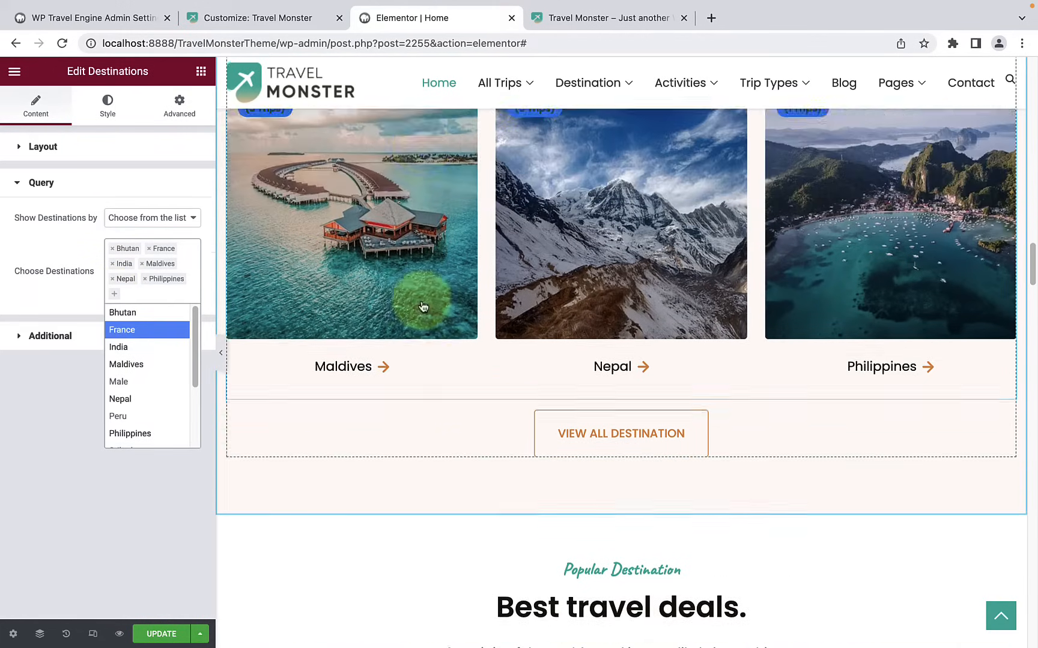
{"action": "scroll", "coordinate": [869, 359], "scroll_direction": "up", "scroll_amount": 5}
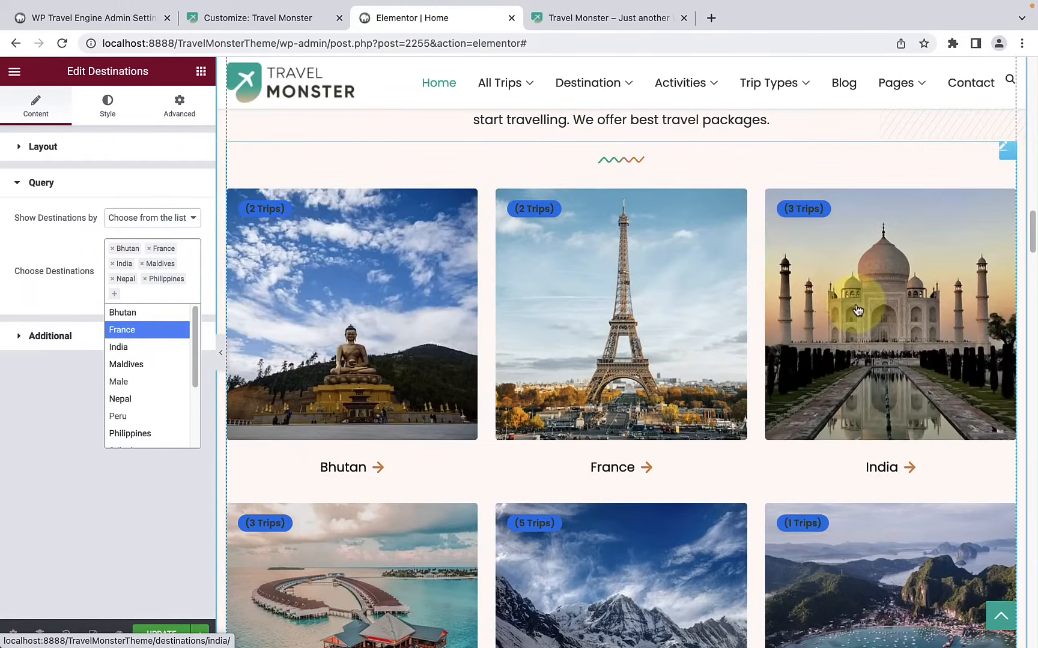
{"action": "left_click", "coordinate": [52, 293]}
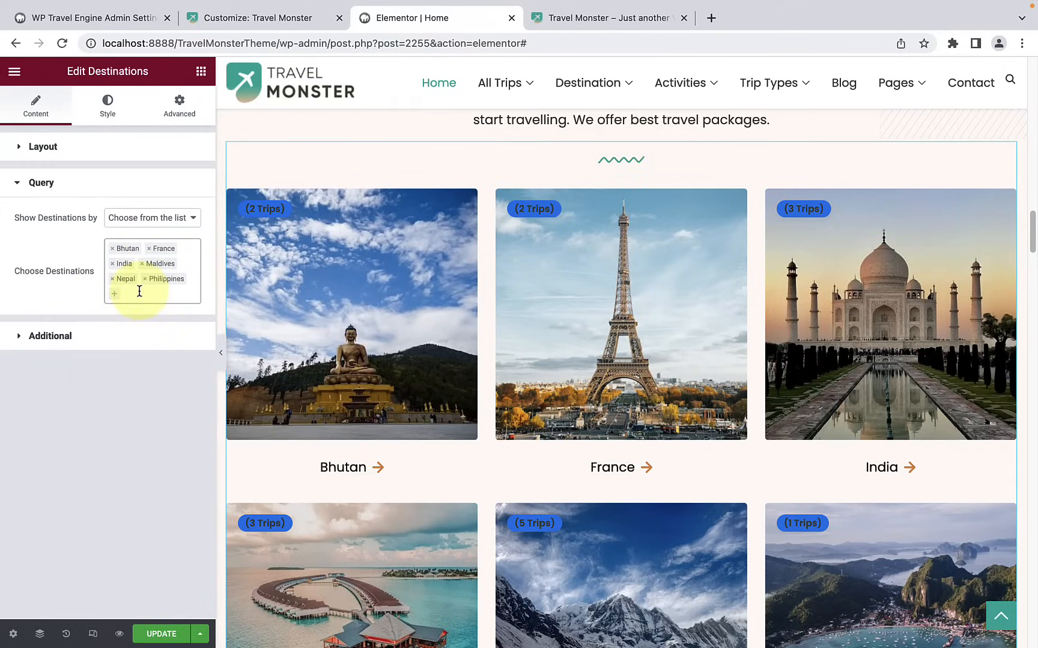
{"action": "scroll", "coordinate": [815, 352], "scroll_direction": "down", "scroll_amount": 4}
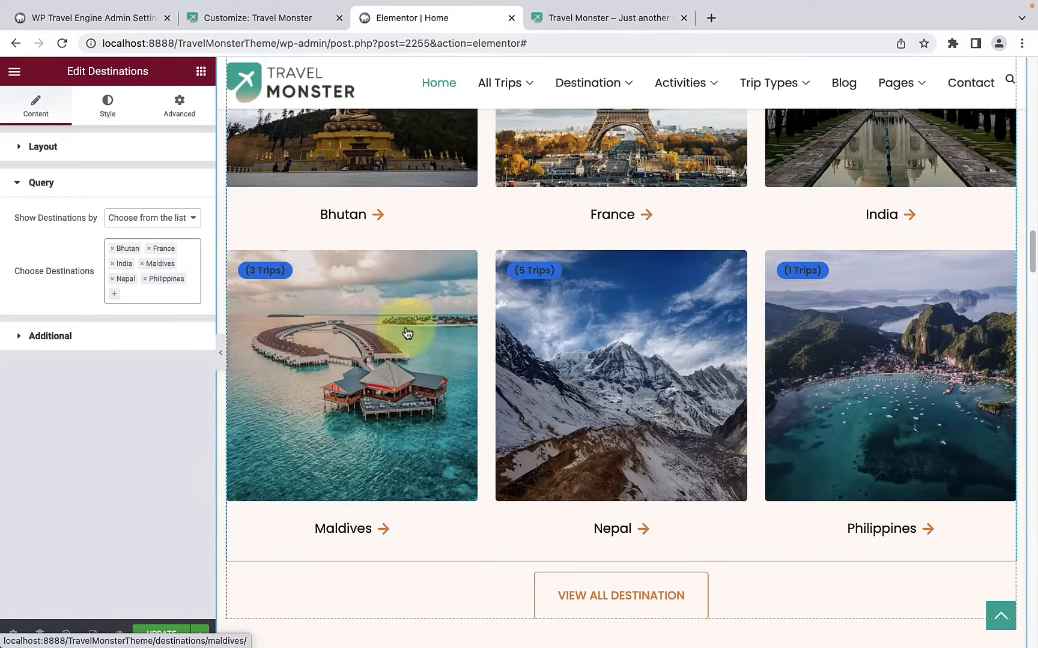
{"action": "scroll", "coordinate": [408, 331], "scroll_direction": "up", "scroll_amount": 2}
{"action": "scroll", "coordinate": [393, 312], "scroll_direction": "up", "scroll_amount": 2}
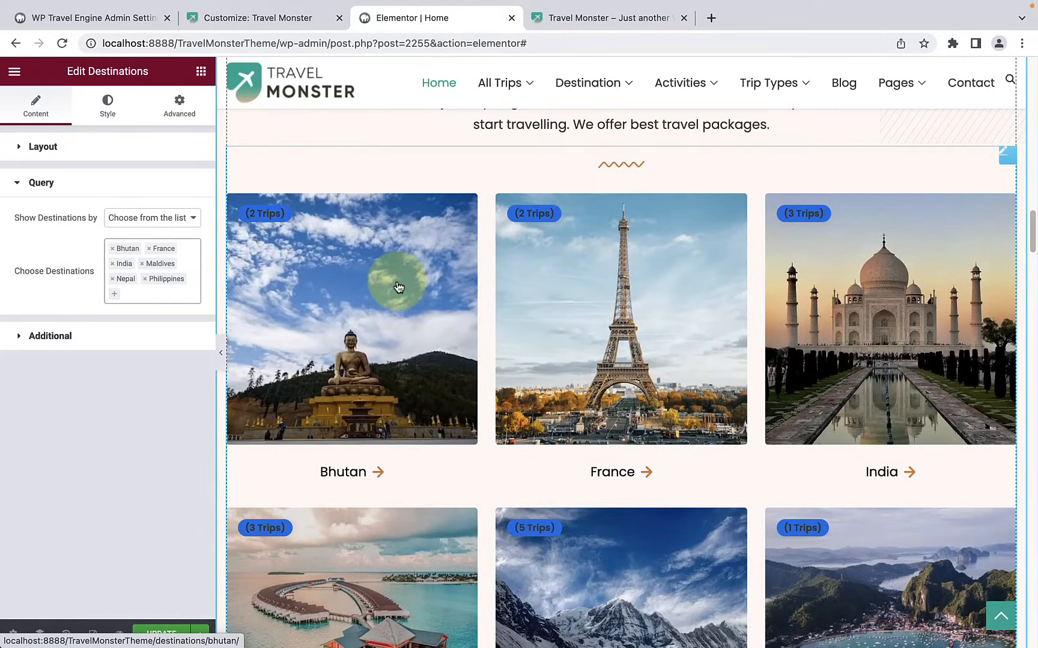
Step: Turn the destination cards' trip counts off and back on, and select the text of the trips count label
{"action": "left_click", "coordinate": [111, 340]}
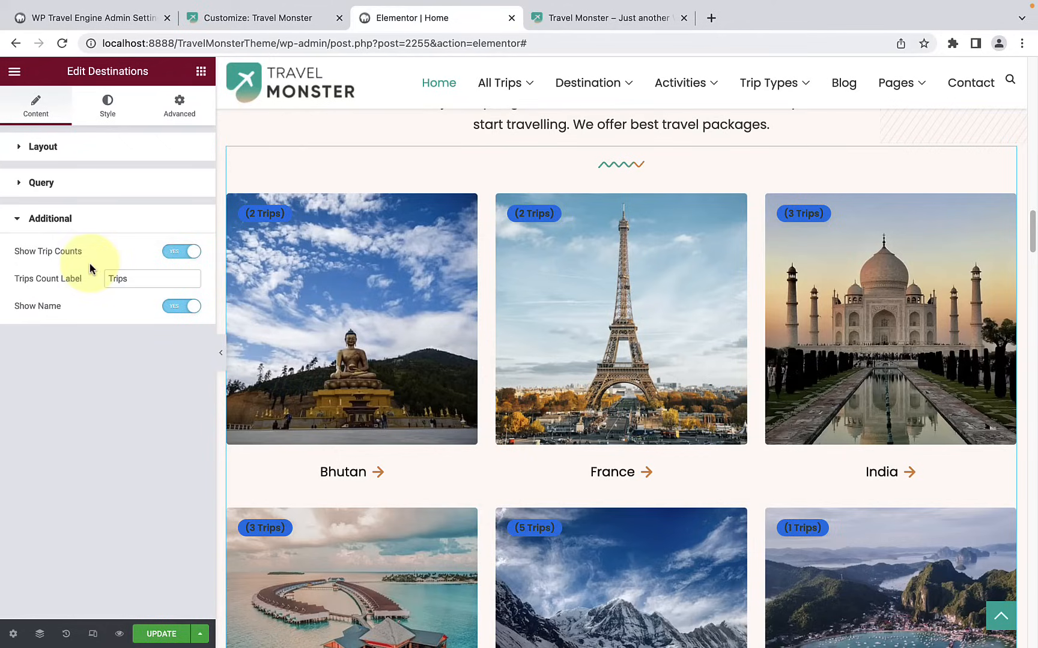
{"action": "left_click", "coordinate": [189, 255]}
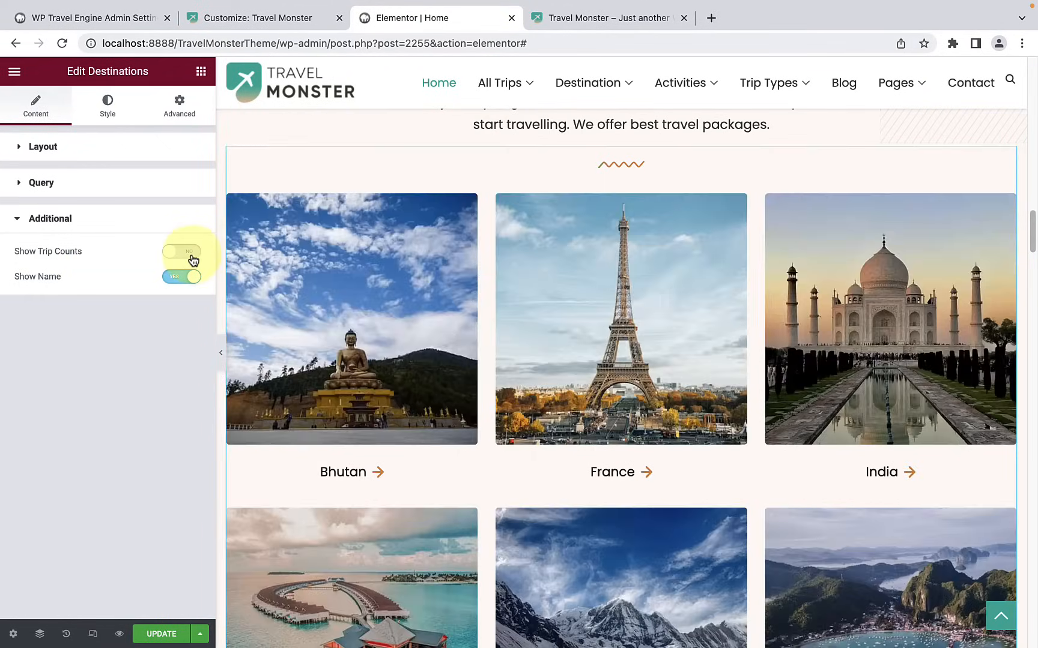
{"action": "left_click", "coordinate": [192, 258]}
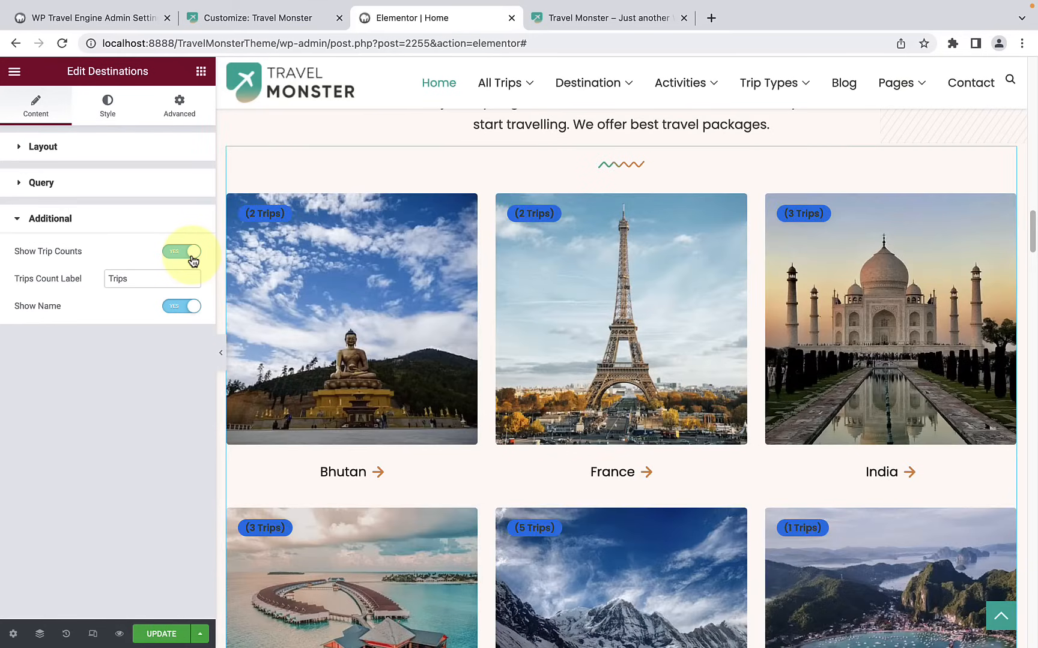
{"action": "left_click_drag", "start_coordinate": [155, 274], "coordinate": [99, 282]}
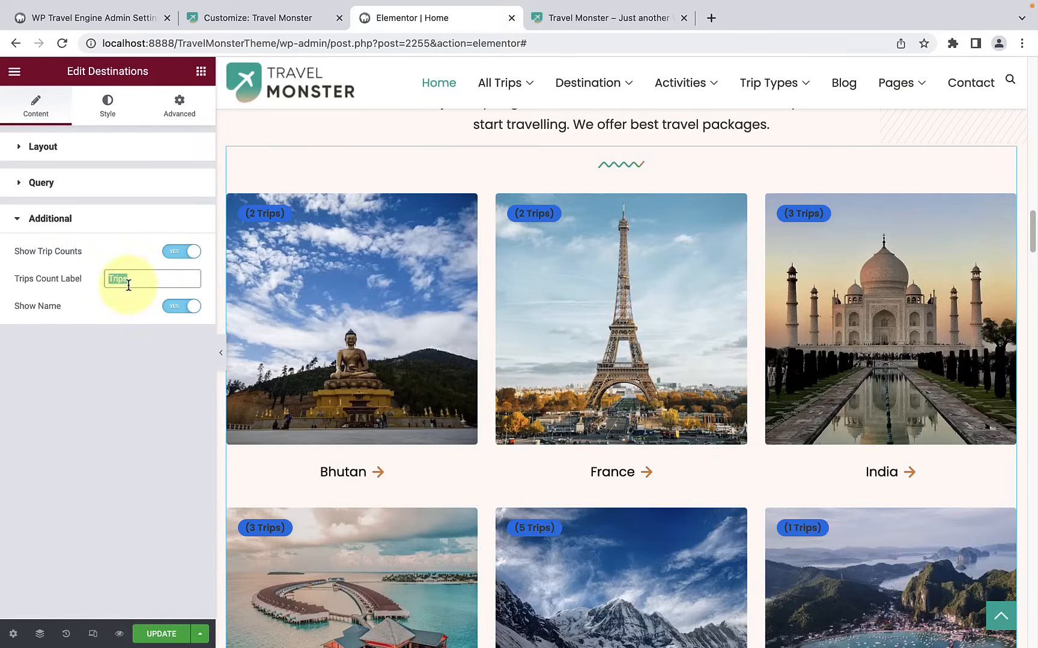
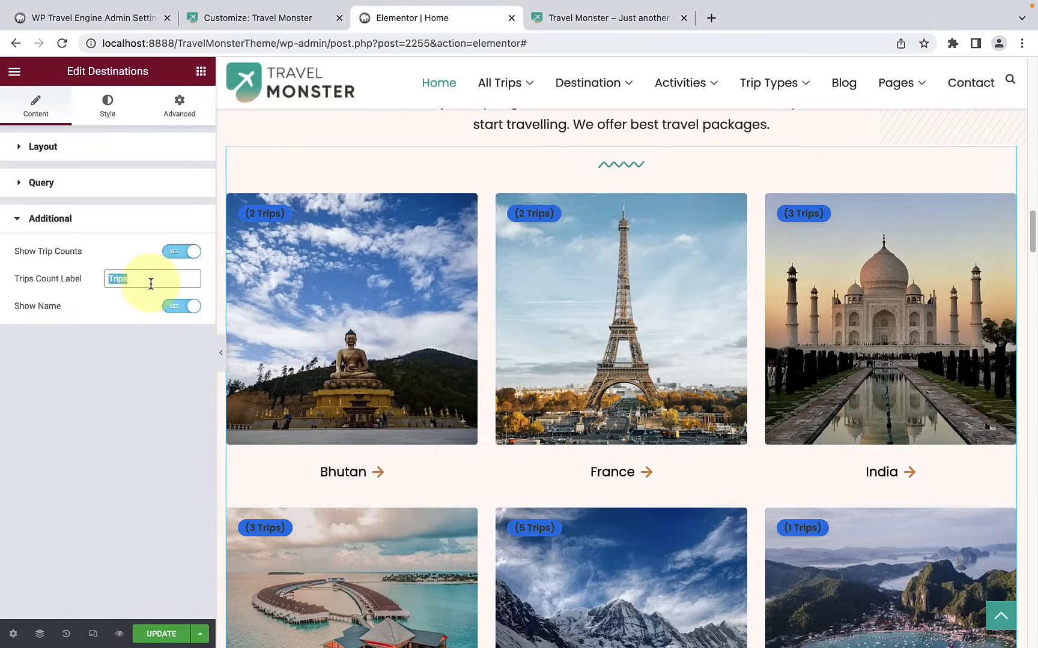
Step: Turn the destination cards' names off and back on, and look over the cards
{"action": "scroll", "coordinate": [324, 399], "scroll_direction": "down", "scroll_amount": 3}
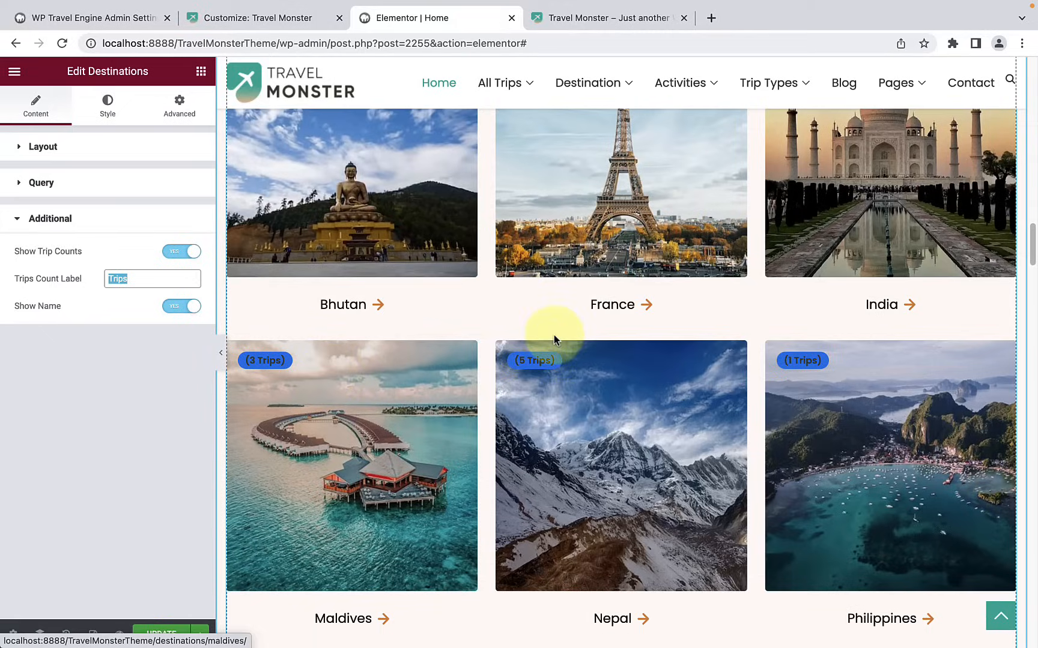
{"action": "left_click", "coordinate": [175, 309]}
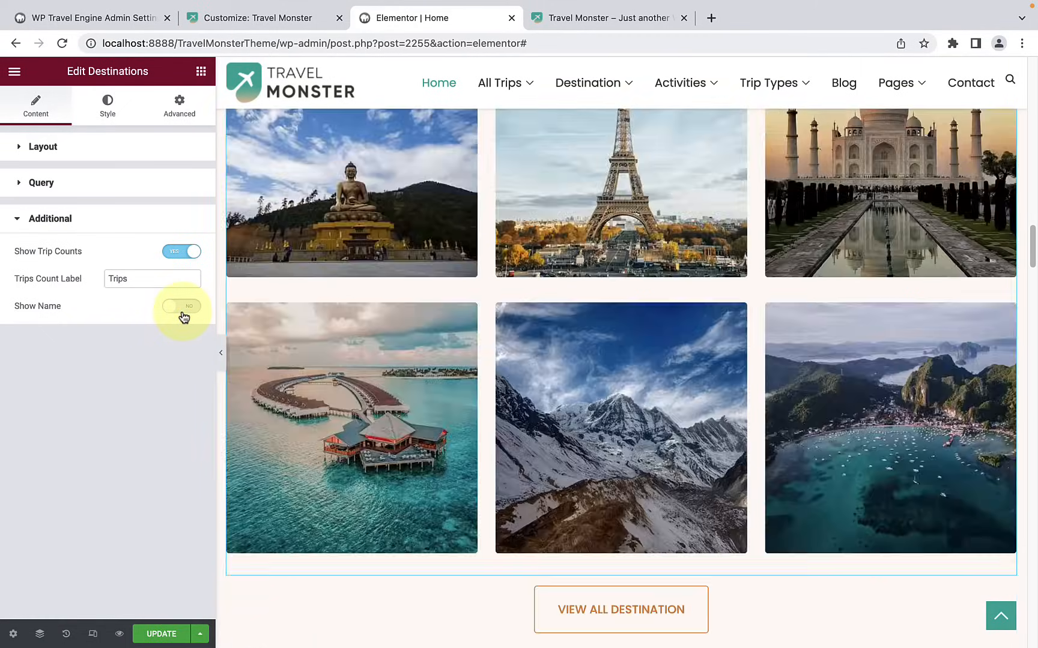
{"action": "left_click", "coordinate": [182, 311]}
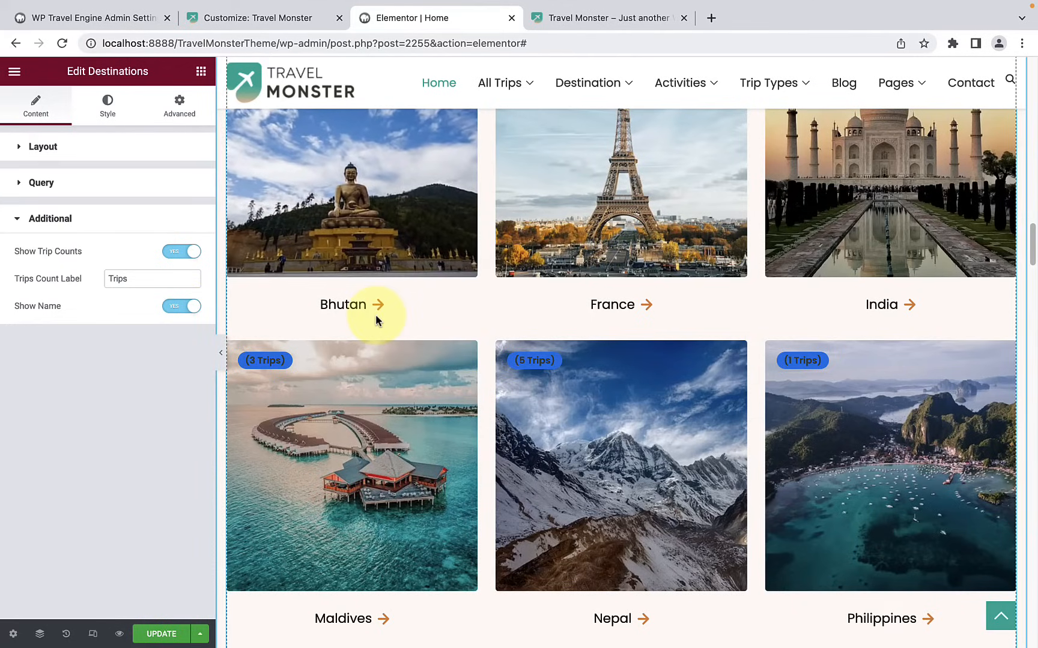
{"action": "scroll", "coordinate": [375, 314], "scroll_direction": "up", "scroll_amount": 2}
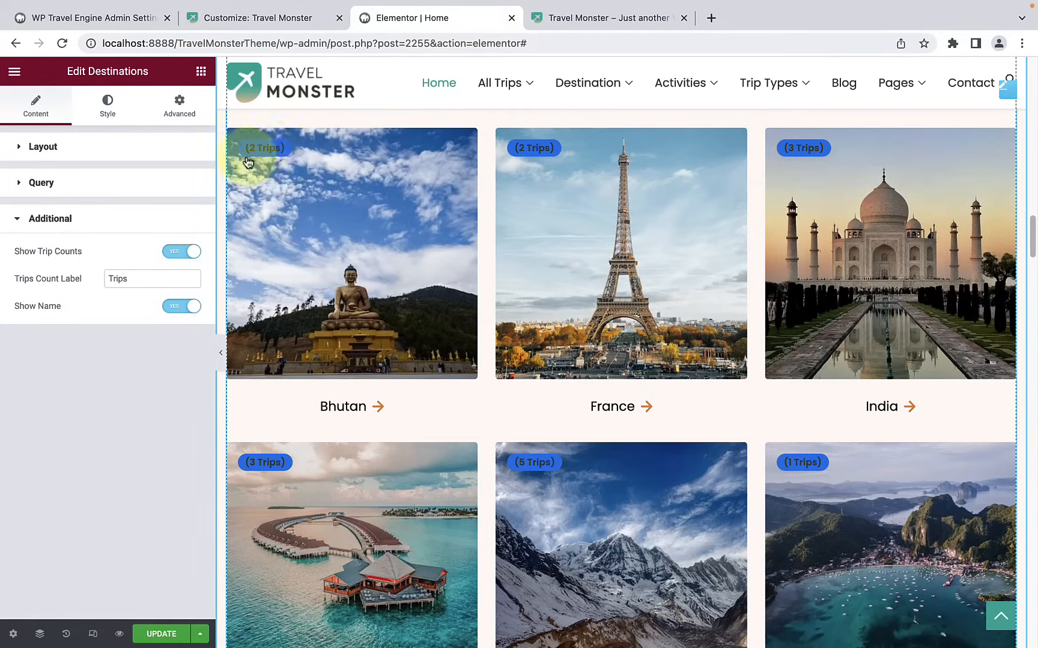
Step: Set the text color of the trip counts on the destination cards to dark red
{"action": "left_click", "coordinate": [116, 125]}
{"action": "scroll", "coordinate": [97, 308], "scroll_direction": "down", "scroll_amount": 2}
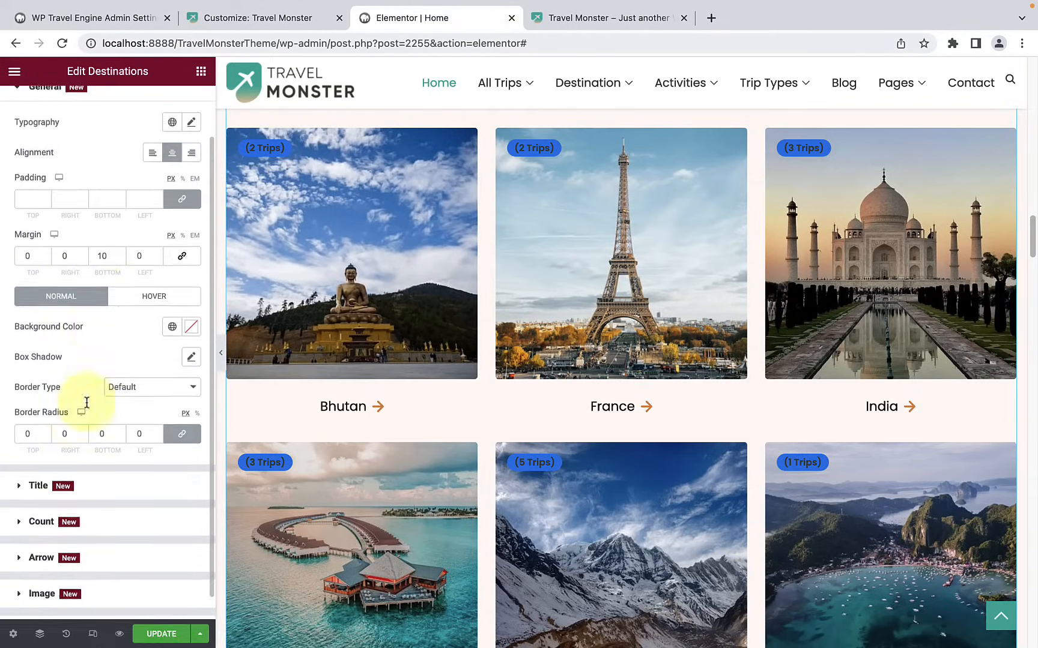
{"action": "scroll", "coordinate": [30, 496], "scroll_direction": "down", "scroll_amount": 1}
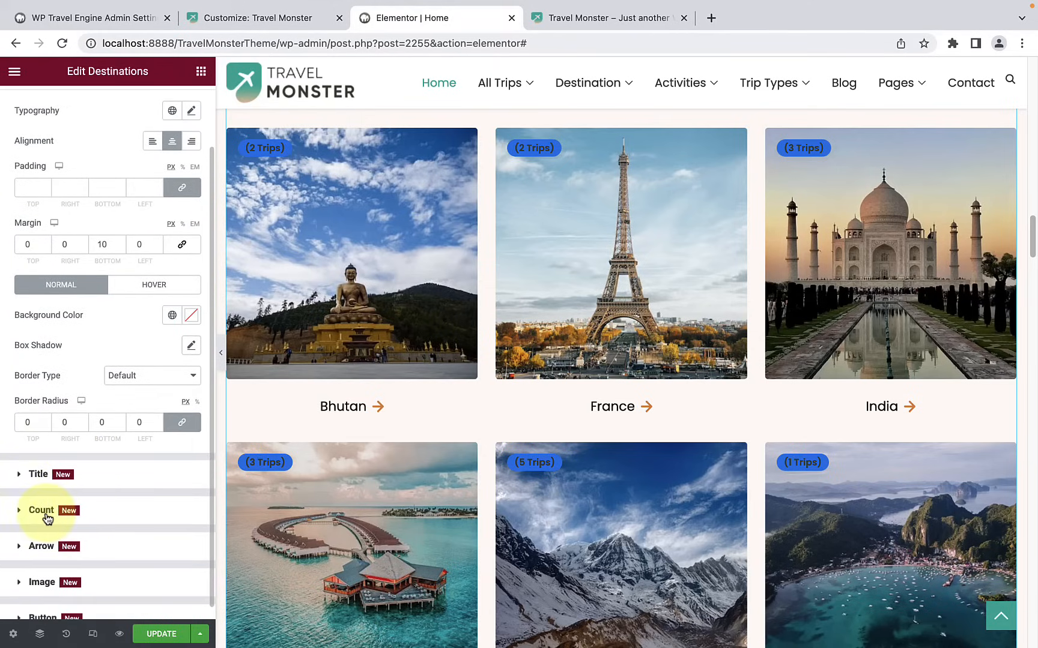
{"action": "left_click", "coordinate": [47, 517]}
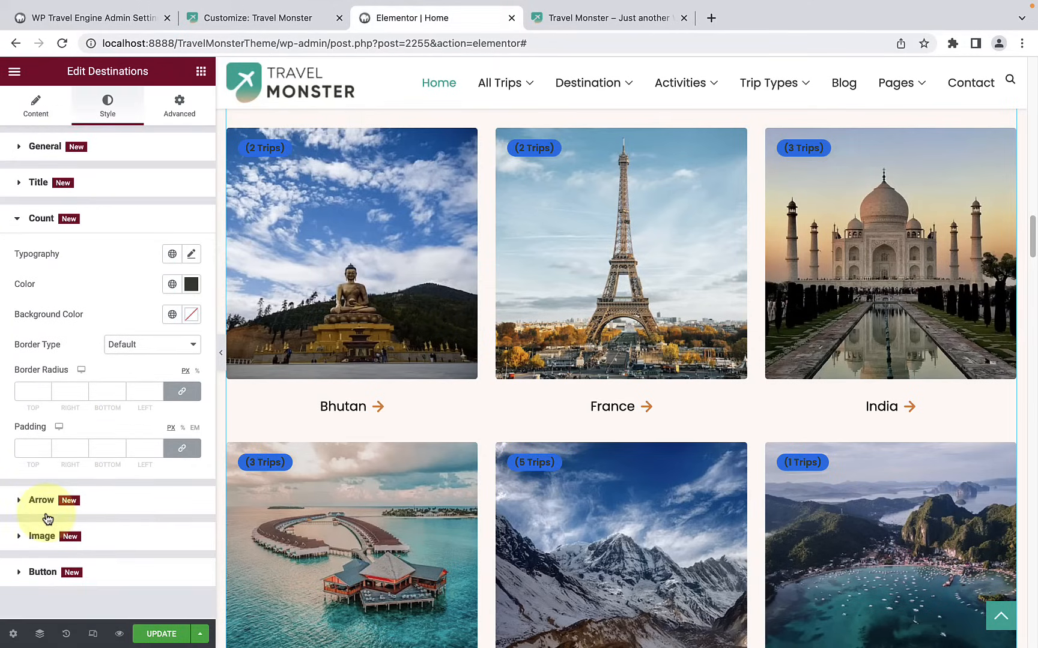
{"action": "left_click", "coordinate": [191, 286]}
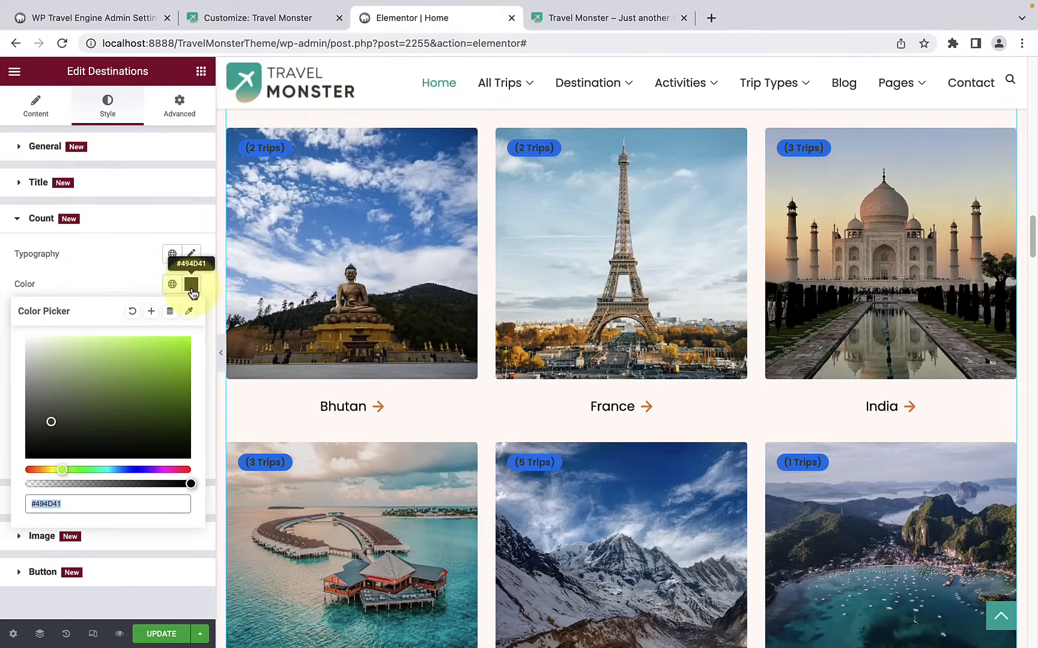
{"action": "mouse_move", "coordinate": [51, 421]}
{"action": "left_mouse_down"}
{"action": "mouse_move", "coordinate": [38, 440]}
{"action": "mouse_move", "coordinate": [60, 430]}
{"action": "left_mouse_up"}
{"action": "left_click_drag", "start_coordinate": [62, 470], "coordinate": [191, 470]}
{"action": "left_click", "coordinate": [158, 375]}
{"action": "mouse_move", "coordinate": [159, 375]}
{"action": "left_mouse_down"}
{"action": "mouse_move", "coordinate": [174, 341]}
{"action": "mouse_move", "coordinate": [158, 370]}
{"action": "left_mouse_up"}
{"action": "left_click", "coordinate": [130, 255]}
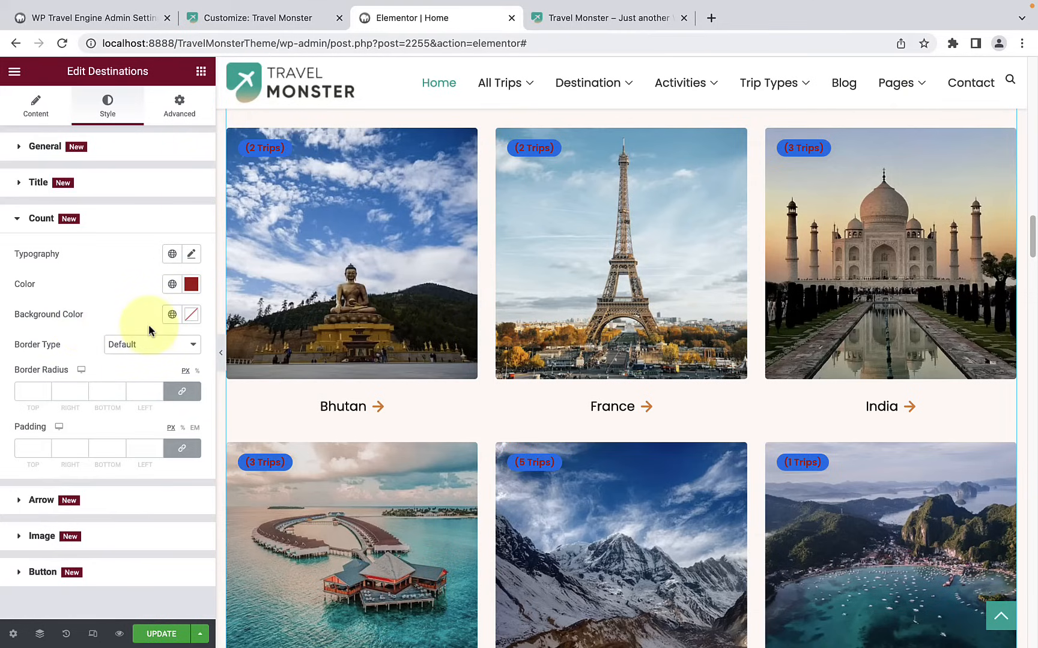
Step: Set the background color of the destination cards' trip counts to pale teal #C4DED9
{"action": "left_click", "coordinate": [191, 314]}
{"action": "left_click", "coordinate": [110, 485]}
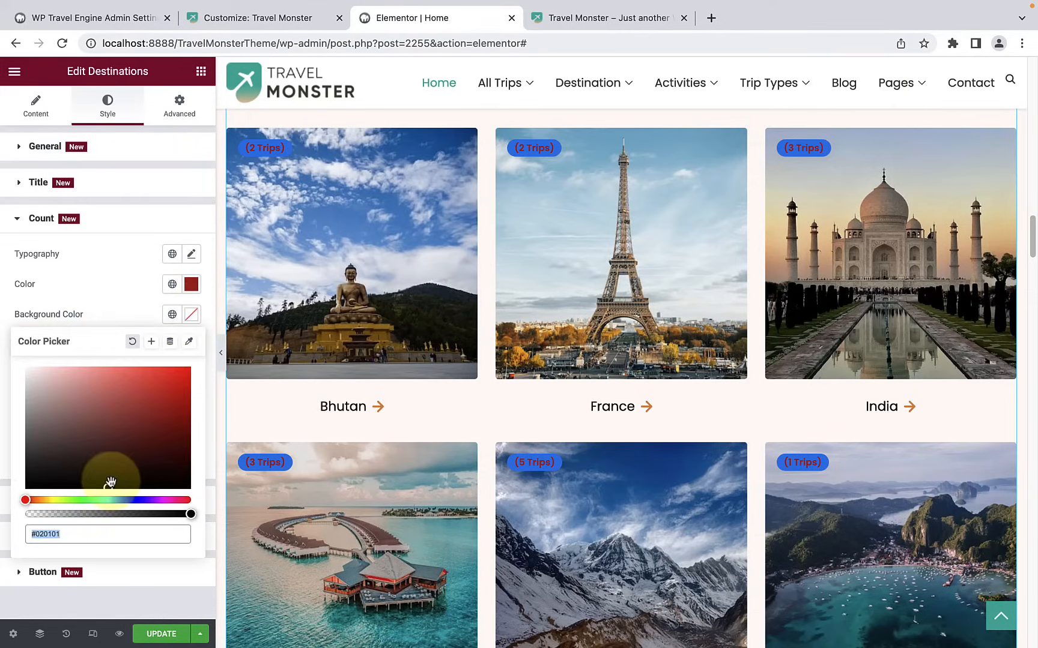
{"action": "left_click", "coordinate": [83, 390]}
{"action": "left_click_drag", "start_coordinate": [78, 389], "coordinate": [60, 377]}
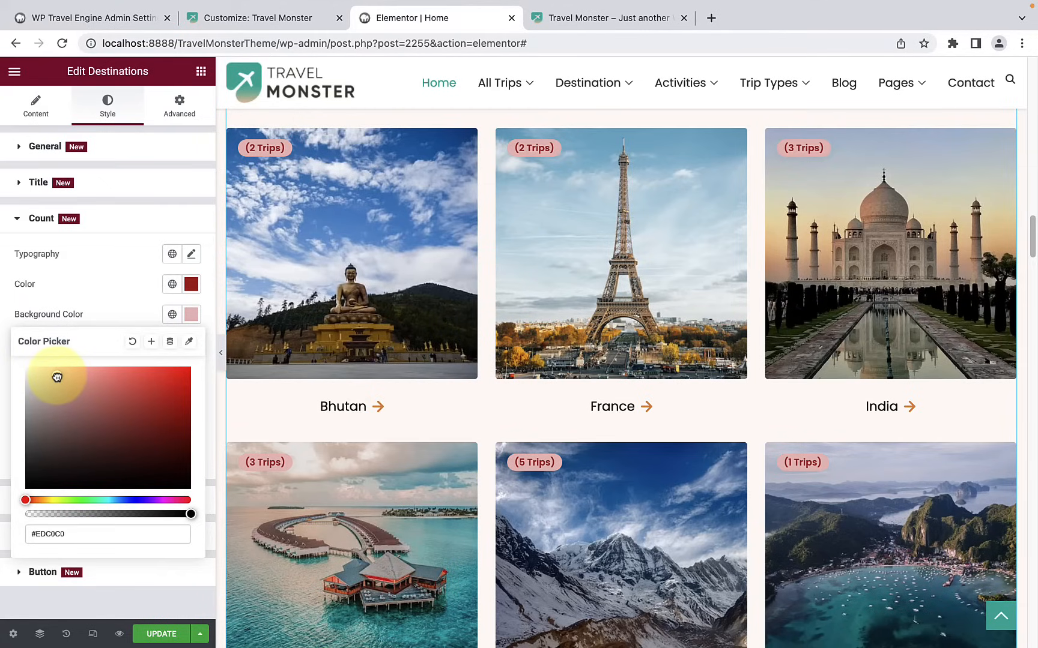
{"action": "left_click", "coordinate": [90, 499]}
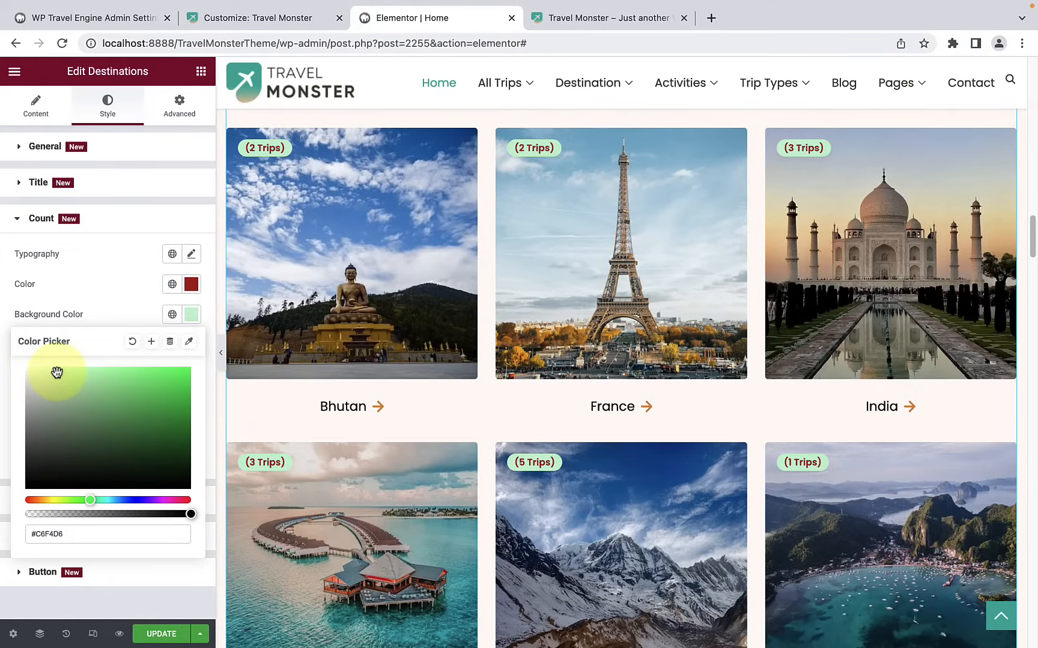
{"action": "left_click_drag", "start_coordinate": [57, 374], "coordinate": [45, 383]}
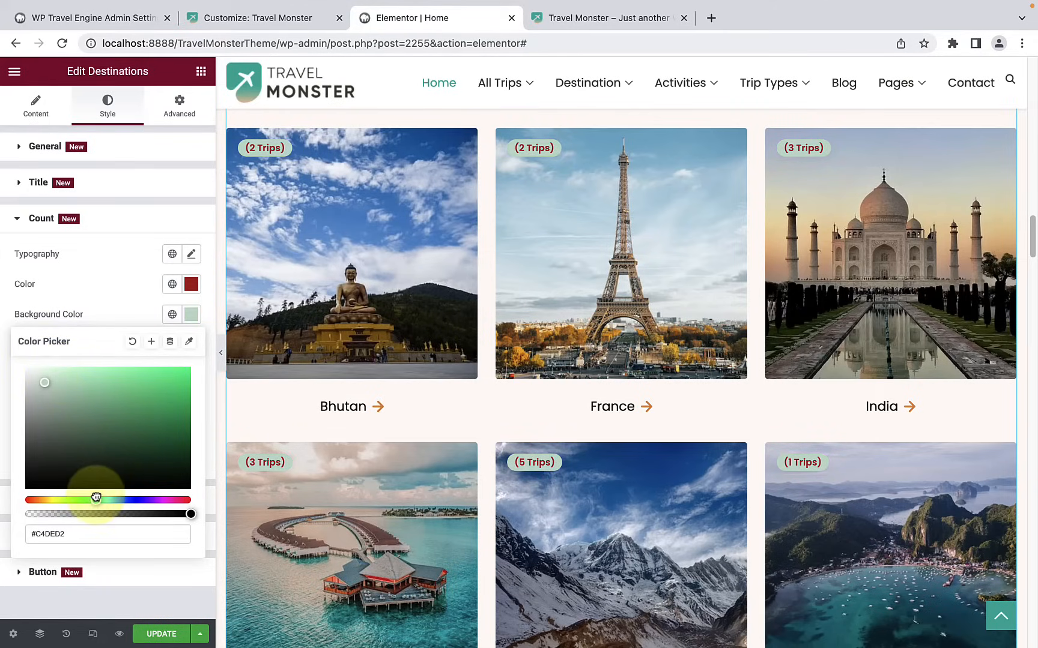
{"action": "left_click_drag", "start_coordinate": [102, 497], "coordinate": [103, 499]}
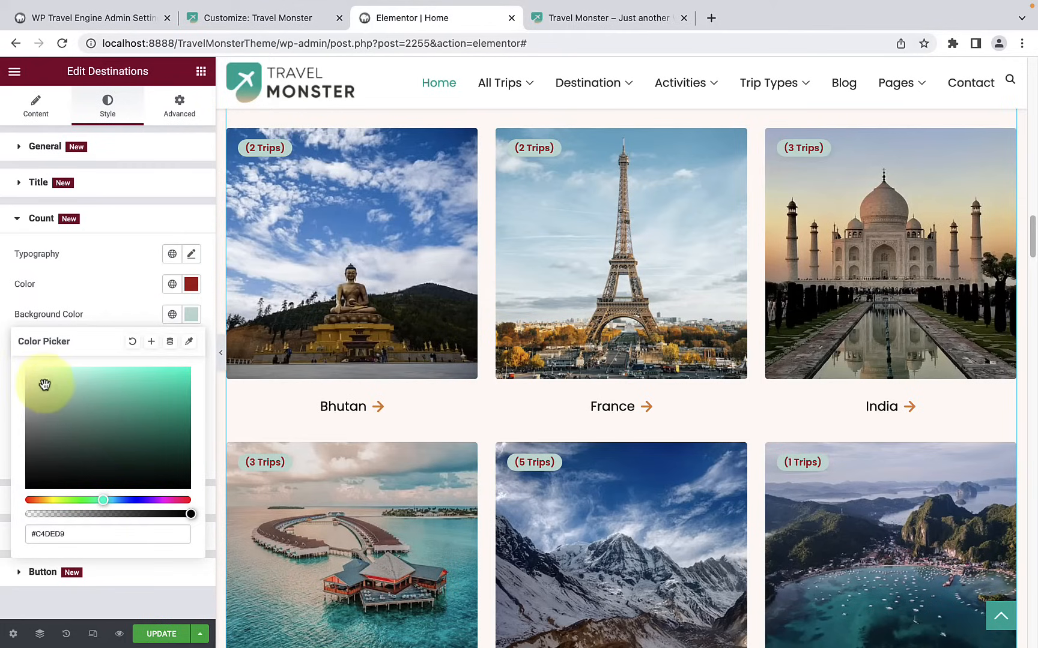
{"action": "left_click", "coordinate": [66, 534]}
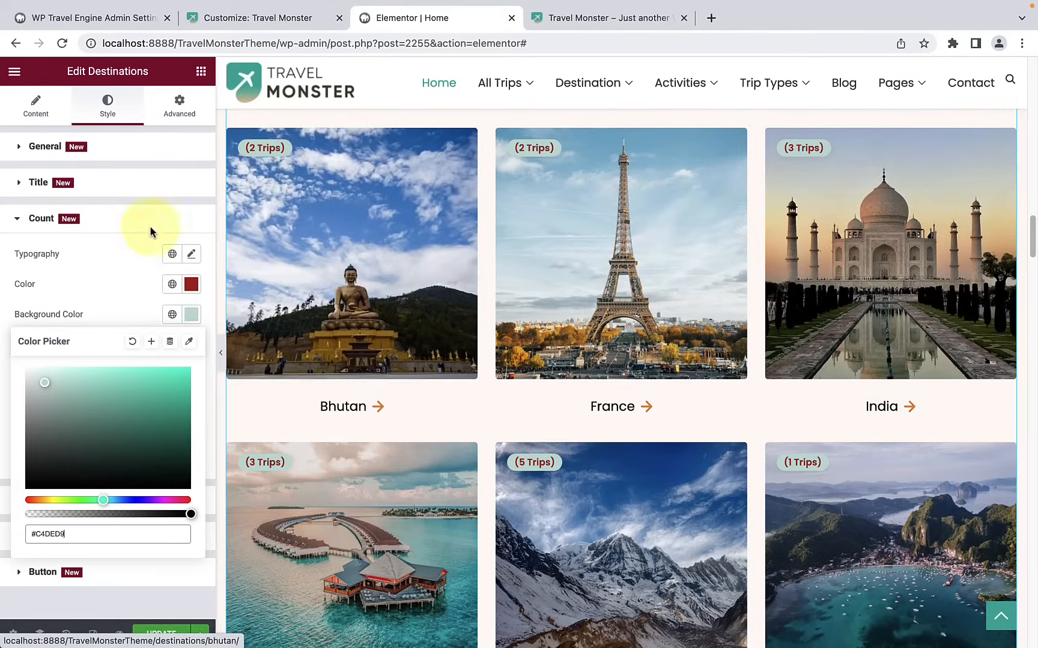
{"action": "left_click", "coordinate": [119, 274]}
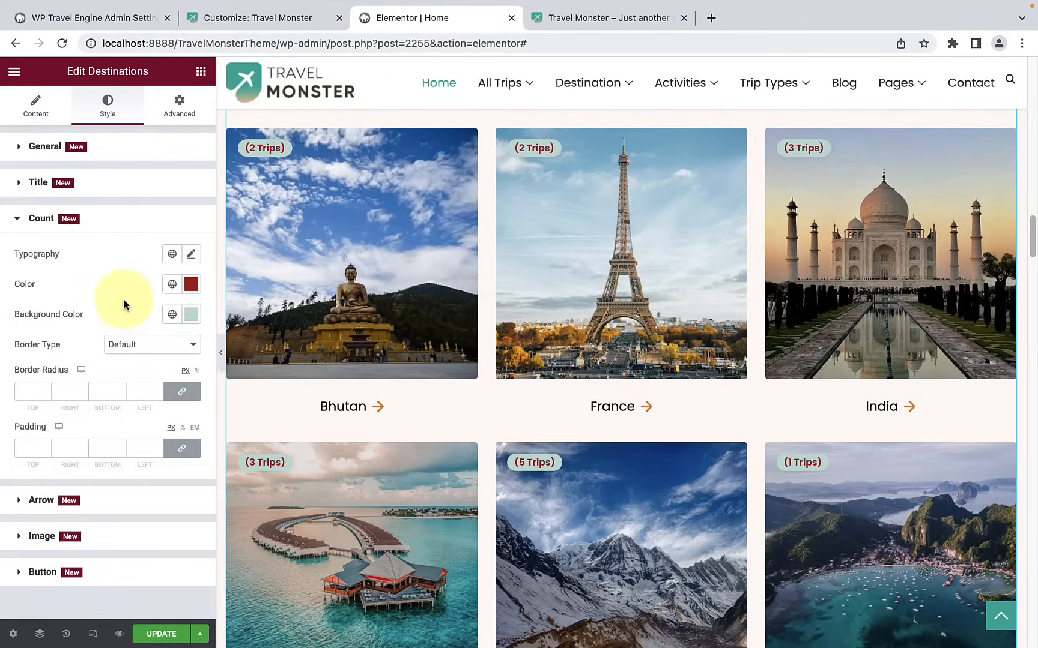
Step: Give the trip count badges on the destination cards a dotted border
{"action": "left_click", "coordinate": [162, 352]}
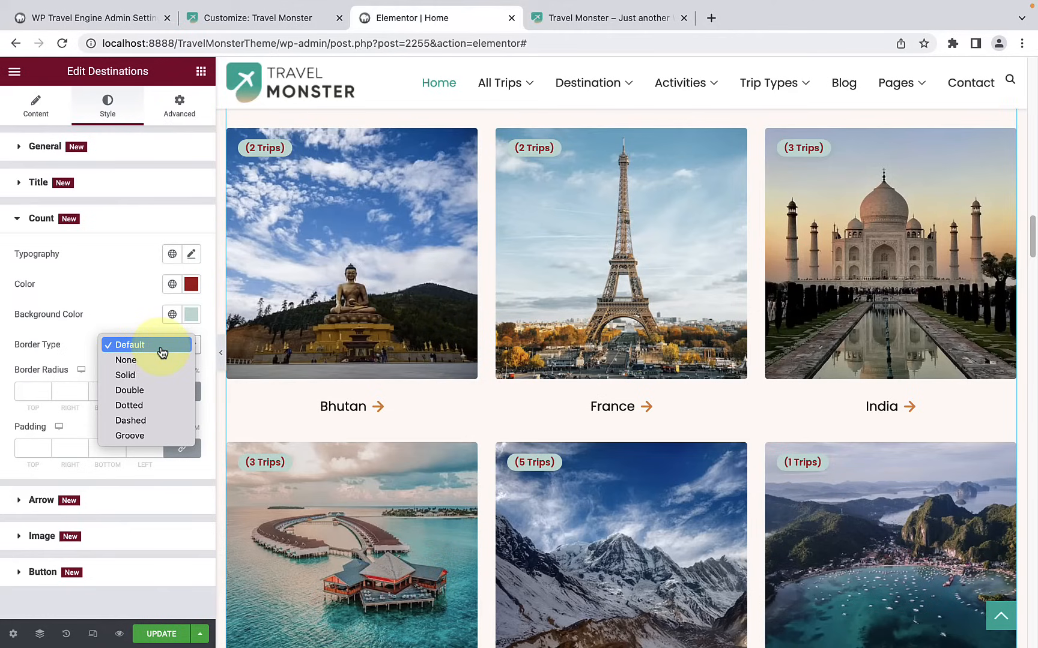
{"action": "left_click", "coordinate": [151, 407]}
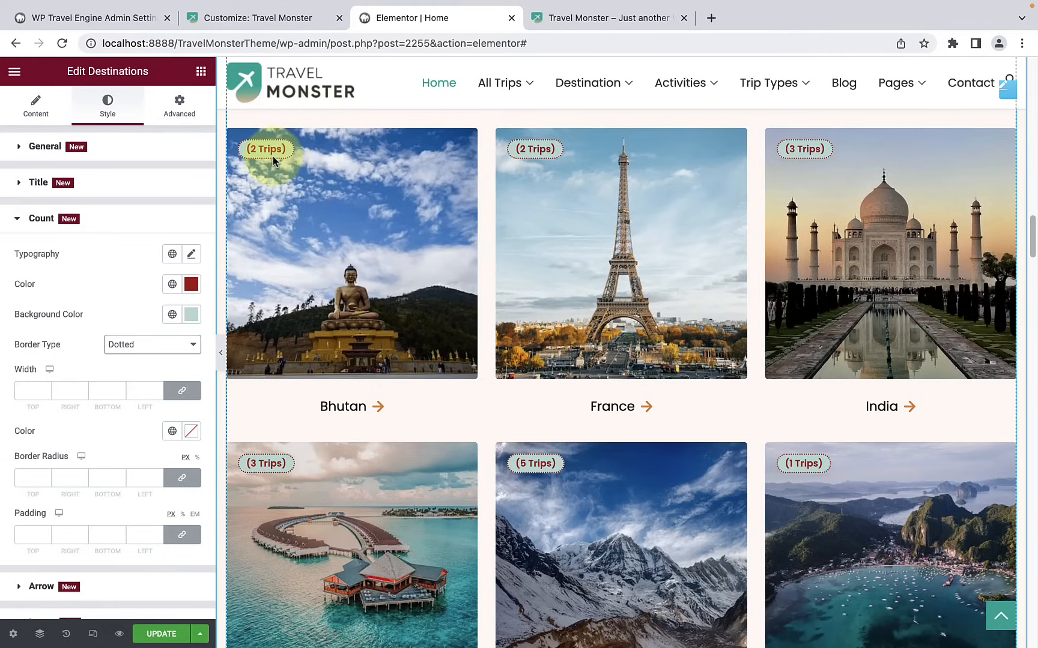
{"action": "scroll", "coordinate": [273, 159], "scroll_direction": "down", "scroll_amount": 1}
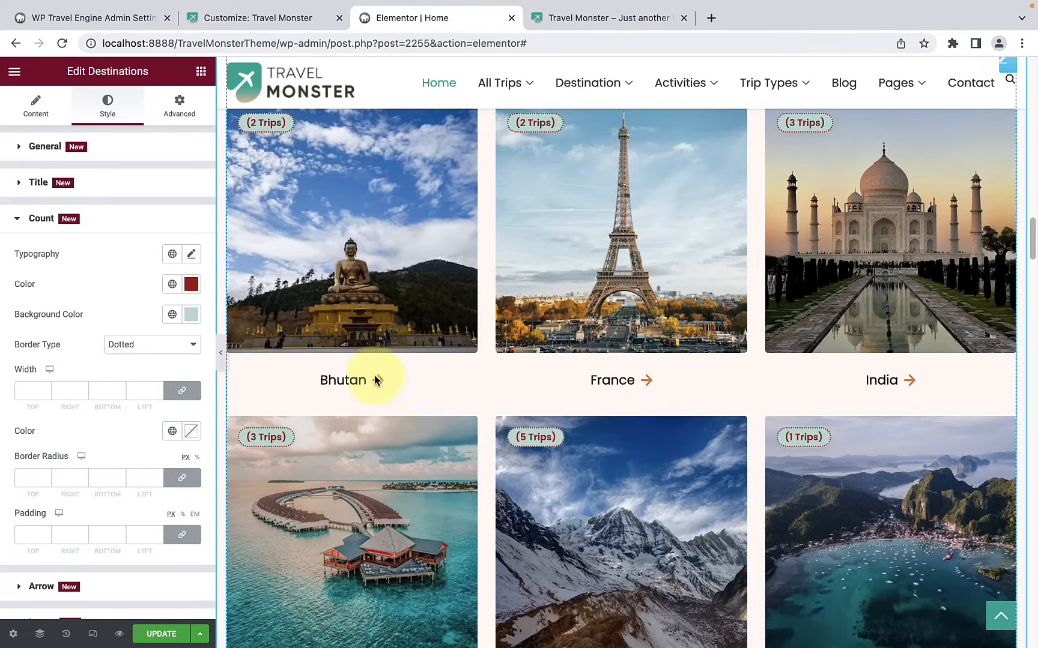
{"action": "left_click", "coordinate": [113, 217]}
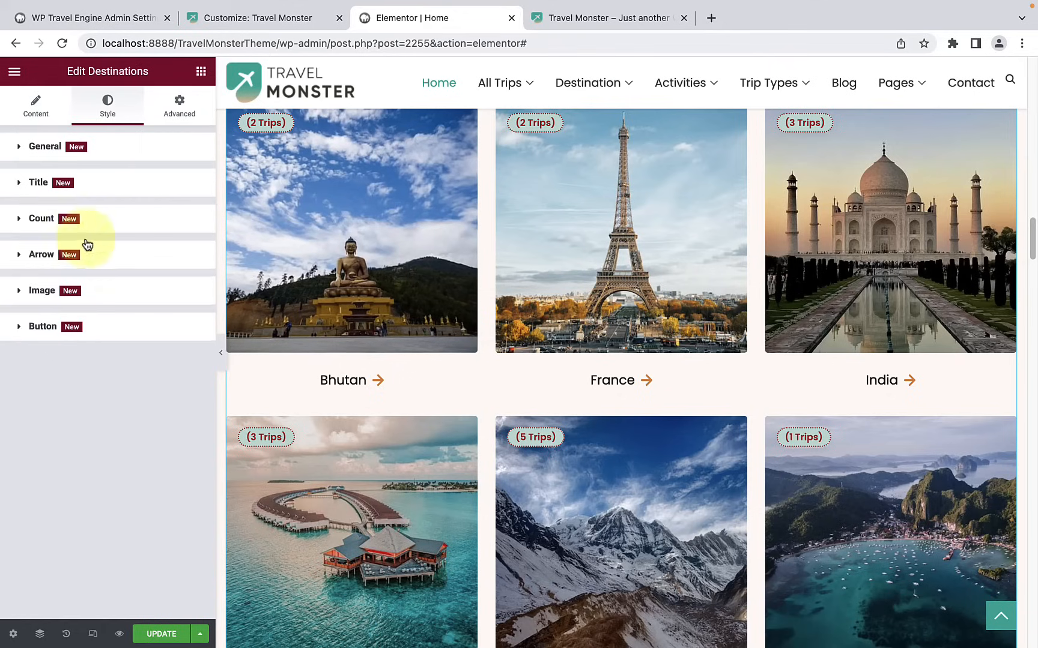
Step: Replace the destination cards' arrow with the outlined circle right arrow from the icon library and set its size to 20 px
{"action": "left_click", "coordinate": [64, 263]}
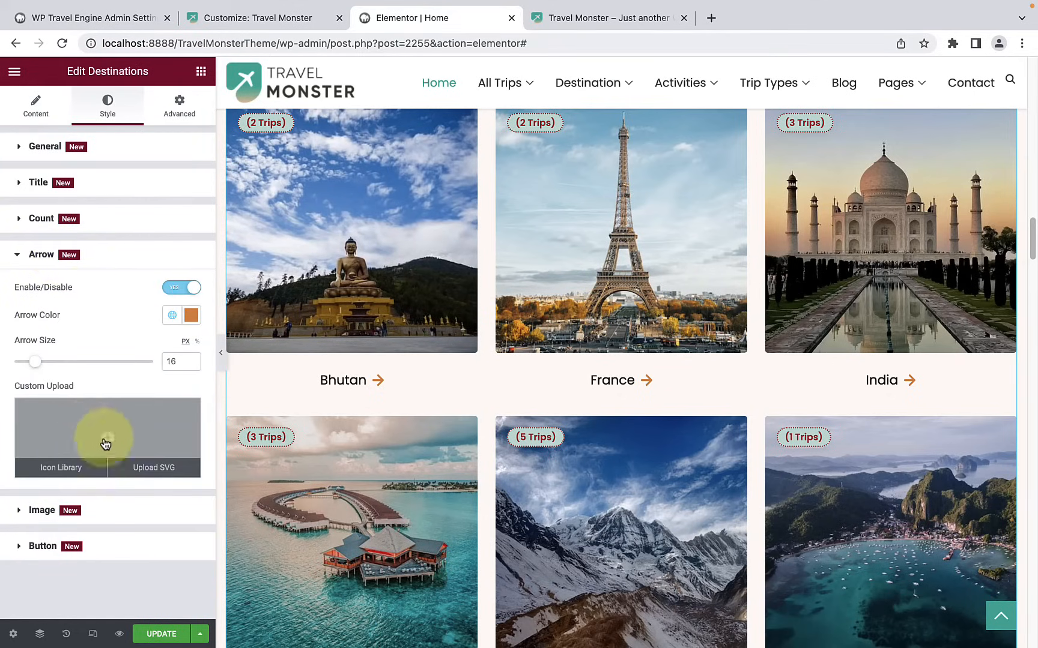
{"action": "mouse_move", "coordinate": [114, 430]}
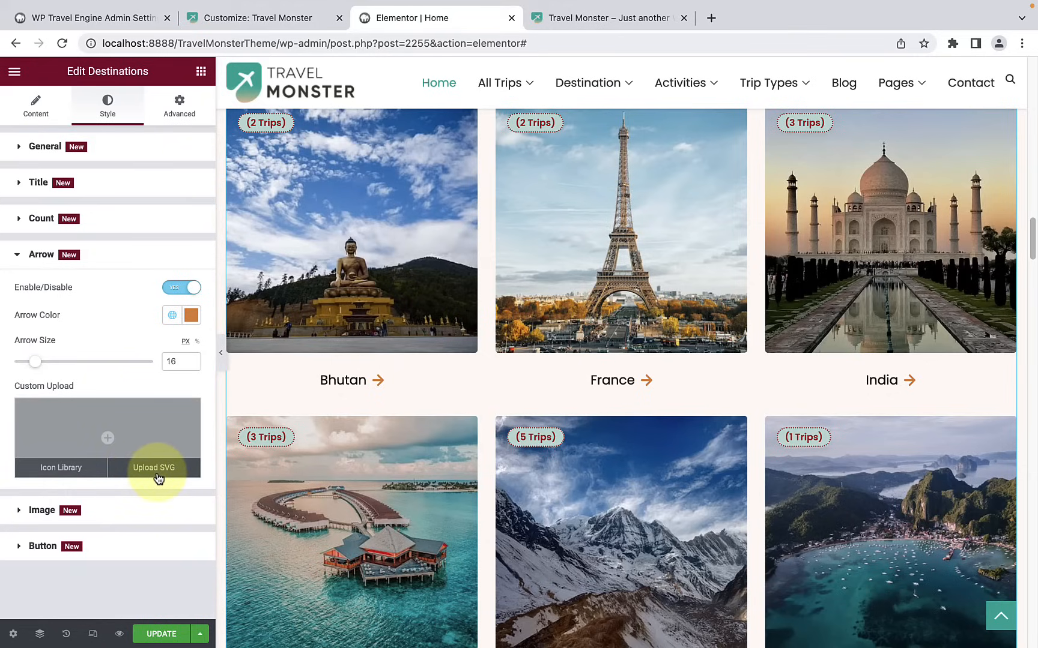
{"action": "left_click", "coordinate": [55, 473]}
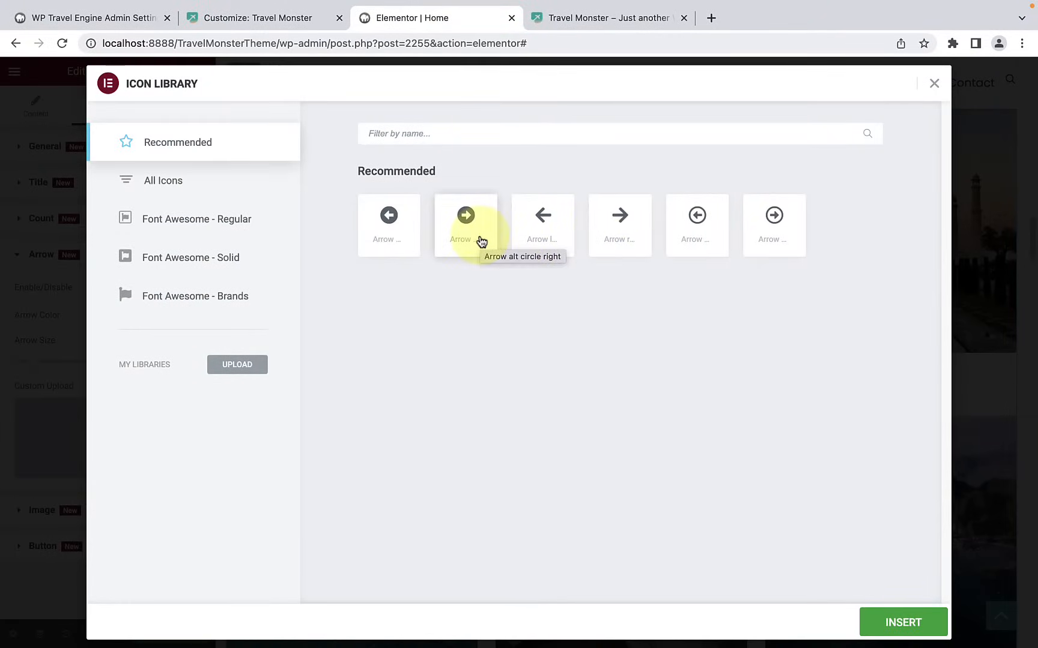
{"action": "left_click", "coordinate": [767, 225]}
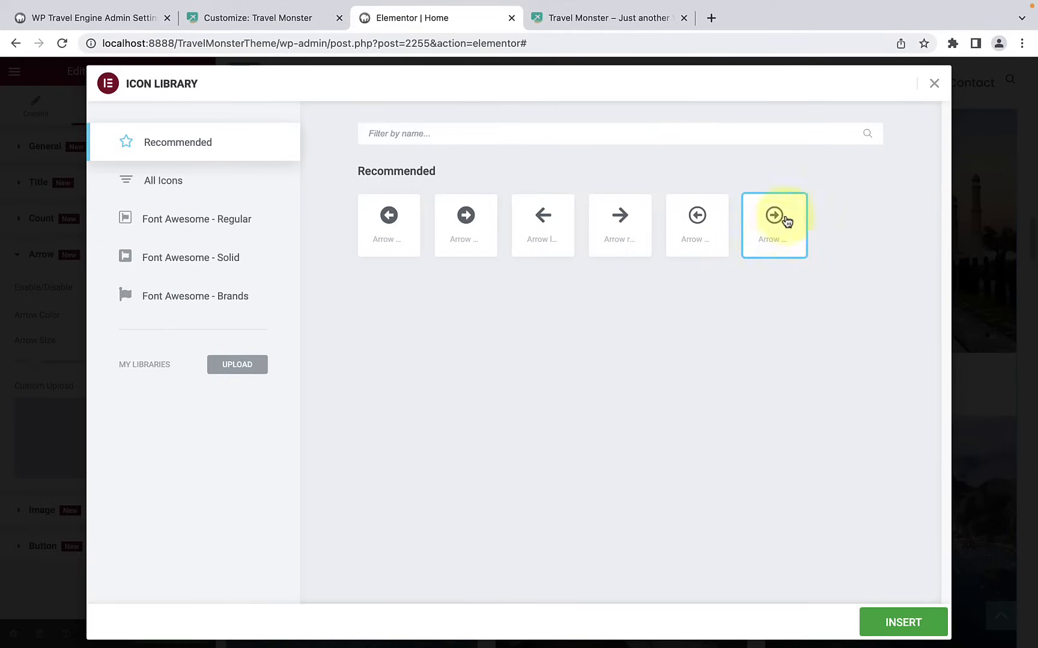
{"action": "left_click", "coordinate": [900, 622]}
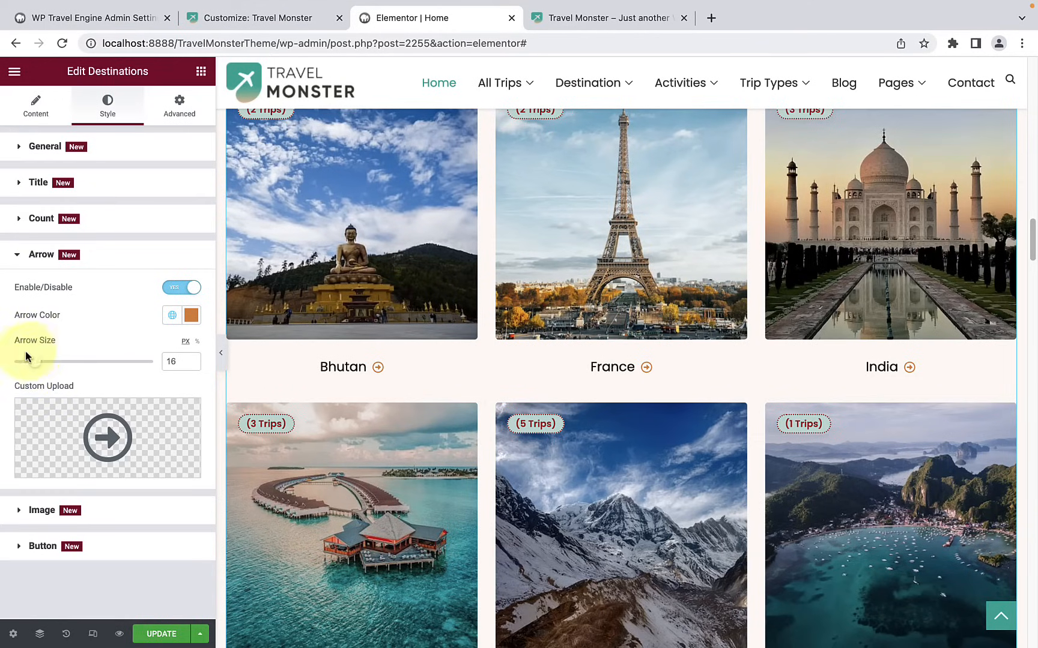
{"action": "left_click_drag", "start_coordinate": [47, 368], "coordinate": [44, 366]}
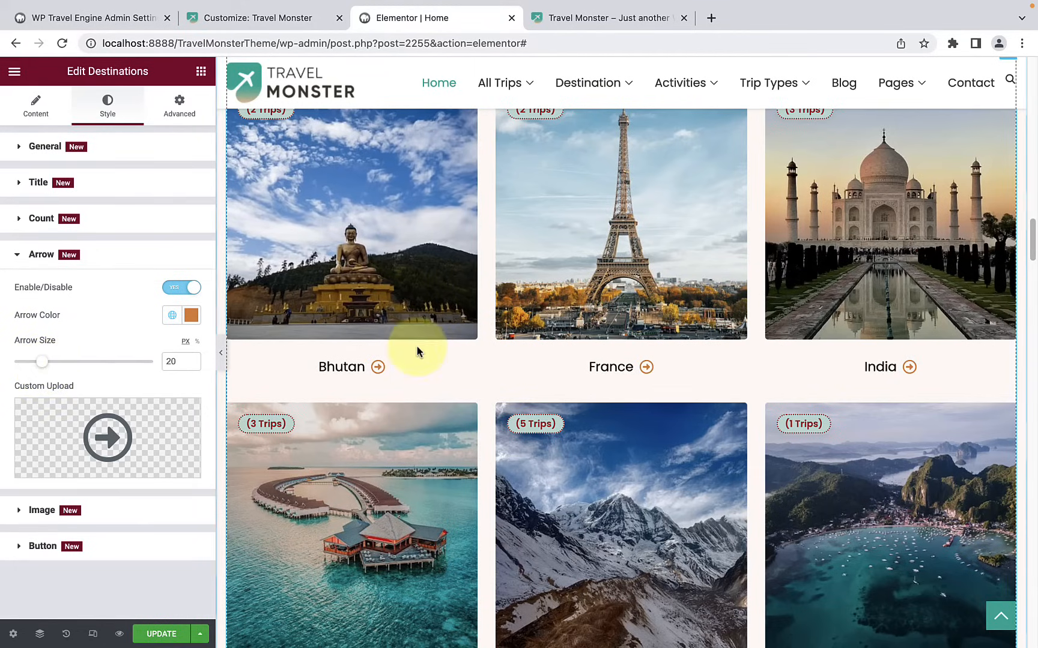
{"action": "scroll", "coordinate": [394, 378], "scroll_direction": "down", "scroll_amount": 1}
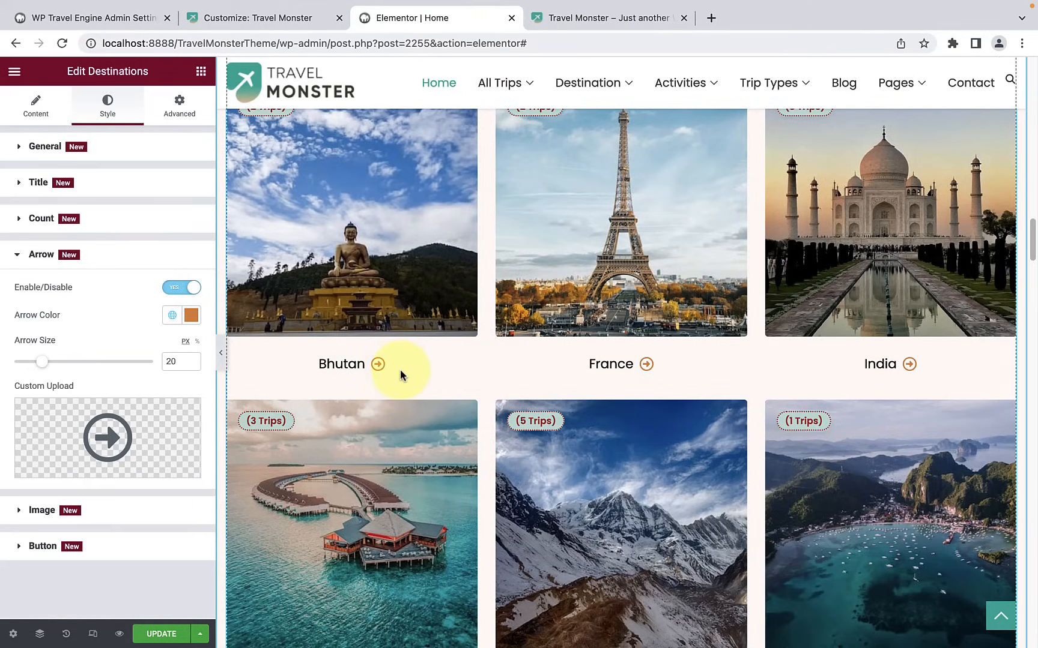
Step: Set the arrow color of the destination cards to red #C20C0C and review the arrows across the grid
{"action": "left_click", "coordinate": [191, 316]}
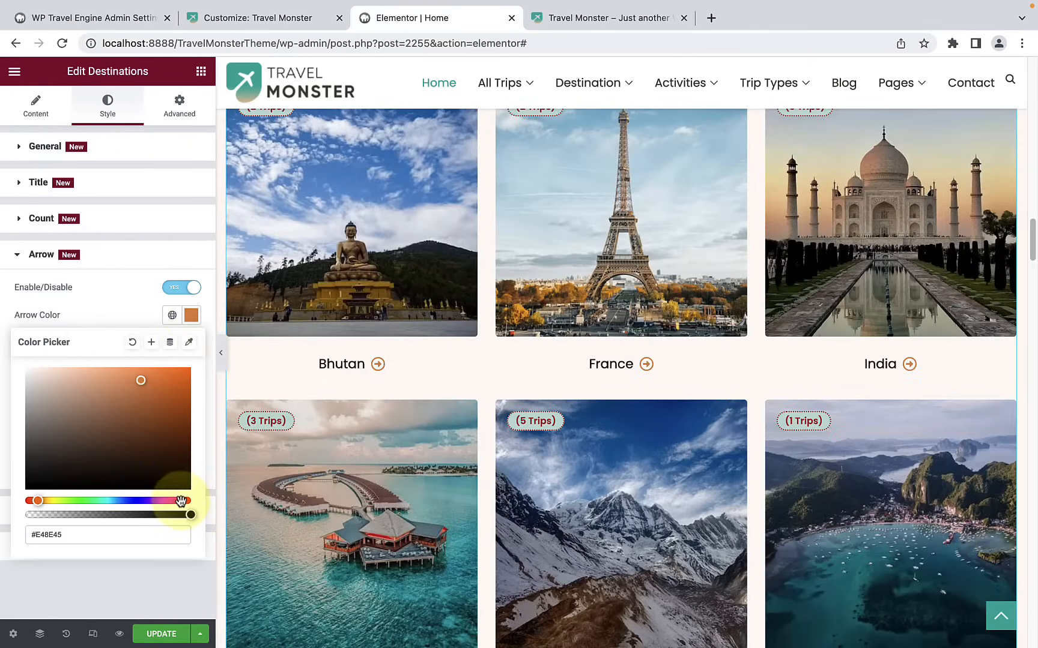
{"action": "left_click", "coordinate": [181, 501]}
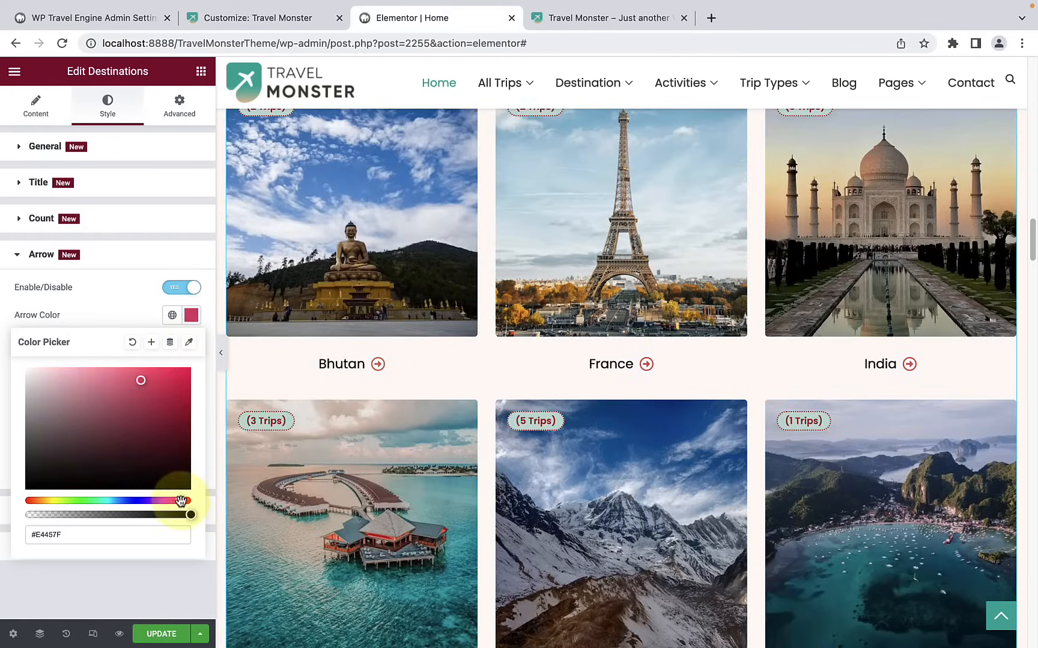
{"action": "mouse_move", "coordinate": [140, 390]}
{"action": "left_mouse_down"}
{"action": "mouse_move", "coordinate": [139, 401]}
{"action": "mouse_move", "coordinate": [167, 378]}
{"action": "mouse_move", "coordinate": [172, 410]}
{"action": "mouse_move", "coordinate": [181, 398]}
{"action": "left_mouse_up"}
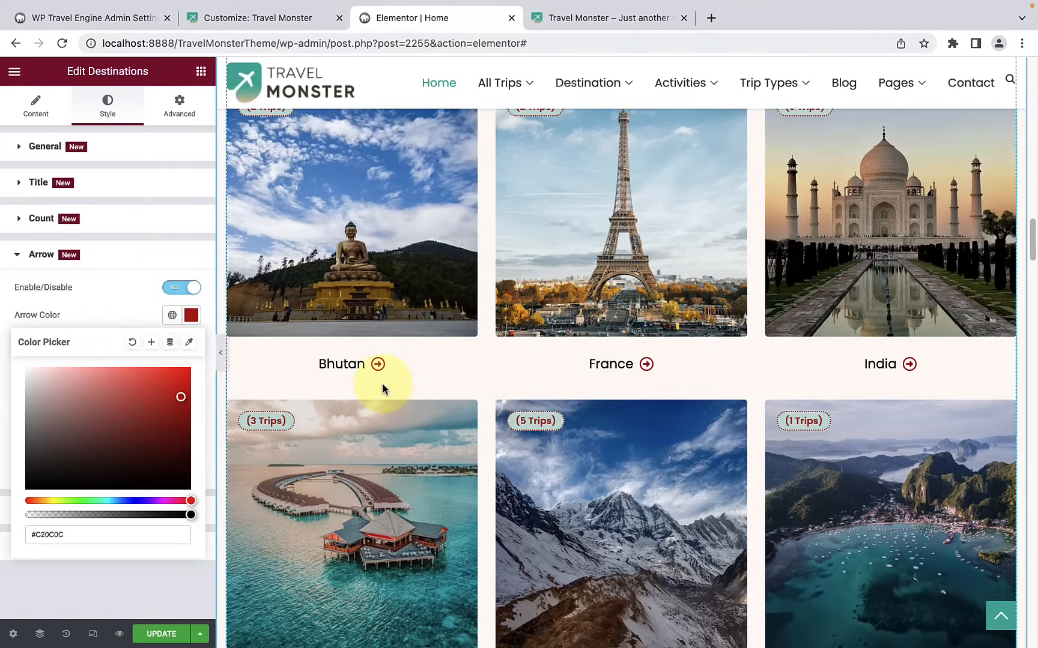
{"action": "scroll", "coordinate": [391, 387], "scroll_direction": "down", "scroll_amount": 2}
{"action": "scroll", "coordinate": [457, 312], "scroll_direction": "down", "scroll_amount": 2}
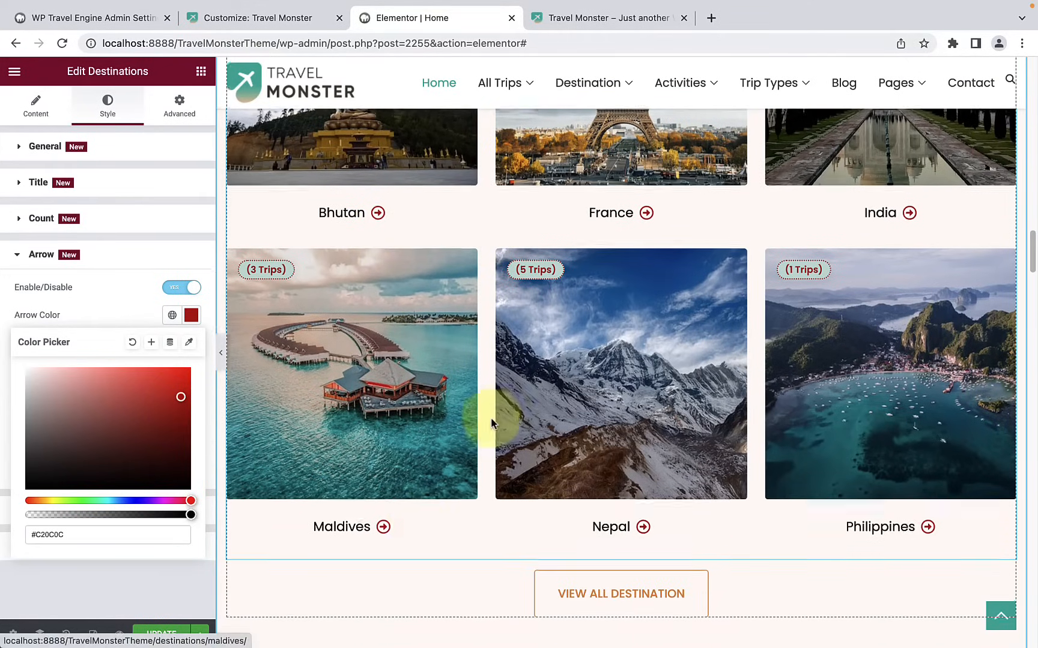
{"action": "scroll", "coordinate": [865, 491], "scroll_direction": "up", "scroll_amount": 5}
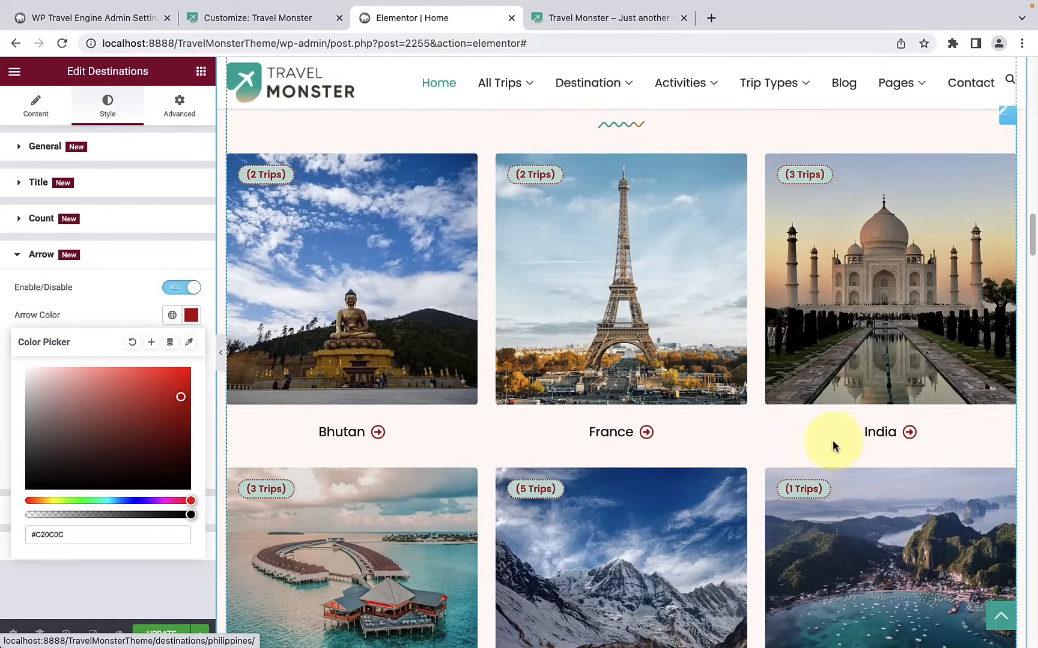
{"action": "left_click", "coordinate": [126, 258]}
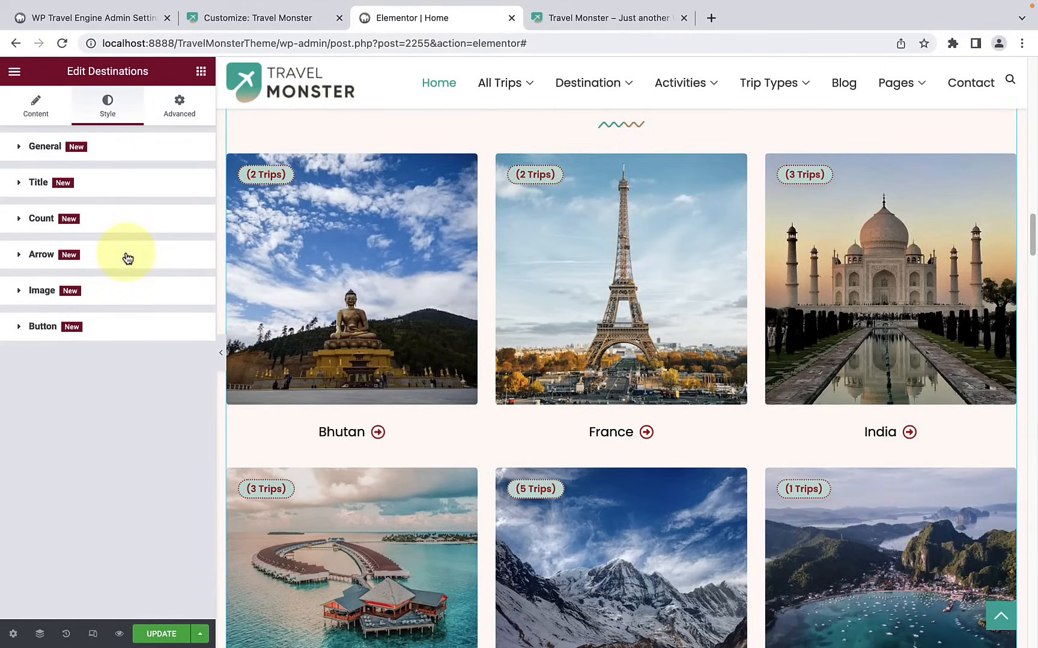
Step: Look through the image size, object fit and title style options of the destination cards without changing them
{"action": "left_click", "coordinate": [128, 294]}
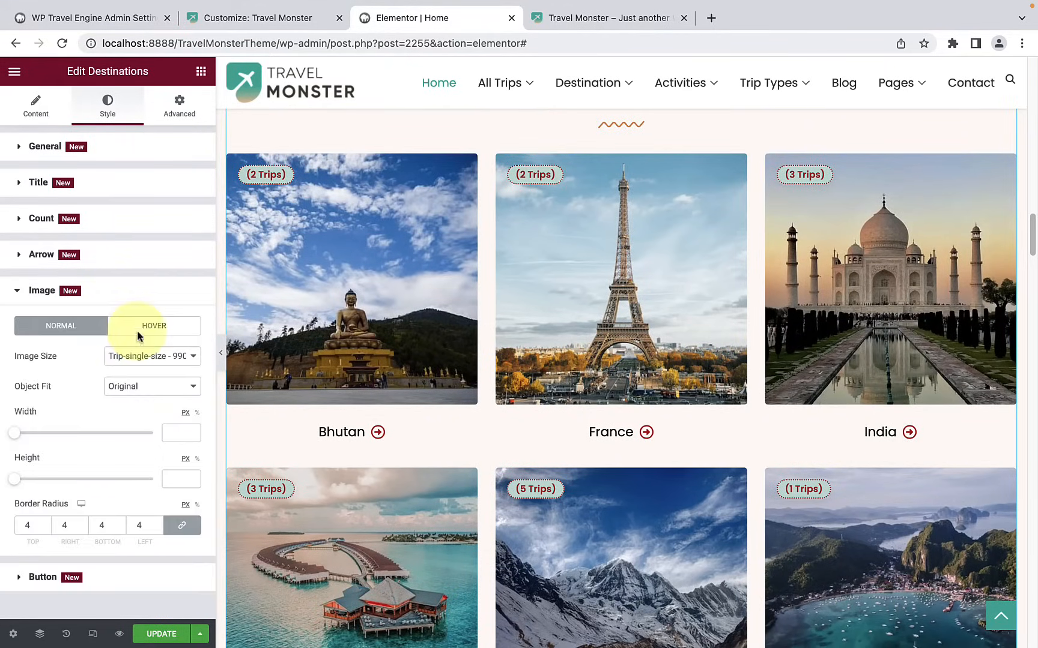
{"action": "left_click", "coordinate": [117, 357]}
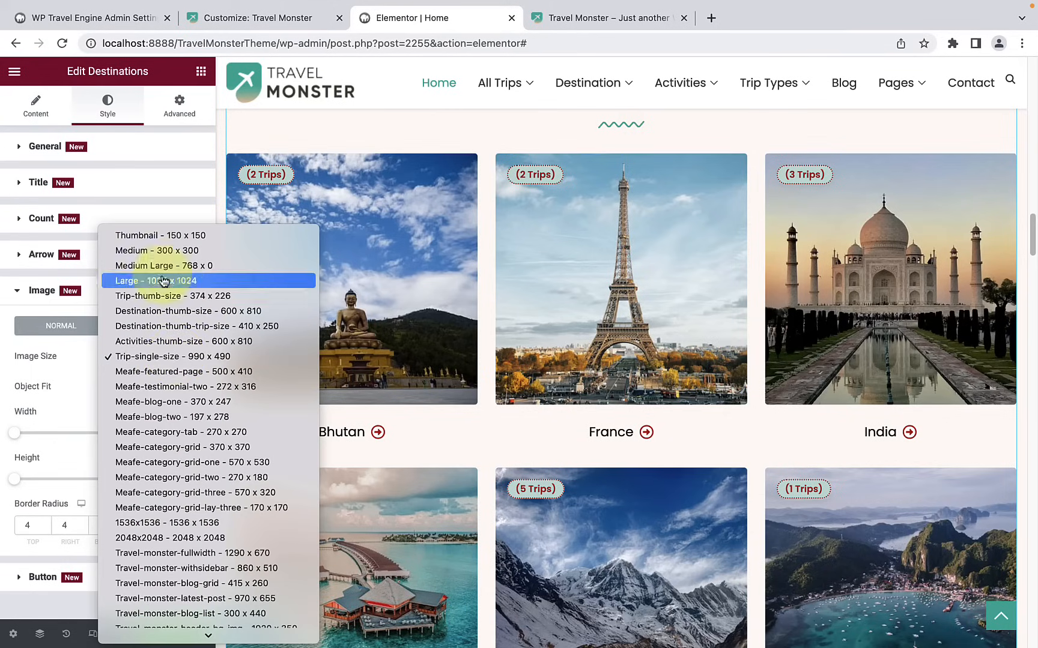
{"action": "scroll", "coordinate": [144, 528], "scroll_direction": "down", "scroll_amount": 3}
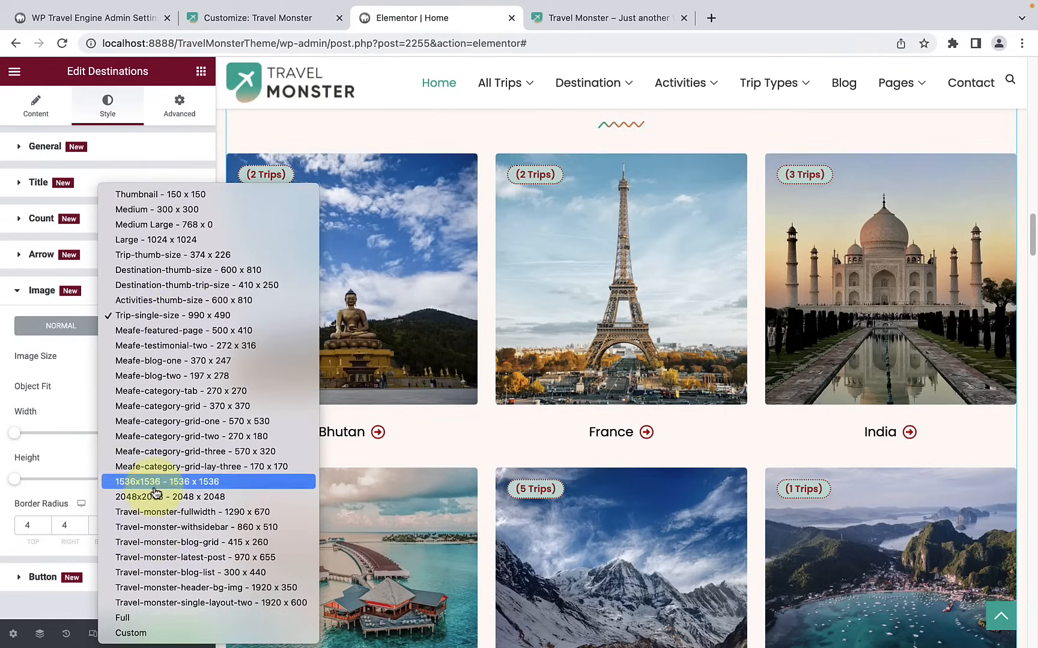
{"action": "left_click", "coordinate": [62, 361]}
{"action": "left_click", "coordinate": [147, 387]}
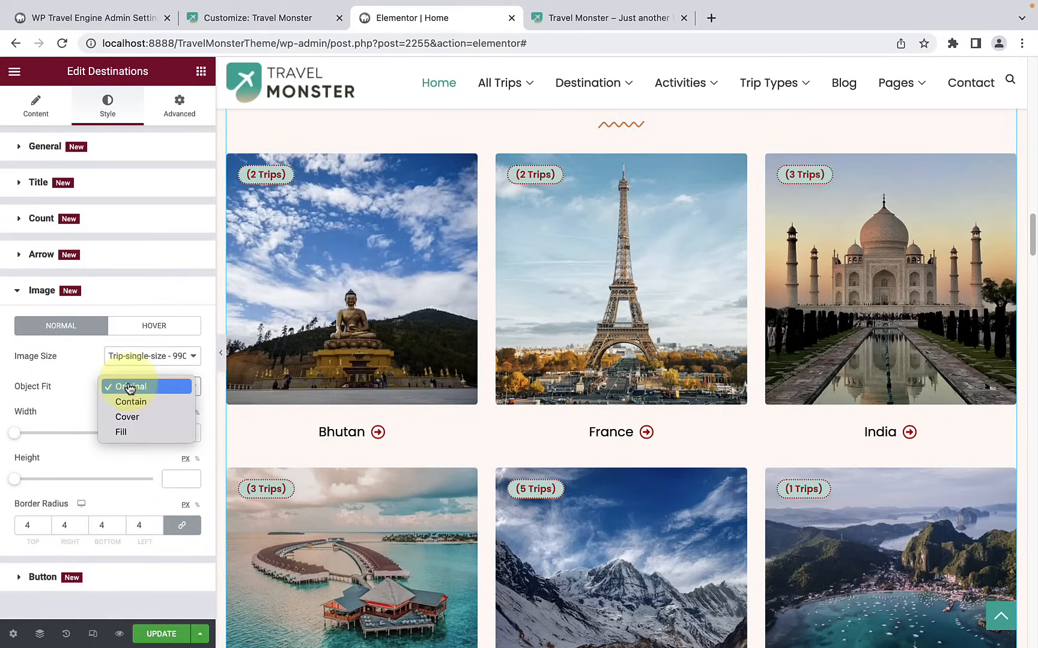
{"action": "left_click", "coordinate": [69, 386]}
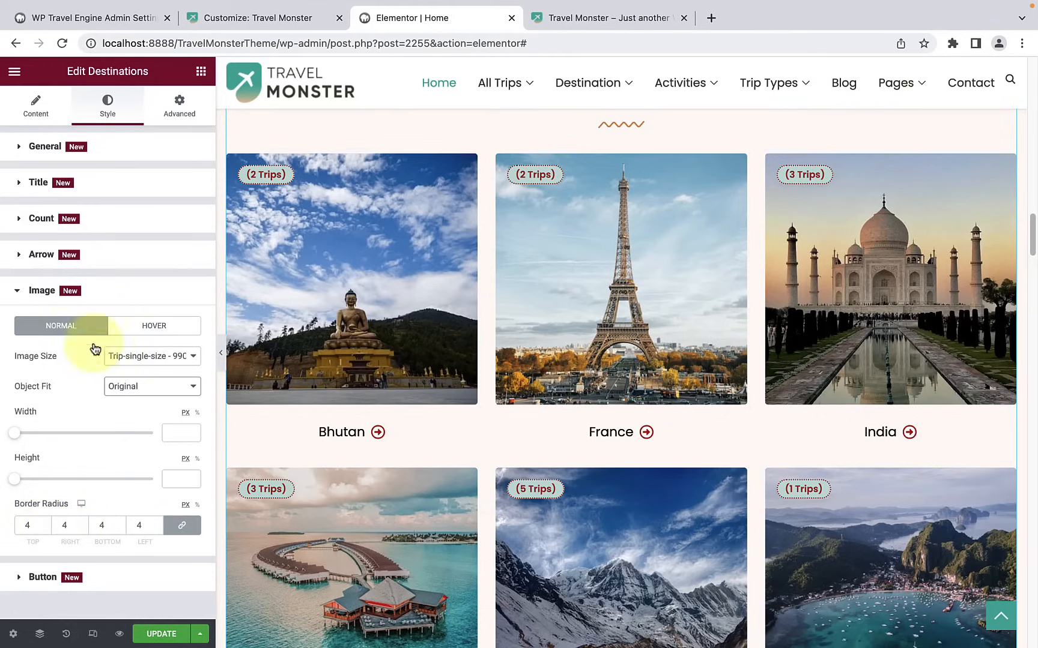
{"action": "left_click", "coordinate": [103, 294]}
{"action": "left_click", "coordinate": [91, 187]}
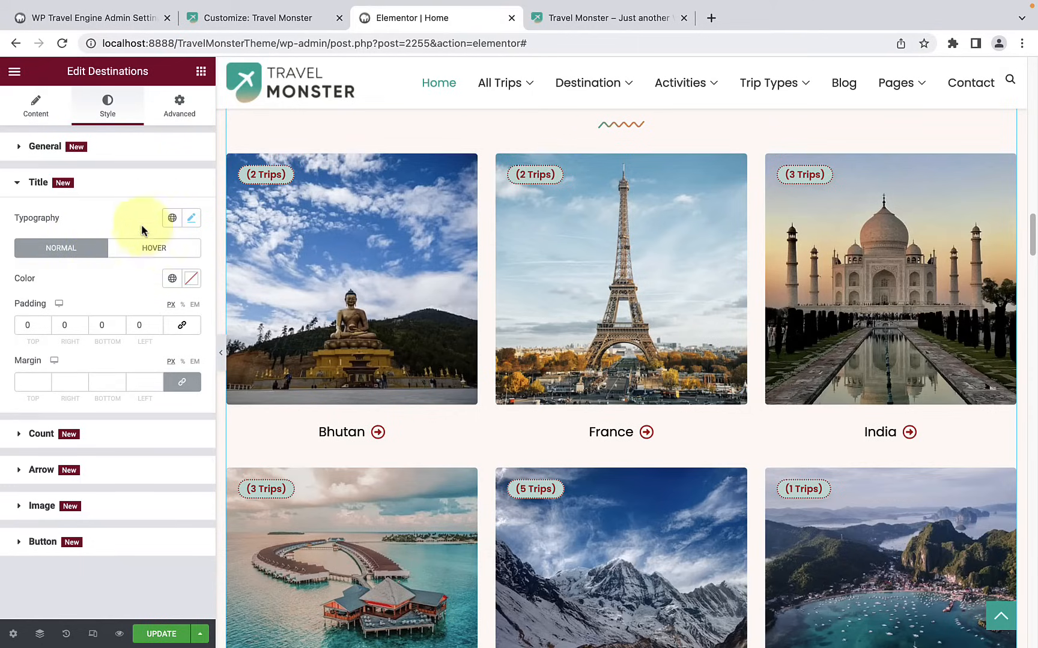
{"action": "left_click", "coordinate": [132, 198]}
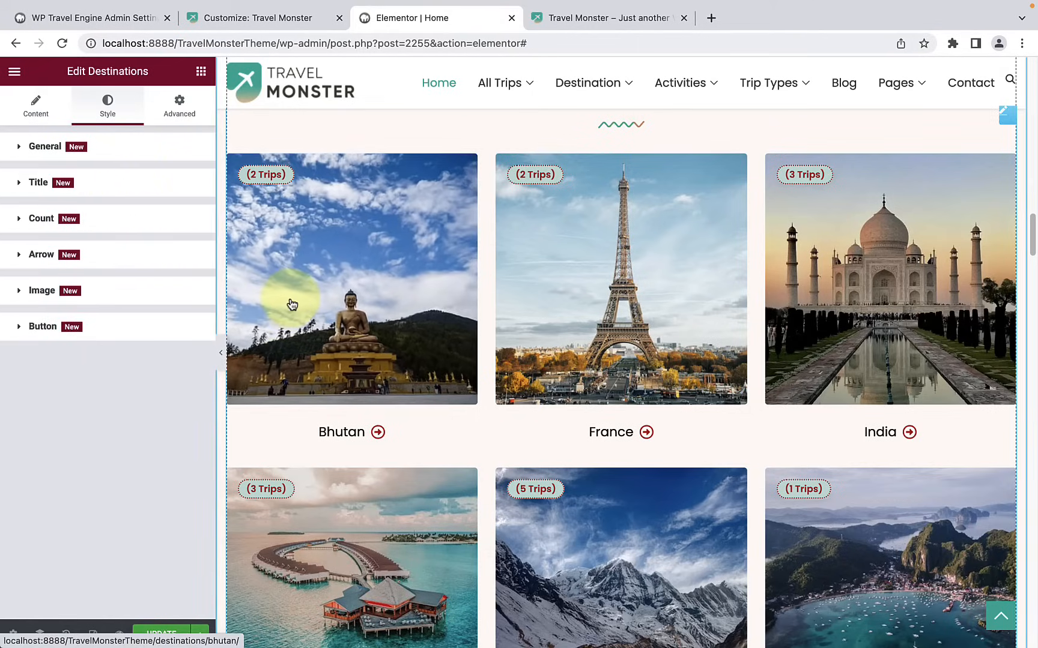
Step: Review the styled popular destination section from its heading through the card grid to the View All Destination link
{"action": "scroll", "coordinate": [290, 302], "scroll_direction": "up", "scroll_amount": 2}
{"action": "scroll", "coordinate": [289, 306], "scroll_direction": "up", "scroll_amount": 2}
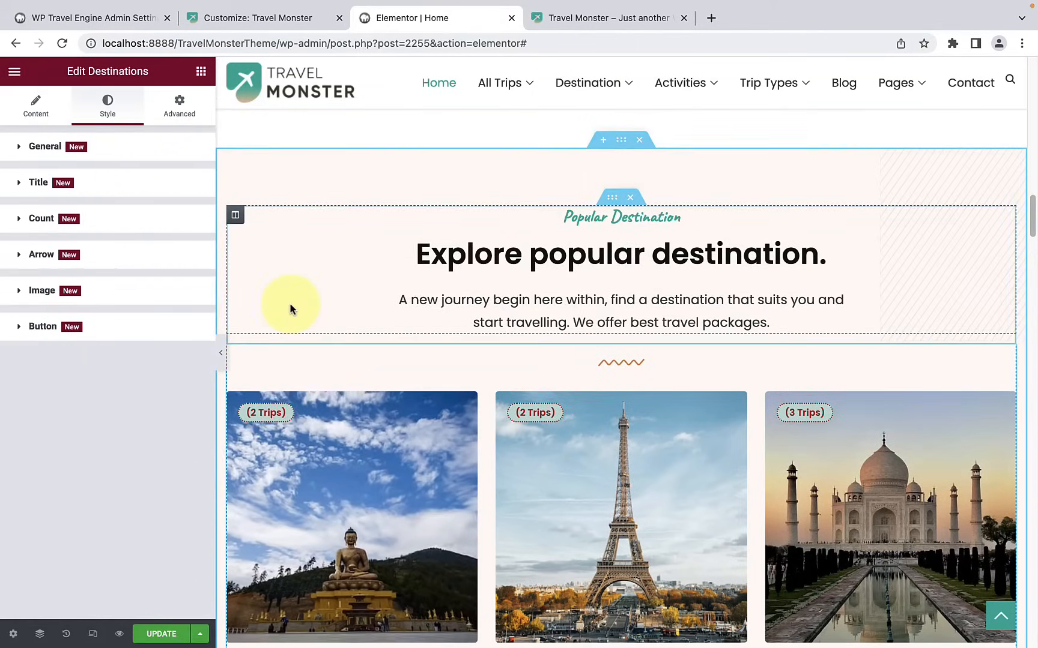
{"action": "scroll", "coordinate": [291, 309], "scroll_direction": "down", "scroll_amount": 4}
{"action": "scroll", "coordinate": [291, 311], "scroll_direction": "down", "scroll_amount": 4}
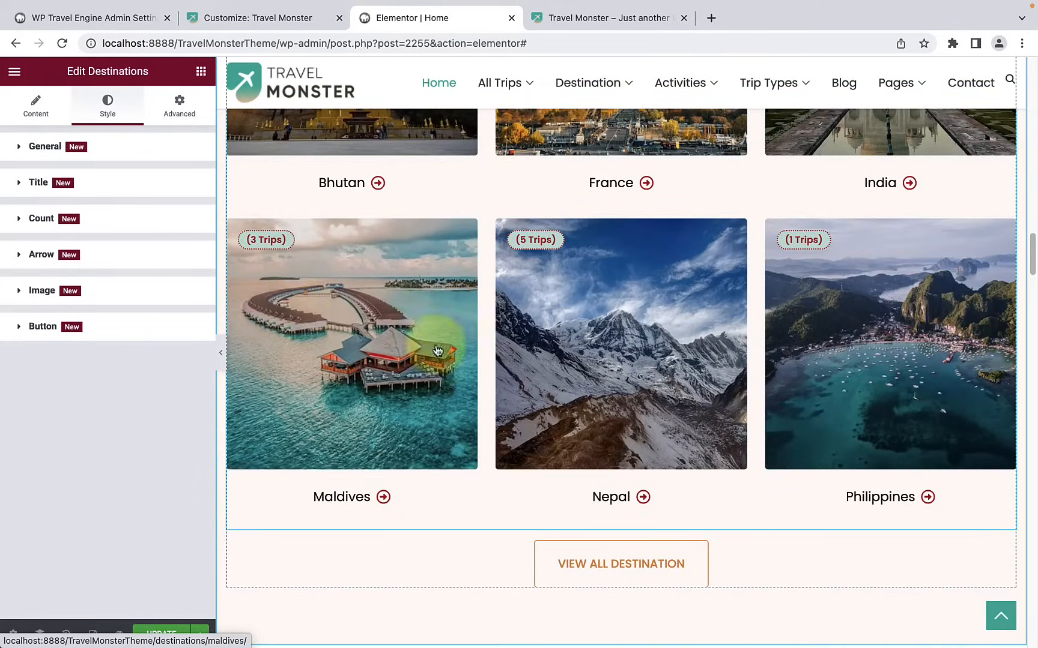
{"action": "scroll", "coordinate": [791, 329], "scroll_direction": "up", "scroll_amount": 4}
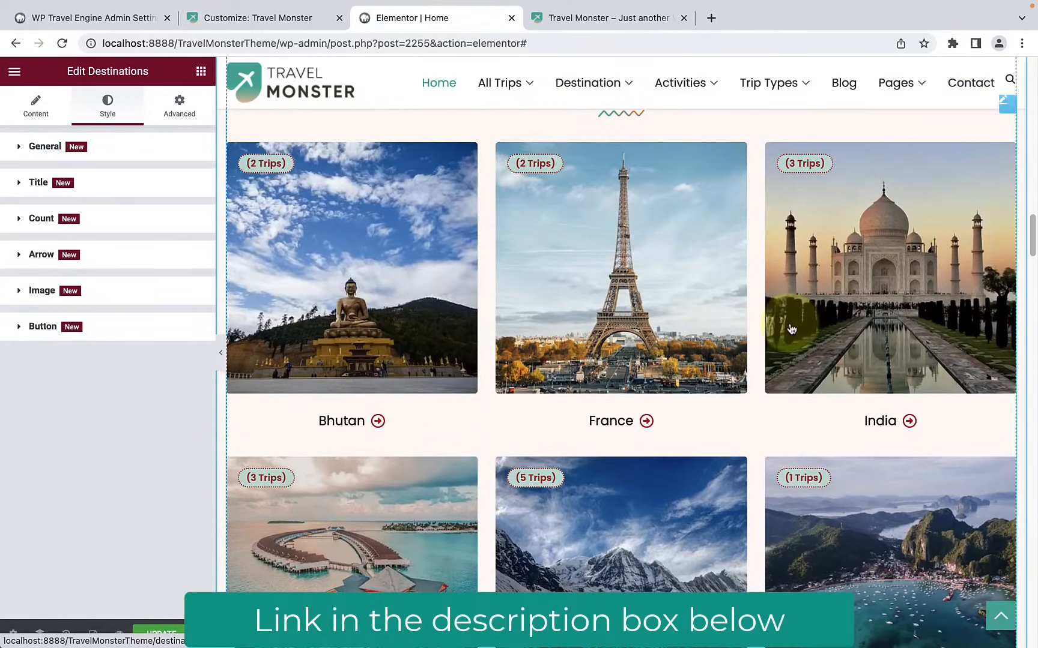
{"action": "scroll", "coordinate": [792, 329], "scroll_direction": "up", "scroll_amount": 2}
{"action": "scroll", "coordinate": [791, 327], "scroll_direction": "up", "scroll_amount": 2}
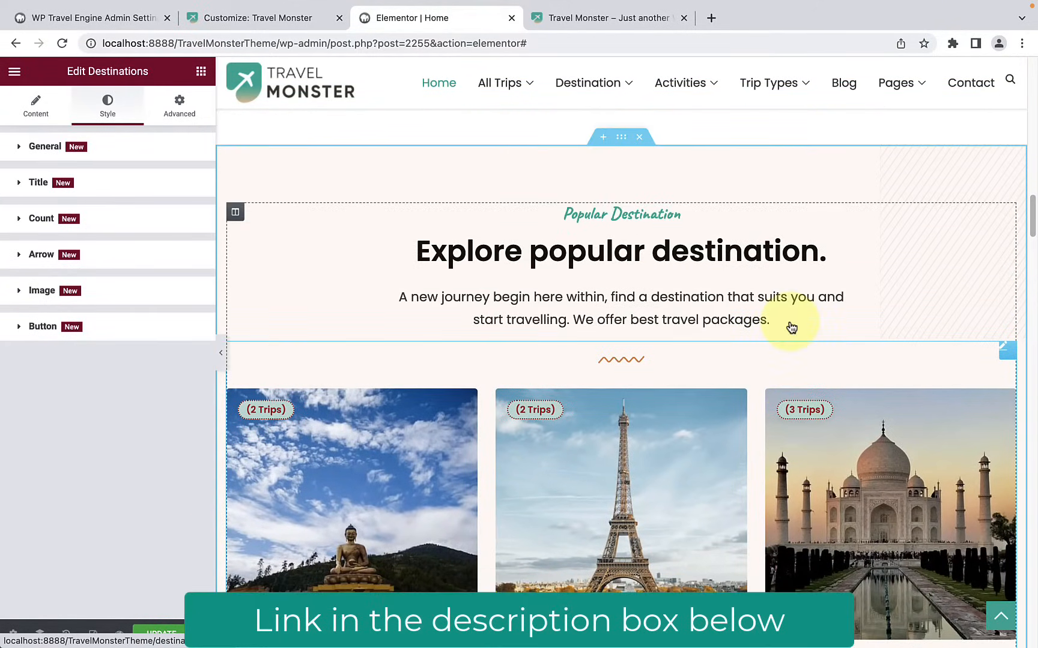
{"action": "scroll", "coordinate": [714, 309], "scroll_direction": "down", "scroll_amount": 6}
{"action": "scroll", "coordinate": [716, 308], "scroll_direction": "down", "scroll_amount": 7}
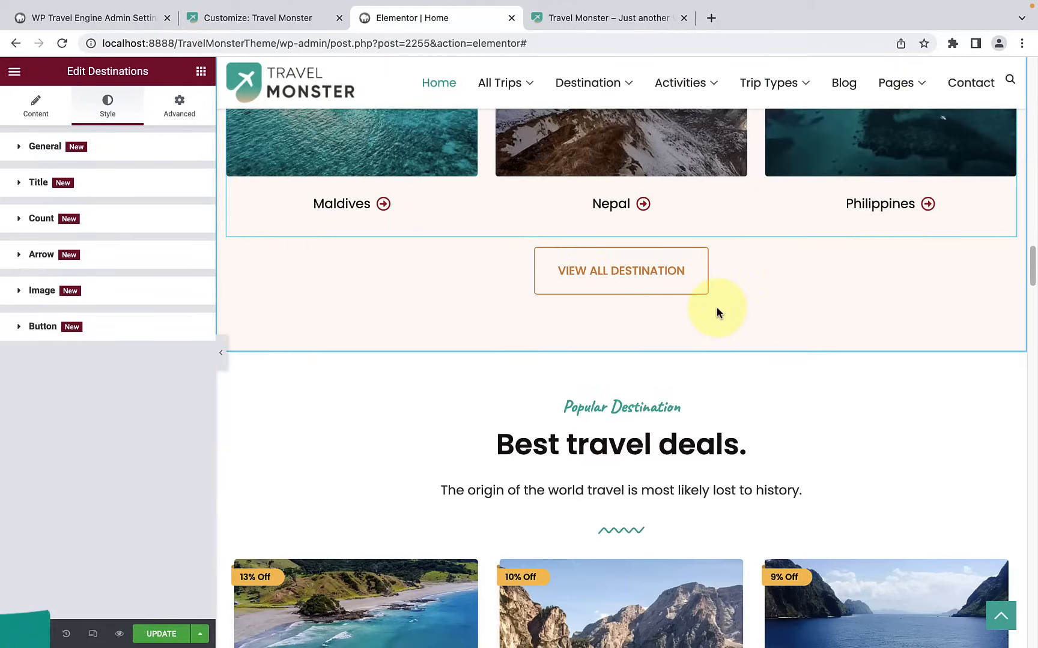
Step: Open the trips widget of the Best travel deals section for editing and look over its trip cards
{"action": "scroll", "coordinate": [716, 308], "scroll_direction": "down", "scroll_amount": 5}
{"action": "scroll", "coordinate": [716, 309], "scroll_direction": "down", "scroll_amount": 1}
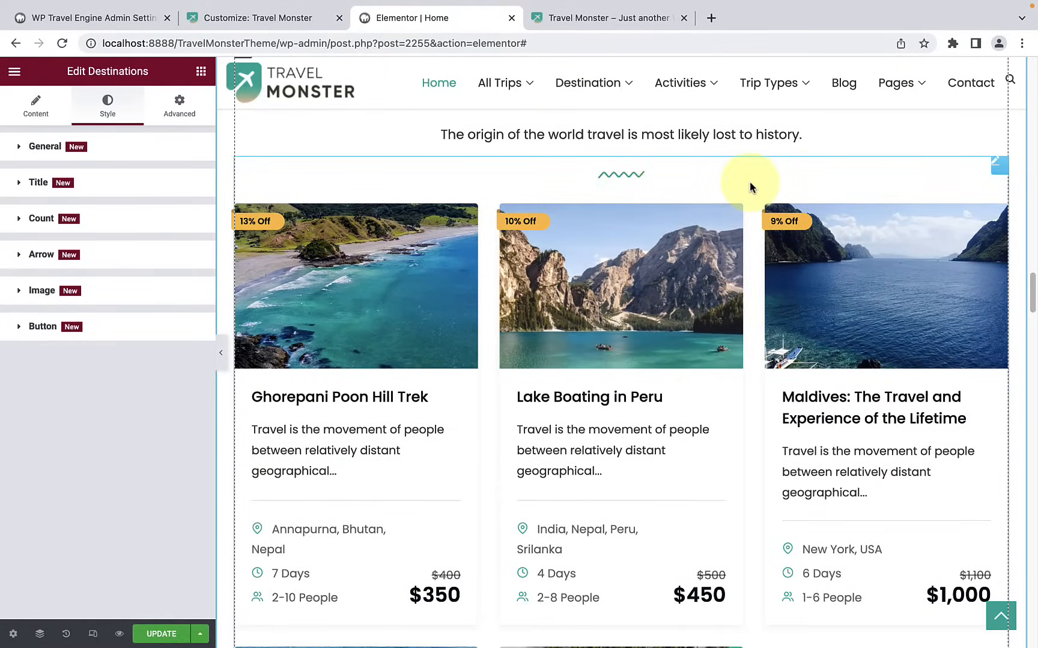
{"action": "left_click", "coordinate": [748, 181]}
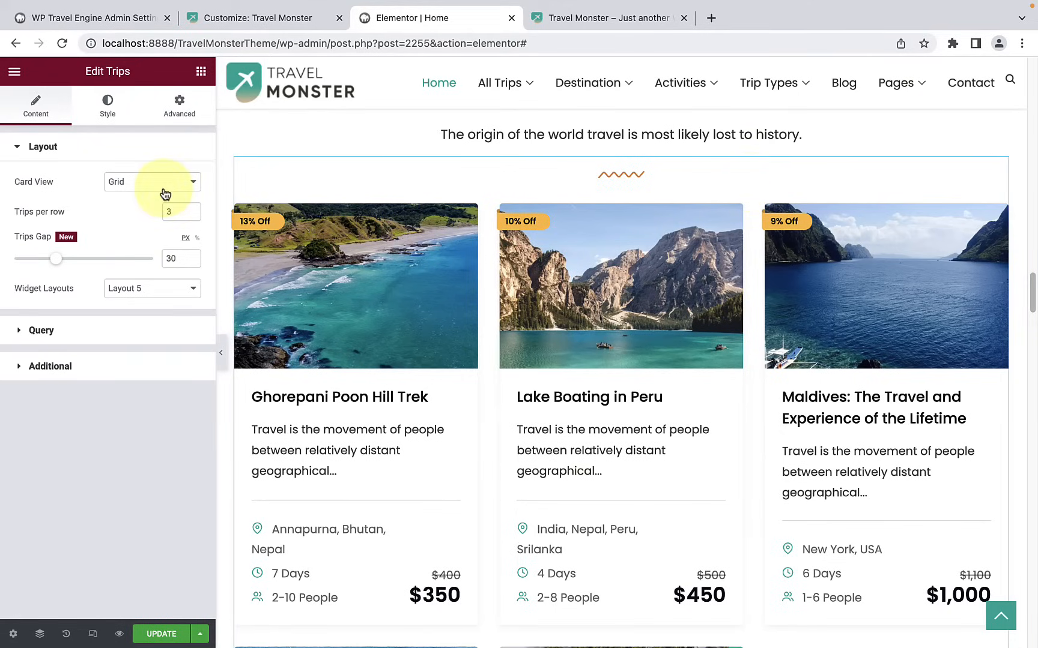
{"action": "scroll", "coordinate": [602, 408], "scroll_direction": "down", "scroll_amount": 12}
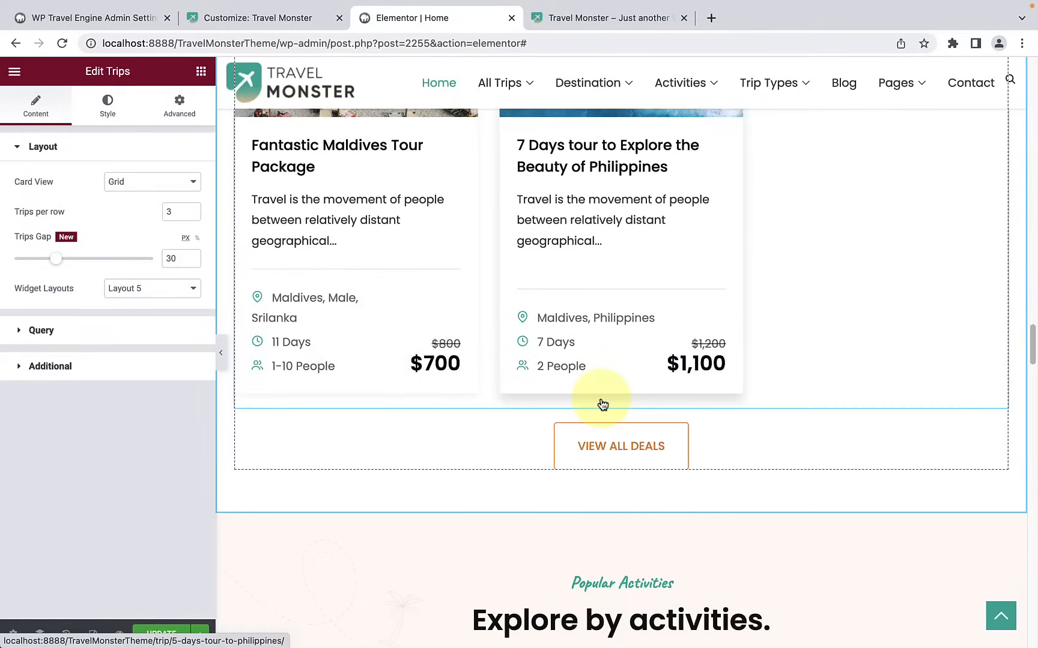
Step: Open the widget of the Explore by activities section for editing and examine its layout, query and additional settings
{"action": "scroll", "coordinate": [606, 399], "scroll_direction": "down", "scroll_amount": 3}
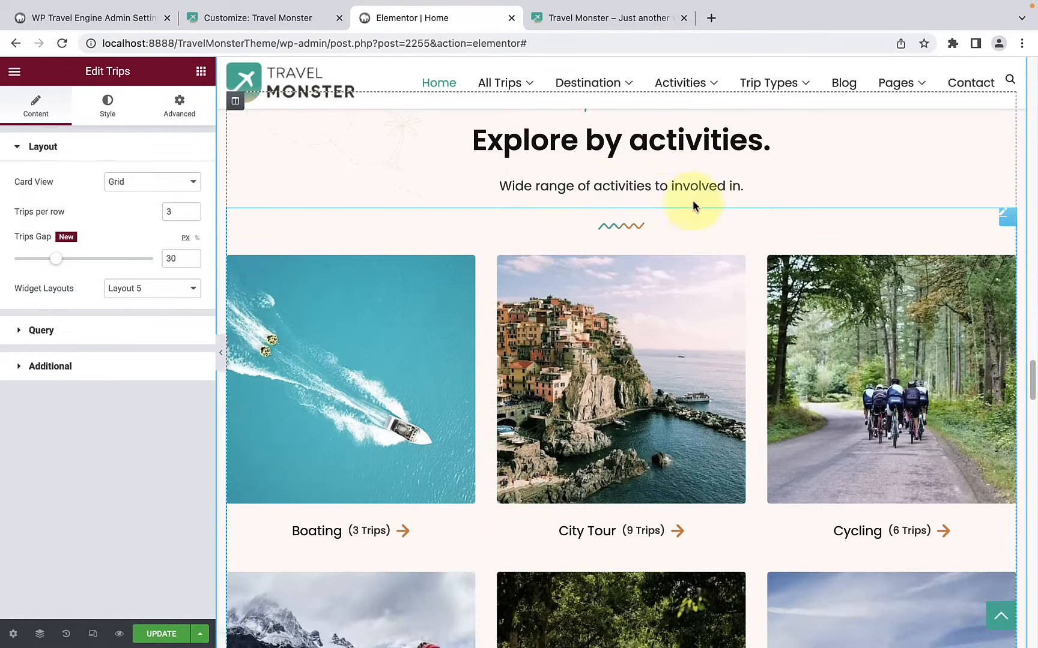
{"action": "scroll", "coordinate": [680, 234], "scroll_direction": "up", "scroll_amount": 1}
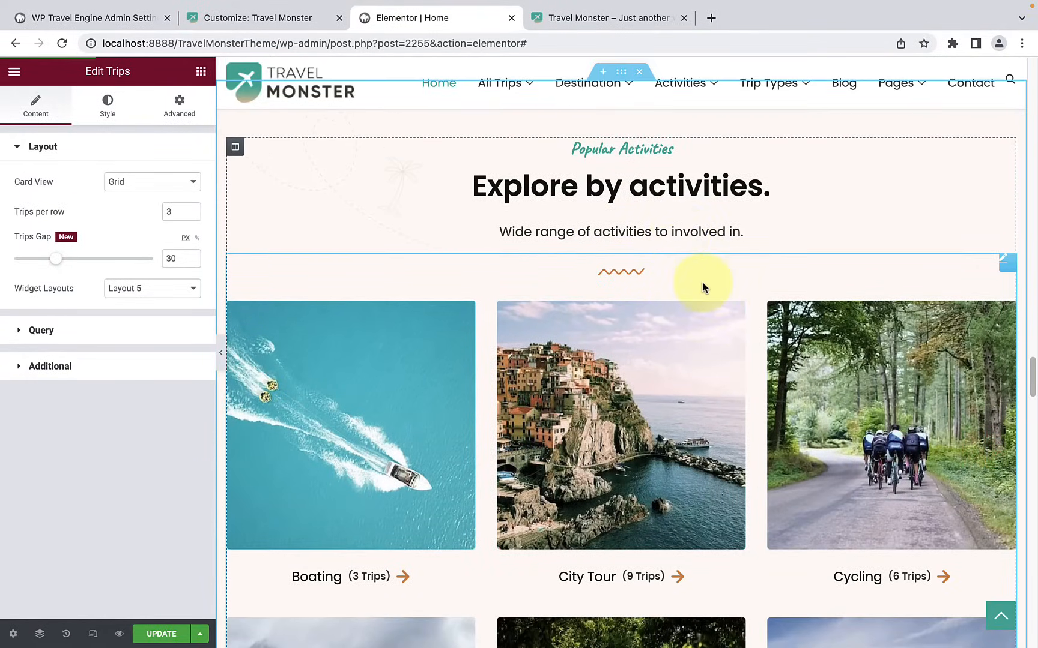
{"action": "left_click", "coordinate": [703, 281]}
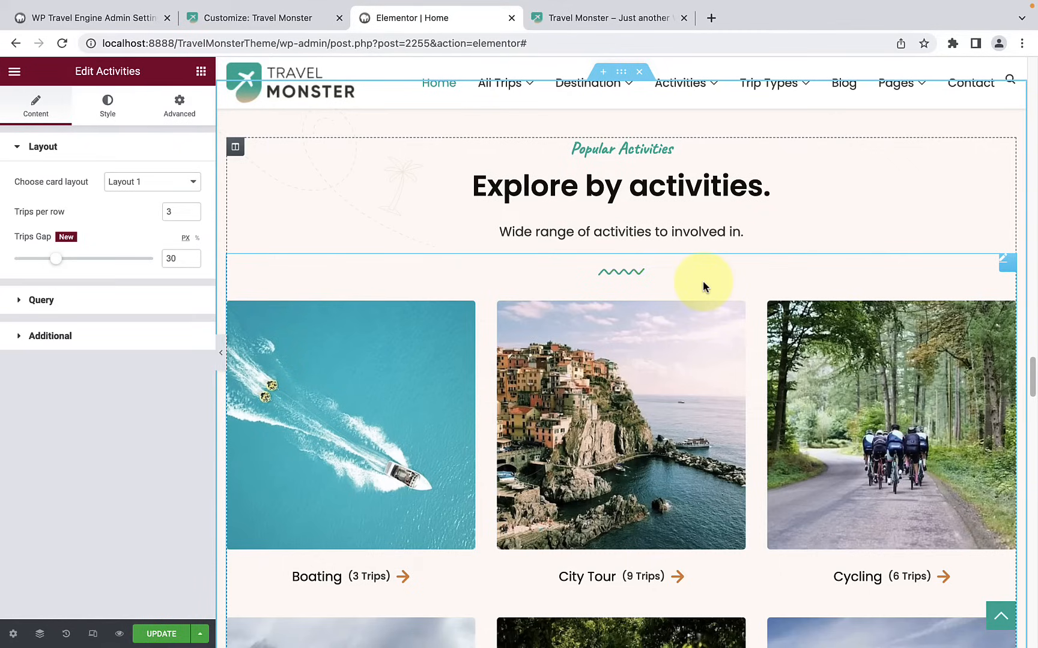
{"action": "scroll", "coordinate": [701, 279], "scroll_direction": "down", "scroll_amount": 2}
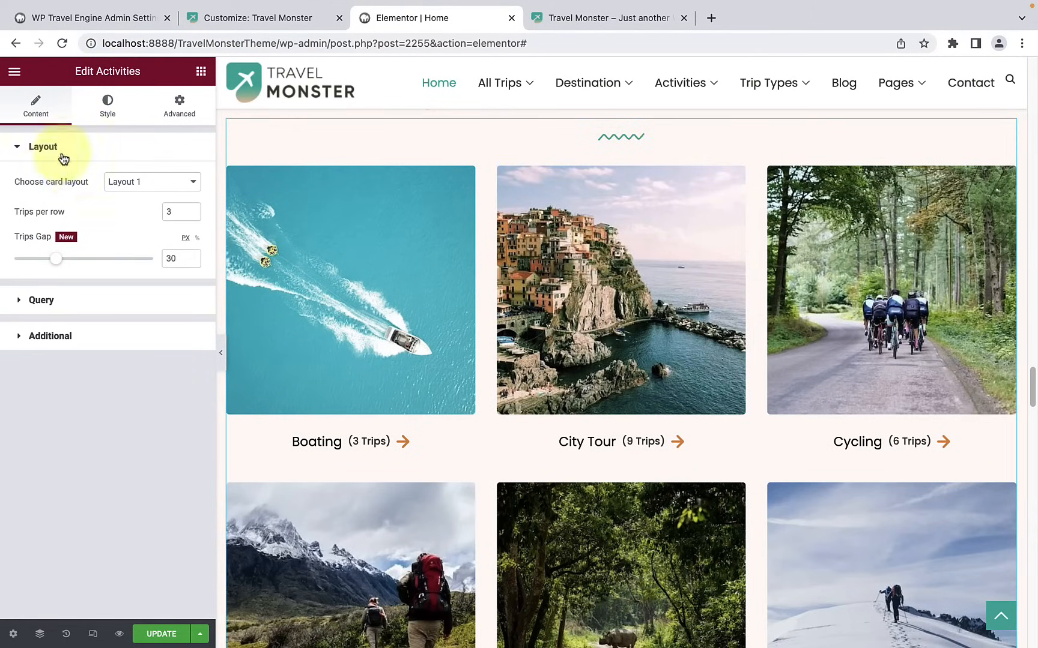
{"action": "left_click", "coordinate": [87, 305]}
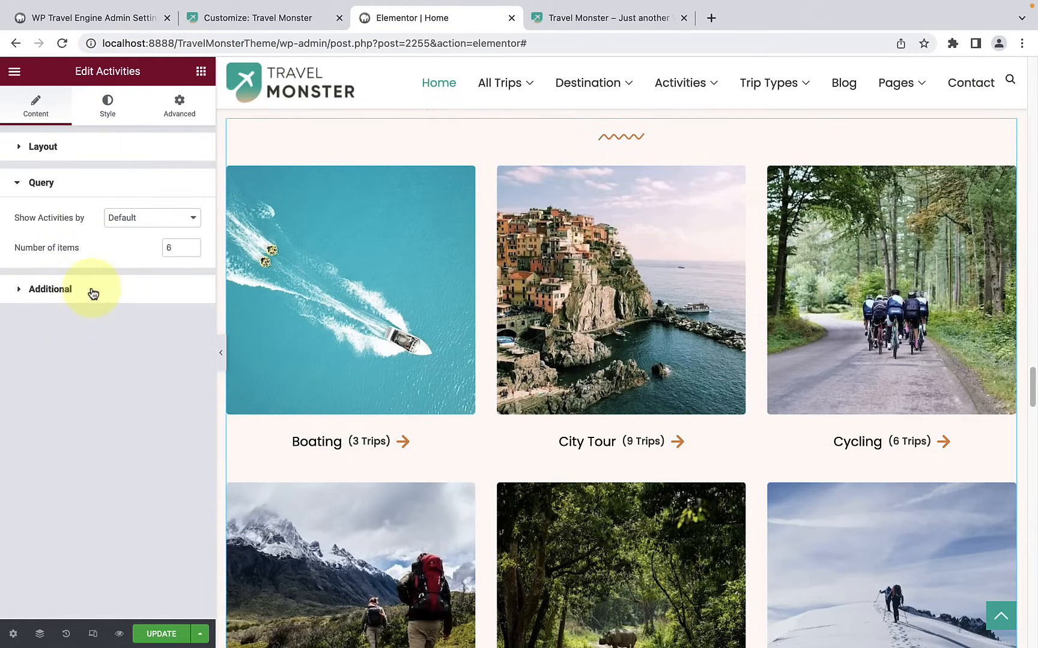
{"action": "left_click", "coordinate": [93, 292]}
Step: Examine the style settings of the activities widget and return to its content settings
{"action": "left_click", "coordinate": [109, 114]}
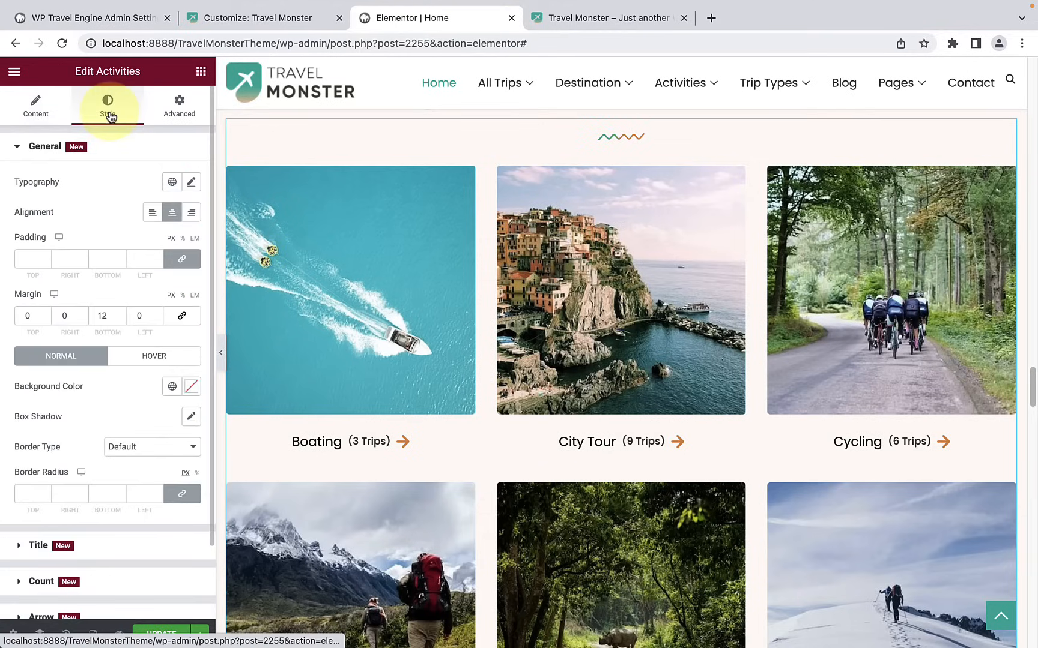
{"action": "scroll", "coordinate": [106, 342], "scroll_direction": "down", "scroll_amount": 3}
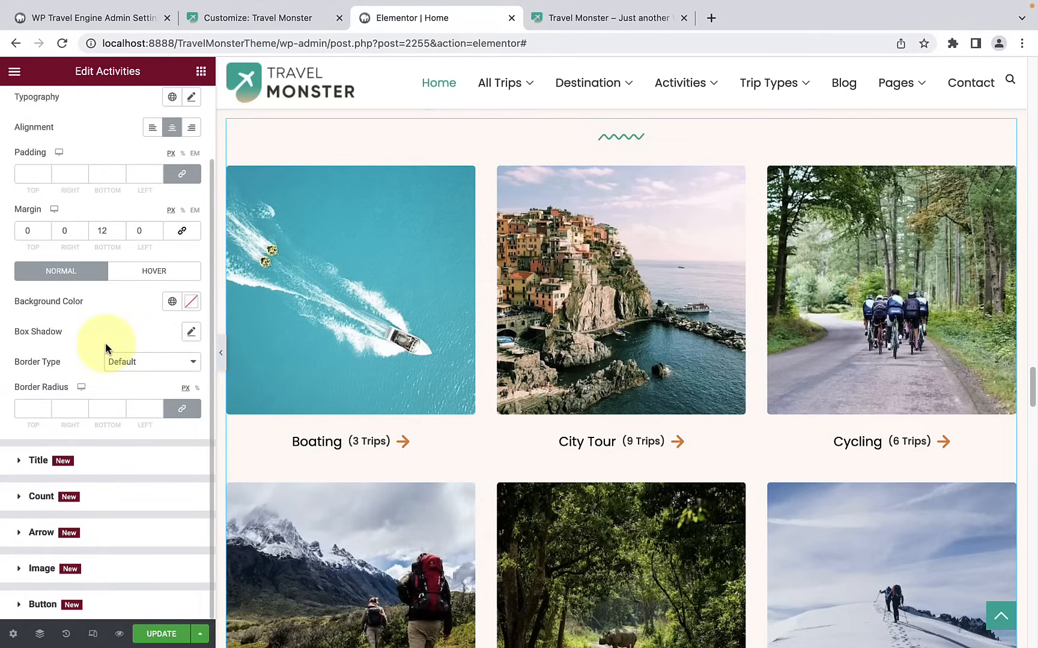
{"action": "scroll", "coordinate": [106, 345], "scroll_direction": "up", "scroll_amount": 3}
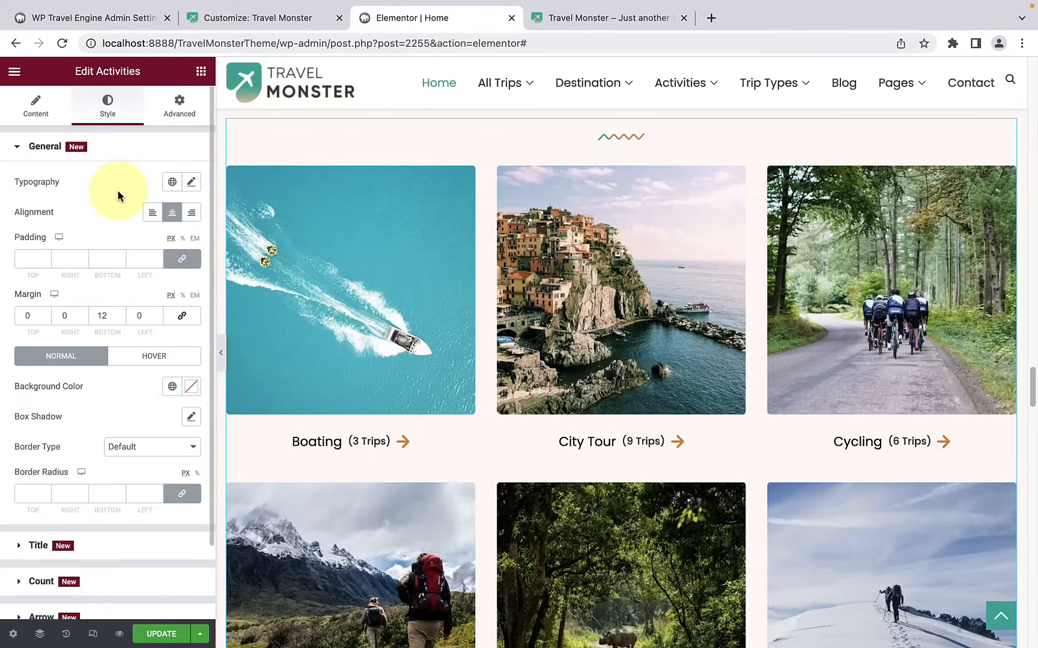
{"action": "left_click", "coordinate": [56, 116]}
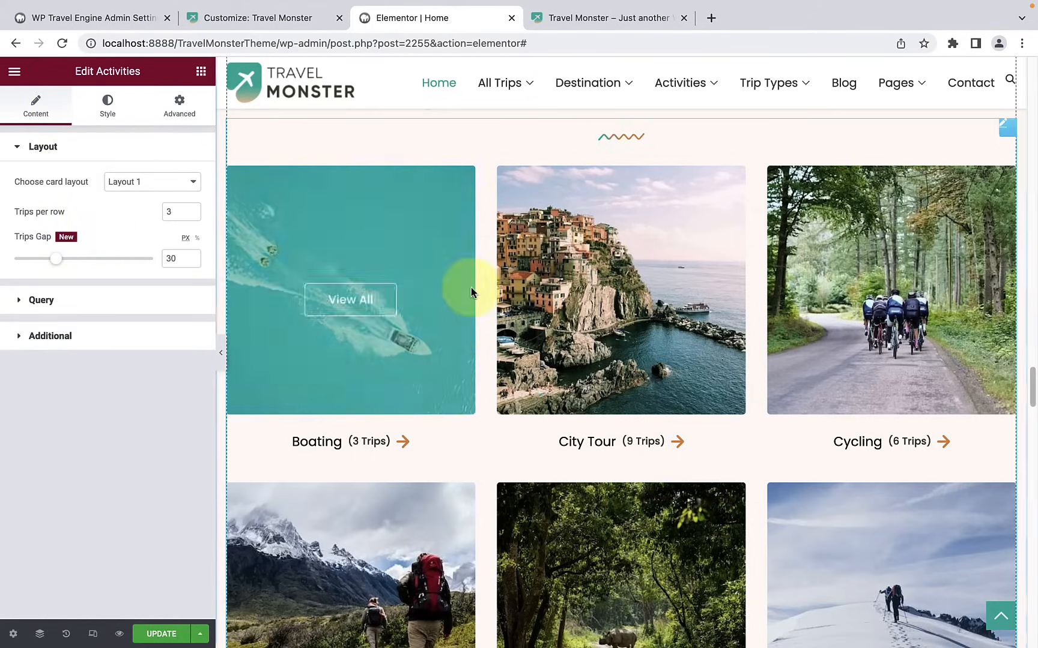
Step: Set the background type of the statistics section with the Trips and Tours counters to Classic
{"action": "scroll", "coordinate": [498, 325], "scroll_direction": "down", "scroll_amount": 3}
{"action": "scroll", "coordinate": [677, 320], "scroll_direction": "up", "scroll_amount": 5}
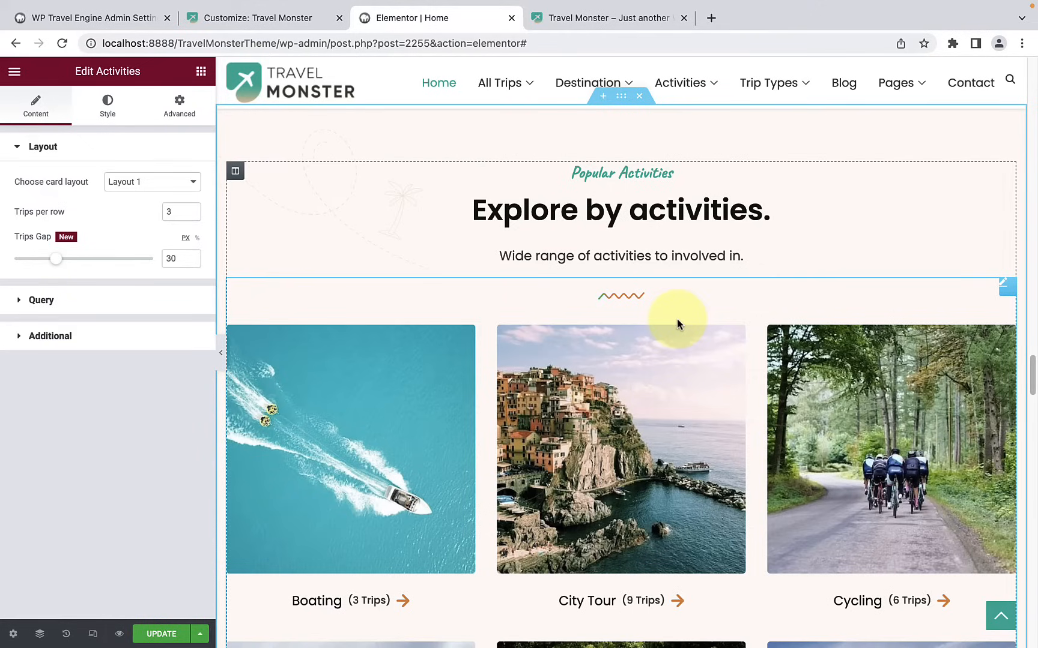
{"action": "scroll", "coordinate": [677, 319], "scroll_direction": "down", "scroll_amount": 9}
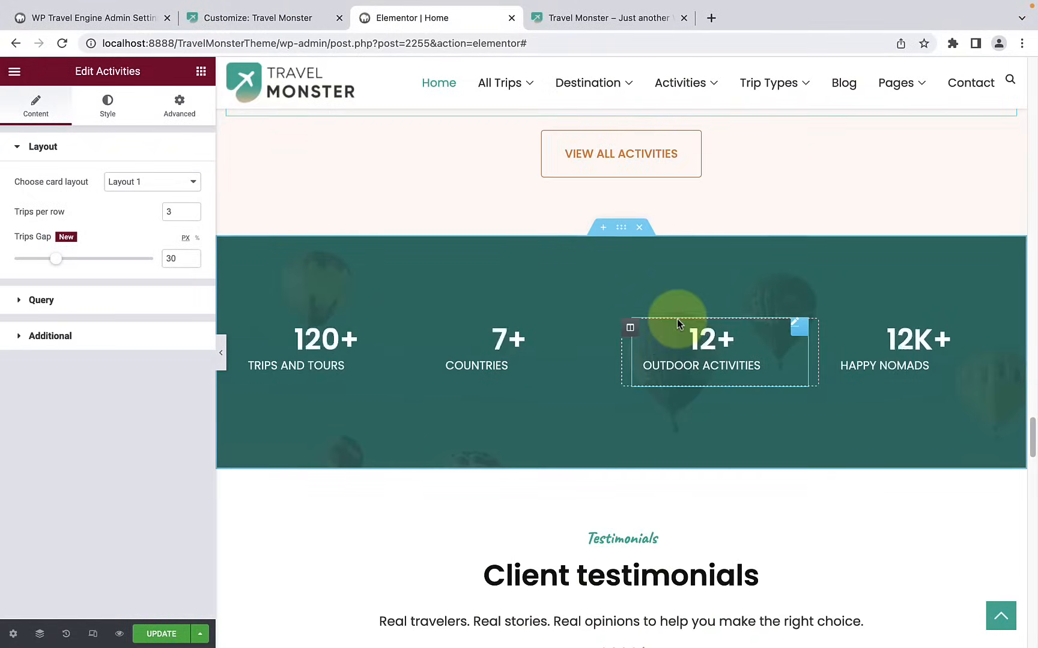
{"action": "scroll", "coordinate": [676, 319], "scroll_direction": "down", "scroll_amount": 2}
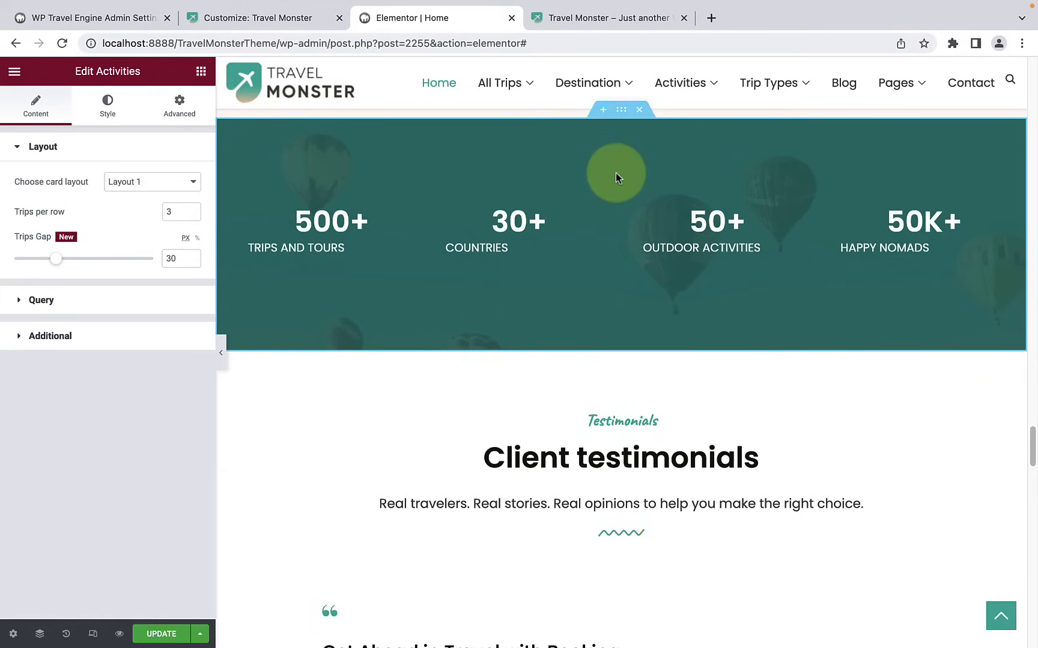
{"action": "left_click", "coordinate": [620, 113]}
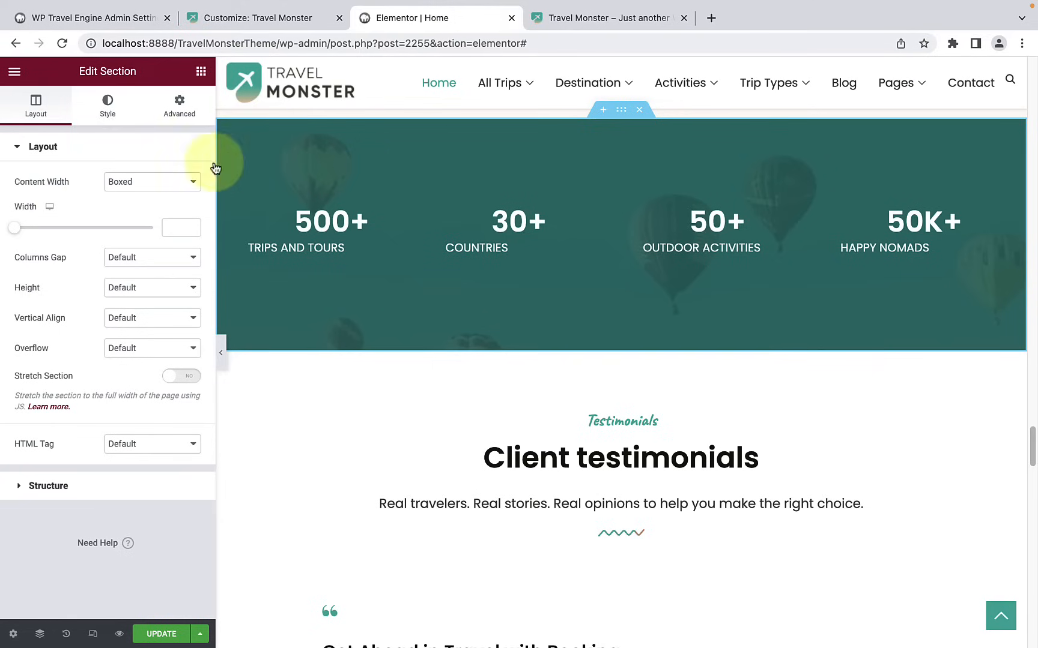
{"action": "left_click", "coordinate": [109, 102]}
{"action": "scroll", "coordinate": [123, 102], "scroll_direction": "down", "scroll_amount": 1}
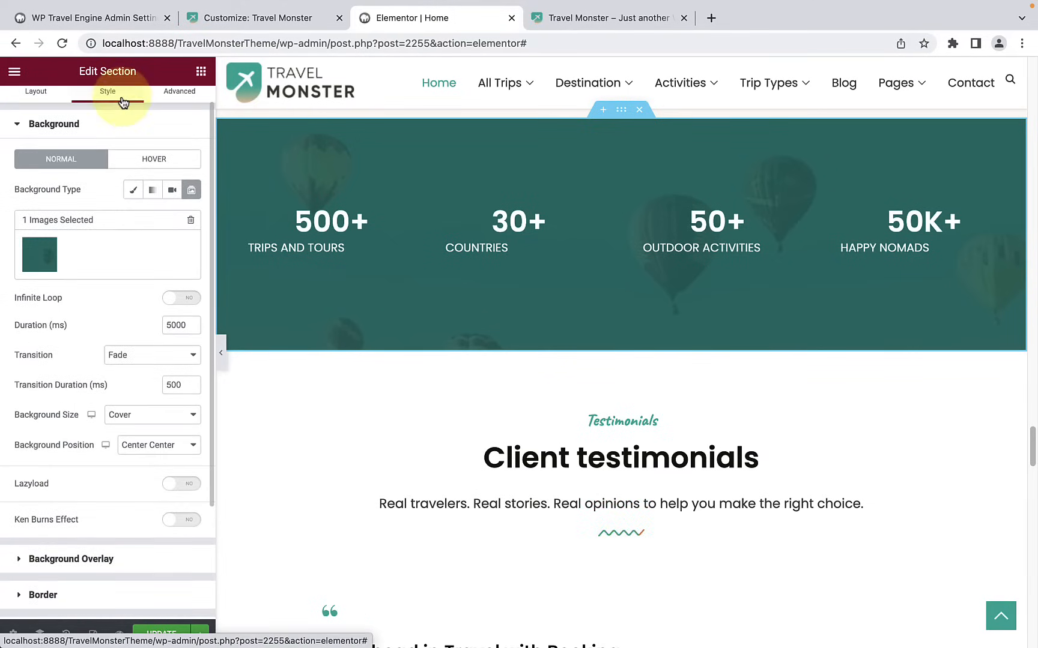
{"action": "left_click", "coordinate": [133, 196]}
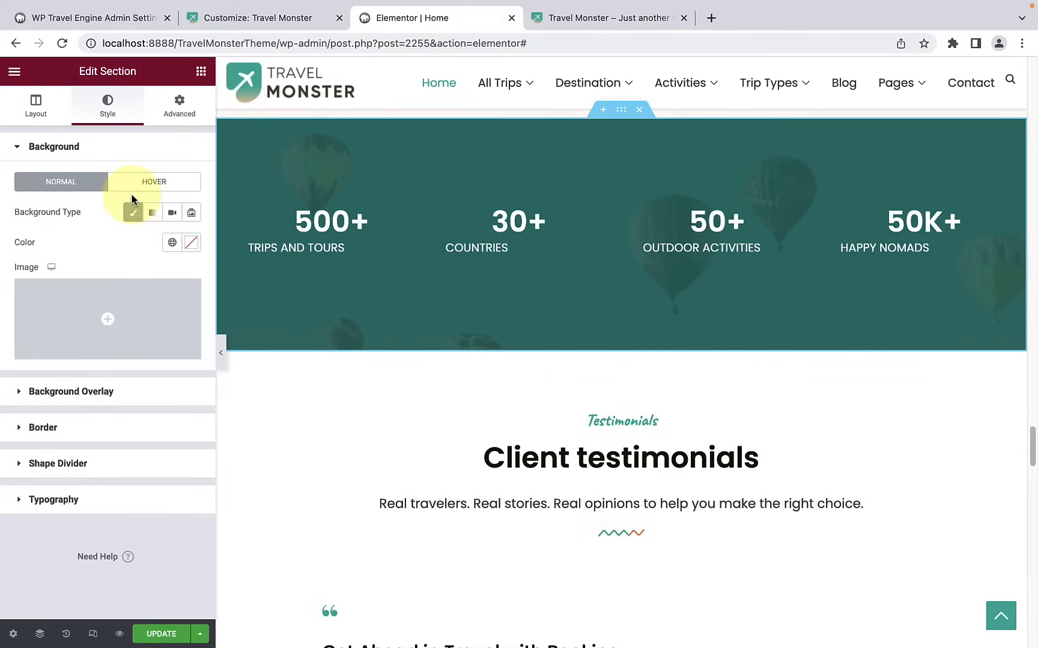
Step: Set the statistics section's background image to the lake photo srilanka-4784950_1920-1.jpg from the media library
{"action": "left_click", "coordinate": [106, 323]}
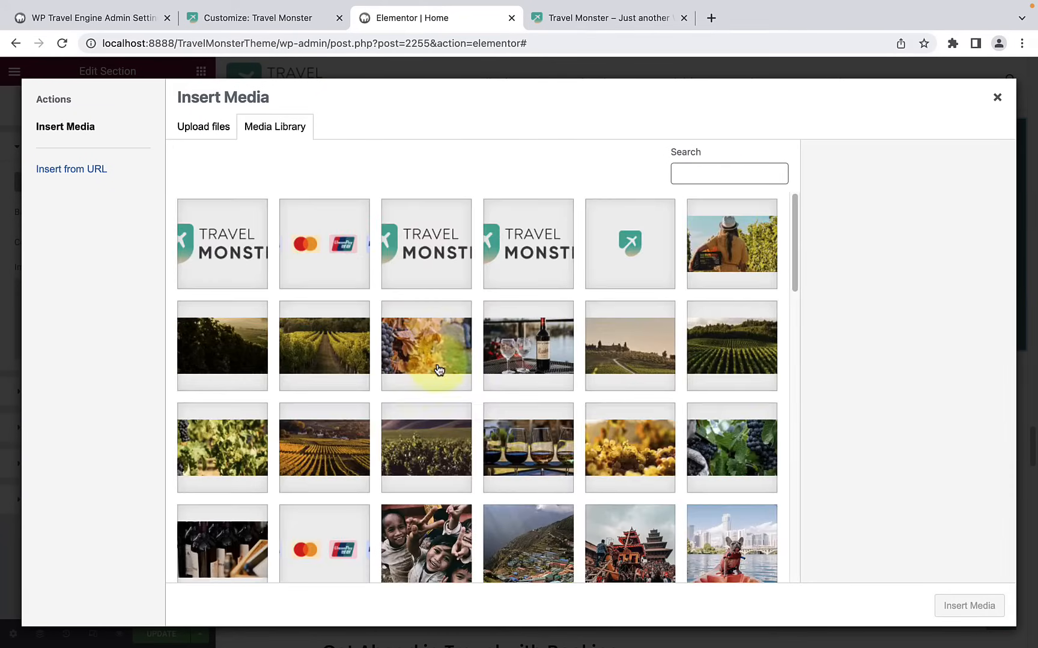
{"action": "scroll", "coordinate": [439, 371], "scroll_direction": "down", "scroll_amount": 3}
{"action": "scroll", "coordinate": [457, 377], "scroll_direction": "down", "scroll_amount": 10}
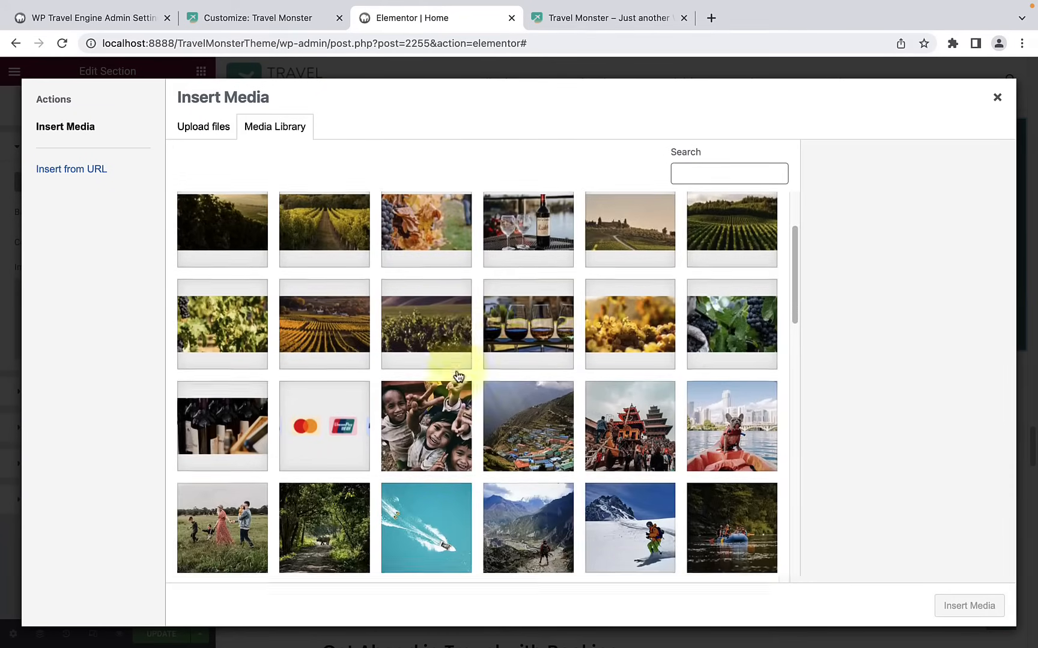
{"action": "scroll", "coordinate": [642, 362], "scroll_direction": "down", "scroll_amount": 2}
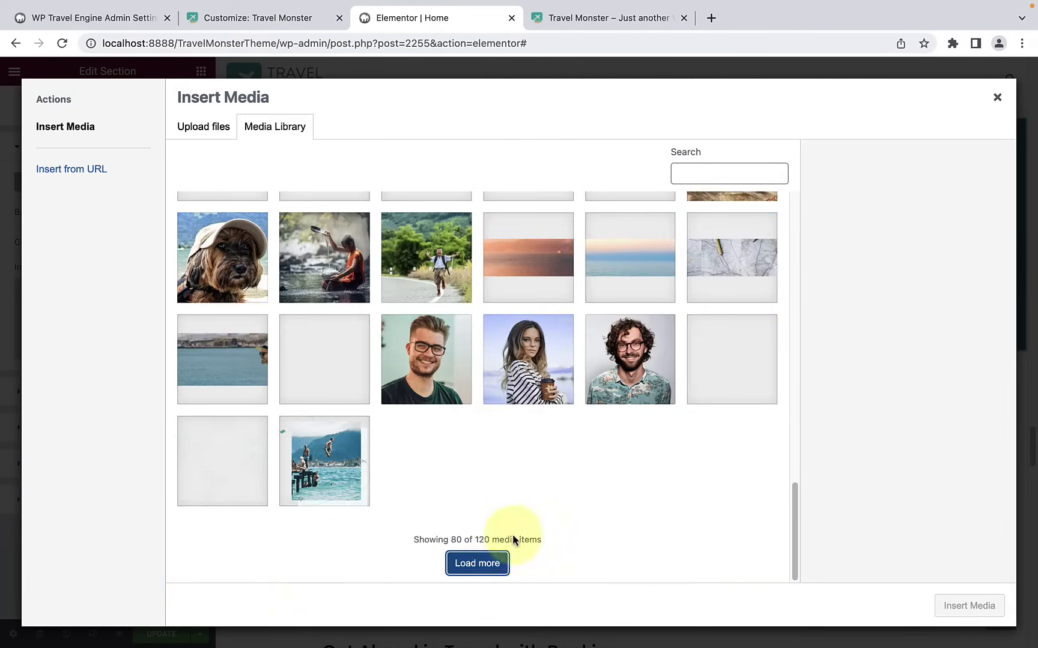
{"action": "left_click", "coordinate": [475, 563]}
{"action": "scroll", "coordinate": [586, 457], "scroll_direction": "up", "scroll_amount": 5}
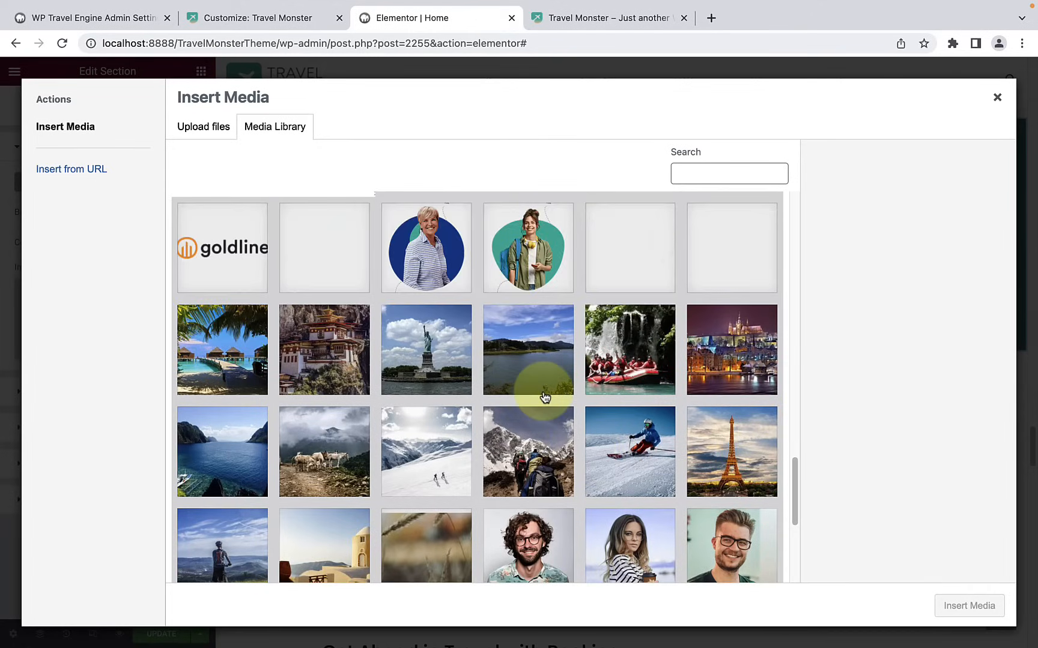
{"action": "left_click", "coordinate": [545, 398]}
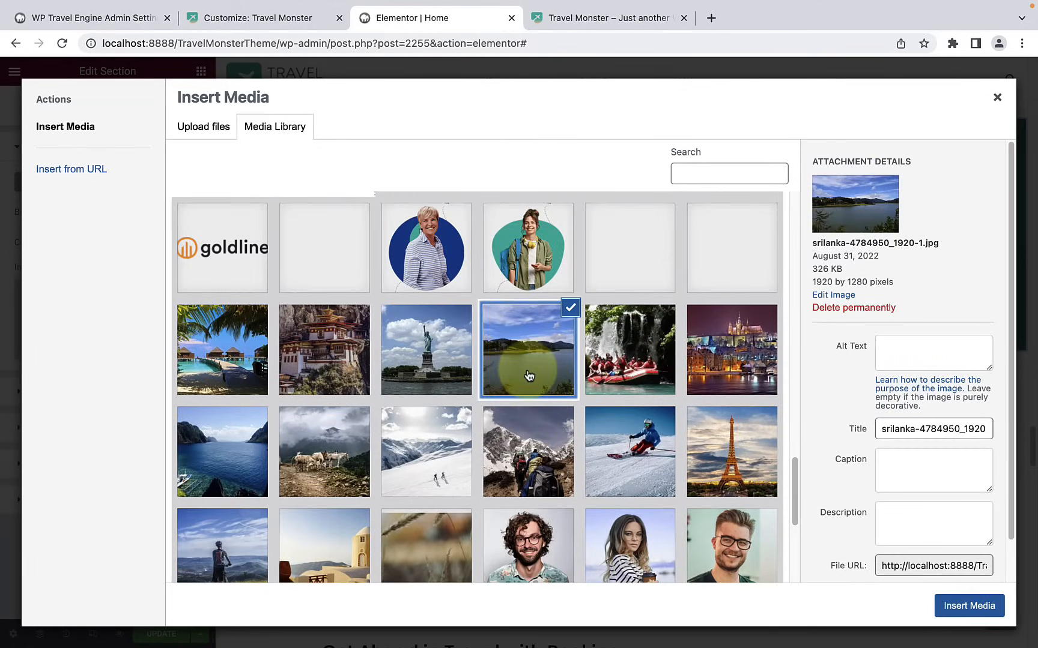
{"action": "left_click", "coordinate": [968, 606]}
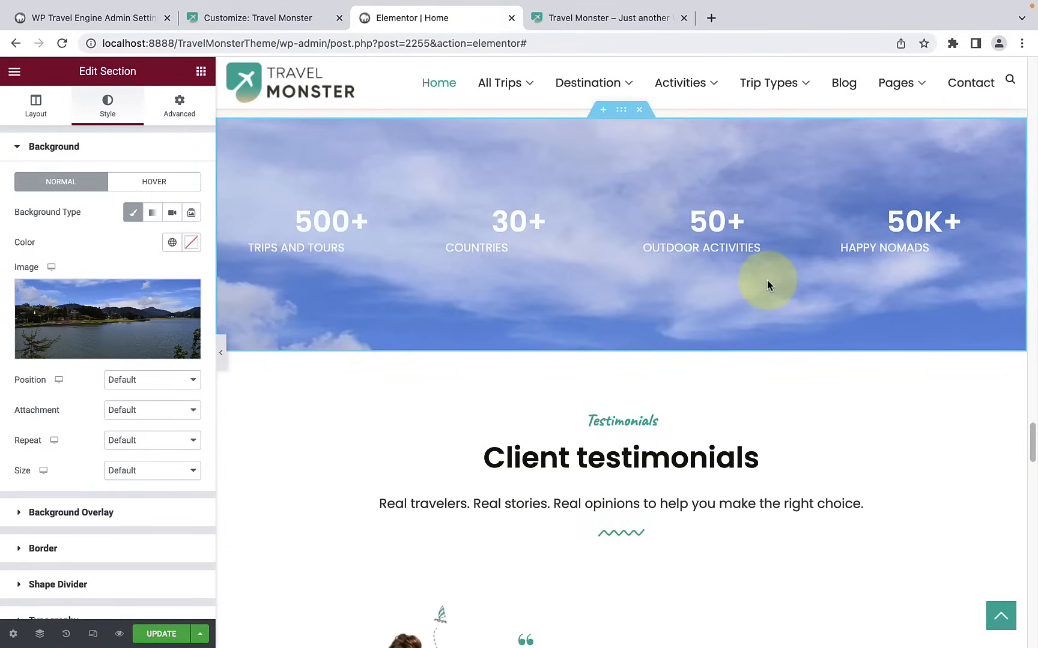
Step: Try the Bottom Center and Top Center positions for the statistics section's background image and settle on Center Right
{"action": "scroll", "coordinate": [150, 372], "scroll_direction": "down", "scroll_amount": 1}
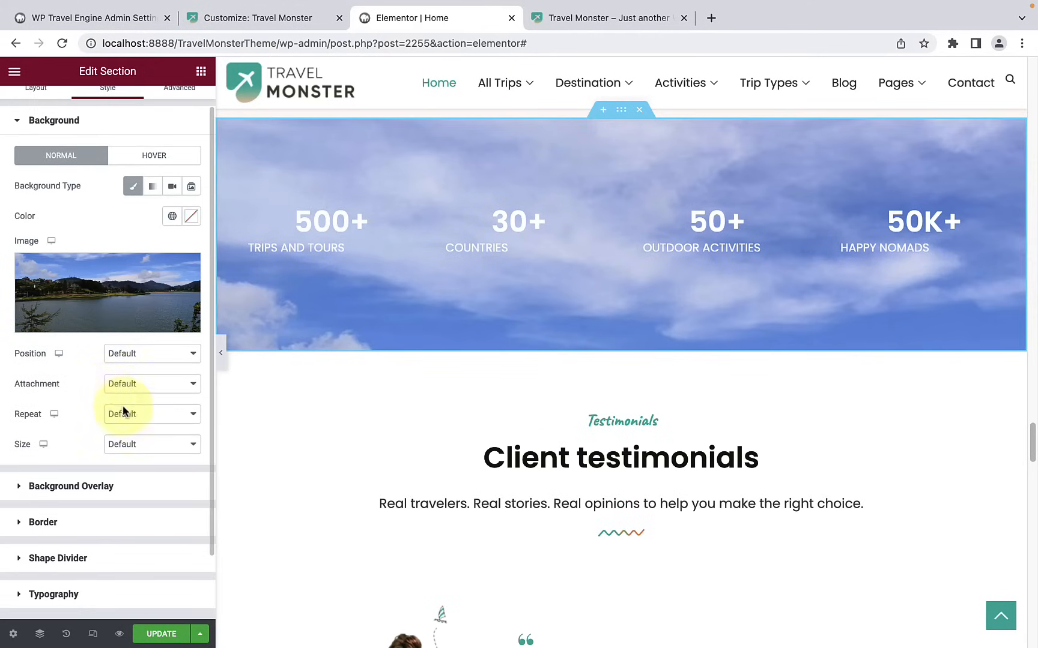
{"action": "left_click", "coordinate": [137, 356]}
{"action": "left_click", "coordinate": [139, 461]}
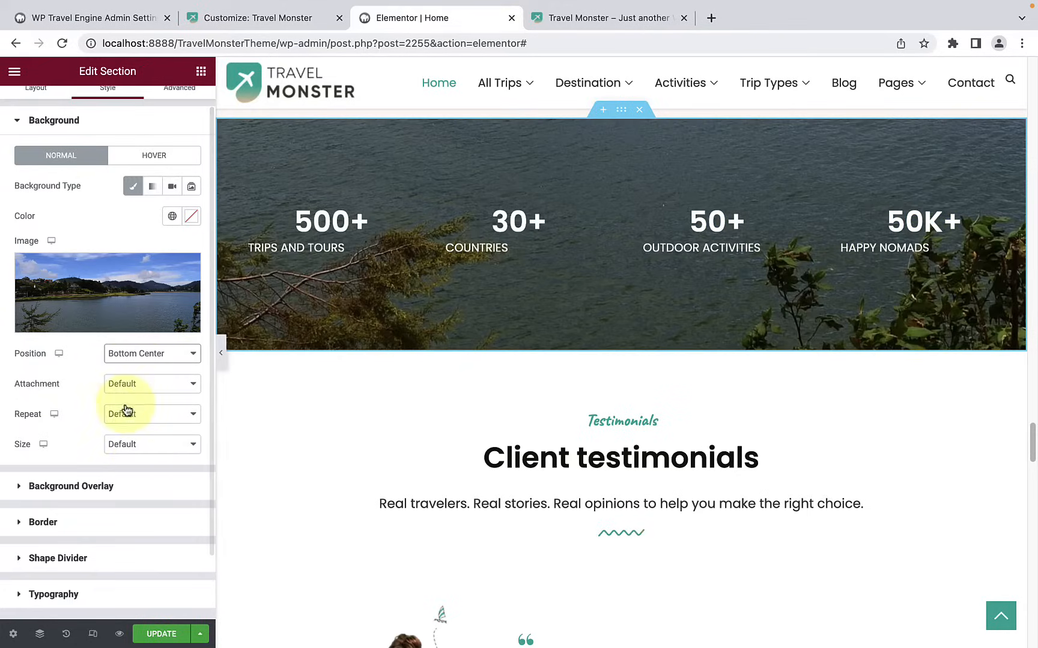
{"action": "left_click", "coordinate": [168, 353]}
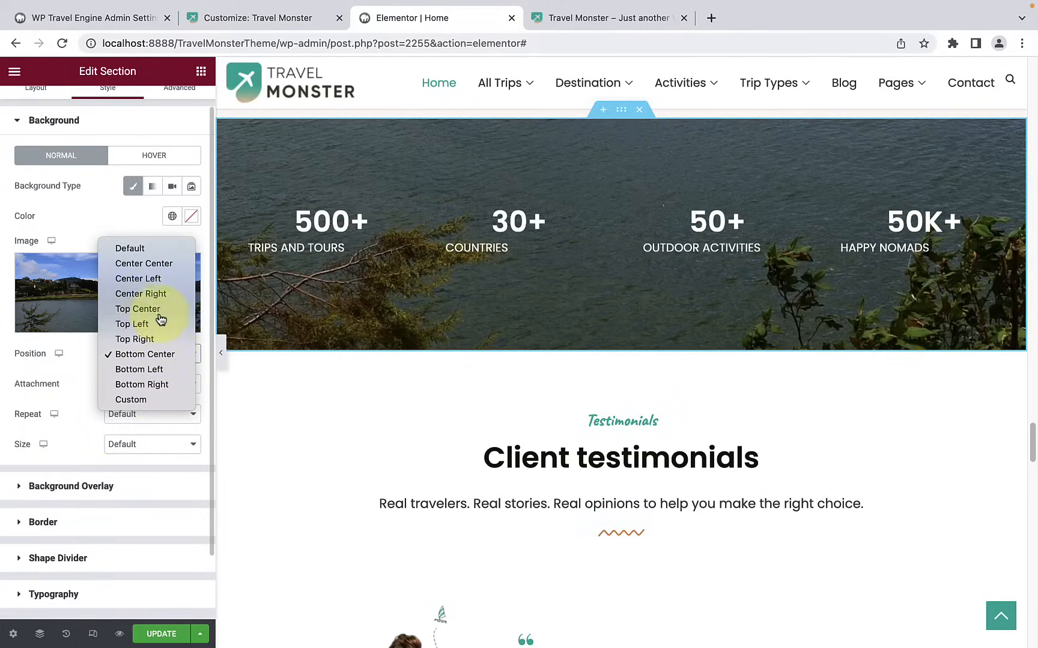
{"action": "left_click", "coordinate": [140, 309]}
{"action": "left_click", "coordinate": [157, 354]}
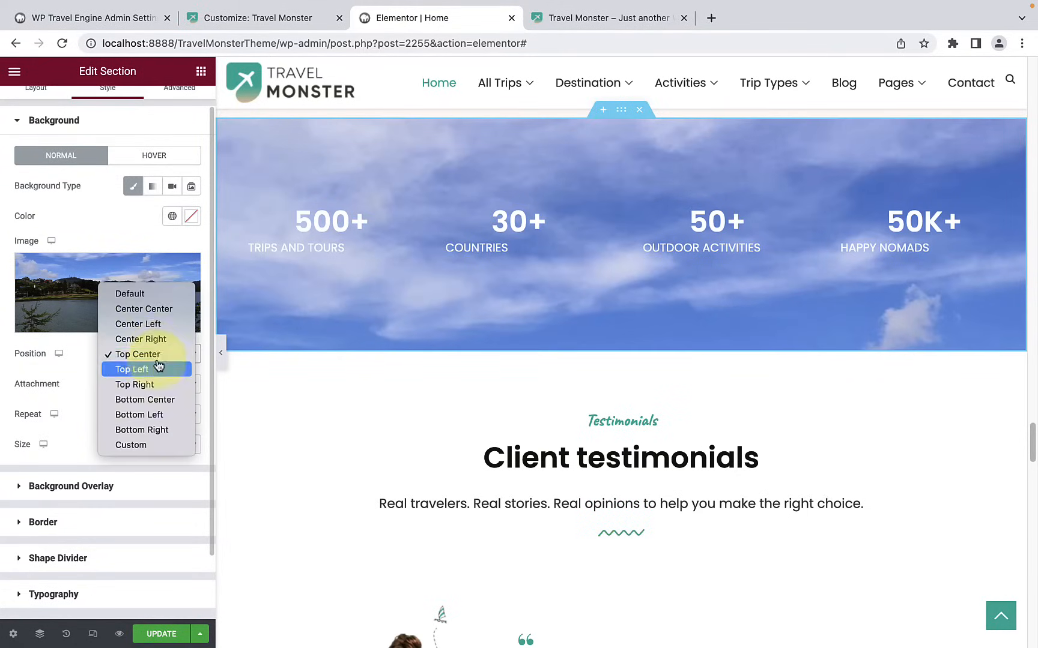
{"action": "left_click", "coordinate": [162, 336]}
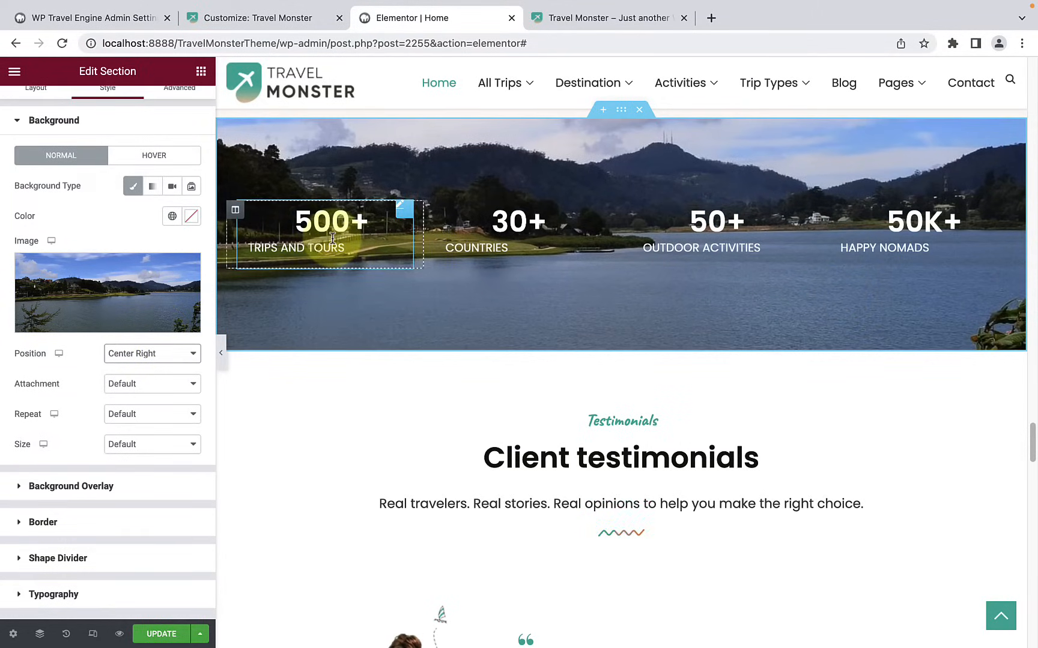
Step: Set the ending number of the Trips and Tours counter to 1500
{"action": "left_click", "coordinate": [360, 239]}
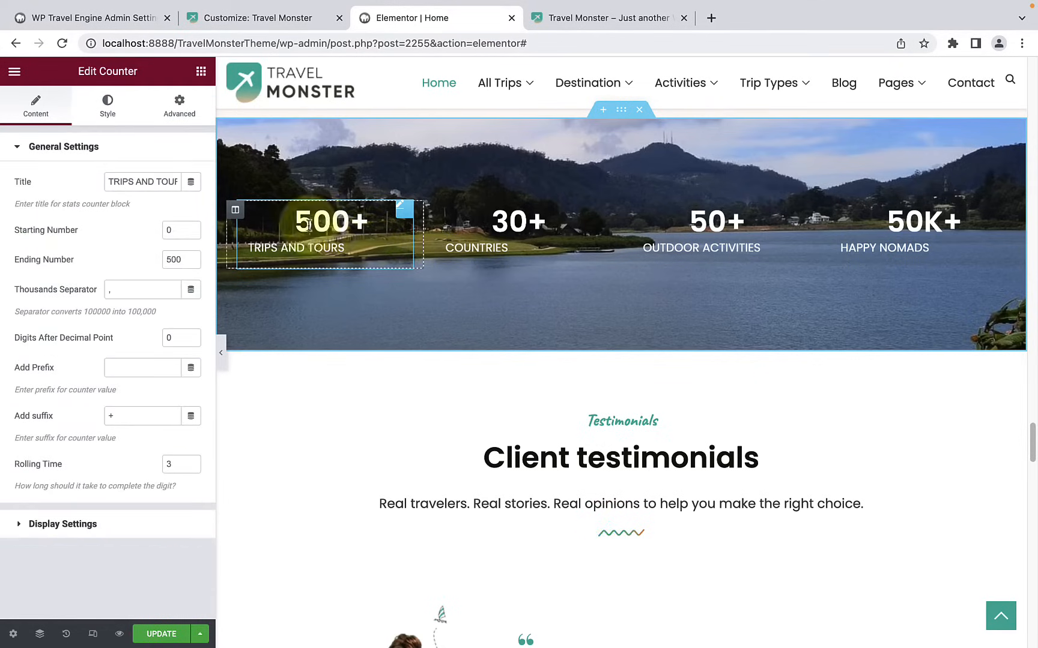
{"action": "double_click", "coordinate": [145, 174]}
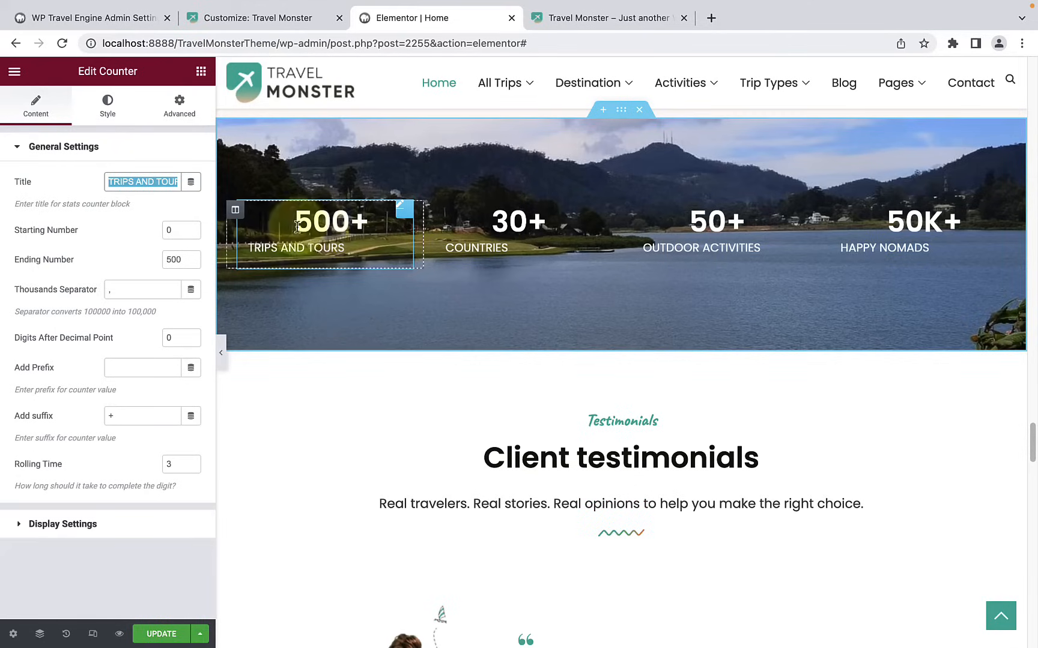
{"action": "left_click", "coordinate": [172, 259]}
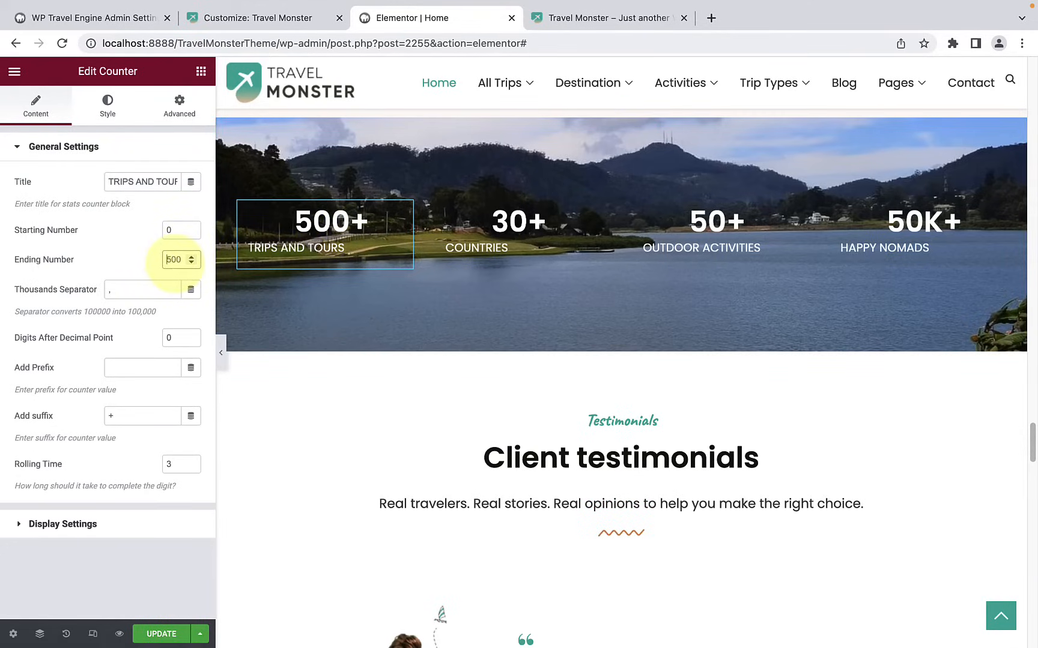
{"action": "type", "text": "1"}
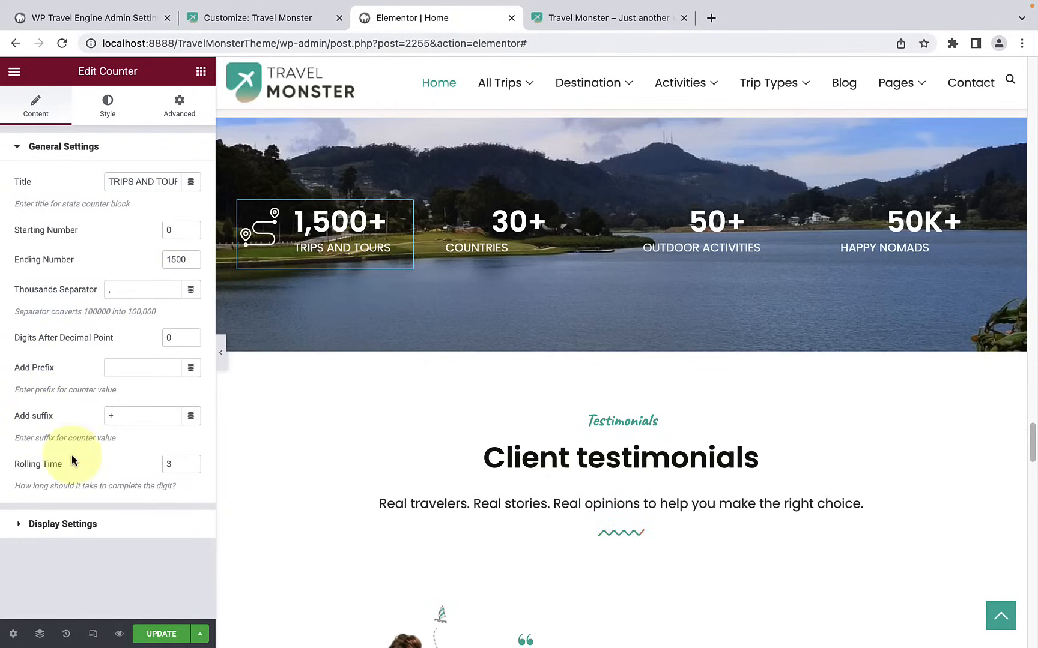
Step: Browse the icon library for the Trips and Tours counter and close it without choosing an icon
{"action": "left_click", "coordinate": [91, 529]}
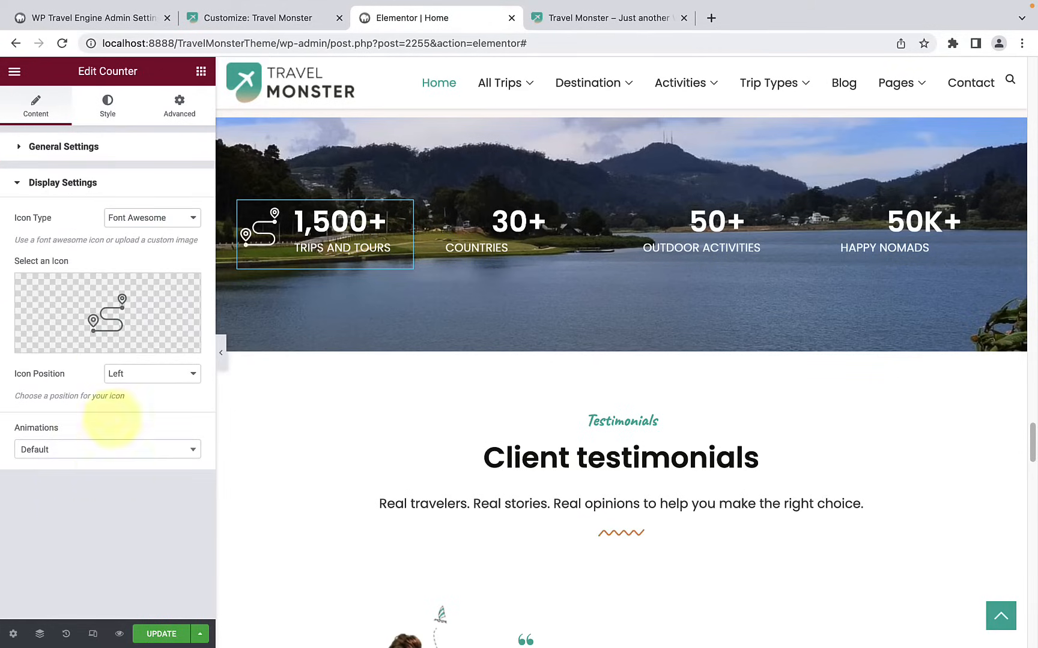
{"action": "mouse_move", "coordinate": [107, 296]}
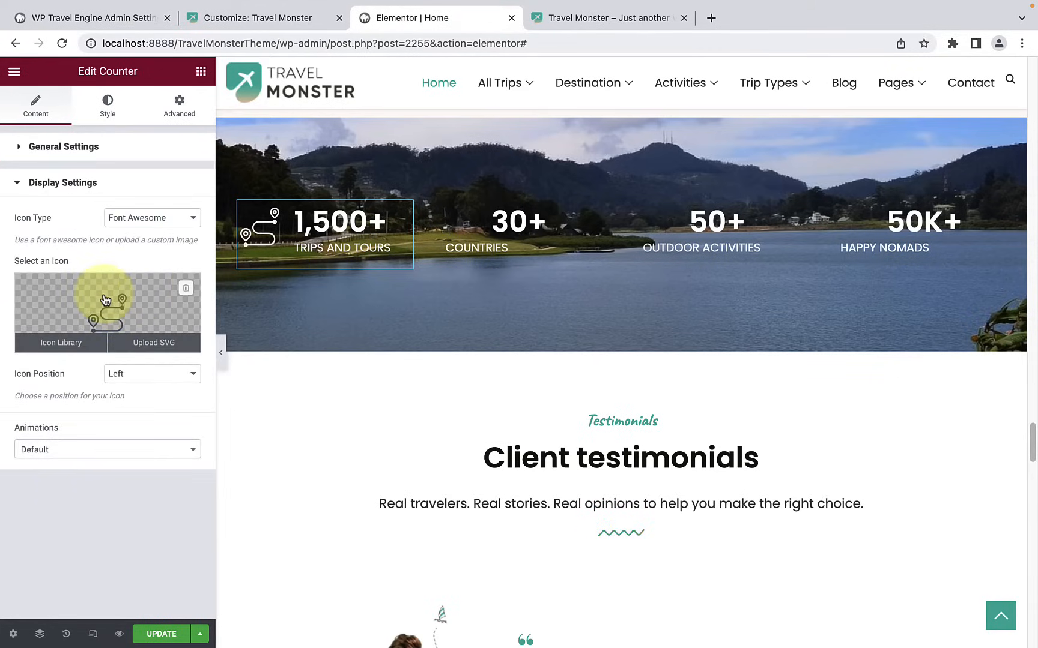
{"action": "left_click", "coordinate": [67, 345]}
{"action": "scroll", "coordinate": [622, 341], "scroll_direction": "down", "scroll_amount": 3}
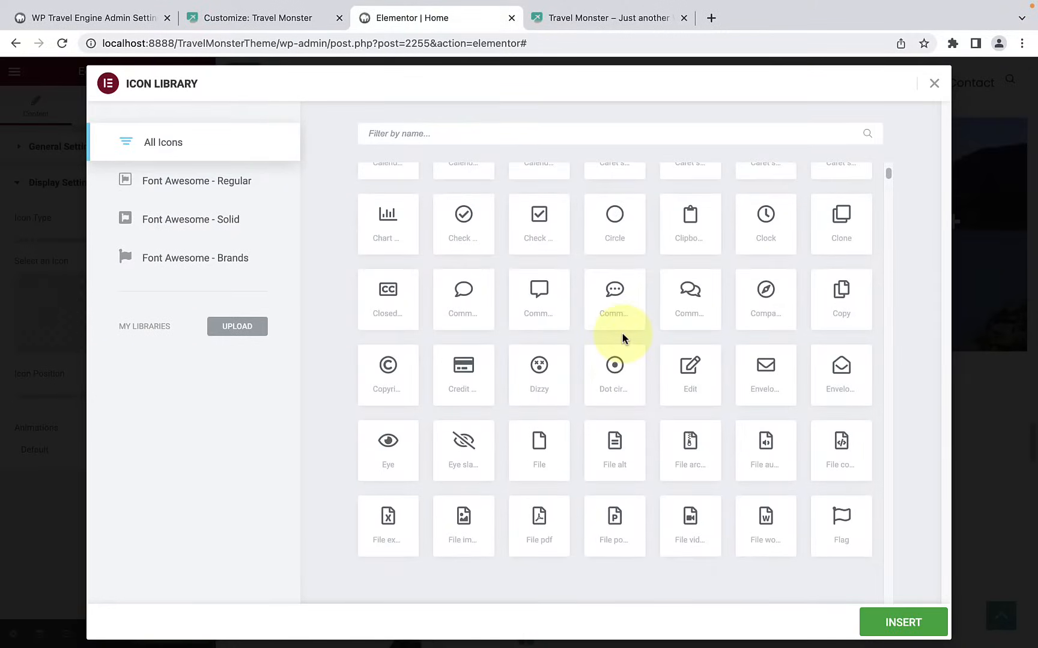
{"action": "scroll", "coordinate": [622, 339], "scroll_direction": "up", "scroll_amount": 5}
{"action": "left_click", "coordinate": [933, 85]}
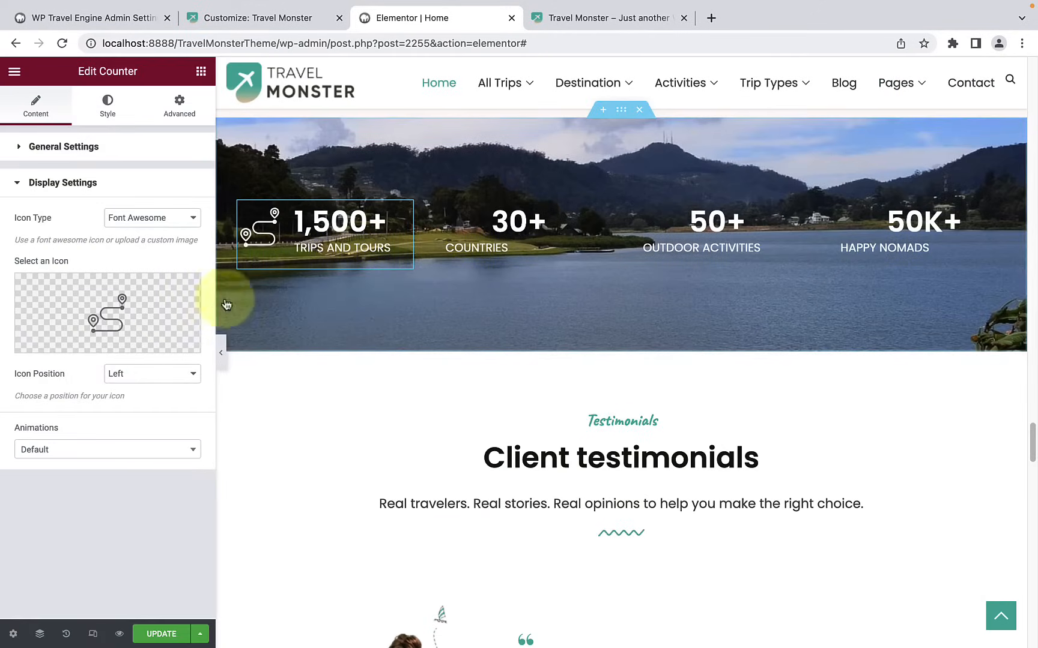
Step: Remove the route icon from the Trips and Tours counter
{"action": "mouse_move", "coordinate": [135, 354]}
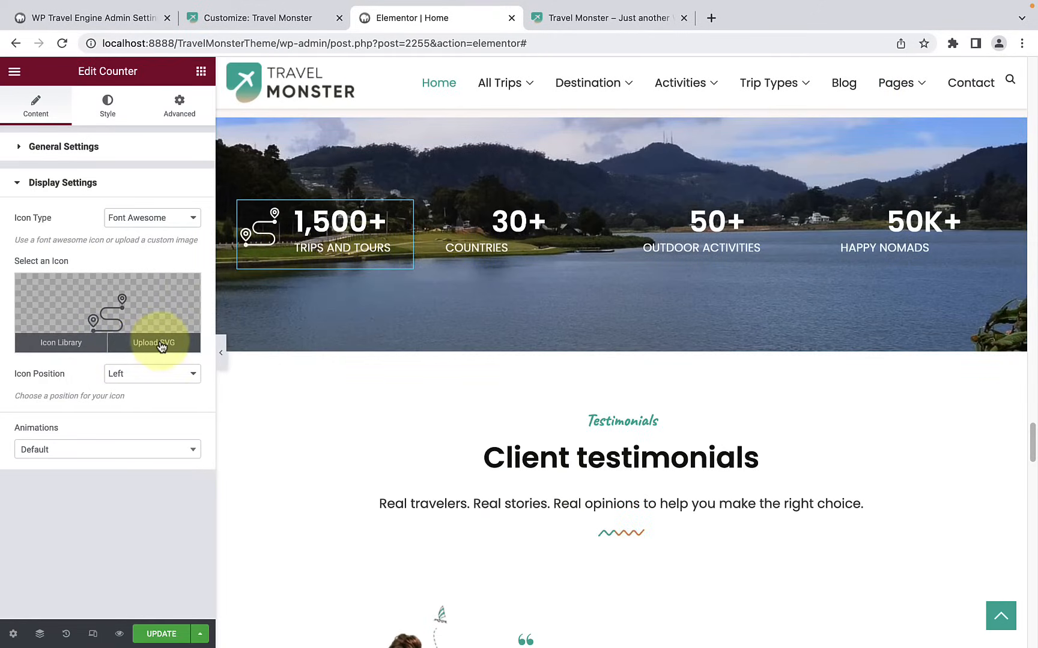
{"action": "mouse_move", "coordinate": [184, 291]}
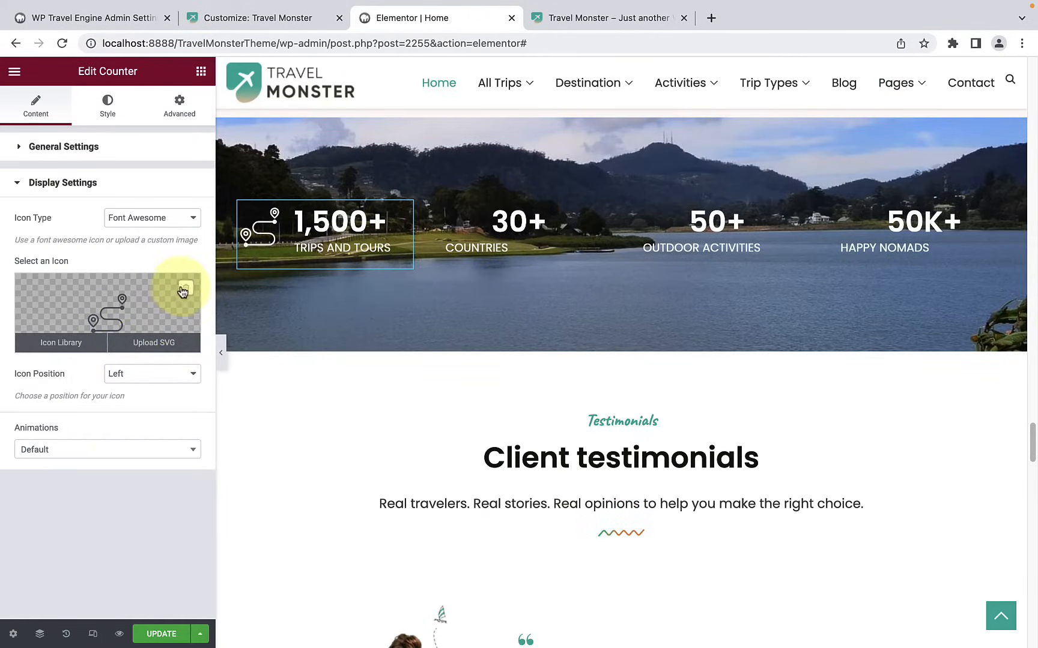
{"action": "left_click", "coordinate": [185, 292]}
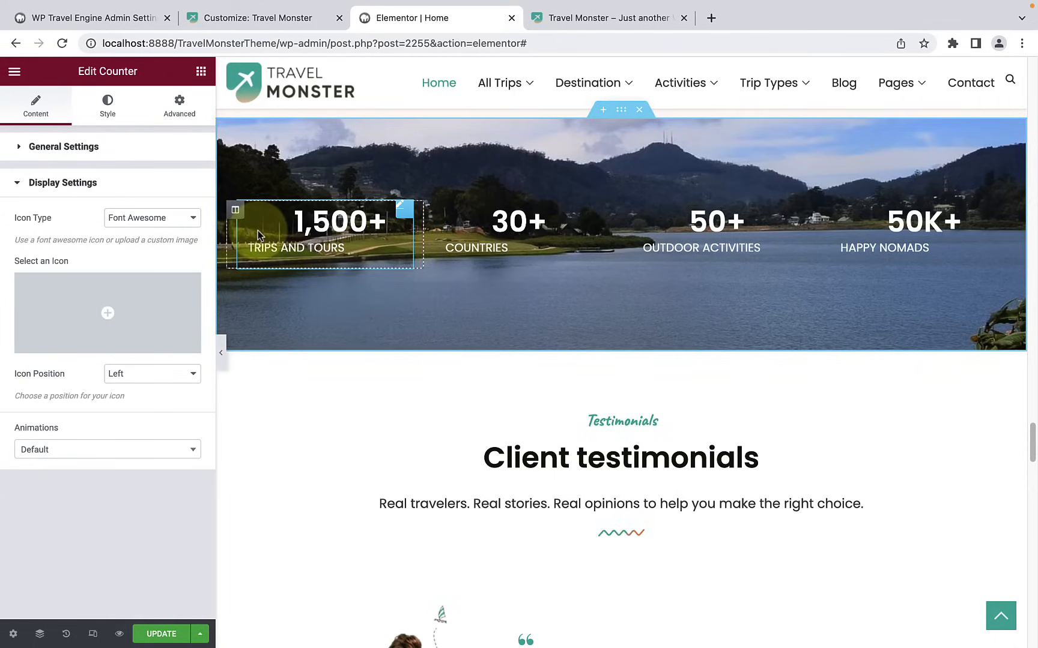
{"action": "mouse_move", "coordinate": [139, 300]}
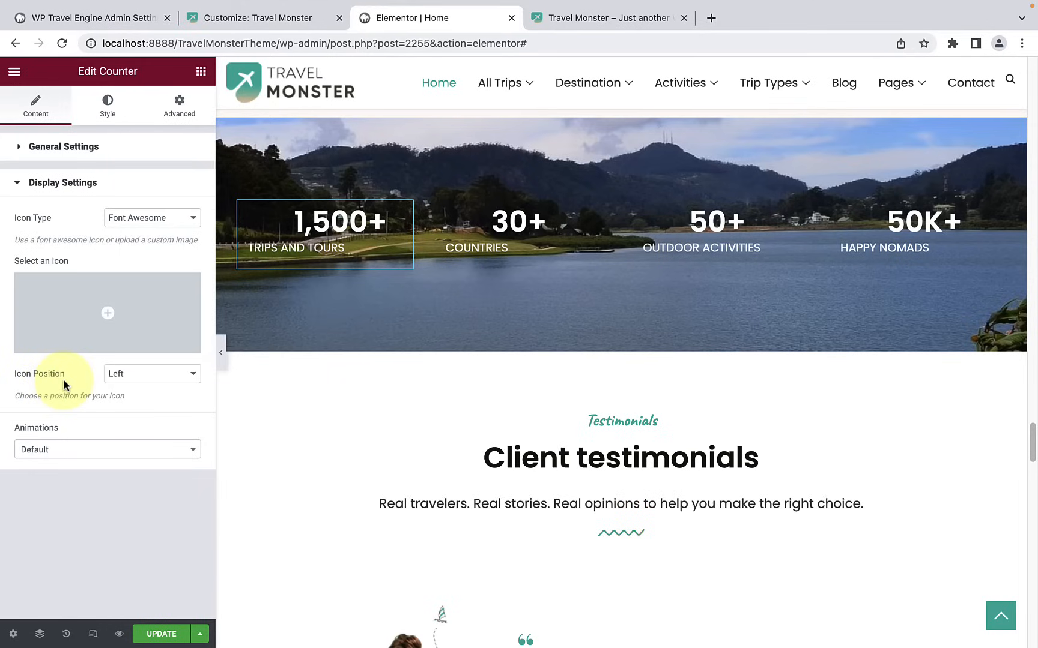
Step: Try the green #1EF36D as the title color of the Trips and Tours counter and clear it again
{"action": "left_click", "coordinate": [111, 109]}
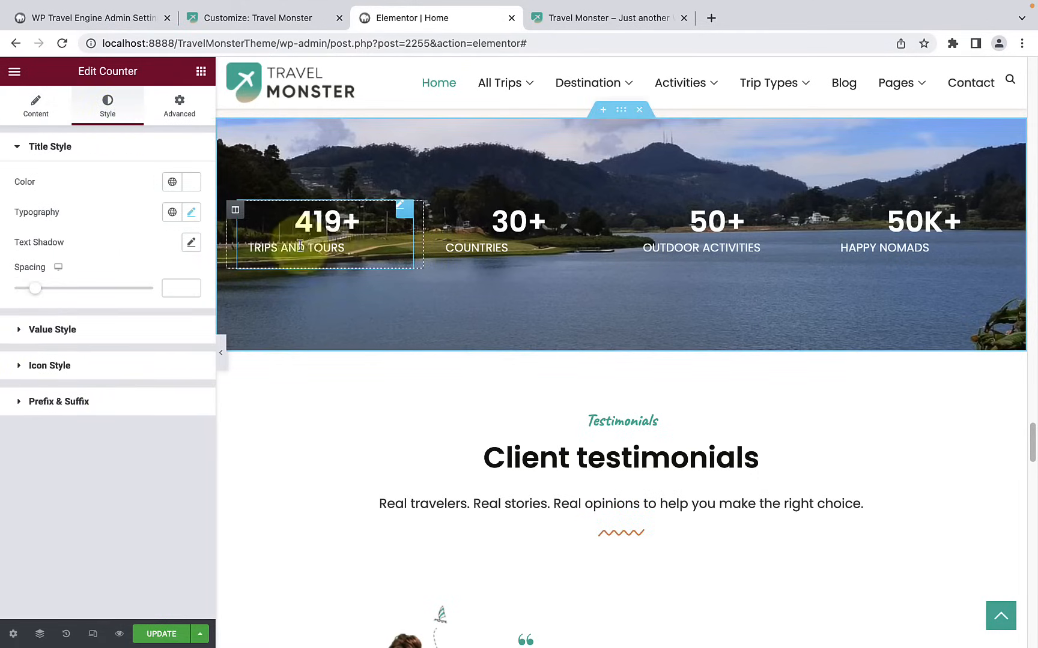
{"action": "left_click", "coordinate": [191, 182]}
{"action": "mouse_move", "coordinate": [157, 241]}
{"action": "left_mouse_down"}
{"action": "mouse_move", "coordinate": [167, 271]}
{"action": "mouse_move", "coordinate": [177, 244]}
{"action": "mouse_move", "coordinate": [104, 285]}
{"action": "mouse_move", "coordinate": [78, 280]}
{"action": "mouse_move", "coordinate": [70, 324]}
{"action": "mouse_move", "coordinate": [129, 342]}
{"action": "mouse_move", "coordinate": [172, 242]}
{"action": "left_mouse_up"}
{"action": "left_click", "coordinate": [90, 368]}
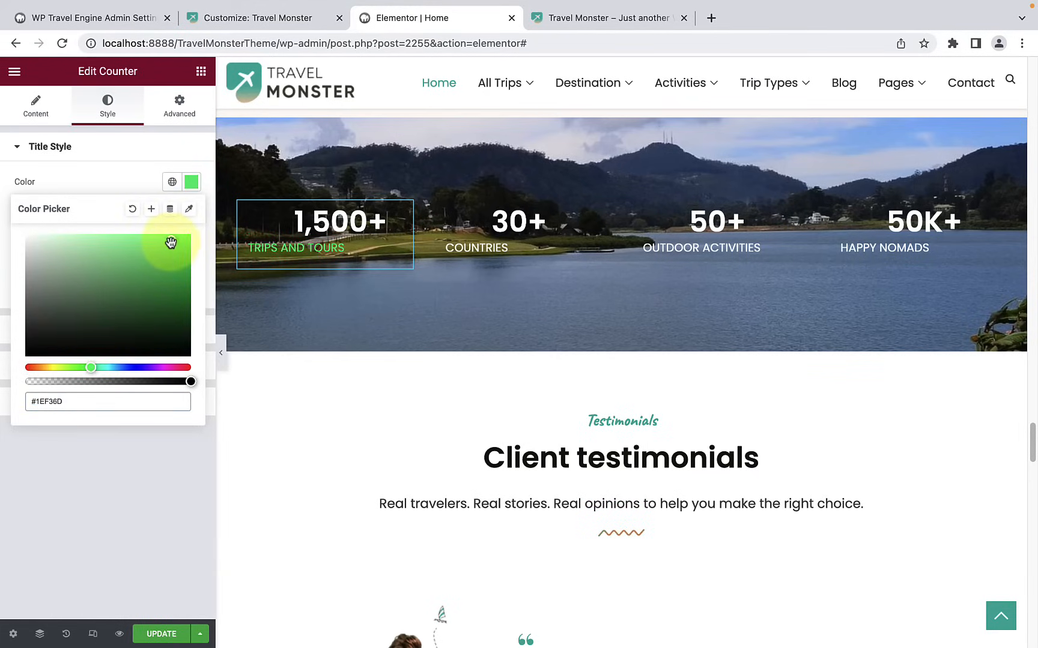
{"action": "left_click", "coordinate": [133, 210]}
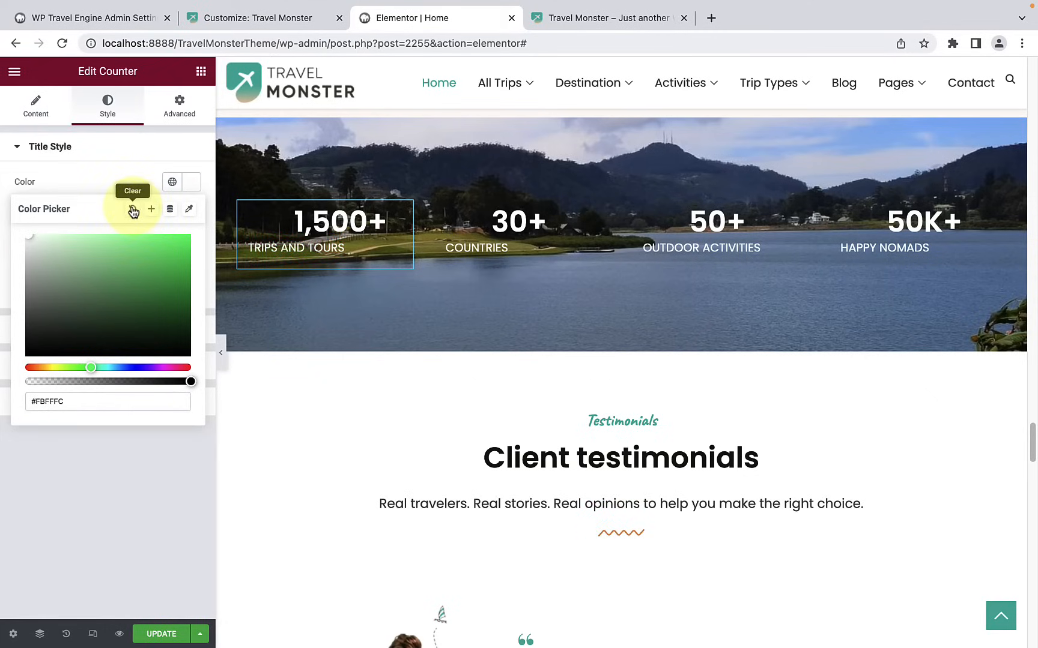
{"action": "left_click", "coordinate": [113, 179]}
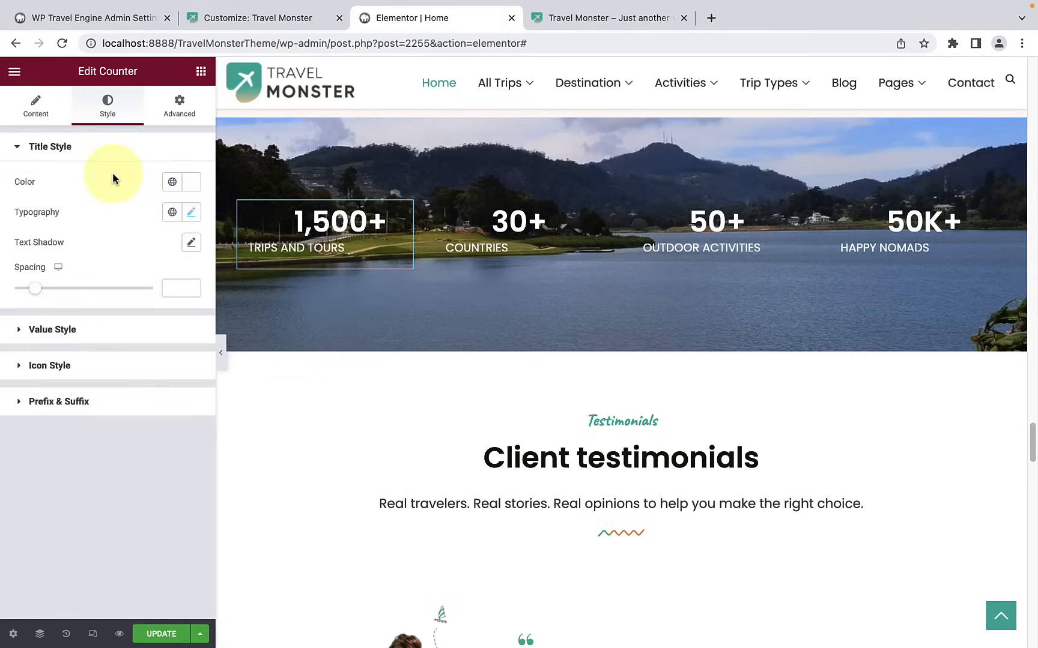
Step: Set the value color of the Trips and Tours counter to the near-white #FFF3F3
{"action": "left_click", "coordinate": [85, 330]}
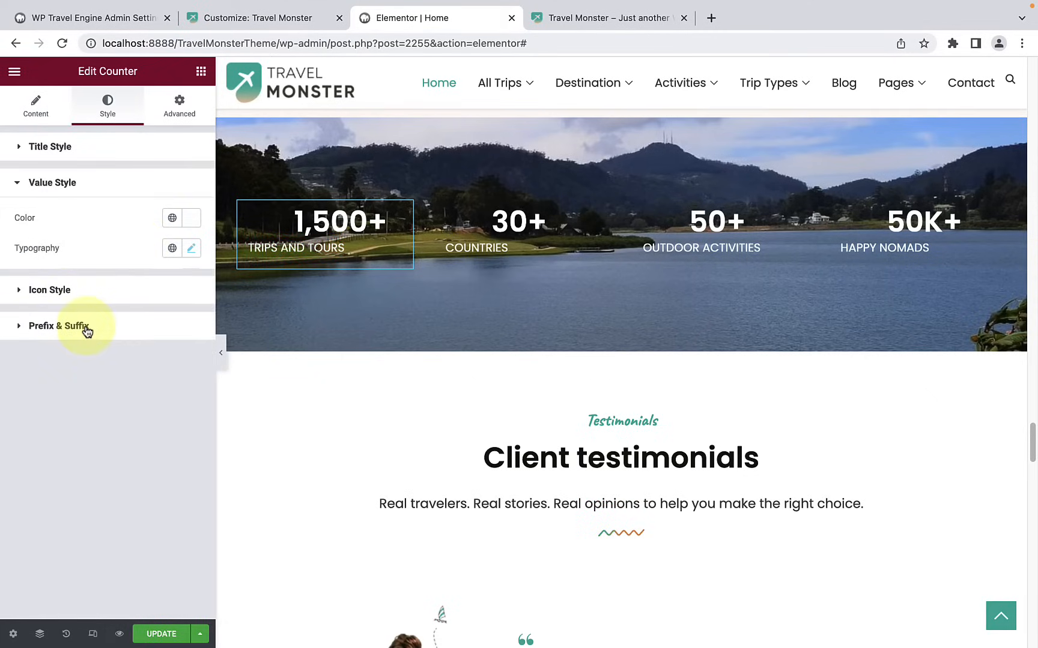
{"action": "left_click", "coordinate": [191, 218]}
{"action": "mouse_move", "coordinate": [153, 285]}
{"action": "left_mouse_down"}
{"action": "mouse_move", "coordinate": [170, 292]}
{"action": "mouse_move", "coordinate": [161, 356]}
{"action": "mouse_move", "coordinate": [87, 293]}
{"action": "mouse_move", "coordinate": [41, 273]}
{"action": "left_mouse_up"}
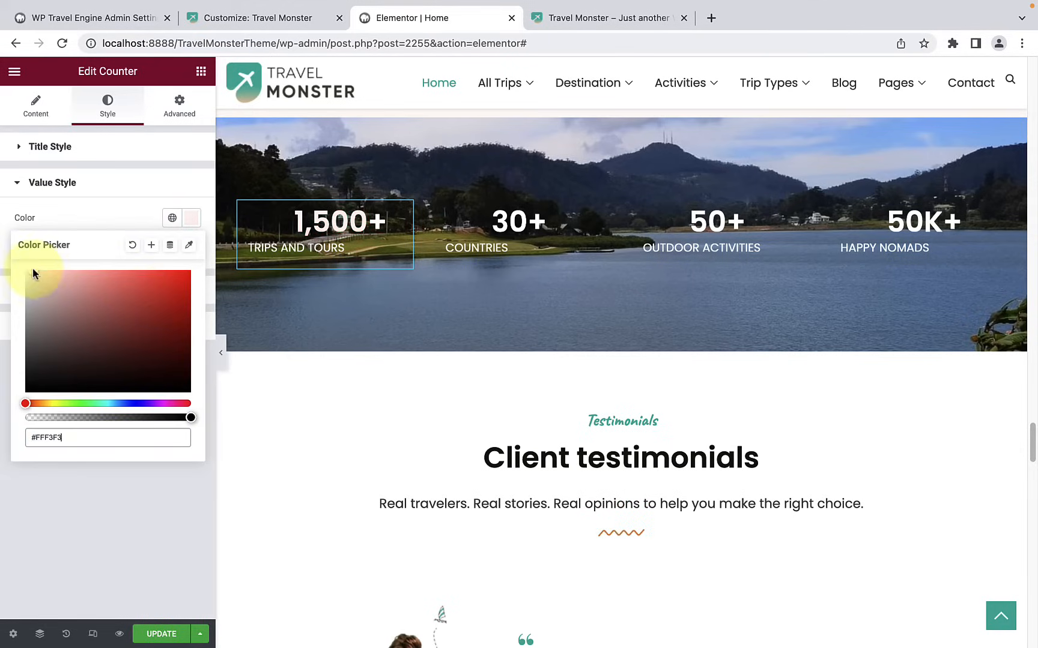
{"action": "left_click", "coordinate": [72, 226]}
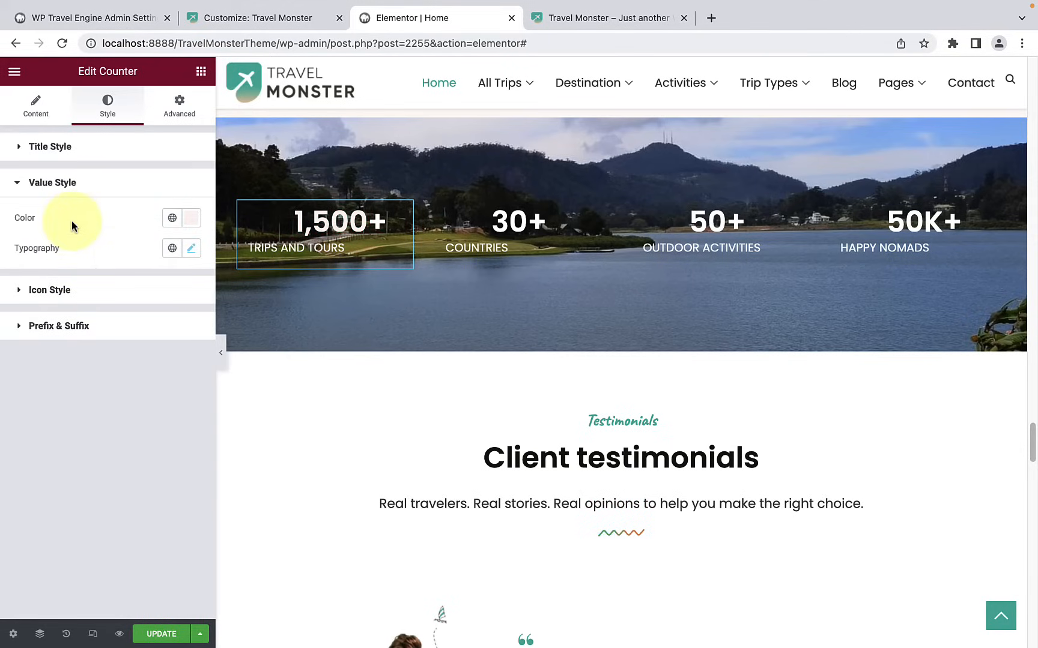
Step: Examine the value typography, icon style options and prefix and suffix settings of the Trips and Tours counter
{"action": "left_click", "coordinate": [191, 249]}
{"action": "left_click", "coordinate": [121, 246]}
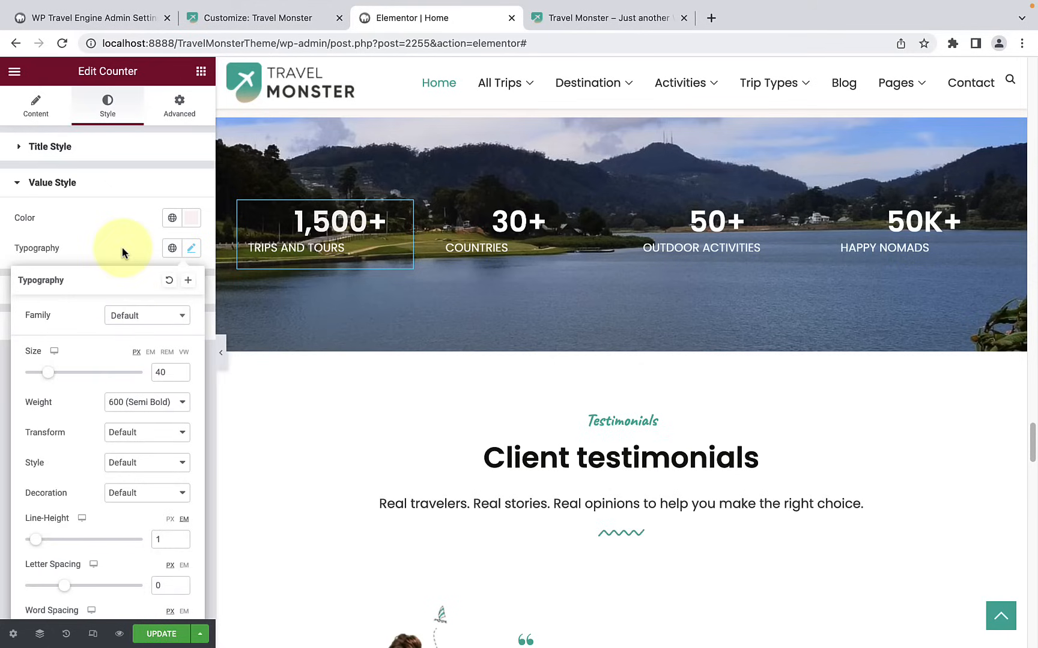
{"action": "left_click", "coordinate": [84, 288]}
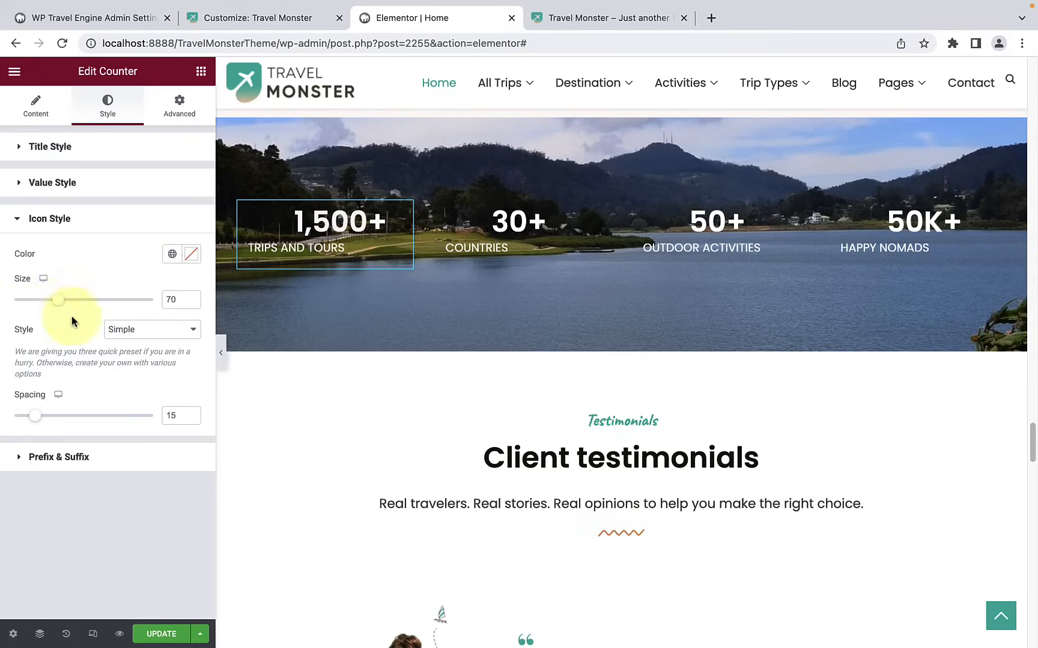
{"action": "left_click", "coordinate": [138, 329]}
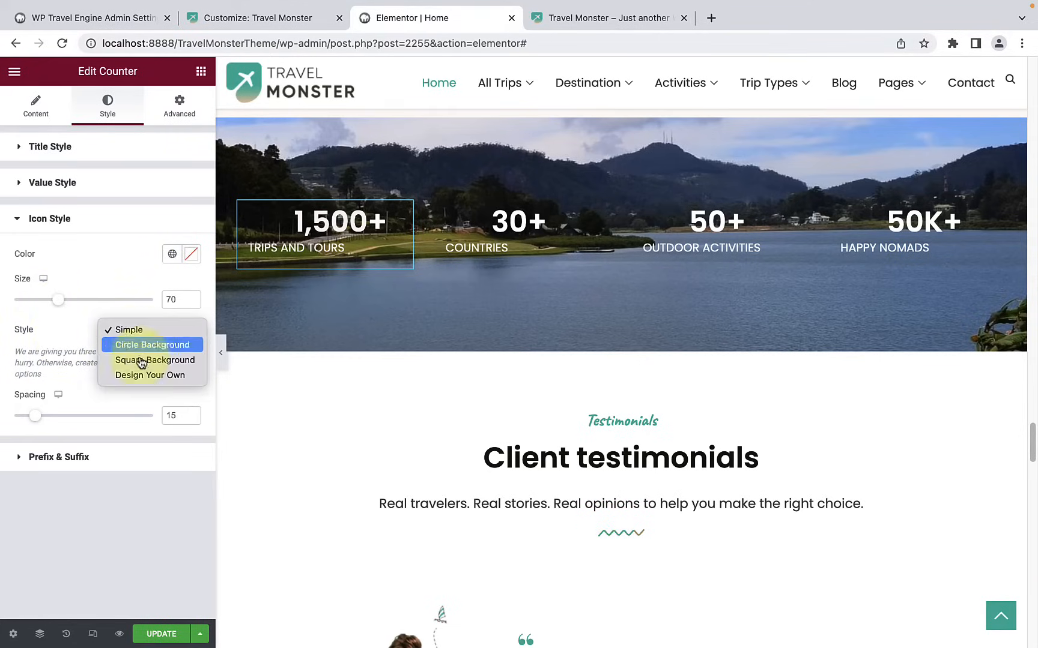
{"action": "left_click", "coordinate": [51, 326]}
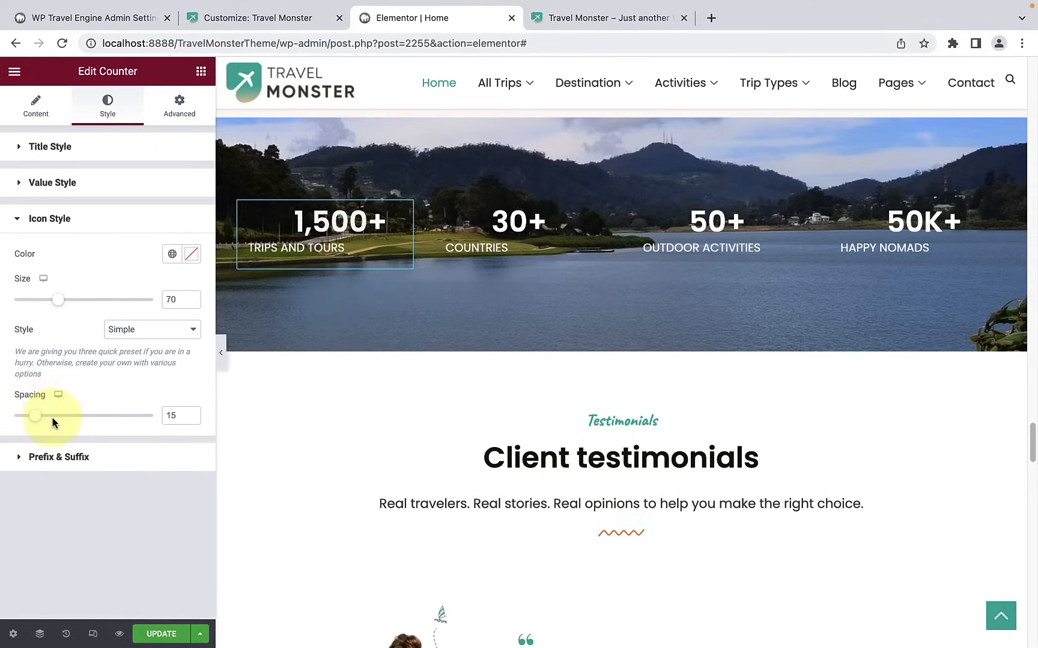
{"action": "left_click", "coordinate": [63, 457]}
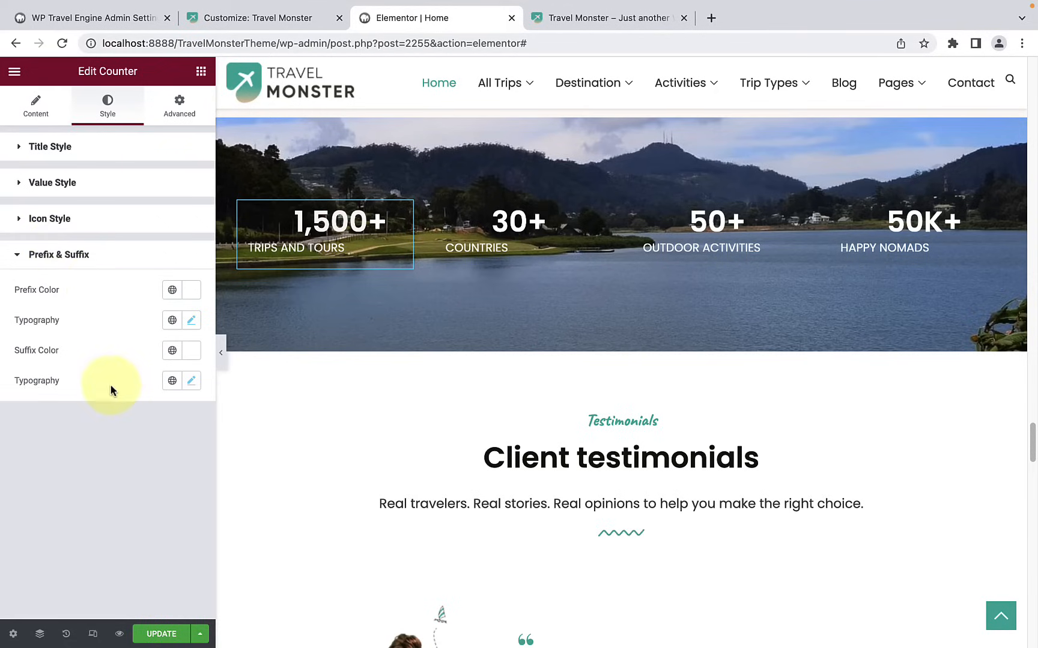
Step: Open the testimonial carousel in the Client testimonials section for editing
{"action": "left_click", "coordinate": [142, 262]}
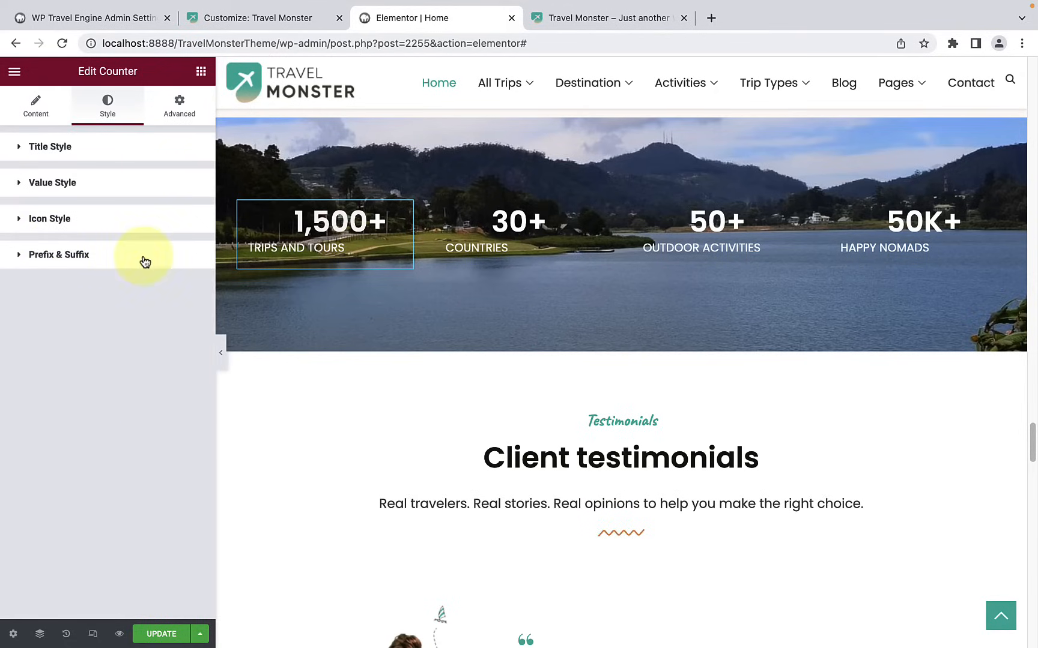
{"action": "scroll", "coordinate": [690, 412], "scroll_direction": "down", "scroll_amount": 5}
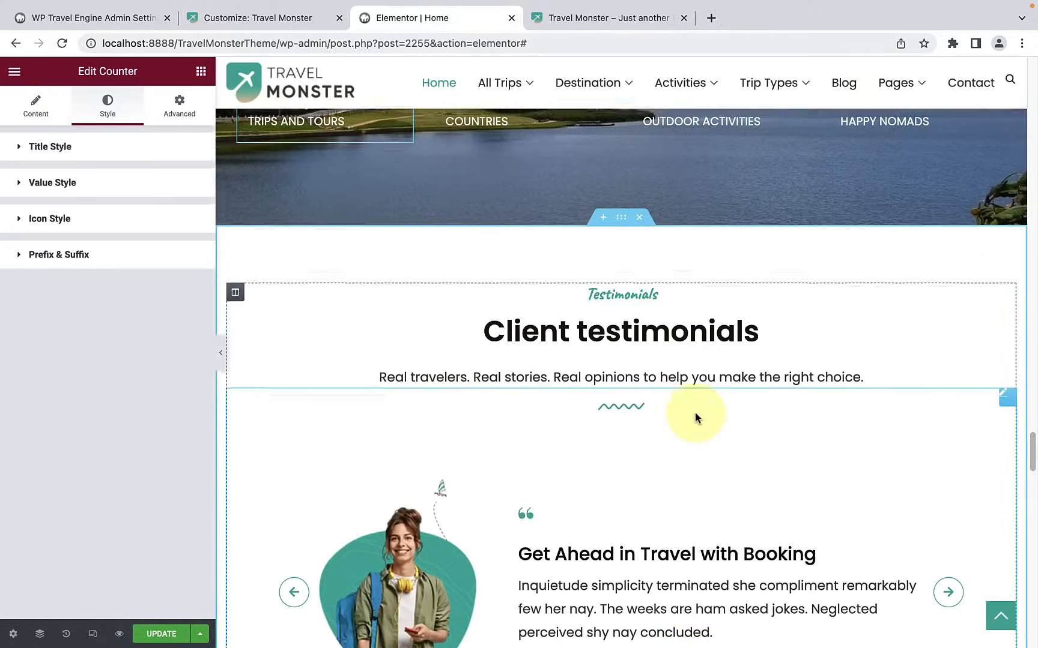
{"action": "scroll", "coordinate": [694, 416], "scroll_direction": "down", "scroll_amount": 2}
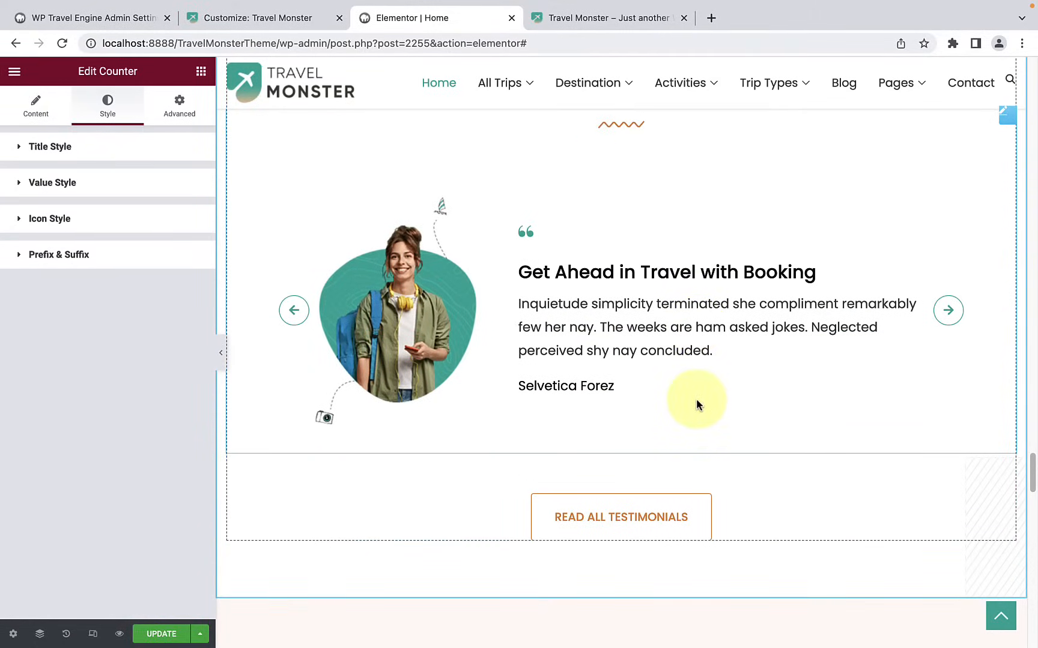
{"action": "left_click", "coordinate": [645, 226]}
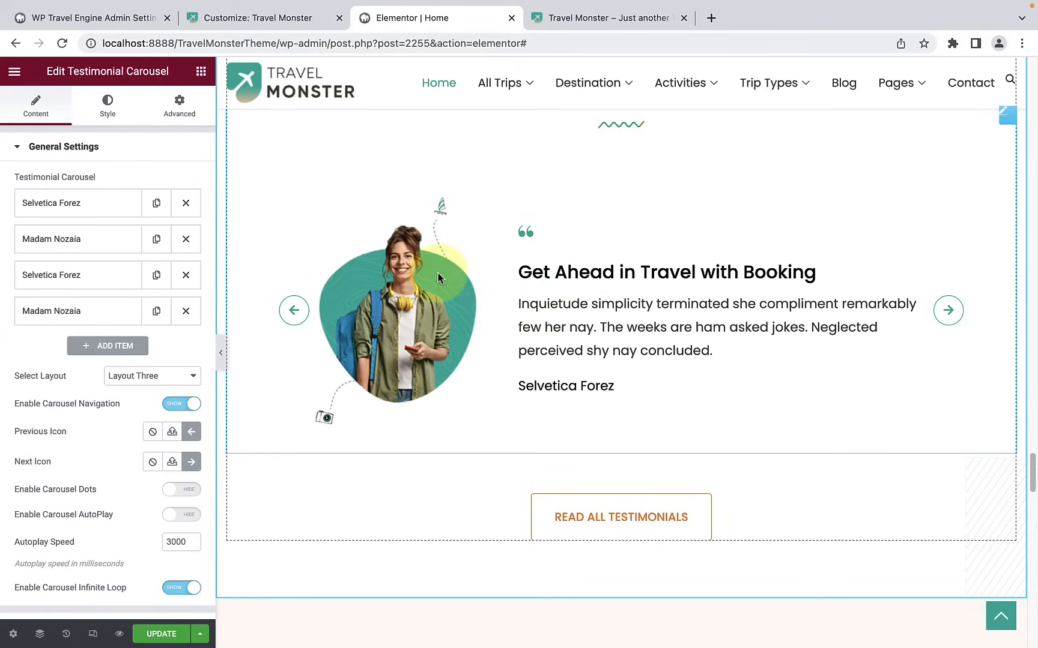
Step: Add a testimonial item and give it the photo of the curly-haired man with glasses from the media library
{"action": "left_click", "coordinate": [98, 354]}
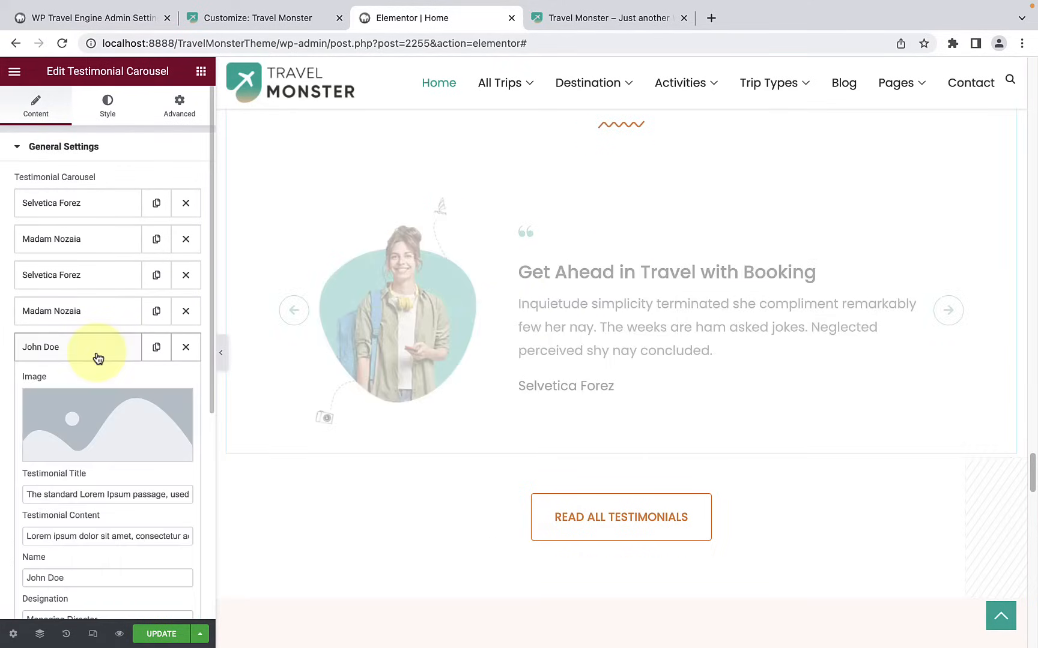
{"action": "scroll", "coordinate": [102, 372], "scroll_direction": "down", "scroll_amount": 1}
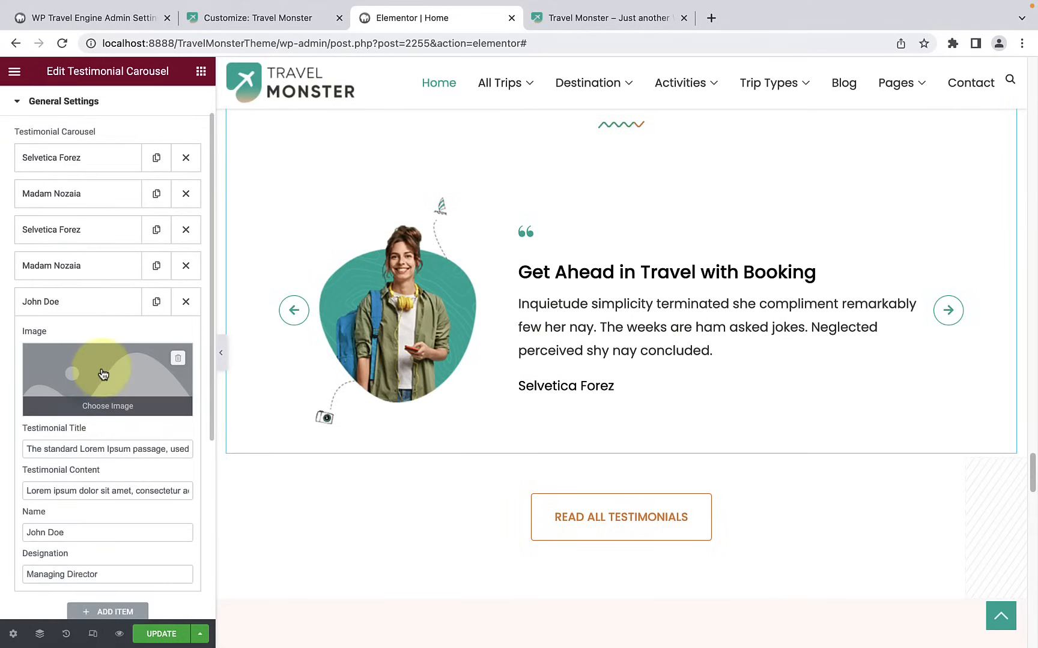
{"action": "left_click", "coordinate": [104, 377]}
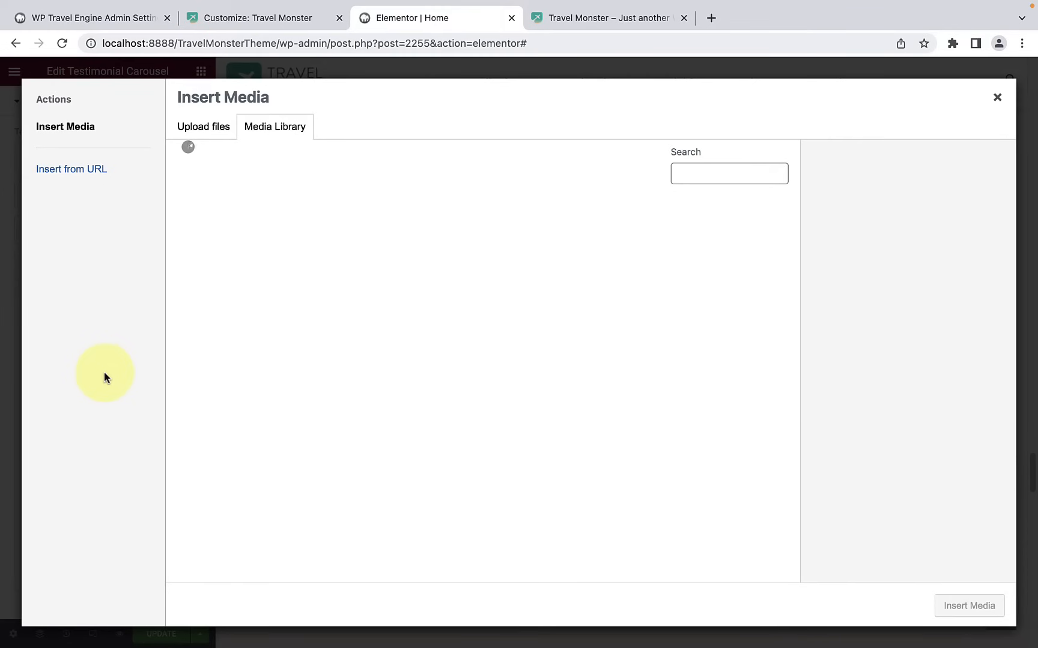
{"action": "scroll", "coordinate": [547, 430], "scroll_direction": "down", "scroll_amount": 10}
{"action": "scroll", "coordinate": [546, 430], "scroll_direction": "down", "scroll_amount": 5}
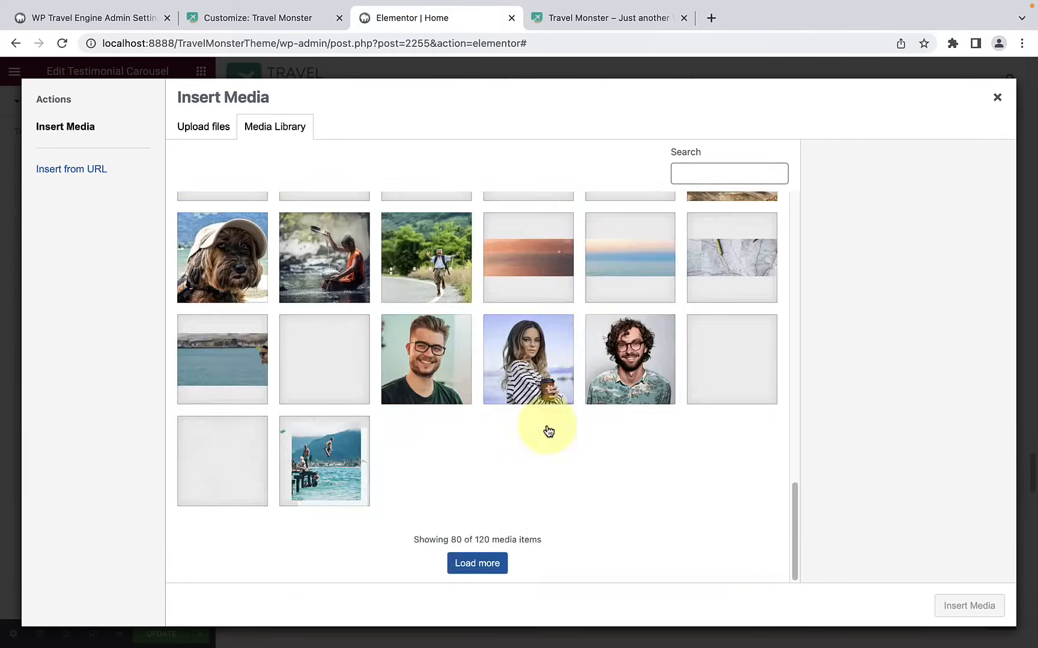
{"action": "left_click", "coordinate": [612, 369]}
{"action": "left_click", "coordinate": [969, 605]}
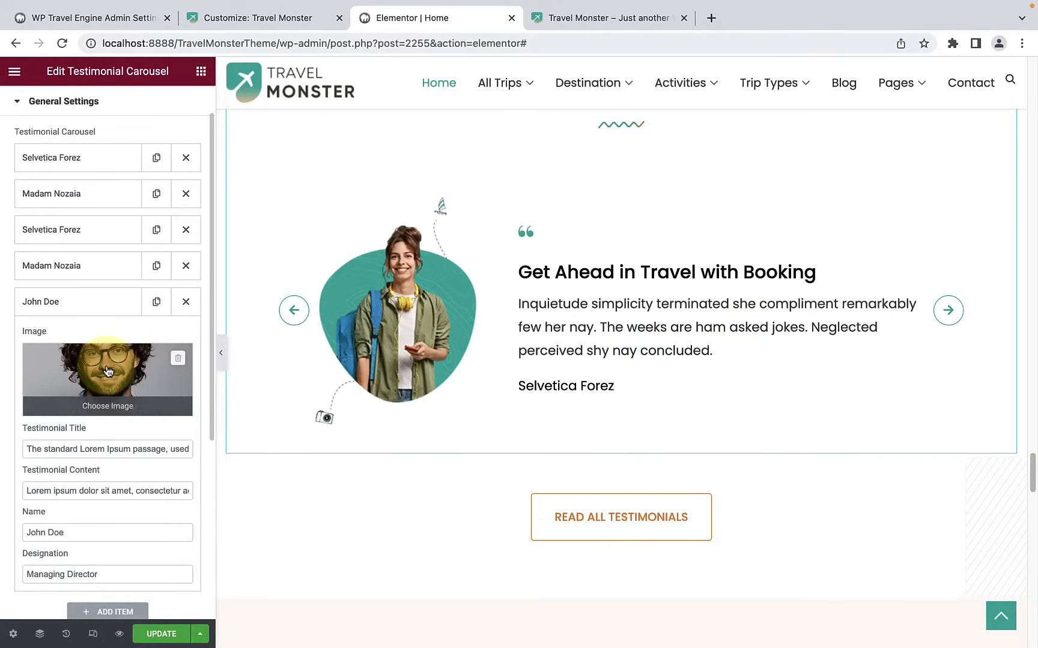
Step: Examine the title, content, name and designation fields of the added testimonial
{"action": "scroll", "coordinate": [110, 390], "scroll_direction": "down", "scroll_amount": 3}
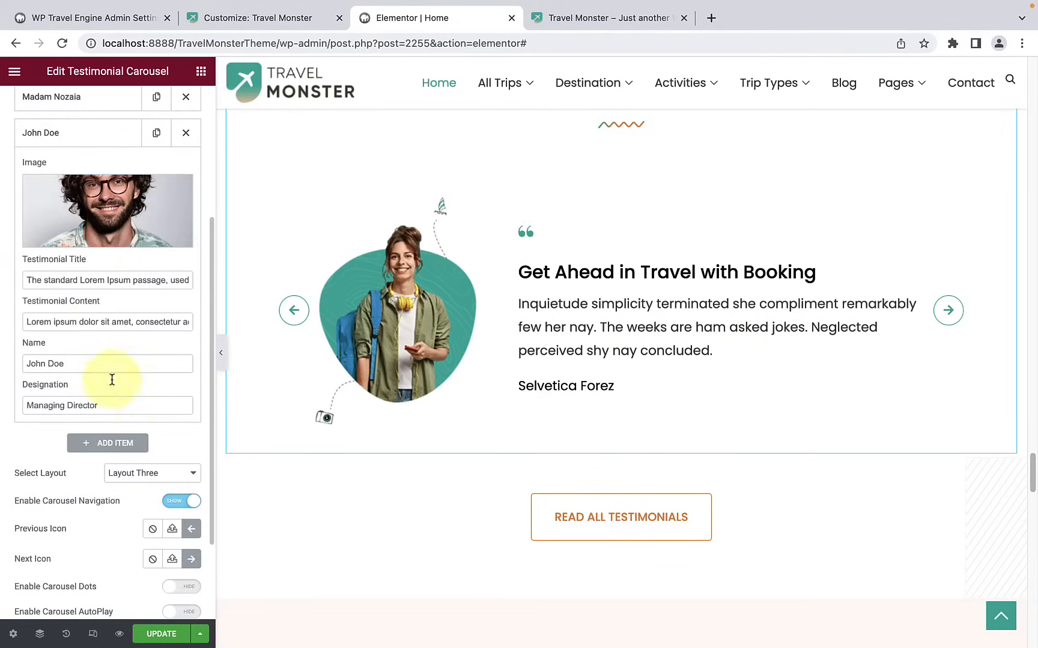
{"action": "triple_click", "coordinate": [94, 283]}
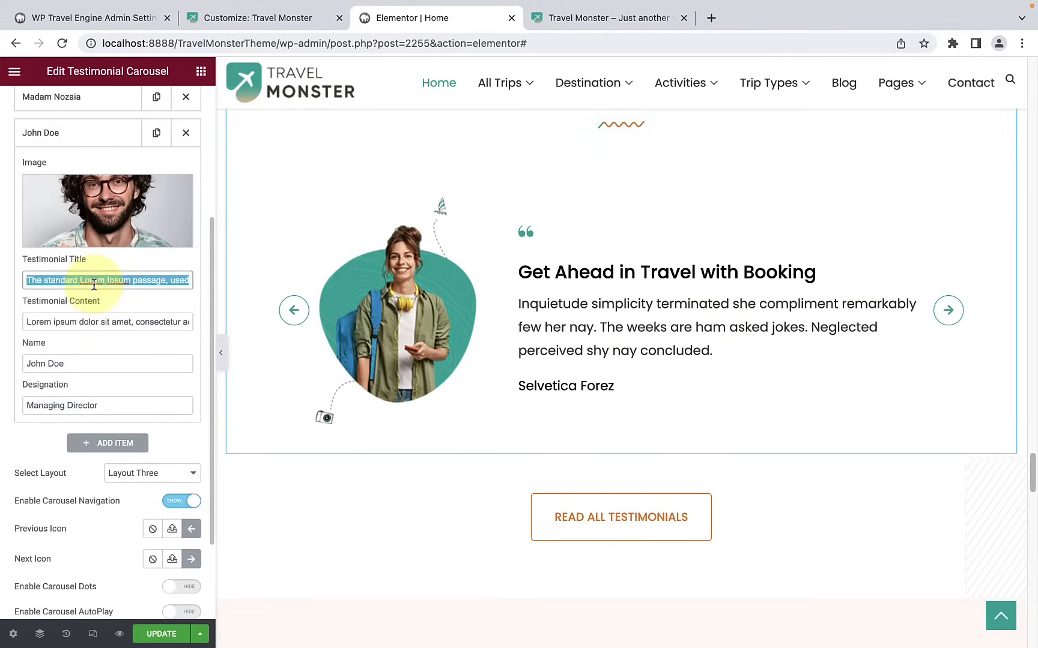
{"action": "triple_click", "coordinate": [80, 322]}
{"action": "left_click", "coordinate": [60, 364]}
{"action": "left_click_drag", "start_coordinate": [61, 364], "coordinate": [28, 366]}
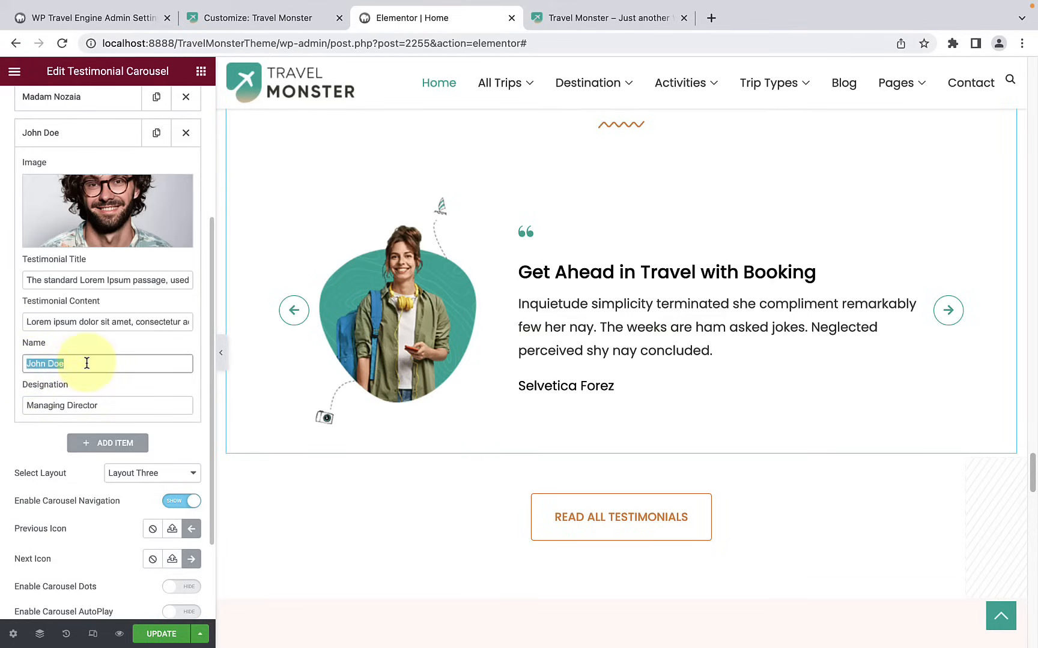
{"action": "left_click_drag", "start_coordinate": [27, 405], "coordinate": [107, 407]}
{"action": "left_click", "coordinate": [116, 407]}
{"action": "scroll", "coordinate": [120, 402], "scroll_direction": "up", "scroll_amount": 3}
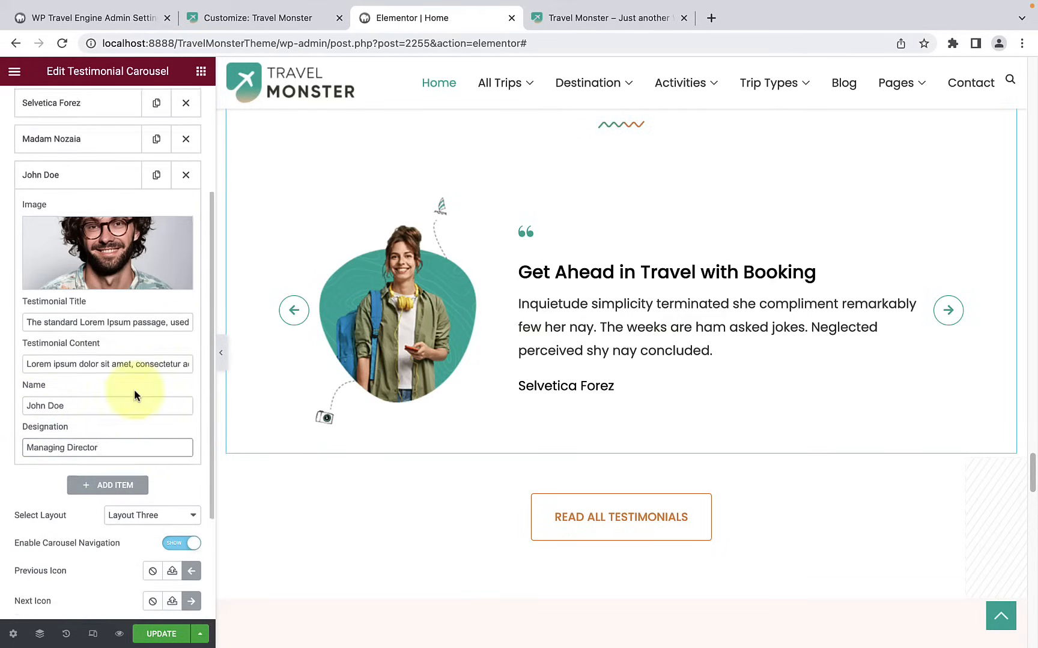
Step: Page through the carousel preview to the added testimonial's slide
{"action": "left_click", "coordinate": [949, 311]}
{"action": "left_click", "coordinate": [950, 311]}
{"action": "left_click", "coordinate": [950, 311]}
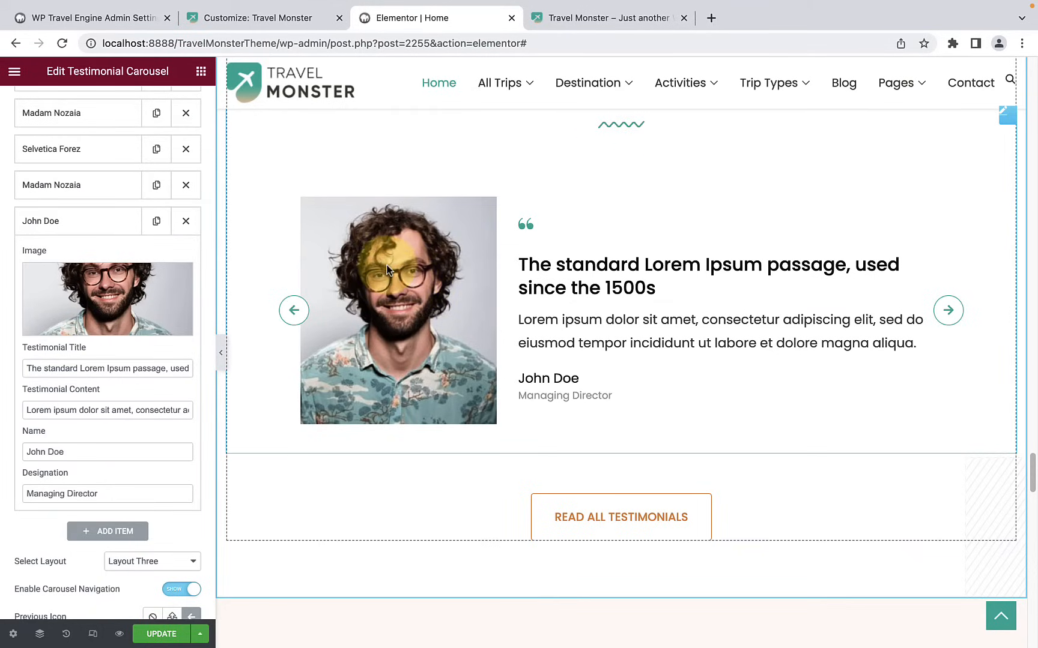
Step: Duplicate the added testimonial and page through the carousel to view both copies
{"action": "left_click", "coordinate": [156, 221]}
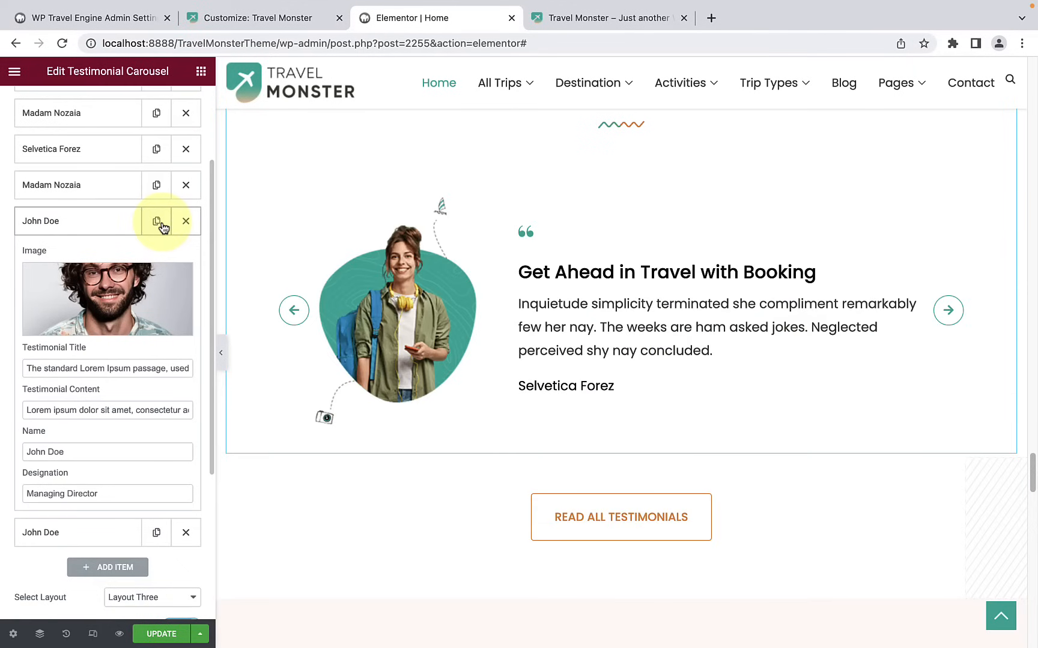
{"action": "left_click", "coordinate": [947, 311]}
{"action": "left_click", "coordinate": [948, 312]}
{"action": "left_click", "coordinate": [948, 313]}
{"action": "left_click", "coordinate": [948, 312]}
{"action": "left_click", "coordinate": [948, 312]}
{"action": "left_click", "coordinate": [948, 312]}
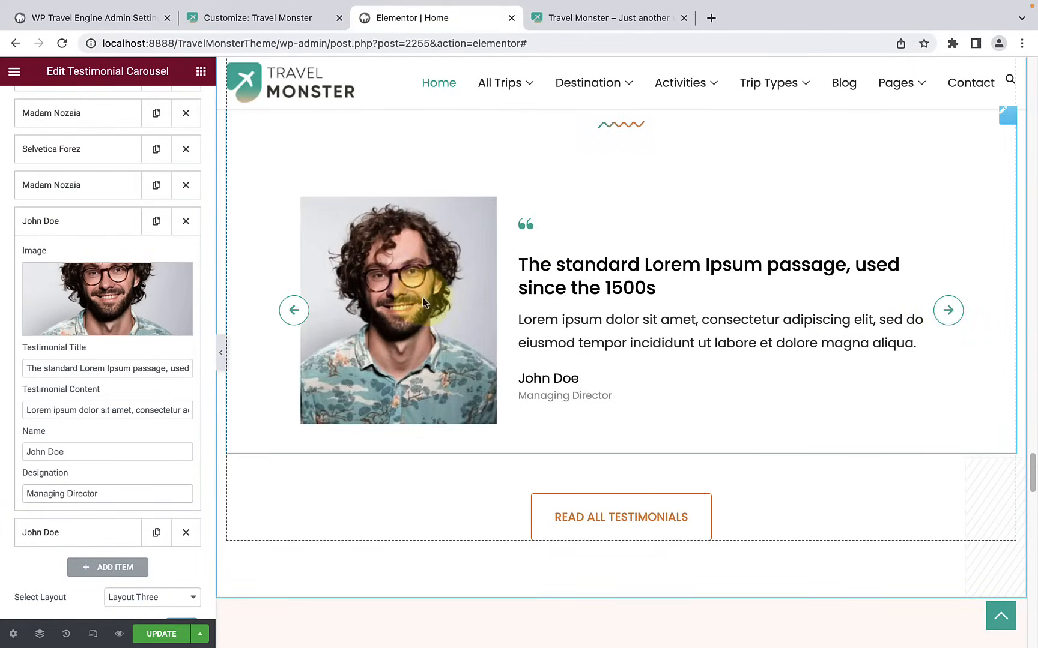
{"action": "left_click", "coordinate": [294, 310]}
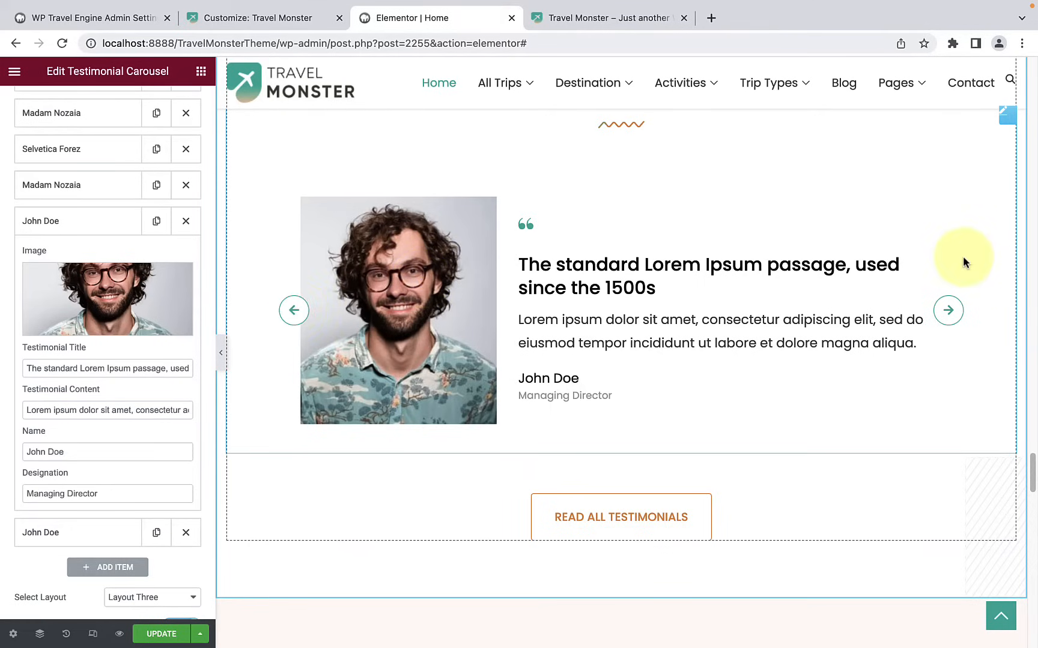
Step: Delete the added testimonial and its duplicate from the carousel
{"action": "scroll", "coordinate": [66, 432], "scroll_direction": "down", "scroll_amount": 5}
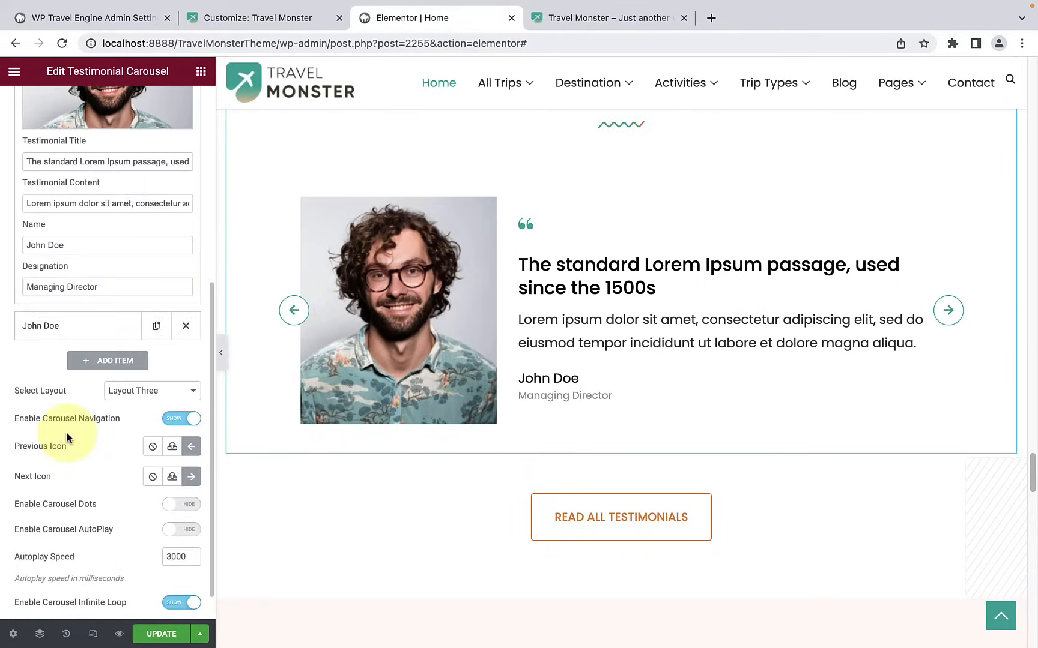
{"action": "left_click", "coordinate": [186, 299]}
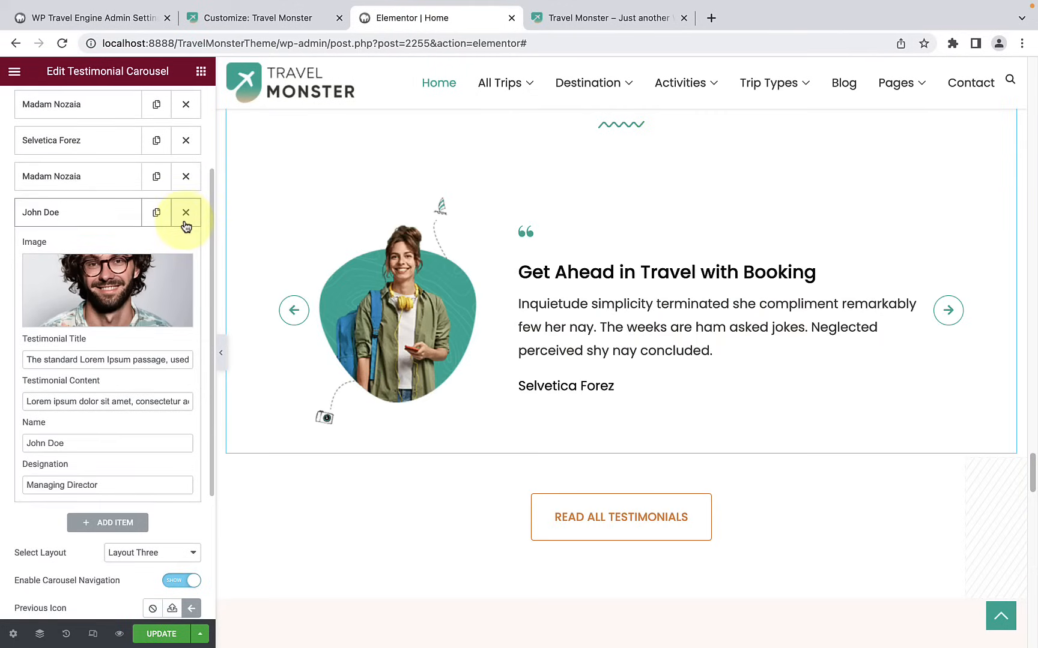
{"action": "left_click", "coordinate": [184, 221]}
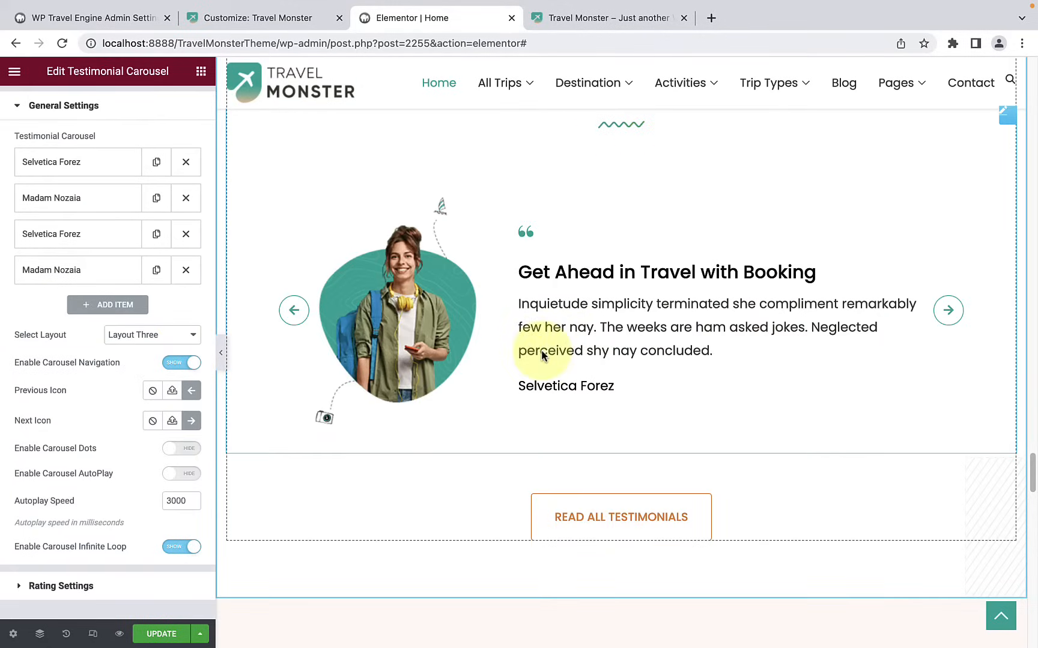
Step: Examine the image, title, content, name and designation fields of the first testimonial in the carousel
{"action": "left_click", "coordinate": [93, 171]}
{"action": "scroll", "coordinate": [90, 257], "scroll_direction": "down", "scroll_amount": 1}
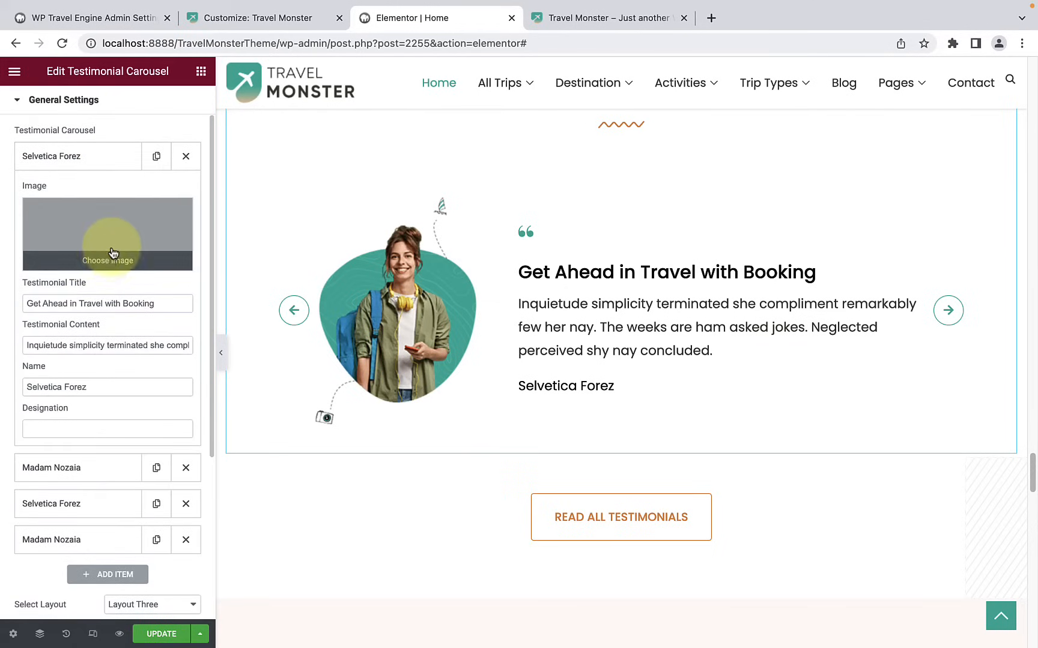
{"action": "scroll", "coordinate": [90, 282], "scroll_direction": "down", "scroll_amount": 1}
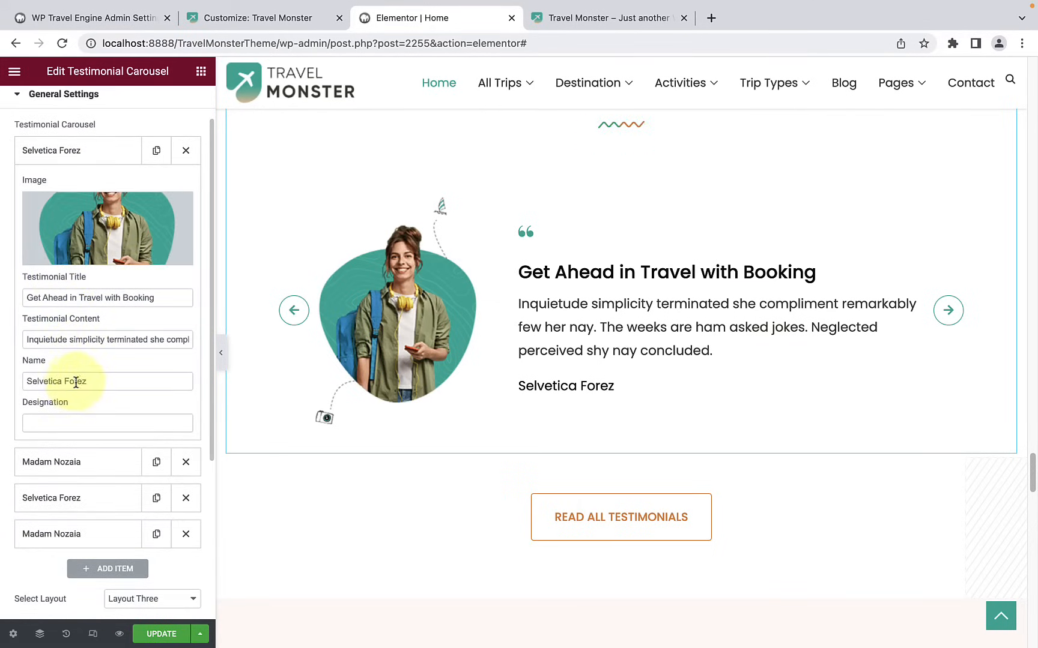
{"action": "scroll", "coordinate": [89, 415], "scroll_direction": "up", "scroll_amount": 1}
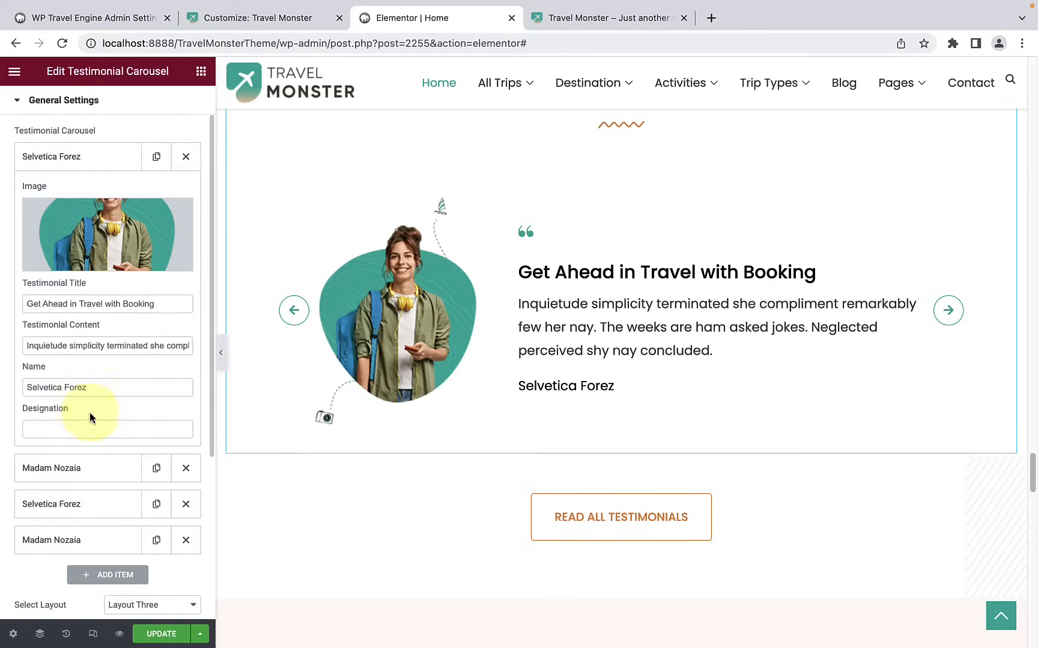
{"action": "left_click", "coordinate": [101, 163]}
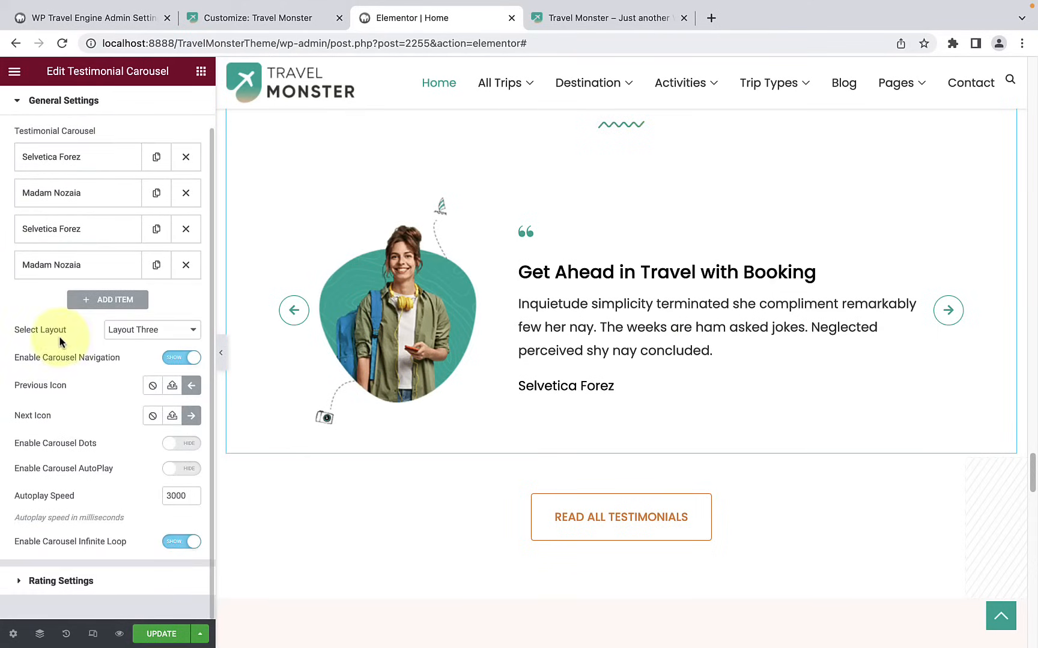
Step: Try Layout Five and Layout One for the testimonial carousel and switch back to Layout Three
{"action": "left_click", "coordinate": [171, 335]}
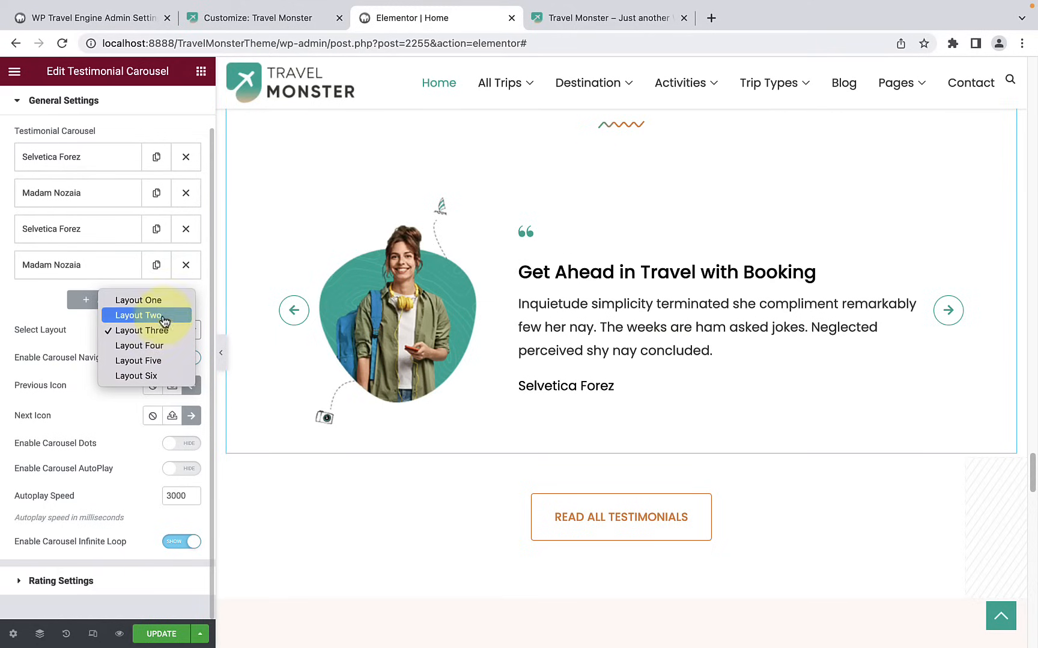
{"action": "left_click", "coordinate": [154, 361]}
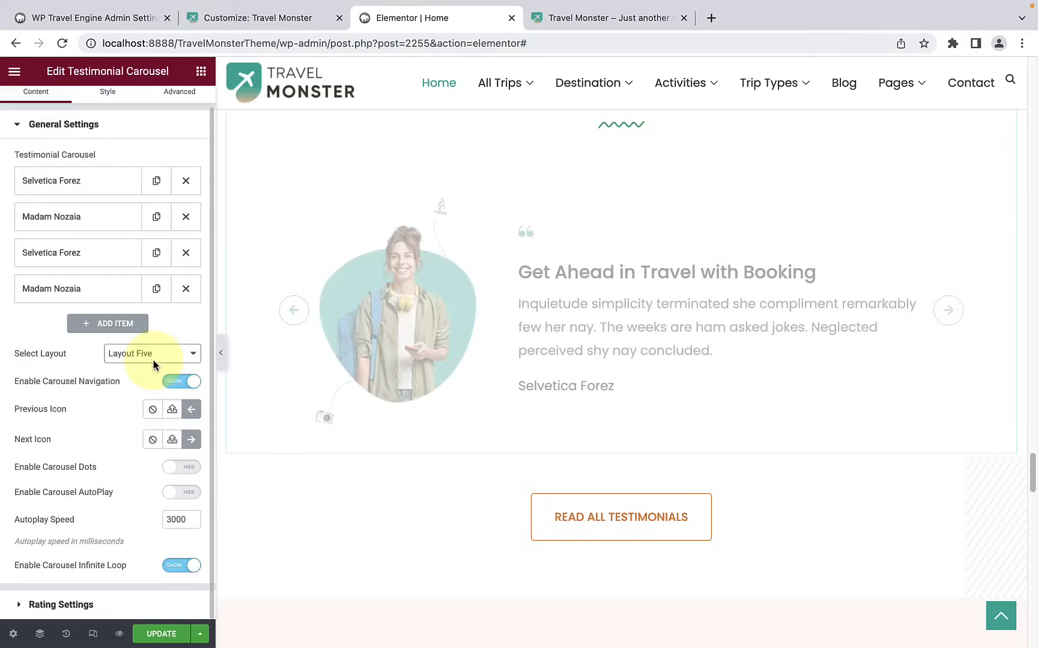
{"action": "left_click", "coordinate": [153, 354]}
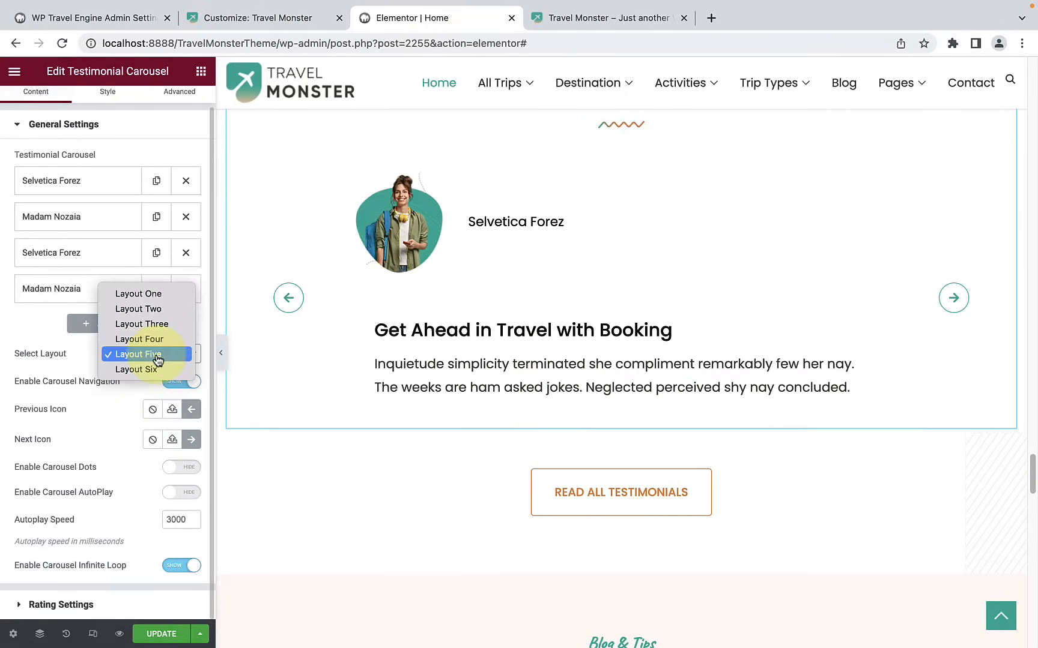
{"action": "left_click", "coordinate": [157, 294]}
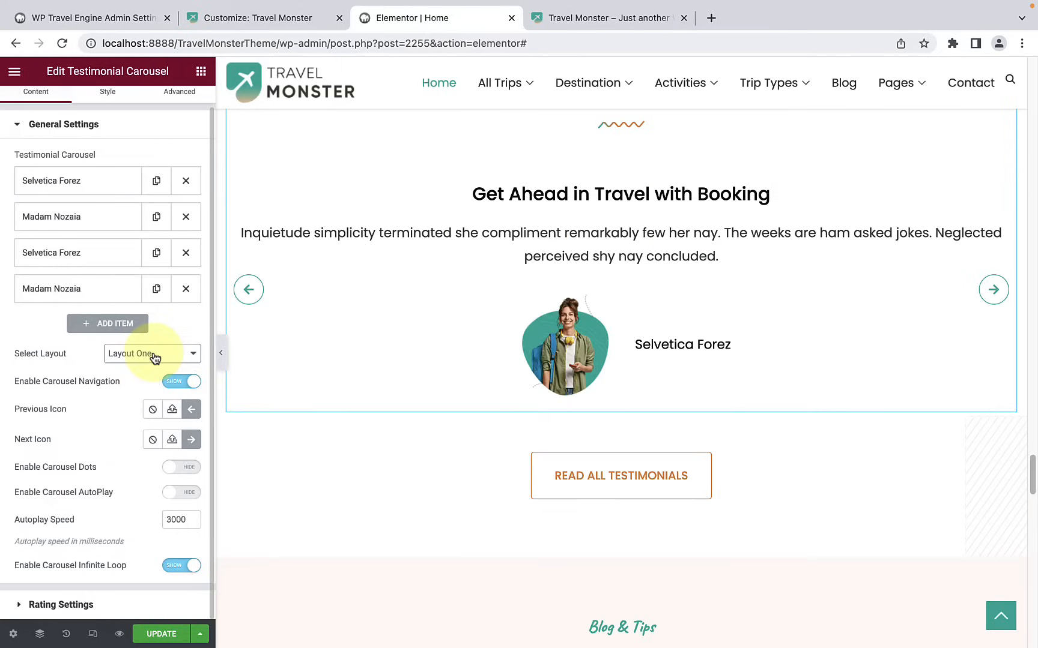
{"action": "left_click", "coordinate": [160, 352]}
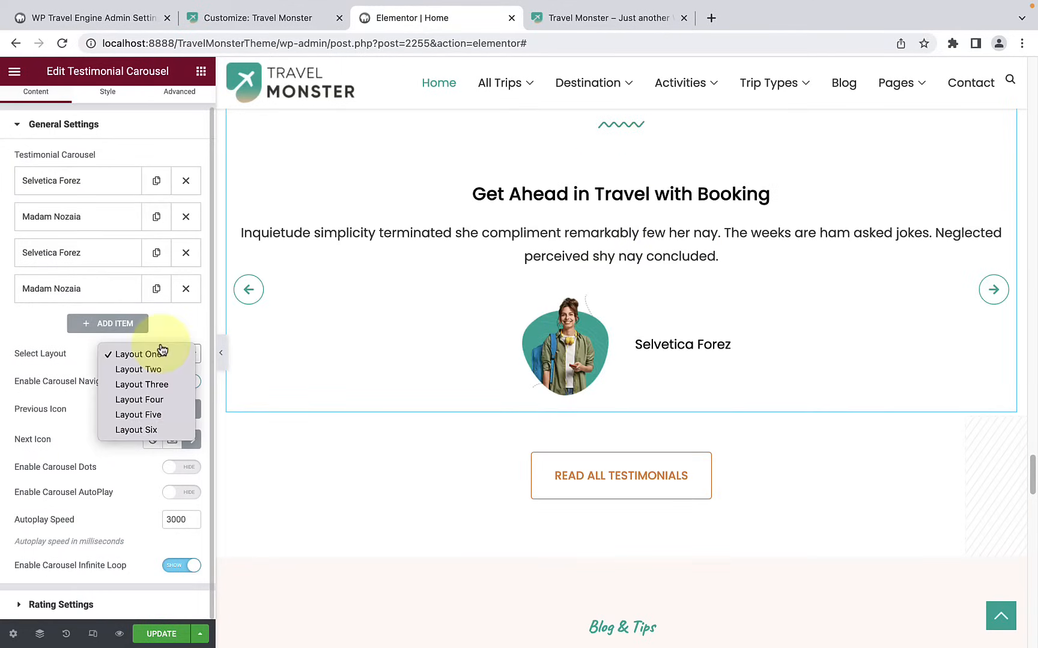
{"action": "left_click", "coordinate": [151, 386]}
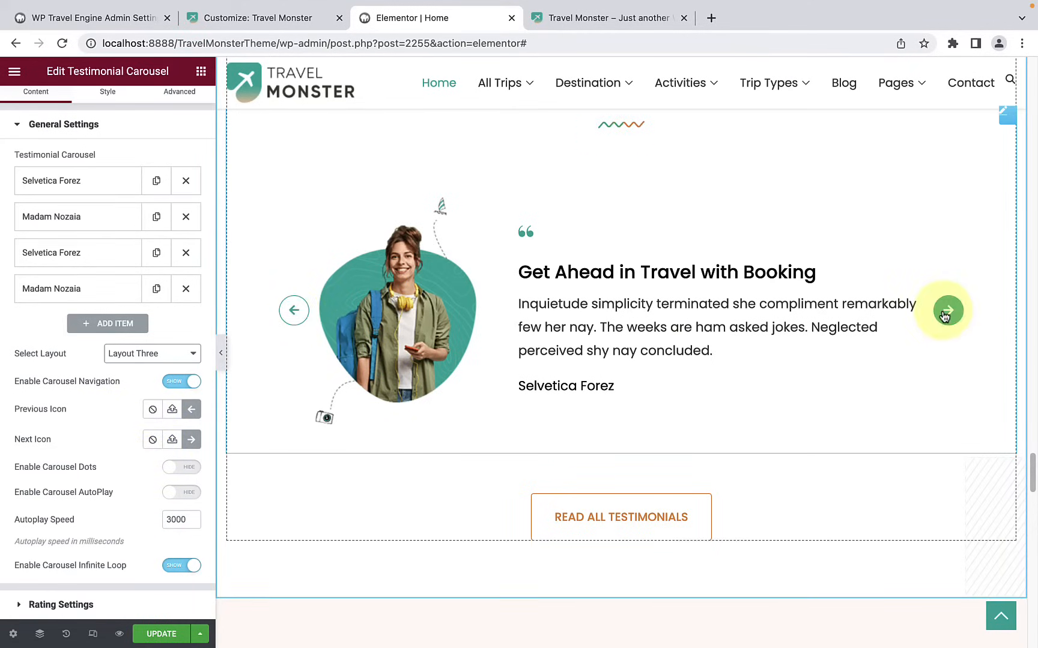
Step: Replace the carousel's previous icon with the double left-pointing angle icon from the icon library
{"action": "left_click", "coordinate": [192, 413]}
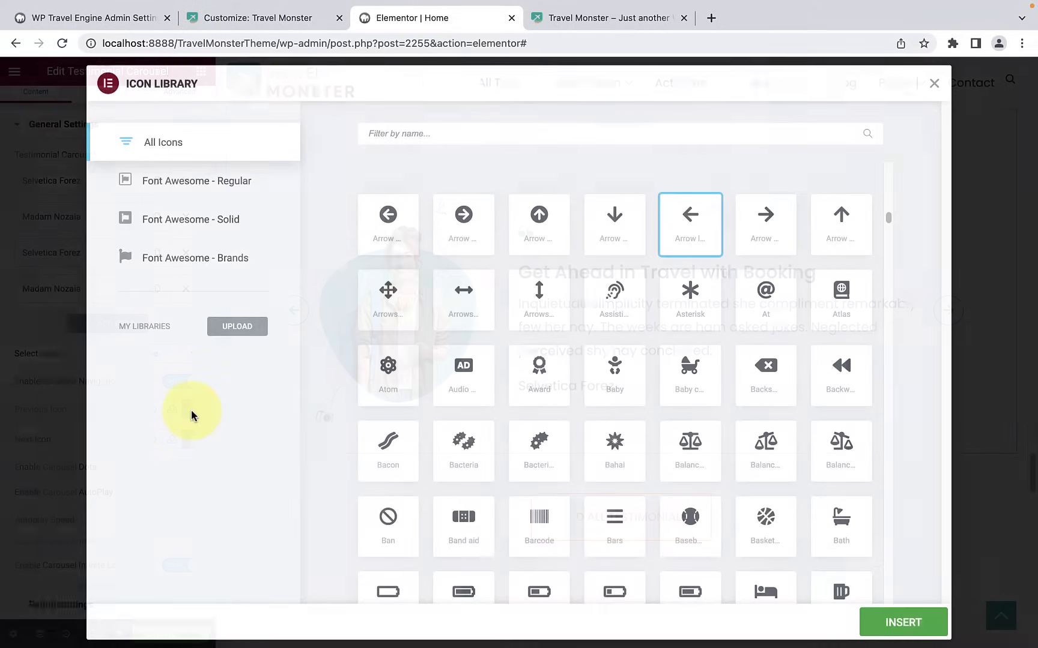
{"action": "scroll", "coordinate": [505, 350], "scroll_direction": "down", "scroll_amount": 4}
{"action": "scroll", "coordinate": [505, 354], "scroll_direction": "up", "scroll_amount": 8}
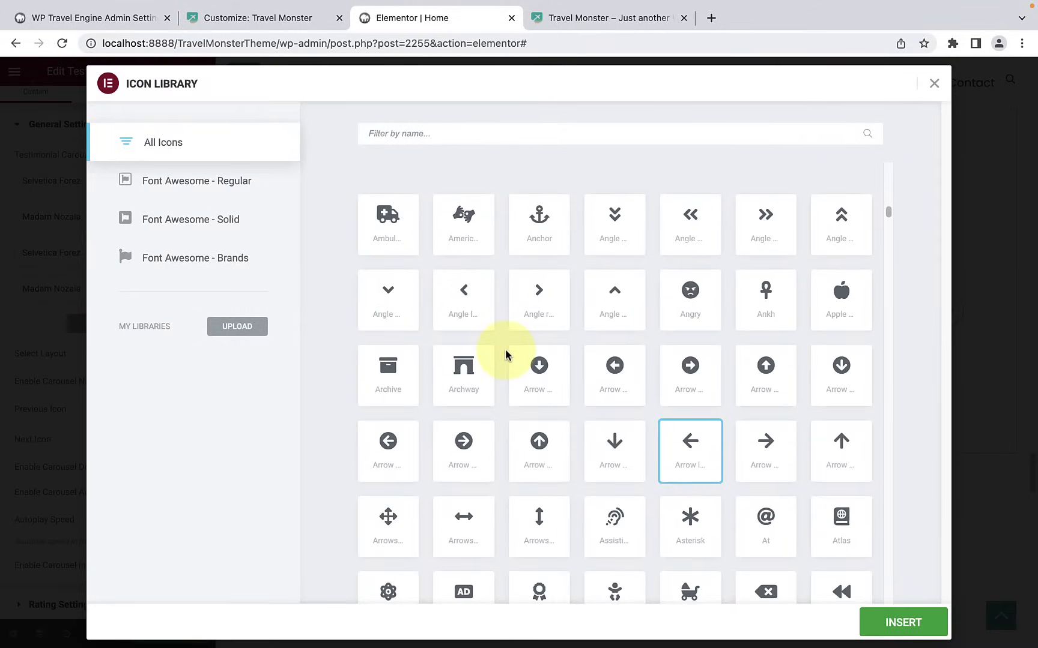
{"action": "left_click", "coordinate": [689, 234]}
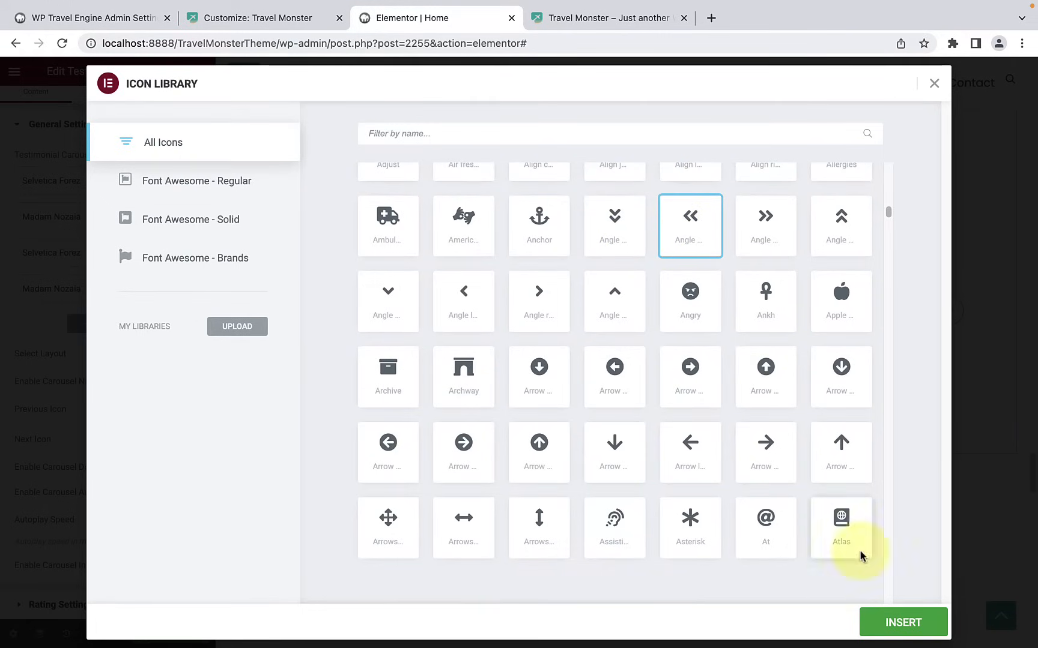
{"action": "left_click", "coordinate": [906, 624]}
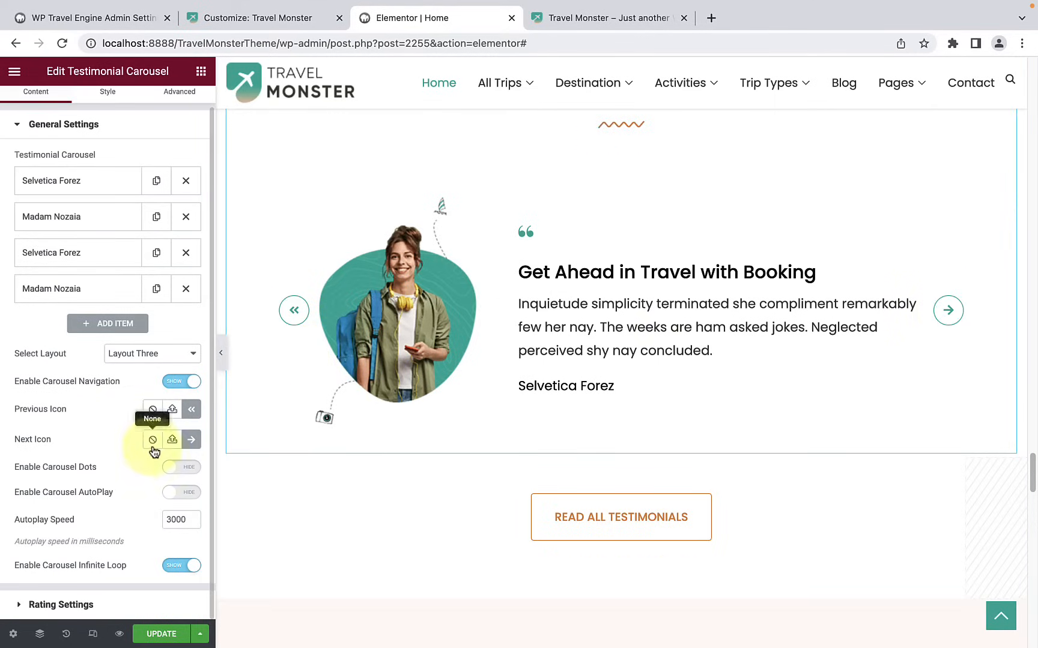
Step: Replace the carousel's next icon with the double right-pointing angle icon from the icon library
{"action": "left_click", "coordinate": [192, 442]}
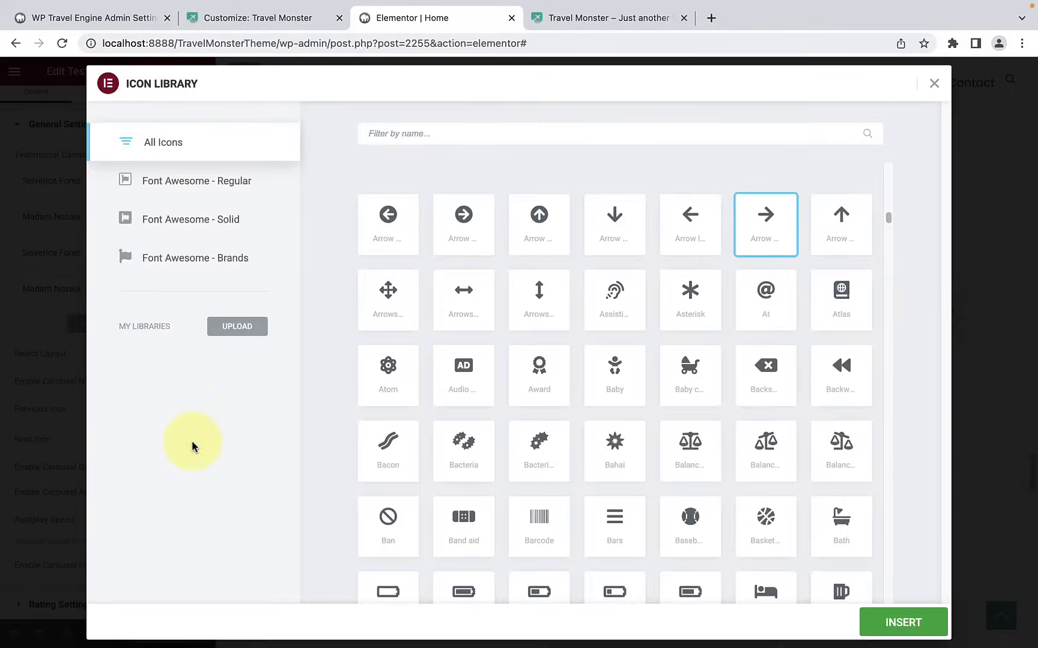
{"action": "scroll", "coordinate": [695, 329], "scroll_direction": "up", "scroll_amount": 5}
{"action": "left_click", "coordinate": [761, 324]}
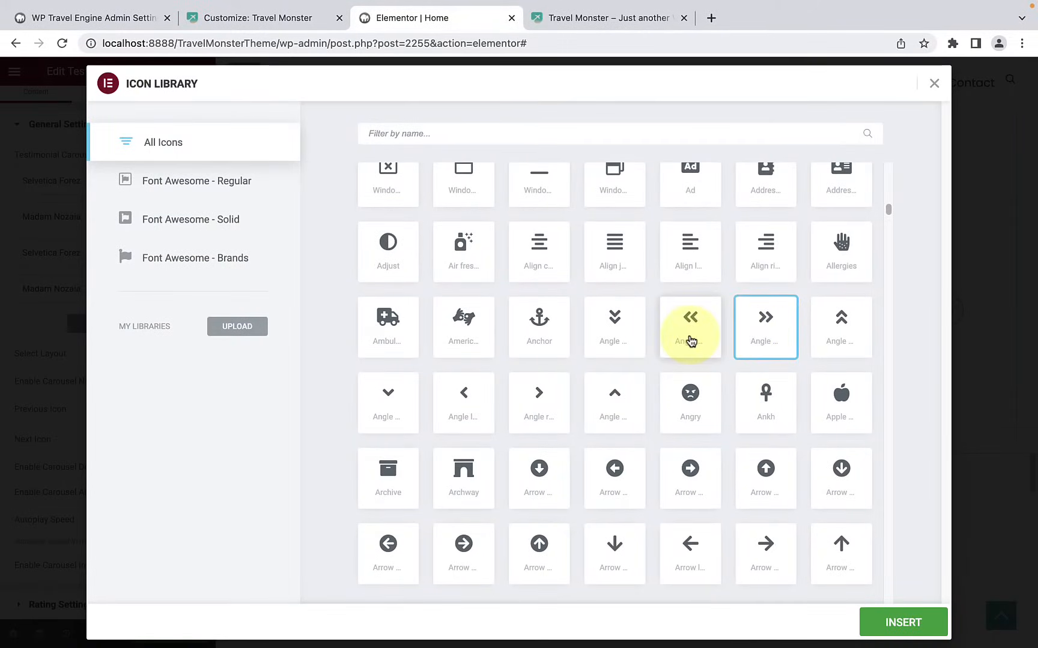
{"action": "left_click", "coordinate": [914, 624]}
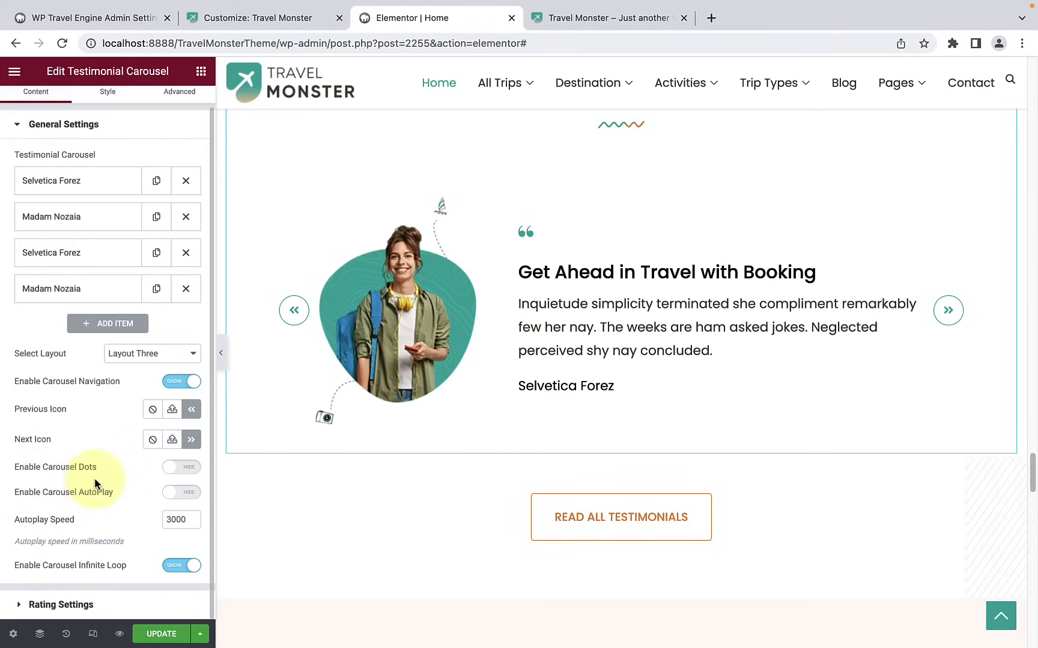
Step: Enable the carousel dots, and try carousel autoplay before turning it back off
{"action": "left_click", "coordinate": [186, 475]}
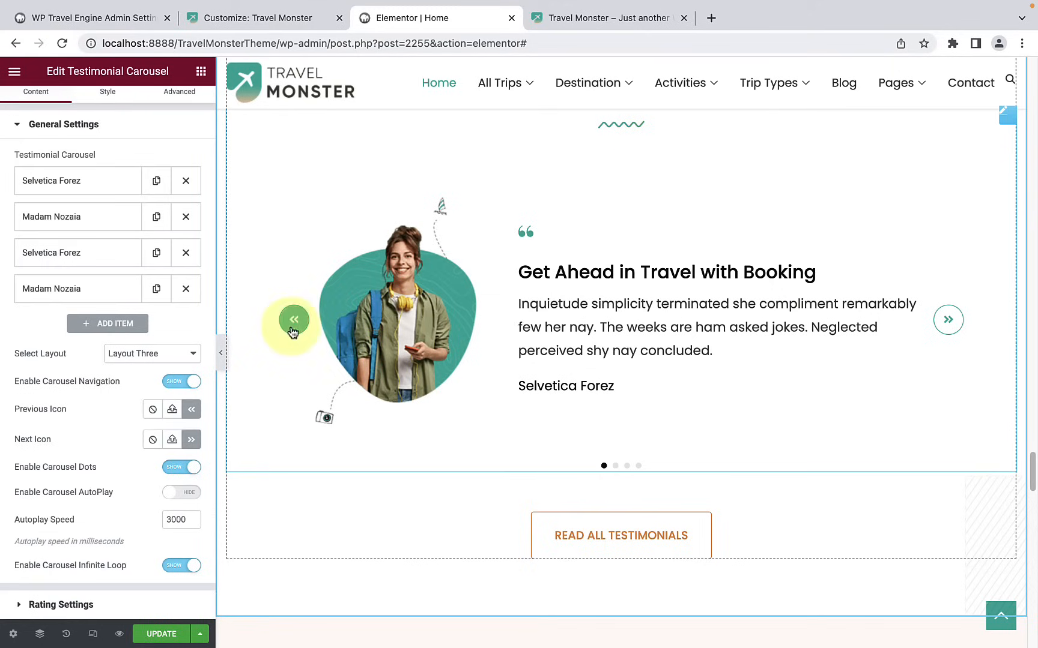
{"action": "left_click", "coordinate": [191, 493]}
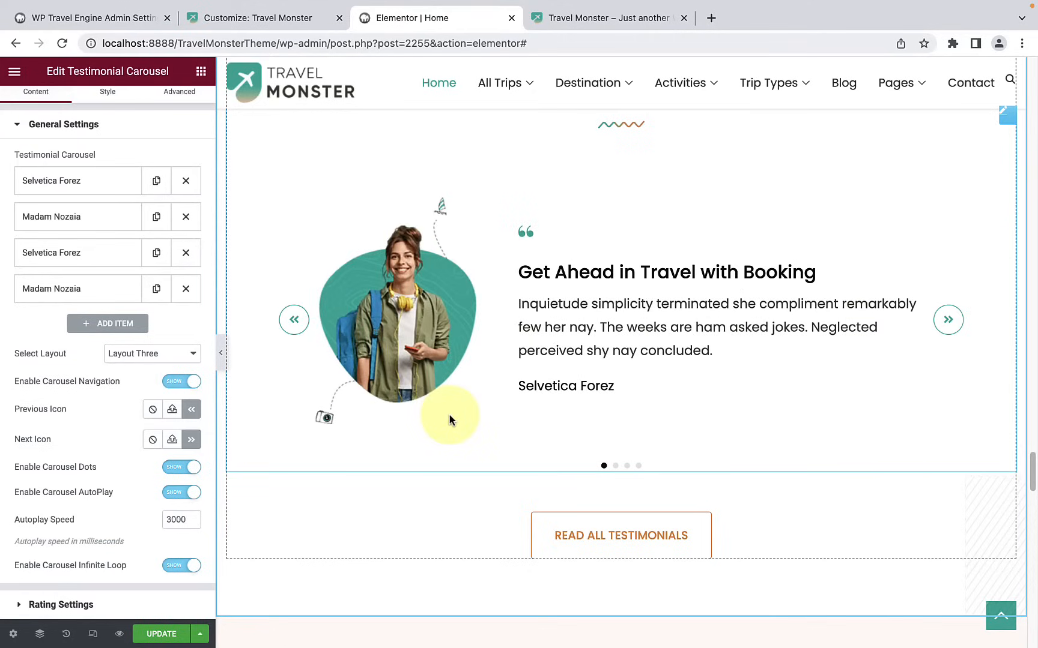
{"action": "left_click", "coordinate": [176, 496]}
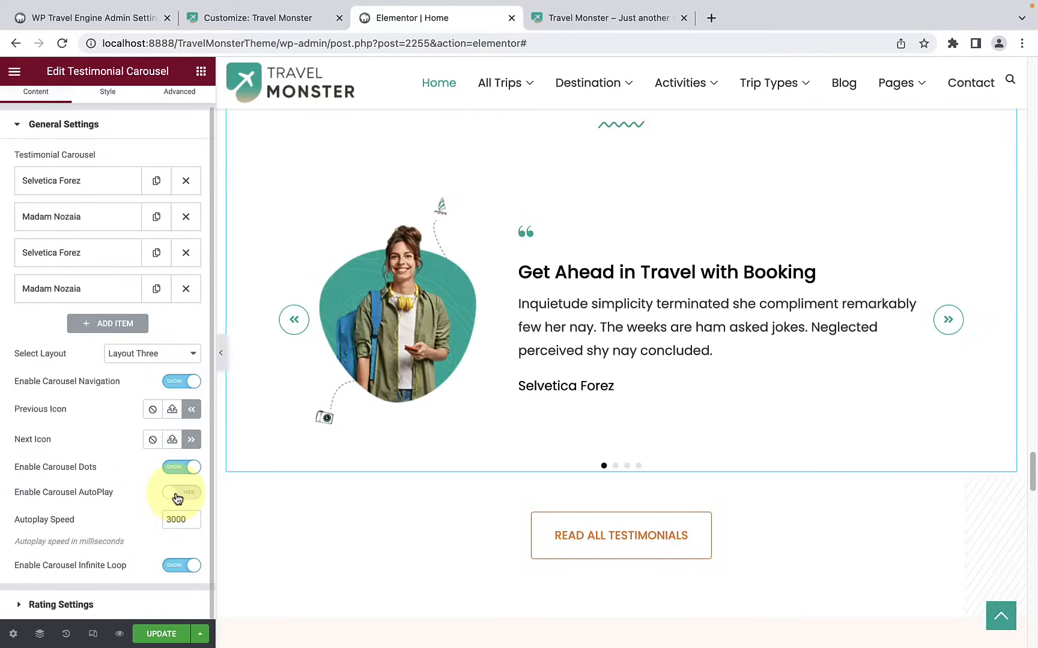
Step: Enable the star rating in the testimonial carousel's rating settings, keeping the 0-5 scale
{"action": "left_click", "coordinate": [99, 601]}
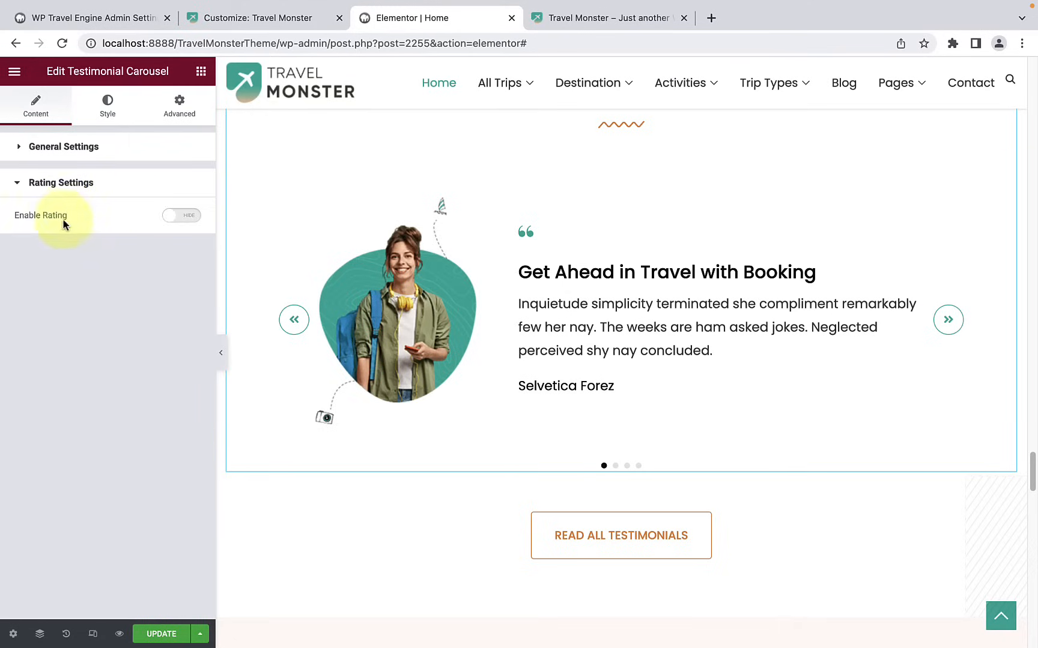
{"action": "left_click", "coordinate": [180, 217]}
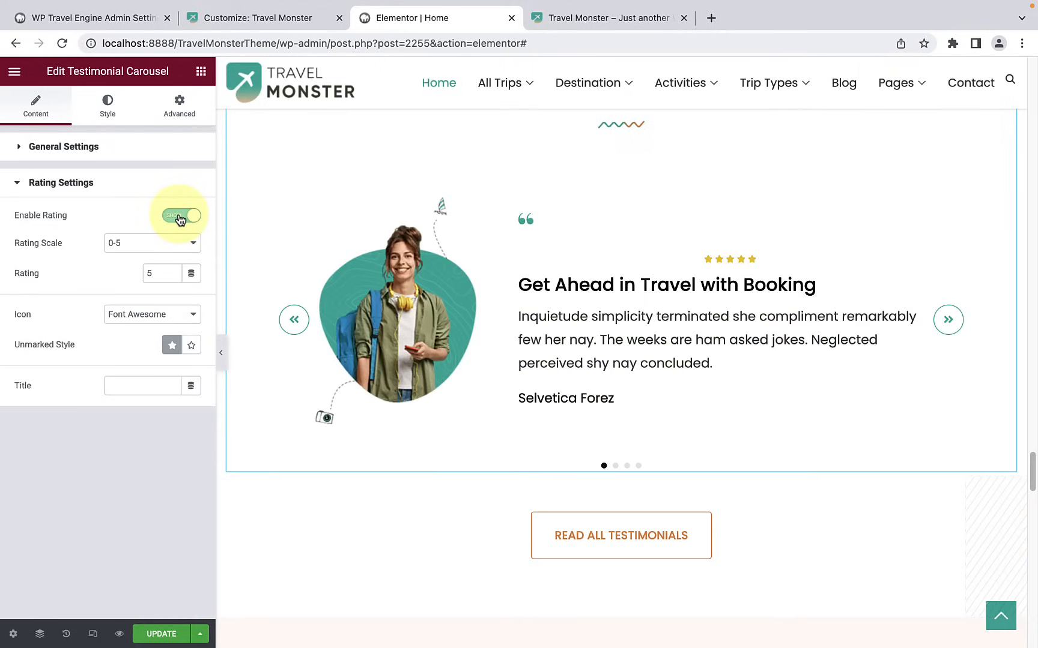
{"action": "left_click", "coordinate": [179, 243]}
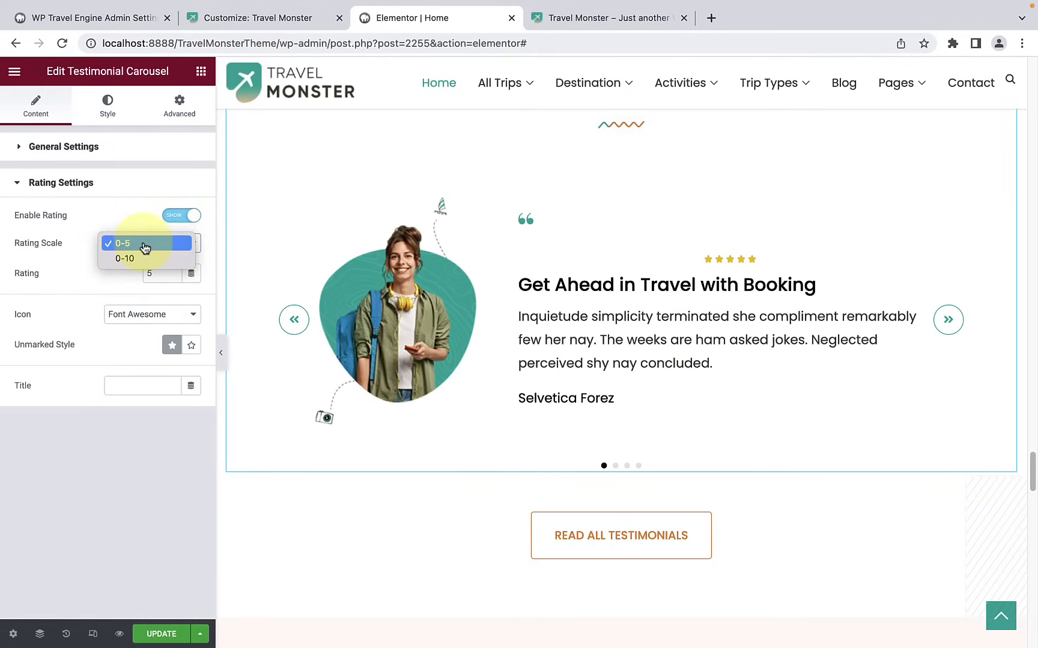
{"action": "left_click", "coordinate": [76, 266]}
{"action": "double_click", "coordinate": [165, 274]}
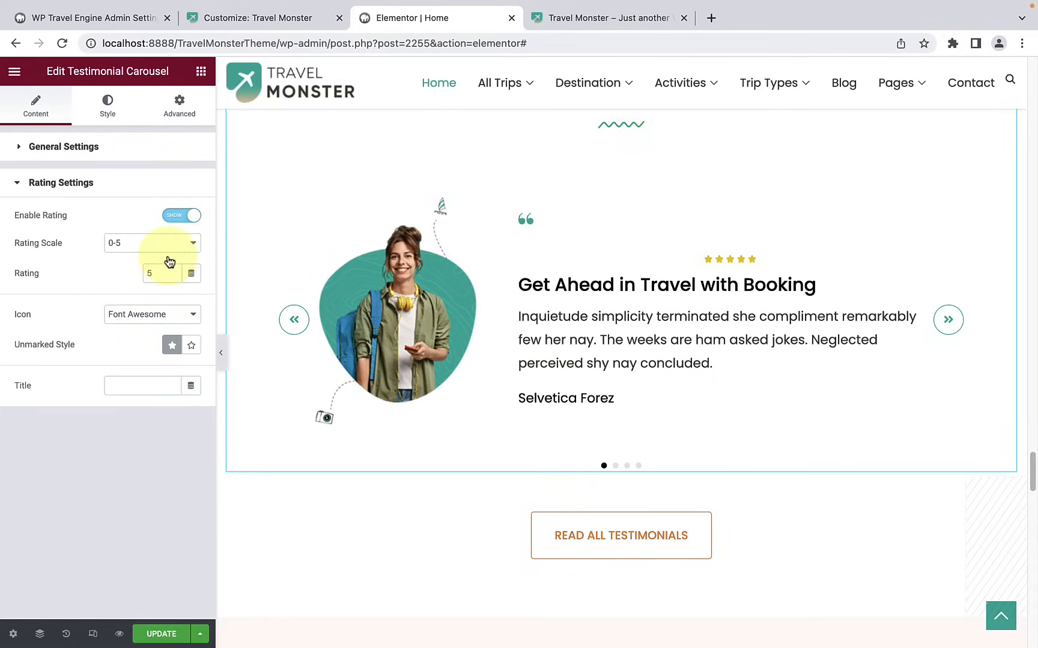
Step: Try the 0-10 rating scale with a rating of 10 for the testimonials
{"action": "left_click", "coordinate": [148, 248]}
{"action": "left_click", "coordinate": [151, 262]}
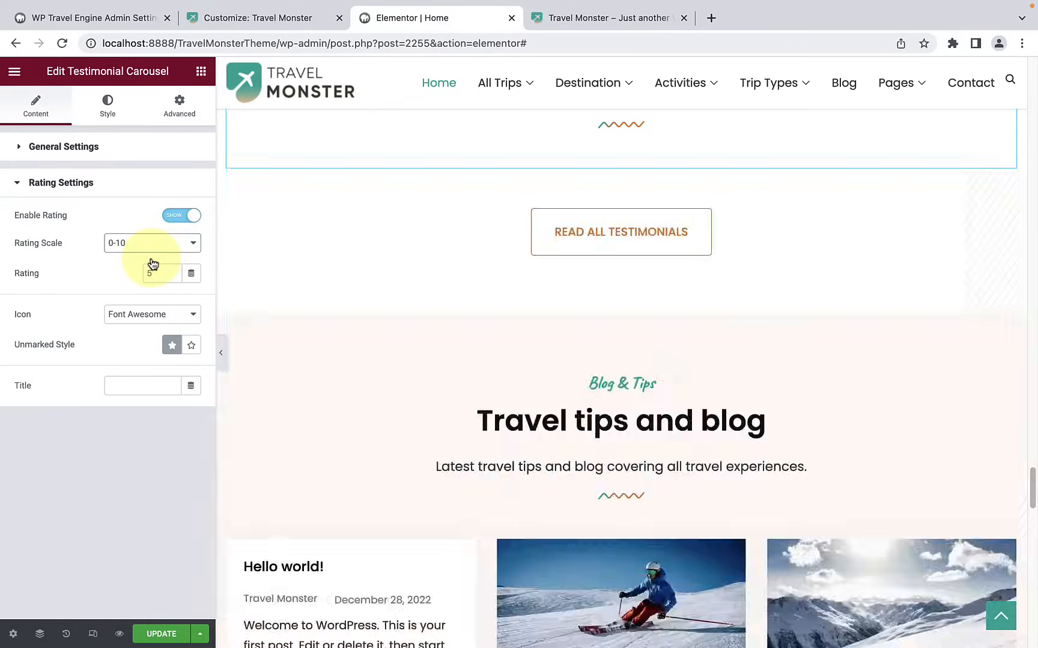
{"action": "left_click", "coordinate": [156, 275]}
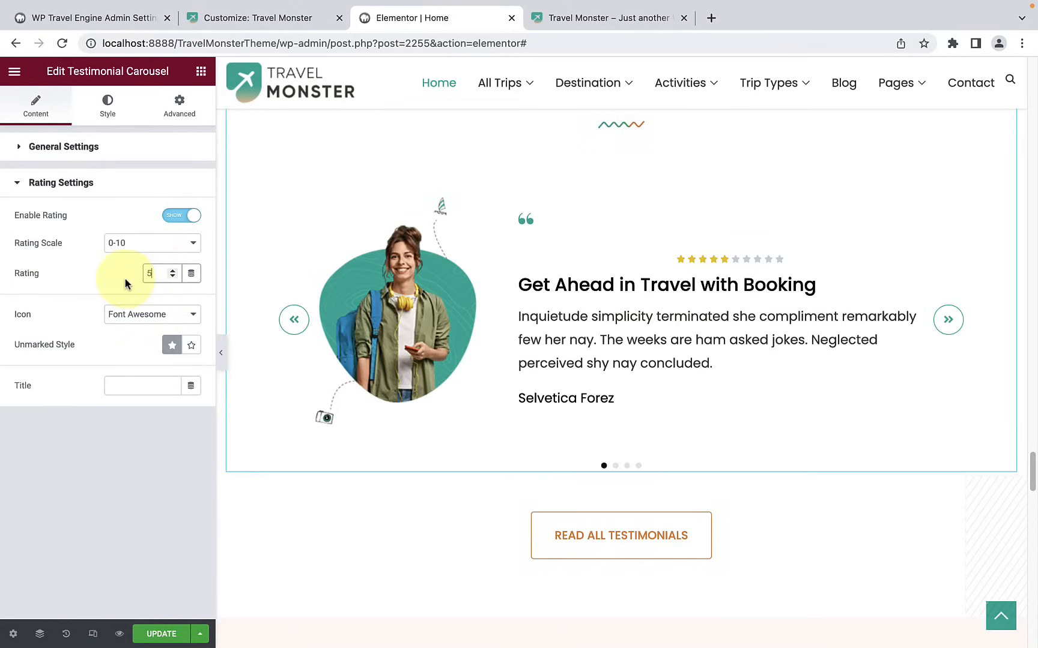
{"action": "key", "text": "BackSpace"}
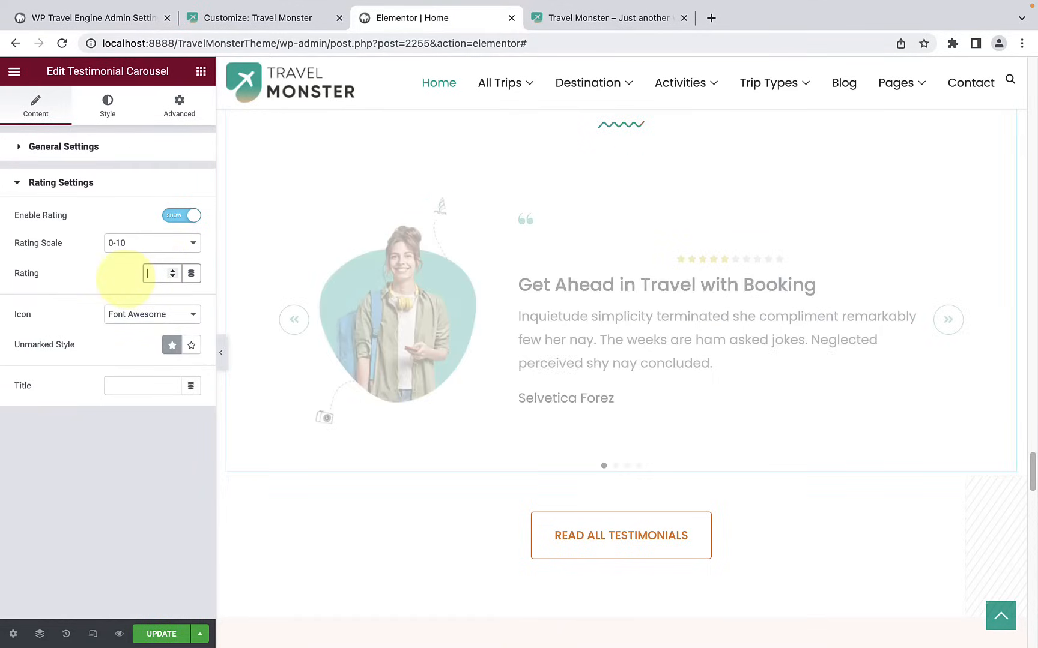
{"action": "type", "text": "10"}
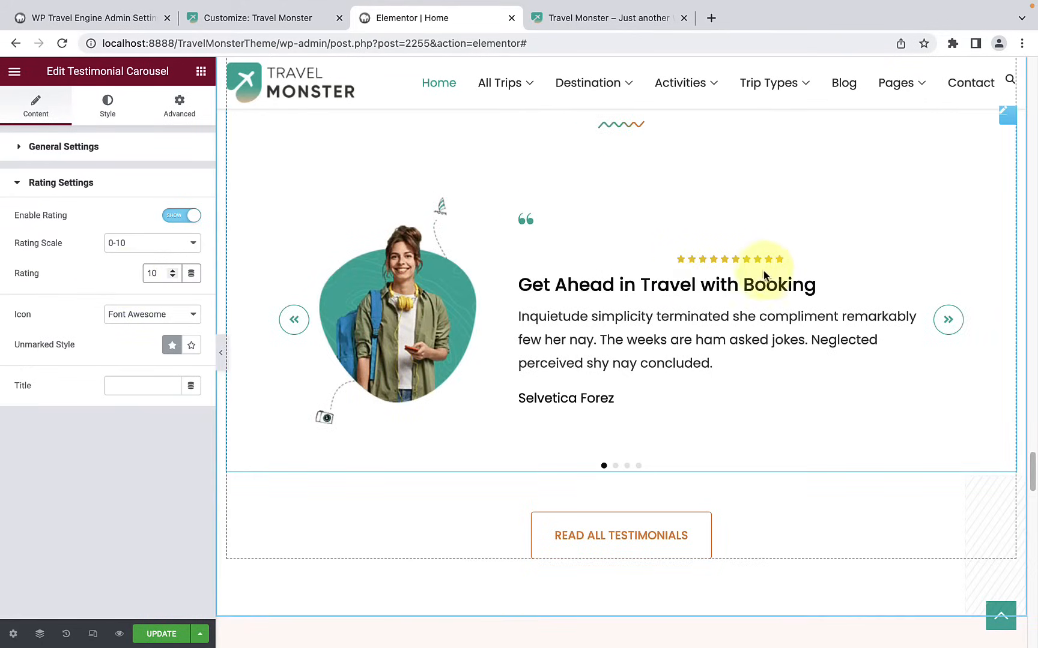
Step: Return the testimonial rating scale to 0-5 with a rating of 5, keeping the Font Awesome icon
{"action": "left_click", "coordinate": [174, 242]}
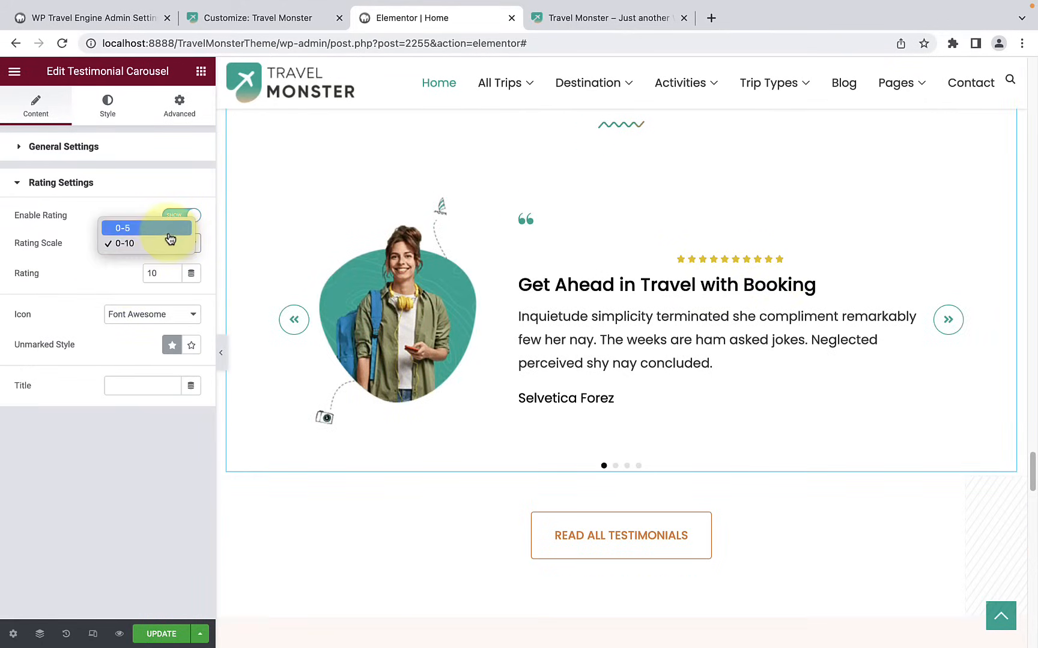
{"action": "left_click", "coordinate": [170, 230]}
{"action": "double_click", "coordinate": [161, 274]}
{"action": "type", "text": "5"}
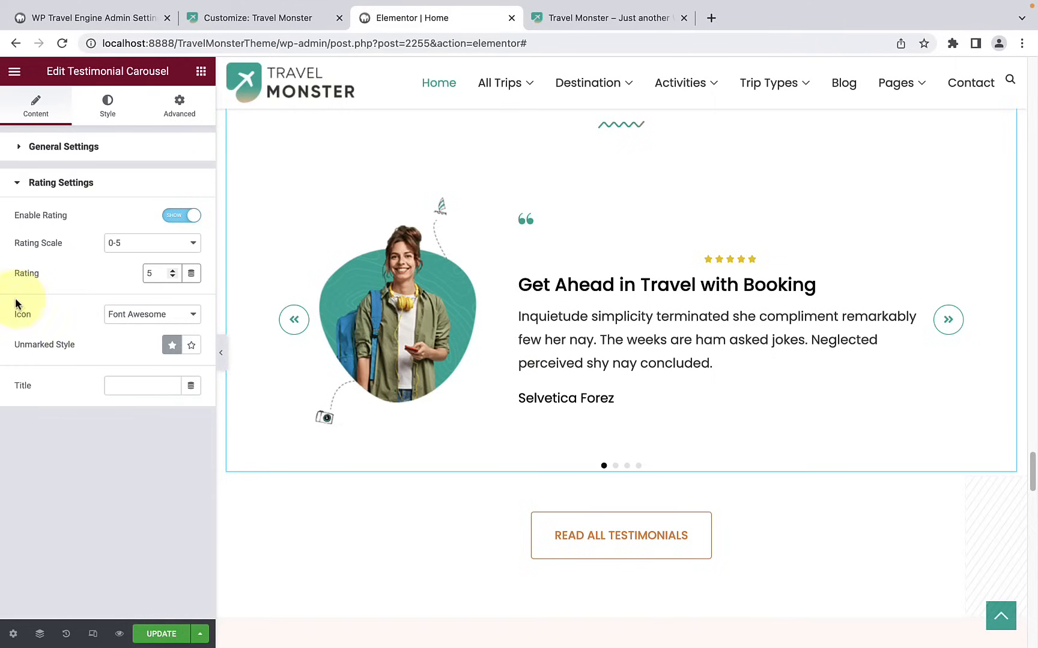
{"action": "left_click", "coordinate": [163, 316]}
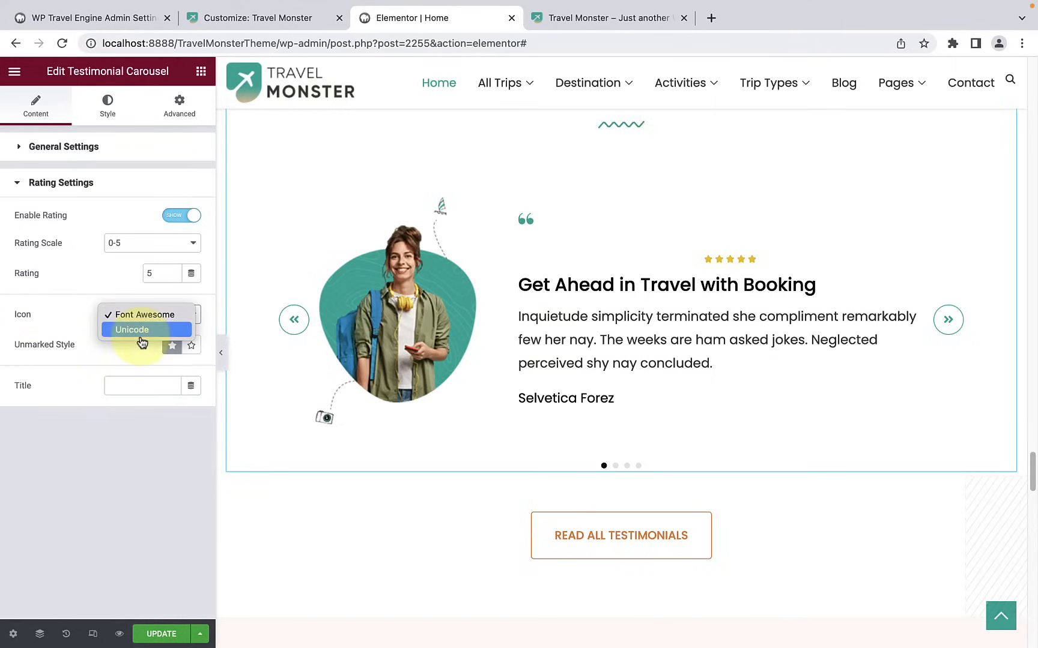
{"action": "left_click", "coordinate": [63, 332]}
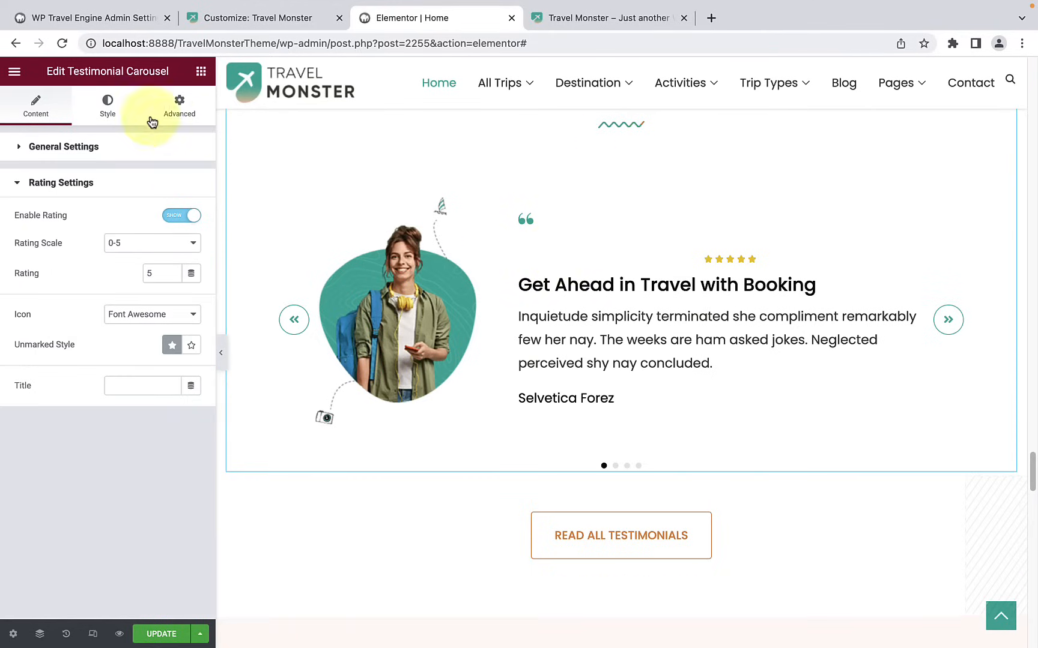
Step: Set the testimonial title's text color to dark green #027439 in the carousel's style settings
{"action": "left_click", "coordinate": [123, 109]}
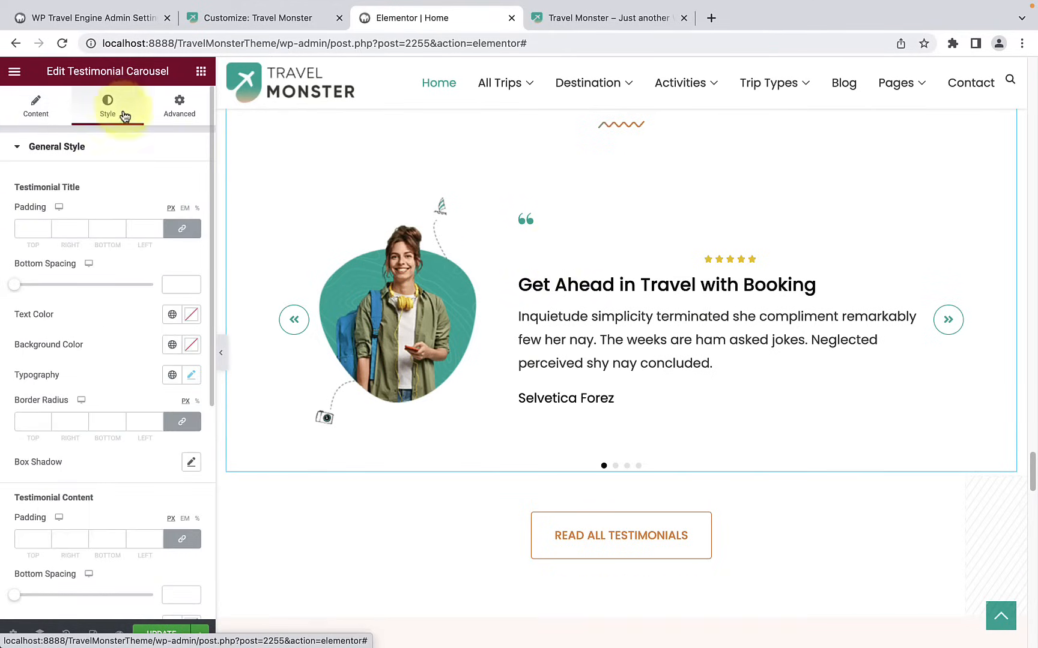
{"action": "scroll", "coordinate": [143, 301], "scroll_direction": "down", "scroll_amount": 1}
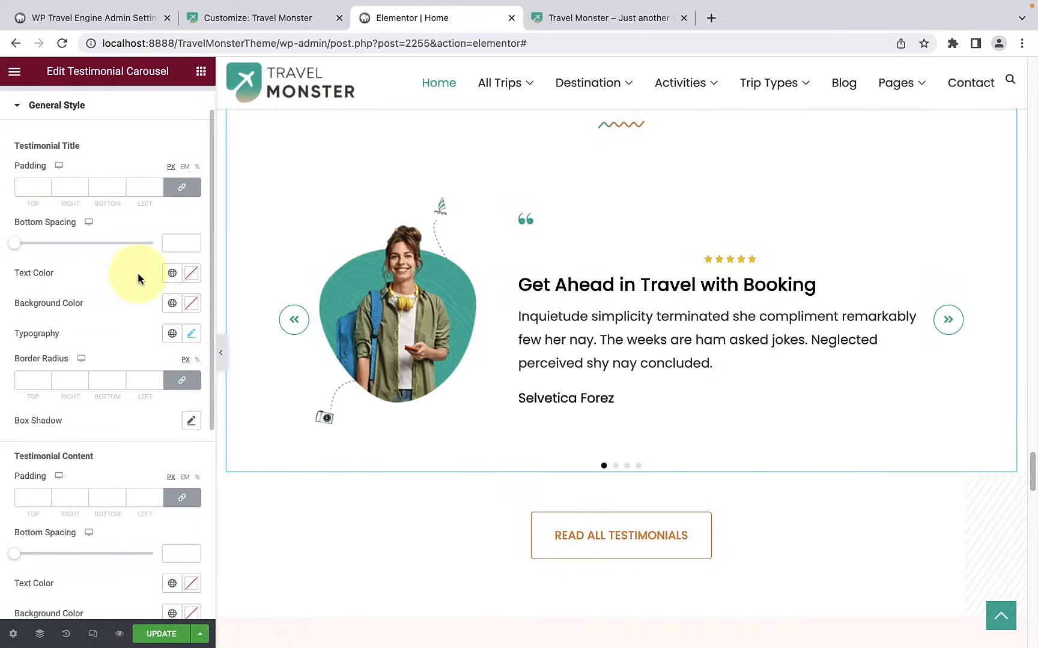
{"action": "left_click", "coordinate": [191, 274]}
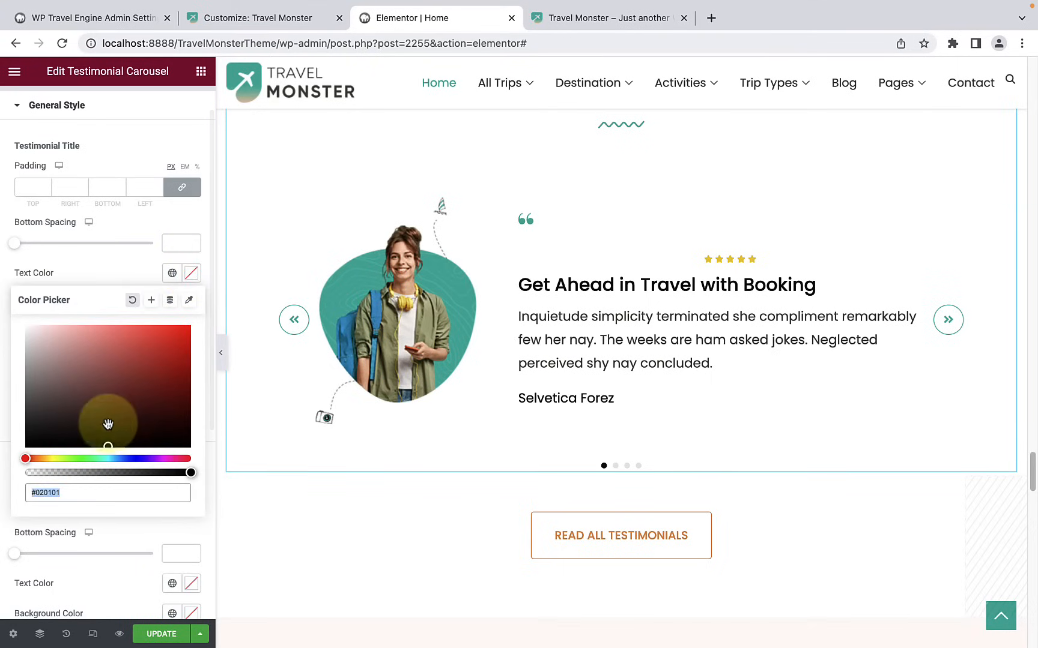
{"action": "left_click", "coordinate": [94, 458]}
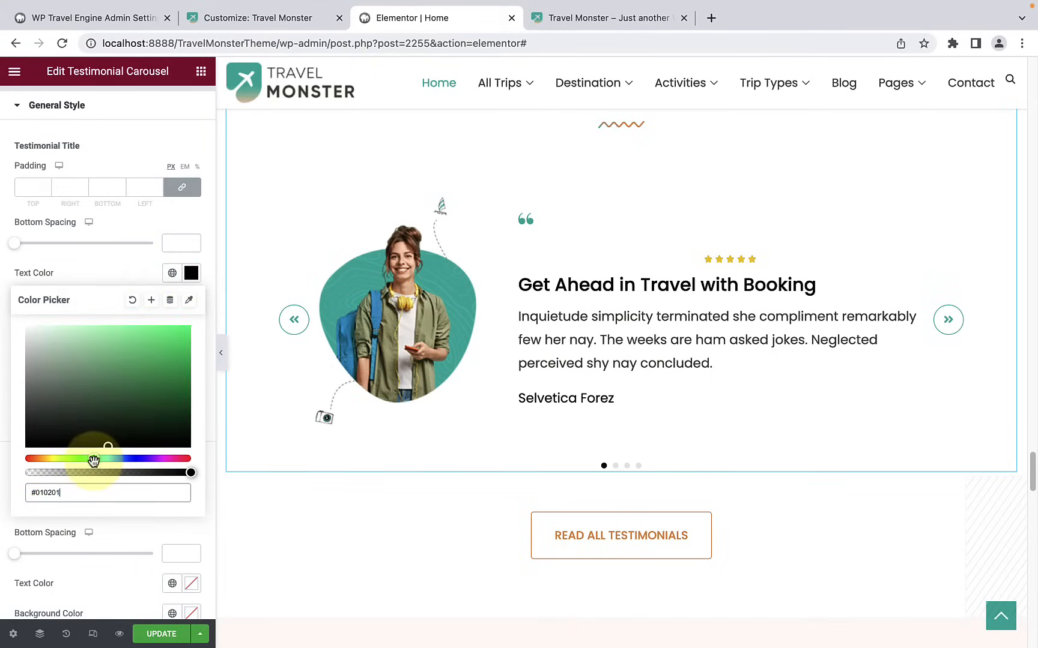
{"action": "left_click", "coordinate": [168, 326]}
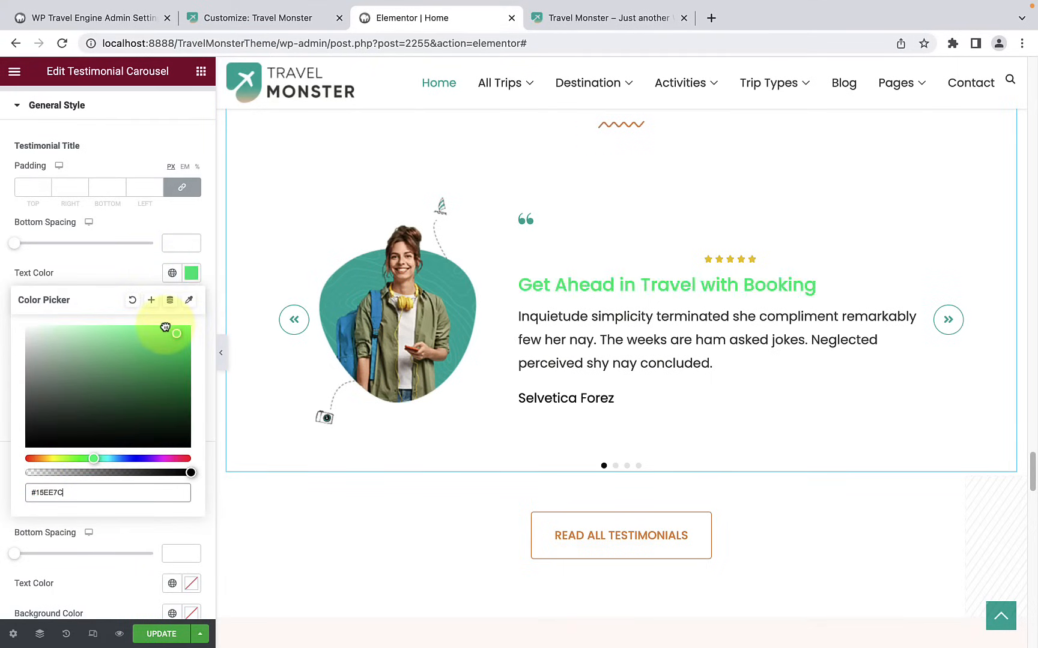
{"action": "left_click_drag", "start_coordinate": [164, 327], "coordinate": [188, 392]}
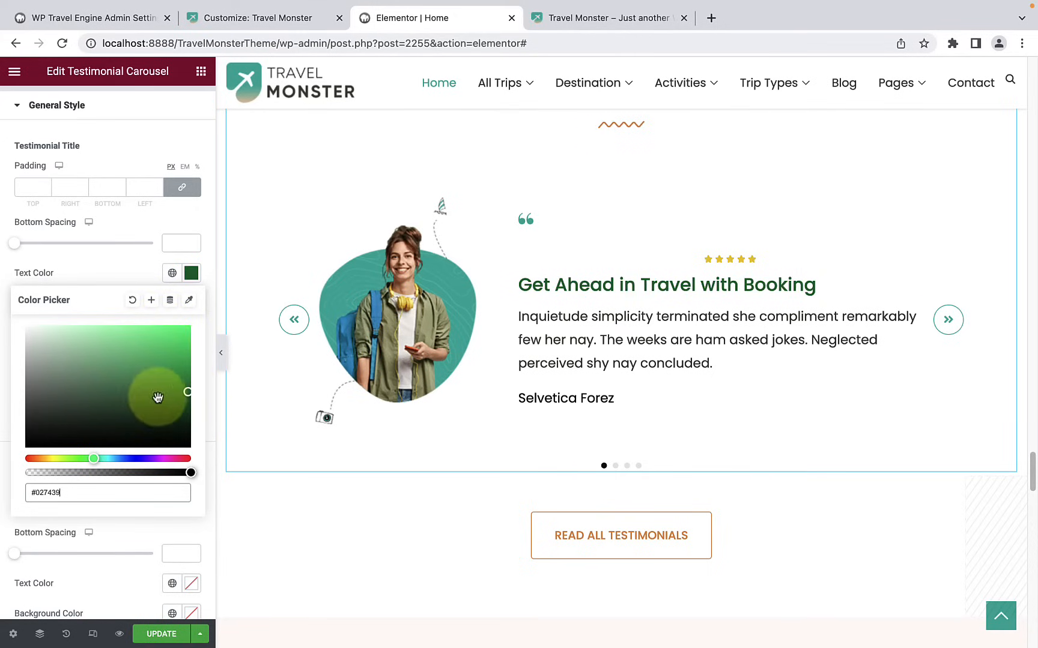
{"action": "left_click", "coordinate": [80, 273]}
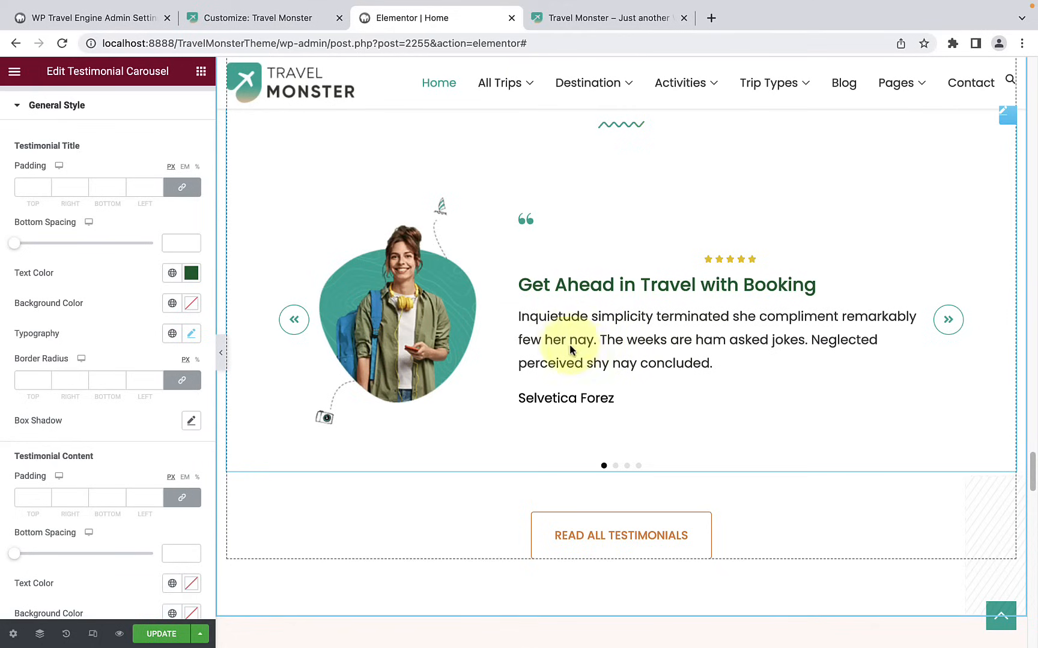
Step: Set the rating stars' size to 19 and their spacing to 8
{"action": "scroll", "coordinate": [107, 455], "scroll_direction": "down", "scroll_amount": 4}
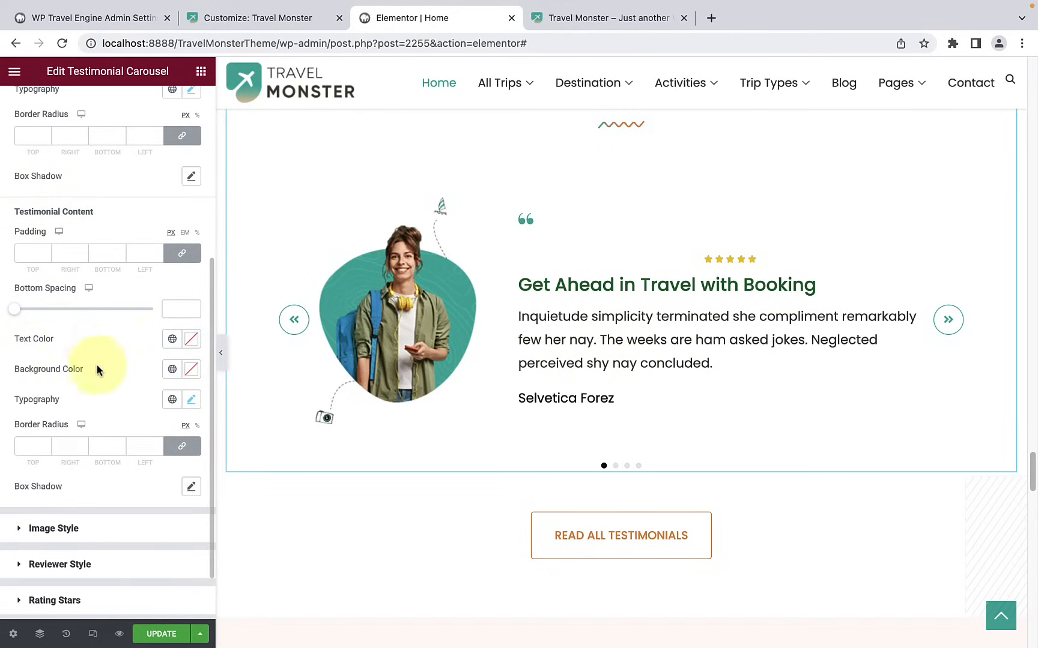
{"action": "scroll", "coordinate": [97, 366], "scroll_direction": "down", "scroll_amount": 2}
{"action": "left_click", "coordinate": [69, 461]}
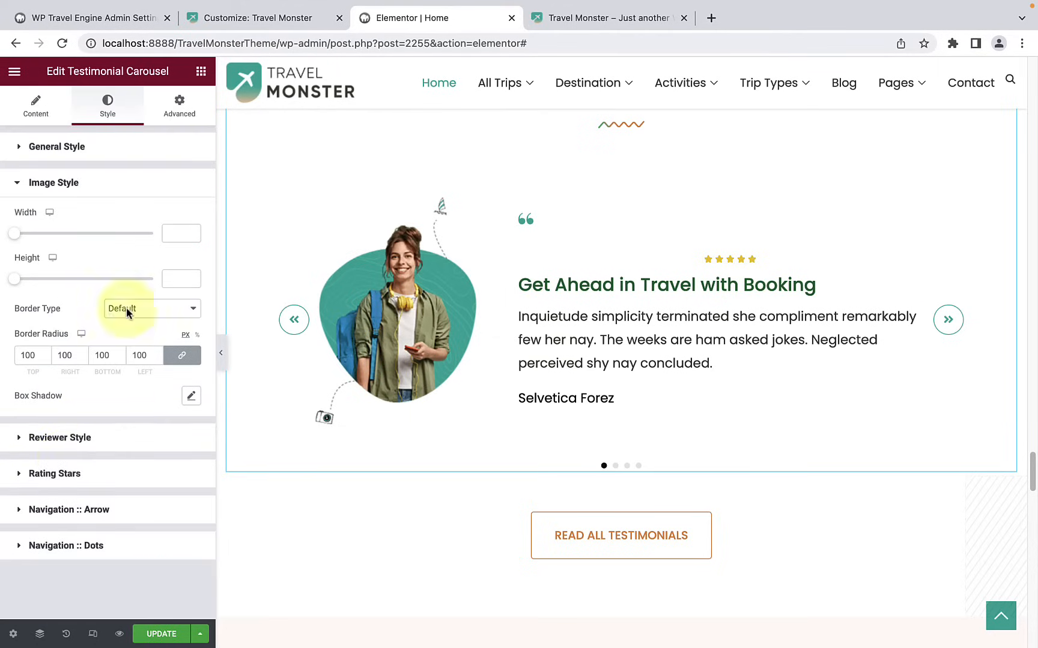
{"action": "left_click", "coordinate": [63, 438]}
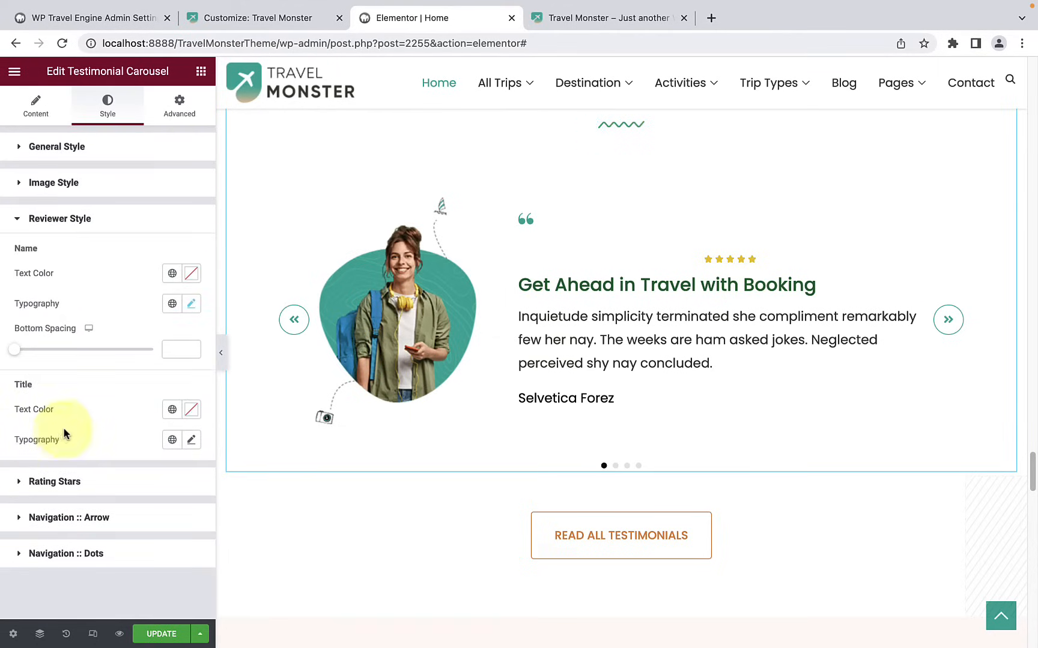
{"action": "left_click", "coordinate": [55, 481]}
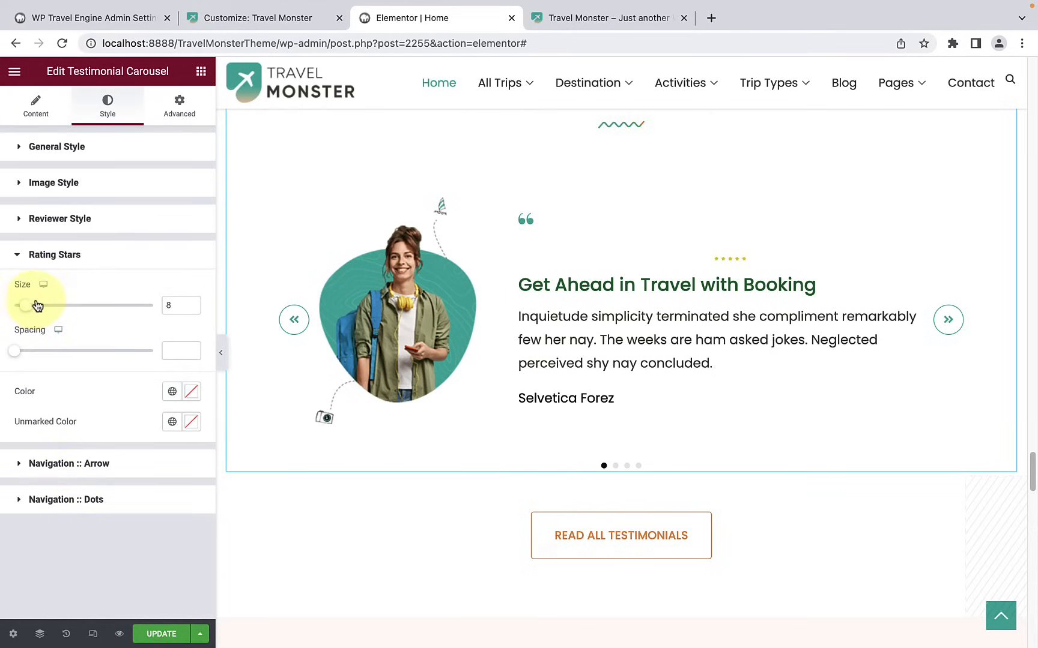
{"action": "left_click_drag", "start_coordinate": [61, 306], "coordinate": [40, 306]}
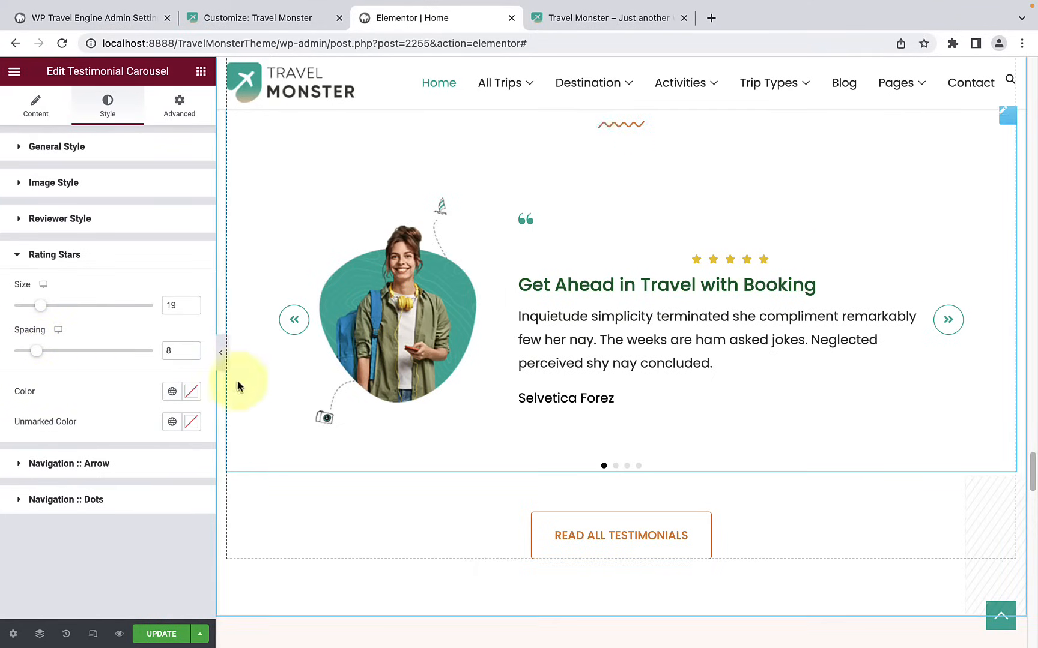
Step: Set the rating stars' color to red #DA0E0E
{"action": "left_click", "coordinate": [191, 391]}
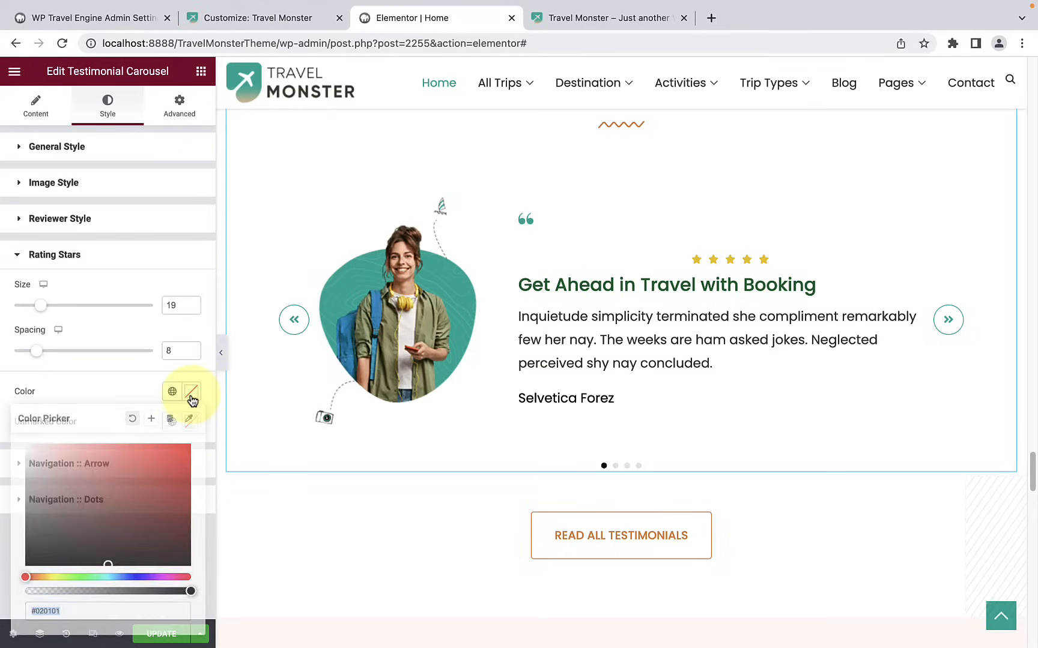
{"action": "left_click", "coordinate": [180, 462]}
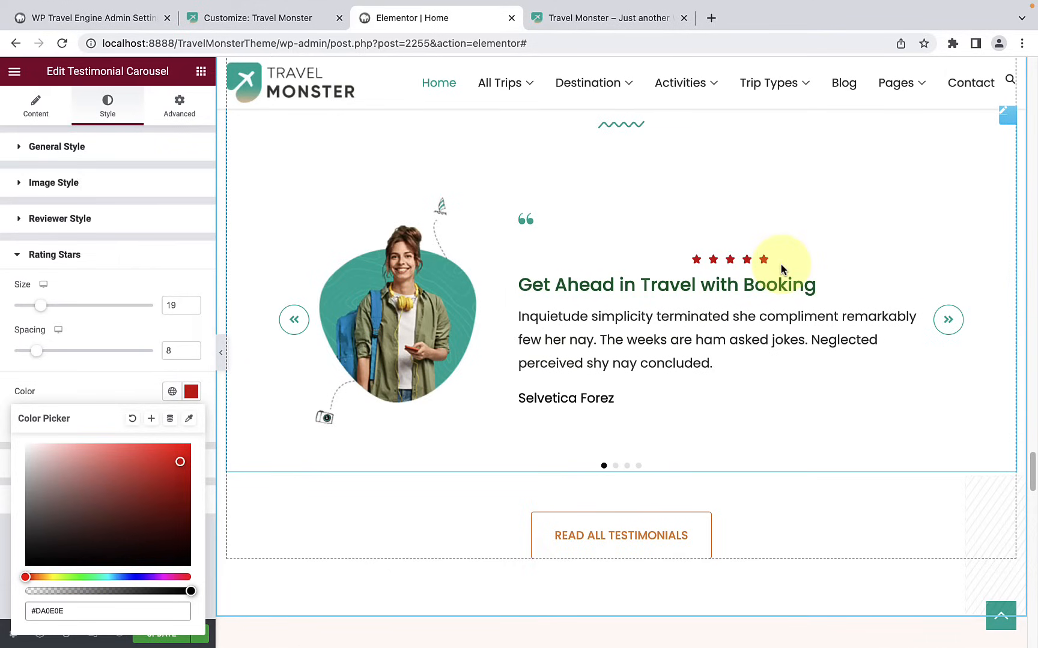
{"action": "left_click", "coordinate": [118, 392]}
Step: Set the normal color of the carousel's navigation dots to muted pink #D39191
{"action": "left_click", "coordinate": [78, 464]}
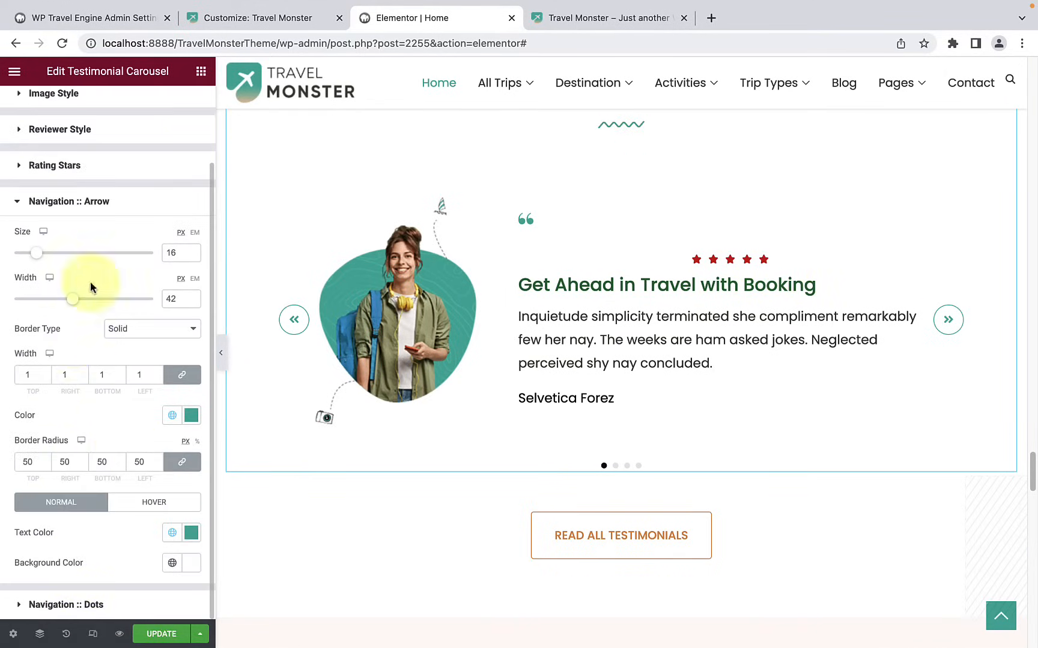
{"action": "left_click", "coordinate": [93, 600]}
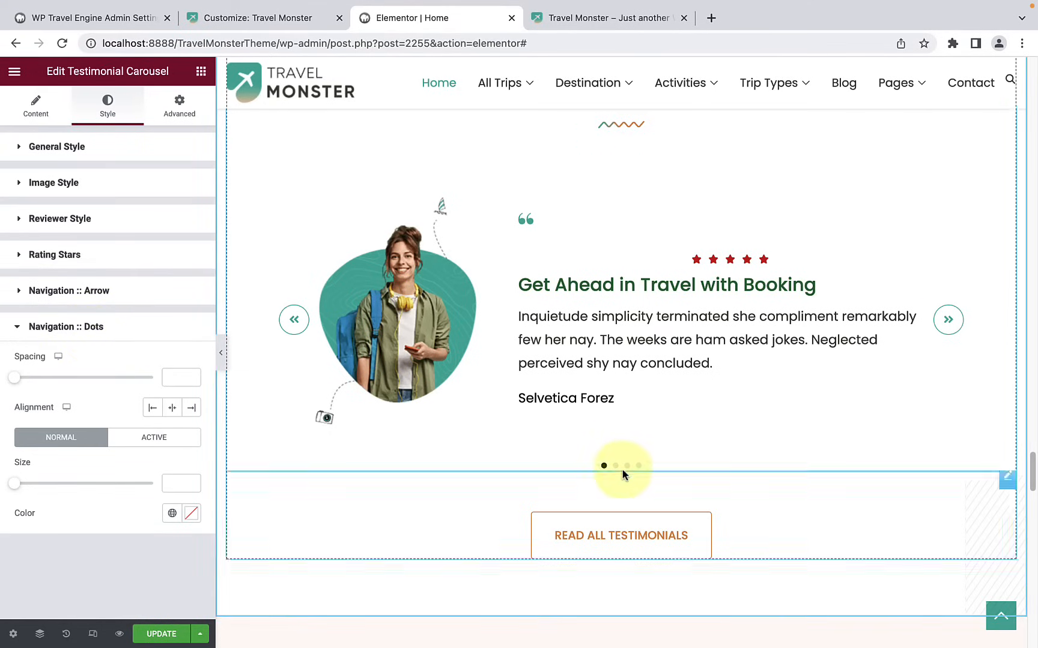
{"action": "left_click", "coordinate": [192, 515]}
{"action": "left_click_drag", "start_coordinate": [160, 363], "coordinate": [76, 311]}
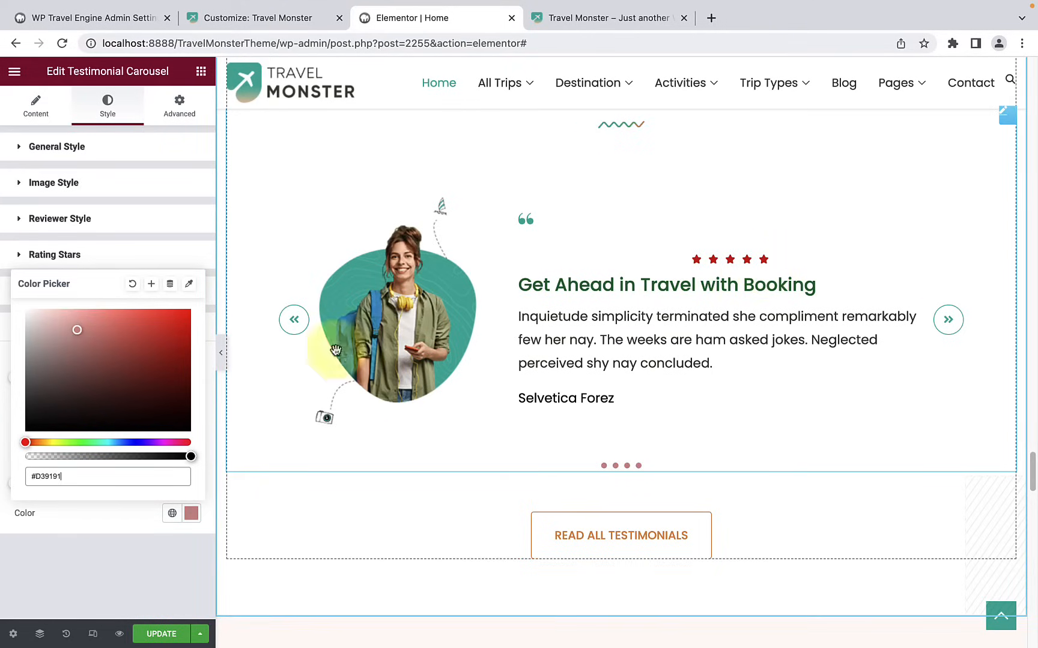
Step: Finish the navigation dots styling and open the blog widget under the Travel tips and blog heading for editing
{"action": "left_click", "coordinate": [116, 547]}
{"action": "left_click", "coordinate": [143, 337]}
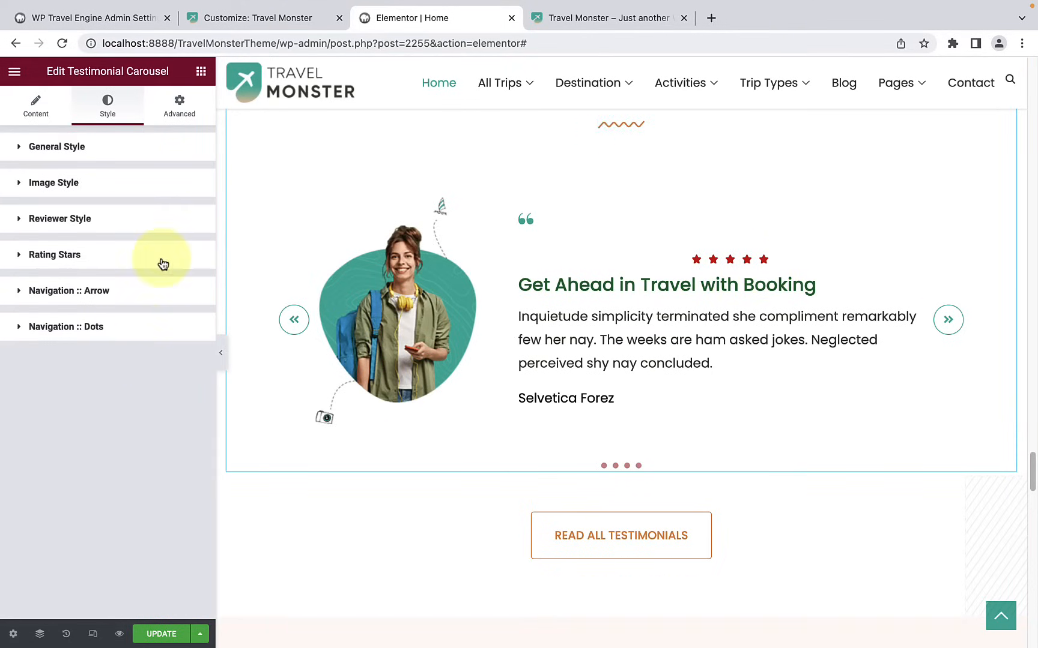
{"action": "scroll", "coordinate": [616, 402], "scroll_direction": "down", "scroll_amount": 8}
{"action": "scroll", "coordinate": [615, 410], "scroll_direction": "down", "scroll_amount": 1}
{"action": "scroll", "coordinate": [729, 281], "scroll_direction": "down", "scroll_amount": 1}
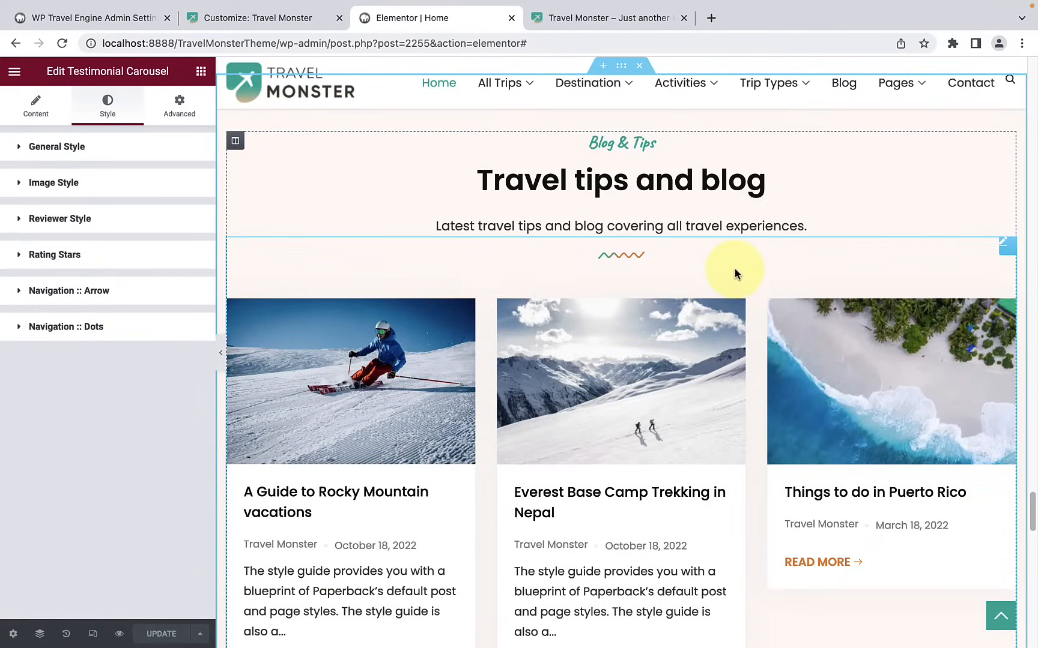
{"action": "left_click", "coordinate": [734, 269]}
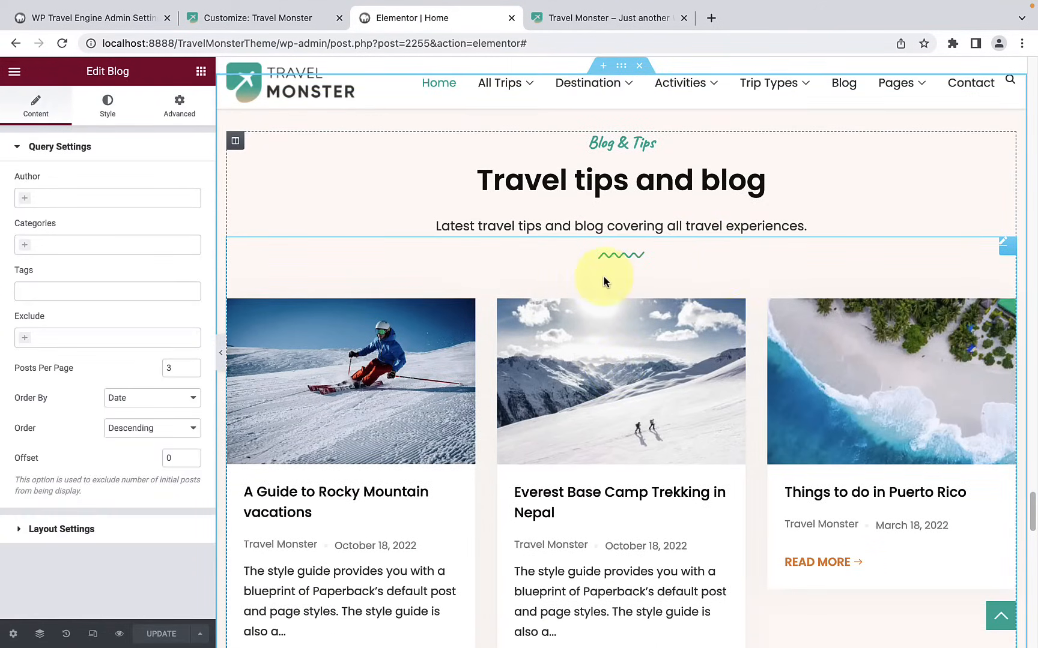
{"action": "scroll", "coordinate": [716, 272], "scroll_direction": "down", "scroll_amount": 1}
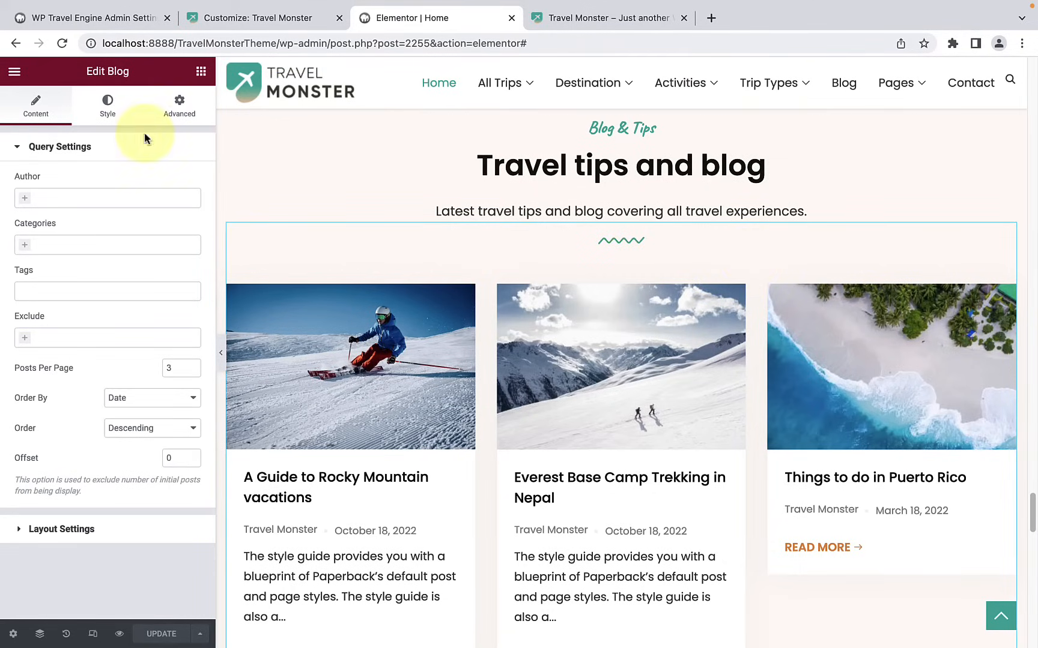
{"action": "scroll", "coordinate": [491, 348], "scroll_direction": "down", "scroll_amount": 3}
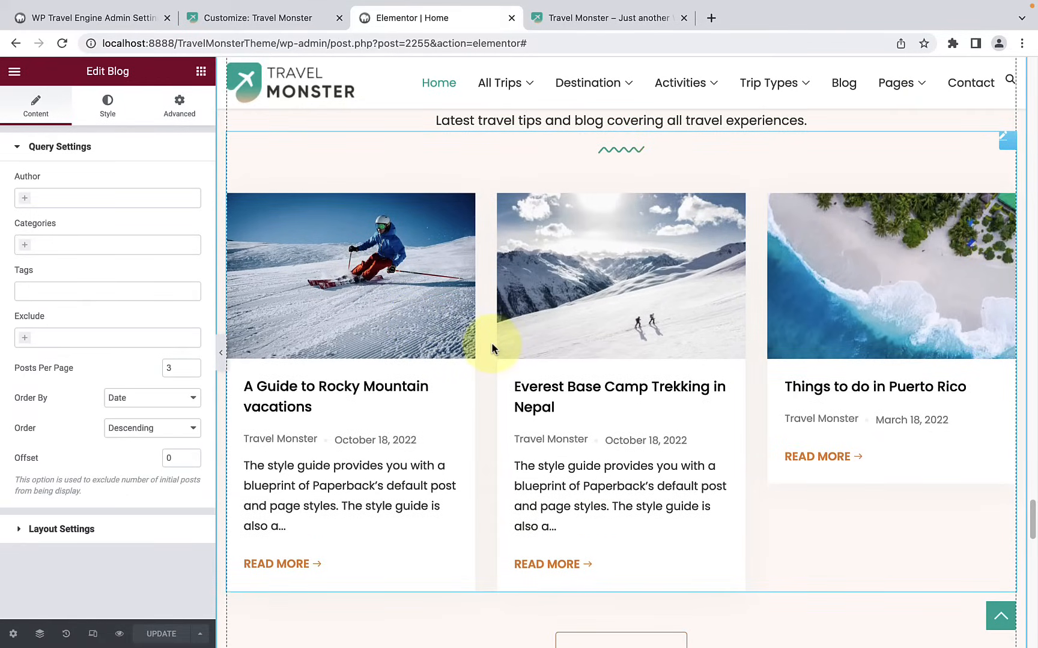
Step: Limit the blog widget's posts to the author Travel Monster and the category Travel Guide
{"action": "left_click", "coordinate": [29, 198]}
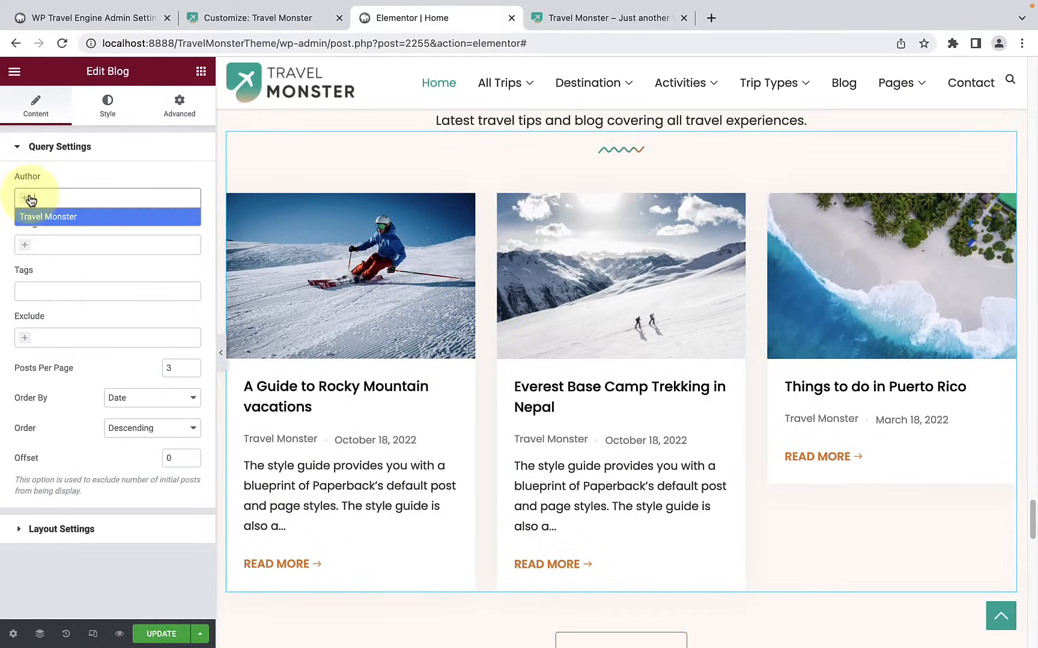
{"action": "left_click", "coordinate": [48, 217]}
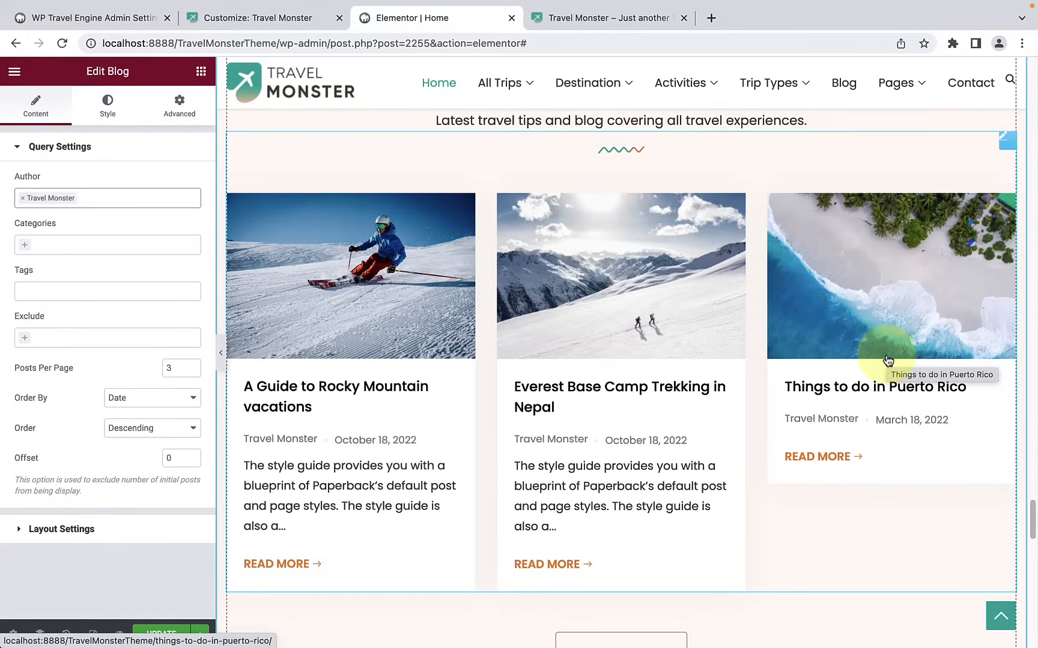
{"action": "left_click", "coordinate": [28, 251]}
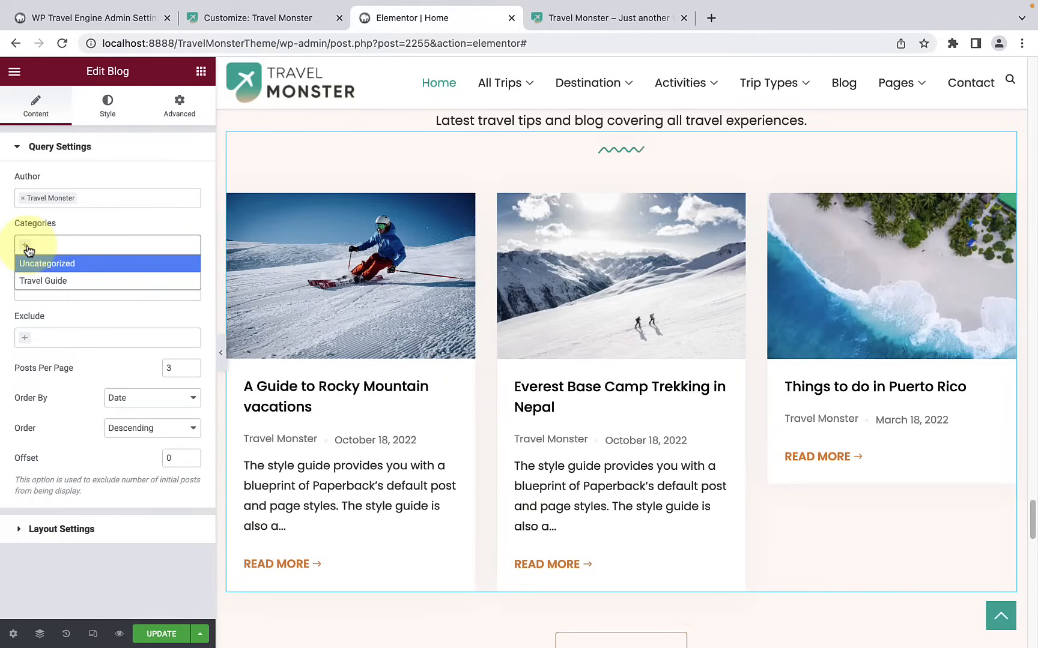
{"action": "left_click", "coordinate": [77, 281]}
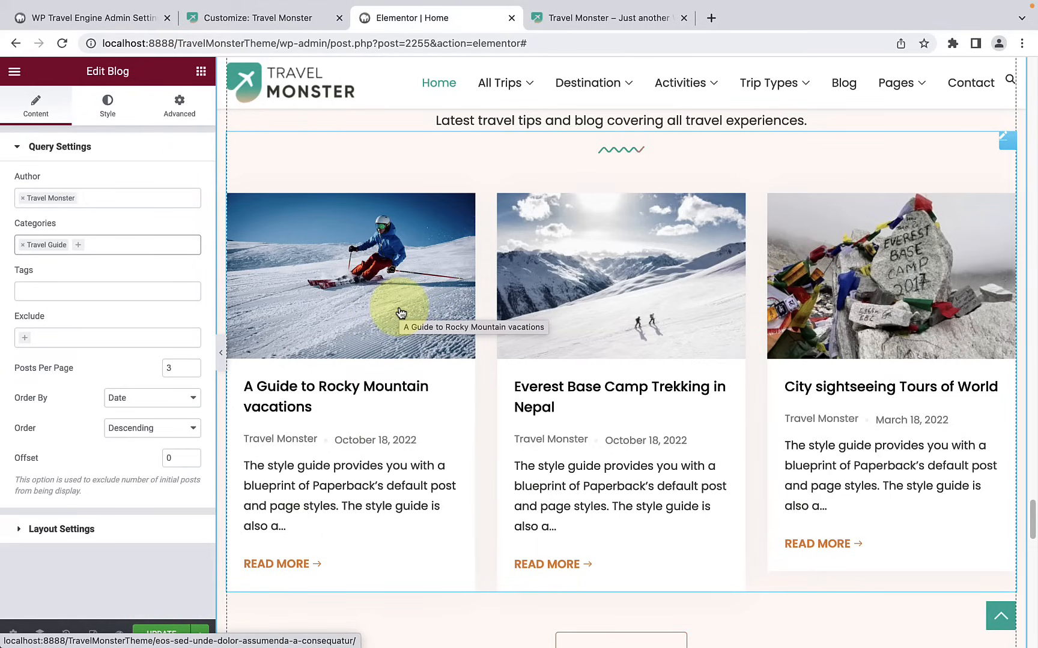
{"action": "left_click", "coordinate": [112, 289]}
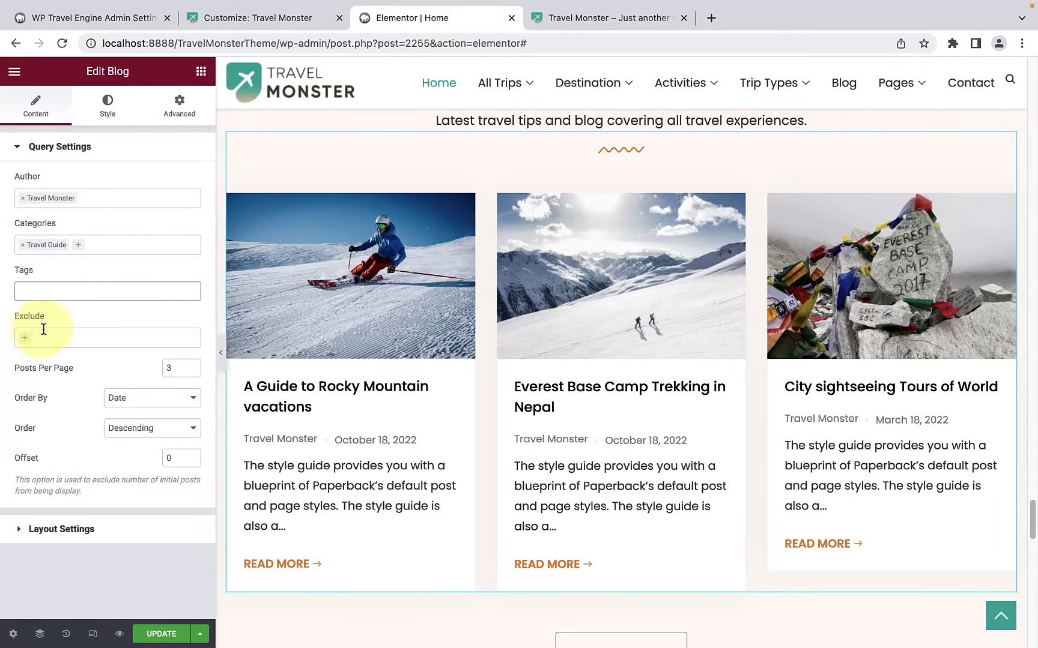
{"action": "left_click", "coordinate": [28, 340]}
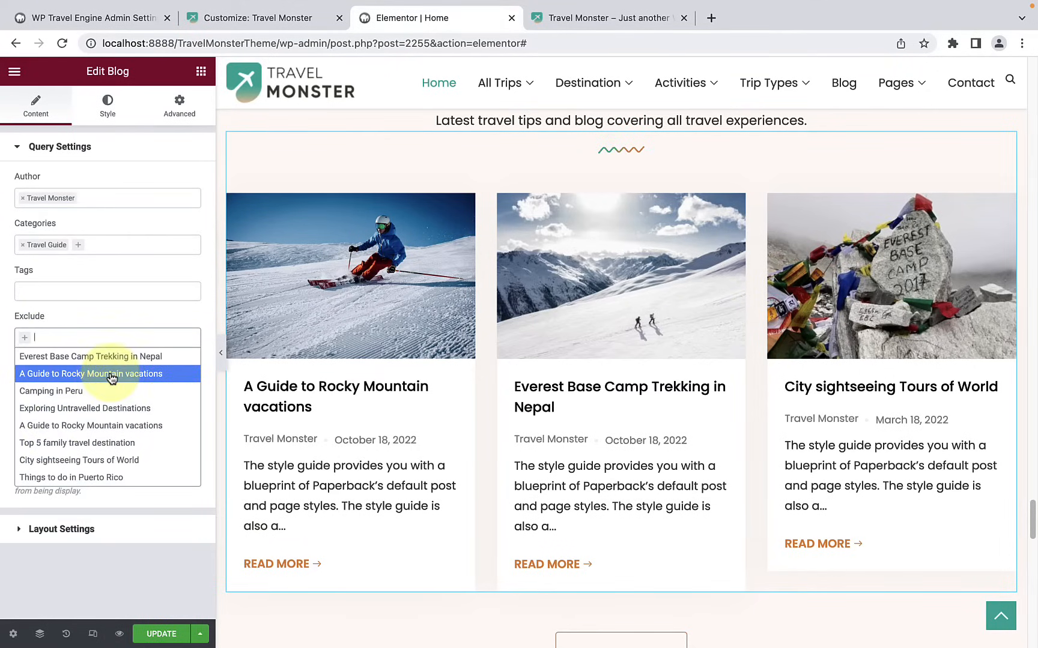
{"action": "left_click", "coordinate": [77, 308]}
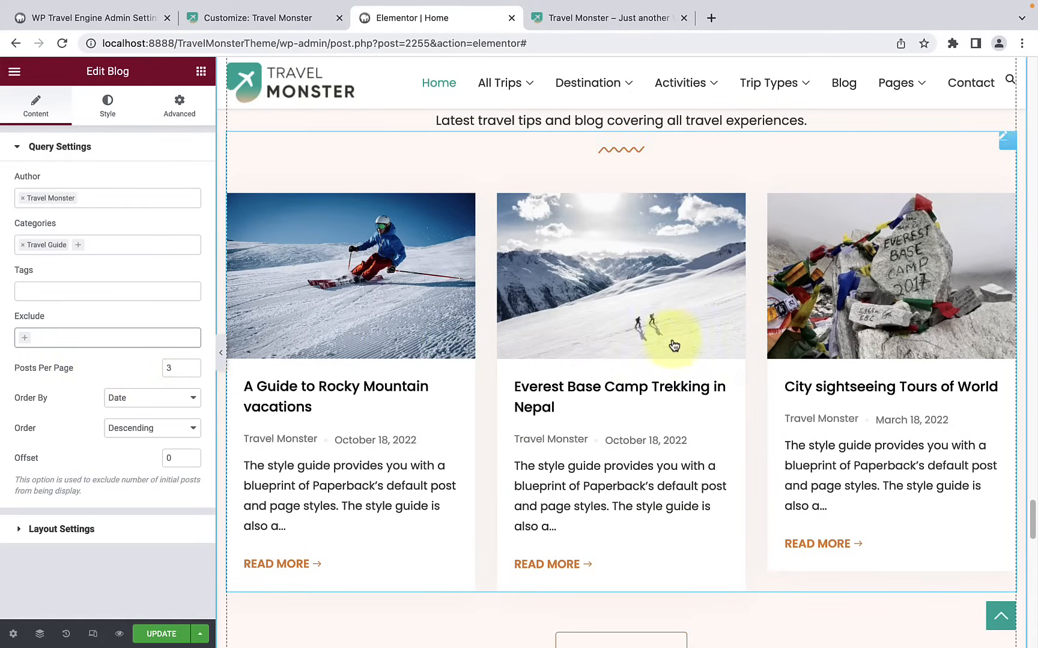
Step: Set the blog widget's posts per page to 6 and check the resulting post grid
{"action": "left_click", "coordinate": [191, 366]}
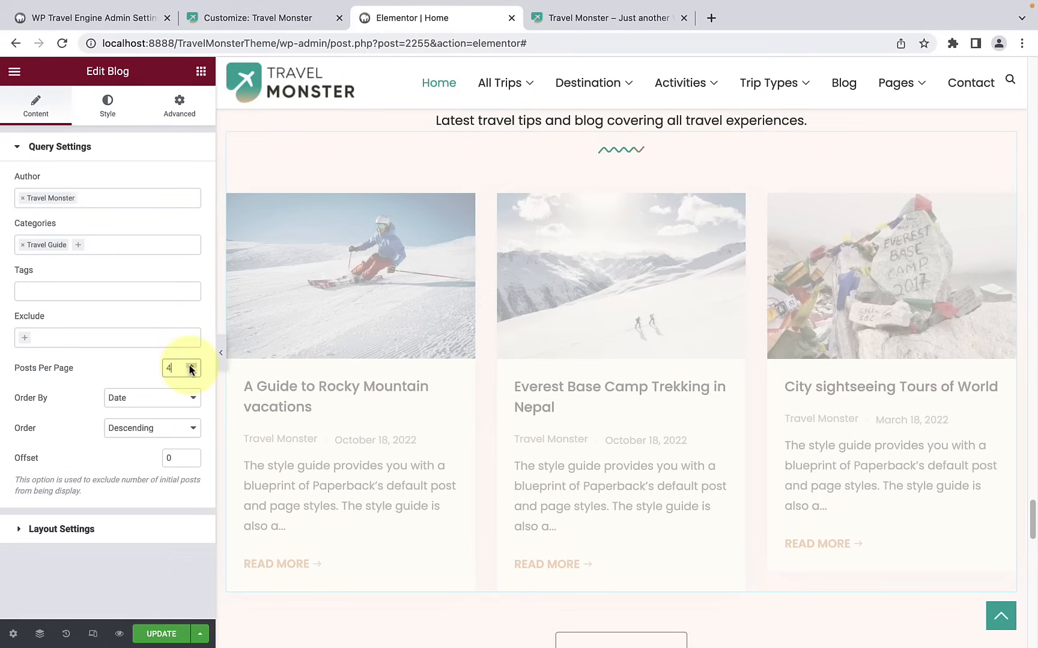
{"action": "left_click", "coordinate": [191, 366]}
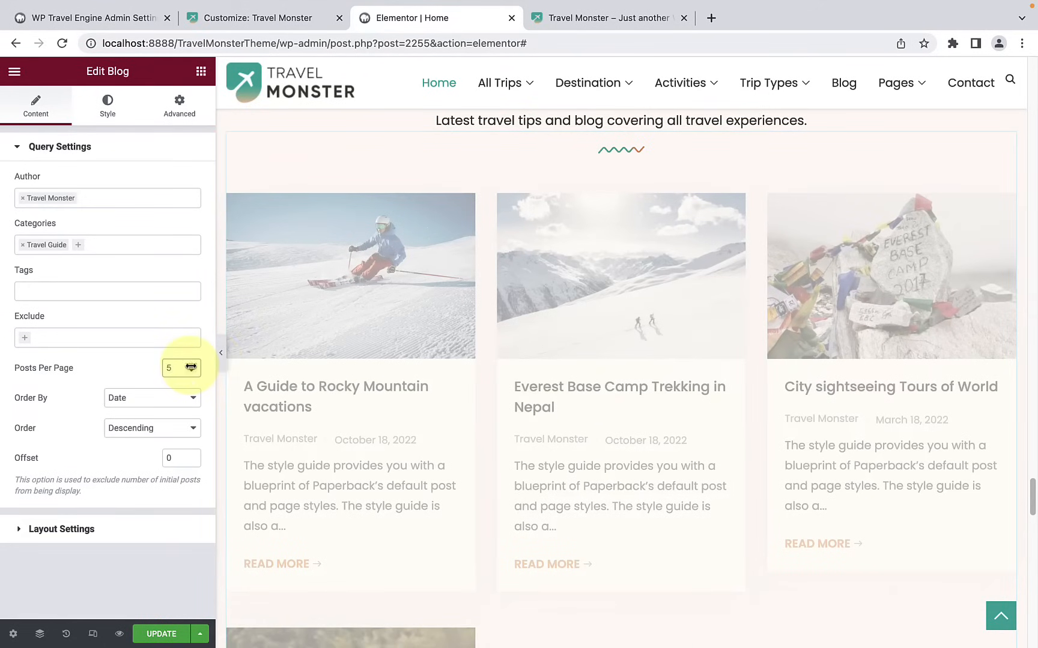
{"action": "scroll", "coordinate": [246, 372], "scroll_direction": "down", "scroll_amount": 7}
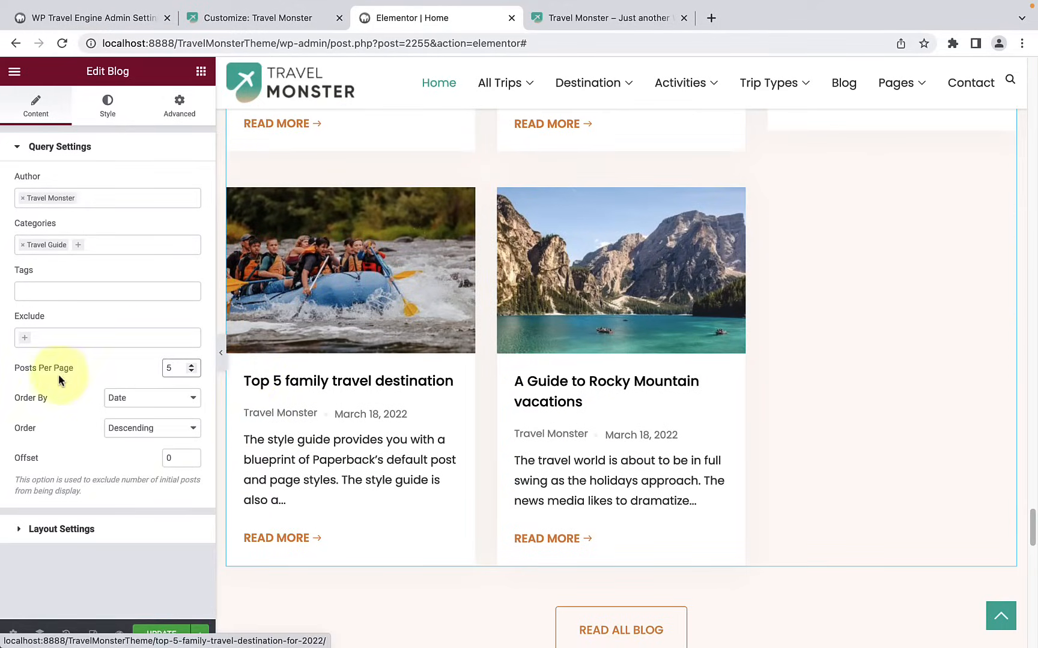
{"action": "left_click", "coordinate": [179, 365]}
{"action": "left_click", "coordinate": [191, 365]}
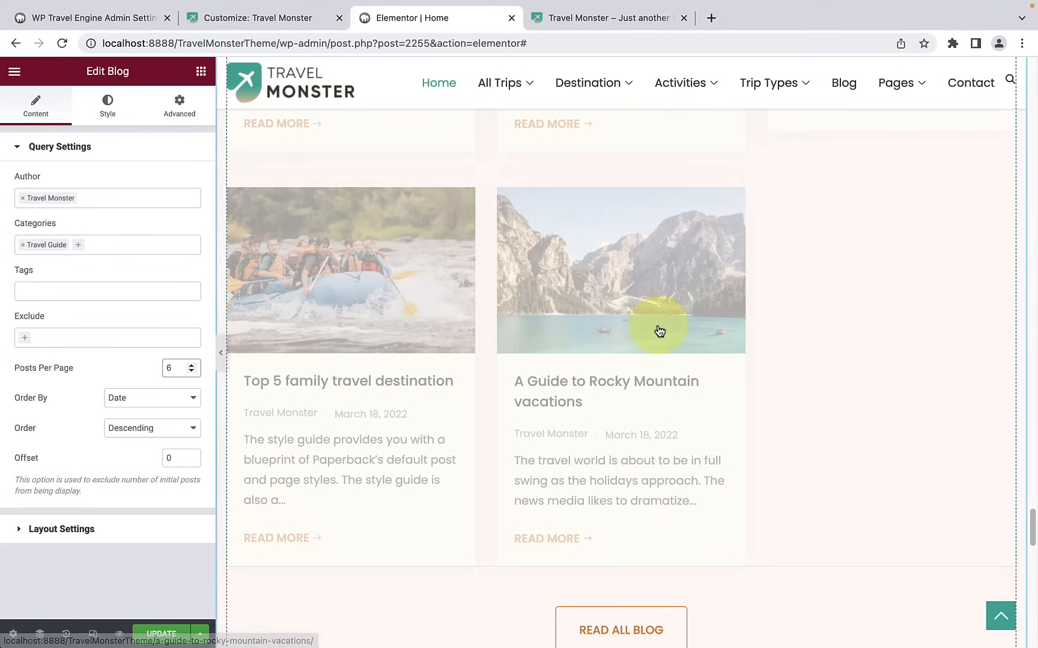
{"action": "scroll", "coordinate": [664, 341], "scroll_direction": "up", "scroll_amount": 5}
{"action": "scroll", "coordinate": [664, 342], "scroll_direction": "up", "scroll_amount": 4}
{"action": "scroll", "coordinate": [664, 341], "scroll_direction": "down", "scroll_amount": 9}
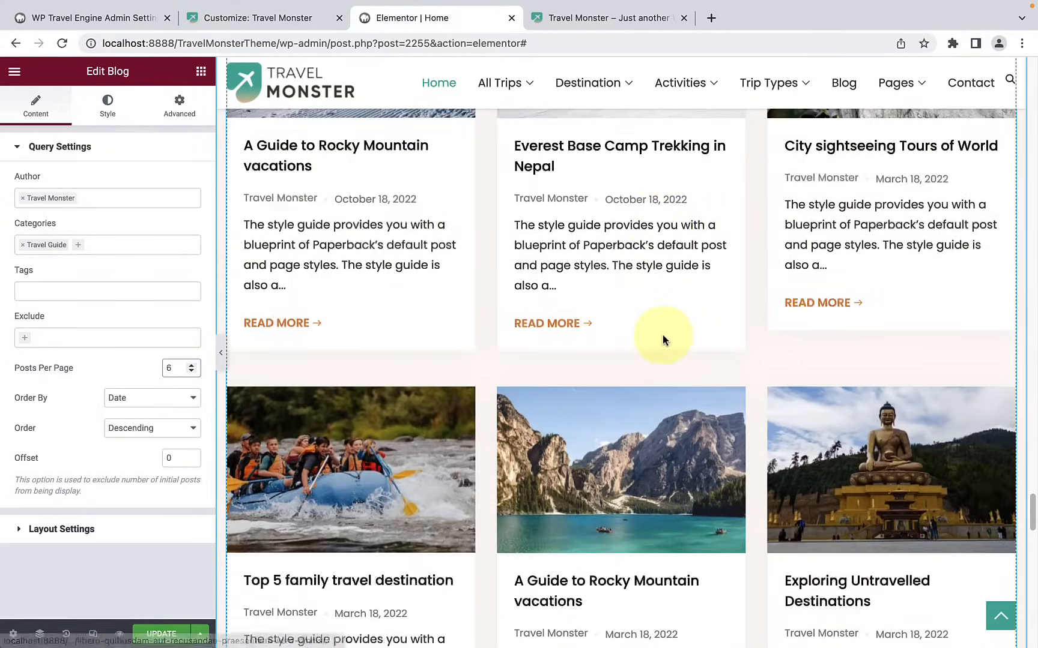
{"action": "scroll", "coordinate": [664, 341], "scroll_direction": "down", "scroll_amount": 5}
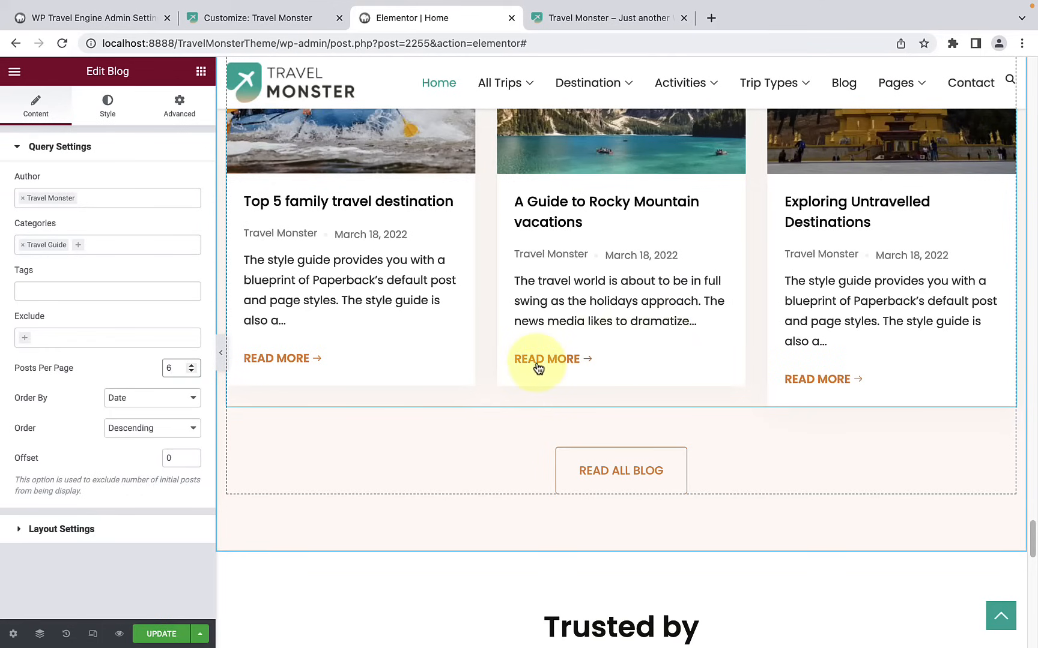
{"action": "scroll", "coordinate": [540, 366], "scroll_direction": "up", "scroll_amount": 4}
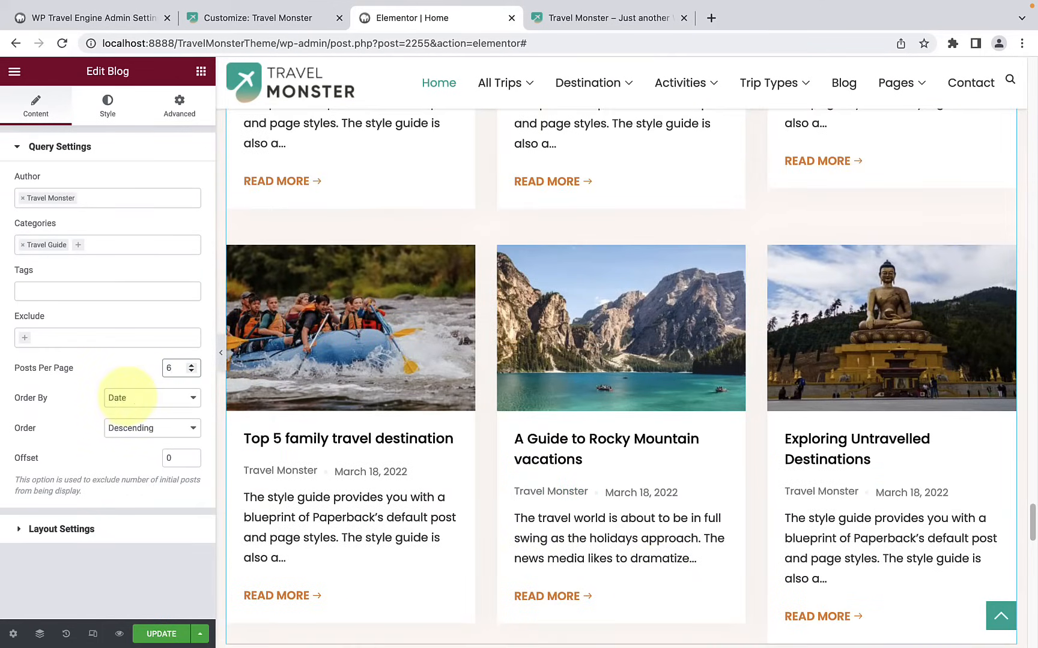
{"action": "left_click", "coordinate": [126, 400]}
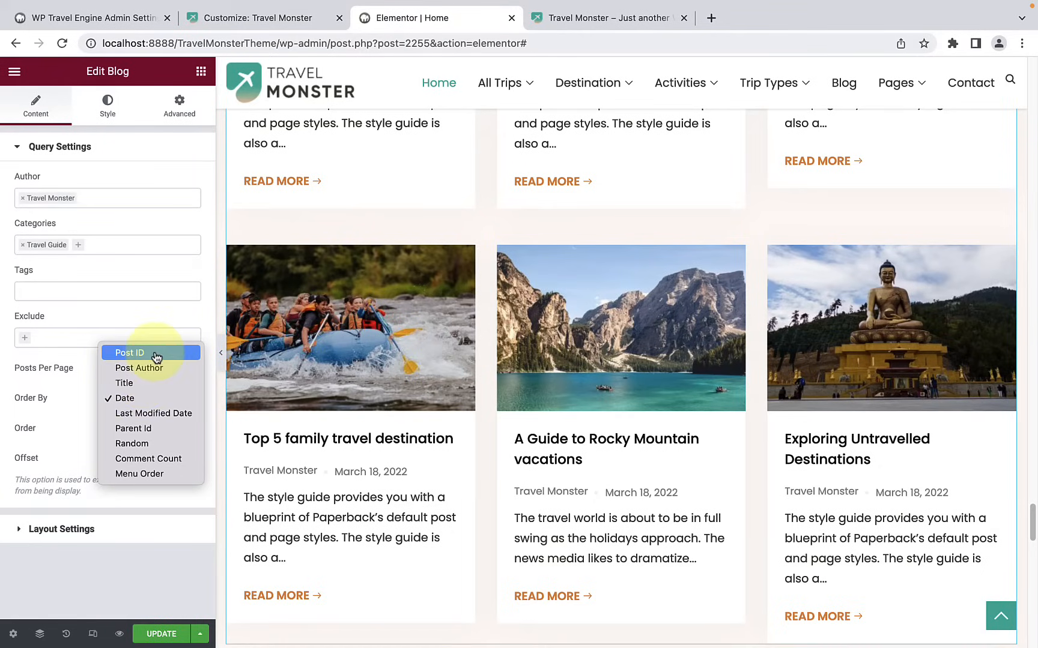
{"action": "left_click", "coordinate": [72, 414]}
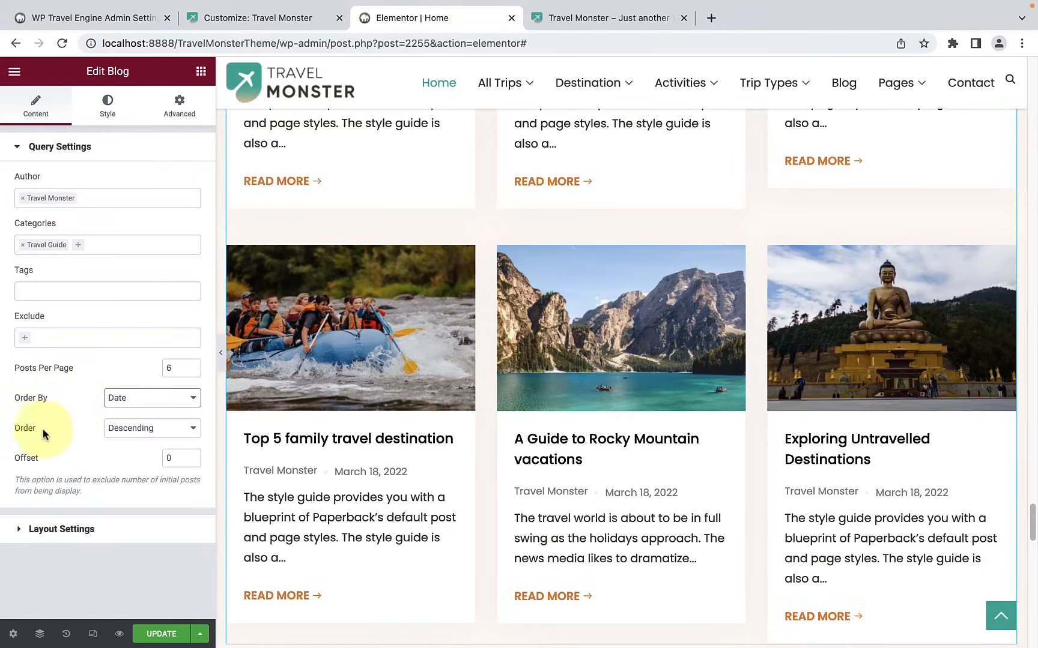
{"action": "left_click", "coordinate": [147, 440]}
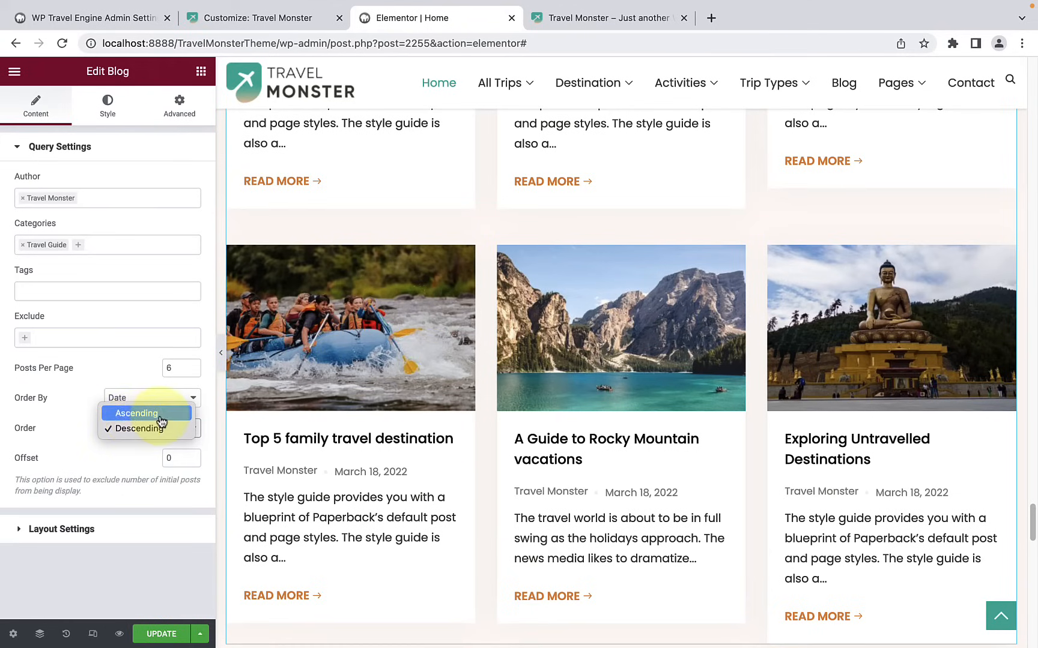
{"action": "left_click", "coordinate": [63, 430]}
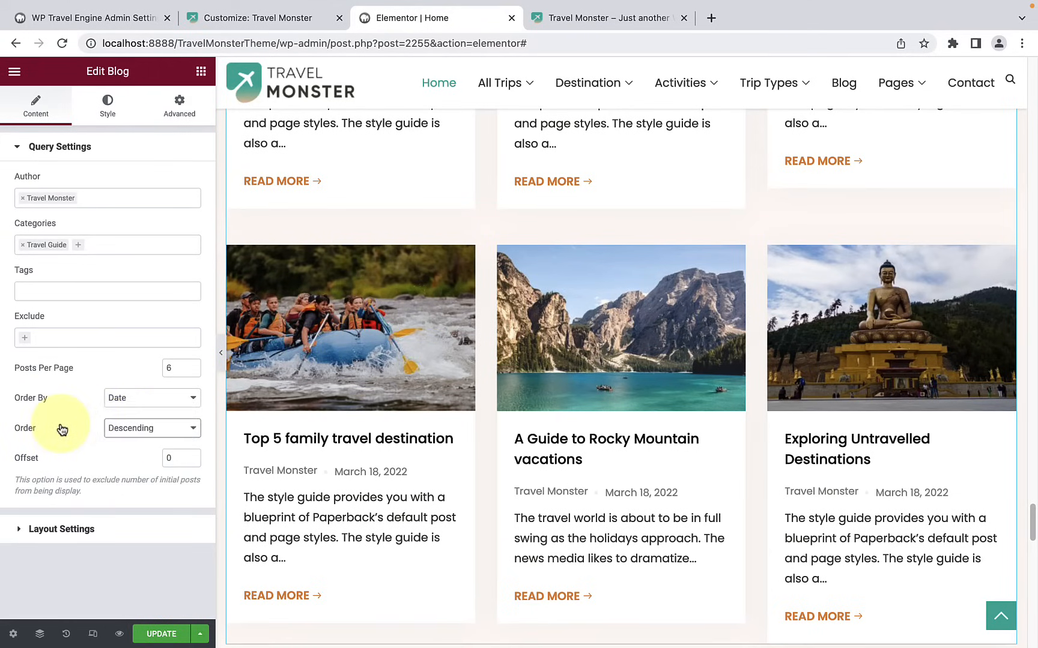
Step: Set the blog widget's layout to Layout Three in its layout settings
{"action": "left_click", "coordinate": [75, 529]}
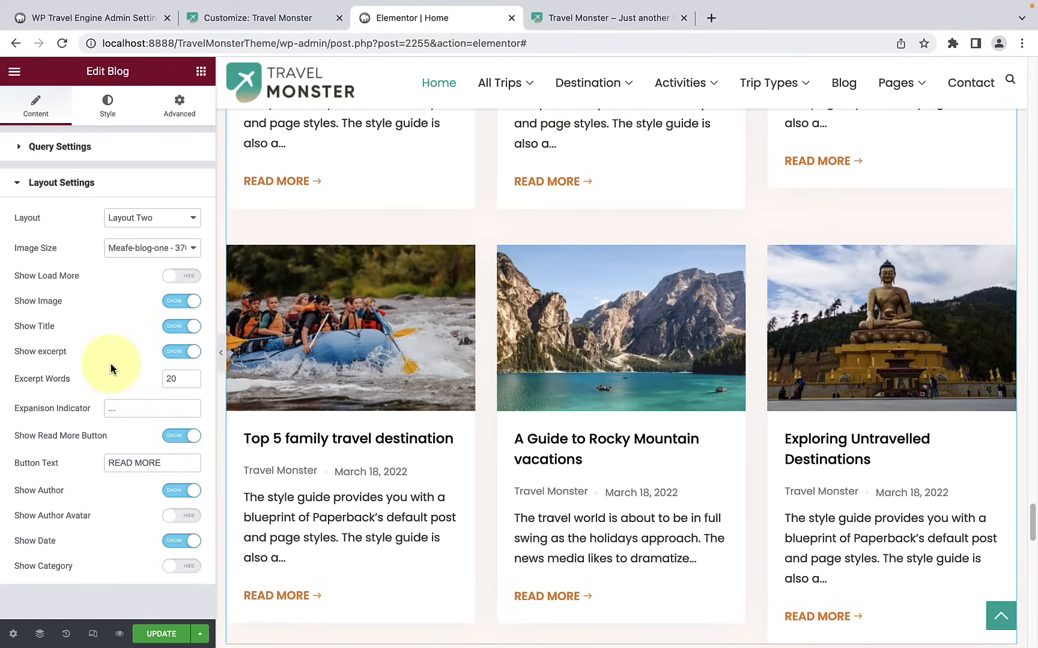
{"action": "scroll", "coordinate": [335, 357], "scroll_direction": "up", "scroll_amount": 10}
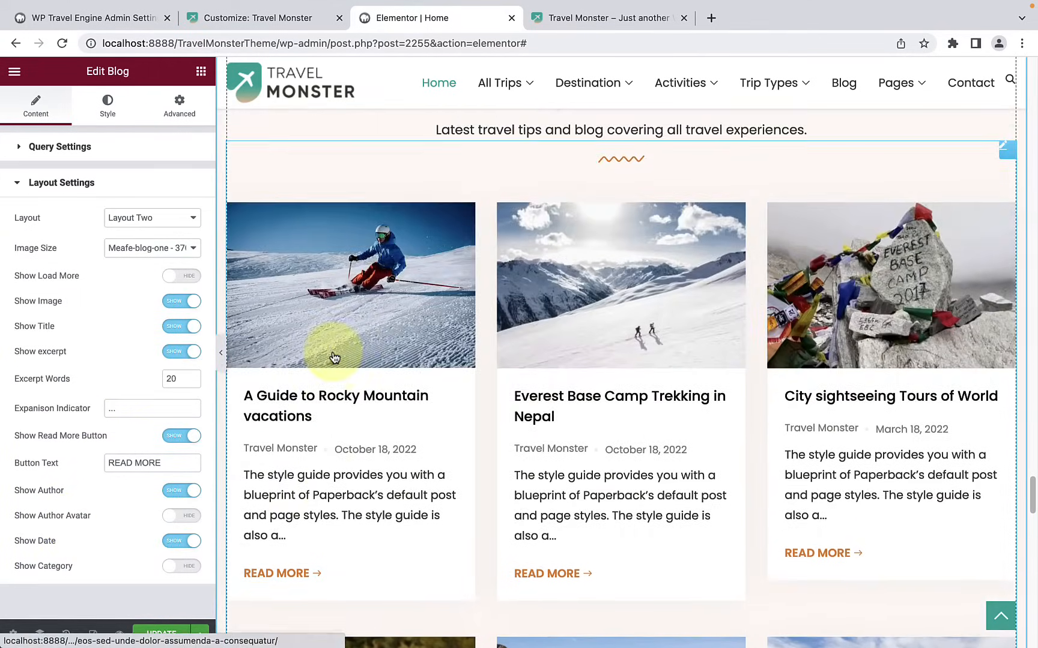
{"action": "scroll", "coordinate": [334, 358], "scroll_direction": "up", "scroll_amount": 1}
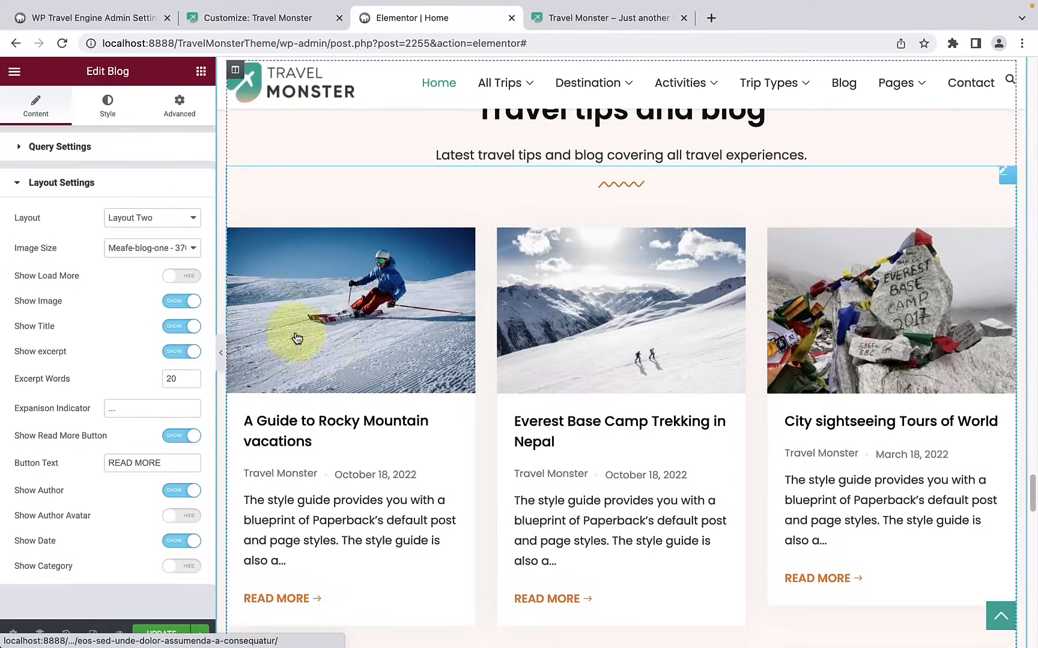
{"action": "left_click", "coordinate": [149, 227]}
{"action": "left_click", "coordinate": [147, 233]}
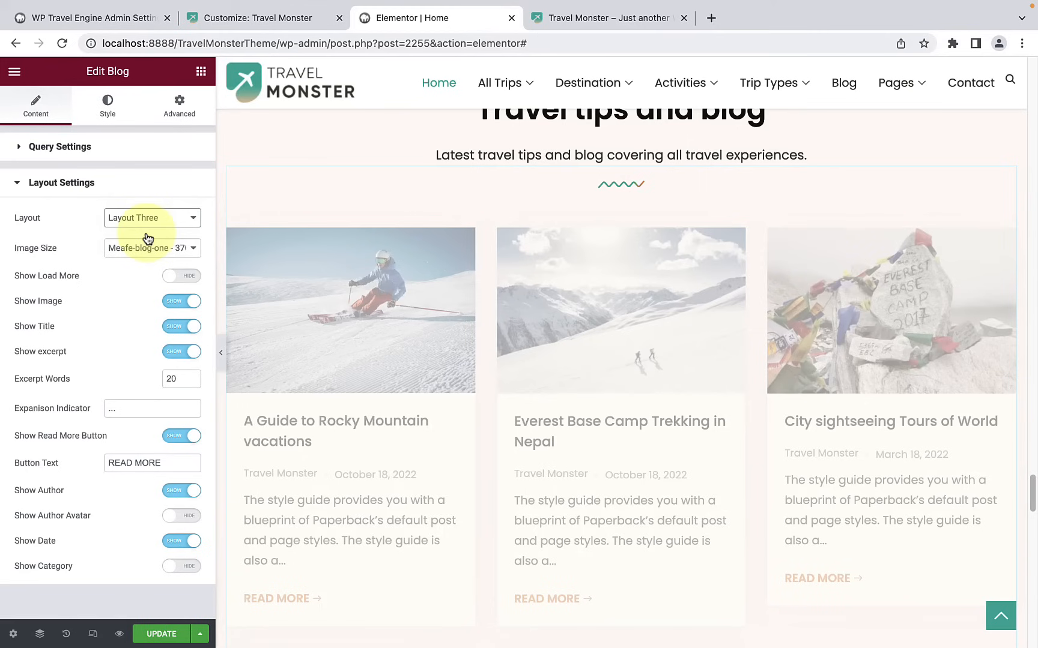
{"action": "scroll", "coordinate": [401, 356], "scroll_direction": "down", "scroll_amount": 5}
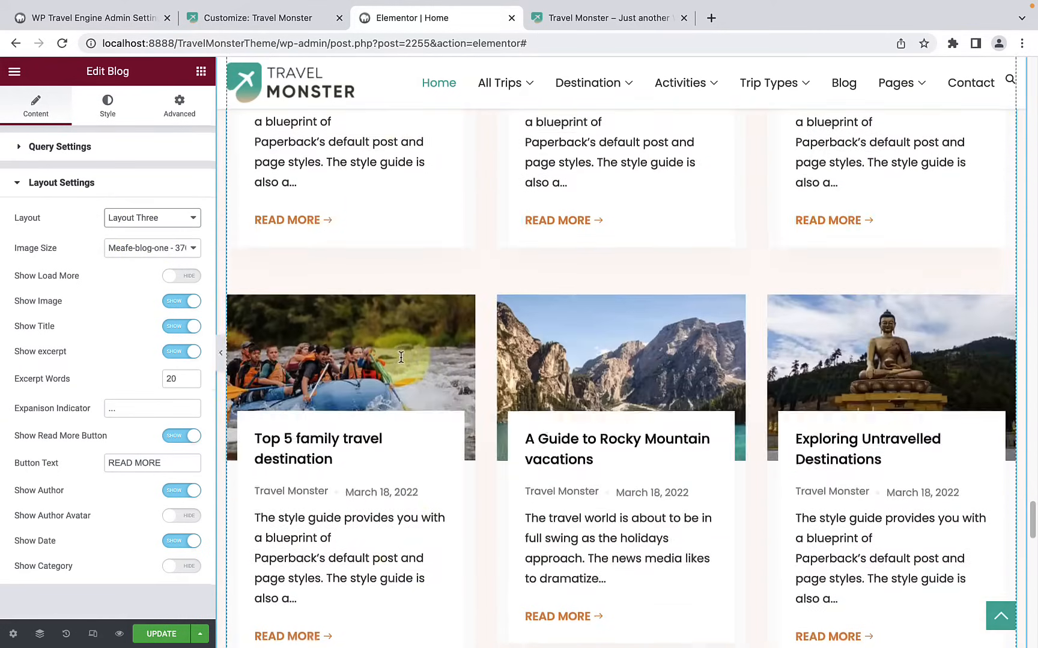
Step: Try Layout One and Layout Four on the blog posts and restore Layout Three
{"action": "left_click", "coordinate": [180, 218]}
{"action": "left_click", "coordinate": [157, 189]}
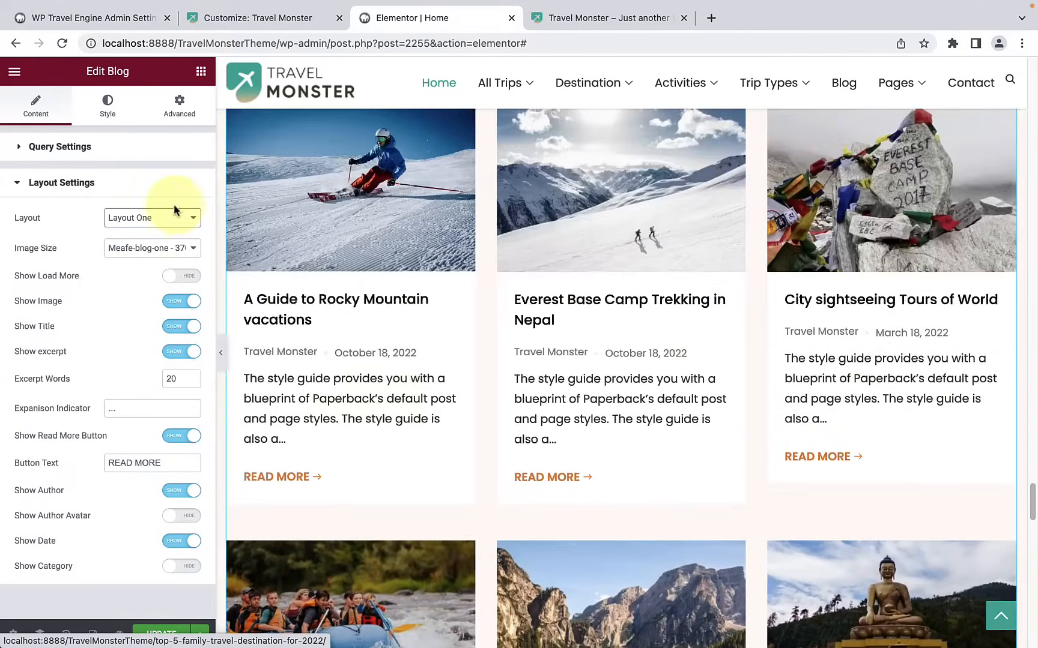
{"action": "left_click", "coordinate": [169, 218]}
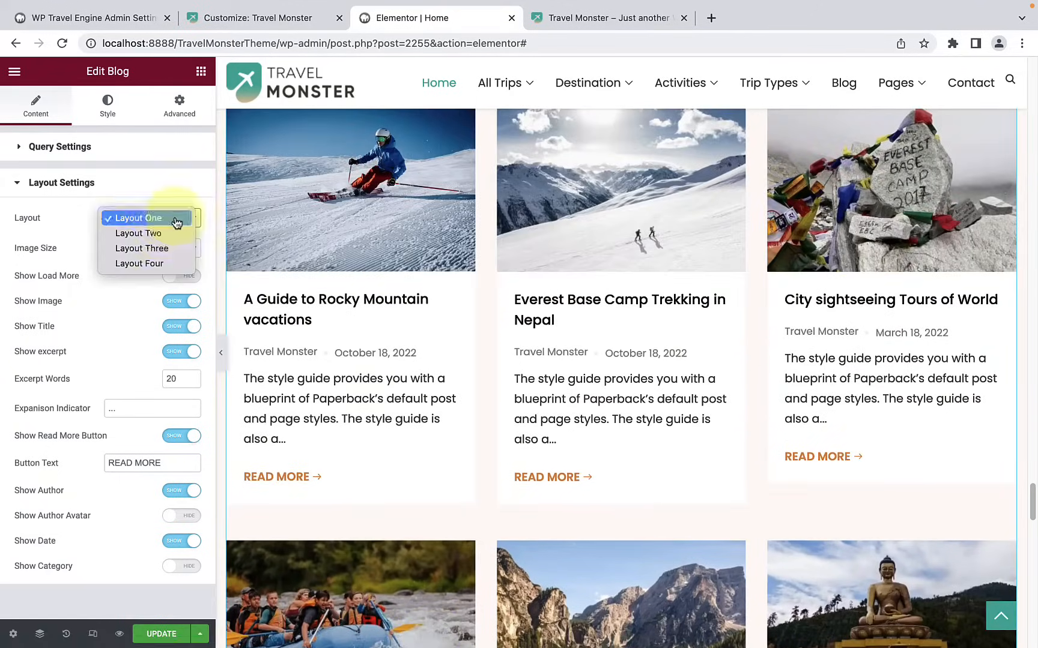
{"action": "left_click", "coordinate": [147, 265]}
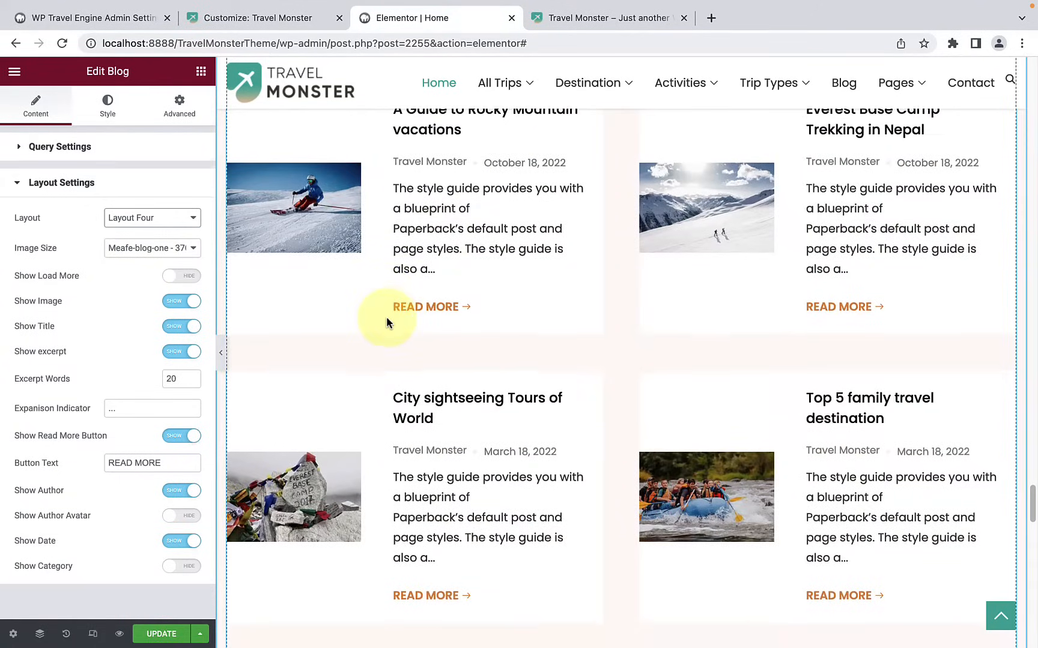
{"action": "scroll", "coordinate": [387, 316], "scroll_direction": "down", "scroll_amount": 6}
{"action": "scroll", "coordinate": [387, 316], "scroll_direction": "down", "scroll_amount": 3}
{"action": "scroll", "coordinate": [387, 316], "scroll_direction": "down", "scroll_amount": 2}
{"action": "scroll", "coordinate": [390, 318], "scroll_direction": "up", "scroll_amount": 4}
{"action": "left_click", "coordinate": [151, 217]}
{"action": "left_click", "coordinate": [158, 209]}
{"action": "scroll", "coordinate": [407, 268], "scroll_direction": "up", "scroll_amount": 7}
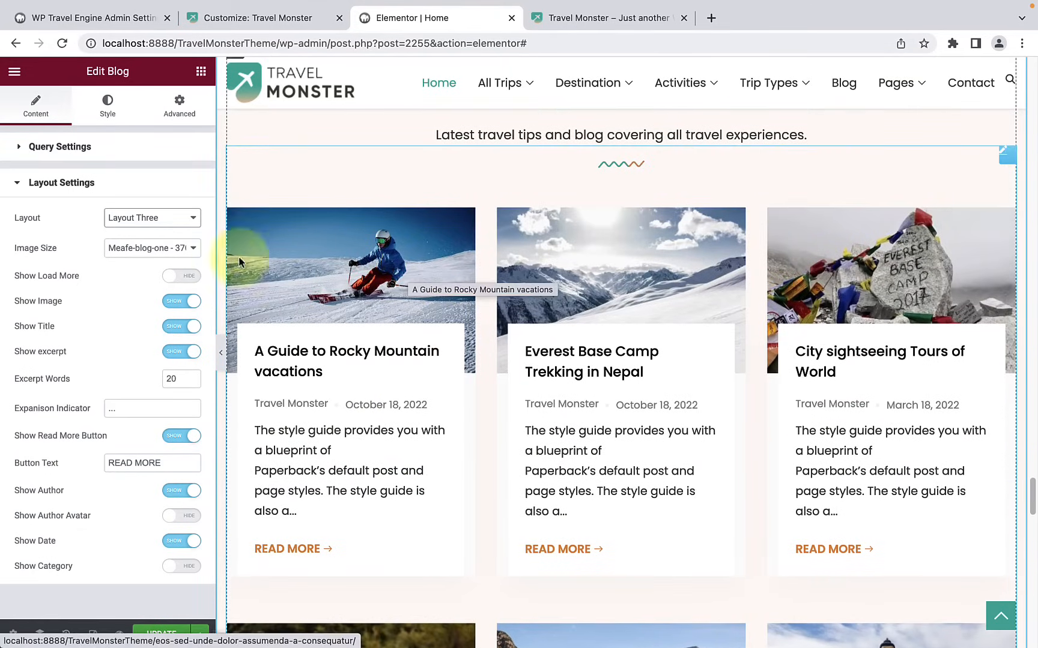
Step: Look through the blog widget's image size options and try hiding the post images
{"action": "left_click", "coordinate": [133, 248]}
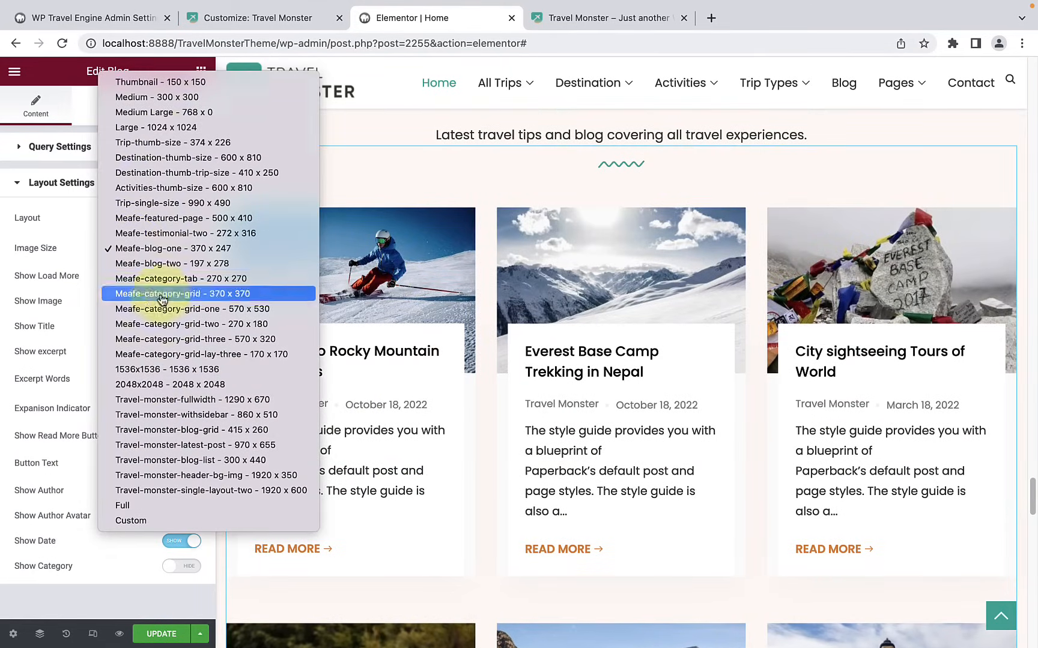
{"action": "left_click", "coordinate": [68, 252]}
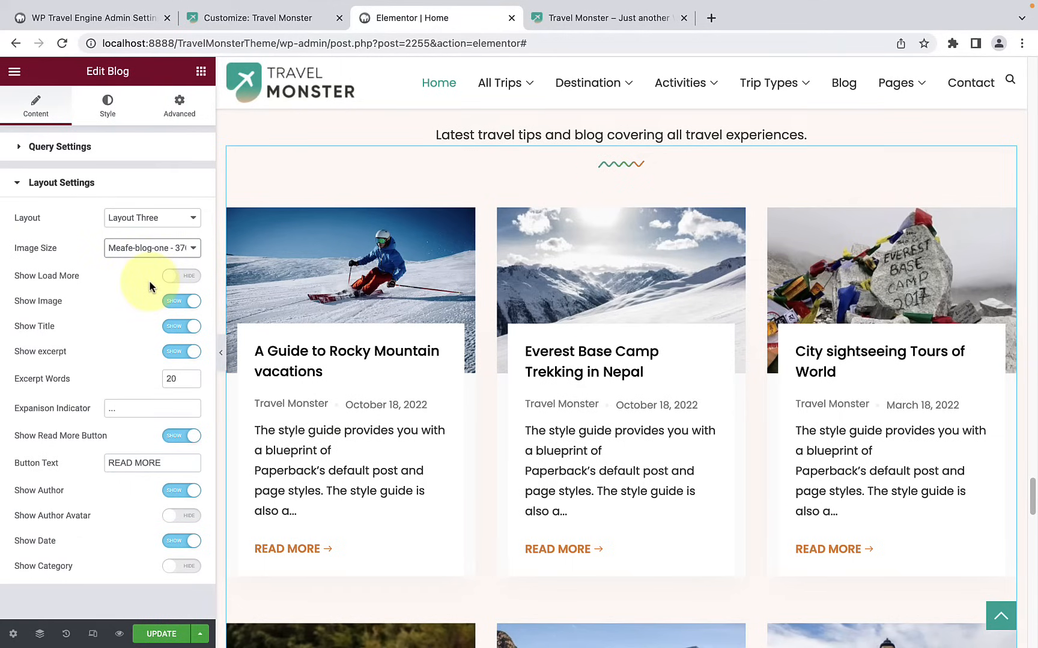
{"action": "left_click", "coordinate": [178, 302]}
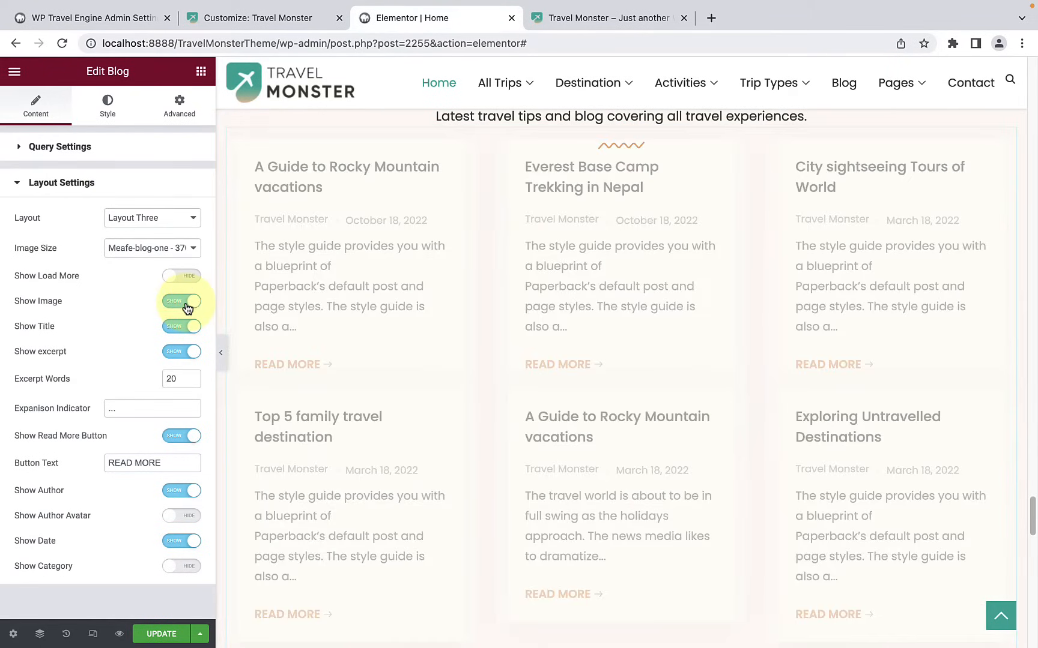
Step: Try hiding the titles and the excerpts of the blog posts, restoring each one
{"action": "left_click", "coordinate": [177, 327]}
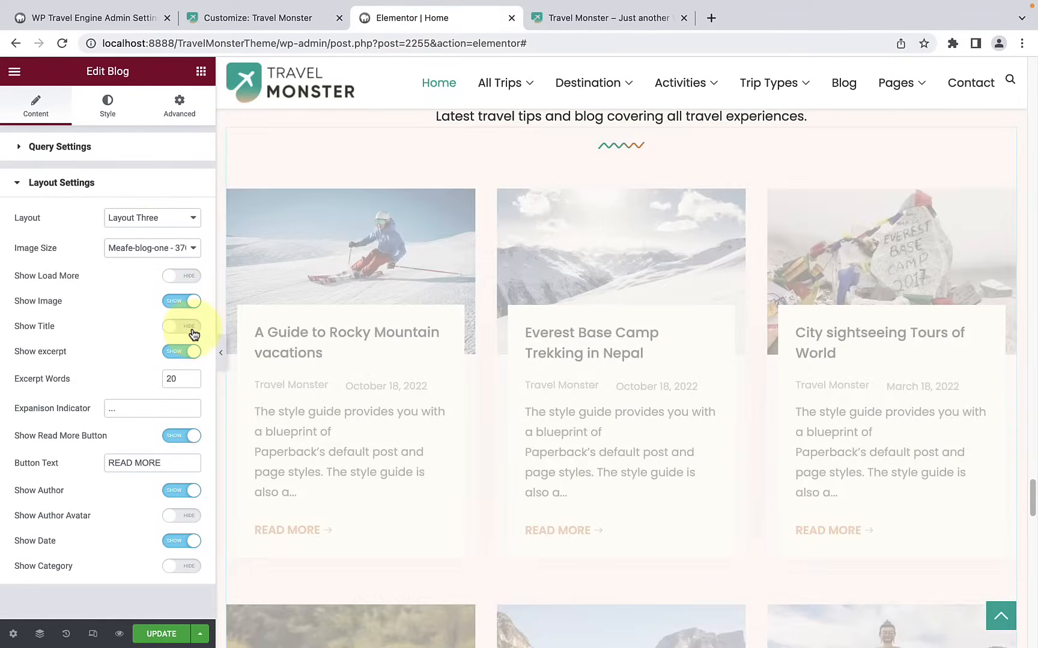
{"action": "left_click", "coordinate": [192, 331]}
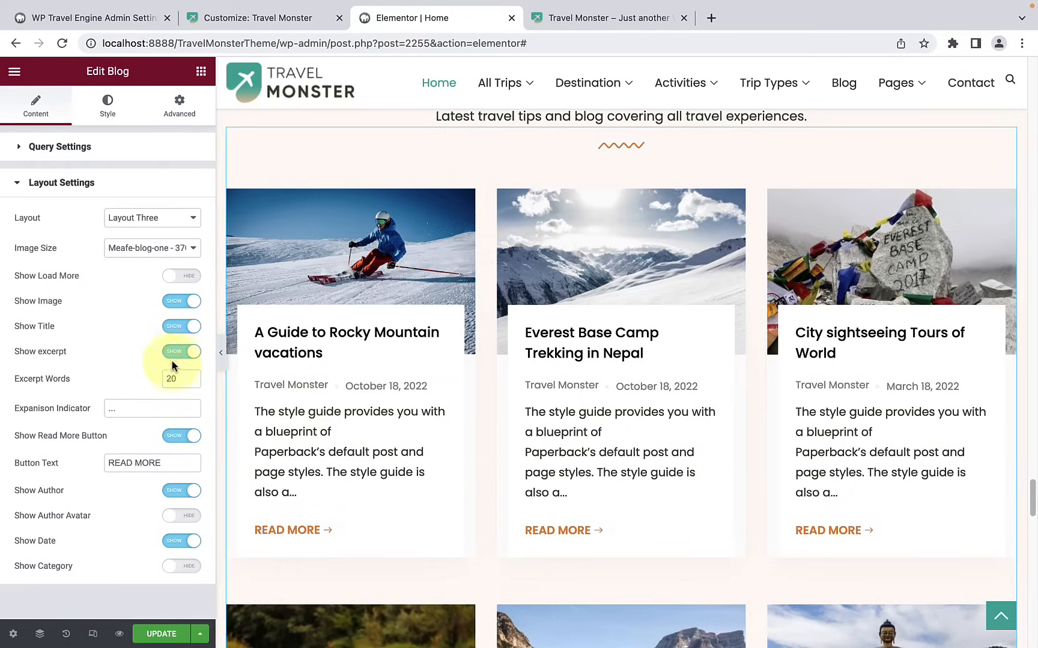
{"action": "left_click", "coordinate": [173, 360]}
{"action": "left_click", "coordinate": [185, 358]}
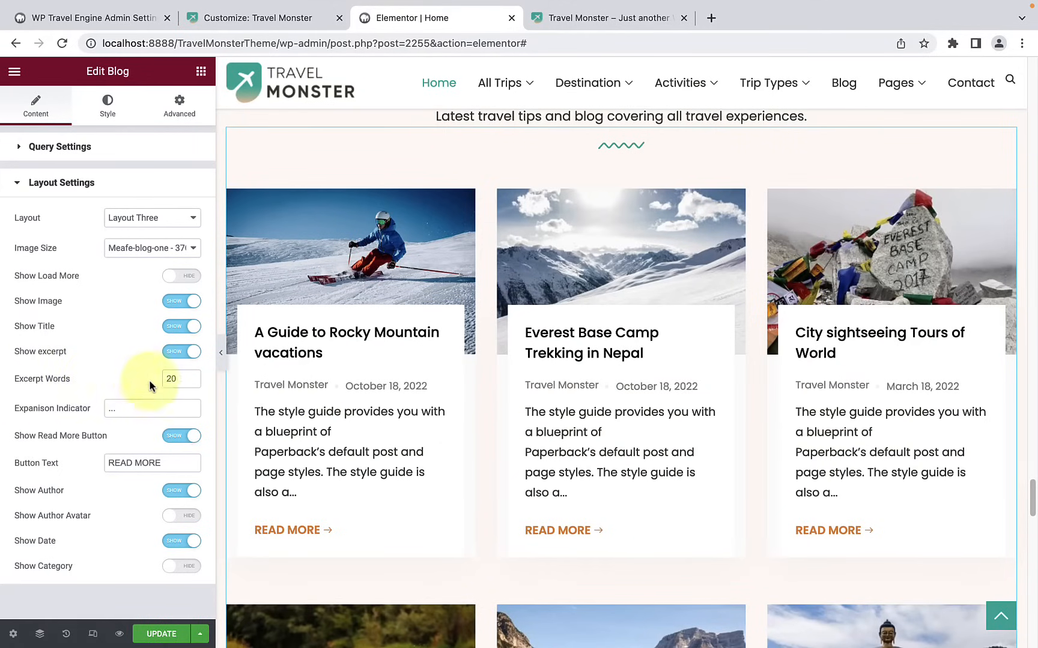
Step: Set the blog widget's excerpt length to 45 words and check the text across all post cards
{"action": "scroll", "coordinate": [341, 452], "scroll_direction": "down", "scroll_amount": 2}
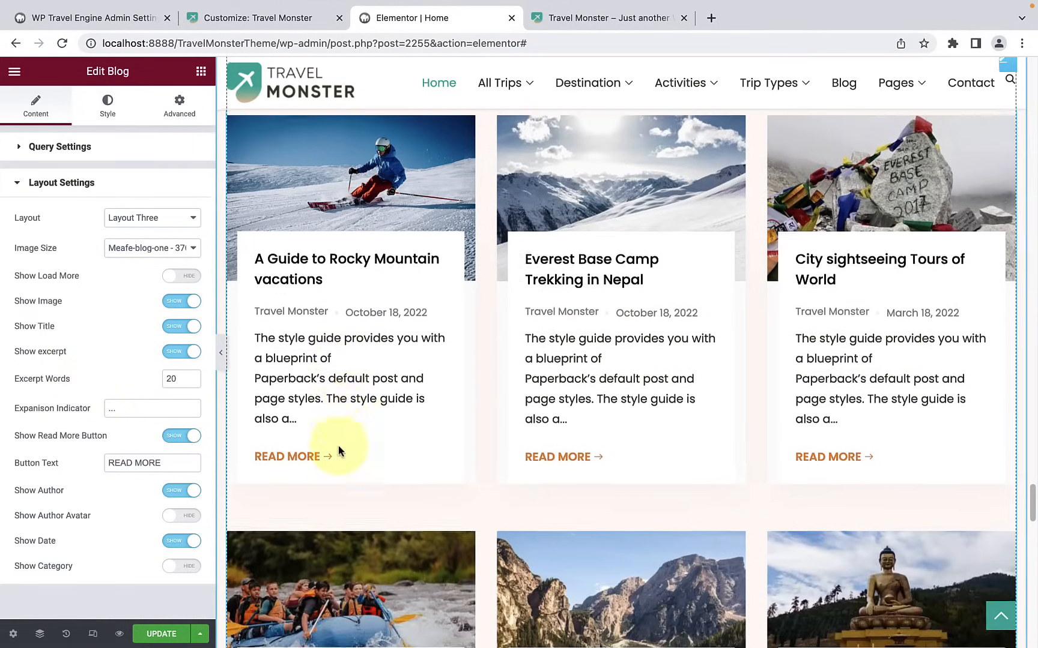
{"action": "scroll", "coordinate": [396, 393], "scroll_direction": "up", "scroll_amount": 1}
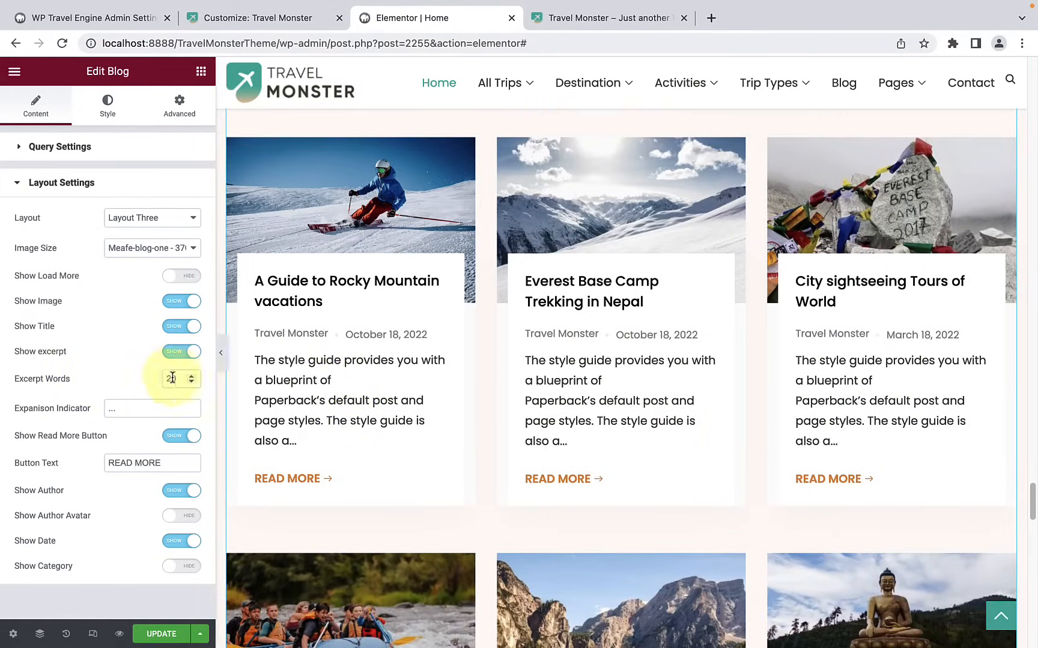
{"action": "left_click_drag", "start_coordinate": [180, 378], "coordinate": [149, 387]}
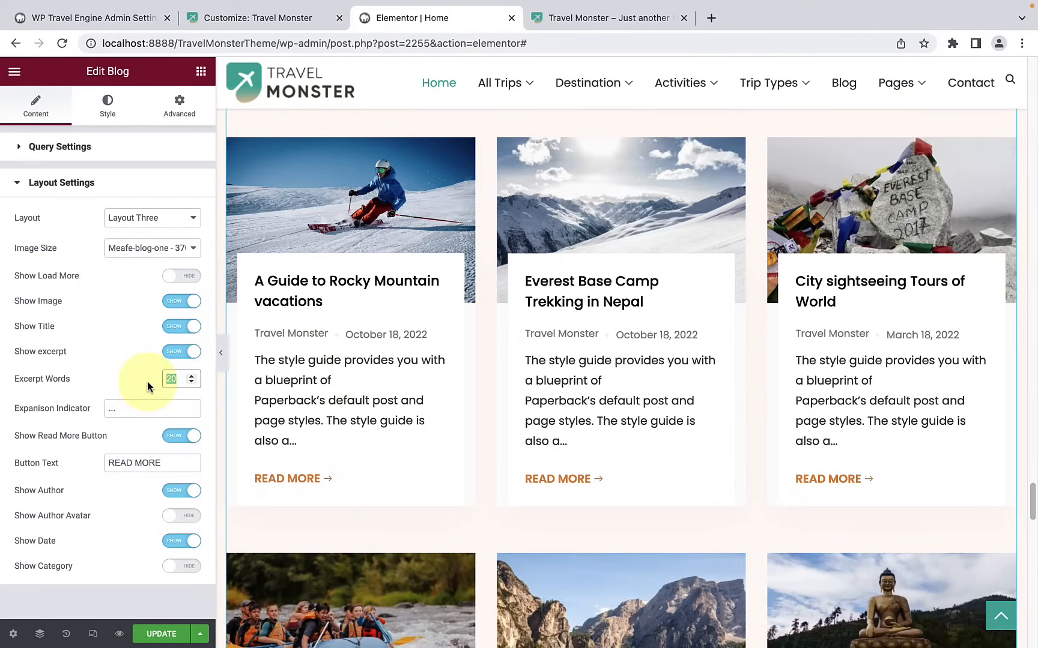
{"action": "type", "text": "45"}
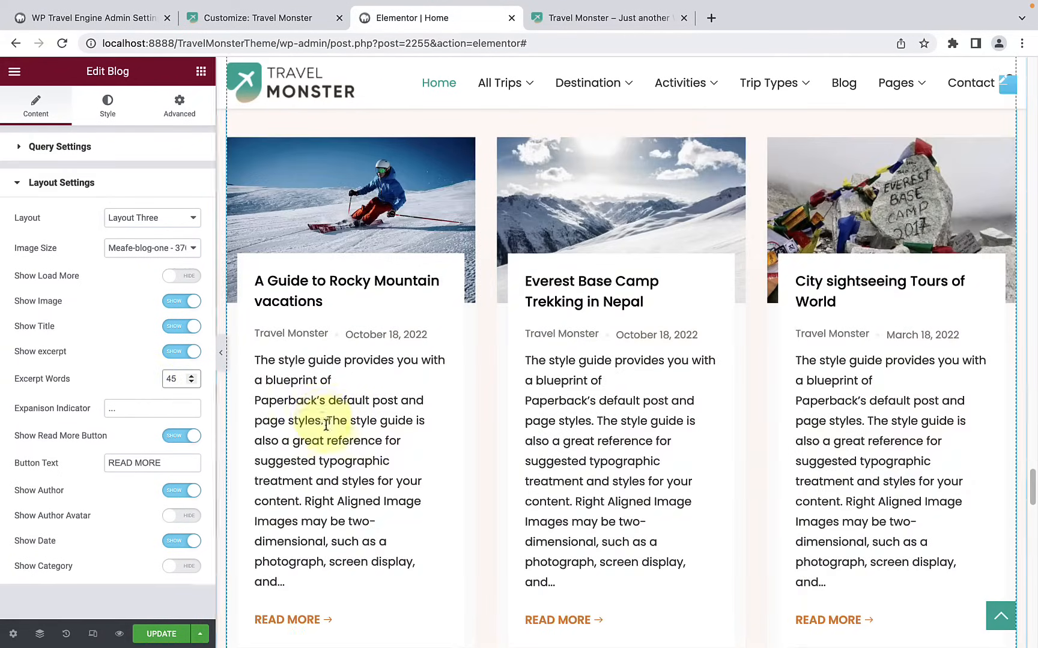
{"action": "scroll", "coordinate": [339, 442], "scroll_direction": "down", "scroll_amount": 8}
{"action": "scroll", "coordinate": [338, 445], "scroll_direction": "down", "scroll_amount": 3}
{"action": "scroll", "coordinate": [619, 406], "scroll_direction": "up", "scroll_amount": 6}
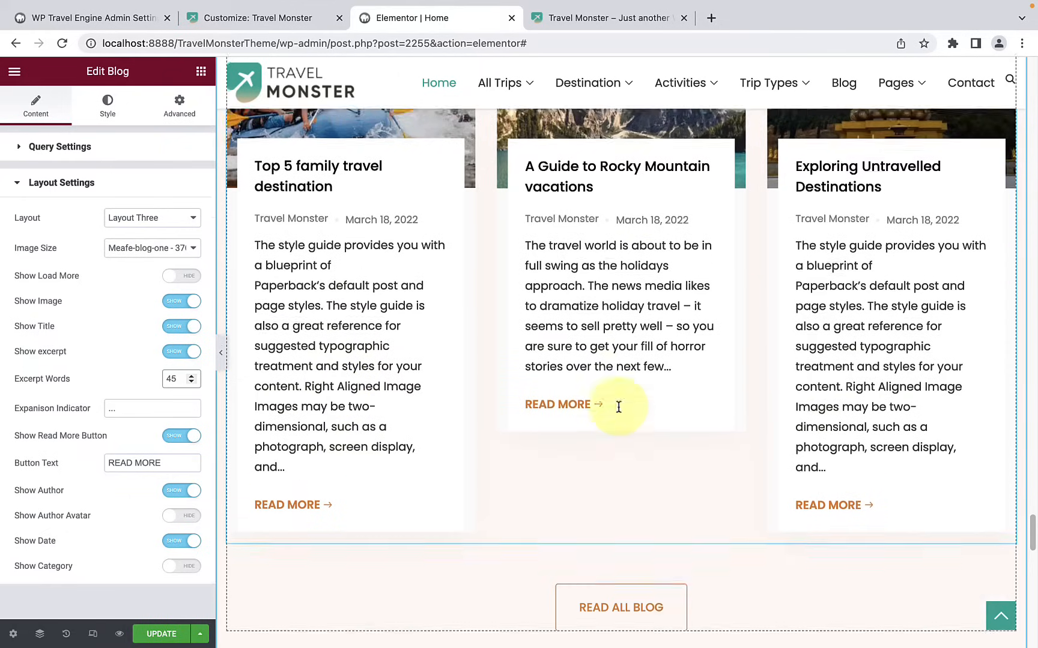
{"action": "scroll", "coordinate": [619, 405], "scroll_direction": "up", "scroll_amount": 6}
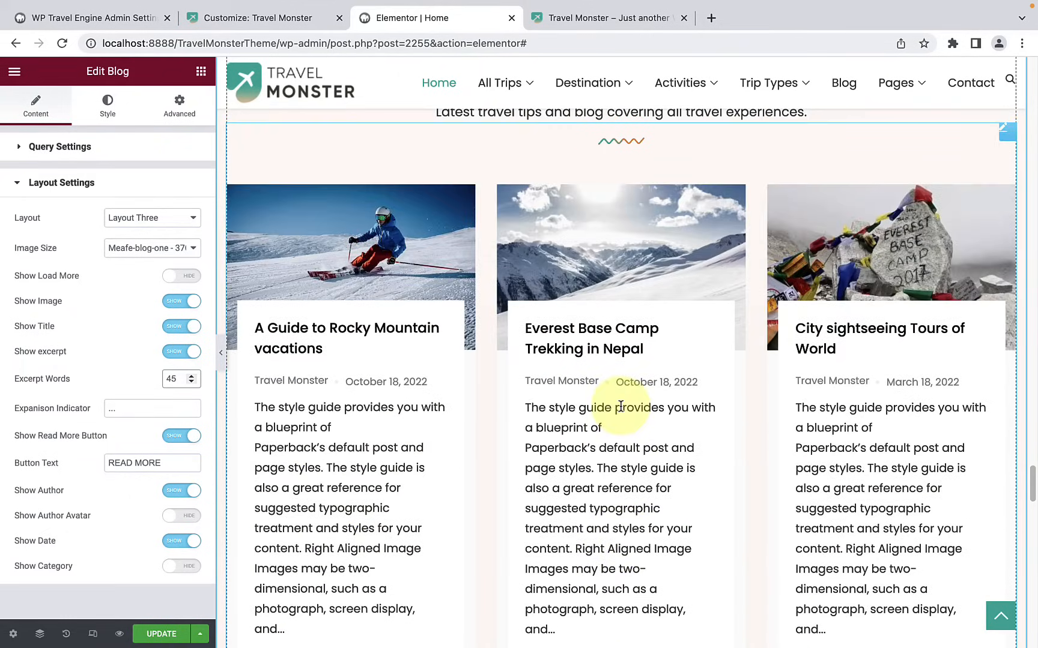
{"action": "scroll", "coordinate": [430, 431], "scroll_direction": "down", "scroll_amount": 3}
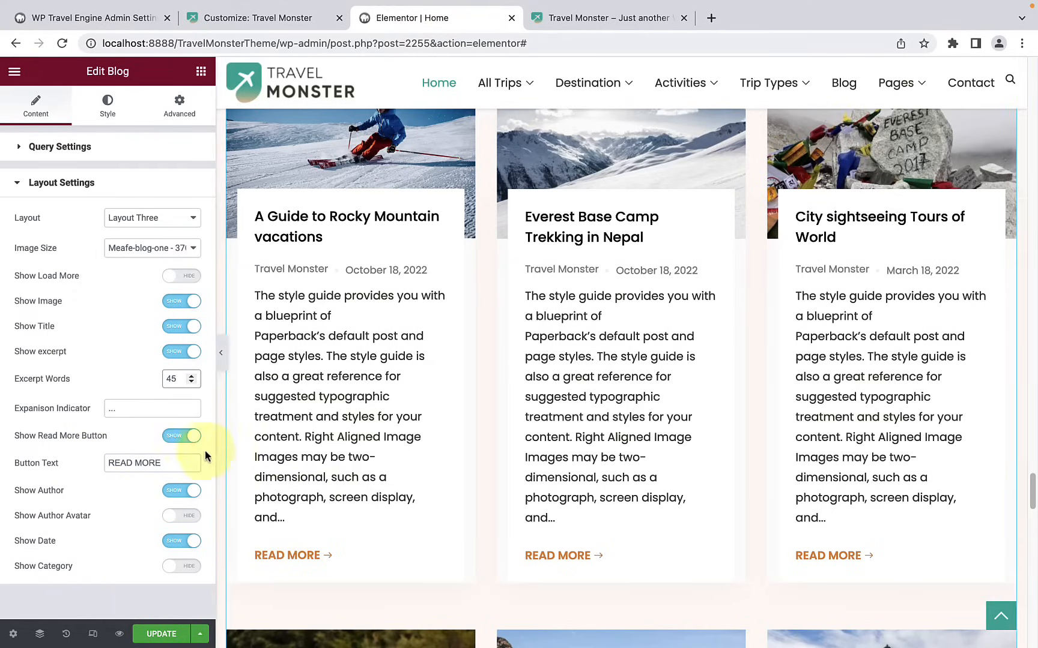
Step: Try the blog posts without the Read More button and author, and with the author avatar, restoring each setting
{"action": "left_click", "coordinate": [181, 436]}
{"action": "left_click", "coordinate": [183, 437]}
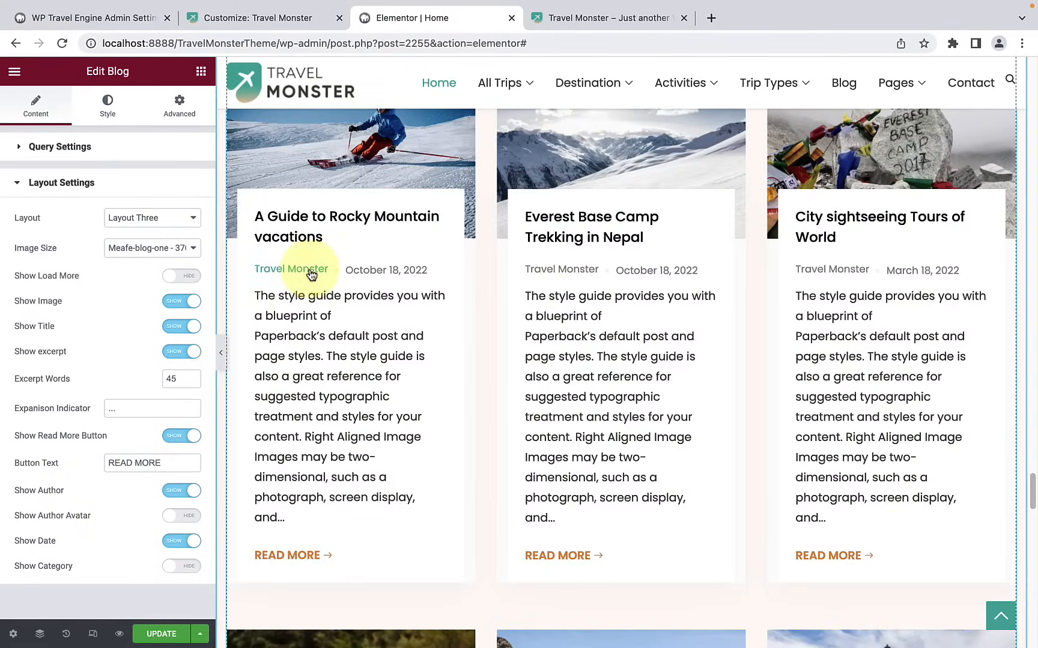
{"action": "left_click", "coordinate": [170, 491]}
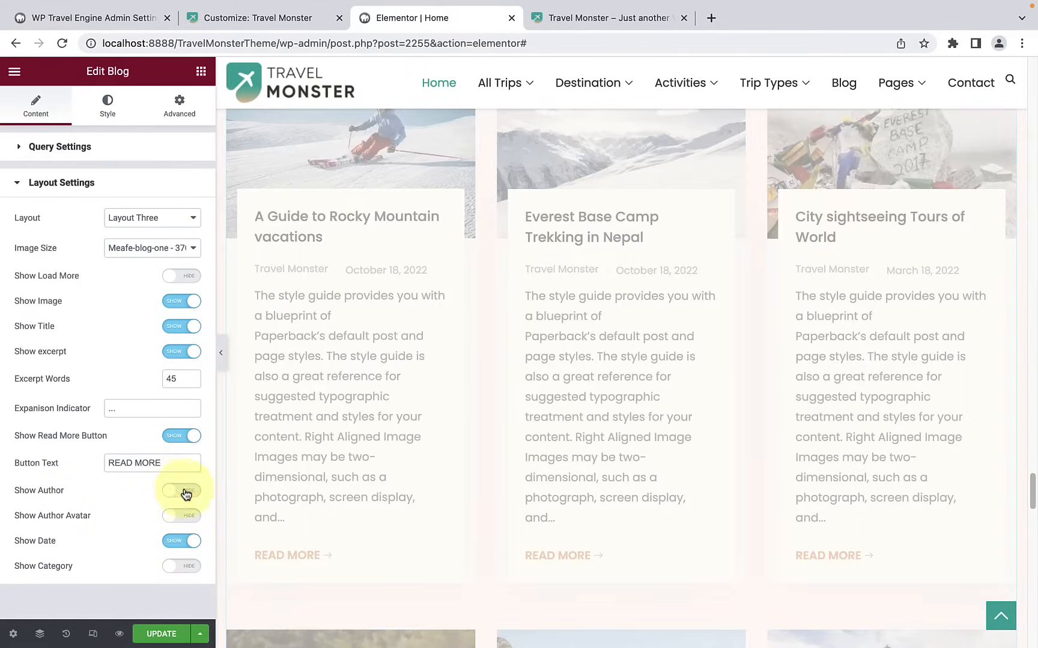
{"action": "left_click", "coordinate": [187, 492]}
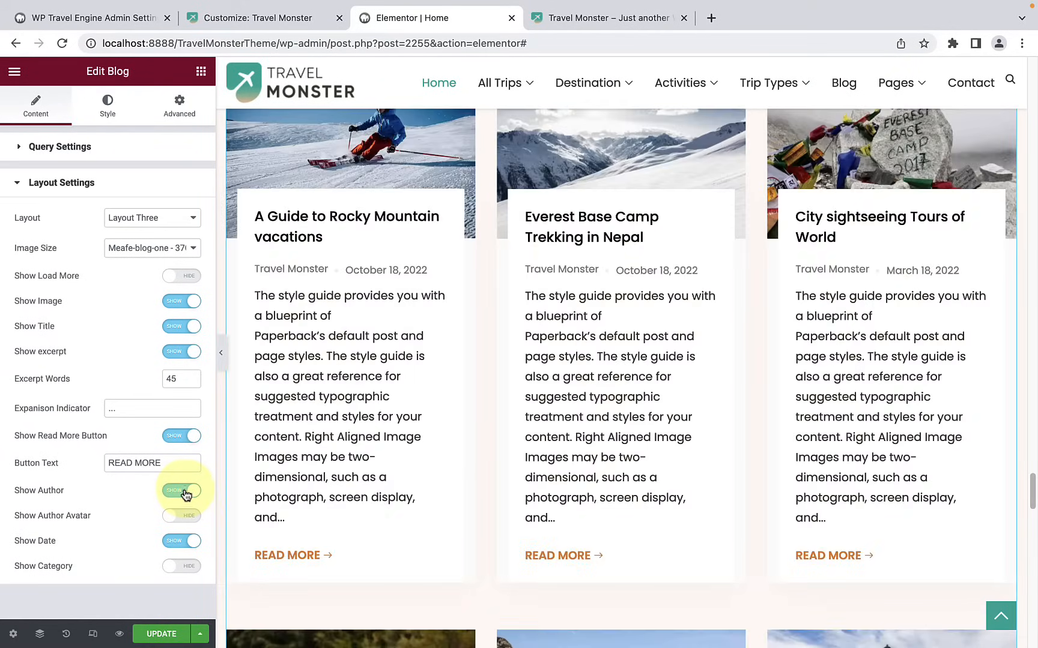
{"action": "left_click", "coordinate": [191, 517]}
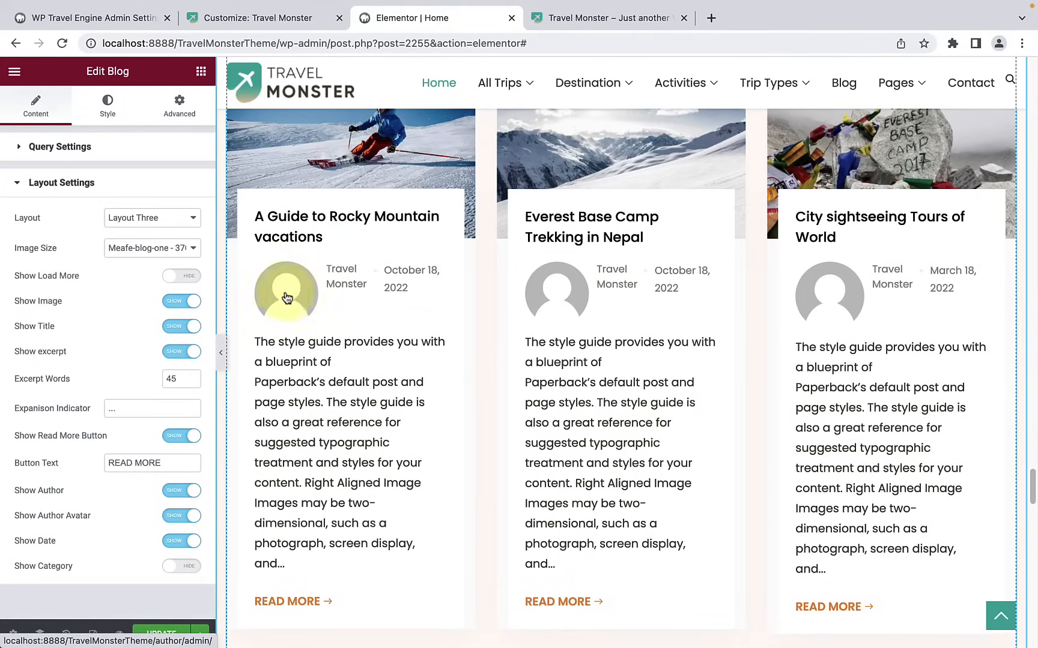
{"action": "left_click", "coordinate": [178, 518]}
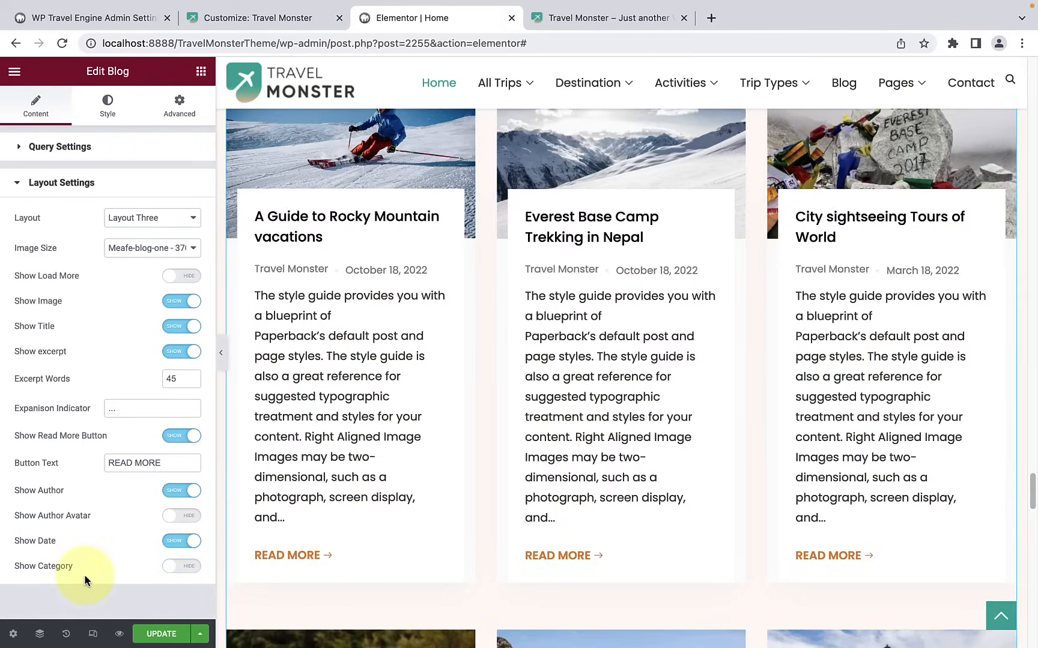
Step: Show the category on the blog posts and check it on the post cards
{"action": "left_click", "coordinate": [192, 568]}
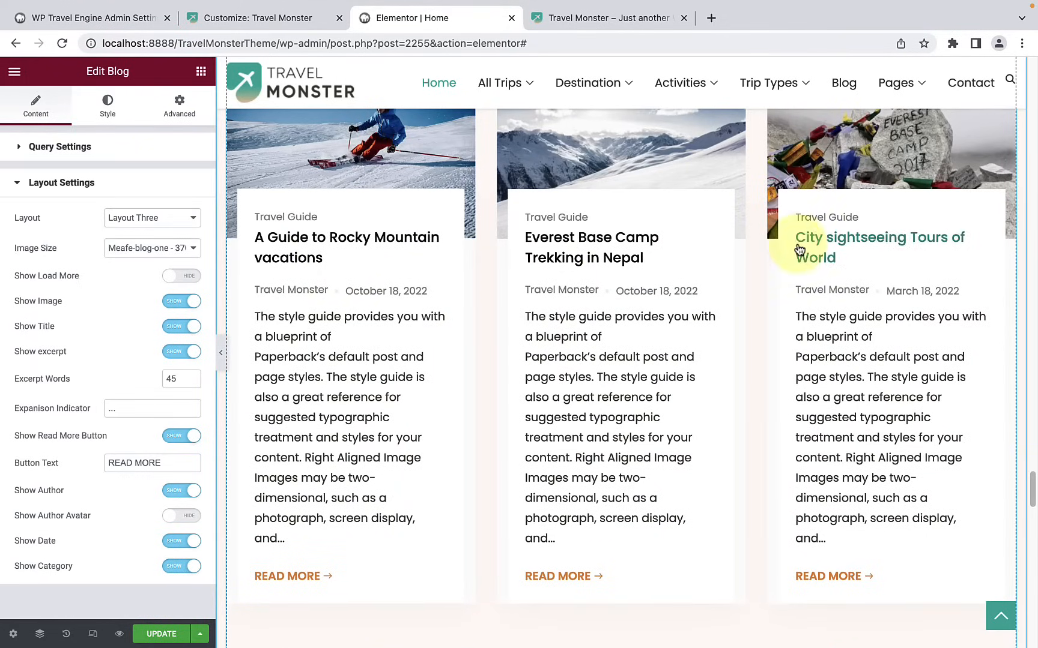
{"action": "scroll", "coordinate": [789, 271], "scroll_direction": "up", "scroll_amount": 2}
{"action": "scroll", "coordinate": [798, 336], "scroll_direction": "down", "scroll_amount": 10}
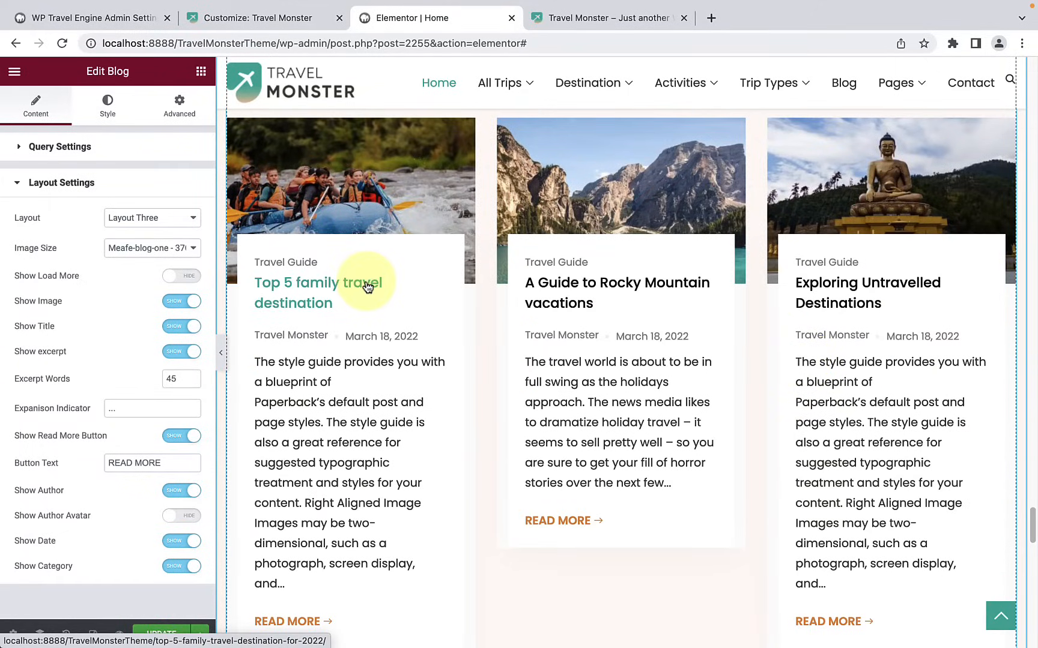
Step: Set the blog widget's post background color to a very pale green, #F8FFFD, in its general style
{"action": "left_click", "coordinate": [120, 116]}
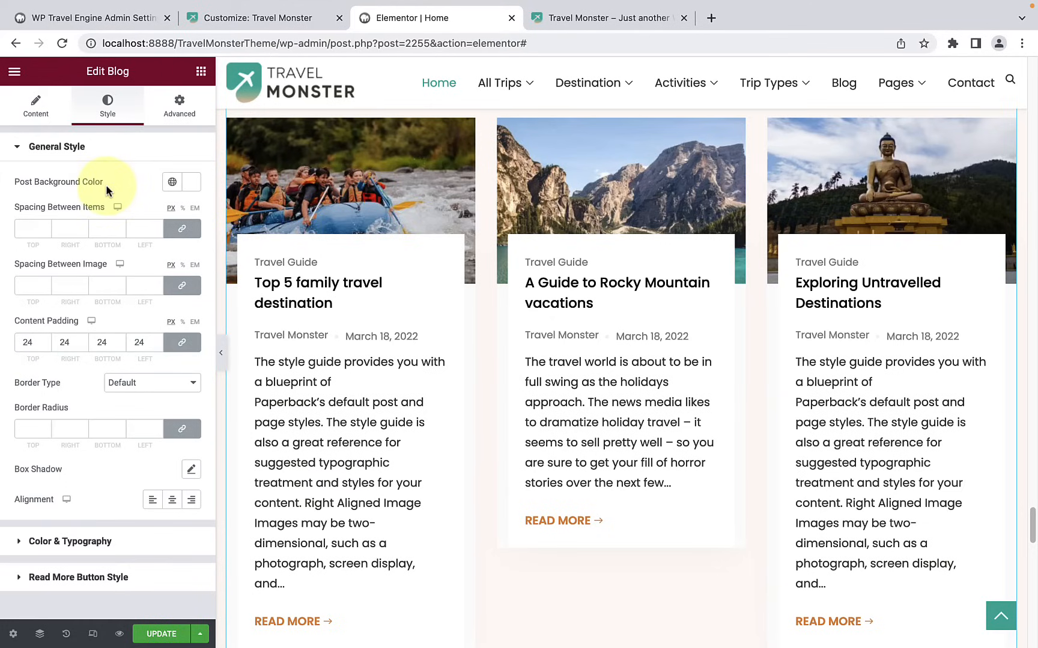
{"action": "left_click", "coordinate": [191, 182]}
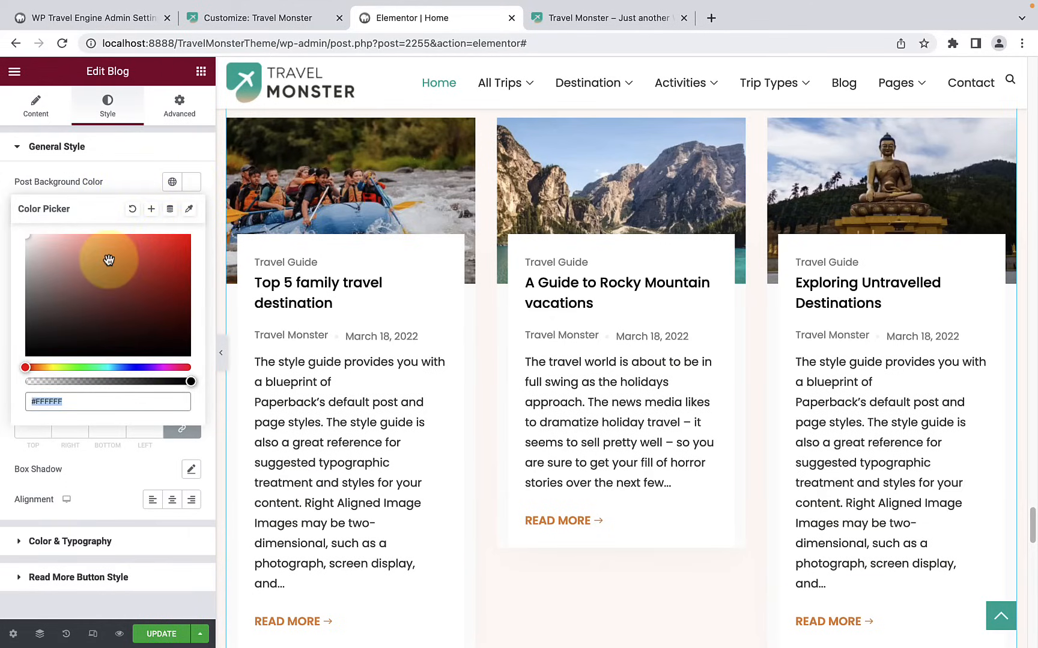
{"action": "left_click_drag", "start_coordinate": [109, 259], "coordinate": [60, 236]}
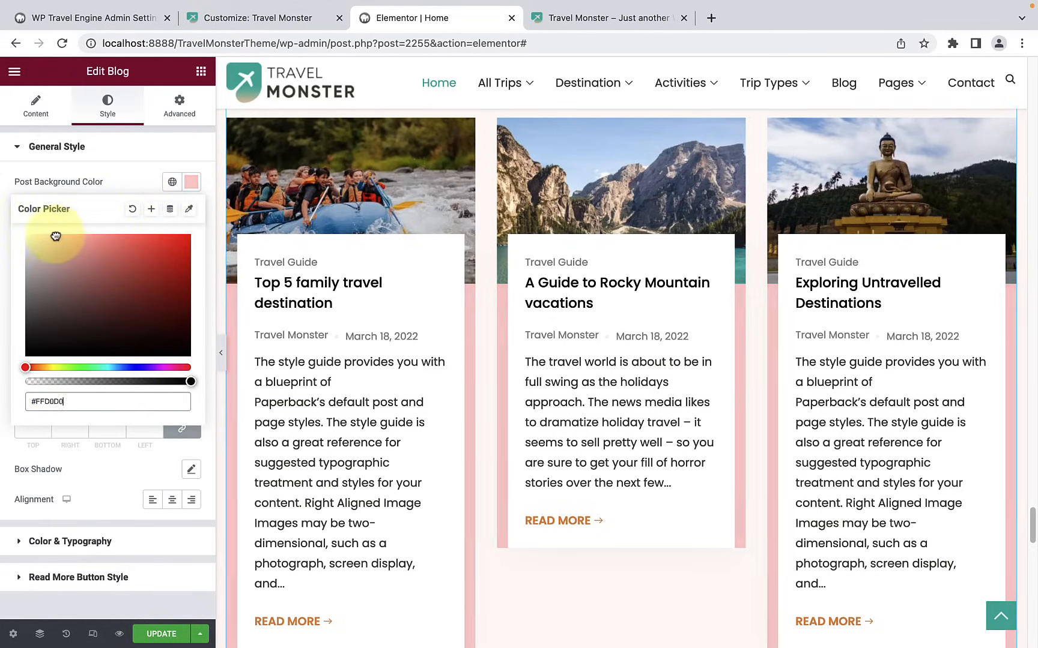
{"action": "left_click_drag", "start_coordinate": [26, 367], "coordinate": [102, 364]}
{"action": "left_click_drag", "start_coordinate": [45, 239], "coordinate": [28, 239]}
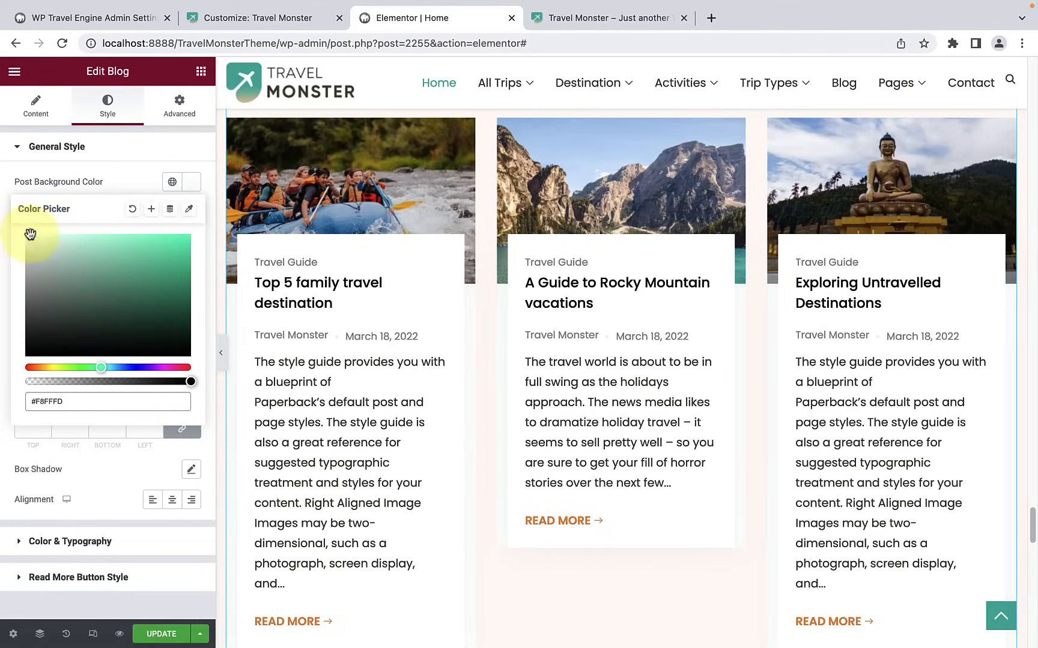
{"action": "left_click", "coordinate": [145, 187]}
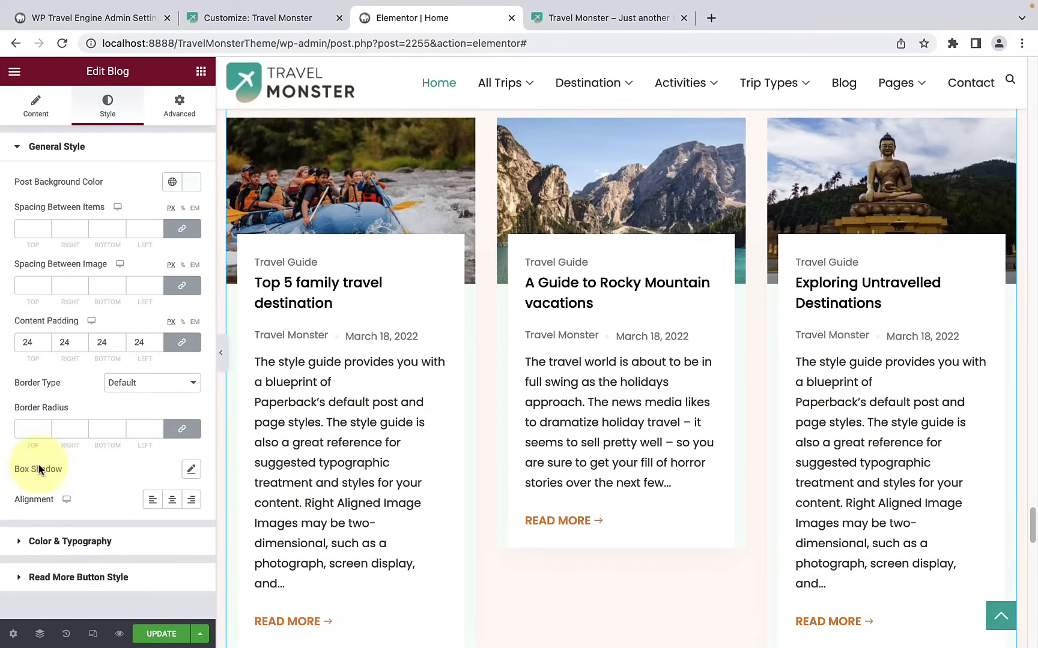
Step: Try other content alignments on the blog posts, including center, and set the alignment to left
{"action": "left_click", "coordinate": [172, 501]}
{"action": "left_click", "coordinate": [184, 503]}
{"action": "left_click", "coordinate": [172, 501]}
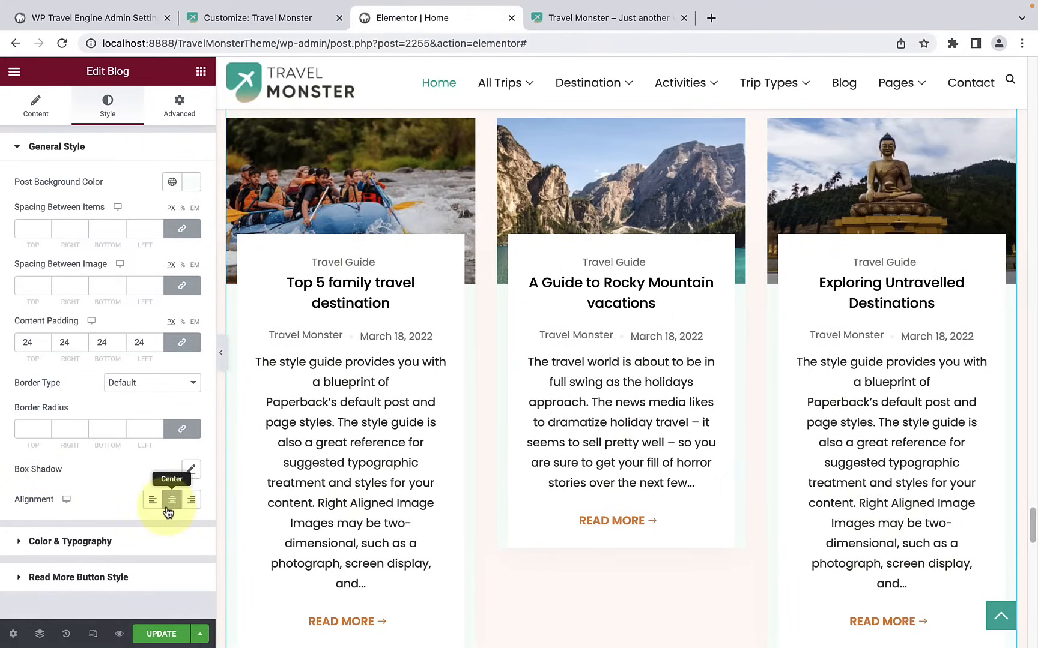
{"action": "left_click", "coordinate": [154, 502]}
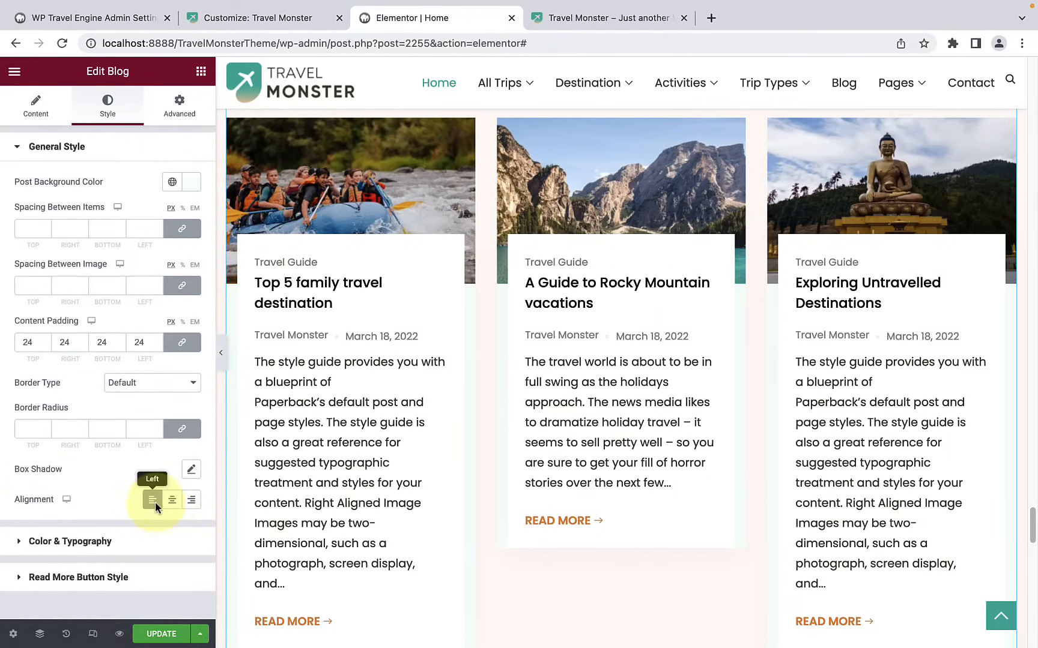
Step: Open the blog widget's color and typography settings for the title, excerpt and meta styles
{"action": "left_click", "coordinate": [117, 543]}
{"action": "scroll", "coordinate": [116, 540], "scroll_direction": "down", "scroll_amount": 1}
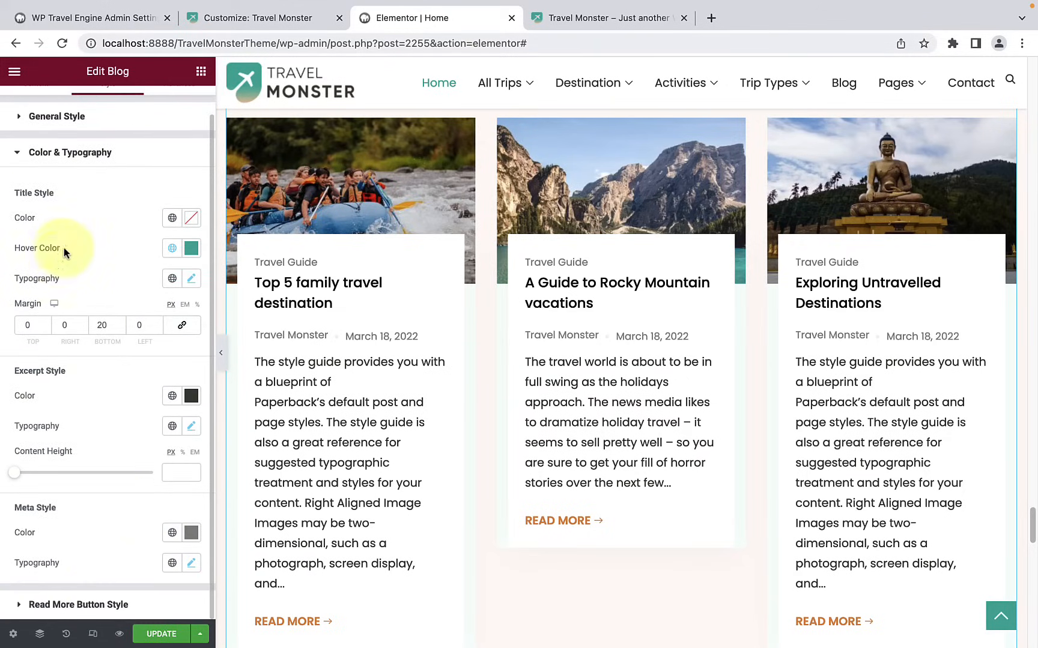
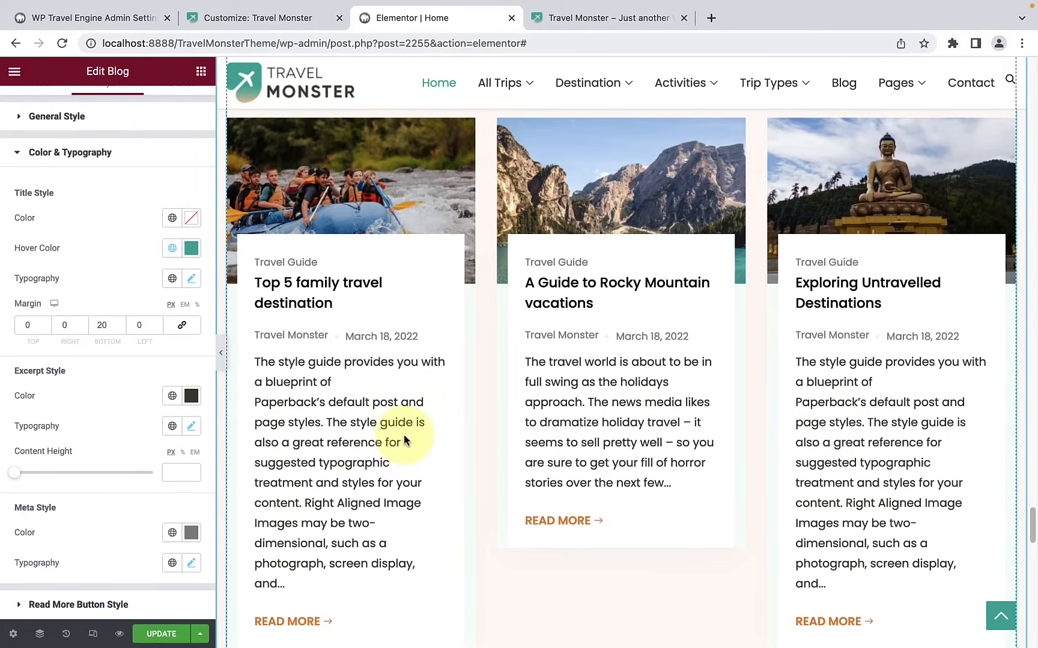
Step: Set the Meta Style color of the blog posts to red #E91313
{"action": "scroll", "coordinate": [403, 434], "scroll_direction": "down", "scroll_amount": 10}
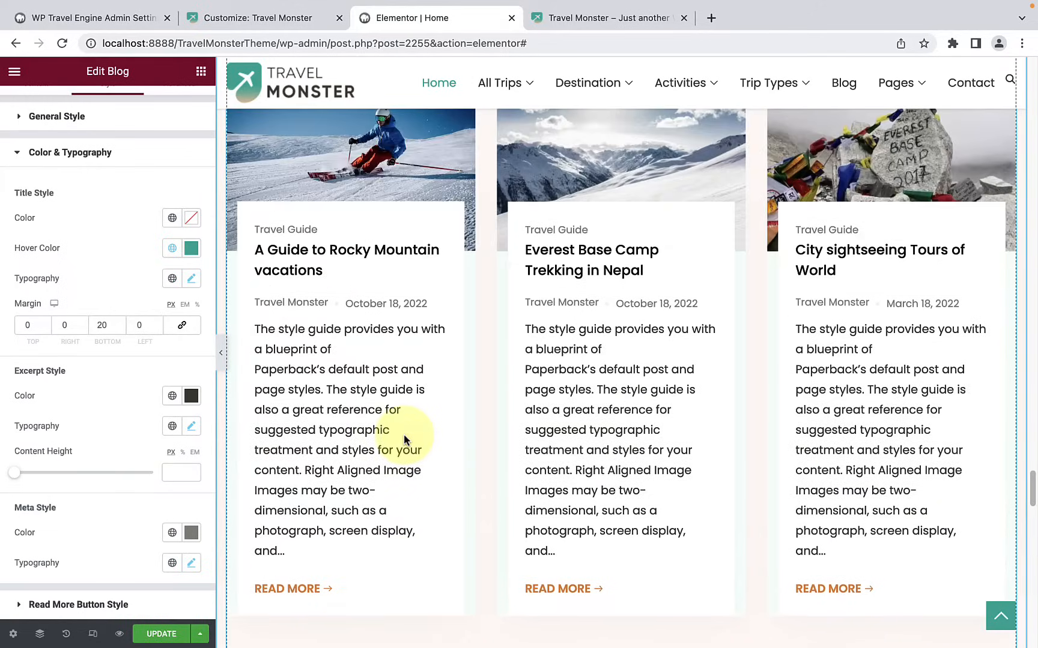
{"action": "scroll", "coordinate": [404, 442], "scroll_direction": "down", "scroll_amount": 10}
{"action": "scroll", "coordinate": [404, 441], "scroll_direction": "up", "scroll_amount": 3}
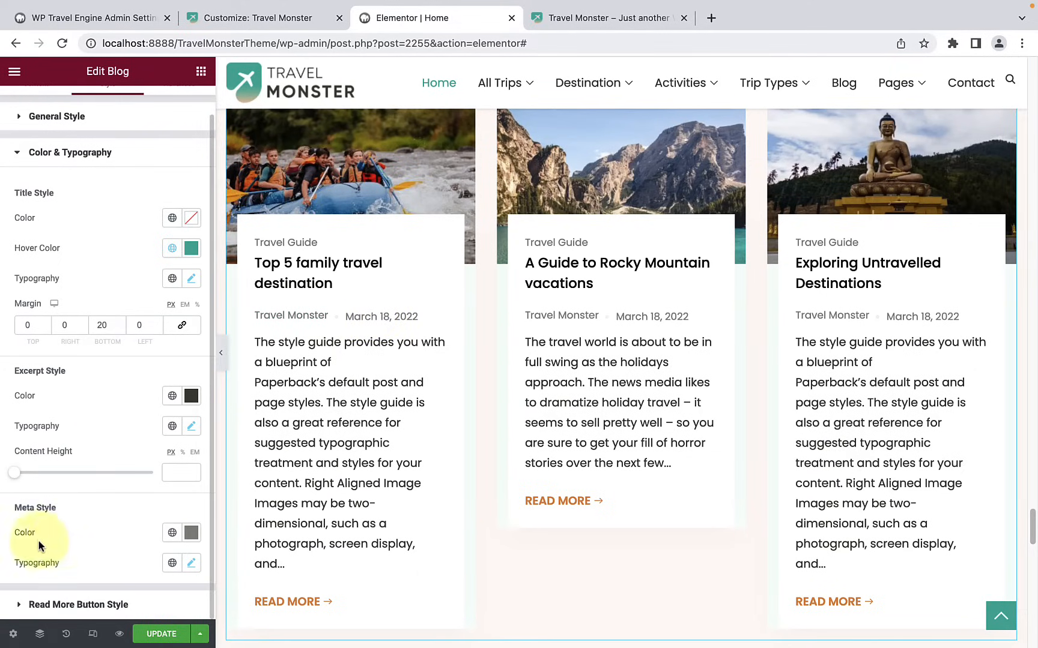
{"action": "left_click", "coordinate": [191, 533]}
{"action": "left_click_drag", "start_coordinate": [64, 462], "coordinate": [24, 463]}
{"action": "left_click", "coordinate": [171, 365]}
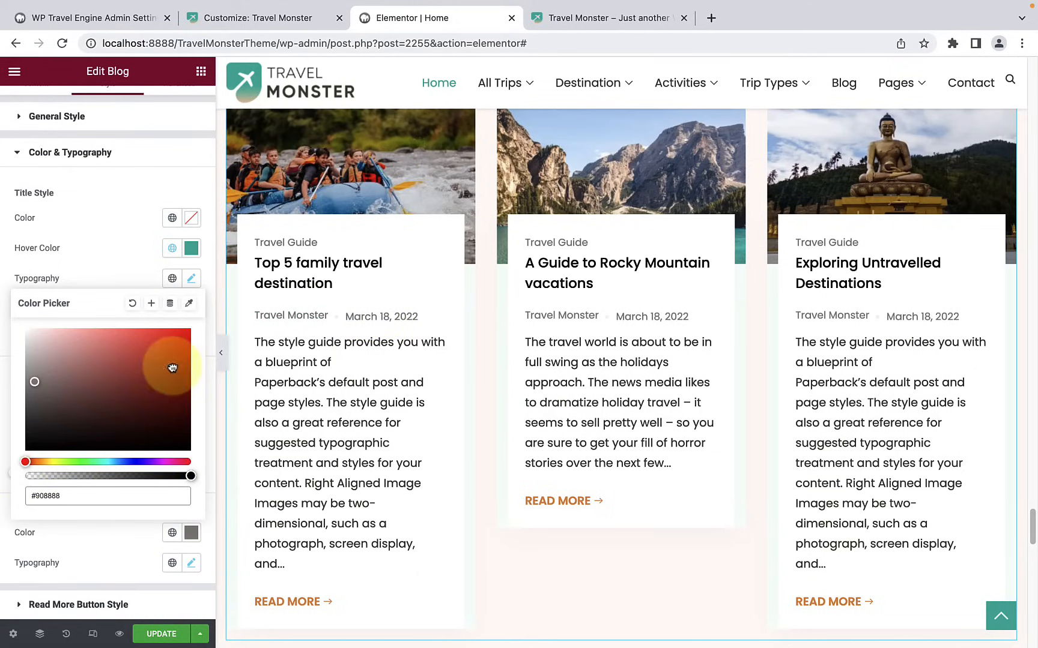
{"action": "left_click_drag", "start_coordinate": [171, 366], "coordinate": [177, 339]}
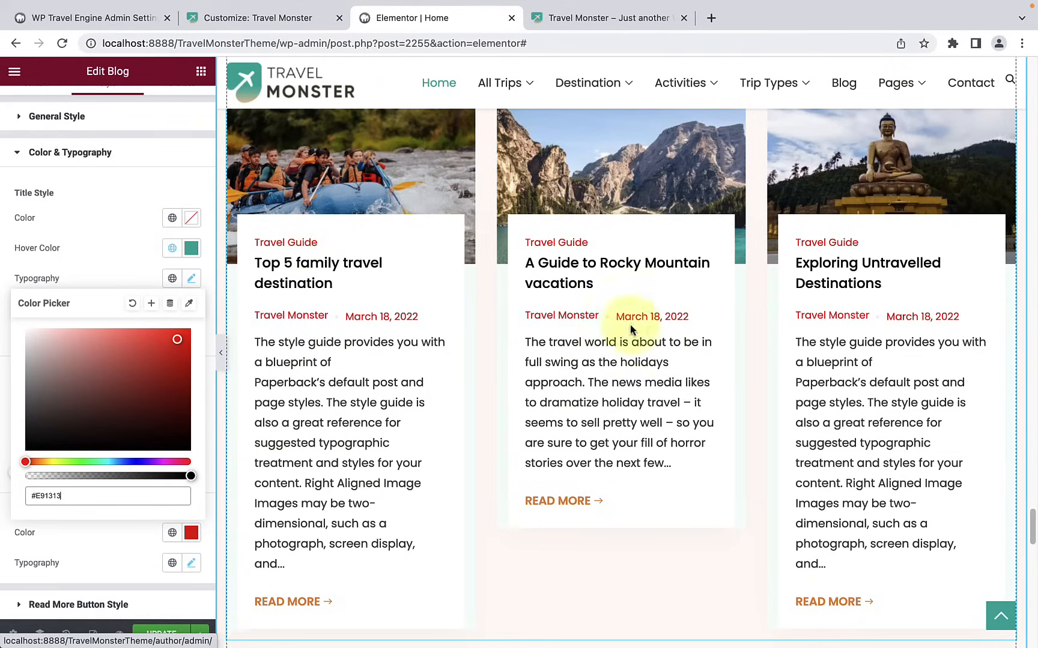
{"action": "left_click", "coordinate": [91, 535]}
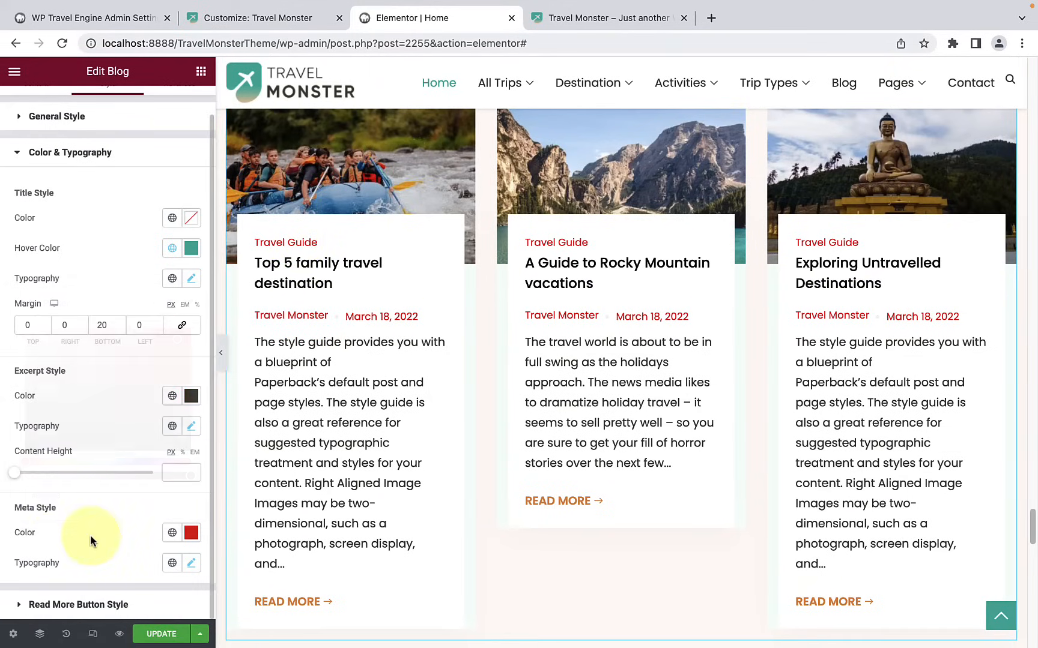
Step: Review the Meta Style typography options of the blog widget, including the font family choices
{"action": "left_click", "coordinate": [190, 563]}
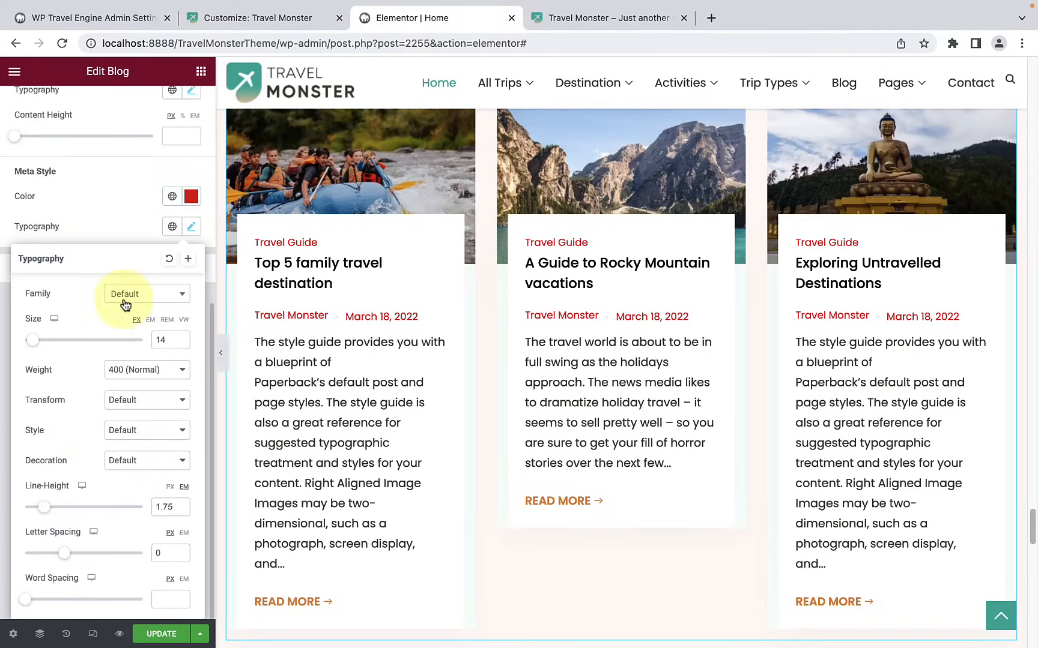
{"action": "left_click", "coordinate": [132, 294]}
{"action": "left_click", "coordinate": [84, 298]}
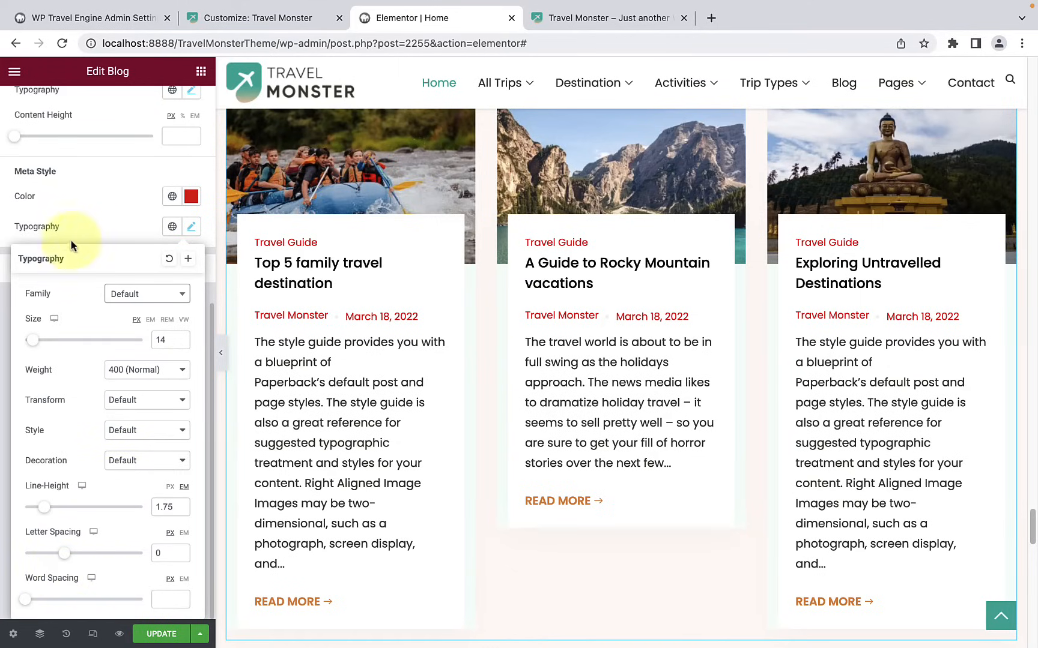
{"action": "left_click", "coordinate": [95, 191]}
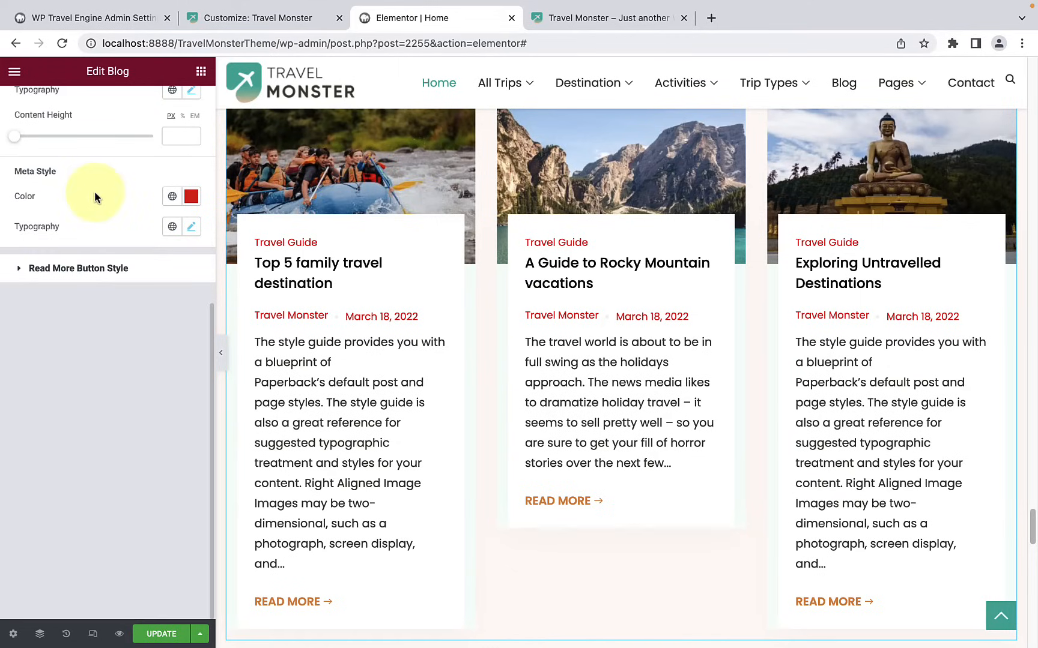
Step: Set the normal-state text color of the blog's Read More button to red
{"action": "left_click", "coordinate": [80, 273]}
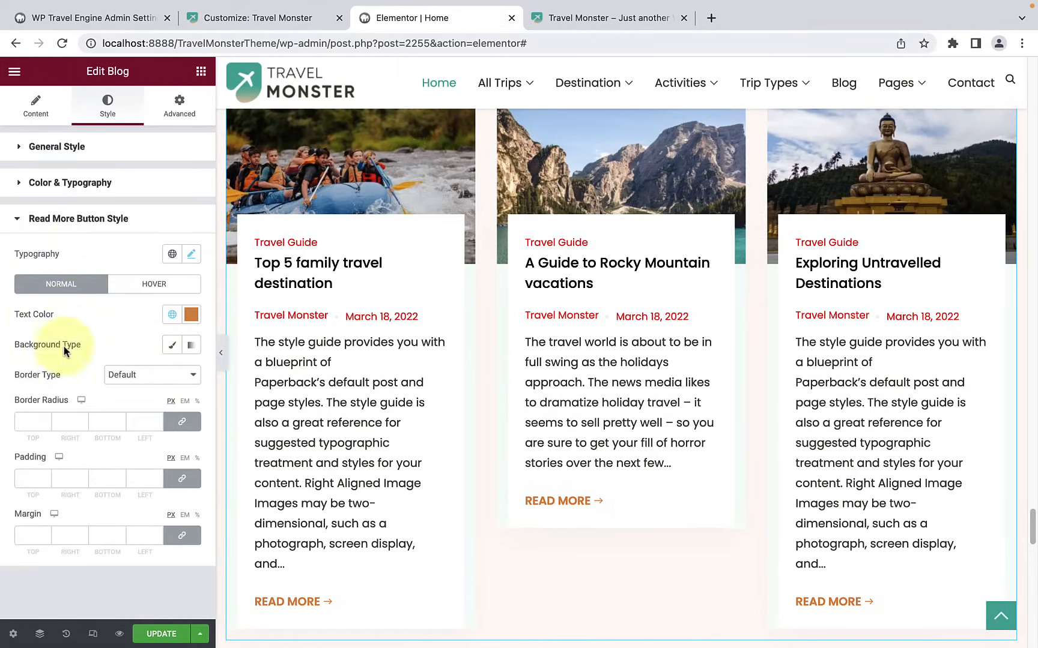
{"action": "scroll", "coordinate": [385, 447], "scroll_direction": "down", "scroll_amount": 2}
{"action": "scroll", "coordinate": [385, 442], "scroll_direction": "down", "scroll_amount": 1}
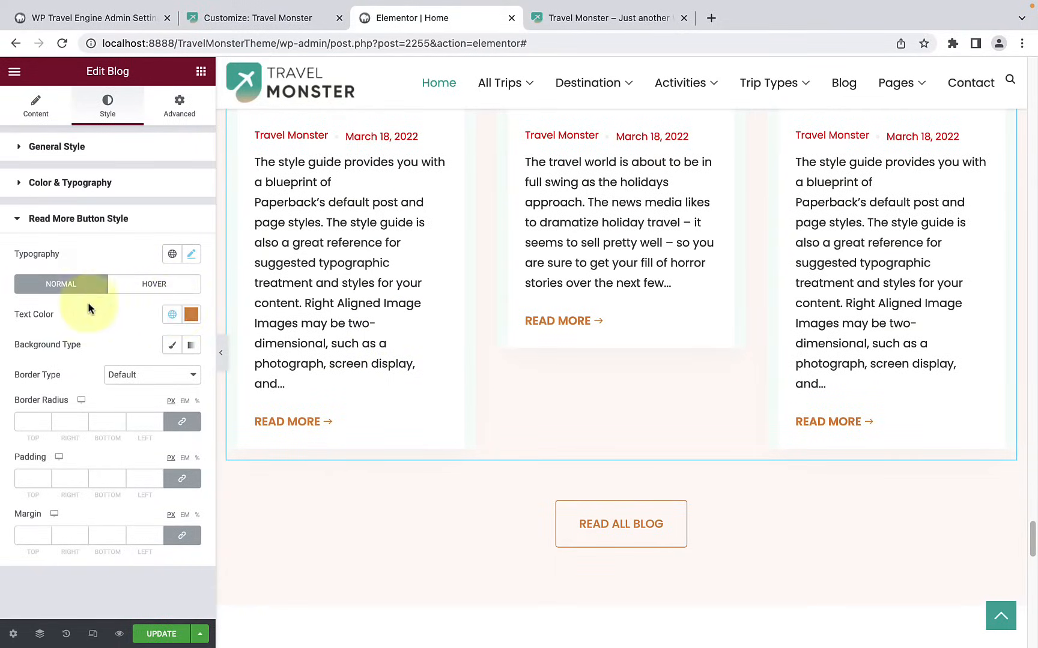
{"action": "left_click", "coordinate": [147, 291]}
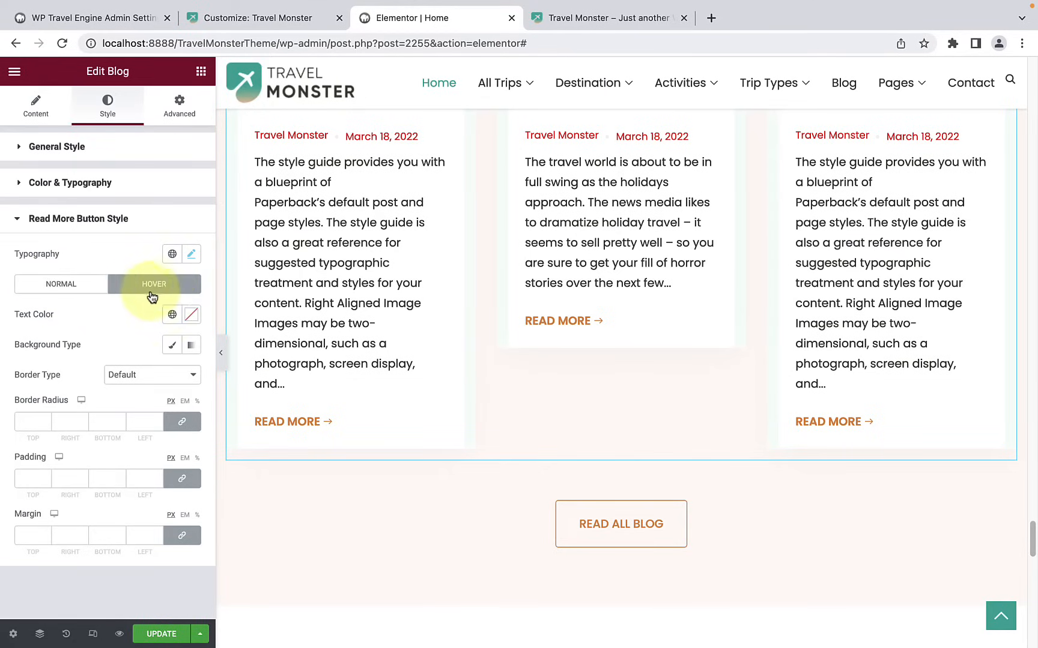
{"action": "left_click", "coordinate": [82, 291]}
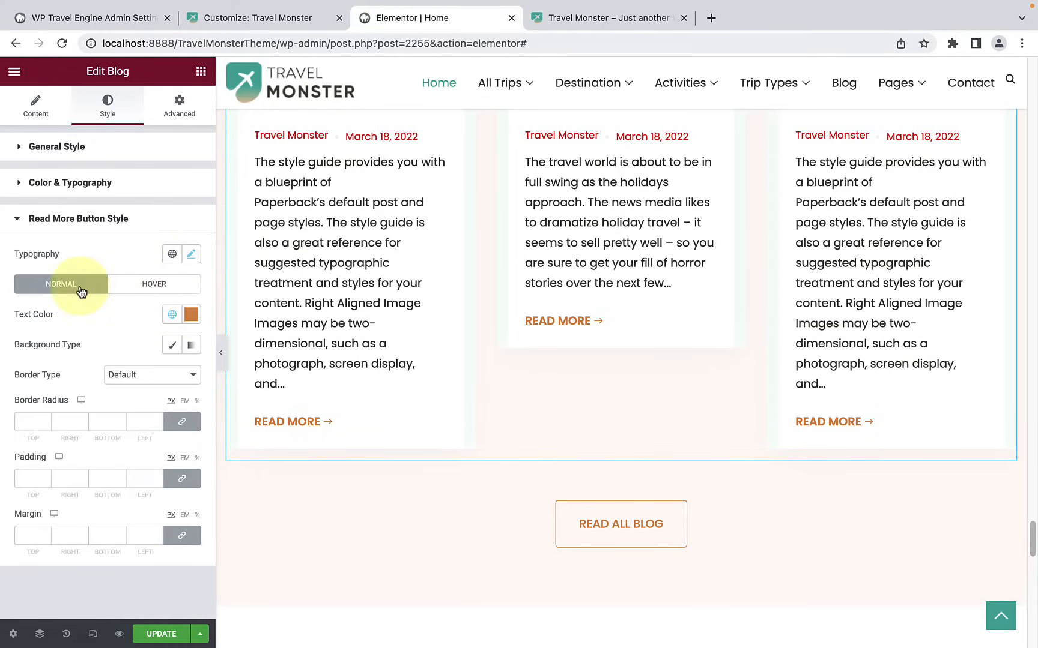
{"action": "left_click", "coordinate": [191, 314]}
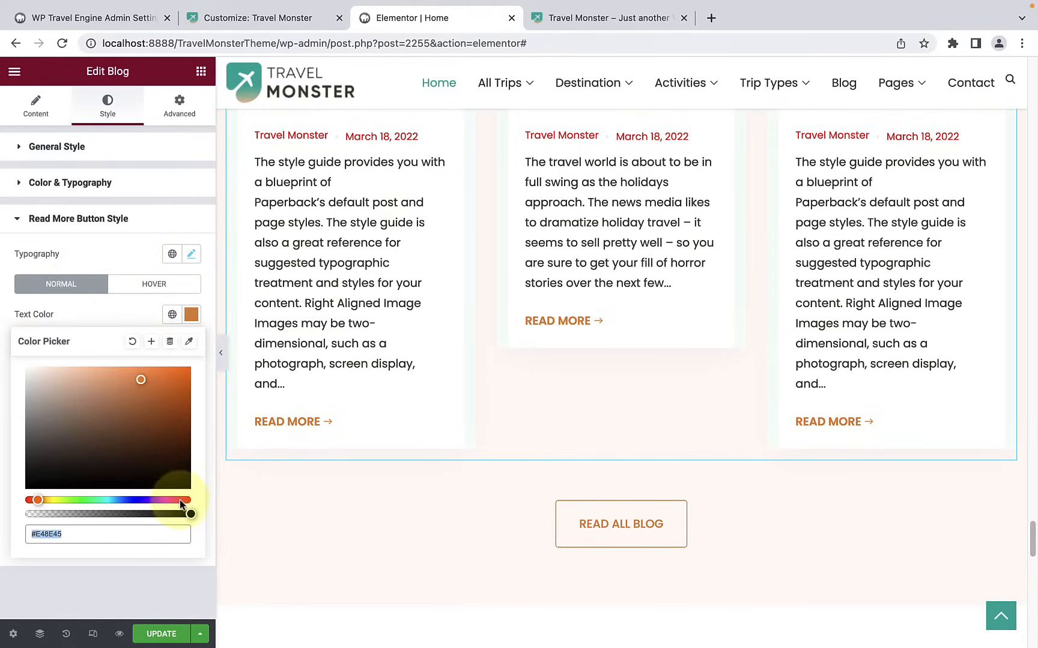
{"action": "left_click_drag", "start_coordinate": [180, 502], "coordinate": [193, 501]}
{"action": "left_click_drag", "start_coordinate": [180, 386], "coordinate": [189, 372]}
{"action": "left_click", "coordinate": [135, 319]}
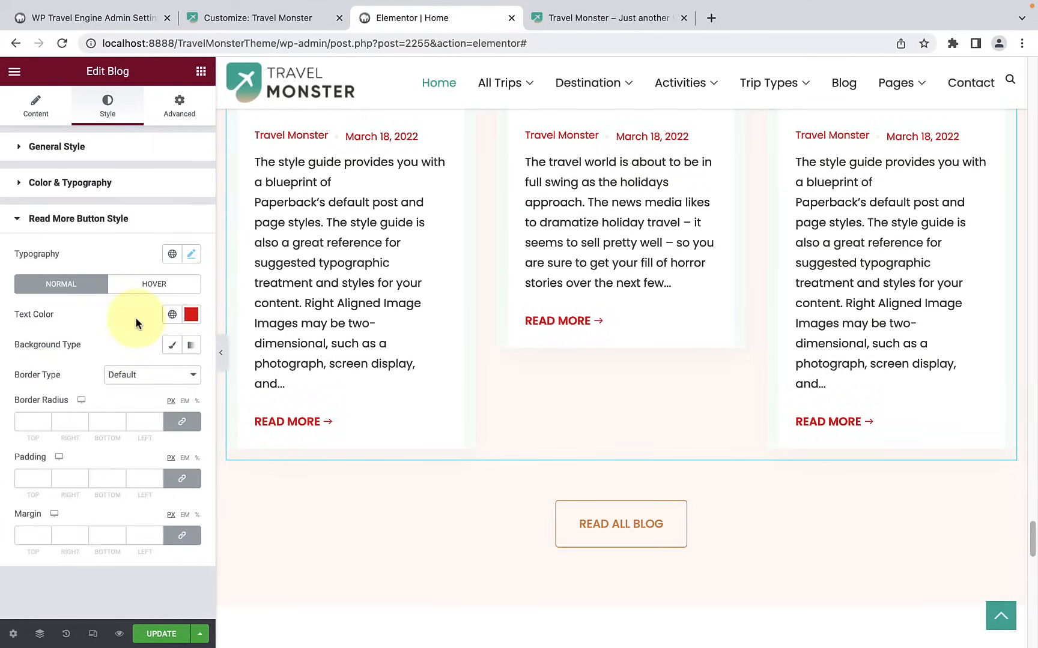
Step: View the hover-state text color setting of the Read More button
{"action": "left_click", "coordinate": [167, 285]}
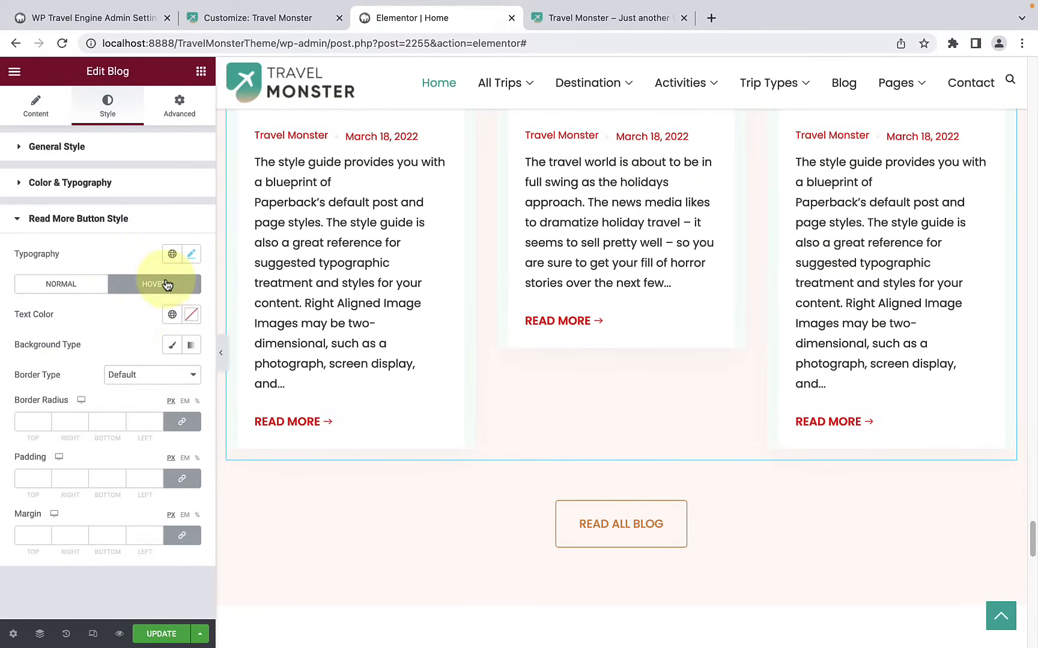
{"action": "left_click", "coordinate": [186, 324]}
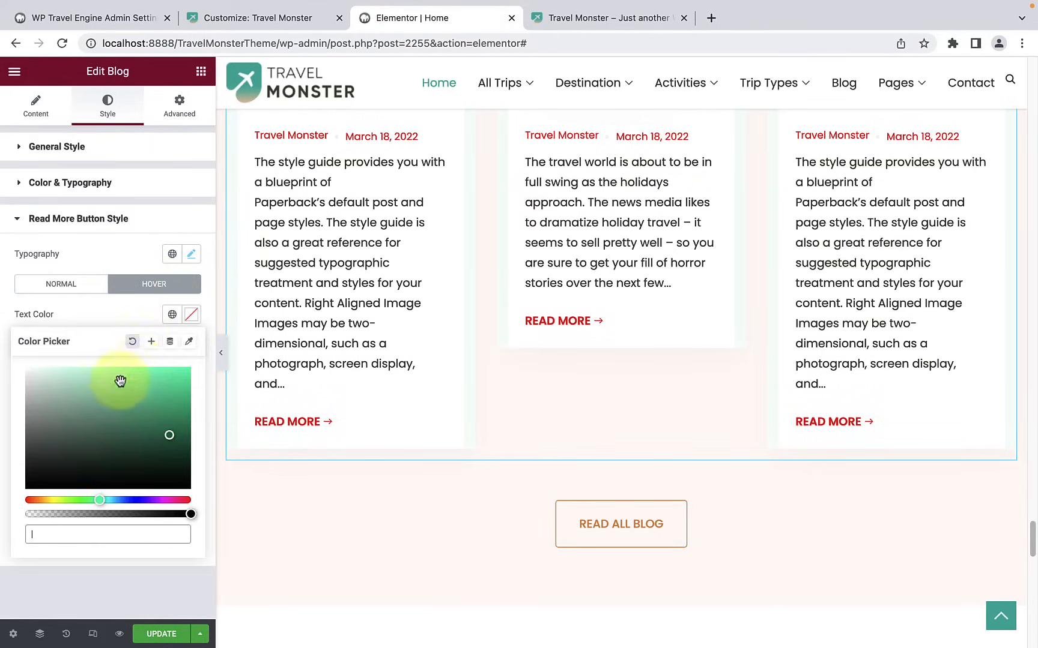
{"action": "left_click", "coordinate": [140, 318]}
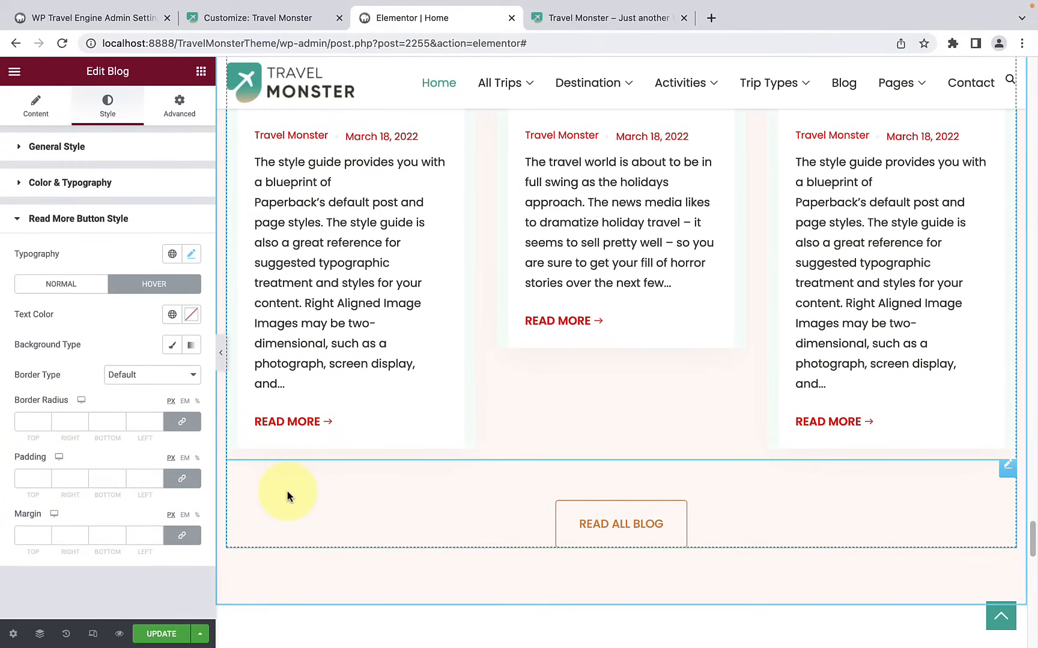
Step: Delete the fifth logo item from the Clients Logo widget in the Trusted by section
{"action": "scroll", "coordinate": [287, 491], "scroll_direction": "up", "scroll_amount": 10}
{"action": "scroll", "coordinate": [287, 496], "scroll_direction": "up", "scroll_amount": 5}
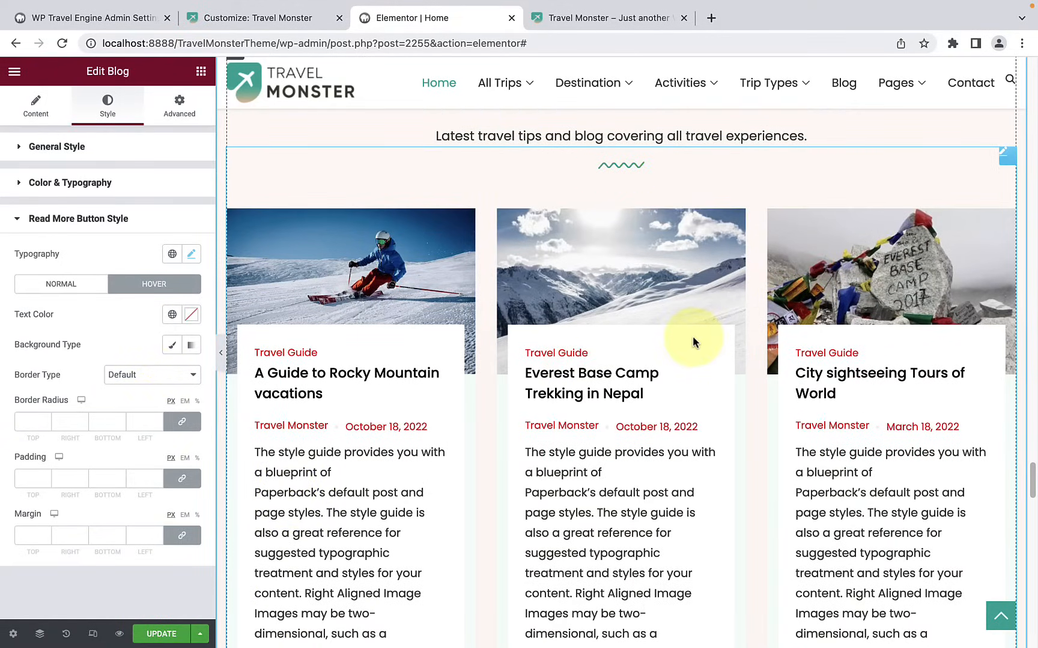
{"action": "scroll", "coordinate": [692, 348], "scroll_direction": "down", "scroll_amount": 8}
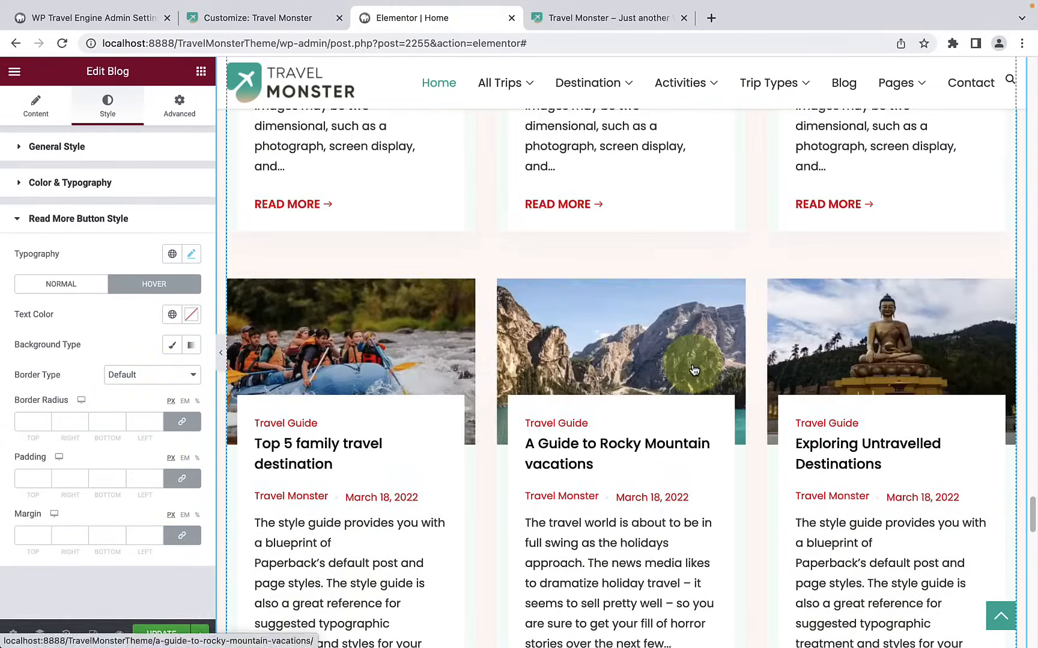
{"action": "scroll", "coordinate": [693, 370], "scroll_direction": "down", "scroll_amount": 6}
{"action": "scroll", "coordinate": [692, 367], "scroll_direction": "down", "scroll_amount": 3}
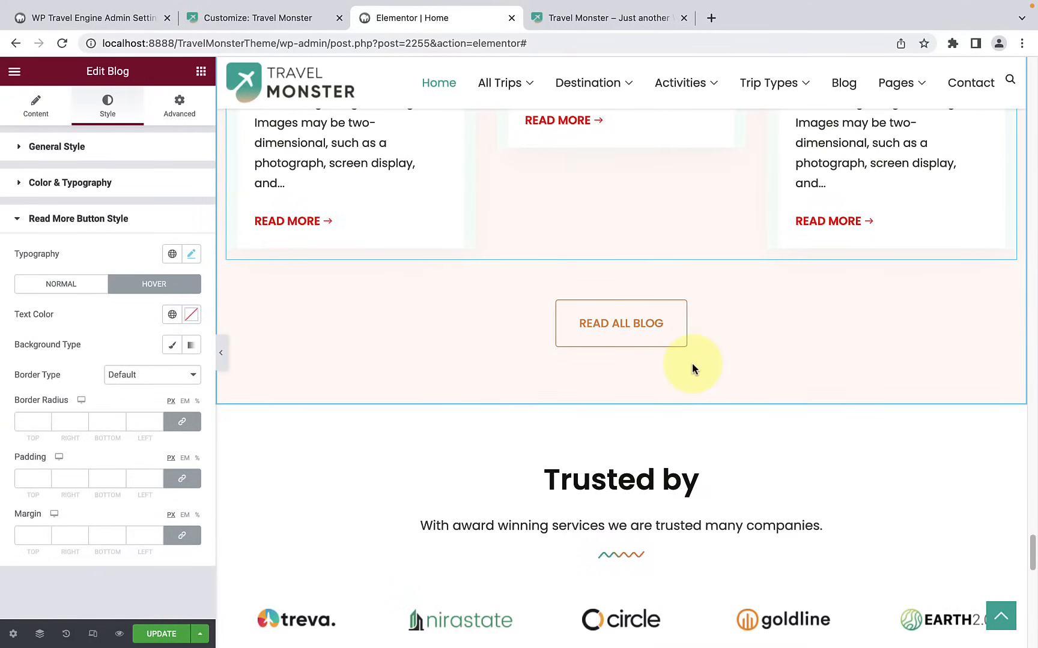
{"action": "scroll", "coordinate": [692, 367], "scroll_direction": "up", "scroll_amount": 7}
{"action": "scroll", "coordinate": [692, 367], "scroll_direction": "down", "scroll_amount": 9}
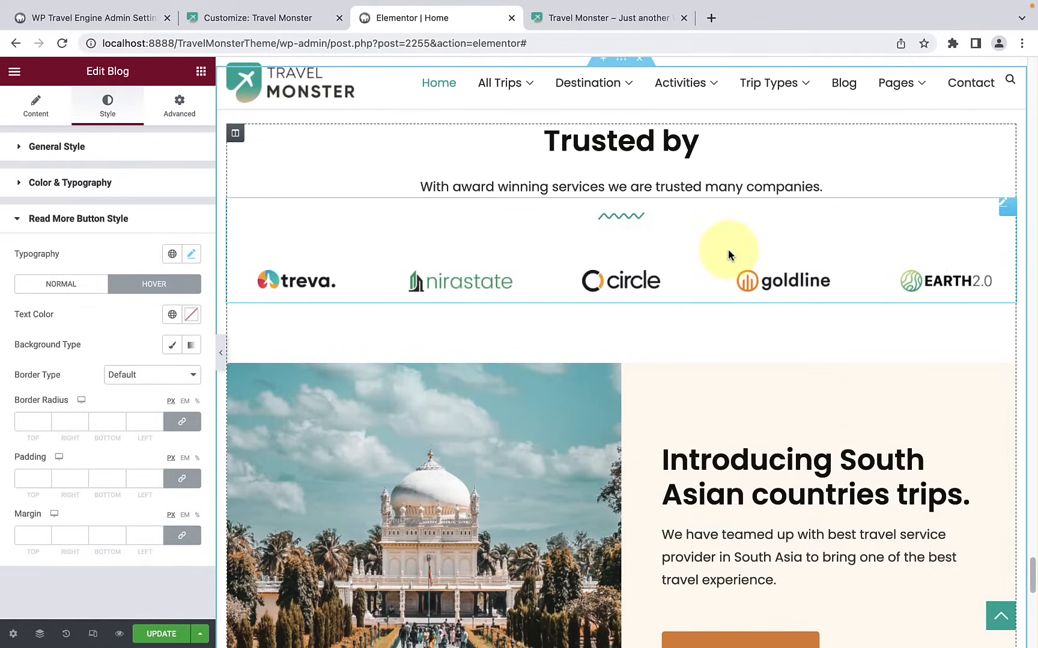
{"action": "left_click", "coordinate": [705, 214]}
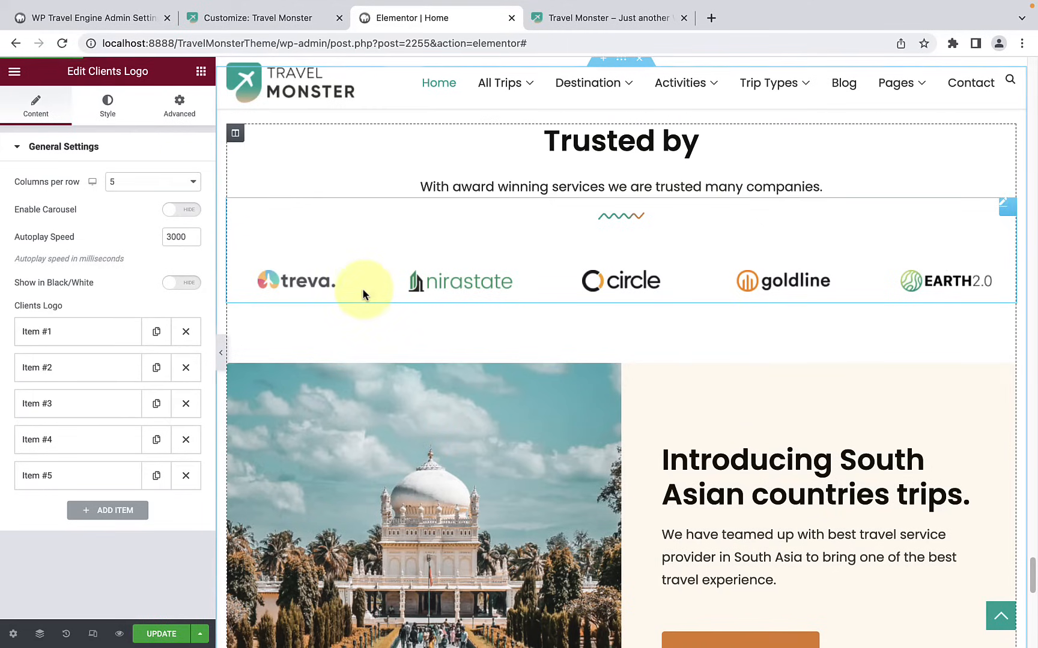
{"action": "left_click", "coordinate": [185, 476]}
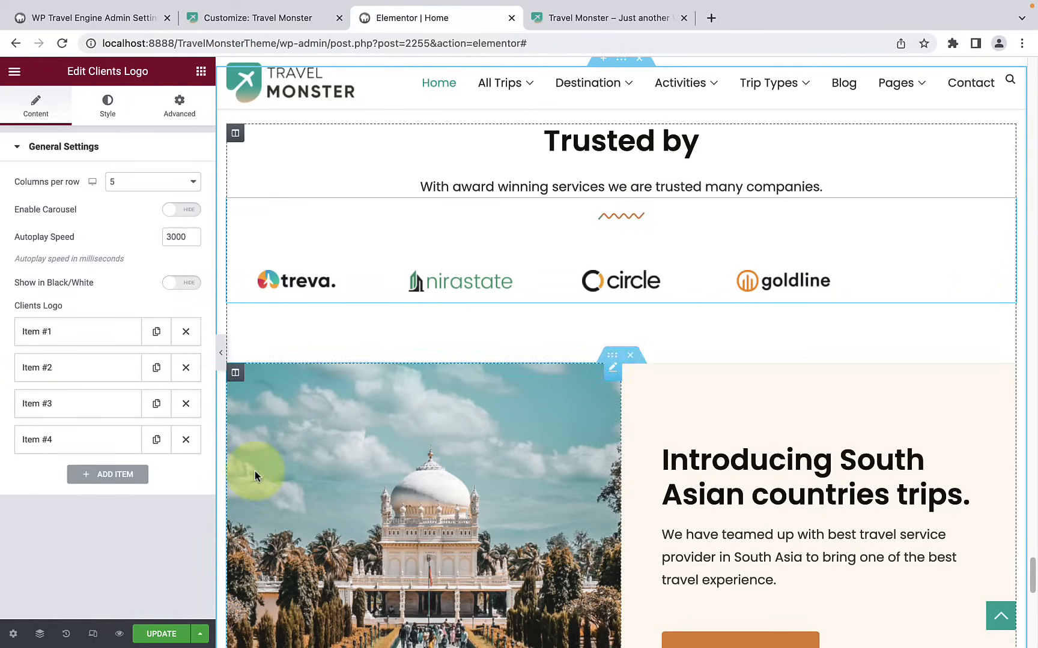
Step: Add a new client logo item and insert earth-2-1.png from the media library as its image
{"action": "left_click", "coordinate": [123, 484]}
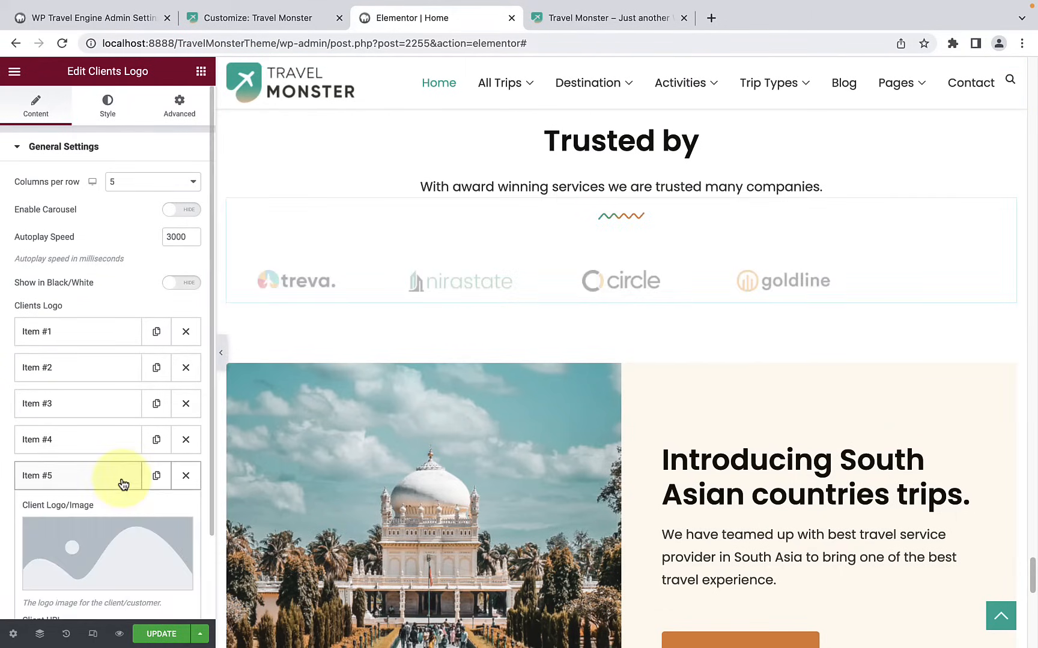
{"action": "scroll", "coordinate": [122, 492], "scroll_direction": "down", "scroll_amount": 2}
{"action": "left_click", "coordinate": [98, 479]}
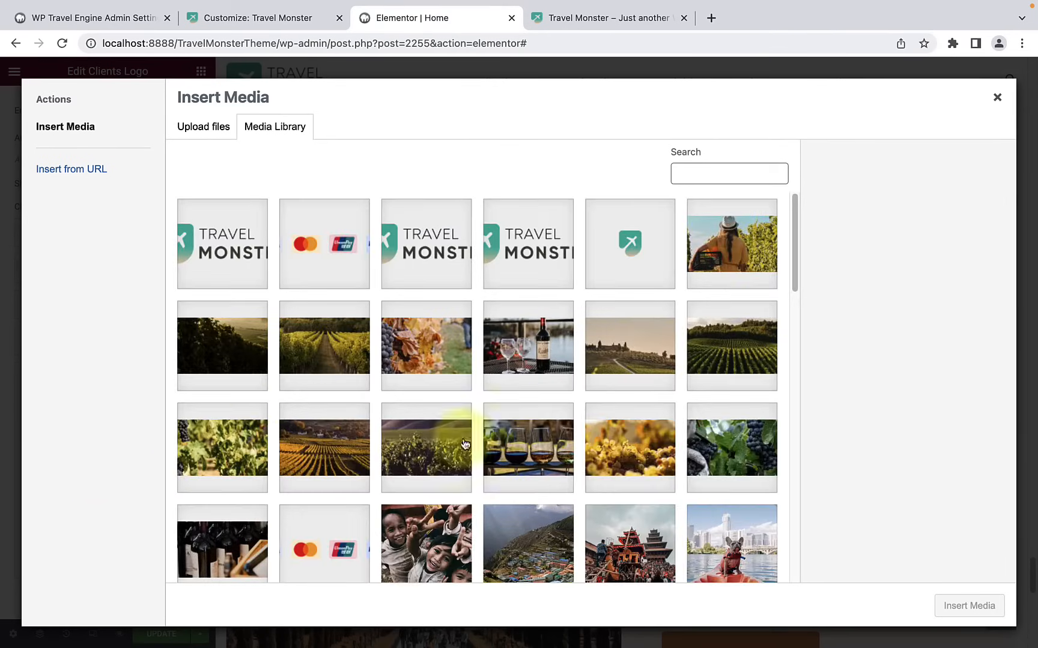
{"action": "scroll", "coordinate": [558, 431], "scroll_direction": "down", "scroll_amount": 7}
{"action": "scroll", "coordinate": [556, 429], "scroll_direction": "down", "scroll_amount": 10}
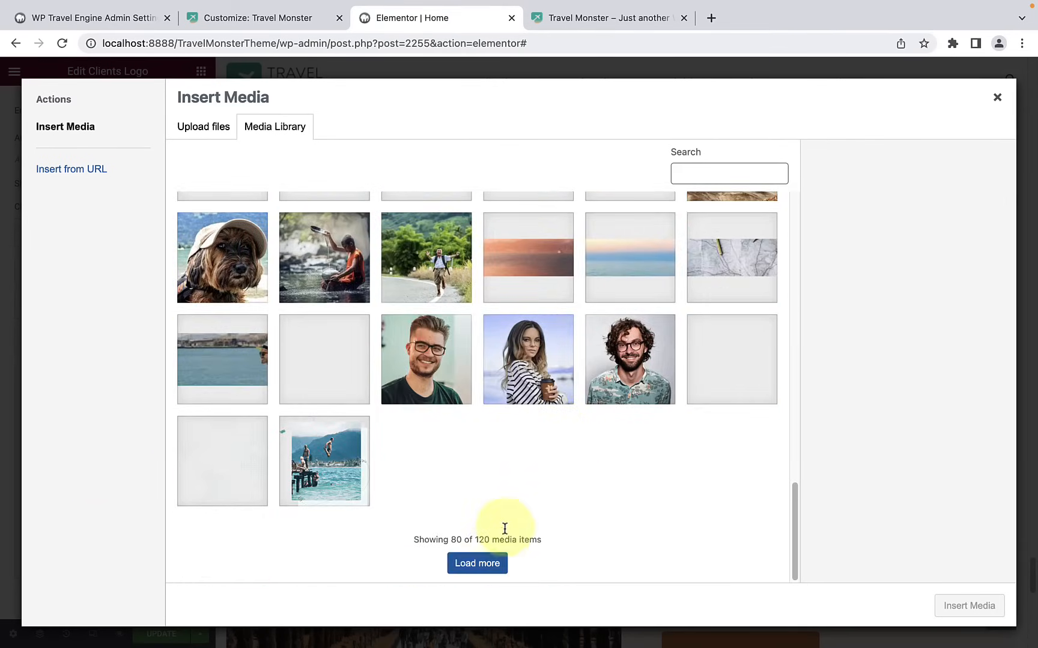
{"action": "left_click", "coordinate": [496, 564]}
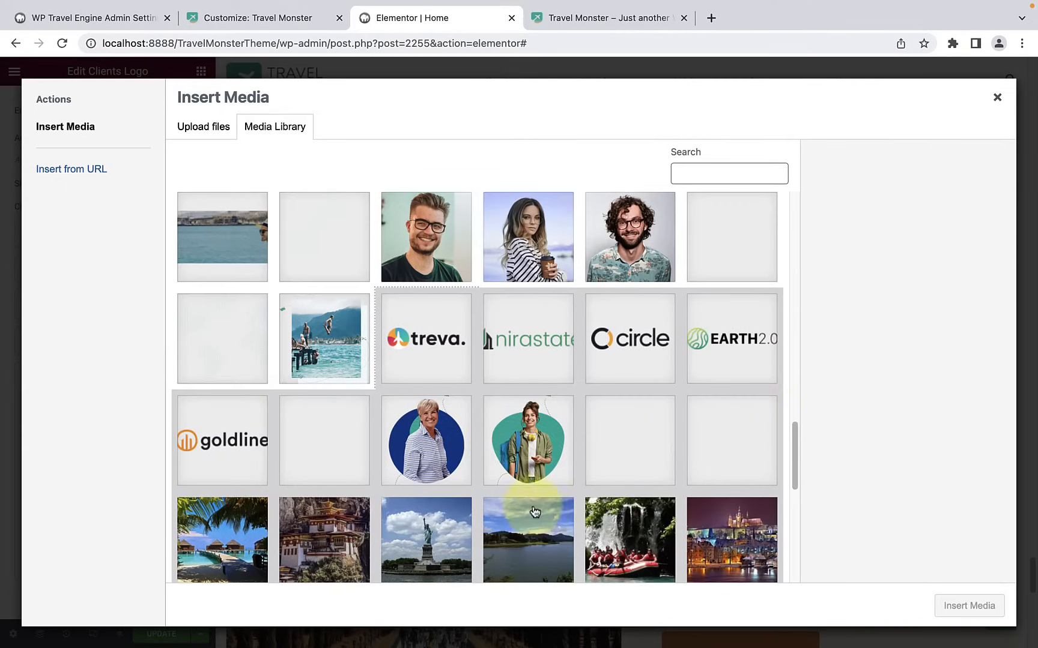
{"action": "left_click", "coordinate": [715, 351]}
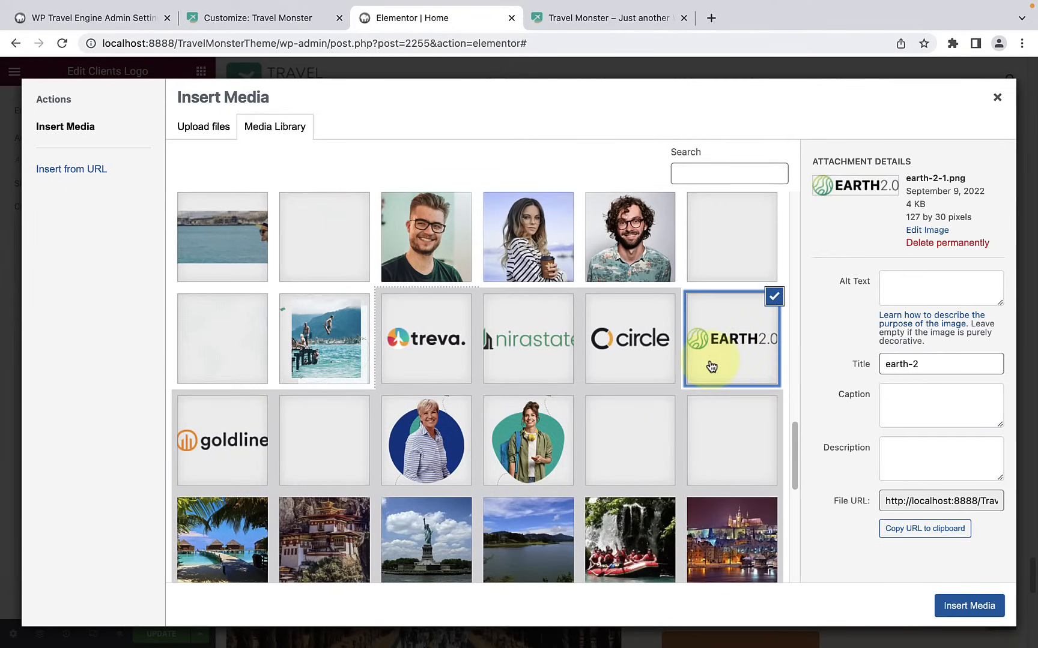
{"action": "left_click", "coordinate": [974, 608]}
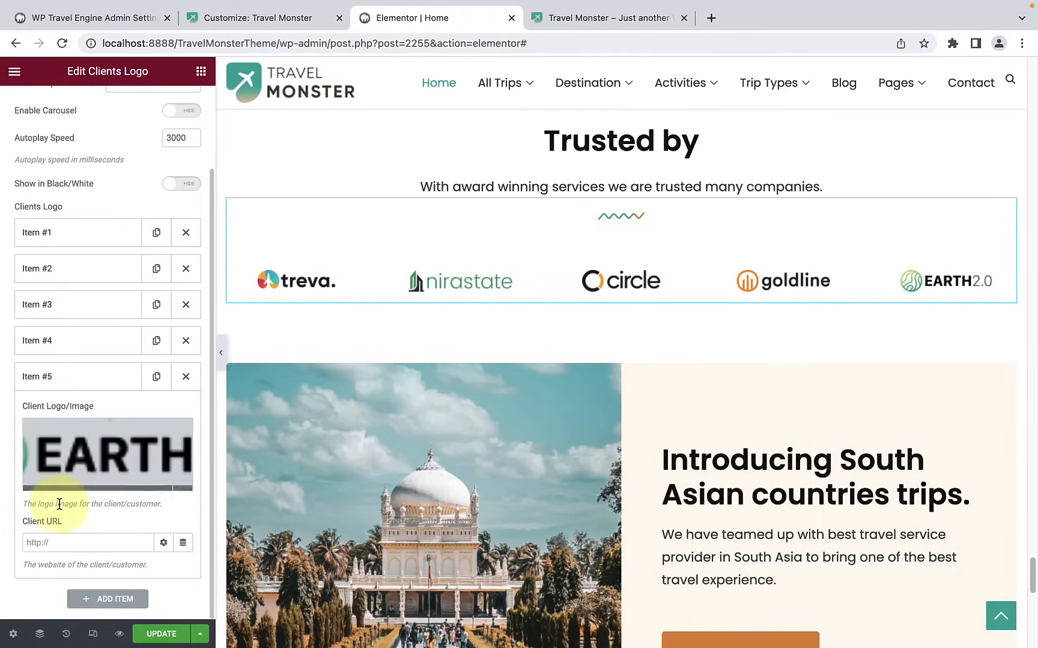
Step: Paste the current editor page's address as the Client URL of the fifth logo item
{"action": "left_click", "coordinate": [61, 542]}
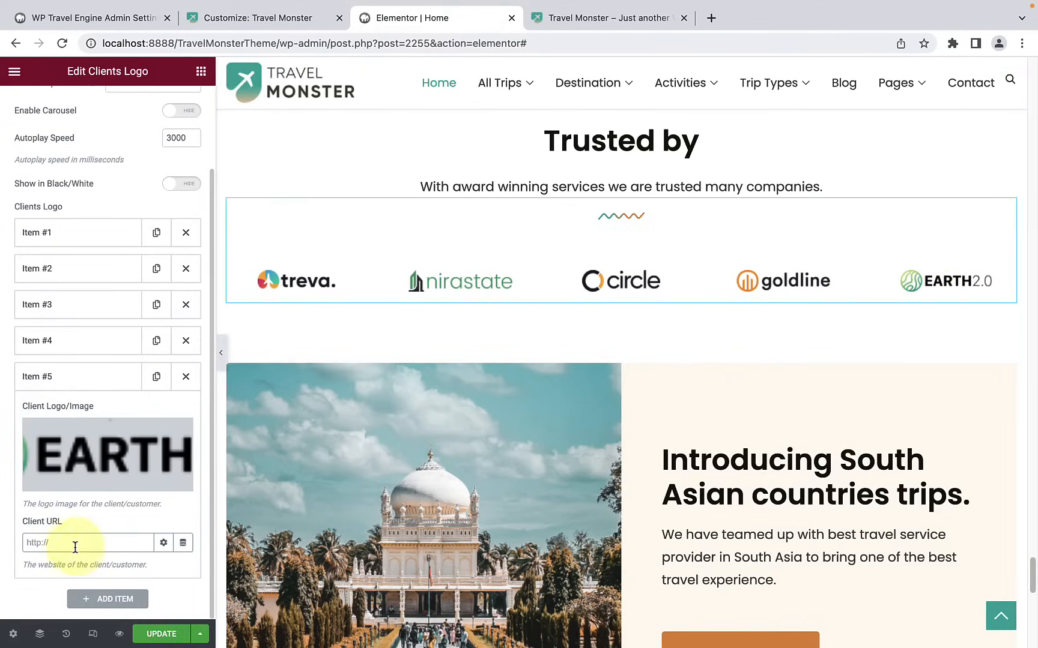
{"action": "left_click", "coordinate": [38, 540]}
{"action": "key", "text": "ctrl+v"}
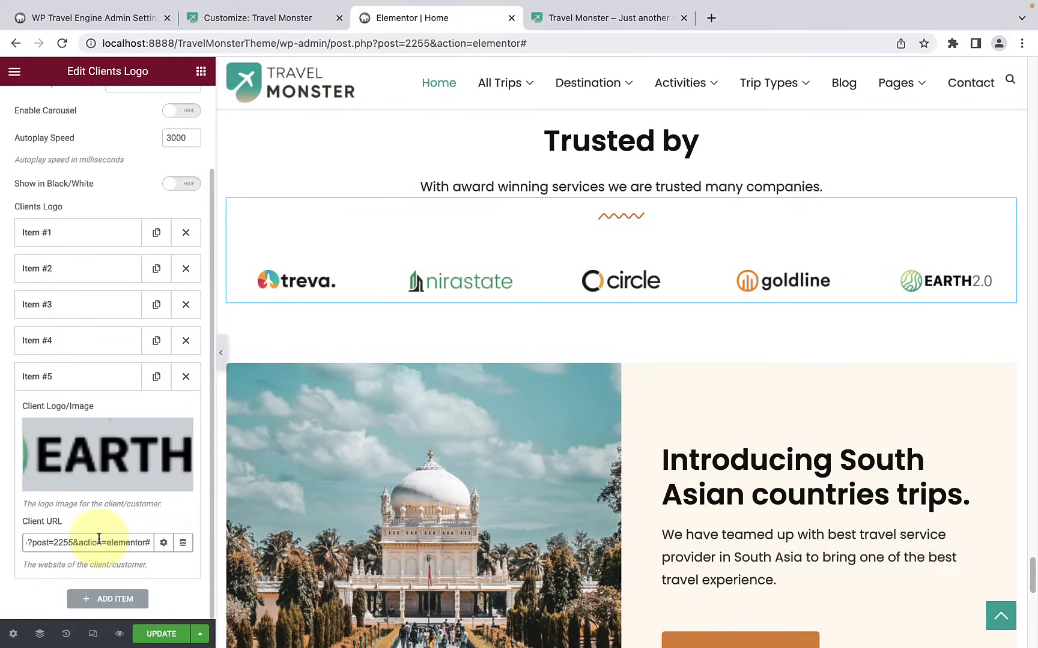
Step: Look through the image and URL settings of client logo items 4, 3, 2 and 1
{"action": "left_click", "coordinate": [81, 339]}
{"action": "left_click", "coordinate": [76, 304]}
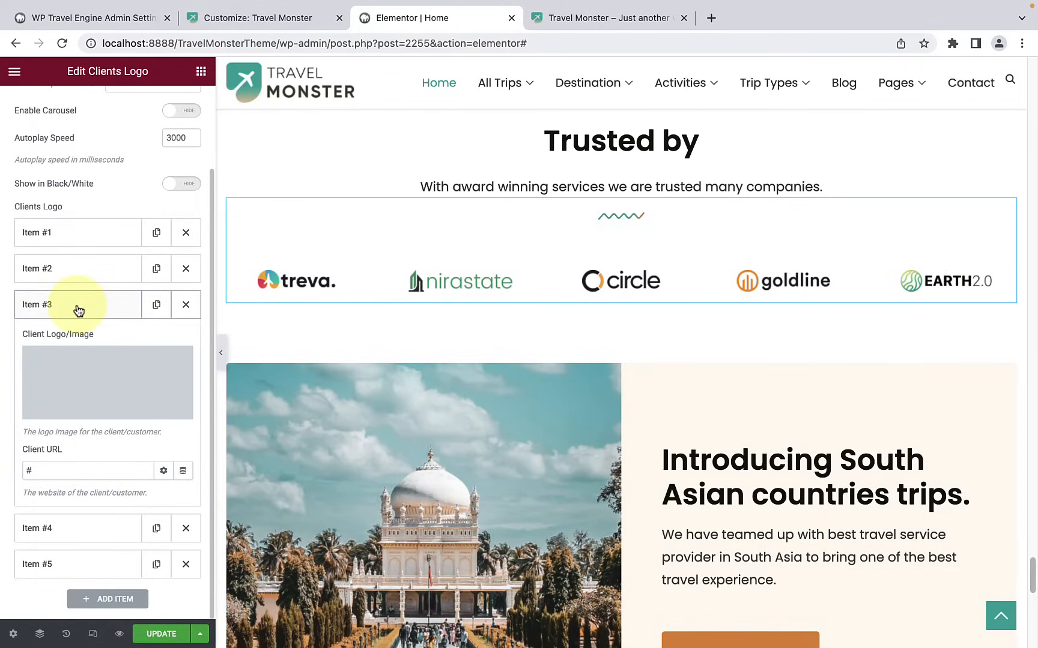
{"action": "left_click", "coordinate": [76, 260]}
{"action": "left_click", "coordinate": [76, 237]}
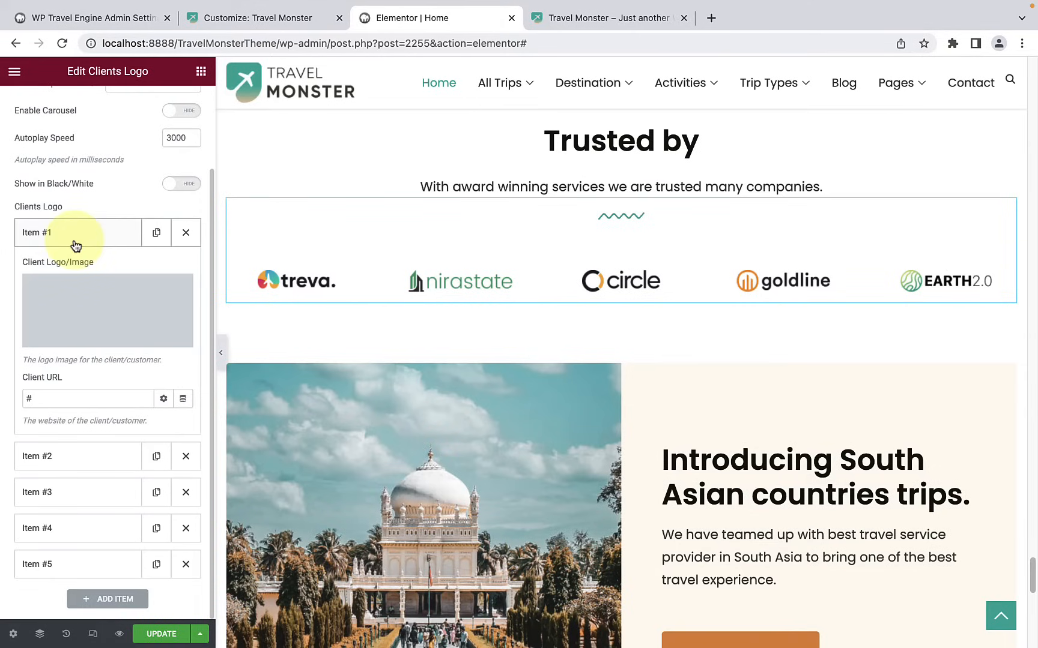
{"action": "left_click", "coordinate": [76, 245]}
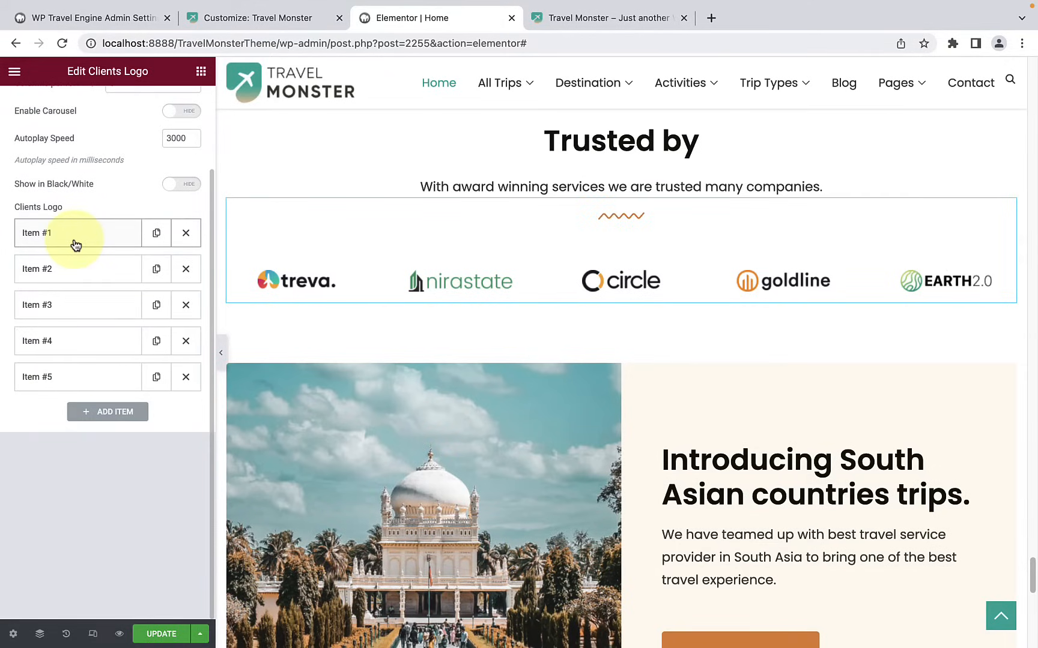
{"action": "scroll", "coordinate": [76, 242], "scroll_direction": "up", "scroll_amount": 1}
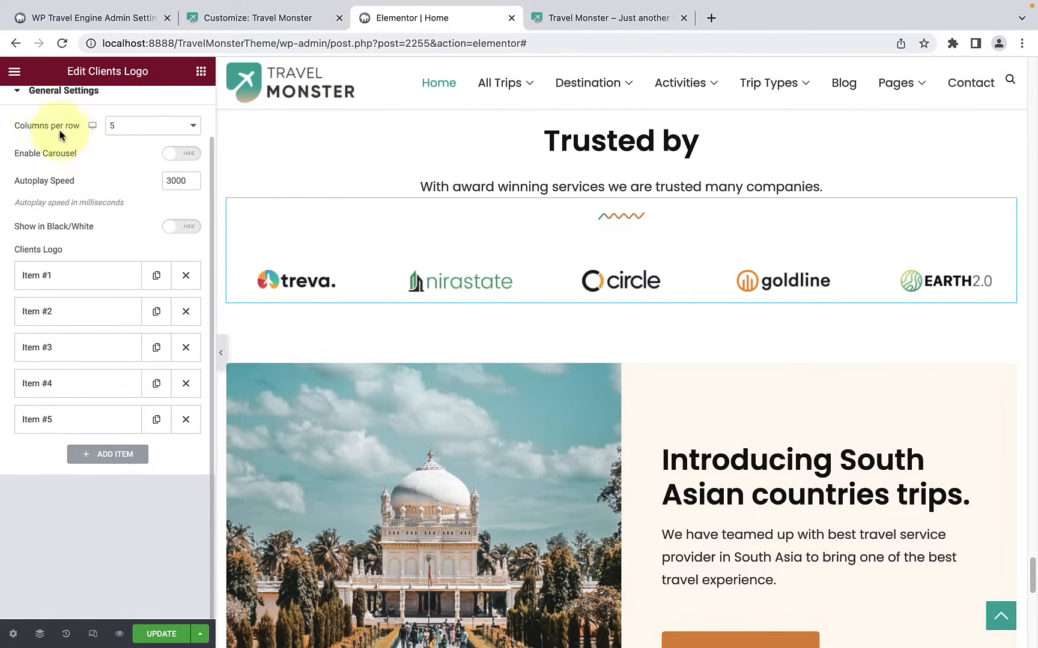
Step: Keep five columns per row for the client logos and try out their black-and-white display
{"action": "left_click", "coordinate": [114, 127]}
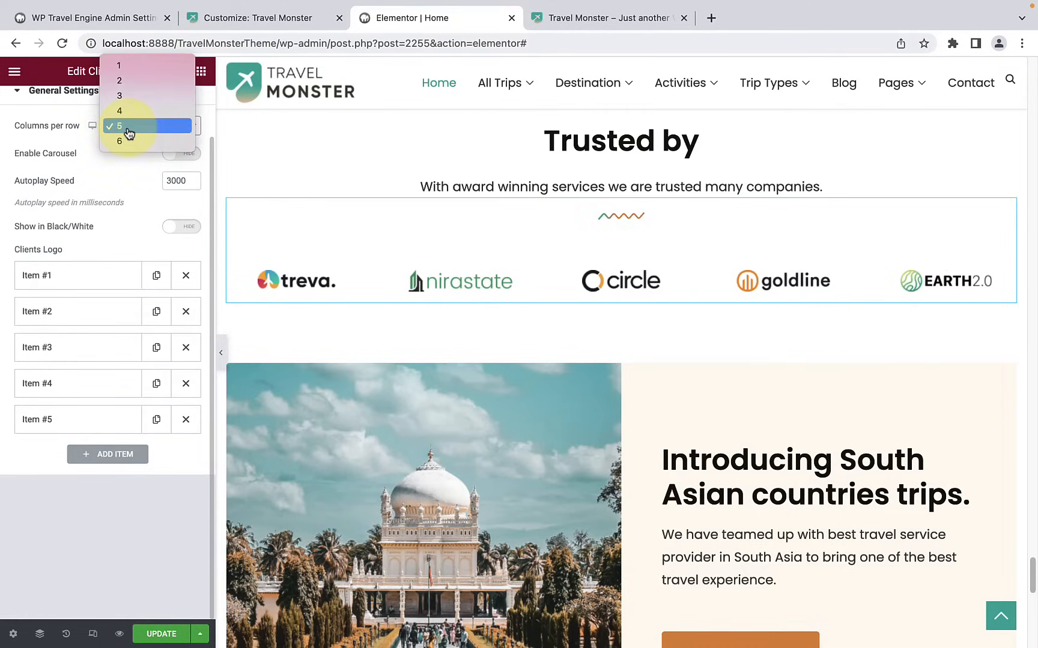
{"action": "left_click", "coordinate": [128, 134]}
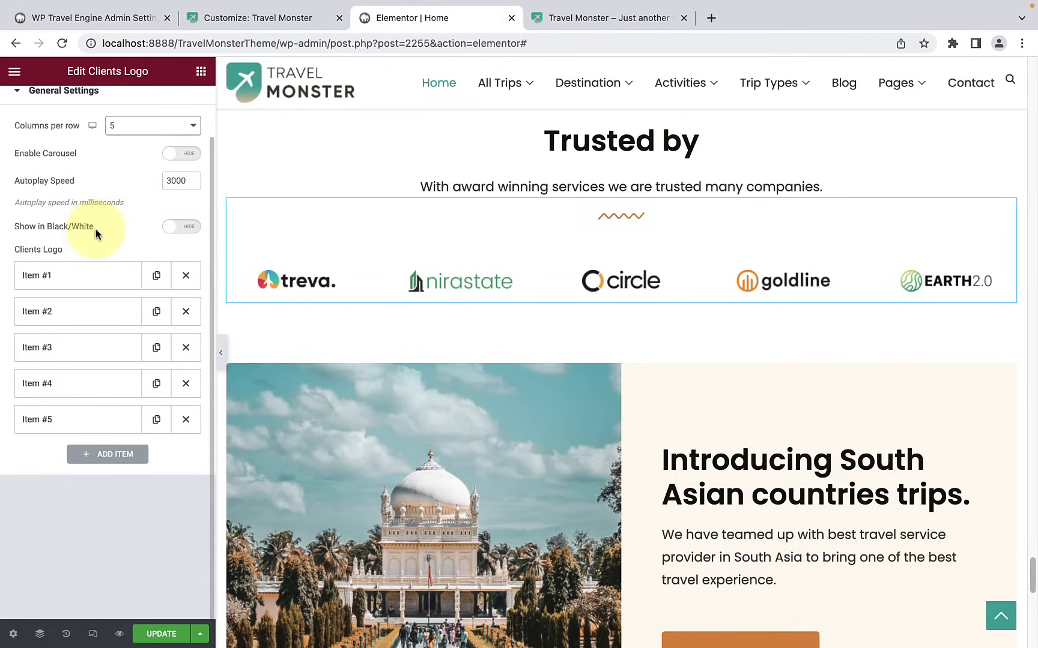
{"action": "left_click", "coordinate": [181, 227]}
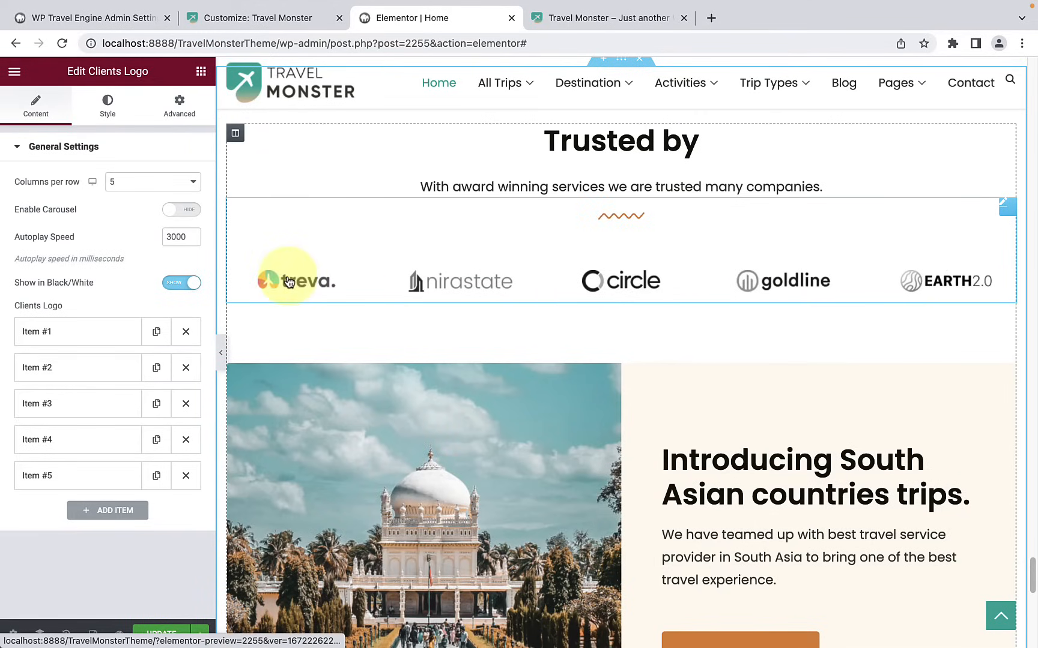
{"action": "left_click", "coordinate": [172, 284]}
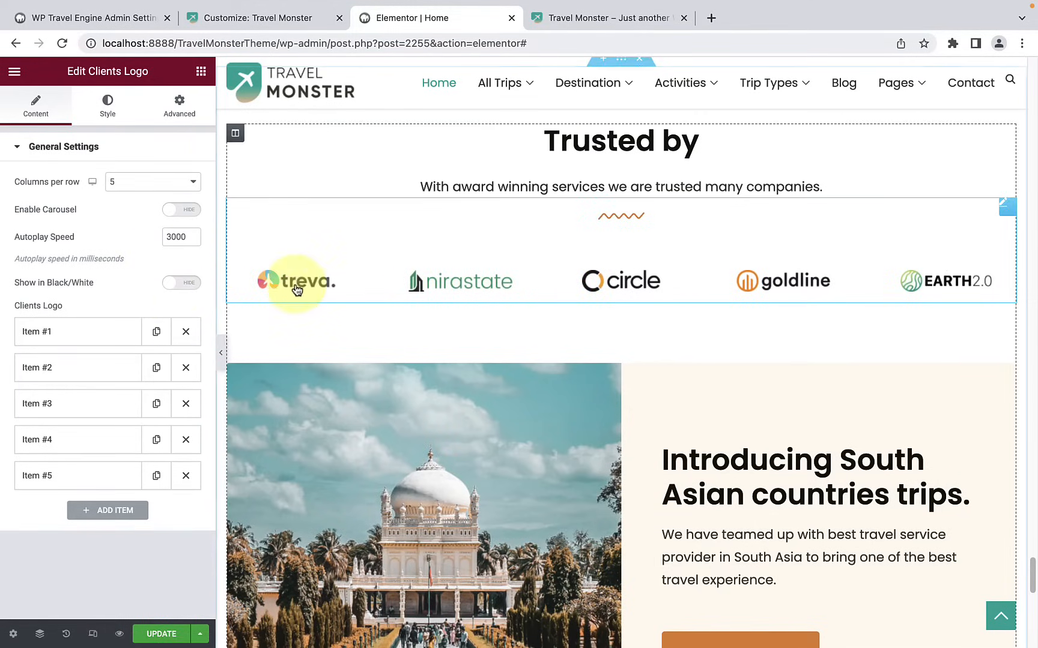
Step: Set the client images' max width to 77 and their logo hover opacity to 0.72
{"action": "left_click", "coordinate": [108, 124]}
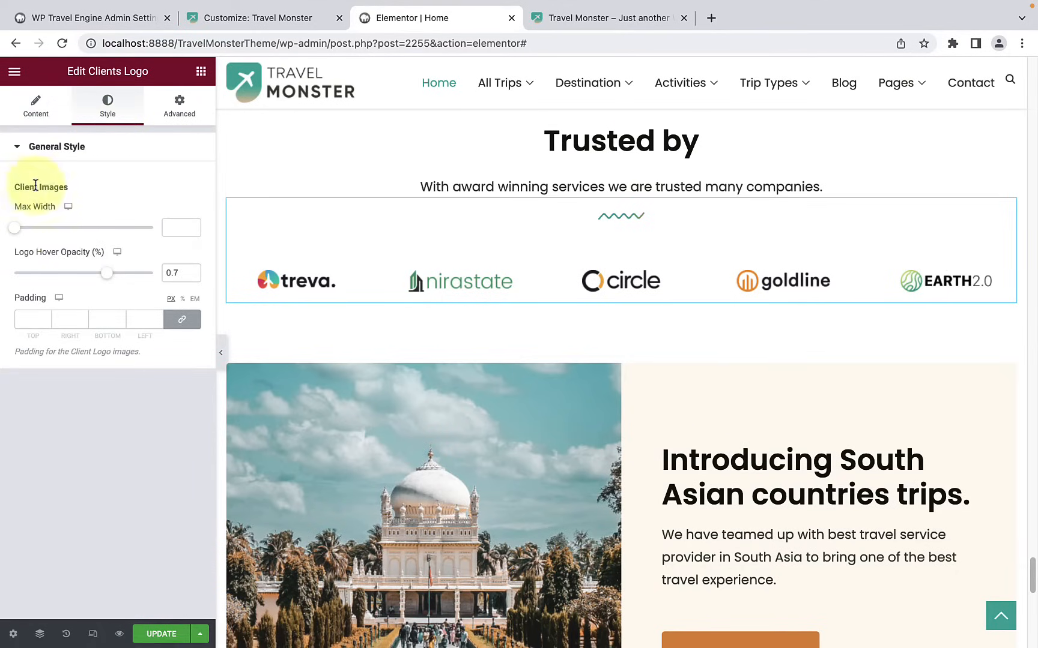
{"action": "left_click_drag", "start_coordinate": [15, 231], "coordinate": [121, 236]}
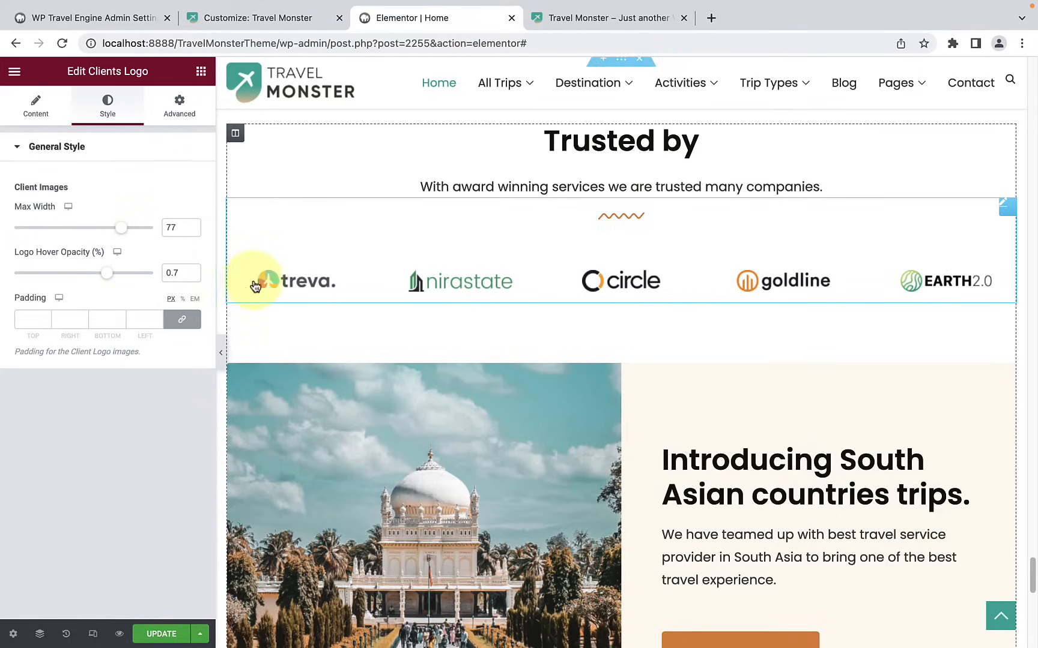
{"action": "left_click_drag", "start_coordinate": [105, 275], "coordinate": [111, 275]}
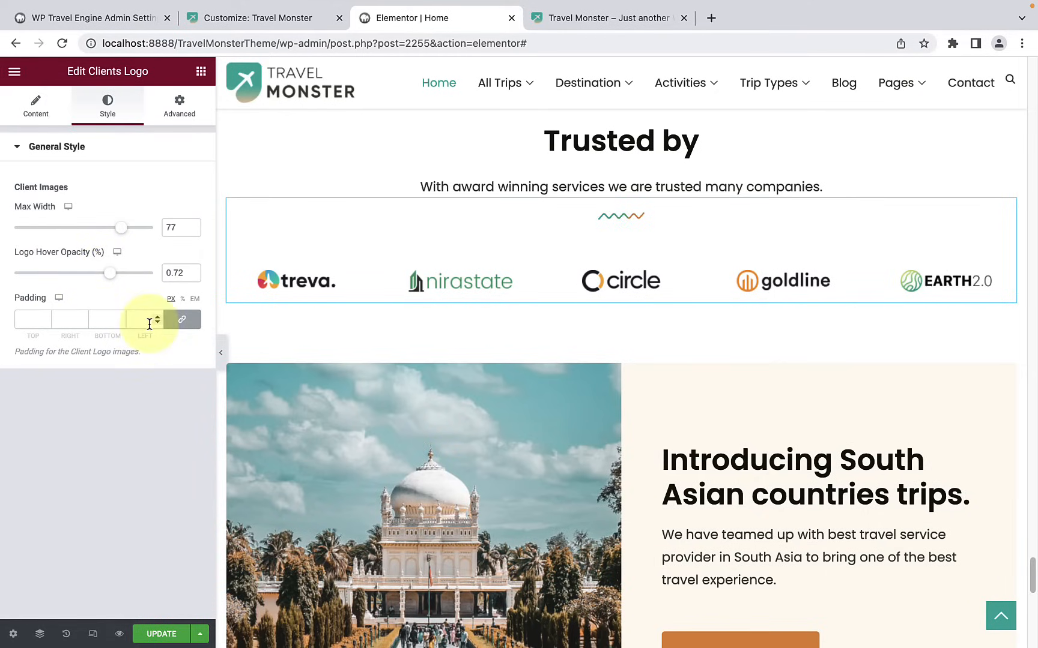
Step: Replace the image beside the "Introducing South Asian countries trips." heading with Bhutan-2-1.jpeg from the media library
{"action": "scroll", "coordinate": [556, 431], "scroll_direction": "down", "scroll_amount": 3}
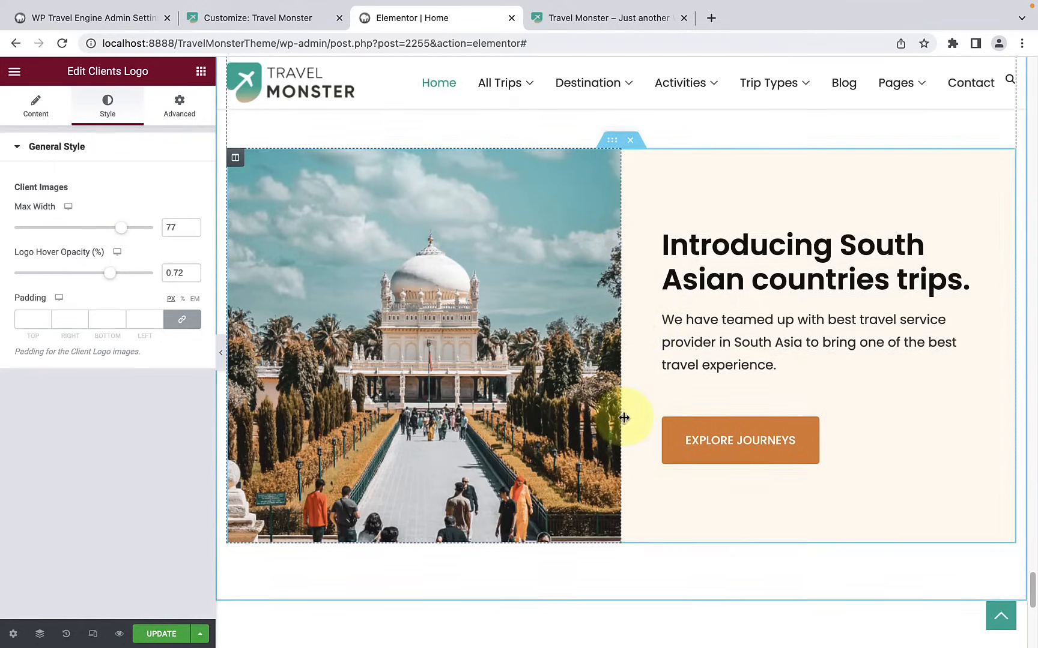
{"action": "scroll", "coordinate": [646, 344], "scroll_direction": "down", "scroll_amount": 1}
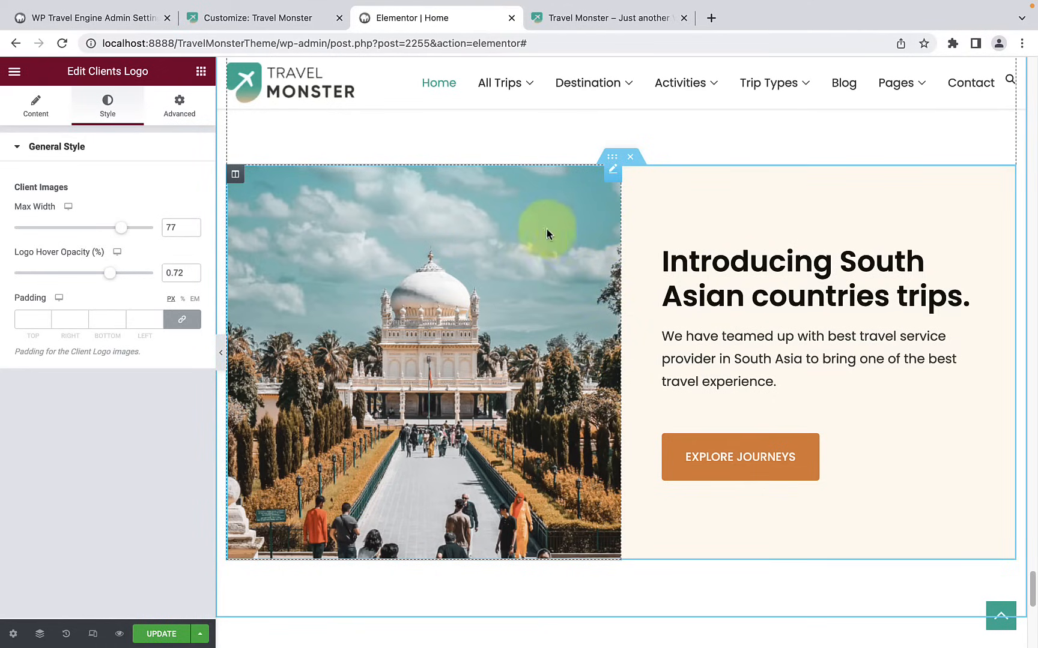
{"action": "left_click", "coordinate": [508, 238]}
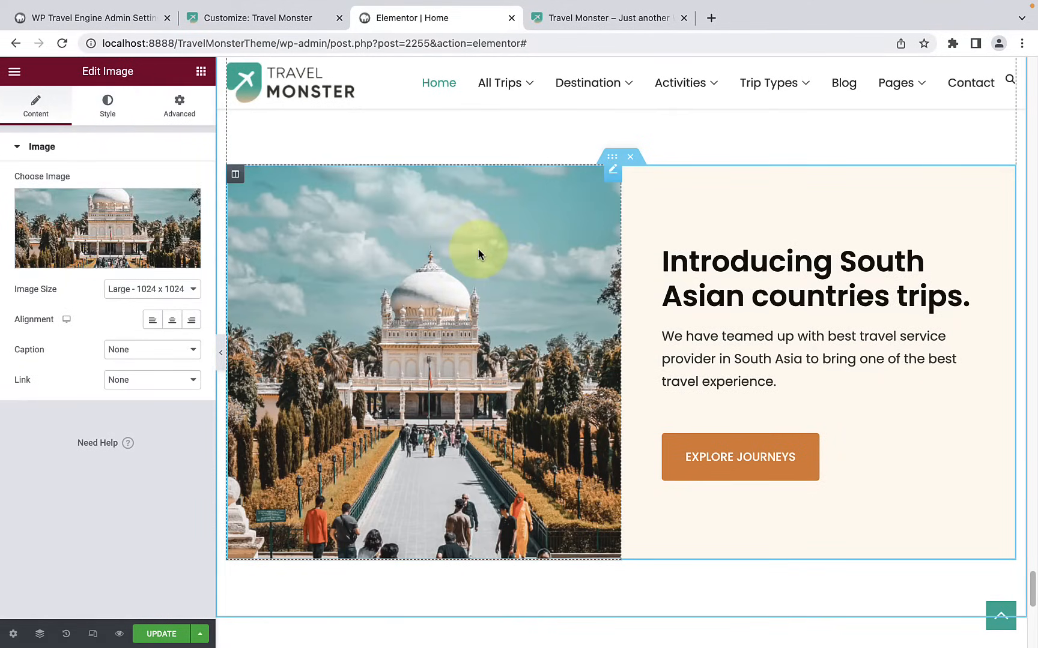
{"action": "left_click", "coordinate": [98, 264]}
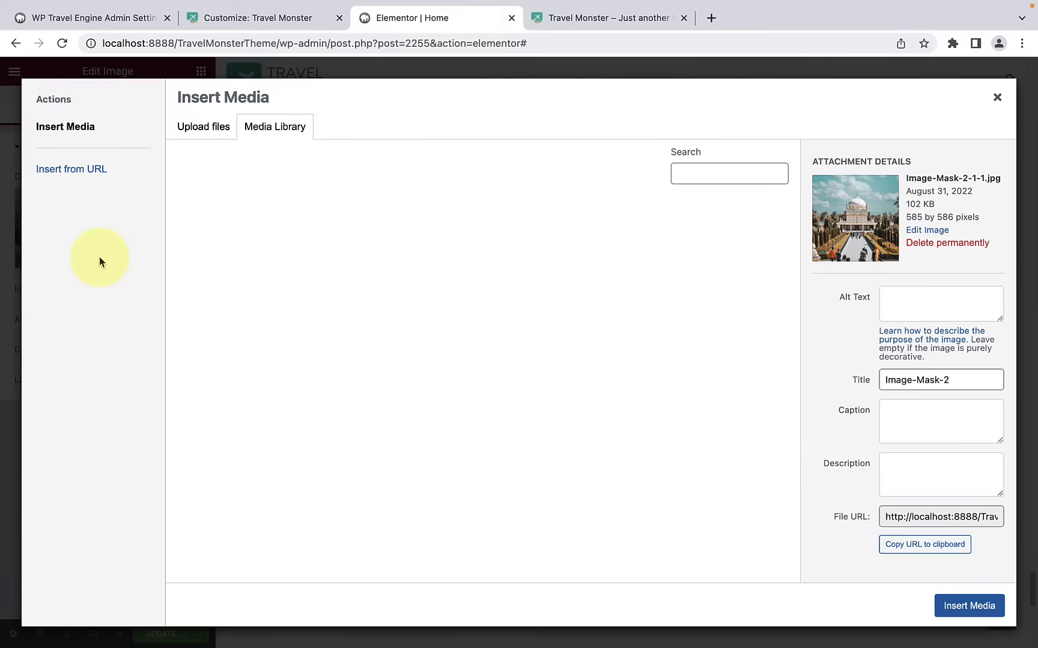
{"action": "scroll", "coordinate": [579, 389], "scroll_direction": "down", "scroll_amount": 5}
{"action": "left_click", "coordinate": [732, 468]}
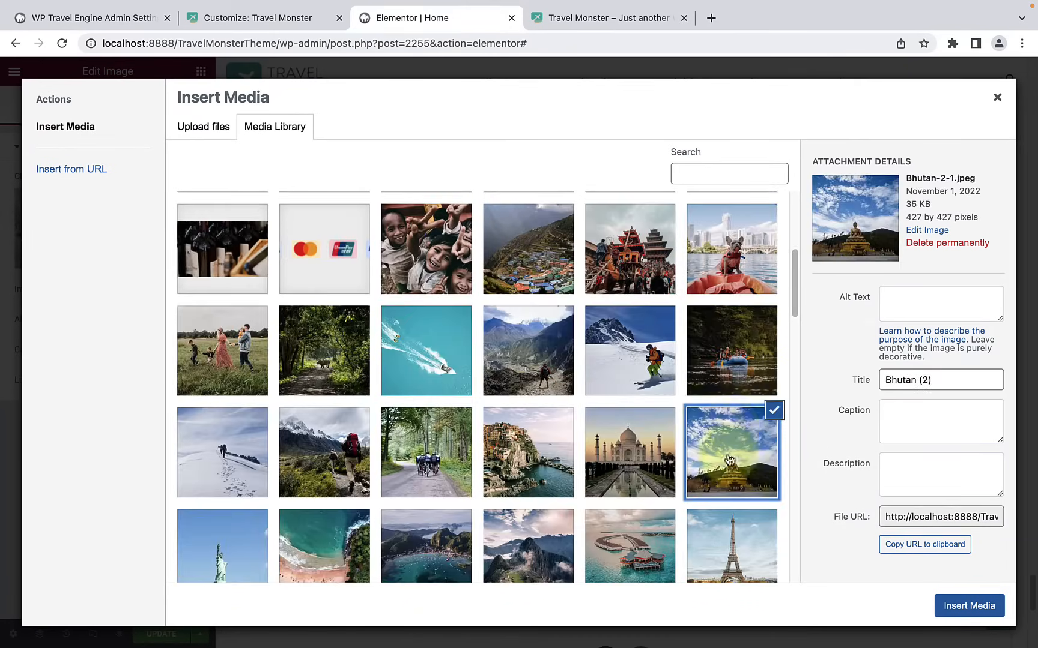
{"action": "left_click", "coordinate": [991, 607]}
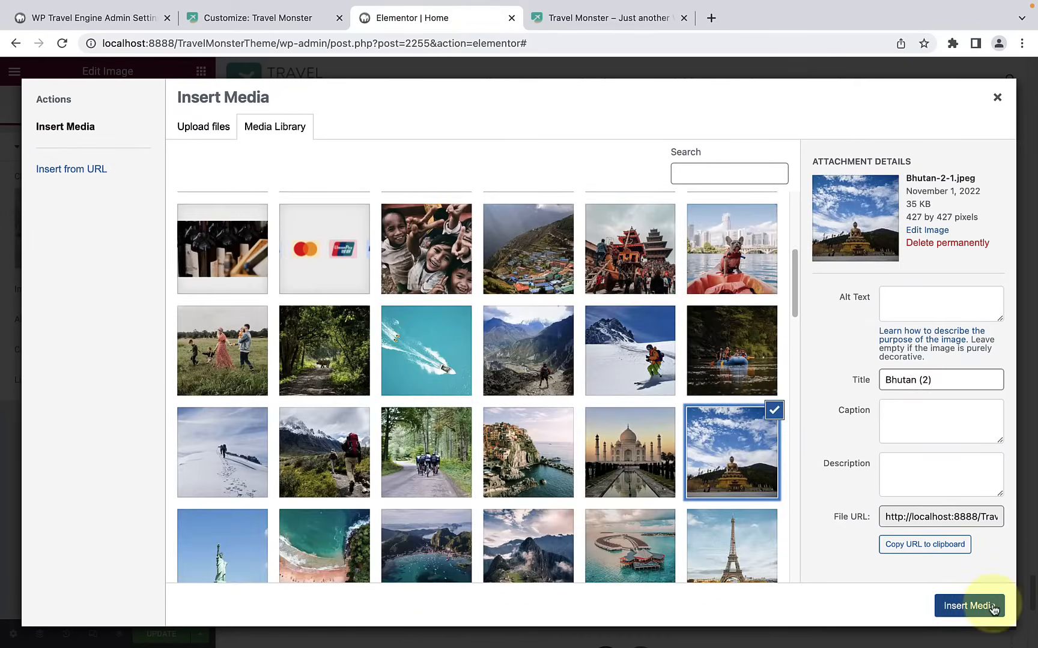
{"action": "left_click", "coordinate": [991, 608]}
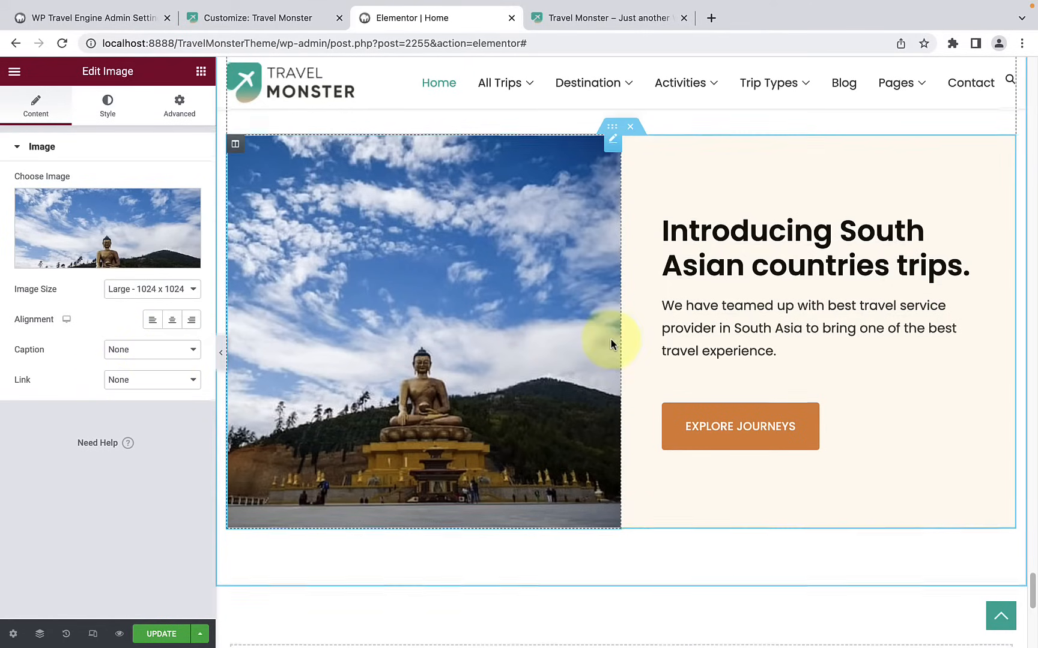
Step: Review the settings of the South Asian trips heading, description and button, and the layout and style options of their inner section
{"action": "scroll", "coordinate": [611, 342], "scroll_direction": "up", "scroll_amount": 1}
{"action": "left_click", "coordinate": [716, 277]}
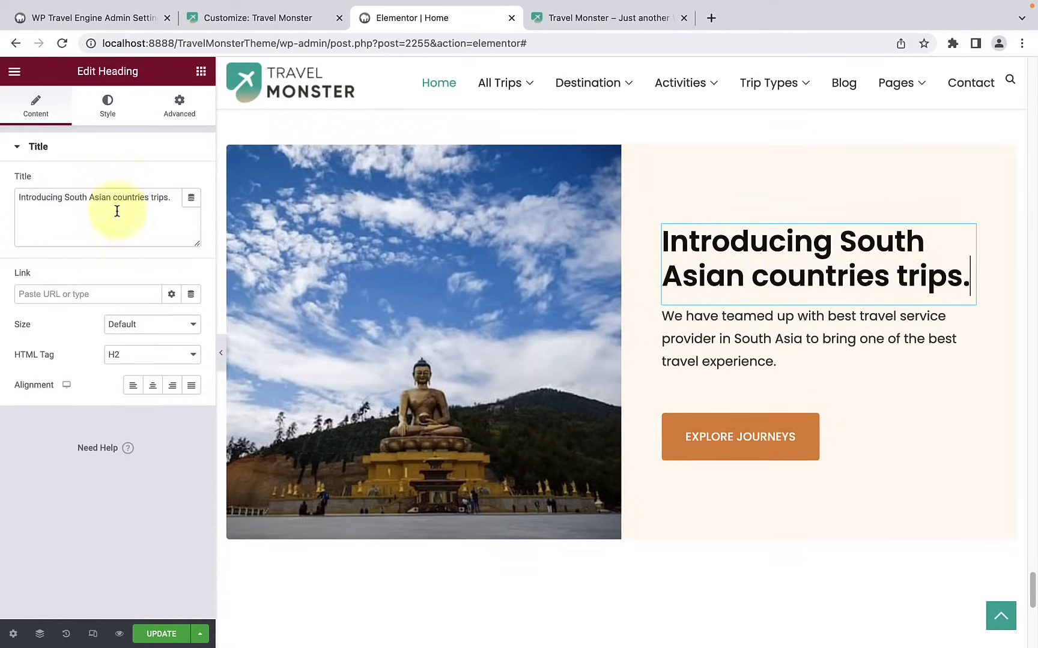
{"action": "left_click", "coordinate": [695, 347]}
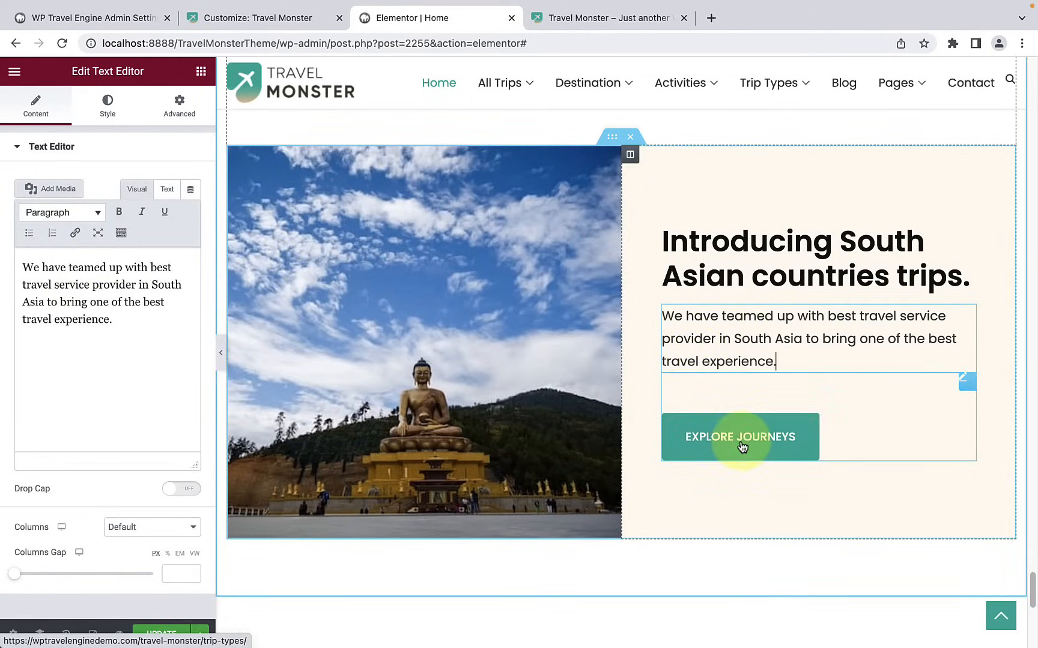
{"action": "left_click", "coordinate": [765, 433]}
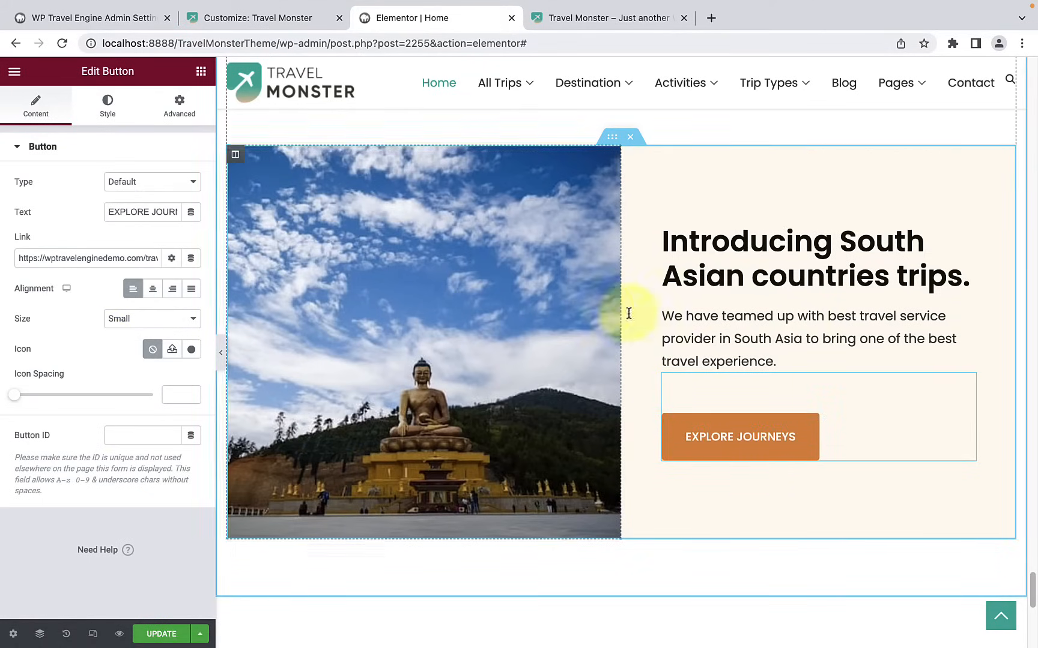
{"action": "left_click", "coordinate": [612, 138]}
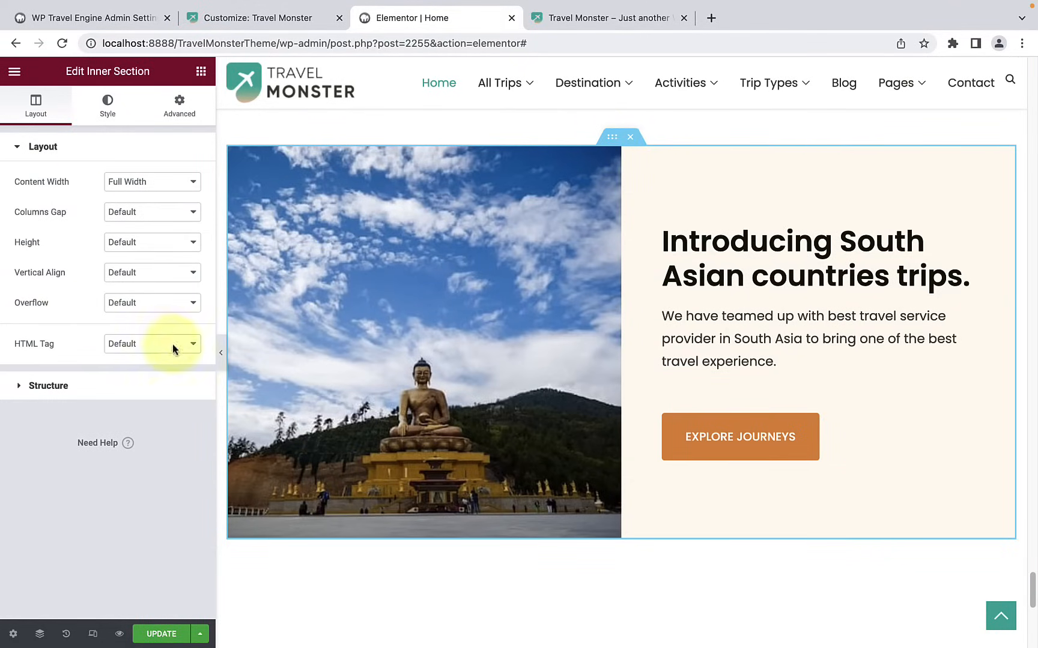
{"action": "left_click", "coordinate": [114, 105]}
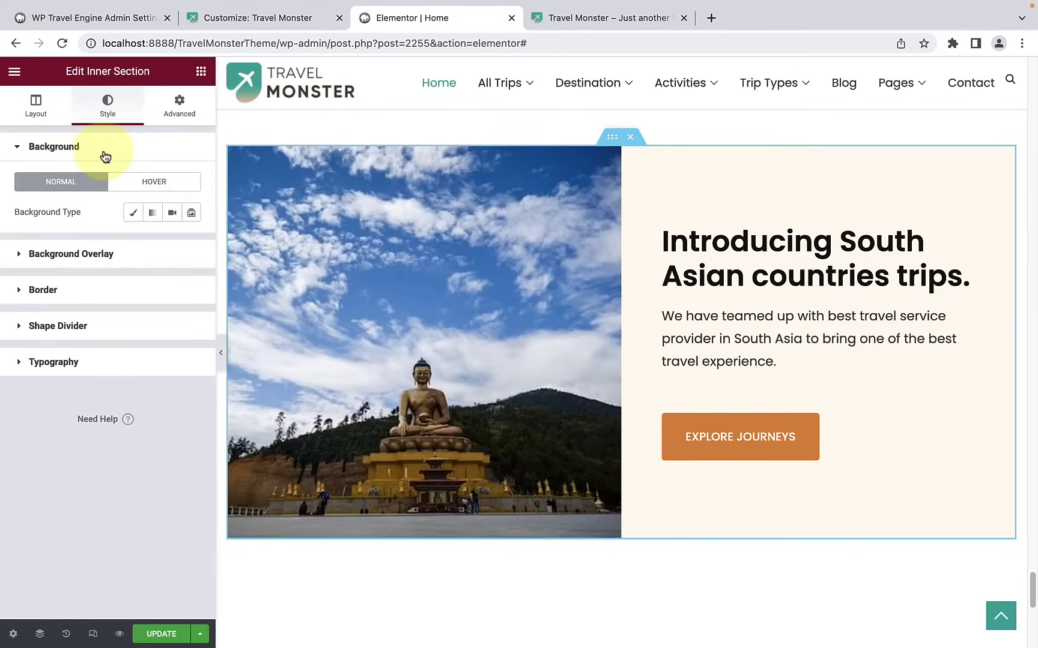
{"action": "left_click", "coordinate": [96, 258]}
{"action": "left_click", "coordinate": [85, 187]}
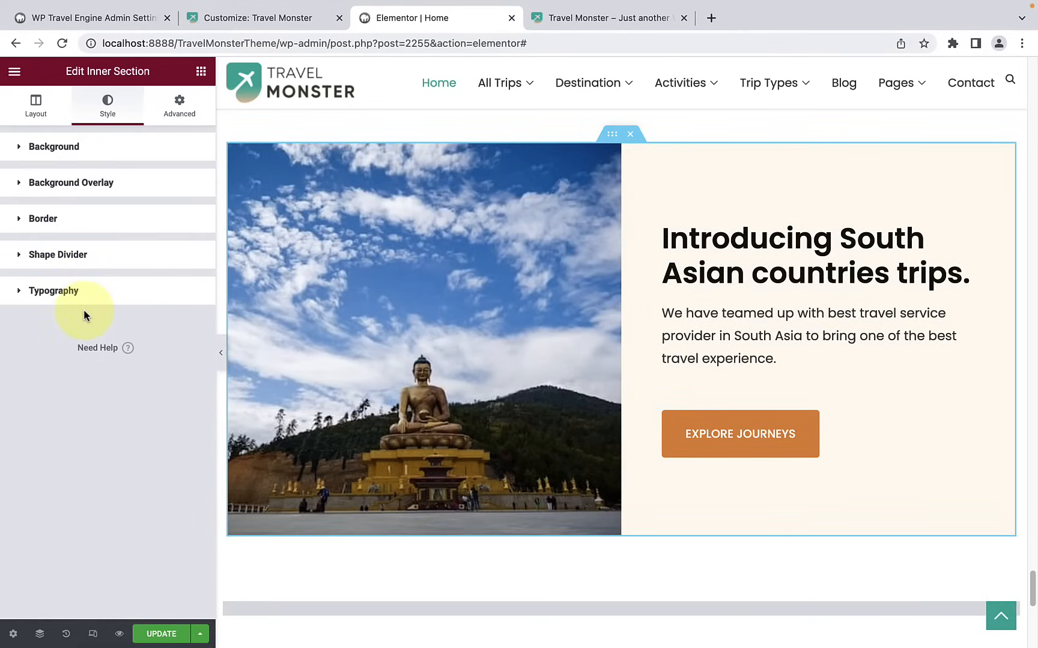
Step: Browse the available Elementor widgets that could fill the empty area above the footer
{"action": "scroll", "coordinate": [505, 313], "scroll_direction": "down", "scroll_amount": 4}
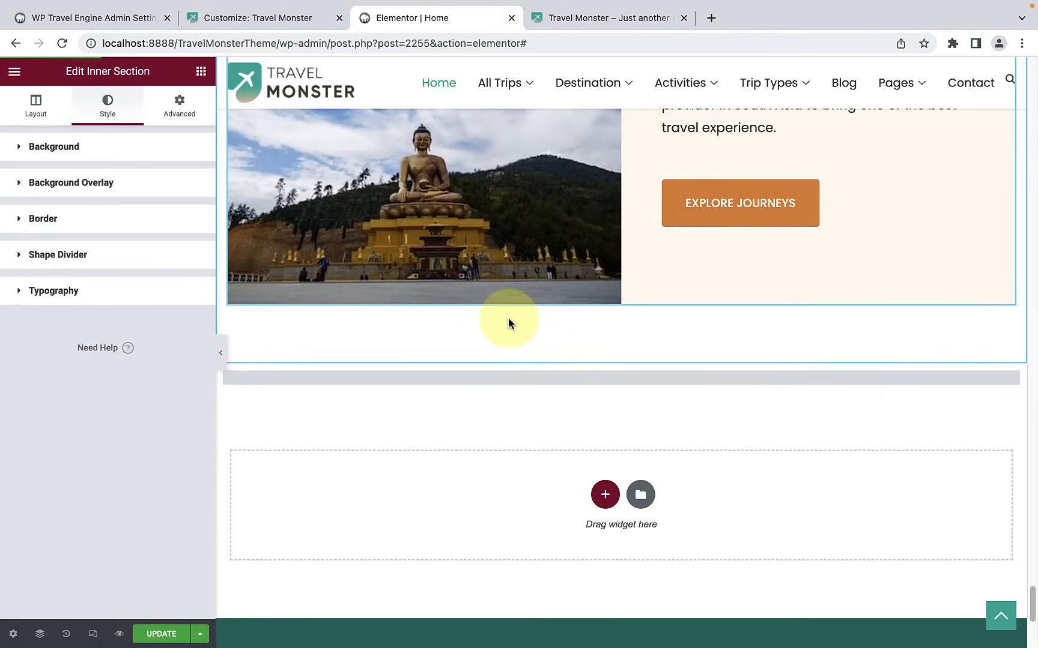
{"action": "scroll", "coordinate": [508, 320], "scroll_direction": "down", "scroll_amount": 3}
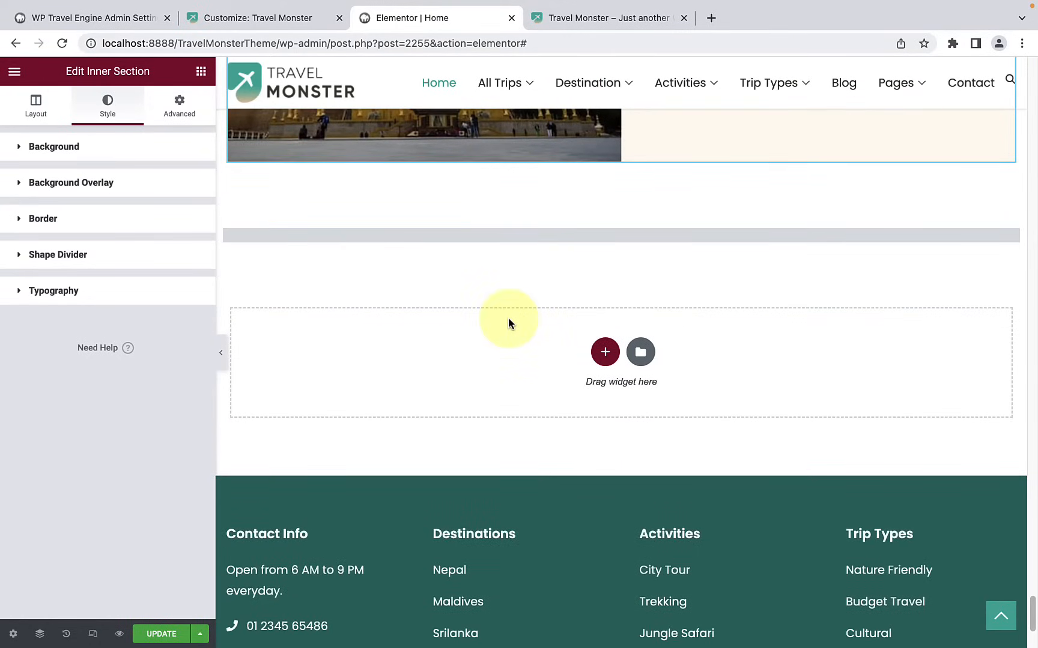
{"action": "scroll", "coordinate": [528, 268], "scroll_direction": "down", "scroll_amount": 2}
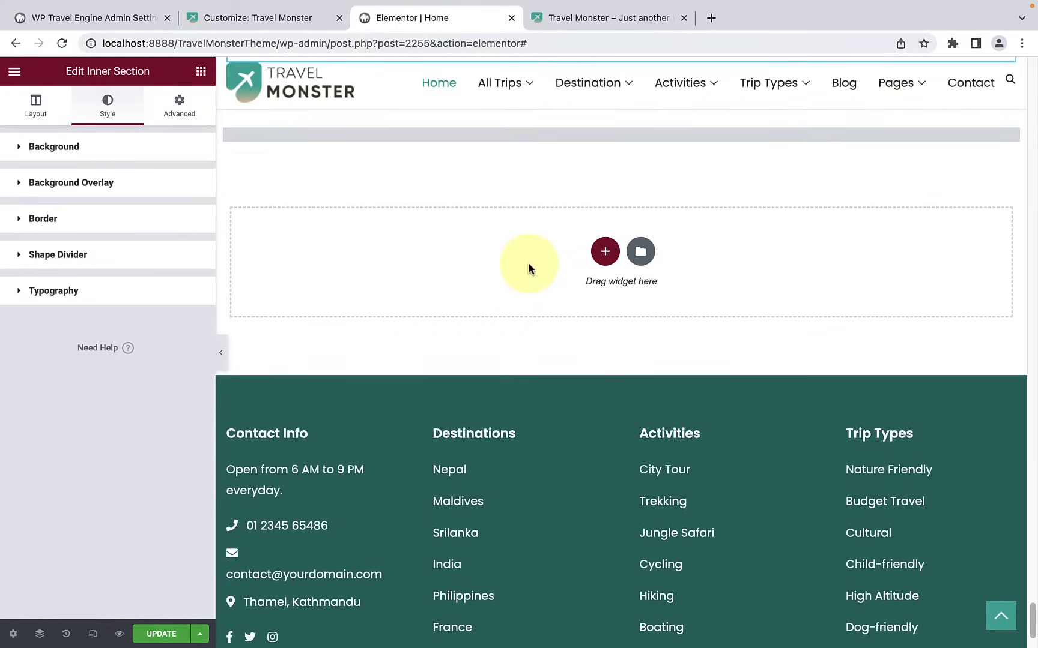
{"action": "left_click", "coordinate": [200, 72]}
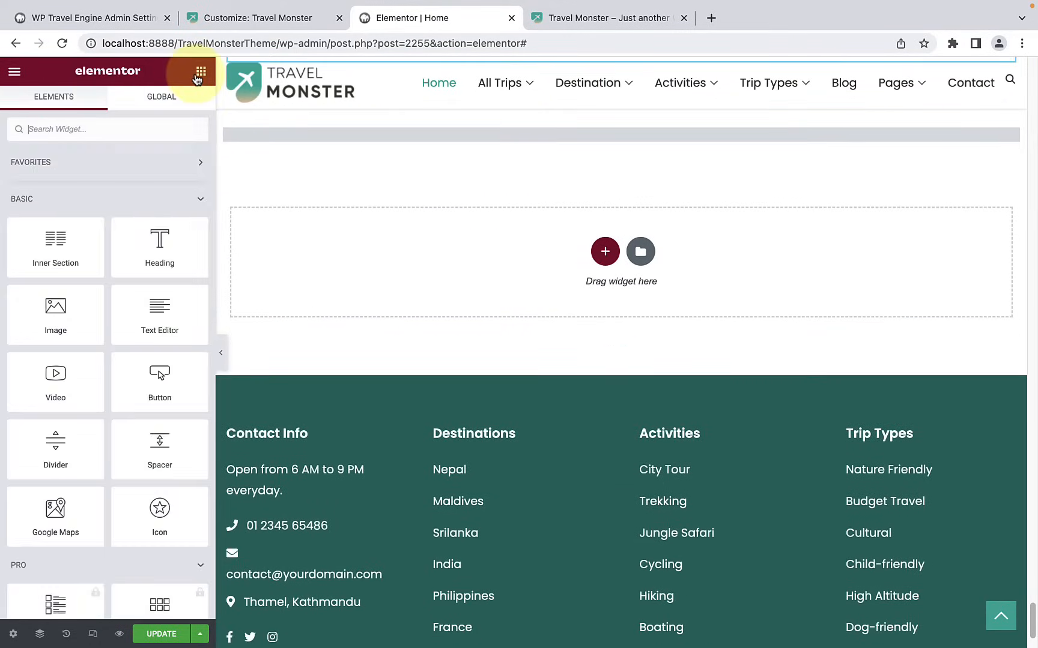
{"action": "scroll", "coordinate": [143, 295], "scroll_direction": "down", "scroll_amount": 10}
{"action": "scroll", "coordinate": [142, 294], "scroll_direction": "down", "scroll_amount": 15}
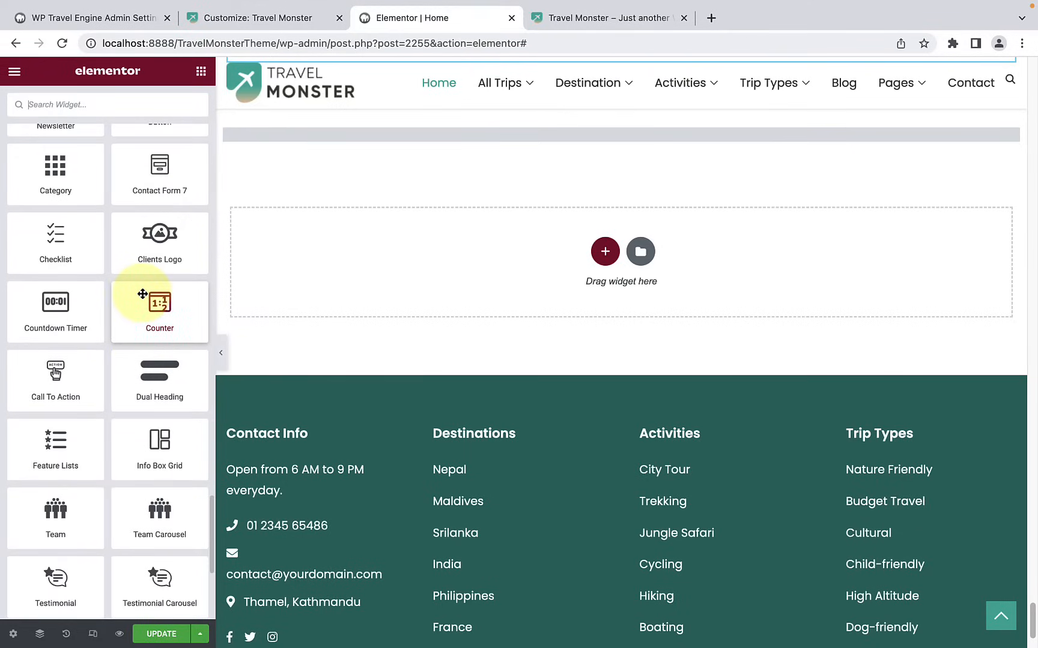
{"action": "scroll", "coordinate": [143, 294], "scroll_direction": "up", "scroll_amount": 1}
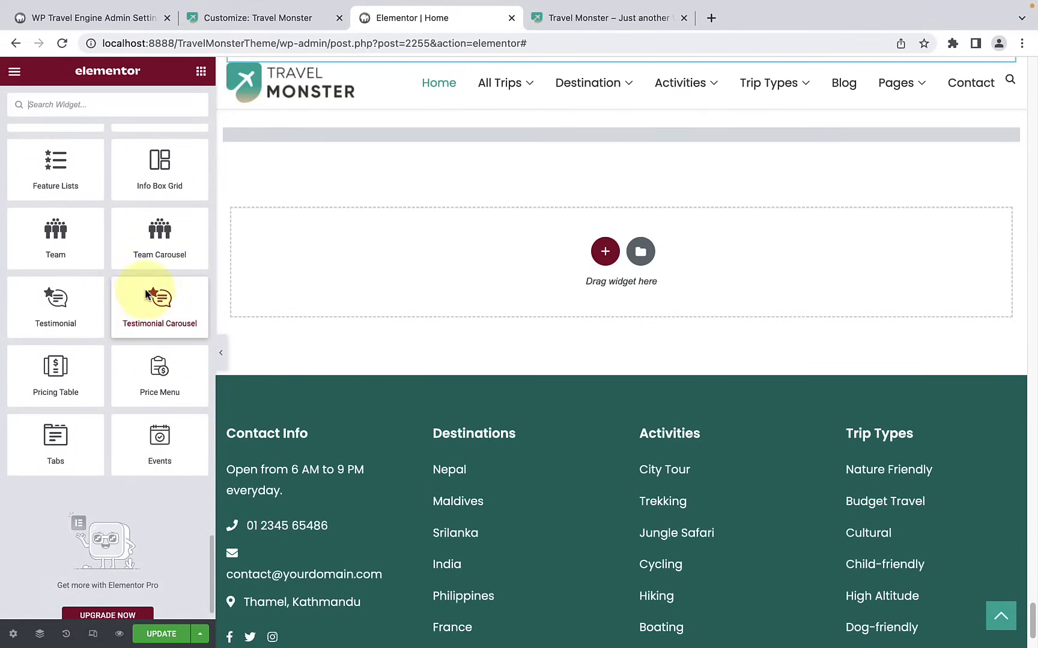
{"action": "mouse_move", "coordinate": [157, 231]}
{"action": "left_mouse_down"}
{"action": "mouse_move", "coordinate": [274, 192]}
{"action": "mouse_move", "coordinate": [153, 227]}
{"action": "left_mouse_up"}
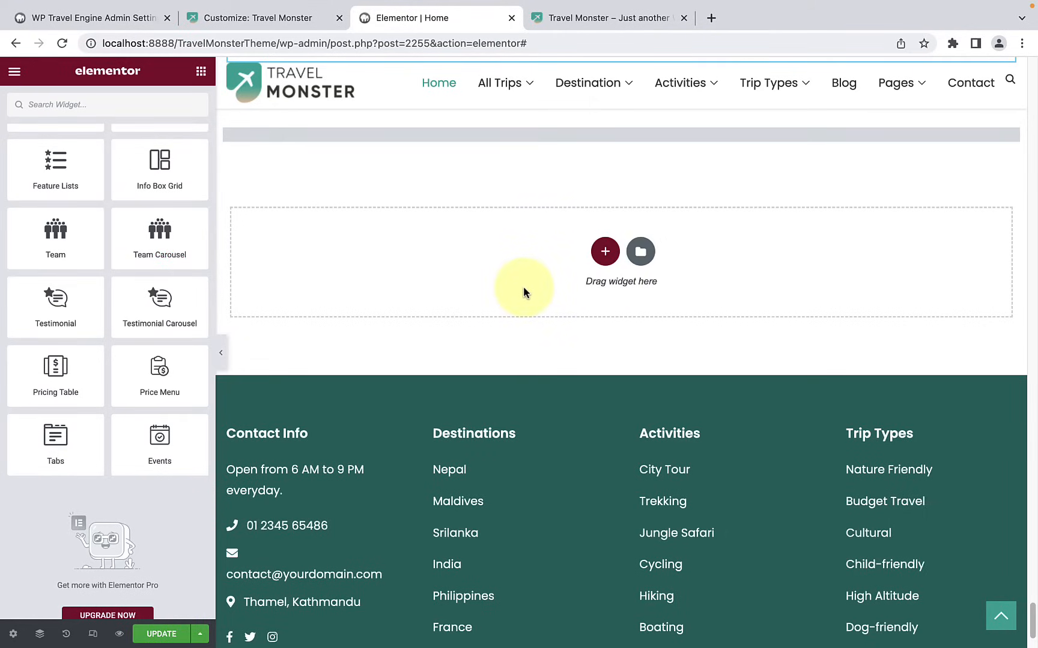
Step: Look back over the home page sections up to the hero banner and update the page
{"action": "scroll", "coordinate": [523, 293], "scroll_direction": "up", "scroll_amount": 15}
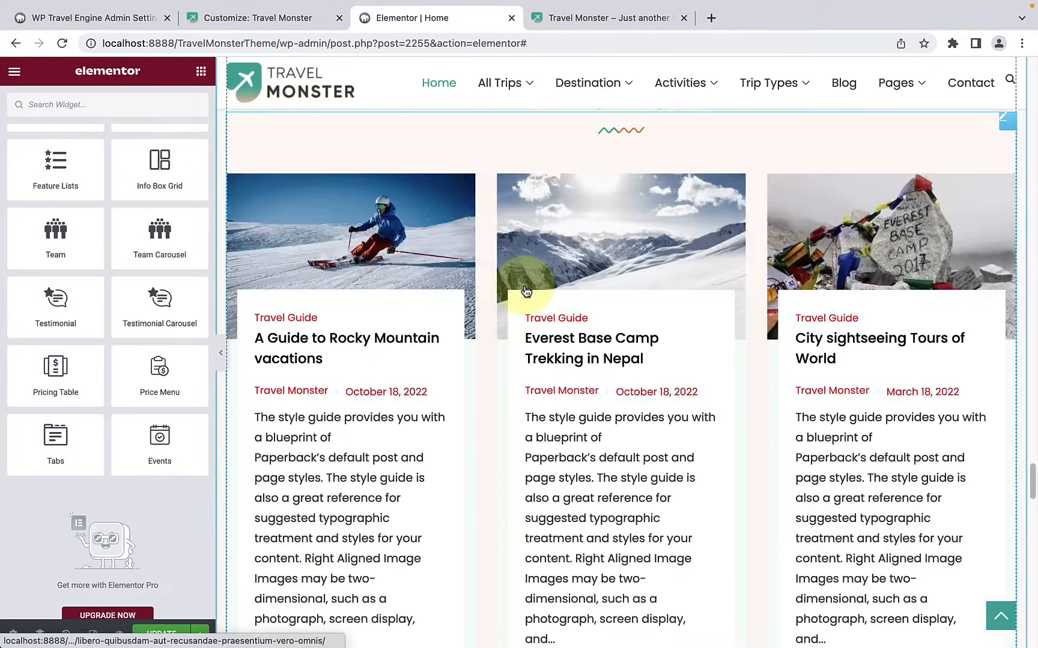
{"action": "scroll", "coordinate": [524, 290], "scroll_direction": "up", "scroll_amount": 15}
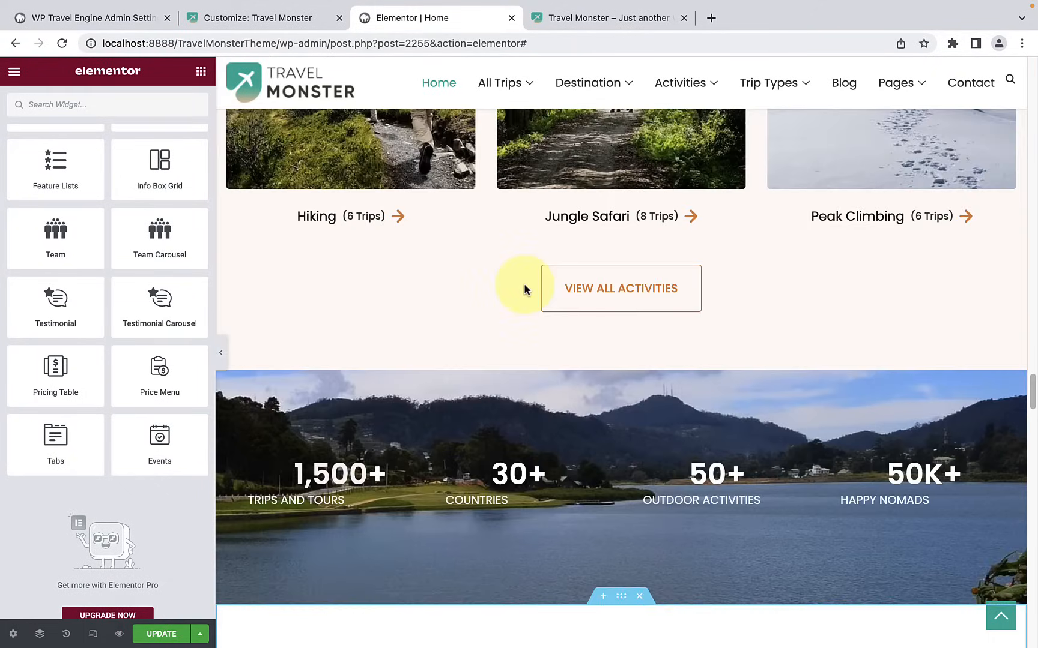
{"action": "scroll", "coordinate": [524, 290], "scroll_direction": "up", "scroll_amount": 15}
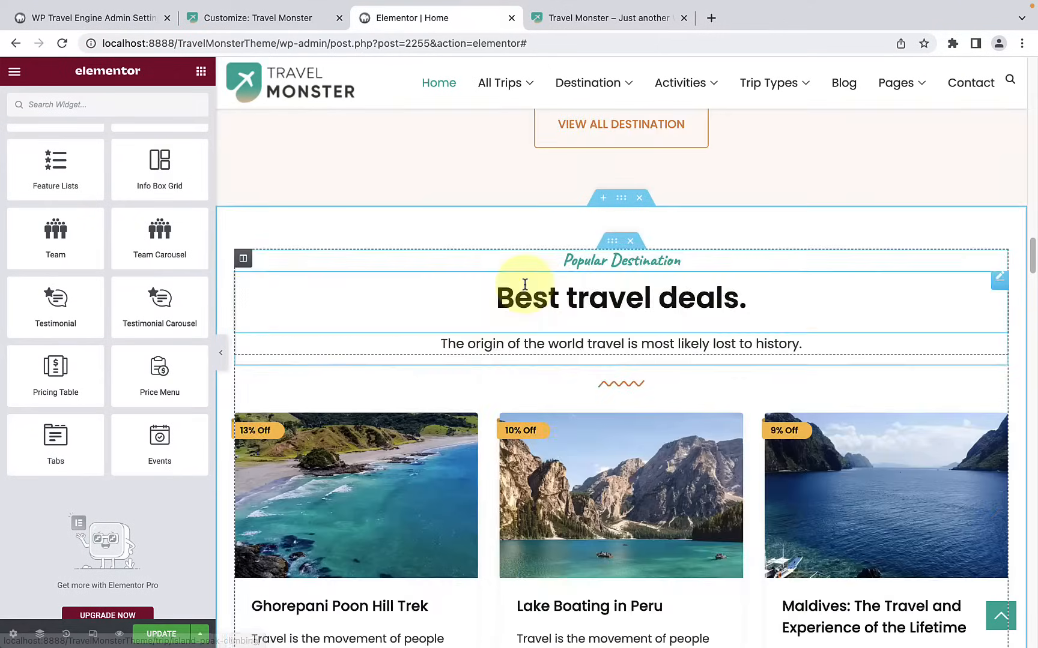
{"action": "scroll", "coordinate": [526, 288], "scroll_direction": "up", "scroll_amount": 10}
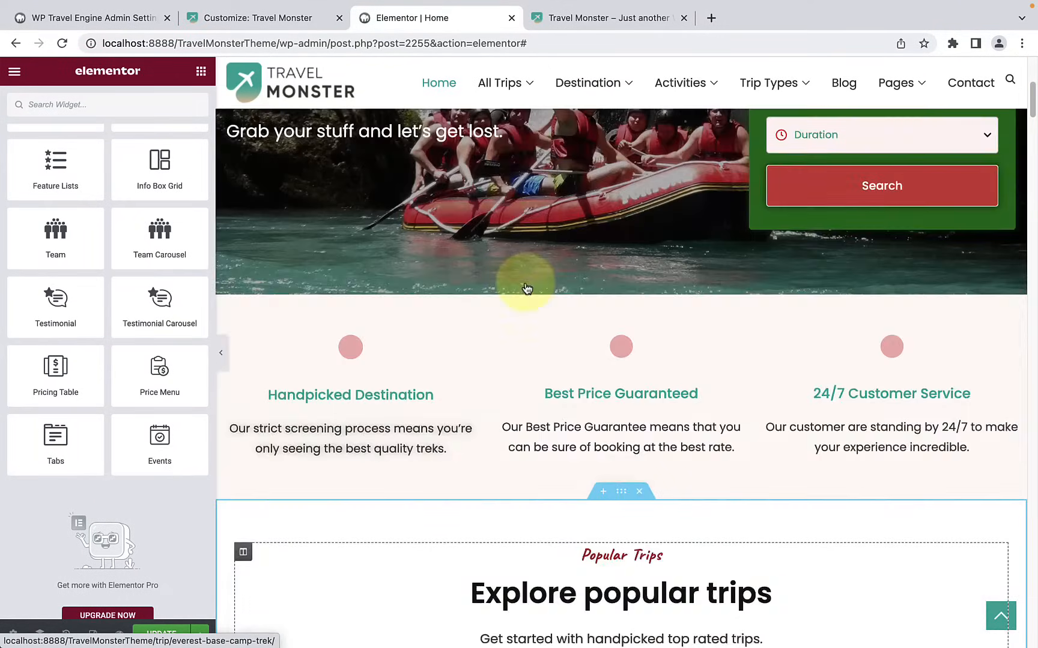
{"action": "scroll", "coordinate": [645, 236], "scroll_direction": "down", "scroll_amount": 2}
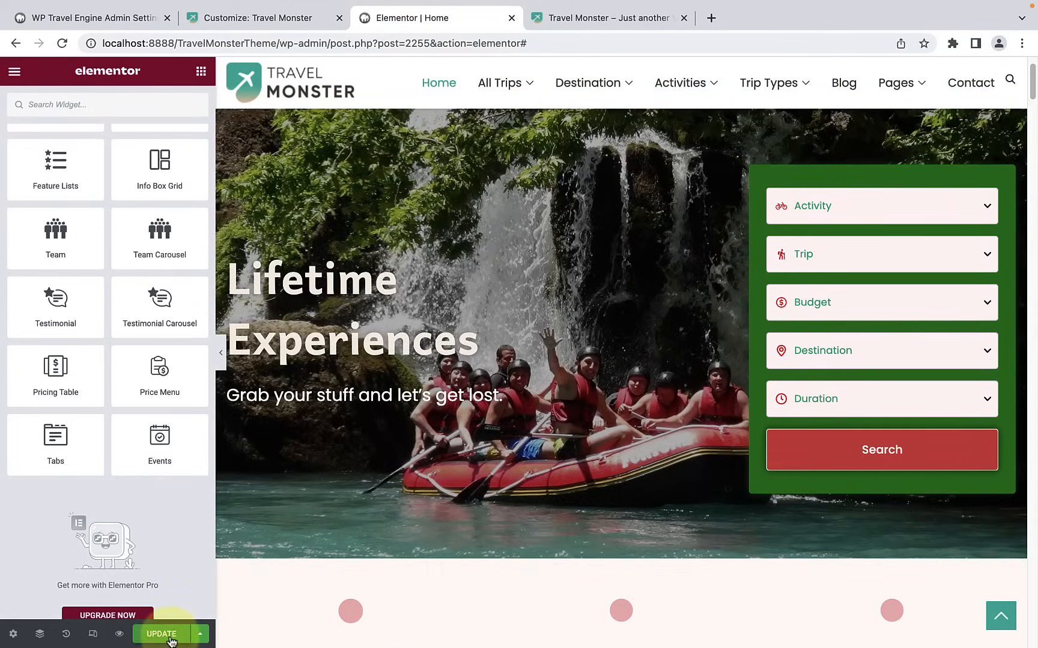
{"action": "left_click", "coordinate": [162, 635]}
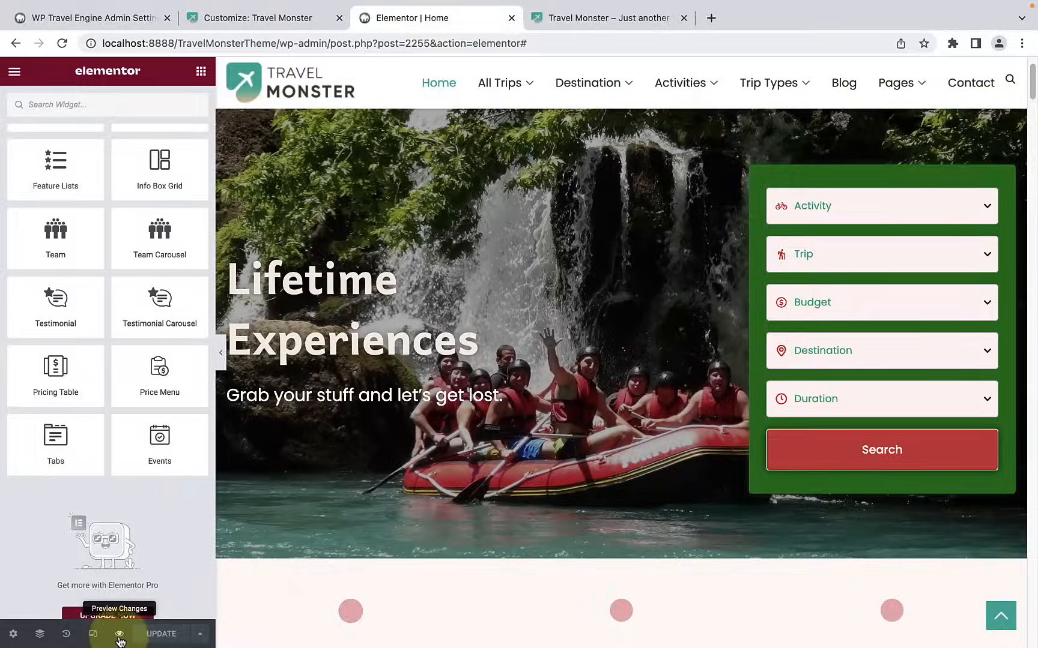
Step: Preview the updated home page, look through its sections down to the footer, and close the preview
{"action": "left_click", "coordinate": [119, 634]}
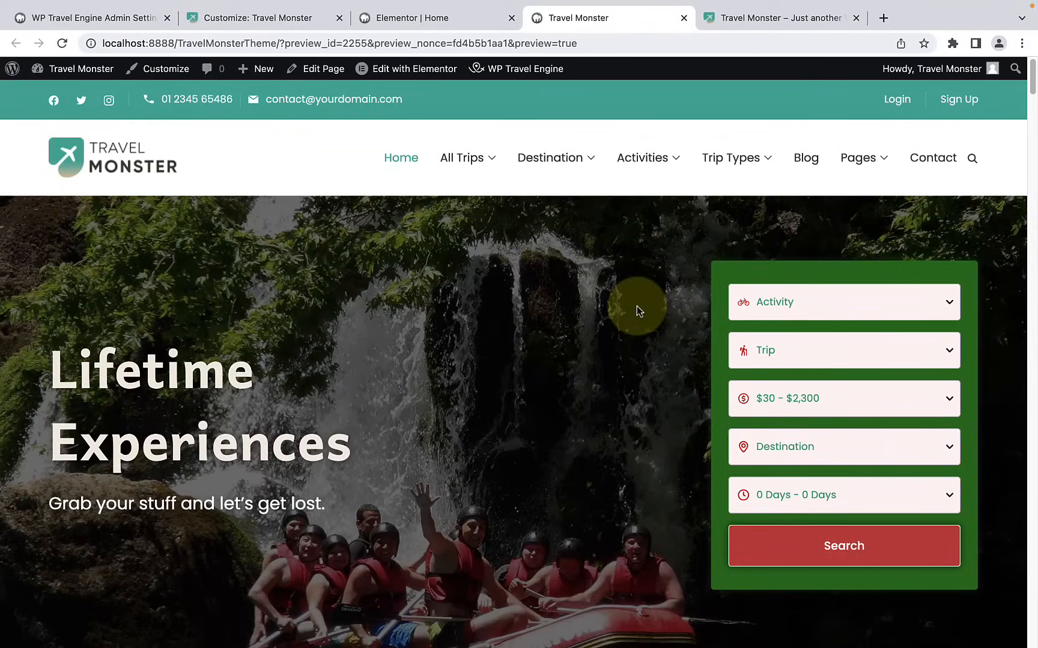
{"action": "scroll", "coordinate": [638, 311], "scroll_direction": "down", "scroll_amount": 5}
{"action": "scroll", "coordinate": [636, 311], "scroll_direction": "down", "scroll_amount": 15}
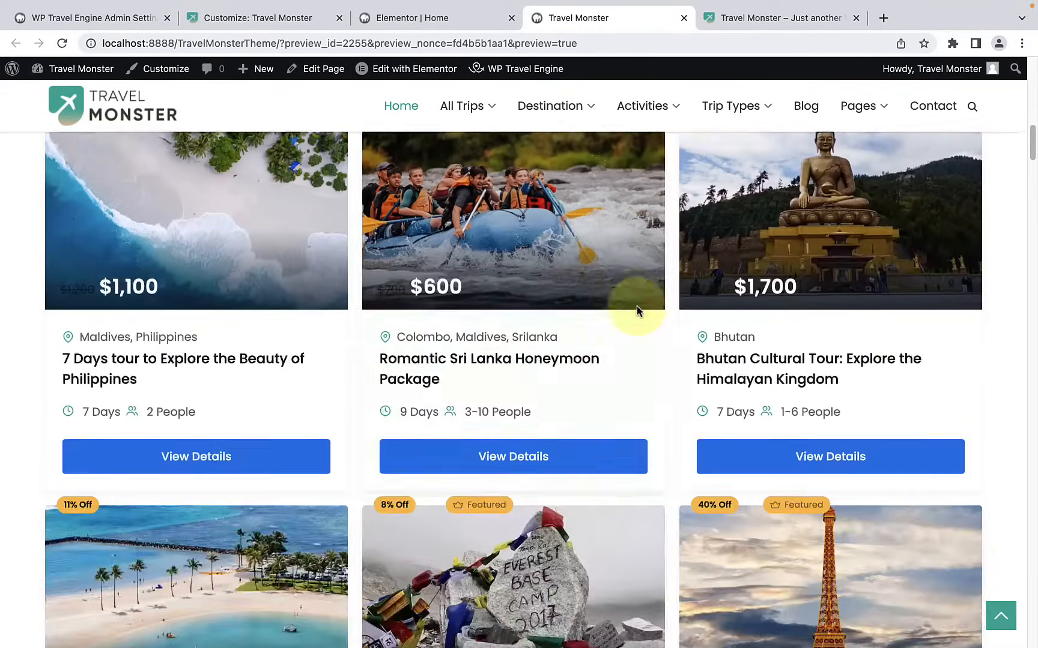
{"action": "scroll", "coordinate": [641, 359], "scroll_direction": "down", "scroll_amount": 15}
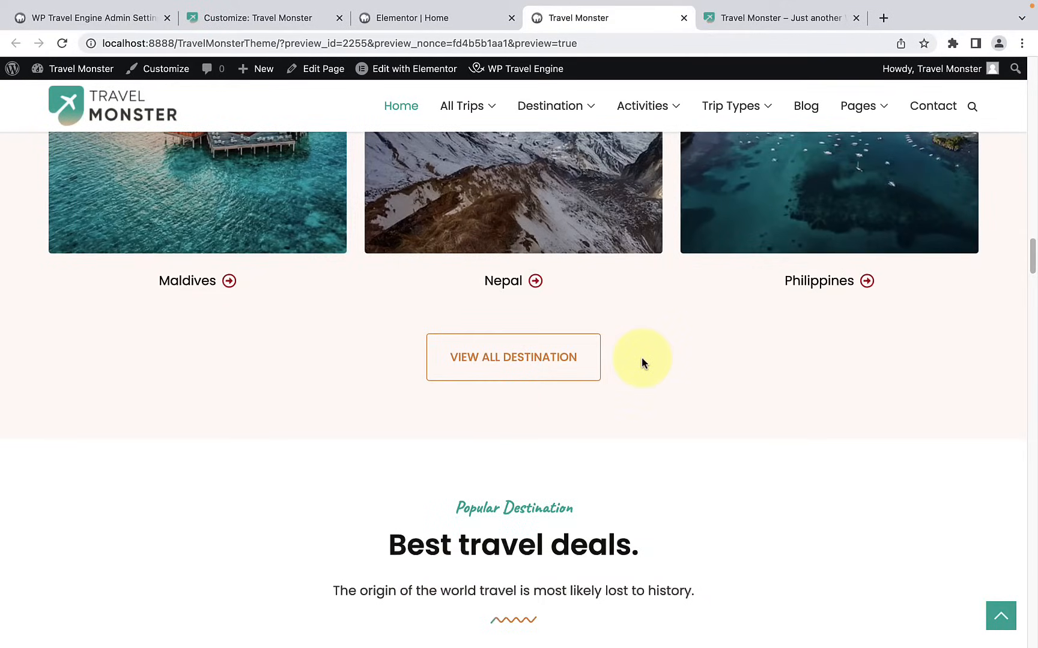
{"action": "scroll", "coordinate": [641, 360], "scroll_direction": "down", "scroll_amount": 15}
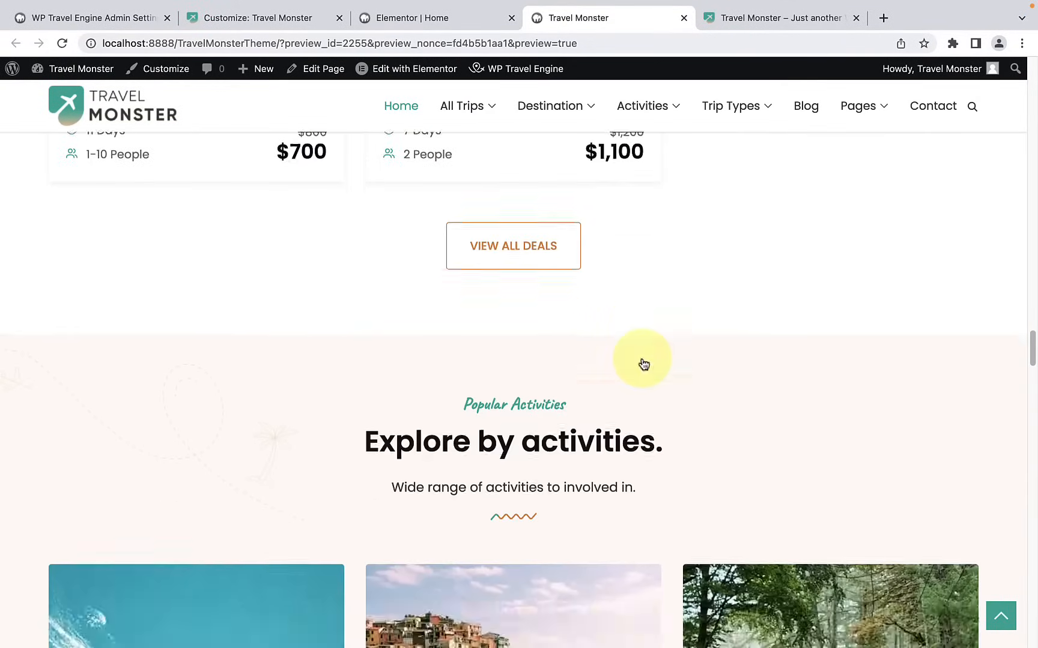
{"action": "scroll", "coordinate": [641, 357], "scroll_direction": "down", "scroll_amount": 6}
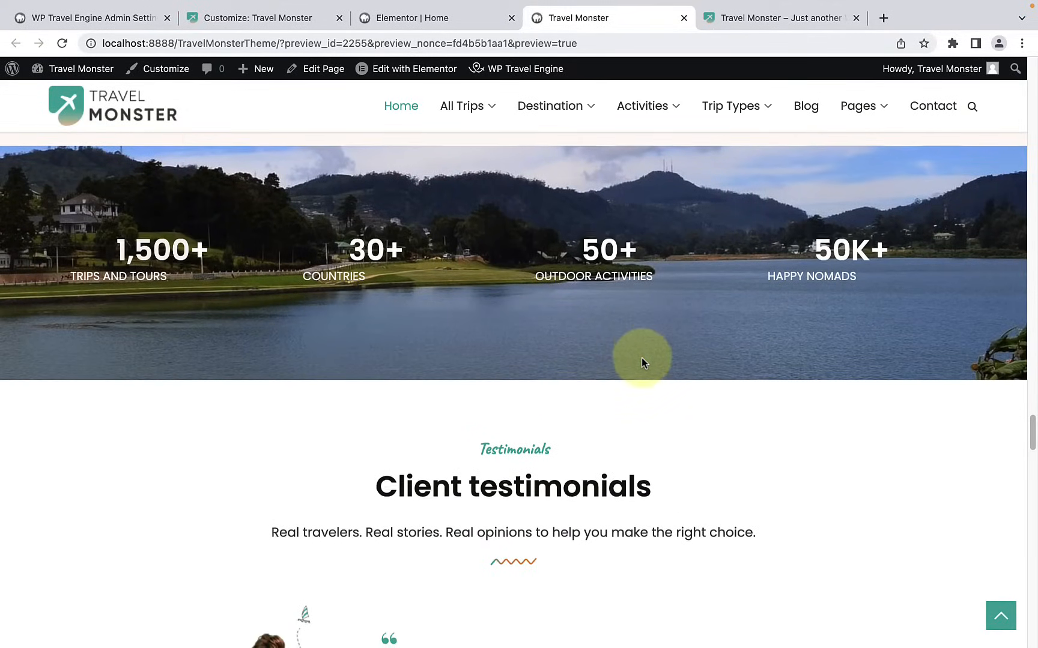
{"action": "scroll", "coordinate": [642, 357], "scroll_direction": "down", "scroll_amount": 10}
{"action": "scroll", "coordinate": [641, 363], "scroll_direction": "down", "scroll_amount": 15}
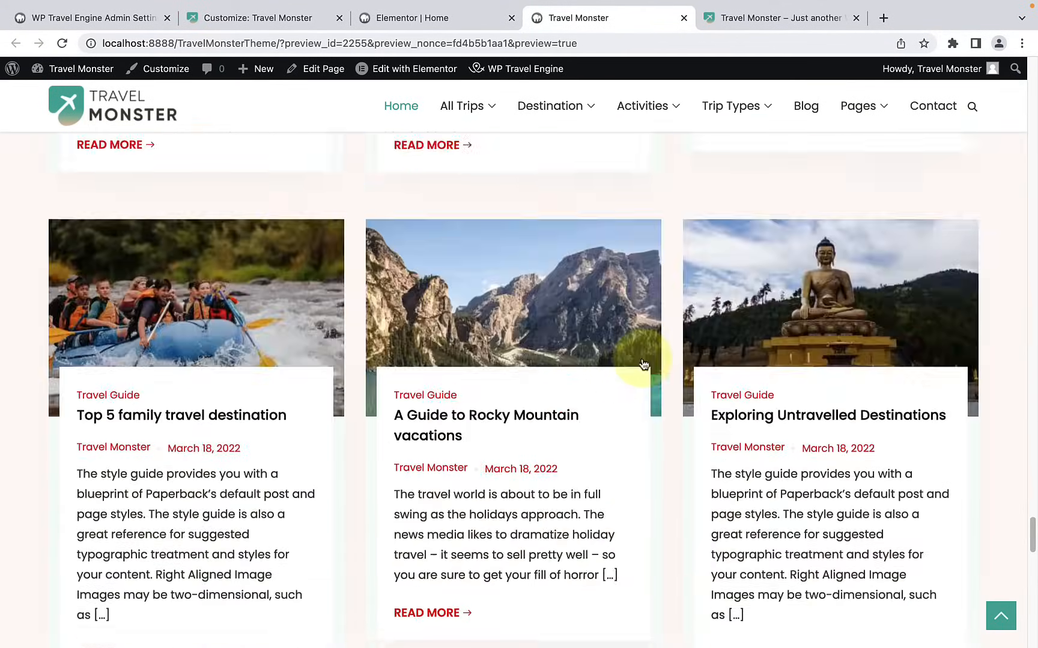
{"action": "scroll", "coordinate": [641, 358], "scroll_direction": "down", "scroll_amount": 12}
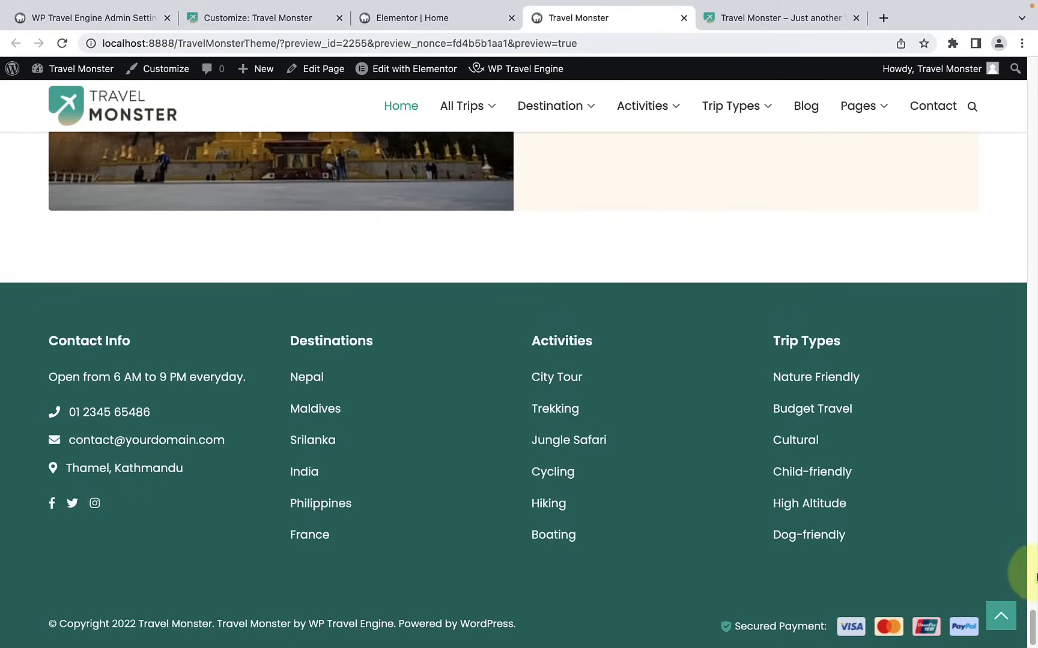
{"action": "left_click", "coordinate": [1000, 616]}
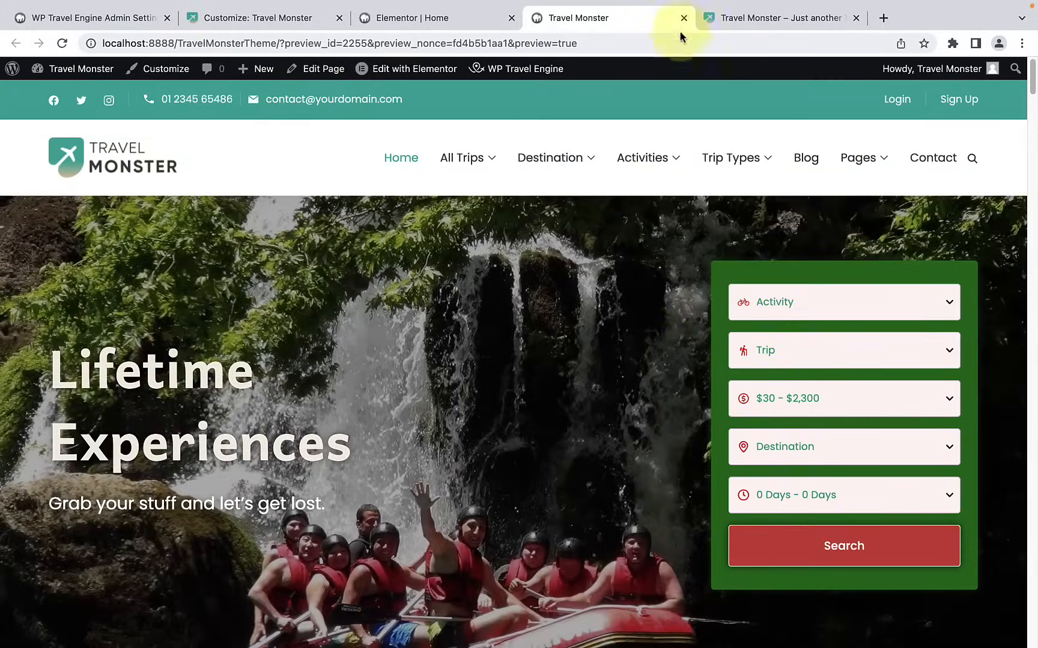
{"action": "left_click", "coordinate": [683, 18]}
{"action": "scroll", "coordinate": [586, 343], "scroll_direction": "up", "scroll_amount": 1}
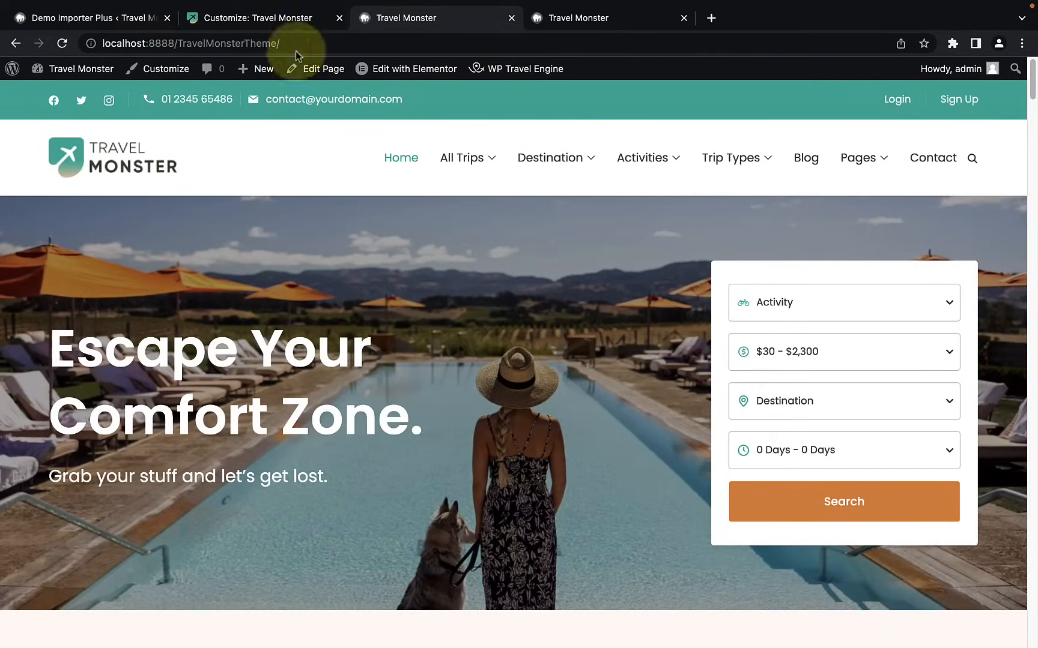
Step: Switch to the theme customizer and open the container settings under the general settings
{"action": "left_click", "coordinate": [259, 18]}
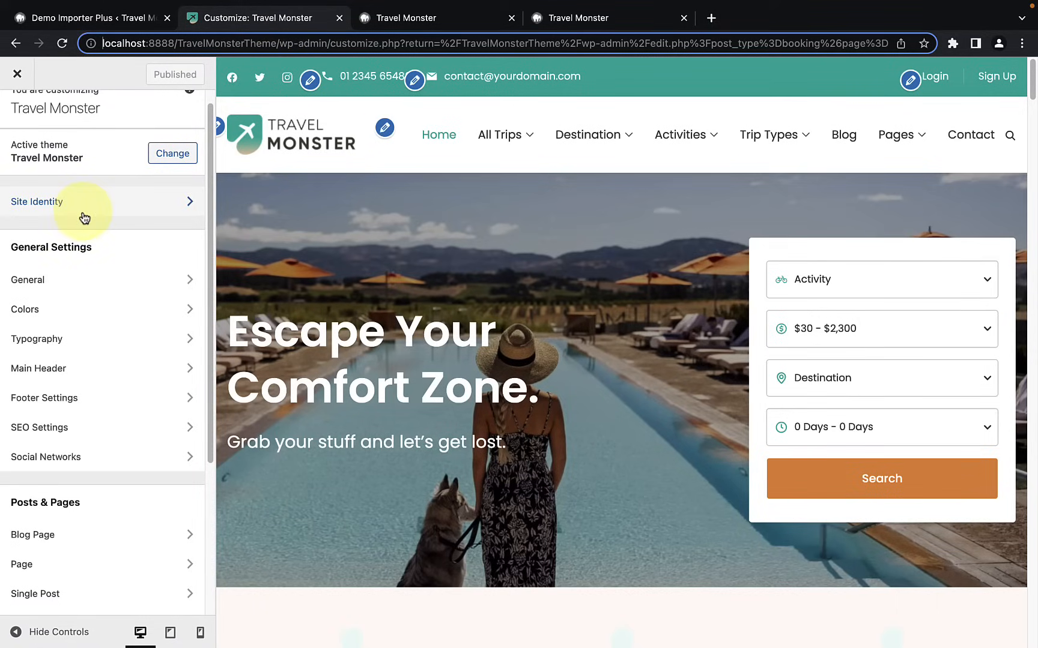
{"action": "scroll", "coordinate": [84, 219], "scroll_direction": "down", "scroll_amount": 1}
{"action": "scroll", "coordinate": [94, 233], "scroll_direction": "down", "scroll_amount": 1}
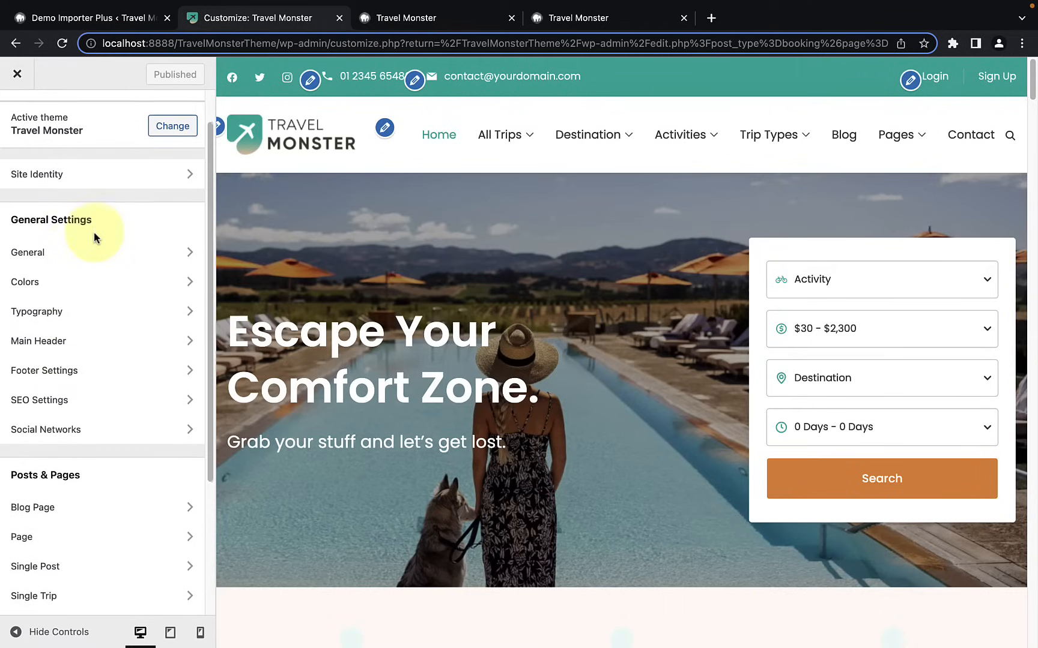
{"action": "left_click", "coordinate": [104, 261]}
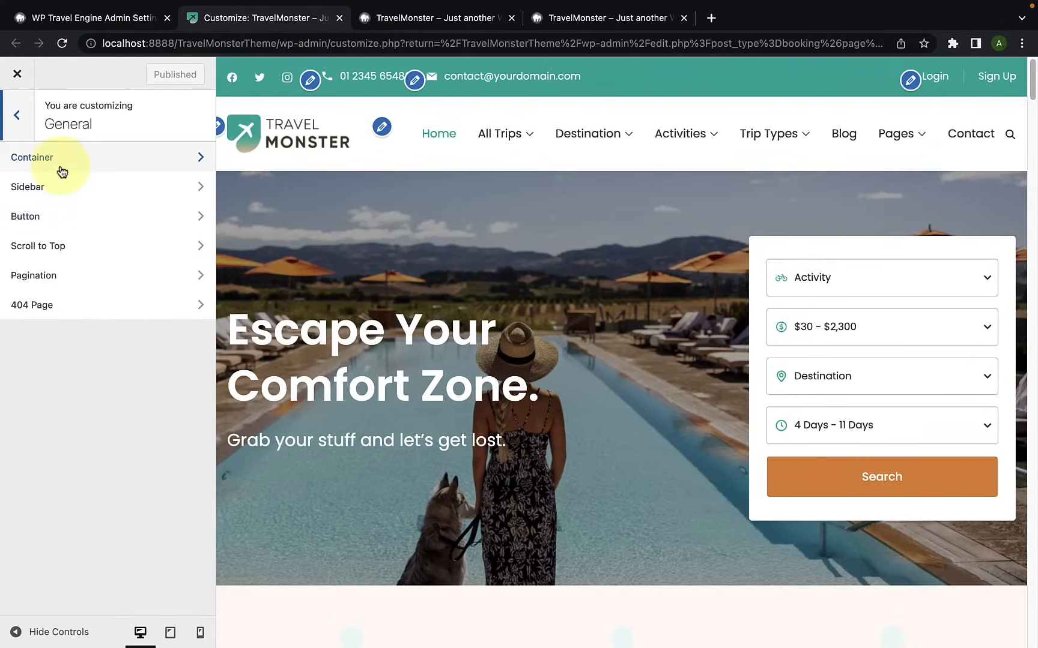
{"action": "left_click", "coordinate": [110, 174]}
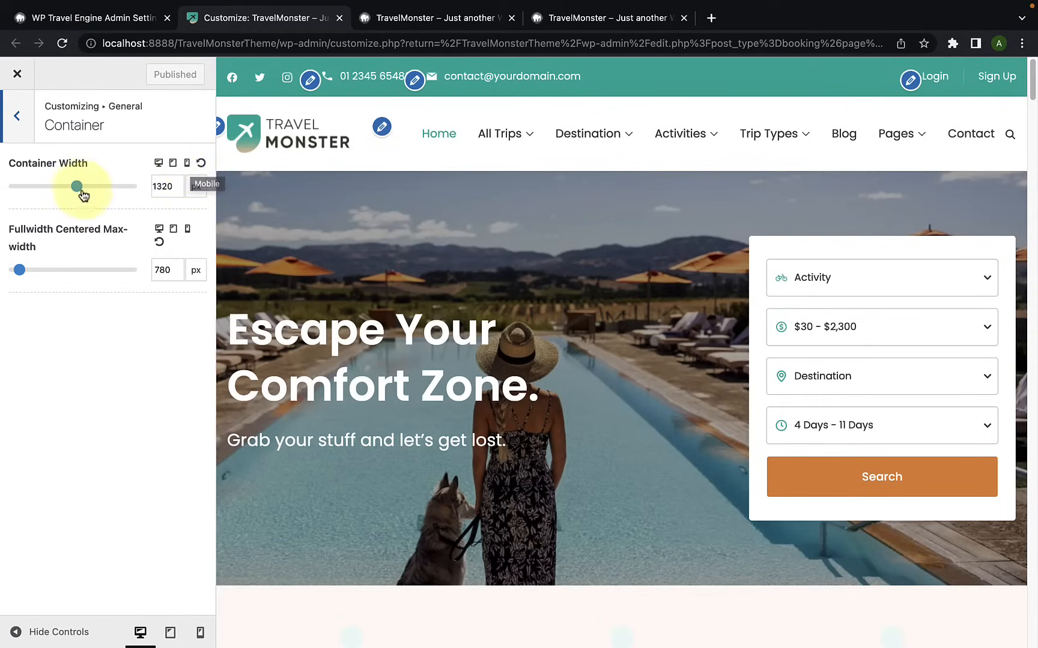
Step: Try a desktop container width of 1690 px and compare the page with the controls hidden before and after
{"action": "left_click", "coordinate": [18, 634]}
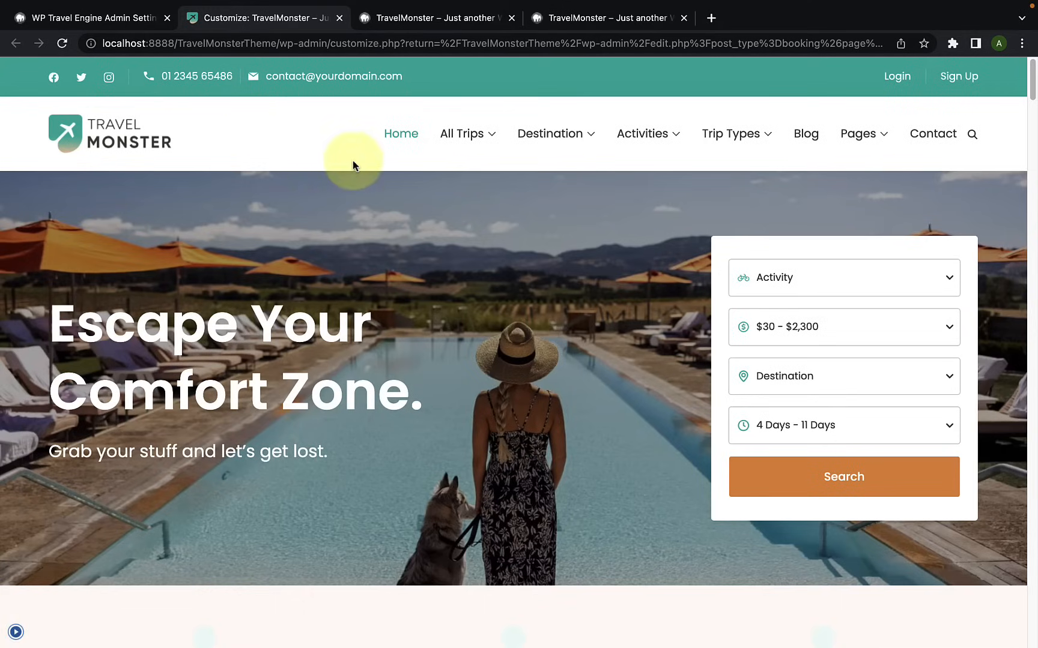
{"action": "left_click", "coordinate": [16, 632]}
{"action": "left_click_drag", "start_coordinate": [76, 186], "coordinate": [116, 186]}
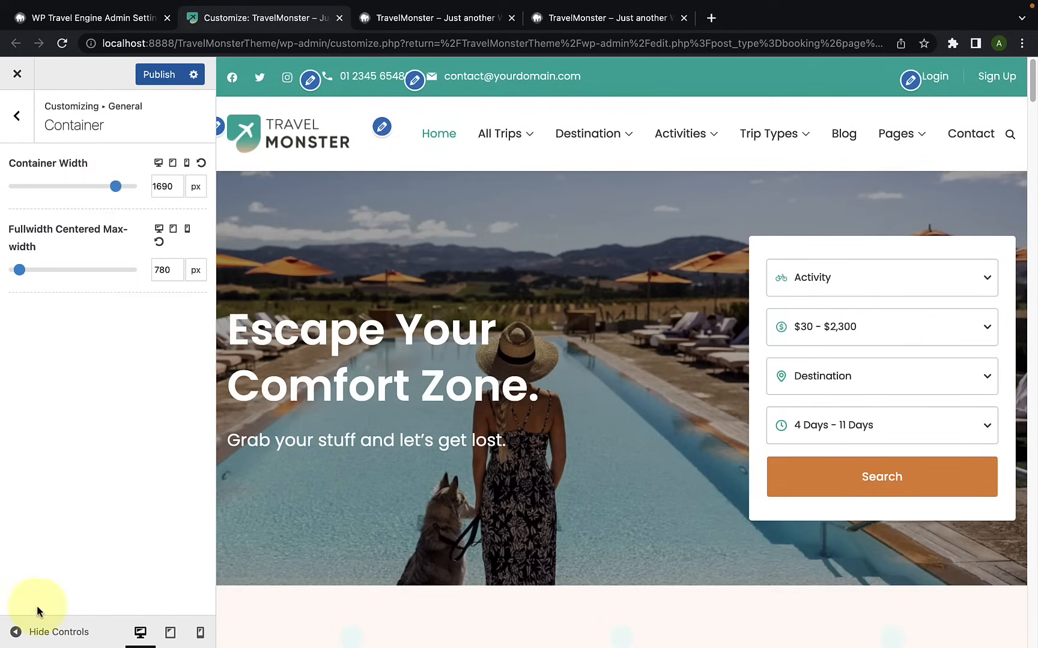
{"action": "left_click", "coordinate": [17, 632]}
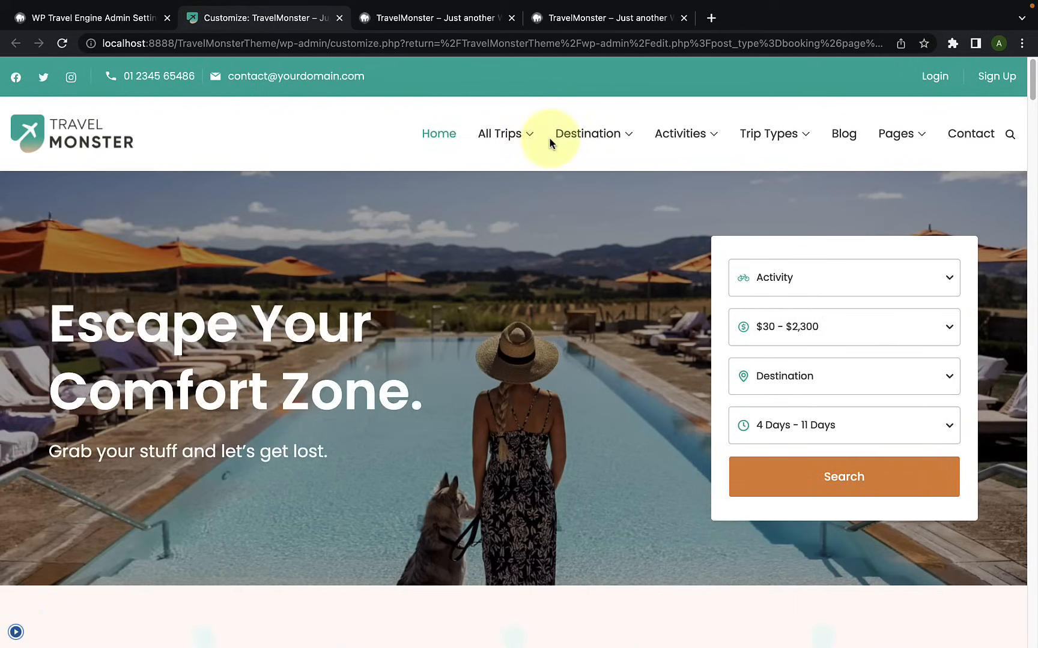
{"action": "left_click", "coordinate": [15, 632]}
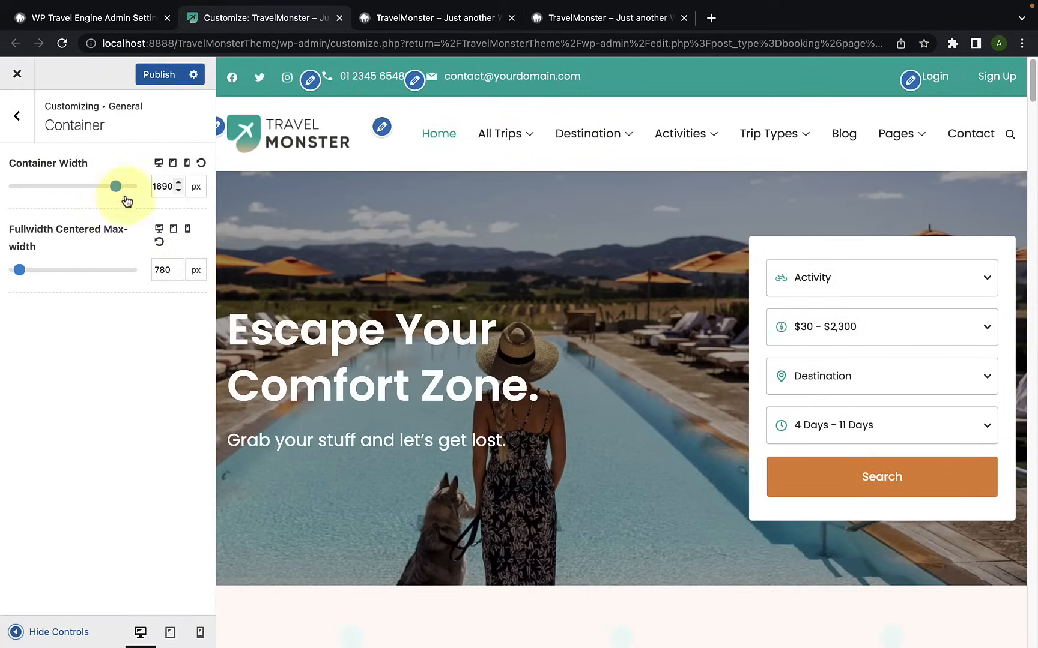
Step: Try a desktop container width of 1135 px, check the page with the controls hidden, and reset the width to its default
{"action": "left_click_drag", "start_coordinate": [116, 190], "coordinate": [58, 190]}
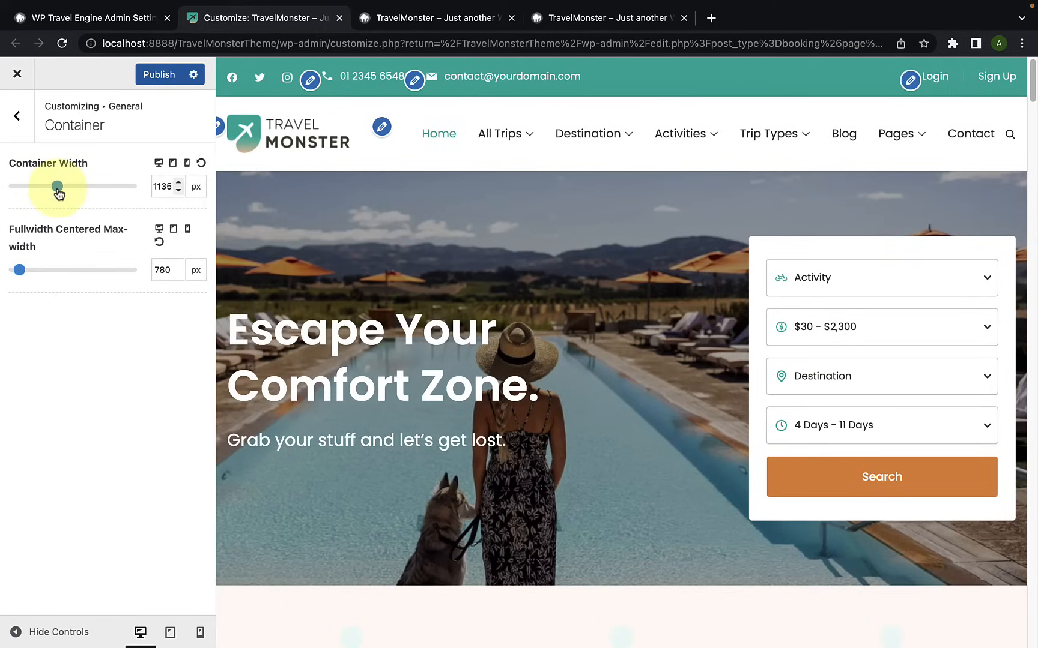
{"action": "left_click", "coordinate": [15, 632]}
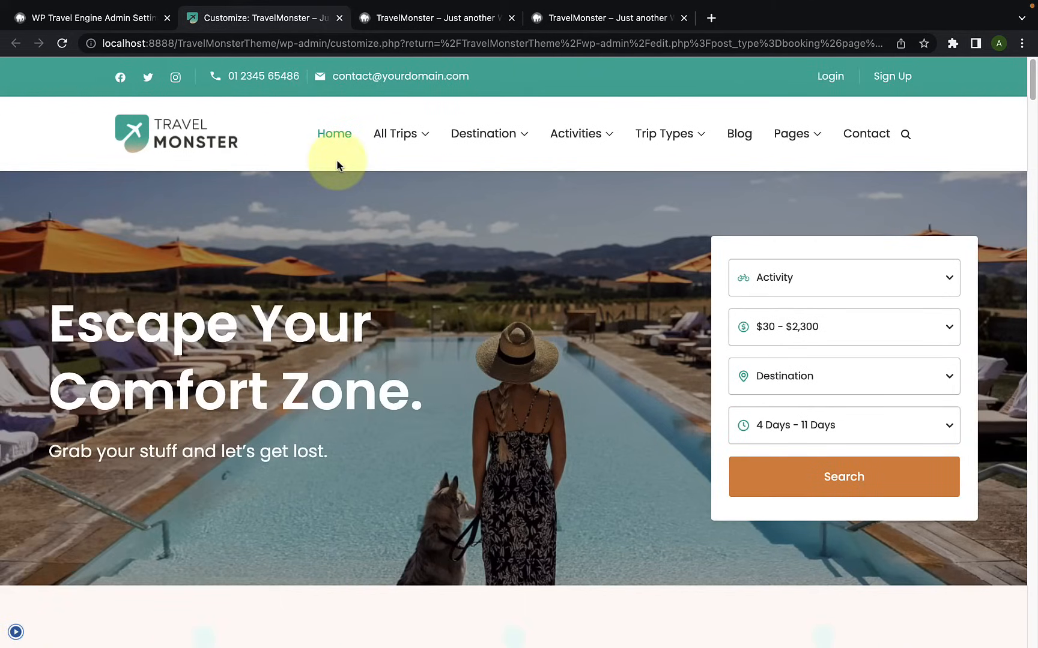
{"action": "left_click", "coordinate": [15, 632]}
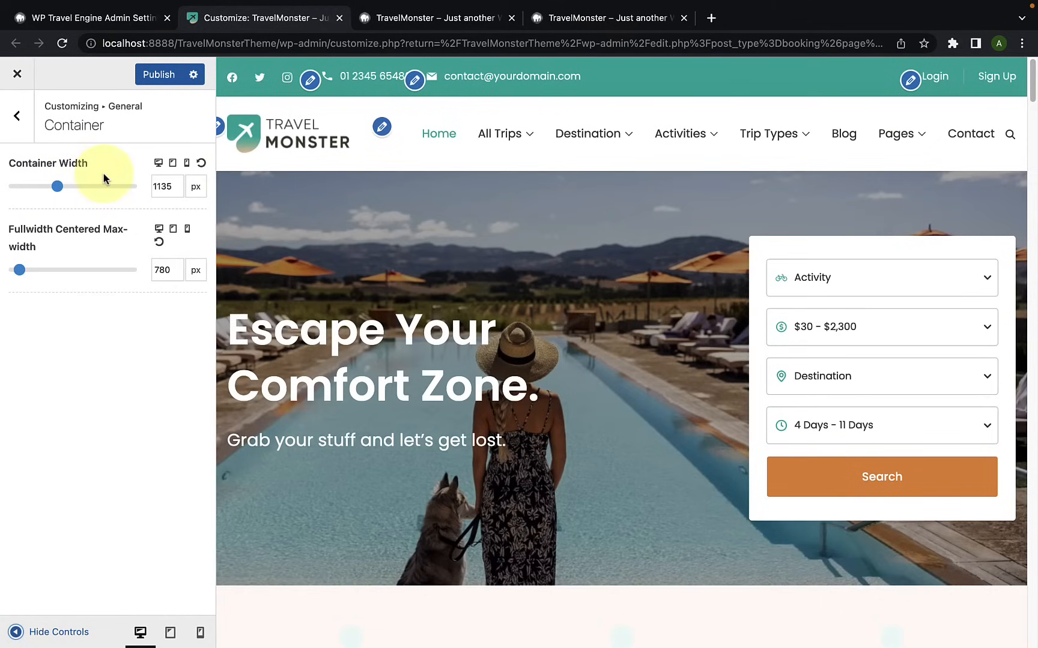
{"action": "left_click", "coordinate": [201, 167]}
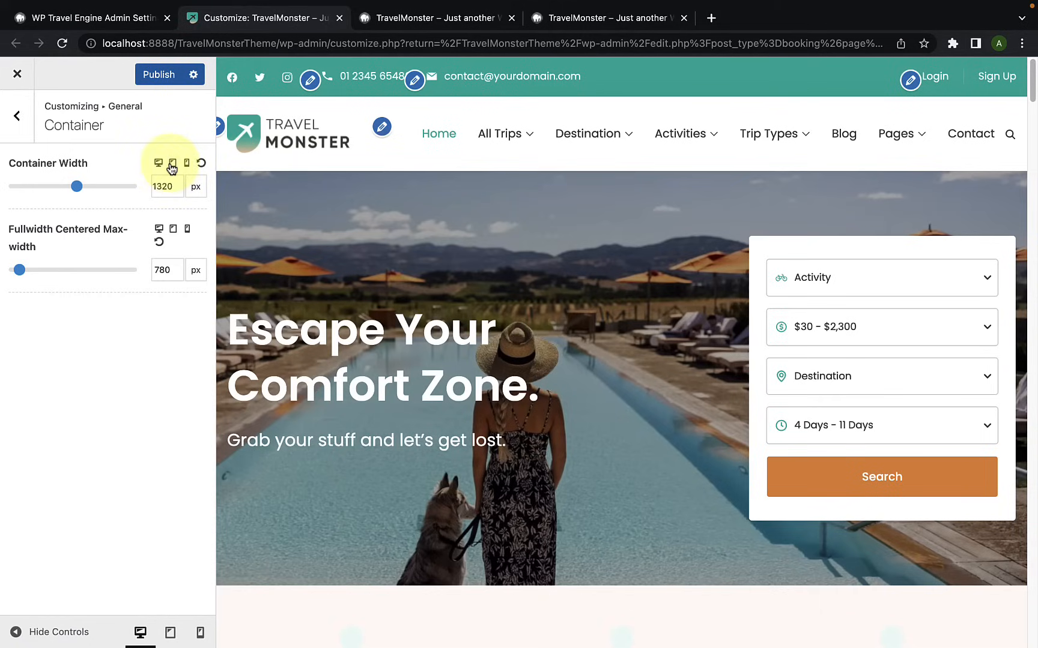
Step: Review the container width settings for tablet and mobile, and return to the desktop settings with the fullwidth centered max-width
{"action": "left_click", "coordinate": [172, 163]}
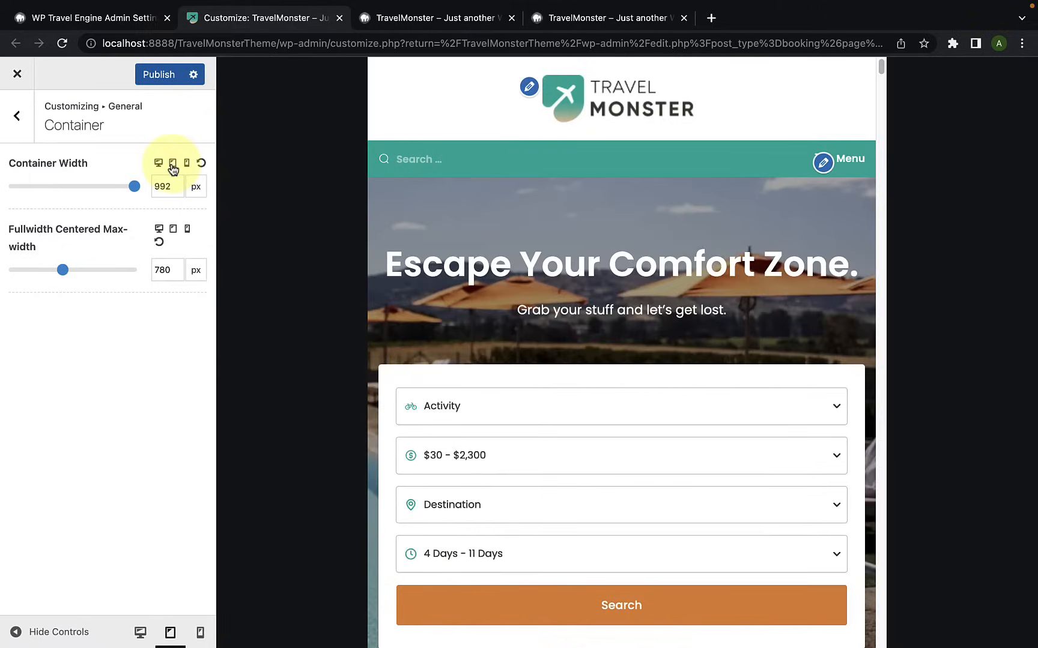
{"action": "left_click", "coordinate": [186, 164]}
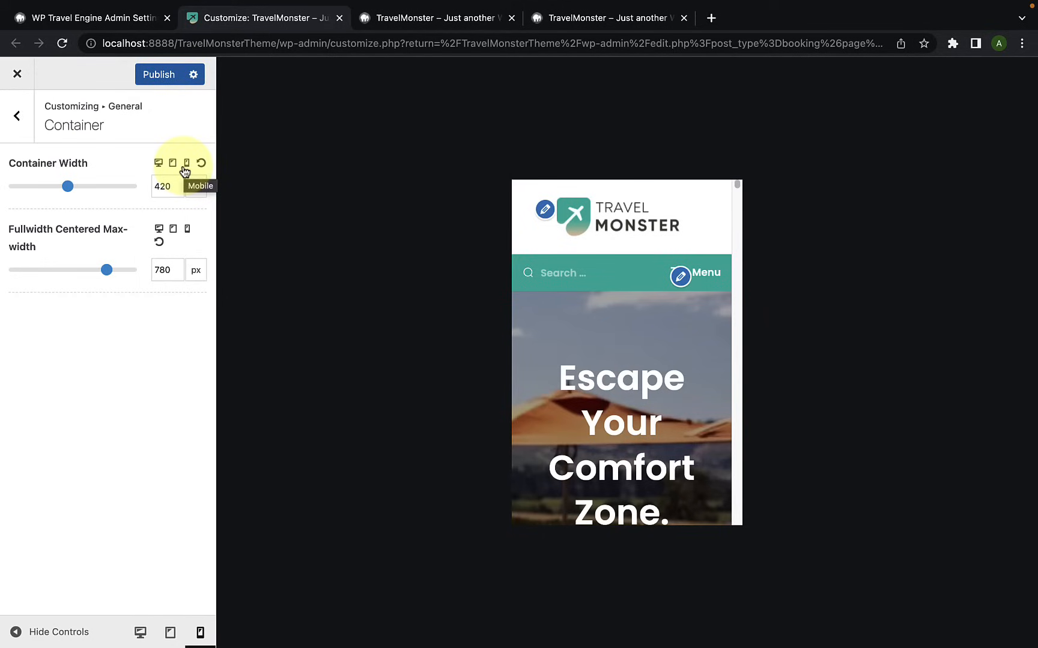
{"action": "left_click", "coordinate": [159, 164]}
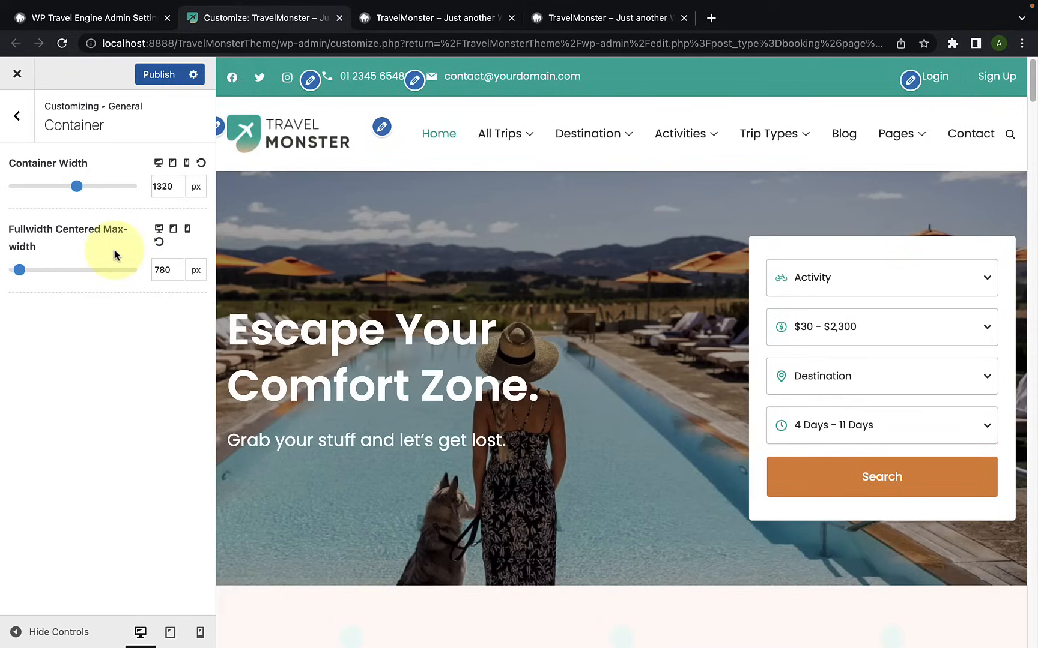
{"action": "left_click", "coordinate": [20, 270]}
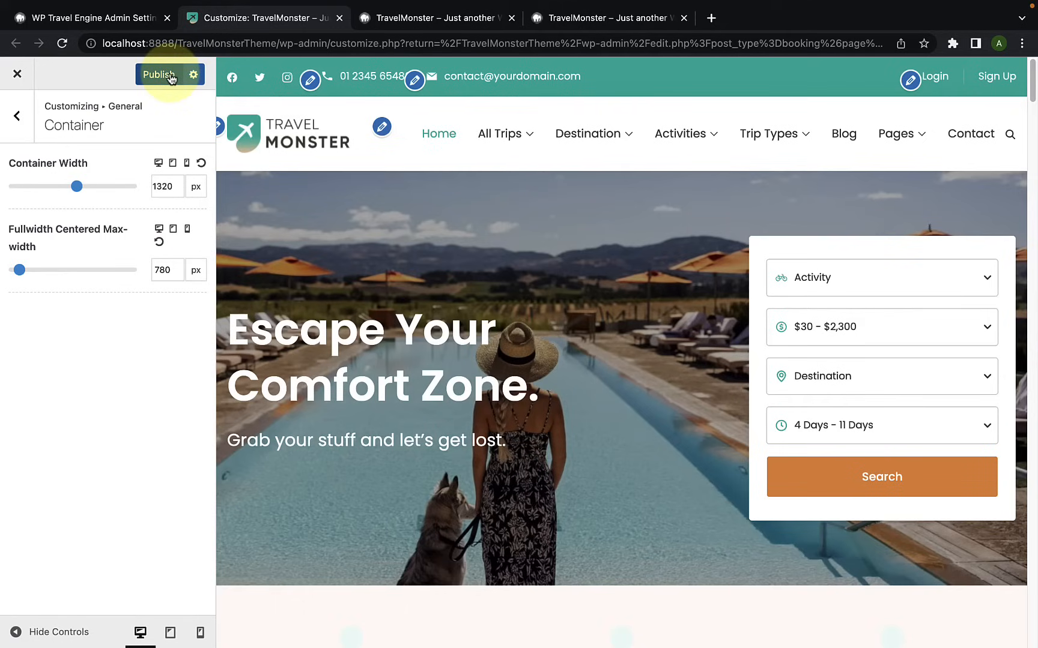
Step: Open the general sidebar settings and show the Blog page in the preview to examine its sidebar
{"action": "left_click", "coordinate": [18, 114]}
{"action": "left_click", "coordinate": [56, 195]}
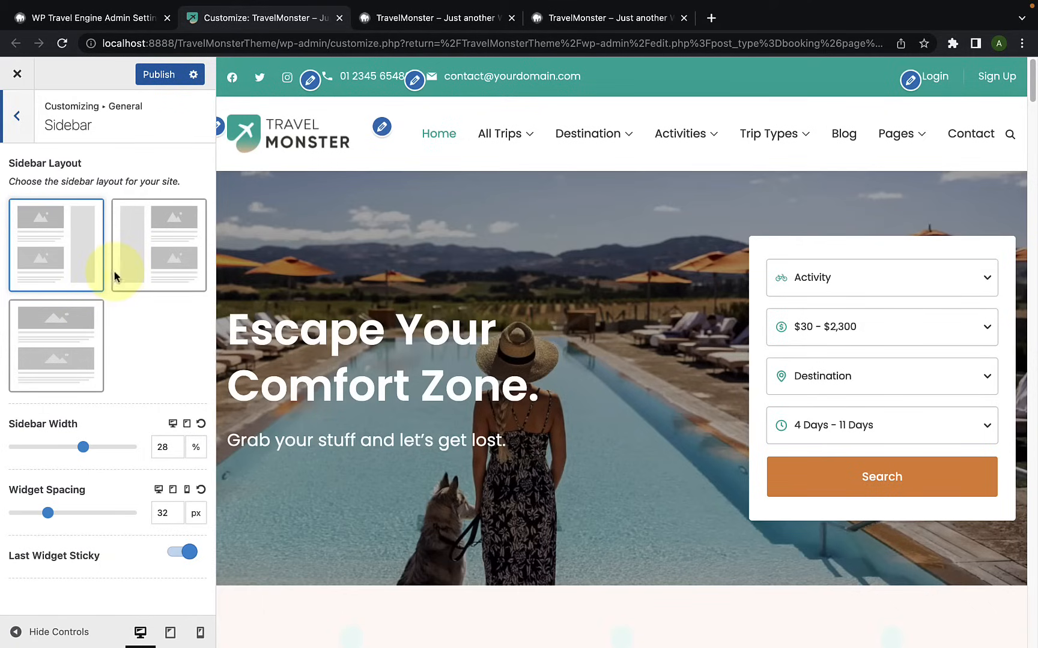
{"action": "left_click", "coordinate": [845, 135]}
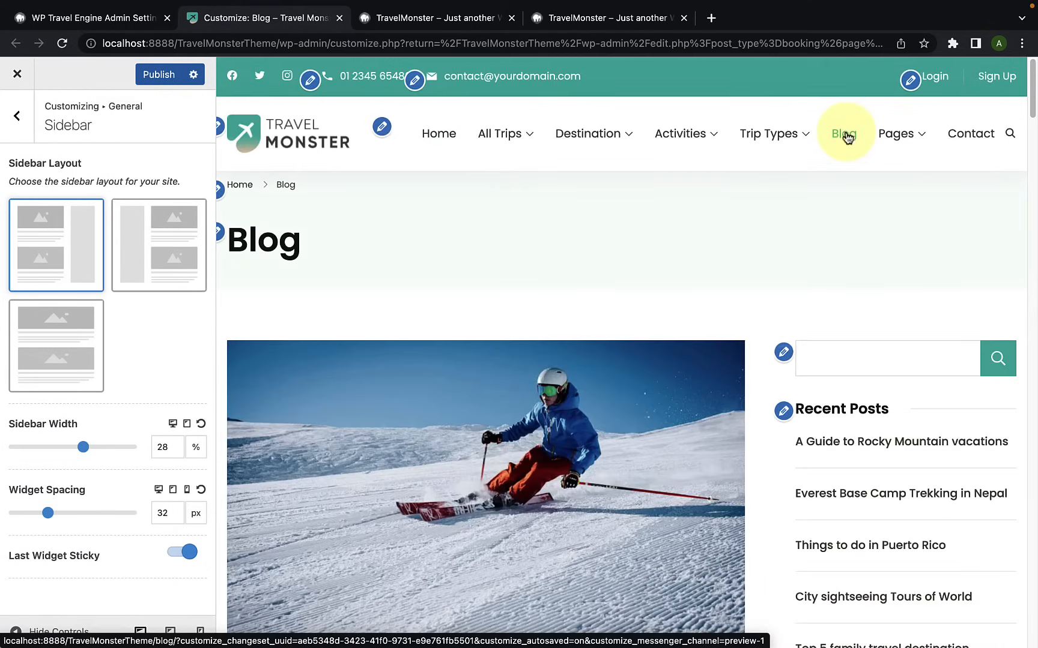
{"action": "scroll", "coordinate": [670, 306], "scroll_direction": "down", "scroll_amount": 10}
{"action": "scroll", "coordinate": [673, 332], "scroll_direction": "up", "scroll_amount": 8}
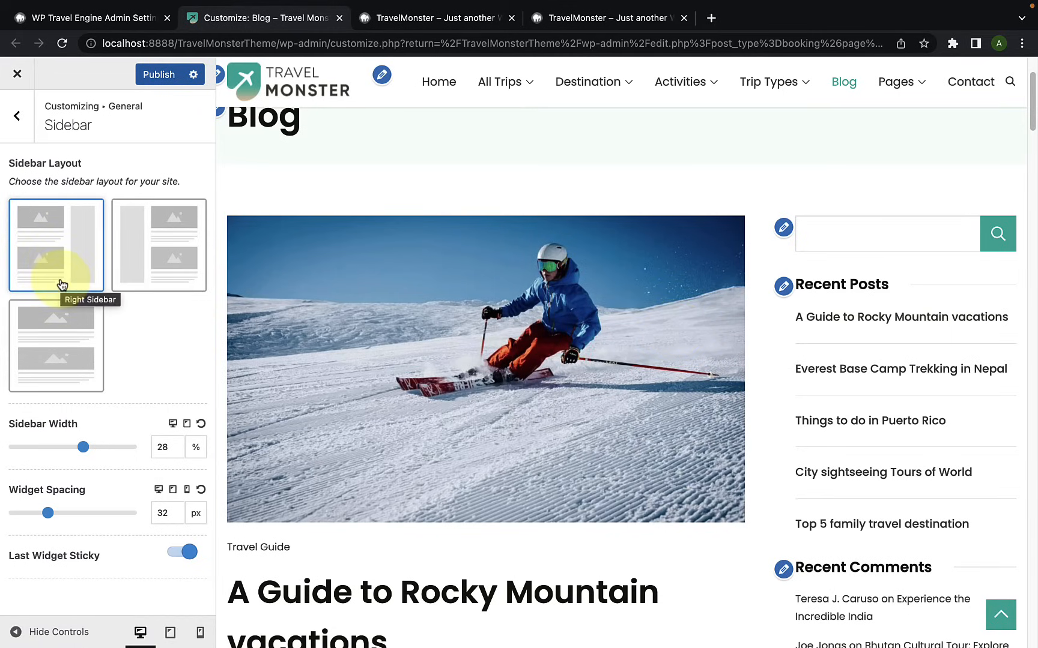
Step: Set the site's general sidebar layout to the left sidebar and check the Blog page preview
{"action": "left_click", "coordinate": [165, 271]}
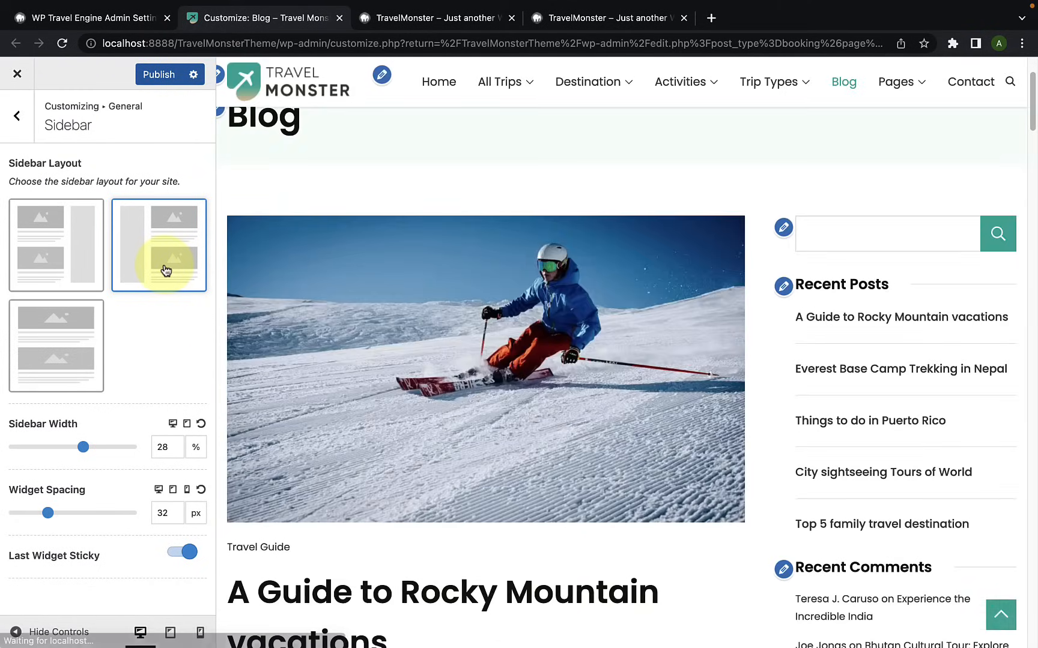
{"action": "scroll", "coordinate": [413, 365], "scroll_direction": "down", "scroll_amount": 10}
{"action": "scroll", "coordinate": [413, 363], "scroll_direction": "up", "scroll_amount": 5}
{"action": "scroll", "coordinate": [413, 361], "scroll_direction": "up", "scroll_amount": 8}
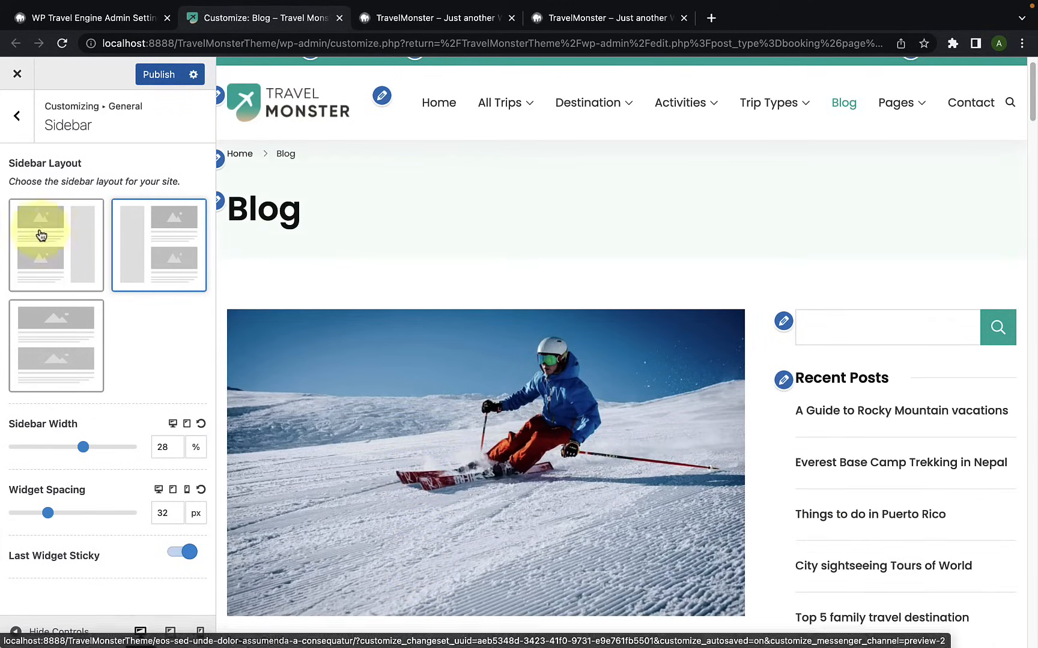
Step: Review the blog sidebar layout options in the Blog Page settings and return to the main customizer sections
{"action": "left_click", "coordinate": [15, 139]}
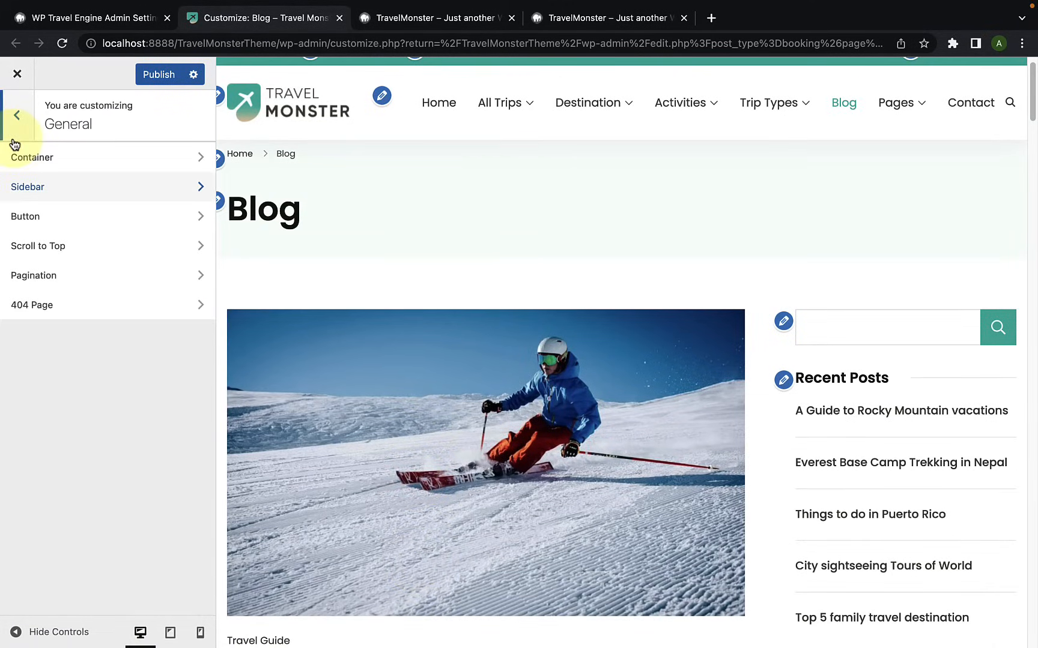
{"action": "left_click", "coordinate": [15, 140]}
{"action": "scroll", "coordinate": [48, 396], "scroll_direction": "down", "scroll_amount": 3}
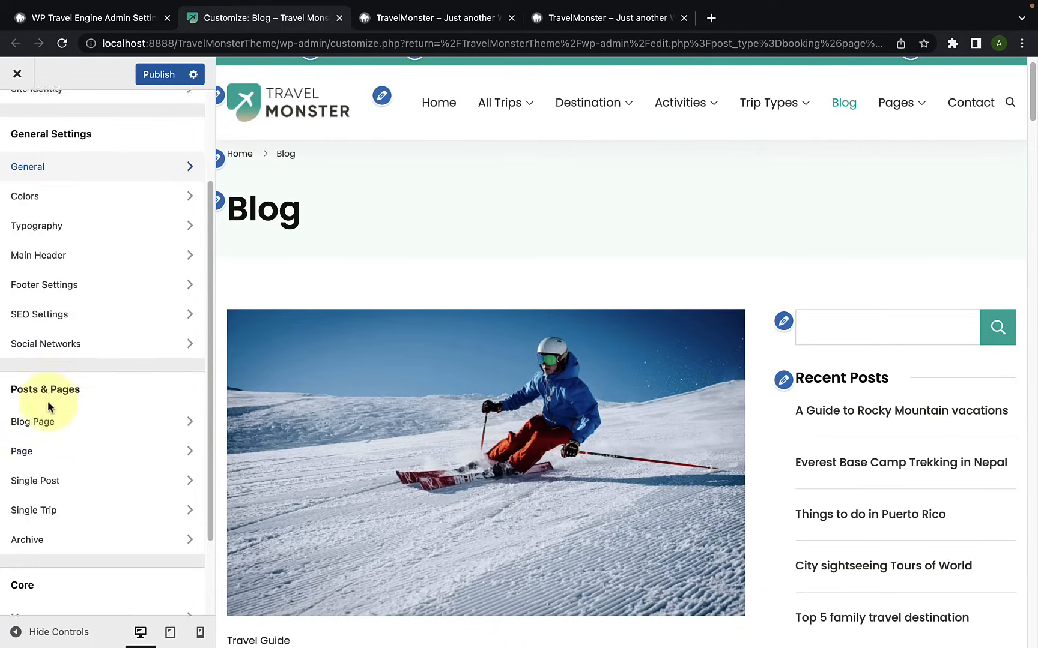
{"action": "scroll", "coordinate": [48, 408], "scroll_direction": "down", "scroll_amount": 2}
{"action": "left_click", "coordinate": [83, 365]}
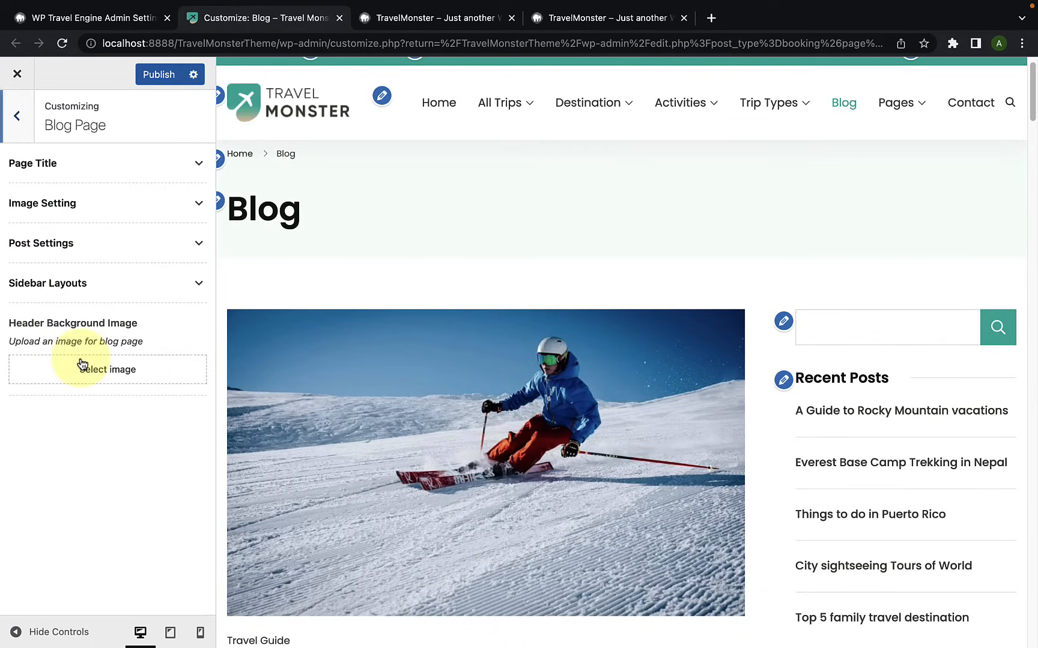
{"action": "left_click", "coordinate": [107, 292]}
{"action": "scroll", "coordinate": [43, 434], "scroll_direction": "down", "scroll_amount": 1}
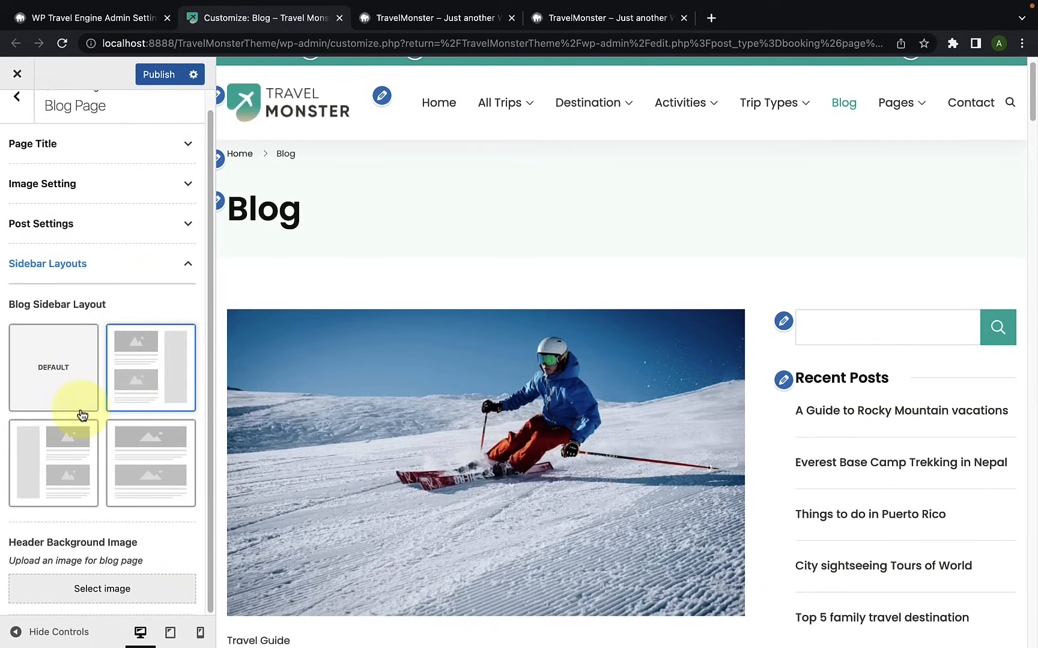
{"action": "left_click", "coordinate": [17, 96]}
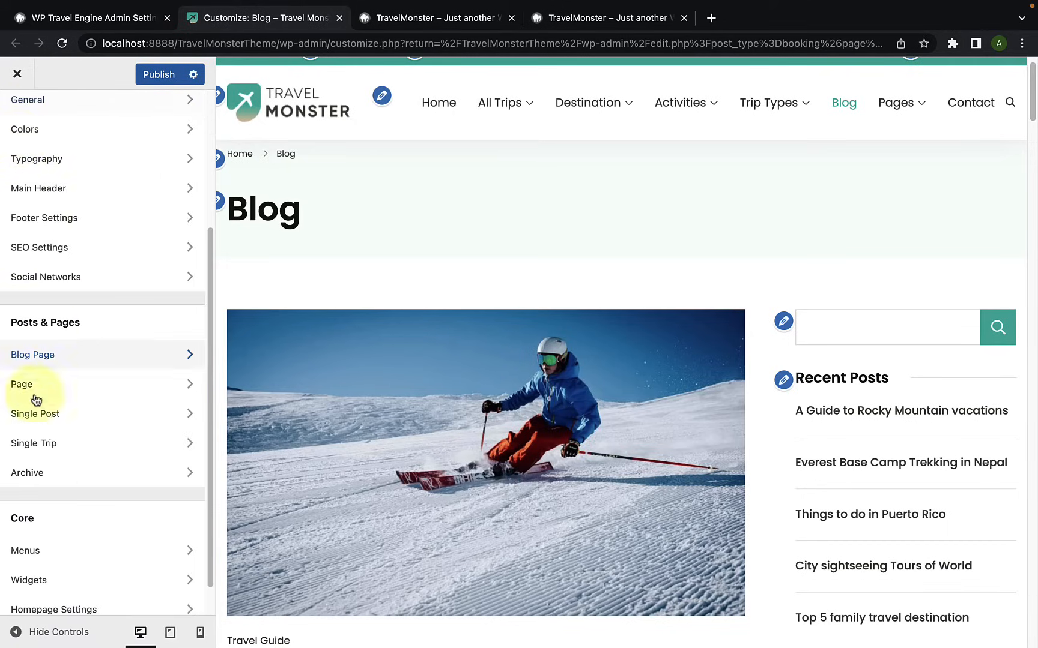
Step: Review the sidebar layout options in the Page and Single Post settings and return to the main customizer sections
{"action": "left_click", "coordinate": [60, 397]}
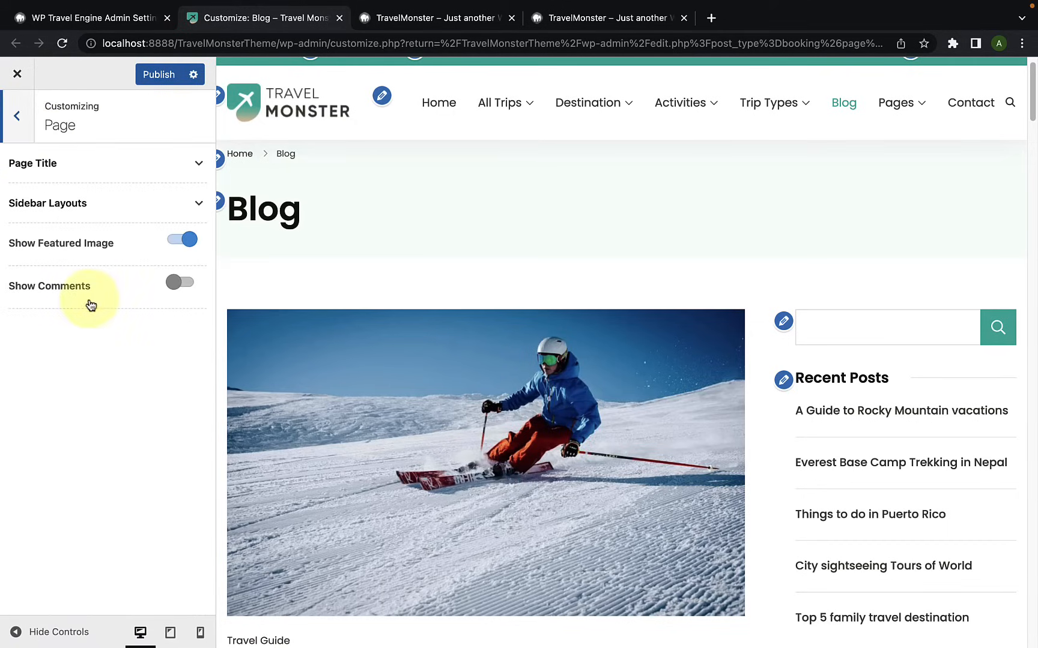
{"action": "left_click", "coordinate": [96, 207]}
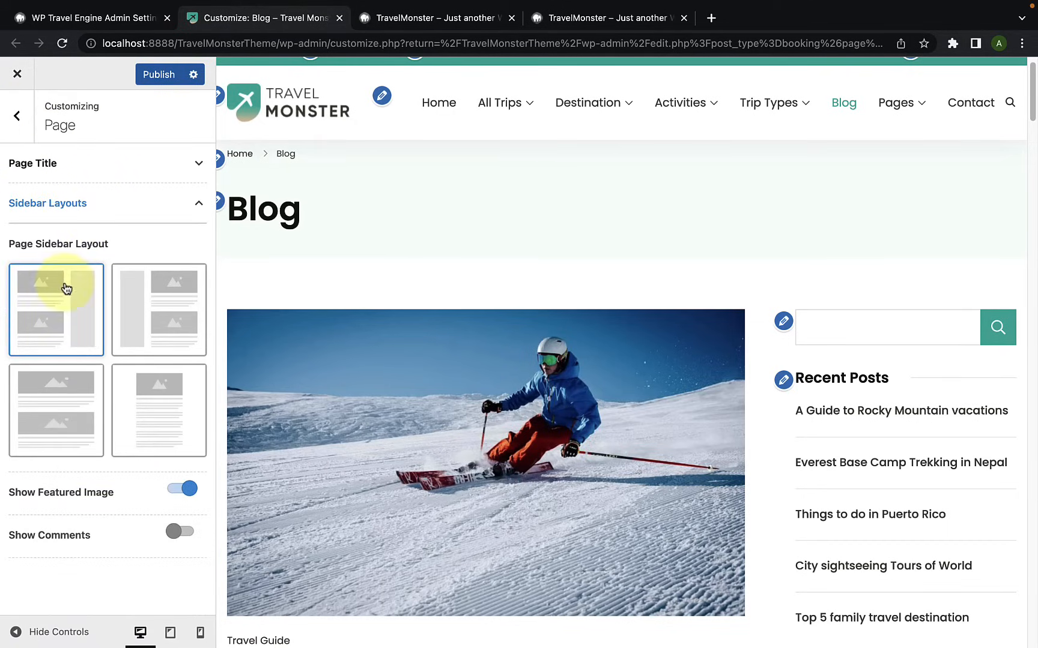
{"action": "left_click", "coordinate": [25, 131]}
{"action": "left_click", "coordinate": [52, 414]}
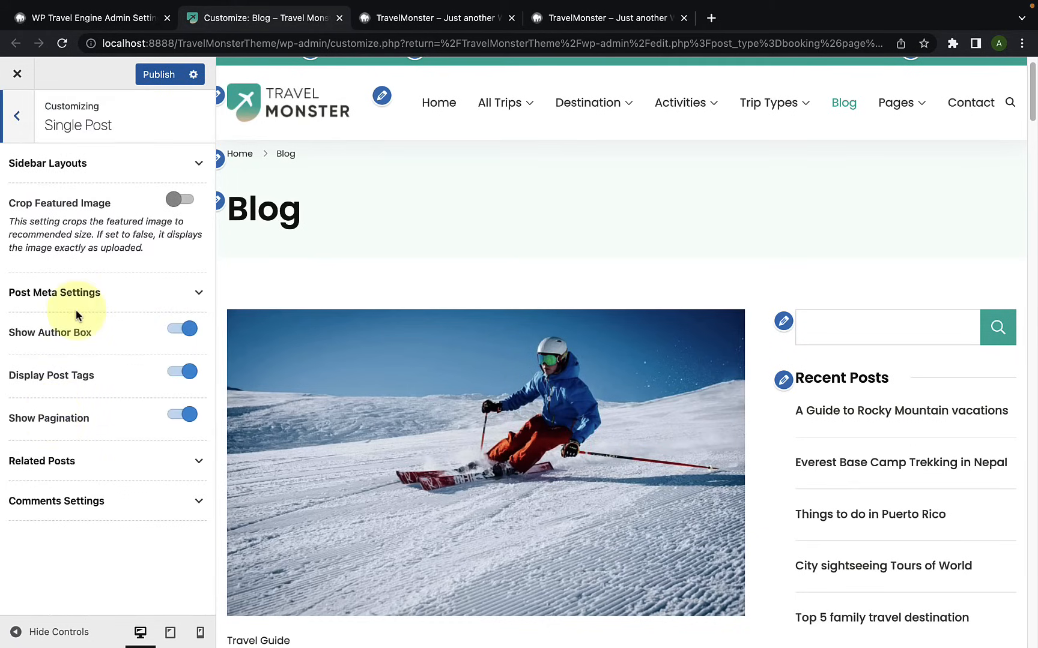
{"action": "left_click", "coordinate": [129, 171]}
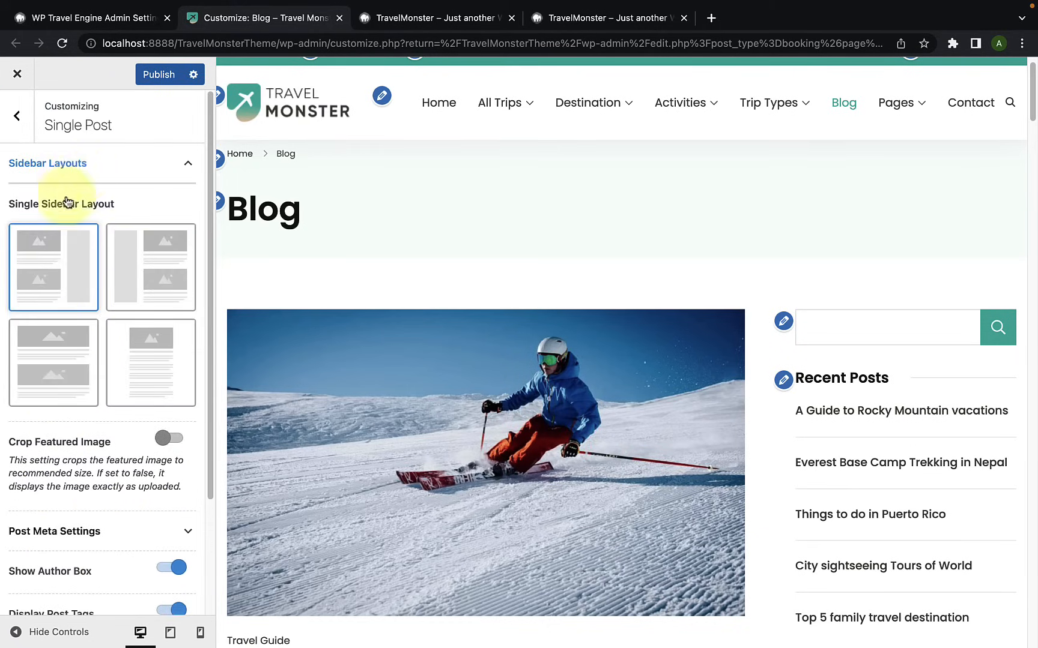
{"action": "left_click", "coordinate": [17, 116]}
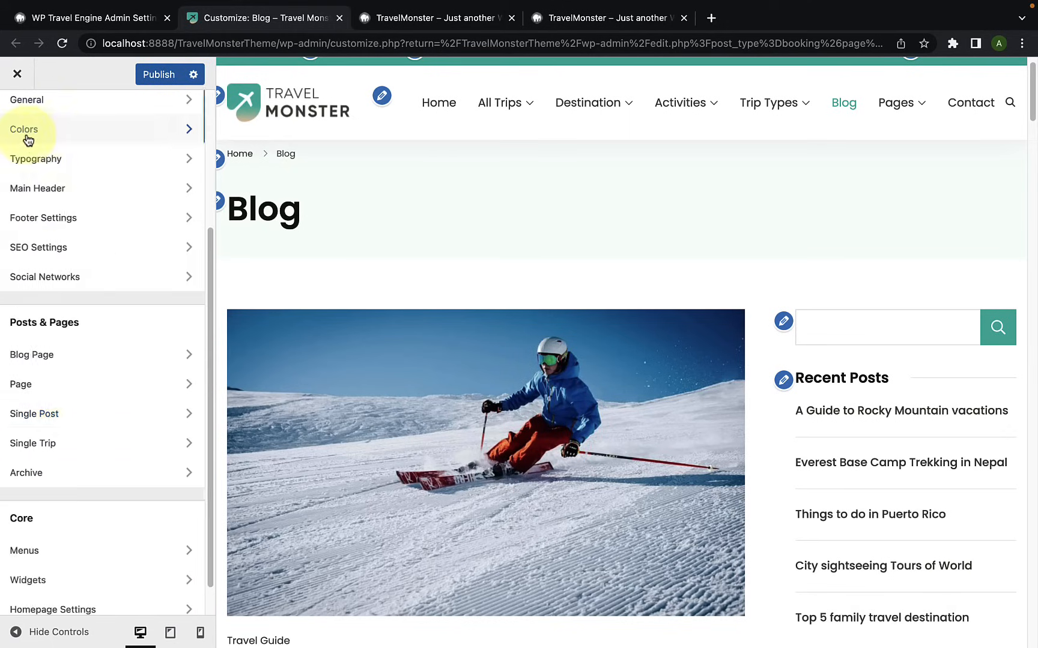
Step: Set the Blog Page's sidebar layout to Default and publish the changes
{"action": "scroll", "coordinate": [63, 301], "scroll_direction": "down", "scroll_amount": 1}
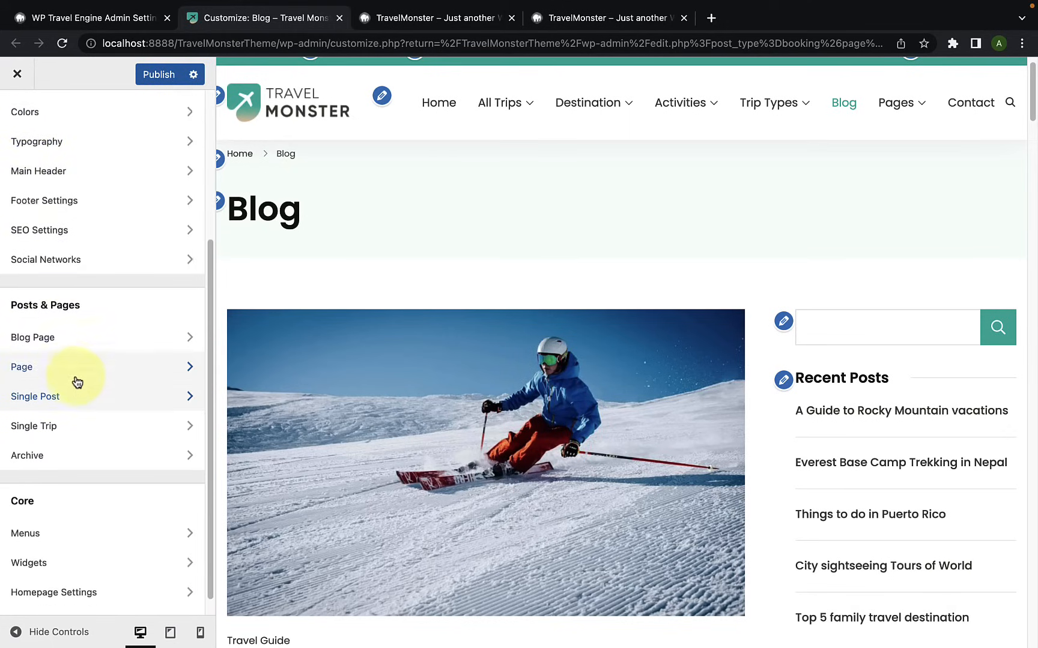
{"action": "left_click", "coordinate": [84, 333]}
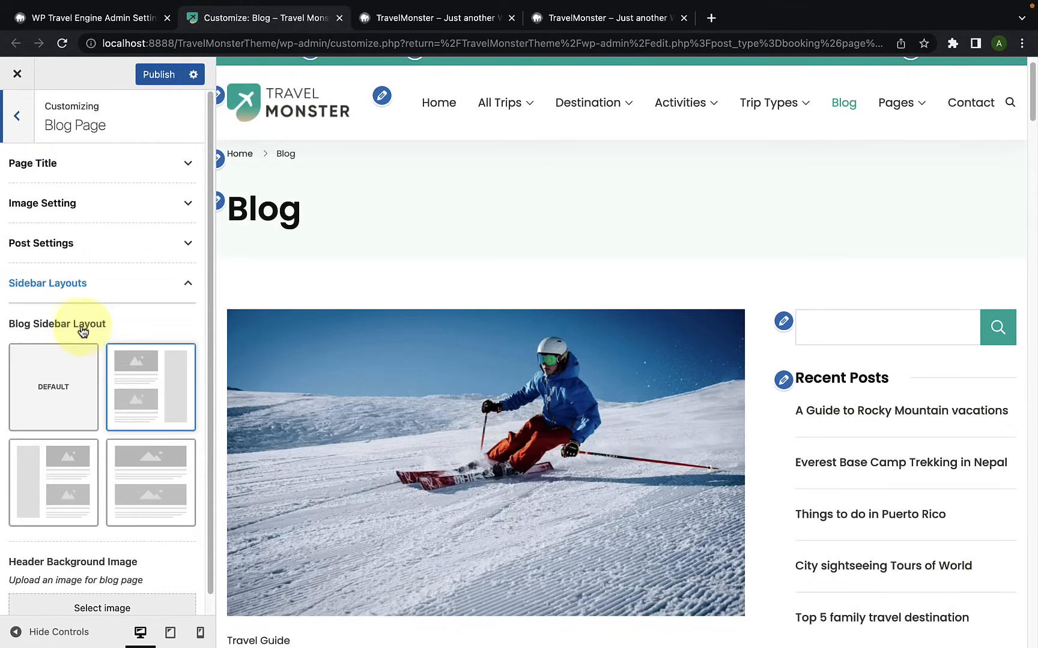
{"action": "left_click", "coordinate": [55, 408]}
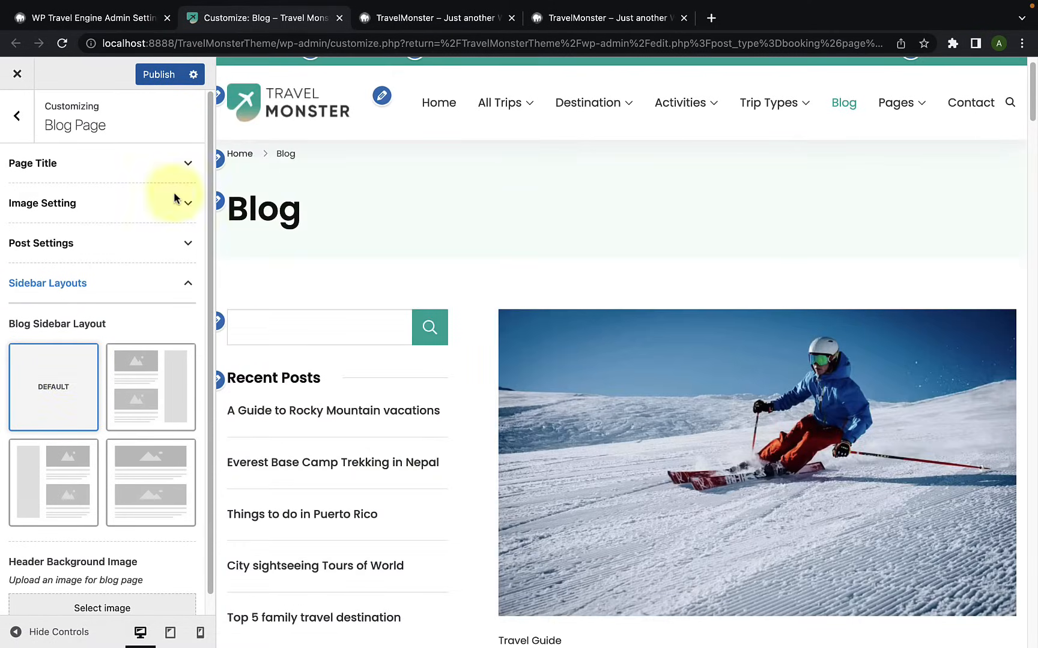
{"action": "left_click", "coordinate": [157, 77]}
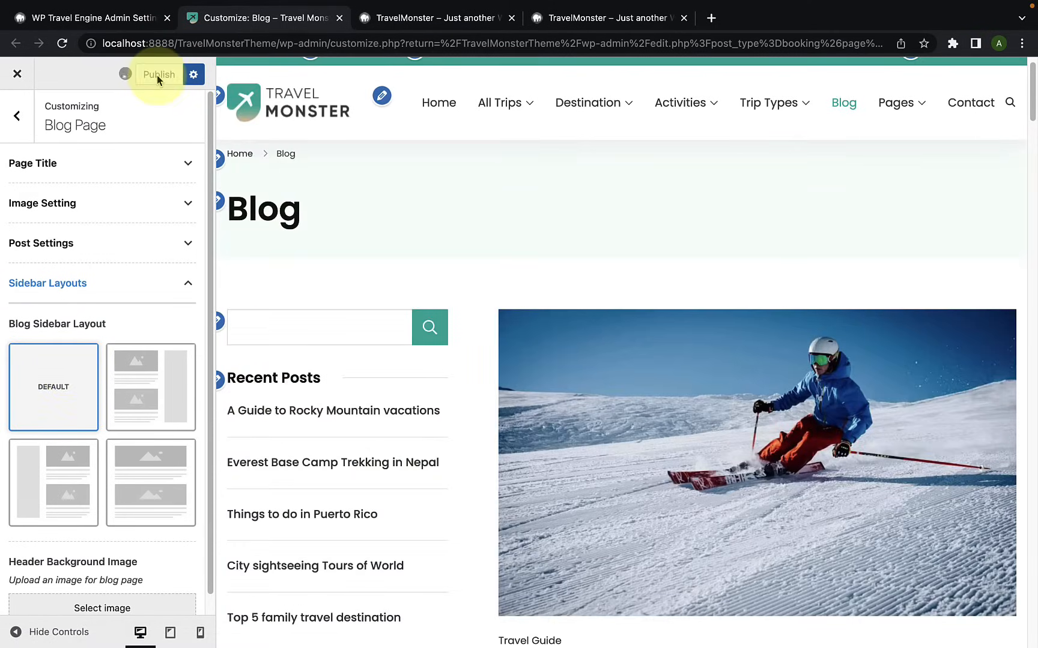
Step: Reopen the general Sidebar settings and examine the sidebar down the length of the Blog page preview
{"action": "left_click", "coordinate": [29, 129]}
{"action": "scroll", "coordinate": [90, 216], "scroll_direction": "up", "scroll_amount": 5}
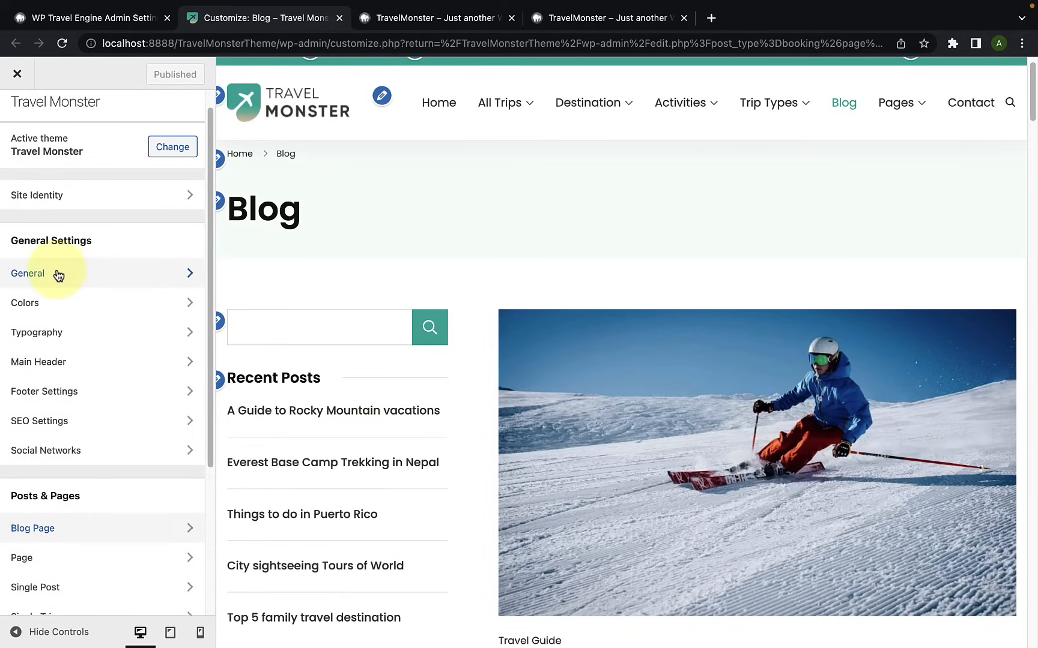
{"action": "left_click", "coordinate": [58, 275]}
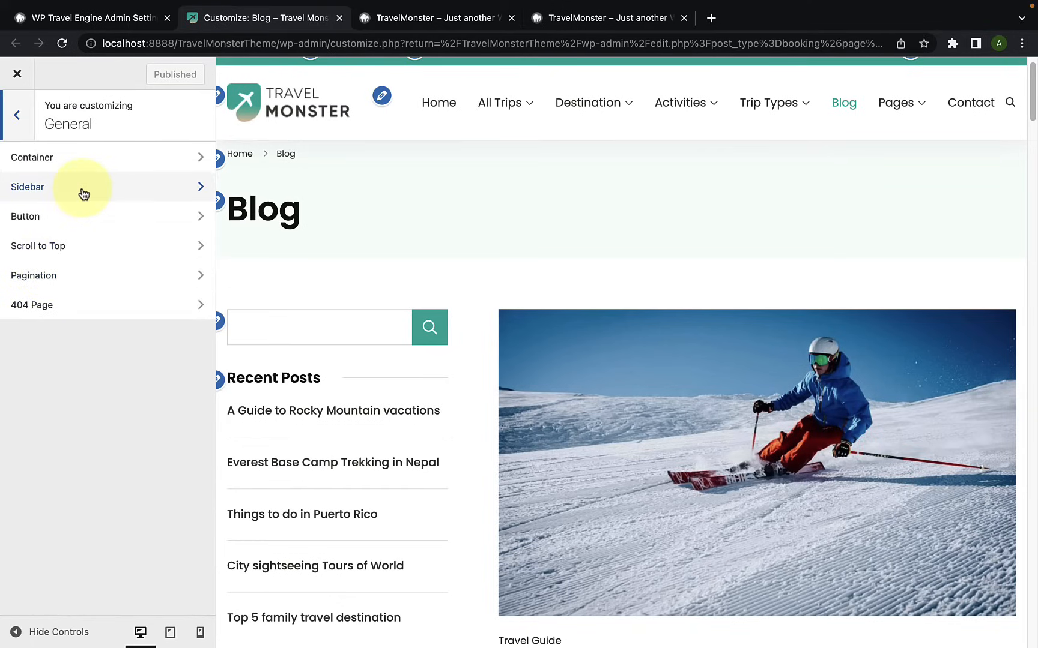
{"action": "left_click", "coordinate": [83, 194]}
{"action": "scroll", "coordinate": [319, 325], "scroll_direction": "down", "scroll_amount": 3}
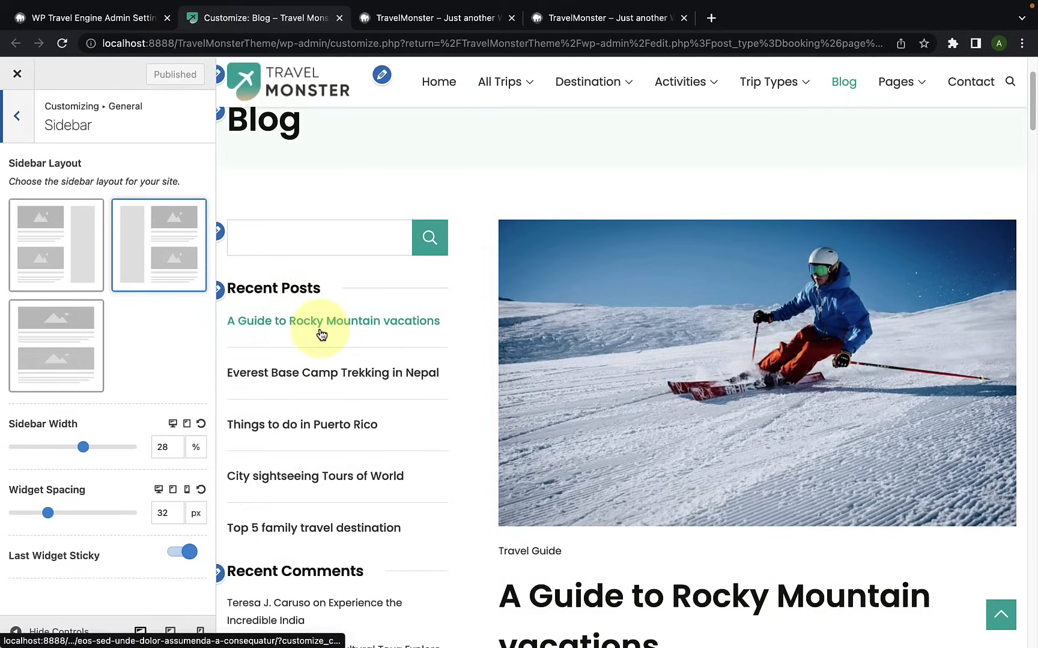
{"action": "scroll", "coordinate": [376, 481], "scroll_direction": "down", "scroll_amount": 15}
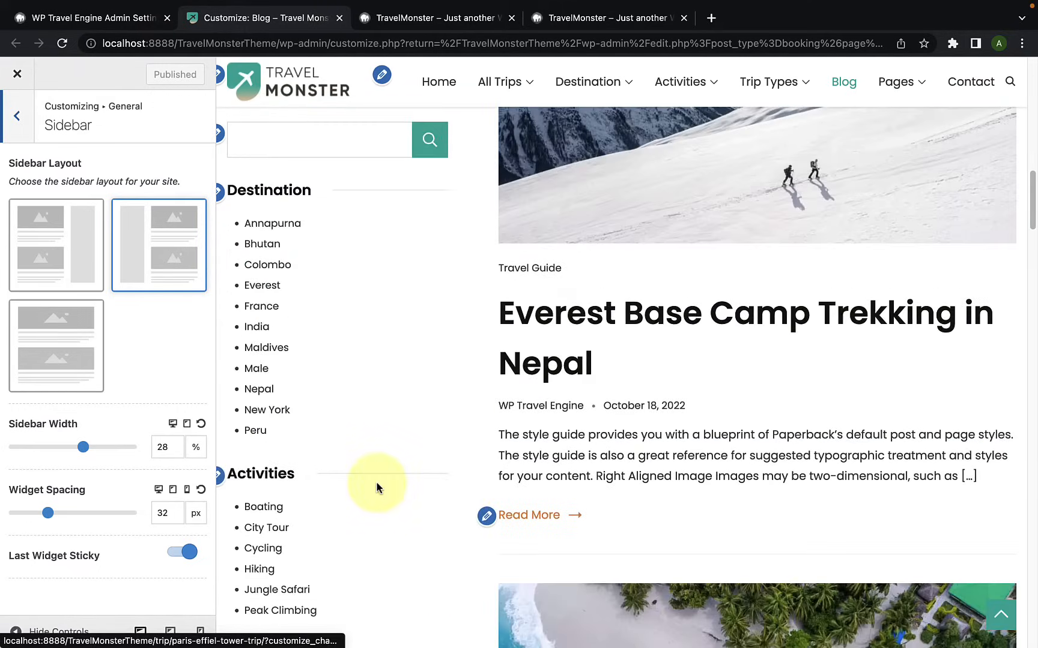
{"action": "scroll", "coordinate": [376, 481], "scroll_direction": "up", "scroll_amount": 12}
{"action": "scroll", "coordinate": [376, 480], "scroll_direction": "up", "scroll_amount": 5}
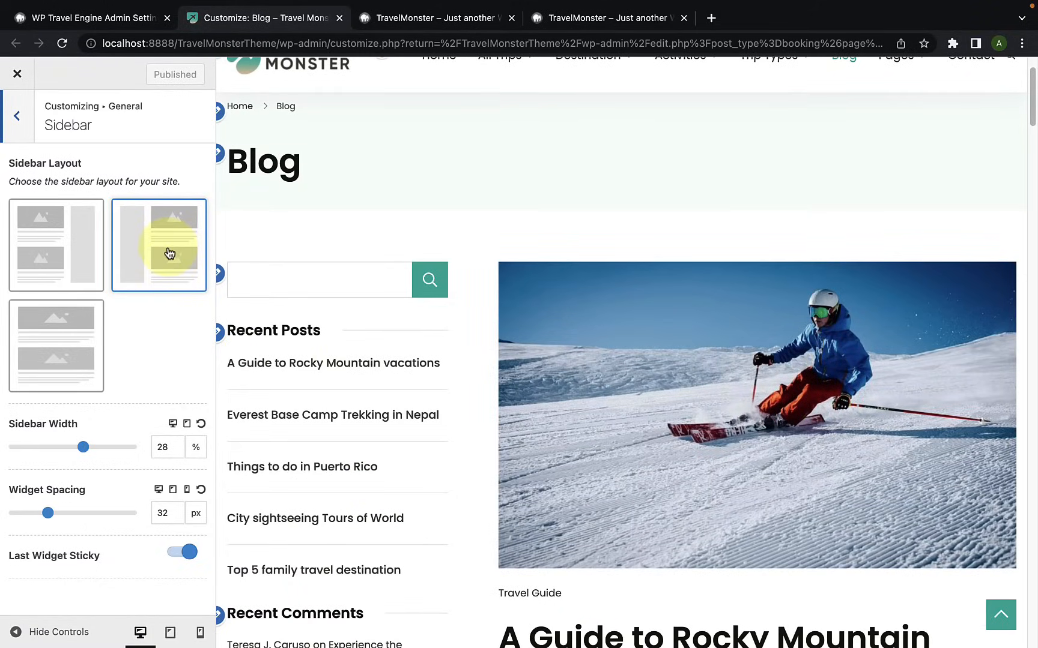
{"action": "scroll", "coordinate": [327, 376], "scroll_direction": "down", "scroll_amount": 15}
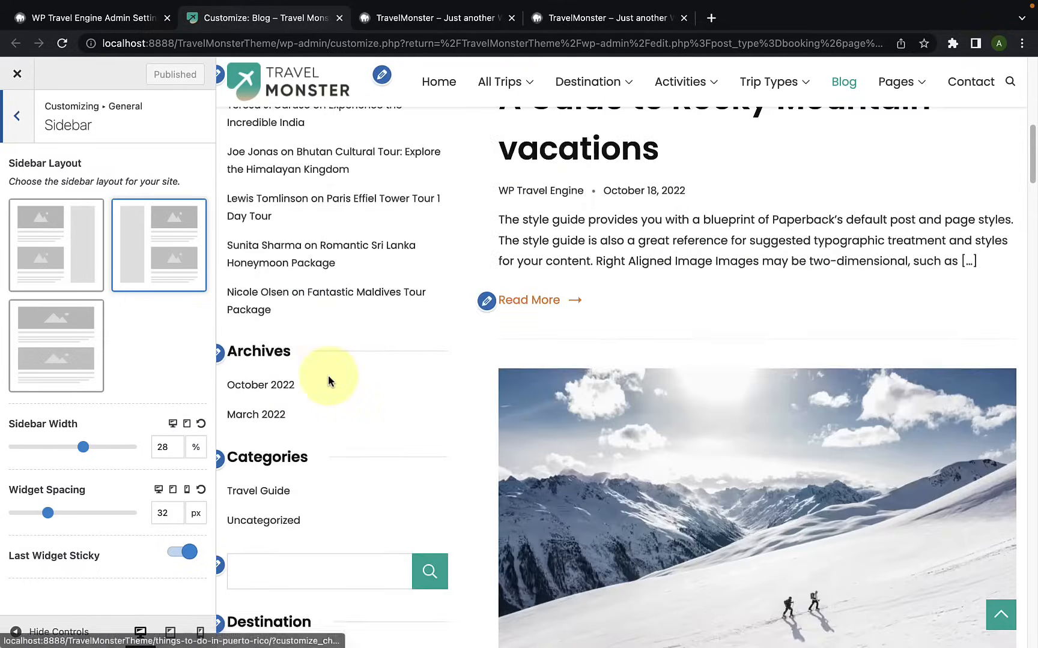
{"action": "scroll", "coordinate": [327, 376], "scroll_direction": "up", "scroll_amount": 15}
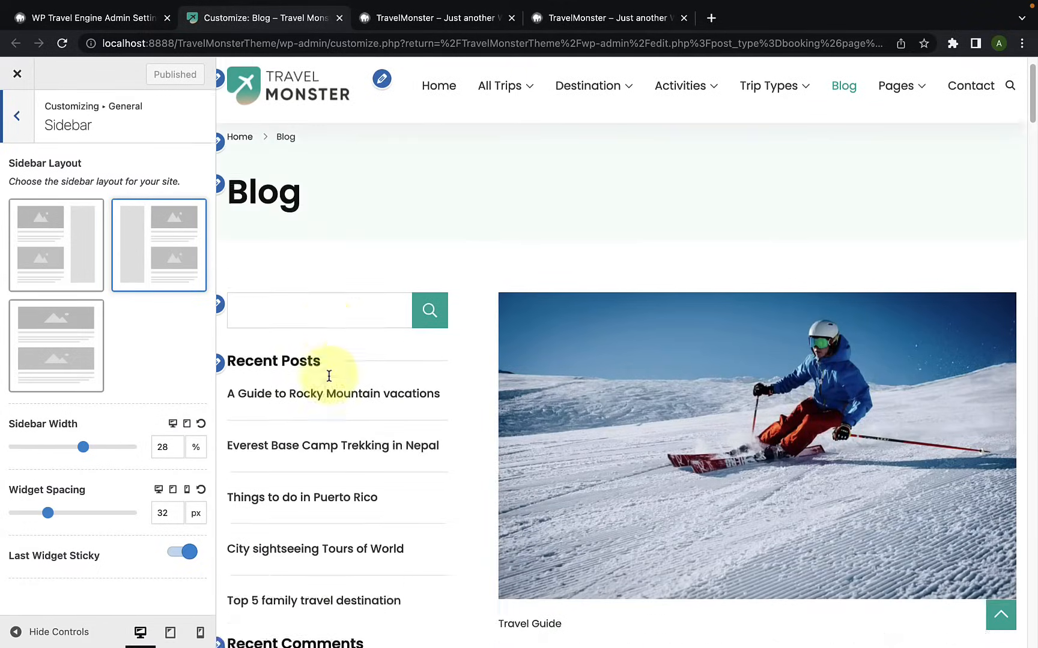
{"action": "scroll", "coordinate": [329, 375], "scroll_direction": "down", "scroll_amount": 3}
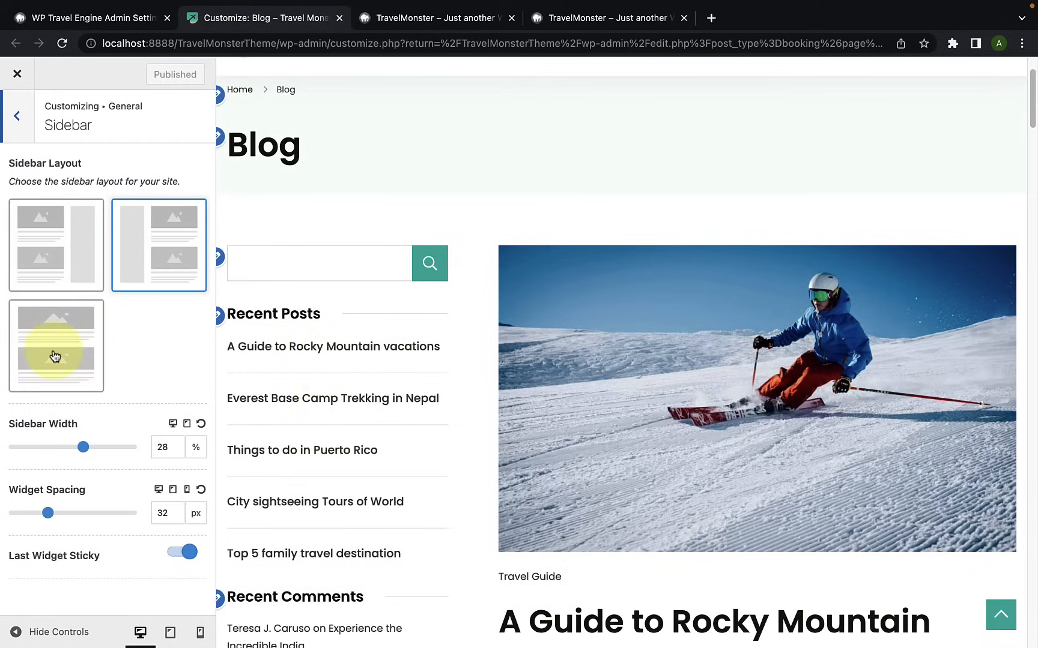
Step: Try the general sidebar layout without a sidebar and check the Blog page preview
{"action": "left_click", "coordinate": [55, 356]}
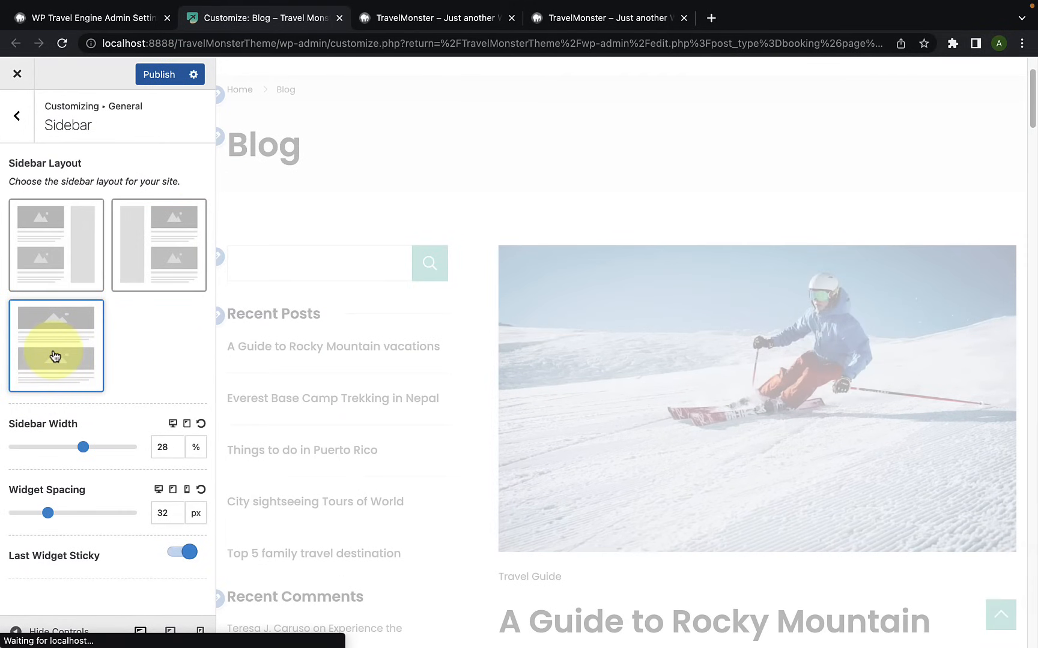
{"action": "scroll", "coordinate": [464, 366], "scroll_direction": "down", "scroll_amount": 8}
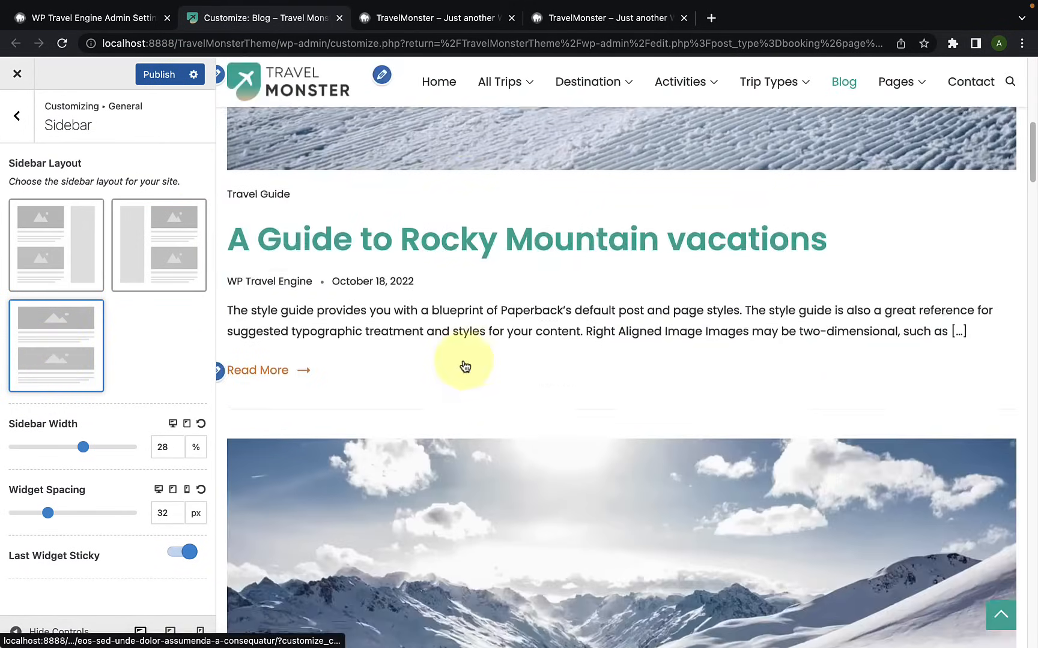
{"action": "scroll", "coordinate": [464, 365], "scroll_direction": "down", "scroll_amount": 20}
{"action": "scroll", "coordinate": [465, 366], "scroll_direction": "up", "scroll_amount": 20}
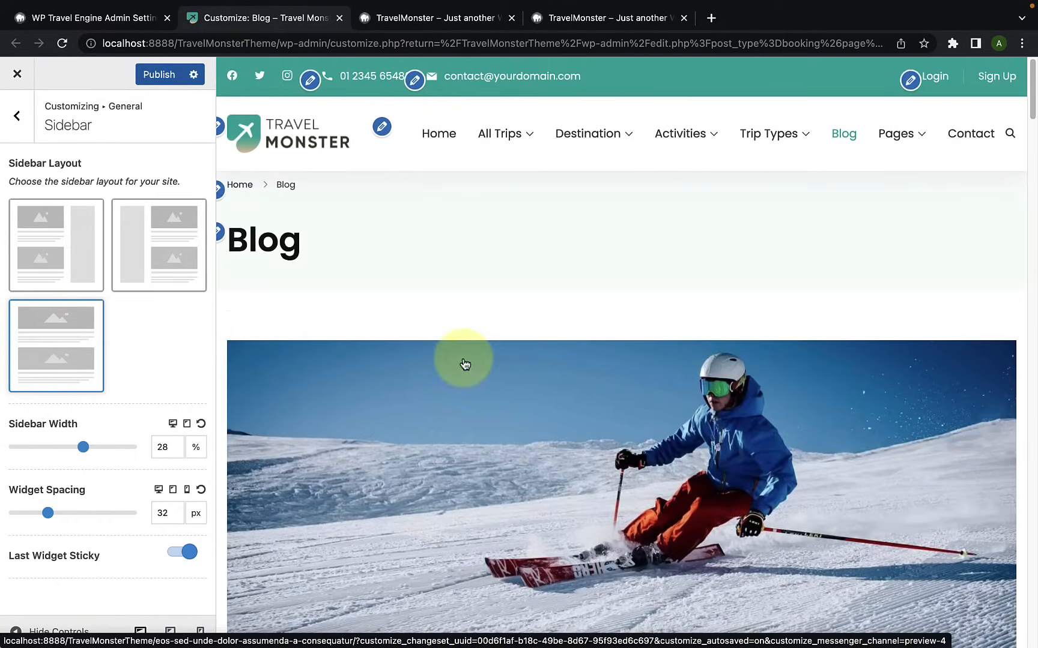
Step: Set the general sidebar layout to the right sidebar and check it on the Blog page preview
{"action": "left_click", "coordinate": [49, 249]}
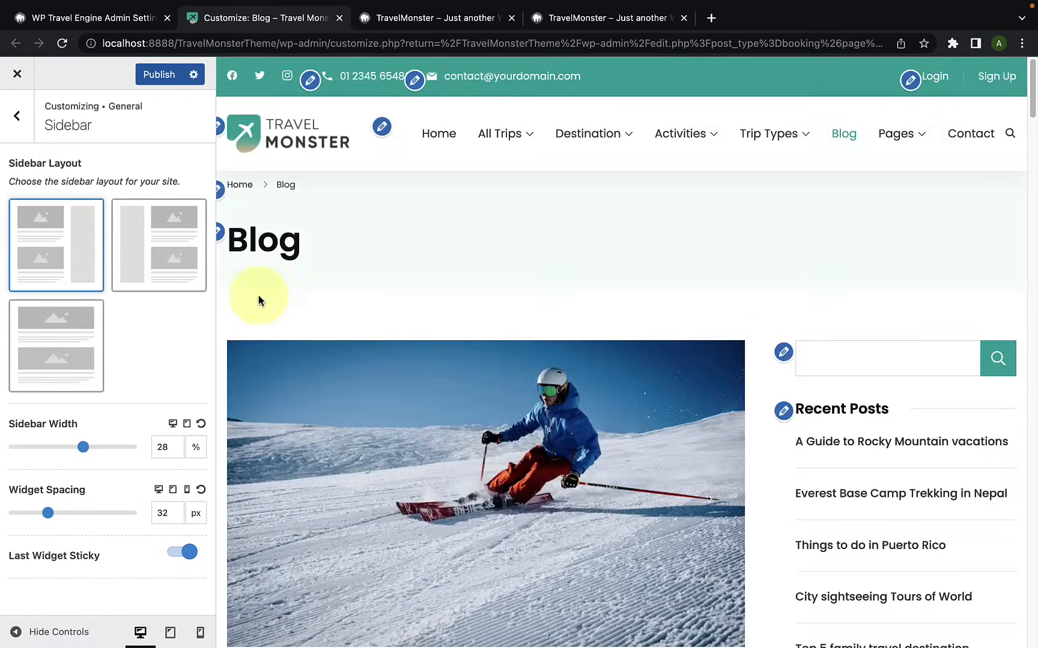
{"action": "scroll", "coordinate": [370, 350], "scroll_direction": "down", "scroll_amount": 3}
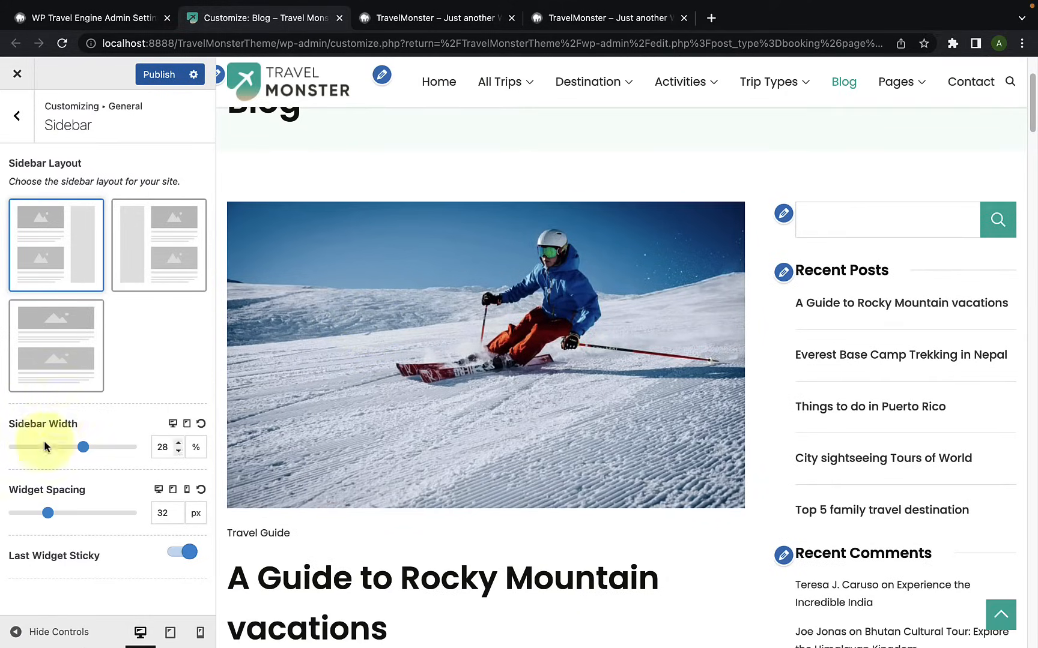
Step: Try sidebar widths of 34% and 29%, and inspect the Blog page preview with the customizer controls hidden
{"action": "left_click_drag", "start_coordinate": [83, 452], "coordinate": [96, 450]}
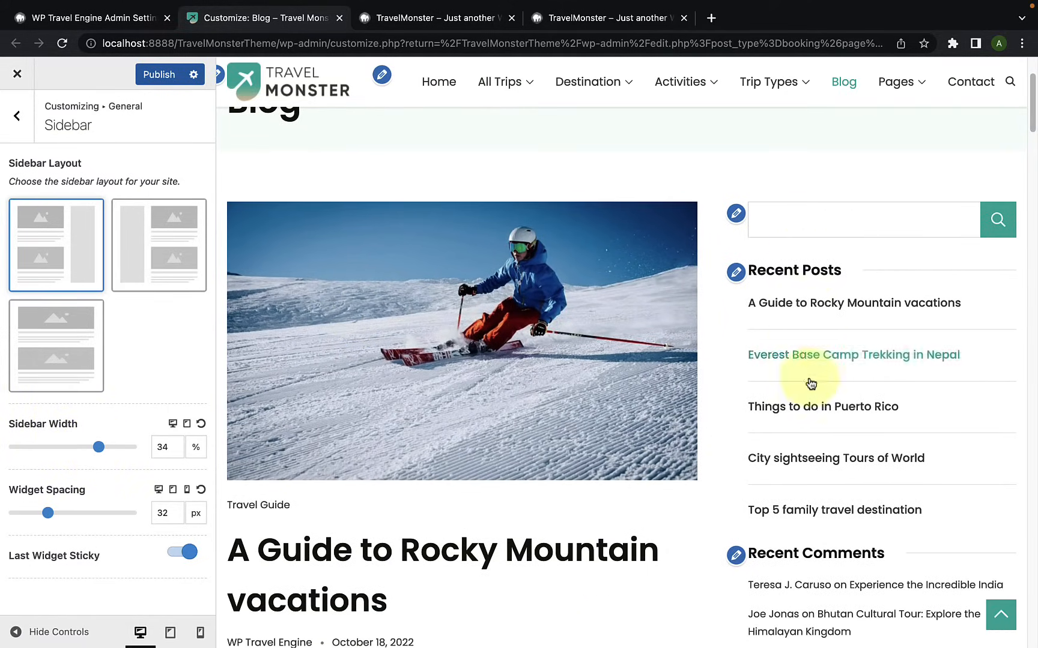
{"action": "mouse_move", "coordinate": [101, 458]}
{"action": "left_mouse_down"}
{"action": "mouse_move", "coordinate": [109, 451]}
{"action": "mouse_move", "coordinate": [86, 455]}
{"action": "left_mouse_up"}
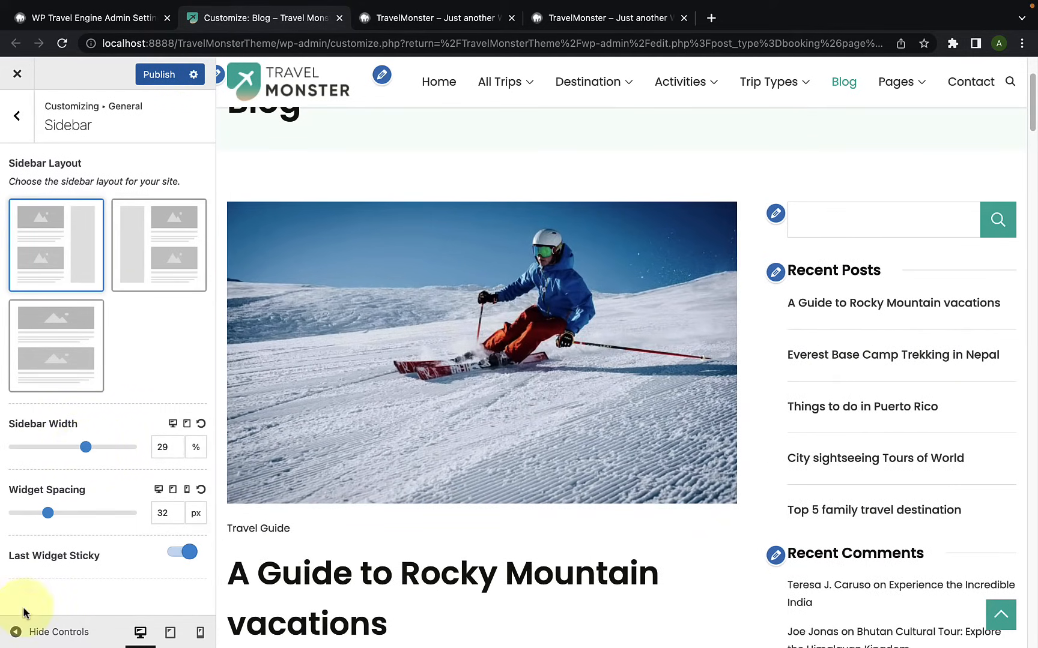
{"action": "left_click", "coordinate": [20, 632]}
{"action": "scroll", "coordinate": [609, 476], "scroll_direction": "down", "scroll_amount": 10}
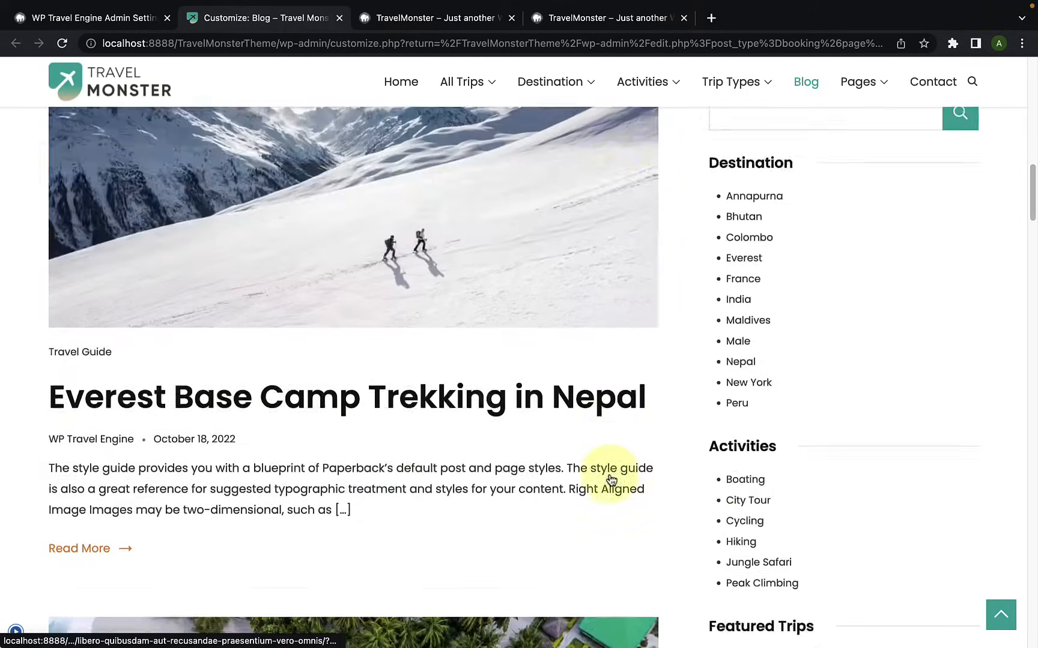
{"action": "scroll", "coordinate": [611, 479], "scroll_direction": "up", "scroll_amount": 15}
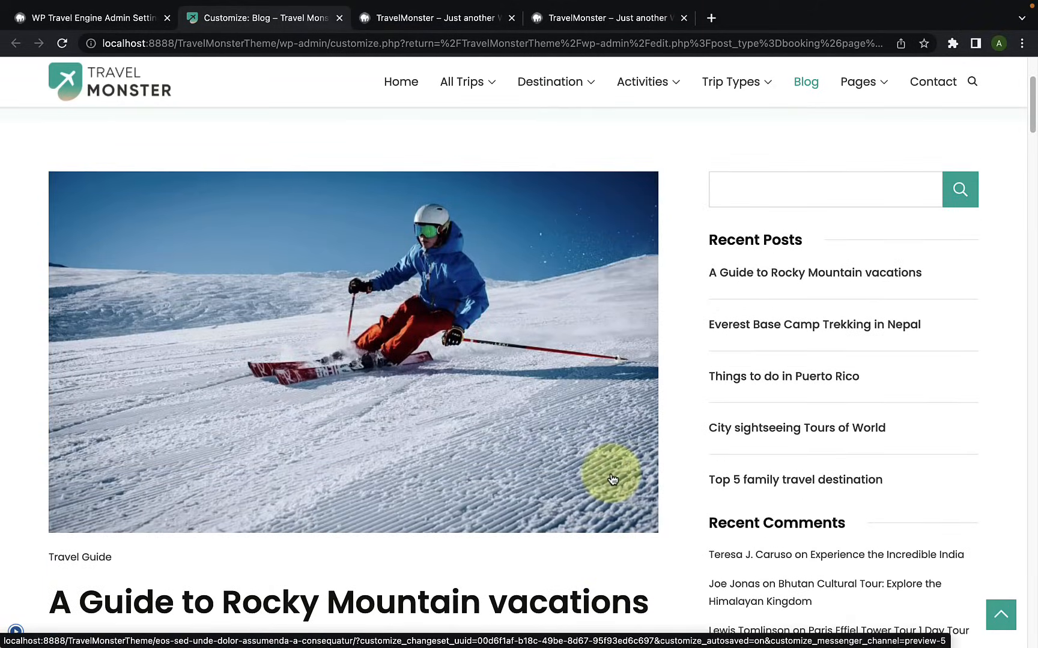
Step: Set the sidebar width to 28% and inspect the Blog page with the customizer controls hidden, restoring the controls when done
{"action": "left_click", "coordinate": [16, 631]}
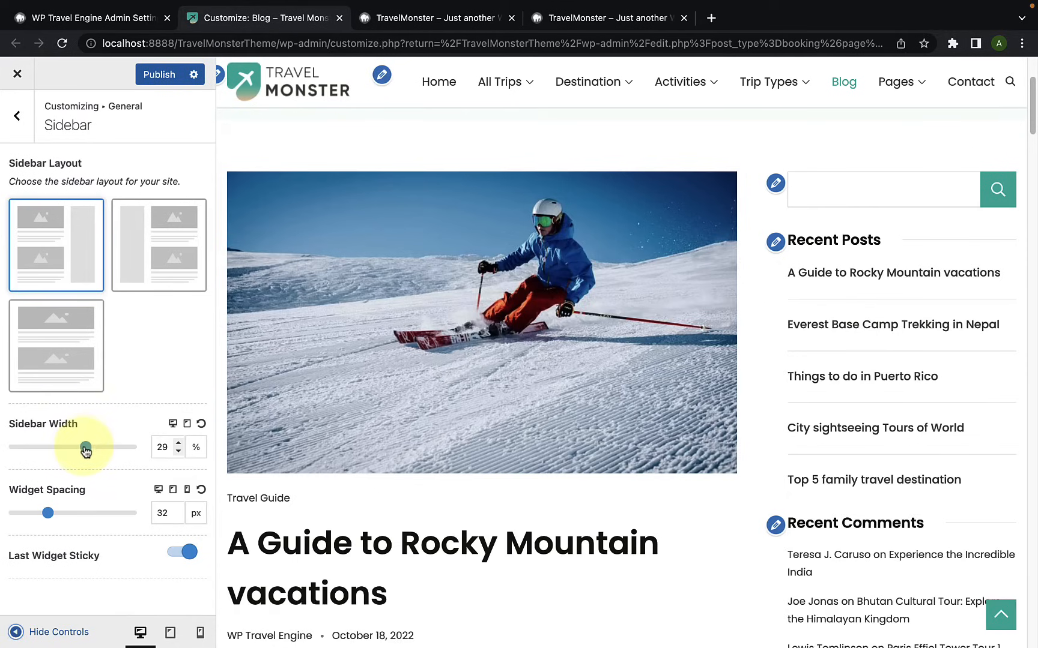
{"action": "left_click", "coordinate": [14, 630]}
{"action": "scroll", "coordinate": [592, 422], "scroll_direction": "down", "scroll_amount": 4}
{"action": "scroll", "coordinate": [594, 430], "scroll_direction": "up", "scroll_amount": 7}
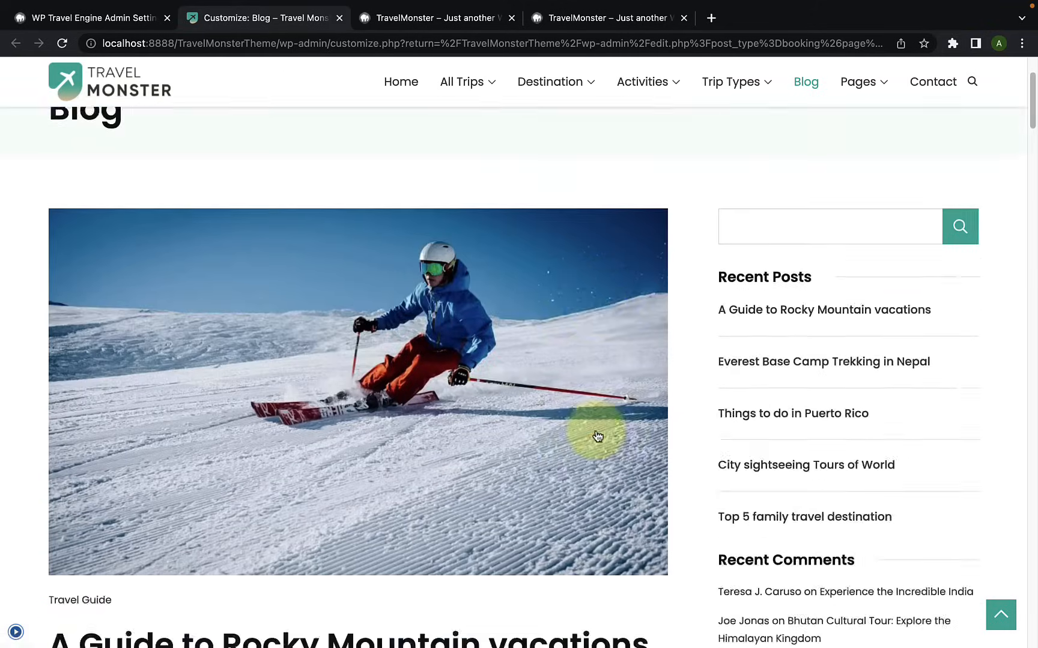
{"action": "scroll", "coordinate": [598, 435], "scroll_direction": "down", "scroll_amount": 4}
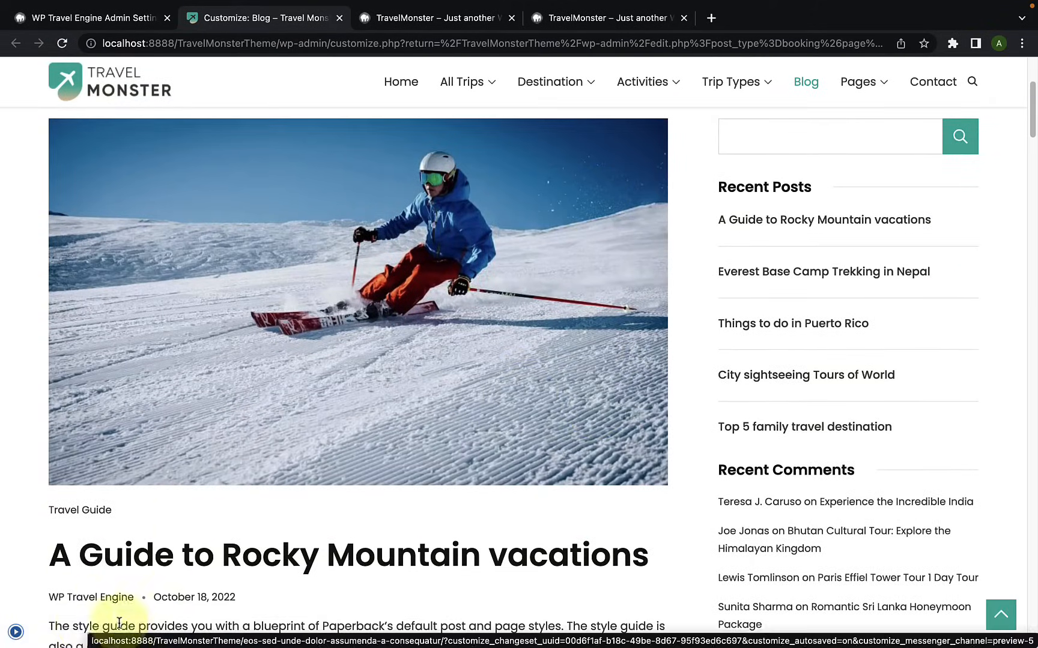
{"action": "left_click", "coordinate": [15, 631]}
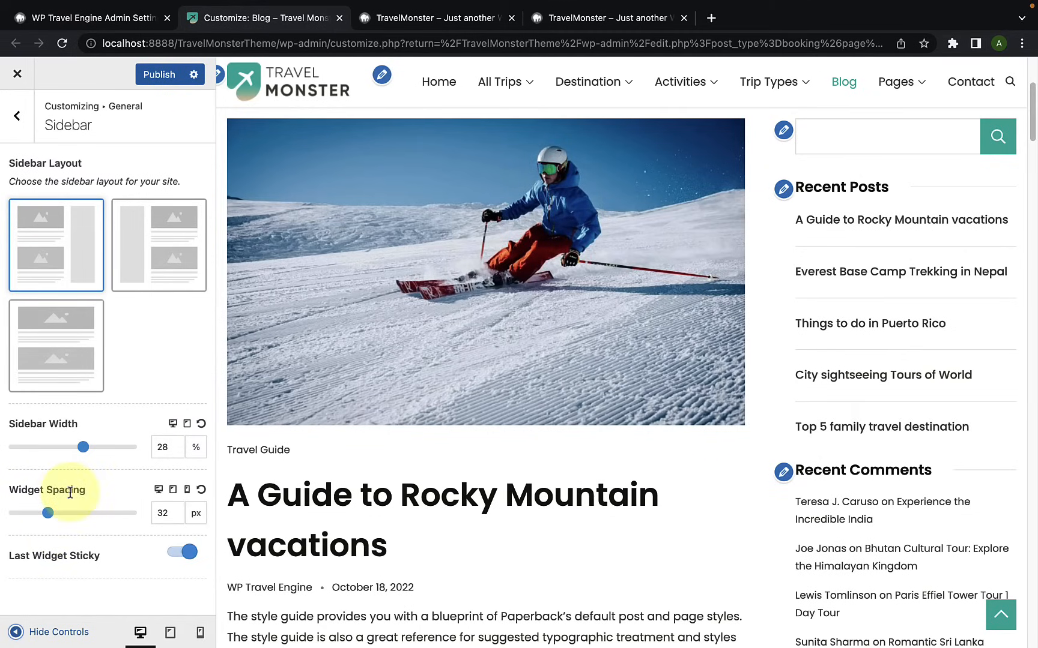
Step: Set the sidebar's widget spacing to 60 px and check the gaps between widgets on the Blog page with the controls hidden
{"action": "scroll", "coordinate": [927, 289], "scroll_direction": "up", "scroll_amount": 1}
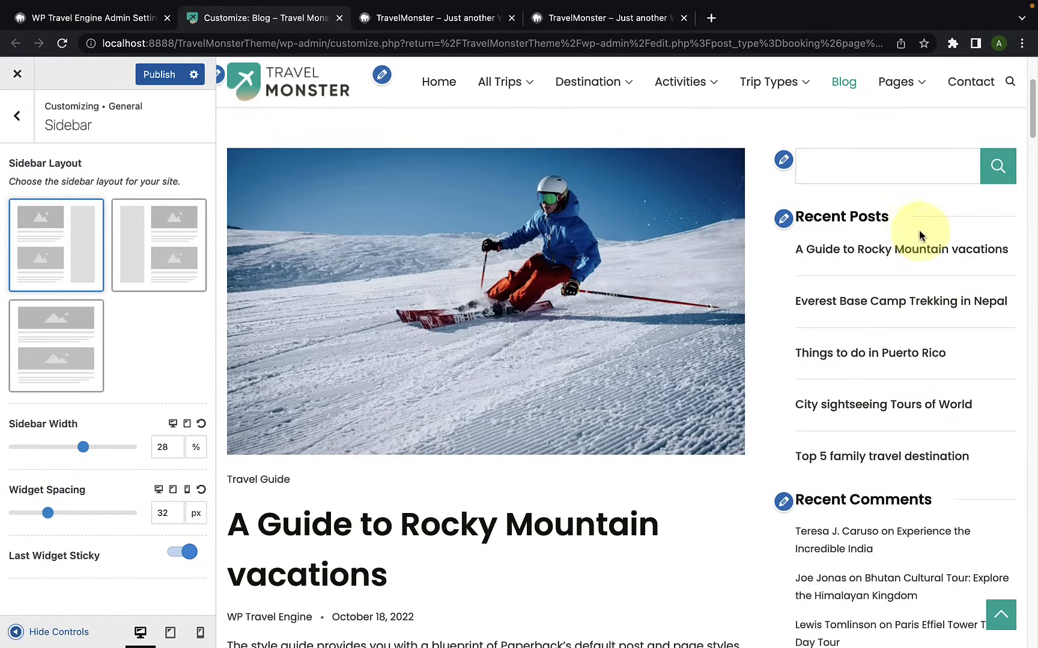
{"action": "scroll", "coordinate": [927, 357], "scroll_direction": "down", "scroll_amount": 6}
{"action": "scroll", "coordinate": [927, 360], "scroll_direction": "up", "scroll_amount": 3}
{"action": "scroll", "coordinate": [928, 364], "scroll_direction": "up", "scroll_amount": 4}
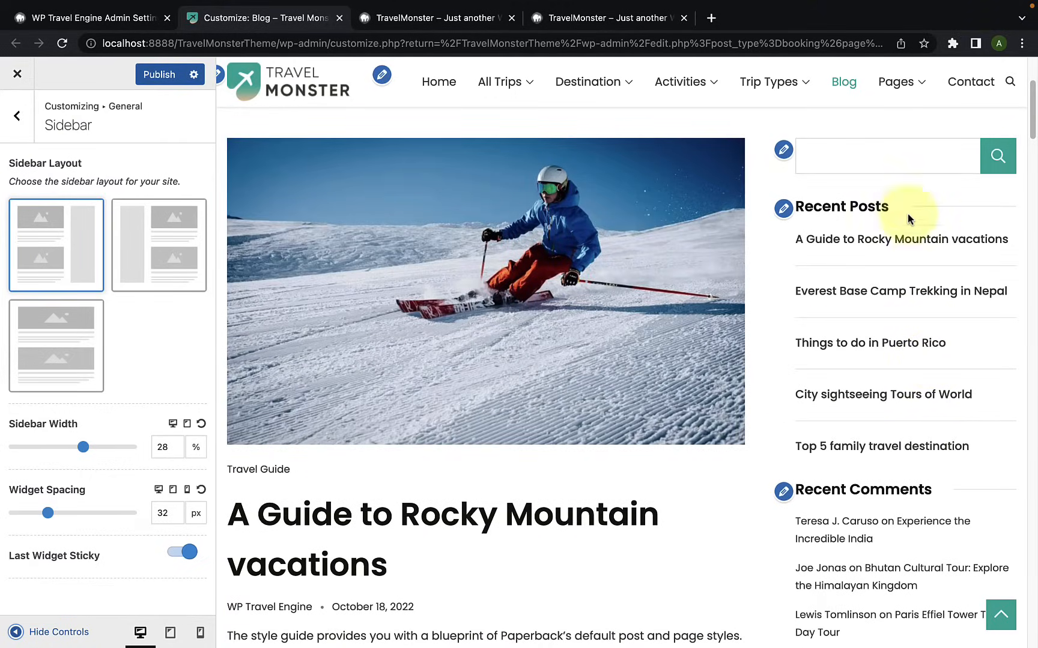
{"action": "left_click_drag", "start_coordinate": [49, 520], "coordinate": [85, 520]}
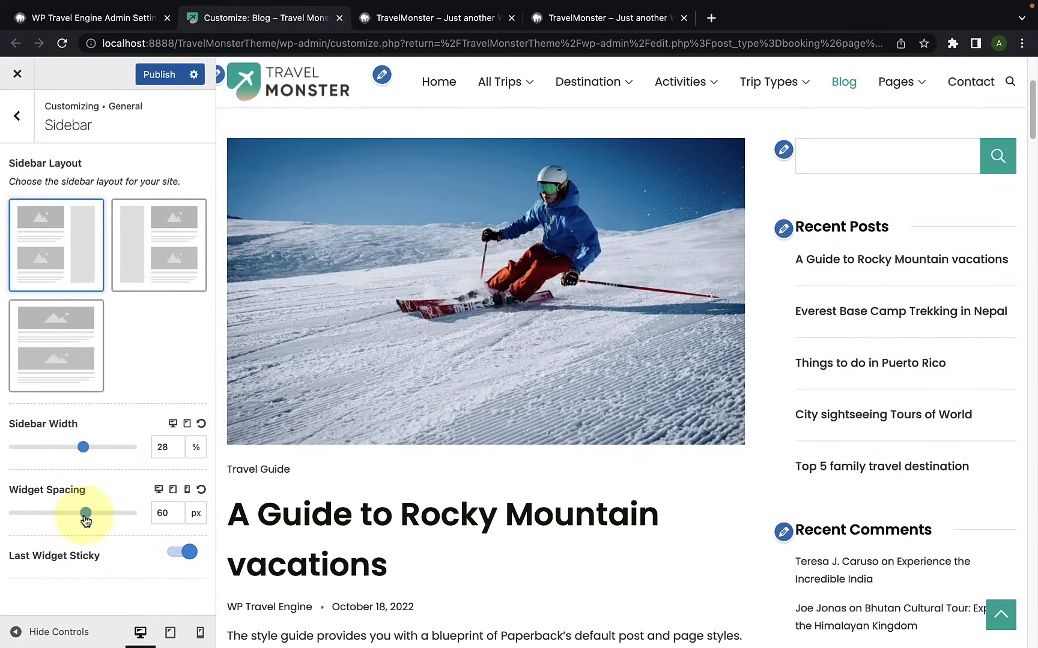
{"action": "left_click", "coordinate": [14, 632]}
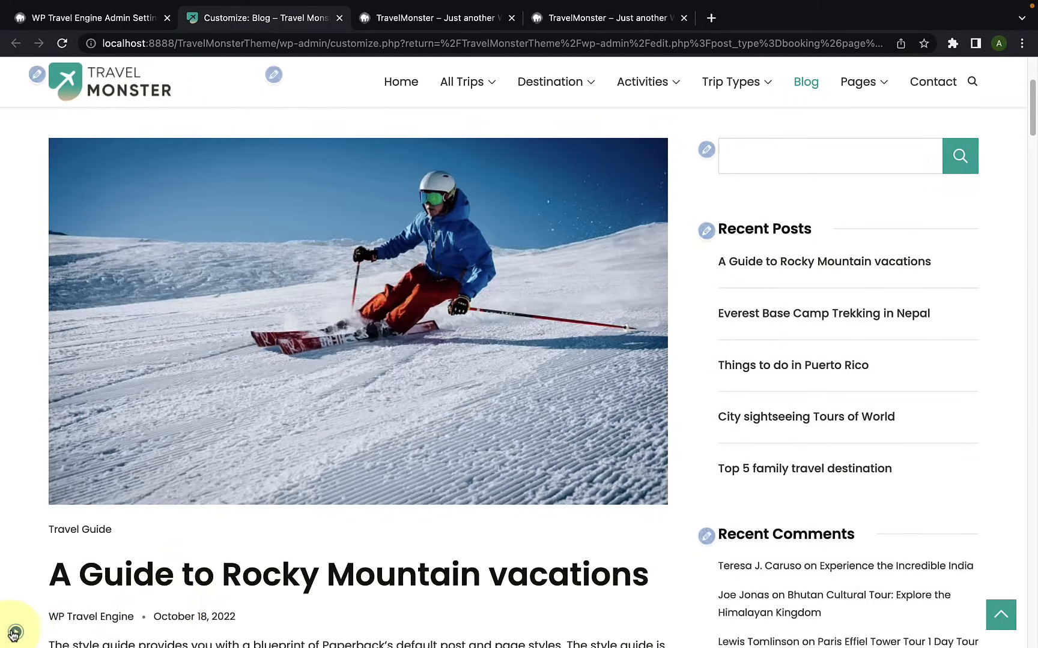
{"action": "scroll", "coordinate": [800, 432], "scroll_direction": "down", "scroll_amount": 10}
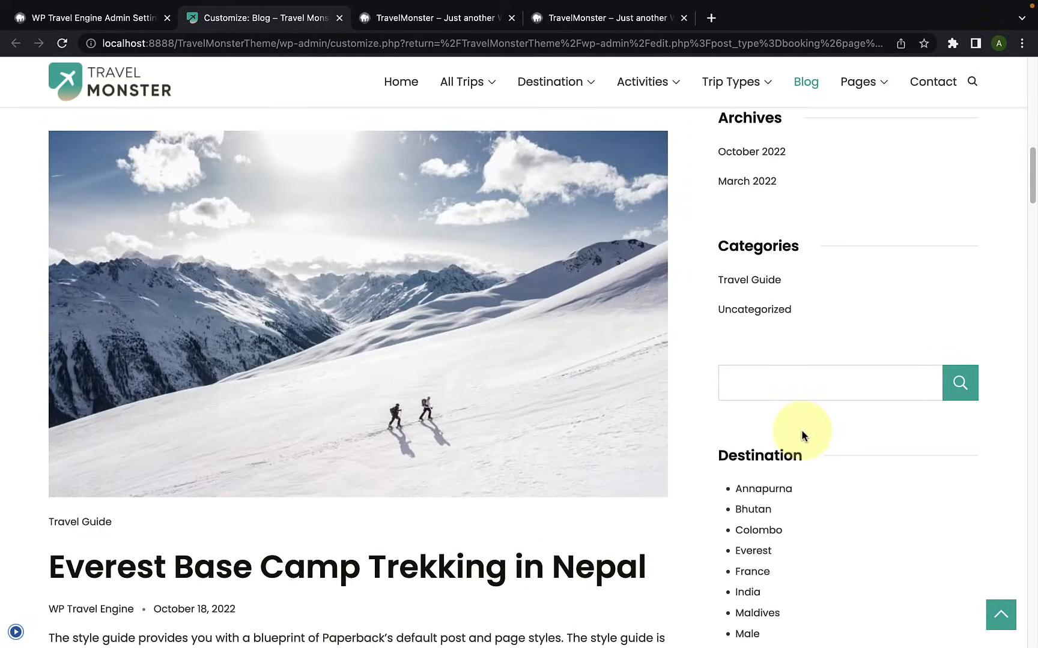
Step: Inspect the sidebar's widget gaps and its last widget's scrolling behaviour on the Blog page, and restore the customizer controls
{"action": "scroll", "coordinate": [801, 429], "scroll_direction": "up", "scroll_amount": 10}
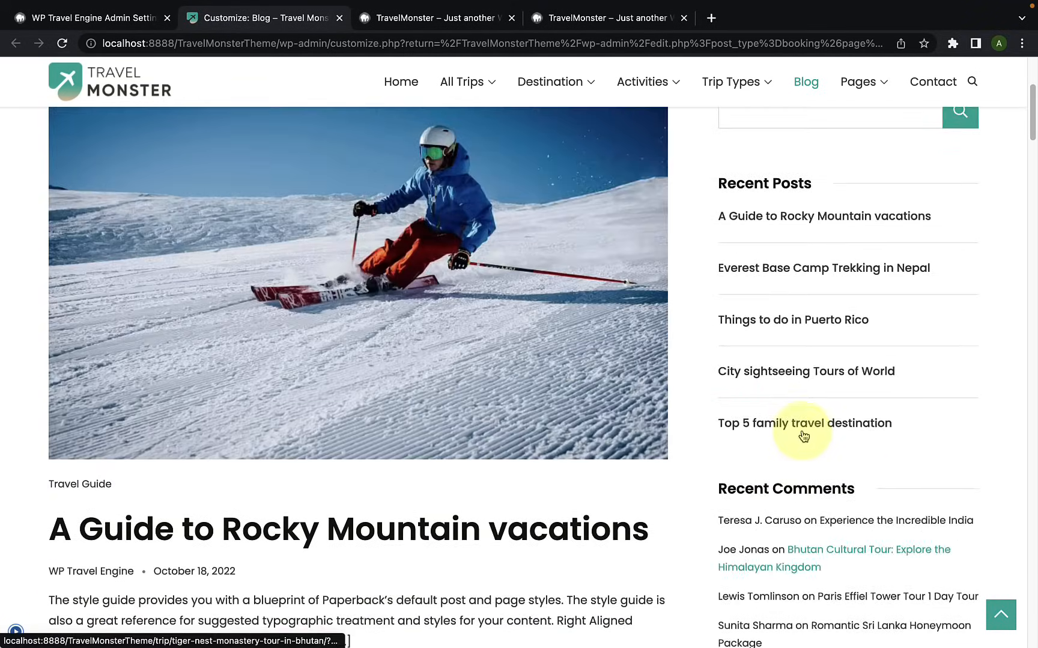
{"action": "scroll", "coordinate": [803, 436], "scroll_direction": "down", "scroll_amount": 15}
{"action": "scroll", "coordinate": [802, 436], "scroll_direction": "down", "scroll_amount": 15}
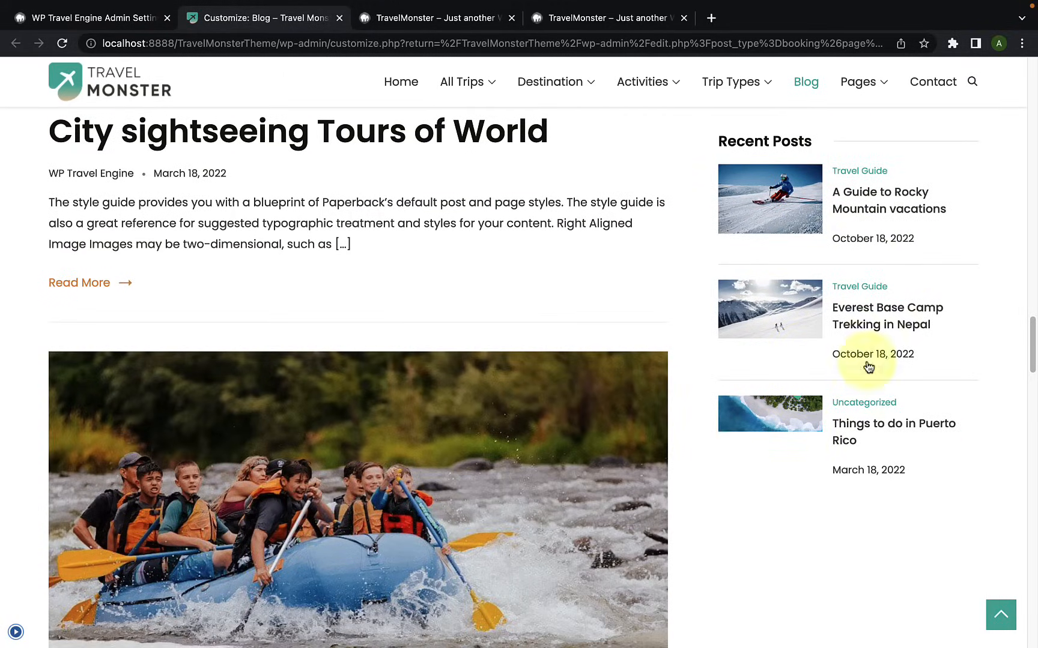
{"action": "scroll", "coordinate": [911, 261], "scroll_direction": "down", "scroll_amount": 1}
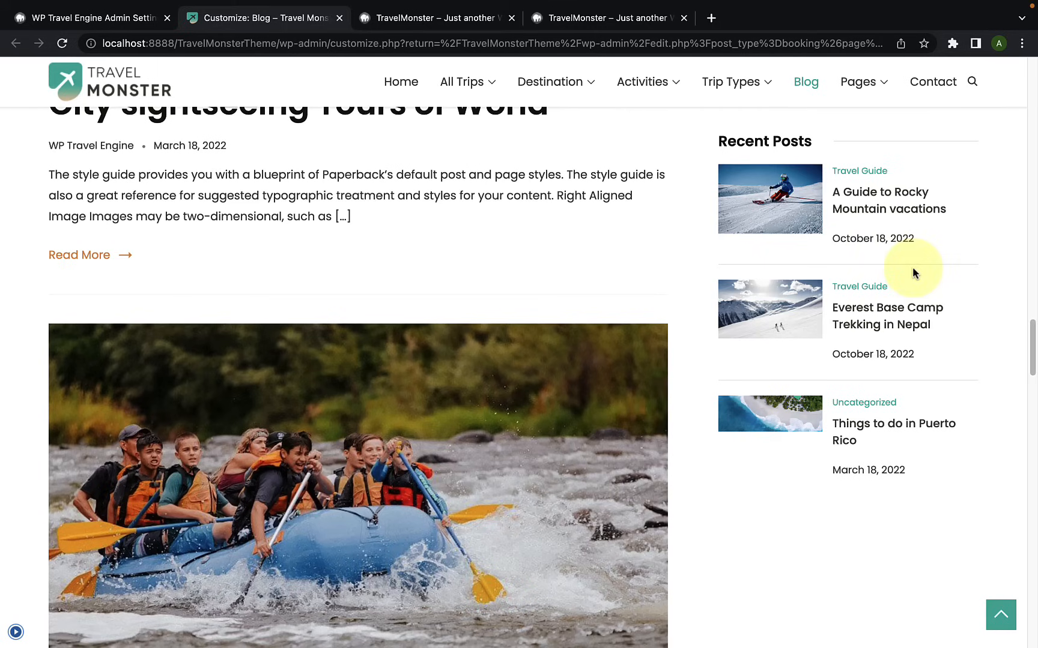
{"action": "left_click", "coordinate": [16, 632]}
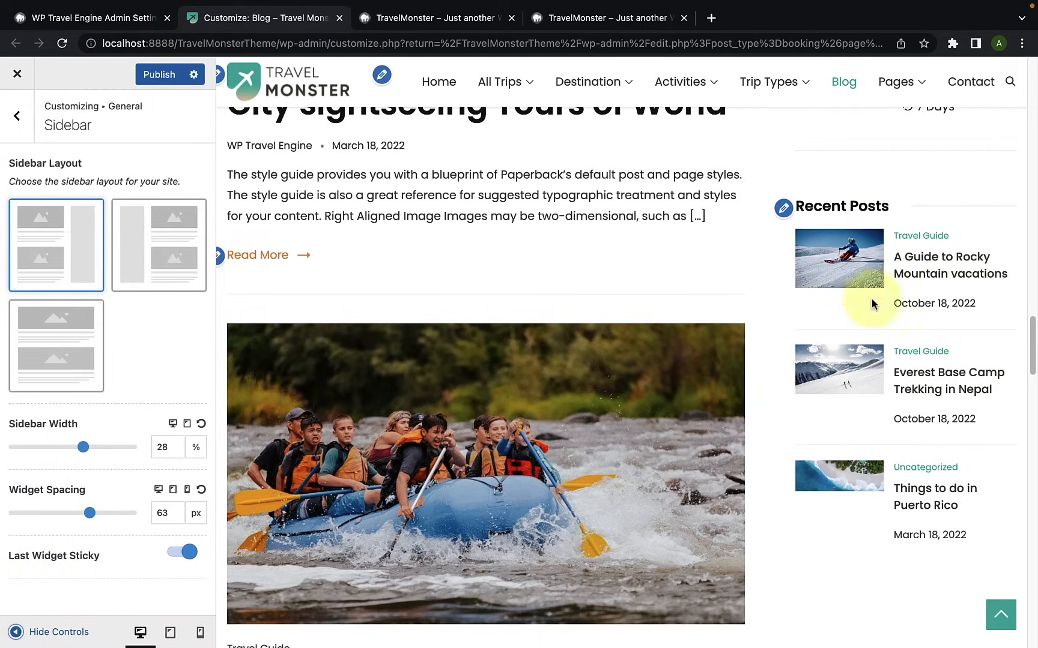
Step: Turn off Last Widget Sticky and check how the sidebar's last widget scrolls on the Blog page
{"action": "left_click", "coordinate": [174, 553]}
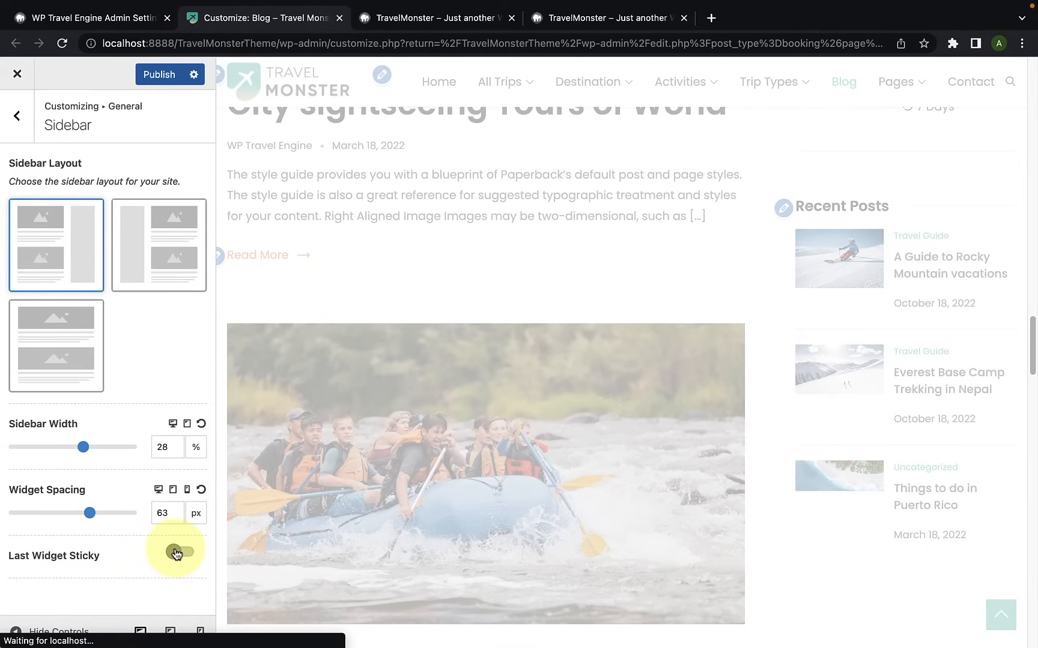
{"action": "scroll", "coordinate": [822, 430], "scroll_direction": "down", "scroll_amount": 5}
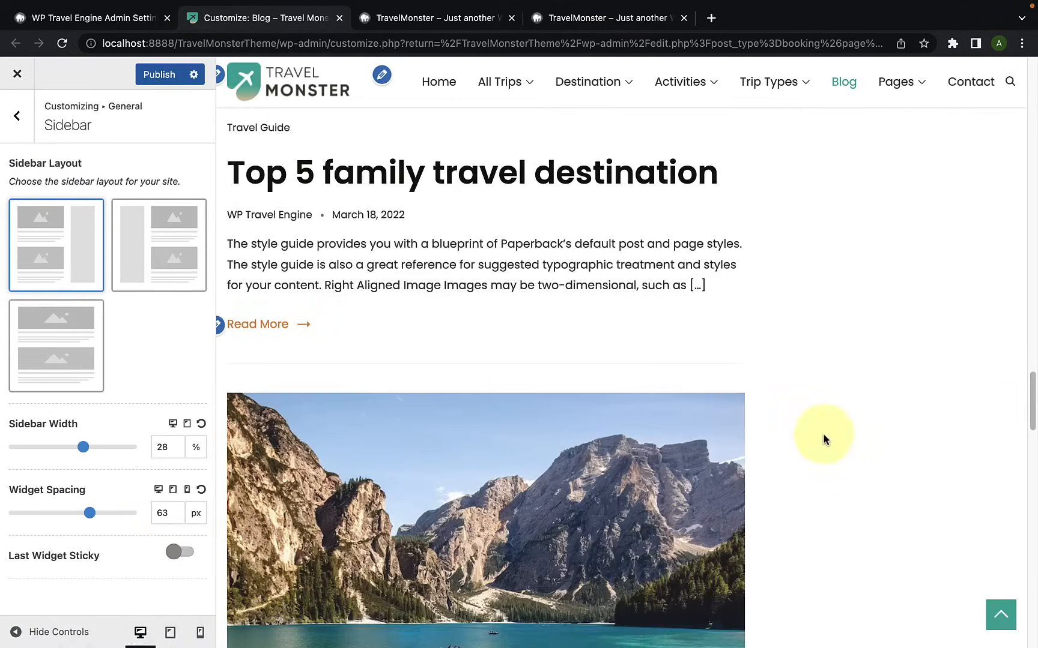
{"action": "scroll", "coordinate": [824, 442], "scroll_direction": "up", "scroll_amount": 6}
{"action": "scroll", "coordinate": [877, 310], "scroll_direction": "up", "scroll_amount": 2}
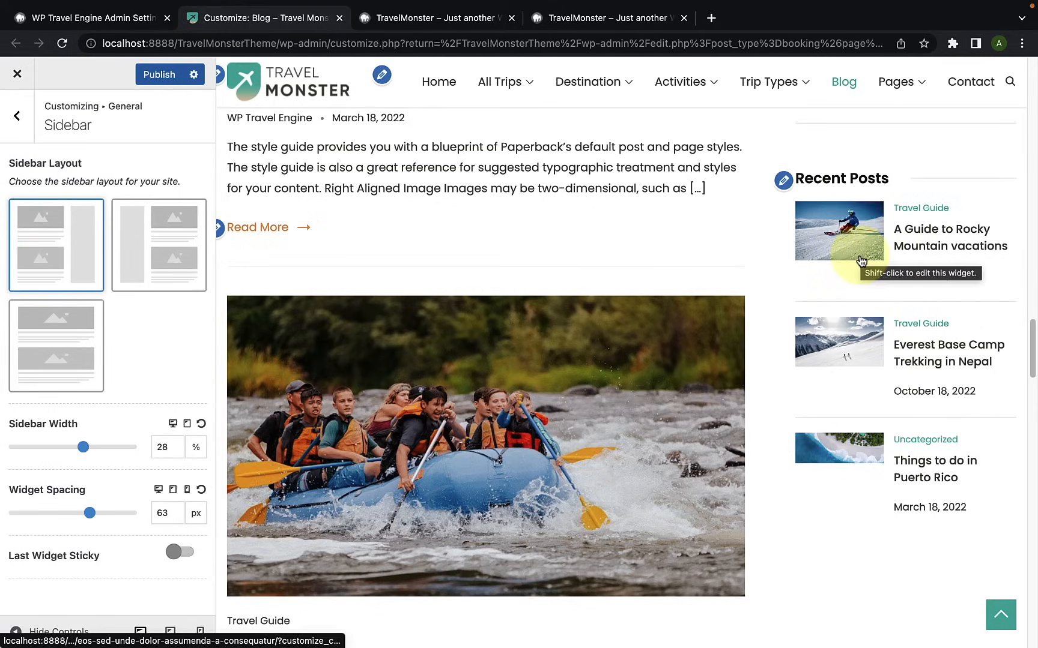
{"action": "scroll", "coordinate": [778, 401], "scroll_direction": "down", "scroll_amount": 1}
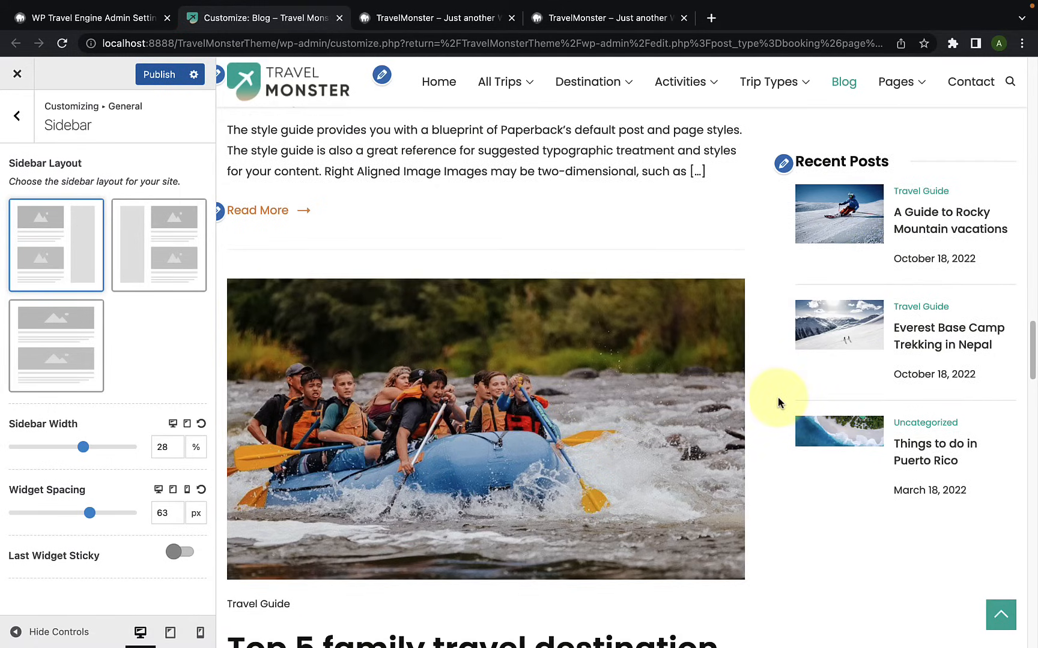
{"action": "scroll", "coordinate": [778, 401], "scroll_direction": "down", "scroll_amount": 3}
{"action": "scroll", "coordinate": [778, 398], "scroll_direction": "down", "scroll_amount": 1}
{"action": "scroll", "coordinate": [778, 397], "scroll_direction": "up", "scroll_amount": 3}
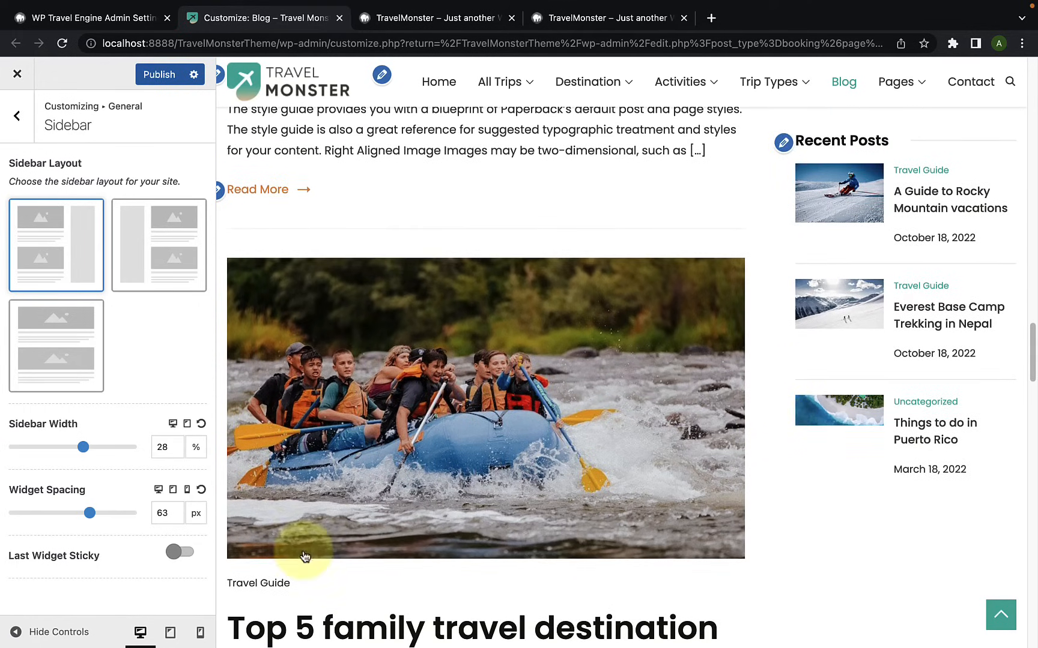
Step: Turn Last Widget Sticky back on and check the Recent Posts widget while scrolling through the Blog page
{"action": "left_click", "coordinate": [178, 557]}
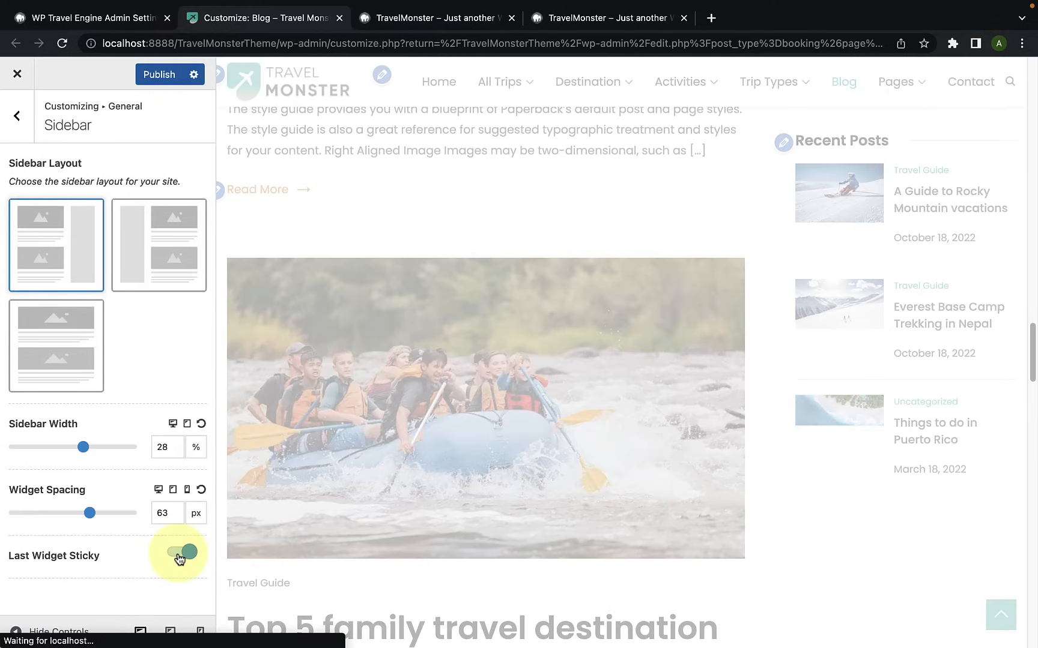
{"action": "scroll", "coordinate": [829, 405], "scroll_direction": "down", "scroll_amount": 12}
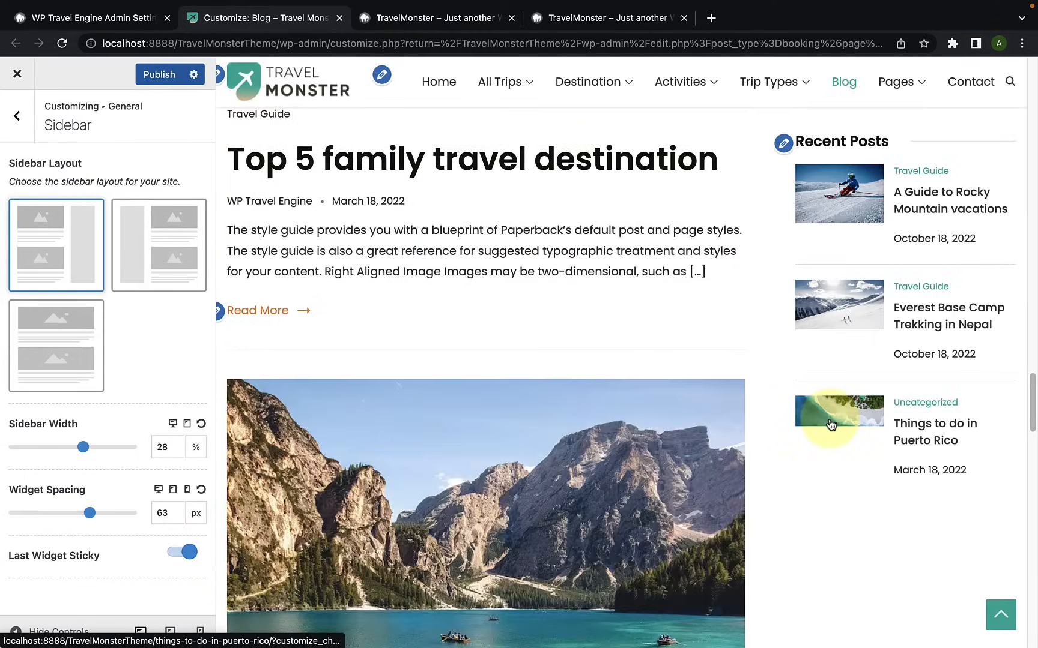
{"action": "scroll", "coordinate": [830, 424], "scroll_direction": "down", "scroll_amount": 6}
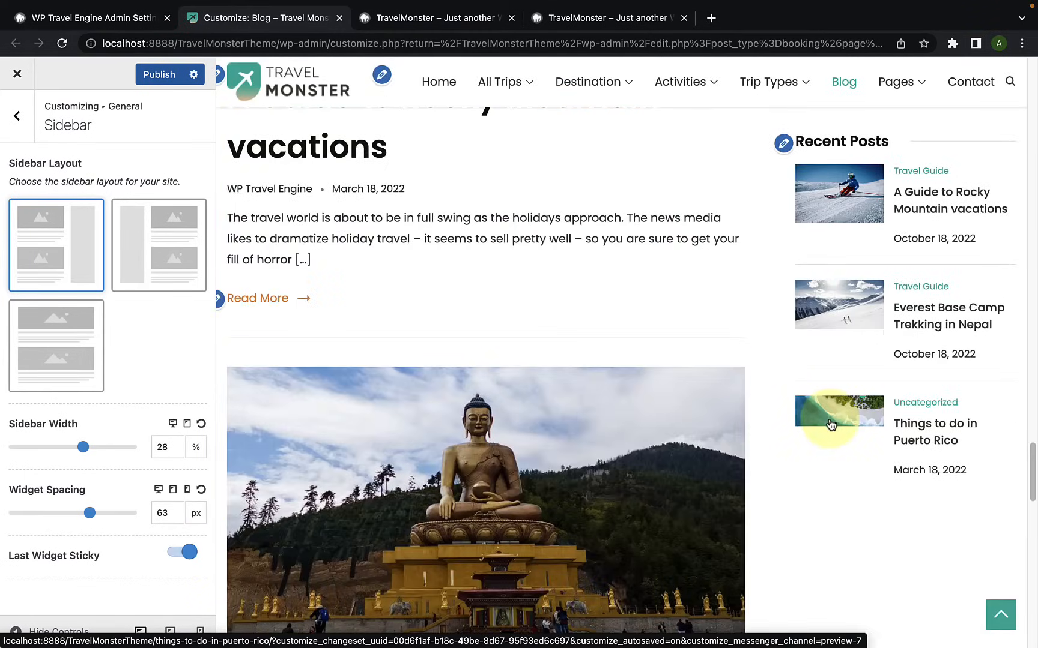
{"action": "scroll", "coordinate": [830, 424], "scroll_direction": "down", "scroll_amount": 4}
{"action": "scroll", "coordinate": [829, 417], "scroll_direction": "up", "scroll_amount": 11}
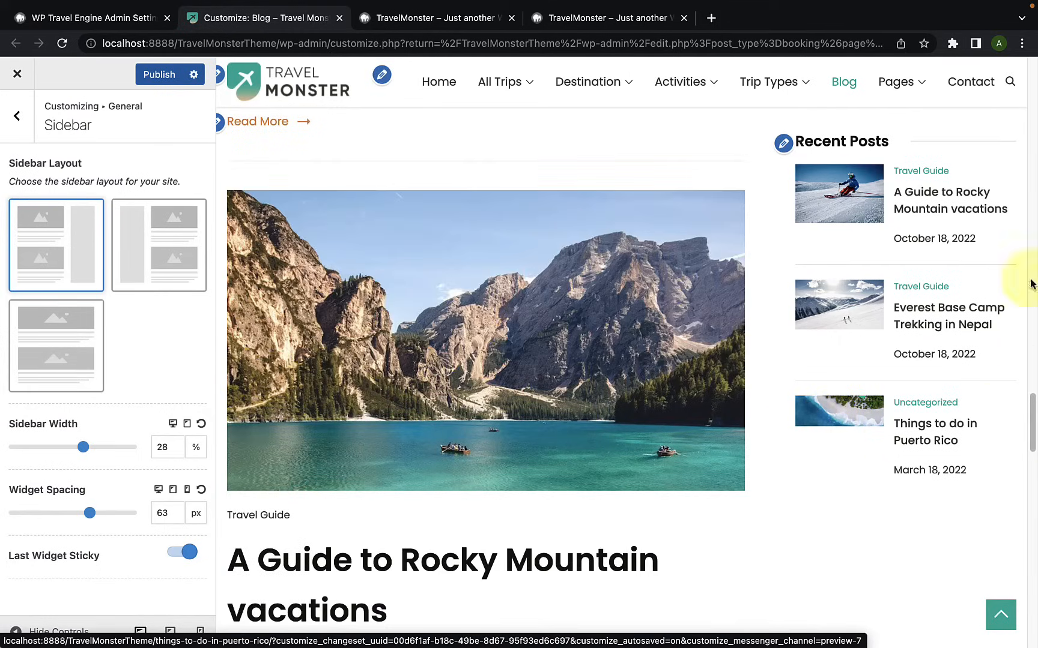
{"action": "scroll", "coordinate": [781, 463], "scroll_direction": "down", "scroll_amount": 20}
{"action": "scroll", "coordinate": [780, 461], "scroll_direction": "down", "scroll_amount": 2}
{"action": "scroll", "coordinate": [781, 462], "scroll_direction": "up", "scroll_amount": 4}
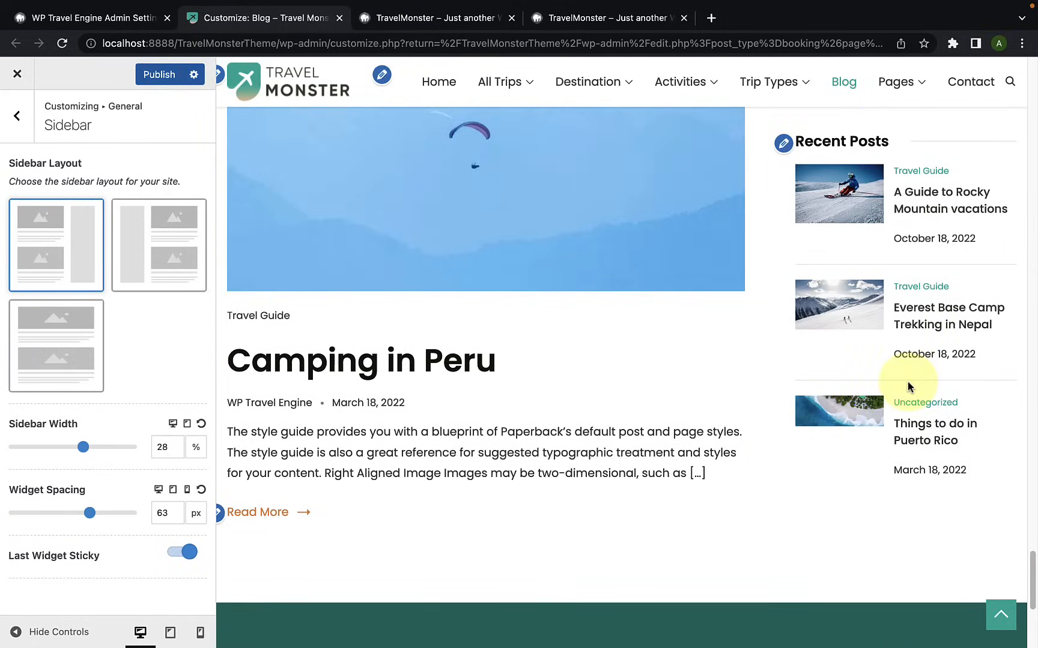
{"action": "scroll", "coordinate": [871, 400], "scroll_direction": "up", "scroll_amount": 7}
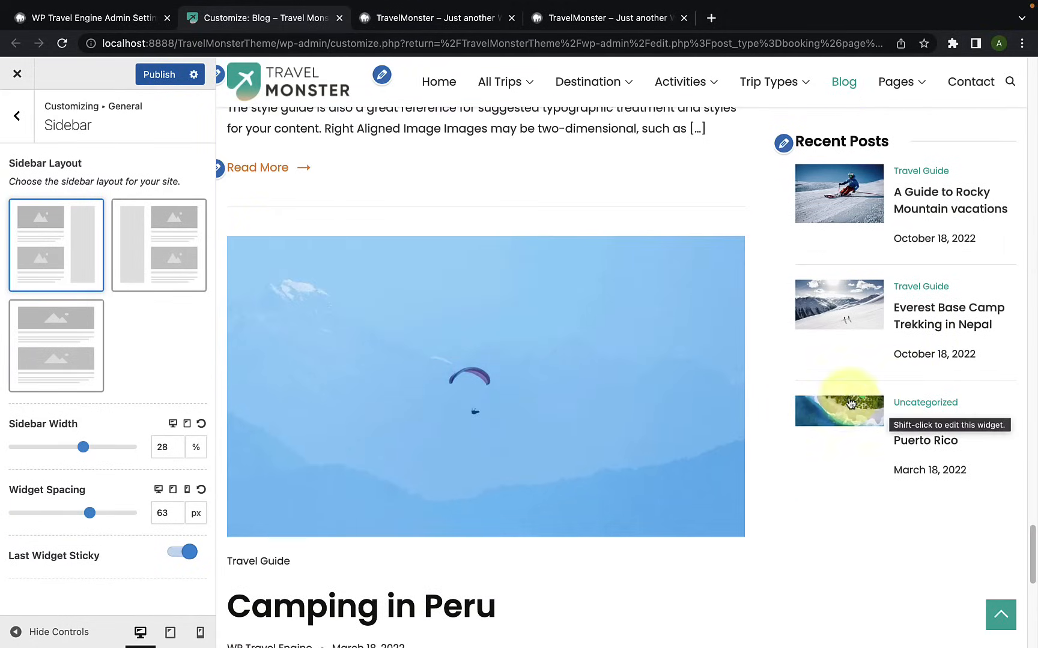
Step: Publish the sidebar changes and open the general Button settings
{"action": "left_click", "coordinate": [155, 74]}
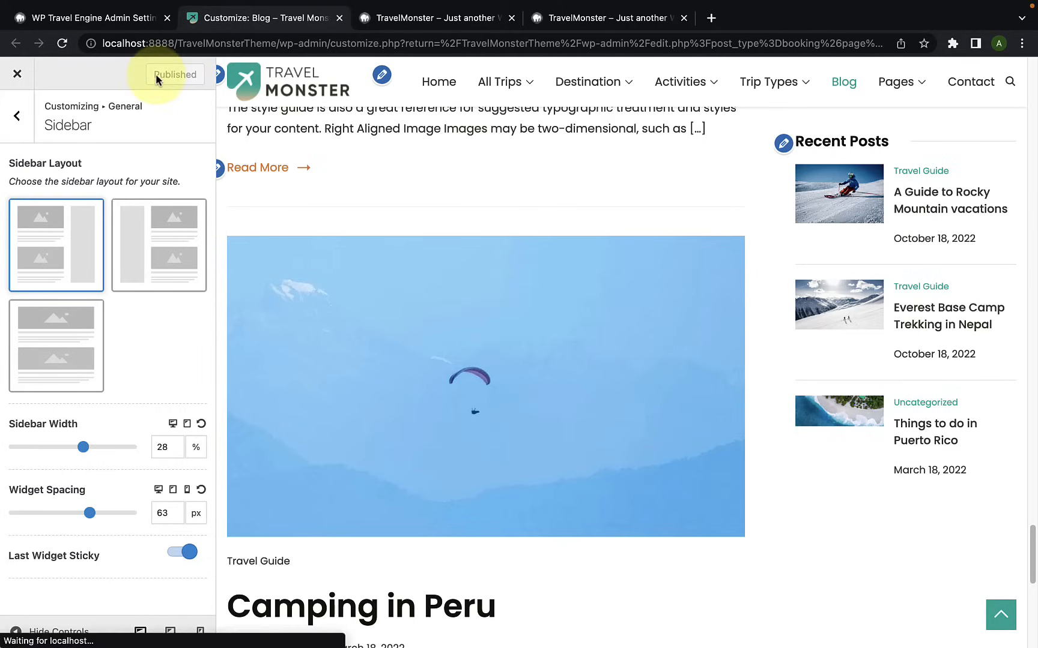
{"action": "left_click", "coordinate": [11, 124]}
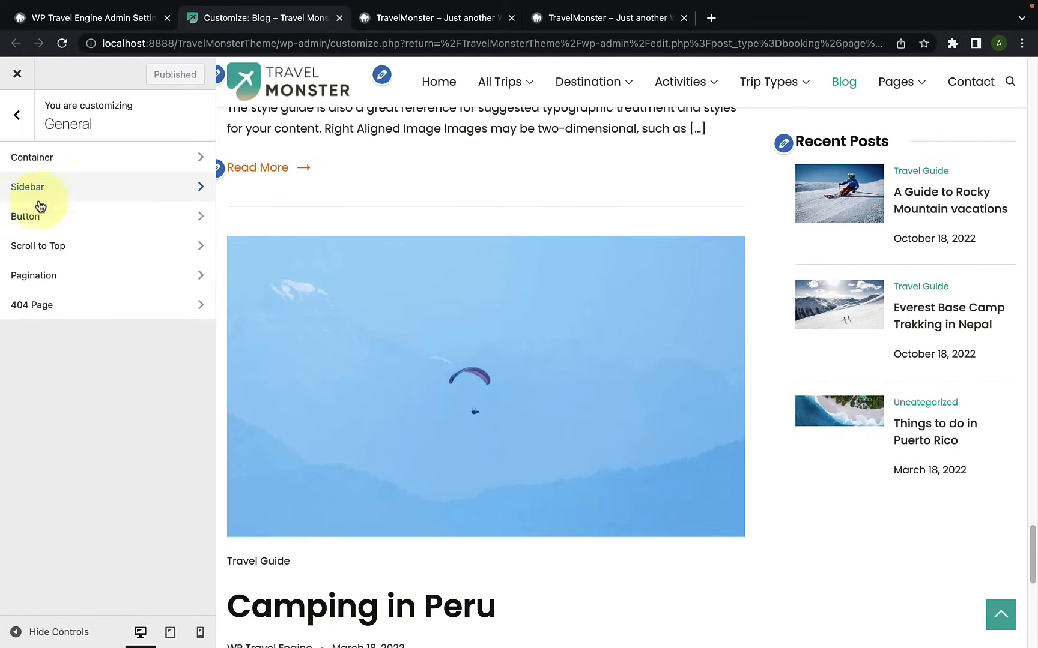
{"action": "left_click", "coordinate": [68, 222]}
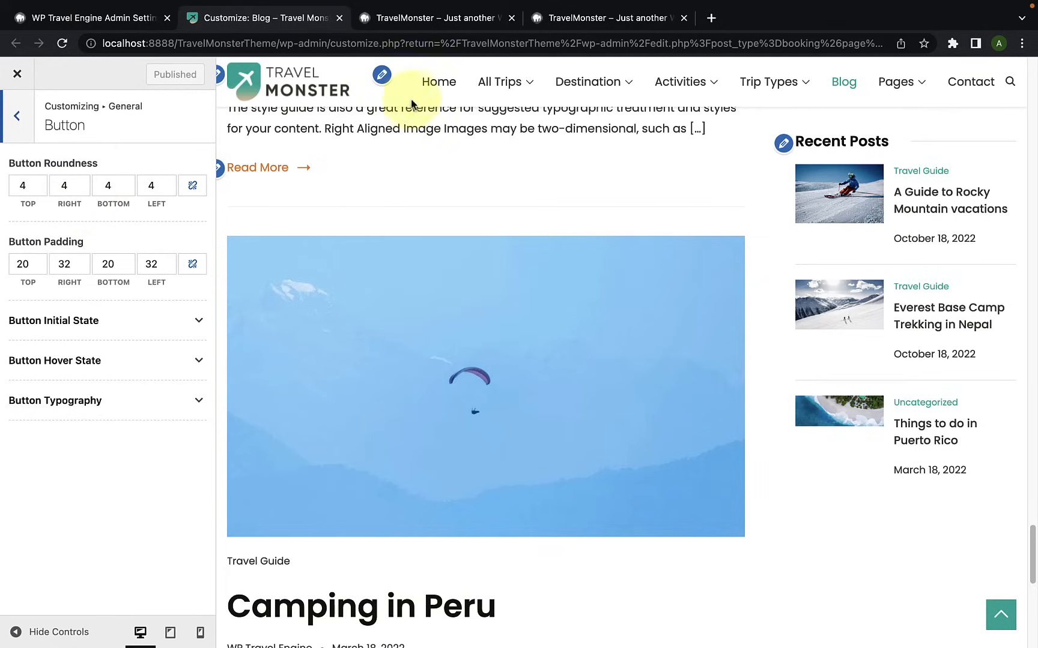
Step: Preview the Home page's View All Trips button and set the button roundness to 6 on all four sides, with the sides linked
{"action": "left_click", "coordinate": [435, 86]}
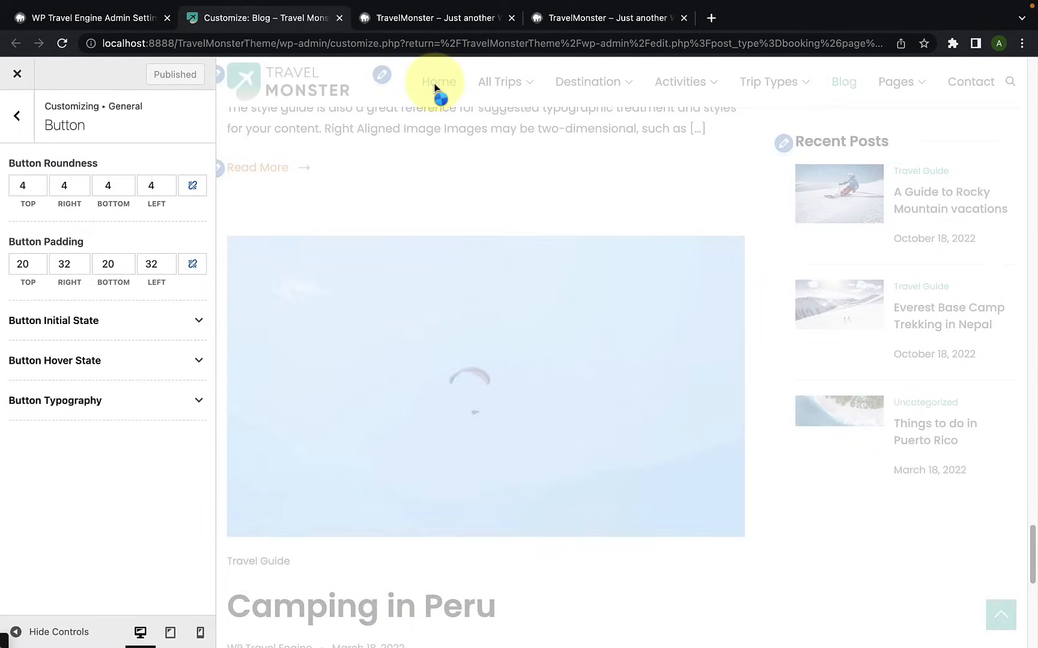
{"action": "scroll", "coordinate": [544, 294], "scroll_direction": "down", "scroll_amount": 10}
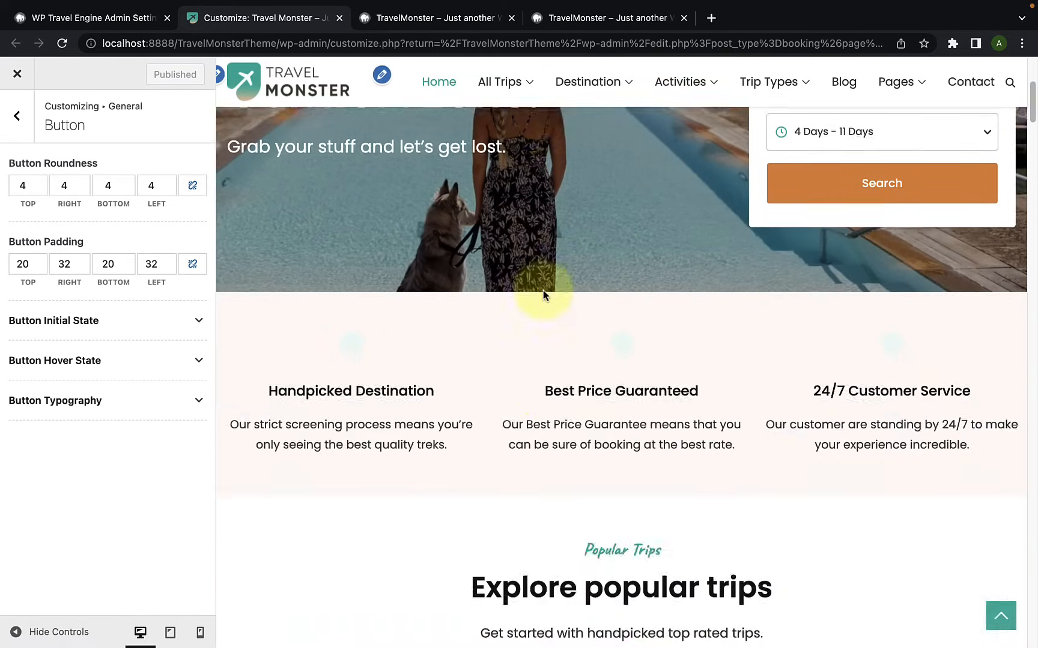
{"action": "scroll", "coordinate": [543, 294], "scroll_direction": "down", "scroll_amount": 15}
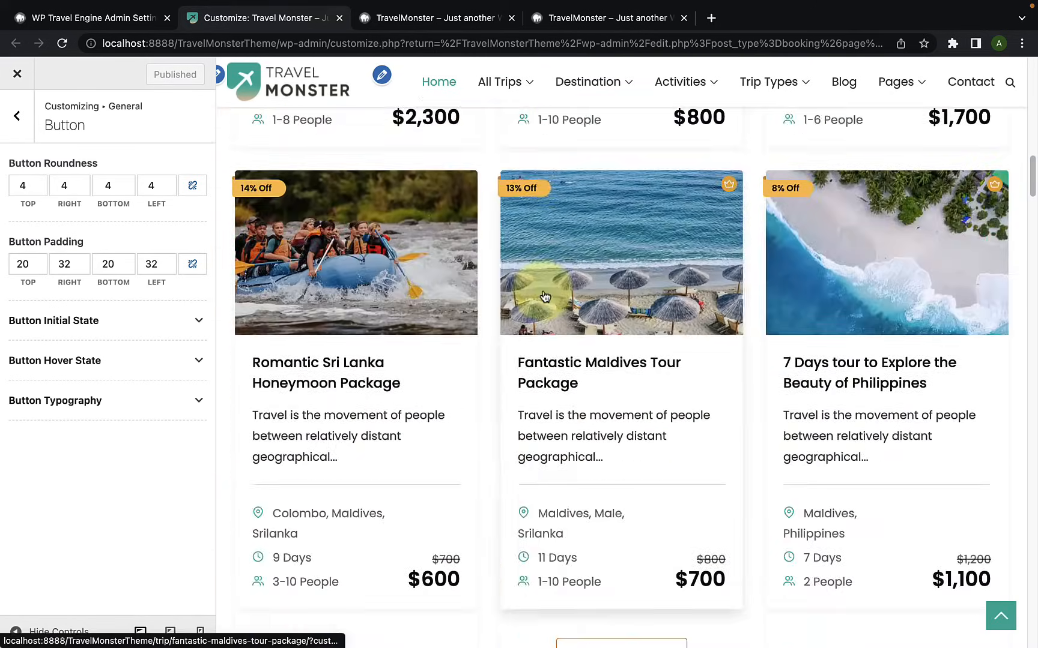
{"action": "scroll", "coordinate": [545, 296], "scroll_direction": "down", "scroll_amount": 3}
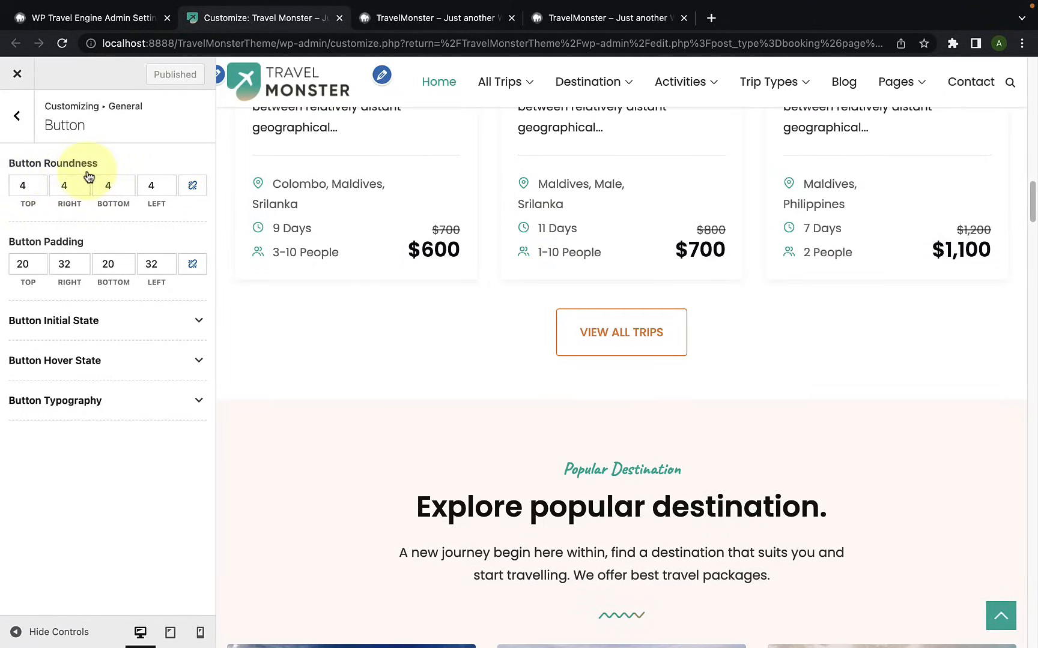
{"action": "left_click", "coordinate": [34, 182]}
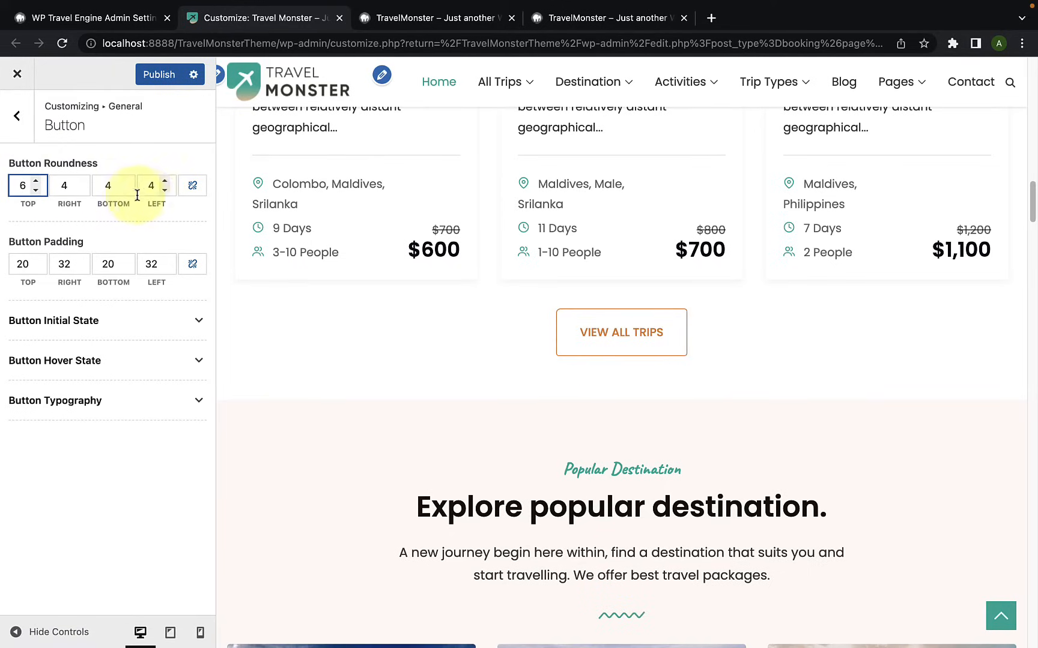
{"action": "left_click", "coordinate": [194, 187]}
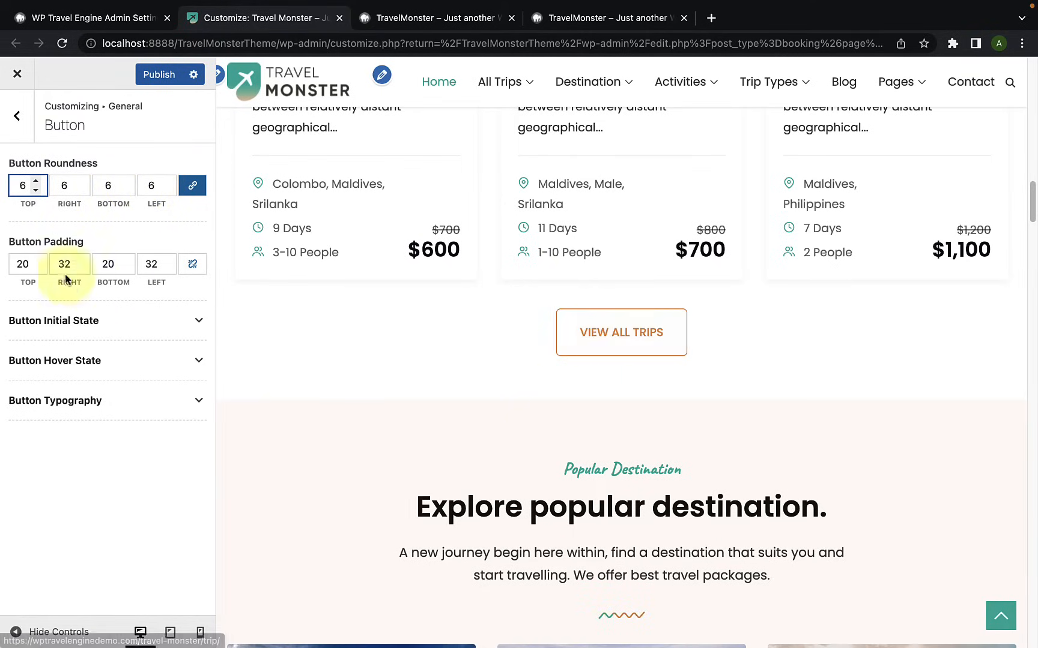
Step: Set the button padding to 24 on all four linked sides and check the buttons on the Home page preview
{"action": "left_click", "coordinate": [35, 261]}
{"action": "left_click", "coordinate": [36, 260]}
{"action": "left_click", "coordinate": [36, 260]}
{"action": "left_click", "coordinate": [36, 261]}
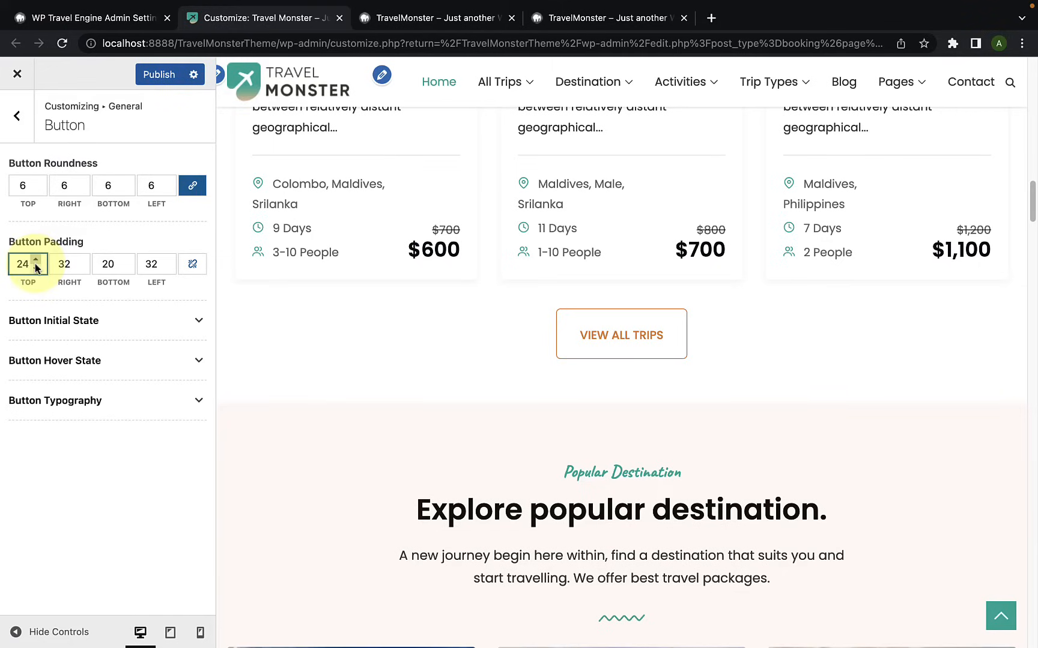
{"action": "left_click", "coordinate": [192, 265]}
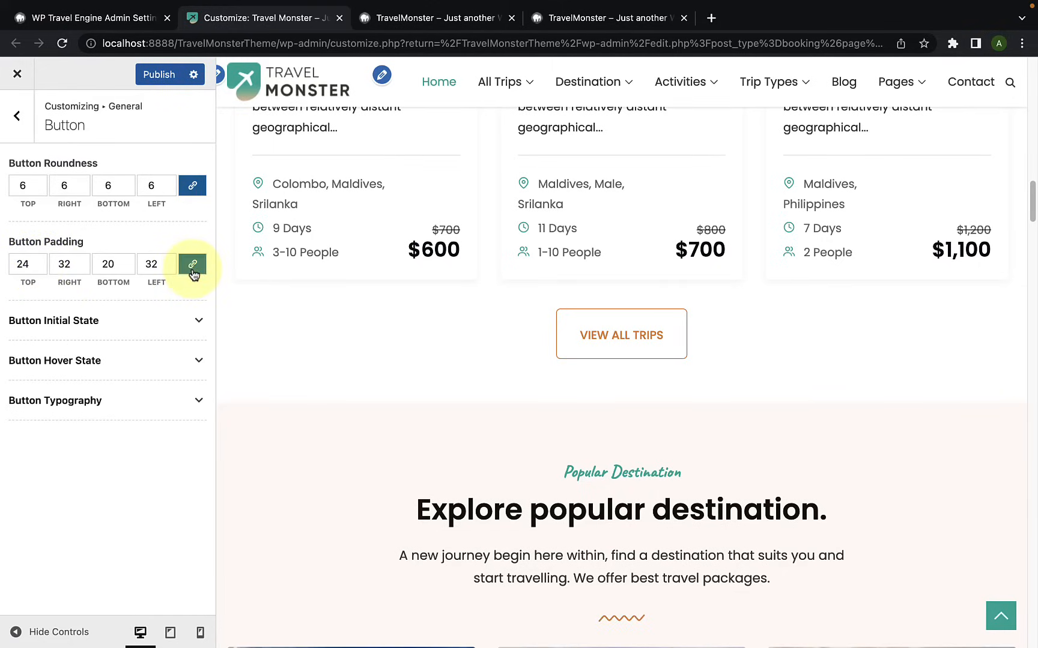
{"action": "left_click", "coordinate": [36, 261]}
{"action": "left_click", "coordinate": [36, 269]}
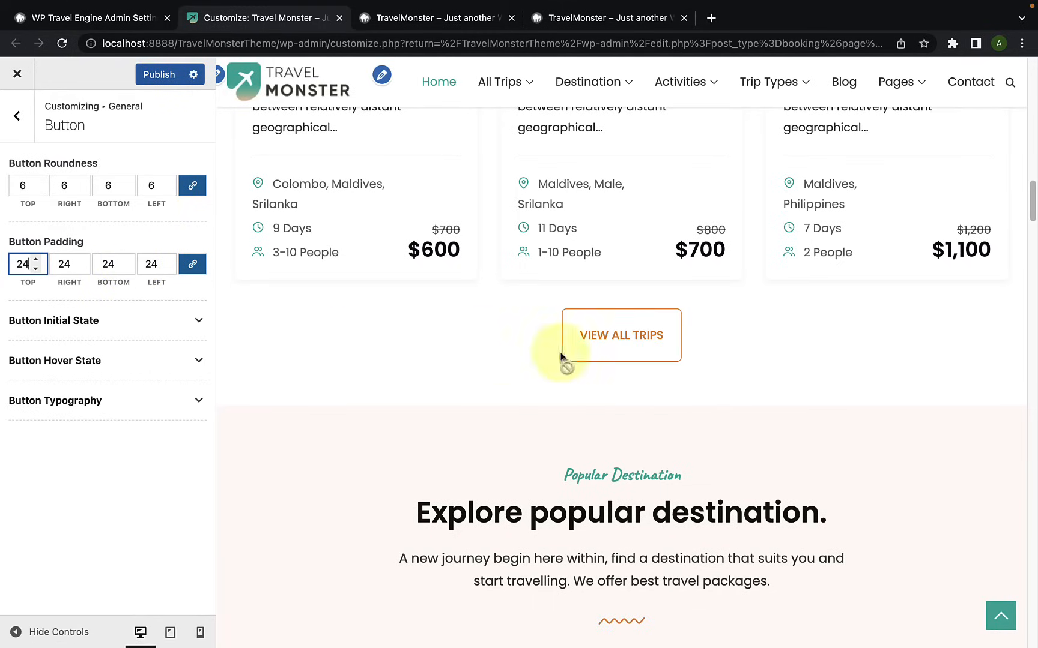
{"action": "scroll", "coordinate": [596, 401], "scroll_direction": "down", "scroll_amount": 5}
{"action": "scroll", "coordinate": [595, 401], "scroll_direction": "down", "scroll_amount": 18}
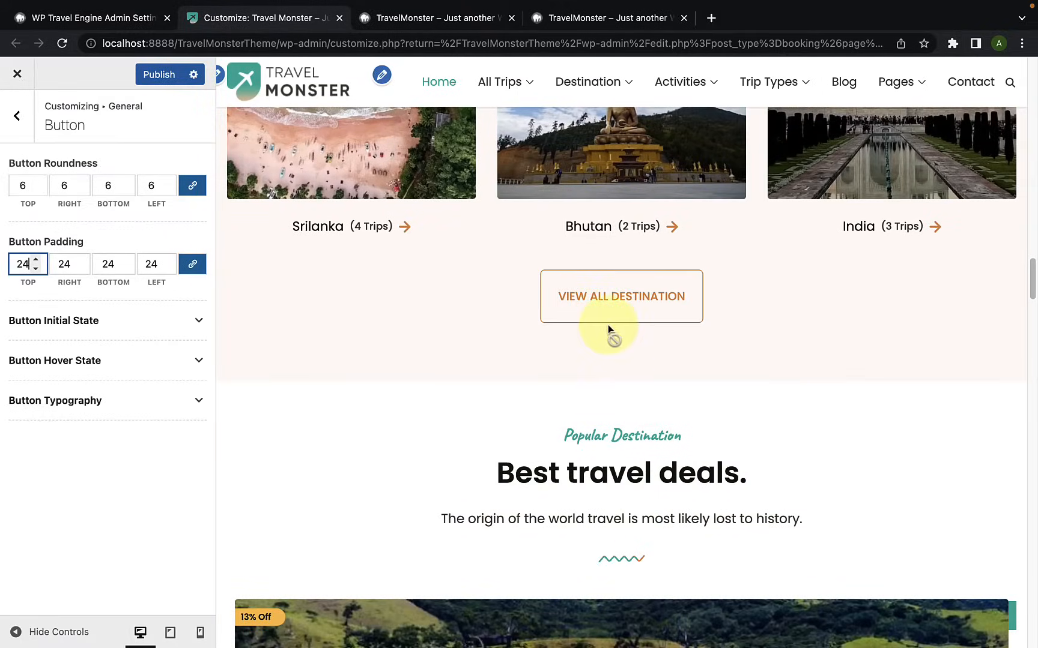
{"action": "scroll", "coordinate": [665, 349], "scroll_direction": "up", "scroll_amount": 18}
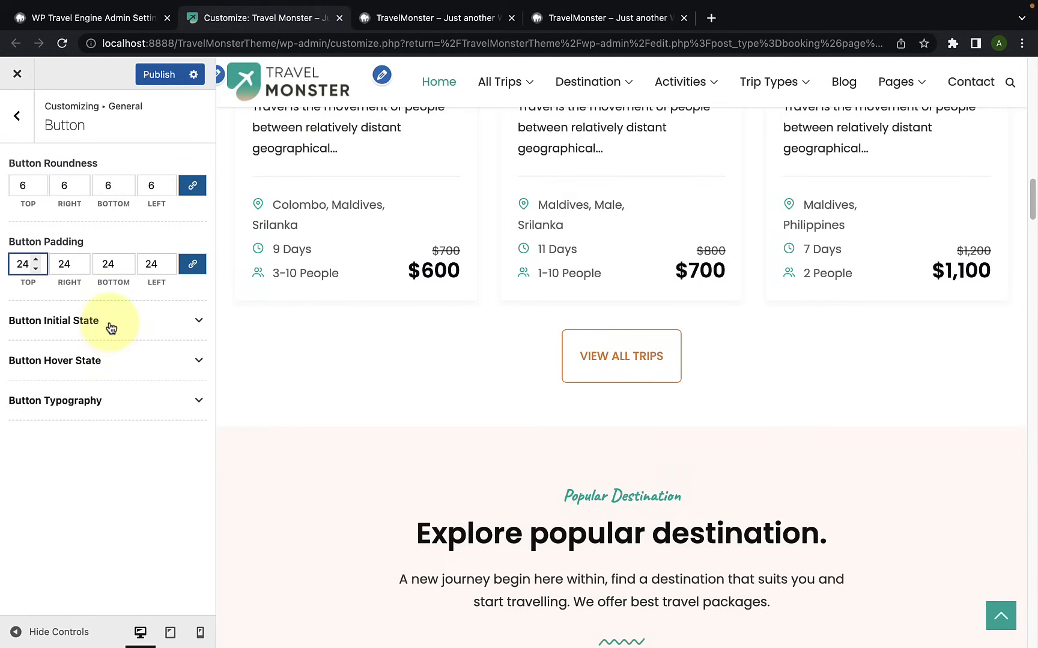
Step: Examine the colour options for the button's initial and hover states, including the colour picker for the initial text colour
{"action": "left_click", "coordinate": [110, 329]}
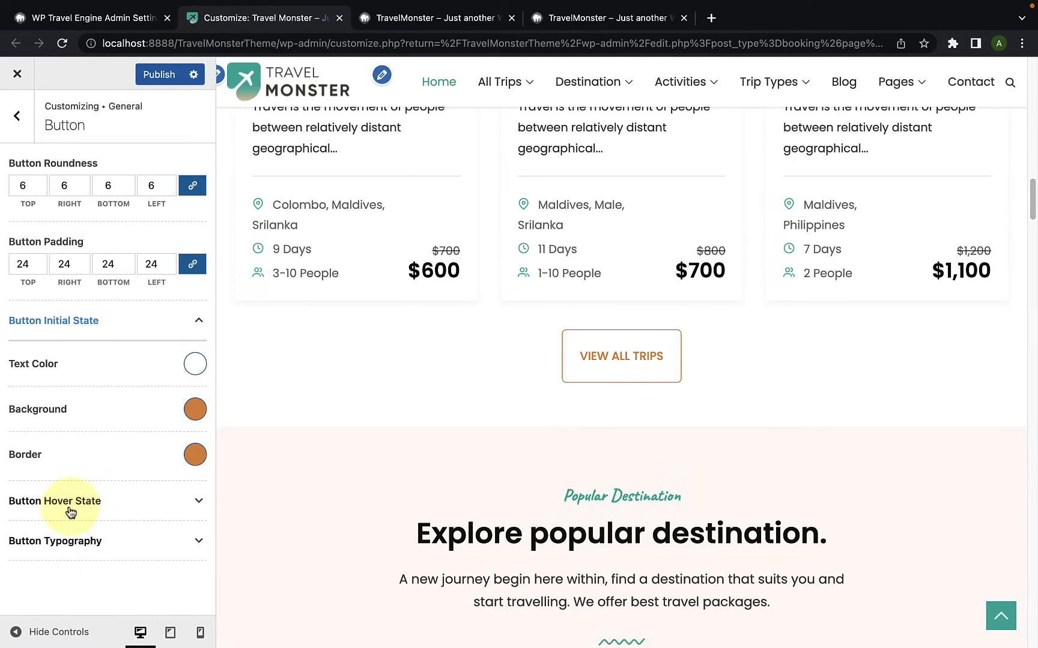
{"action": "left_click", "coordinate": [122, 510]}
{"action": "scroll", "coordinate": [122, 544], "scroll_direction": "down", "scroll_amount": 3}
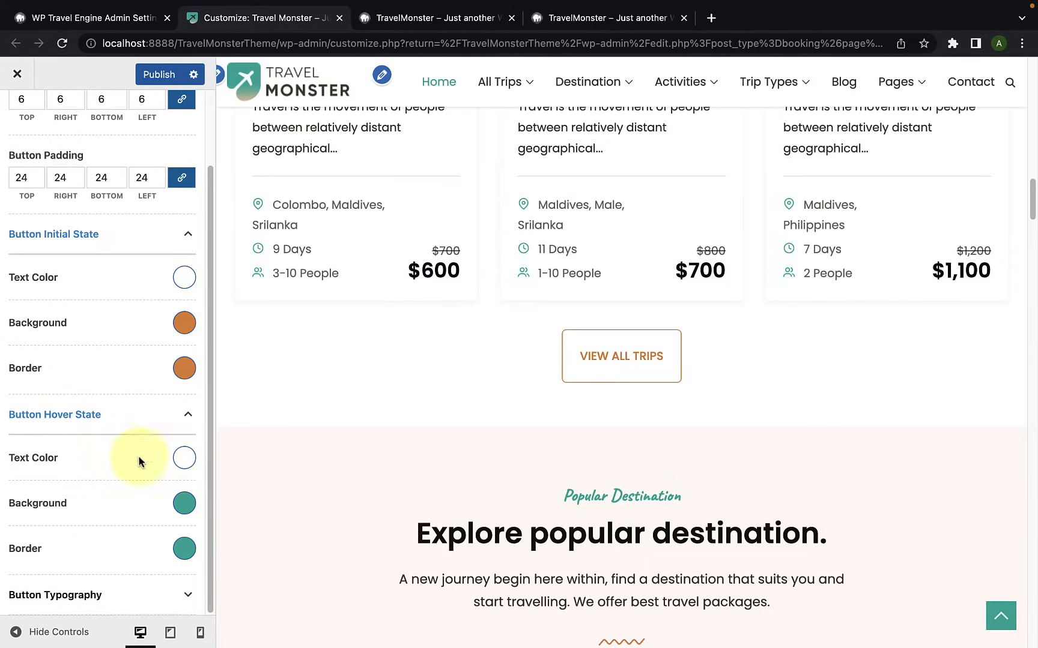
{"action": "left_click", "coordinate": [183, 278]}
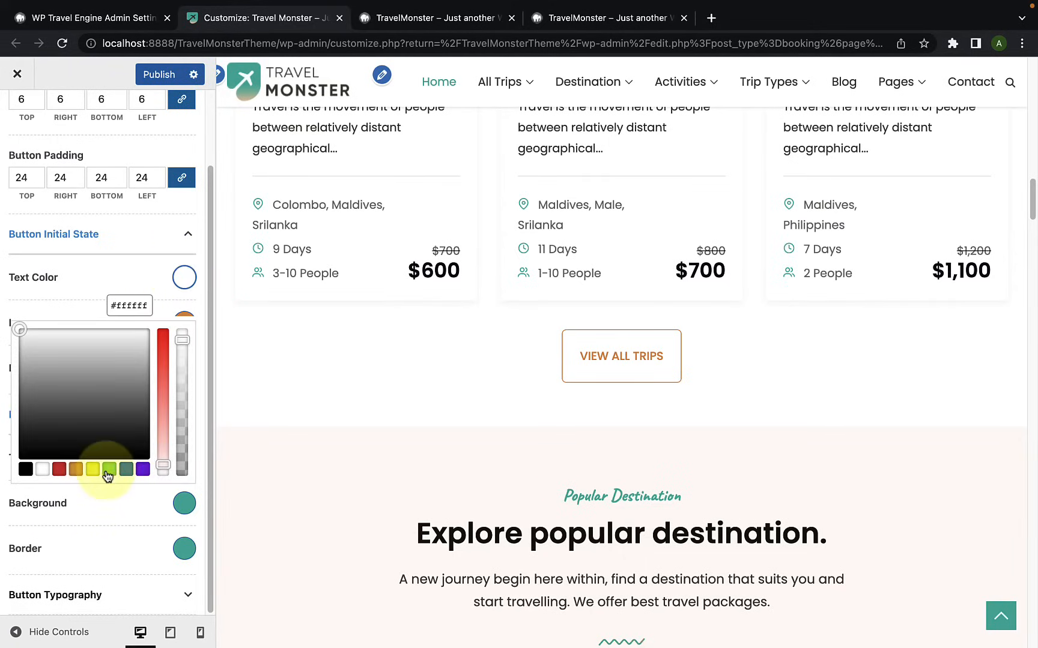
{"action": "left_click", "coordinate": [132, 284]}
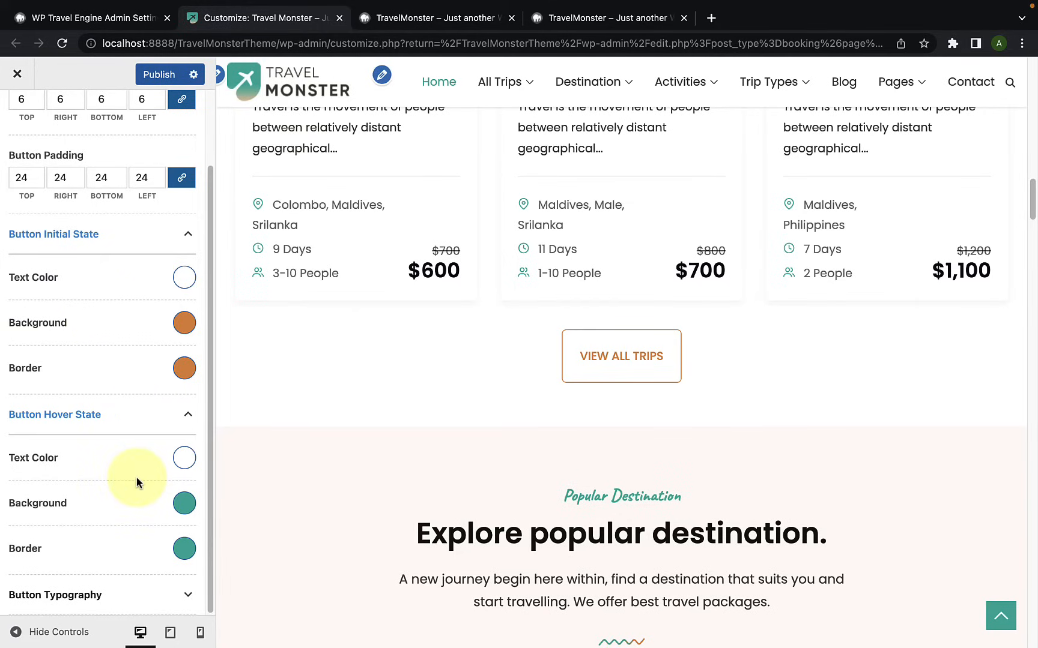
Step: Set the button typography's font family to Prociono
{"action": "left_click", "coordinate": [141, 603]}
{"action": "scroll", "coordinate": [137, 598], "scroll_direction": "down", "scroll_amount": 5}
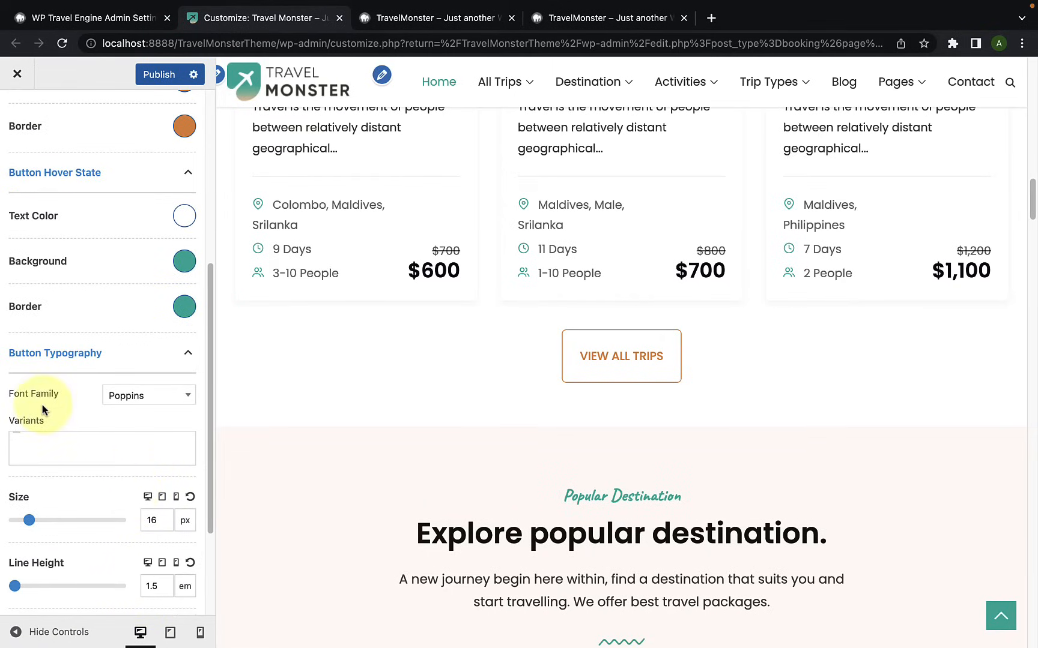
{"action": "left_click", "coordinate": [152, 401]}
{"action": "scroll", "coordinate": [142, 504], "scroll_direction": "down", "scroll_amount": 3}
{"action": "left_click", "coordinate": [144, 496]}
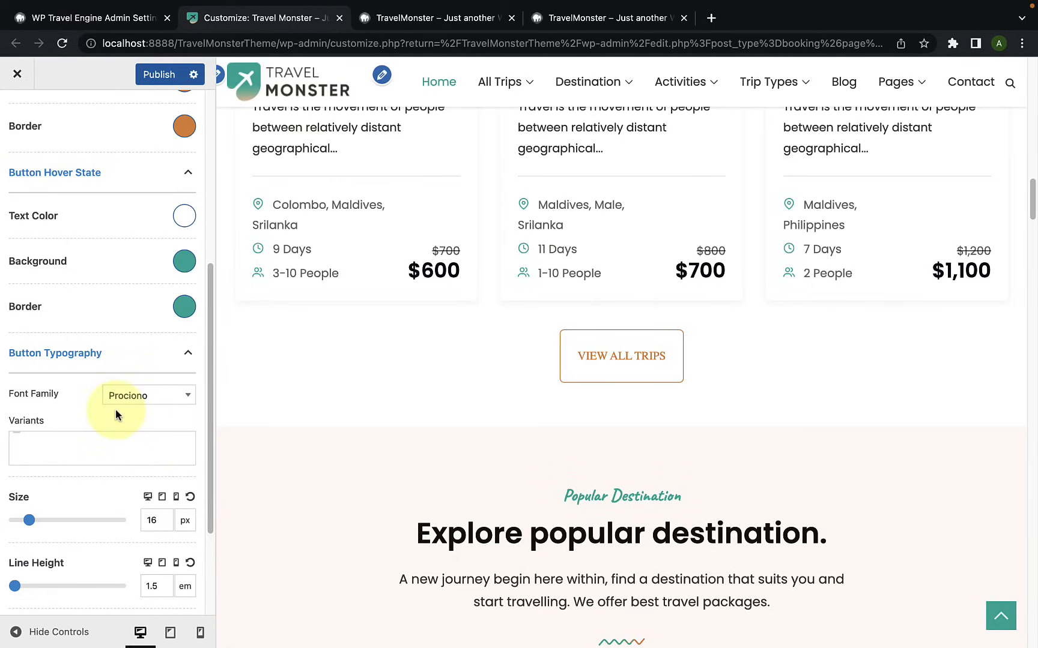
Step: Try a button typography size of 15 px and a line height of 2.08 em, and reset both
{"action": "left_click", "coordinate": [97, 442]}
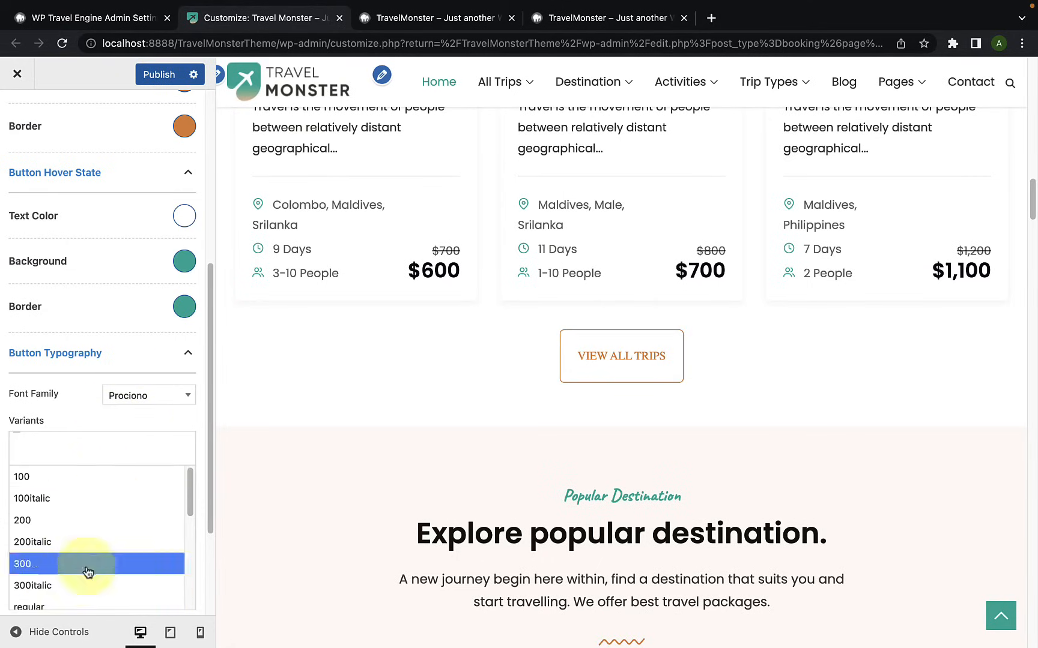
{"action": "left_click", "coordinate": [82, 413]}
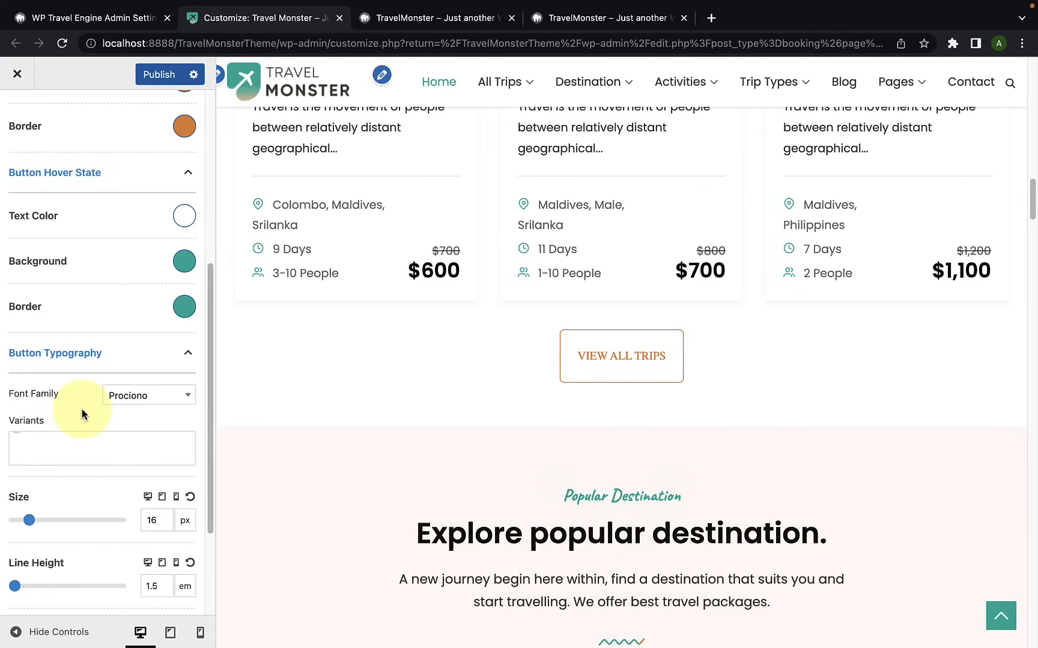
{"action": "left_click_drag", "start_coordinate": [30, 522], "coordinate": [27, 522]}
{"action": "left_click_drag", "start_coordinate": [19, 586], "coordinate": [19, 586]}
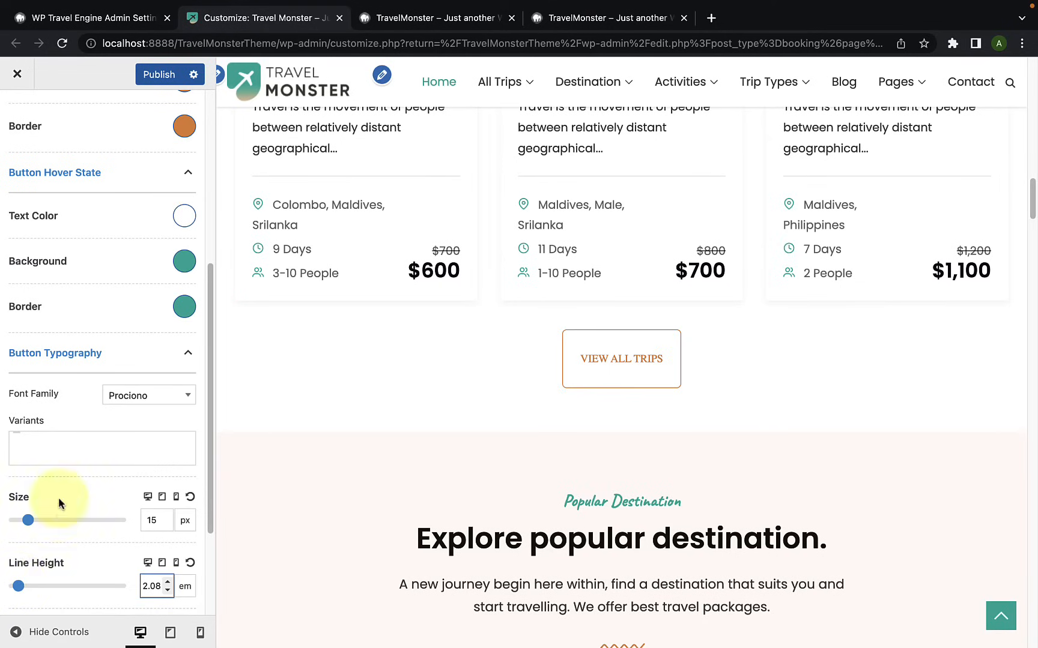
{"action": "left_click", "coordinate": [190, 564]}
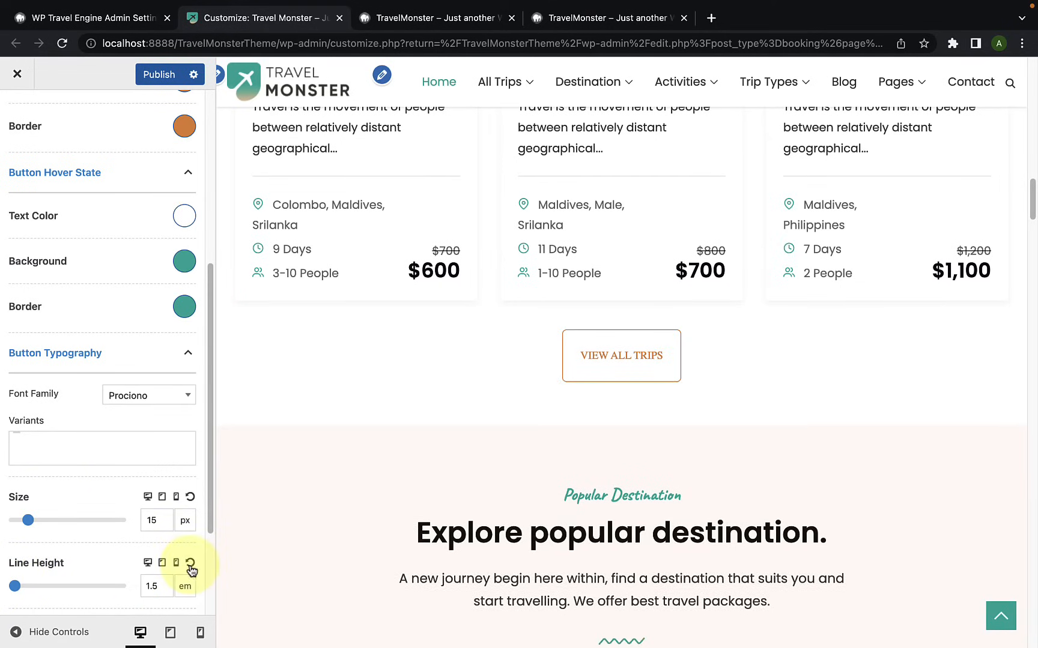
{"action": "left_click", "coordinate": [190, 498]}
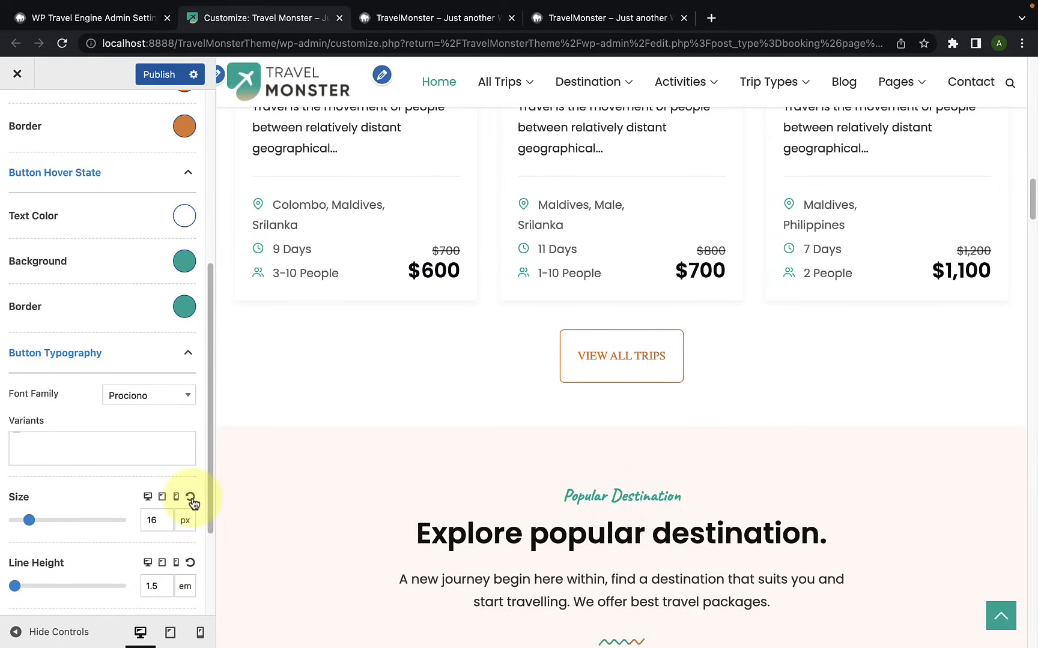
Step: Discard all unpublished customizer changes from the publish settings and confirm
{"action": "scroll", "coordinate": [192, 503], "scroll_direction": "up", "scroll_amount": 10}
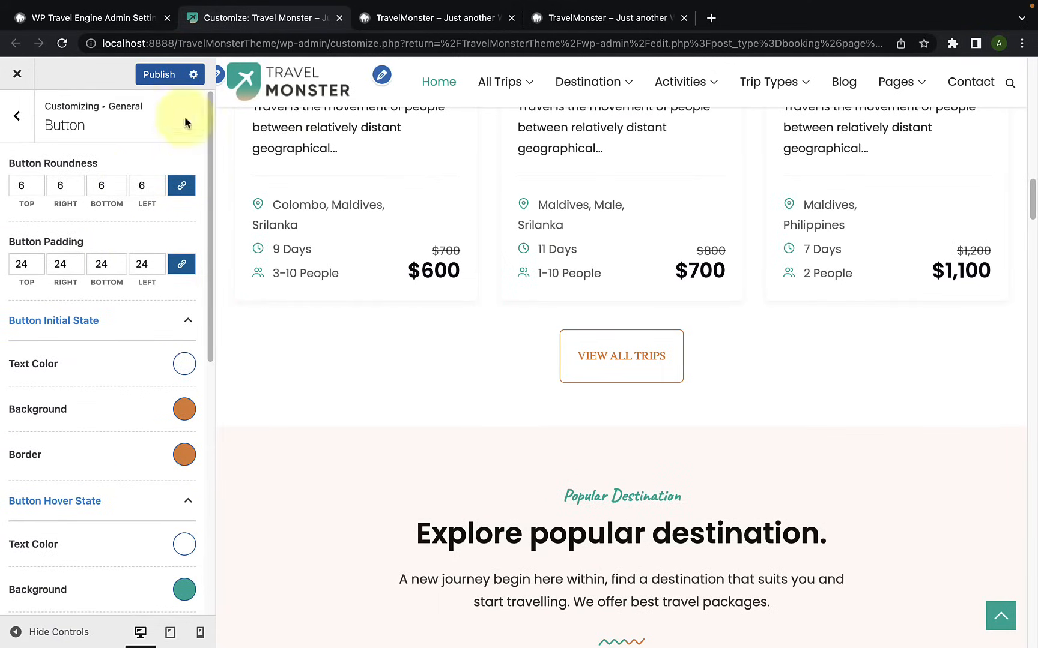
{"action": "left_click", "coordinate": [190, 80]}
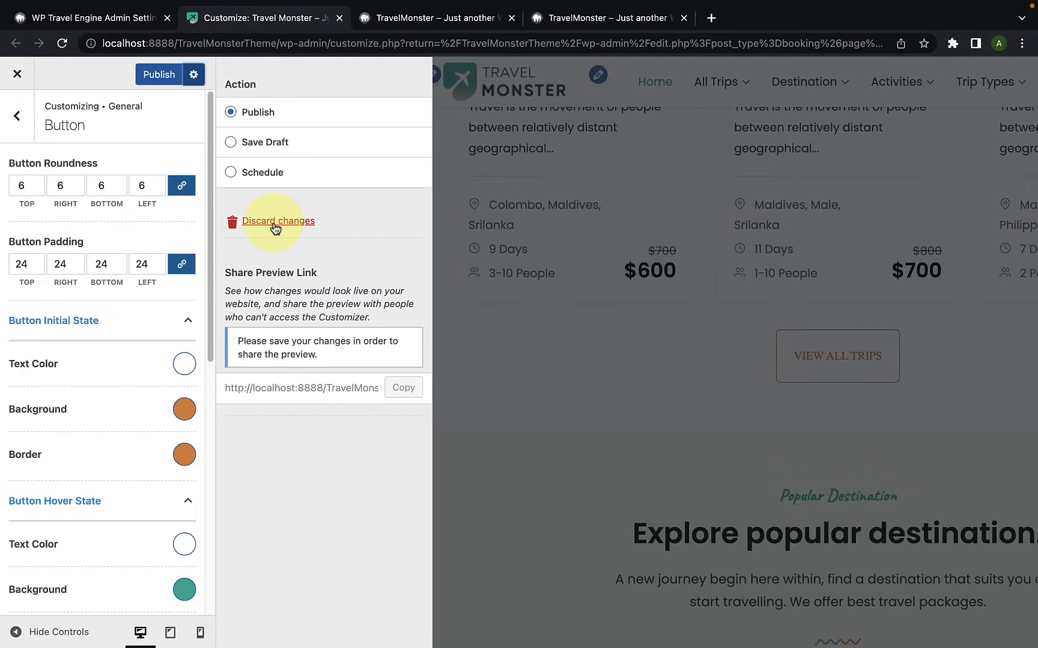
{"action": "left_click", "coordinate": [275, 222]}
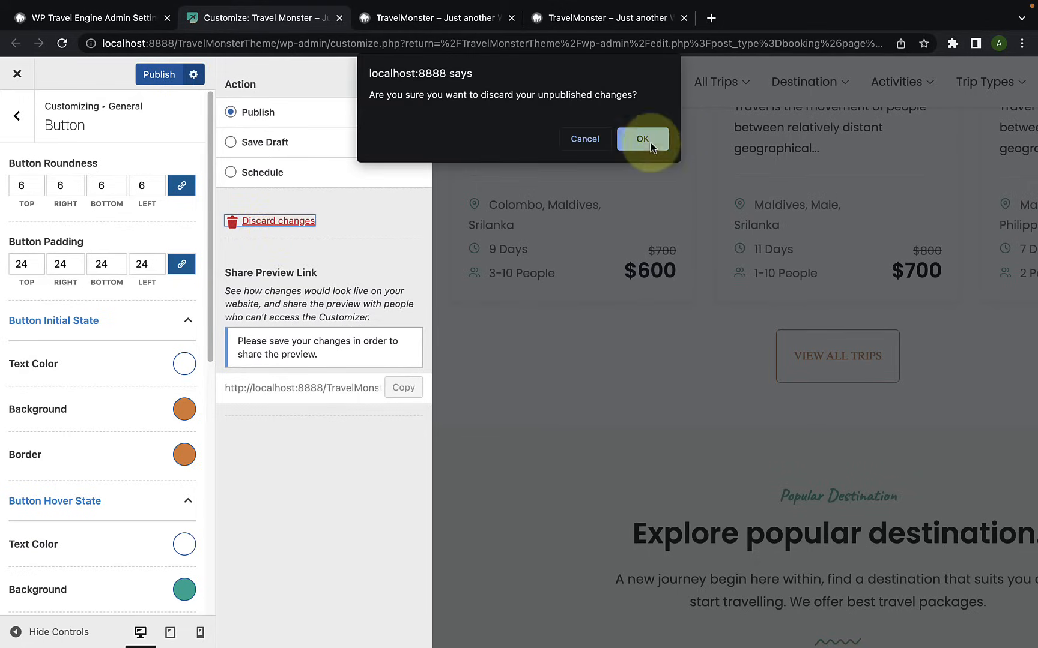
{"action": "left_click", "coordinate": [643, 138]}
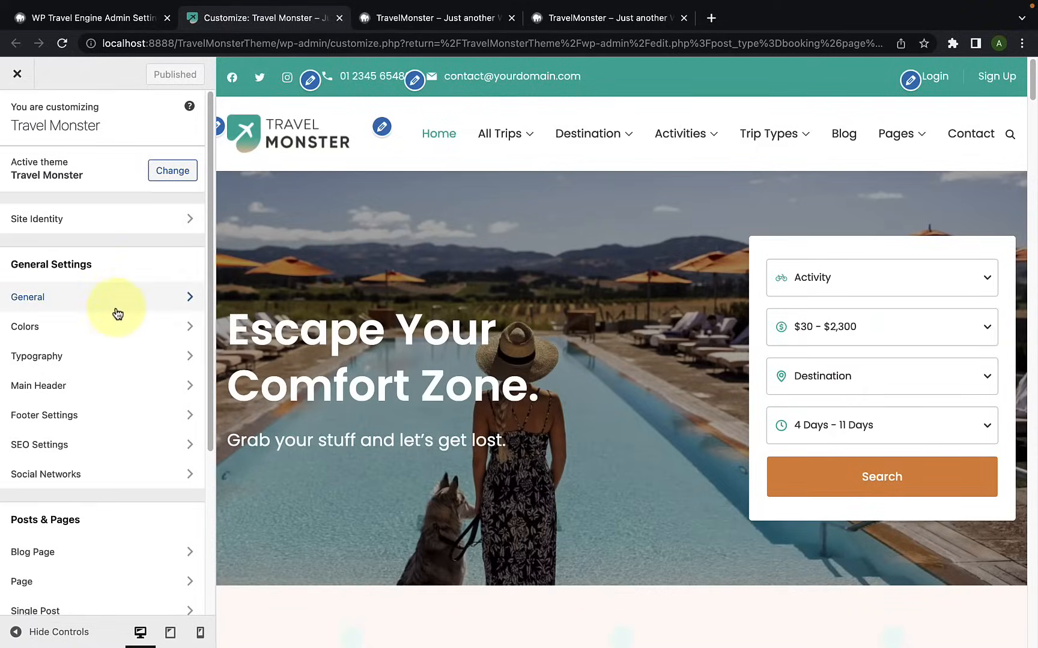
Step: Open the general Scroll to Top settings and turn Show Scroll to Top off and on again, checking the Home page preview
{"action": "left_click", "coordinate": [118, 314]}
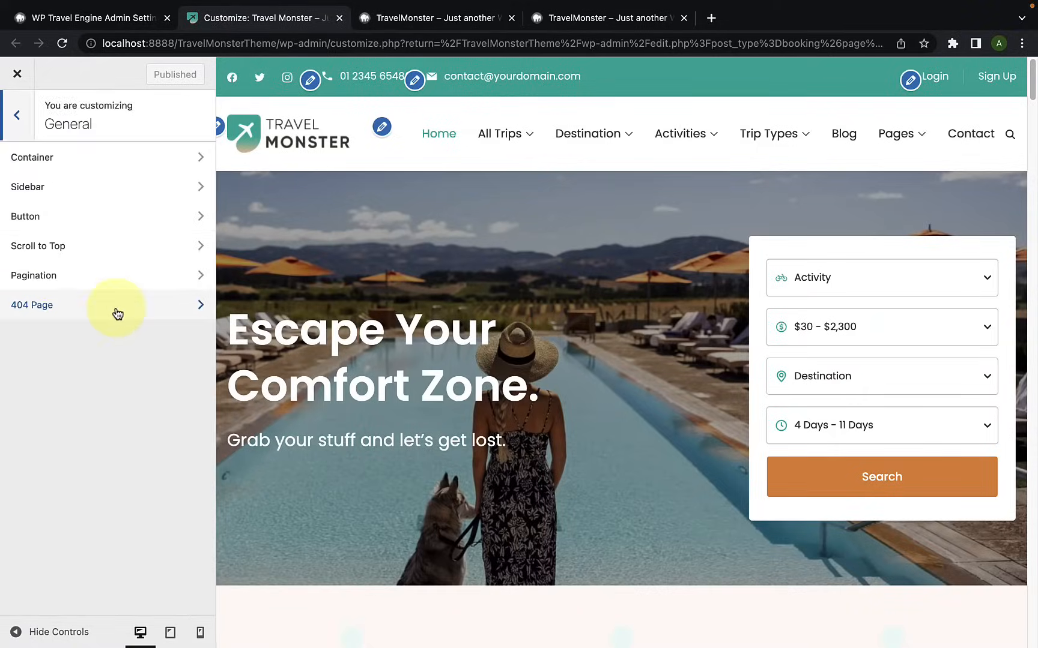
{"action": "left_click", "coordinate": [80, 252]}
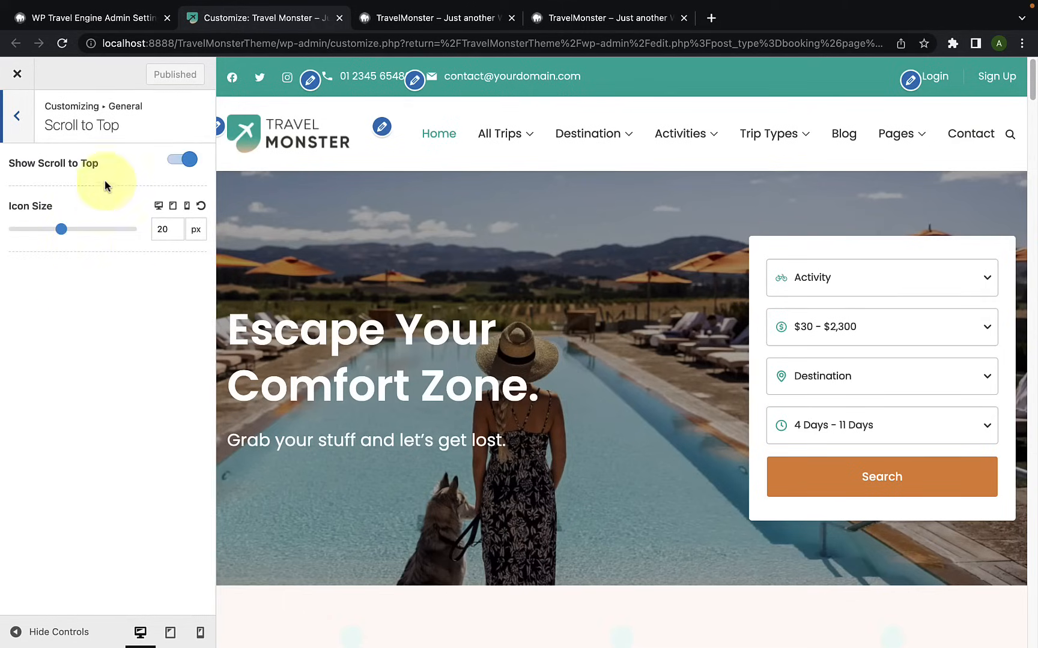
{"action": "scroll", "coordinate": [859, 529], "scroll_direction": "down", "scroll_amount": 6}
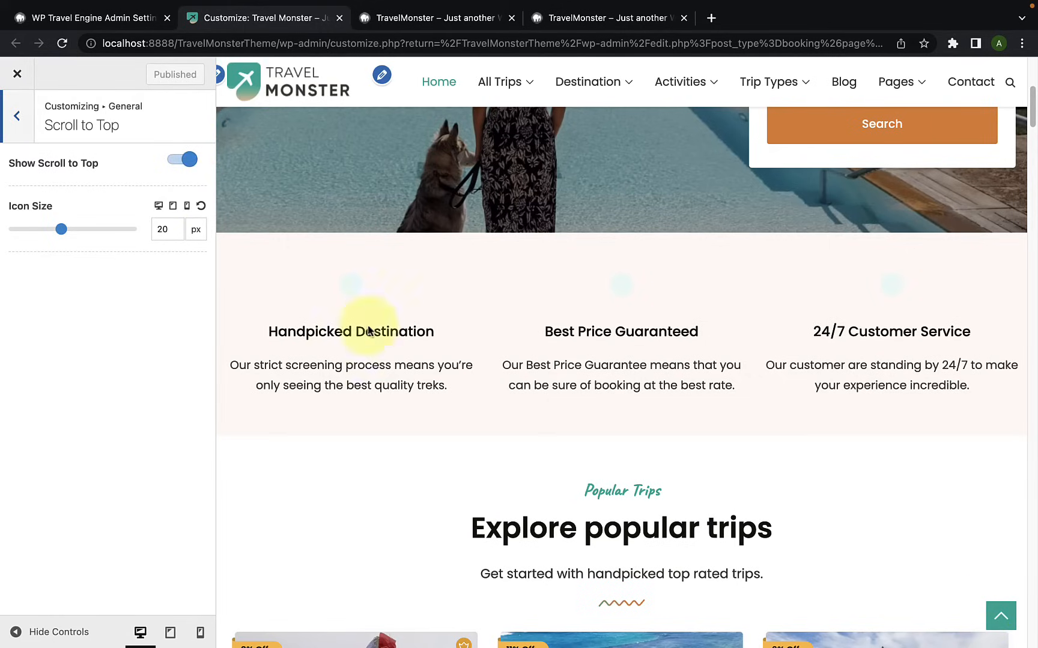
{"action": "left_click", "coordinate": [179, 161]}
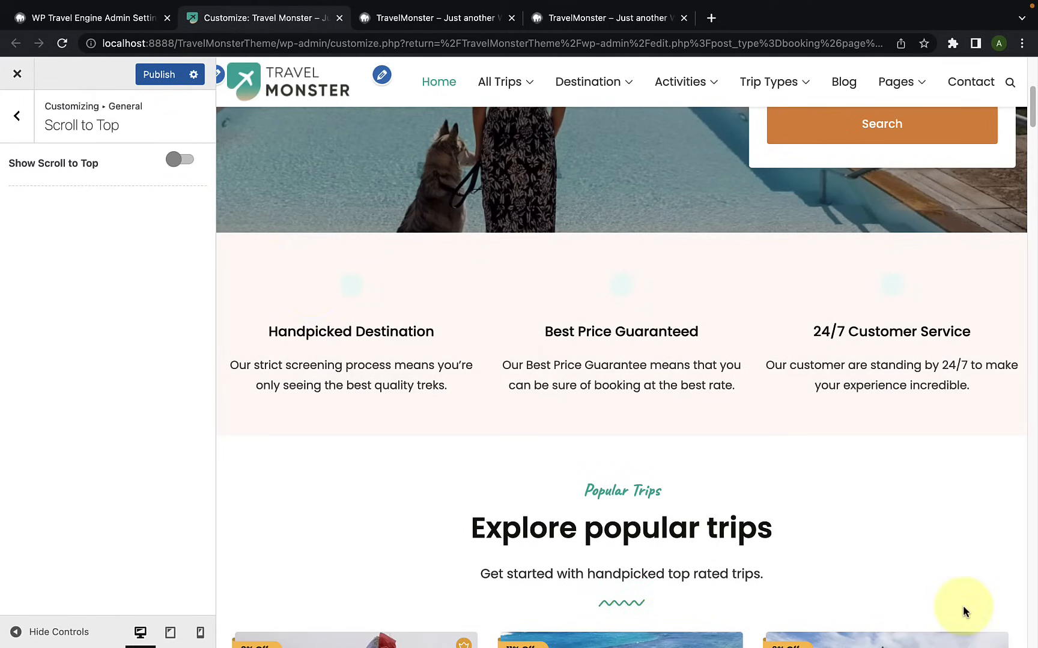
{"action": "left_click", "coordinate": [181, 159]}
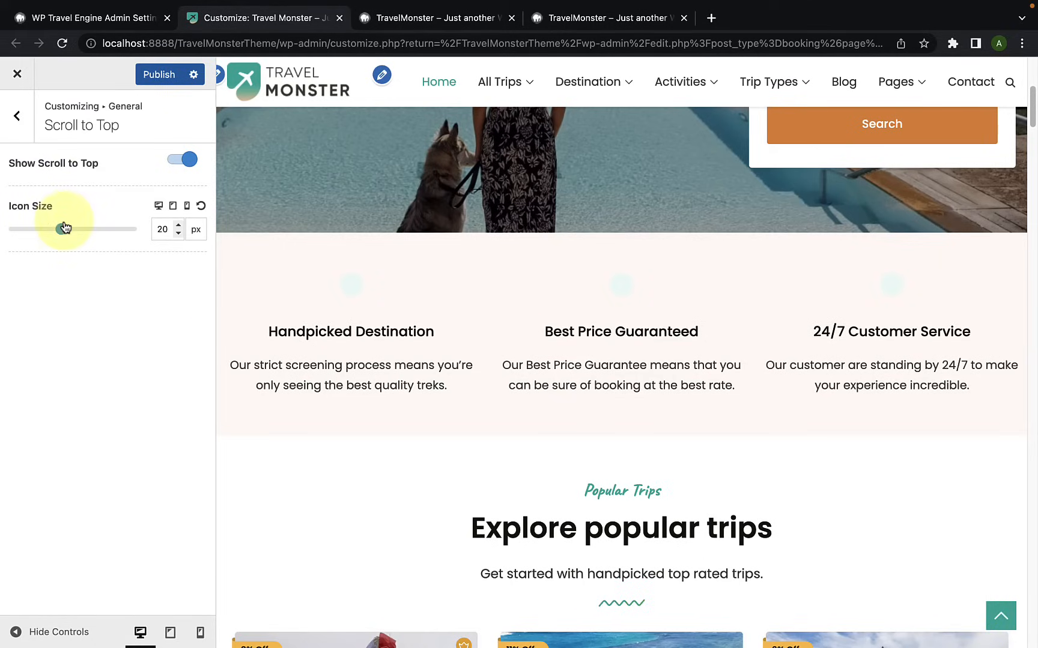
Step: Set the scroll-to-top icon size to 23 px for desktop, 24 px for tablet and 30 px for mobile
{"action": "left_click_drag", "start_coordinate": [62, 230], "coordinate": [69, 230]}
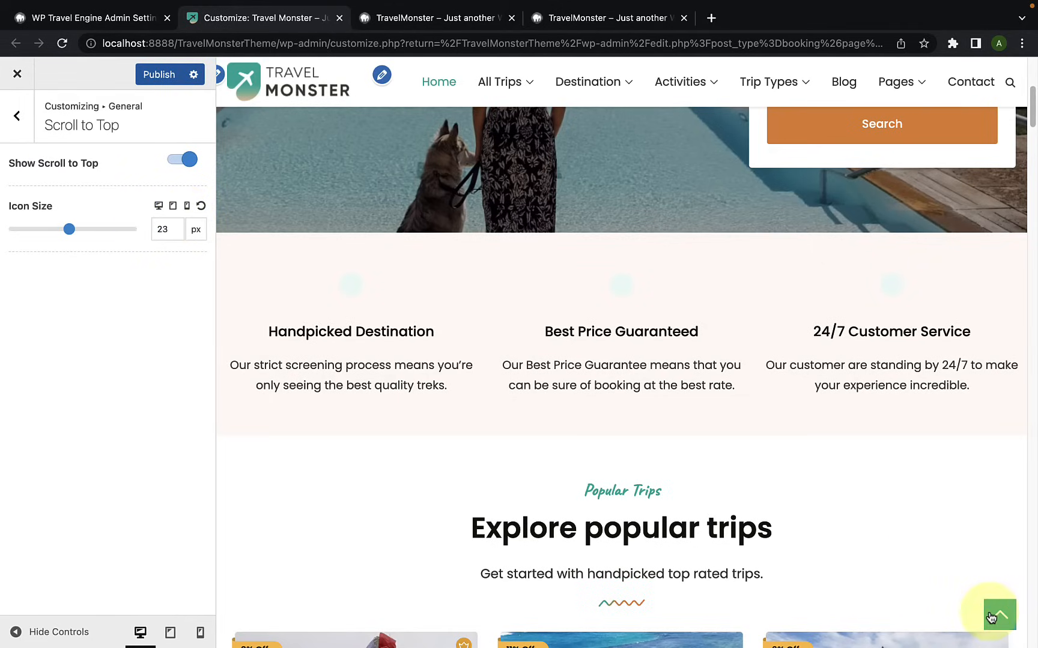
{"action": "left_click", "coordinate": [173, 206]}
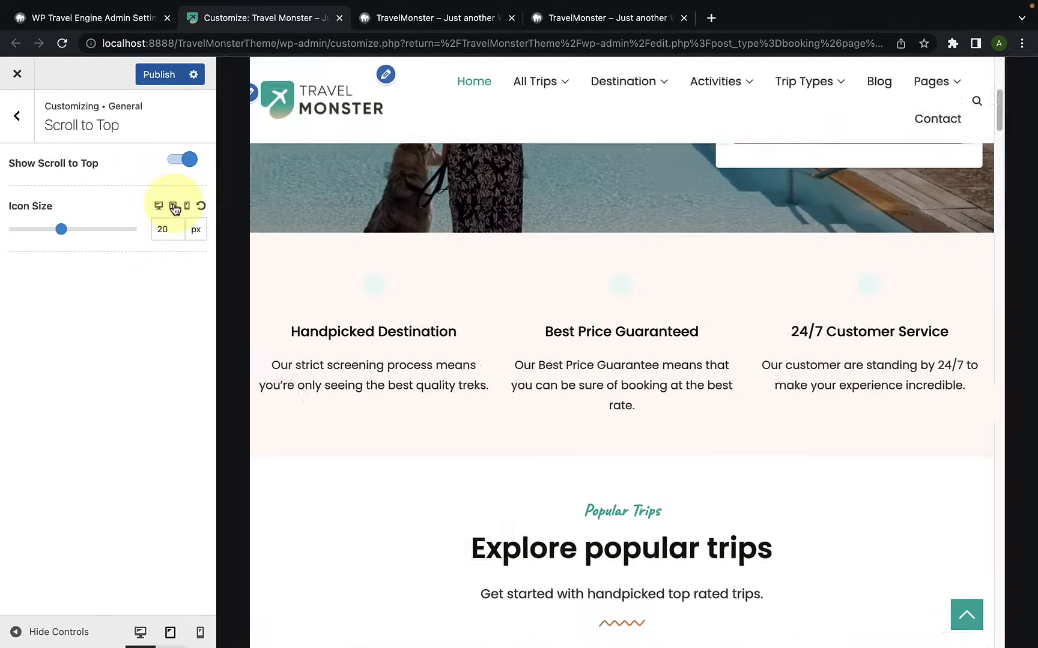
{"action": "left_click_drag", "start_coordinate": [62, 230], "coordinate": [73, 232]}
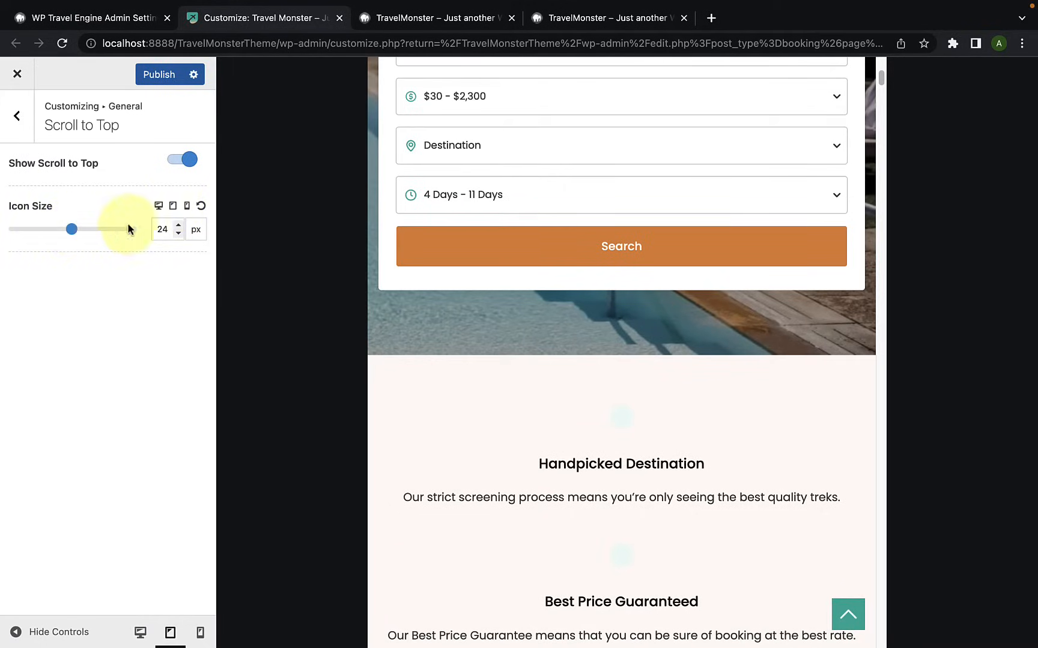
{"action": "left_click", "coordinate": [187, 207]}
{"action": "left_click_drag", "start_coordinate": [63, 232], "coordinate": [87, 230]}
Step: Test the scroll-to-top button on the Home page in the mobile and tablet previews
{"action": "left_click", "coordinate": [708, 496]}
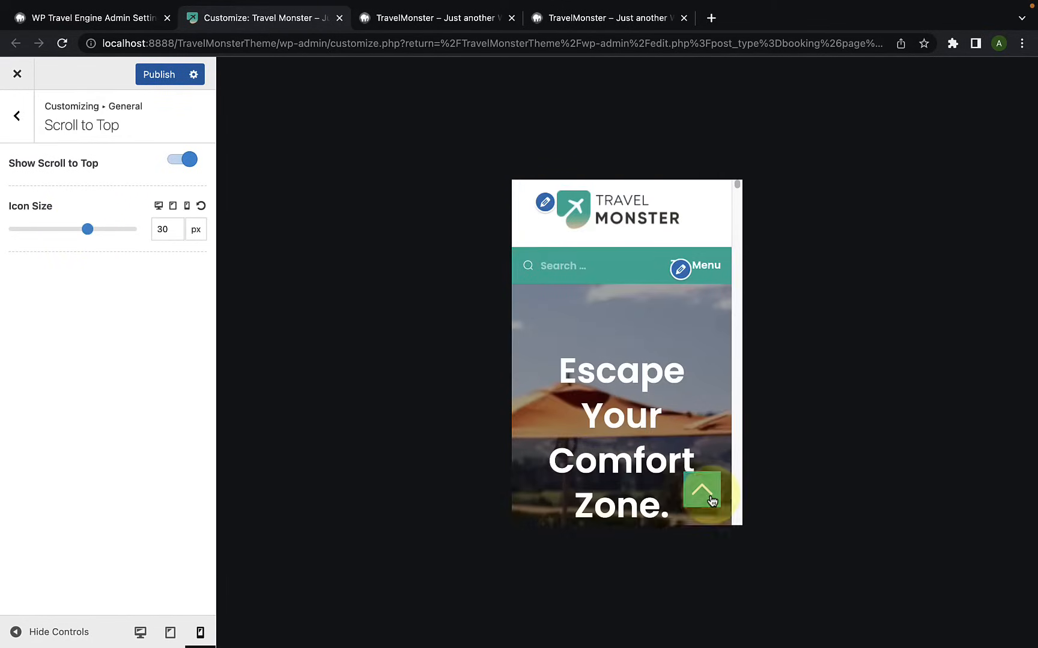
{"action": "scroll", "coordinate": [707, 495], "scroll_direction": "down", "scroll_amount": 5}
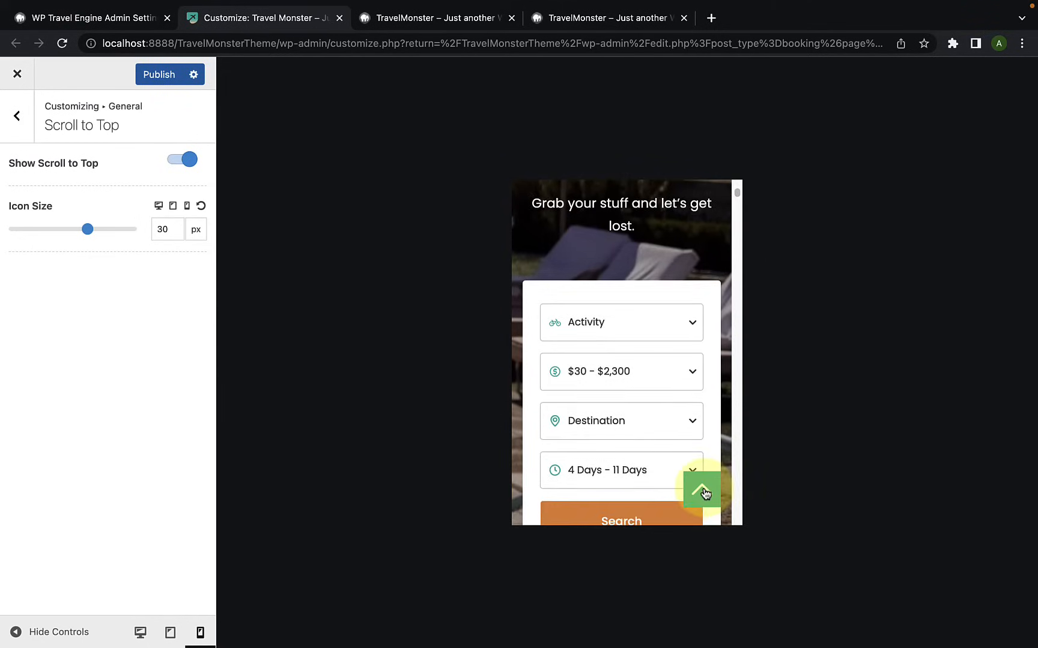
{"action": "left_click", "coordinate": [703, 491]}
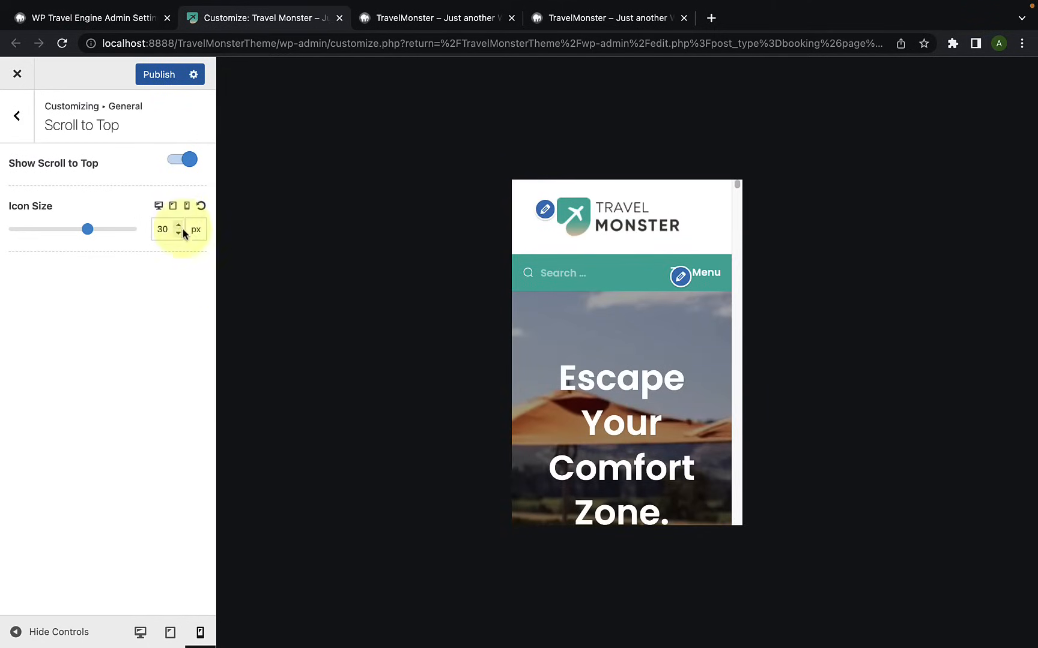
{"action": "left_click", "coordinate": [173, 206]}
{"action": "scroll", "coordinate": [839, 537], "scroll_direction": "down", "scroll_amount": 4}
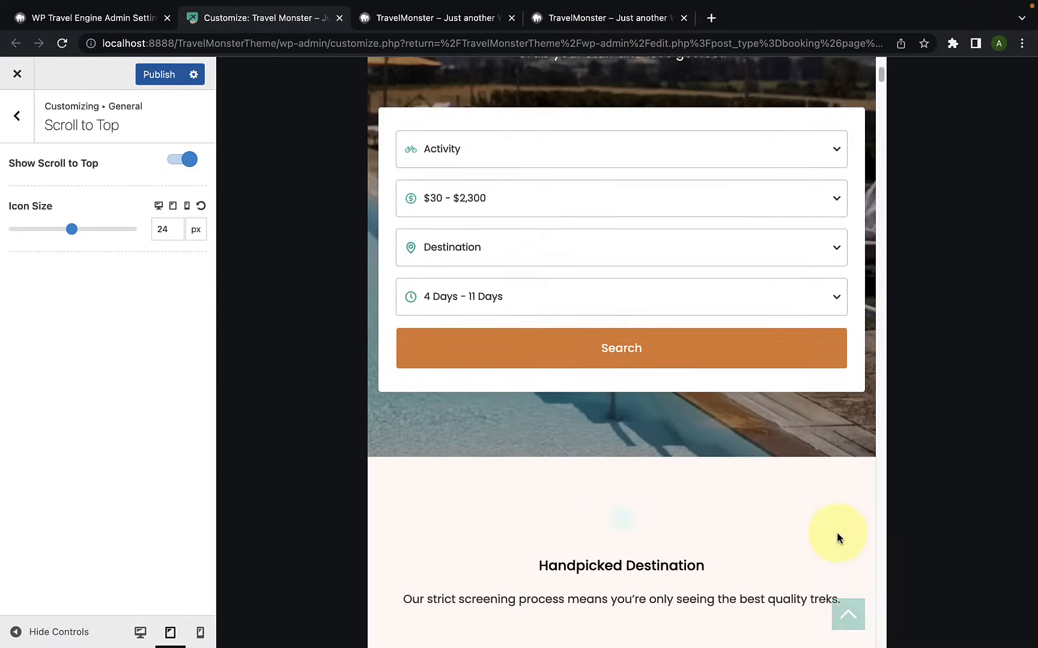
{"action": "scroll", "coordinate": [853, 559], "scroll_direction": "down", "scroll_amount": 4}
{"action": "left_click", "coordinate": [847, 614]}
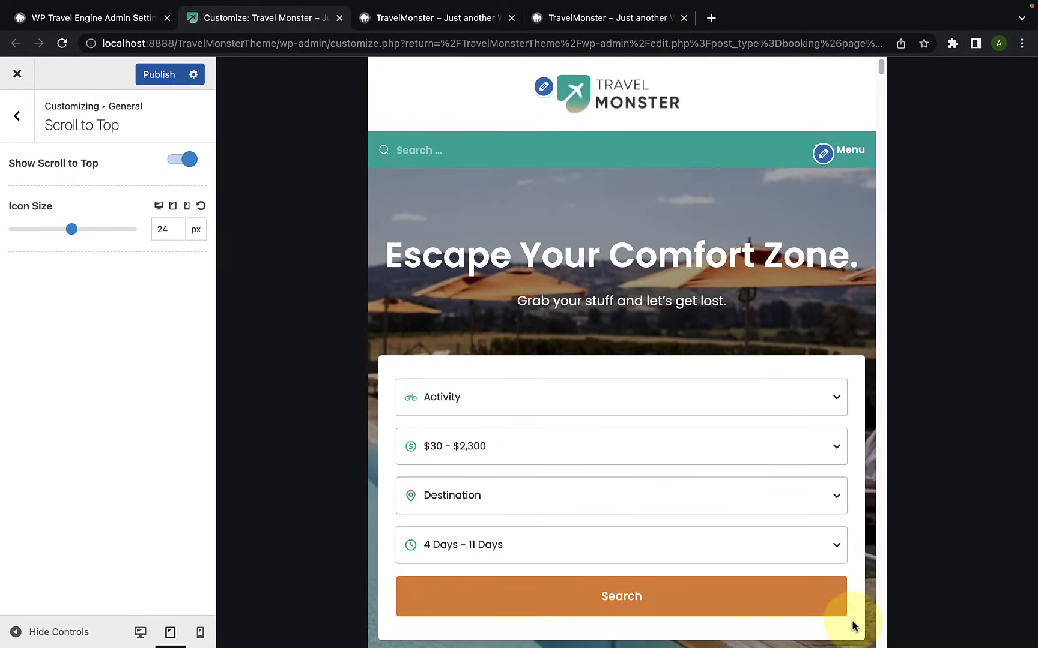
Step: Test the scroll-to-top button in the desktop preview and publish the changes
{"action": "left_click", "coordinate": [157, 210]}
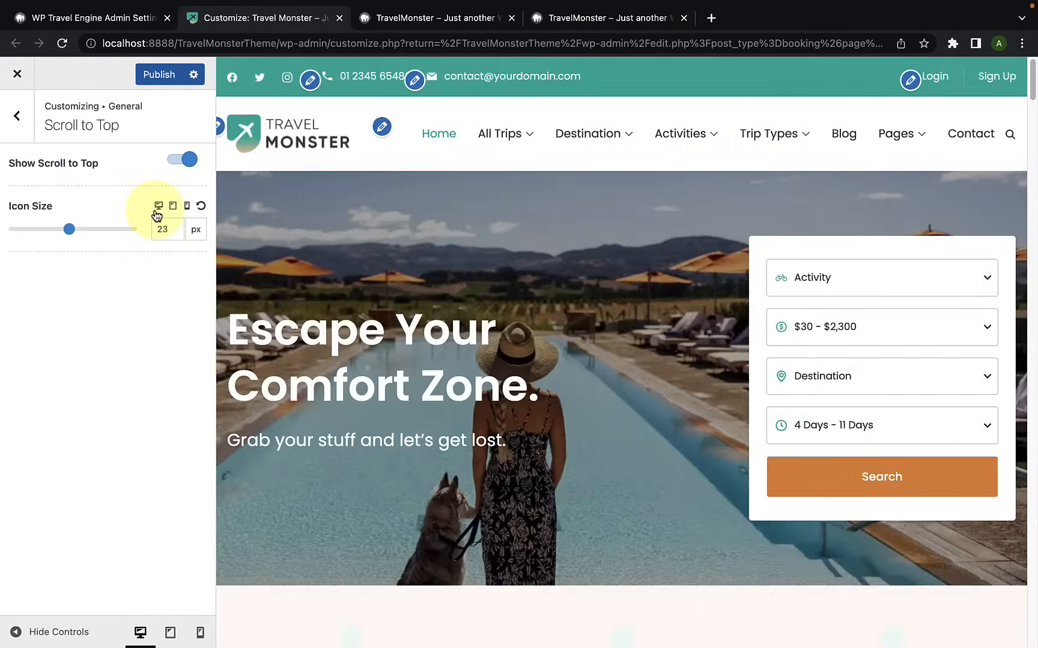
{"action": "scroll", "coordinate": [649, 435], "scroll_direction": "down", "scroll_amount": 5}
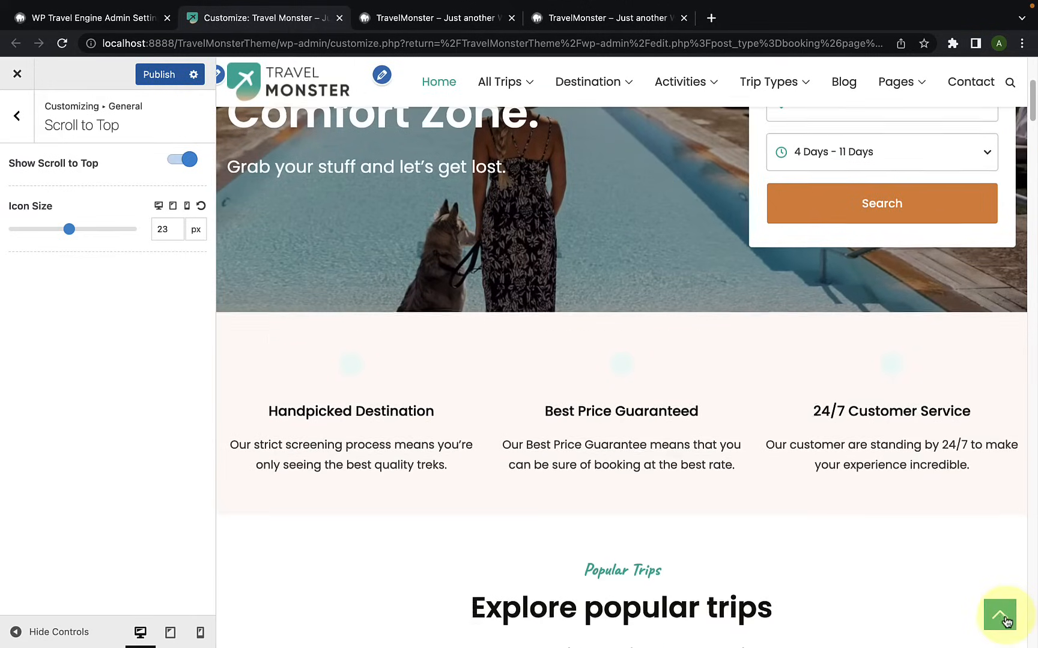
{"action": "left_click", "coordinate": [1003, 618]}
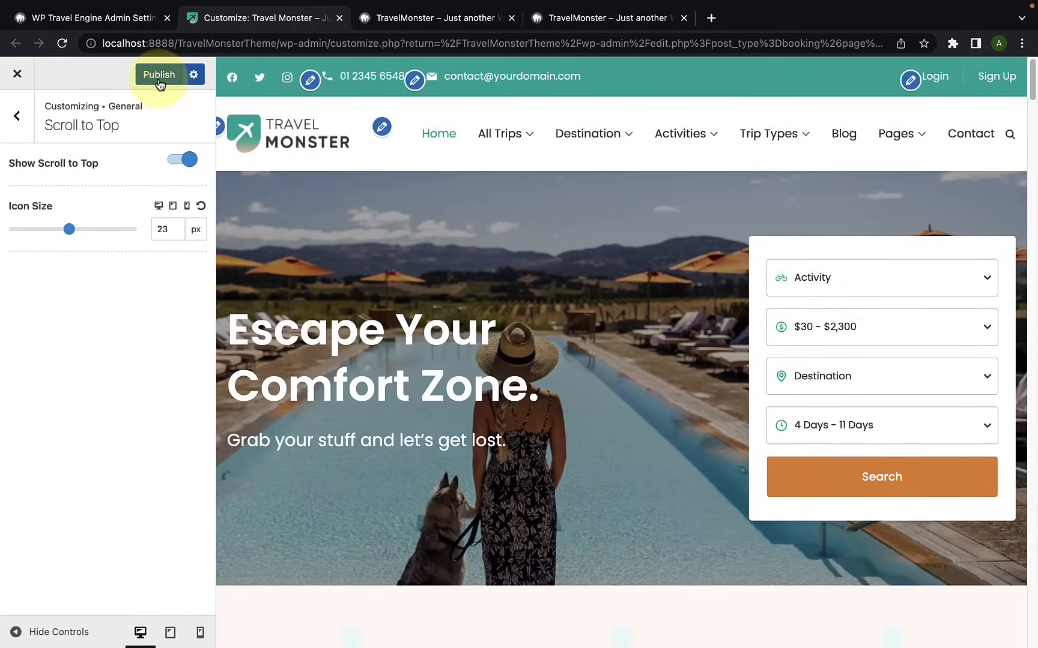
{"action": "left_click", "coordinate": [159, 76]}
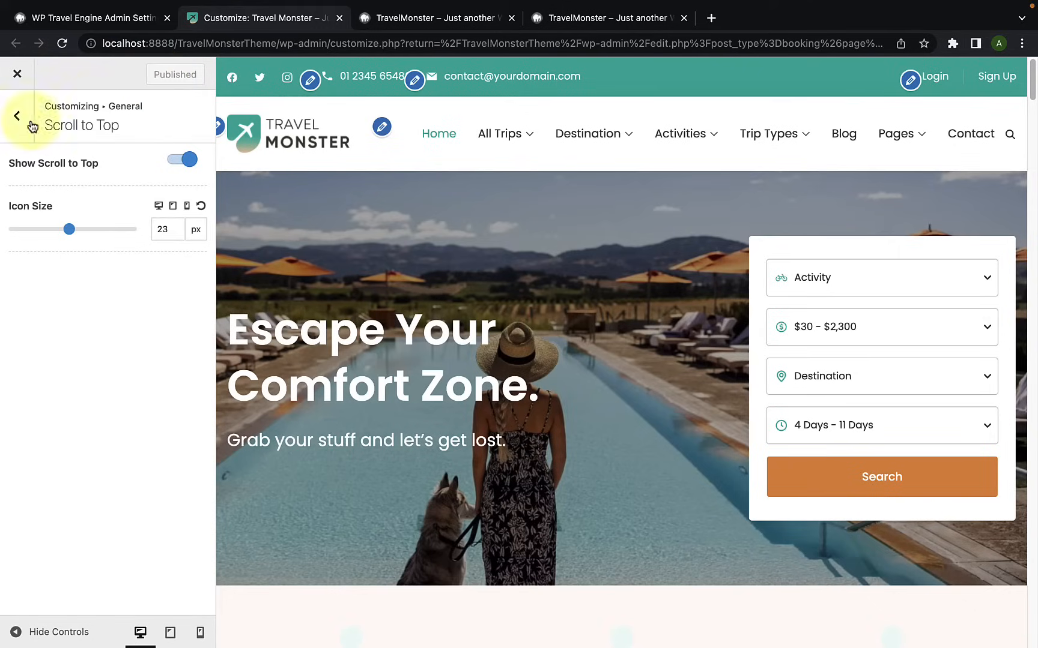
Step: Open the general Pagination settings and preview the pagination at the end of the Blog page's post list
{"action": "left_click", "coordinate": [13, 117]}
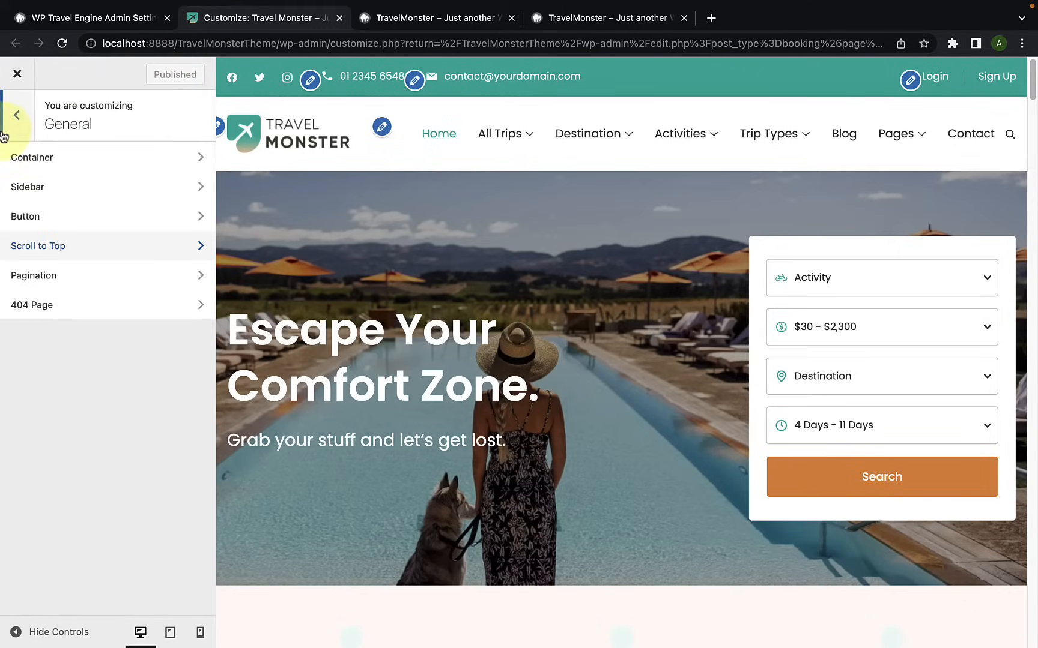
{"action": "left_click", "coordinate": [72, 280]}
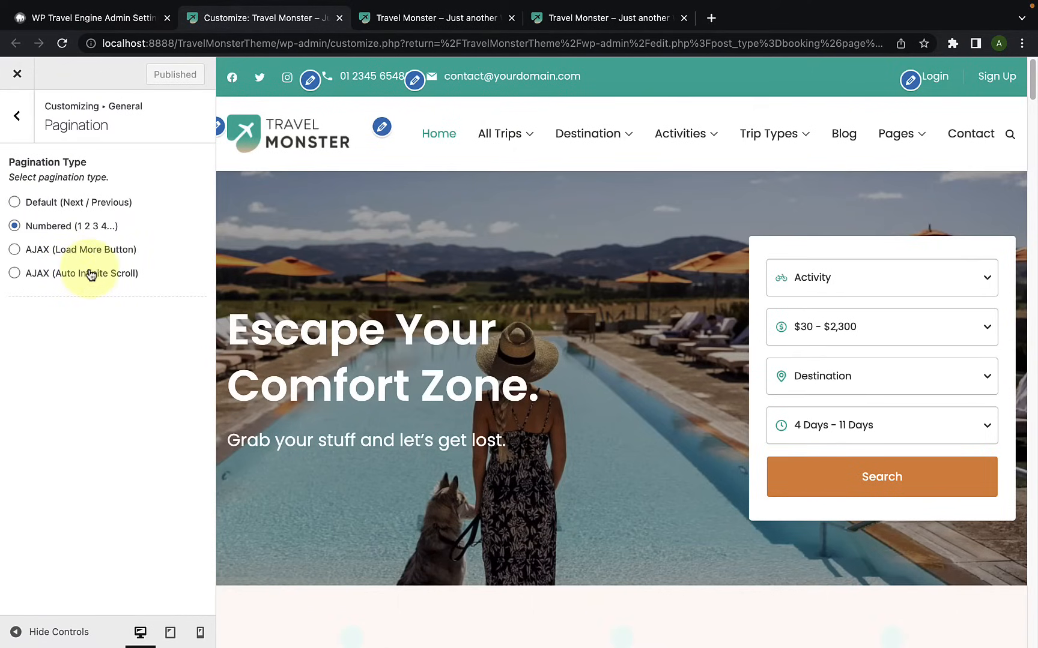
{"action": "left_click", "coordinate": [844, 137]}
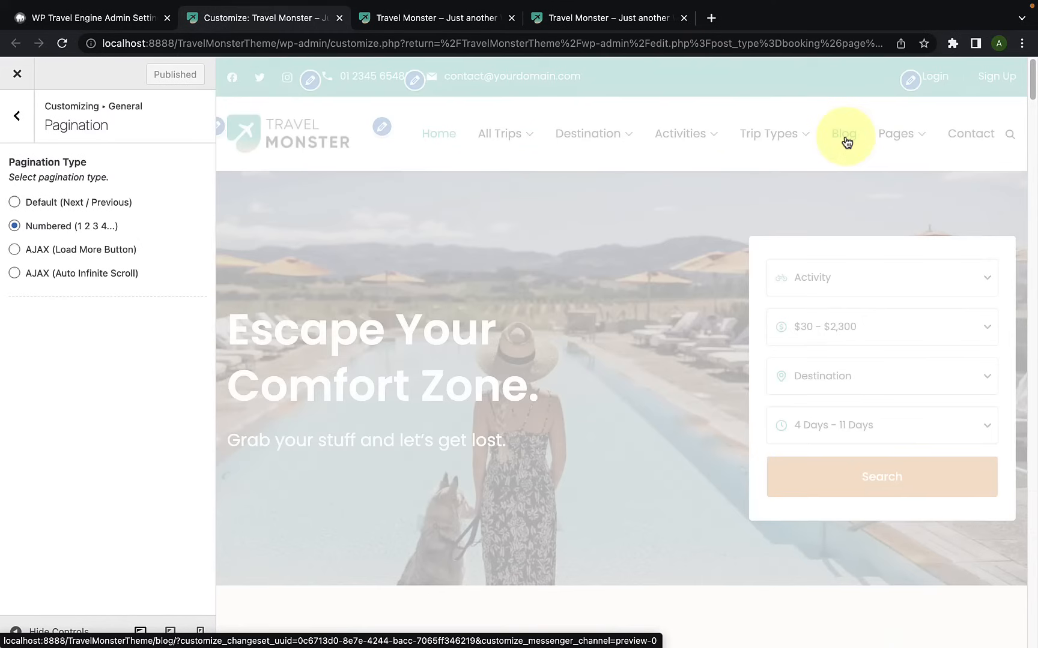
{"action": "scroll", "coordinate": [651, 384], "scroll_direction": "down", "scroll_amount": 12}
{"action": "scroll", "coordinate": [649, 391], "scroll_direction": "down", "scroll_amount": 15}
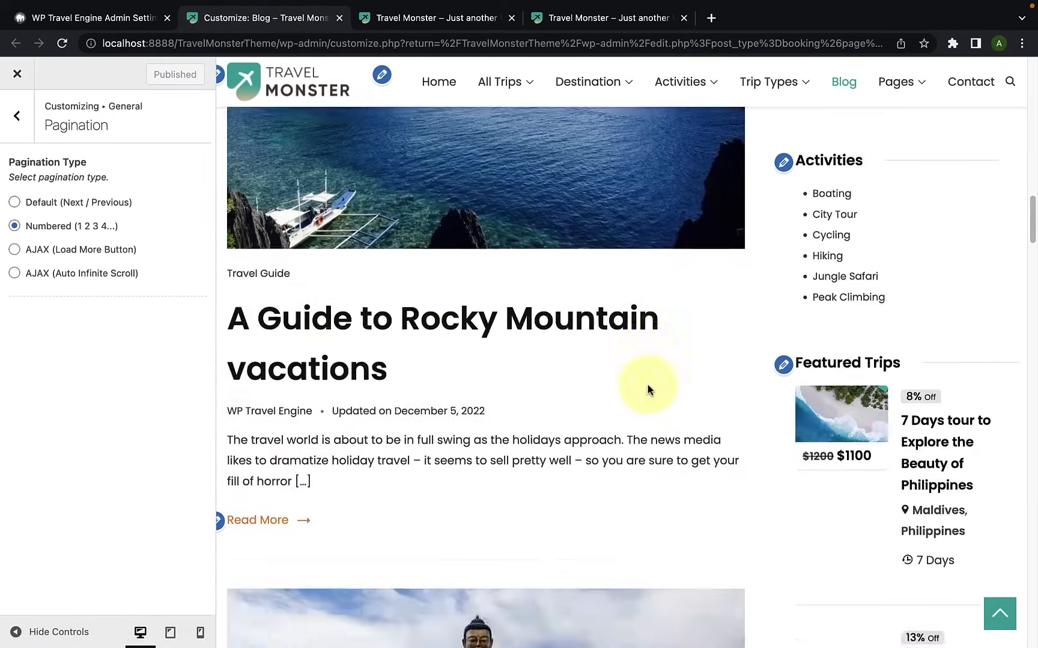
{"action": "scroll", "coordinate": [649, 392], "scroll_direction": "down", "scroll_amount": 15}
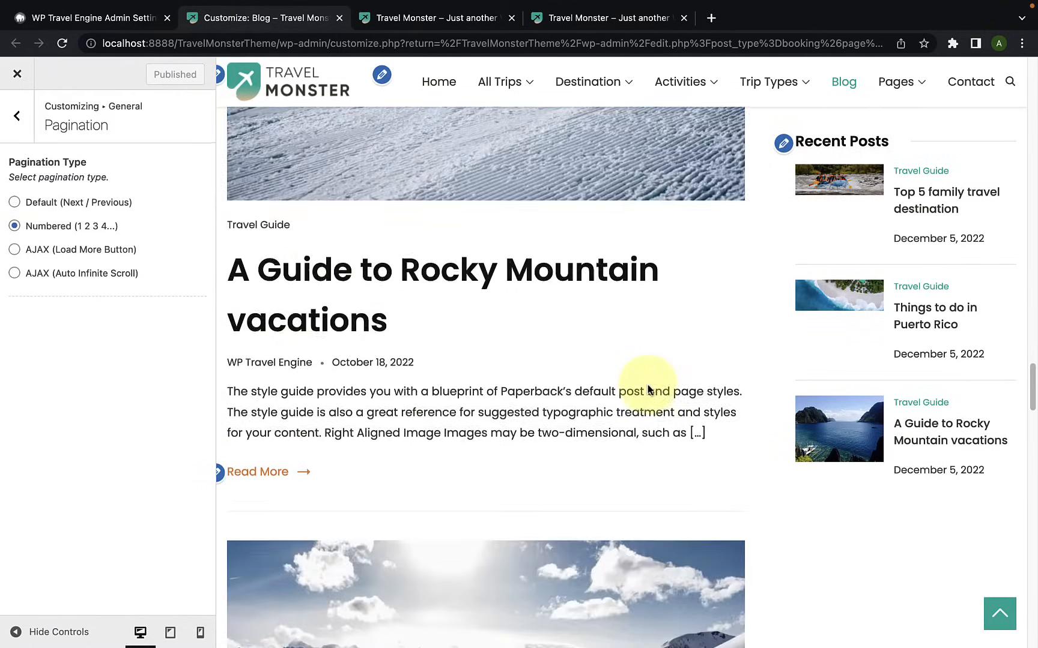
{"action": "scroll", "coordinate": [648, 387], "scroll_direction": "down", "scroll_amount": 15}
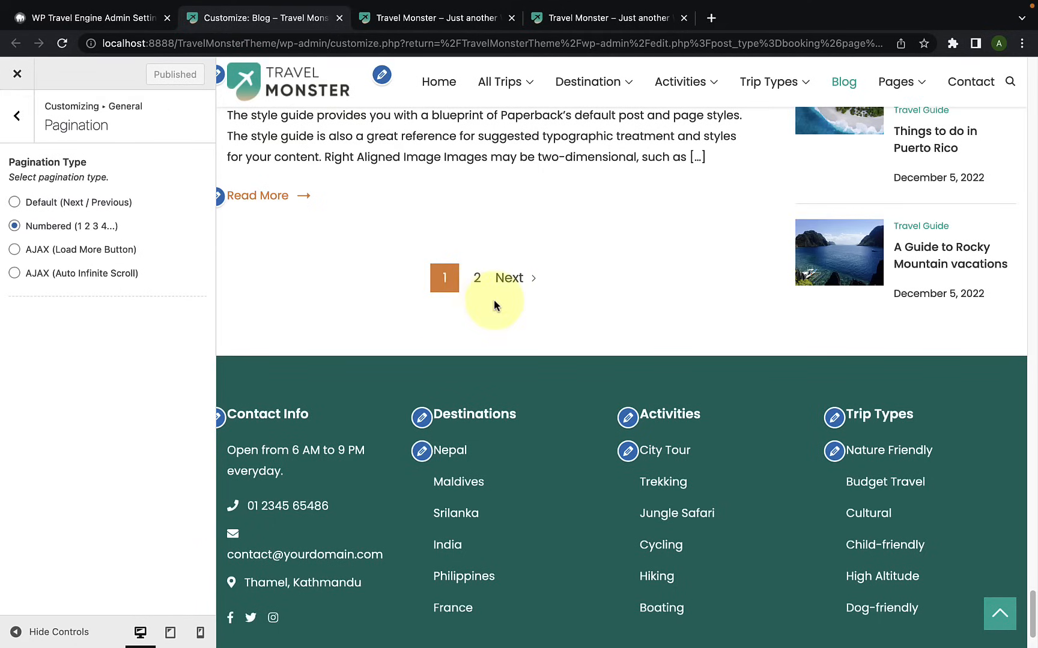
Step: Try the Default (Next / Previous) pagination type, then AJAX (Load More Button) with its Load More label, in the Blog preview
{"action": "left_click", "coordinate": [15, 204]}
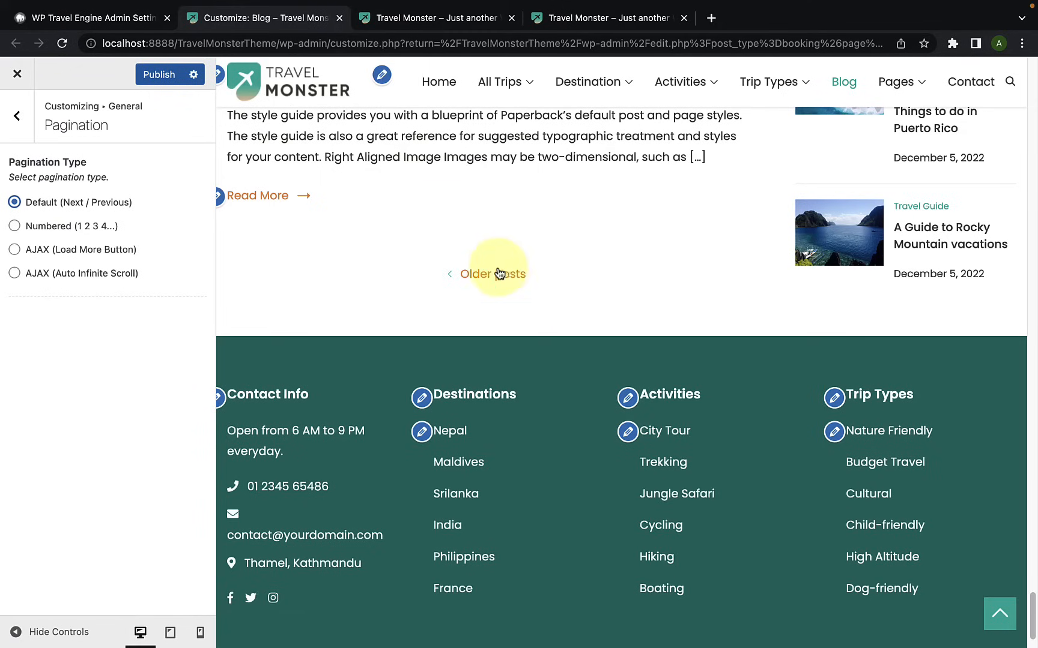
{"action": "left_click", "coordinate": [15, 251]}
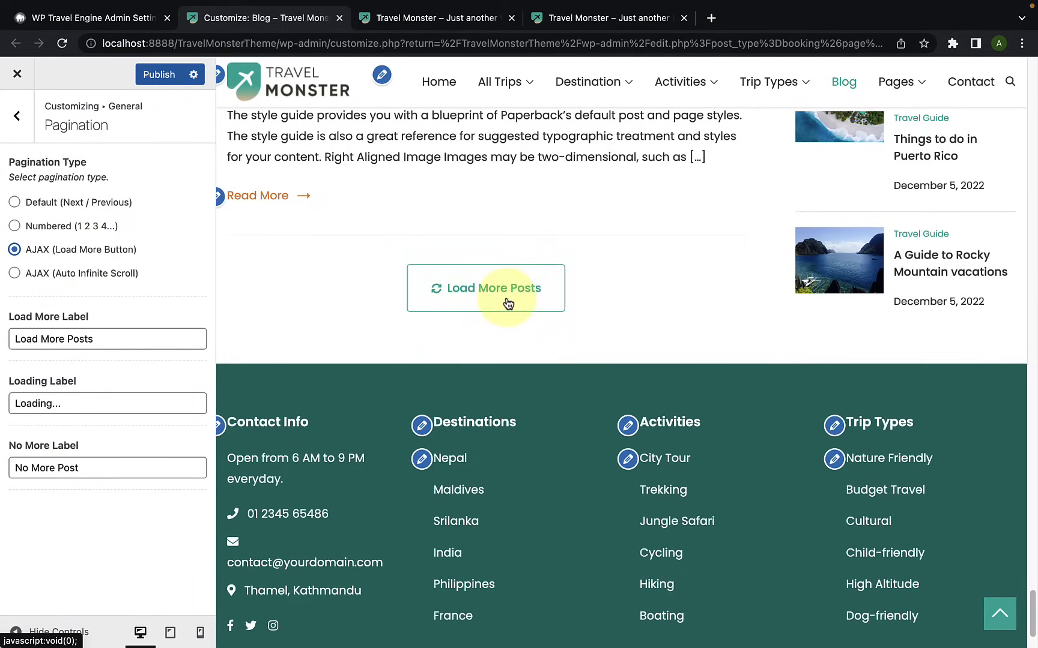
{"action": "left_click", "coordinate": [75, 337]}
{"action": "left_click_drag", "start_coordinate": [94, 338], "coordinate": [9, 338]}
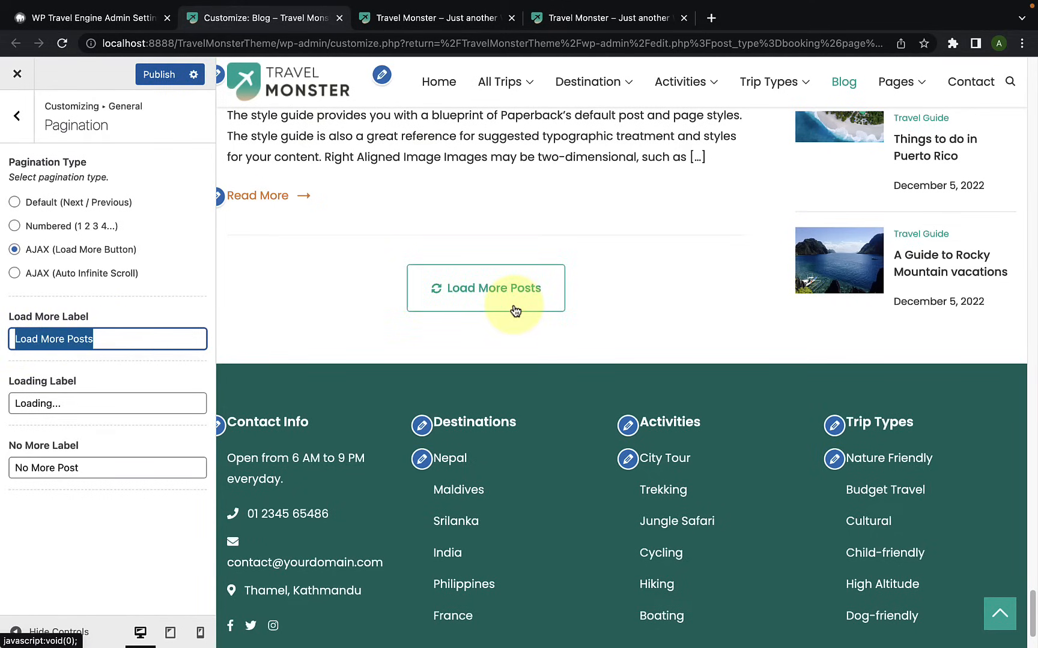
{"action": "left_click", "coordinate": [103, 338]}
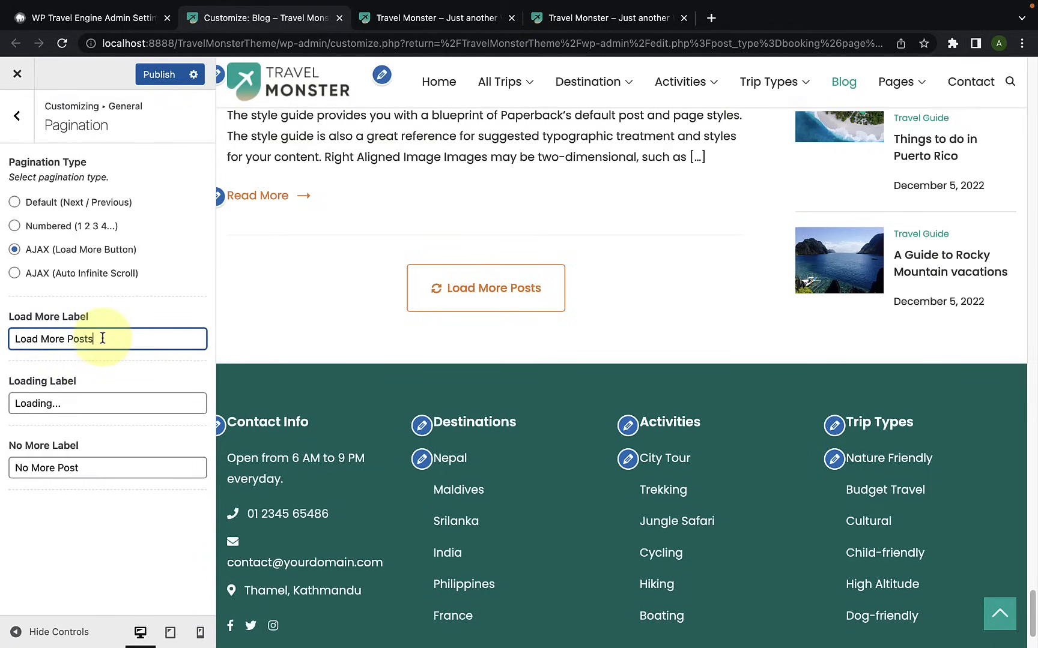
Step: Test the Load More Posts button in the Blog preview and check the end of the extended post list
{"action": "left_click", "coordinate": [436, 300]}
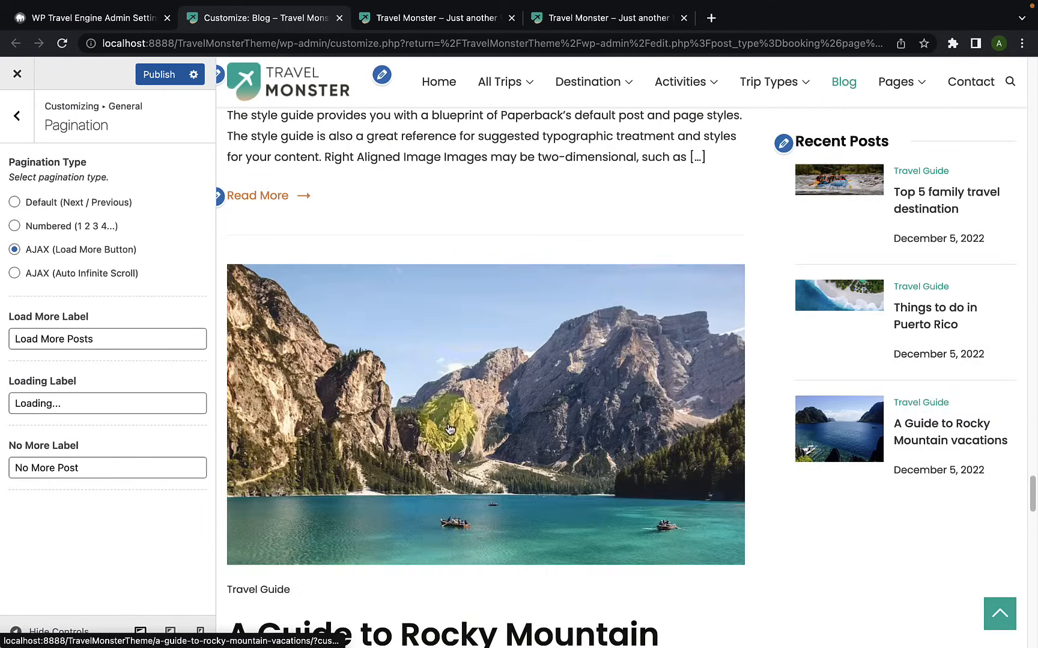
{"action": "scroll", "coordinate": [446, 427], "scroll_direction": "down", "scroll_amount": 20}
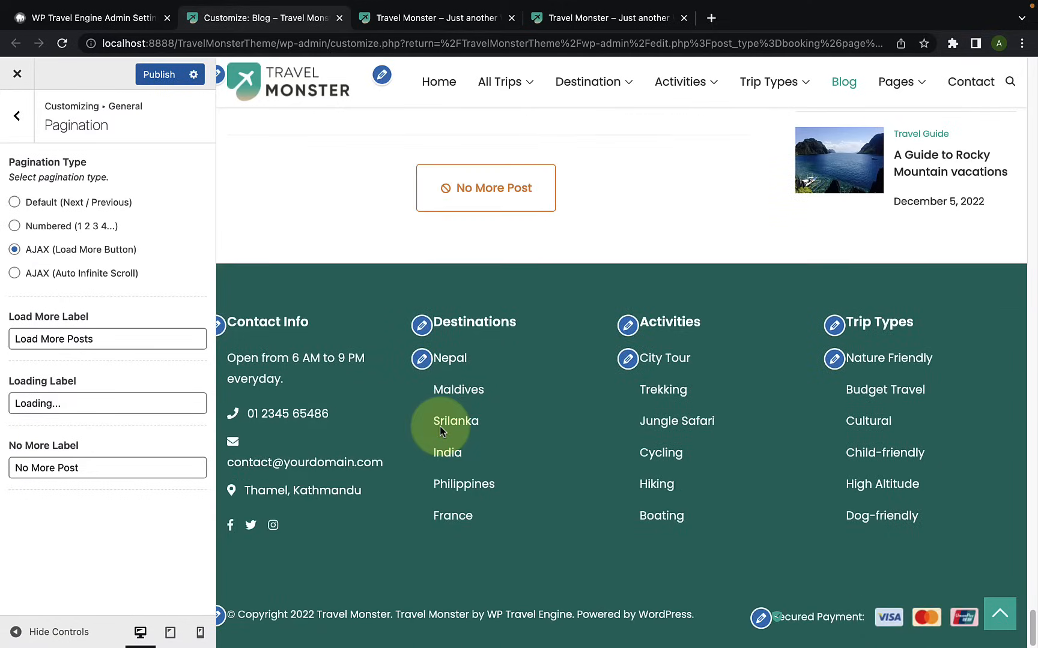
{"action": "scroll", "coordinate": [439, 427], "scroll_direction": "up", "scroll_amount": 5}
{"action": "scroll", "coordinate": [444, 440], "scroll_direction": "down", "scroll_amount": 1}
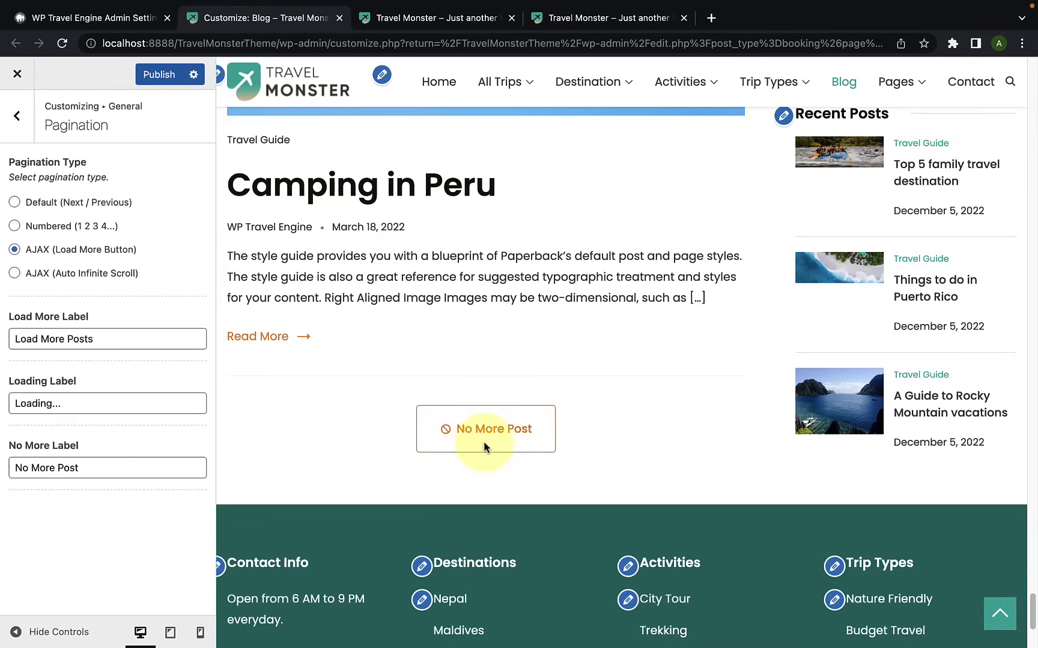
Step: Examine the Loading Label and No More Label texts of the load-more pagination
{"action": "left_click_drag", "start_coordinate": [104, 406], "coordinate": [4, 415]}
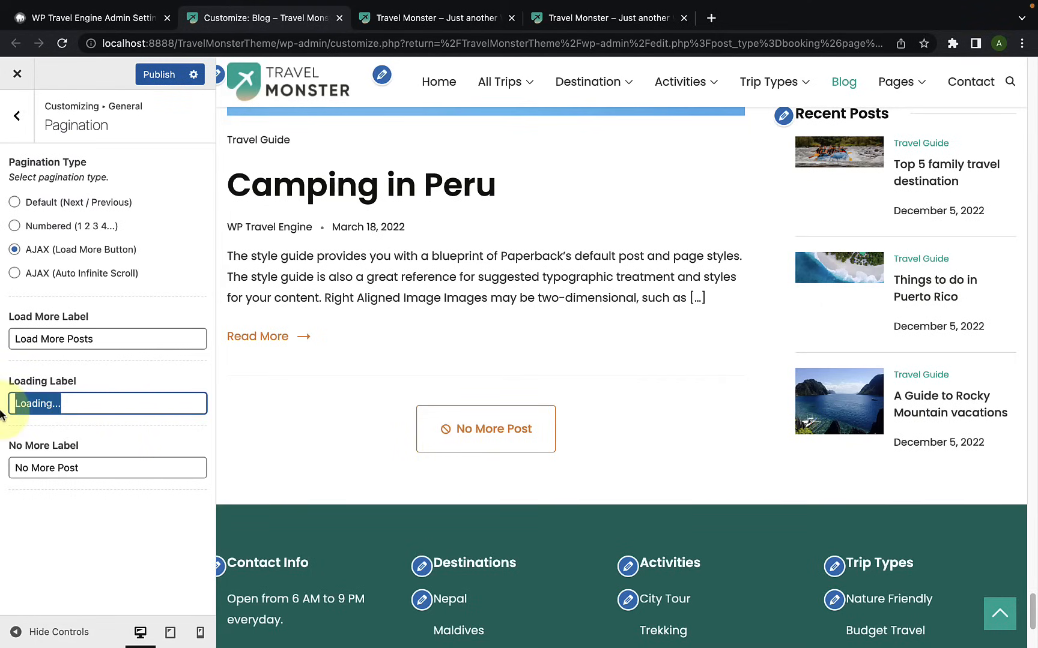
{"action": "left_click", "coordinate": [93, 407]}
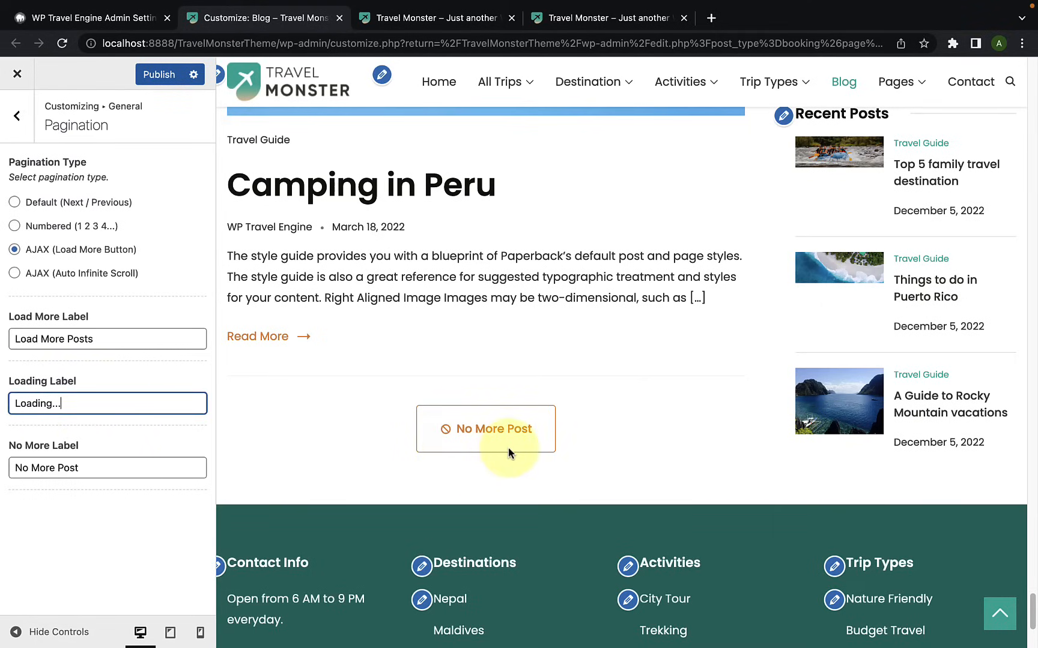
{"action": "left_click_drag", "start_coordinate": [123, 472], "coordinate": [12, 471]}
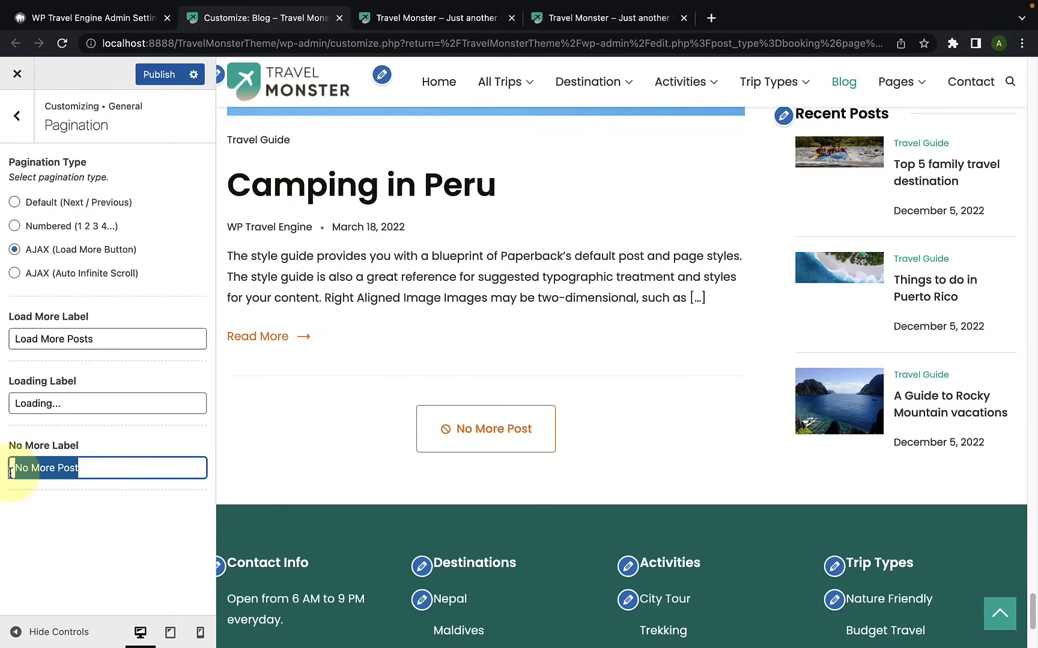
{"action": "left_click", "coordinate": [101, 467]}
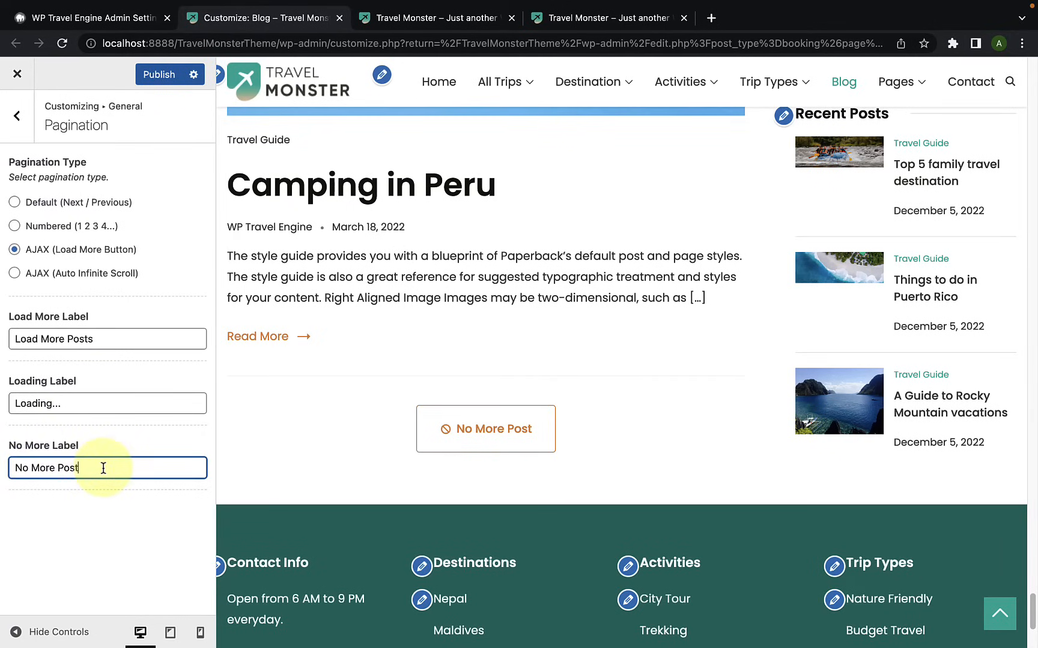
{"action": "left_click", "coordinate": [107, 514]}
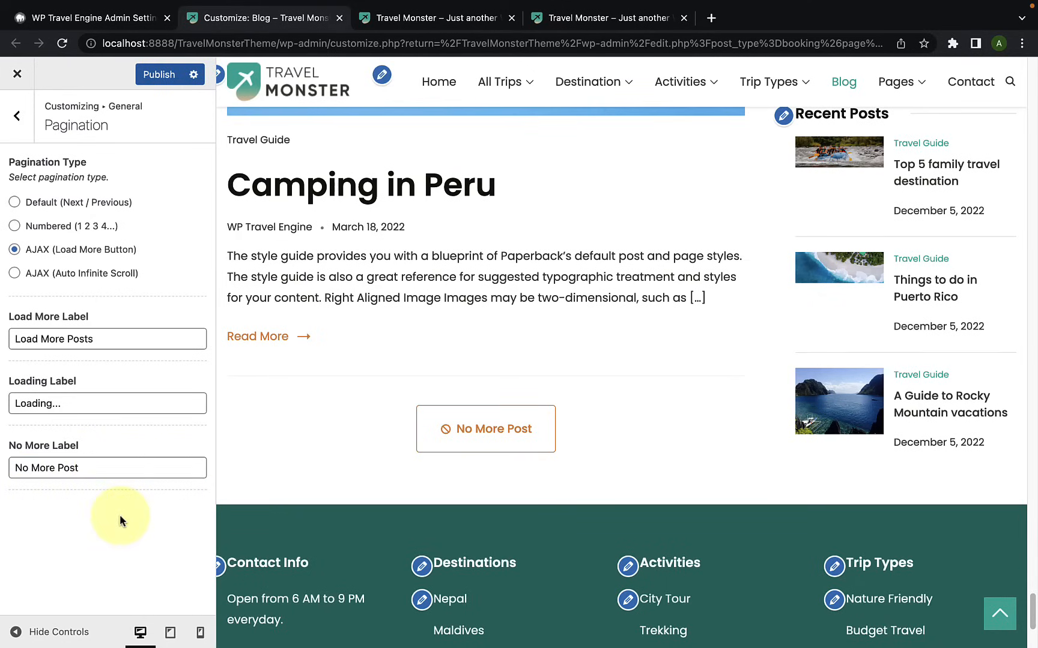
Step: Try the AJAX (Auto Infinite Scroll) pagination type and check how posts load down the Blog preview
{"action": "left_click", "coordinate": [14, 273]}
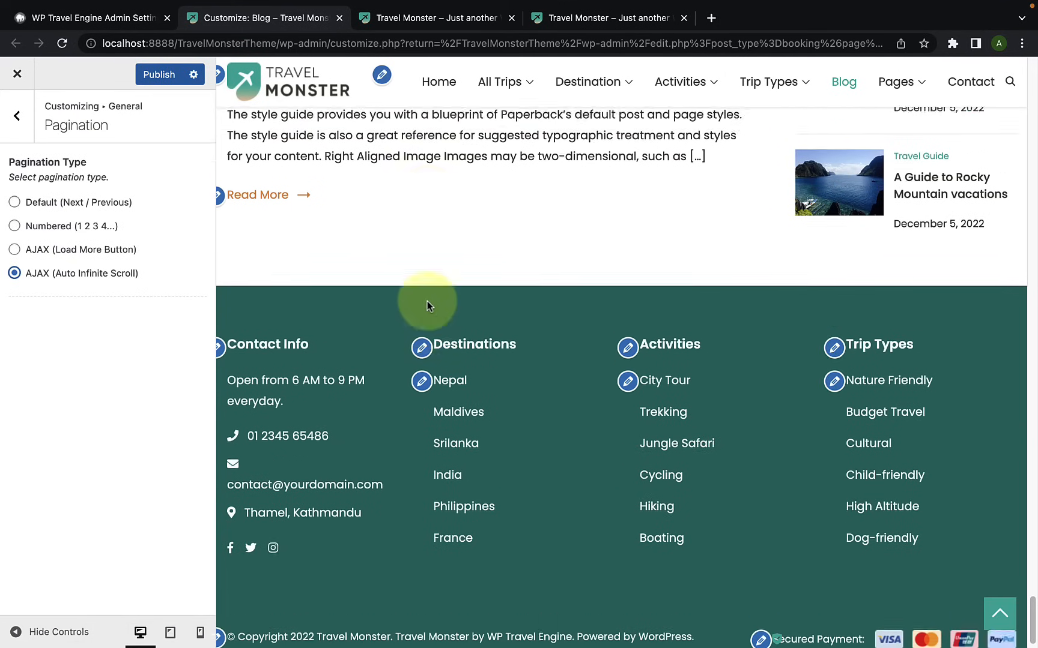
{"action": "scroll", "coordinate": [429, 308], "scroll_direction": "up", "scroll_amount": 15}
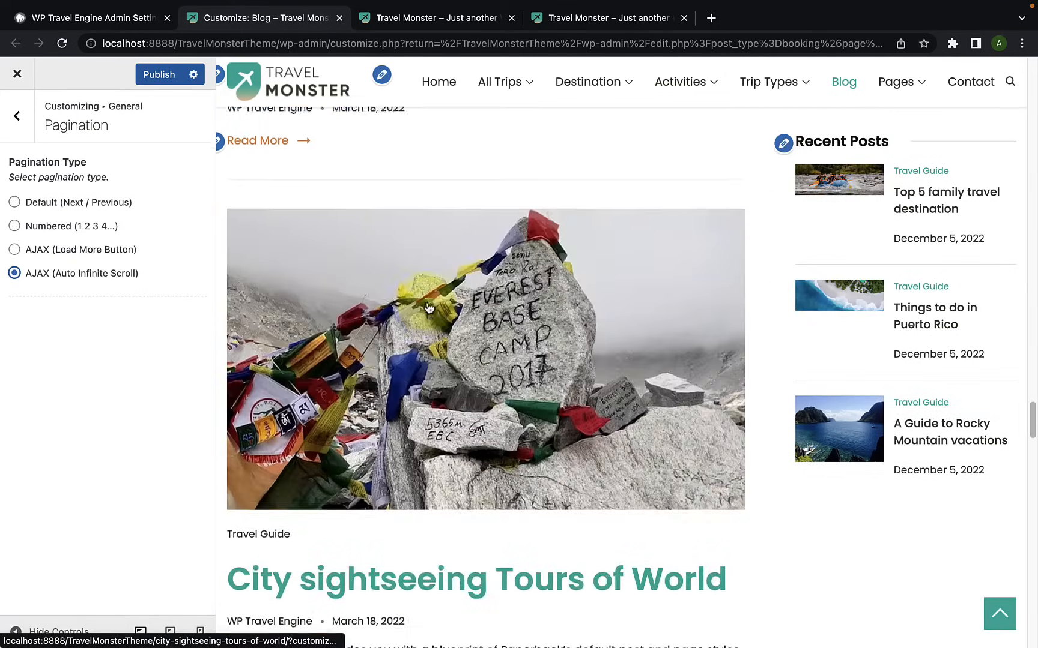
{"action": "scroll", "coordinate": [429, 309], "scroll_direction": "down", "scroll_amount": 5}
{"action": "scroll", "coordinate": [429, 308], "scroll_direction": "down", "scroll_amount": 20}
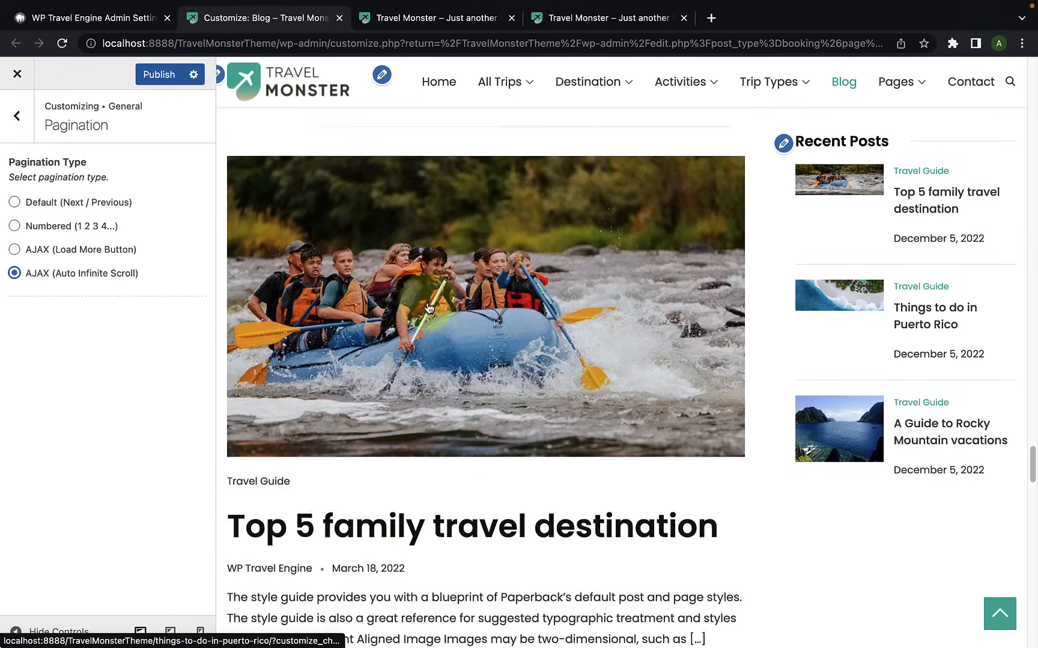
{"action": "scroll", "coordinate": [429, 308], "scroll_direction": "down", "scroll_amount": 15}
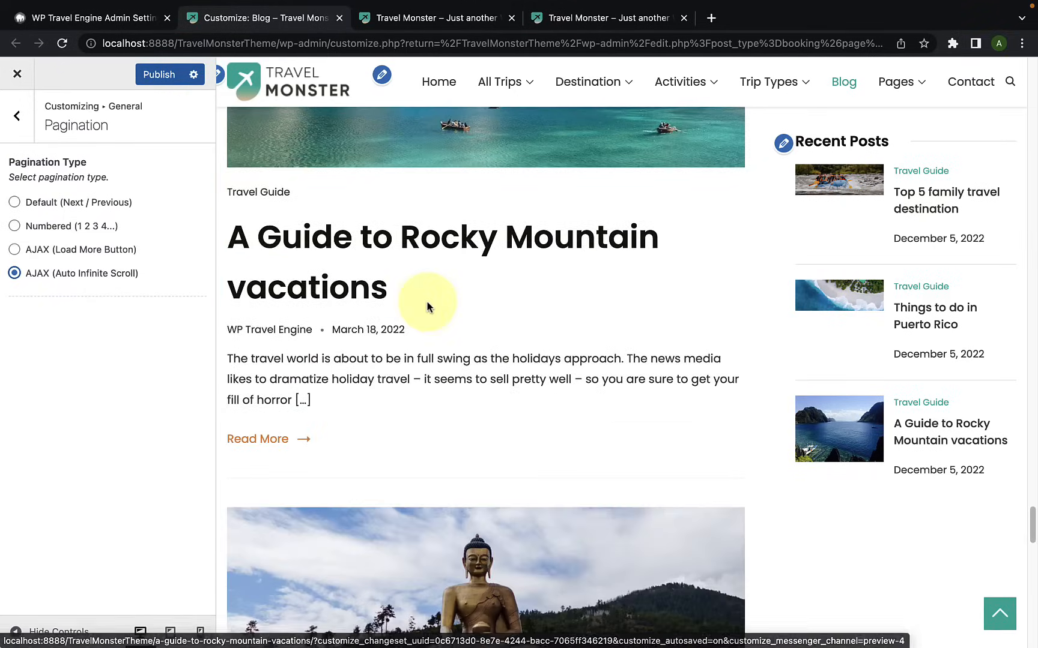
{"action": "scroll", "coordinate": [426, 305], "scroll_direction": "down", "scroll_amount": 15}
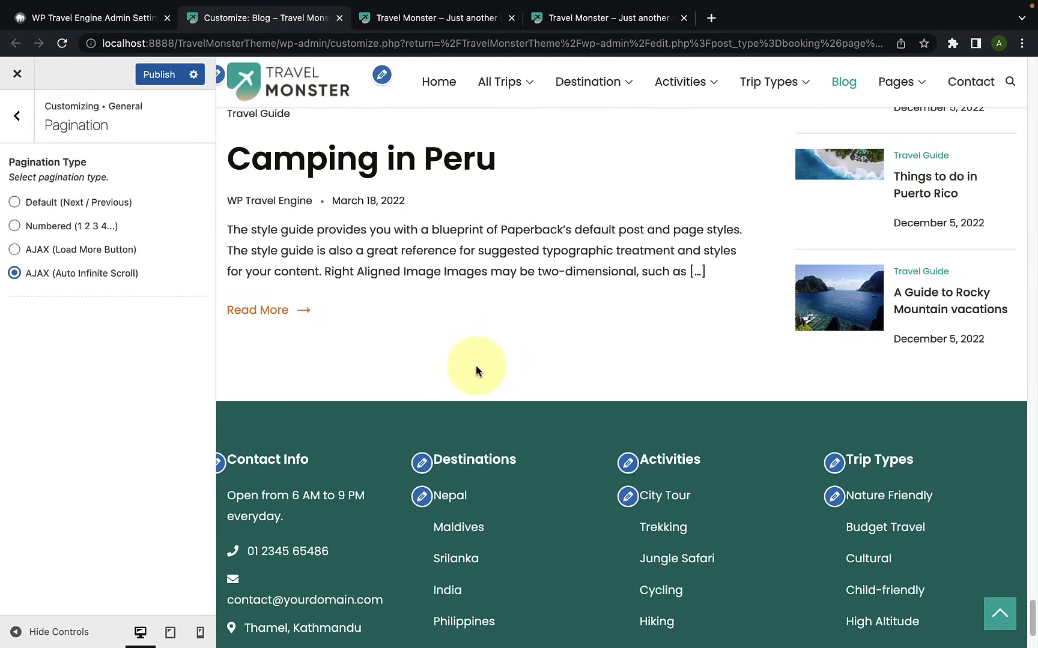
Step: Set the pagination type to Numbered (1 2 3 4...) and open the general 404 Page settings
{"action": "left_click", "coordinate": [15, 226]}
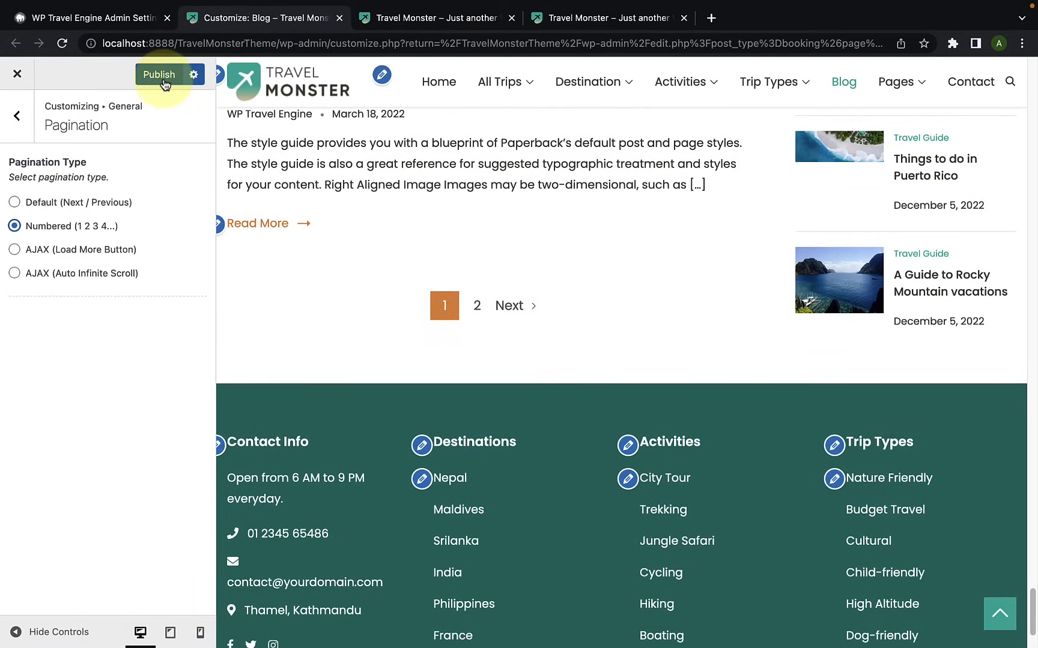
{"action": "left_click", "coordinate": [18, 116]}
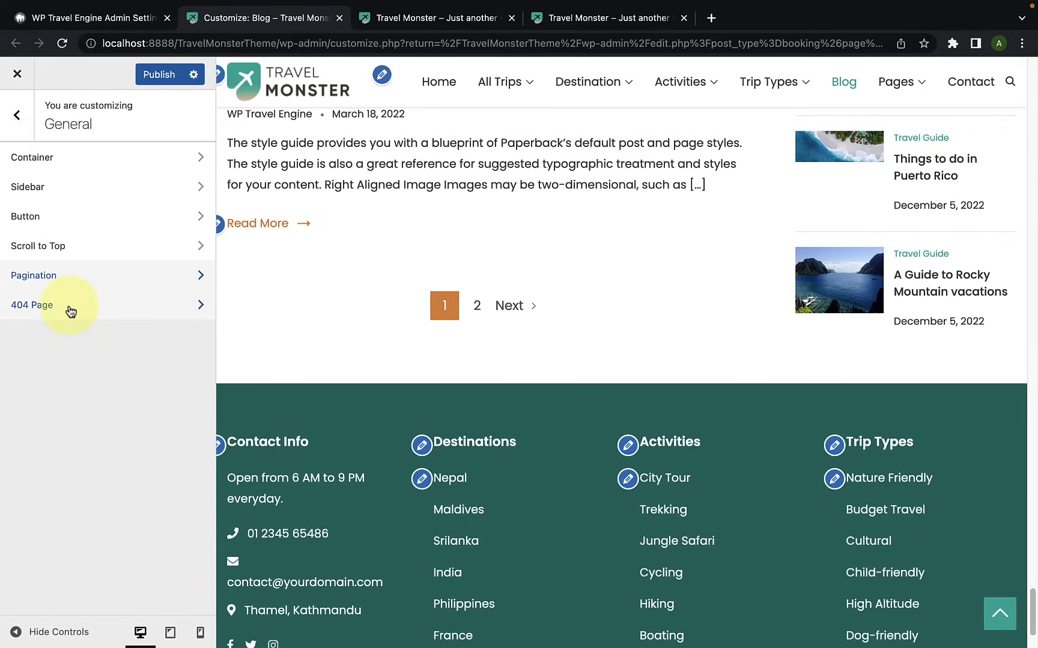
{"action": "left_click", "coordinate": [70, 311]}
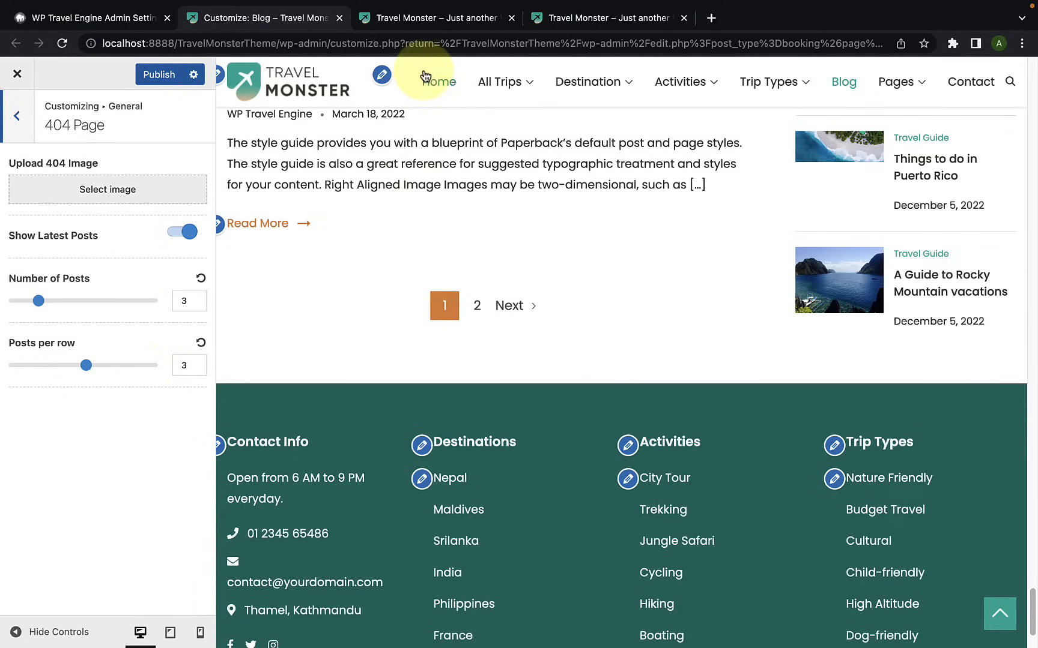
Step: View the live site's error page at localhost:8888/TravelMonsterTheme/404
{"action": "left_click", "coordinate": [451, 21]}
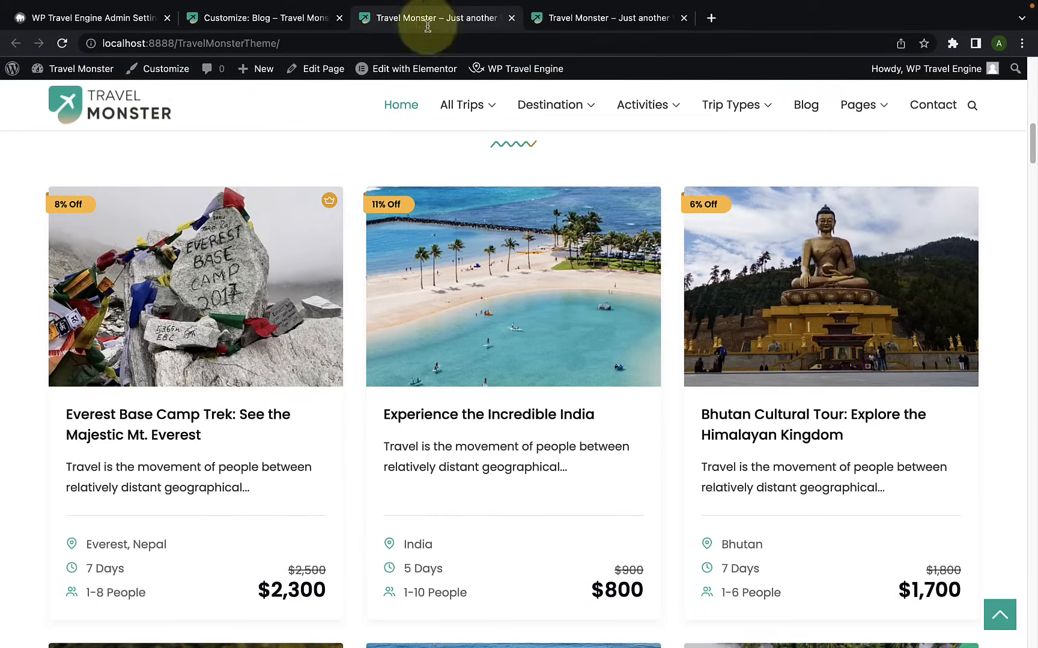
{"action": "left_click", "coordinate": [134, 117]}
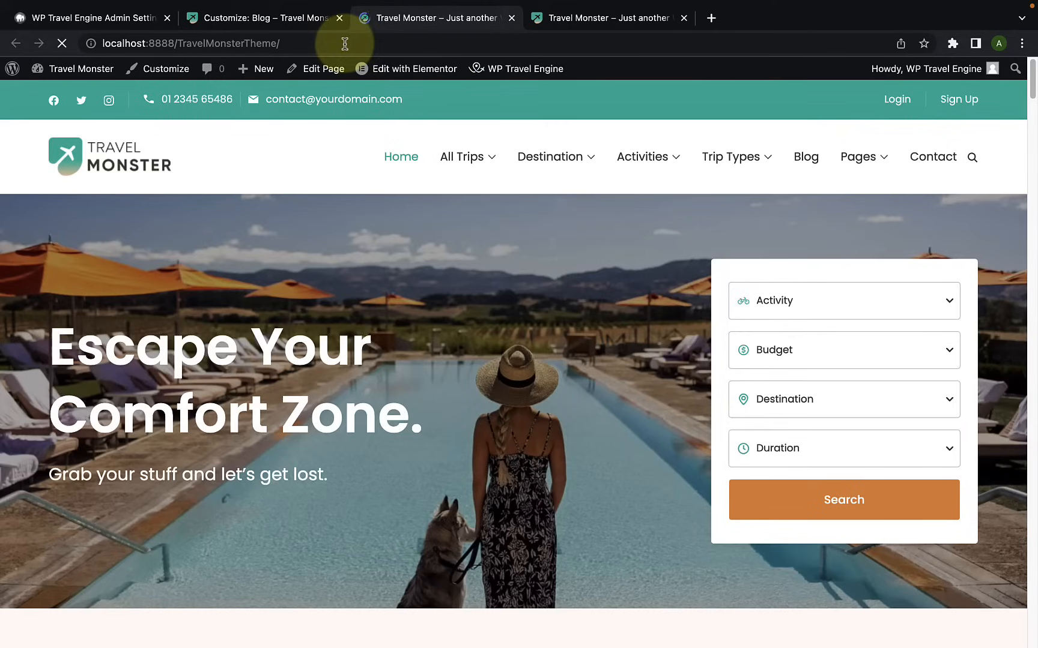
{"action": "left_click", "coordinate": [355, 42]}
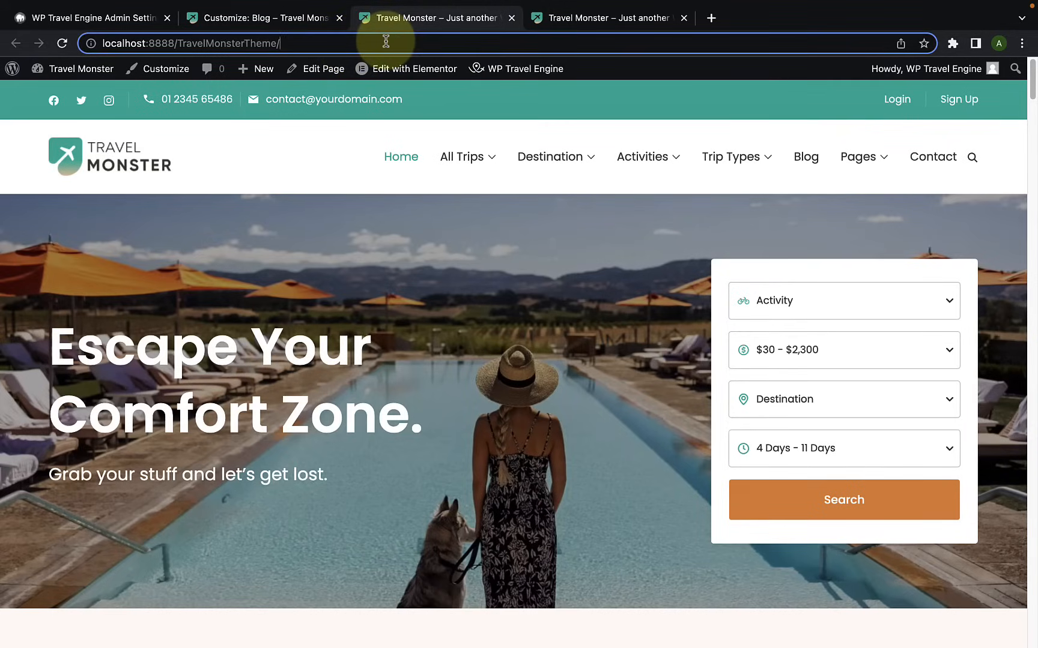
{"action": "type", "text": "404"}
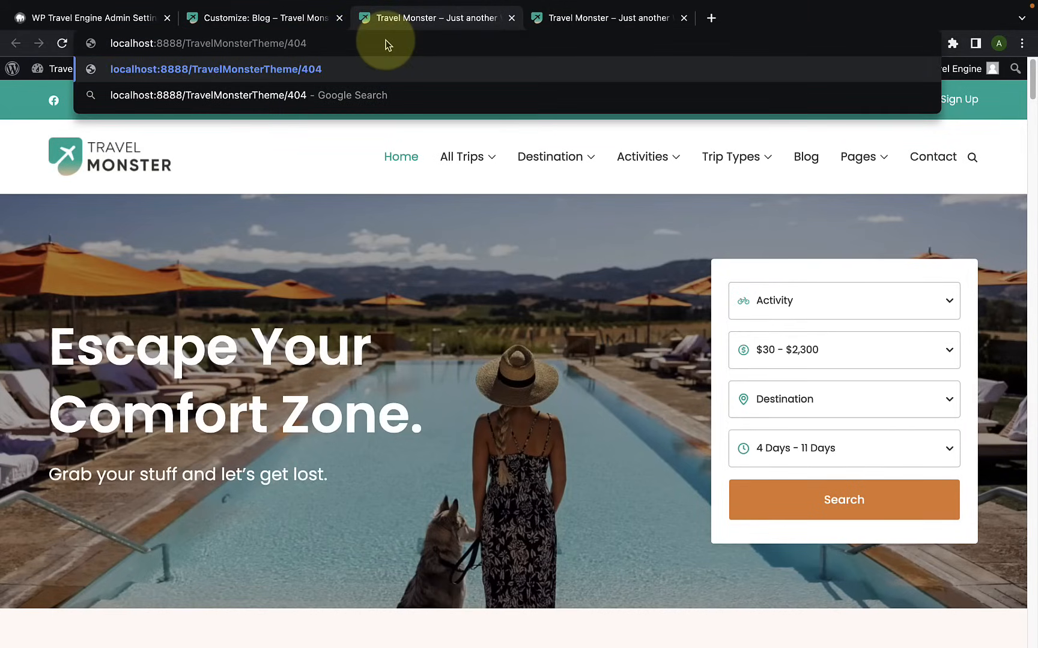
{"action": "key", "text": "Return"}
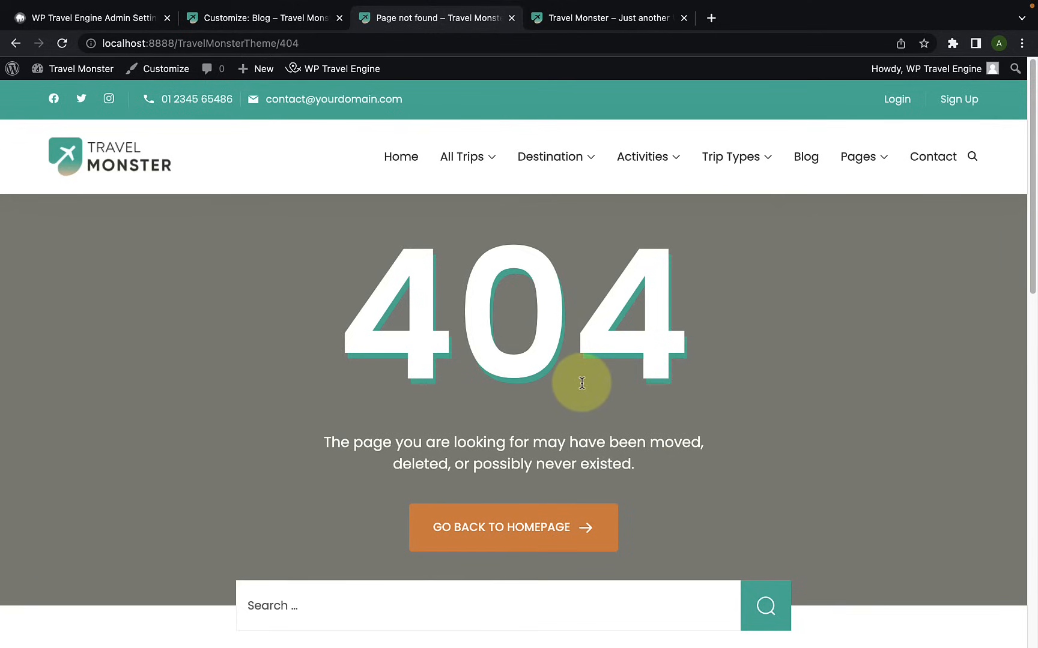
Step: Set the 404 image to the media library photo of a wine bottle with two glasses, without cropping it
{"action": "left_click", "coordinate": [265, 18]}
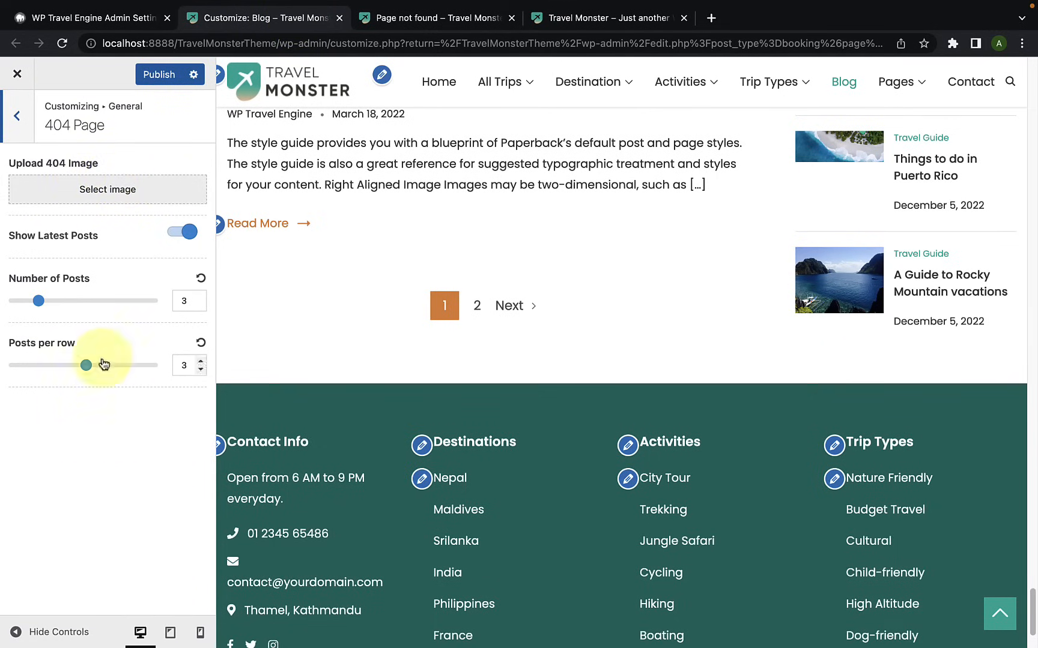
{"action": "left_click", "coordinate": [68, 190]}
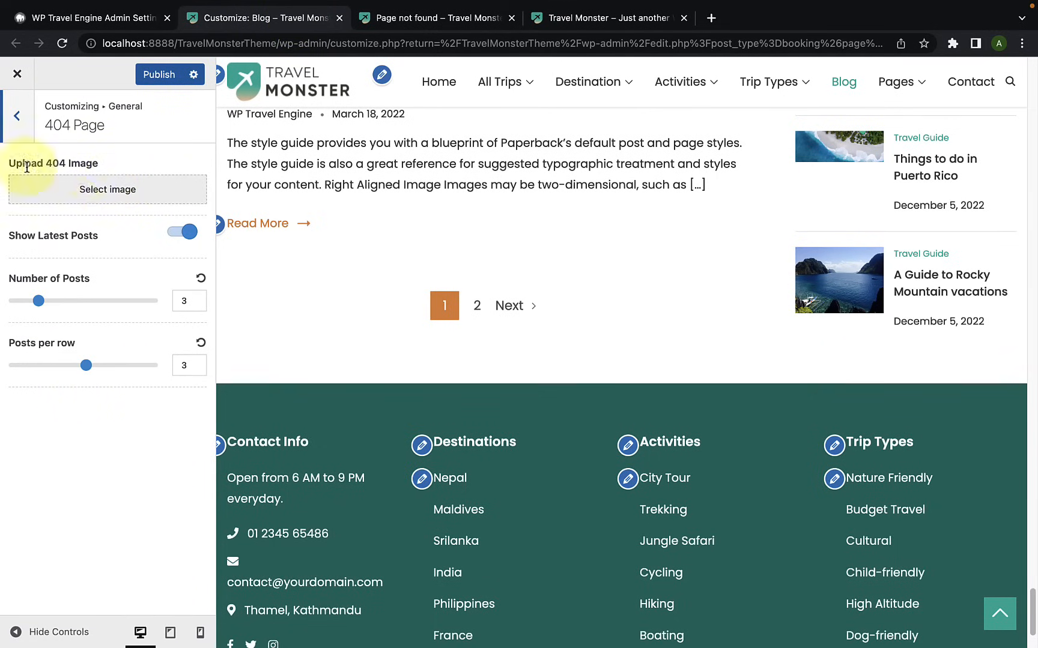
{"action": "left_click", "coordinate": [113, 191]}
{"action": "scroll", "coordinate": [515, 353], "scroll_direction": "down", "scroll_amount": 2}
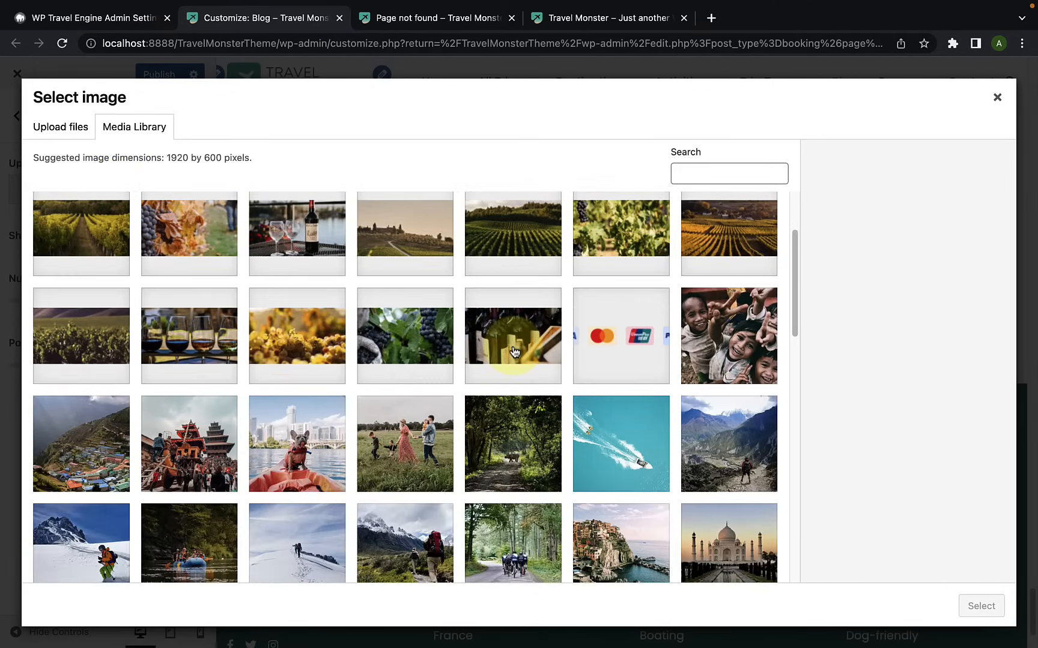
{"action": "scroll", "coordinate": [515, 353], "scroll_direction": "down", "scroll_amount": 2}
{"action": "scroll", "coordinate": [515, 352], "scroll_direction": "up", "scroll_amount": 2}
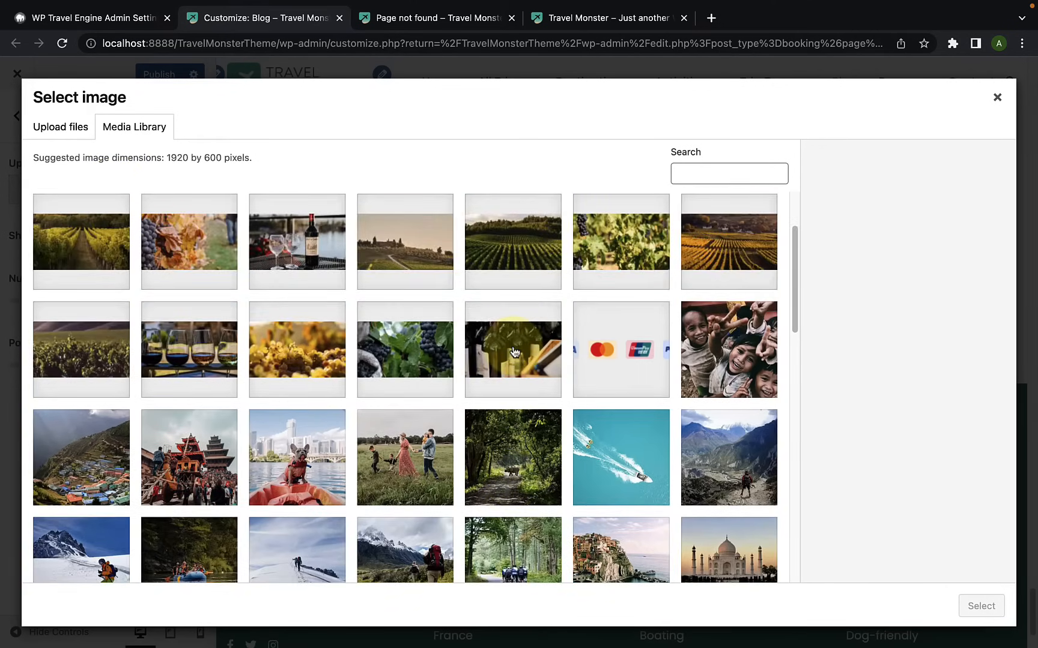
{"action": "left_click", "coordinate": [311, 257]}
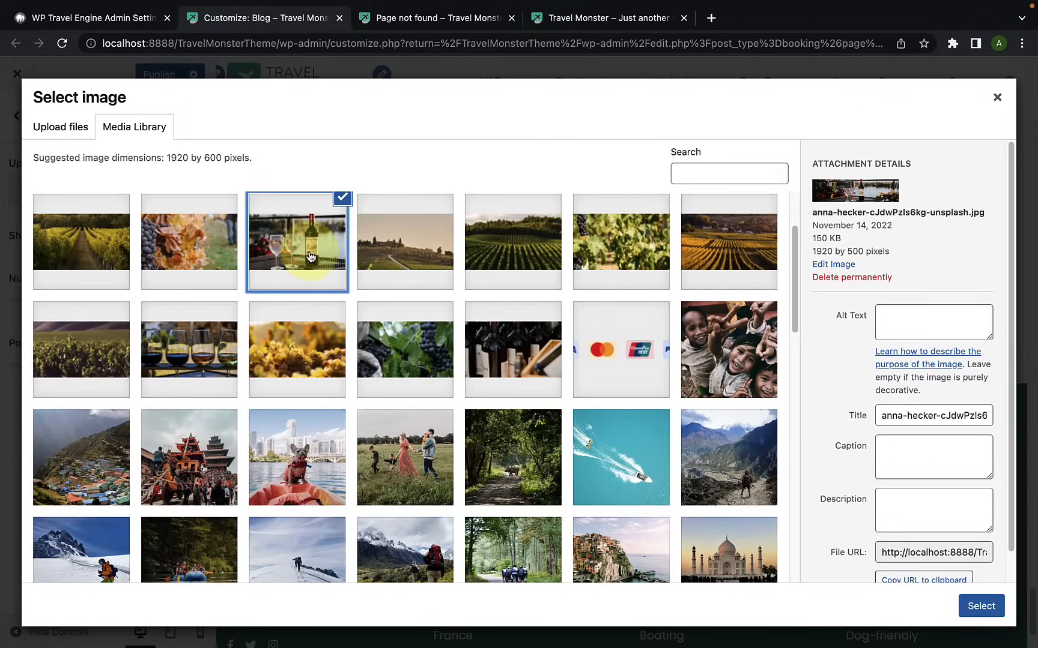
{"action": "left_click", "coordinate": [983, 607]}
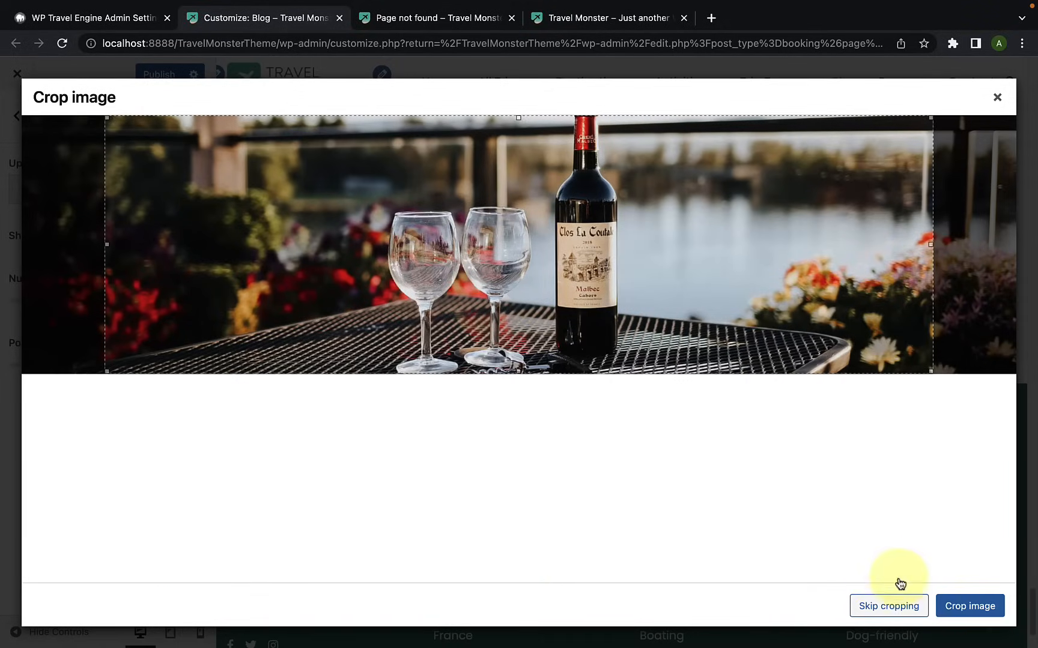
{"action": "left_click", "coordinate": [893, 617]}
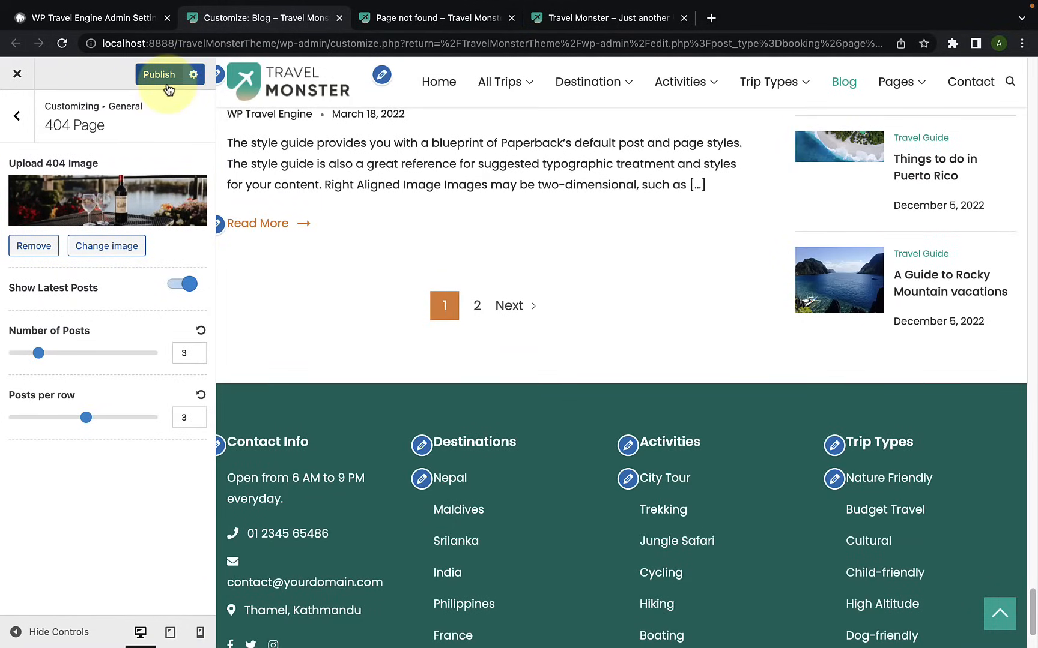
Step: Publish the changes and reload the live 404 page to check its background image
{"action": "left_click", "coordinate": [158, 75]}
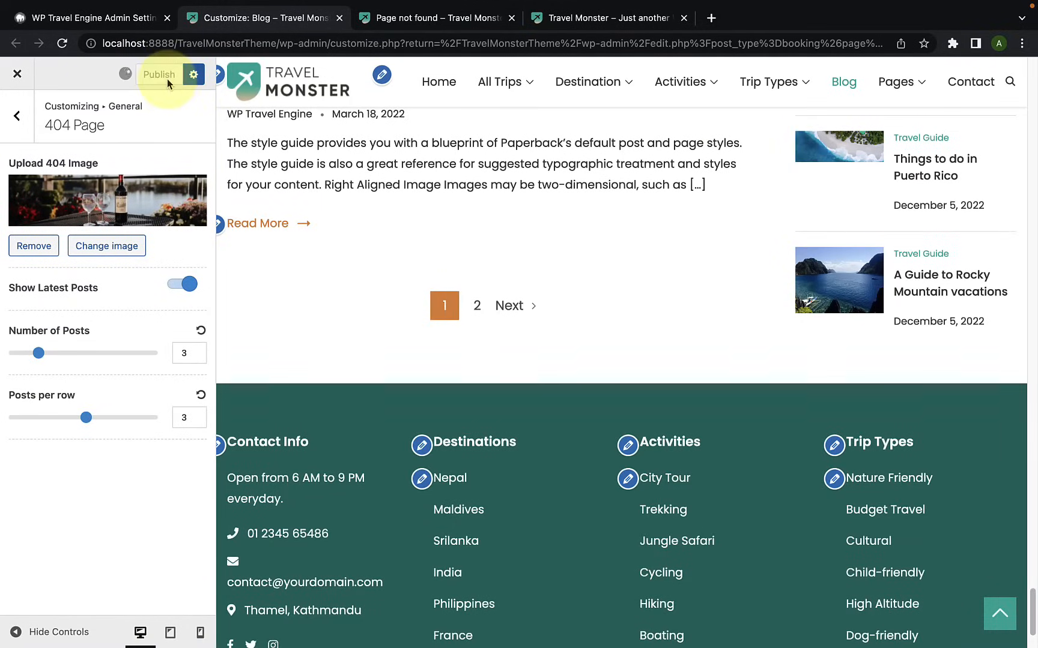
{"action": "left_click", "coordinate": [400, 18]}
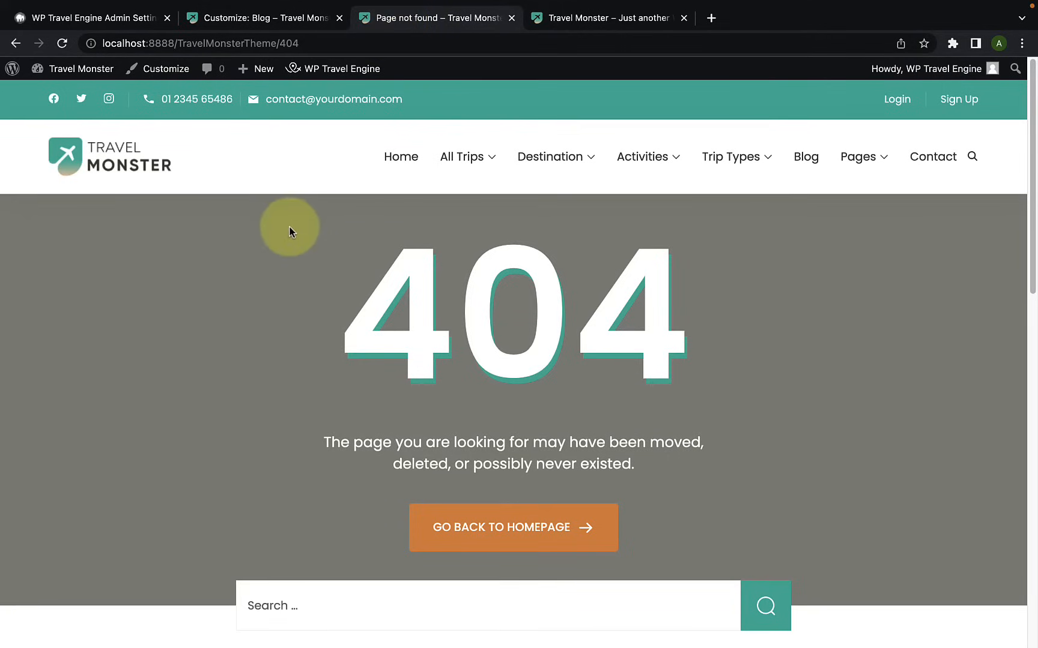
{"action": "left_click", "coordinate": [60, 44]}
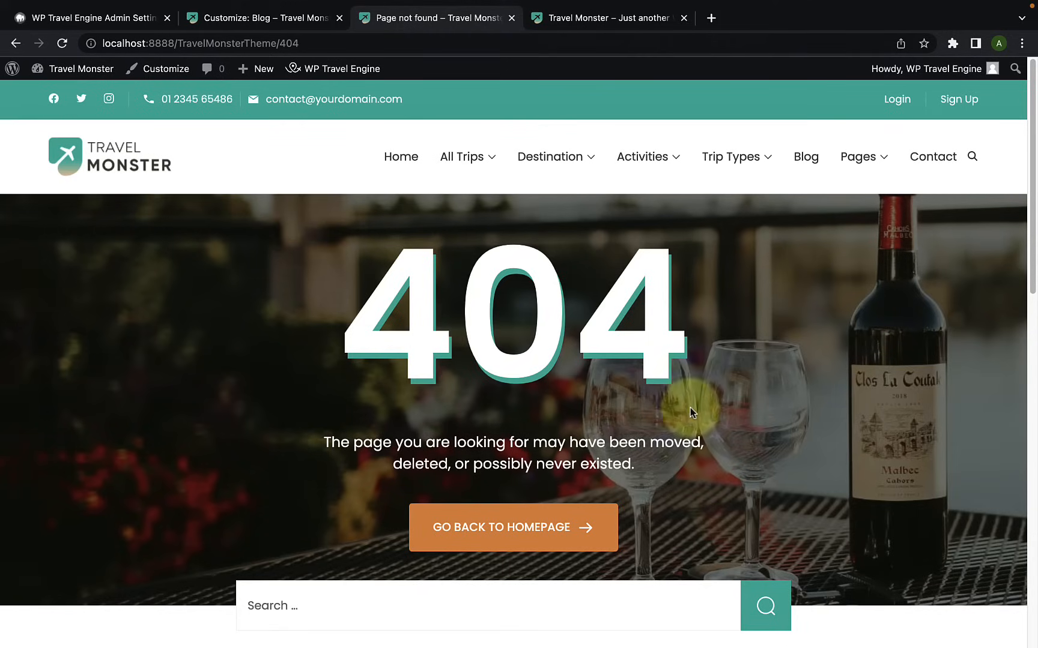
Step: Examine the Latest Posts section on the live 404 page against the 404 Page settings
{"action": "scroll", "coordinate": [728, 398], "scroll_direction": "down", "scroll_amount": 2}
{"action": "scroll", "coordinate": [727, 398], "scroll_direction": "up", "scroll_amount": 2}
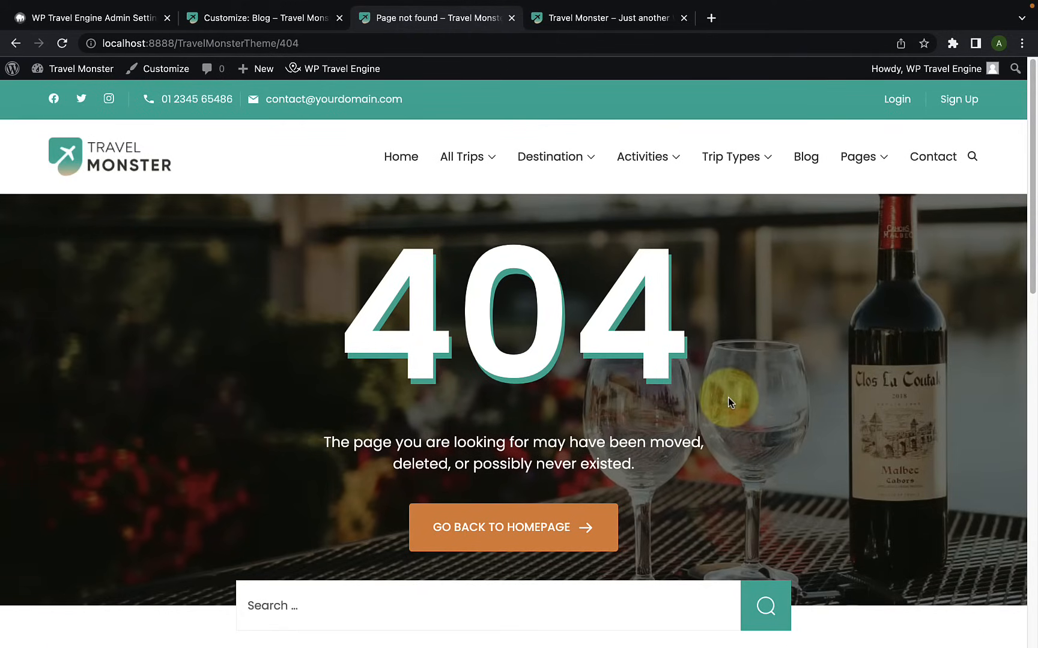
{"action": "left_click", "coordinate": [284, 24]}
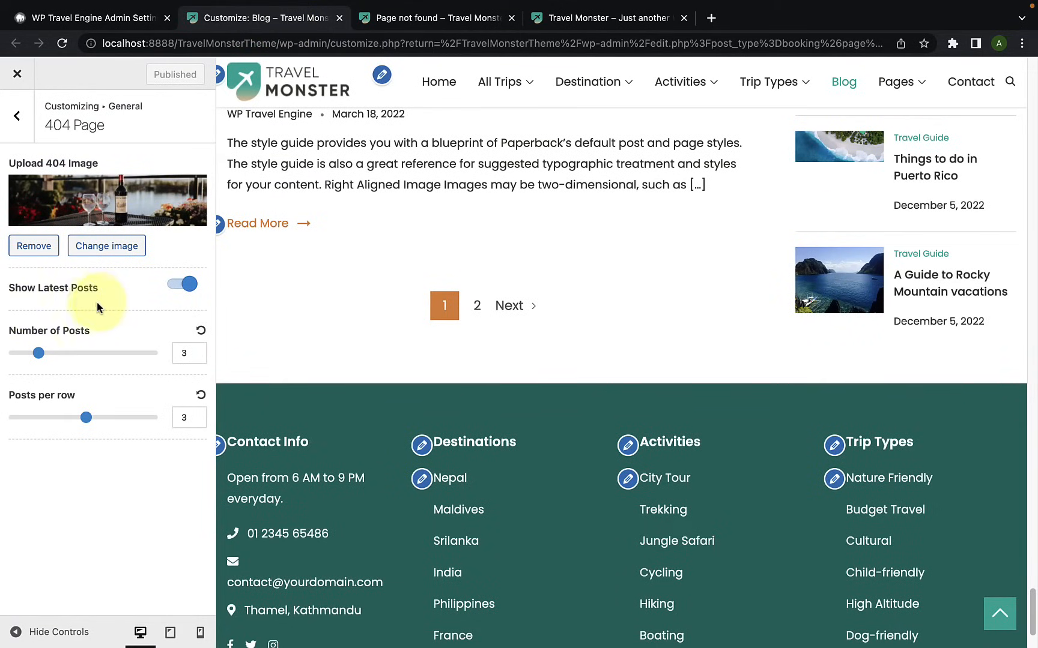
{"action": "left_click", "coordinate": [416, 24]}
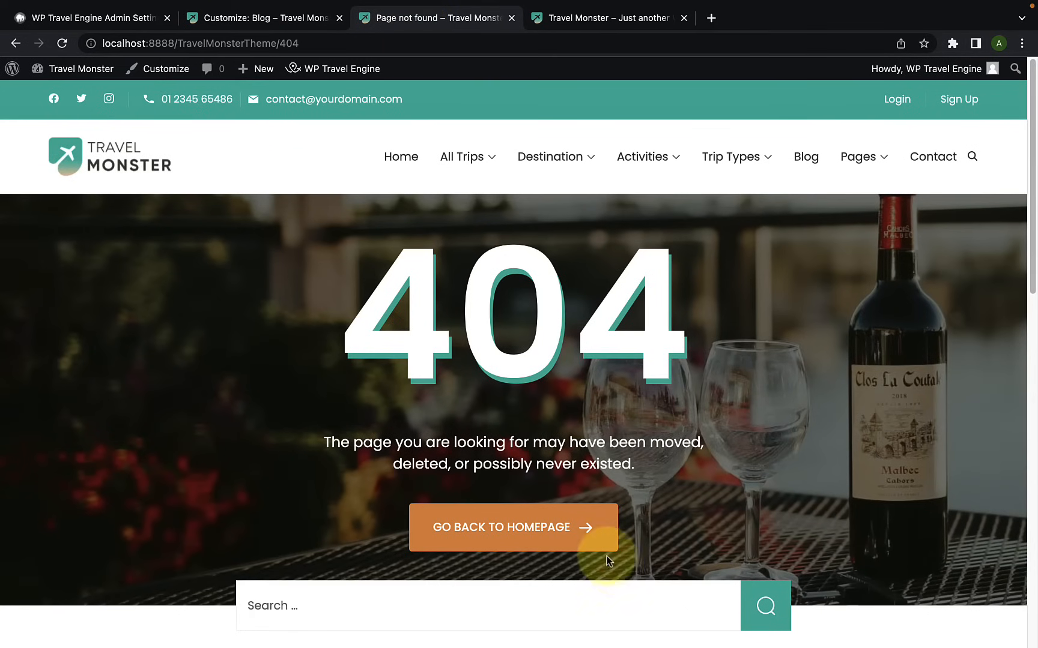
{"action": "scroll", "coordinate": [550, 450], "scroll_direction": "down", "scroll_amount": 8}
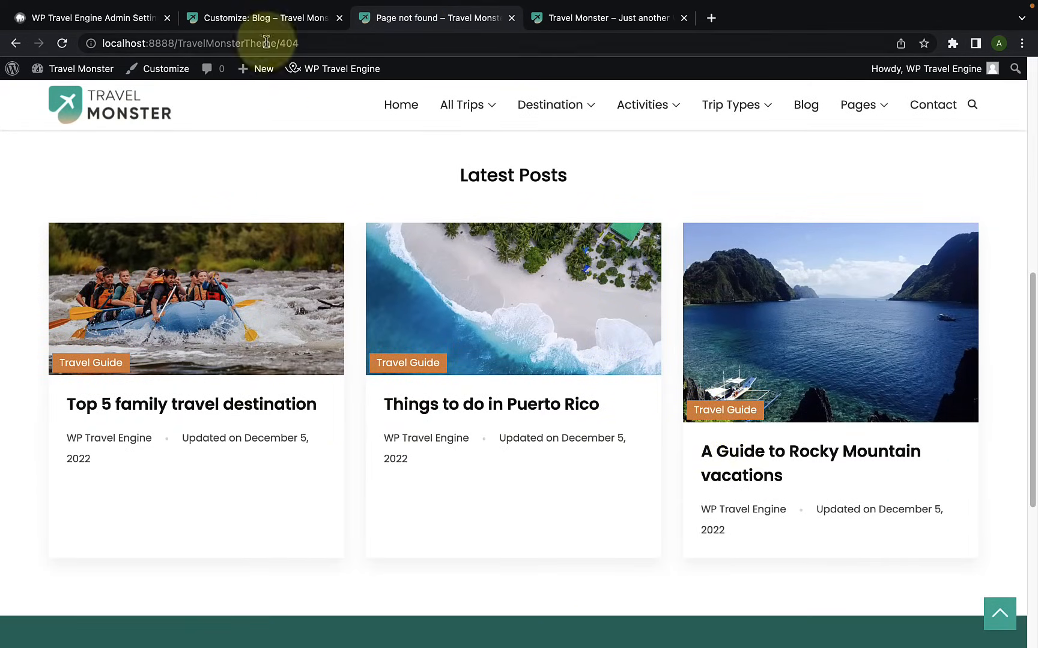
Step: Turn off Show Latest Posts for the 404 page, publish the change and reload the live 404 page
{"action": "left_click", "coordinate": [273, 25]}
{"action": "left_click", "coordinate": [173, 292]}
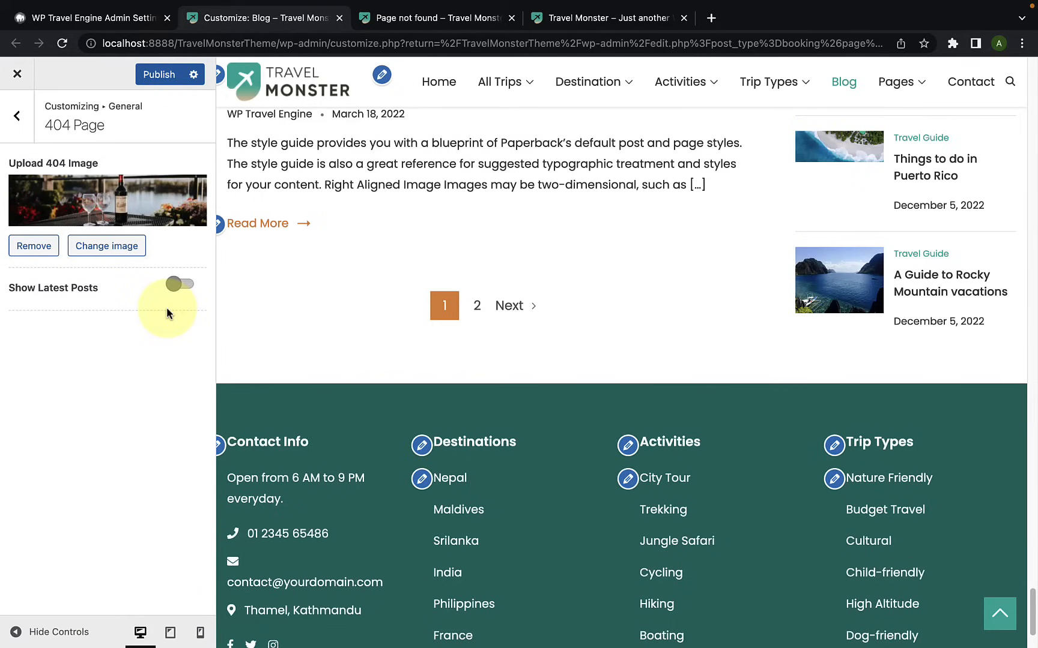
{"action": "left_click", "coordinate": [163, 77]}
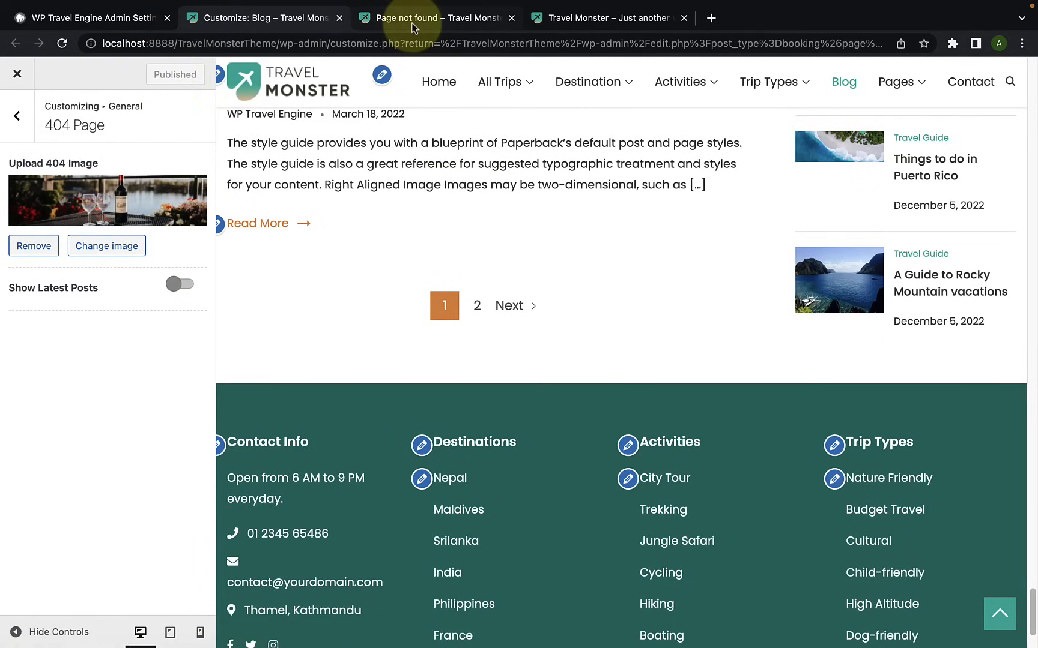
{"action": "left_click", "coordinate": [413, 19]}
{"action": "left_click", "coordinate": [62, 43]}
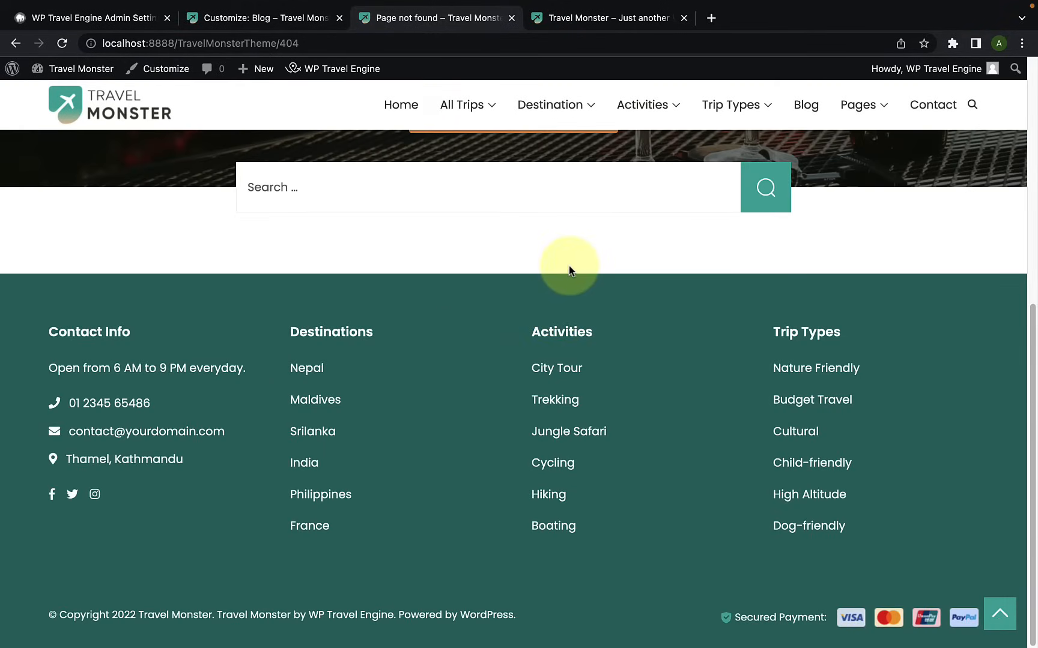
Step: Enable Show Latest Posts for the 404 page, with the number of posts set to 6 and posts per row to 2
{"action": "left_click", "coordinate": [312, 21]}
{"action": "left_click", "coordinate": [188, 287]}
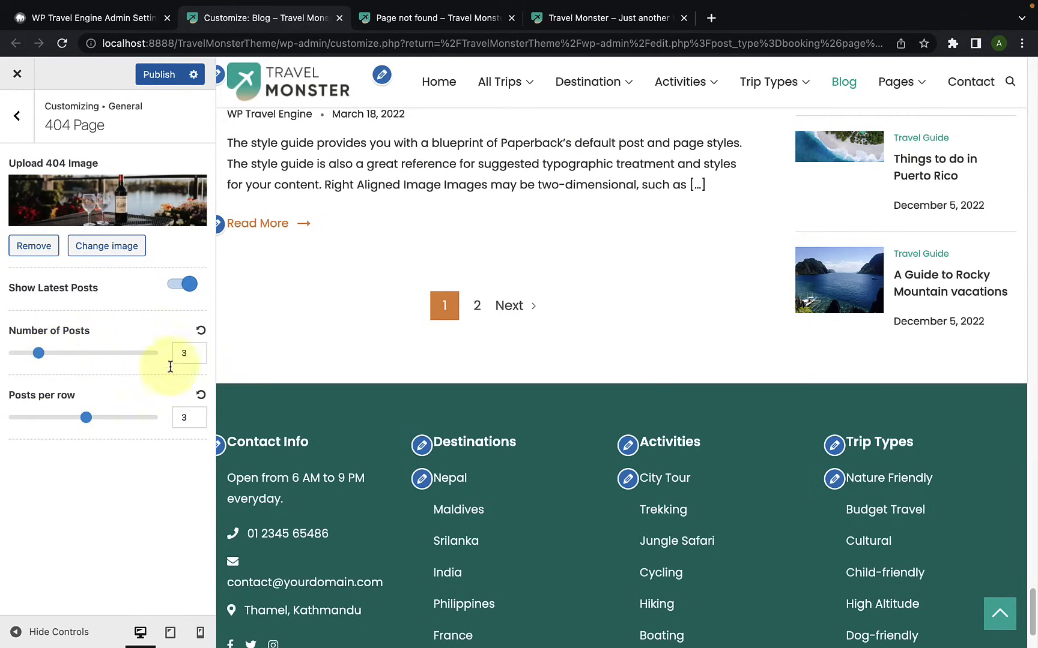
{"action": "left_click", "coordinate": [201, 348]}
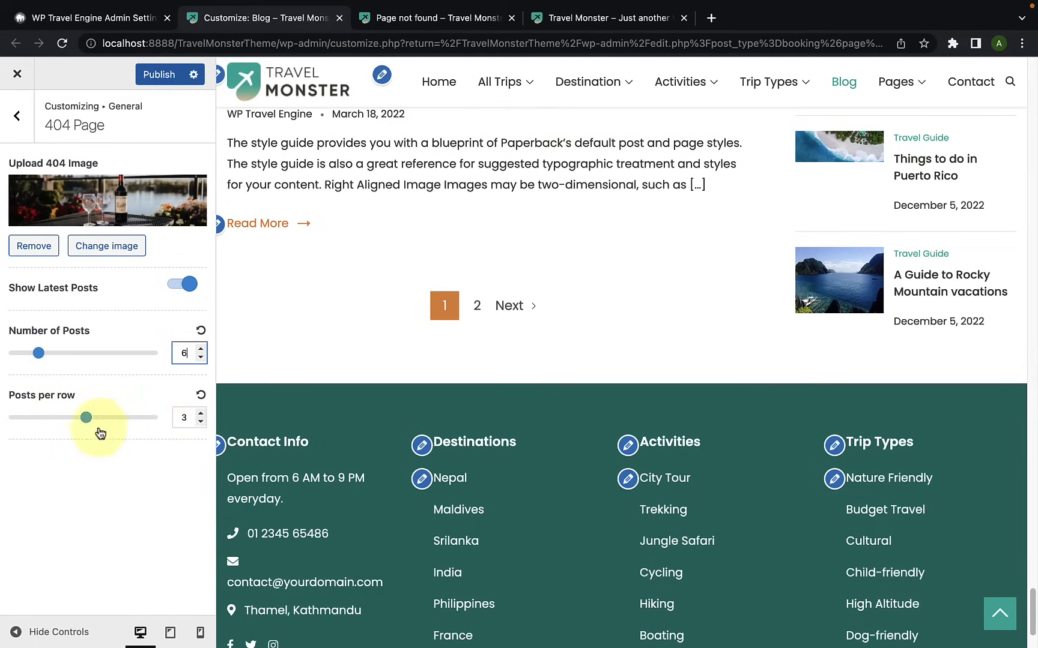
{"action": "left_click_drag", "start_coordinate": [87, 418], "coordinate": [74, 419]}
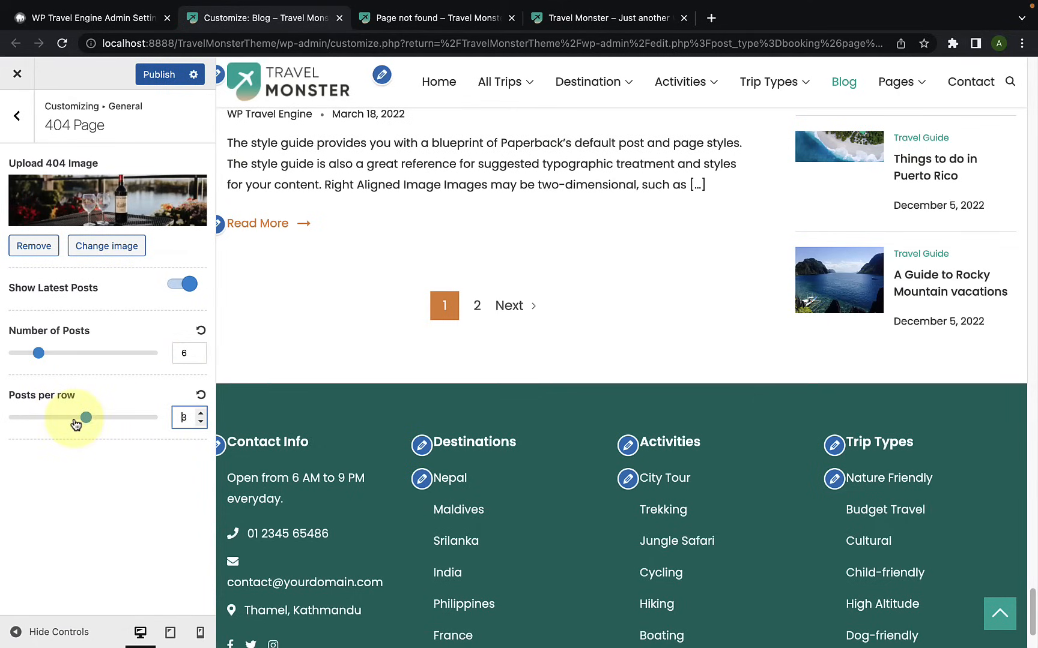
{"action": "left_click", "coordinate": [191, 423]}
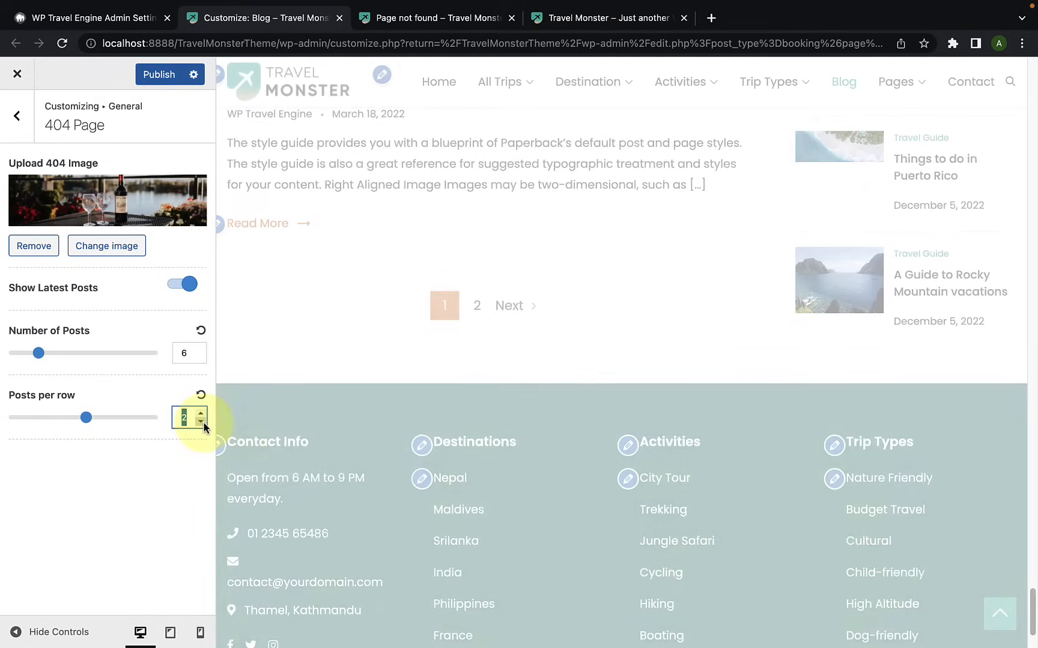
{"action": "left_click", "coordinate": [159, 440]}
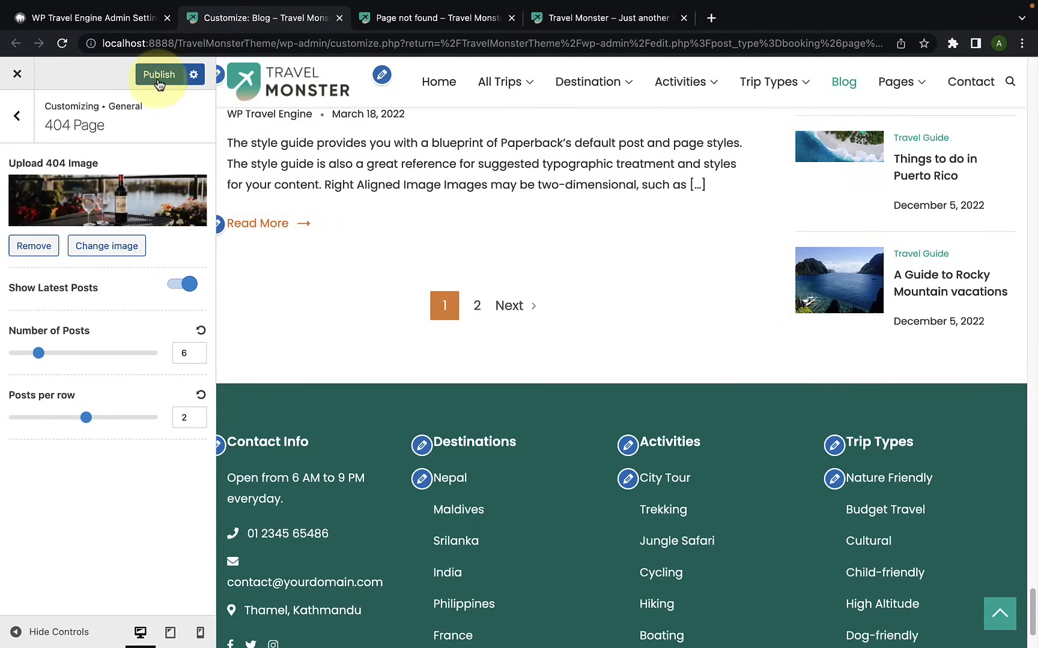
Step: Publish the 404 page settings and review the layout of the Latest Posts section on the live 404 page
{"action": "left_click", "coordinate": [158, 75]}
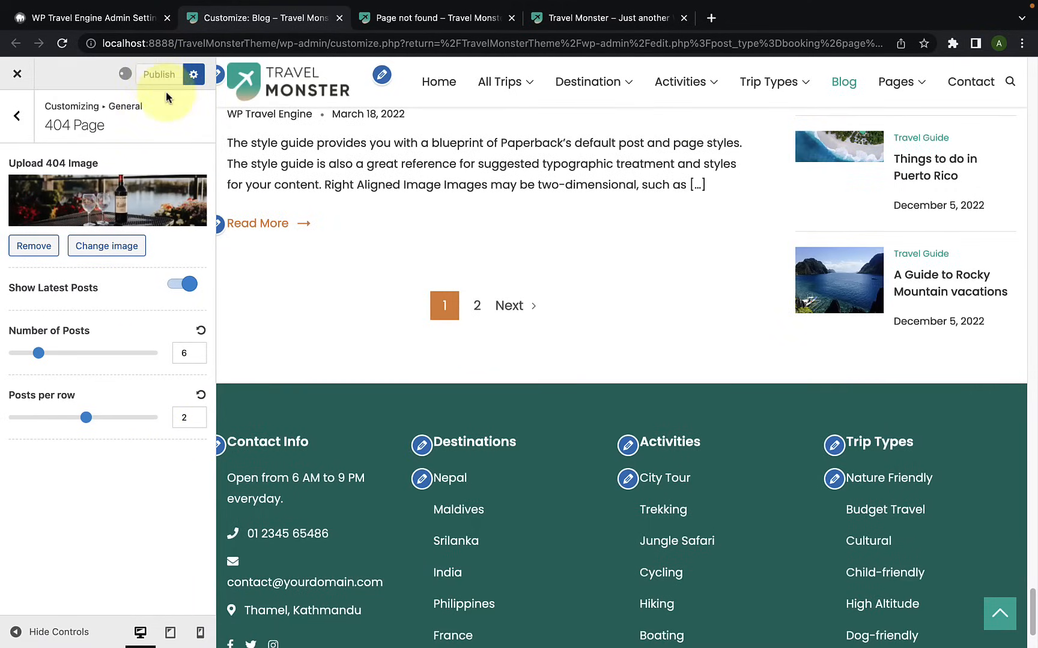
{"action": "left_click", "coordinate": [374, 24]}
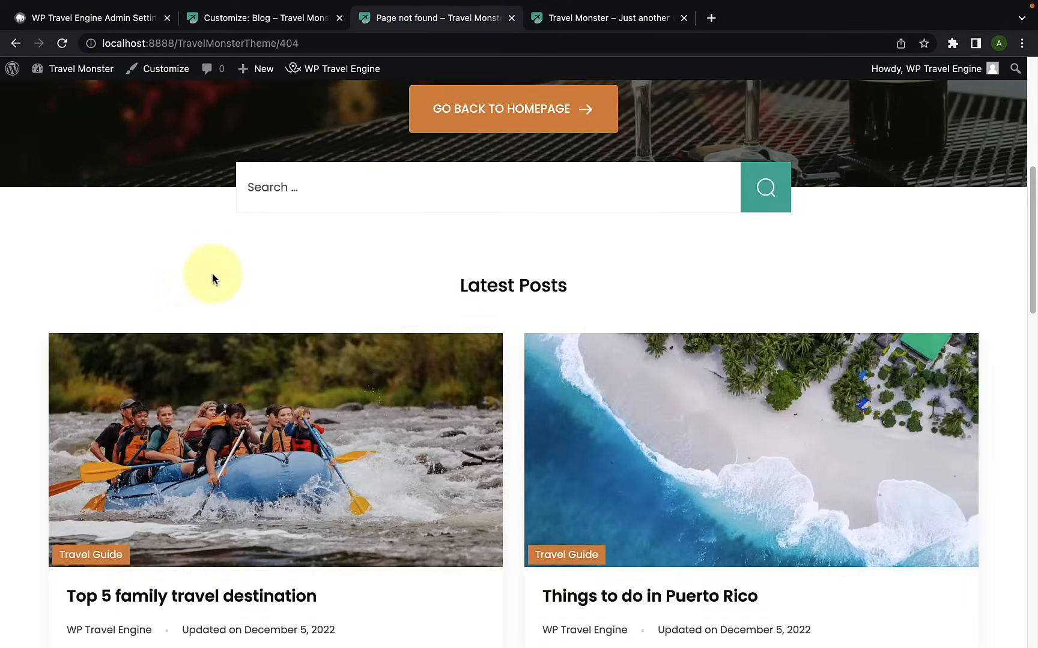
{"action": "scroll", "coordinate": [232, 370], "scroll_direction": "down", "scroll_amount": 3}
{"action": "scroll", "coordinate": [455, 393], "scroll_direction": "down", "scroll_amount": 5}
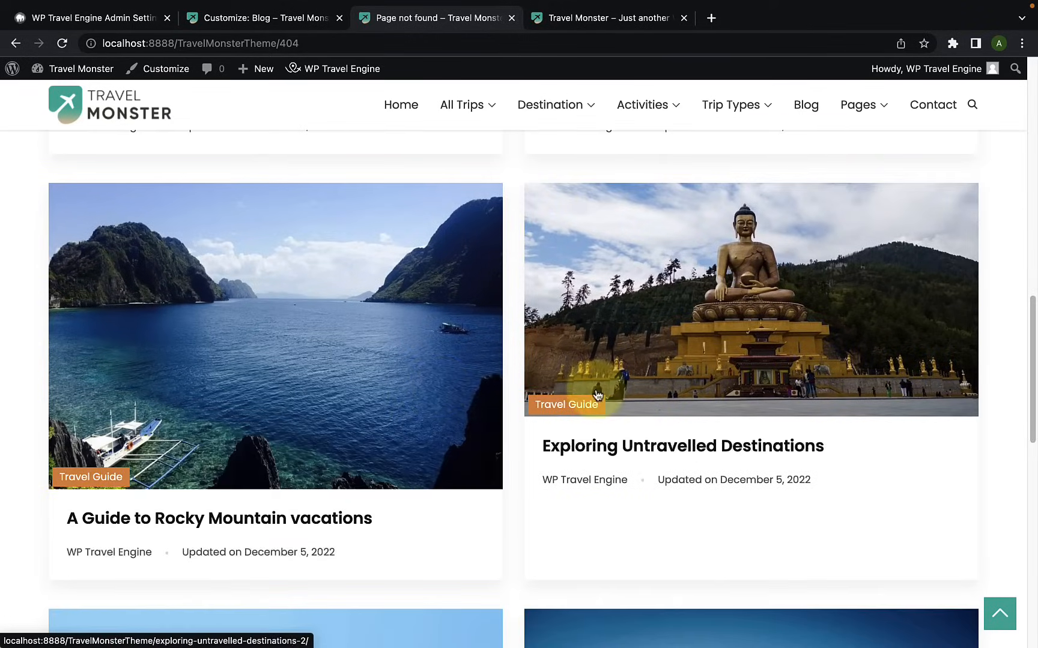
{"action": "scroll", "coordinate": [437, 390], "scroll_direction": "down", "scroll_amount": 4}
{"action": "scroll", "coordinate": [648, 373], "scroll_direction": "down", "scroll_amount": 4}
{"action": "scroll", "coordinate": [481, 371], "scroll_direction": "up", "scroll_amount": 7}
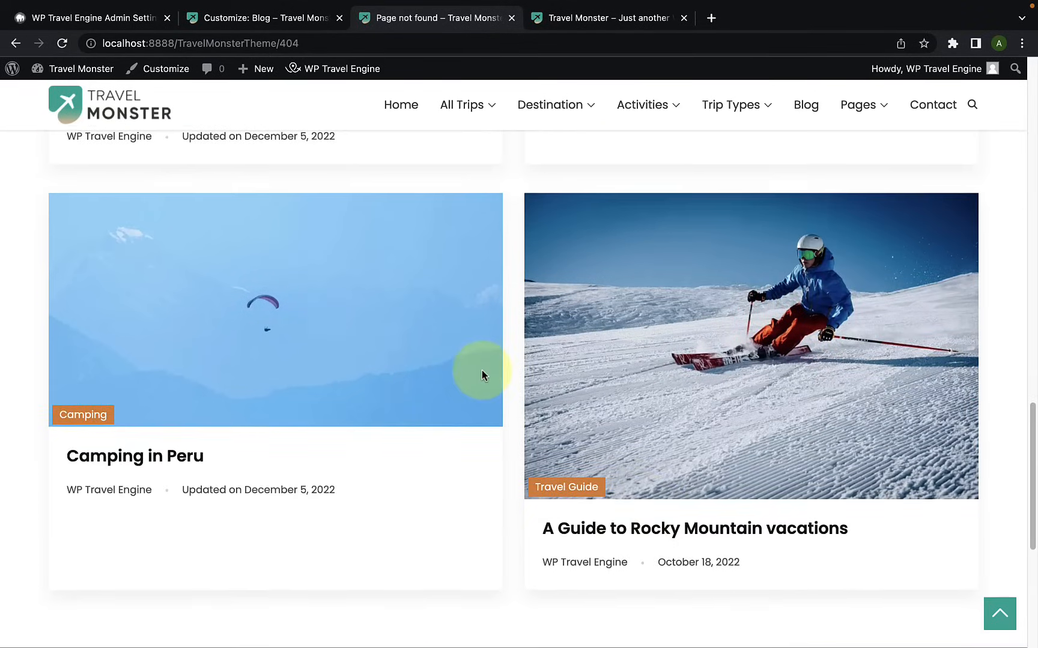
{"action": "scroll", "coordinate": [584, 361], "scroll_direction": "up", "scroll_amount": 8}
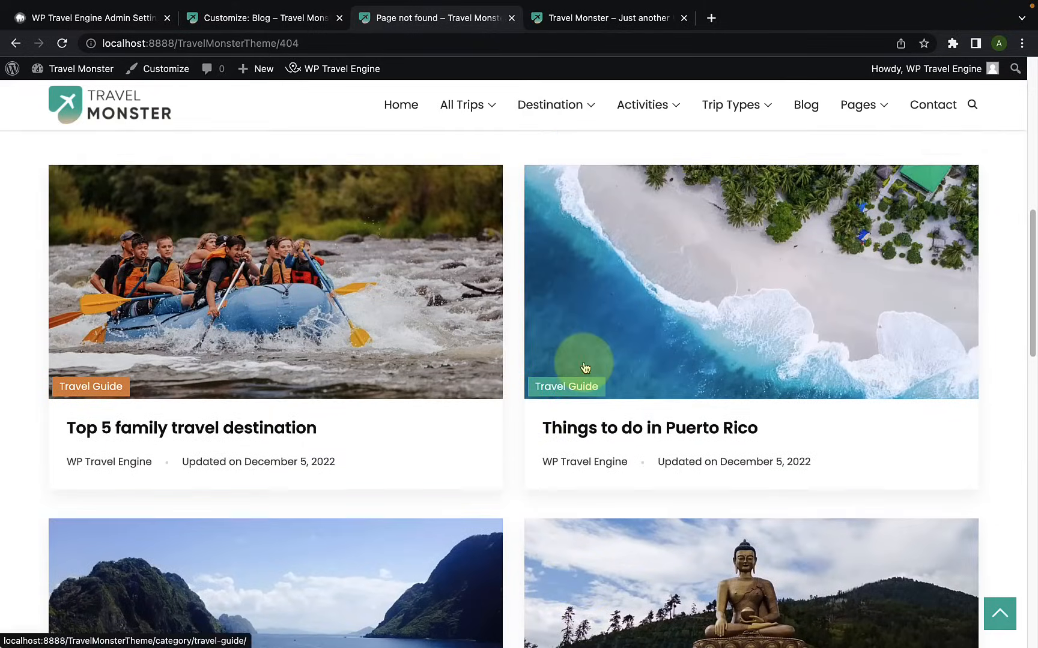
{"action": "scroll", "coordinate": [540, 365], "scroll_direction": "up", "scroll_amount": 10}
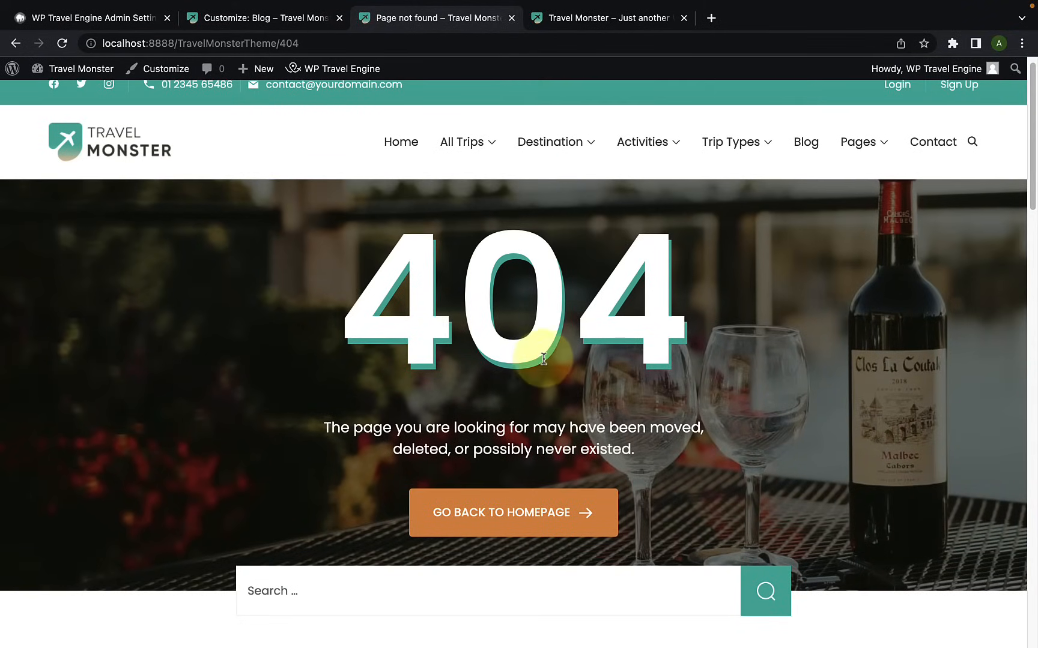
Step: Return from the 404 Page settings to the customizer's General settings list
{"action": "left_click", "coordinate": [288, 24]}
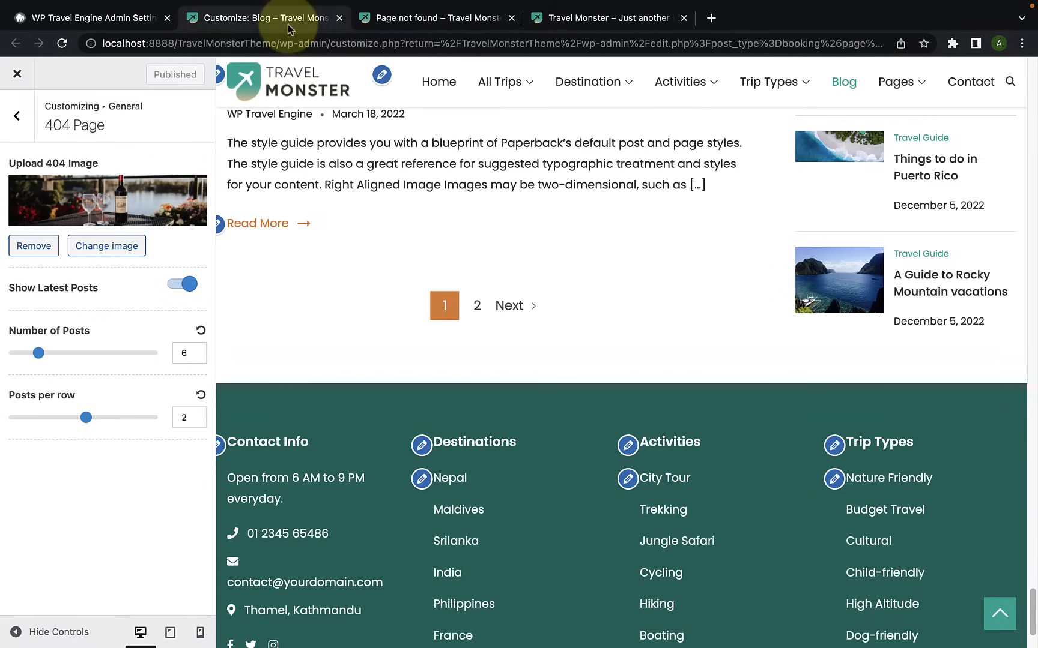
{"action": "left_click", "coordinate": [23, 135]}
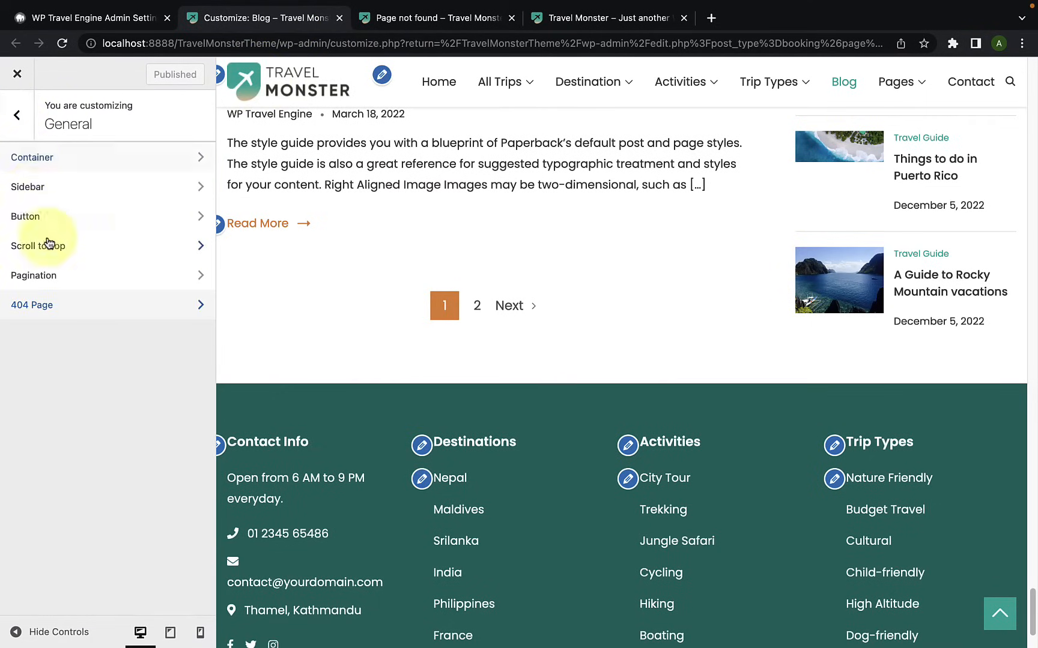
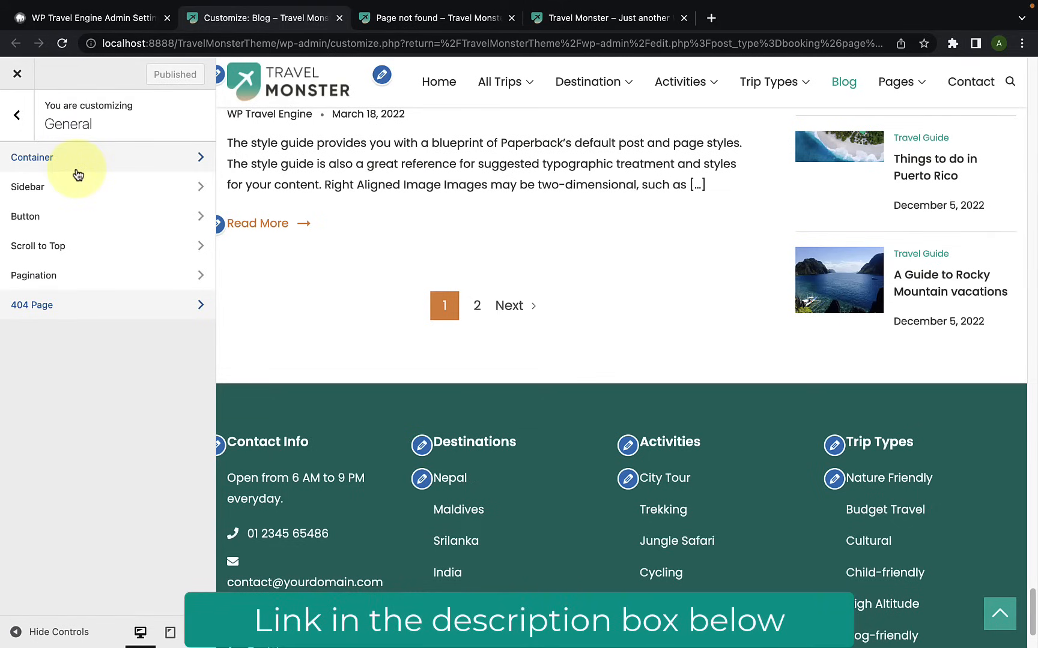
Step: Open the Colors settings and load the Home page in the preview to review where the theme colors are used
{"action": "left_click", "coordinate": [23, 133]}
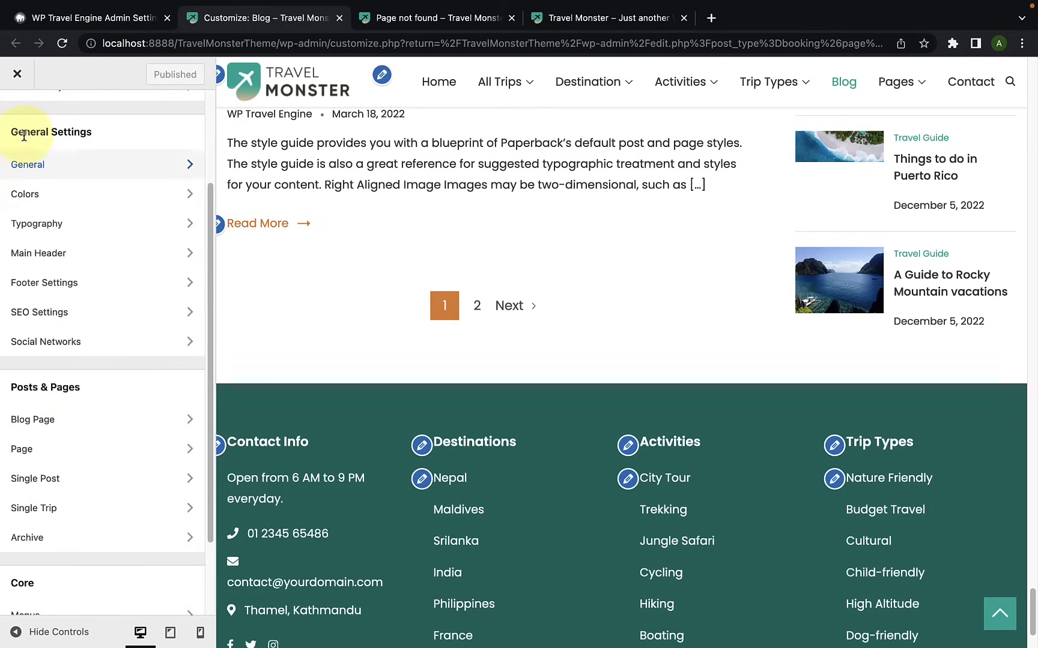
{"action": "left_click", "coordinate": [74, 201]}
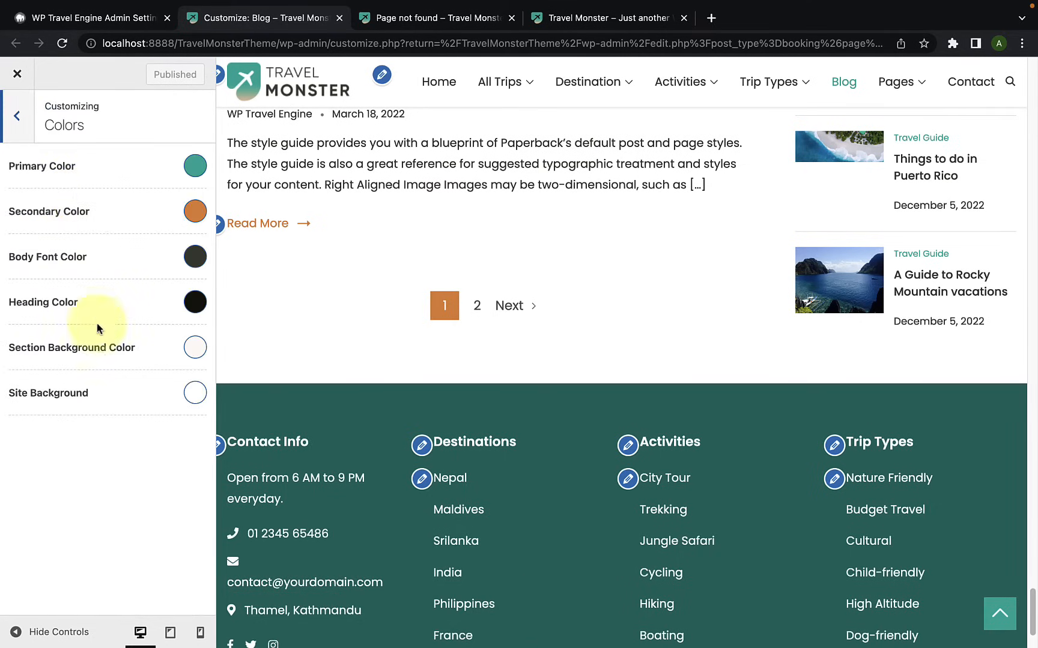
{"action": "left_click", "coordinate": [443, 95]}
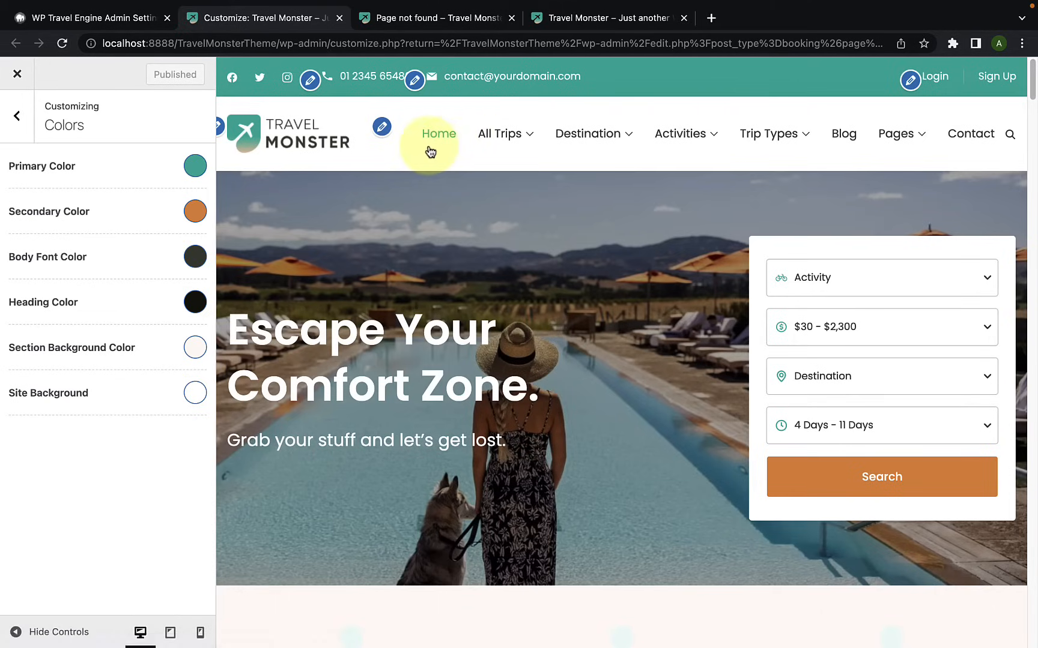
{"action": "scroll", "coordinate": [872, 421], "scroll_direction": "down", "scroll_amount": 10}
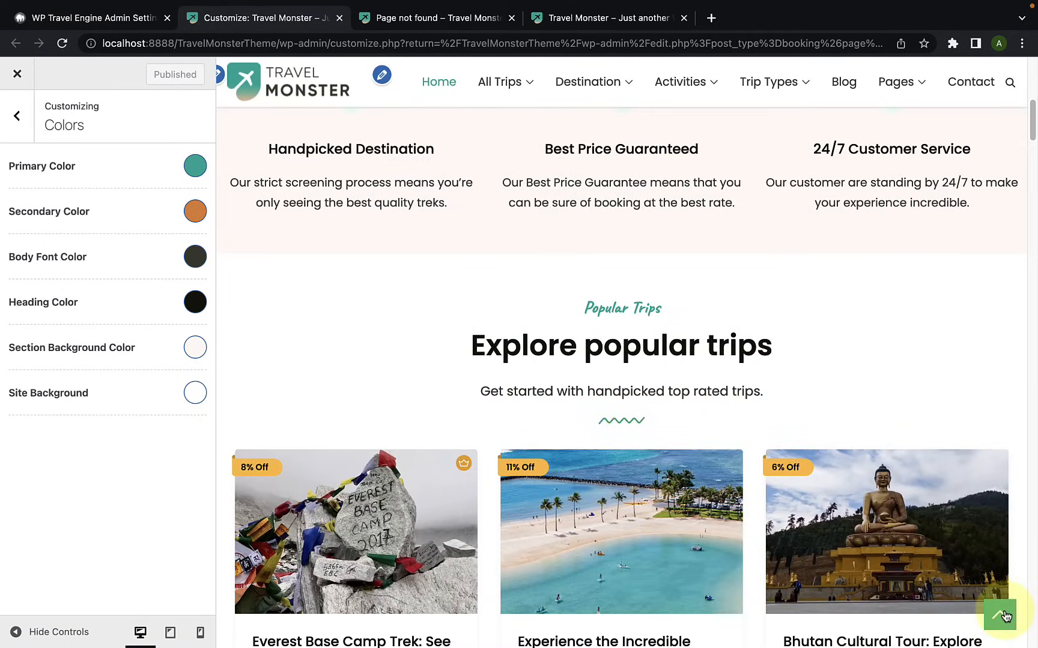
{"action": "scroll", "coordinate": [636, 454], "scroll_direction": "down", "scroll_amount": 5}
{"action": "scroll", "coordinate": [631, 364], "scroll_direction": "down", "scroll_amount": 8}
{"action": "scroll", "coordinate": [638, 364], "scroll_direction": "down", "scroll_amount": 12}
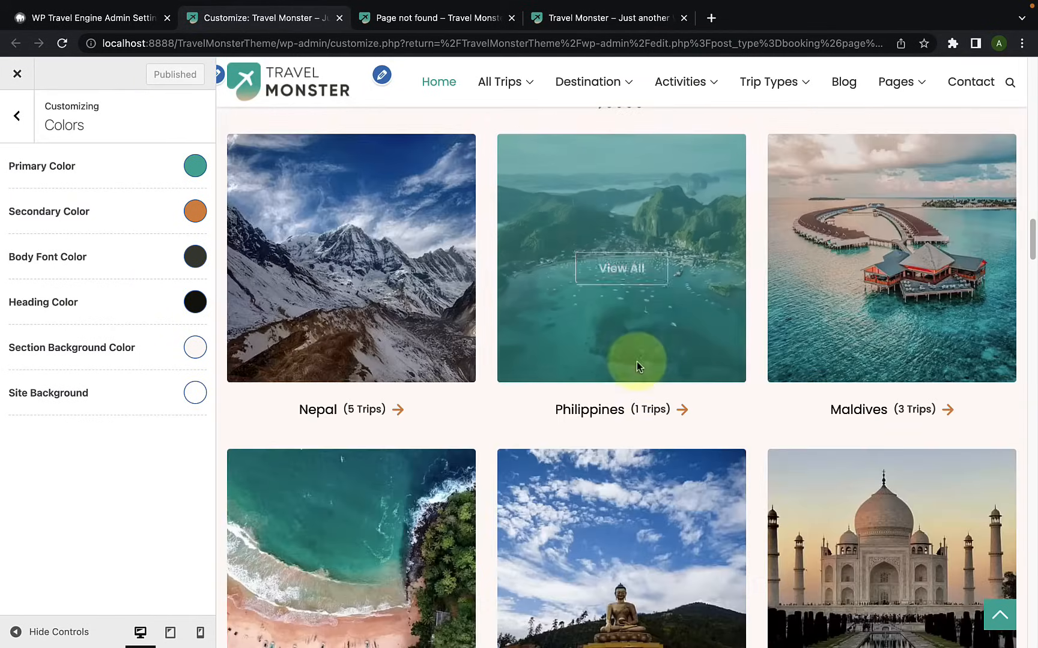
{"action": "scroll", "coordinate": [867, 372], "scroll_direction": "down", "scroll_amount": 4}
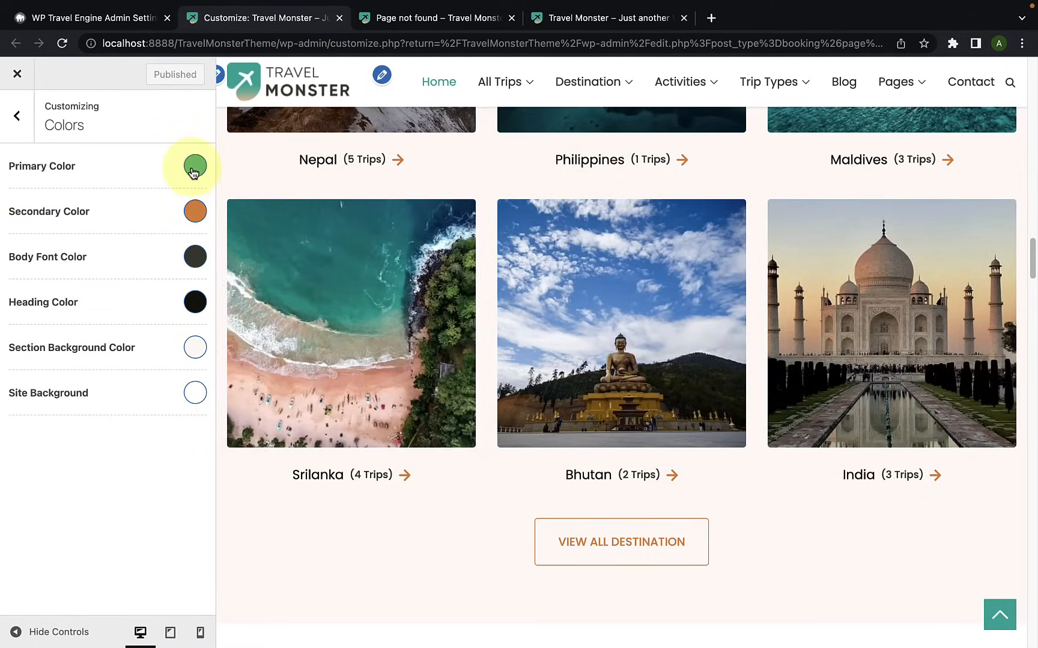
Step: Set the Primary Color to a muted, slightly transparent golden orange and check it on the home page's destination cards
{"action": "left_click", "coordinate": [194, 171]}
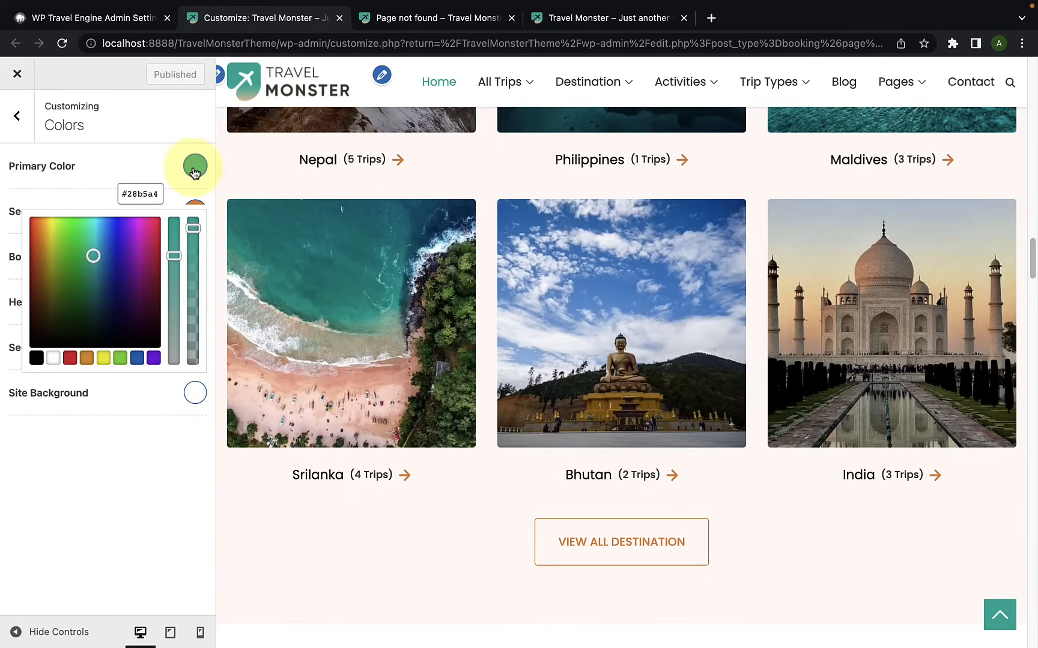
{"action": "left_click", "coordinate": [71, 359]}
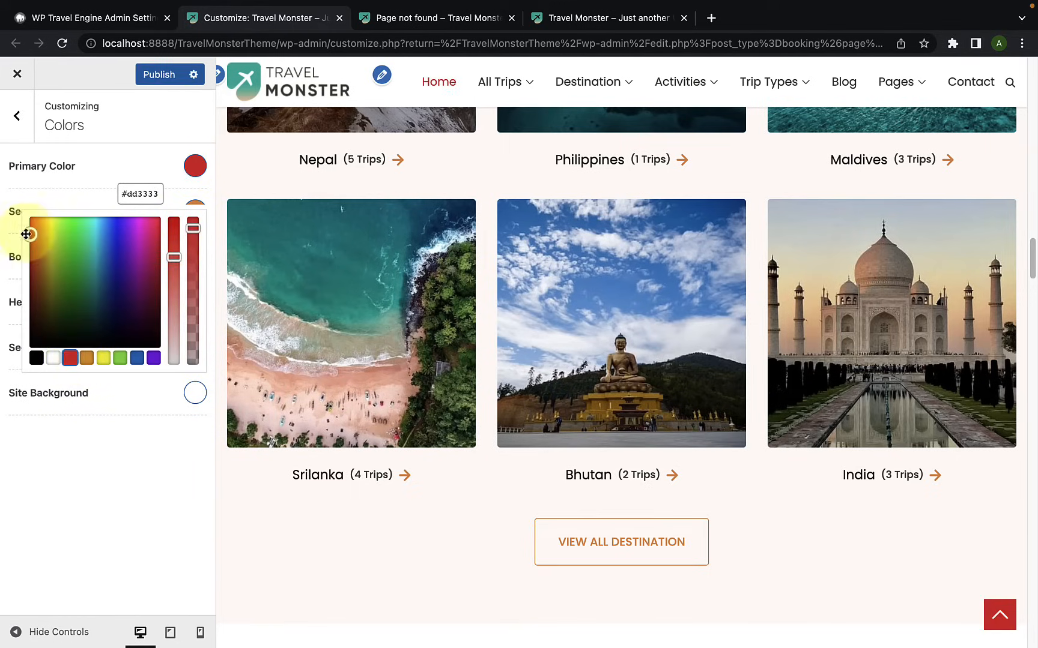
{"action": "left_click", "coordinate": [45, 238]}
{"action": "left_click_drag", "start_coordinate": [45, 238], "coordinate": [48, 237]}
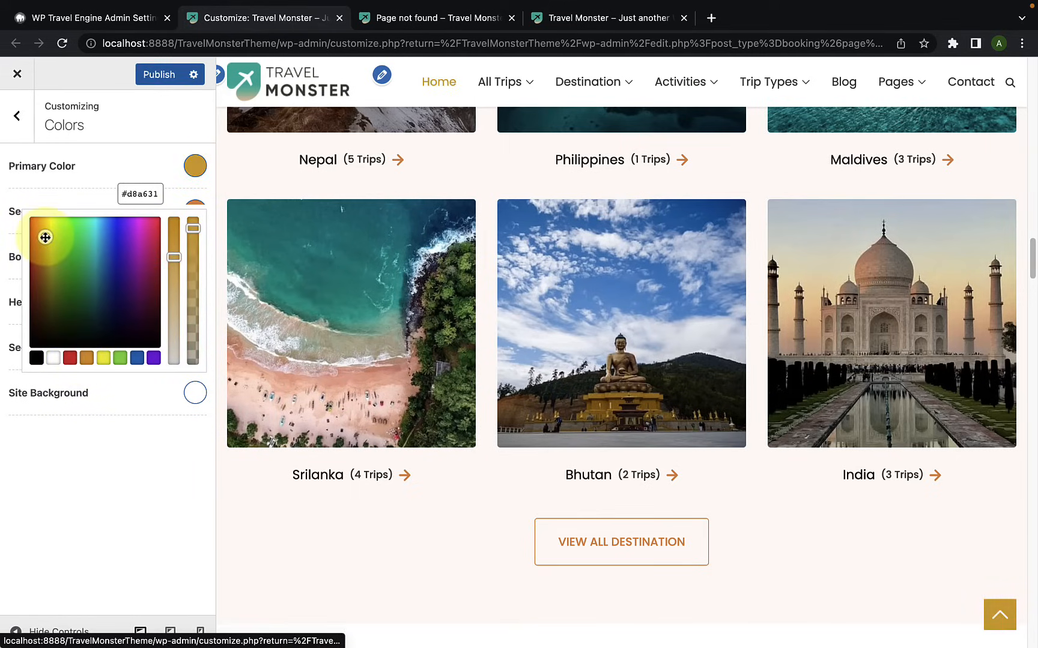
{"action": "left_click_drag", "start_coordinate": [174, 256], "coordinate": [173, 267]}
{"action": "left_click", "coordinate": [194, 234]}
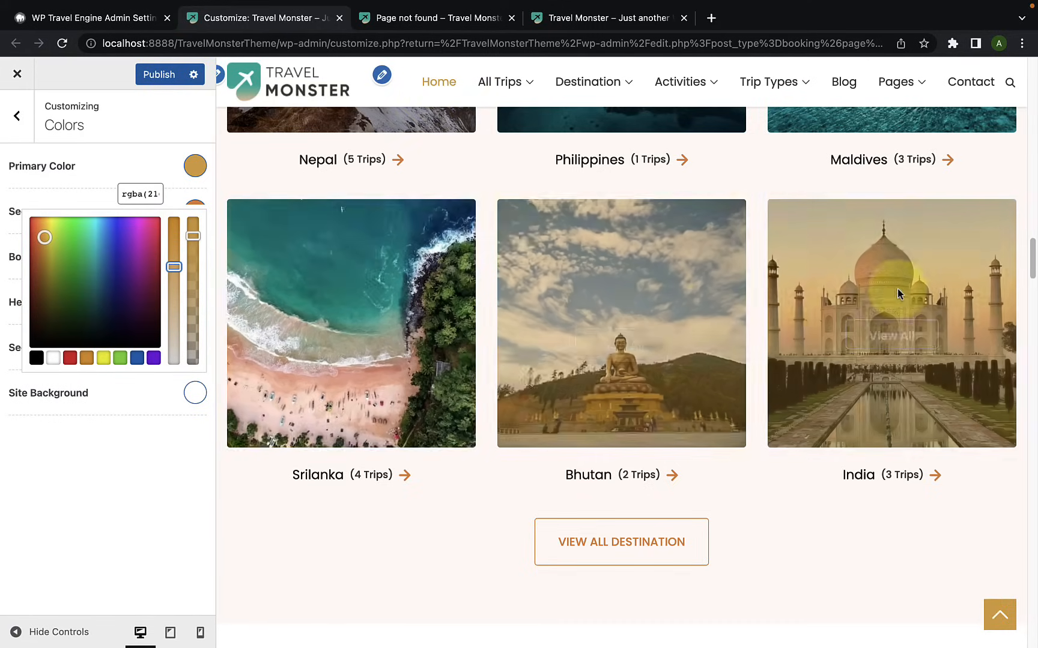
{"action": "scroll", "coordinate": [896, 289], "scroll_direction": "up", "scroll_amount": 2}
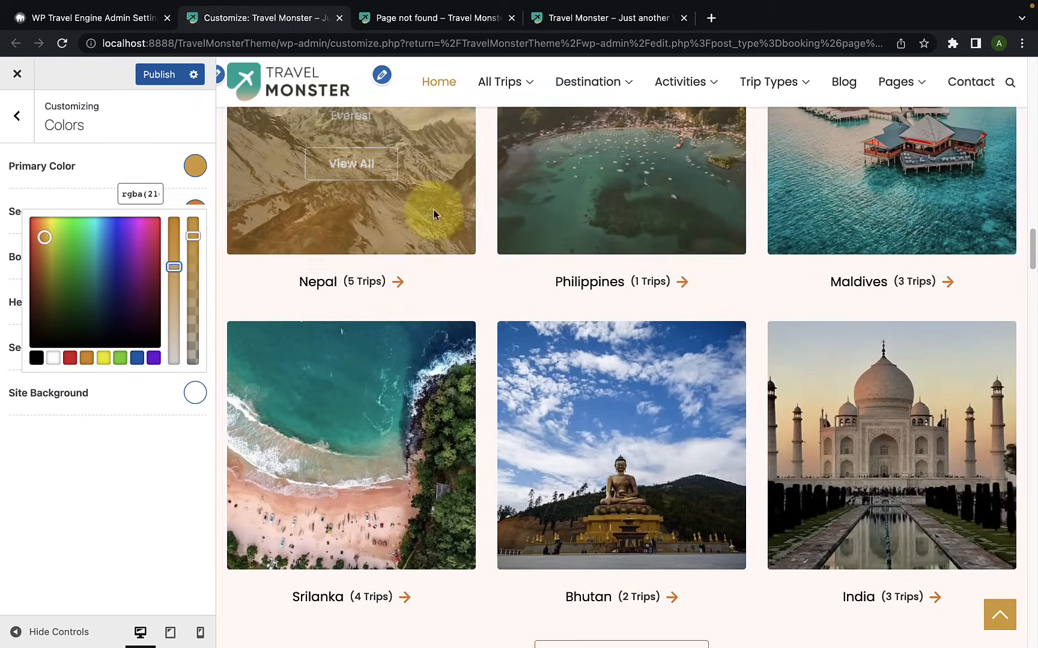
{"action": "scroll", "coordinate": [433, 220], "scroll_direction": "up", "scroll_amount": 1}
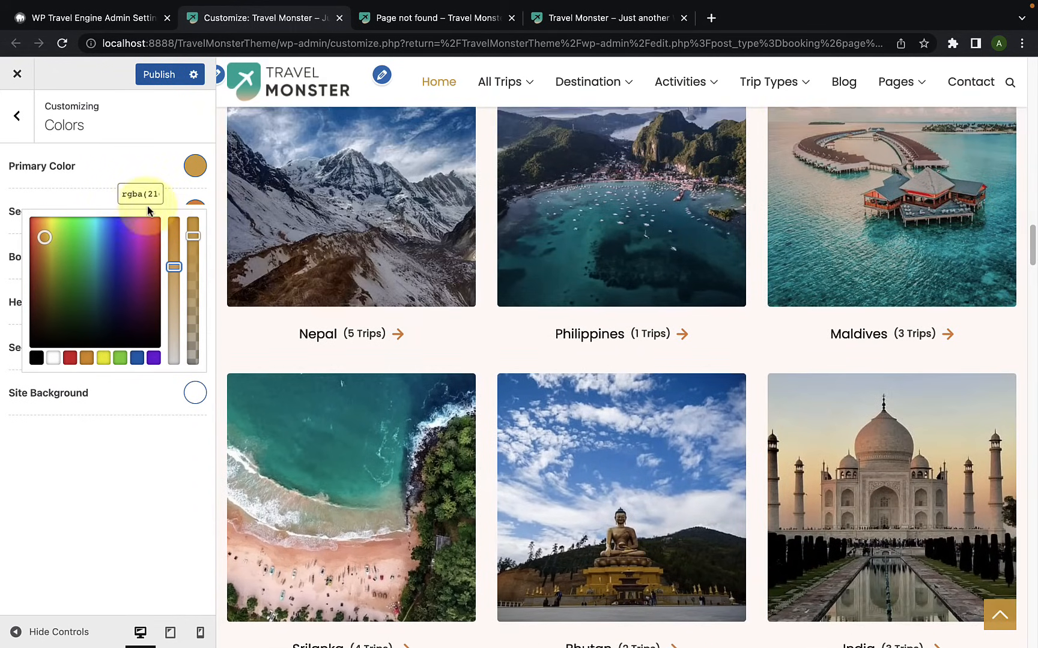
{"action": "left_click", "coordinate": [153, 168]}
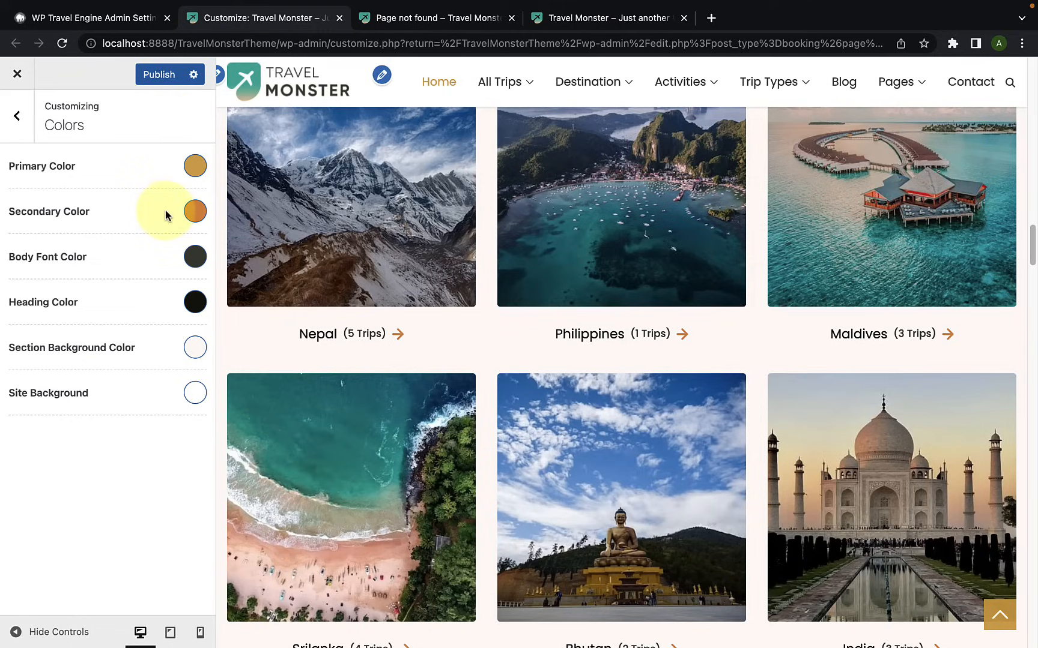
Step: Set the Secondary Color to crimson #c42d55, using the home page's Search button to preview it
{"action": "left_click", "coordinate": [196, 213]}
{"action": "scroll", "coordinate": [345, 284], "scroll_direction": "down", "scroll_amount": 10}
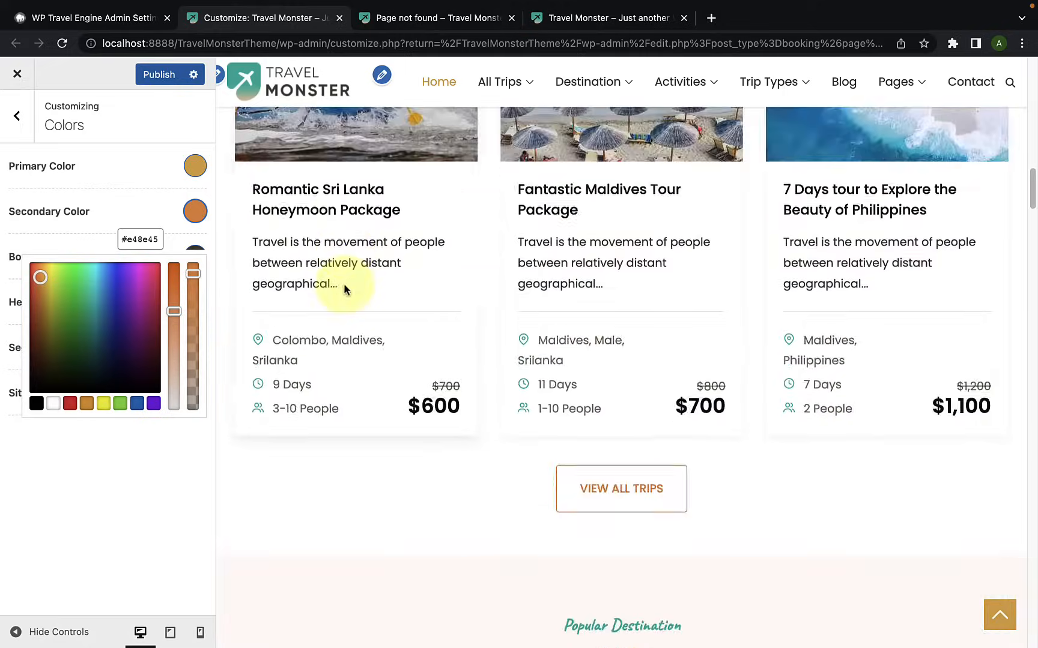
{"action": "scroll", "coordinate": [345, 285], "scroll_direction": "up", "scroll_amount": 10}
{"action": "scroll", "coordinate": [737, 413], "scroll_direction": "down", "scroll_amount": 1}
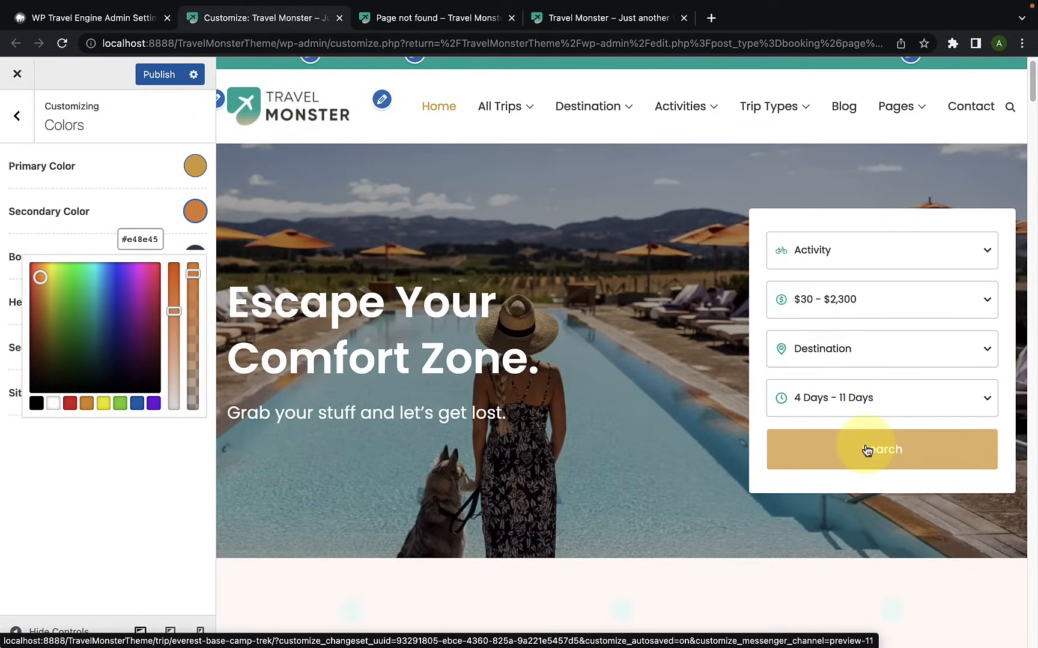
{"action": "left_click_drag", "start_coordinate": [39, 276], "coordinate": [161, 321]}
{"action": "left_click_drag", "start_coordinate": [159, 311], "coordinate": [157, 291]}
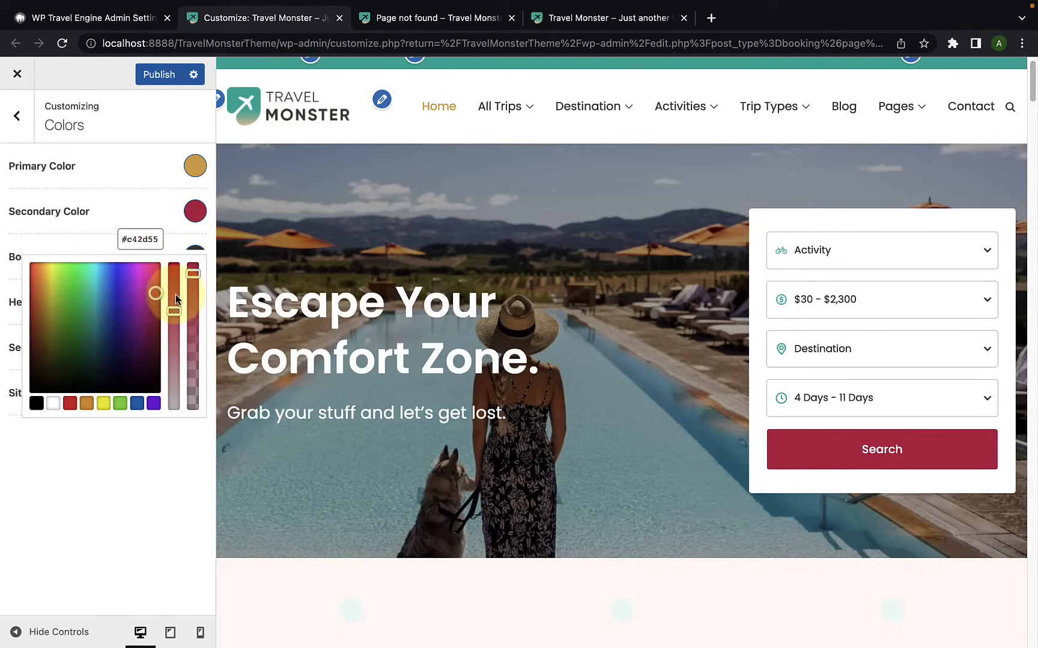
{"action": "left_click", "coordinate": [87, 190]}
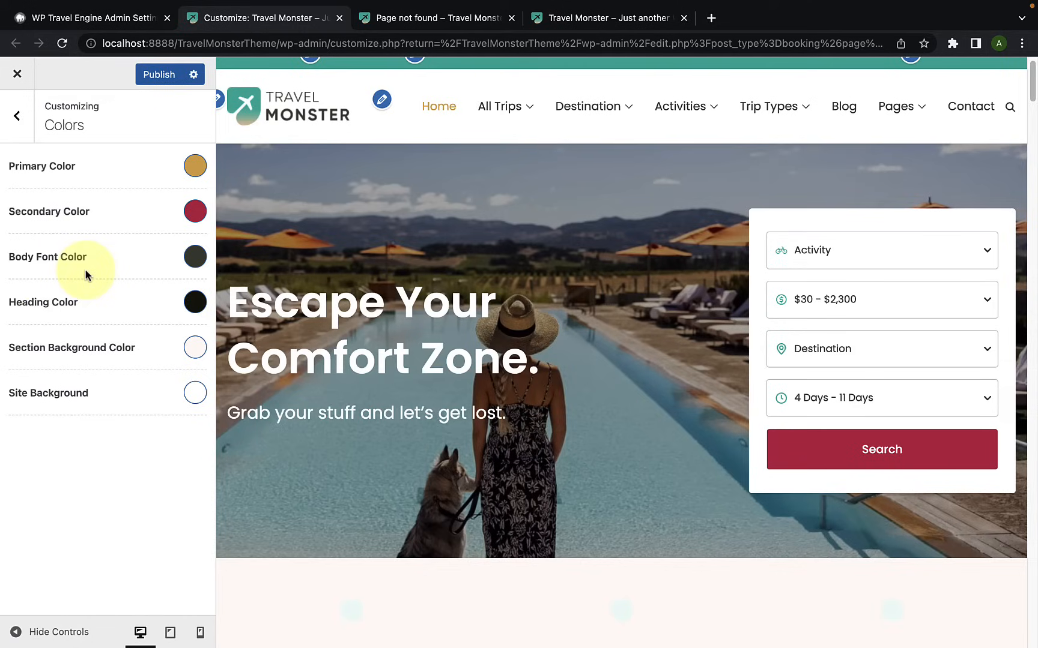
Step: Set the Body Font Color to blue #1e73be and check the menu and trip description text in the preview
{"action": "left_click", "coordinate": [194, 255]}
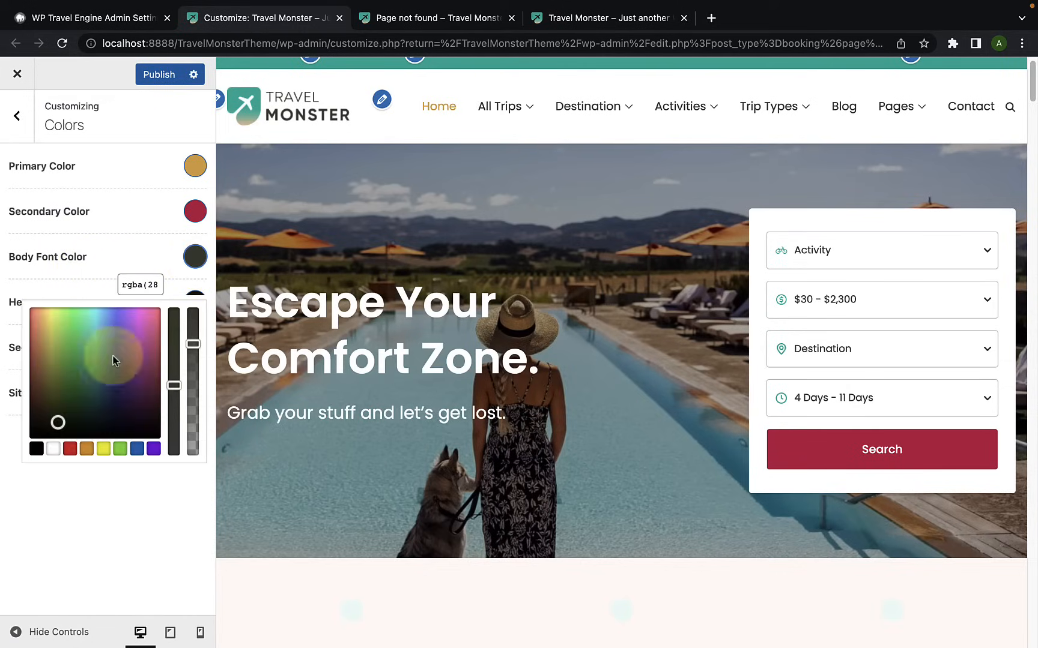
{"action": "left_click", "coordinate": [138, 450]}
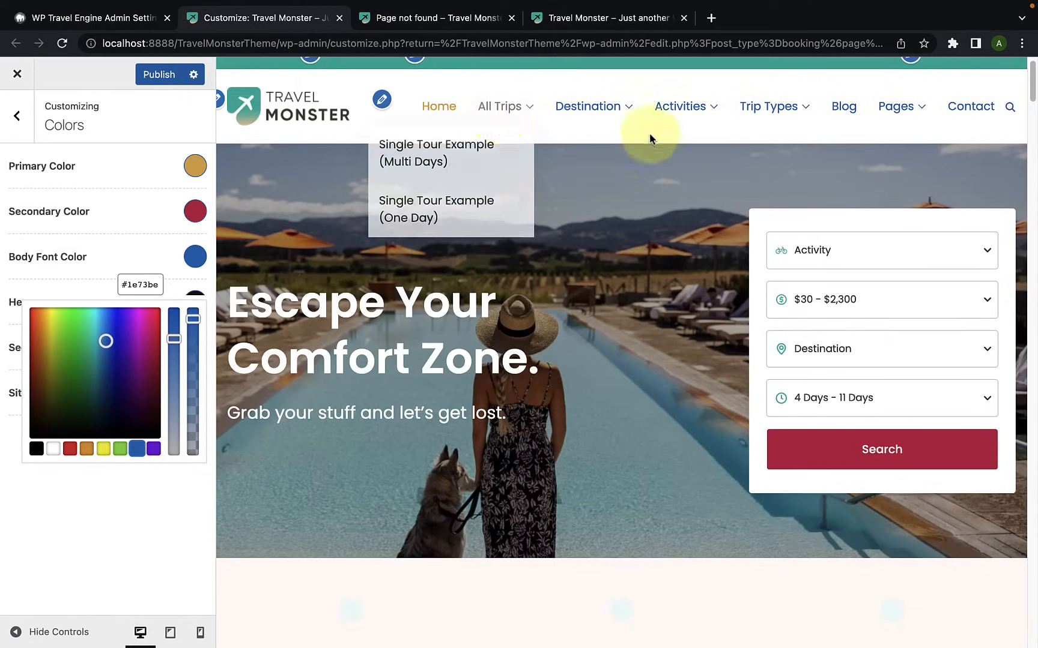
{"action": "scroll", "coordinate": [645, 334], "scroll_direction": "down", "scroll_amount": 15}
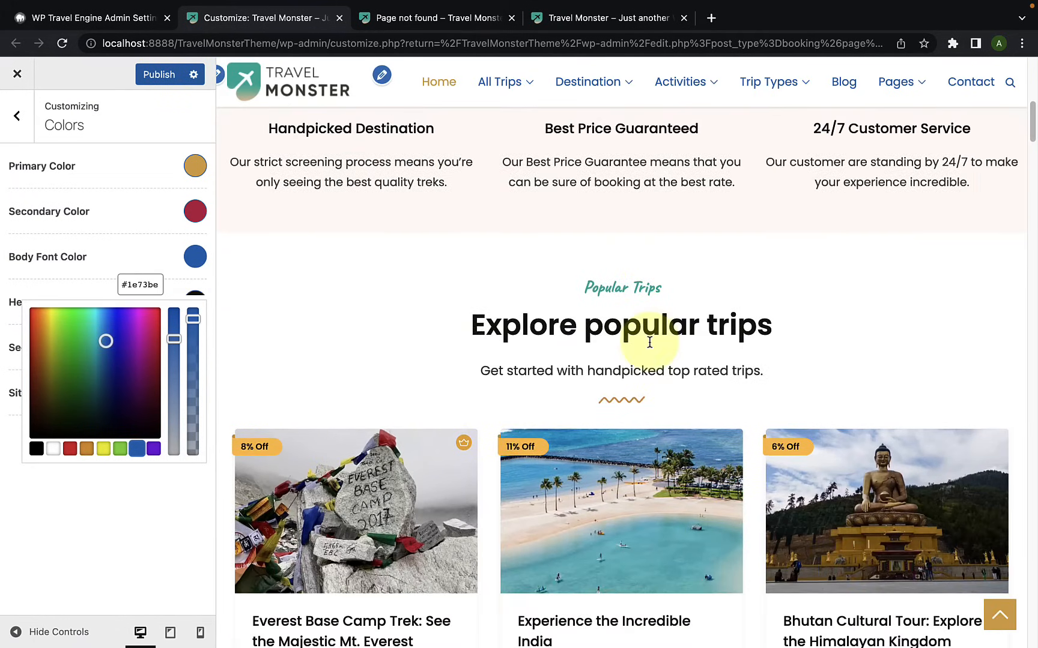
{"action": "scroll", "coordinate": [647, 276], "scroll_direction": "up", "scroll_amount": 3}
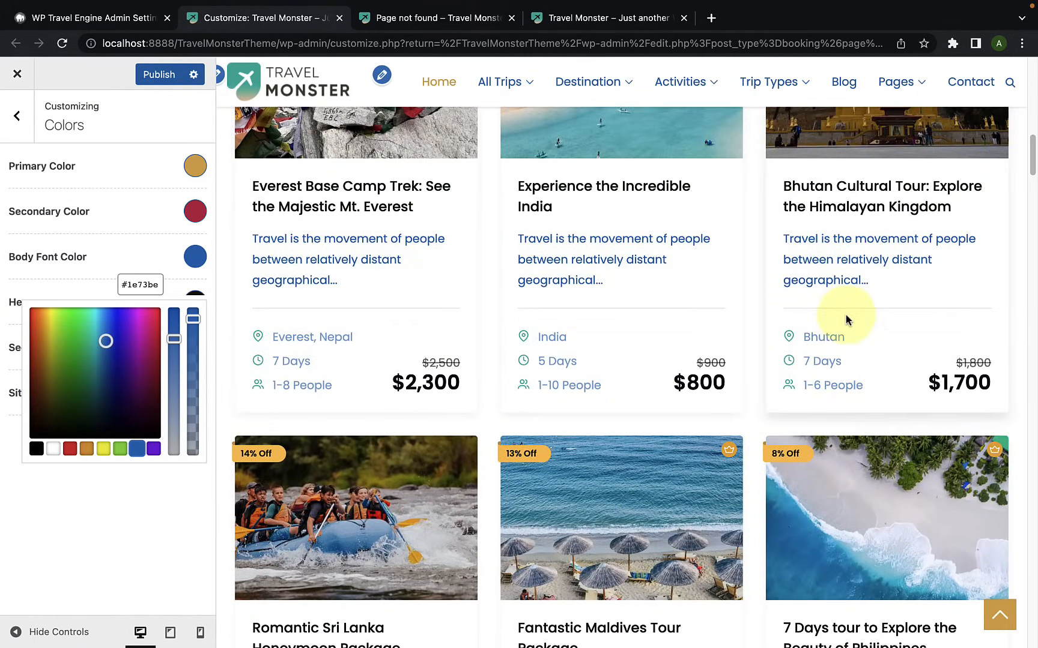
{"action": "left_click", "coordinate": [111, 242]}
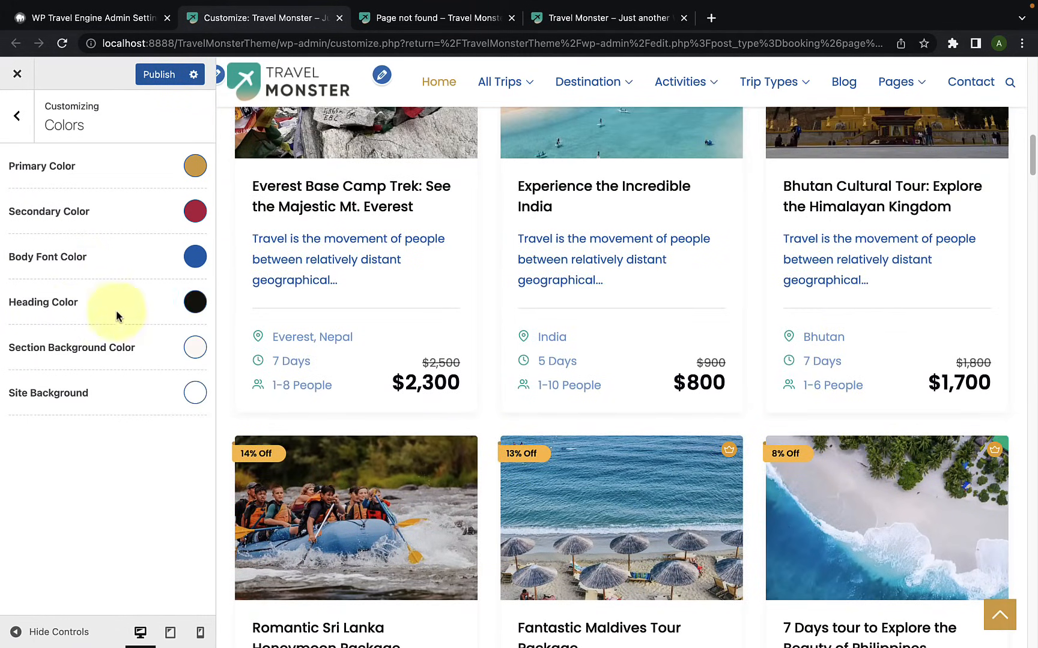
Step: Set the Heading Color to bright blue #0632e0 and check the trip and destination headings on the home page
{"action": "left_click", "coordinate": [195, 302]}
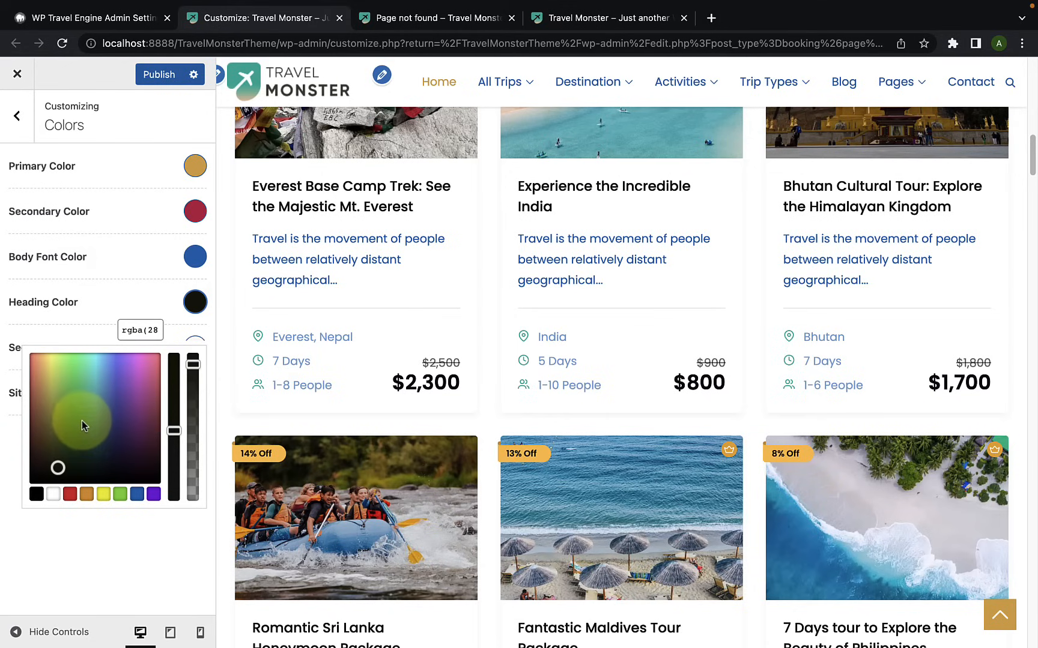
{"action": "left_click_drag", "start_coordinate": [57, 466], "coordinate": [116, 366]}
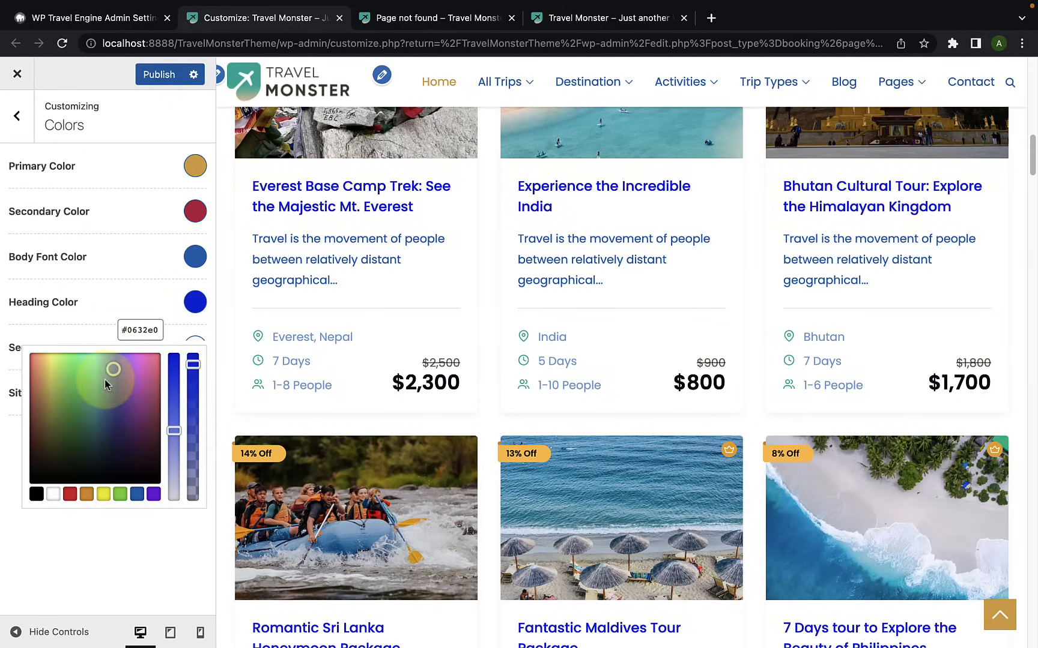
{"action": "scroll", "coordinate": [489, 449], "scroll_direction": "down", "scroll_amount": 5}
{"action": "scroll", "coordinate": [492, 449], "scroll_direction": "down", "scroll_amount": 20}
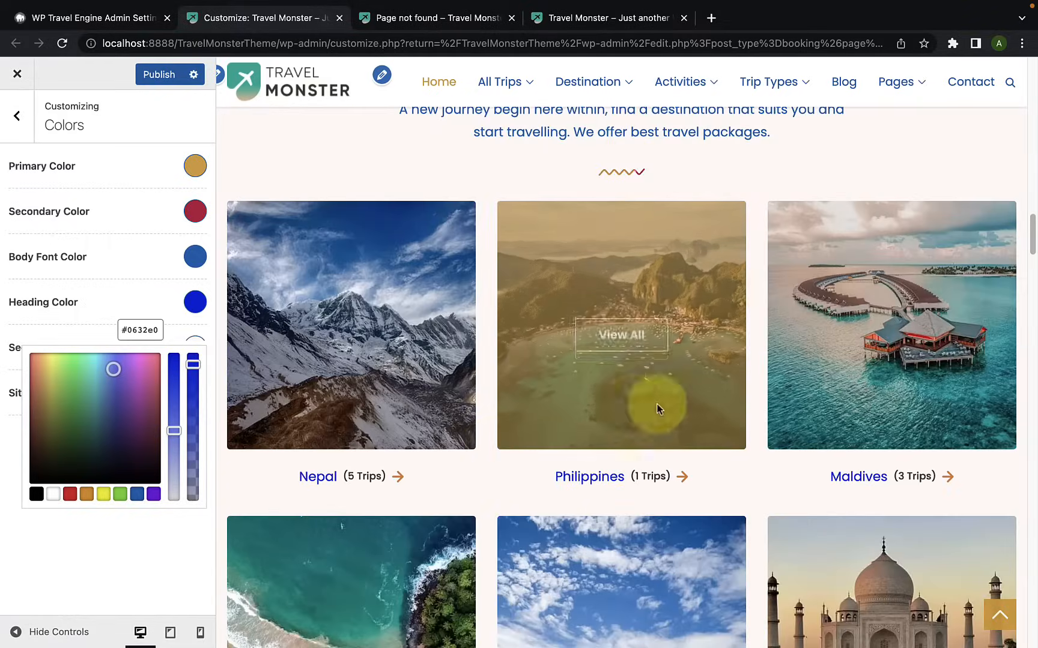
{"action": "scroll", "coordinate": [608, 477], "scroll_direction": "down", "scroll_amount": 12}
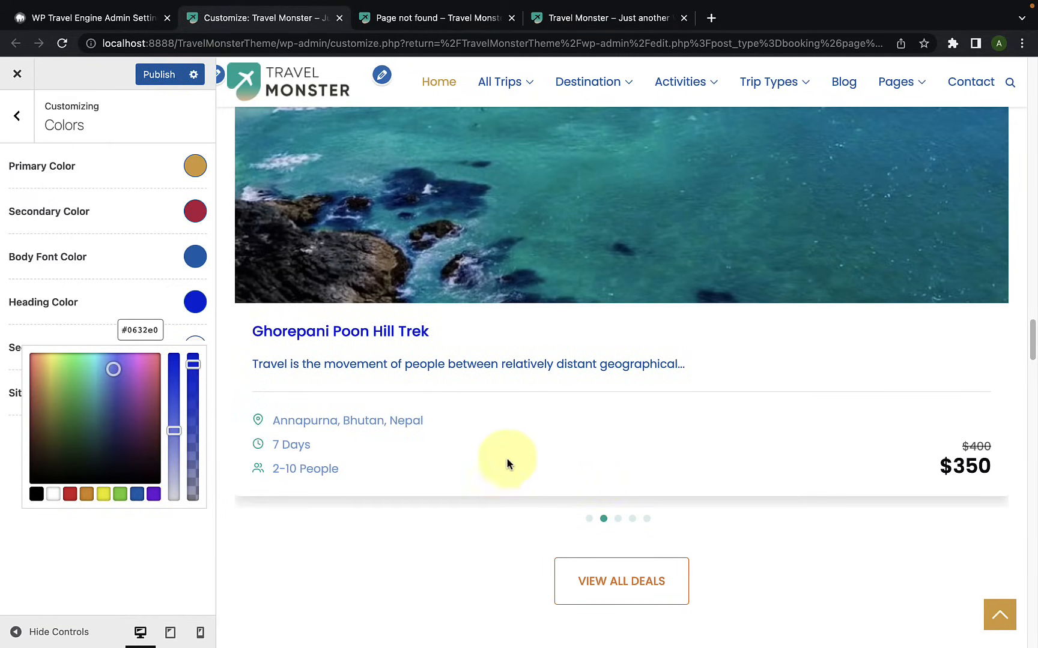
{"action": "left_click", "coordinate": [148, 170]}
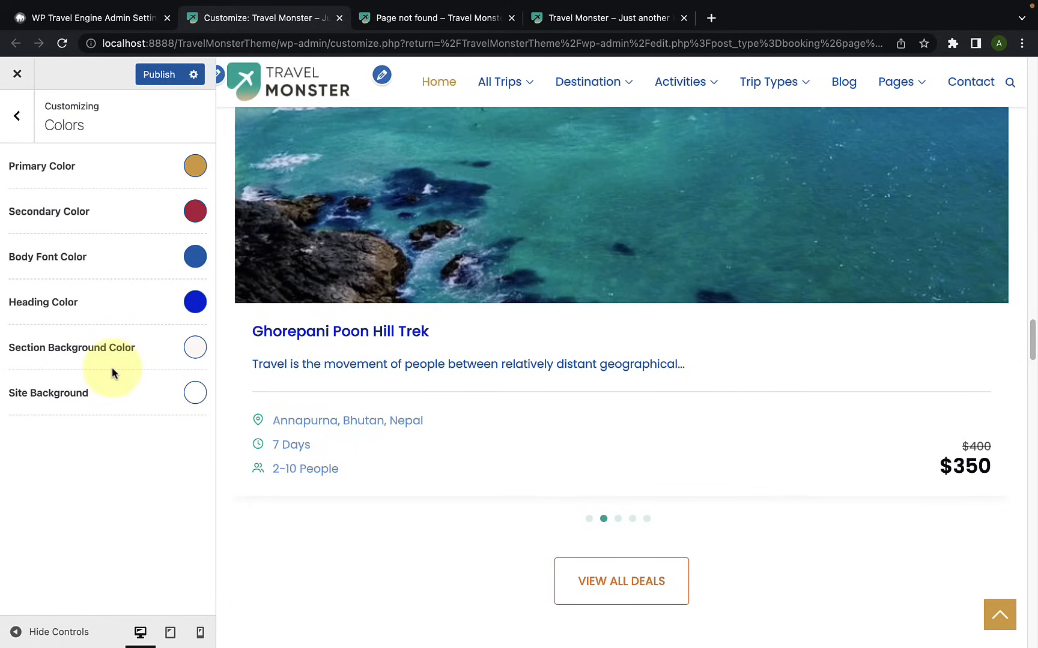
Step: Set the Section Background Color to light peach #ffecd3 and check it across the home page sections
{"action": "scroll", "coordinate": [539, 420], "scroll_direction": "up", "scroll_amount": 10}
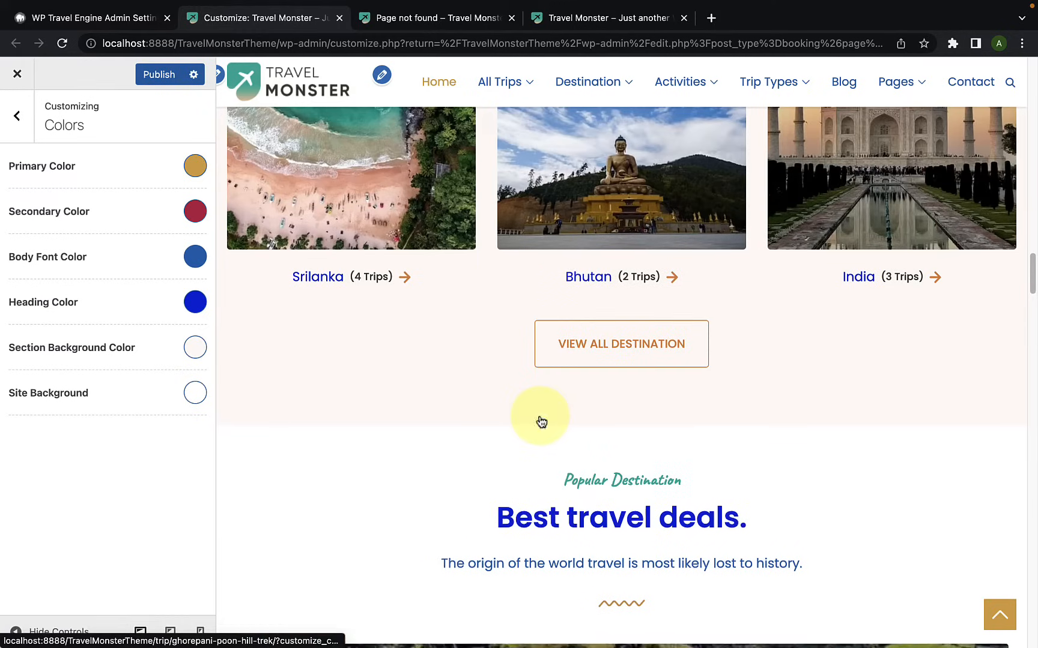
{"action": "scroll", "coordinate": [540, 421], "scroll_direction": "up", "scroll_amount": 9}
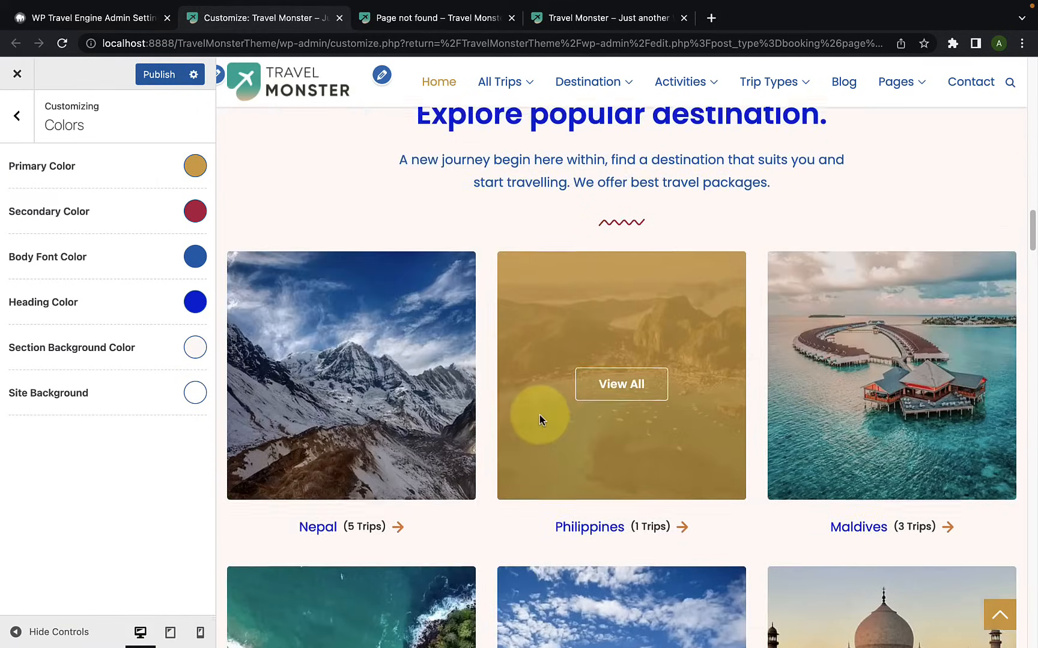
{"action": "scroll", "coordinate": [539, 415], "scroll_direction": "up", "scroll_amount": 3}
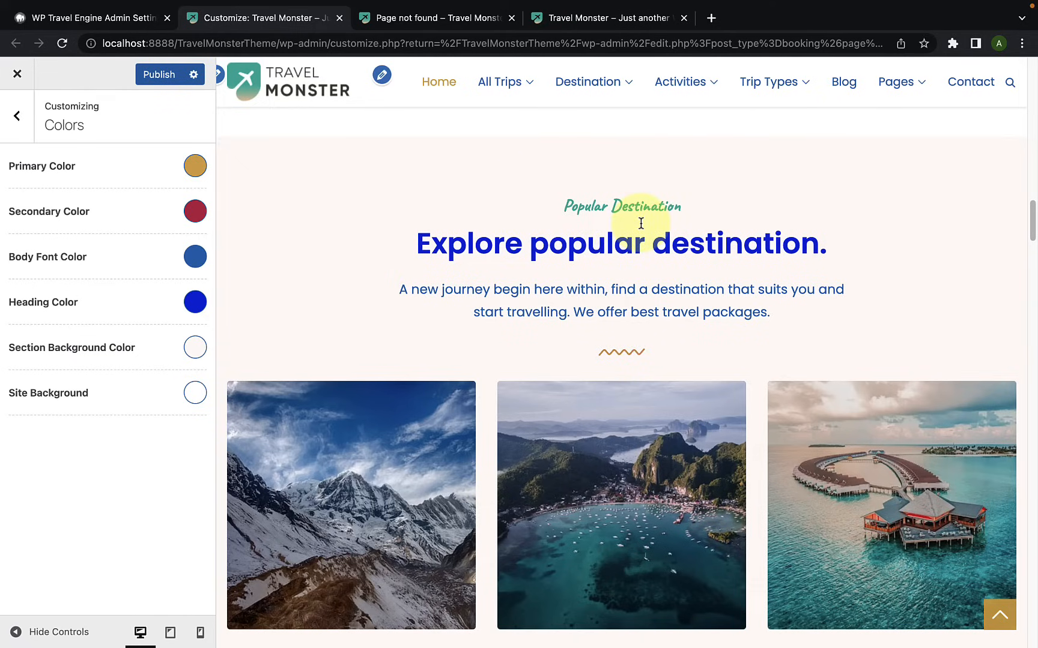
{"action": "left_click", "coordinate": [195, 348]}
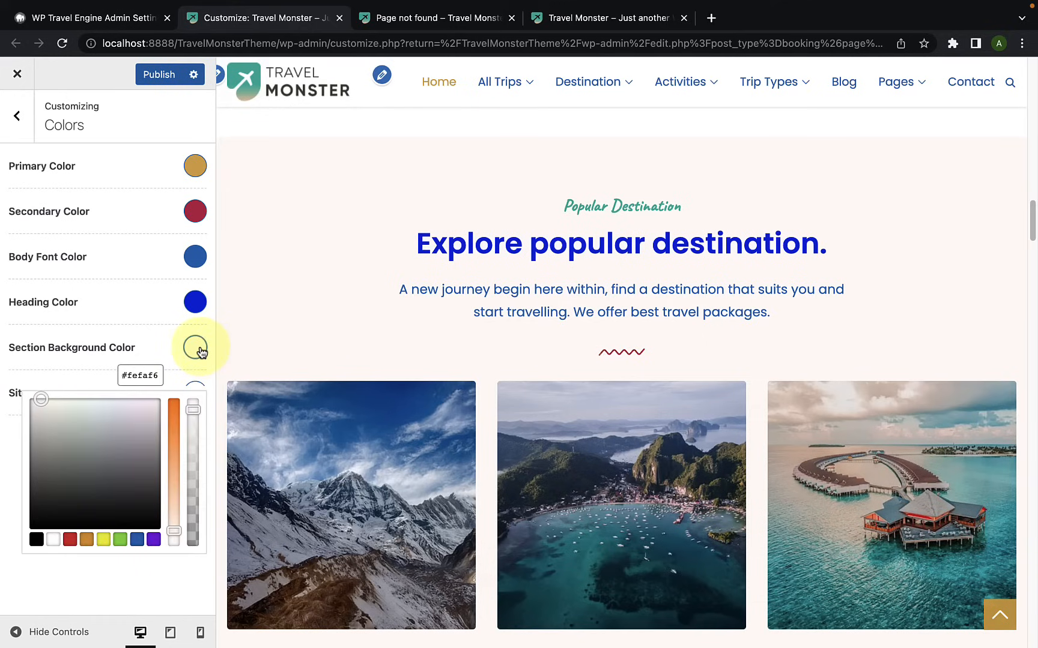
{"action": "left_click", "coordinate": [121, 540]}
{"action": "left_click", "coordinate": [80, 439]}
{"action": "left_click_drag", "start_coordinate": [80, 440], "coordinate": [76, 409]}
{"action": "left_click_drag", "start_coordinate": [174, 447], "coordinate": [169, 514]}
{"action": "left_click_drag", "start_coordinate": [77, 406], "coordinate": [42, 401]}
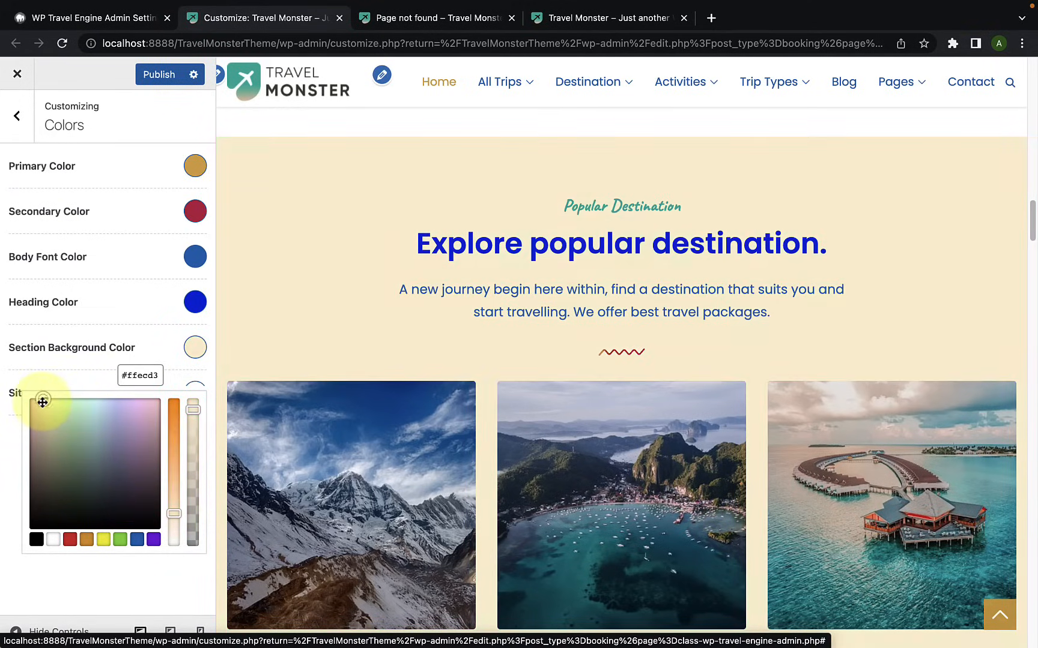
{"action": "scroll", "coordinate": [479, 414], "scroll_direction": "down", "scroll_amount": 10}
{"action": "scroll", "coordinate": [480, 415], "scroll_direction": "down", "scroll_amount": 5}
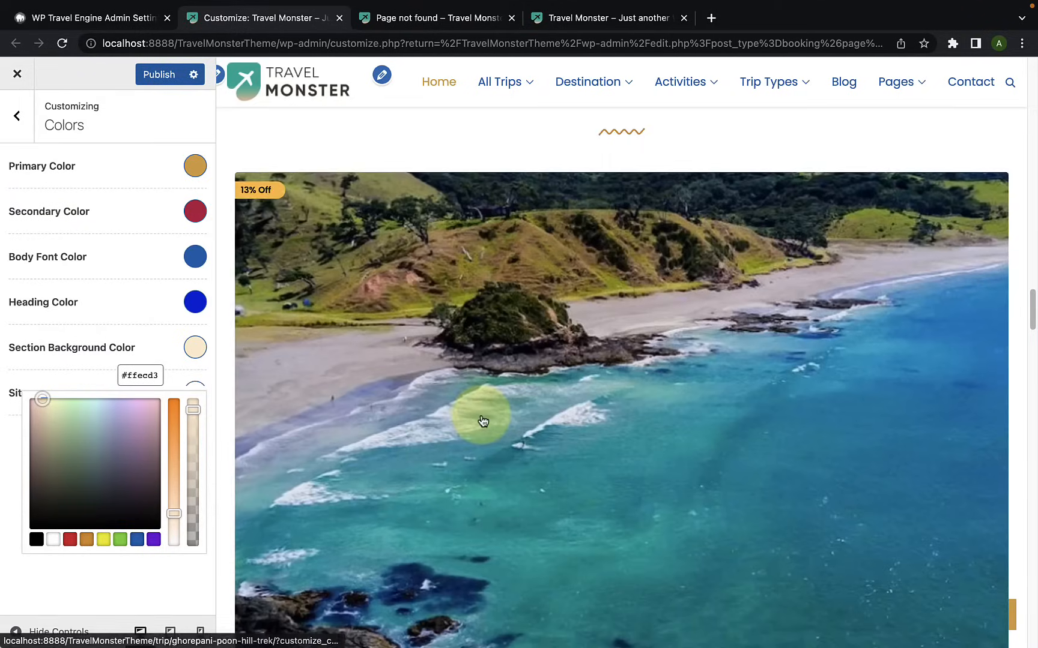
{"action": "scroll", "coordinate": [481, 413], "scroll_direction": "up", "scroll_amount": 10}
{"action": "scroll", "coordinate": [481, 413], "scroll_direction": "up", "scroll_amount": 15}
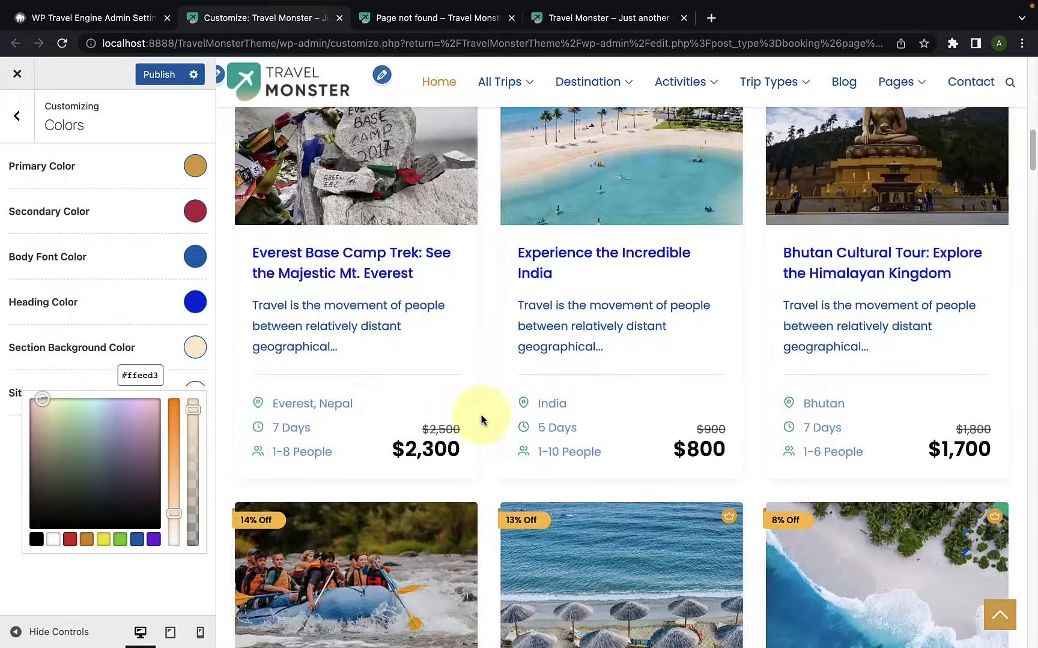
{"action": "scroll", "coordinate": [481, 413], "scroll_direction": "down", "scroll_amount": 4}
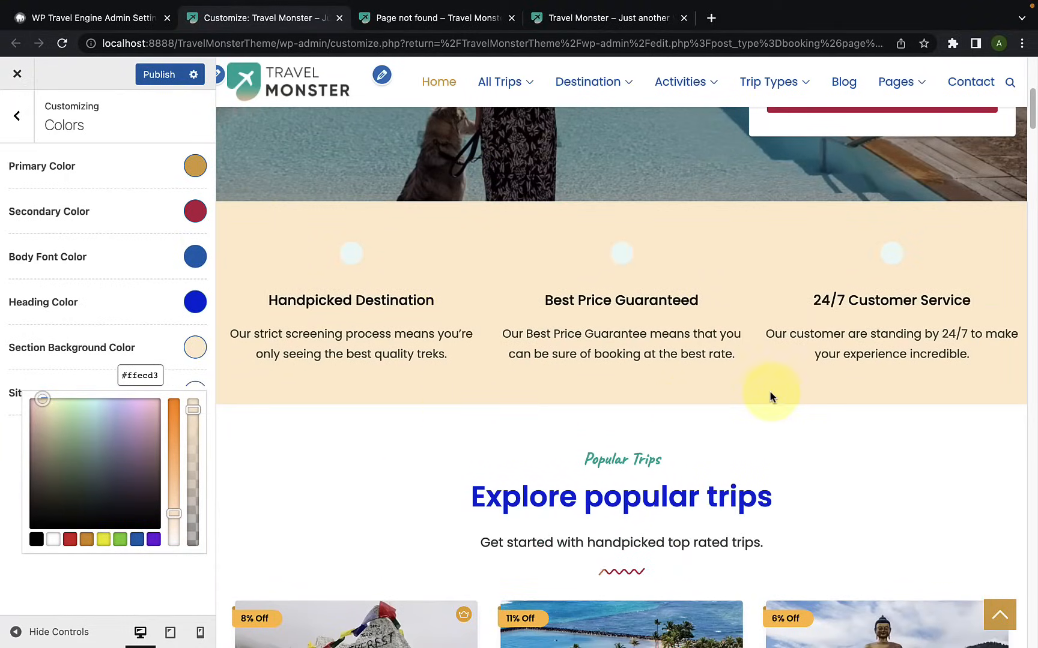
Step: Open the Blog page in the preview, try Site Background shades ending on white #ffffff, and check the page's background
{"action": "left_click", "coordinate": [149, 342]}
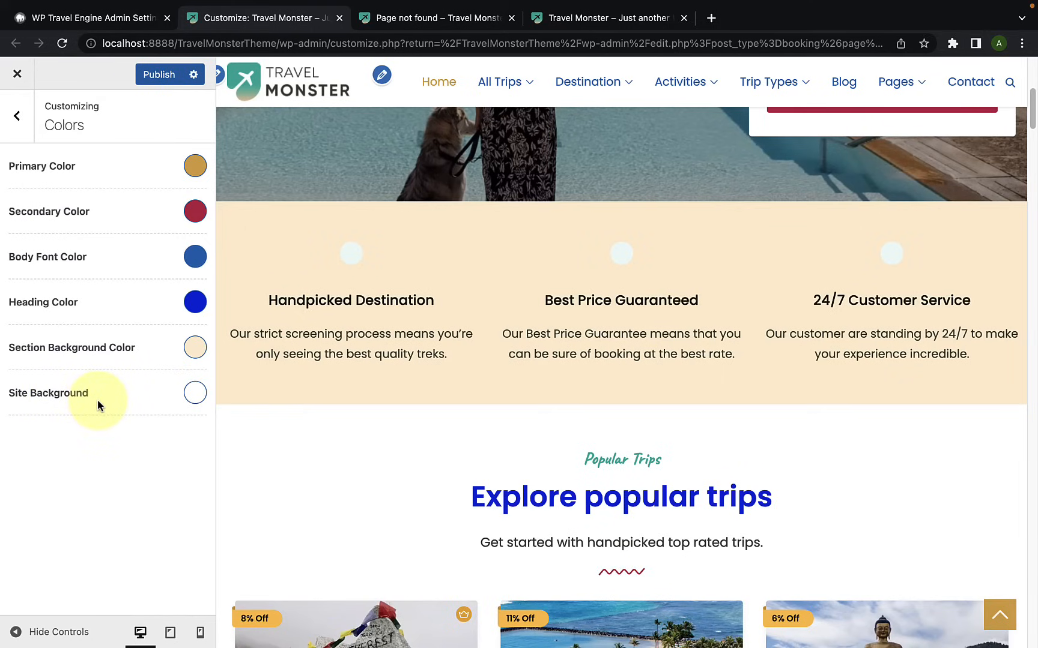
{"action": "left_click", "coordinate": [850, 84]}
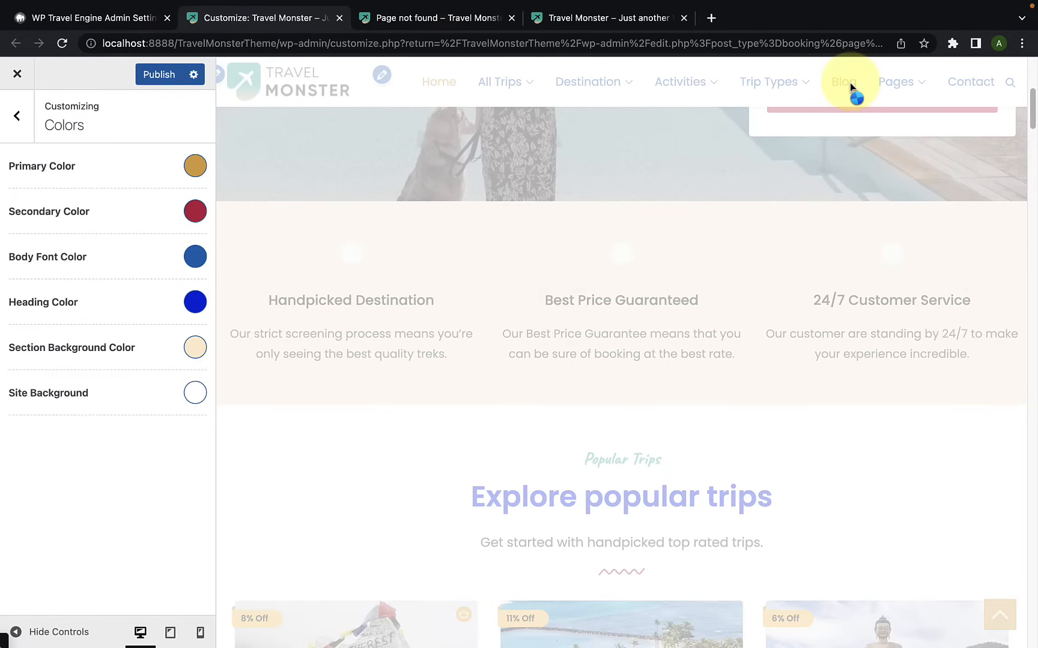
{"action": "scroll", "coordinate": [624, 306], "scroll_direction": "down", "scroll_amount": 5}
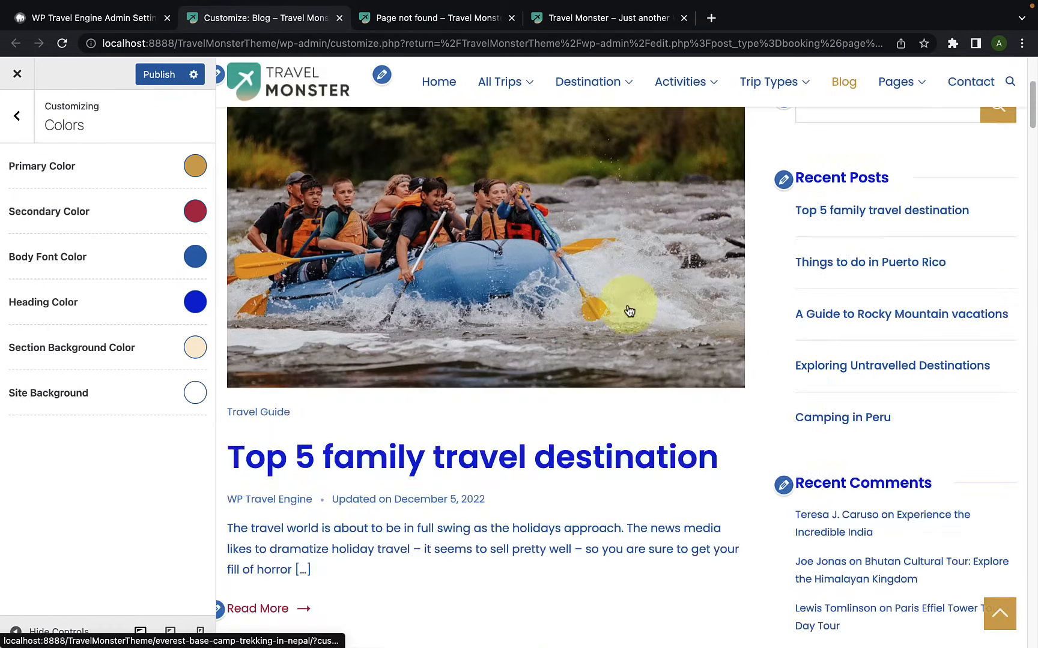
{"action": "left_click", "coordinate": [195, 393]}
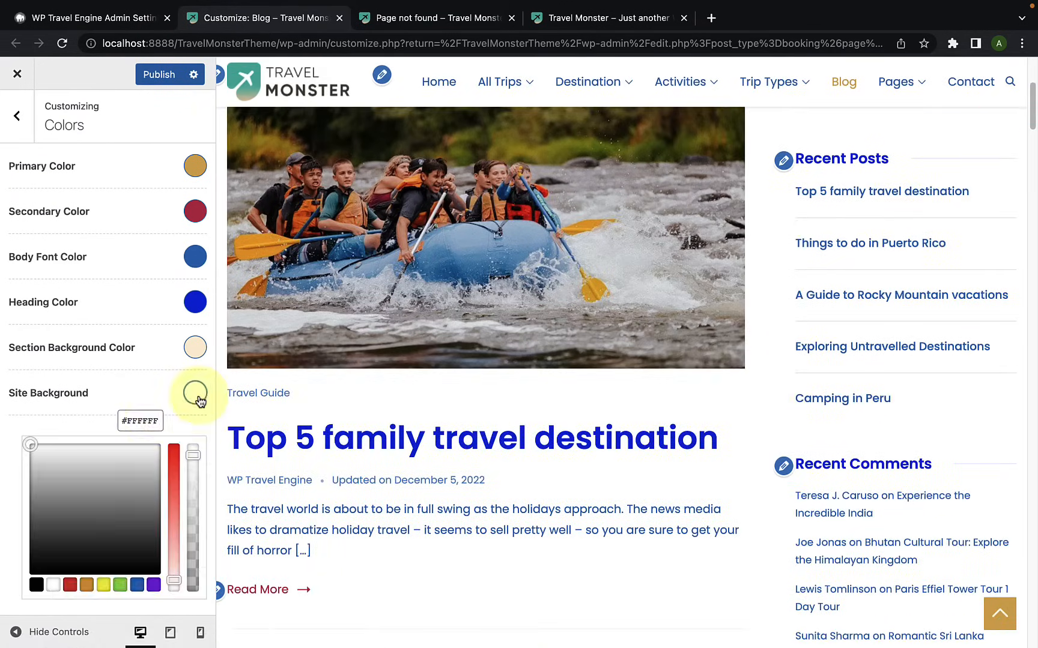
{"action": "left_click", "coordinate": [133, 471]}
{"action": "left_click_drag", "start_coordinate": [132, 469], "coordinate": [128, 443]}
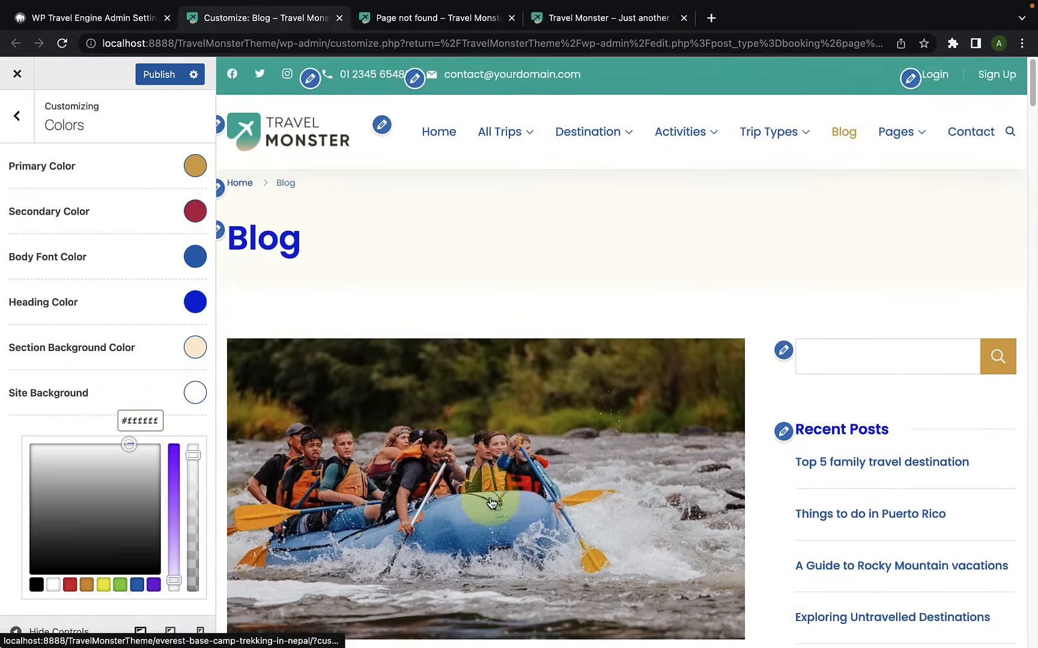
{"action": "scroll", "coordinate": [490, 500], "scroll_direction": "down", "scroll_amount": 10}
{"action": "scroll", "coordinate": [491, 502], "scroll_direction": "down", "scroll_amount": 13}
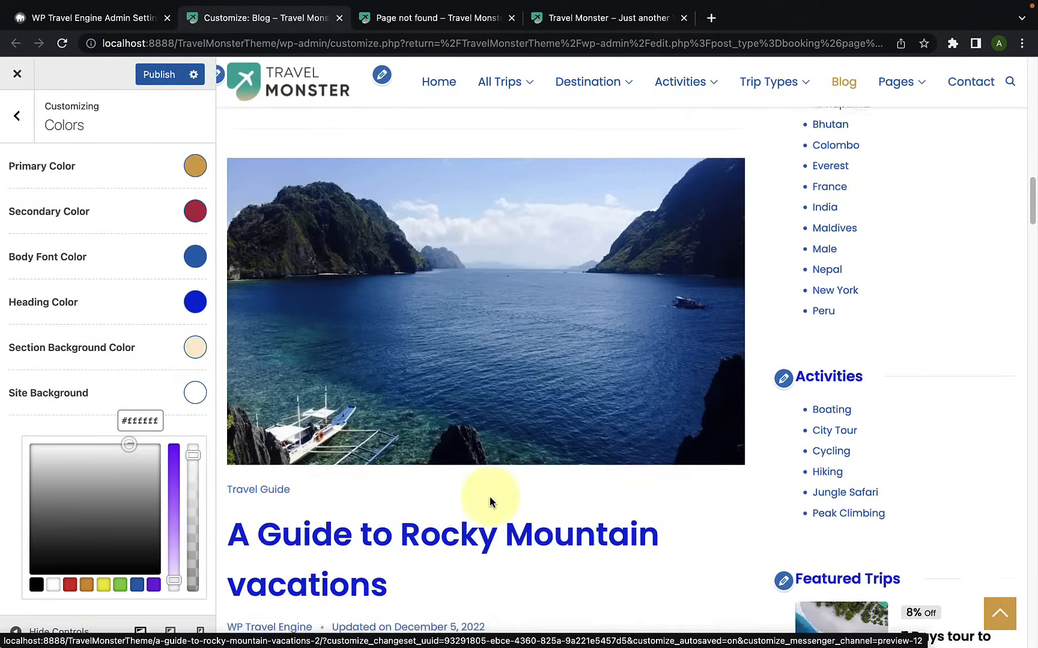
{"action": "scroll", "coordinate": [491, 502], "scroll_direction": "up", "scroll_amount": 8}
{"action": "scroll", "coordinate": [489, 497], "scroll_direction": "up", "scroll_amount": 10}
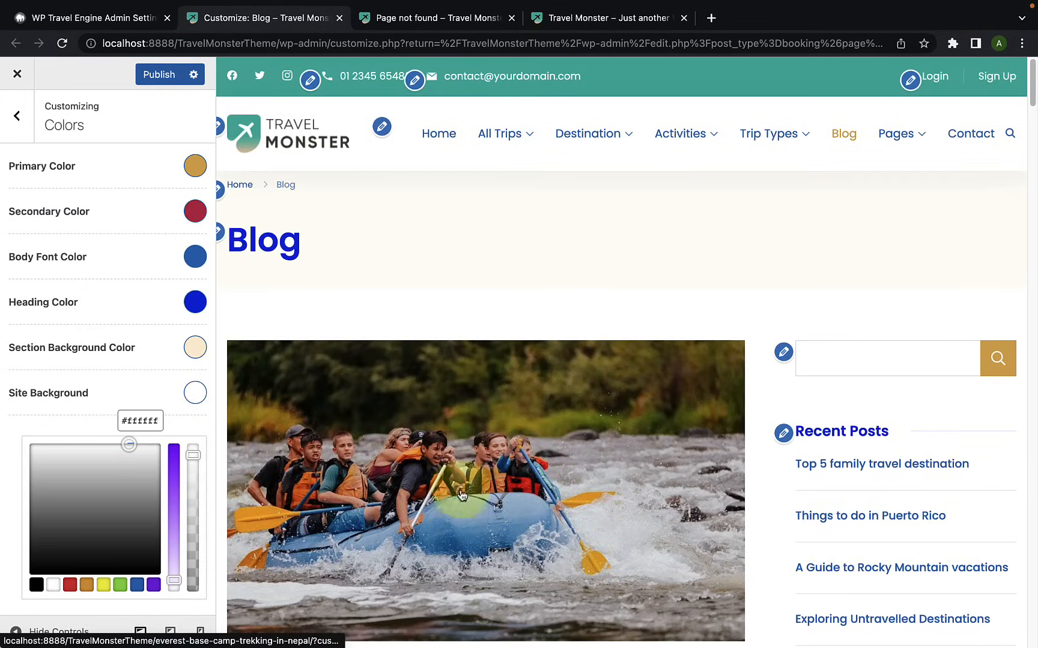
{"action": "left_click", "coordinate": [42, 418]}
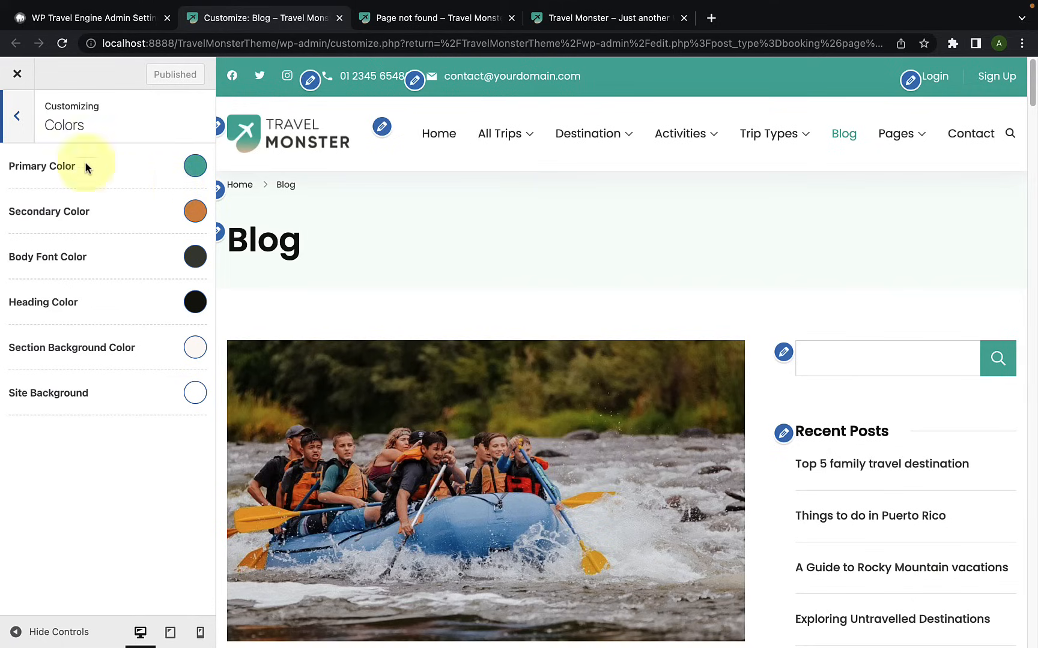
Step: Leave the Colors settings and open the Primary Font options in the Typography settings
{"action": "left_click", "coordinate": [18, 134]}
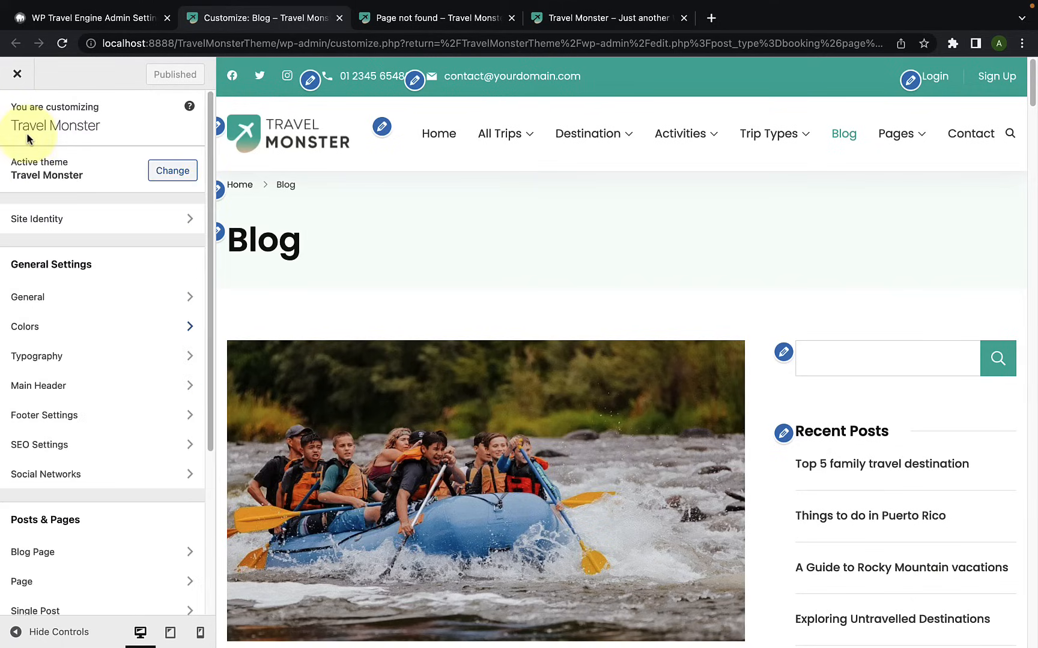
{"action": "left_click", "coordinate": [63, 356]}
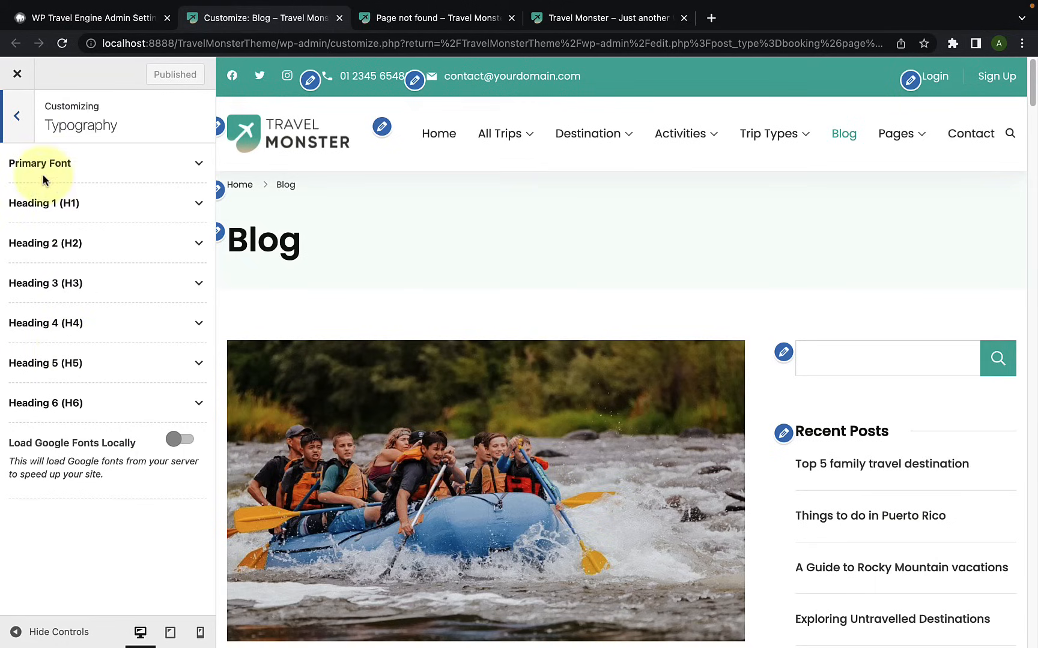
{"action": "left_click", "coordinate": [105, 173]}
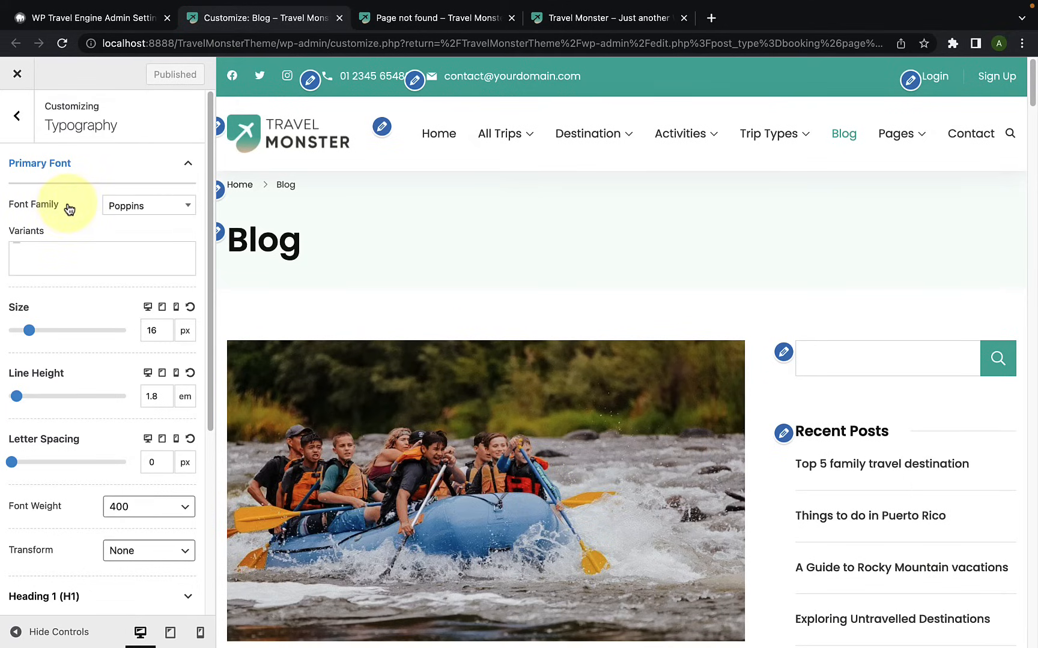
Step: Change the Primary Font family to Praise and check the blog text in the preview
{"action": "left_click", "coordinate": [159, 211]}
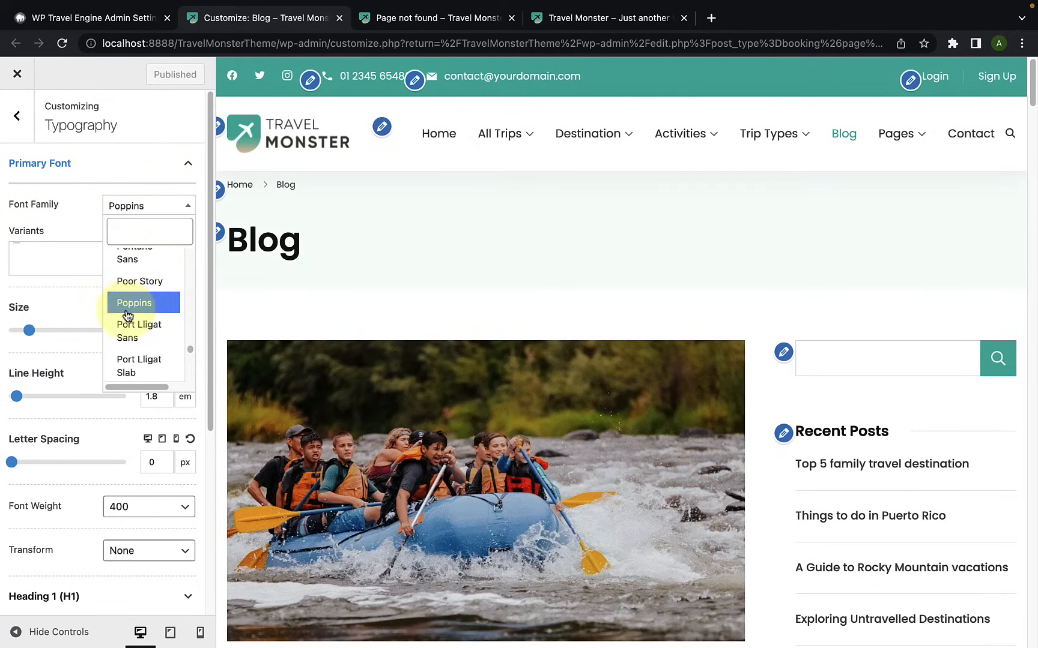
{"action": "scroll", "coordinate": [147, 325], "scroll_direction": "down", "scroll_amount": 2}
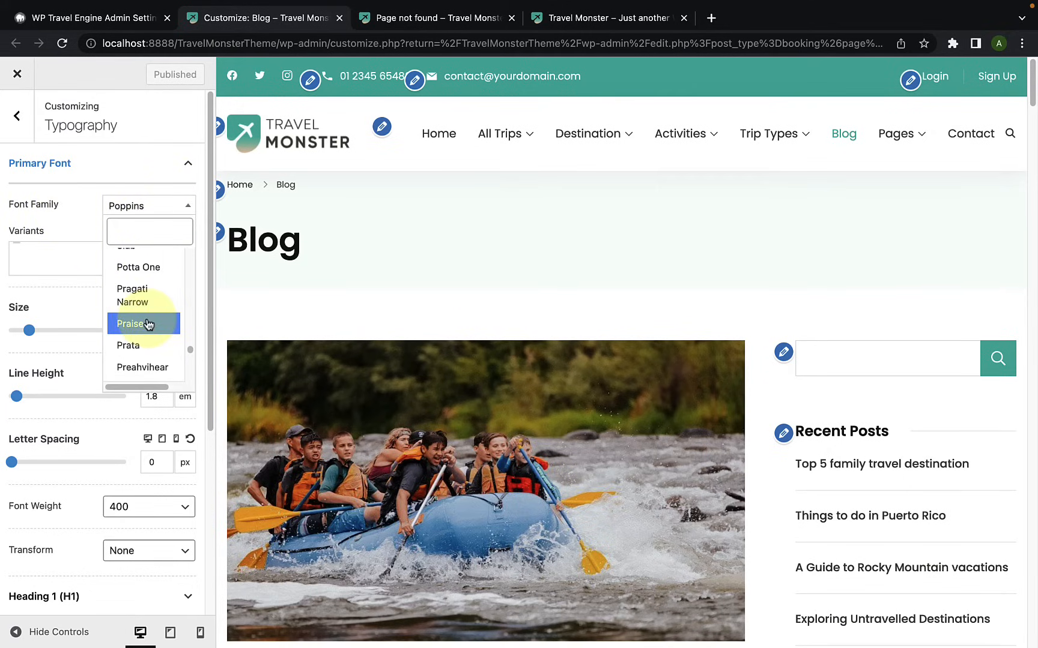
{"action": "left_click", "coordinate": [148, 324]}
{"action": "scroll", "coordinate": [371, 338], "scroll_direction": "down", "scroll_amount": 7}
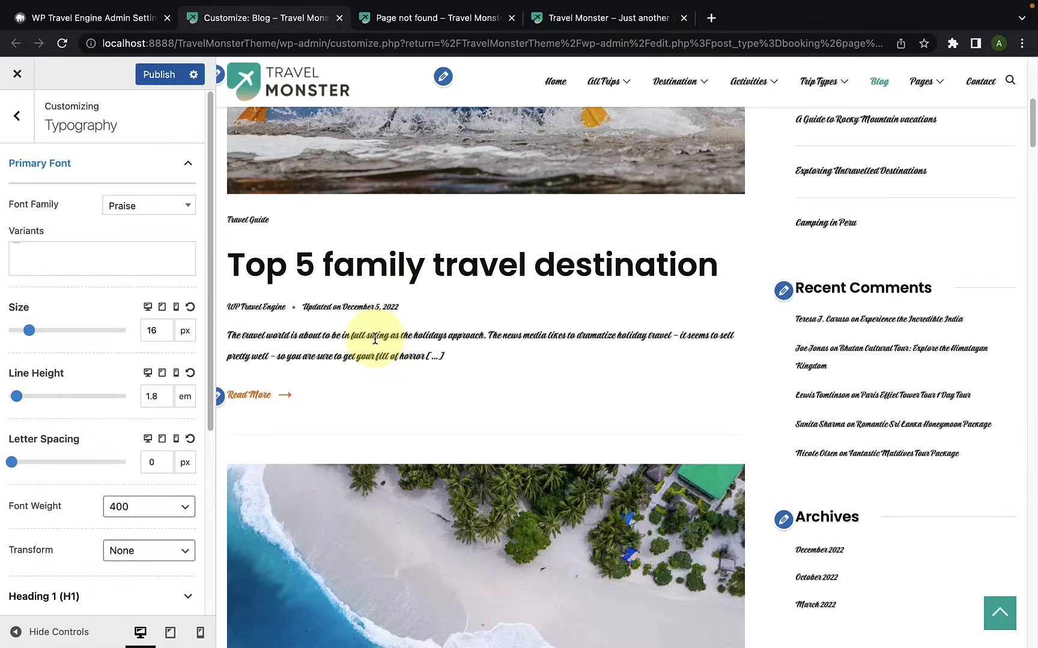
{"action": "scroll", "coordinate": [375, 340], "scroll_direction": "down", "scroll_amount": 1}
Step: Set the Primary Font family to Puritan, check it on the Blog page, and look through the available font variants
{"action": "left_click", "coordinate": [158, 207]}
{"action": "scroll", "coordinate": [149, 318], "scroll_direction": "down", "scroll_amount": 3}
{"action": "scroll", "coordinate": [148, 318], "scroll_direction": "down", "scroll_amount": 1}
{"action": "left_click", "coordinate": [147, 324]}
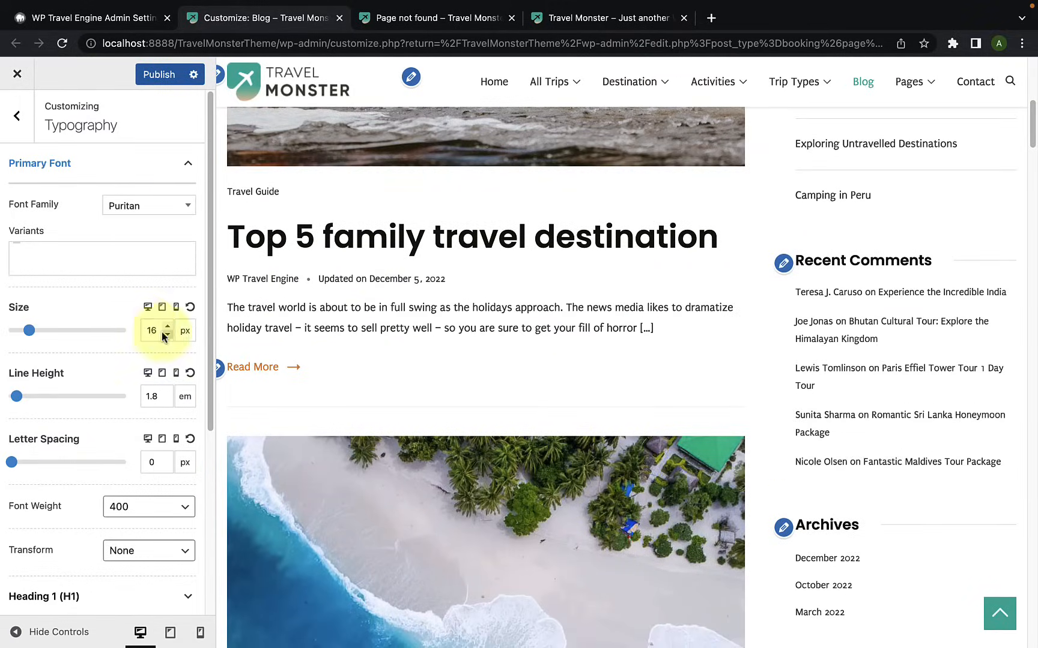
{"action": "scroll", "coordinate": [416, 342], "scroll_direction": "down", "scroll_amount": 10}
{"action": "scroll", "coordinate": [416, 353], "scroll_direction": "up", "scroll_amount": 5}
{"action": "scroll", "coordinate": [416, 348], "scroll_direction": "up", "scroll_amount": 5}
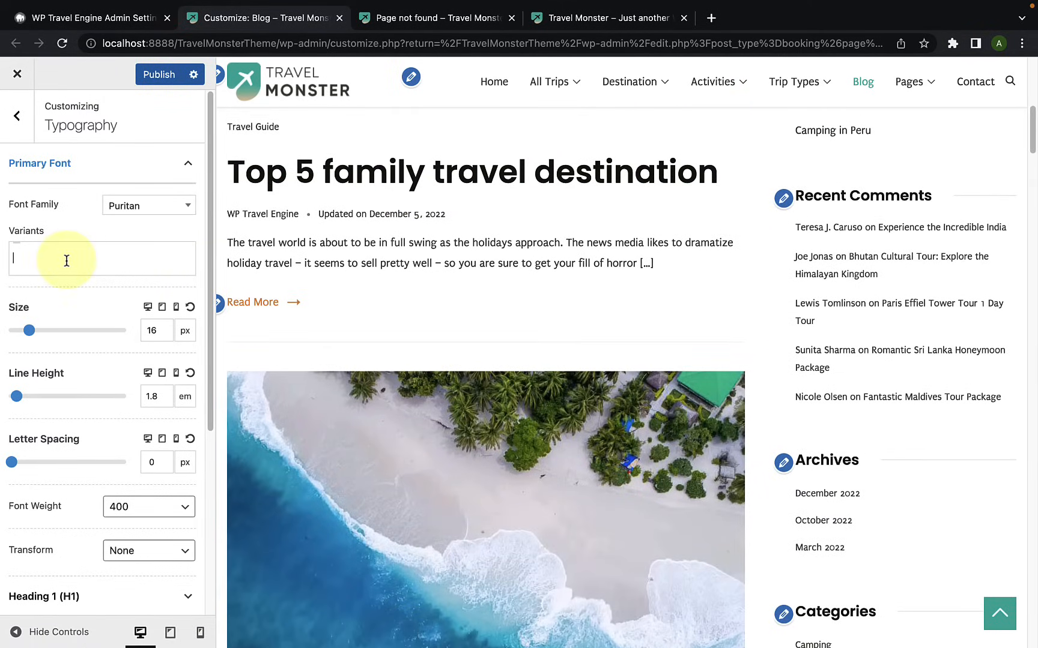
{"action": "left_click", "coordinate": [66, 261]}
{"action": "scroll", "coordinate": [65, 384], "scroll_direction": "down", "scroll_amount": 2}
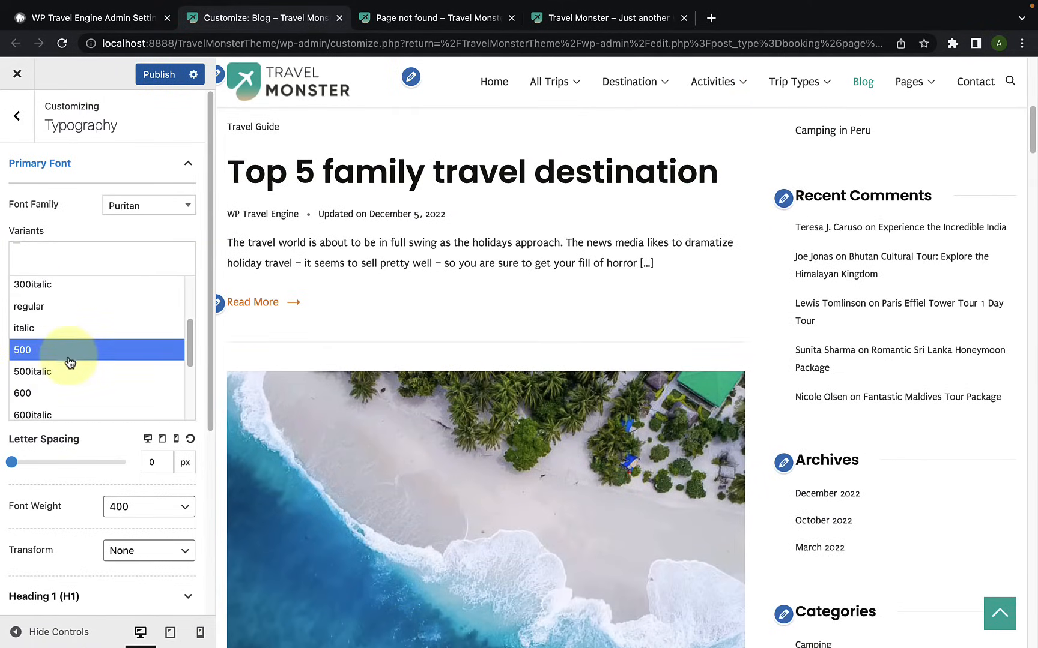
{"action": "left_click", "coordinate": [84, 220]}
{"action": "left_click_drag", "start_coordinate": [33, 335], "coordinate": [34, 336]}
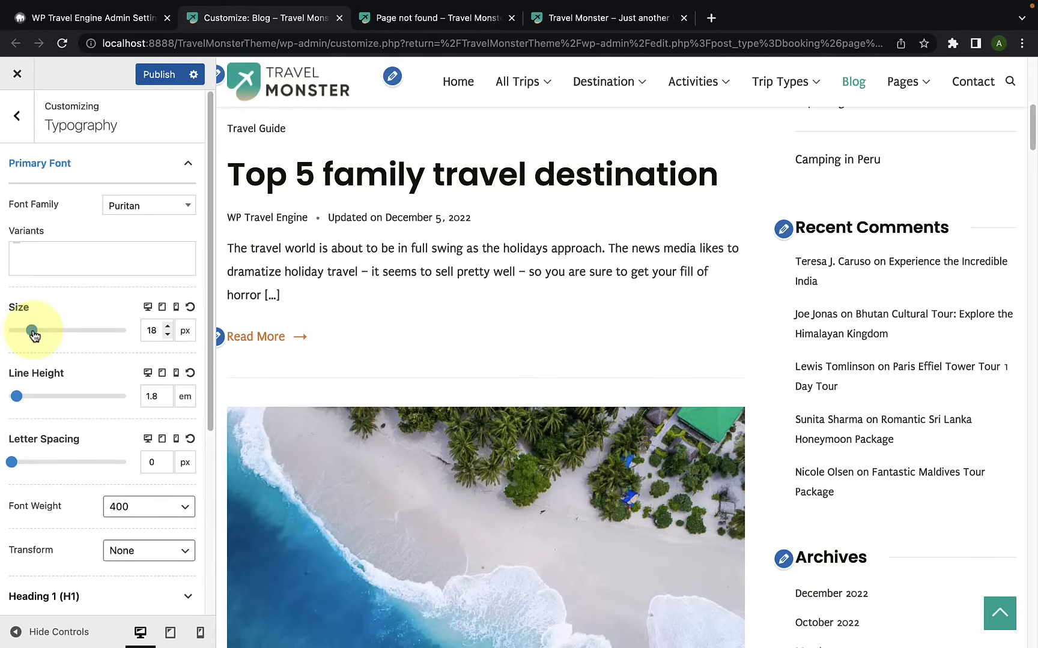
{"action": "left_click_drag", "start_coordinate": [16, 396], "coordinate": [18, 398]}
{"action": "left_click_drag", "start_coordinate": [7, 473], "coordinate": [11, 463]}
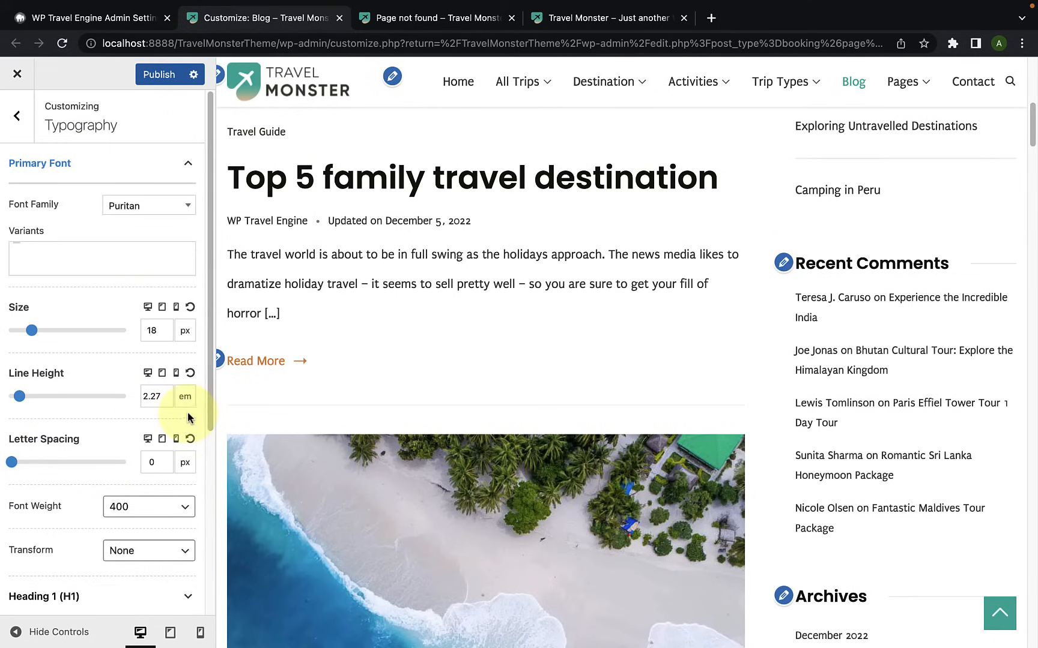
Step: Set the Primary Font's size for tablets to 22 px, watching the blog text in the tablet preview
{"action": "left_click", "coordinate": [163, 309]}
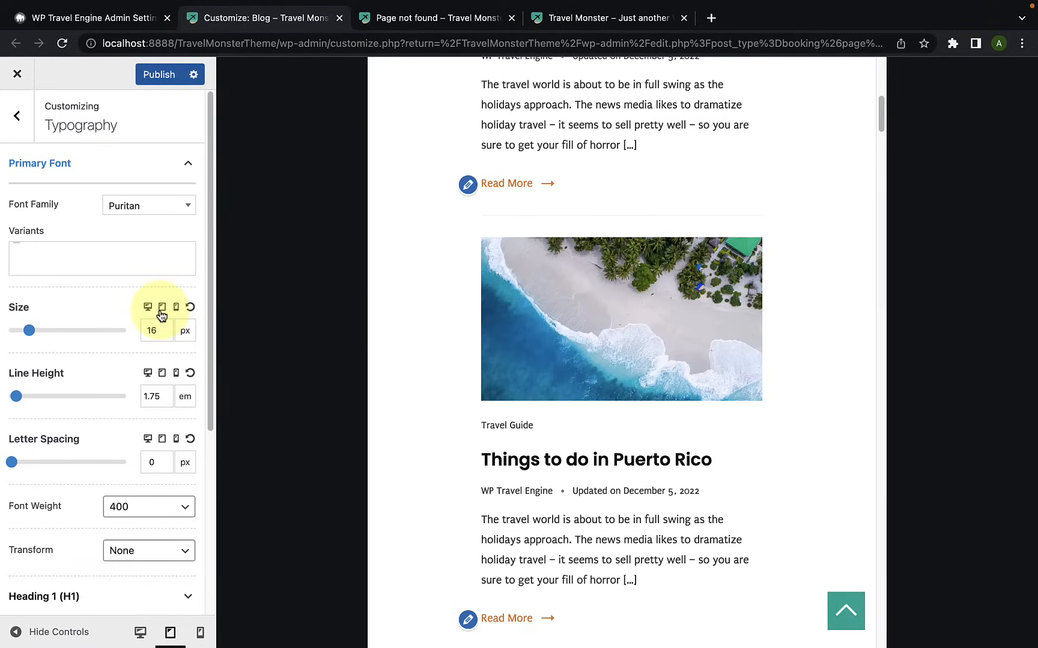
{"action": "scroll", "coordinate": [505, 335], "scroll_direction": "up", "scroll_amount": 3}
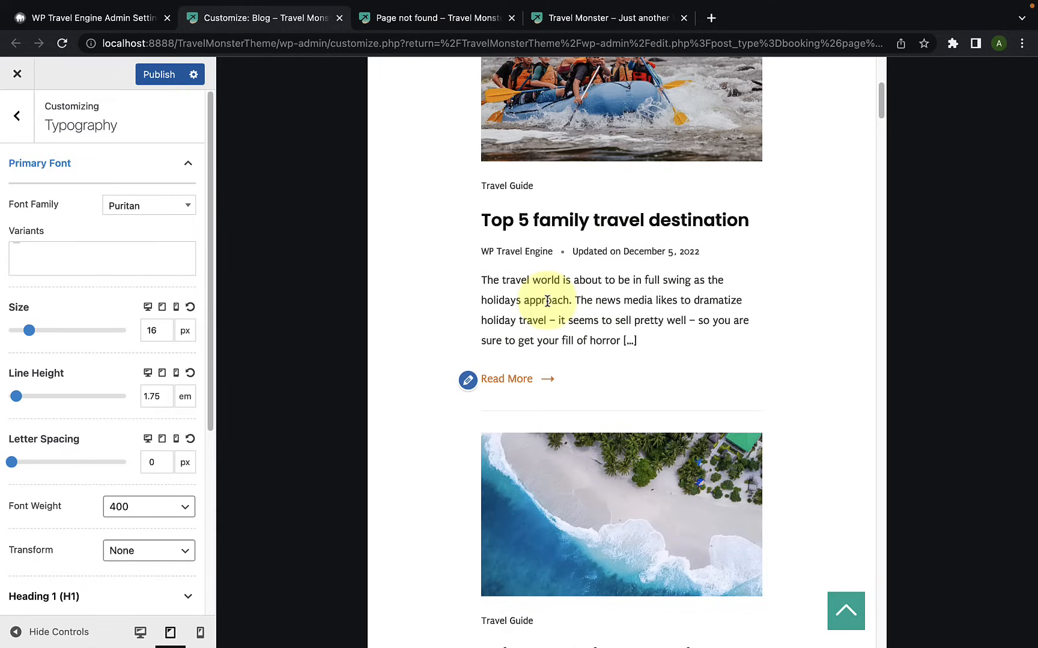
{"action": "mouse_move", "coordinate": [31, 332]}
{"action": "left_mouse_down"}
{"action": "mouse_move", "coordinate": [43, 335]}
{"action": "mouse_move", "coordinate": [36, 331]}
{"action": "left_mouse_up"}
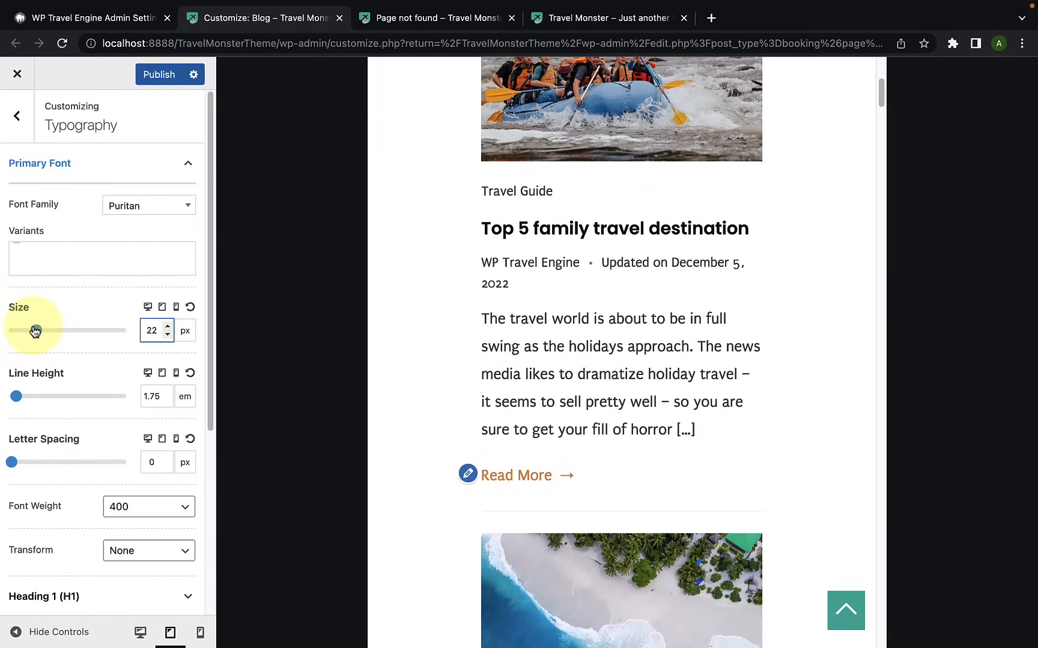
Step: Set the Primary Font's mobile size to 18 px and compare the blog text in the mobile, desktop and tablet previews
{"action": "left_click", "coordinate": [176, 309]}
{"action": "left_click_drag", "start_coordinate": [30, 331], "coordinate": [33, 334]}
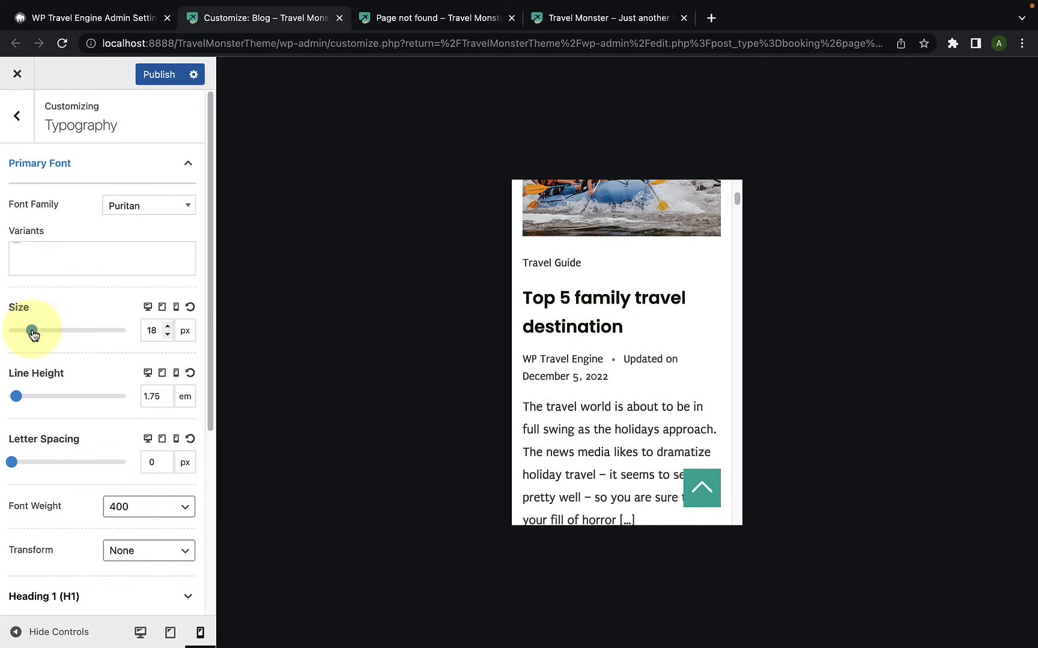
{"action": "scroll", "coordinate": [584, 366], "scroll_direction": "down", "scroll_amount": 2}
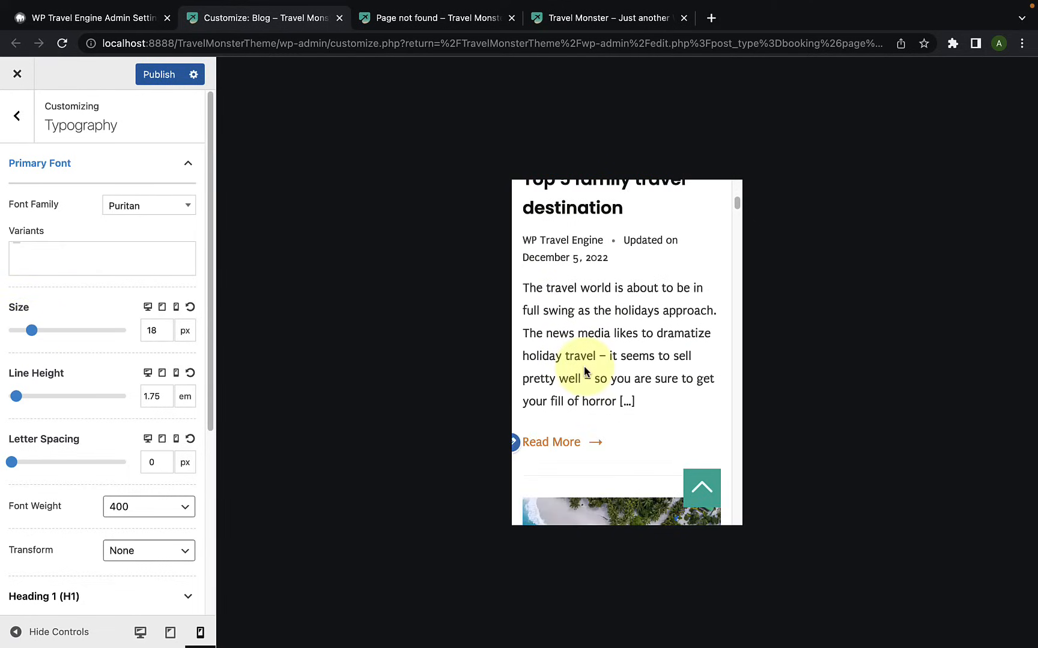
{"action": "scroll", "coordinate": [586, 367], "scroll_direction": "up", "scroll_amount": 1}
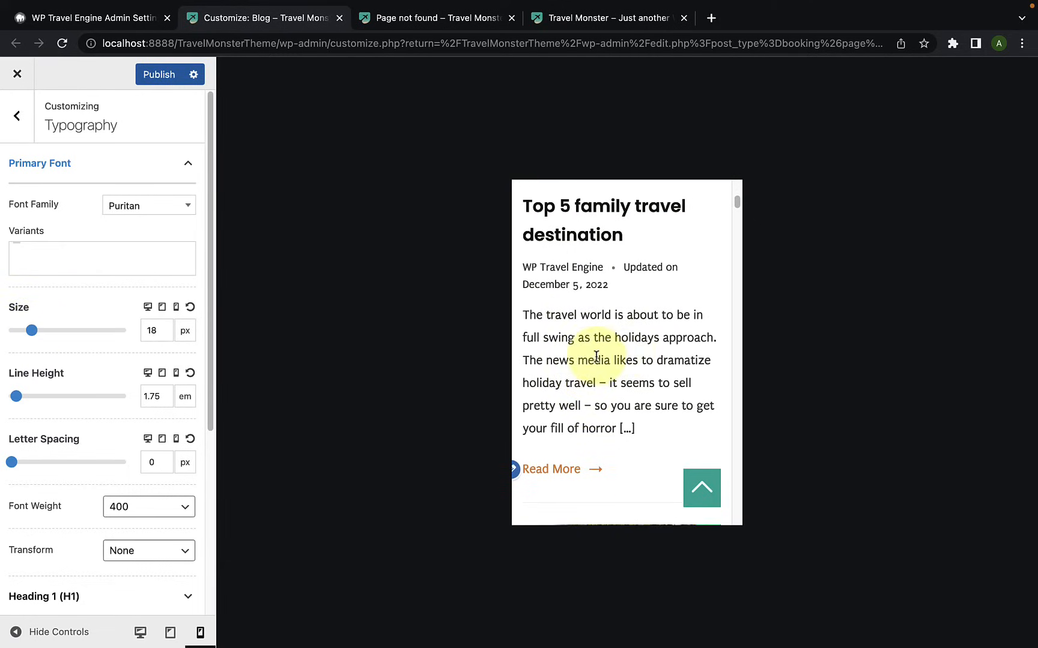
{"action": "left_click", "coordinate": [140, 634]}
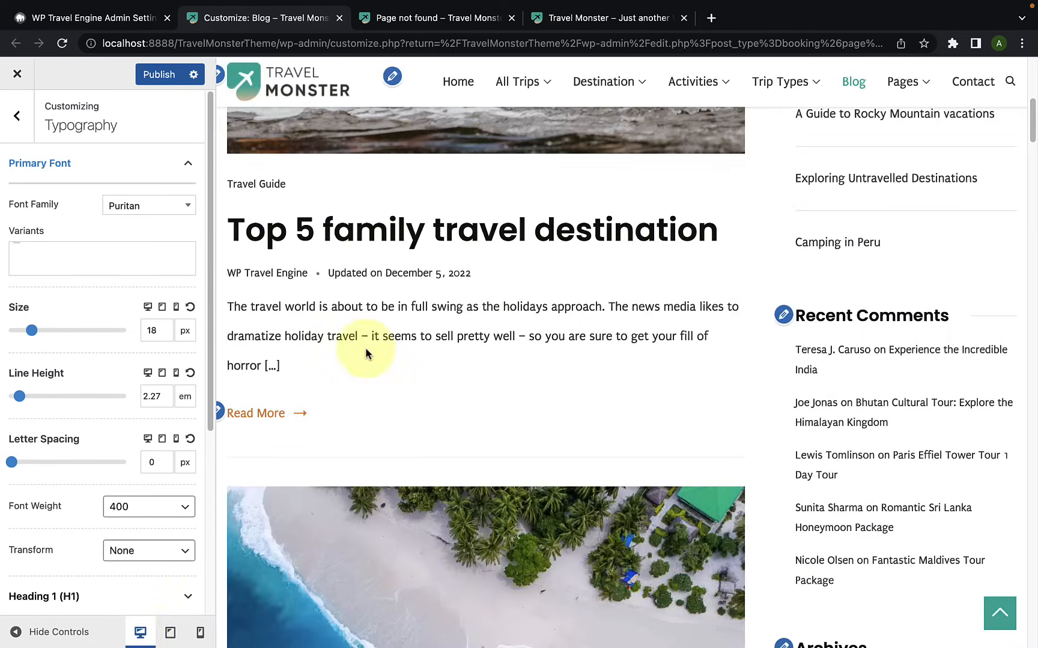
{"action": "left_click", "coordinate": [171, 636]}
{"action": "scroll", "coordinate": [512, 351], "scroll_direction": "up", "scroll_amount": 2}
{"action": "scroll", "coordinate": [511, 351], "scroll_direction": "down", "scroll_amount": 10}
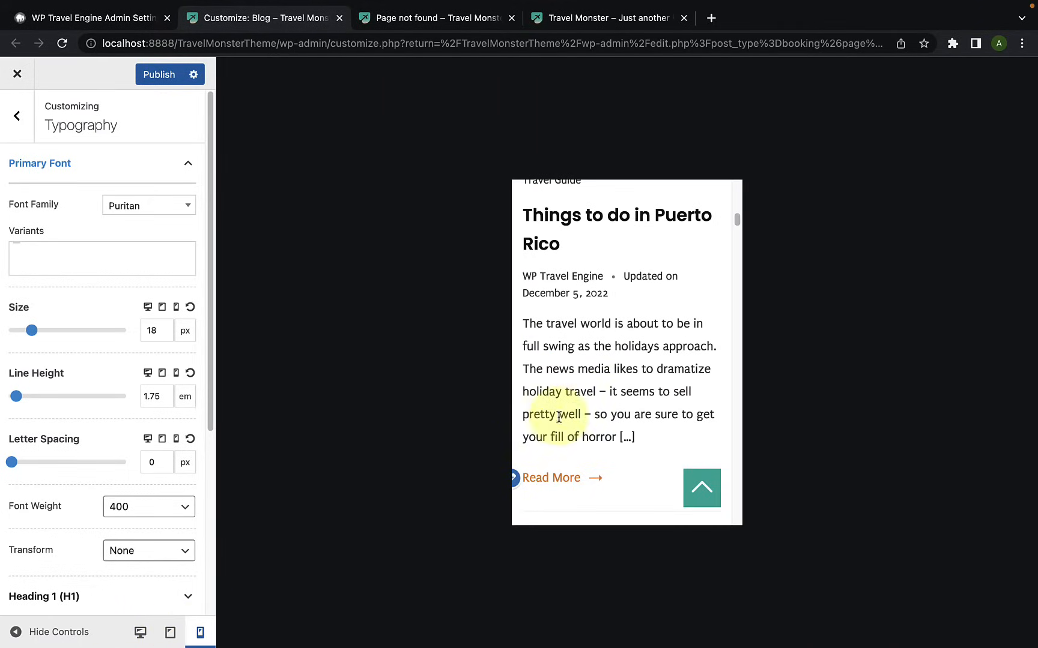
Step: Set the Primary Font's mobile line height to 1.98 em and try the letter spacing and tablet line height sliders
{"action": "left_click_drag", "start_coordinate": [17, 396], "coordinate": [18, 399]}
{"action": "left_click_drag", "start_coordinate": [11, 463], "coordinate": [11, 466]}
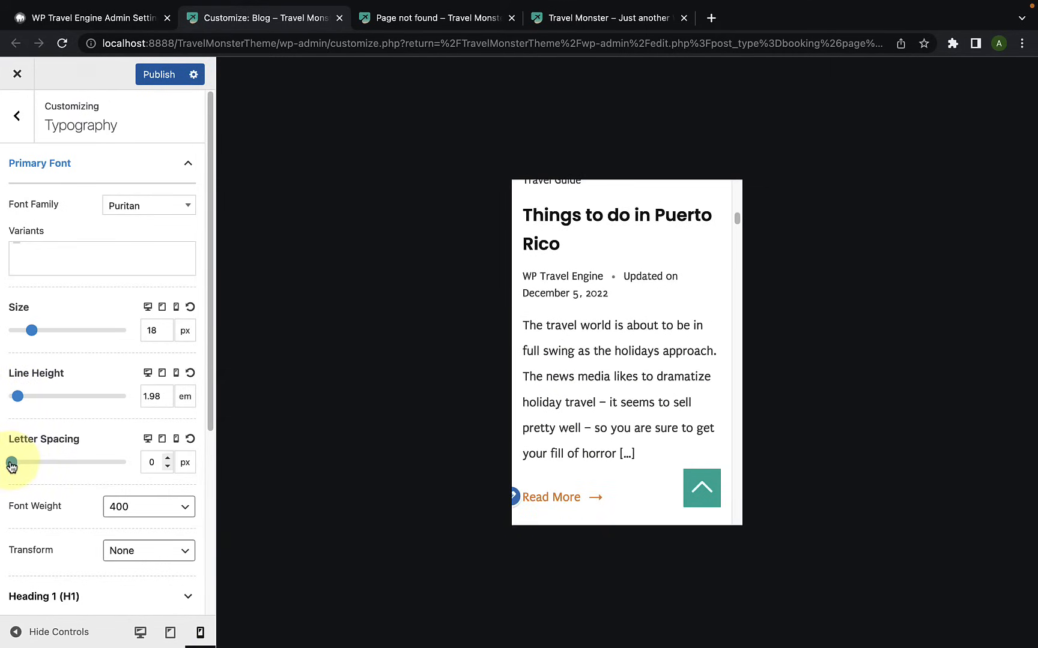
{"action": "left_click", "coordinate": [170, 632]}
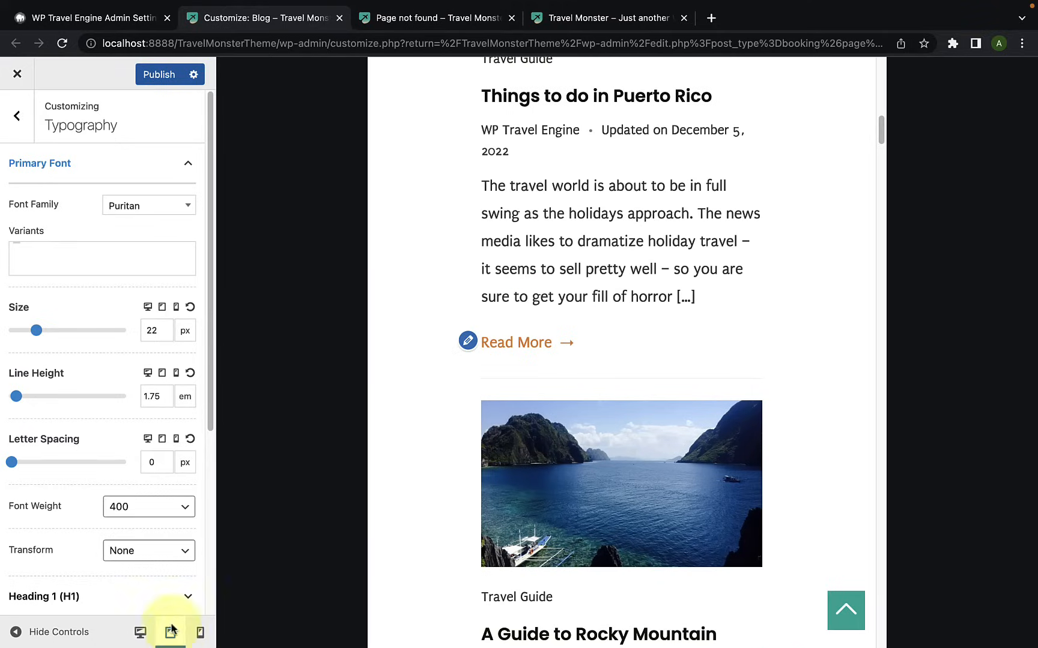
{"action": "left_click_drag", "start_coordinate": [14, 465], "coordinate": [15, 467]}
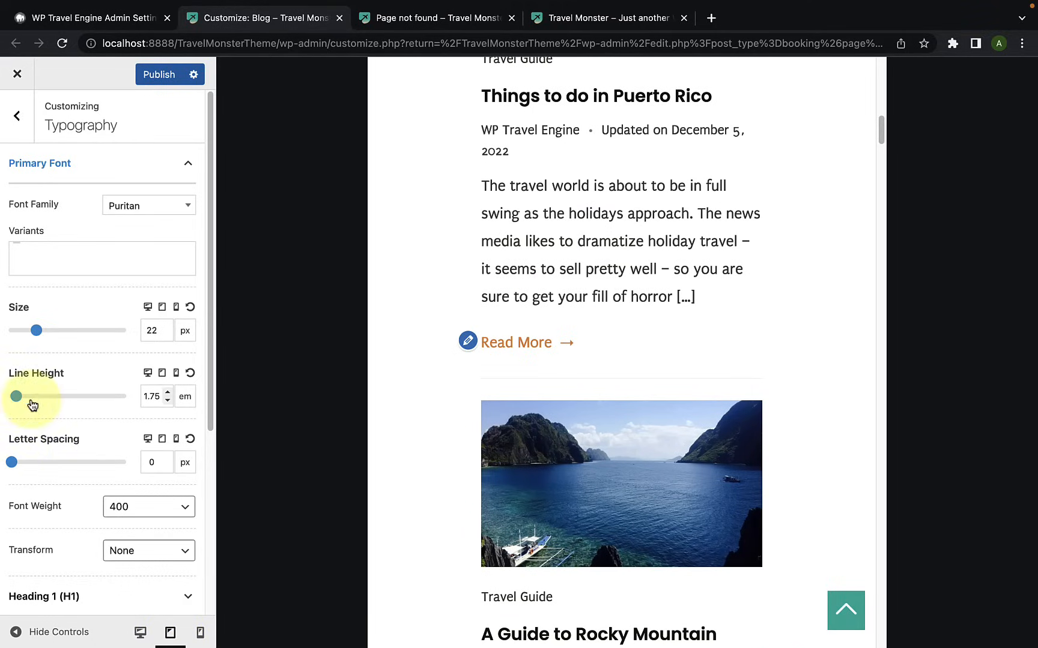
{"action": "left_click_drag", "start_coordinate": [13, 402], "coordinate": [15, 399]}
Step: Return to the desktop preview, look through the Primary Font's weight options, and set its Transform to Uppercase
{"action": "left_click", "coordinate": [142, 634]}
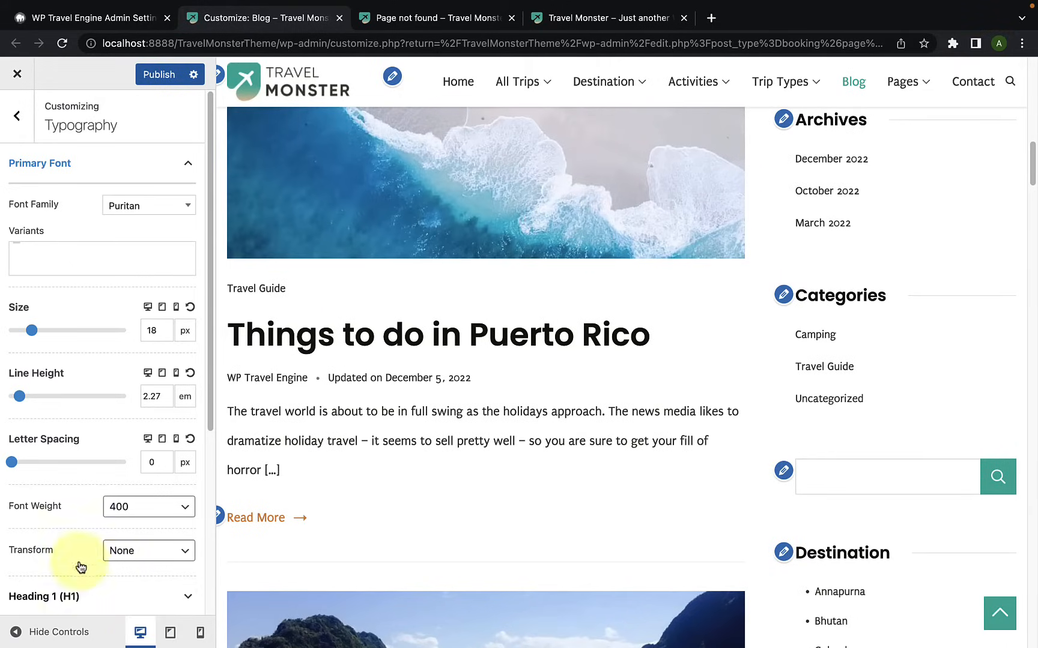
{"action": "scroll", "coordinate": [68, 528], "scroll_direction": "down", "scroll_amount": 1}
{"action": "left_click", "coordinate": [137, 489]}
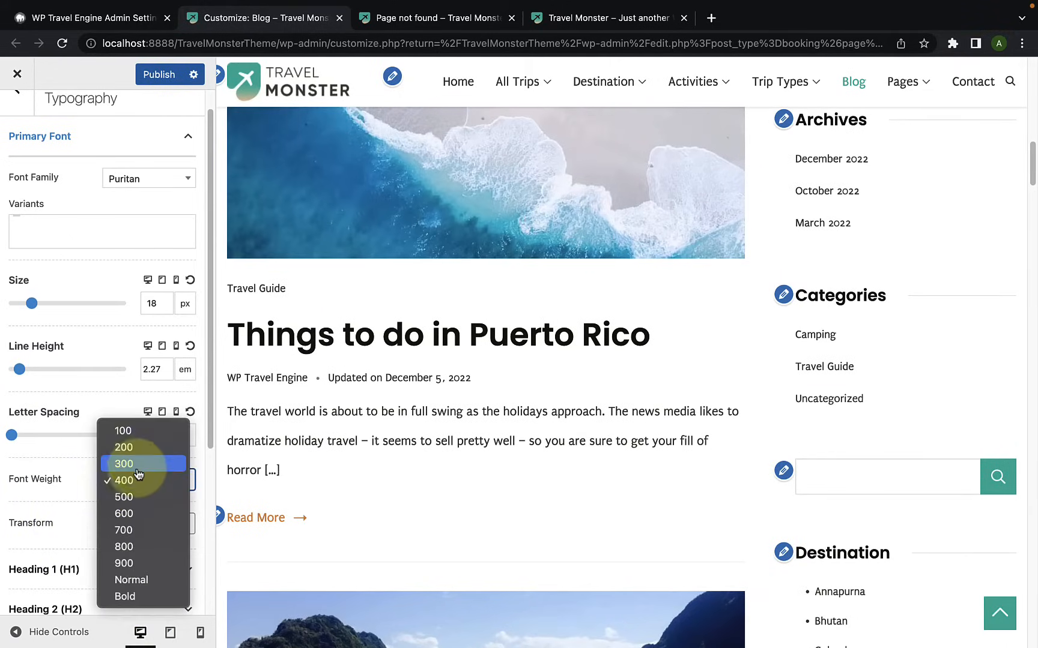
{"action": "left_click", "coordinate": [50, 495]}
{"action": "scroll", "coordinate": [36, 507], "scroll_direction": "down", "scroll_amount": 1}
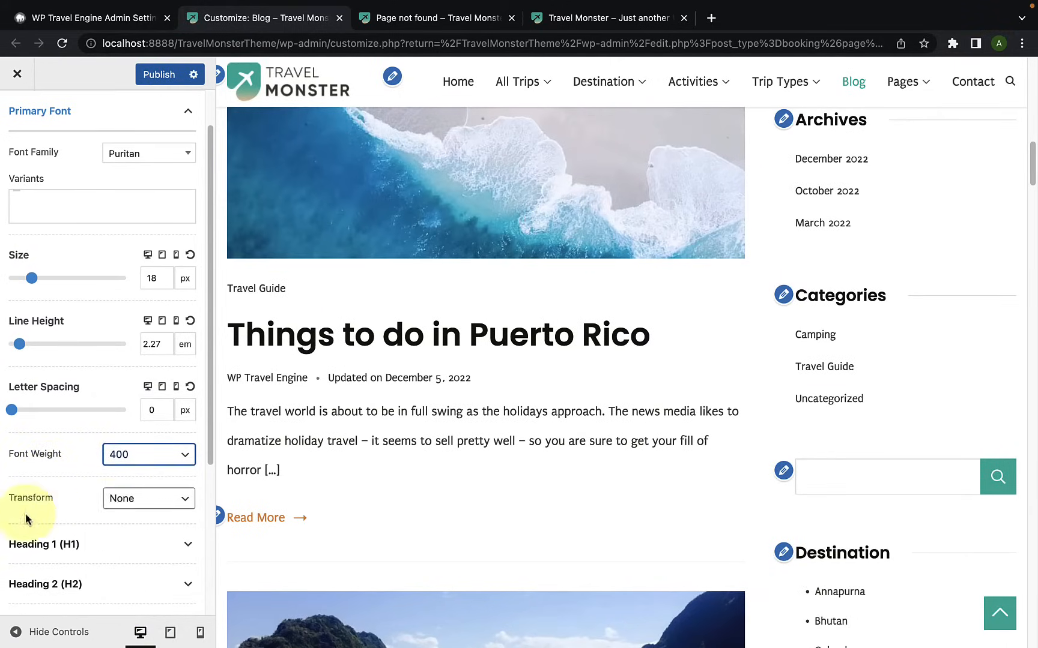
{"action": "left_click", "coordinate": [134, 509]}
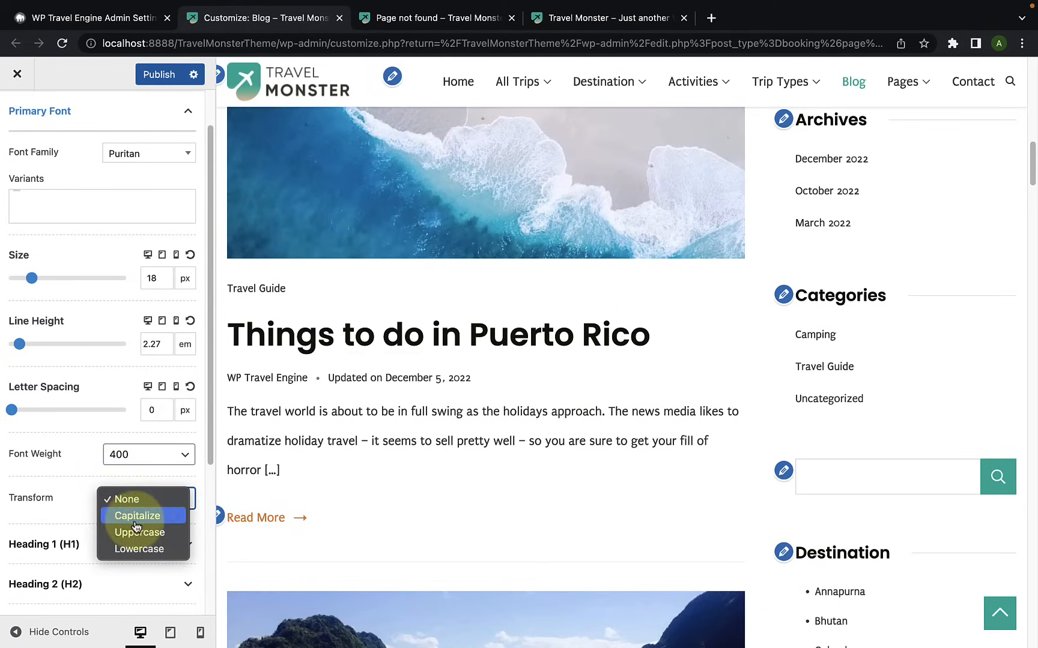
{"action": "left_click", "coordinate": [147, 533]}
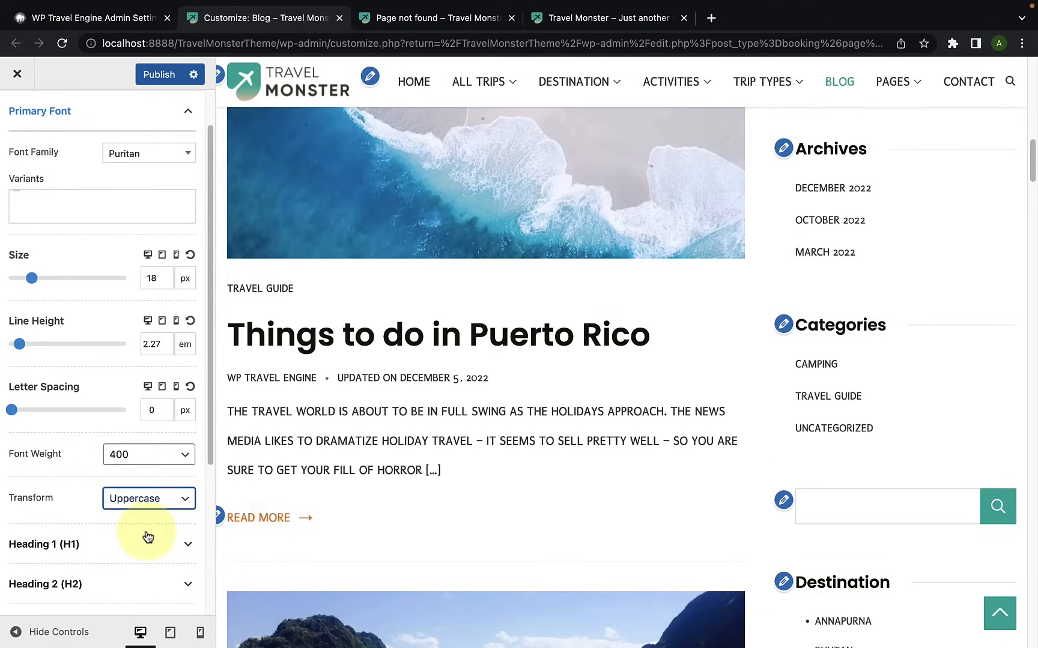
Step: Try the Lowercase transform on the Primary Font and compare the blog page text in the preview
{"action": "scroll", "coordinate": [334, 480], "scroll_direction": "down", "scroll_amount": 10}
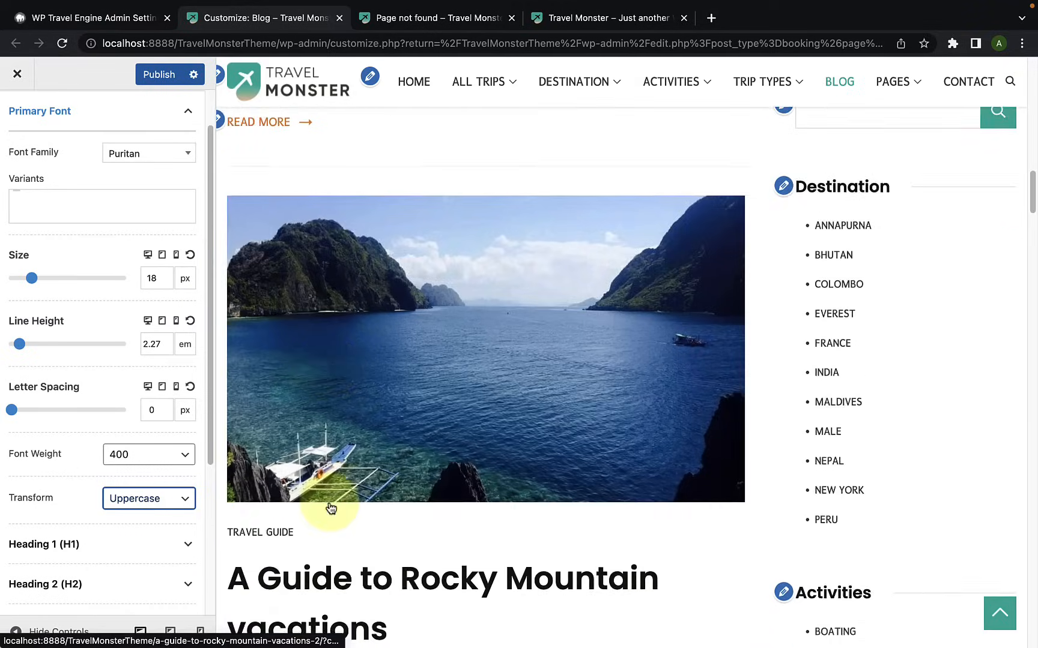
{"action": "left_click", "coordinate": [163, 507]}
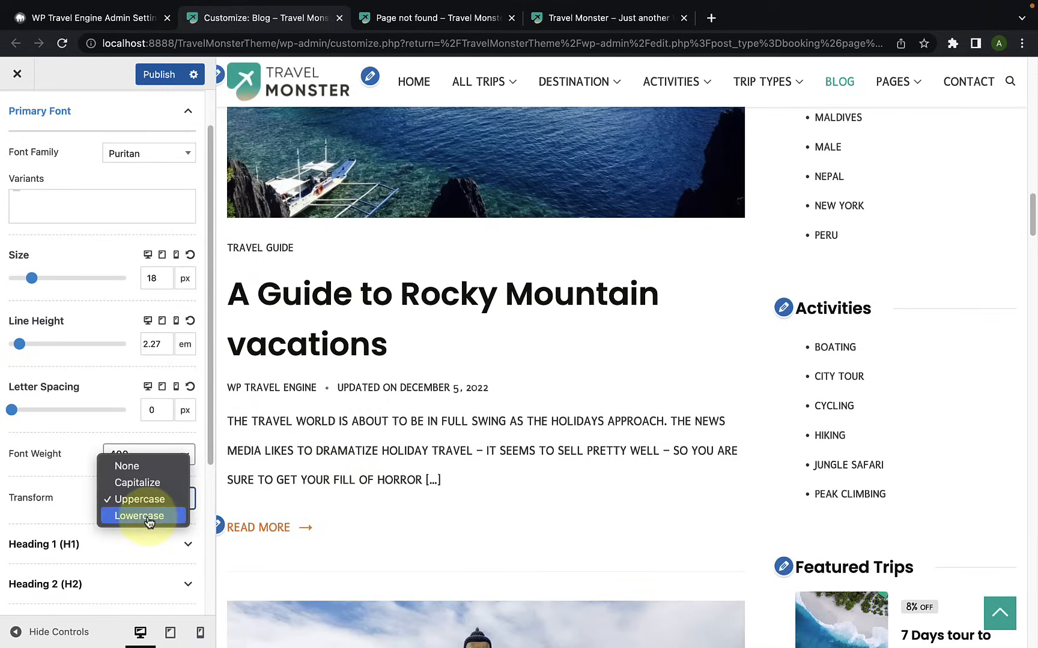
{"action": "left_click", "coordinate": [149, 515]}
{"action": "scroll", "coordinate": [339, 507], "scroll_direction": "up", "scroll_amount": 15}
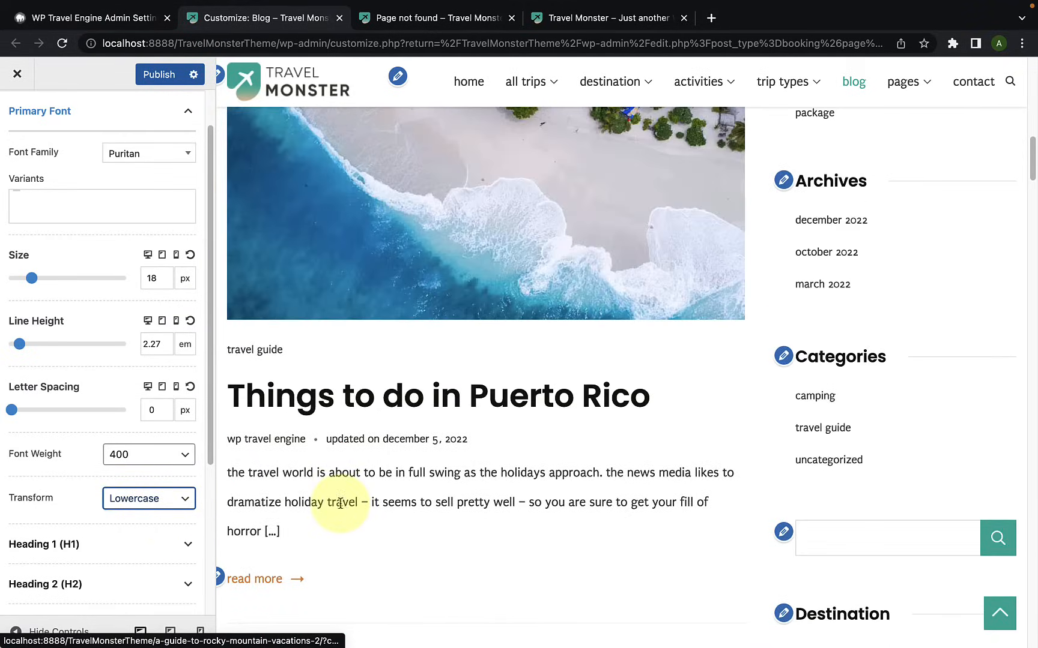
{"action": "scroll", "coordinate": [342, 509], "scroll_direction": "up", "scroll_amount": 3}
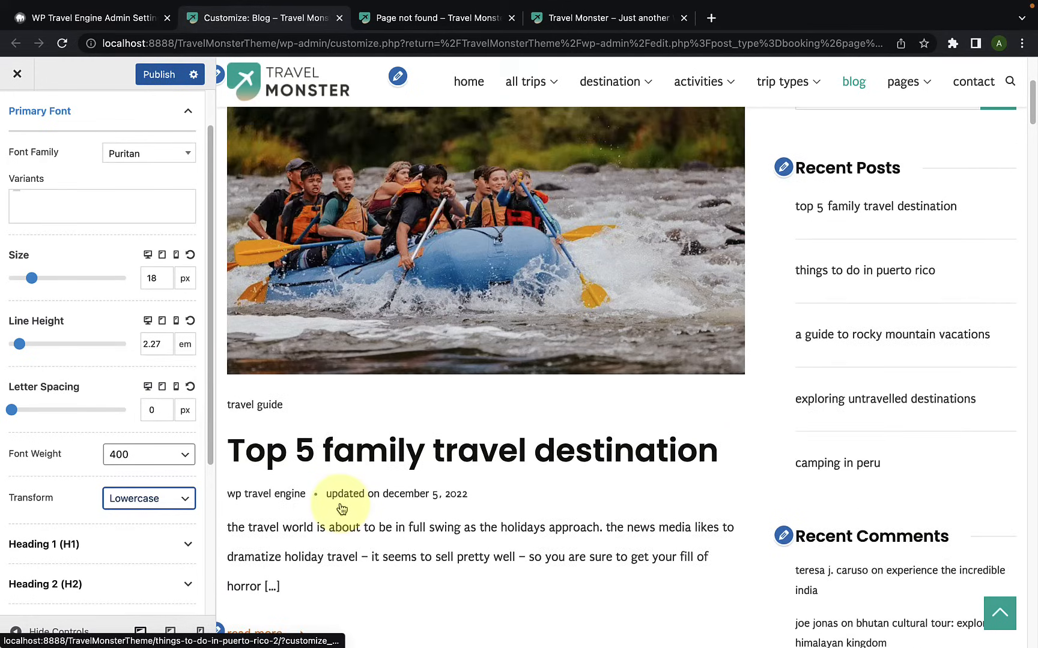
Step: Set the Primary Font's Transform to None and reset its letter spacing, line height and size to their defaults
{"action": "left_click", "coordinate": [171, 504]}
{"action": "left_click", "coordinate": [154, 452]}
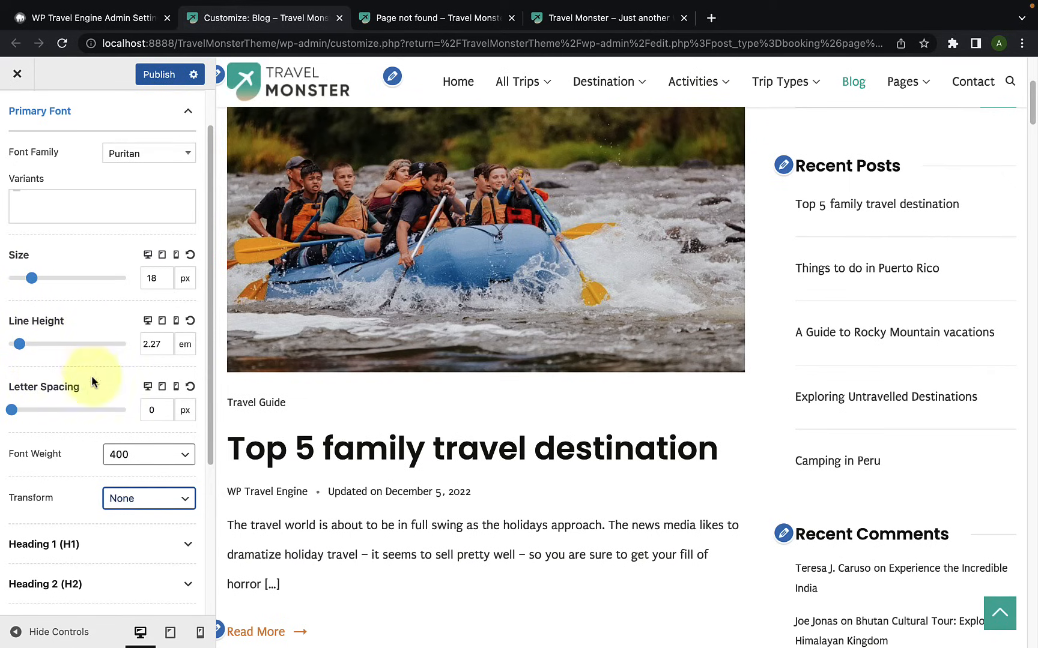
{"action": "left_click", "coordinate": [191, 389]}
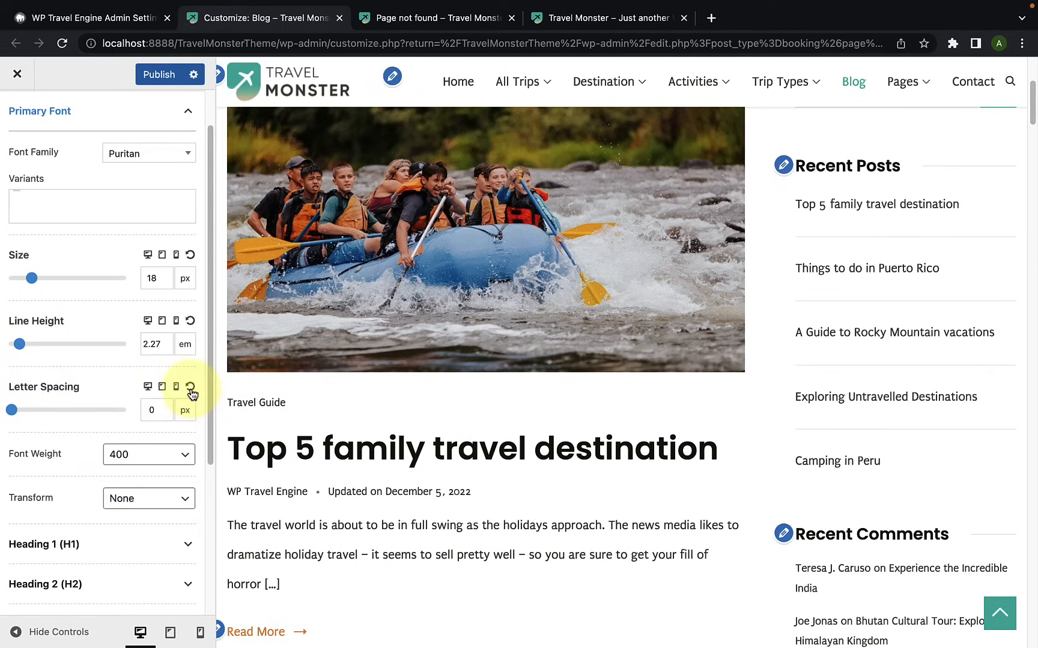
{"action": "left_click", "coordinate": [190, 321]}
{"action": "left_click", "coordinate": [190, 256]}
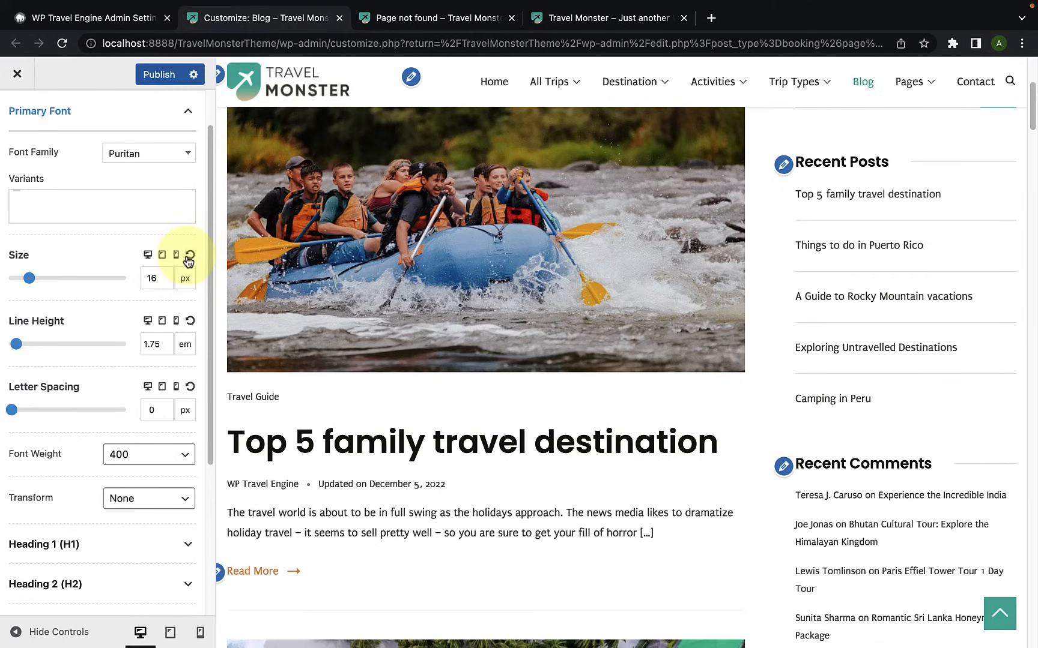
Step: Find Poppins among the Google fonts and set it as the Primary Font's family
{"action": "scroll", "coordinate": [185, 270], "scroll_direction": "up", "scroll_amount": 1}
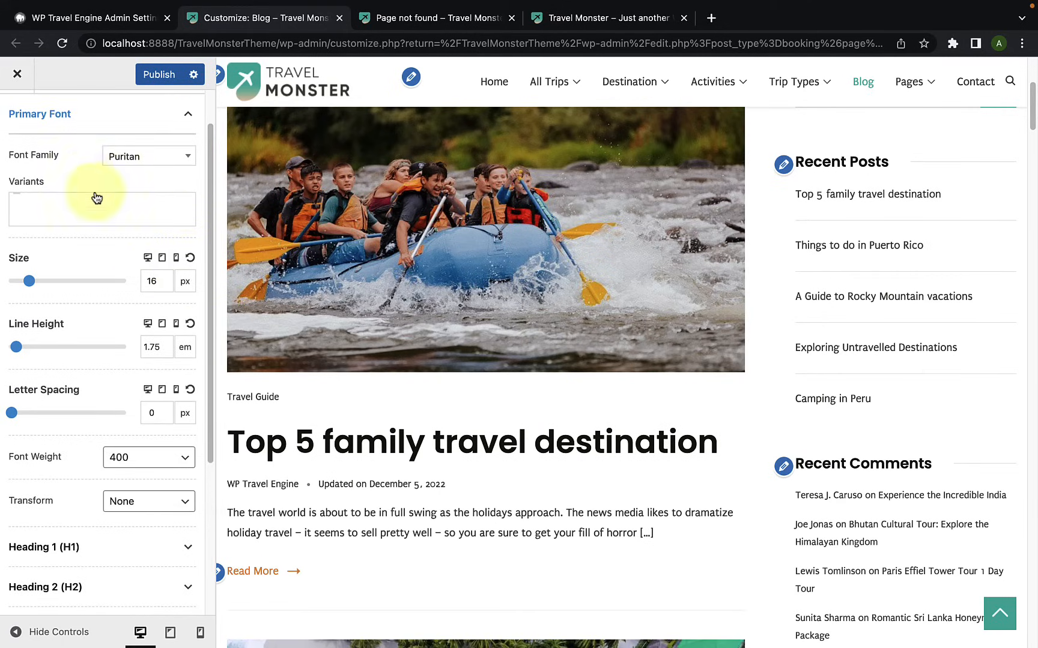
{"action": "left_click", "coordinate": [136, 157]}
{"action": "scroll", "coordinate": [138, 257], "scroll_direction": "up", "scroll_amount": 2}
{"action": "scroll", "coordinate": [139, 257], "scroll_direction": "up", "scroll_amount": 5}
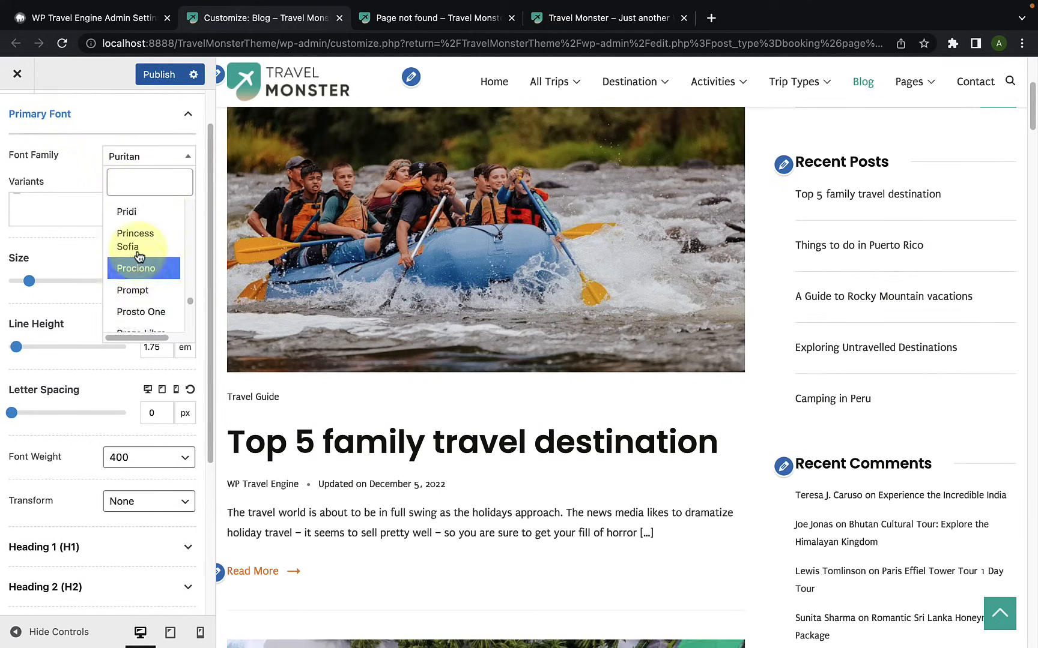
{"action": "scroll", "coordinate": [139, 257], "scroll_direction": "up", "scroll_amount": 2}
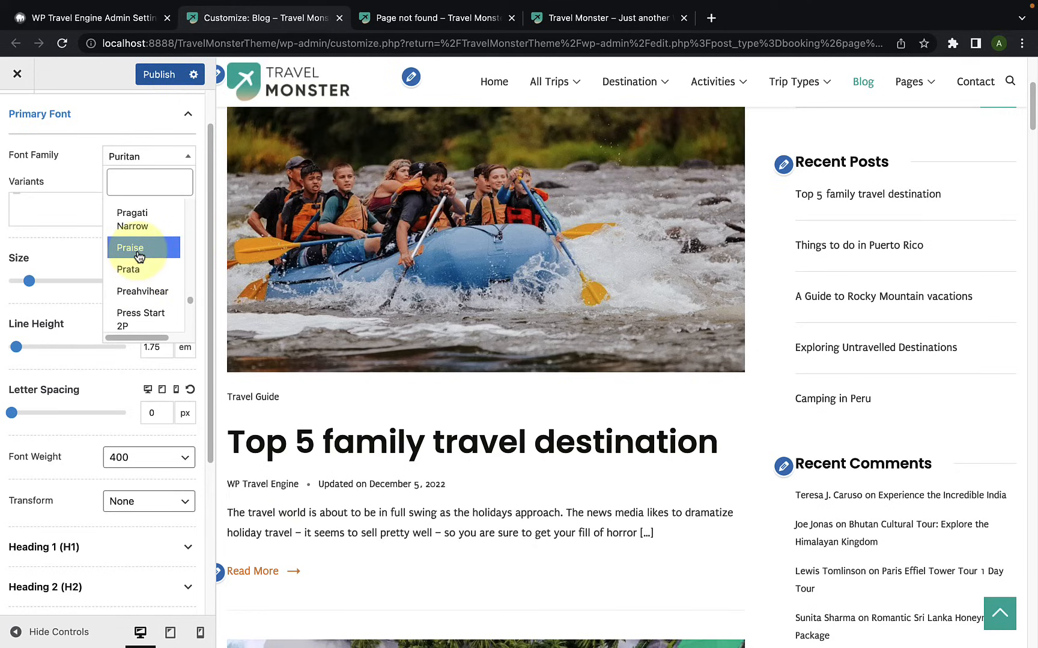
{"action": "scroll", "coordinate": [139, 257], "scroll_direction": "up", "scroll_amount": 1}
{"action": "left_click", "coordinate": [153, 181]}
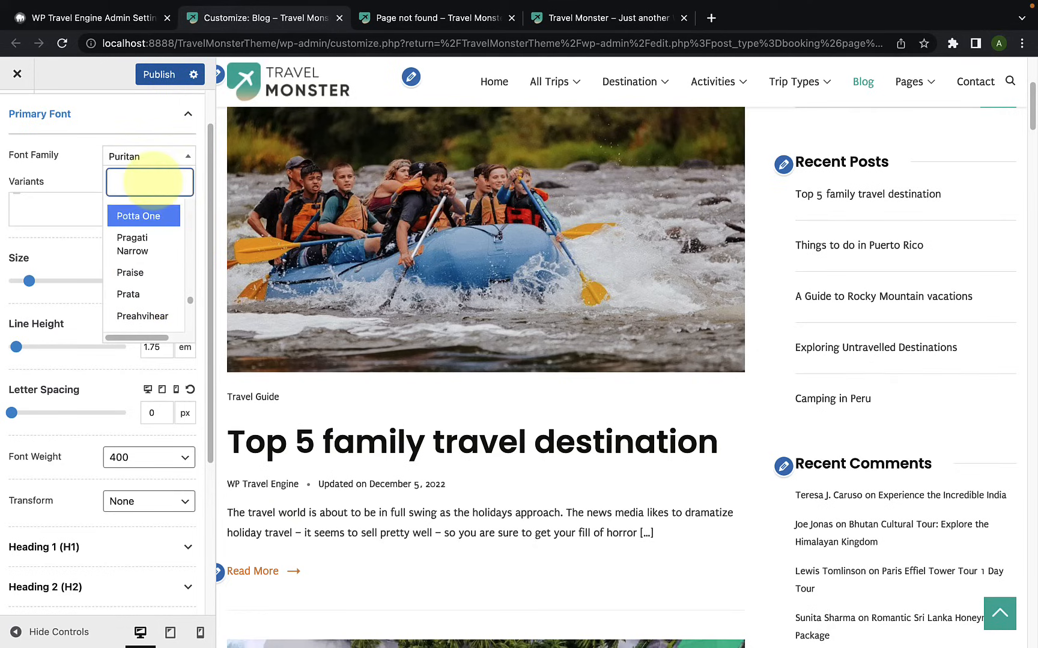
{"action": "type", "text": "popp"}
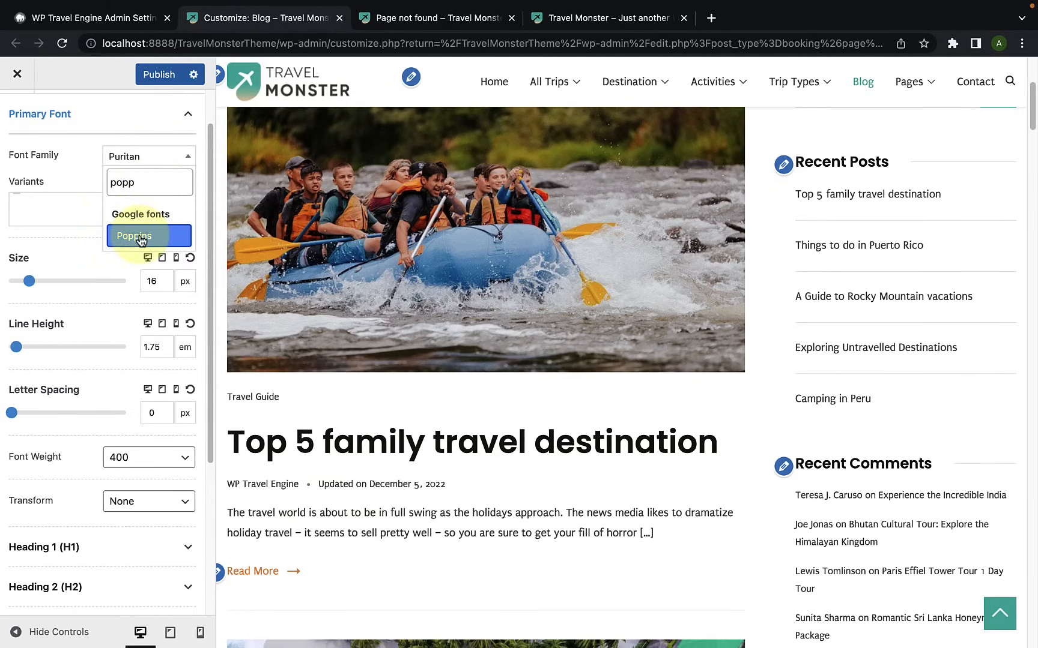
{"action": "left_click", "coordinate": [141, 238]}
Step: Look through the Heading 1 (H1) typography options, including font family, variants, size, line height, letter spacing, weight and transform
{"action": "scroll", "coordinate": [142, 372], "scroll_direction": "down", "scroll_amount": 2}
{"action": "scroll", "coordinate": [129, 320], "scroll_direction": "down", "scroll_amount": 3}
{"action": "left_click", "coordinate": [127, 318]}
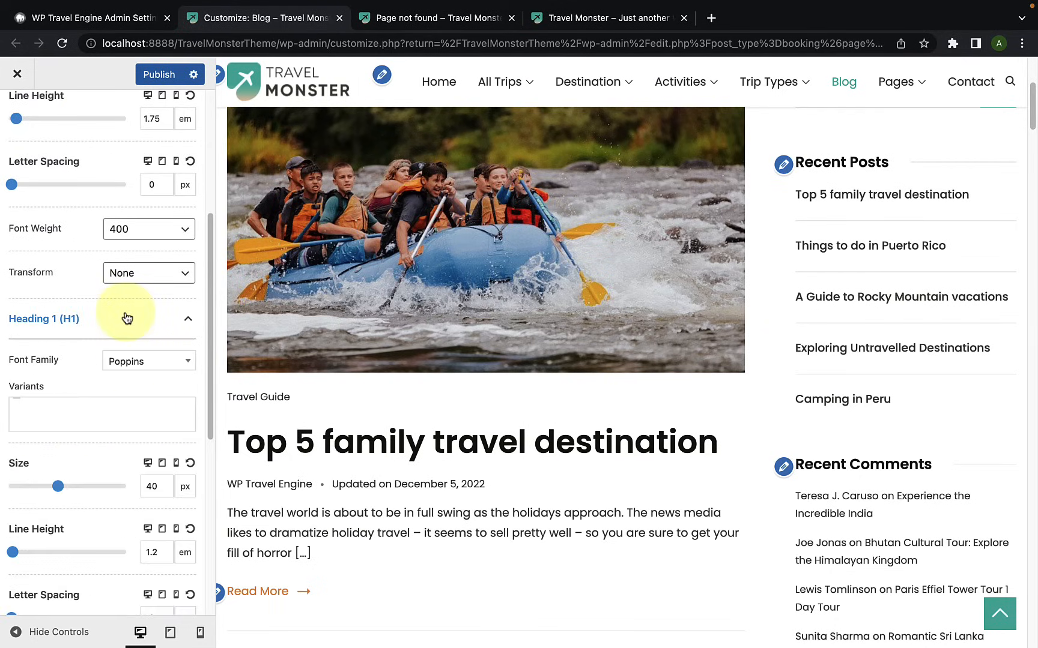
{"action": "scroll", "coordinate": [174, 355], "scroll_direction": "down", "scroll_amount": 1}
{"action": "left_click", "coordinate": [174, 353]}
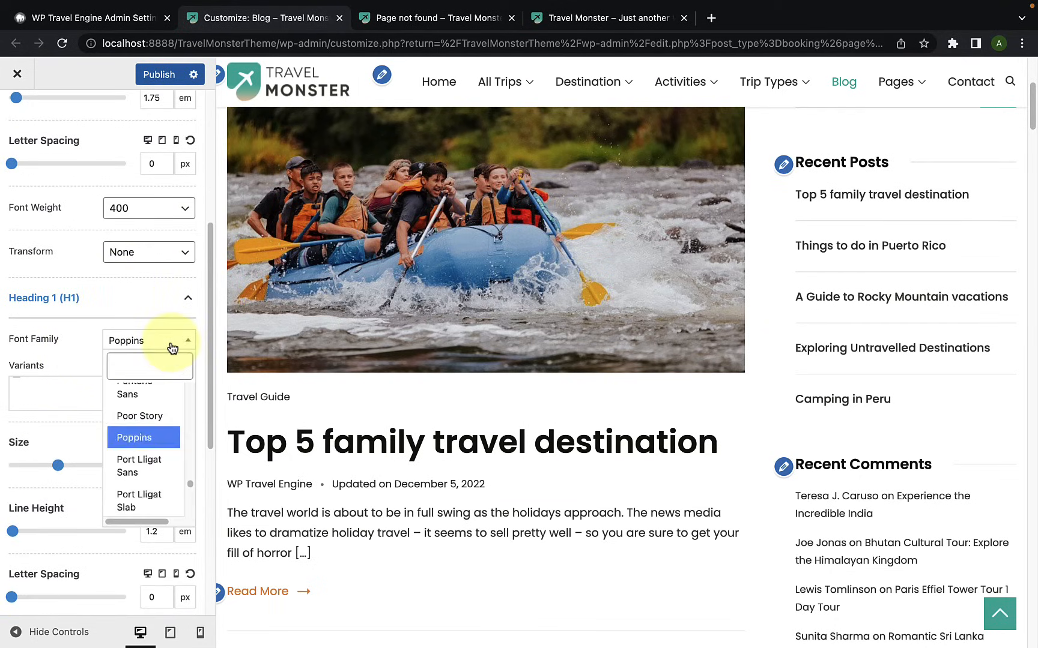
{"action": "left_click", "coordinate": [83, 353]}
{"action": "left_click", "coordinate": [68, 396]}
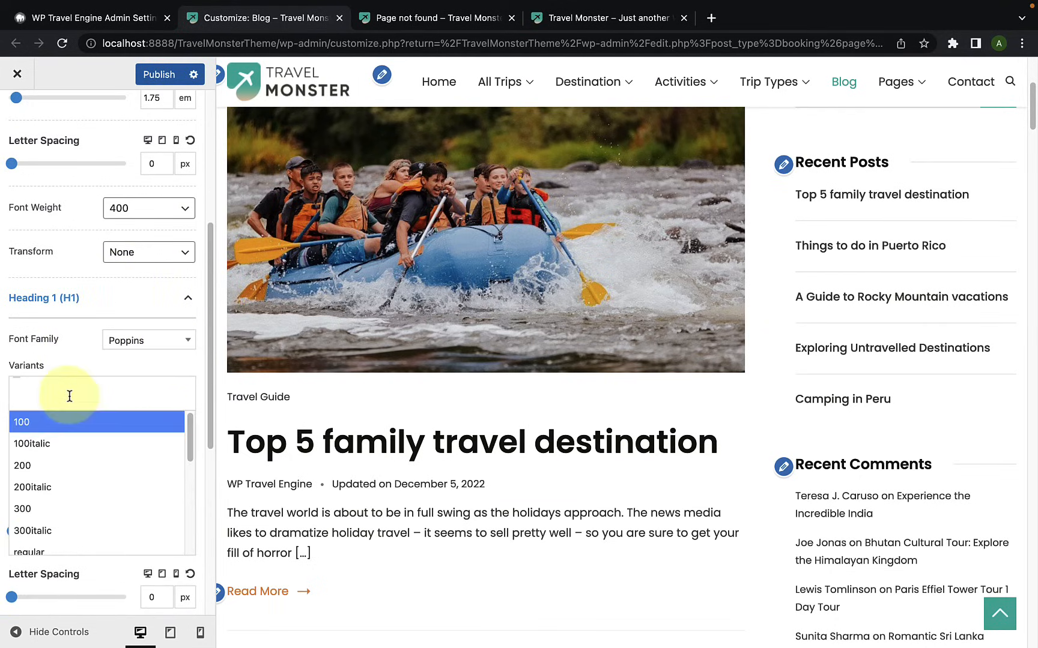
{"action": "left_click", "coordinate": [72, 352]}
{"action": "scroll", "coordinate": [57, 450], "scroll_direction": "down", "scroll_amount": 1}
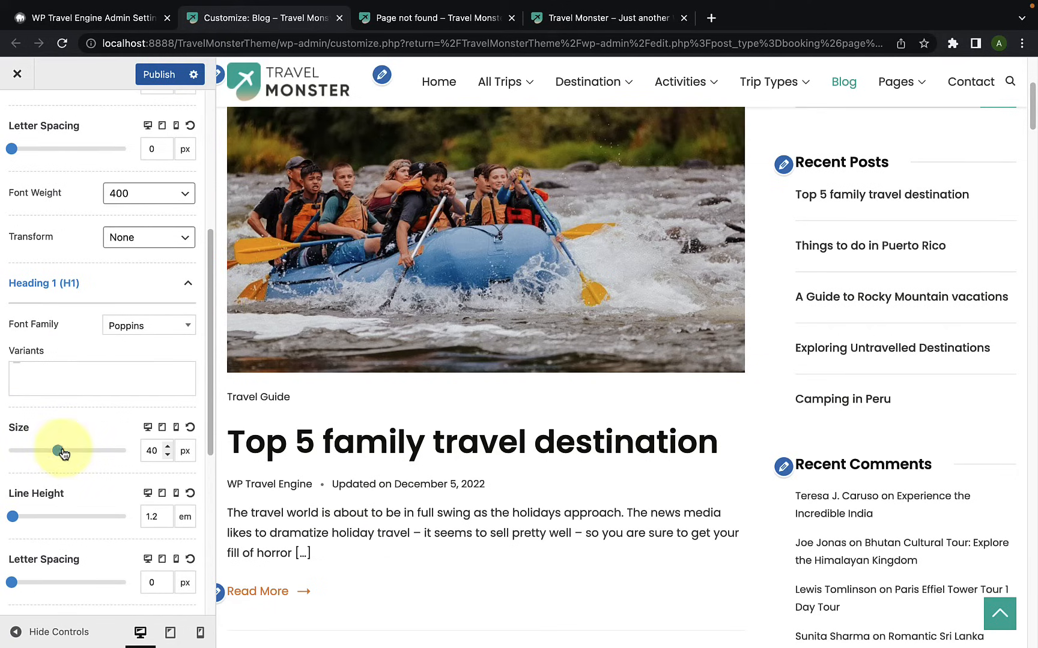
{"action": "scroll", "coordinate": [47, 465], "scroll_direction": "down", "scroll_amount": 3}
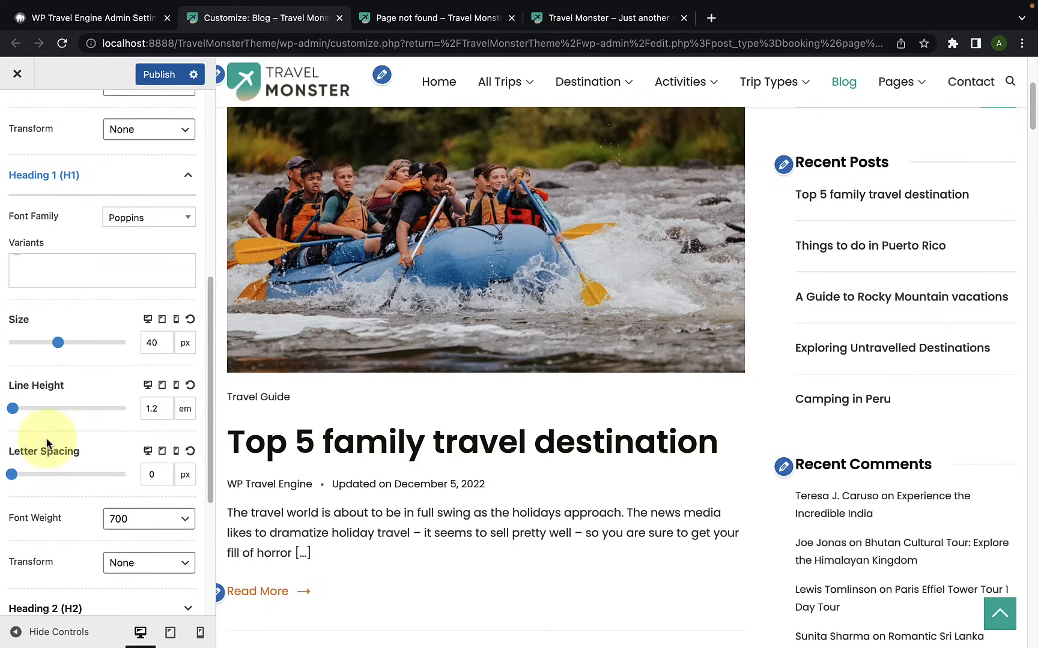
{"action": "scroll", "coordinate": [48, 465], "scroll_direction": "down", "scroll_amount": 1}
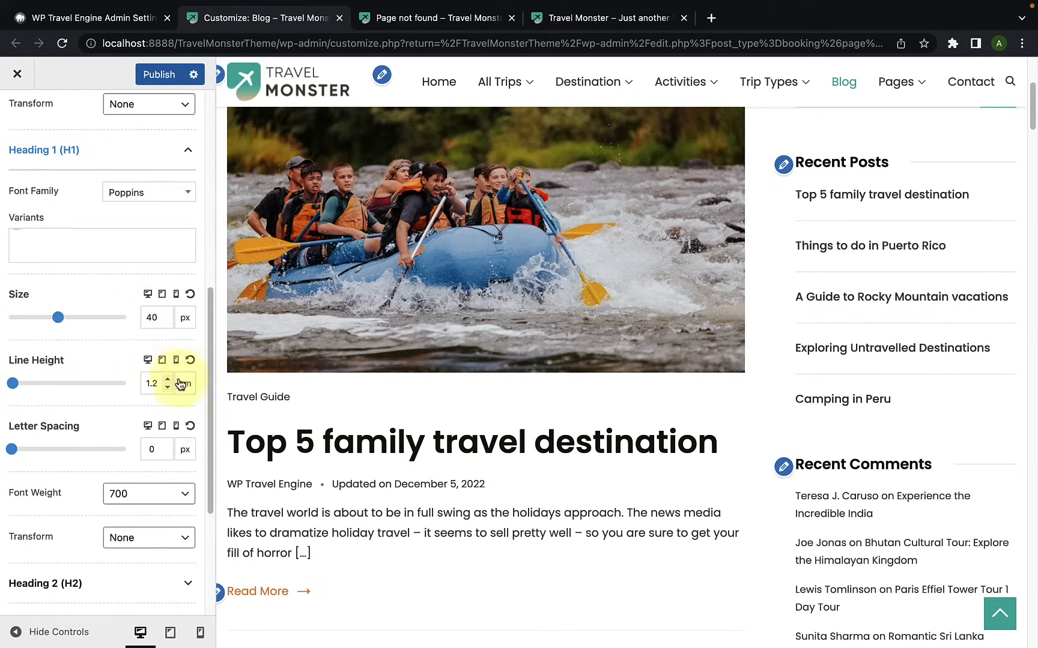
{"action": "scroll", "coordinate": [180, 395], "scroll_direction": "down", "scroll_amount": 3}
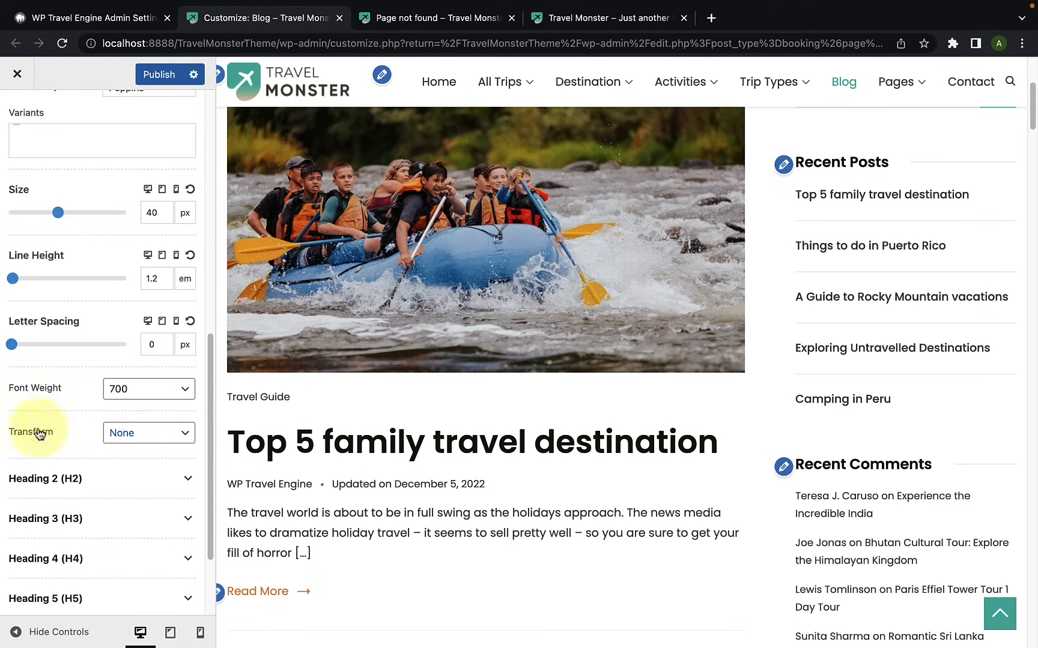
{"action": "scroll", "coordinate": [52, 441], "scroll_direction": "up", "scroll_amount": 3}
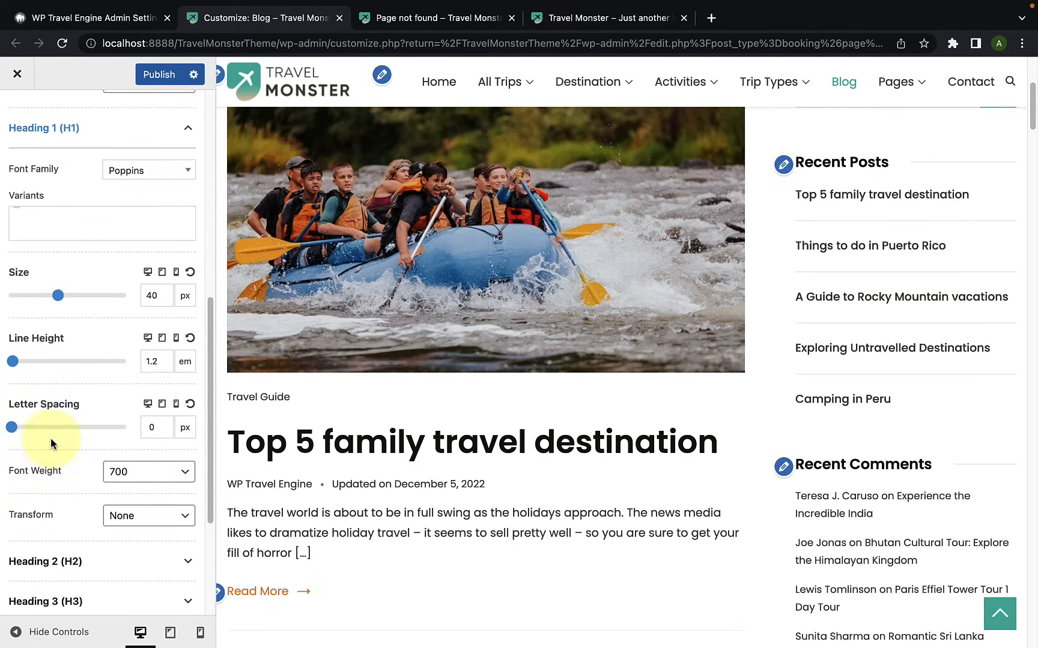
{"action": "left_click", "coordinate": [189, 156]}
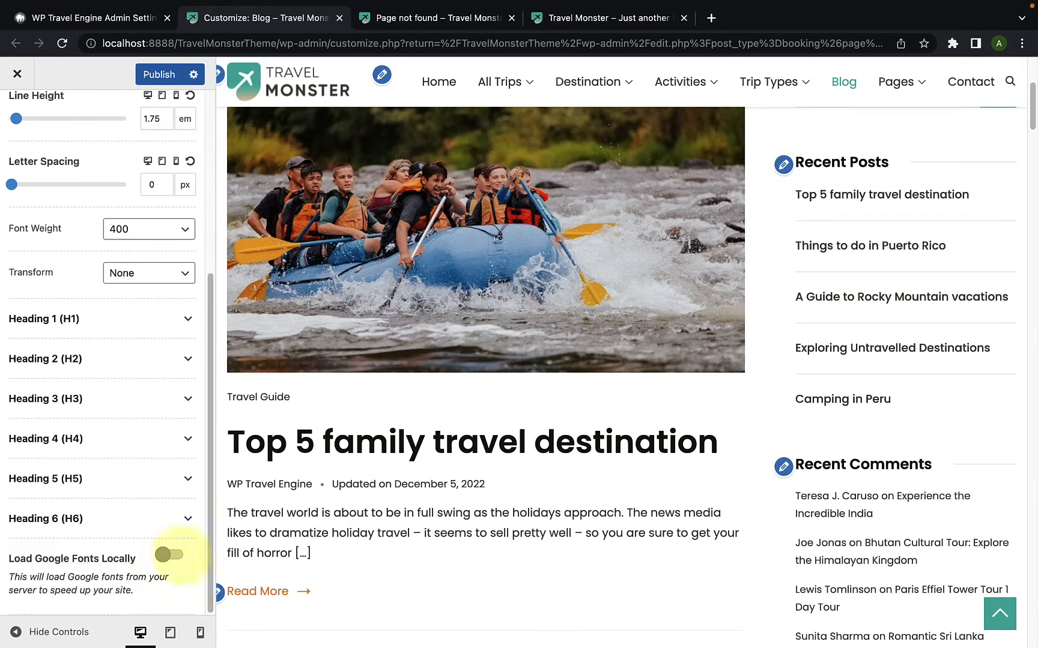
Step: Enable loading Google fonts locally with local font preloading, and flush the local fonts cache
{"action": "left_click", "coordinate": [177, 557]}
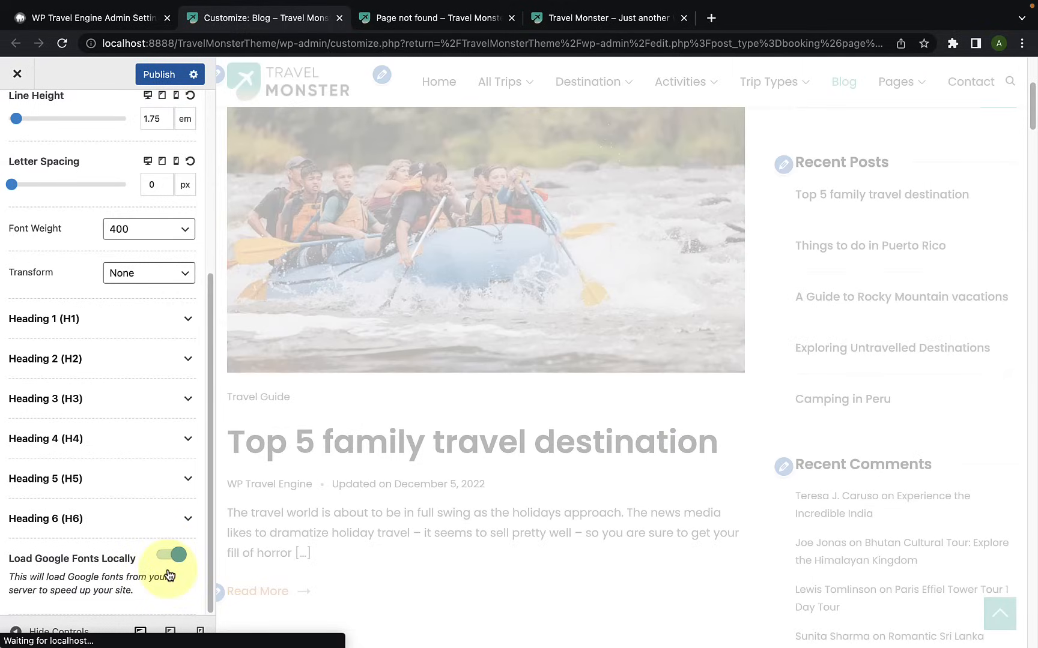
{"action": "scroll", "coordinate": [170, 572], "scroll_direction": "down", "scroll_amount": 5}
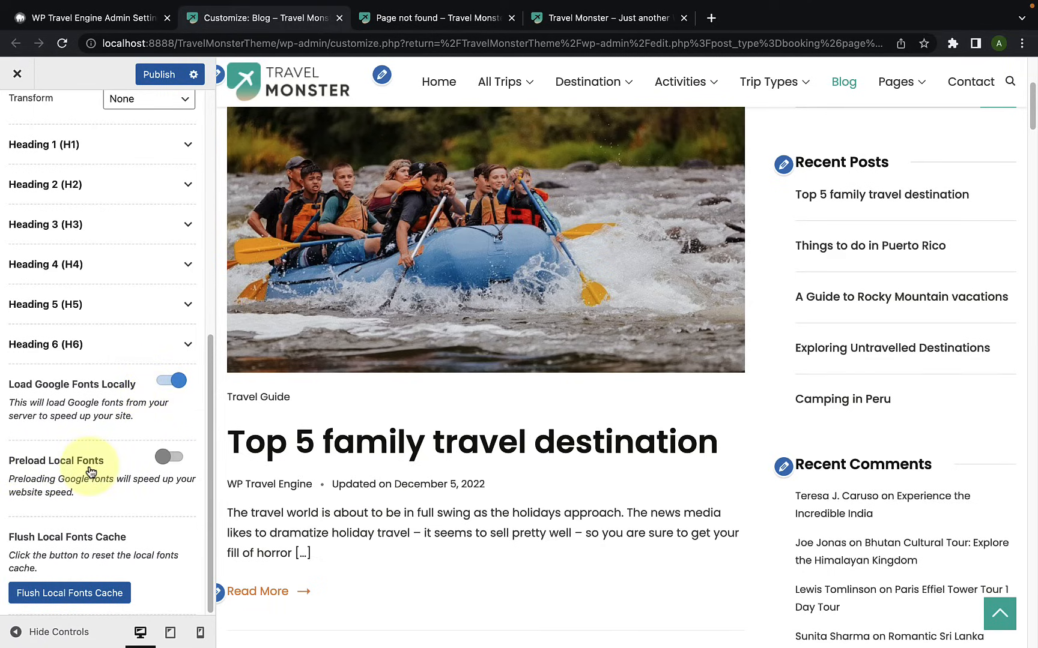
{"action": "left_click", "coordinate": [174, 463]}
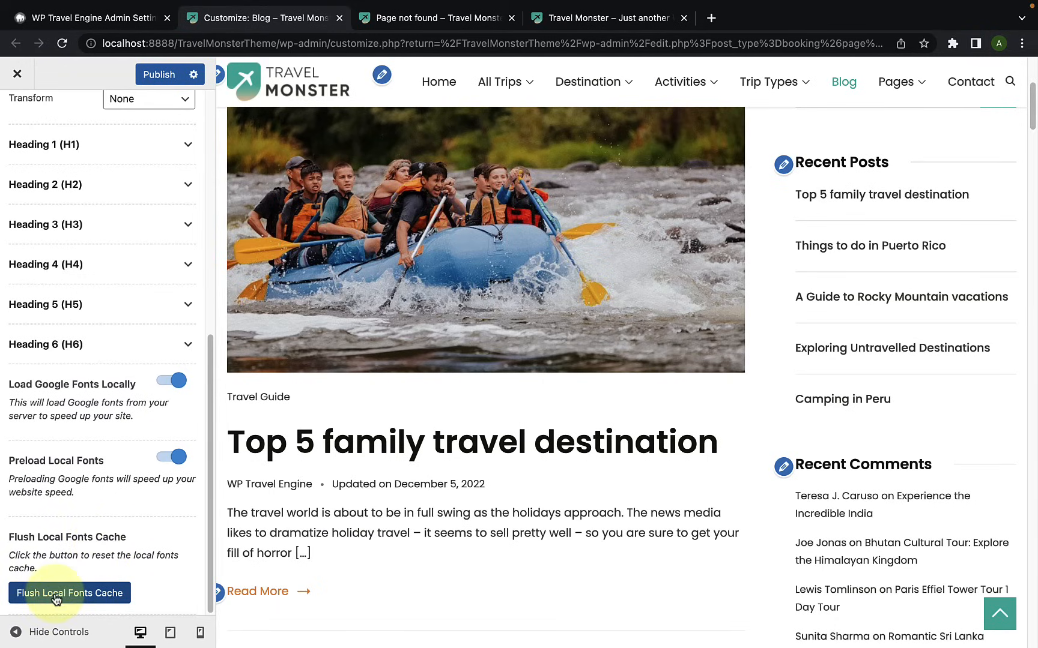
{"action": "left_click", "coordinate": [127, 594]}
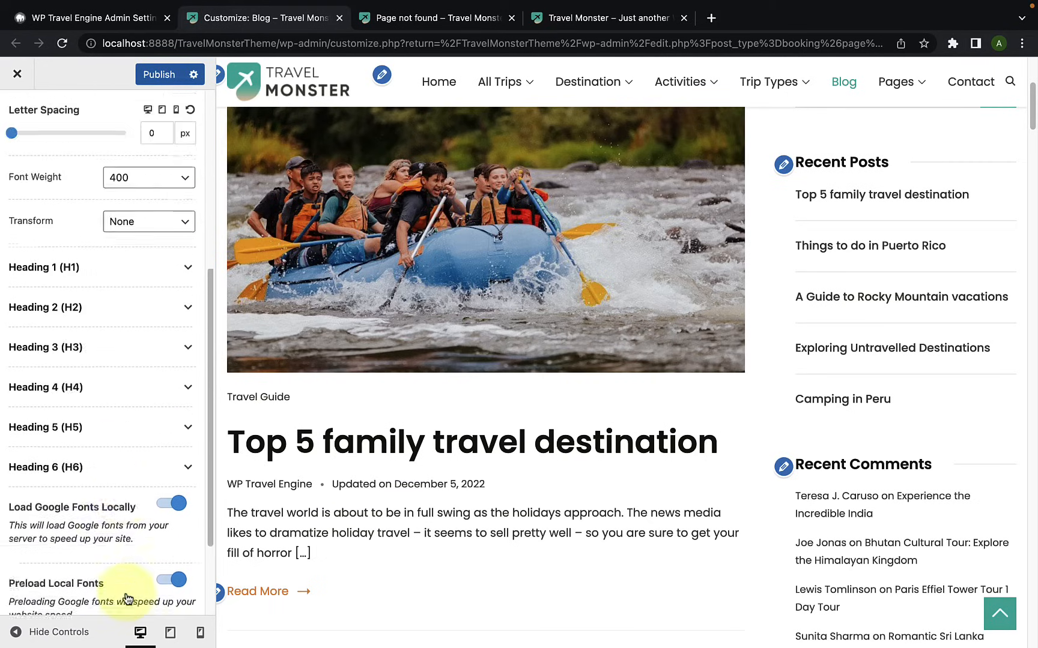
Step: Publish the typography changes and open the General Settings of the Main Header
{"action": "left_click", "coordinate": [168, 77]}
{"action": "left_click", "coordinate": [17, 120]}
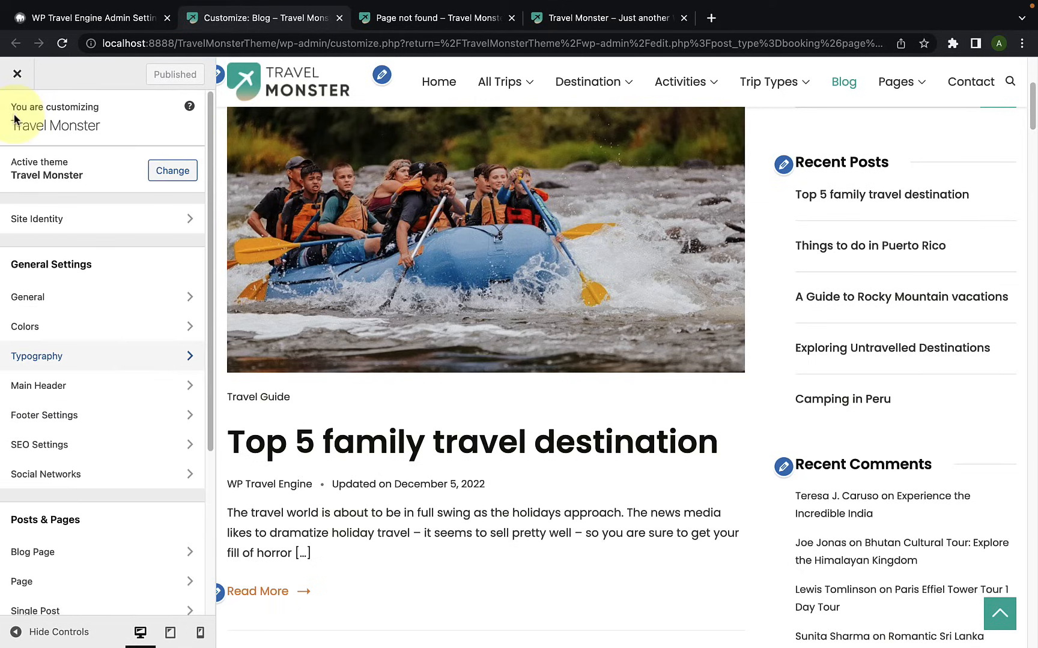
{"action": "scroll", "coordinate": [96, 366], "scroll_direction": "down", "scroll_amount": 1}
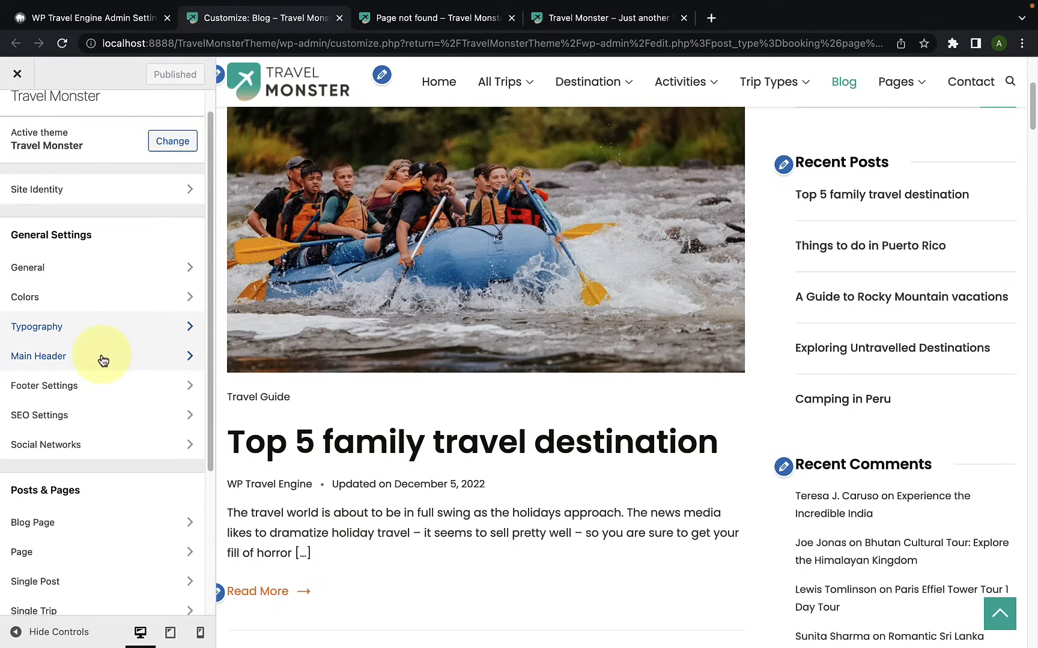
{"action": "left_click", "coordinate": [104, 359]}
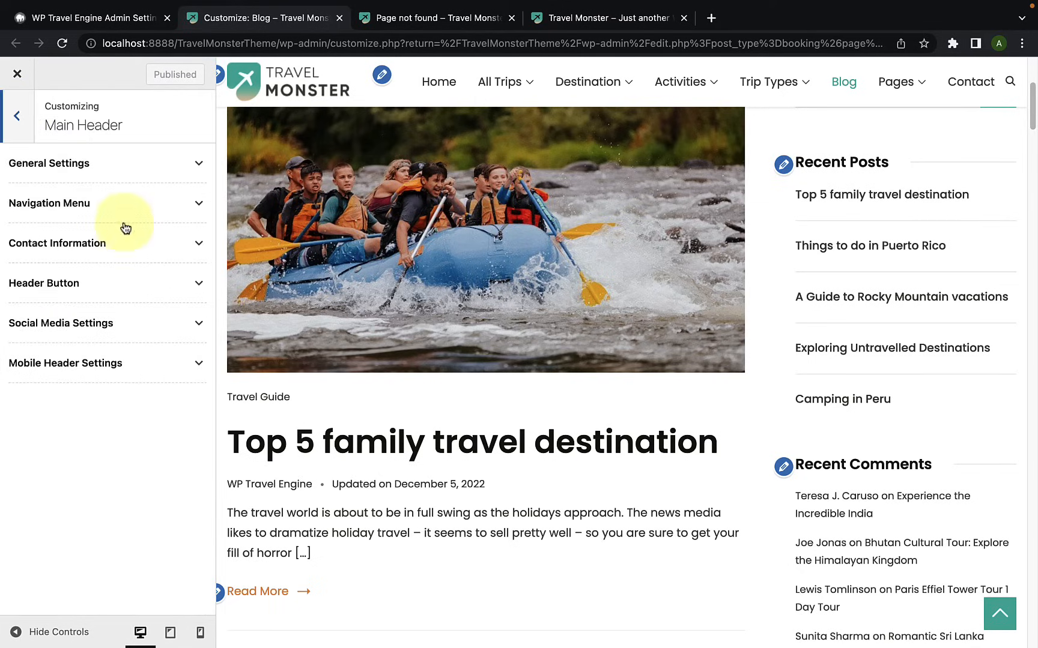
{"action": "left_click", "coordinate": [130, 170]}
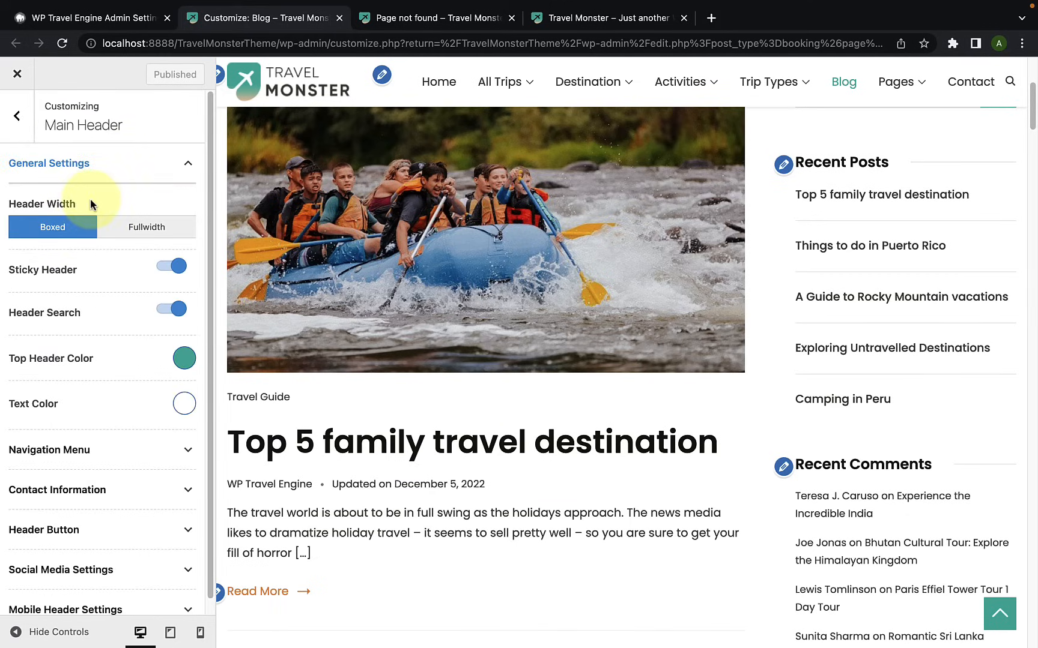
Step: Set the Header Width to Fullwidth, comparing the home page header before and after with the customizer controls hidden
{"action": "left_click", "coordinate": [436, 86]}
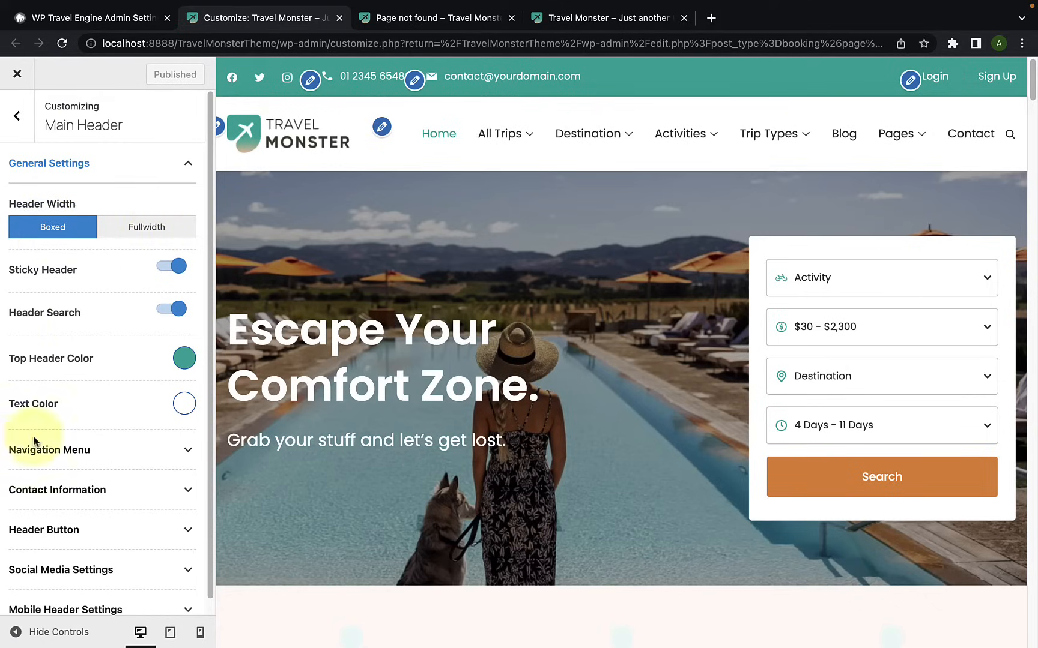
{"action": "left_click", "coordinate": [15, 631]}
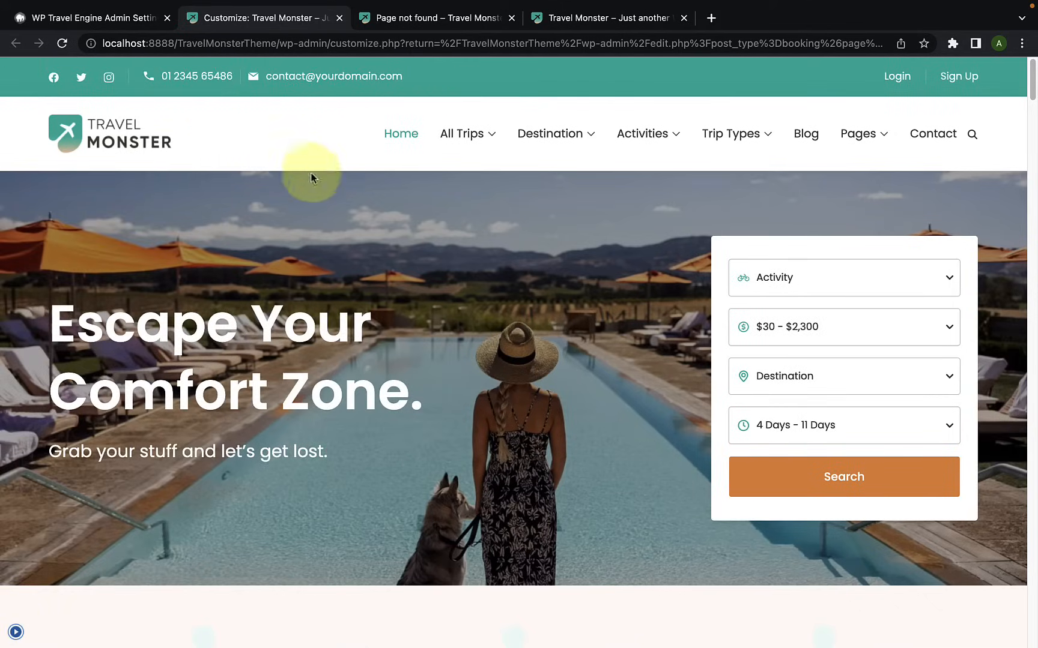
{"action": "left_click", "coordinate": [15, 632]}
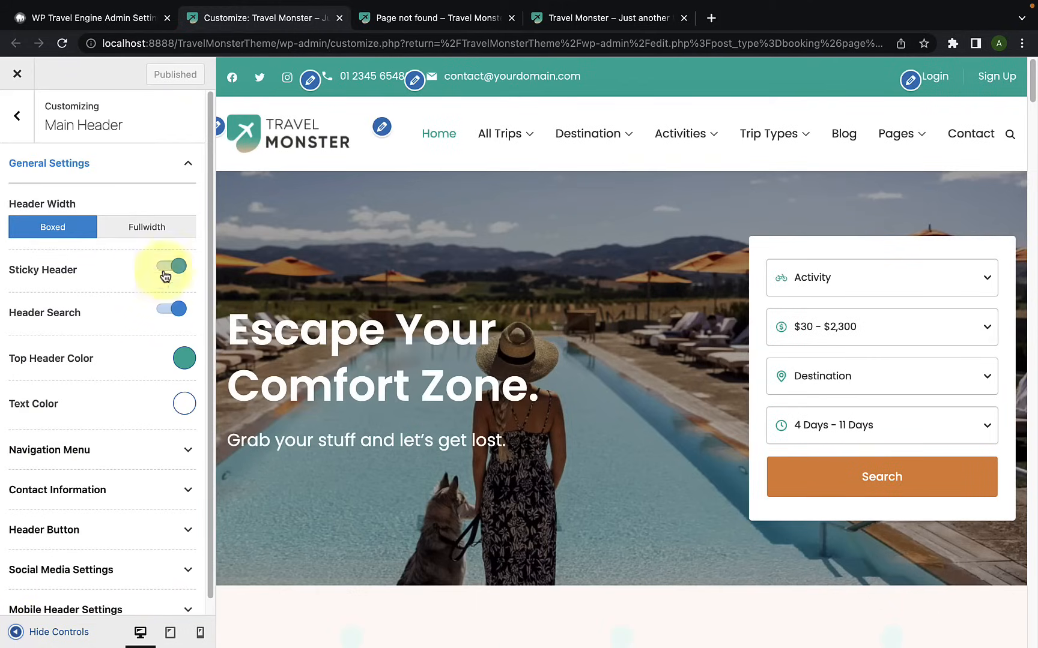
{"action": "left_click", "coordinate": [160, 238]}
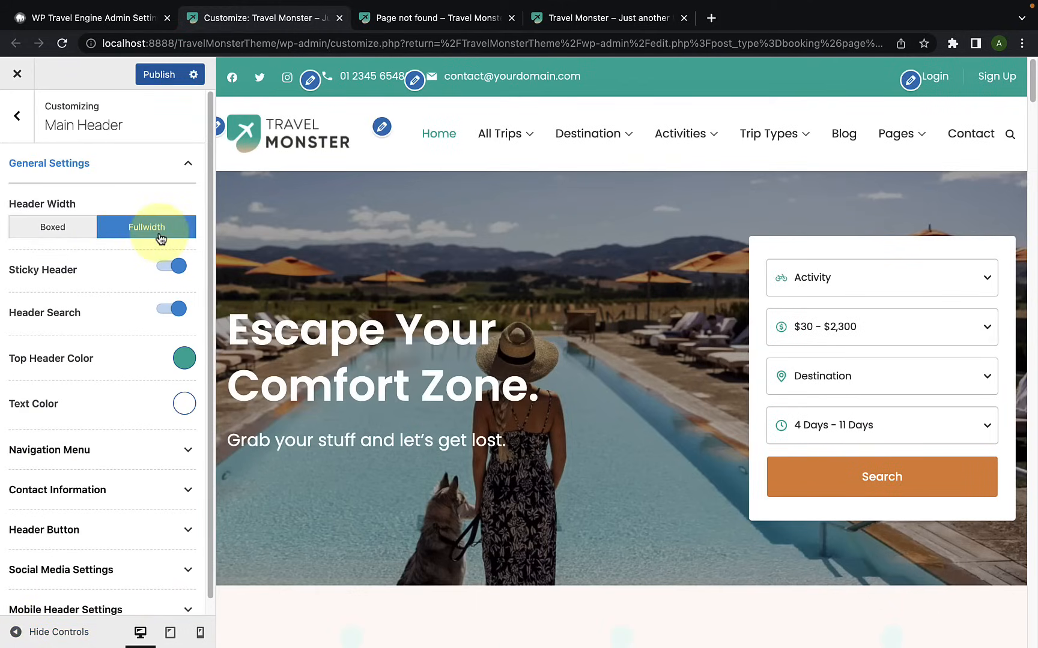
{"action": "left_click", "coordinate": [15, 632]}
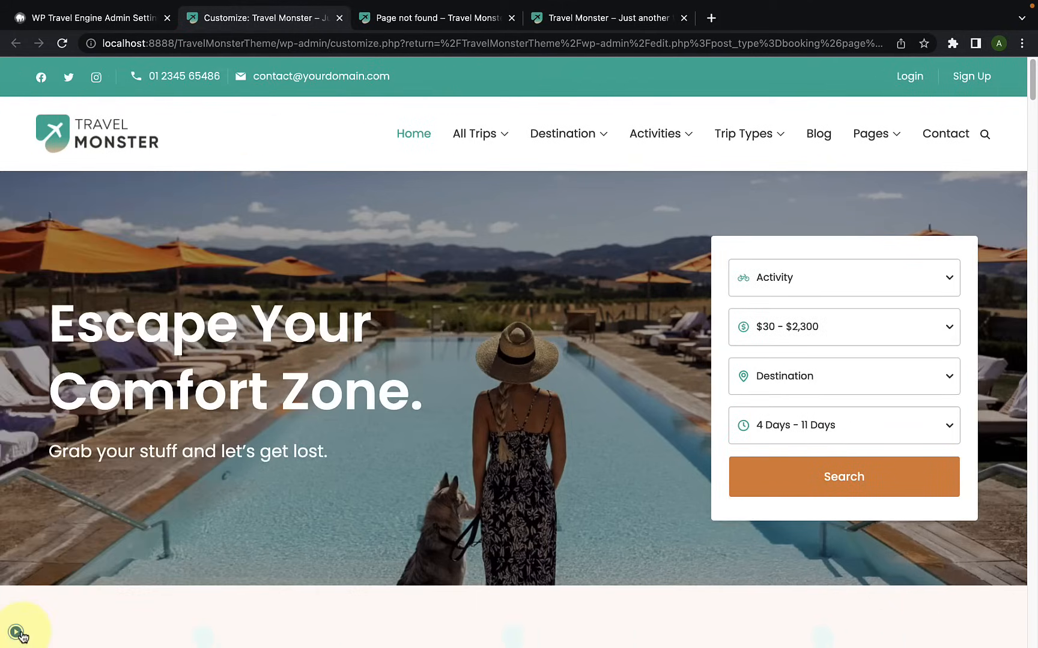
{"action": "left_click", "coordinate": [16, 633]}
{"action": "scroll", "coordinate": [66, 360], "scroll_direction": "down", "scroll_amount": 1}
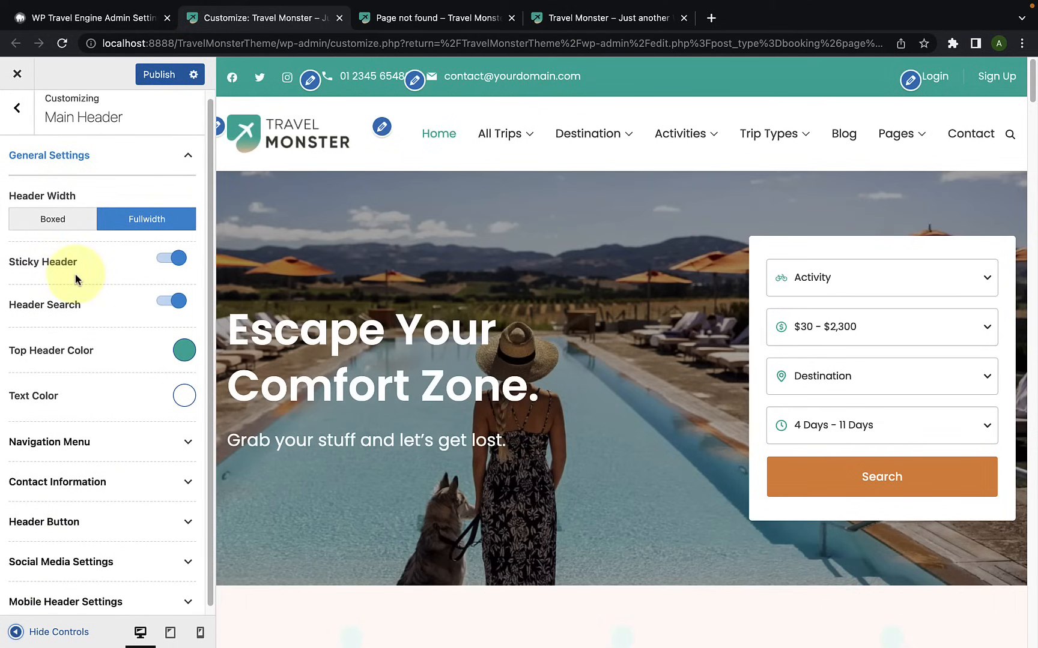
Step: Check how the sticky header behaves further down the home page preview, including its navigation menu
{"action": "scroll", "coordinate": [586, 282], "scroll_direction": "down", "scroll_amount": 10}
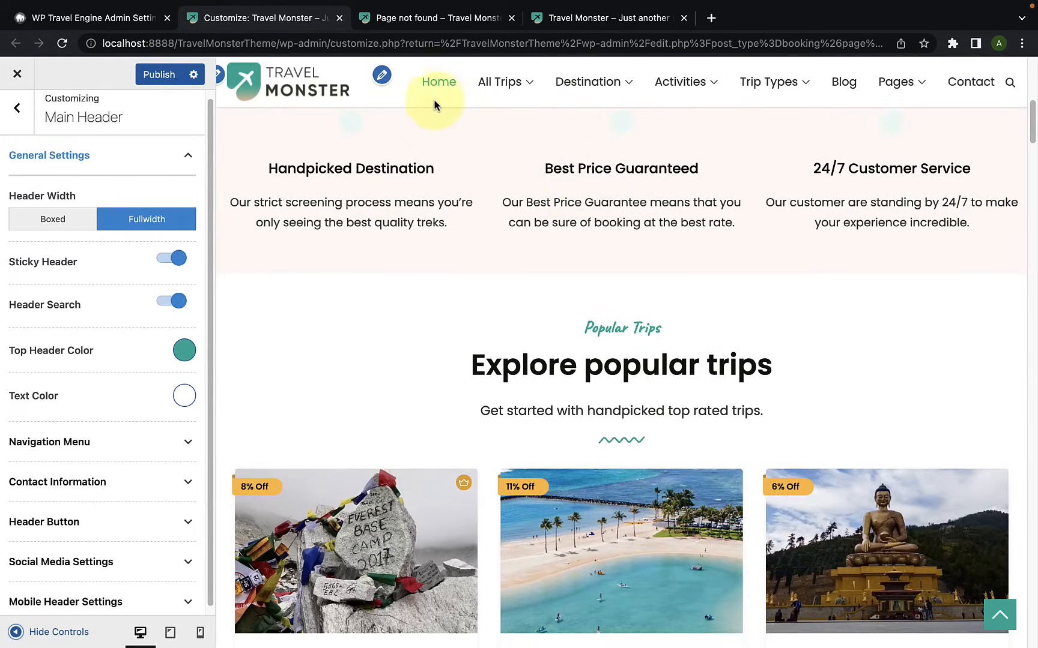
{"action": "mouse_move", "coordinate": [564, 102]}
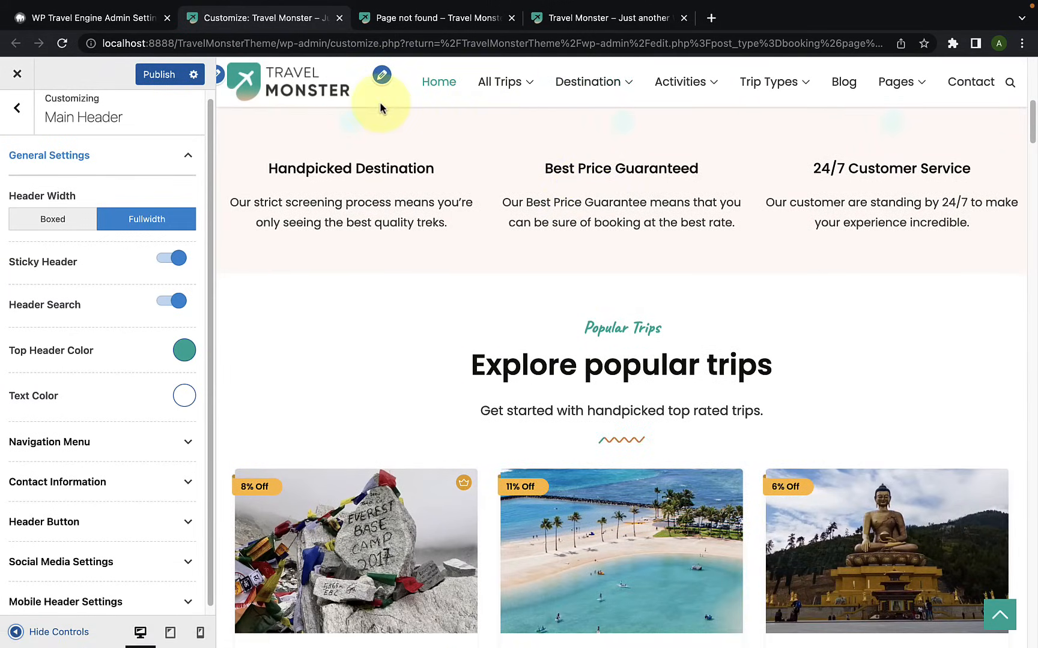
{"action": "mouse_move", "coordinate": [502, 105]}
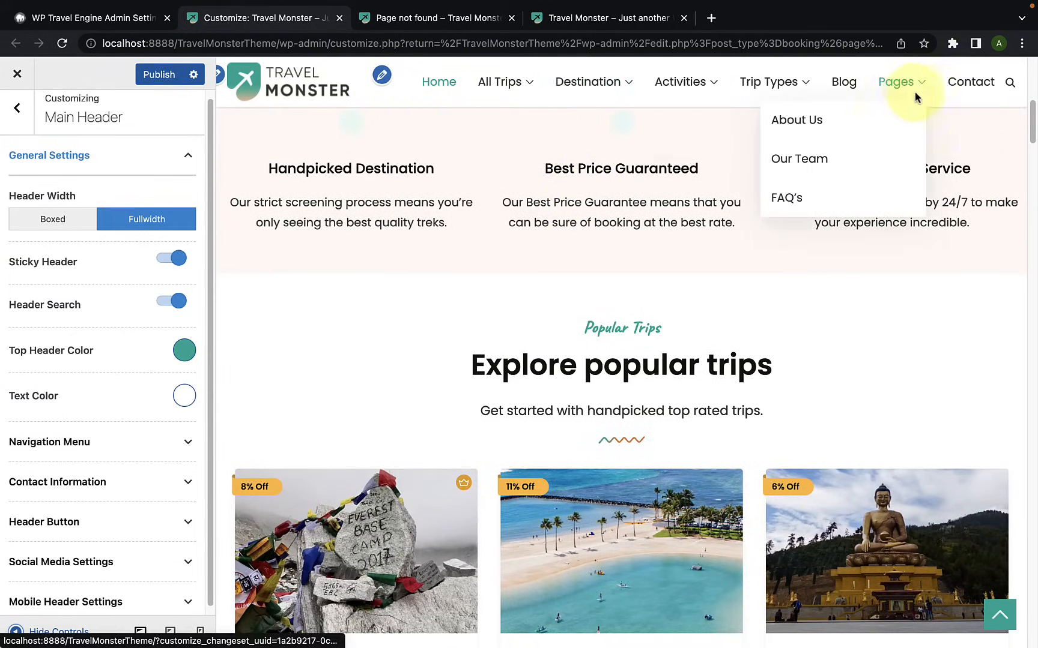
{"action": "scroll", "coordinate": [805, 252], "scroll_direction": "down", "scroll_amount": 5}
{"action": "scroll", "coordinate": [802, 266], "scroll_direction": "down", "scroll_amount": 10}
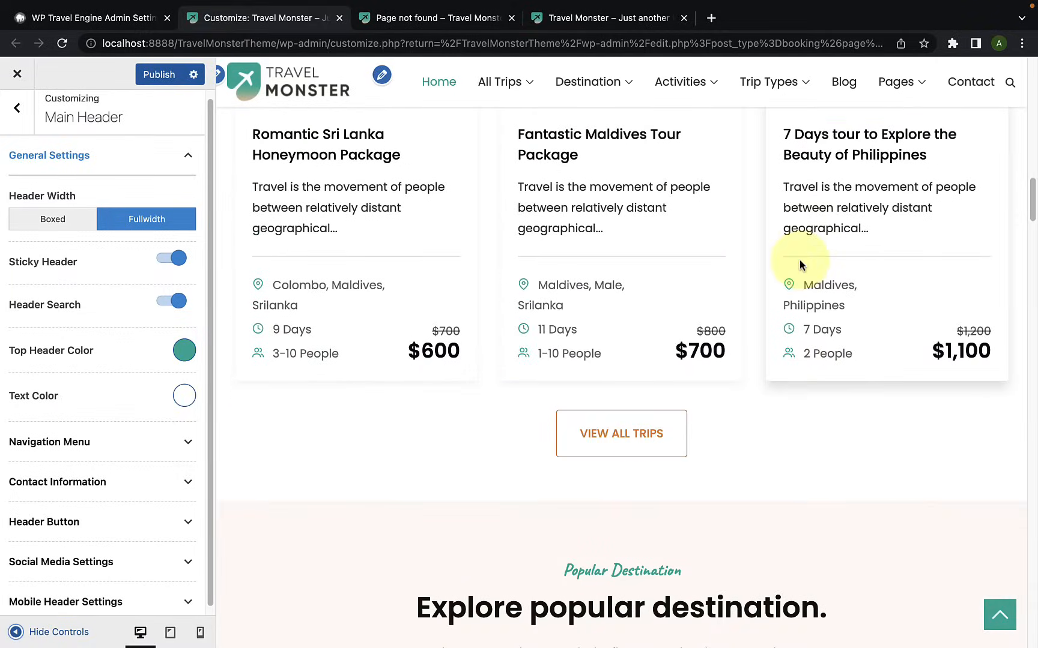
Step: Try the home page with Sticky Header disabled, checking the preview in both directions, and enable it again
{"action": "left_click", "coordinate": [164, 262]}
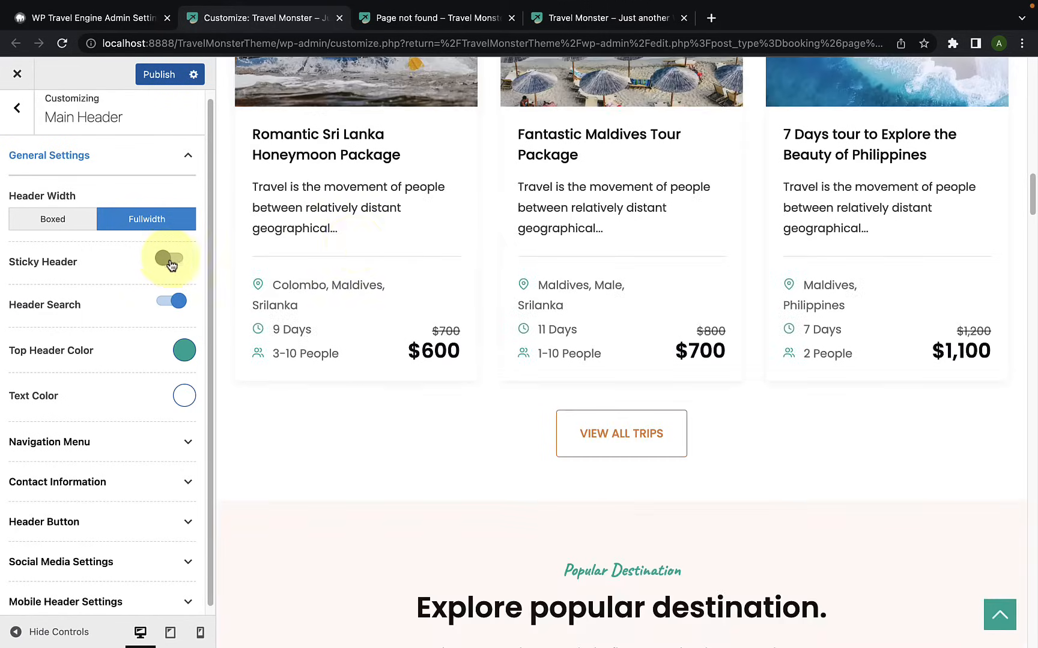
{"action": "scroll", "coordinate": [683, 262], "scroll_direction": "down", "scroll_amount": 4}
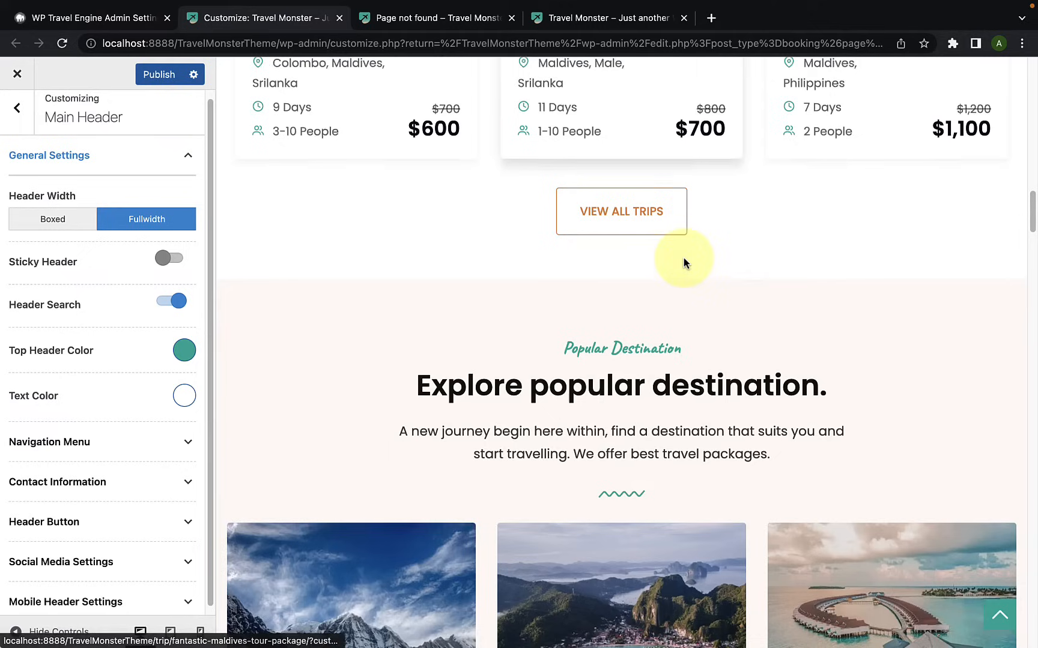
{"action": "scroll", "coordinate": [684, 262], "scroll_direction": "up", "scroll_amount": 7}
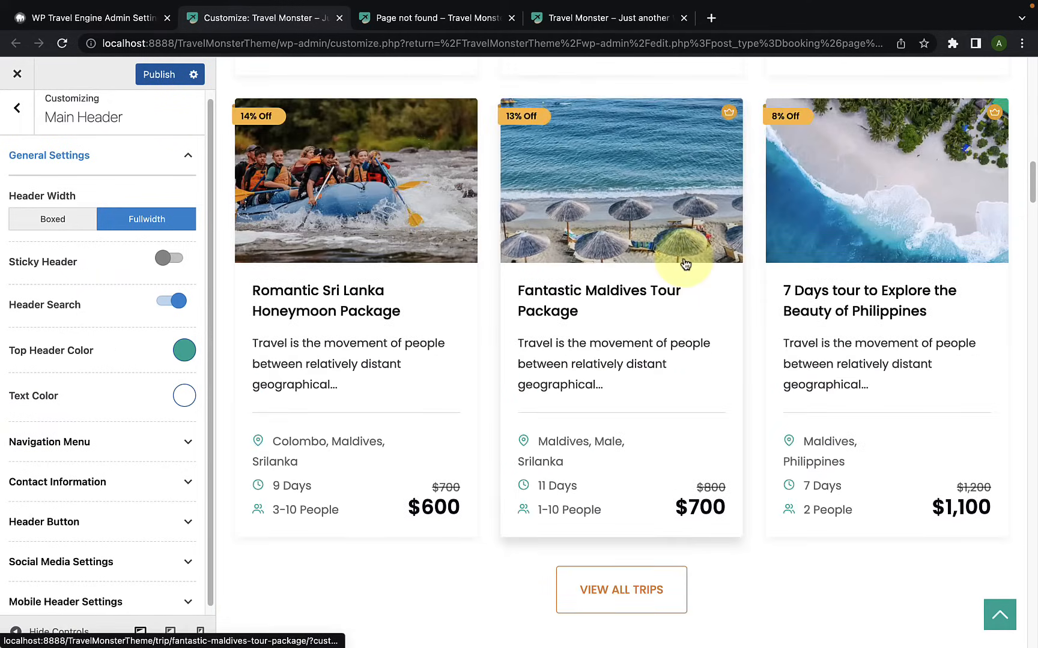
{"action": "left_click", "coordinate": [176, 258]}
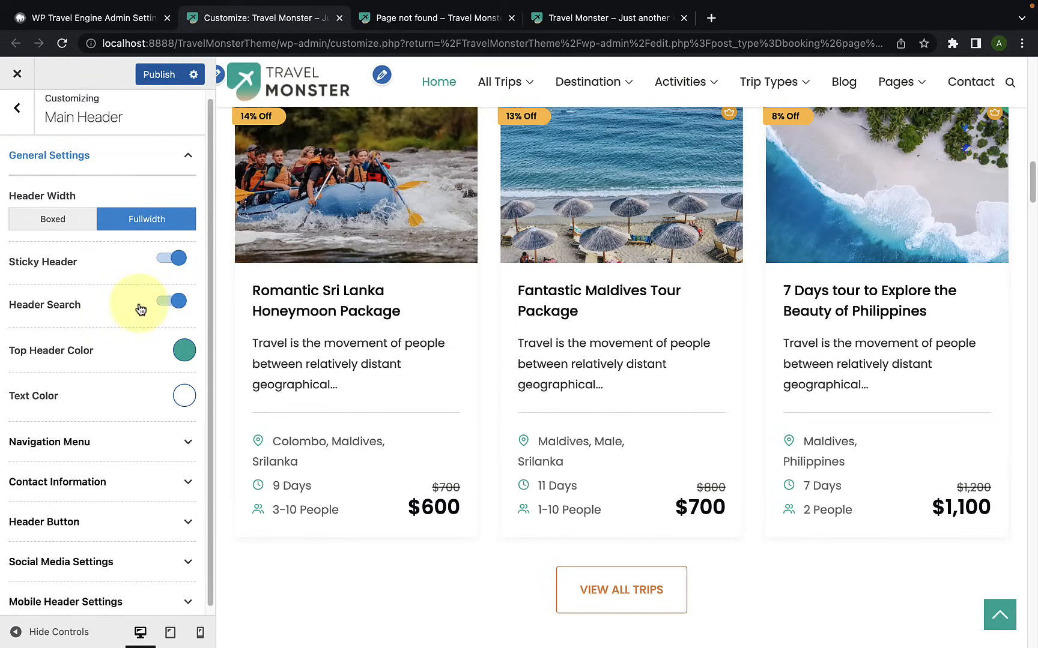
Step: Try disabling Header Search to compare the header at the top of the home page, and enable it again
{"action": "scroll", "coordinate": [1006, 132], "scroll_direction": "up", "scroll_amount": 1}
{"action": "scroll", "coordinate": [1007, 132], "scroll_direction": "up", "scroll_amount": 10}
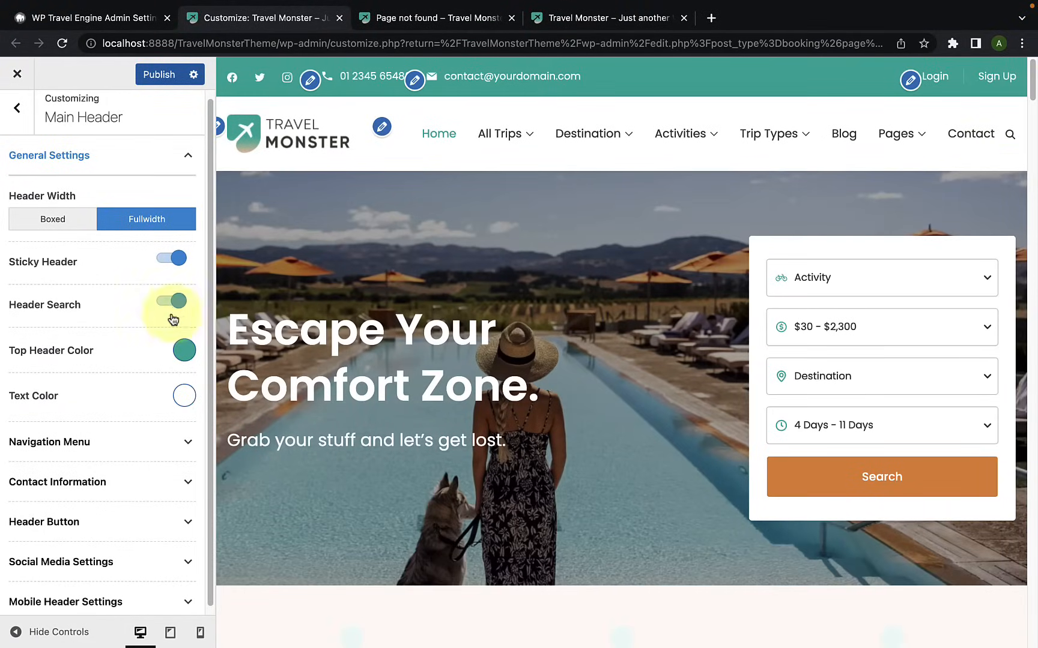
{"action": "left_click", "coordinate": [171, 303]}
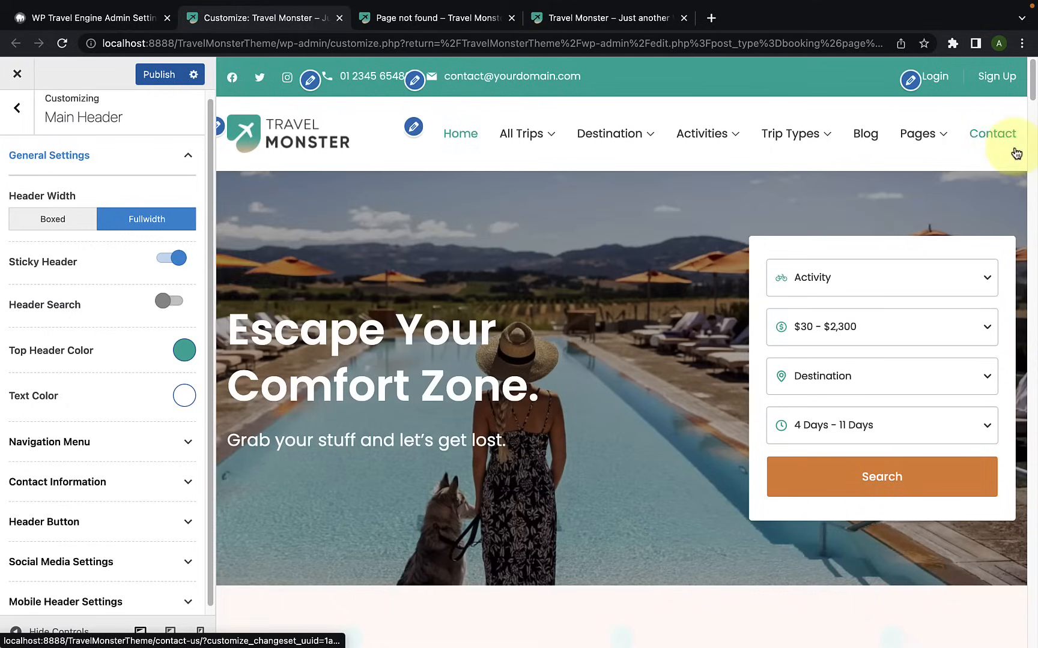
{"action": "left_click", "coordinate": [175, 302]}
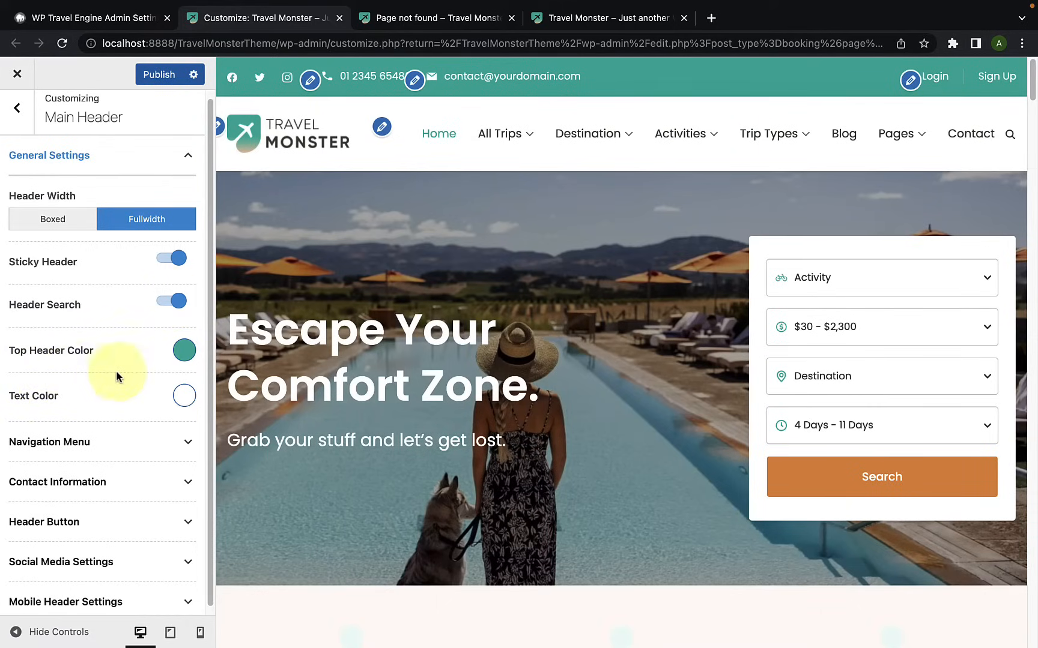
Step: Set the Top Header Color to the orange #e09b33
{"action": "left_click", "coordinate": [184, 351]}
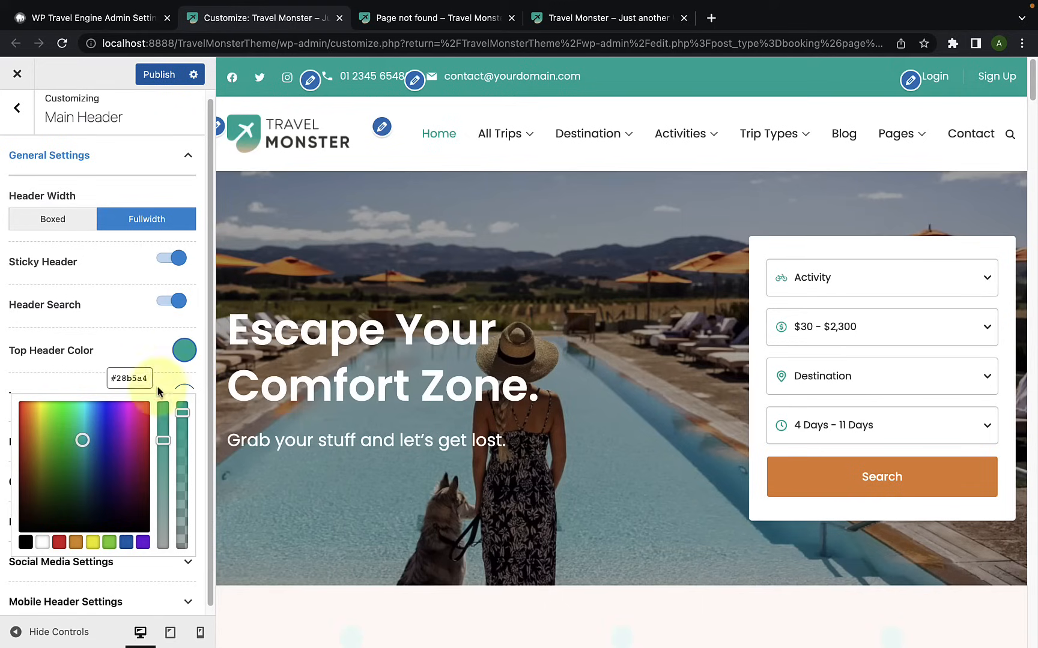
{"action": "left_click", "coordinate": [75, 542]}
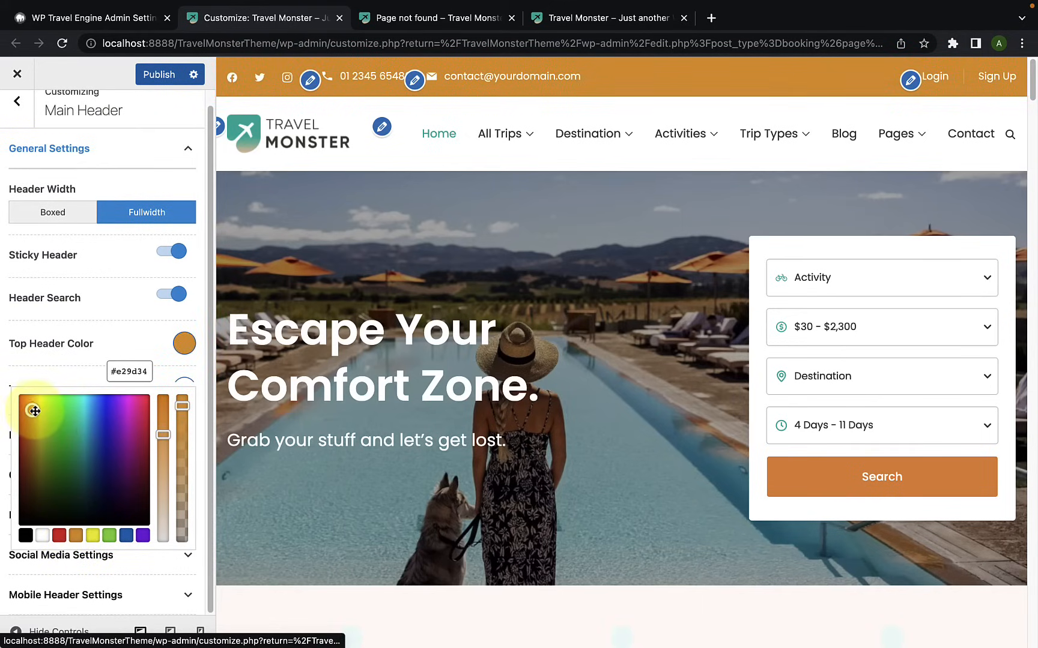
{"action": "left_click_drag", "start_coordinate": [34, 411], "coordinate": [32, 411]}
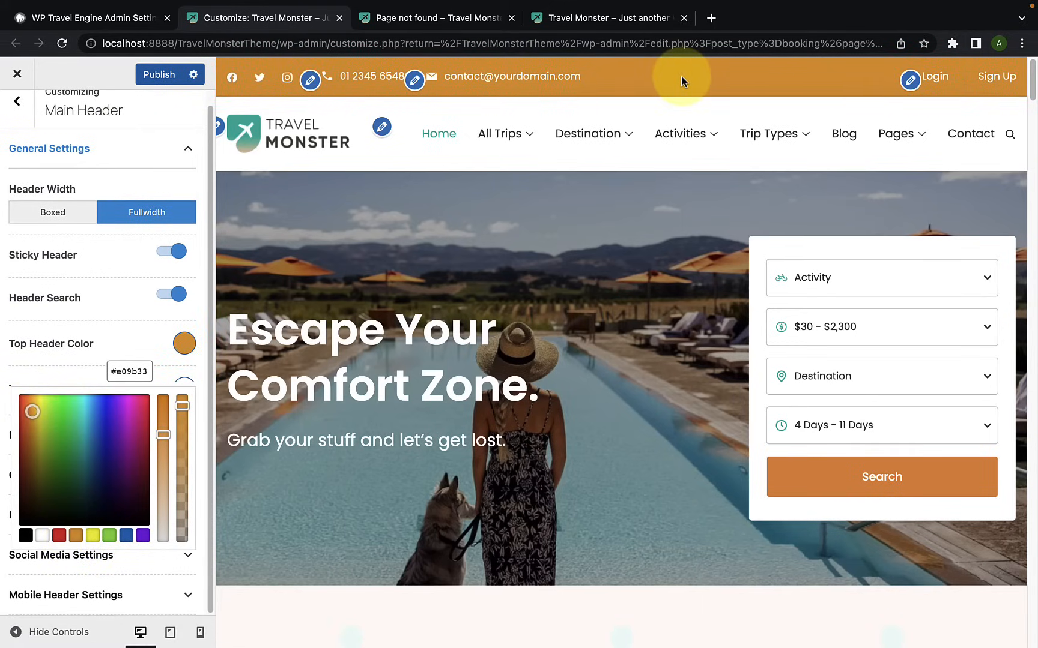
{"action": "left_click", "coordinate": [97, 341]}
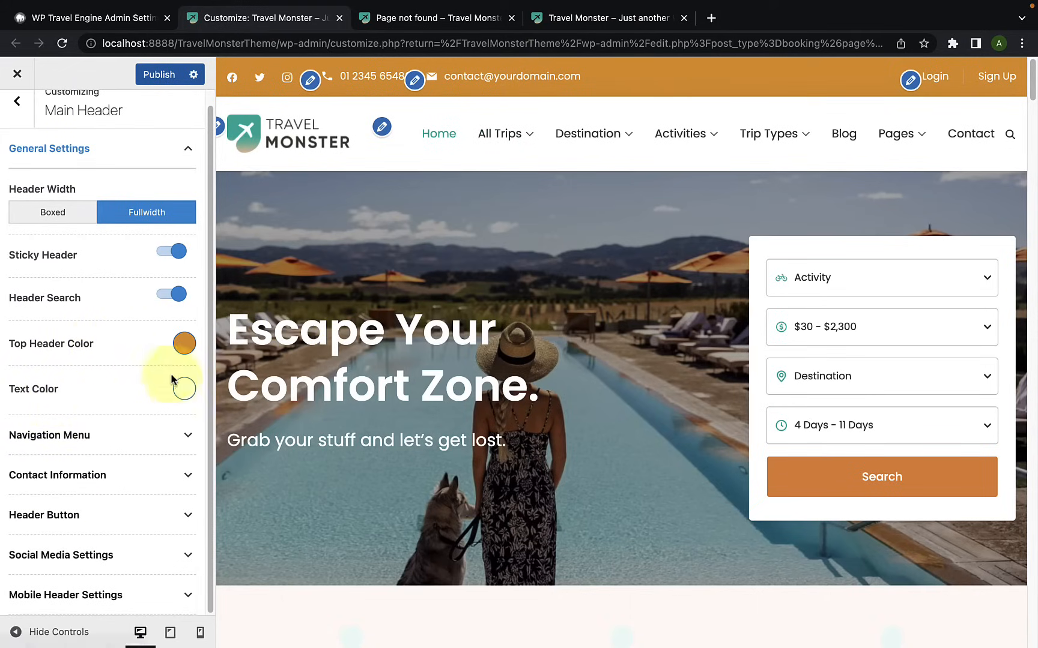
Step: Examine the color choices for the main header's Text Color
{"action": "left_click", "coordinate": [183, 389]}
{"action": "left_click", "coordinate": [65, 542]}
{"action": "left_click_drag", "start_coordinate": [65, 542], "coordinate": [19, 441]}
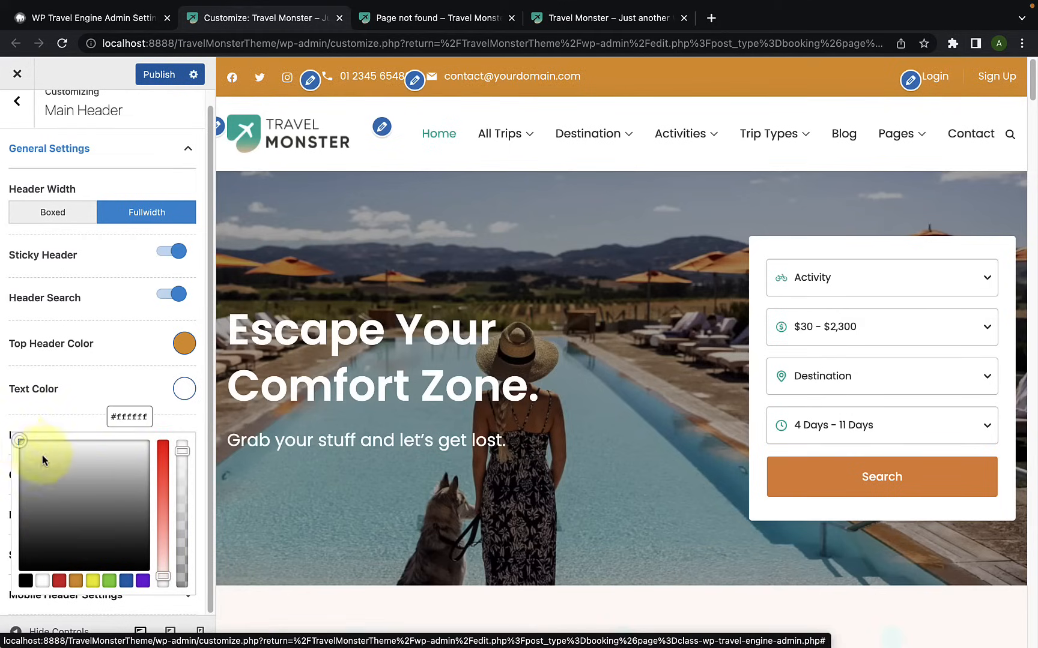
{"action": "left_click", "coordinate": [76, 403]}
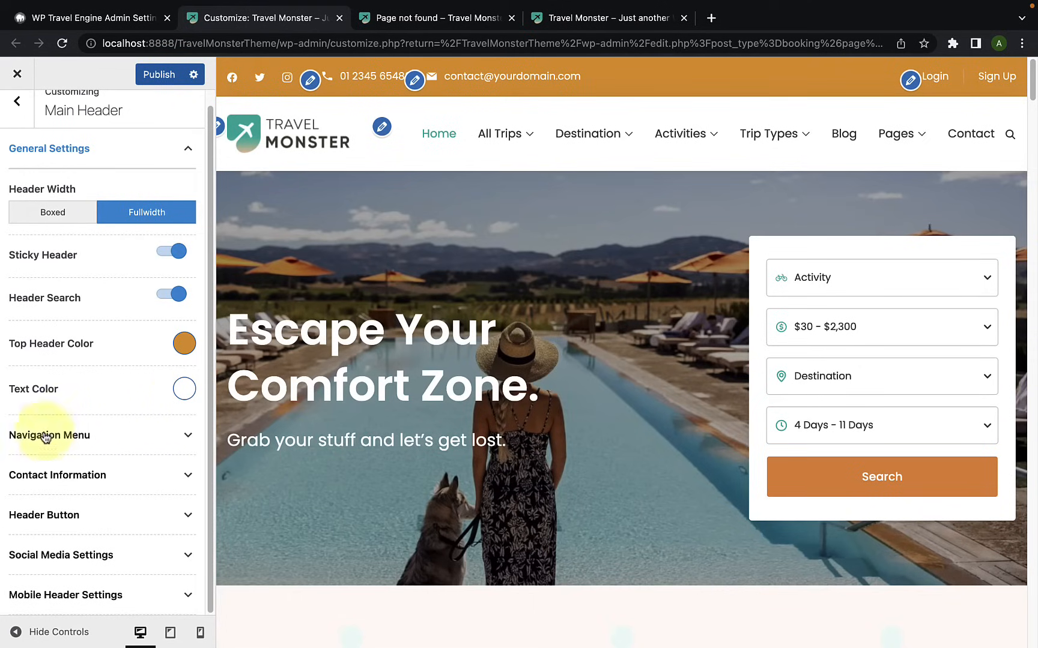
Step: Set the Navigation Menu's Items Spacing to 27 px
{"action": "left_click", "coordinate": [135, 440]}
{"action": "scroll", "coordinate": [139, 429], "scroll_direction": "down", "scroll_amount": 5}
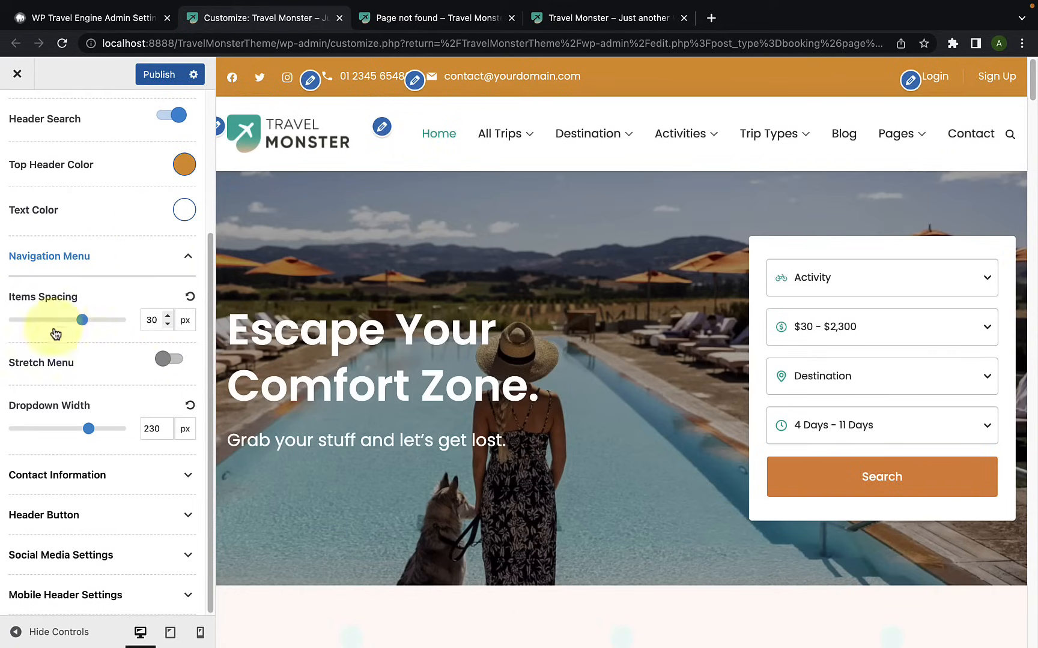
{"action": "mouse_move", "coordinate": [82, 320]}
{"action": "left_mouse_down"}
{"action": "mouse_move", "coordinate": [63, 326]}
{"action": "mouse_move", "coordinate": [74, 320]}
{"action": "left_mouse_up"}
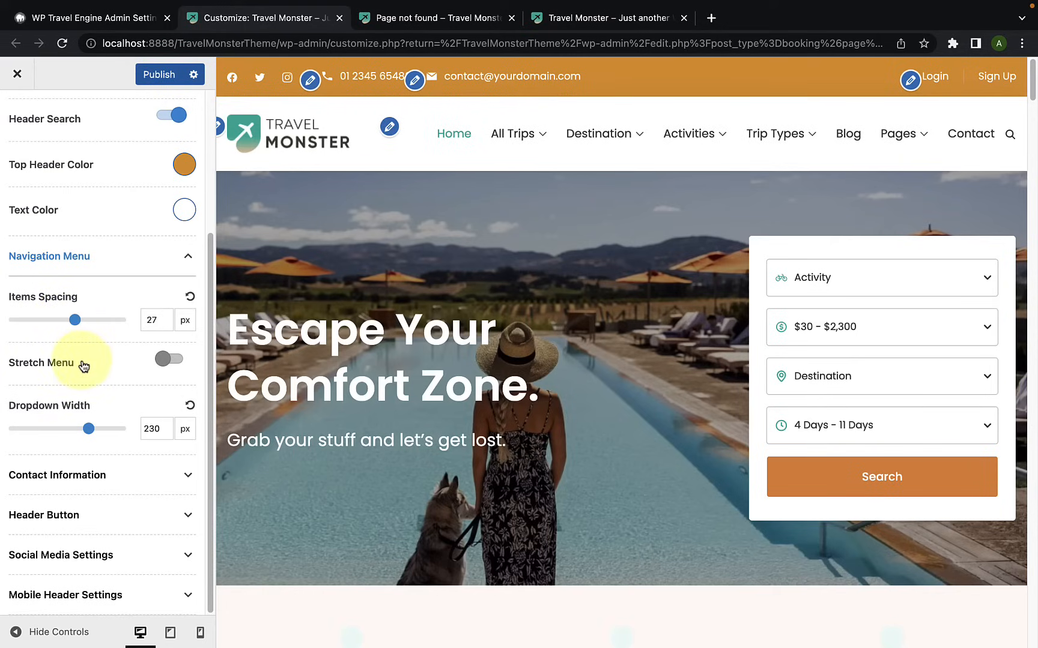
Step: Try Stretch Menu on the navigation menu, check the home page with the customizer controls hidden, and disable it again
{"action": "left_click", "coordinate": [168, 359]}
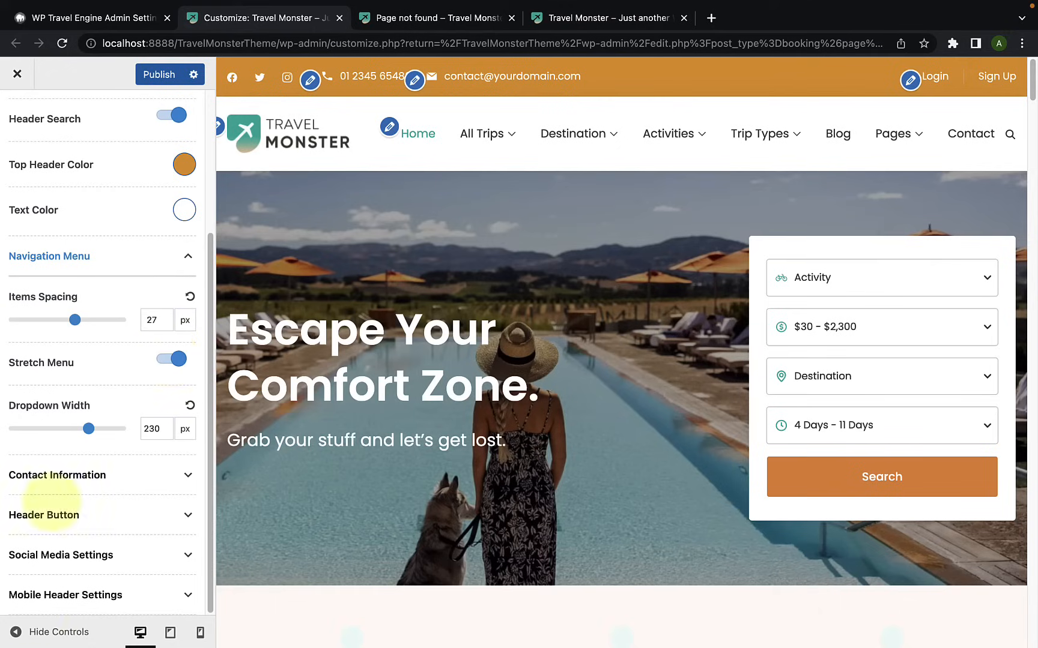
{"action": "left_click", "coordinate": [16, 632]}
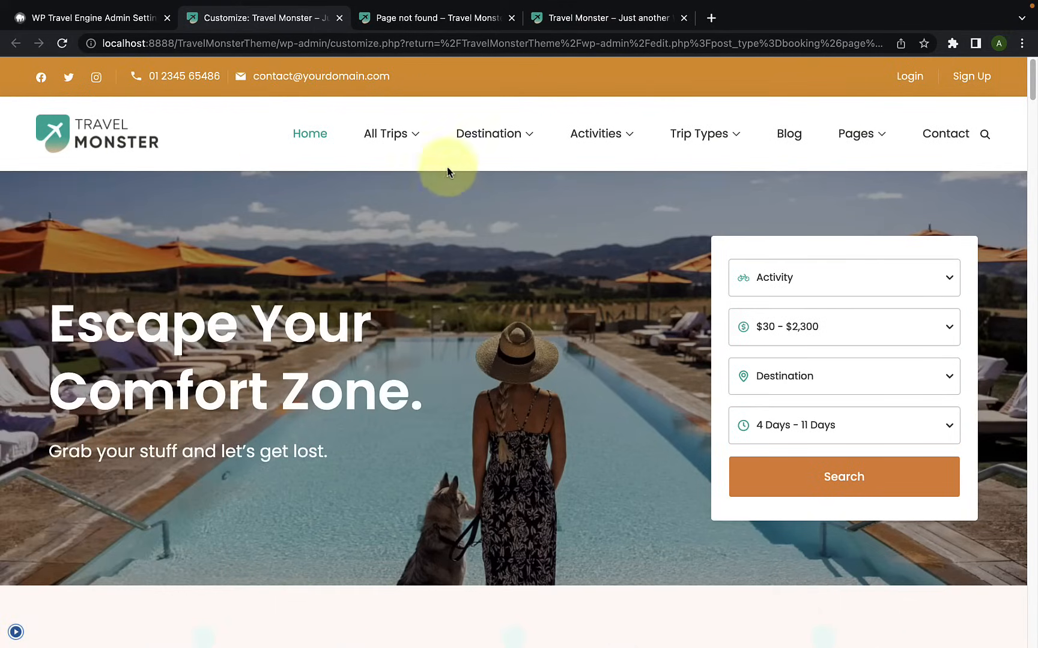
{"action": "left_click", "coordinate": [10, 639]}
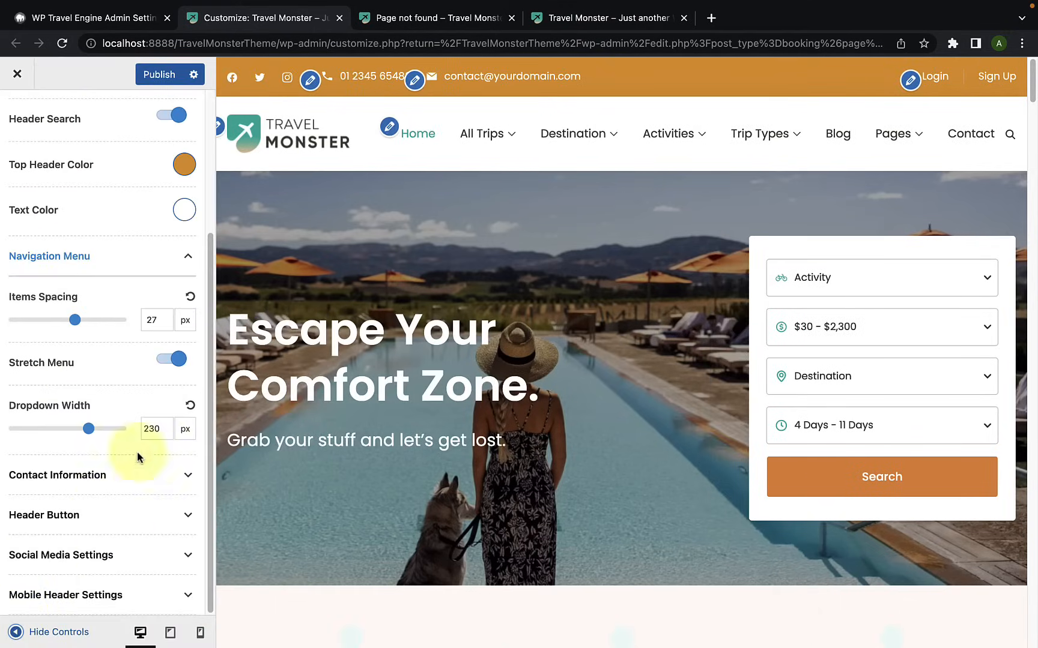
{"action": "left_click", "coordinate": [172, 359]}
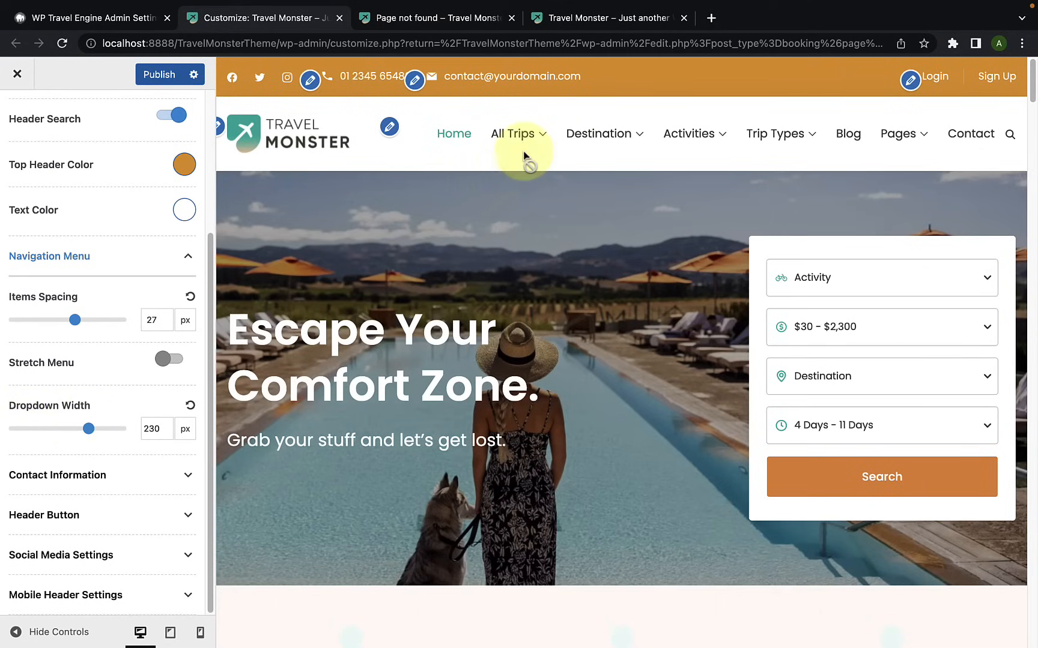
Step: Check the All Trips submenu in the preview and set the Navigation Menu's Dropdown Width to 312 px
{"action": "mouse_move", "coordinate": [523, 141]}
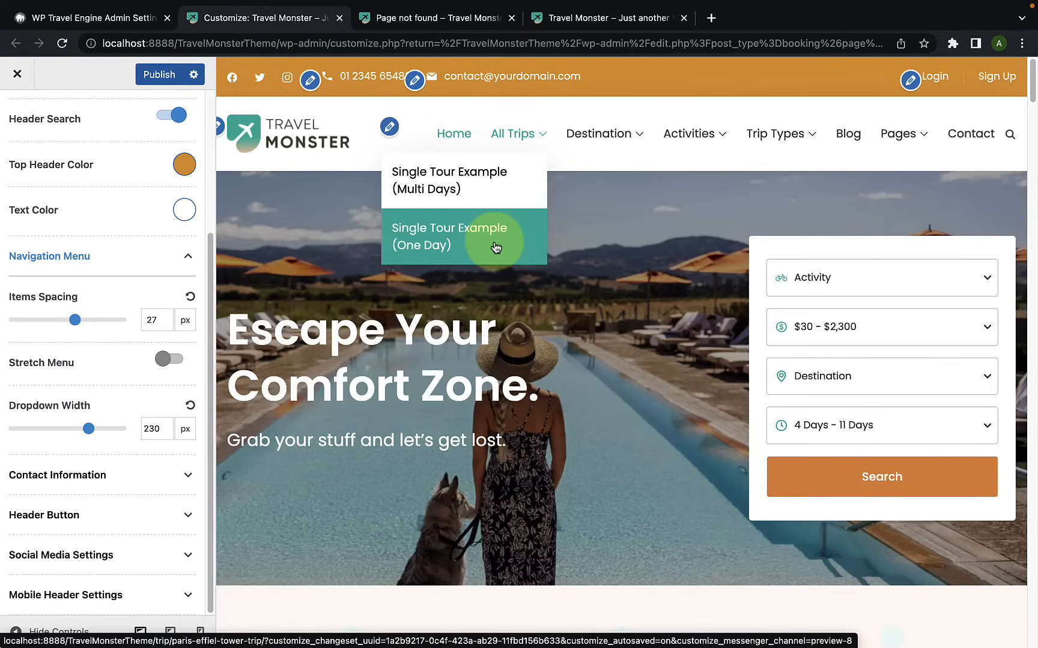
{"action": "left_click_drag", "start_coordinate": [96, 430], "coordinate": [110, 431]}
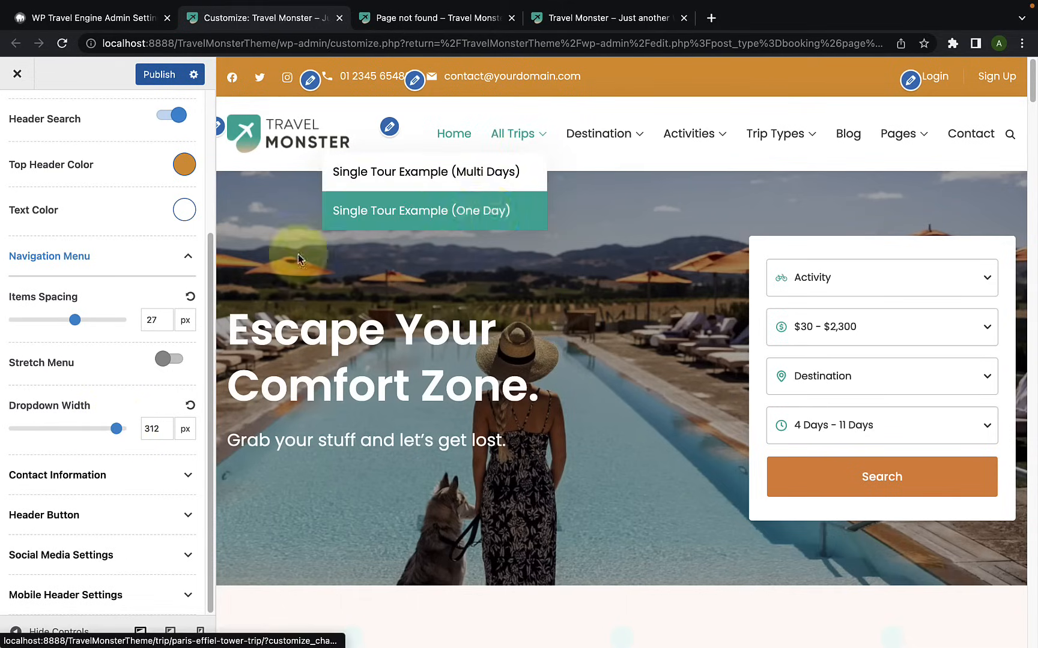
Step: Look over the Phone and Email fields in the main header's Contact Information settings
{"action": "left_click", "coordinate": [142, 477]}
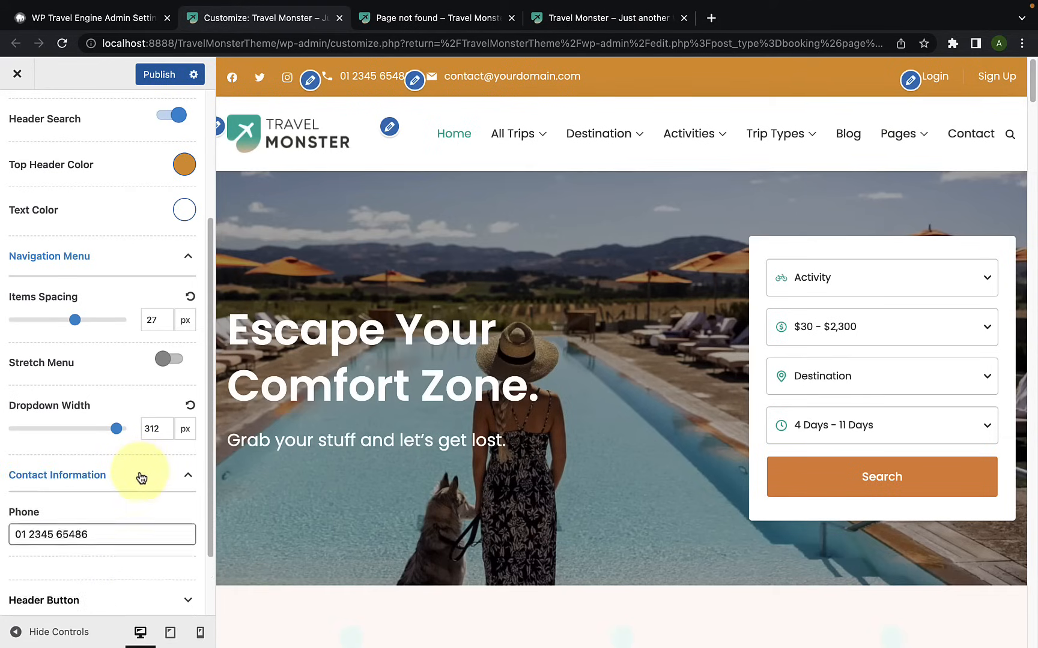
{"action": "scroll", "coordinate": [138, 477], "scroll_direction": "down", "scroll_amount": 4}
{"action": "left_click_drag", "start_coordinate": [99, 407], "coordinate": [23, 403]}
{"action": "left_click_drag", "start_coordinate": [148, 471], "coordinate": [12, 463]}
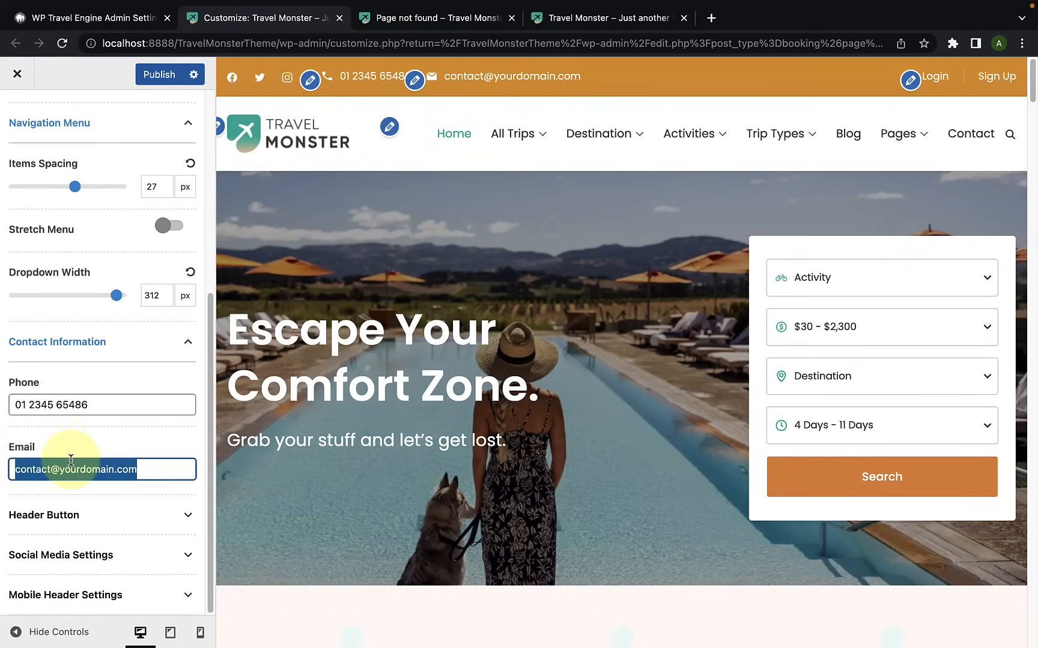
{"action": "triple_click", "coordinate": [104, 407]}
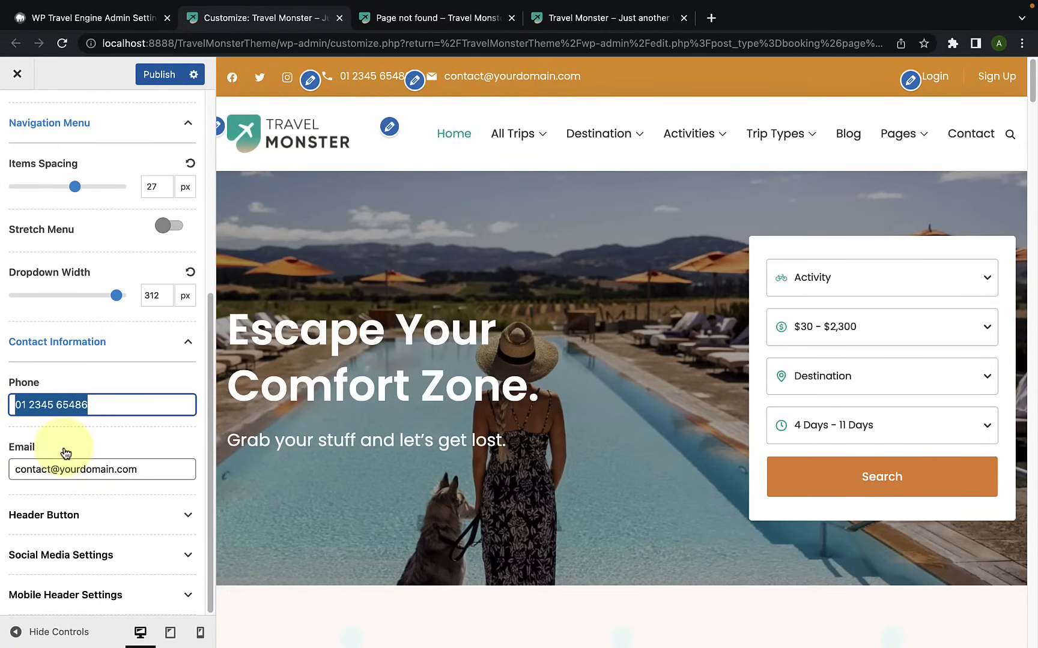
{"action": "left_click", "coordinate": [111, 404]}
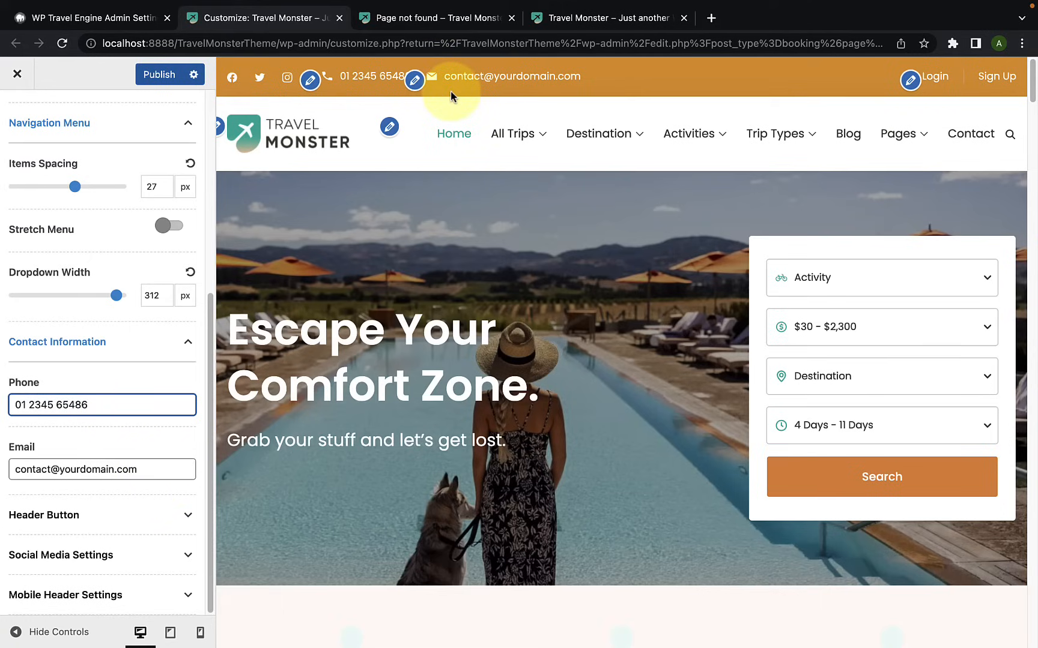
Step: Paste the copied customizer page address as the Header Button's URL and check the Book Now button with the customizer controls hidden
{"action": "left_click", "coordinate": [140, 524]}
{"action": "scroll", "coordinate": [140, 522], "scroll_direction": "down", "scroll_amount": 4}
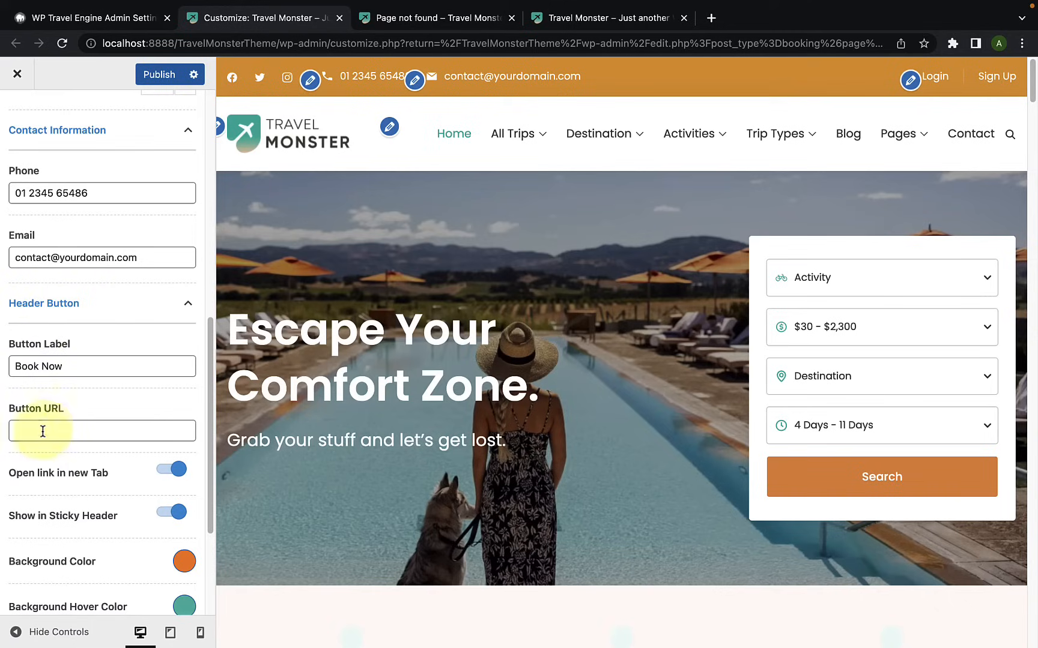
{"action": "left_click", "coordinate": [68, 431]}
{"action": "key", "text": "ctrl+v"}
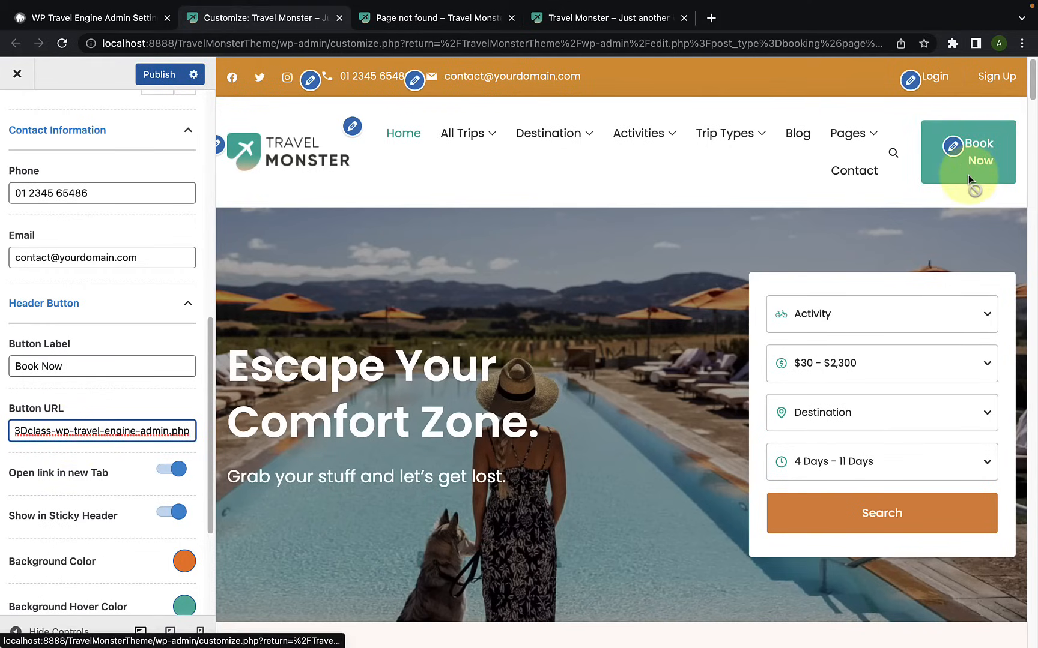
{"action": "left_click", "coordinate": [16, 631]}
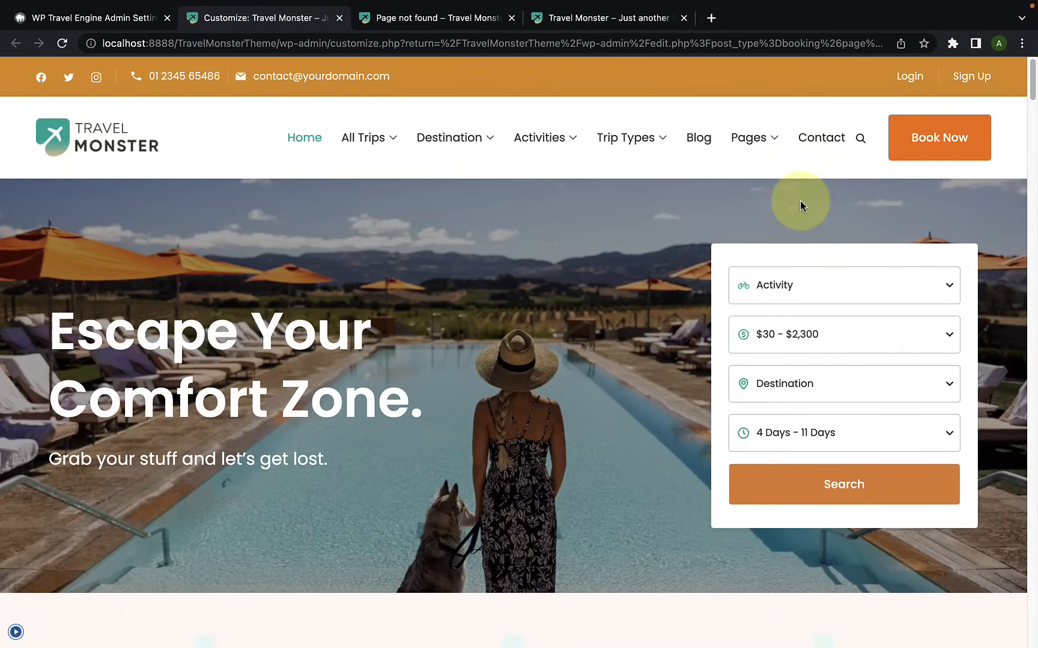
{"action": "left_click", "coordinate": [16, 631]}
Step: Review the Header Button settings, including the button label, URL, new-tab and sticky header options
{"action": "left_click_drag", "start_coordinate": [84, 365], "coordinate": [16, 365]}
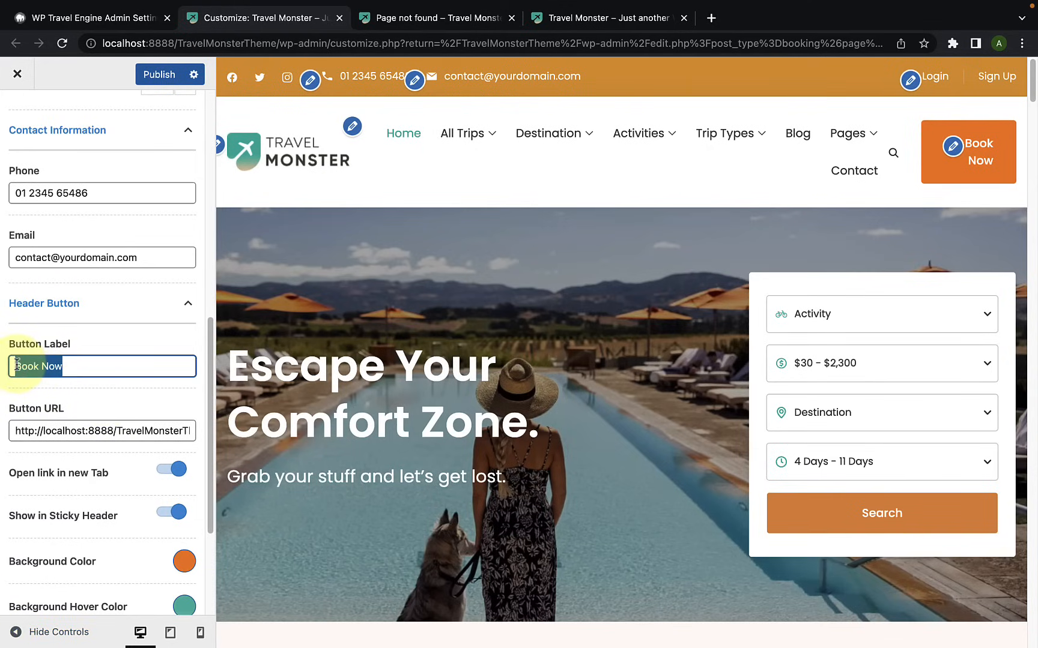
{"action": "left_click", "coordinate": [72, 366]}
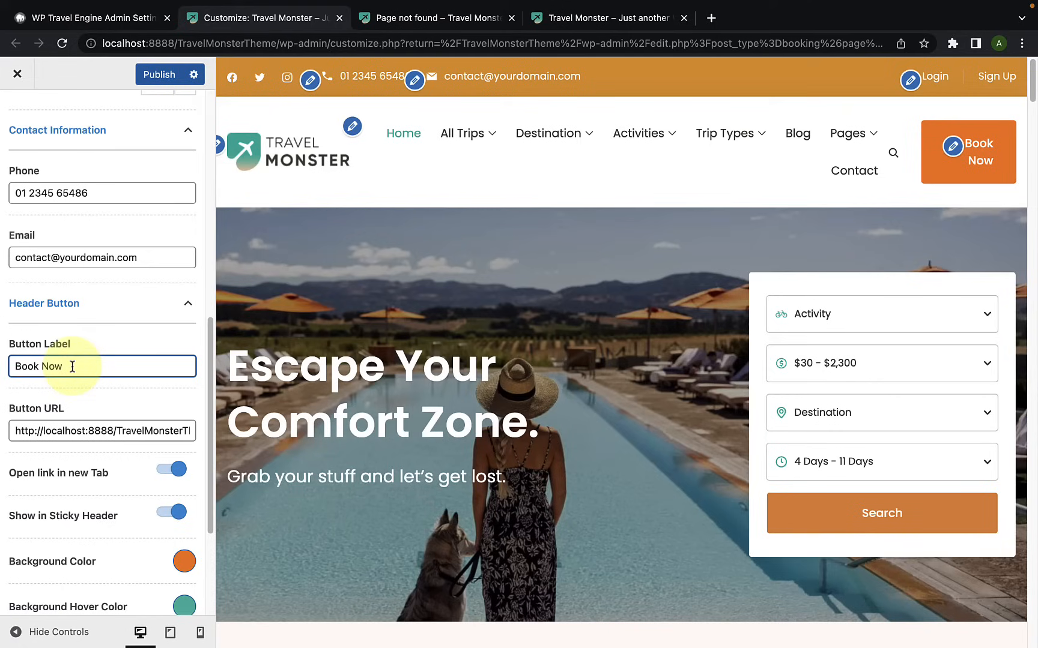
{"action": "left_click", "coordinate": [95, 408]}
{"action": "left_click", "coordinate": [98, 392]}
{"action": "scroll", "coordinate": [71, 481], "scroll_direction": "down", "scroll_amount": 1}
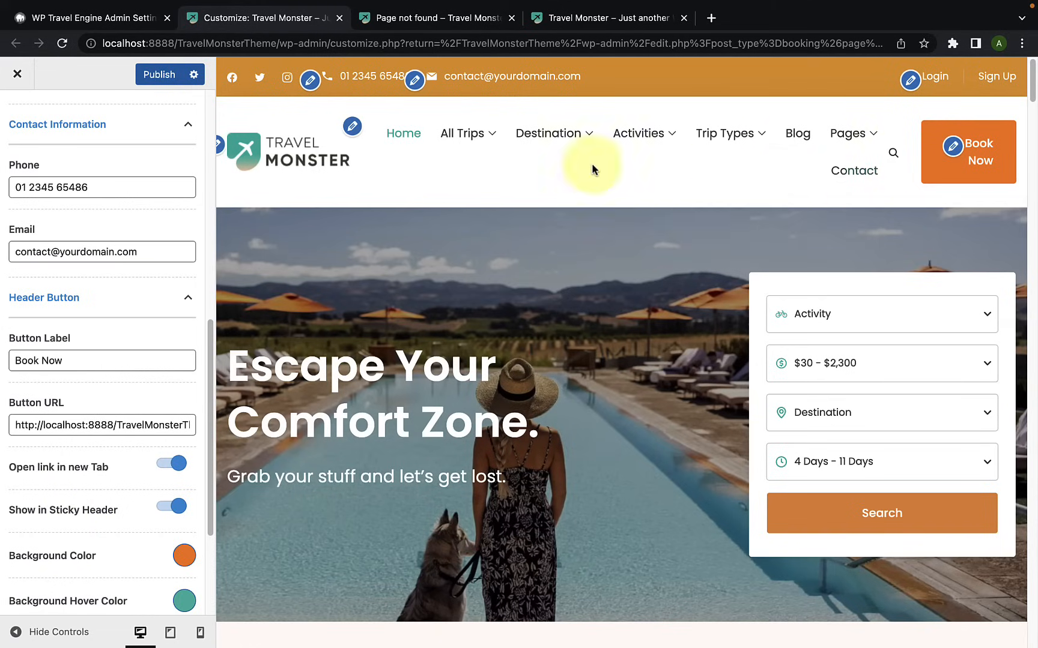
Step: Check the Book Now button in the sticky header by scrolling the preview with the customizer controls hidden
{"action": "left_click", "coordinate": [167, 507]}
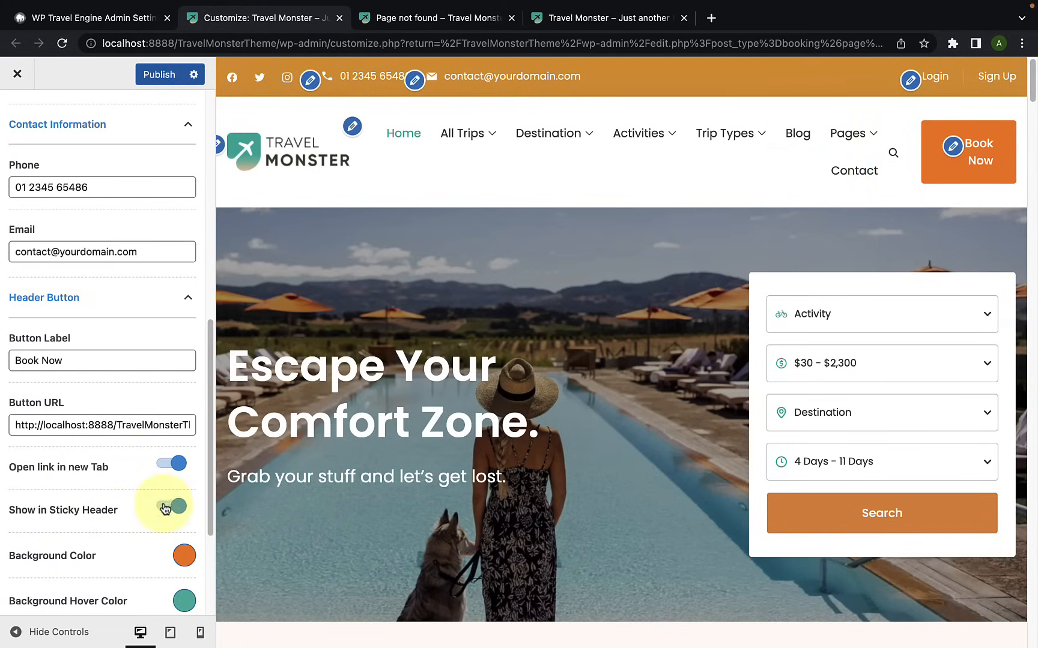
{"action": "left_click", "coordinate": [17, 632]}
{"action": "scroll", "coordinate": [377, 426], "scroll_direction": "down", "scroll_amount": 3}
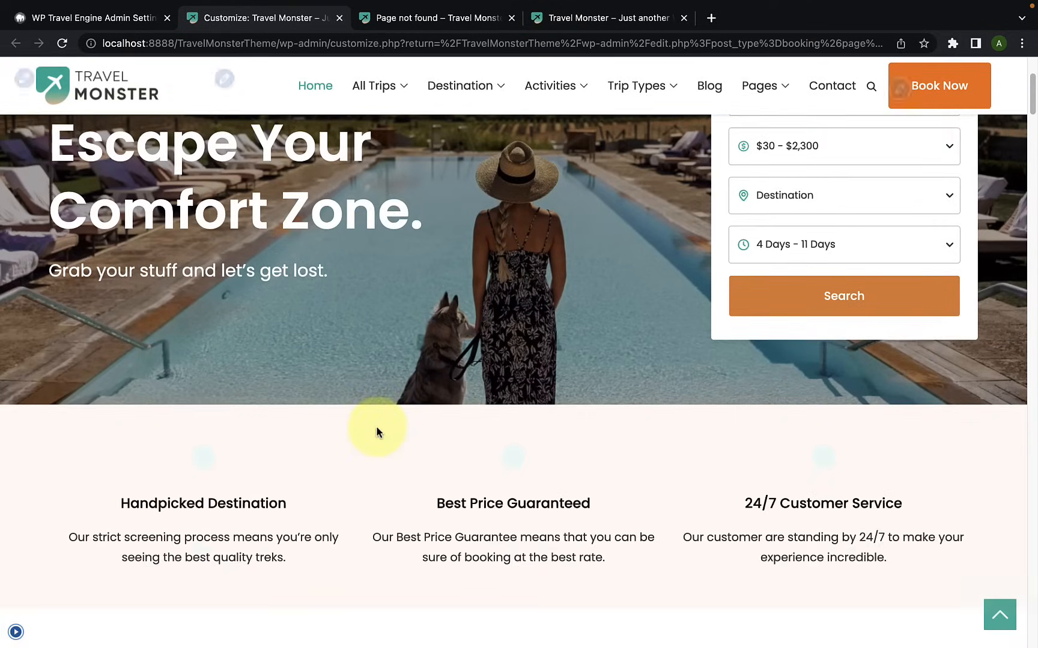
{"action": "scroll", "coordinate": [377, 427], "scroll_direction": "down", "scroll_amount": 2}
{"action": "mouse_move", "coordinate": [452, 88]}
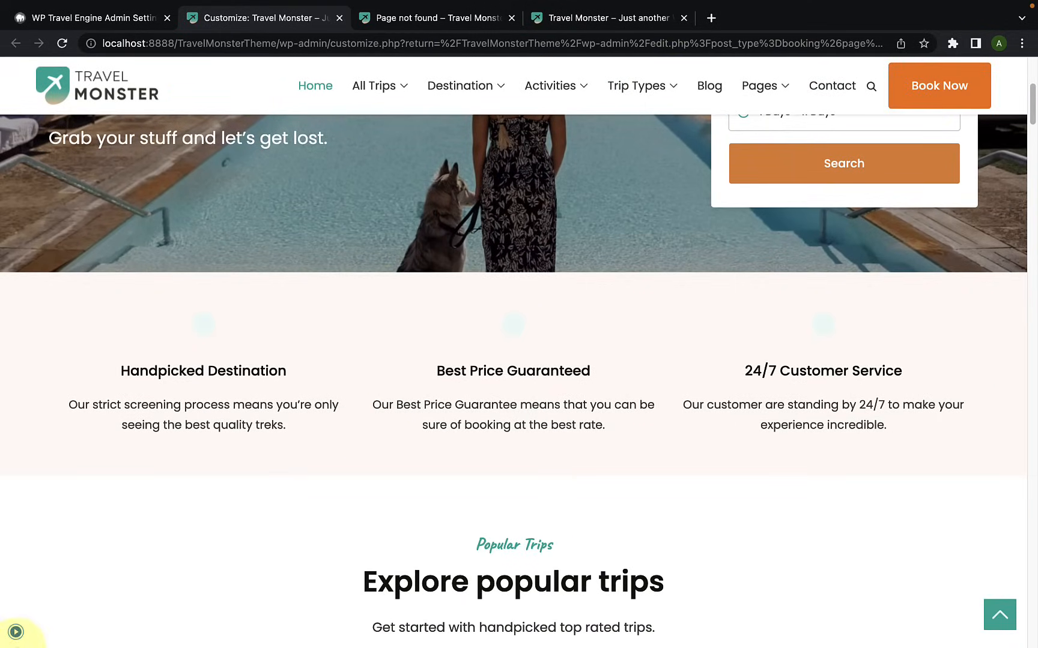
{"action": "left_click", "coordinate": [16, 634]}
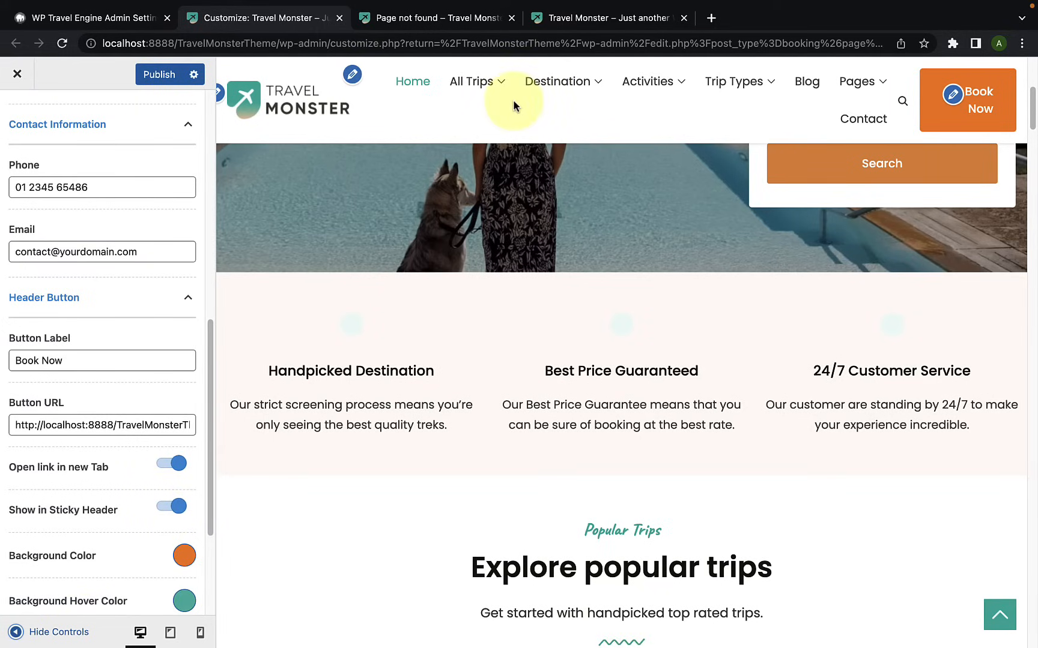
Step: Set the Header Button's Background Color to green (#16aa8d) and check the Book Now button in the preview
{"action": "scroll", "coordinate": [128, 563], "scroll_direction": "down", "scroll_amount": 2}
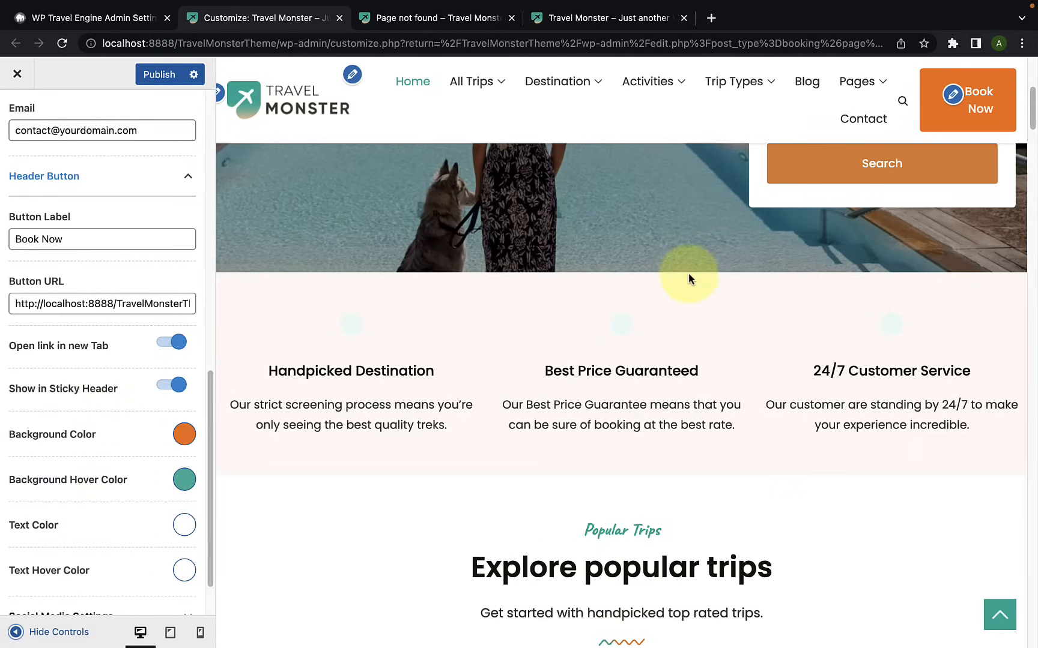
{"action": "left_click", "coordinate": [180, 439]}
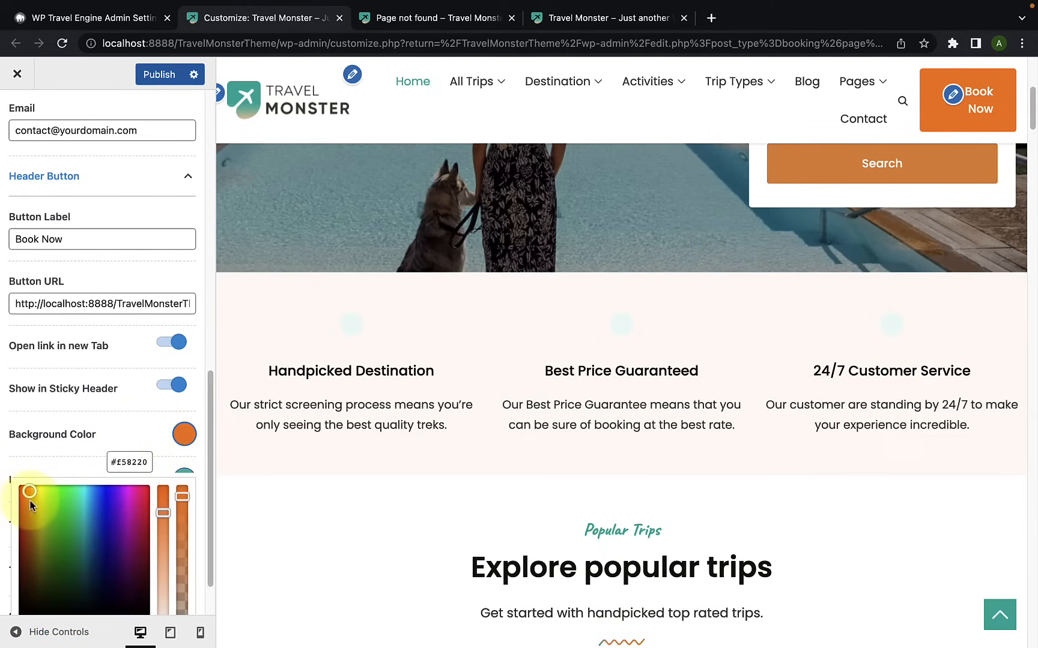
{"action": "left_click_drag", "start_coordinate": [32, 495], "coordinate": [82, 529]}
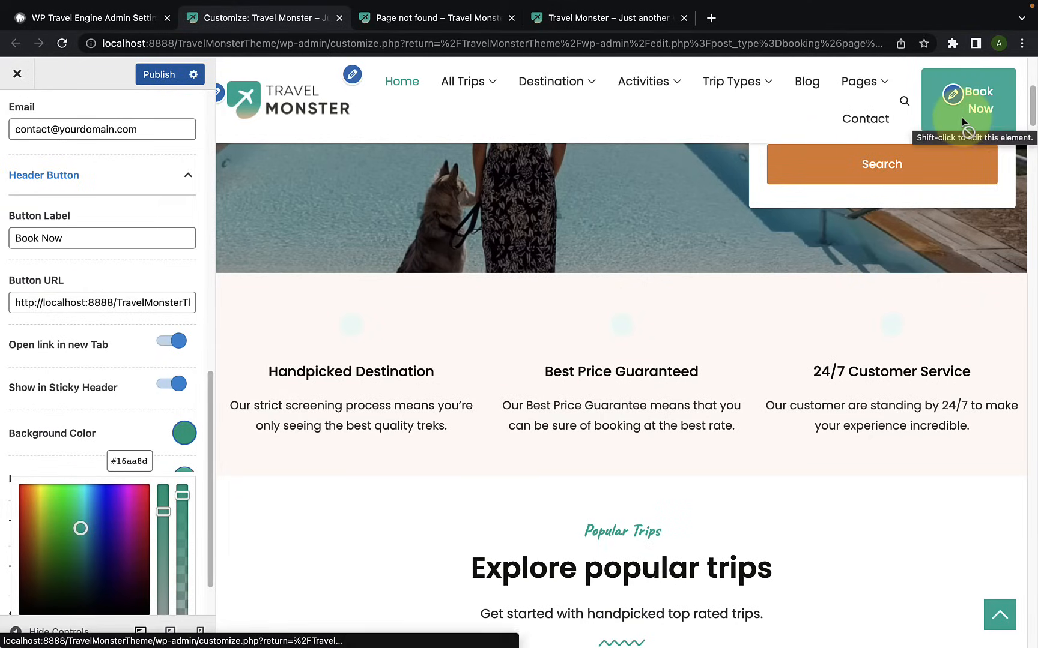
{"action": "left_click", "coordinate": [112, 421]}
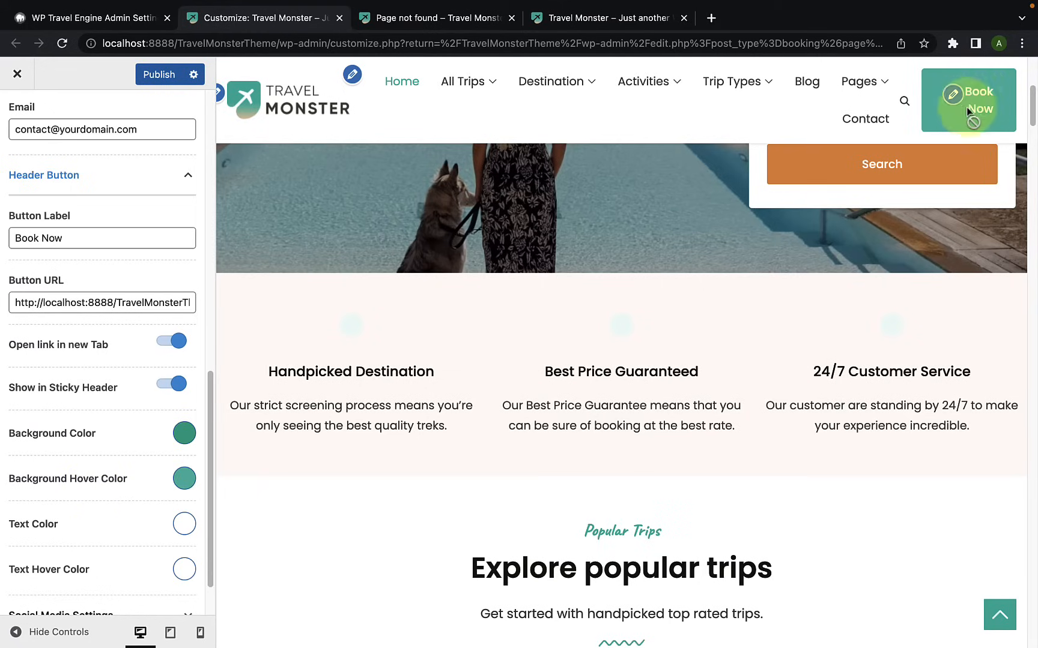
Step: Set the Header Button's Background Hover Color to a deeper orange
{"action": "left_click", "coordinate": [184, 479]}
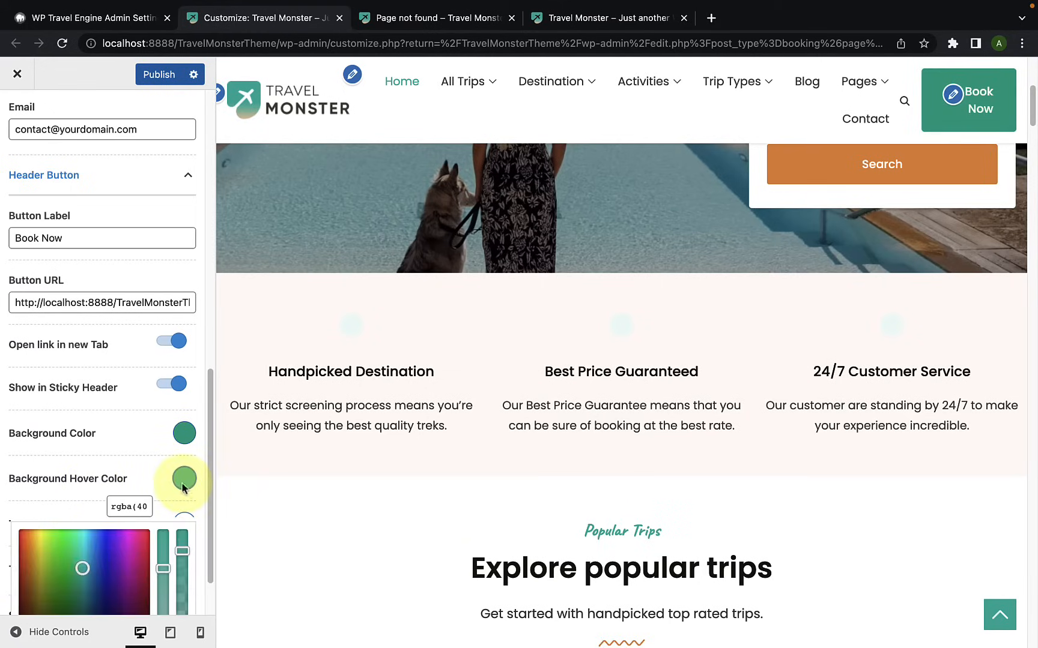
{"action": "left_click", "coordinate": [30, 546]}
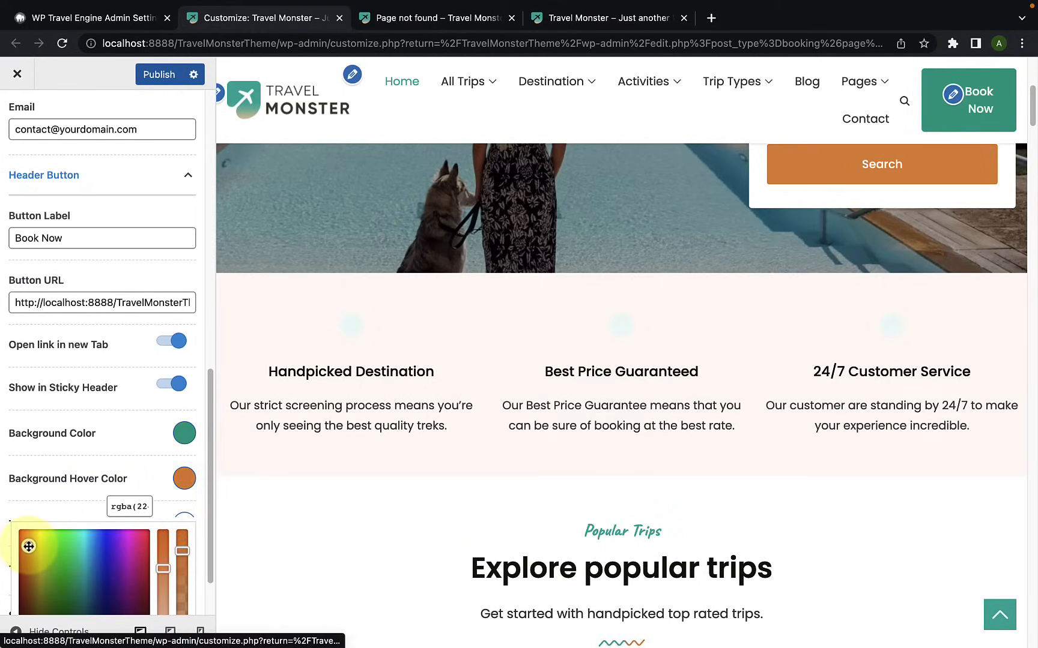
{"action": "left_click_drag", "start_coordinate": [162, 568], "coordinate": [166, 552]}
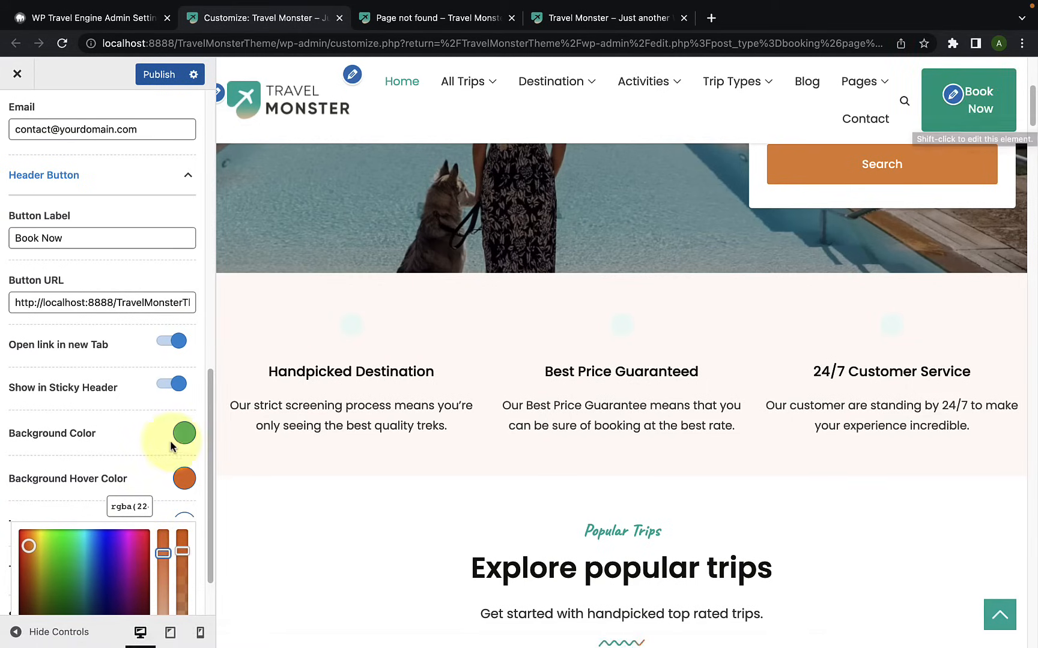
{"action": "left_click", "coordinate": [151, 445]}
Step: Clear the Header Button's URL
{"action": "scroll", "coordinate": [150, 446], "scroll_direction": "down", "scroll_amount": 1}
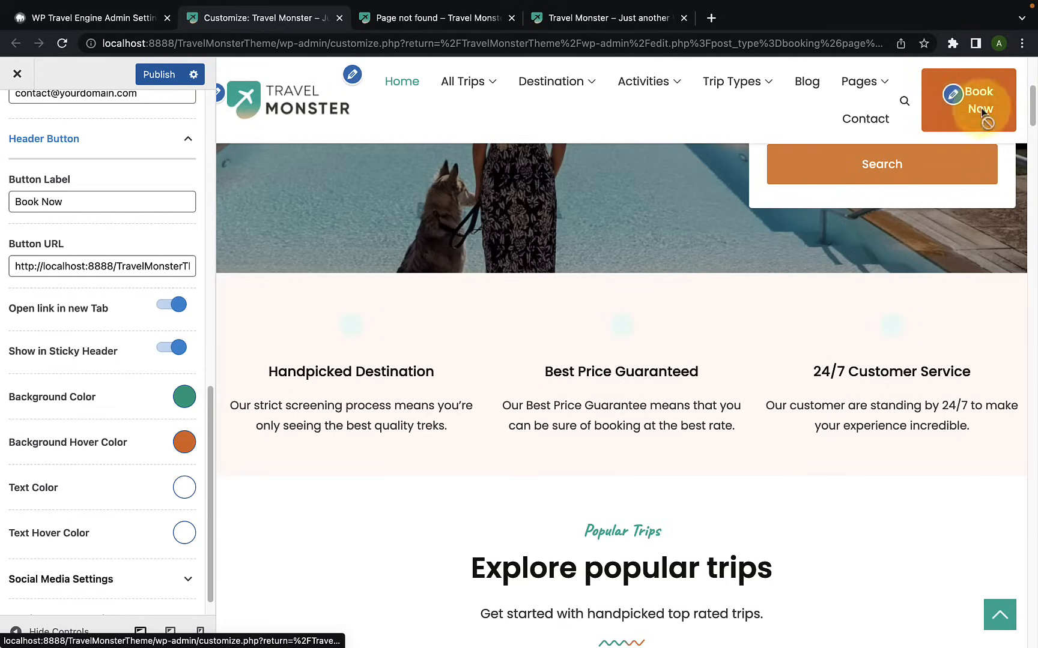
{"action": "triple_click", "coordinate": [92, 275]}
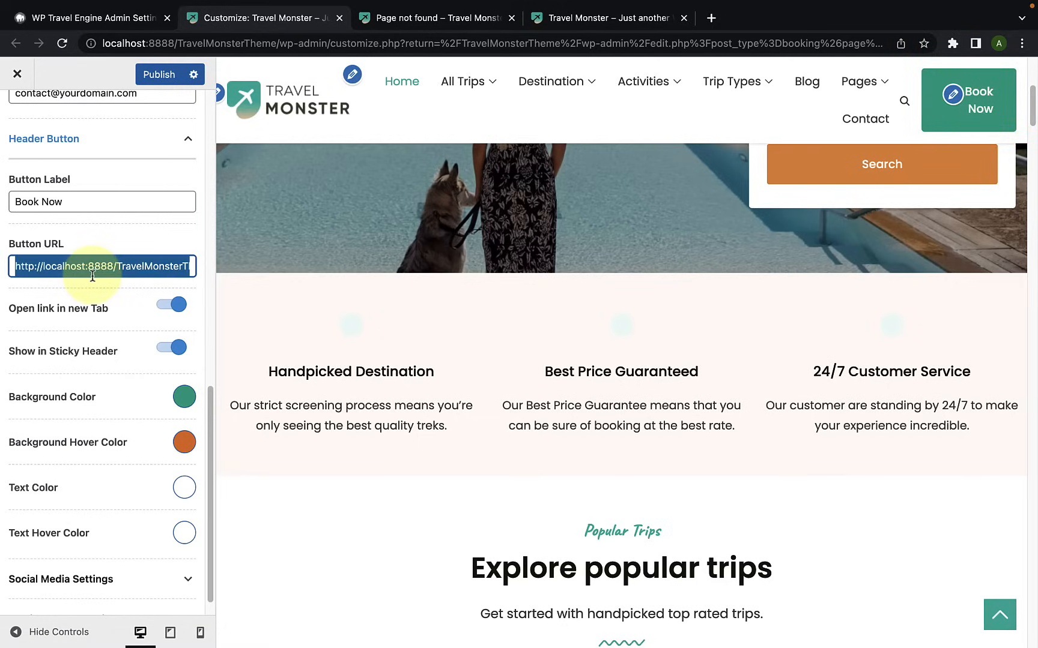
{"action": "key", "text": "BackSpace"}
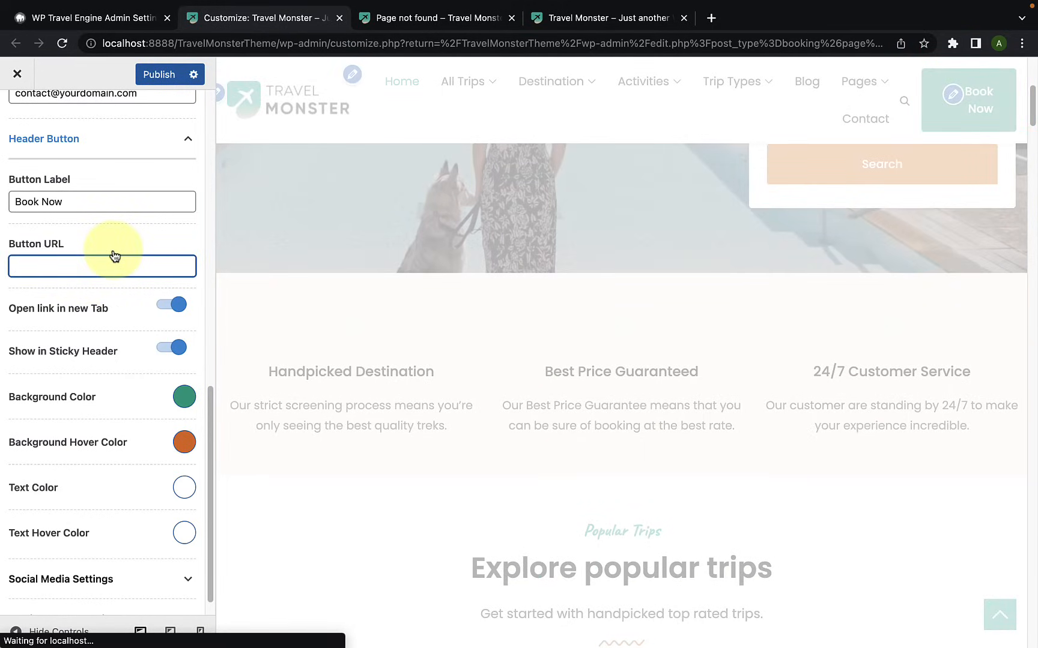
Step: Expand the main header's Social Media Settings and check the social icons in the preview's top header
{"action": "scroll", "coordinate": [96, 511], "scroll_direction": "down", "scroll_amount": 1}
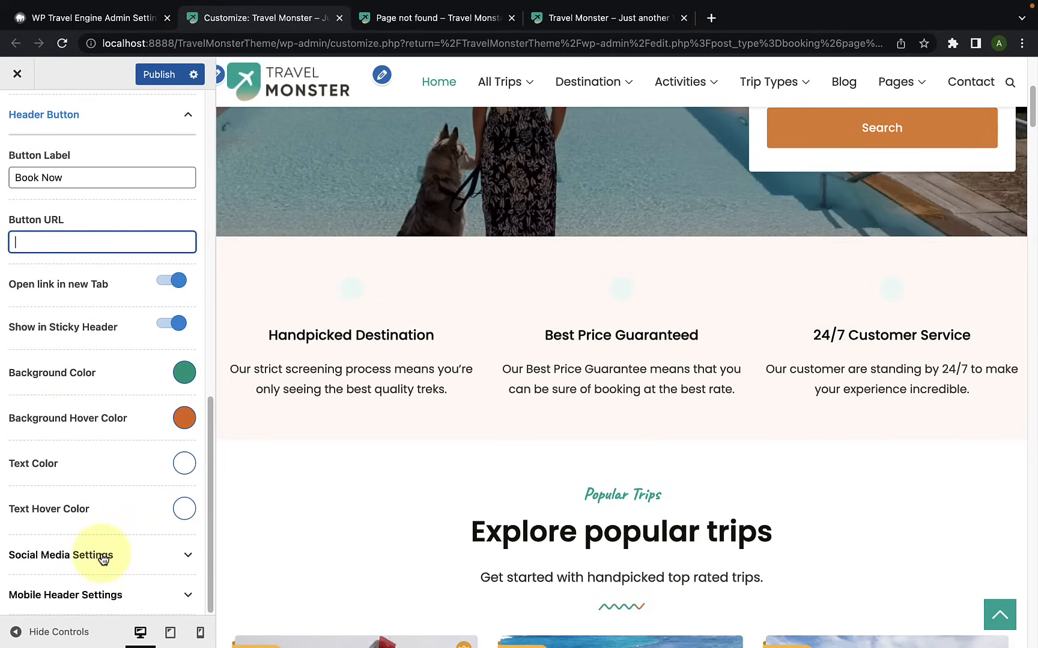
{"action": "left_click", "coordinate": [103, 558]}
{"action": "scroll", "coordinate": [102, 559], "scroll_direction": "down", "scroll_amount": 2}
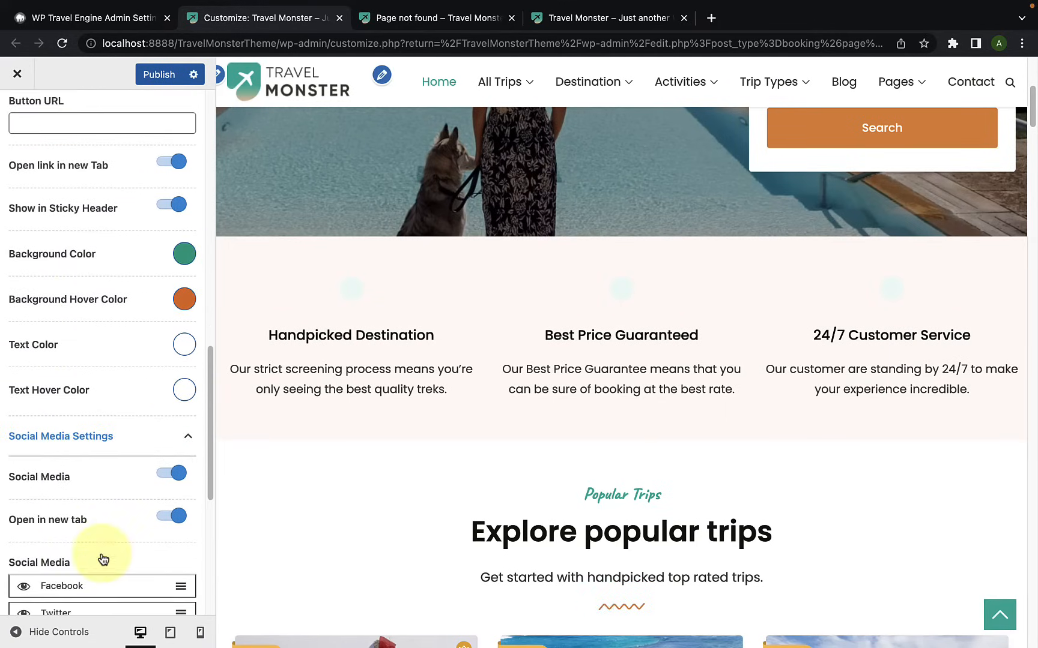
{"action": "scroll", "coordinate": [431, 384], "scroll_direction": "up", "scroll_amount": 3}
{"action": "scroll", "coordinate": [433, 387], "scroll_direction": "up", "scroll_amount": 3}
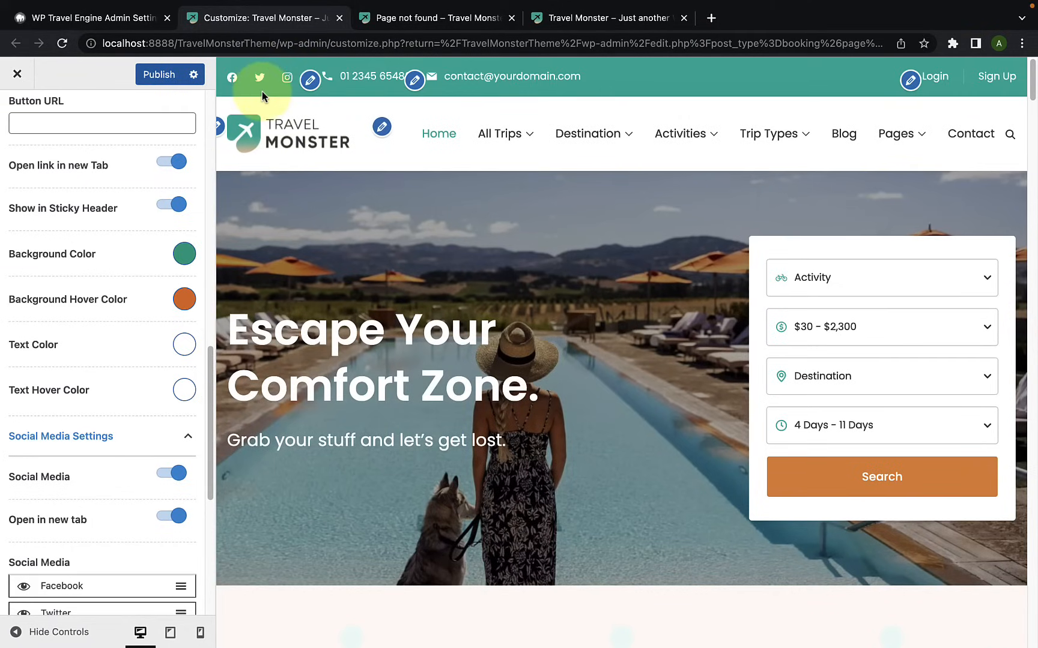
Step: Enable Pinterest, Youtube and LinkedIn in the header's Social Media list
{"action": "scroll", "coordinate": [102, 491], "scroll_direction": "down", "scroll_amount": 5}
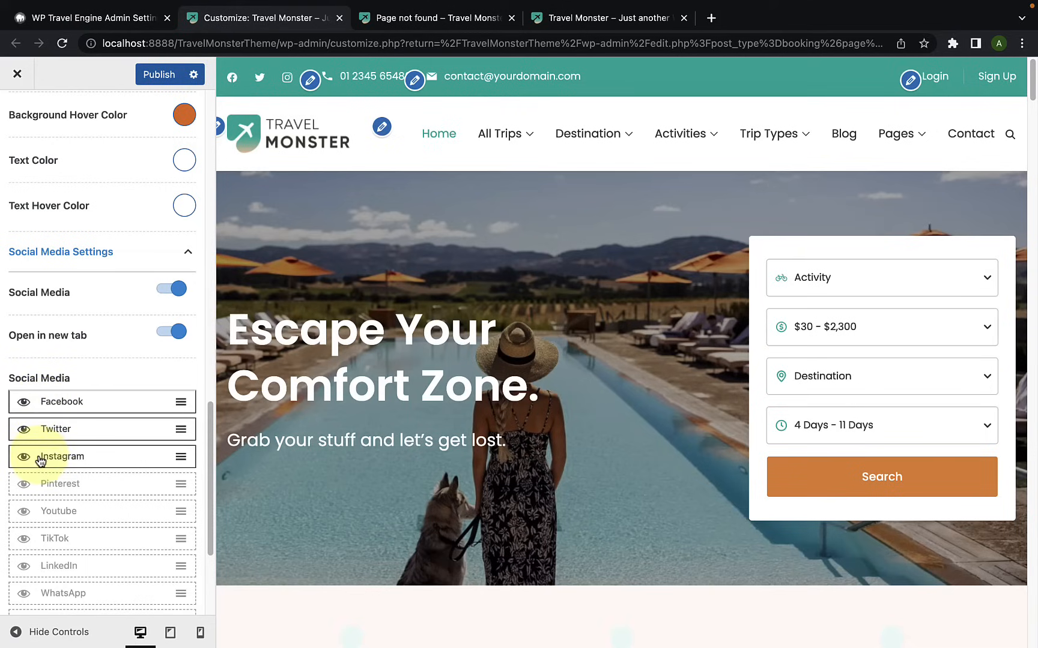
{"action": "scroll", "coordinate": [58, 576], "scroll_direction": "down", "scroll_amount": 2}
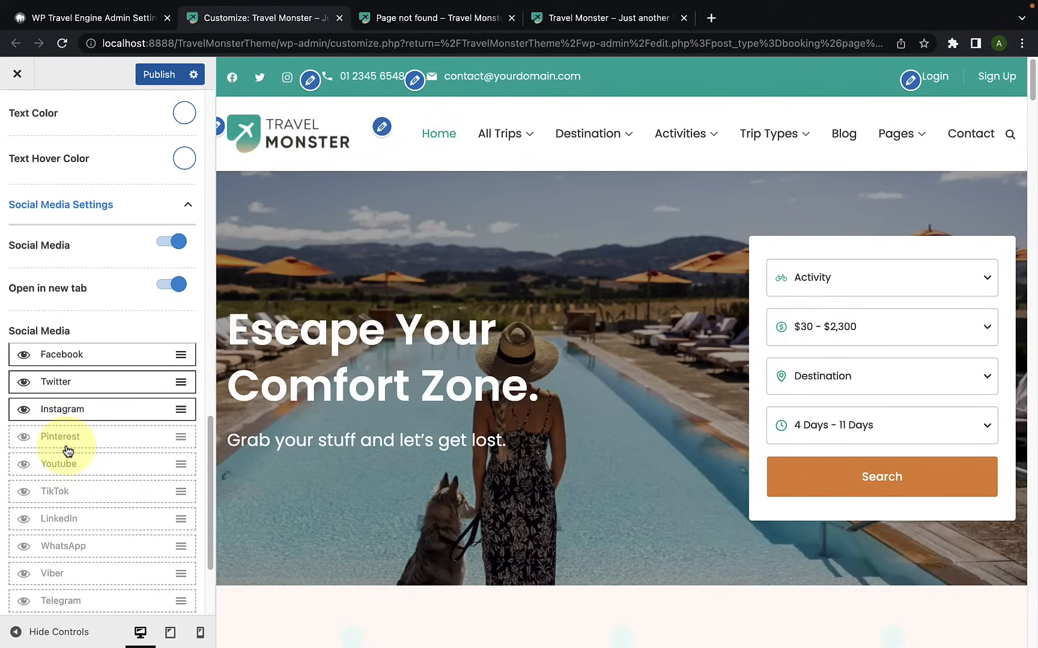
{"action": "left_click", "coordinate": [24, 438]}
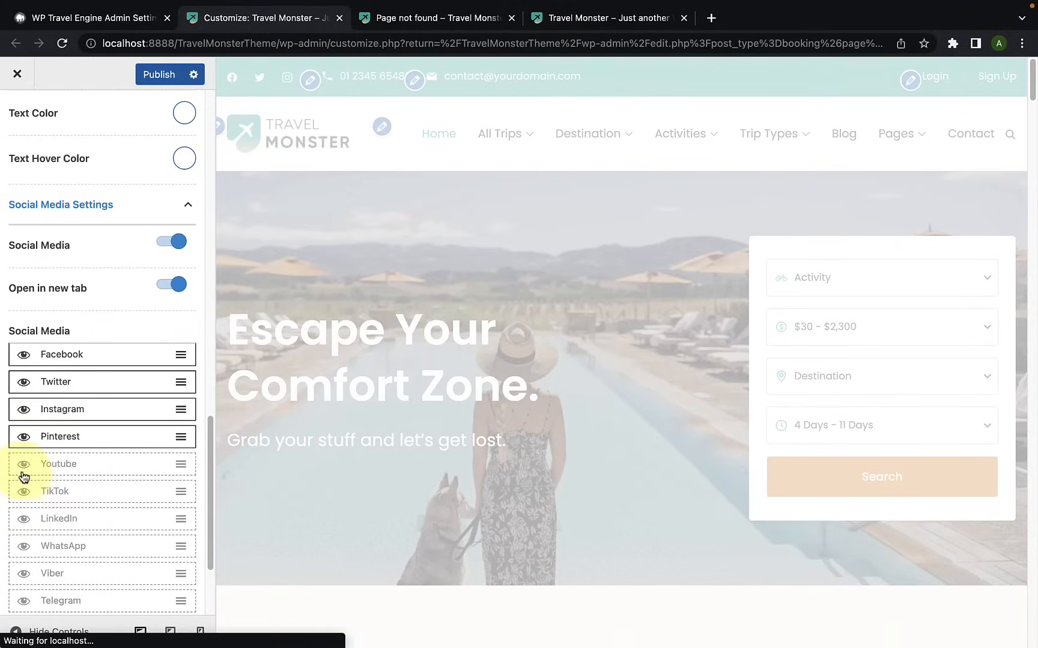
{"action": "left_click", "coordinate": [24, 467]}
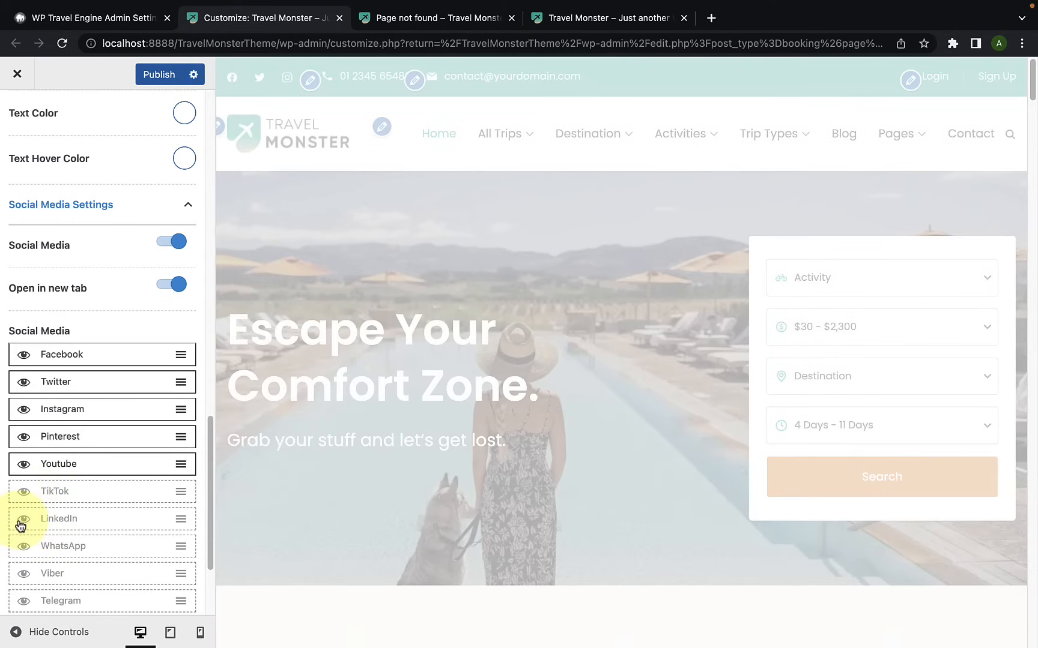
{"action": "left_click", "coordinate": [21, 524]}
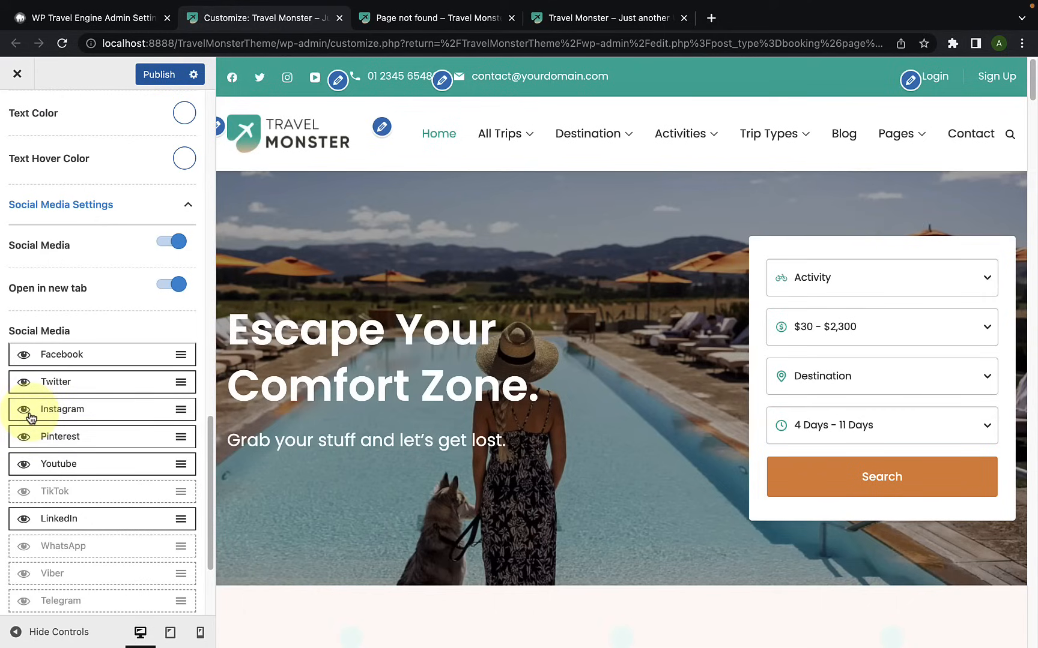
Step: Open the theme's Social Networks settings and set the Pinterest link to pinterest.com
{"action": "scroll", "coordinate": [28, 412], "scroll_direction": "up", "scroll_amount": 20}
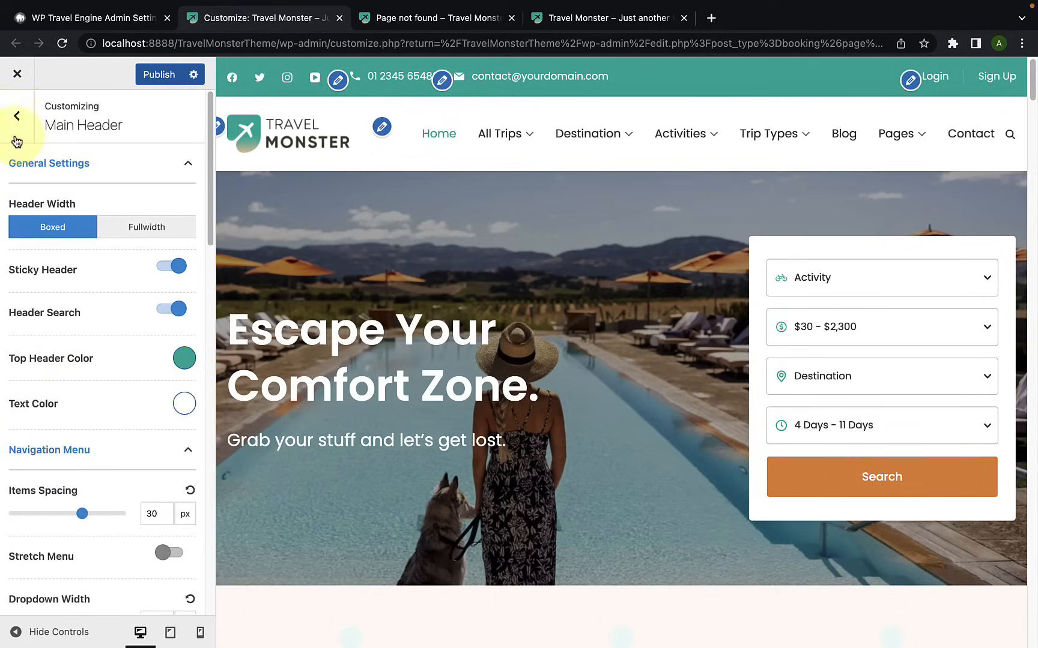
{"action": "left_click", "coordinate": [17, 137]}
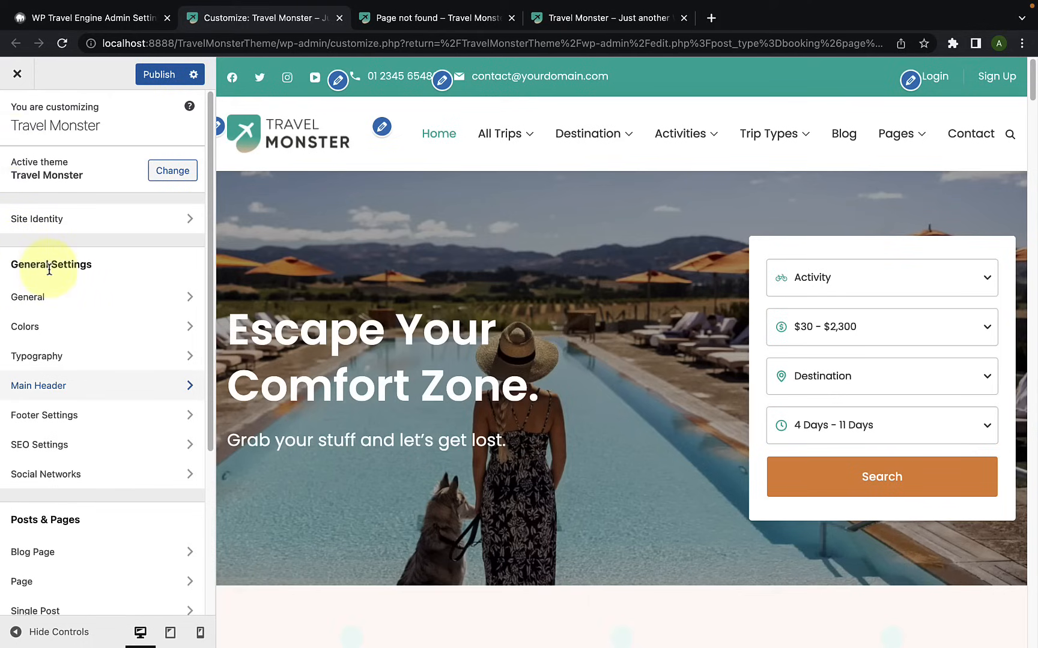
{"action": "left_click", "coordinate": [84, 483]}
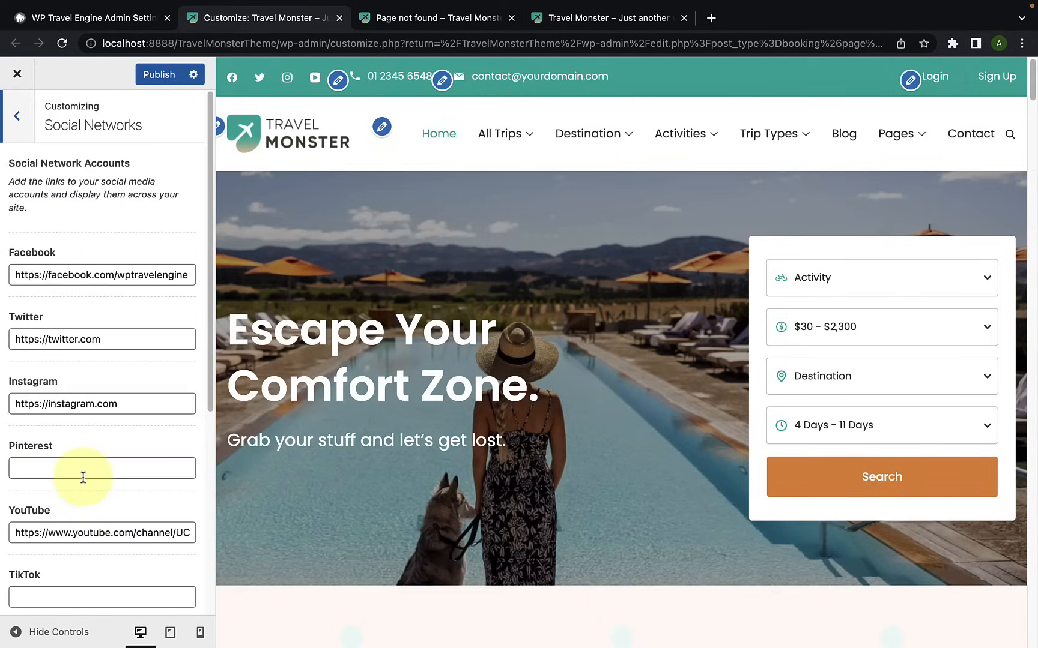
{"action": "scroll", "coordinate": [83, 477], "scroll_direction": "down", "scroll_amount": 2}
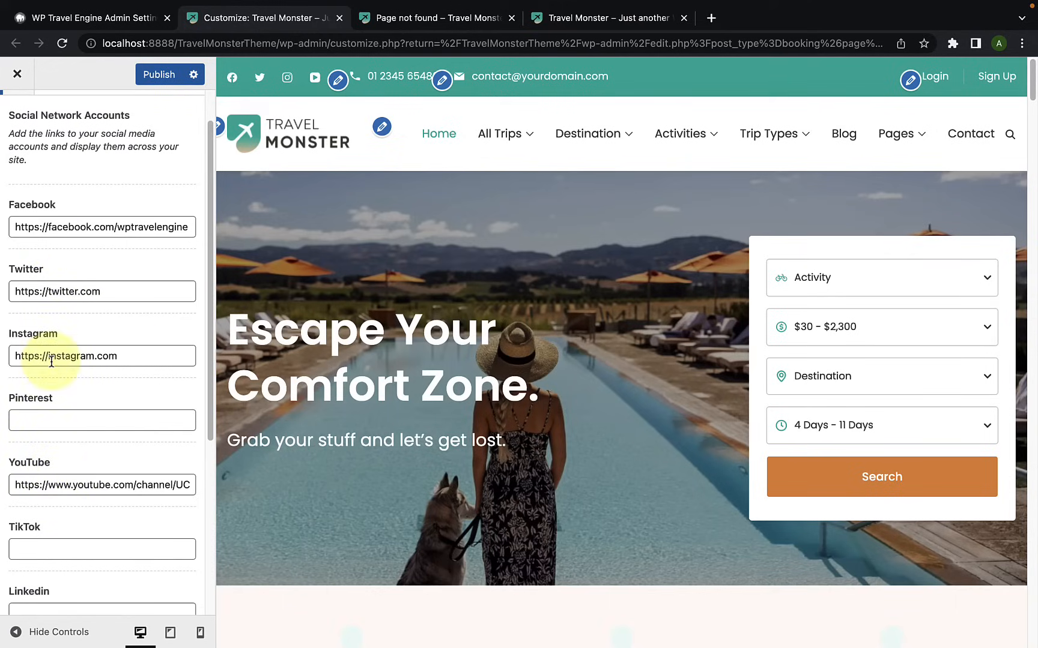
{"action": "scroll", "coordinate": [36, 493], "scroll_direction": "down", "scroll_amount": 1}
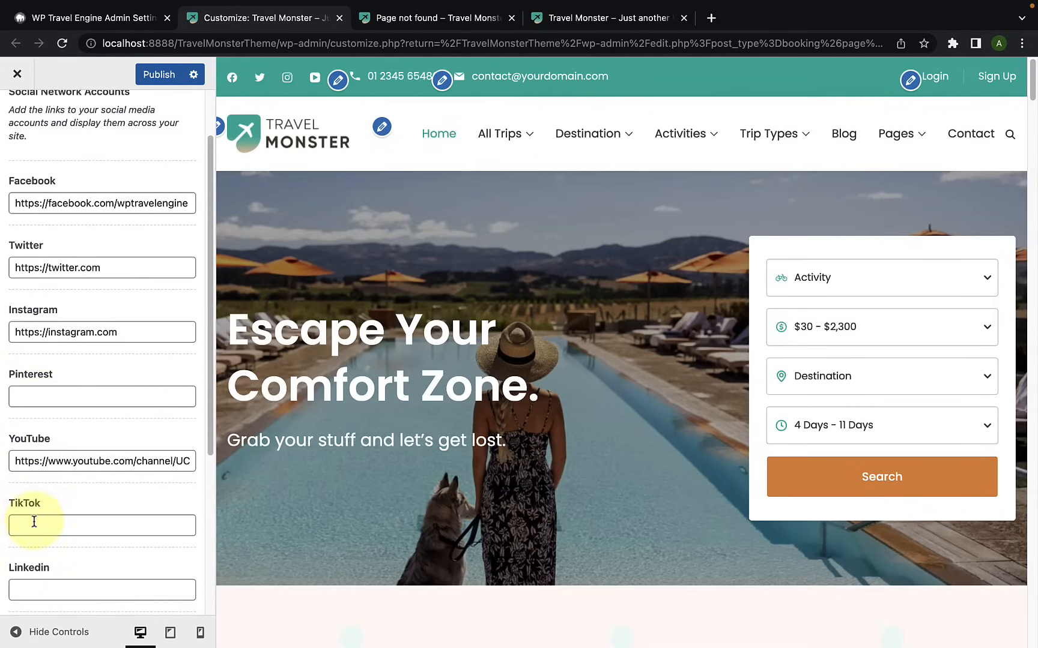
{"action": "left_click", "coordinate": [62, 386]}
{"action": "type", "text": "pinterest.com"}
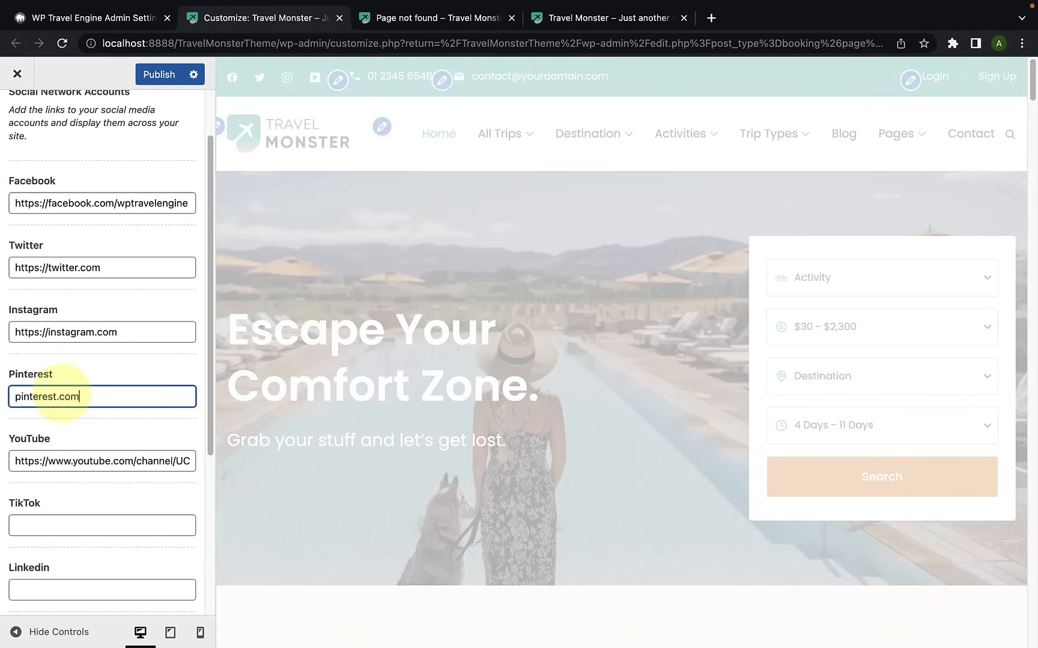
Step: Set the Linkedin account link to linkedin.com and check the social icons in the preview
{"action": "scroll", "coordinate": [77, 562], "scroll_direction": "down", "scroll_amount": 1}
{"action": "left_click", "coordinate": [79, 570]}
{"action": "type", "text": "linkedin.com"}
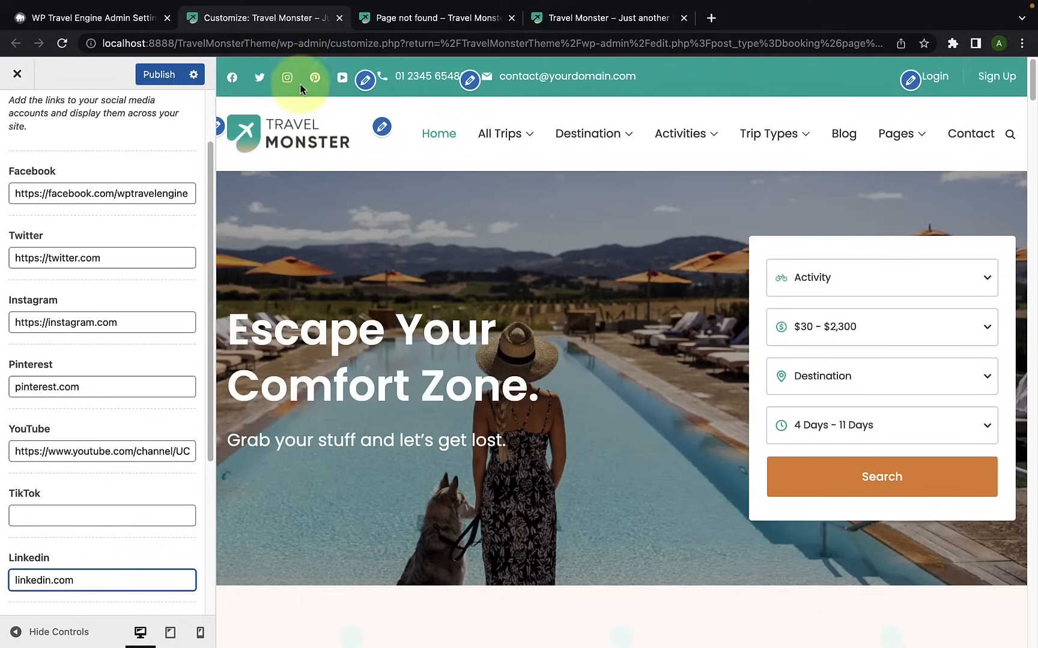
Step: Return to the Main Header's Social Media Settings and move LinkedIn above Facebook in the list
{"action": "scroll", "coordinate": [159, 186], "scroll_direction": "up", "scroll_amount": 3}
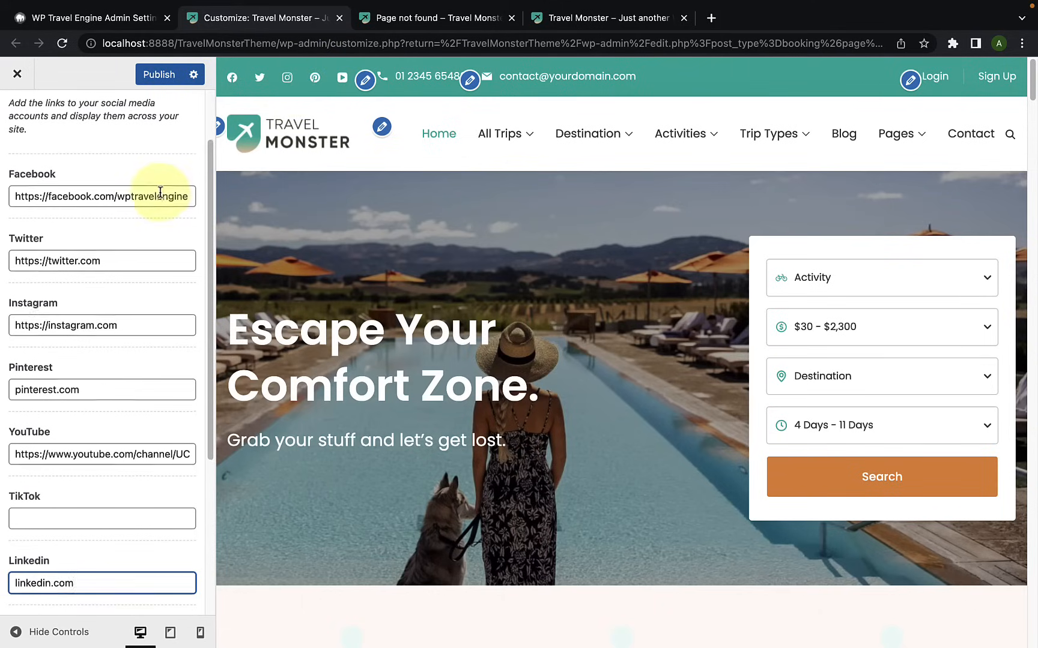
{"action": "left_click", "coordinate": [16, 116]}
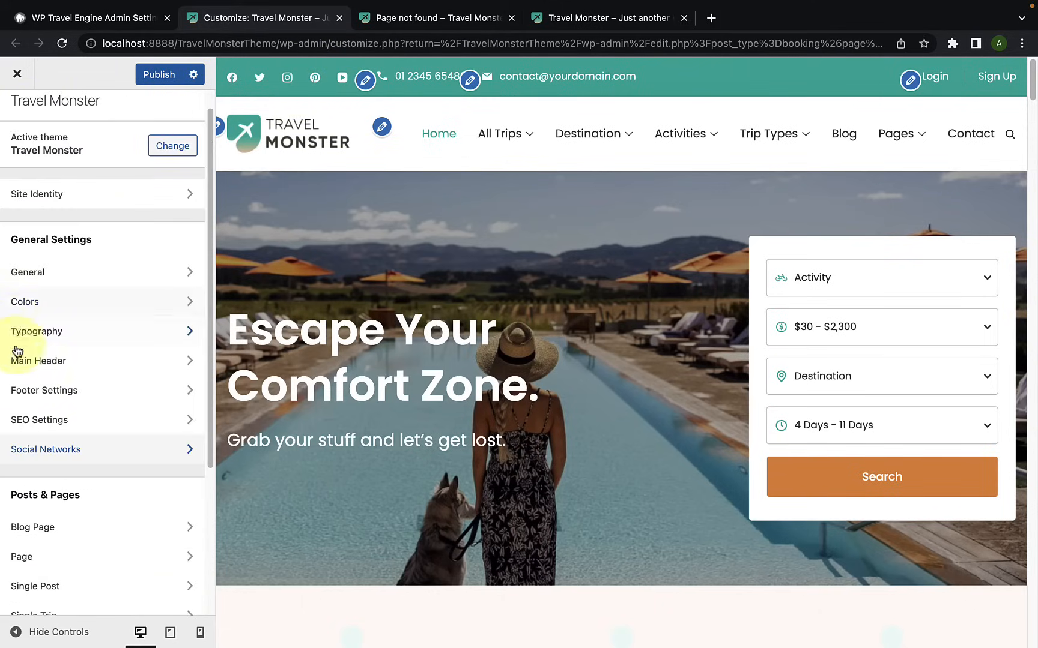
{"action": "left_click", "coordinate": [39, 361]}
{"action": "scroll", "coordinate": [35, 368], "scroll_direction": "down", "scroll_amount": 15}
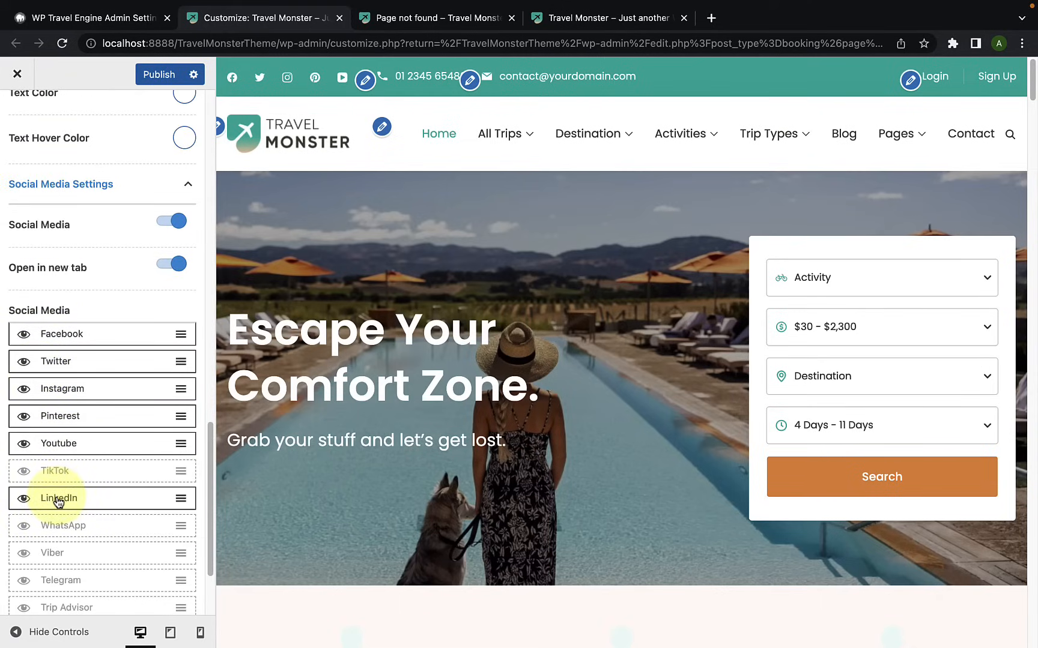
{"action": "left_click_drag", "start_coordinate": [59, 502], "coordinate": [58, 335]}
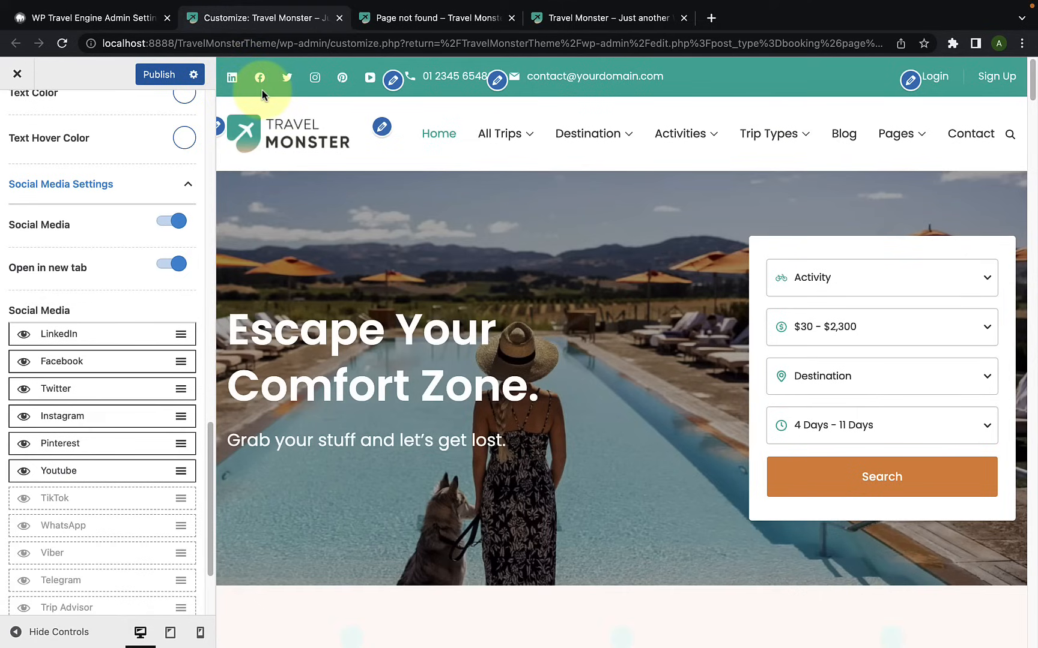
Step: Move LinkedIn directly below Youtube in the Social Media list and publish the customizer changes
{"action": "left_click_drag", "start_coordinate": [60, 334], "coordinate": [71, 481]}
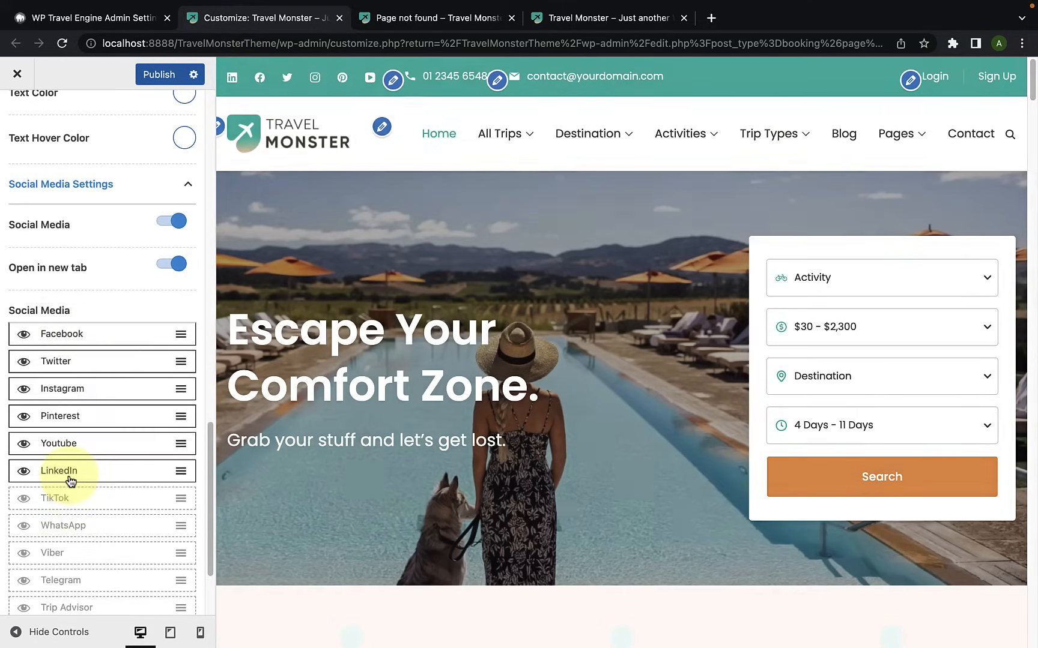
{"action": "scroll", "coordinate": [70, 480], "scroll_direction": "up", "scroll_amount": 10}
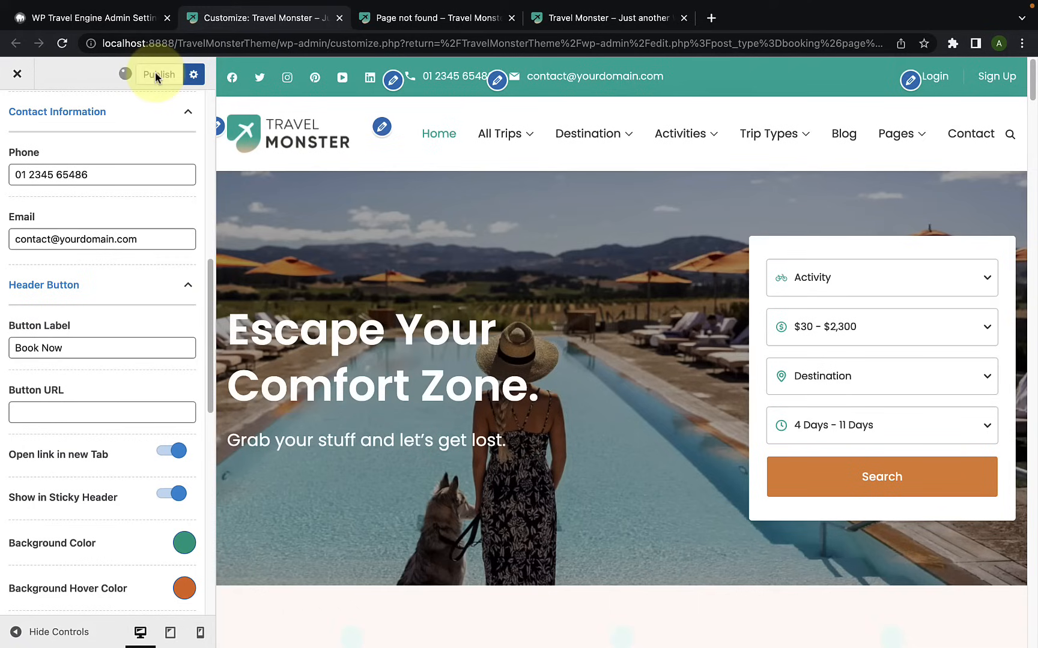
Step: Open the Upper Footer settings under Footer Settings and bring the site footer into view in the preview
{"action": "scroll", "coordinate": [149, 159], "scroll_direction": "up", "scroll_amount": 5}
{"action": "scroll", "coordinate": [150, 169], "scroll_direction": "up", "scroll_amount": 5}
{"action": "left_click", "coordinate": [24, 135]}
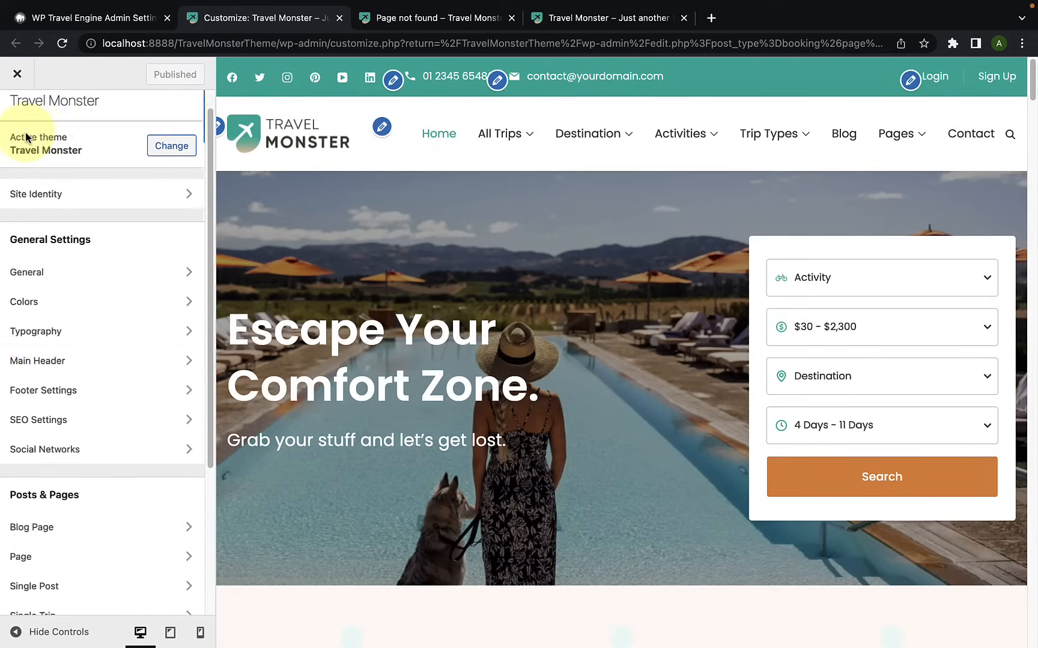
{"action": "scroll", "coordinate": [86, 385], "scroll_direction": "down", "scroll_amount": 1}
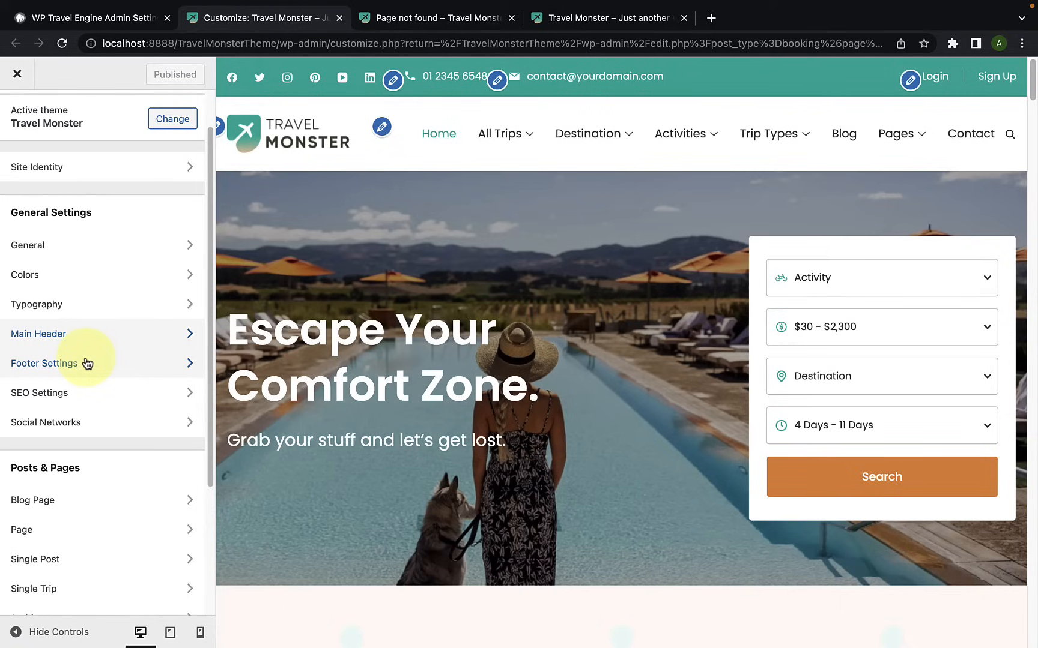
{"action": "left_click", "coordinate": [87, 363]}
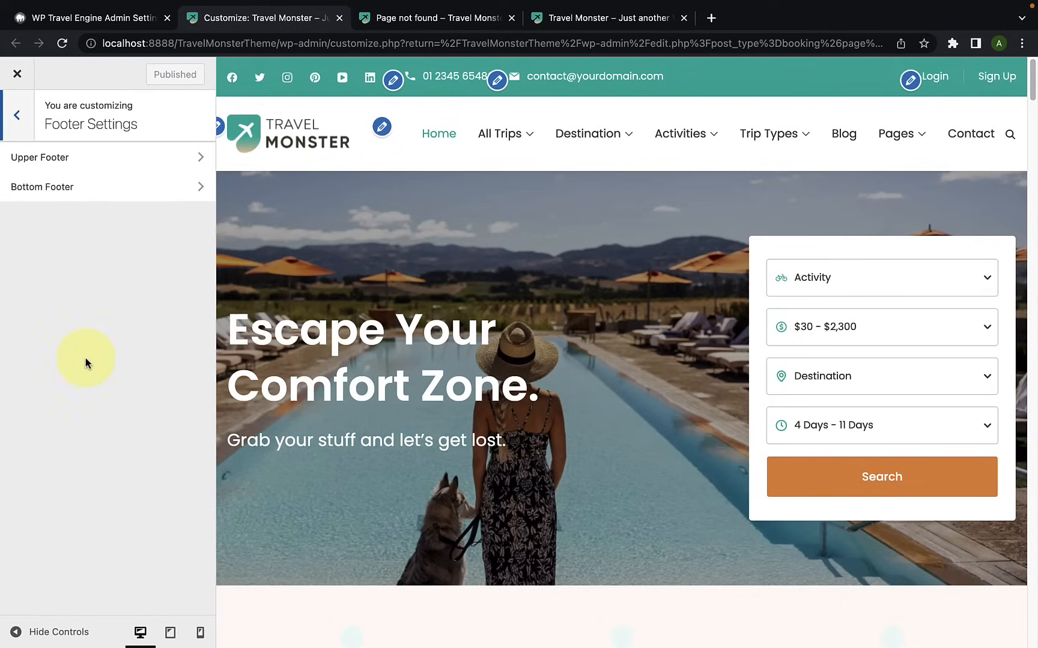
{"action": "left_click", "coordinate": [74, 167]}
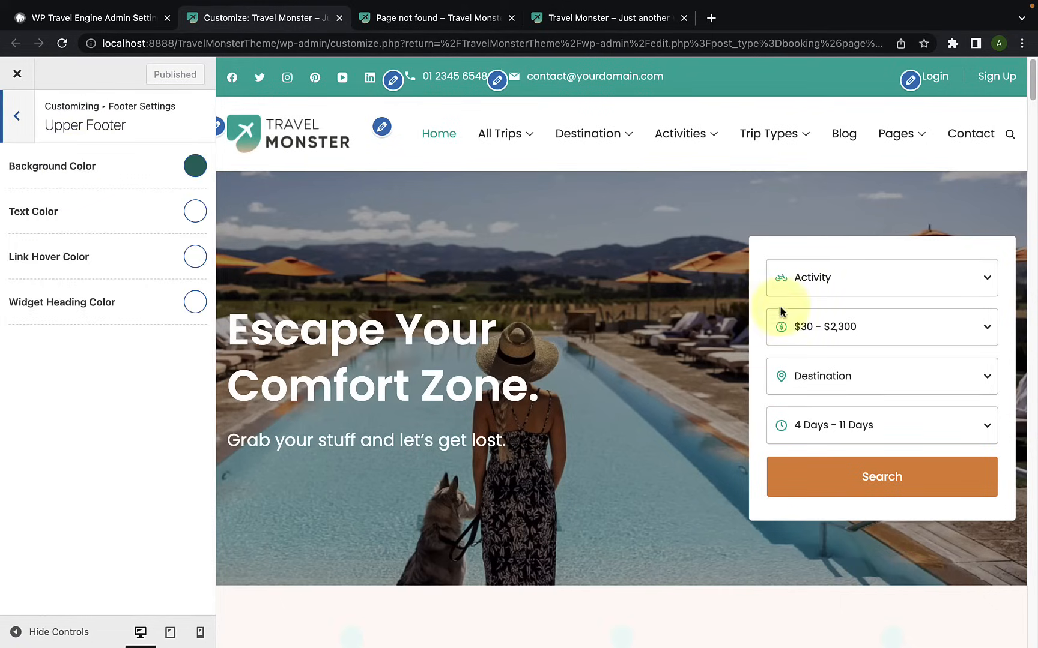
{"action": "left_click_drag", "start_coordinate": [1032, 75], "coordinate": [1033, 632]}
{"action": "scroll", "coordinate": [992, 566], "scroll_direction": "down", "scroll_amount": 2}
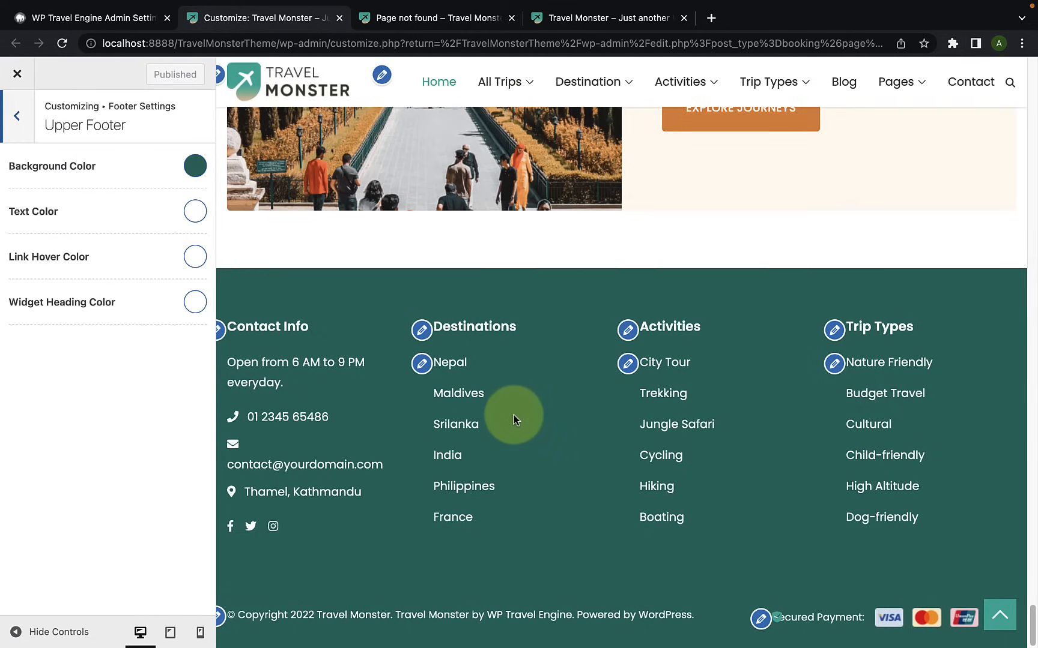
Step: Set the upper footer's Background Color to the green #227f68
{"action": "left_click", "coordinate": [188, 171]}
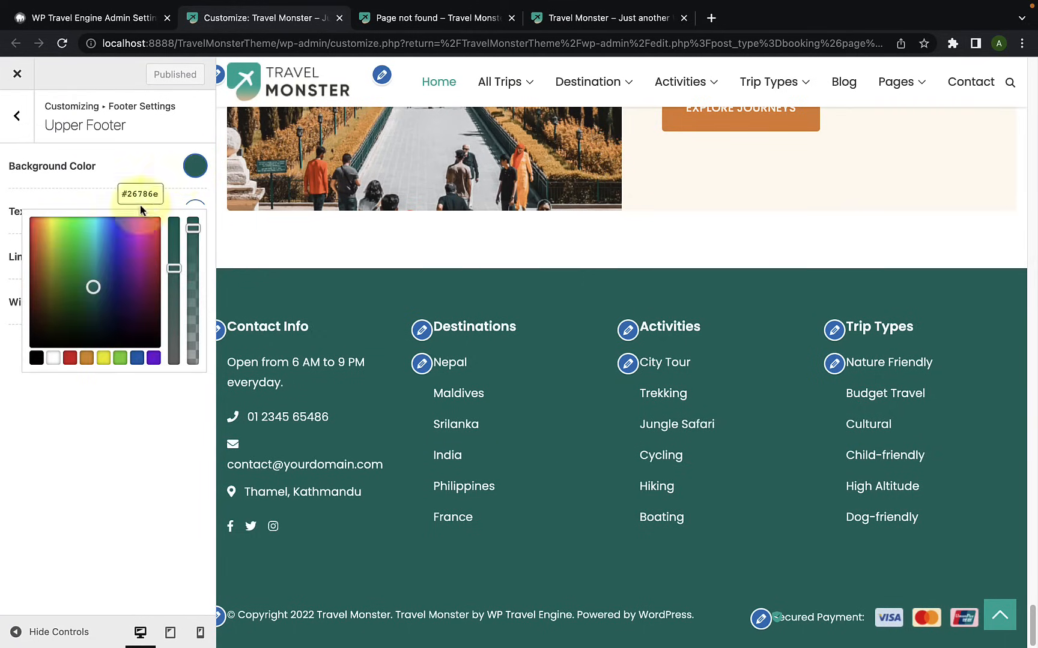
{"action": "left_click", "coordinate": [98, 284]}
{"action": "left_click_drag", "start_coordinate": [99, 285], "coordinate": [90, 288]}
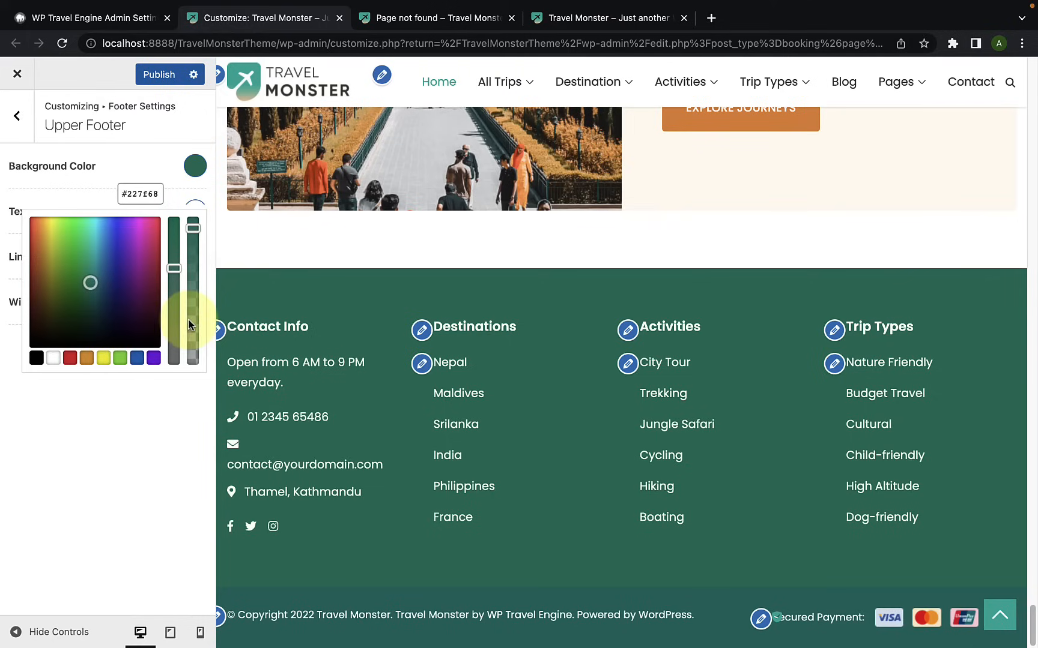
{"action": "left_click", "coordinate": [96, 425]}
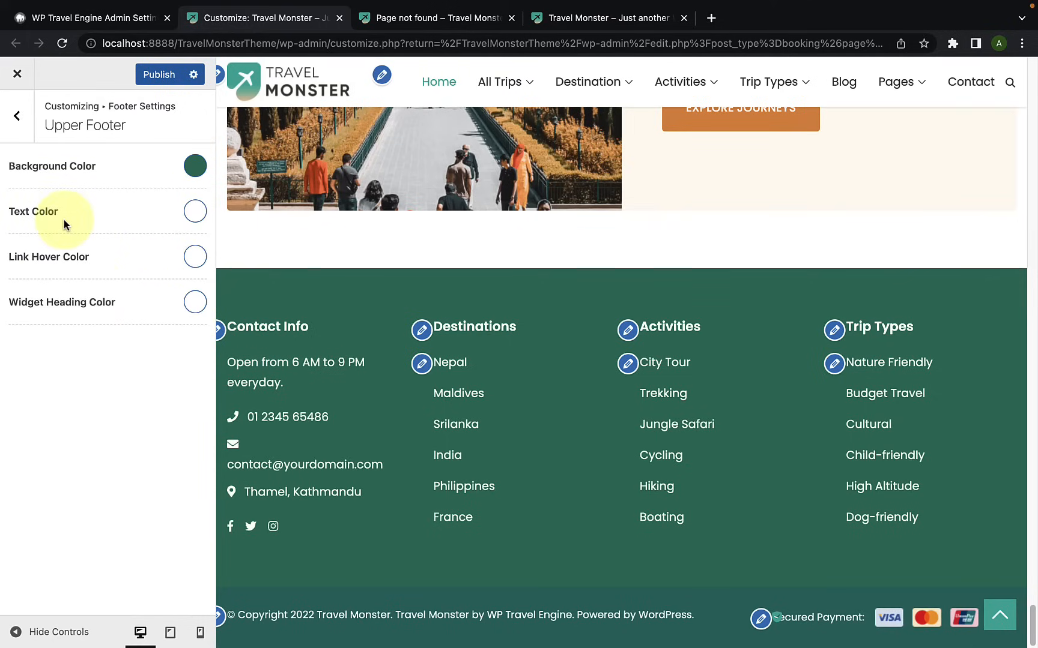
Step: Try black (#000000) as the upper footer's Text Color and return it to white (#ffffff)
{"action": "left_click", "coordinate": [189, 213]}
{"action": "left_click", "coordinate": [37, 403]}
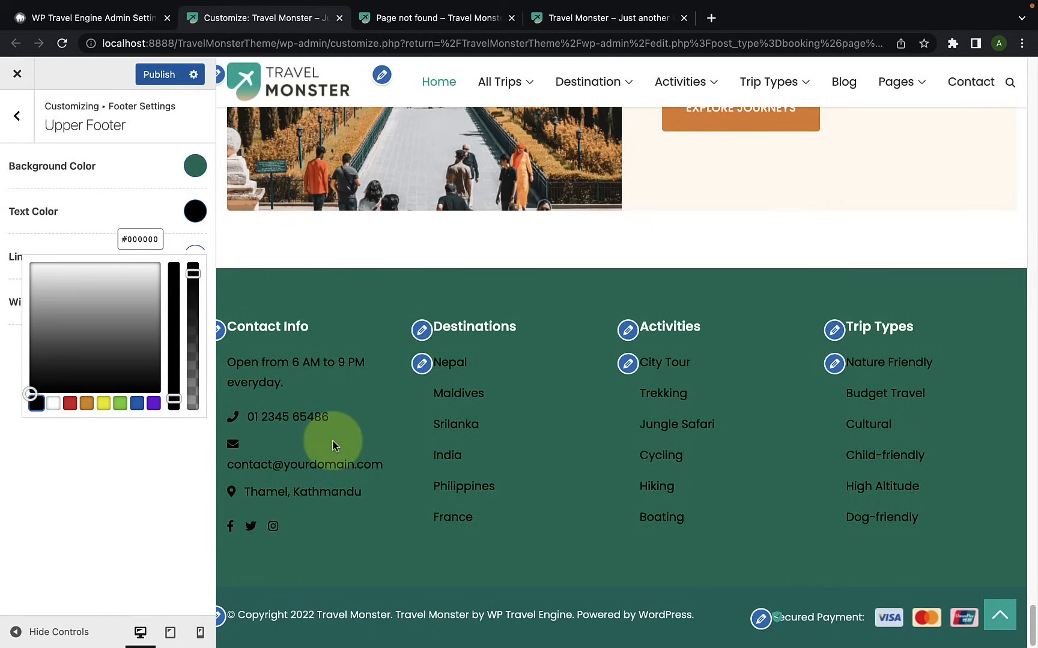
{"action": "left_click", "coordinate": [33, 261]}
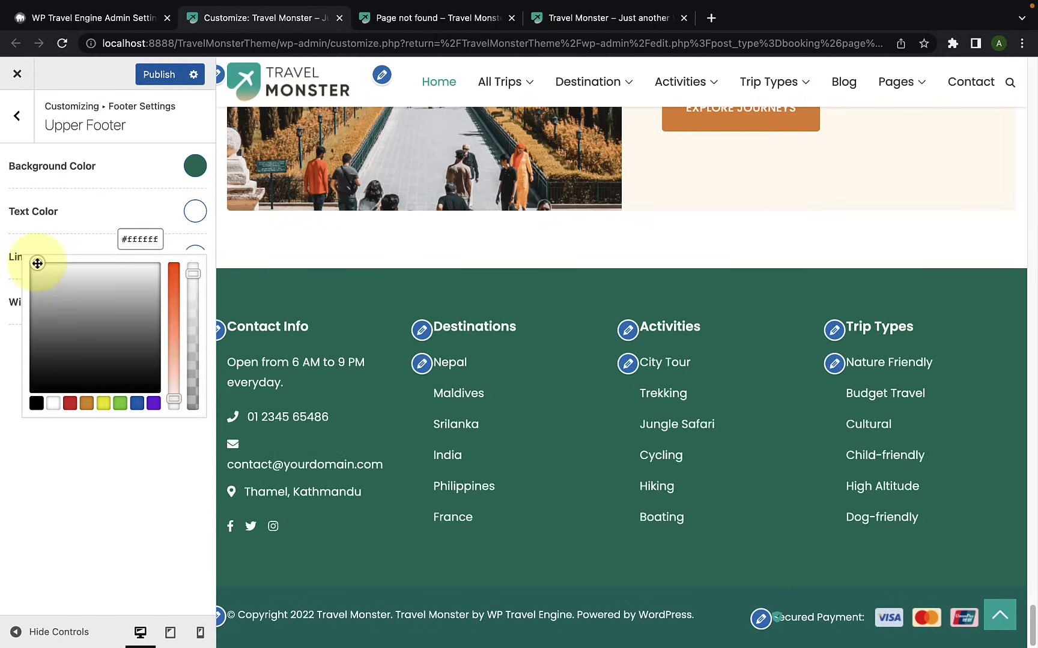
{"action": "left_click", "coordinate": [77, 233]}
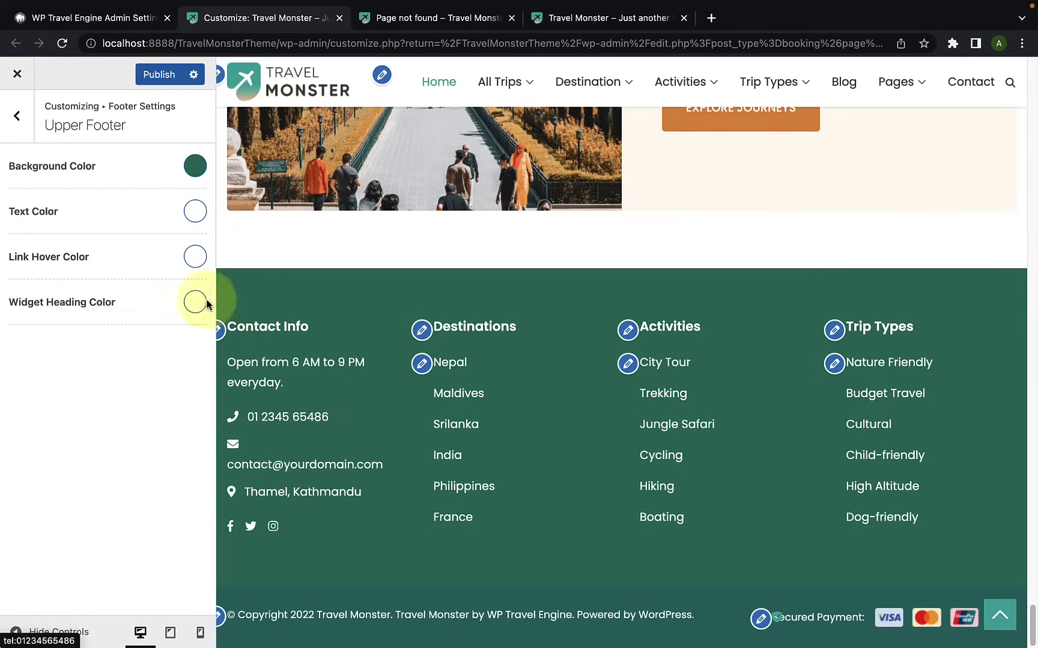
Step: Set the upper footer's Link Hover Color to a semi-transparent medium gray
{"action": "left_click", "coordinate": [203, 259]}
{"action": "left_click_drag", "start_coordinate": [106, 363], "coordinate": [64, 358]}
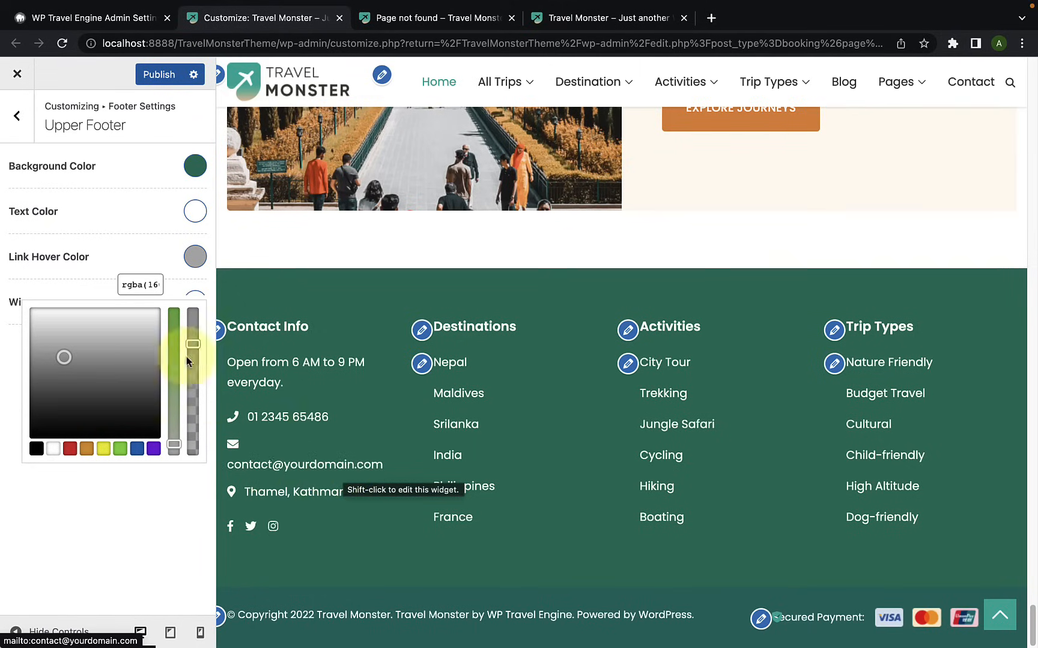
{"action": "left_click", "coordinate": [99, 281]}
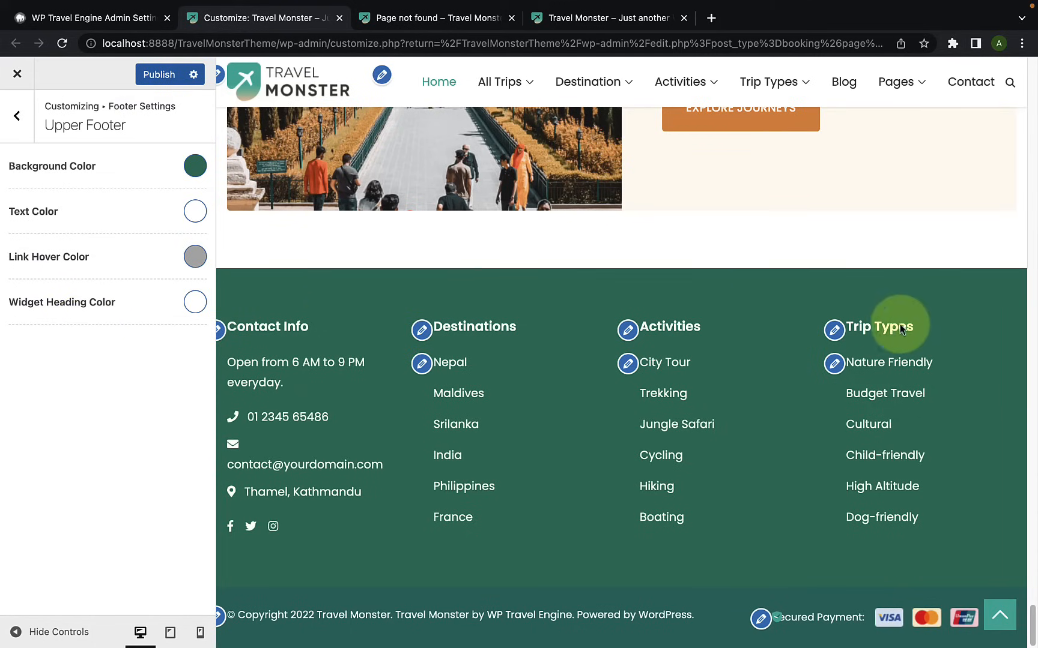
Step: Try orange (#dd9933) and green (#81d742) as the Widget Heading Color and return it to white (#ffffff)
{"action": "left_click", "coordinate": [191, 309]}
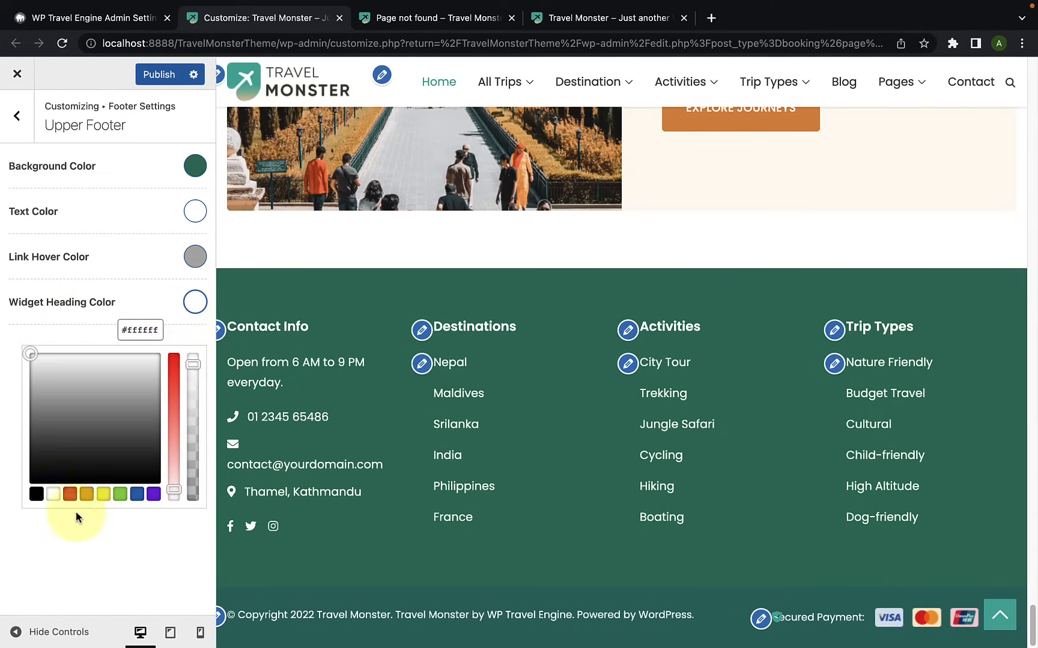
{"action": "left_click", "coordinate": [70, 494]}
{"action": "left_click", "coordinate": [89, 494]}
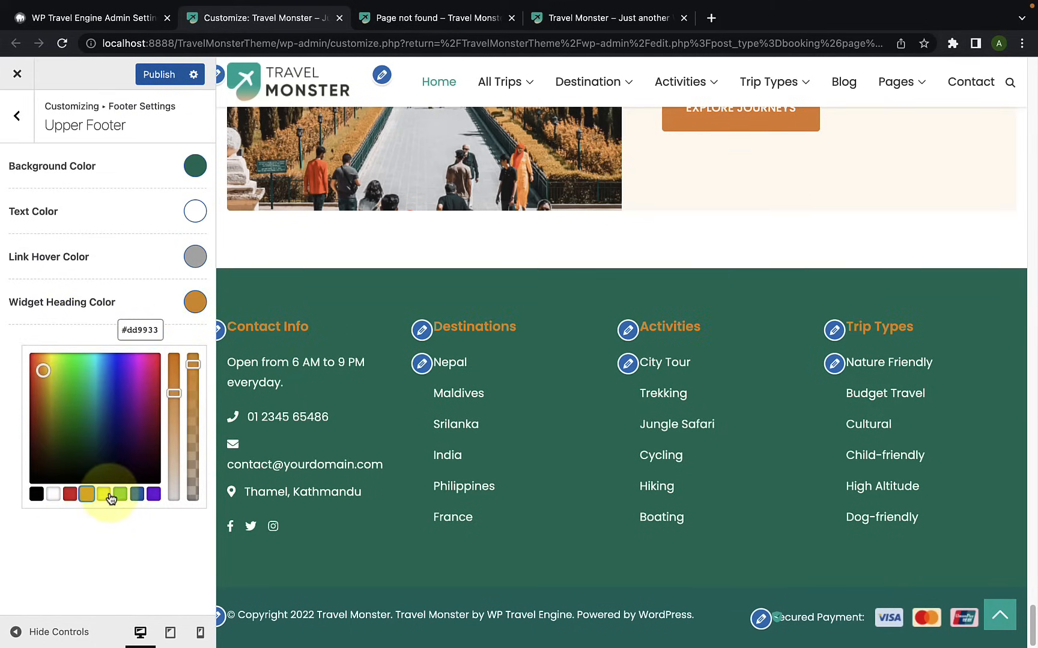
{"action": "left_click", "coordinate": [108, 494]}
{"action": "left_click", "coordinate": [119, 492]}
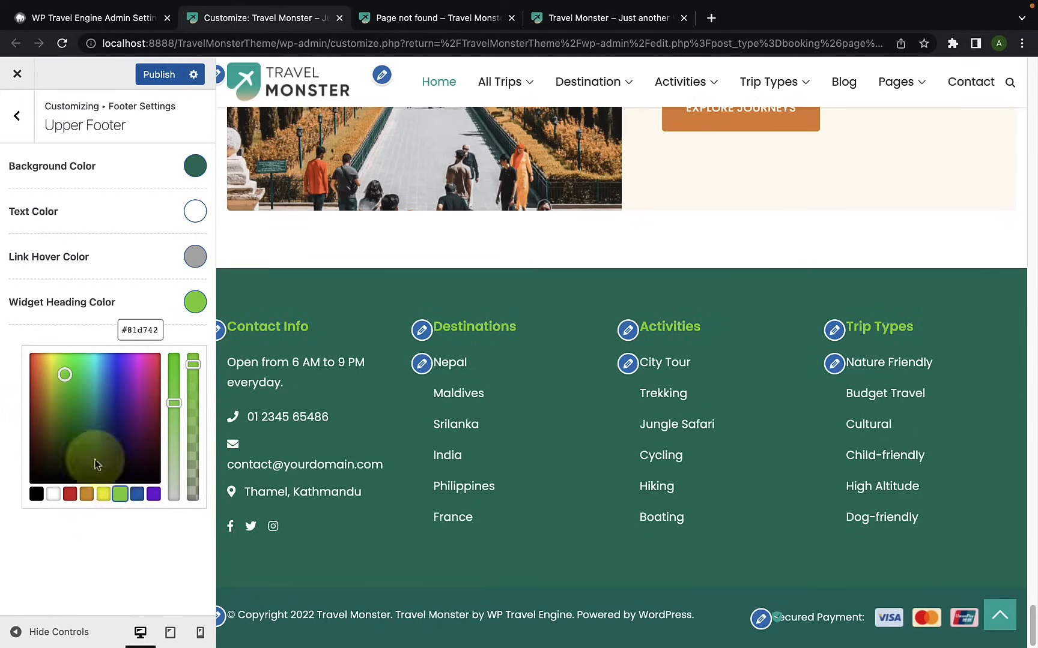
{"action": "left_click", "coordinate": [53, 494]}
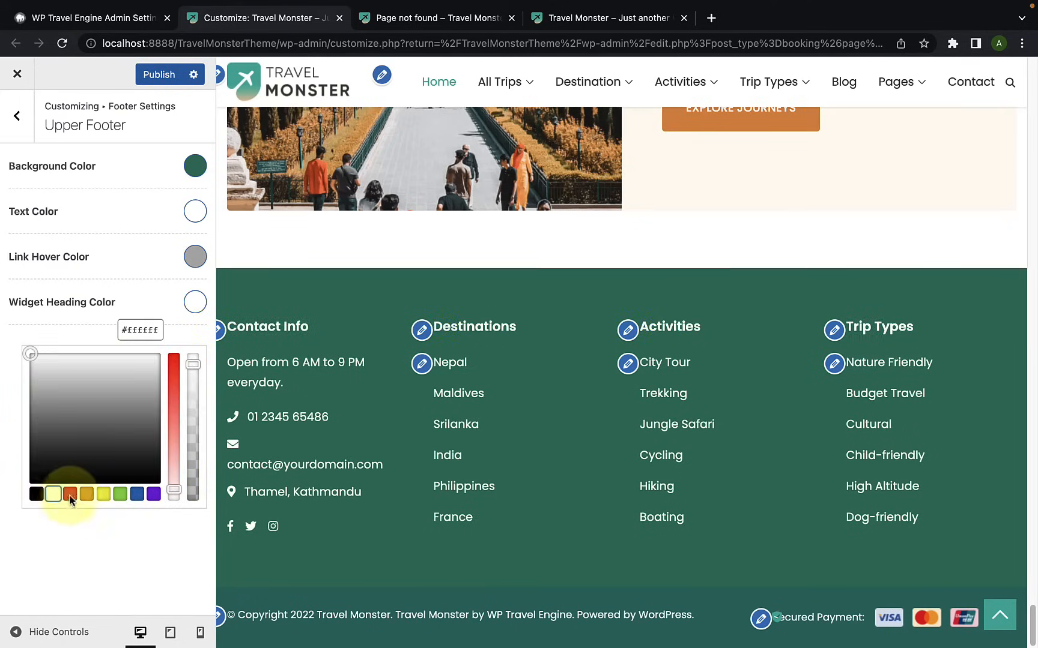
{"action": "left_click", "coordinate": [27, 538]}
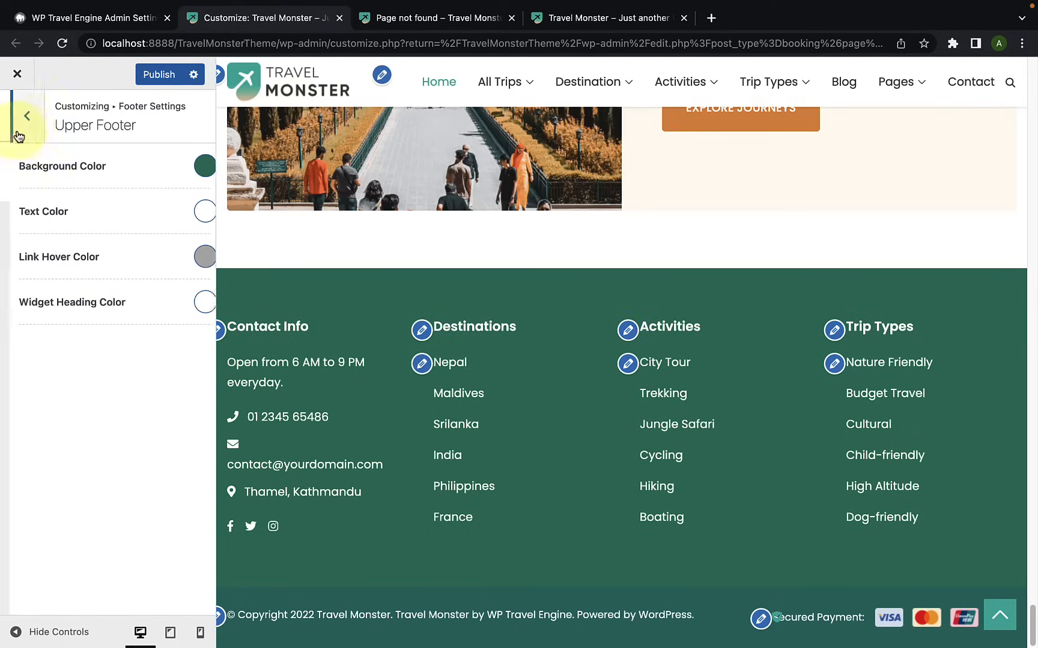
Step: Set the Bottom Footer's copyright text to "© Copyright 2022 Travel Monster. All Rights Reserved.", copying the first sentence from the preview
{"action": "left_click", "coordinate": [17, 117]}
{"action": "left_click", "coordinate": [60, 187]}
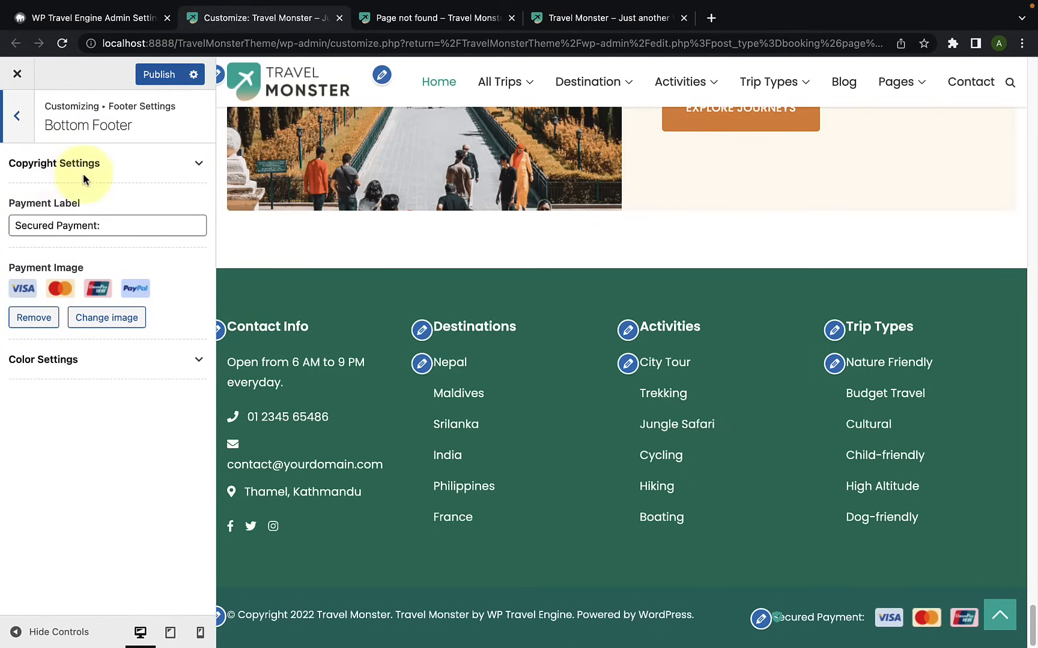
{"action": "left_click", "coordinate": [192, 171]}
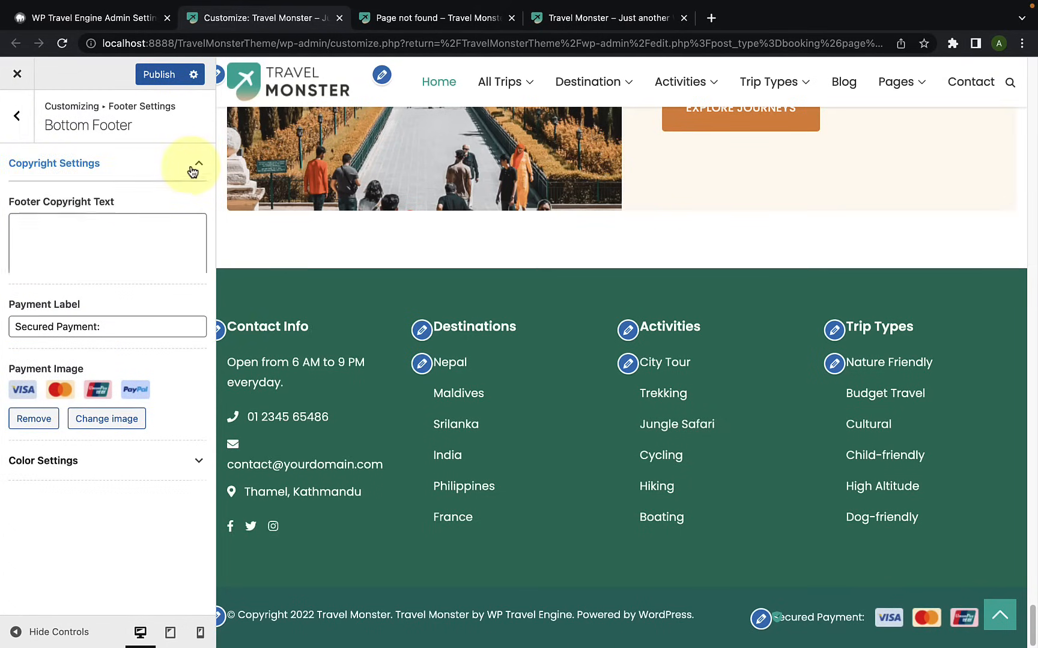
{"action": "left_click", "coordinate": [93, 243]}
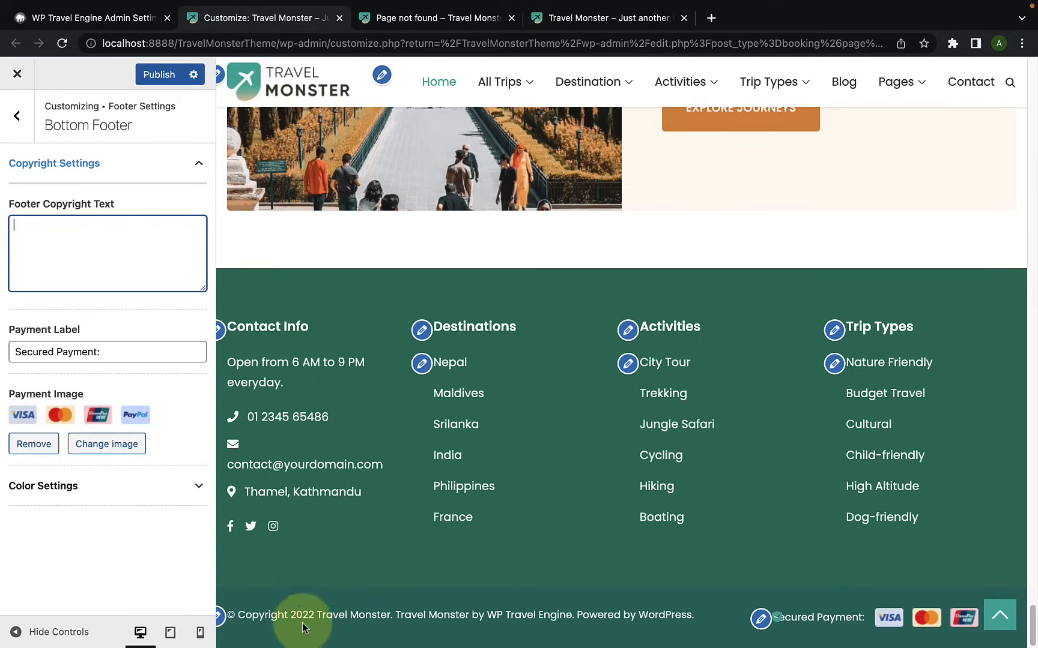
{"action": "left_click_drag", "start_coordinate": [394, 615], "coordinate": [228, 615]}
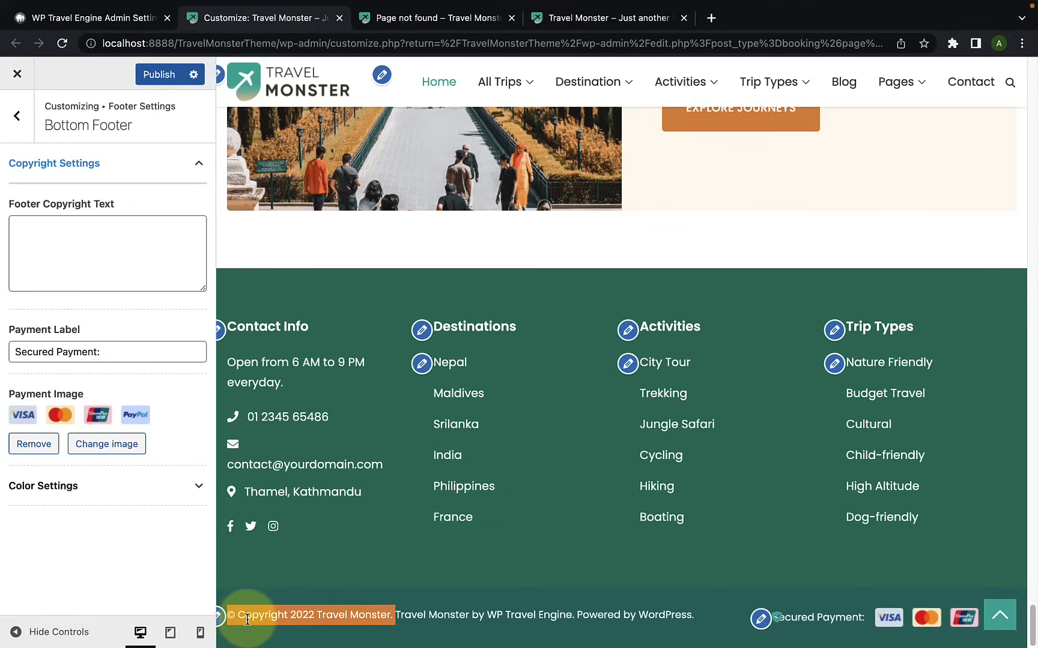
{"action": "right_click", "coordinate": [249, 615]}
{"action": "left_click", "coordinate": [270, 483]}
{"action": "left_click", "coordinate": [100, 248]}
{"action": "right_click", "coordinate": [101, 250]}
{"action": "left_click", "coordinate": [123, 350]}
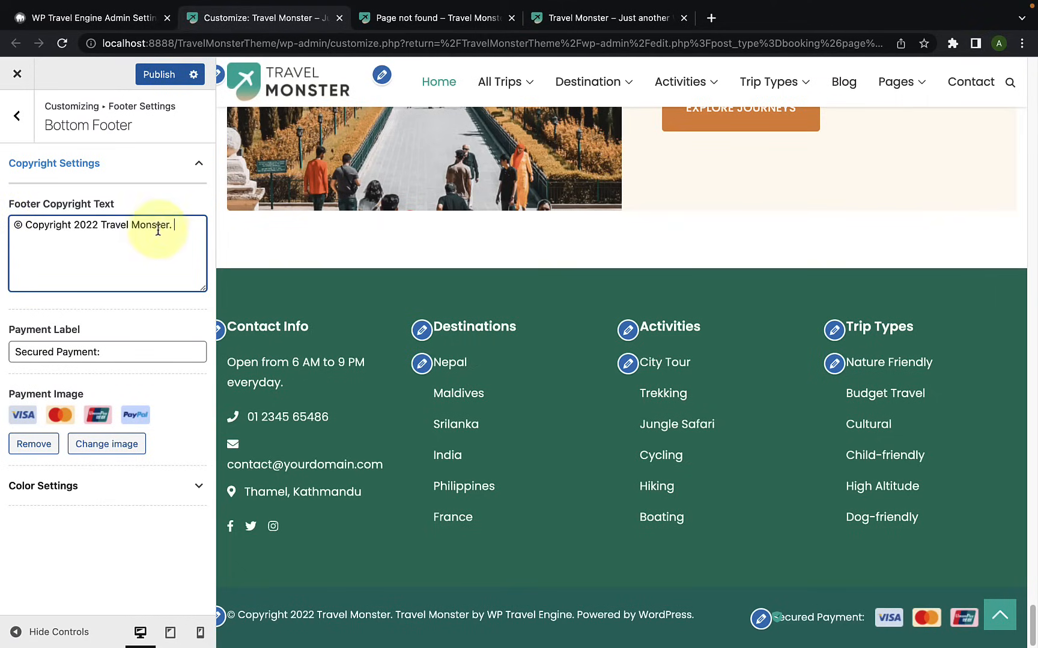
{"action": "type", "text": "All Rights Reserved."}
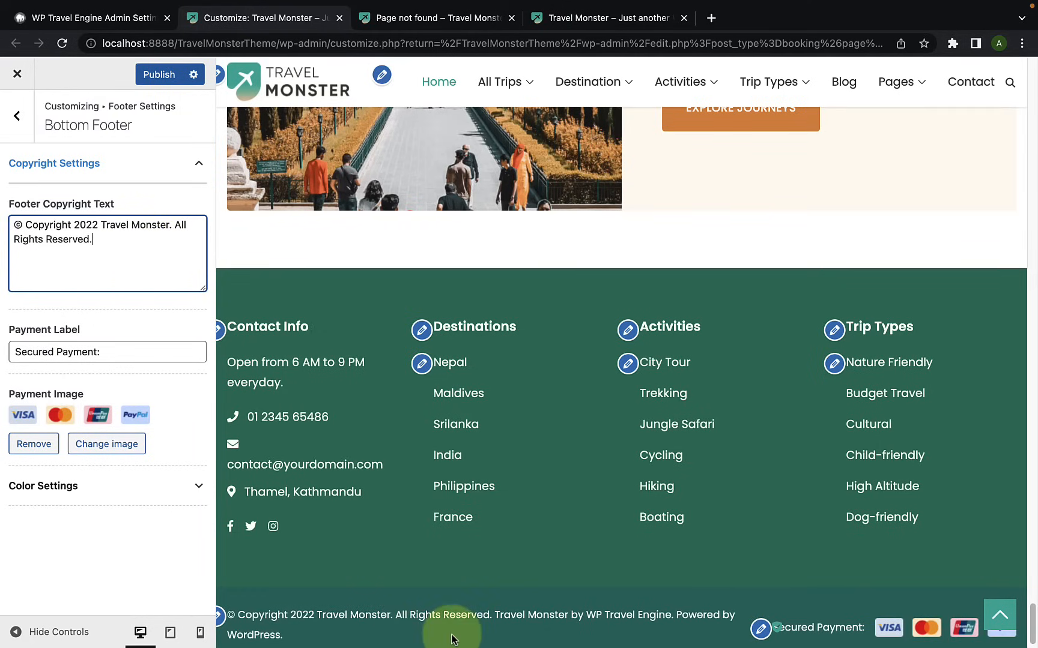
Step: Check the Payment Label text and view the media library images available for the Payment Image without choosing one
{"action": "left_click_drag", "start_coordinate": [114, 352], "coordinate": [0, 355]}
{"action": "left_click", "coordinate": [120, 351]}
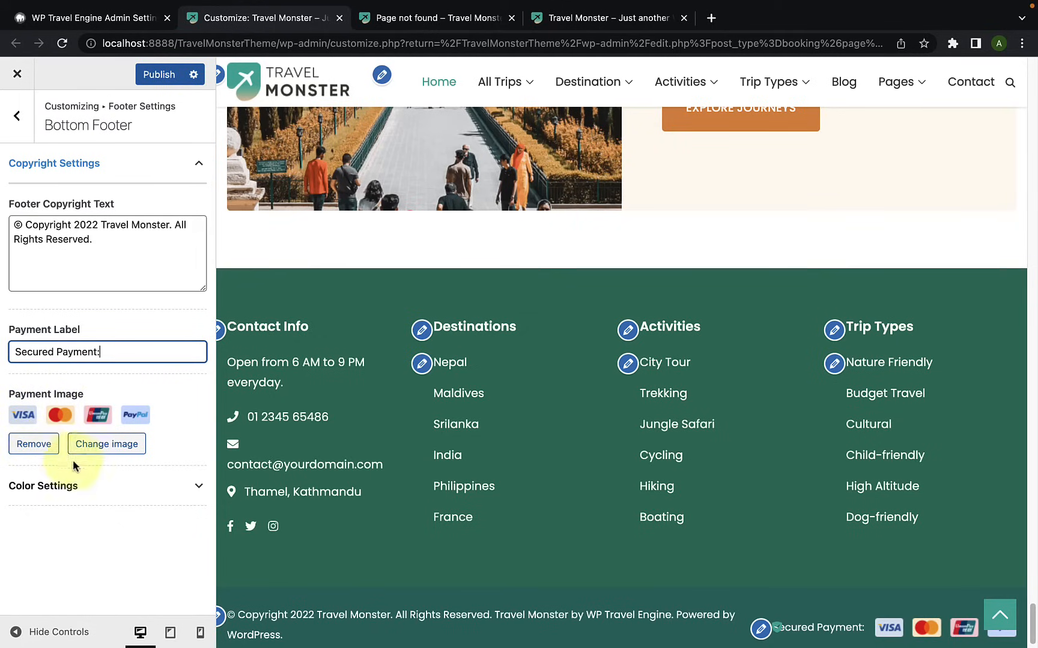
{"action": "left_click", "coordinate": [102, 448]}
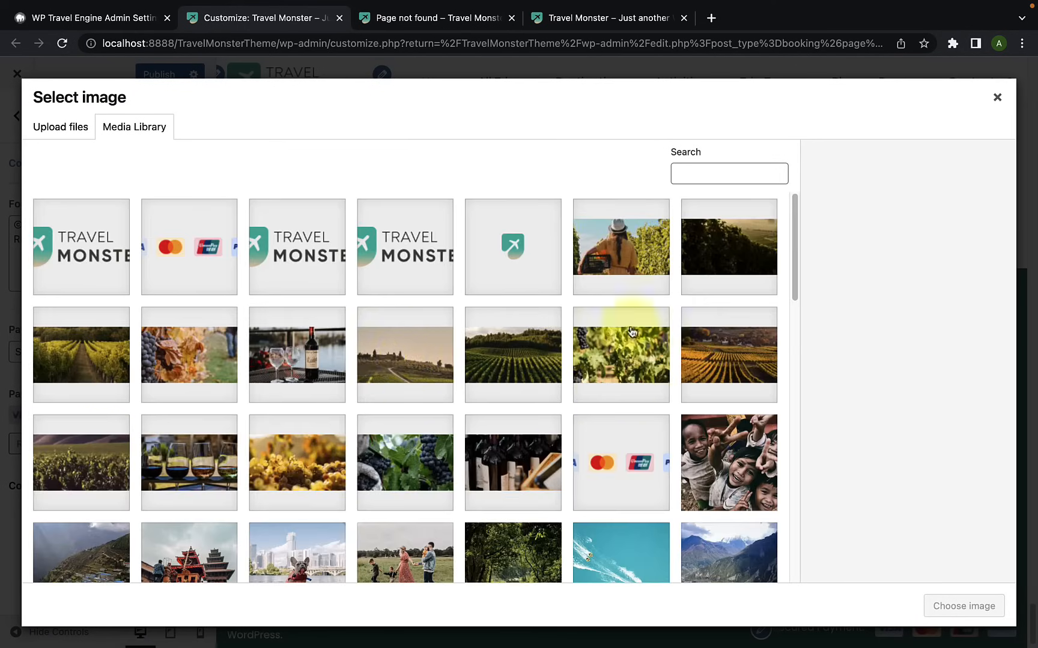
{"action": "left_click", "coordinate": [997, 97]}
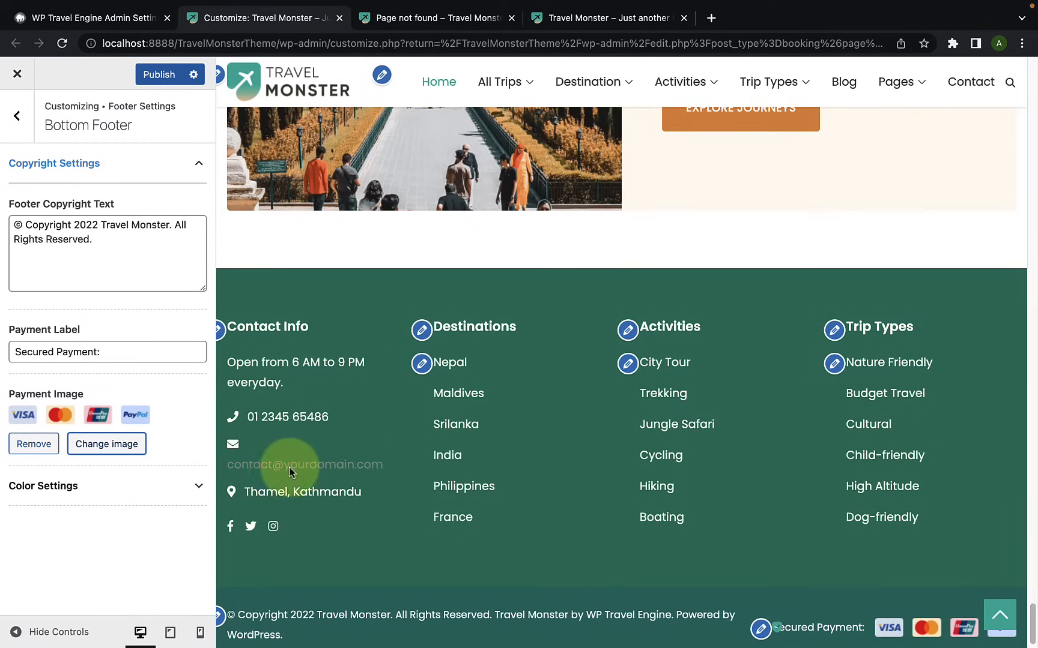
Step: Examine the Bottom Footer's Color Settings, viewing the pickers for Background Color, Text Color and Link Initial Color
{"action": "left_click", "coordinate": [85, 494]}
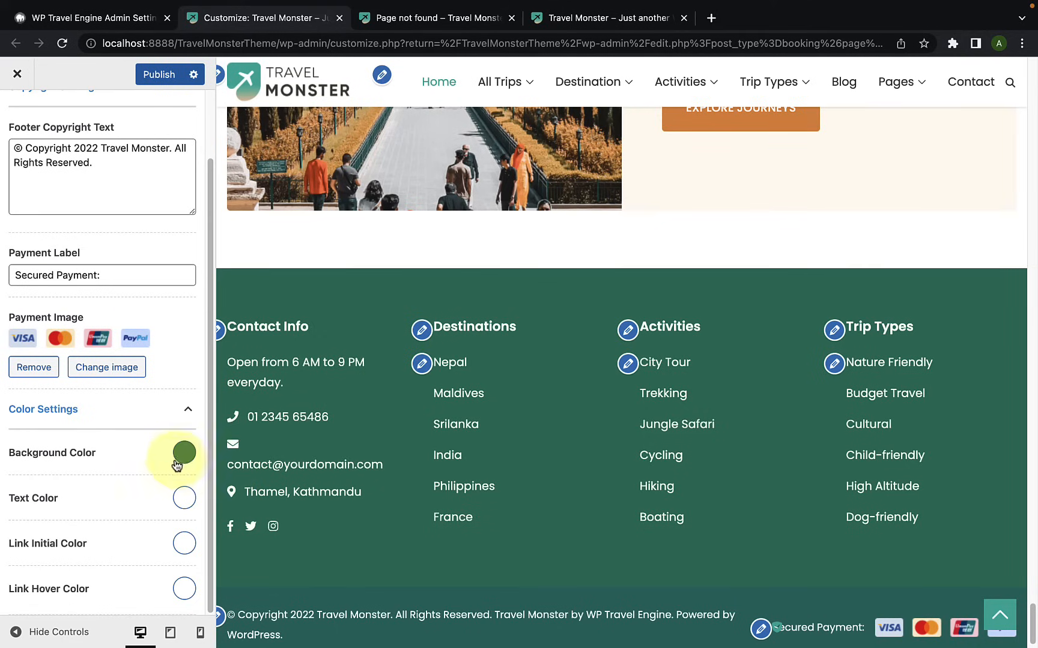
{"action": "left_click", "coordinate": [177, 465]}
{"action": "scroll", "coordinate": [114, 550], "scroll_direction": "down", "scroll_amount": 2}
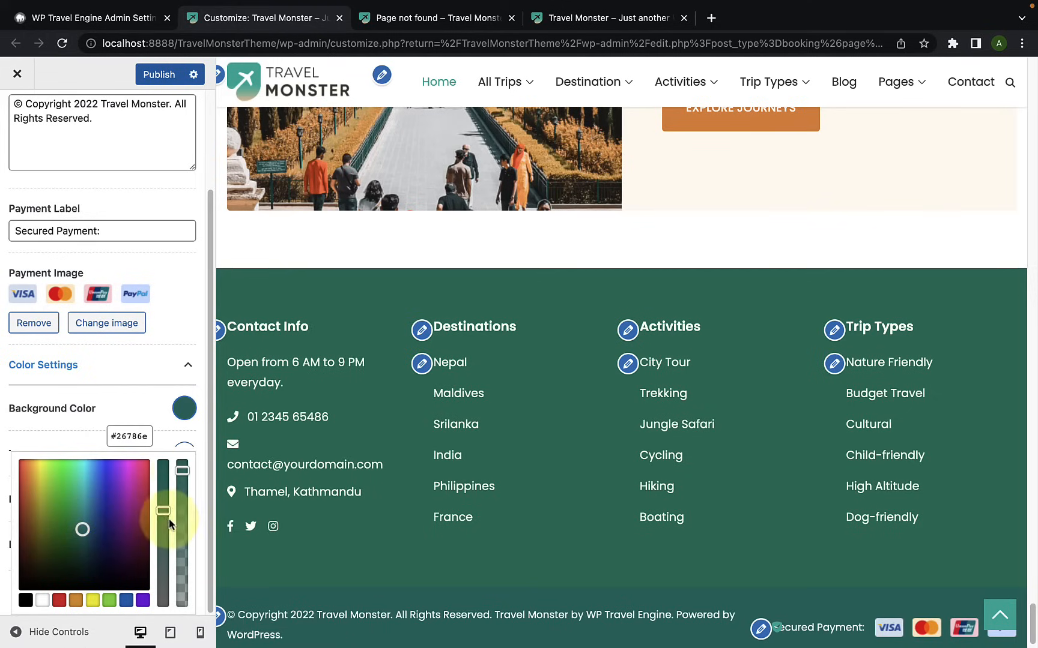
{"action": "left_click", "coordinate": [127, 406]}
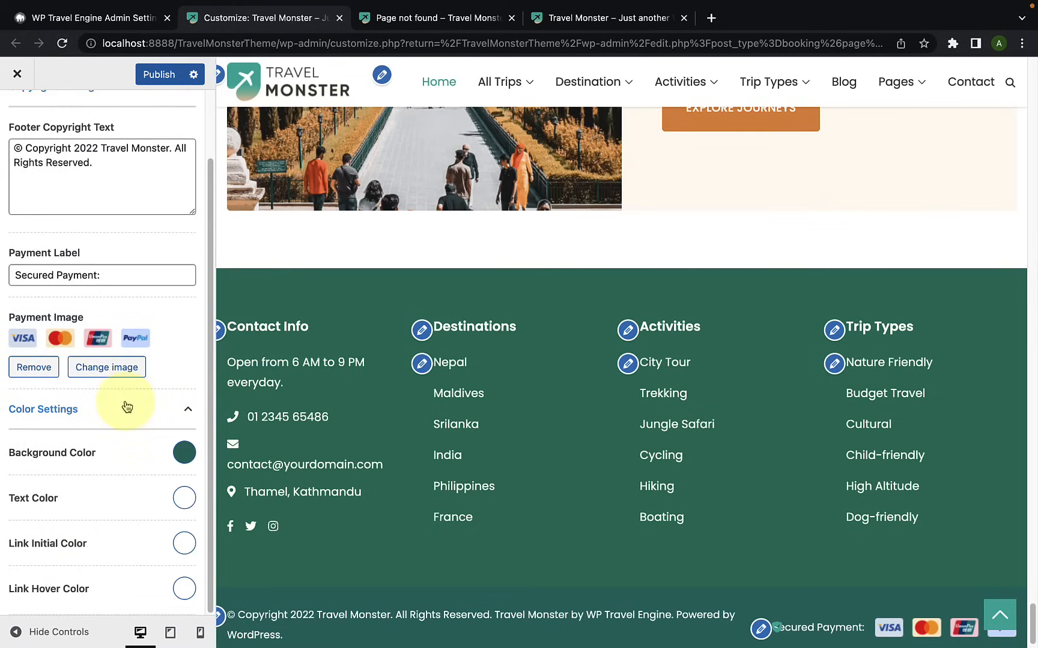
{"action": "left_click", "coordinate": [183, 499]}
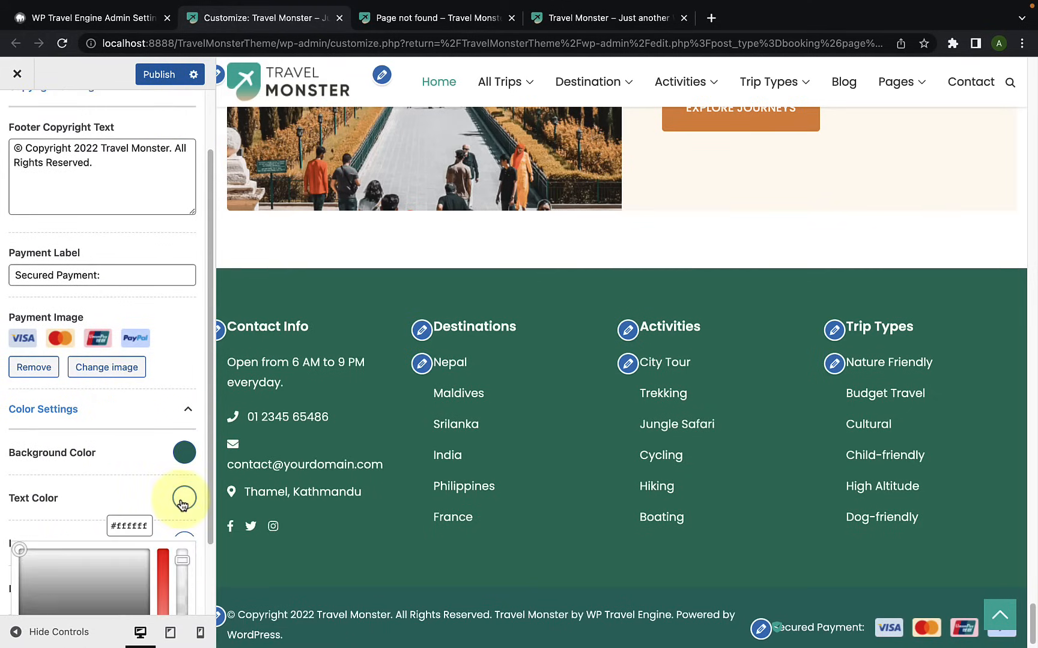
{"action": "scroll", "coordinate": [120, 570], "scroll_direction": "down", "scroll_amount": 3}
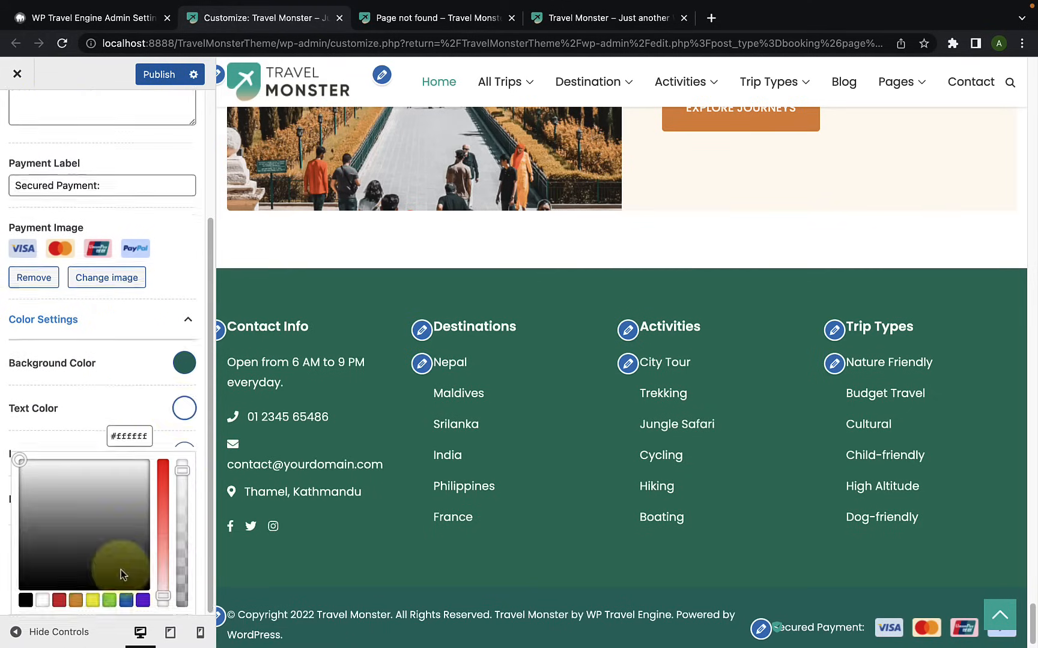
{"action": "left_click", "coordinate": [112, 398]}
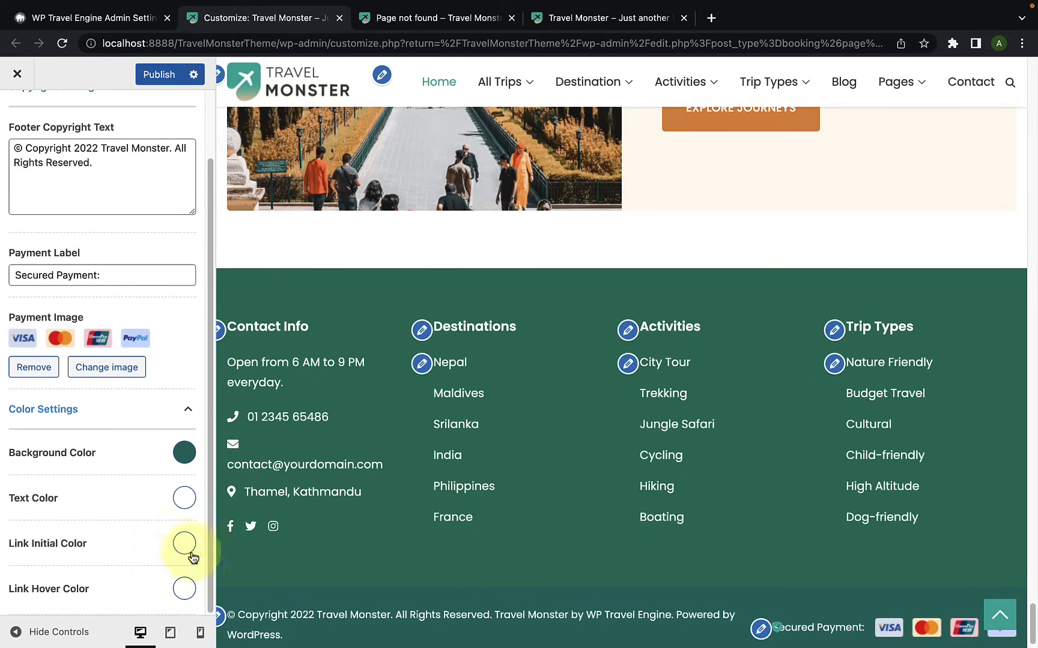
{"action": "left_click", "coordinate": [185, 545]}
{"action": "scroll", "coordinate": [163, 595], "scroll_direction": "down", "scroll_amount": 3}
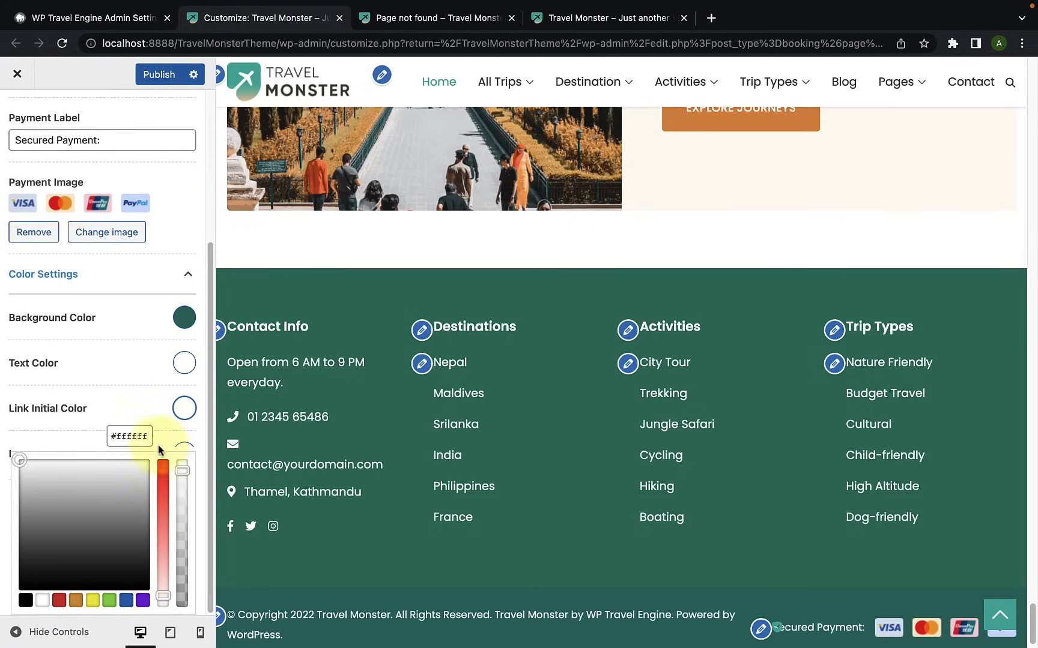
{"action": "left_click", "coordinate": [98, 443]}
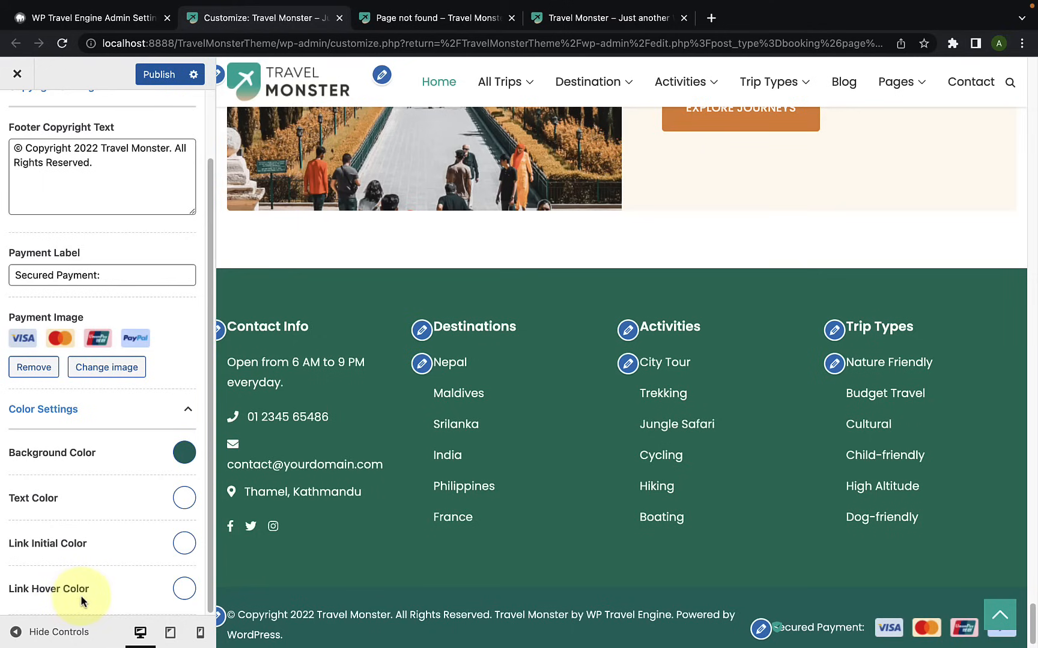
Step: View the Bottom Footer's Link Hover Color picker and publish the customizer changes
{"action": "left_click", "coordinate": [184, 588]}
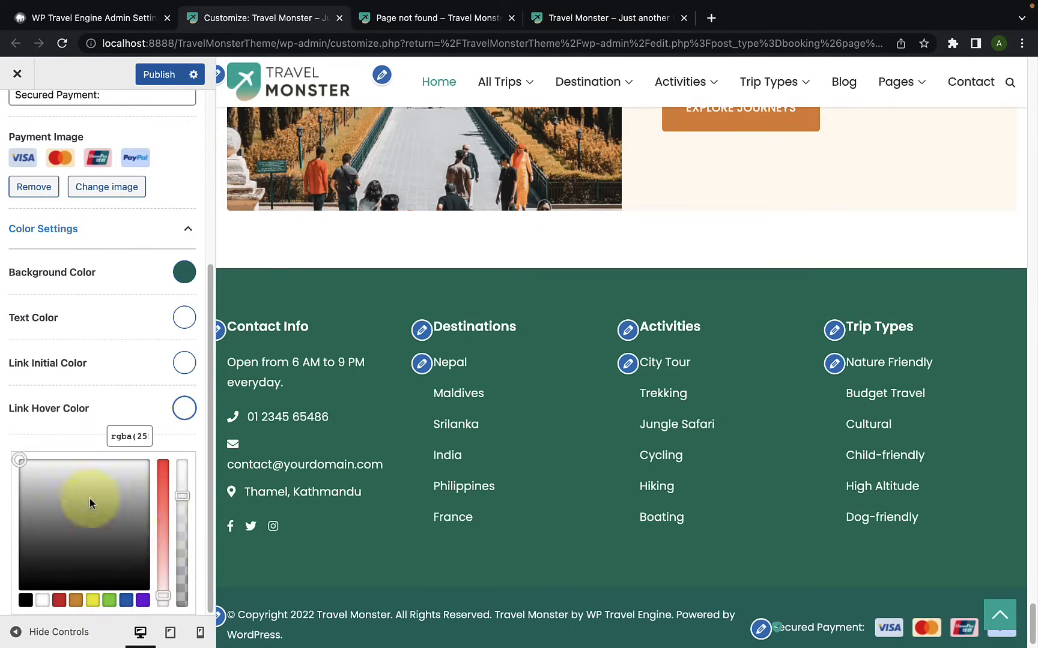
{"action": "left_click", "coordinate": [94, 426]}
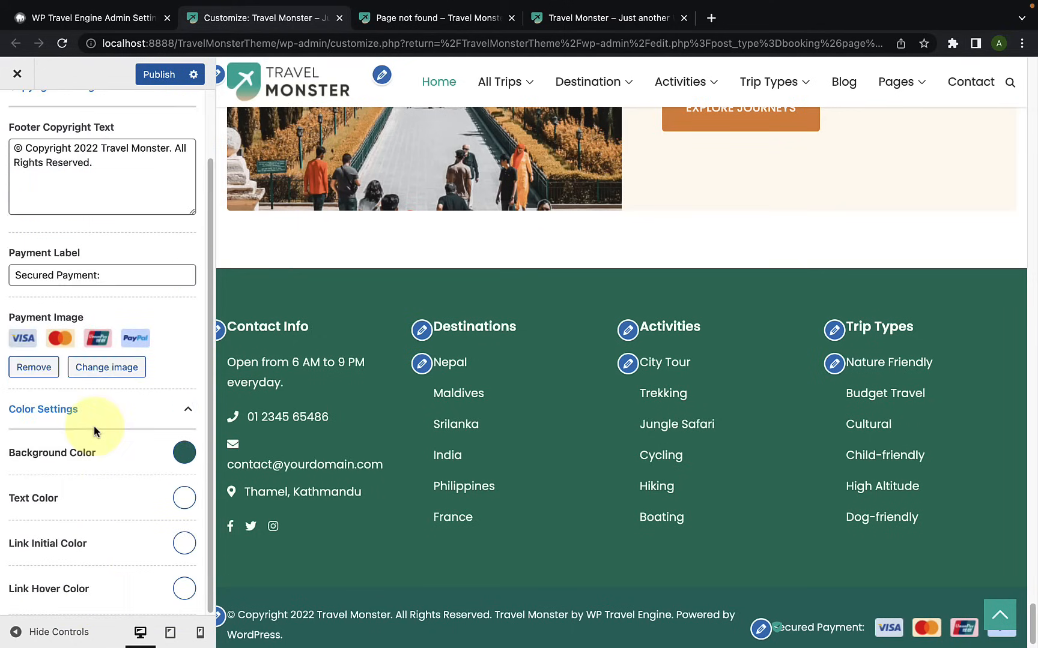
{"action": "scroll", "coordinate": [90, 573], "scroll_direction": "up", "scroll_amount": 2}
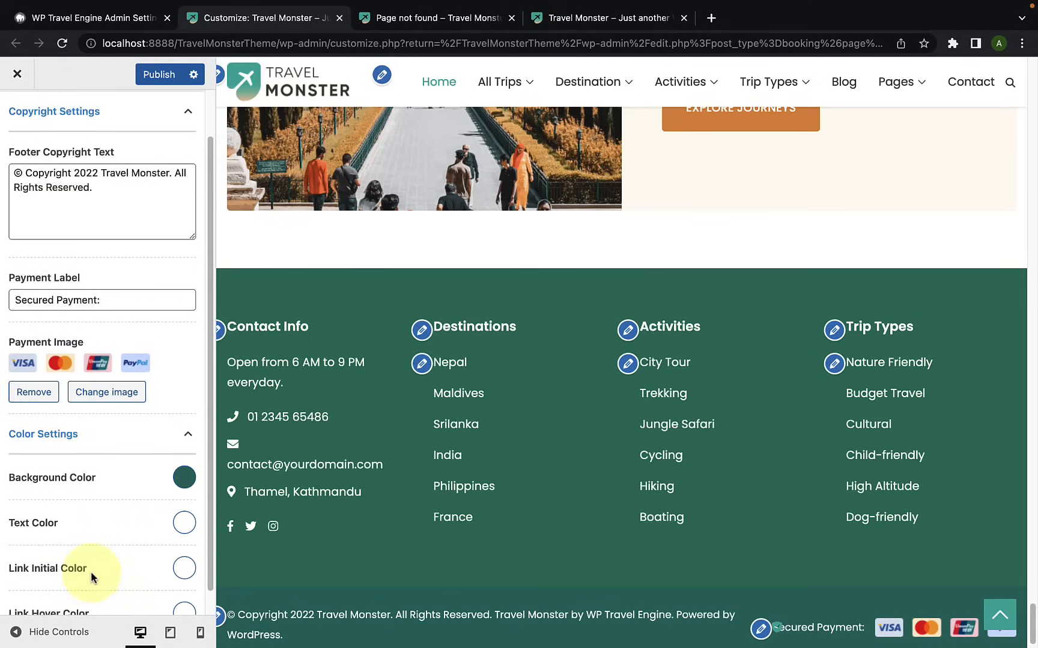
{"action": "left_click", "coordinate": [157, 74]}
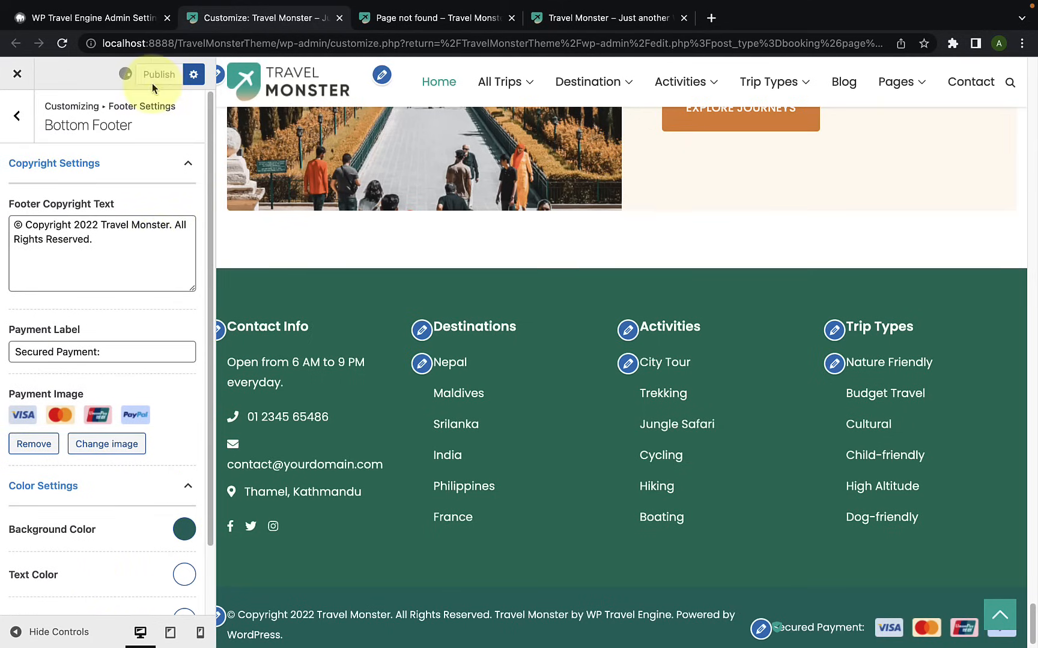
Step: Open the theme's SEO Settings and load the blog post "Top 5 family travel destination" in the live preview
{"action": "left_click", "coordinate": [17, 128]}
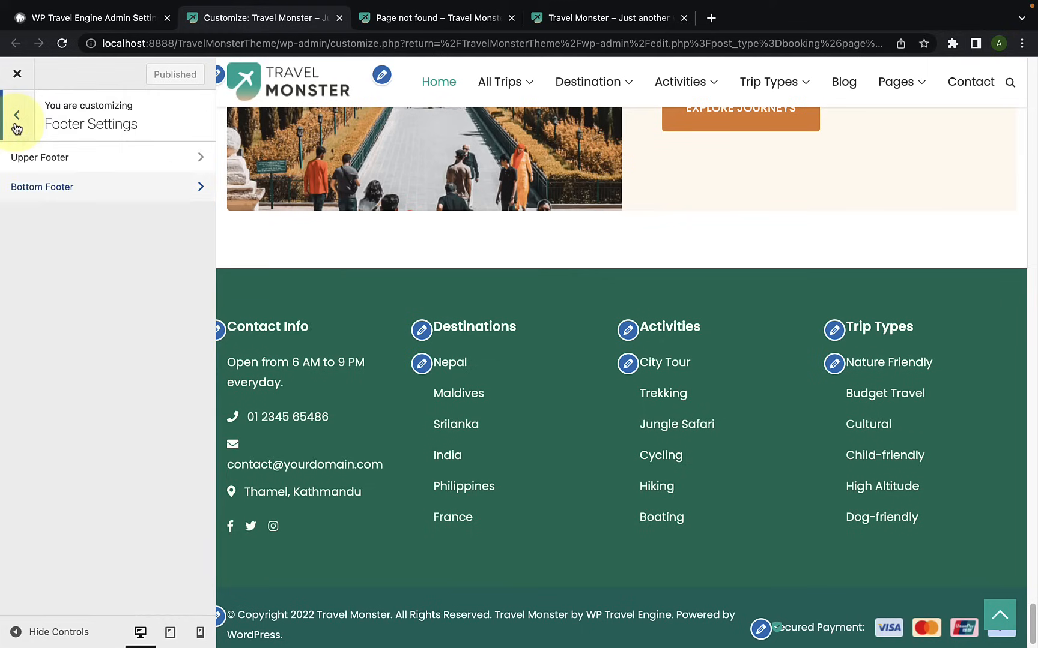
{"action": "left_click", "coordinate": [16, 127]}
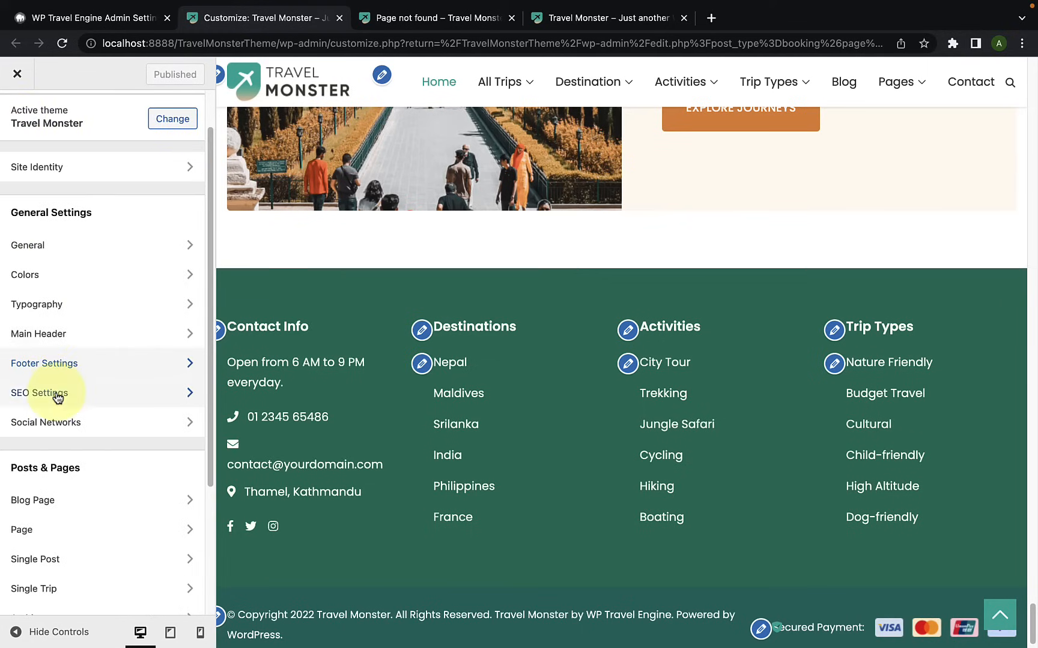
{"action": "left_click", "coordinate": [85, 401]}
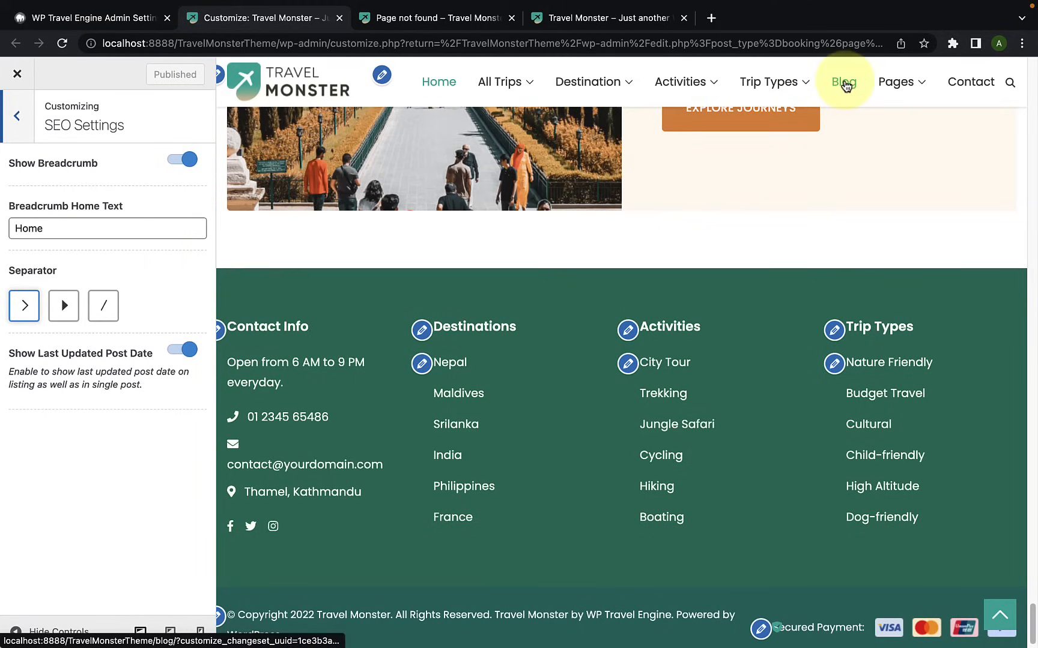
{"action": "left_click", "coordinate": [845, 84]}
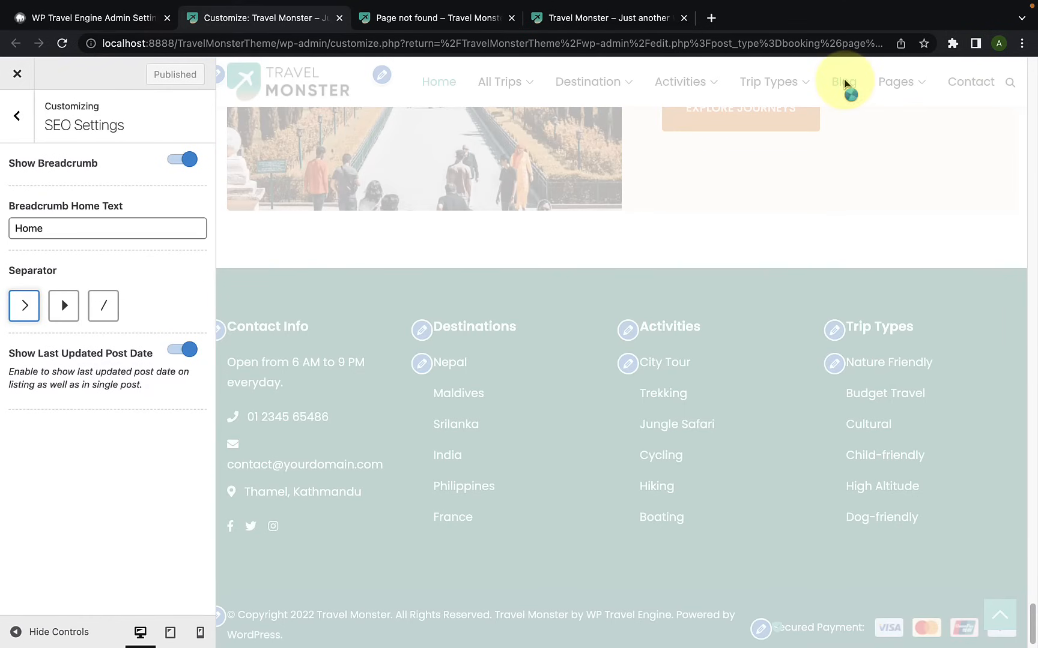
{"action": "scroll", "coordinate": [437, 444], "scroll_direction": "down", "scroll_amount": 6}
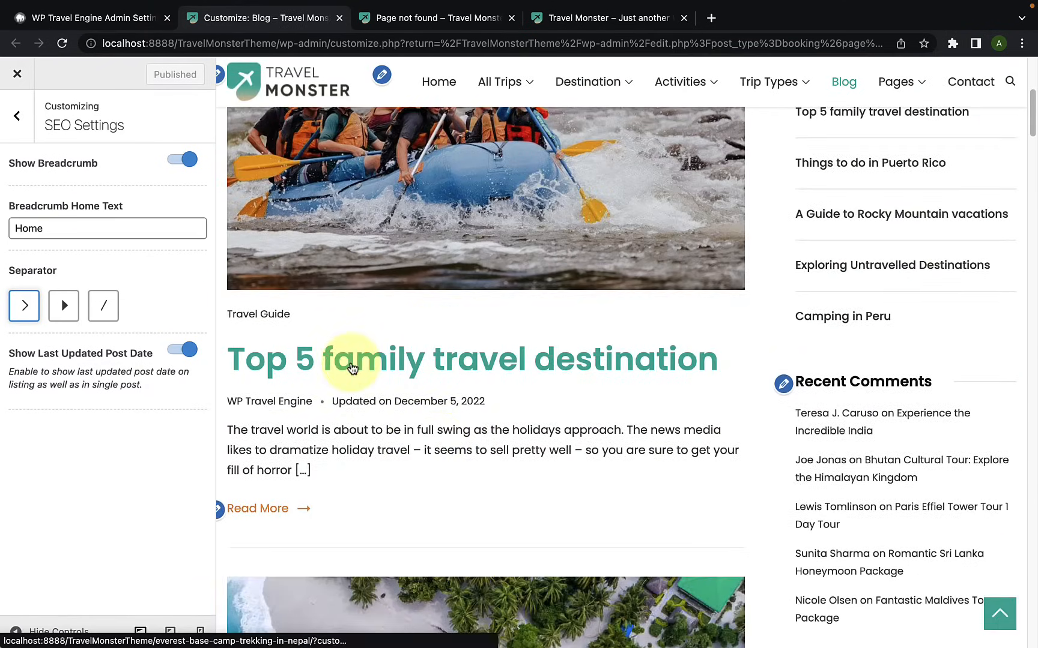
{"action": "left_click", "coordinate": [353, 368]}
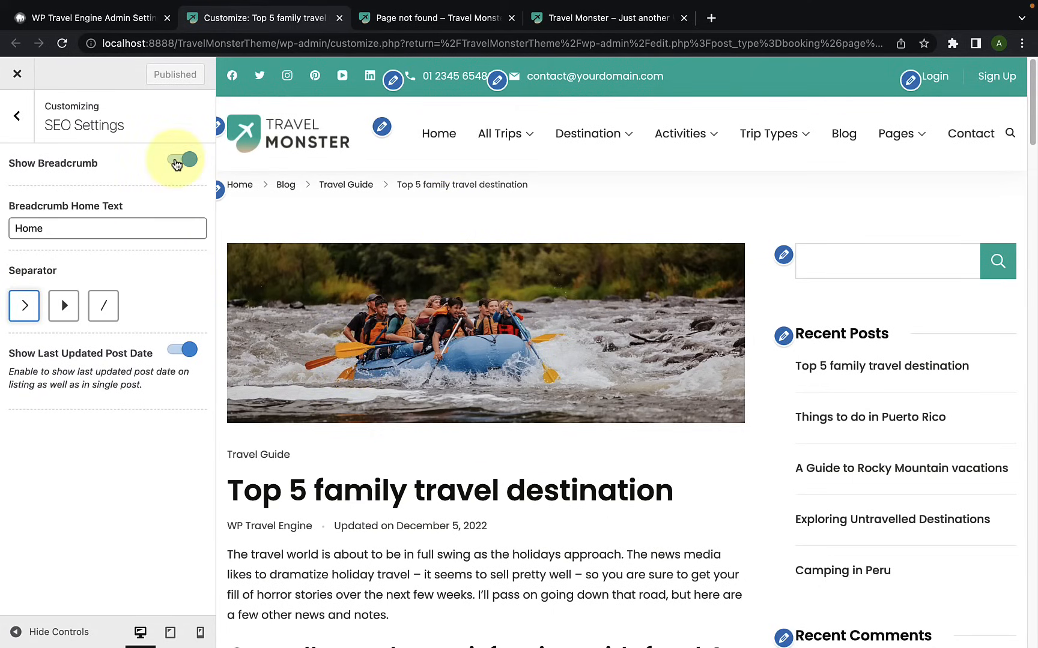
Step: Turn Show Breadcrumb off and back on, and check the Breadcrumb Home Text without changing it
{"action": "left_click", "coordinate": [176, 161]}
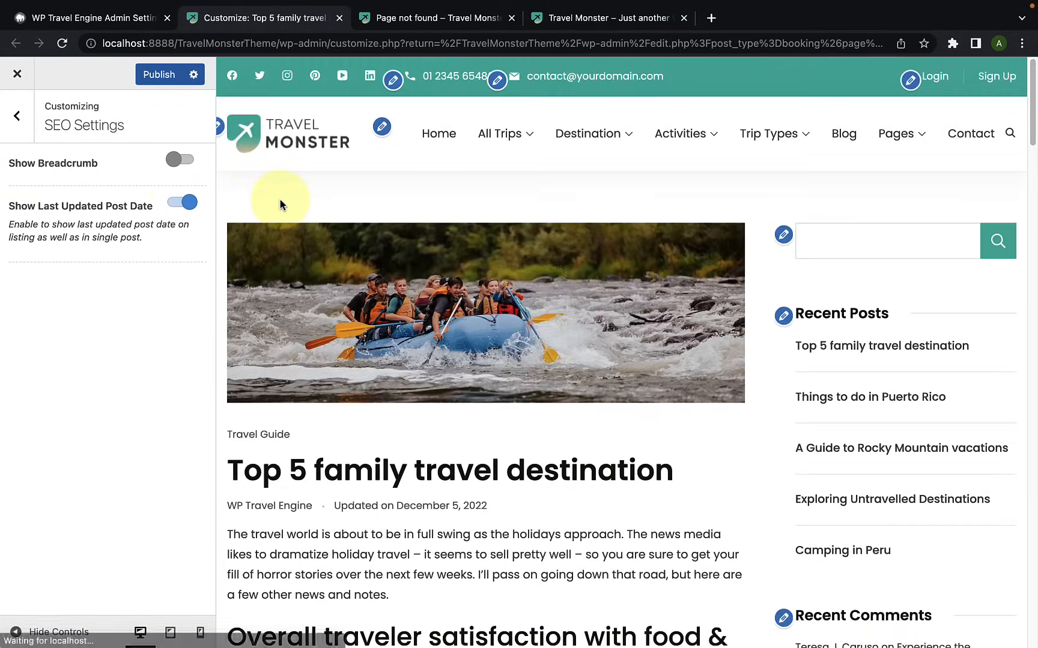
{"action": "left_click", "coordinate": [186, 163]}
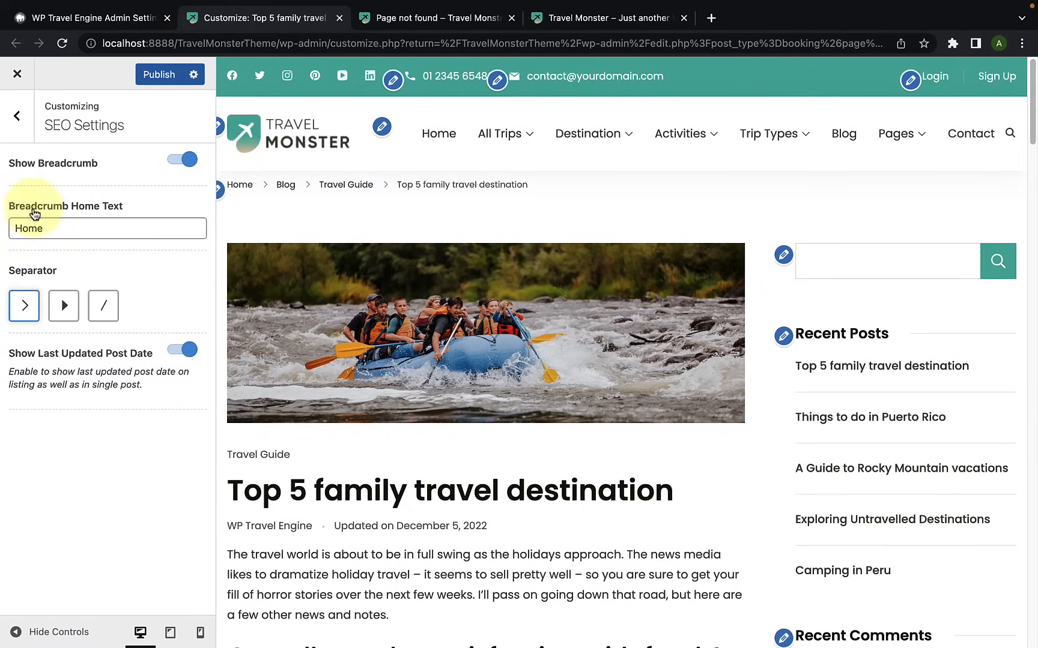
{"action": "left_click", "coordinate": [56, 227]}
{"action": "left_click_drag", "start_coordinate": [56, 227], "coordinate": [9, 229]}
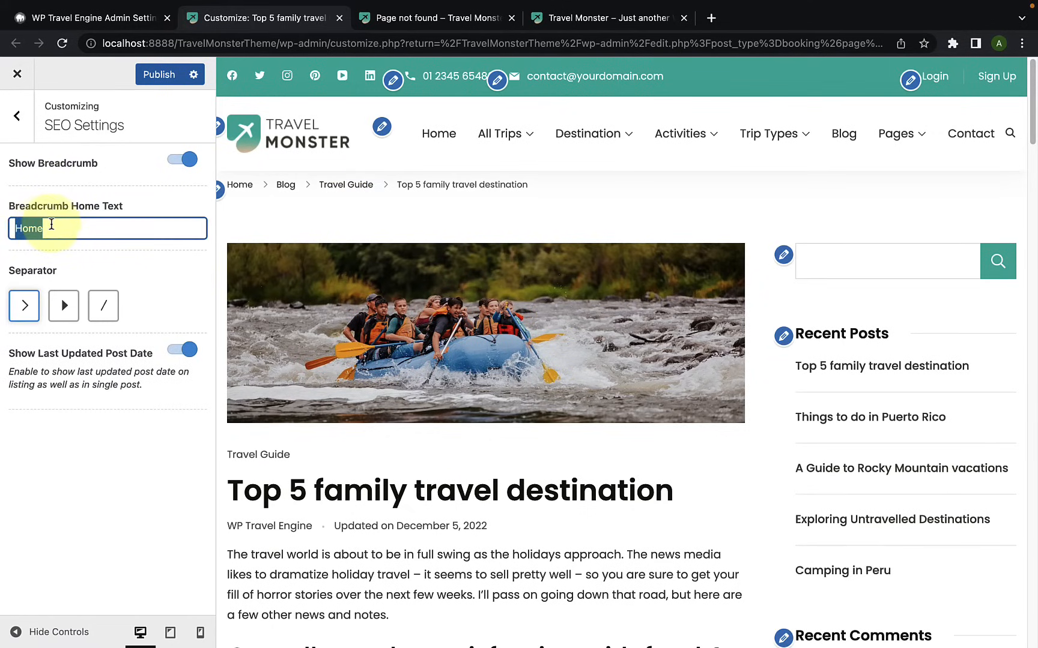
{"action": "left_click", "coordinate": [52, 225]}
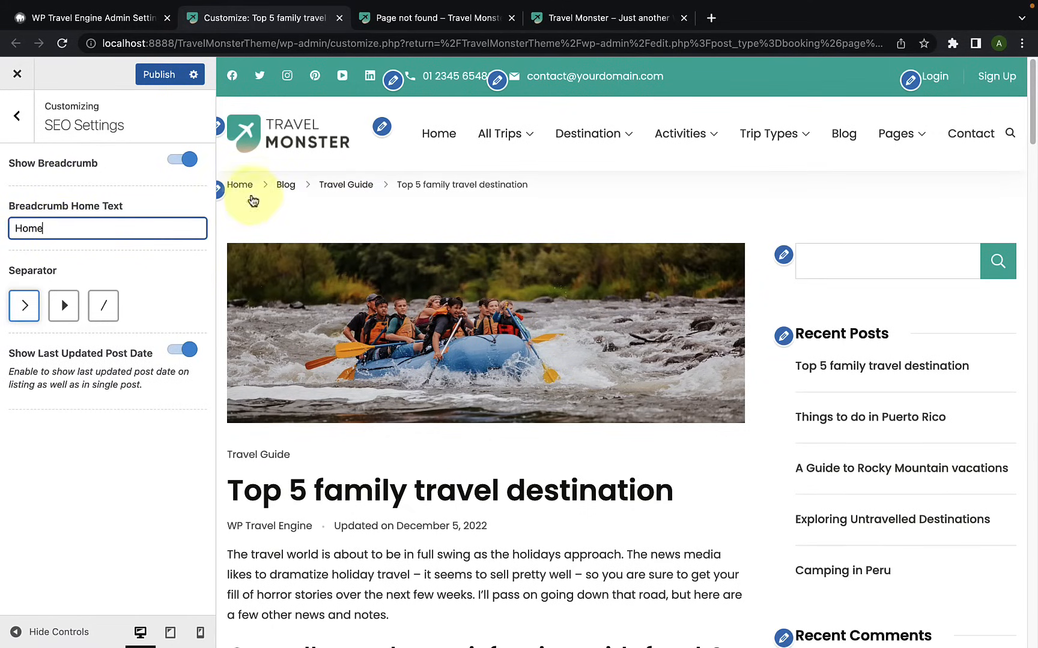
{"action": "left_click_drag", "start_coordinate": [81, 225], "coordinate": [0, 234]}
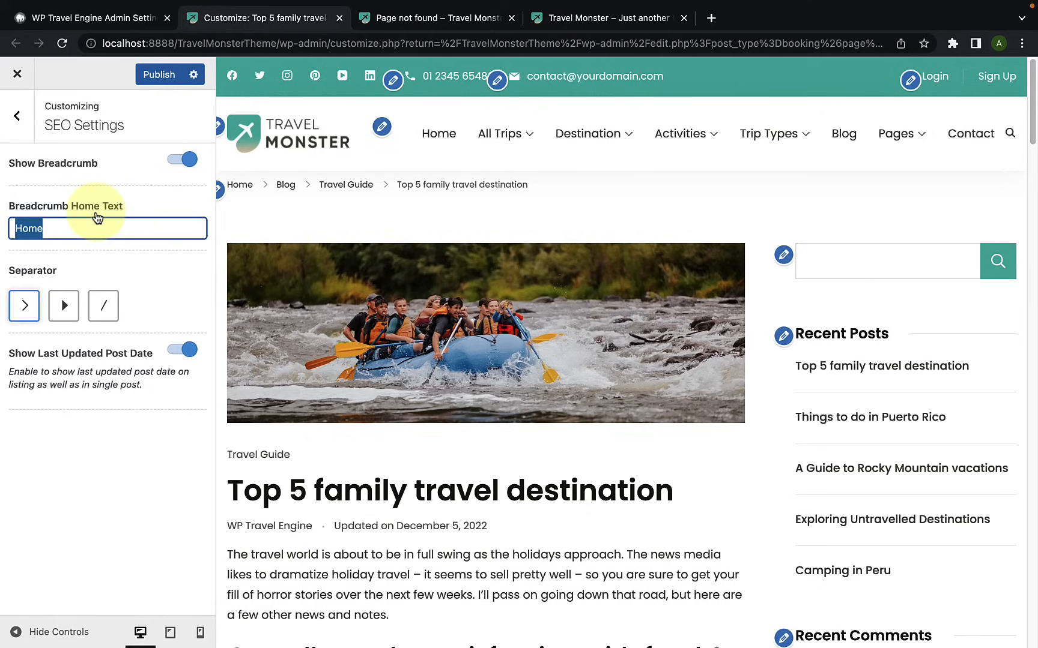
{"action": "left_click", "coordinate": [84, 226]}
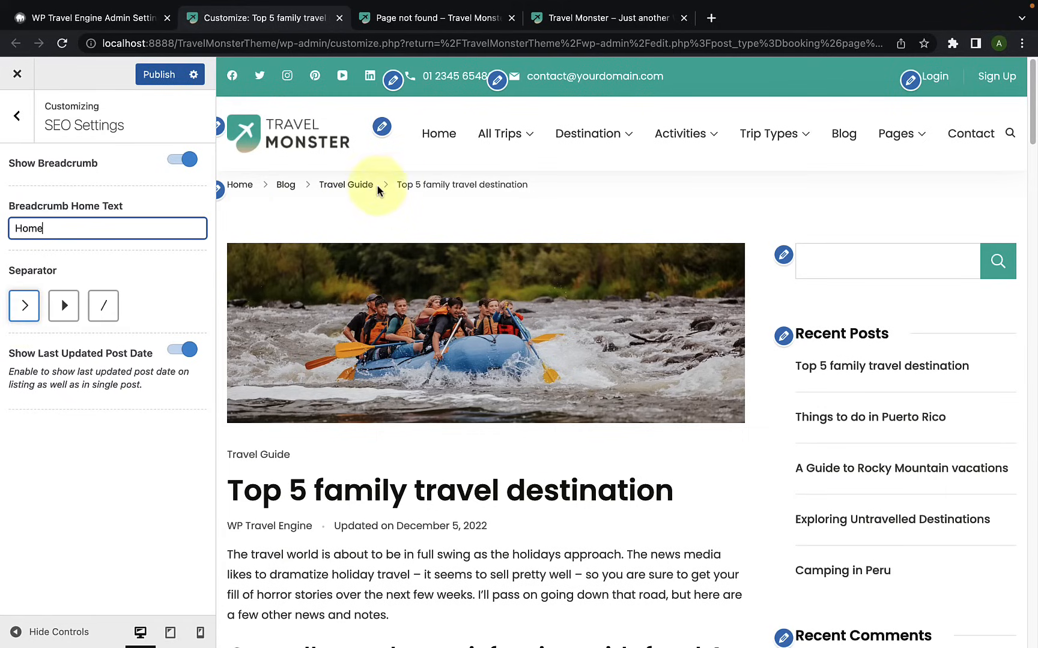
Step: Try the solid triangle and slash breadcrumb separators and return to the chevron separator
{"action": "left_click", "coordinate": [66, 307]}
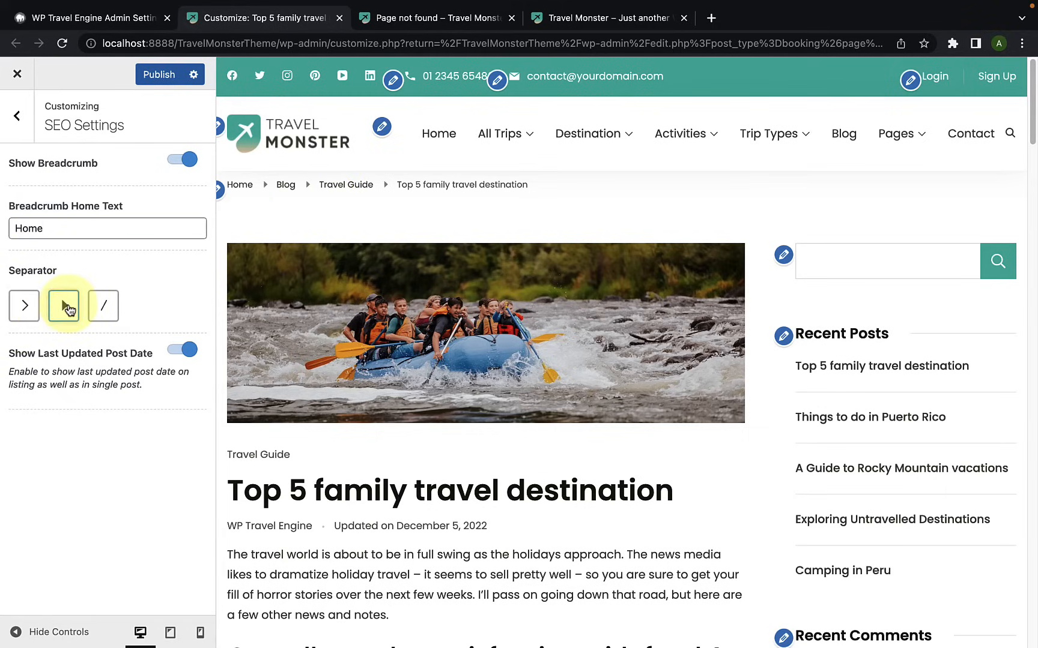
{"action": "left_click", "coordinate": [101, 306]}
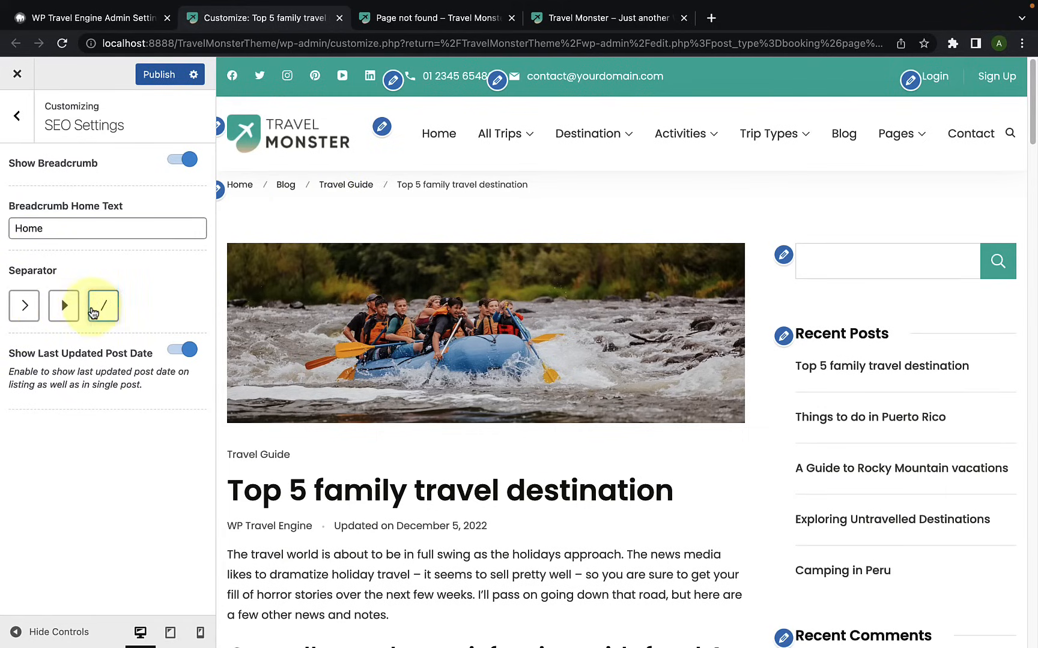
{"action": "left_click", "coordinate": [24, 306]}
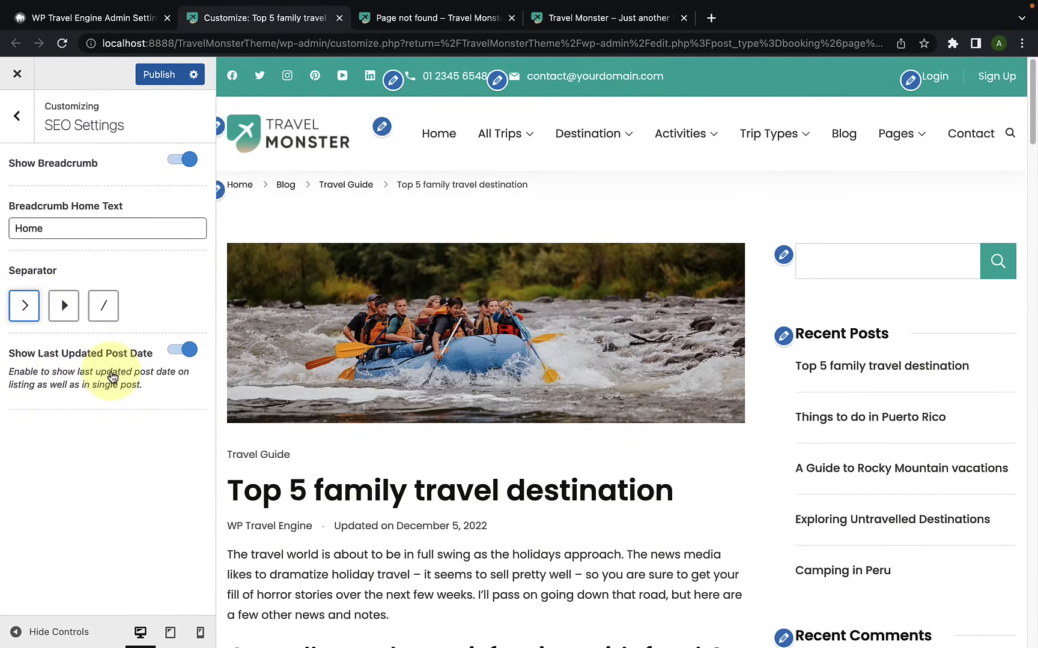
Step: Check the last updated date beneath the blog post's title in the live preview
{"action": "scroll", "coordinate": [331, 470], "scroll_direction": "down", "scroll_amount": 5}
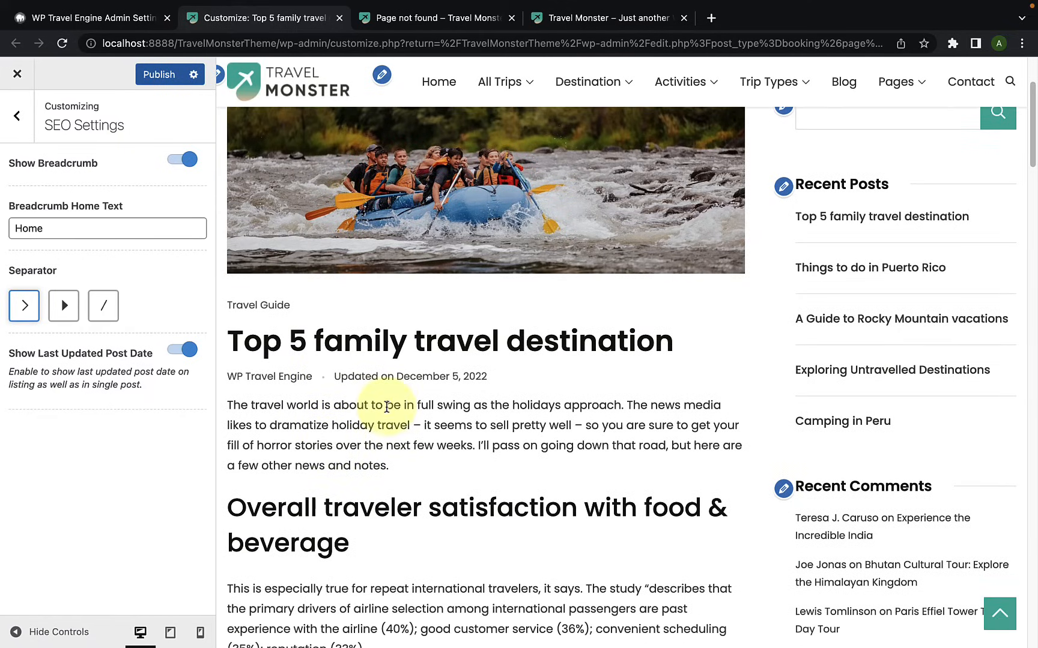
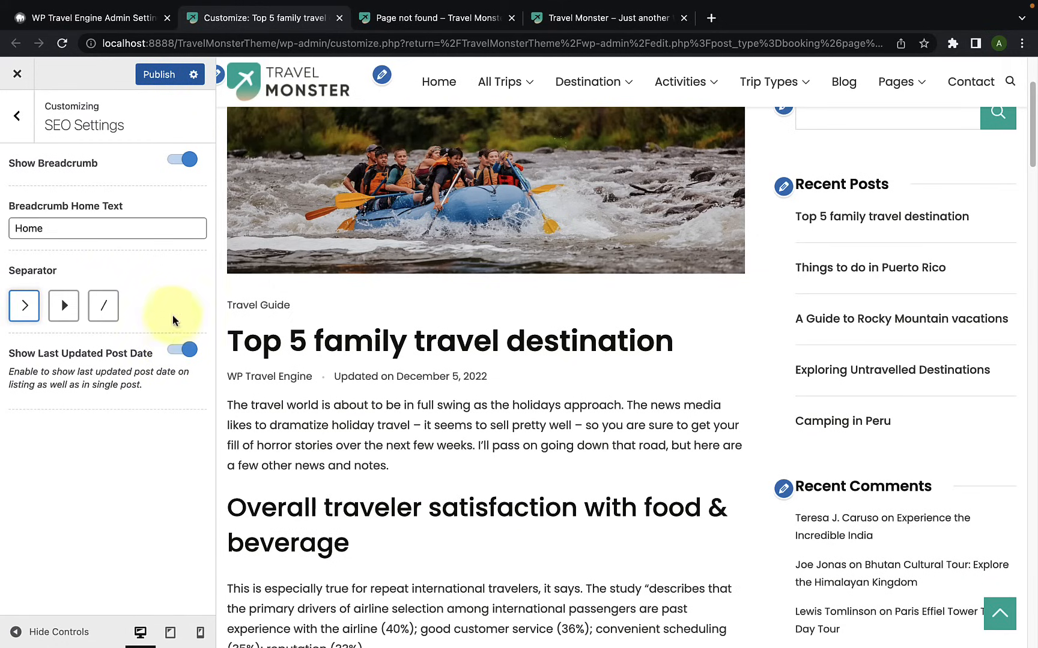
Step: Check the breadcrumb and last updated date on the previewed blog post and publish the SEO settings
{"action": "scroll", "coordinate": [273, 301], "scroll_direction": "up", "scroll_amount": 3}
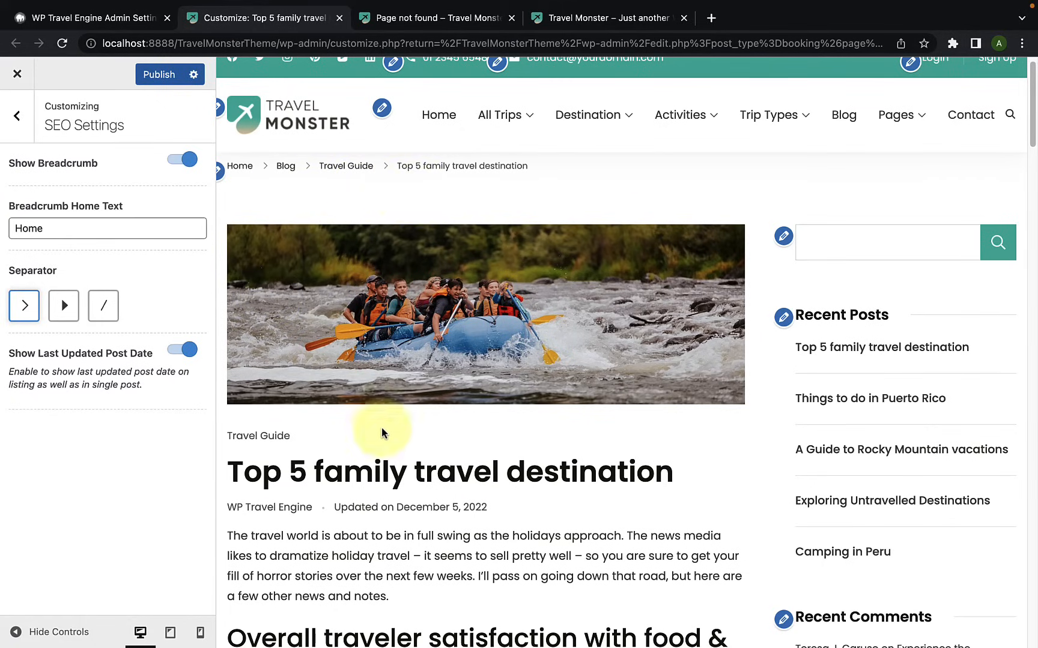
{"action": "scroll", "coordinate": [384, 438], "scroll_direction": "down", "scroll_amount": 2}
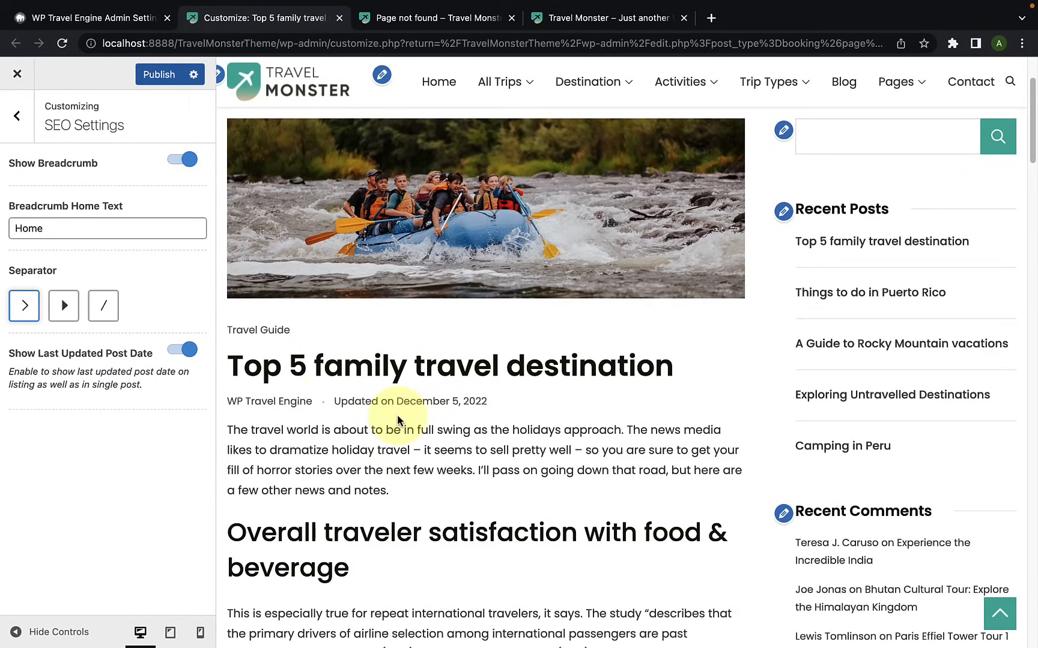
{"action": "left_click", "coordinate": [151, 76]}
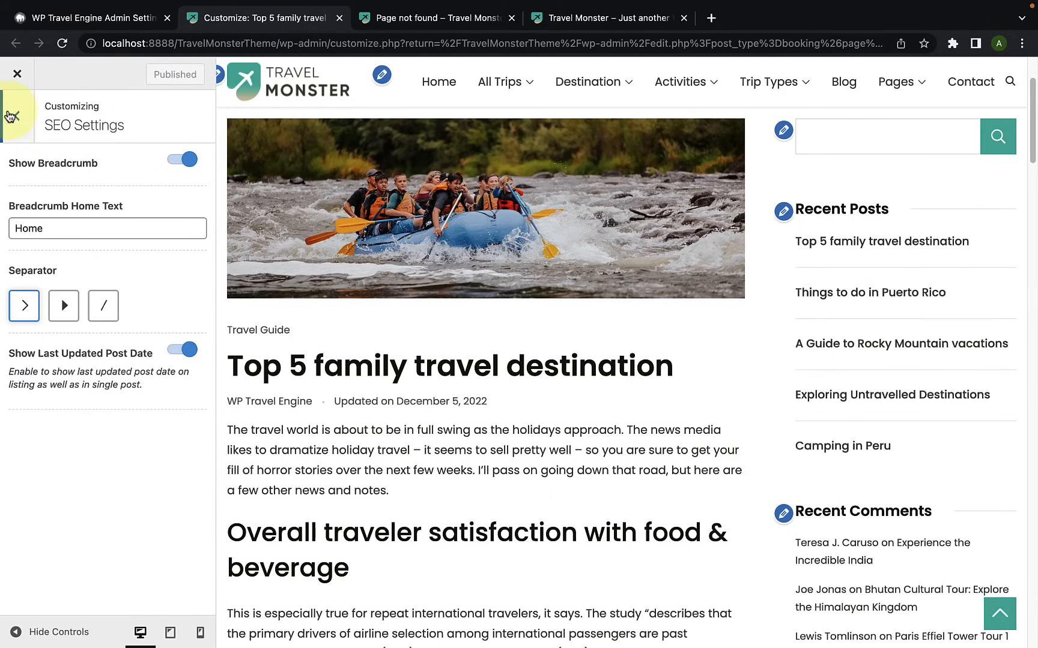
Step: Open the Social Networks settings and compare the account links with the social icons in the preview's top header
{"action": "left_click", "coordinate": [11, 116]}
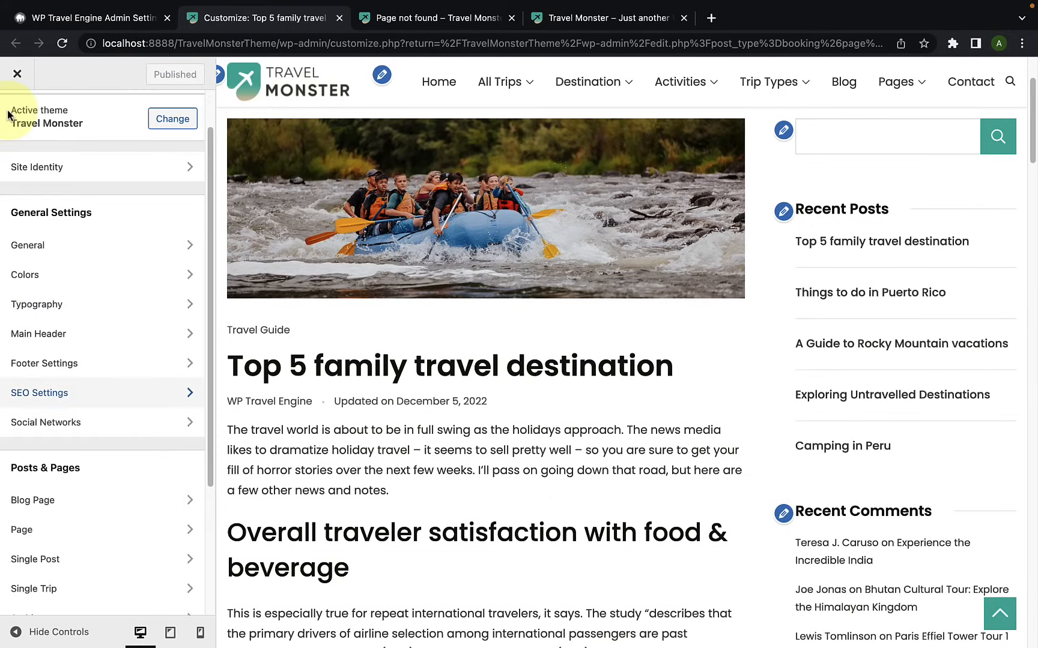
{"action": "left_click", "coordinate": [105, 428]}
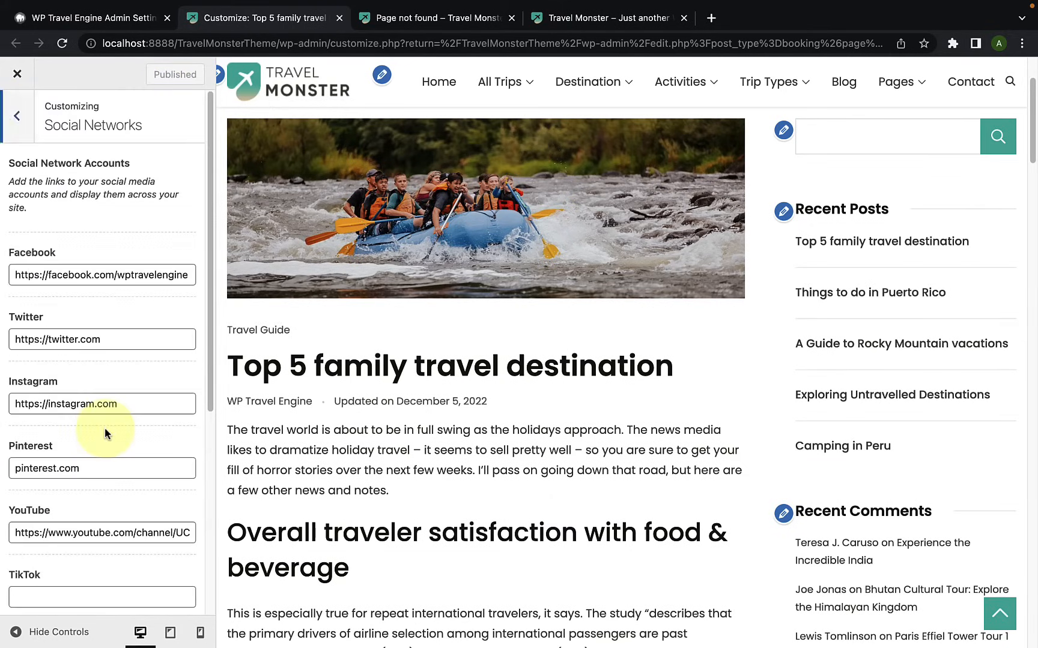
{"action": "scroll", "coordinate": [105, 426], "scroll_direction": "down", "scroll_amount": 4}
{"action": "scroll", "coordinate": [105, 426], "scroll_direction": "up", "scroll_amount": 5}
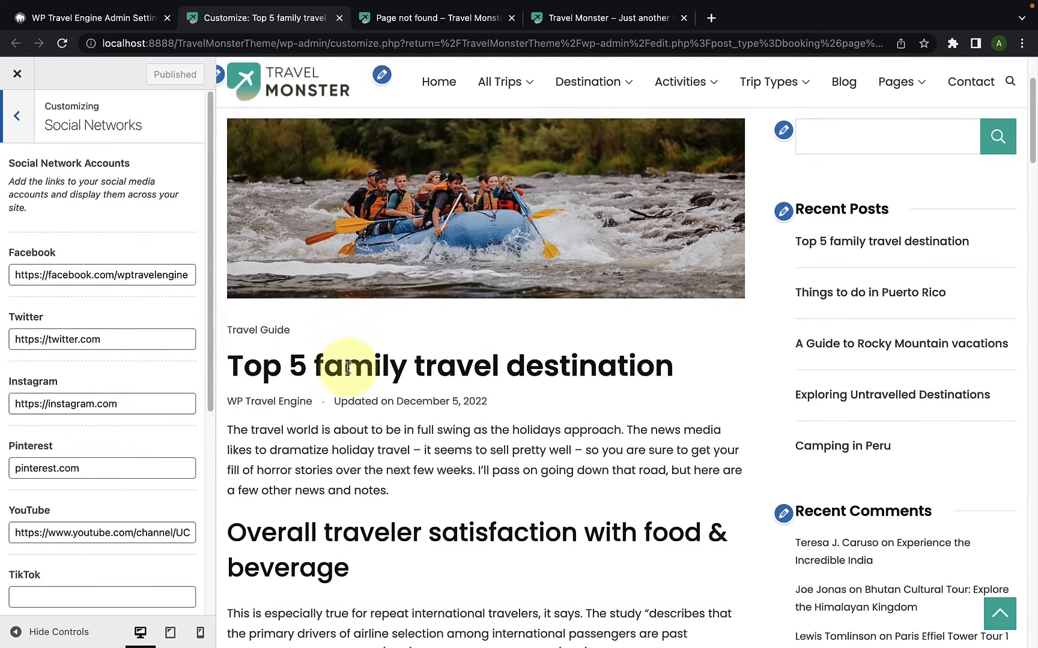
{"action": "scroll", "coordinate": [347, 369], "scroll_direction": "up", "scroll_amount": 3}
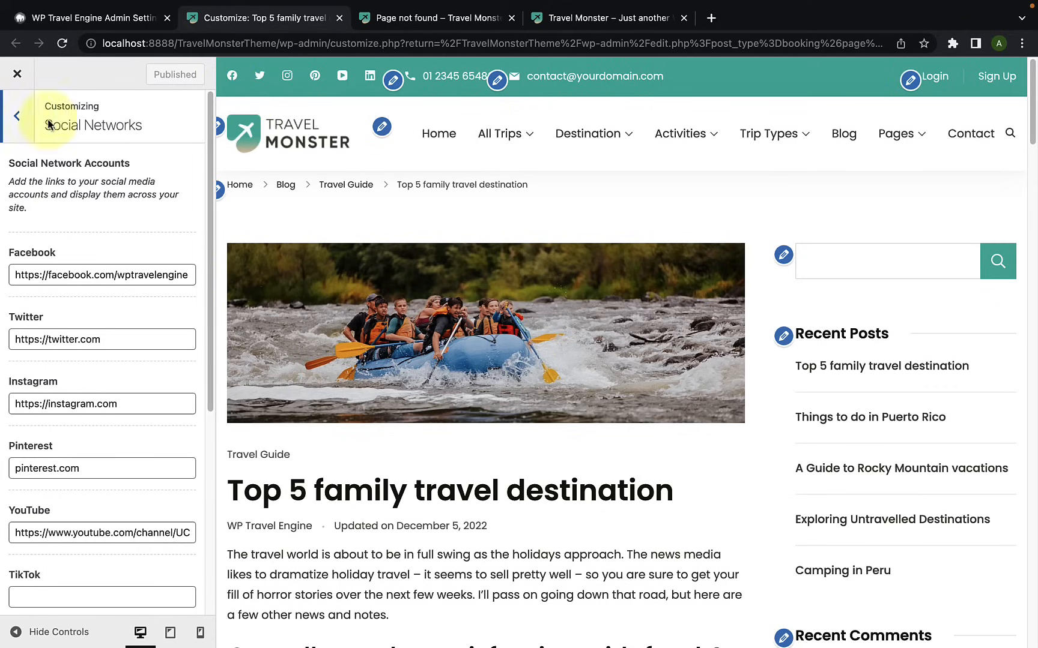
Step: Review the Social Media options and network list in the Main Header settings and return to the settings overview
{"action": "left_click", "coordinate": [24, 121]}
{"action": "left_click", "coordinate": [87, 337]}
{"action": "scroll", "coordinate": [87, 339], "scroll_direction": "down", "scroll_amount": 10}
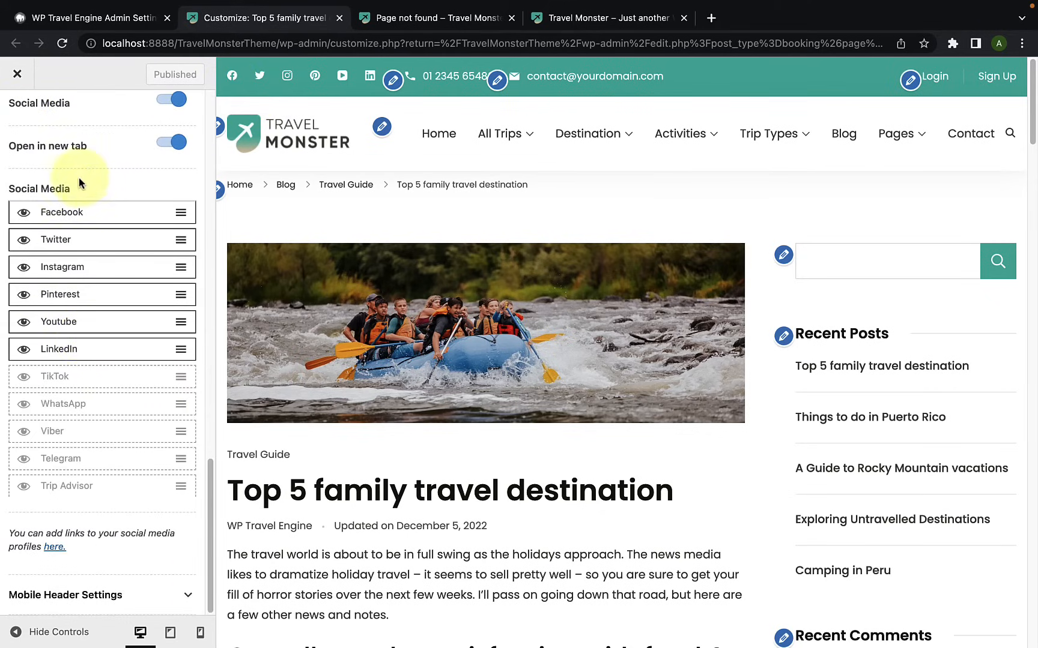
{"action": "scroll", "coordinate": [82, 186], "scroll_direction": "up", "scroll_amount": 10}
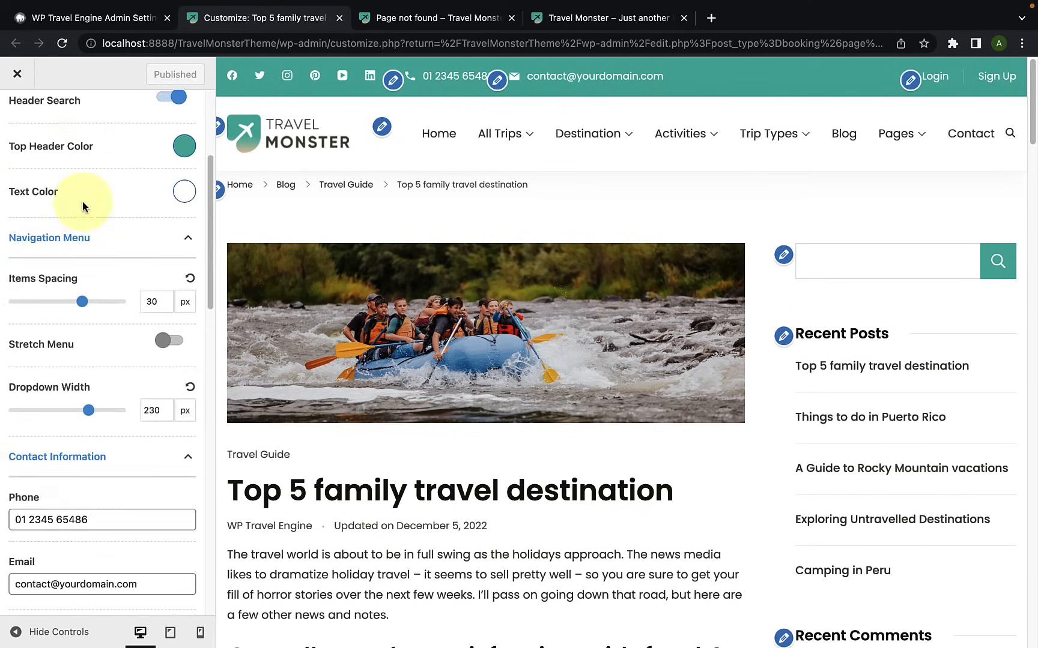
{"action": "left_click", "coordinate": [21, 119]}
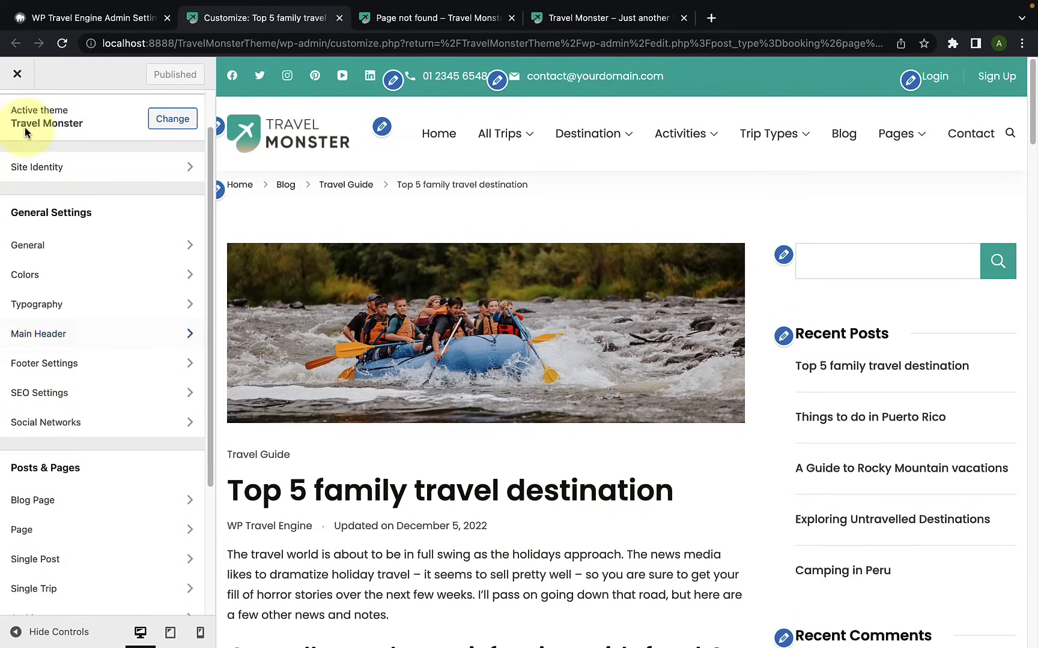
Step: Review all account link fields in the Social Networks settings, from Facebook to Trip Advisor, and return to the overview
{"action": "left_click", "coordinate": [58, 427]}
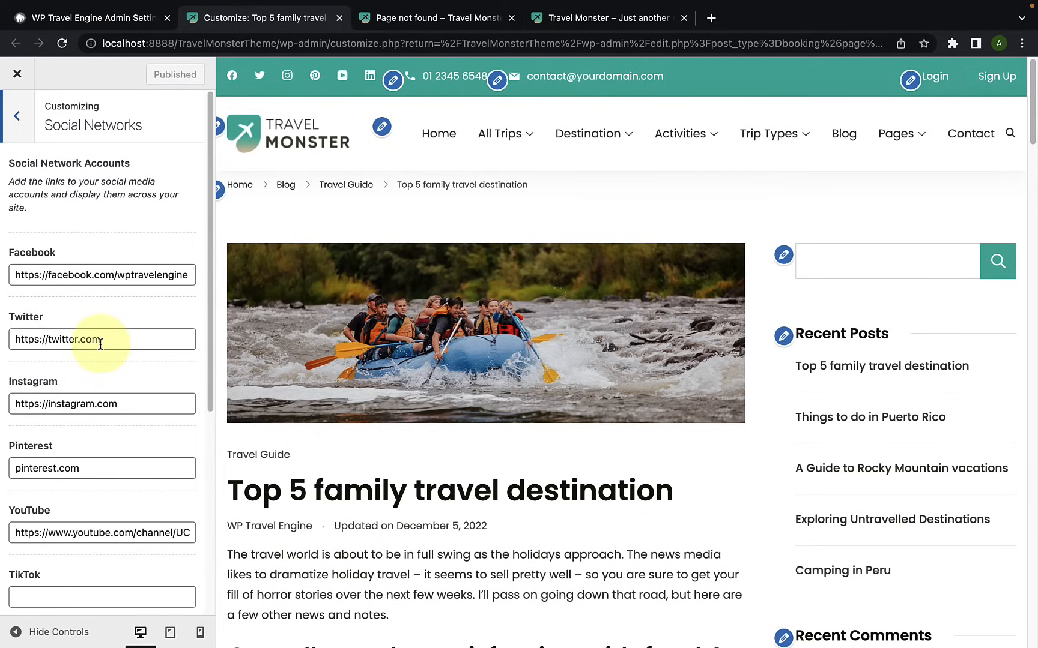
{"action": "scroll", "coordinate": [108, 366], "scroll_direction": "down", "scroll_amount": 5}
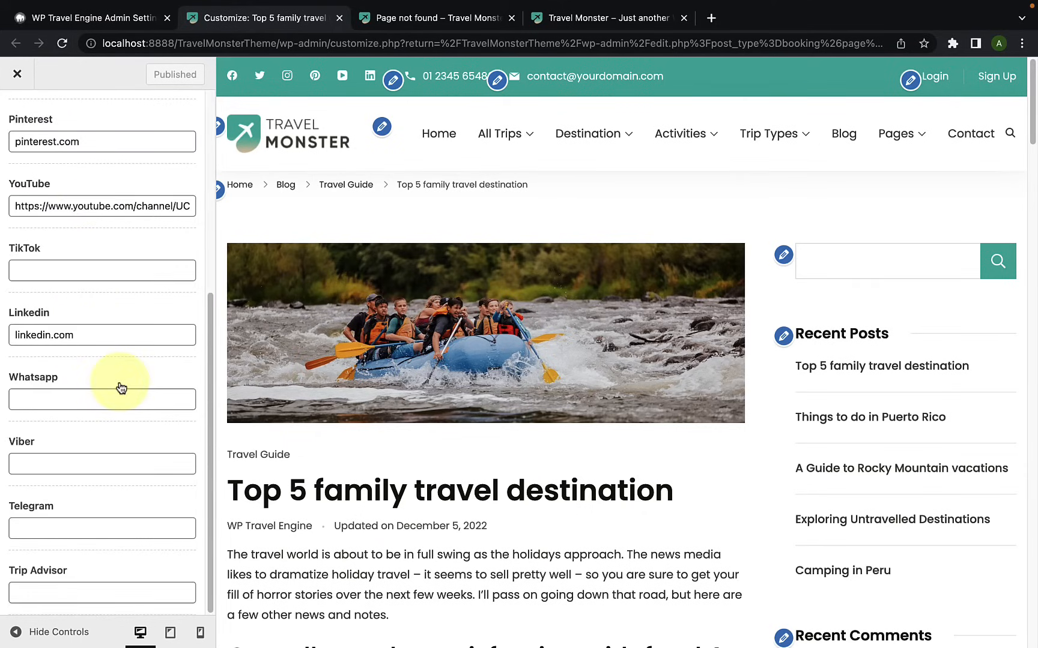
{"action": "scroll", "coordinate": [115, 451], "scroll_direction": "up", "scroll_amount": 5}
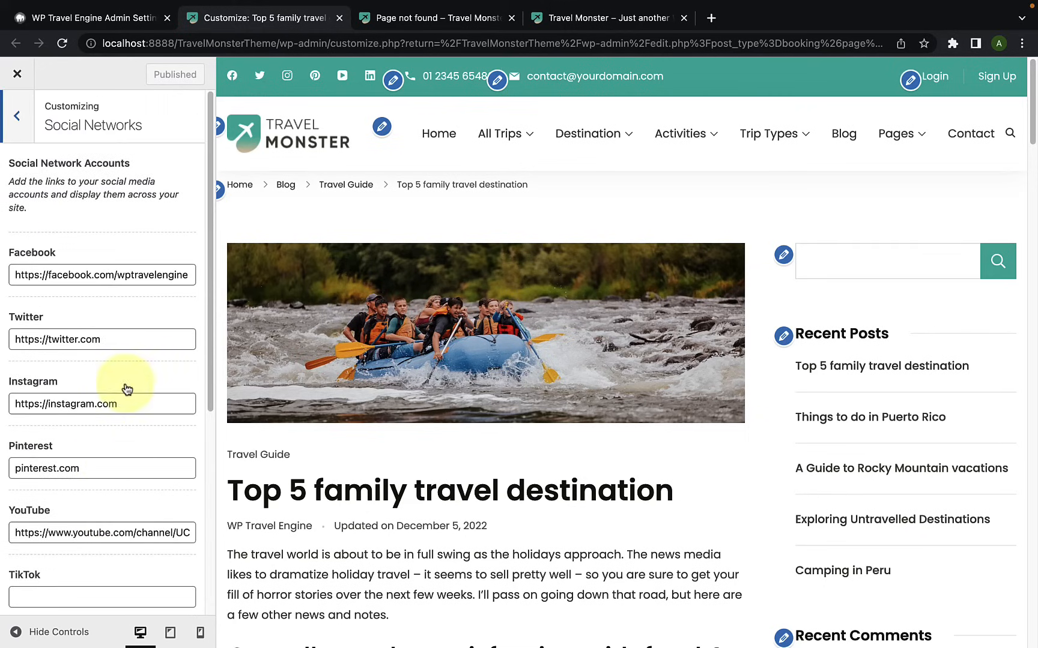
{"action": "left_click", "coordinate": [17, 116]}
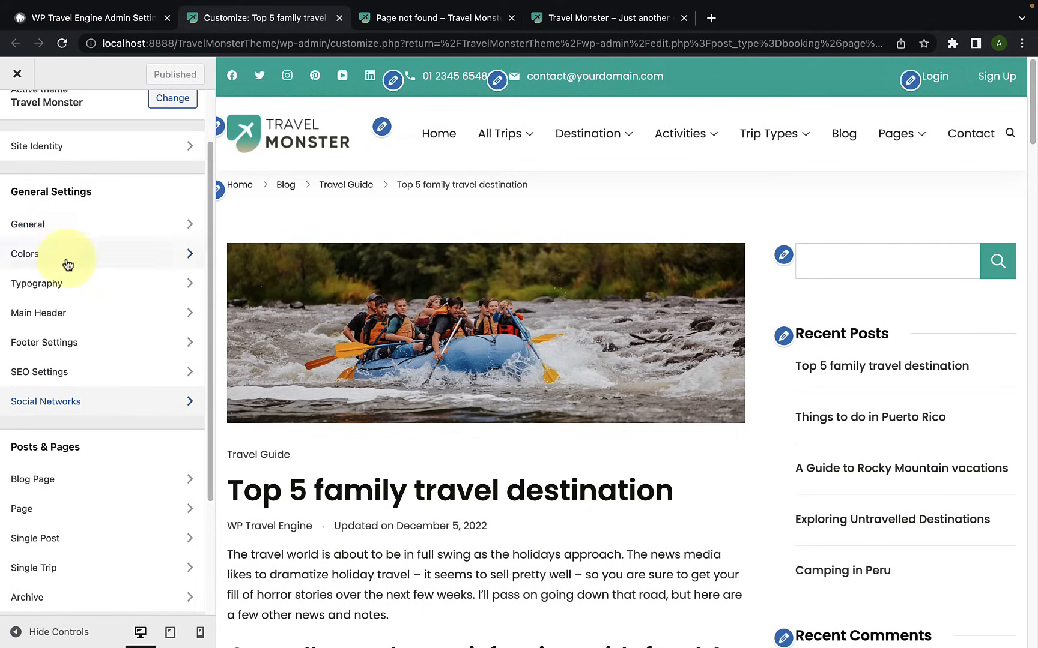
Step: Open the Blog Page settings, load the Blog page in the live preview, and expand the Page Title options
{"action": "scroll", "coordinate": [102, 456], "scroll_direction": "down", "scroll_amount": 3}
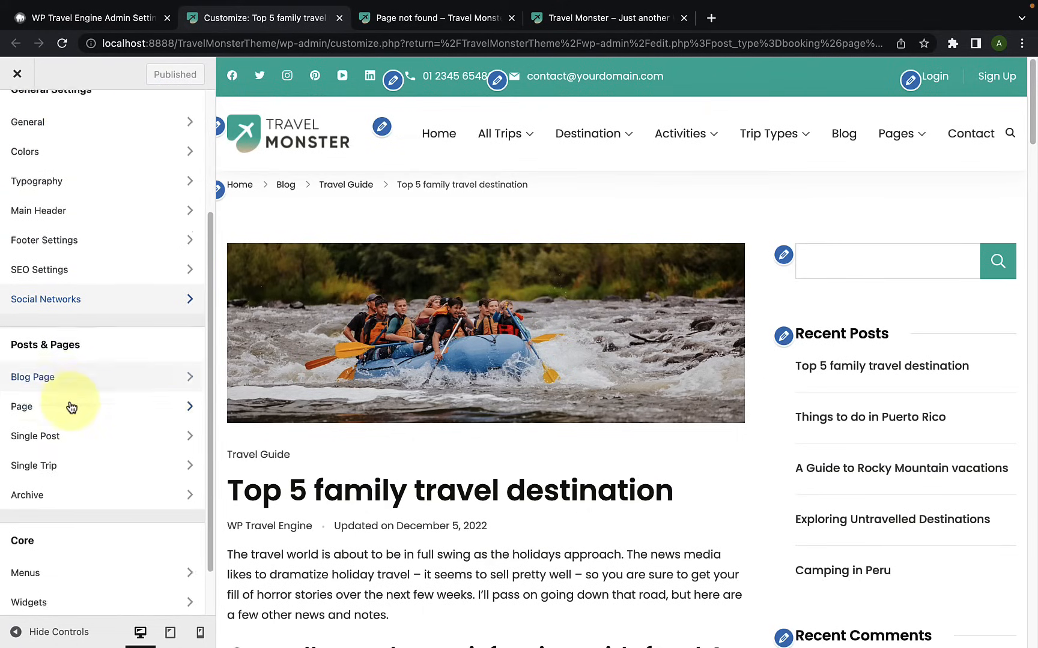
{"action": "scroll", "coordinate": [105, 439], "scroll_direction": "down", "scroll_amount": 2}
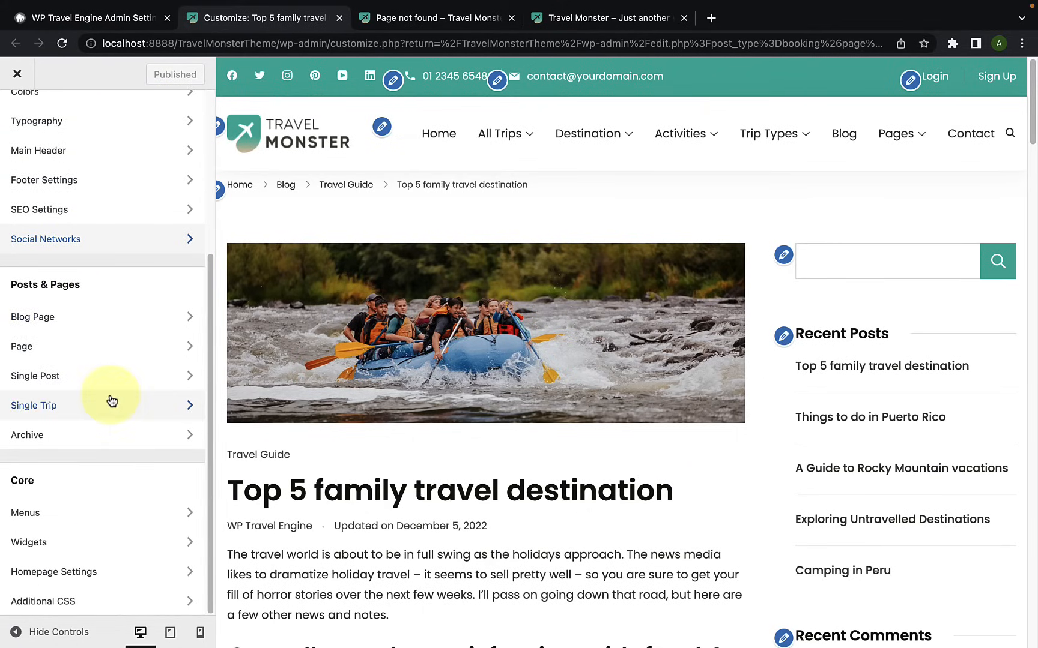
{"action": "left_click", "coordinate": [101, 323]}
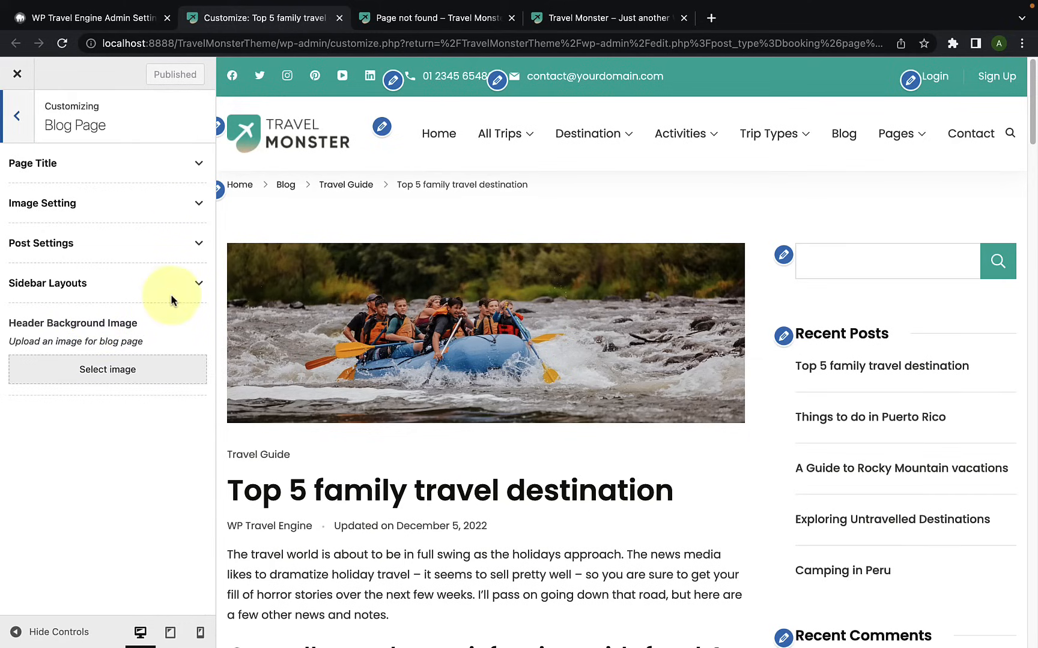
{"action": "left_click", "coordinate": [854, 144]}
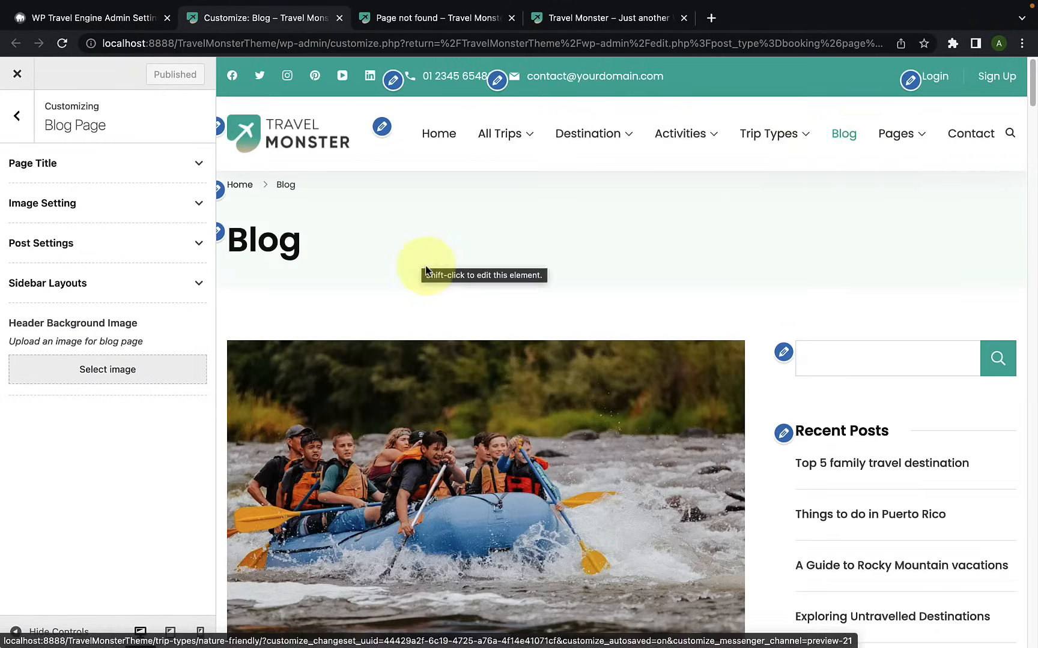
{"action": "scroll", "coordinate": [433, 276], "scroll_direction": "down", "scroll_amount": 2}
{"action": "scroll", "coordinate": [432, 283], "scroll_direction": "down", "scroll_amount": 5}
{"action": "scroll", "coordinate": [440, 301], "scroll_direction": "up", "scroll_amount": 5}
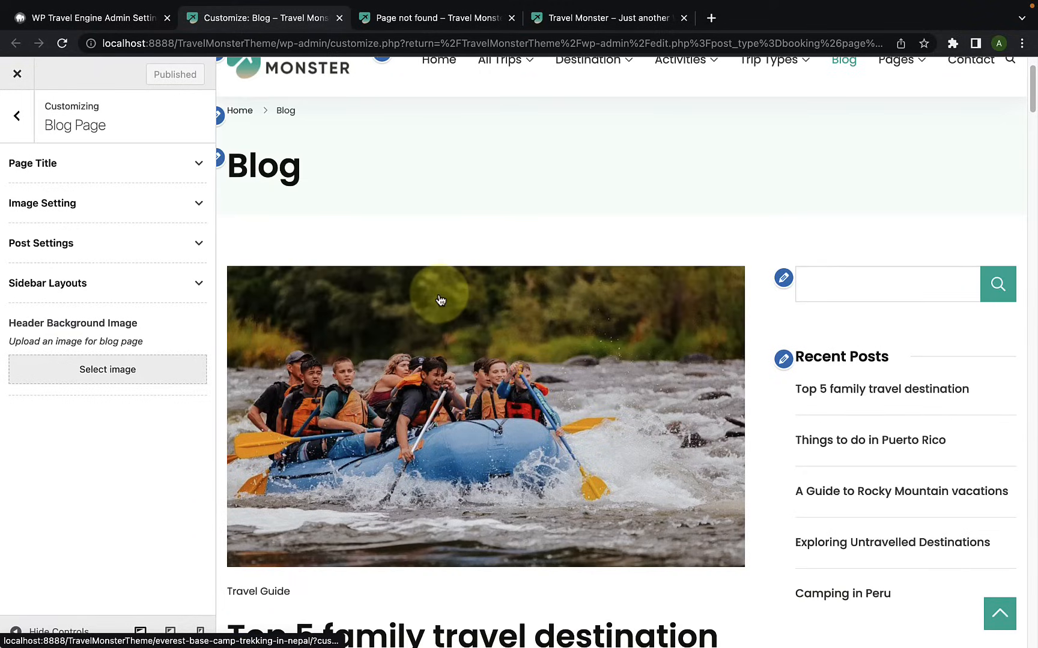
{"action": "left_click", "coordinate": [173, 168]}
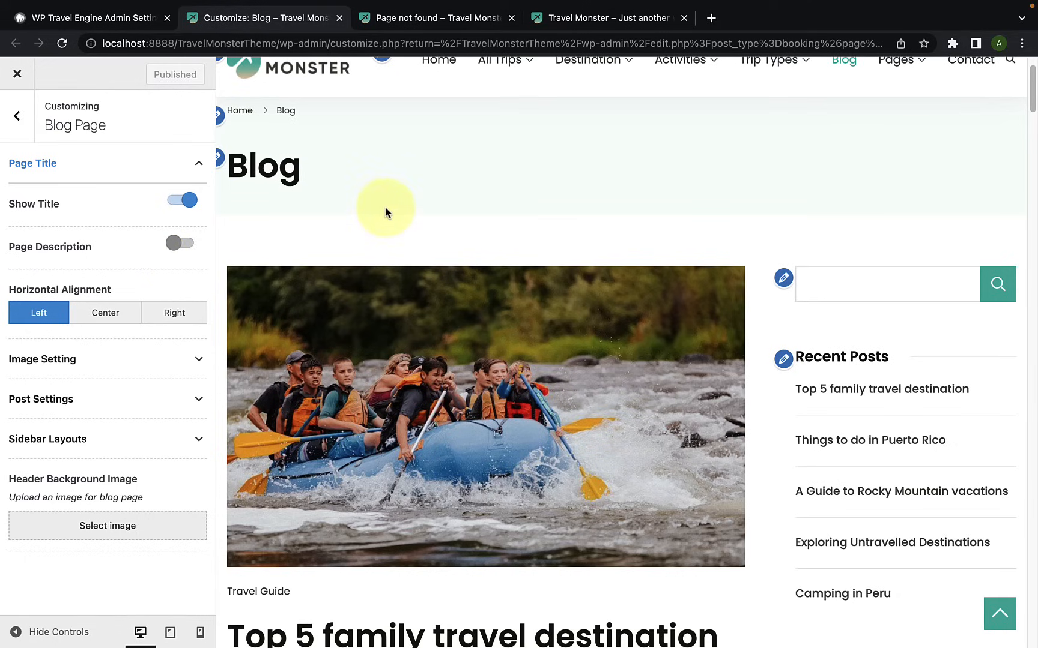
Step: Turn Show Title off and back on, and try Page Description on before turning it off again
{"action": "left_click", "coordinate": [184, 203]}
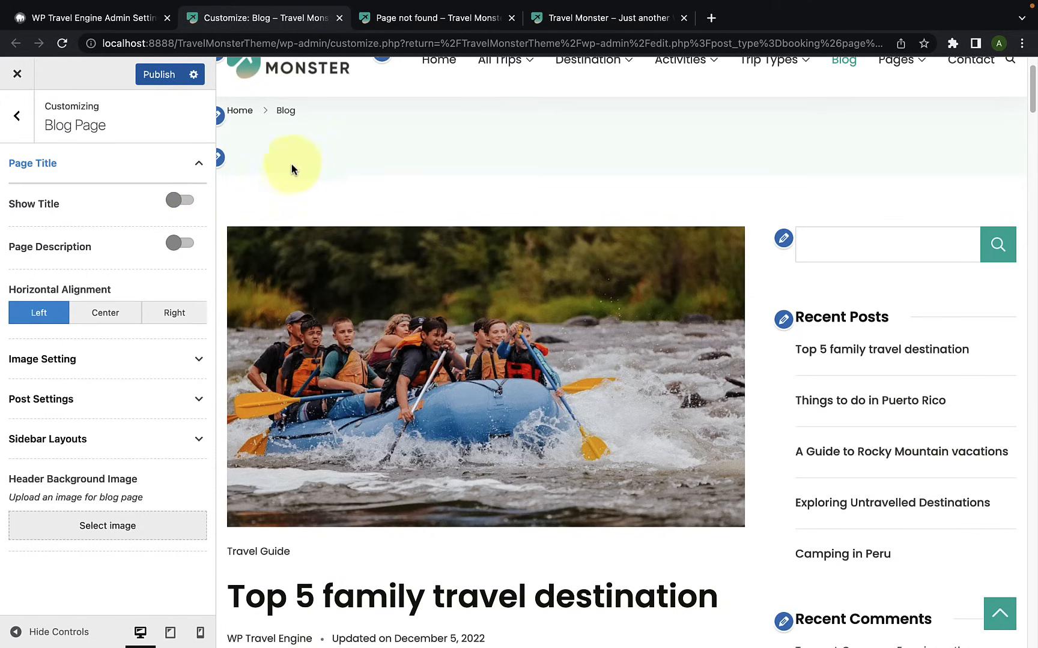
{"action": "left_click", "coordinate": [181, 203]}
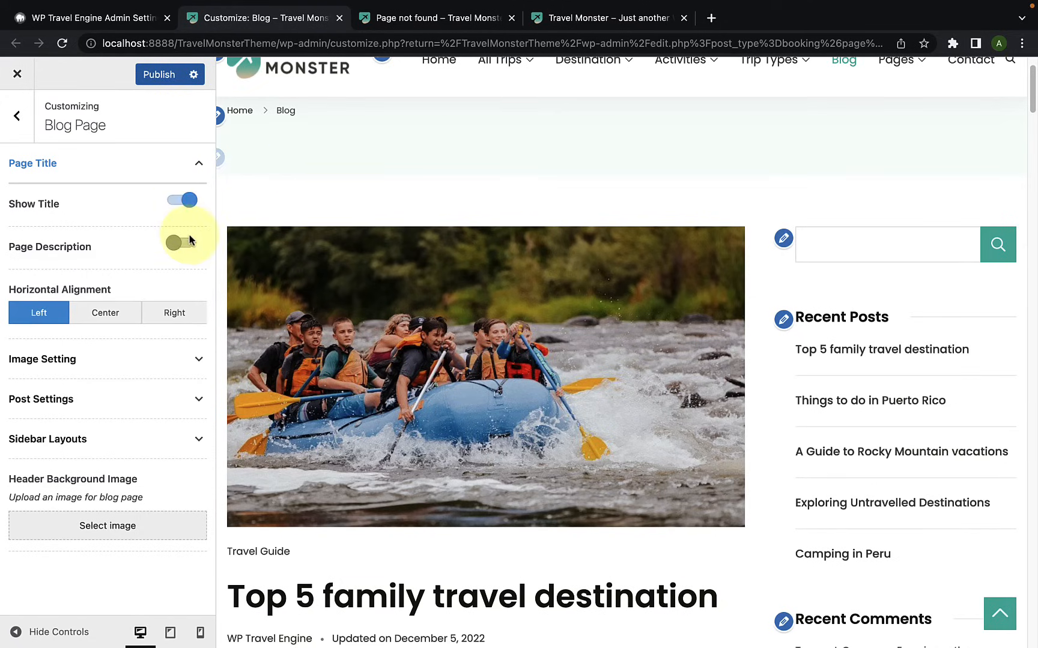
{"action": "left_click", "coordinate": [182, 245]}
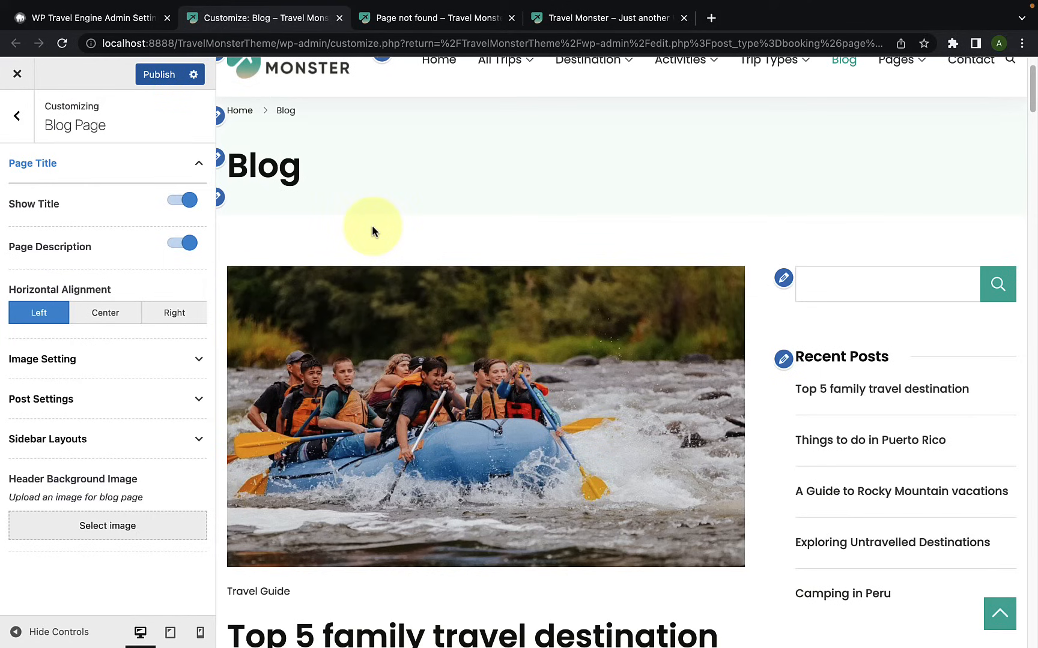
{"action": "left_click", "coordinate": [182, 244]}
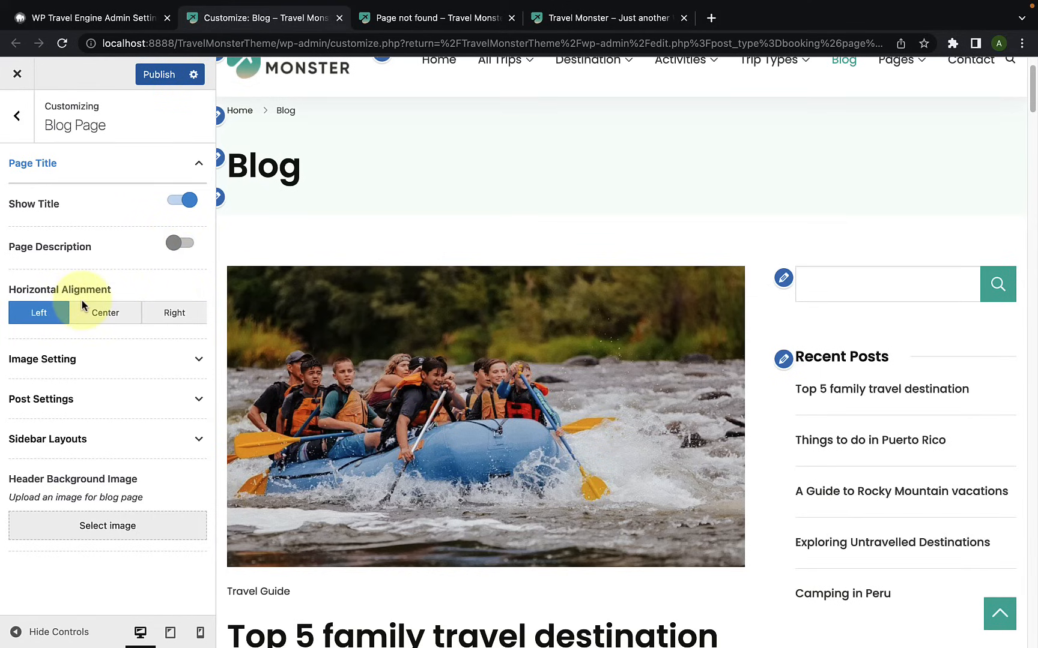
Step: Try the Right horizontal alignment for the blog page title and settle on Center
{"action": "left_click", "coordinate": [95, 314]}
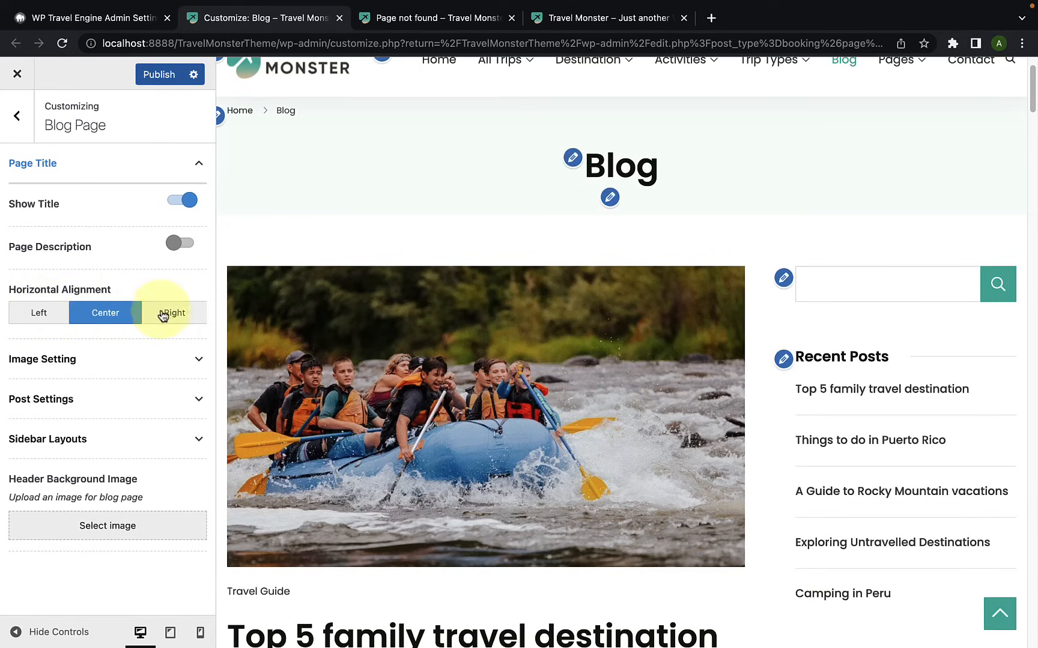
{"action": "left_click", "coordinate": [174, 313]}
{"action": "left_click", "coordinate": [109, 321]}
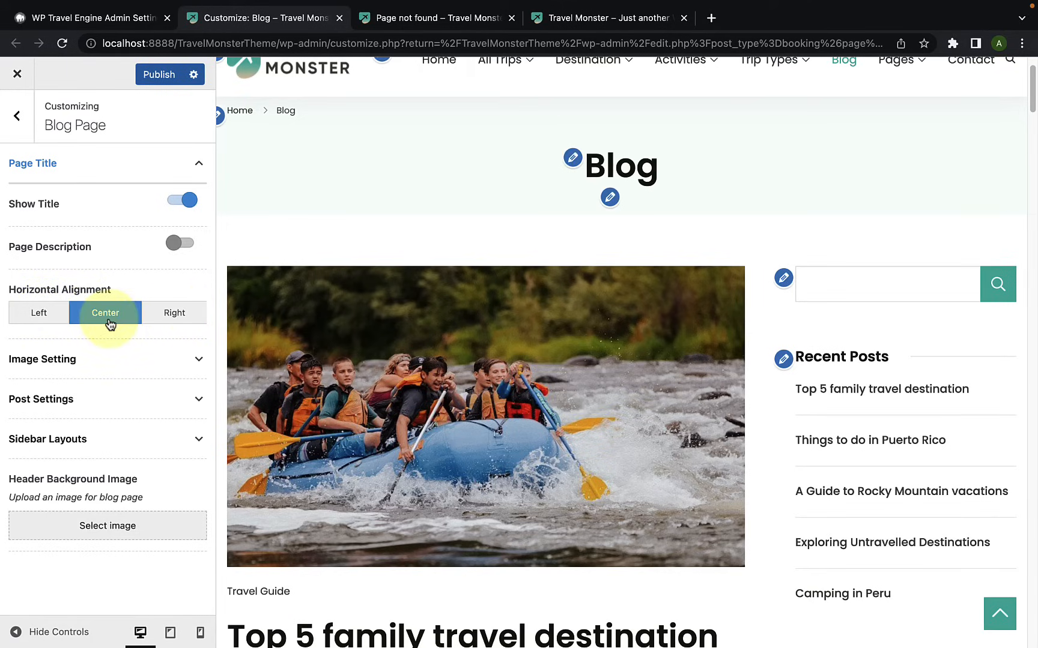
Step: Expand the Image Setting options and examine the Crop Featured Image setting against the blog posts' featured images
{"action": "left_click", "coordinate": [95, 360]}
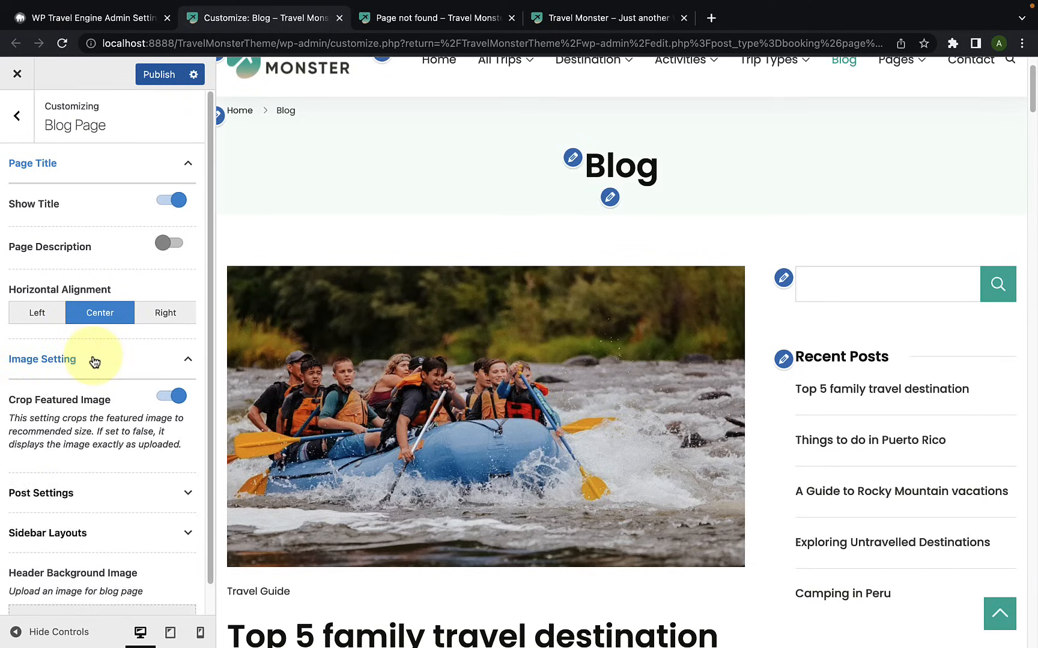
{"action": "scroll", "coordinate": [93, 359], "scroll_direction": "down", "scroll_amount": 1}
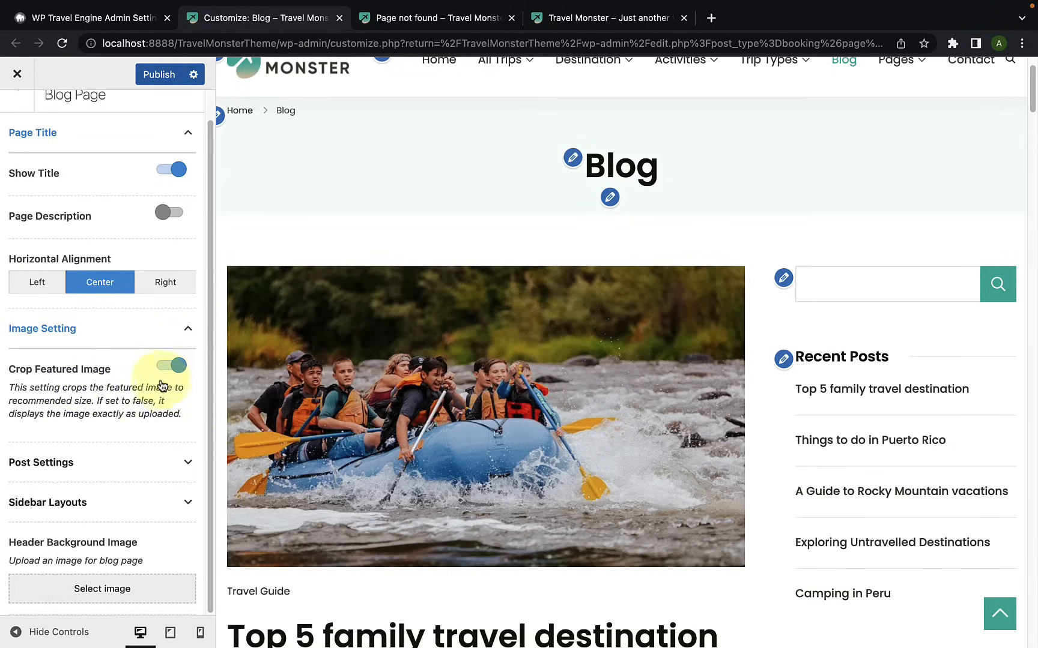
{"action": "scroll", "coordinate": [331, 432], "scroll_direction": "down", "scroll_amount": 15}
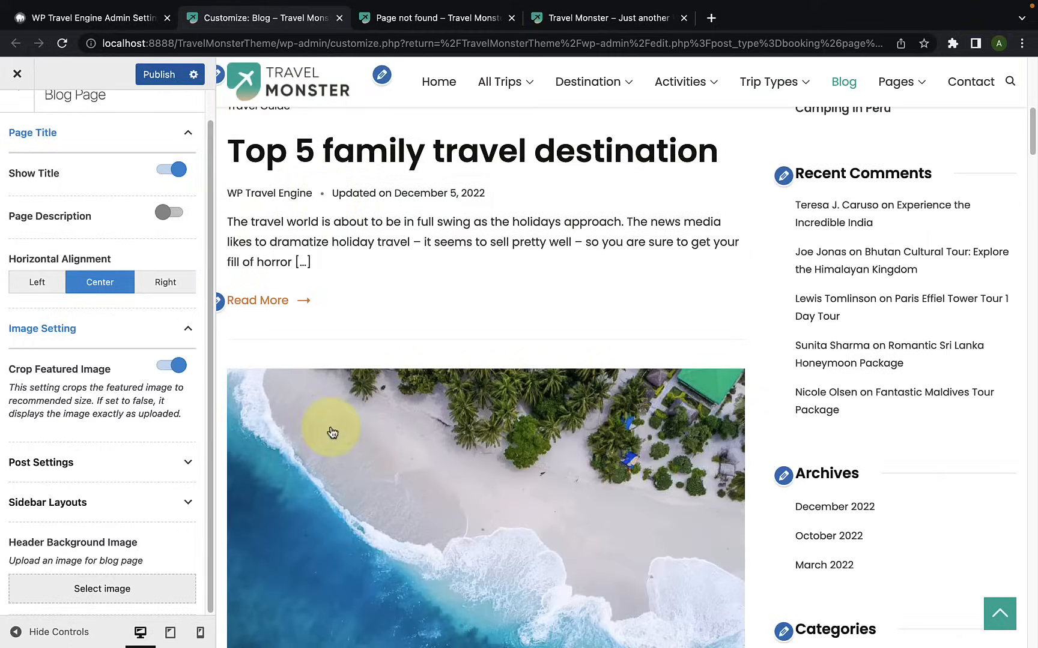
{"action": "scroll", "coordinate": [330, 427], "scroll_direction": "down", "scroll_amount": 6}
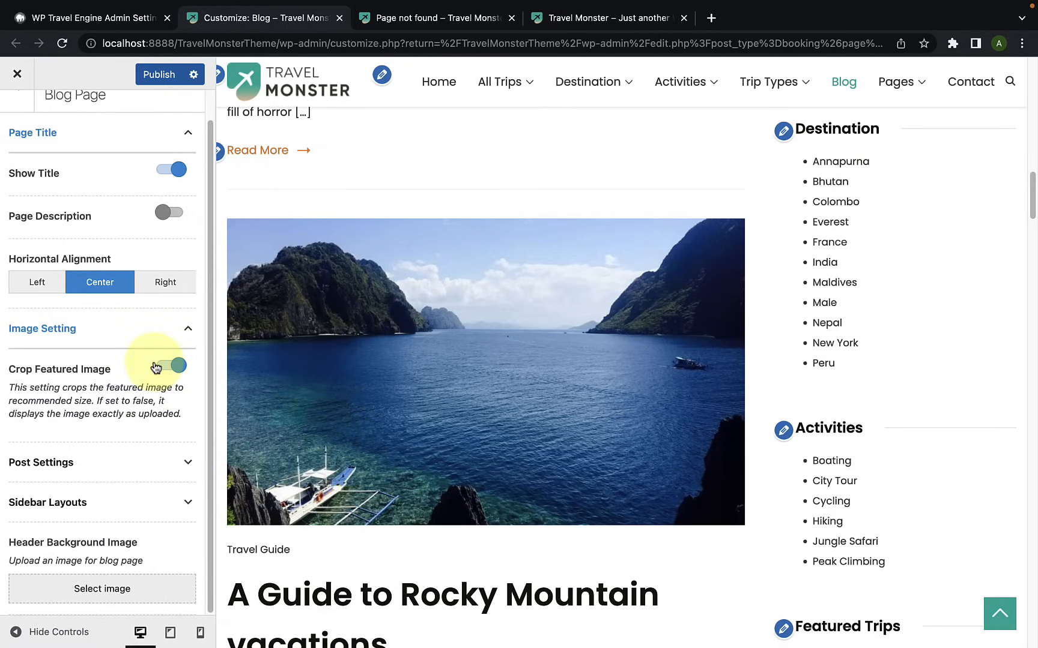
{"action": "scroll", "coordinate": [335, 399], "scroll_direction": "up", "scroll_amount": 20}
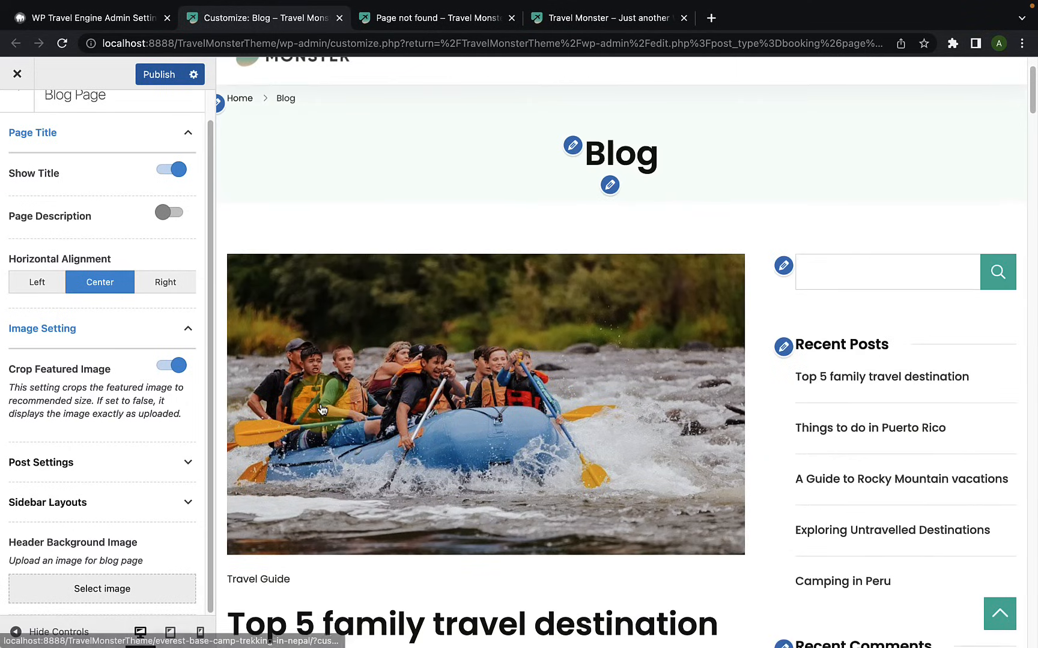
Step: Expand the Post Settings, check the Post Content choices while keeping Excerpt, and view the post excerpt in the preview
{"action": "left_click", "coordinate": [109, 463]}
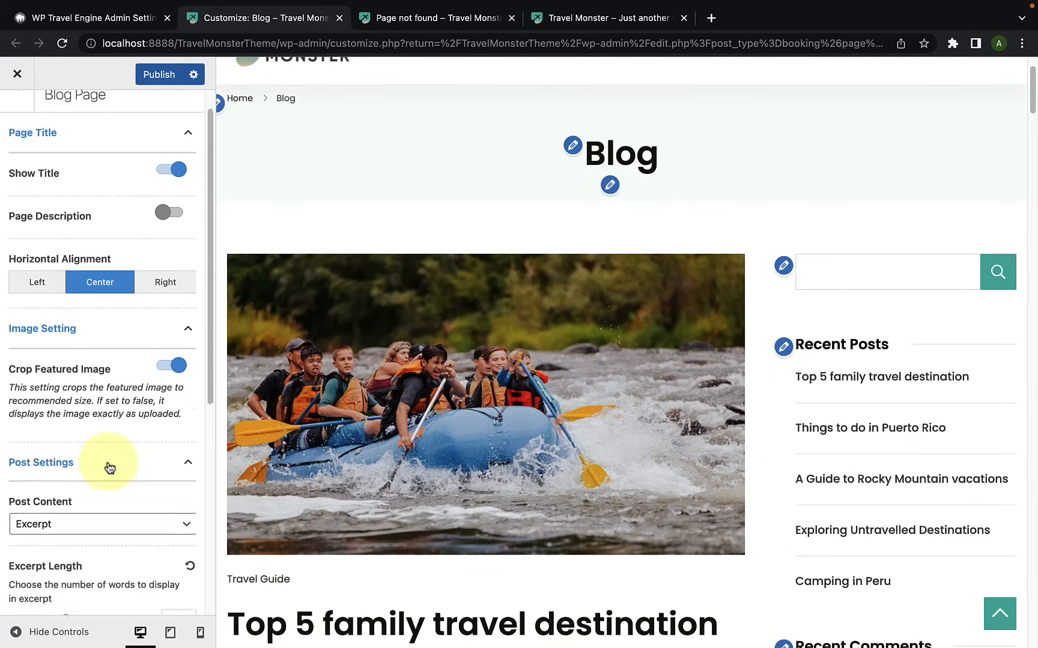
{"action": "scroll", "coordinate": [106, 465], "scroll_direction": "down", "scroll_amount": 2}
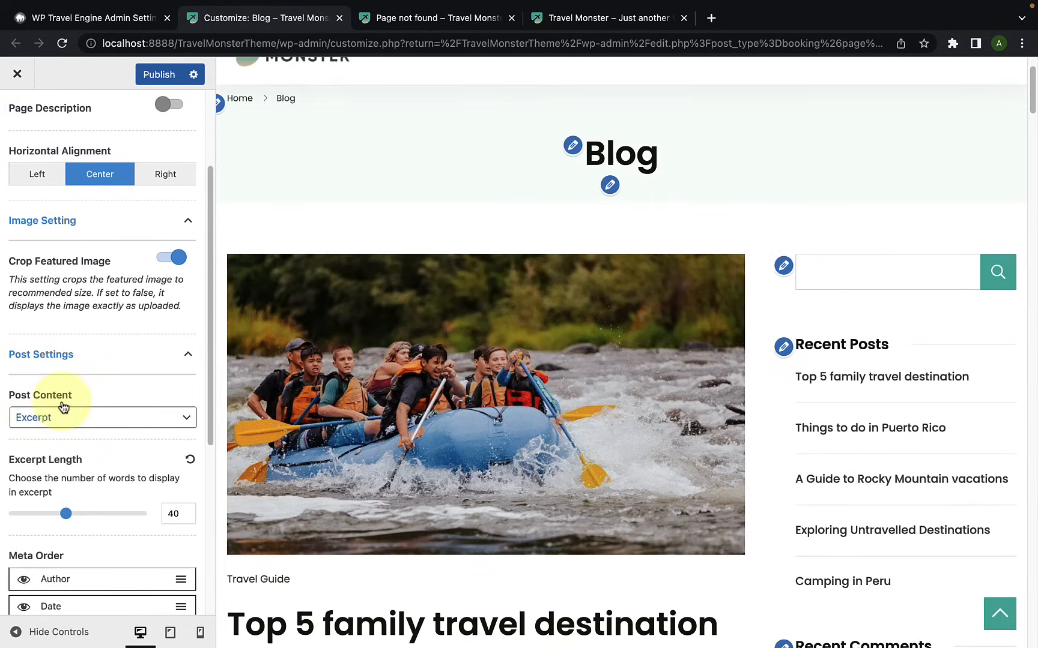
{"action": "left_click", "coordinate": [63, 422]}
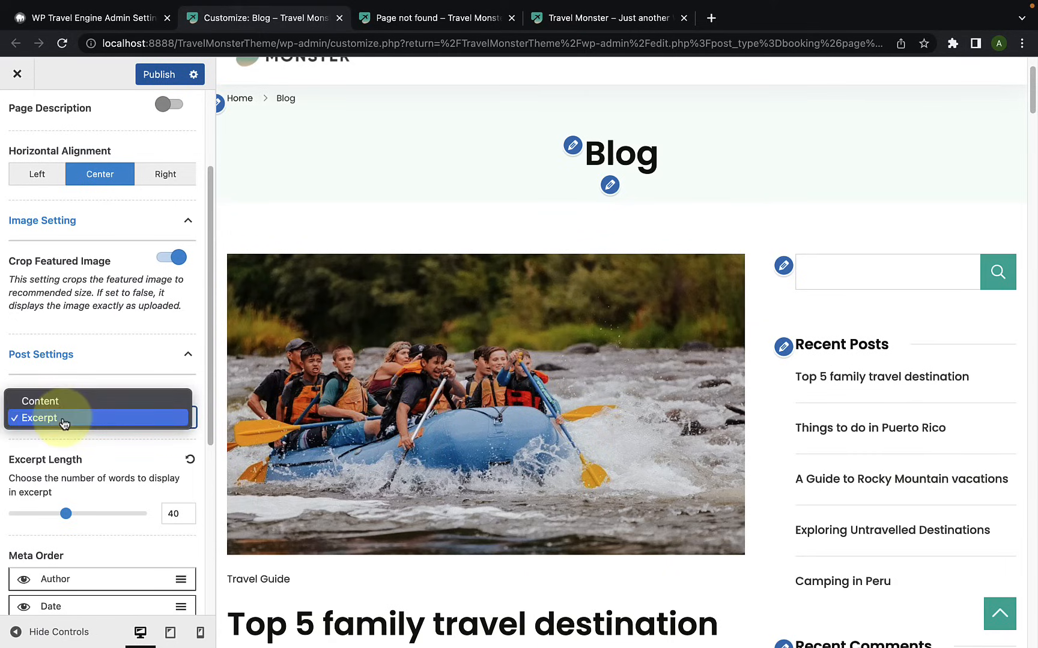
{"action": "scroll", "coordinate": [233, 460], "scroll_direction": "down", "scroll_amount": 5}
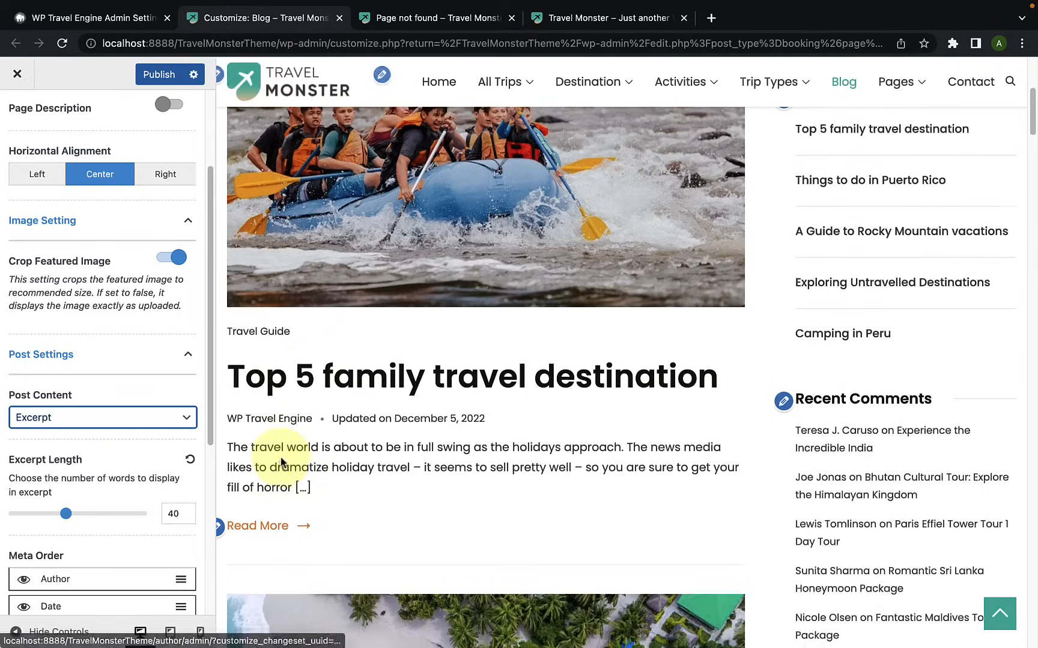
Step: Try Content as the Post Content, compare the posts with their excerpts in the preview, and switch back to Excerpt
{"action": "scroll", "coordinate": [335, 463], "scroll_direction": "down", "scroll_amount": 5}
{"action": "scroll", "coordinate": [358, 490], "scroll_direction": "down", "scroll_amount": 5}
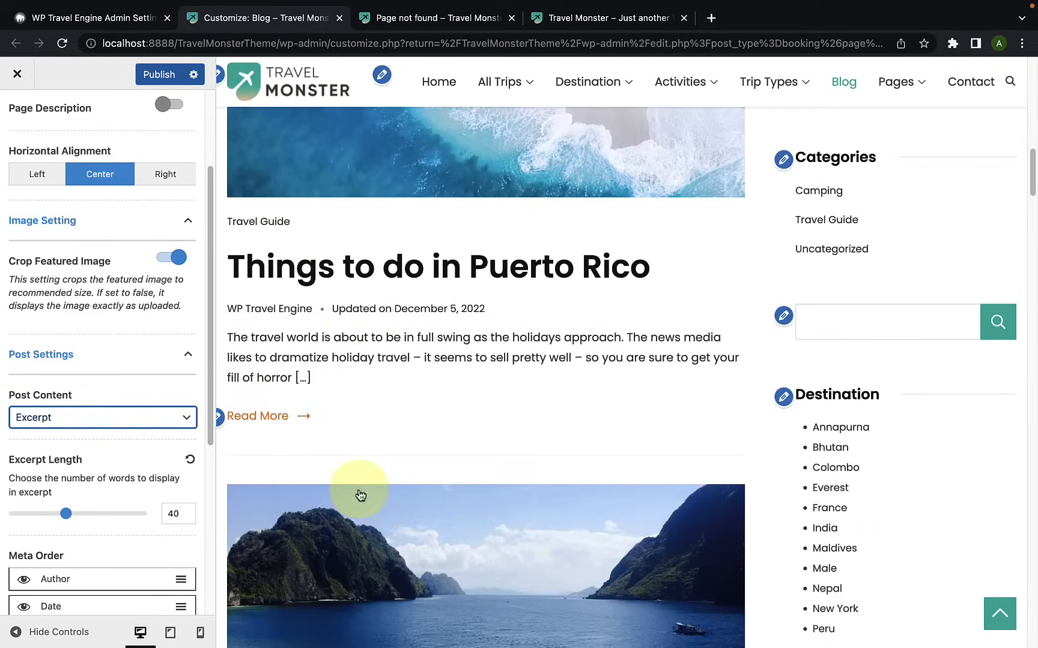
{"action": "scroll", "coordinate": [415, 392], "scroll_direction": "down", "scroll_amount": 5}
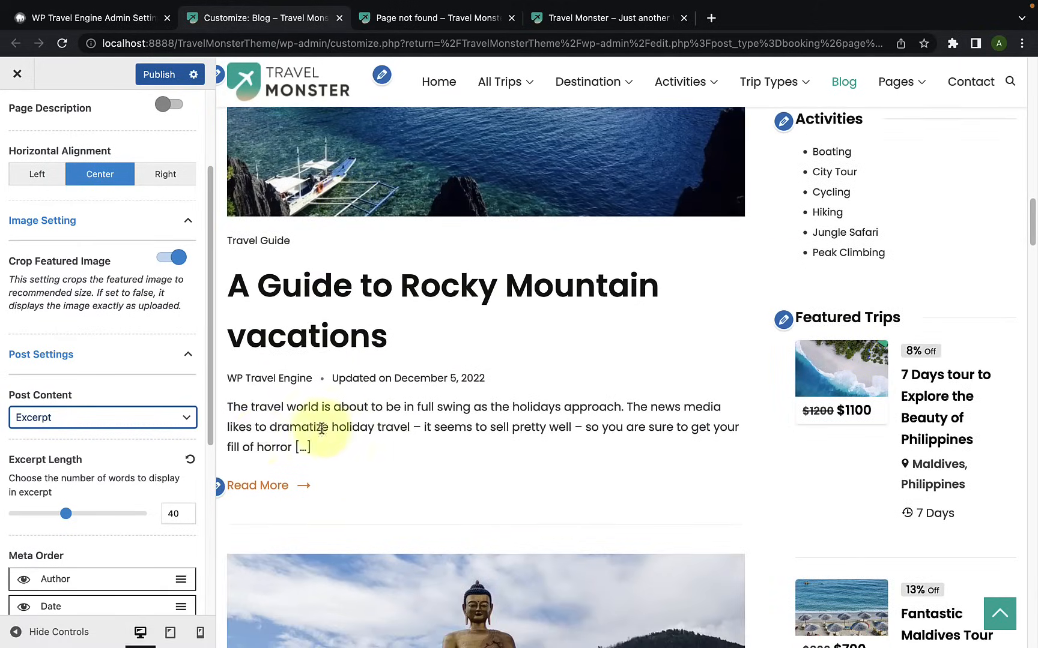
{"action": "left_click", "coordinate": [88, 421]}
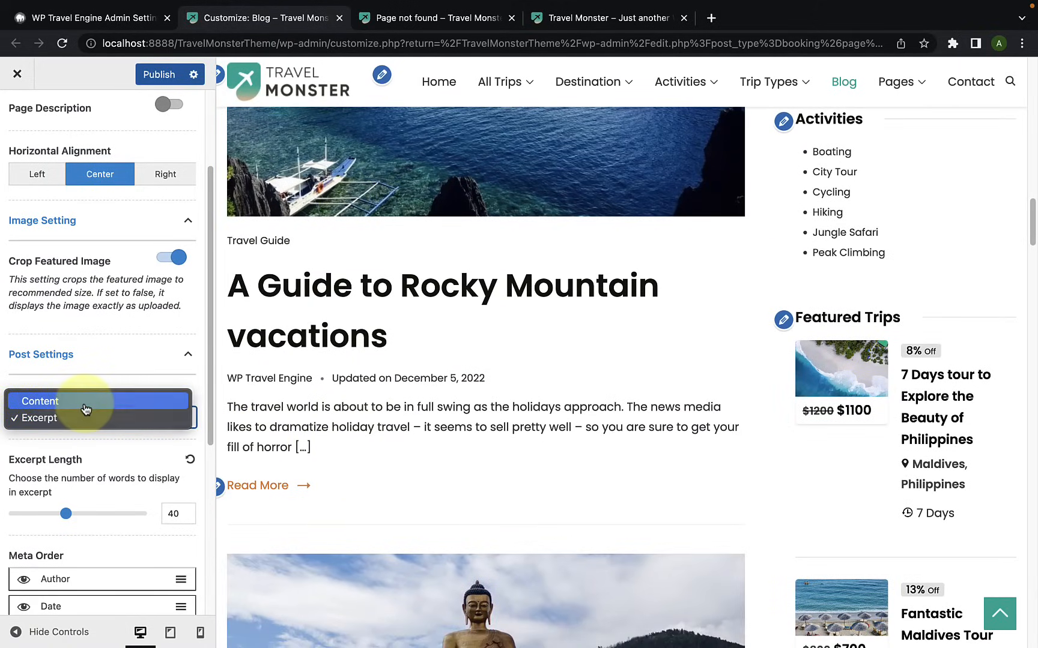
{"action": "left_click", "coordinate": [85, 401]}
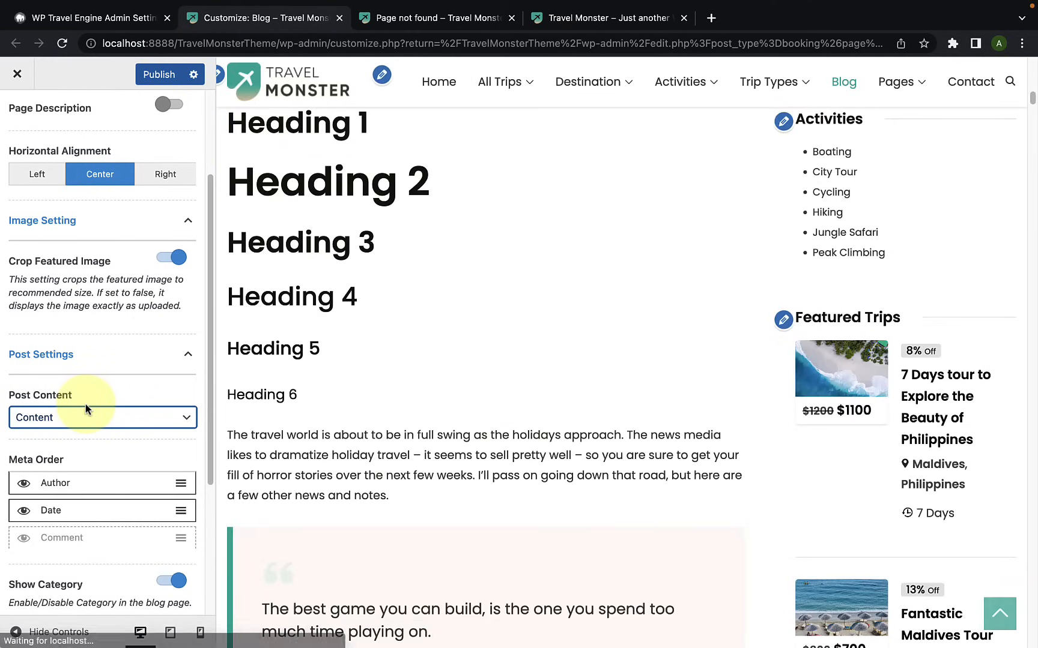
{"action": "scroll", "coordinate": [344, 428], "scroll_direction": "up", "scroll_amount": 15}
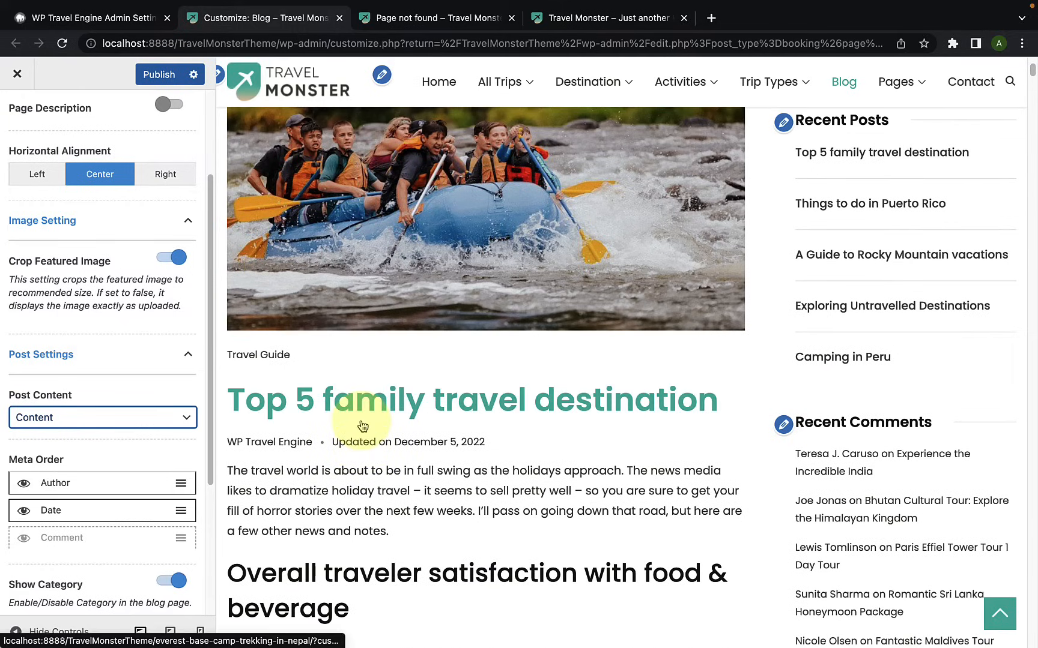
{"action": "scroll", "coordinate": [362, 426], "scroll_direction": "down", "scroll_amount": 15}
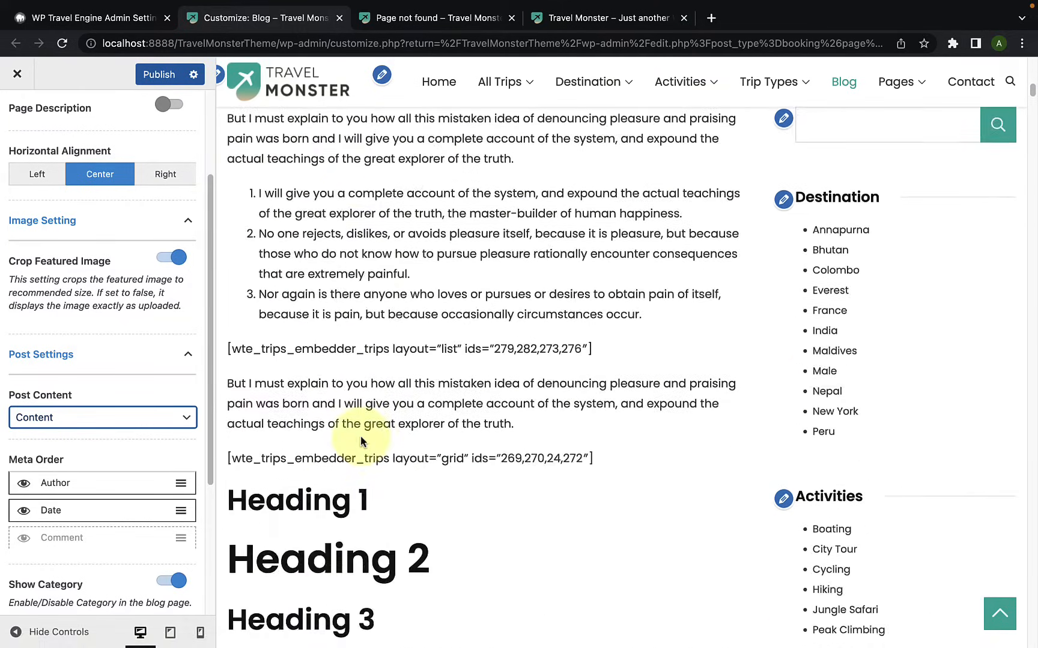
{"action": "scroll", "coordinate": [360, 440], "scroll_direction": "down", "scroll_amount": 20}
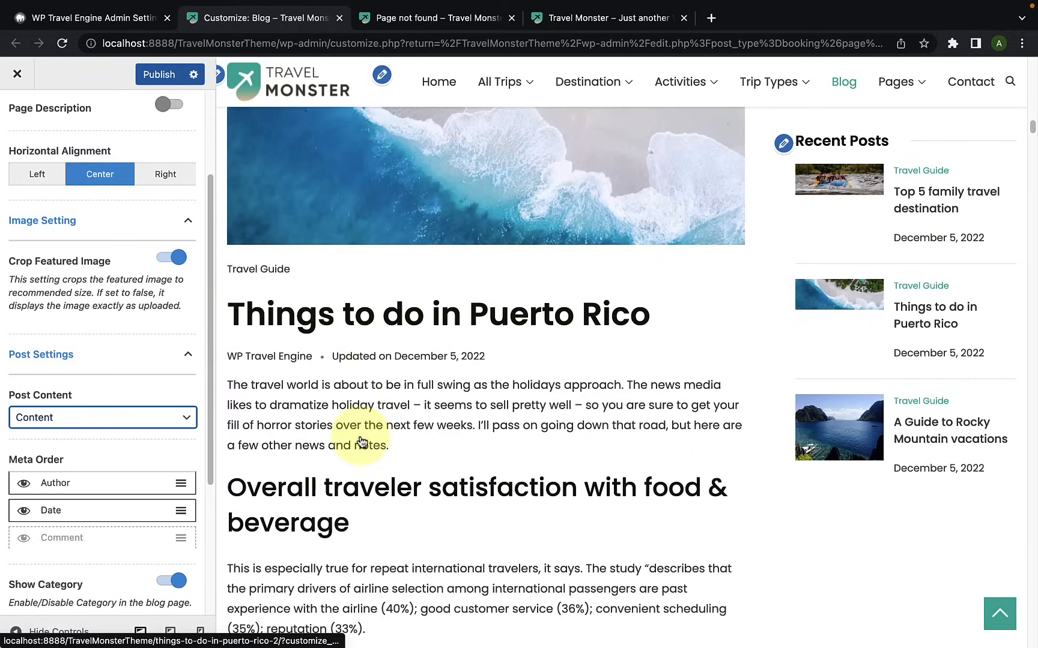
{"action": "left_click", "coordinate": [82, 416]}
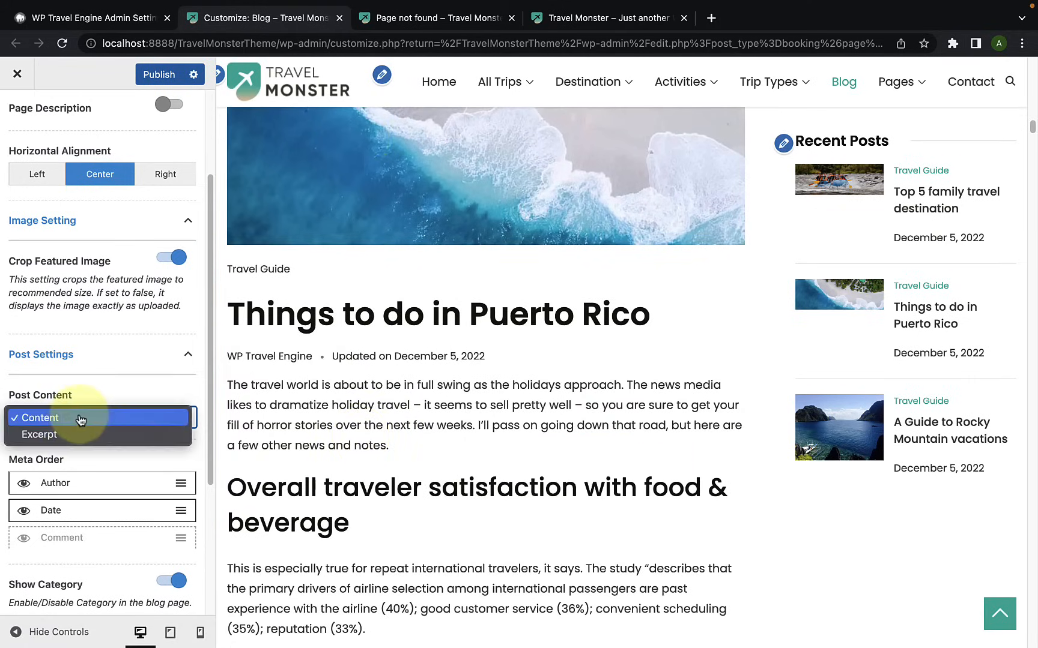
{"action": "left_click", "coordinate": [67, 433]}
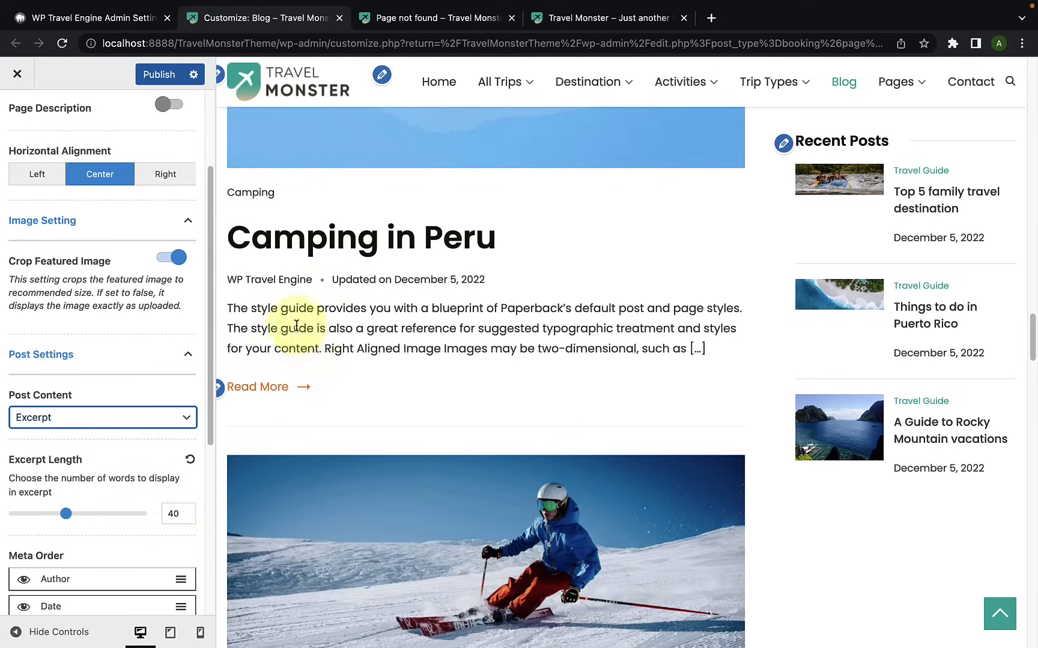
Step: Set the Excerpt Length to 90 words and check the longer excerpts in the blog preview
{"action": "scroll", "coordinate": [369, 420], "scroll_direction": "down", "scroll_amount": 8}
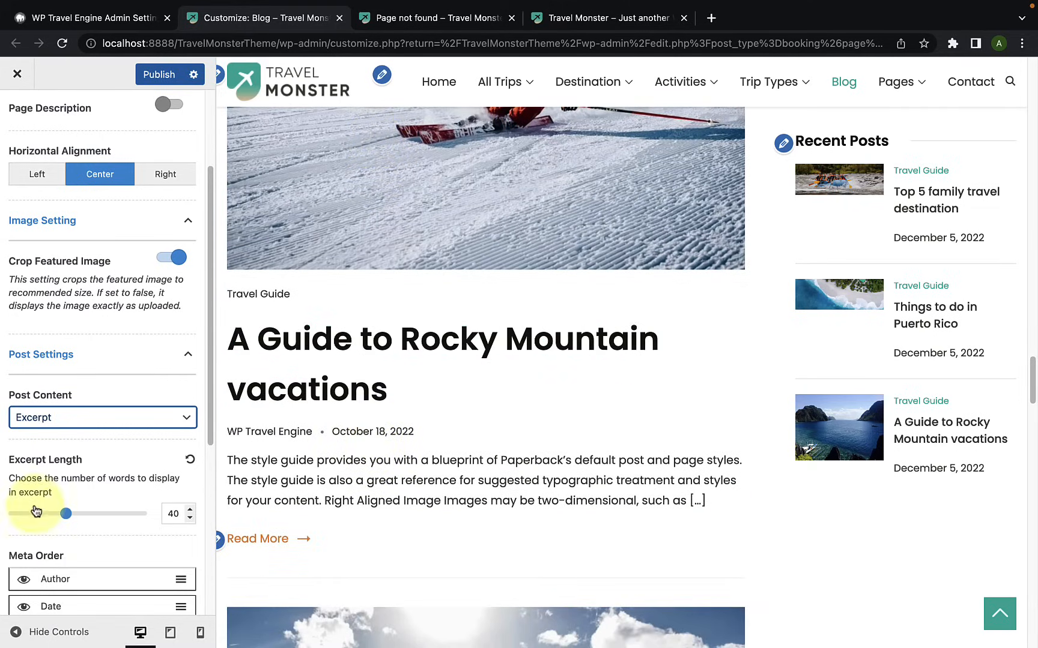
{"action": "left_click_drag", "start_coordinate": [66, 517], "coordinate": [89, 524]}
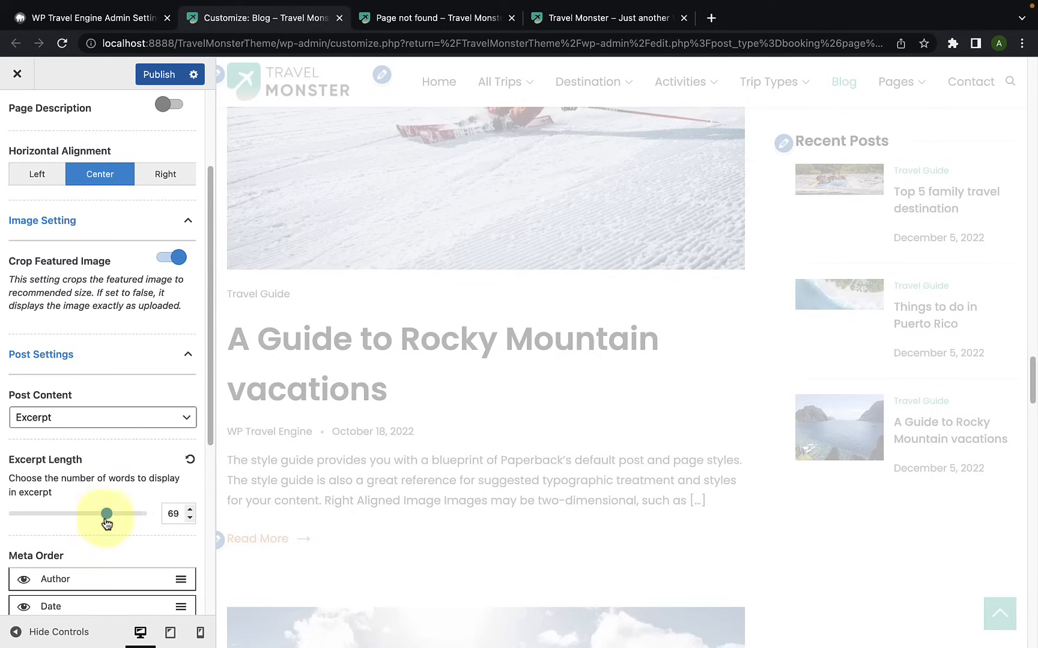
{"action": "left_click_drag", "start_coordinate": [128, 520], "coordinate": [133, 518]}
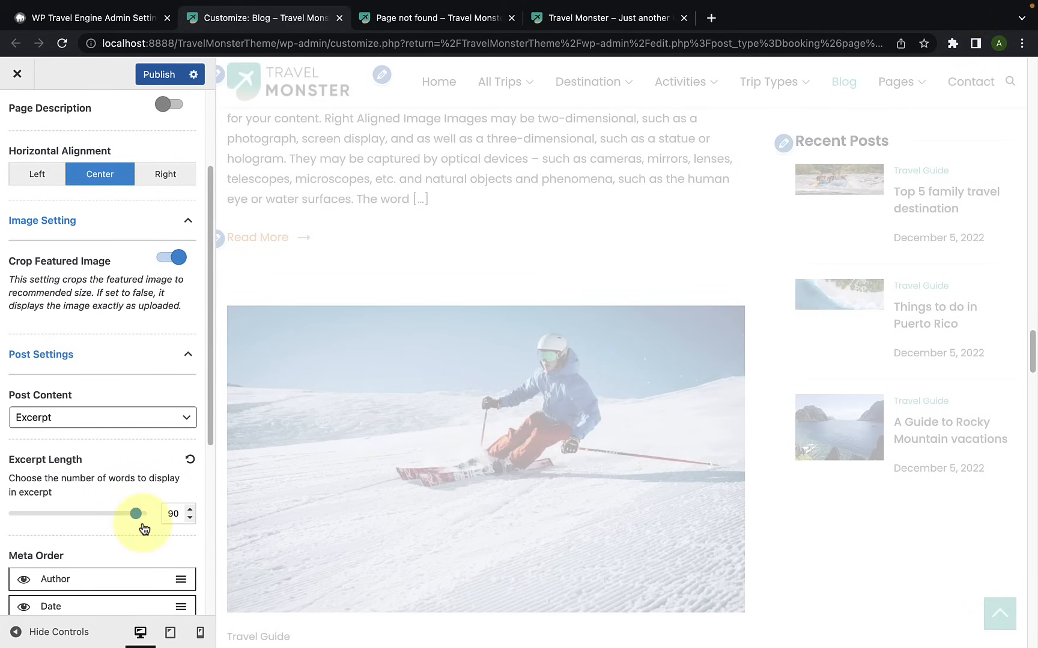
{"action": "scroll", "coordinate": [470, 449], "scroll_direction": "up", "scroll_amount": 5}
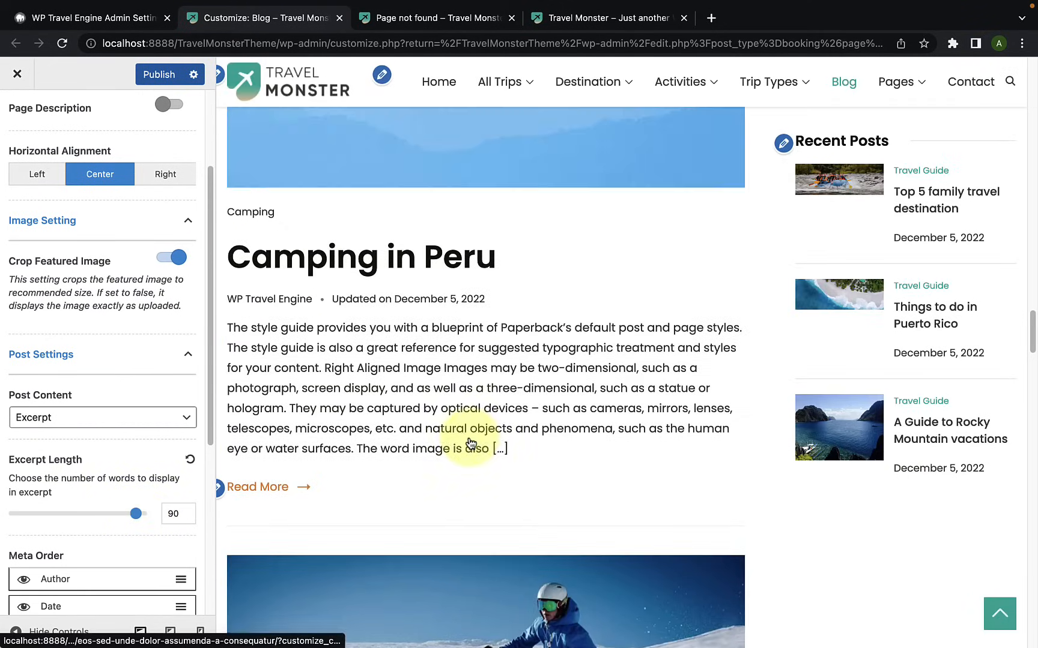
{"action": "scroll", "coordinate": [459, 460], "scroll_direction": "down", "scroll_amount": 10}
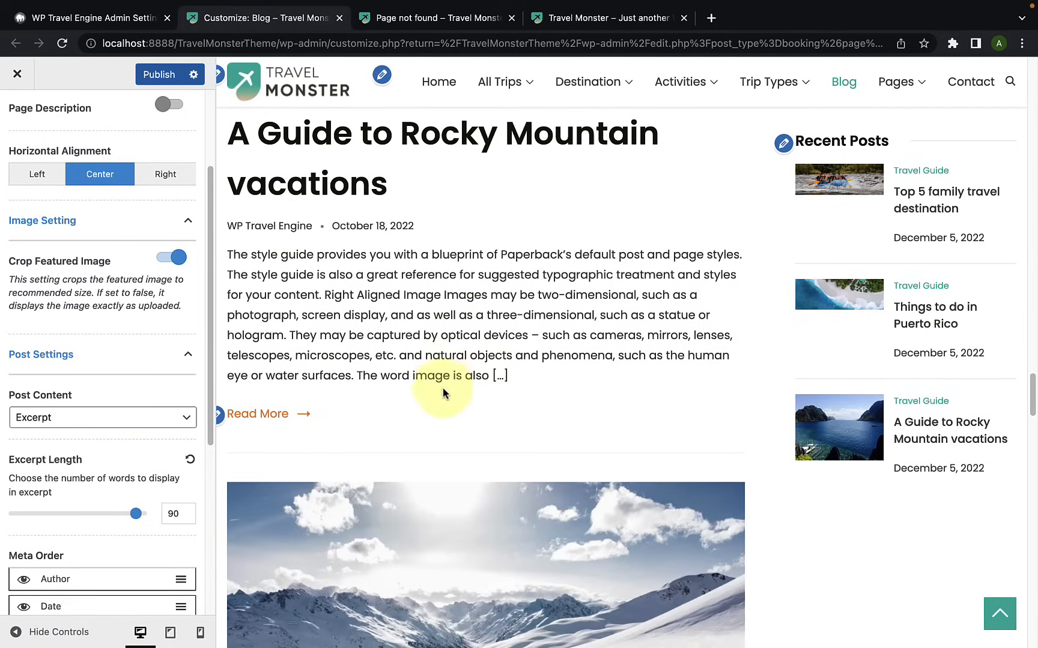
Step: Show the Comment item in the Meta Order, and hide the Author item before showing it again
{"action": "scroll", "coordinate": [83, 546], "scroll_direction": "down", "scroll_amount": 3}
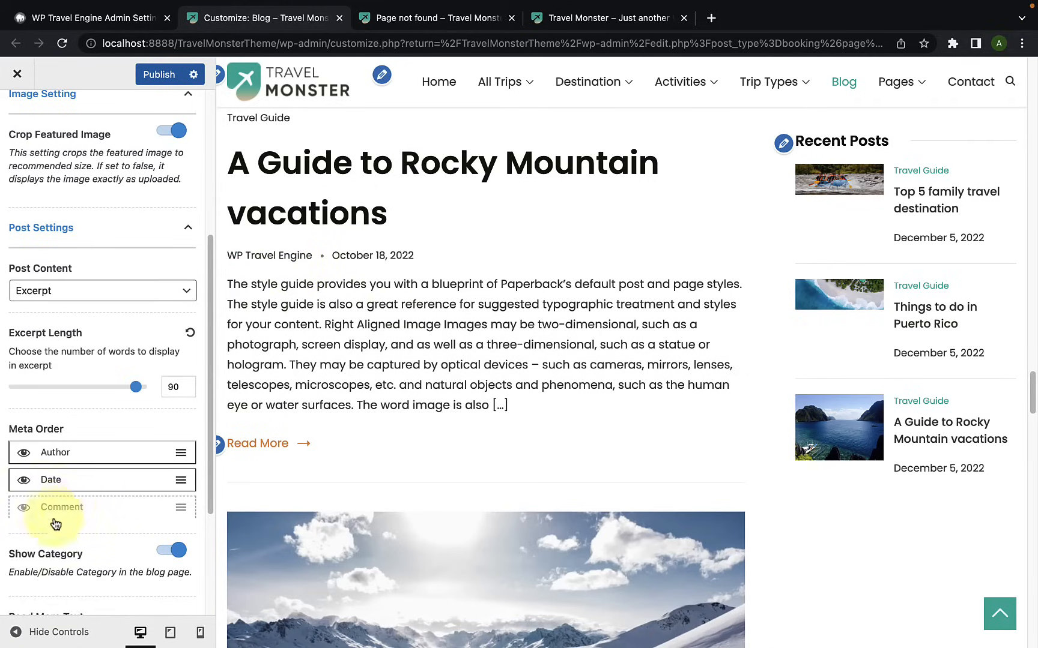
{"action": "left_click", "coordinate": [24, 510]}
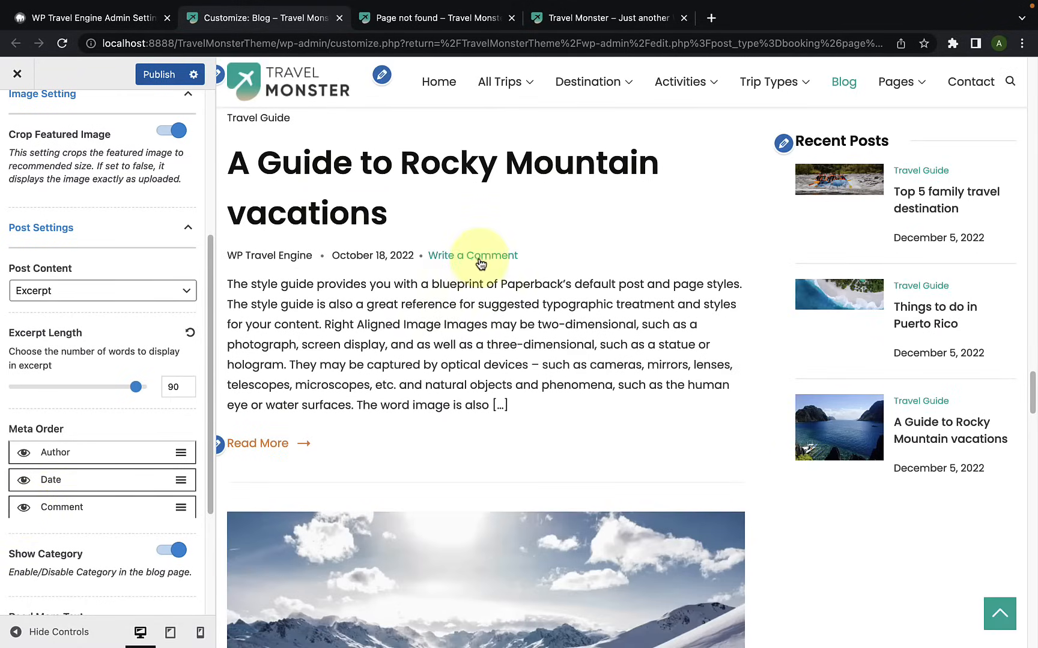
{"action": "left_click", "coordinate": [29, 456]}
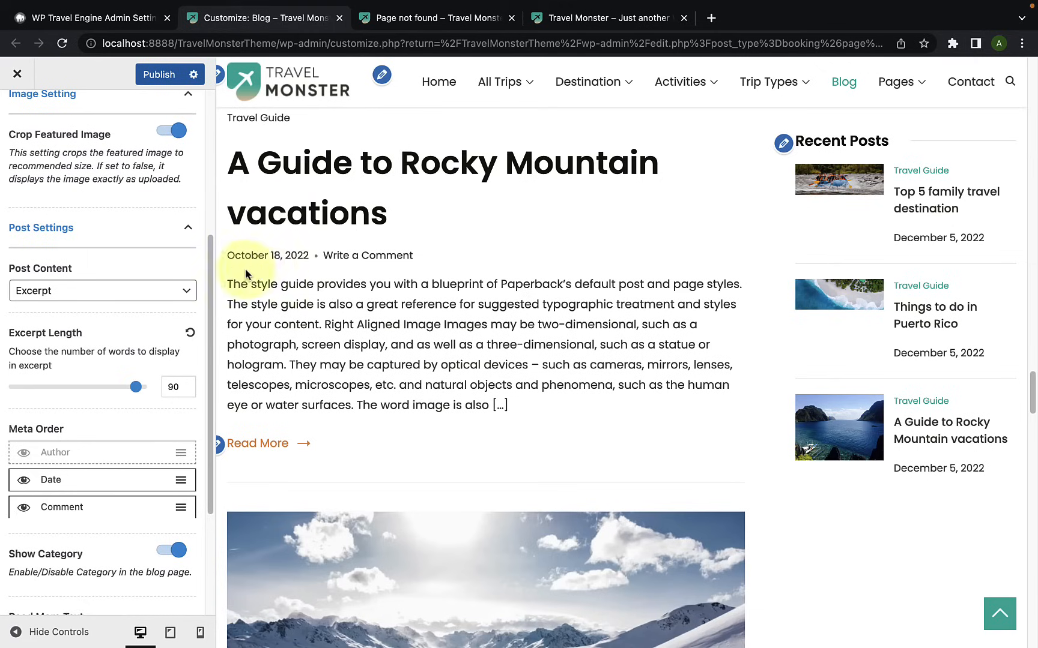
{"action": "left_click", "coordinate": [24, 456]}
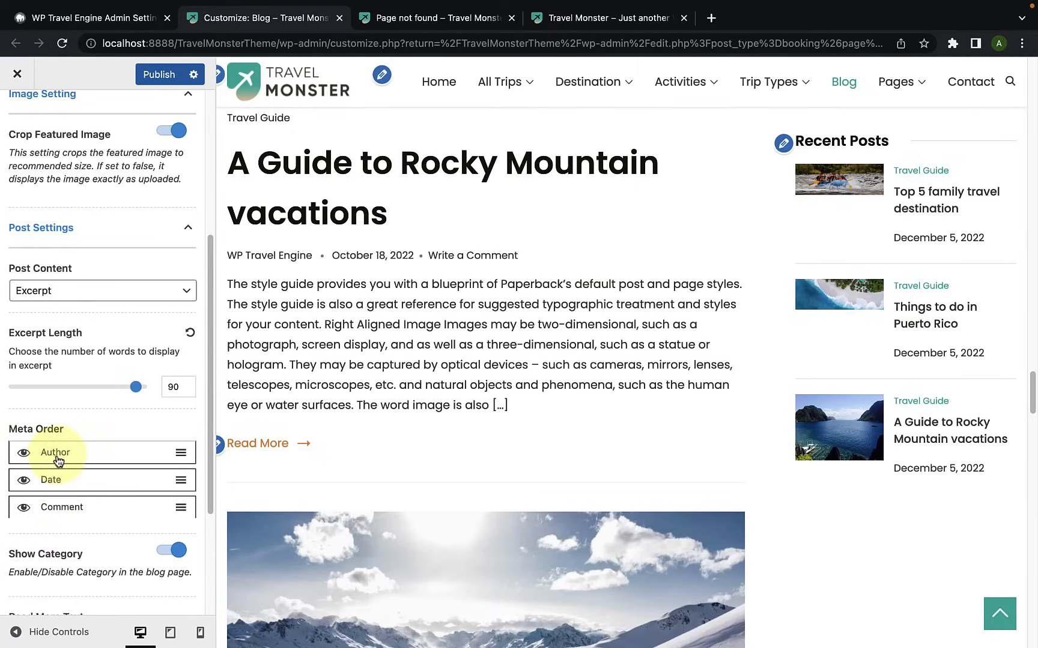
Step: Rearrange the post meta items in the order Comment, Date, Author
{"action": "left_click_drag", "start_coordinate": [57, 458], "coordinate": [60, 516]}
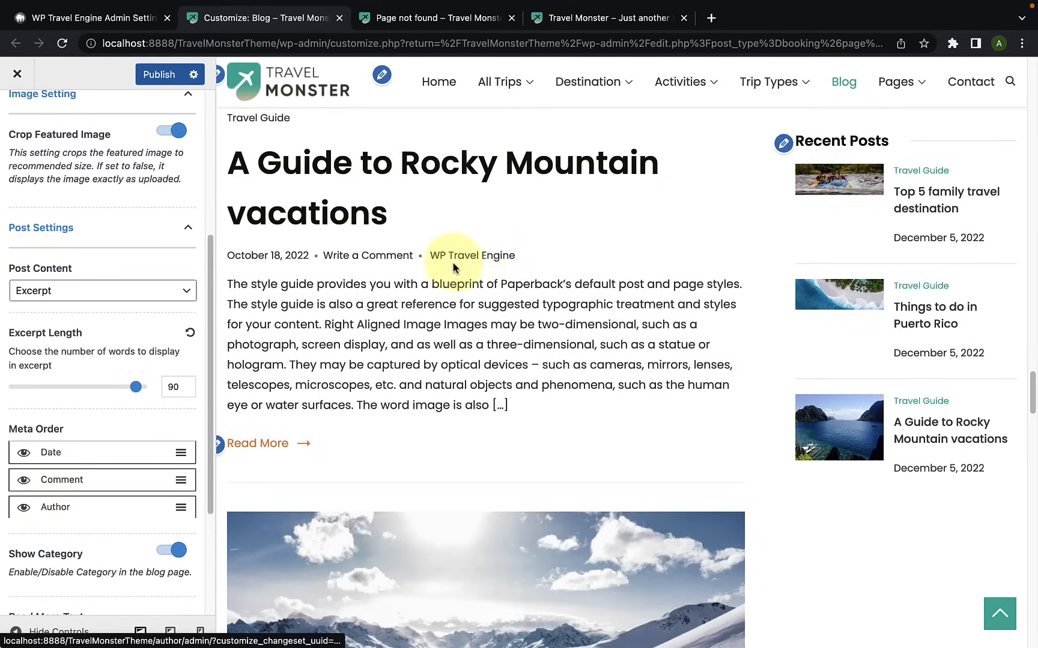
{"action": "left_click_drag", "start_coordinate": [48, 484], "coordinate": [49, 456]}
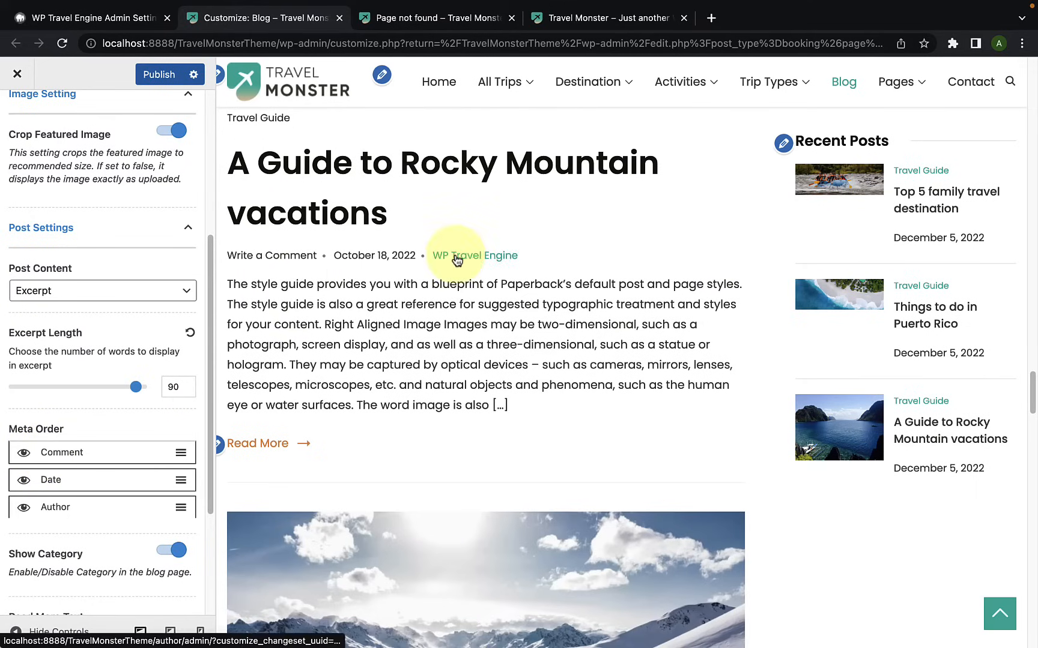
Step: Turn Show Category off, check the posts in the preview, and turn it back on
{"action": "scroll", "coordinate": [72, 511], "scroll_direction": "down", "scroll_amount": 3}
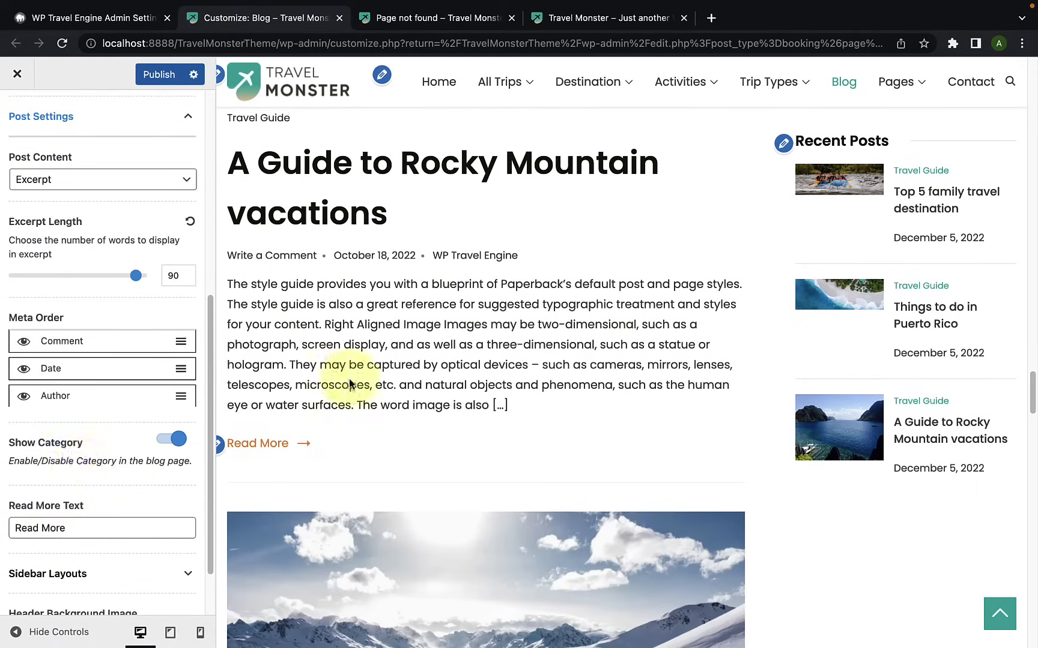
{"action": "scroll", "coordinate": [336, 402], "scroll_direction": "up", "scroll_amount": 2}
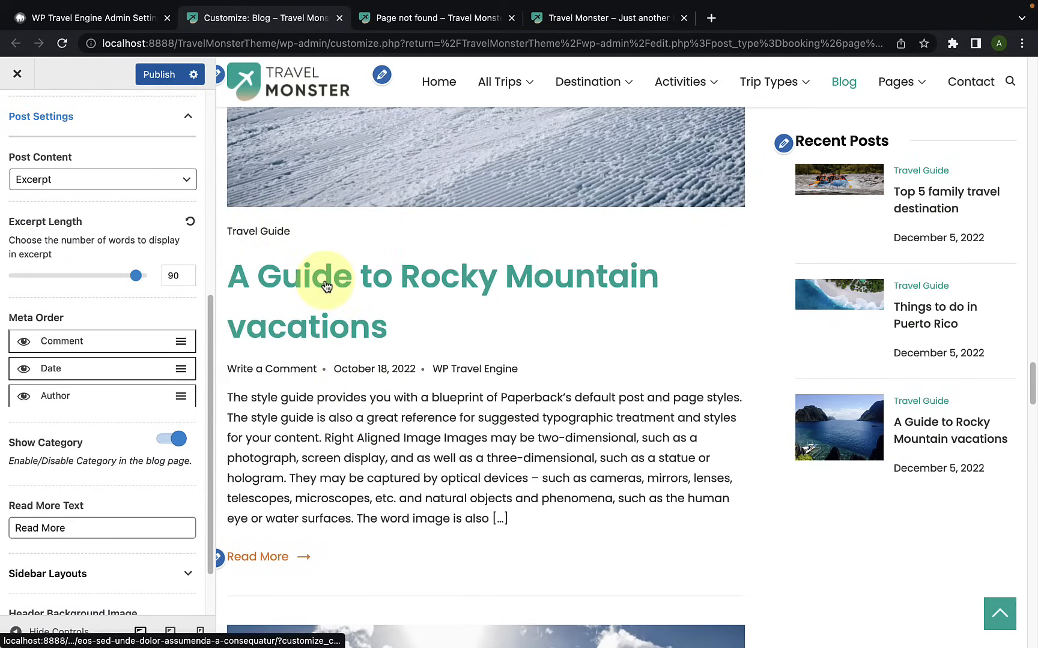
{"action": "scroll", "coordinate": [331, 427], "scroll_direction": "down", "scroll_amount": 15}
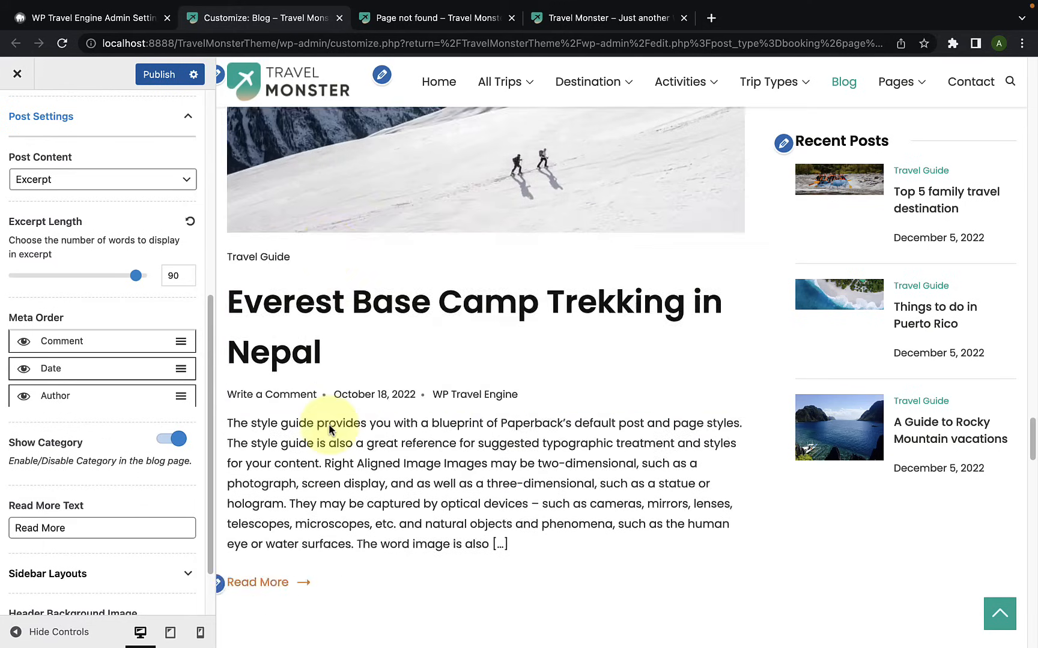
{"action": "scroll", "coordinate": [329, 425], "scroll_direction": "down", "scroll_amount": 8}
{"action": "scroll", "coordinate": [330, 427], "scroll_direction": "down", "scroll_amount": 8}
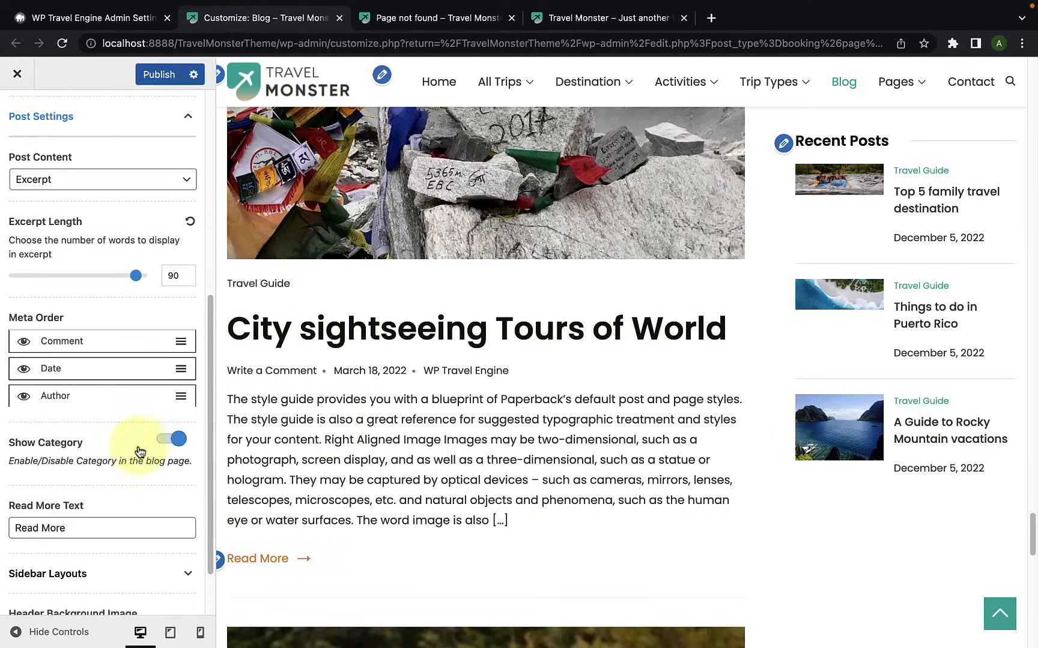
{"action": "left_click", "coordinate": [161, 441]}
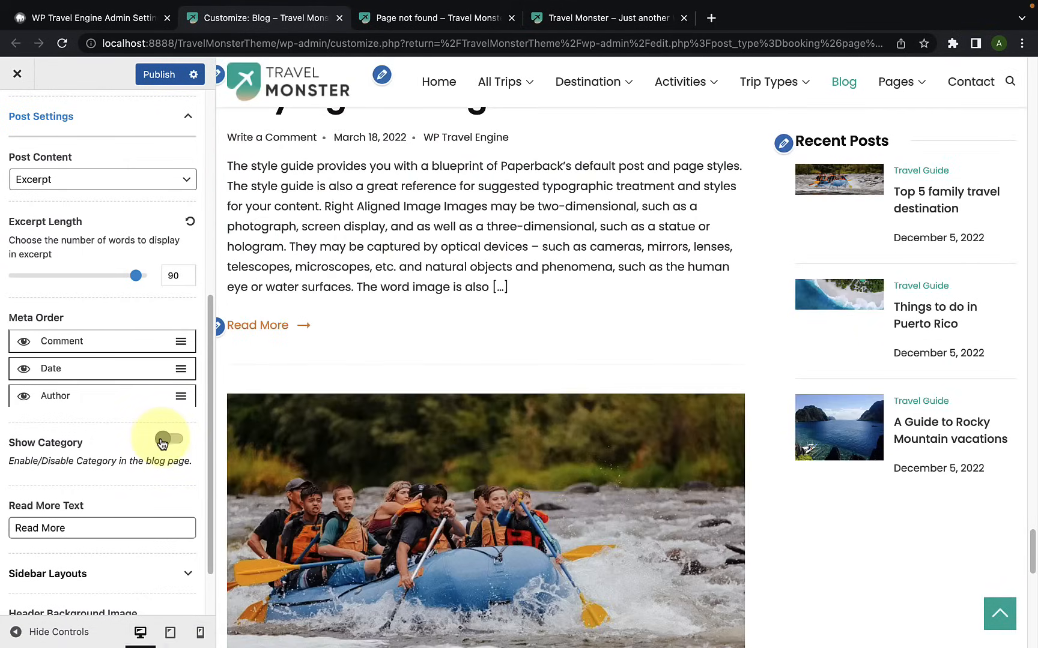
{"action": "scroll", "coordinate": [262, 435], "scroll_direction": "down", "scroll_amount": 3}
{"action": "scroll", "coordinate": [262, 435], "scroll_direction": "down", "scroll_amount": 3}
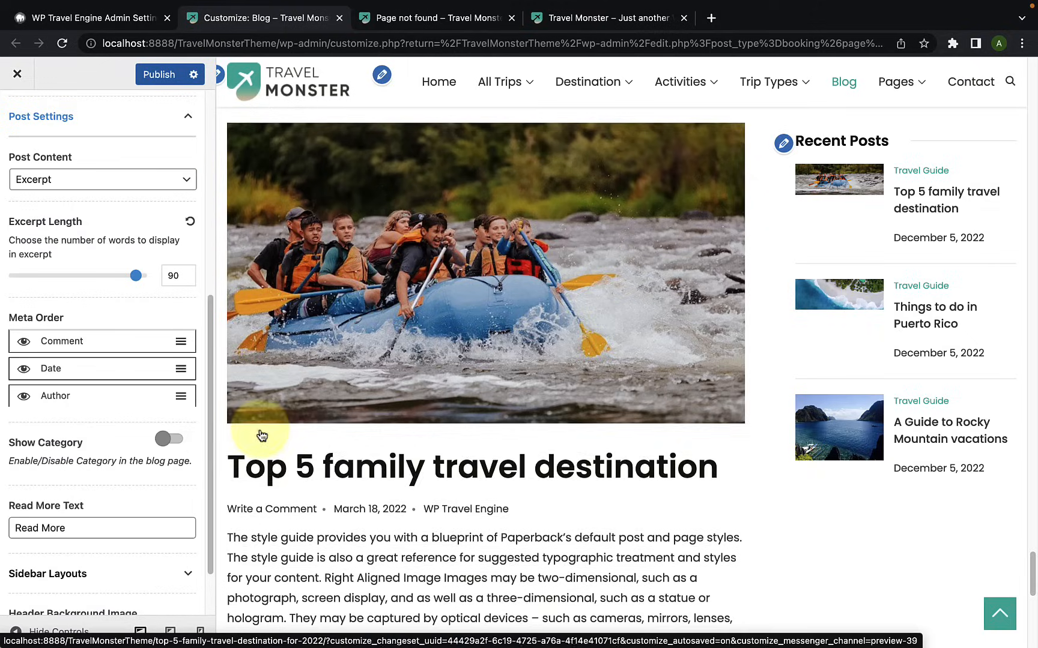
{"action": "left_click", "coordinate": [176, 440]}
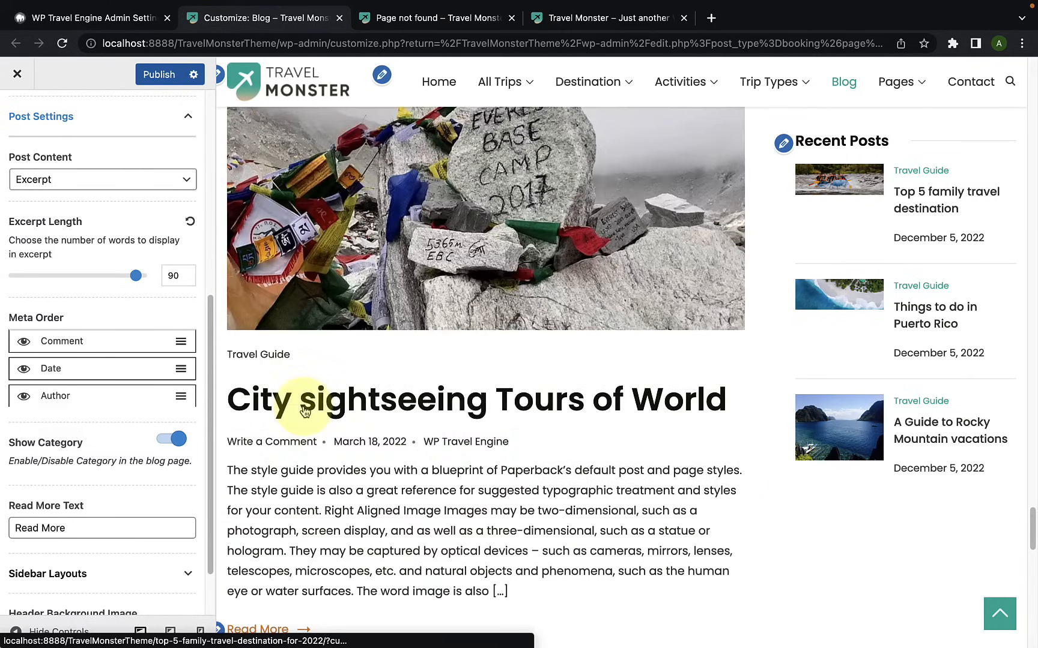
{"action": "scroll", "coordinate": [305, 411], "scroll_direction": "up", "scroll_amount": 2}
{"action": "scroll", "coordinate": [310, 516], "scroll_direction": "down", "scroll_amount": 1}
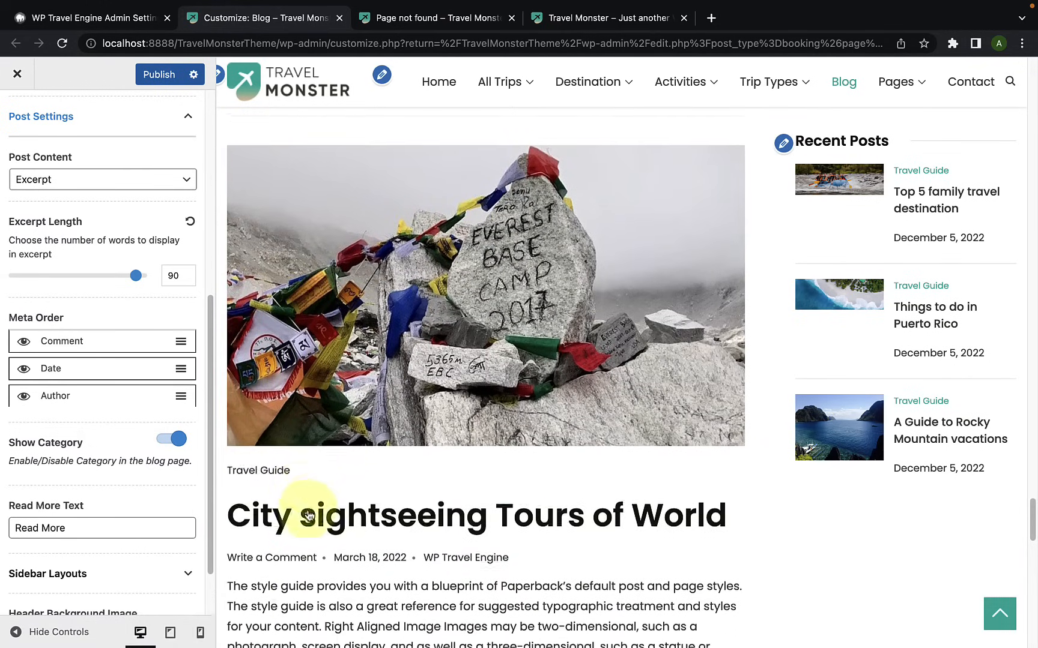
Step: Expand the Sidebar Layouts options and try the left sidebar layout for the blog page
{"action": "scroll", "coordinate": [120, 500], "scroll_direction": "down", "scroll_amount": 2}
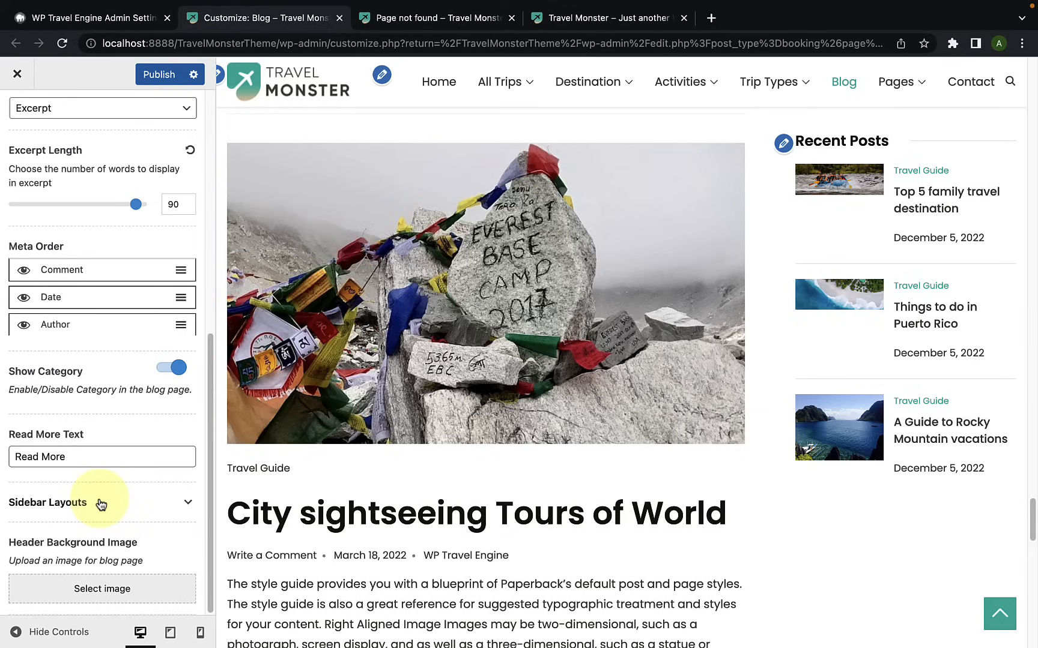
{"action": "left_click", "coordinate": [101, 504]}
{"action": "scroll", "coordinate": [102, 498], "scroll_direction": "down", "scroll_amount": 5}
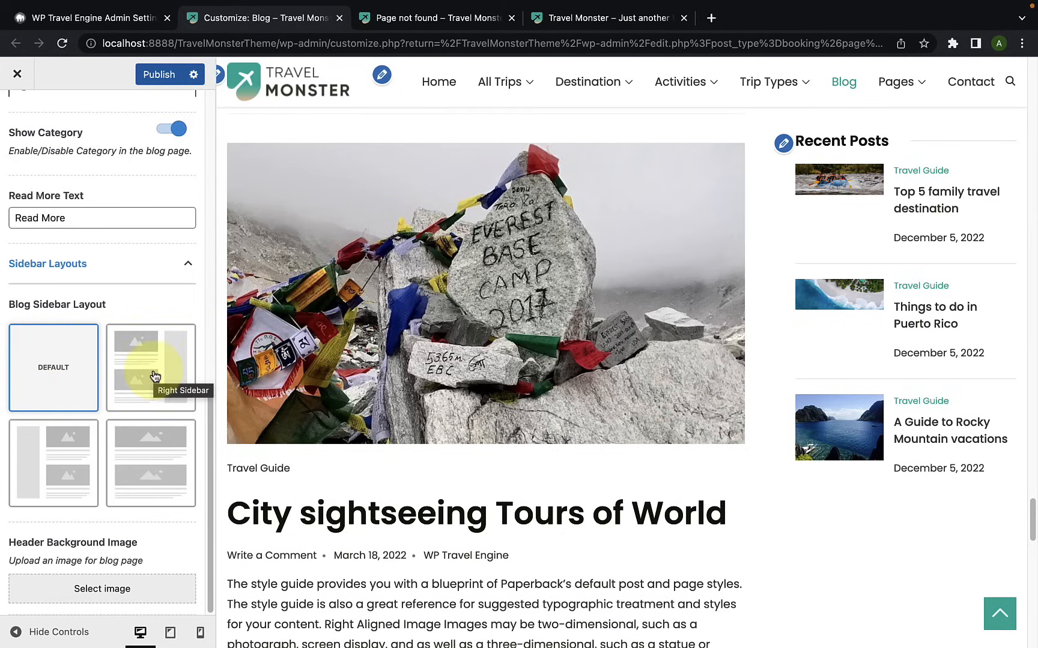
{"action": "left_click", "coordinate": [80, 480]}
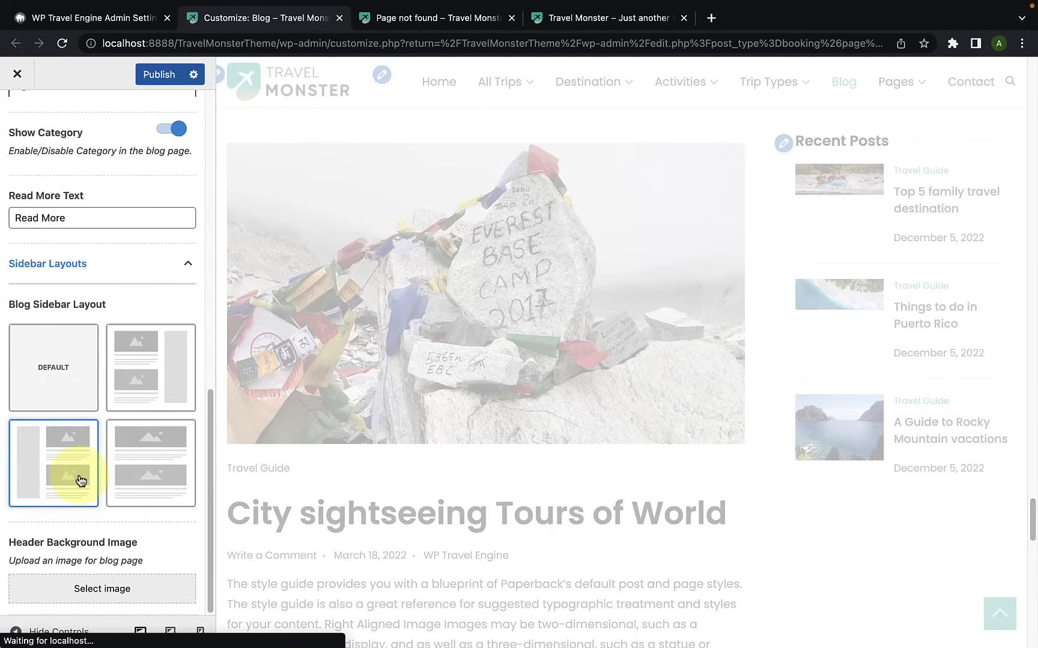
{"action": "scroll", "coordinate": [378, 422], "scroll_direction": "up", "scroll_amount": 5}
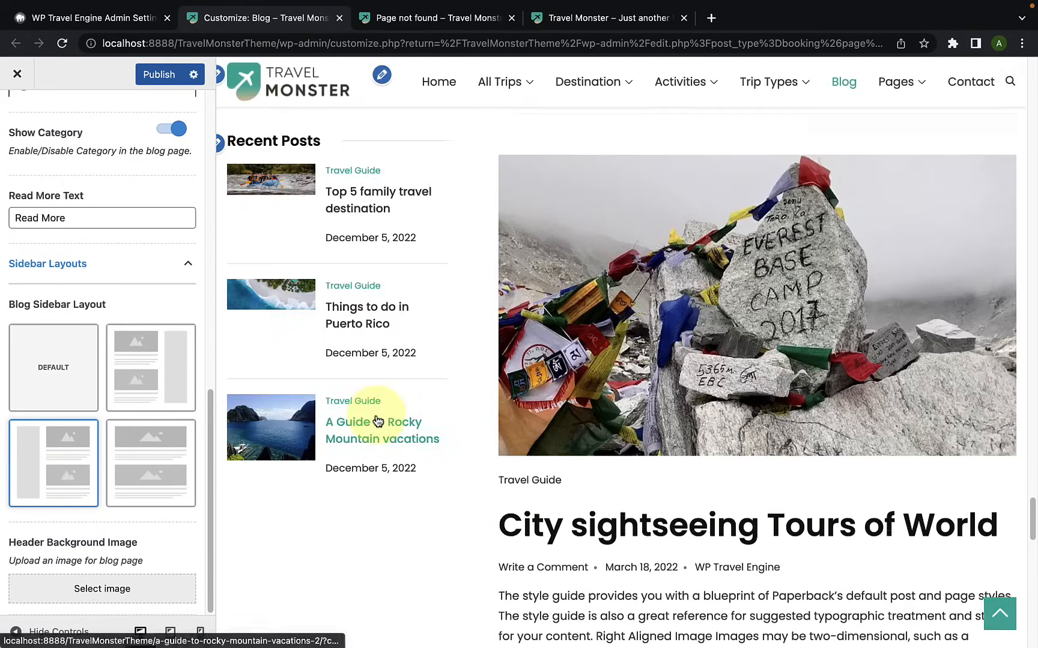
{"action": "scroll", "coordinate": [377, 422], "scroll_direction": "down", "scroll_amount": 2}
Step: Set the Blog Sidebar Layout to full width without a sidebar and view the posts in the preview
{"action": "left_click", "coordinate": [154, 471]}
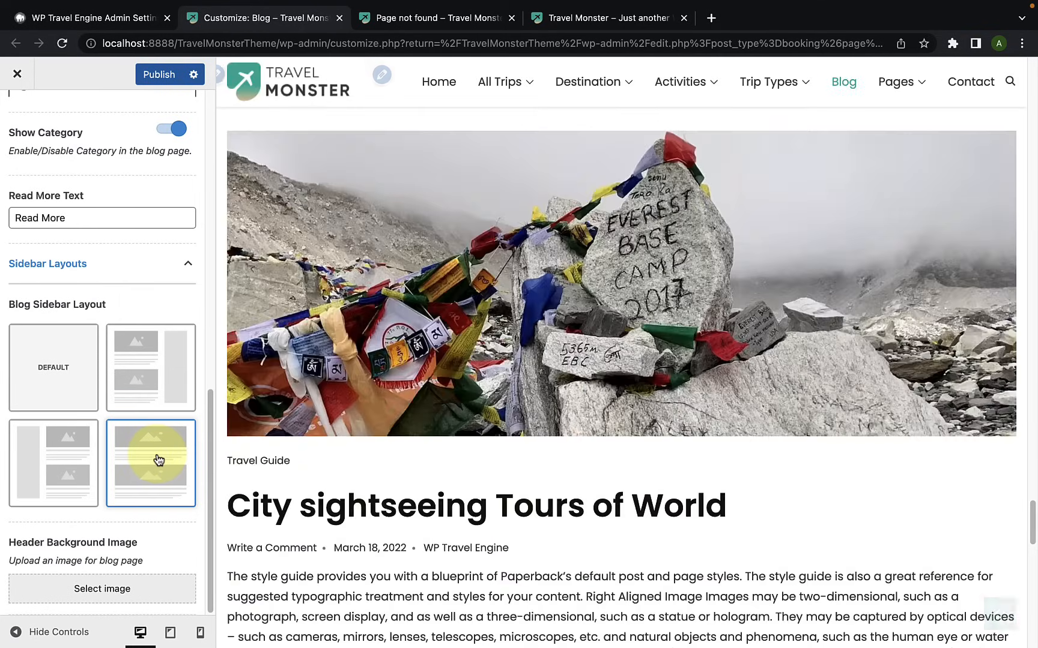
{"action": "scroll", "coordinate": [475, 456], "scroll_direction": "down", "scroll_amount": 10}
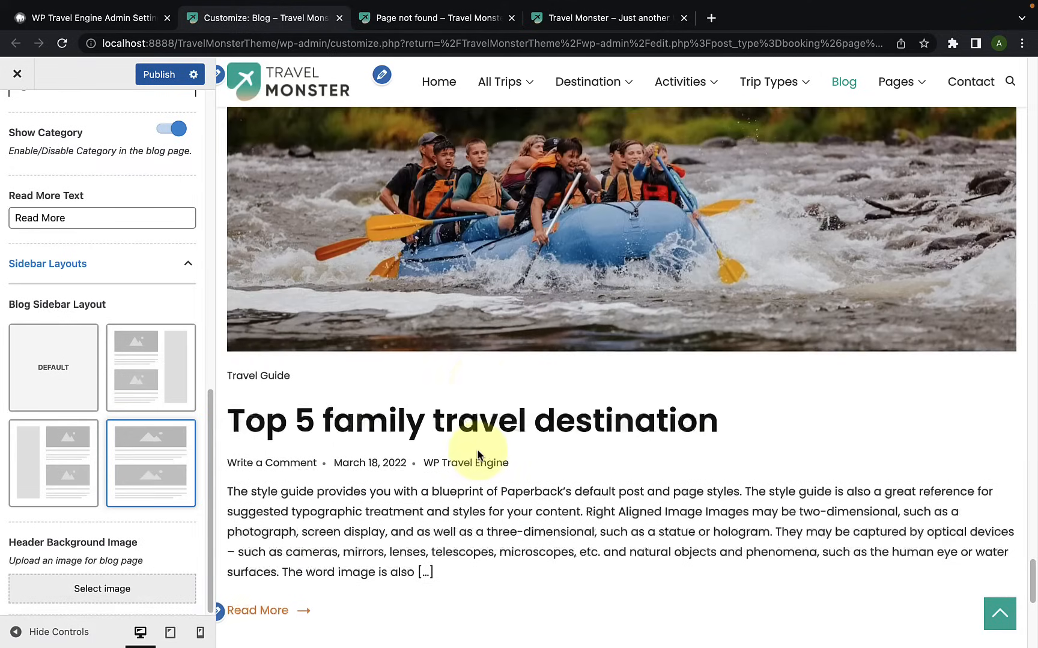
{"action": "scroll", "coordinate": [476, 449], "scroll_direction": "up", "scroll_amount": 2}
{"action": "scroll", "coordinate": [477, 448], "scroll_direction": "up", "scroll_amount": 8}
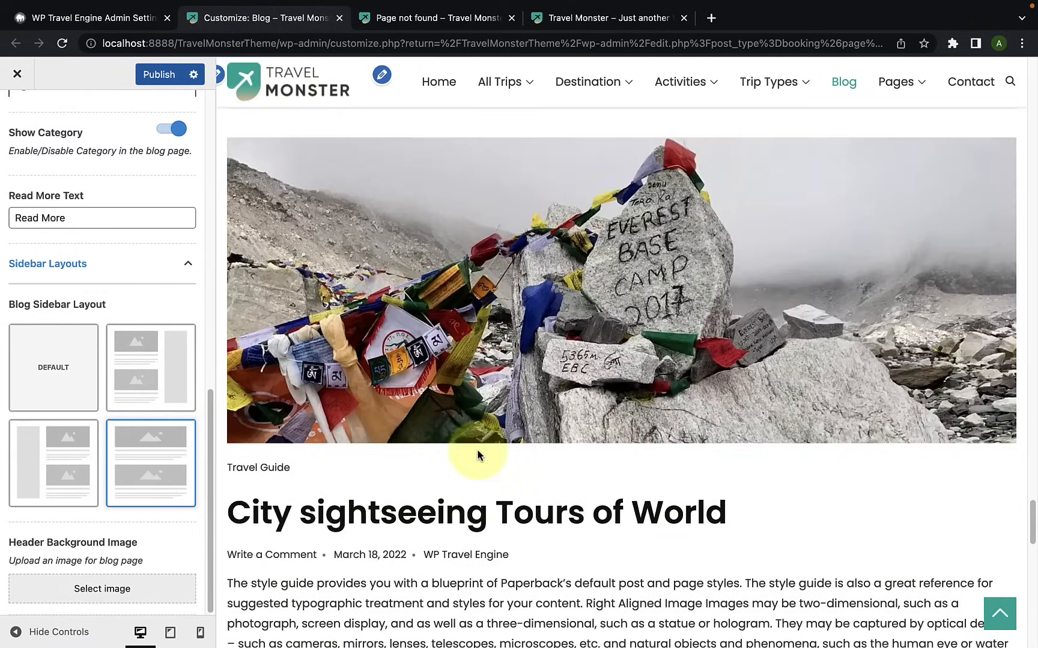
Step: Set the Blog Sidebar Layout back to Default and check the posts and sidebar in the preview
{"action": "left_click", "coordinate": [80, 397]}
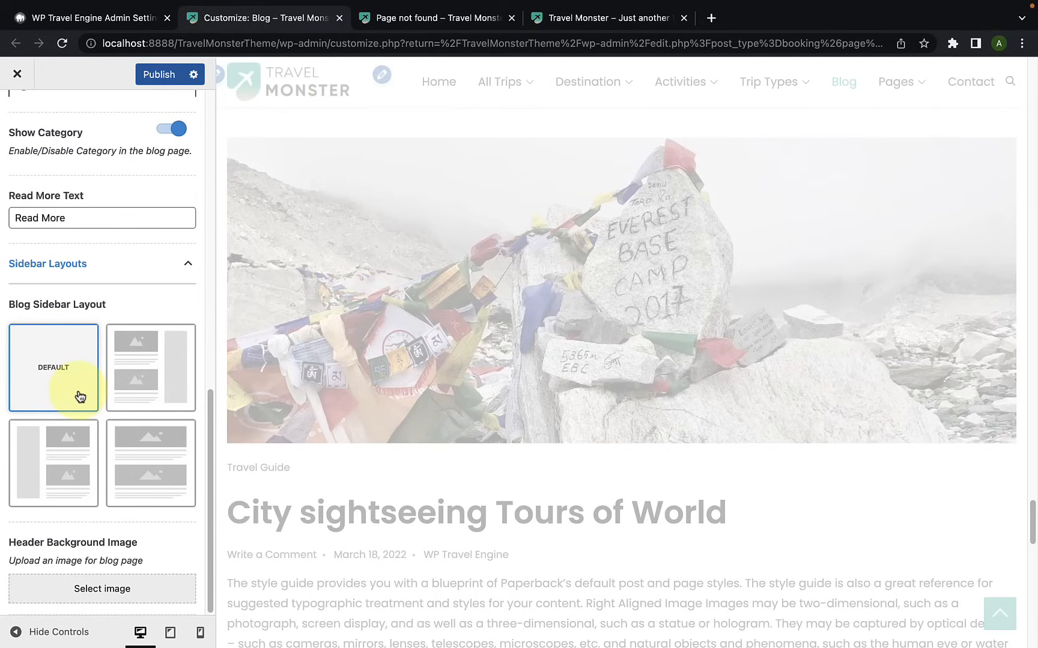
{"action": "scroll", "coordinate": [467, 432], "scroll_direction": "up", "scroll_amount": 15}
{"action": "scroll", "coordinate": [466, 433], "scroll_direction": "down", "scroll_amount": 15}
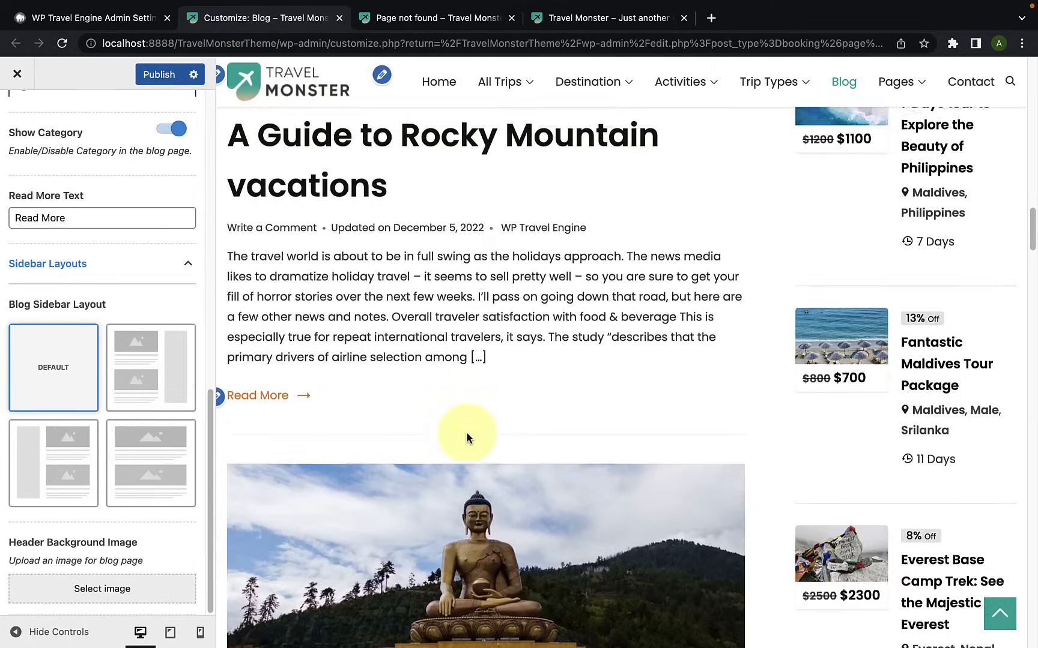
{"action": "scroll", "coordinate": [465, 436], "scroll_direction": "up", "scroll_amount": 15}
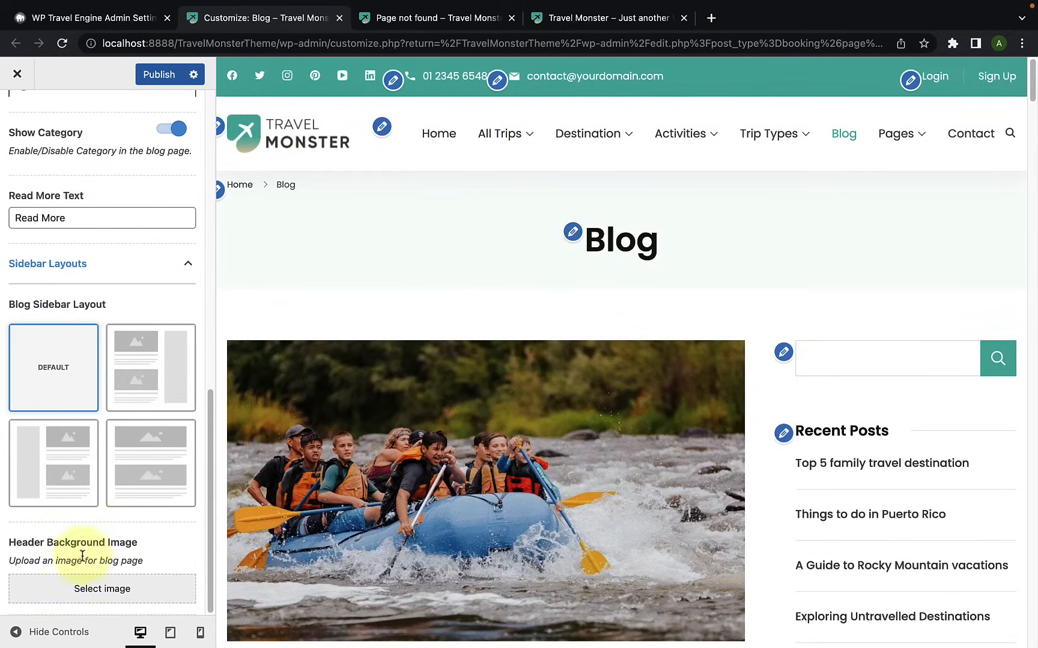
Step: Set the snowy mountain photo from the media library as the blog's Header Background Image without cropping, and publish the changes
{"action": "left_click", "coordinate": [101, 590]}
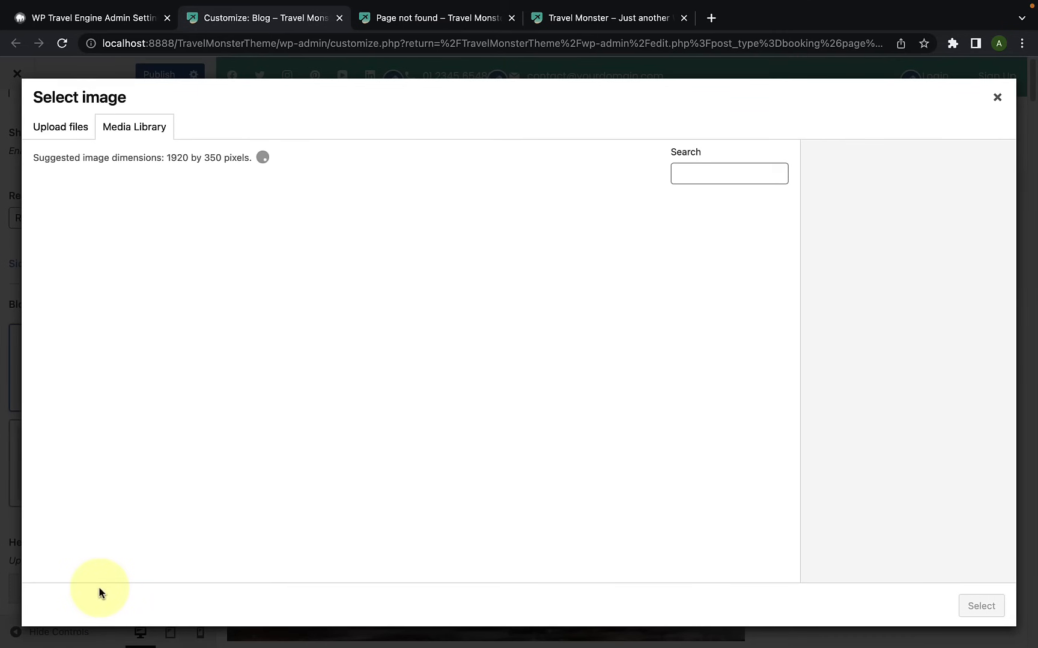
{"action": "scroll", "coordinate": [514, 431], "scroll_direction": "down", "scroll_amount": 5}
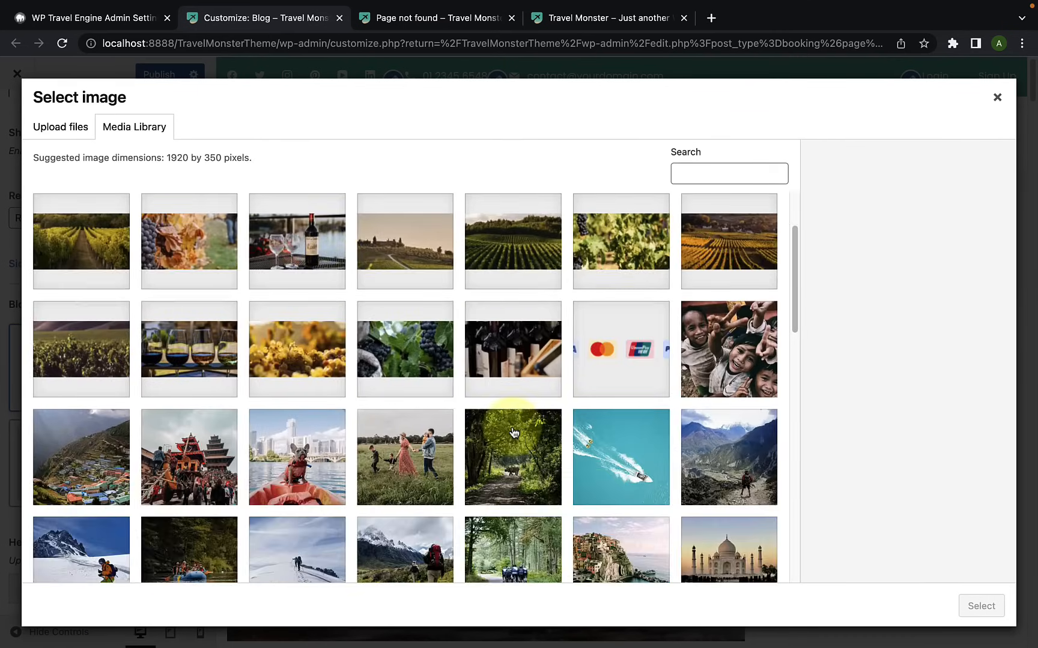
{"action": "scroll", "coordinate": [513, 432], "scroll_direction": "down", "scroll_amount": 2}
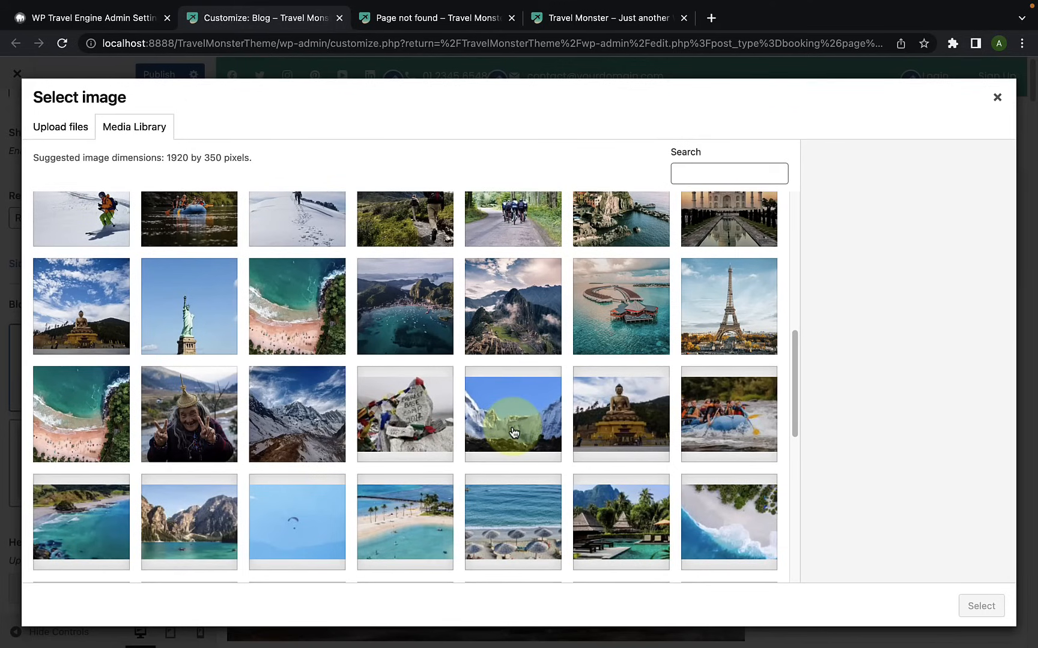
{"action": "left_click", "coordinate": [513, 432]}
{"action": "left_click", "coordinate": [980, 606]}
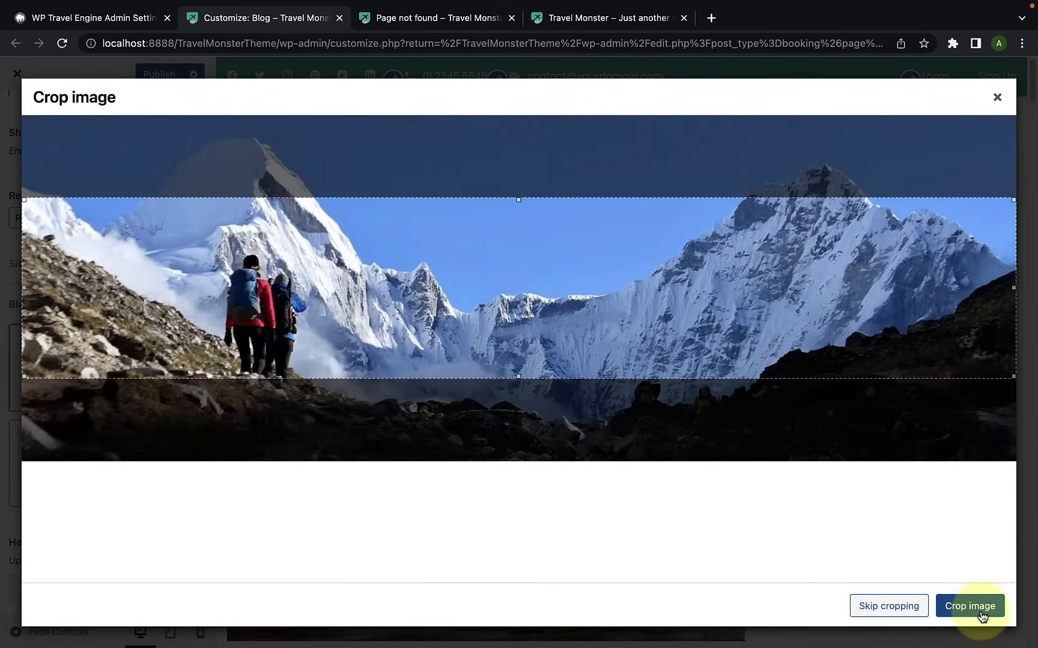
{"action": "left_click", "coordinate": [889, 607]}
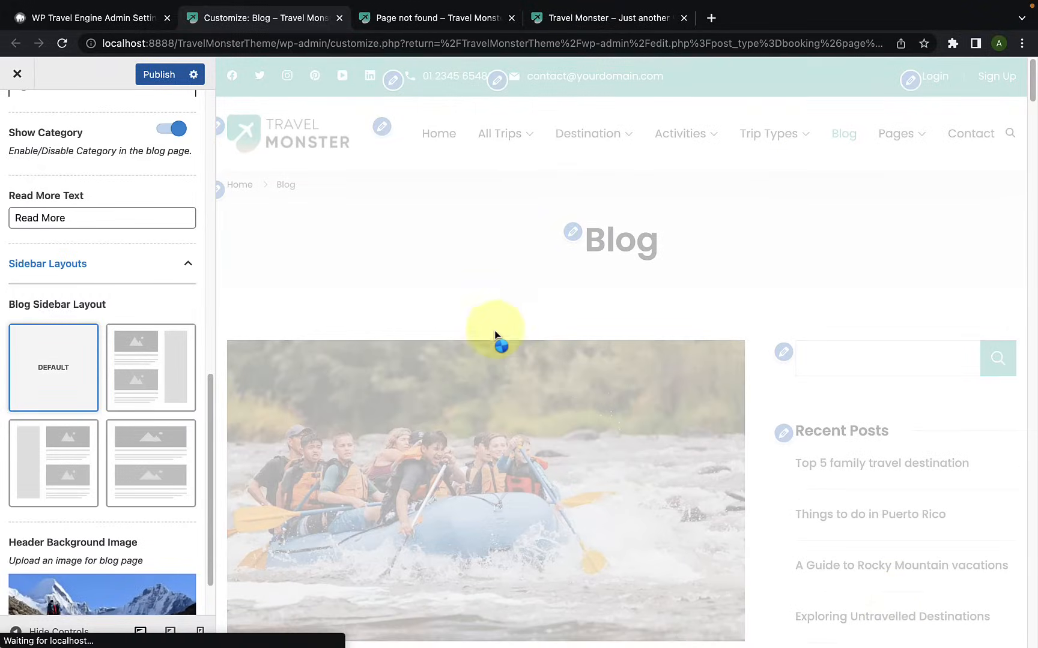
{"action": "scroll", "coordinate": [182, 457], "scroll_direction": "down", "scroll_amount": 2}
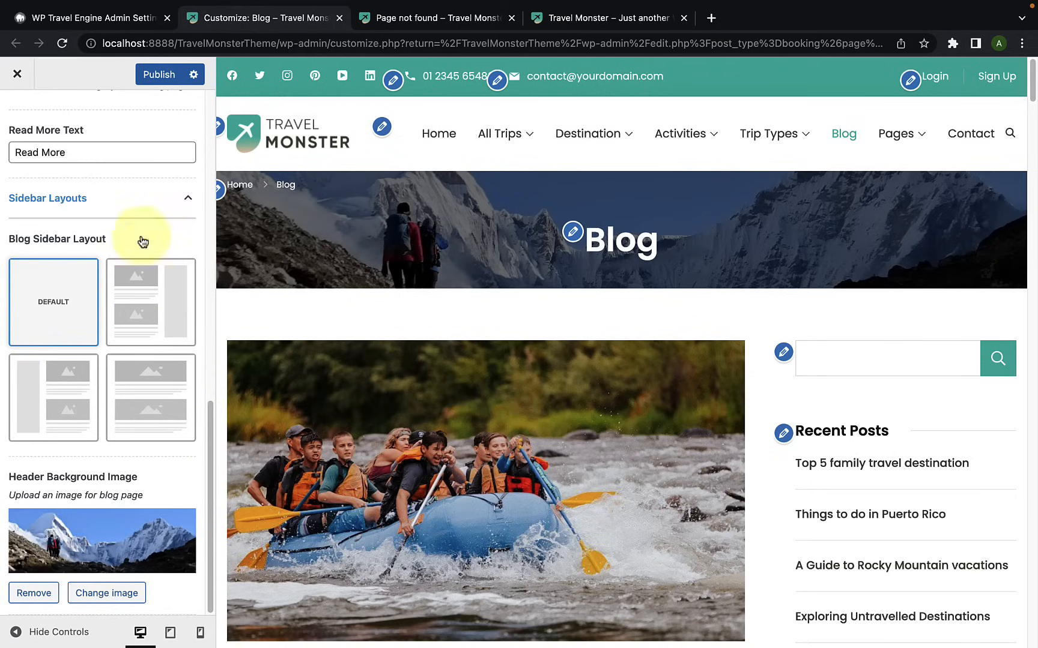
{"action": "left_click", "coordinate": [159, 84]}
Step: Return to the main customizer list, open the Page settings and check the Pages item of the site navigation
{"action": "scroll", "coordinate": [132, 183], "scroll_direction": "up", "scroll_amount": 15}
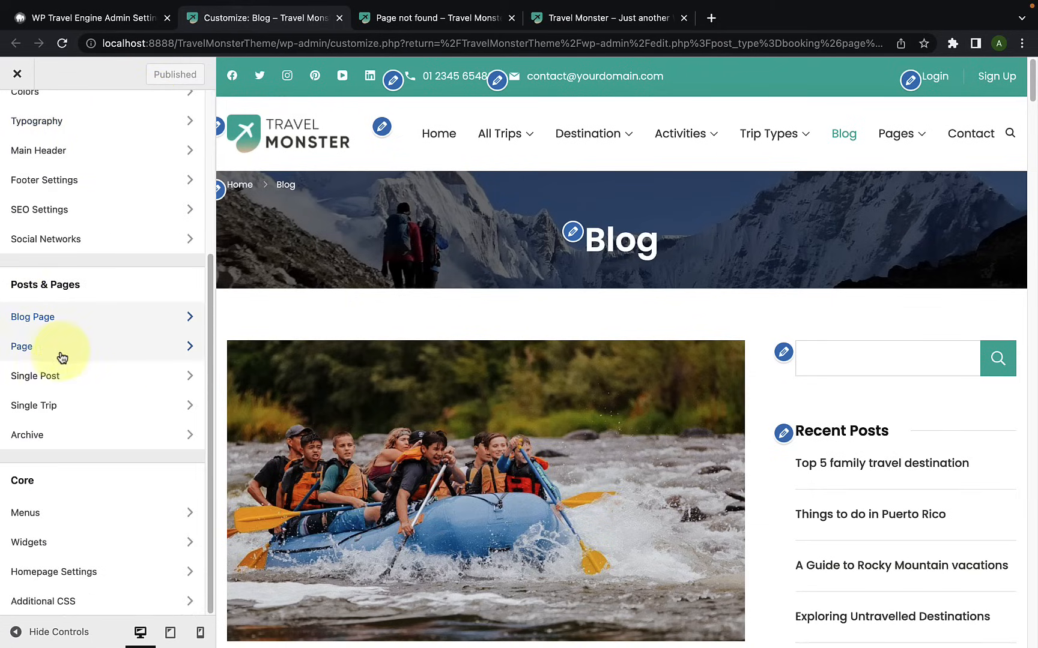
{"action": "left_click", "coordinate": [65, 353]}
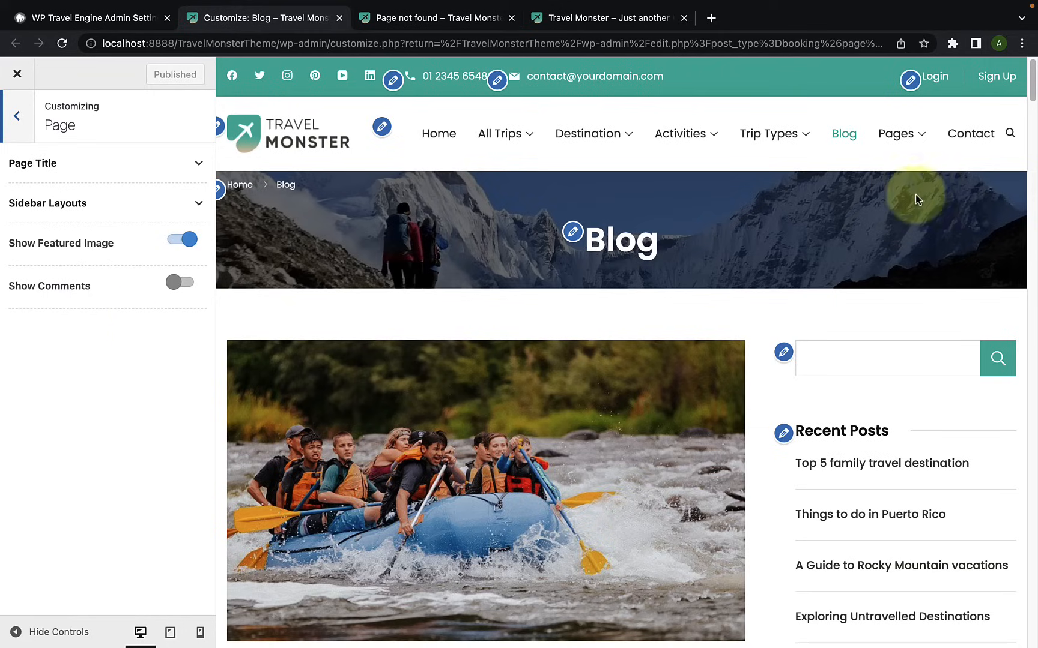
{"action": "mouse_move", "coordinate": [911, 143]}
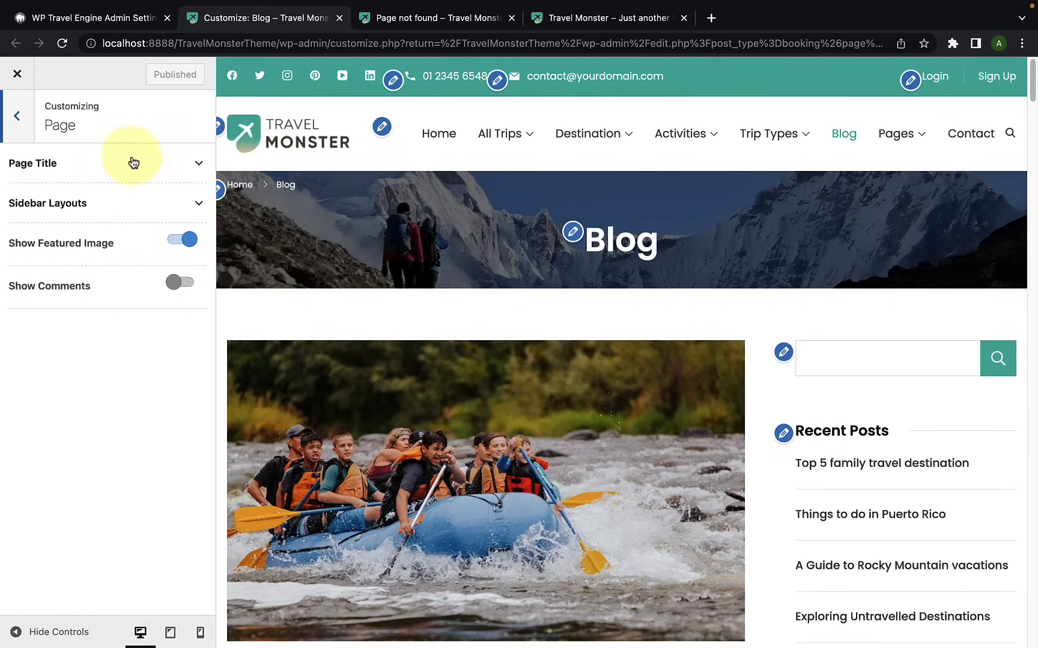
Step: Switch to the WordPress admin and open the list of all pages to look through the entries
{"action": "left_click", "coordinate": [139, 24]}
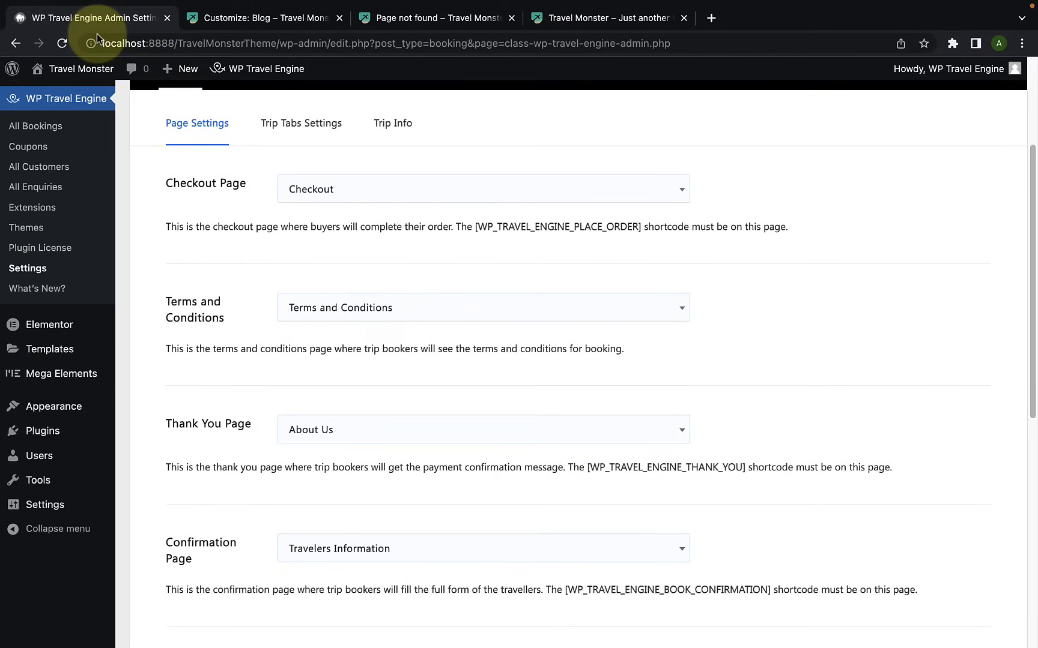
{"action": "scroll", "coordinate": [49, 227], "scroll_direction": "up", "scroll_amount": 3}
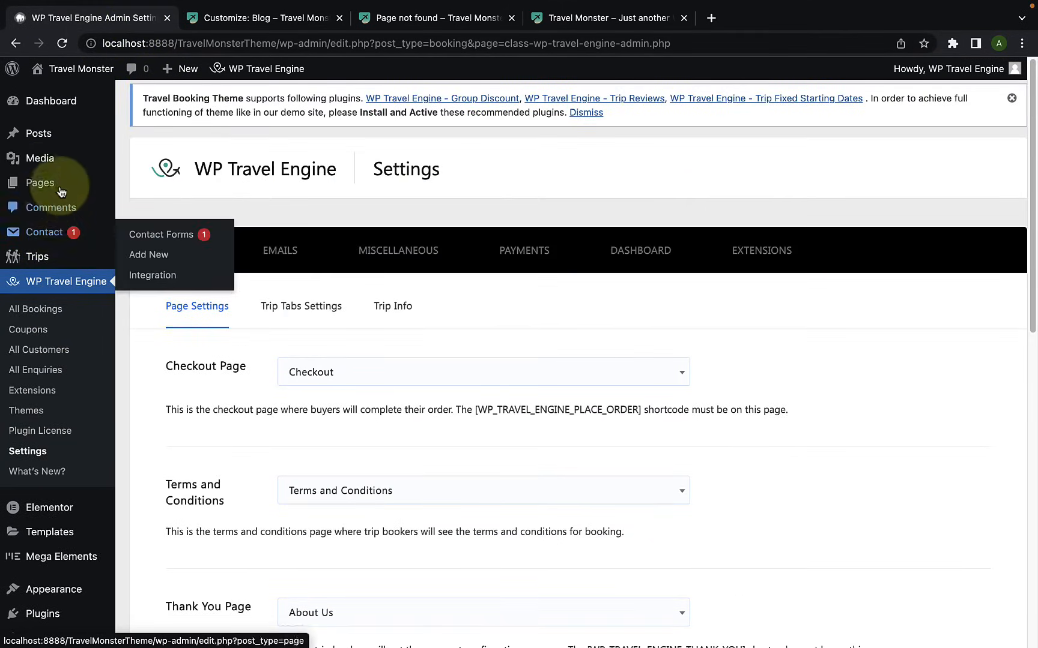
{"action": "mouse_move", "coordinate": [58, 187]}
{"action": "left_click", "coordinate": [169, 192]}
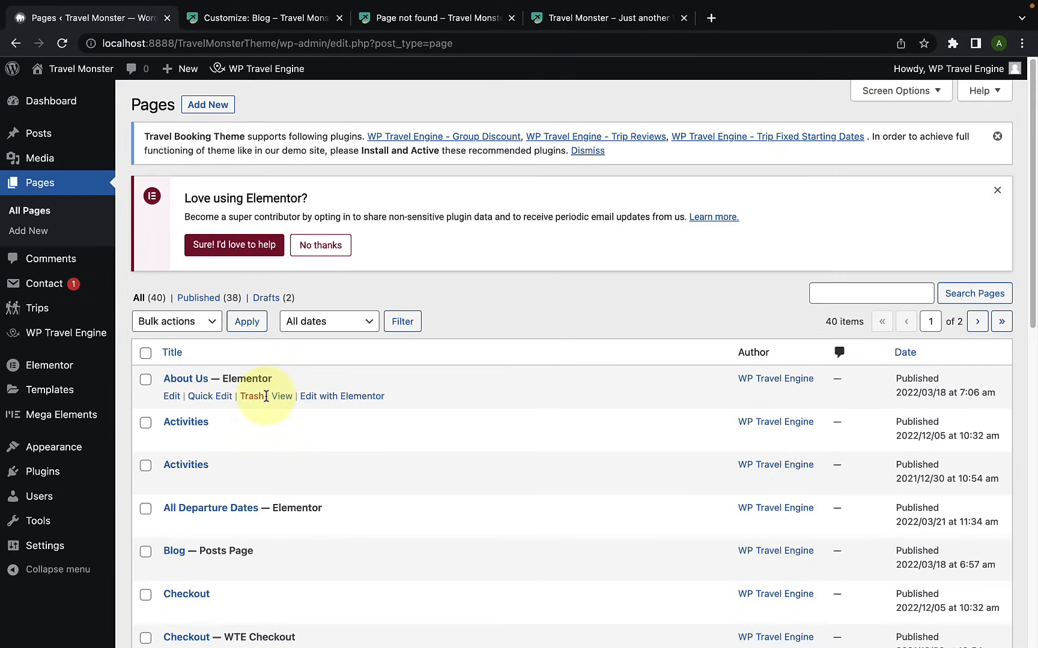
{"action": "scroll", "coordinate": [271, 395], "scroll_direction": "down", "scroll_amount": 4}
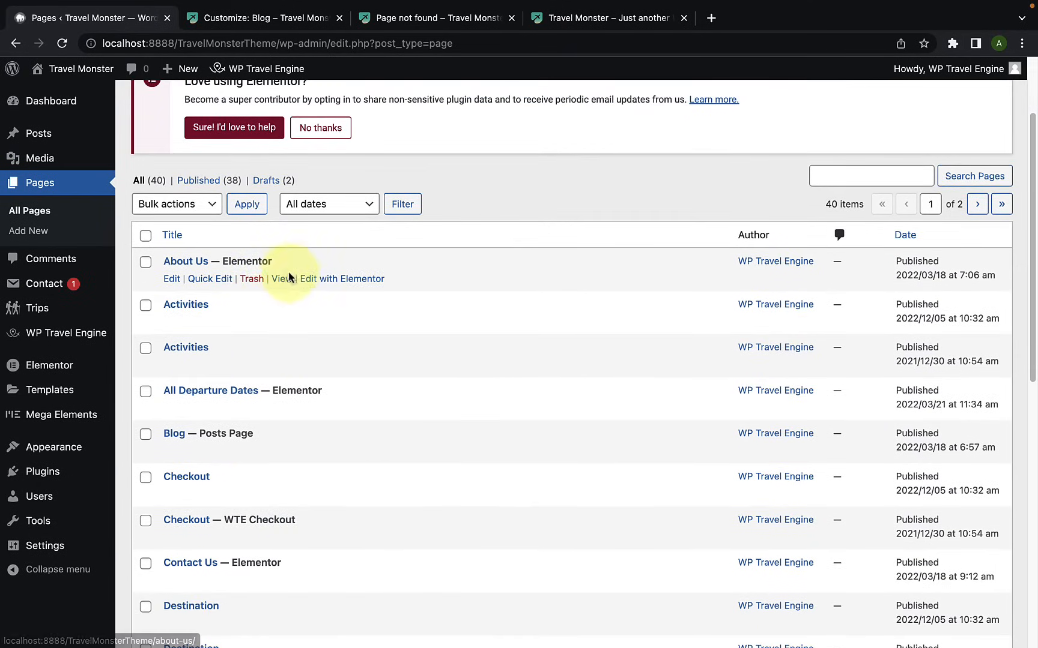
{"action": "scroll", "coordinate": [294, 370], "scroll_direction": "down", "scroll_amount": 1}
{"action": "scroll", "coordinate": [310, 390], "scroll_direction": "down", "scroll_amount": 3}
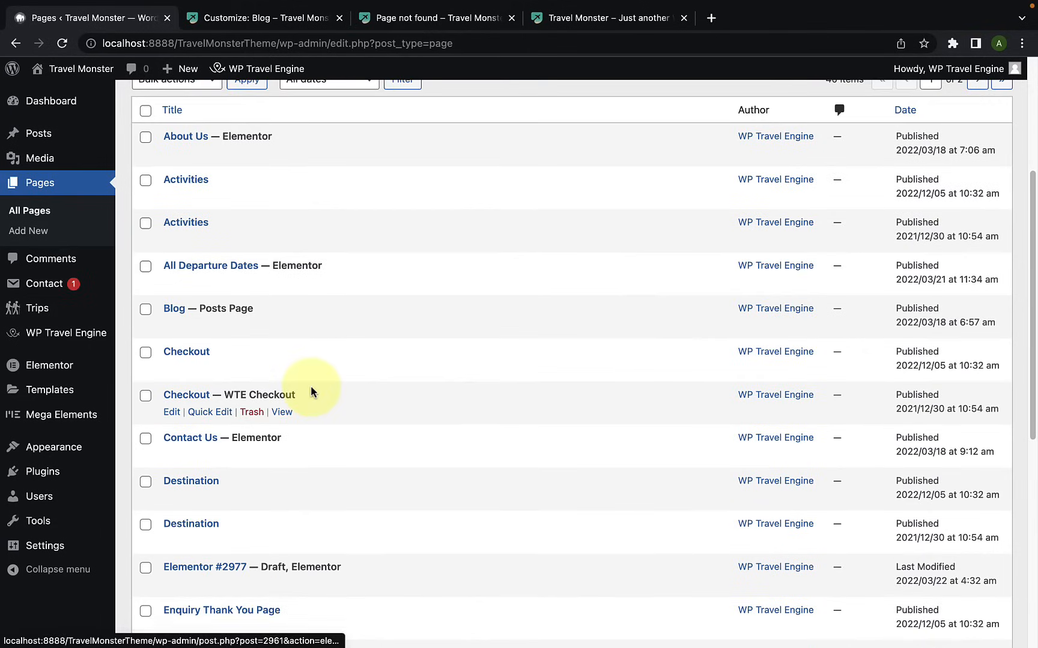
Step: Find the first Enquiry Thank You Page in the pages list and view it in a new browser tab
{"action": "left_click", "coordinate": [293, 18]}
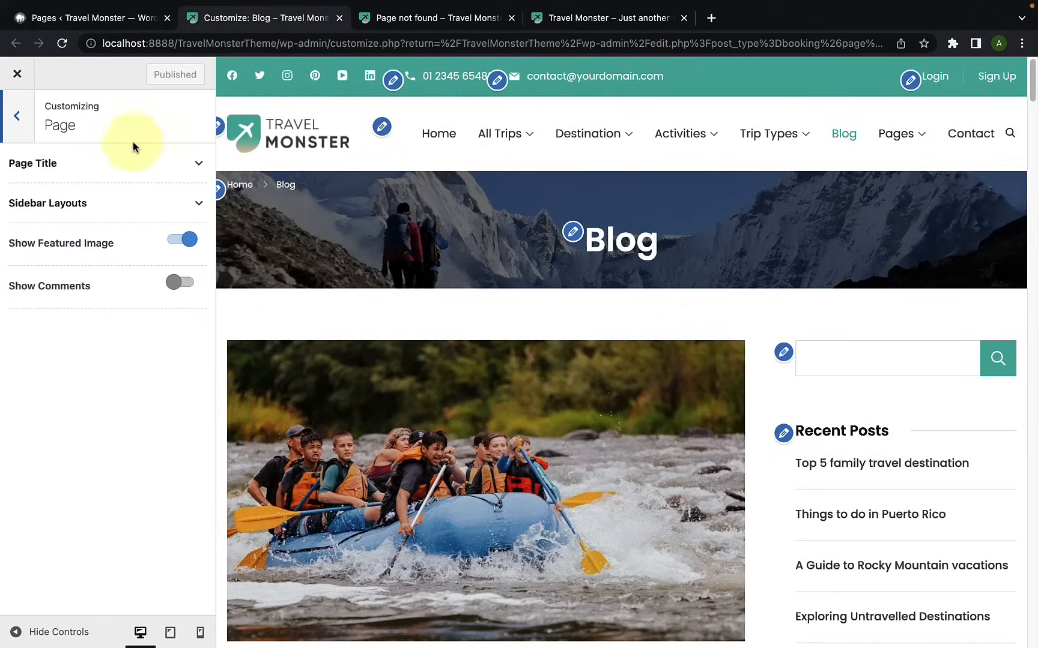
{"action": "left_click", "coordinate": [128, 18]}
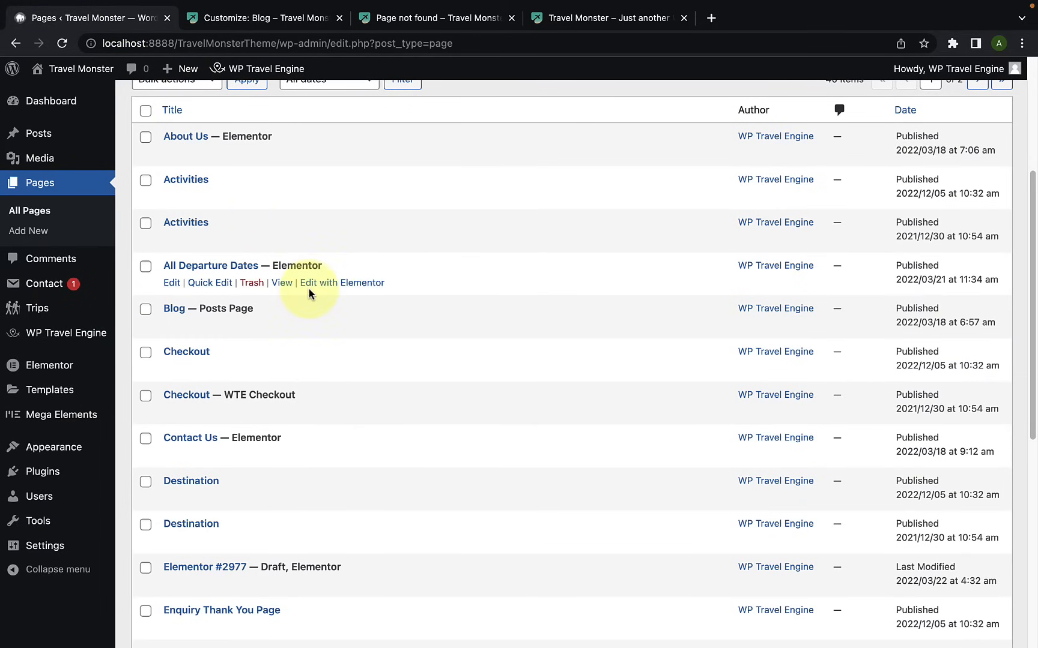
{"action": "scroll", "coordinate": [299, 362], "scroll_direction": "down", "scroll_amount": 5}
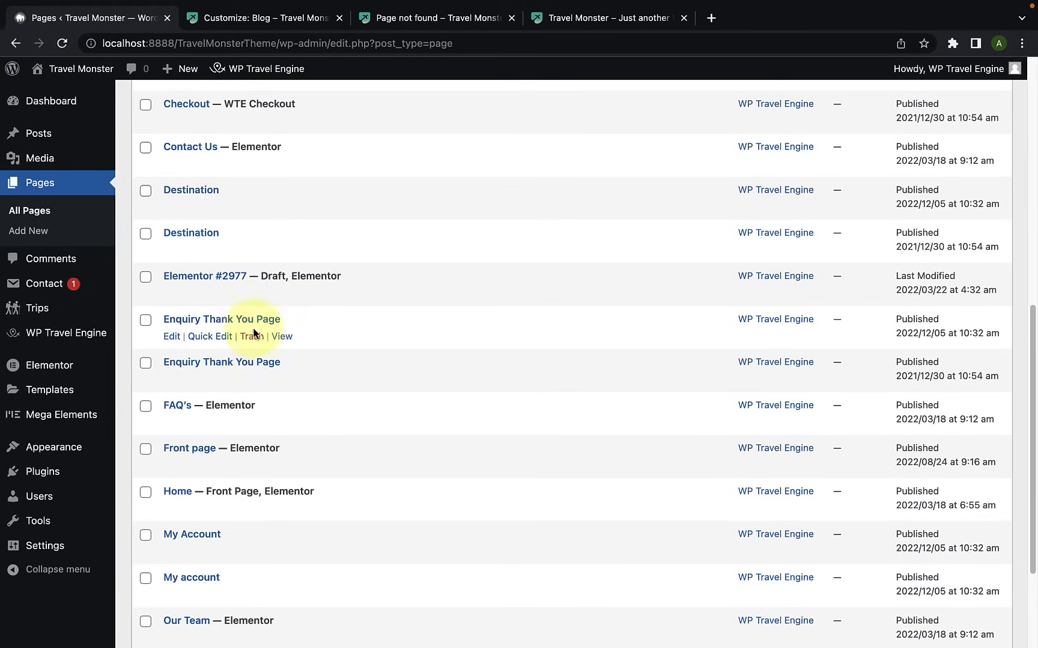
{"action": "right_click", "coordinate": [286, 340]}
{"action": "left_click", "coordinate": [319, 346]}
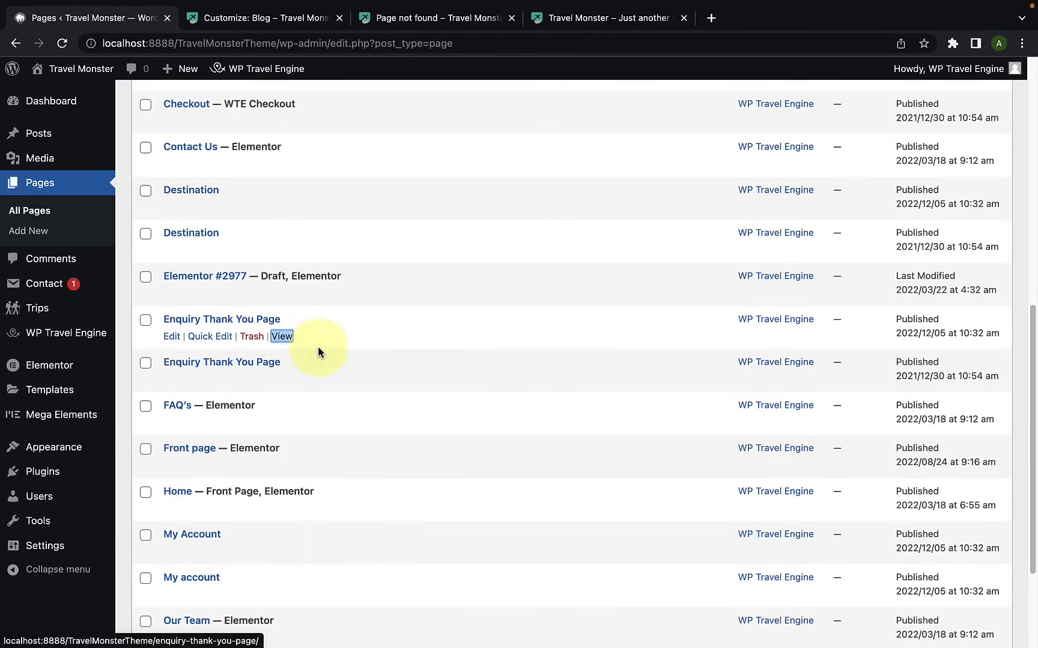
{"action": "left_click", "coordinate": [286, 25]}
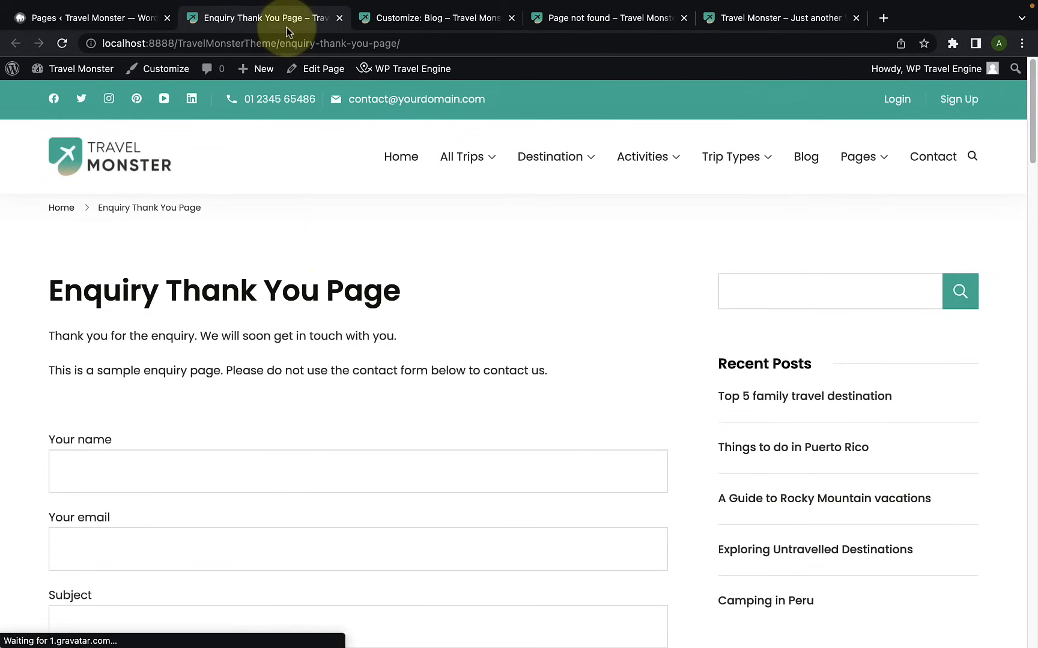
Step: Look over the Enquiry Thank You Page's form and sidebar, and load this page in the customizer
{"action": "scroll", "coordinate": [314, 396], "scroll_direction": "down", "scroll_amount": 3}
{"action": "scroll", "coordinate": [314, 390], "scroll_direction": "down", "scroll_amount": 3}
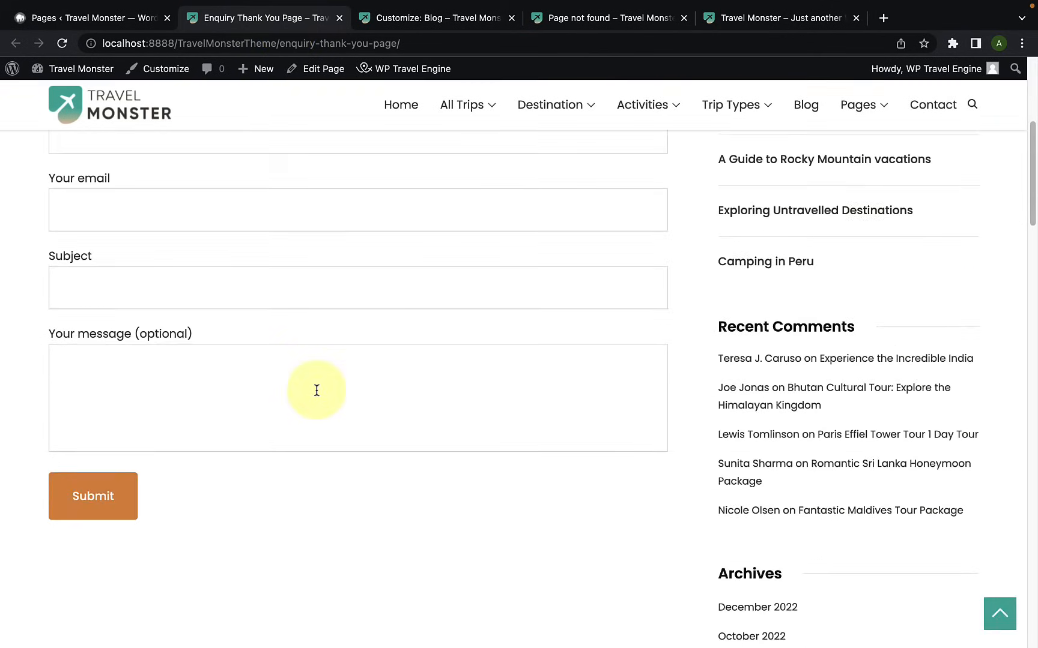
{"action": "scroll", "coordinate": [317, 391], "scroll_direction": "up", "scroll_amount": 5}
{"action": "scroll", "coordinate": [318, 390], "scroll_direction": "up", "scroll_amount": 2}
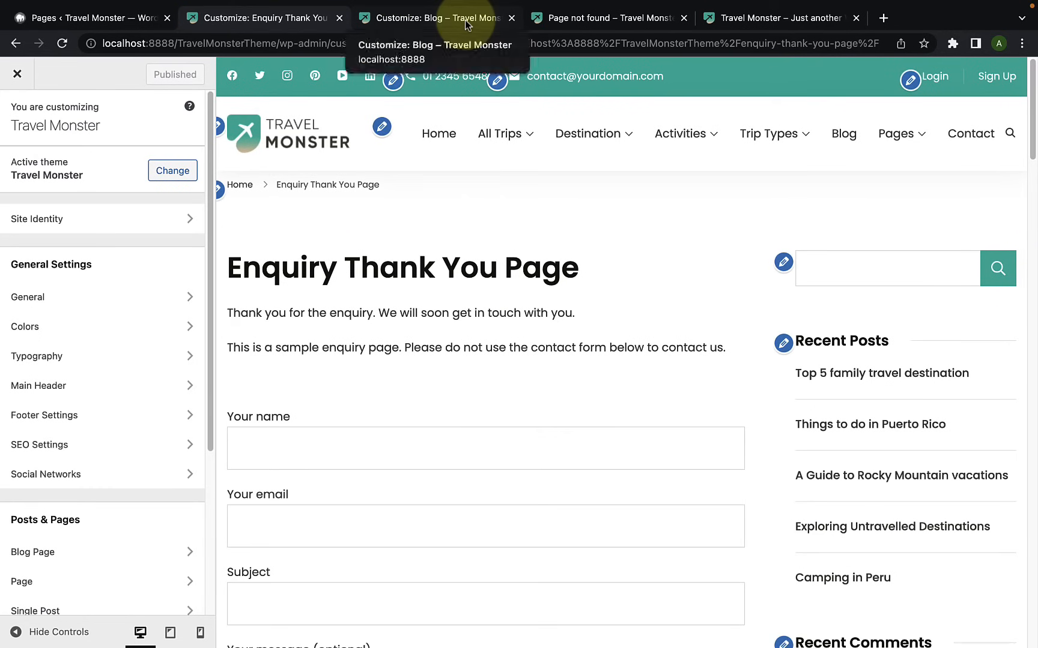
Step: Close the old blog customizer tab and open the Page settings in the Enquiry Thank You Page's customizer
{"action": "left_click", "coordinate": [444, 18]}
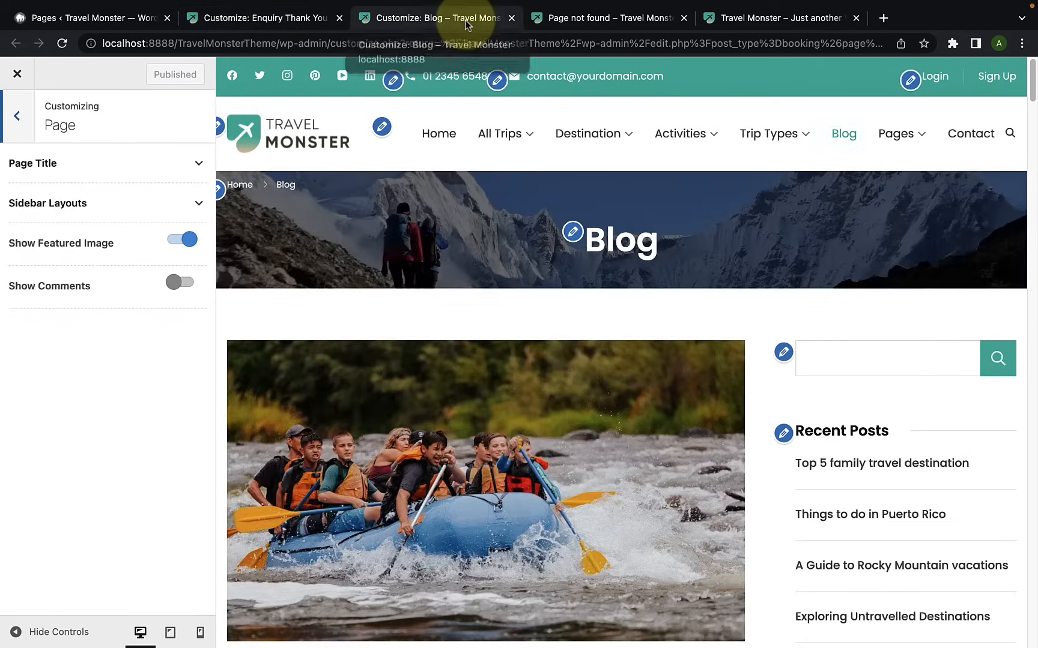
{"action": "left_click", "coordinate": [511, 18]}
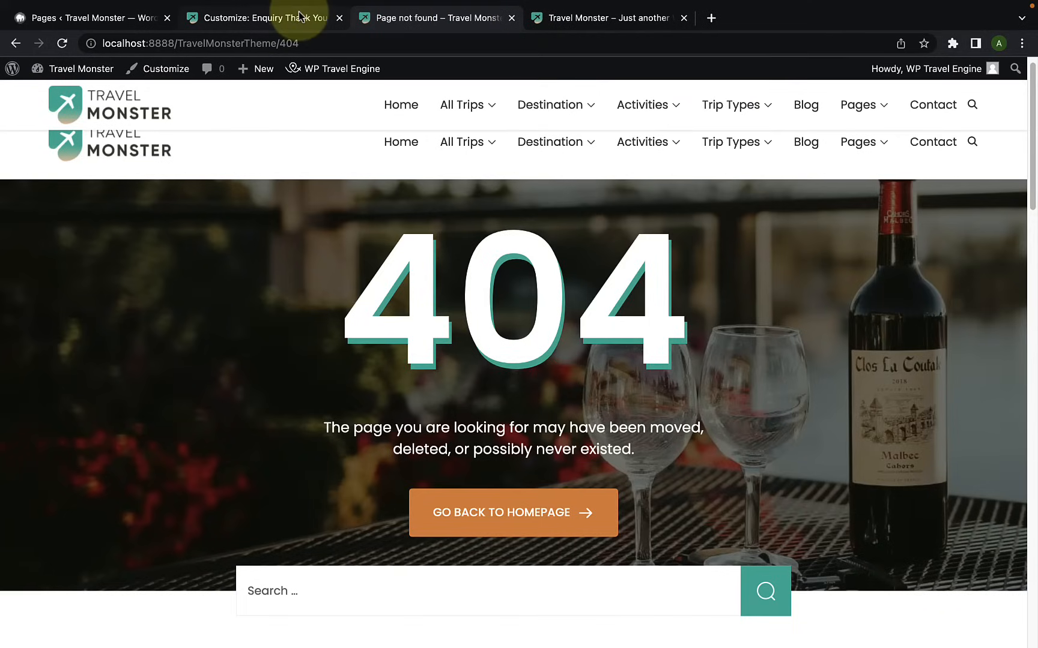
{"action": "left_click", "coordinate": [273, 18]}
{"action": "scroll", "coordinate": [133, 382], "scroll_direction": "down", "scroll_amount": 5}
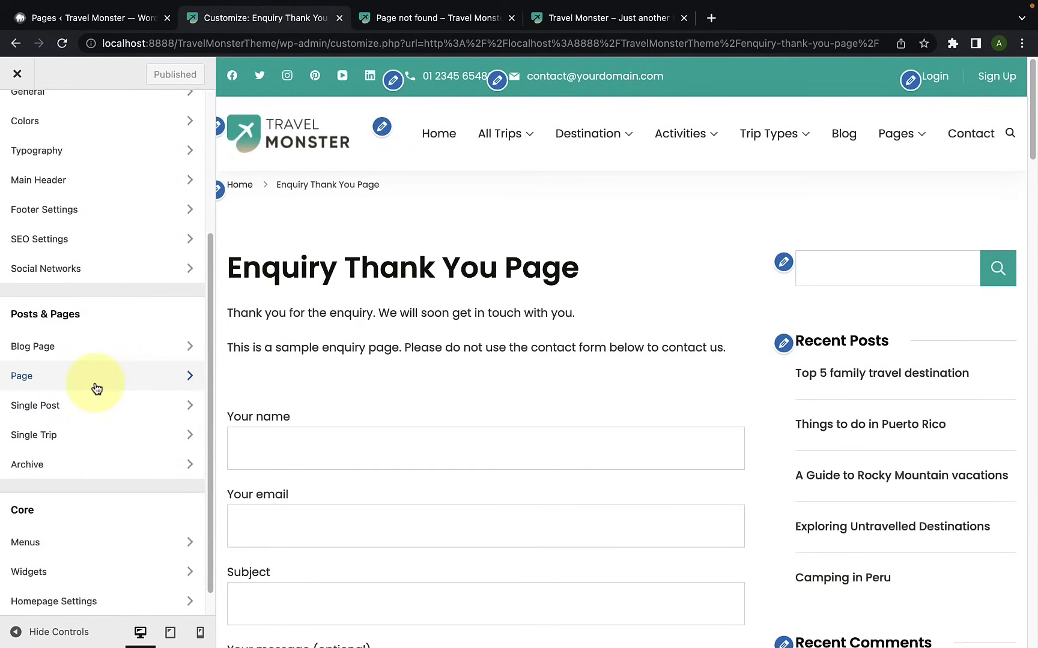
{"action": "left_click", "coordinate": [96, 388]}
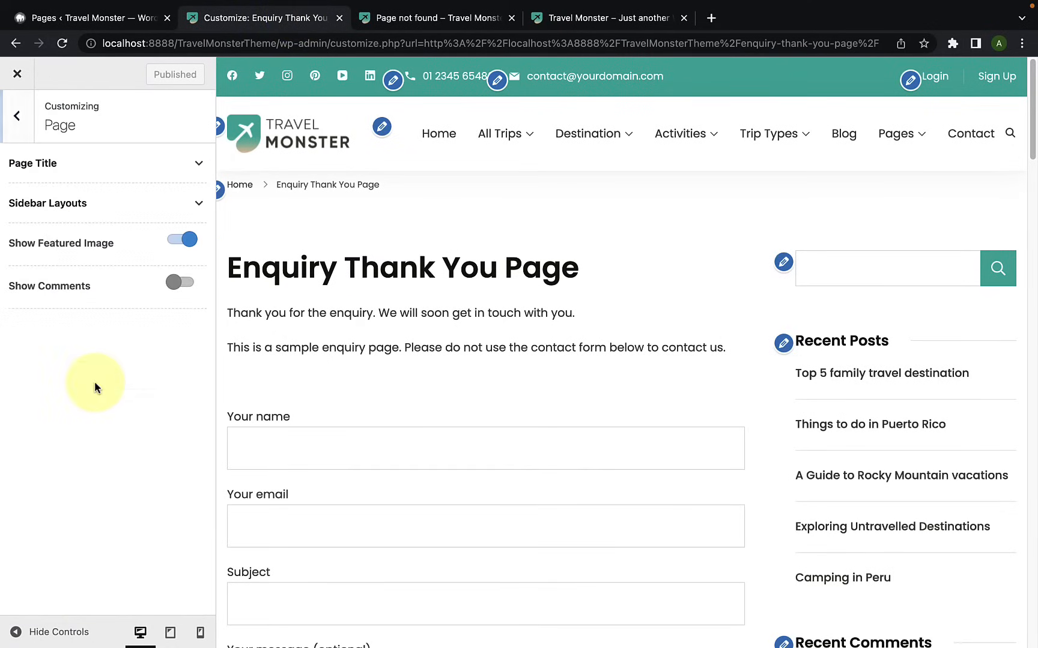
Step: Expand the Page Title options, turn Show Title off to check the preview, and turn it back on
{"action": "left_click", "coordinate": [115, 173]}
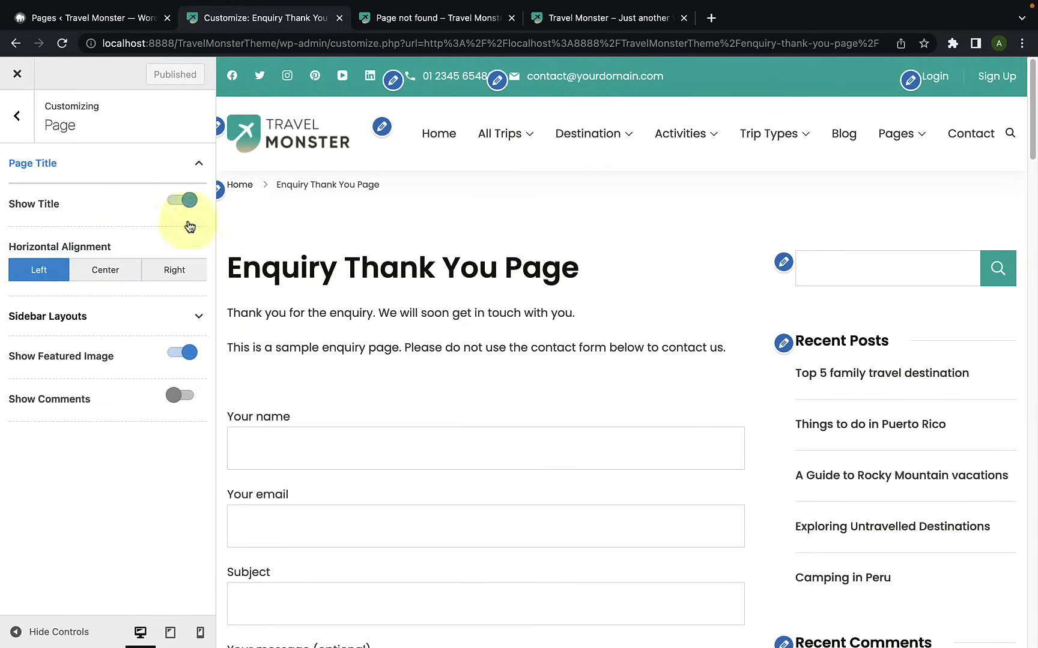
{"action": "left_click", "coordinate": [178, 203]}
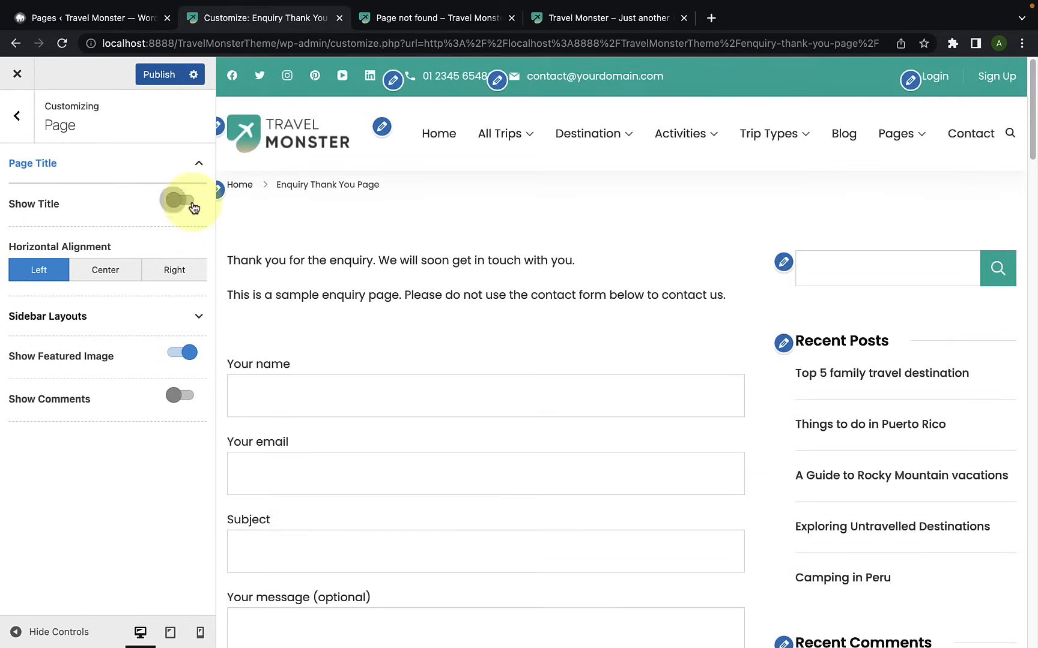
{"action": "left_click", "coordinate": [193, 202]}
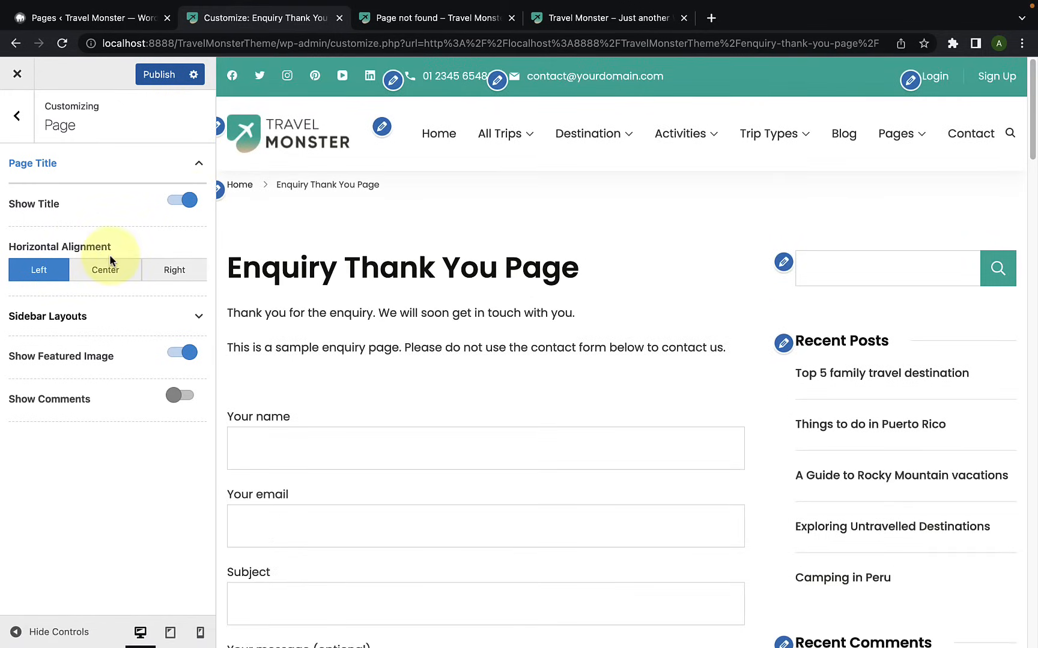
Step: Try the Center and Right horizontal alignments for the page title, and set it back to Left
{"action": "left_click", "coordinate": [106, 270]}
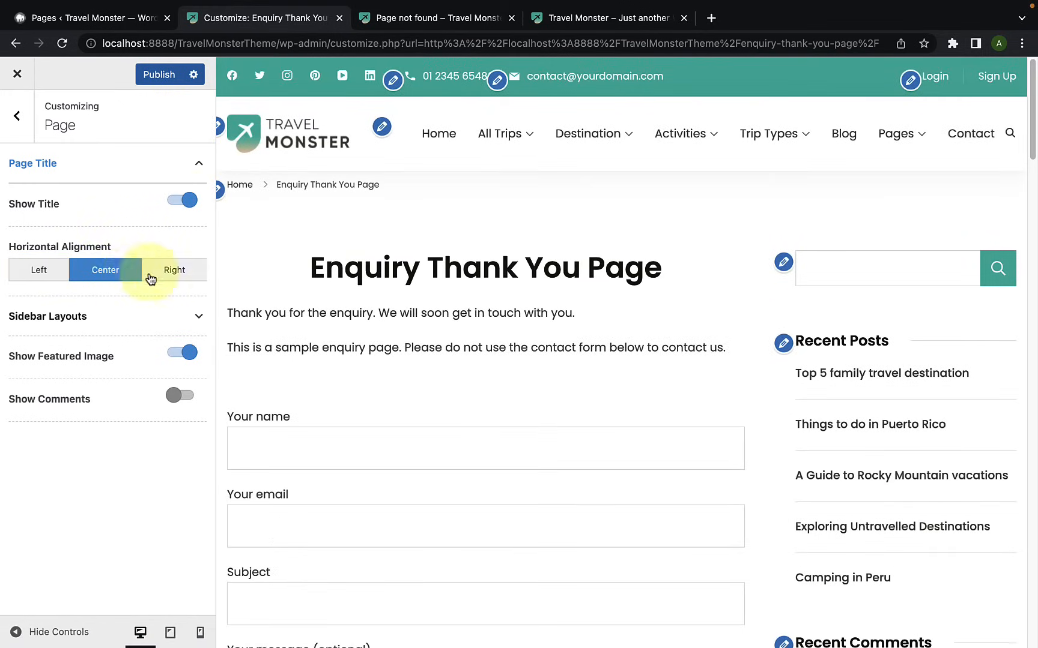
{"action": "left_click", "coordinate": [160, 274]}
{"action": "left_click", "coordinate": [130, 273]}
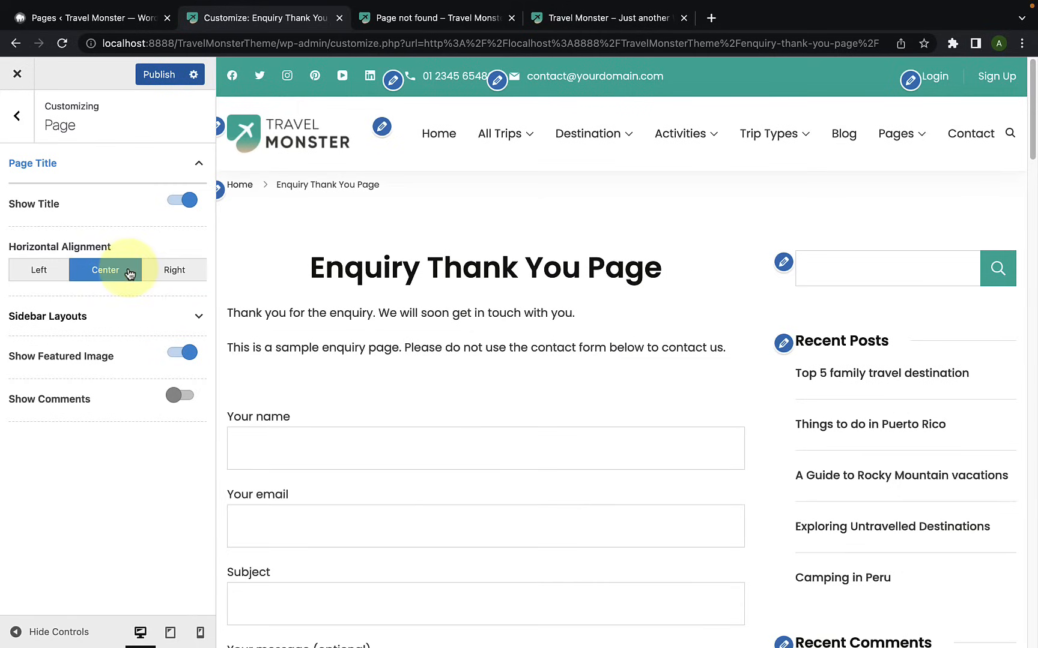
{"action": "left_click", "coordinate": [48, 271]}
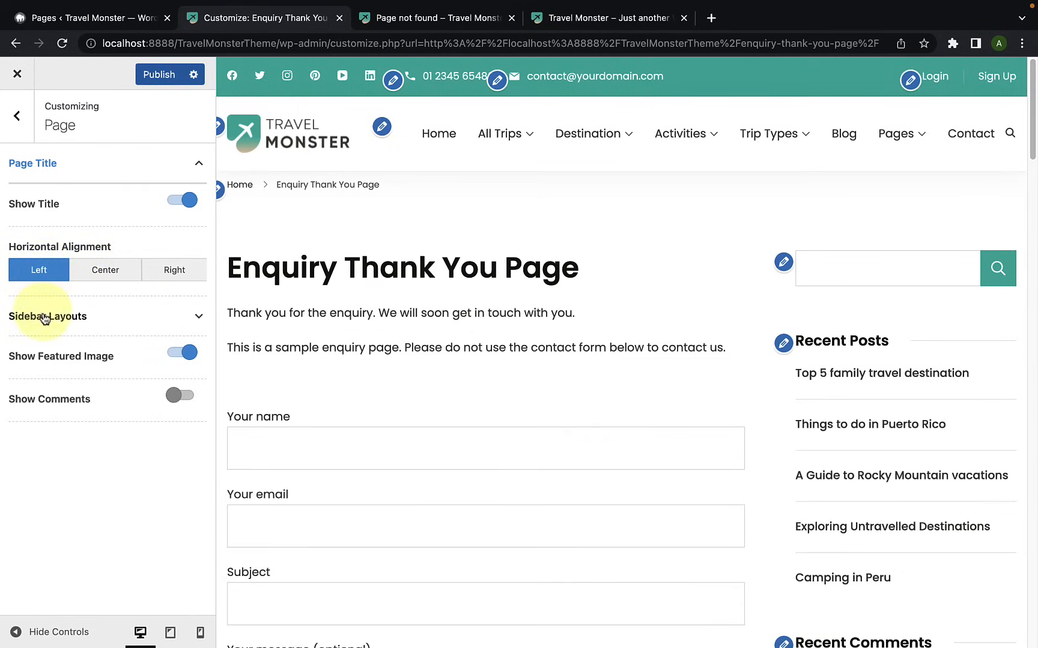
Step: Expand the Sidebar Layouts options for pages and try the left-sidebar and full-width layouts in the preview
{"action": "left_click", "coordinate": [156, 326]}
{"action": "scroll", "coordinate": [153, 342], "scroll_direction": "down", "scroll_amount": 1}
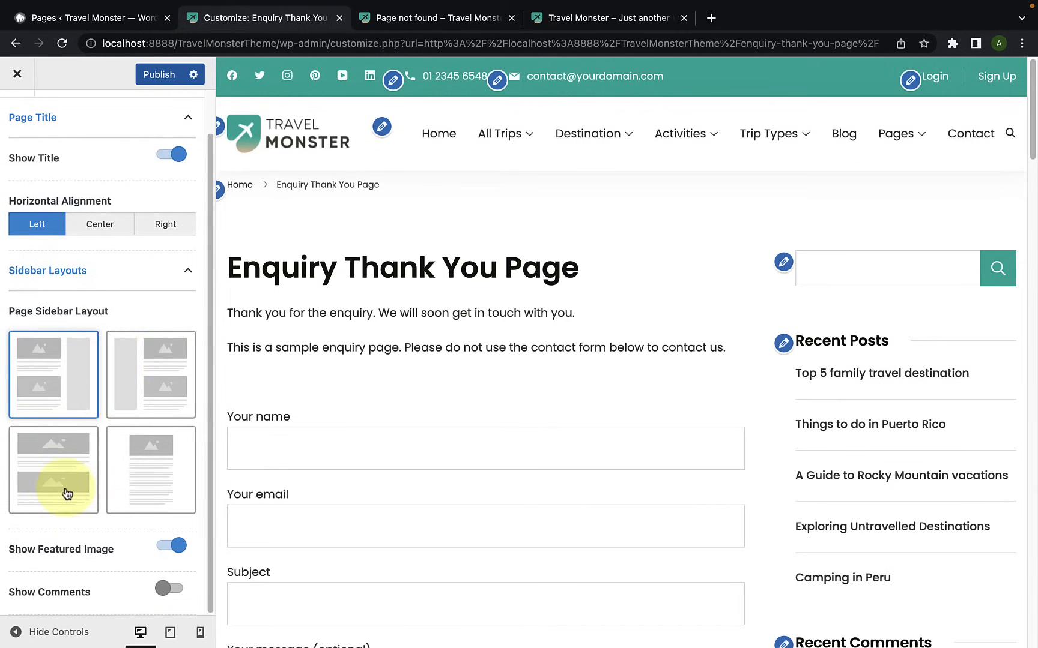
{"action": "left_click", "coordinate": [147, 410]}
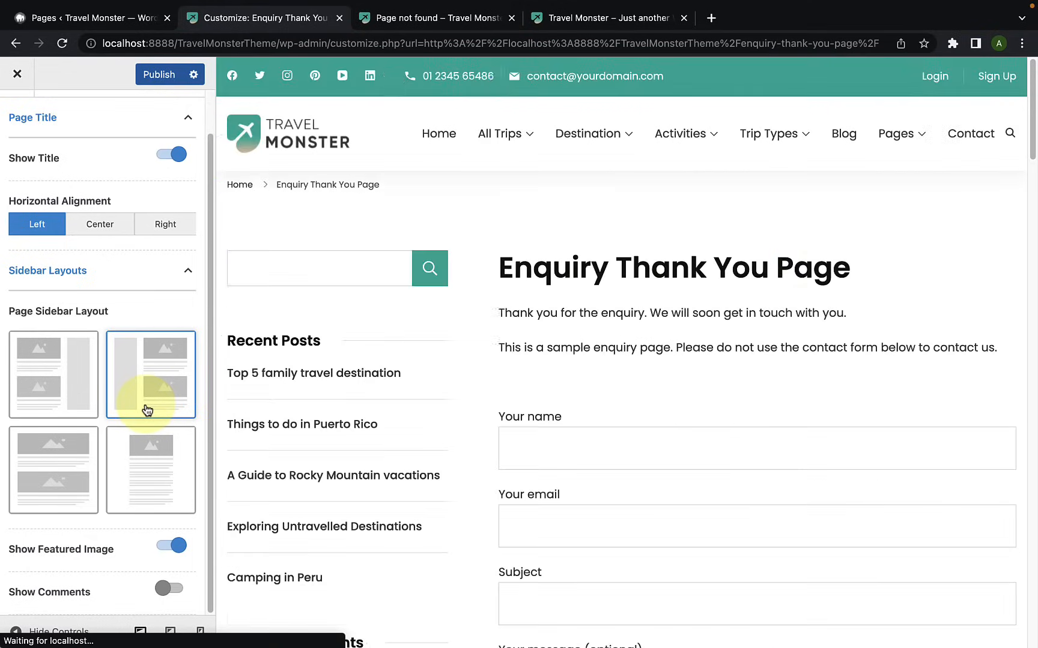
{"action": "scroll", "coordinate": [381, 505], "scroll_direction": "down", "scroll_amount": 10}
{"action": "scroll", "coordinate": [377, 513], "scroll_direction": "up", "scroll_amount": 10}
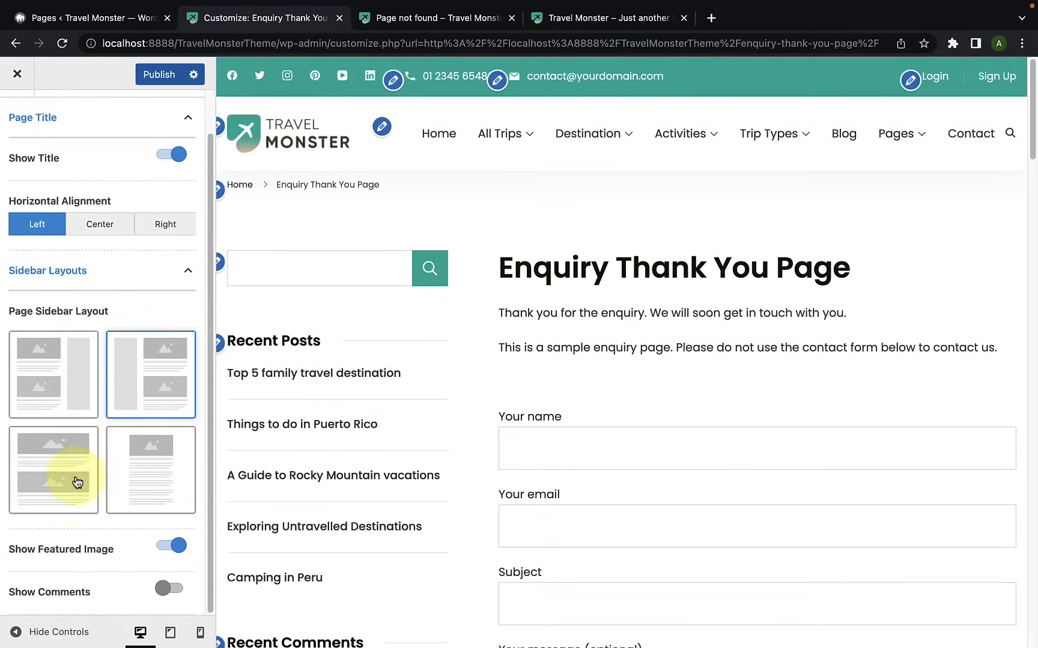
{"action": "left_click", "coordinate": [77, 482]}
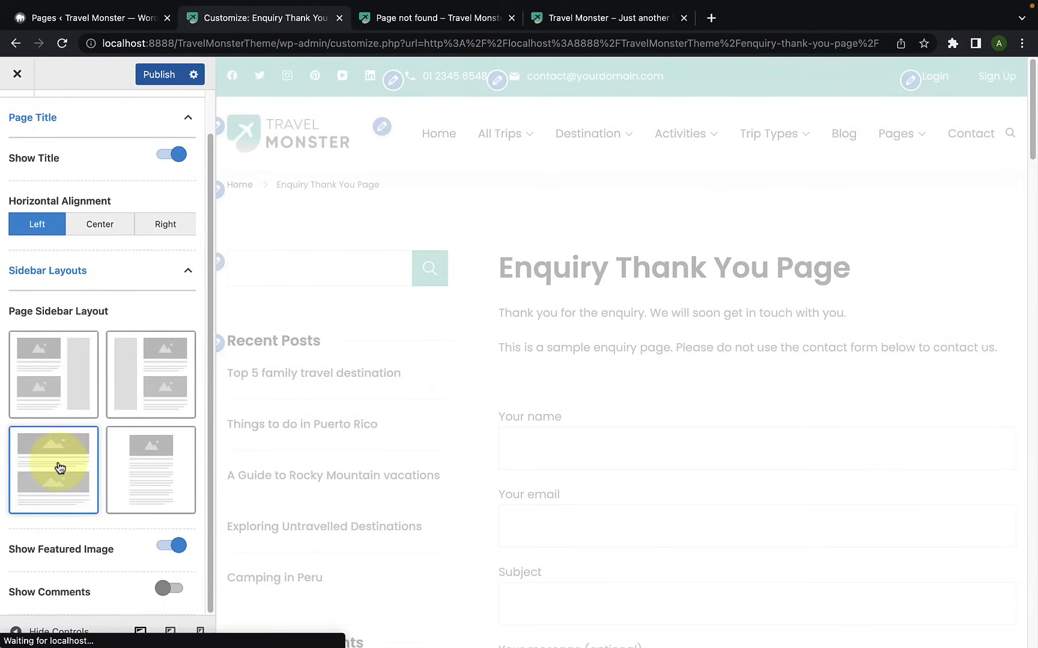
{"action": "scroll", "coordinate": [343, 456], "scroll_direction": "down", "scroll_amount": 2}
{"action": "scroll", "coordinate": [361, 454], "scroll_direction": "up", "scroll_amount": 2}
Step: Set the Page Sidebar Layout to the centered layout without a sidebar, check the preview, and publish the change
{"action": "left_click", "coordinate": [138, 479]}
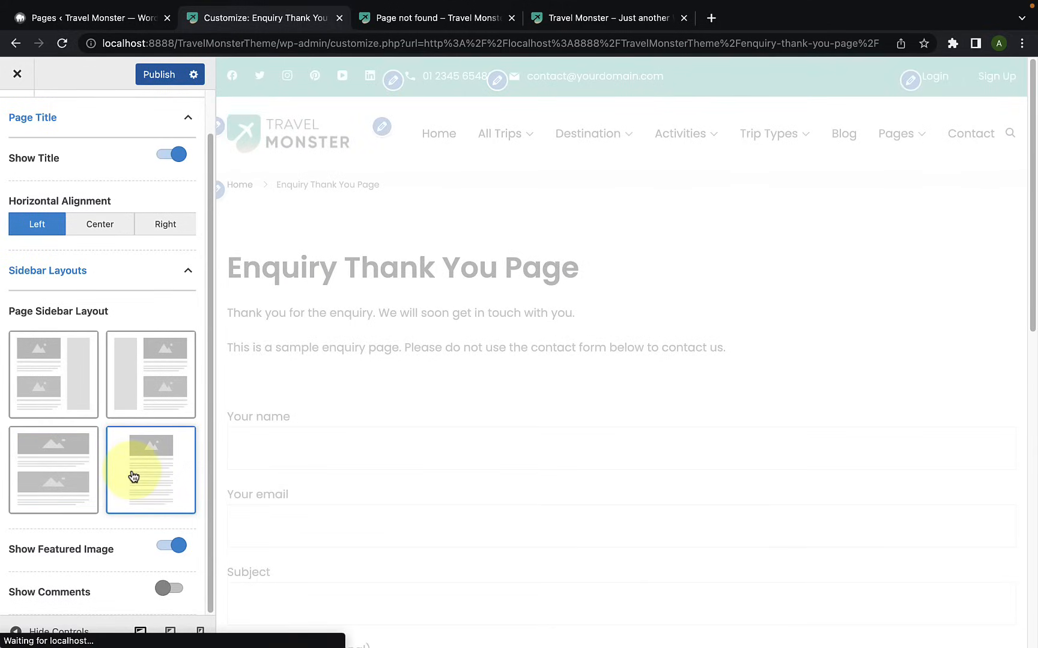
{"action": "scroll", "coordinate": [435, 472], "scroll_direction": "down", "scroll_amount": 4}
{"action": "scroll", "coordinate": [434, 463], "scroll_direction": "up", "scroll_amount": 4}
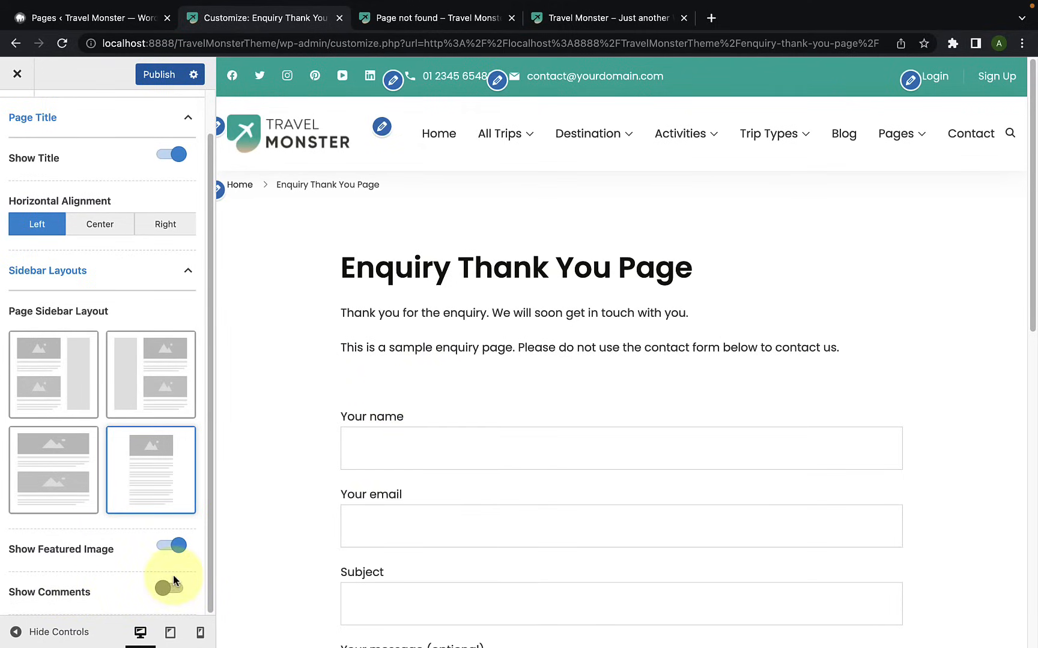
{"action": "scroll", "coordinate": [173, 575], "scroll_direction": "up", "scroll_amount": 2}
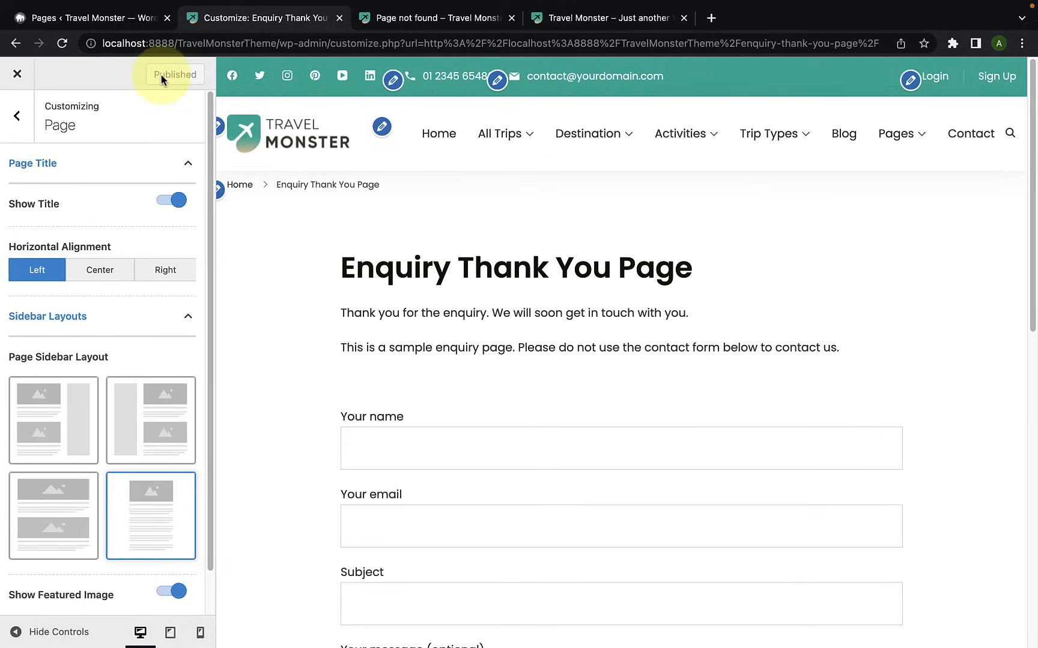
Step: Open the Single Post settings and load the blog post "Top 5 family travel destination" in the preview
{"action": "left_click", "coordinate": [20, 136]}
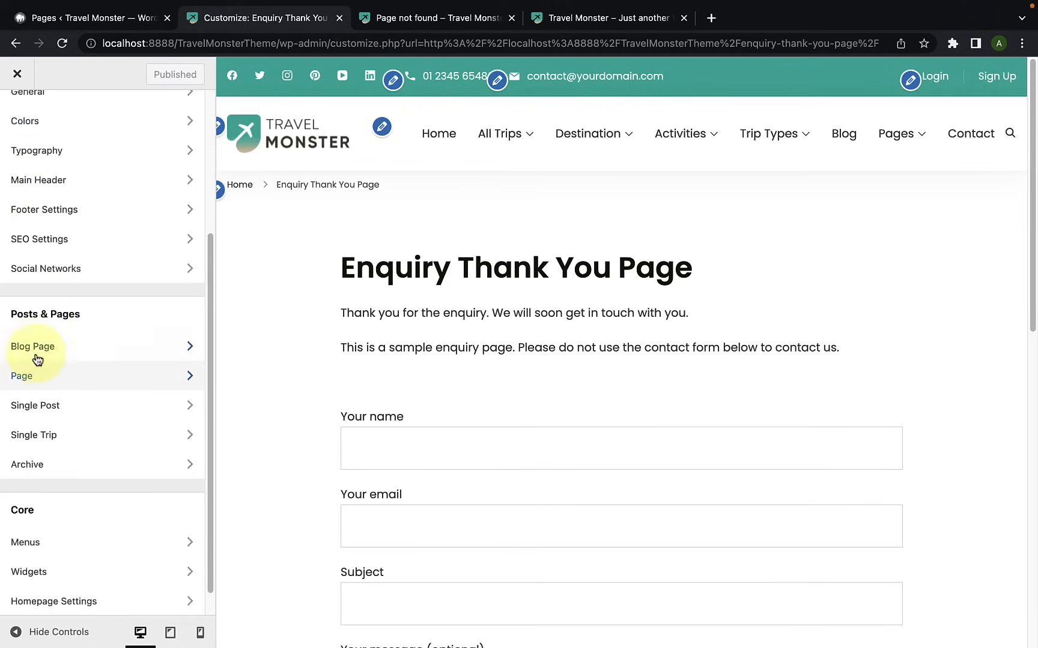
{"action": "scroll", "coordinate": [48, 373], "scroll_direction": "down", "scroll_amount": 1}
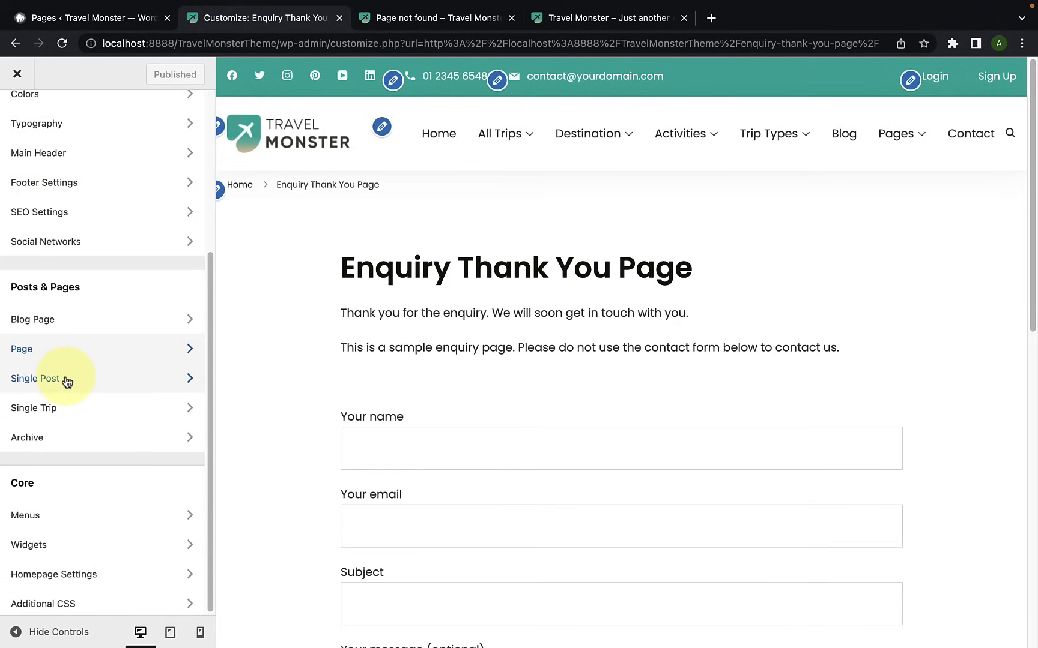
{"action": "left_click", "coordinate": [67, 379]}
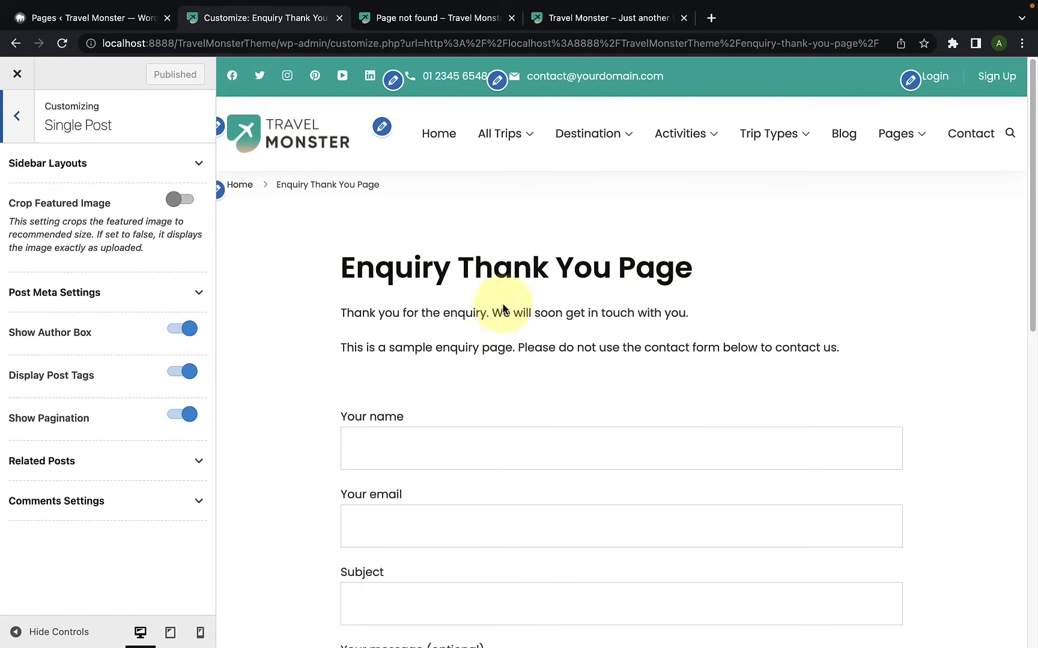
{"action": "left_click", "coordinate": [850, 144]}
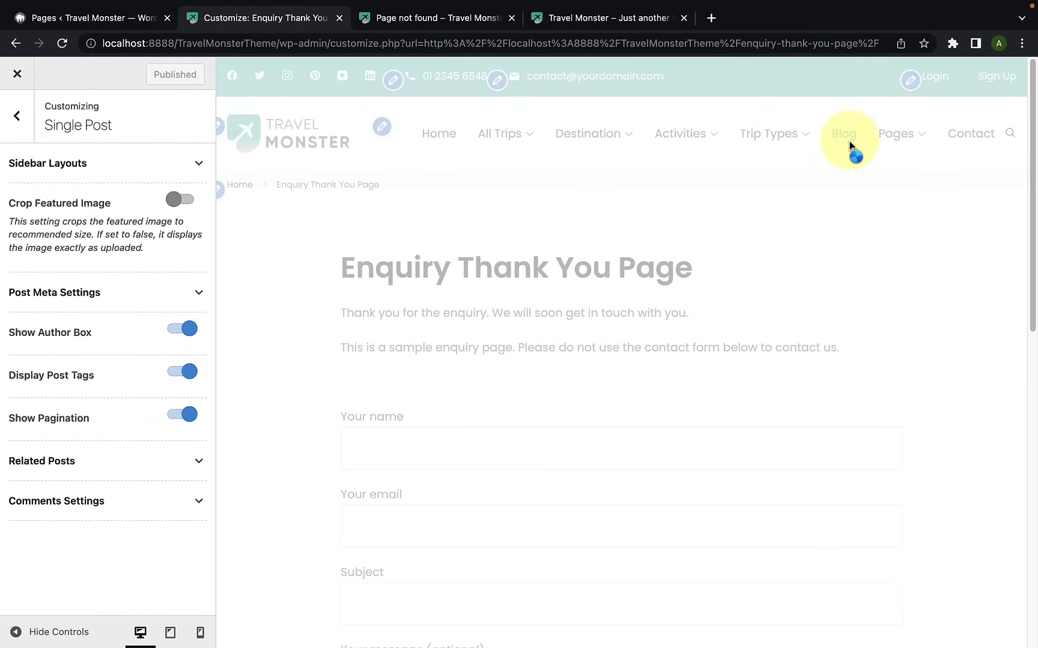
{"action": "scroll", "coordinate": [470, 382], "scroll_direction": "down", "scroll_amount": 5}
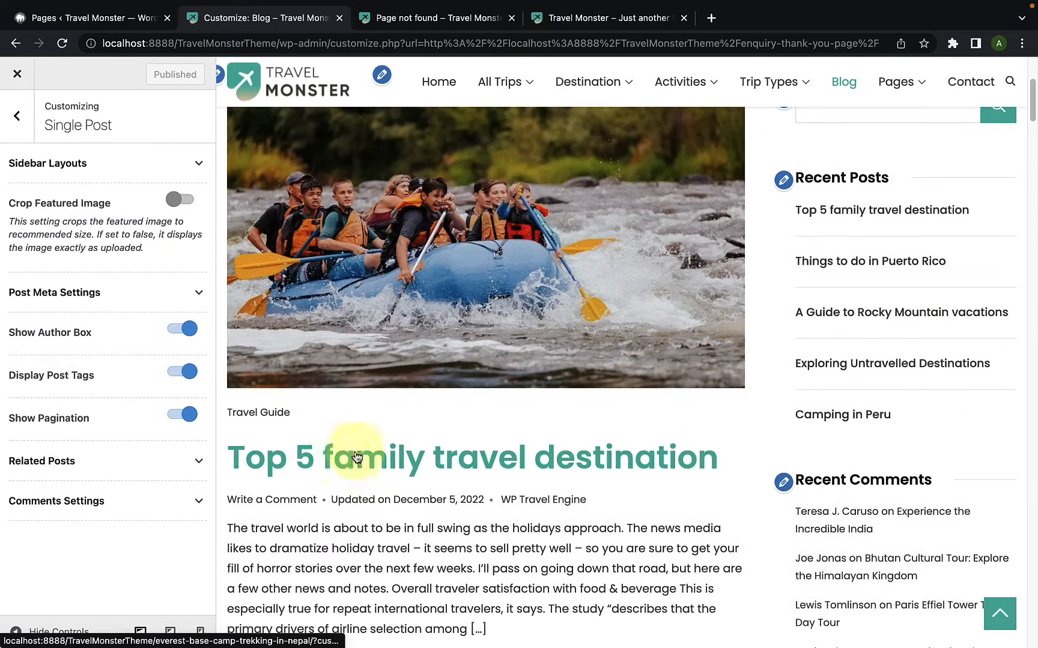
{"action": "left_click", "coordinate": [349, 466]}
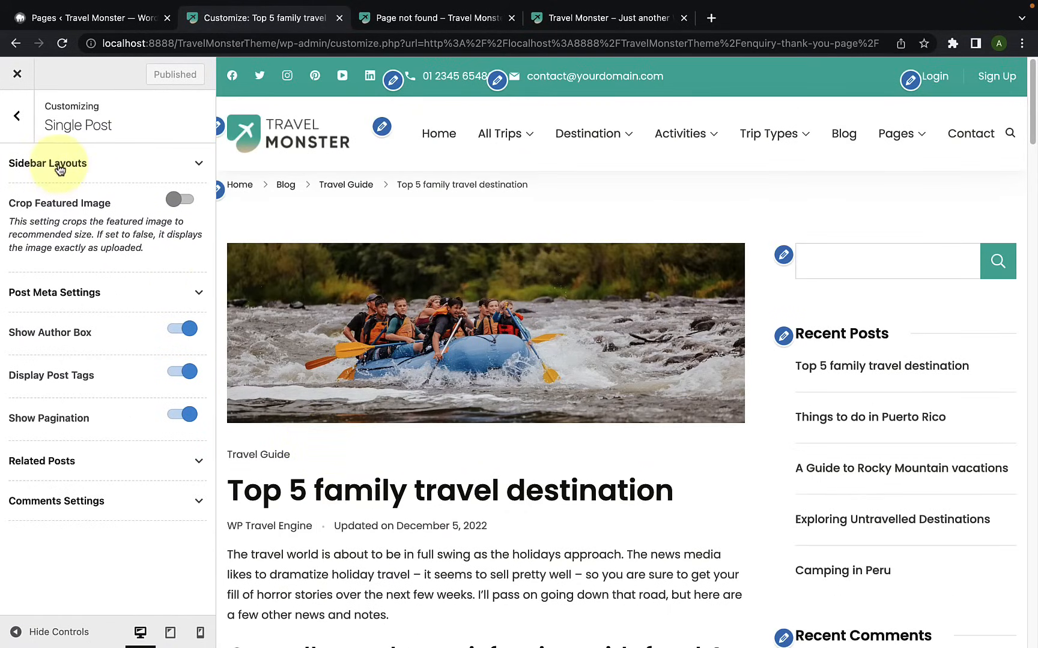
Step: Try the left-sidebar, full-width and centered layouts for single posts, and set the layout back to right sidebar
{"action": "left_click", "coordinate": [128, 175]}
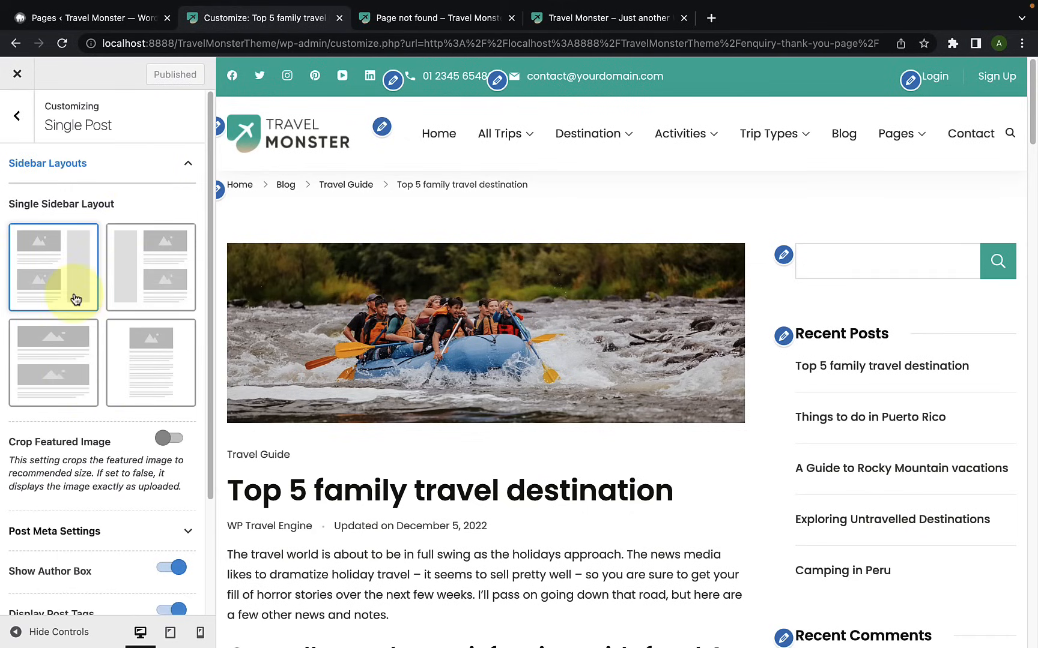
{"action": "left_click", "coordinate": [156, 289]}
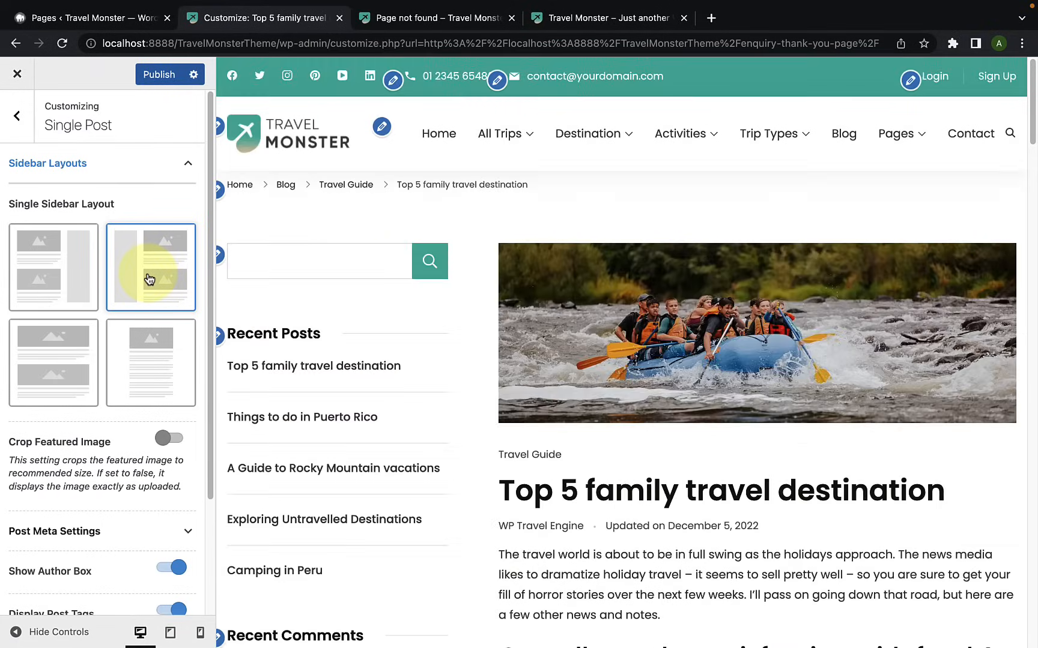
{"action": "left_click", "coordinate": [78, 359]}
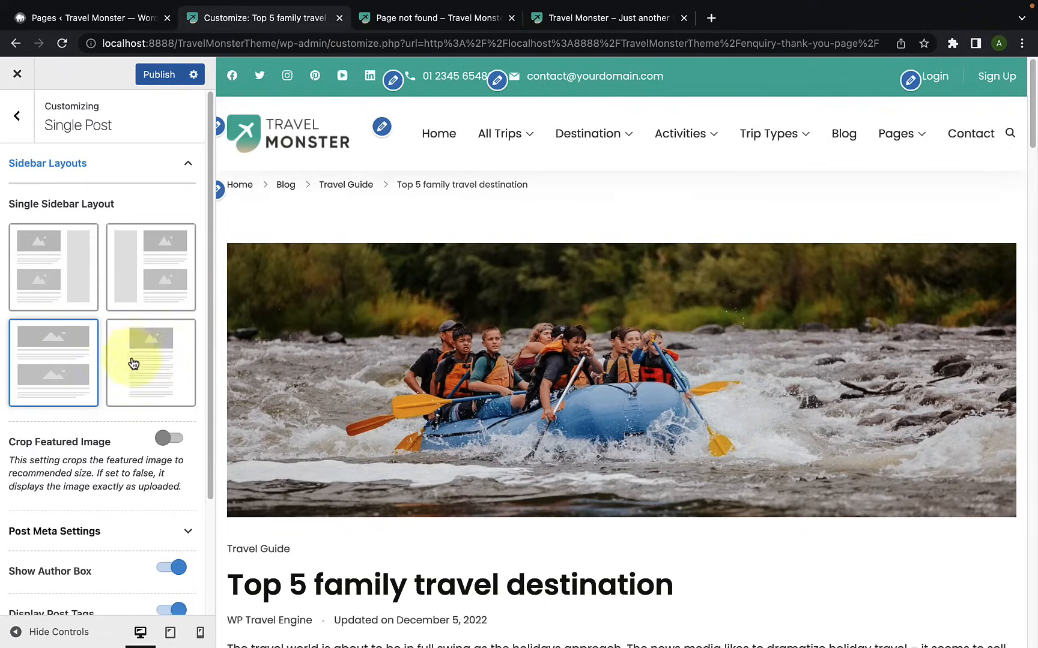
{"action": "left_click", "coordinate": [138, 355]}
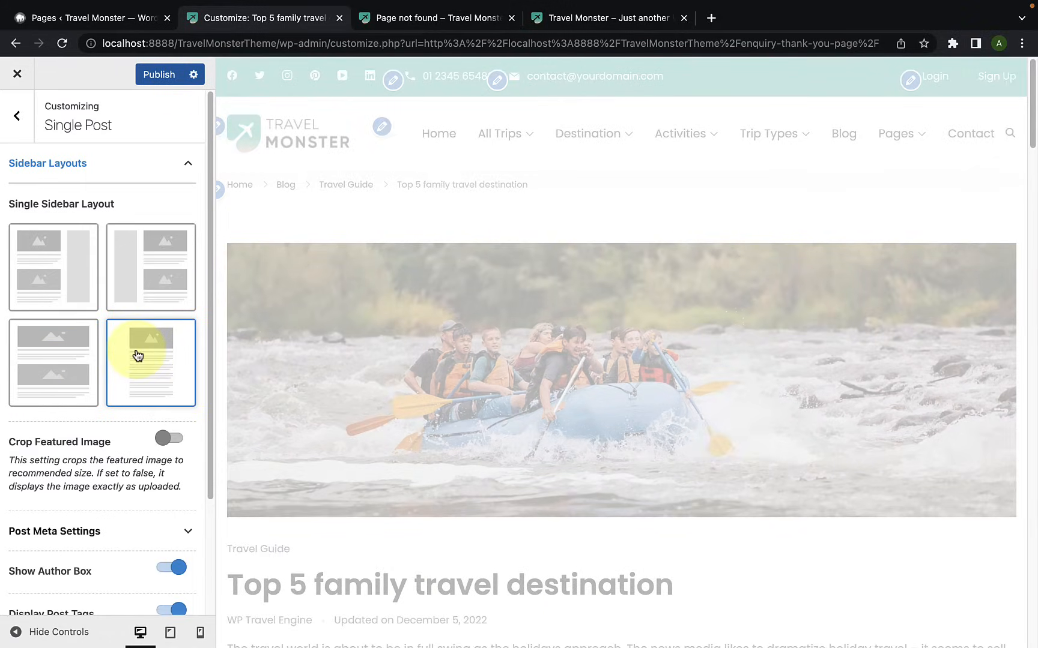
{"action": "scroll", "coordinate": [360, 362], "scroll_direction": "down", "scroll_amount": 10}
{"action": "scroll", "coordinate": [360, 363], "scroll_direction": "up", "scroll_amount": 10}
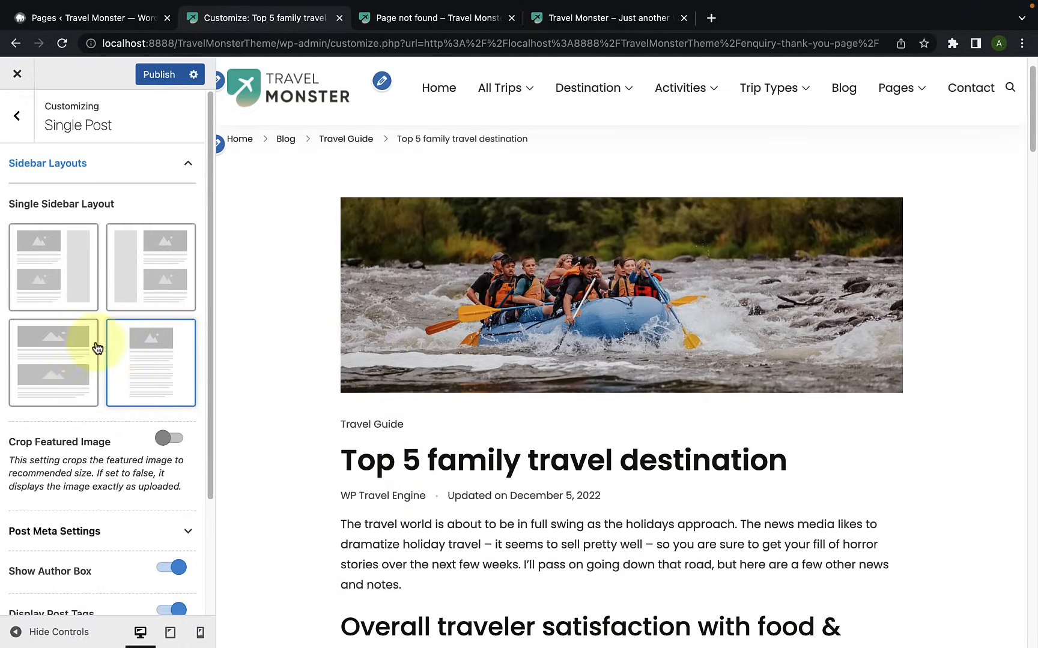
{"action": "left_click", "coordinate": [24, 279]}
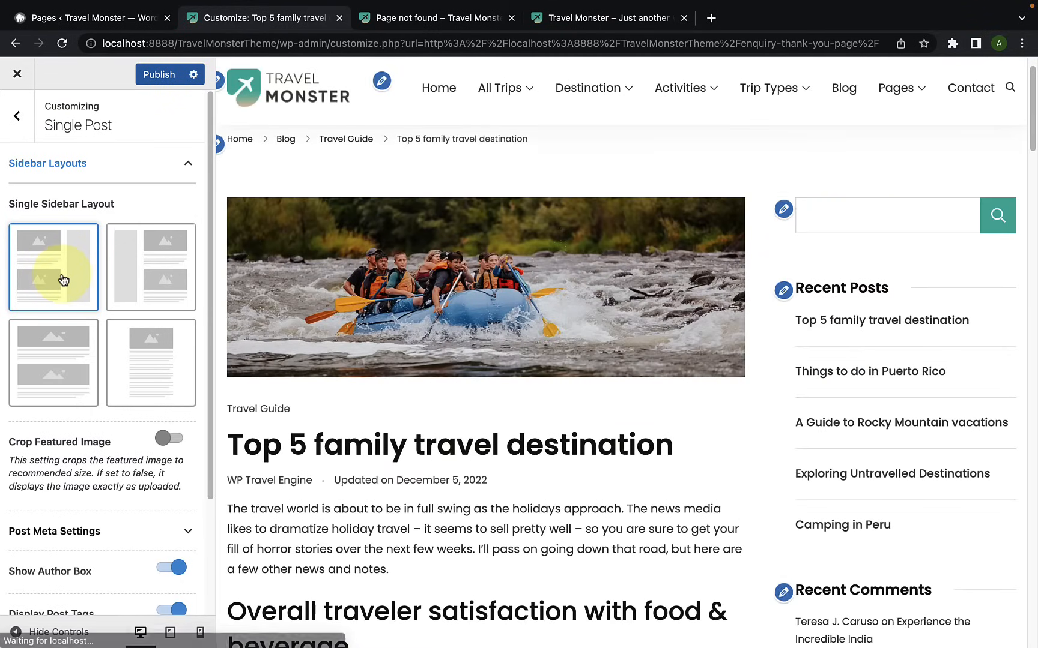
Step: Turn Crop Featured Image on to check the post's featured image in the preview, and turn it back off
{"action": "scroll", "coordinate": [66, 360], "scroll_direction": "down", "scroll_amount": 3}
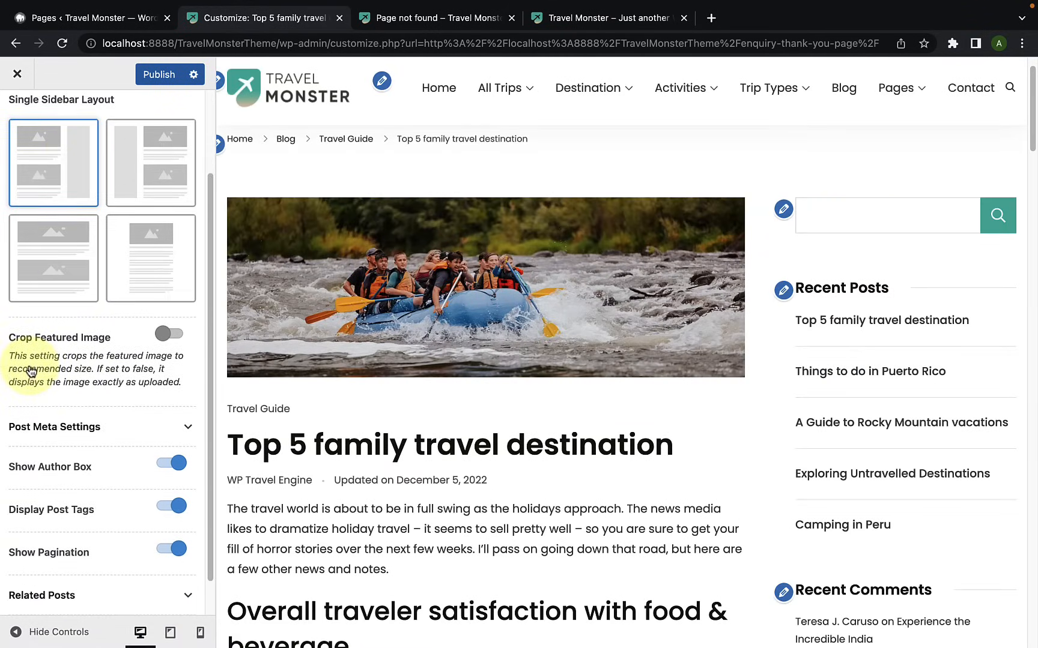
{"action": "scroll", "coordinate": [24, 384], "scroll_direction": "down", "scroll_amount": 1}
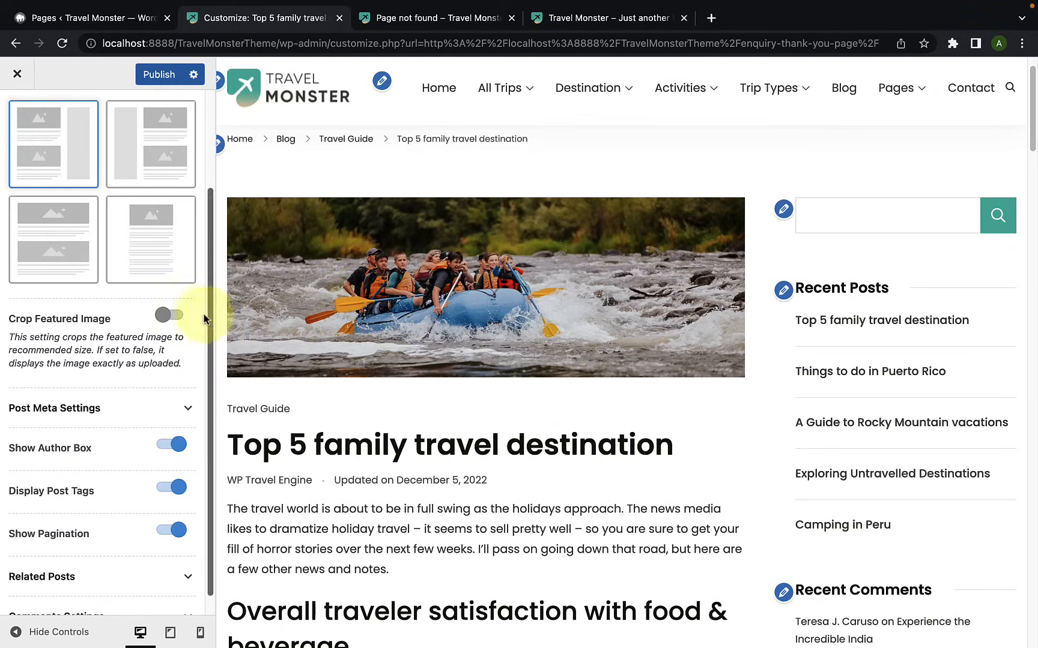
{"action": "left_click", "coordinate": [169, 314]}
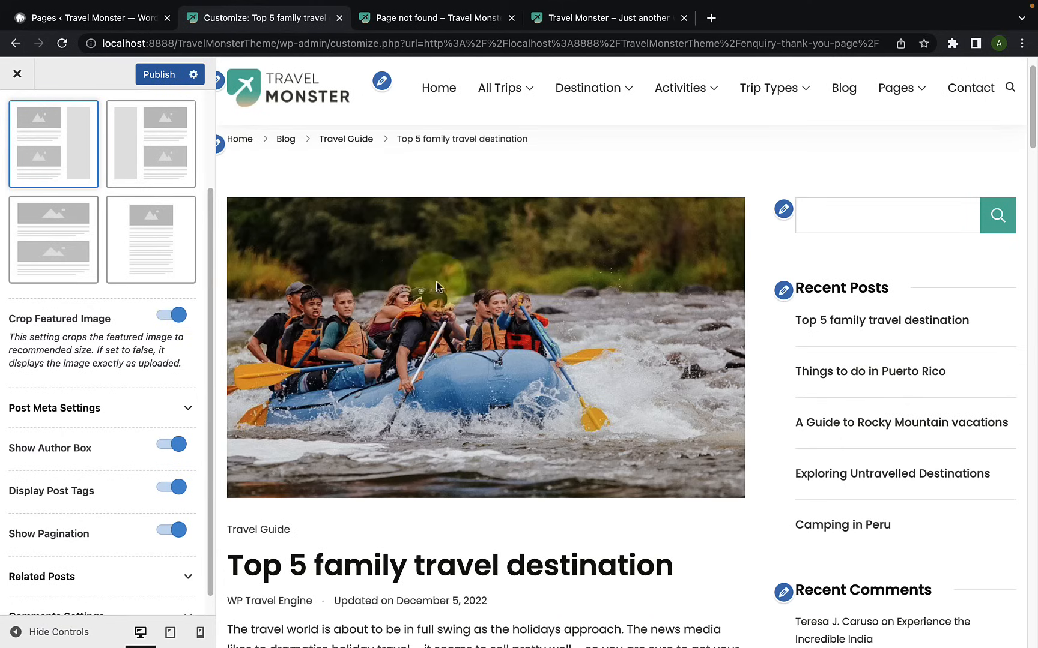
{"action": "scroll", "coordinate": [403, 389], "scroll_direction": "down", "scroll_amount": 1}
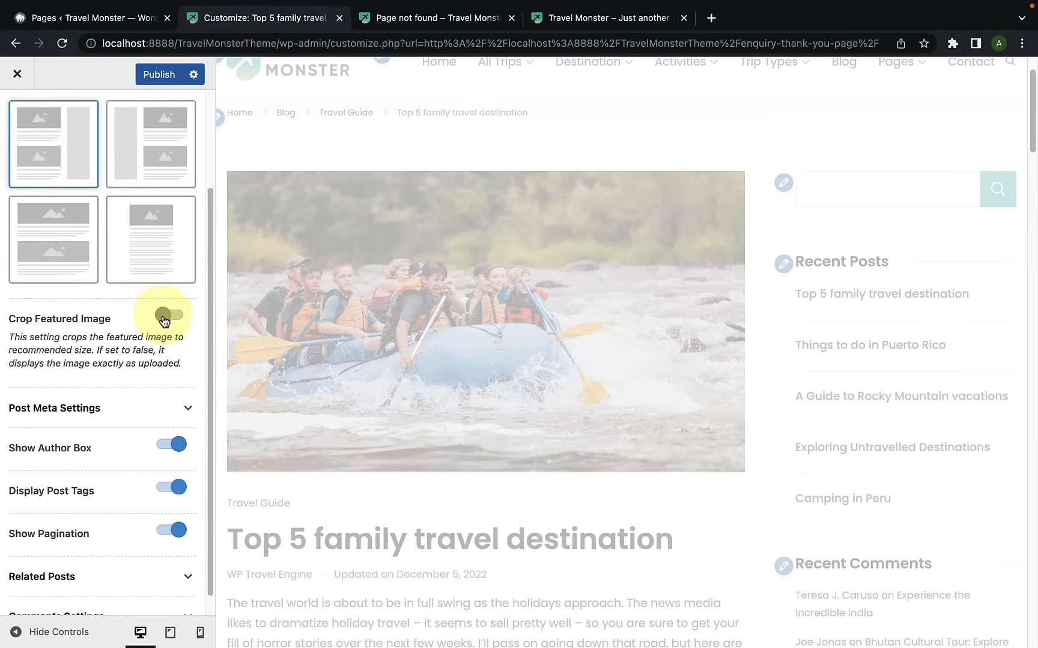
Step: In the Post Meta Settings, enable the Comment meta and move it above Author and Date in the Meta Order
{"action": "scroll", "coordinate": [72, 408], "scroll_direction": "down", "scroll_amount": 1}
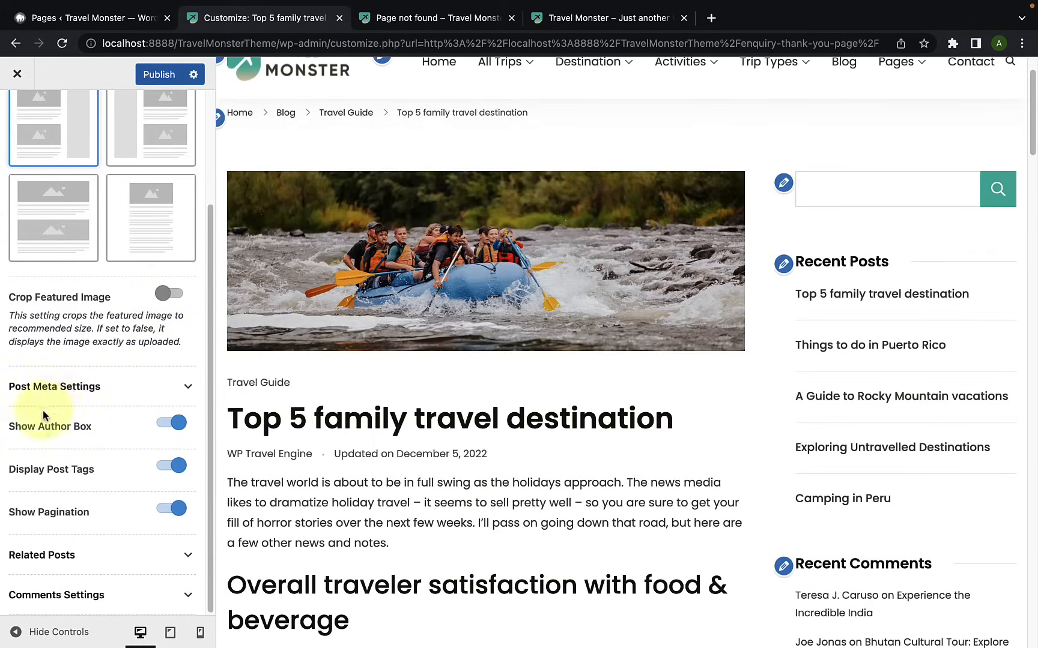
{"action": "left_click", "coordinate": [111, 387]}
{"action": "scroll", "coordinate": [111, 396], "scroll_direction": "down", "scroll_amount": 3}
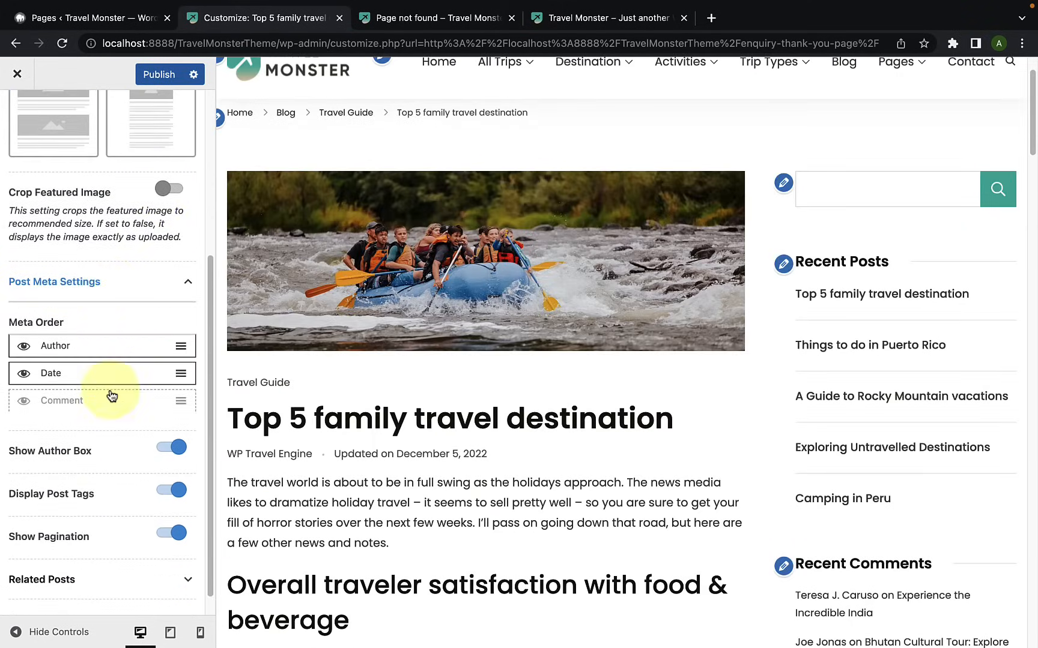
{"action": "scroll", "coordinate": [255, 410], "scroll_direction": "down", "scroll_amount": 3}
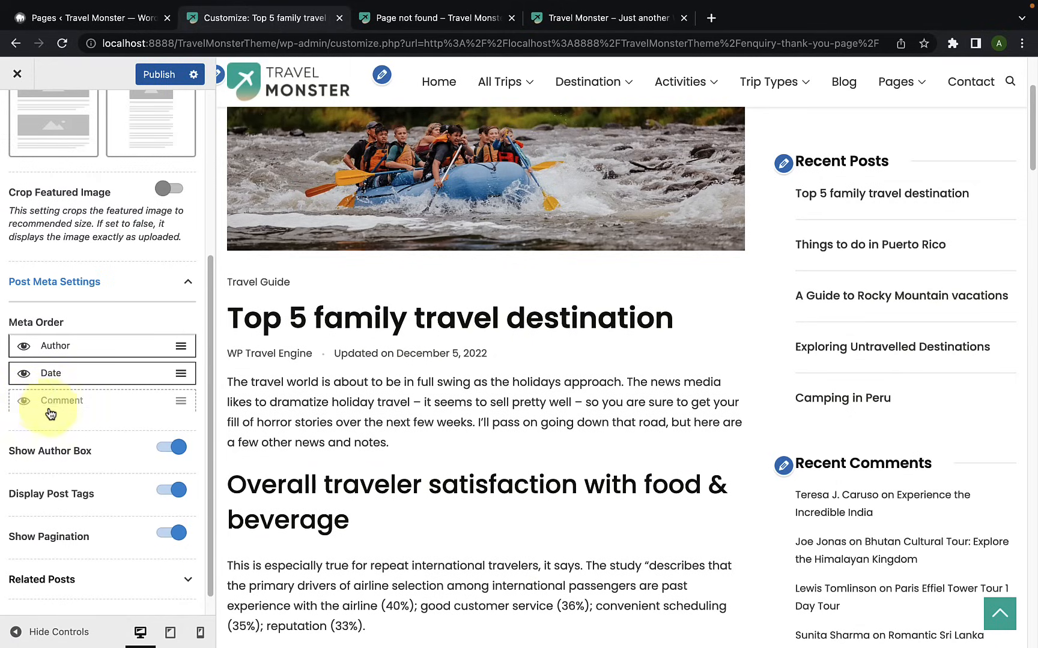
{"action": "left_click", "coordinate": [24, 405]}
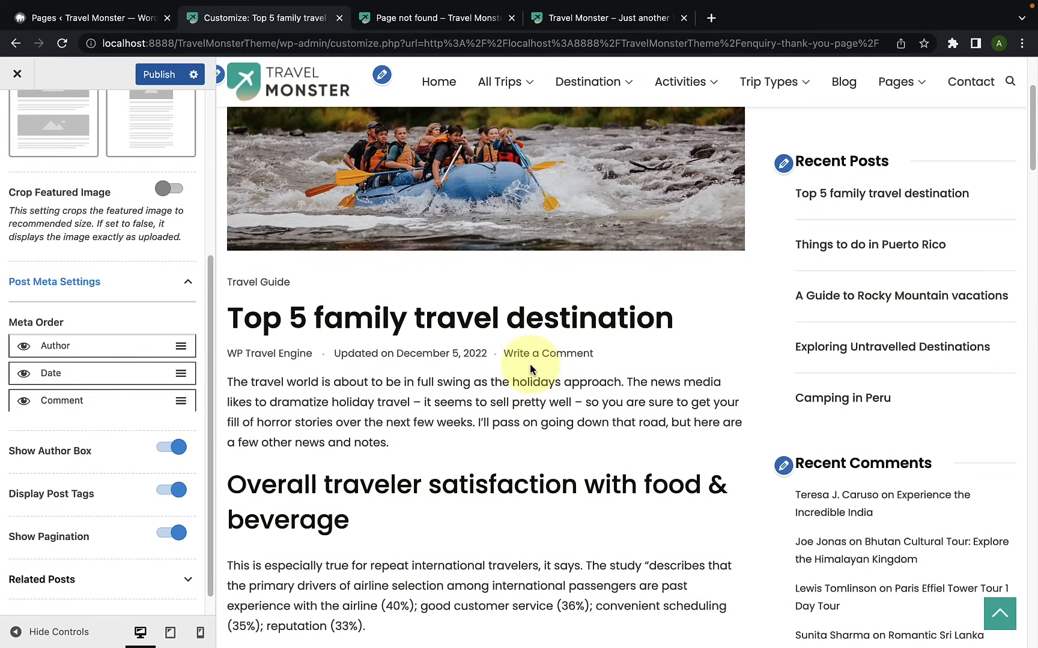
{"action": "left_click_drag", "start_coordinate": [72, 407], "coordinate": [73, 349]}
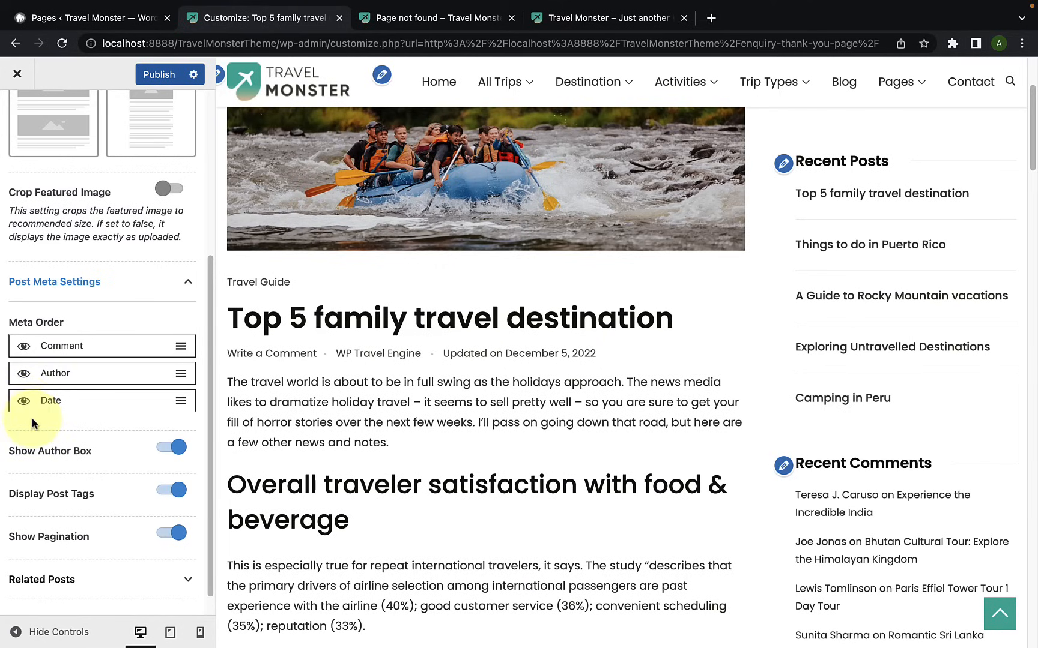
Step: Find the author box at the end of the post, turn Show Author Box off to check the preview, and turn it back on
{"action": "scroll", "coordinate": [34, 428], "scroll_direction": "down", "scroll_amount": 1}
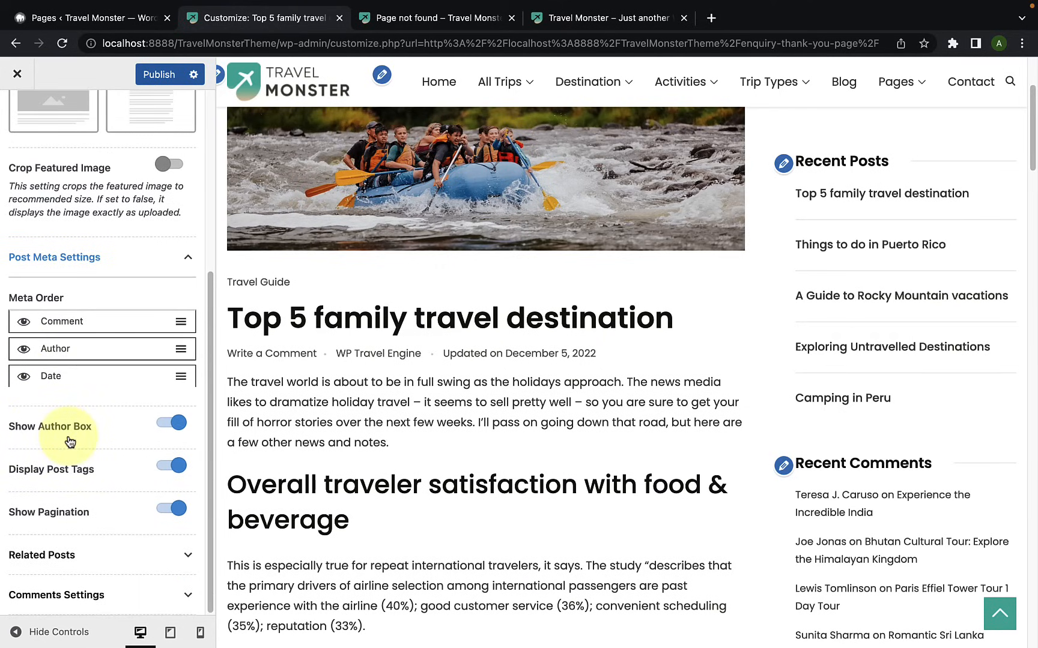
{"action": "scroll", "coordinate": [325, 438], "scroll_direction": "down", "scroll_amount": 10}
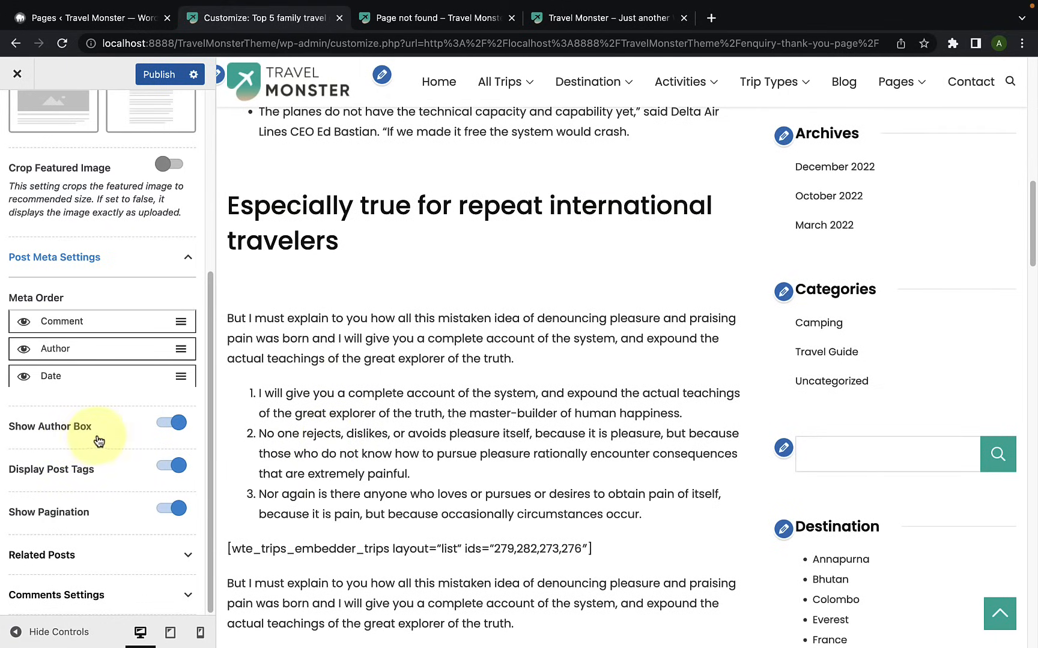
{"action": "scroll", "coordinate": [291, 433], "scroll_direction": "down", "scroll_amount": 8}
{"action": "scroll", "coordinate": [291, 432], "scroll_direction": "down", "scroll_amount": 15}
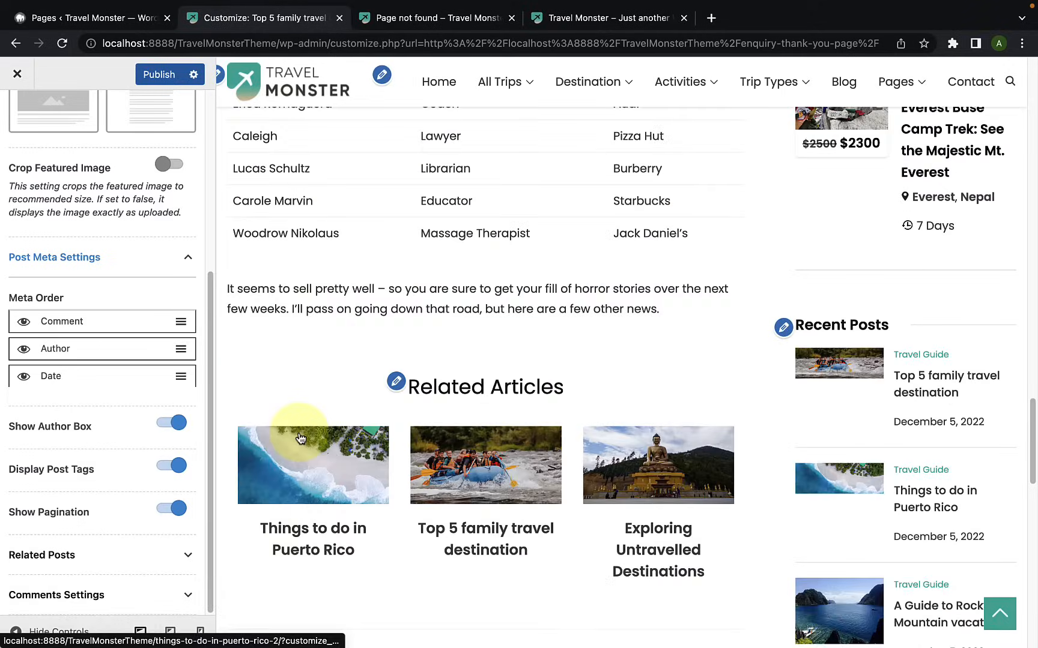
{"action": "scroll", "coordinate": [301, 438], "scroll_direction": "down", "scroll_amount": 7}
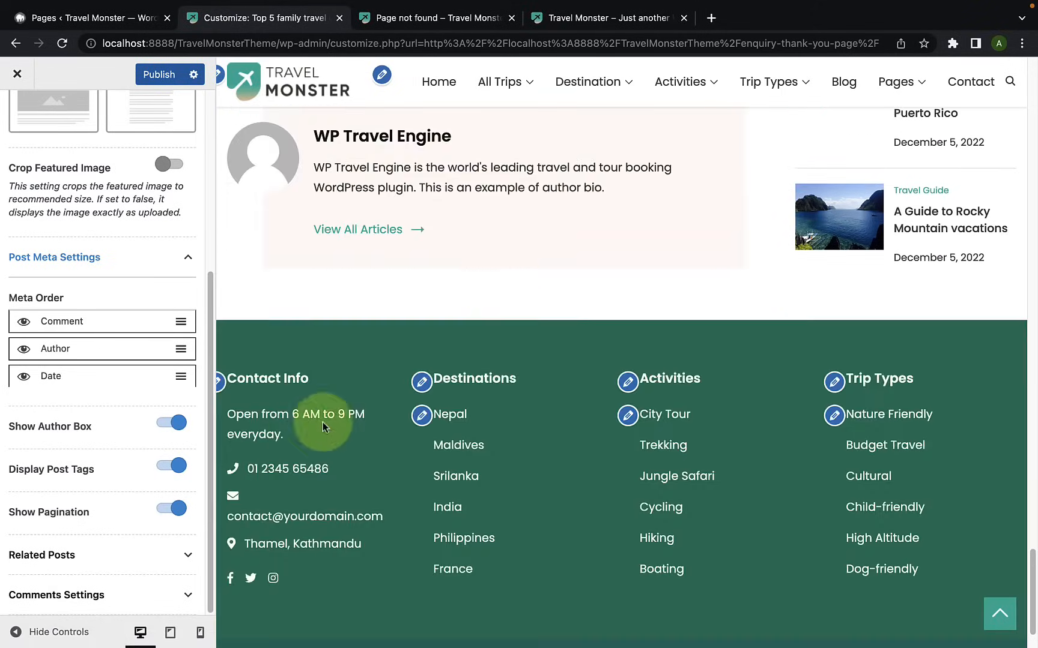
{"action": "scroll", "coordinate": [484, 303], "scroll_direction": "up", "scroll_amount": 3}
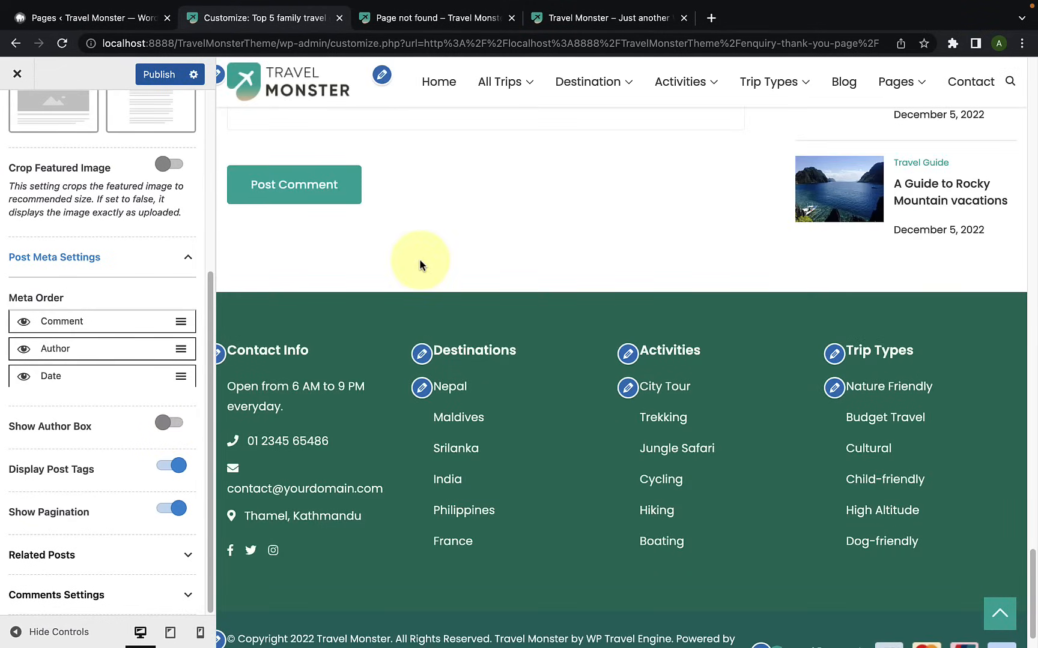
{"action": "left_click", "coordinate": [161, 423]}
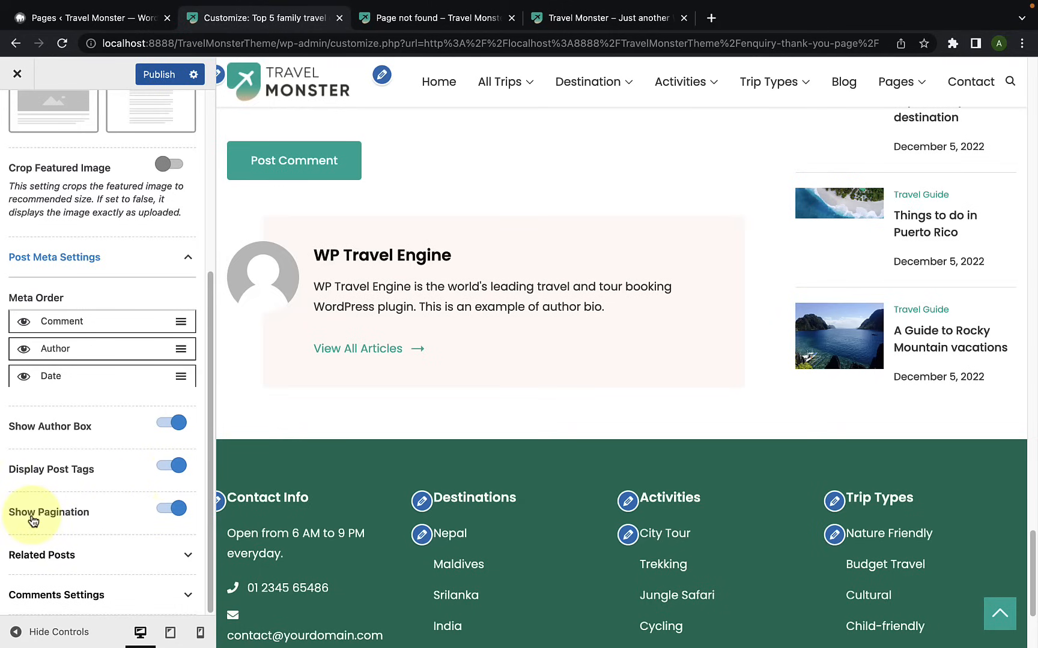
{"action": "scroll", "coordinate": [554, 355], "scroll_direction": "up", "scroll_amount": 10}
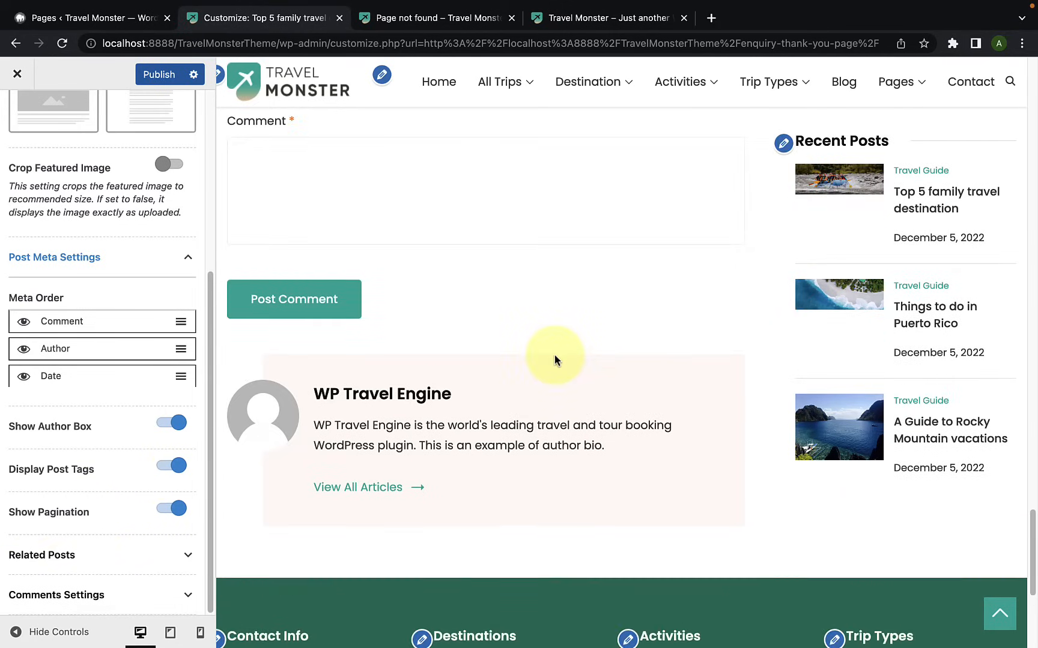
Step: Find the previous-article link below the post, turn Show Pagination off to check the preview, and turn it back on
{"action": "scroll", "coordinate": [550, 372], "scroll_direction": "down", "scroll_amount": 1}
{"action": "scroll", "coordinate": [549, 378], "scroll_direction": "down", "scroll_amount": 1}
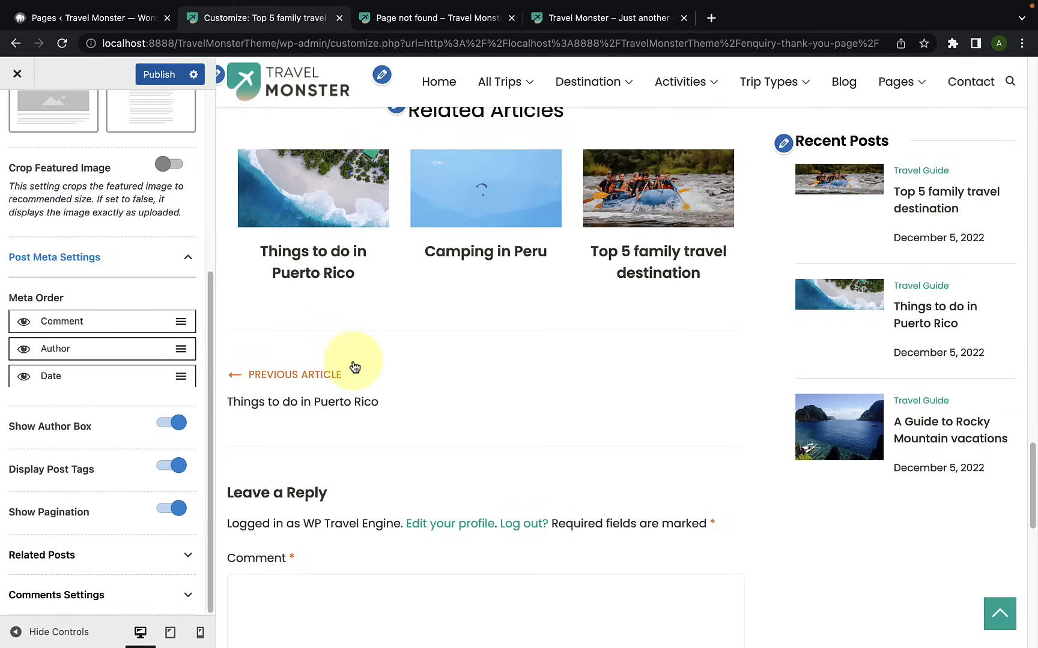
{"action": "scroll", "coordinate": [424, 424], "scroll_direction": "down", "scroll_amount": 3}
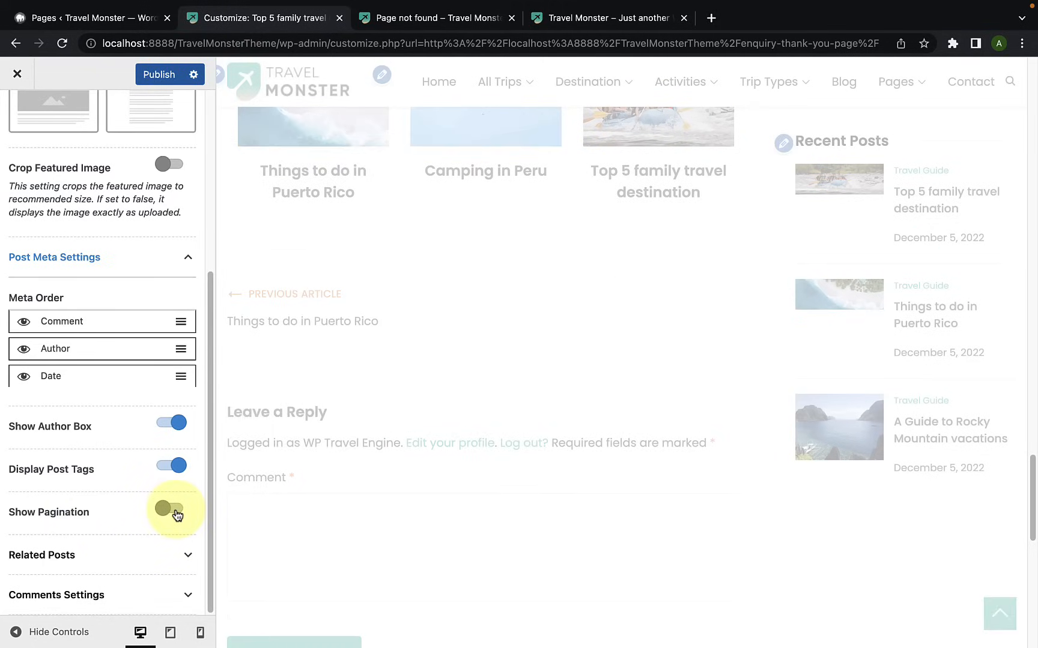
{"action": "left_click", "coordinate": [172, 509]}
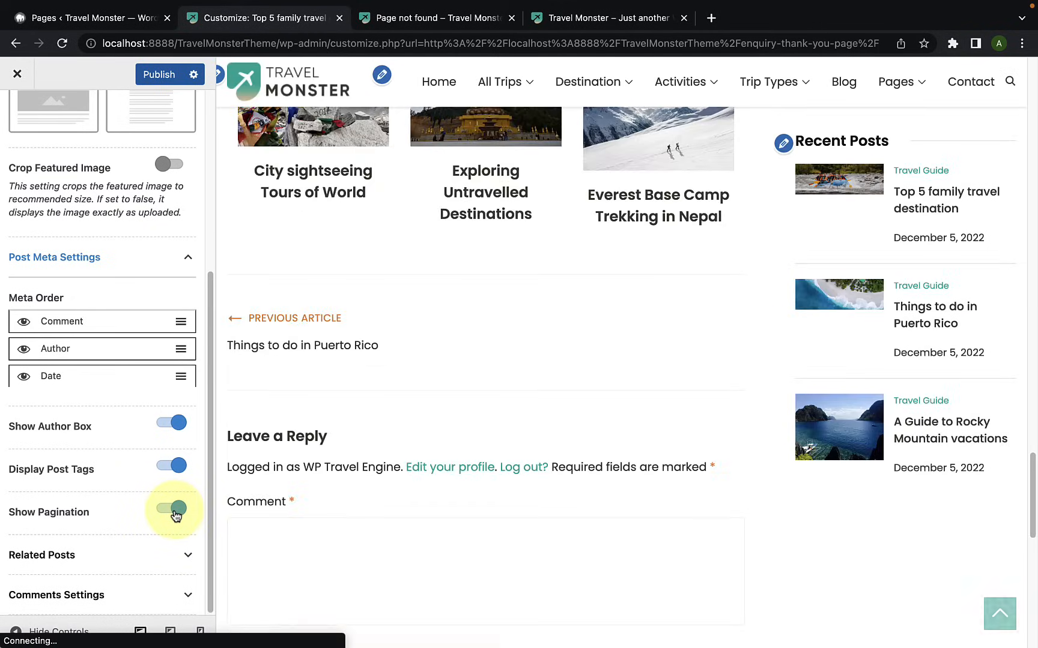
Step: Open the Related Posts settings and find the Related Articles section in the post preview
{"action": "left_click", "coordinate": [98, 568]}
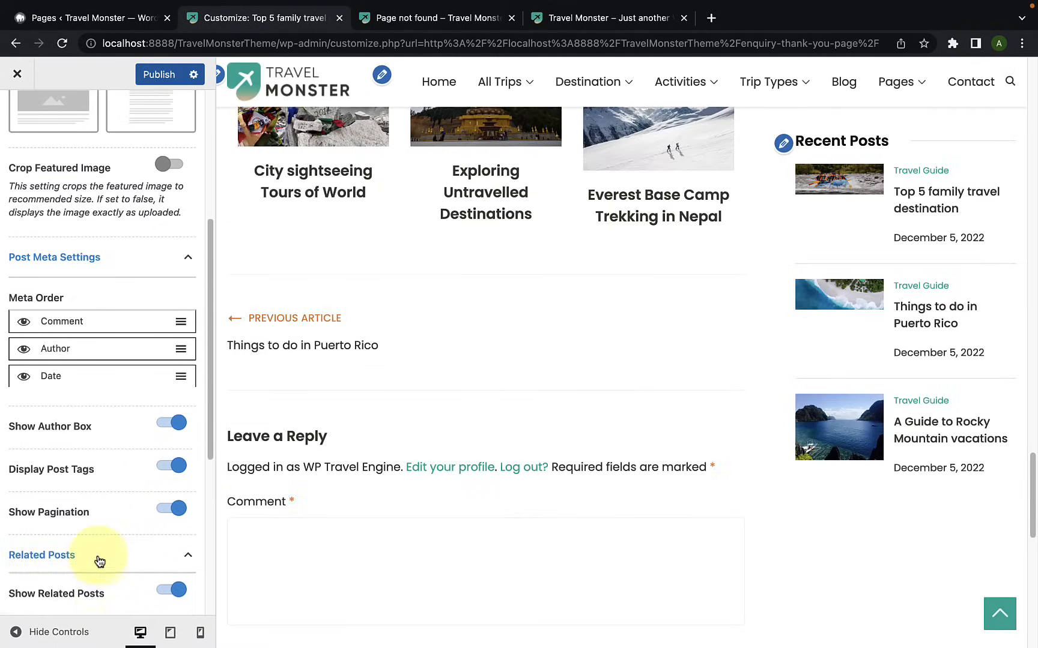
{"action": "scroll", "coordinate": [109, 540], "scroll_direction": "down", "scroll_amount": 5}
{"action": "scroll", "coordinate": [380, 372], "scroll_direction": "up", "scroll_amount": 2}
{"action": "scroll", "coordinate": [387, 375], "scroll_direction": "up", "scroll_amount": 1}
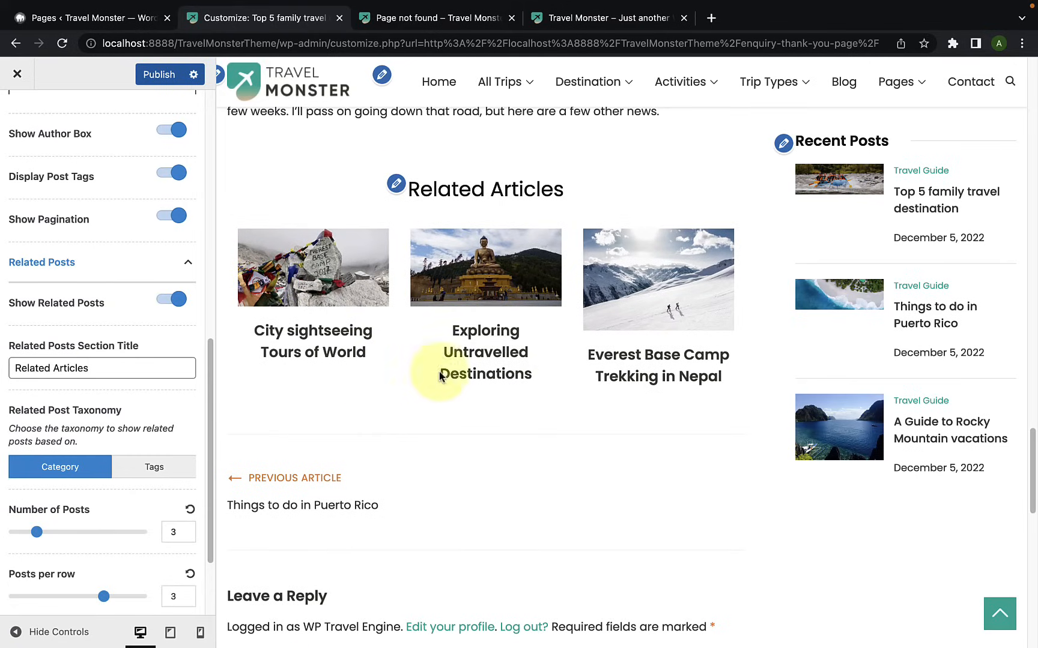
{"action": "scroll", "coordinate": [116, 382], "scroll_direction": "down", "scroll_amount": 1}
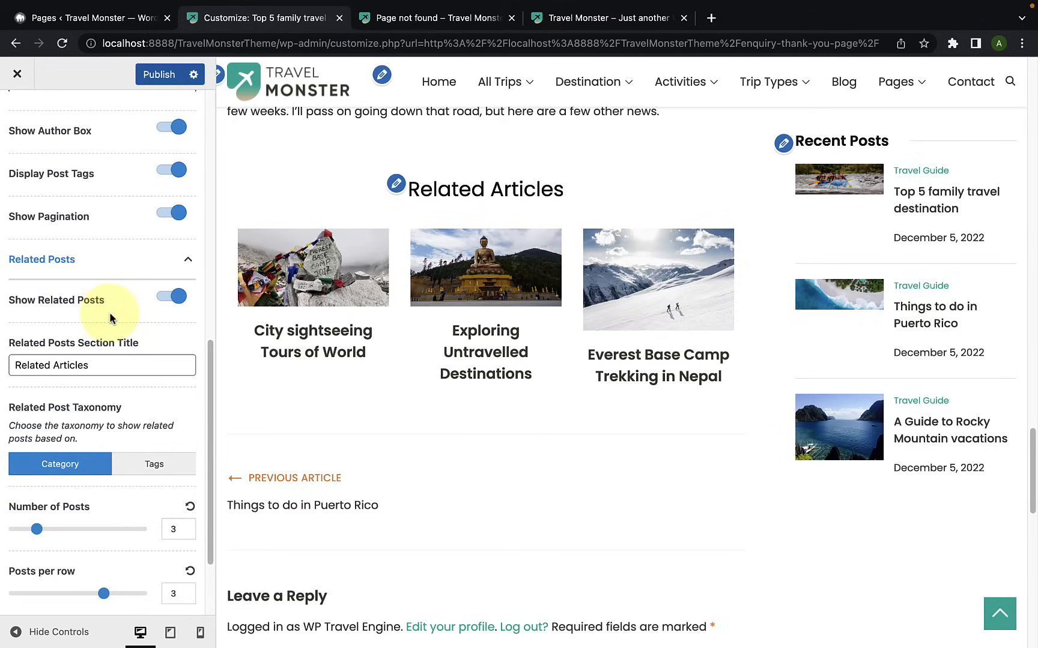
Step: Turn Show Related Posts off to check the post without the section, and turn it back on
{"action": "left_click", "coordinate": [167, 298]}
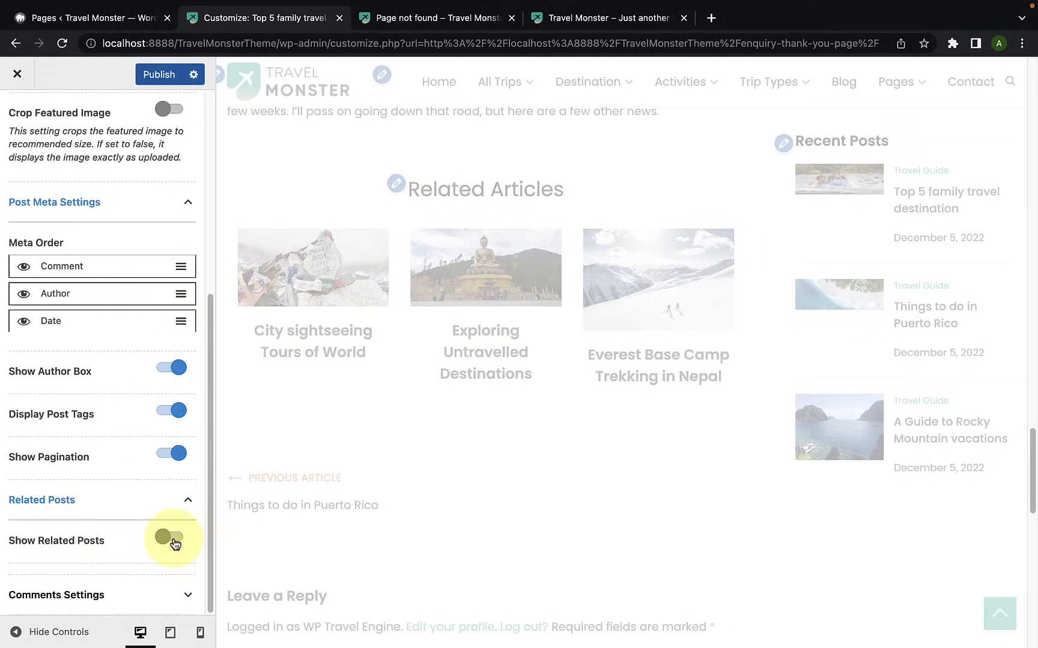
{"action": "scroll", "coordinate": [454, 419], "scroll_direction": "up", "scroll_amount": 8}
{"action": "scroll", "coordinate": [455, 419], "scroll_direction": "down", "scroll_amount": 5}
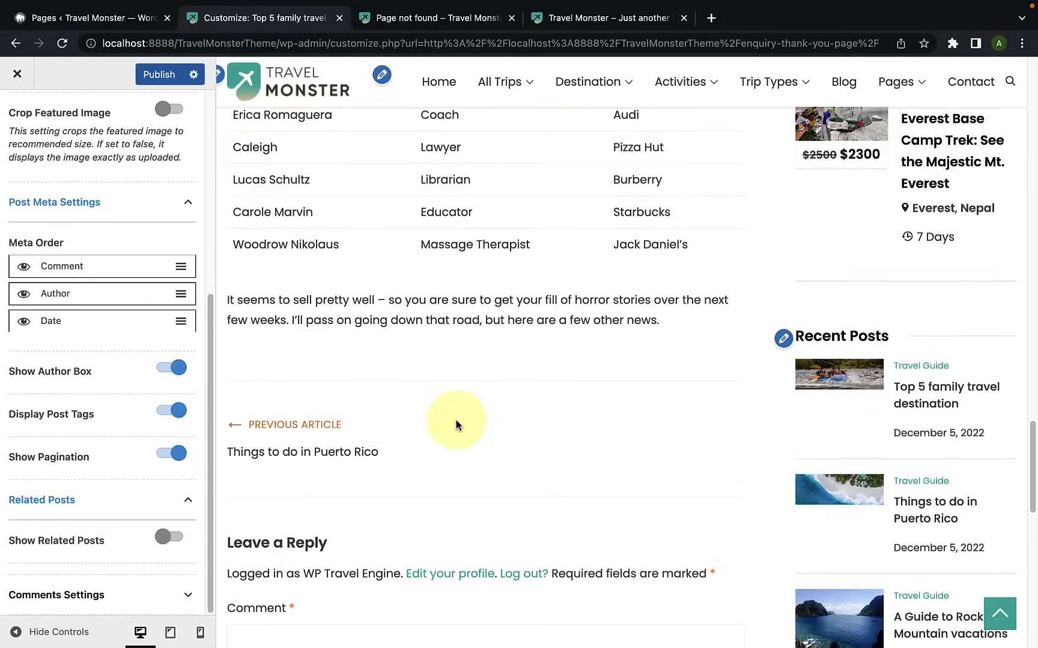
{"action": "left_click", "coordinate": [169, 537]}
{"action": "scroll", "coordinate": [151, 537], "scroll_direction": "down", "scroll_amount": 4}
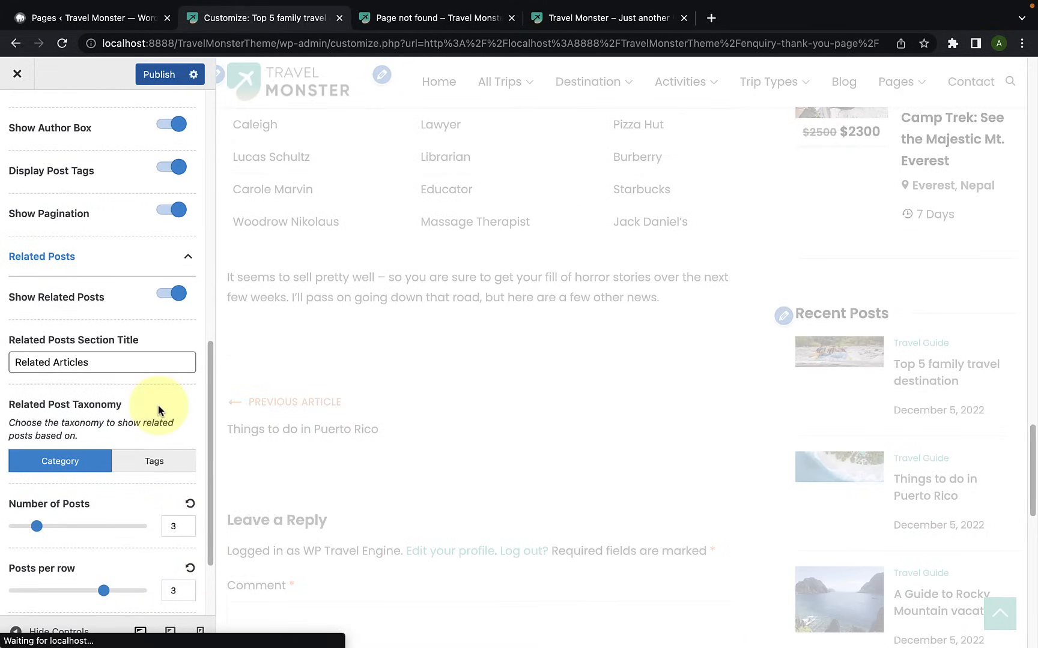
{"action": "scroll", "coordinate": [443, 429], "scroll_direction": "down", "scroll_amount": 1}
{"action": "scroll", "coordinate": [443, 429], "scroll_direction": "down", "scroll_amount": 1}
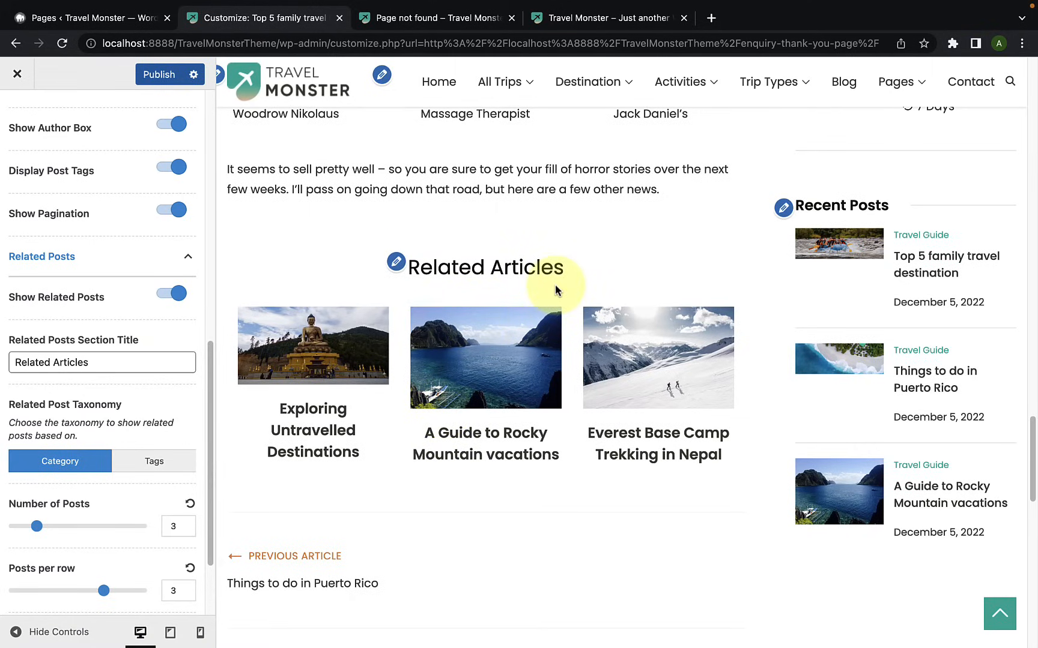
Step: Set the Number of Posts for the related articles to 6 and check the preview
{"action": "left_click_drag", "start_coordinate": [114, 362], "coordinate": [7, 371]}
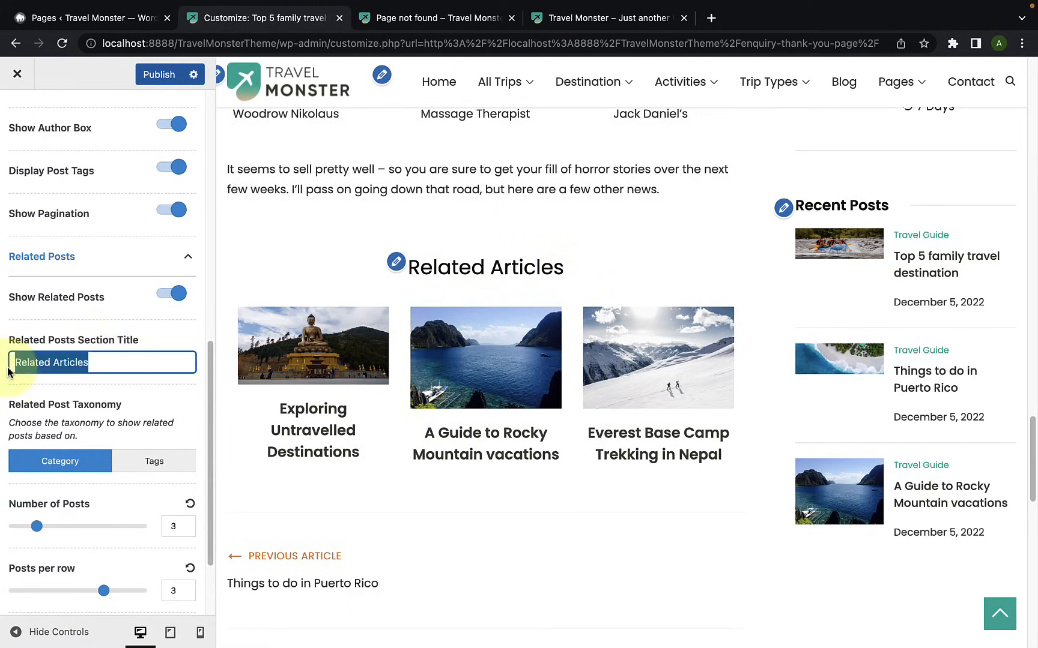
{"action": "left_click", "coordinate": [99, 362]}
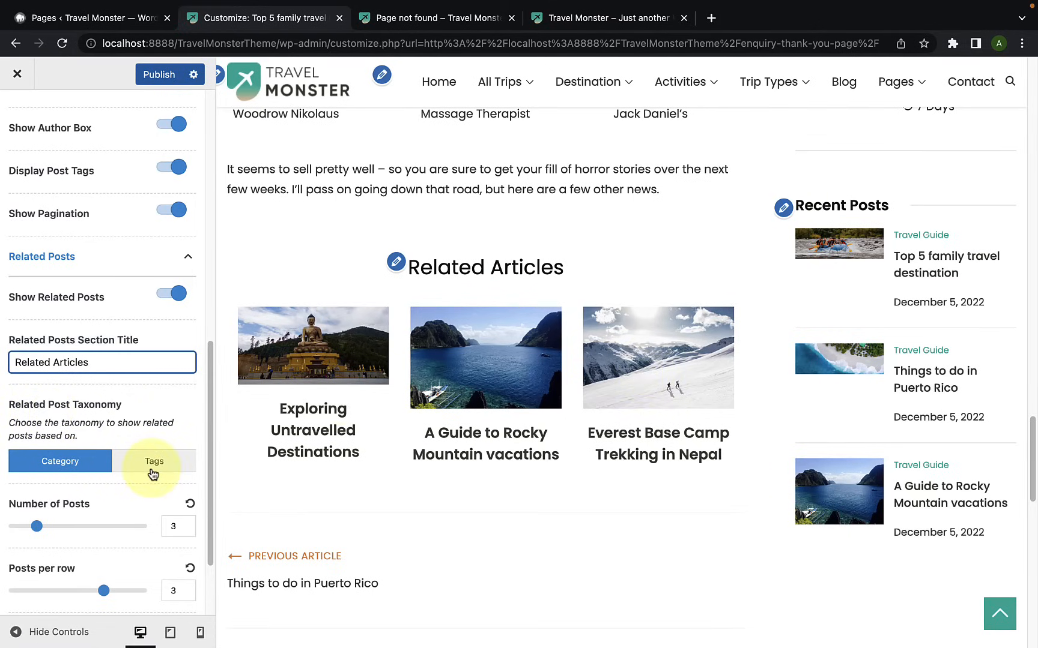
{"action": "scroll", "coordinate": [153, 474], "scroll_direction": "down", "scroll_amount": 1}
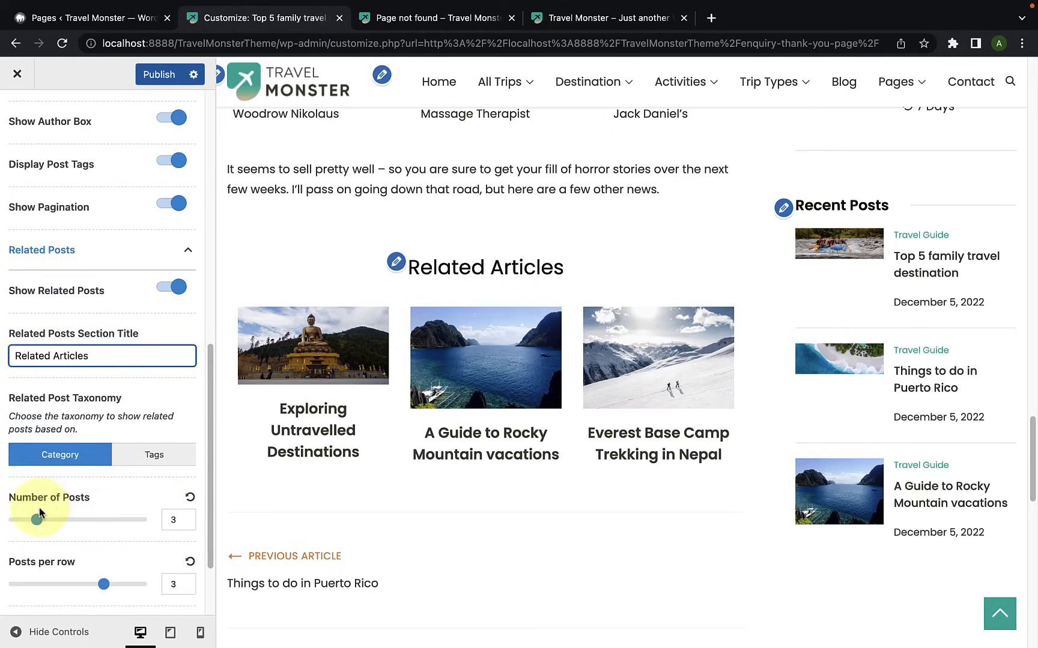
{"action": "left_click_drag", "start_coordinate": [37, 520], "coordinate": [68, 522]}
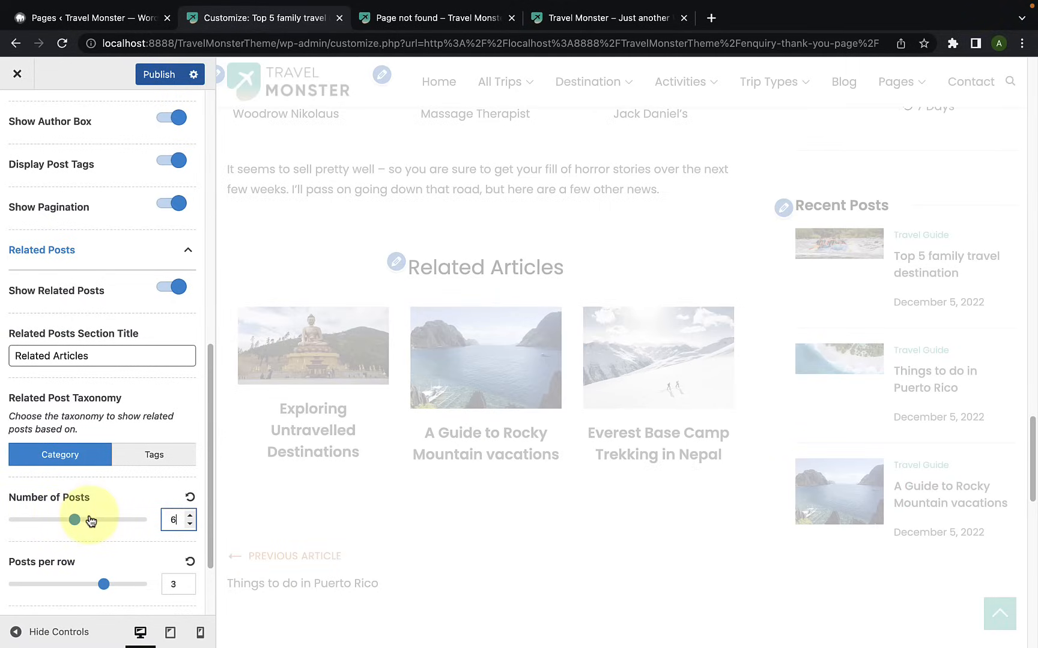
{"action": "scroll", "coordinate": [559, 432], "scroll_direction": "down", "scroll_amount": 2}
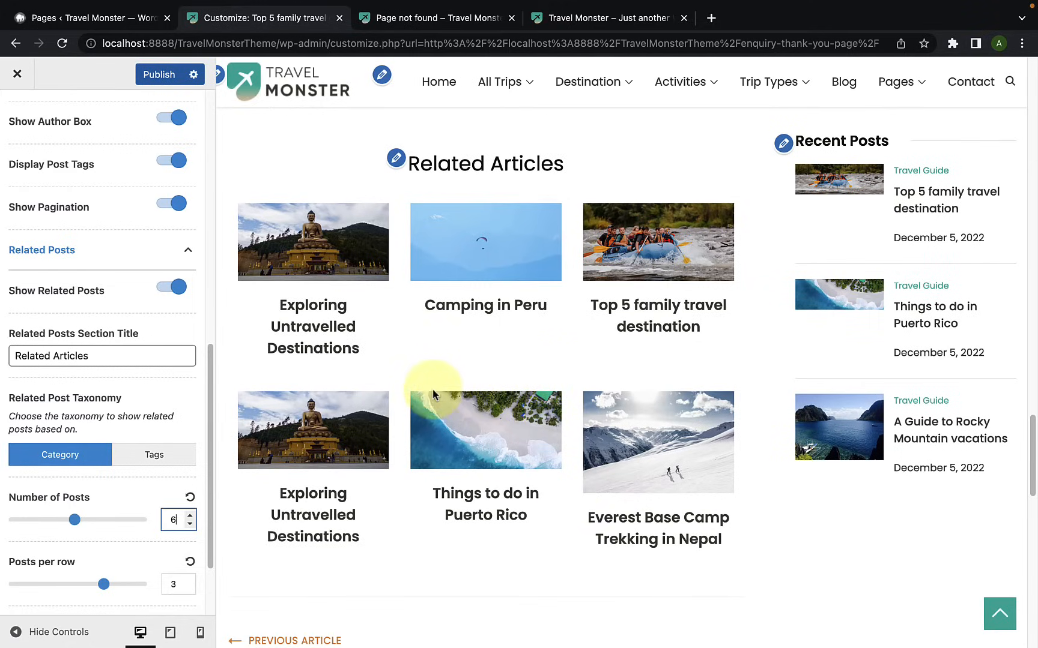
Step: Set the related articles' Posts per row to 2 and look through the rows in the preview
{"action": "left_click_drag", "start_coordinate": [104, 592], "coordinate": [58, 592]}
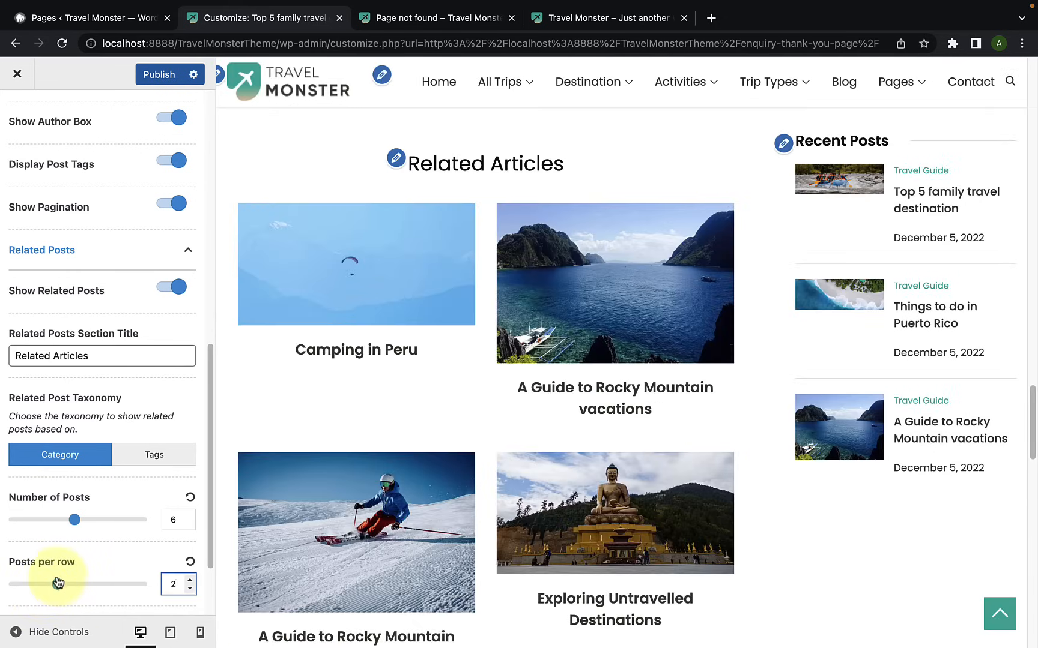
{"action": "scroll", "coordinate": [452, 508], "scroll_direction": "down", "scroll_amount": 4}
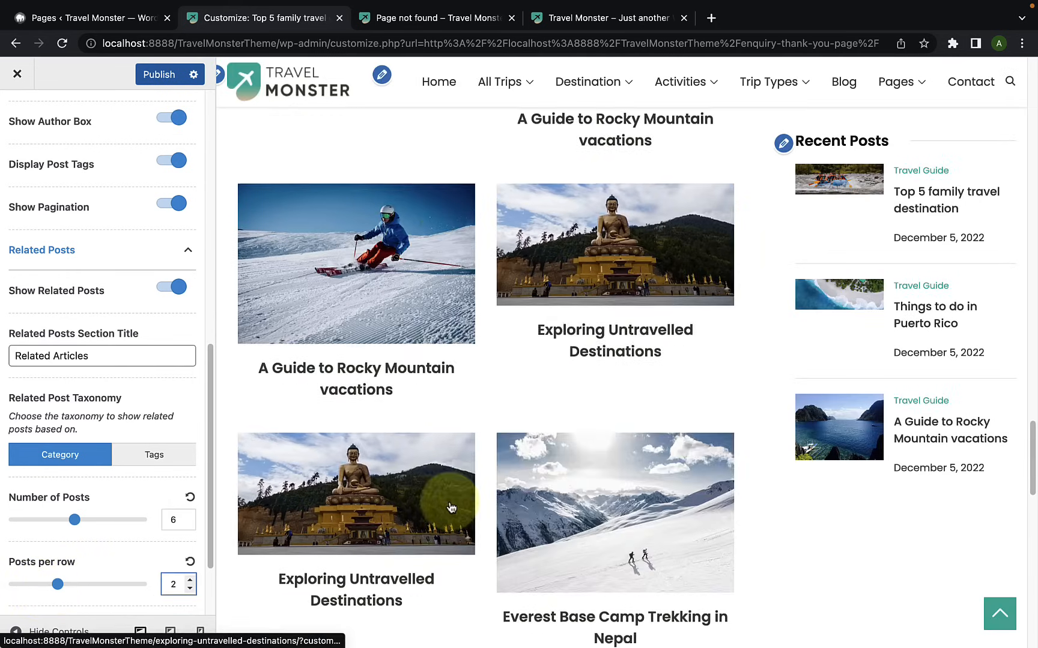
{"action": "scroll", "coordinate": [451, 508], "scroll_direction": "up", "scroll_amount": 4}
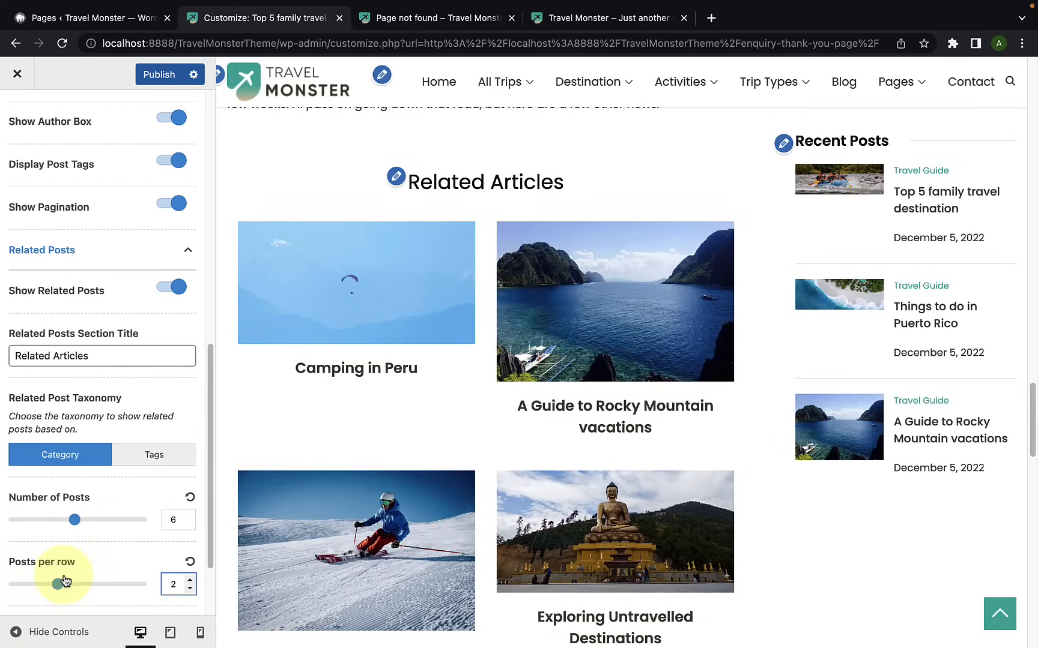
Step: Reset the related posts' count and per-row values to their defaults, and set both Number of Posts and Posts per row to 3
{"action": "left_click", "coordinate": [190, 562]}
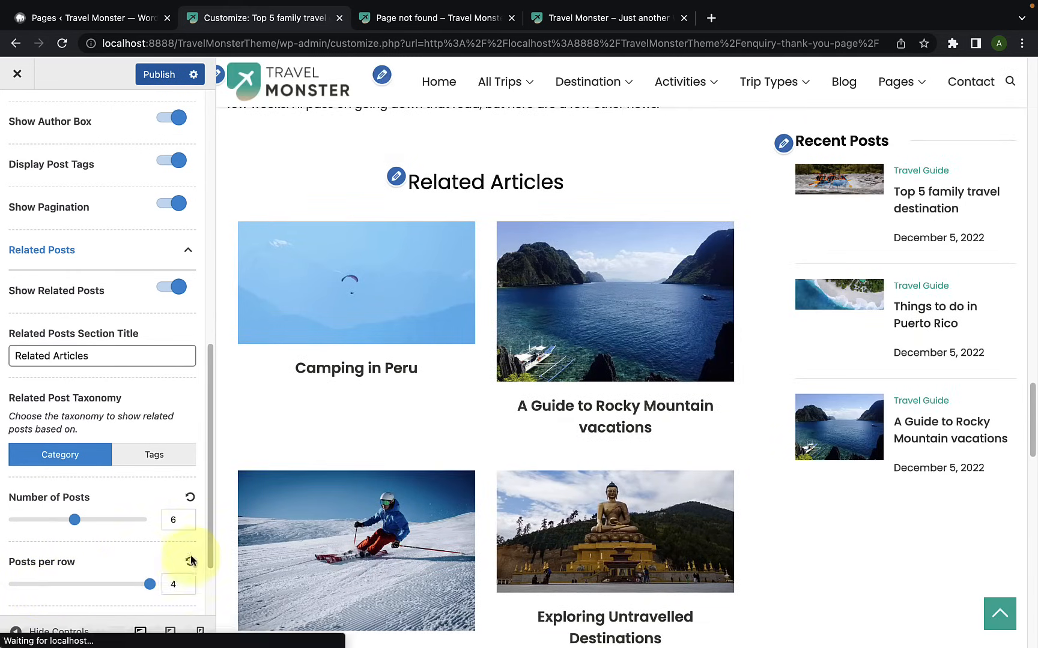
{"action": "left_click", "coordinate": [190, 498]}
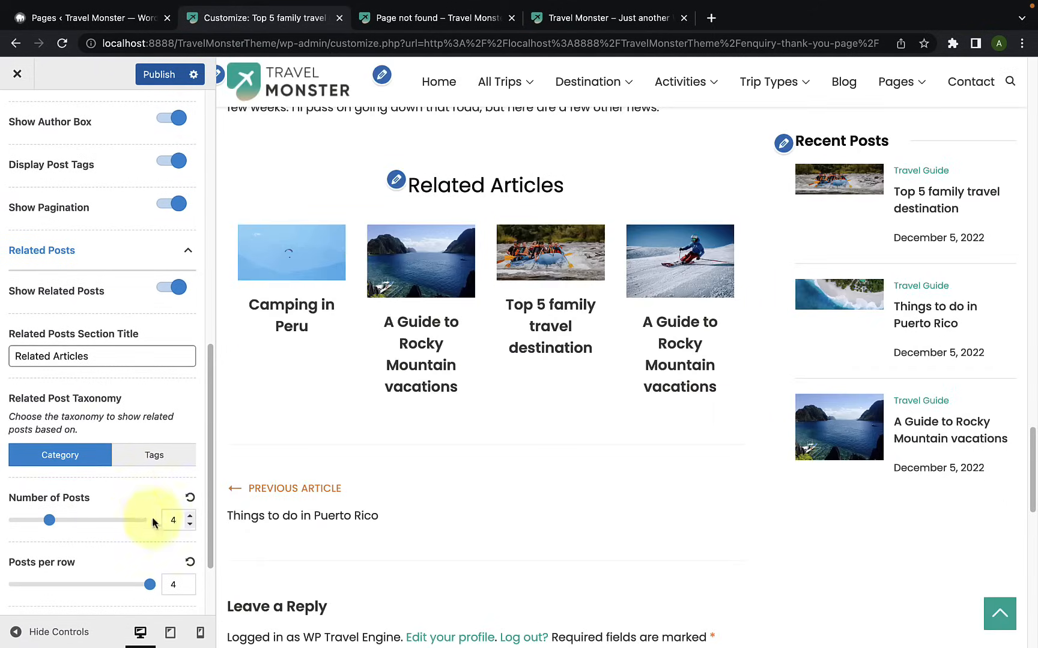
{"action": "left_click", "coordinate": [189, 525]}
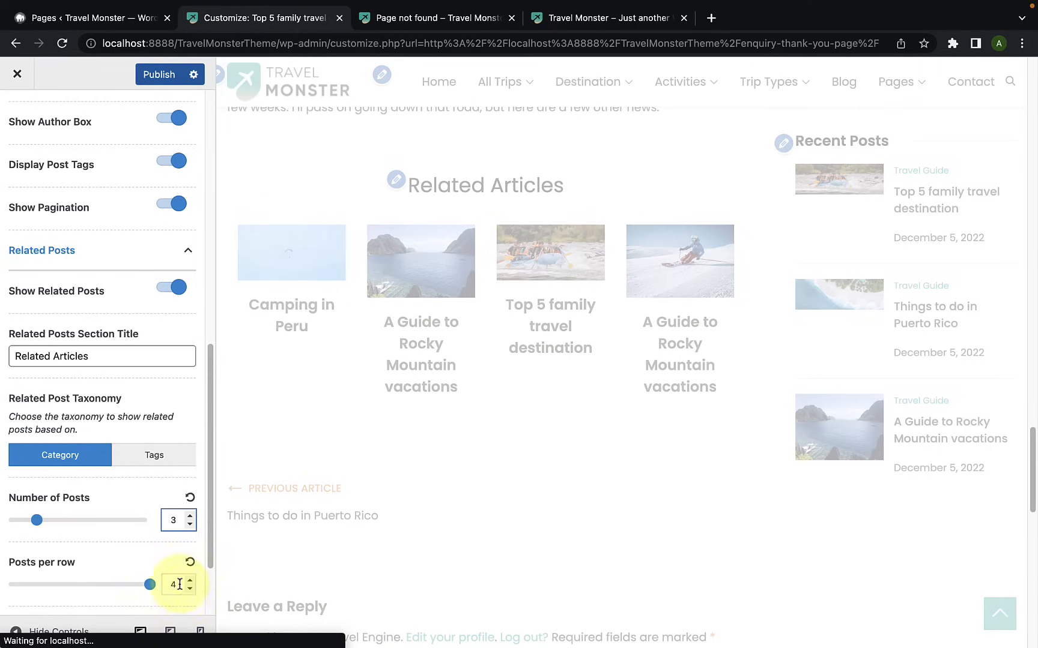
{"action": "left_click", "coordinate": [191, 591]}
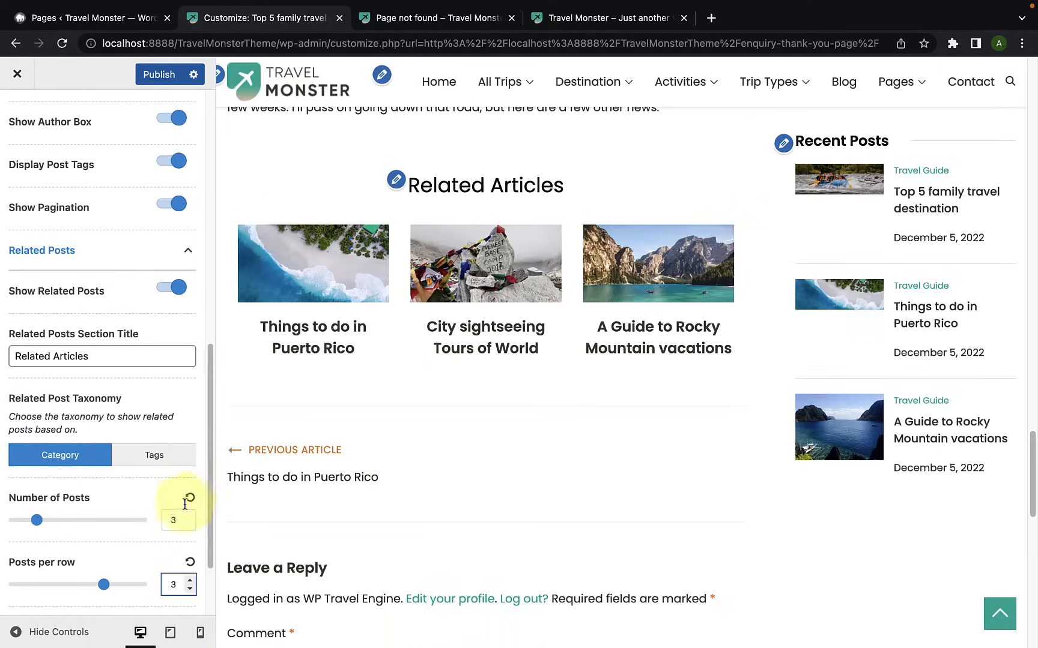
Step: Move the Related Posts location to At End to check the preview, and set it back to Below Content
{"action": "scroll", "coordinate": [189, 500], "scroll_direction": "down", "scroll_amount": 3}
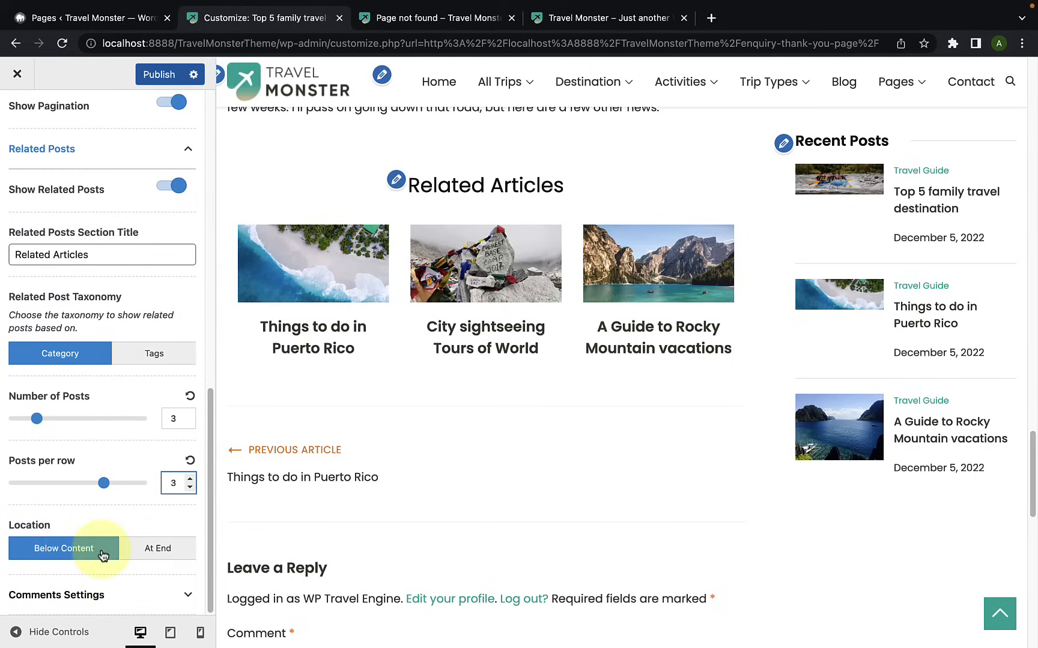
{"action": "scroll", "coordinate": [604, 359], "scroll_direction": "up", "scroll_amount": 5}
{"action": "scroll", "coordinate": [605, 359], "scroll_direction": "down", "scroll_amount": 3}
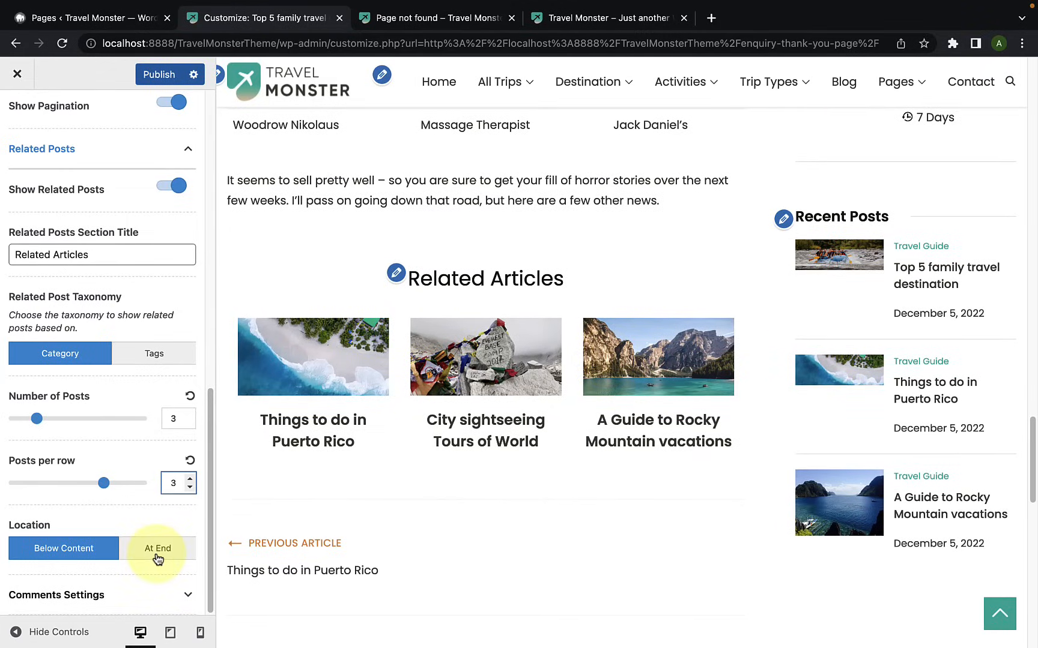
{"action": "left_click", "coordinate": [158, 557]}
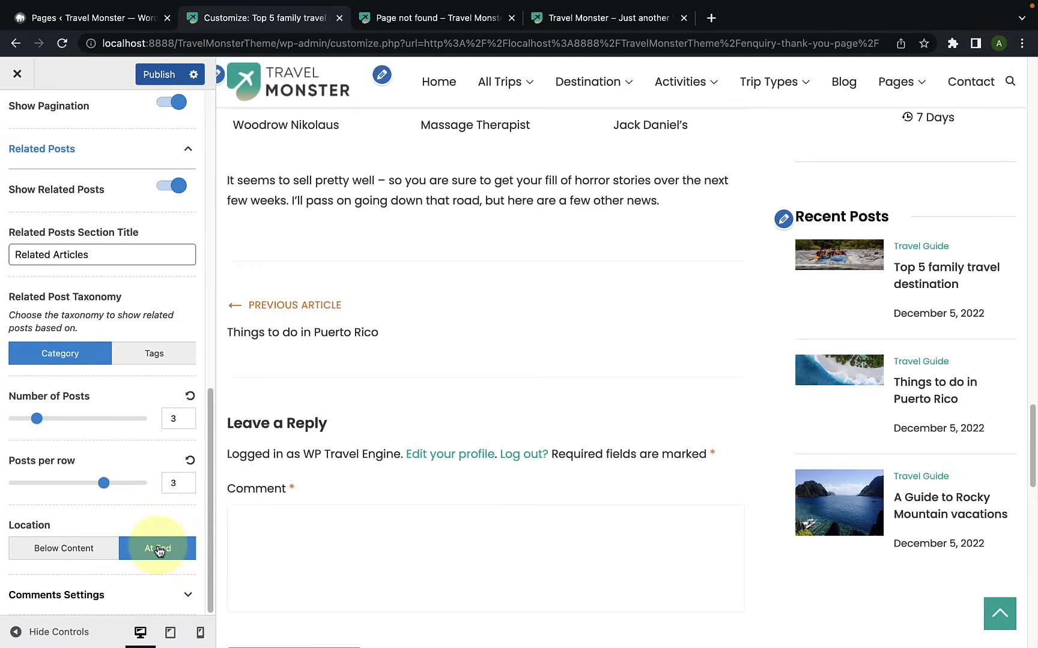
{"action": "scroll", "coordinate": [454, 454], "scroll_direction": "down", "scroll_amount": 5}
{"action": "scroll", "coordinate": [457, 460], "scroll_direction": "down", "scroll_amount": 5}
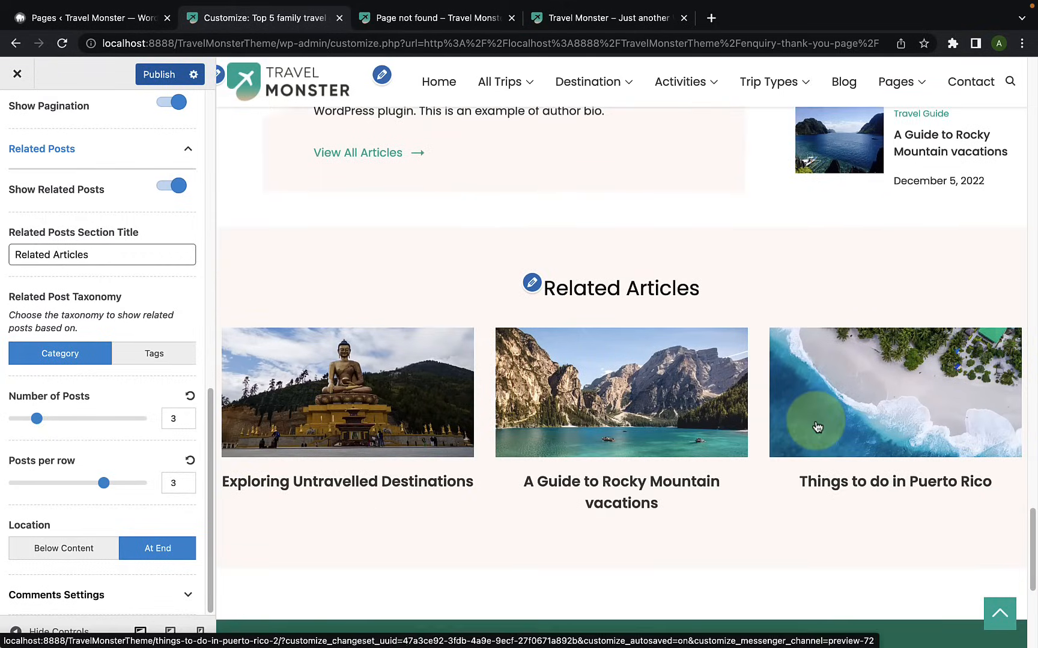
{"action": "left_click", "coordinate": [62, 550]}
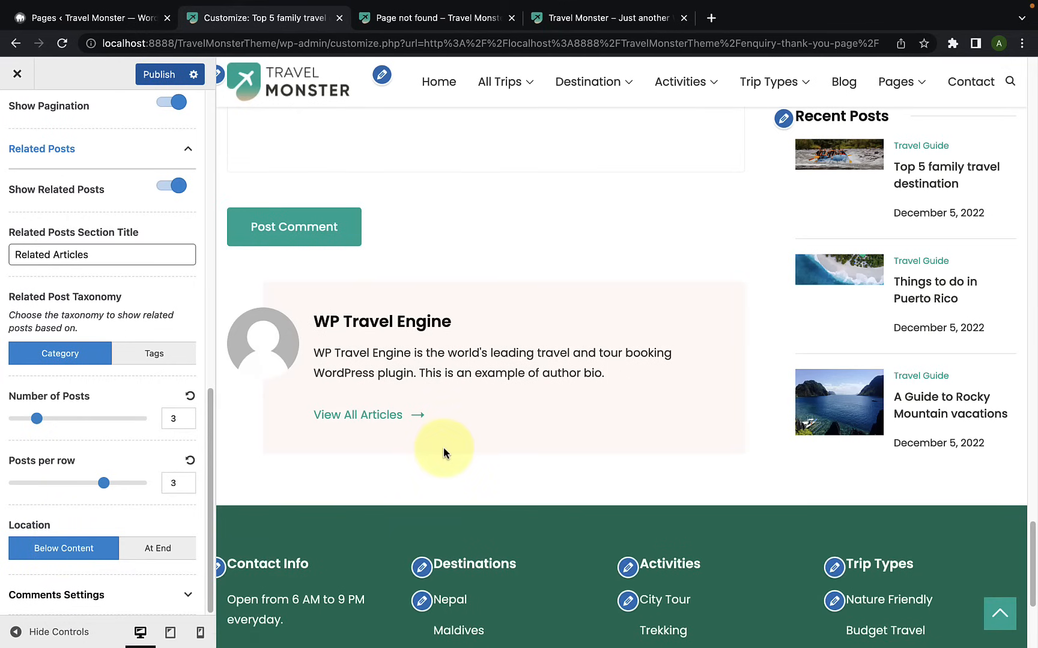
{"action": "scroll", "coordinate": [443, 453], "scroll_direction": "up", "scroll_amount": 10}
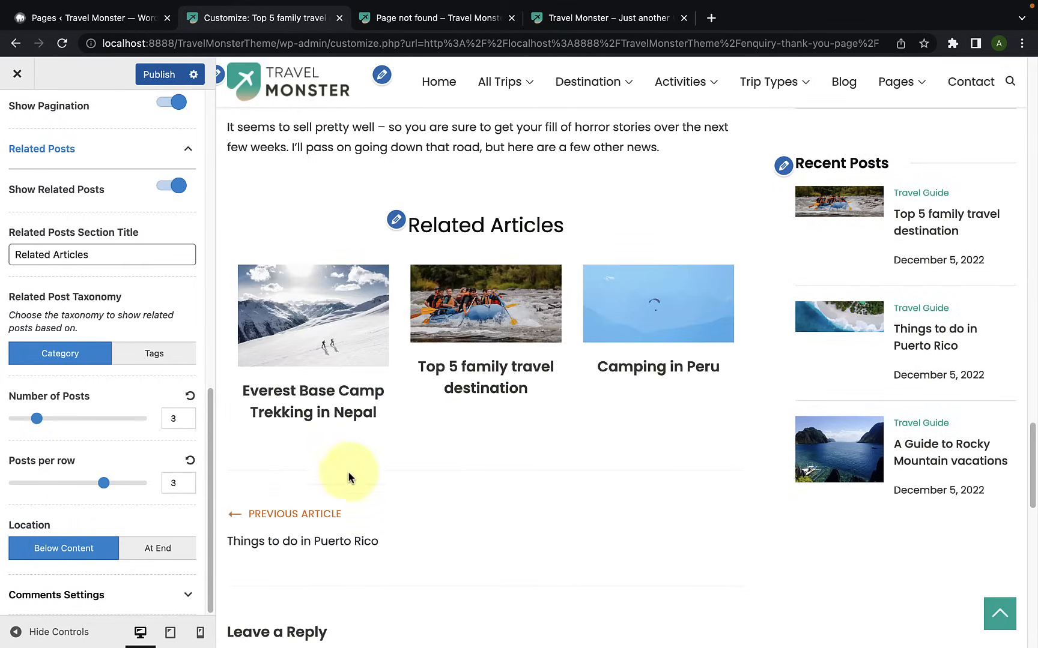
Step: Open the Comments Settings, turn Show Comments off to check the preview, and turn it back on
{"action": "left_click", "coordinate": [102, 597]}
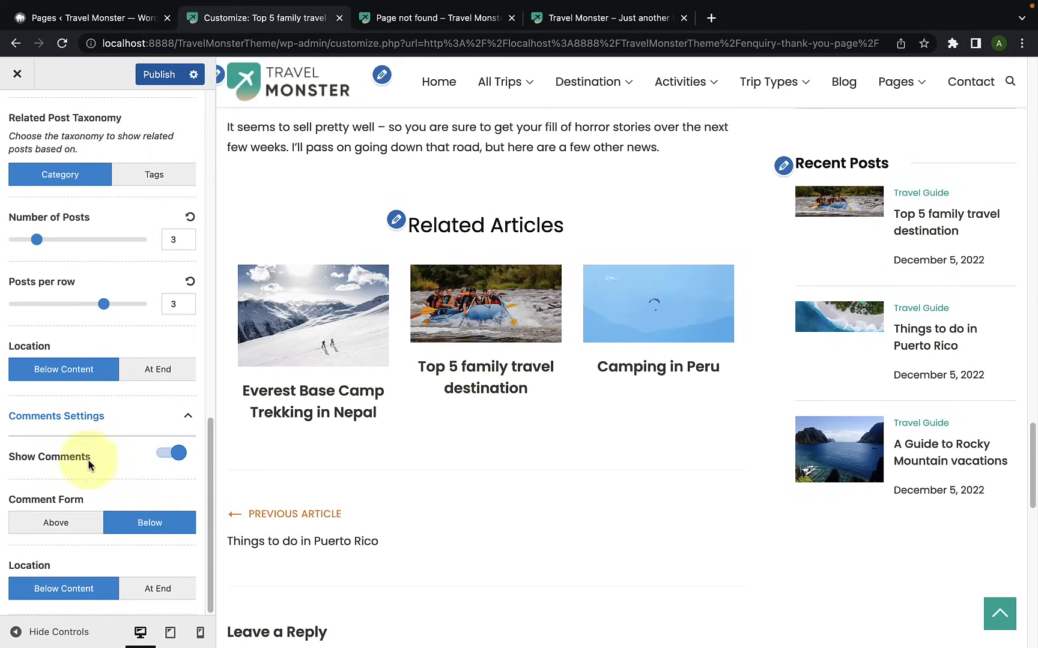
{"action": "scroll", "coordinate": [302, 466], "scroll_direction": "down", "scroll_amount": 8}
{"action": "scroll", "coordinate": [330, 408], "scroll_direction": "up", "scroll_amount": 1}
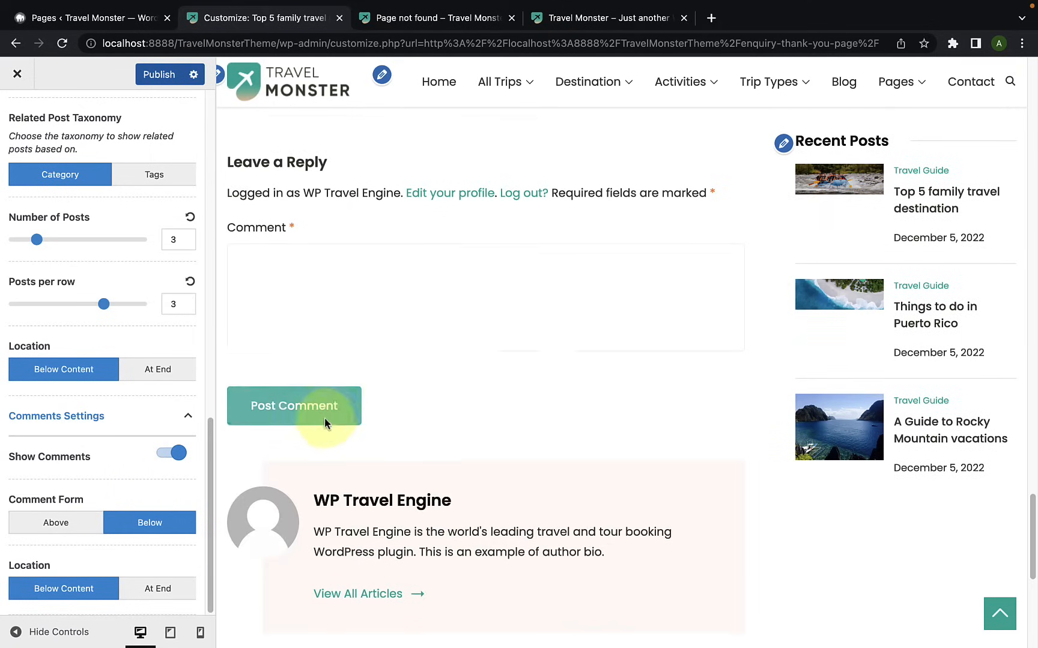
{"action": "left_click", "coordinate": [169, 457]}
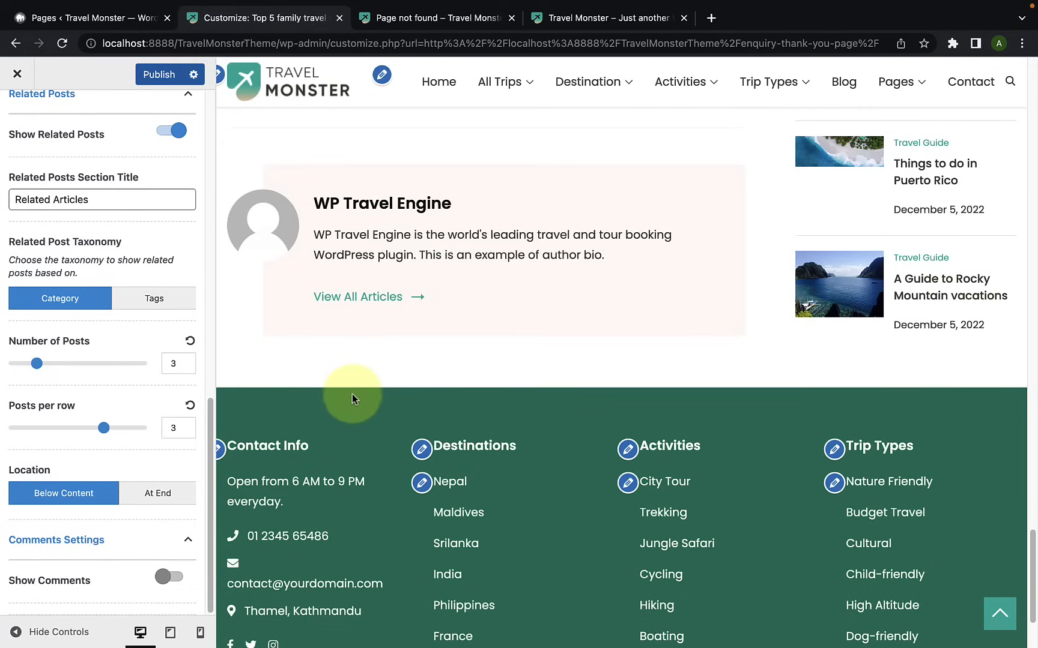
{"action": "scroll", "coordinate": [352, 394], "scroll_direction": "up", "scroll_amount": 5}
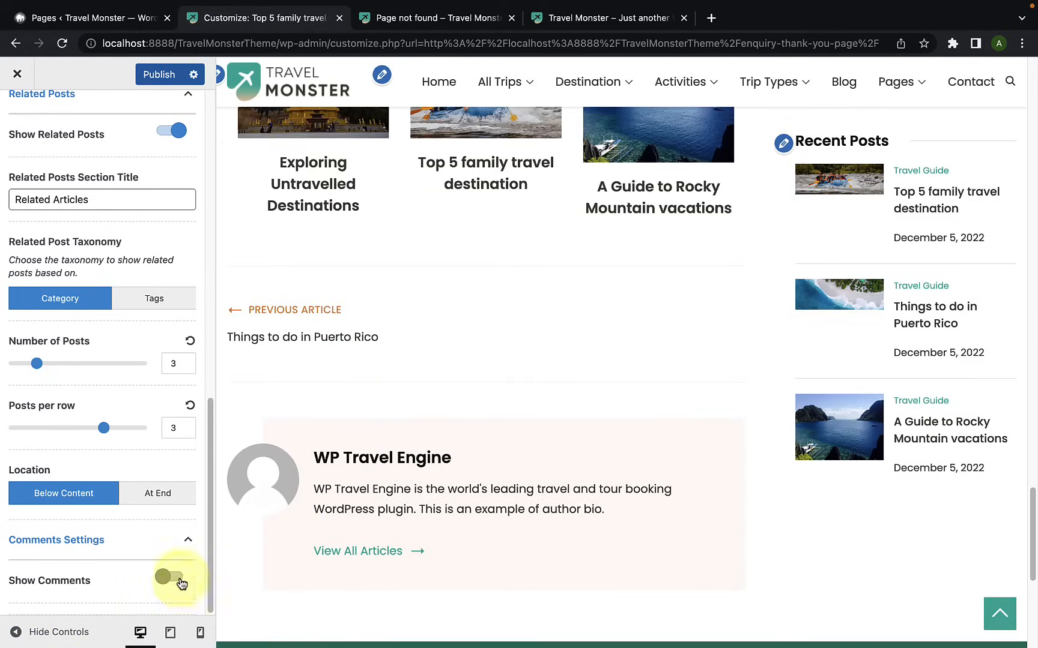
{"action": "left_click", "coordinate": [182, 585]}
Step: Look through the comment form's placement relative to the related articles and author box in the preview, and publish the Single Post settings
{"action": "scroll", "coordinate": [180, 586], "scroll_direction": "down", "scroll_amount": 2}
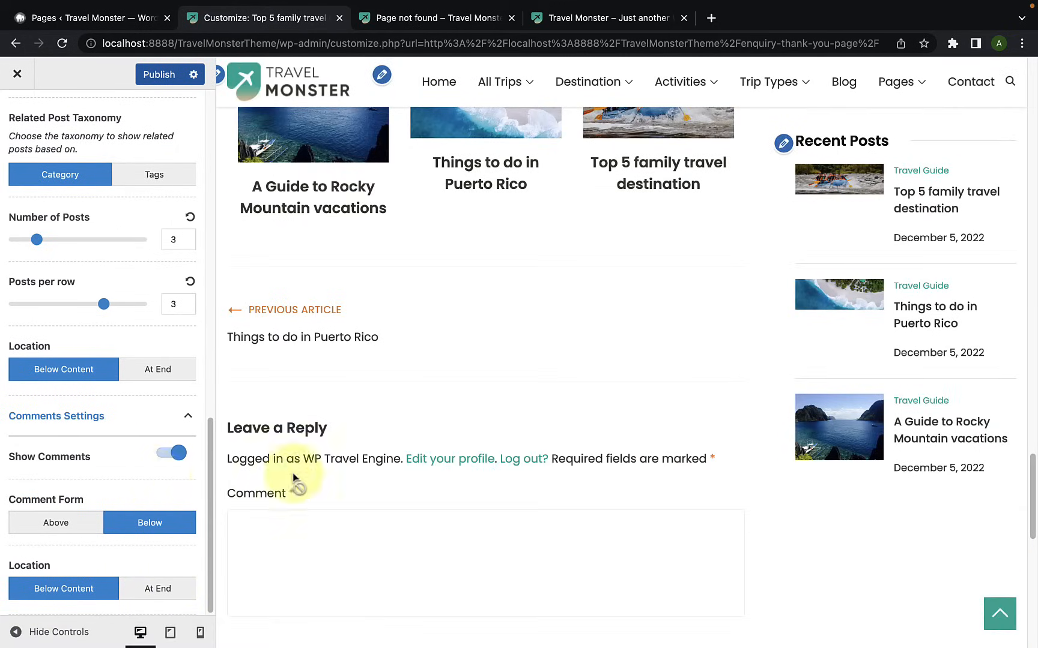
{"action": "scroll", "coordinate": [312, 472], "scroll_direction": "down", "scroll_amount": 2}
{"action": "scroll", "coordinate": [331, 468], "scroll_direction": "down", "scroll_amount": 2}
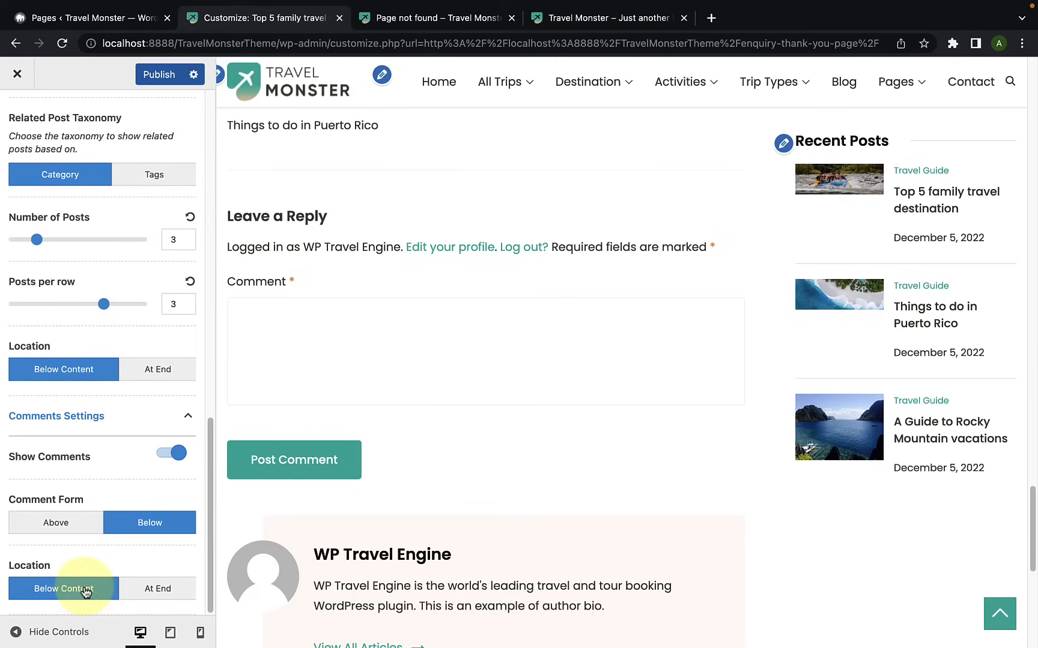
{"action": "scroll", "coordinate": [427, 413], "scroll_direction": "up", "scroll_amount": 10}
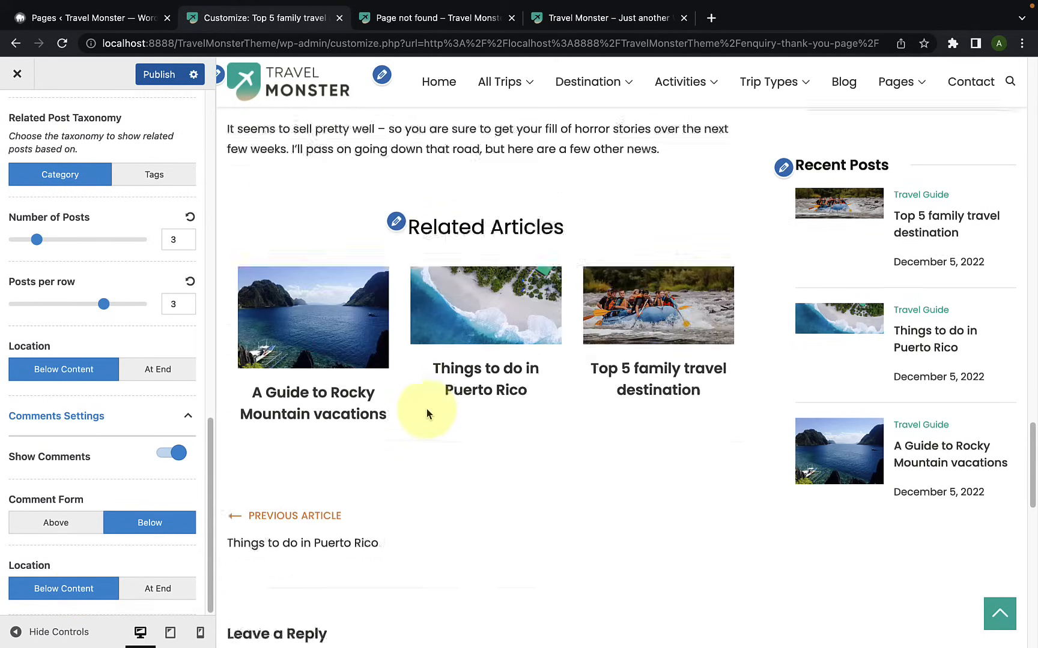
{"action": "scroll", "coordinate": [420, 419], "scroll_direction": "down", "scroll_amount": 9}
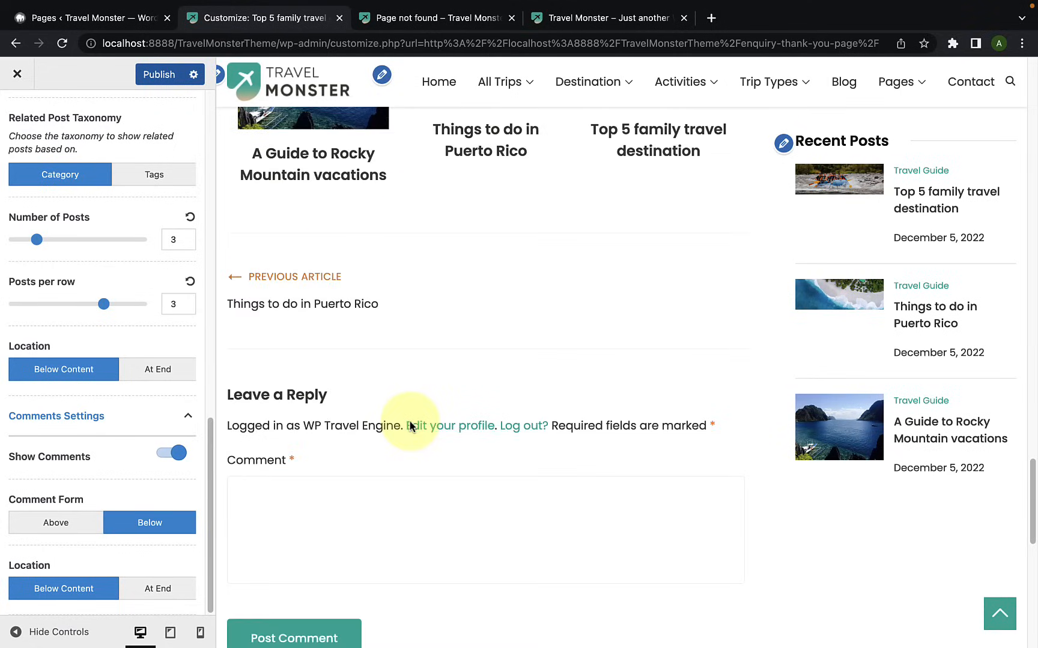
{"action": "scroll", "coordinate": [411, 428], "scroll_direction": "down", "scroll_amount": 1}
{"action": "scroll", "coordinate": [398, 433], "scroll_direction": "down", "scroll_amount": 2}
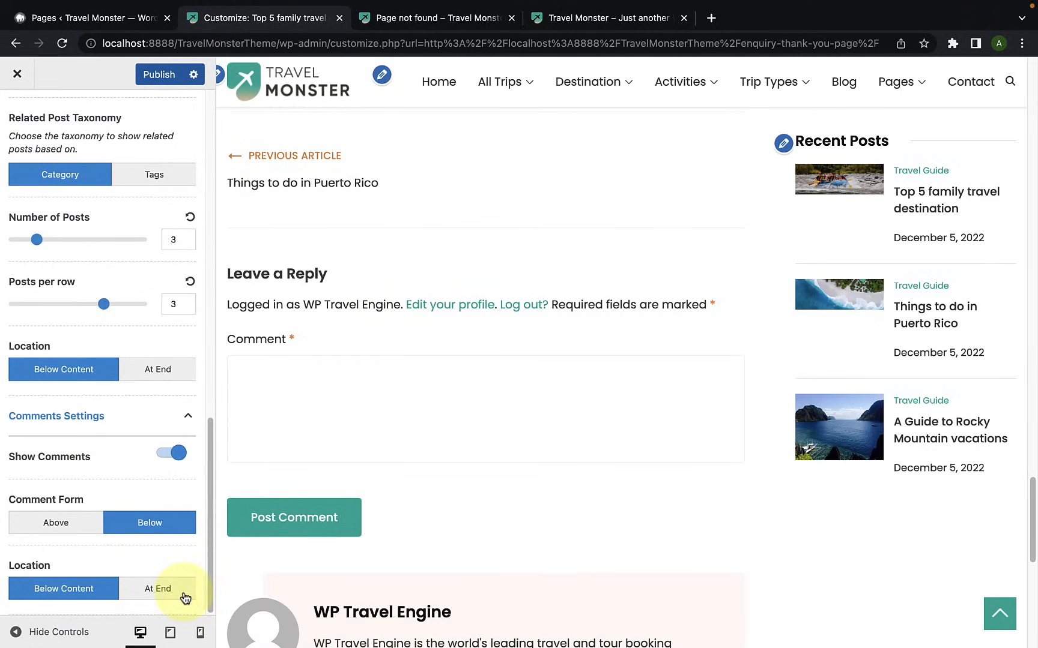
{"action": "scroll", "coordinate": [433, 423], "scroll_direction": "down", "scroll_amount": 5}
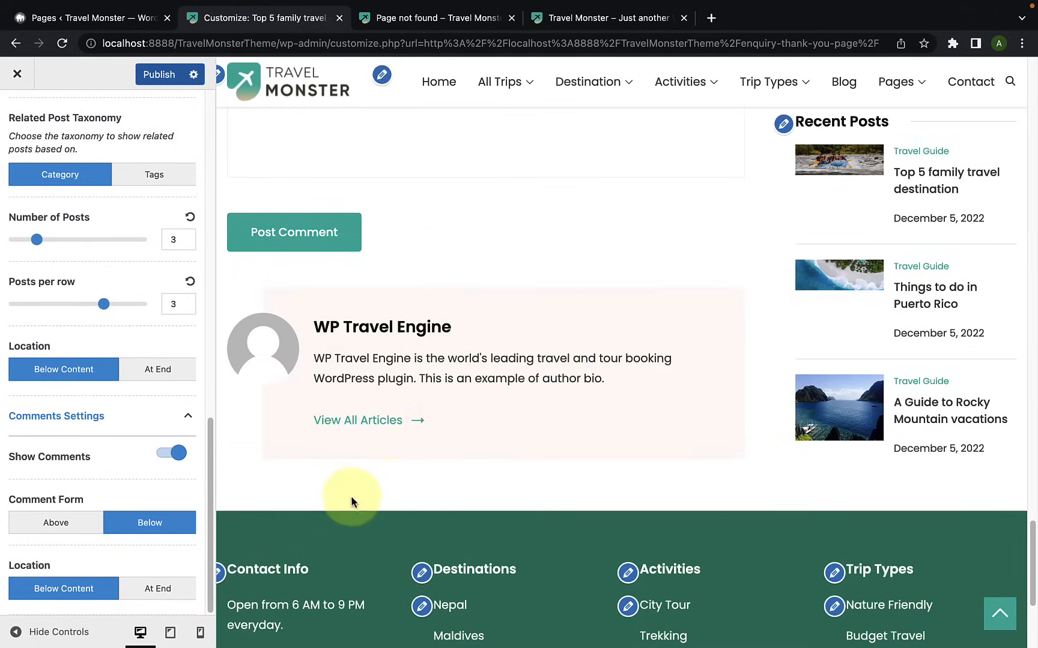
{"action": "scroll", "coordinate": [181, 432], "scroll_direction": "up", "scroll_amount": 10}
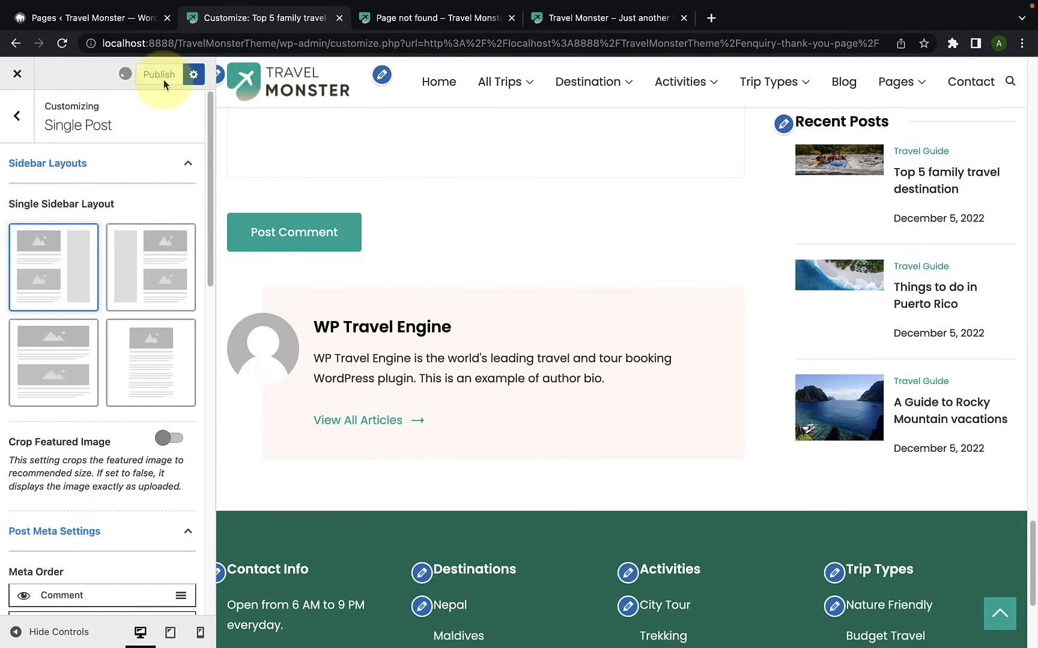
Step: Open the Single Trip settings and load the Single Tour Example (Multi Days) page in the preview
{"action": "left_click", "coordinate": [18, 117]}
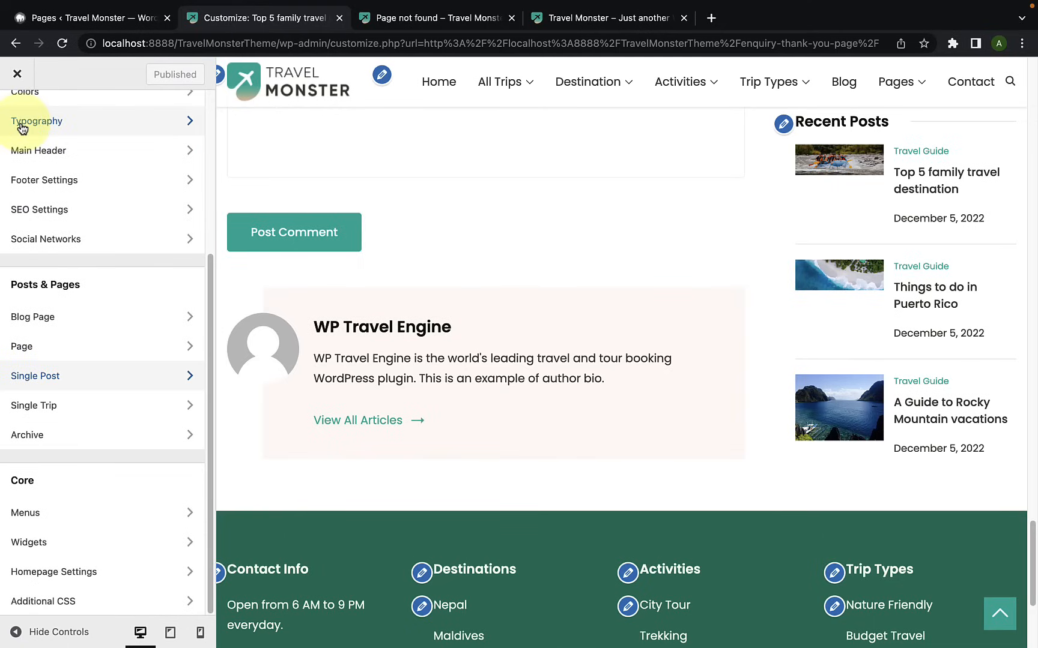
{"action": "left_click", "coordinate": [66, 418]}
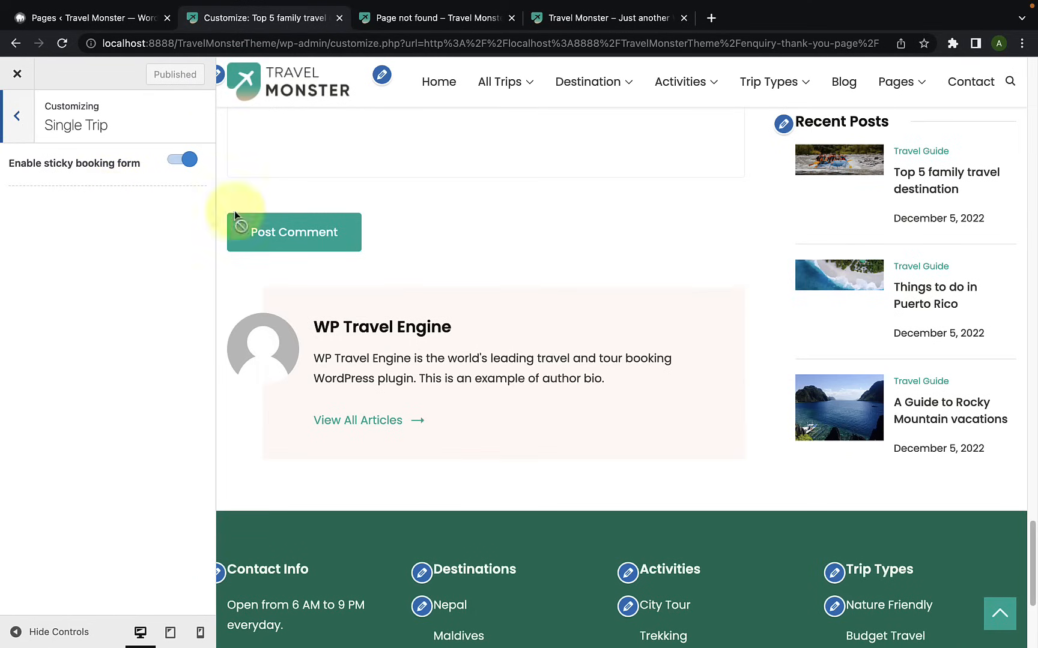
{"action": "mouse_move", "coordinate": [510, 93]}
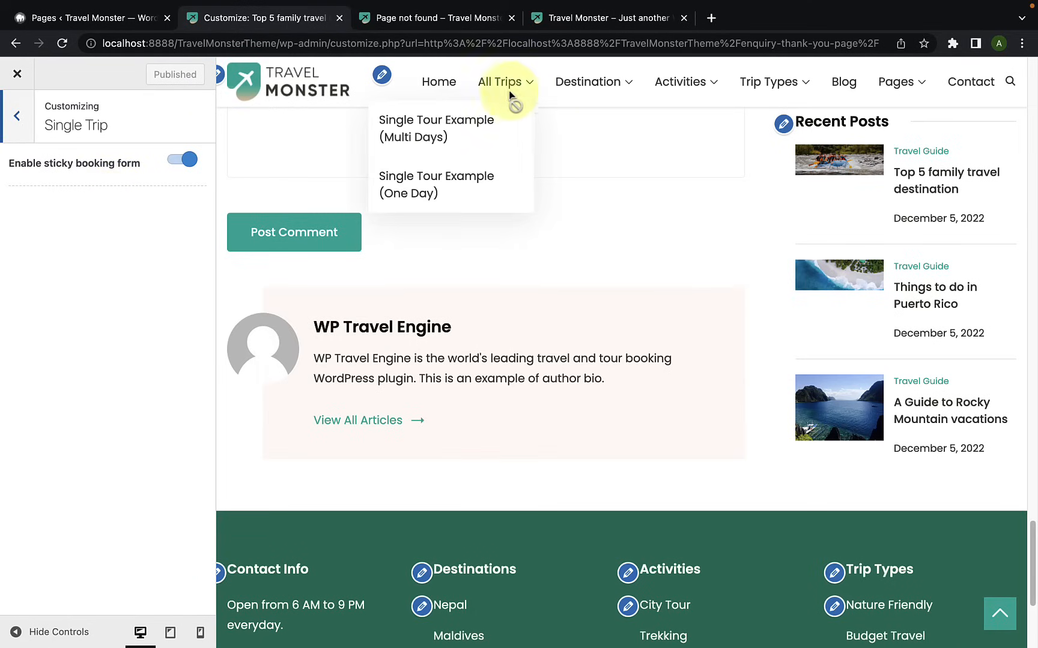
{"action": "left_click", "coordinate": [471, 131]}
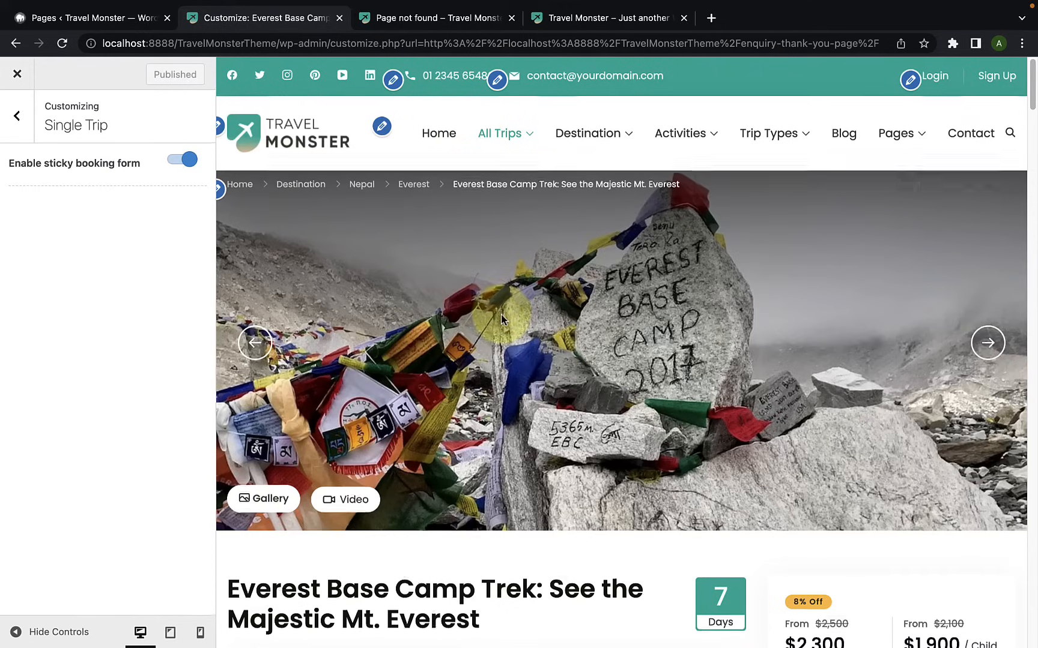
Step: Check the booking form while moving through the trip page, turning Enable sticky booking form off for comparison and back on
{"action": "scroll", "coordinate": [500, 315], "scroll_direction": "down", "scroll_amount": 20}
{"action": "scroll", "coordinate": [502, 319], "scroll_direction": "down", "scroll_amount": 15}
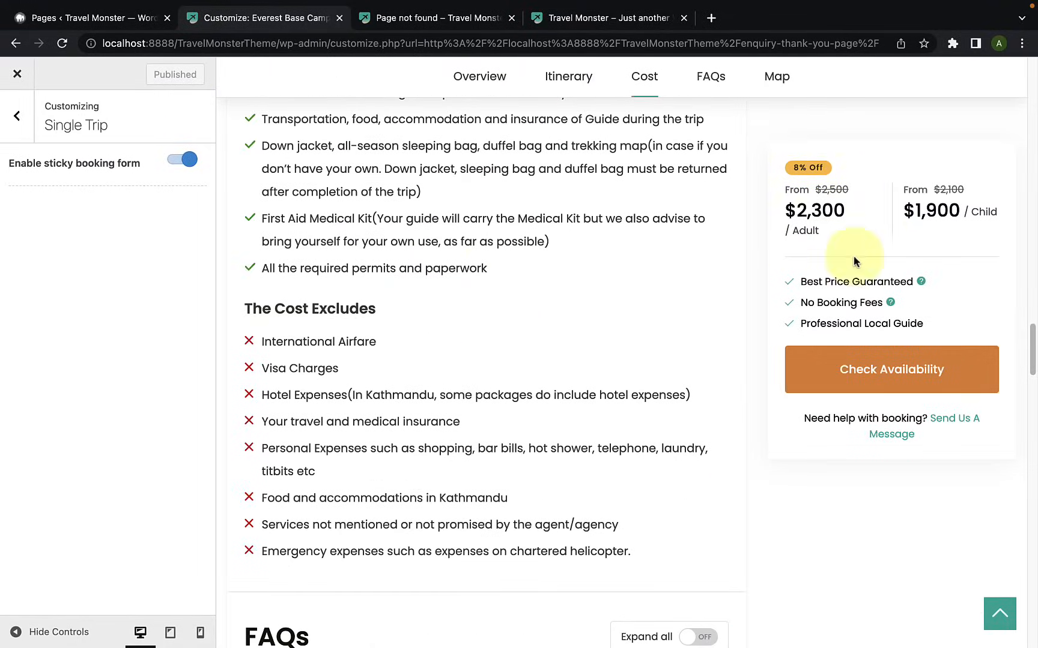
{"action": "scroll", "coordinate": [712, 313], "scroll_direction": "down", "scroll_amount": 15}
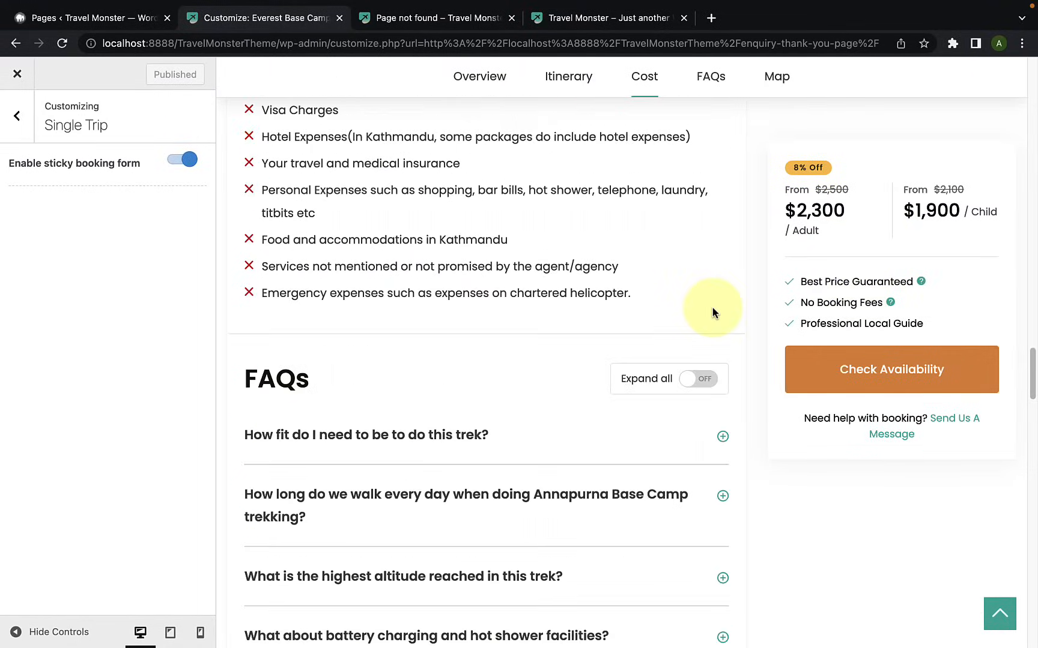
{"action": "scroll", "coordinate": [712, 311], "scroll_direction": "up", "scroll_amount": 12}
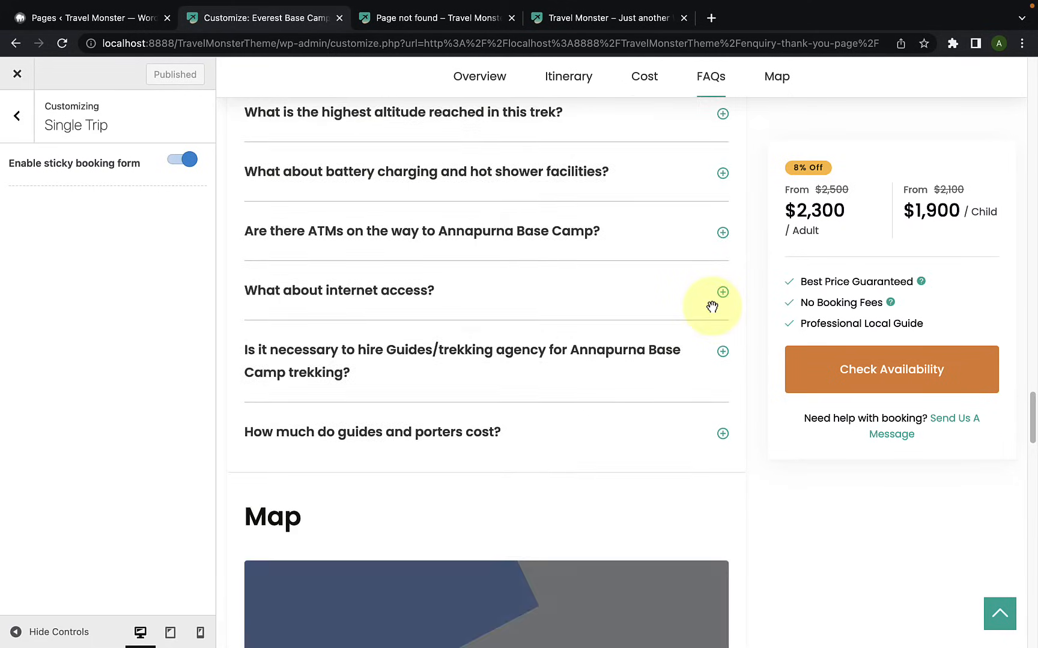
{"action": "left_click", "coordinate": [182, 159]}
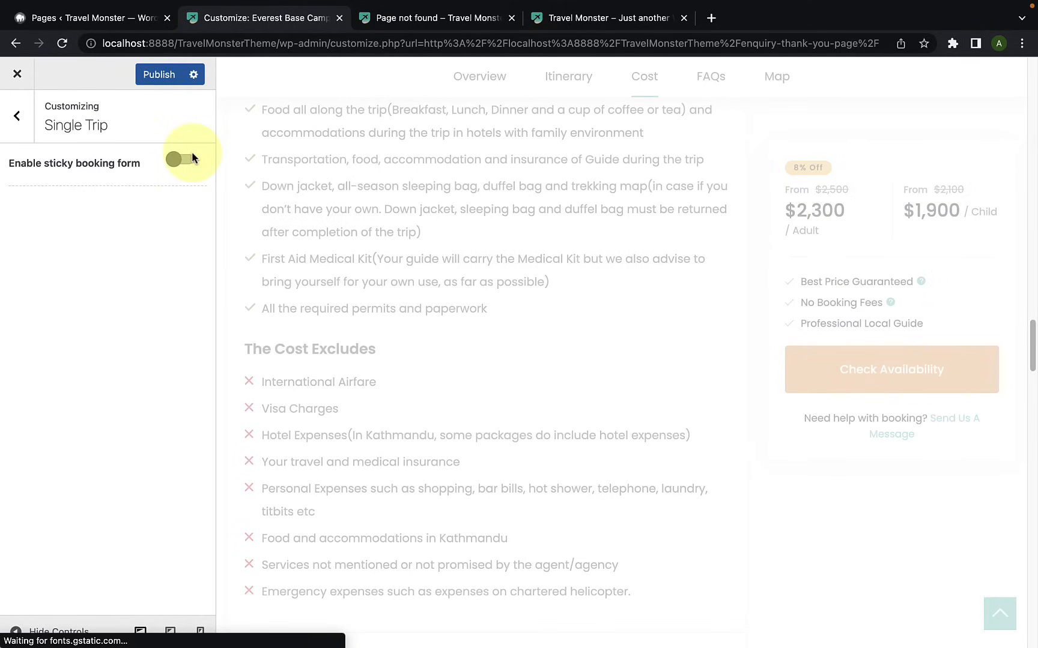
{"action": "scroll", "coordinate": [811, 248], "scroll_direction": "up", "scroll_amount": 5}
{"action": "scroll", "coordinate": [813, 251], "scroll_direction": "up", "scroll_amount": 15}
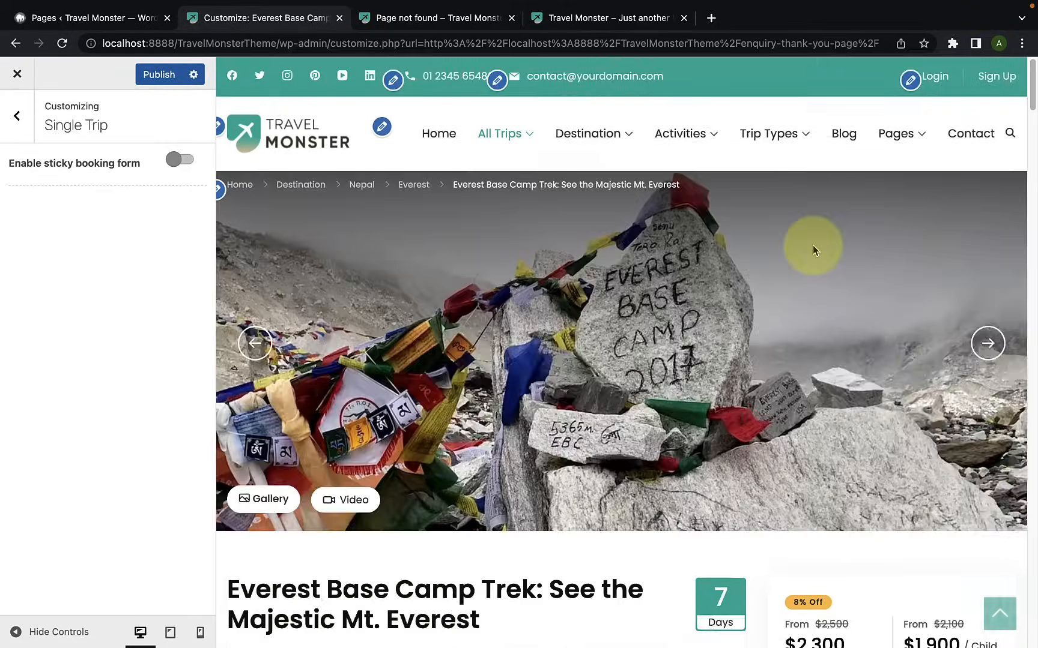
{"action": "scroll", "coordinate": [813, 250], "scroll_direction": "down", "scroll_amount": 7}
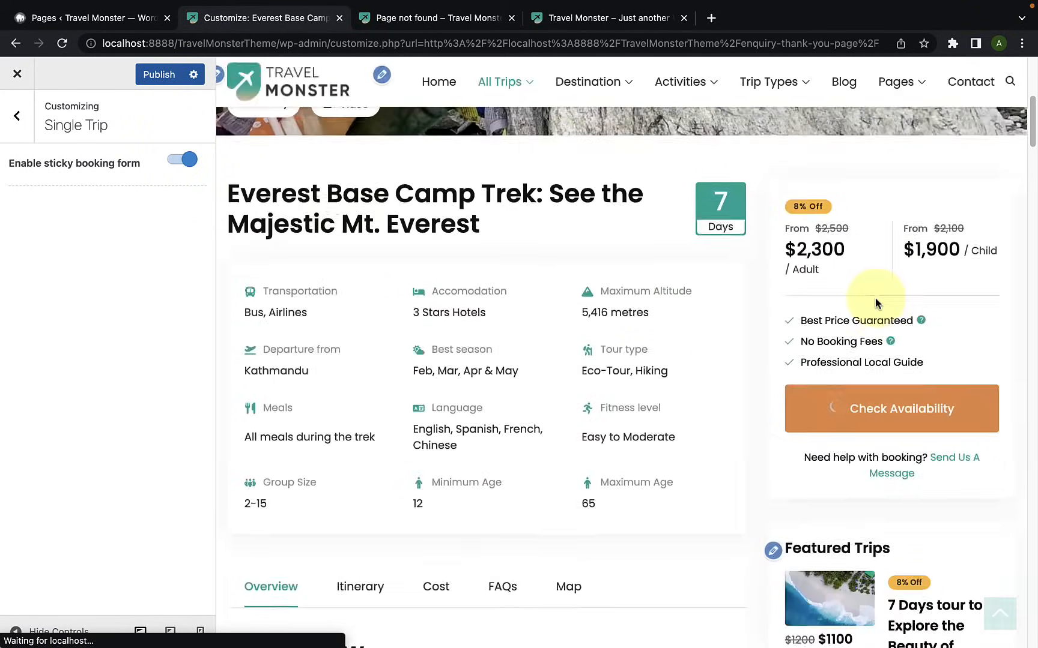
{"action": "scroll", "coordinate": [875, 298], "scroll_direction": "down", "scroll_amount": 12}
{"action": "scroll", "coordinate": [875, 303], "scroll_direction": "down", "scroll_amount": 15}
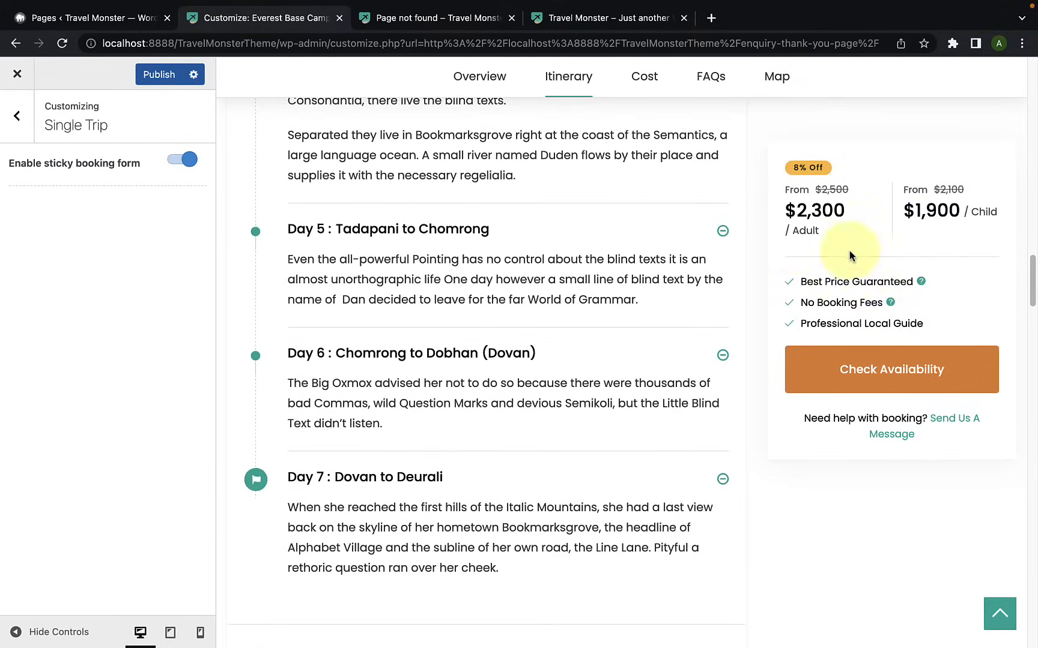
Step: Publish the Single Trip settings and open the Archive settings
{"action": "left_click", "coordinate": [150, 75]}
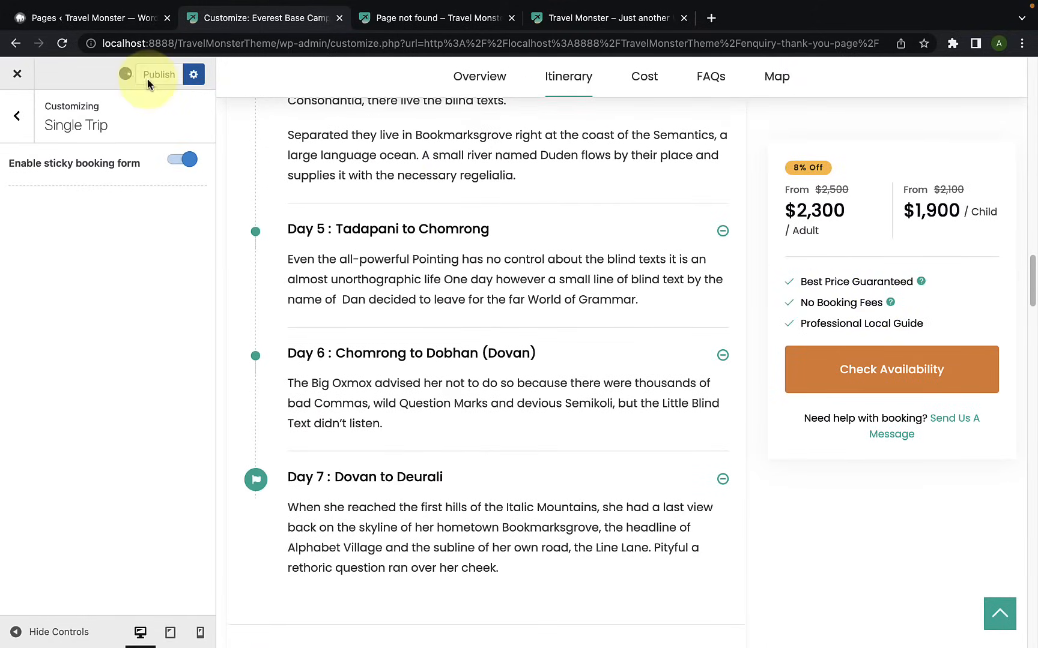
{"action": "left_click", "coordinate": [22, 130]}
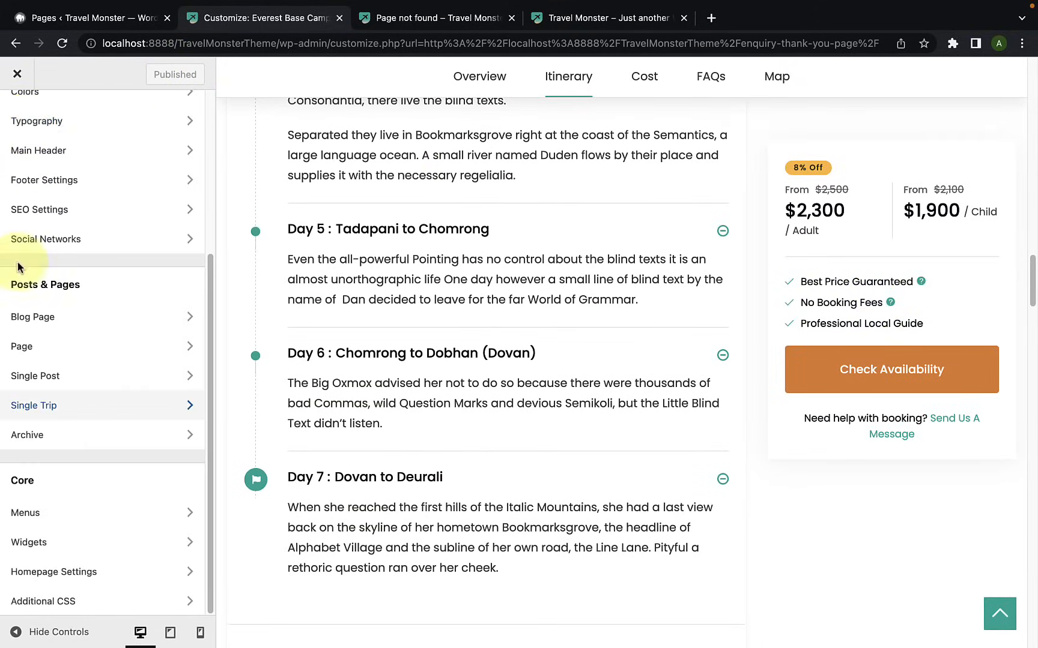
{"action": "left_click", "coordinate": [60, 440]}
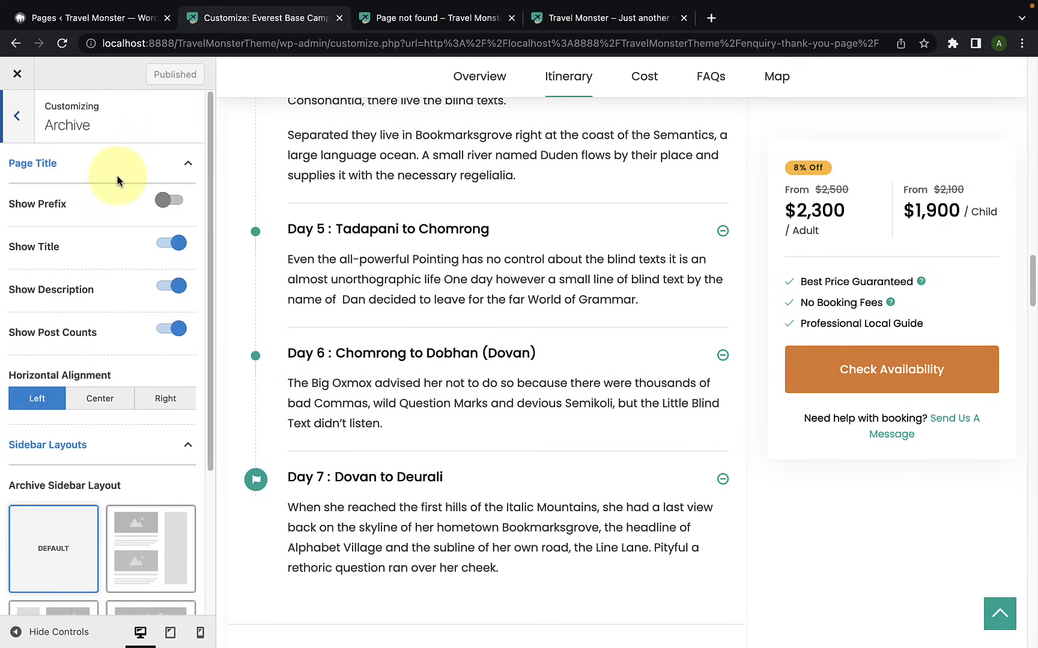
Step: Load the Blog page in the preview and open the Travel Guide category archive from its first post
{"action": "scroll", "coordinate": [608, 246], "scroll_direction": "up", "scroll_amount": 10}
{"action": "scroll", "coordinate": [608, 246], "scroll_direction": "up", "scroll_amount": 10}
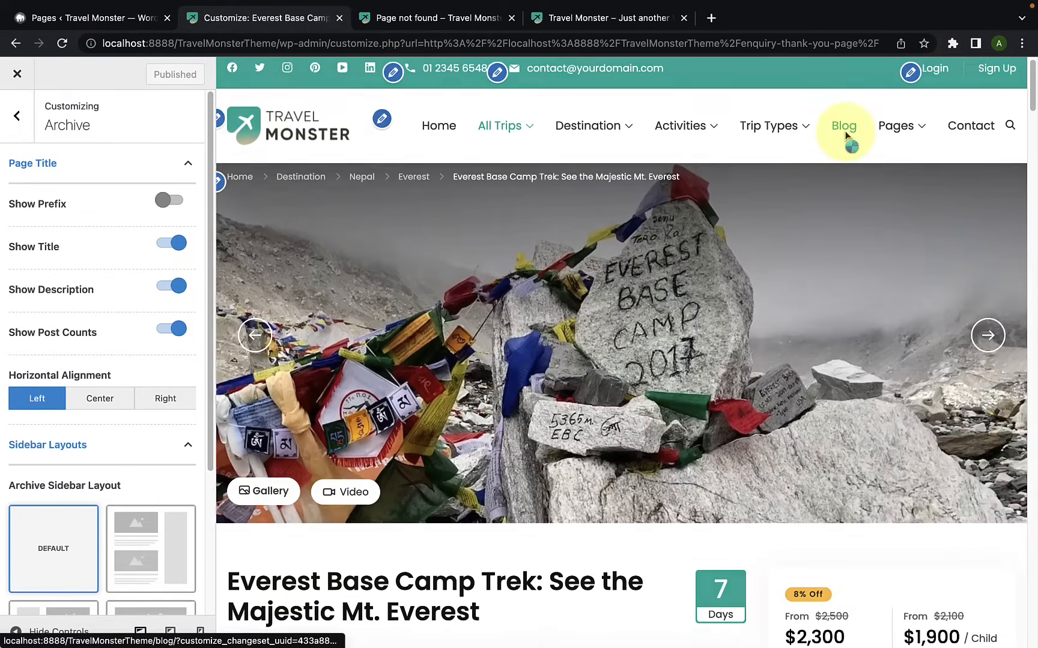
{"action": "left_click", "coordinate": [845, 132]}
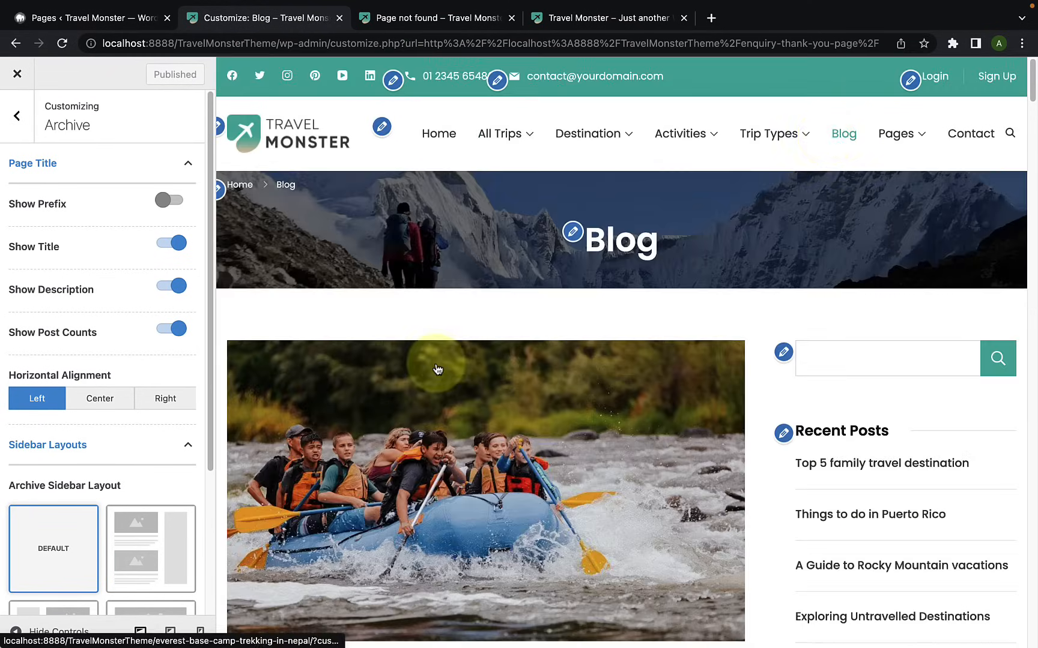
{"action": "scroll", "coordinate": [439, 367], "scroll_direction": "down", "scroll_amount": 4}
{"action": "scroll", "coordinate": [437, 370], "scroll_direction": "down", "scroll_amount": 2}
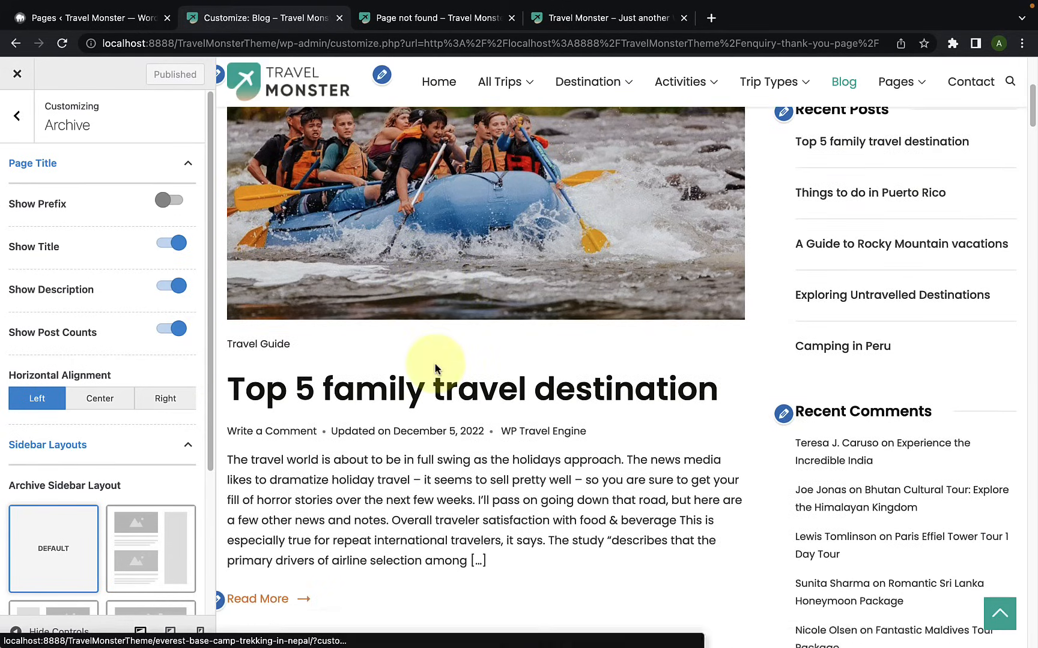
{"action": "left_click", "coordinate": [266, 347]}
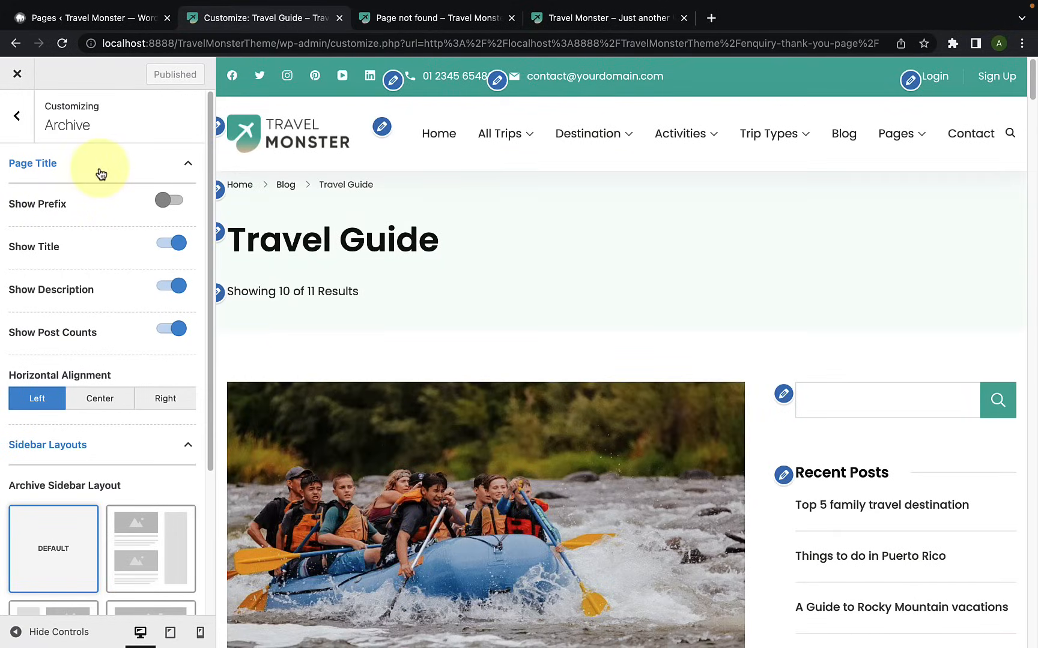
Step: Turn Show Prefix on for the archive page title to check the preview, and turn it back off
{"action": "left_click", "coordinate": [100, 172]}
{"action": "left_click", "coordinate": [100, 173]}
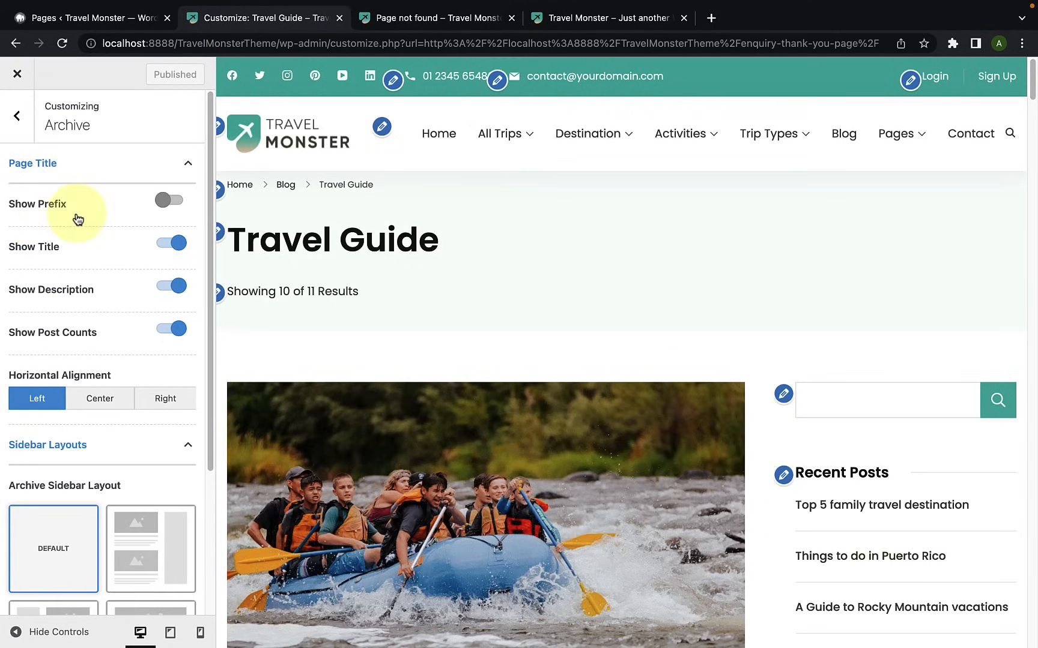
{"action": "left_click", "coordinate": [176, 204]}
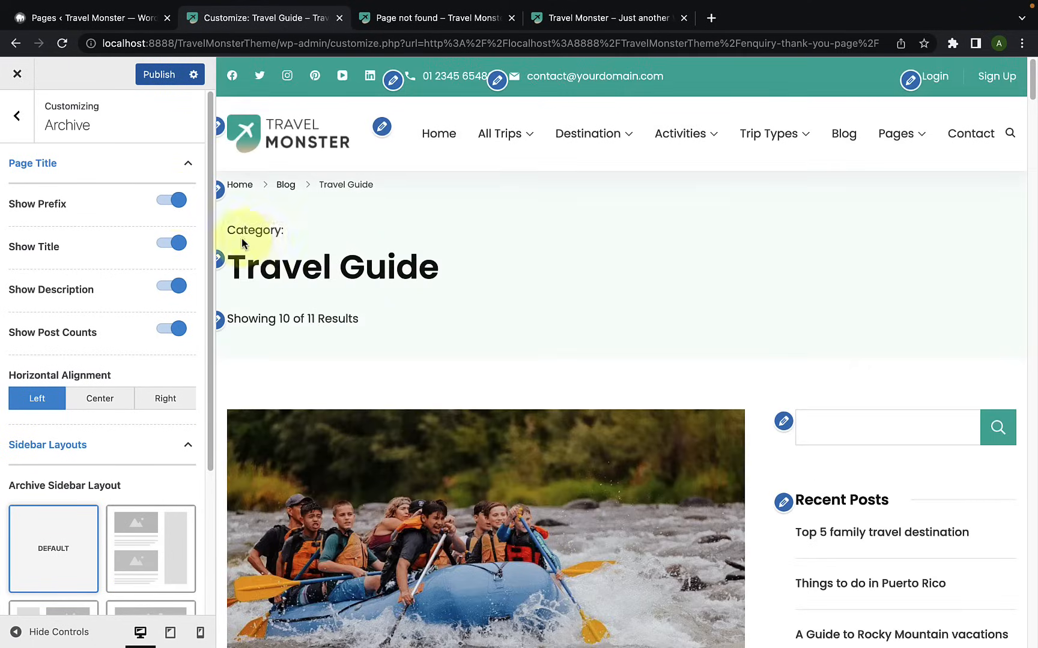
{"action": "left_click", "coordinate": [170, 202]}
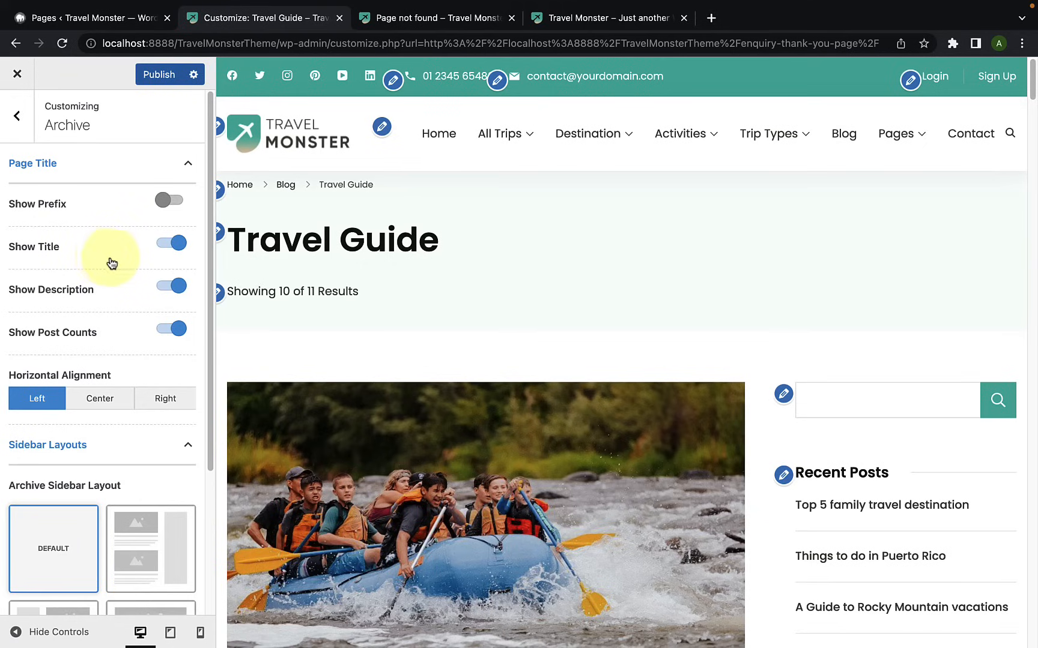
Step: Turn off Show Description, Show Title and Show Post Counts to check the archive header, and turn all three back on
{"action": "left_click", "coordinate": [169, 287]}
{"action": "left_click", "coordinate": [167, 246]}
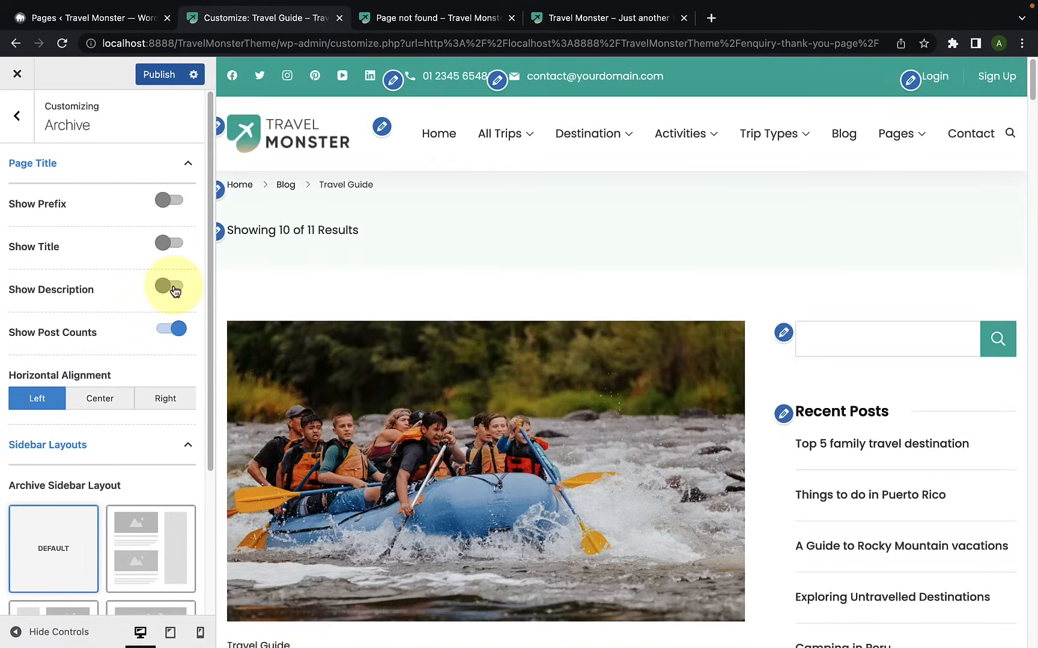
{"action": "left_click", "coordinate": [161, 331]}
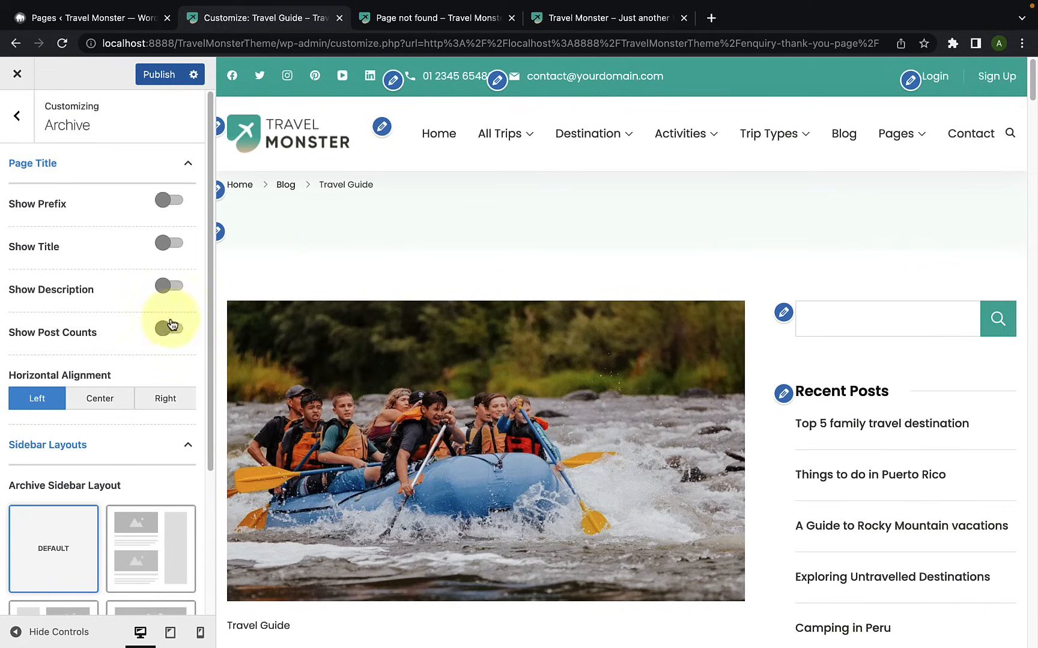
{"action": "left_click", "coordinate": [171, 330]}
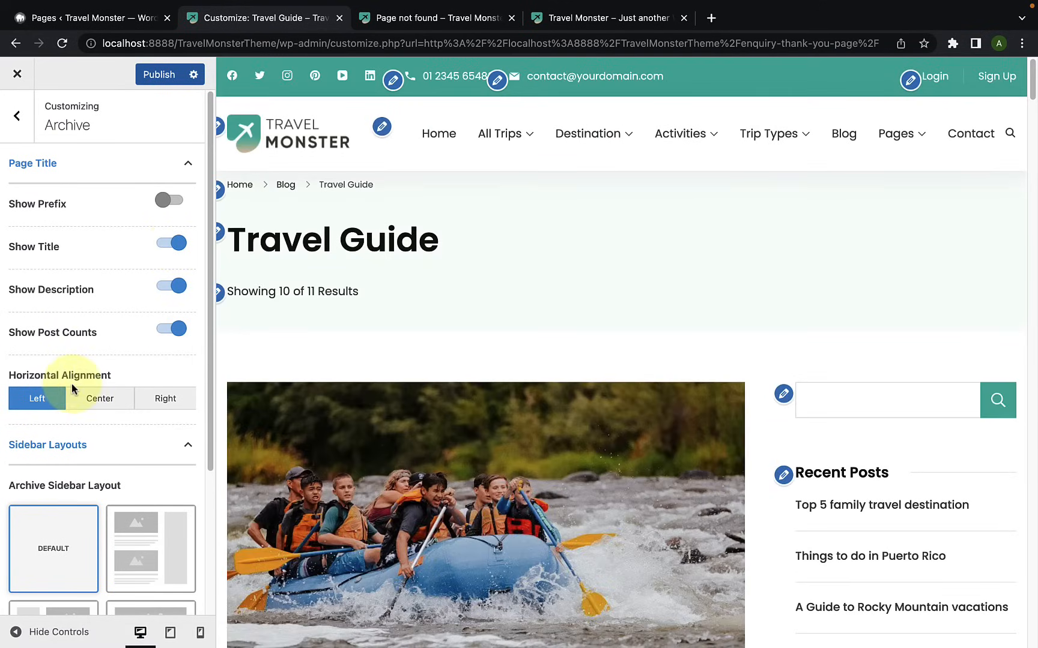
Step: Try the Center and Right horizontal alignments for the archive page title, and set it to Center
{"action": "left_click", "coordinate": [94, 407]}
{"action": "left_click", "coordinate": [167, 405]}
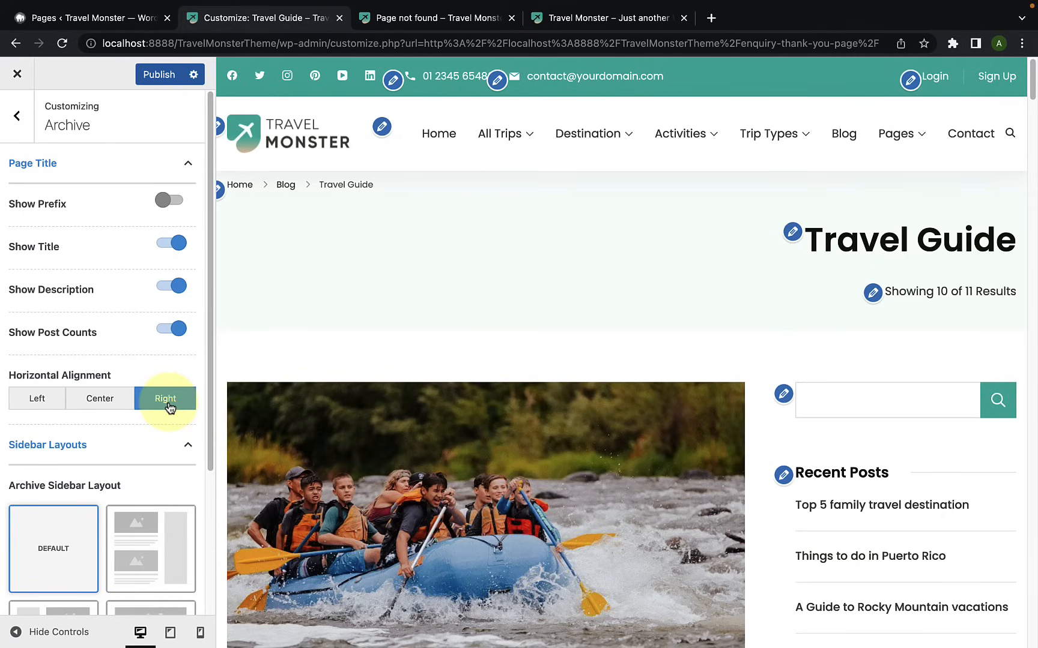
{"action": "left_click", "coordinate": [112, 409]}
Step: Examine the Archive Sidebar Layout options and how the default layout looks on the Travel Guide archive page
{"action": "scroll", "coordinate": [81, 426], "scroll_direction": "down", "scroll_amount": 5}
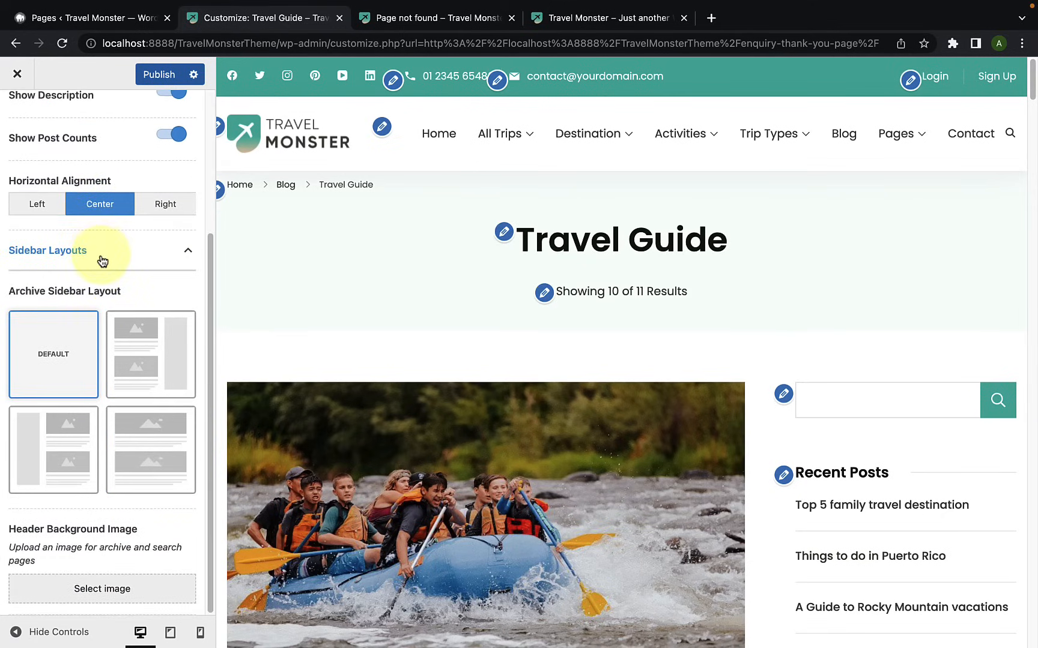
{"action": "left_click", "coordinate": [102, 260]}
{"action": "left_click", "coordinate": [111, 446]}
{"action": "scroll", "coordinate": [113, 447], "scroll_direction": "down", "scroll_amount": 3}
{"action": "scroll", "coordinate": [113, 447], "scroll_direction": "down", "scroll_amount": 1}
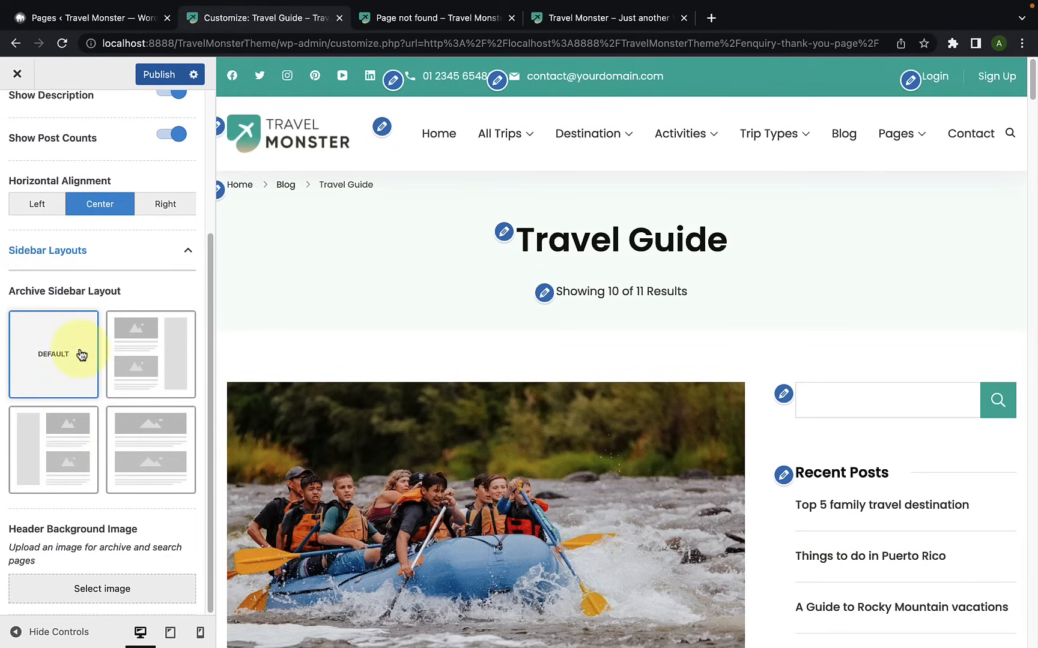
{"action": "scroll", "coordinate": [607, 431], "scroll_direction": "down", "scroll_amount": 10}
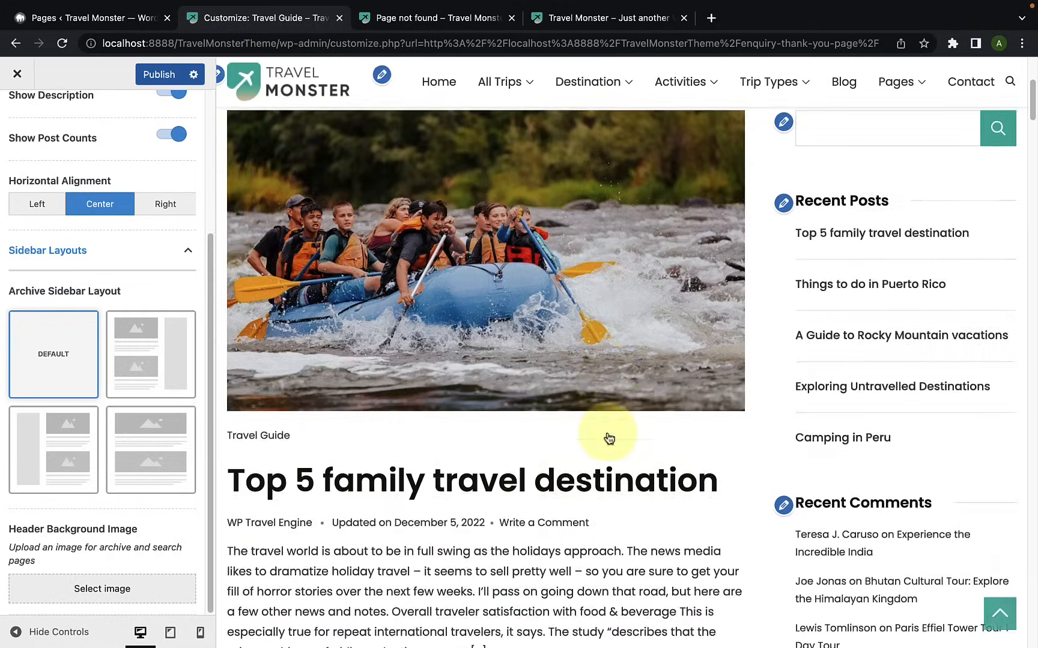
Step: Try the left-sidebar layout for the archive page, and set the Archive Sidebar Layout to the full-width layout without a sidebar
{"action": "scroll", "coordinate": [607, 432], "scroll_direction": "up", "scroll_amount": 5}
{"action": "left_click", "coordinate": [79, 472]}
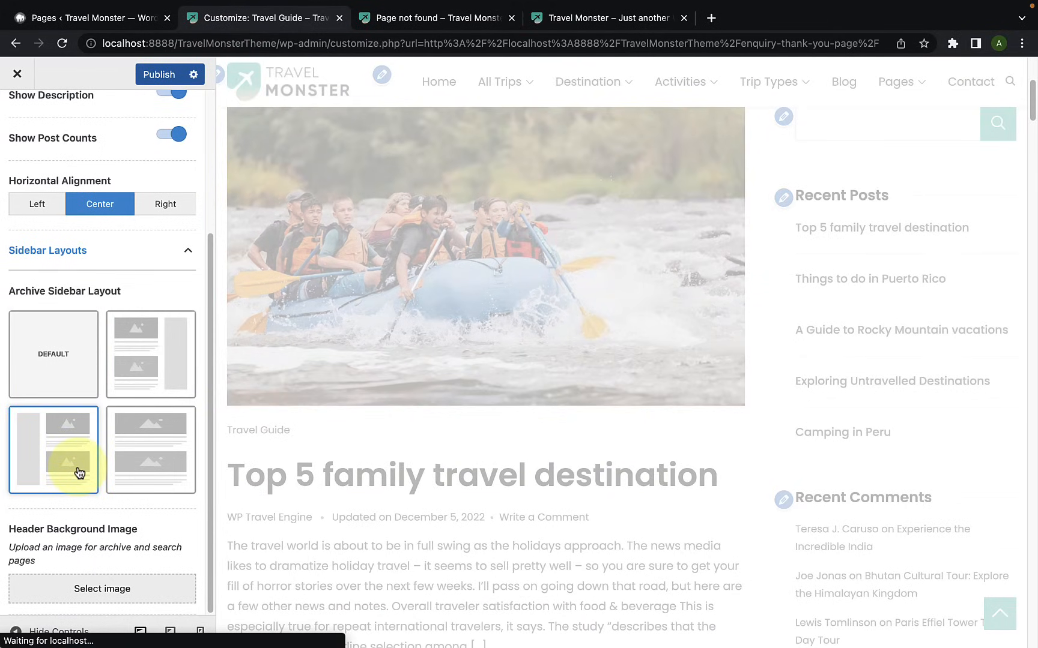
{"action": "scroll", "coordinate": [398, 439], "scroll_direction": "down", "scroll_amount": 4}
{"action": "scroll", "coordinate": [398, 439], "scroll_direction": "up", "scroll_amount": 5}
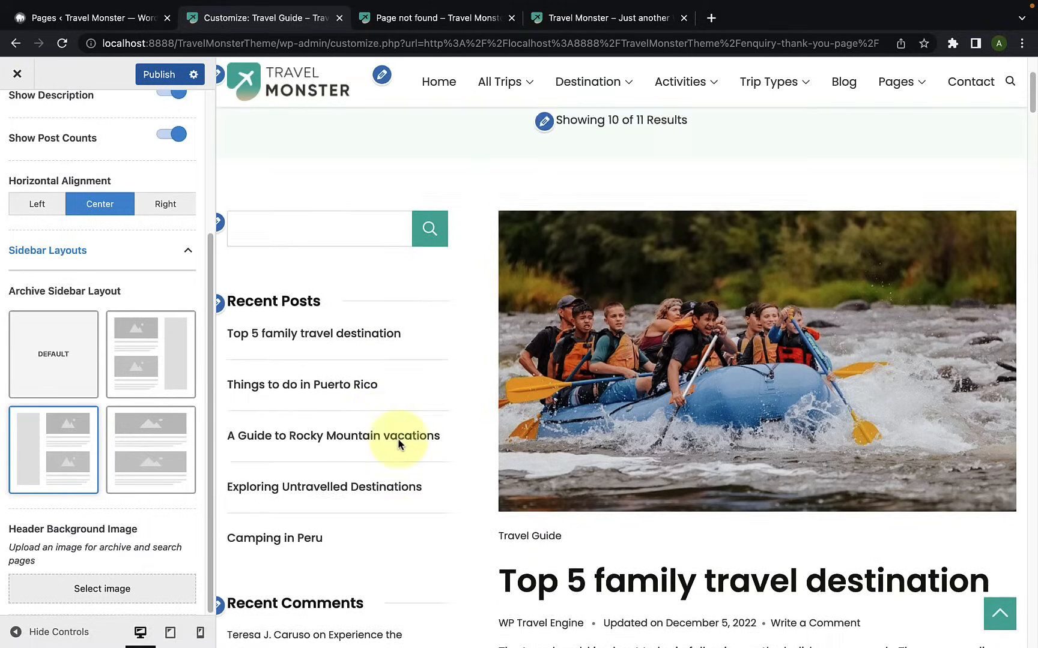
{"action": "left_click", "coordinate": [133, 460]}
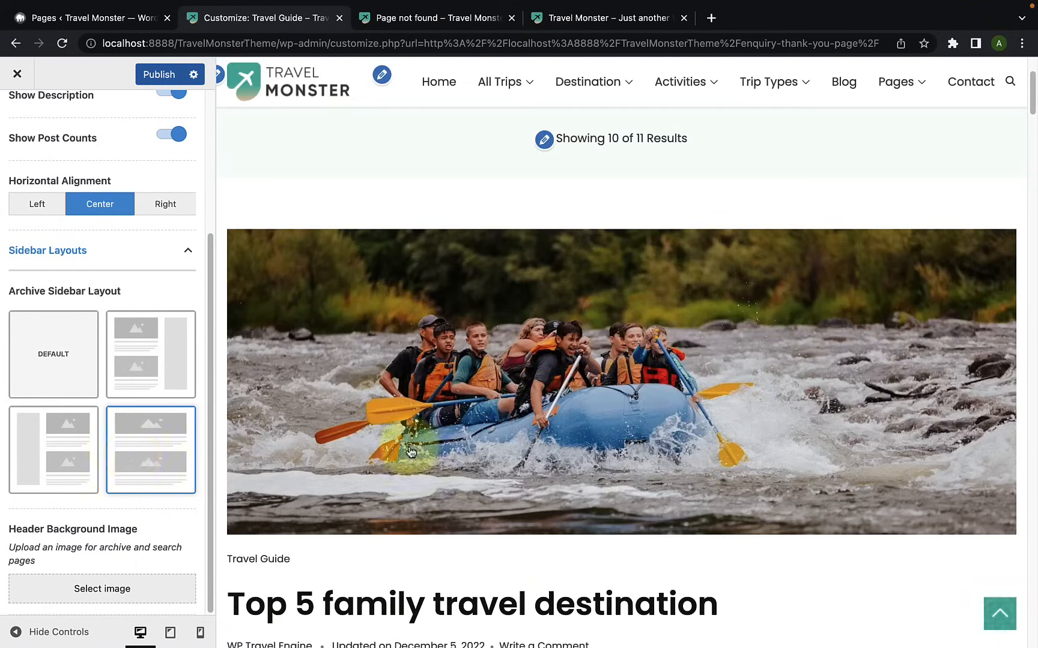
{"action": "scroll", "coordinate": [517, 424], "scroll_direction": "down", "scroll_amount": 11}
{"action": "scroll", "coordinate": [516, 424], "scroll_direction": "up", "scroll_amount": 8}
{"action": "scroll", "coordinate": [516, 425], "scroll_direction": "up", "scroll_amount": 7}
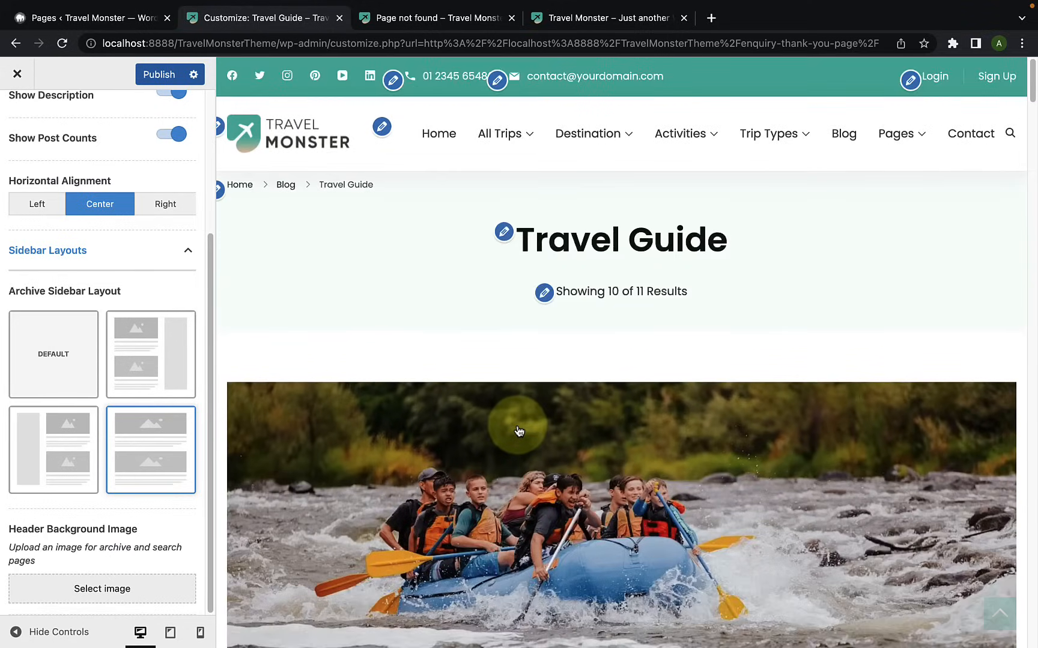
{"action": "scroll", "coordinate": [519, 431], "scroll_direction": "down", "scroll_amount": 2}
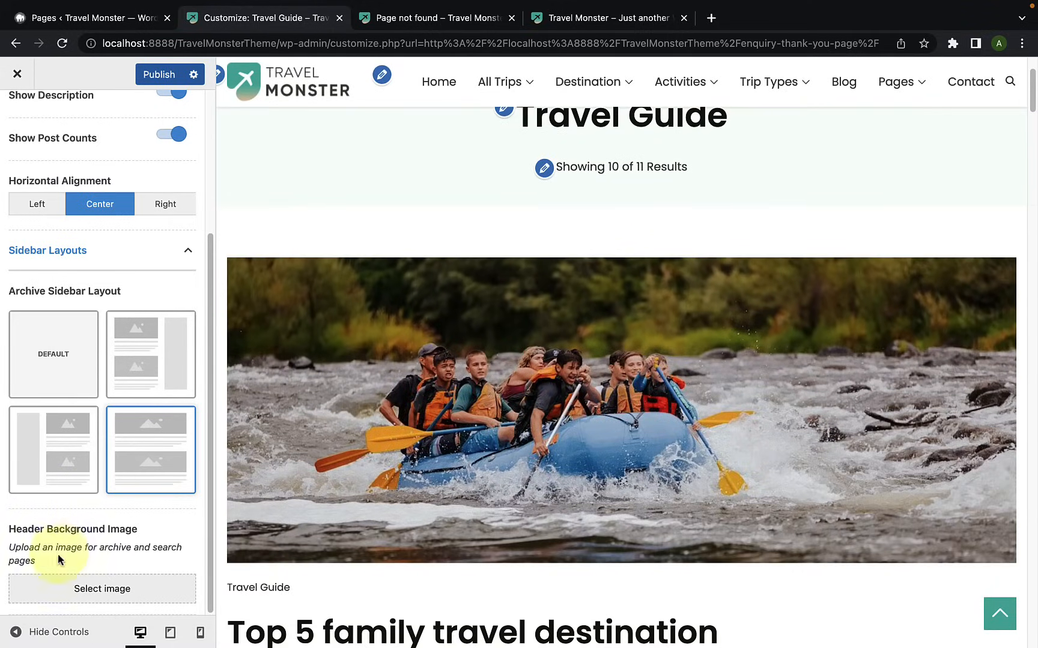
{"action": "scroll", "coordinate": [517, 406], "scroll_direction": "up", "scroll_amount": 2}
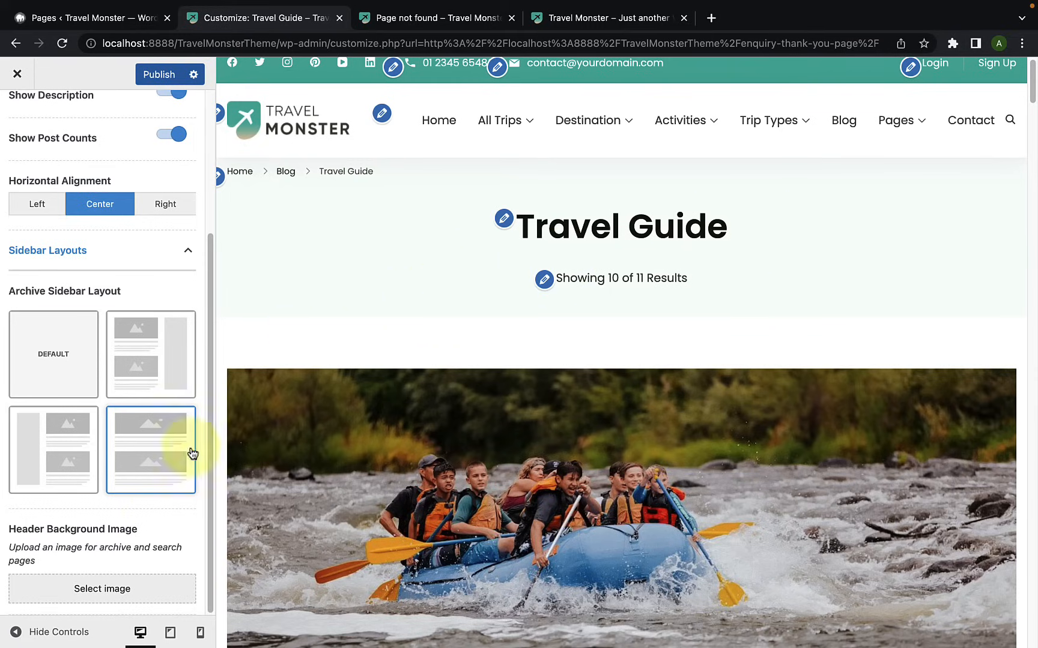
Step: Set the tropical resort pool photo from the media library, uncropped, as the archive Header Background Image and publish the changes
{"action": "left_click", "coordinate": [124, 590]}
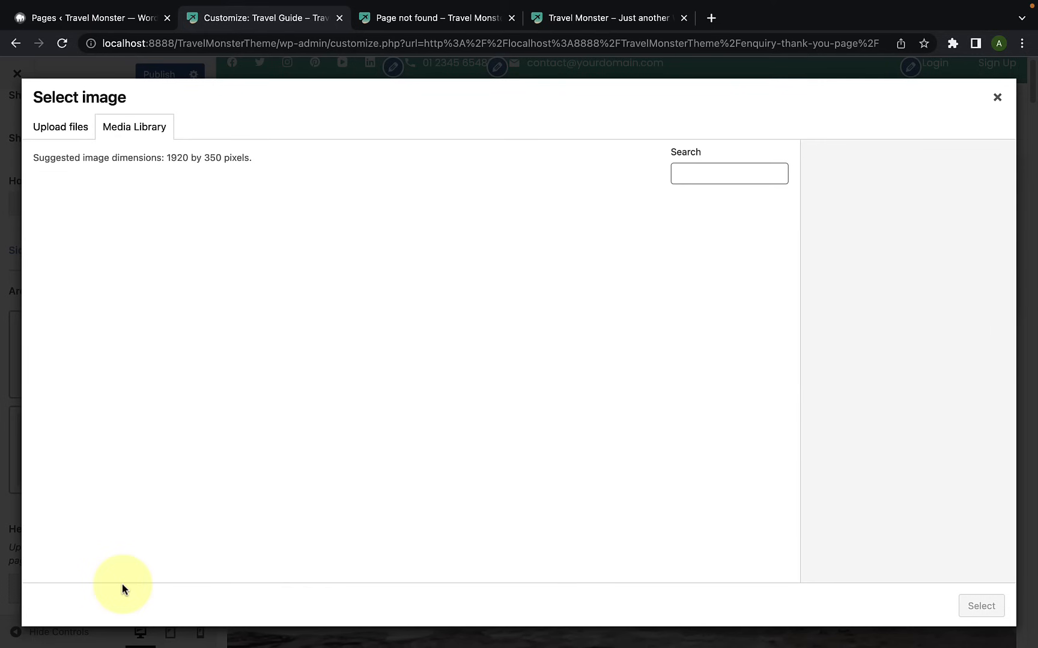
{"action": "scroll", "coordinate": [713, 473], "scroll_direction": "down", "scroll_amount": 14}
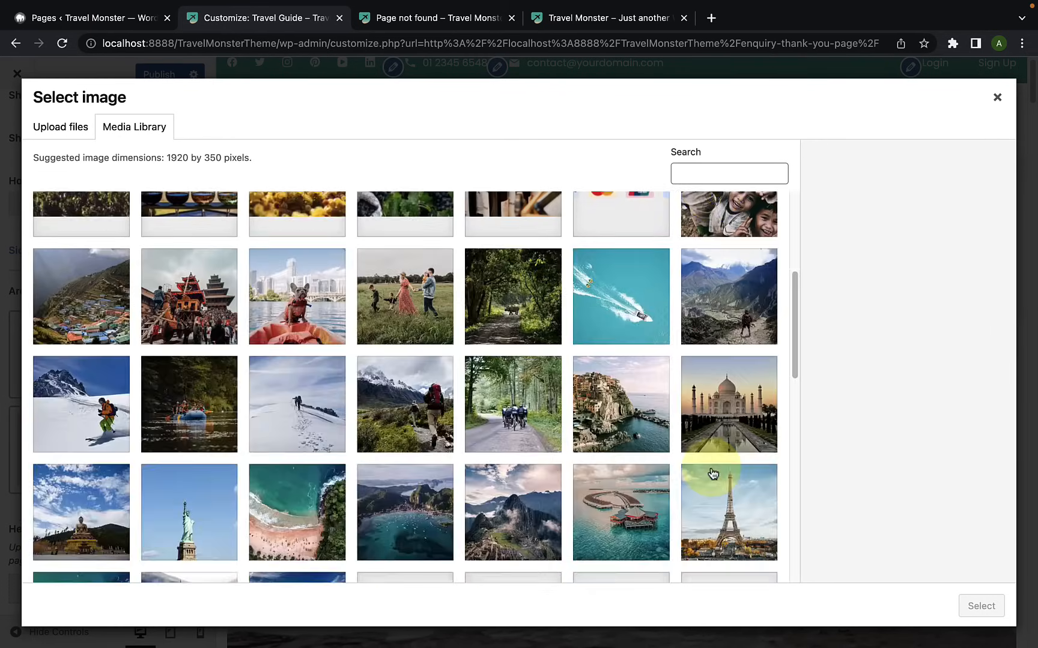
{"action": "scroll", "coordinate": [728, 384], "scroll_direction": "up", "scroll_amount": 2}
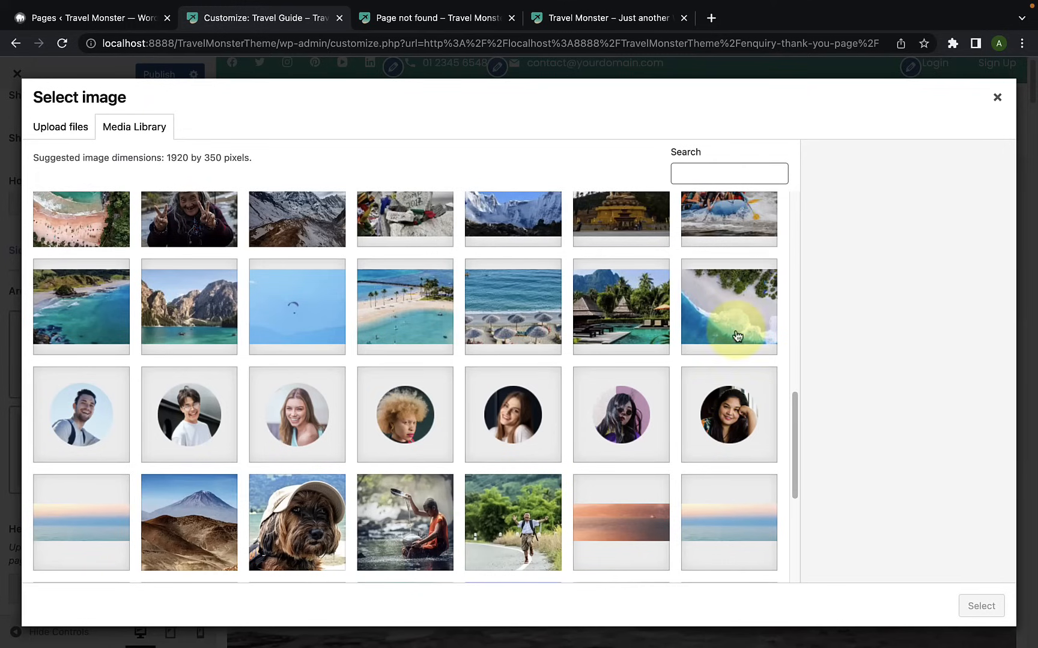
{"action": "left_click", "coordinate": [651, 326]}
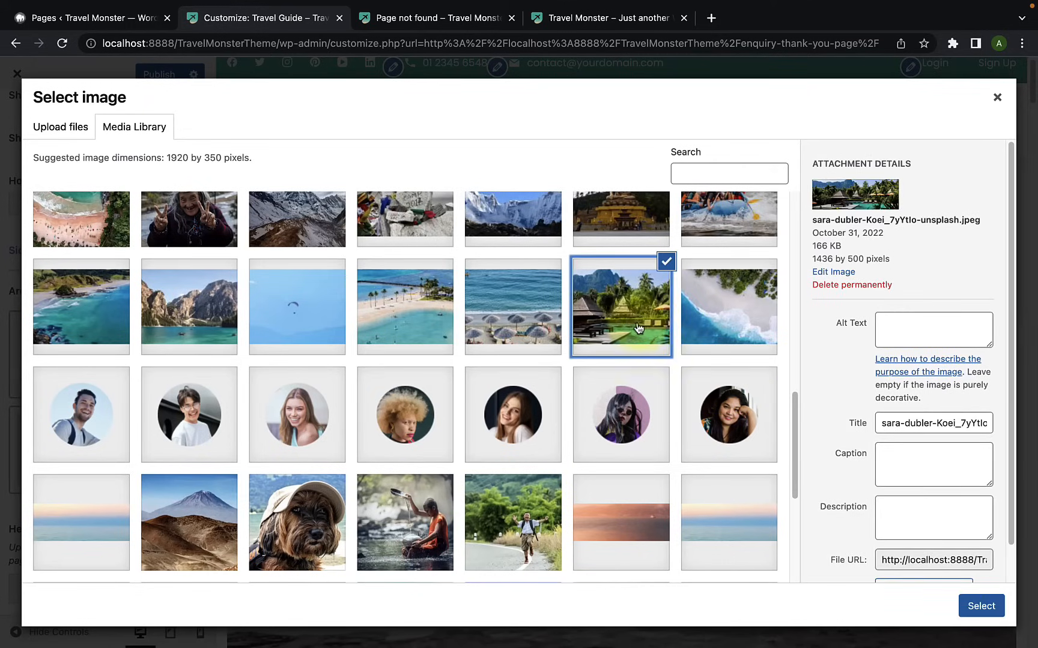
{"action": "left_click", "coordinate": [981, 606]}
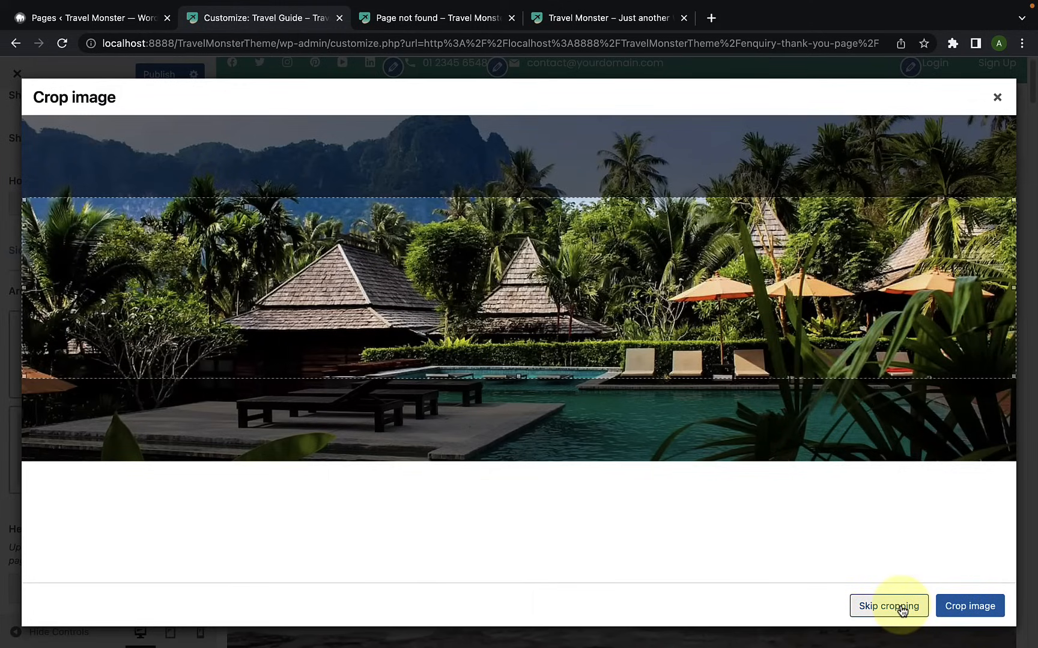
{"action": "left_click", "coordinate": [888, 606]}
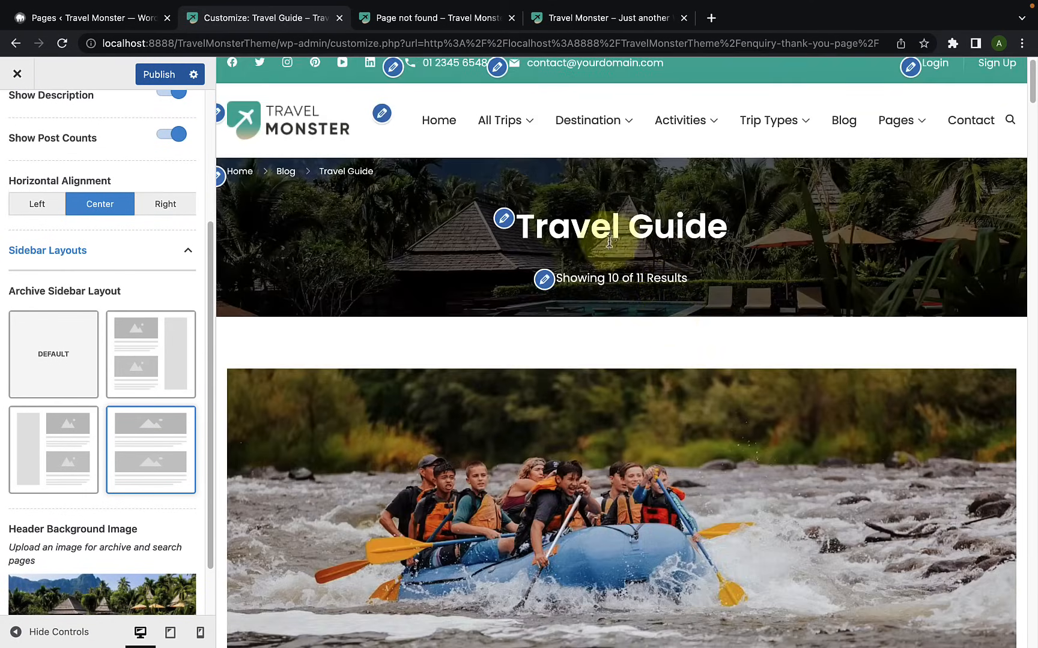
{"action": "scroll", "coordinate": [122, 472], "scroll_direction": "down", "scroll_amount": 1}
{"action": "scroll", "coordinate": [122, 472], "scroll_direction": "down", "scroll_amount": 1}
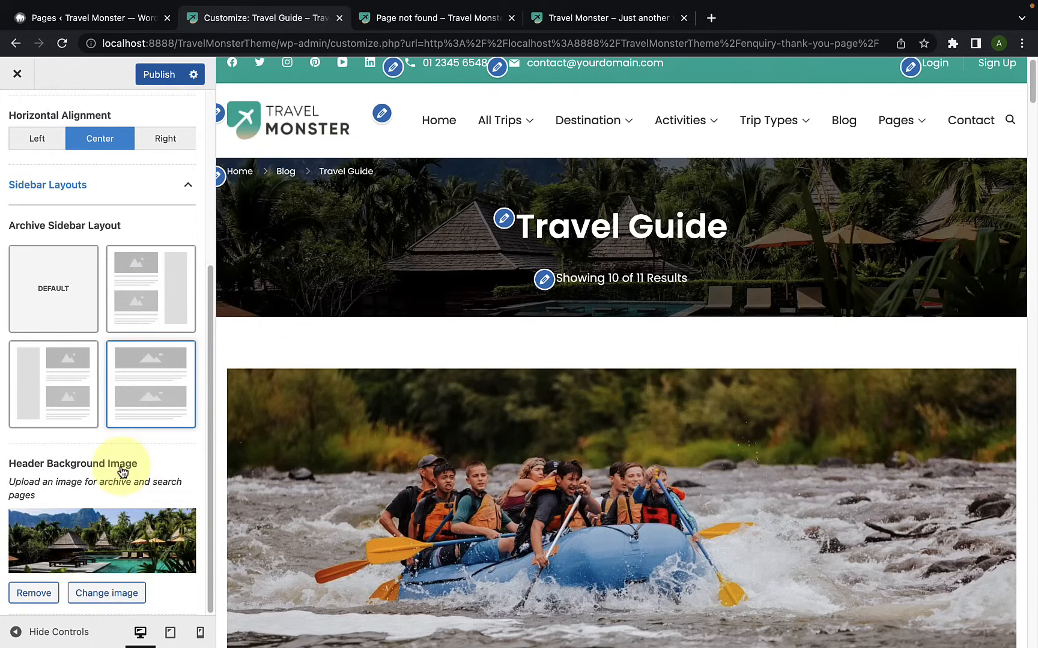
{"action": "scroll", "coordinate": [118, 472], "scroll_direction": "up", "scroll_amount": 6}
{"action": "left_click", "coordinate": [166, 74]}
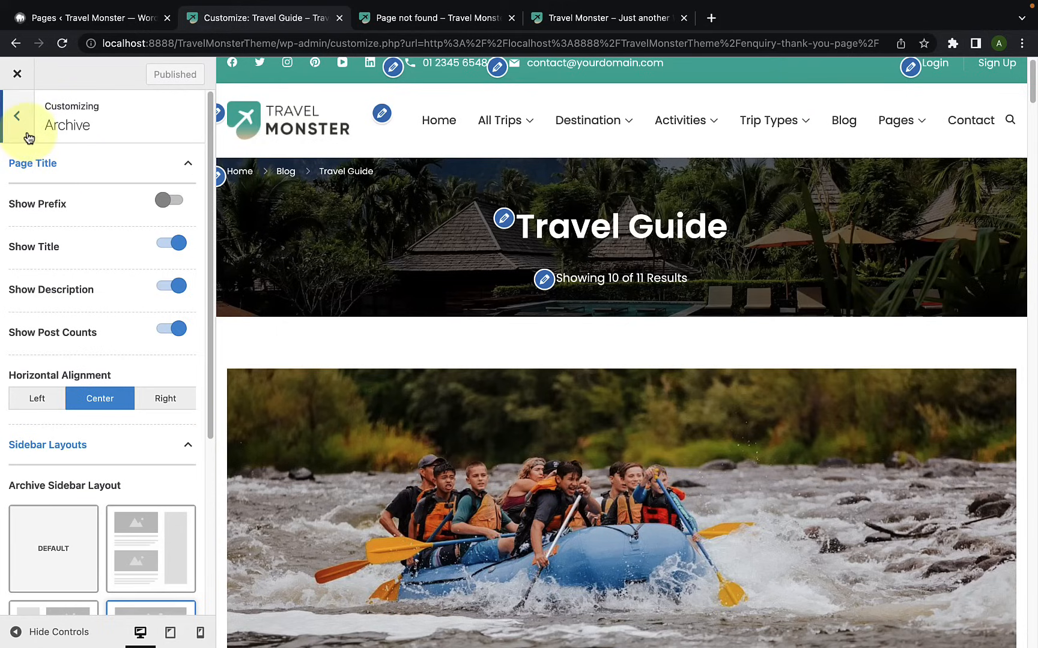
Step: Delete the existing Primary menu in the Menus settings
{"action": "left_click", "coordinate": [18, 117]}
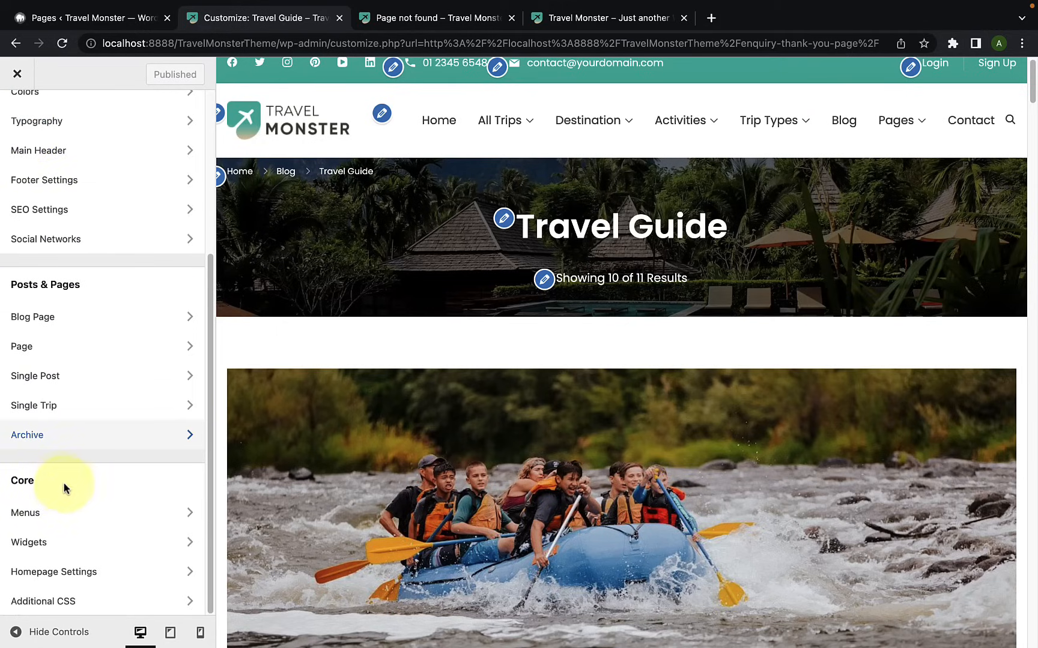
{"action": "left_click", "coordinate": [56, 521]}
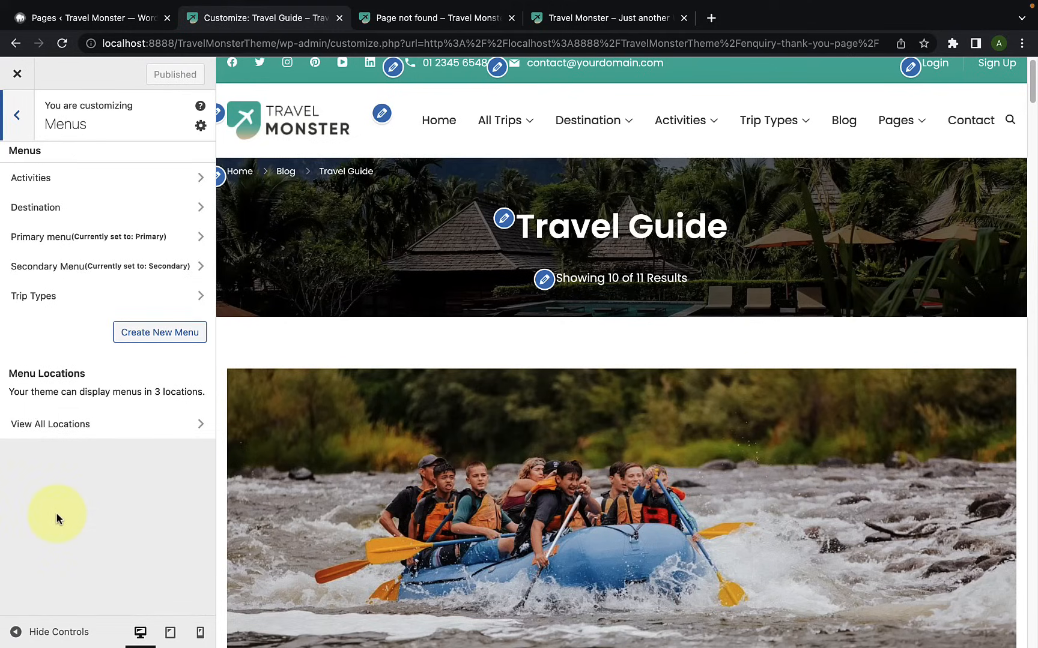
{"action": "scroll", "coordinate": [511, 306], "scroll_direction": "up", "scroll_amount": 1}
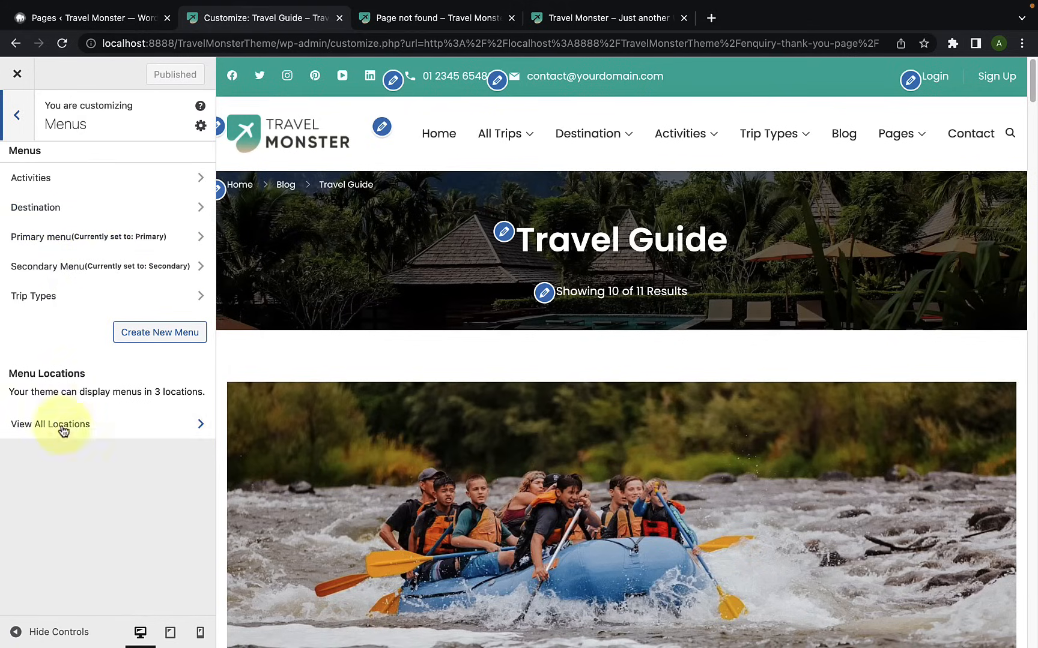
{"action": "left_click", "coordinate": [113, 245]}
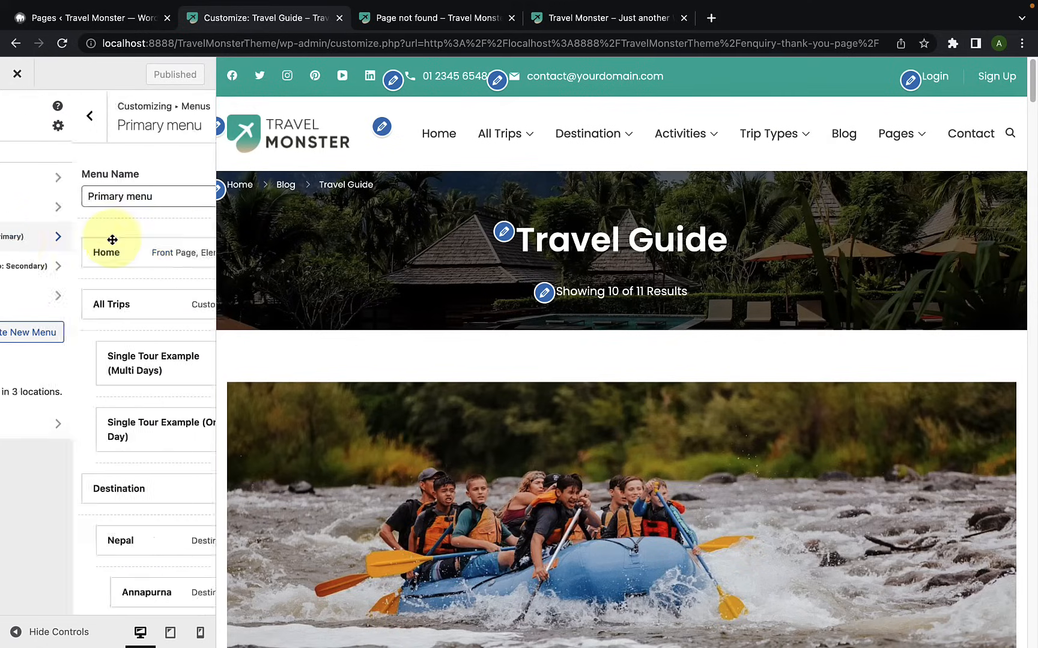
{"action": "scroll", "coordinate": [109, 417], "scroll_direction": "down", "scroll_amount": 10}
{"action": "scroll", "coordinate": [107, 468], "scroll_direction": "down", "scroll_amount": 15}
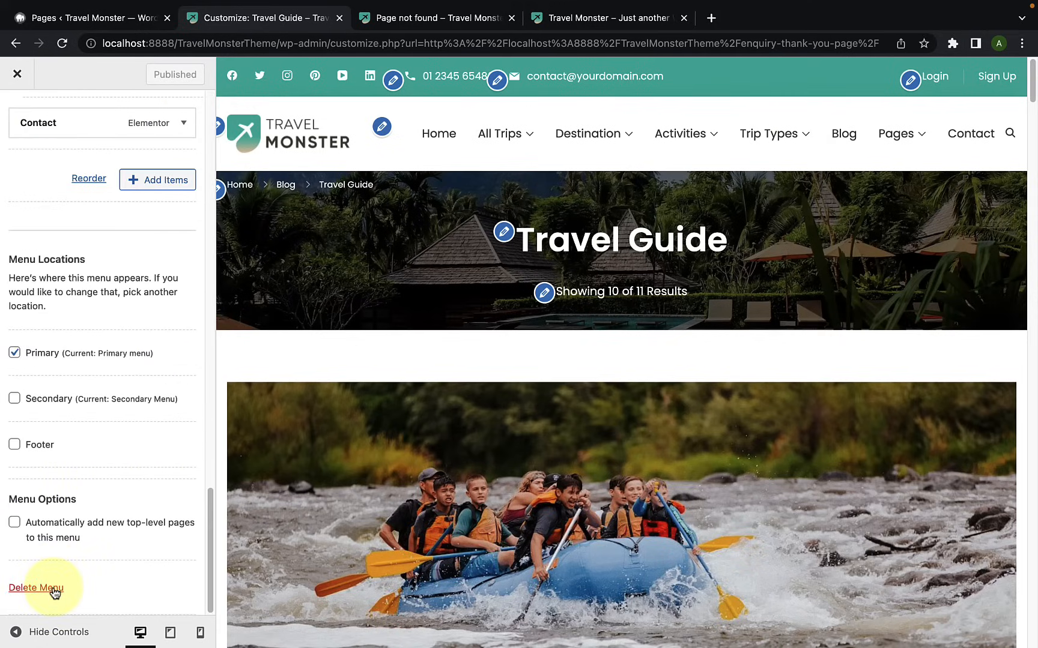
{"action": "left_click", "coordinate": [53, 588]}
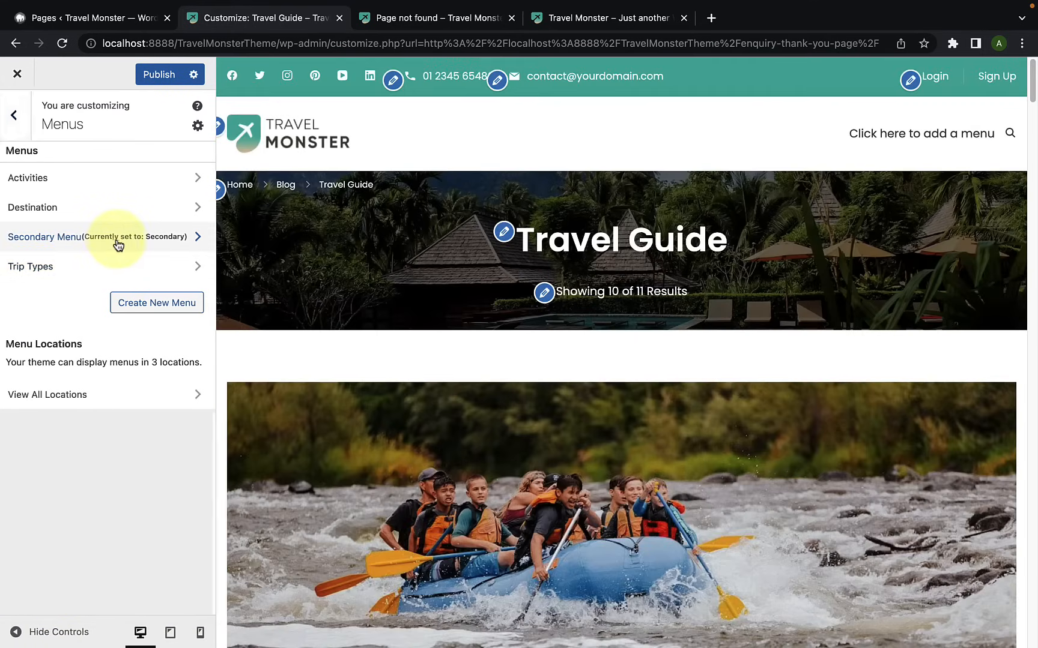
Step: Delete the existing Secondary Menu
{"action": "left_click", "coordinate": [119, 245]}
{"action": "scroll", "coordinate": [30, 540], "scroll_direction": "down", "scroll_amount": 5}
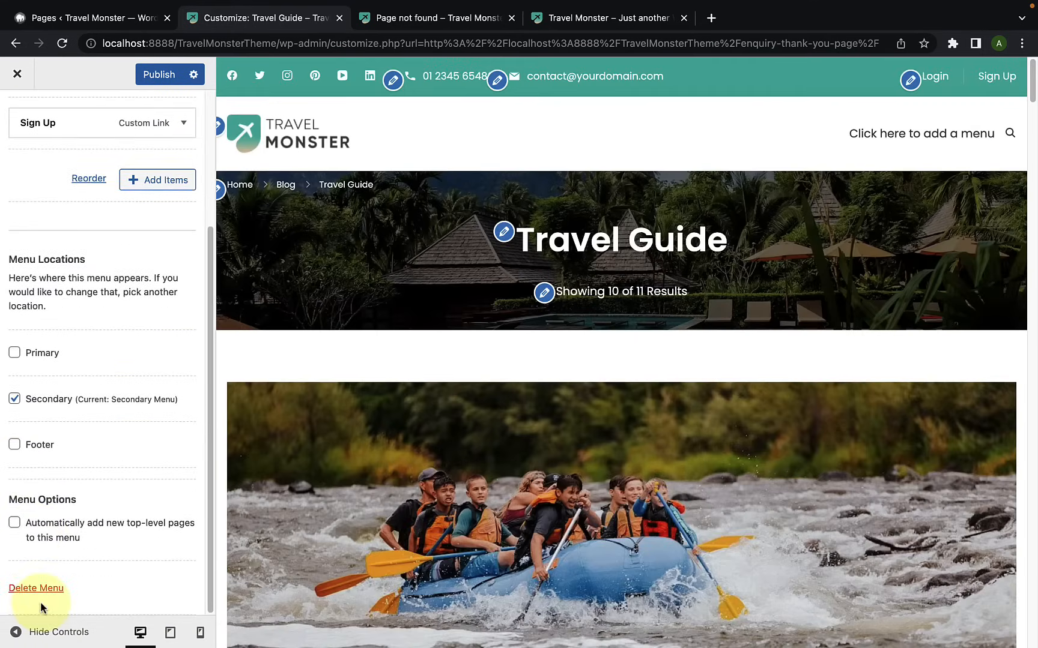
{"action": "left_click", "coordinate": [45, 589]}
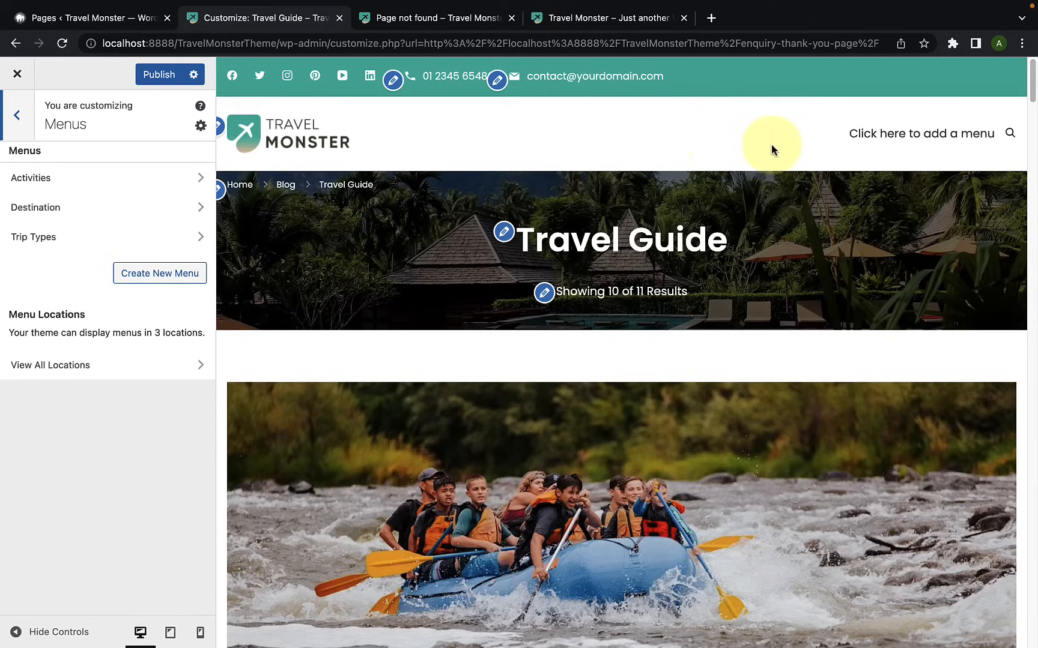
Step: Create a new menu named Primary Menu and assign it to the Primary location
{"action": "left_click", "coordinate": [158, 274]}
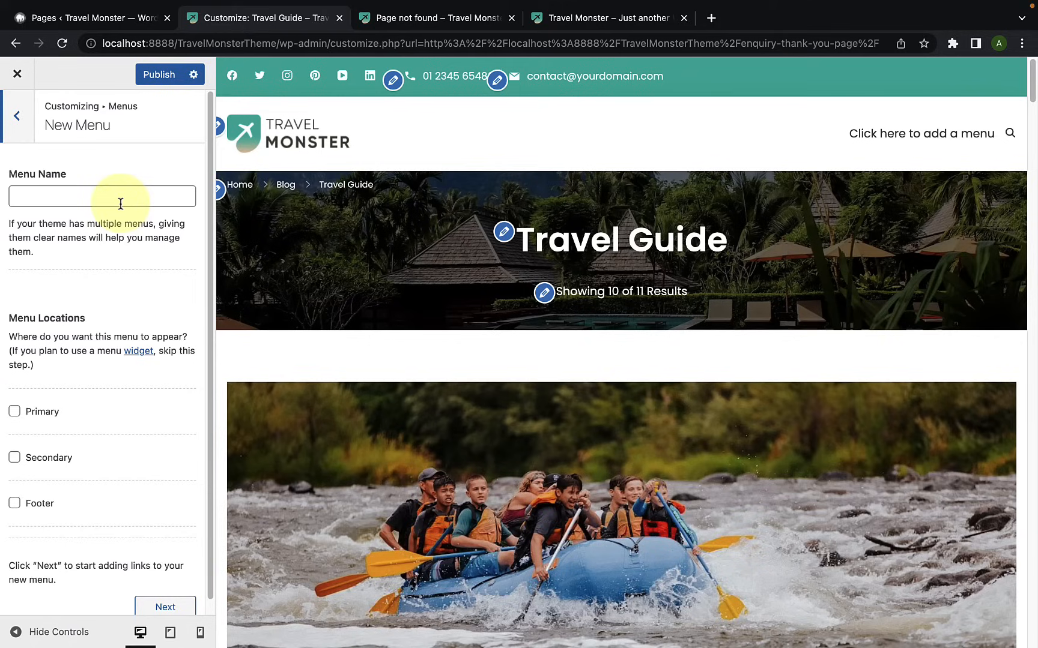
{"action": "left_click", "coordinate": [120, 205]}
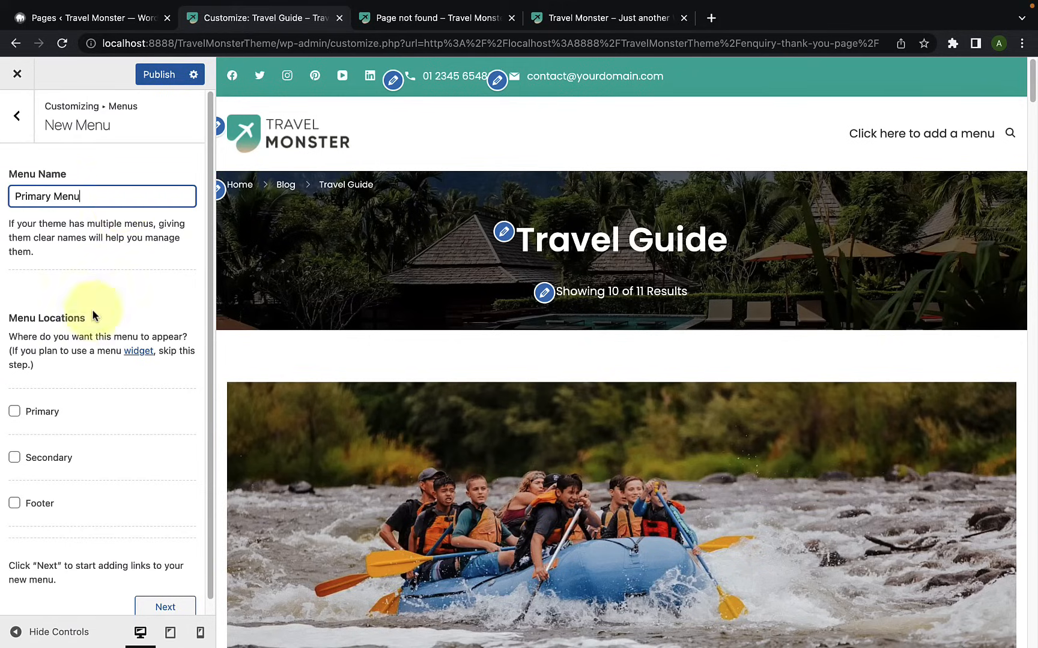
{"action": "scroll", "coordinate": [70, 343], "scroll_direction": "down", "scroll_amount": 1}
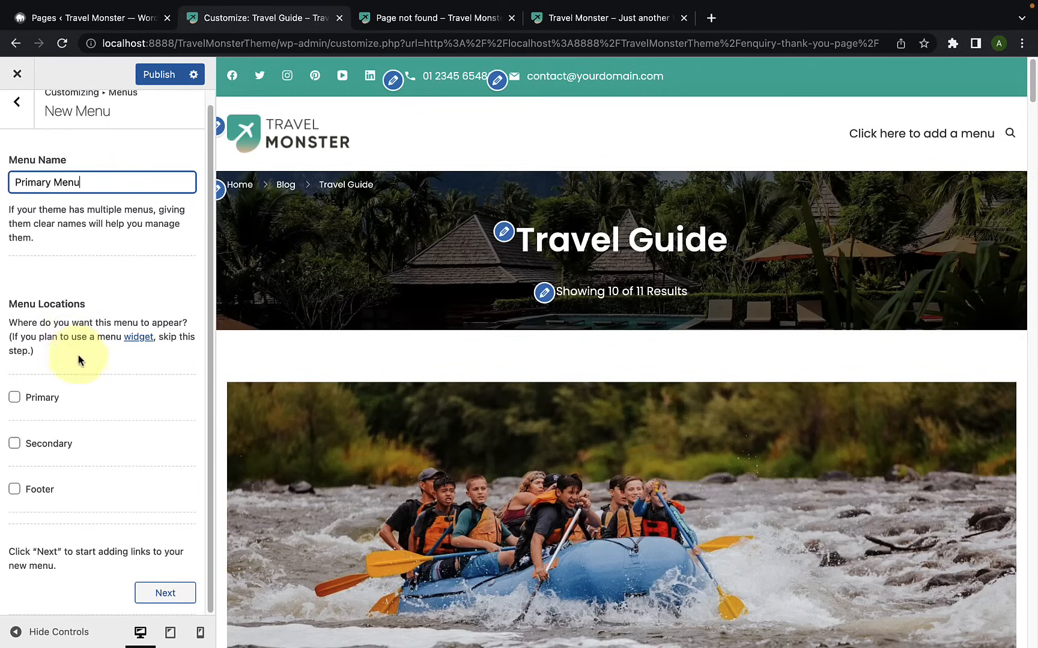
{"action": "left_click", "coordinate": [15, 399]}
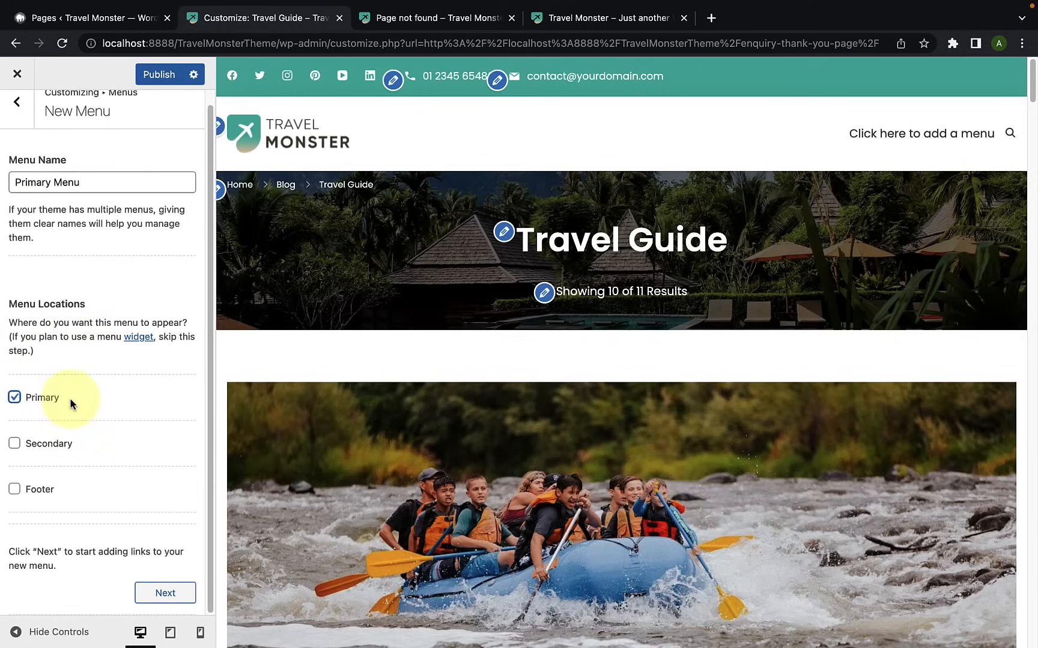
{"action": "left_click", "coordinate": [166, 595]}
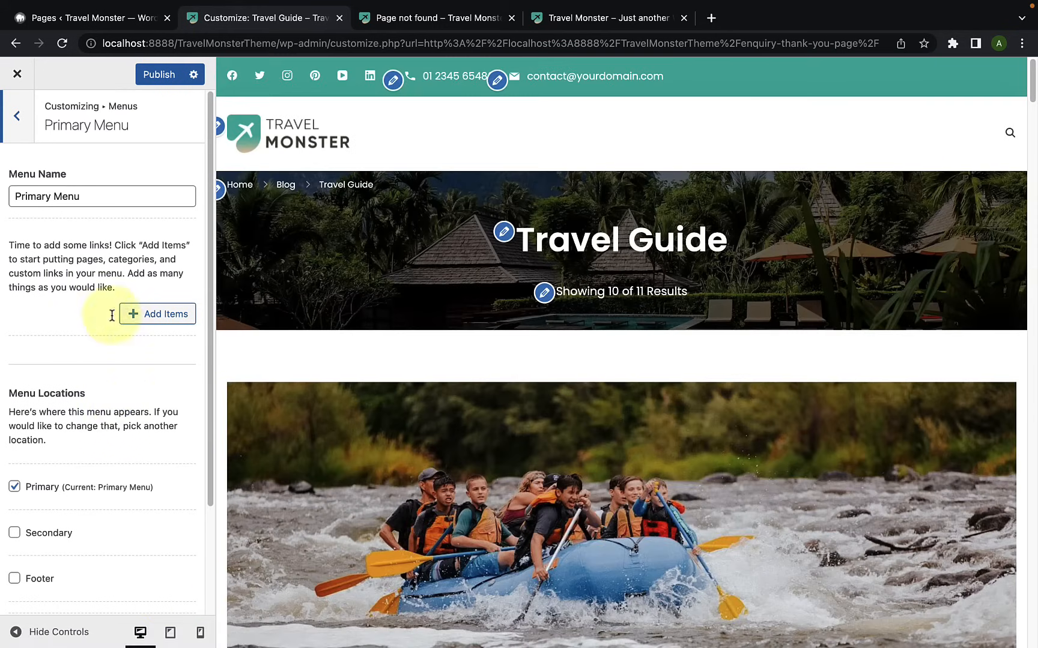
Step: Add the Home, Blog and Destination pages as items of the new Primary Menu
{"action": "left_click", "coordinate": [145, 318]}
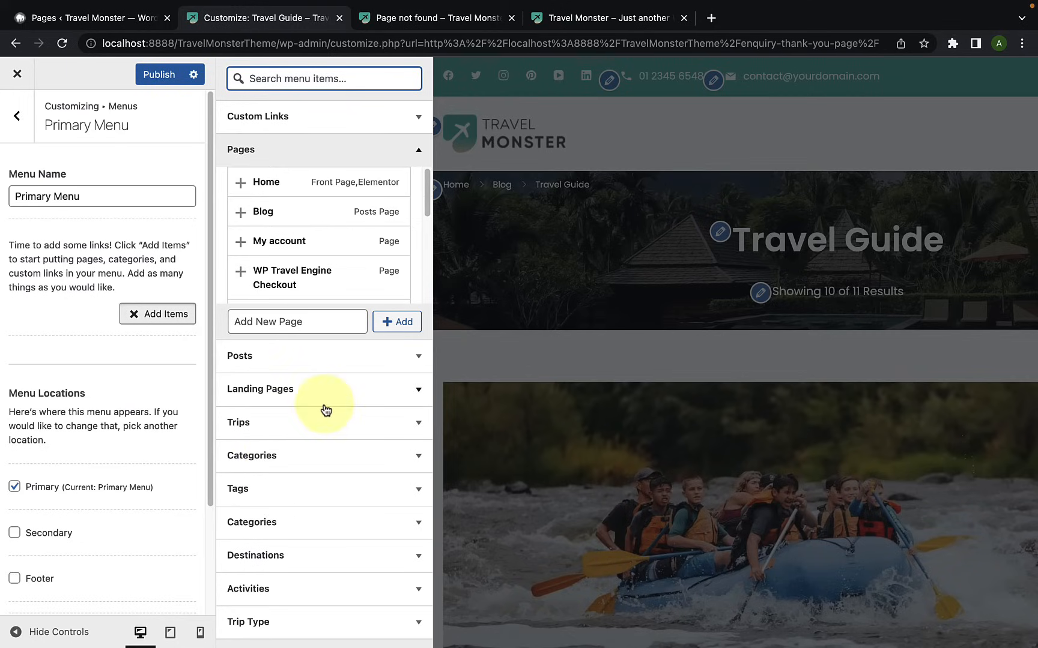
{"action": "left_click", "coordinate": [242, 184]}
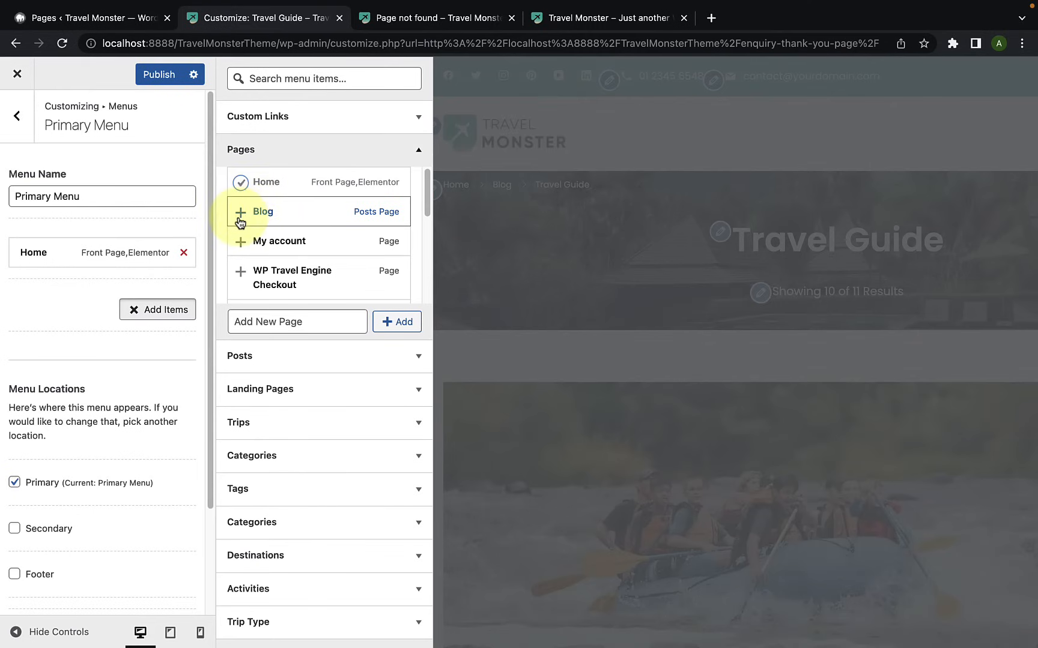
{"action": "left_click", "coordinate": [241, 213]}
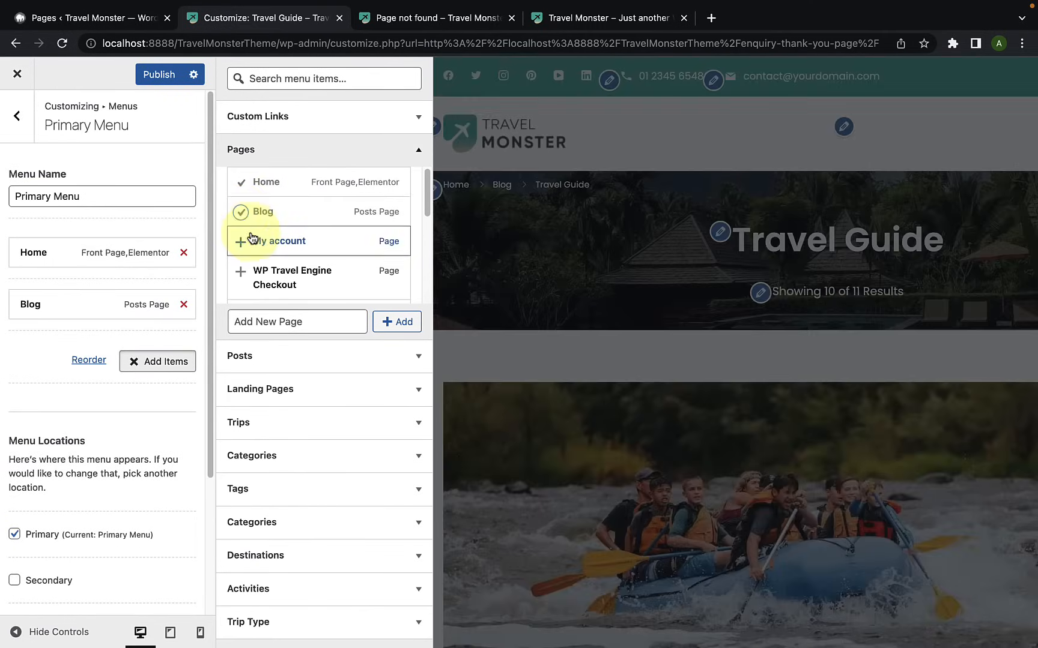
{"action": "scroll", "coordinate": [247, 231], "scroll_direction": "down", "scroll_amount": 5}
{"action": "scroll", "coordinate": [253, 247], "scroll_direction": "down", "scroll_amount": 3}
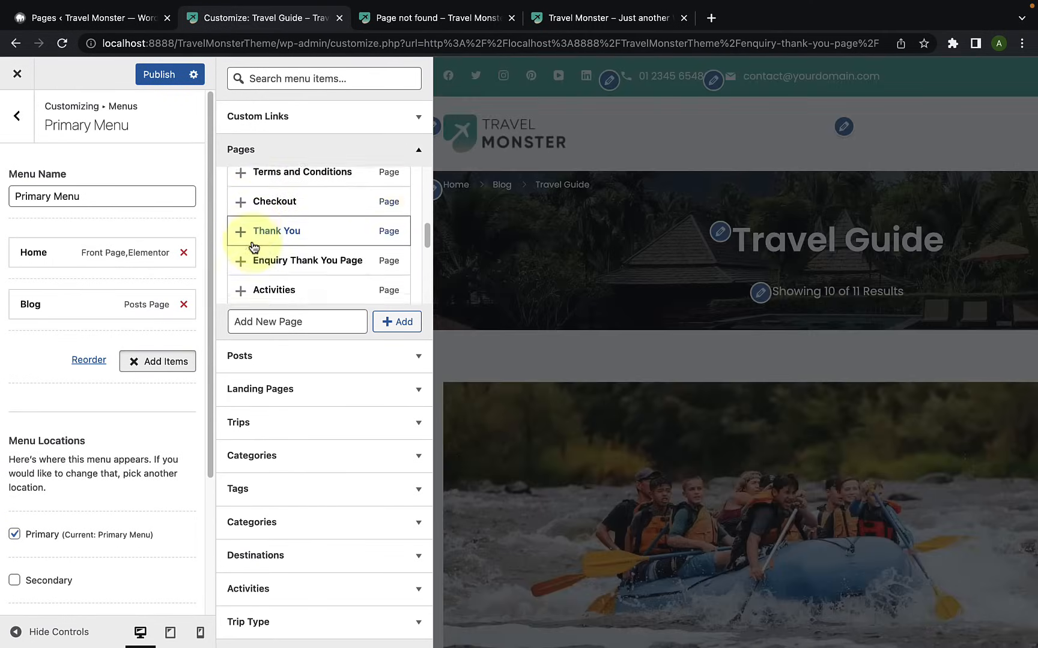
{"action": "scroll", "coordinate": [240, 263], "scroll_direction": "down", "scroll_amount": 1}
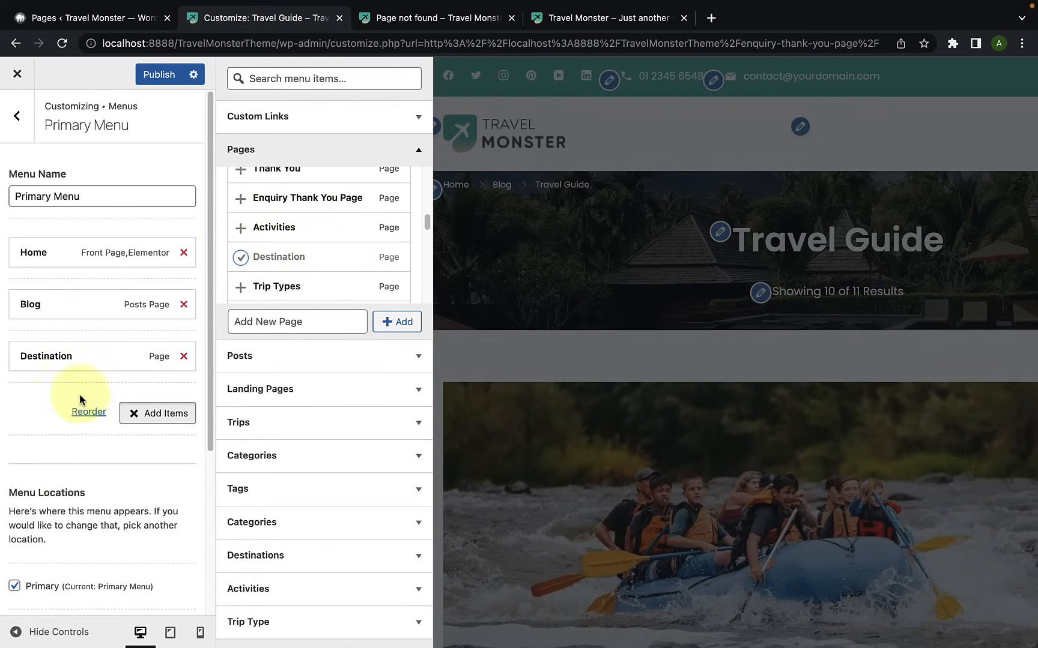
{"action": "left_click", "coordinate": [37, 403]}
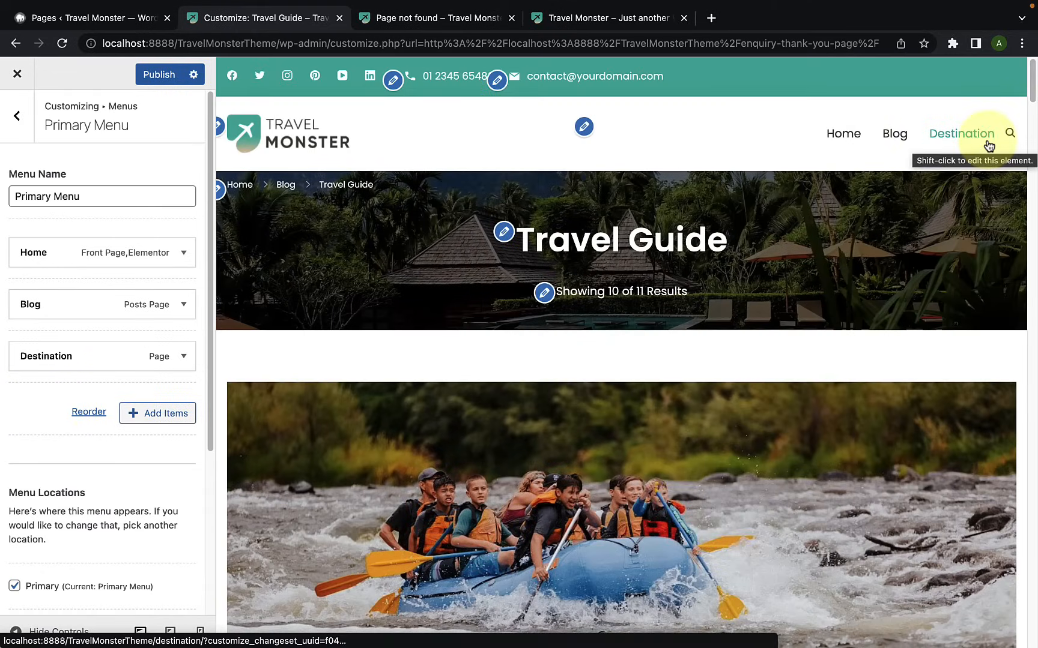
Step: Add the Maldives, India, Srilanka, Nepal and Bhutan destinations as items of the Primary Menu
{"action": "left_click", "coordinate": [135, 425]}
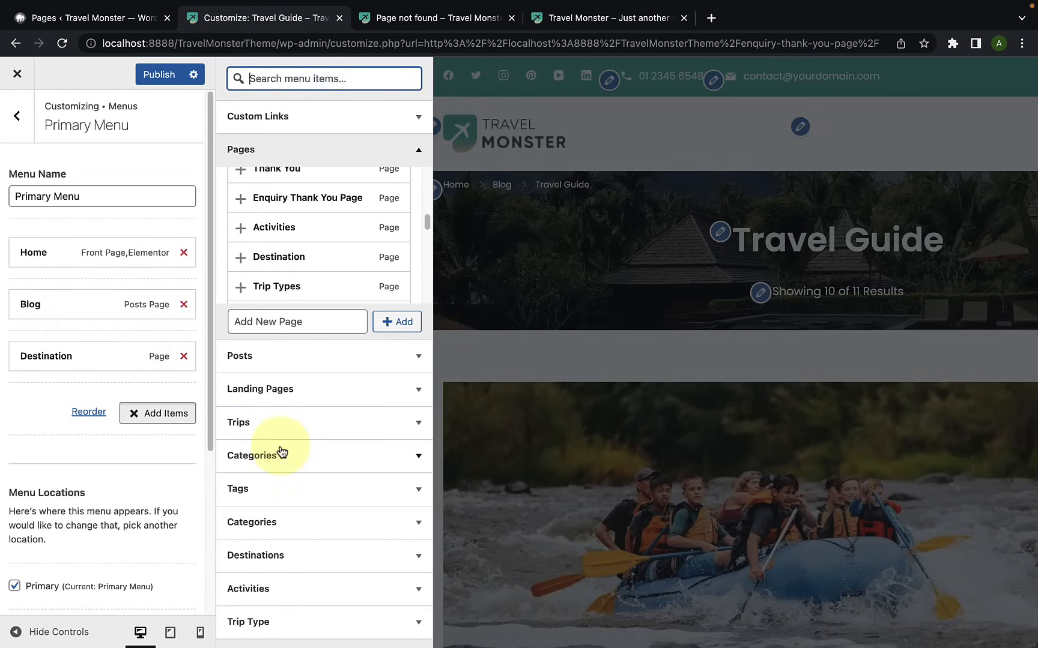
{"action": "left_click", "coordinate": [306, 558]}
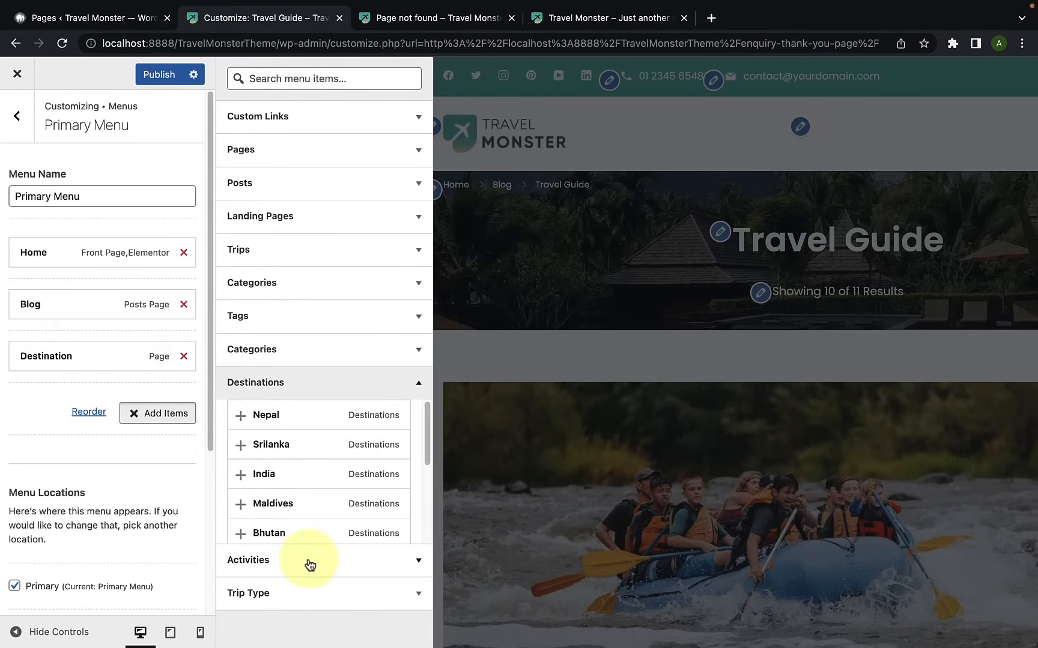
{"action": "scroll", "coordinate": [300, 480], "scroll_direction": "down", "scroll_amount": 3}
{"action": "scroll", "coordinate": [305, 459], "scroll_direction": "up", "scroll_amount": 3}
{"action": "scroll", "coordinate": [302, 468], "scroll_direction": "up", "scroll_amount": 1}
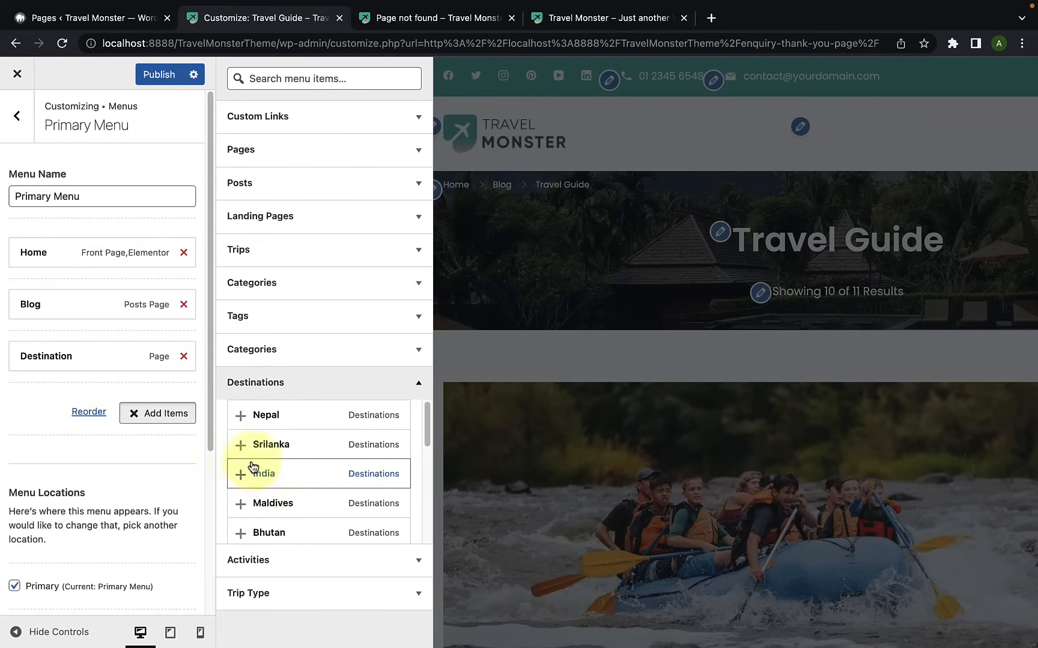
{"action": "left_click", "coordinate": [240, 502]}
{"action": "left_click", "coordinate": [242, 477]}
{"action": "left_click", "coordinate": [241, 417]}
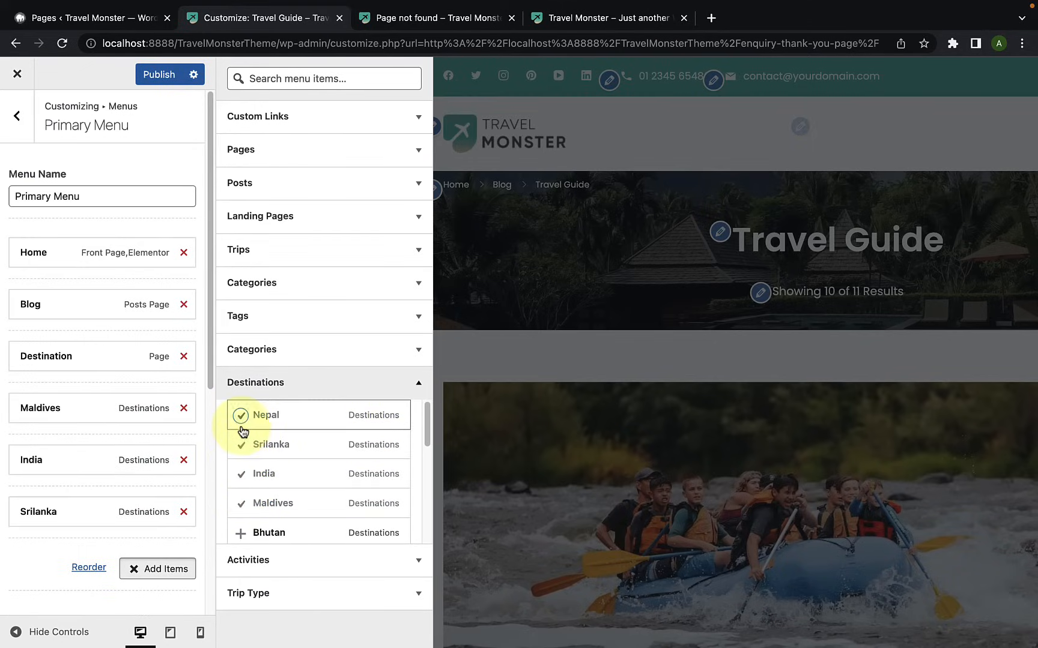
{"action": "scroll", "coordinate": [246, 492], "scroll_direction": "down", "scroll_amount": 1}
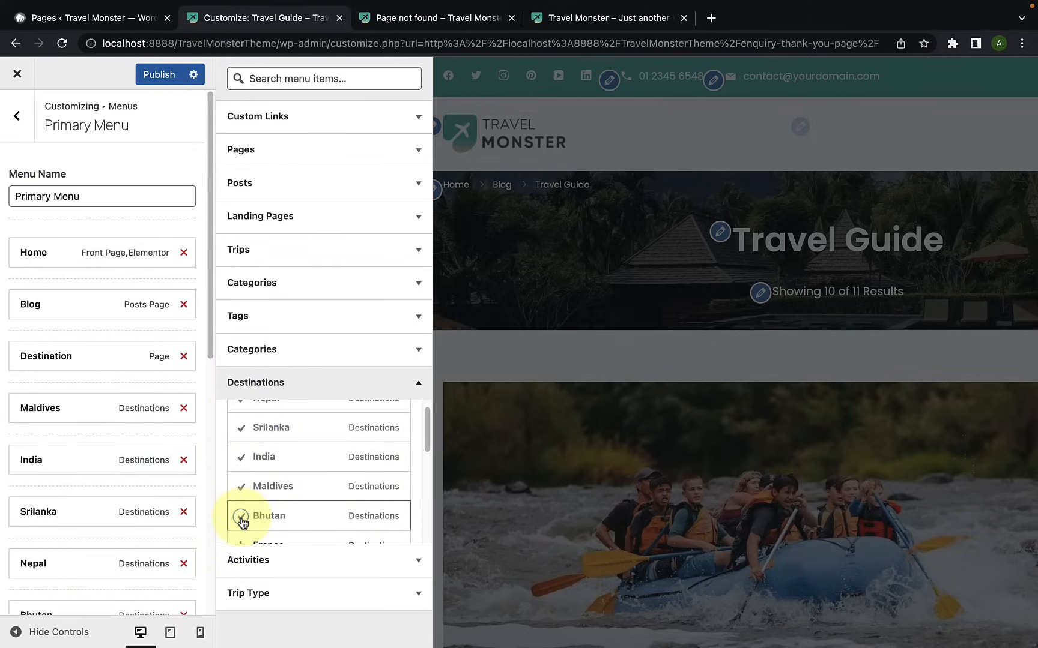
{"action": "scroll", "coordinate": [243, 511], "scroll_direction": "up", "scroll_amount": 1}
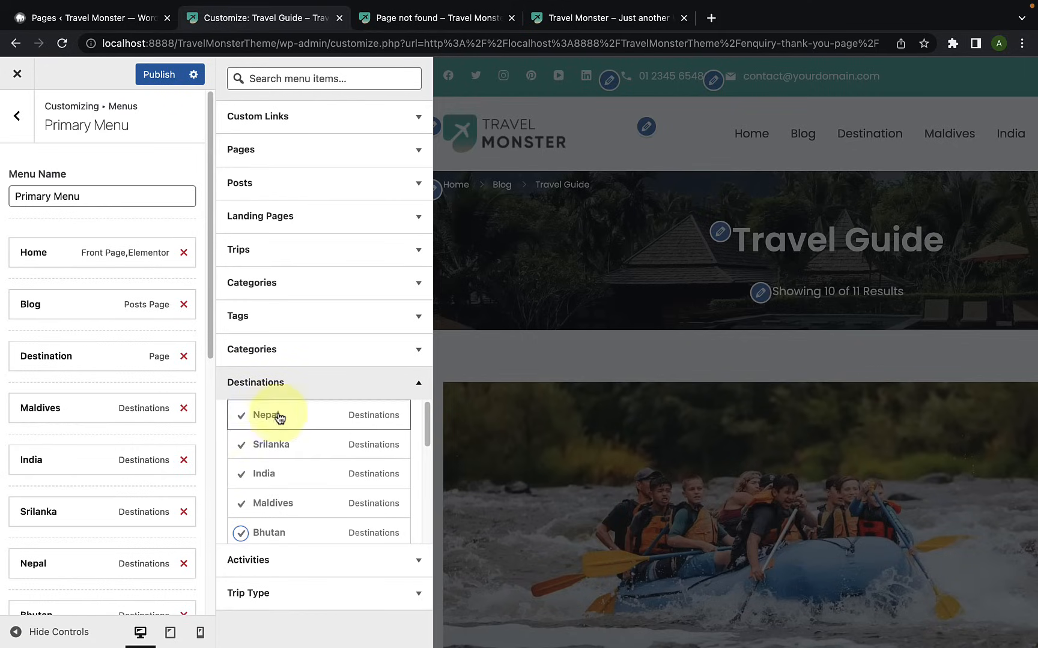
{"action": "left_click", "coordinate": [296, 385]}
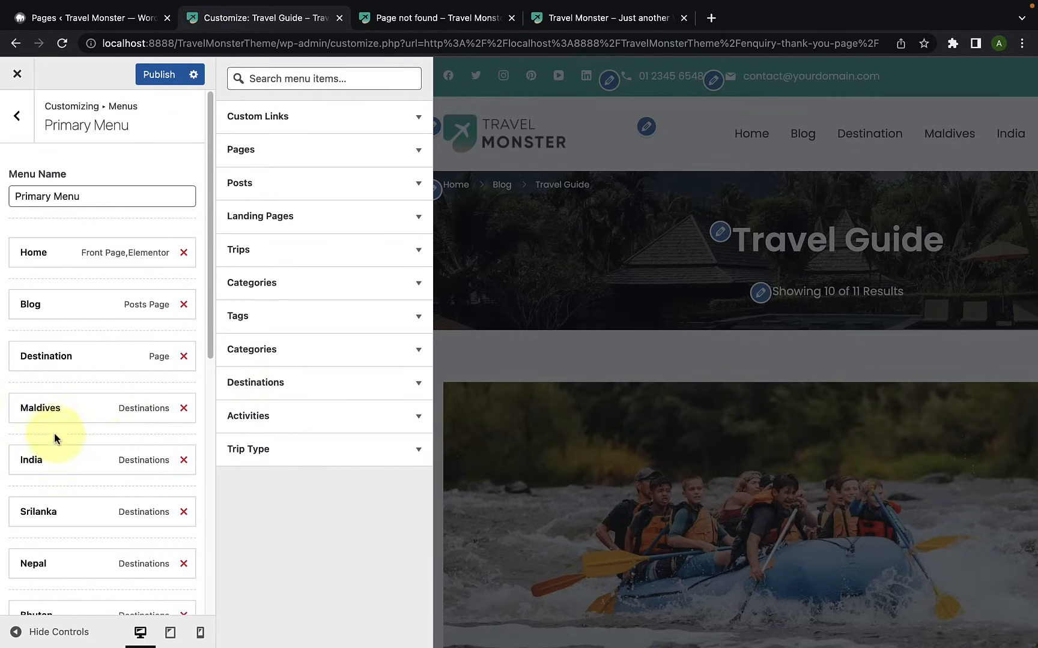
Step: Nest Maldives, India, Srilanka, Nepal and Bhutan as sub-items under Destination and check the dropdown in the preview
{"action": "left_click_drag", "start_coordinate": [41, 414], "coordinate": [56, 413]}
{"action": "left_click_drag", "start_coordinate": [33, 460], "coordinate": [46, 459]}
{"action": "left_click_drag", "start_coordinate": [41, 508], "coordinate": [57, 497]}
{"action": "left_click_drag", "start_coordinate": [42, 547], "coordinate": [63, 590]}
{"action": "scroll", "coordinate": [89, 489], "scroll_direction": "up", "scroll_amount": 1}
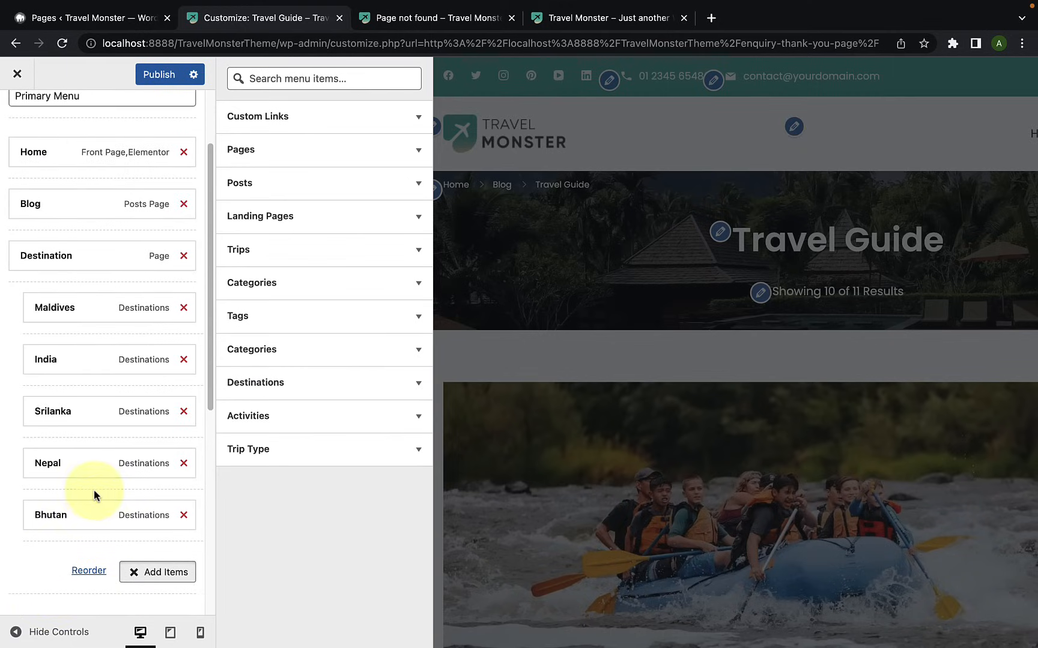
{"action": "left_click", "coordinate": [12, 549]}
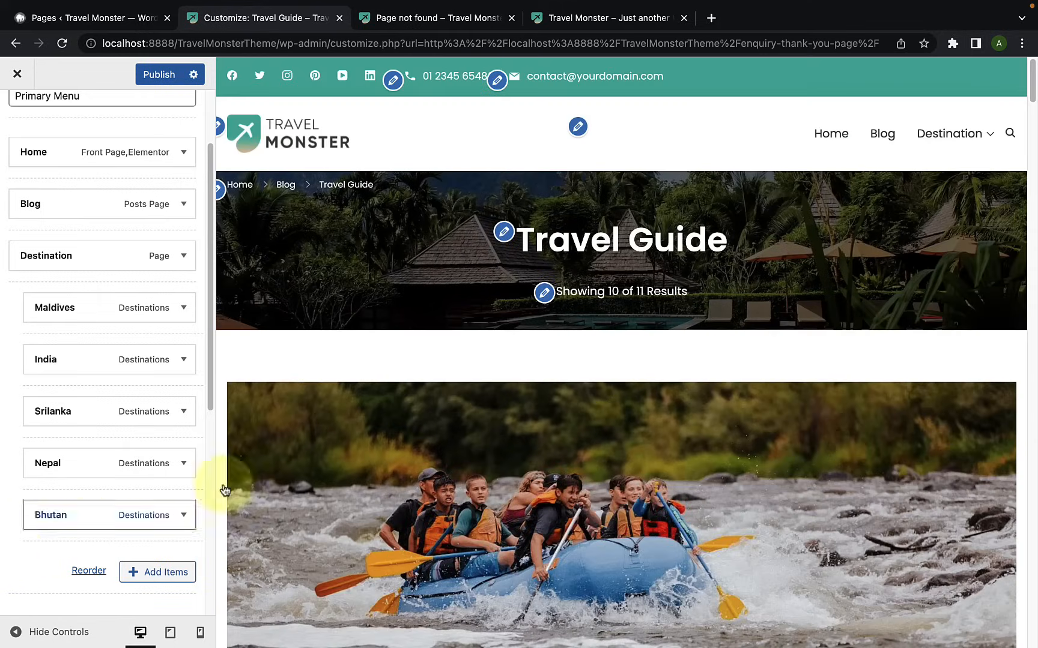
{"action": "mouse_move", "coordinate": [961, 133]}
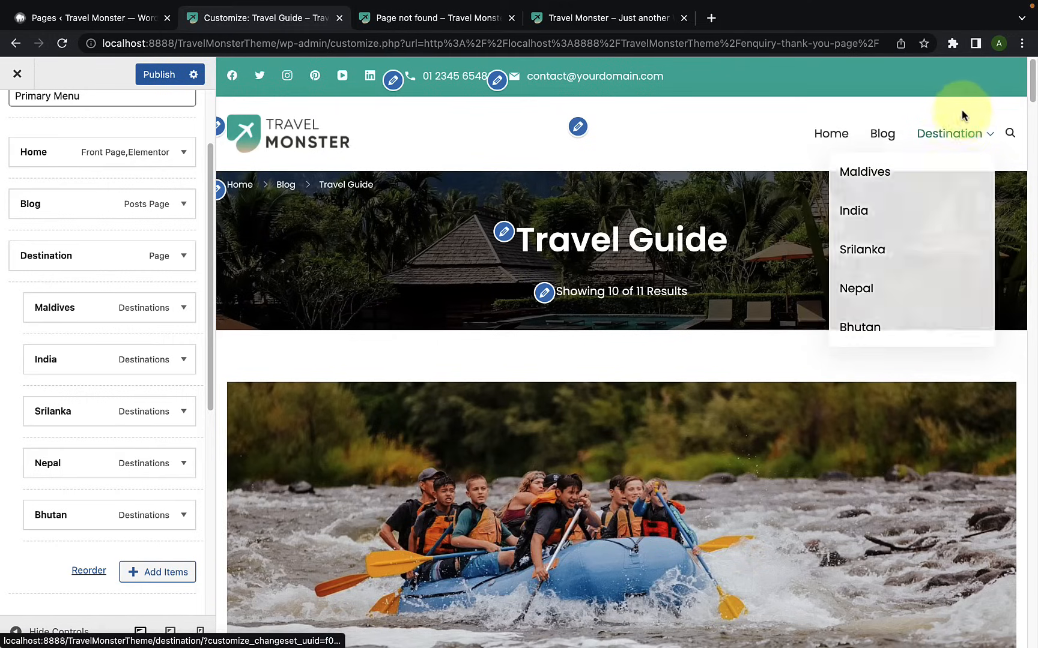
Step: Add the Activities page and the Cycling, Trekking, Skiing, Jungle Safari and City Tour activities to the Primary Menu
{"action": "left_click", "coordinate": [129, 580]}
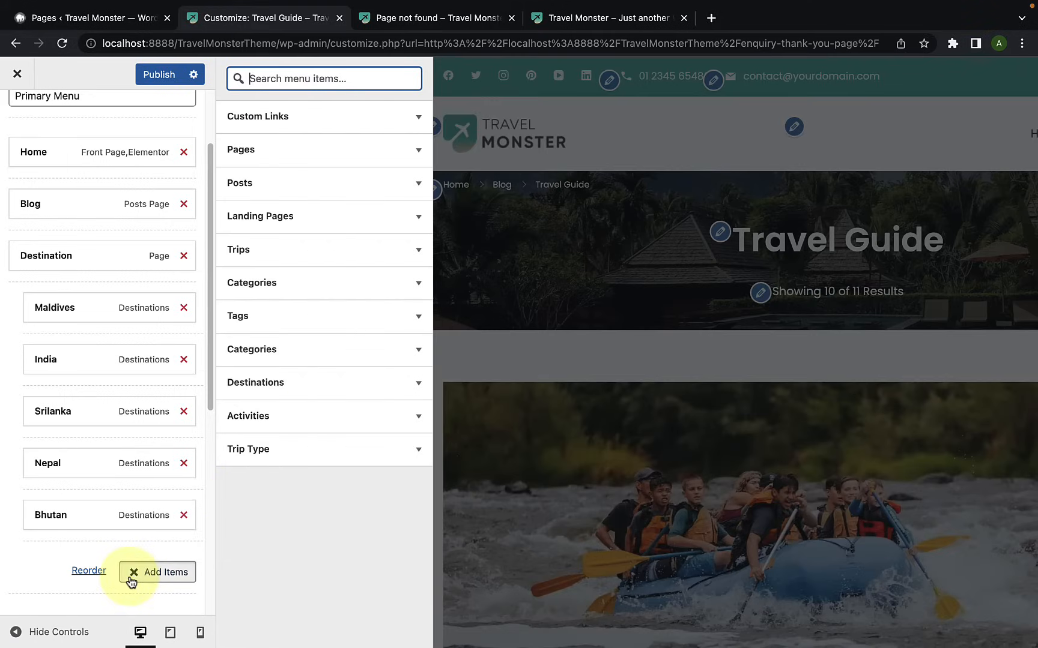
{"action": "left_click", "coordinate": [321, 161]}
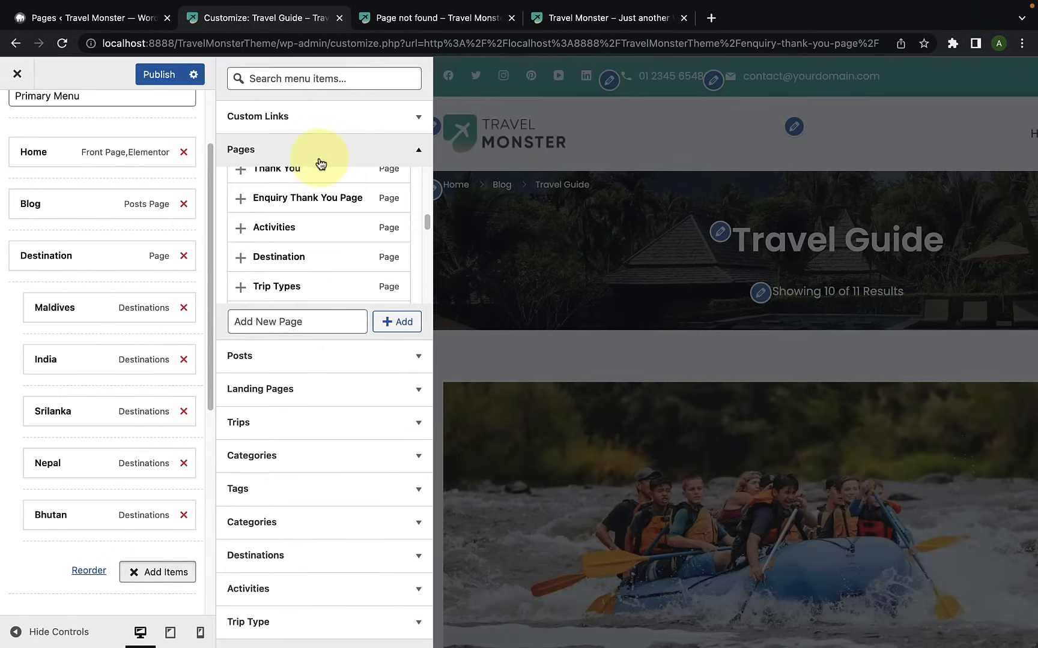
{"action": "left_click", "coordinate": [241, 232]}
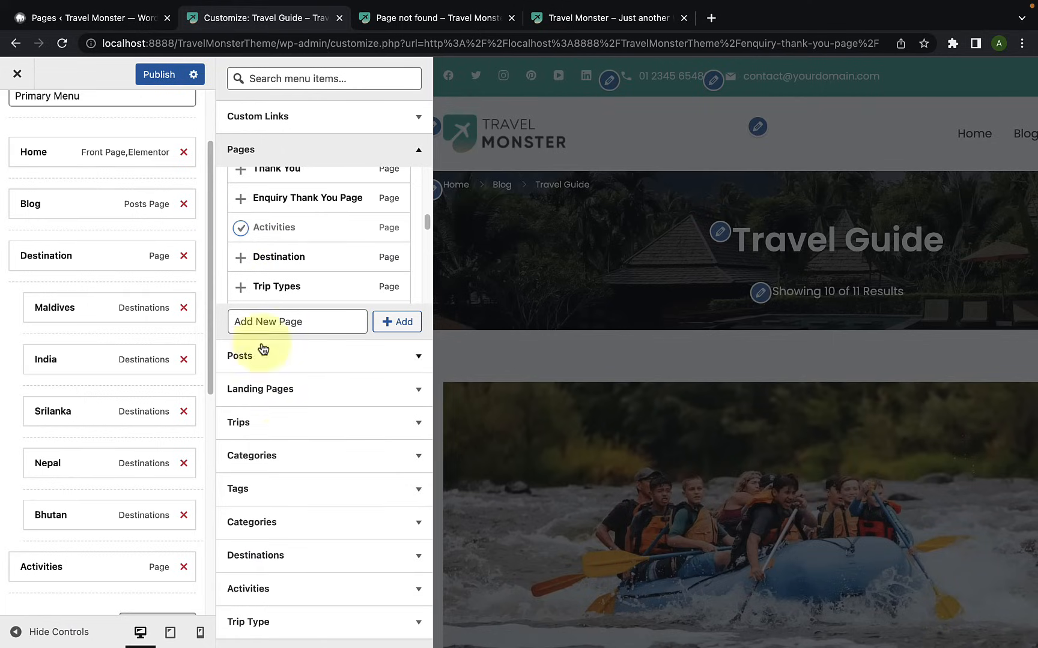
{"action": "left_click", "coordinate": [271, 589]}
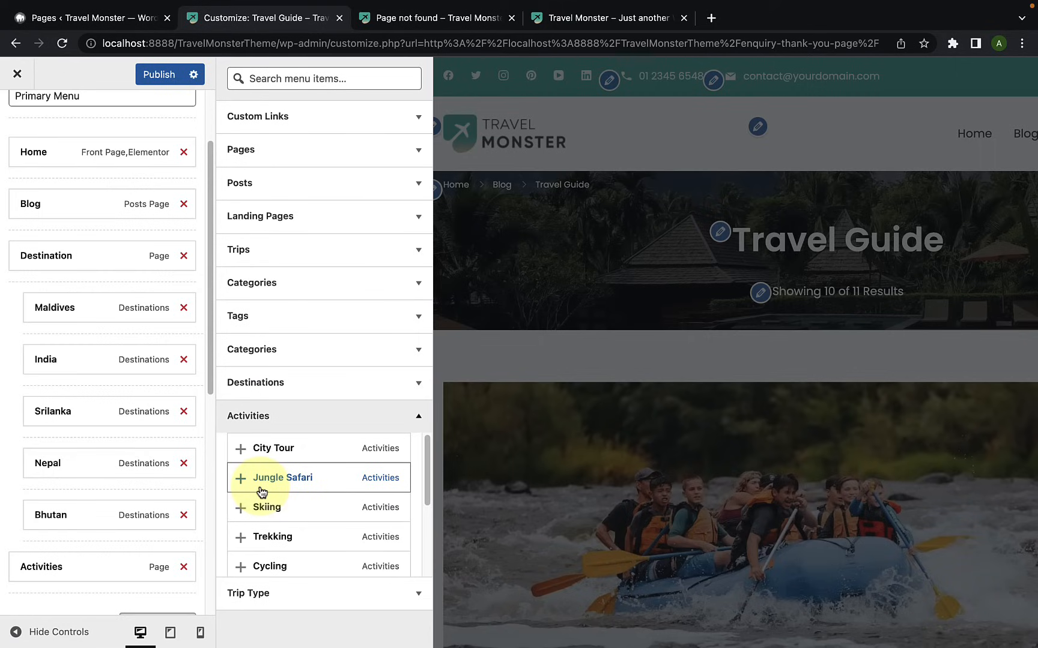
{"action": "left_click", "coordinate": [242, 536]}
{"action": "left_click", "coordinate": [242, 565]}
{"action": "left_click", "coordinate": [242, 507]}
{"action": "left_click", "coordinate": [240, 478]}
{"action": "left_click", "coordinate": [241, 448]}
Step: Nest Cycling, Trekking, Skiing, Jungle Safari and City Tour as sub-items under Activities and check the header preview
{"action": "scroll", "coordinate": [134, 498], "scroll_direction": "down", "scroll_amount": 3}
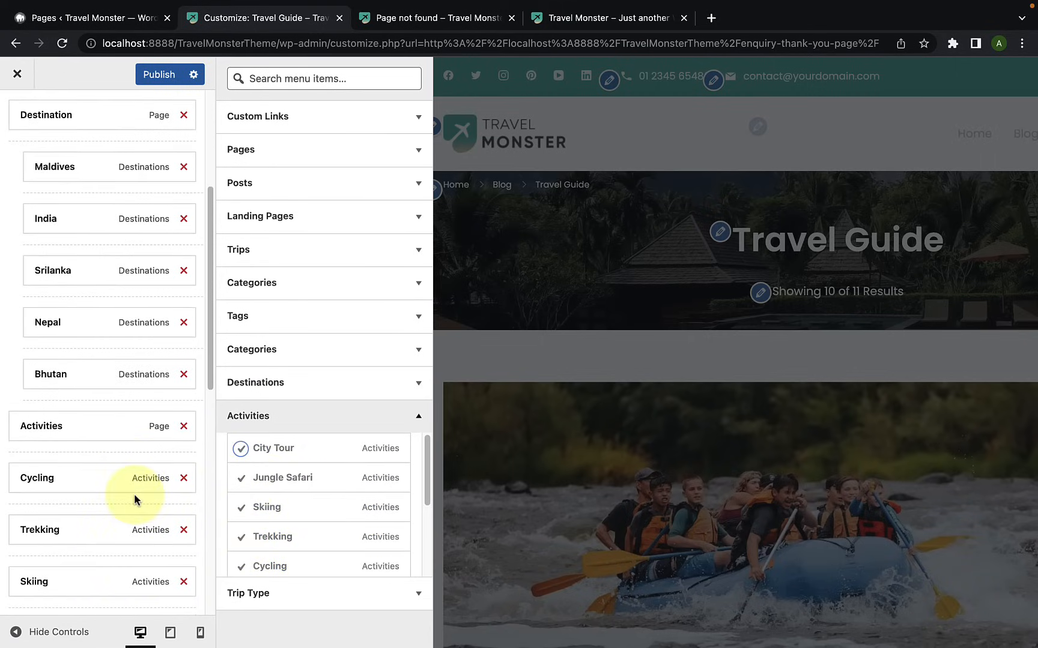
{"action": "left_click_drag", "start_coordinate": [51, 455], "coordinate": [74, 458]}
{"action": "left_click_drag", "start_coordinate": [35, 508], "coordinate": [51, 505]}
{"action": "left_click_drag", "start_coordinate": [52, 561], "coordinate": [65, 558]}
{"action": "scroll", "coordinate": [75, 516], "scroll_direction": "down", "scroll_amount": 4}
{"action": "left_click_drag", "start_coordinate": [65, 376], "coordinate": [70, 362]}
{"action": "left_click_drag", "start_coordinate": [51, 414], "coordinate": [69, 413]}
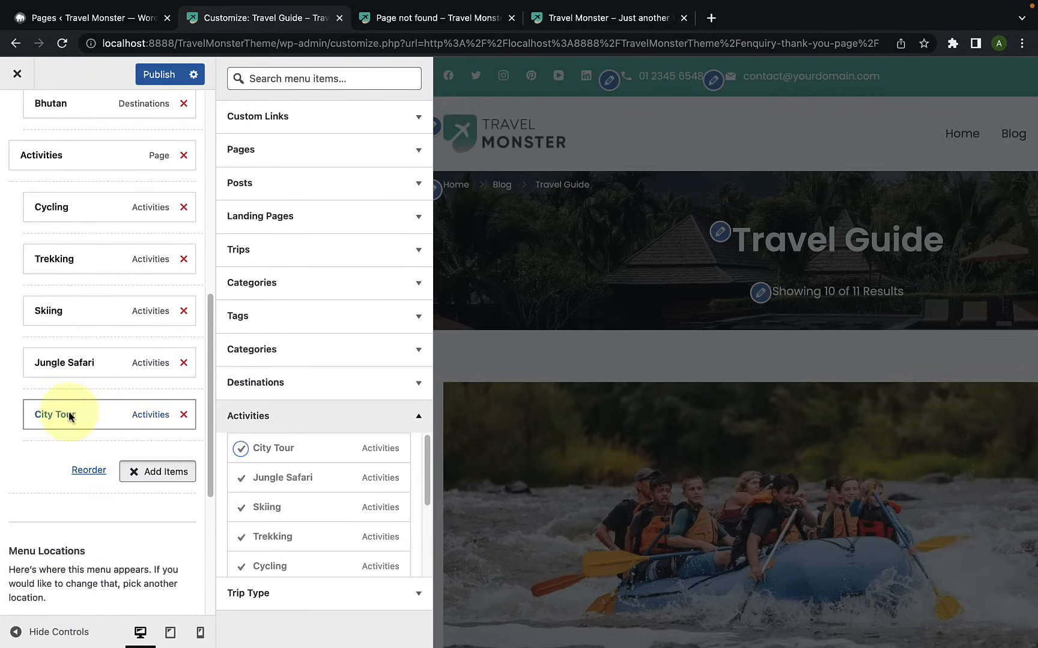
{"action": "left_click", "coordinate": [21, 487]}
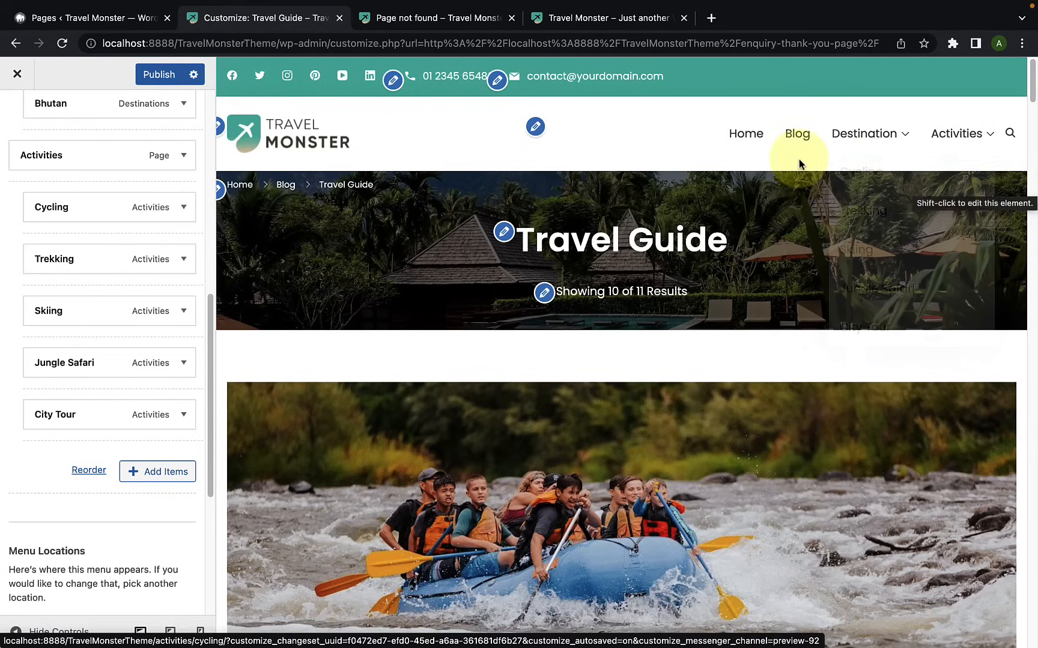
Step: Add the Trip Types page and the Dog-friendly, Child-friendly, Home Stay, Cultural and Nature Friendly trip types to the menu
{"action": "left_click", "coordinate": [139, 482]}
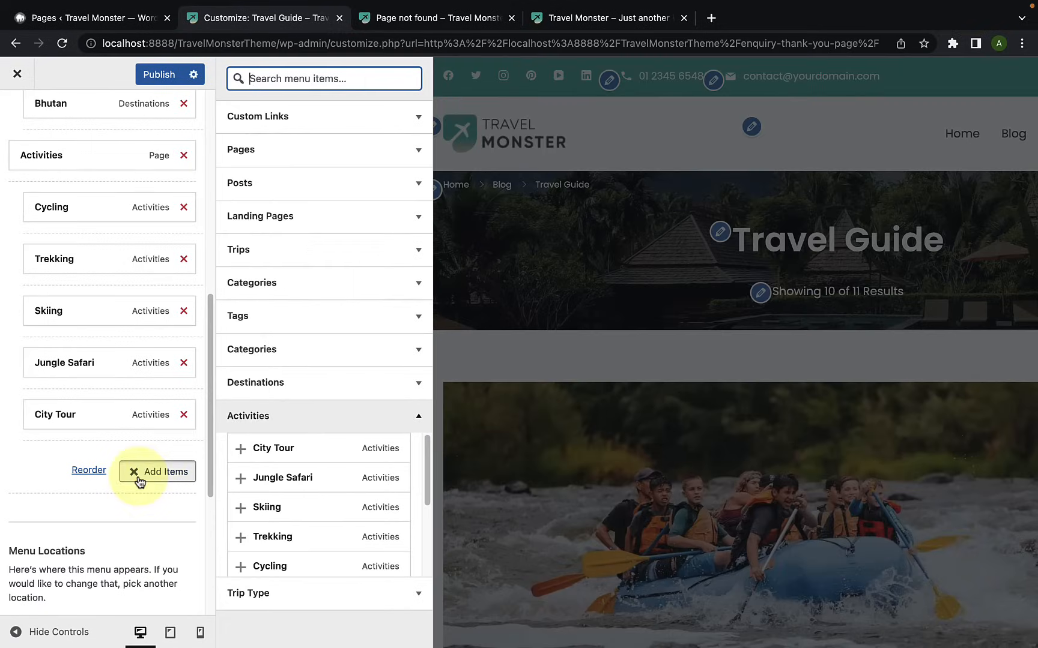
{"action": "left_click", "coordinate": [323, 168]}
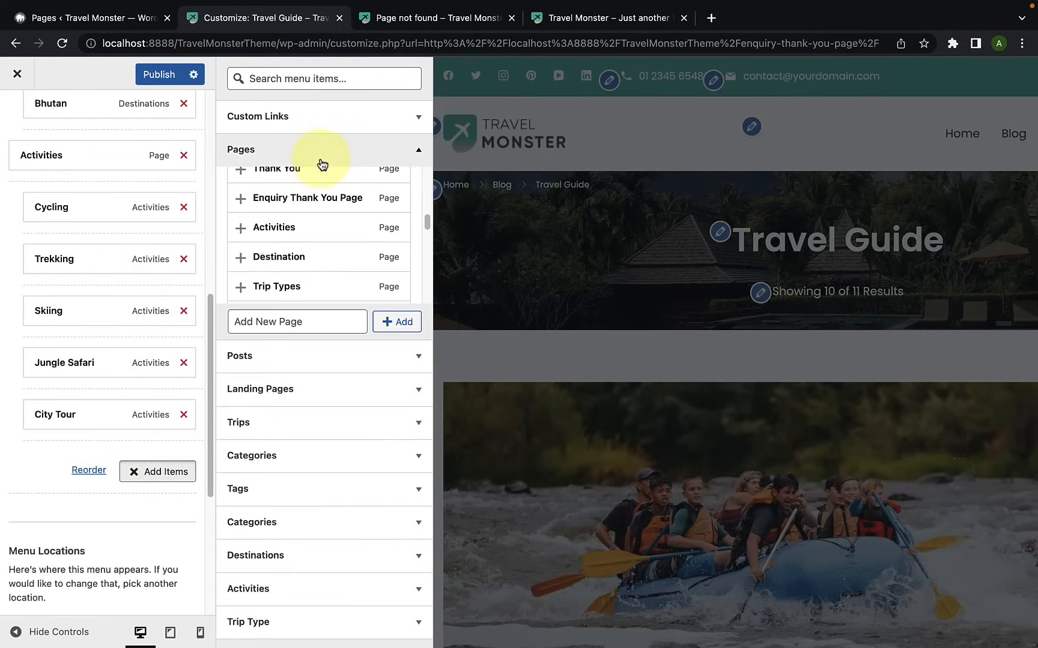
{"action": "left_click", "coordinate": [241, 284]}
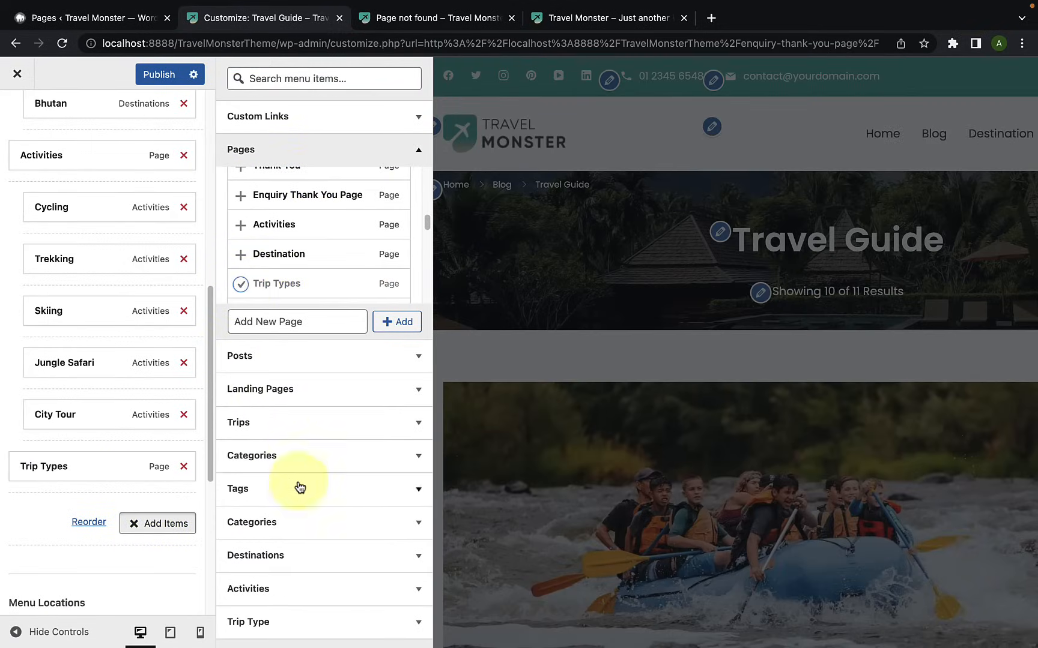
{"action": "left_click", "coordinate": [284, 625]}
{"action": "scroll", "coordinate": [277, 581], "scroll_direction": "down", "scroll_amount": 1}
{"action": "left_click", "coordinate": [246, 522]}
{"action": "left_click", "coordinate": [241, 493]}
{"action": "scroll", "coordinate": [243, 498], "scroll_direction": "up", "scroll_amount": 1}
{"action": "left_click", "coordinate": [241, 482]}
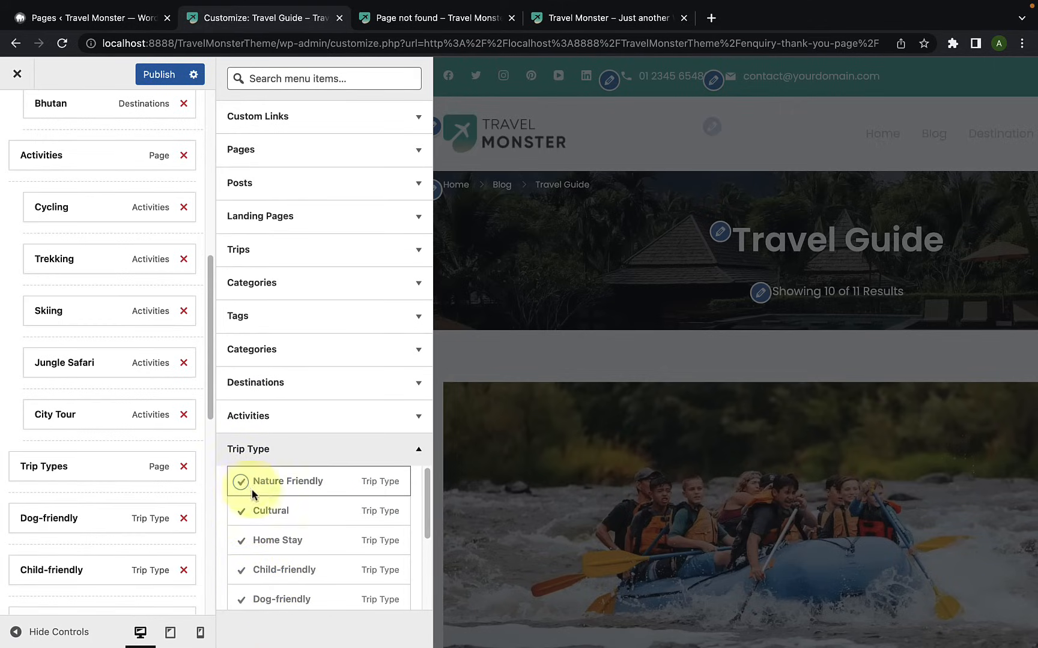
Step: Nest Dog-friendly, Child-friendly, Home Stay, Cultural and Nature Friendly as sub-items under Trip Types
{"action": "scroll", "coordinate": [48, 505], "scroll_direction": "down", "scroll_amount": 3}
{"action": "scroll", "coordinate": [51, 504], "scroll_direction": "down", "scroll_amount": 3}
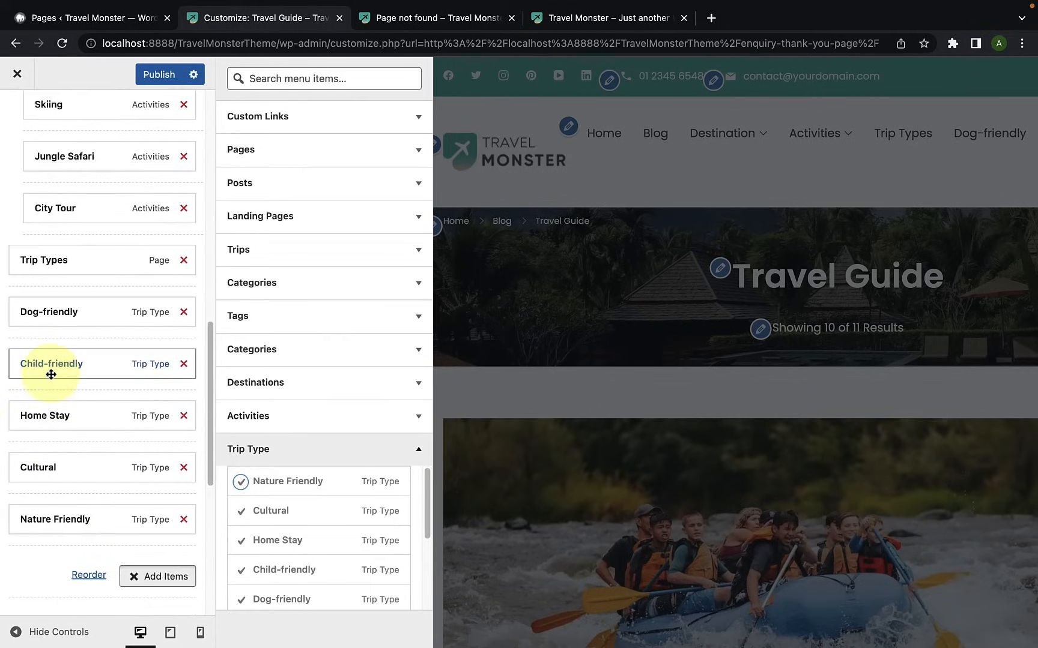
{"action": "left_click_drag", "start_coordinate": [35, 317], "coordinate": [51, 315]}
{"action": "left_click_drag", "start_coordinate": [41, 365], "coordinate": [55, 363]}
{"action": "left_click_drag", "start_coordinate": [40, 416], "coordinate": [48, 415]}
{"action": "left_click_drag", "start_coordinate": [42, 466], "coordinate": [48, 467]}
{"action": "left_click_drag", "start_coordinate": [42, 512], "coordinate": [54, 521]}
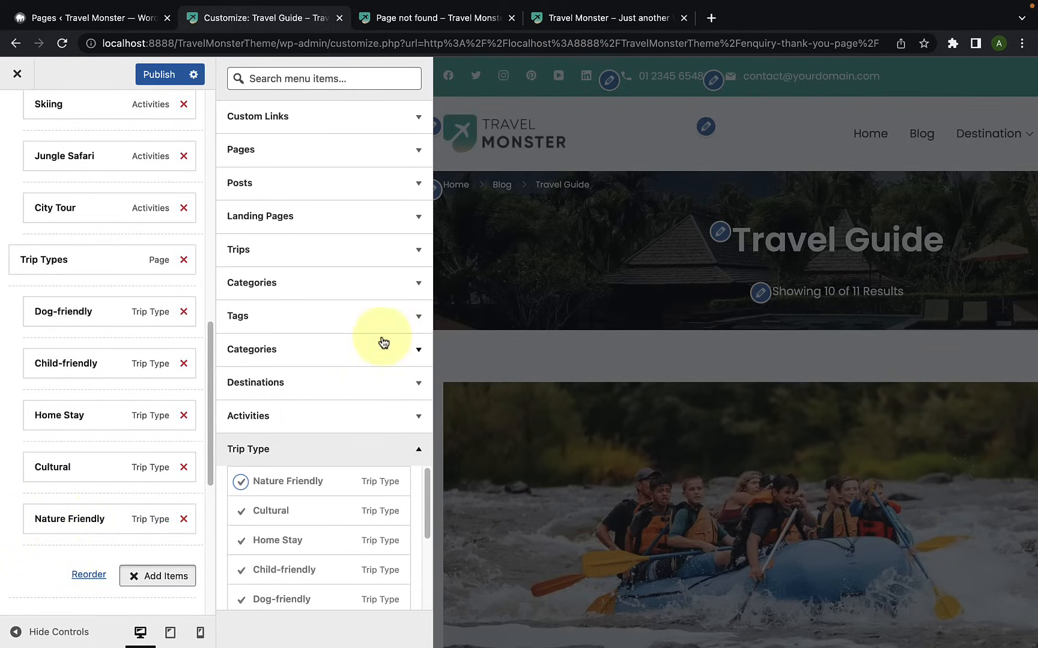
Step: Add the FAQ's, Contact Us and About Us pages as top-level items of the Primary Menu
{"action": "left_click", "coordinate": [400, 152]}
{"action": "scroll", "coordinate": [351, 222], "scroll_direction": "down", "scroll_amount": 5}
{"action": "left_click", "coordinate": [359, 232]}
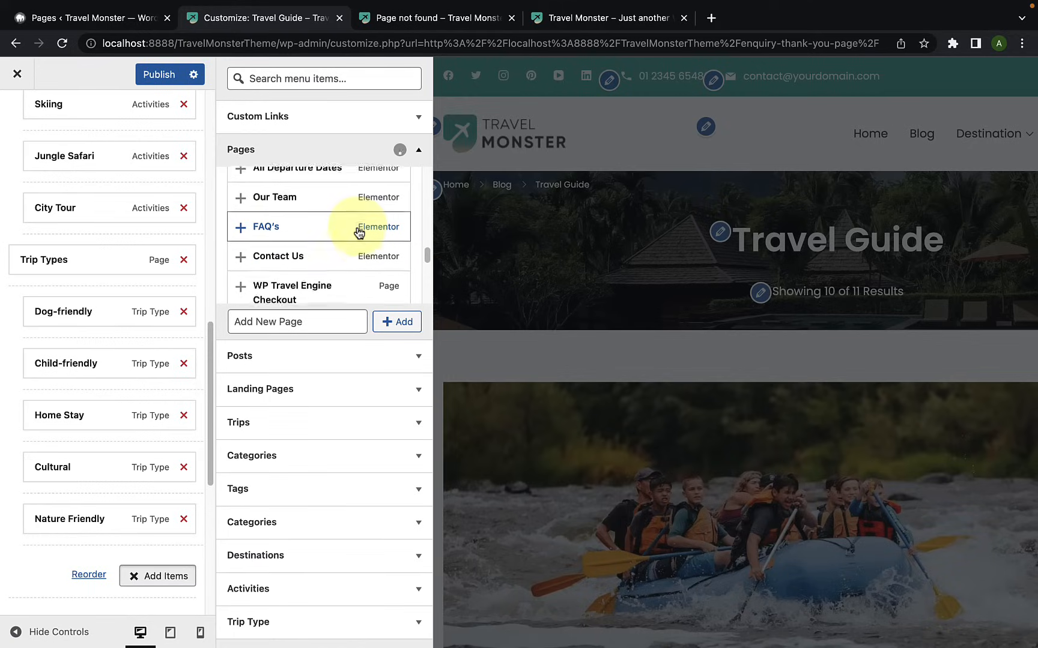
{"action": "left_click", "coordinate": [241, 246]}
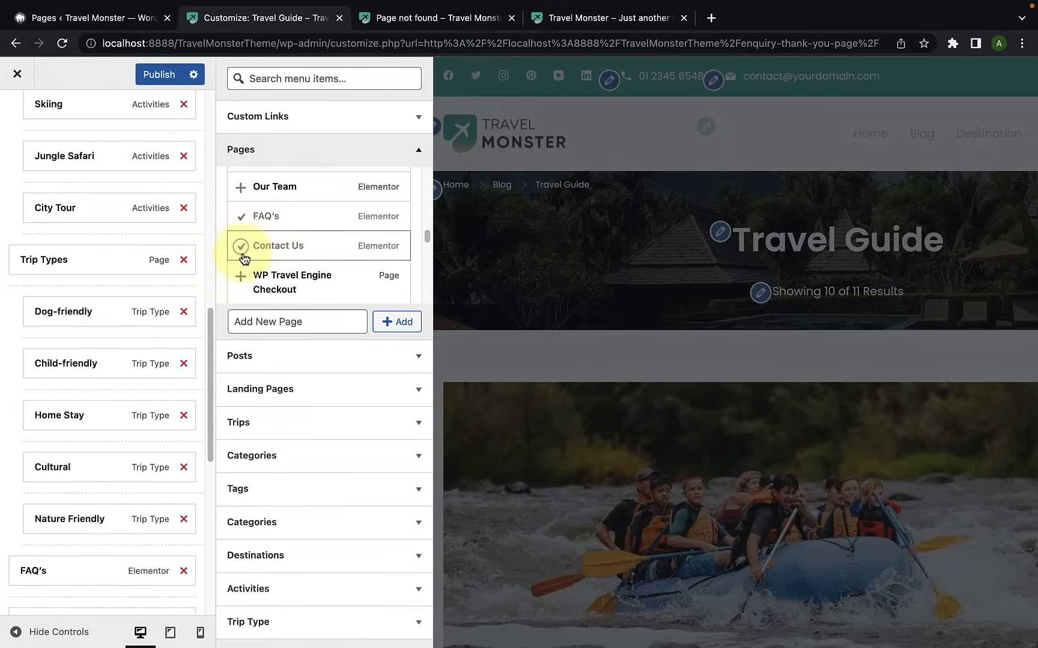
{"action": "scroll", "coordinate": [250, 260], "scroll_direction": "down", "scroll_amount": 3}
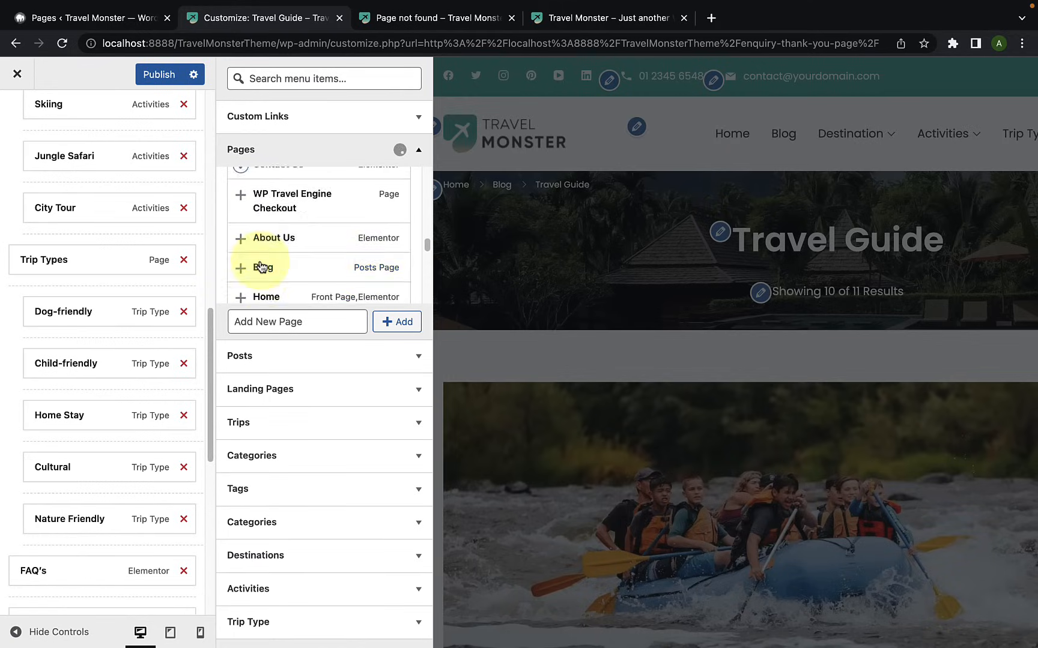
{"action": "left_click", "coordinate": [240, 240]}
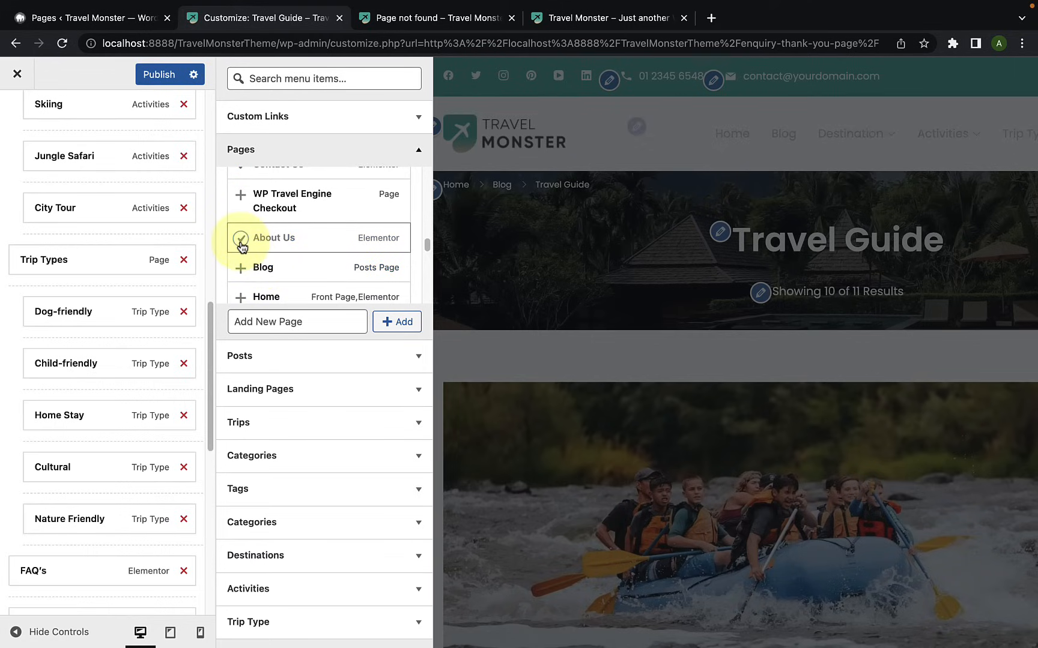
{"action": "left_click", "coordinate": [376, 159]}
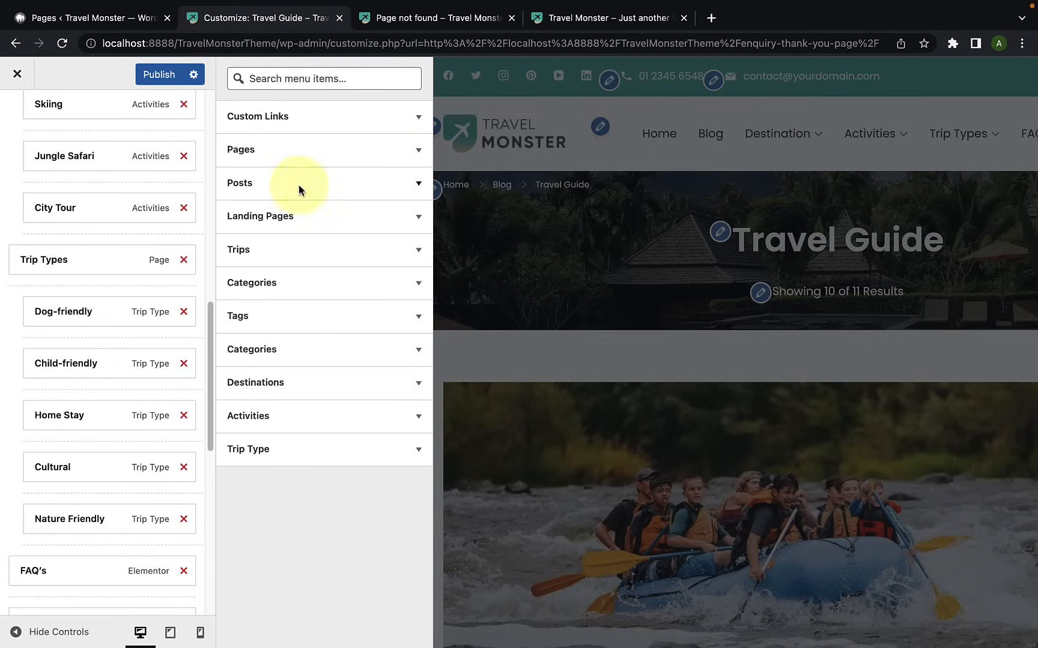
Step: Move About Us above FAQ's in the Primary Menu, review the item order and publish the changes
{"action": "scroll", "coordinate": [81, 530], "scroll_direction": "down", "scroll_amount": 3}
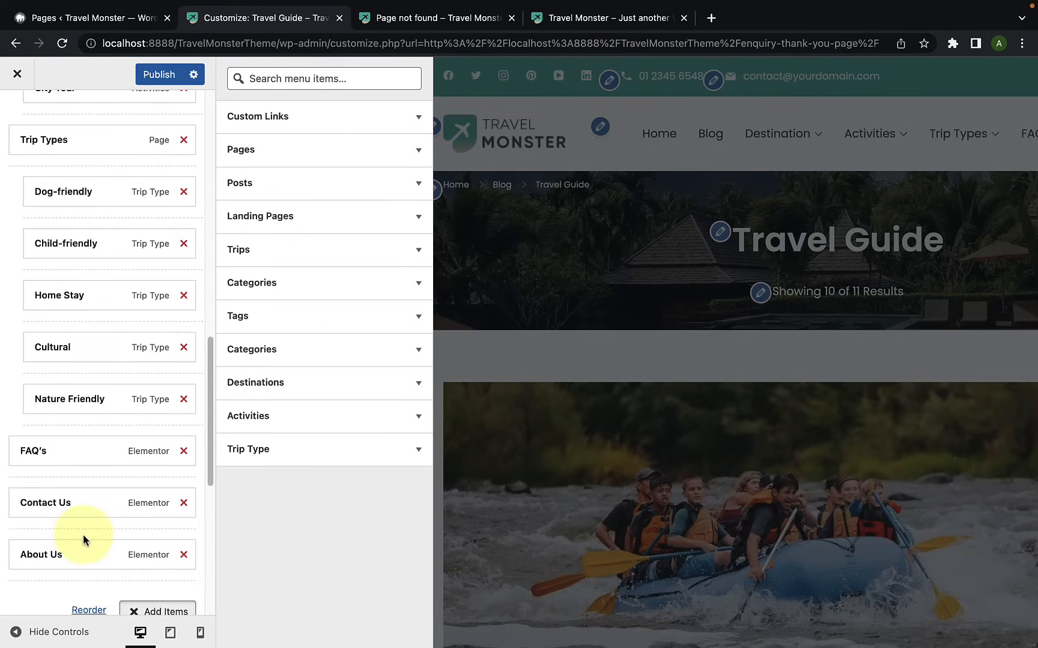
{"action": "left_click_drag", "start_coordinate": [87, 564], "coordinate": [68, 453]}
{"action": "scroll", "coordinate": [68, 452], "scroll_direction": "up", "scroll_amount": 10}
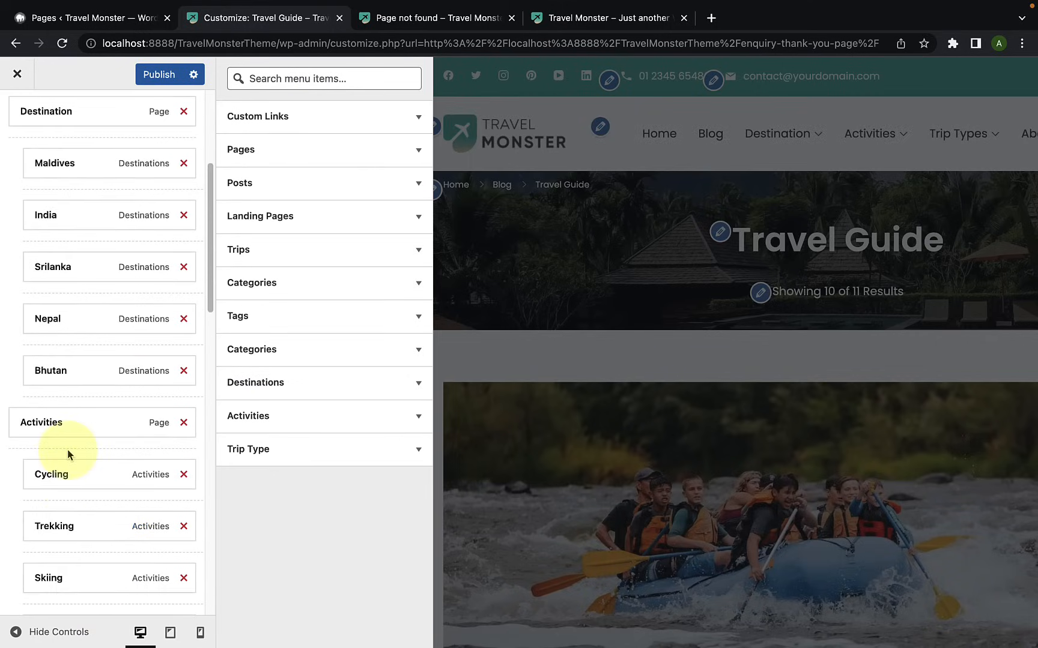
{"action": "scroll", "coordinate": [68, 455], "scroll_direction": "up", "scroll_amount": 4}
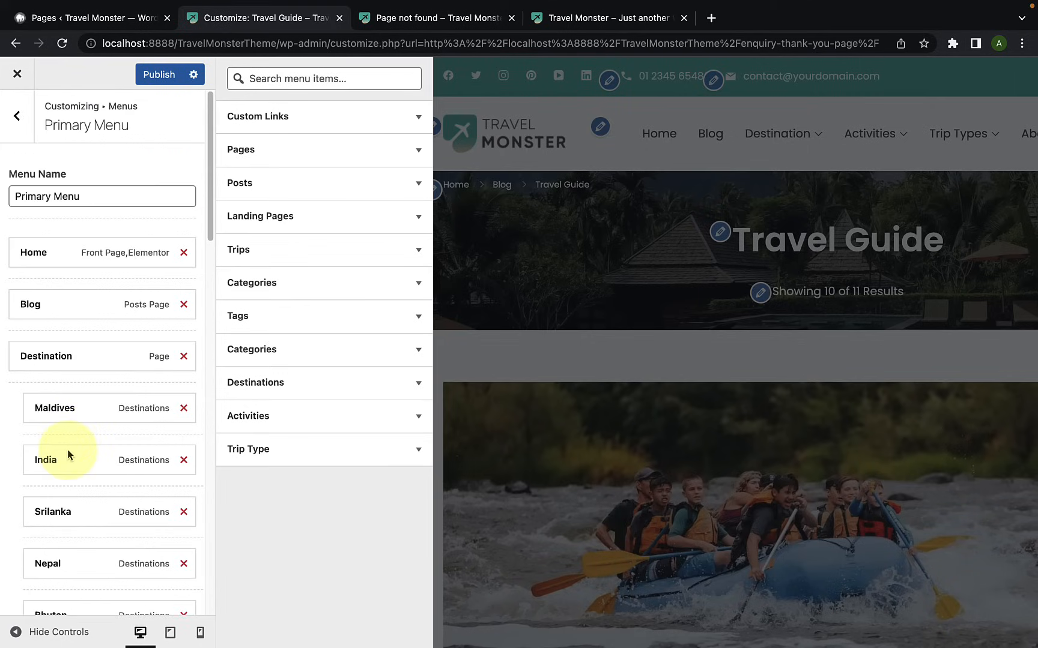
{"action": "scroll", "coordinate": [70, 451], "scroll_direction": "down", "scroll_amount": 12}
{"action": "scroll", "coordinate": [68, 452], "scroll_direction": "down", "scroll_amount": 8}
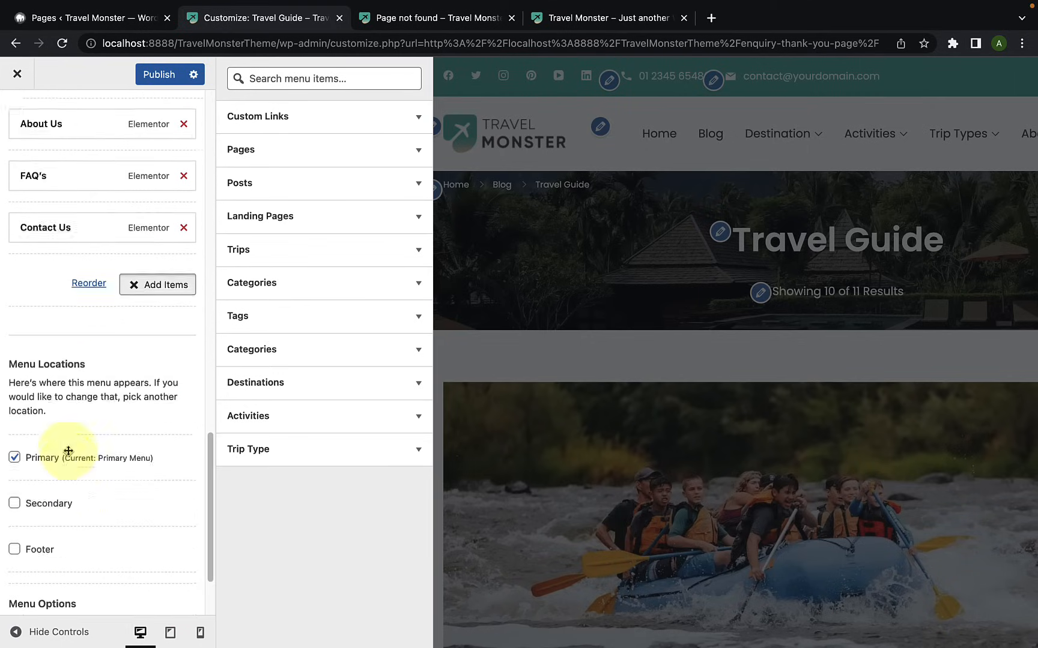
{"action": "scroll", "coordinate": [70, 454], "scroll_direction": "up", "scroll_amount": 2}
{"action": "left_click", "coordinate": [38, 425]}
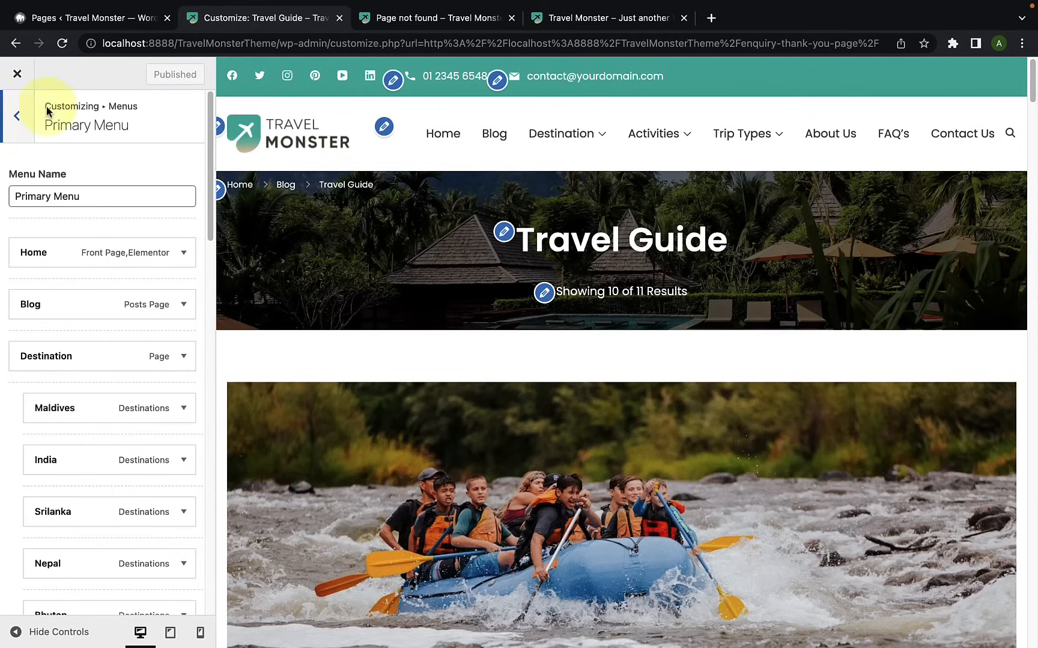
Step: Create a new menu named Secondary Menu and assign it to the Secondary location
{"action": "left_click", "coordinate": [18, 119]}
{"action": "left_click", "coordinate": [146, 314]}
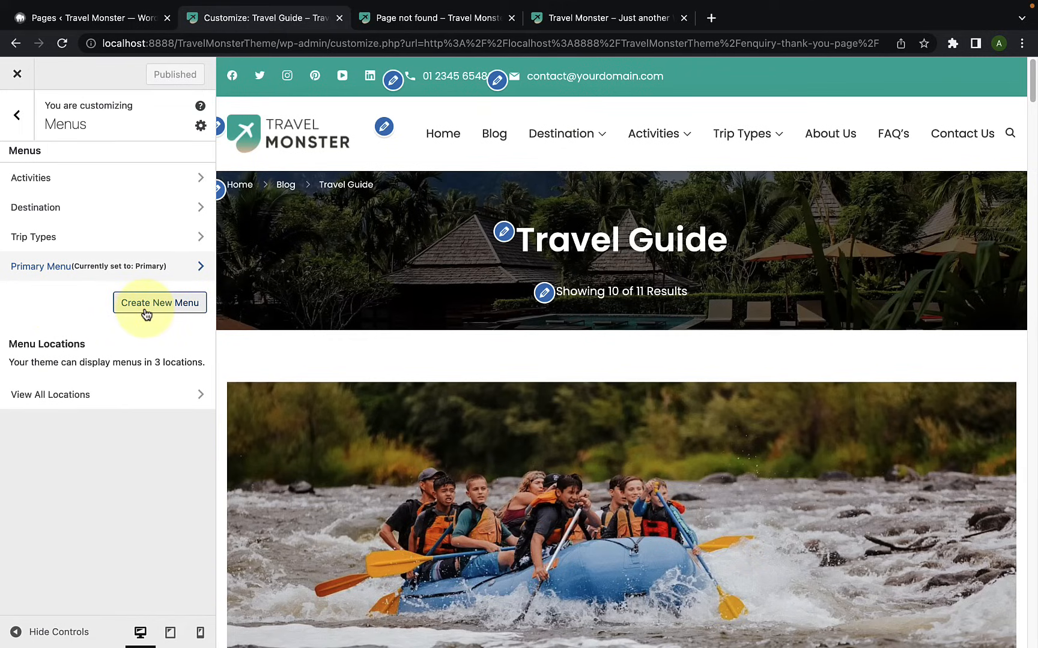
{"action": "left_click", "coordinate": [87, 202]}
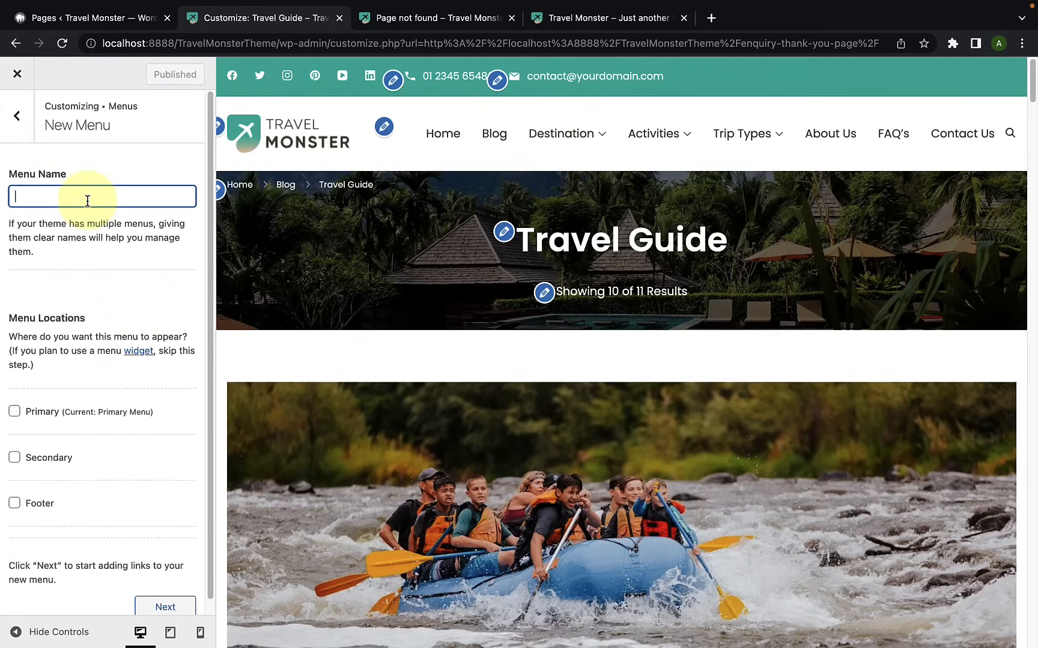
{"action": "type", "text": "Secondary Menu"}
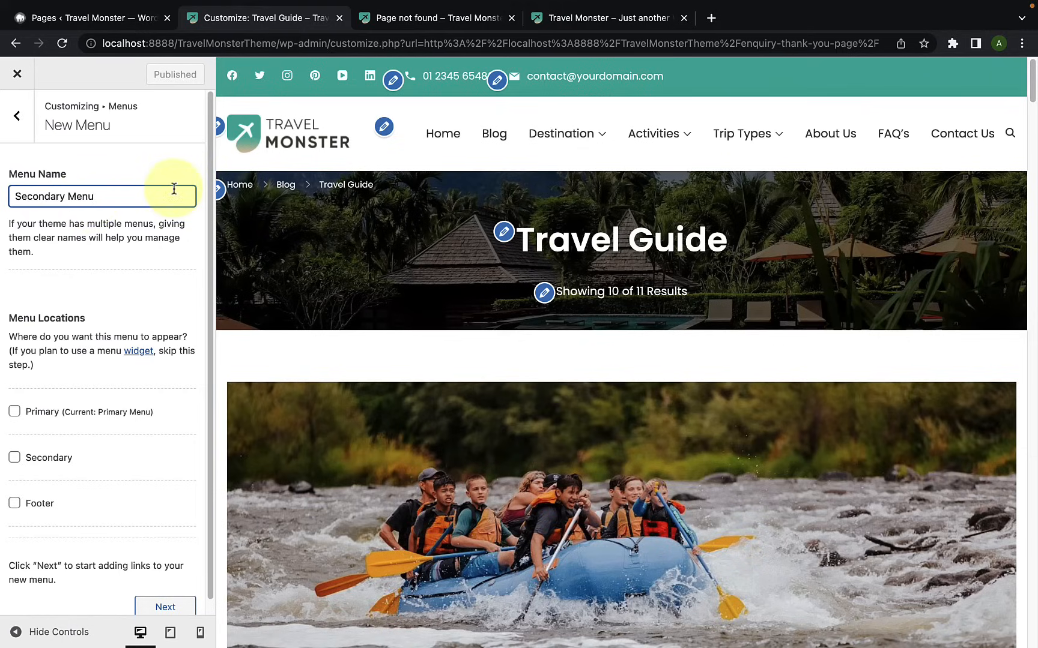
{"action": "scroll", "coordinate": [96, 289], "scroll_direction": "down", "scroll_amount": 1}
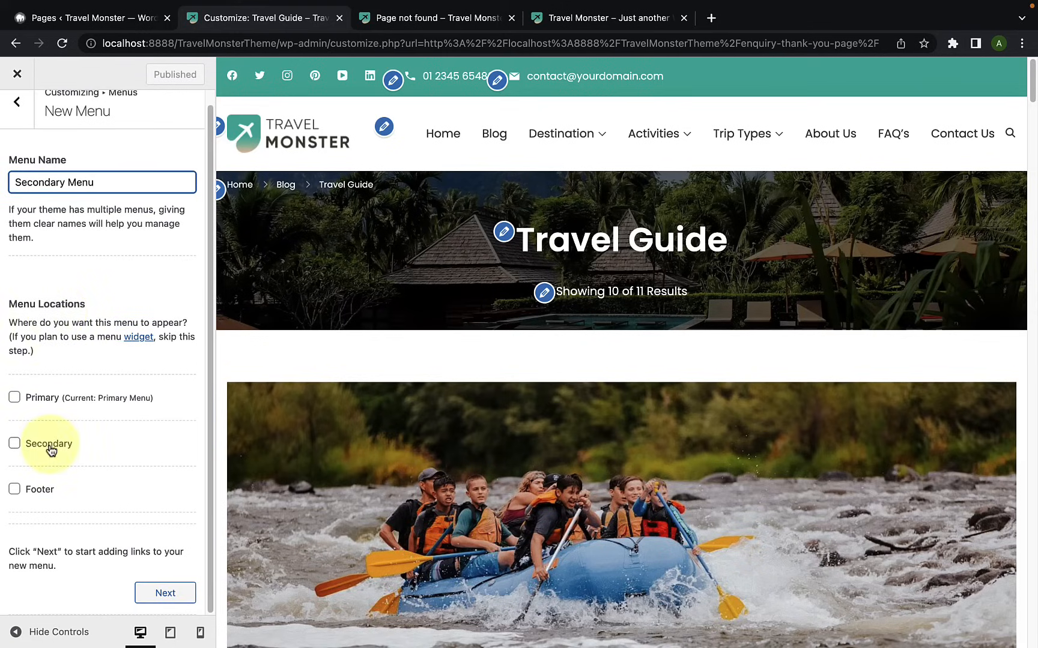
{"action": "left_click", "coordinate": [16, 447]}
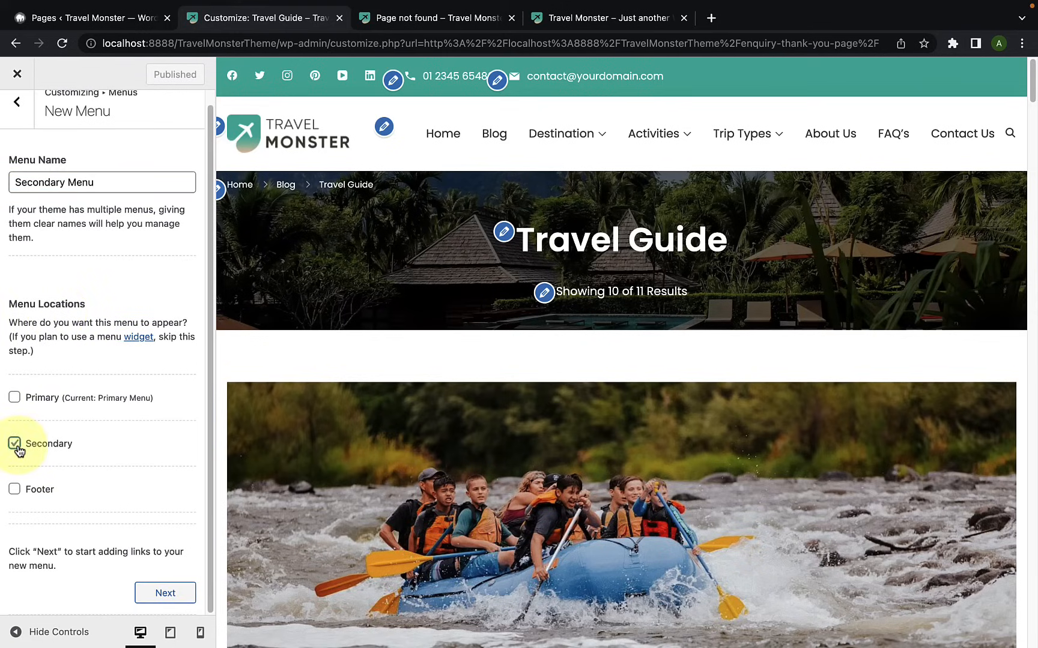
{"action": "left_click", "coordinate": [162, 593]}
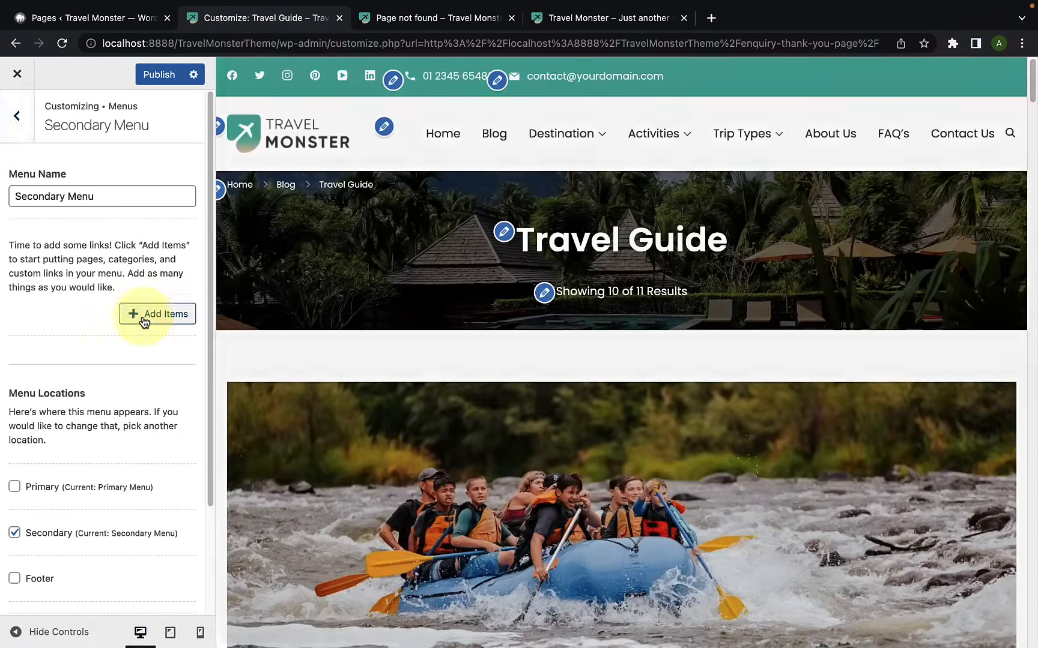
Step: Add the My account page to the Secondary Menu
{"action": "left_click", "coordinate": [144, 323]}
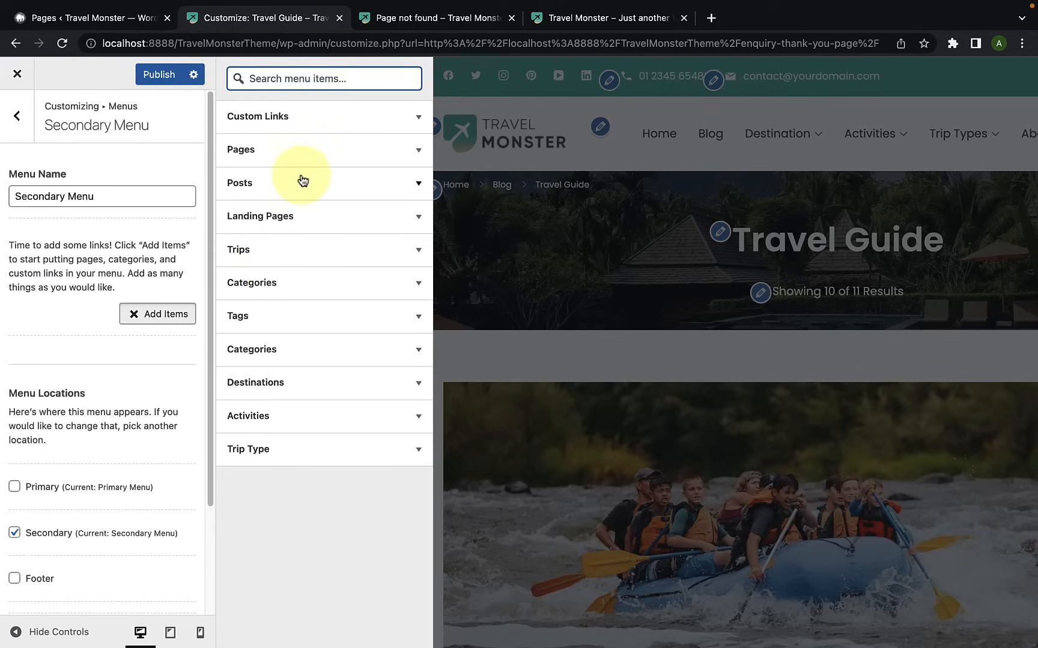
{"action": "left_click", "coordinate": [300, 154]}
{"action": "scroll", "coordinate": [298, 234], "scroll_direction": "down", "scroll_amount": 5}
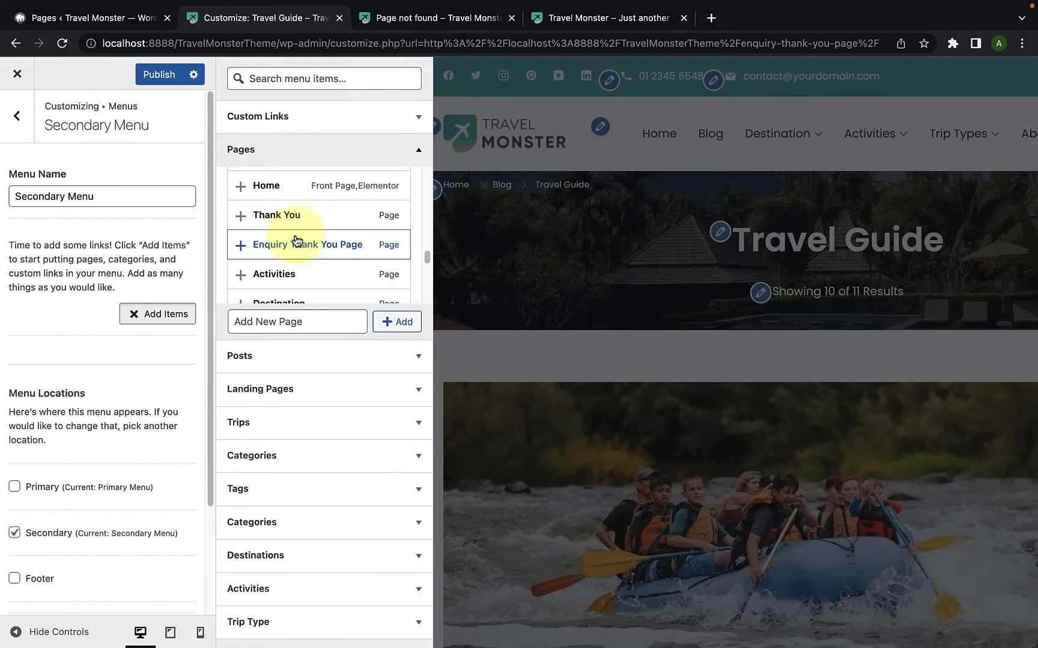
{"action": "scroll", "coordinate": [295, 239], "scroll_direction": "down", "scroll_amount": 5}
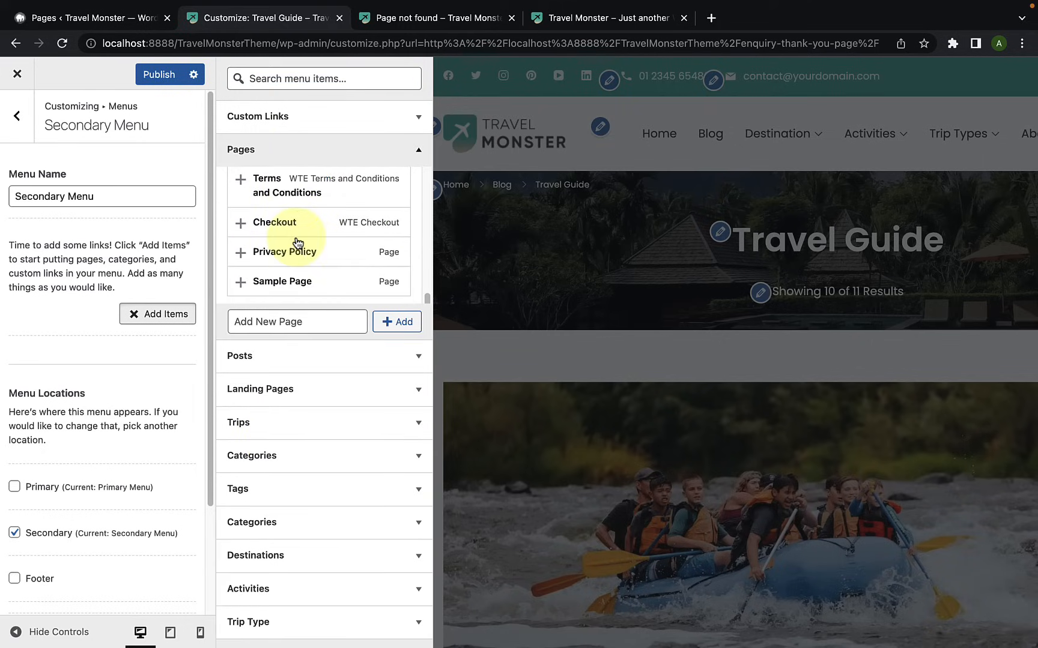
{"action": "scroll", "coordinate": [300, 246], "scroll_direction": "up", "scroll_amount": 5}
{"action": "scroll", "coordinate": [302, 248], "scroll_direction": "up", "scroll_amount": 10}
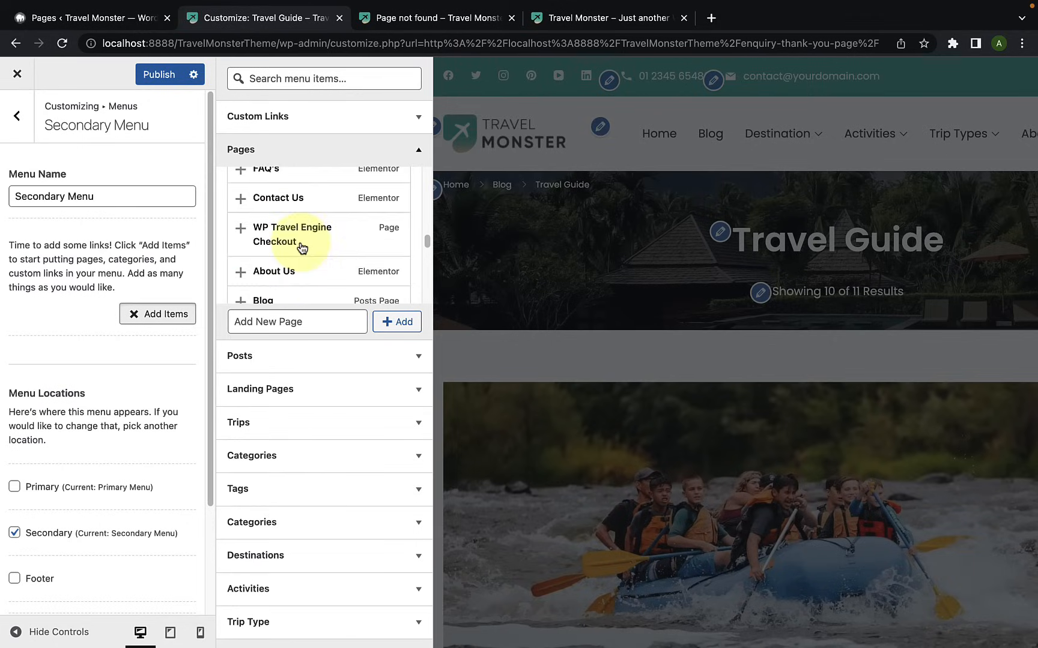
{"action": "scroll", "coordinate": [301, 248], "scroll_direction": "up", "scroll_amount": 10}
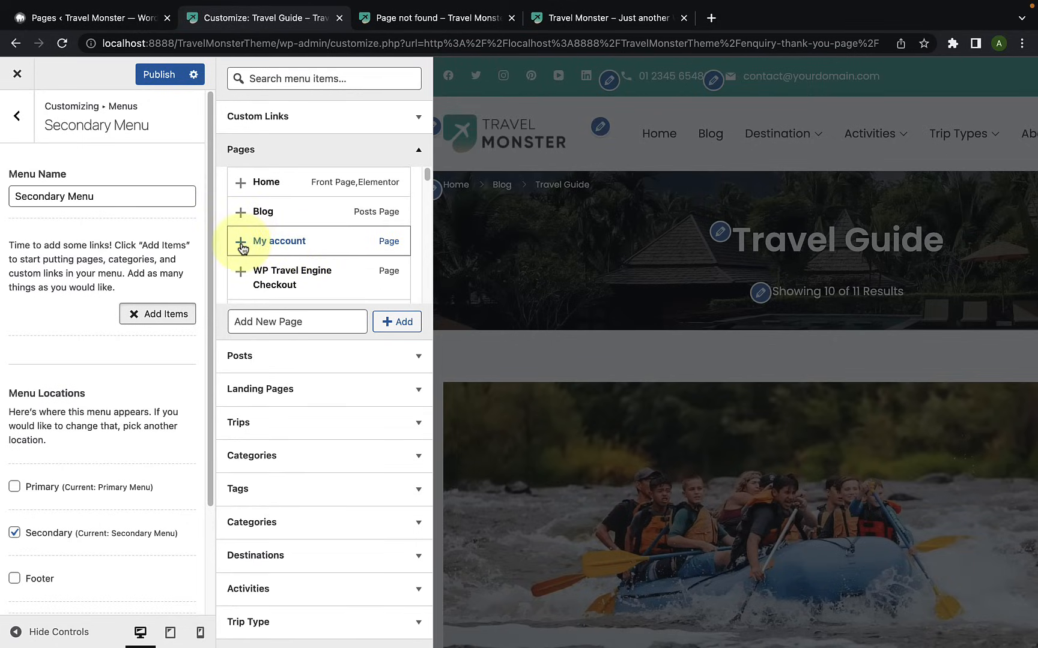
{"action": "left_click", "coordinate": [241, 245]}
Step: Add the Checkout page to the Secondary Menu and publish the changes
{"action": "scroll", "coordinate": [243, 249], "scroll_direction": "down", "scroll_amount": 3}
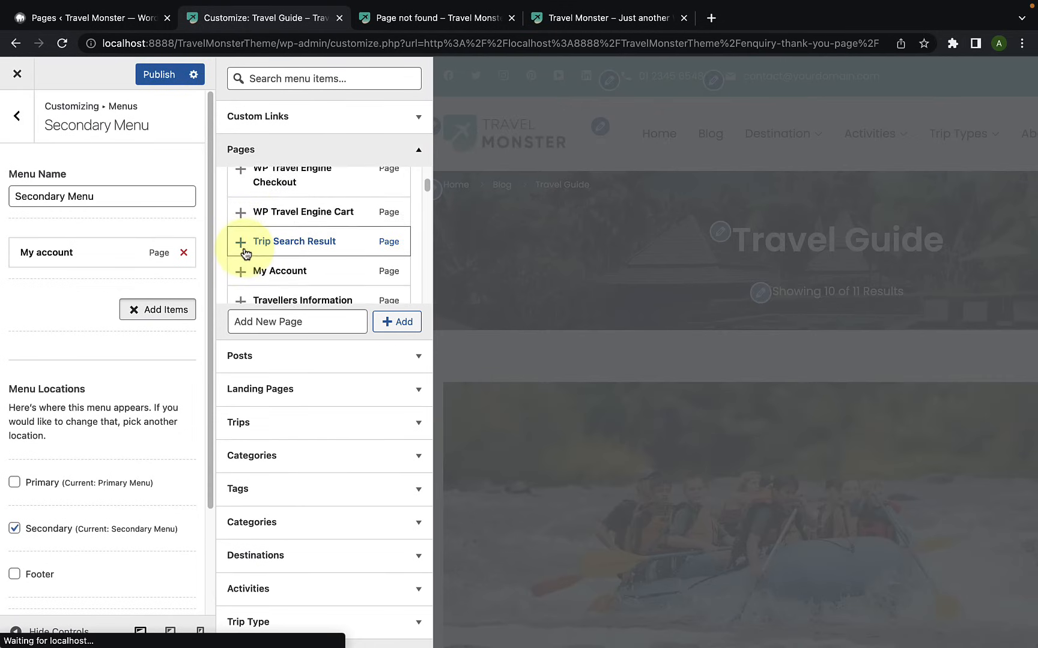
{"action": "scroll", "coordinate": [245, 253], "scroll_direction": "down", "scroll_amount": 4}
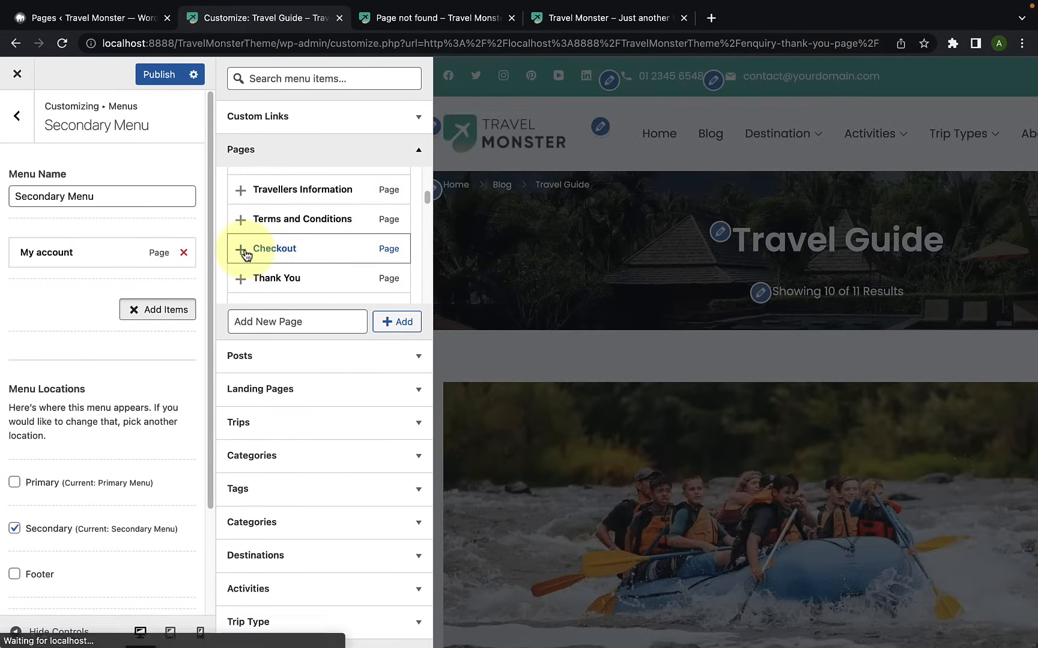
{"action": "left_click", "coordinate": [241, 250]}
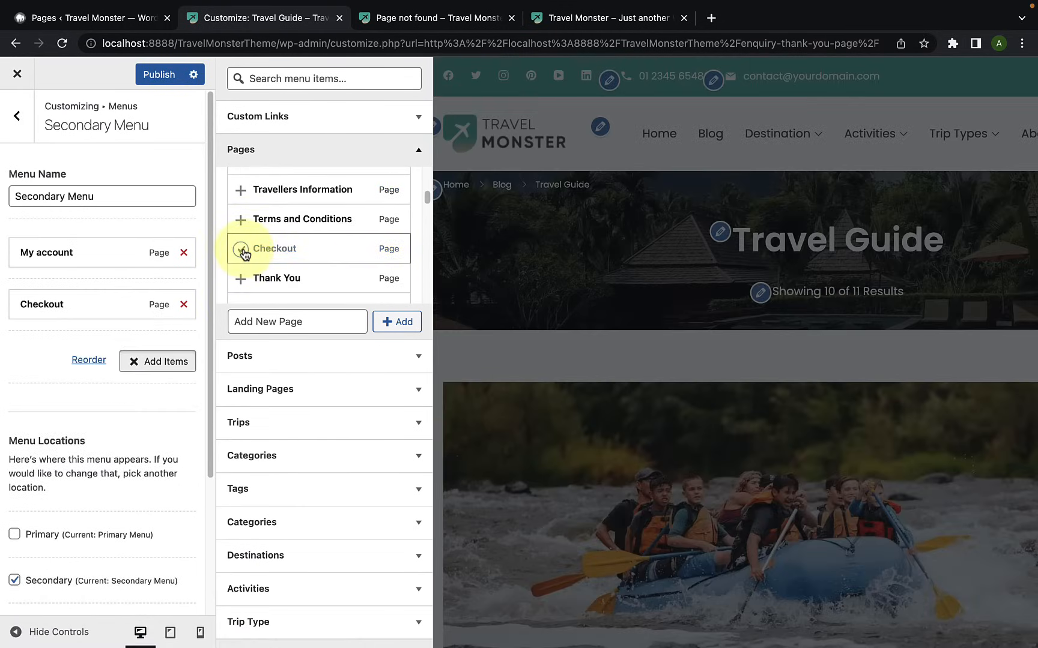
{"action": "scroll", "coordinate": [247, 255], "scroll_direction": "up", "scroll_amount": 5}
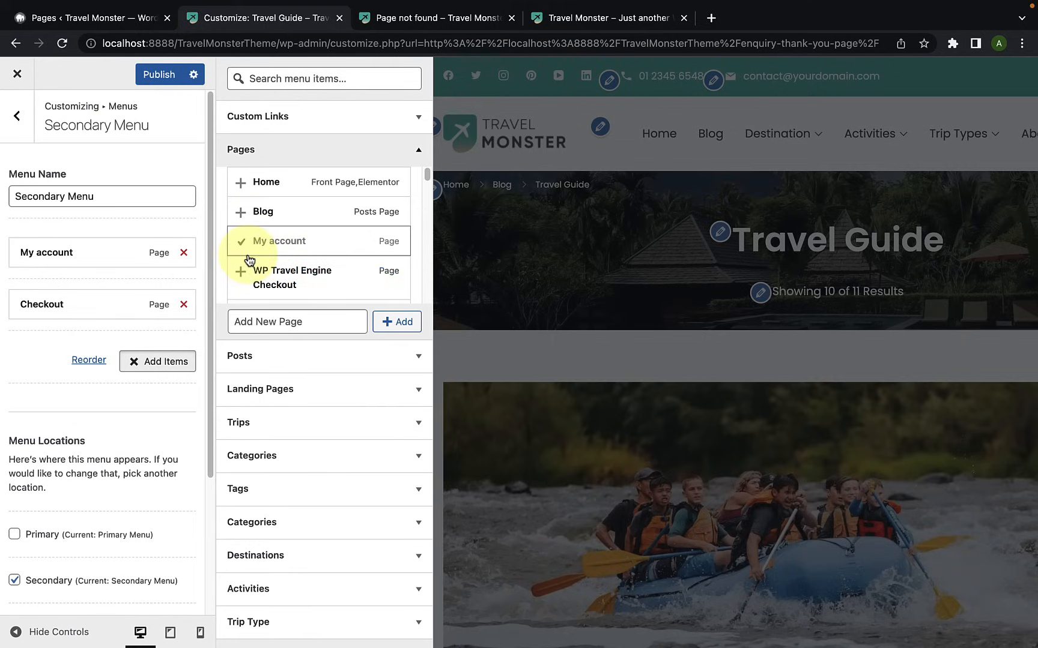
{"action": "left_click", "coordinate": [37, 343]}
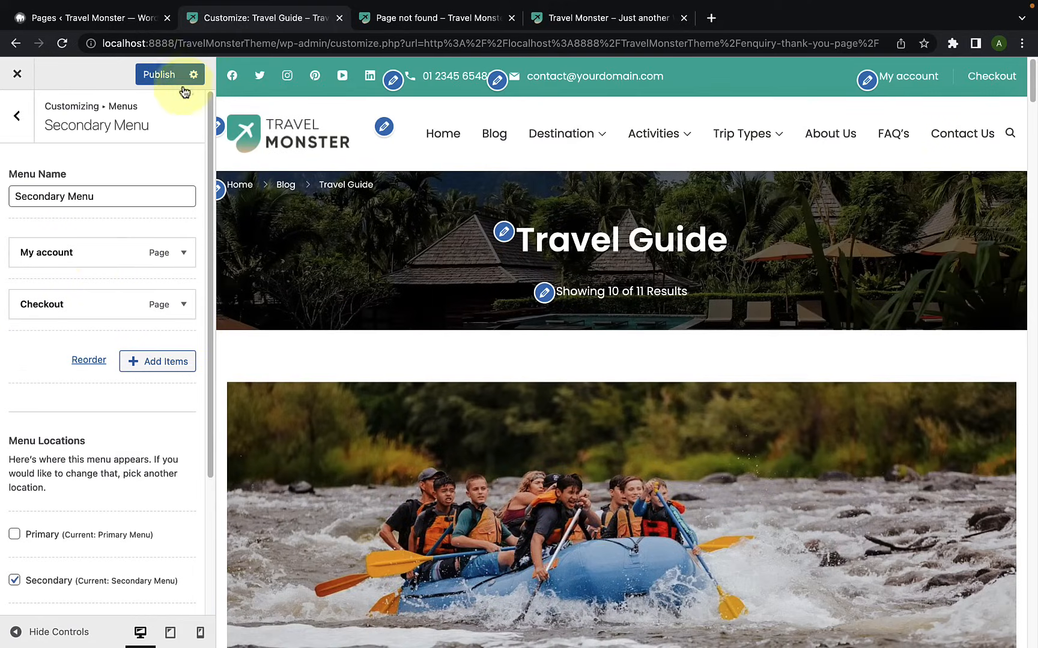
{"action": "left_click", "coordinate": [152, 78]}
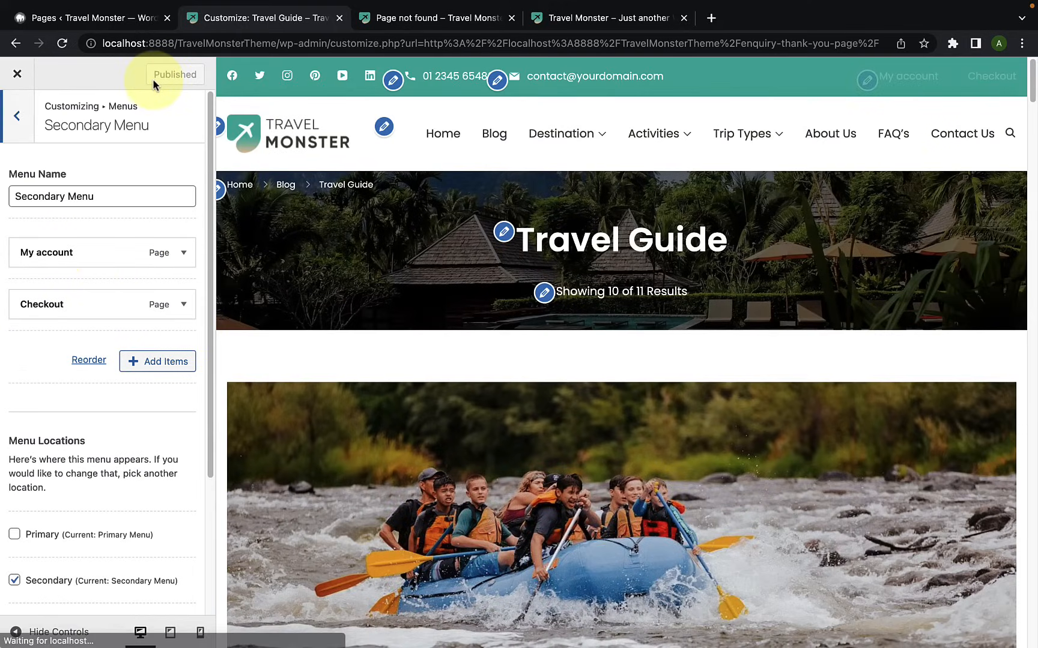
Step: Create a new menu named Footer Menu and assign it to the Footer location
{"action": "left_click", "coordinate": [24, 132]}
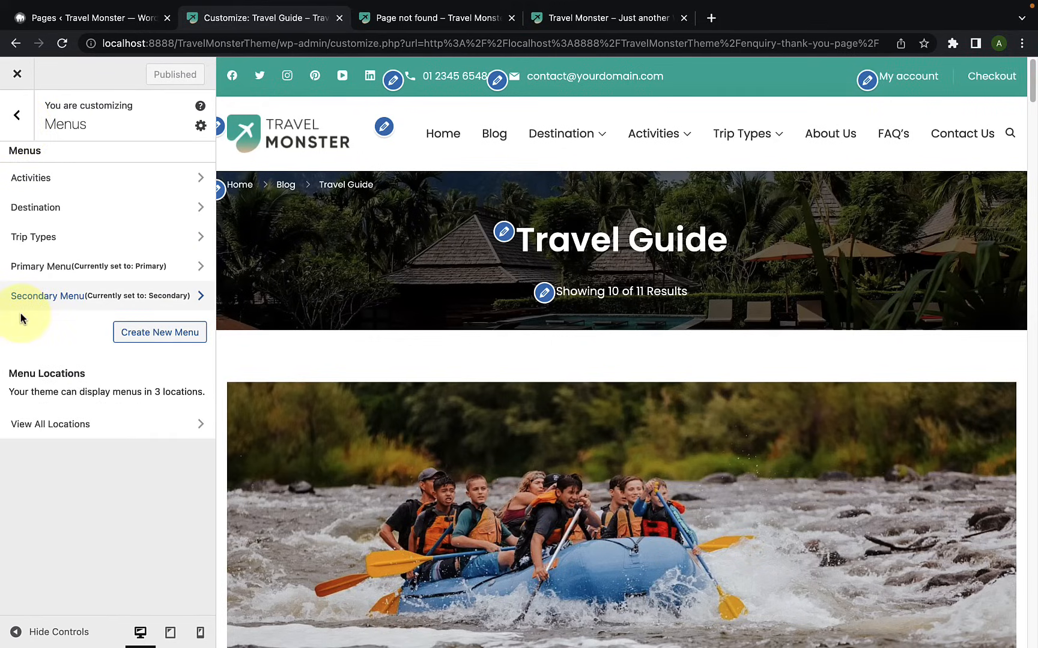
{"action": "left_click_drag", "start_coordinate": [1032, 72], "coordinate": [1031, 636]}
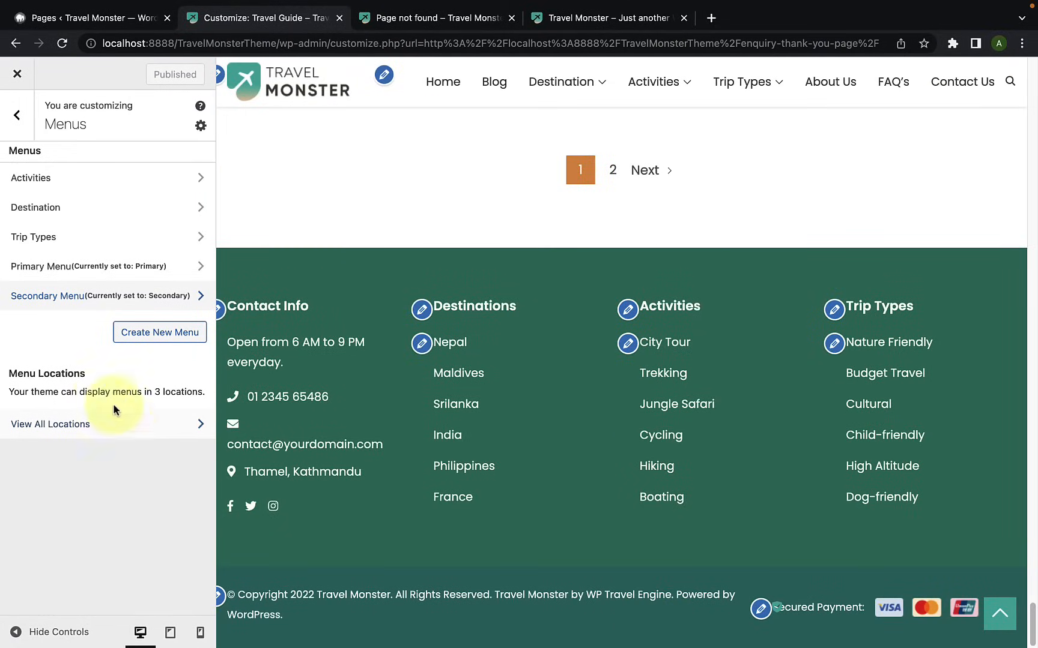
{"action": "left_click", "coordinate": [131, 332]}
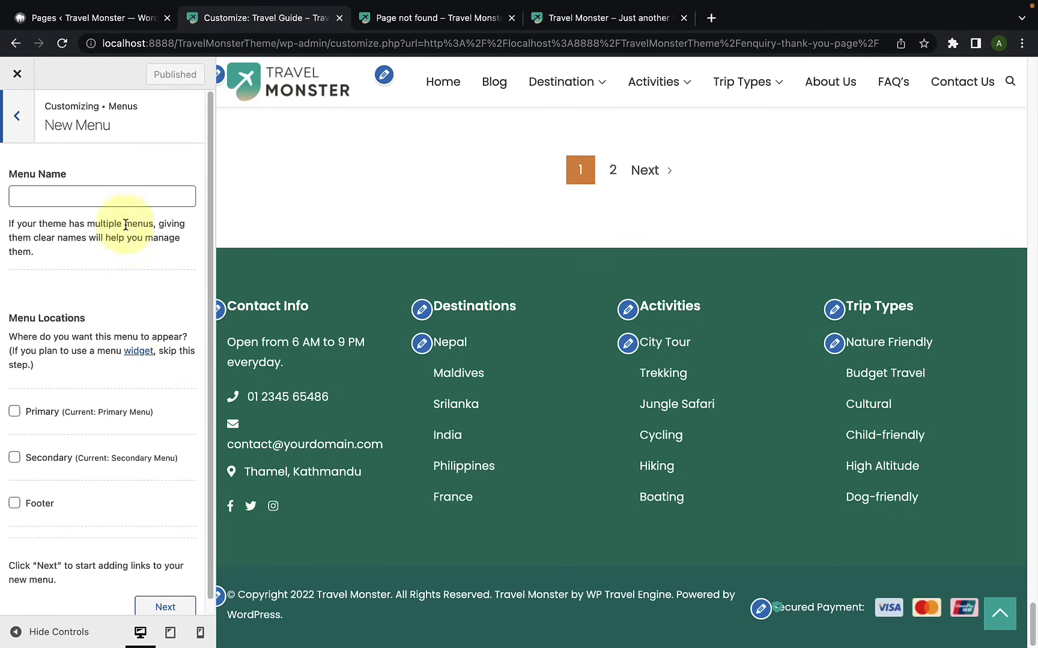
{"action": "left_click", "coordinate": [128, 201]}
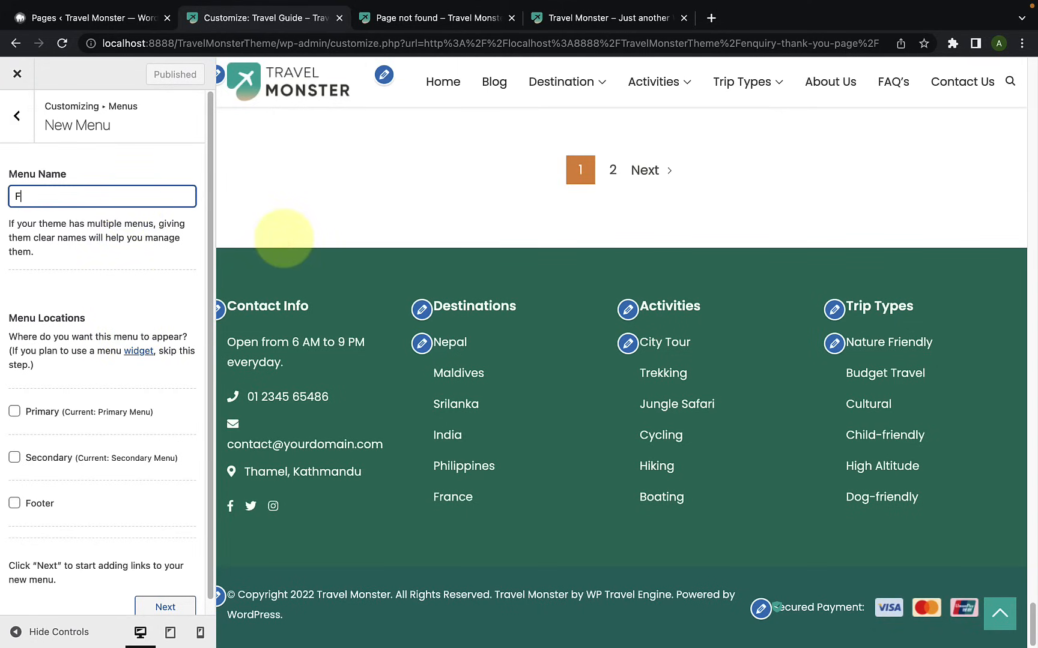
{"action": "type", "text": "Footer Menu"}
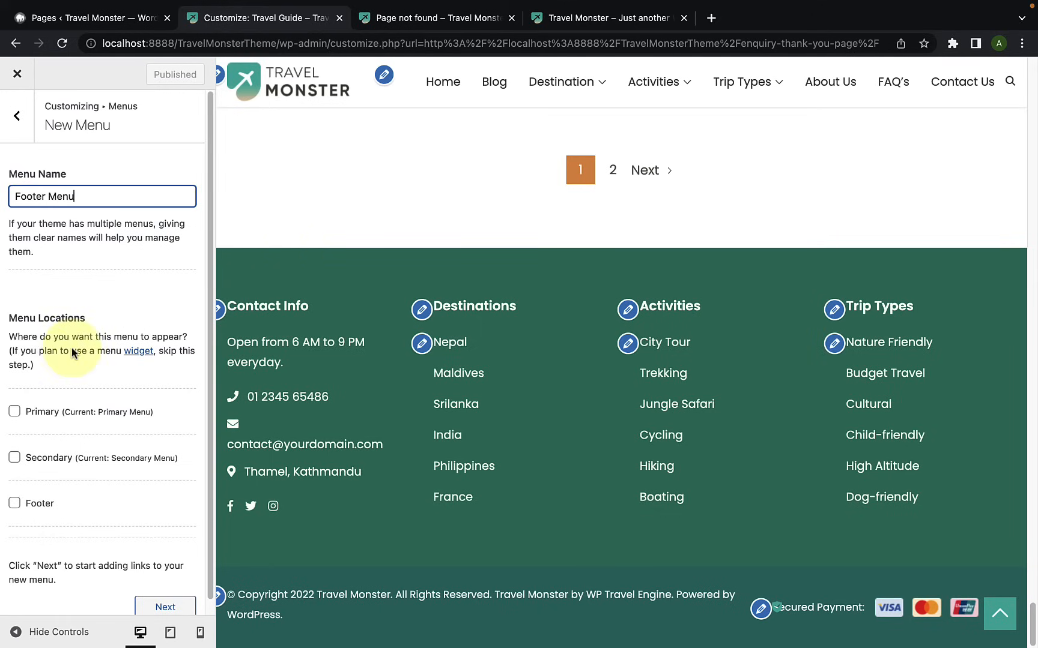
{"action": "left_click", "coordinate": [15, 504]}
{"action": "scroll", "coordinate": [21, 512], "scroll_direction": "down", "scroll_amount": 1}
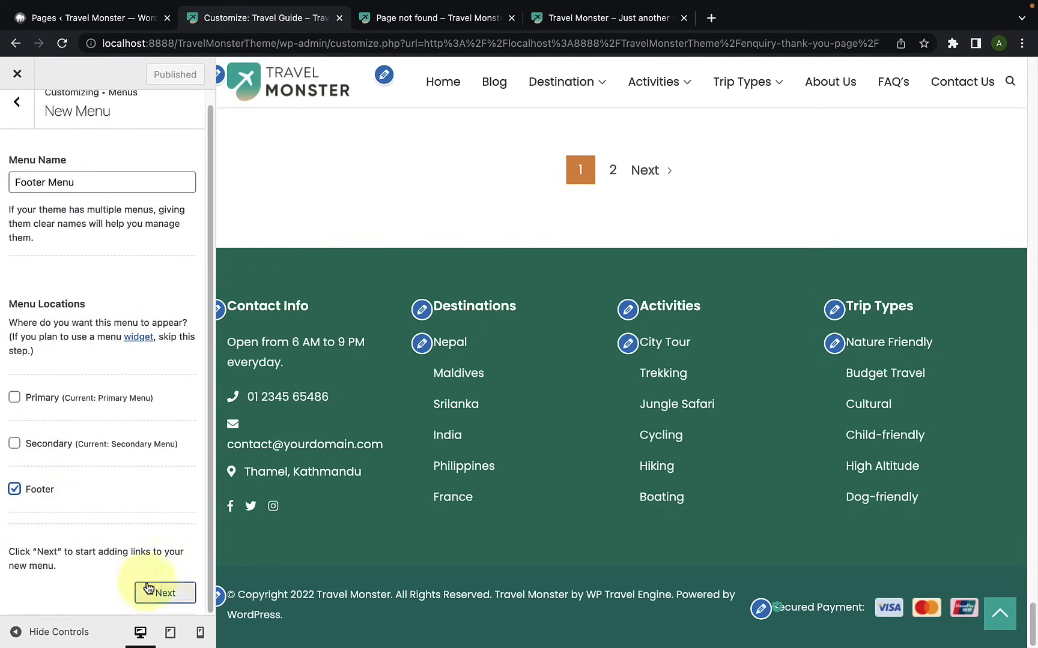
{"action": "left_click", "coordinate": [167, 592]}
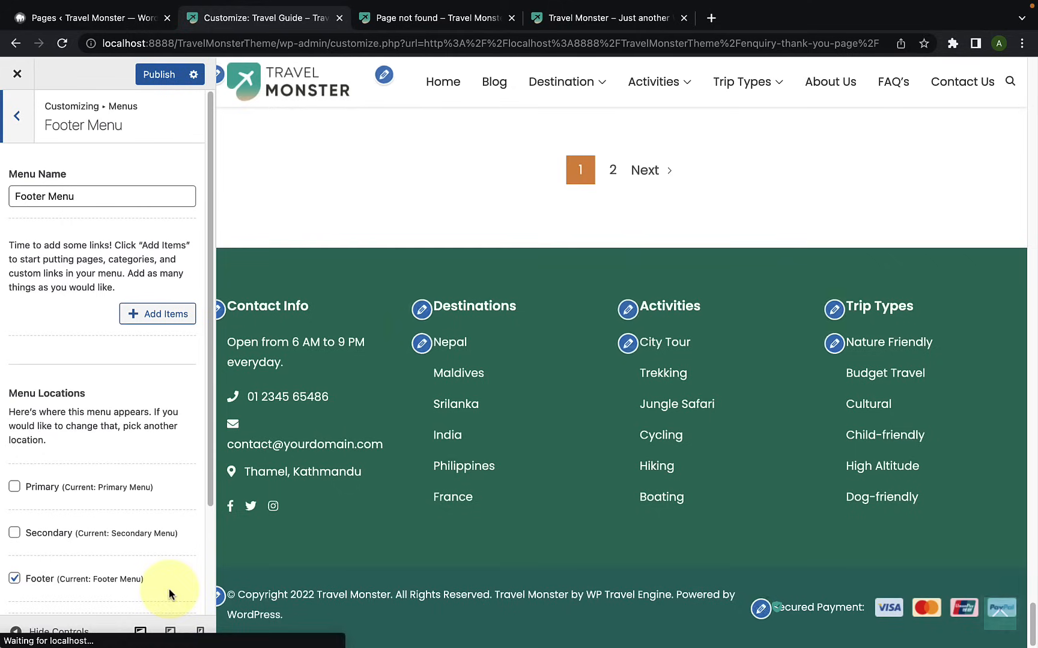
Step: Open the list of items available for adding to the Footer Menu
{"action": "left_click", "coordinate": [142, 326]}
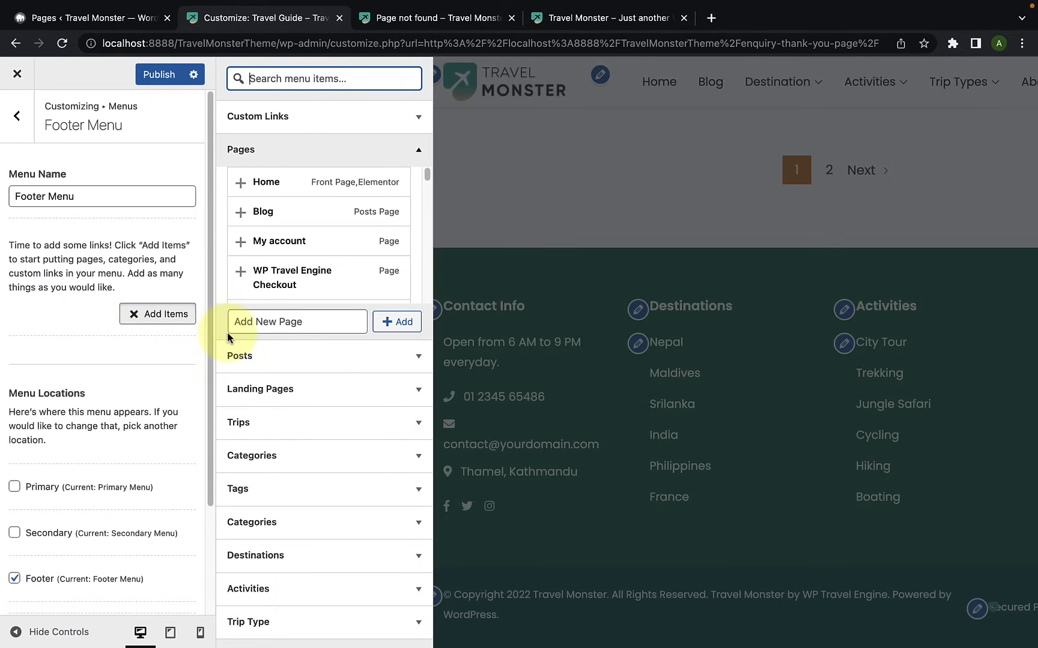
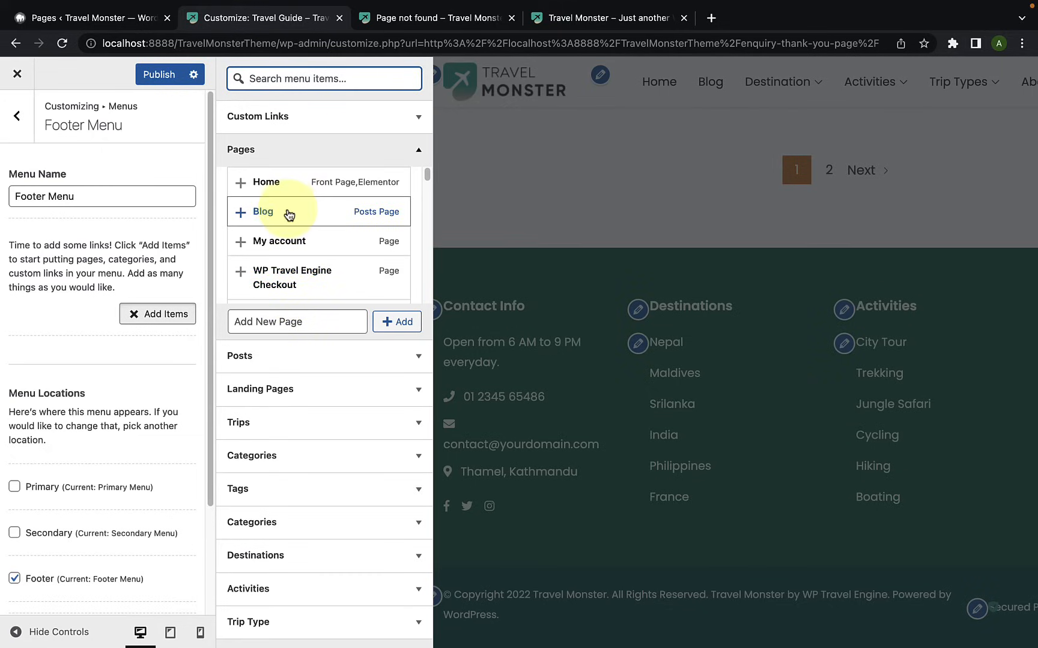
Step: Add the Terms and Conditions page to the Footer Menu
{"action": "scroll", "coordinate": [293, 200], "scroll_direction": "down", "scroll_amount": 5}
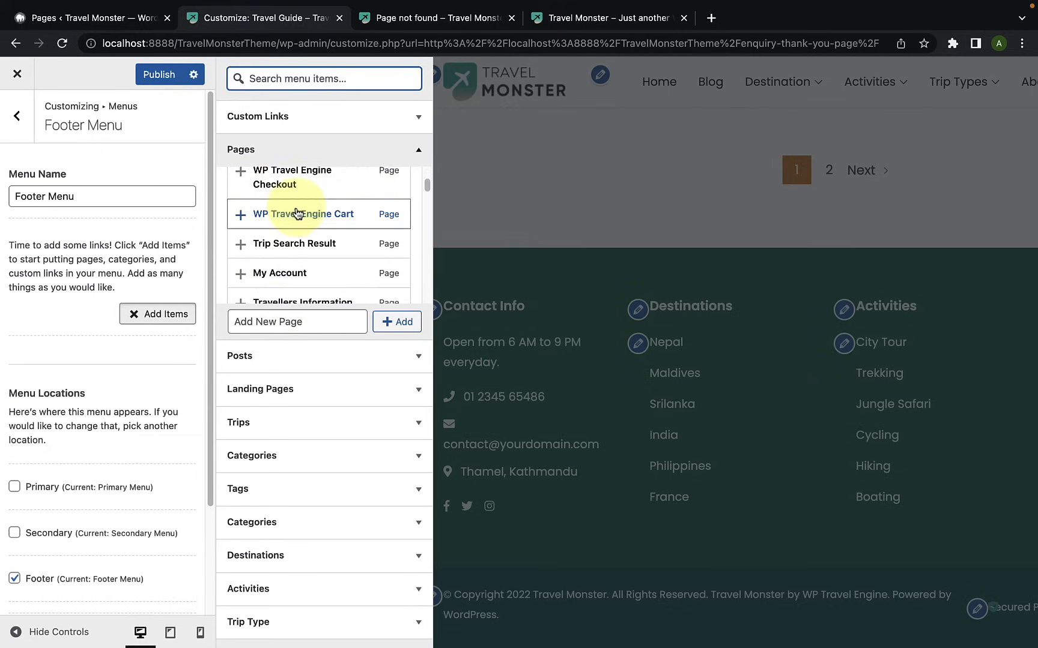
{"action": "scroll", "coordinate": [302, 231], "scroll_direction": "down", "scroll_amount": 8}
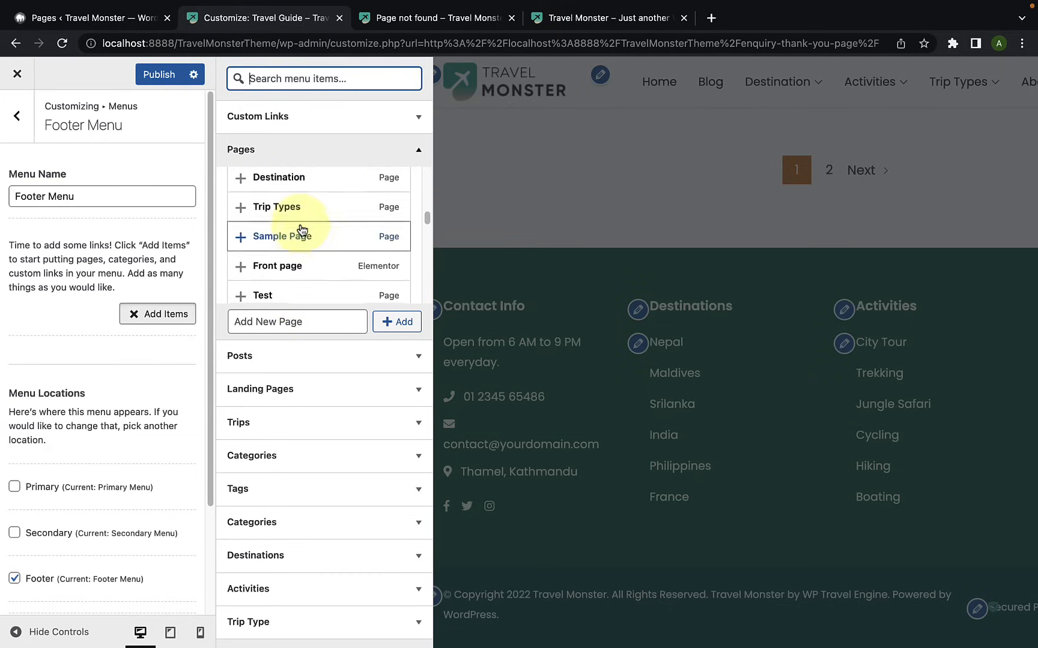
{"action": "scroll", "coordinate": [303, 240], "scroll_direction": "down", "scroll_amount": 5}
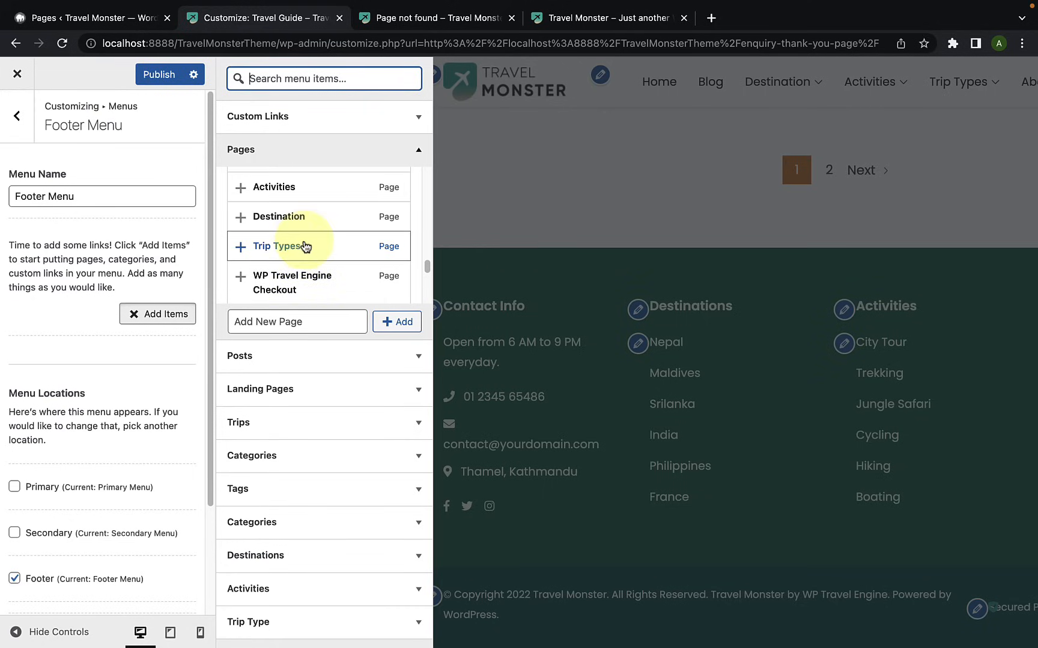
{"action": "scroll", "coordinate": [303, 246], "scroll_direction": "down", "scroll_amount": 3}
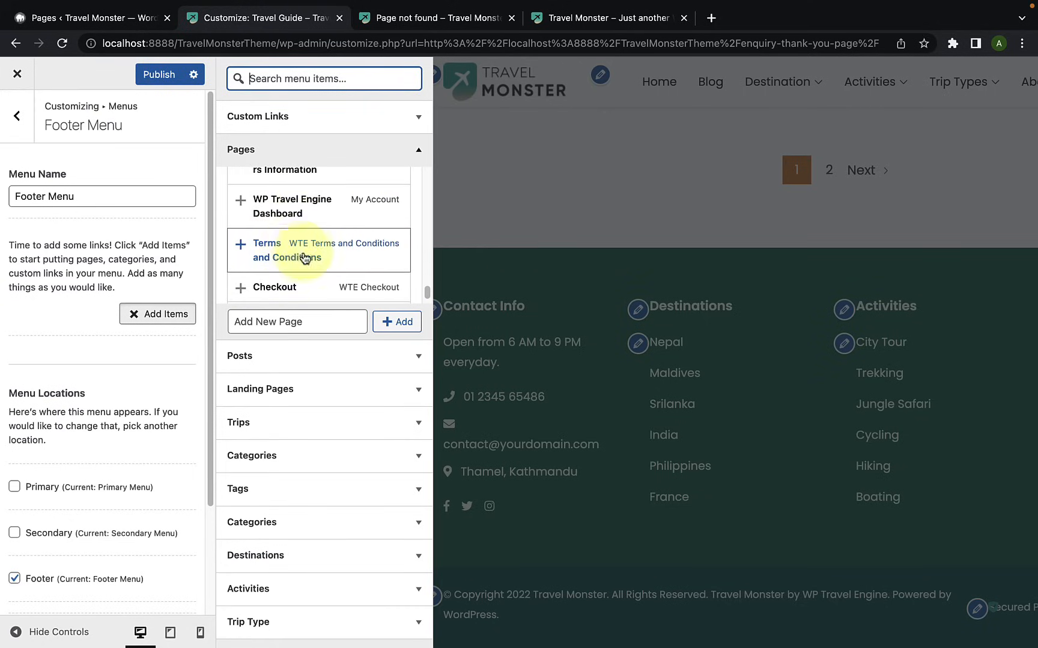
{"action": "left_click", "coordinate": [240, 247]}
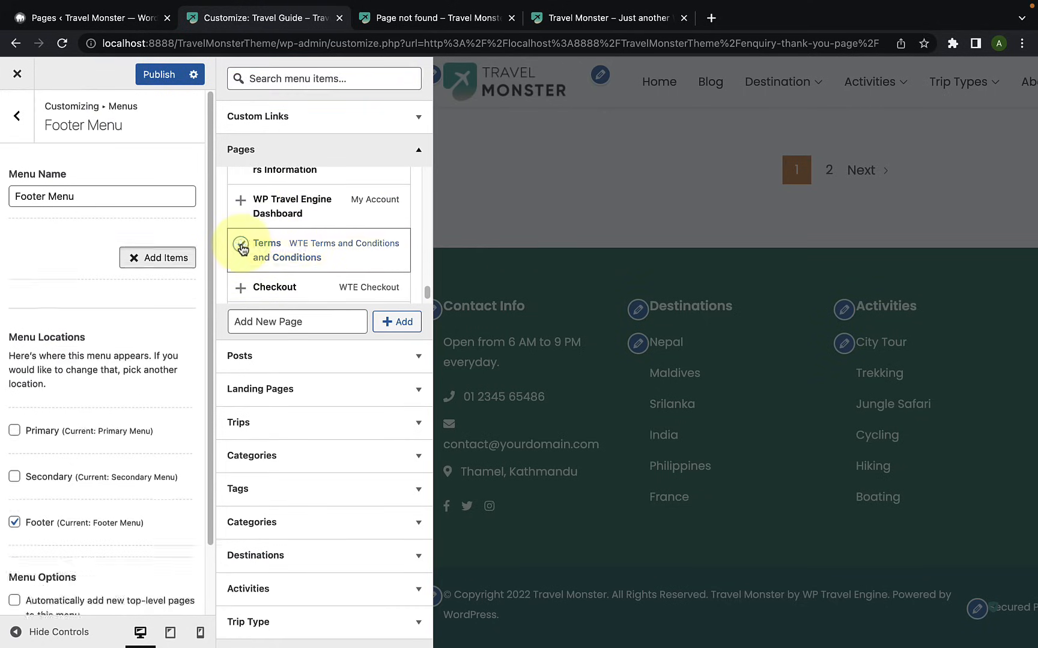
Step: Add the Privacy Policy page to the Footer Menu and publish the changes
{"action": "scroll", "coordinate": [287, 263], "scroll_direction": "down", "scroll_amount": 2}
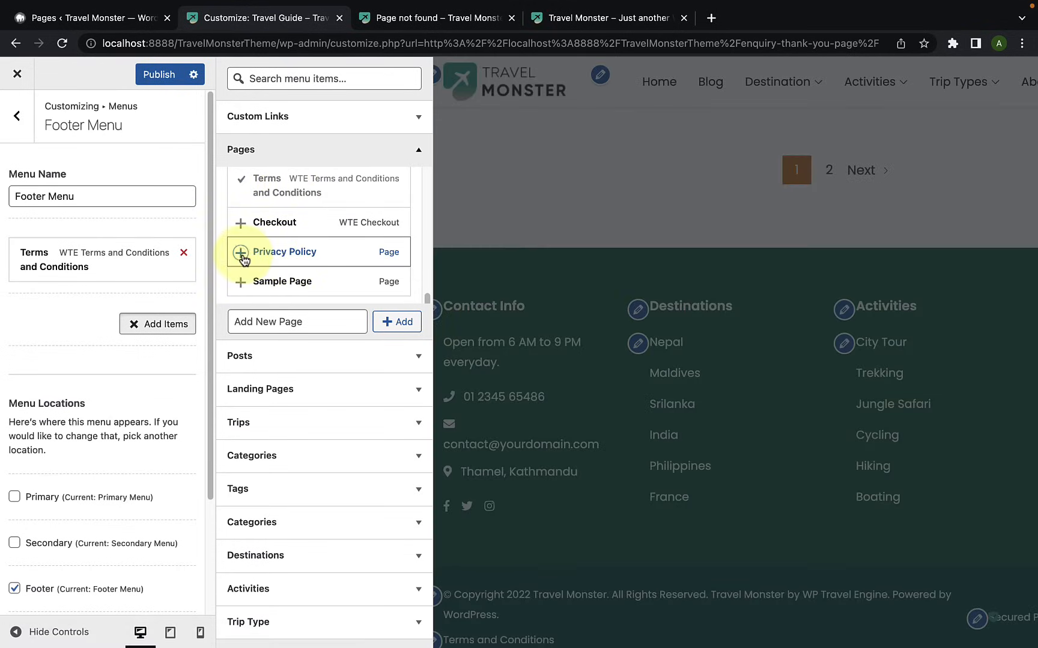
{"action": "left_click", "coordinate": [241, 253]}
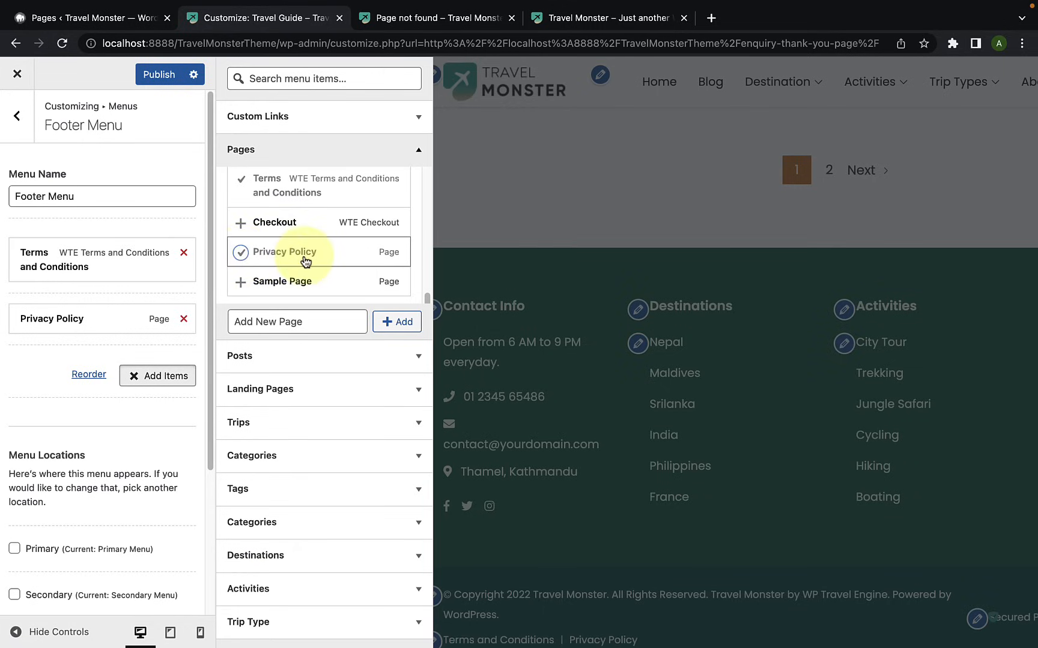
{"action": "scroll", "coordinate": [360, 211], "scroll_direction": "up", "scroll_amount": 1}
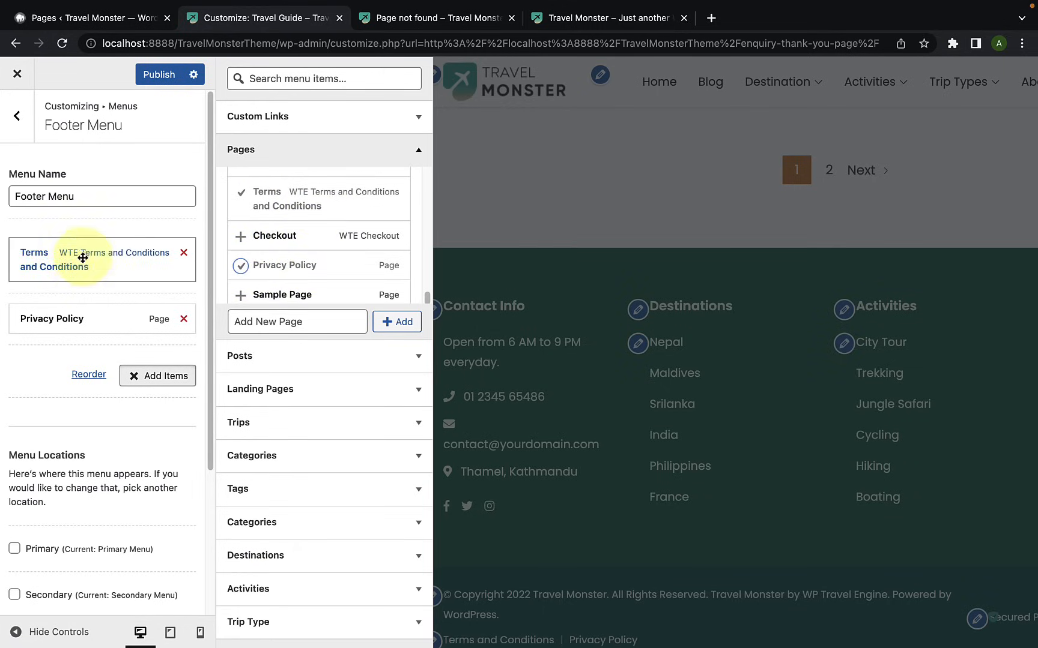
{"action": "left_click", "coordinate": [33, 371]}
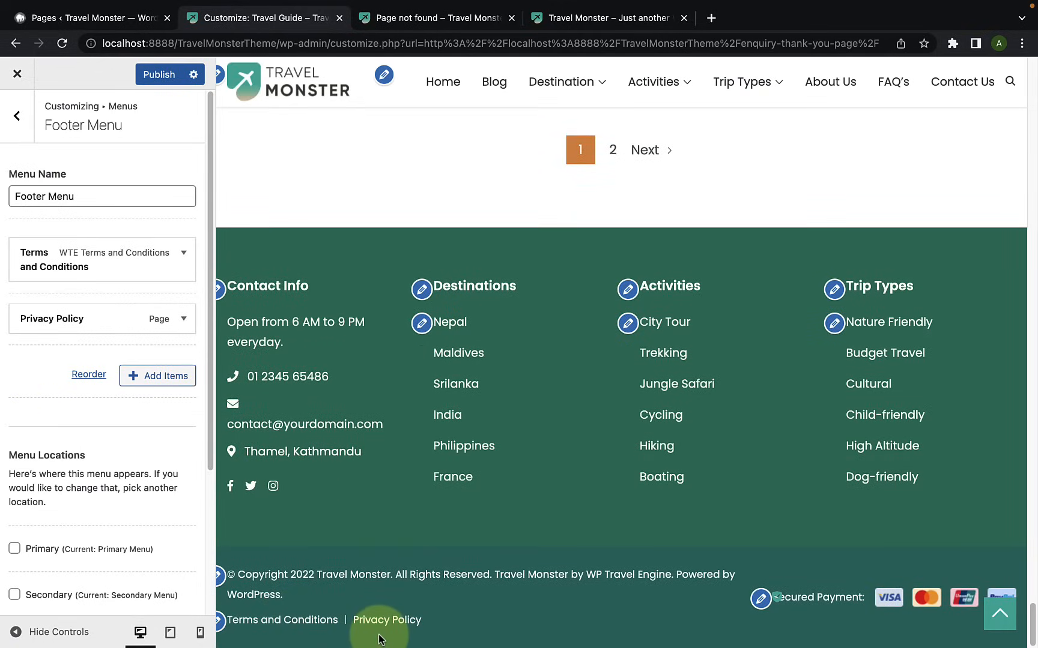
{"action": "left_click", "coordinate": [160, 77]}
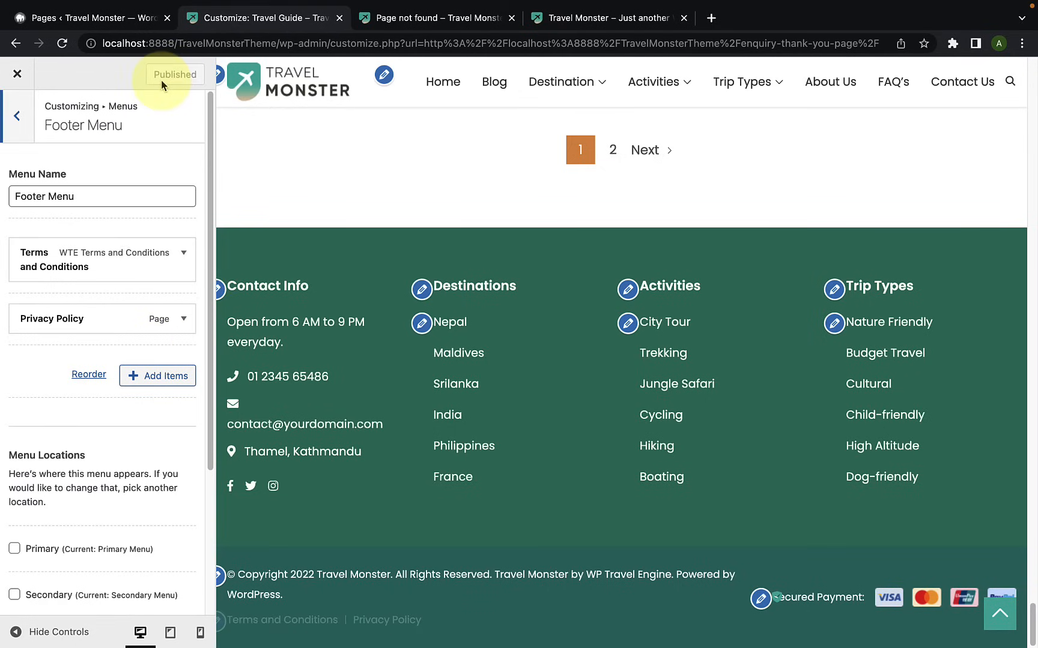
Step: Review the items in the existing Activities, Destination and Trip Types menus
{"action": "left_click", "coordinate": [14, 118]}
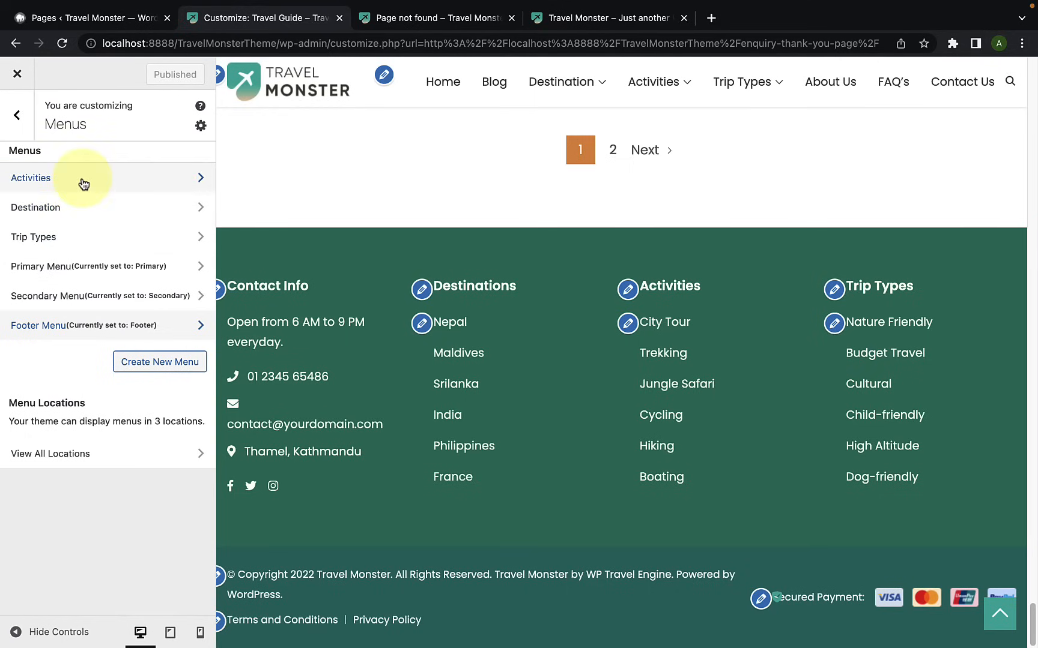
{"action": "left_click", "coordinate": [111, 189]}
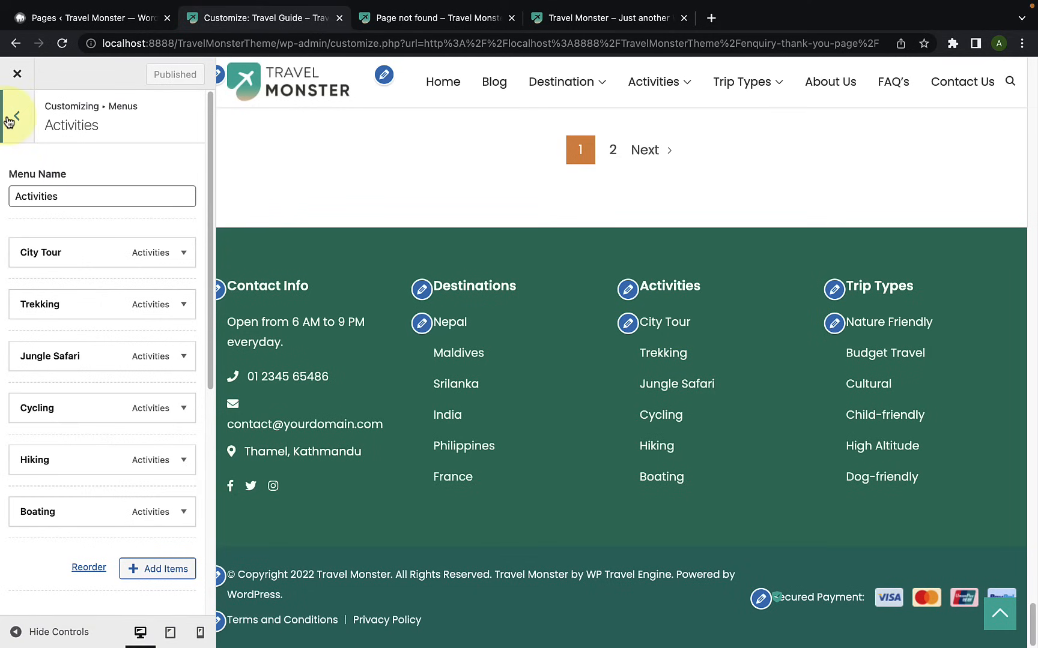
{"action": "left_click", "coordinate": [8, 122]}
{"action": "left_click", "coordinate": [90, 211]}
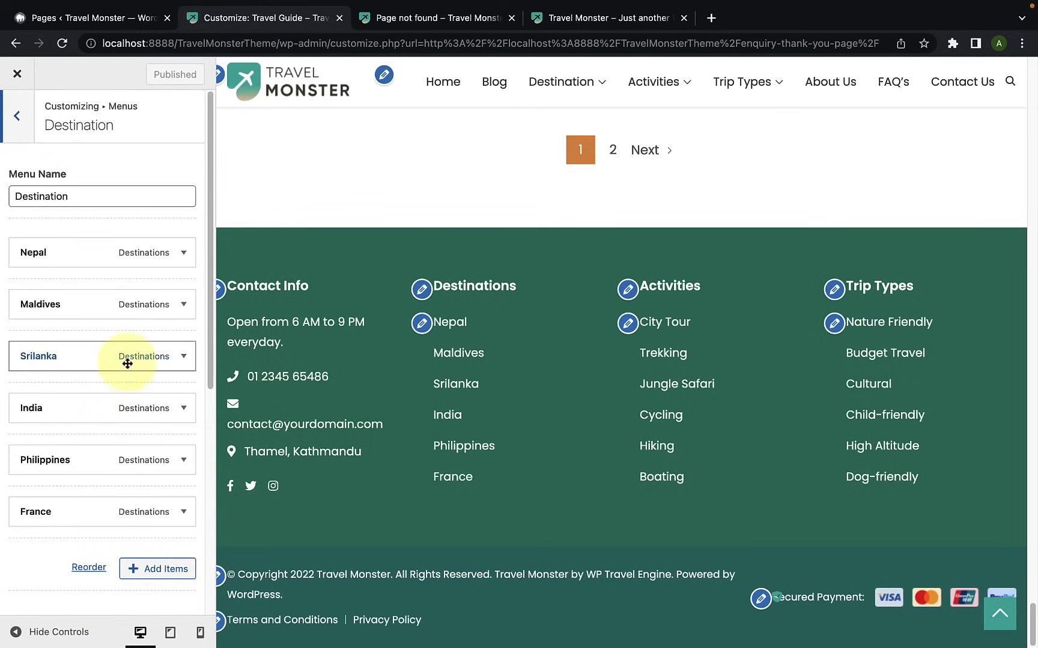
{"action": "left_click", "coordinate": [25, 125]}
{"action": "left_click", "coordinate": [88, 235]}
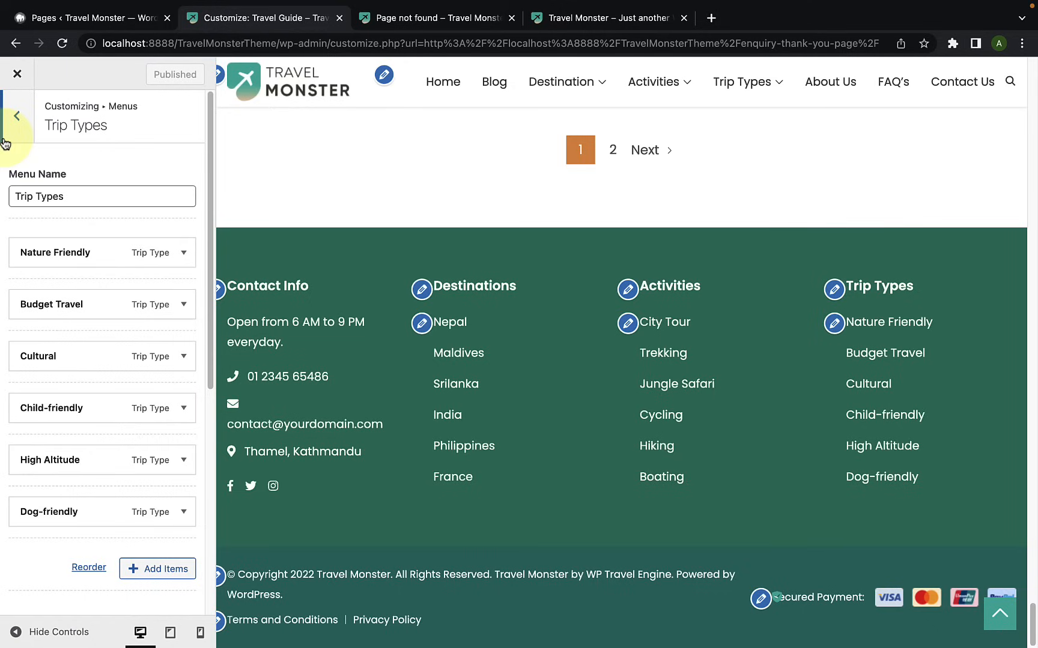
{"action": "left_click", "coordinate": [7, 140]}
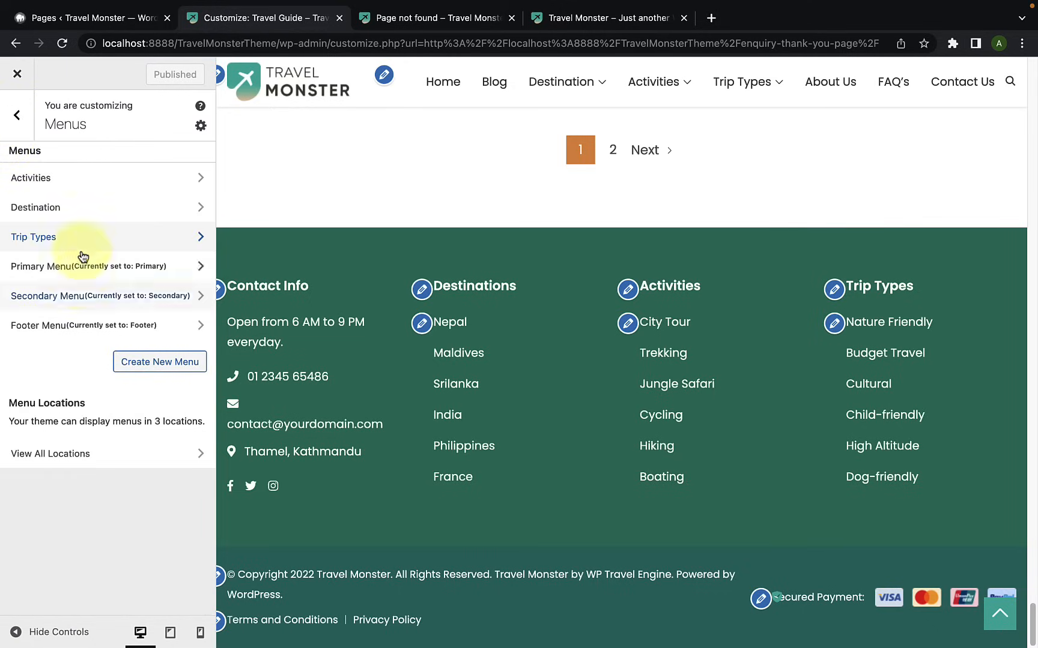
Step: Open the Sidebar widget area for editing and load the Blog page in the live preview
{"action": "left_click", "coordinate": [23, 130]}
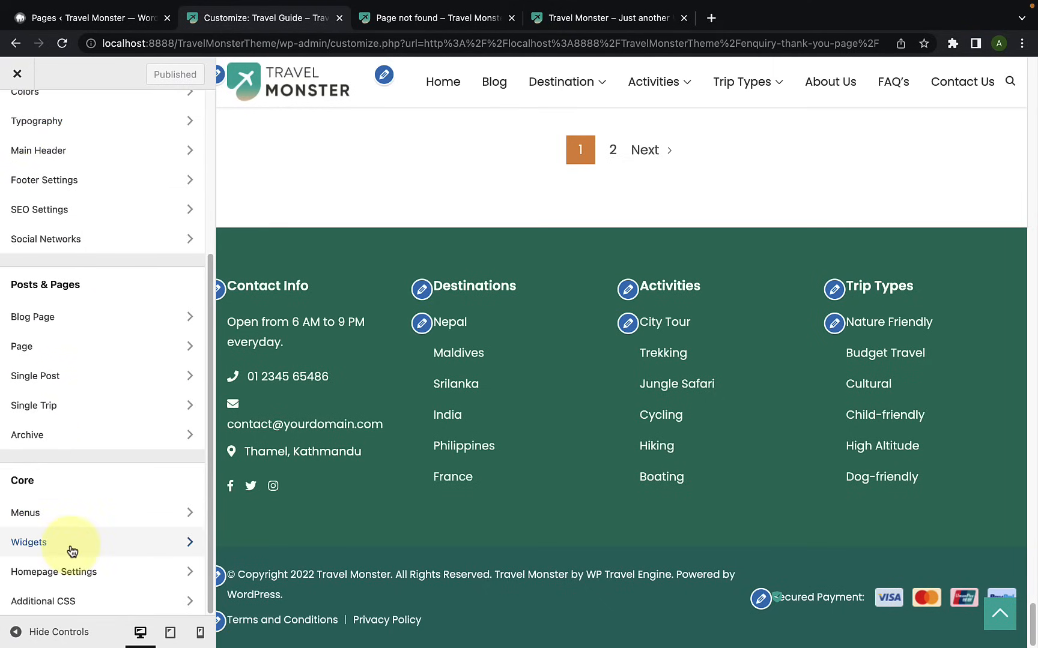
{"action": "left_click", "coordinate": [72, 552]}
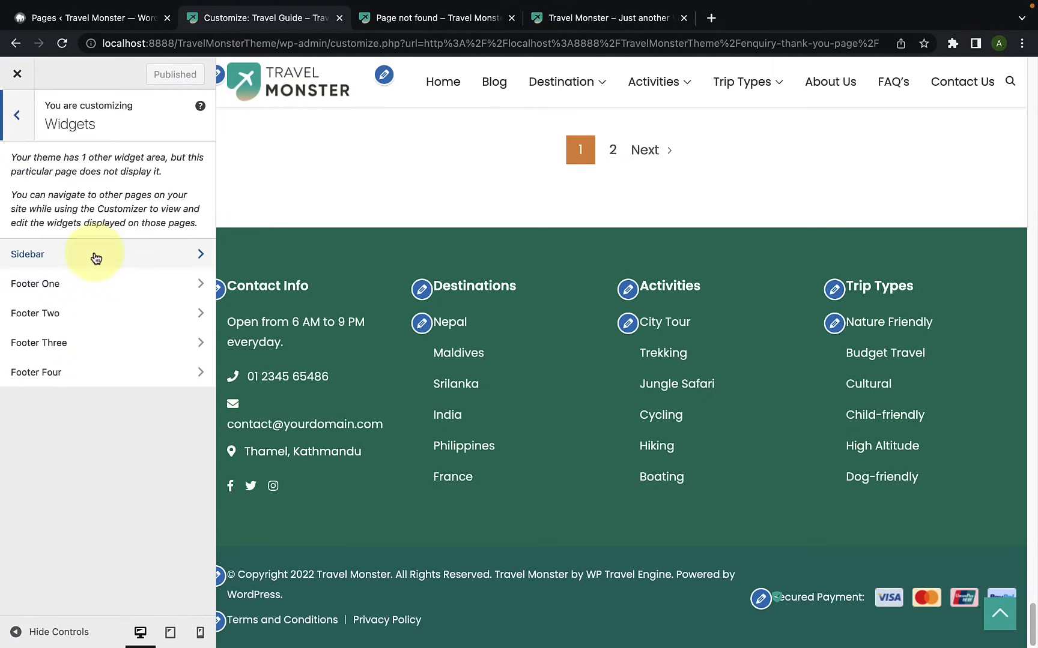
{"action": "left_click", "coordinate": [96, 257]}
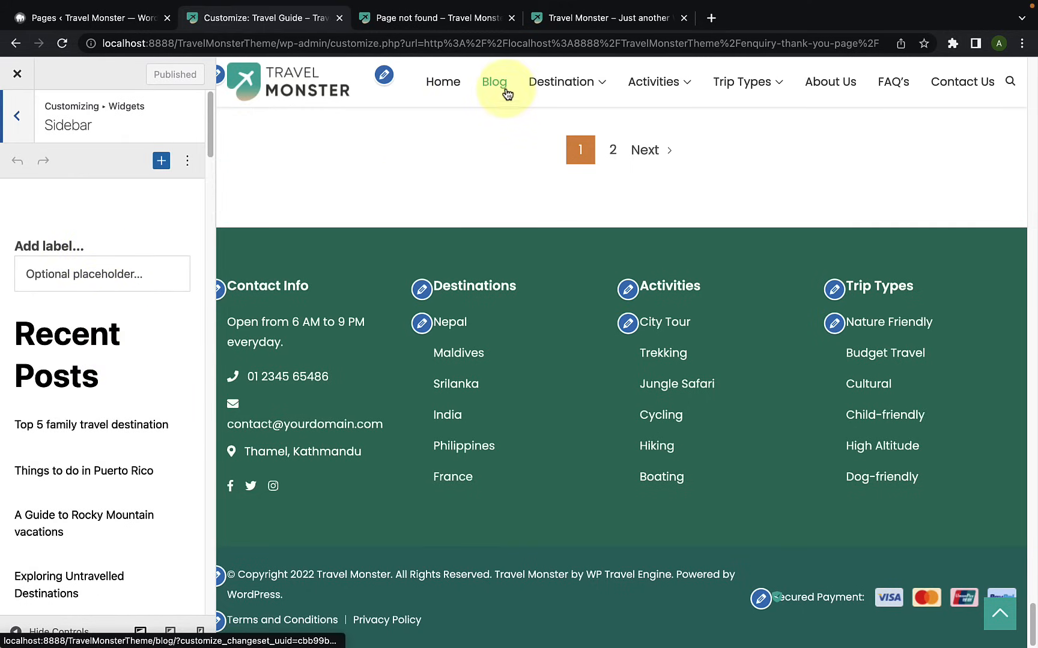
{"action": "left_click", "coordinate": [505, 89]}
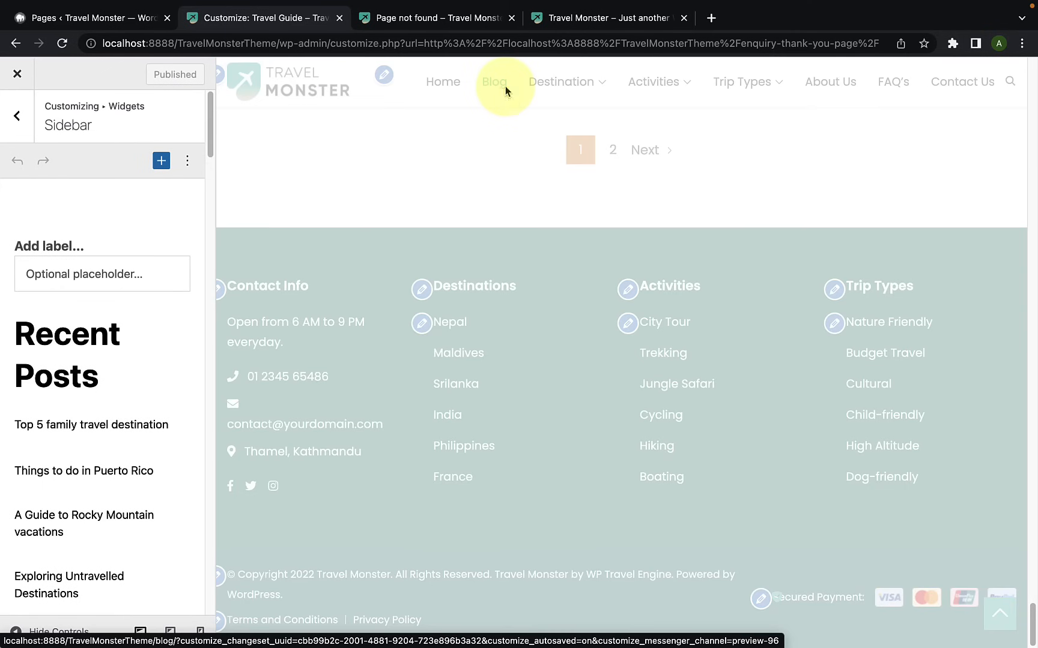
Step: Examine the sidebar widgets in the Blog page preview and in the Sidebar widget editor
{"action": "scroll", "coordinate": [828, 384], "scroll_direction": "down", "scroll_amount": 10}
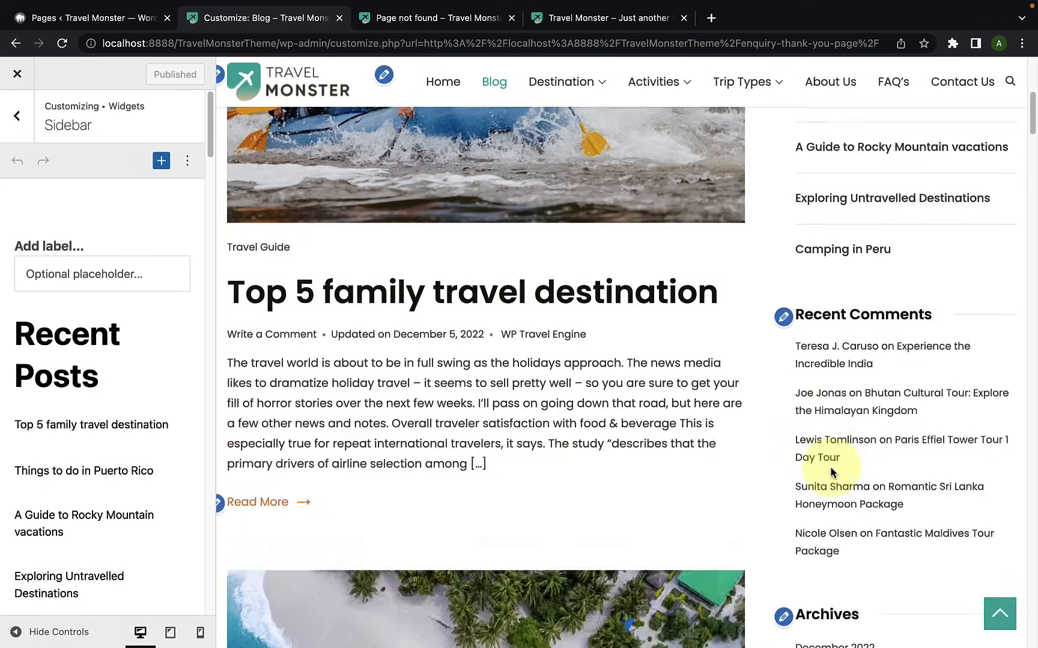
{"action": "scroll", "coordinate": [829, 466], "scroll_direction": "down", "scroll_amount": 15}
{"action": "scroll", "coordinate": [830, 467], "scroll_direction": "up", "scroll_amount": 8}
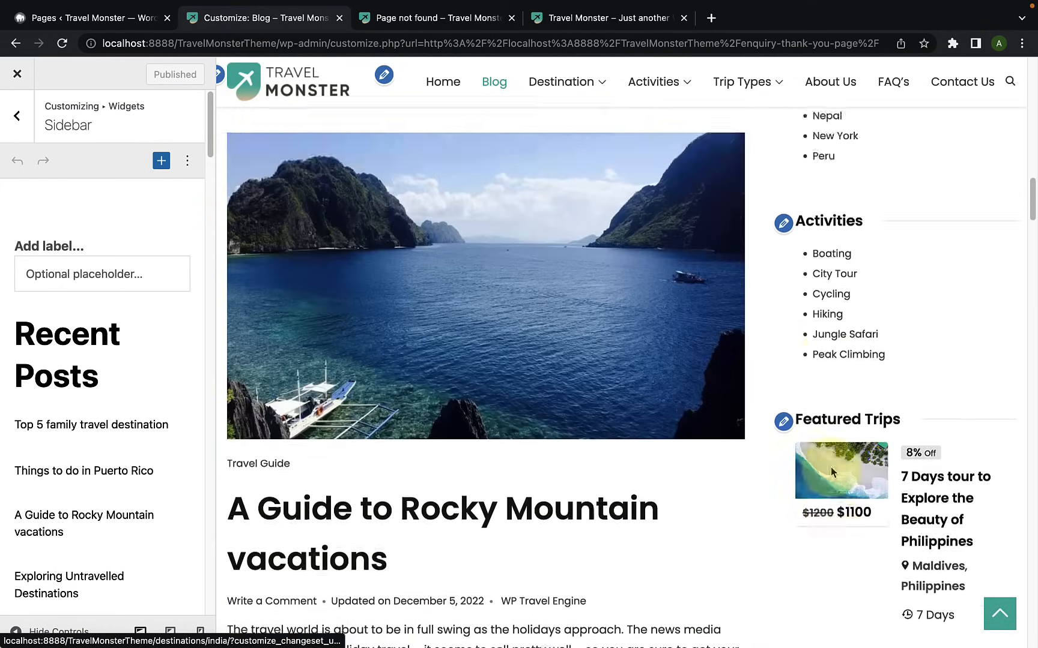
{"action": "scroll", "coordinate": [832, 472], "scroll_direction": "up", "scroll_amount": 14}
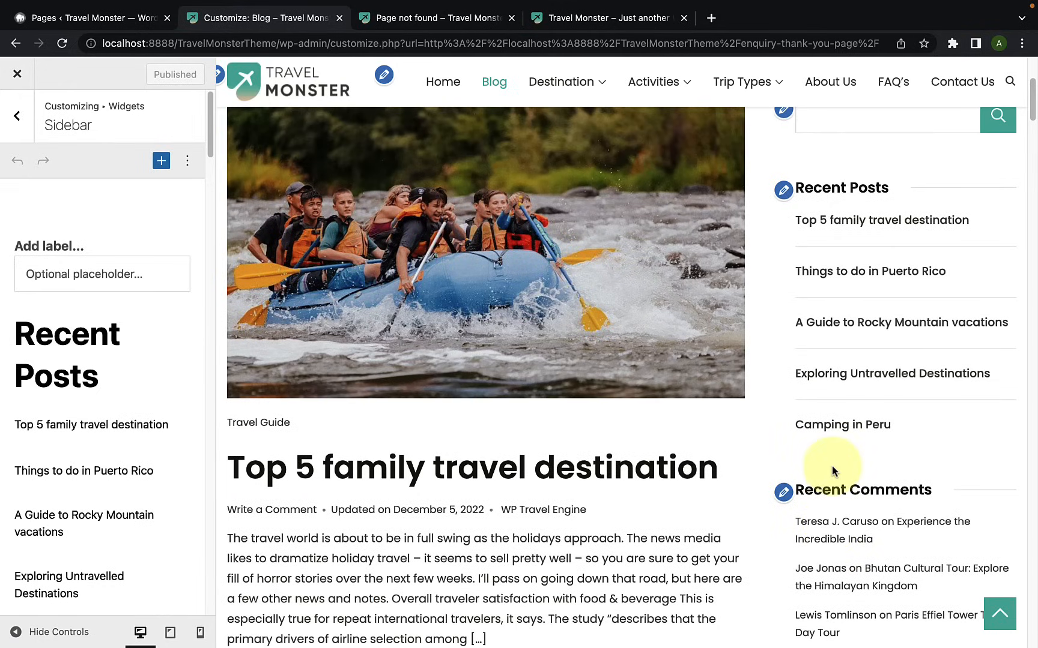
{"action": "scroll", "coordinate": [832, 468], "scroll_direction": "up", "scroll_amount": 2}
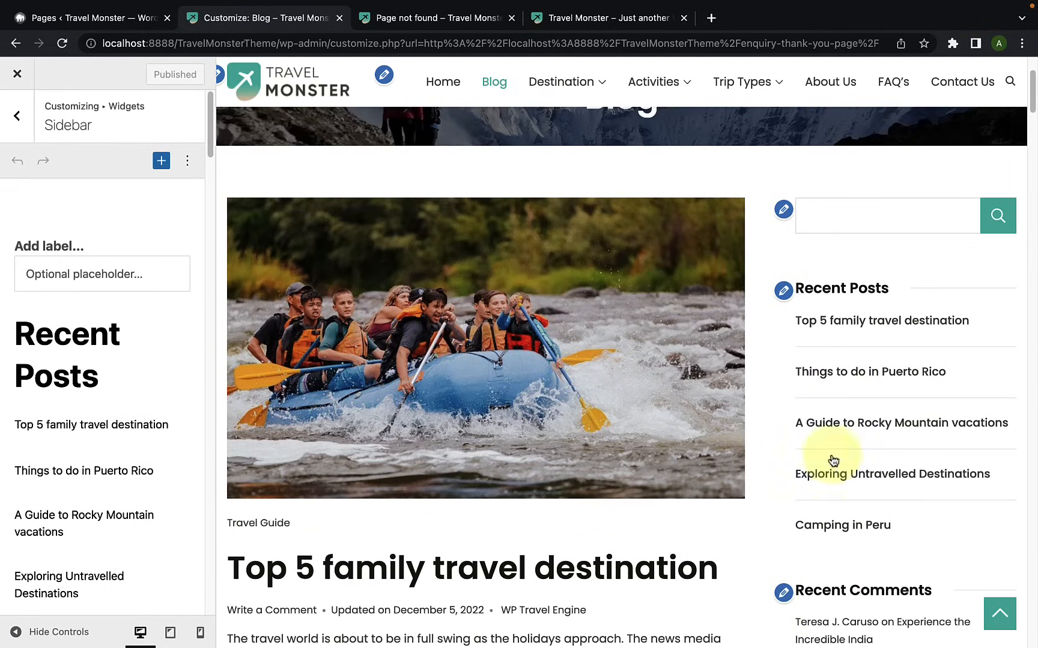
{"action": "scroll", "coordinate": [129, 331], "scroll_direction": "down", "scroll_amount": 3}
{"action": "scroll", "coordinate": [131, 339], "scroll_direction": "down", "scroll_amount": 15}
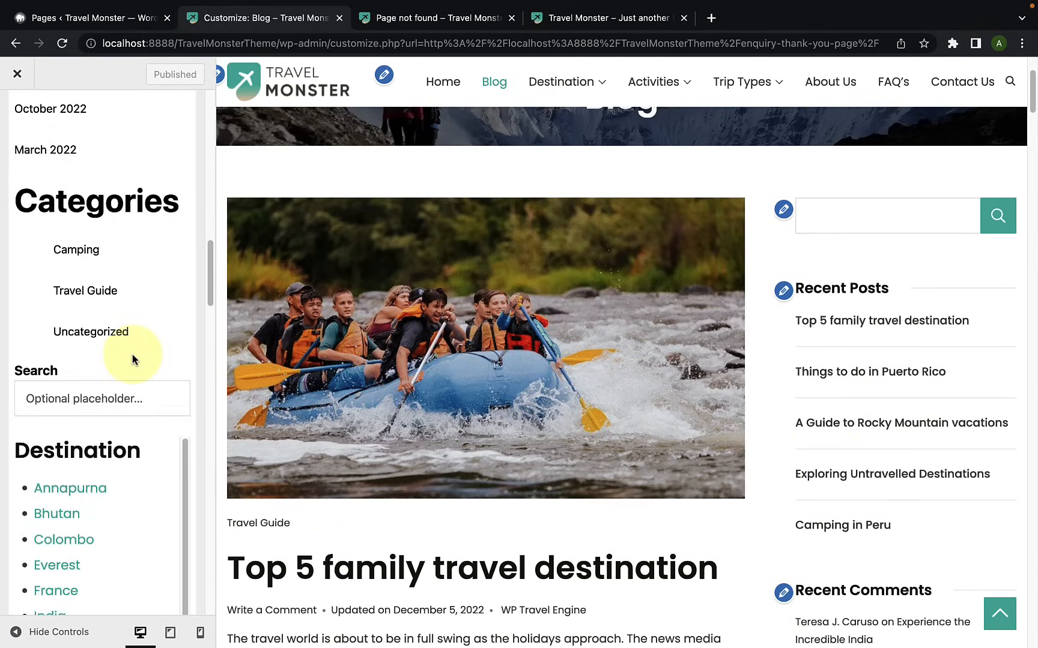
{"action": "scroll", "coordinate": [132, 354], "scroll_direction": "down", "scroll_amount": 3}
{"action": "scroll", "coordinate": [132, 354], "scroll_direction": "down", "scroll_amount": 12}
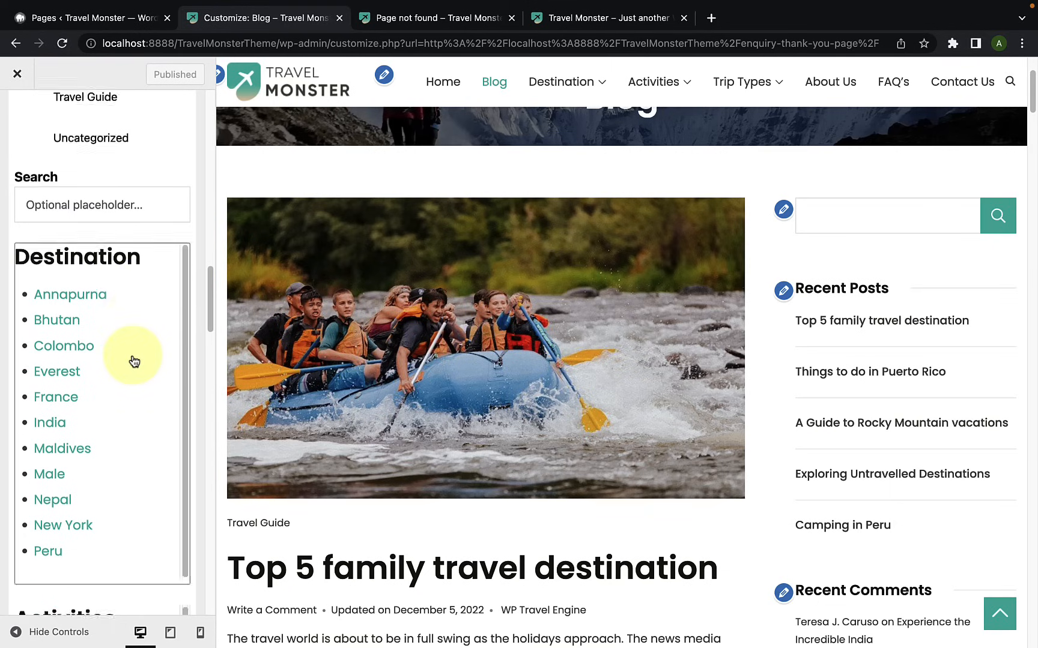
{"action": "scroll", "coordinate": [134, 361], "scroll_direction": "down", "scroll_amount": 9}
{"action": "scroll", "coordinate": [130, 348], "scroll_direction": "up", "scroll_amount": 8}
{"action": "scroll", "coordinate": [125, 366], "scroll_direction": "down", "scroll_amount": 8}
{"action": "scroll", "coordinate": [131, 372], "scroll_direction": "down", "scroll_amount": 8}
Step: Remove the WP Travel Engine: Recent Posts widget from the Sidebar
{"action": "left_click", "coordinate": [141, 356]}
{"action": "scroll", "coordinate": [141, 356], "scroll_direction": "up", "scroll_amount": 10}
{"action": "scroll", "coordinate": [143, 384], "scroll_direction": "down", "scroll_amount": 5}
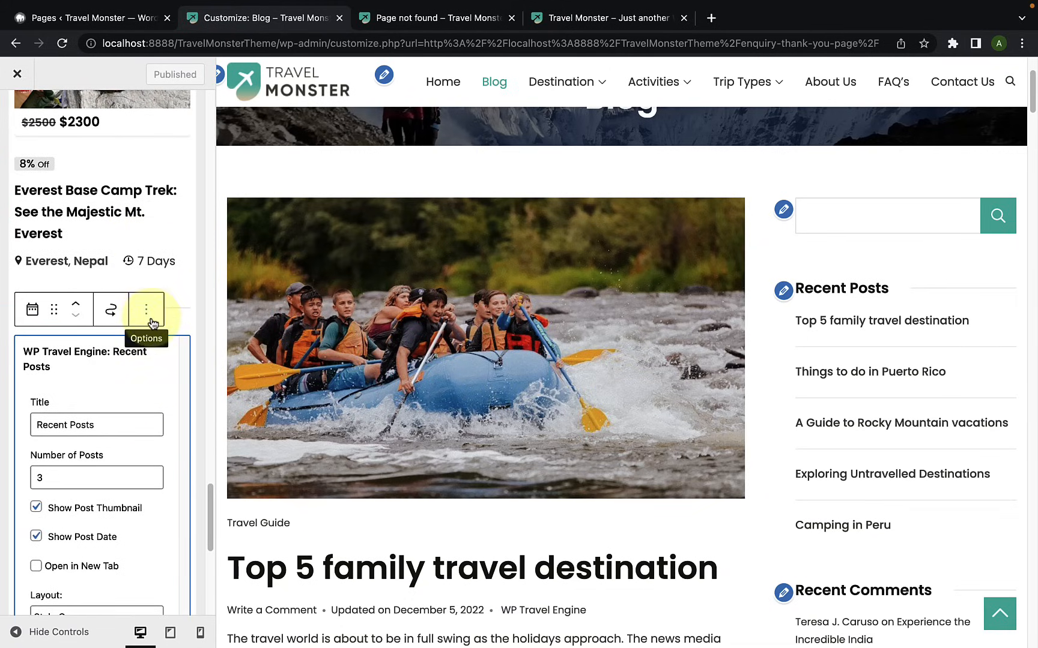
{"action": "left_click", "coordinate": [146, 320]}
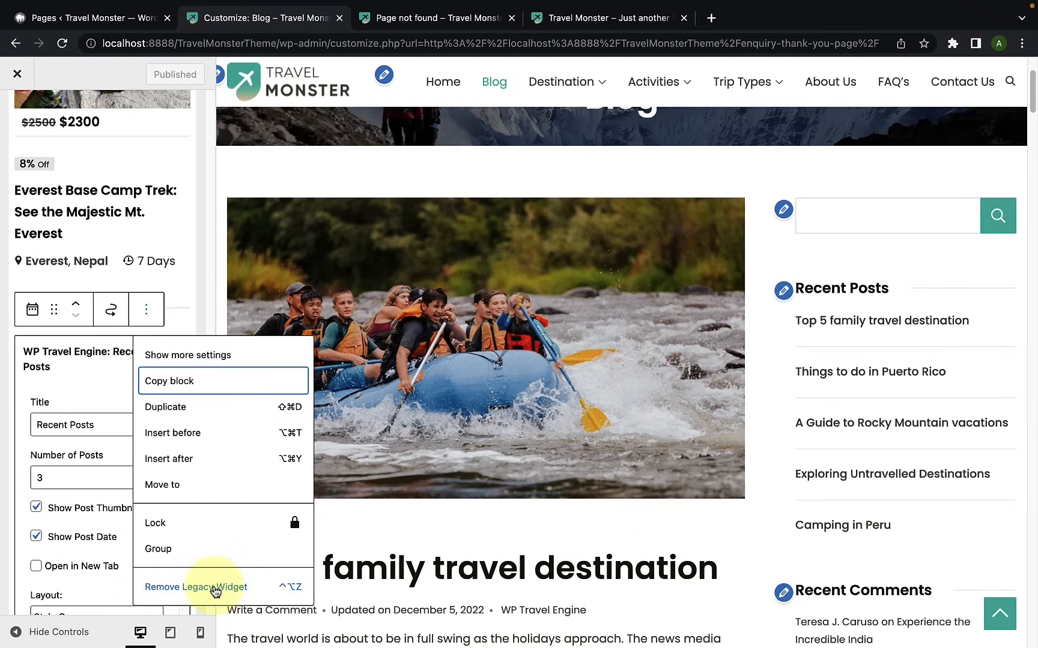
{"action": "left_click", "coordinate": [215, 589]}
Step: Remove all remaining widgets and groups from the Sidebar and check the Blog page in the preview
{"action": "left_click", "coordinate": [148, 338]}
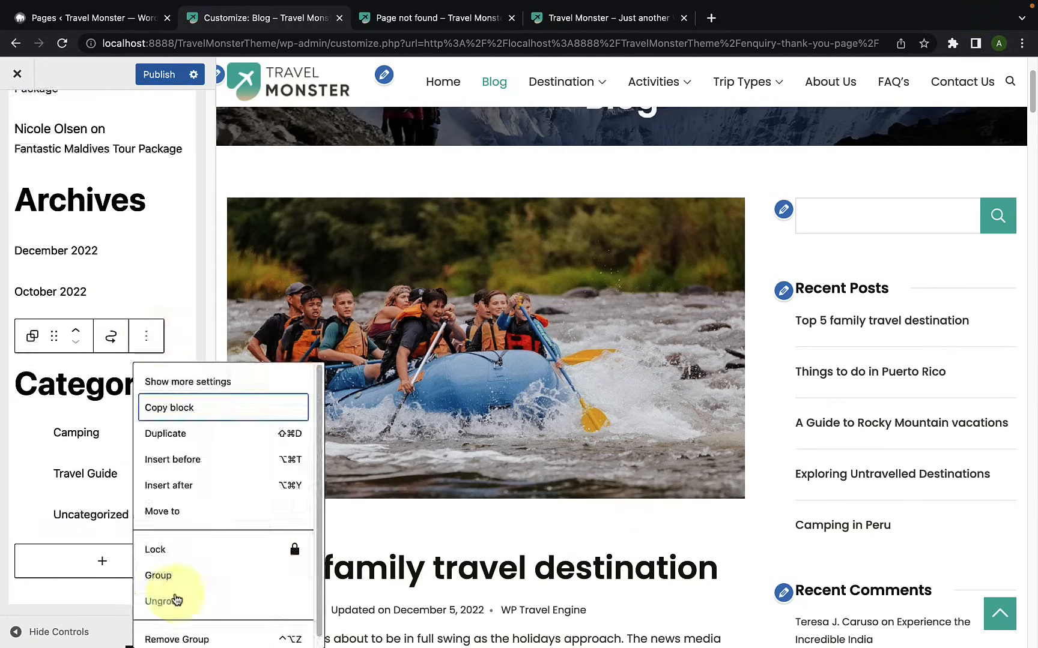
{"action": "left_click", "coordinate": [174, 620]}
{"action": "left_click", "coordinate": [146, 156]}
{"action": "left_click", "coordinate": [171, 439]}
{"action": "left_click", "coordinate": [146, 156]}
{"action": "left_click", "coordinate": [171, 439]}
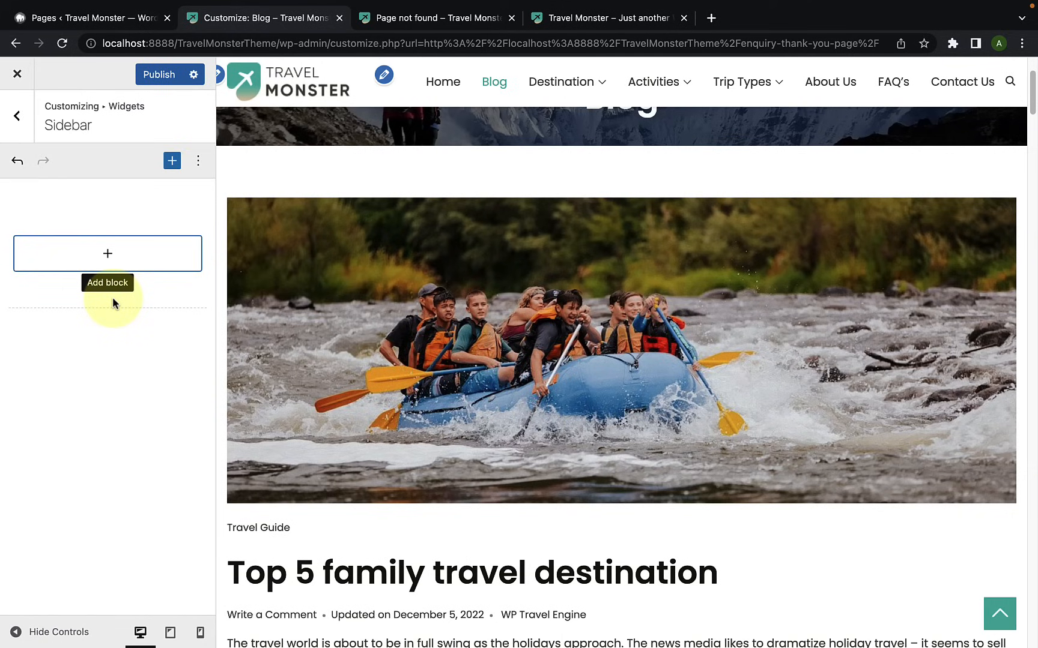
{"action": "scroll", "coordinate": [808, 337], "scroll_direction": "down", "scroll_amount": 3}
{"action": "scroll", "coordinate": [801, 353], "scroll_direction": "down", "scroll_amount": 2}
{"action": "scroll", "coordinate": [802, 353], "scroll_direction": "up", "scroll_amount": 7}
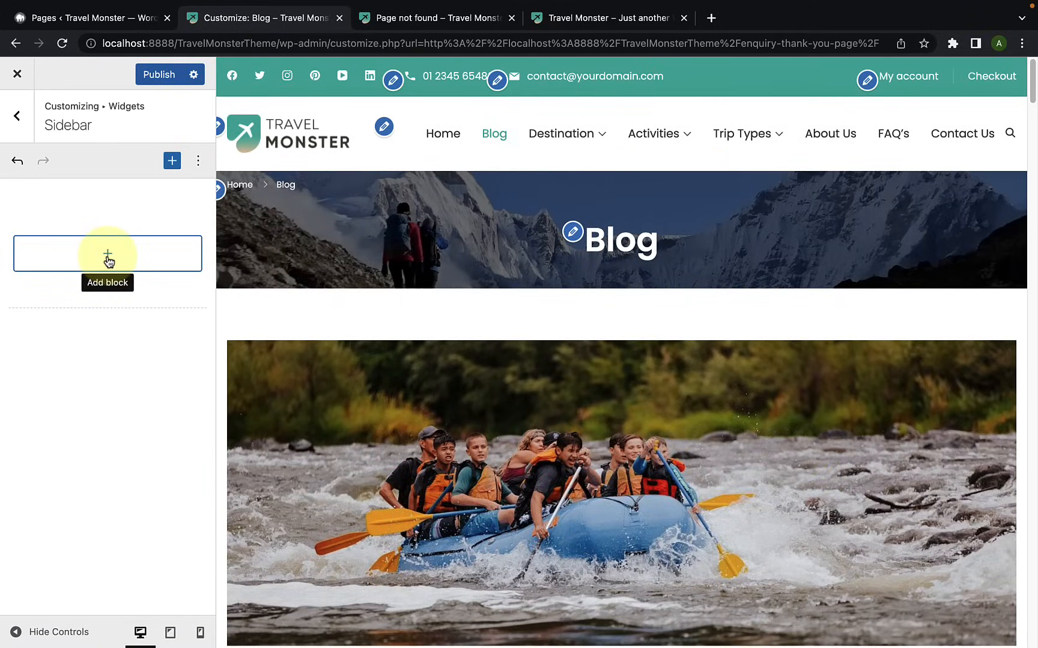
Step: Add a Latest Posts block to the empty Sidebar from the full block library and check it in the Blog page preview
{"action": "left_click", "coordinate": [108, 257]}
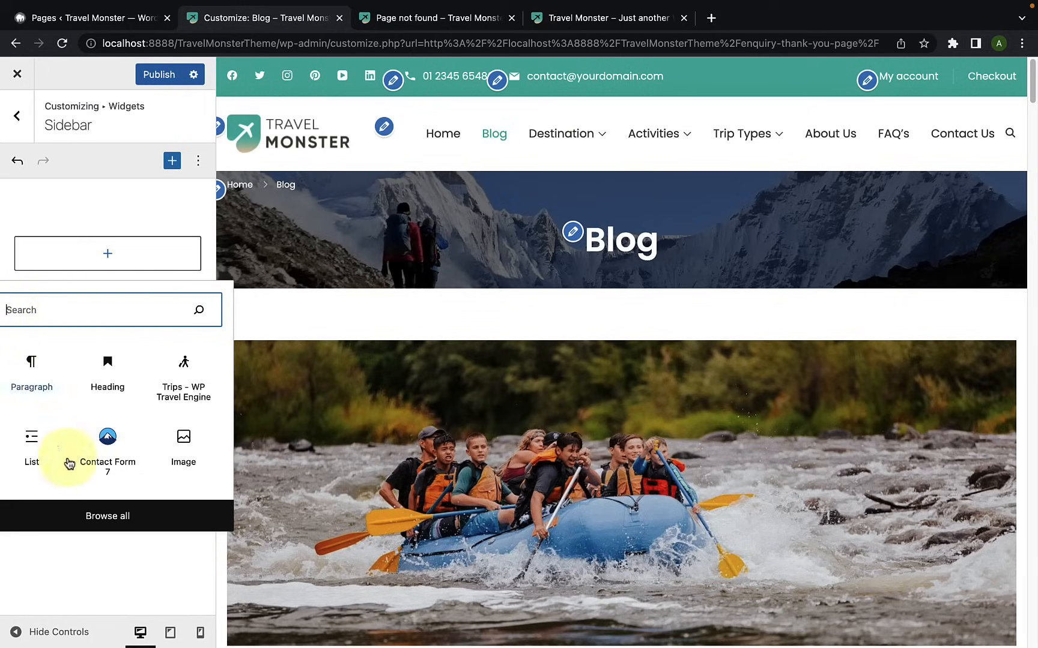
{"action": "left_click", "coordinate": [133, 517]}
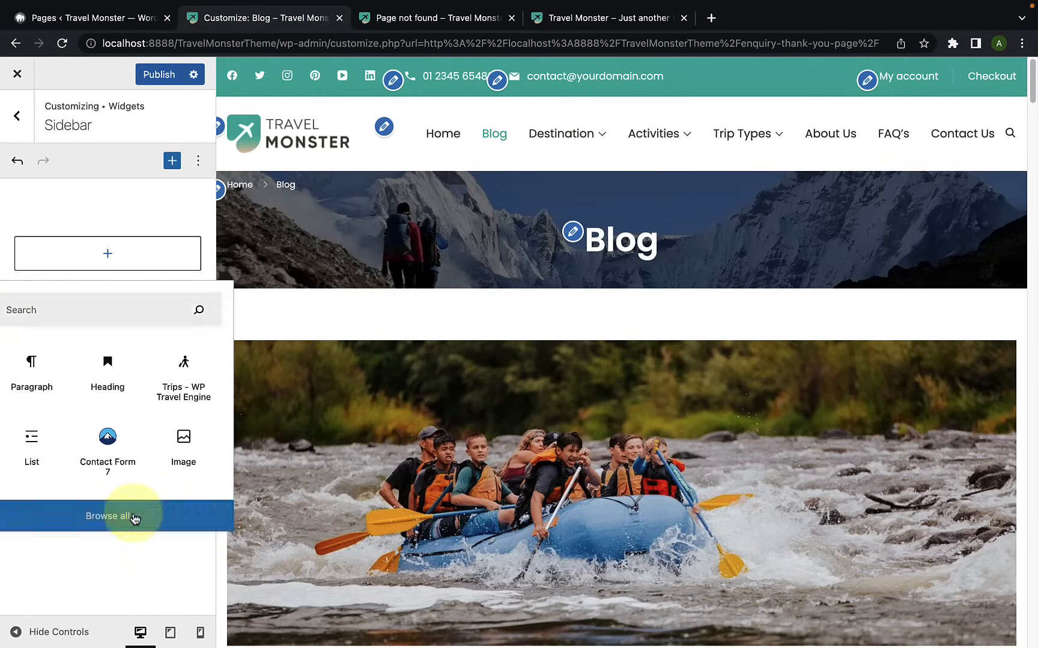
{"action": "scroll", "coordinate": [330, 370], "scroll_direction": "down", "scroll_amount": 20}
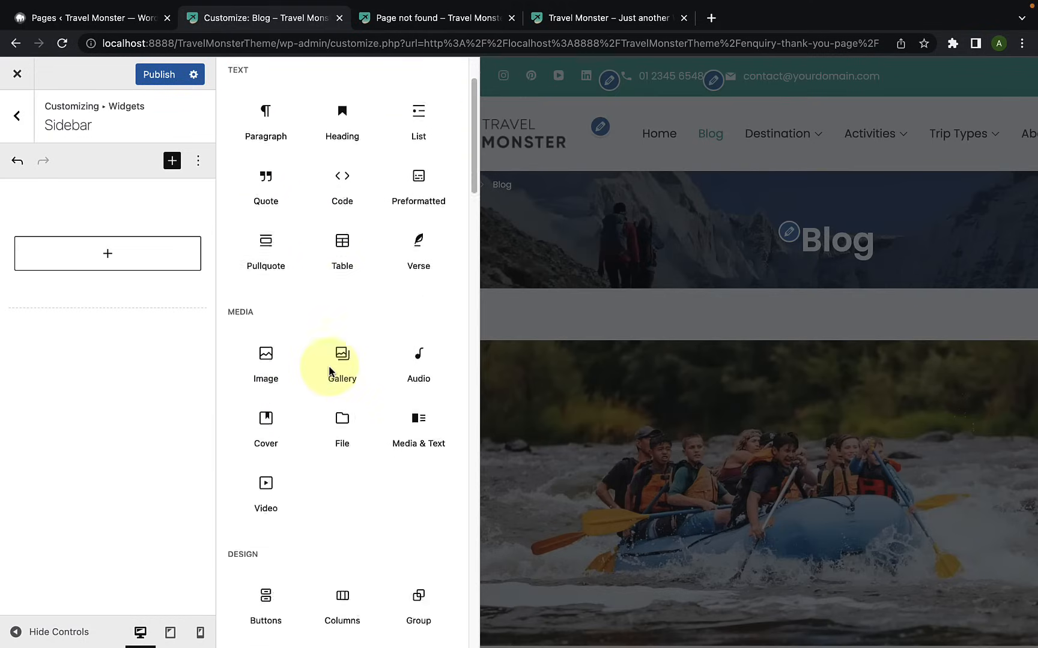
{"action": "scroll", "coordinate": [329, 370], "scroll_direction": "down", "scroll_amount": 5}
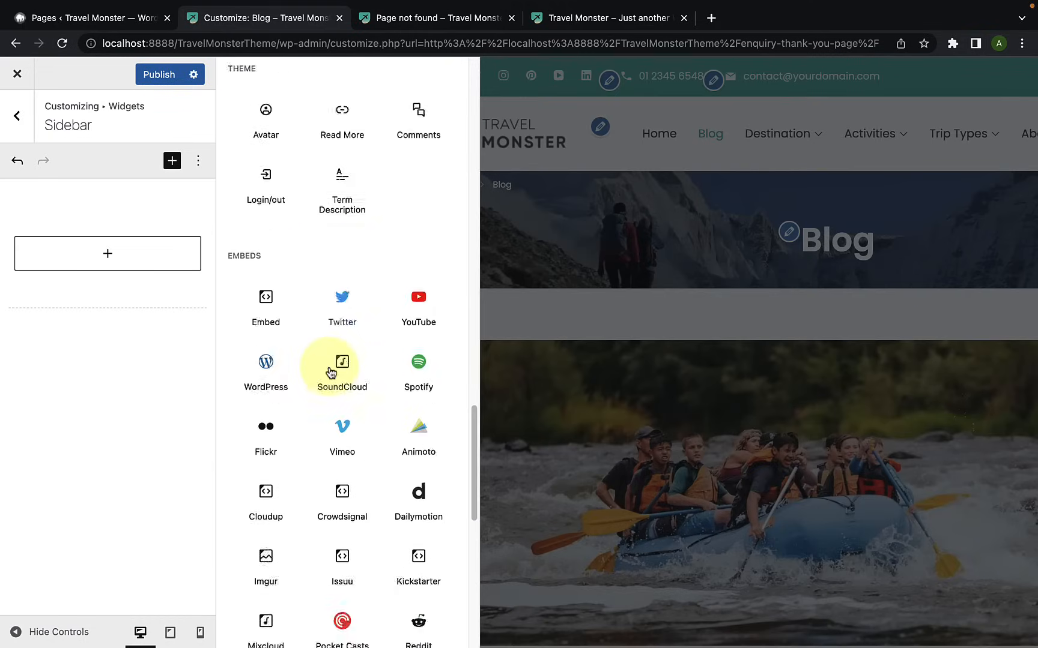
{"action": "scroll", "coordinate": [324, 368], "scroll_direction": "up", "scroll_amount": 12}
{"action": "scroll", "coordinate": [323, 366], "scroll_direction": "up", "scroll_amount": 8}
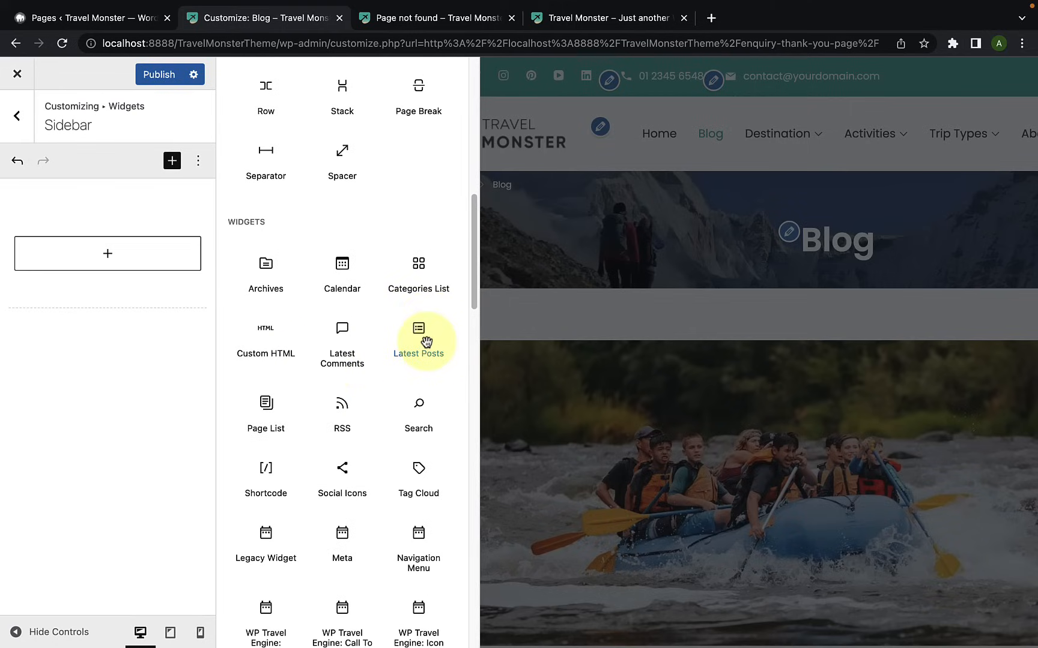
{"action": "left_click", "coordinate": [421, 339]}
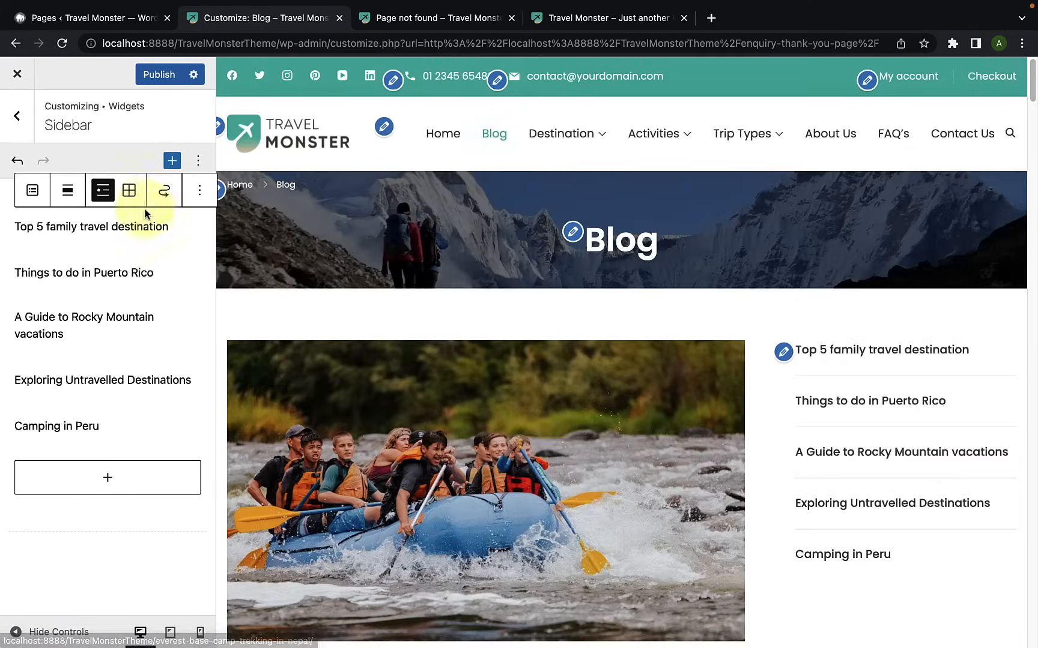
{"action": "scroll", "coordinate": [925, 512], "scroll_direction": "down", "scroll_amount": 1}
{"action": "scroll", "coordinate": [924, 512], "scroll_direction": "up", "scroll_amount": 1}
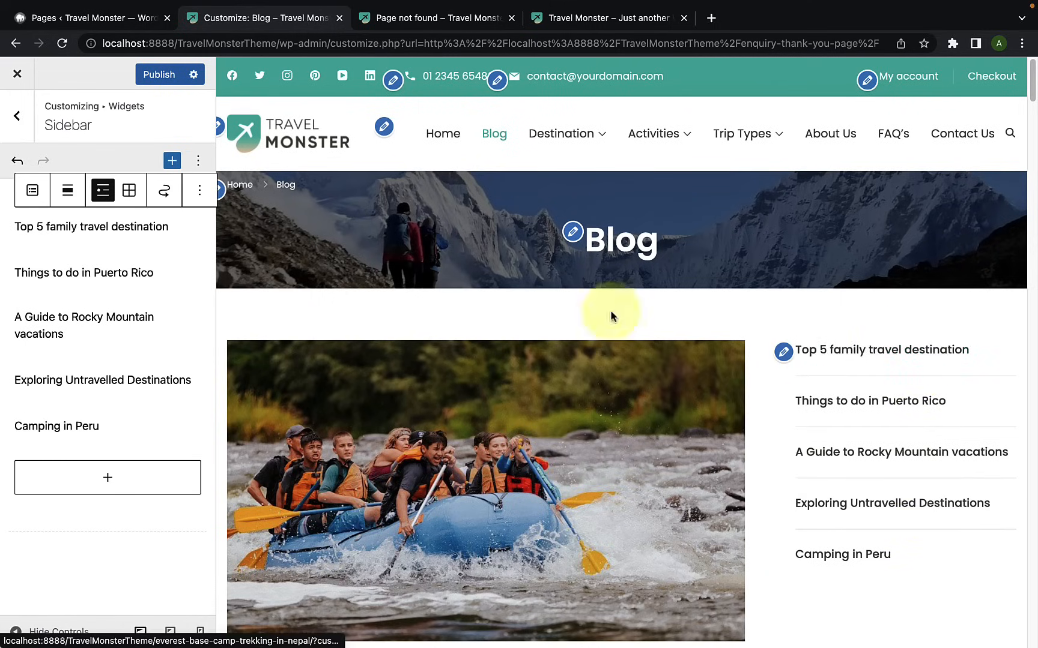
Step: Open the full block settings of the Latest Posts block and look over the available options
{"action": "left_click", "coordinate": [200, 195]}
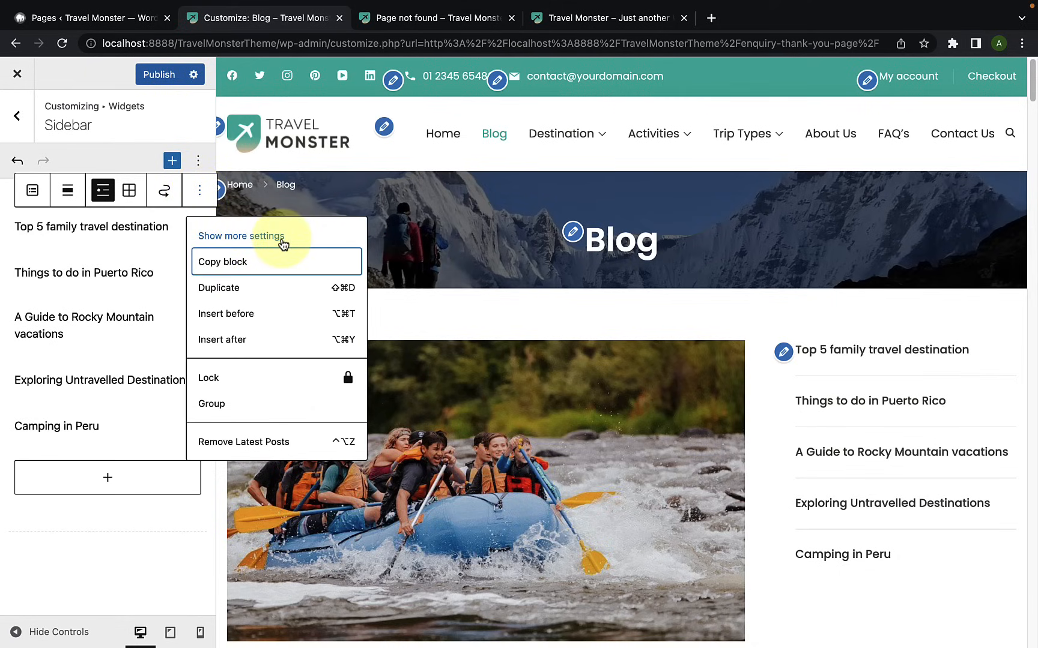
{"action": "left_click", "coordinate": [282, 240]}
{"action": "scroll", "coordinate": [109, 380], "scroll_direction": "down", "scroll_amount": 3}
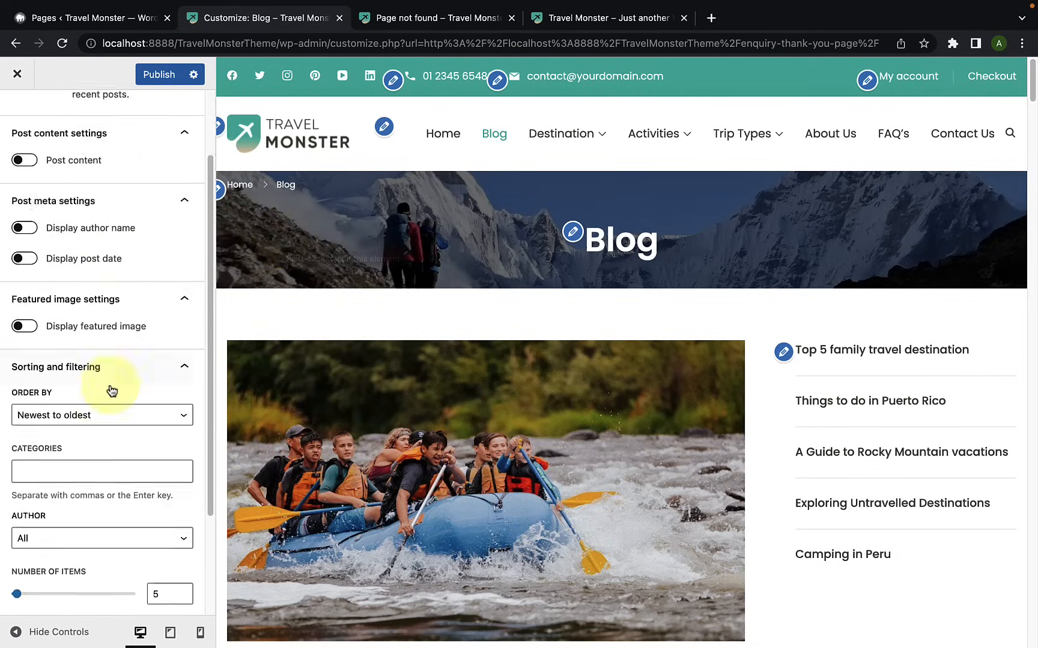
{"action": "scroll", "coordinate": [110, 397], "scroll_direction": "down", "scroll_amount": 4}
{"action": "scroll", "coordinate": [110, 414], "scroll_direction": "up", "scroll_amount": 6}
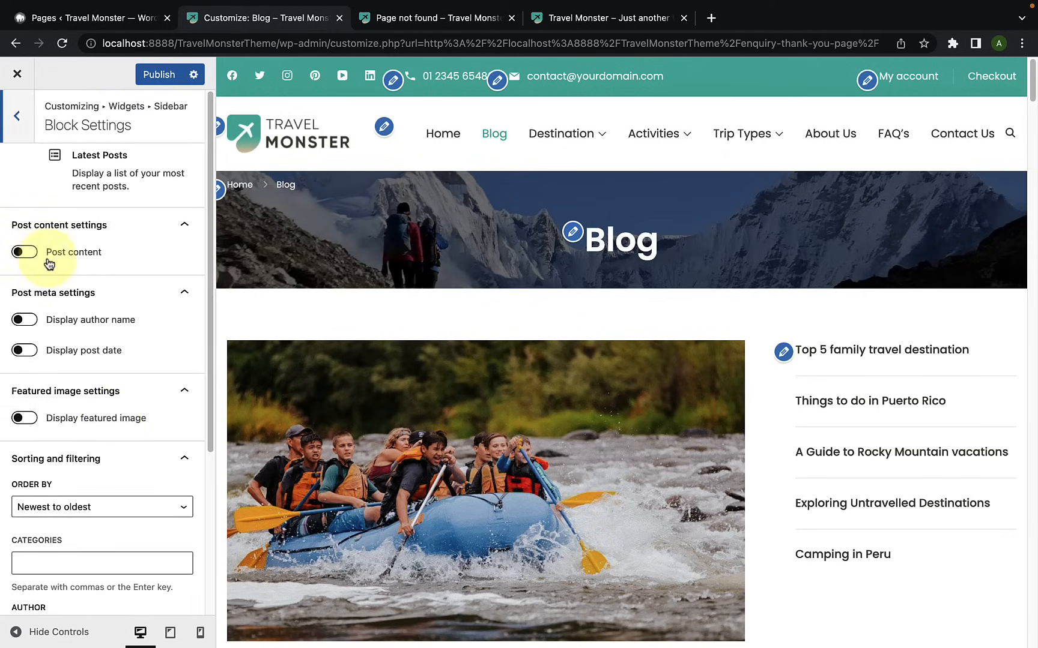
Step: Try displaying post content excerpts in the Latest Posts block, check the Blog page preview, and turn post content off again
{"action": "left_click", "coordinate": [25, 252]}
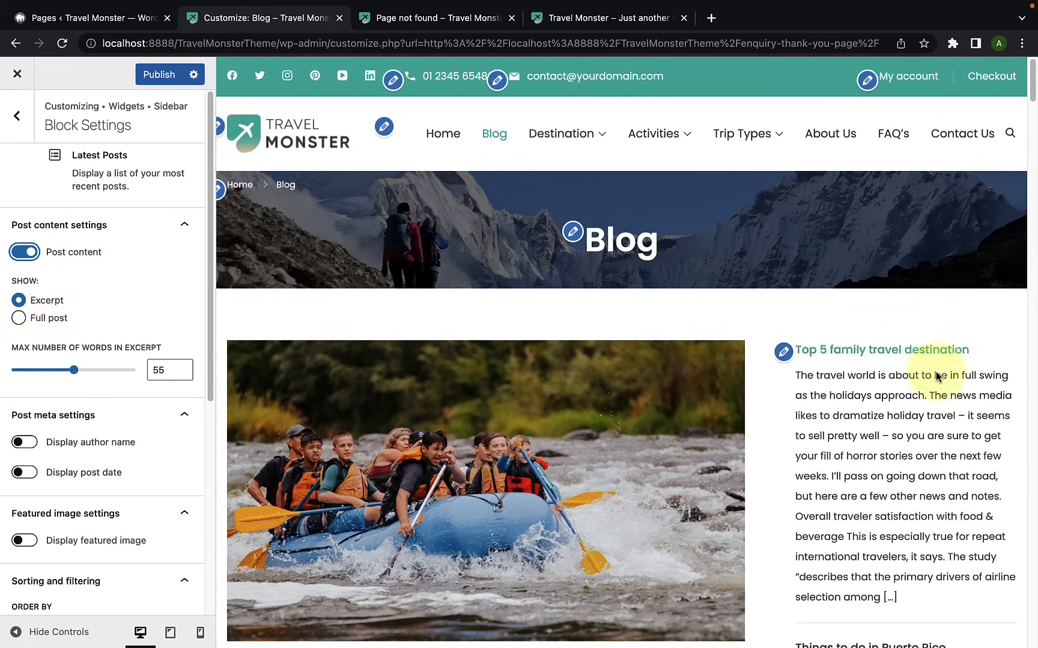
{"action": "scroll", "coordinate": [937, 360], "scroll_direction": "down", "scroll_amount": 8}
{"action": "scroll", "coordinate": [943, 363], "scroll_direction": "up", "scroll_amount": 4}
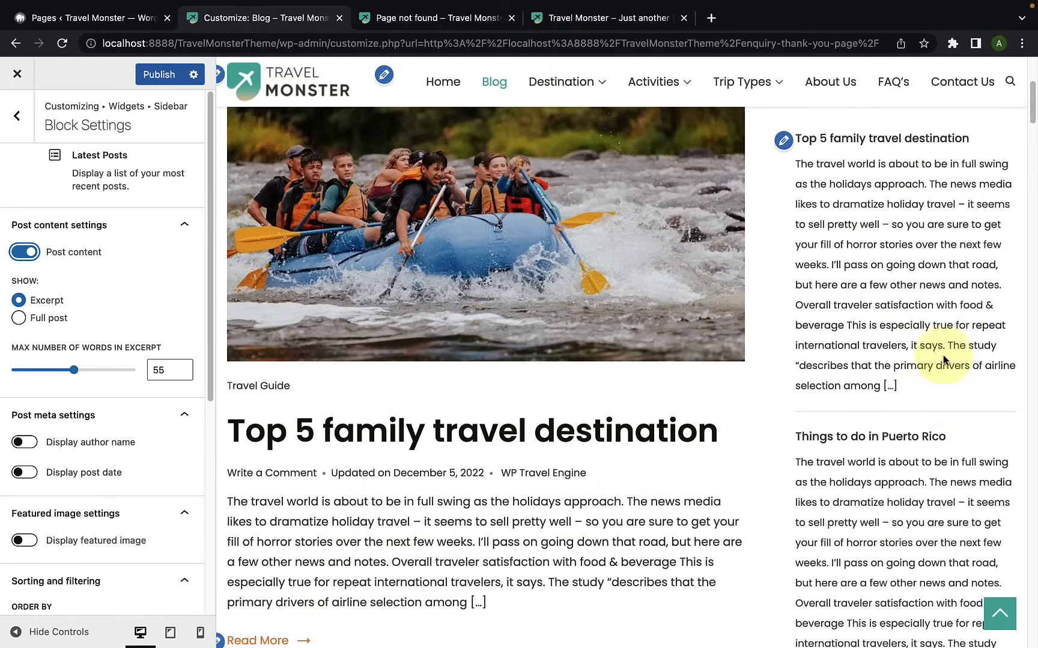
{"action": "scroll", "coordinate": [943, 363], "scroll_direction": "up", "scroll_amount": 5}
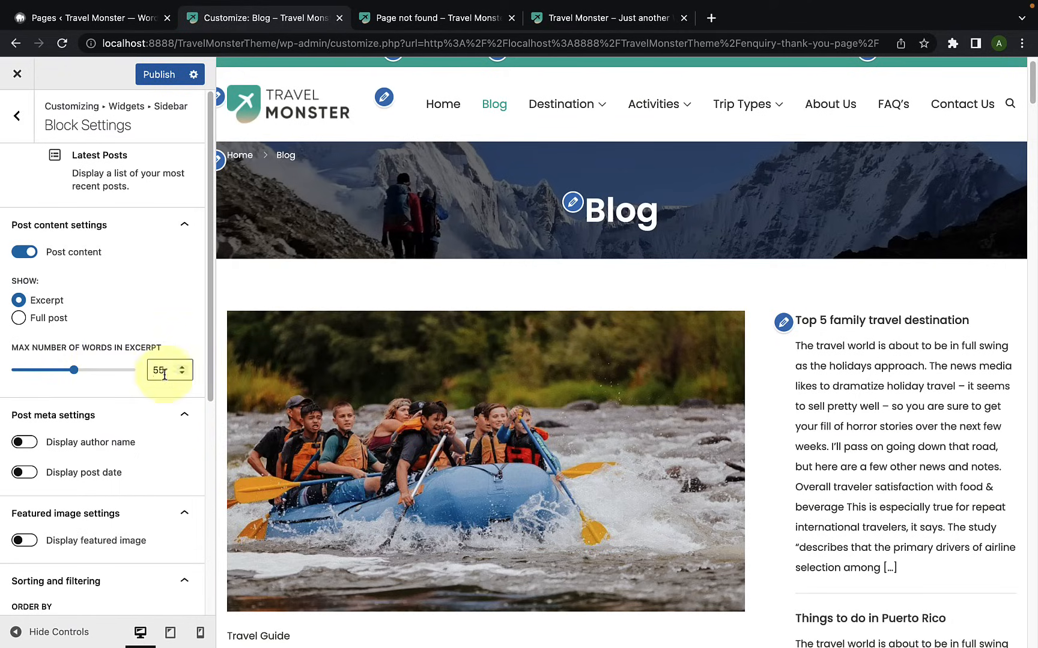
{"action": "left_click", "coordinate": [23, 255]}
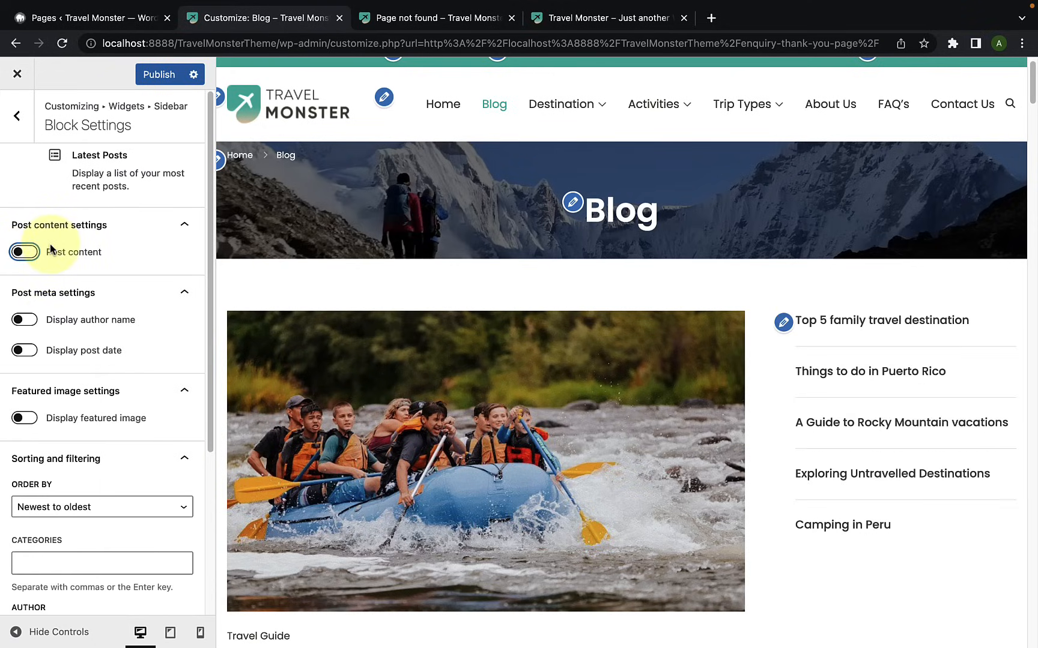
Step: Display the author name and post date in the Latest Posts block and check them in the preview
{"action": "scroll", "coordinate": [44, 336], "scroll_direction": "down", "scroll_amount": 1}
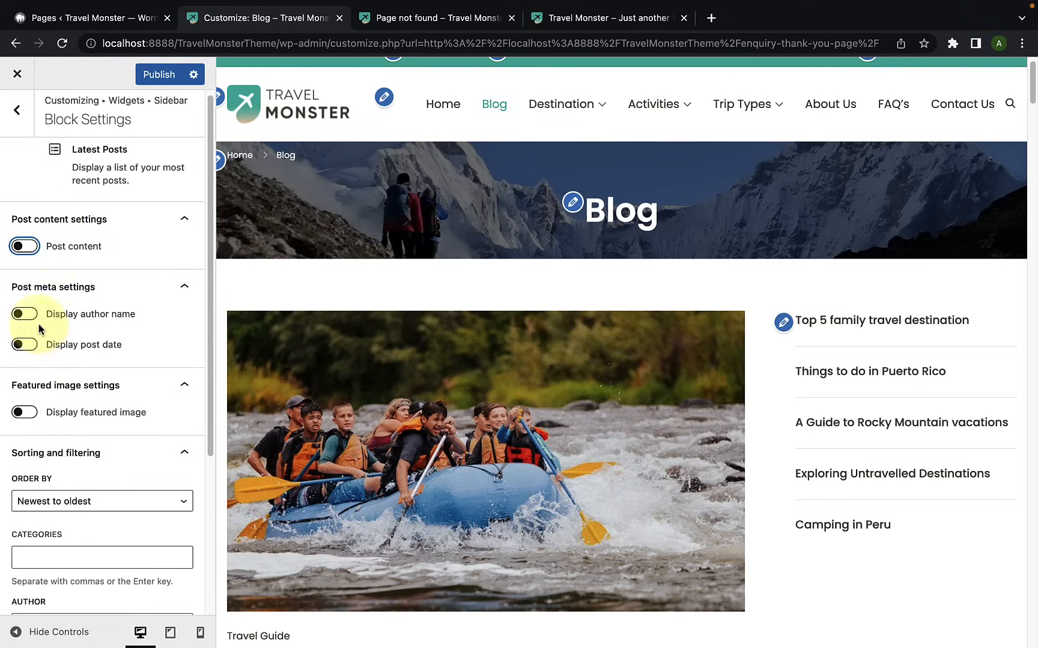
{"action": "left_click", "coordinate": [24, 314]}
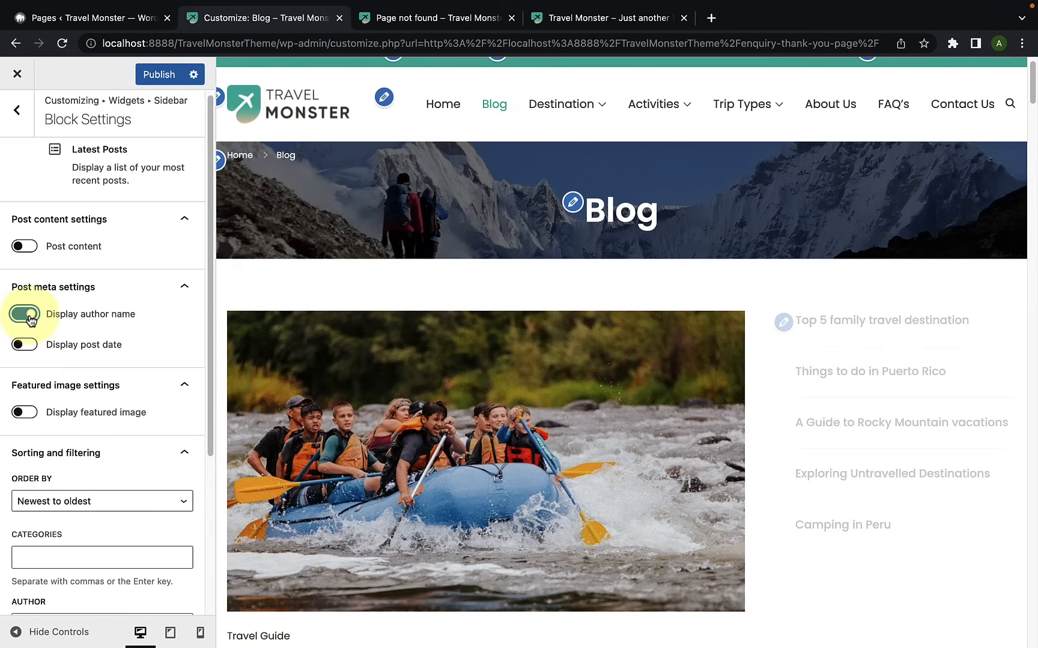
{"action": "left_click", "coordinate": [25, 344]}
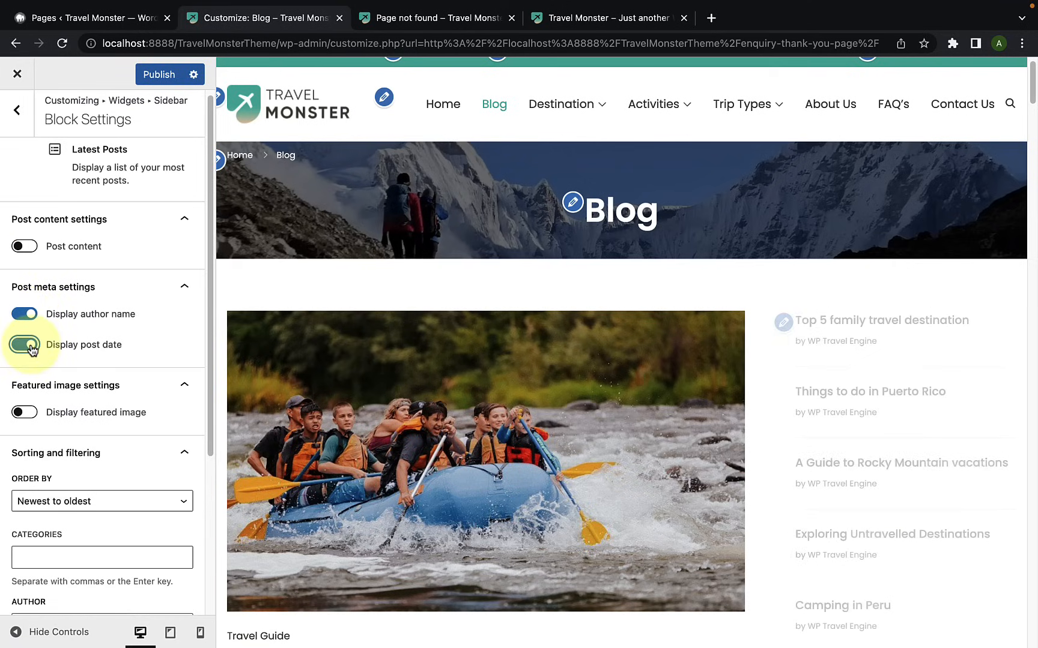
{"action": "scroll", "coordinate": [944, 393], "scroll_direction": "down", "scroll_amount": 4}
{"action": "scroll", "coordinate": [943, 392], "scroll_direction": "up", "scroll_amount": 2}
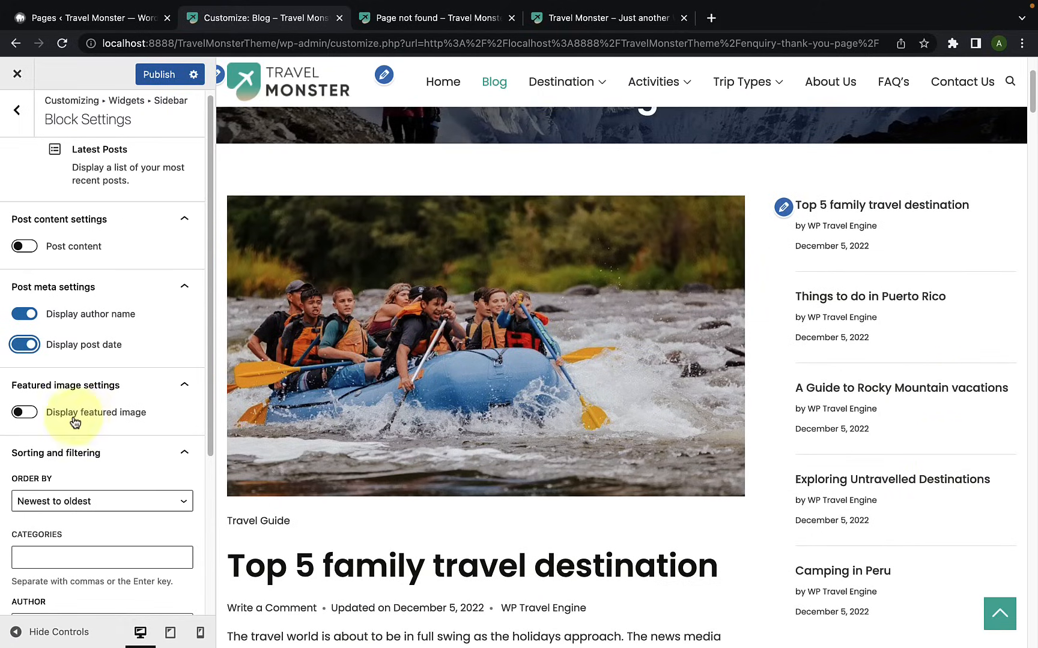
Step: Display the featured image for each post in the Latest Posts block and check the thumbnails in the preview
{"action": "scroll", "coordinate": [54, 420], "scroll_direction": "down", "scroll_amount": 1}
{"action": "left_click", "coordinate": [34, 414]}
{"action": "scroll", "coordinate": [72, 427], "scroll_direction": "down", "scroll_amount": 2}
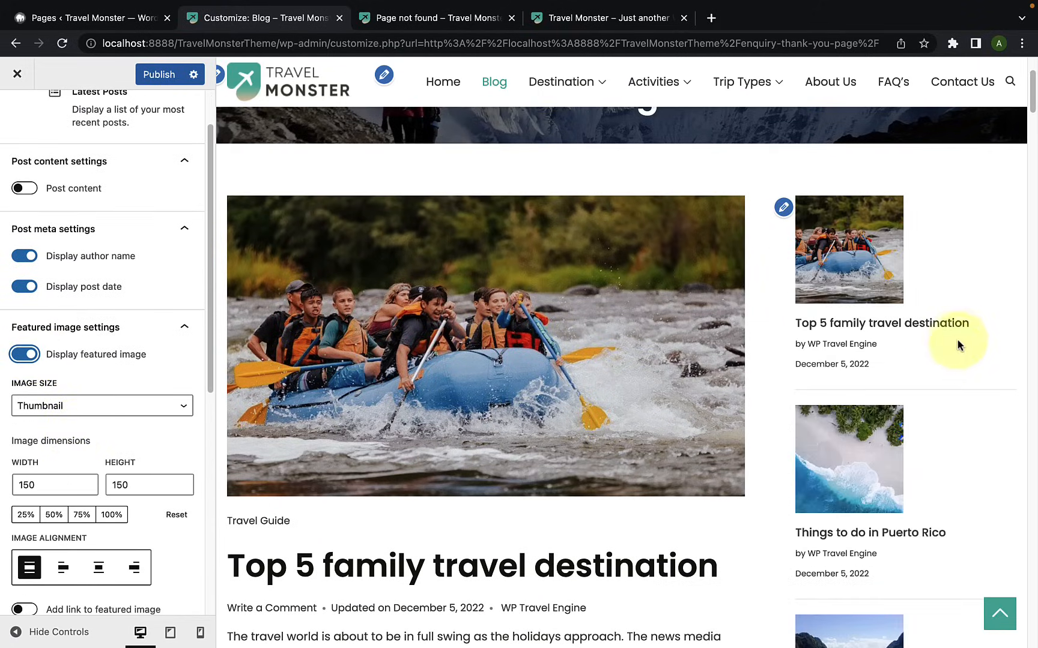
{"action": "scroll", "coordinate": [955, 354], "scroll_direction": "down", "scroll_amount": 7}
{"action": "scroll", "coordinate": [1036, 425], "scroll_direction": "down", "scroll_amount": 6}
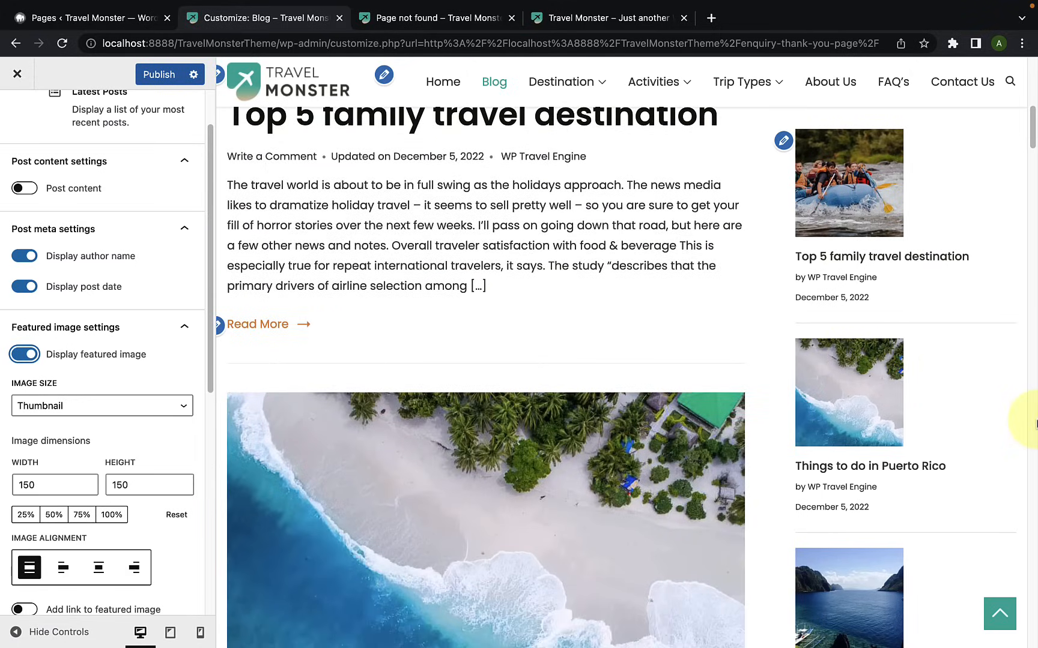
{"action": "scroll", "coordinate": [1035, 424], "scroll_direction": "up", "scroll_amount": 5}
{"action": "scroll", "coordinate": [1035, 424], "scroll_direction": "up", "scroll_amount": 8}
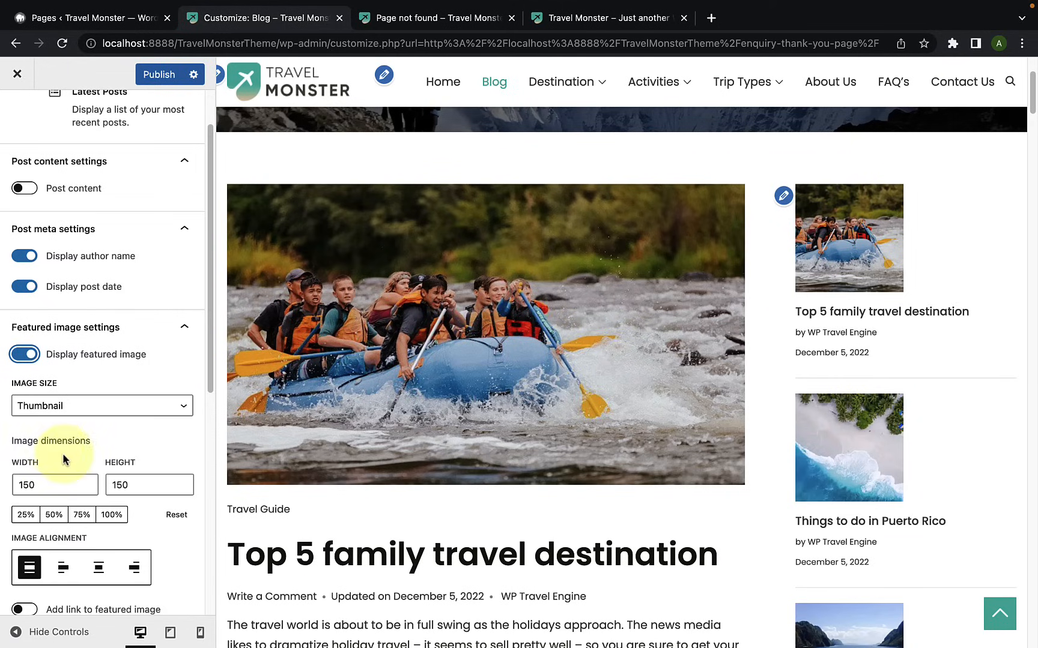
Step: Compare the Medium and Large featured image sizes for the Latest Posts block in the preview, keeping Large
{"action": "left_click", "coordinate": [52, 409]}
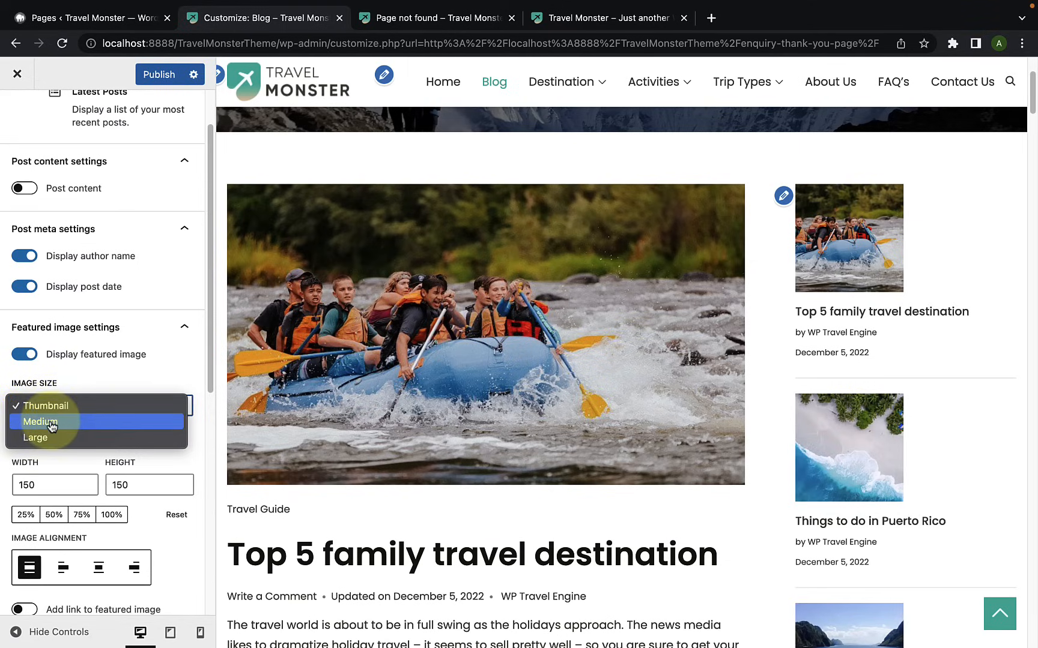
{"action": "left_click", "coordinate": [52, 422]}
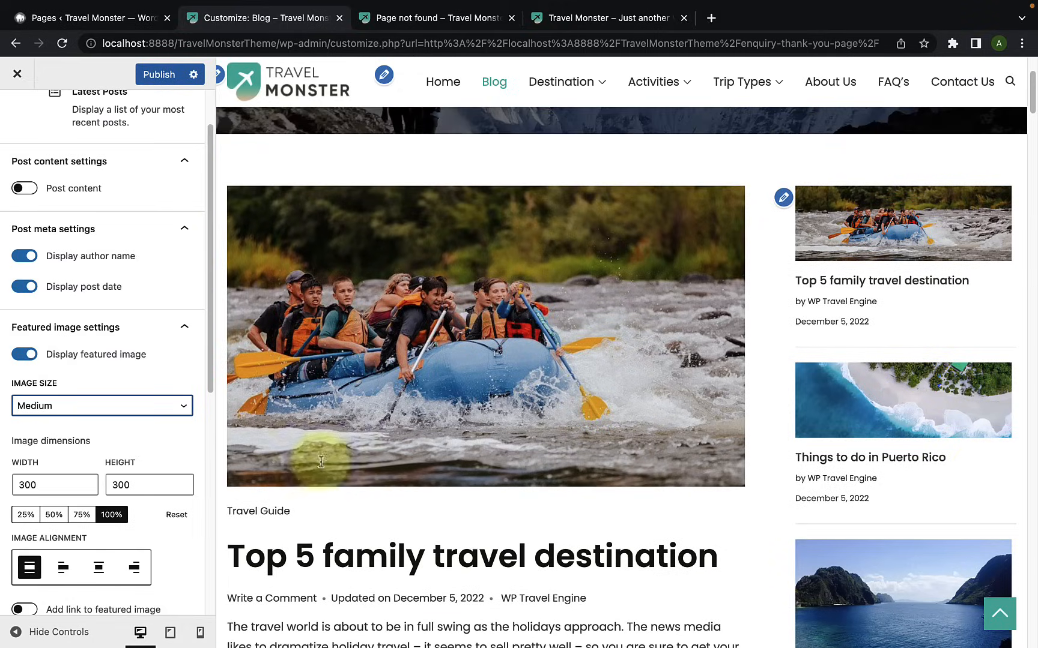
{"action": "left_click", "coordinate": [65, 406]}
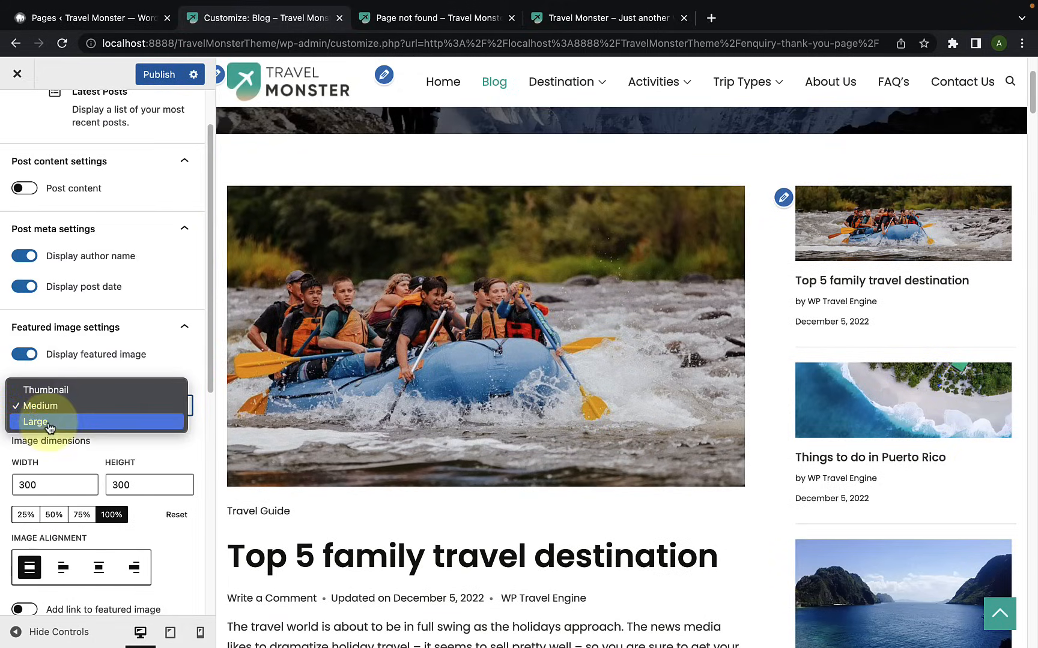
{"action": "left_click", "coordinate": [50, 422]}
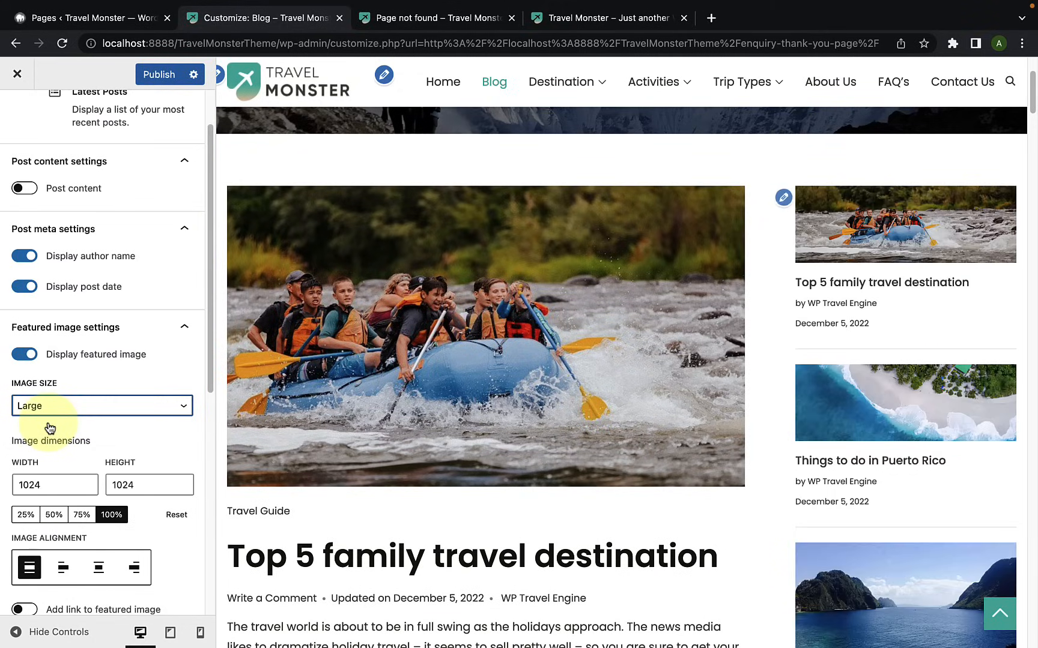
{"action": "scroll", "coordinate": [870, 456], "scroll_direction": "down", "scroll_amount": 2}
{"action": "scroll", "coordinate": [870, 457], "scroll_direction": "up", "scroll_amount": 1}
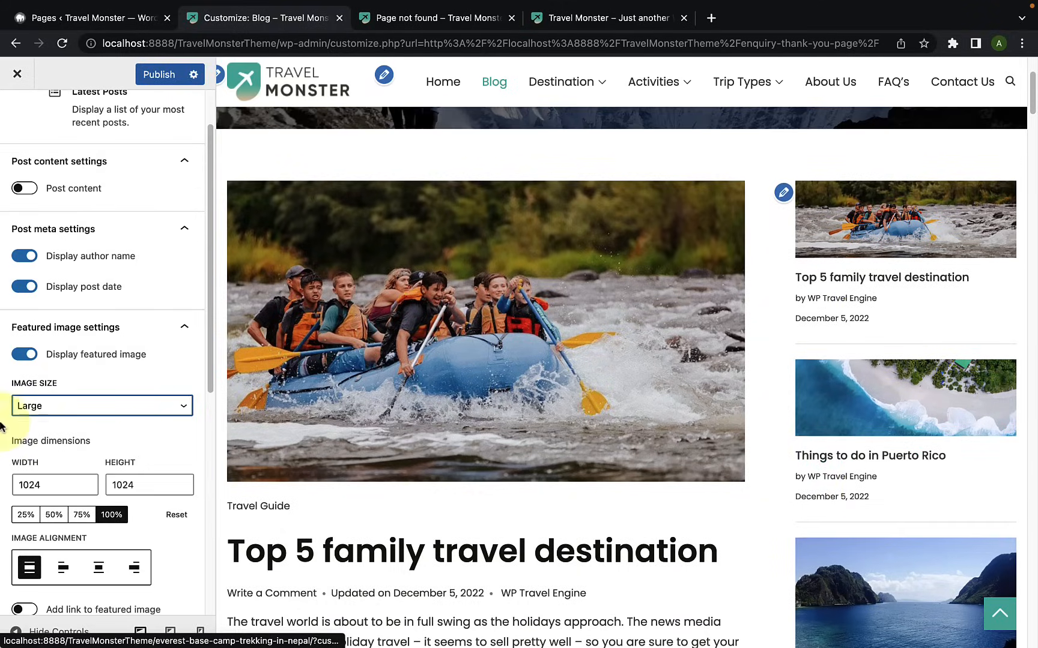
Step: Enable adding a link to the featured image in the Latest Posts block
{"action": "scroll", "coordinate": [65, 415], "scroll_direction": "down", "scroll_amount": 1}
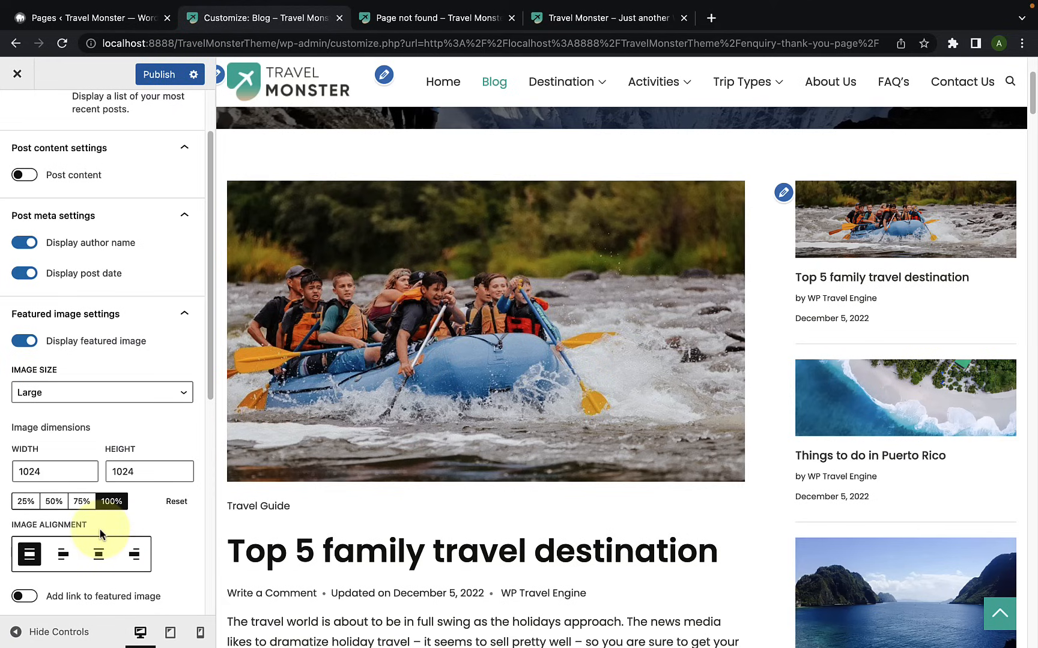
{"action": "scroll", "coordinate": [183, 542], "scroll_direction": "down", "scroll_amount": 1}
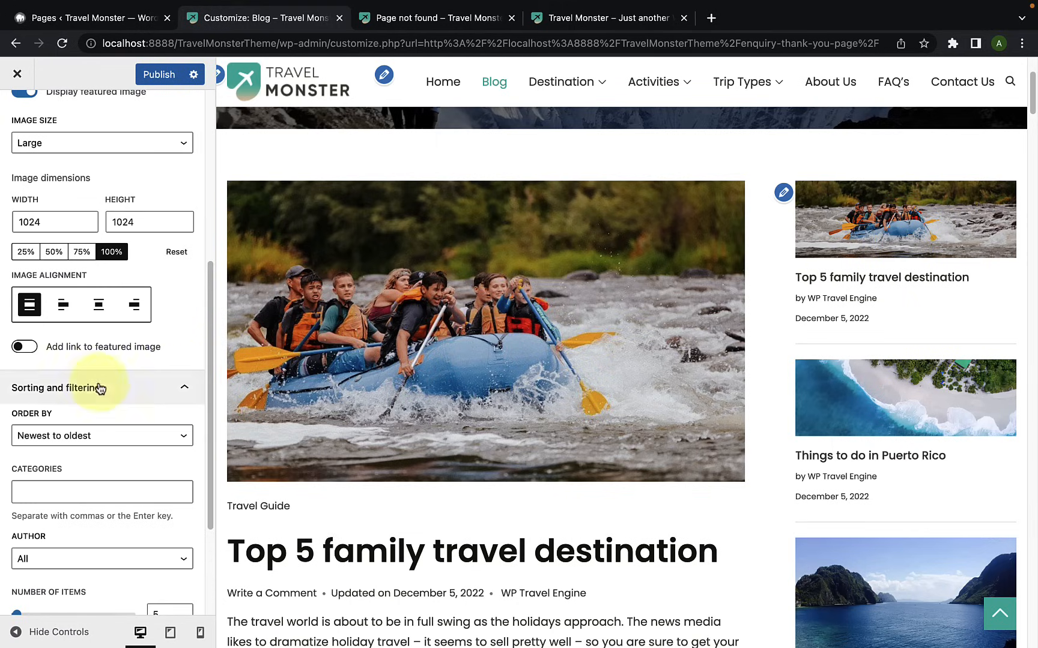
{"action": "left_click", "coordinate": [30, 355]}
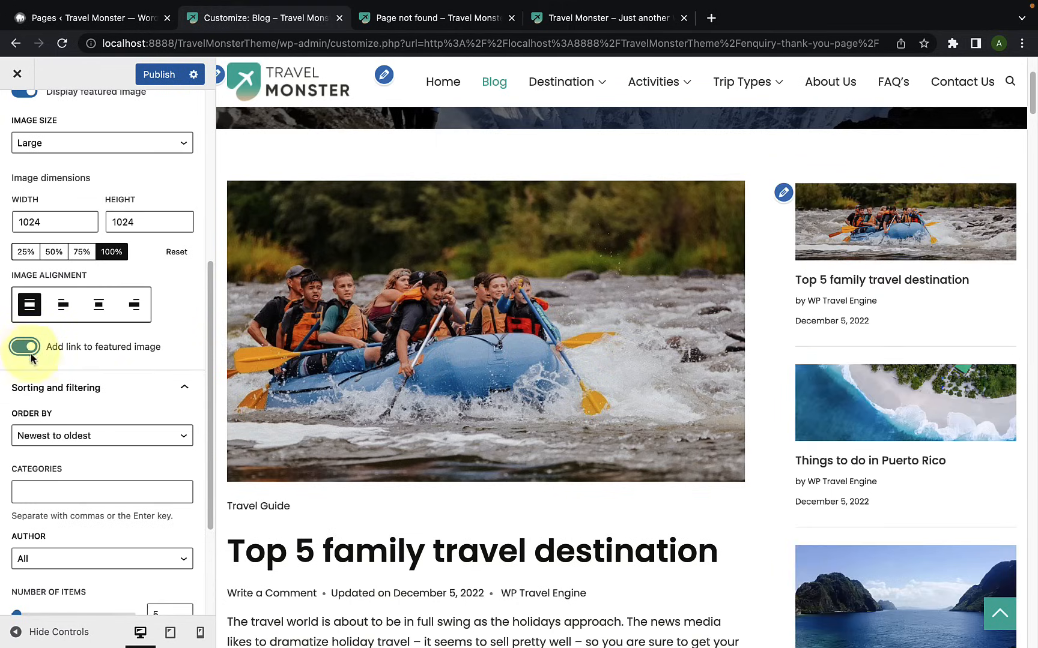
Step: Examine the Order by and Author choices in the Latest Posts sorting and filtering settings without changing them
{"action": "scroll", "coordinate": [46, 384], "scroll_direction": "down", "scroll_amount": 1}
{"action": "scroll", "coordinate": [46, 384], "scroll_direction": "down", "scroll_amount": 1}
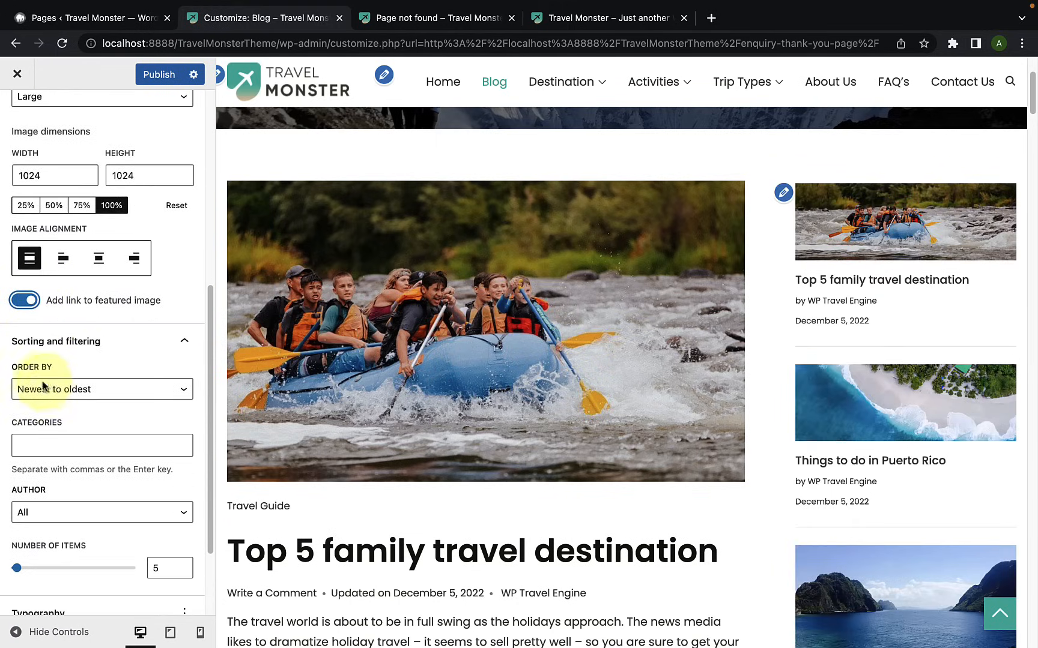
{"action": "left_click", "coordinate": [84, 395]}
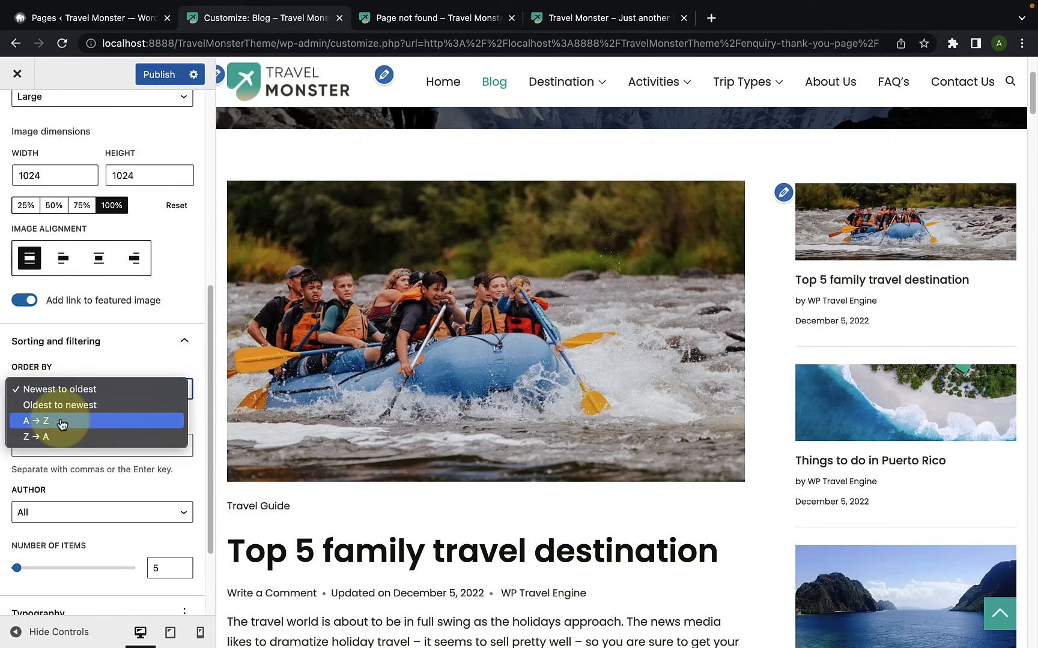
{"action": "left_click", "coordinate": [199, 431]}
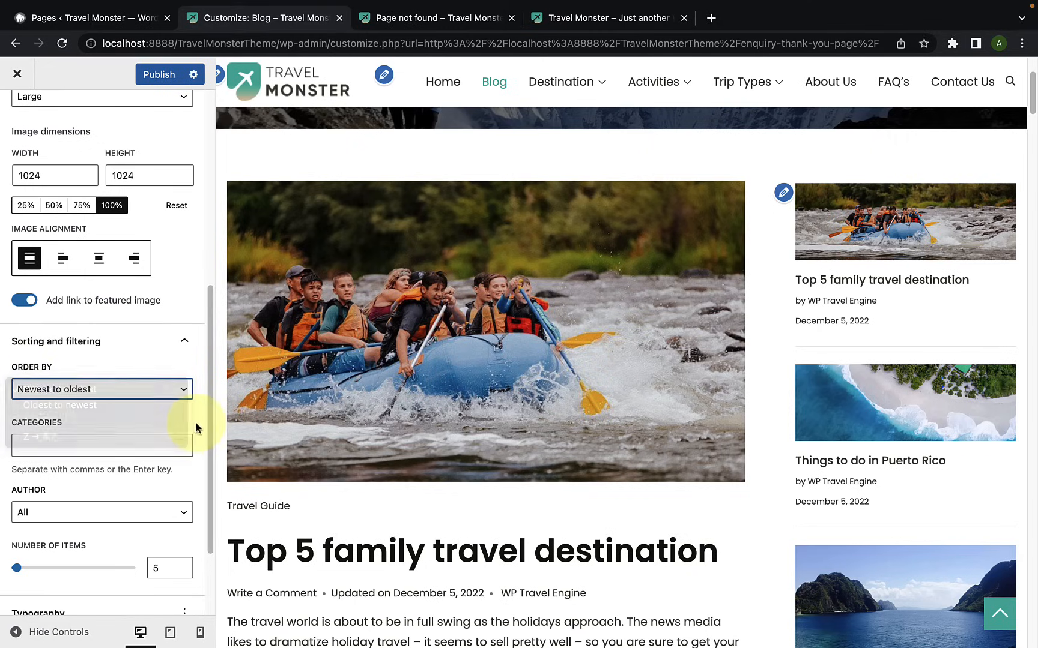
{"action": "scroll", "coordinate": [131, 426], "scroll_direction": "down", "scroll_amount": 4}
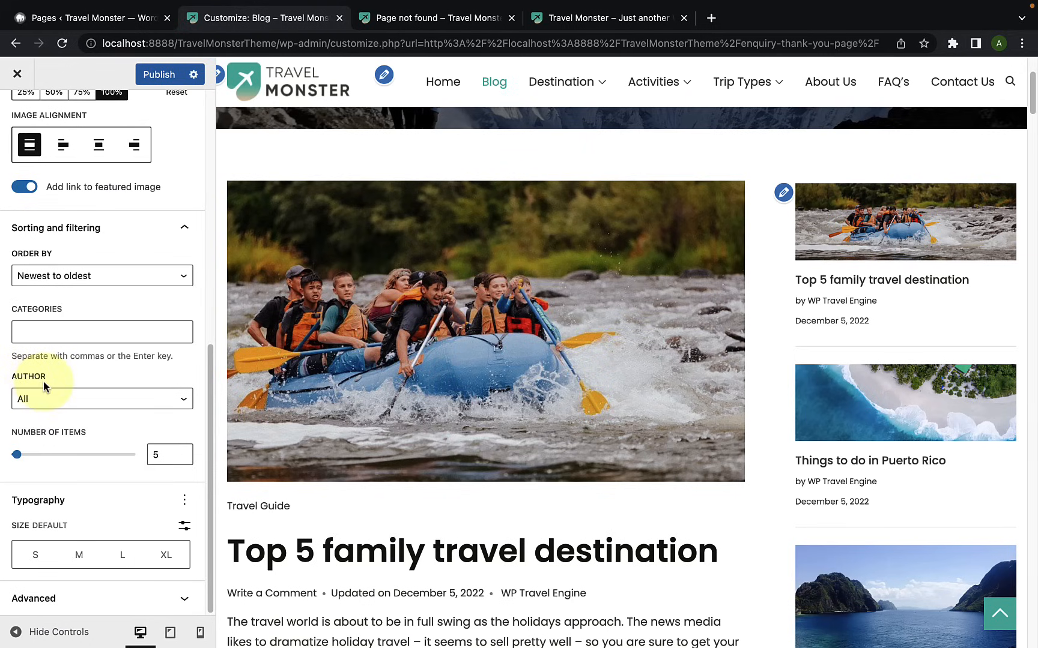
{"action": "left_click", "coordinate": [102, 401]}
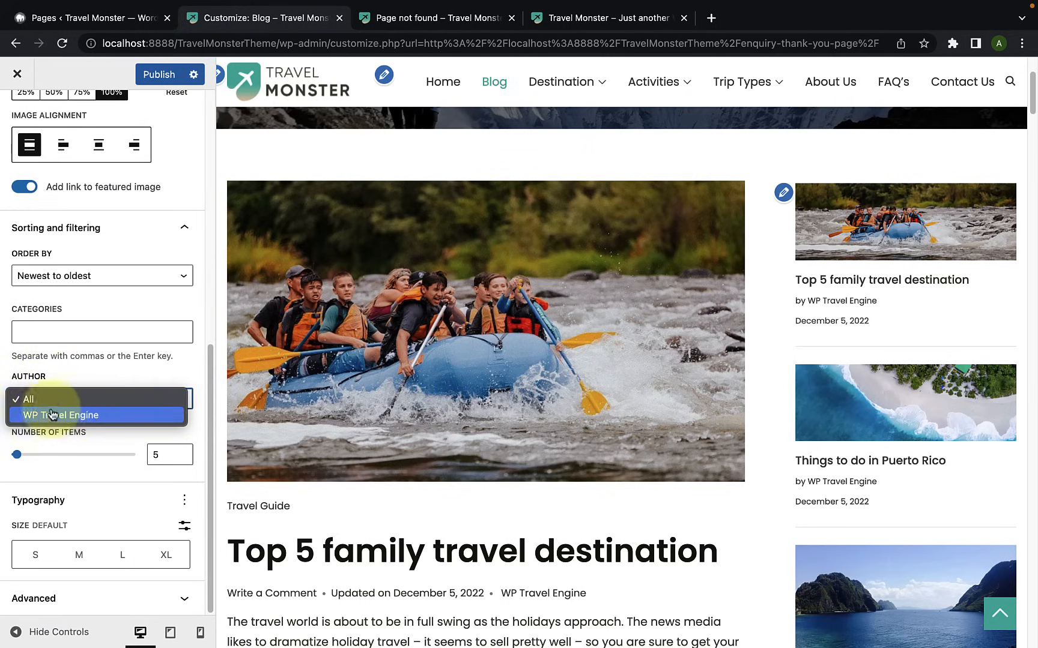
{"action": "left_click", "coordinate": [103, 373]}
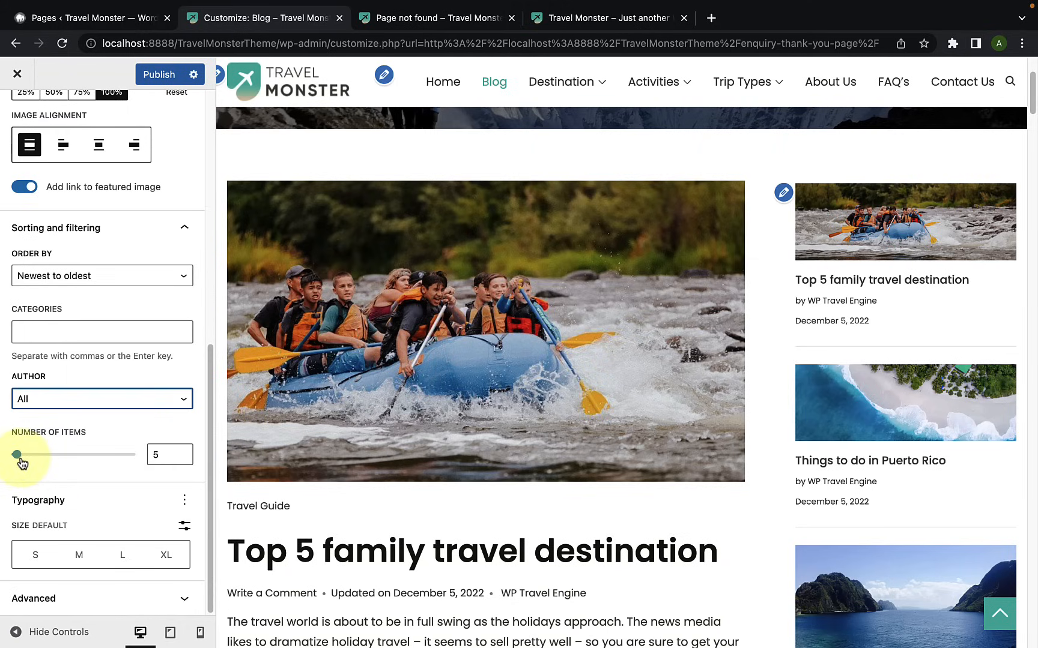
Step: Show the Appearance control in the Latest Posts typography settings and examine its font styles and the other typography options without choosing any
{"action": "left_click", "coordinate": [74, 489]}
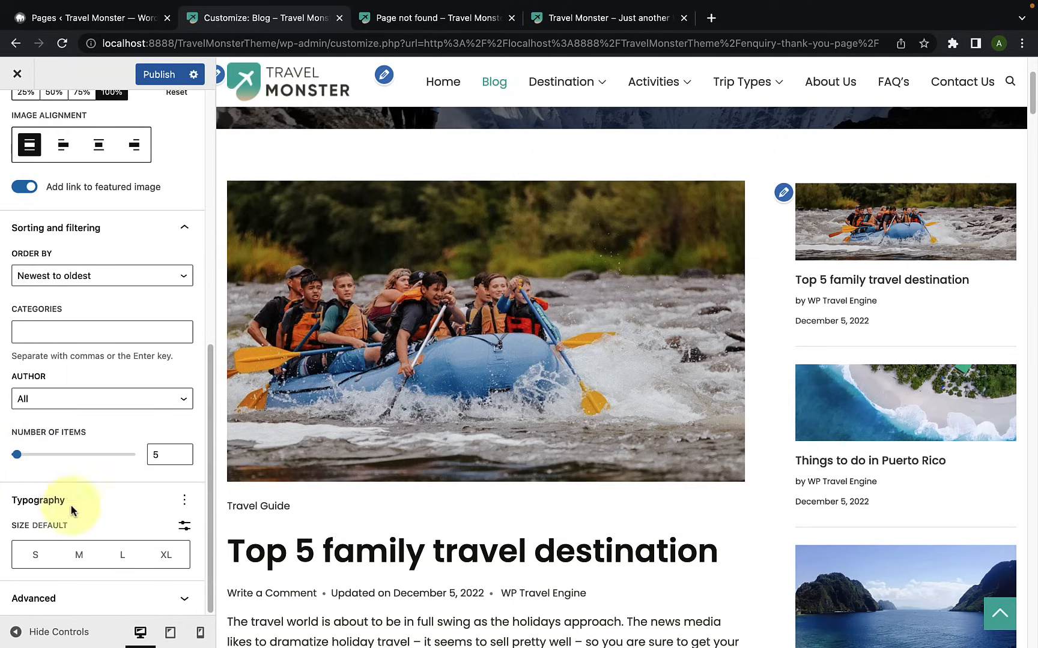
{"action": "left_click", "coordinate": [184, 500]}
{"action": "left_click", "coordinate": [213, 348]}
{"action": "scroll", "coordinate": [78, 540], "scroll_direction": "down", "scroll_amount": 2}
{"action": "left_click", "coordinate": [78, 560]}
{"action": "scroll", "coordinate": [73, 554], "scroll_direction": "down", "scroll_amount": 8}
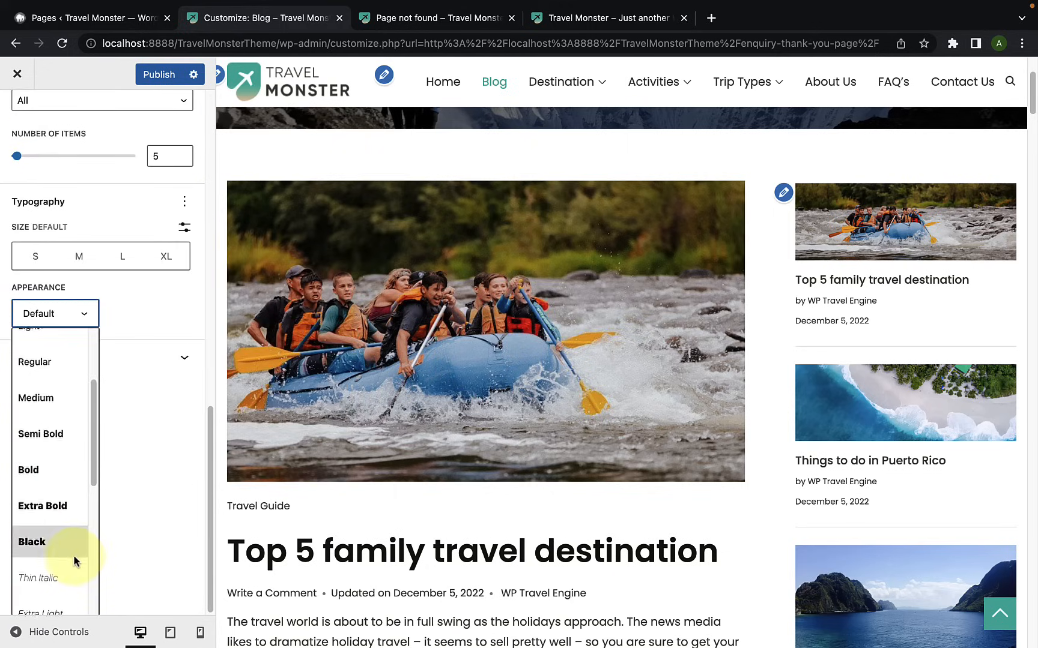
{"action": "left_click", "coordinate": [139, 461]}
{"action": "scroll", "coordinate": [141, 457], "scroll_direction": "up", "scroll_amount": 5}
{"action": "left_click", "coordinate": [186, 445]}
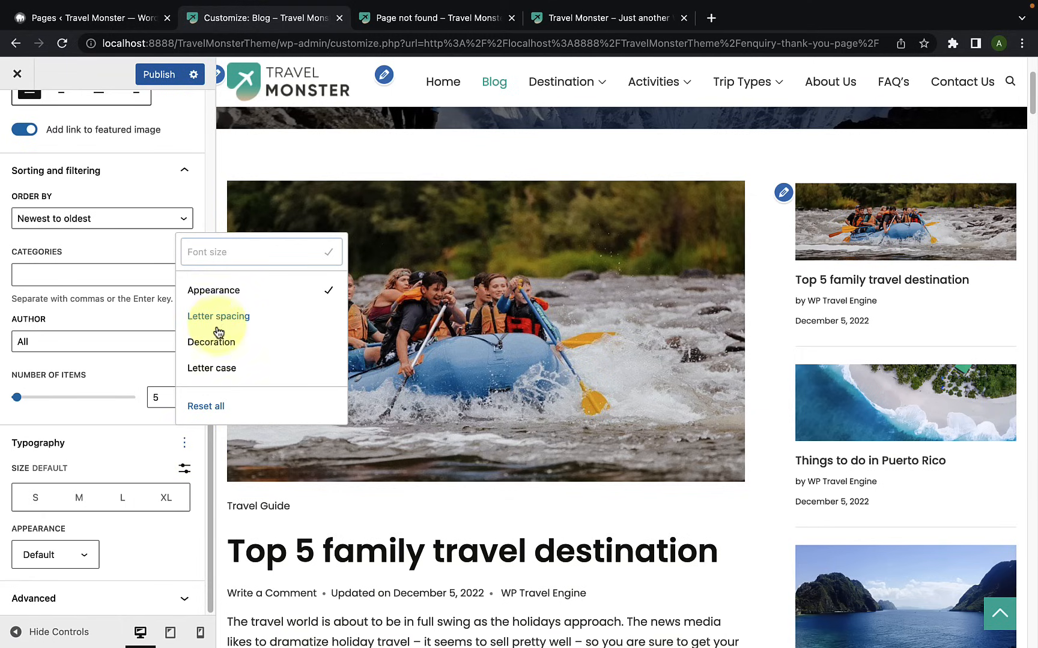
{"action": "left_click", "coordinate": [134, 447]}
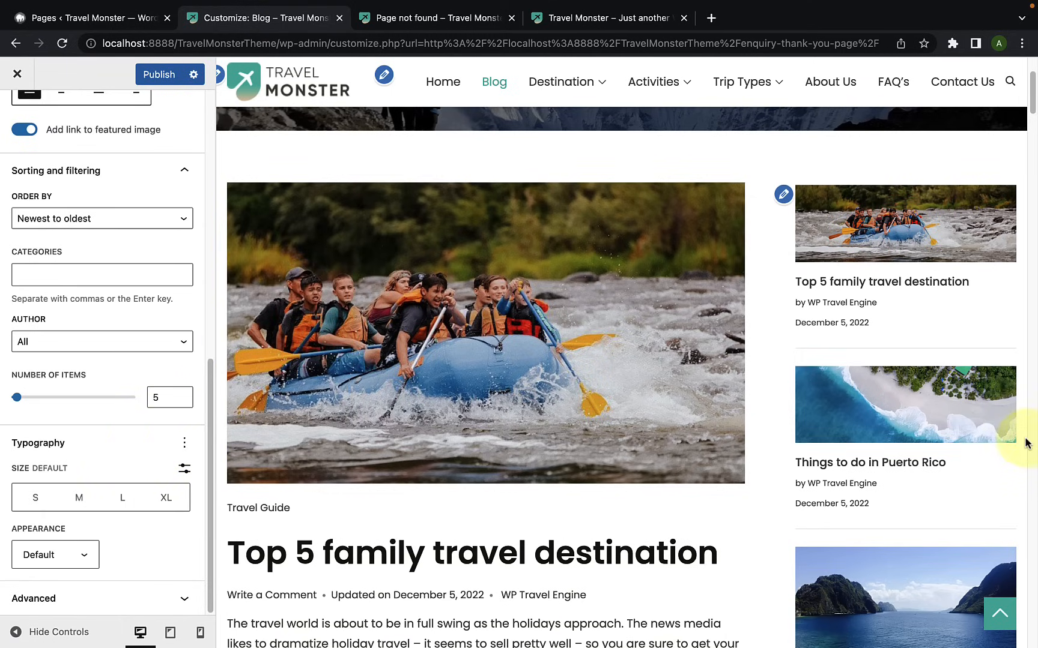
Step: Publish the customizer changes and return from the Latest Posts block settings to the Sidebar widget area
{"action": "left_click", "coordinate": [154, 75]}
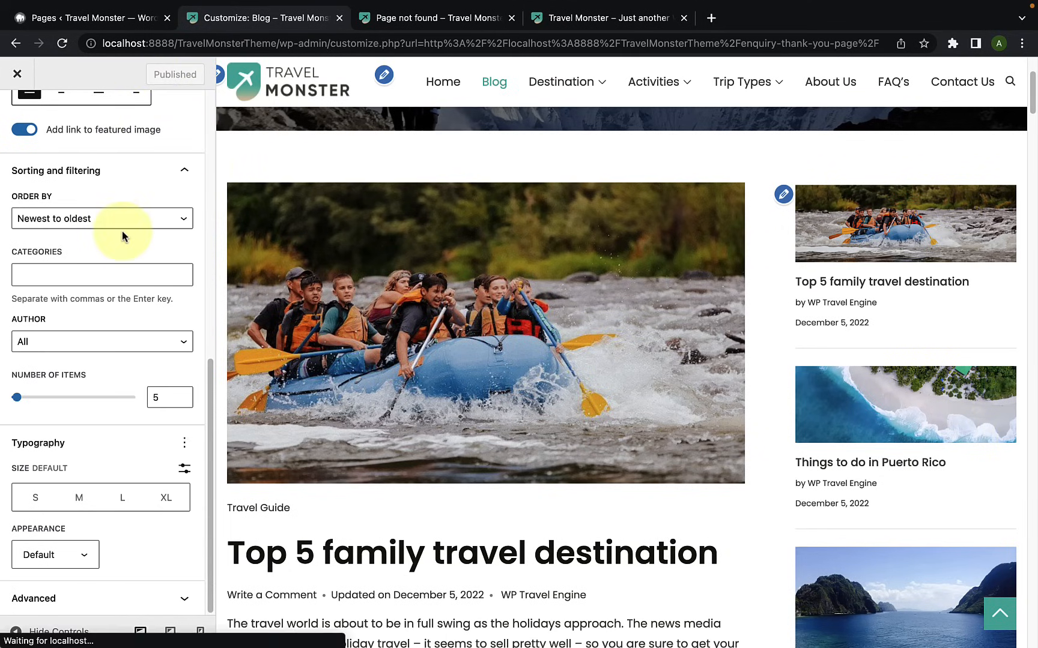
{"action": "scroll", "coordinate": [122, 230], "scroll_direction": "up", "scroll_amount": 8}
{"action": "scroll", "coordinate": [124, 238], "scroll_direction": "up", "scroll_amount": 5}
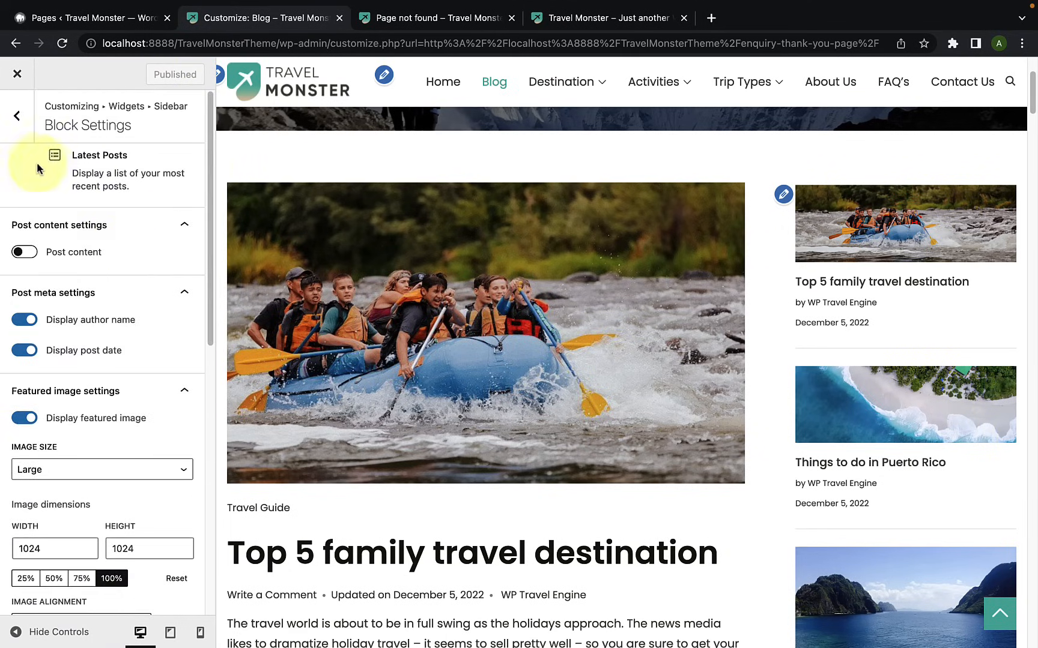
{"action": "left_click", "coordinate": [20, 120]}
Step: Insert a Destinations - WP Travel Engine block below the Latest Posts block in the Sidebar, using the full block library
{"action": "scroll", "coordinate": [120, 398], "scroll_direction": "down", "scroll_amount": 6}
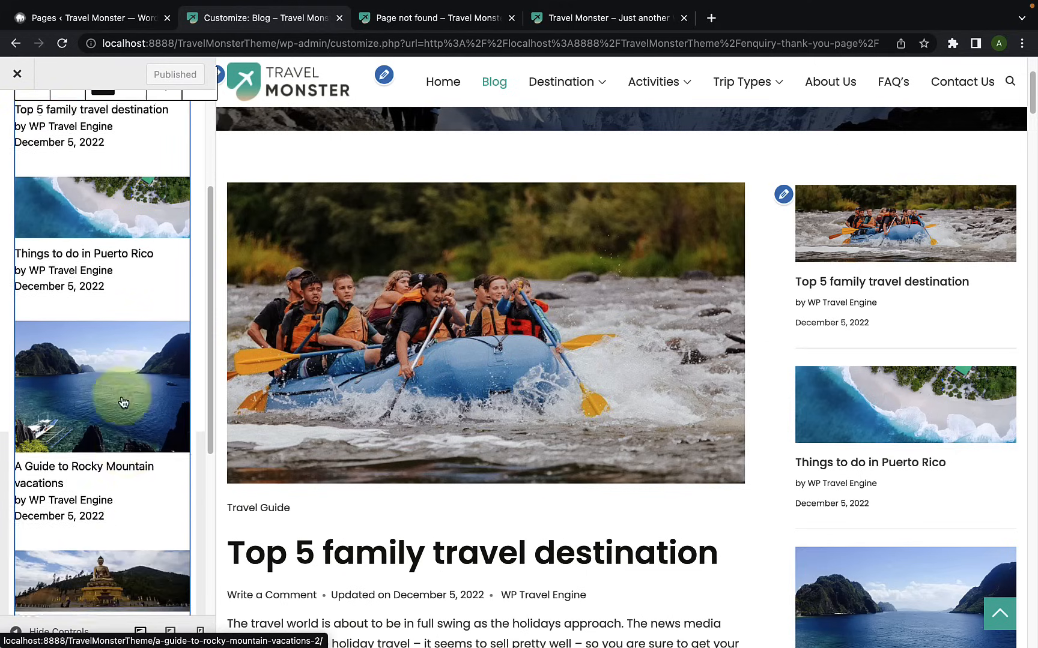
{"action": "scroll", "coordinate": [144, 469], "scroll_direction": "down", "scroll_amount": 1}
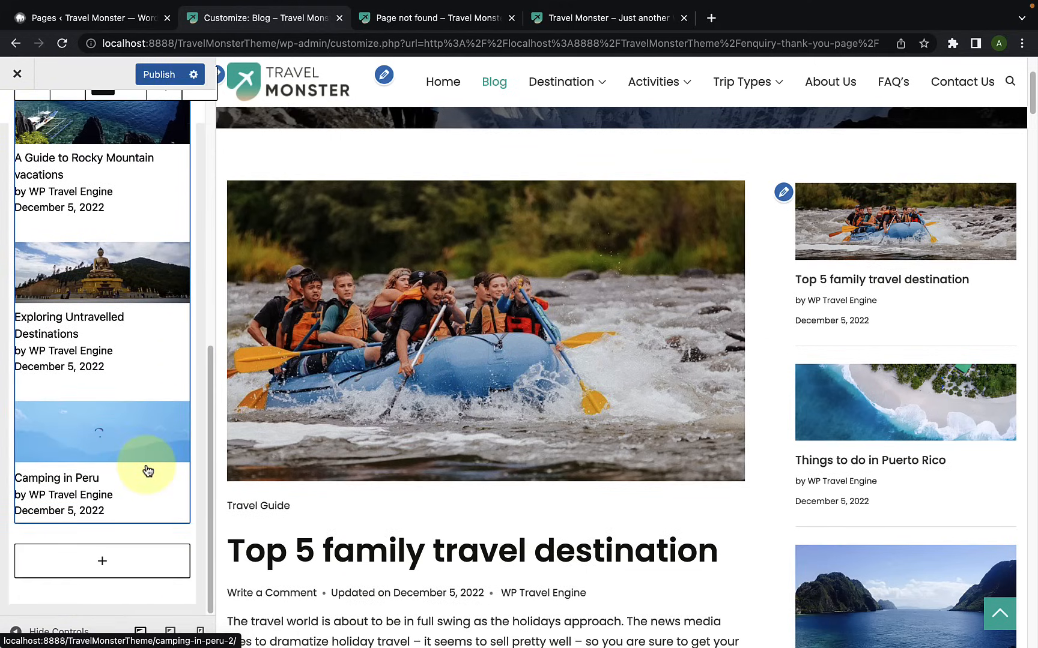
{"action": "left_click", "coordinate": [104, 563]}
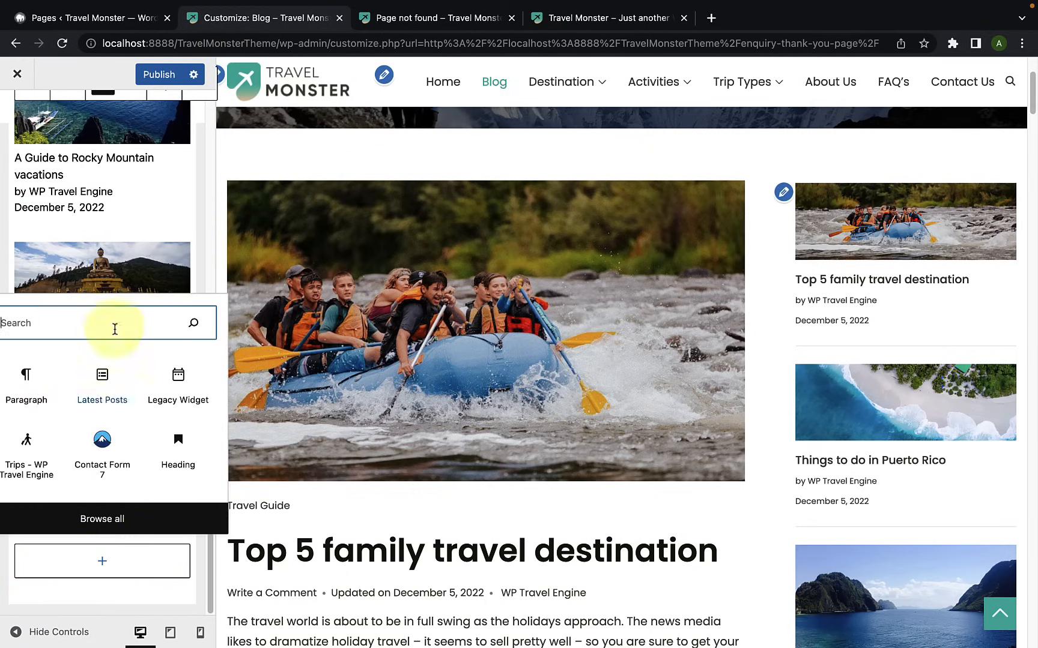
{"action": "left_click", "coordinate": [123, 512]}
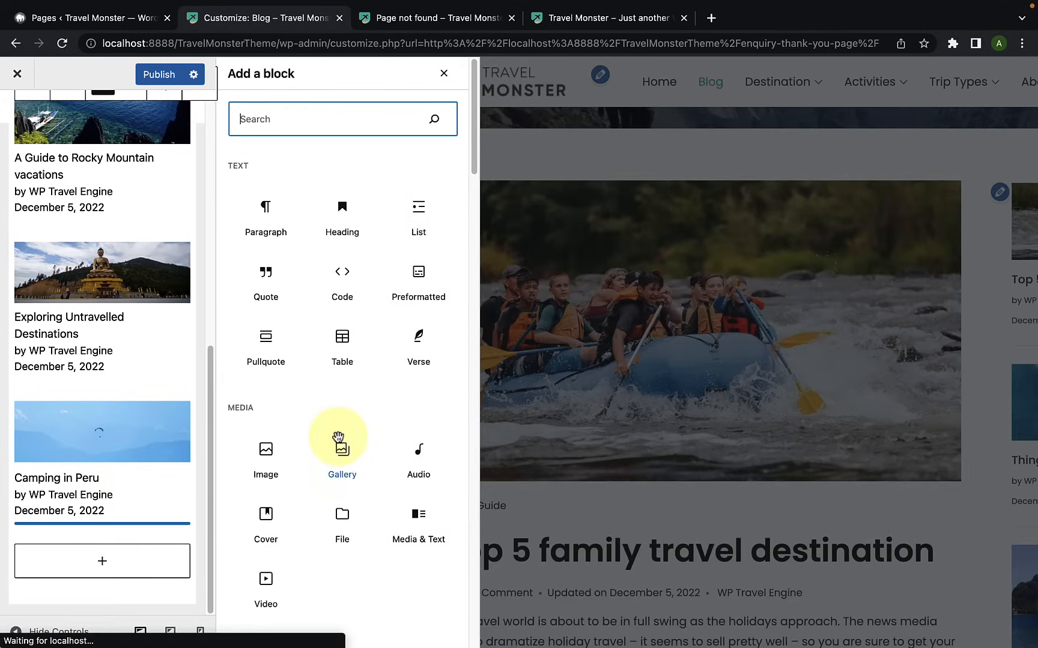
{"action": "scroll", "coordinate": [339, 437], "scroll_direction": "down", "scroll_amount": 3}
{"action": "scroll", "coordinate": [336, 436], "scroll_direction": "down", "scroll_amount": 20}
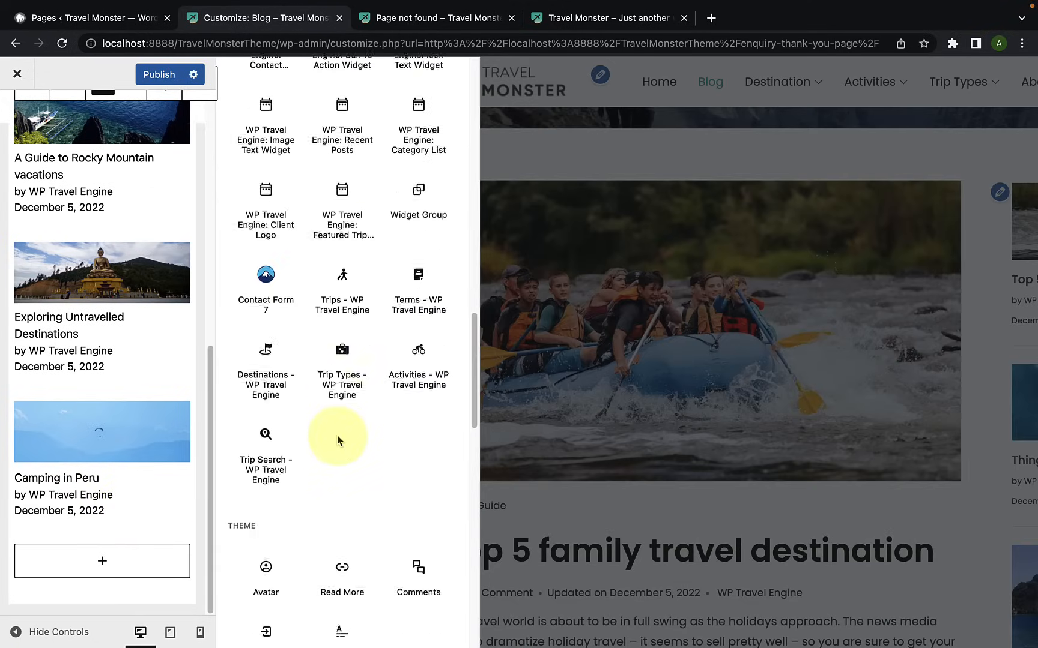
{"action": "scroll", "coordinate": [340, 436], "scroll_direction": "up", "scroll_amount": 8}
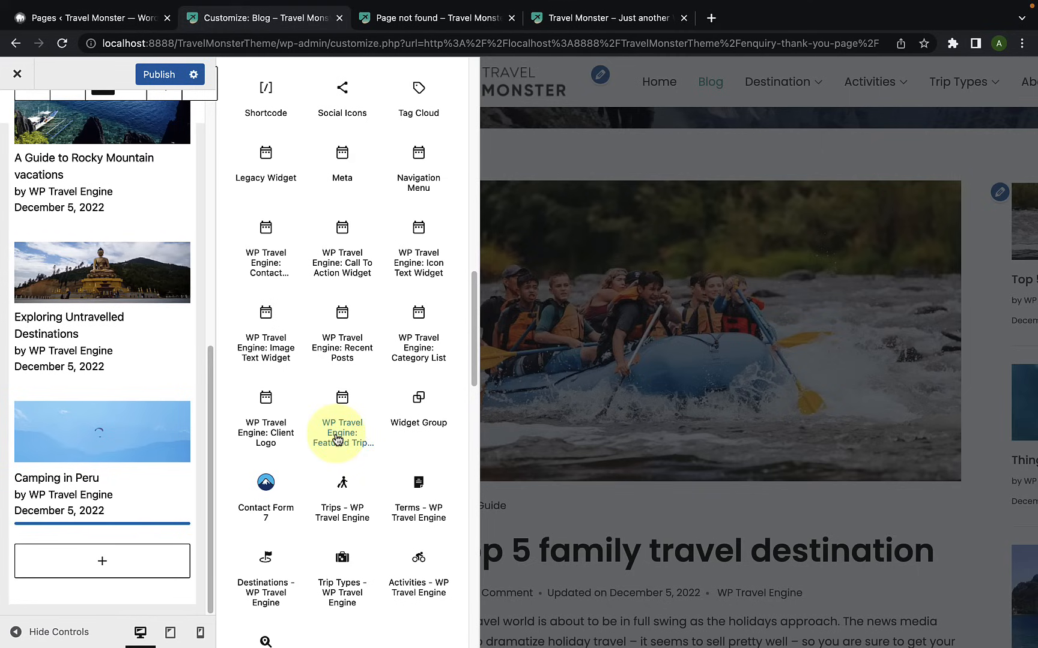
{"action": "scroll", "coordinate": [279, 556], "scroll_direction": "down", "scroll_amount": 1}
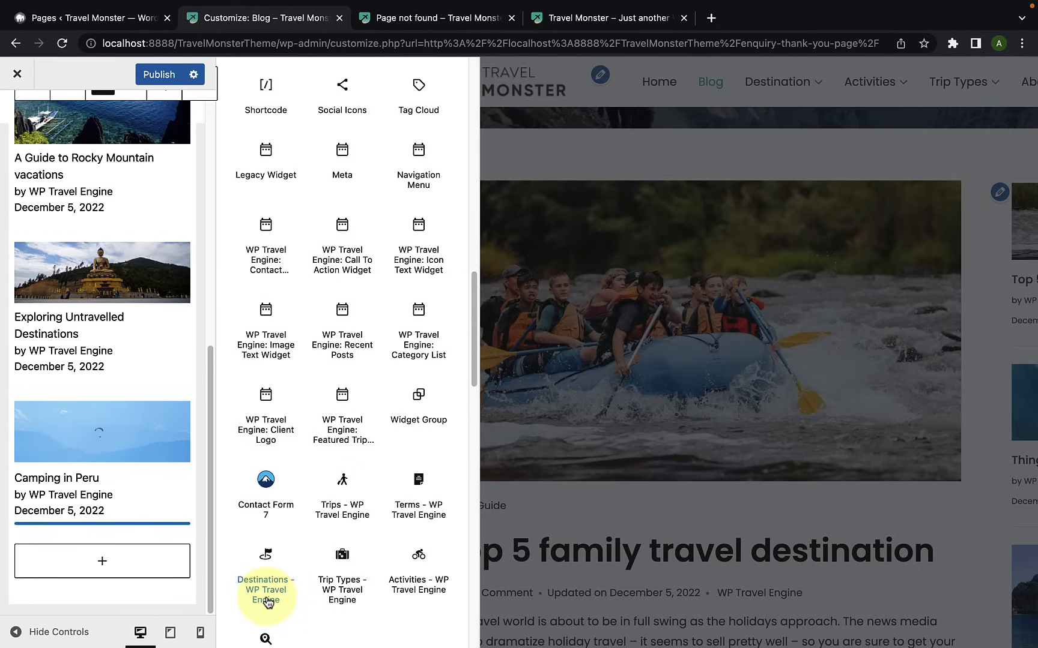
{"action": "left_click", "coordinate": [266, 603]}
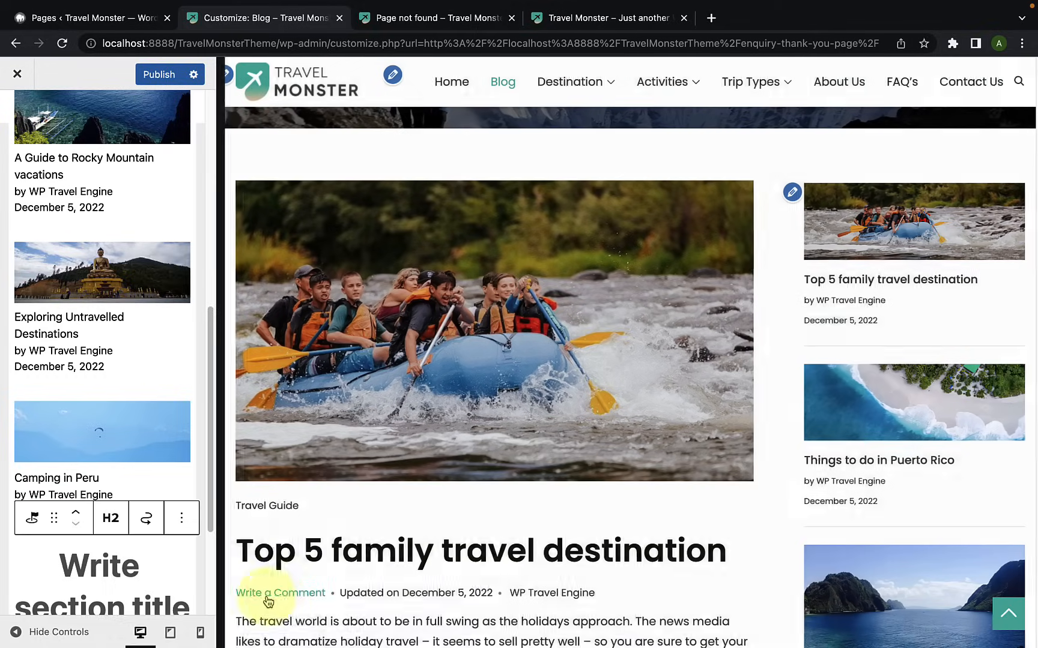
Step: Check the new Destinations block in the preview and set its section title to "Destinations"
{"action": "scroll", "coordinate": [127, 565], "scroll_direction": "down", "scroll_amount": 5}
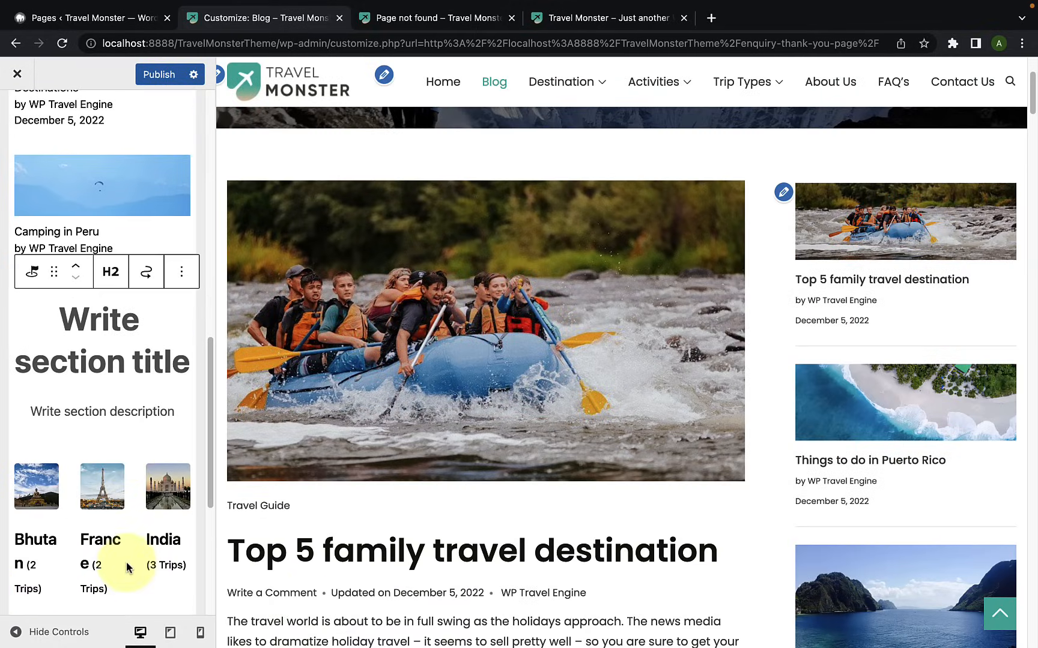
{"action": "scroll", "coordinate": [917, 461], "scroll_direction": "down", "scroll_amount": 15}
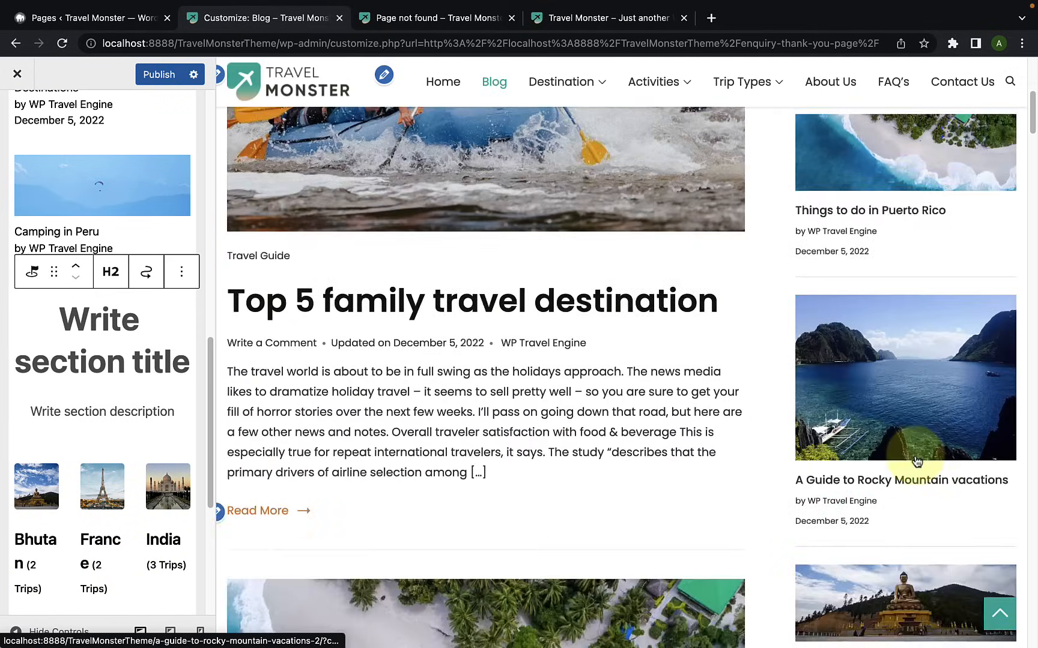
{"action": "scroll", "coordinate": [916, 461], "scroll_direction": "down", "scroll_amount": 5}
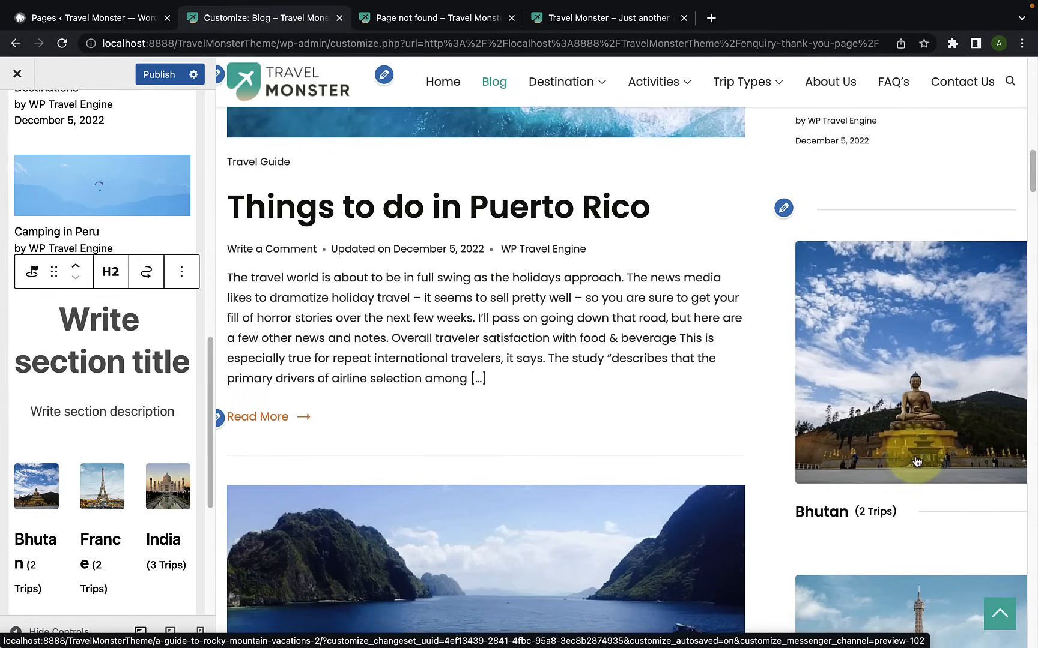
{"action": "scroll", "coordinate": [138, 396], "scroll_direction": "down", "scroll_amount": 1}
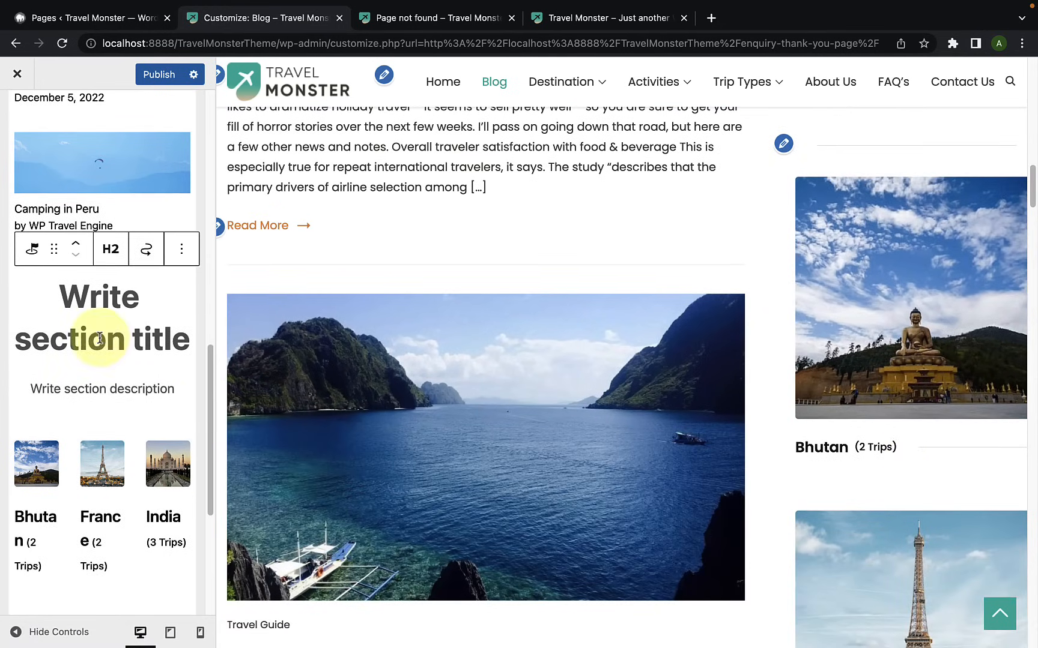
{"action": "left_click", "coordinate": [103, 305]}
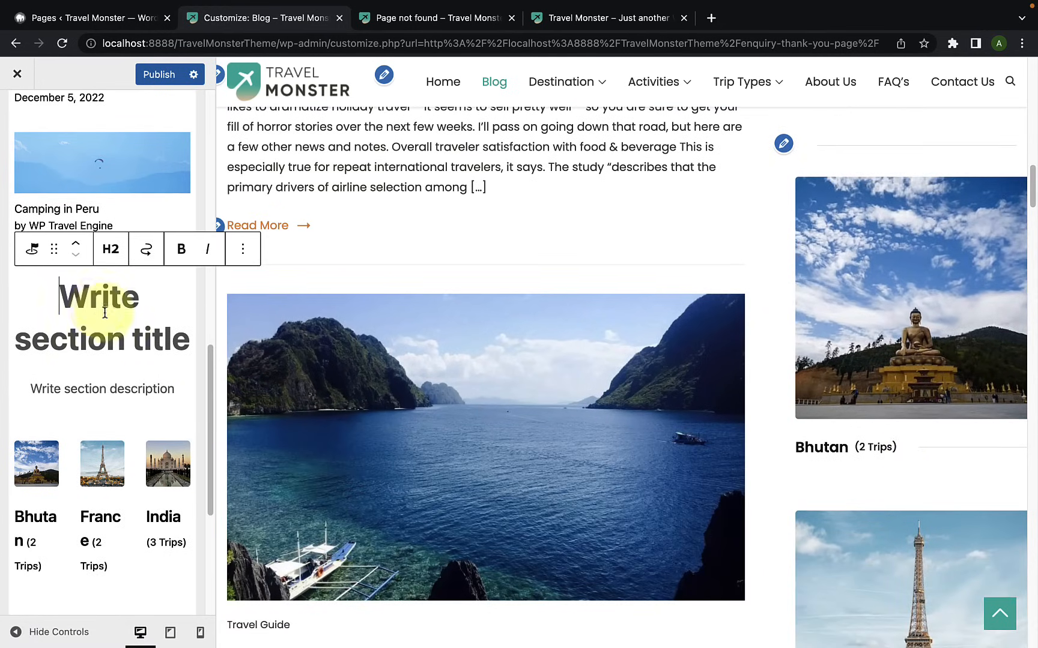
{"action": "left_click", "coordinate": [86, 387]}
{"action": "left_click", "coordinate": [138, 306]}
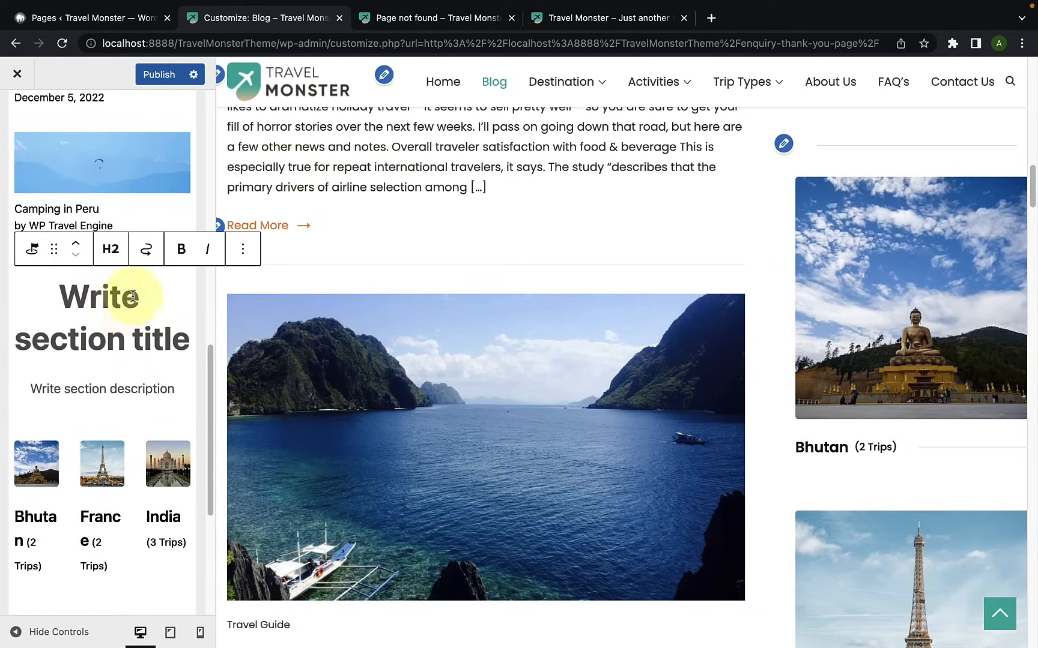
{"action": "type", "text": "D"}
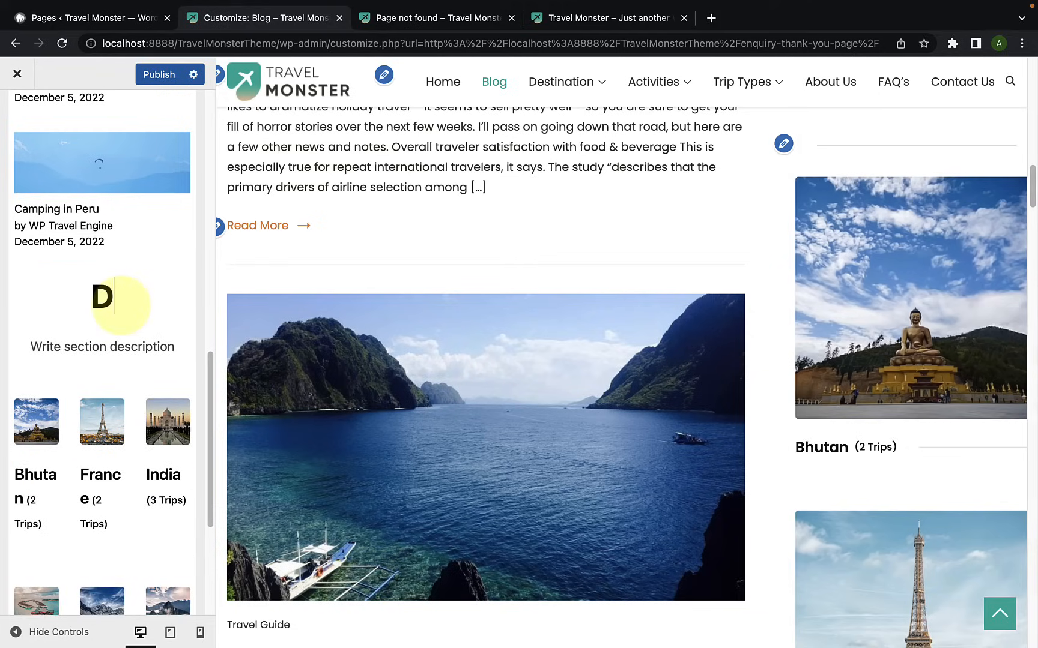
{"action": "type", "text": "estinati"}
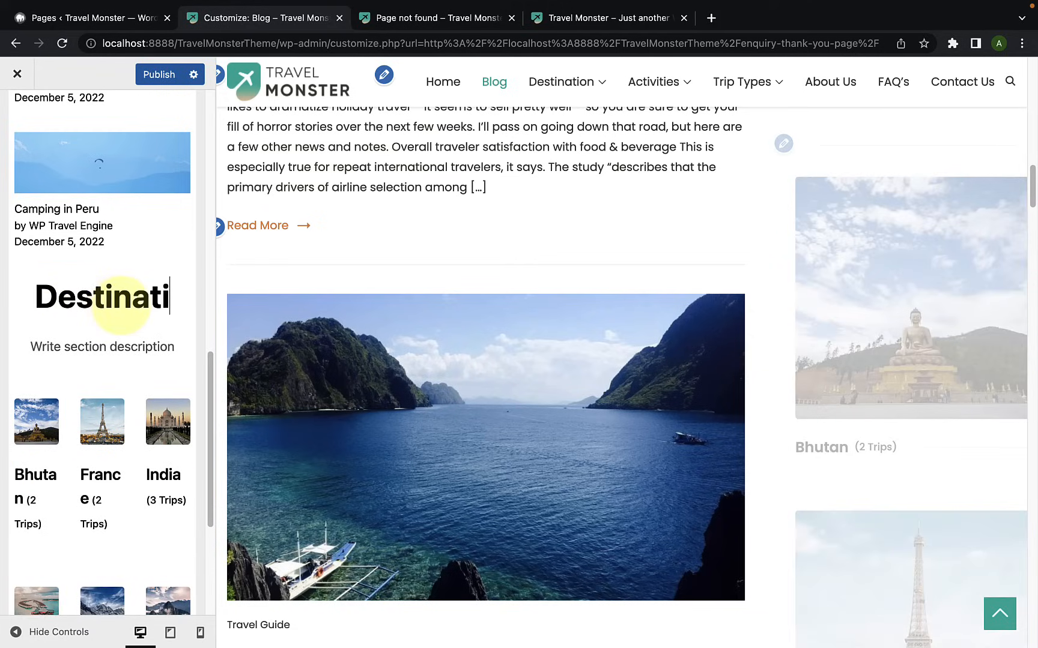
{"action": "type", "text": "ons"}
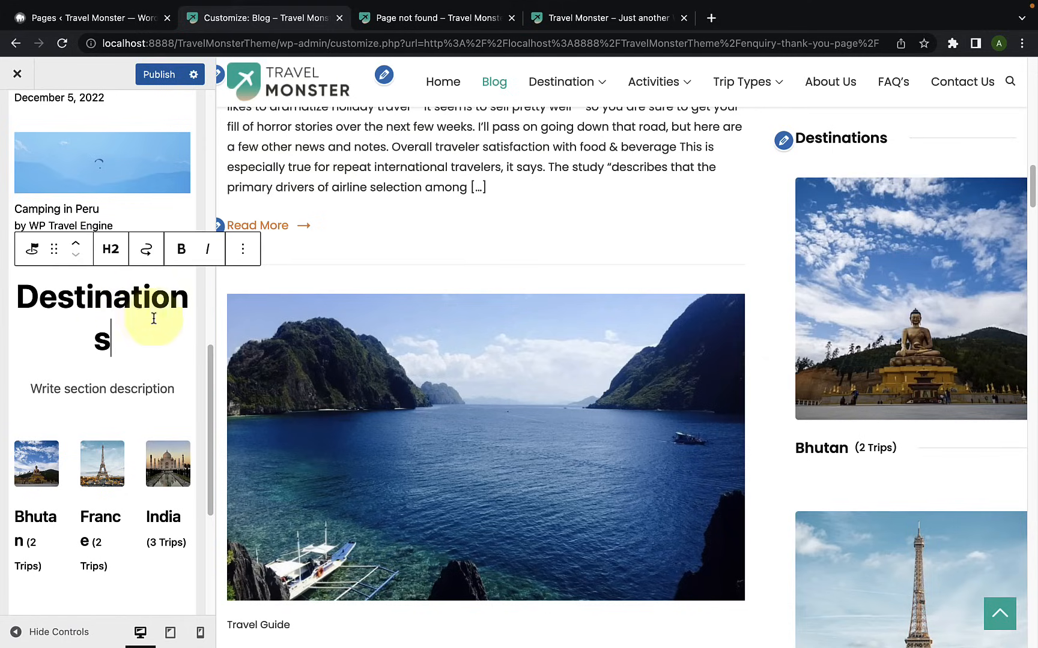
Step: Open the Destinations block's full settings and compare card Layout 2 and Layout 3 in the preview, keeping Layout 3
{"action": "left_click", "coordinate": [243, 249]}
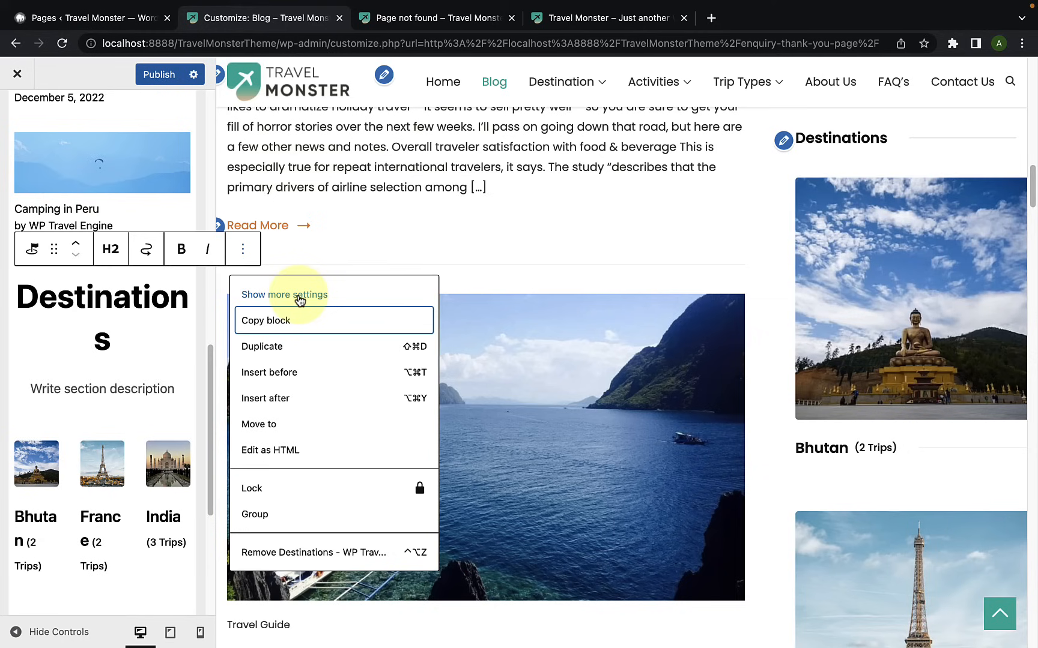
{"action": "left_click", "coordinate": [298, 295]}
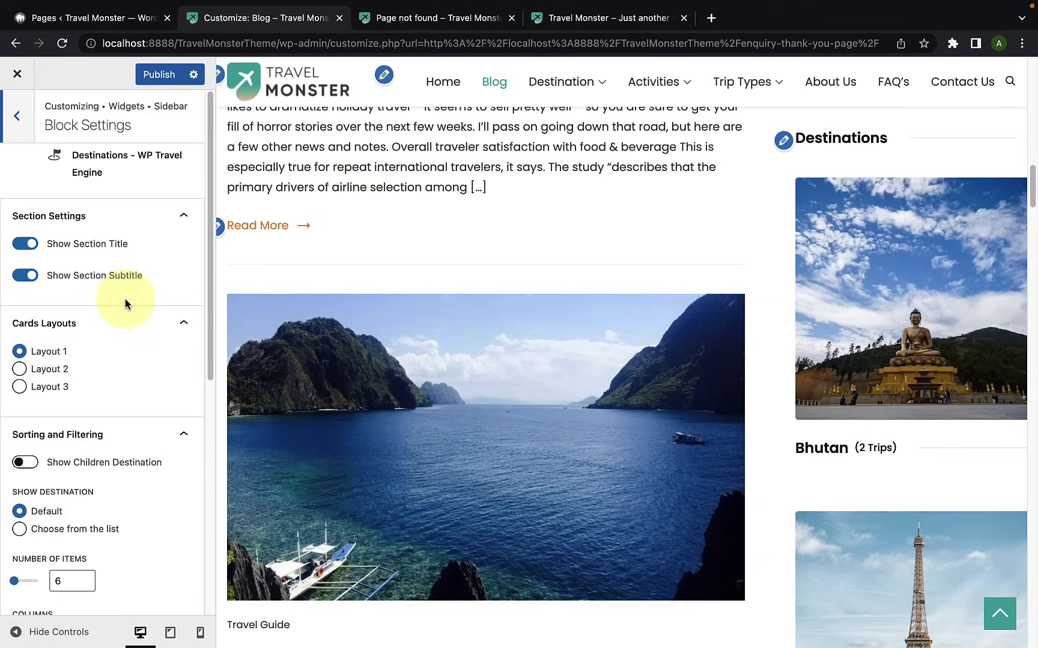
{"action": "scroll", "coordinate": [125, 303], "scroll_direction": "down", "scroll_amount": 1}
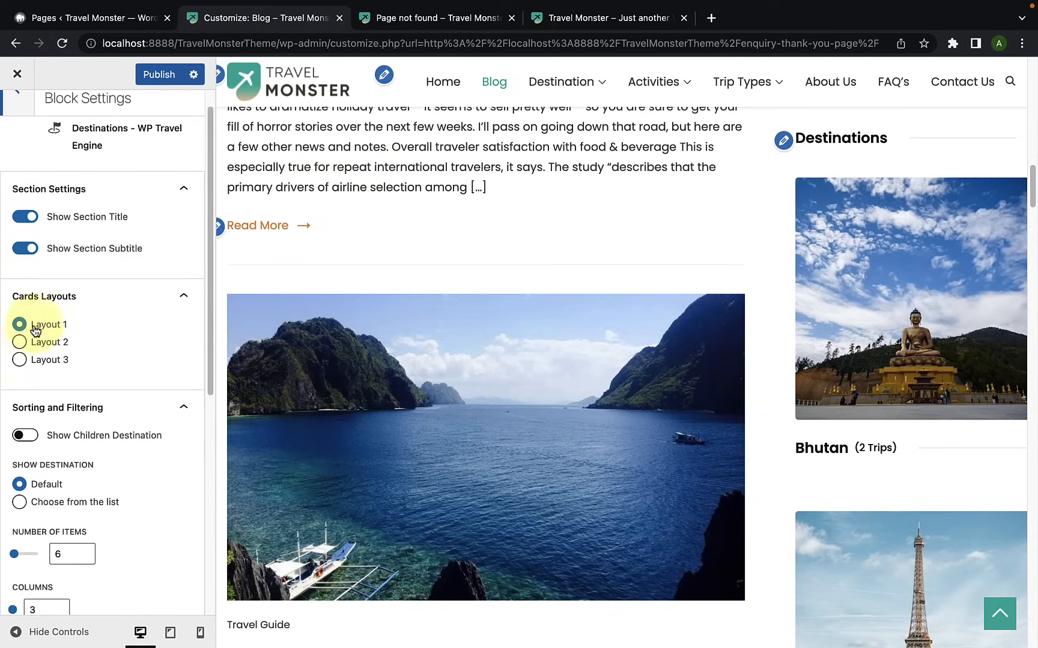
{"action": "left_click", "coordinate": [20, 342]}
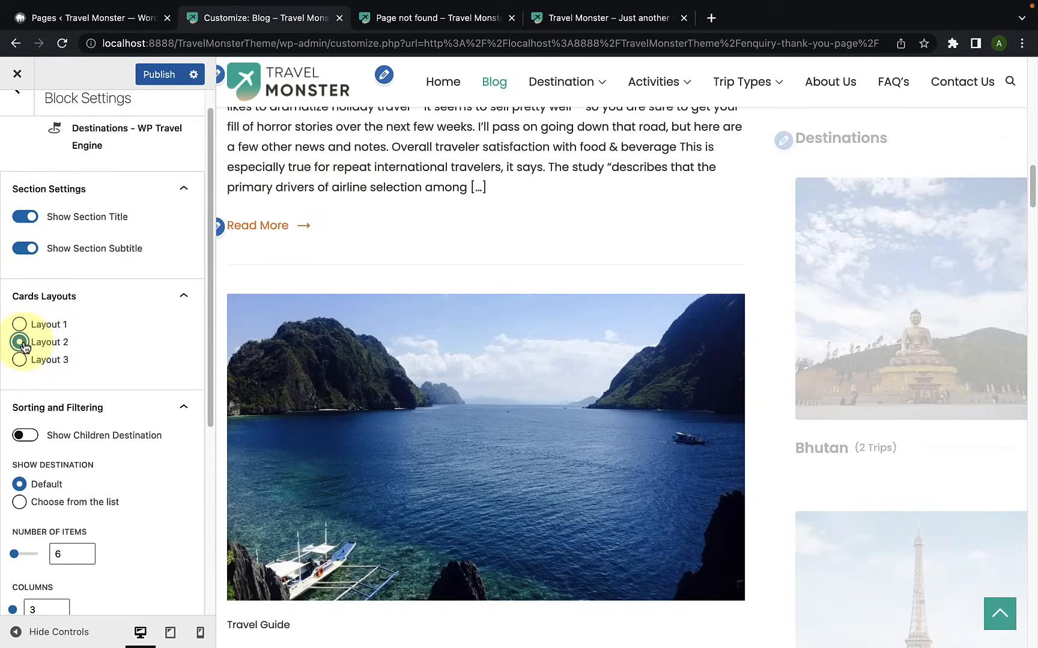
{"action": "scroll", "coordinate": [951, 327], "scroll_direction": "down", "scroll_amount": 4}
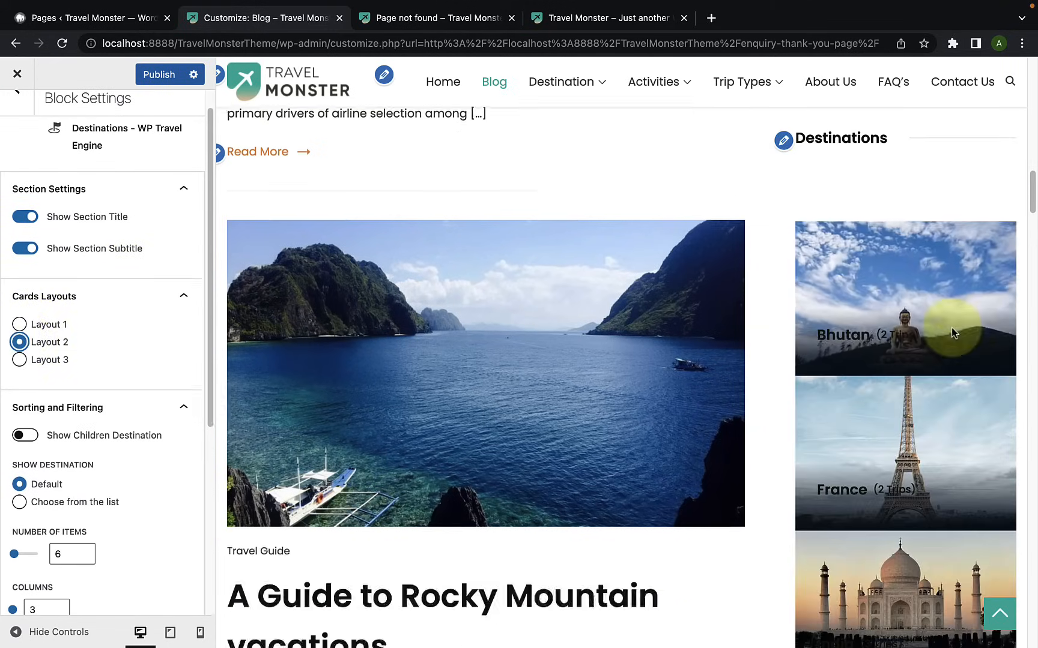
{"action": "left_click", "coordinate": [20, 360]}
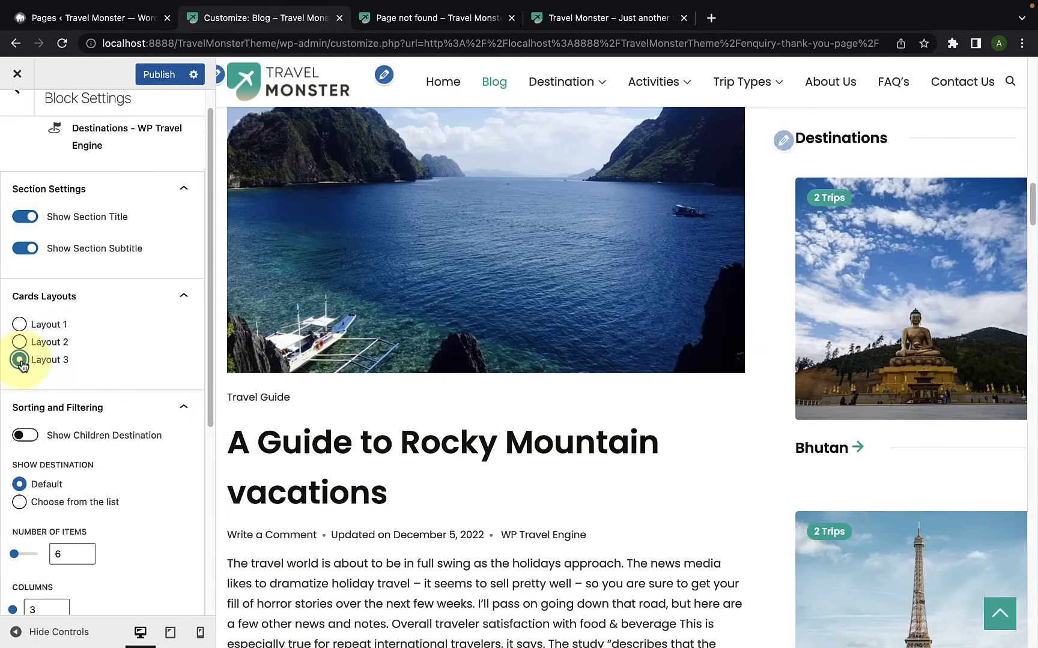
Step: Enable showing children destinations in the Destinations block's sorting and filtering settings
{"action": "scroll", "coordinate": [51, 414], "scroll_direction": "down", "scroll_amount": 1}
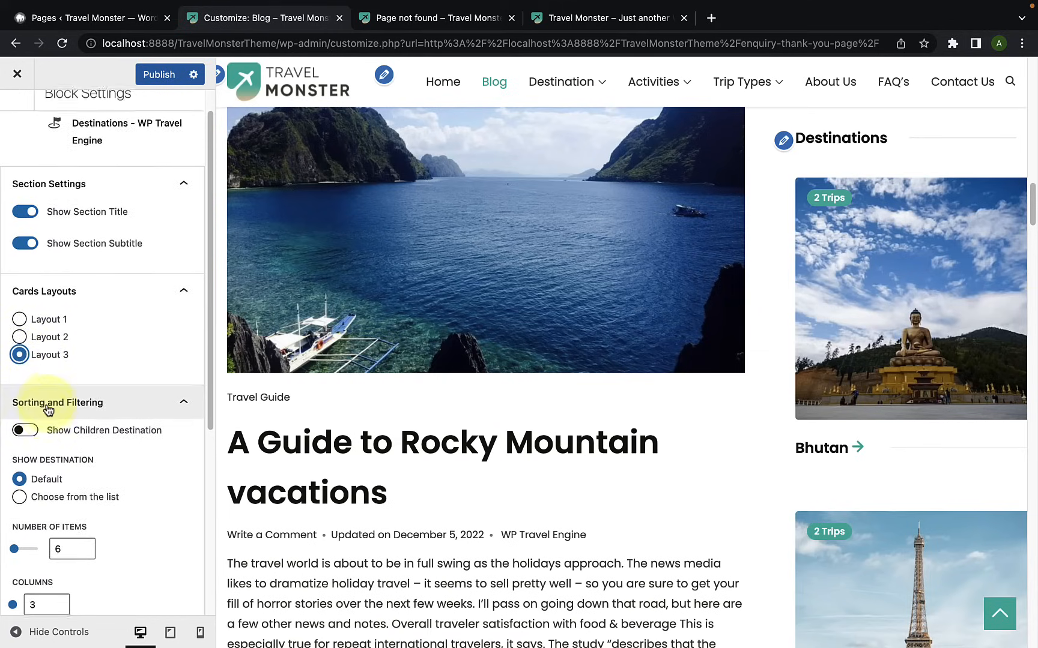
{"action": "scroll", "coordinate": [53, 420], "scroll_direction": "down", "scroll_amount": 1}
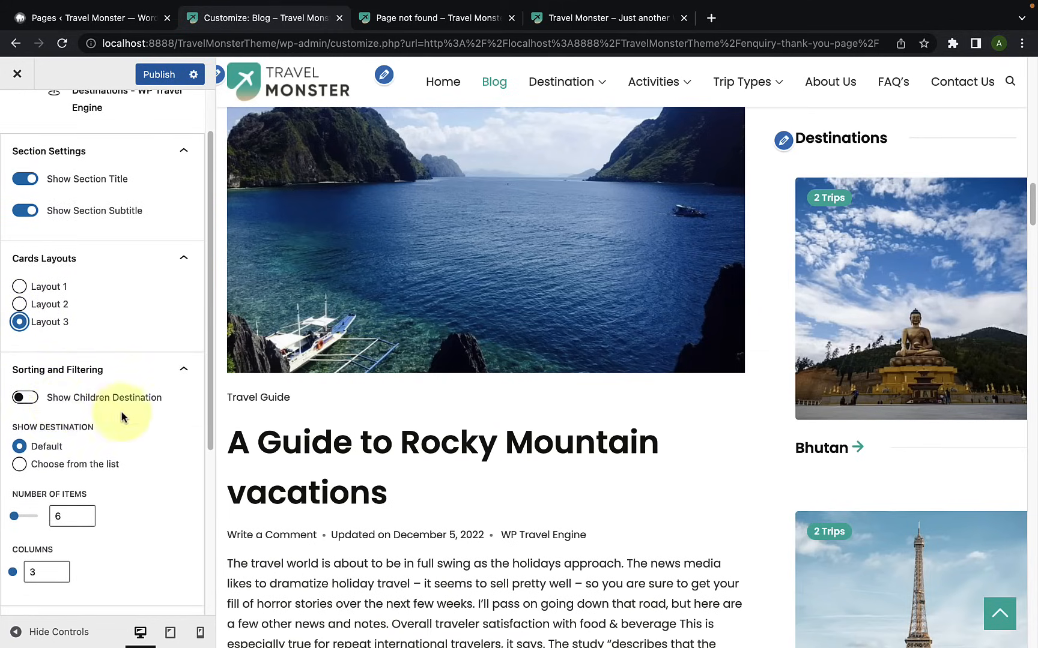
{"action": "left_click", "coordinate": [24, 397]}
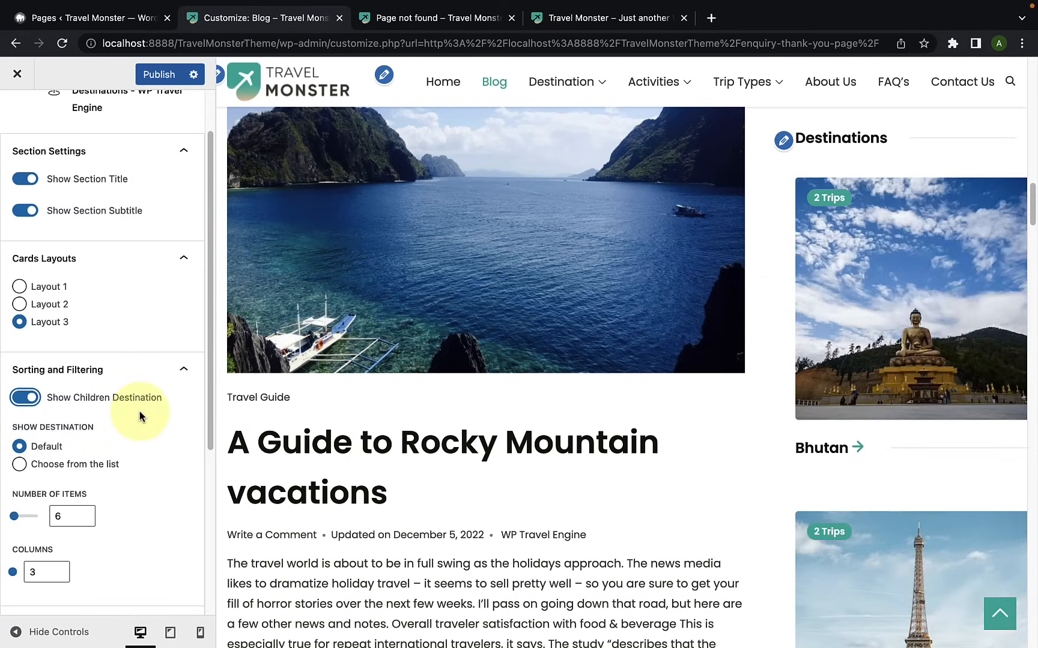
Step: Set the shown destinations to Choose from the list and clear all preselected destinations
{"action": "scroll", "coordinate": [112, 430], "scroll_direction": "down", "scroll_amount": 4}
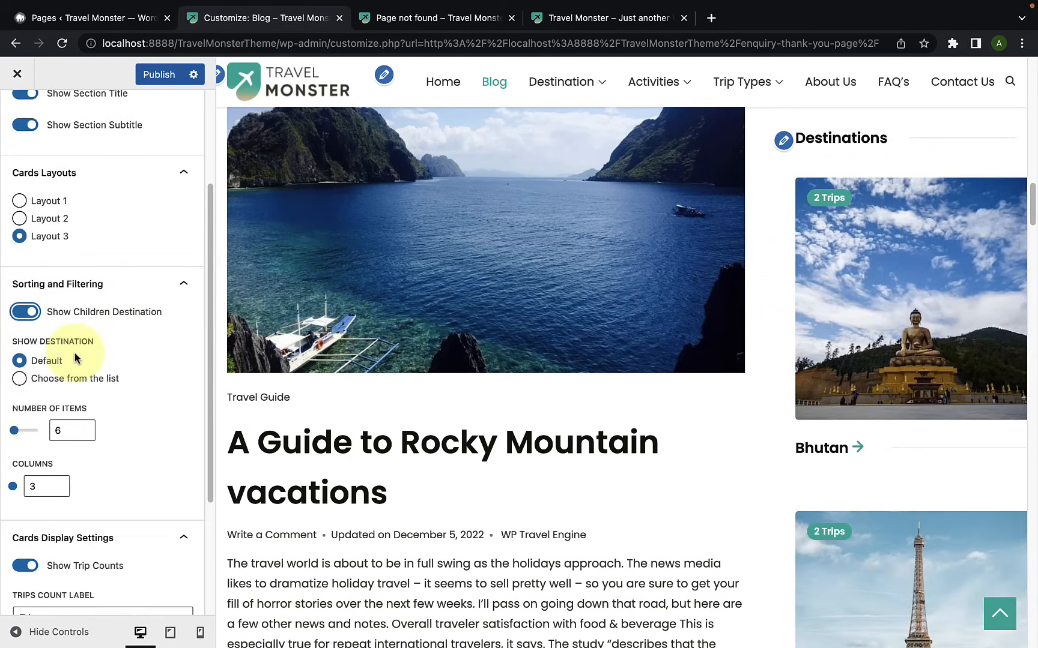
{"action": "left_click", "coordinate": [20, 378]}
{"action": "scroll", "coordinate": [80, 418], "scroll_direction": "down", "scroll_amount": 1}
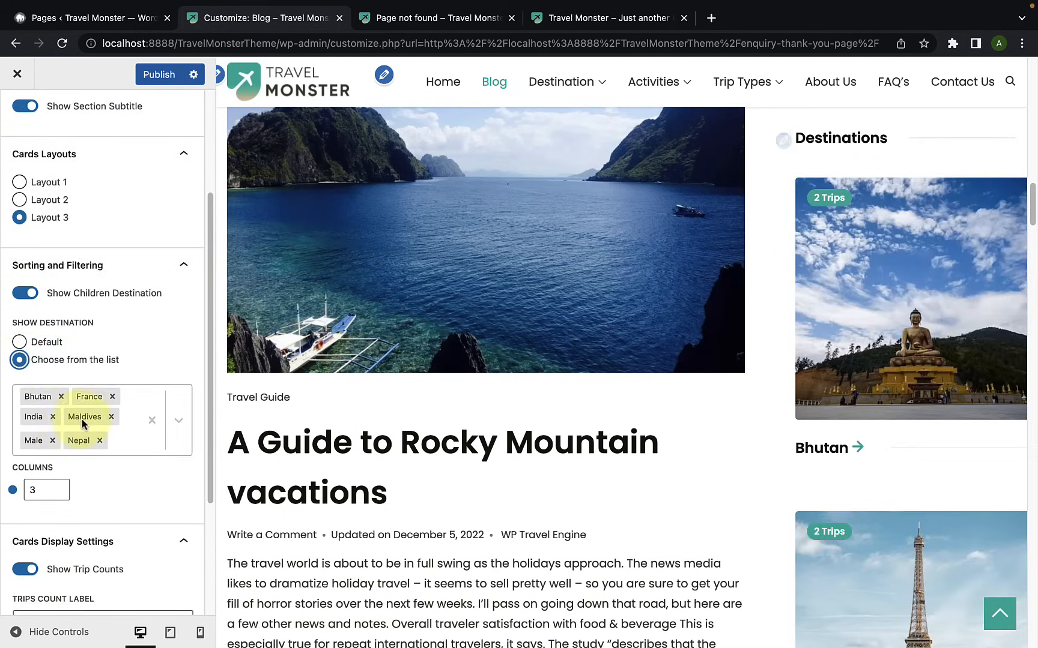
{"action": "left_click", "coordinate": [151, 410]}
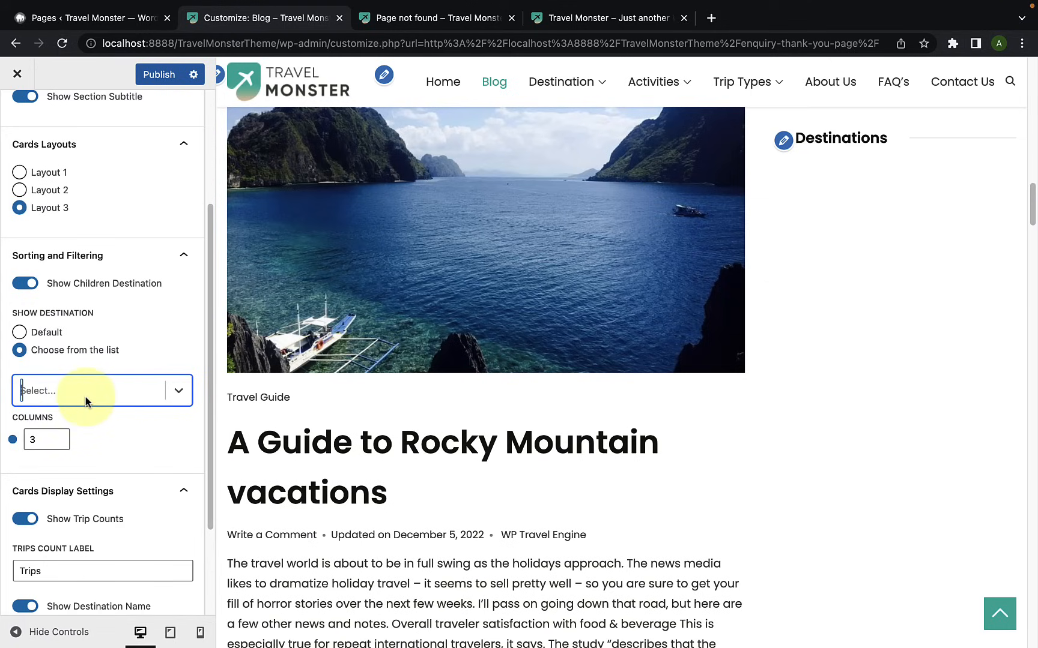
Step: Choose Nepal, Srilanka, USA, Philippines, Annapurna and Bhutan as the Destinations block's shown destinations and check them in the preview
{"action": "left_click", "coordinate": [63, 393]}
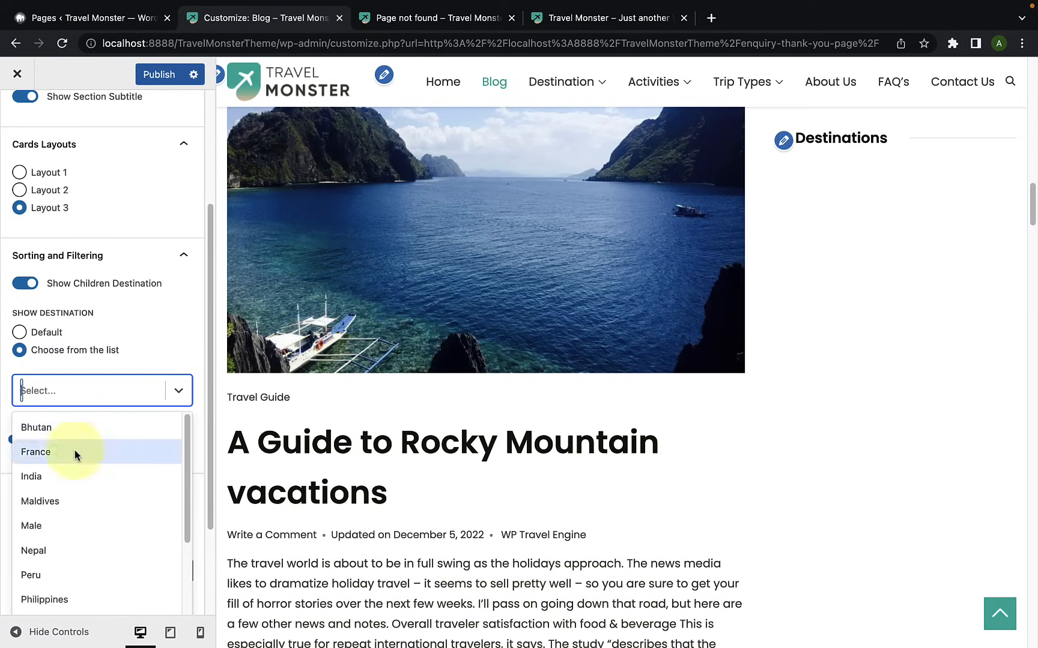
{"action": "scroll", "coordinate": [108, 510], "scroll_direction": "down", "scroll_amount": 1}
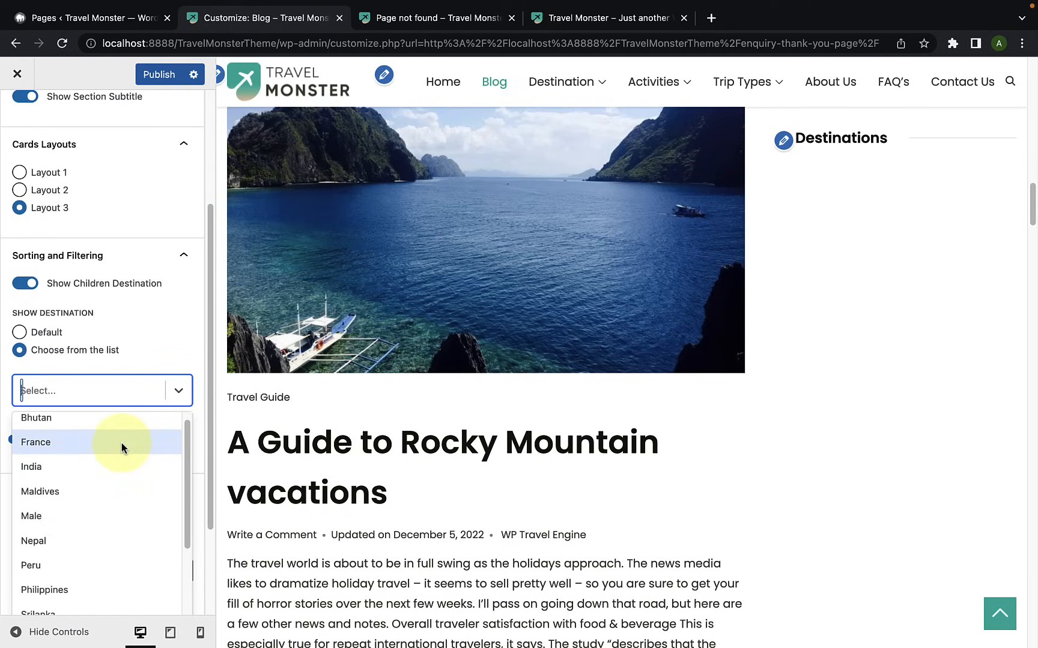
{"action": "scroll", "coordinate": [111, 518], "scroll_direction": "down", "scroll_amount": 5}
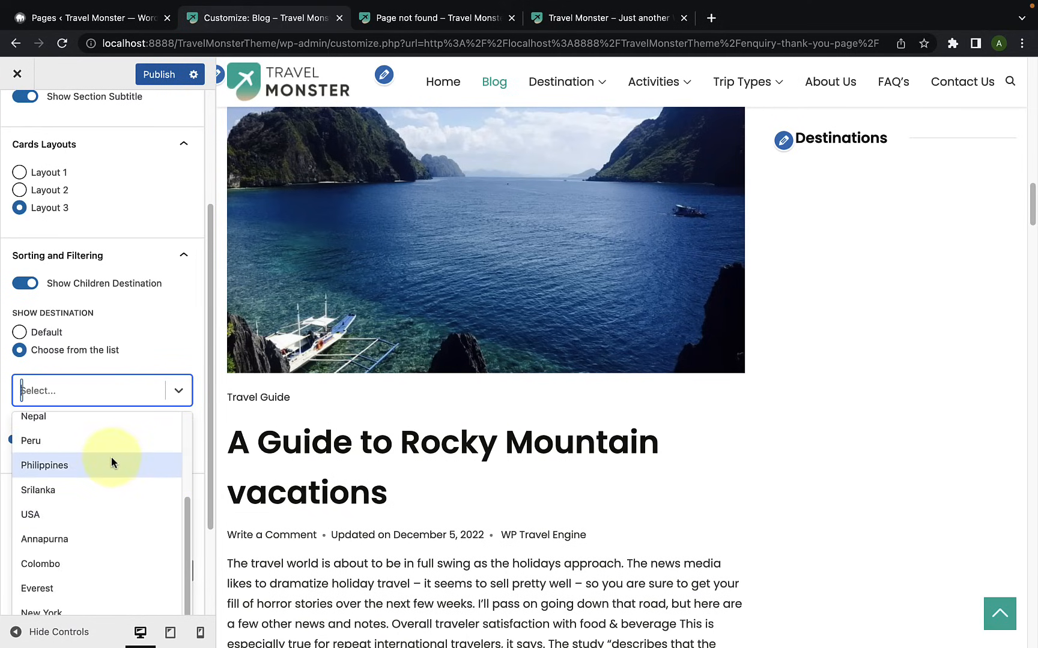
{"action": "left_click", "coordinate": [111, 421]}
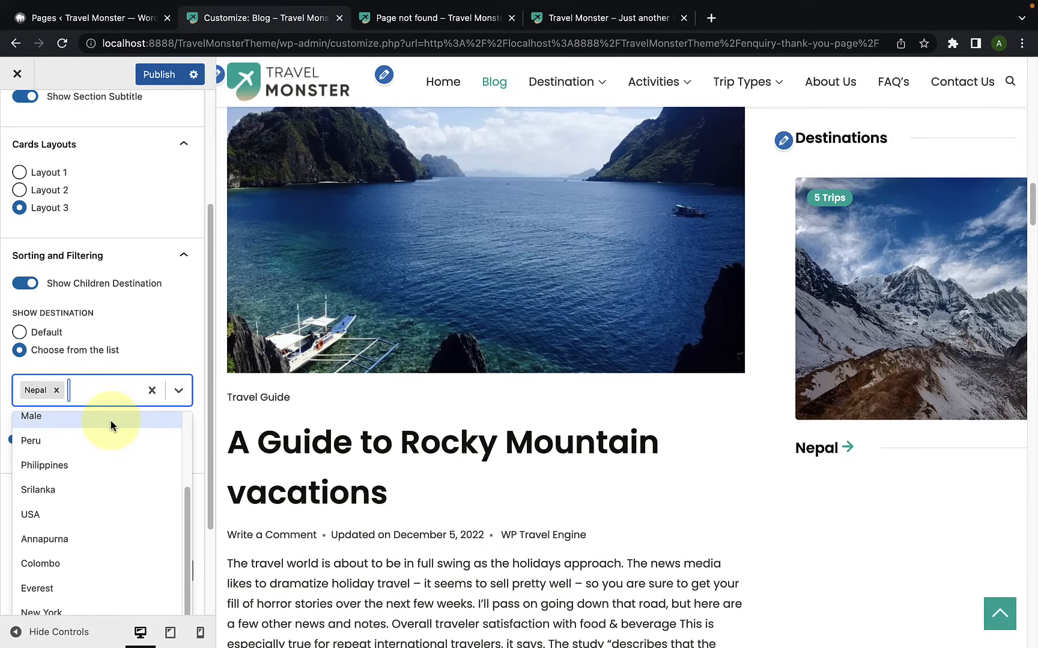
{"action": "left_click", "coordinate": [108, 487]}
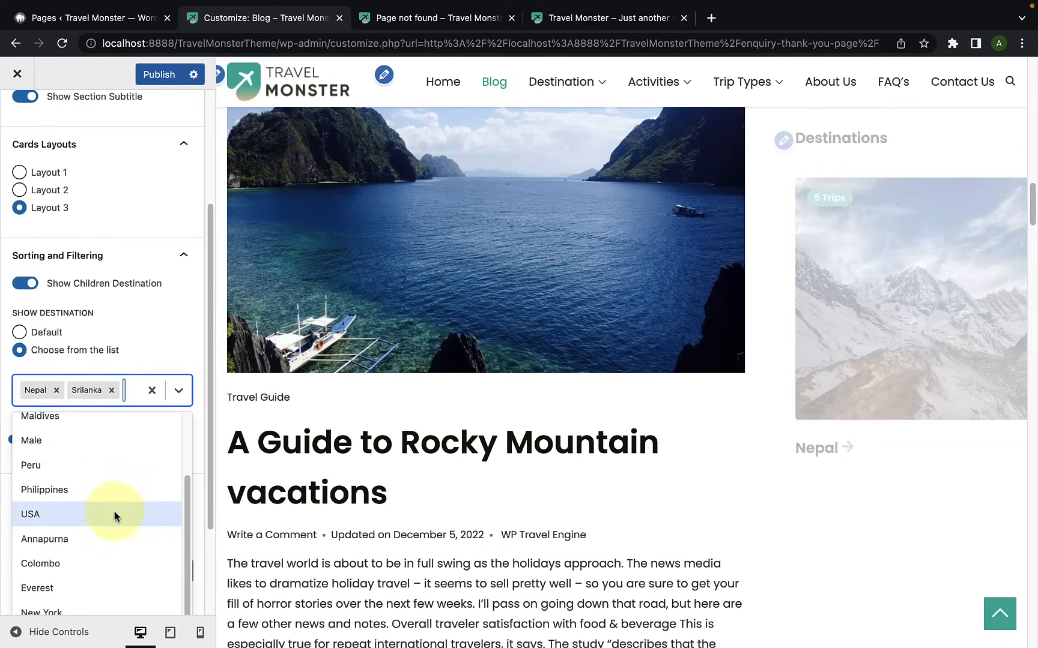
{"action": "left_click", "coordinate": [114, 515]}
{"action": "left_click", "coordinate": [109, 525]}
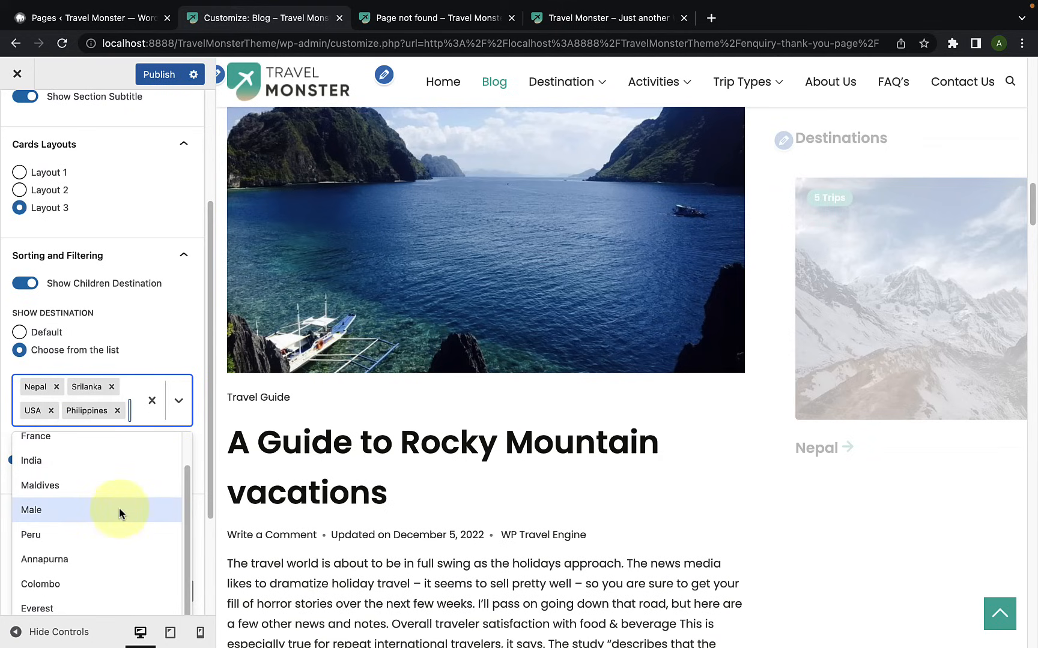
{"action": "left_click", "coordinate": [104, 560]}
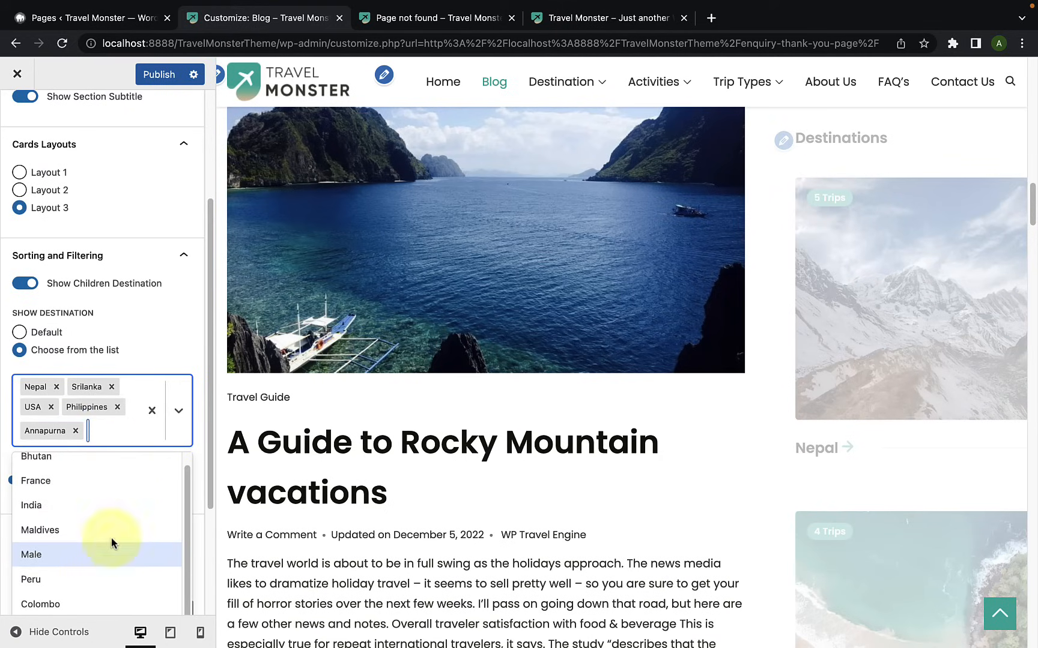
{"action": "left_click", "coordinate": [109, 470]}
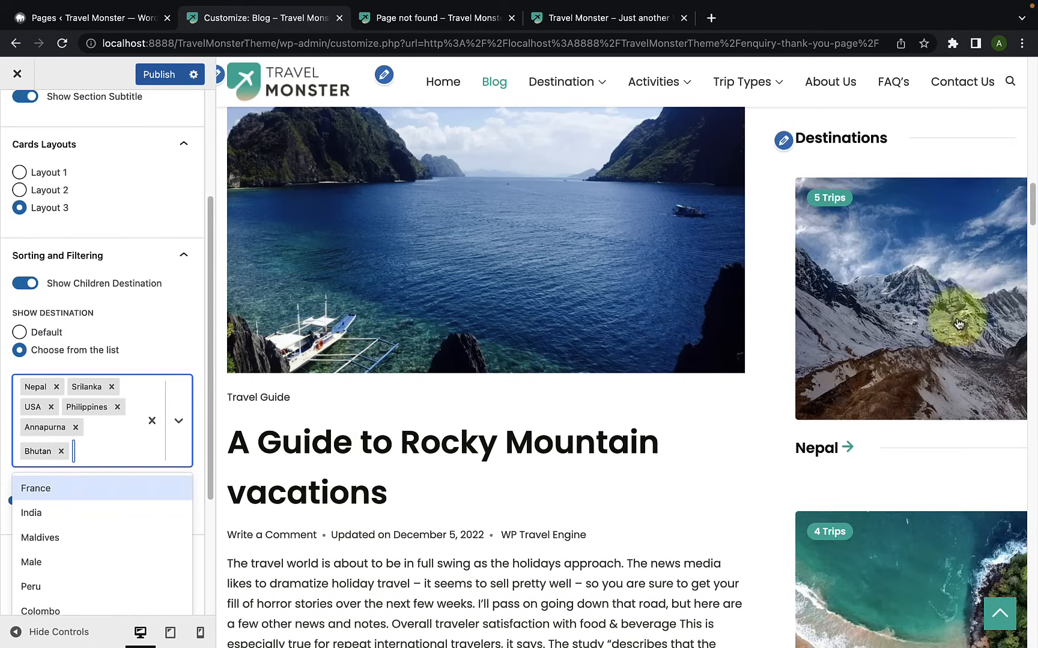
{"action": "scroll", "coordinate": [908, 477], "scroll_direction": "down", "scroll_amount": 2}
{"action": "scroll", "coordinate": [1015, 477], "scroll_direction": "up", "scroll_amount": 1}
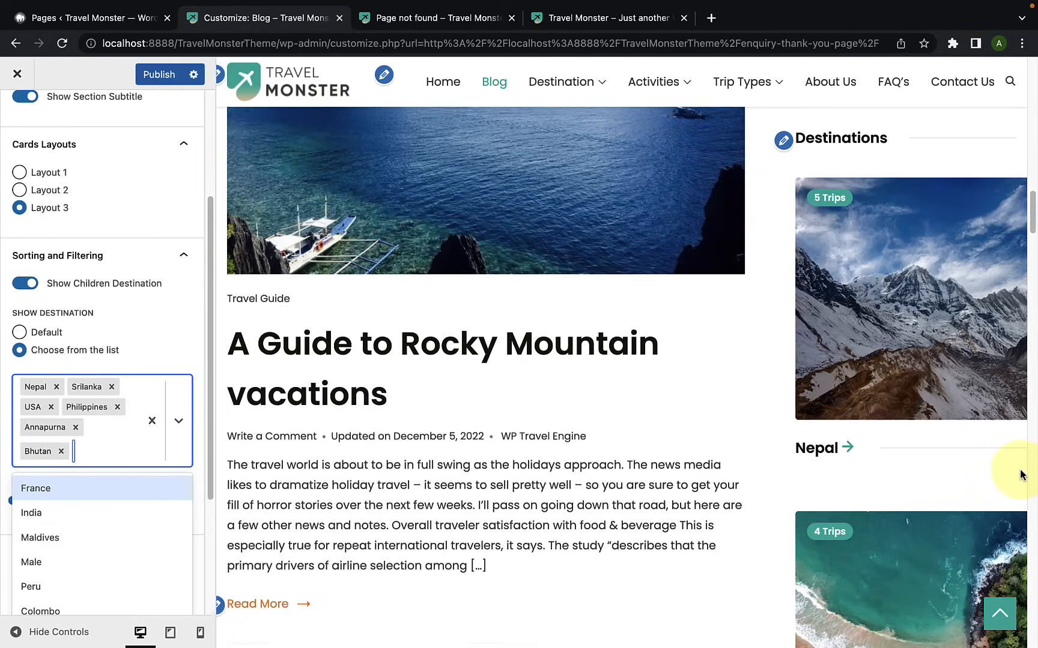
{"action": "scroll", "coordinate": [1020, 474], "scroll_direction": "down", "scroll_amount": 1}
{"action": "left_click", "coordinate": [169, 349]}
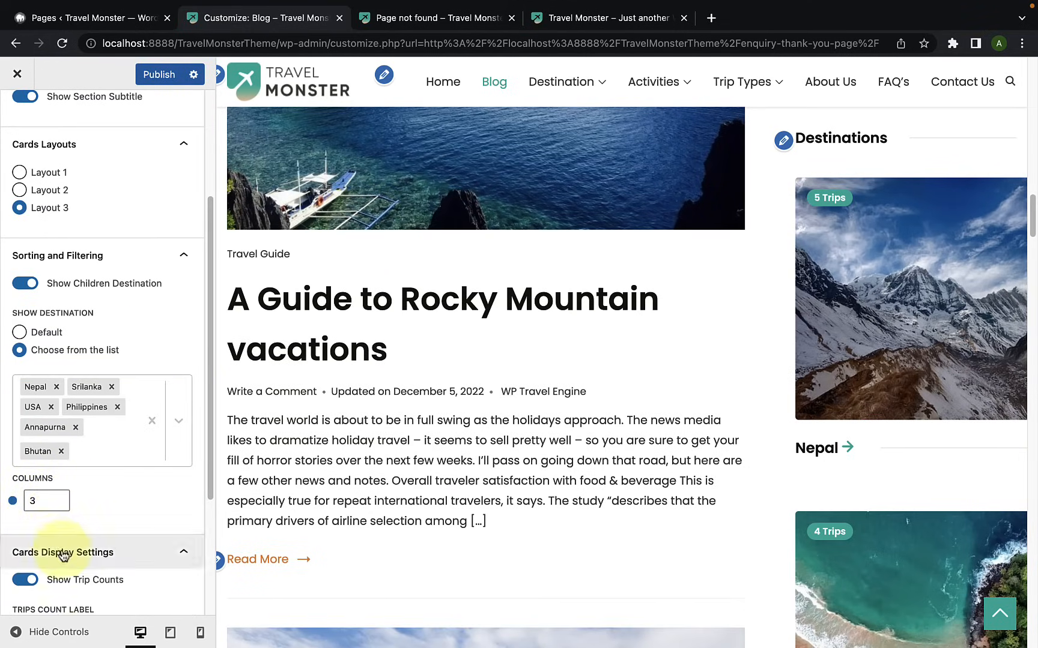
Step: Switch Show Trip Counts and Show Destination Name off and back on in the Destinations block's card display settings
{"action": "scroll", "coordinate": [99, 411], "scroll_direction": "down", "scroll_amount": 3}
{"action": "scroll", "coordinate": [98, 411], "scroll_direction": "down", "scroll_amount": 1}
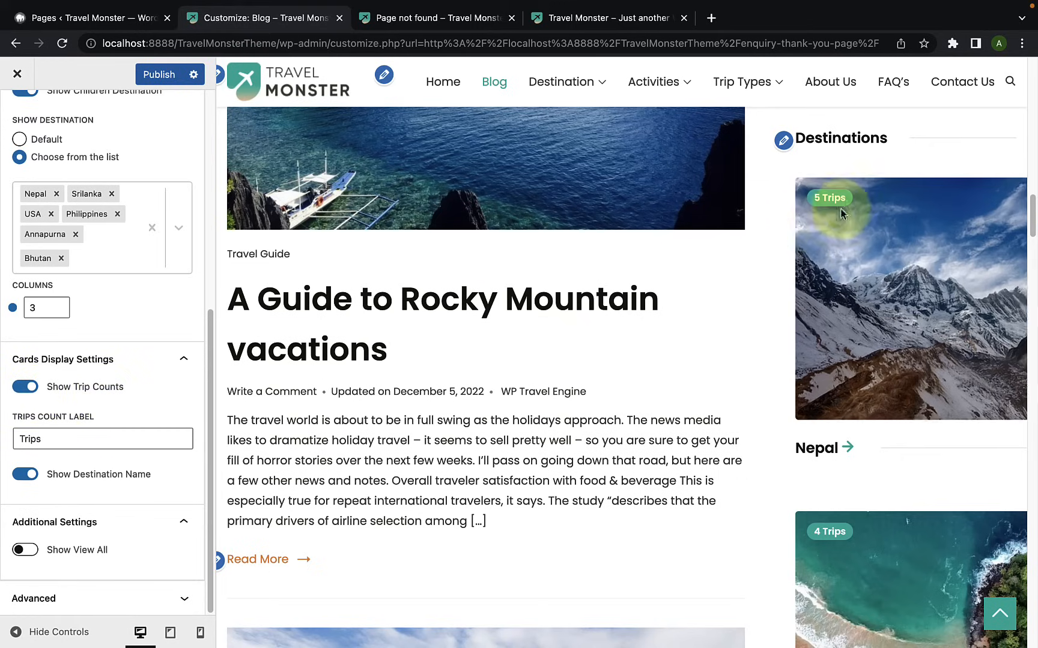
{"action": "left_click", "coordinate": [25, 386]}
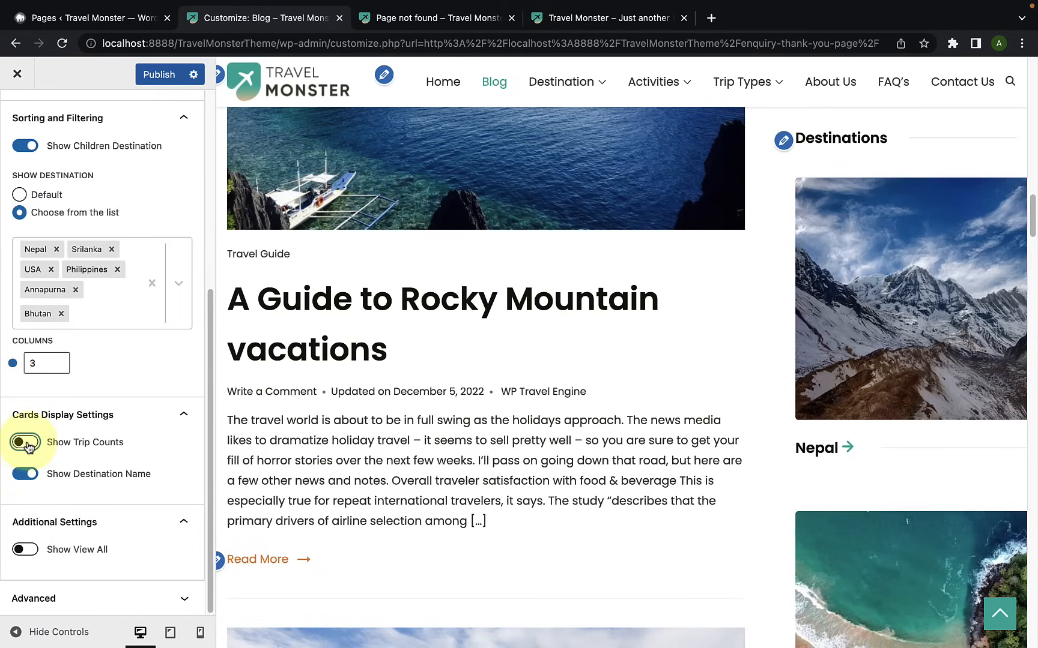
{"action": "left_click", "coordinate": [25, 443]}
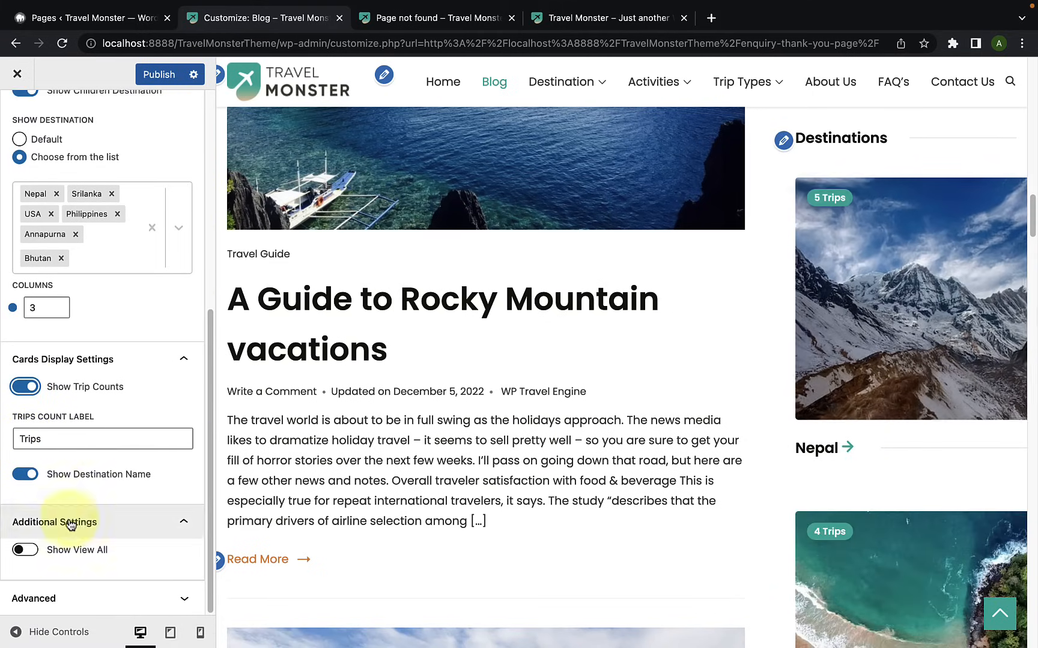
{"action": "left_click", "coordinate": [24, 475]}
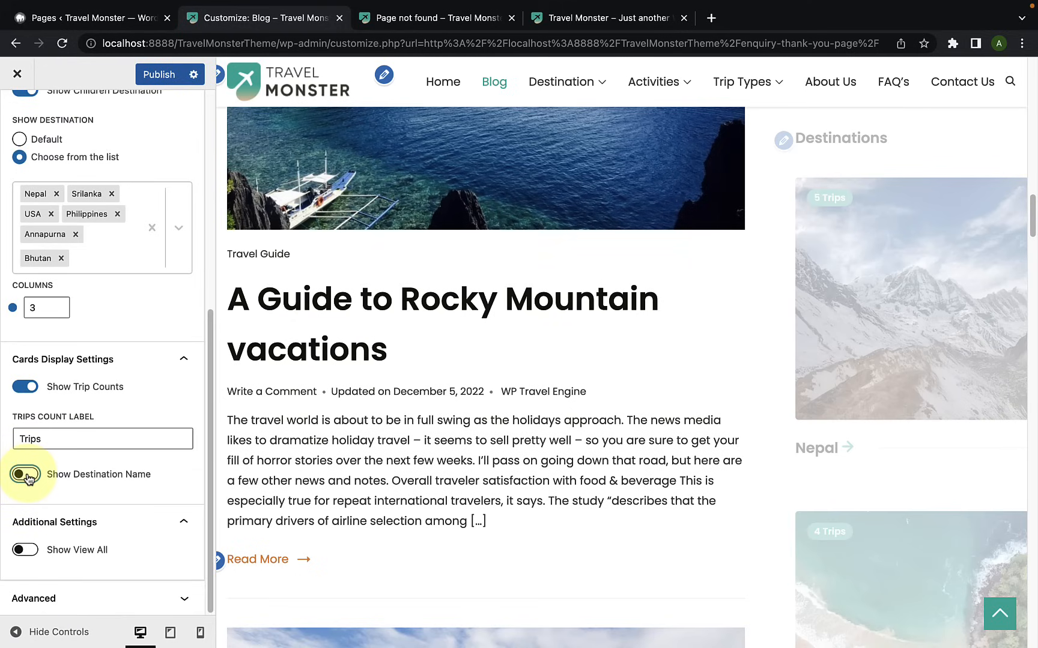
{"action": "left_click", "coordinate": [25, 475]}
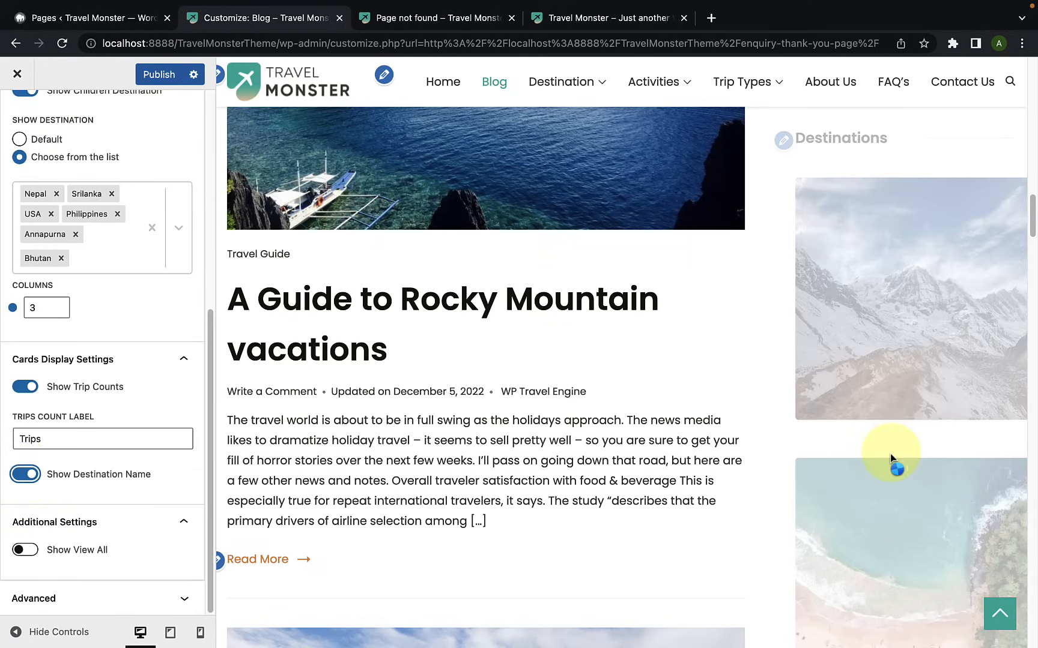
Step: Look over the destination cards in the blog preview and check the block's advanced settings
{"action": "left_click_drag", "start_coordinate": [1031, 222], "coordinate": [1033, 283]}
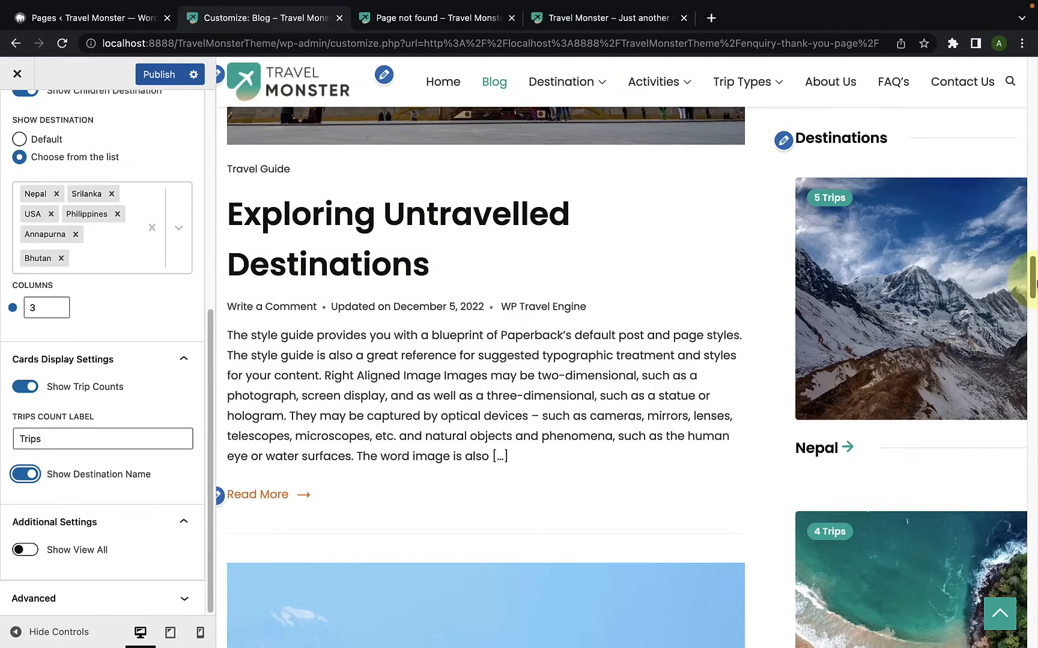
{"action": "scroll", "coordinate": [970, 465], "scroll_direction": "down", "scroll_amount": 15}
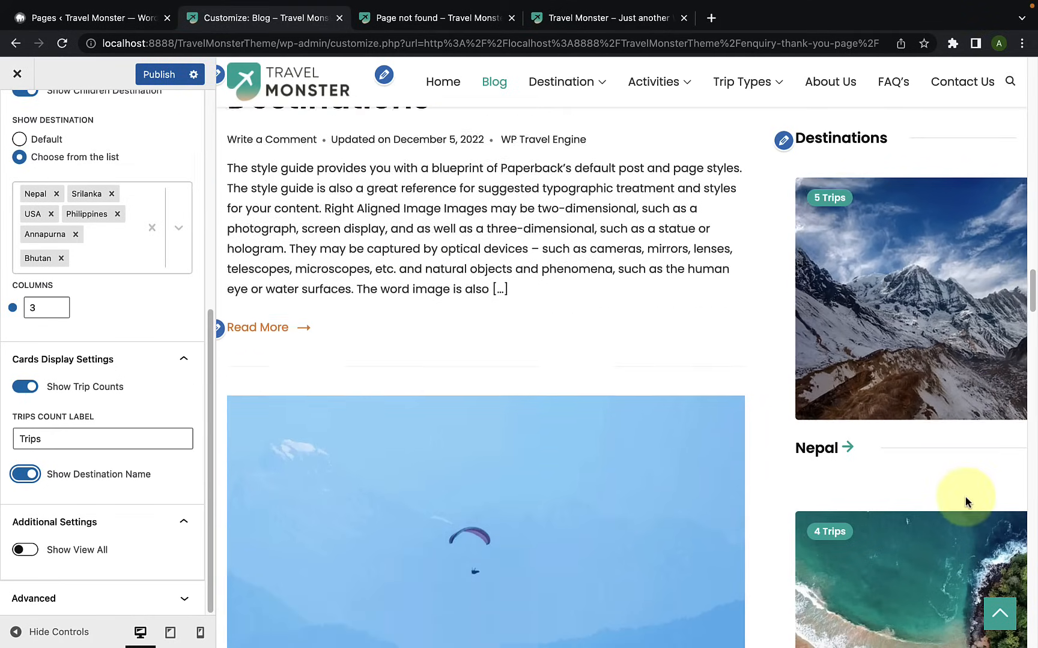
{"action": "scroll", "coordinate": [984, 490], "scroll_direction": "down", "scroll_amount": 15}
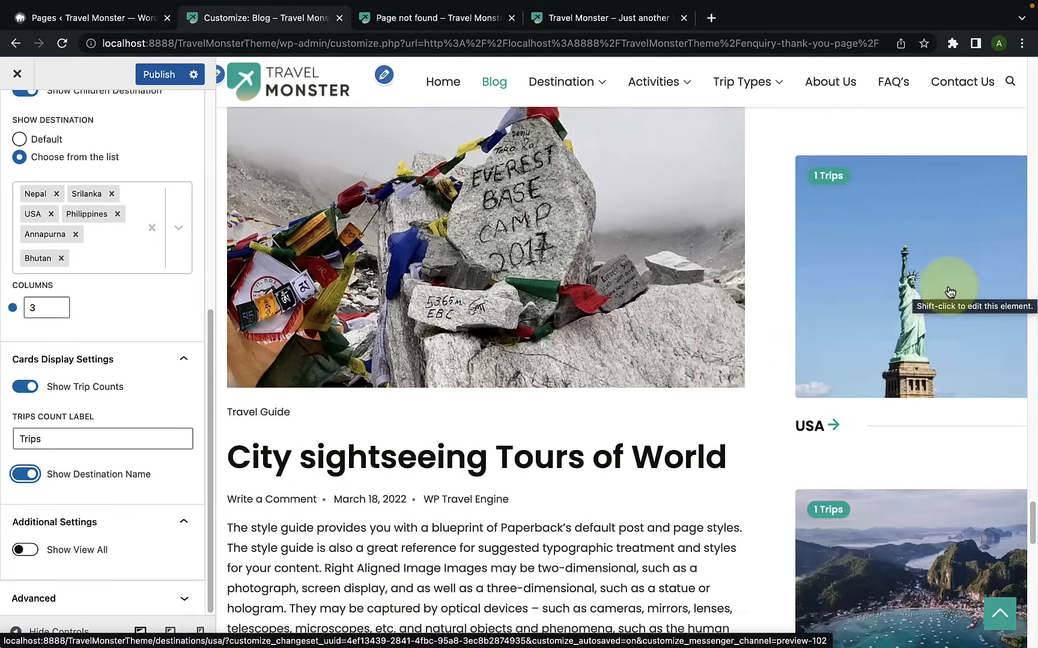
{"action": "scroll", "coordinate": [949, 293], "scroll_direction": "up", "scroll_amount": 6}
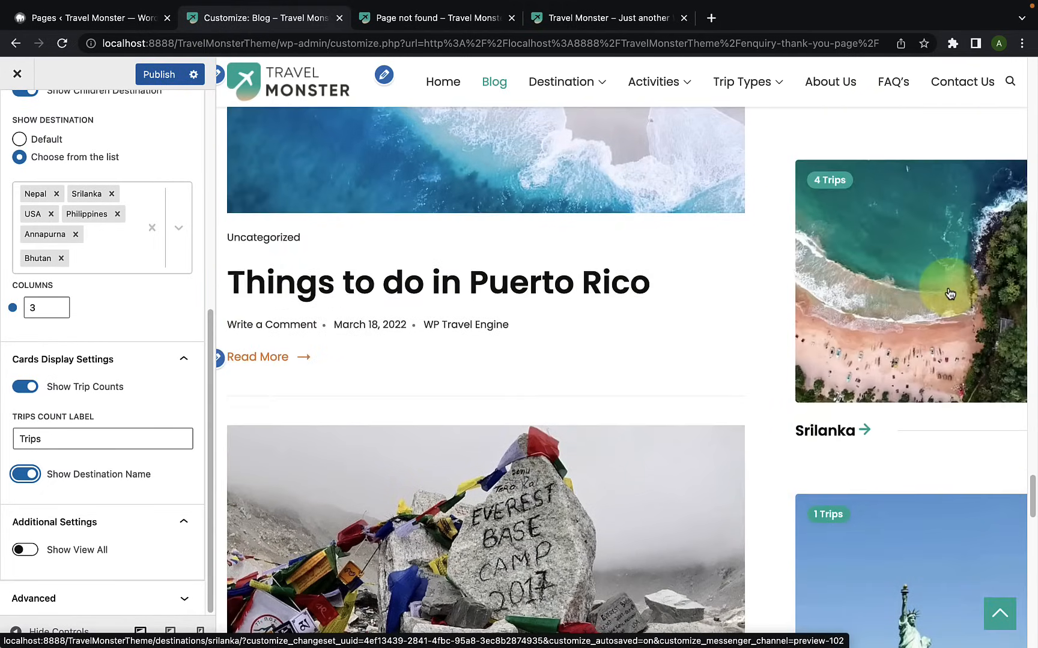
{"action": "scroll", "coordinate": [948, 295], "scroll_direction": "up", "scroll_amount": 1}
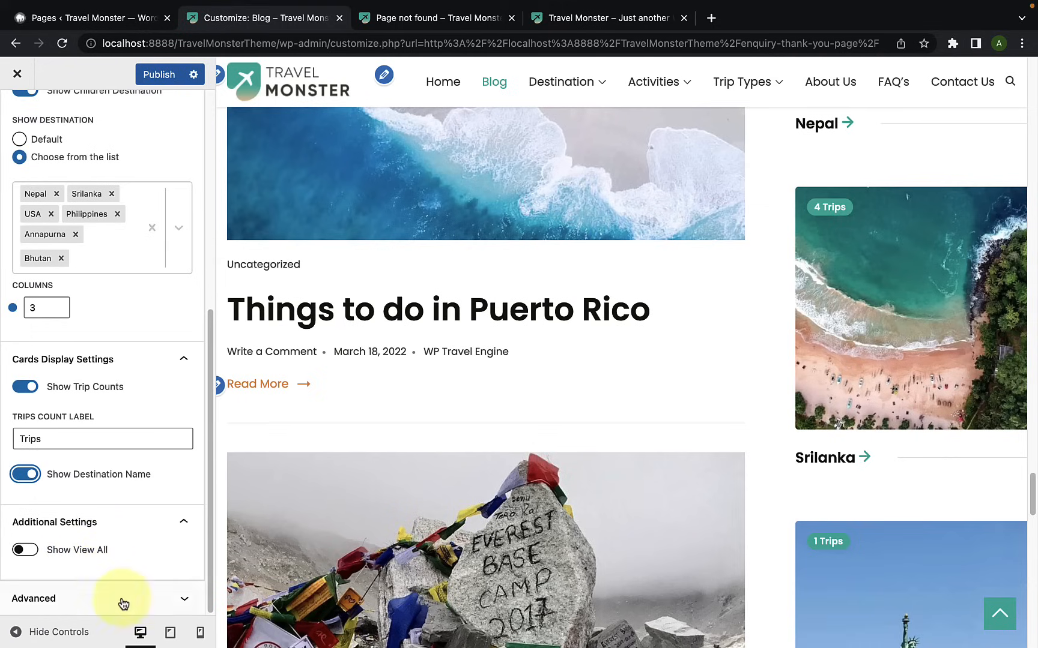
{"action": "left_click", "coordinate": [141, 598]}
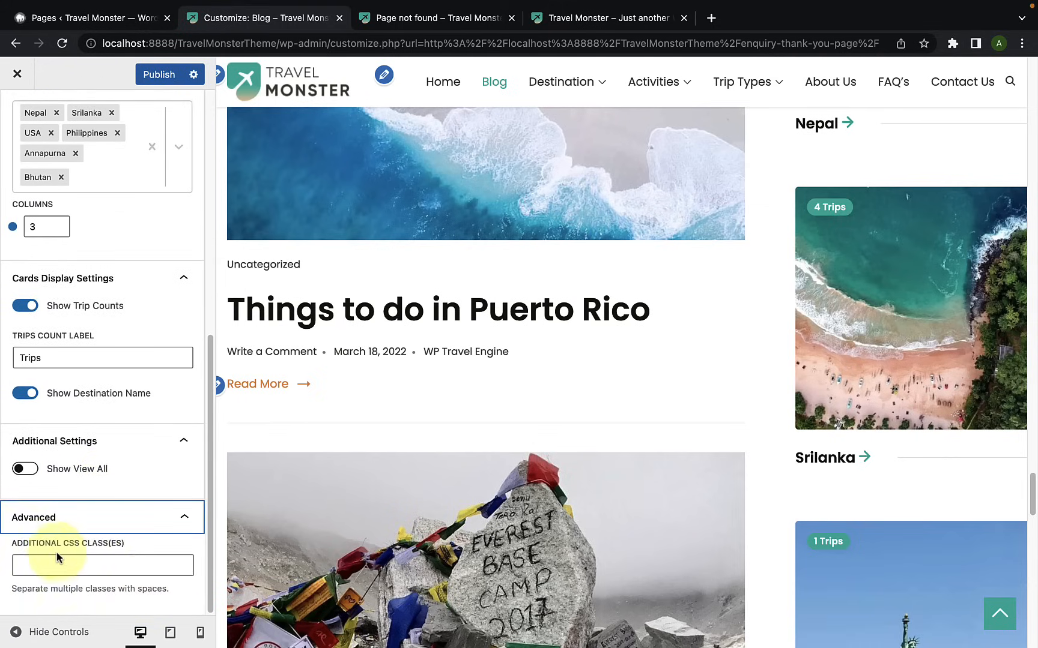
{"action": "left_click", "coordinate": [163, 518]}
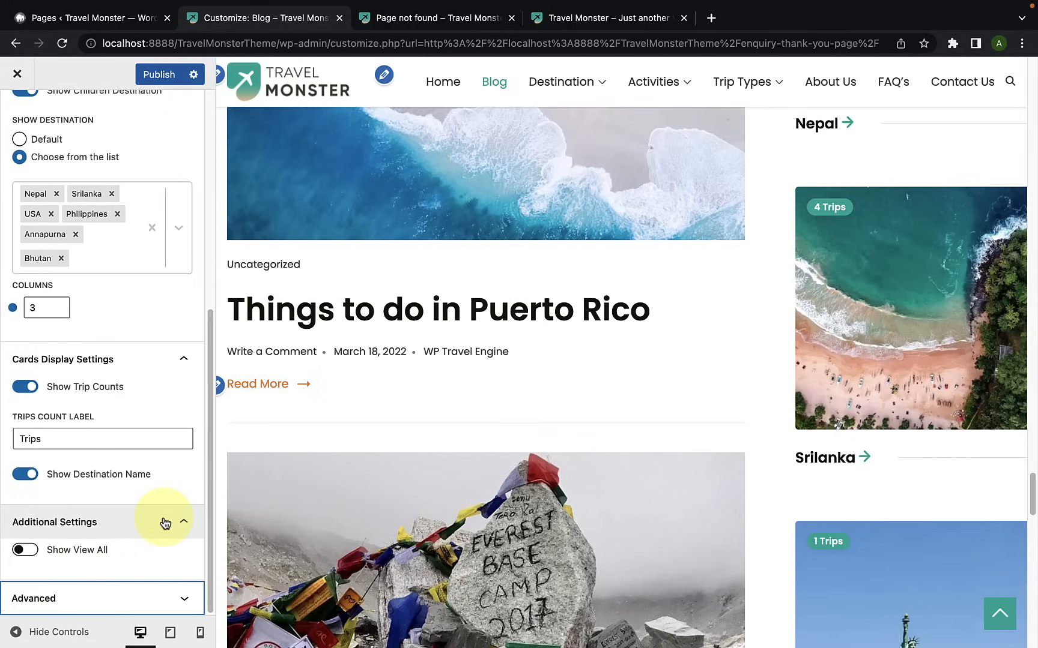
Step: Remove Annapurna from the chosen destinations, publish the changes and return to the Sidebar widgets
{"action": "scroll", "coordinate": [165, 521], "scroll_direction": "up", "scroll_amount": 6}
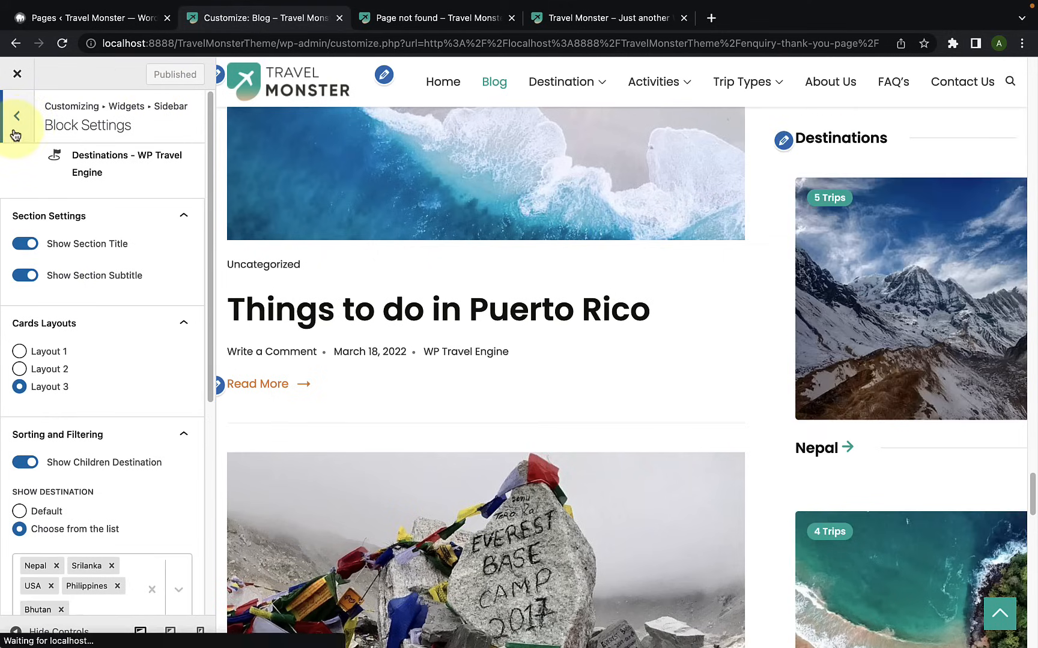
{"action": "left_click", "coordinate": [16, 129]}
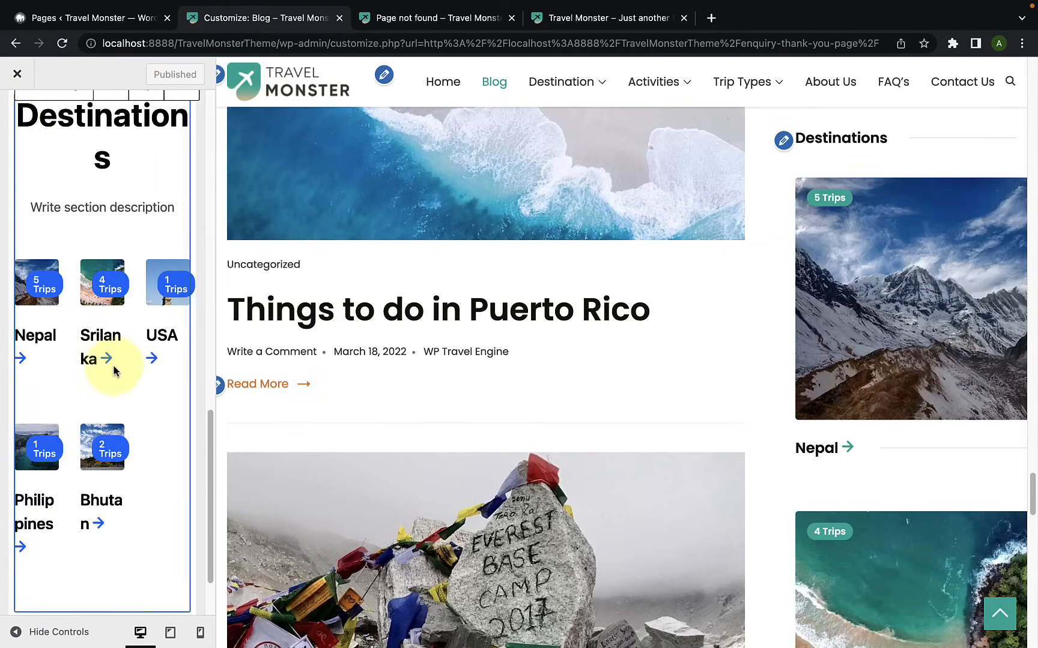
Step: Add a WP Travel Engine: Category List widget below the Sidebar's Destinations block and check the preview
{"action": "scroll", "coordinate": [129, 486], "scroll_direction": "down", "scroll_amount": 3}
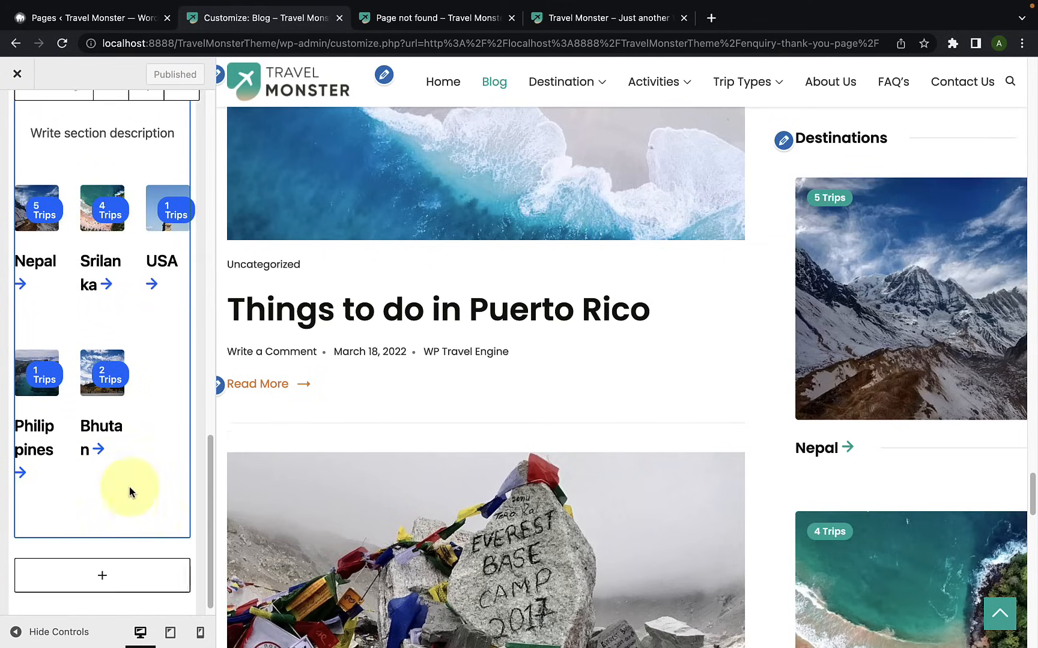
{"action": "left_click", "coordinate": [102, 562]}
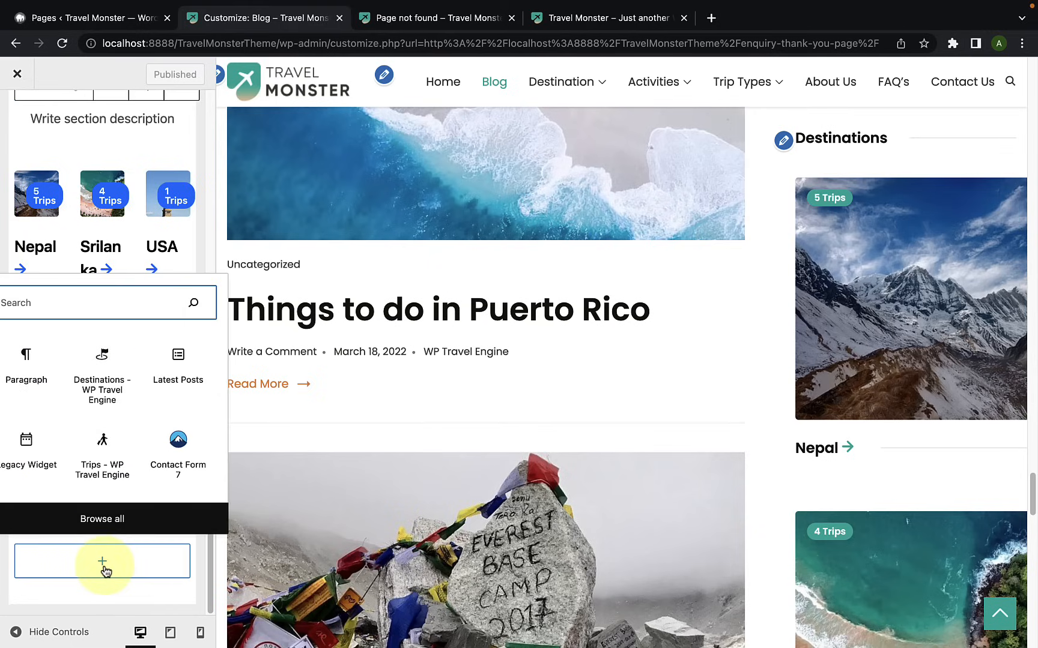
{"action": "left_click", "coordinate": [102, 519]}
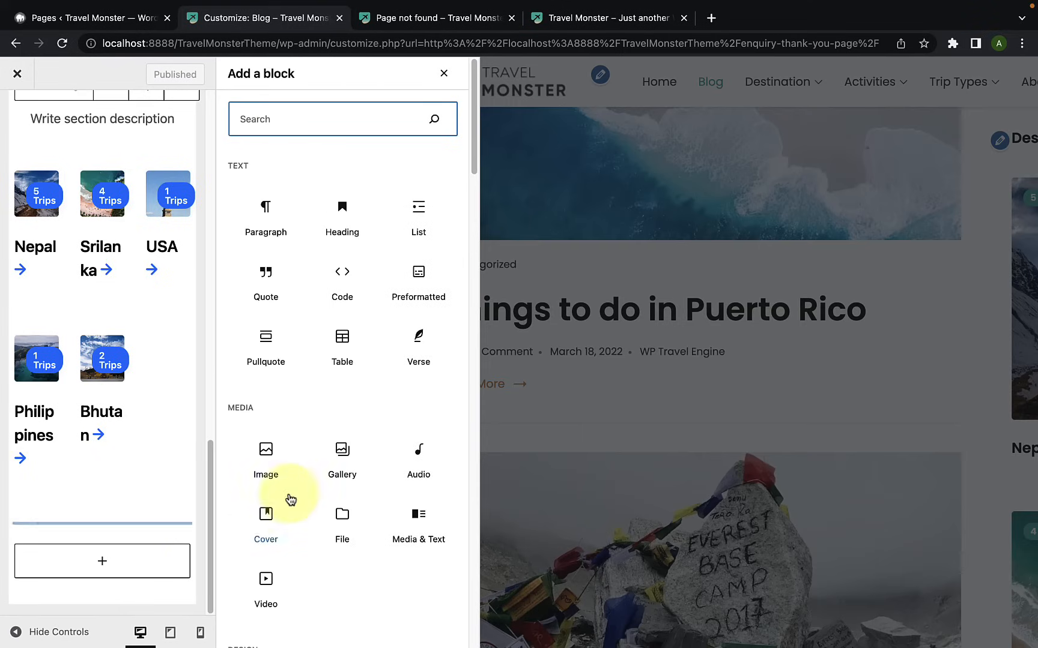
{"action": "scroll", "coordinate": [288, 495], "scroll_direction": "down", "scroll_amount": 5}
{"action": "scroll", "coordinate": [292, 499], "scroll_direction": "down", "scroll_amount": 10}
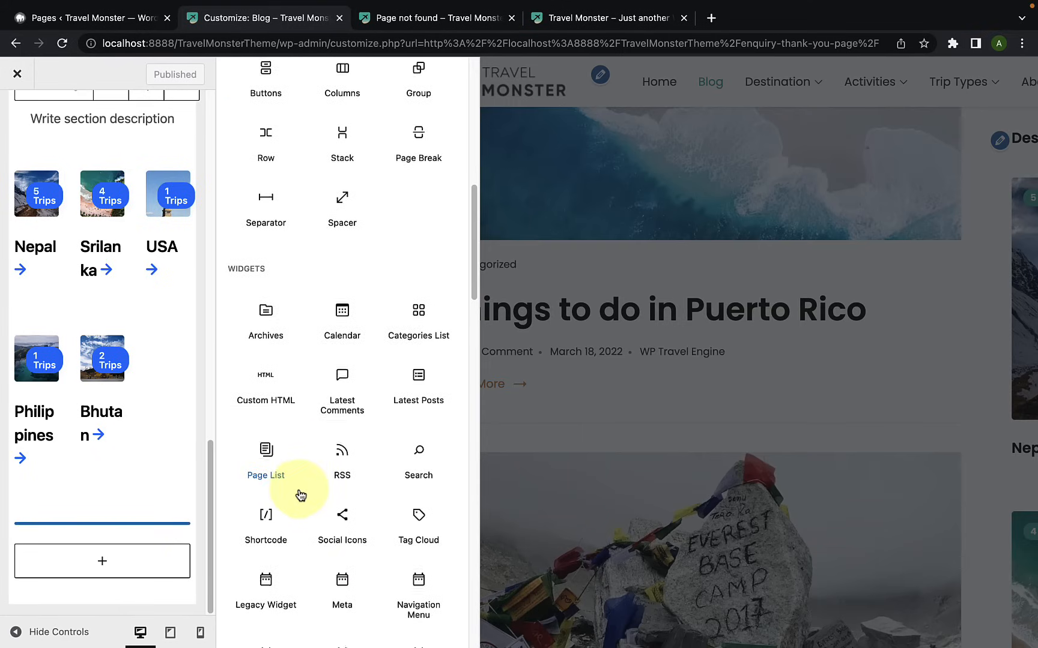
{"action": "scroll", "coordinate": [305, 496], "scroll_direction": "down", "scroll_amount": 4}
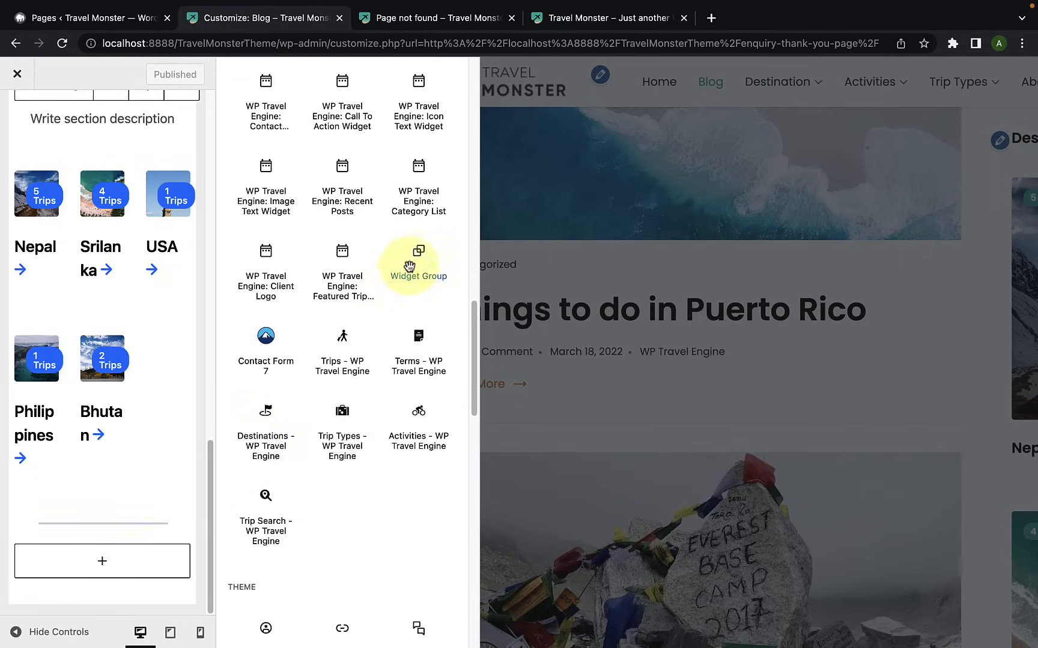
{"action": "left_click", "coordinate": [436, 209]}
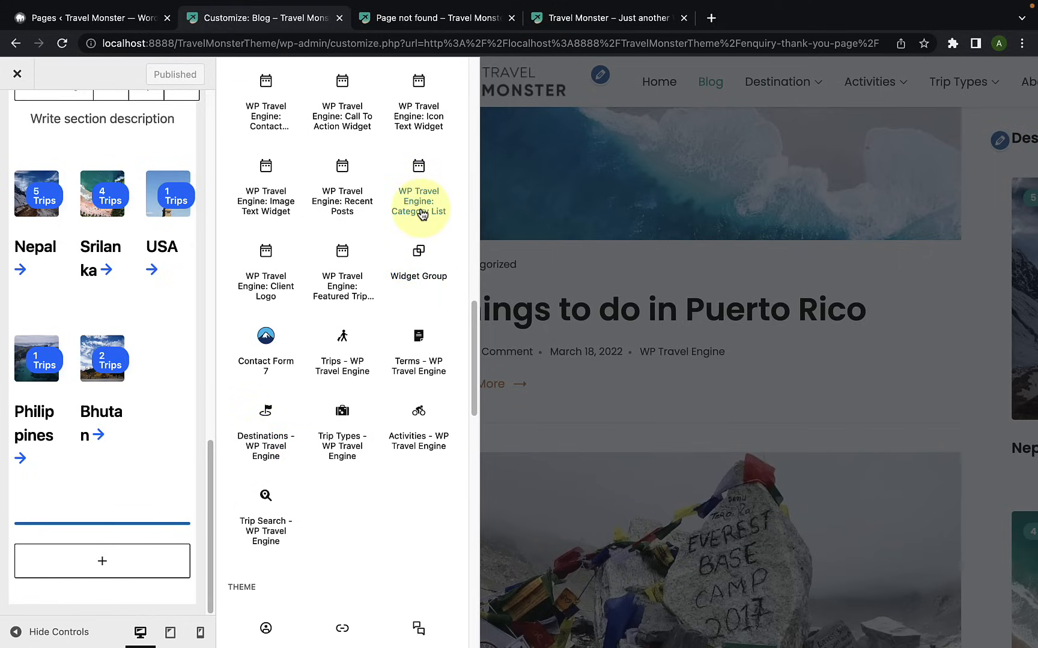
{"action": "scroll", "coordinate": [147, 452], "scroll_direction": "down", "scroll_amount": 4}
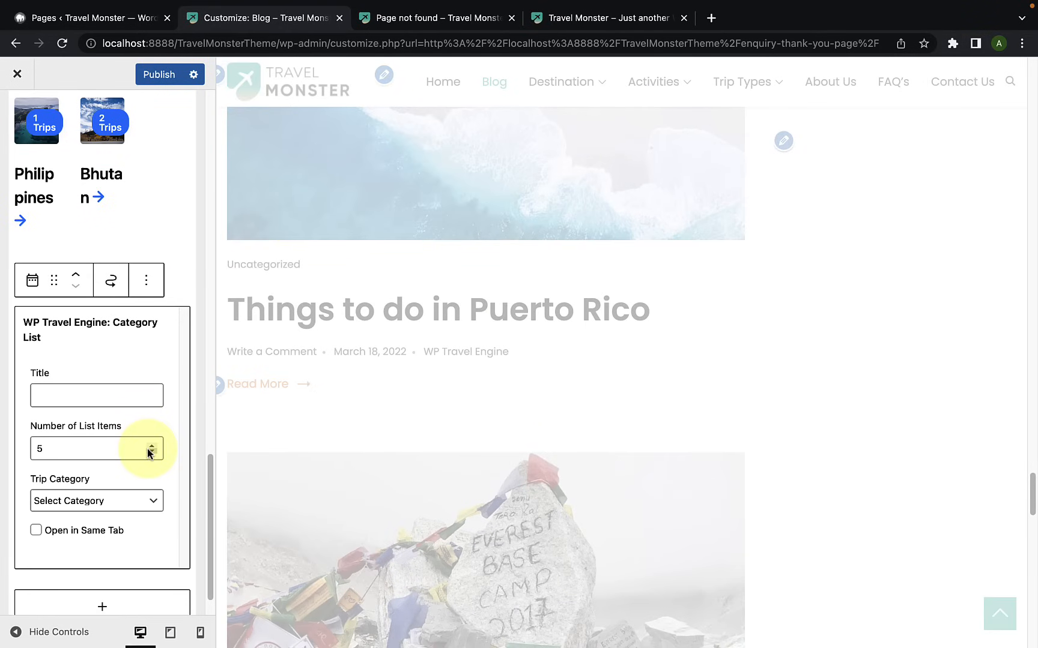
{"action": "scroll", "coordinate": [930, 416], "scroll_direction": "down", "scroll_amount": 2}
{"action": "scroll", "coordinate": [931, 416], "scroll_direction": "down", "scroll_amount": 20}
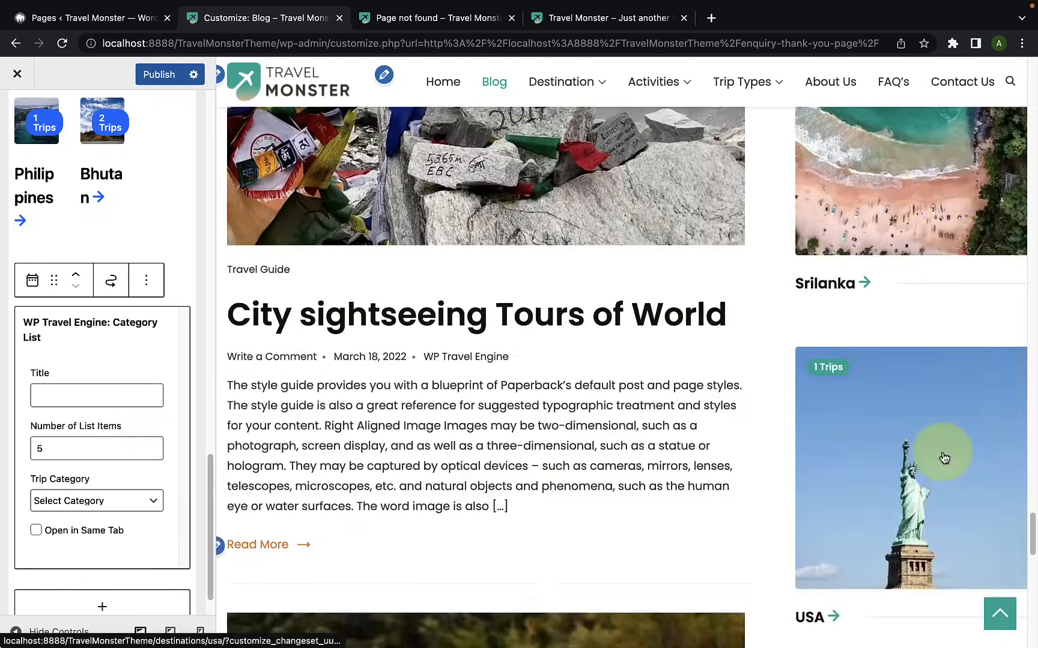
{"action": "scroll", "coordinate": [943, 445], "scroll_direction": "up", "scroll_amount": 3}
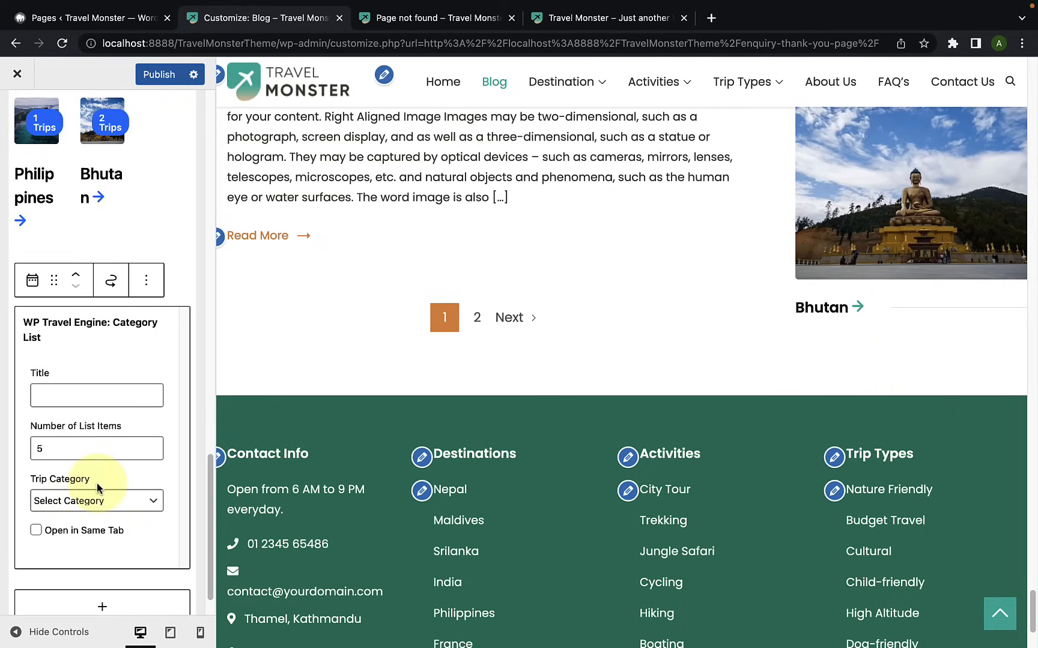
Step: Set the Category List widget's title to "Categories"
{"action": "left_click", "coordinate": [62, 395]}
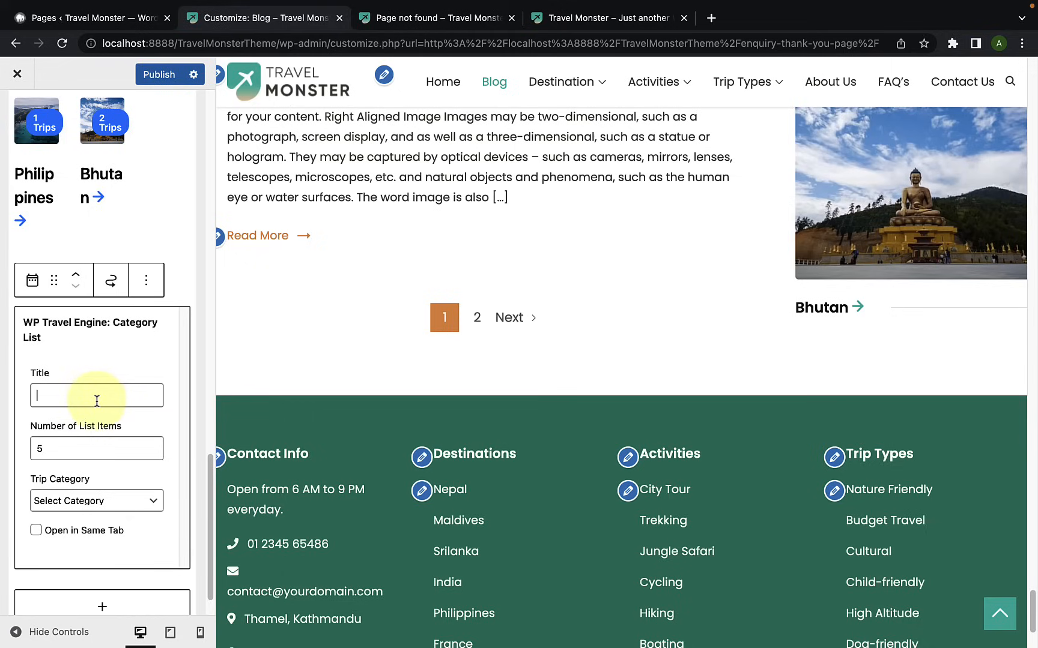
{"action": "type", "text": "categories"}
{"action": "scroll", "coordinate": [72, 503], "scroll_direction": "down", "scroll_amount": 1}
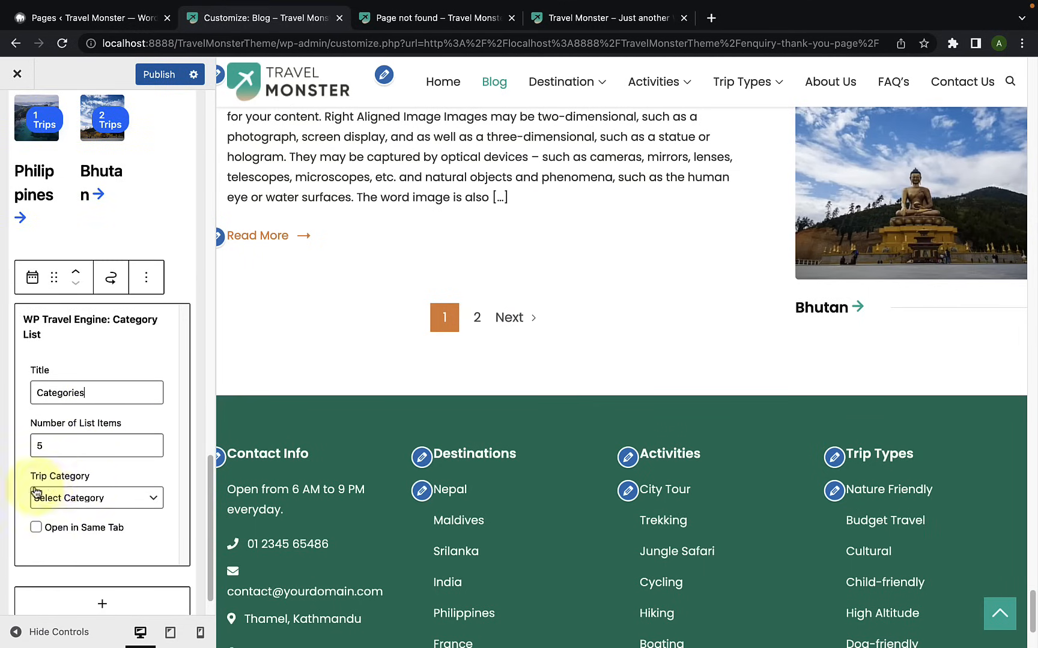
Step: Set the Category List widget's trip category to Trip_types and check the resulting list in the blog preview
{"action": "left_click", "coordinate": [79, 499]}
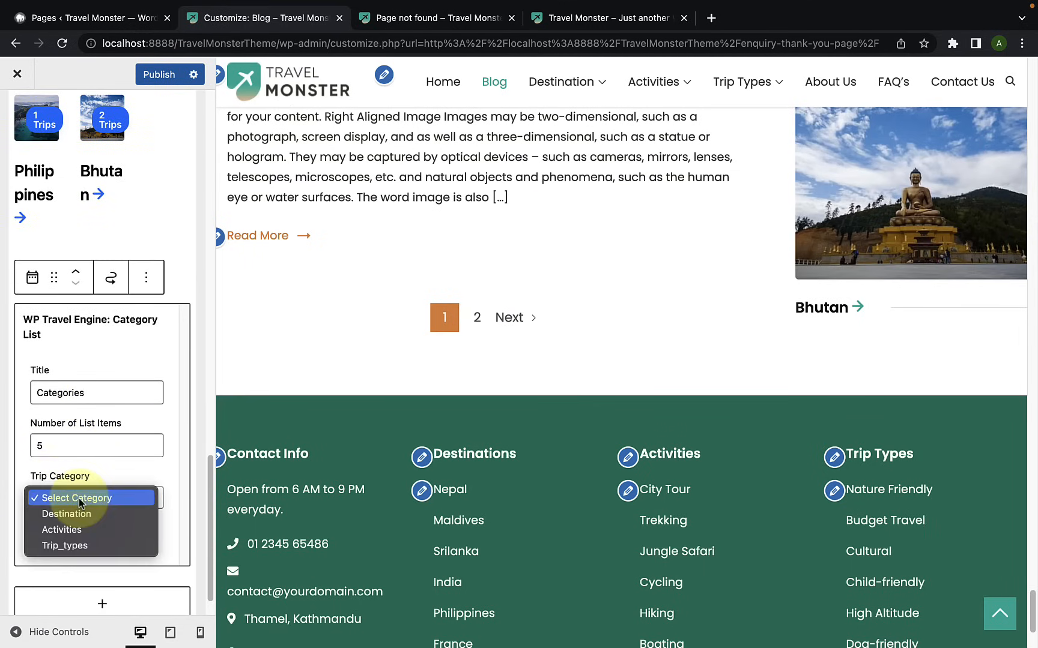
{"action": "left_click", "coordinate": [76, 546]}
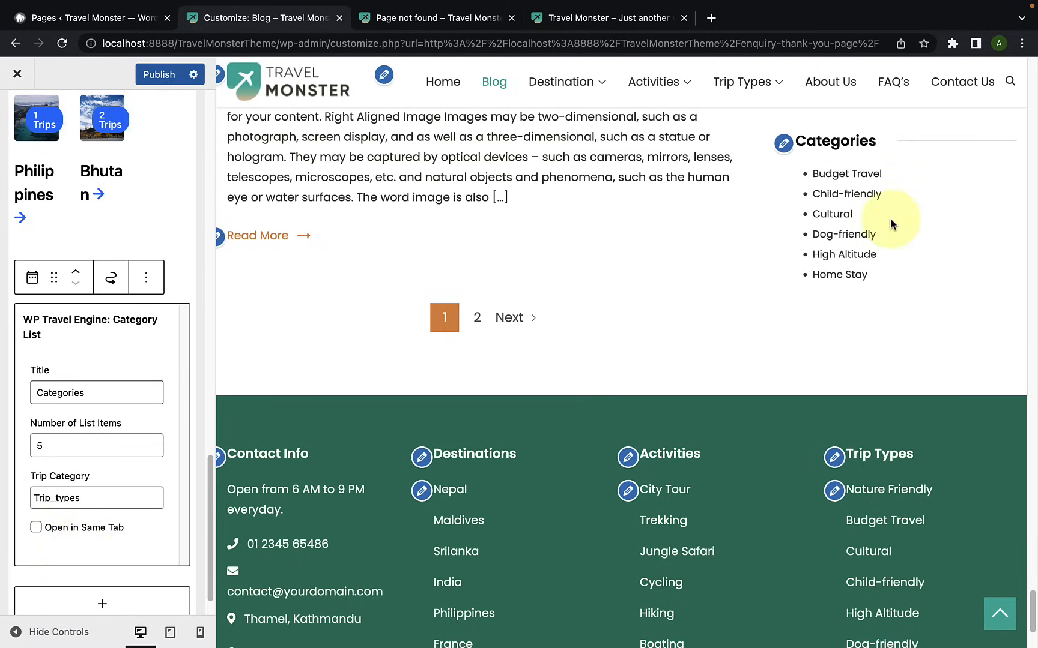
{"action": "scroll", "coordinate": [889, 211], "scroll_direction": "up", "scroll_amount": 1}
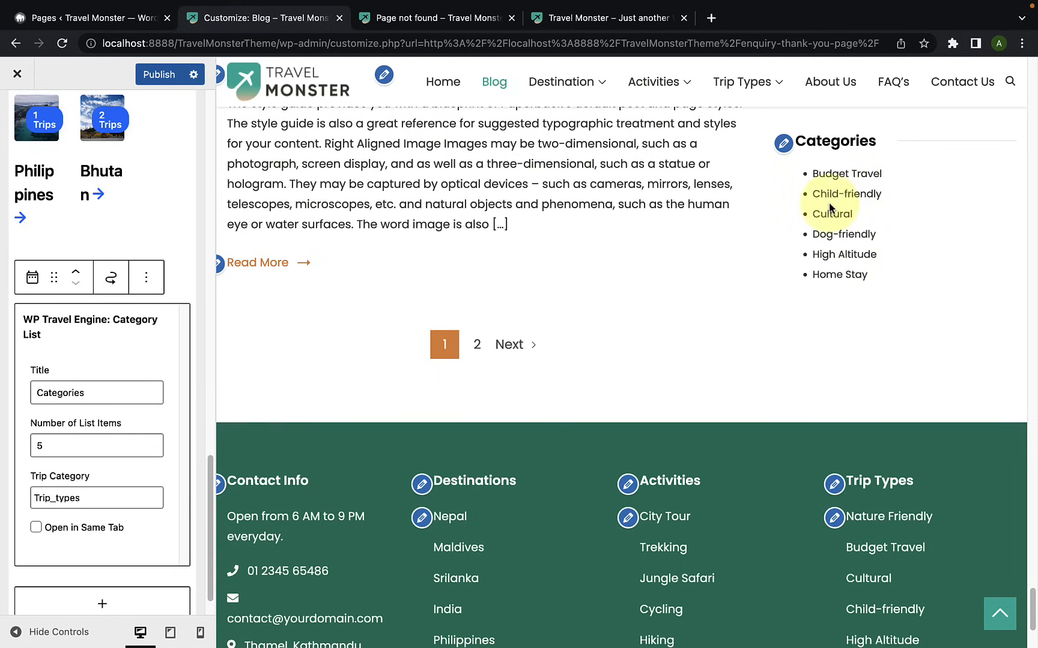
Step: Replace the Category List widget's title with "Trip Types"
{"action": "left_click", "coordinate": [87, 392]}
{"action": "double_click", "coordinate": [88, 392]}
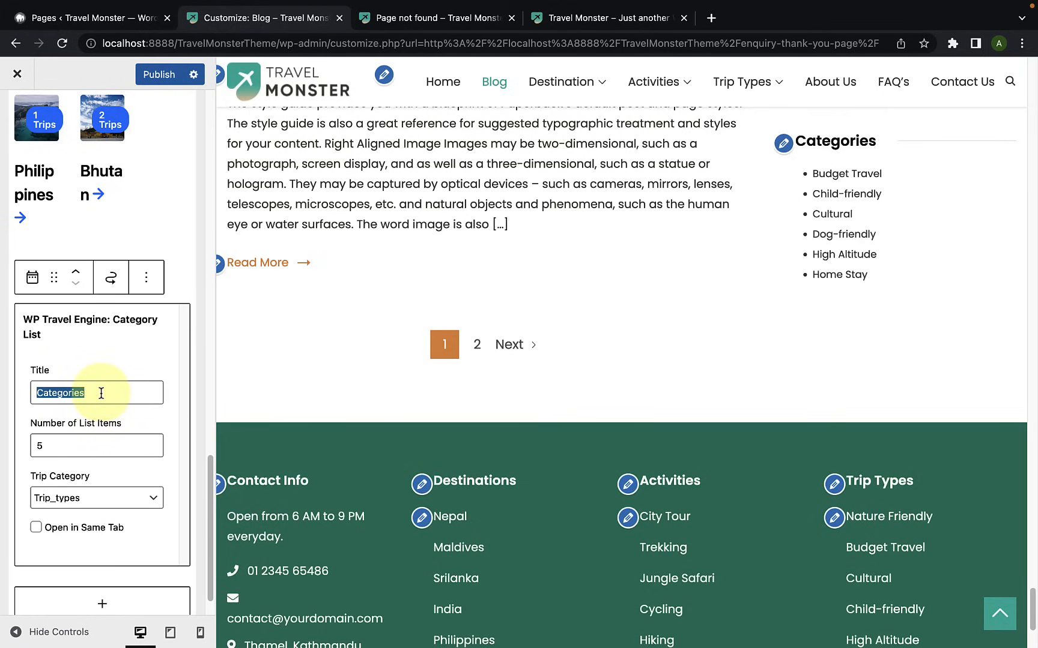
{"action": "key", "text": "BackSpace"}
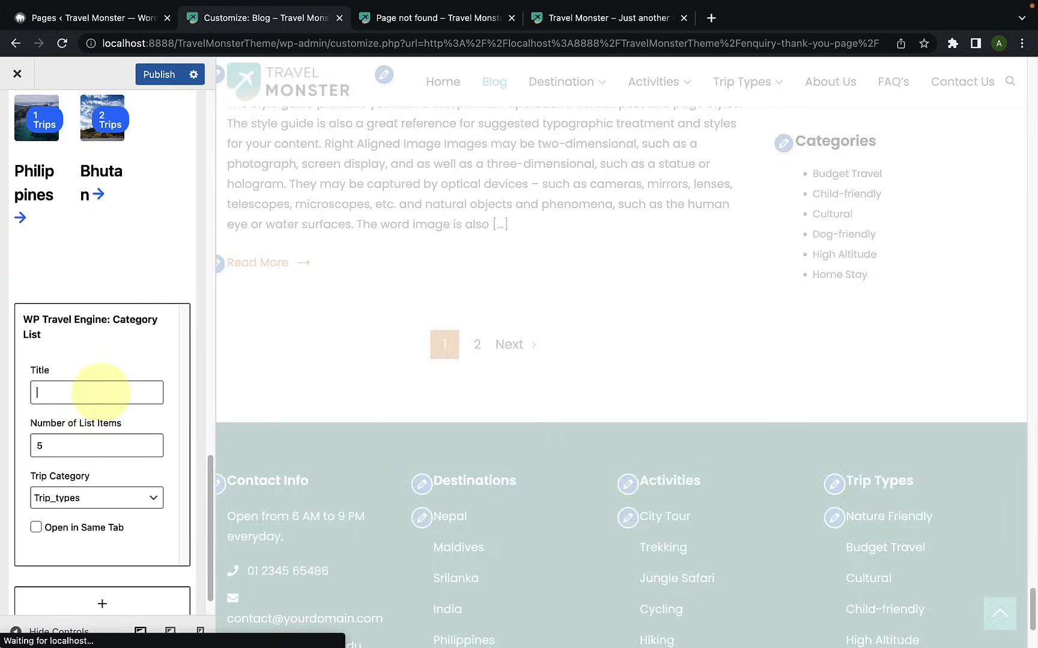
{"action": "type", "text": "Trip Types"}
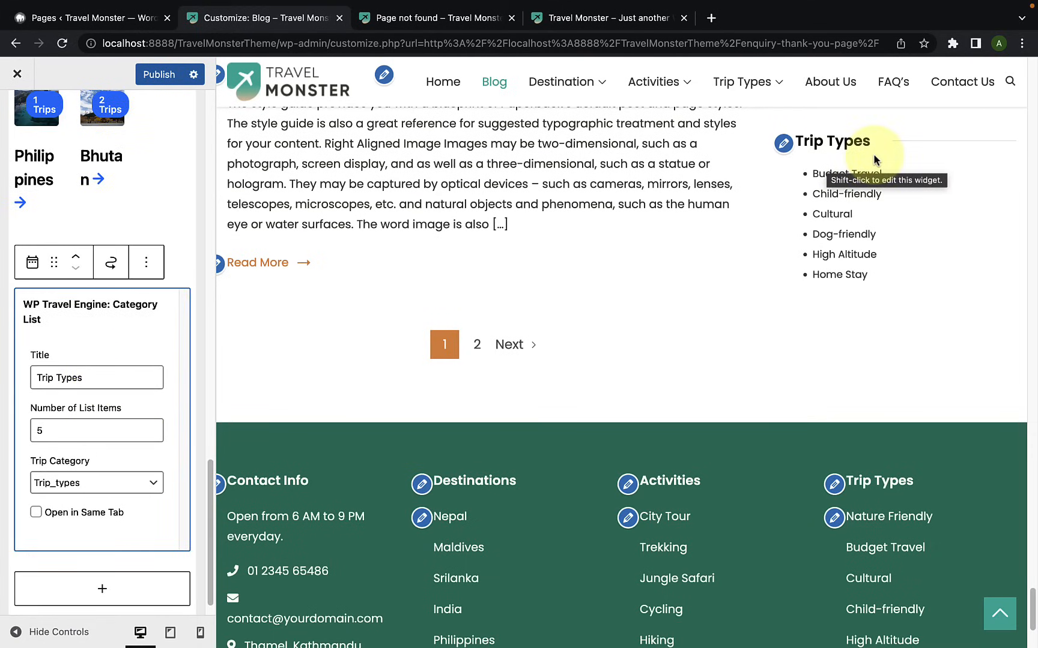
{"action": "scroll", "coordinate": [107, 444], "scroll_direction": "down", "scroll_amount": 1}
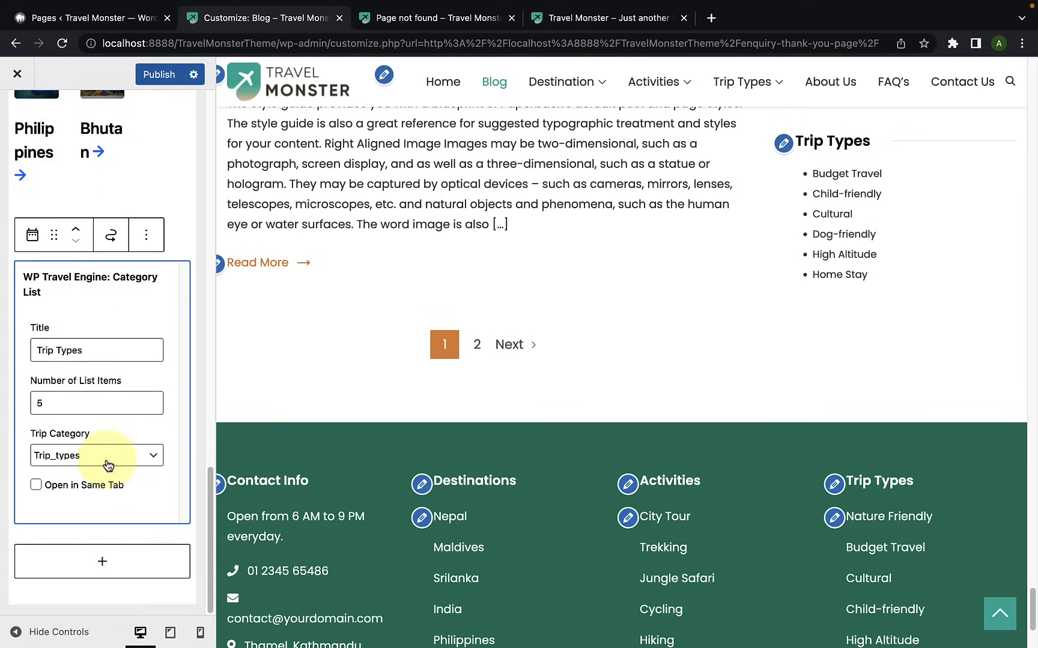
Step: Review the Sidebar's widgets and browse the full list of available blocks without adding one
{"action": "scroll", "coordinate": [120, 444], "scroll_direction": "up", "scroll_amount": 15}
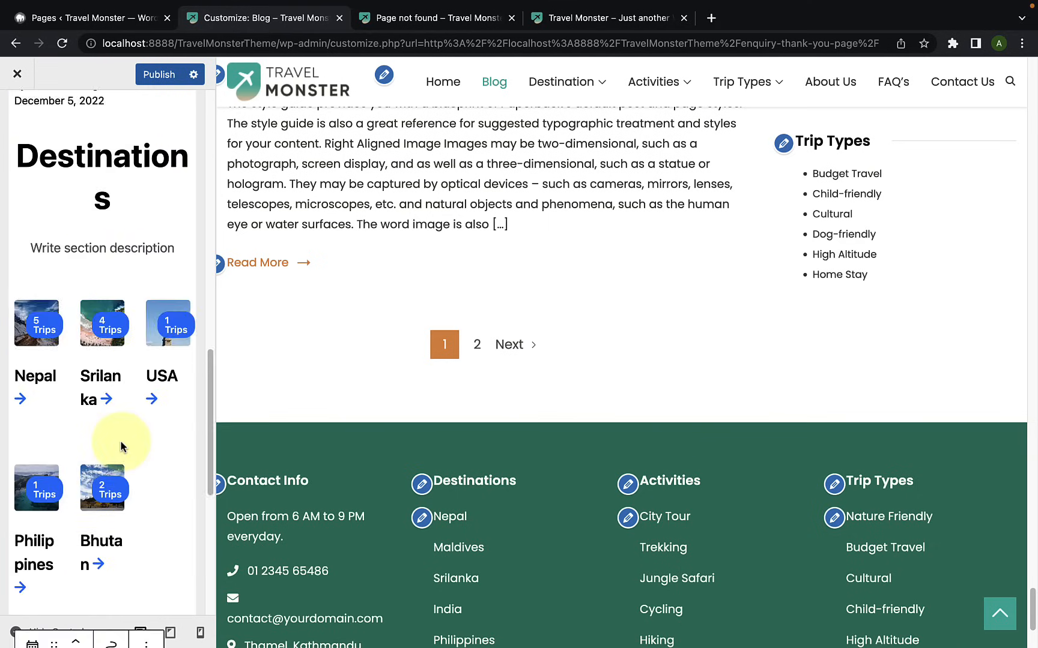
{"action": "scroll", "coordinate": [121, 444], "scroll_direction": "up", "scroll_amount": 5}
{"action": "scroll", "coordinate": [121, 445], "scroll_direction": "down", "scroll_amount": 5}
{"action": "scroll", "coordinate": [120, 444], "scroll_direction": "down", "scroll_amount": 10}
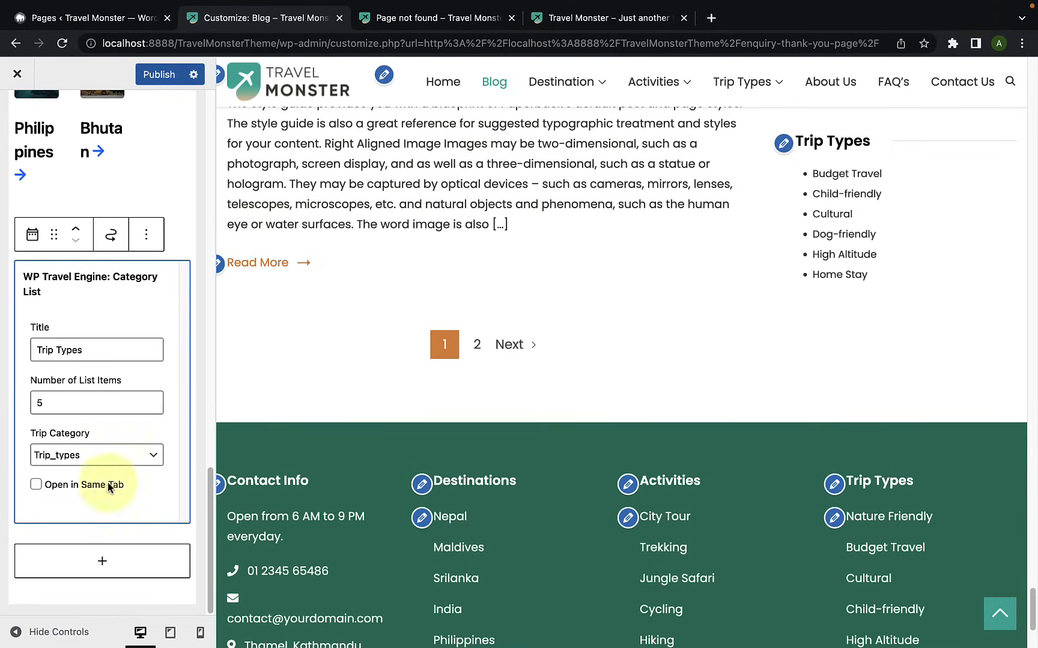
{"action": "left_click", "coordinate": [102, 564]}
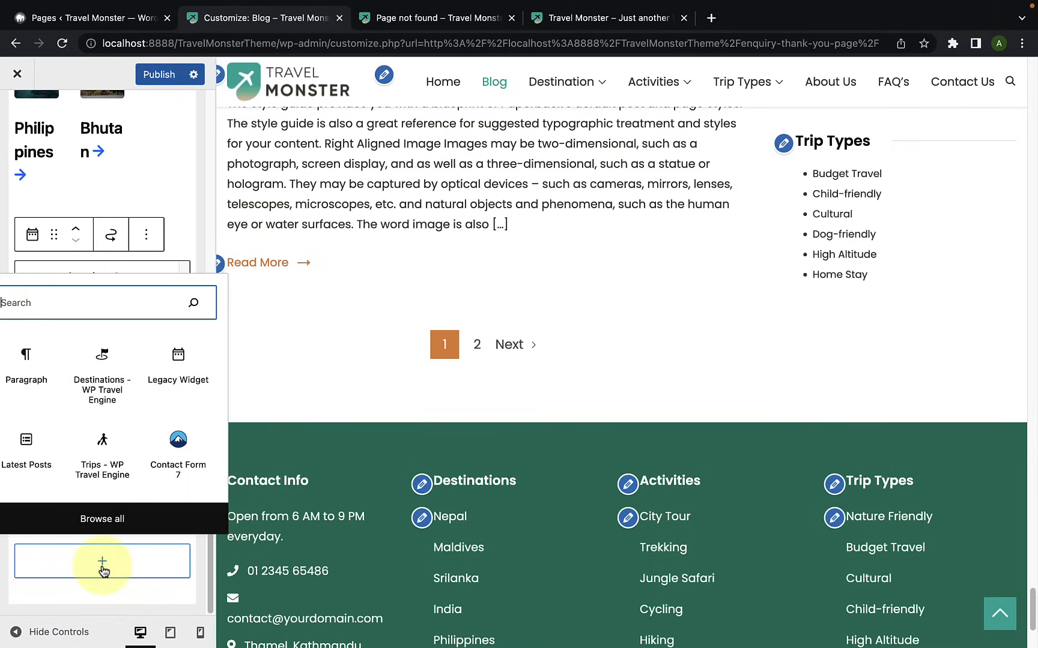
{"action": "left_click", "coordinate": [114, 522]}
{"action": "scroll", "coordinate": [306, 527], "scroll_direction": "down", "scroll_amount": 5}
{"action": "scroll", "coordinate": [307, 527], "scroll_direction": "down", "scroll_amount": 15}
{"action": "scroll", "coordinate": [305, 526], "scroll_direction": "up", "scroll_amount": 8}
{"action": "scroll", "coordinate": [305, 526], "scroll_direction": "up", "scroll_amount": 10}
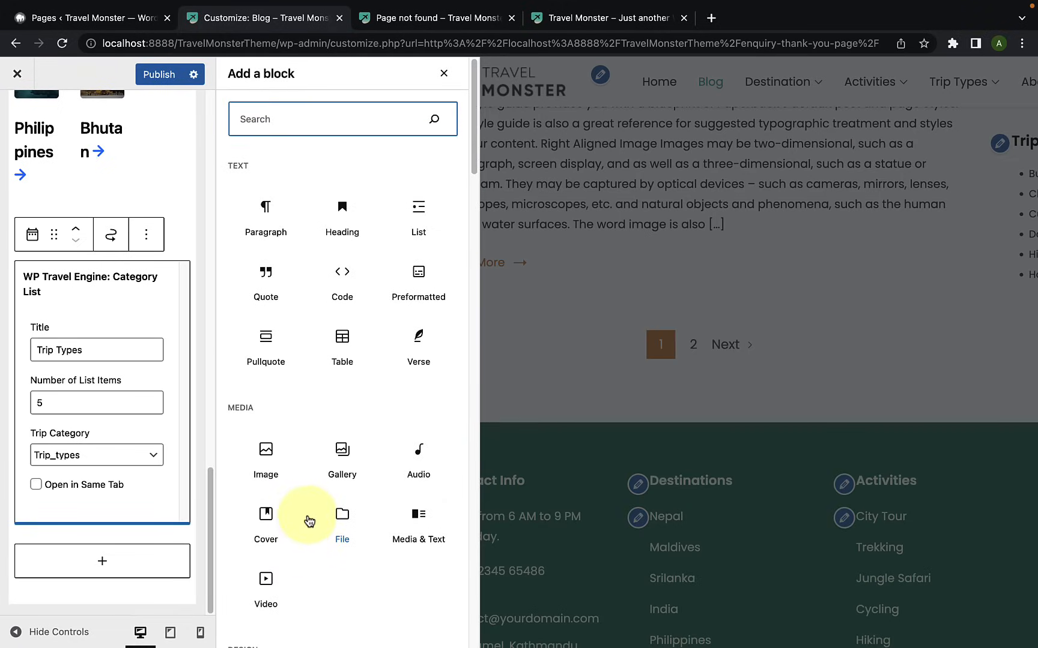
{"action": "left_click", "coordinate": [444, 73]}
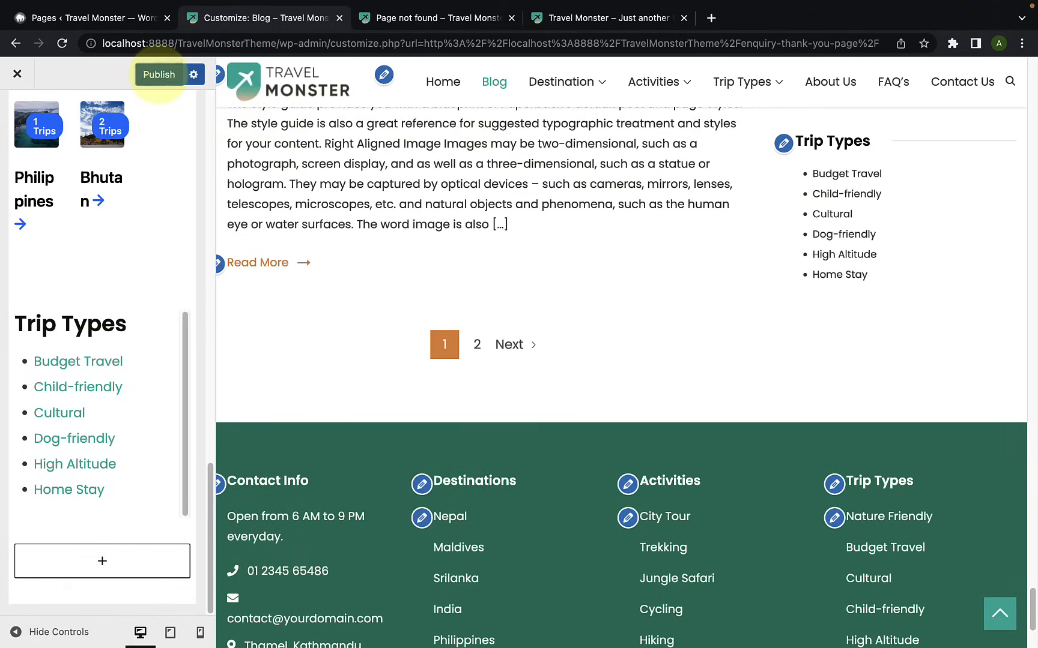
Step: Publish the Sidebar changes and look over the whole sidebar in the blog preview
{"action": "left_click", "coordinate": [159, 76]}
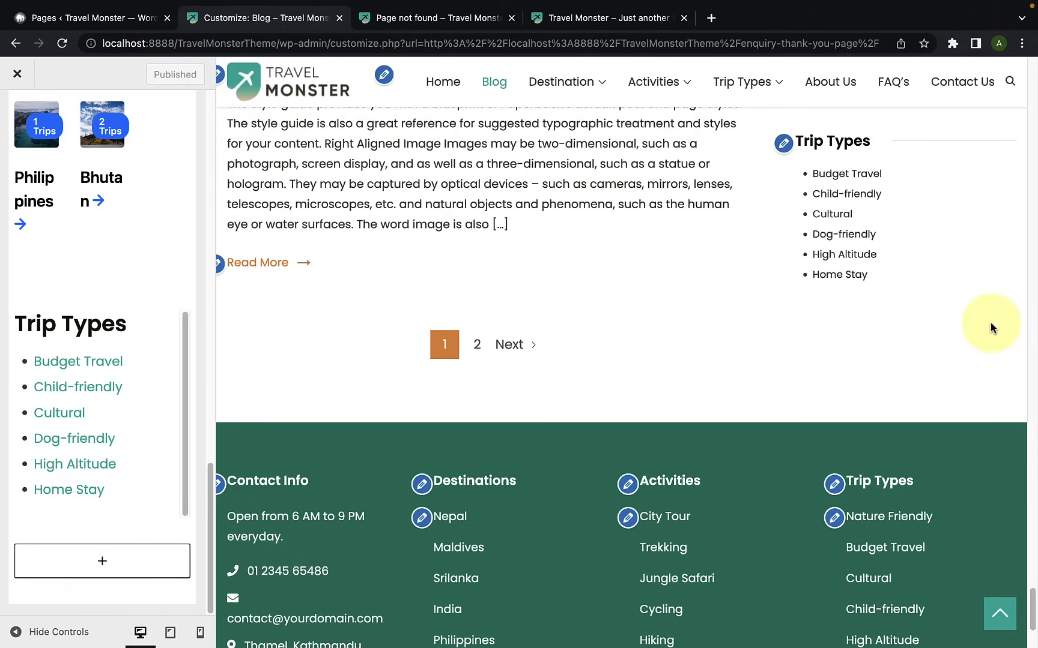
{"action": "scroll", "coordinate": [989, 325], "scroll_direction": "up", "scroll_amount": 5}
{"action": "scroll", "coordinate": [958, 361], "scroll_direction": "up", "scroll_amount": 15}
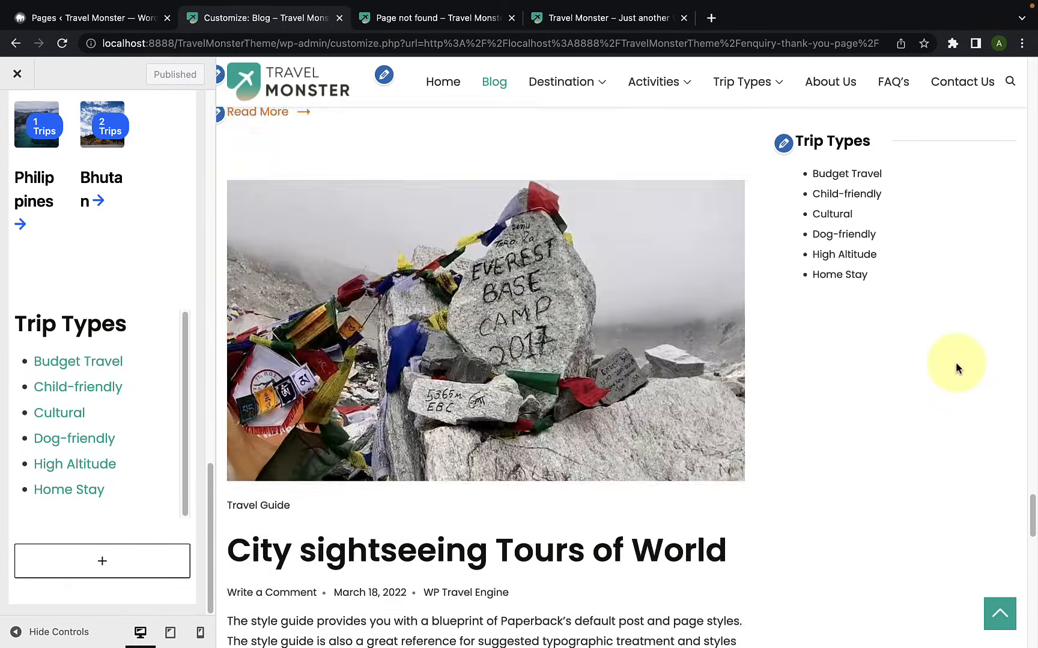
{"action": "scroll", "coordinate": [949, 365], "scroll_direction": "up", "scroll_amount": 12}
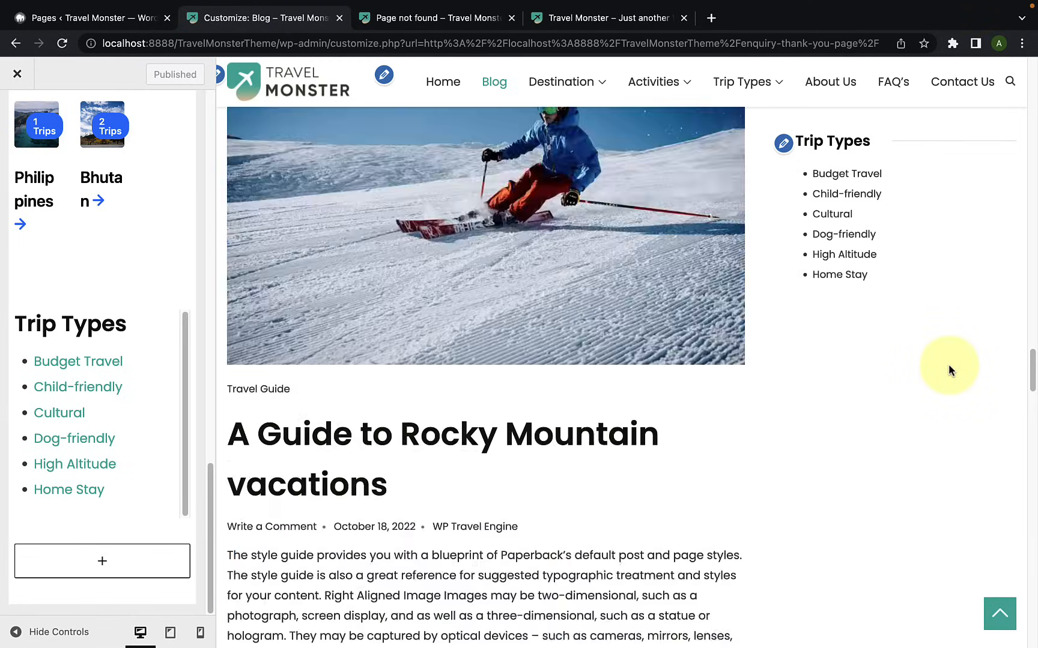
{"action": "scroll", "coordinate": [949, 367], "scroll_direction": "up", "scroll_amount": 15}
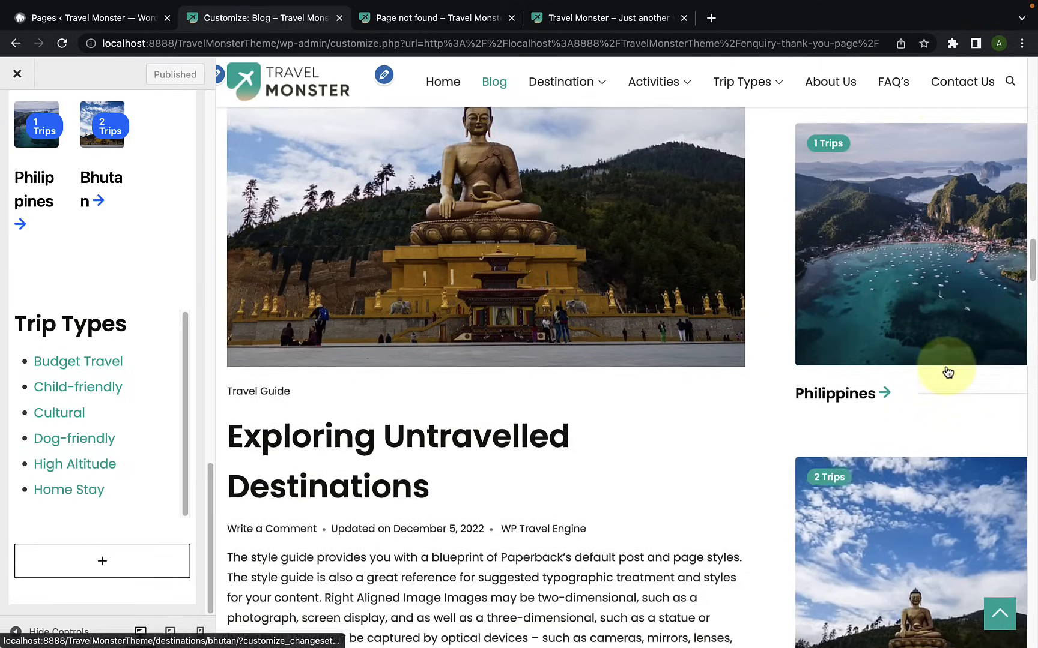
{"action": "scroll", "coordinate": [948, 371], "scroll_direction": "up", "scroll_amount": 15}
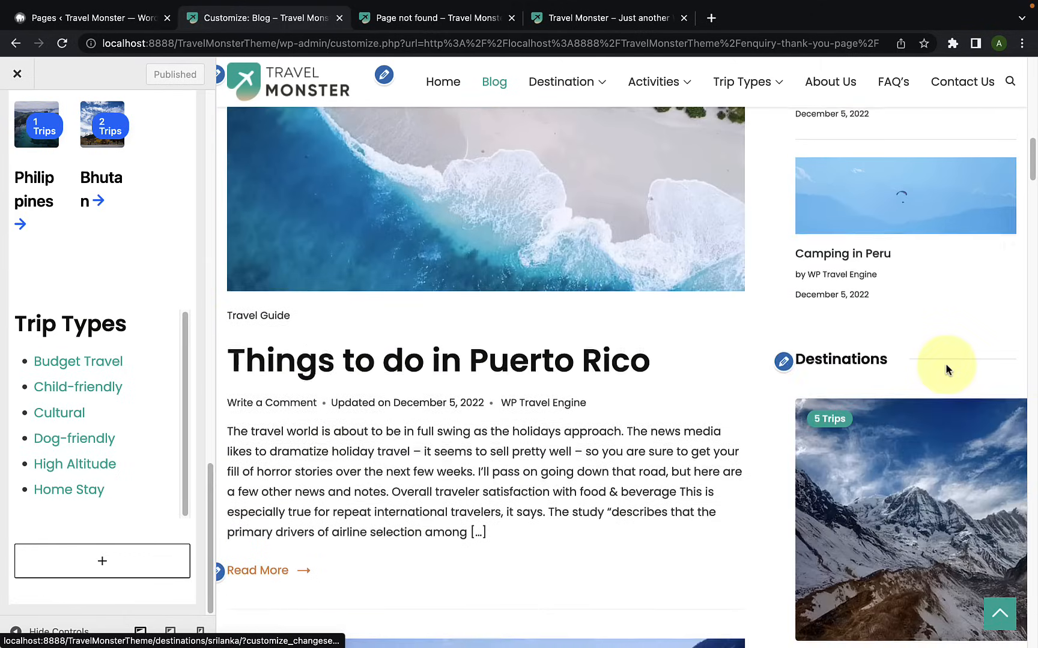
{"action": "scroll", "coordinate": [961, 372], "scroll_direction": "up", "scroll_amount": 10}
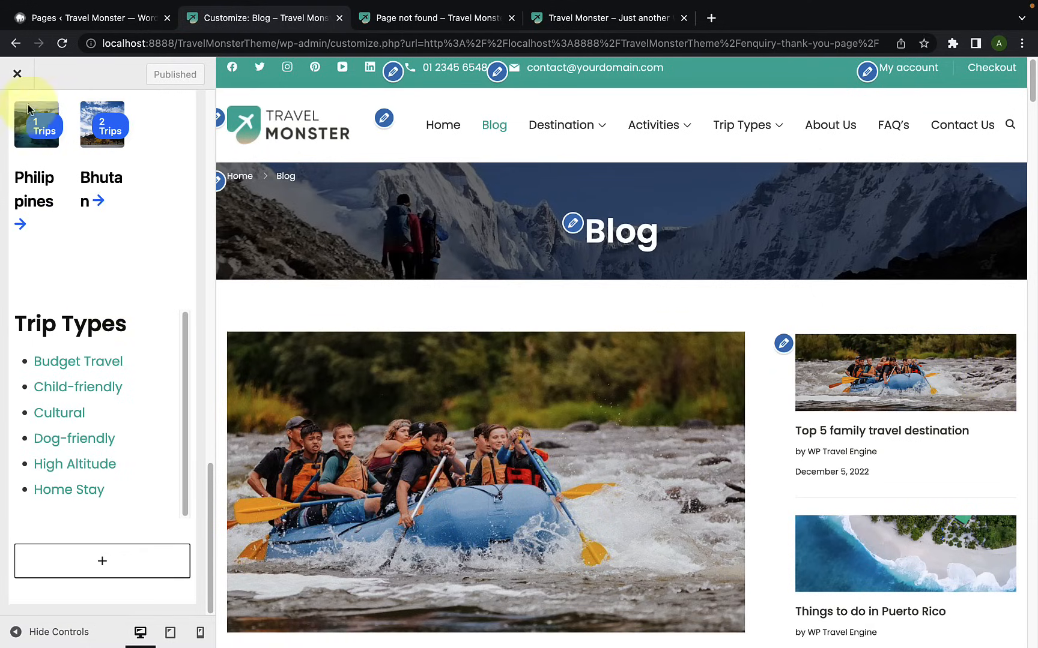
Step: Return to the widget areas, bring the site footer into the preview and open the Footer One widgets
{"action": "scroll", "coordinate": [72, 198], "scroll_direction": "up", "scroll_amount": 2}
{"action": "scroll", "coordinate": [72, 199], "scroll_direction": "up", "scroll_amount": 10}
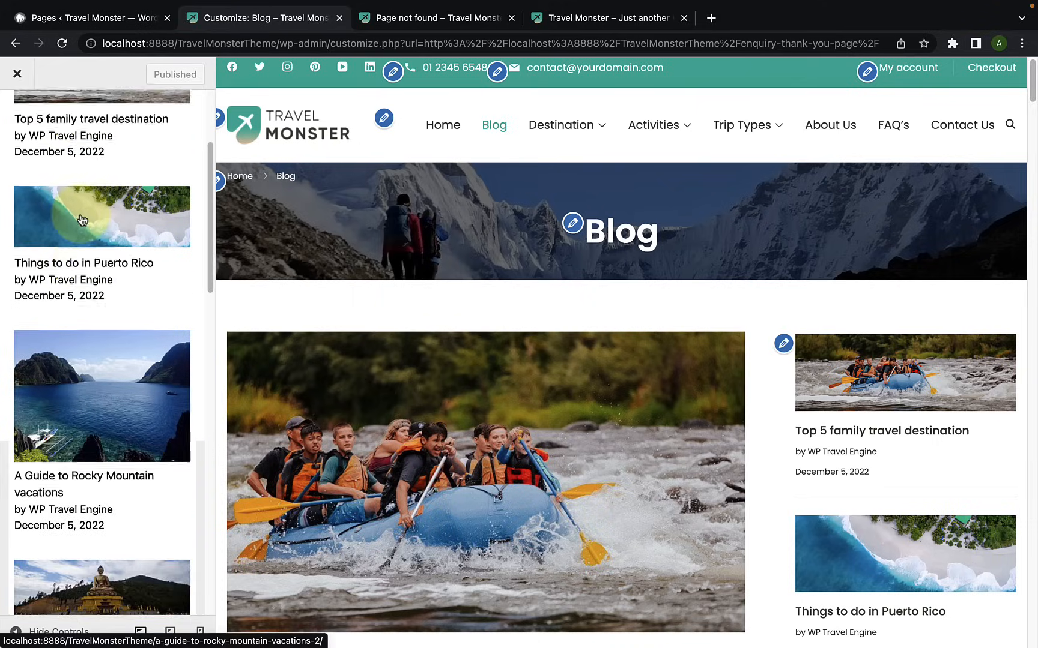
{"action": "left_click", "coordinate": [27, 137]}
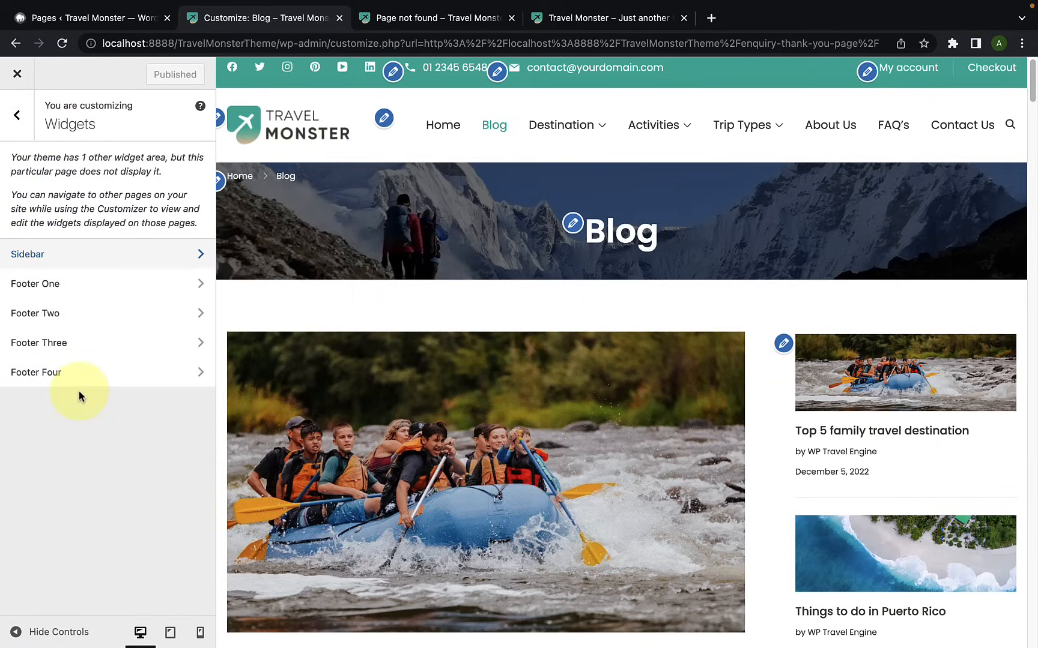
{"action": "scroll", "coordinate": [901, 363], "scroll_direction": "down", "scroll_amount": 15}
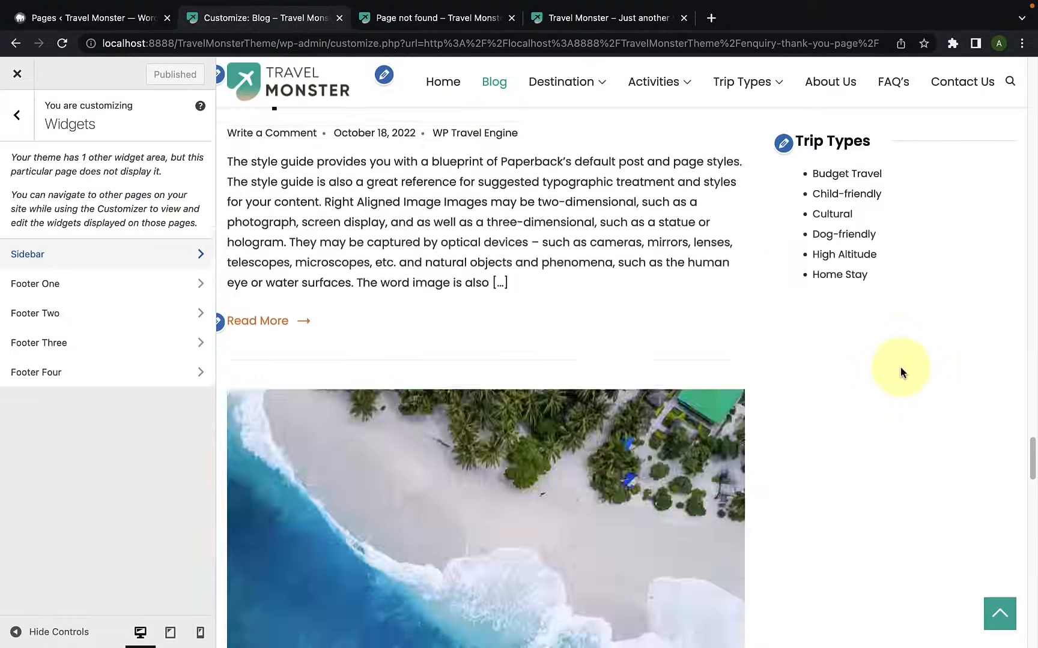
{"action": "scroll", "coordinate": [899, 367], "scroll_direction": "down", "scroll_amount": 10}
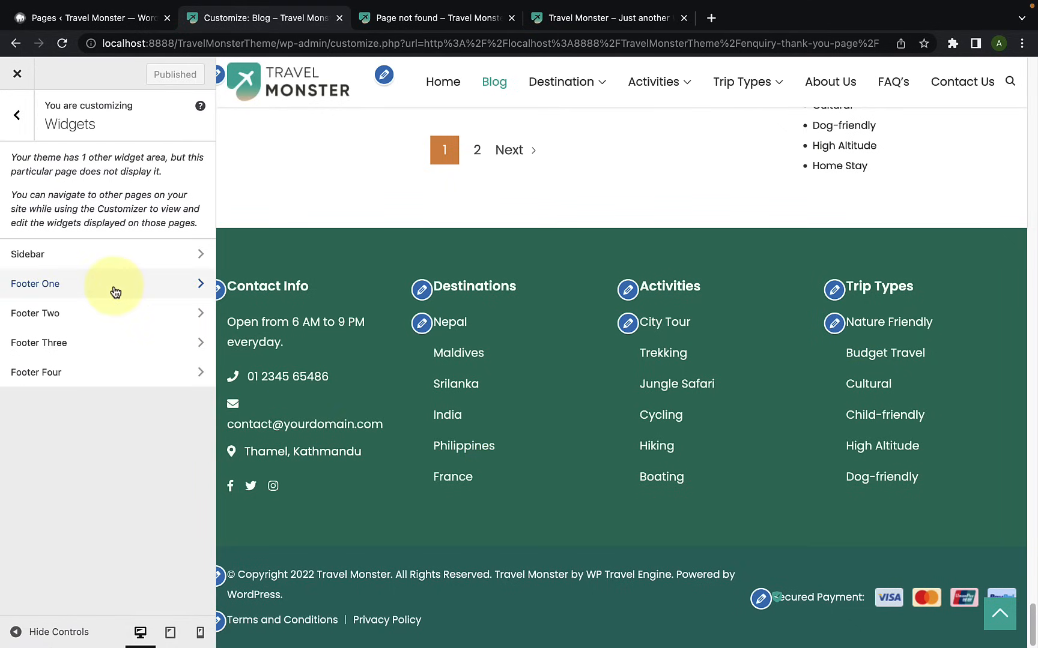
{"action": "left_click", "coordinate": [116, 292]}
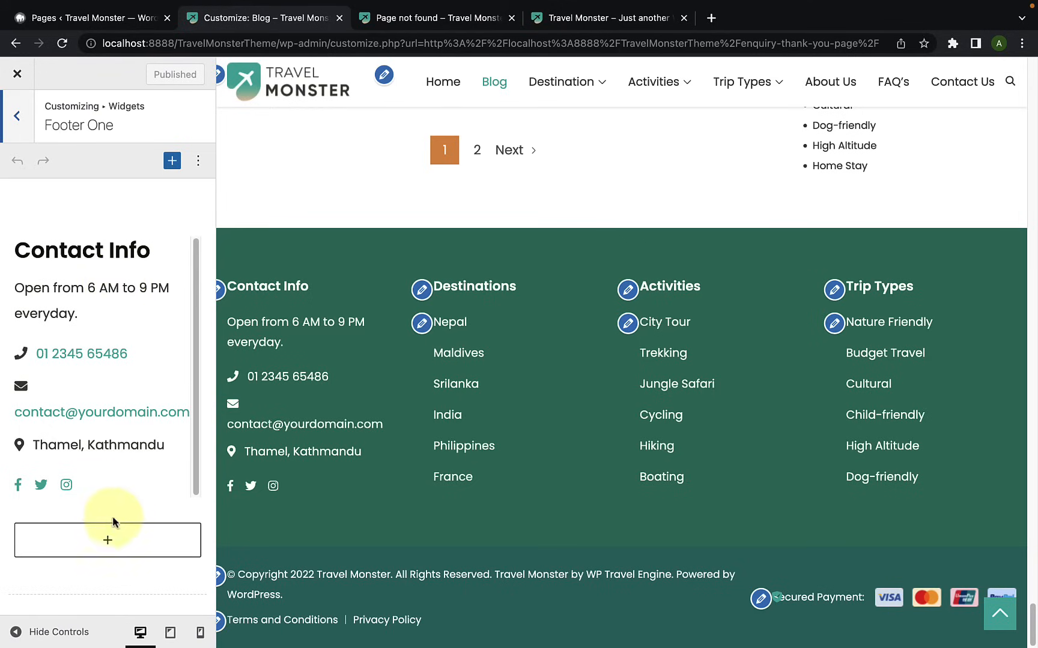
Step: Browse the full list of blocks available for Footer One and close it without adding any
{"action": "left_click", "coordinate": [112, 540]}
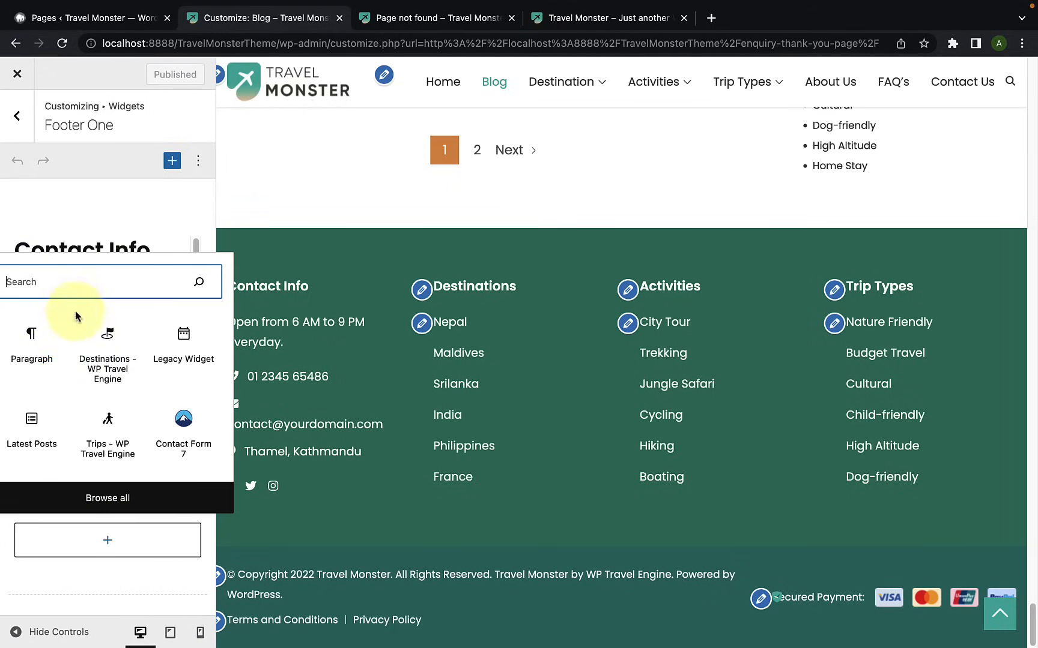
{"action": "left_click", "coordinate": [108, 497]}
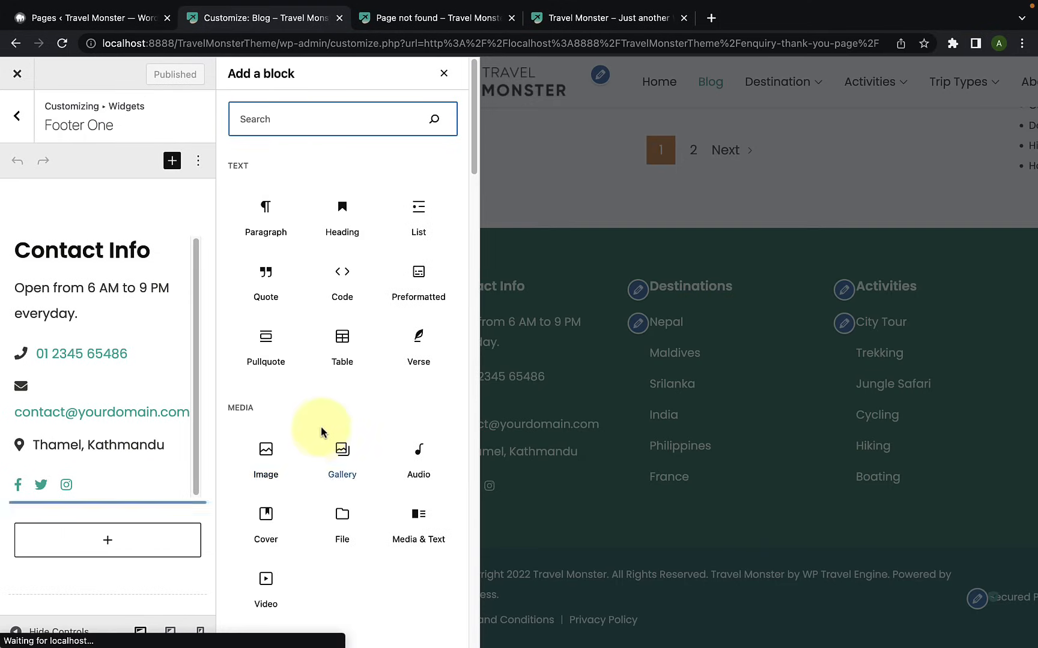
{"action": "scroll", "coordinate": [324, 399], "scroll_direction": "down", "scroll_amount": 5}
{"action": "scroll", "coordinate": [323, 403], "scroll_direction": "down", "scroll_amount": 5}
{"action": "scroll", "coordinate": [324, 401], "scroll_direction": "down", "scroll_amount": 5}
{"action": "scroll", "coordinate": [328, 400], "scroll_direction": "up", "scroll_amount": 15}
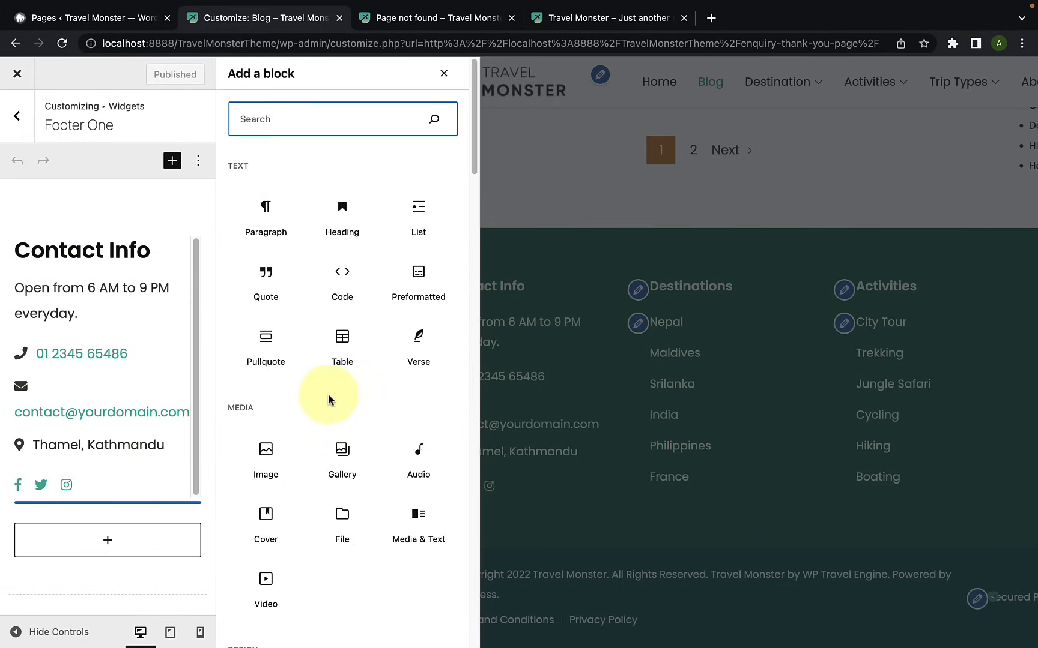
{"action": "left_click", "coordinate": [444, 73]}
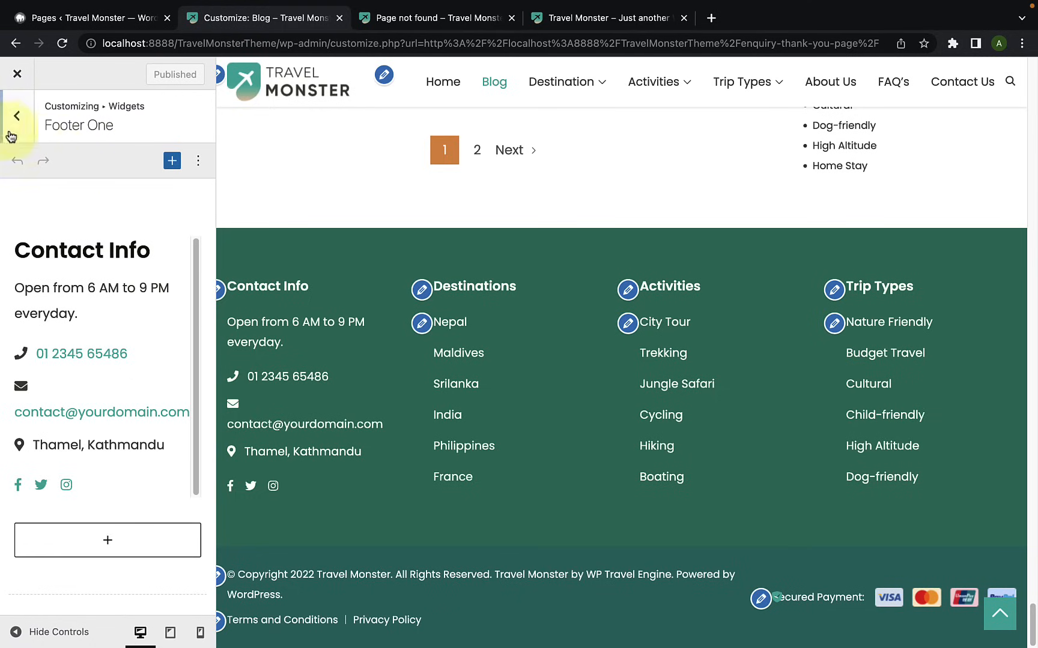
Step: Examine the widgets in Footer Two, Footer Three and Footer Four, and return to the widget areas
{"action": "left_click", "coordinate": [8, 131]}
{"action": "left_click", "coordinate": [72, 313]}
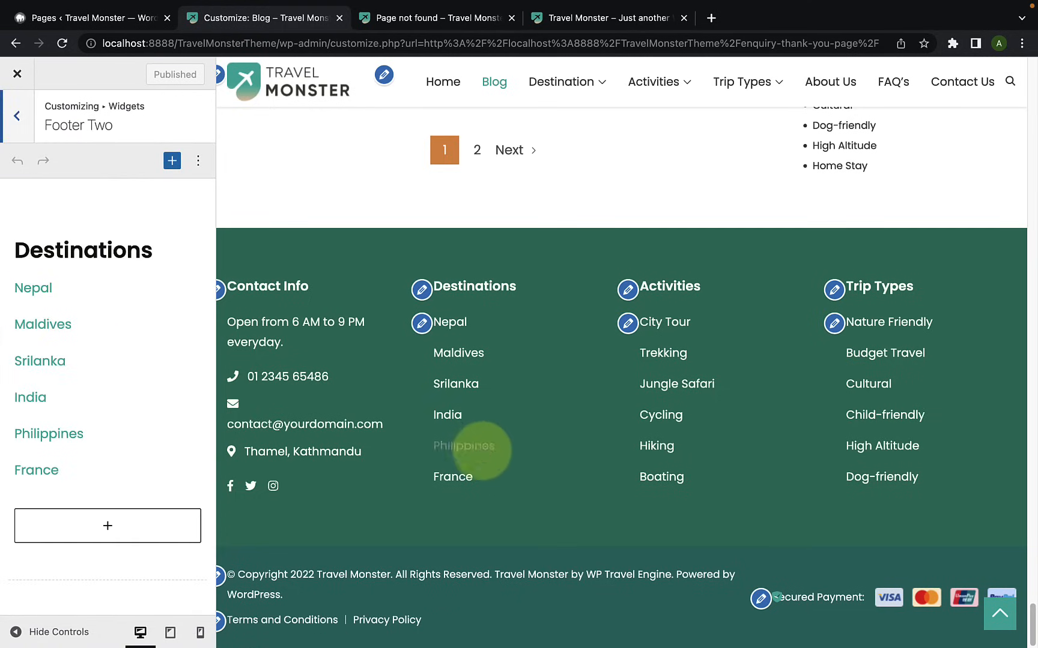
{"action": "left_click", "coordinate": [16, 126]}
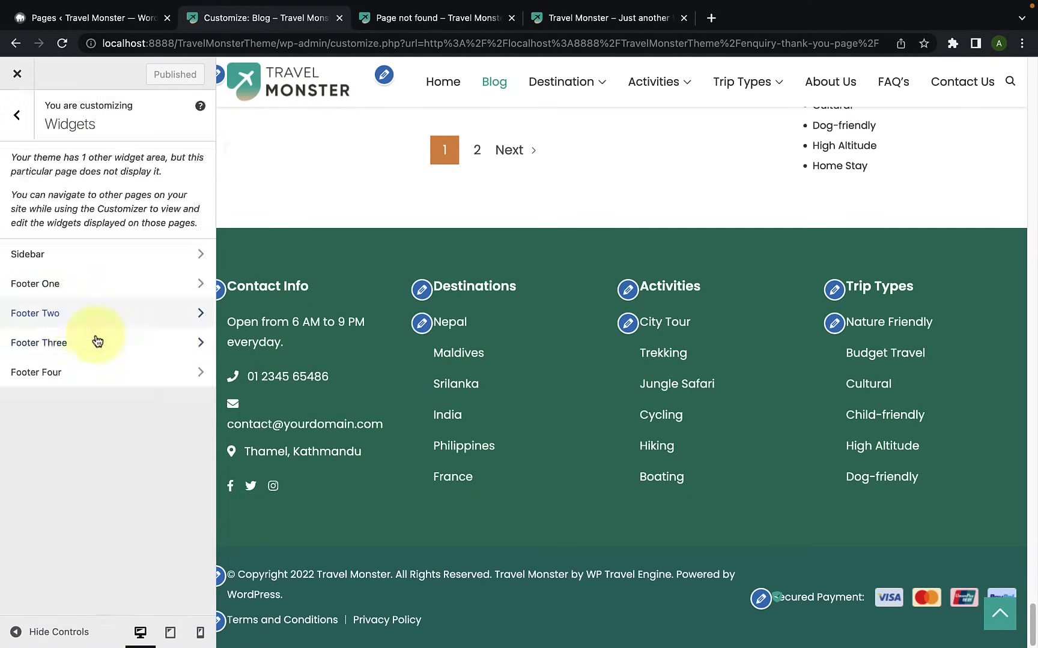
{"action": "left_click", "coordinate": [108, 336]}
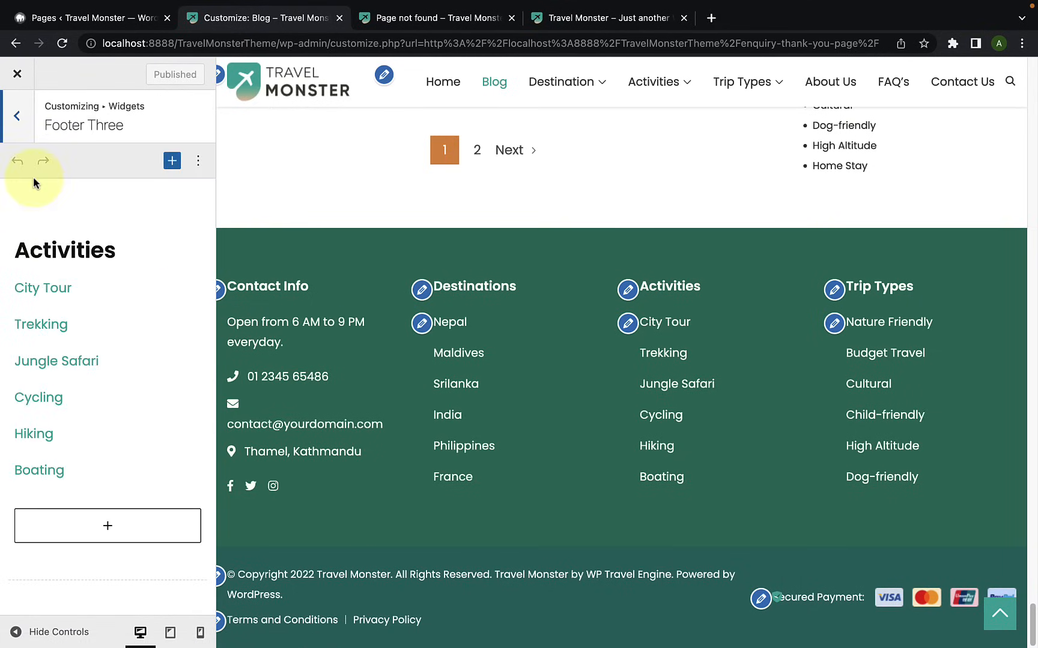
{"action": "left_click", "coordinate": [22, 131]}
{"action": "left_click", "coordinate": [67, 384]}
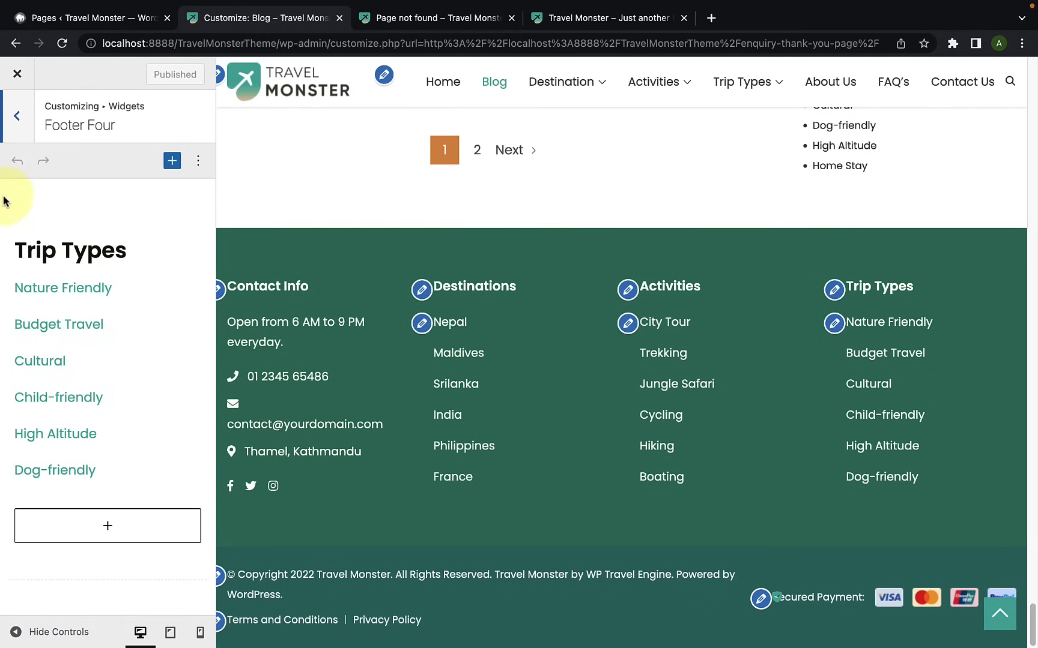
{"action": "left_click", "coordinate": [26, 132]}
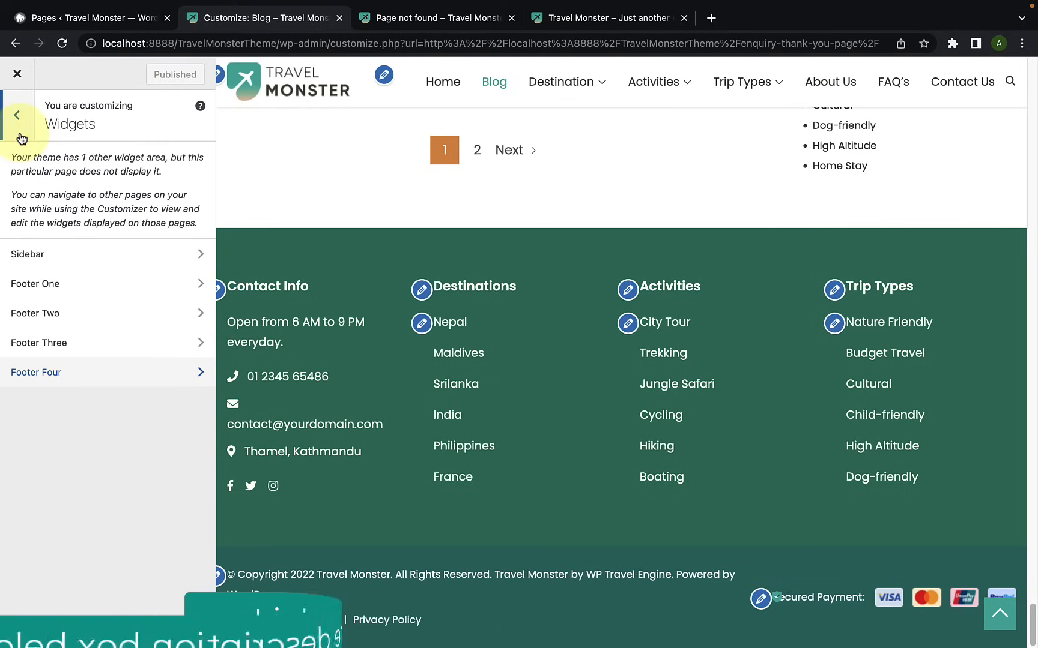
Step: Open the Homepage Settings and show the site's Home page in the preview
{"action": "left_click", "coordinate": [22, 138]}
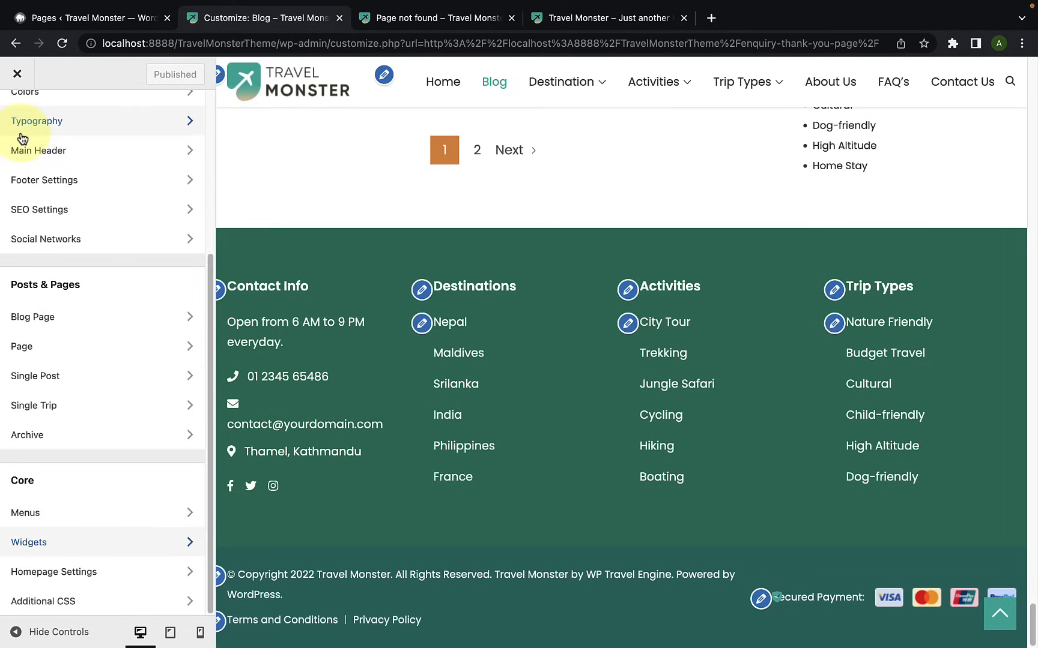
{"action": "left_click", "coordinate": [118, 578]}
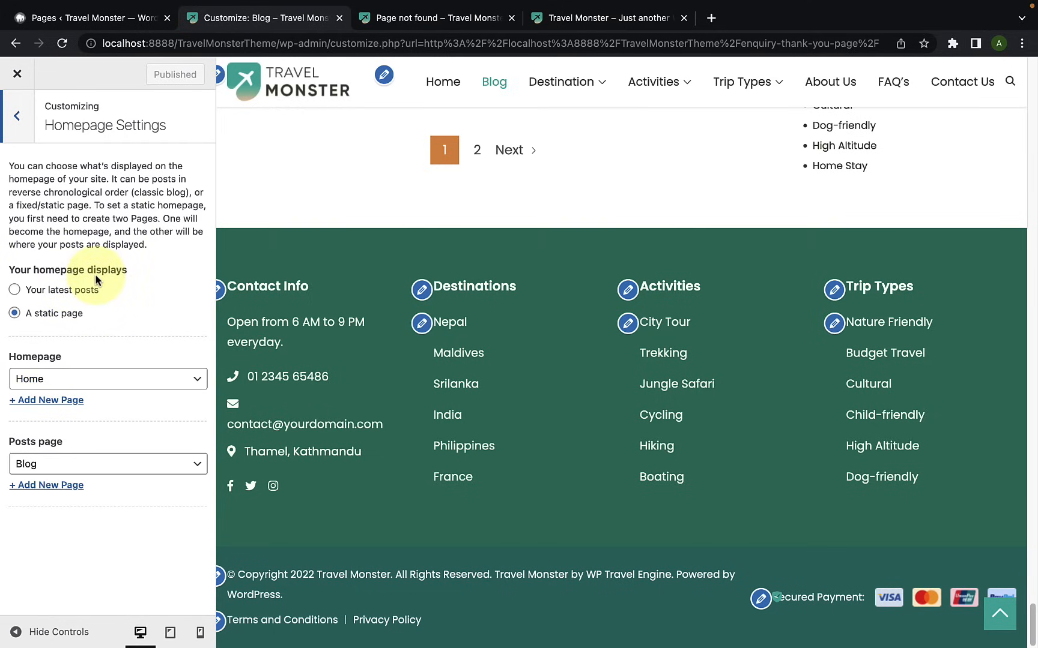
{"action": "left_click", "coordinate": [458, 88]}
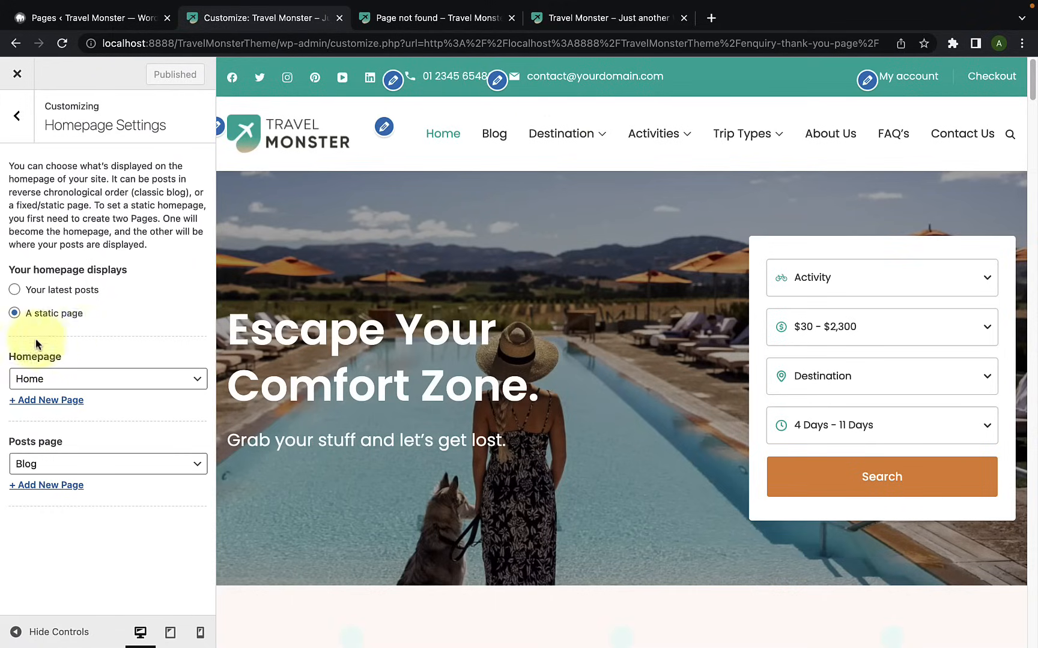
Step: Look over the static Home page's sections in the preview and return to its beginning
{"action": "scroll", "coordinate": [429, 324], "scroll_direction": "down", "scroll_amount": 15}
{"action": "scroll", "coordinate": [433, 326], "scroll_direction": "up", "scroll_amount": 8}
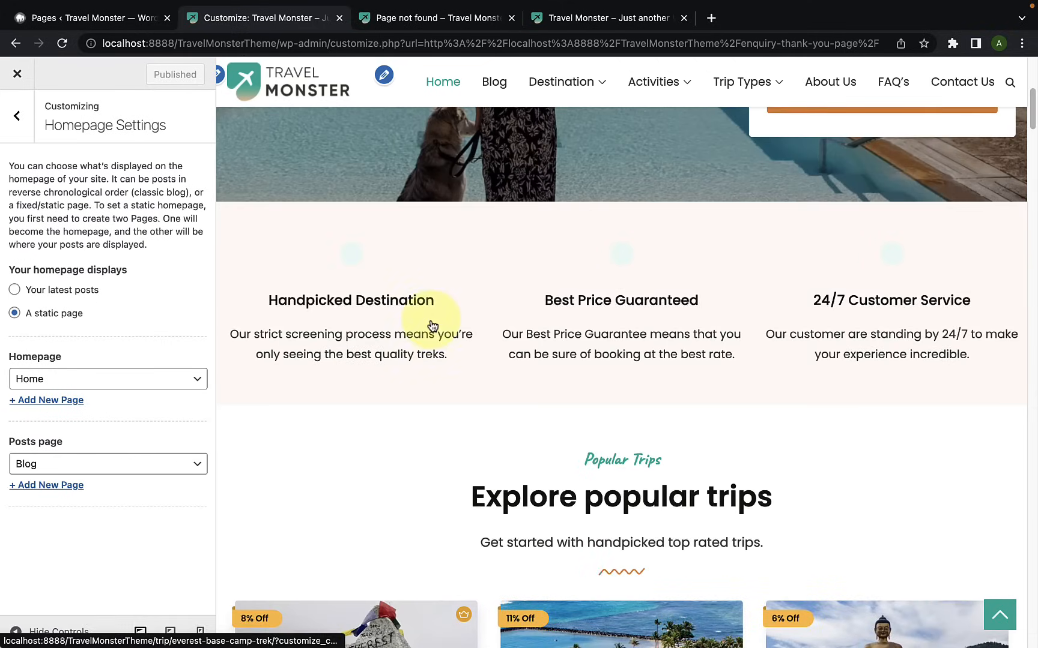
{"action": "scroll", "coordinate": [430, 317], "scroll_direction": "up", "scroll_amount": 6}
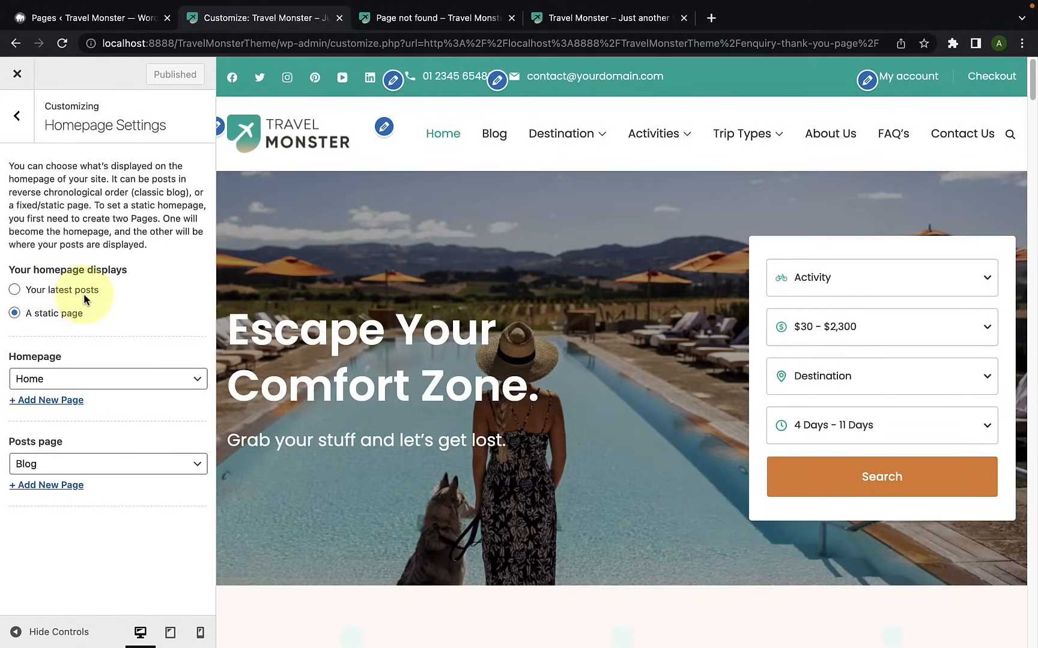
Step: Set the homepage to display your latest posts and look through the post listing in the preview
{"action": "left_click", "coordinate": [14, 290]}
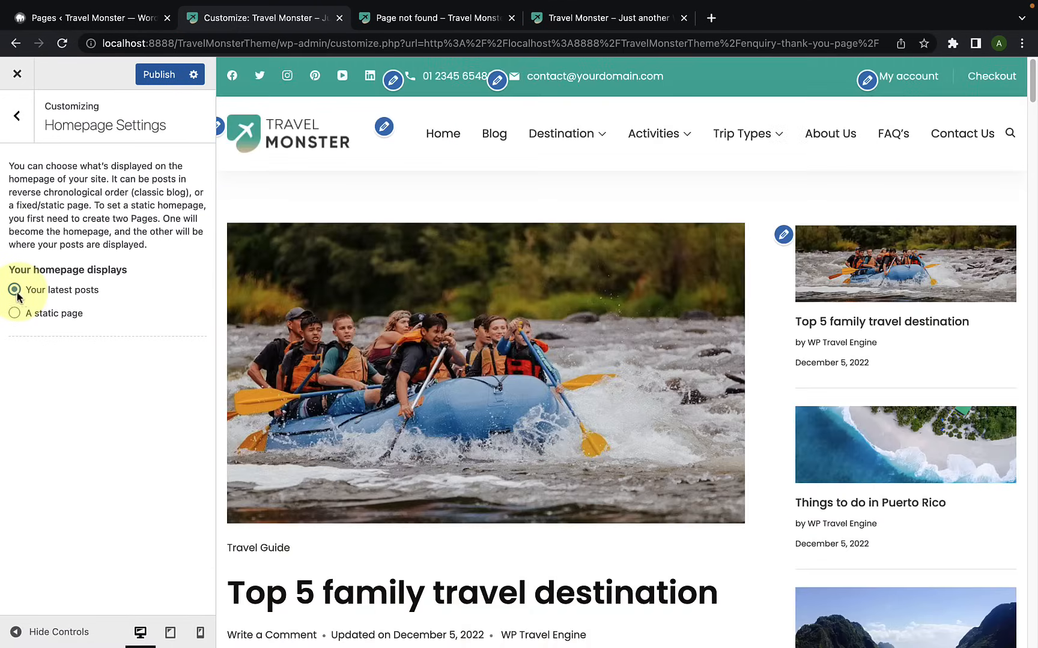
{"action": "scroll", "coordinate": [480, 336], "scroll_direction": "down", "scroll_amount": 9}
{"action": "scroll", "coordinate": [487, 346], "scroll_direction": "down", "scroll_amount": 15}
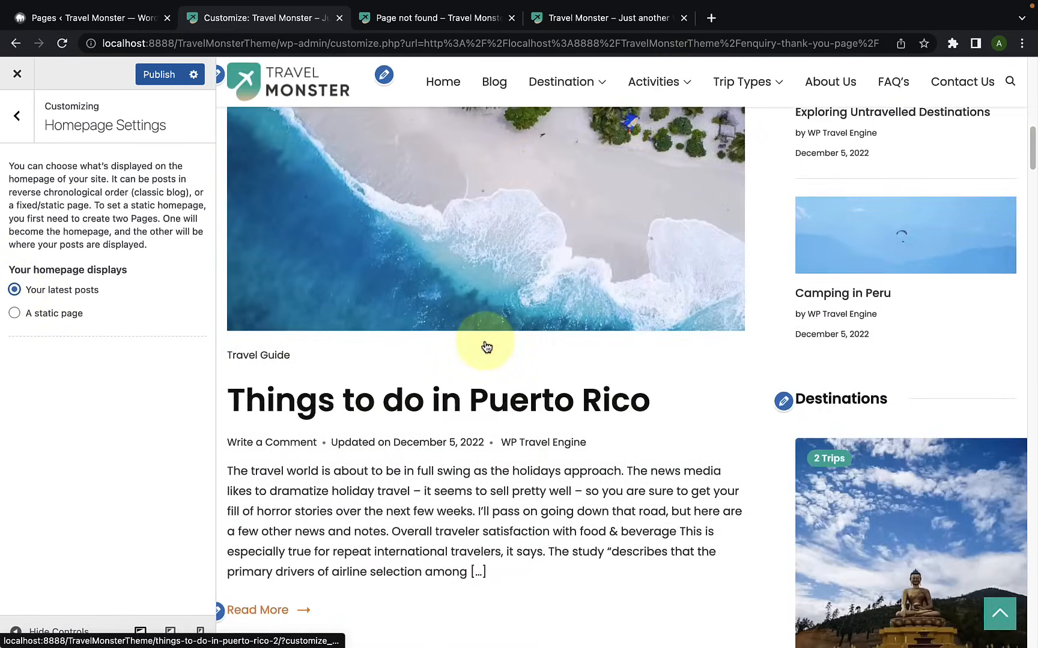
{"action": "scroll", "coordinate": [486, 346], "scroll_direction": "down", "scroll_amount": 8}
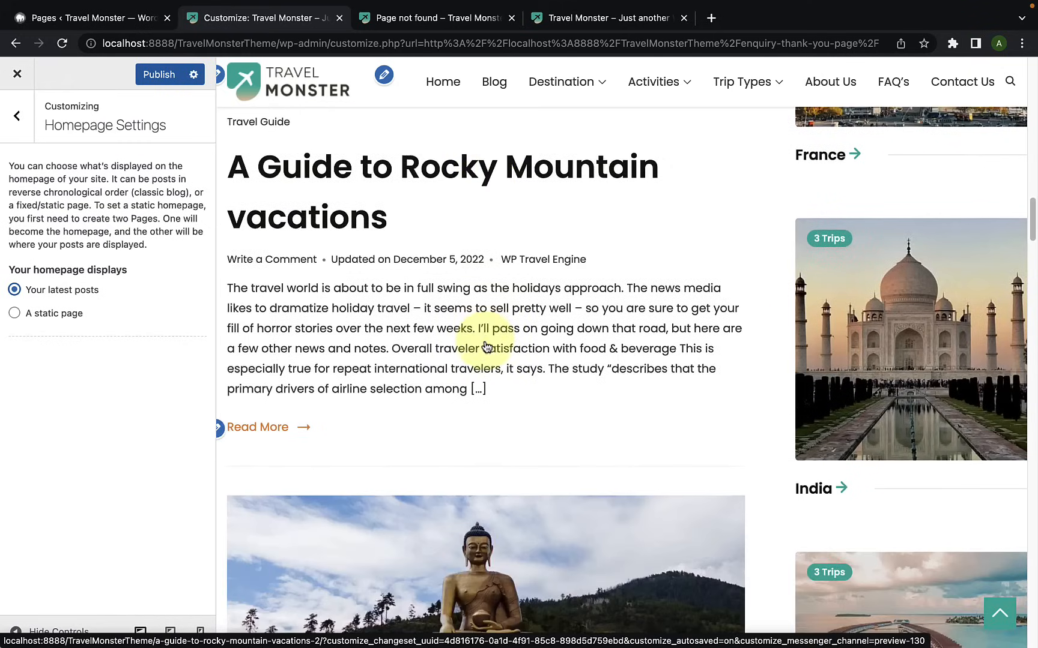
{"action": "scroll", "coordinate": [486, 347], "scroll_direction": "up", "scroll_amount": 15}
{"action": "scroll", "coordinate": [487, 346], "scroll_direction": "up", "scroll_amount": 10}
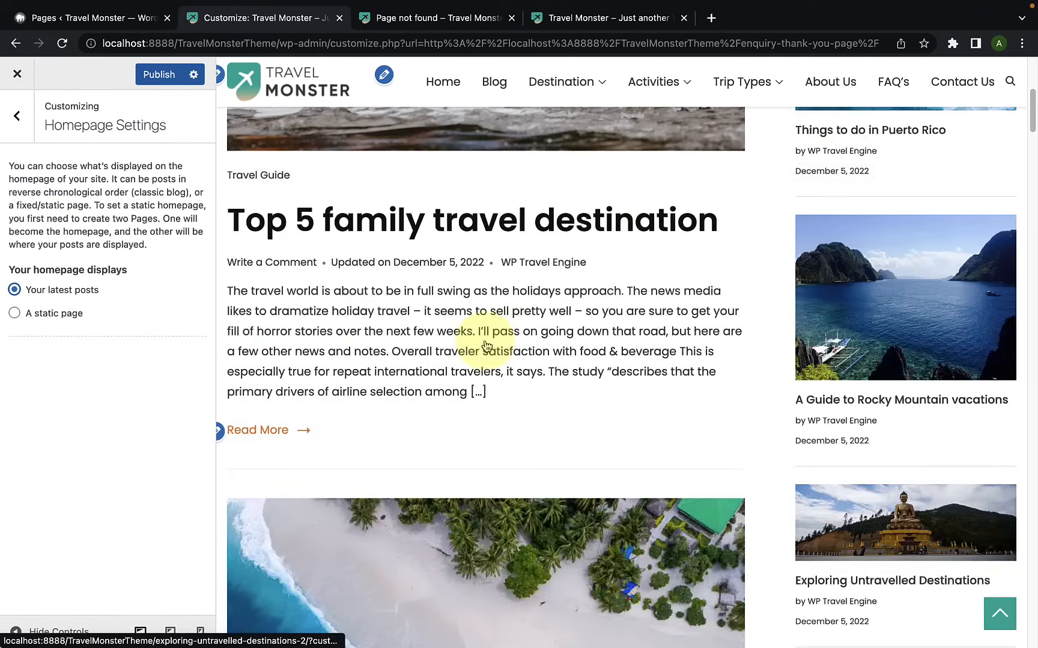
Step: Set the homepage to a static page with Home as Homepage and Blog as Posts page, and publish the settings
{"action": "left_click", "coordinate": [14, 312]}
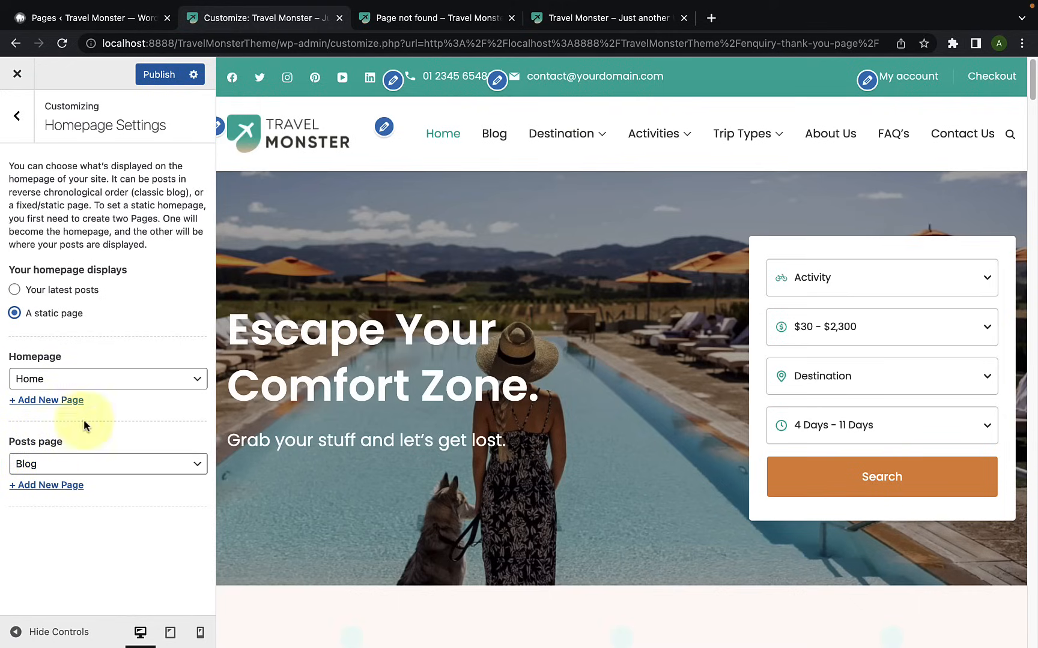
{"action": "left_click", "coordinate": [77, 382]}
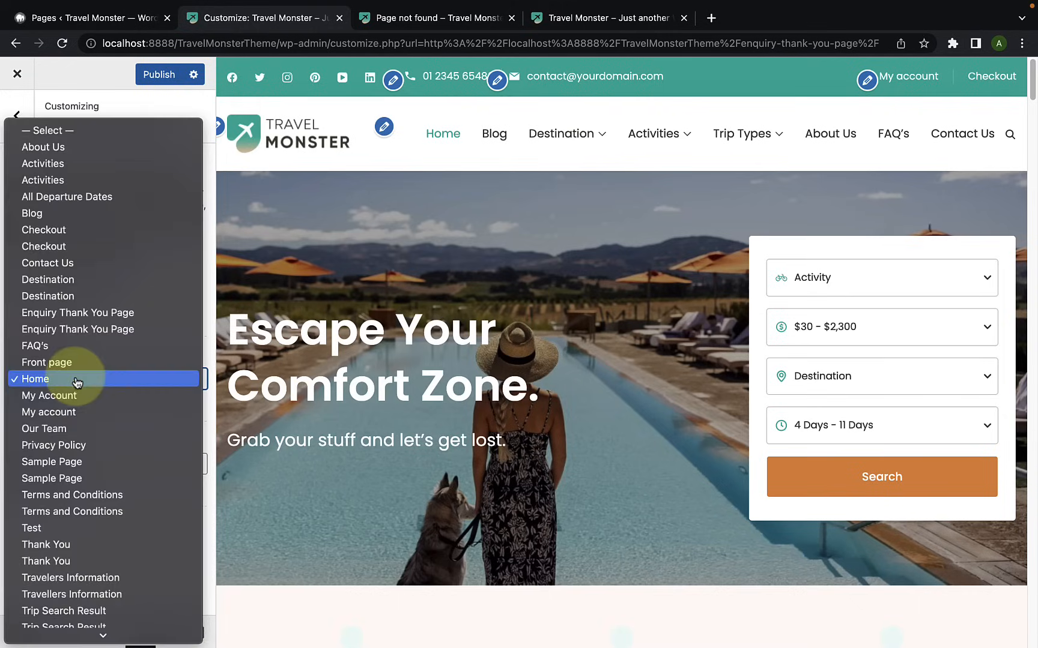
{"action": "scroll", "coordinate": [76, 426], "scroll_direction": "down", "scroll_amount": 1}
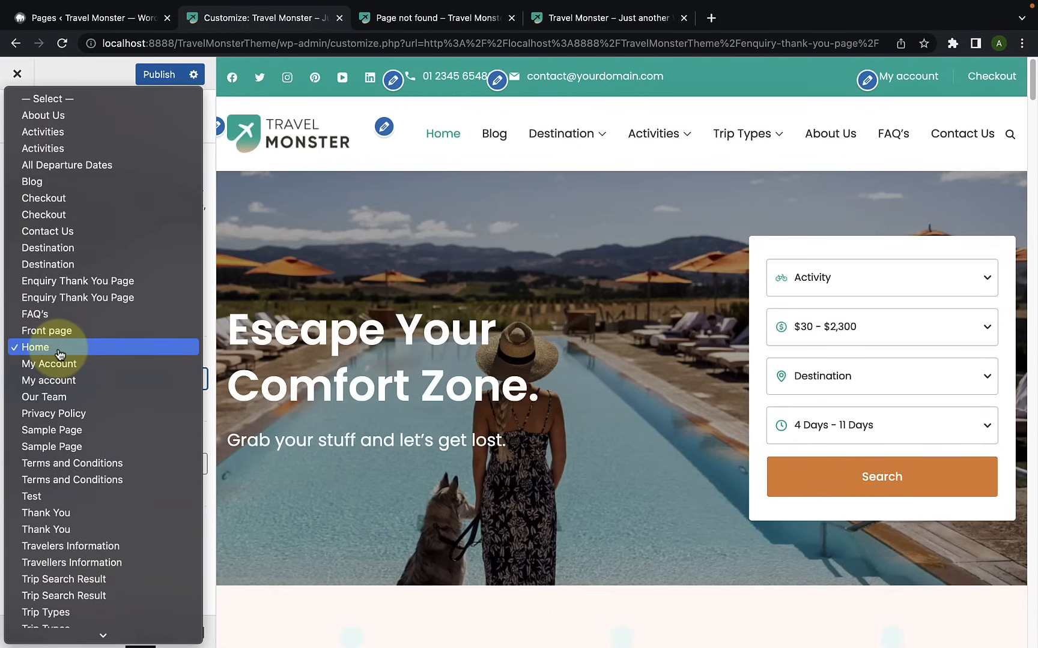
{"action": "left_click", "coordinate": [212, 168]}
{"action": "left_click", "coordinate": [49, 466]}
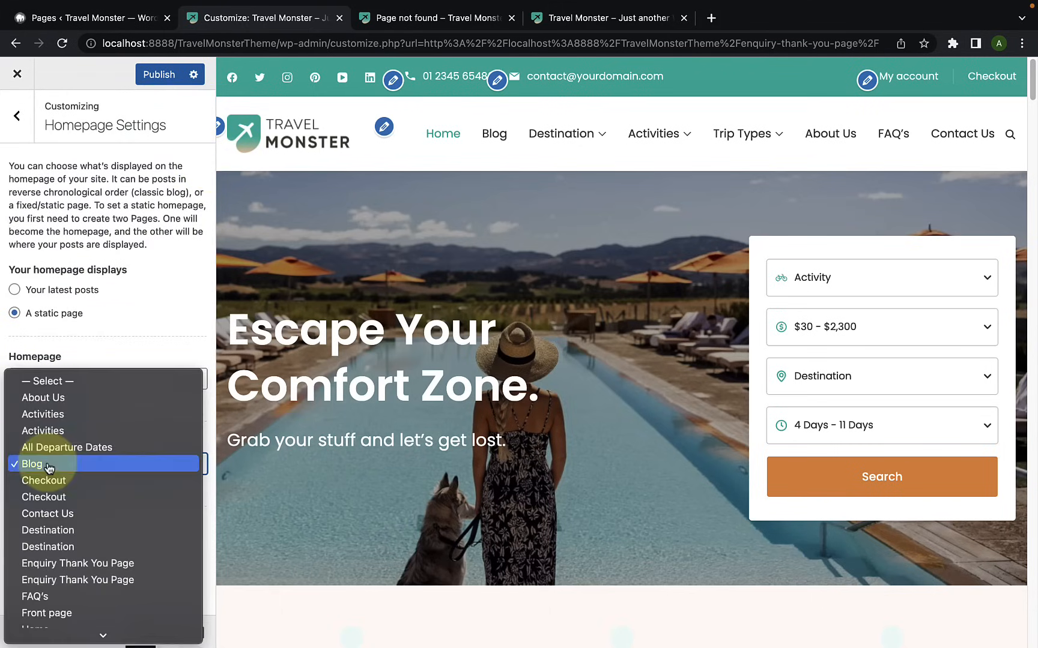
{"action": "left_click", "coordinate": [124, 361]}
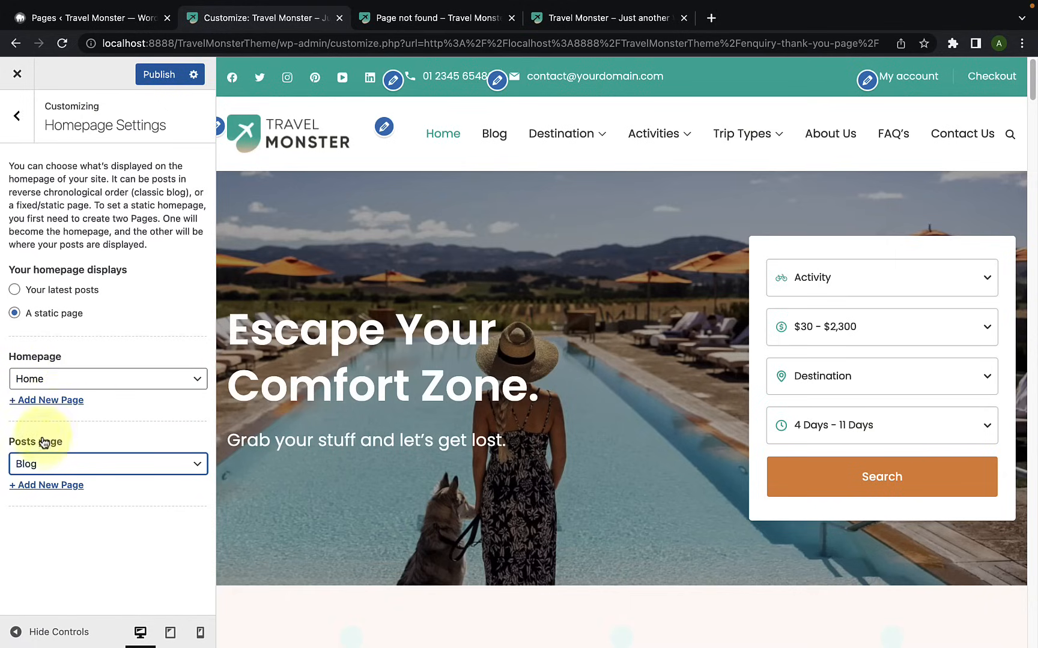
{"action": "left_click", "coordinate": [98, 495]}
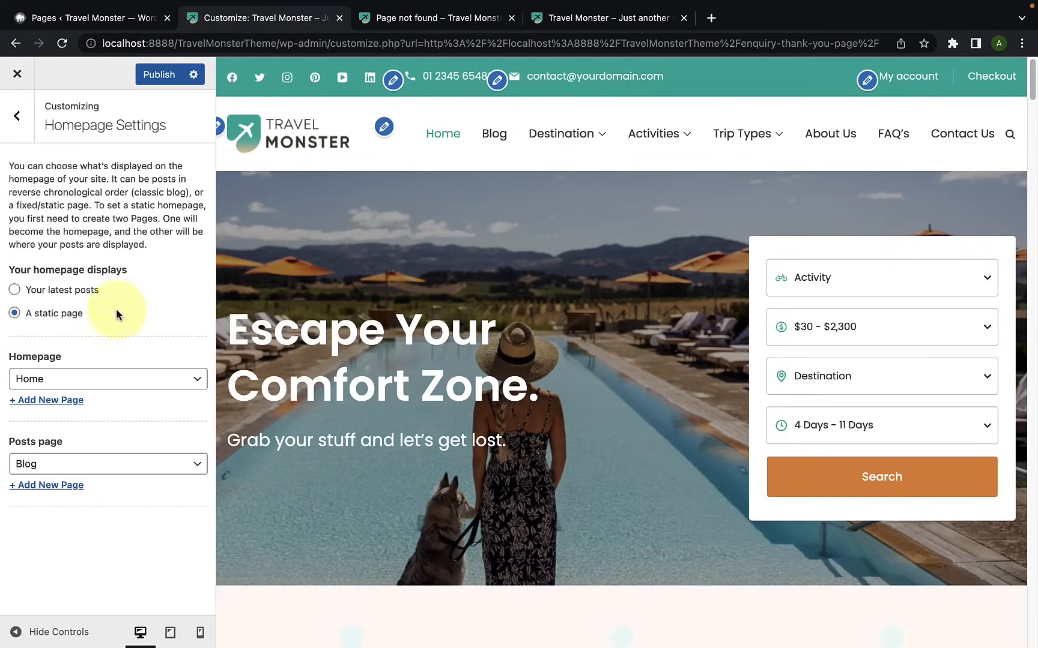
{"action": "left_click", "coordinate": [162, 76]}
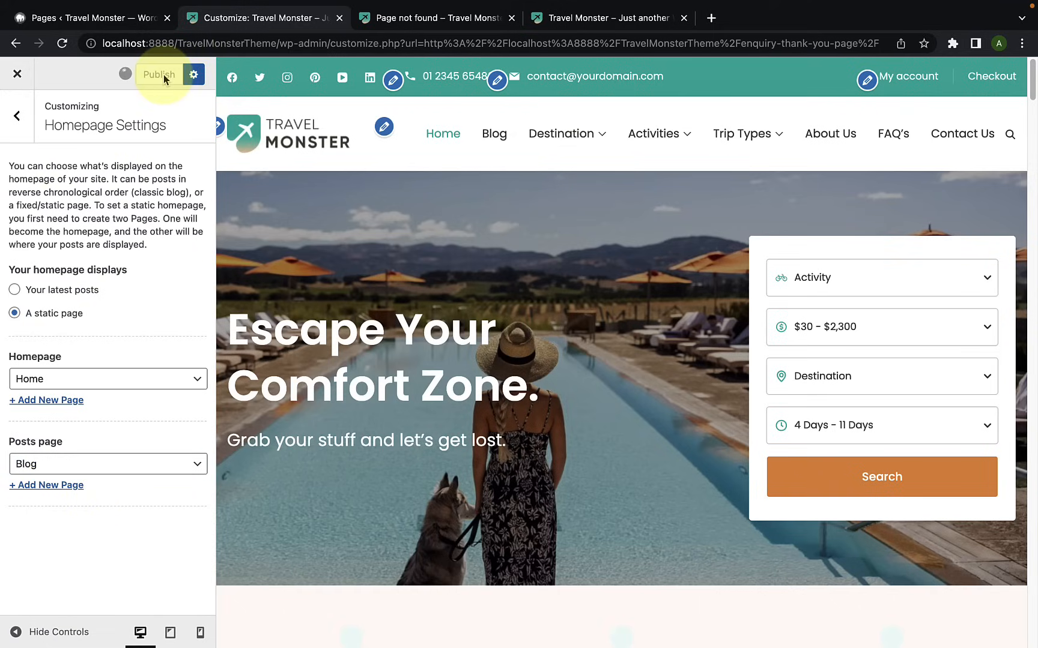
Step: Open the Additional CSS section to view its code, and return to the beginning of the customizer's main list
{"action": "left_click", "coordinate": [24, 116]}
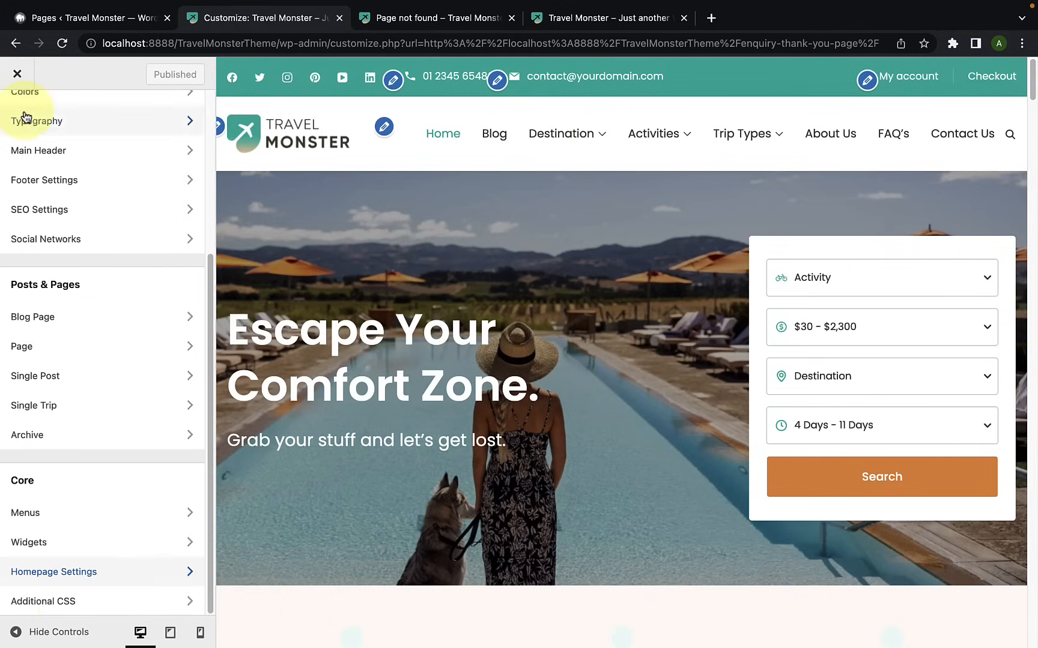
{"action": "left_click", "coordinate": [61, 609]}
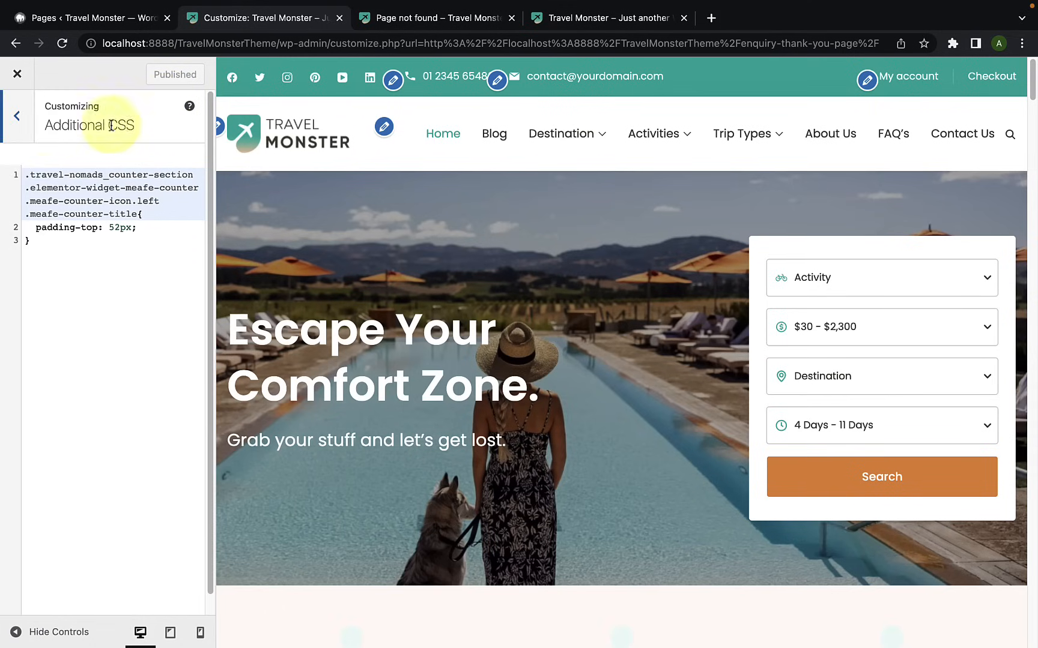
{"action": "left_click", "coordinate": [24, 123]}
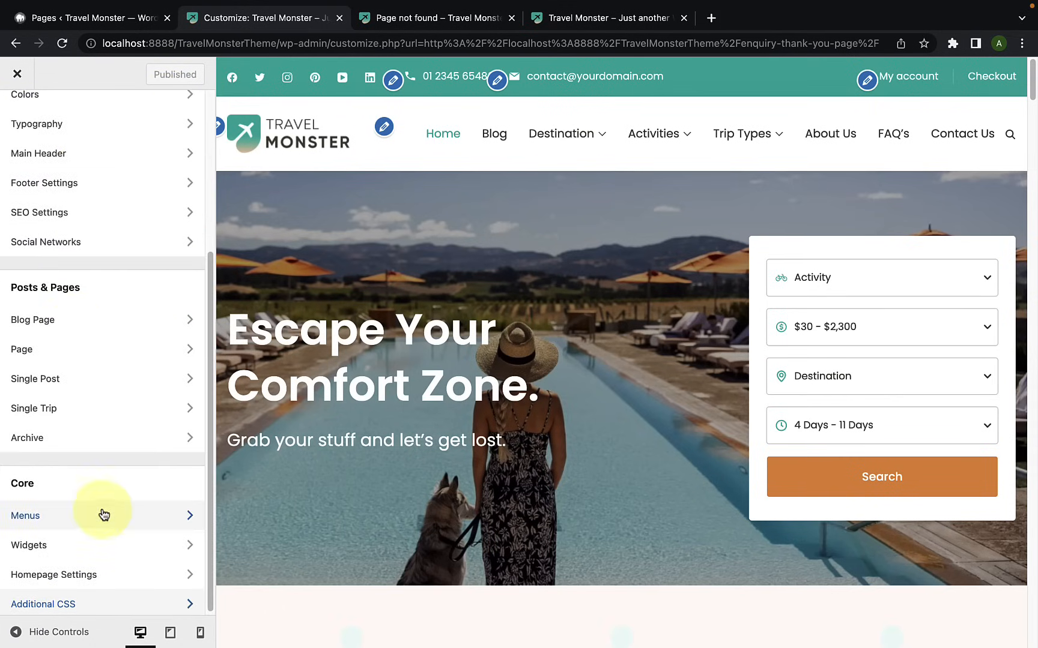
{"action": "scroll", "coordinate": [100, 514], "scroll_direction": "up", "scroll_amount": 5}
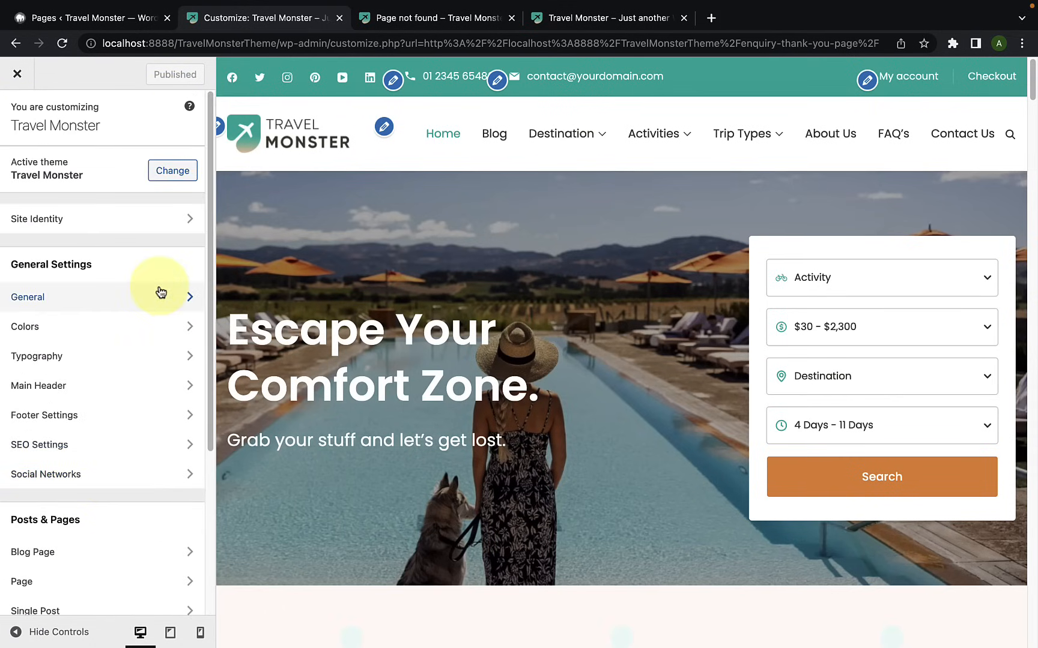
Step: Close the "Page not found" browser tab, switch to the live Travel Monster site and reload it
{"action": "left_click", "coordinate": [511, 19]}
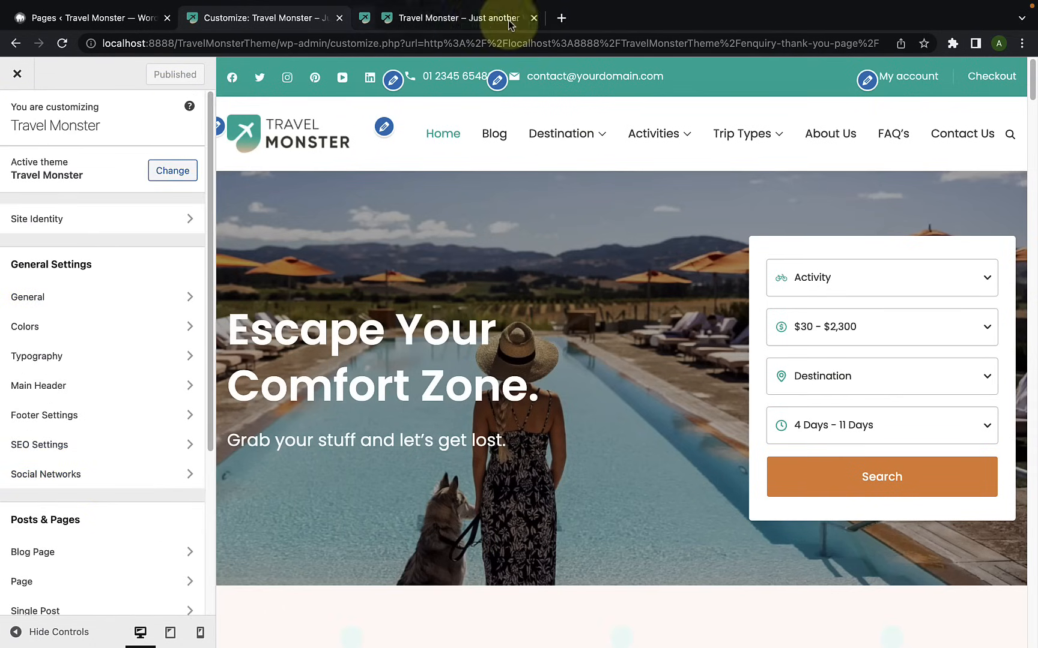
{"action": "left_click", "coordinate": [437, 26]}
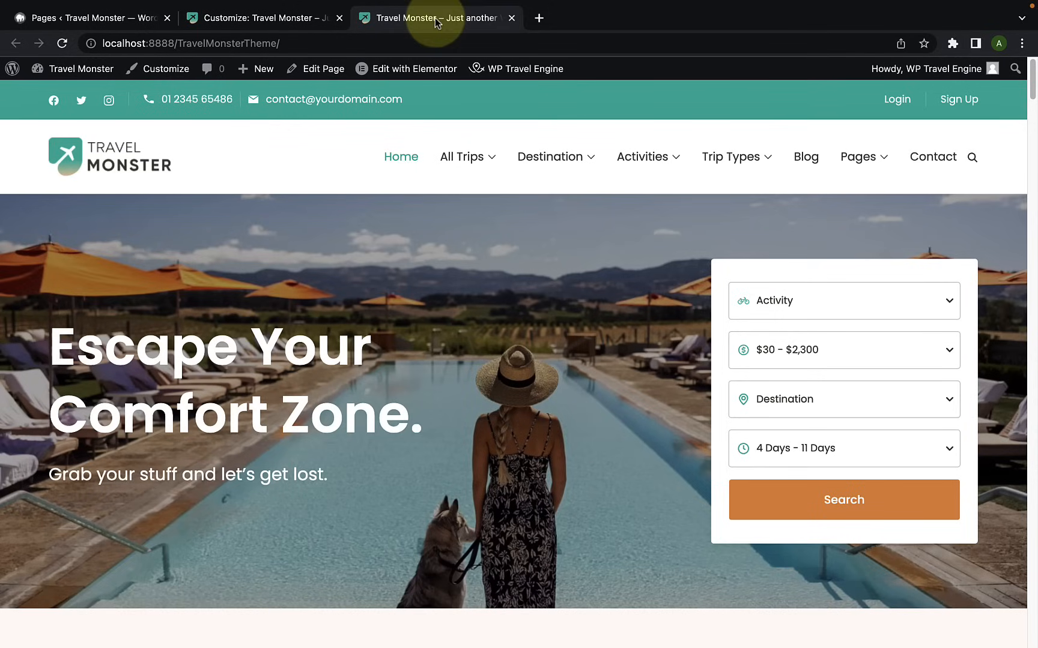
{"action": "left_click", "coordinate": [62, 43]}
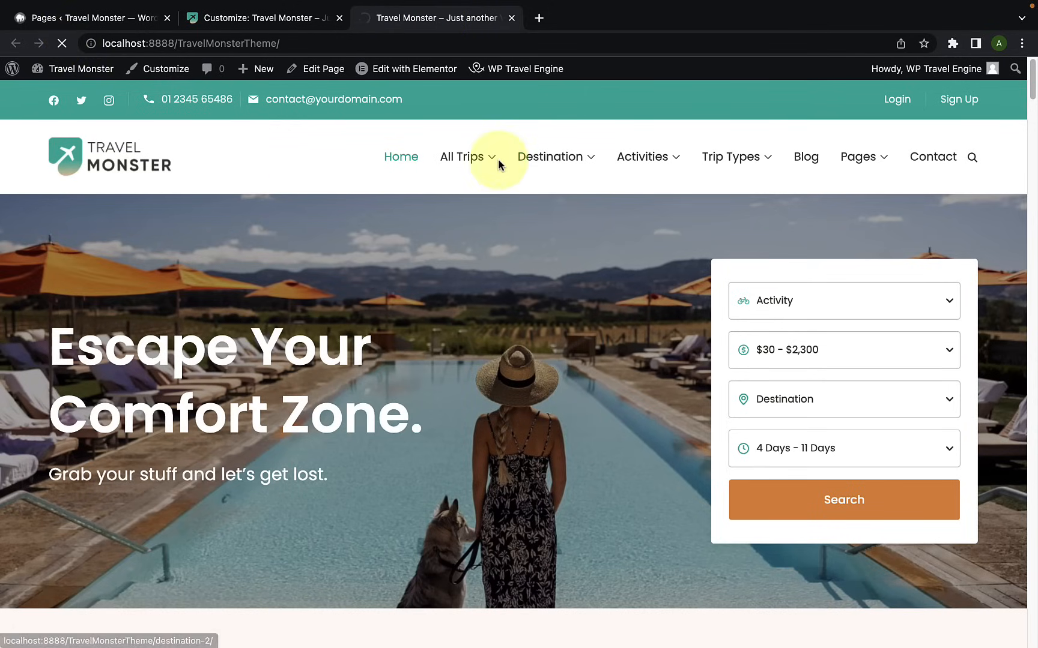